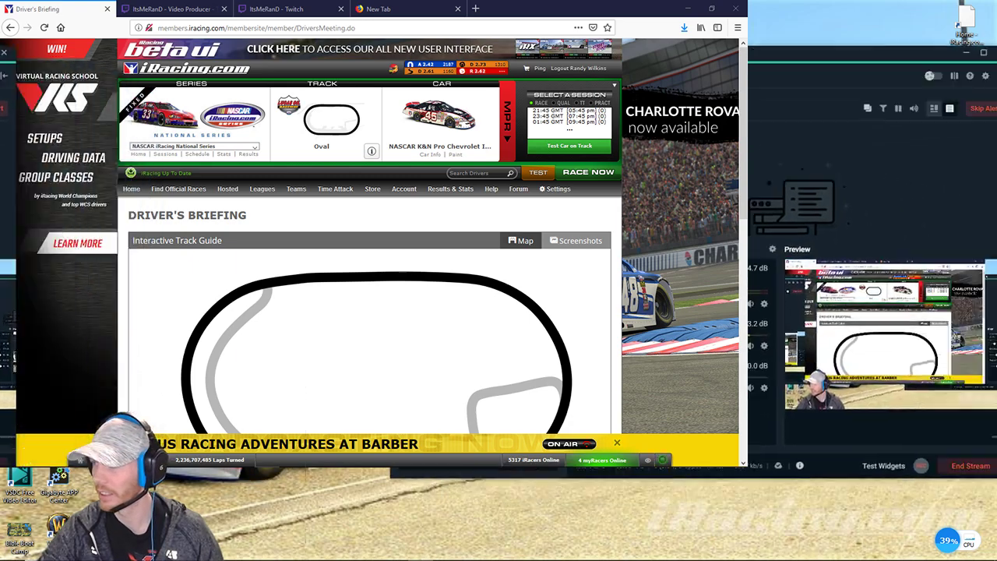
- Copy the web address of the Twitch channel page and go to the Video Producer page
left_click(253, 10)
right_click(253, 27)
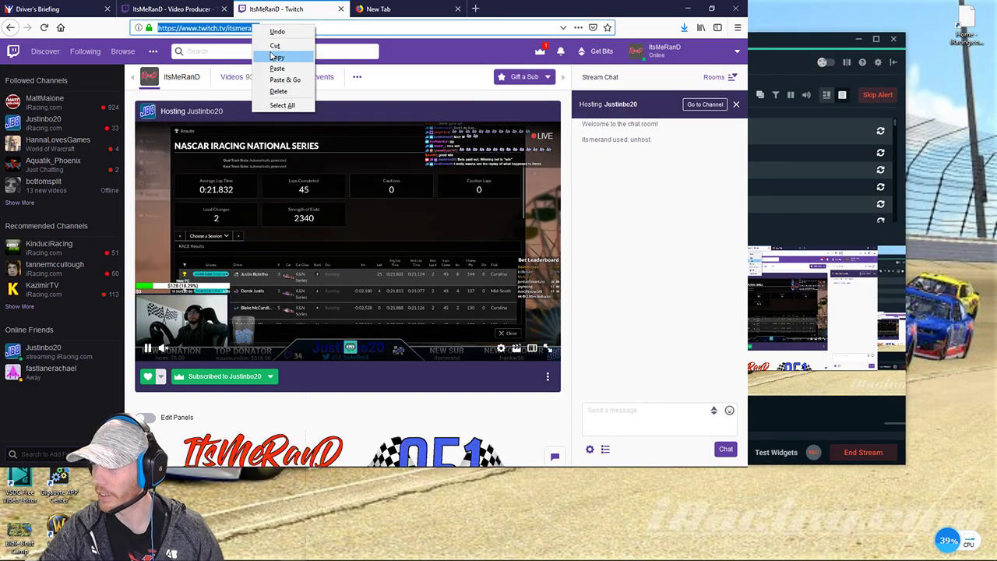
left_click(274, 59)
left_click(171, 8)
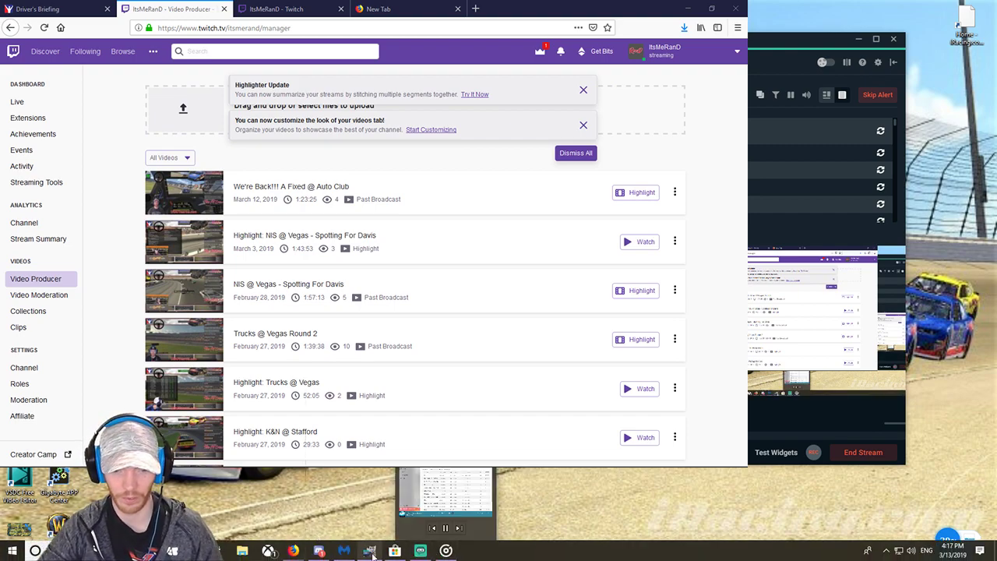
- Close the open Microsoft Store and Malwarebytes windows without installing the Malwarebytes update
left_click(394, 551)
left_click(986, 8)
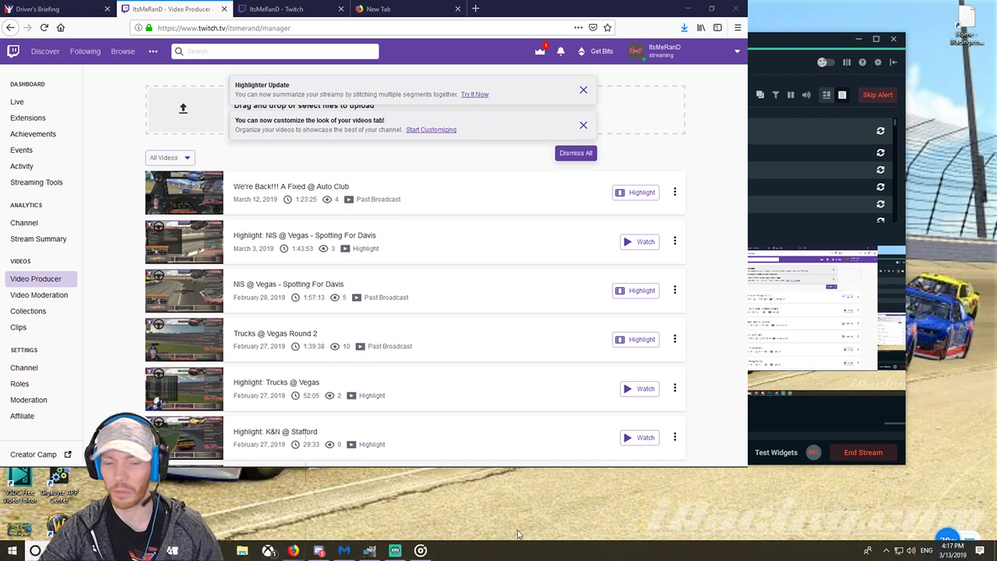
left_click(344, 551)
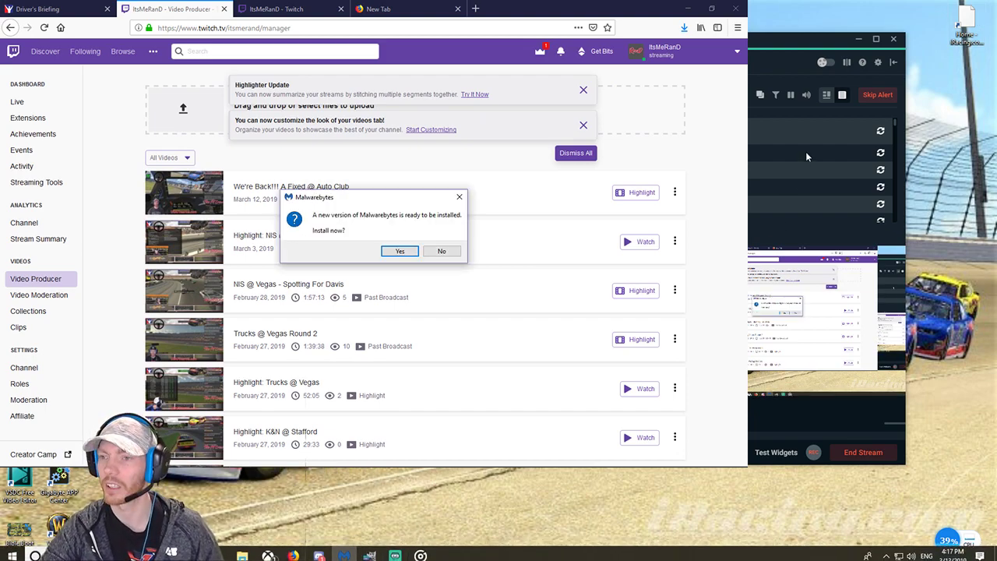
right_click(344, 550)
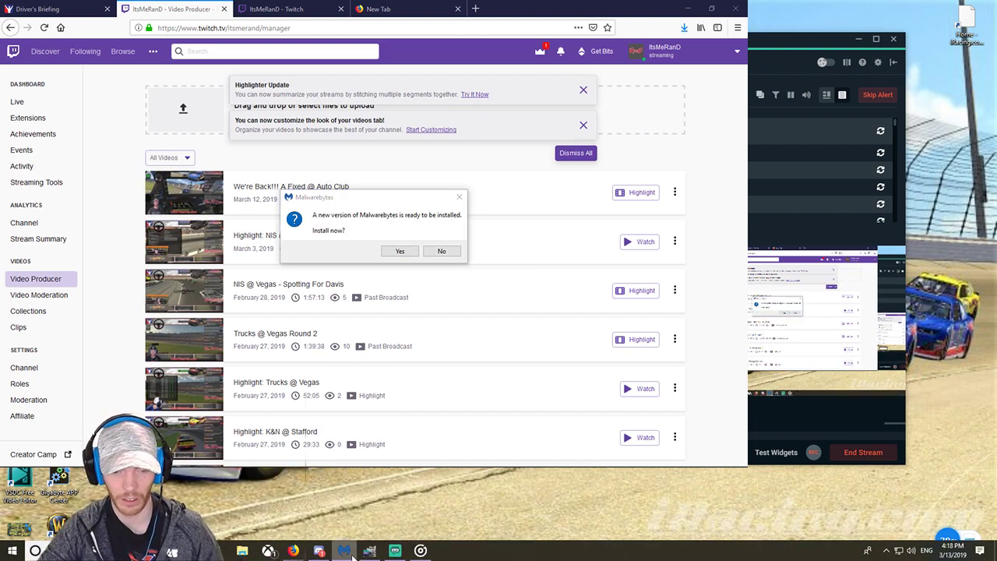
left_click(317, 528)
- Check Discord and switch back to Streamlabs OBS
left_click(319, 550)
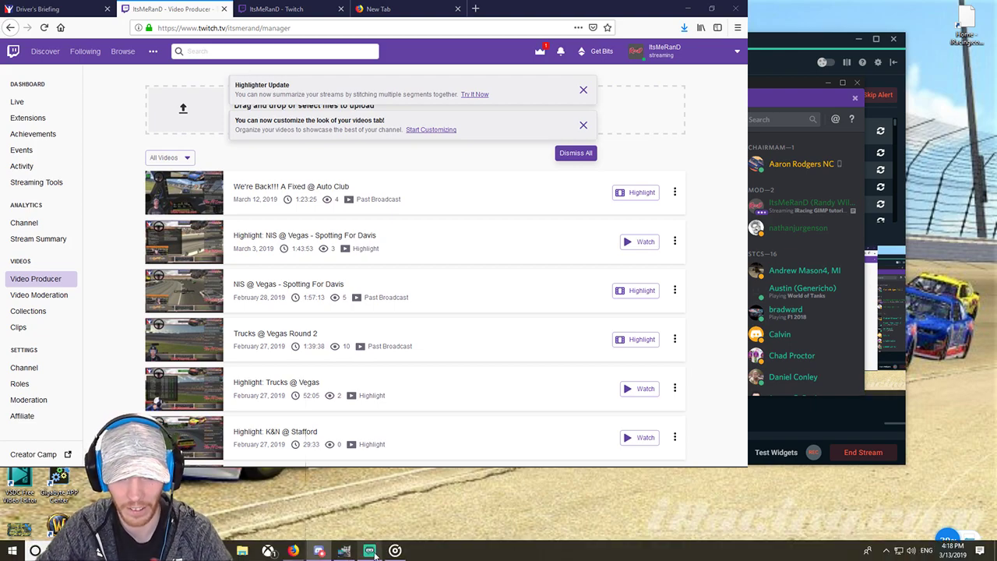
mouse_move(381, 554)
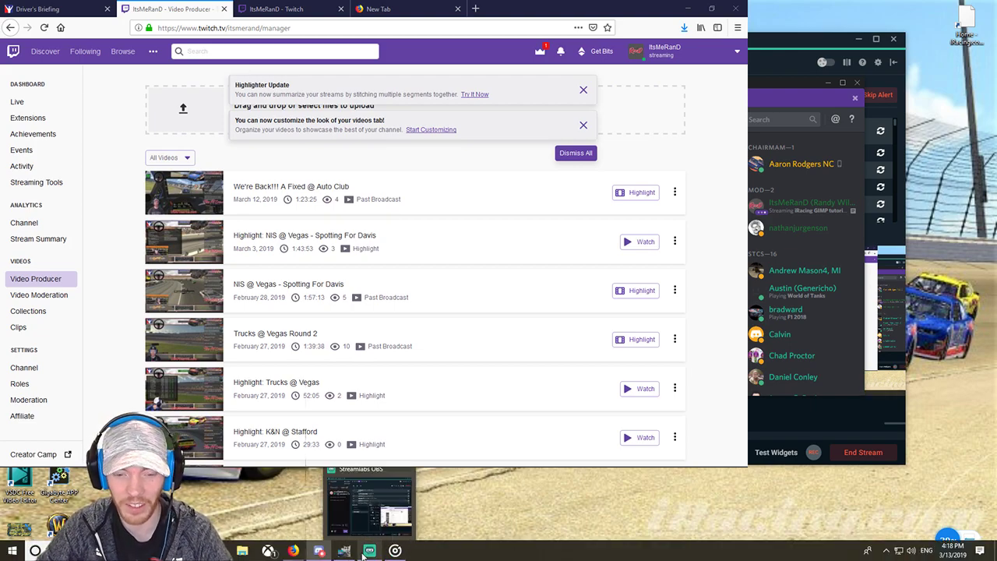
left_click(370, 551)
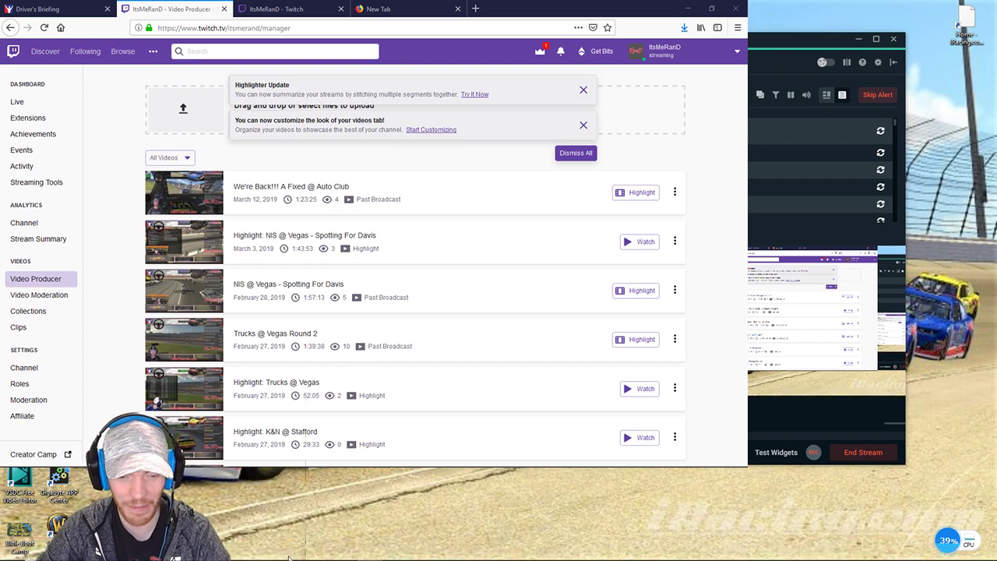
- Maximize the GIMP window on the other monitor and clear the selection in the thumbnail image
left_click(344, 551)
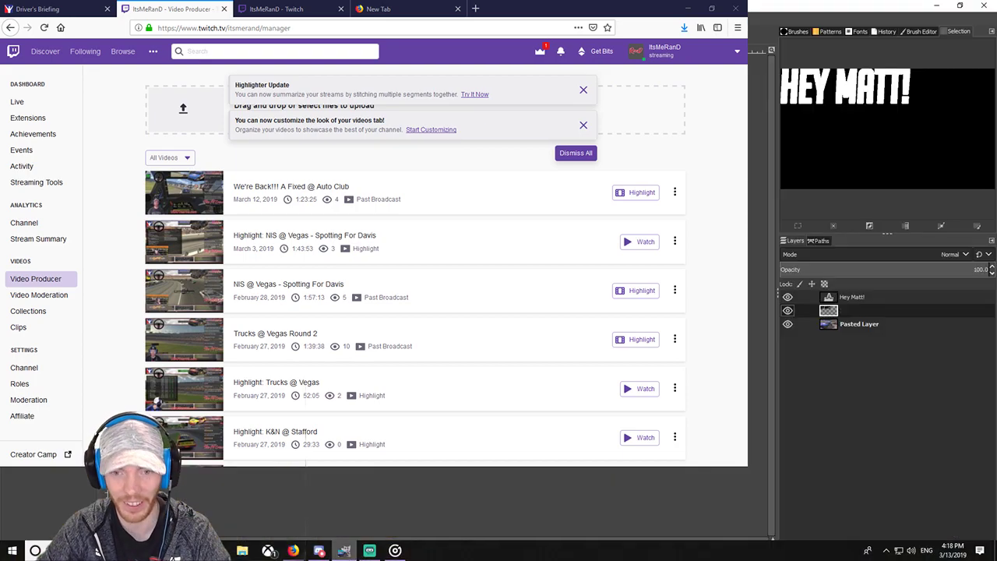
left_click_drag(657, 6, 425, 23)
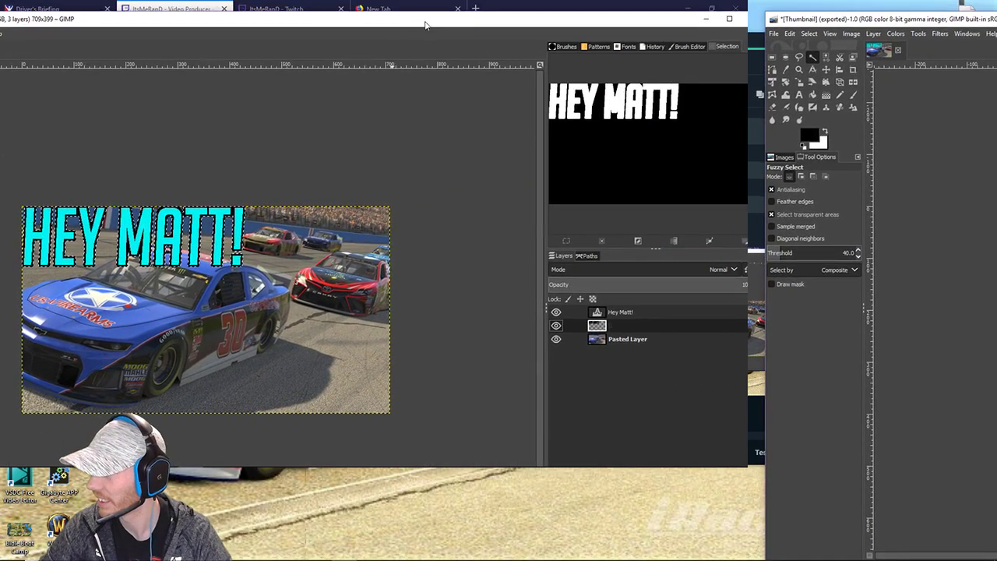
left_click(730, 21)
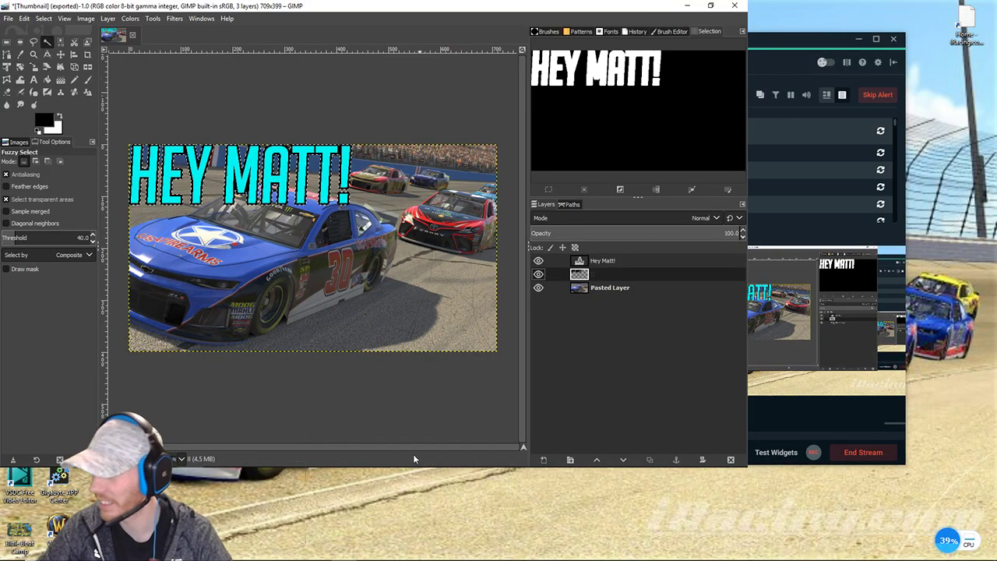
left_click(44, 17)
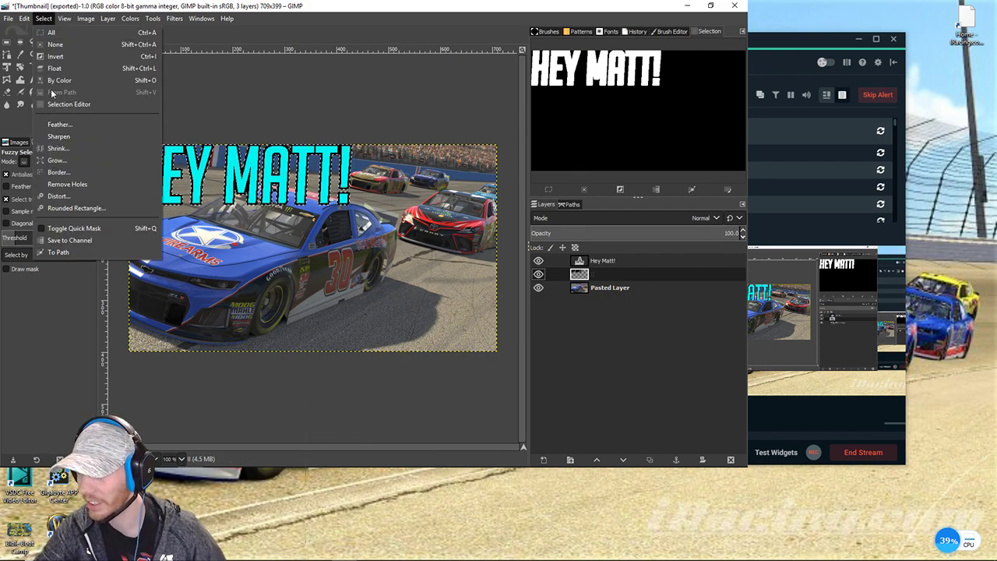
left_click(54, 44)
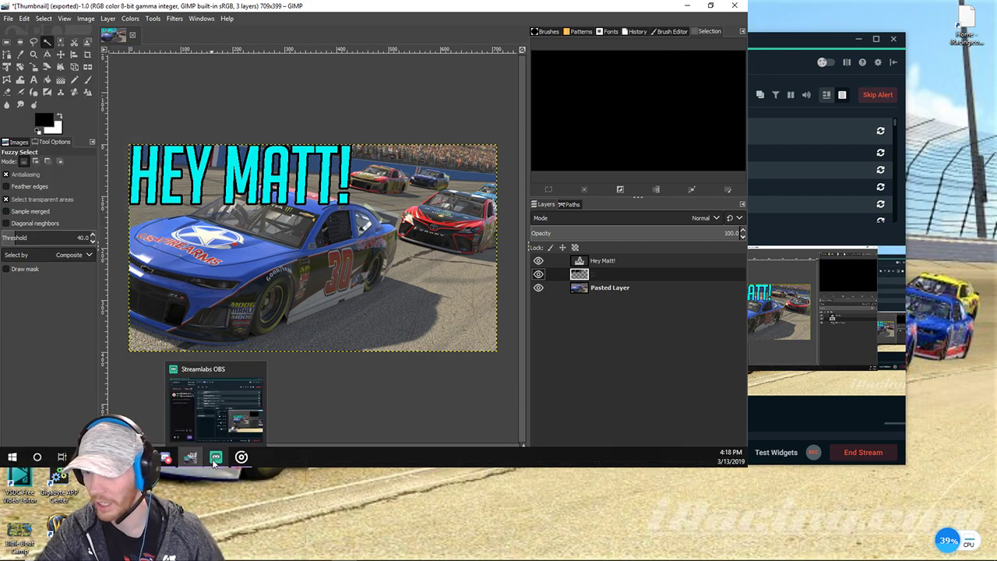
- Reposition the Streamlabs OBS window slightly and check Discord again
left_click(219, 459)
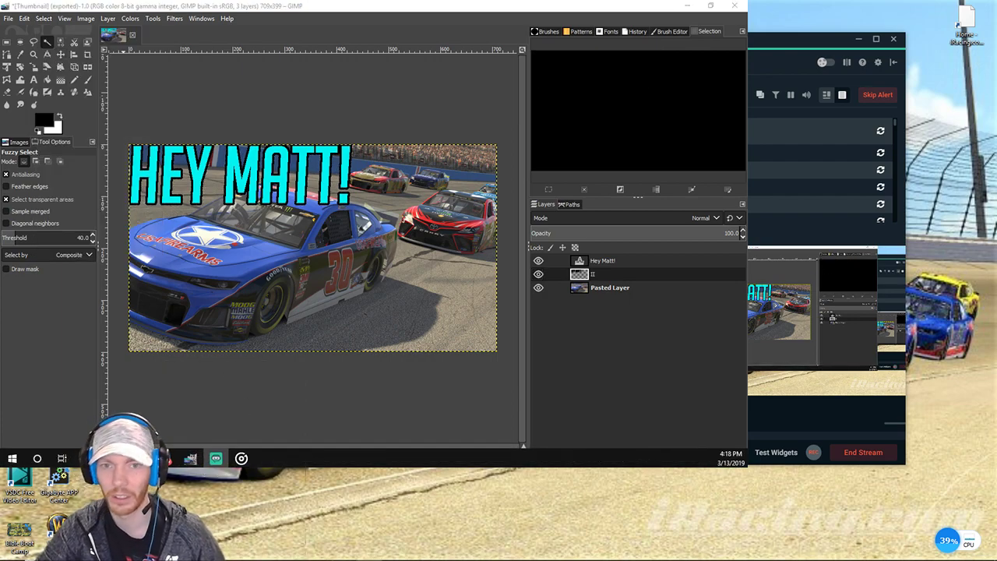
left_click_drag(802, 38, 731, 43)
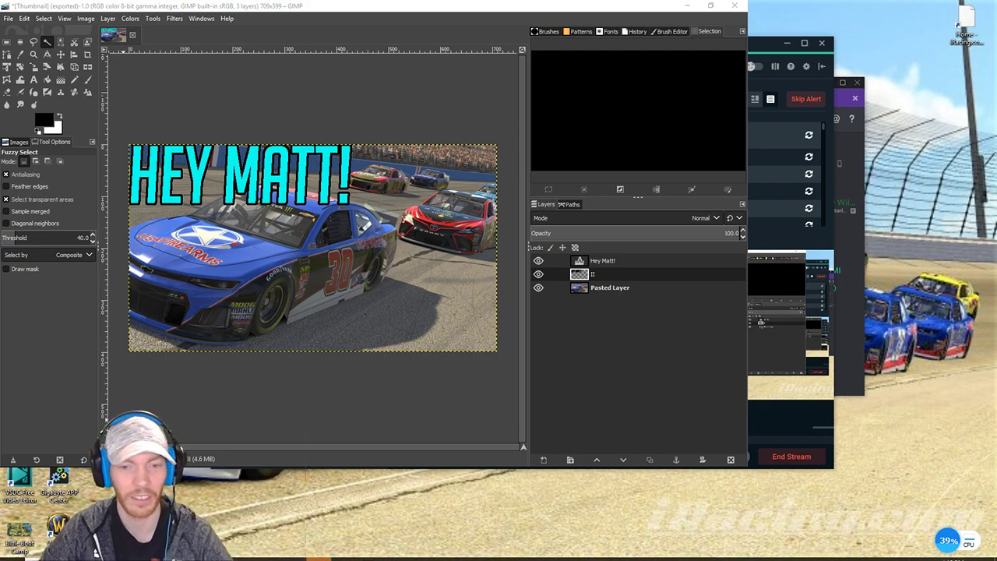
left_click(318, 549)
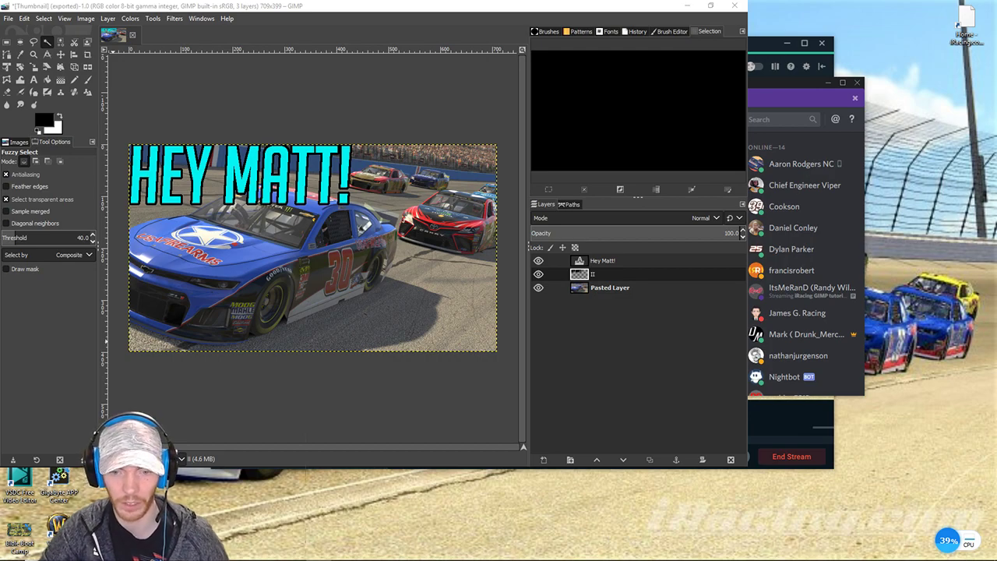
left_click(377, 551)
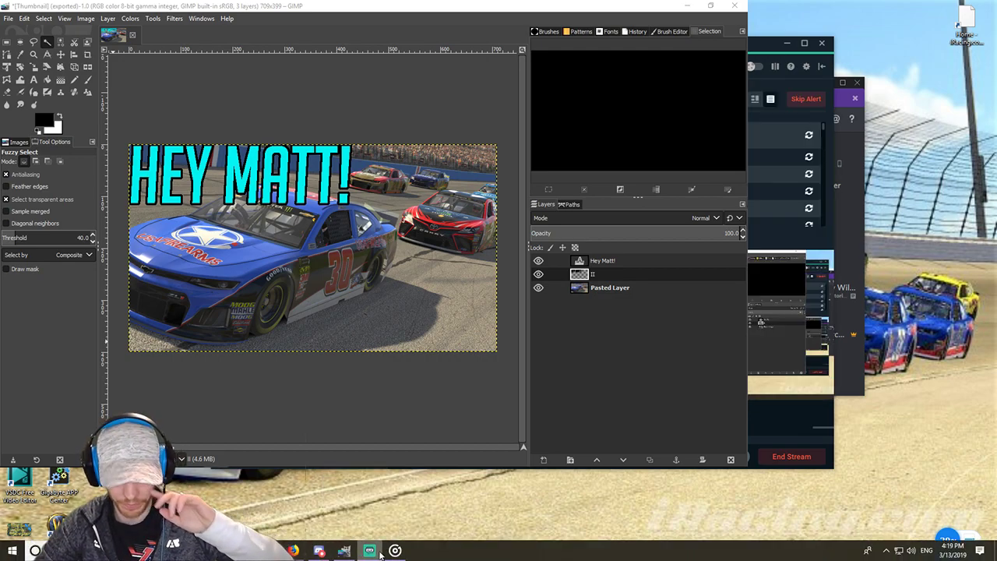
left_click(377, 552)
left_click(376, 551)
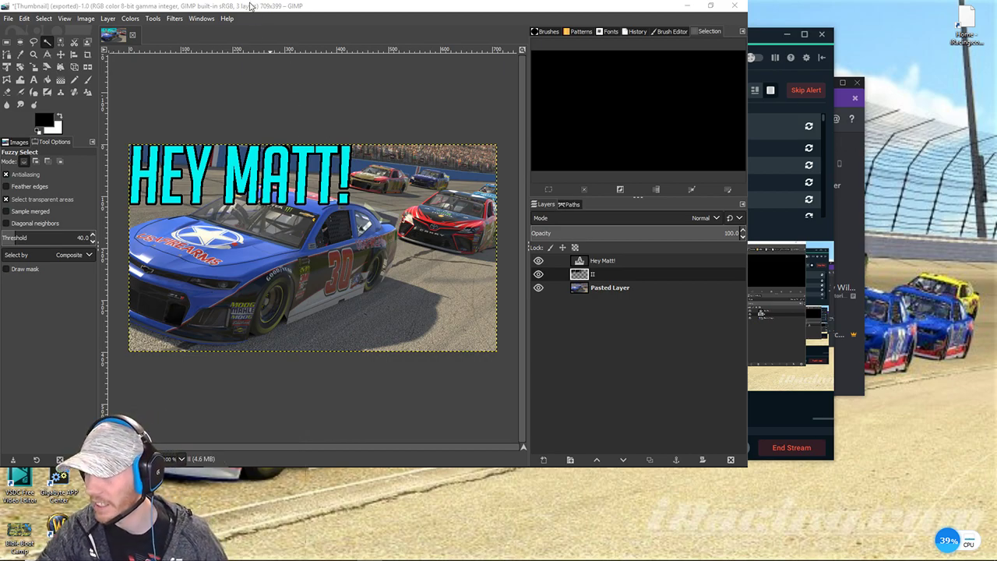
- Move the GIMP window off the browser and close the Twitch Video Producer and New Tab pages
left_click_drag(253, 7, 868, 146)
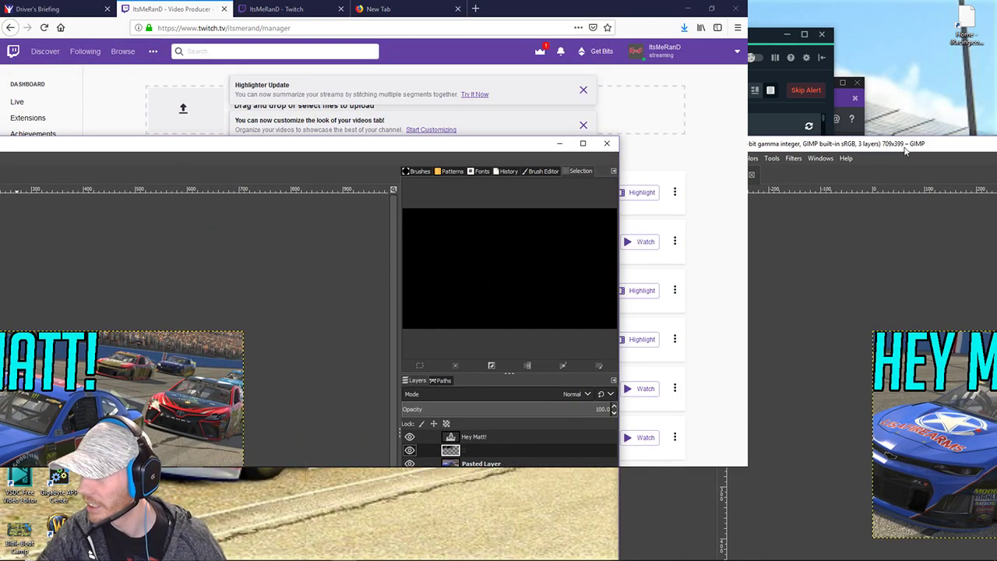
left_click(47, 8)
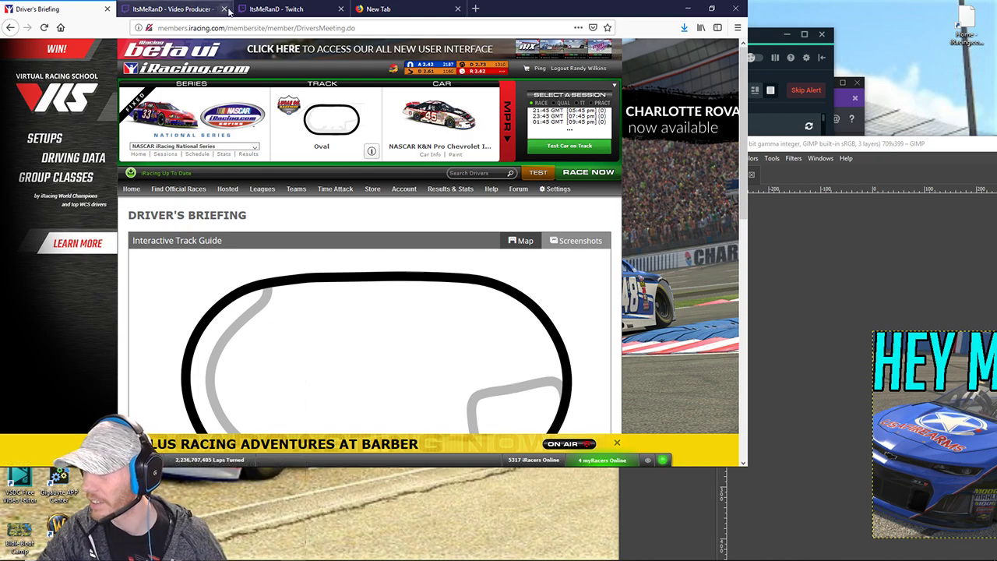
left_click(223, 8)
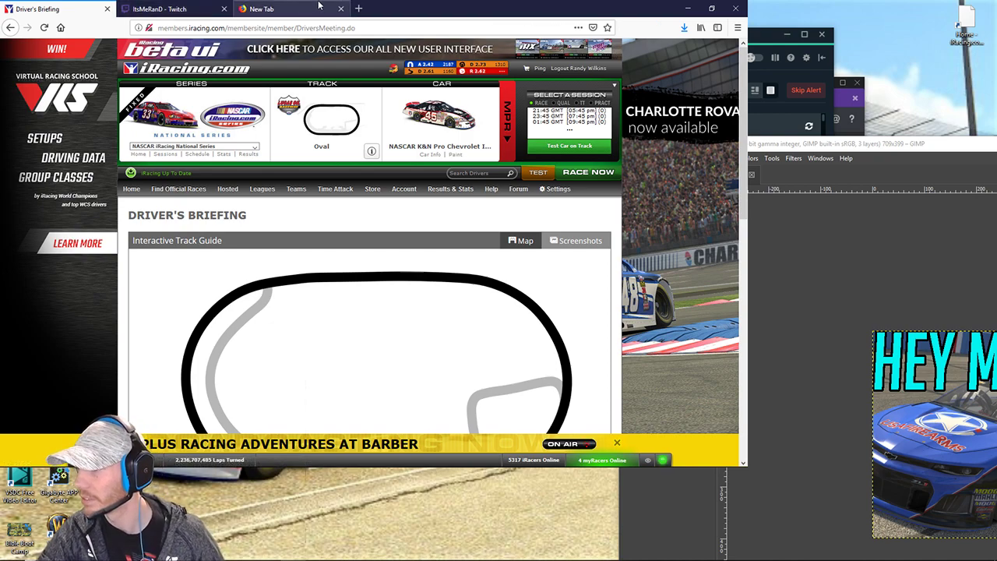
left_click(340, 9)
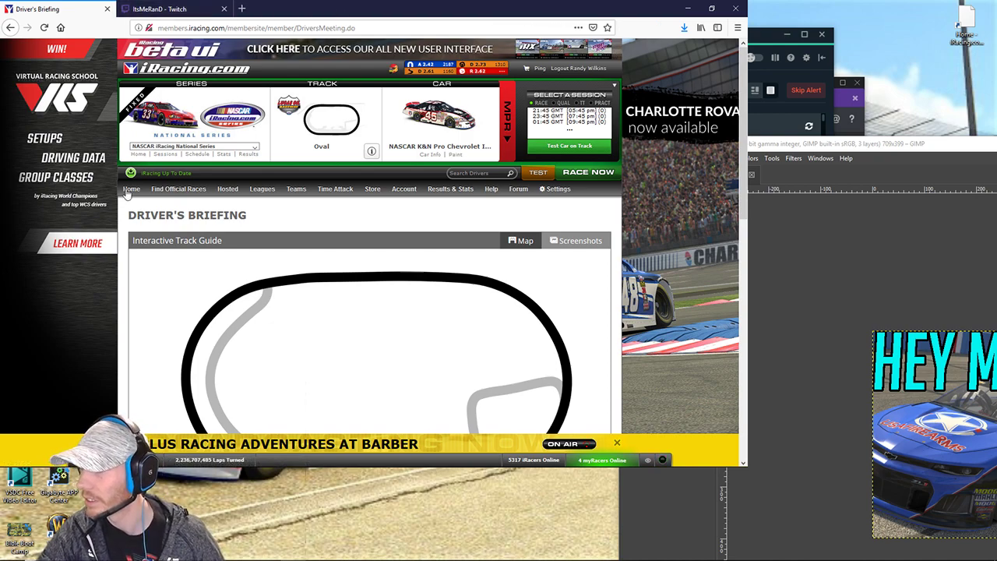
- Maximize GIMP on the main monitor and bring Streamlabs OBS in front of it
left_click(822, 148)
left_click_drag(823, 150, 175, 22)
left_click(933, 19)
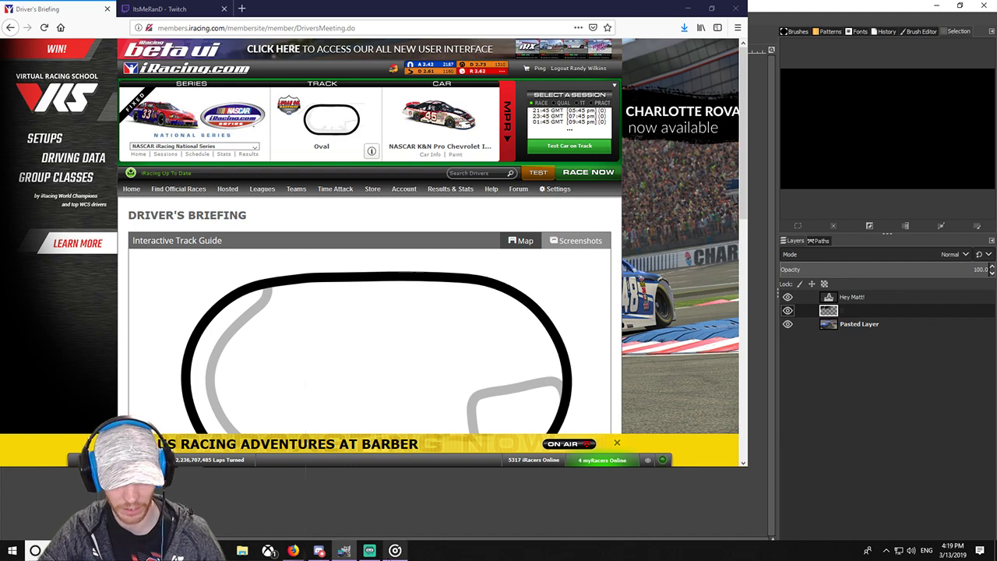
left_click(370, 551)
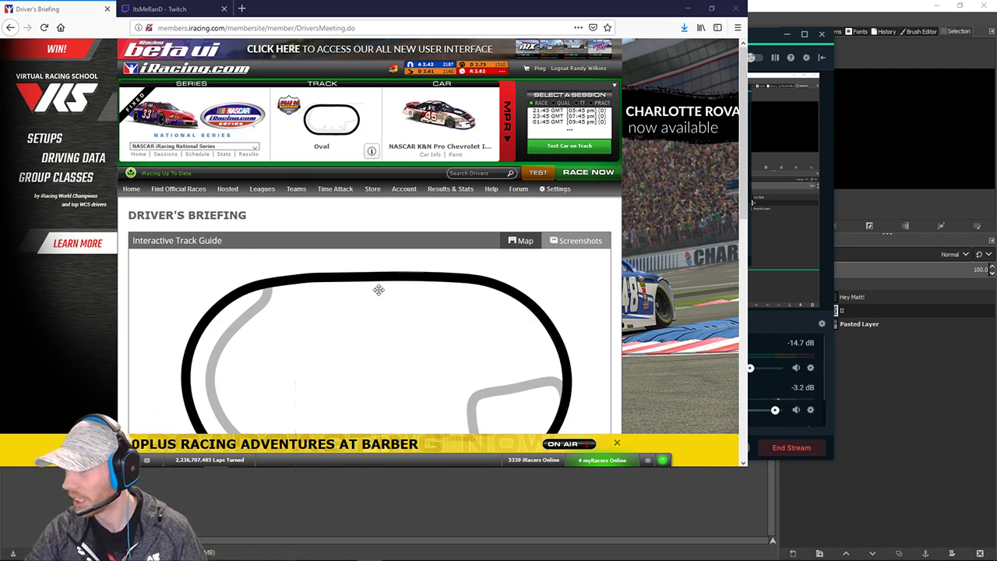
- Open the Official Race Guide on the iRacing member site and browse the oval series
scroll(377, 290, "down", 1)
scroll(374, 292, "up", 1)
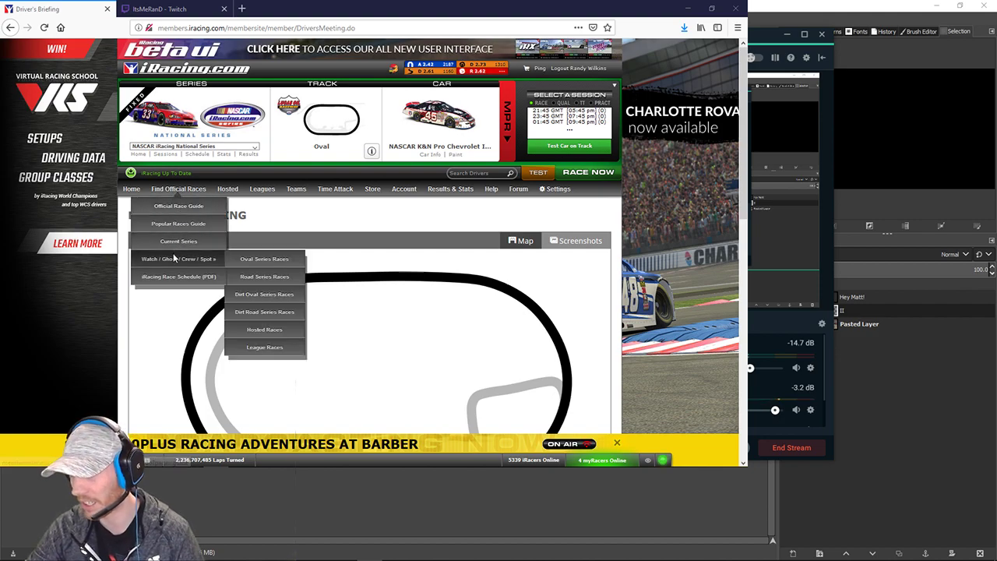
left_click(169, 211)
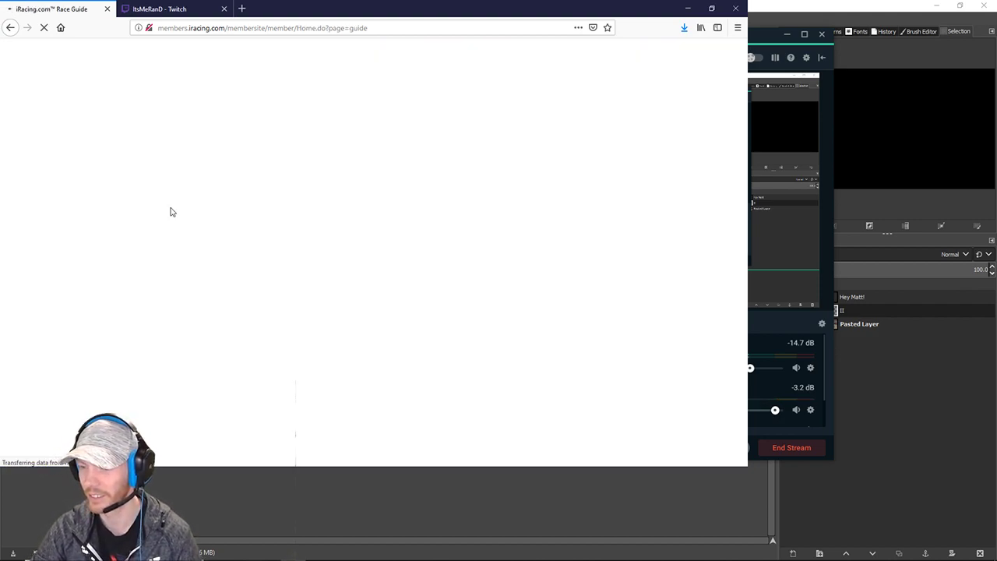
scroll(261, 288, "down", 3)
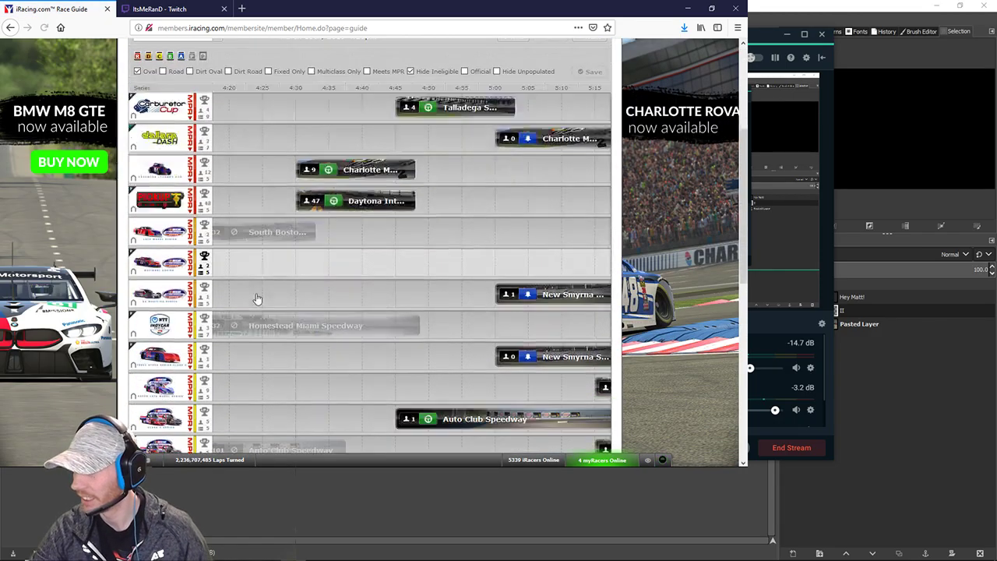
scroll(258, 296, "down", 5)
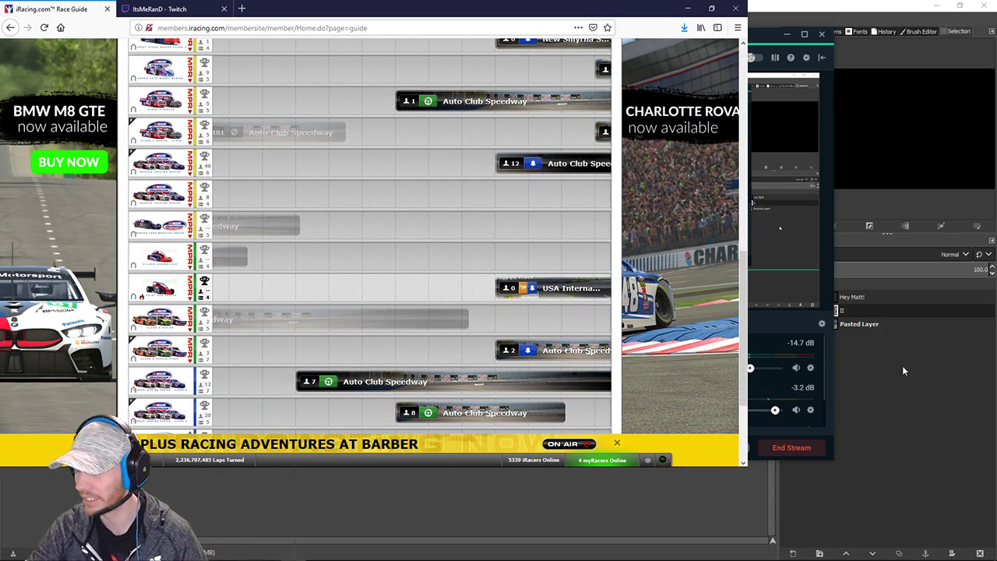
- Lower the Desktop Audio level in the Streamlabs OBS mixer to -16.0 dB
left_click(750, 375)
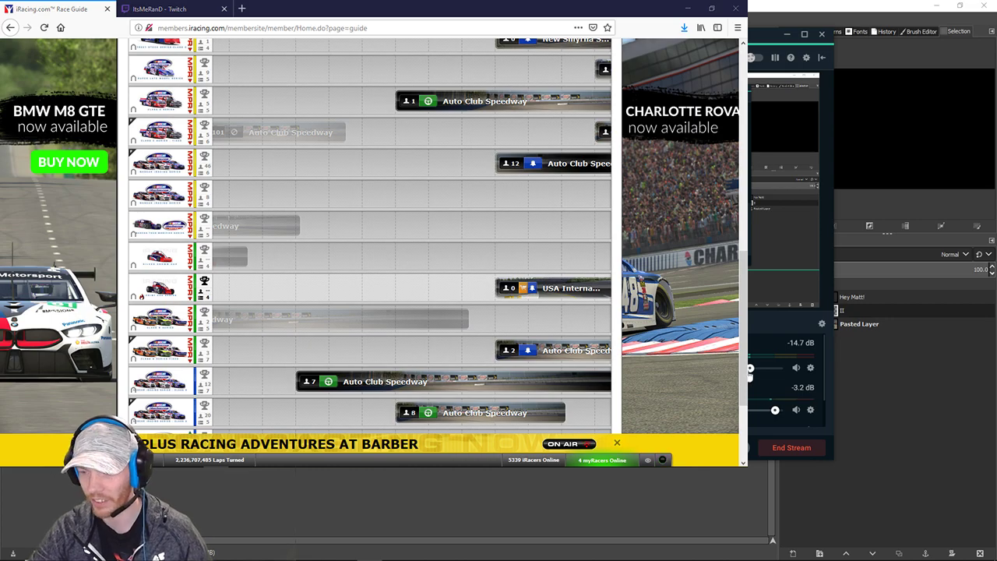
left_click_drag(751, 376, 748, 377)
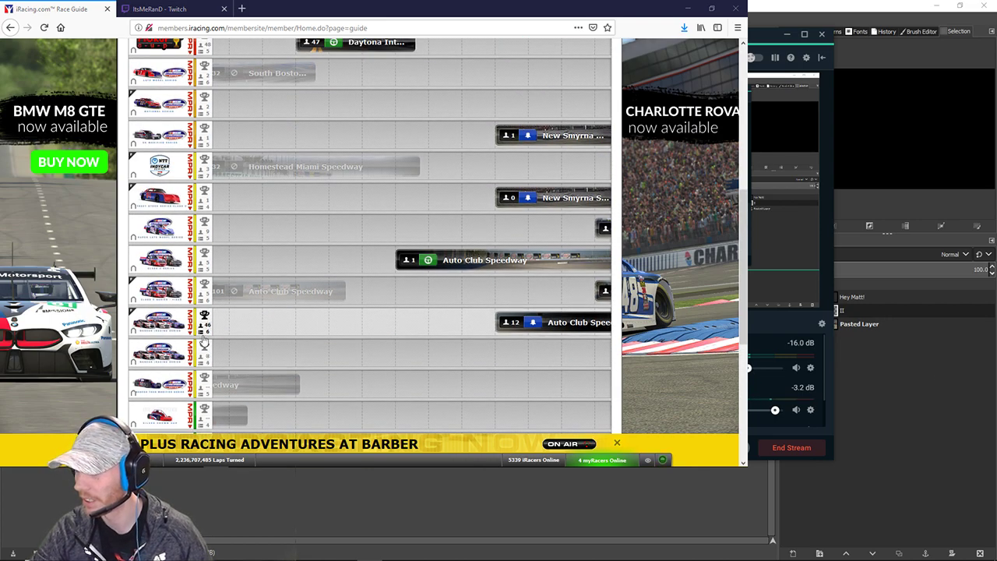
- Register for the third open Lucas Oil Raceway practice session of the NASCAR iRacing National Series
scroll(187, 347, "up", 5)
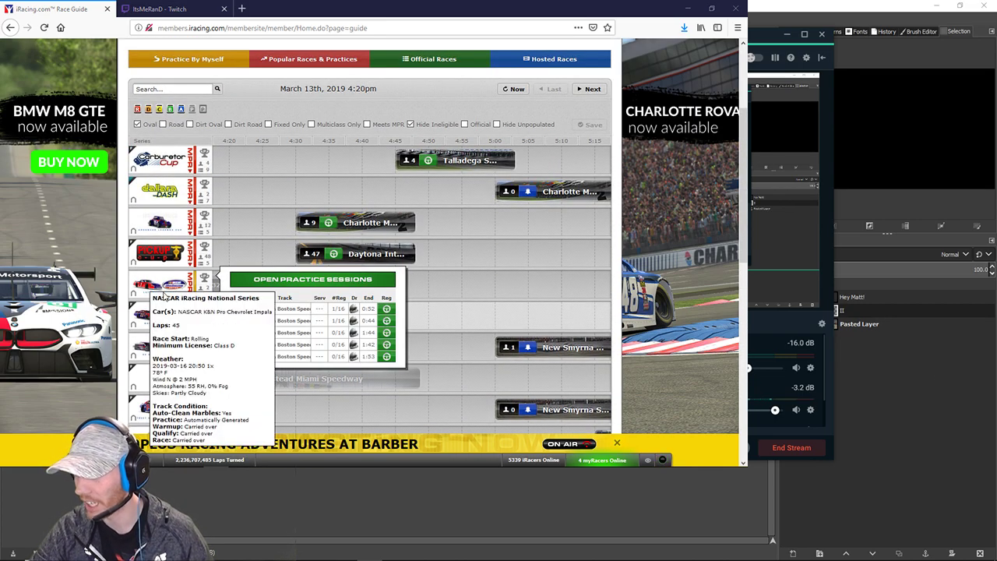
mouse_move(188, 345)
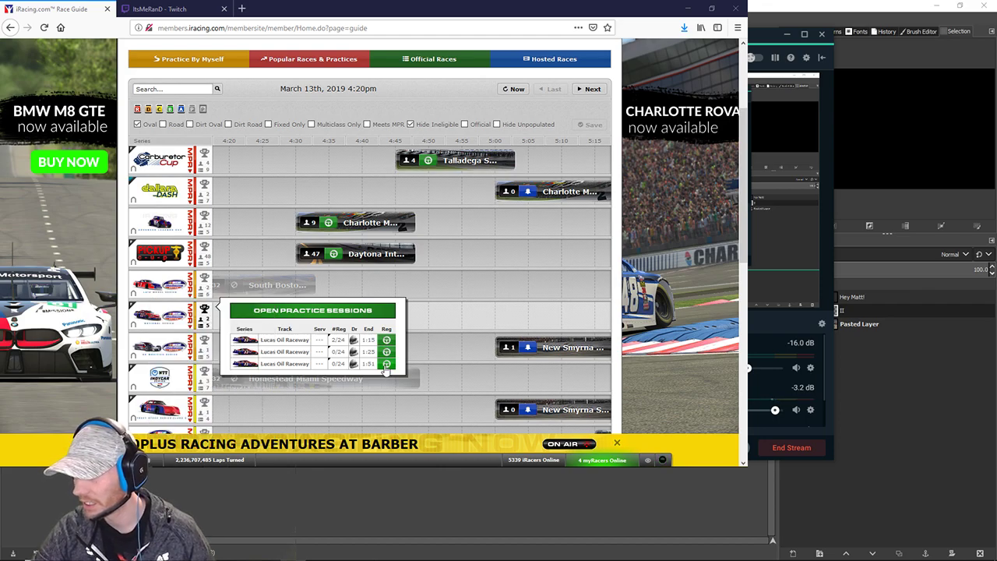
left_click(386, 364)
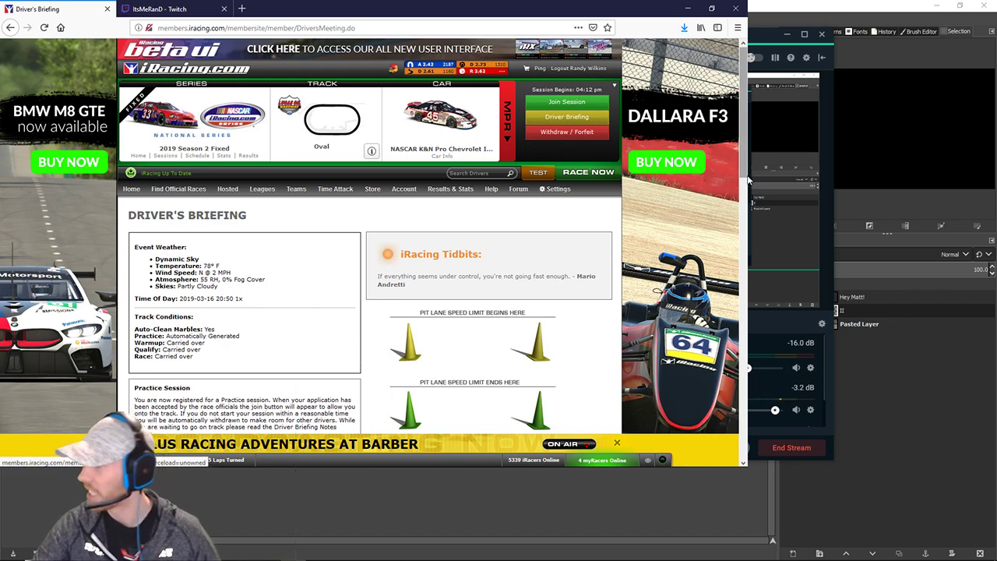
- Join the registered practice session and hide the Right Screen source in Streamlabs OBS
left_click(584, 104)
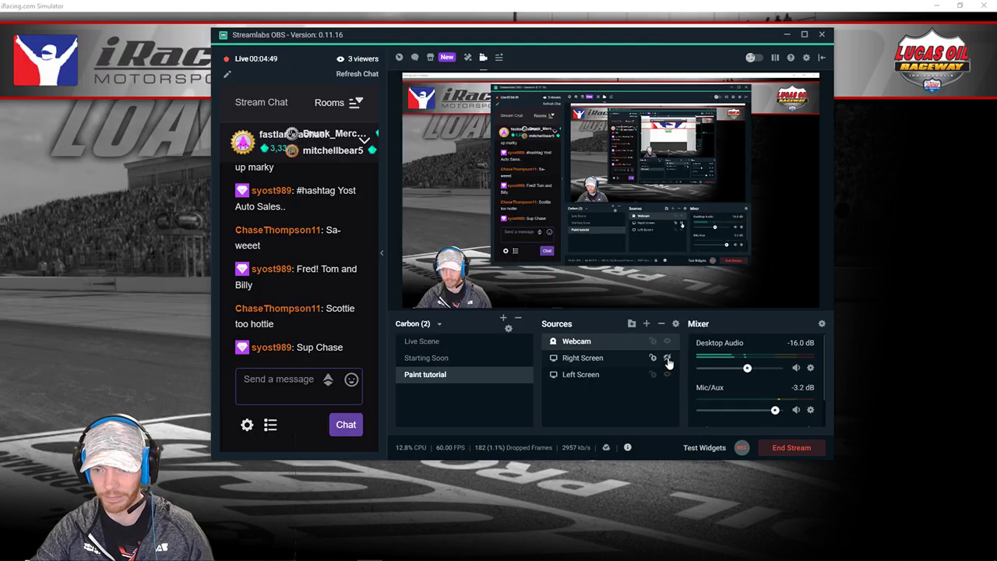
left_click(652, 370)
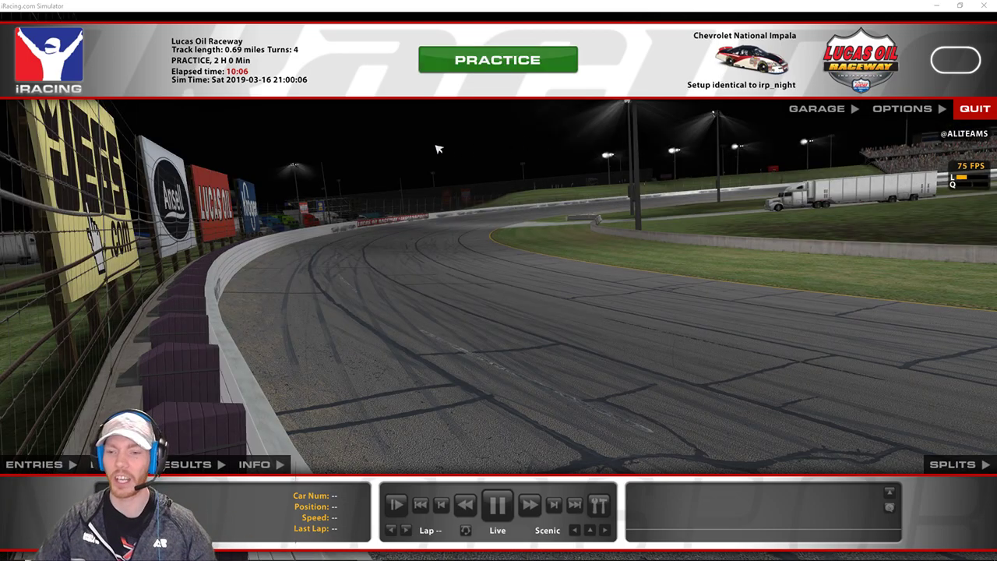
- Enter the car for the practice session, drive on the track, and exit back to the session screen
left_click(506, 67)
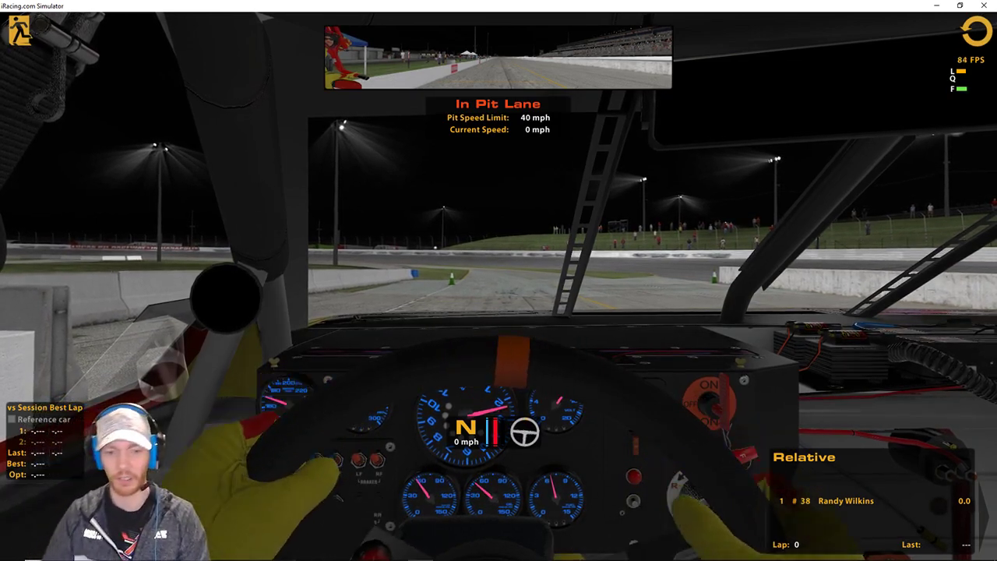
key("Escape")
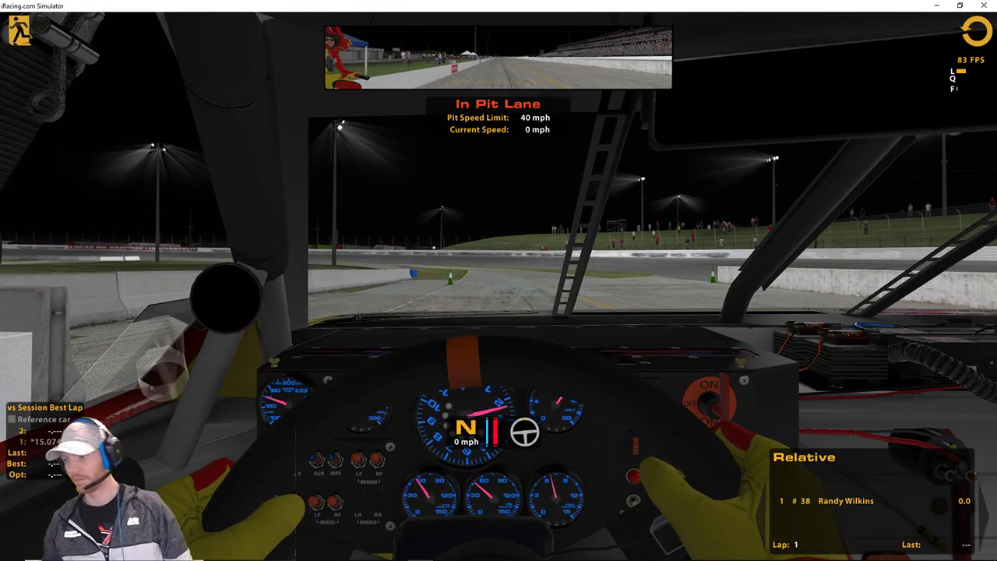
key("Escape")
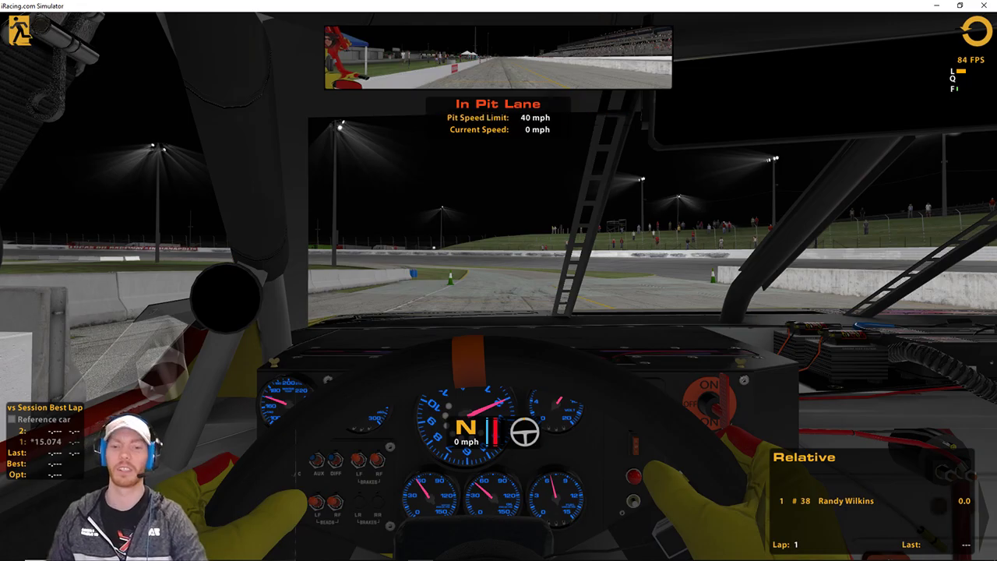
key("Escape")
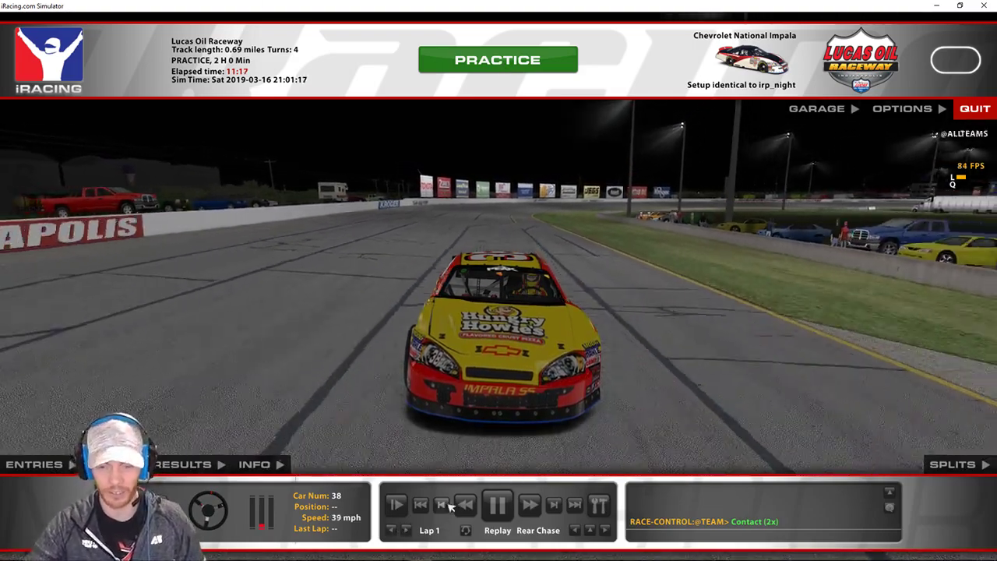
- Scrub the practice replay back and forth and pause it with the car running alongside the outside wall
left_click(461, 506)
left_click(467, 508)
left_click(466, 507)
left_click(466, 507)
left_click(498, 510)
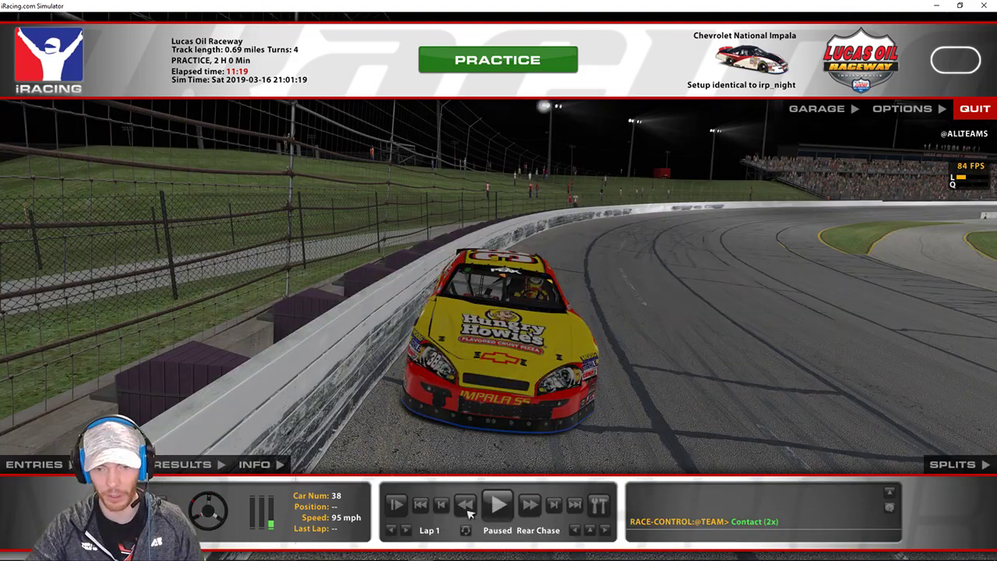
left_click(466, 510)
left_click(466, 510)
left_click(466, 510)
left_click(486, 510)
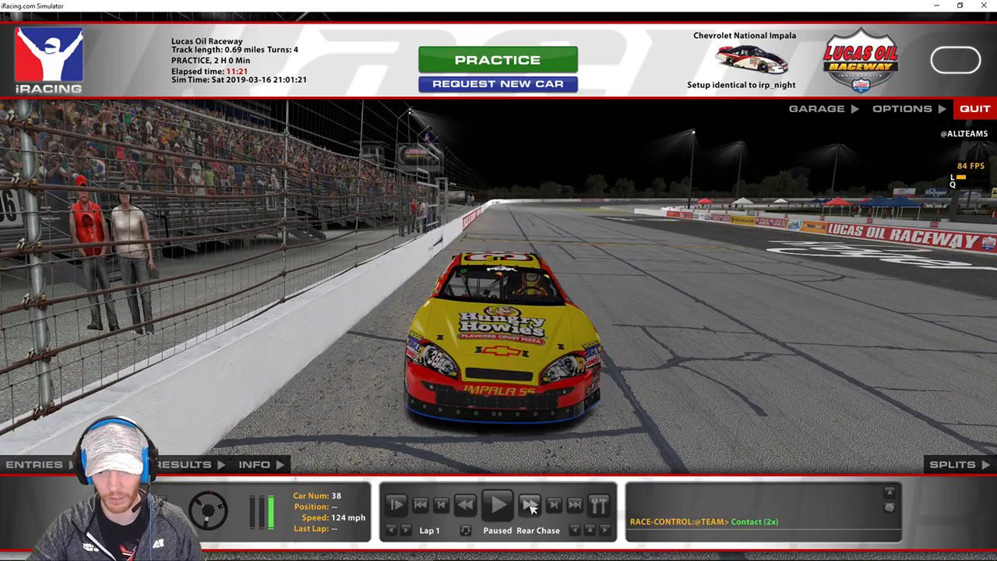
left_click(529, 508)
left_click(529, 508)
left_click(500, 509)
left_click(487, 511)
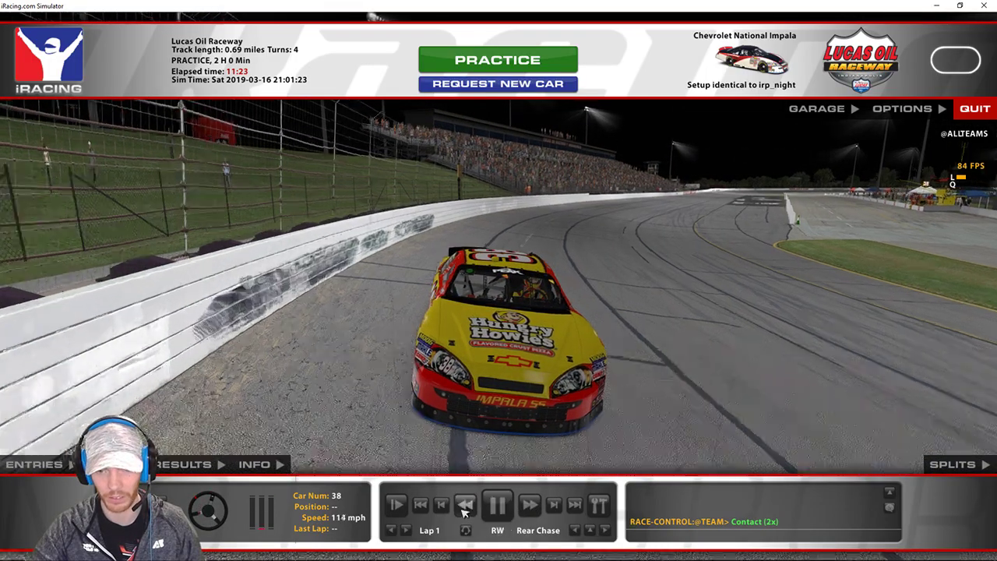
left_click(498, 511)
left_click(511, 508)
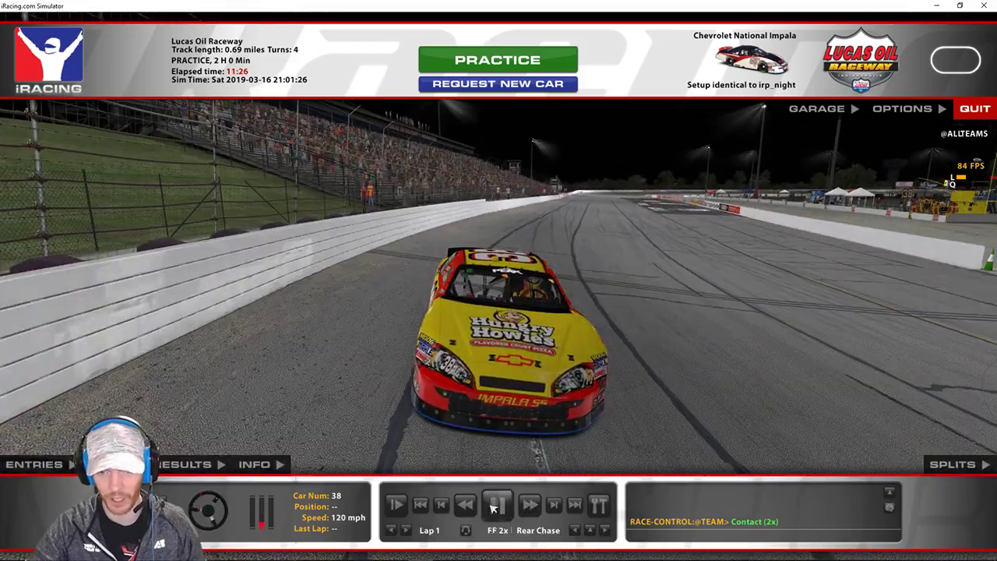
left_click(511, 506)
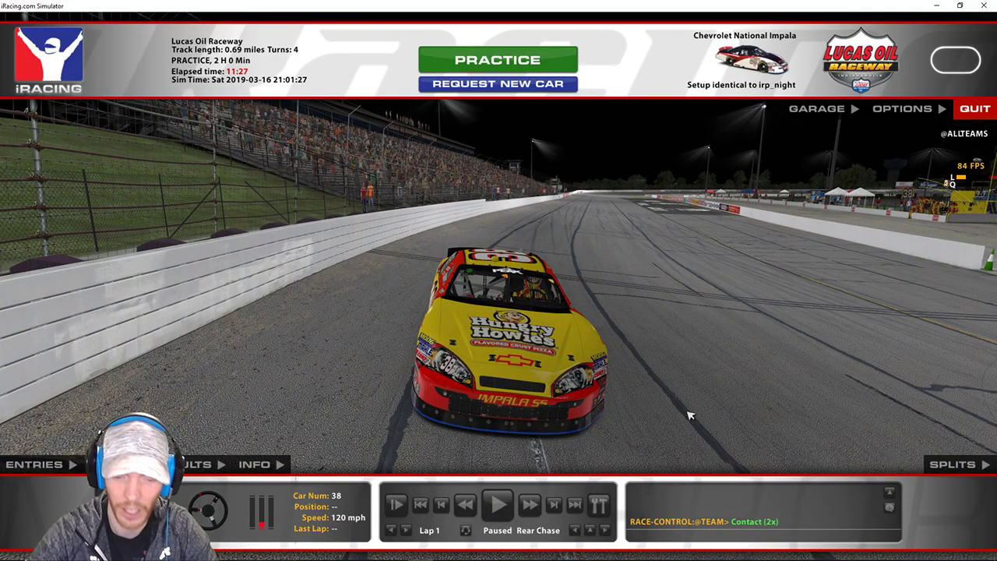
- Open the camera editor and shift the Rear Chase camera's X and Y offsets to swing around the car's side to its rear
key("ctrl+F12")
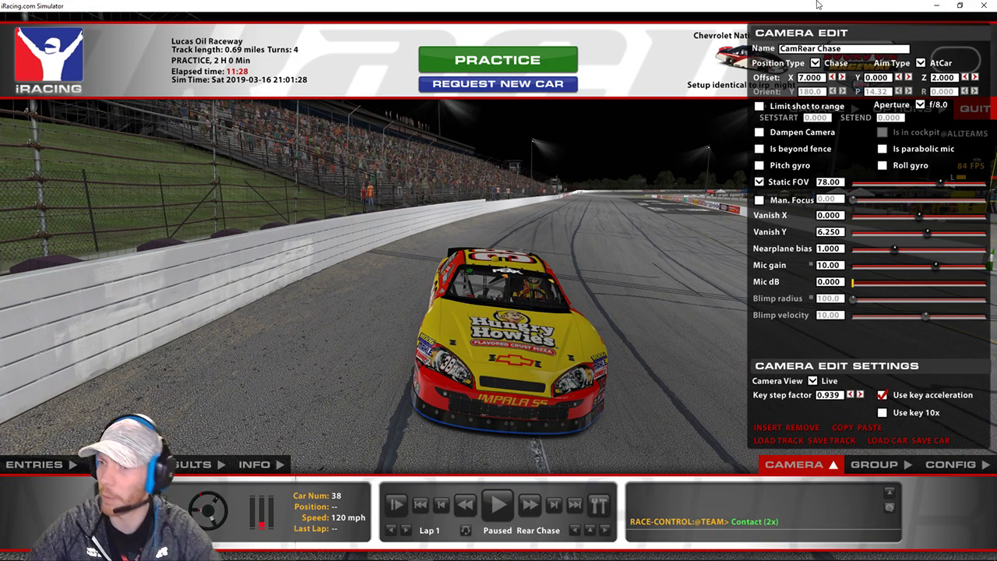
left_click(909, 78)
left_click(909, 77)
left_click(909, 77)
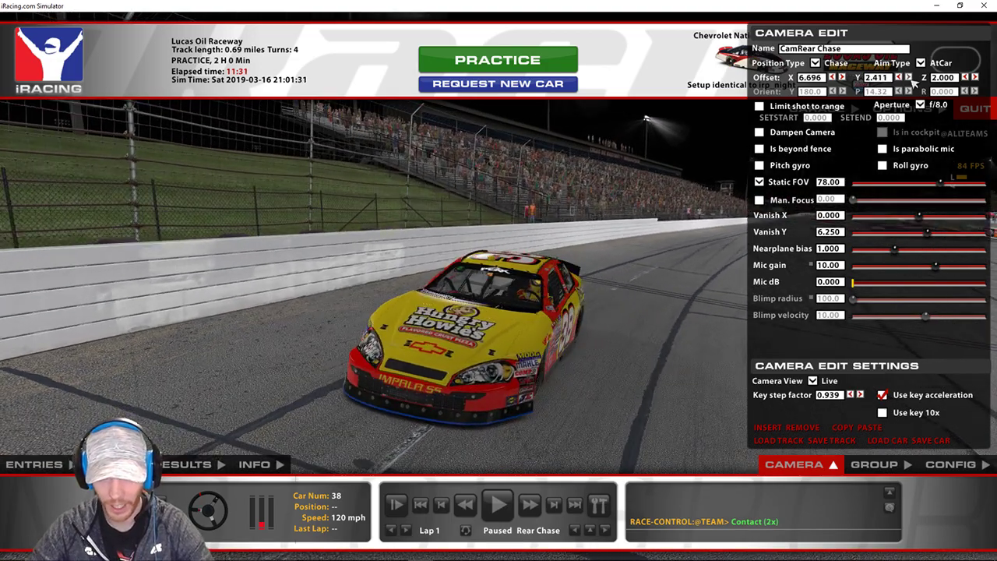
left_click(909, 77)
left_click_drag(913, 82, 913, 82)
key("d")
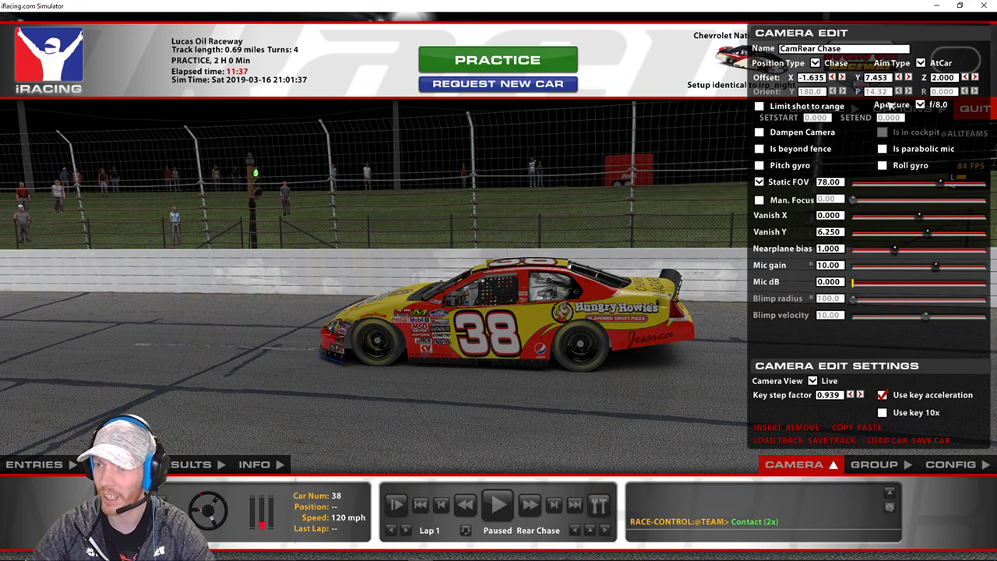
key("d")
key("d")
key("d")
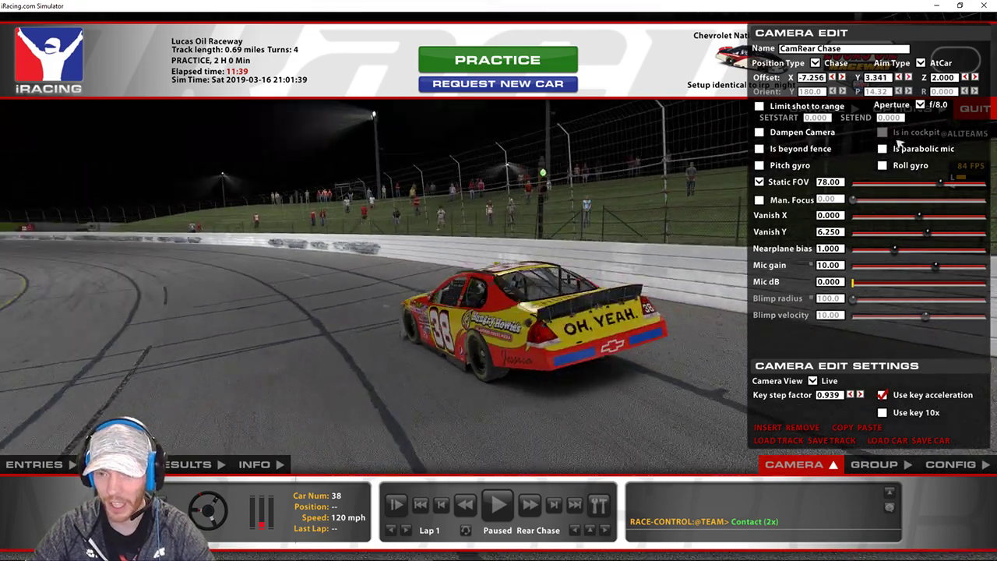
- Narrow the Rear Chase camera's static FOV to 32.35 and swing the camera back toward the car's side
left_click_drag(939, 184, 909, 185)
key("a")
key("a")
key("Right")
key("Up")
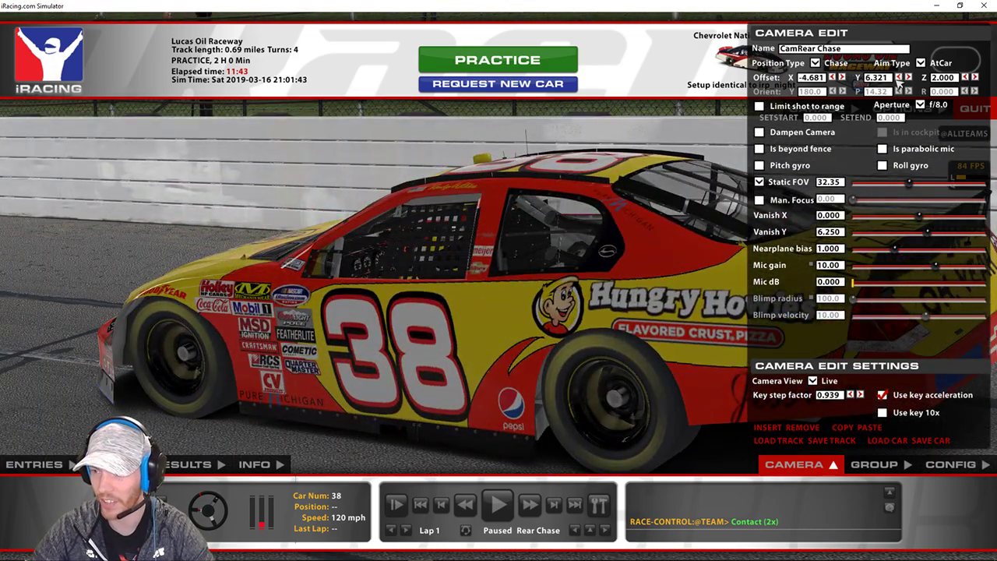
- Move the Rear Chase camera to offset X 5.060, Y 5.606 at the car's front quarter and widen the static FOV to 63.07
key("Right")
key("Right")
key("Right")
key("Right")
key("Right")
key("Right")
key("Up")
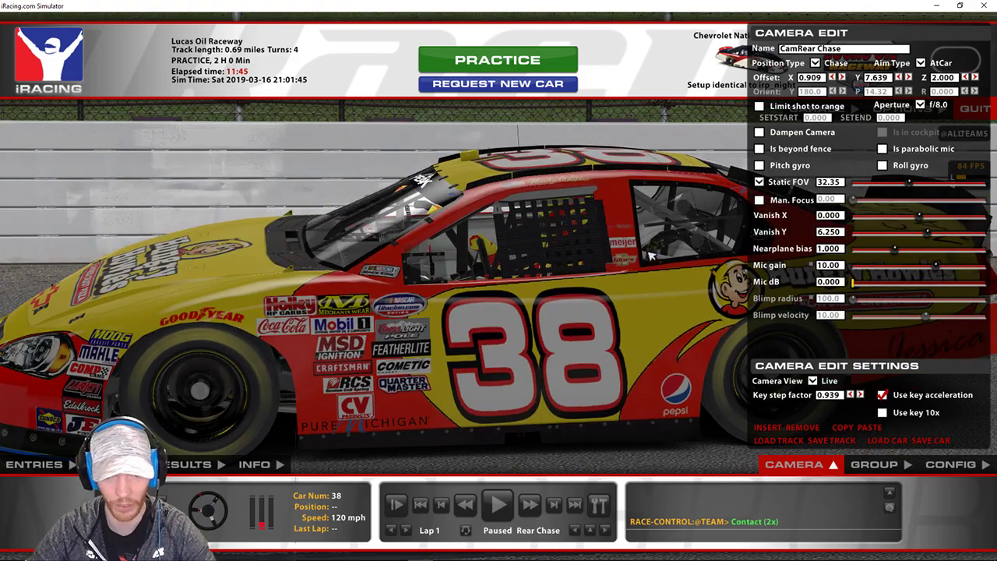
key("Right")
key("Right")
key("Right")
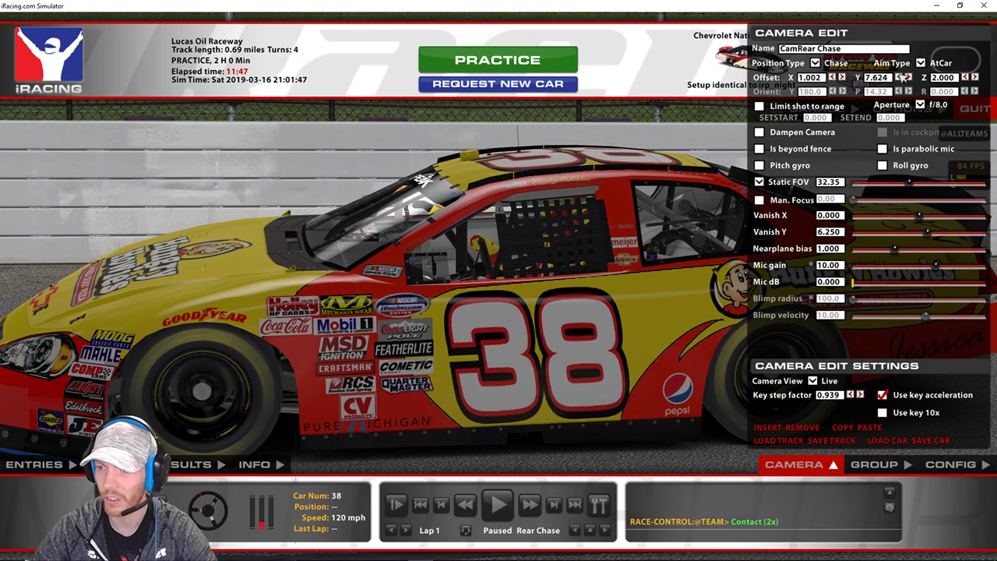
key("Right")
key("Right")
key("Right")
mouse_move(910, 184)
left_mouse_down()
mouse_move(923, 185)
mouse_move(913, 189)
left_mouse_up()
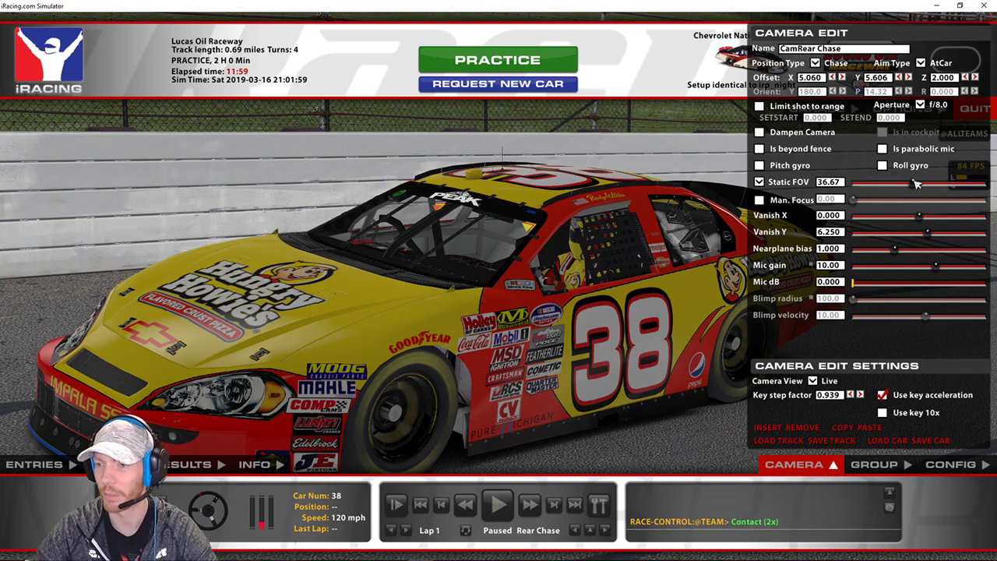
mouse_move(917, 183)
left_mouse_down()
mouse_move(904, 184)
mouse_move(936, 186)
left_mouse_up()
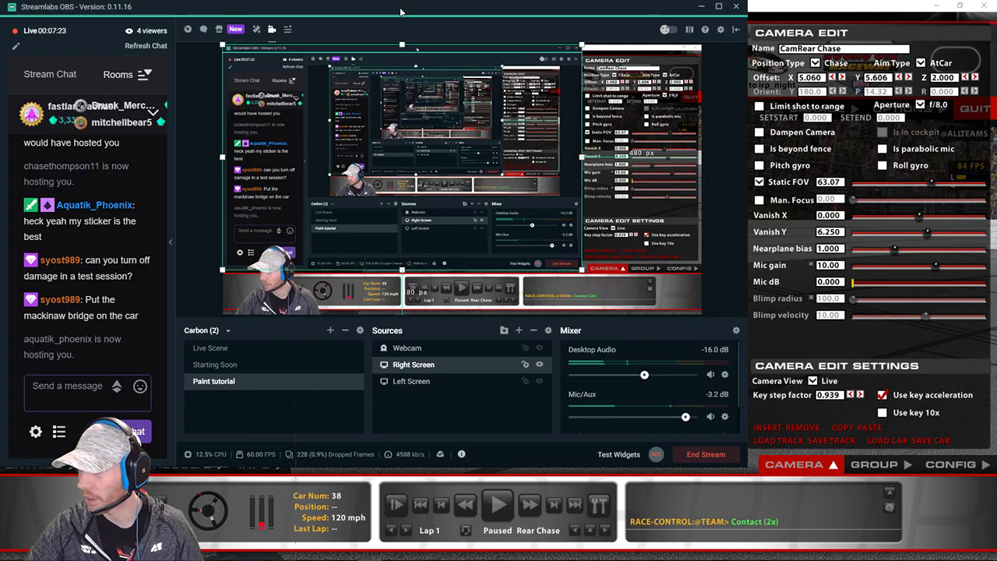
- Move the Streamlabs OBS window aside and open the Customize Car page on the iRacing member site in Firefox
left_click_drag(400, 5, 522, 42)
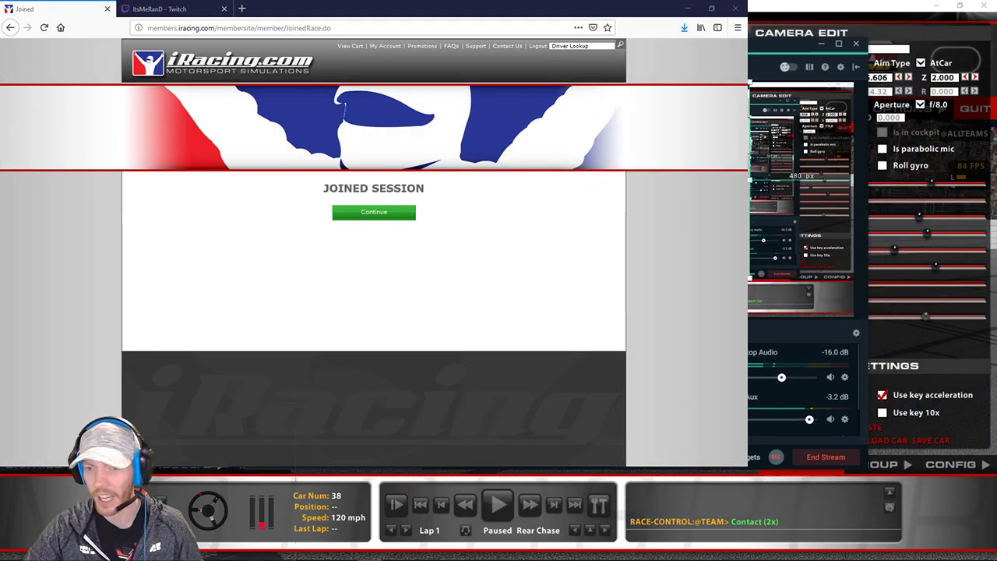
left_click(335, 217)
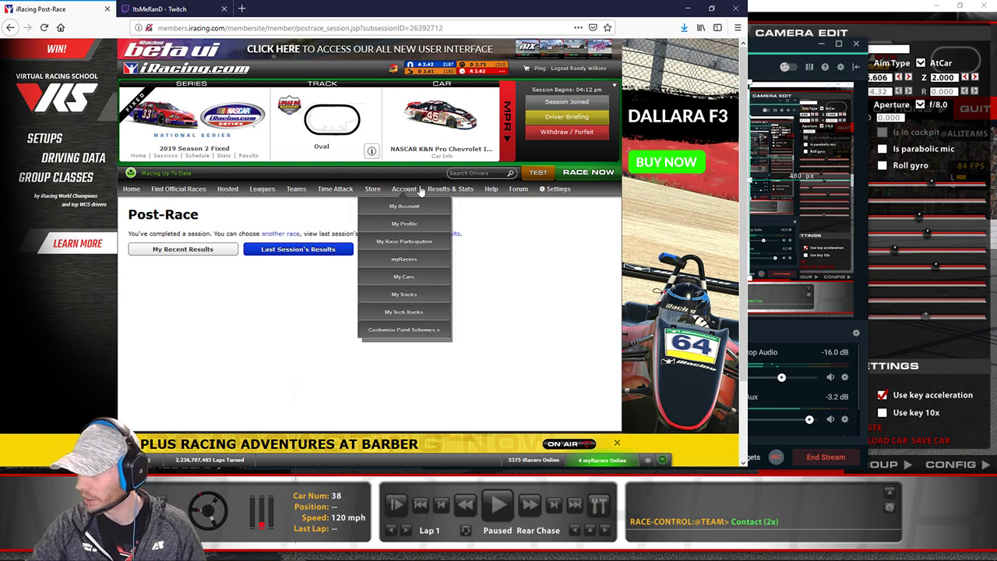
mouse_move(428, 190)
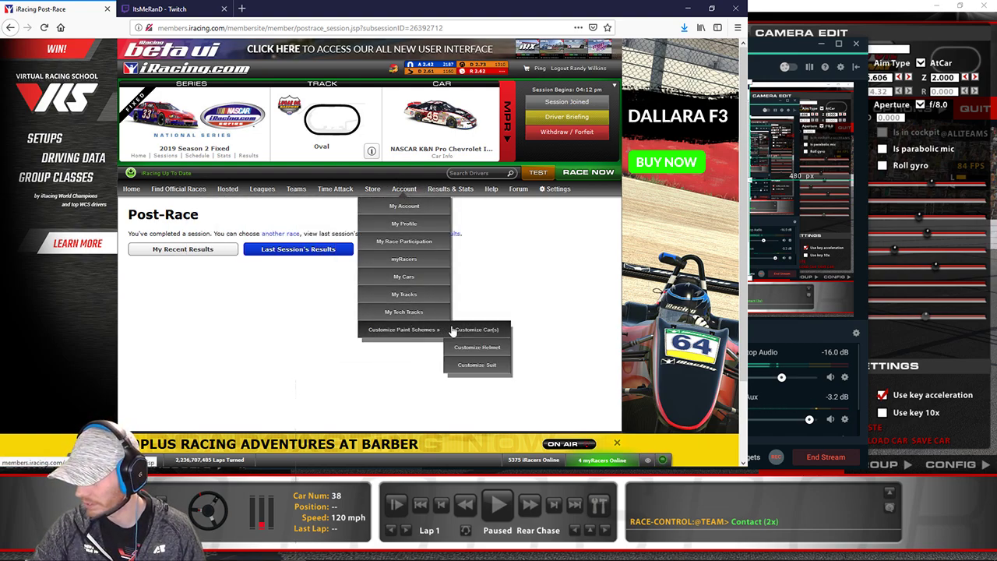
left_click(460, 330)
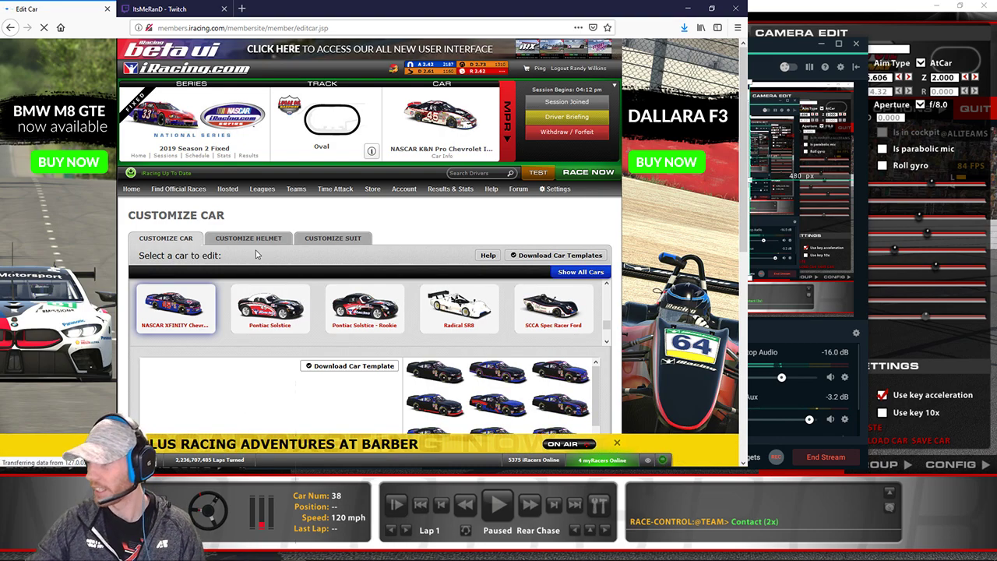
- Download the NASCAR K&N Pro Chevrolet Impala template from the individual car templates, saving the zip file to disk
left_click(573, 255)
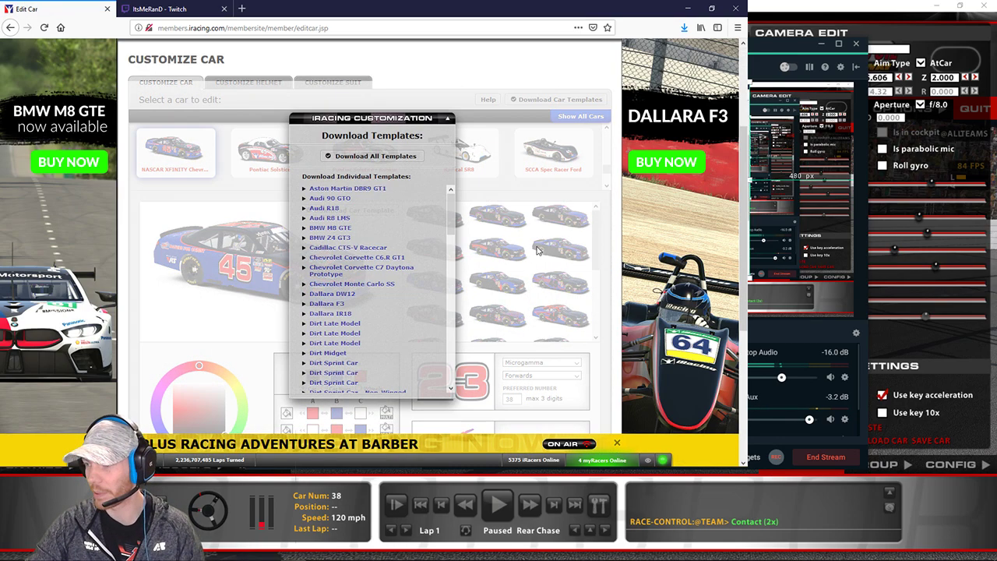
scroll(358, 257, "down", 5)
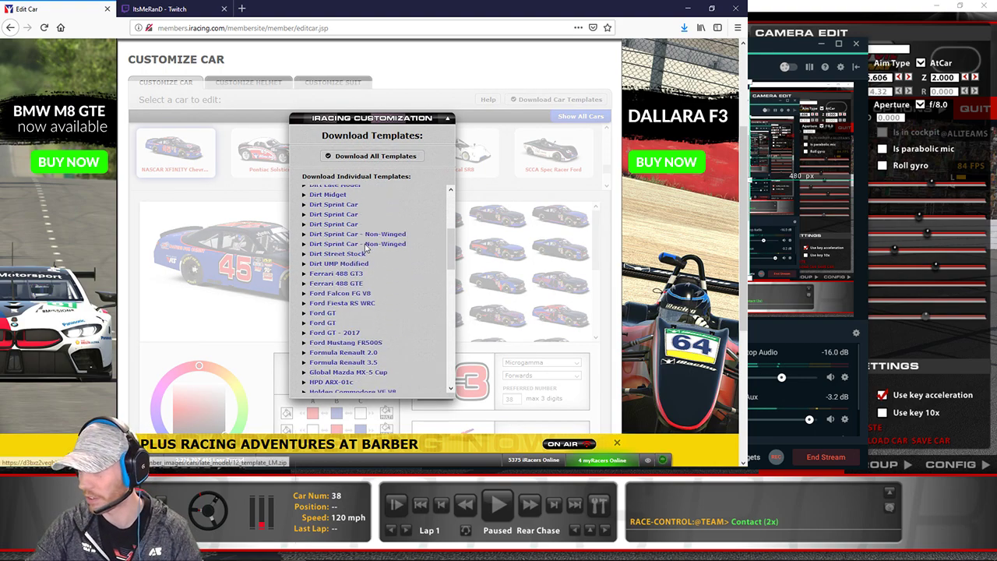
scroll(361, 267, "up", 4)
scroll(361, 267, "up", 2)
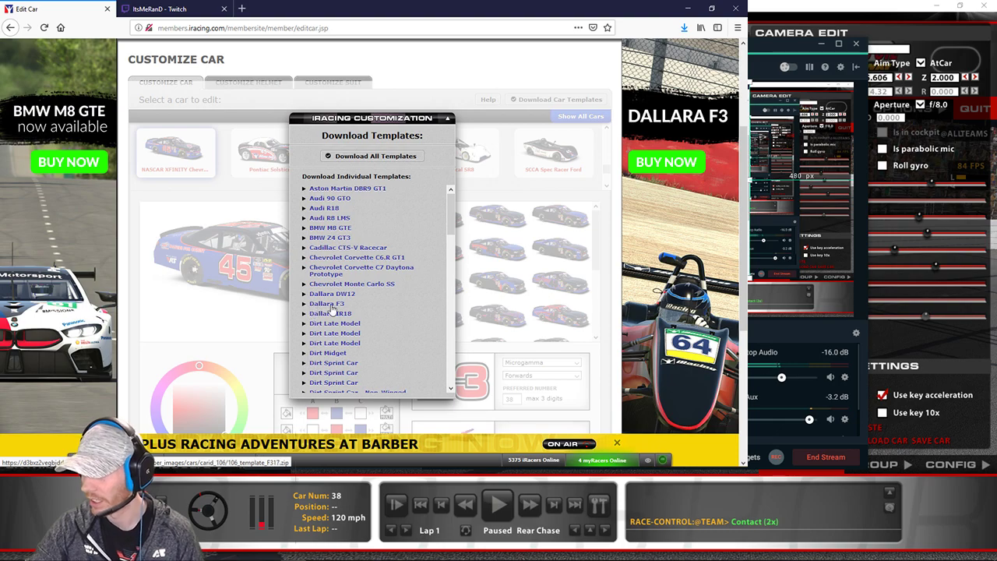
scroll(336, 309, "down", 7)
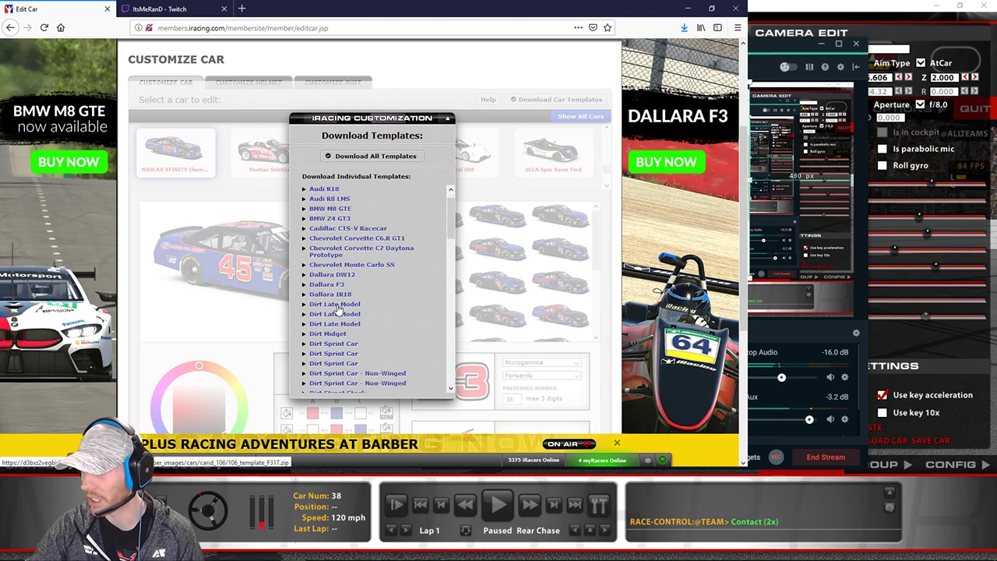
scroll(336, 310, "down", 5)
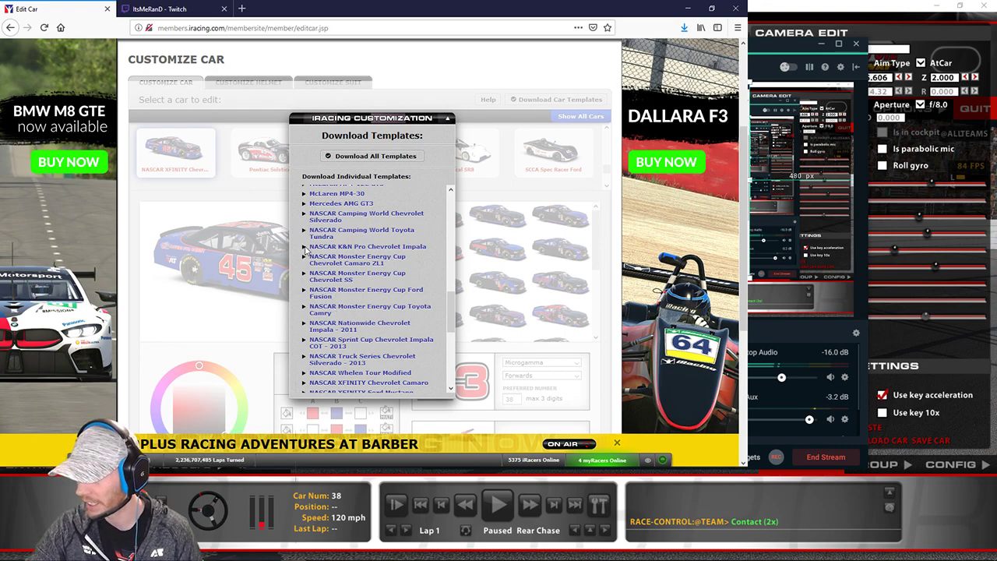
left_click(348, 250)
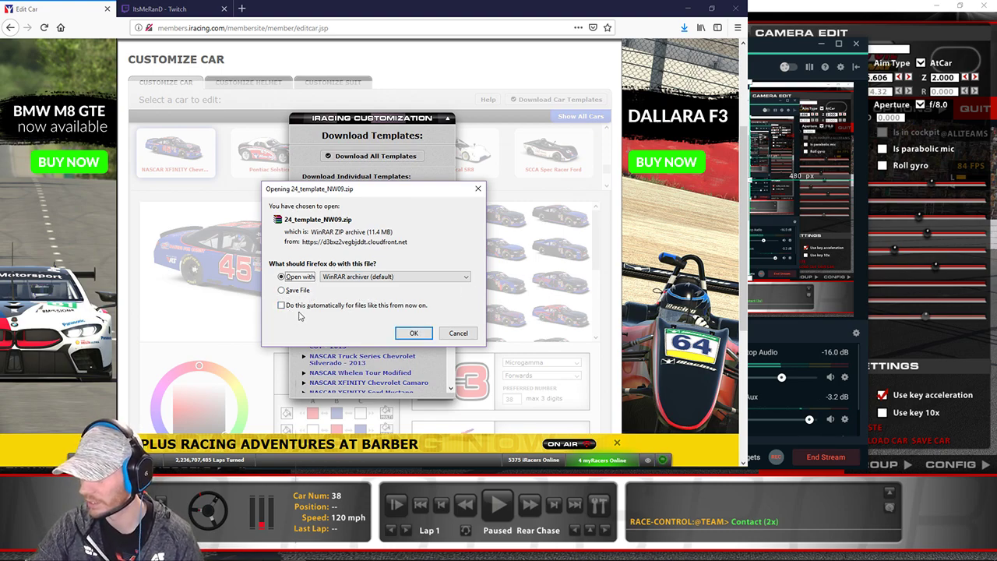
left_click(281, 290)
left_click(414, 334)
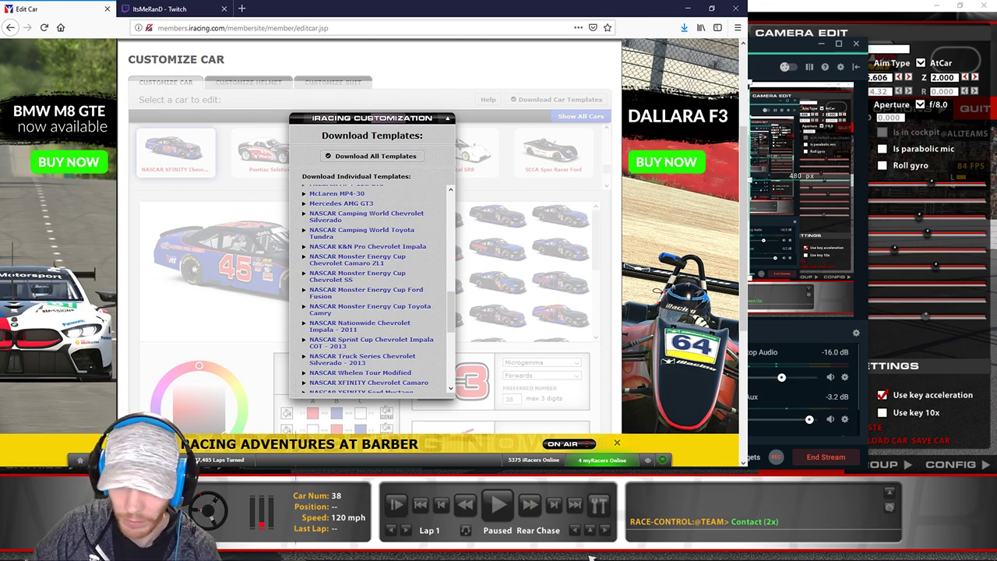
- Bring up the Downloads folder in File Explorer and open the 24_template_NW09 archive in WinRAR
left_click(686, 28)
left_click(745, 59)
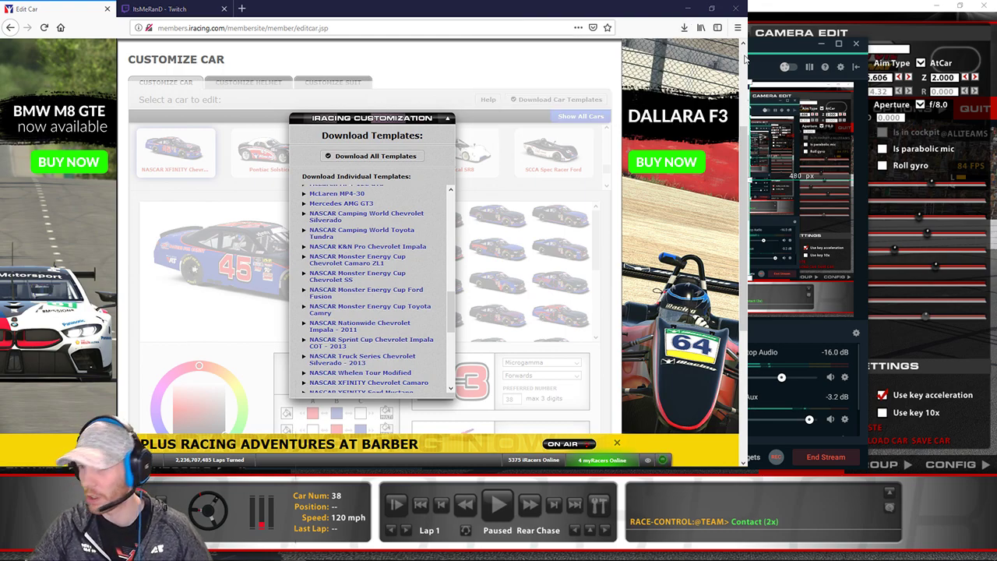
left_click_drag(756, 21, 505, 62)
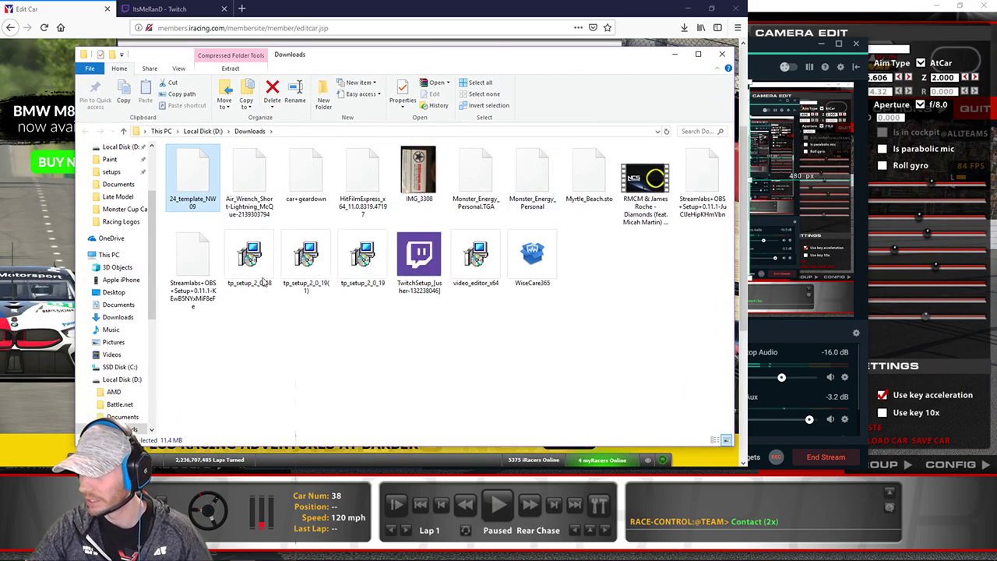
mouse_move(301, 550)
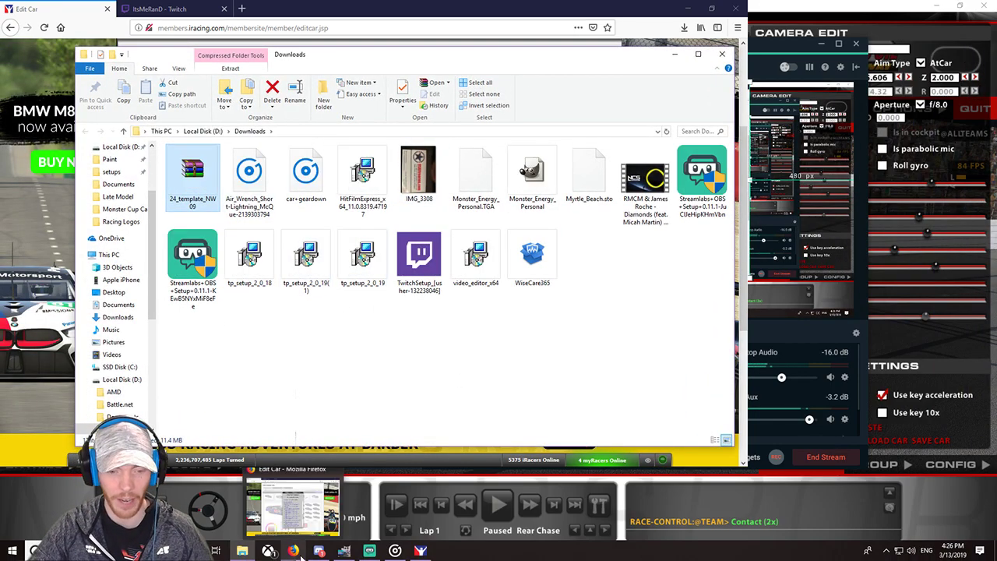
left_click(249, 550)
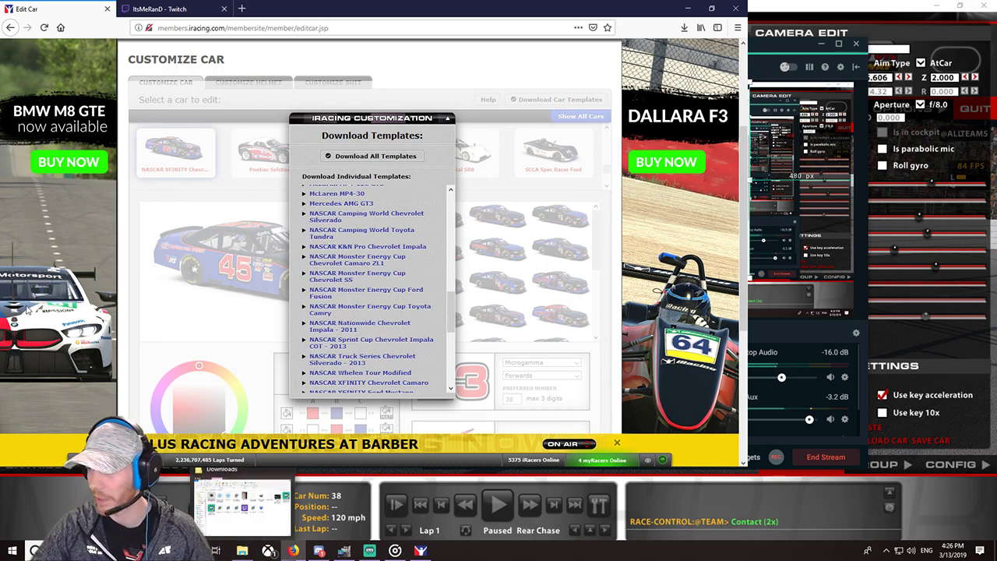
left_click(243, 550)
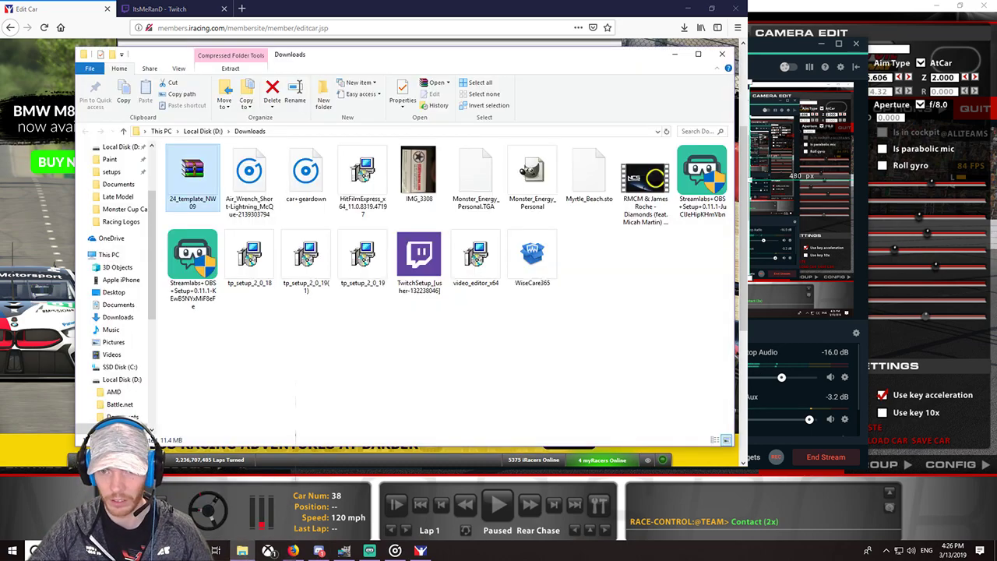
double_click(200, 178)
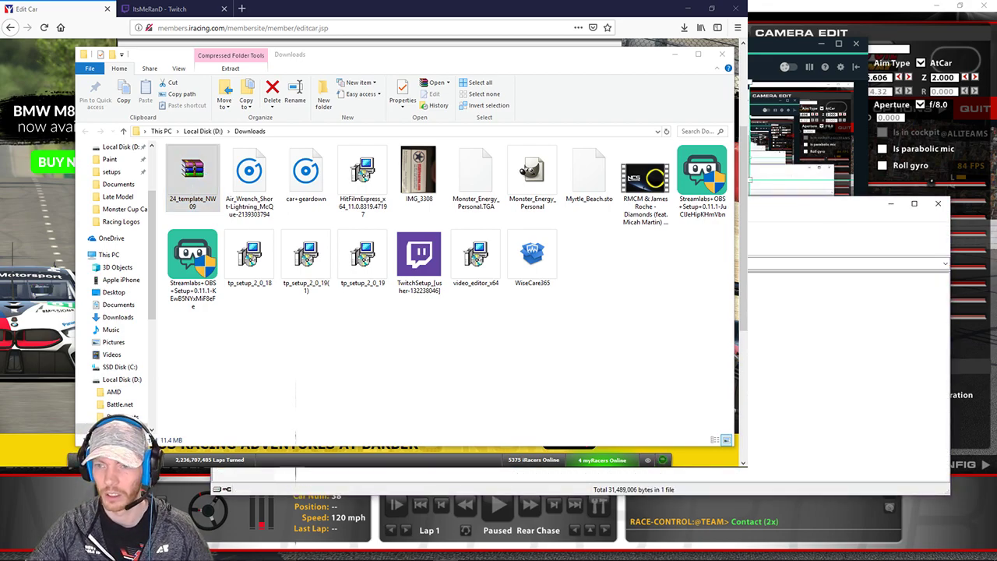
- Select the Chevrolet Impala PSD in the archive and open the K&N folder inside D:\Paint in a second File Explorer window
left_click_drag(601, 205, 509, 108)
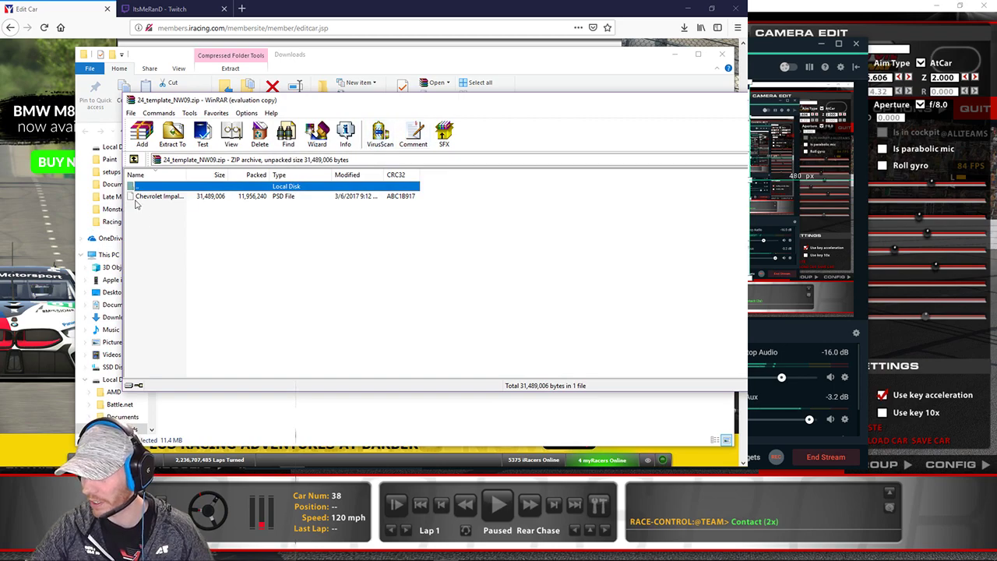
left_click(162, 197)
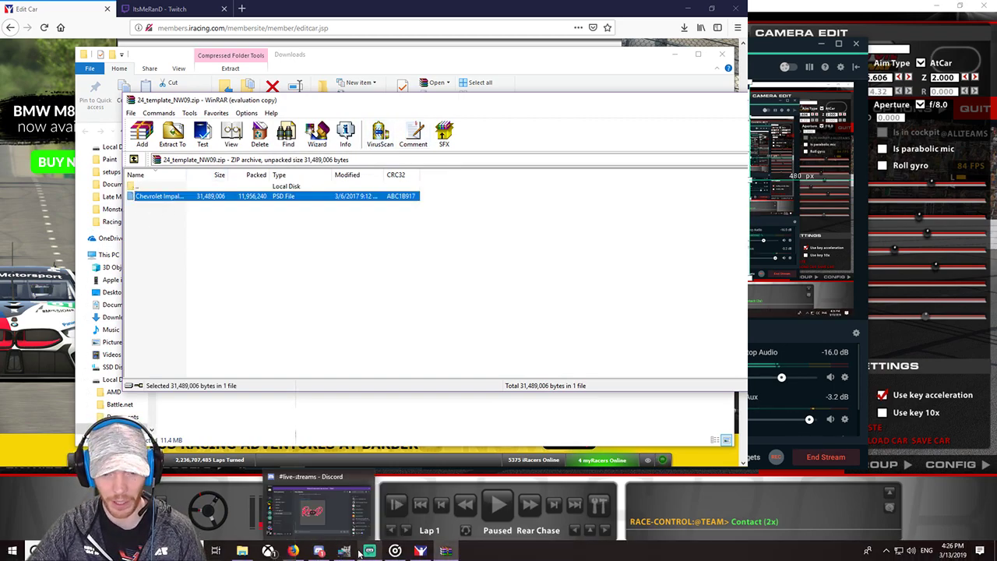
mouse_move(352, 555)
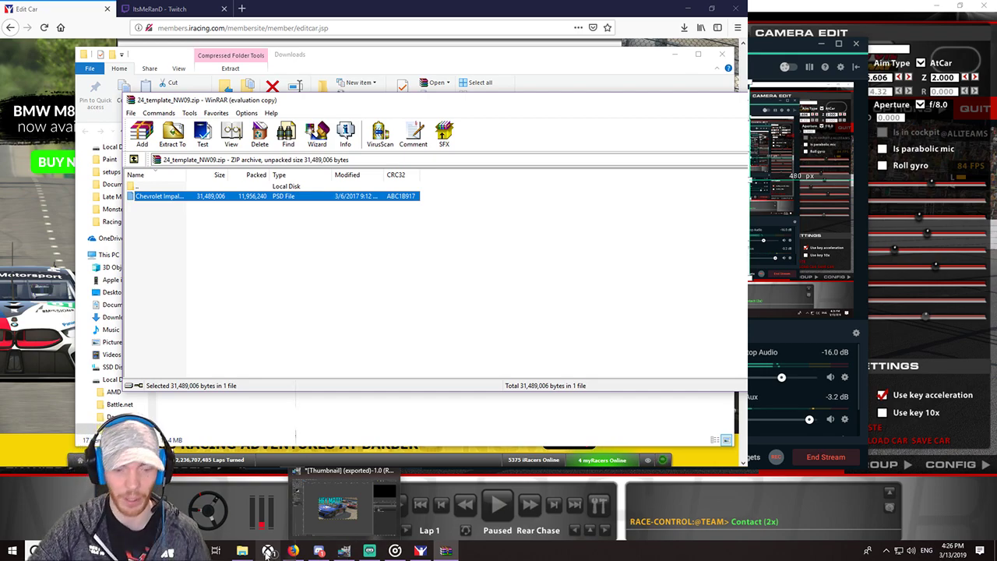
right_click(242, 551)
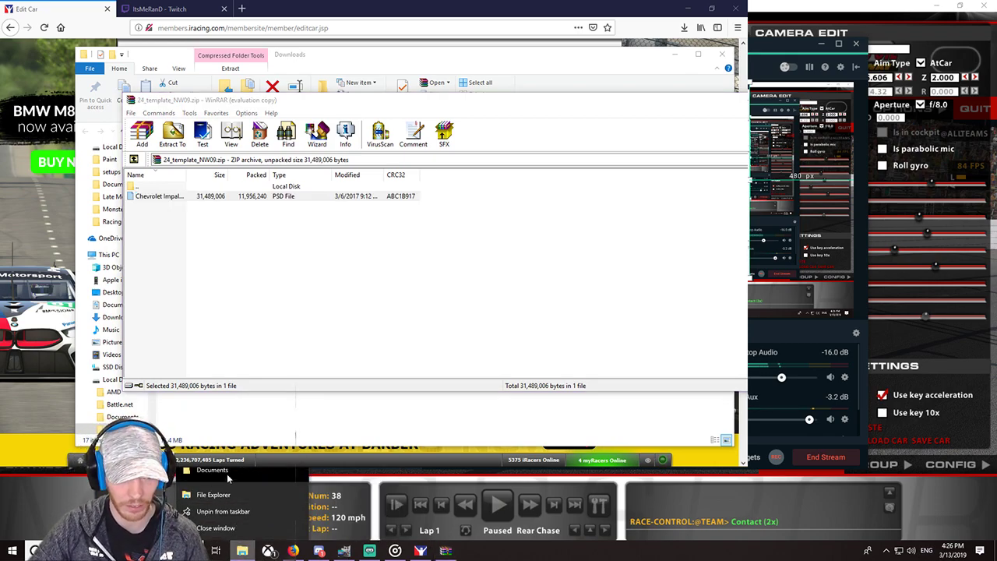
left_click(208, 470)
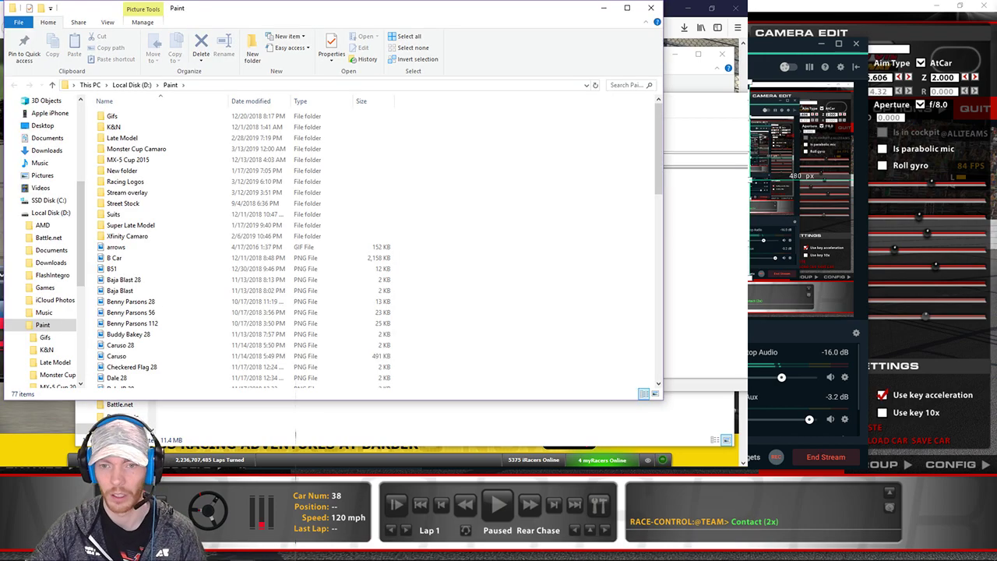
double_click(120, 129)
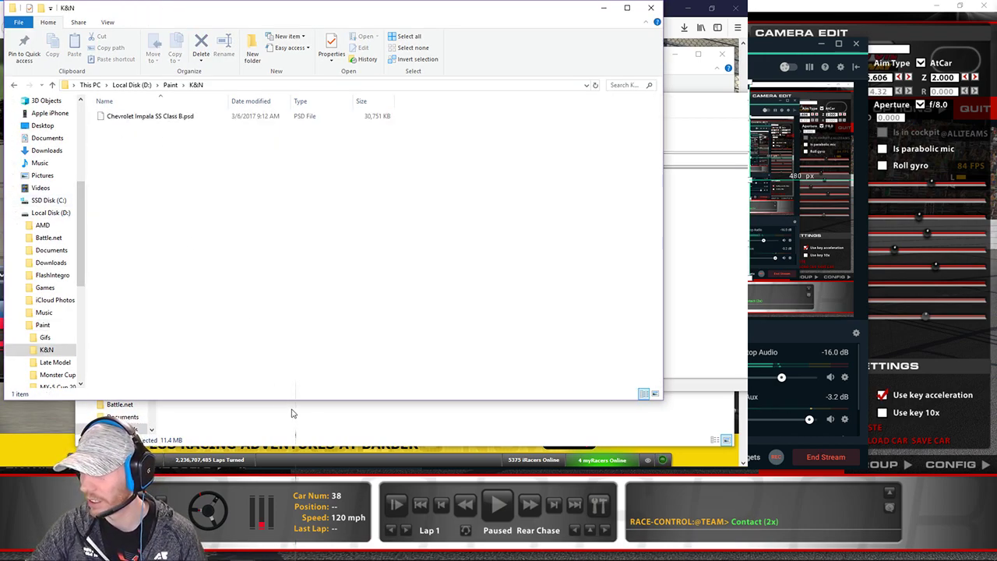
- Show Chevrolet Impala SS Class B.psd in the K&N folder alongside the reopened 24_template_NW09 archive, and close the archive window
left_click(154, 118)
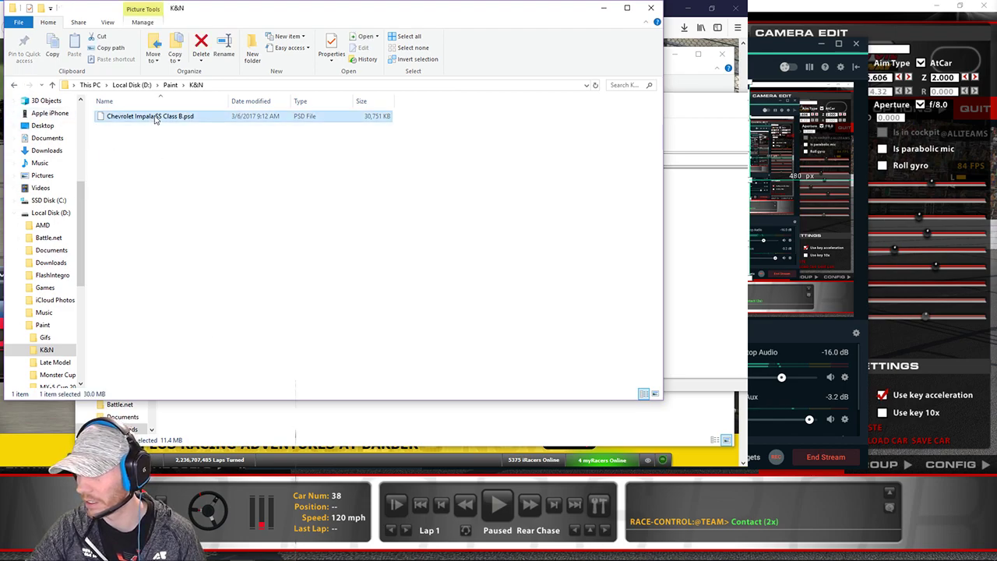
left_click(414, 414)
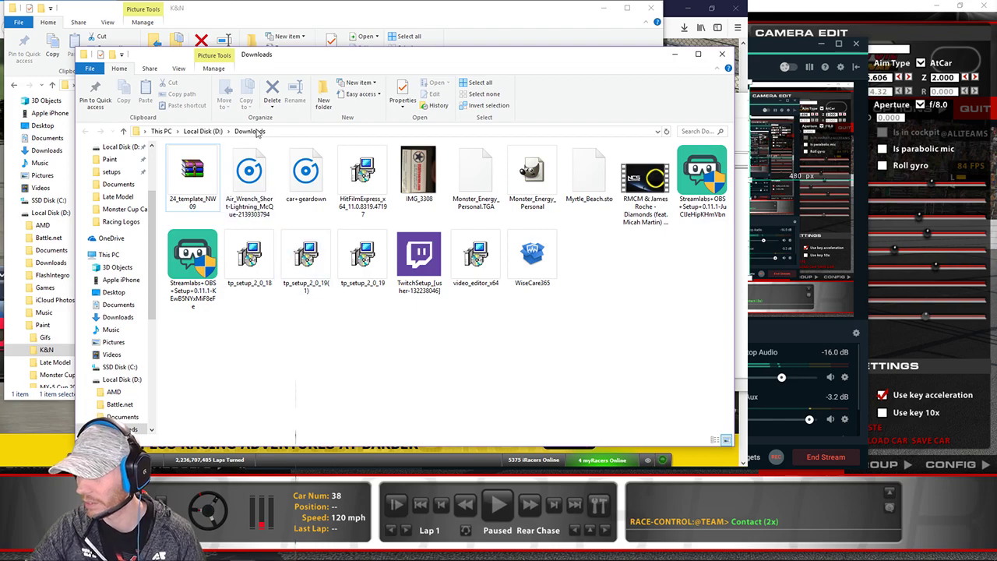
left_click_drag(249, 66, 353, 122)
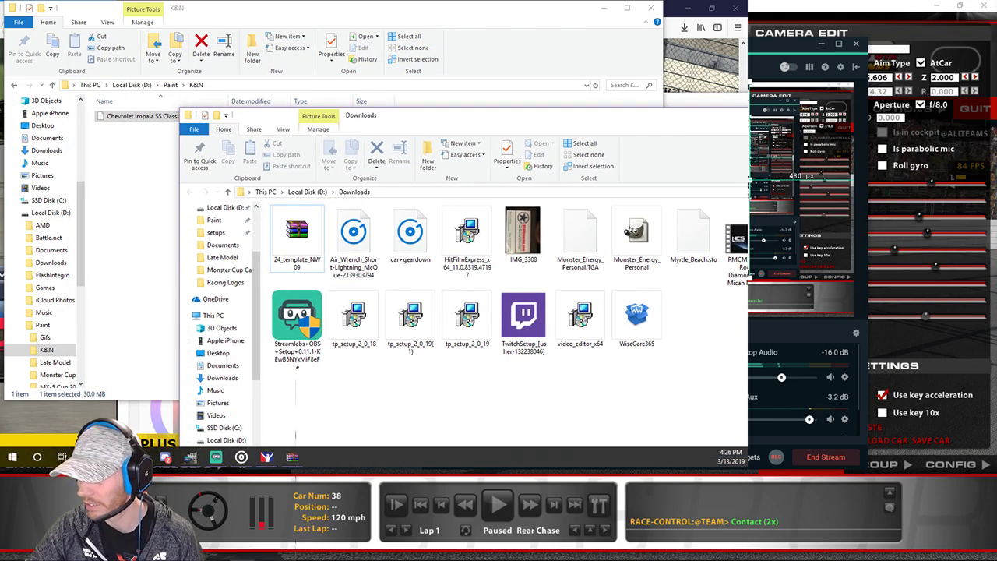
mouse_move(114, 456)
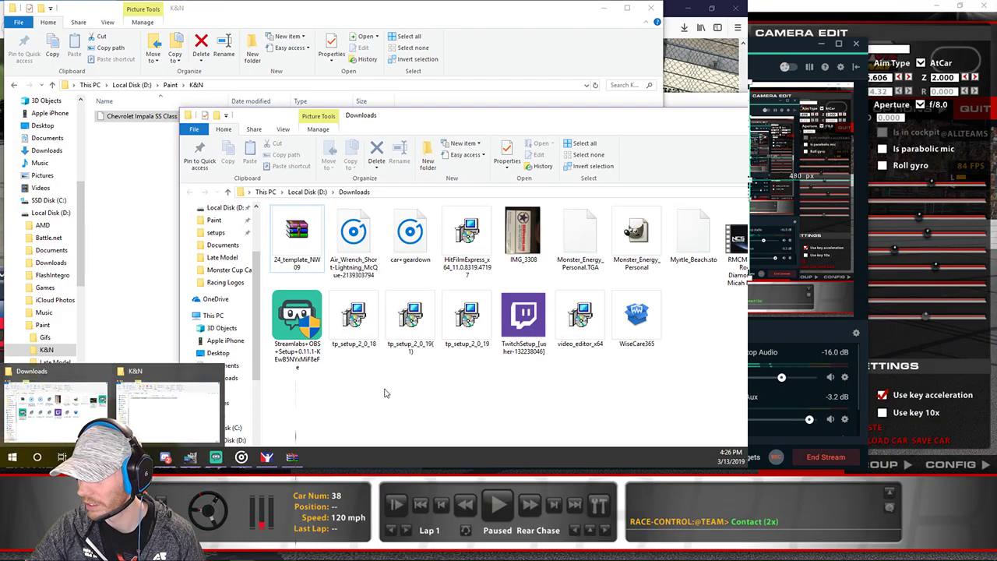
double_click(308, 253)
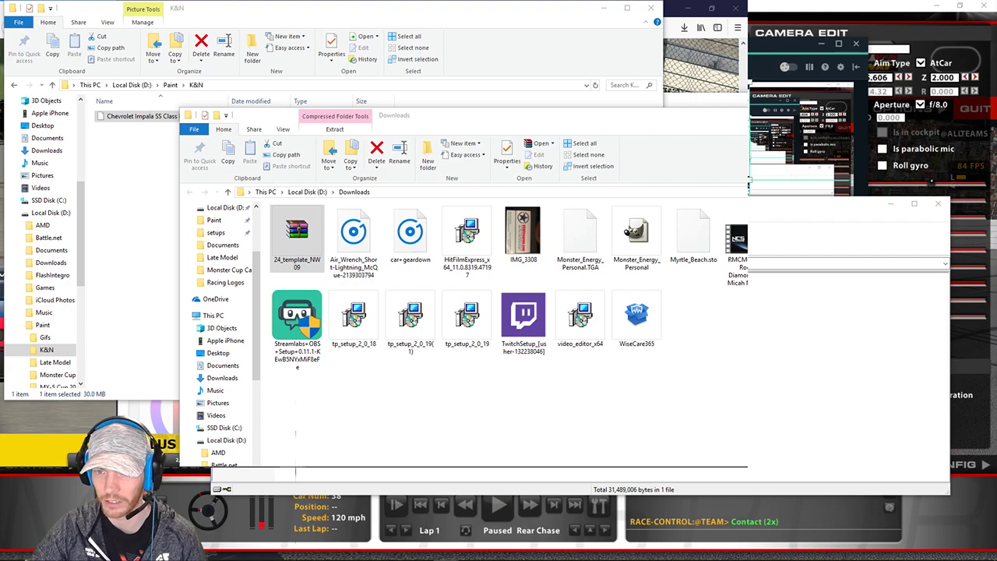
left_click(163, 255)
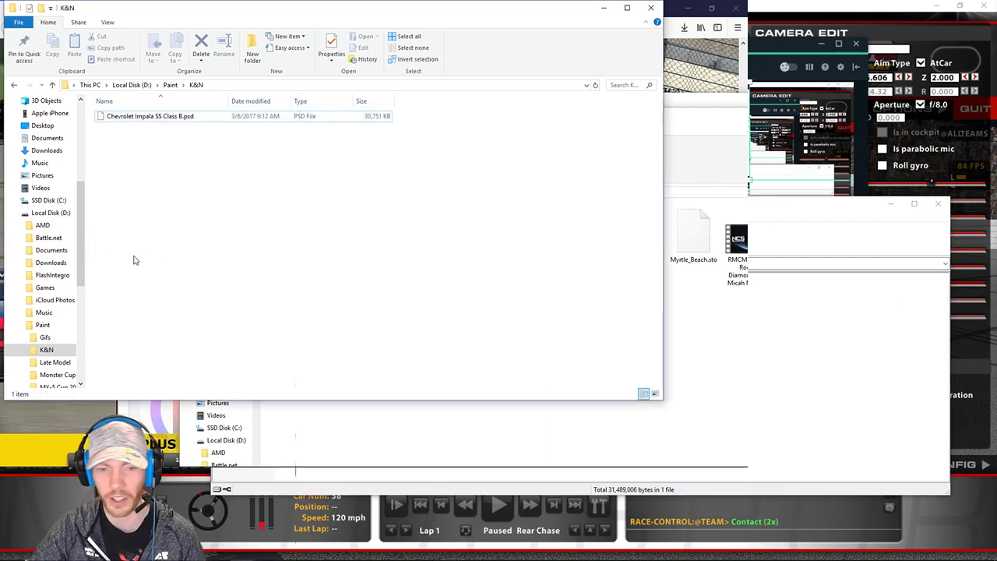
left_click(939, 205)
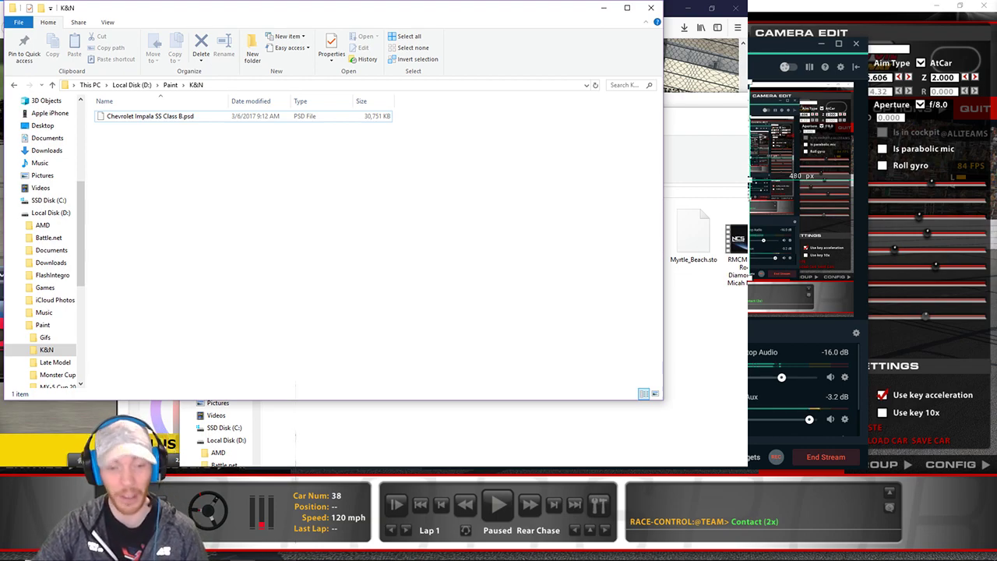
- Move the Streamlabs OBS window aside and minimize the iRacing and GIMP windows to clear the desktop
left_click_drag(785, 44, 734, 101)
left_click(942, 6)
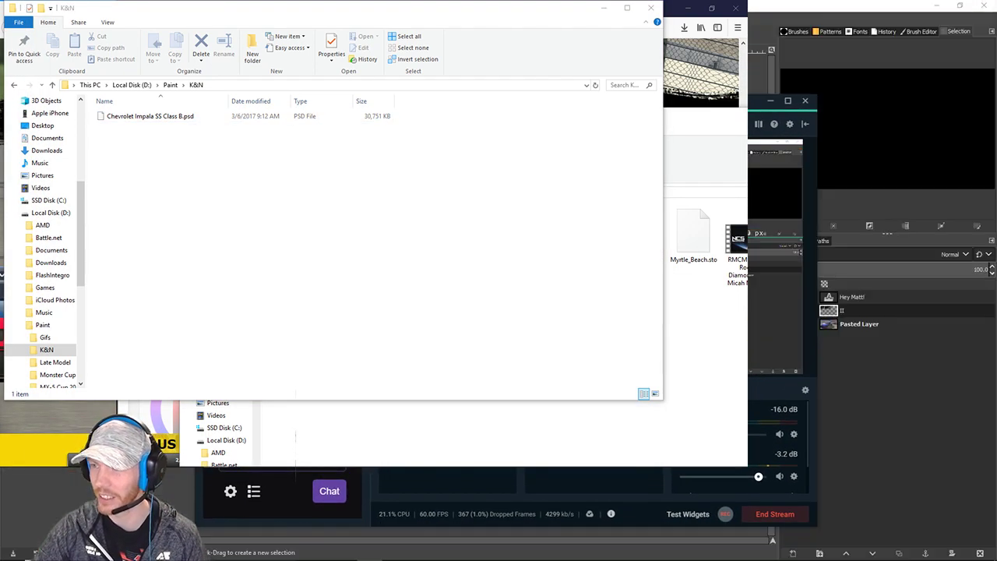
left_click(949, 6)
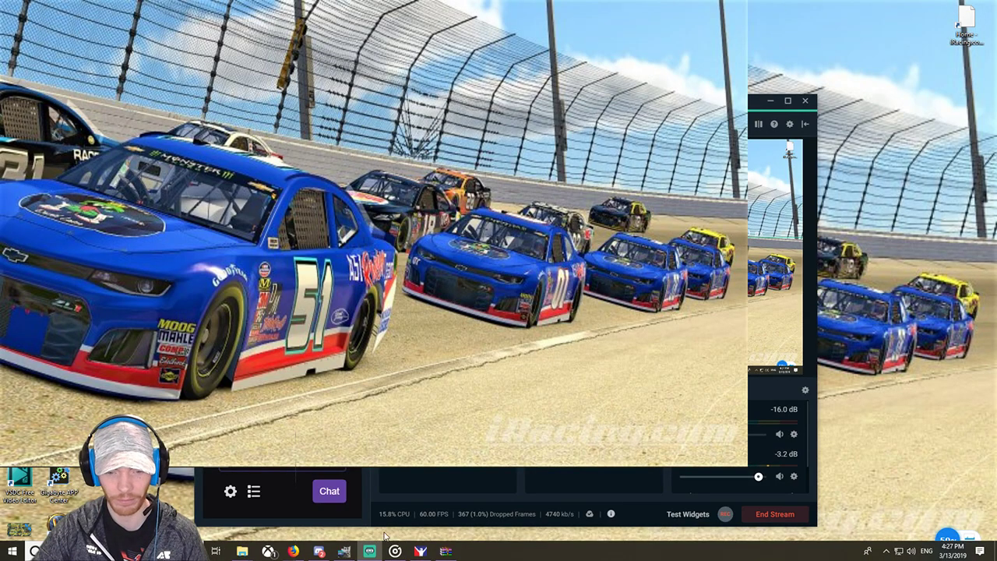
- Reposition the Streamlabs OBS window and hide the Right Screen source in the Paint tutorial scene
mouse_move(406, 551)
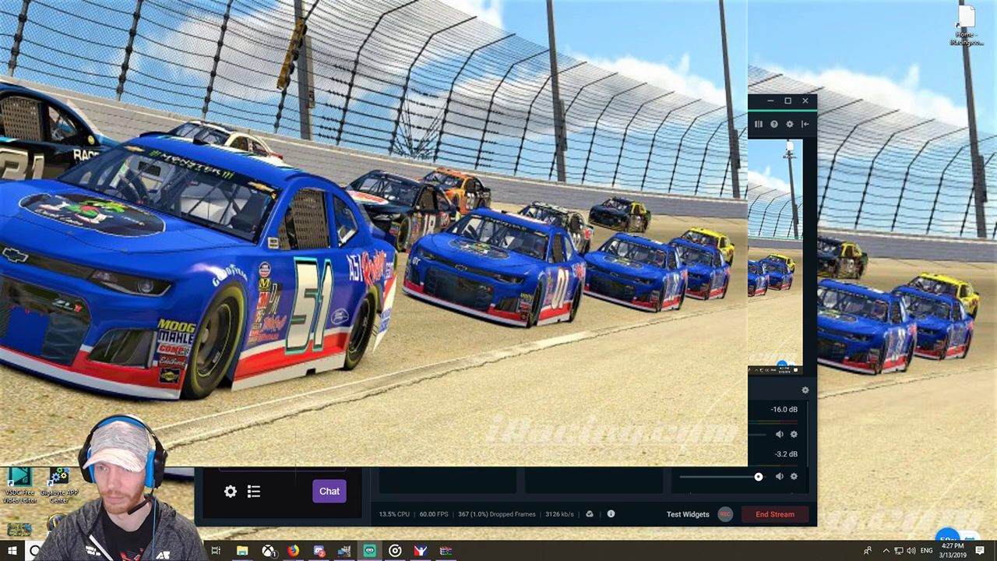
left_click_drag(732, 102, 569, 133)
left_click_drag(490, 140, 486, 18)
left_click(477, 335)
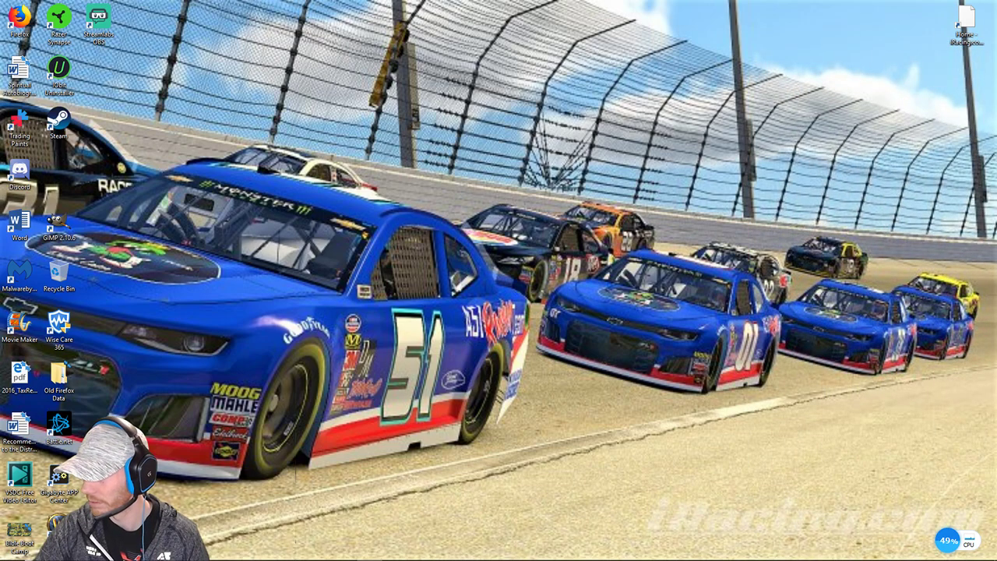
left_click(477, 335)
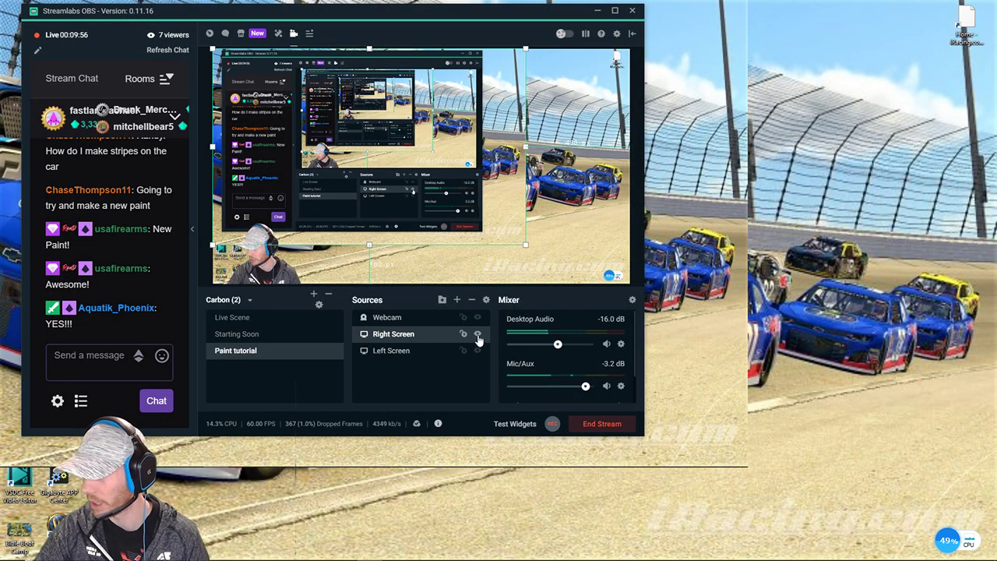
left_click(477, 335)
left_click_drag(294, 319, 158, 387)
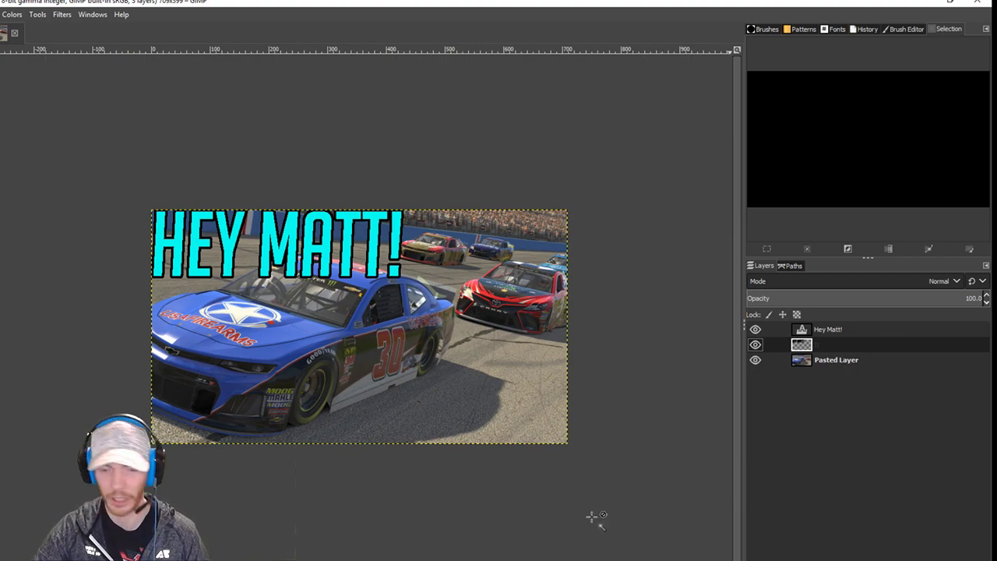
- Move the iRacing window out of the way and close the Thumbnail image in GIMP, discarding its changes
left_click(381, 558)
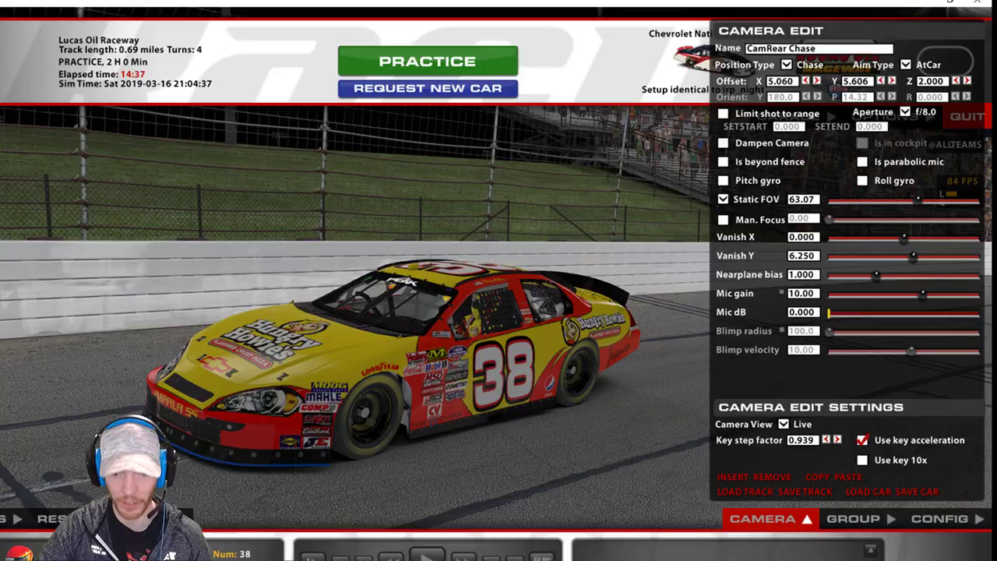
left_click_drag(494, 3, 996, 19)
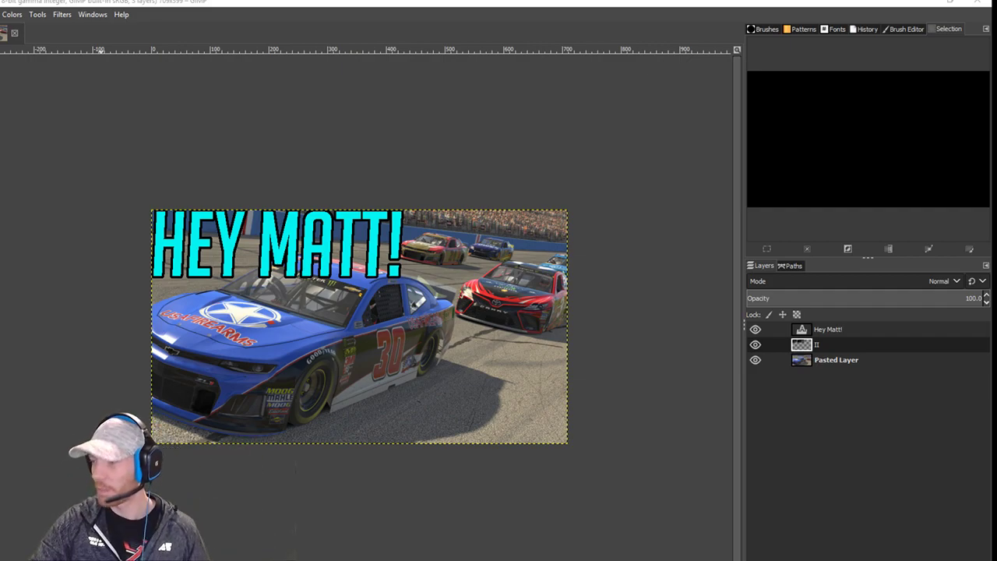
left_click(13, 34)
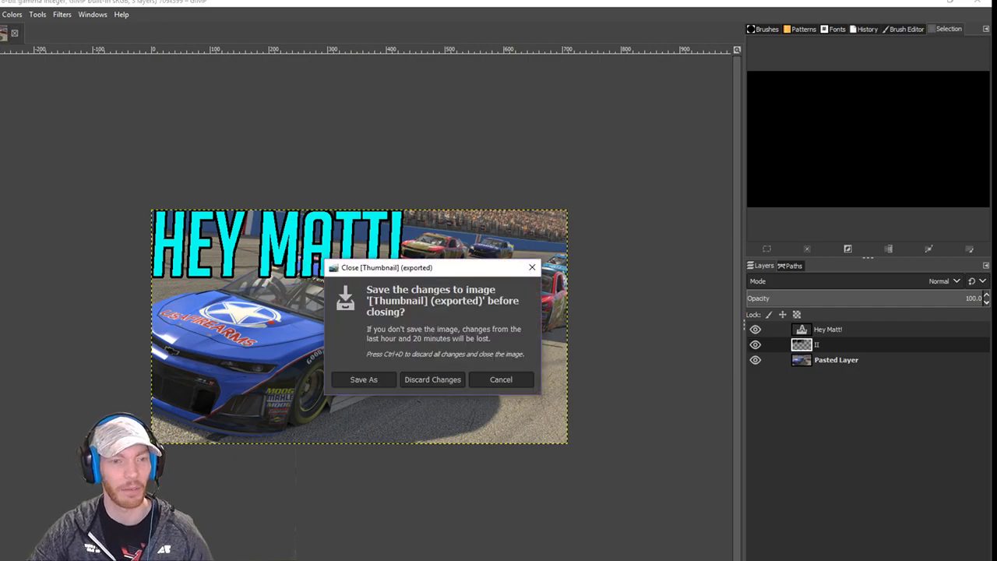
left_click(444, 379)
- Open Chevrolet Impala SS Class B.psd from the Paint K&N folder as an image, keeping its embedded color profile
left_click(0, 14)
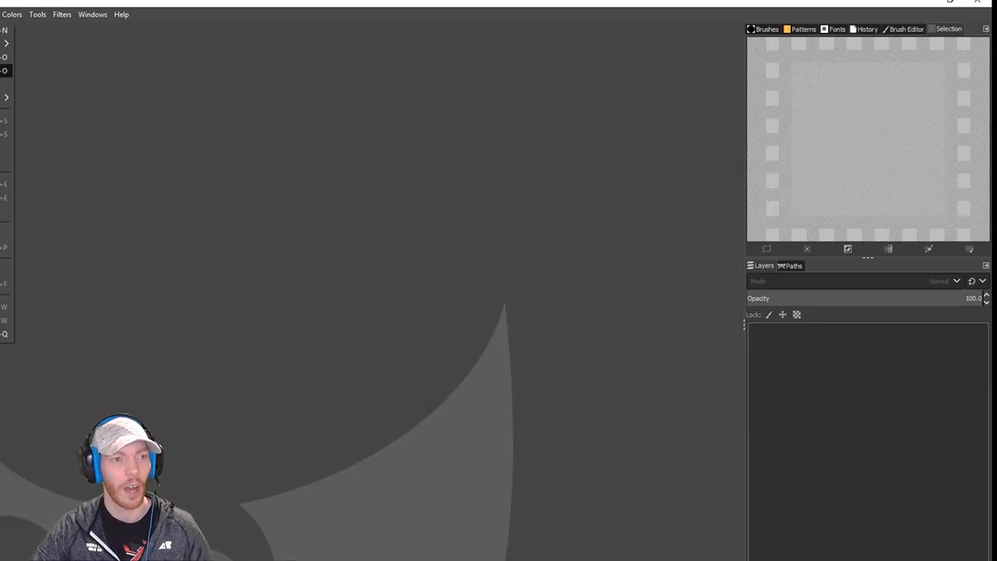
left_click(3, 57)
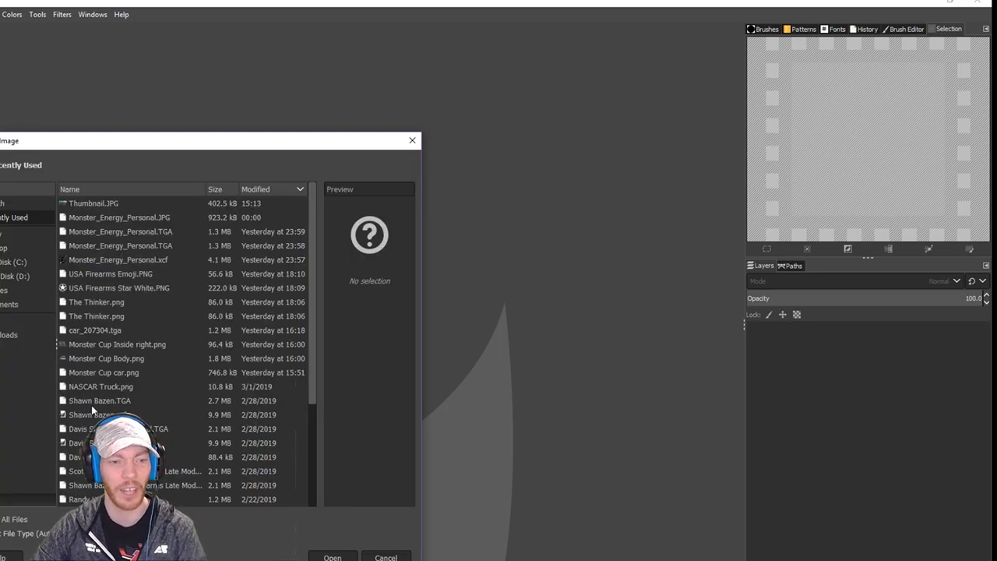
left_click(44, 323)
double_click(90, 215)
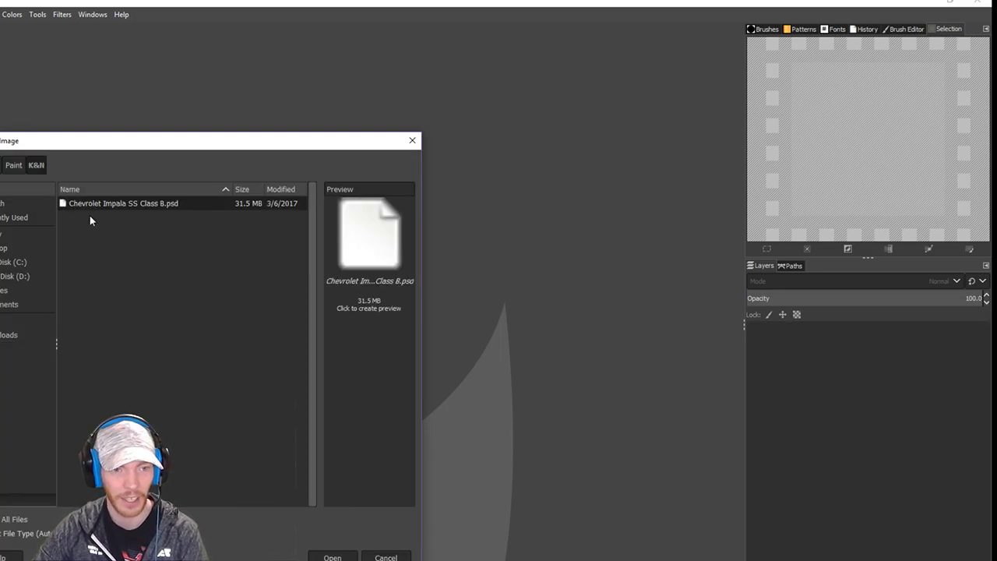
double_click(102, 205)
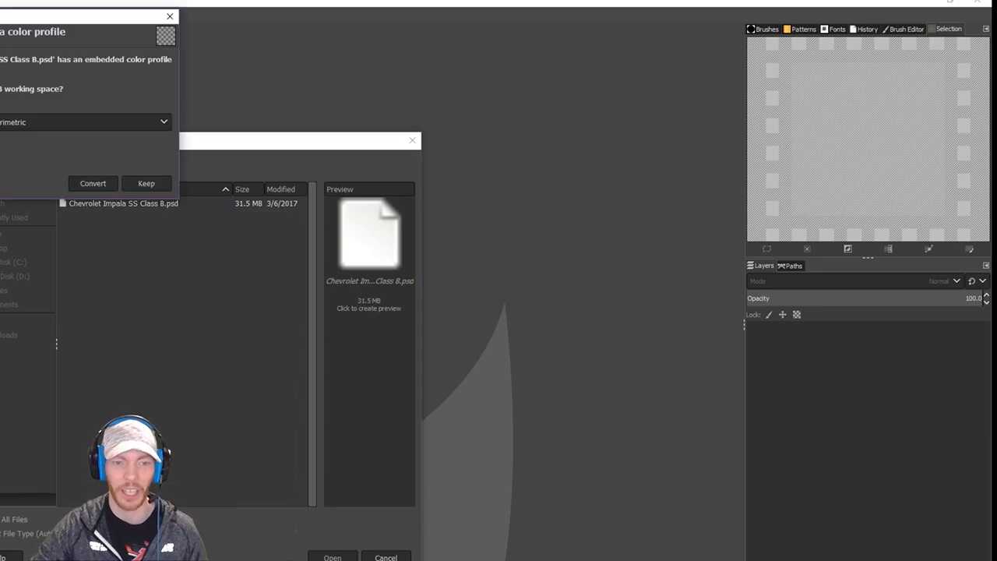
left_click(139, 181)
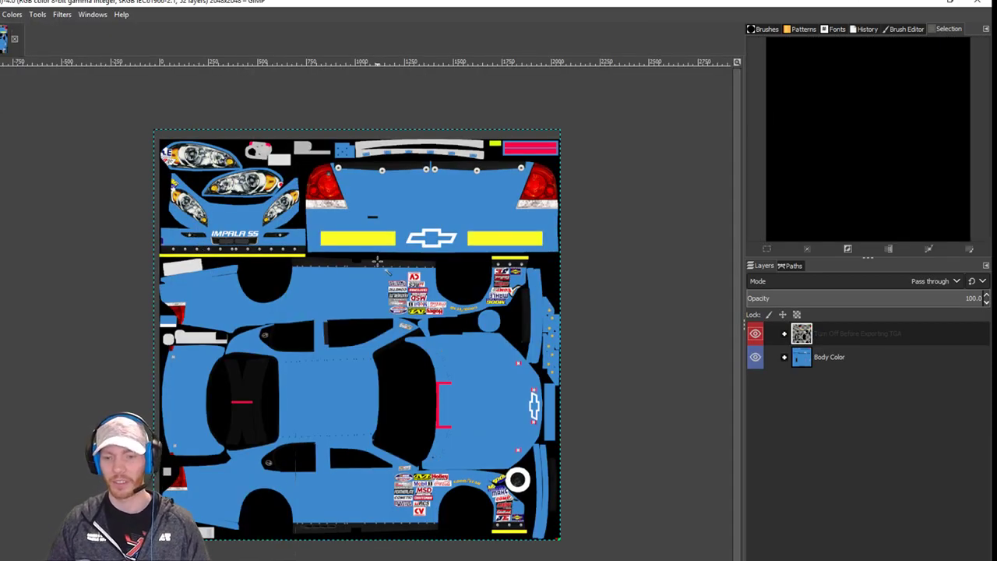
- Expand the Turn Off Before Exporting TGA and Body Color layer groups and look through their layers
left_click(785, 333)
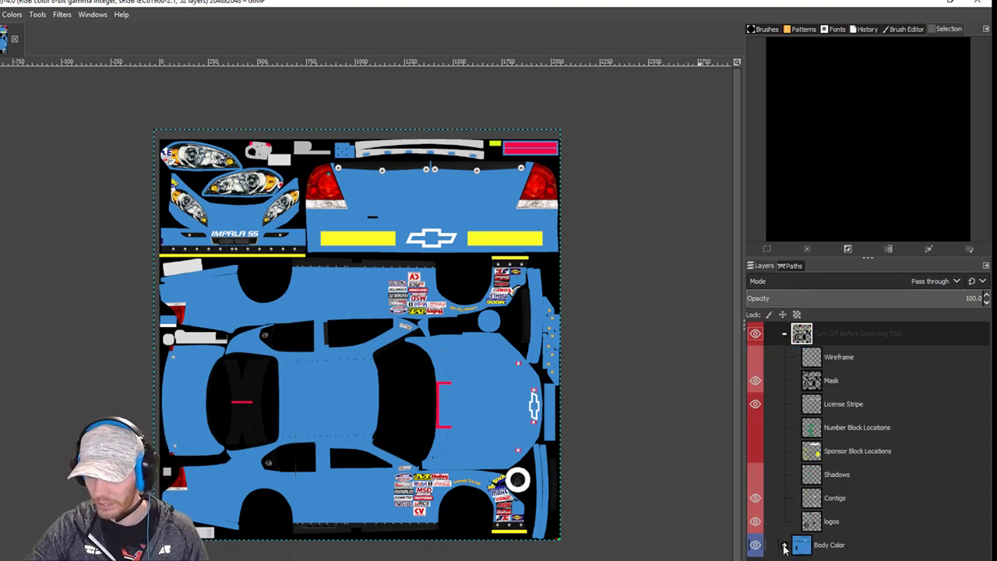
left_click(784, 546)
scroll(879, 537, "down", 3)
scroll(876, 534, "up", 3)
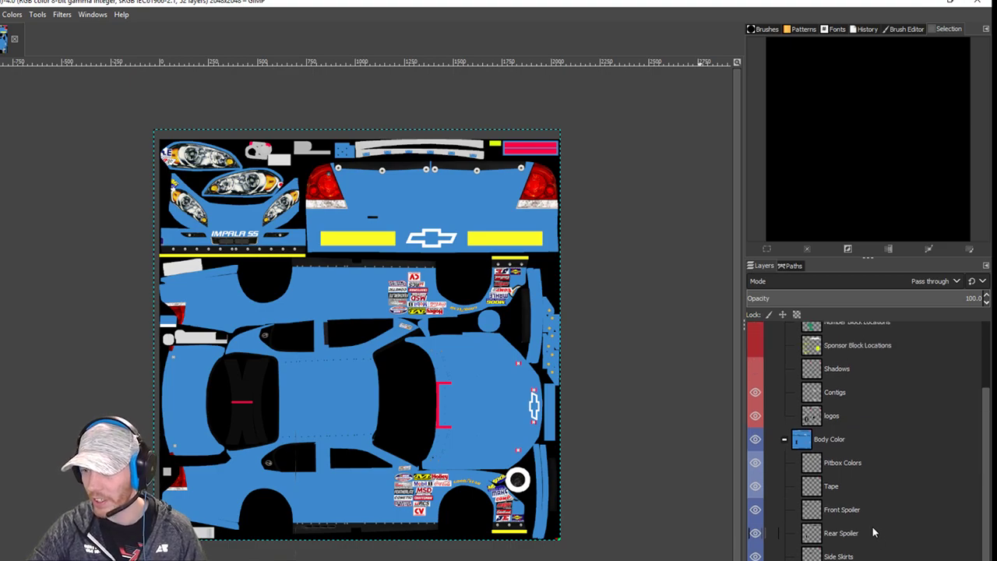
scroll(879, 519, "down", 5)
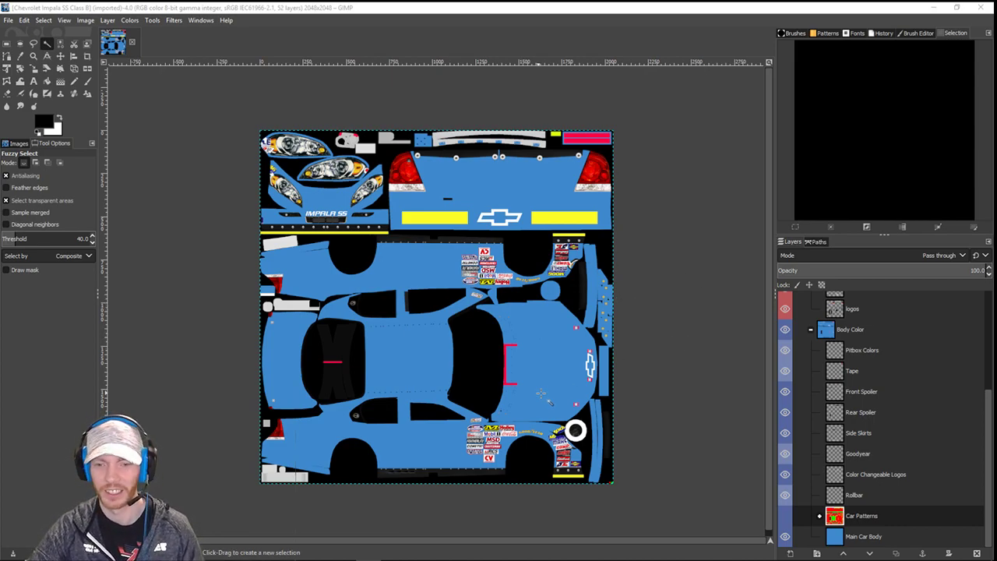
- Delete the Car Patterns layer group from the Body Color group
left_click(861, 523)
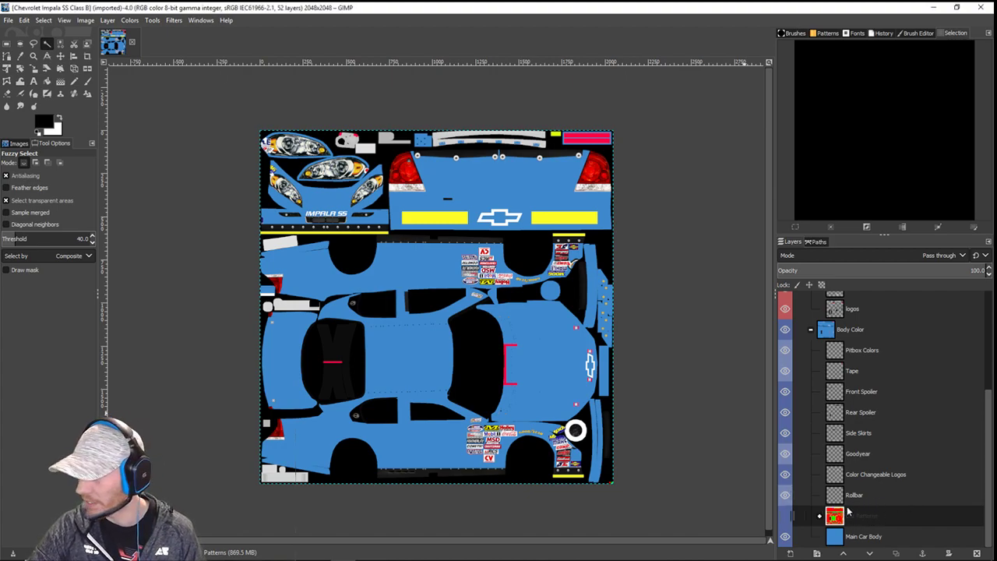
right_click(851, 512)
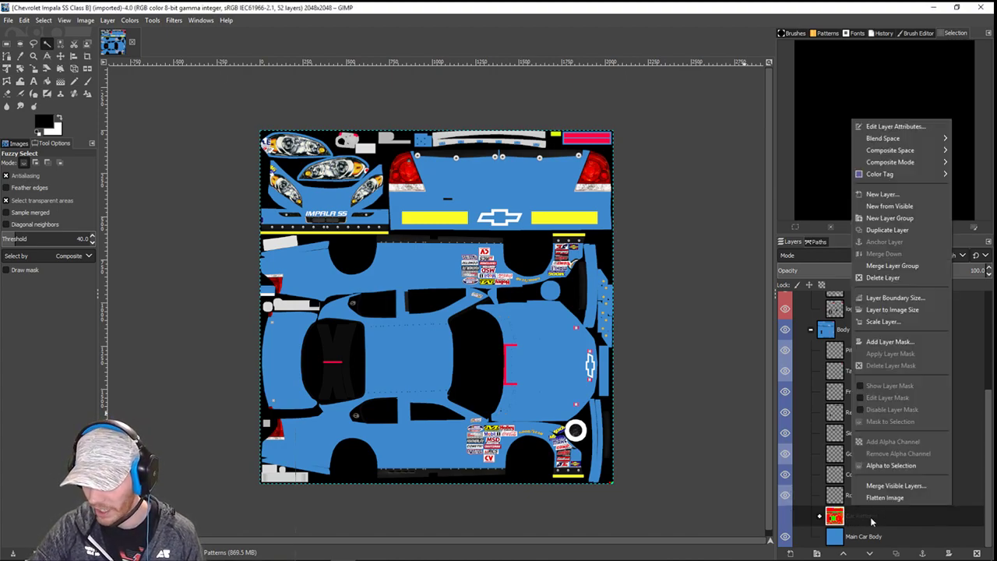
right_click(871, 521)
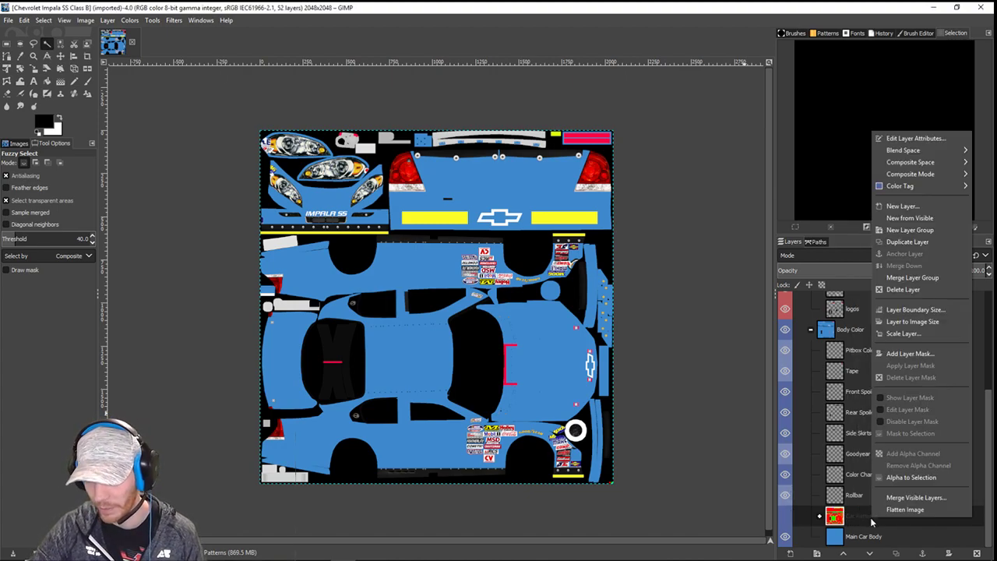
left_click(904, 293)
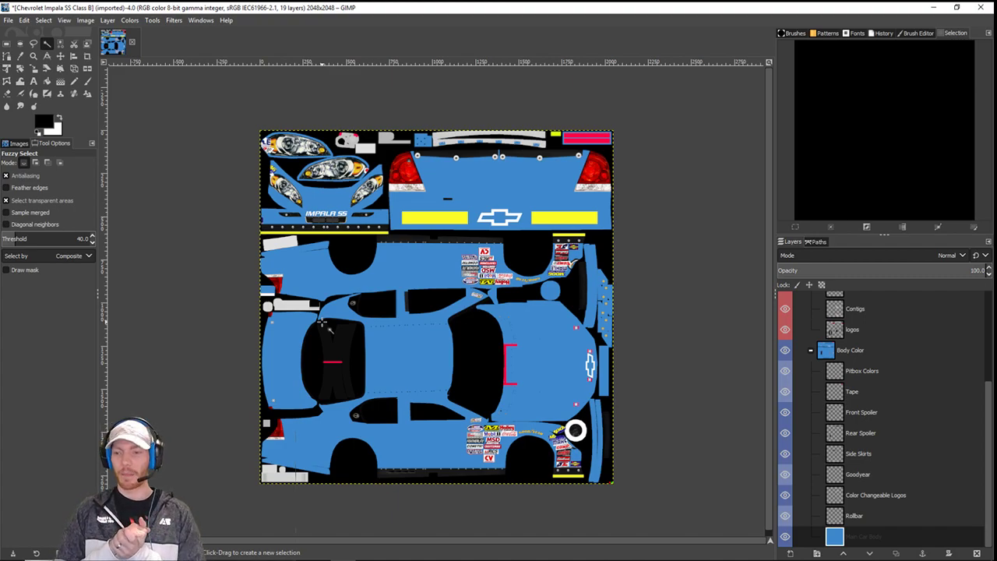
scroll(970, 382, "up", 5)
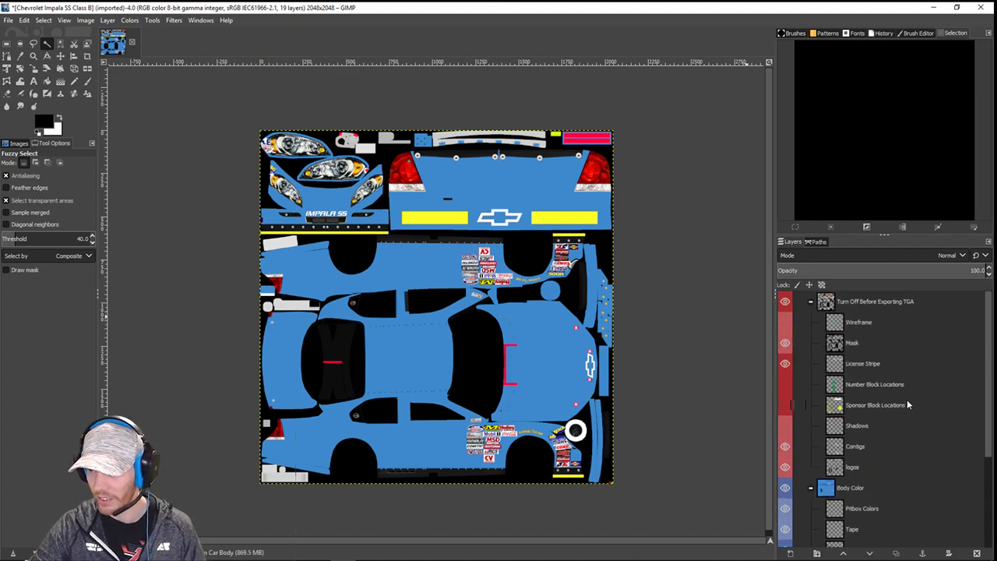
- Hide and reshow the Mask layer to compare the template with and without it, and check the foreground color
left_click(786, 345)
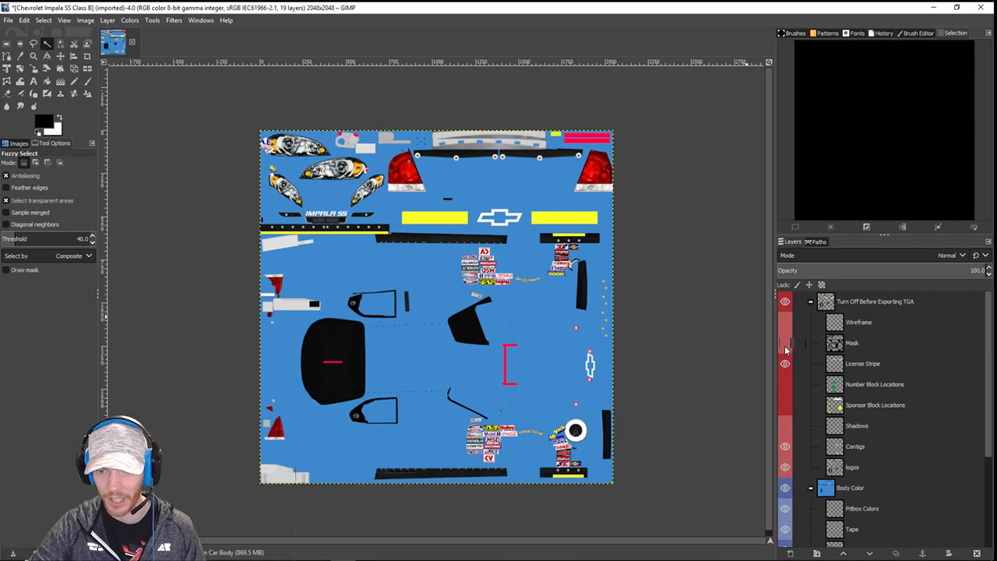
left_click(785, 344)
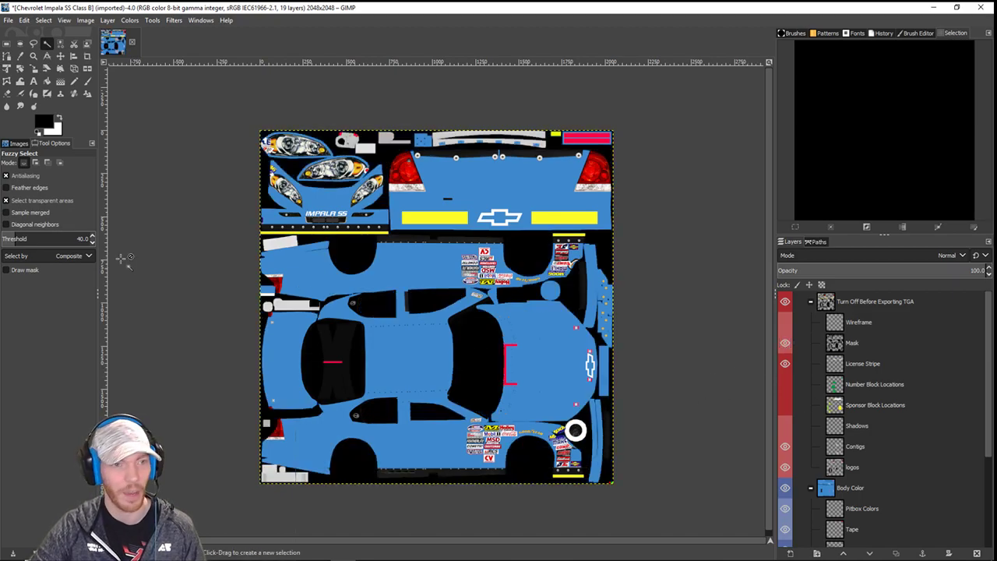
left_click(44, 122)
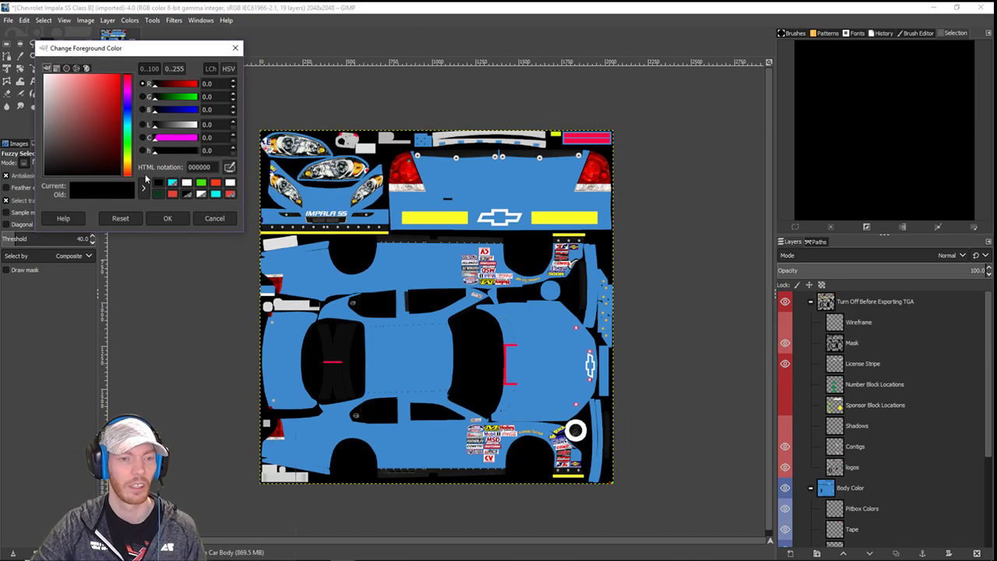
left_click(213, 221)
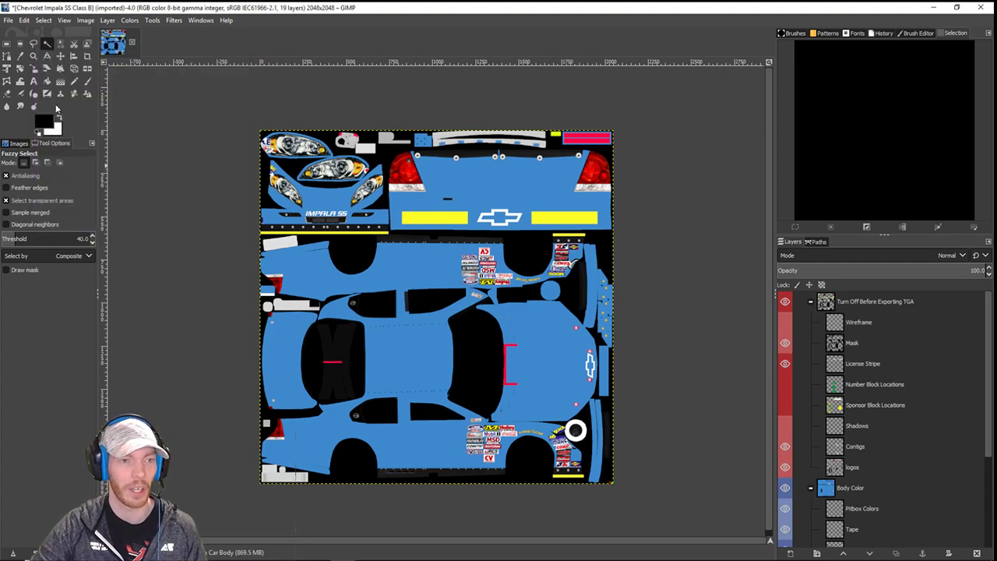
- Make white the foreground color and bucket-fill the windshield area of the Mask layer with it
left_click(60, 118)
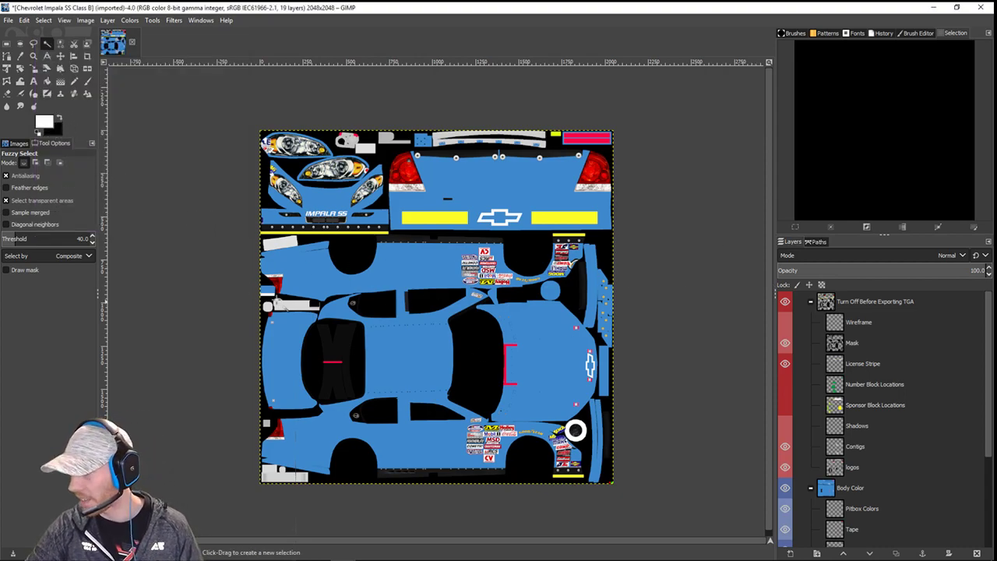
left_click(785, 342)
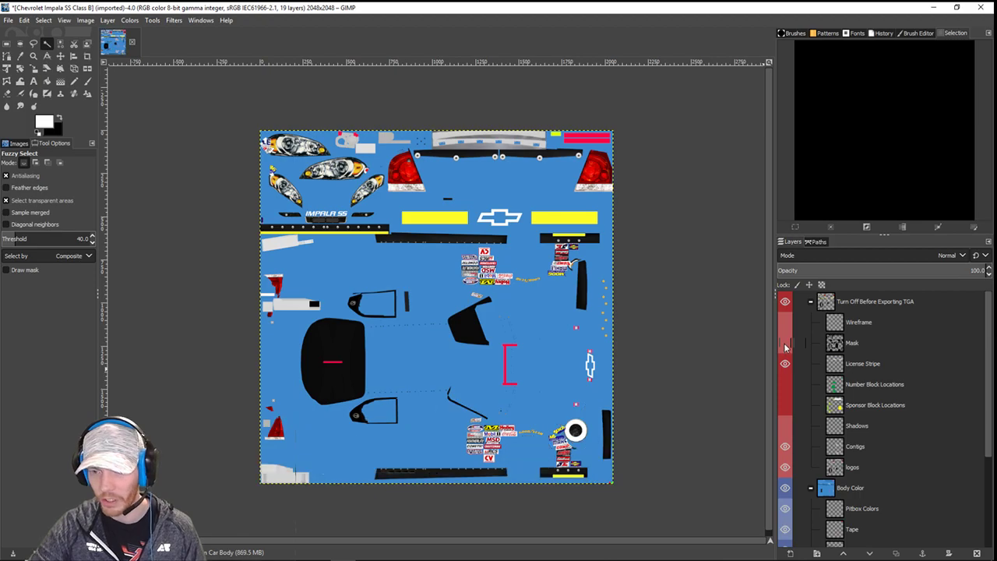
left_click(785, 342)
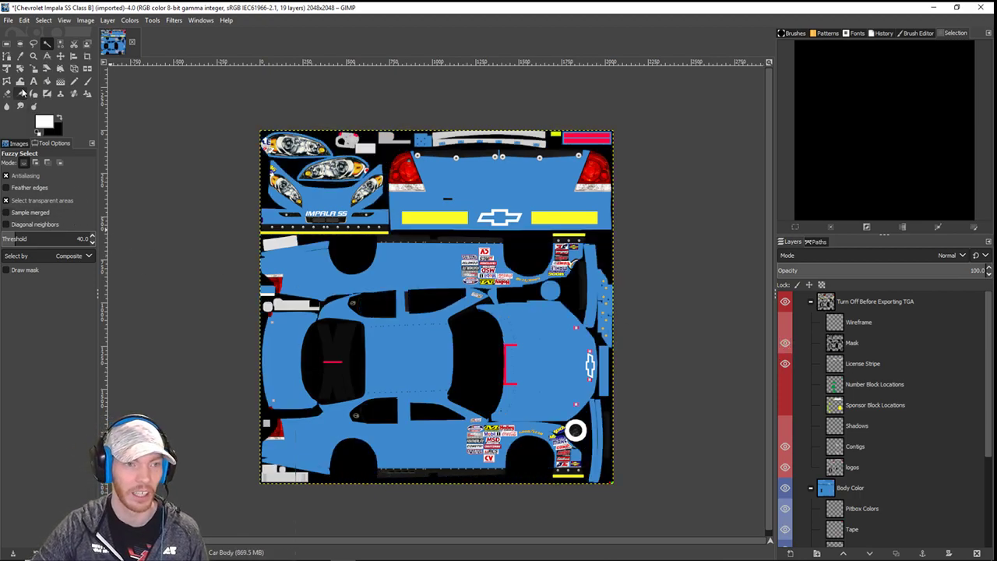
left_click(46, 82)
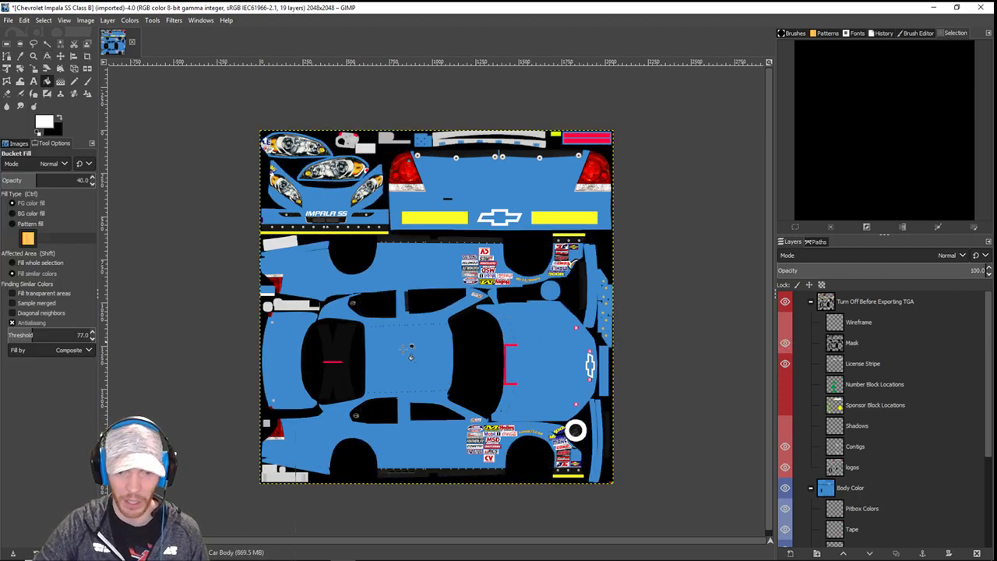
left_click(844, 346)
left_click(493, 361)
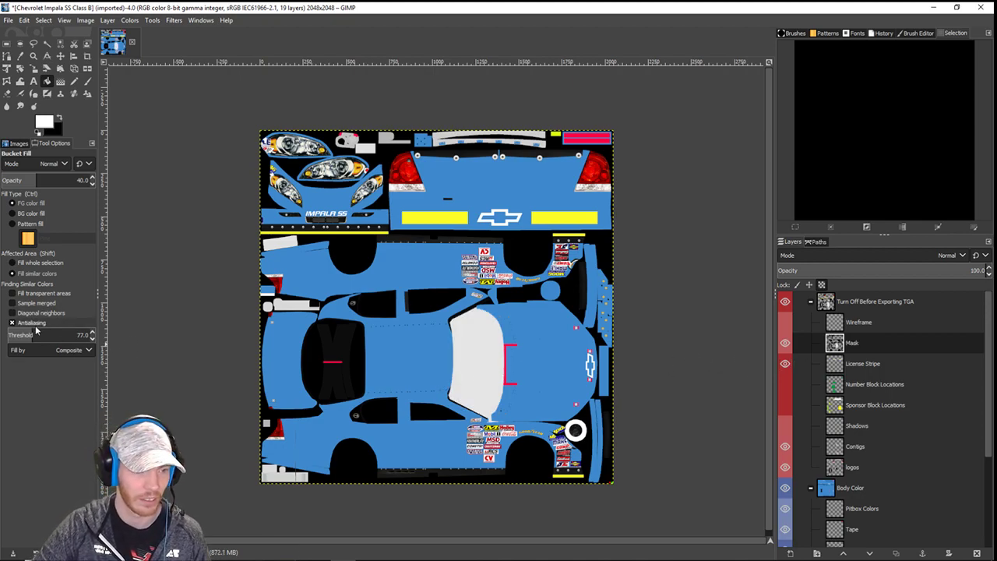
- Set Bucket Fill to fill the whole selection and repeatedly fill the Mask layer with white until it is solid
left_click(36, 263)
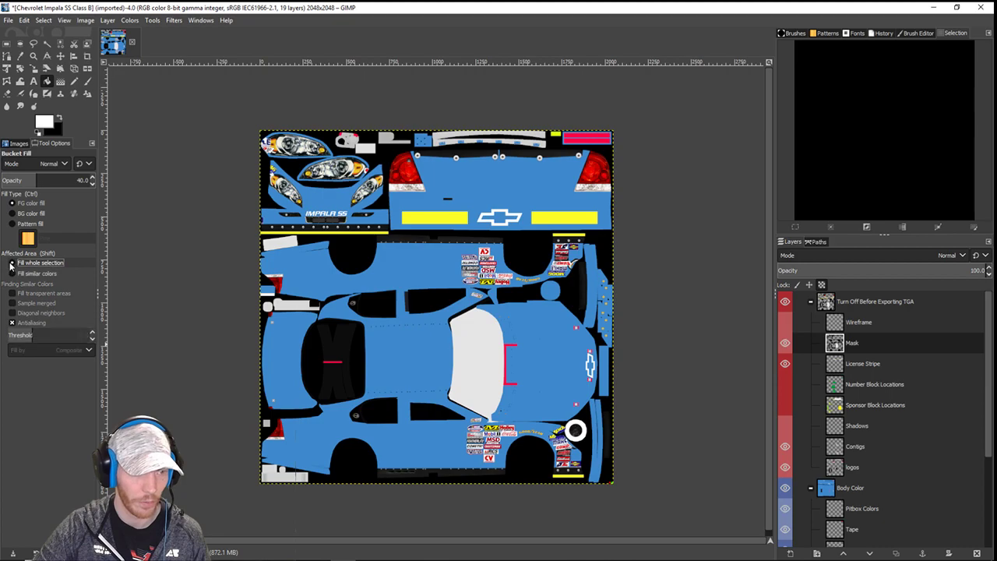
left_click(359, 363)
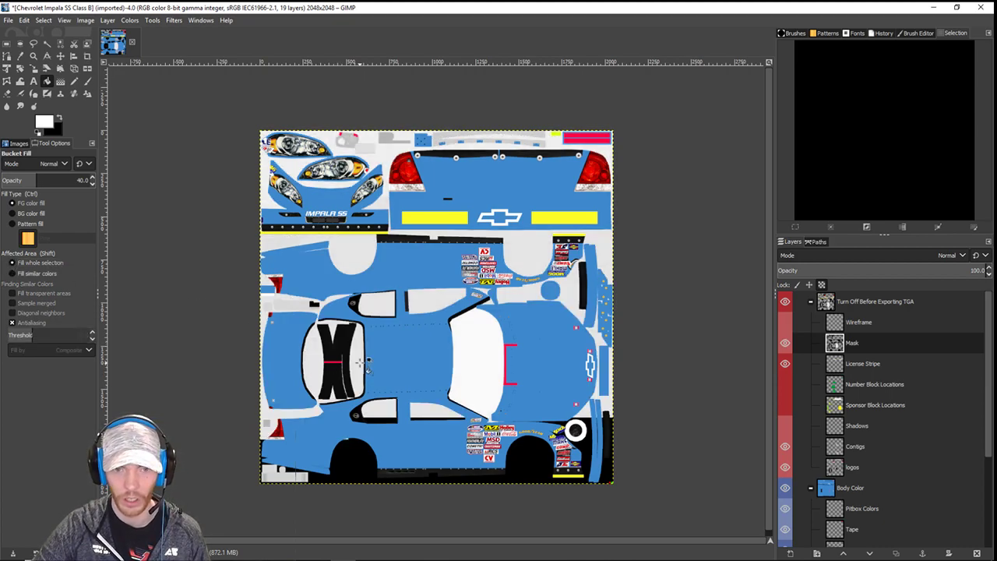
left_click(465, 352)
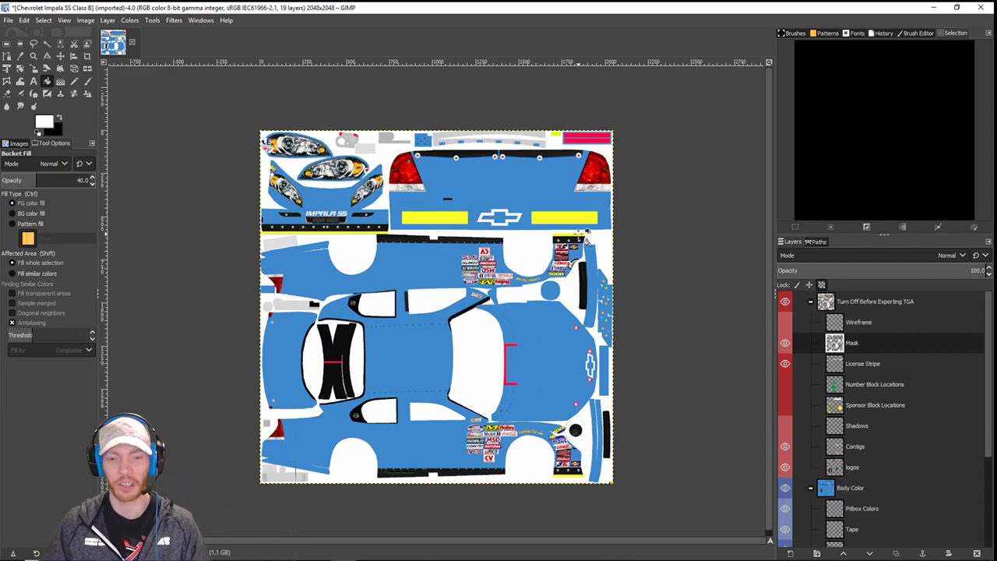
- Hide the License Stripe layer in the Turn Off Before Exporting TGA group
left_click(786, 364)
left_click(785, 364)
left_click(785, 364)
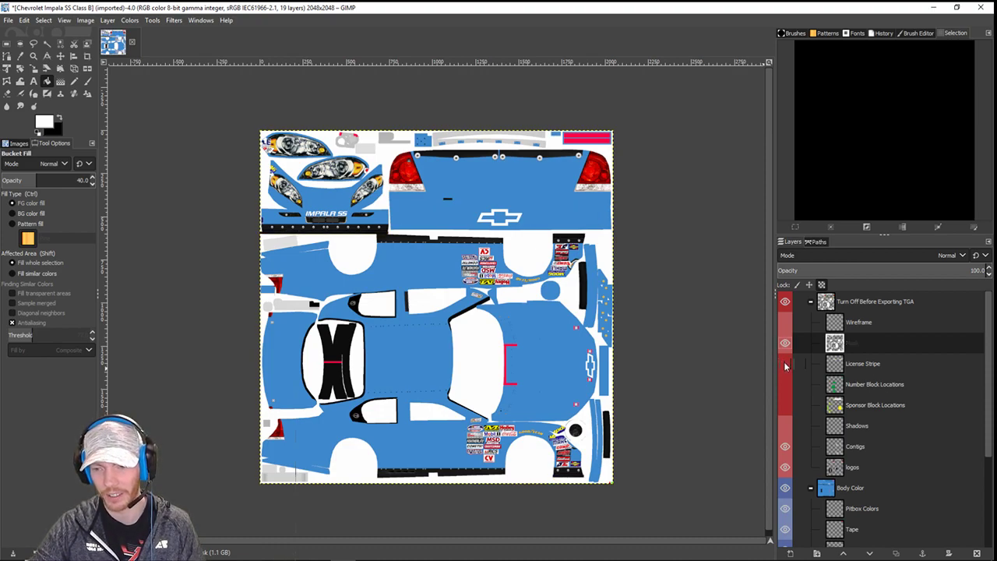
left_click(786, 366)
left_click(786, 366)
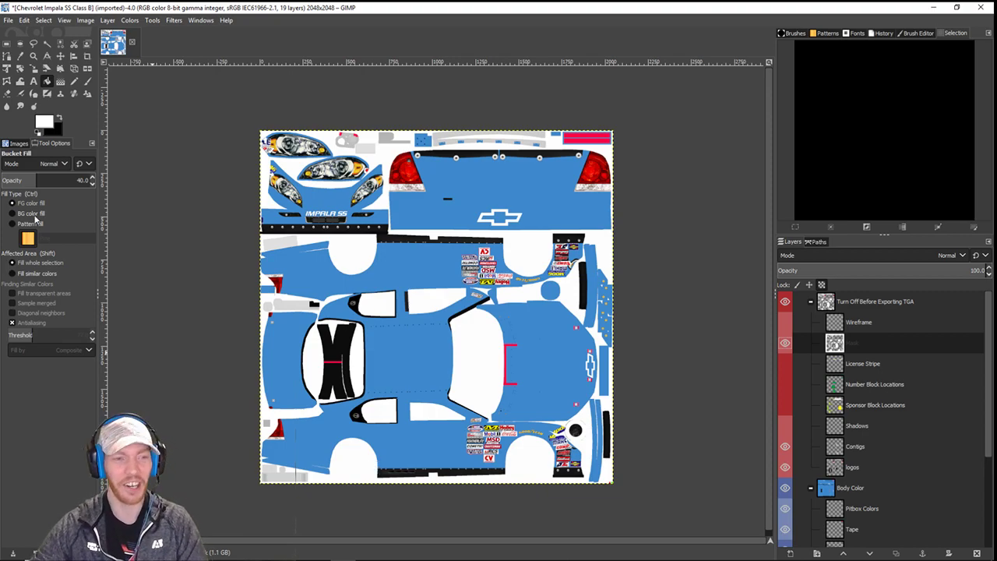
- Make black the foreground color, set Bucket Fill to similar colors, and fill the Main Car Body layer until it is solid black
left_click(60, 119)
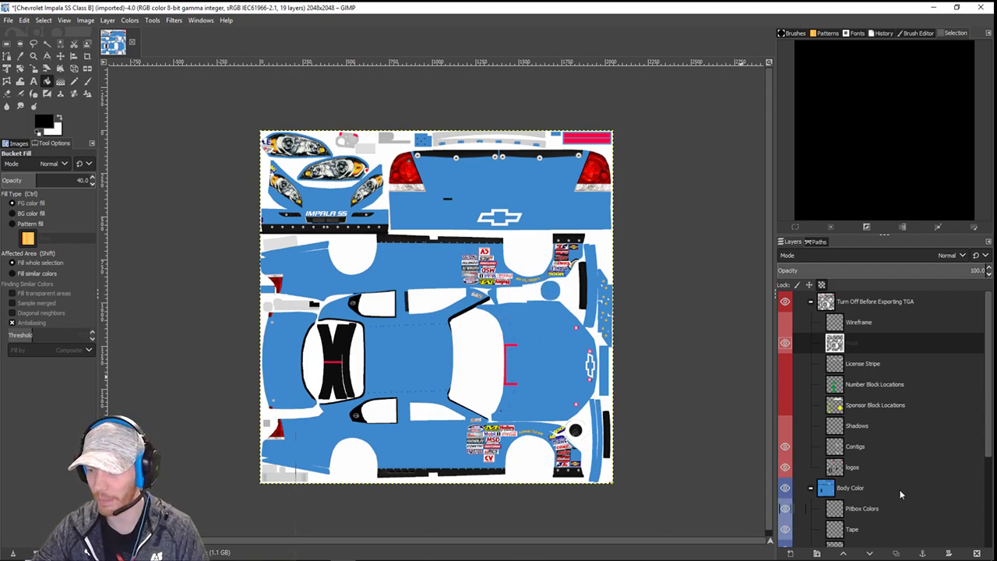
scroll(888, 479, "down", 4)
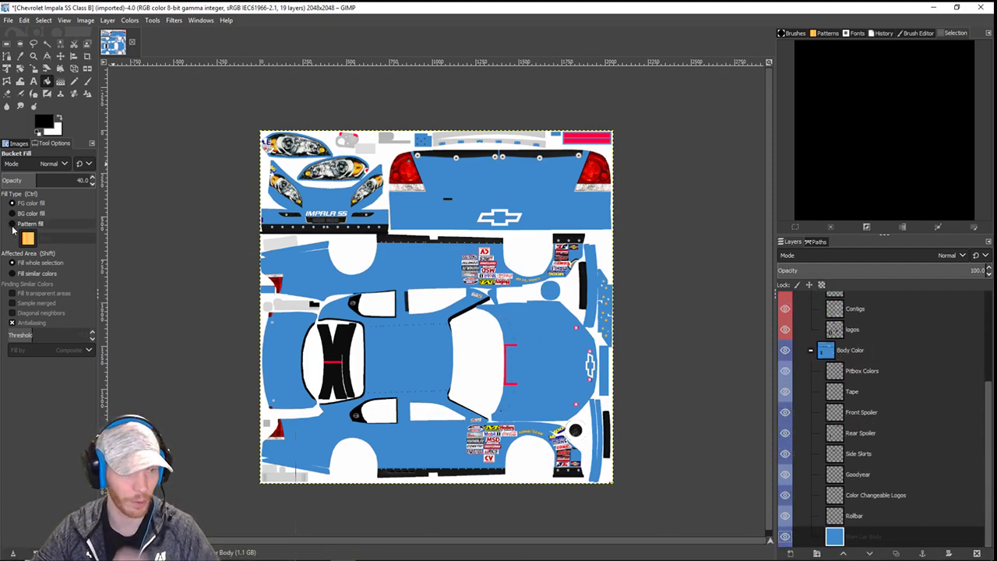
left_click(12, 274)
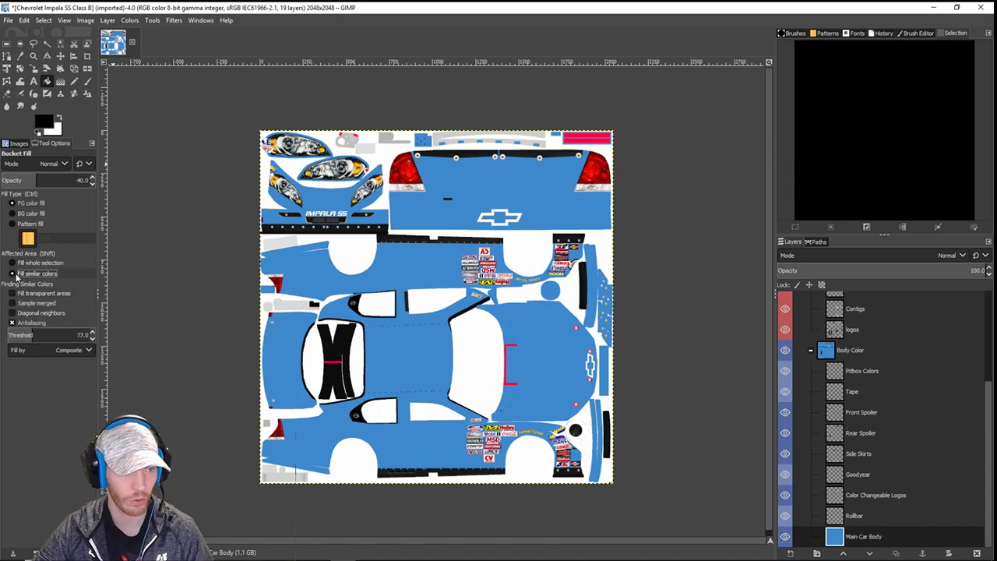
left_click(13, 263)
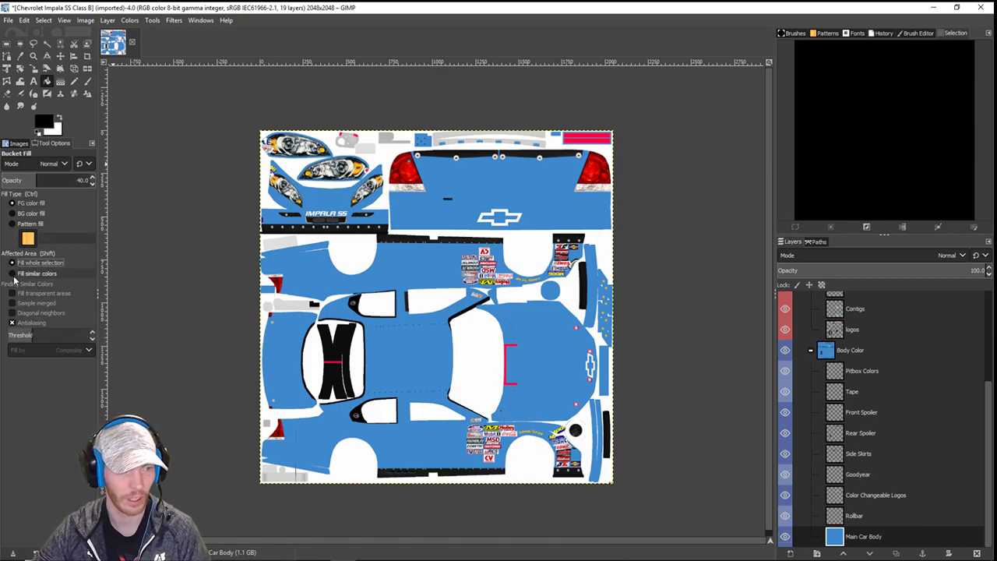
left_click(13, 275)
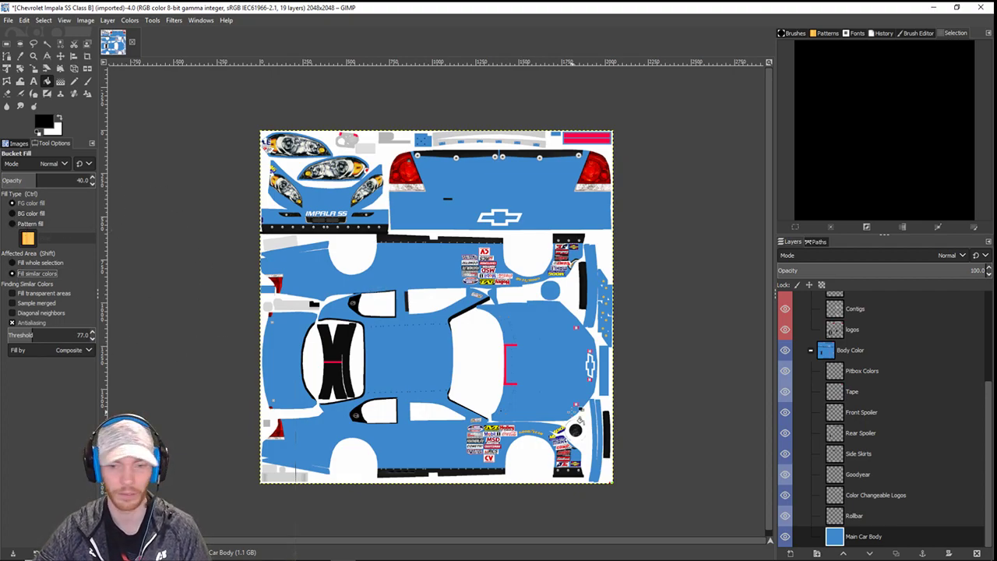
left_click(555, 391)
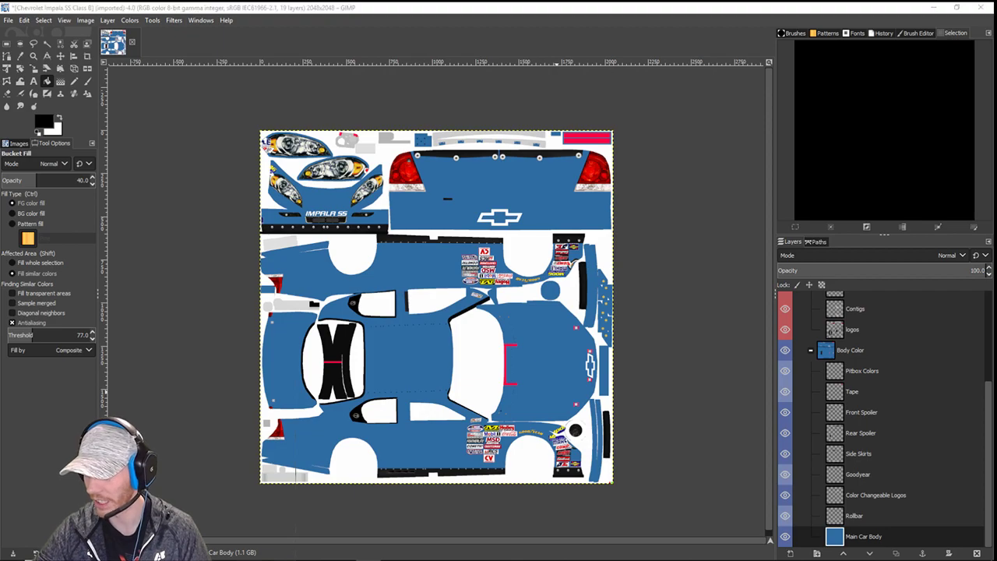
key("ctrl+comma")
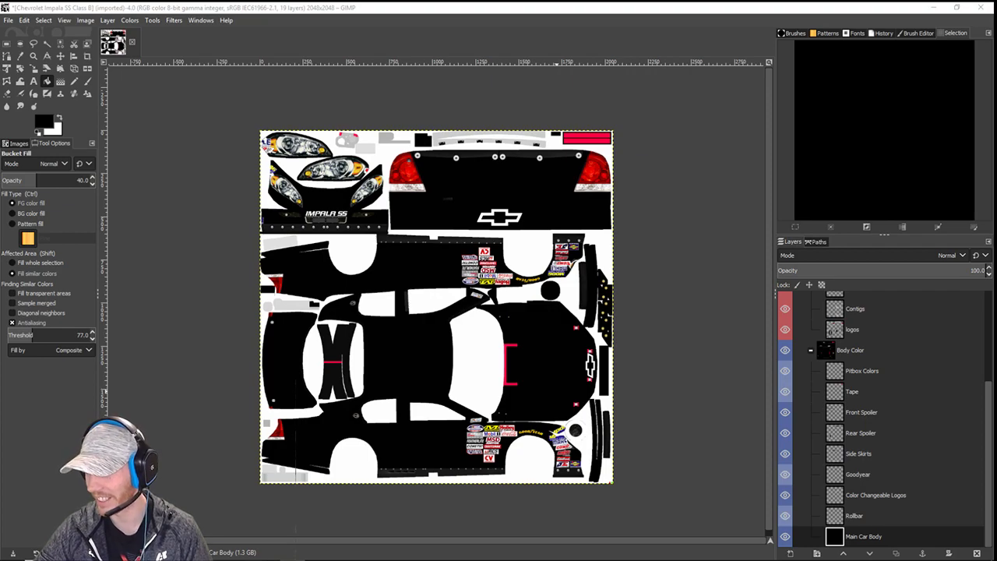
- Switch to Streamlabs OBS, view the RANDOM.ORG hex color generator linked in the chat, and return to GIMP
left_click_drag(996, 171, 434, 92)
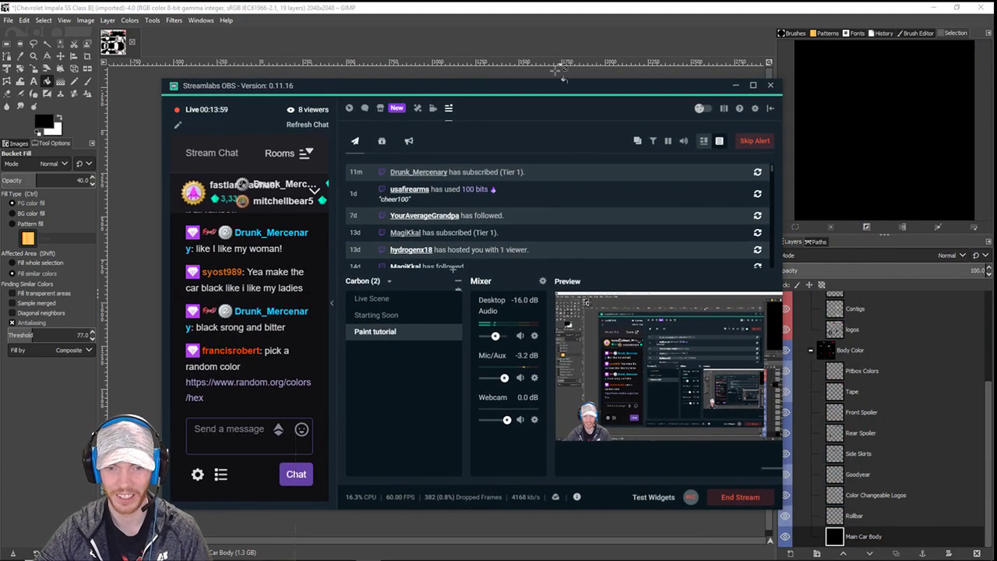
left_click(433, 107)
left_click(616, 408)
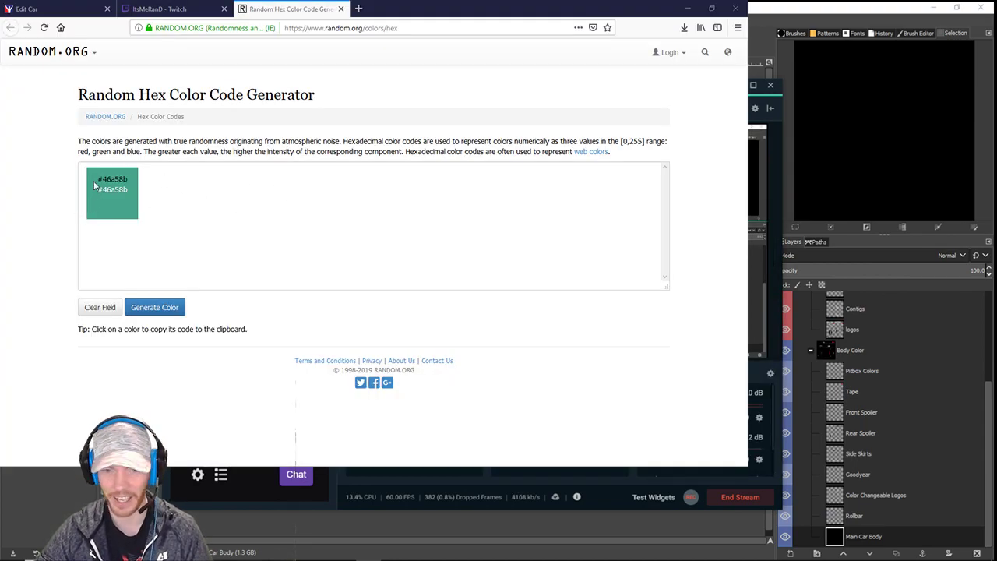
key("alt+Tab")
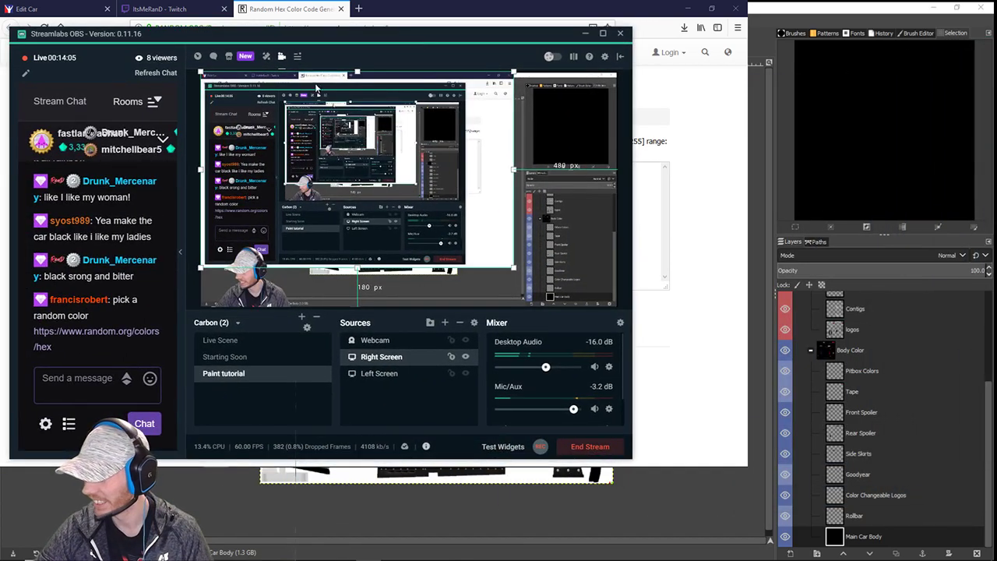
key("alt+Tab")
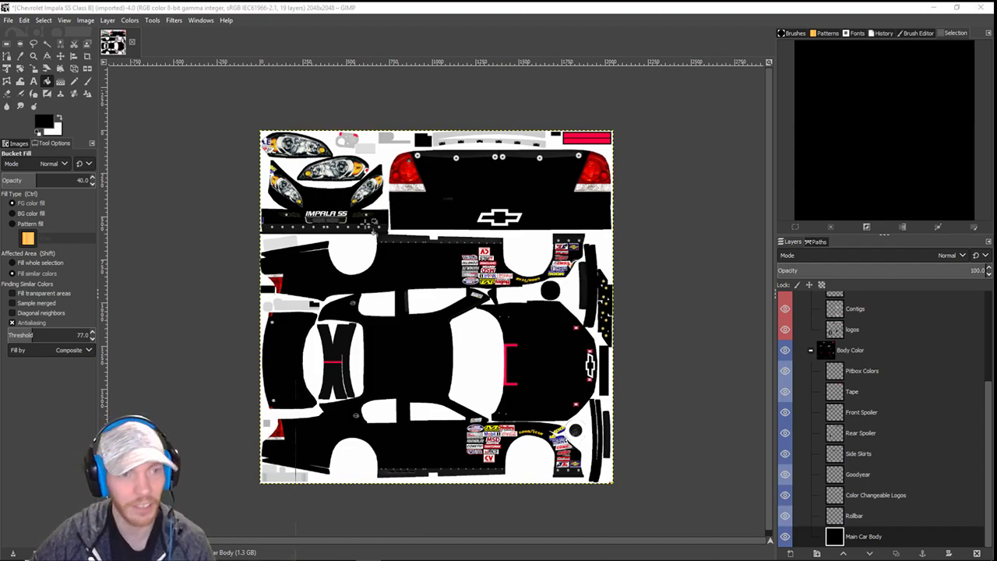
- Choose the Move tool and show the Wireframe layer over the car body
left_click(60, 56)
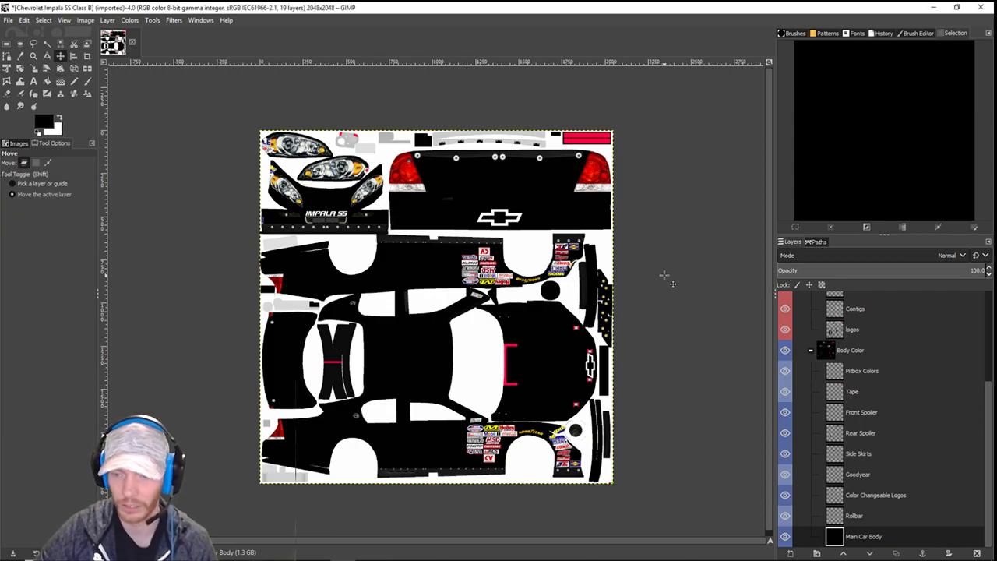
scroll(664, 275, "up", 4)
left_click_drag(351, 411, 246, 80)
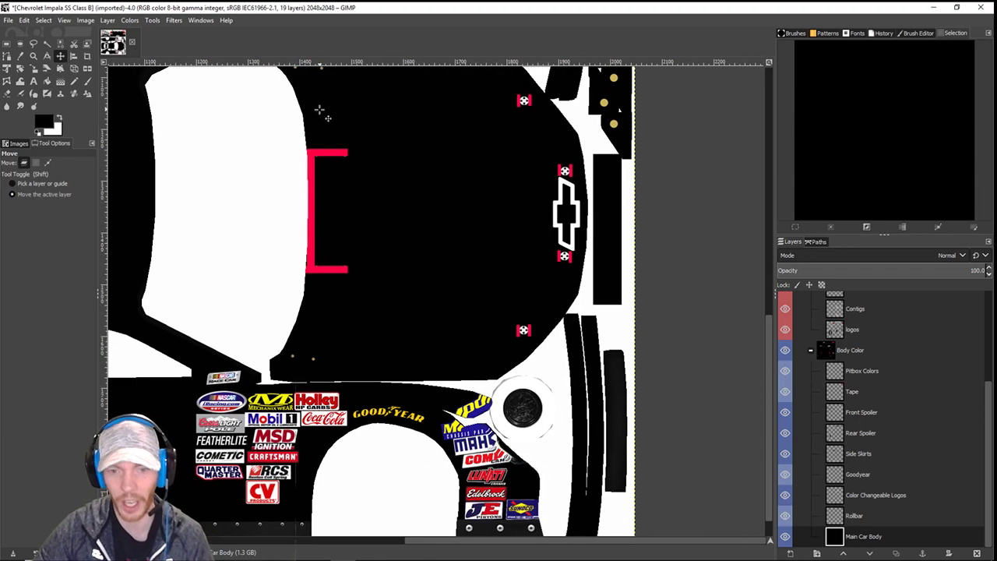
scroll(319, 111, "down", 1)
scroll(346, 226, "up", 1)
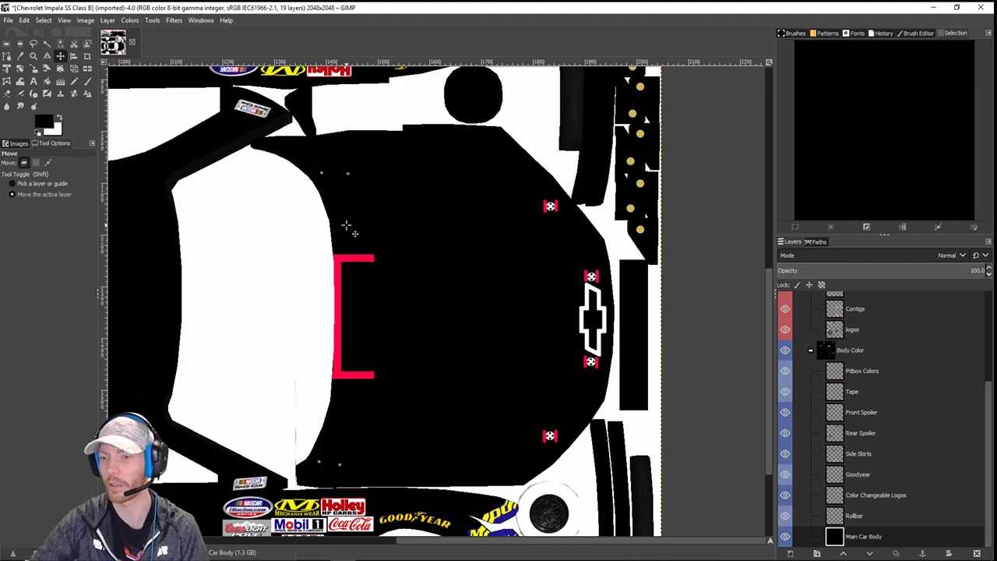
scroll(641, 487, "up", 3)
scroll(837, 386, "up", 4)
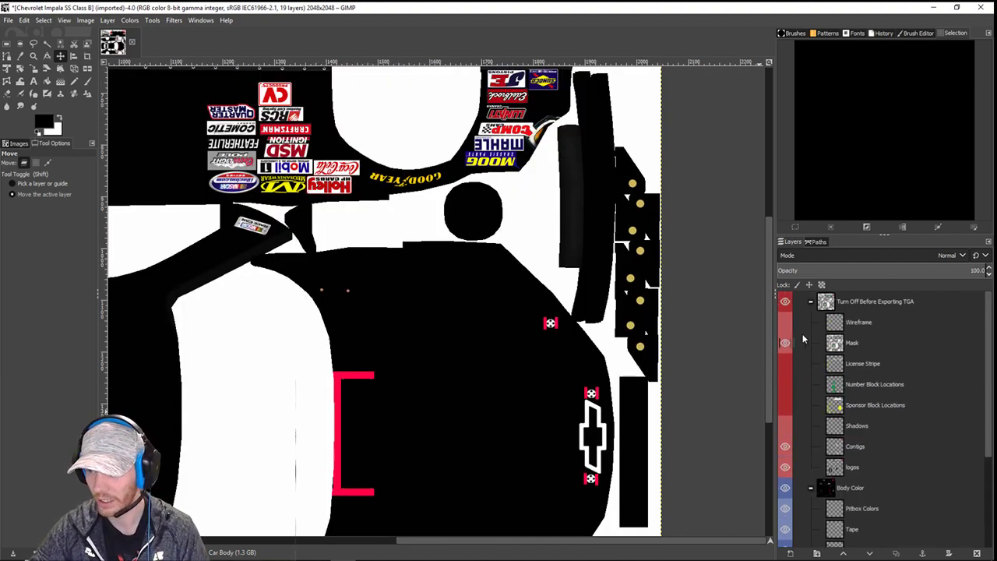
left_click(785, 322)
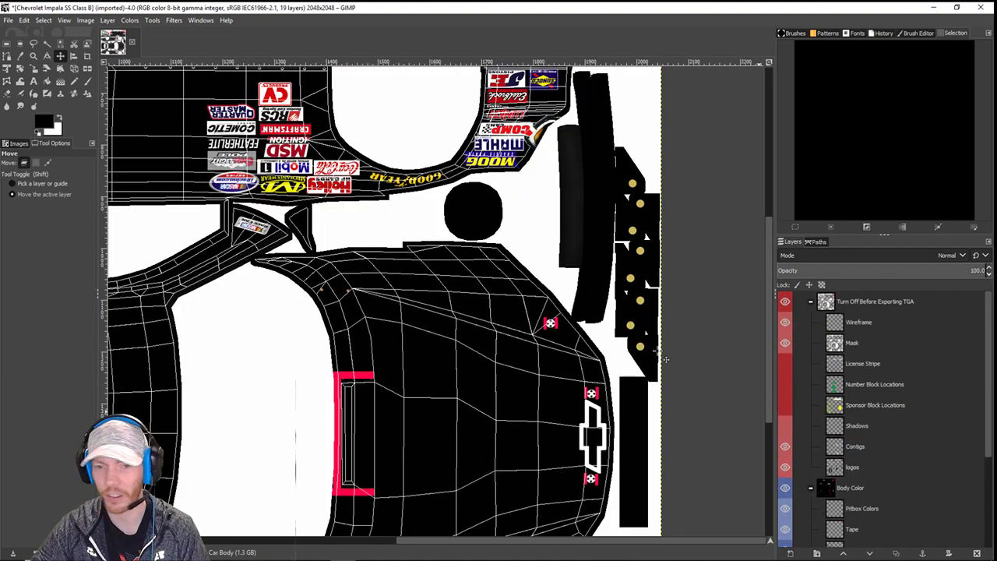
- Examine the wireframe lines across the hood, roof and rear panels of the car template
scroll(405, 335, "down", 3, "ctrl")
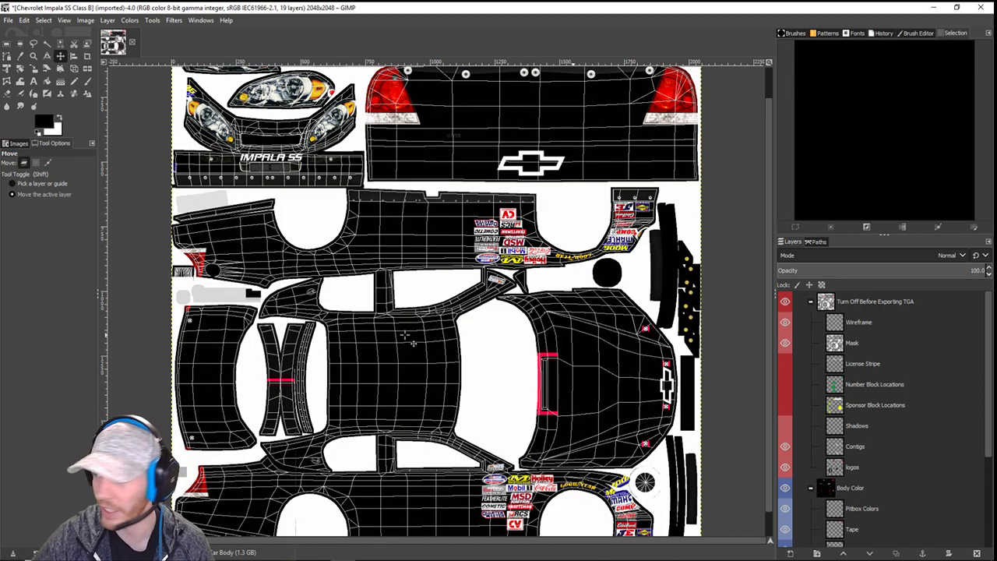
left_click_drag(507, 361, 381, 314)
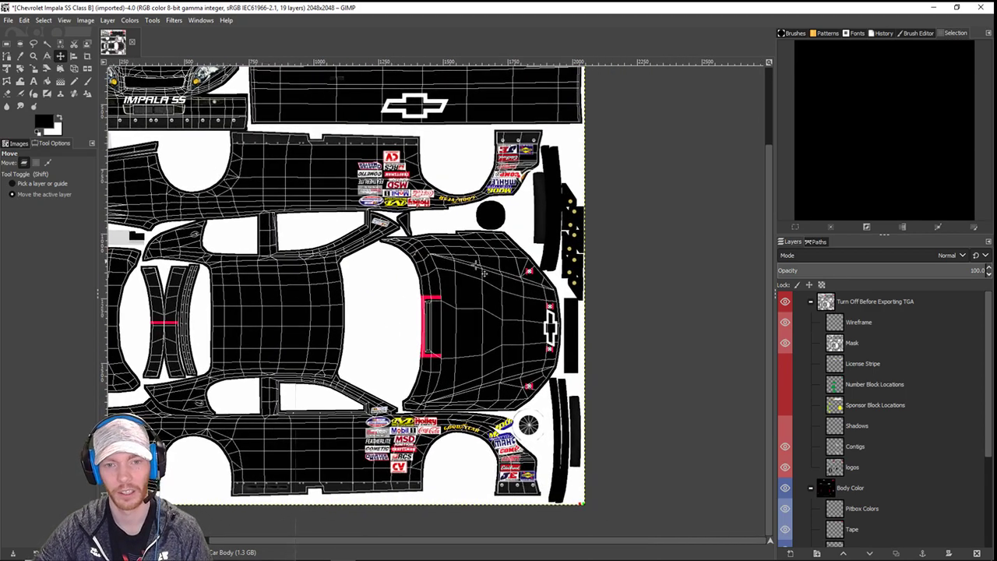
left_click_drag(482, 272, 396, 271)
scroll(396, 271, "up", 2, "ctrl")
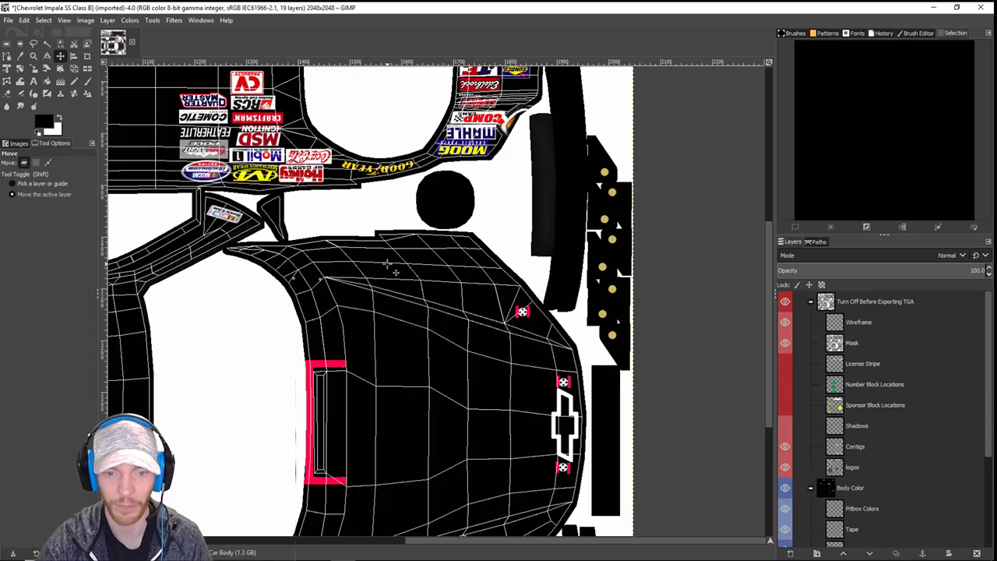
left_click_drag(310, 433, 497, 281)
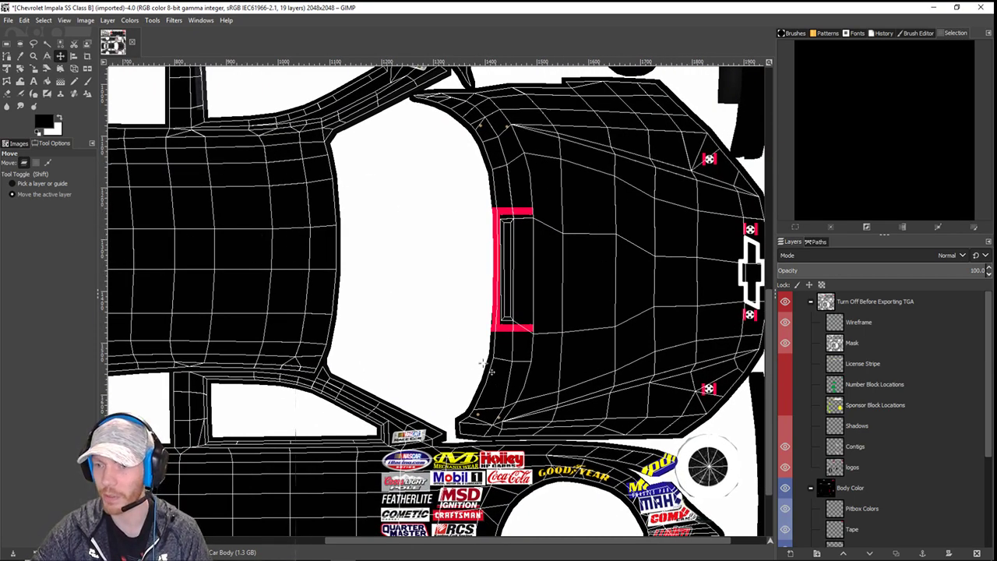
left_click_drag(412, 358, 743, 370)
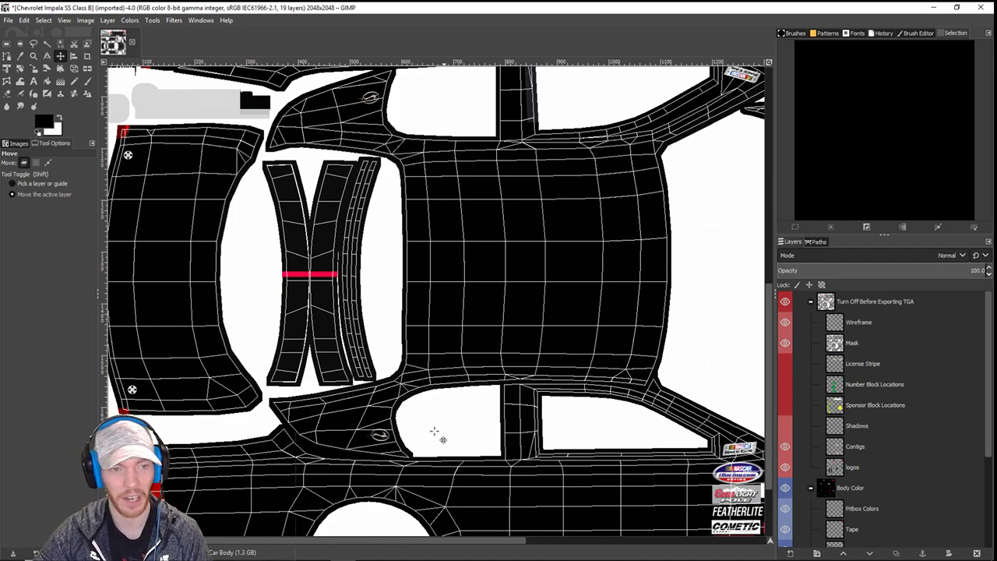
- Inspect the wireframe from the rear panel across the roof, windshield and hood, including how its lines meet between panels
left_click_drag(330, 341, 368, 347)
scroll(429, 347, "left", 2)
scroll(491, 323, "right", 12)
scroll(467, 319, "down", 1)
scroll(327, 280, "left", 11)
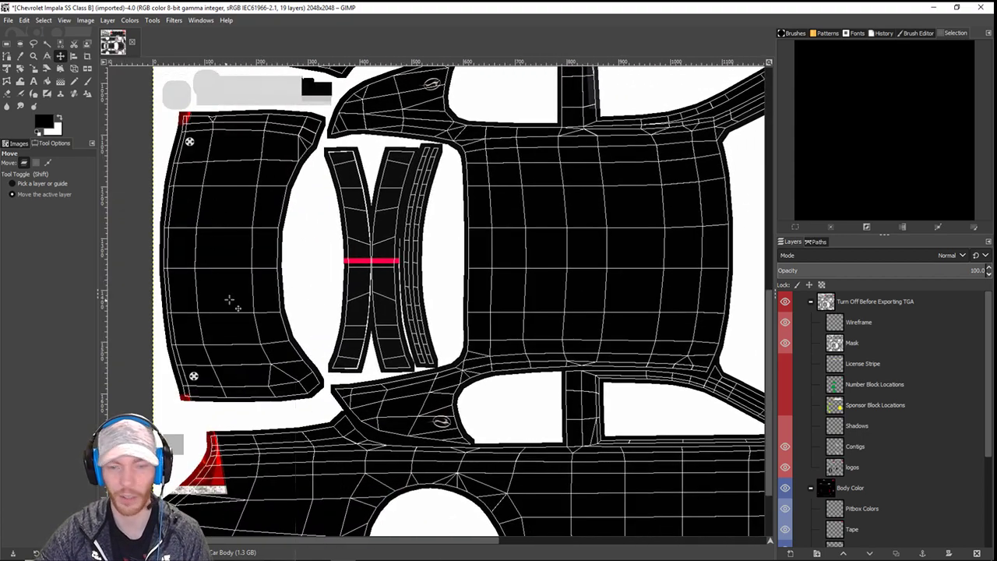
left_click_drag(521, 344, 169, 294)
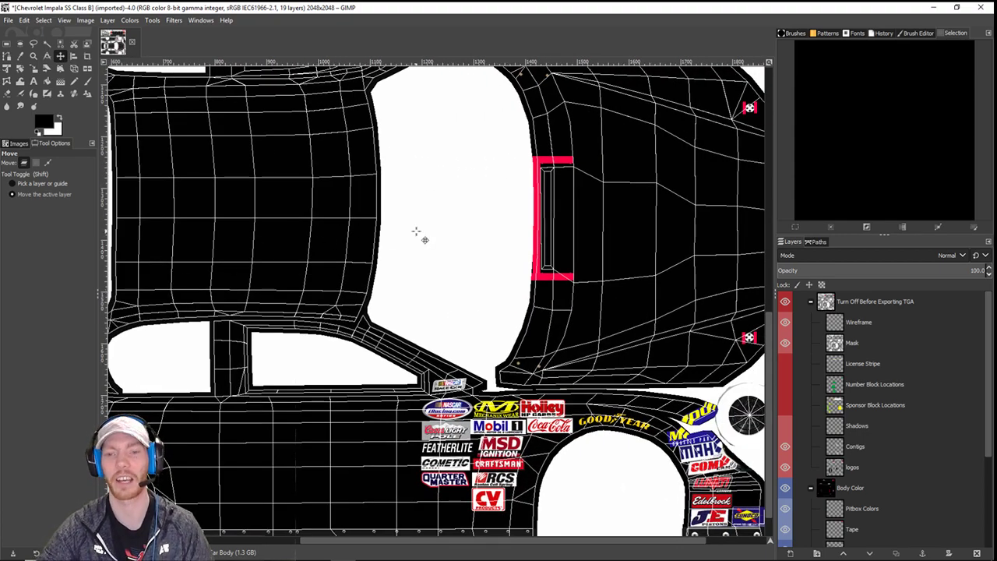
left_click_drag(525, 243, 2, 289)
scroll(176, 288, "left", 1)
scroll(307, 338, "down", 1)
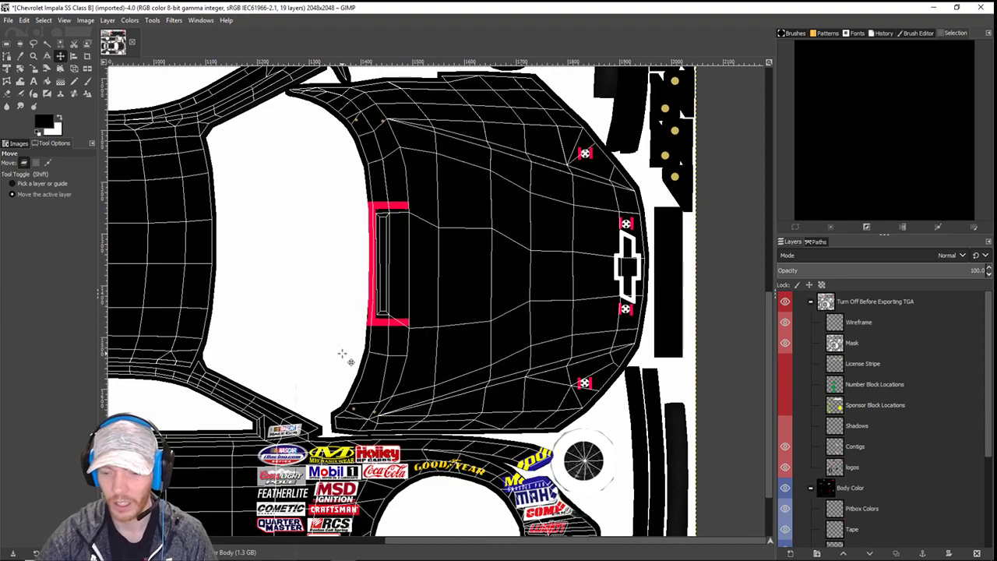
scroll(340, 356, "down", 1)
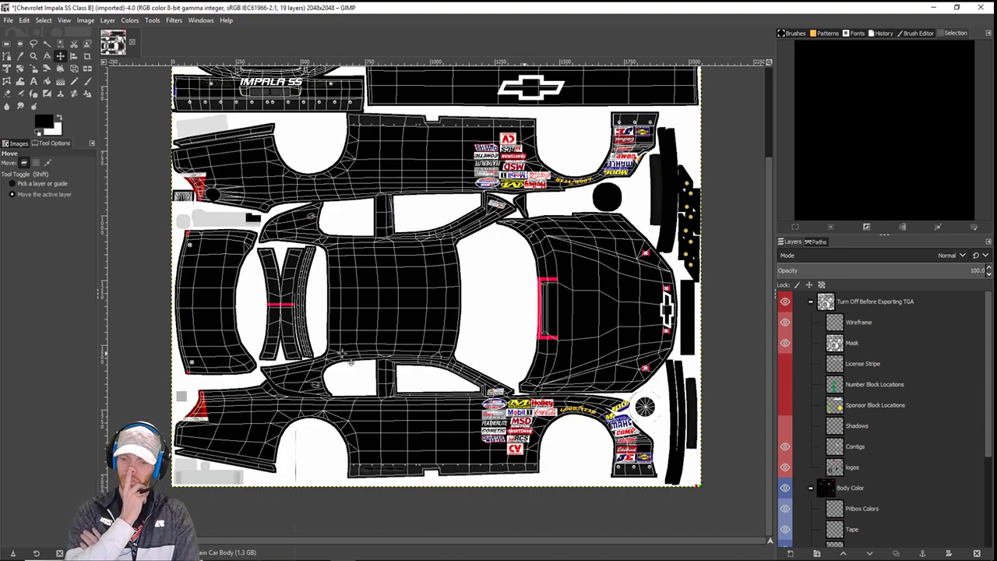
- Create a transparent 2048 x 2048 layer named Flannel directly above the Main Car Body layer
scroll(874, 459, "down", 4)
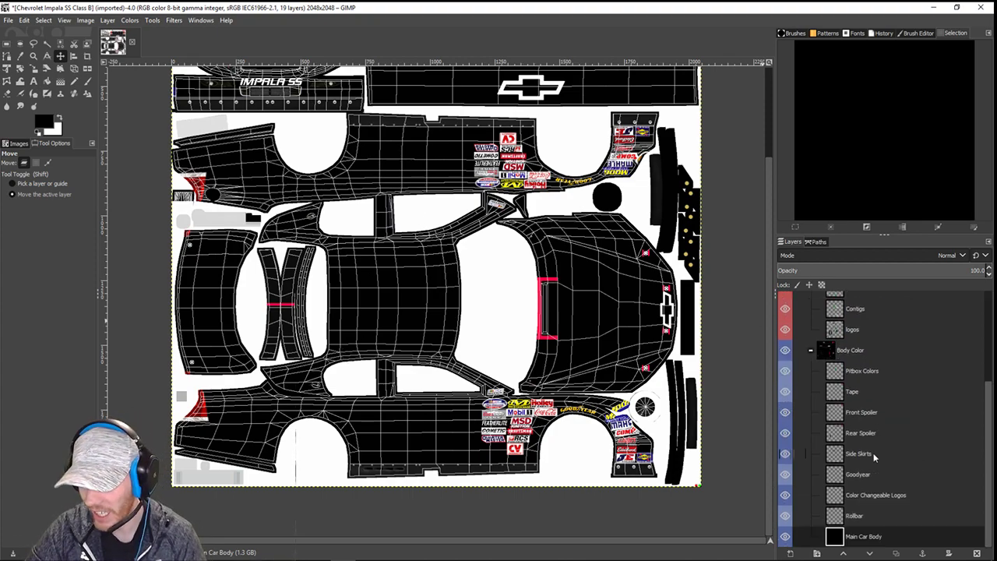
left_click(790, 553)
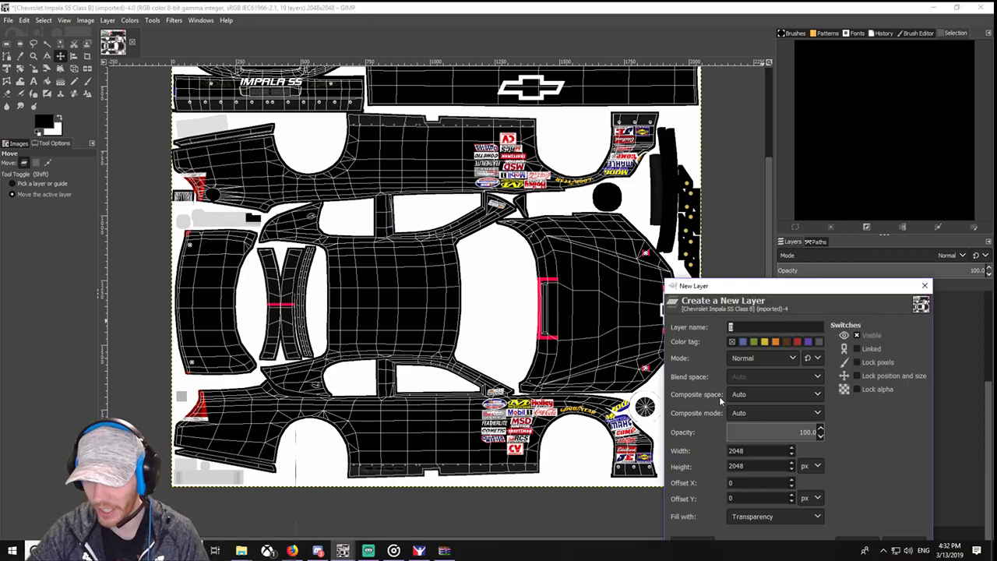
type("F")
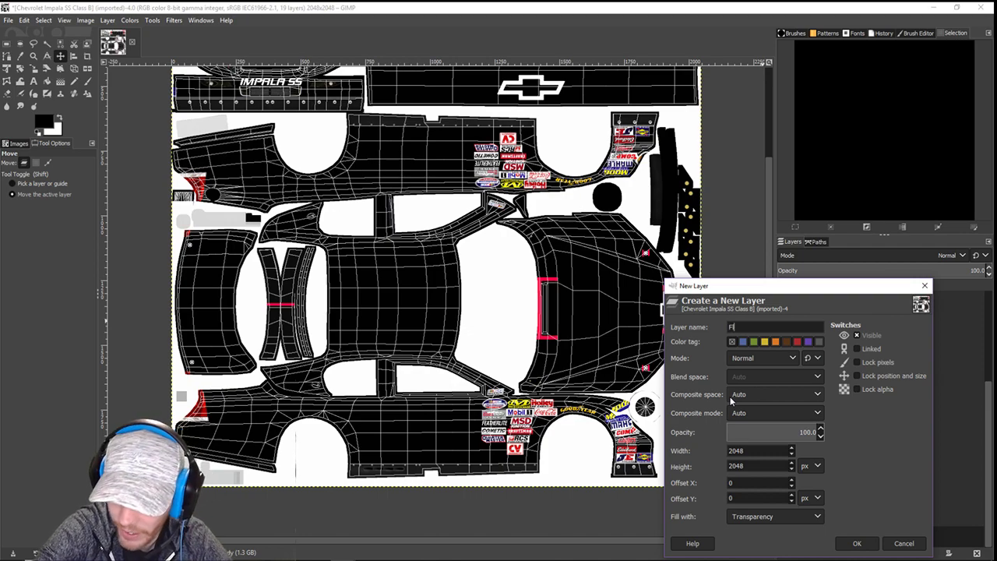
type("lannelk")
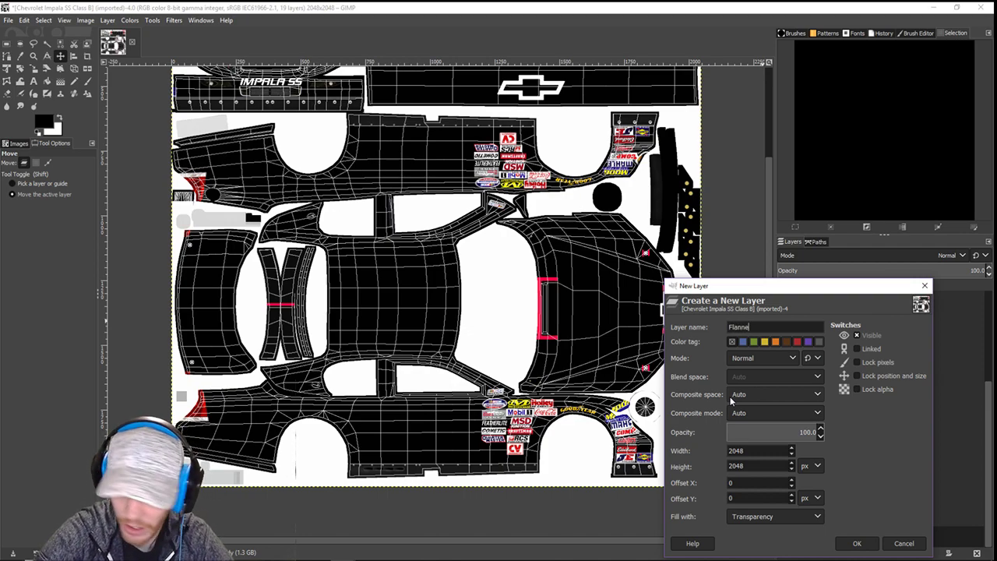
key("BackSpace")
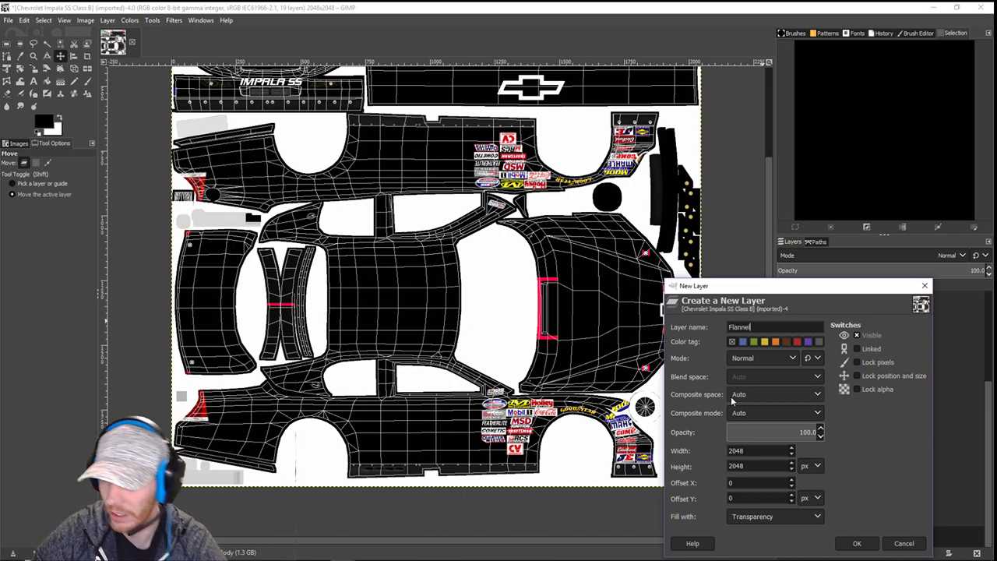
left_click(841, 545)
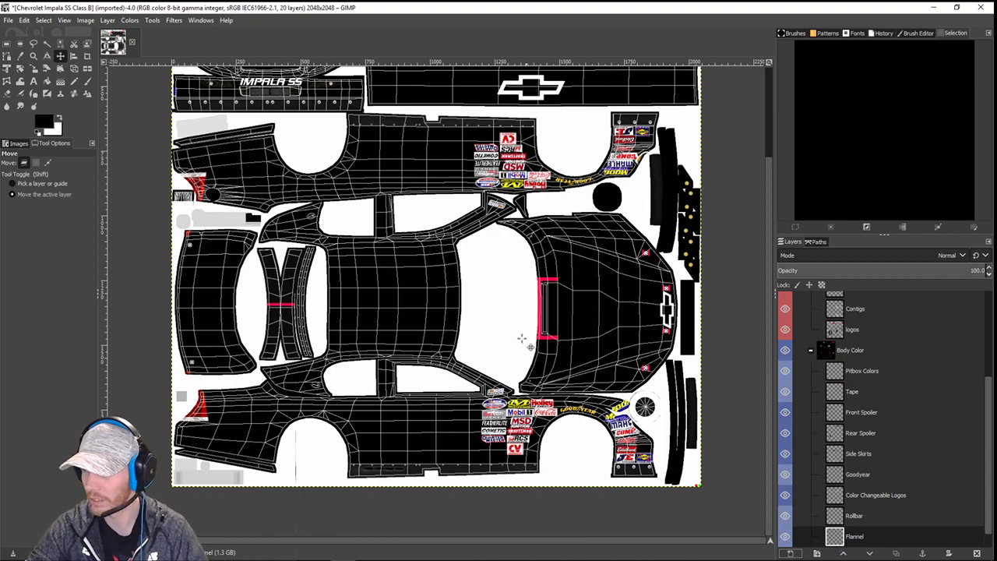
- Examine the hood's wireframe up close and compare it with the whole car template
scroll(621, 363, "up", 3)
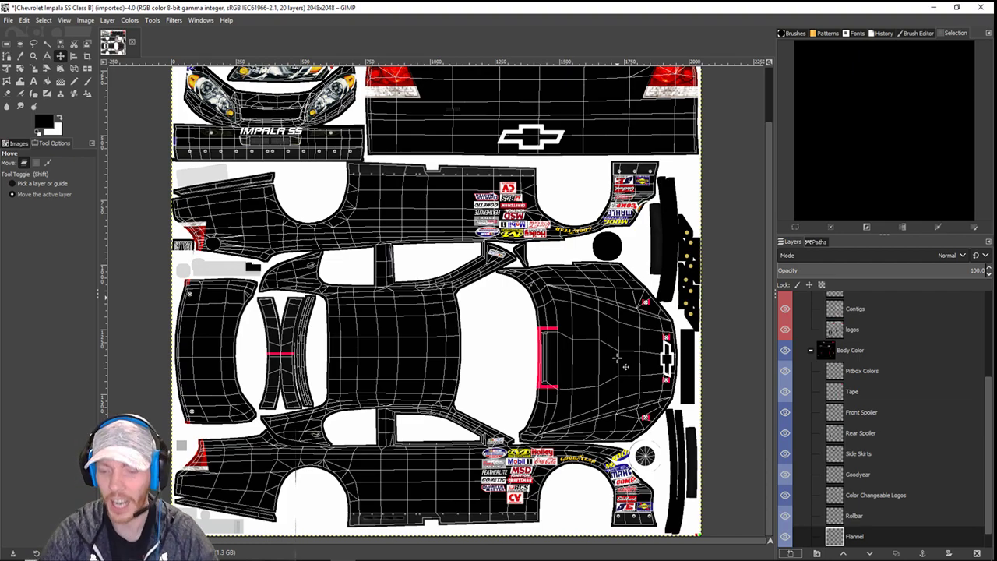
scroll(622, 363, "up", 4, "ctrl")
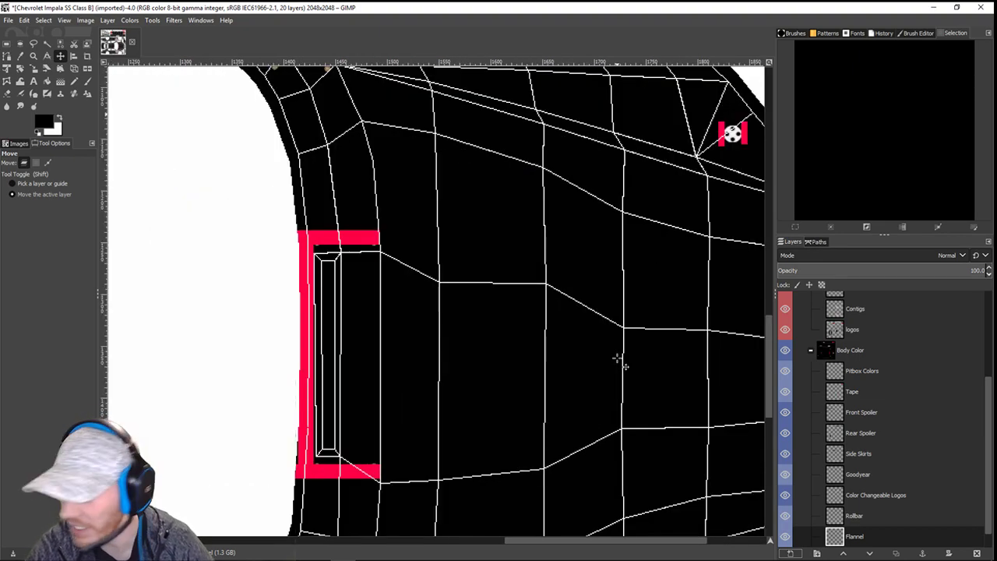
scroll(621, 363, "down", 4, "ctrl")
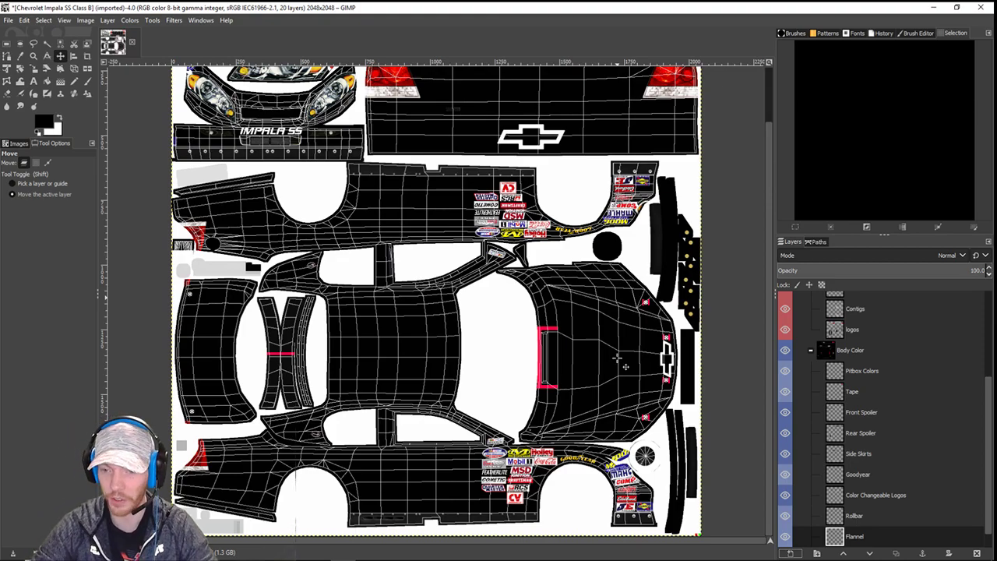
scroll(597, 356, "up", 2, "ctrl")
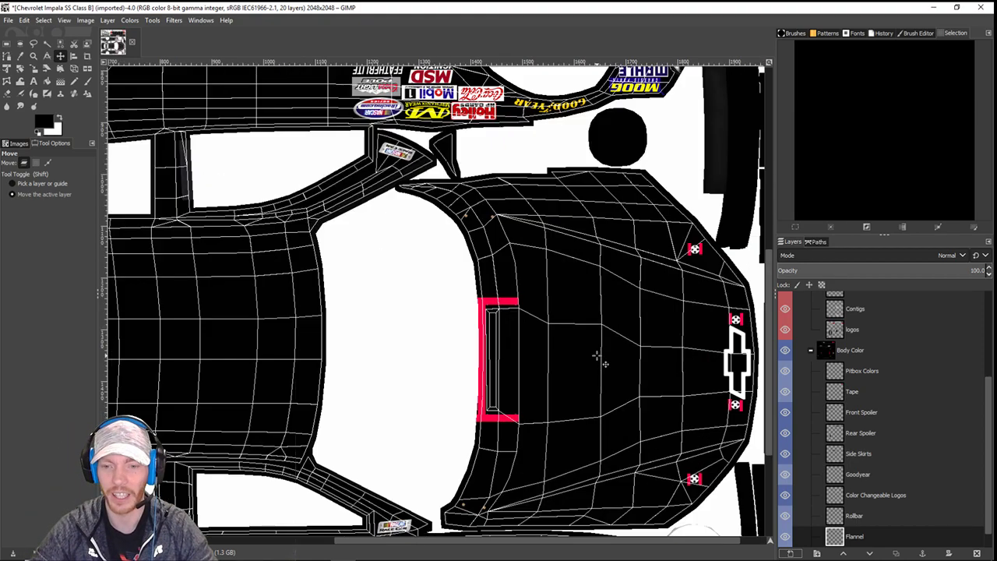
scroll(597, 356, "down", 1, "ctrl")
scroll(597, 356, "up", 1, "ctrl")
scroll(597, 356, "down", 1, "ctrl")
scroll(596, 356, "up", 1, "ctrl")
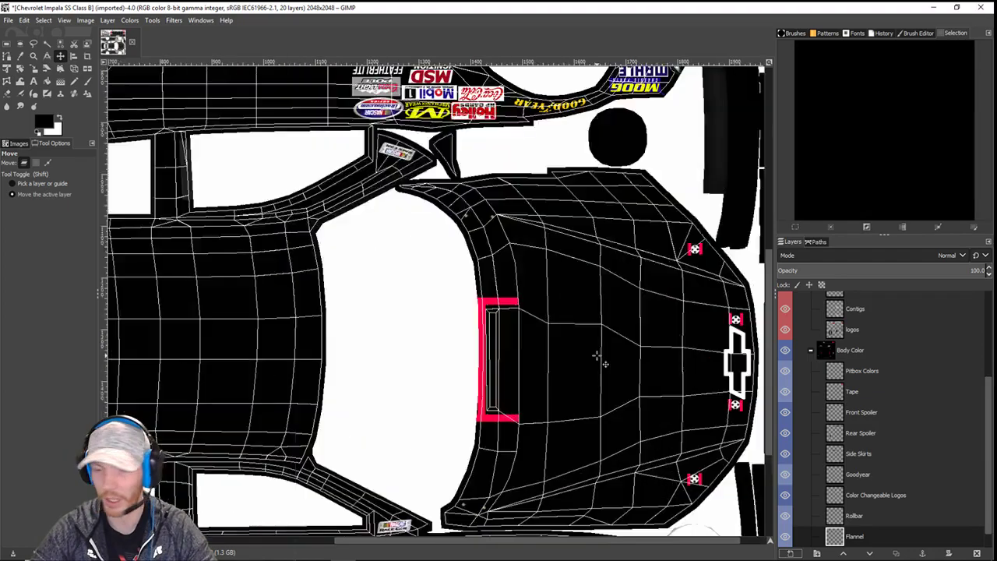
scroll(597, 356, "down", 2, "ctrl")
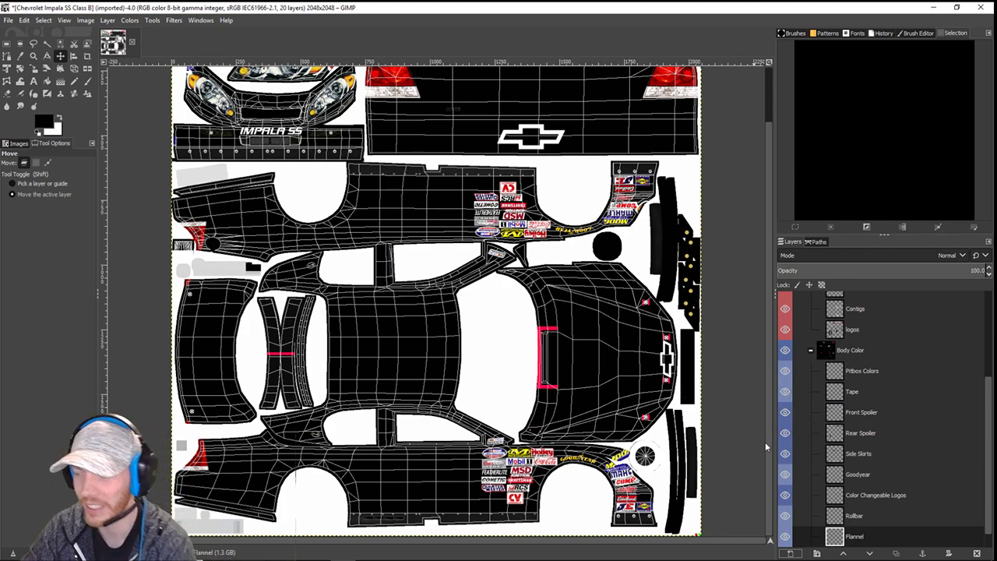
- Choose the Pencil tool with the Flannel layer active and set the foreground color to dark blue 162298
scroll(869, 495, "down", 1)
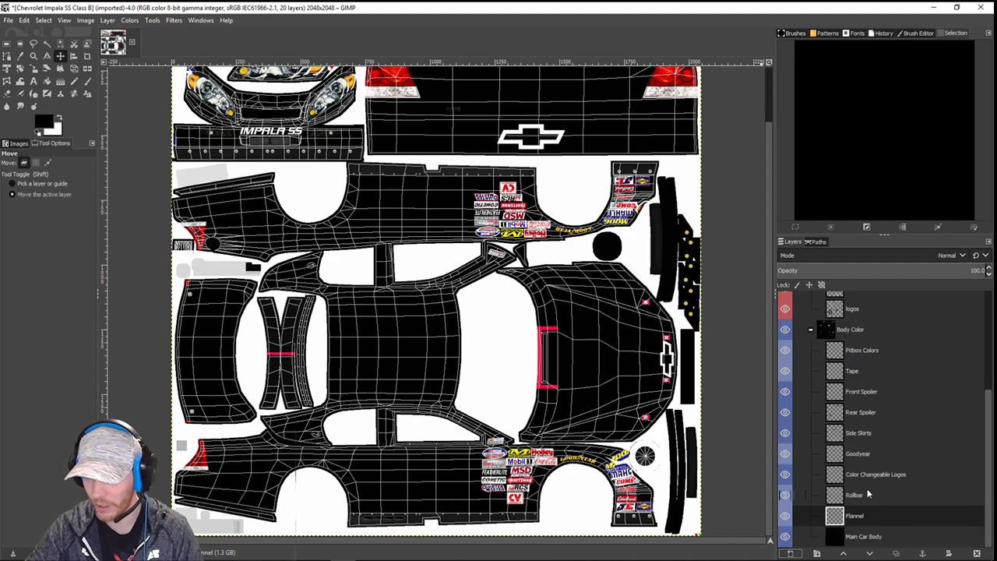
key("n")
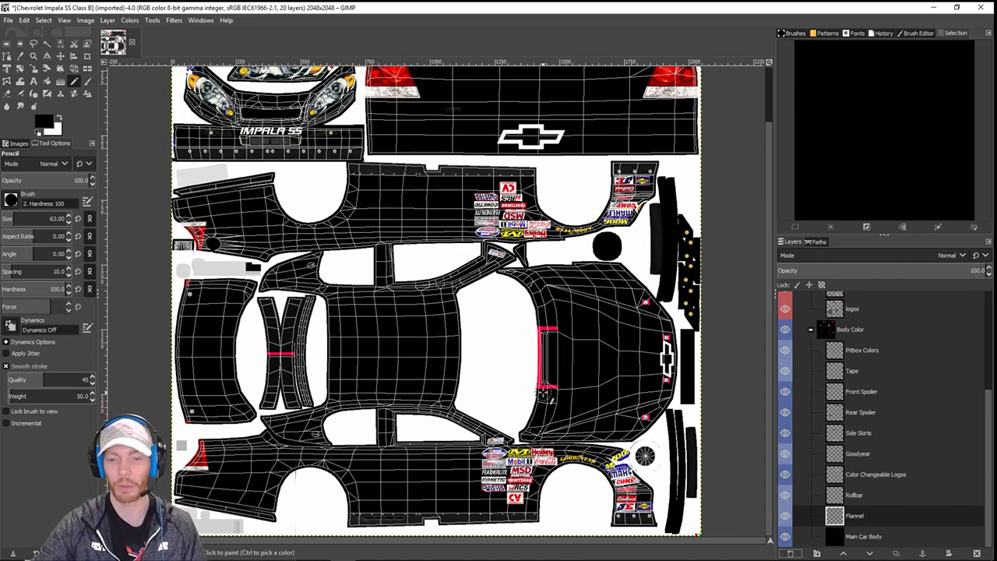
left_click(59, 117)
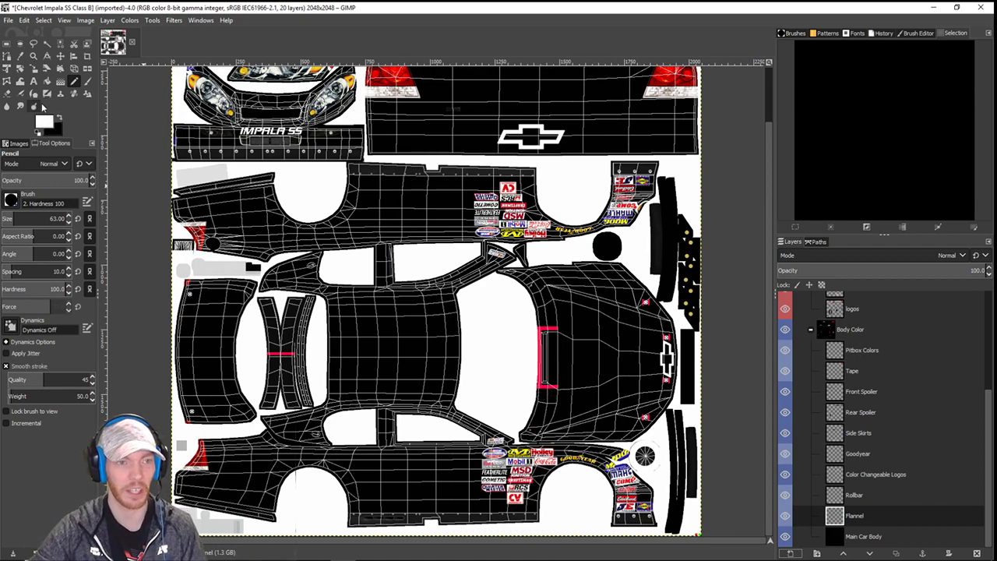
left_click(43, 121)
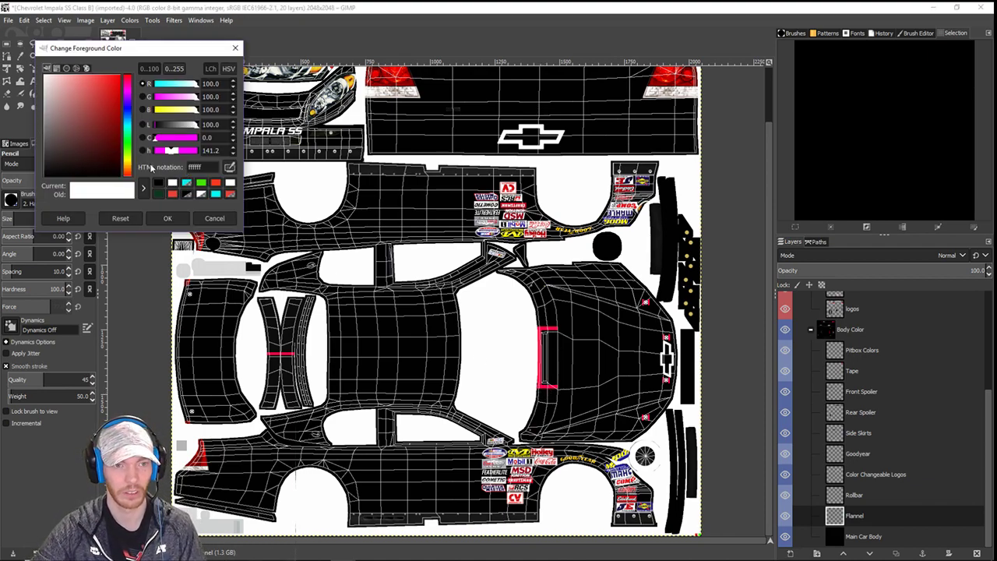
left_click(127, 109)
left_click(109, 114)
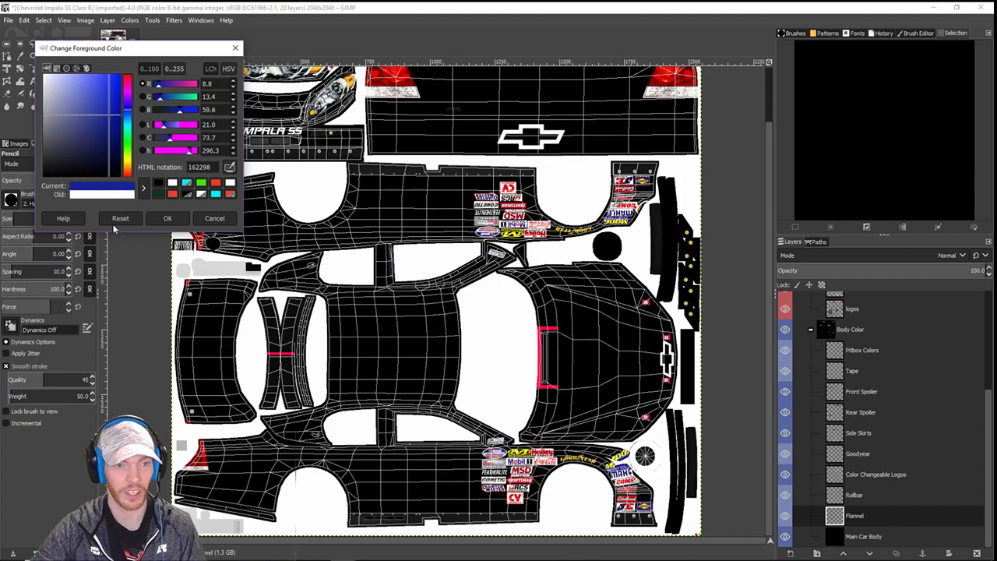
mouse_move(114, 123)
left_mouse_down()
mouse_move(110, 134)
mouse_move(102, 124)
mouse_move(109, 117)
left_mouse_up()
left_click(166, 219)
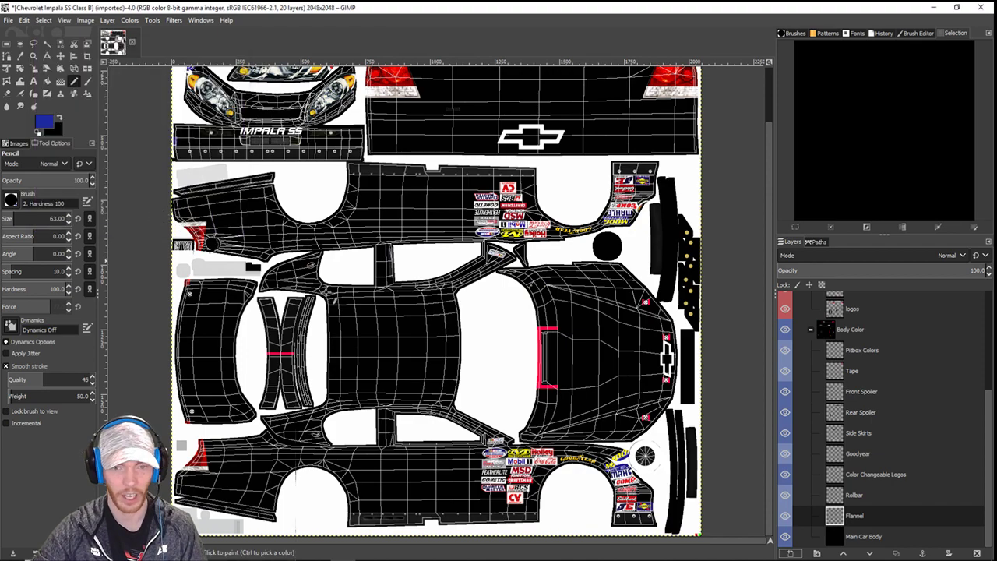
scroll(496, 351, "up", 2)
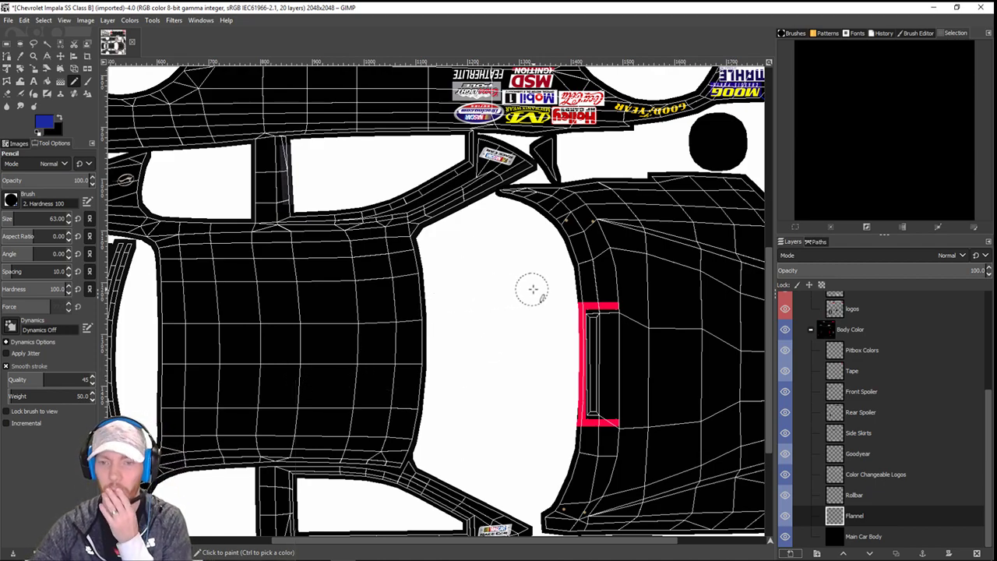
left_click_drag(533, 290, 373, 278)
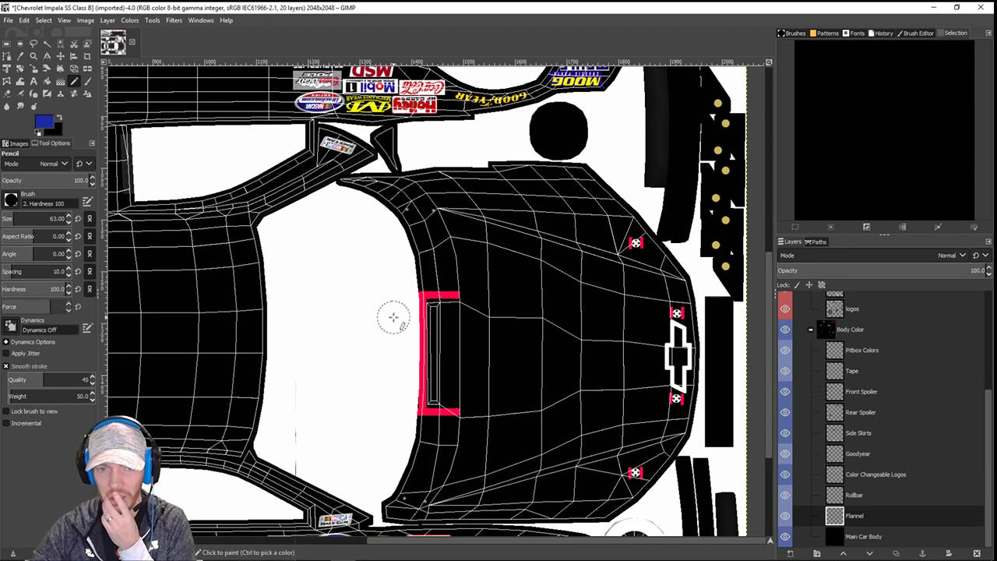
right_click(863, 517)
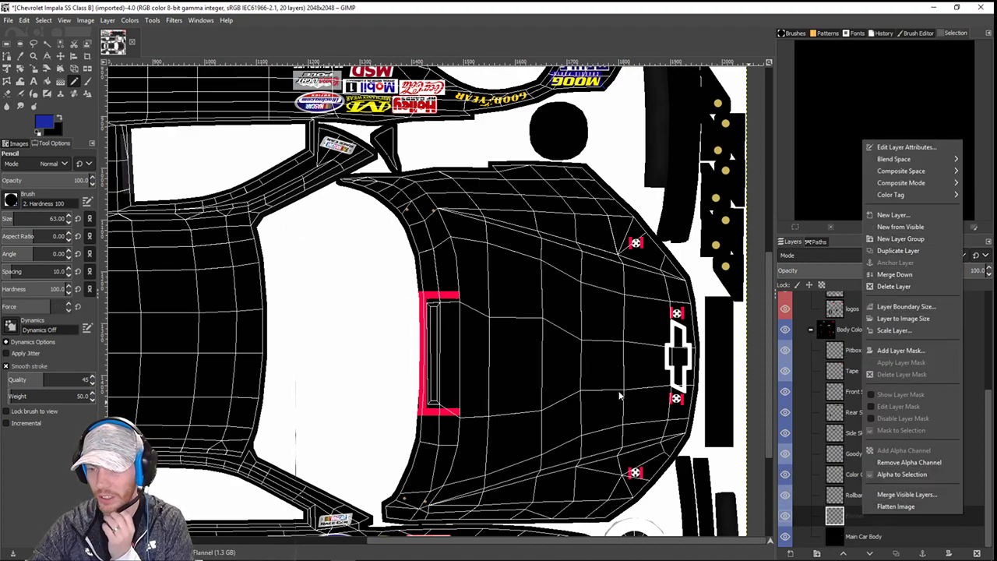
left_click(424, 403)
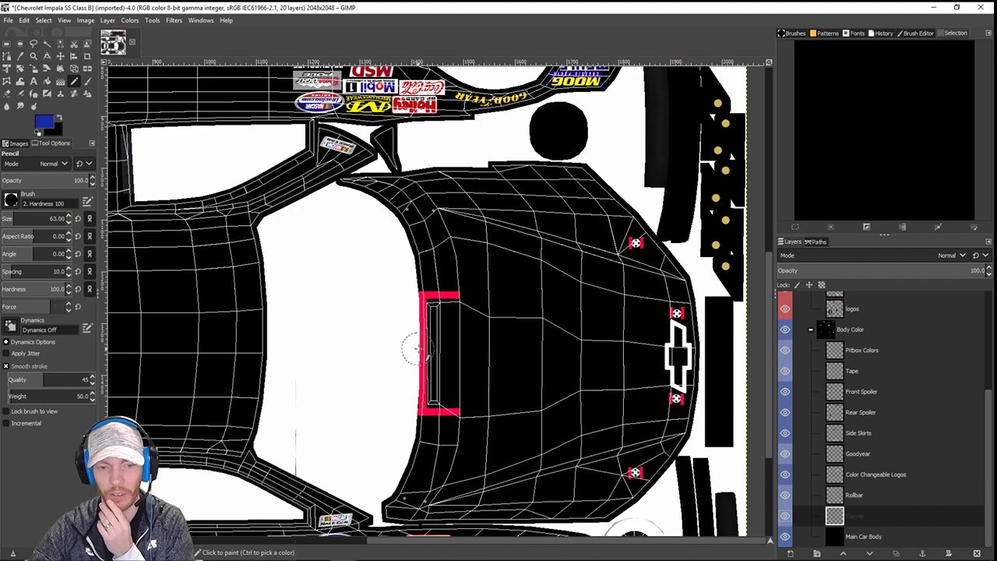
- Paint a dark blue band about 150 px long along the roof's lower edge, starting at its rear corner, with the size 63 Pencil
left_click_drag(424, 345, 670, 298)
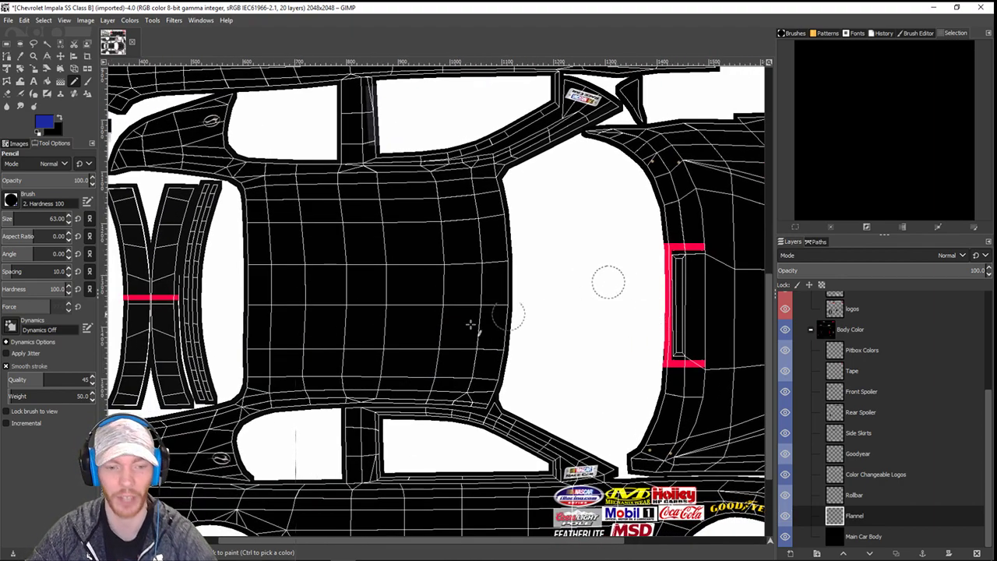
left_click(251, 381)
scroll(325, 379, "up", 3)
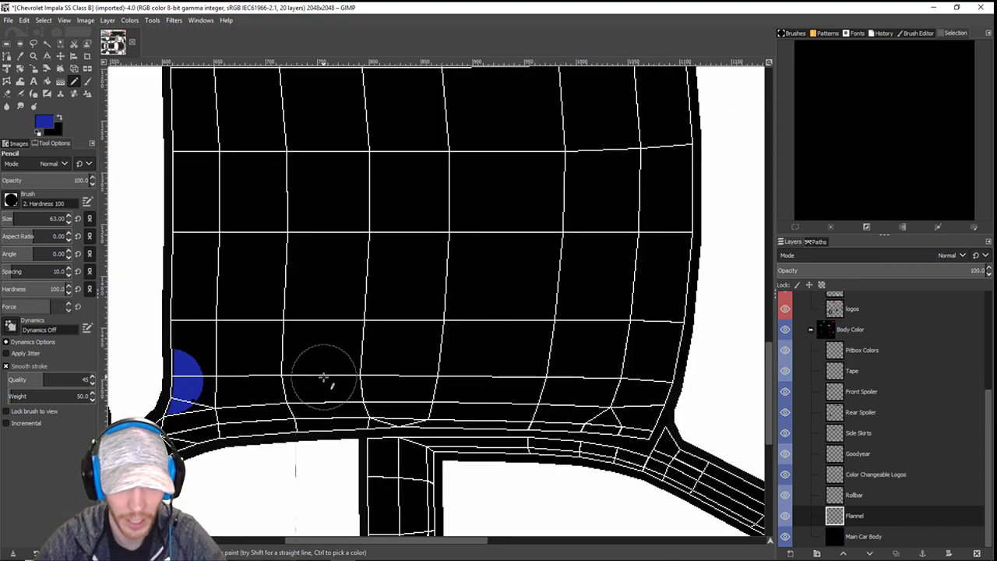
left_click_drag(389, 309, 441, 274)
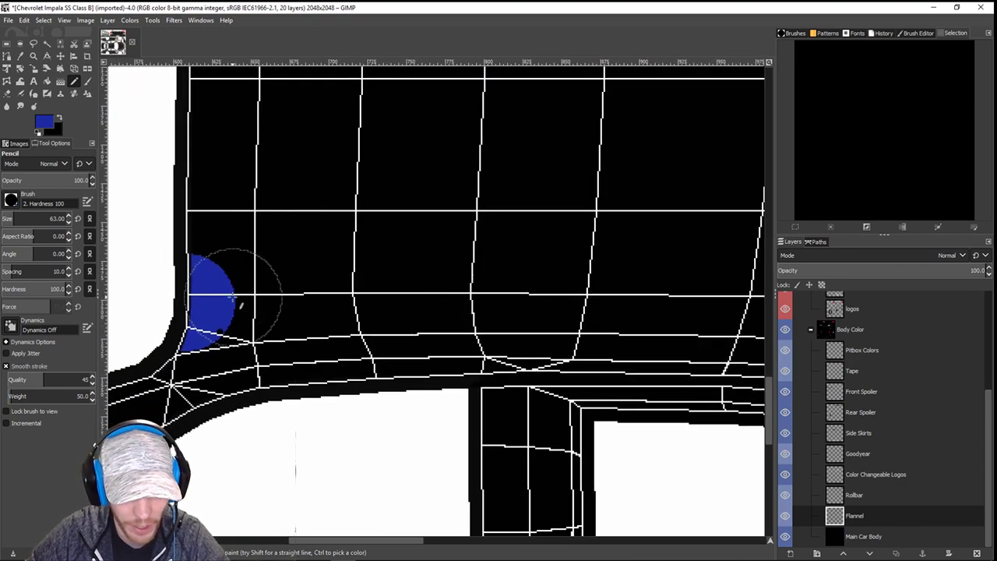
left_click(222, 293)
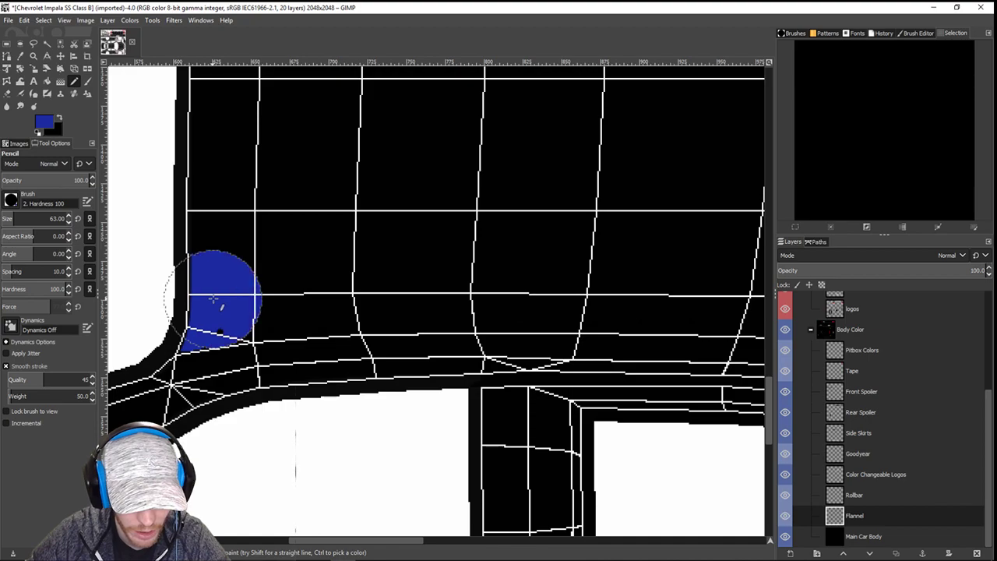
left_click(246, 293)
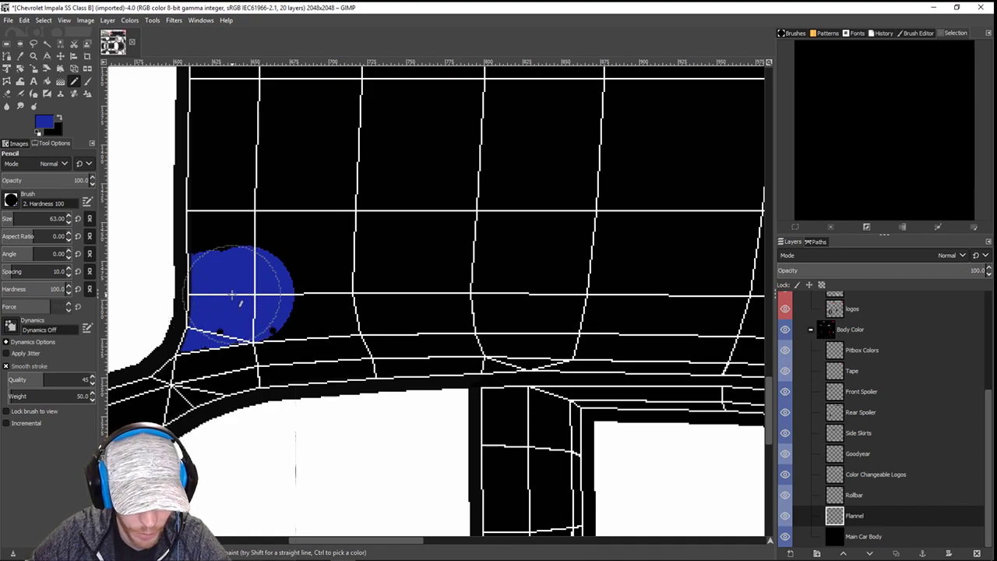
left_click_drag(241, 296, 352, 295)
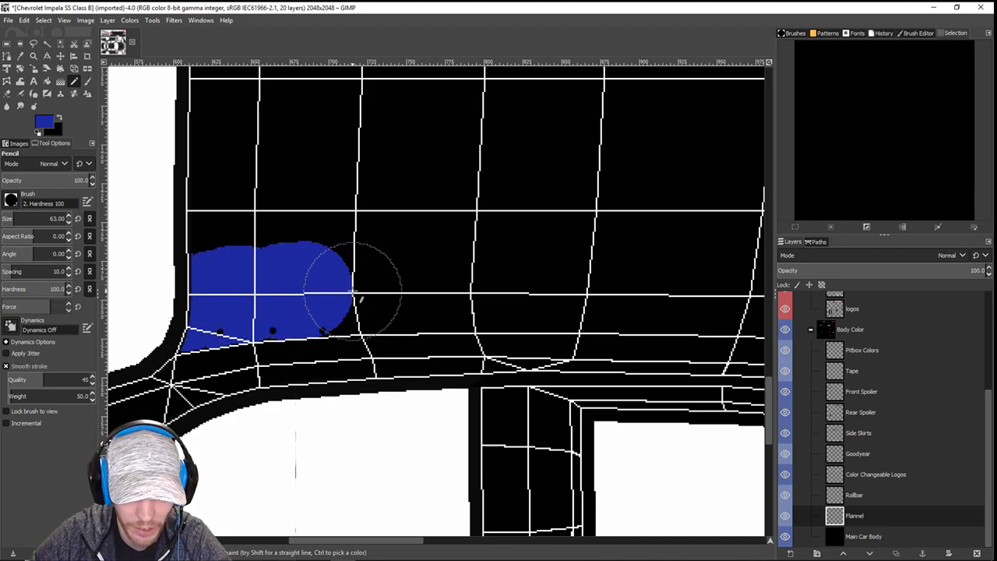
left_click(342, 286)
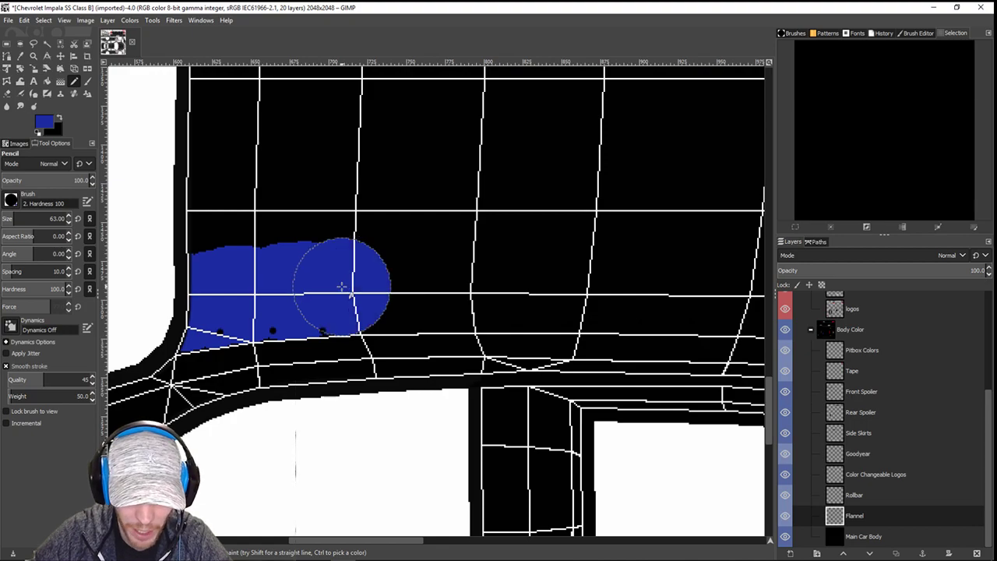
left_click_drag(532, 270, 398, 266)
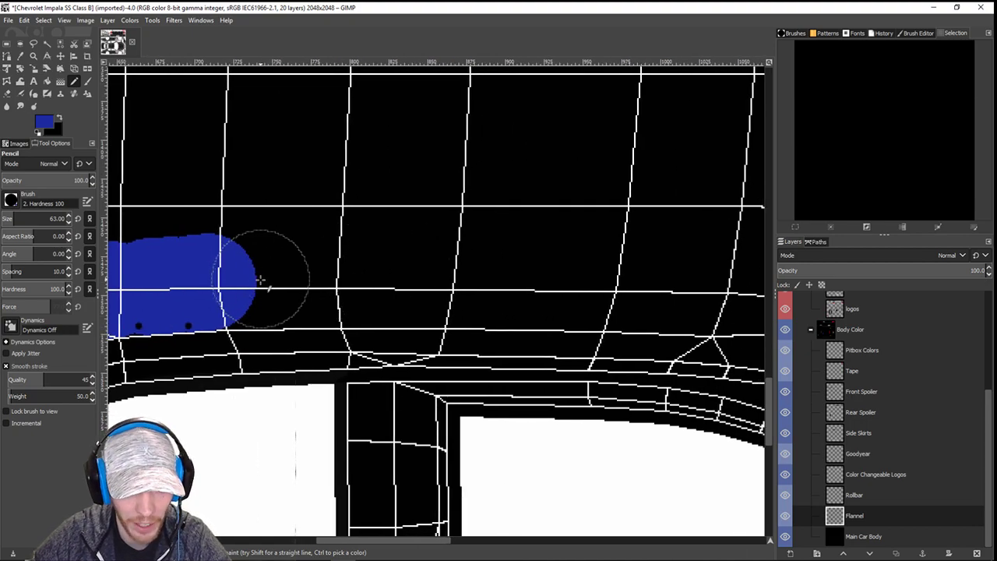
left_click_drag(237, 280, 278, 279)
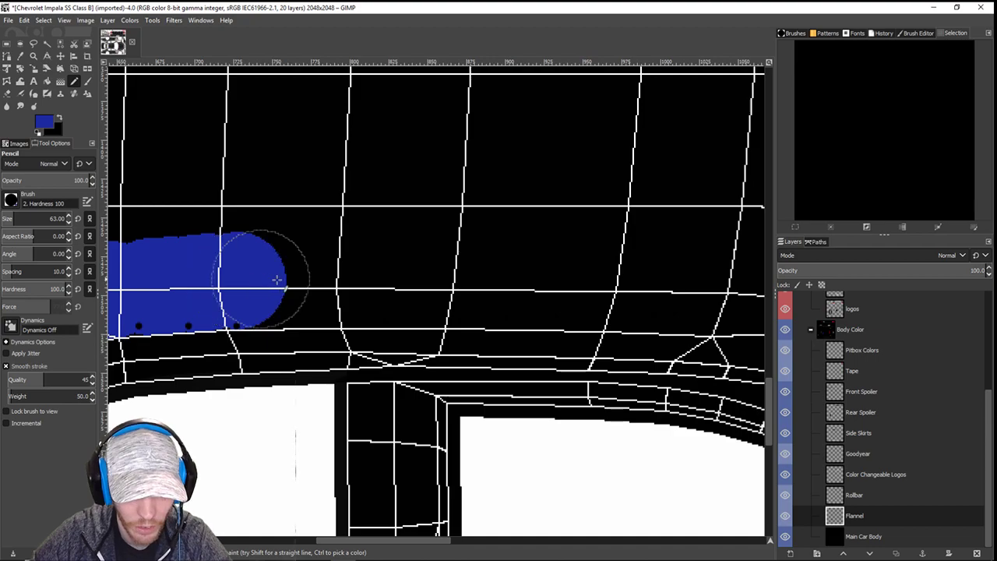
scroll(351, 272, "down", 4)
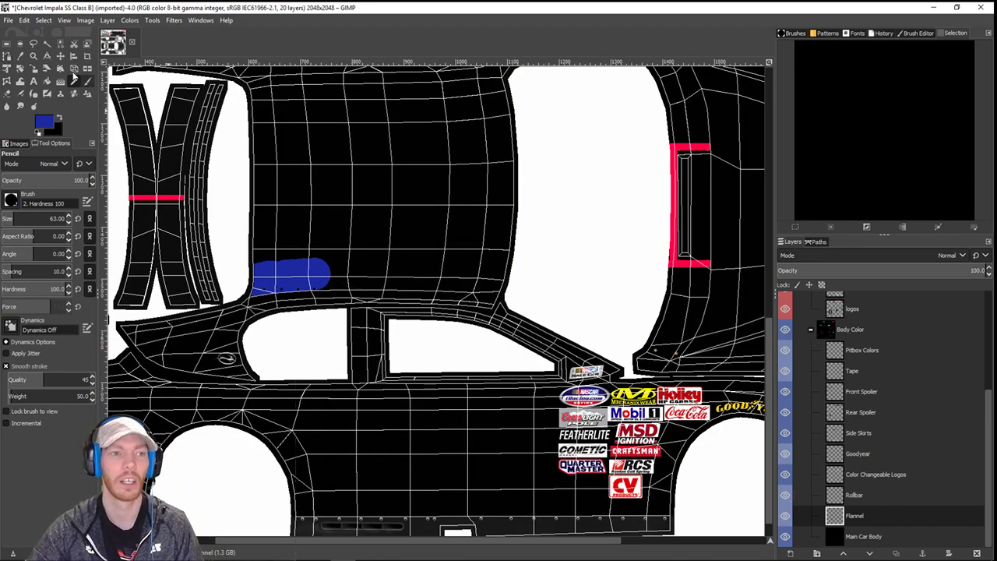
- Start an image export and browse to the paint folder inside iRacing in Documents
left_click(8, 20)
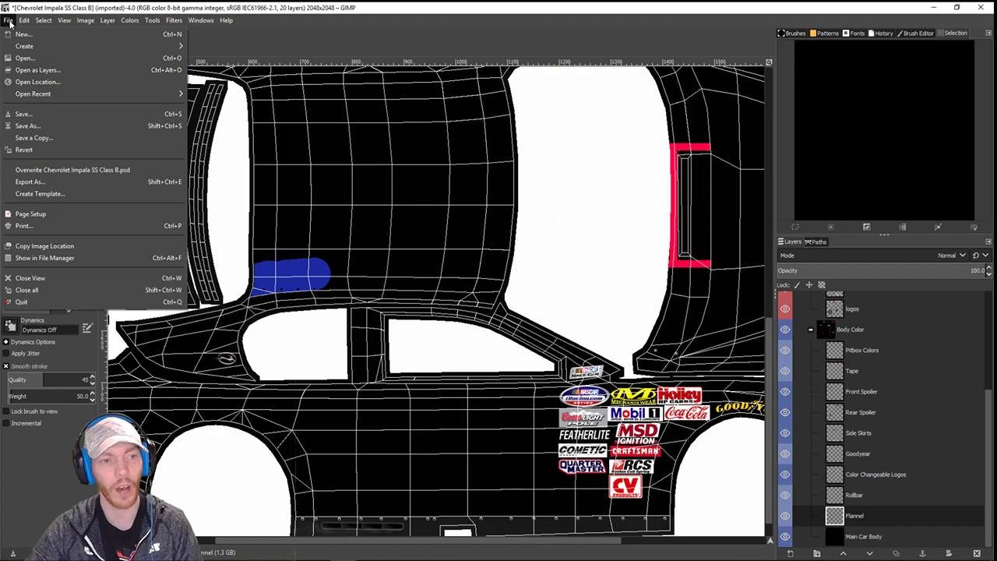
left_click(51, 183)
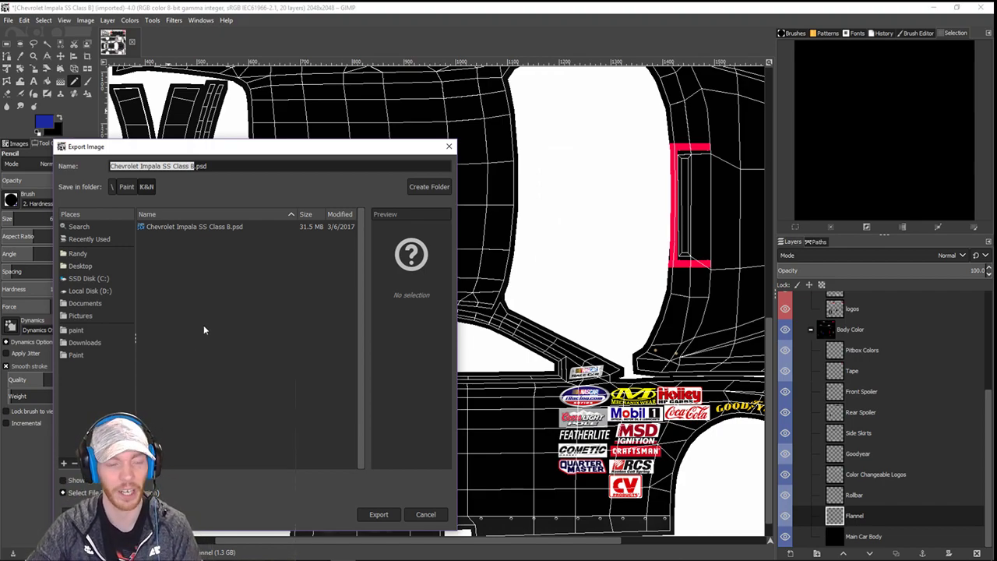
left_click(83, 303)
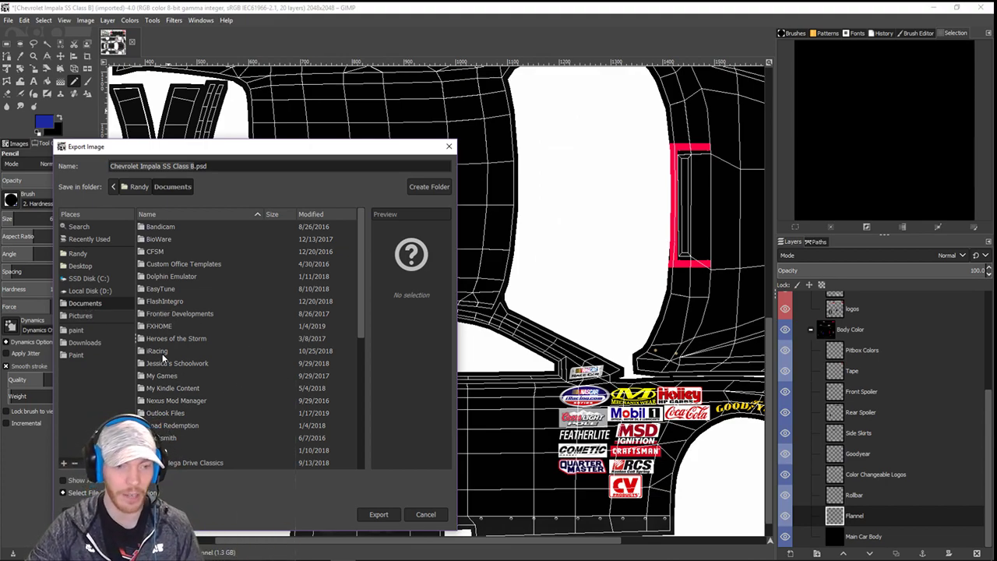
double_click(163, 355)
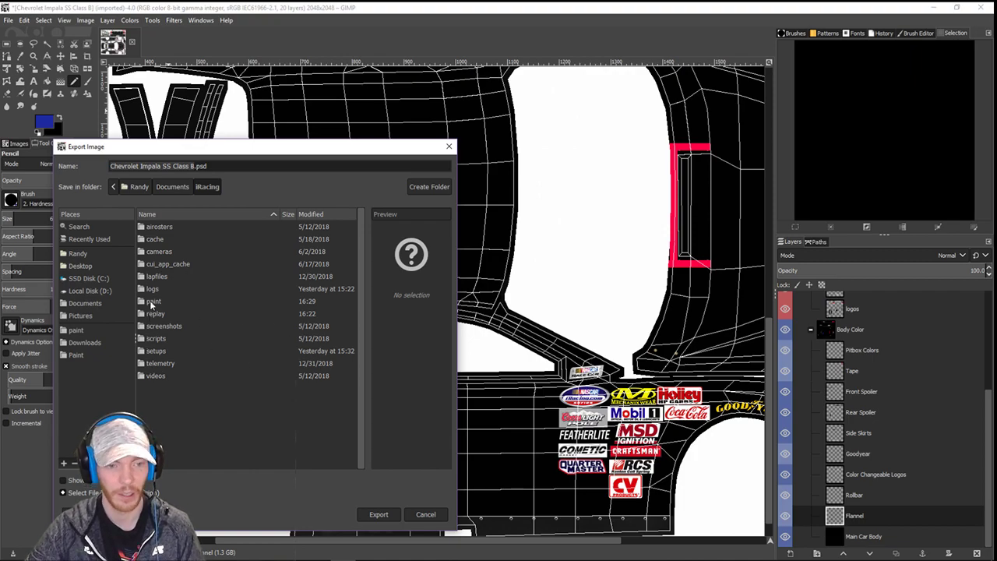
double_click(153, 302)
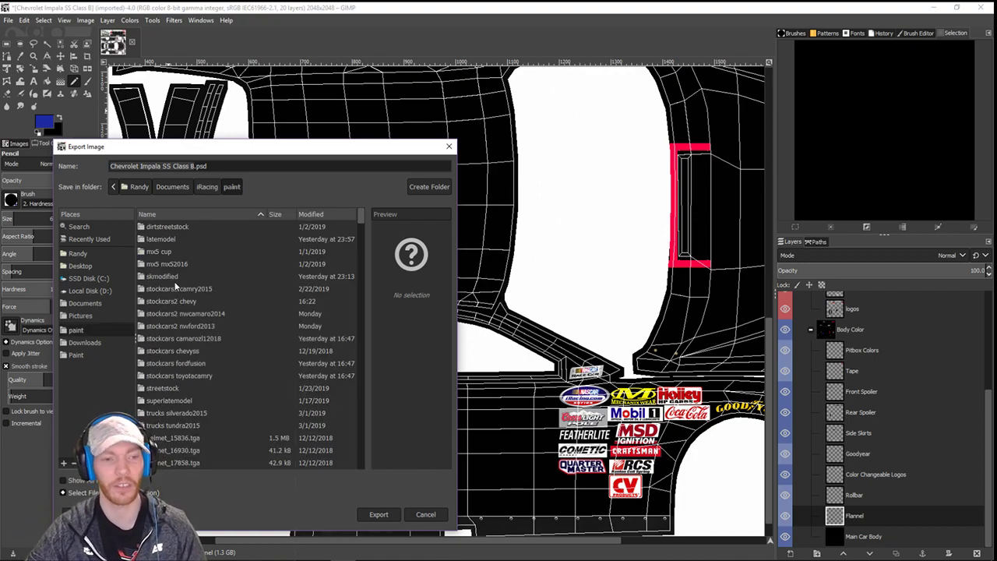
scroll(188, 373, "down", 5)
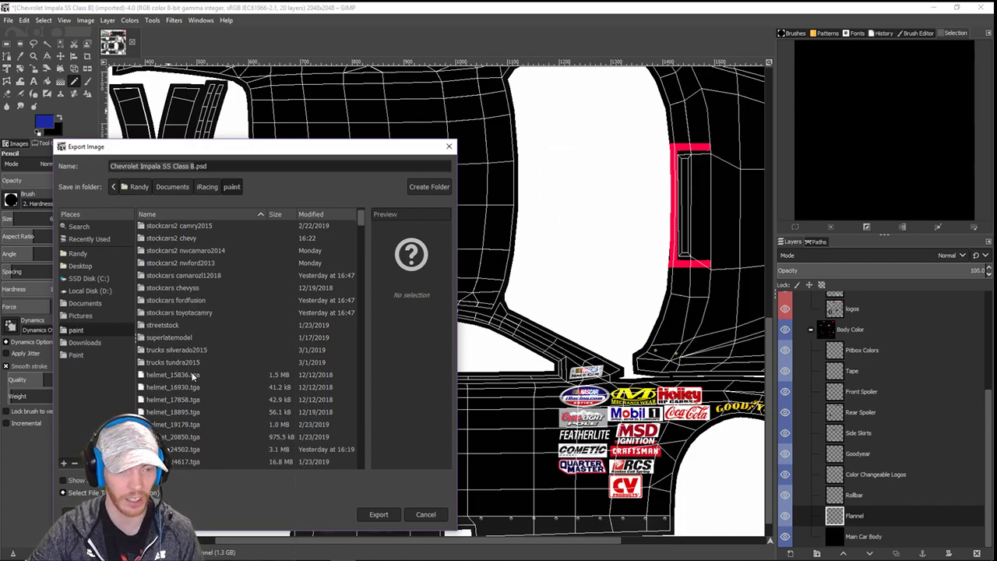
scroll(167, 359, "up", 5)
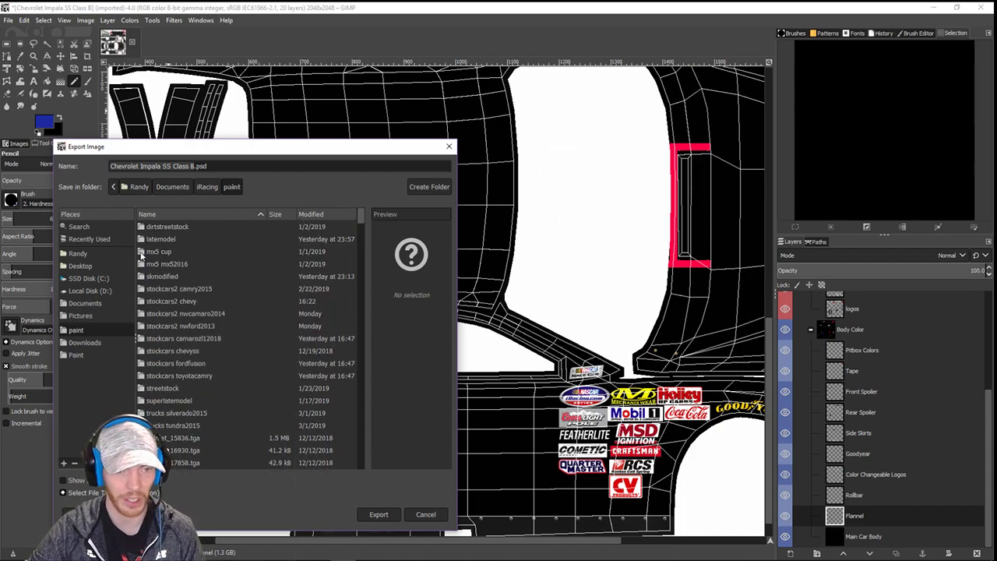
left_click(186, 350)
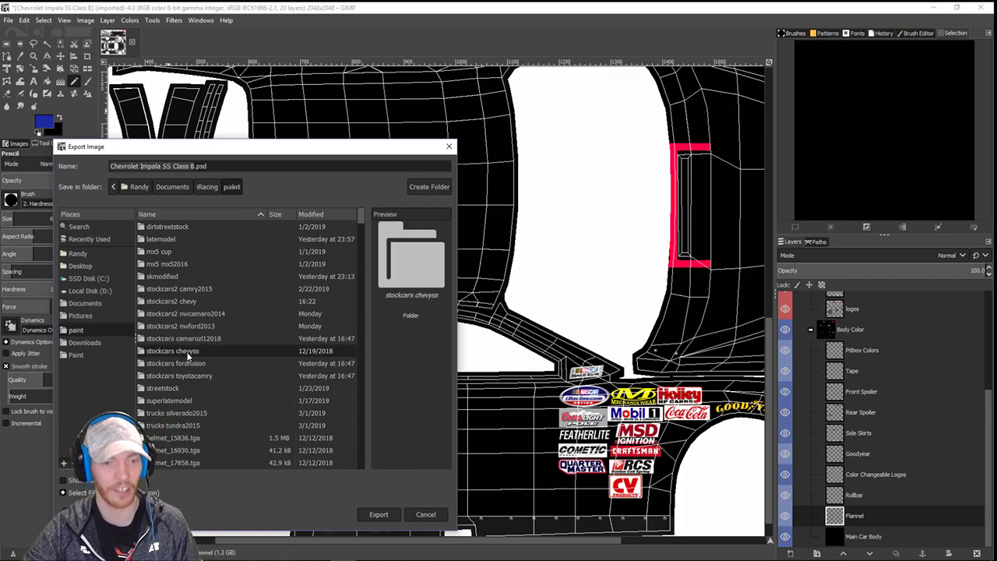
double_click(187, 352)
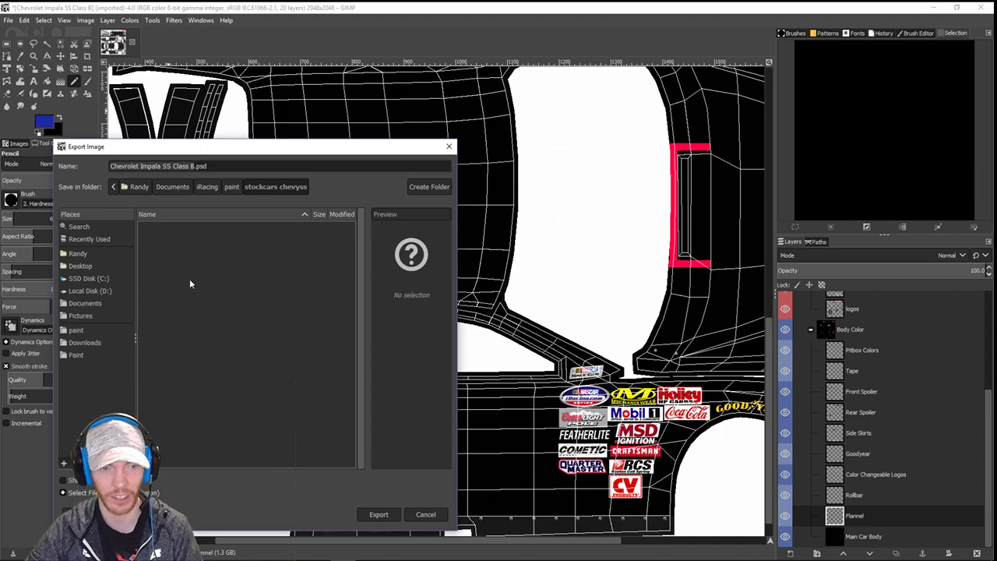
left_click(113, 190)
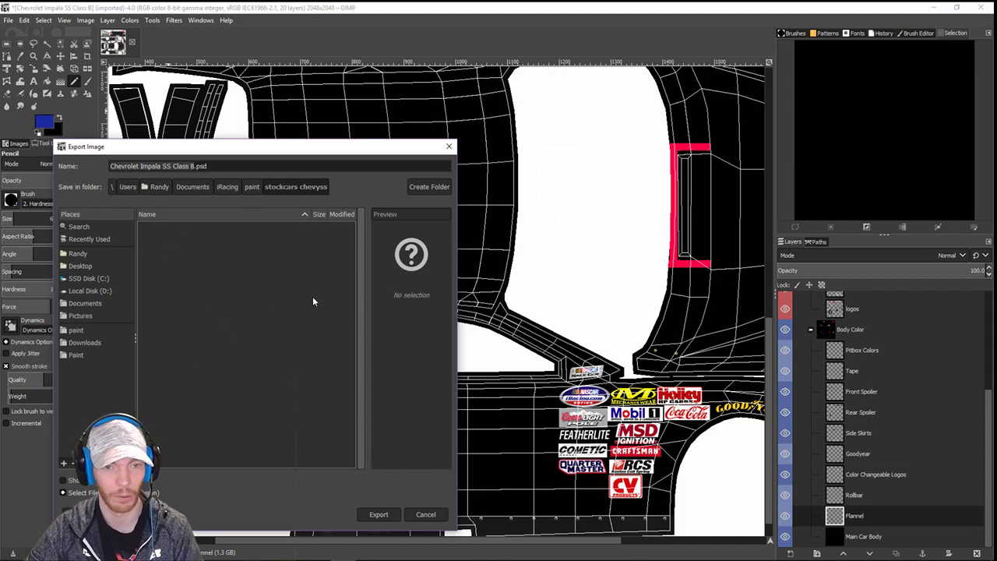
left_click(252, 187)
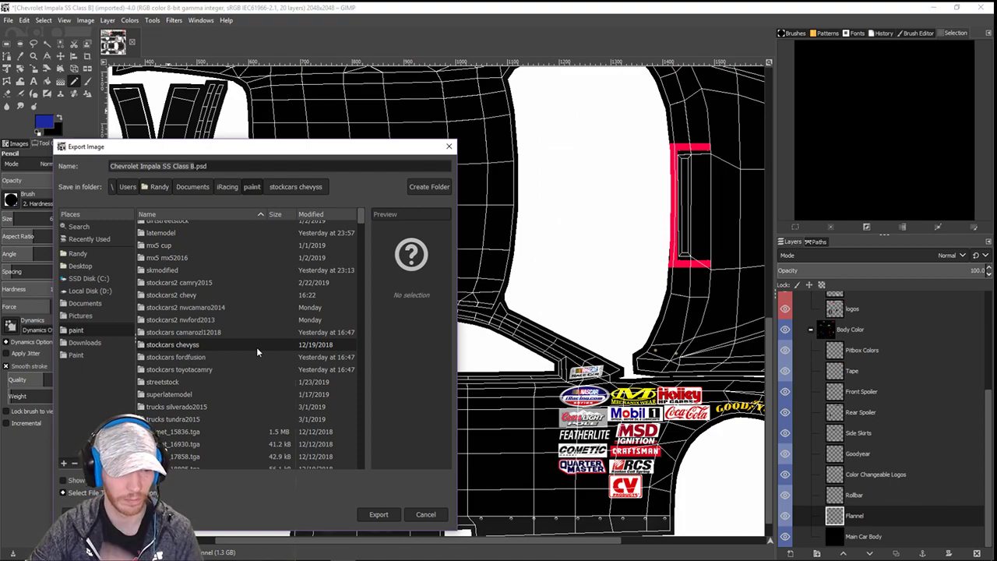
- Open the stockcars2 chevy folder as the export destination
scroll(178, 430, "up", 1)
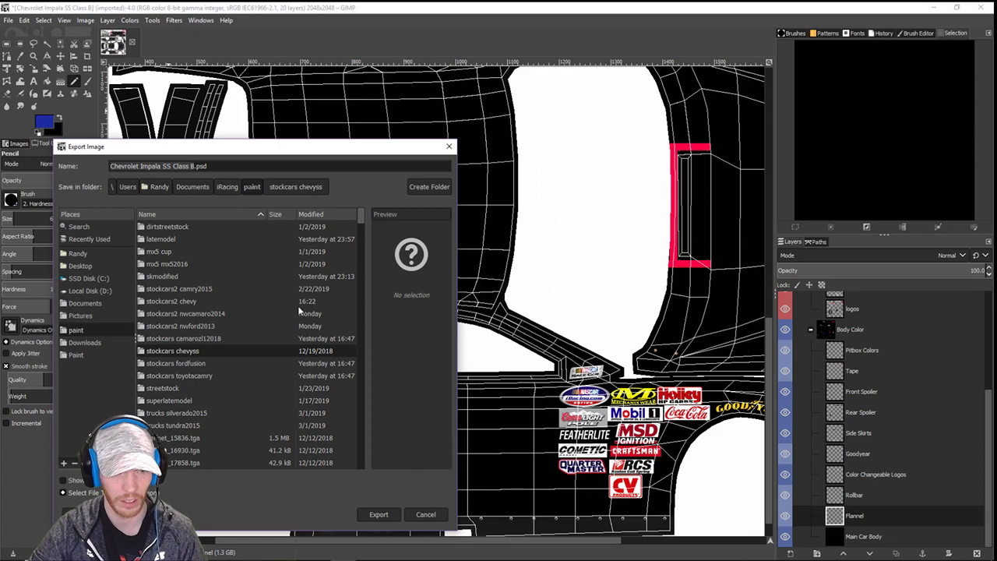
left_click(232, 302)
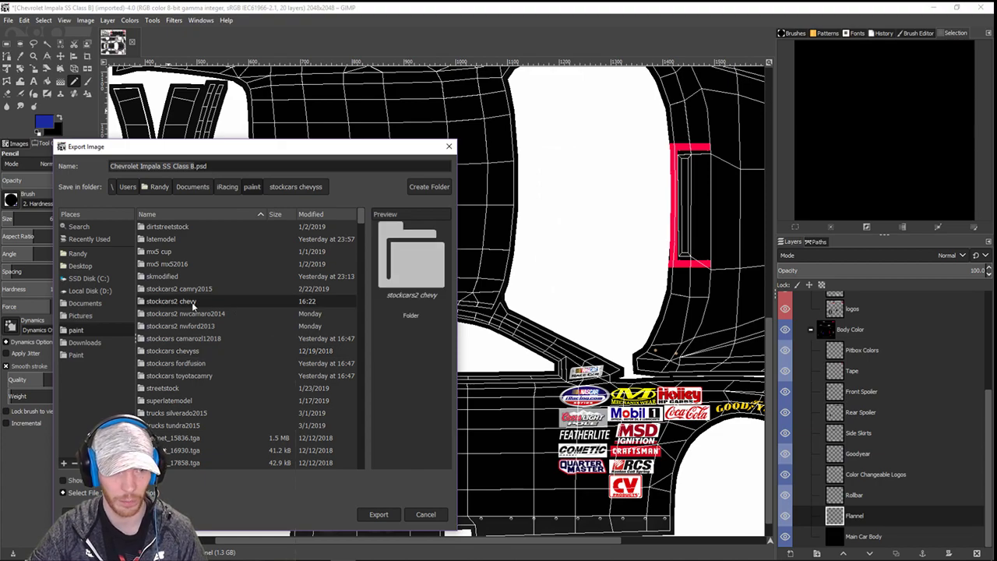
double_click(230, 302)
- Preview the existing TGA car paints in the export folder one by one, generating thumbnails for files that lack them
left_click(181, 228)
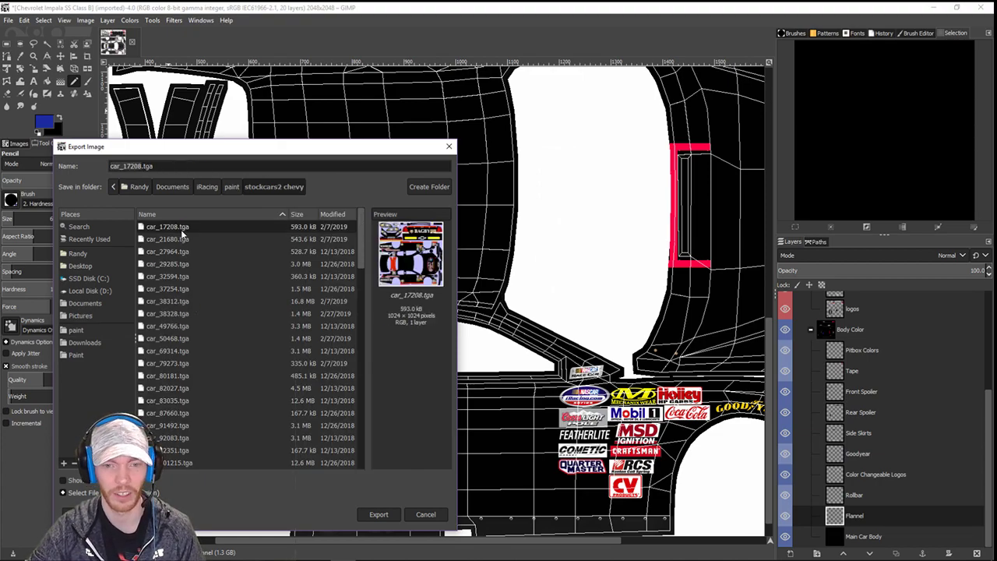
left_click(181, 239)
left_click(184, 252)
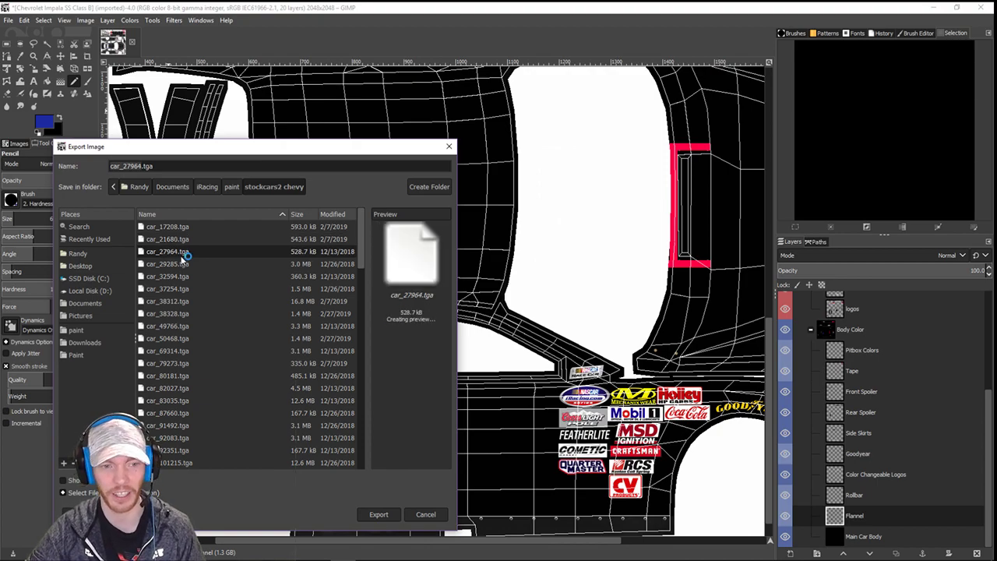
left_click(177, 265)
left_click(177, 277)
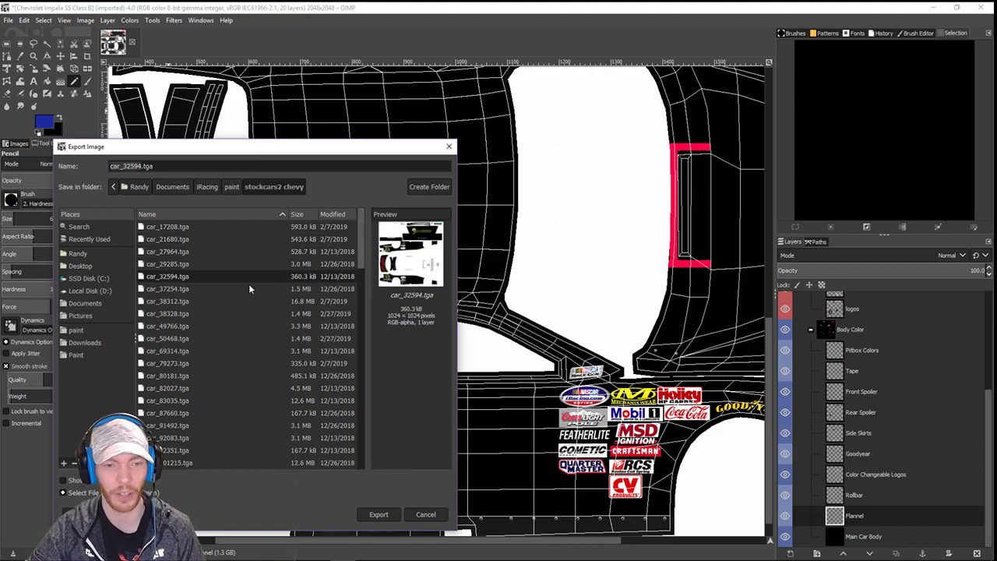
left_click(274, 288)
key("Down")
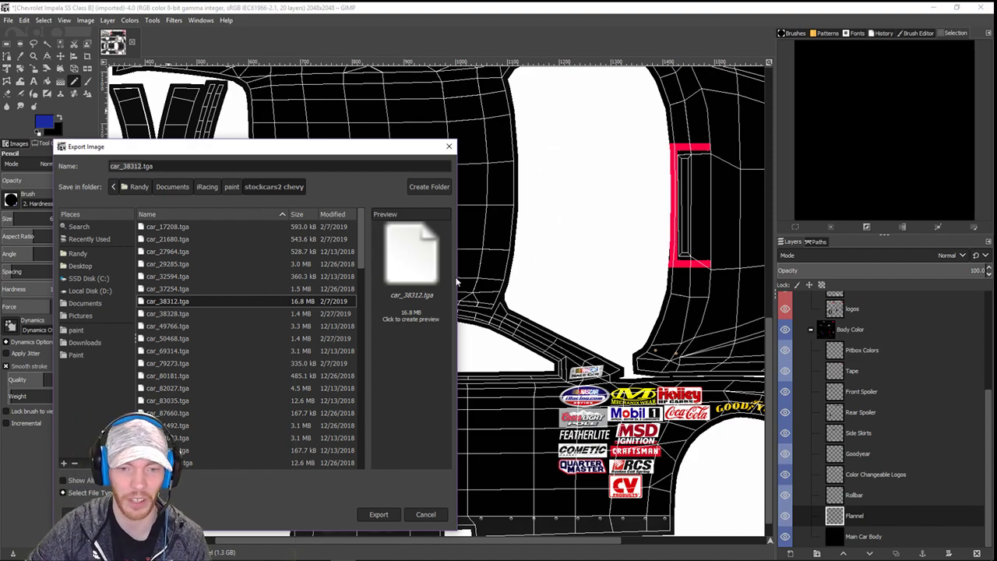
left_click(421, 268)
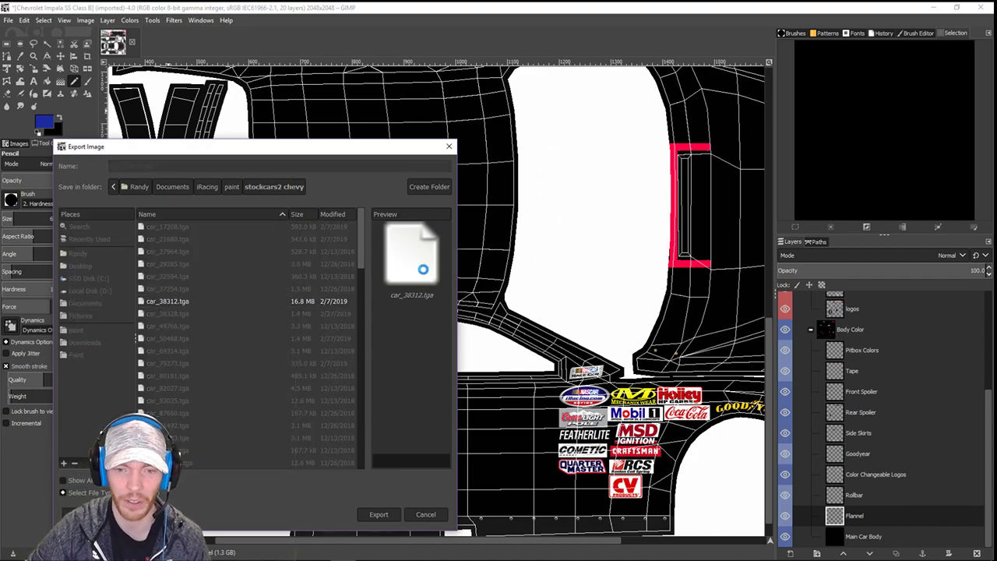
left_click(233, 314)
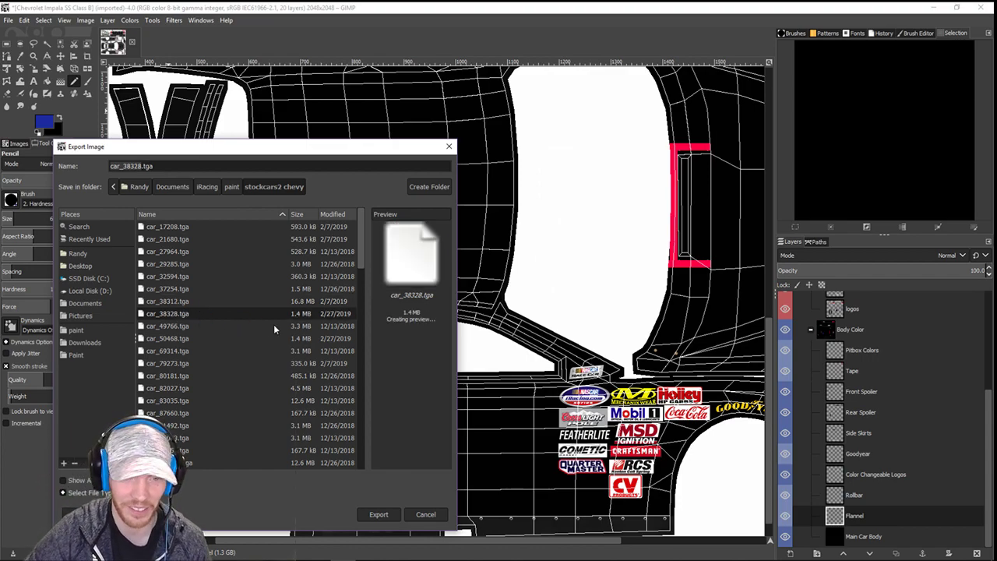
key("Down")
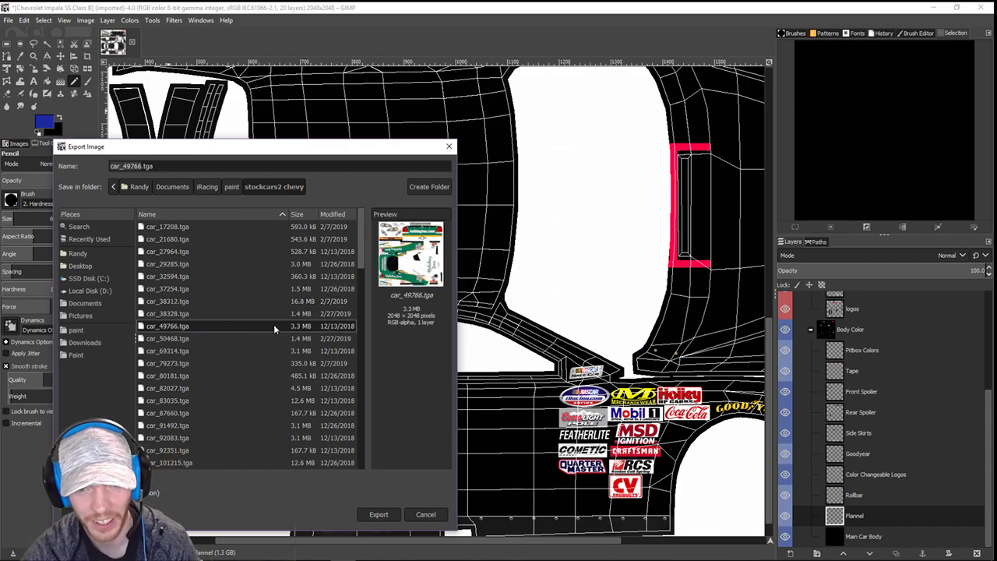
key("Down")
key("Down")
key("Down")
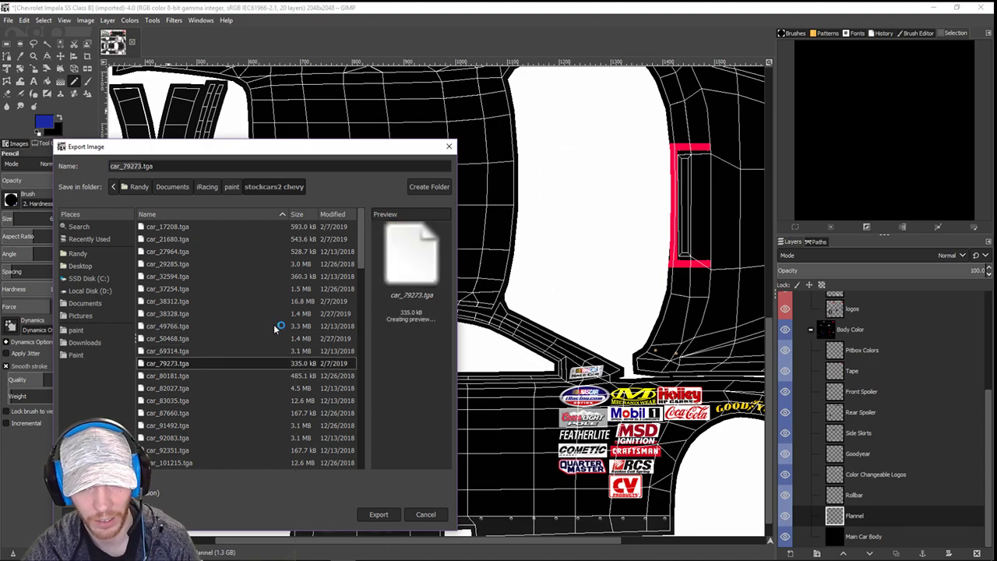
key("Down")
key("Down")
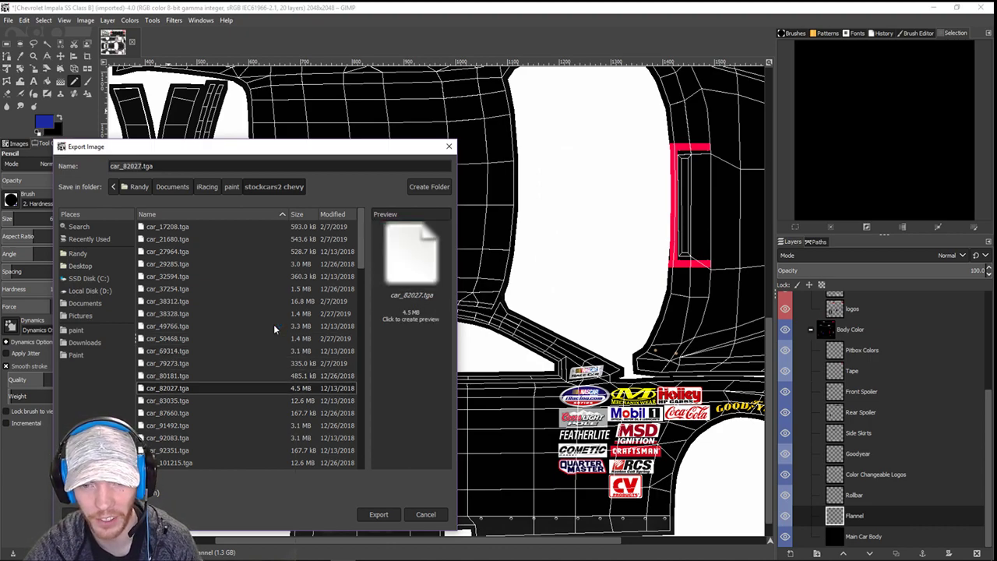
left_click(416, 254)
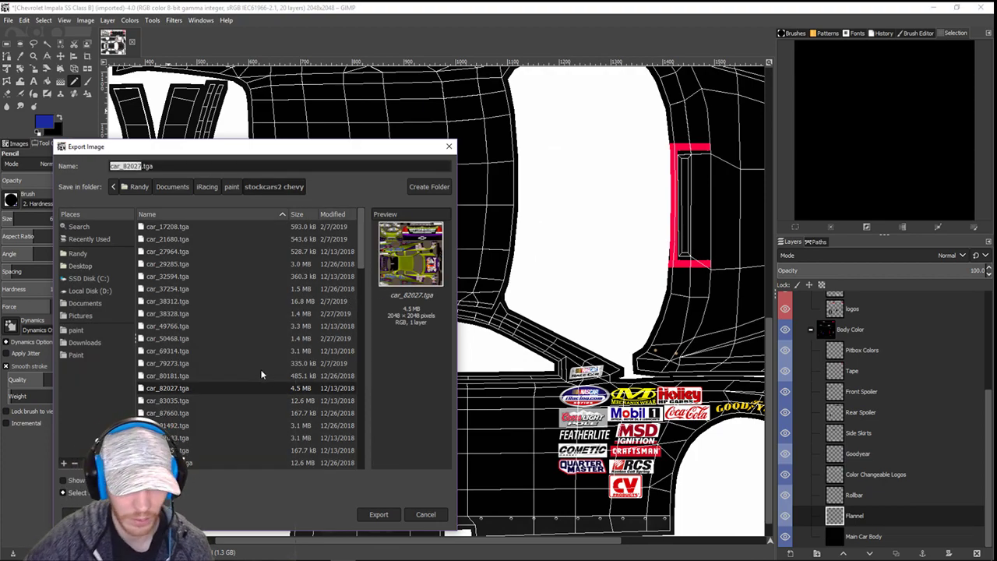
left_click(215, 401)
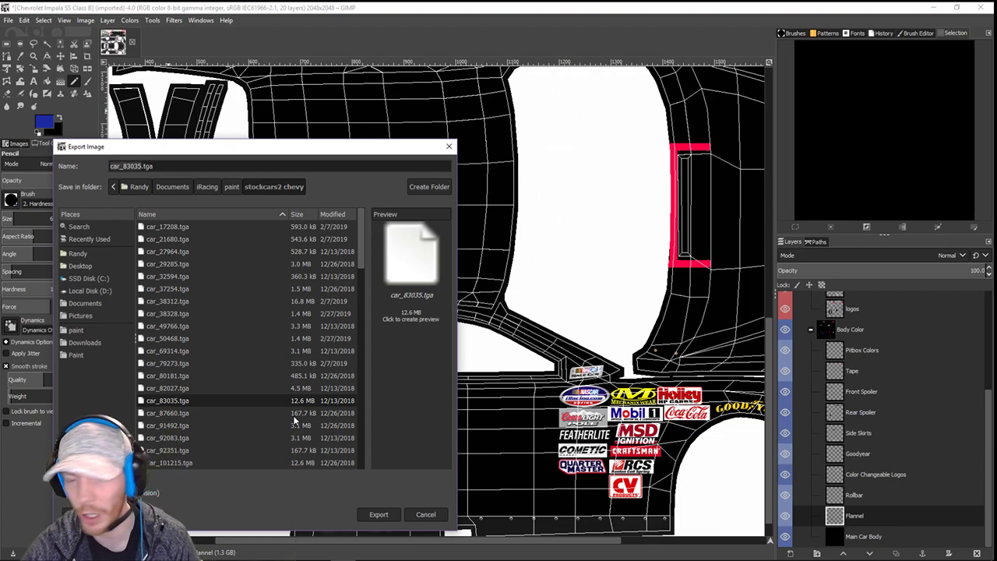
left_click(424, 256)
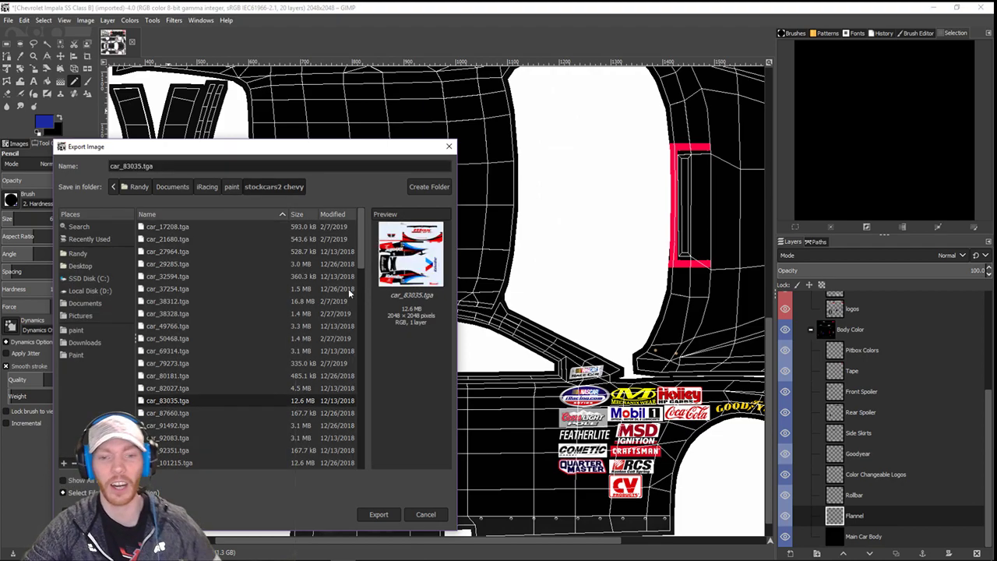
- Look through more of the TGA car paints in the stockcars2 chevy folder, creating previews where missing, to compare the designs
key("Tab")
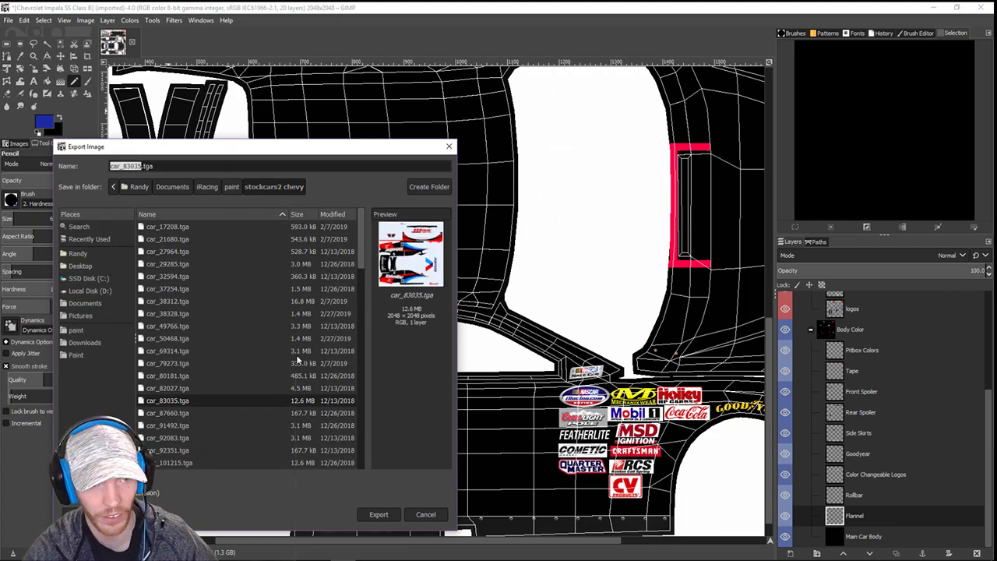
left_click(159, 413)
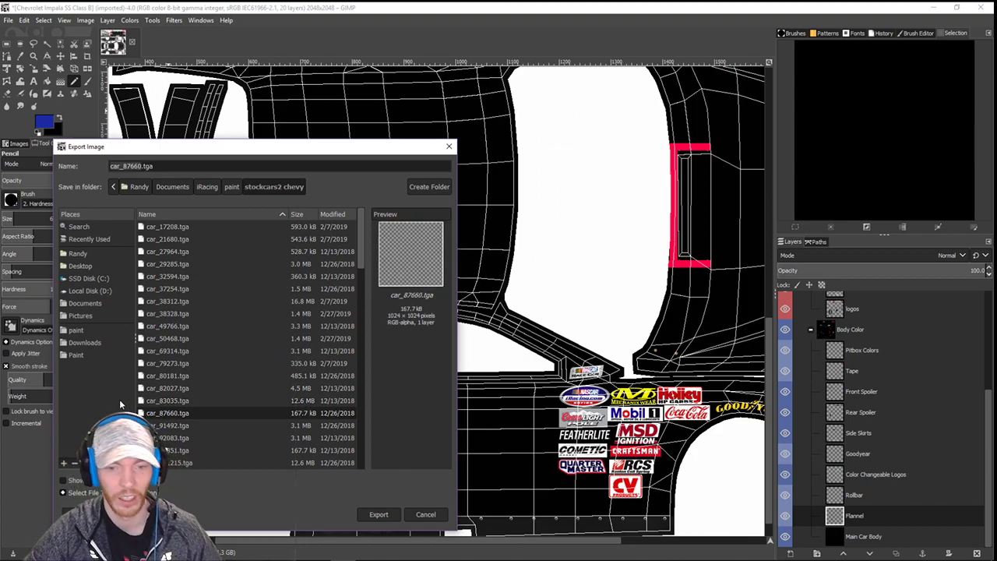
left_click(214, 424)
scroll(237, 423, "down", 1)
left_click(176, 406)
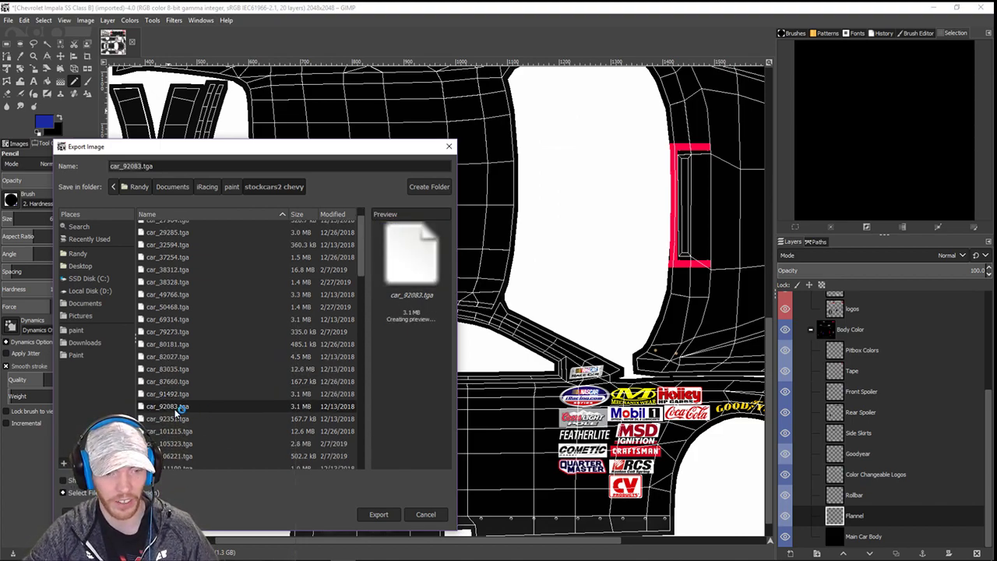
left_click(174, 418)
left_click(170, 431)
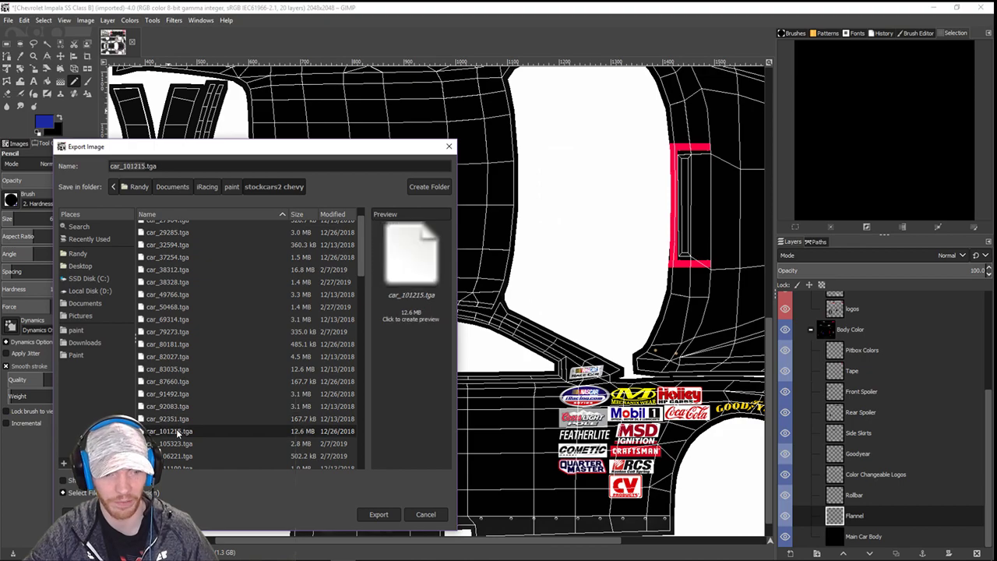
scroll(179, 429, "down", 2)
left_click(406, 290)
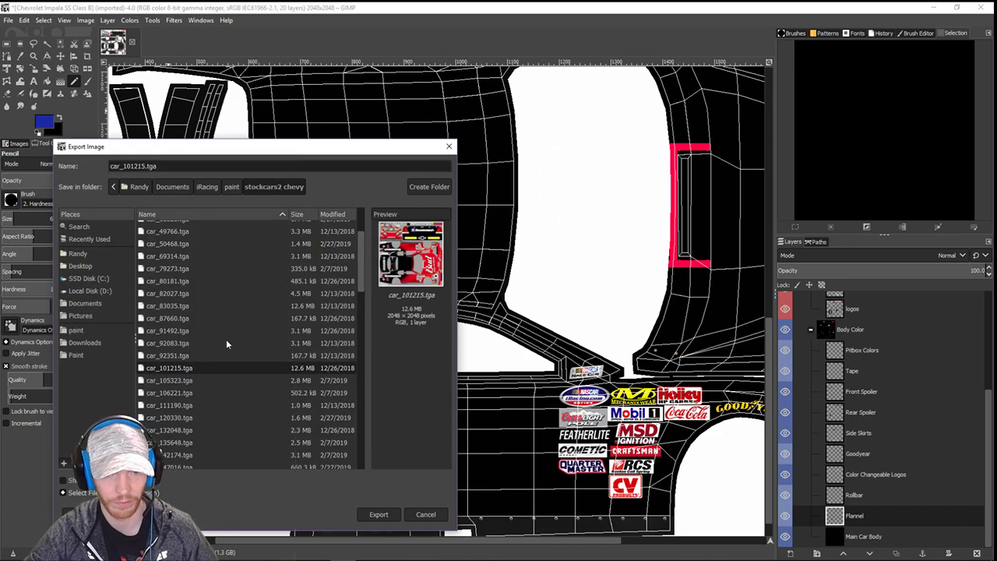
left_click(186, 379)
left_click(308, 393)
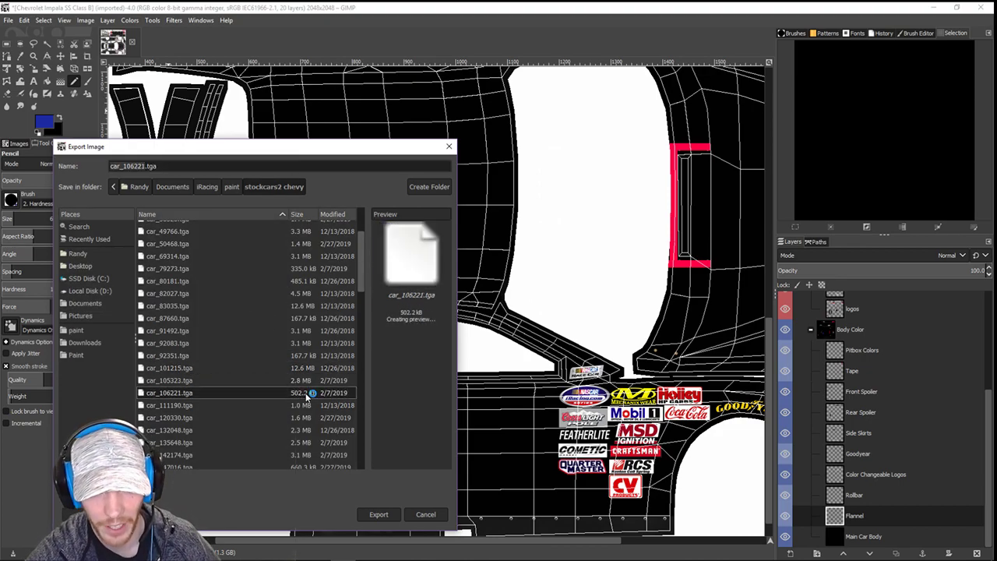
key("Down")
key("Down")
key("Down")
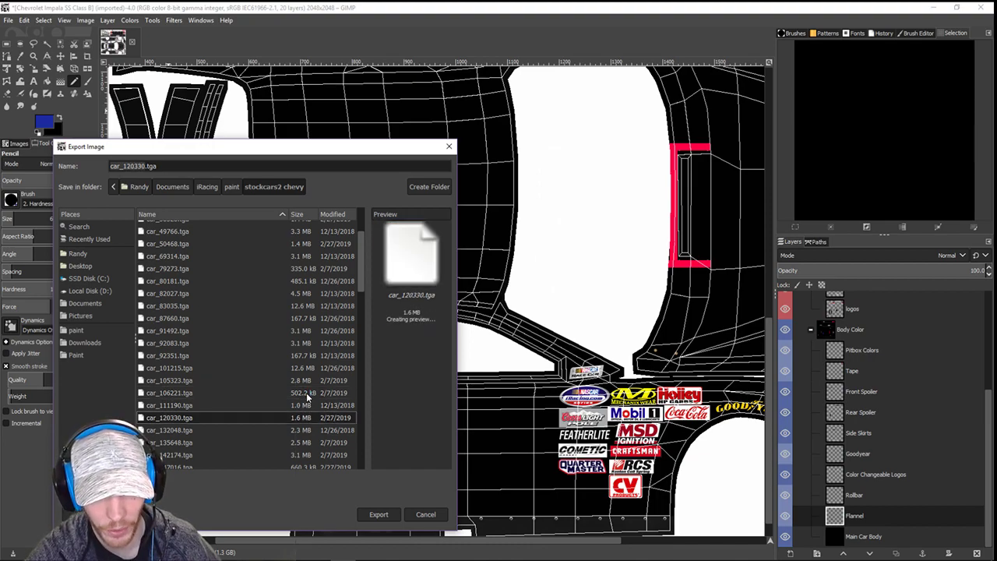
key("Down")
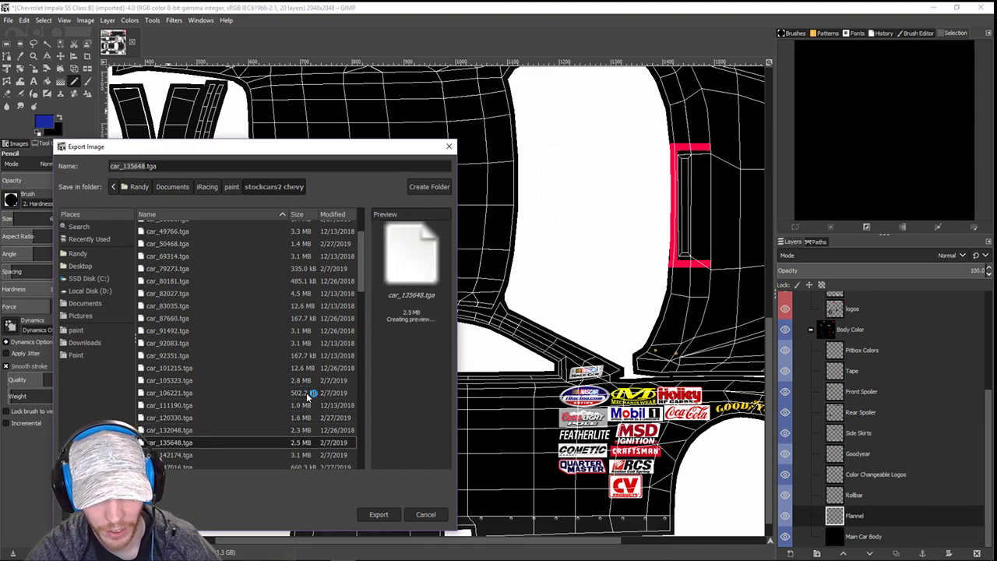
scroll(240, 324, "down", 1)
scroll(240, 327, "down", 4)
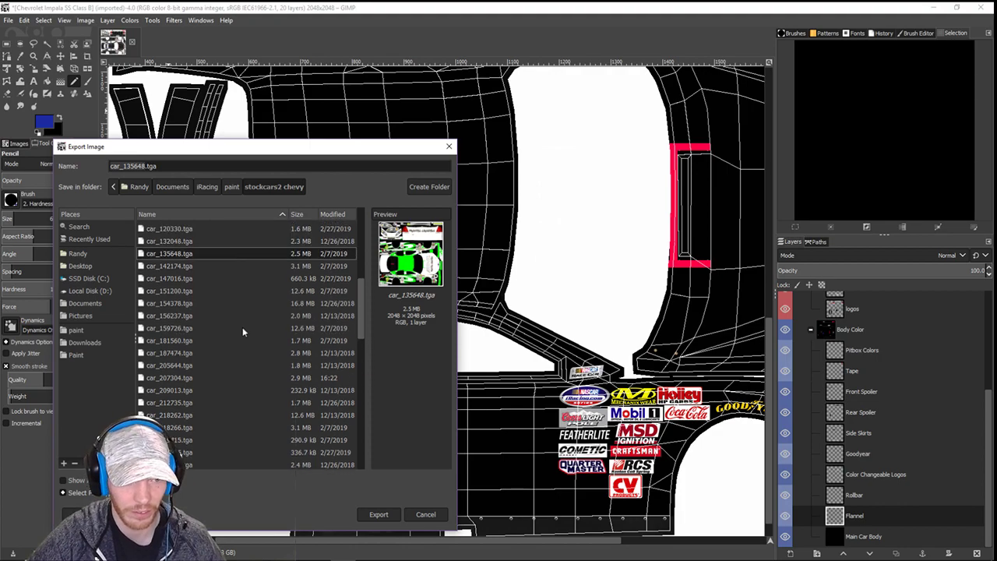
key("Down")
key("Down")
key("Down")
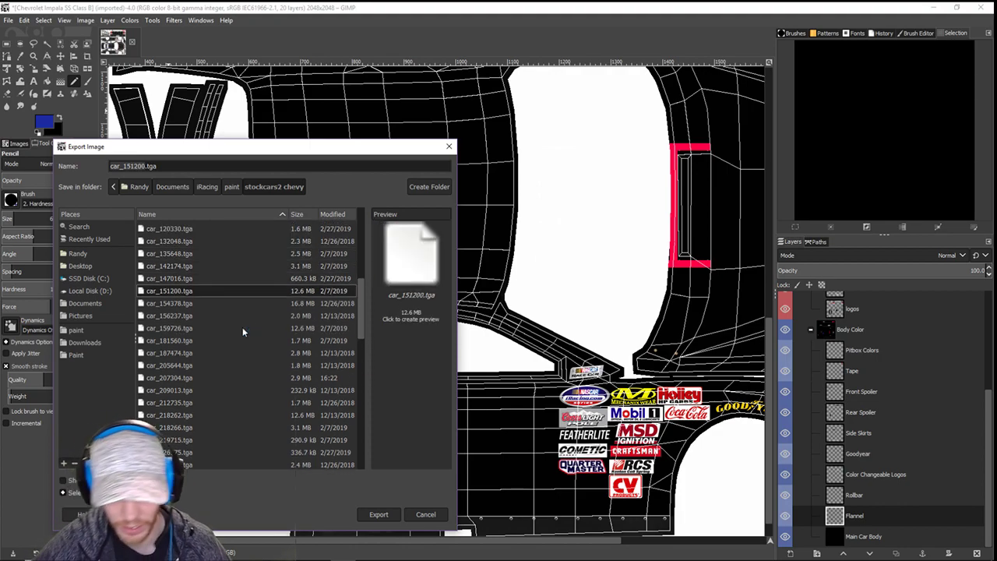
left_click(433, 276)
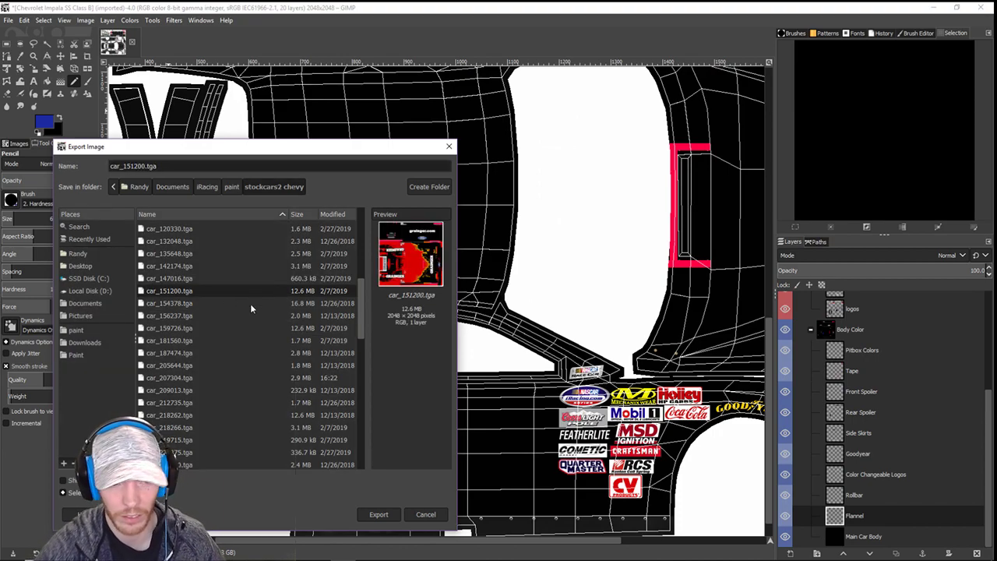
key("Tab")
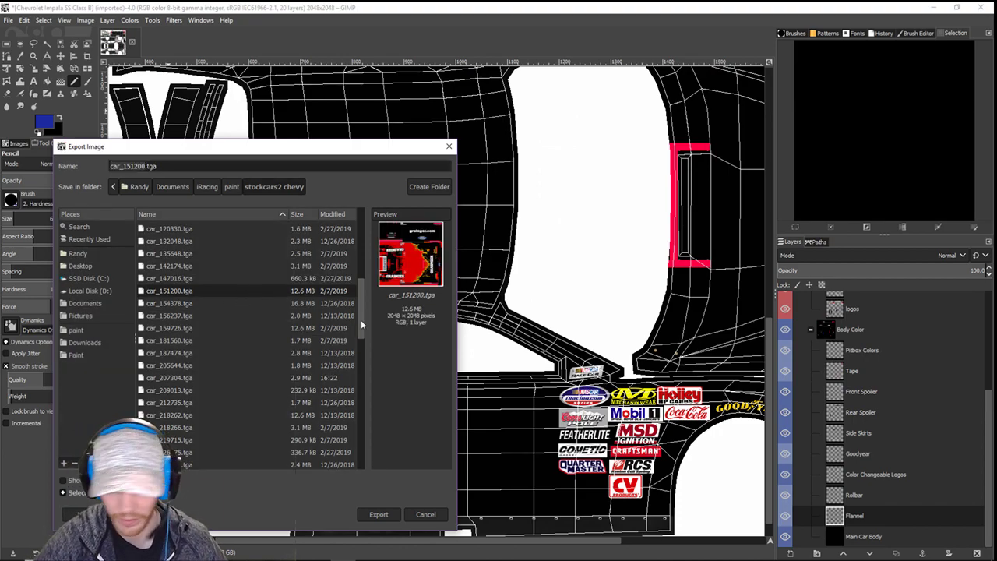
key("Down")
key("Down")
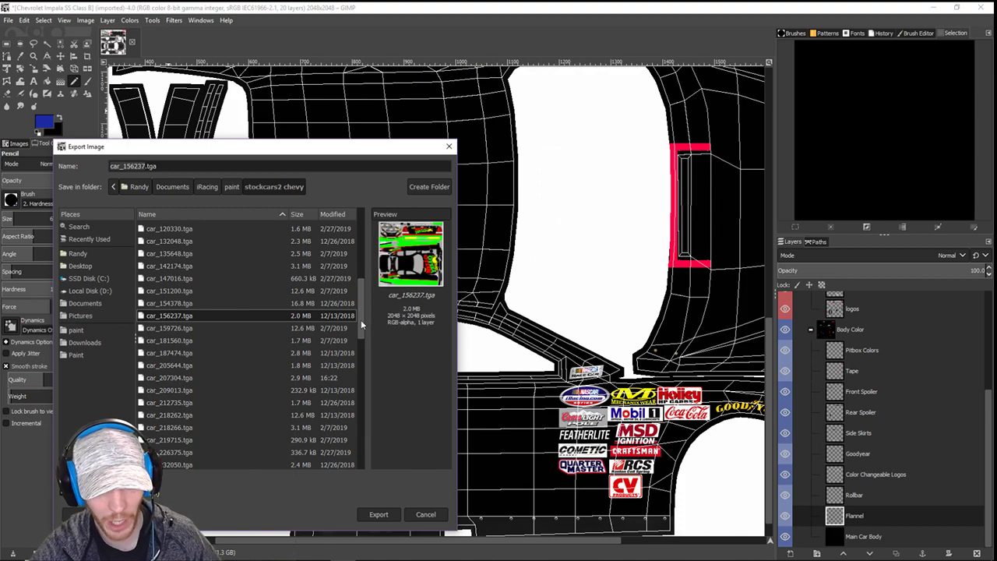
key("Up")
left_click(373, 275)
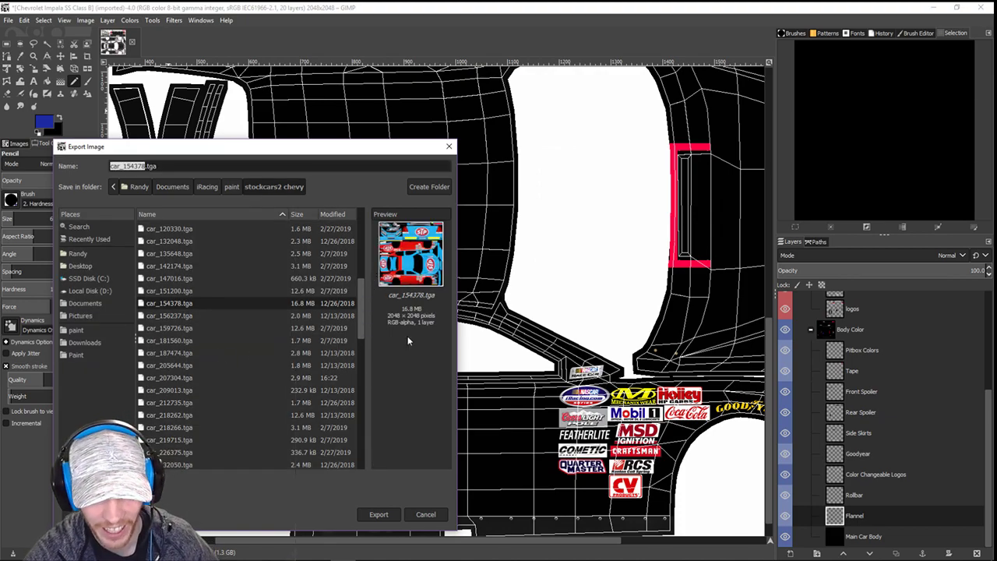
key("Down")
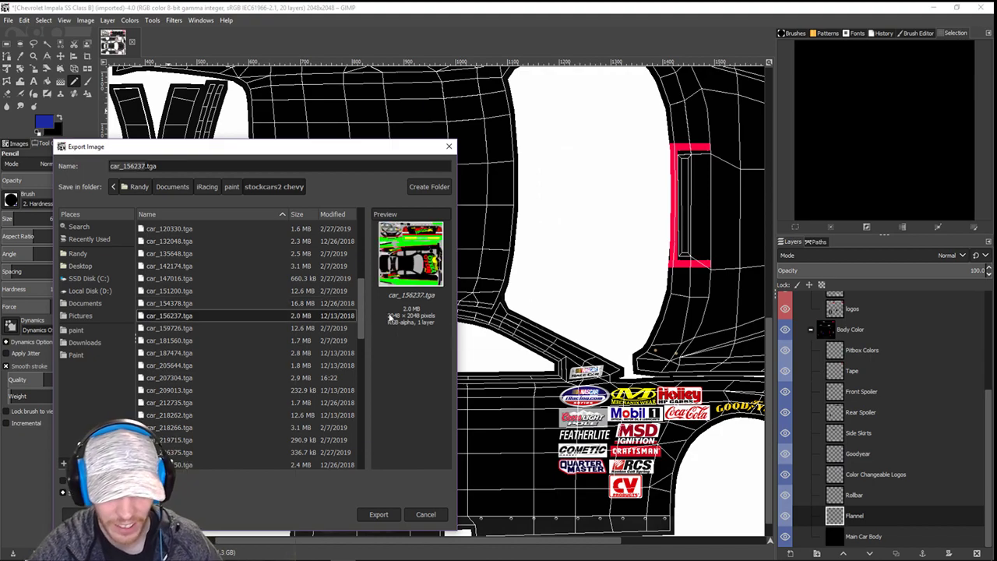
key("Down")
left_click(392, 317)
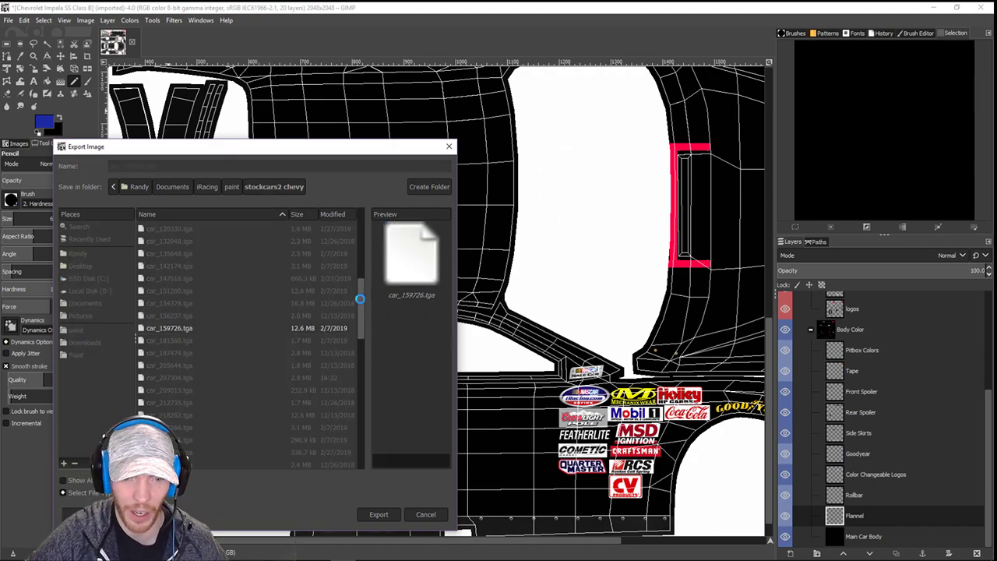
key("Tab")
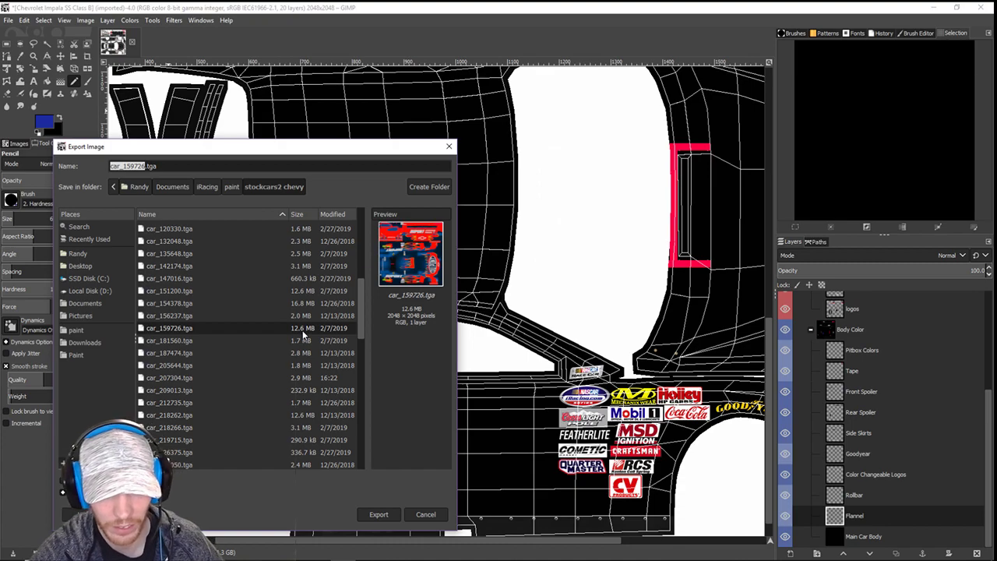
key("Down")
key("Down")
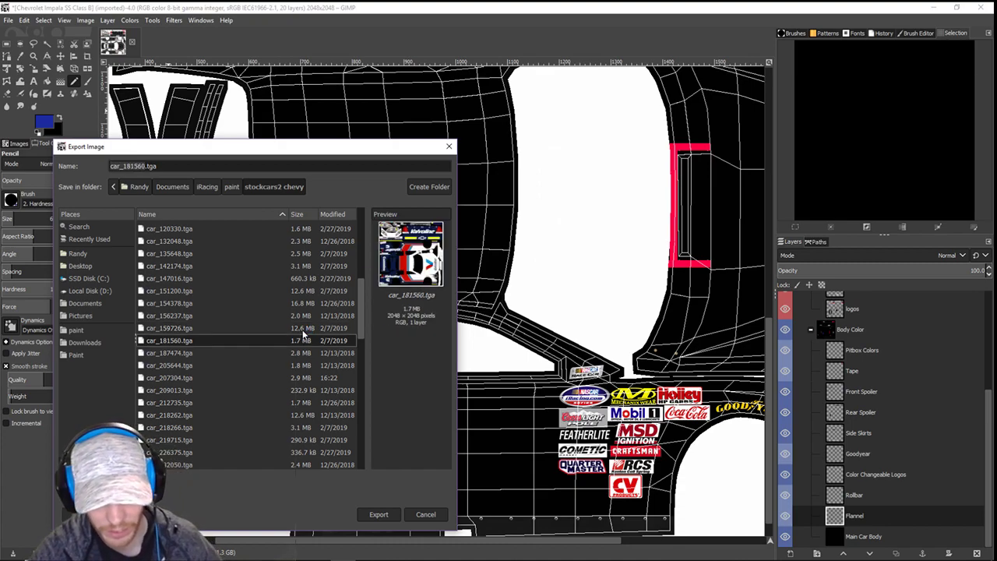
- Export the paint as TGA over the yellow and red car paint file modified at 16:22, replacing it
key("Down")
key("Down")
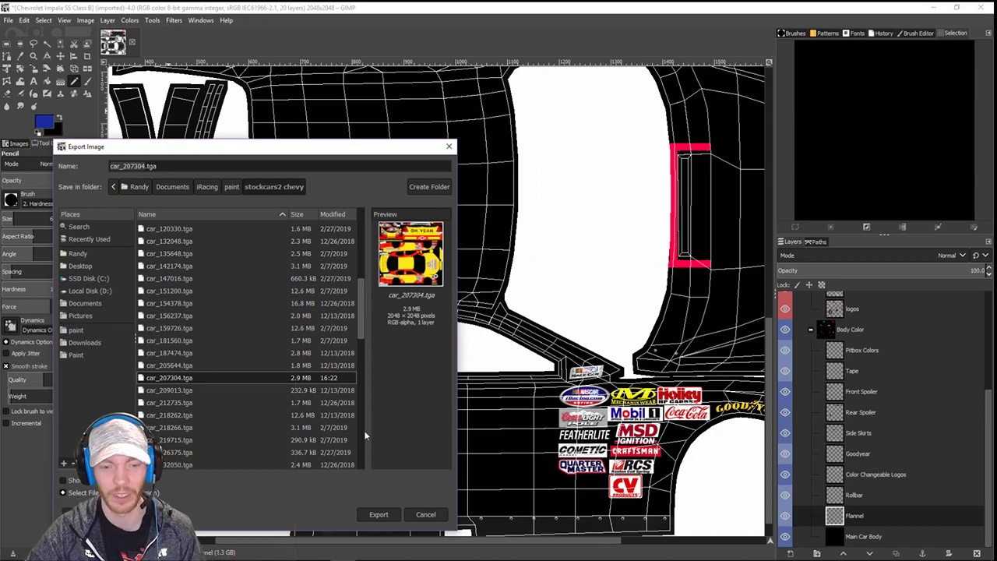
left_click(378, 514)
left_click(280, 388)
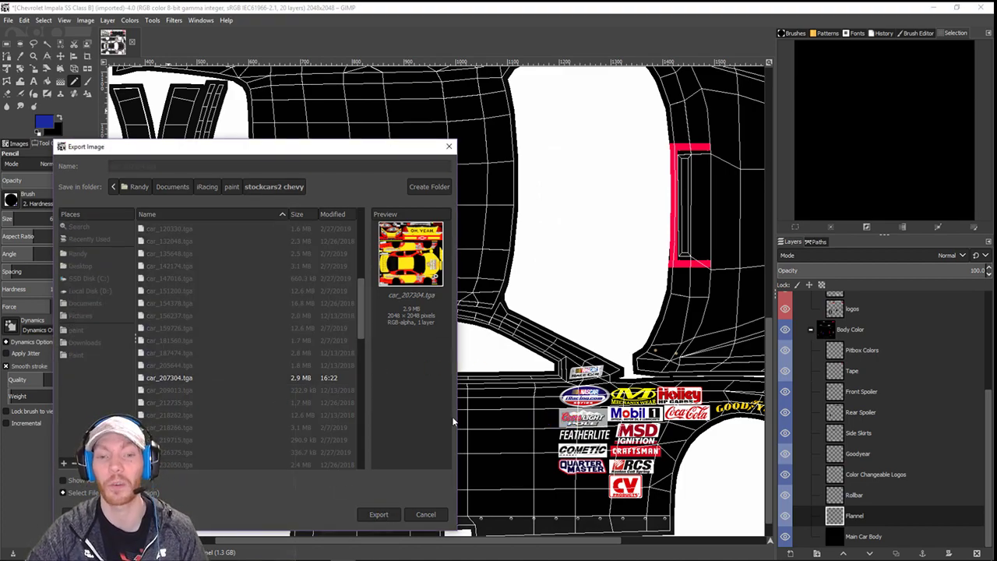
left_click(502, 321)
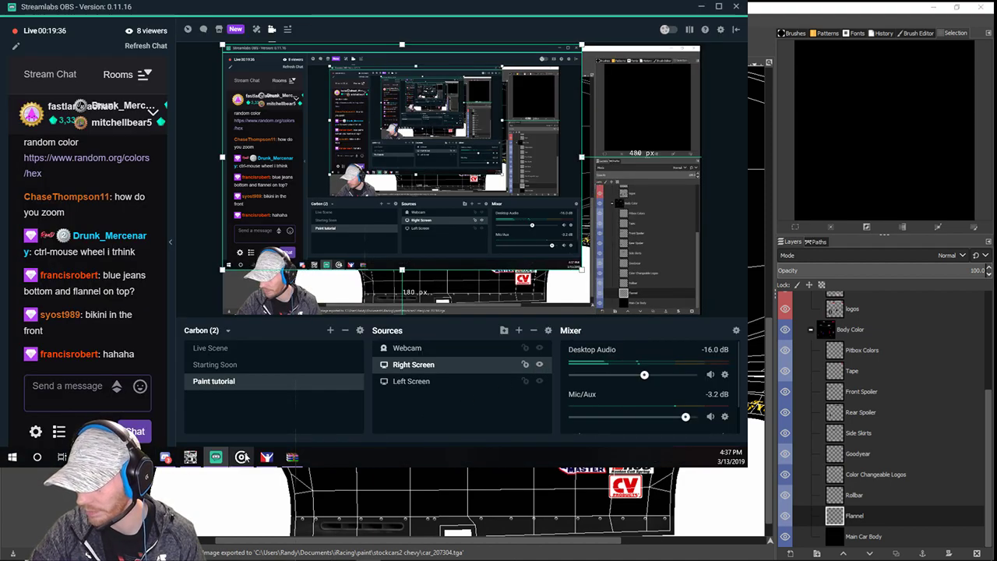
- Switch to the iRacing simulator, reload the car's paint and move the camera behind the car to offset X -7.003, Y -1.532
left_click(267, 458)
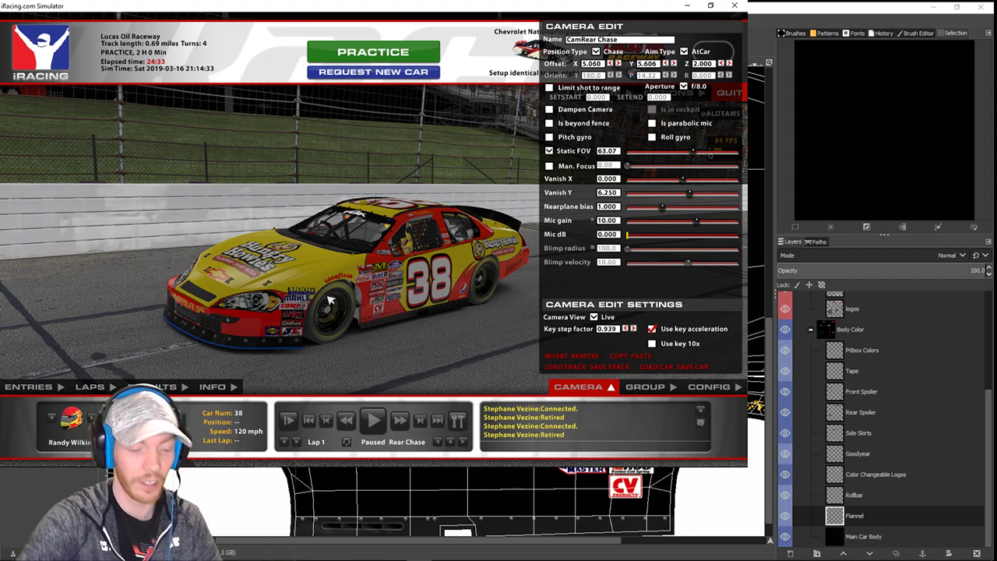
key("ctrl+r")
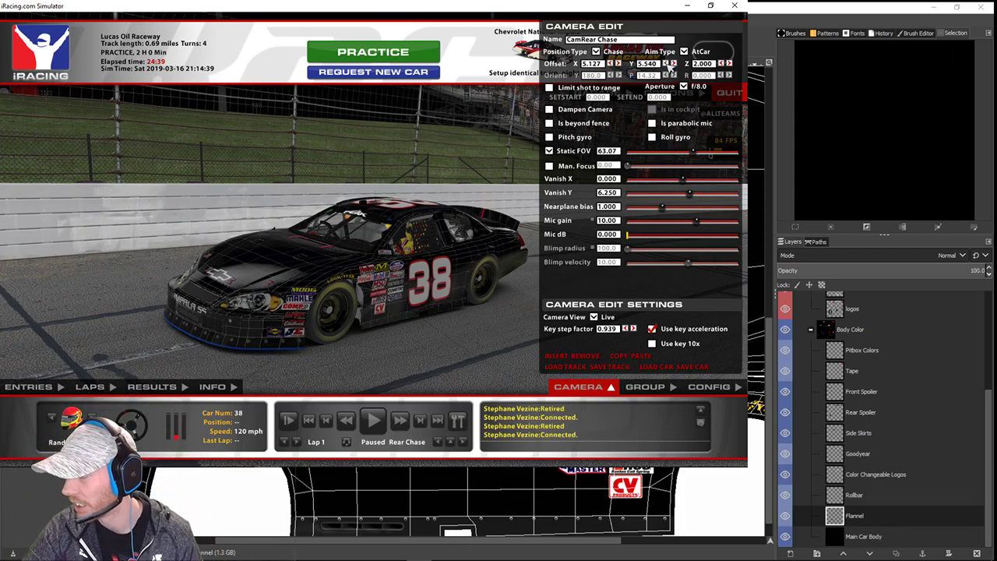
left_click(667, 63)
key("Left")
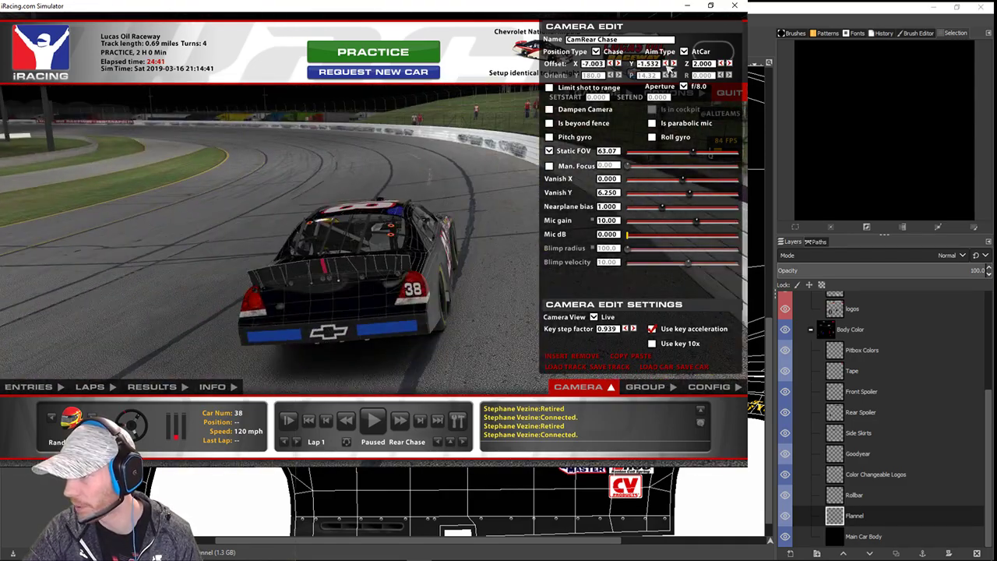
- Raise the camera to Z 5.162 and narrow the static FOV to 23.93 to inspect the blue band on the roof's rear corner
left_click_drag(704, 153, 677, 152)
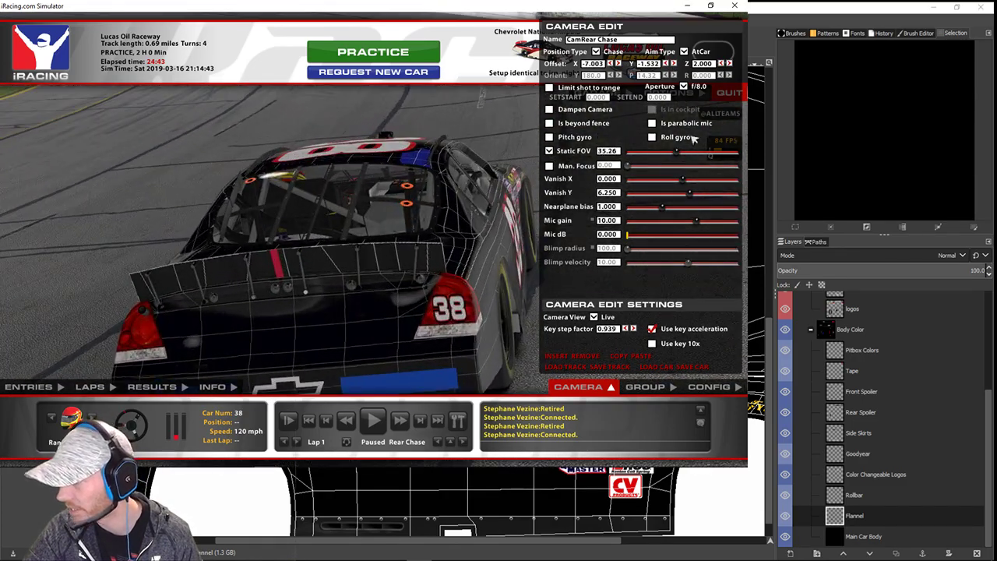
left_click(729, 64)
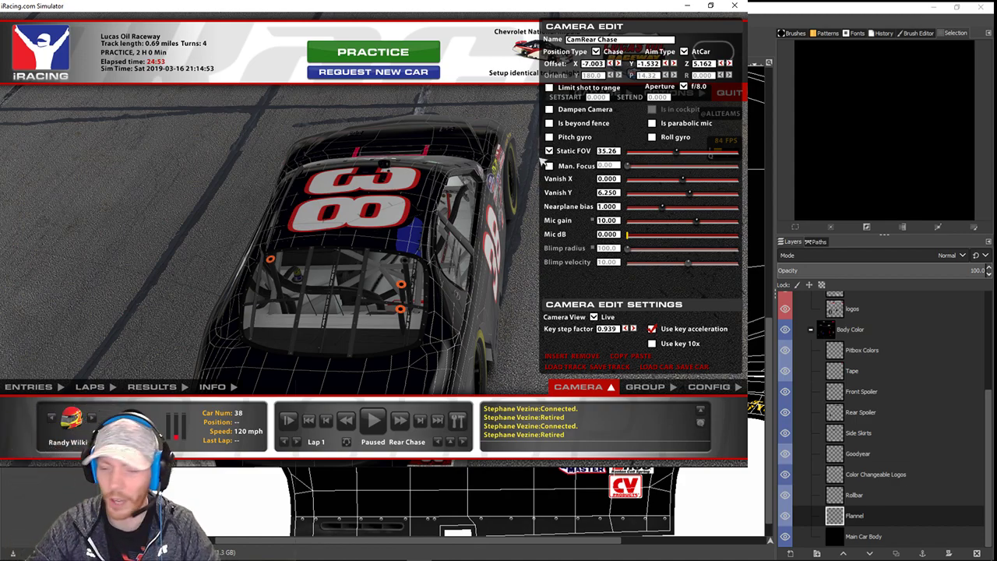
left_click_drag(680, 160, 670, 157)
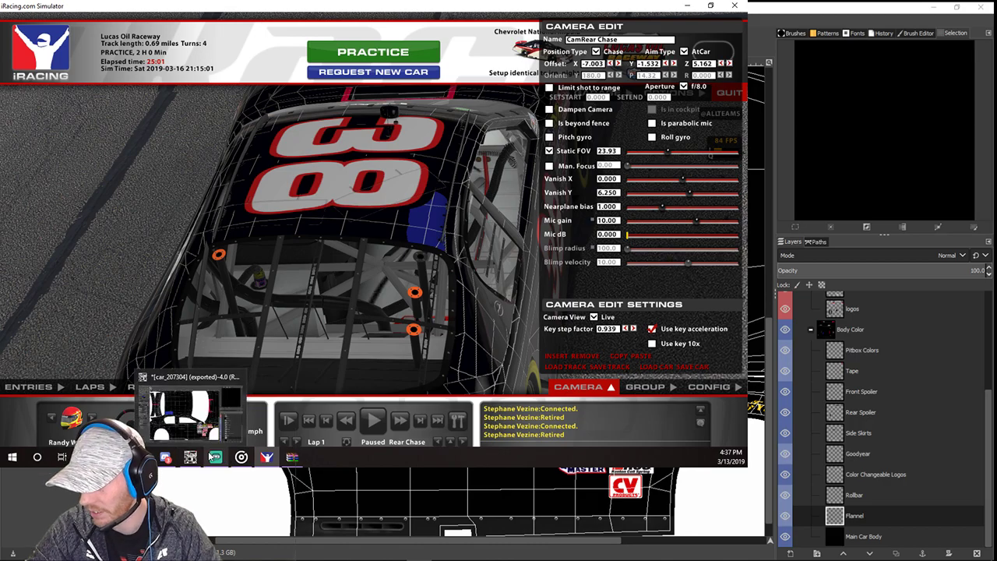
- Switch back to GIMP and paint black over the blue spilling past the roof line at its rear corner, using the size 63 Pencil
left_click(195, 434)
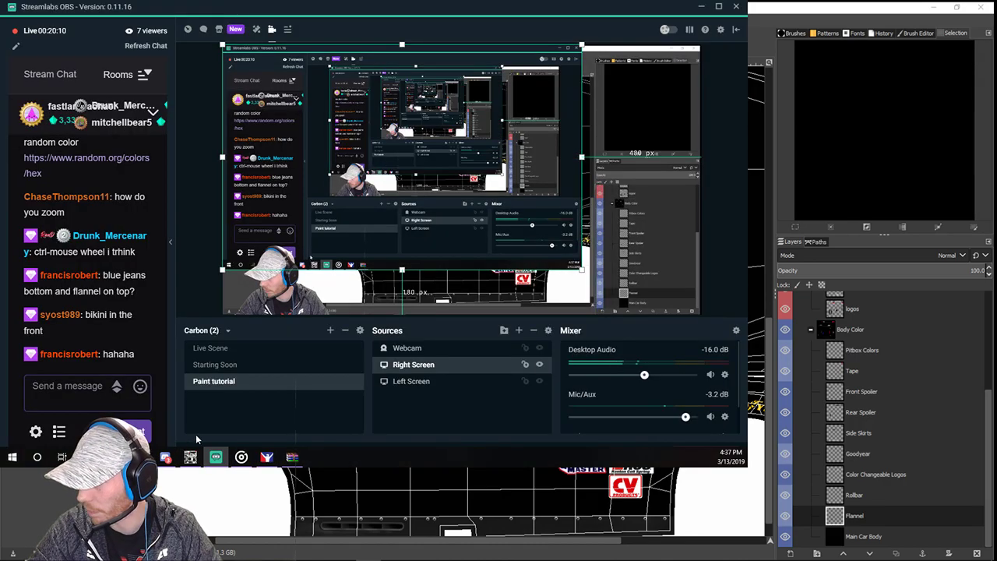
left_click(541, 367)
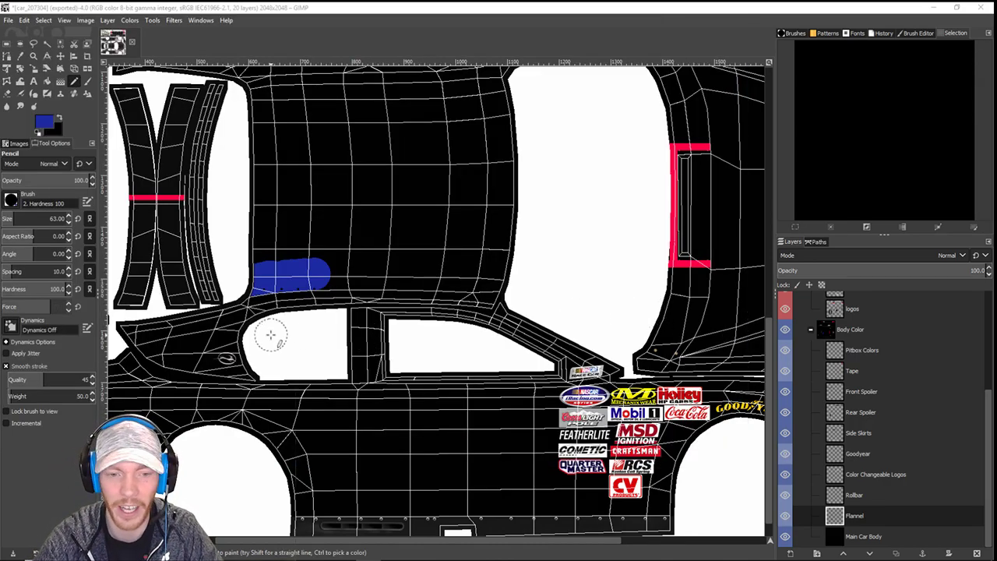
left_click(59, 118)
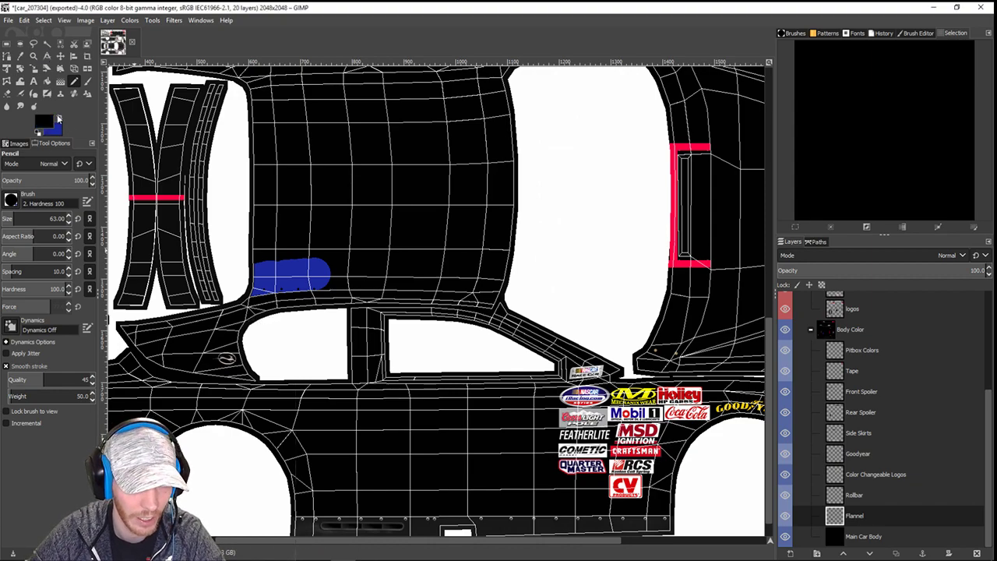
scroll(236, 298, "up", 3)
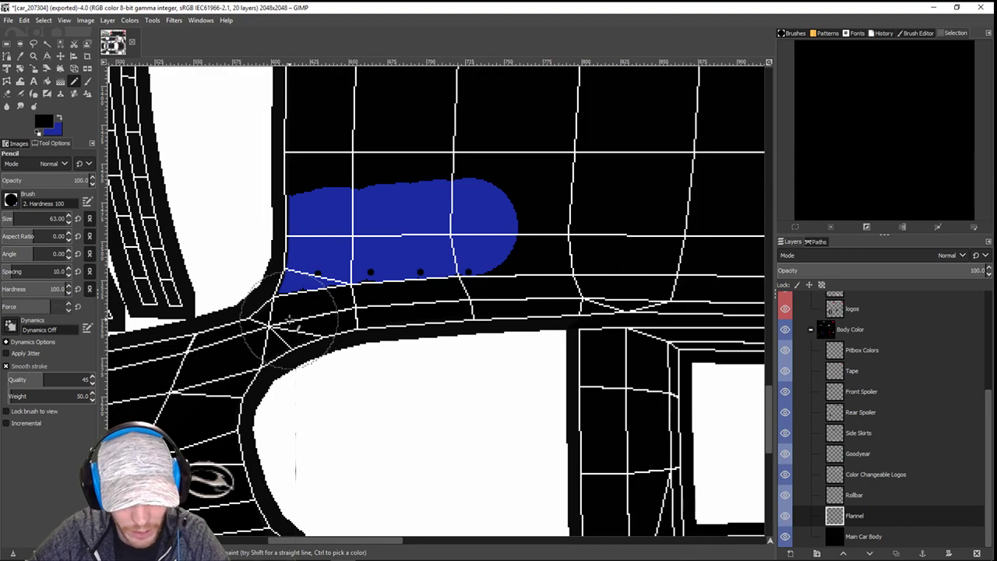
left_click_drag(290, 320, 300, 320)
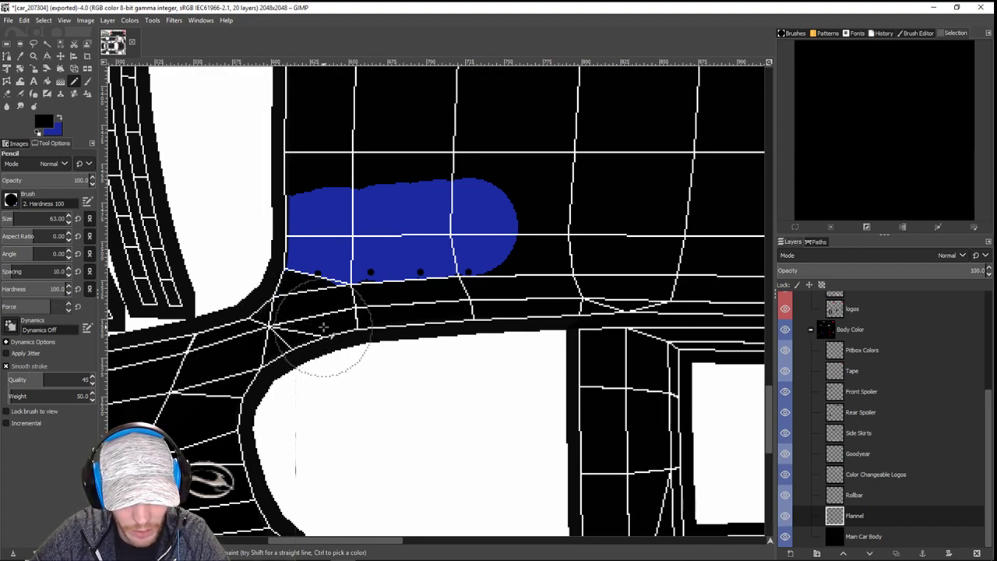
scroll(537, 363, "down", 2)
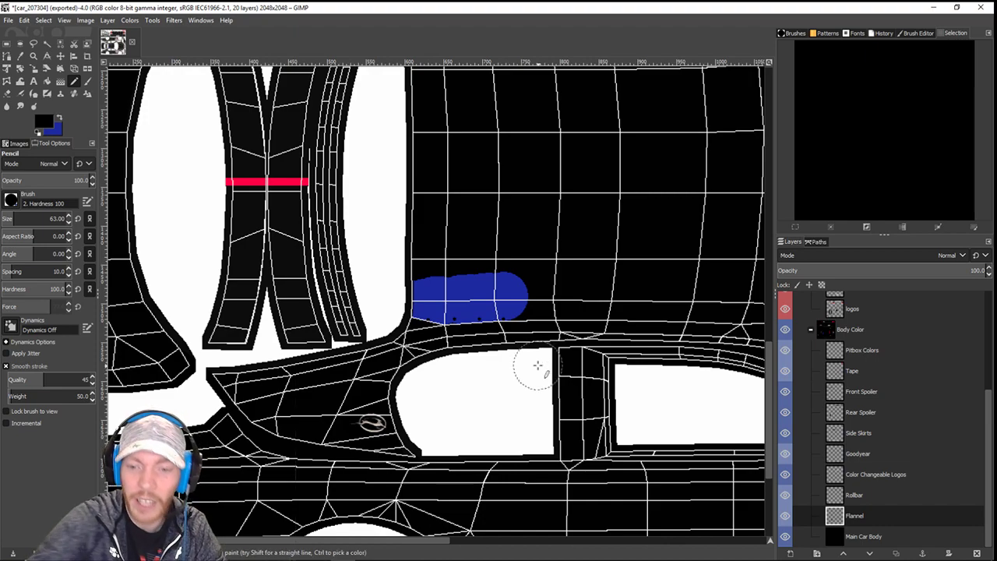
- Re-export the corrected paint to the same TGA file in the stockcars2 chevy folder
key("ctrl+e")
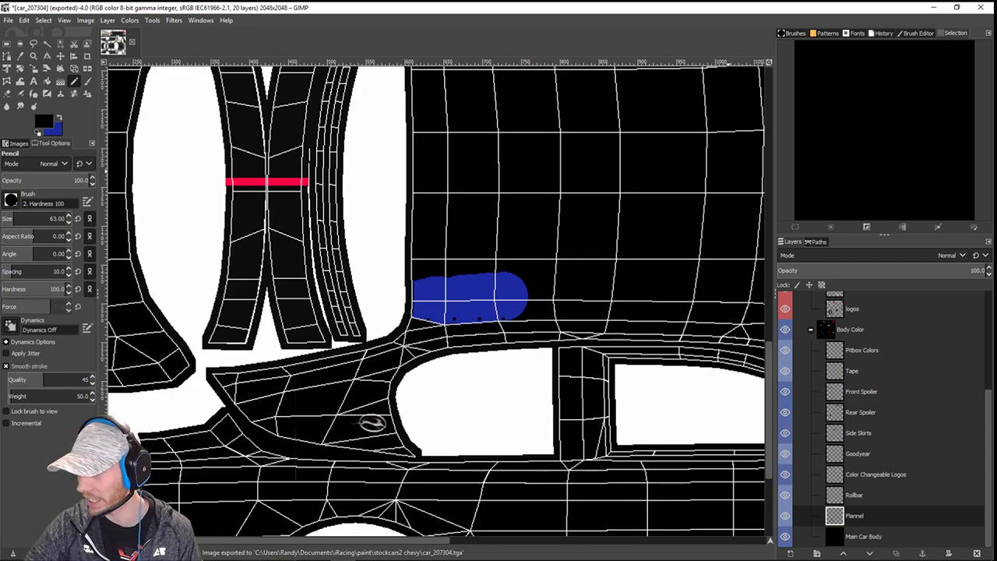
left_click(539, 364)
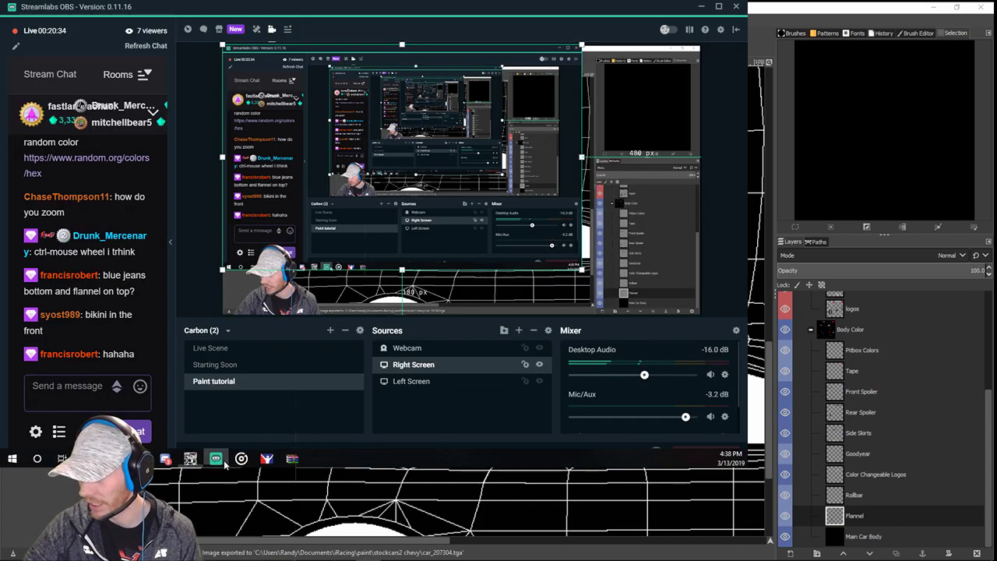
- Switch to the iRacing simulator and reload the car's paint to check the blue band at the roof's rear corner
left_click(266, 458)
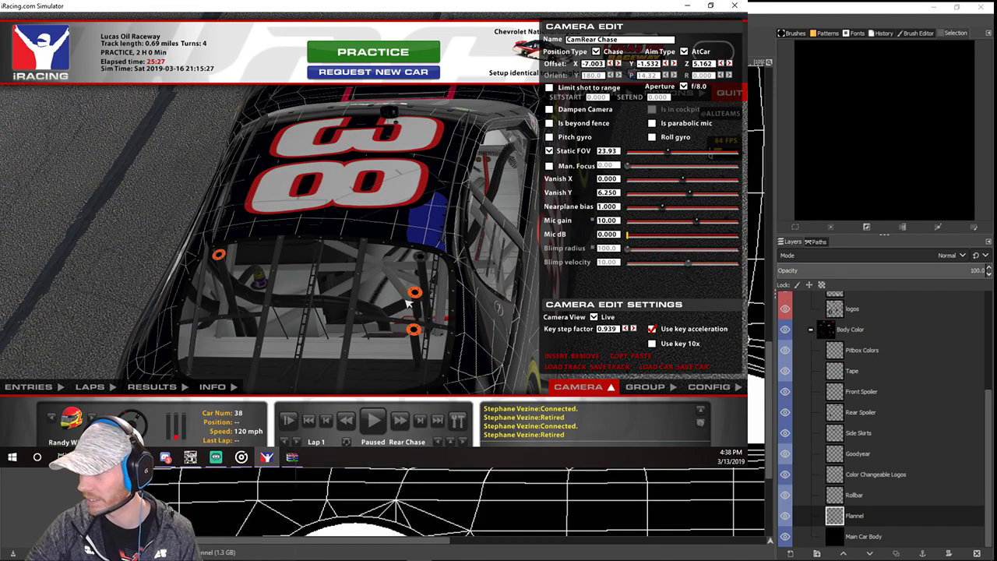
key("ctrl+r")
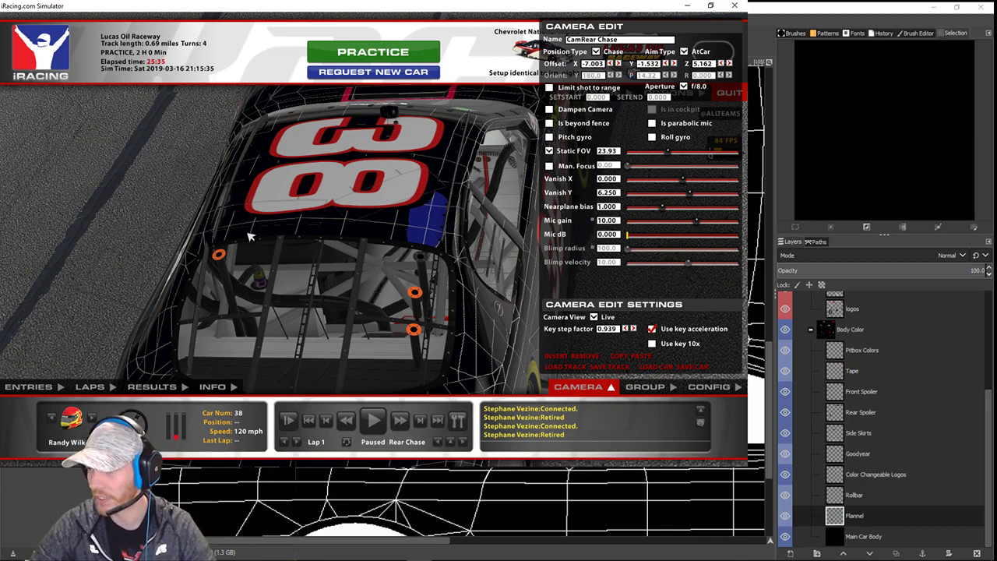
scroll(498, 502, "up", 2)
scroll(499, 502, "right", 1)
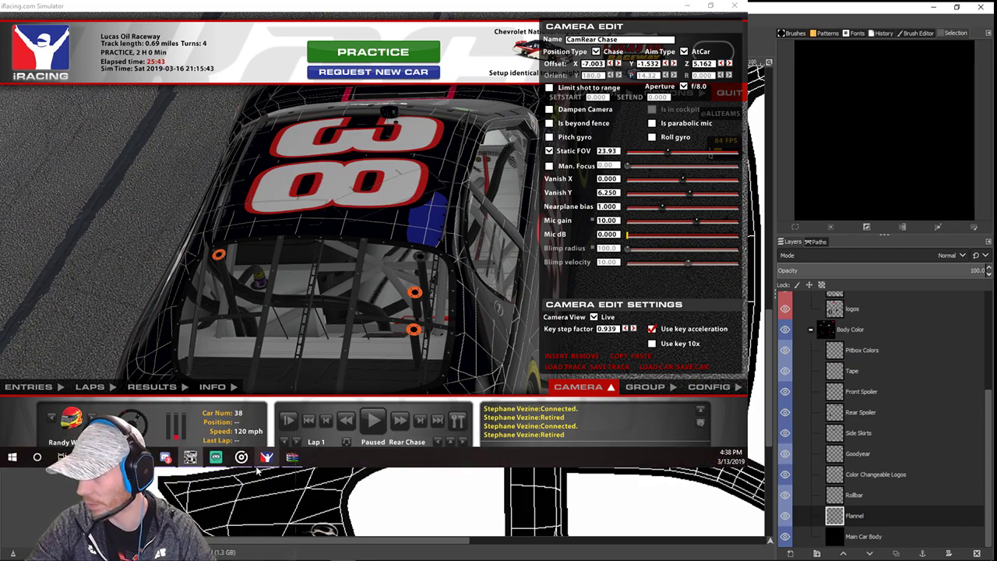
left_click(268, 459)
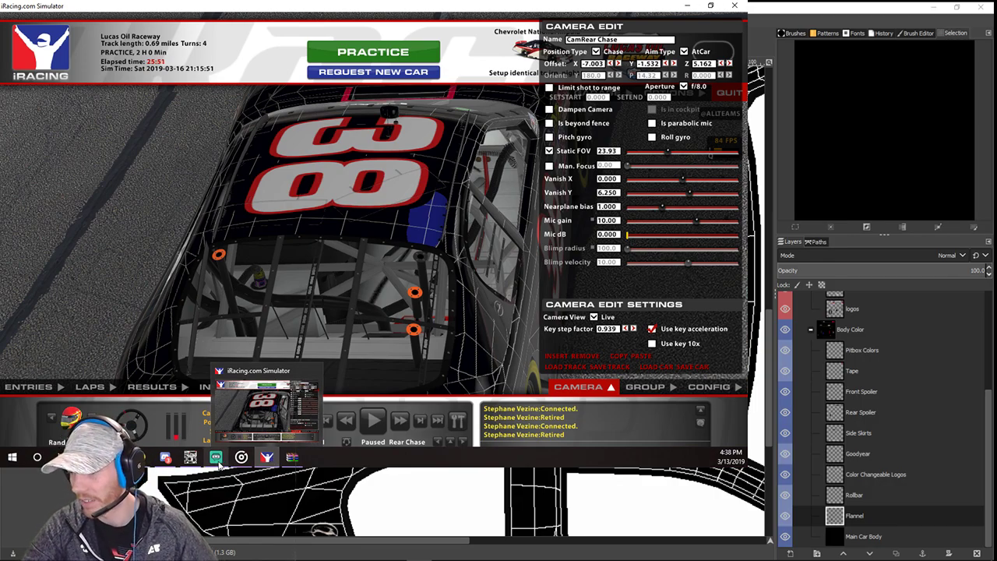
- Switch back to GIMP, make blue the foreground colour and extend the roof band along its side edge and across the front edge
left_click(215, 457)
left_click(542, 366)
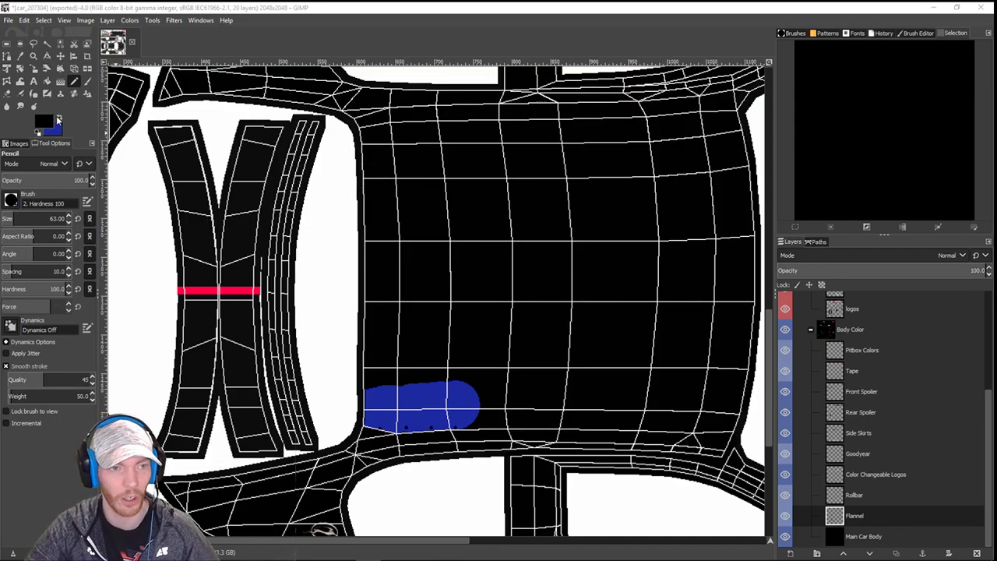
left_click(58, 120)
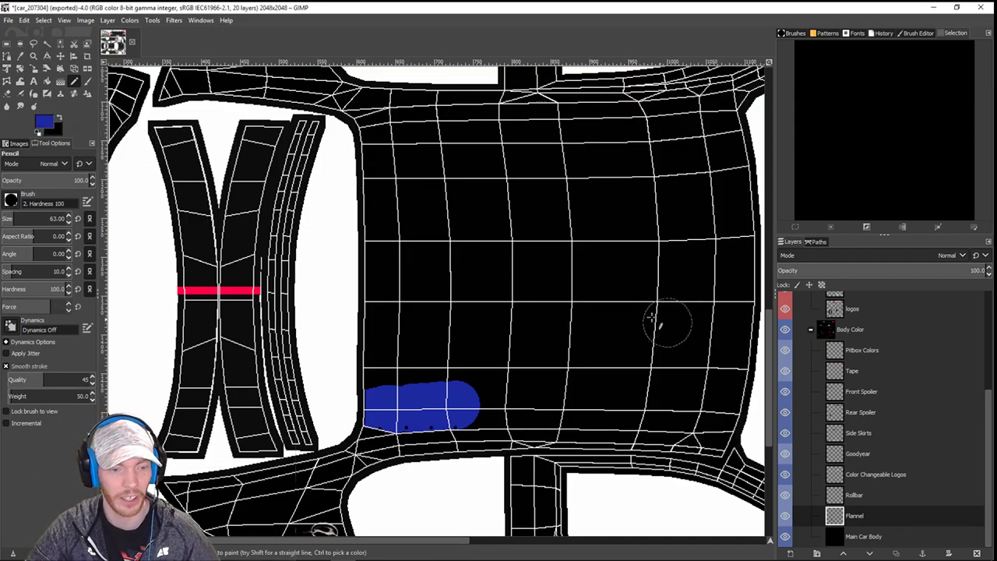
left_click(467, 404)
left_click_drag(584, 392, 452, 339)
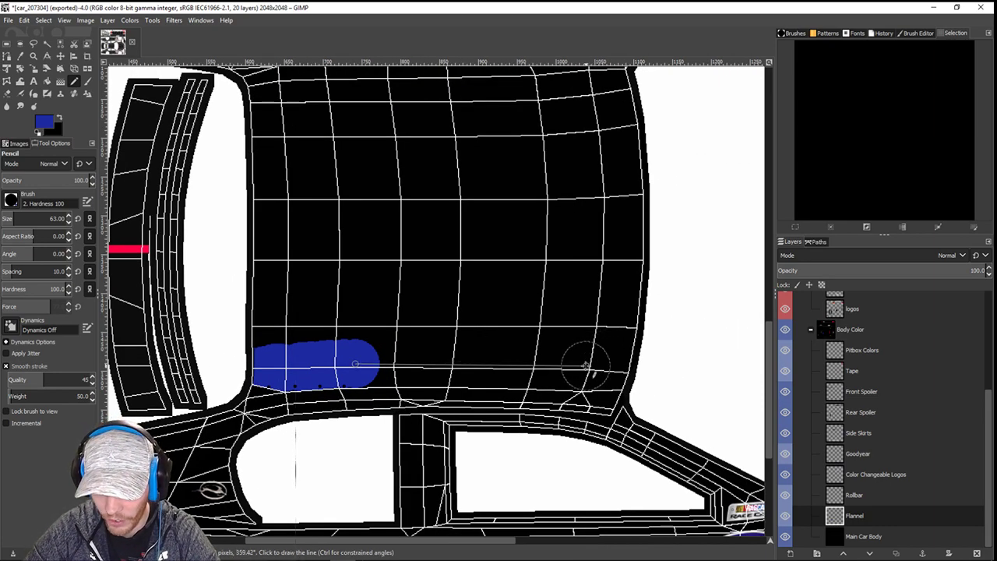
left_click(585, 365, "shift")
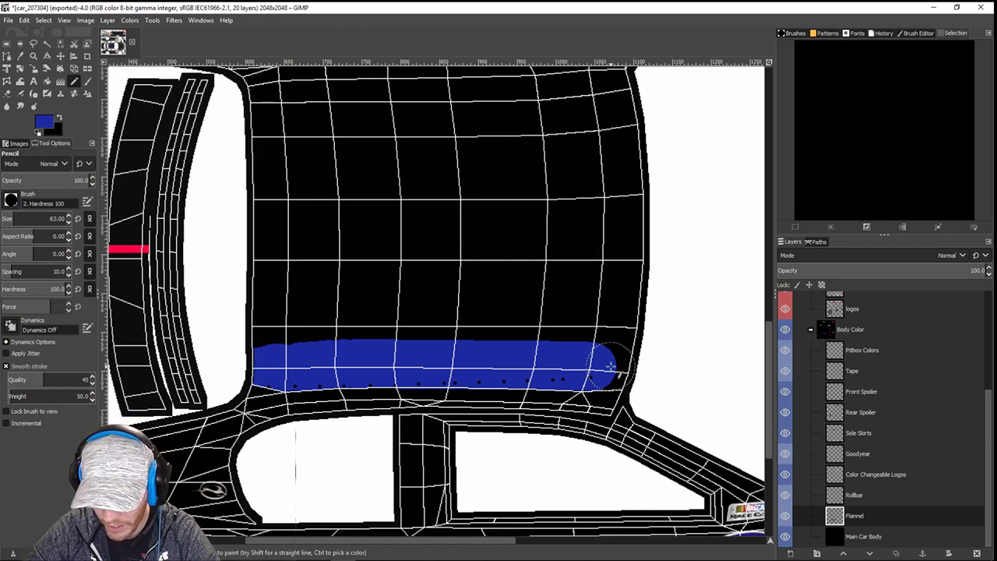
left_click(608, 365)
left_click(614, 364)
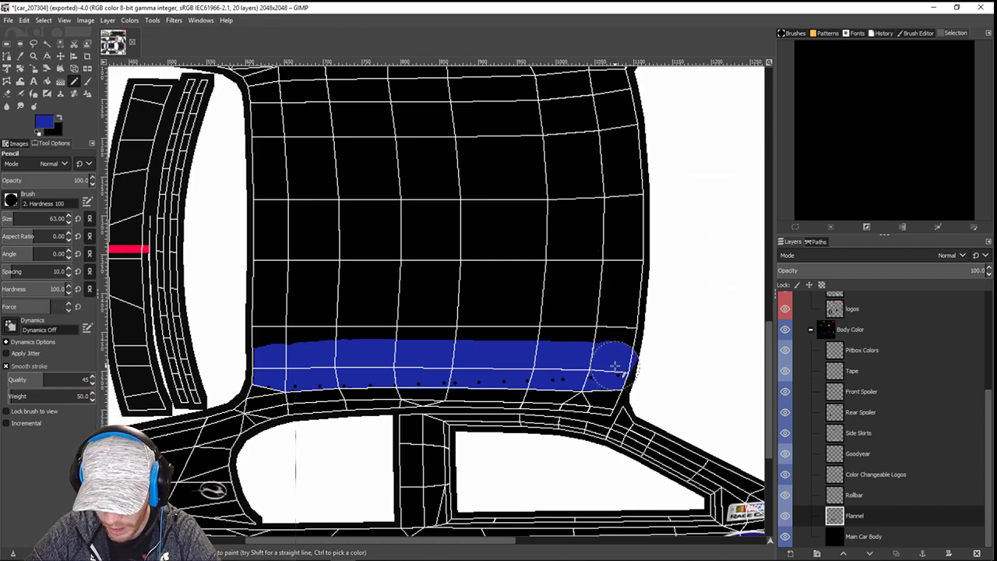
scroll(629, 330, "up", 3)
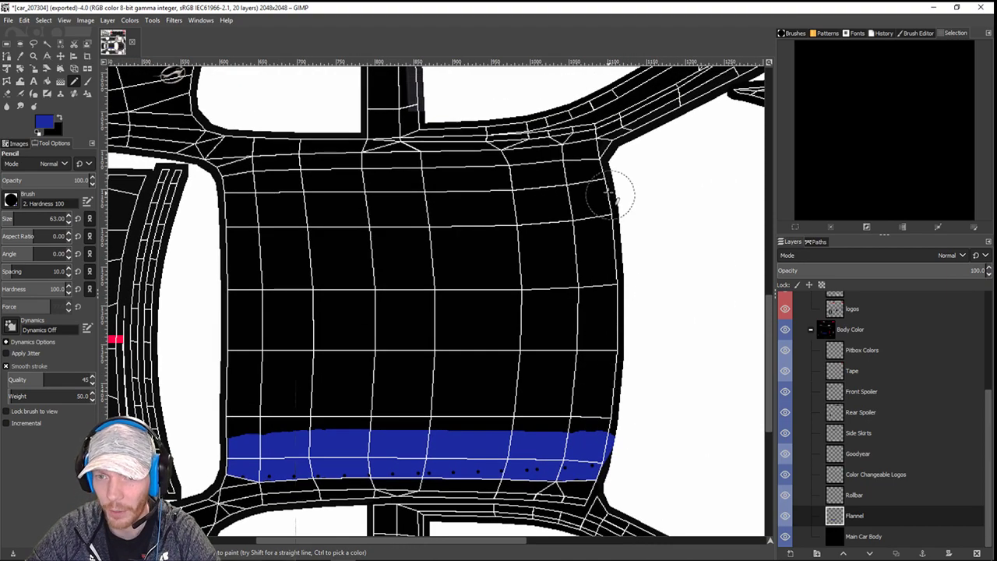
left_click(596, 187, "shift")
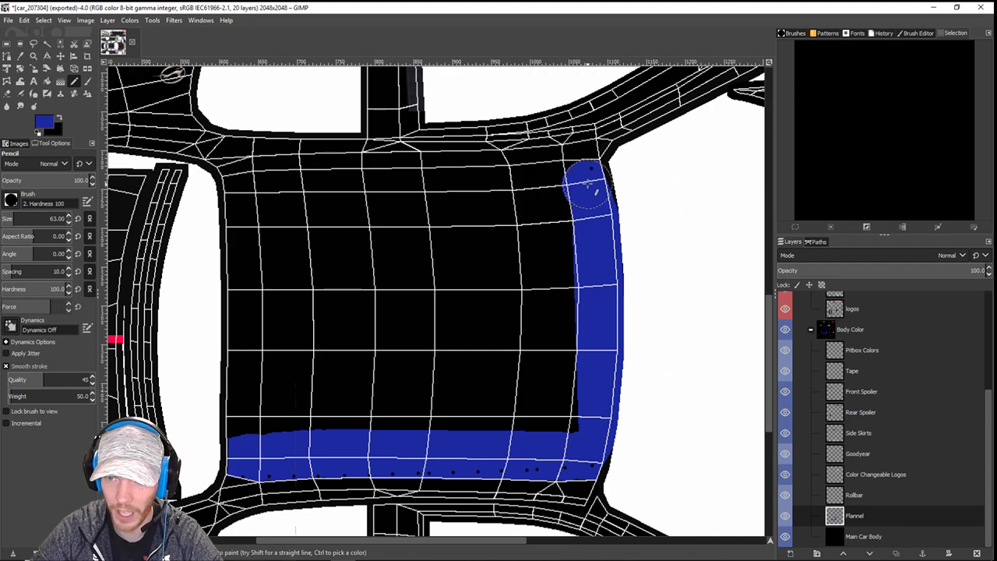
left_click(261, 180, "shift")
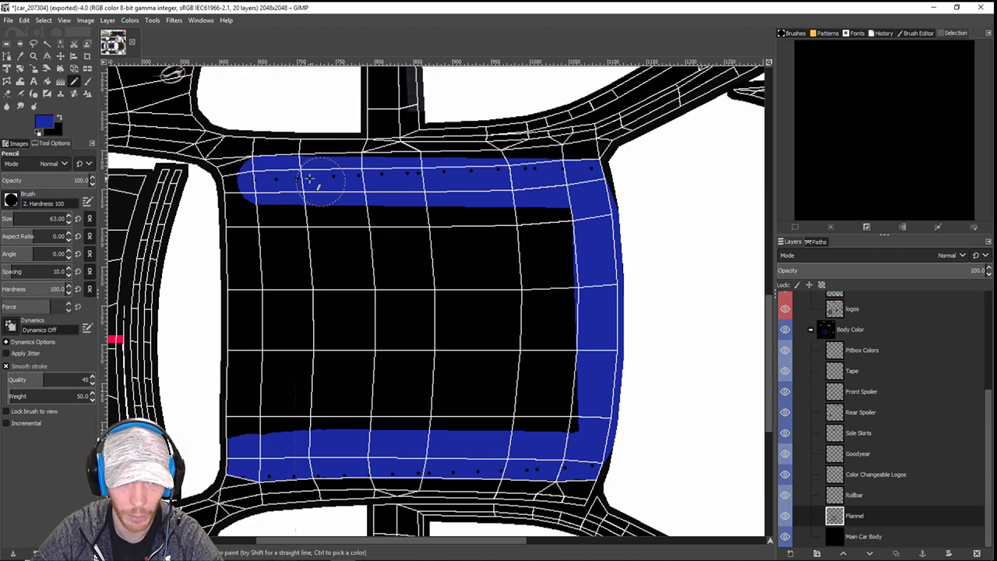
left_click(575, 167, "shift")
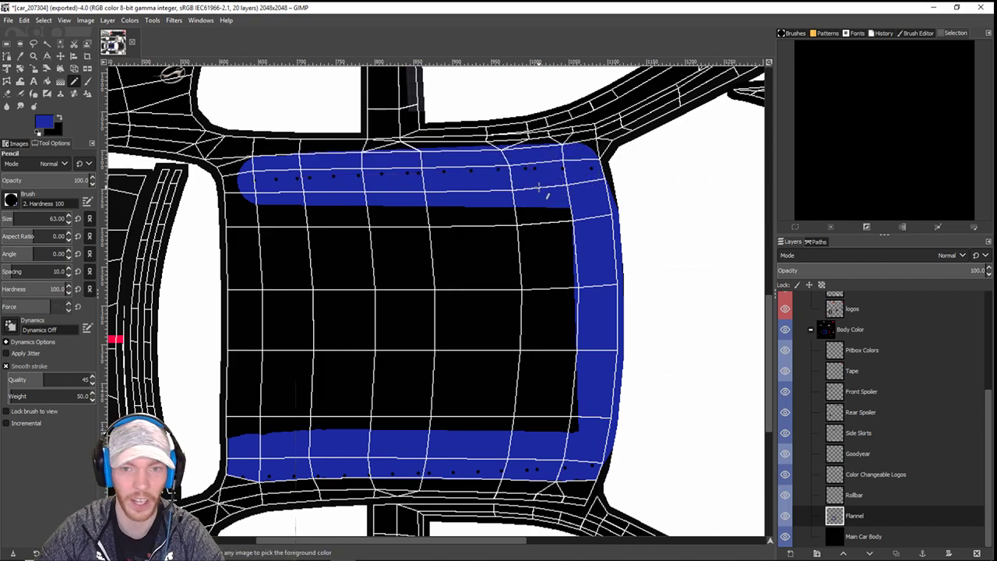
scroll(540, 187, "up", 2, "ctrl")
scroll(262, 183, "up", 2, "ctrl")
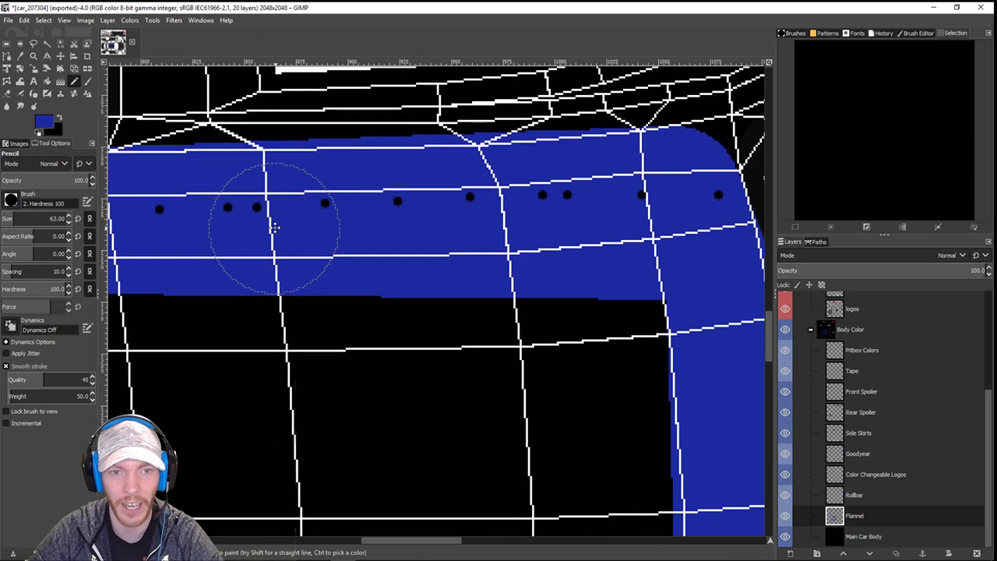
scroll(254, 225, "down", 3, "ctrl")
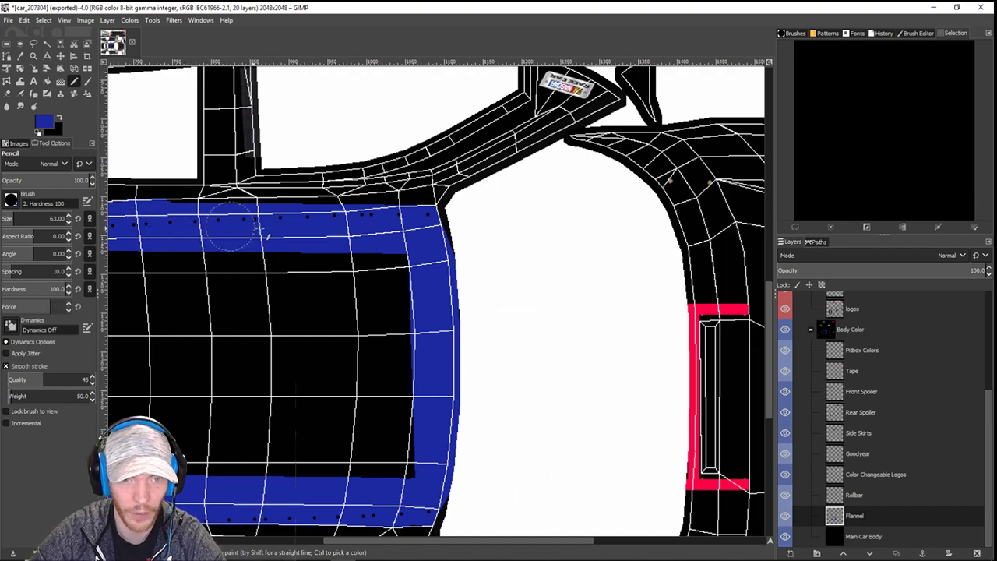
left_click(366, 223, "shift")
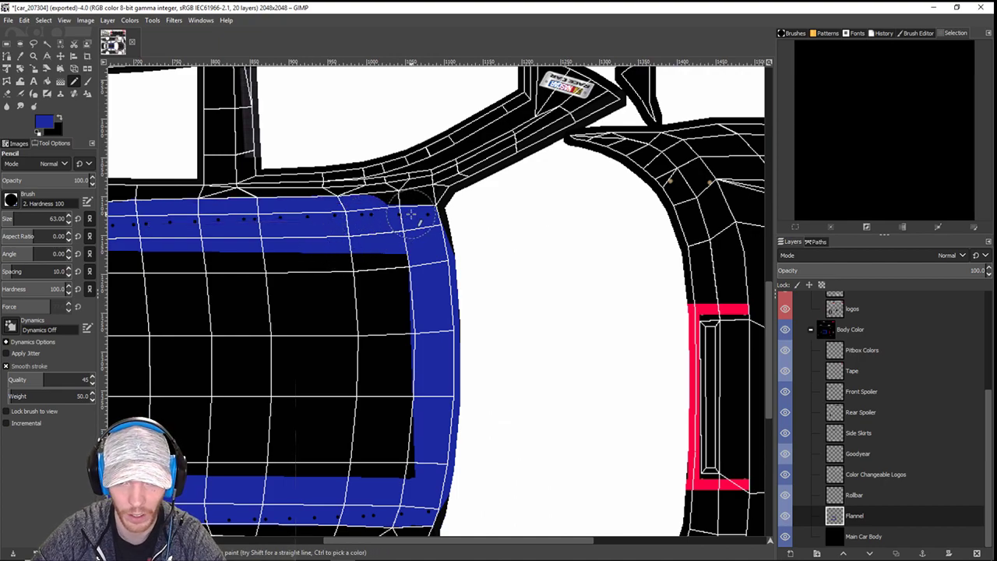
mouse_move(378, 285)
left_mouse_down()
mouse_move(398, 243)
mouse_move(528, 236)
left_mouse_up()
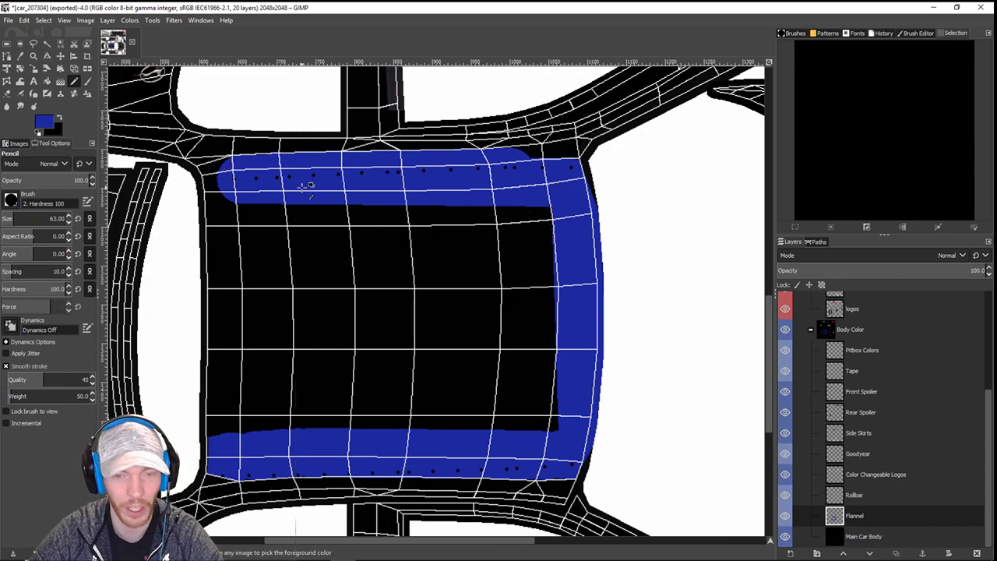
key("ctrl+z")
key("ctrl+z")
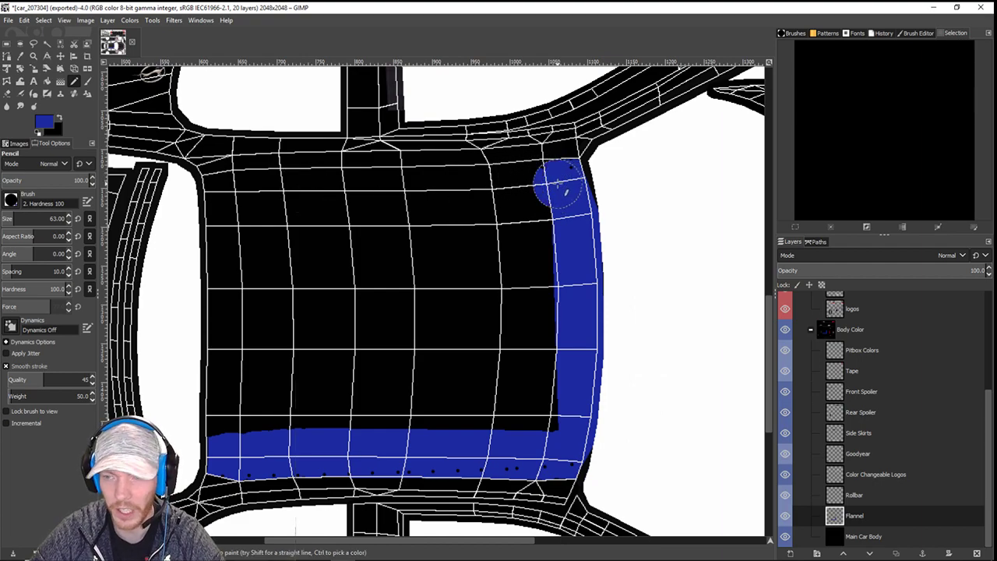
- Paint blue along the roof's opposite side and rear edge, and cover the black interior with the size 63 Pencil
left_click(214, 198, "shift")
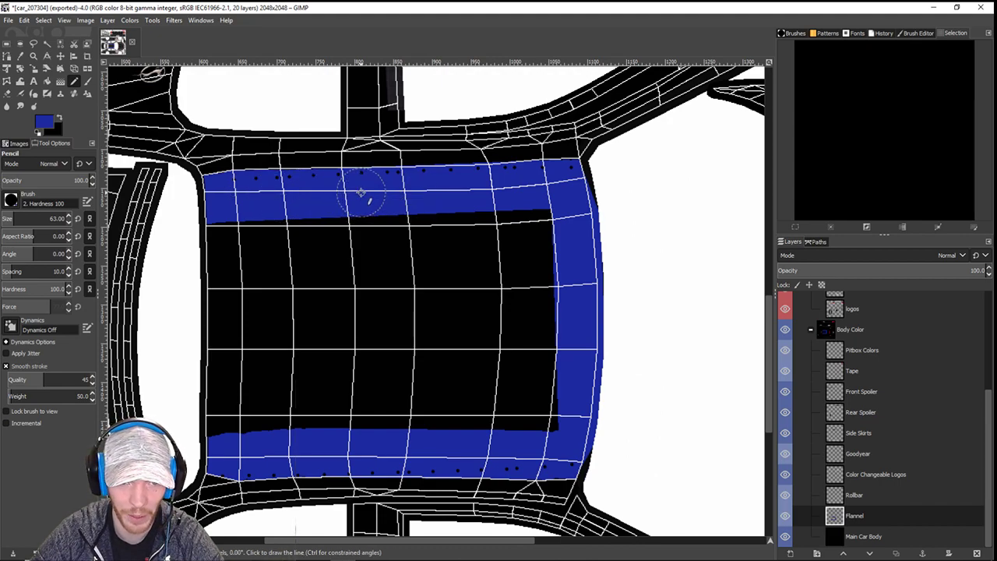
left_click(211, 201)
left_click(225, 432, "shift")
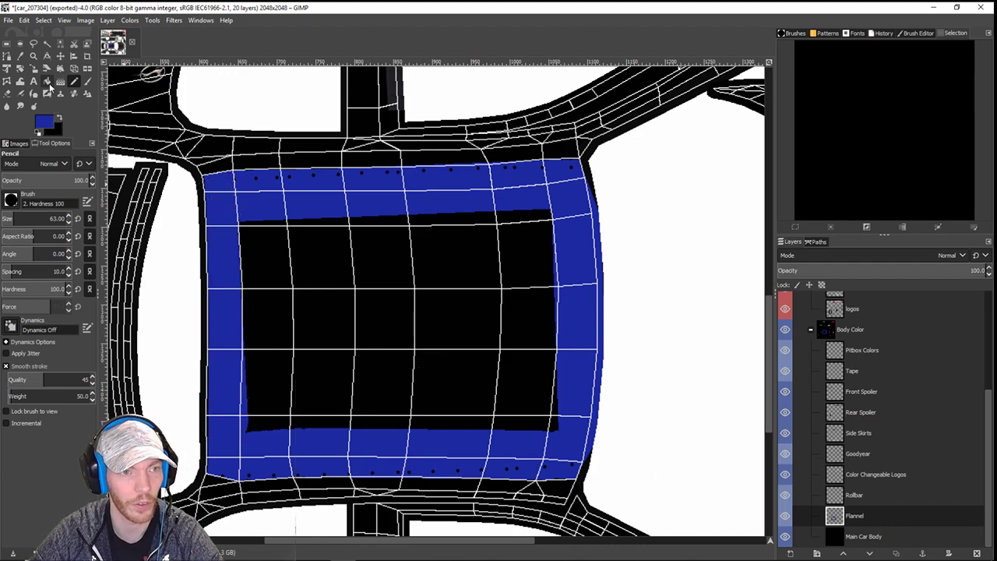
left_click(47, 81)
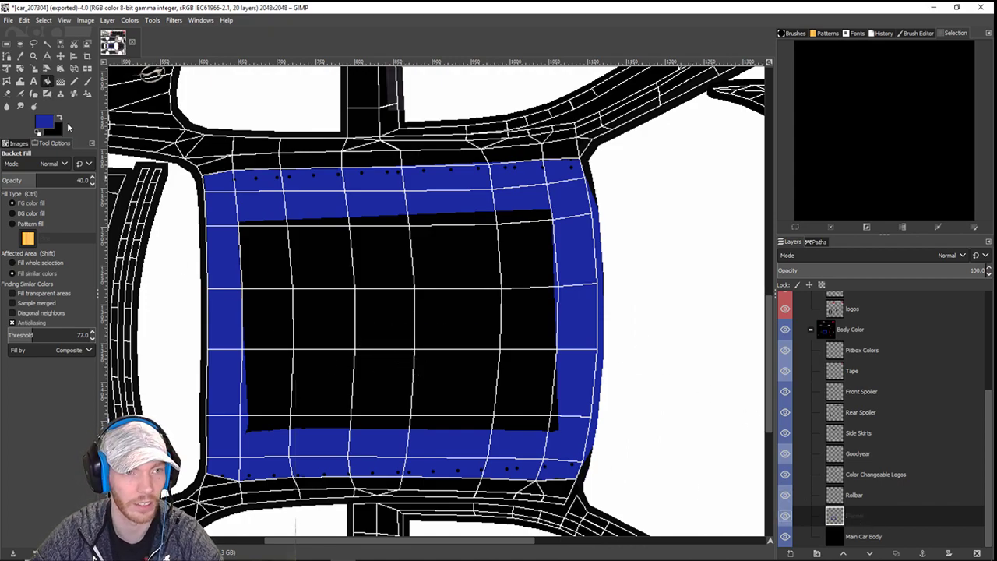
left_click(74, 82)
mouse_move(247, 234)
left_mouse_down()
mouse_move(478, 229)
mouse_move(545, 265)
mouse_move(557, 423)
mouse_move(312, 403)
mouse_move(460, 420)
mouse_move(575, 374)
mouse_move(379, 374)
mouse_move(252, 338)
mouse_move(263, 374)
mouse_move(315, 279)
mouse_move(606, 283)
mouse_move(463, 307)
mouse_move(439, 321)
mouse_move(322, 323)
mouse_move(410, 304)
left_mouse_up()
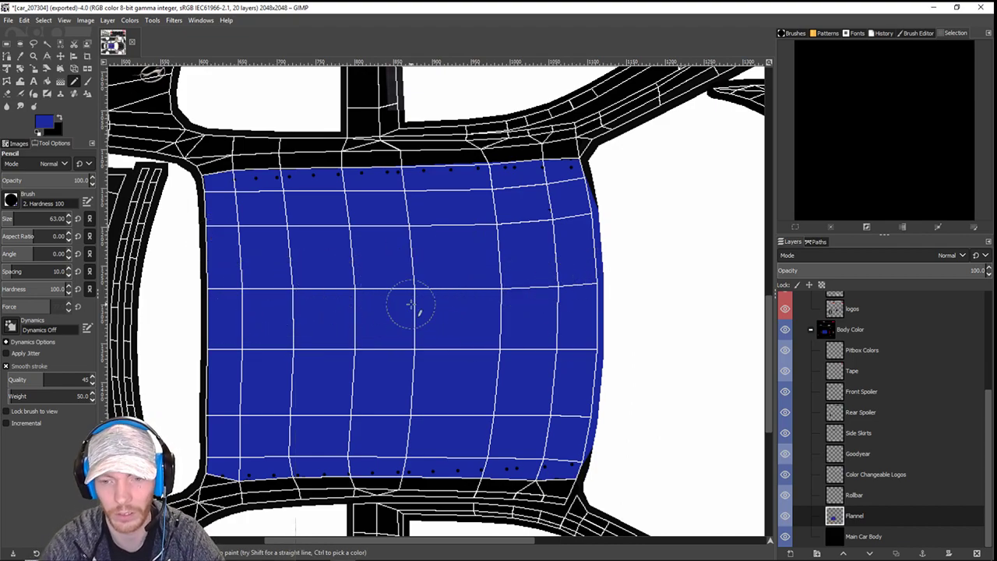
- Start a blue Pencil band on the hood, following the wireframe from its rear corner toward the red cowl outline
scroll(411, 304, "down", 3)
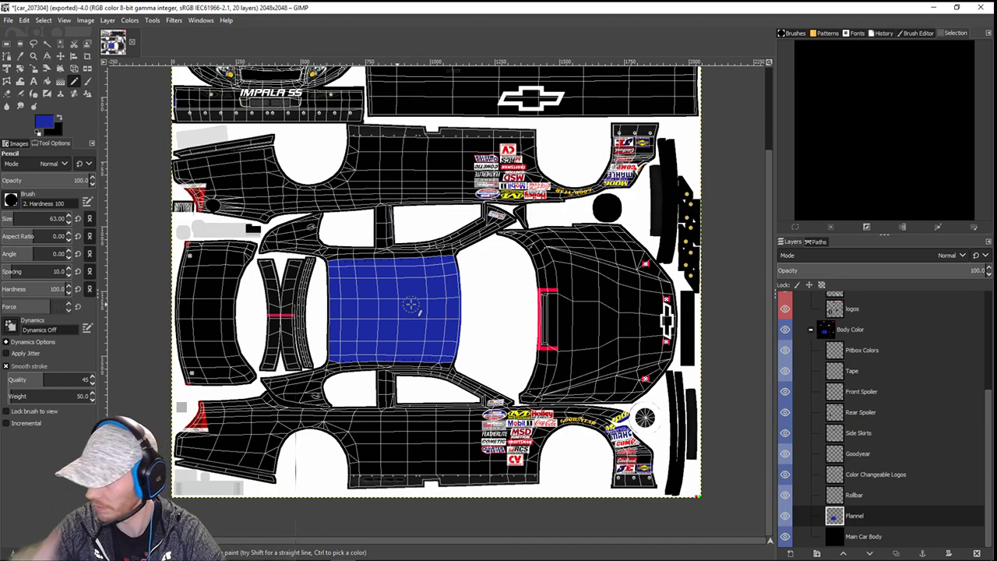
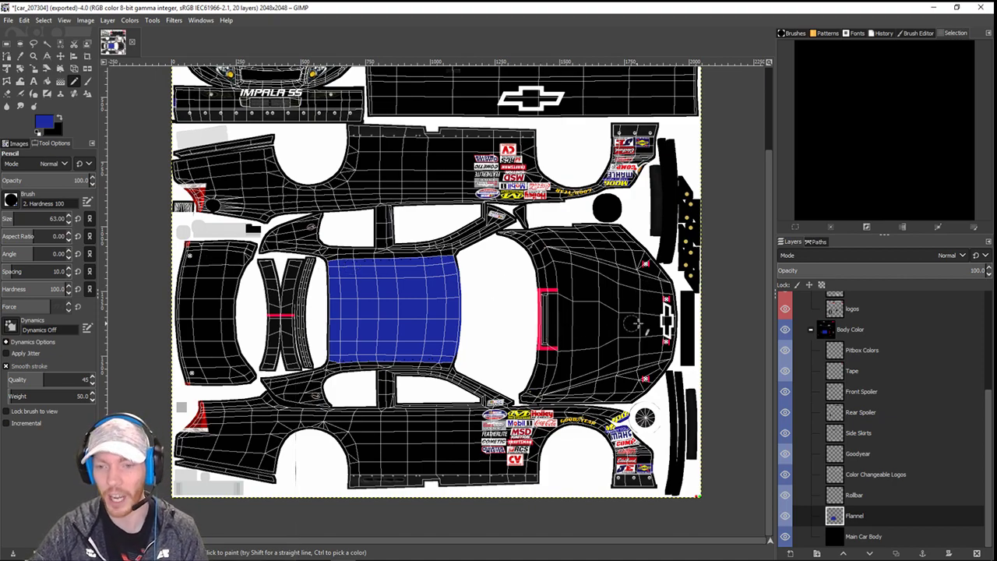
left_click_drag(612, 320, 552, 314)
scroll(552, 313, "up", 2, "ctrl")
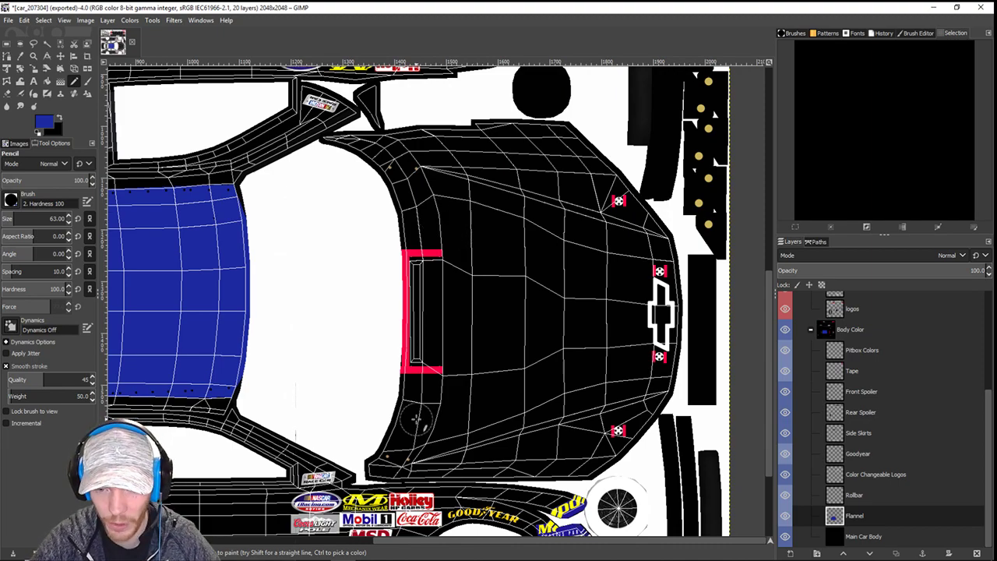
scroll(417, 421, "up", 2, "ctrl")
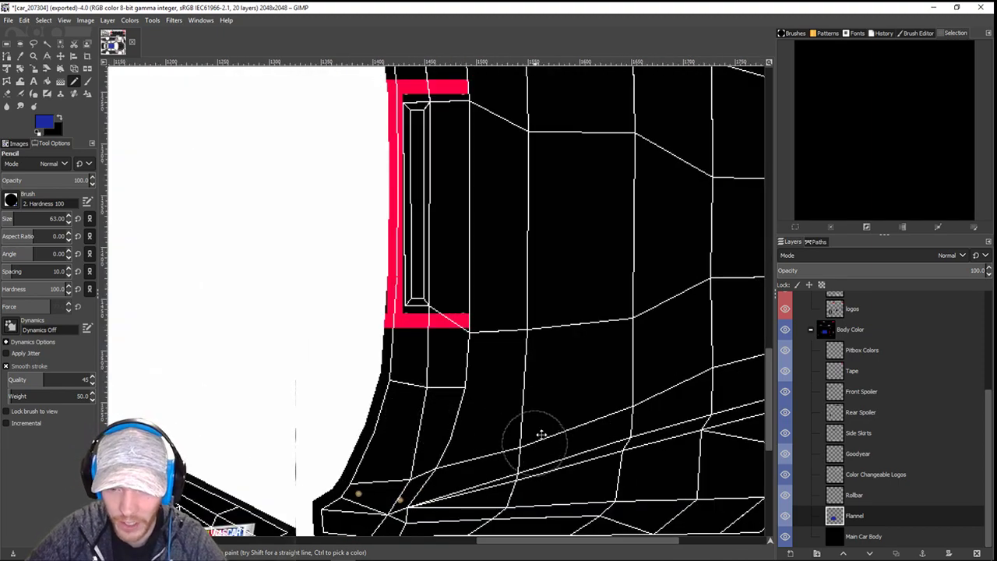
scroll(539, 348, "down", 2)
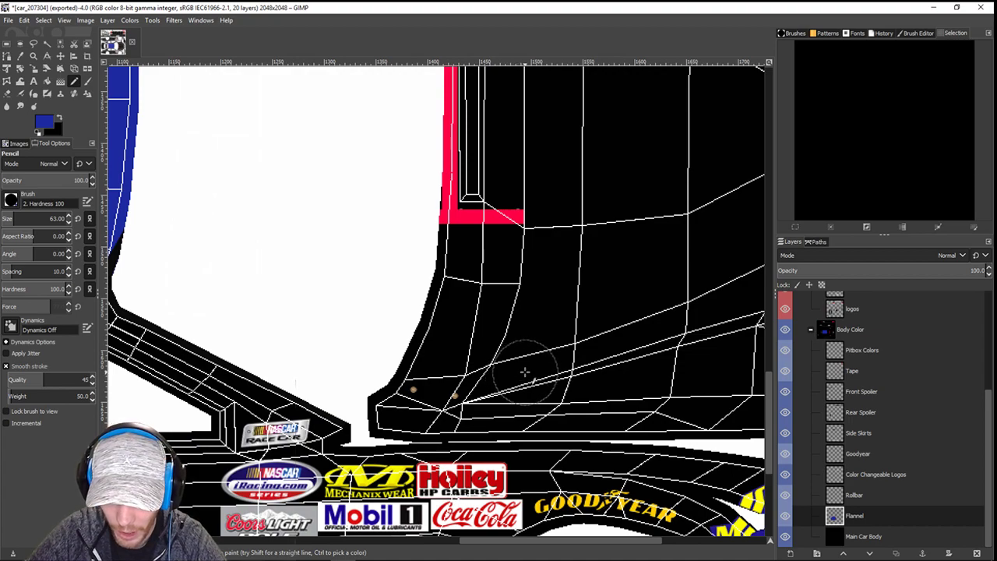
left_click(526, 368)
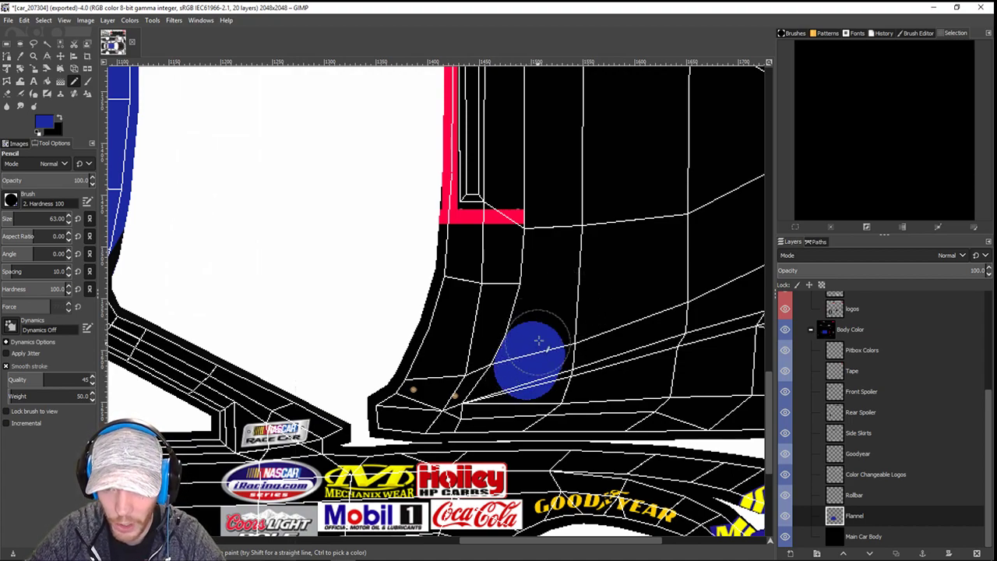
left_click_drag(541, 331, 550, 295)
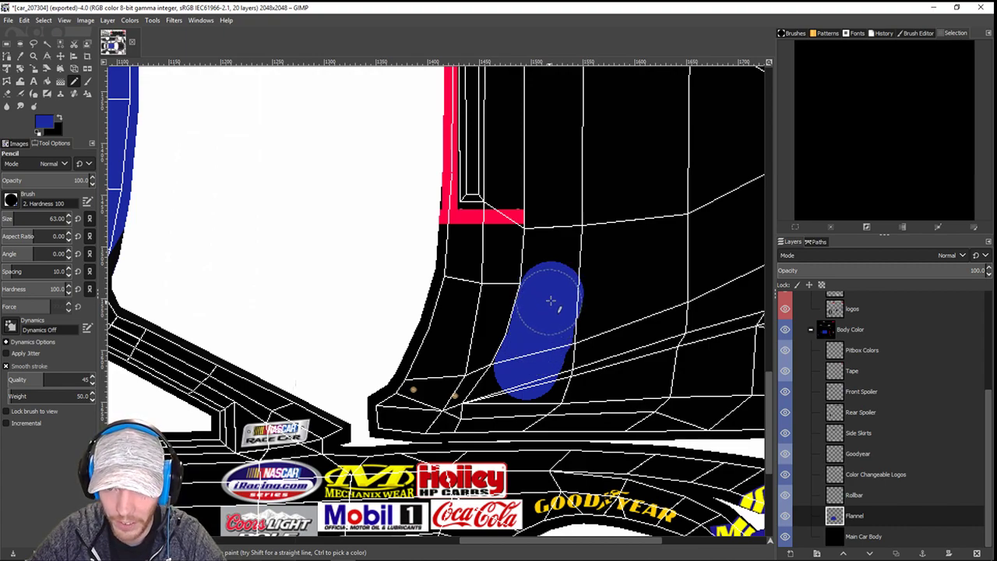
scroll(550, 301, "up", 3)
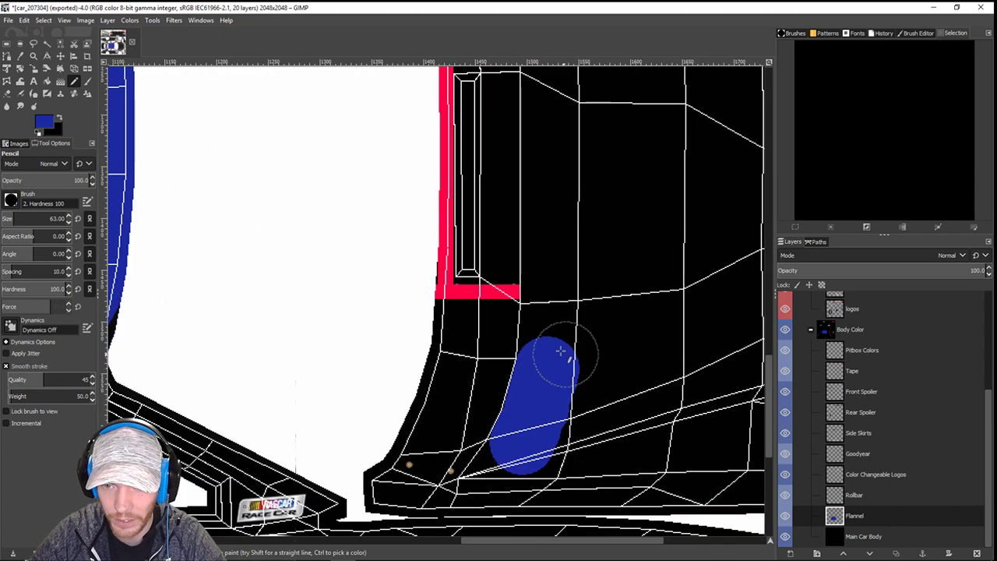
- Extend the blue Pencil band along the hood's rear edge, straight past the red cowl outline toward the opposite rear corner
left_click(553, 165, "shift")
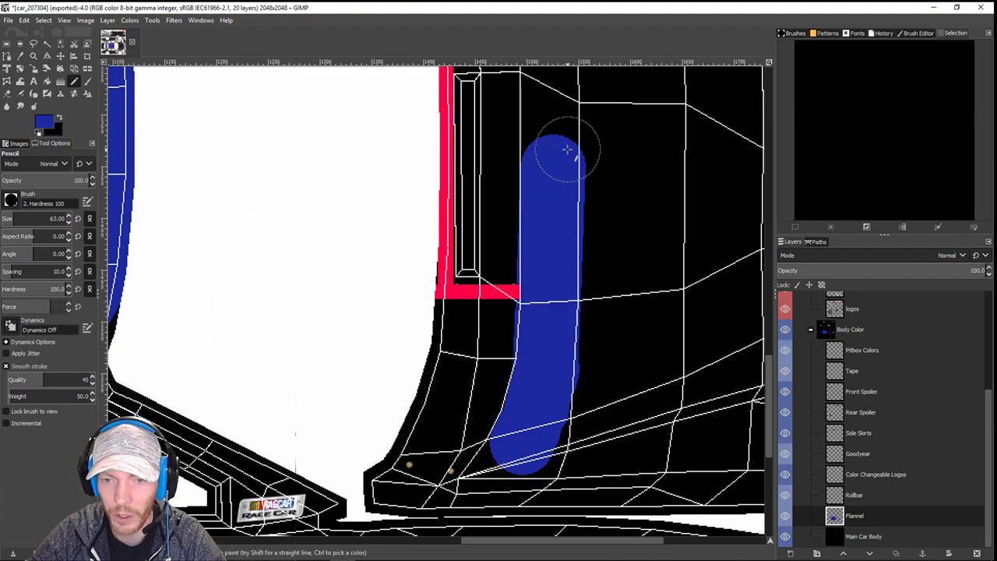
key("ctrl+z")
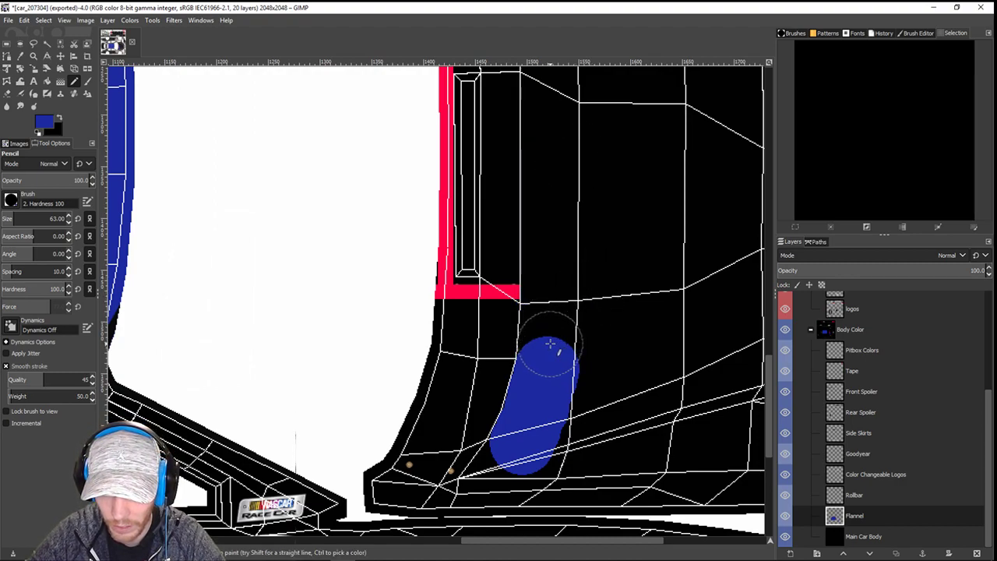
left_click_drag(550, 343, 543, 304)
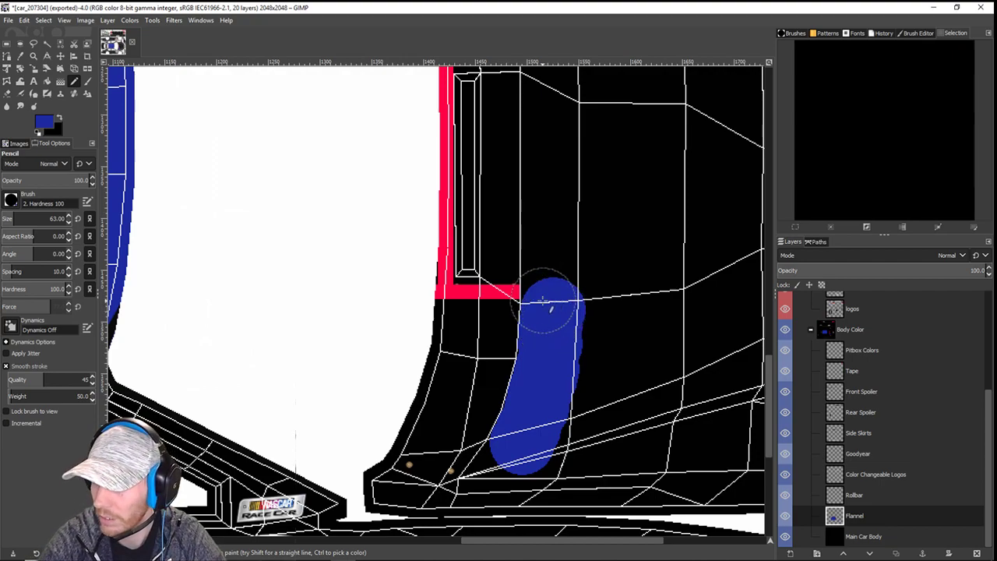
scroll(543, 304, "down", 1)
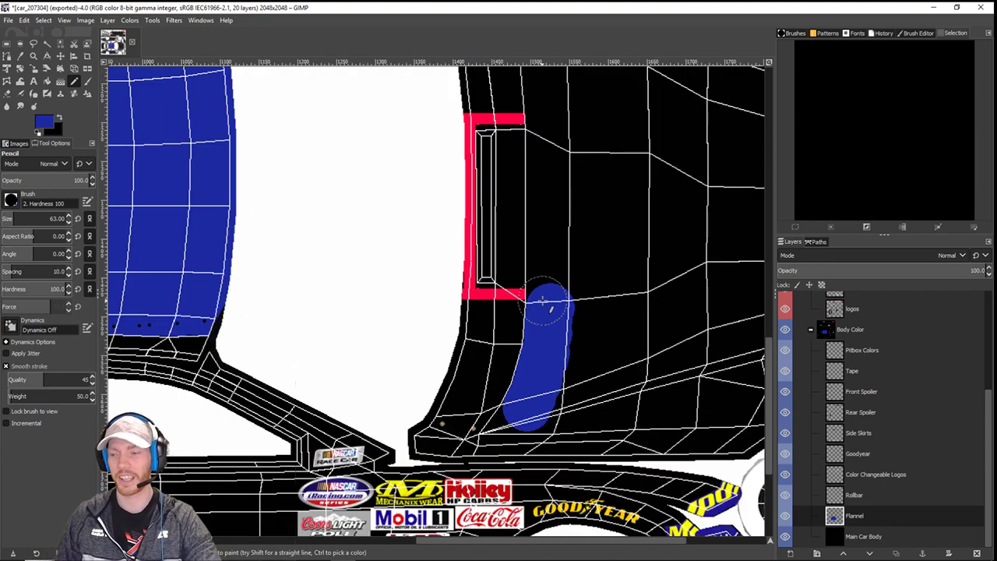
left_click_drag(545, 292, 576, 402)
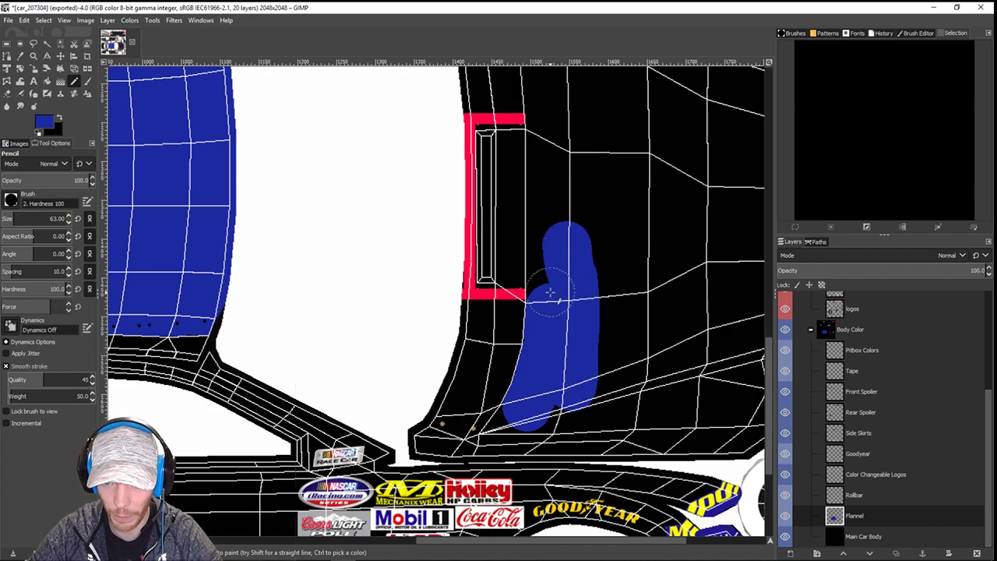
scroll(587, 246, "up", 3)
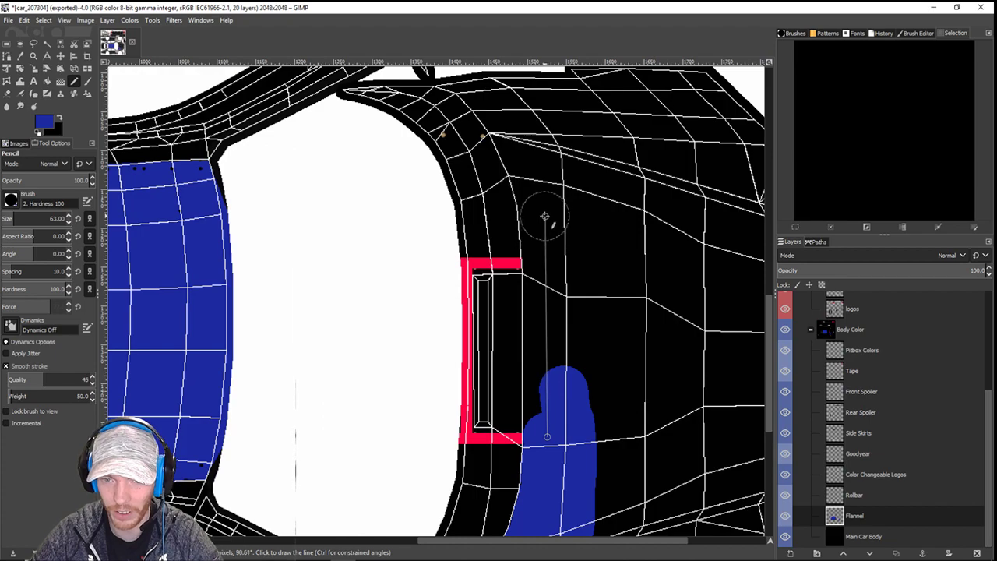
left_click(547, 217, "shift")
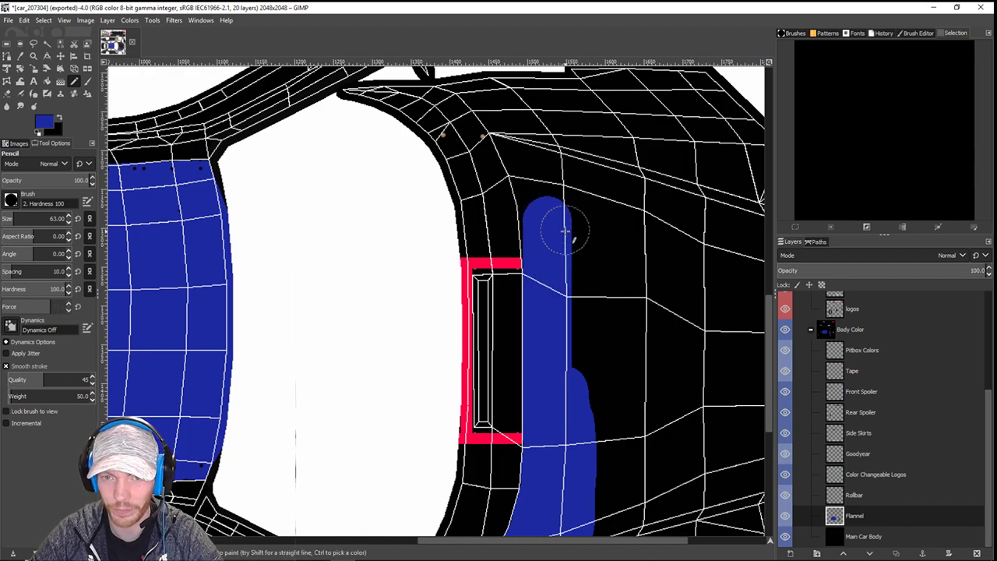
- Curve the blue band into the hood's second rear corner and paint a straight band along that side edge to the front hood pin
scroll(592, 249, "up", 1)
scroll(614, 281, "up", 1)
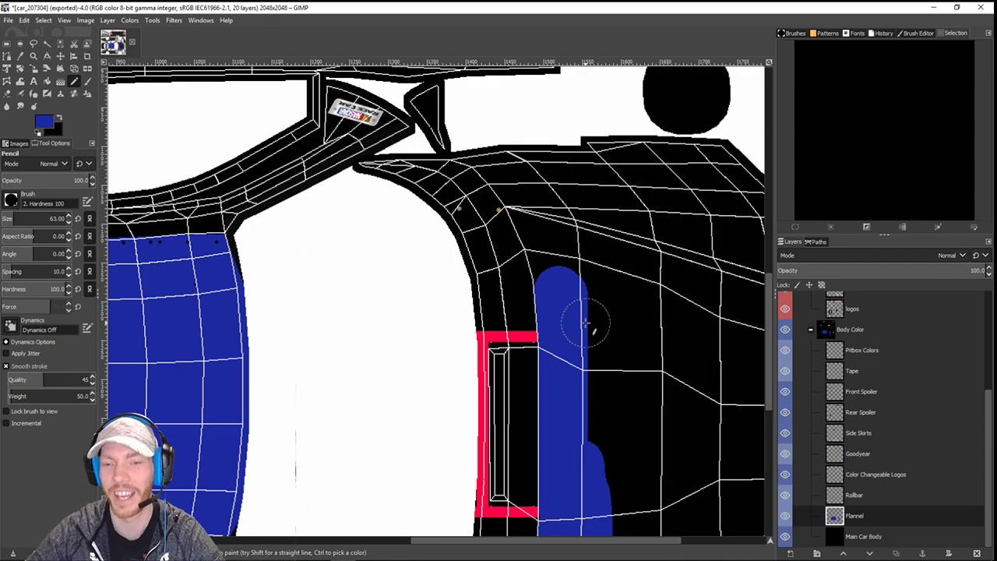
left_click_drag(596, 269, 594, 306)
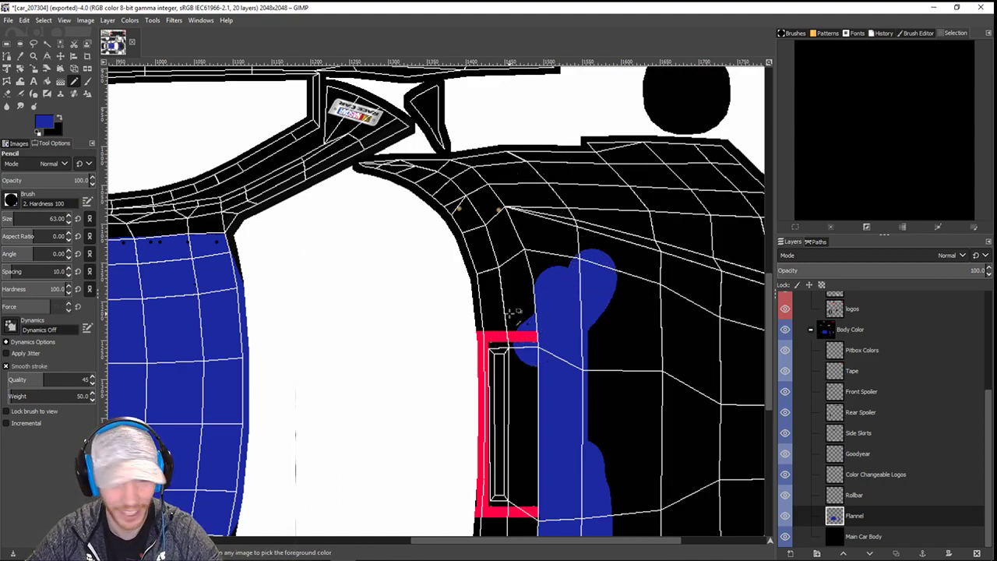
key("ctrl+z")
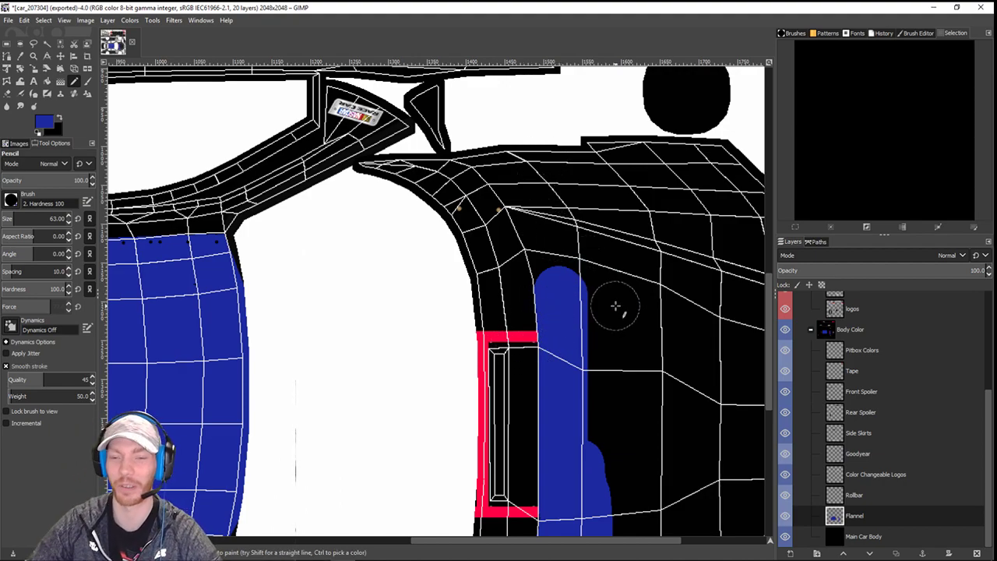
left_click_drag(615, 305, 524, 321)
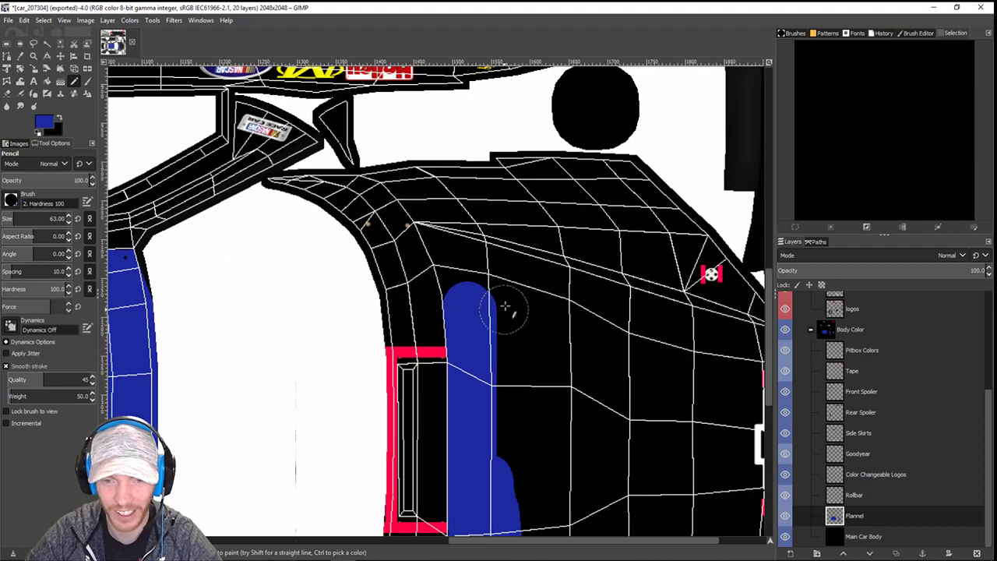
left_click(466, 285)
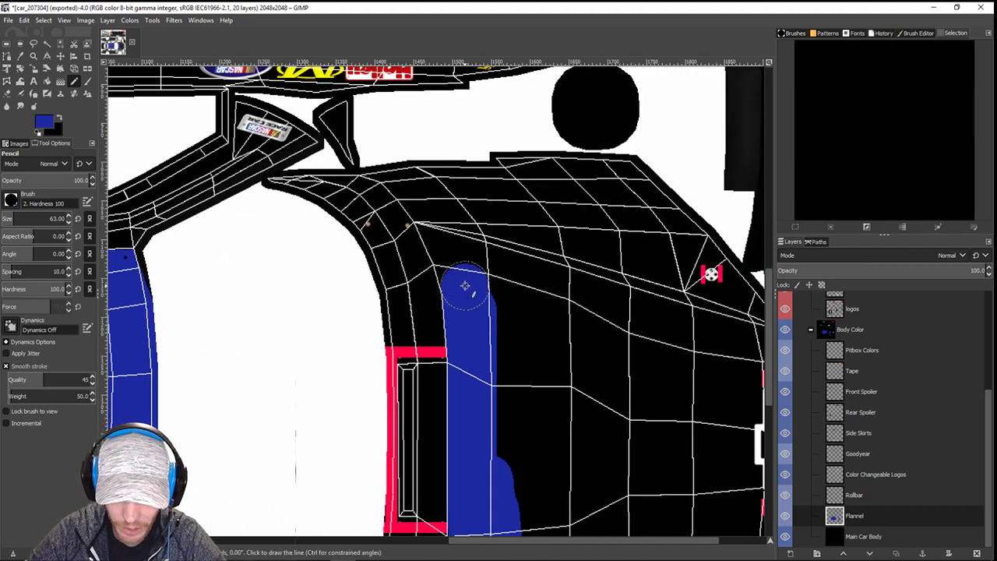
left_click(457, 267)
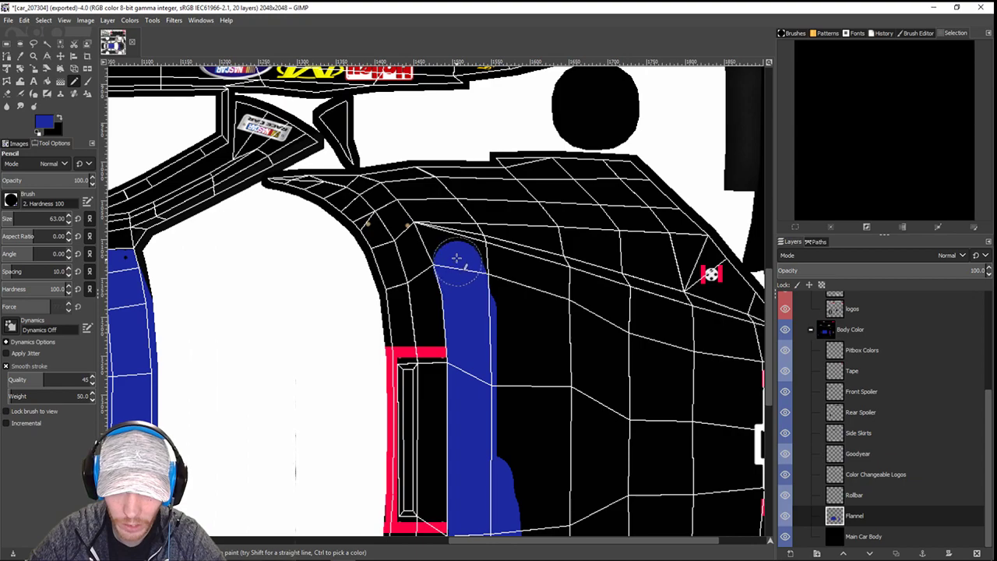
left_click(452, 249)
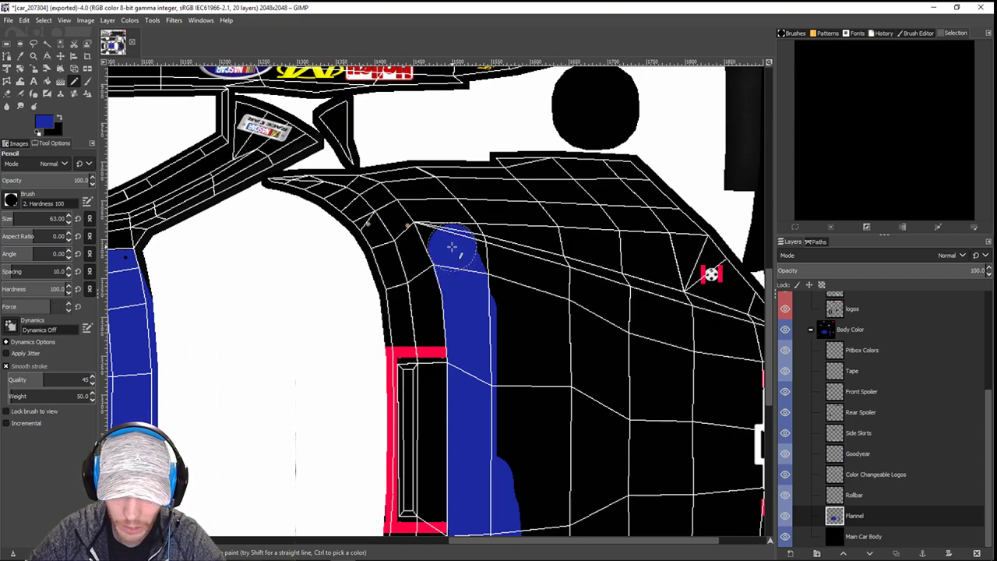
left_click(693, 258, "shift")
- Paint blue around the front corner and straight across the hood's front edge, behind the Chevrolet bowtie and its hood pins
scroll(607, 265, "down", 2)
scroll(607, 265, "right", 2)
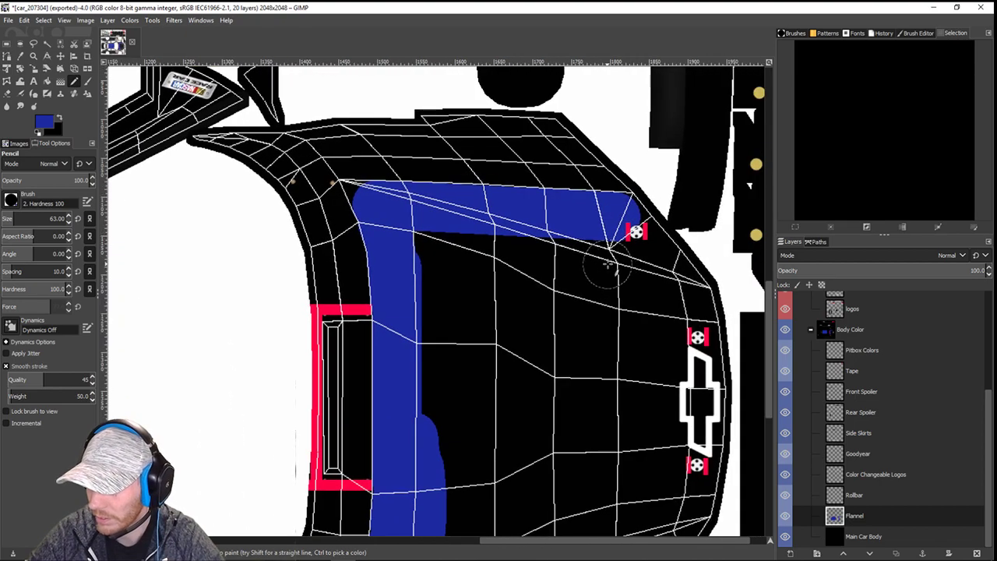
scroll(641, 298, "down", 1)
scroll(641, 299, "right", 2)
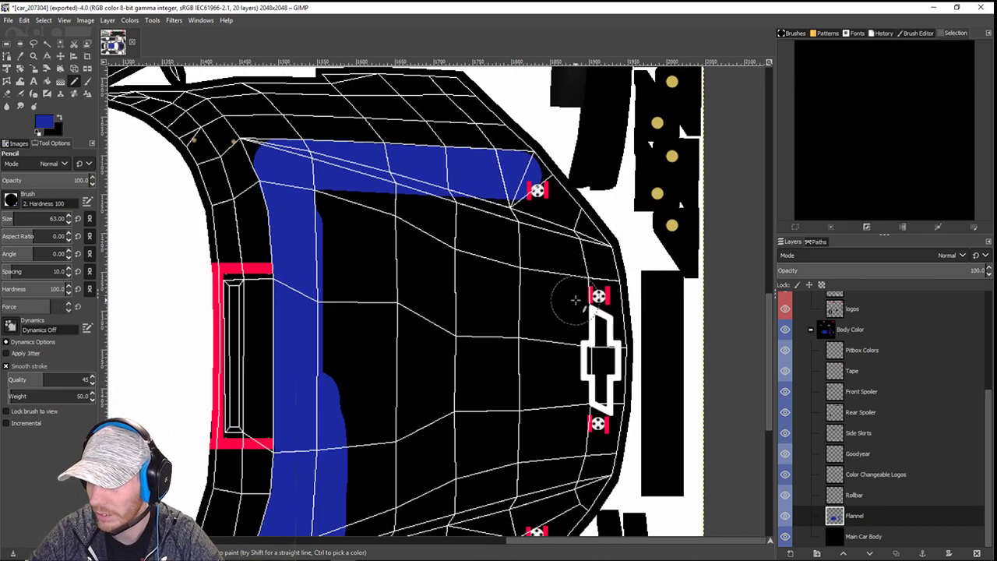
scroll(597, 298, "right", 2)
scroll(597, 298, "down", 1)
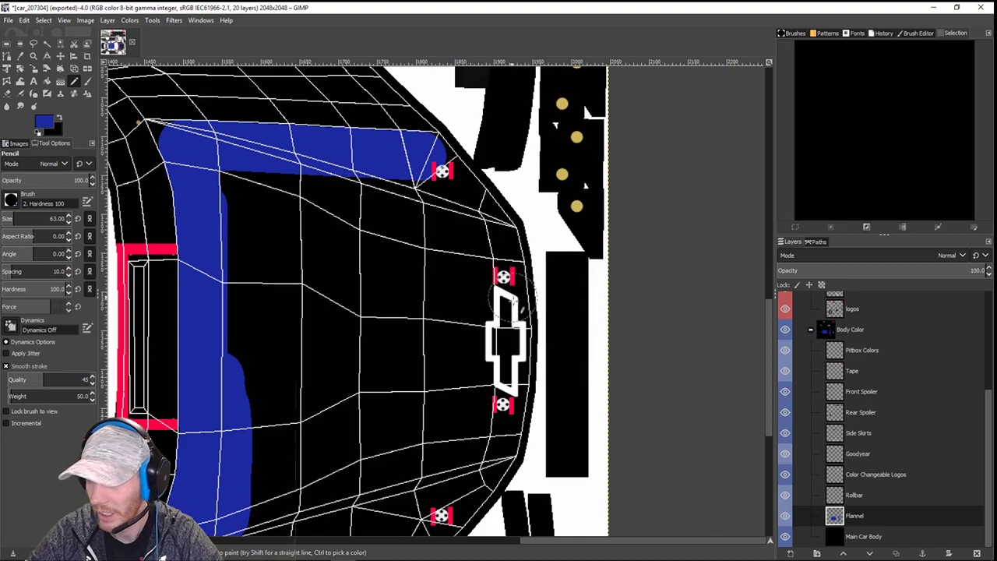
left_click(440, 154)
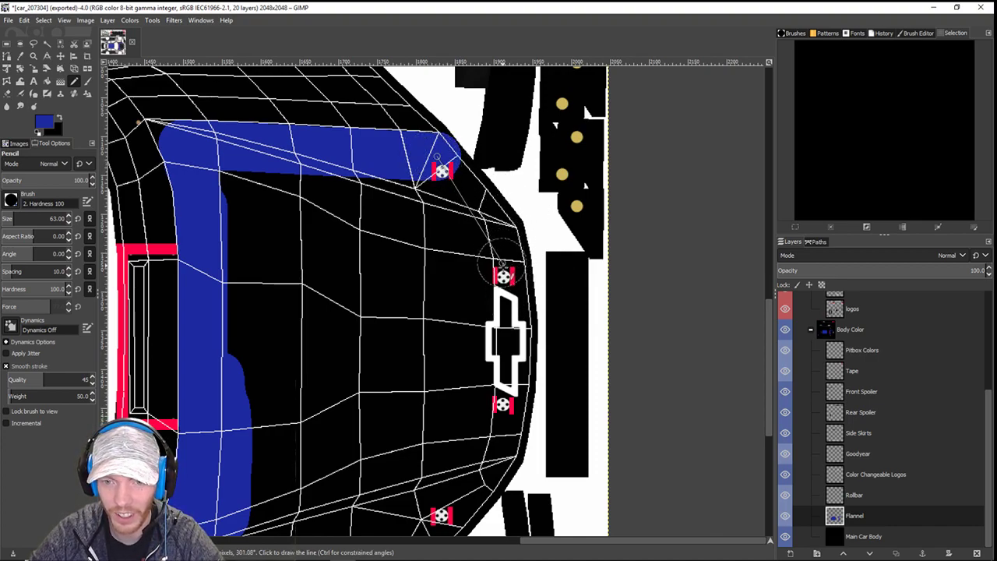
left_click(502, 265, "shift")
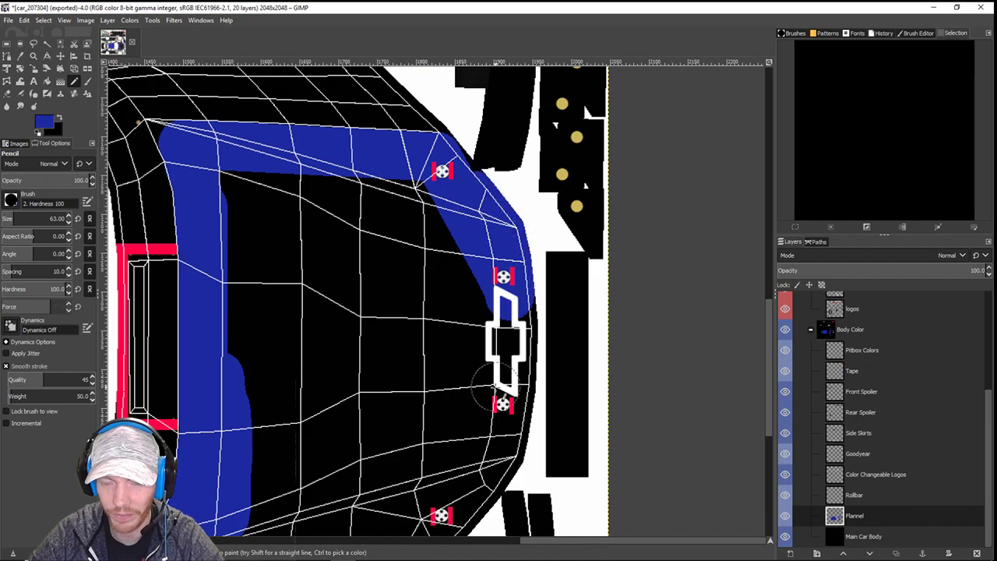
scroll(492, 387, "down", 4)
left_click(506, 320, "shift")
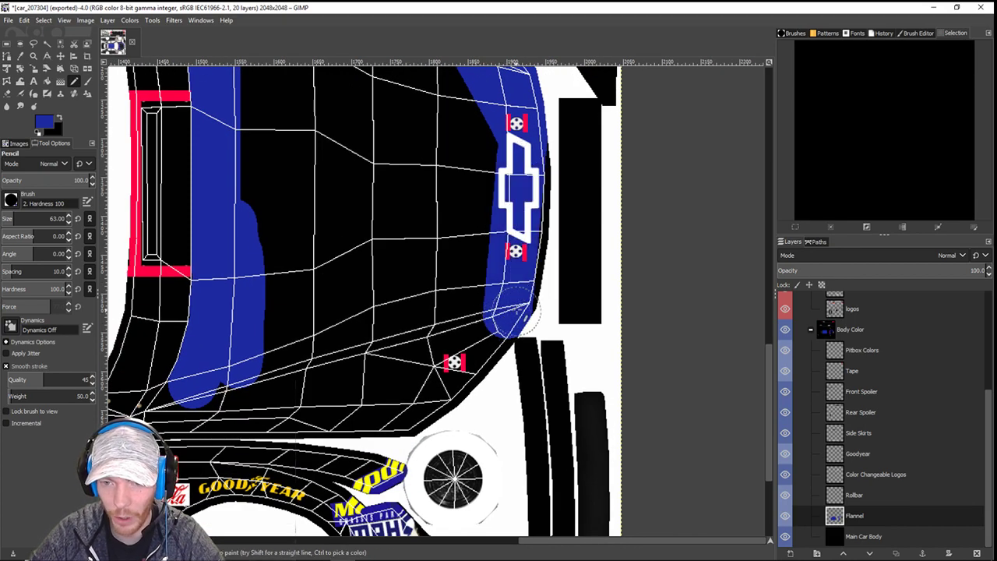
- Paint the remaining front corner around its hood pin and close the outline with a straight blue band along the other side edge
left_click(471, 319)
scroll(471, 320, "down", 1)
scroll(471, 320, "left", 1)
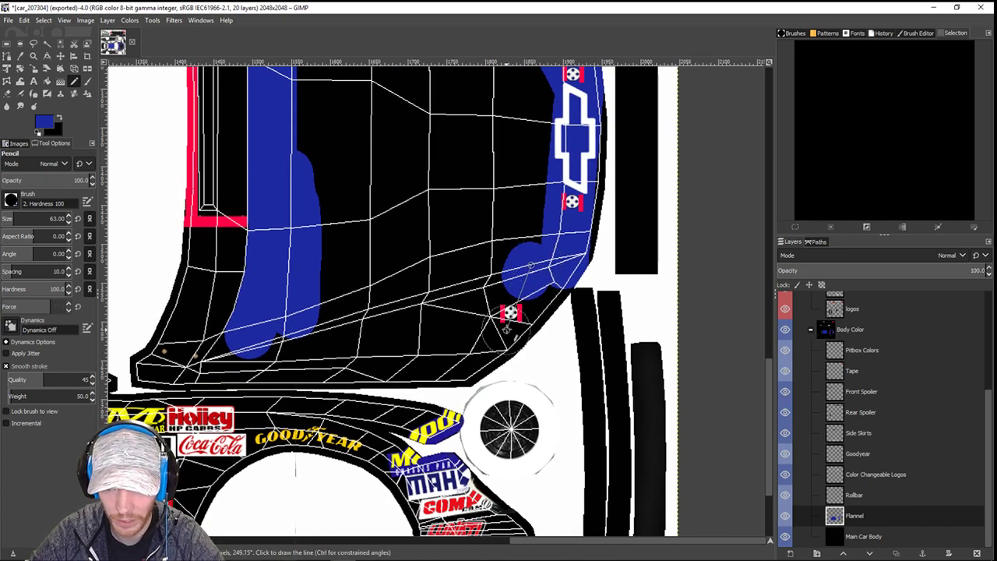
left_click(508, 326, "shift")
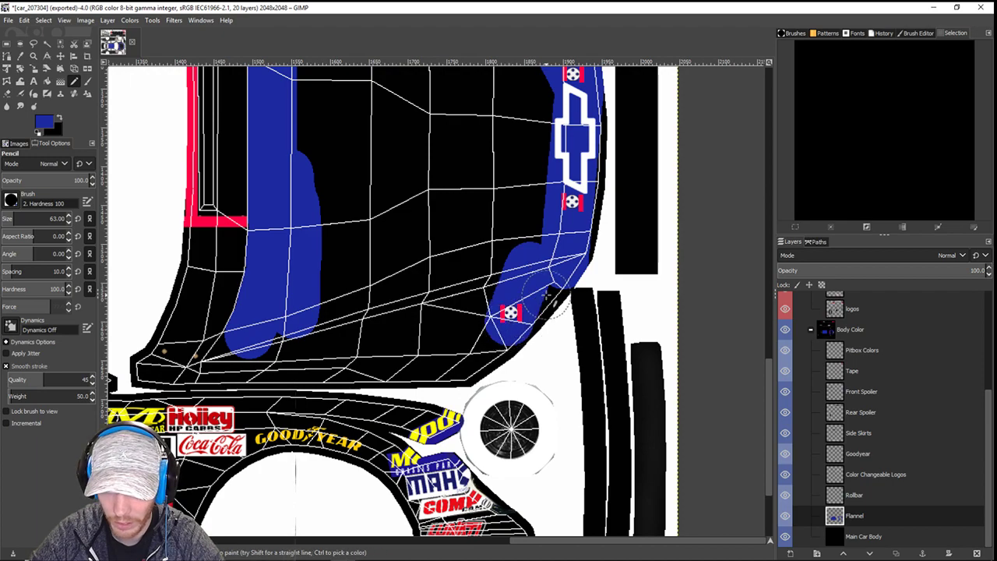
left_click(547, 296)
left_click_drag(478, 330, 552, 305)
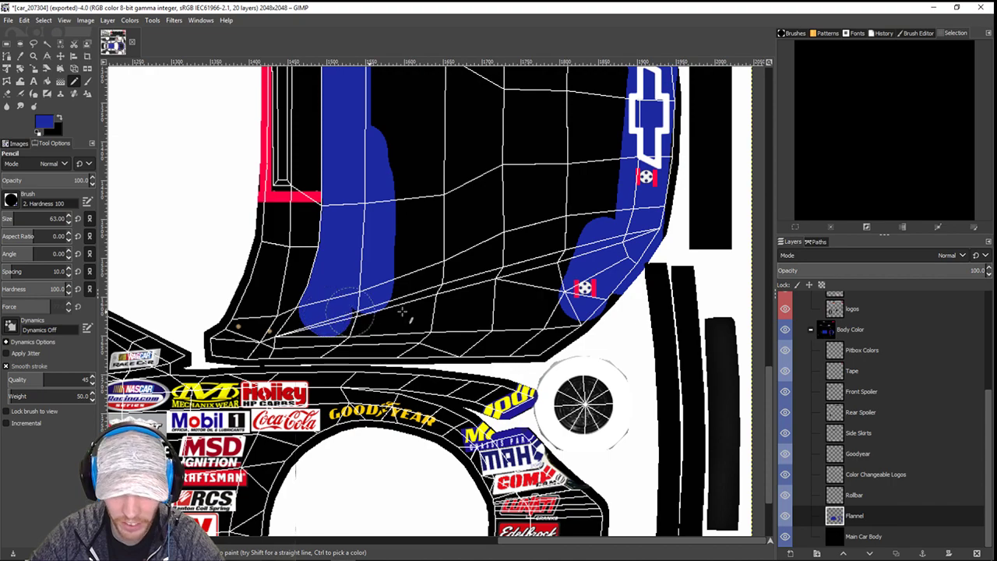
left_click(571, 305, "shift")
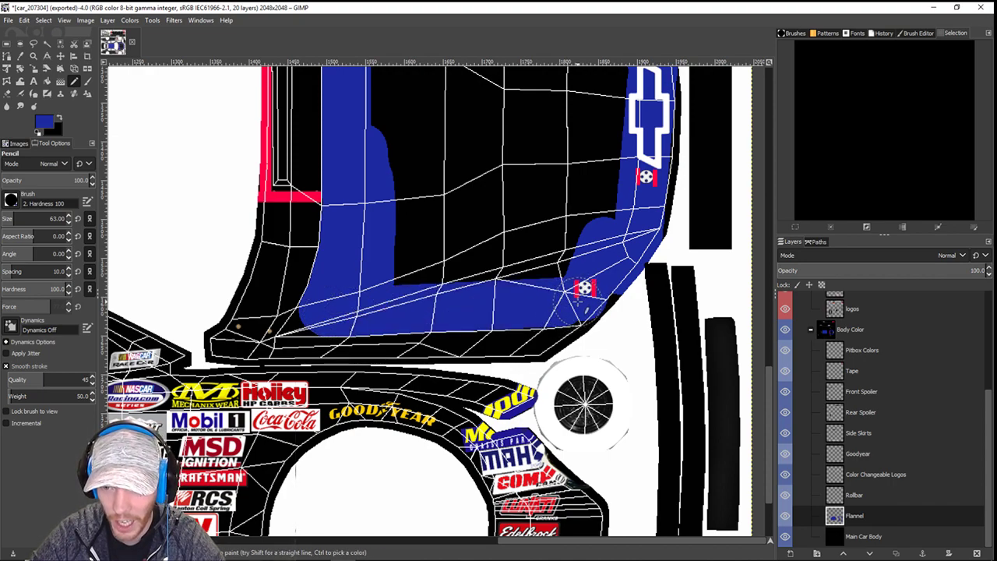
- Widen the blue inward from the side edge nearest the Goodyear logo, covering that side of the hood's black interior
mouse_move(643, 262)
left_mouse_down()
mouse_move(470, 264)
mouse_move(374, 286)
left_mouse_up()
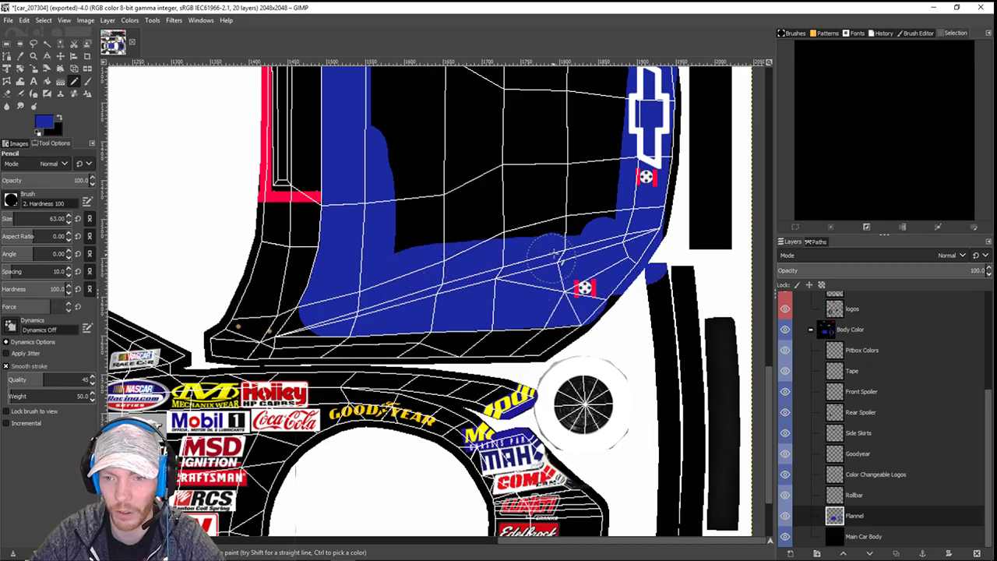
key("ctrl+z")
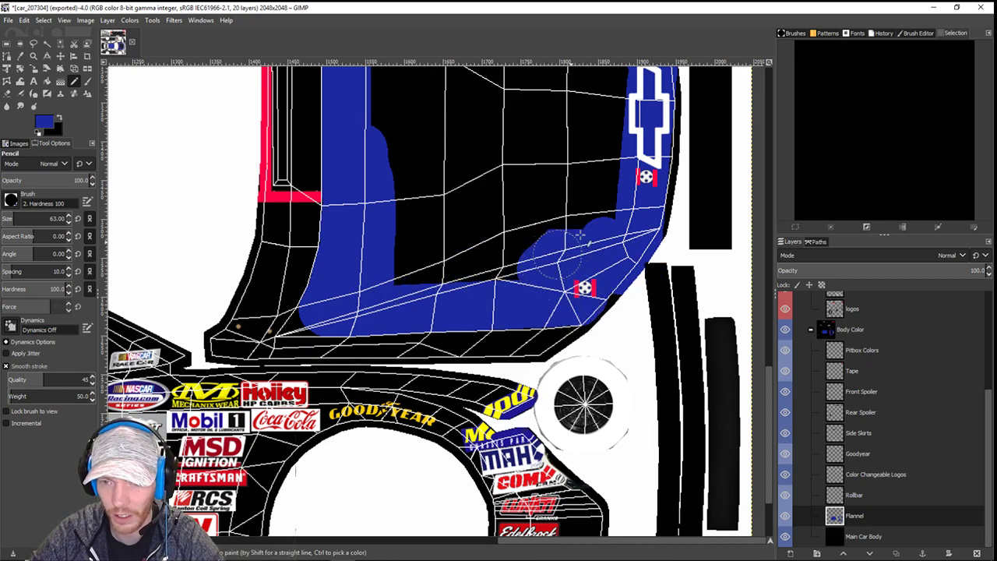
mouse_move(603, 195)
left_mouse_down()
mouse_move(441, 271)
mouse_move(396, 273)
mouse_move(507, 271)
left_mouse_up()
left_click_drag(568, 206, 514, 350)
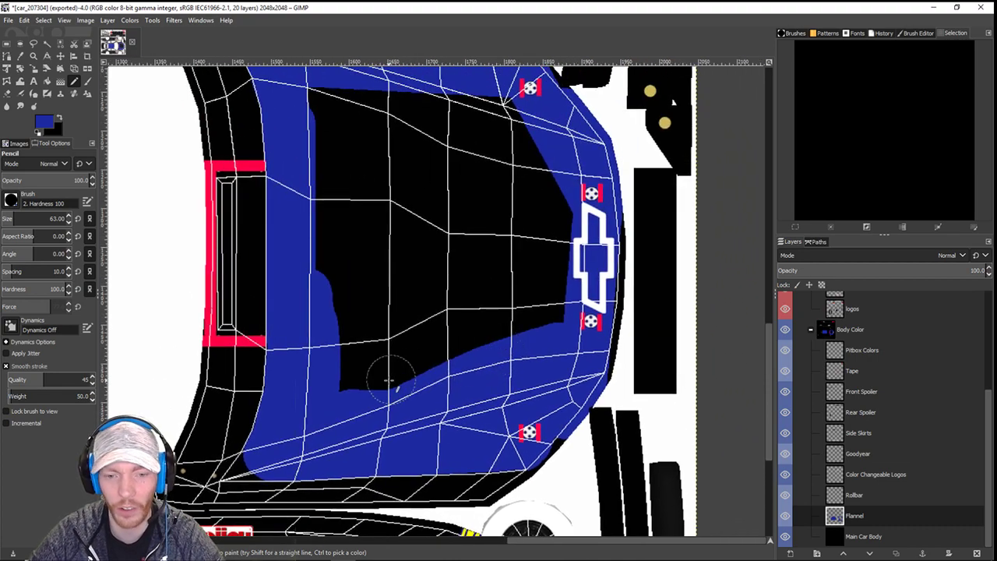
mouse_move(352, 376)
left_mouse_down()
mouse_move(565, 291)
mouse_move(354, 368)
mouse_move(371, 390)
mouse_move(345, 279)
mouse_move(322, 290)
left_mouse_up()
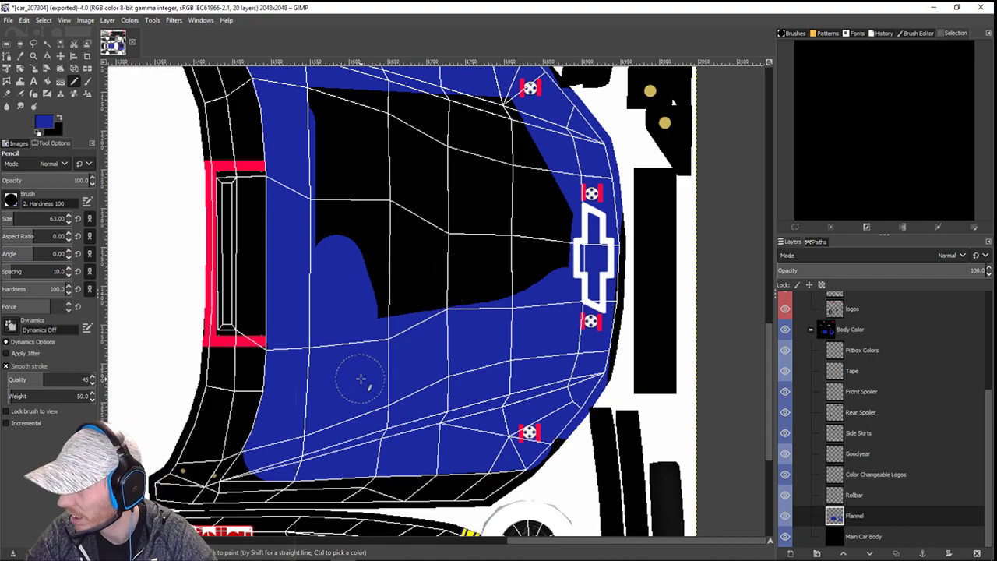
- Fill the rest of the hood's black centre with blue using the size 63 Pencil, leaving no gaps inside the outline
scroll(368, 385, "up", 4)
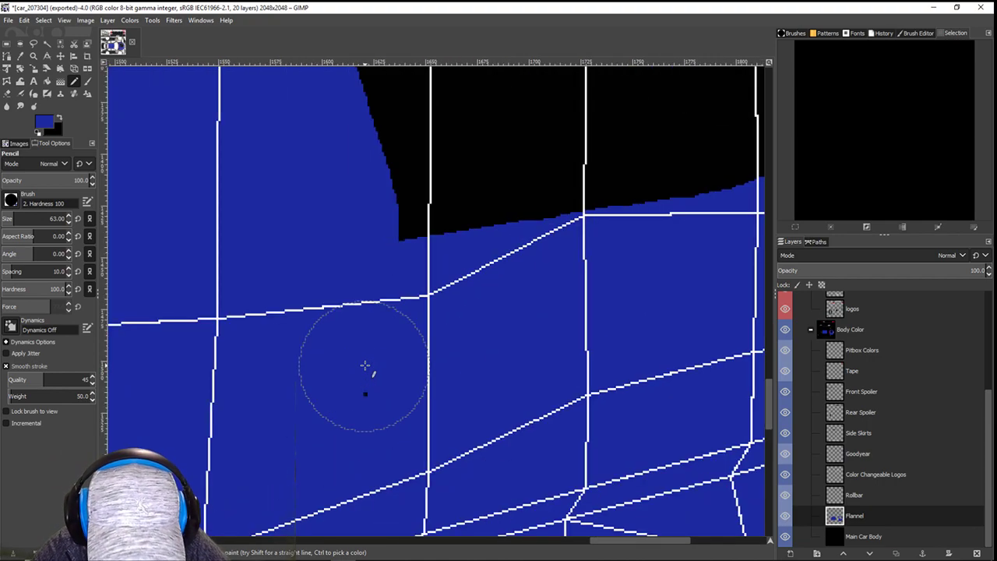
scroll(366, 366, "down", 4)
scroll(290, 316, "up", 2)
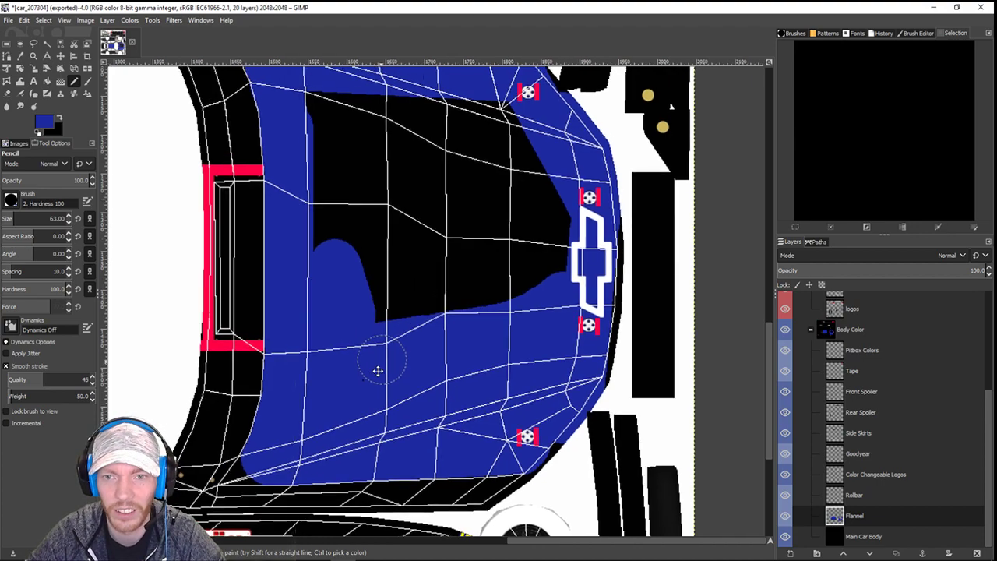
mouse_move(290, 316)
left_mouse_down()
mouse_move(301, 169)
mouse_move(471, 176)
mouse_move(510, 229)
mouse_move(525, 324)
mouse_move(532, 289)
mouse_move(434, 384)
mouse_move(387, 414)
mouse_move(511, 340)
mouse_move(473, 327)
mouse_move(300, 380)
mouse_move(522, 293)
mouse_move(415, 308)
left_mouse_up()
scroll(415, 306, "up", 3)
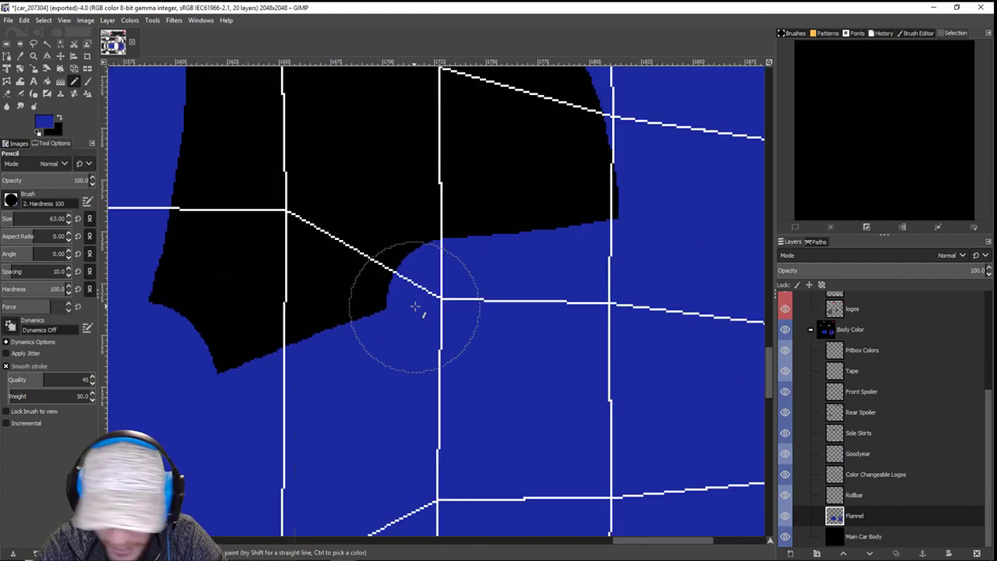
left_click_drag(277, 343, 395, 250)
scroll(405, 242, "down", 3)
scroll(405, 242, "left", 3)
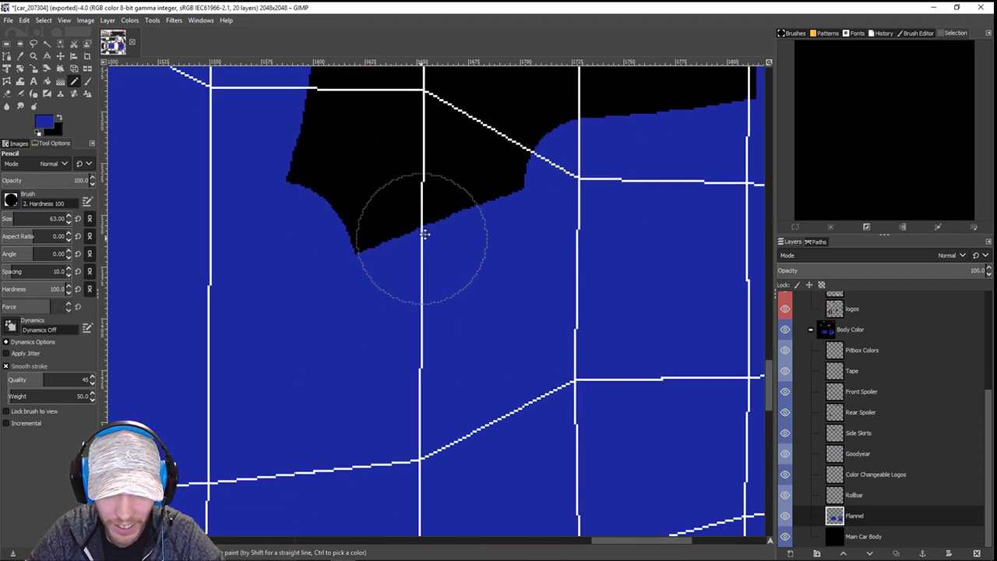
scroll(461, 434, "right", 5)
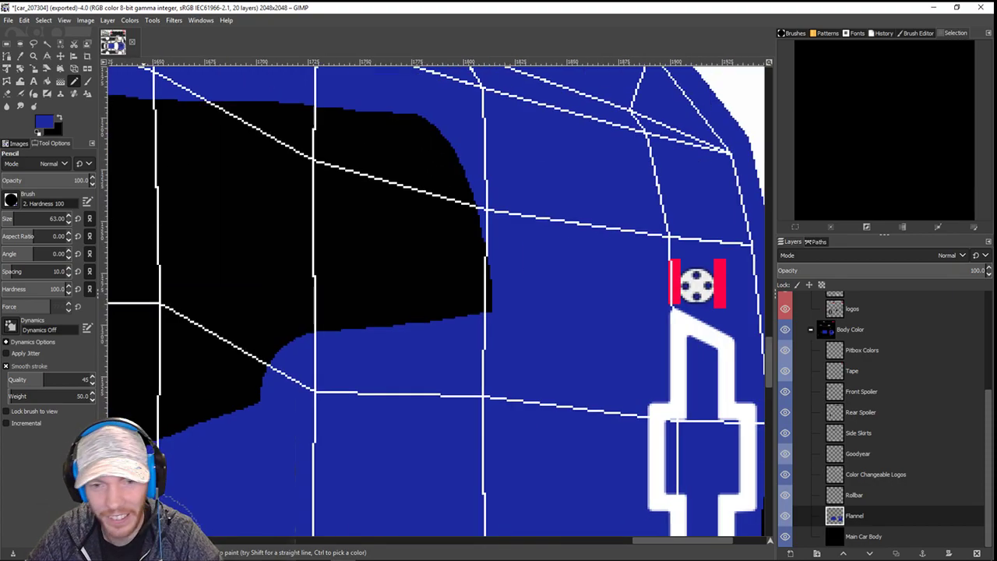
scroll(436, 300, "down", 4)
scroll(312, 482, "down", 3)
scroll(312, 482, "left", 4)
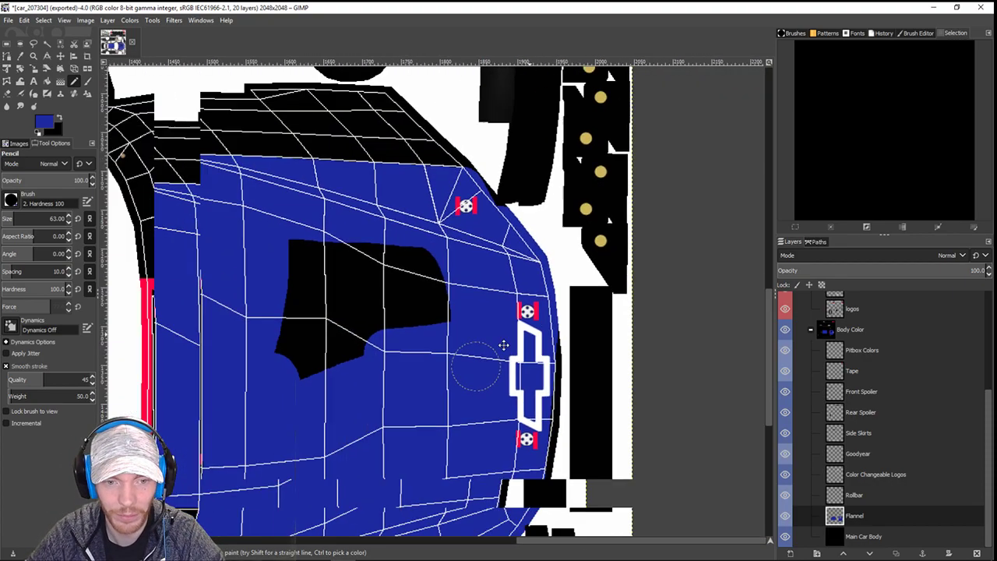
mouse_move(302, 280)
left_mouse_down()
mouse_move(334, 230)
mouse_move(480, 245)
mouse_move(300, 219)
mouse_move(329, 286)
mouse_move(370, 299)
mouse_move(372, 317)
mouse_move(504, 291)
mouse_move(440, 280)
left_mouse_up()
scroll(470, 281, "down", 4)
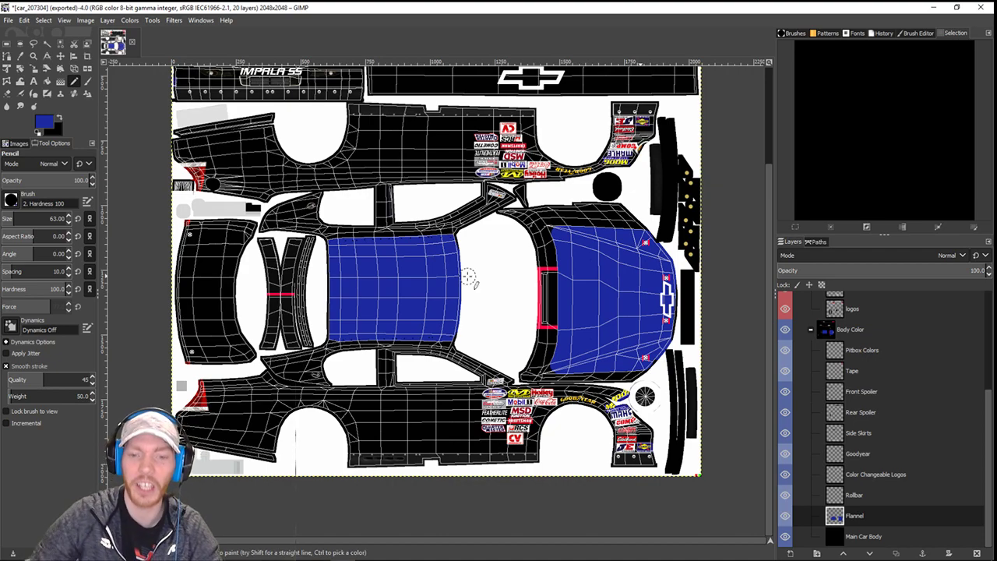
- Re-export the painted template over the car's TGA file in the stockcars2 chevy paint folder
key("ctrl+e")
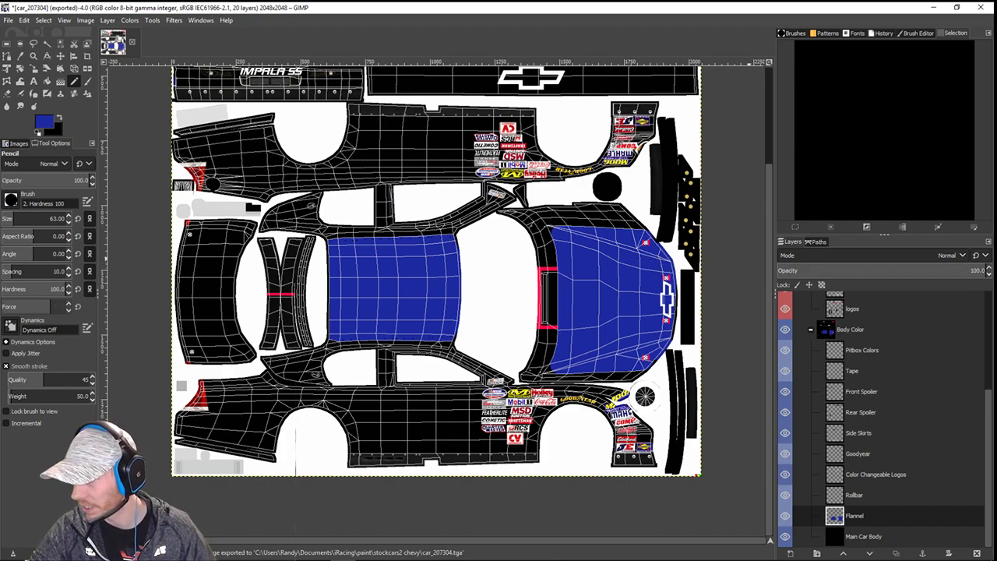
- Fill the black gap at the hood's rear corner near the two tan pins with blue, using a size 26 Pencil
scroll(575, 244, "up", 4)
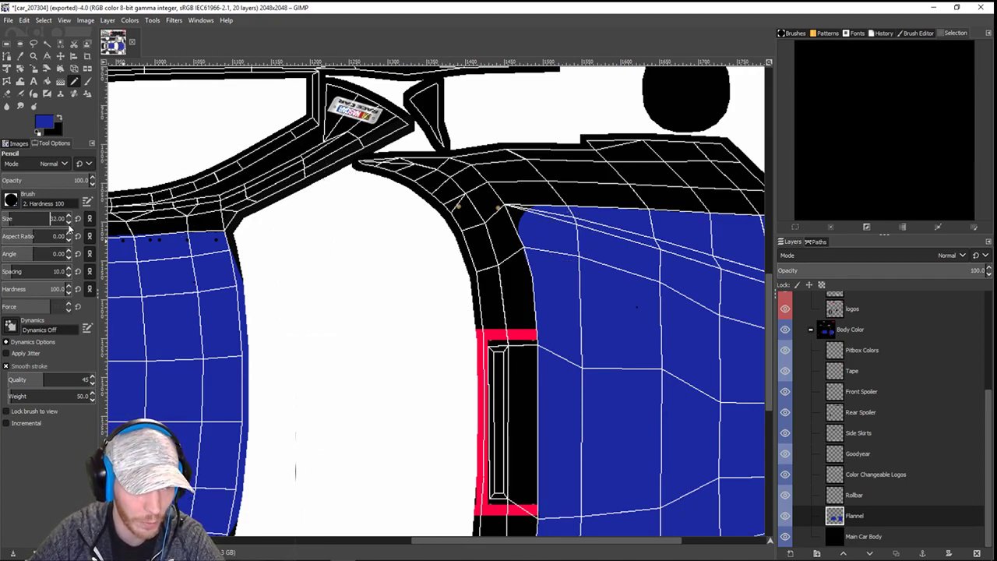
scroll(68, 221, "down", 3)
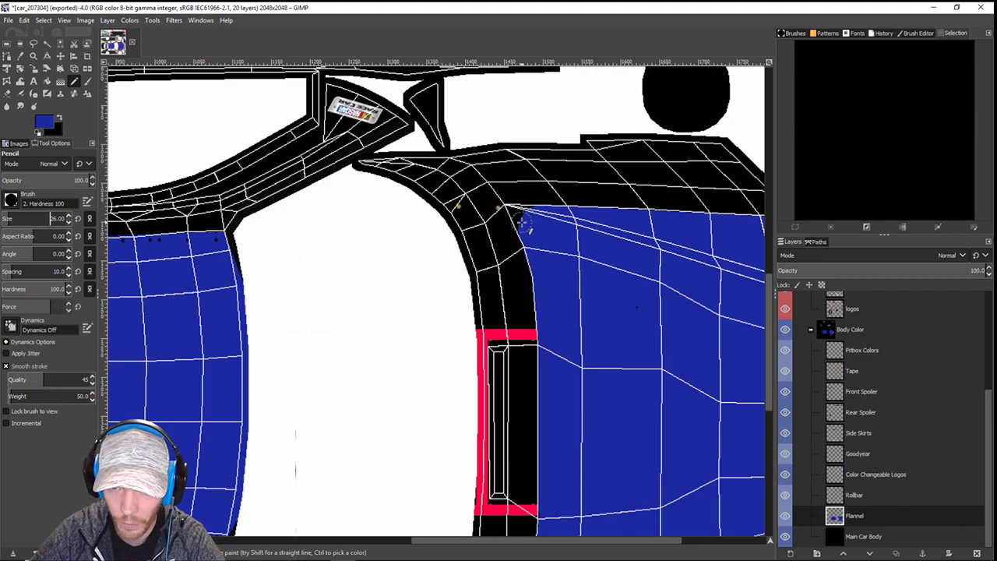
scroll(517, 220, "up", 4)
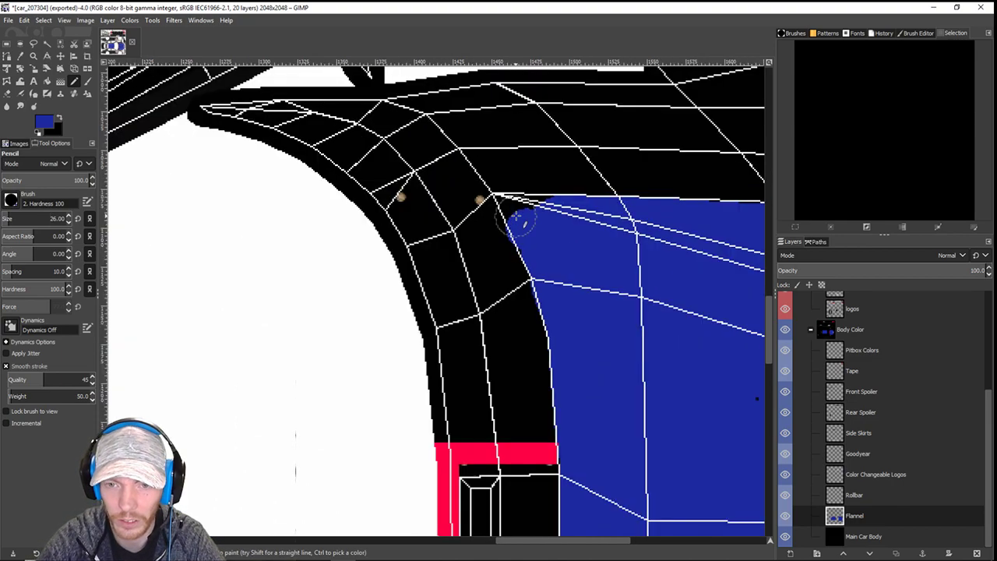
key("ctrl+z")
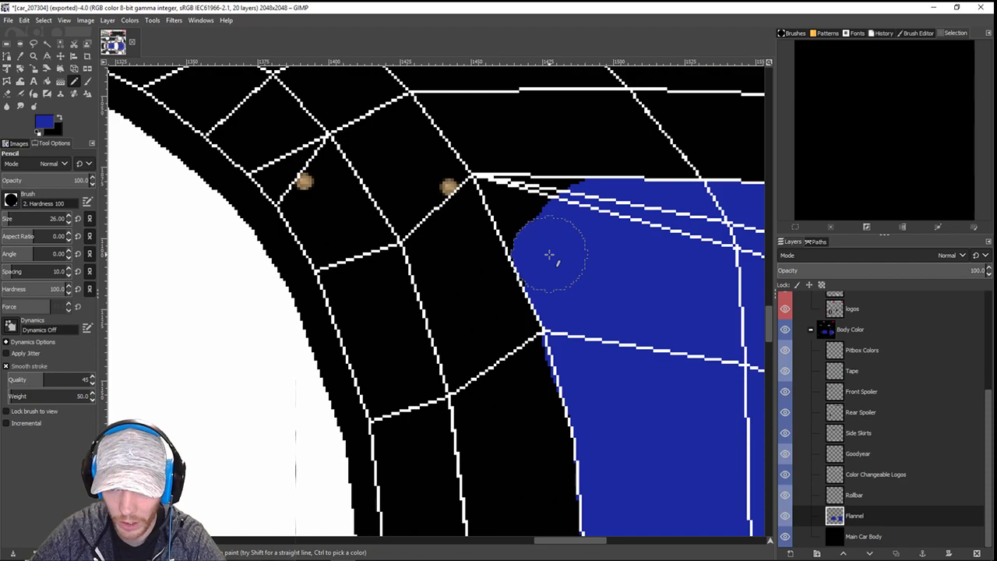
left_click(528, 211)
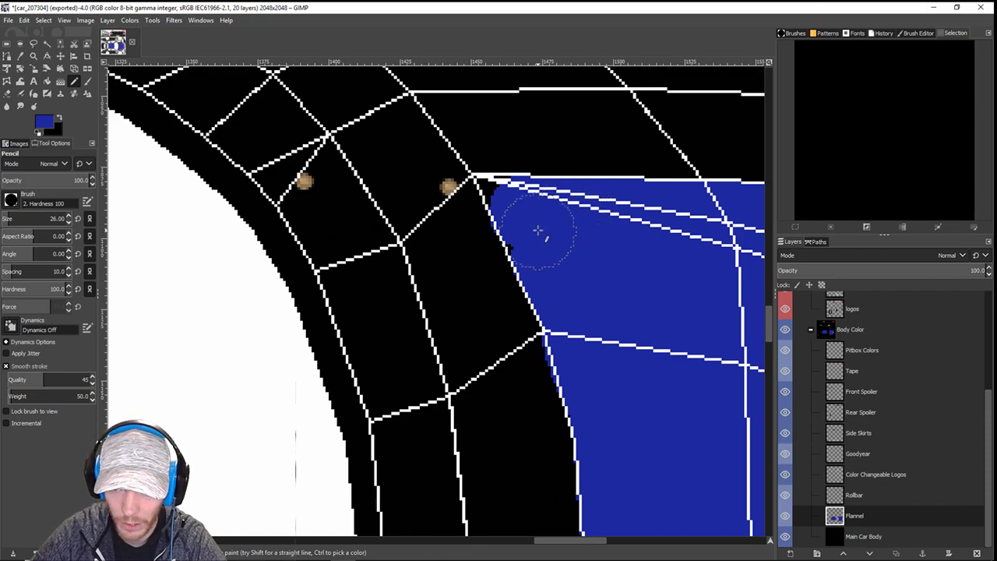
scroll(601, 241, "down", 3)
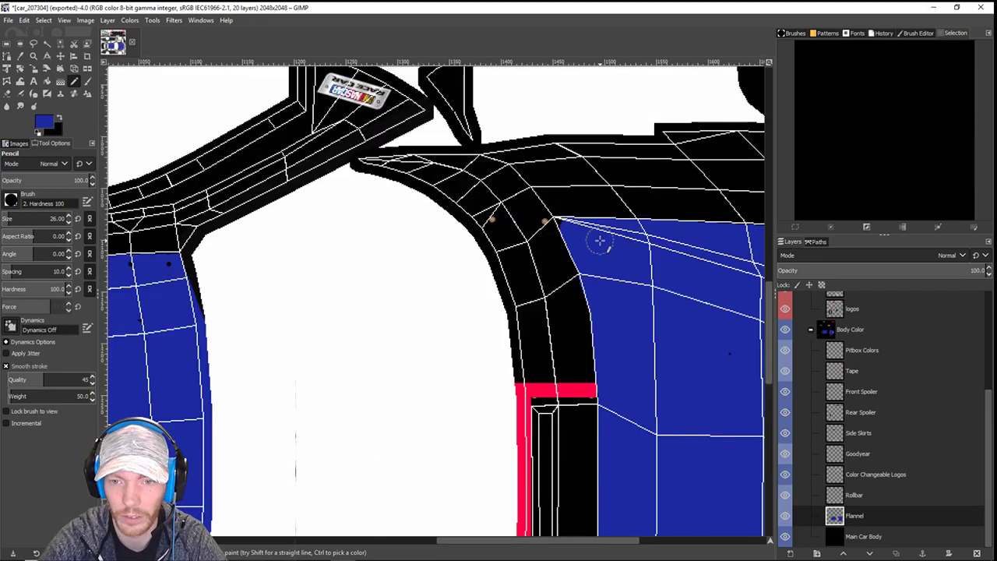
- Fill the hood's opposite rear corner, above the Holley and Mechanix Wear logos, with blue up to the wireframe line
left_click_drag(593, 368, 655, 215)
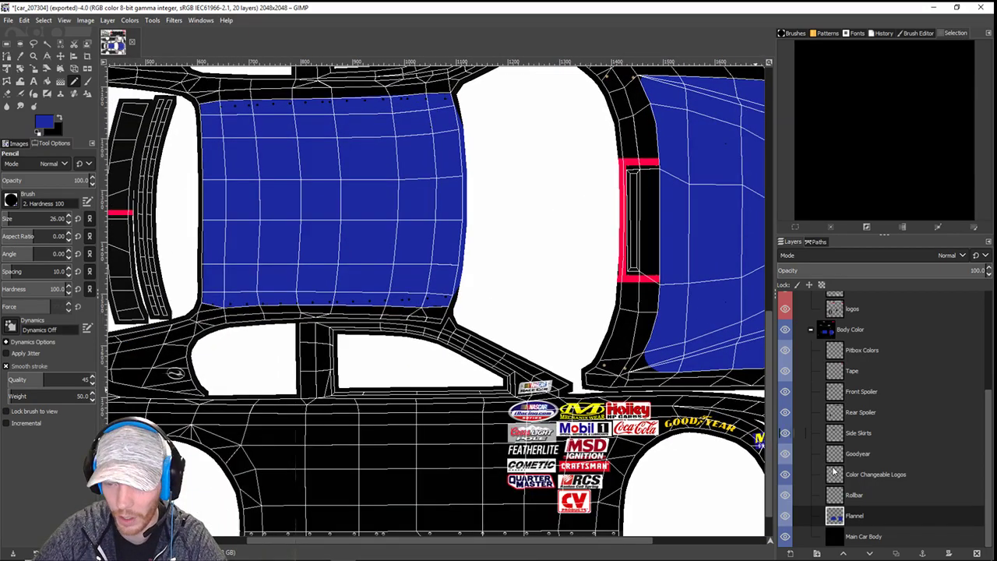
scroll(568, 313, "up", 4)
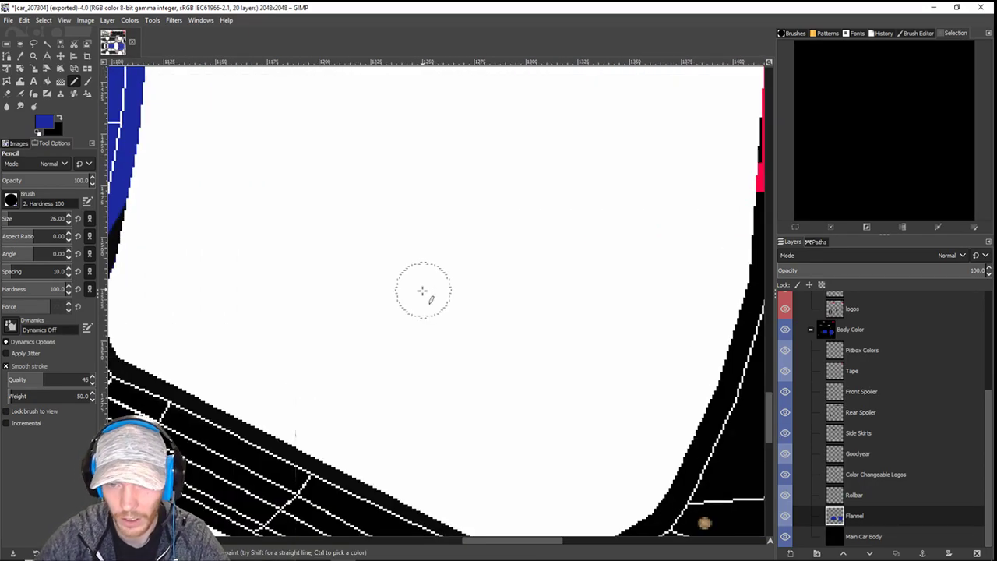
left_click_drag(494, 291, 282, 4)
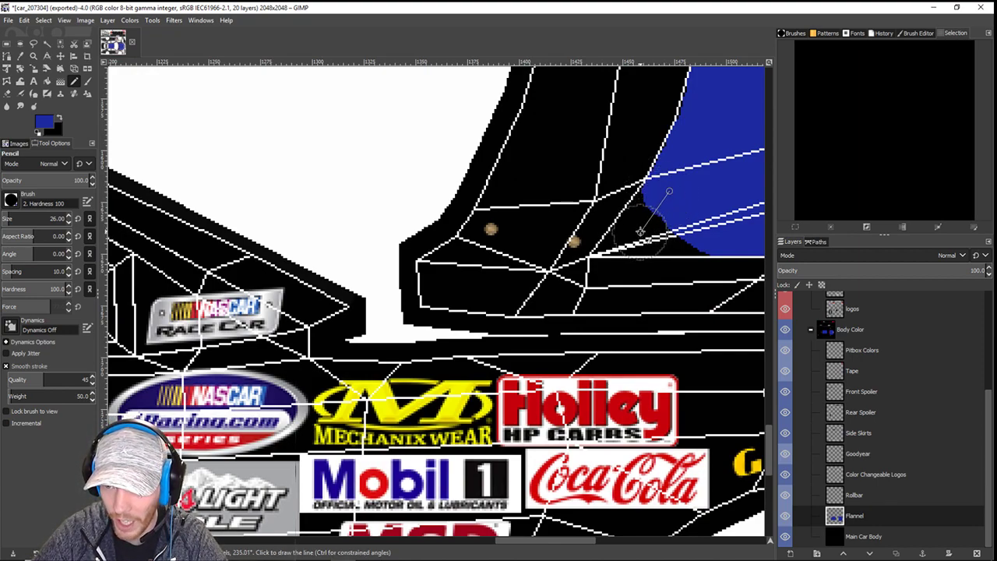
left_click(640, 232, "shift")
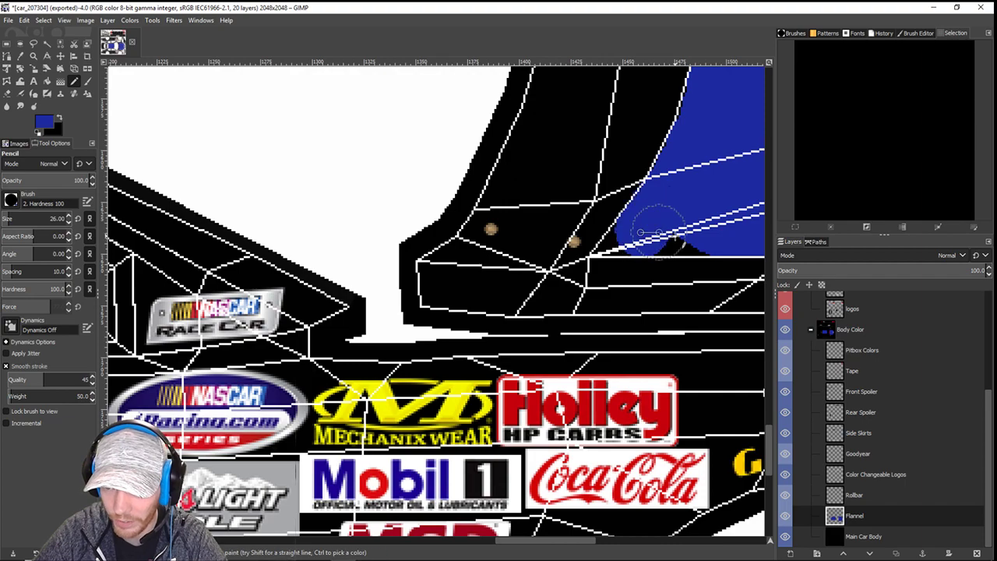
left_click(700, 231, "shift")
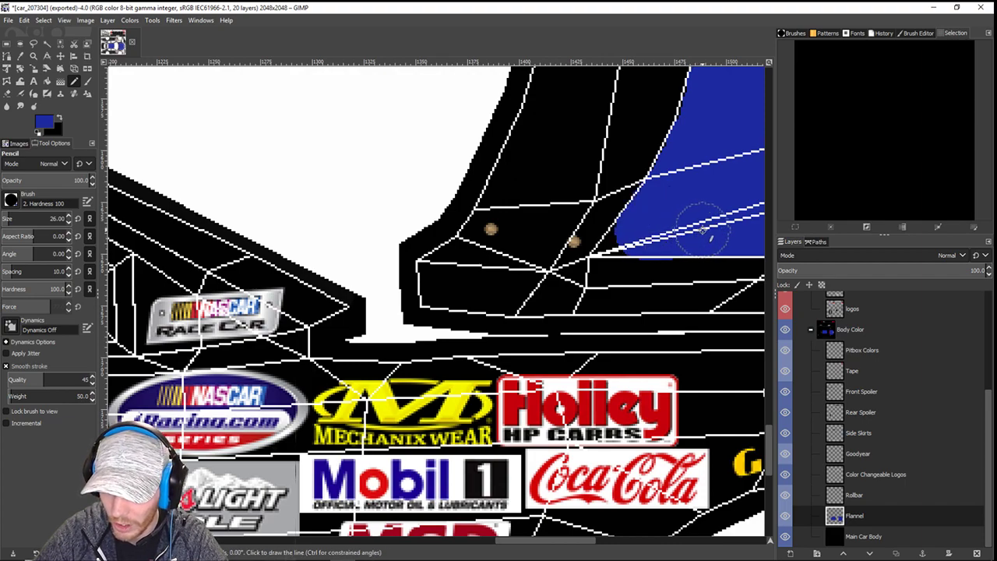
scroll(652, 198, "down", 5)
left_click_drag(596, 148, 397, 203)
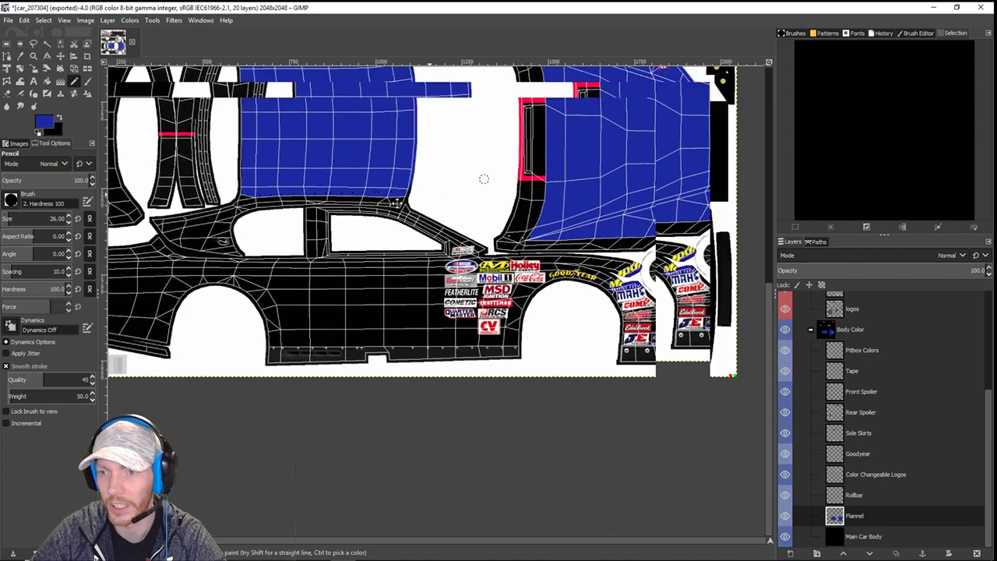
scroll(484, 178, "down", 3)
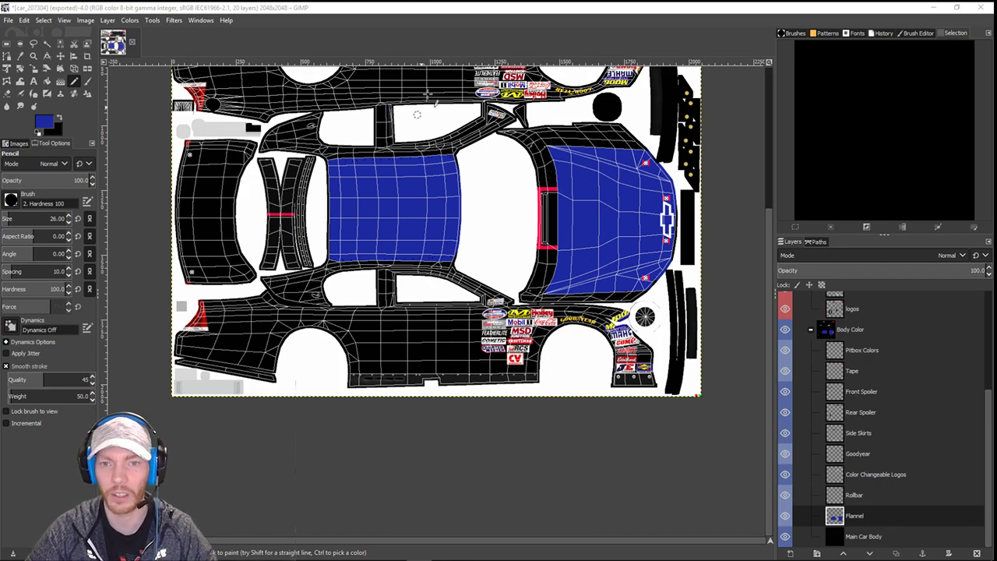
- Switch to iRacing, reload the car textures and lower the Rear Chase camera's Z offset to 1.237 to inspect the hood from the front
left_click(445, 5)
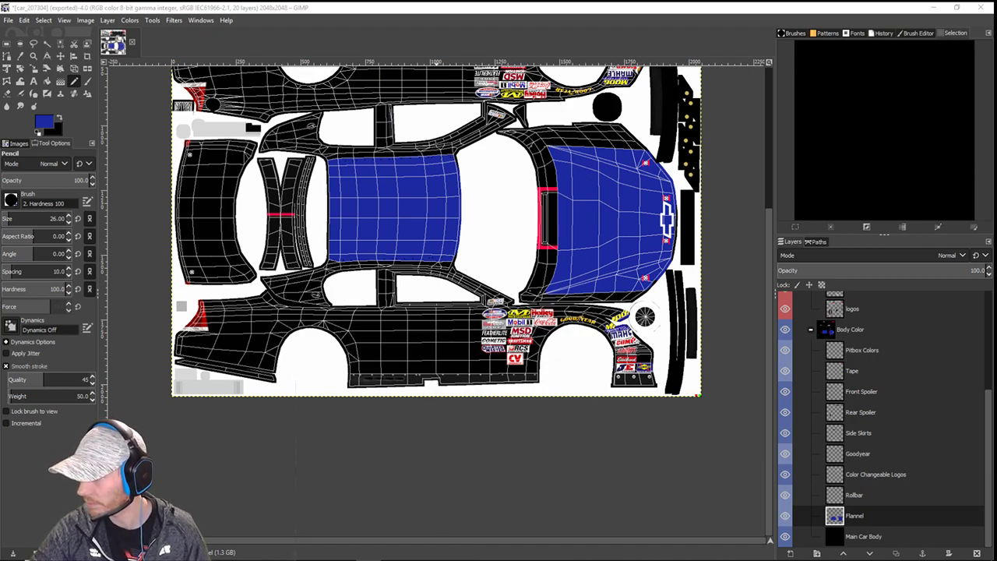
key("alt+Tab")
left_click(687, 7)
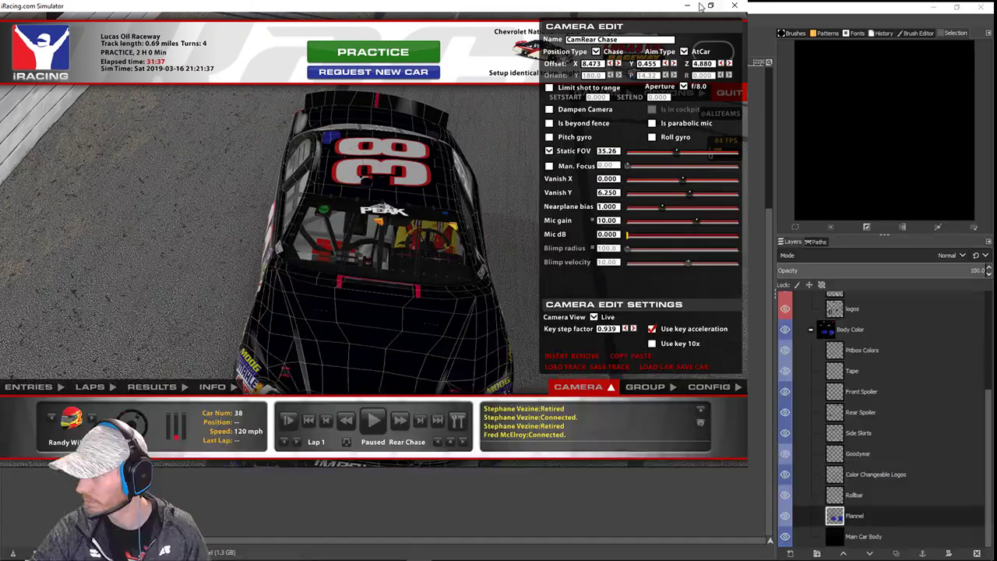
key("space")
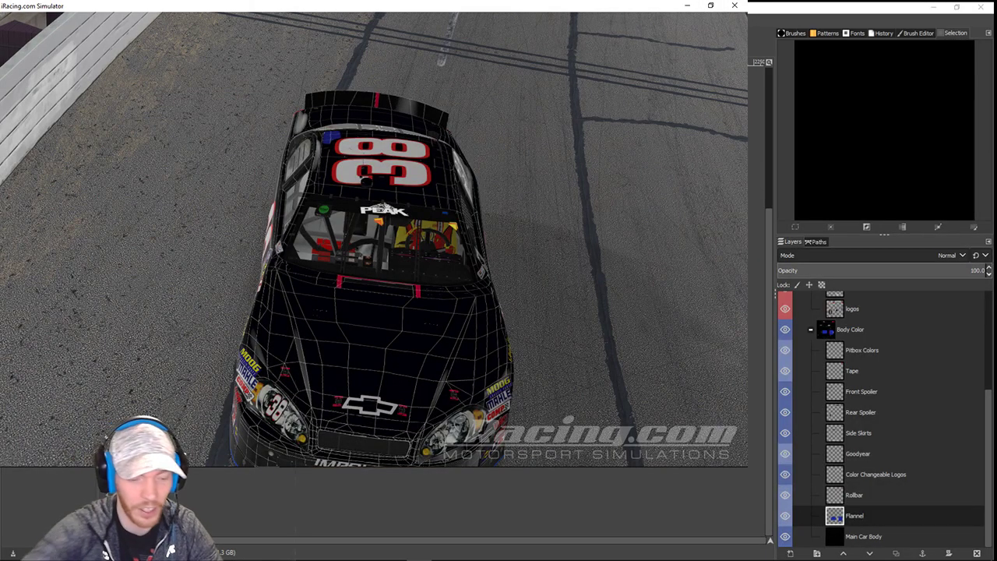
key("ctrl+r")
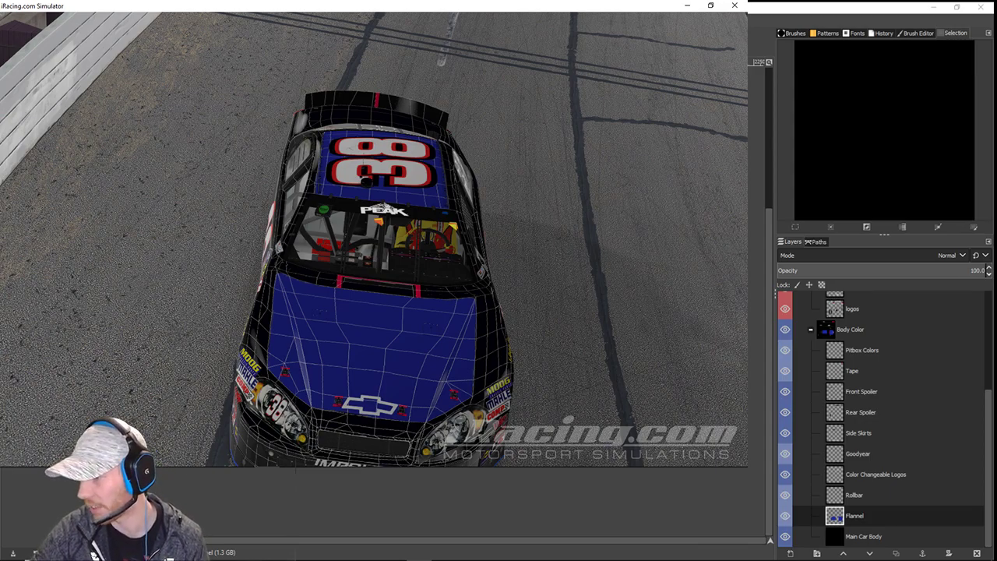
mouse_move(413, 384)
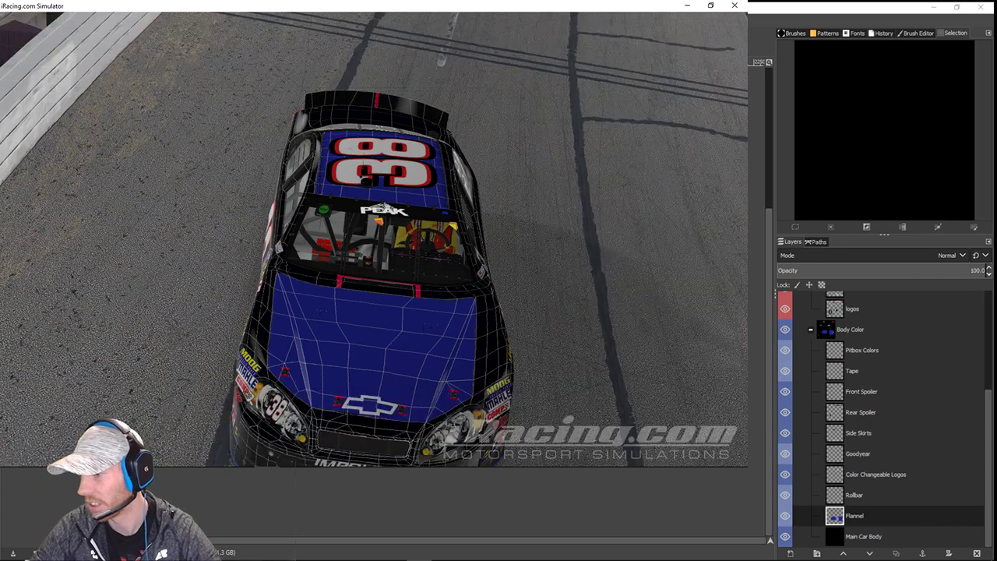
mouse_move(678, 137)
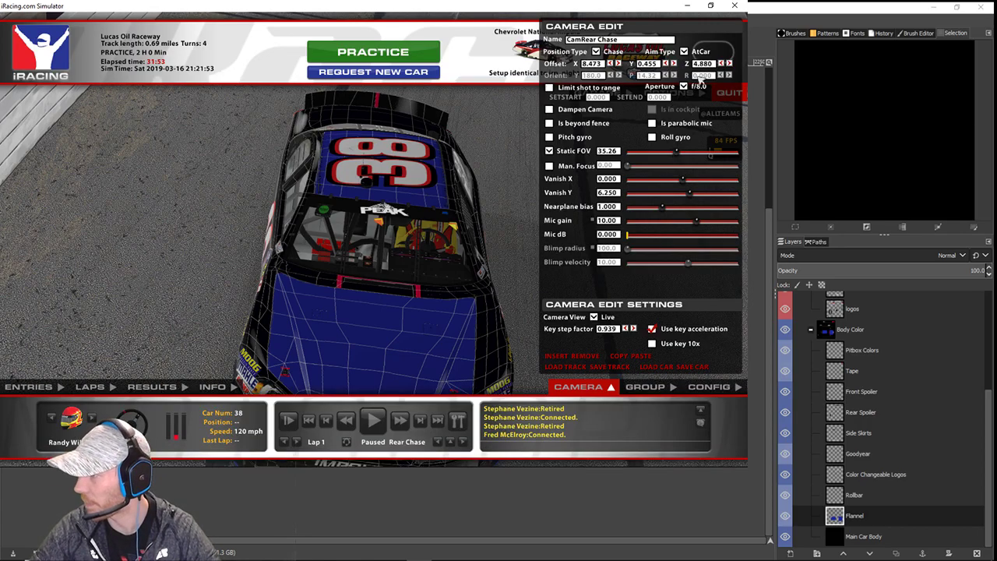
left_click(726, 64)
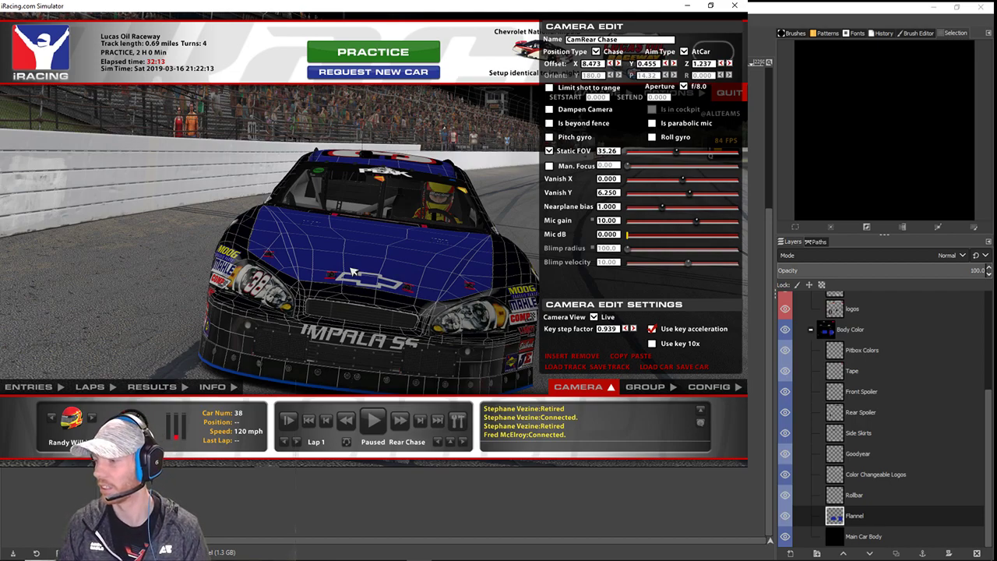
- Hide the Right Screen source in Streamlabs OBS and move its window clear of the GIMP canvas
mouse_move(318, 461)
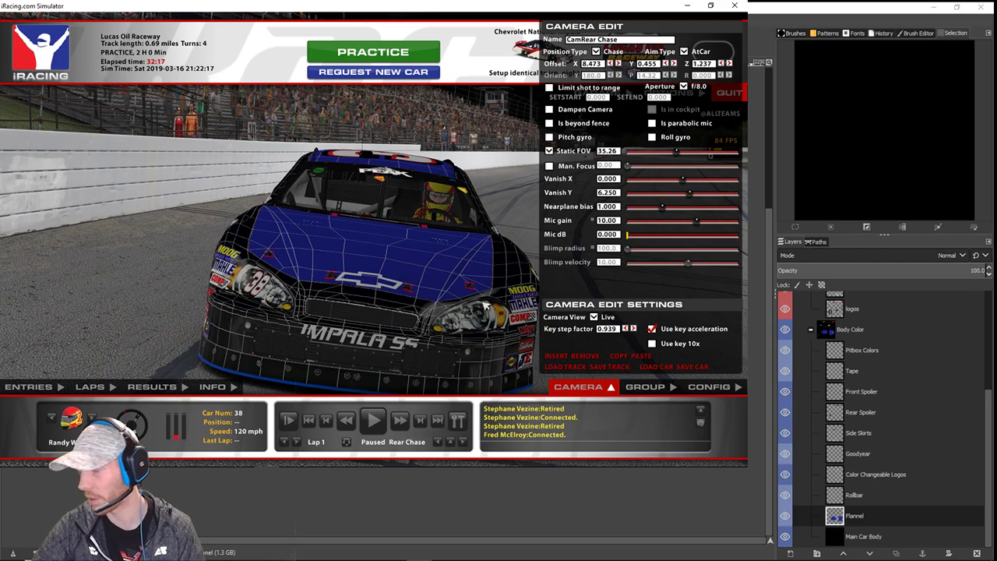
mouse_move(218, 460)
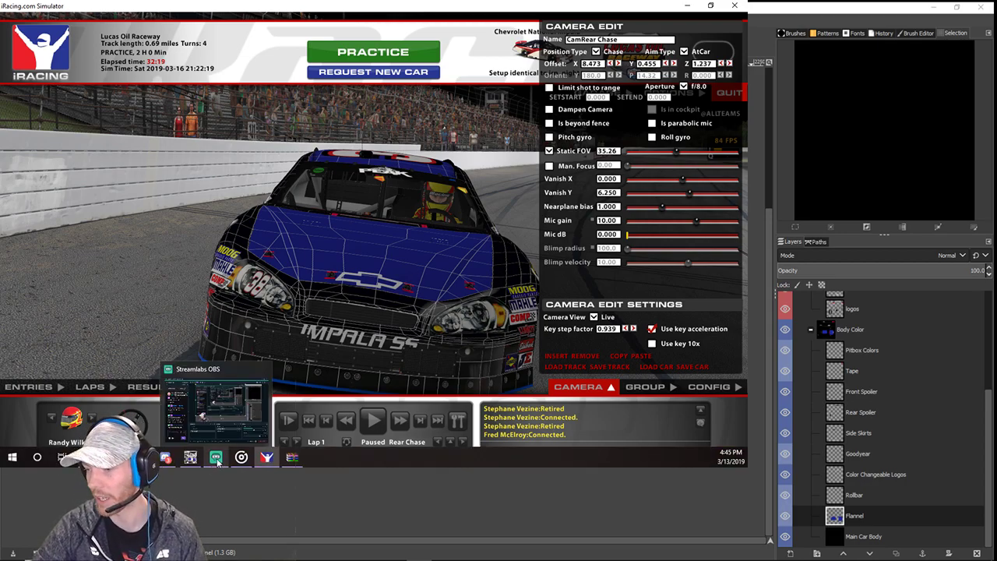
left_click(221, 397)
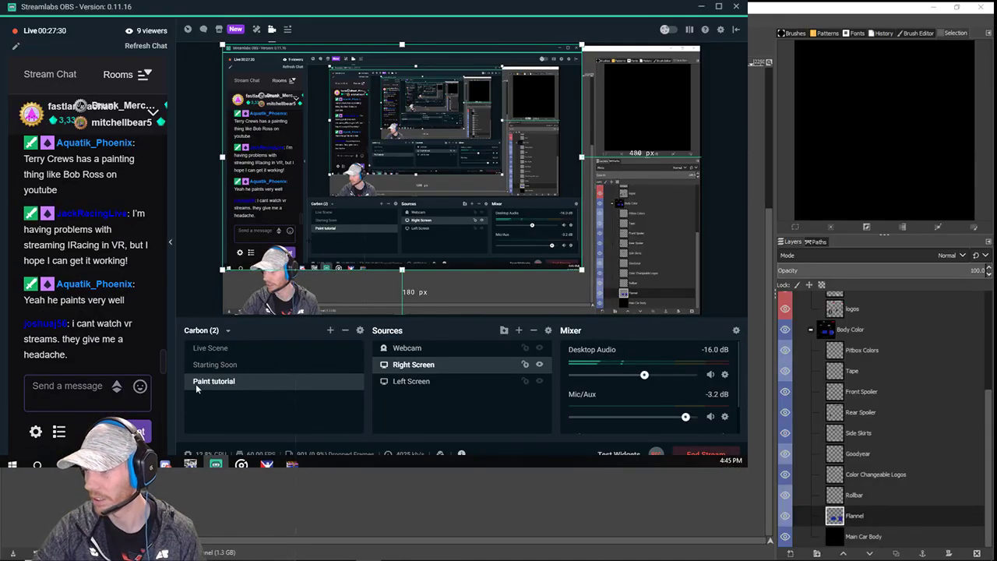
left_click_drag(390, 8, 524, 75)
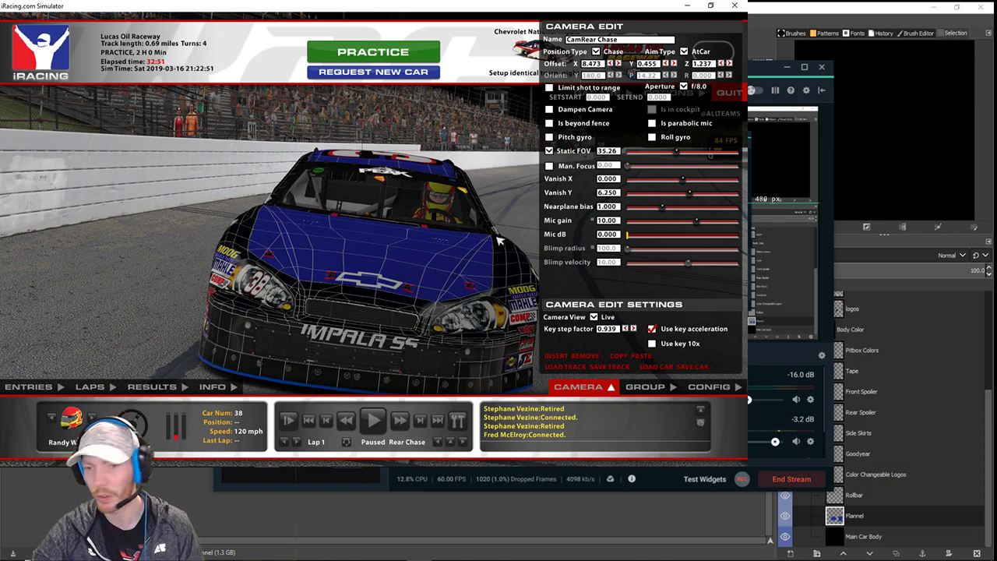
left_click(687, 5)
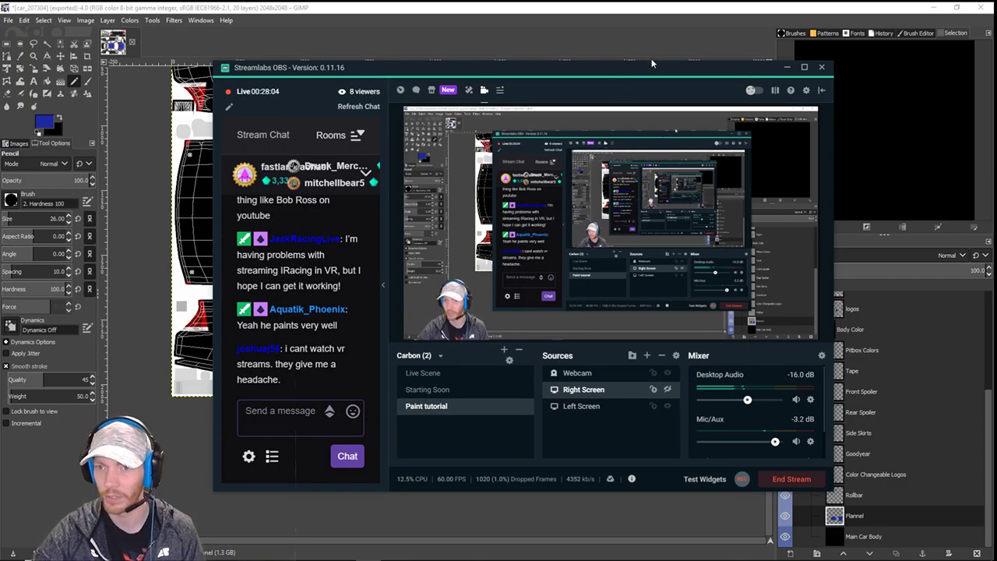
left_click_drag(652, 64, 996, 19)
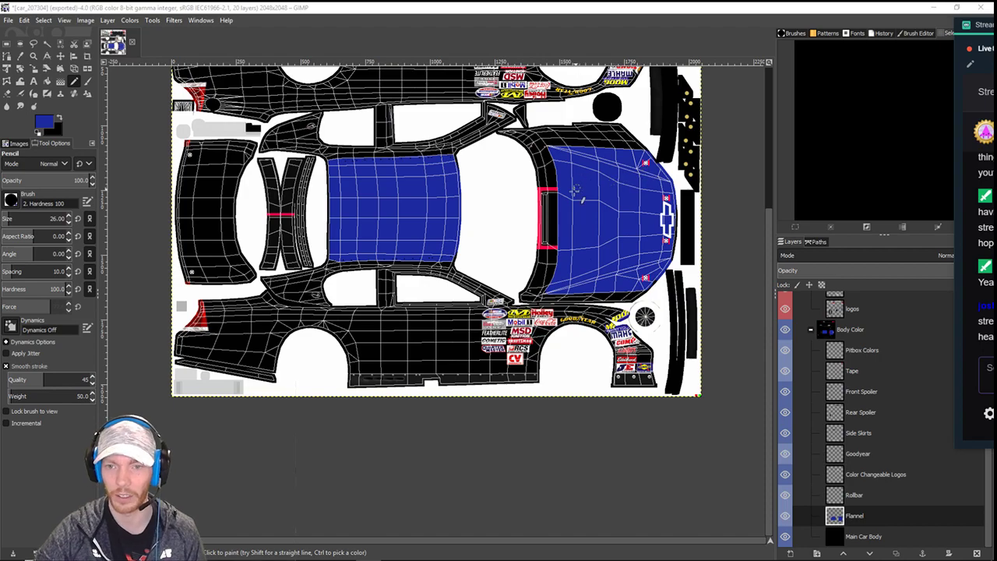
left_click(487, 7)
- Extend the blue from the hood's rear corner into the adjoining black fender strip, up to its next lengthwise wireframe line
scroll(565, 172, "up", 3)
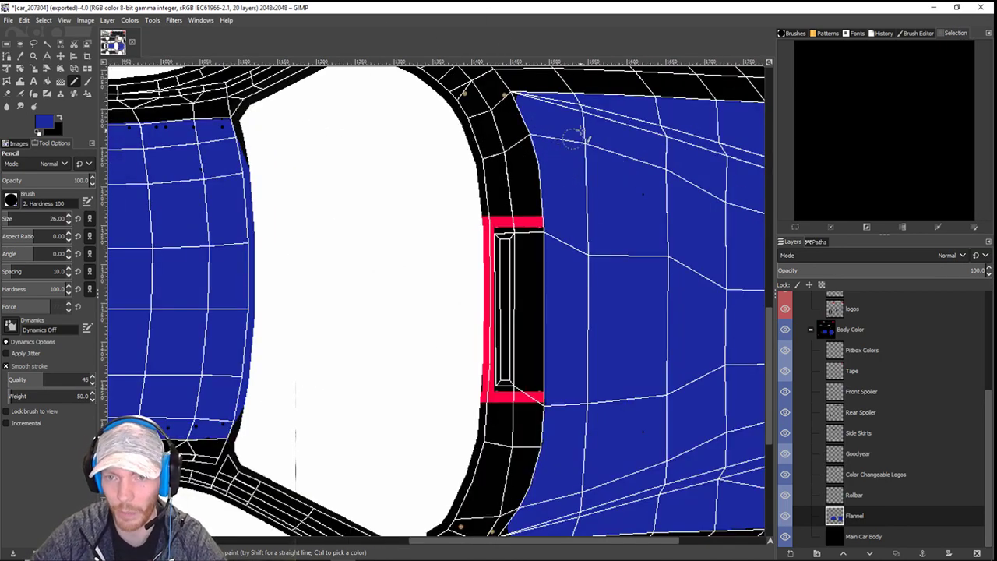
scroll(572, 148, "up", 3)
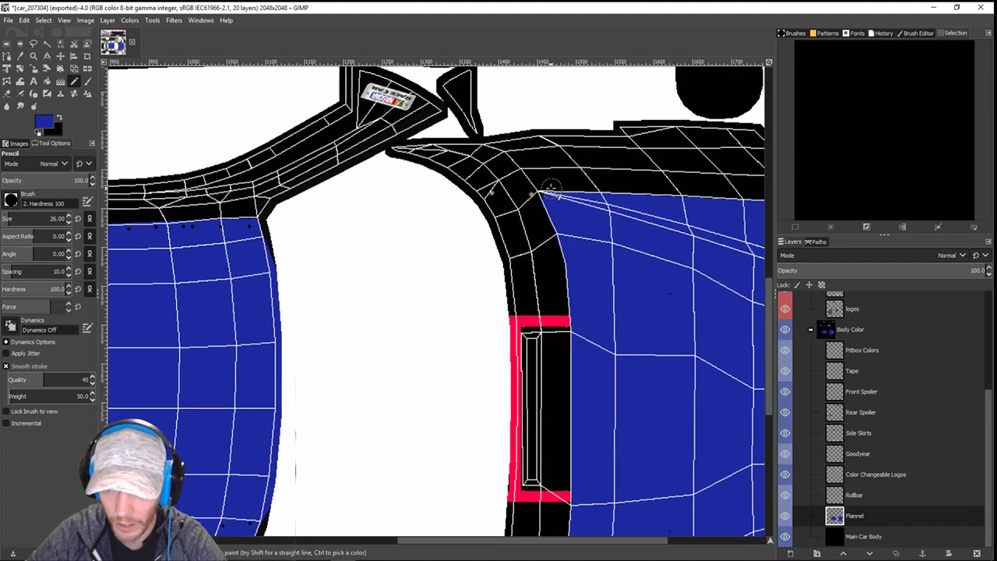
left_click(549, 189)
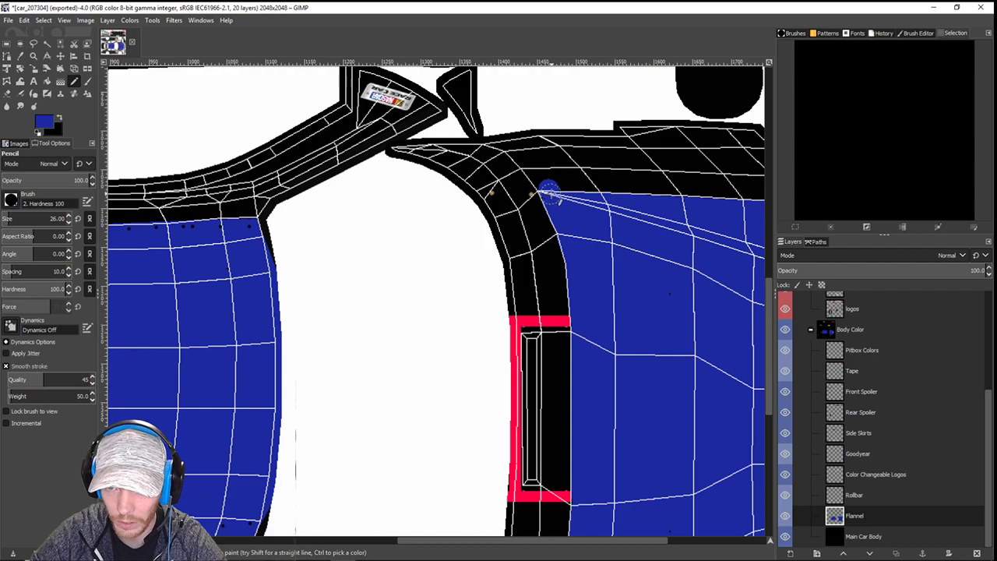
scroll(552, 195, "up", 3)
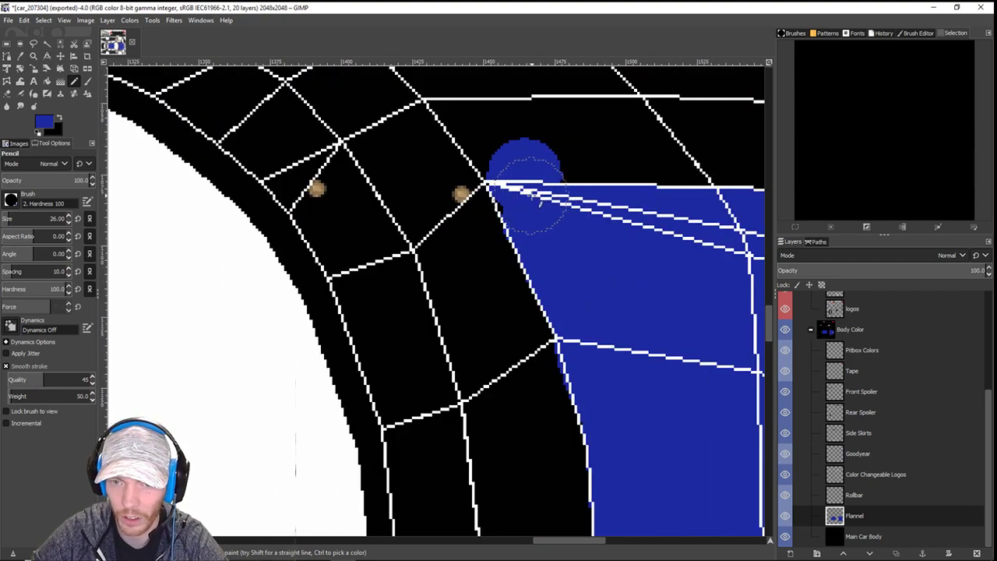
left_click(535, 196)
left_click_drag(574, 207, 588, 254)
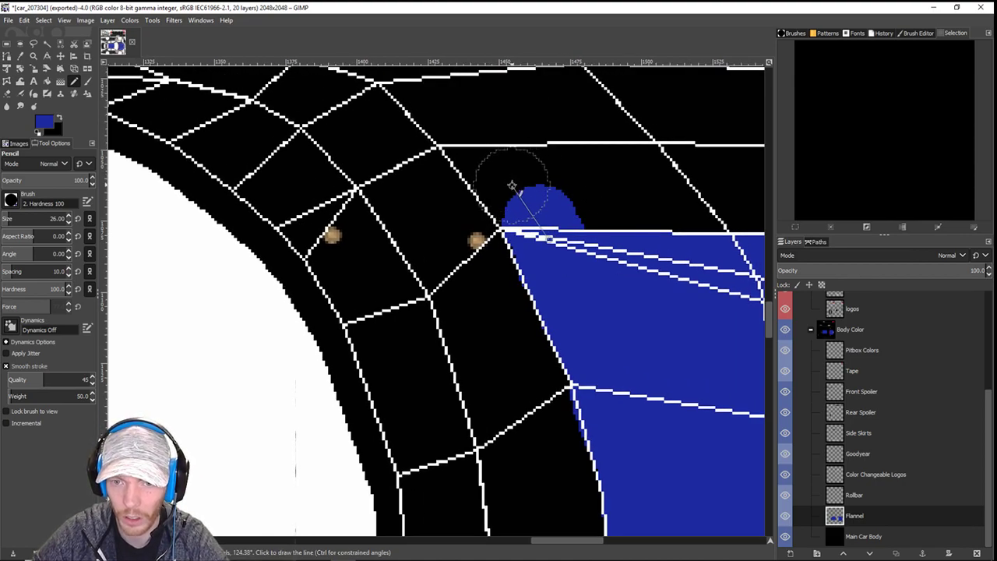
left_click(516, 188)
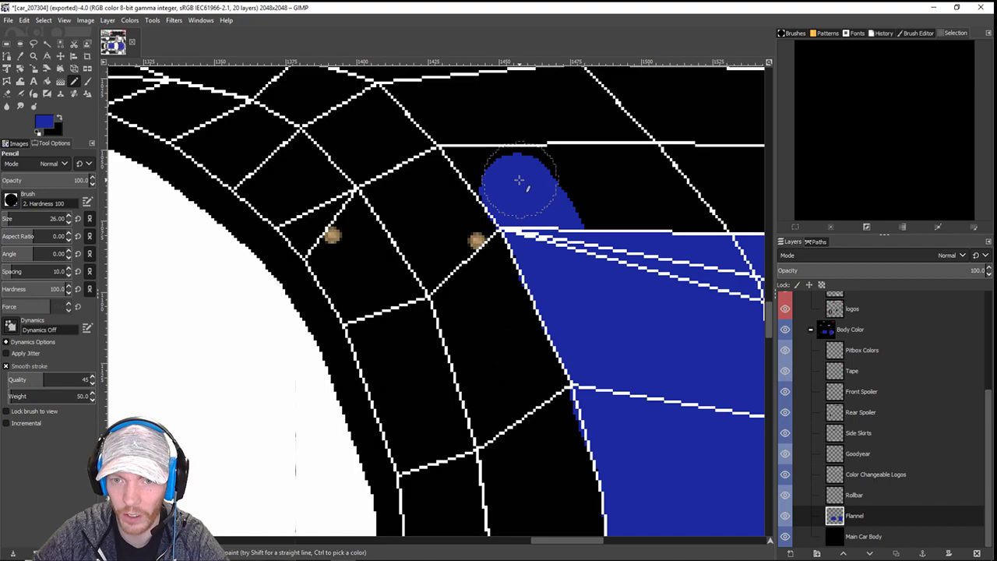
left_click(519, 183)
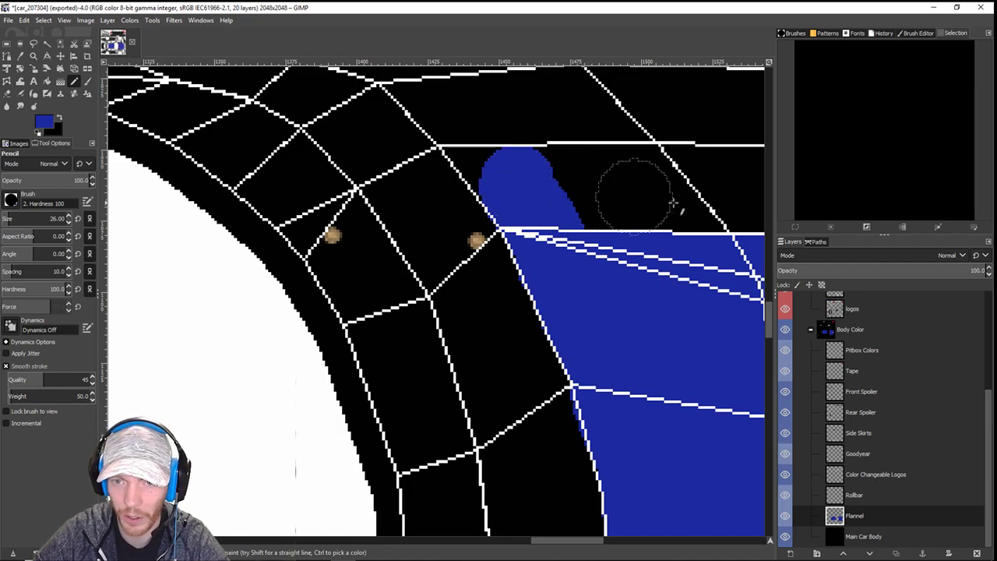
- Paint the black strip along the hood's upper edge blue with straight size 26 pencil lines on the Flannel layer
left_click_drag(693, 200, 544, 181)
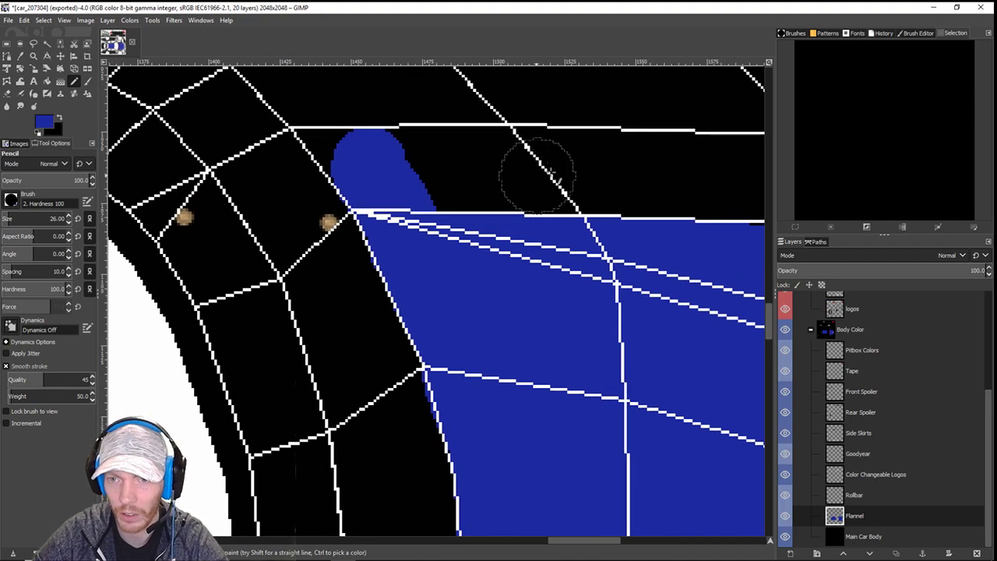
left_click(689, 172, "shift")
left_click_drag(689, 172, 478, 155)
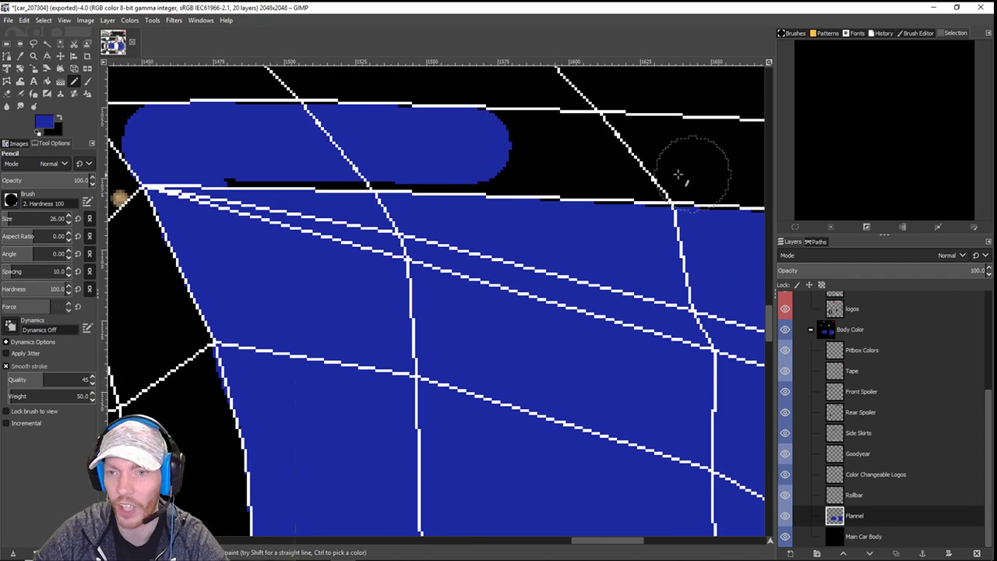
left_click_drag(679, 167, 501, 152)
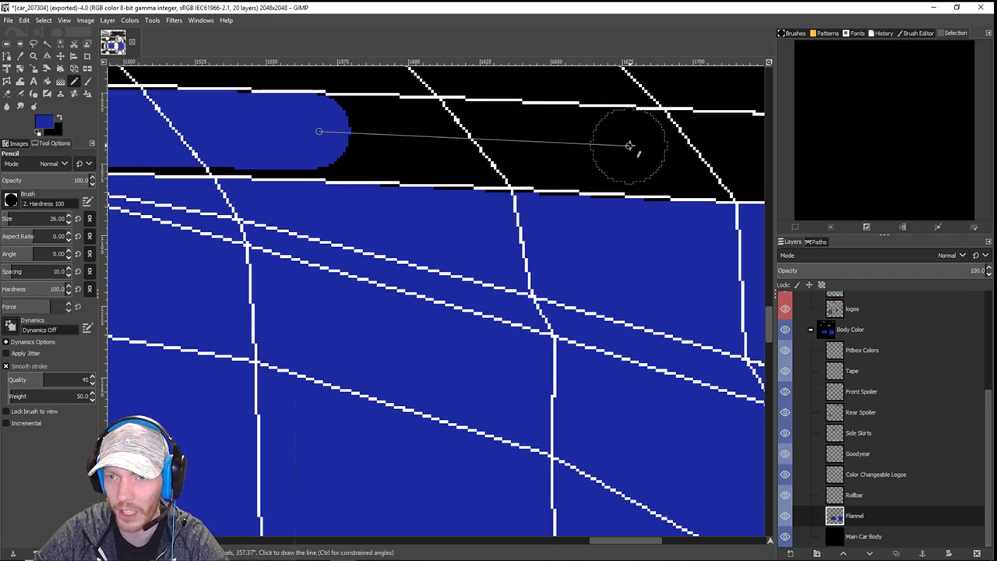
left_click(657, 151, "shift")
left_click_drag(657, 151, 429, 128)
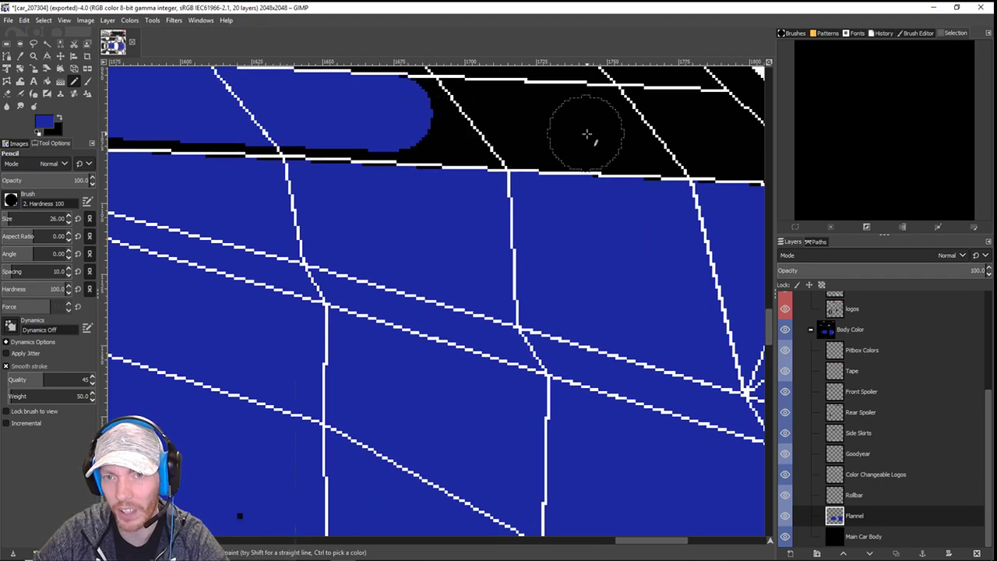
left_click(694, 127, "shift")
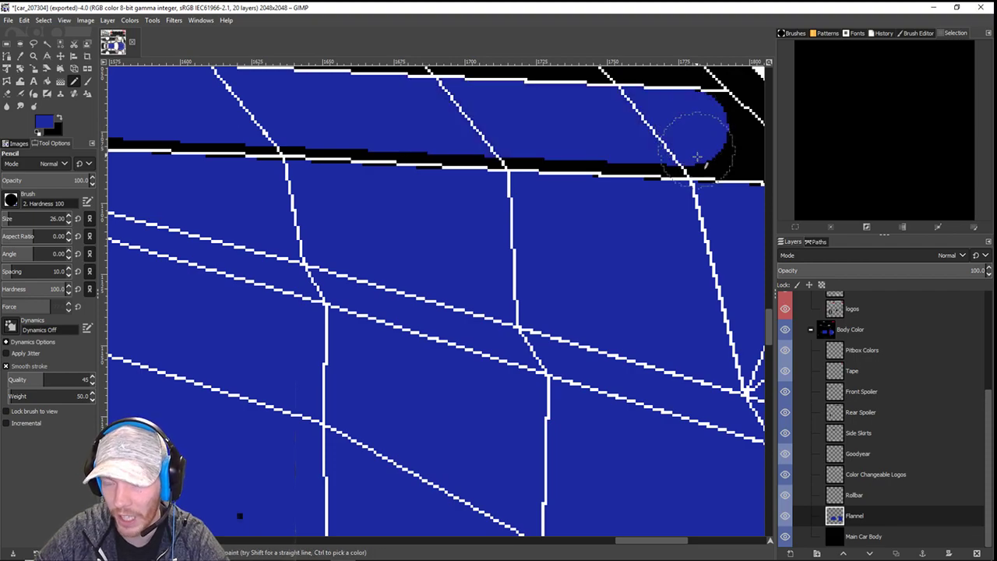
- Fill the leftover black gap between the newly painted strip and the hood with blue along its whole length
mouse_move(753, 156)
left_mouse_down()
mouse_move(519, 112)
mouse_move(536, 182)
left_mouse_up()
left_click_drag(507, 153, 536, 154)
mouse_move(592, 198)
left_mouse_down()
mouse_move(372, 189)
mouse_move(623, 183)
left_mouse_up()
left_click_drag(179, 170, 453, 194)
left_click(230, 179)
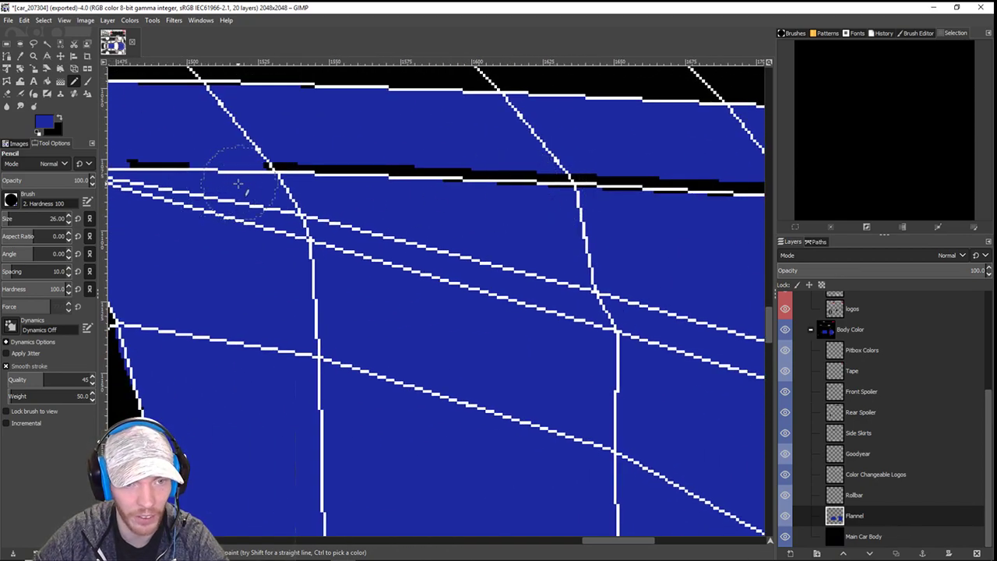
left_click_drag(236, 180, 336, 179)
left_click(212, 170, "shift")
left_click_drag(699, 205, 415, 162)
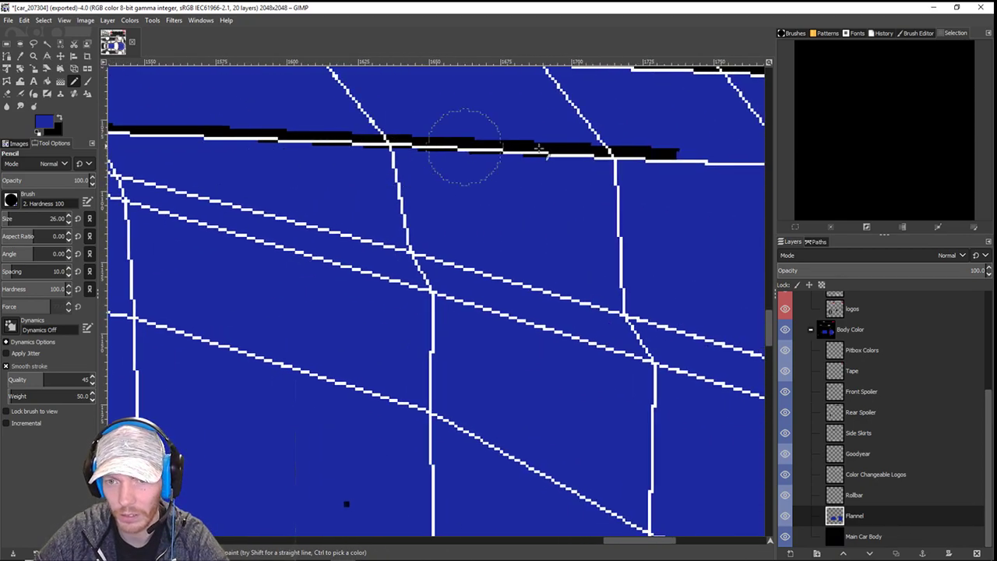
left_click(706, 171, "shift")
- Reduce the pencil size to 9 and fill the strip's windshield-side corner and upper edge with blue up to the wireframe lines
scroll(693, 166, "down", 1)
scroll(694, 165, "down", 3)
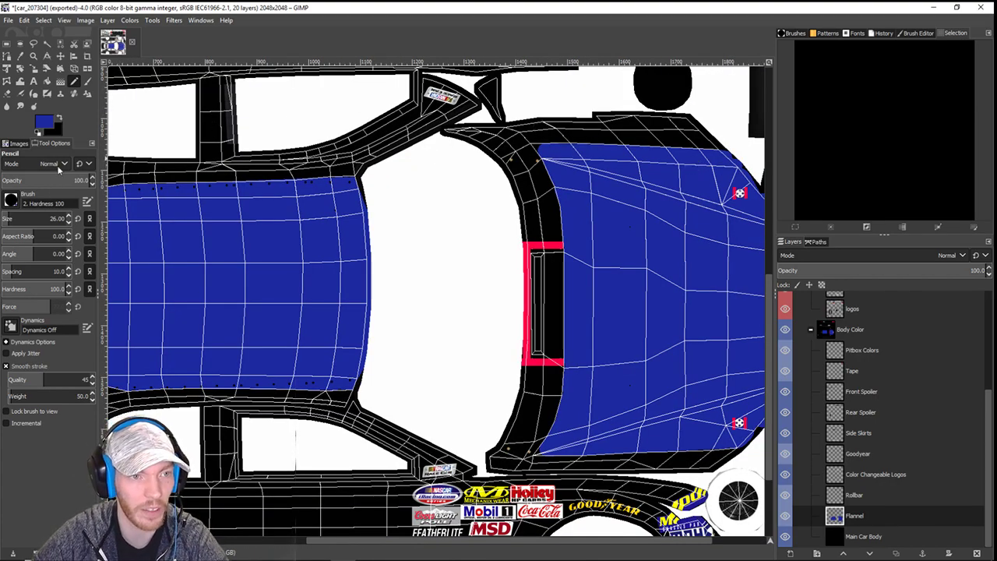
left_click(70, 222)
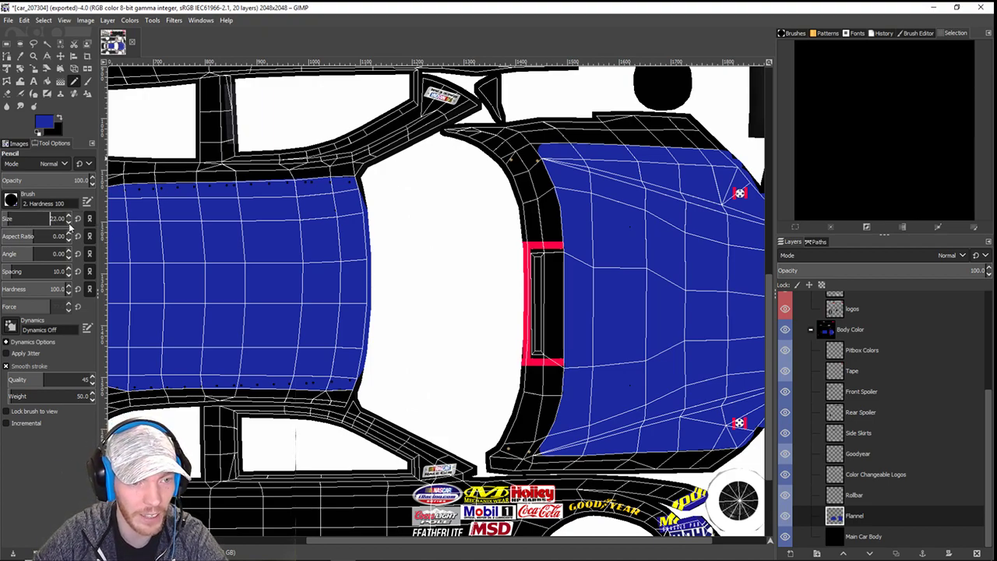
left_click(69, 223)
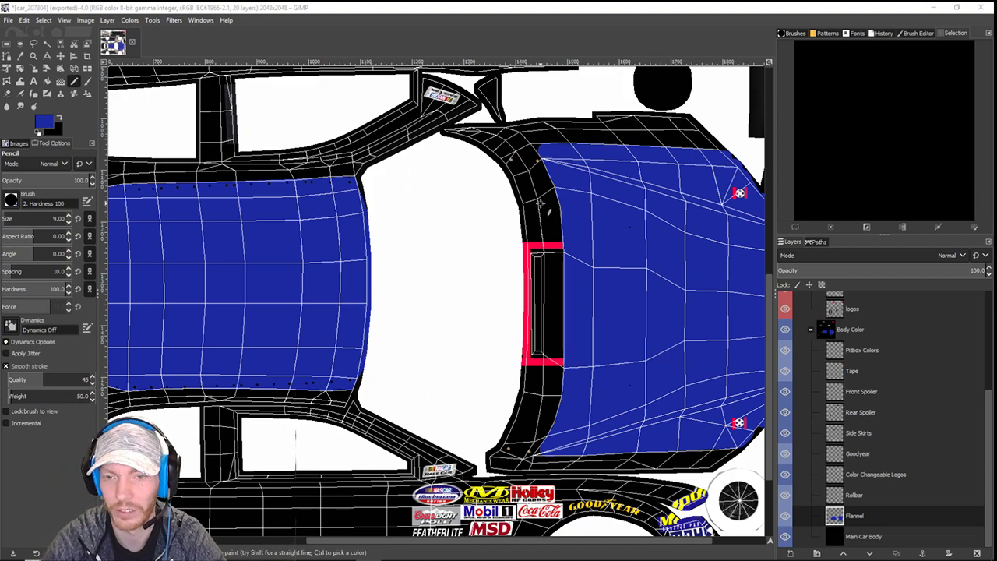
left_click(579, 178)
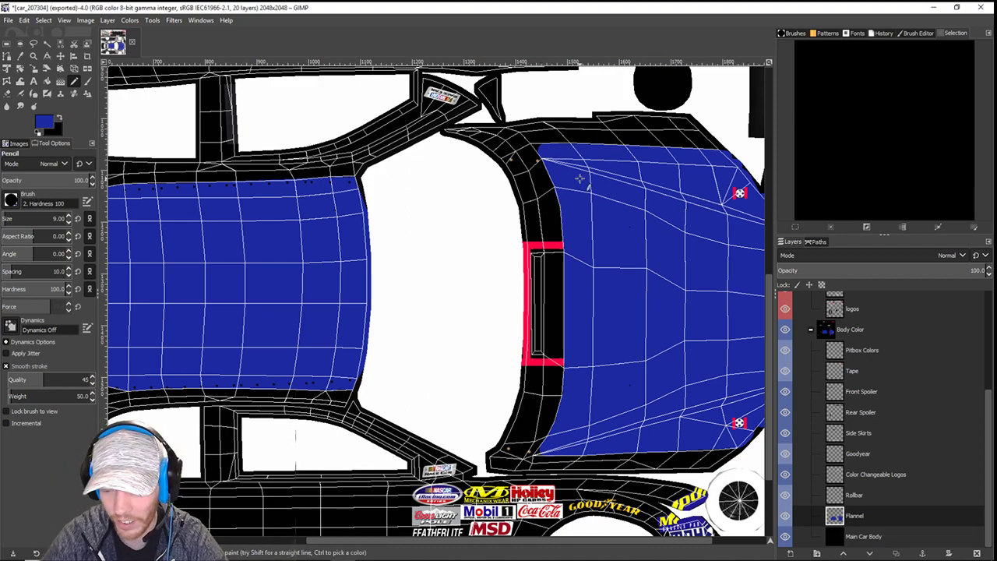
scroll(580, 179, "up", 3, "ctrl")
scroll(493, 171, "up", 1, "ctrl")
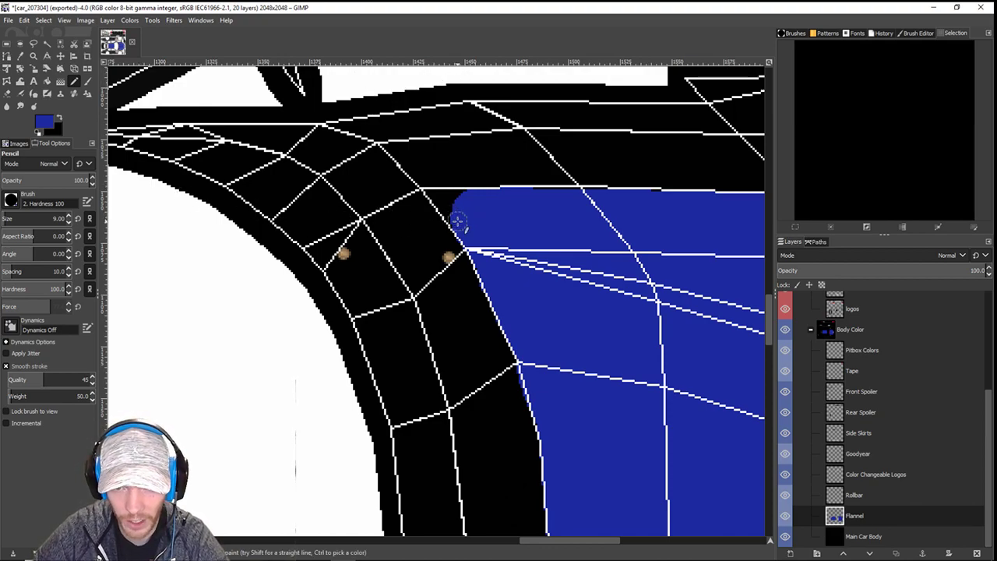
mouse_move(458, 222)
left_mouse_down()
mouse_move(441, 195)
mouse_move(461, 199)
left_mouse_up()
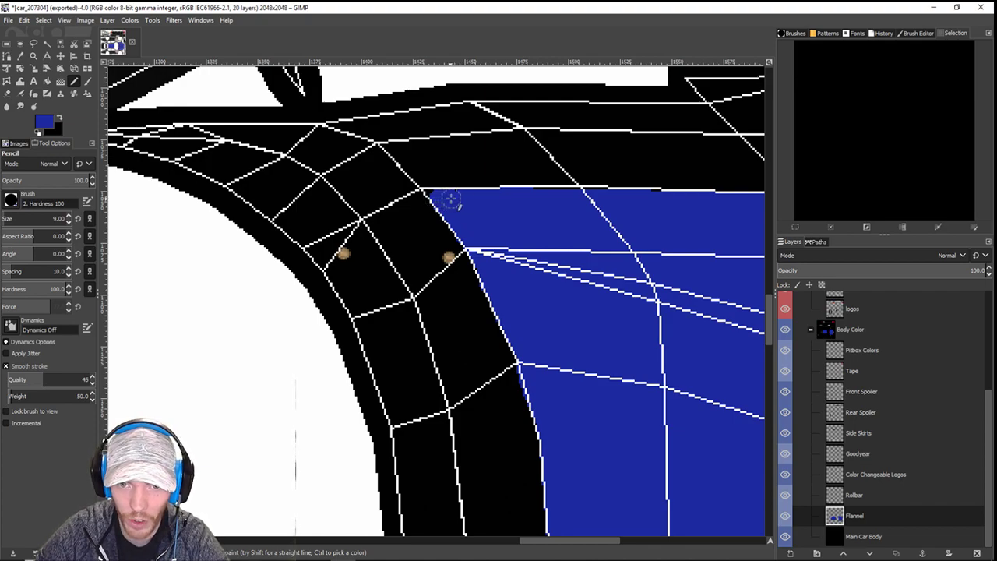
left_click(538, 197)
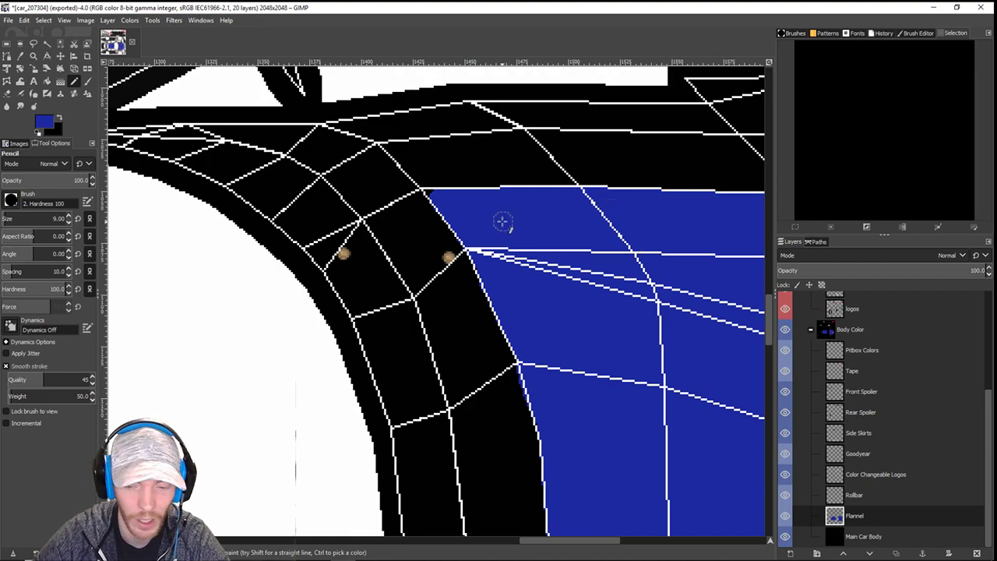
- Export the livery over its existing TGA file, switch to the iRacing simulator and reload the car's textures
scroll(503, 223, "down", 6)
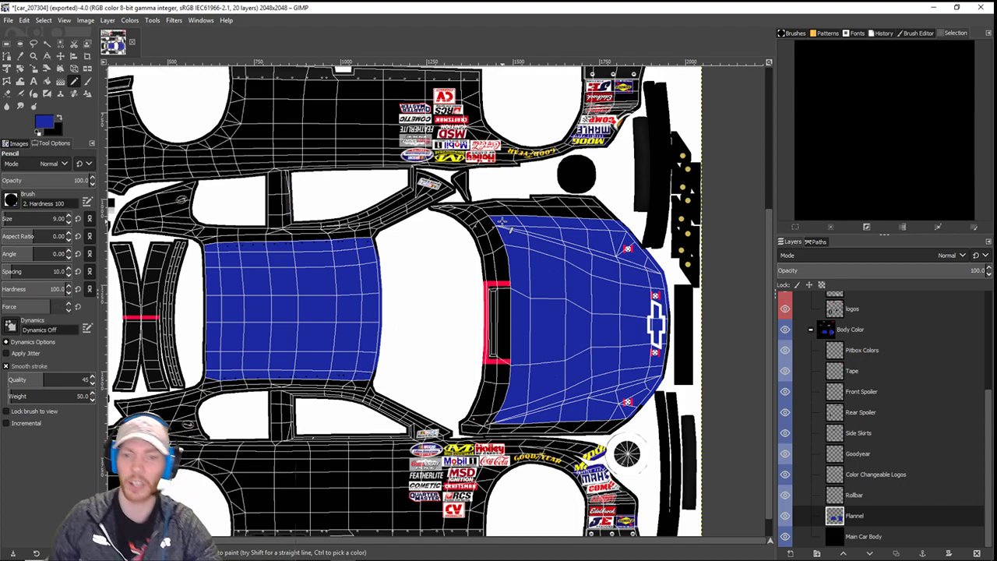
key("ctrl+e")
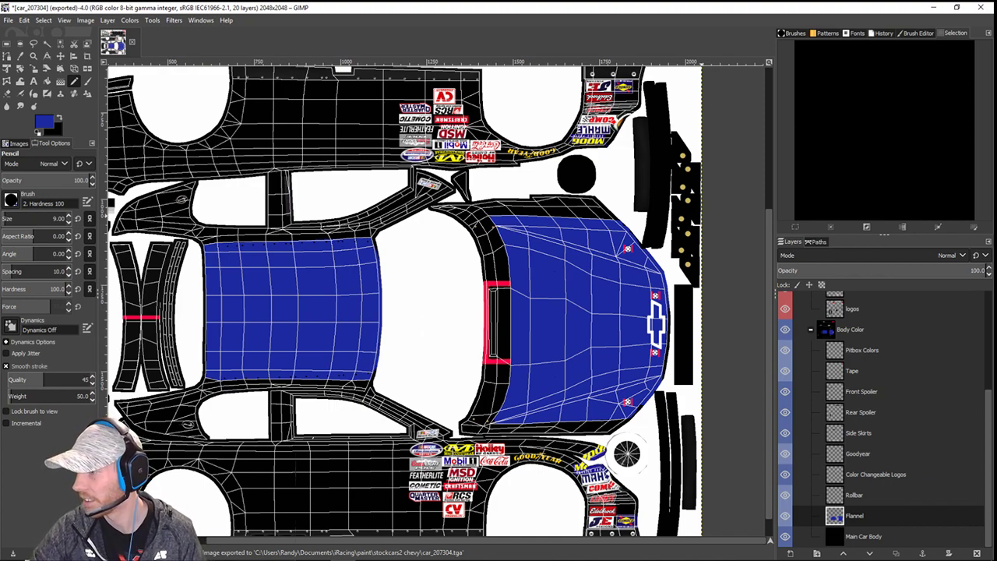
left_click(496, 349)
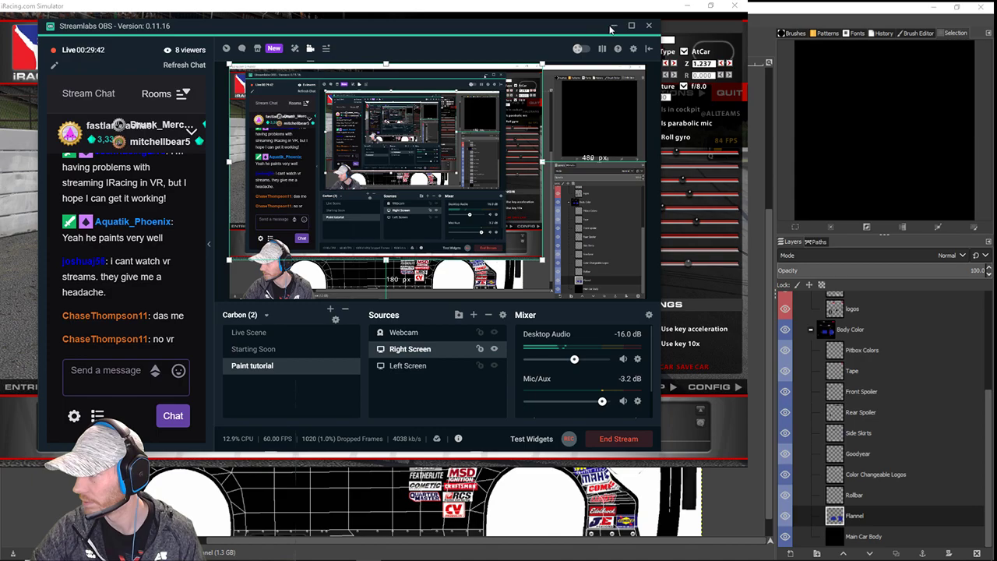
left_click_drag(583, 31, 759, 53)
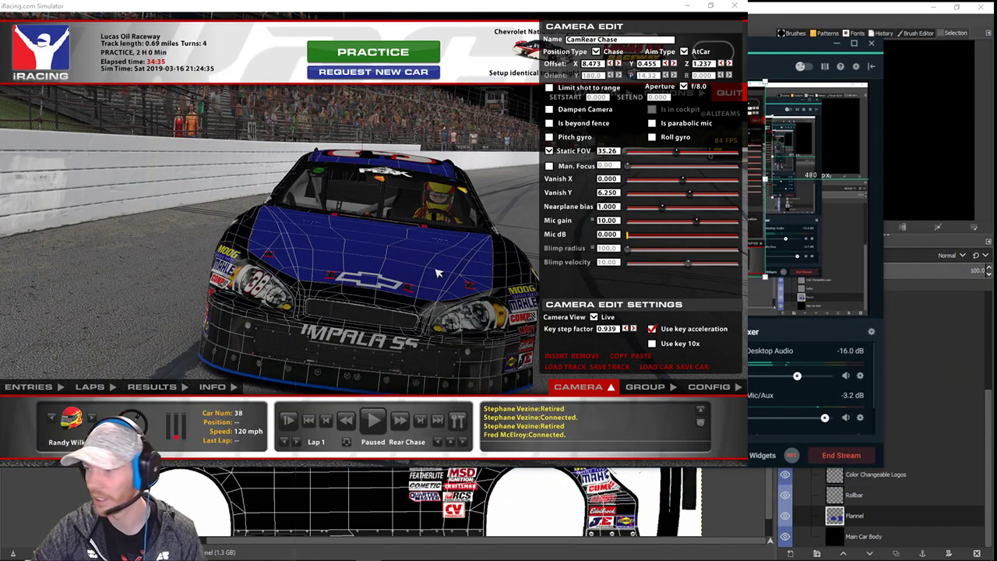
left_click(380, 246)
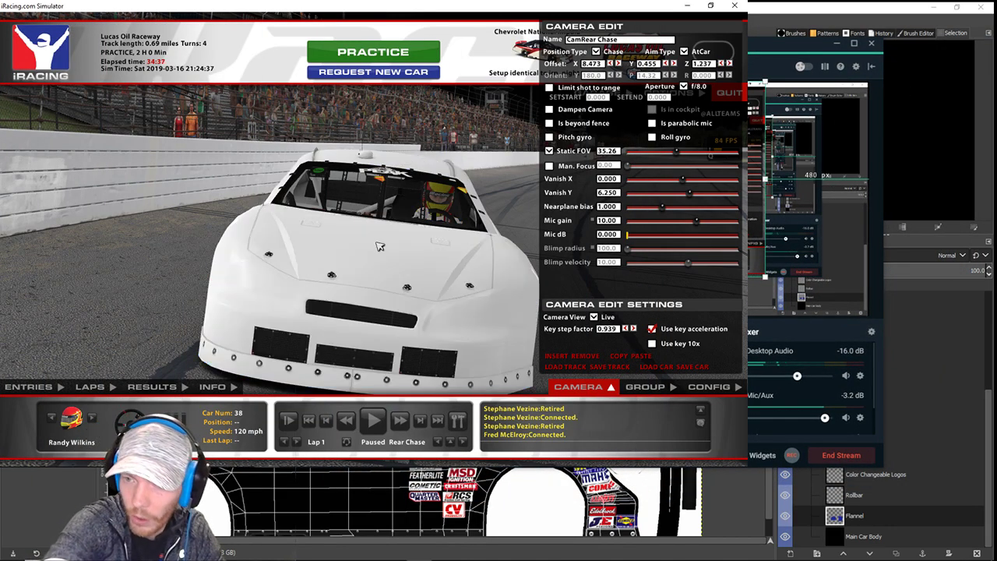
key("ctrl+r")
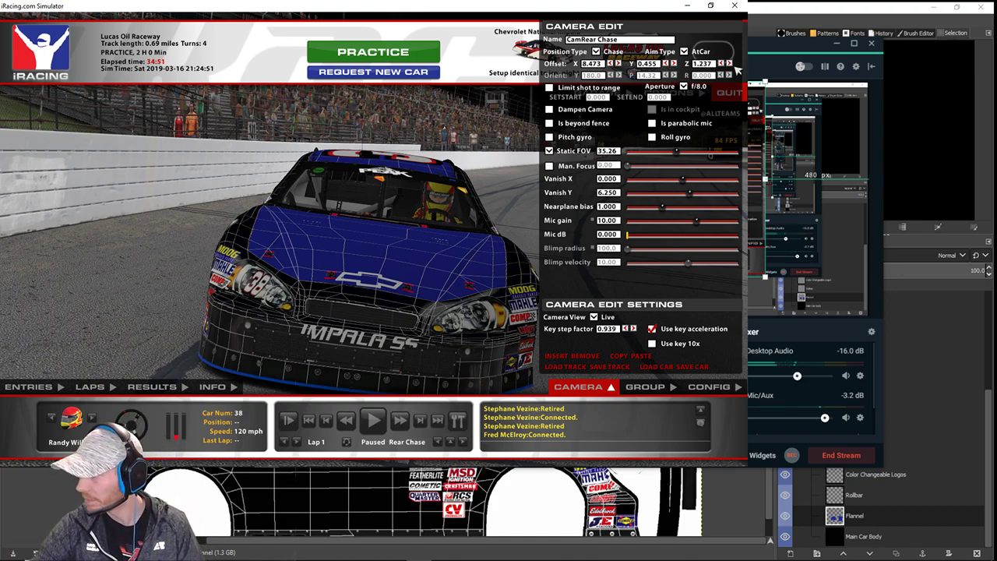
- Inspect the roof and hood paint from above by varying the camera's Z offset, ending at 2.144
left_click(731, 64)
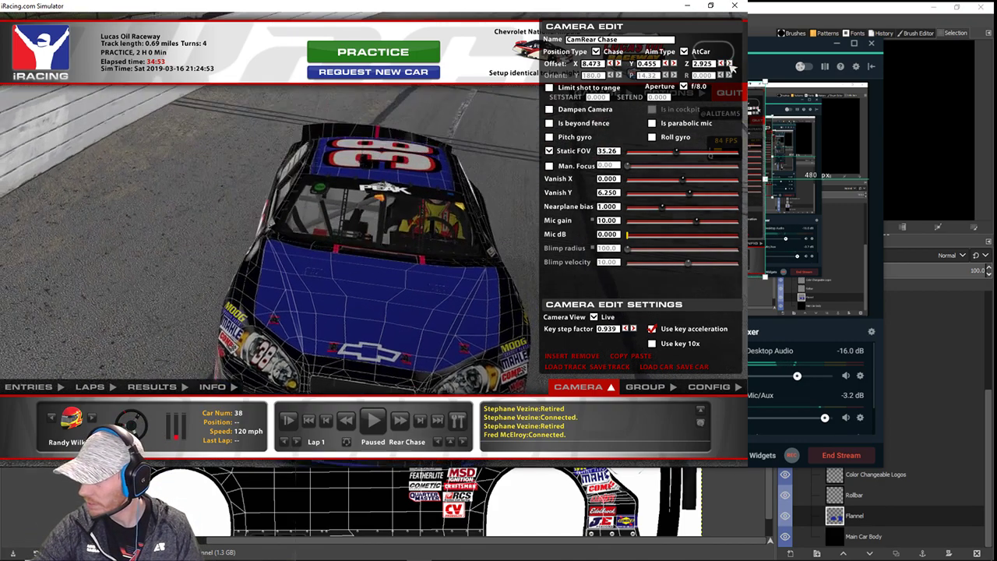
left_click(731, 64)
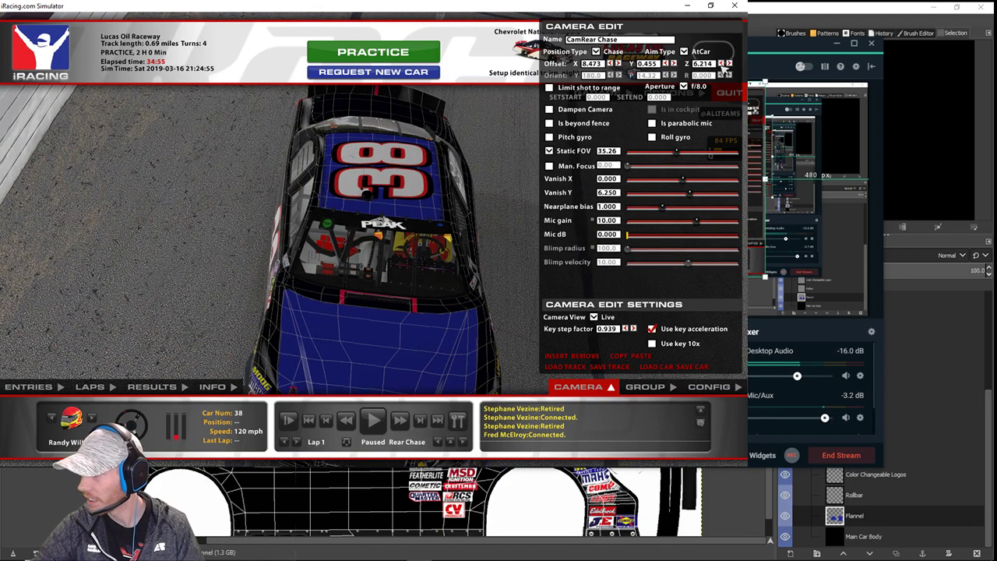
left_click(722, 64)
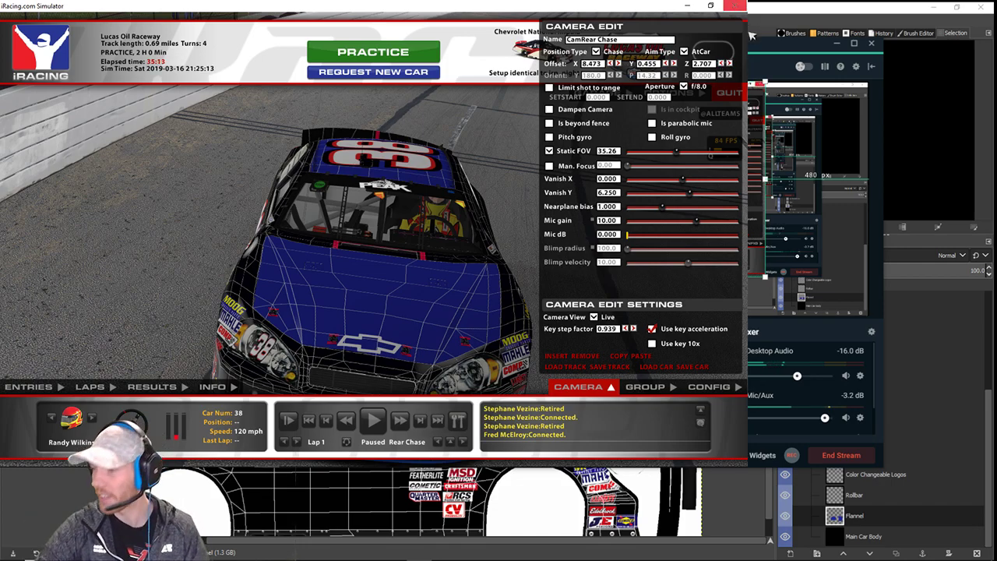
left_click(722, 63)
left_click(723, 63)
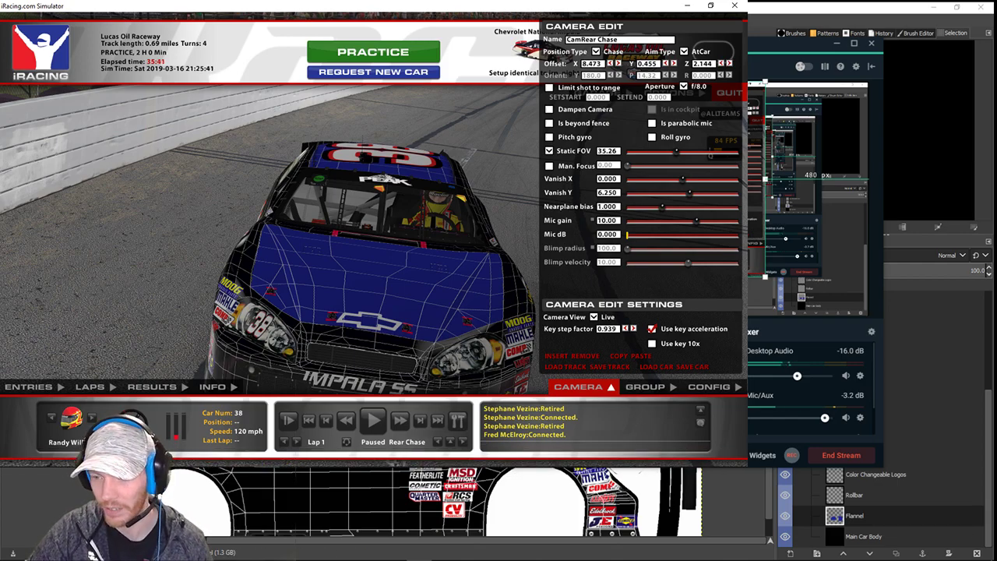
- Switch back to GIMP and paint a short blue line across the nose section just above the left headlight
left_click(718, 366)
left_click_drag(561, 49, 996, 122)
left_click_drag(324, 190, 556, 349)
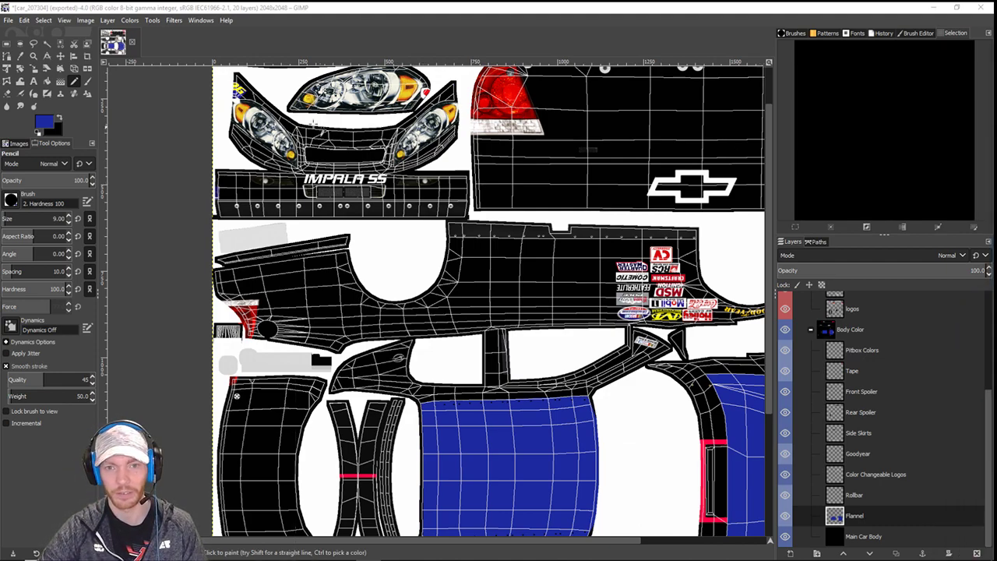
left_click_drag(275, 130, 353, 154)
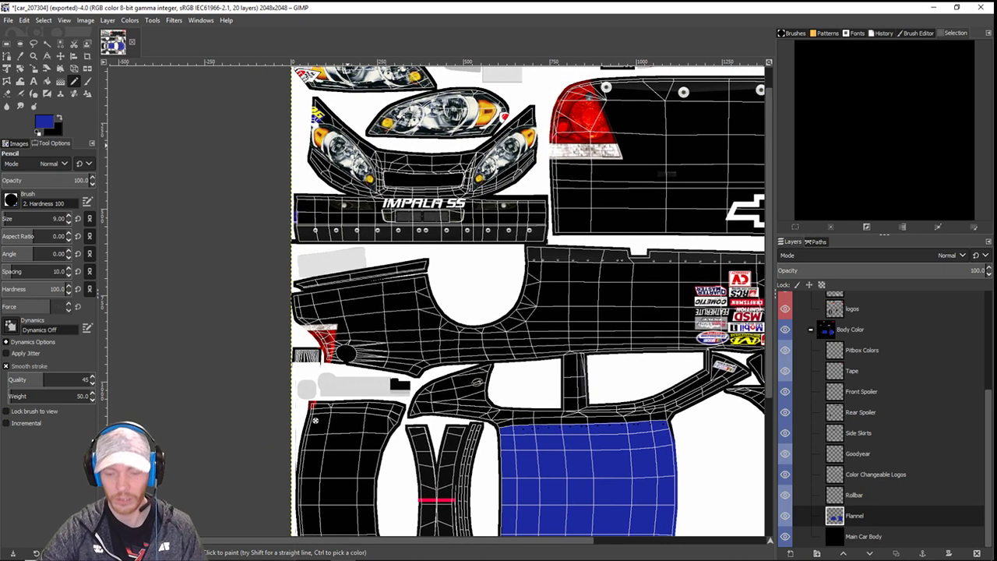
scroll(348, 144, "up", 3)
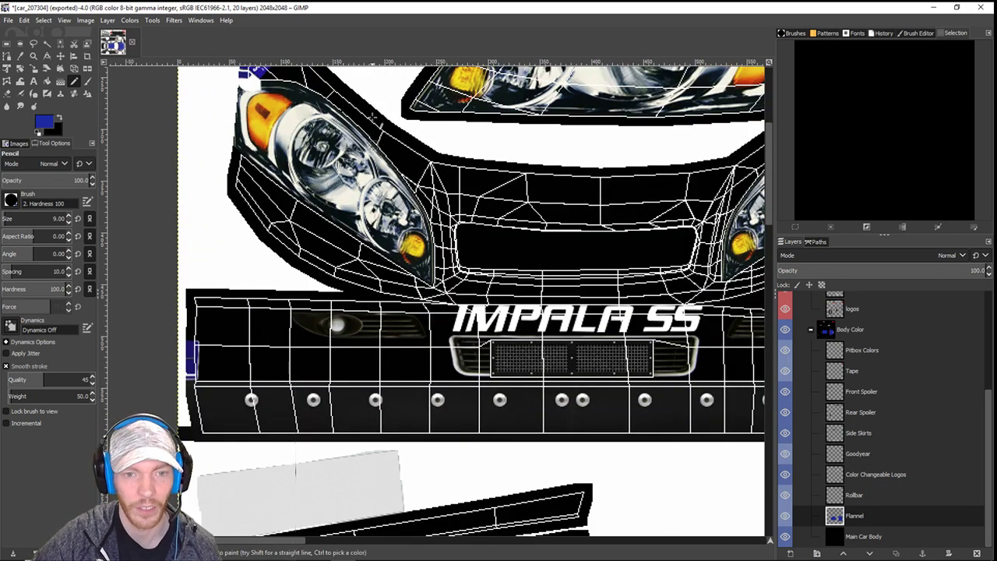
left_click_drag(343, 221, 369, 289)
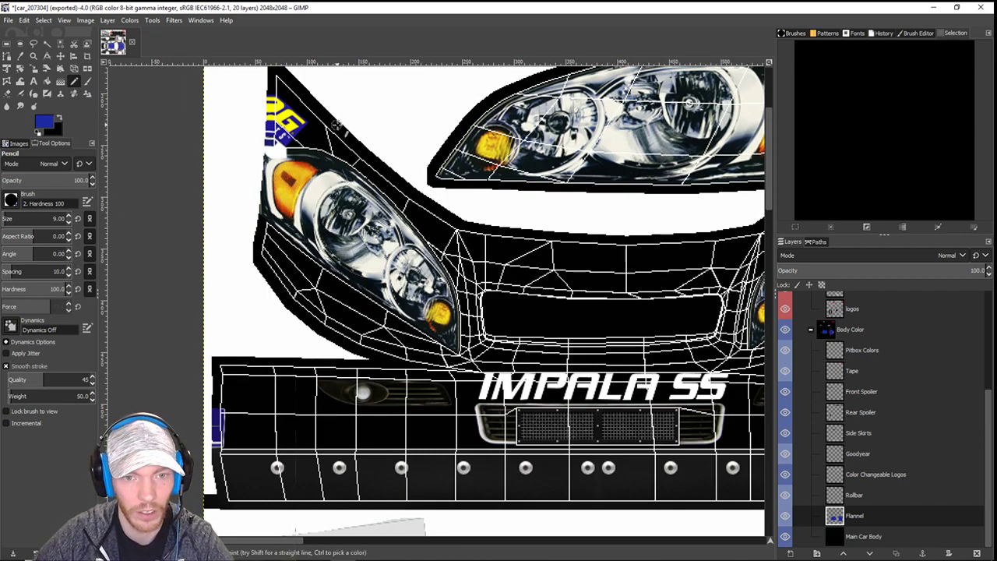
left_click_drag(329, 128, 339, 154)
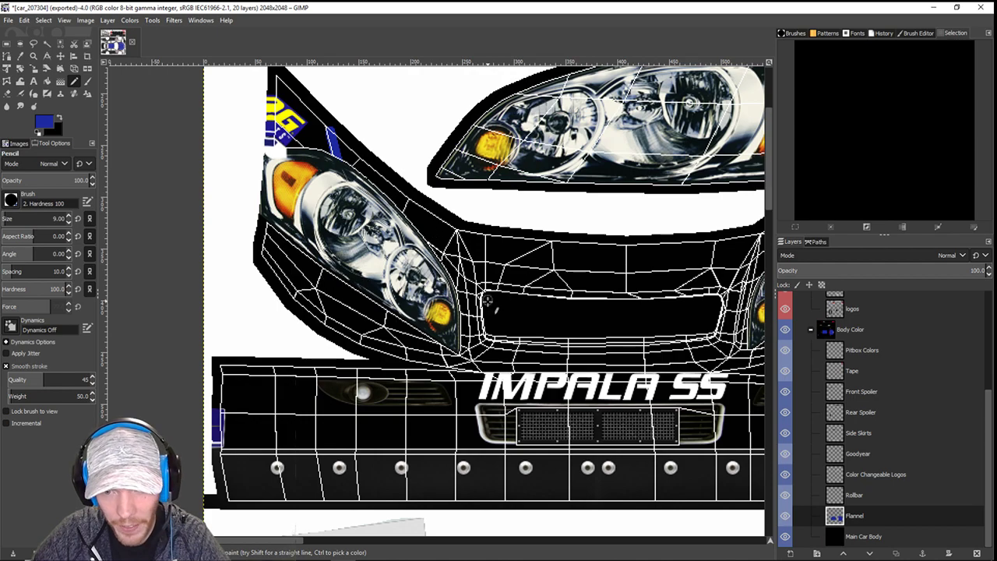
- Outline the area below the left headlight in blue, from the headlight's edge down and along the nose's lower wireframe edge to the center section
left_click_drag(516, 333, 466, 315)
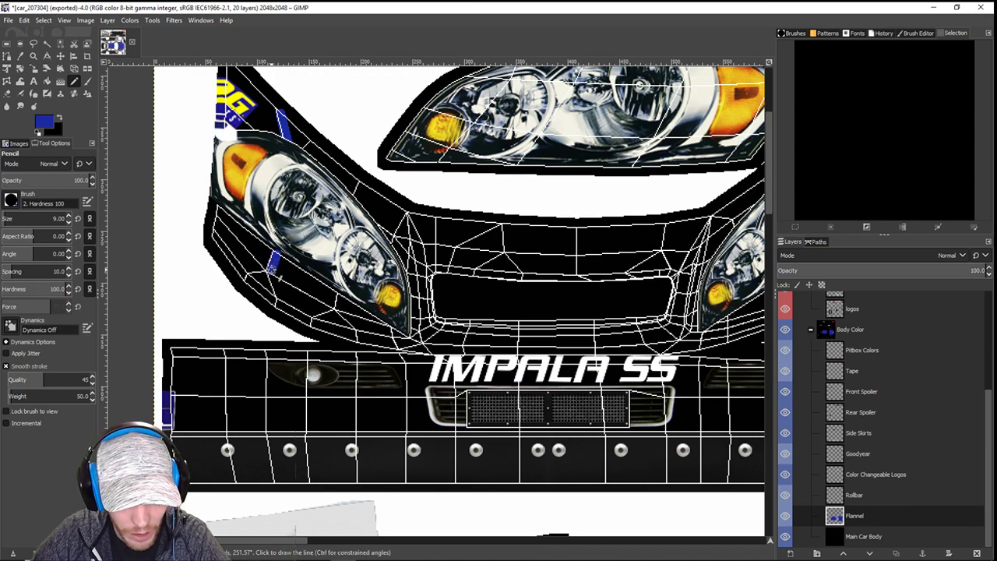
left_click(275, 274, "shift")
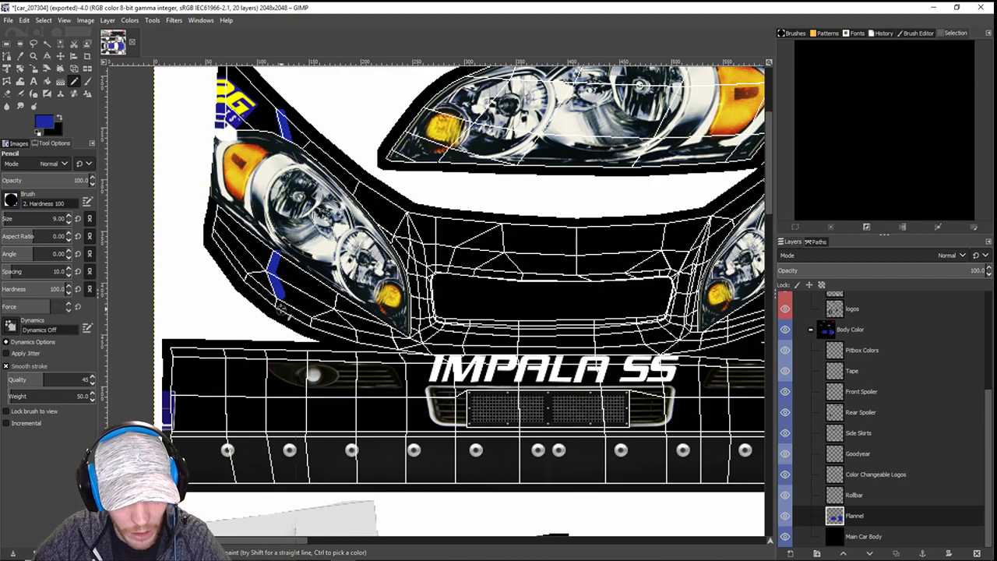
left_click(279, 305, "shift")
left_click_drag(359, 322, 303, 298)
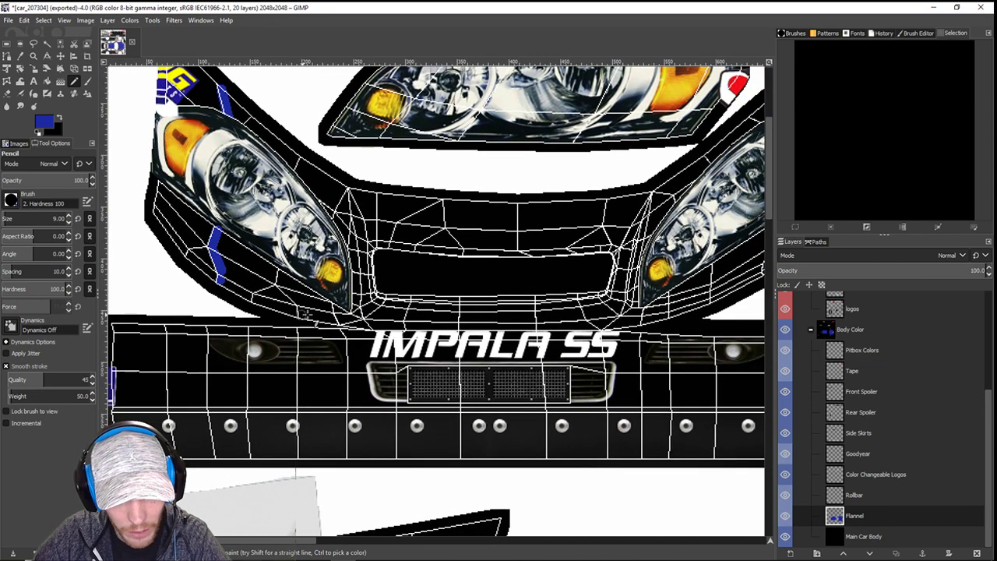
left_click(334, 319, "shift")
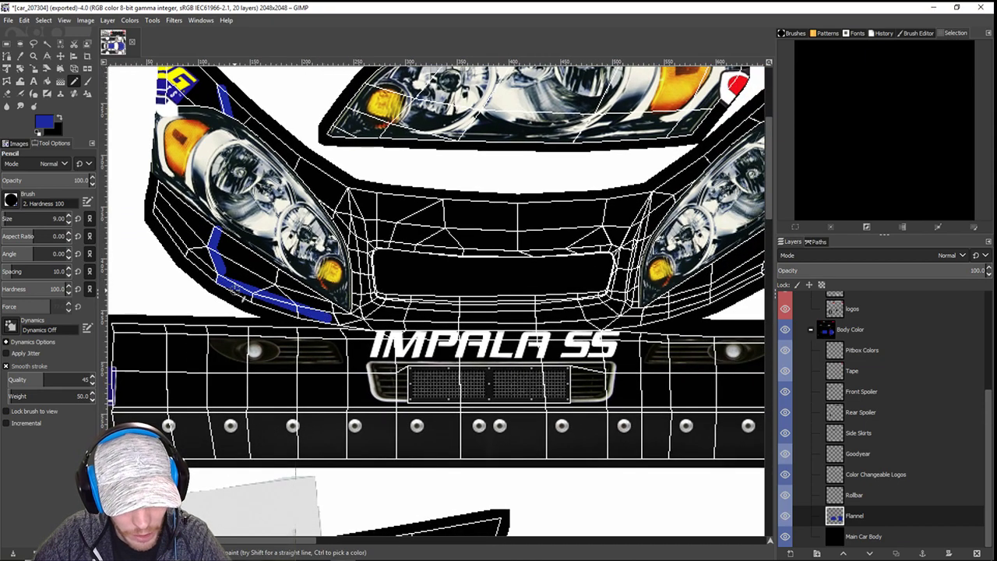
mouse_move(234, 290)
left_mouse_down()
mouse_move(329, 315)
mouse_move(304, 318)
mouse_move(269, 308)
left_mouse_up()
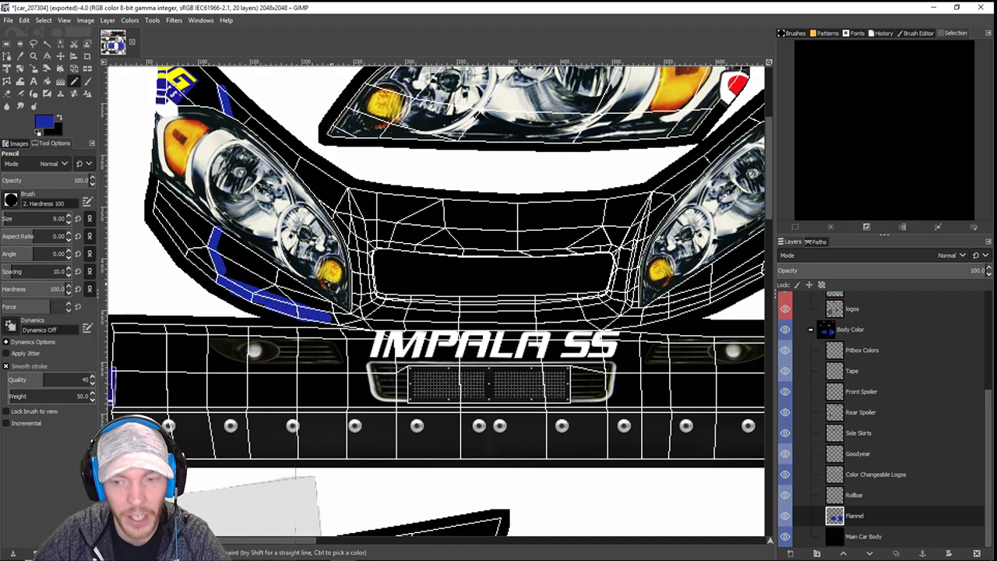
- Paint two overlapping straight blue lines along the nose's bottom edge between the left and right headlights, just above the IMPALA SS lettering
left_click(335, 320)
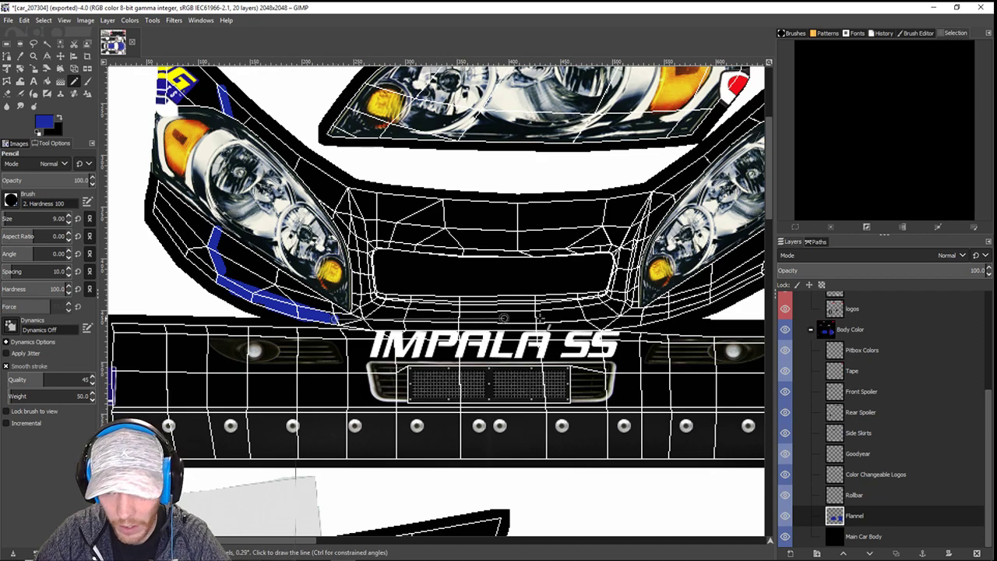
left_click(646, 319, "shift")
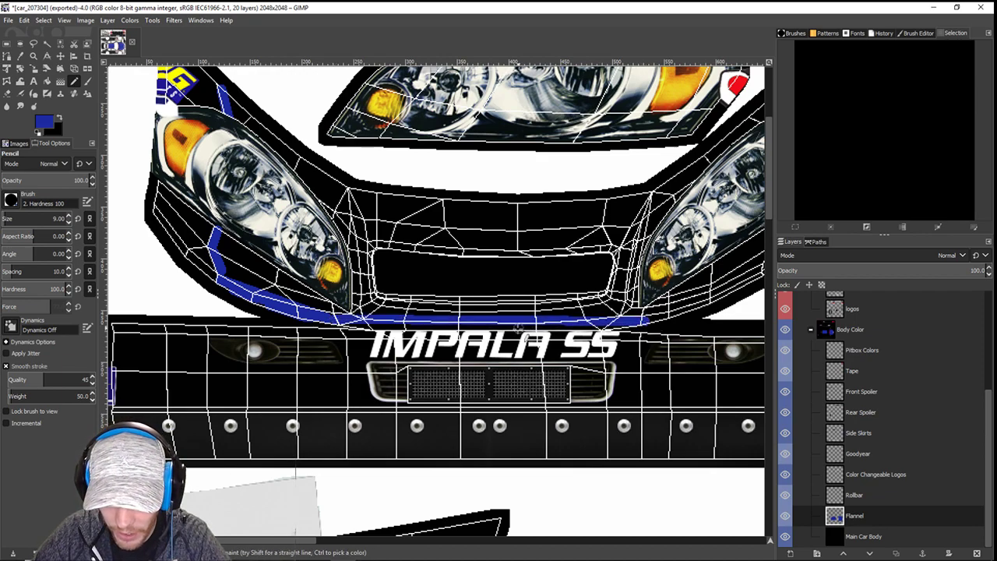
left_click(349, 323)
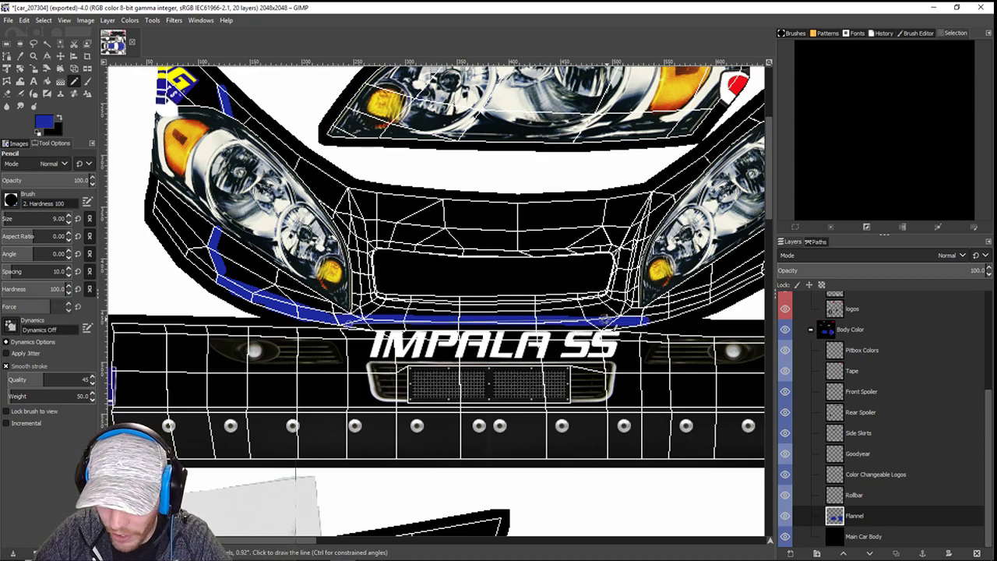
left_click(613, 325, "shift")
- Continue the blue outline along the nose's lower right edge, ending below the outer part of the right headlight
left_click_drag(759, 286, 676, 272)
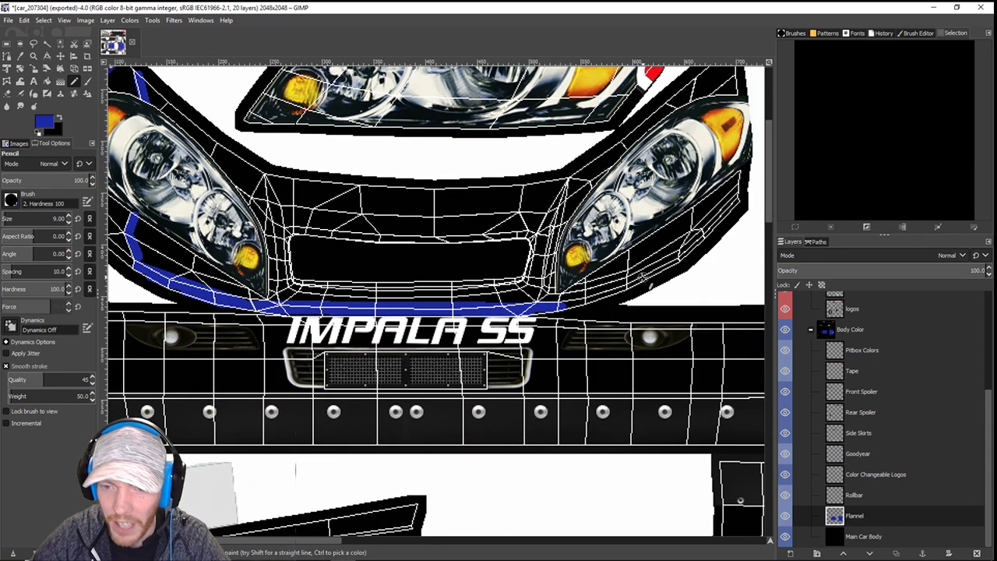
mouse_move(565, 306)
left_mouse_down()
mouse_move(634, 284)
mouse_move(698, 240)
left_mouse_up()
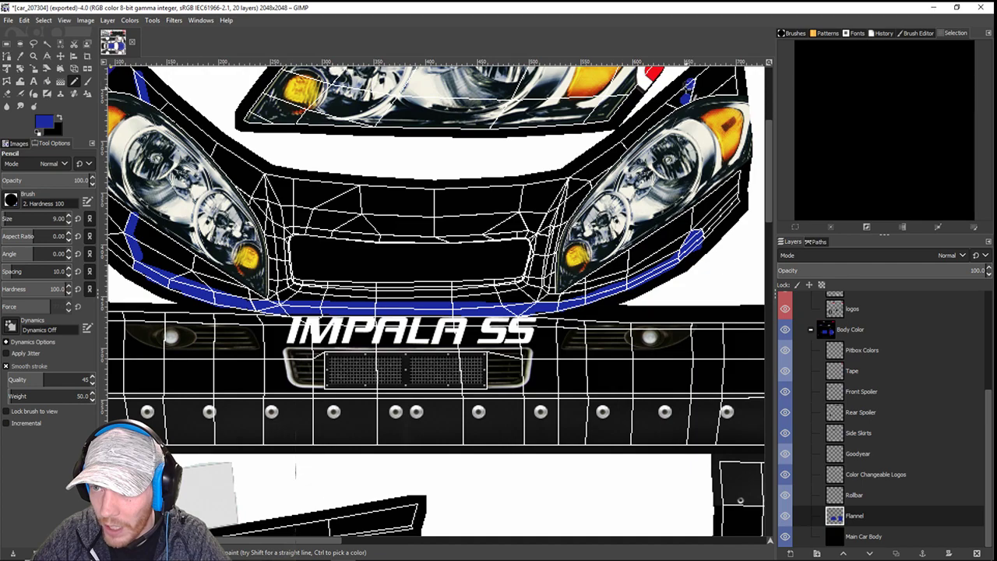
key("ctrl+z")
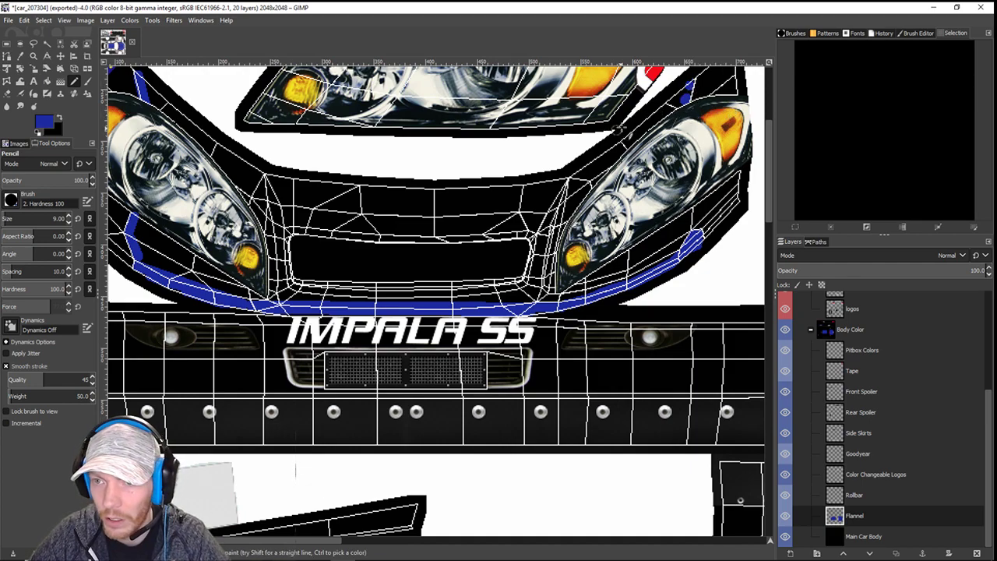
- Paint a blue strip along the edge above the right headlight and a straight line across the nose's upper edge to the left headlight
left_click(678, 98)
left_click_drag(686, 100, 695, 92)
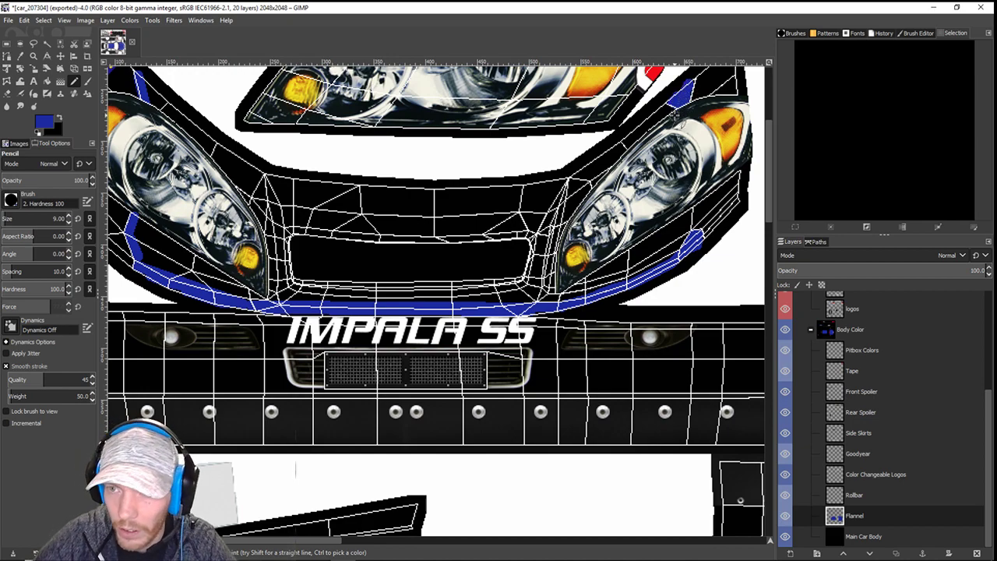
mouse_move(667, 103)
left_mouse_down()
mouse_move(586, 173)
mouse_move(612, 153)
left_mouse_up()
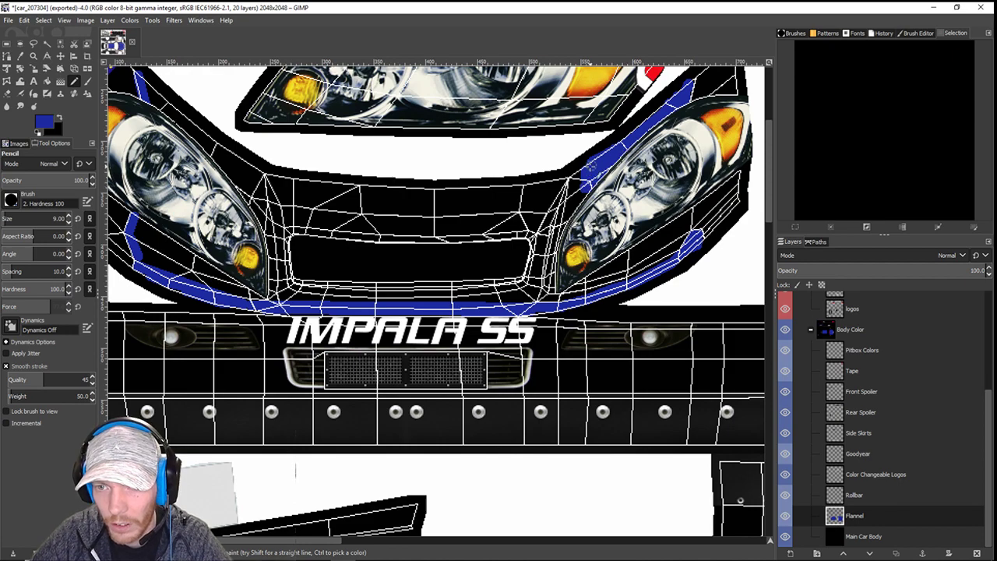
left_click(570, 185)
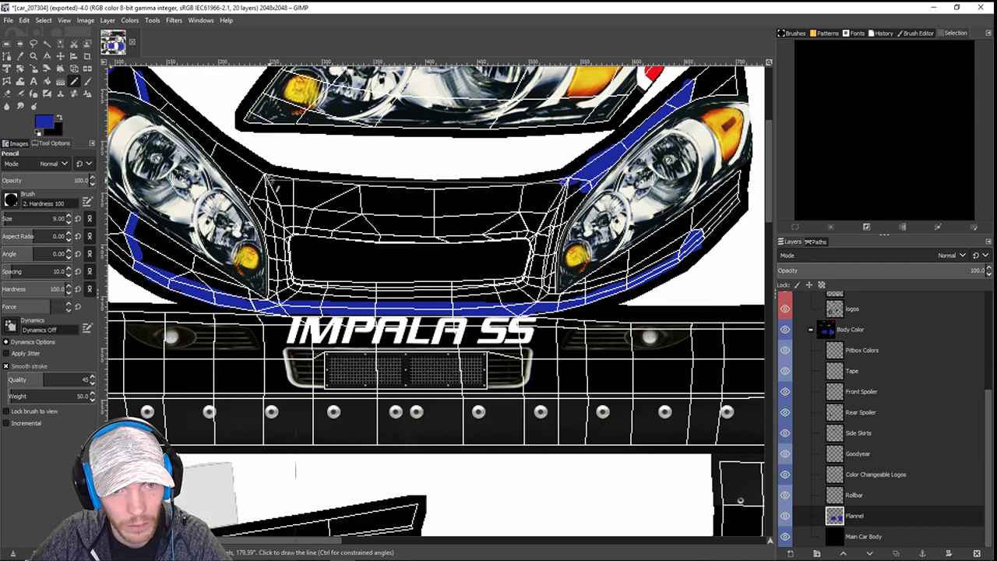
left_click(265, 179, "shift")
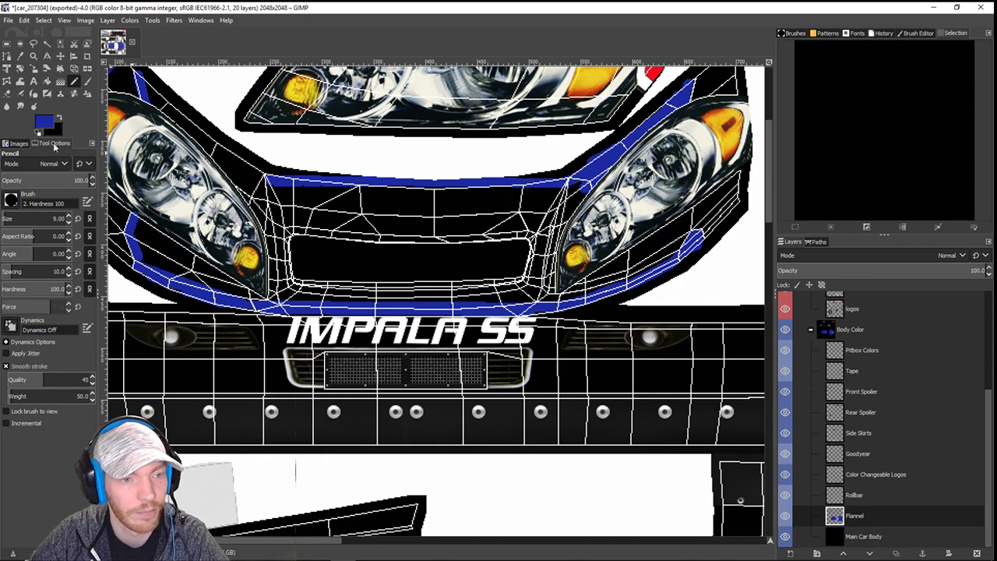
- Set the pencil size to 55 and fill the nose beside the left headlight and across the band above the grille opening with blue
left_click(68, 216)
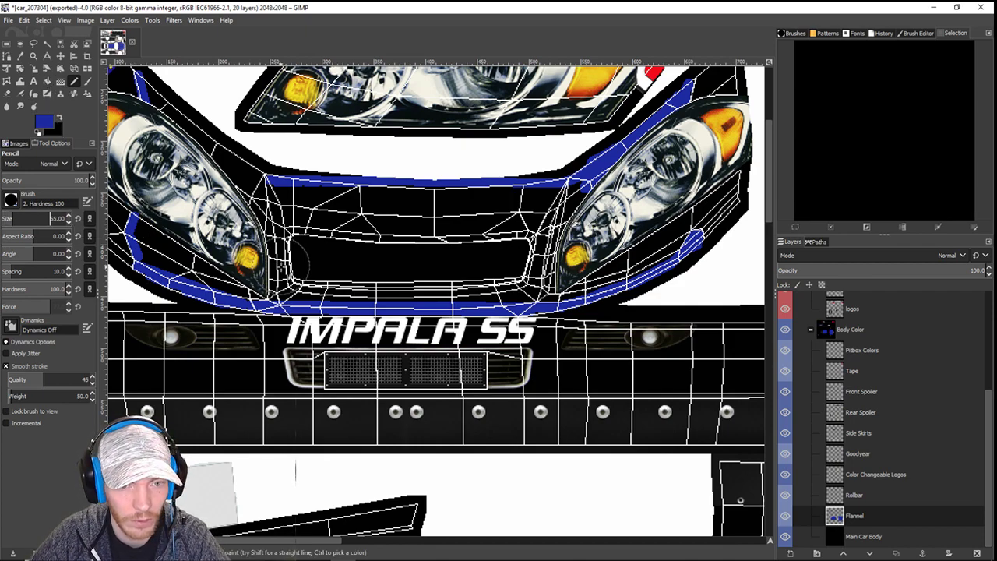
left_click(288, 275)
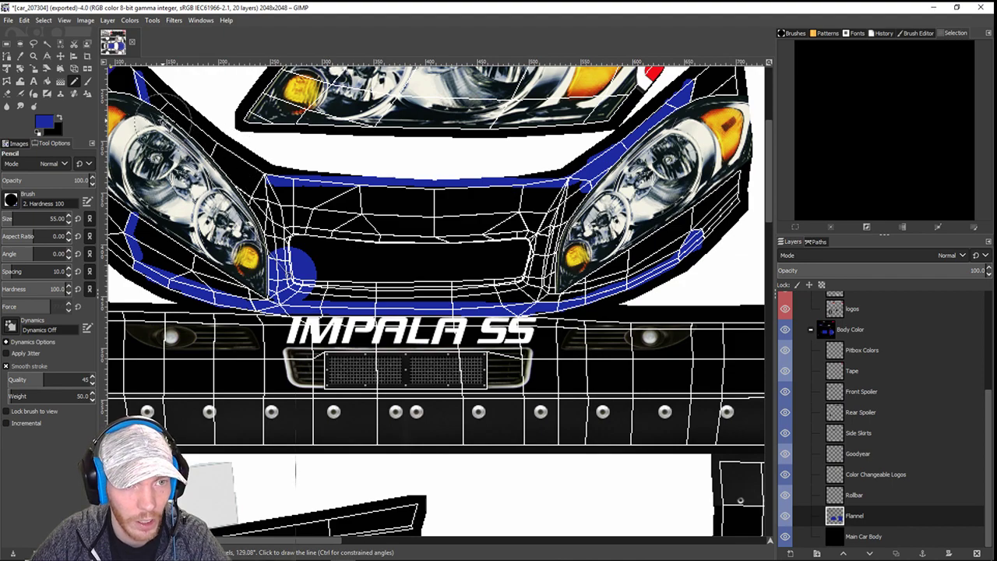
left_click(238, 181, "shift")
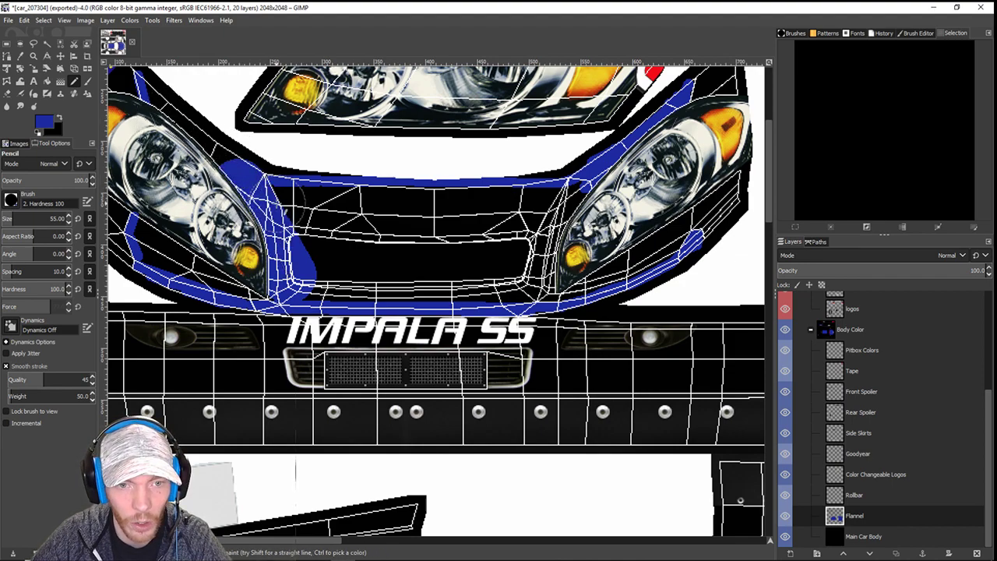
left_click(566, 210, "shift")
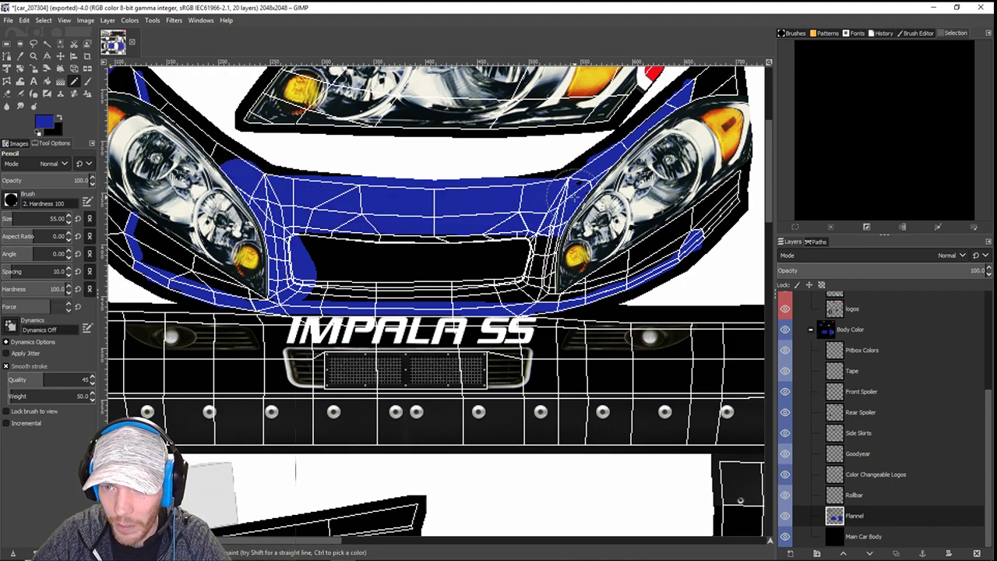
- Redo the fill strokes beside and below the right headlight, and paint the grille opening blue
left_click_drag(550, 232, 524, 269)
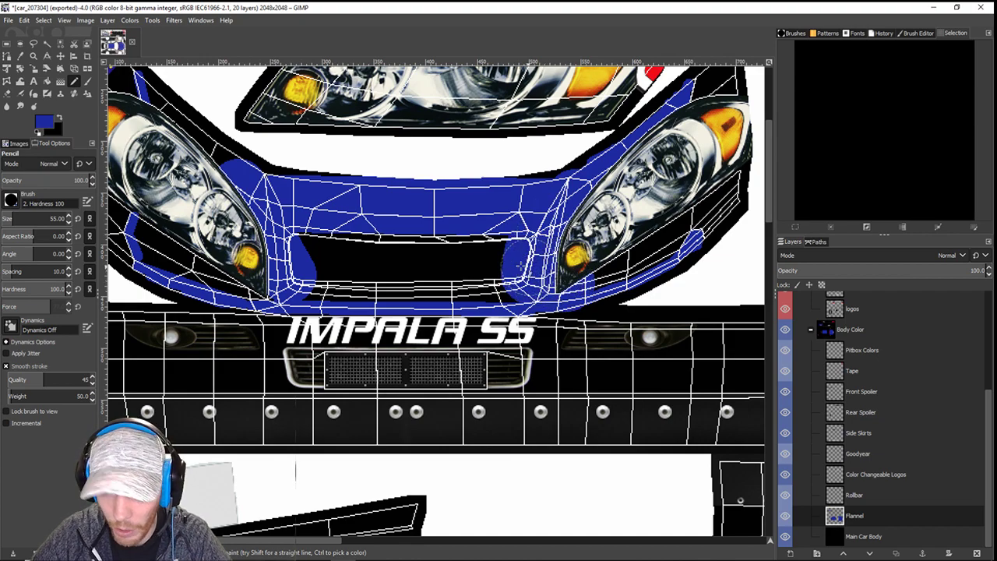
key("ctrl+z")
key("ctrl+z")
mouse_move(549, 238)
left_mouse_down()
mouse_move(523, 288)
mouse_move(576, 284)
mouse_move(651, 240)
mouse_move(664, 215)
left_mouse_up()
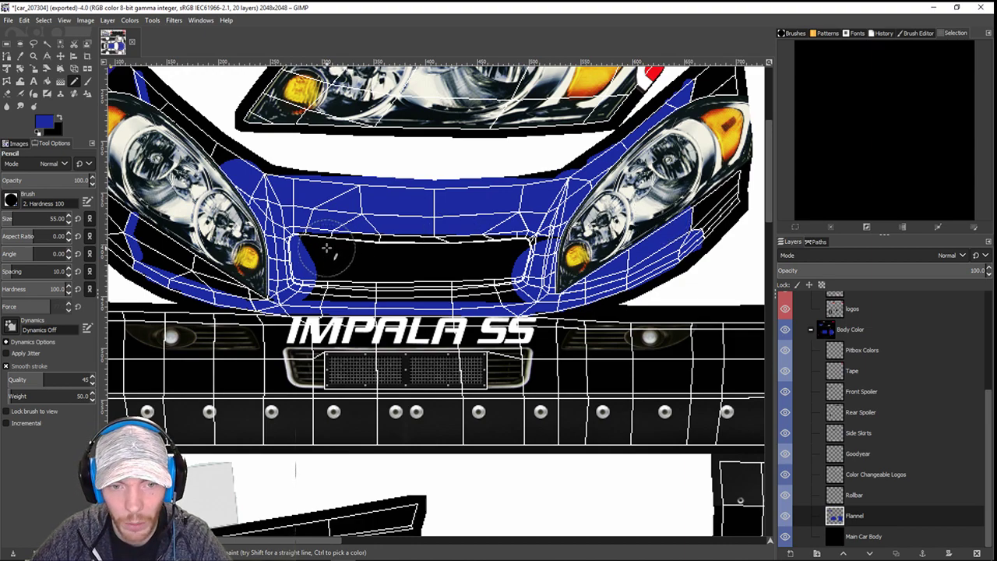
mouse_move(327, 253)
left_mouse_down()
mouse_move(505, 233)
mouse_move(436, 267)
mouse_move(314, 275)
mouse_move(506, 282)
left_mouse_up()
- Finish the blue fill in the grille opening and in the black areas above and below the left headlight
scroll(309, 227, "down", 6)
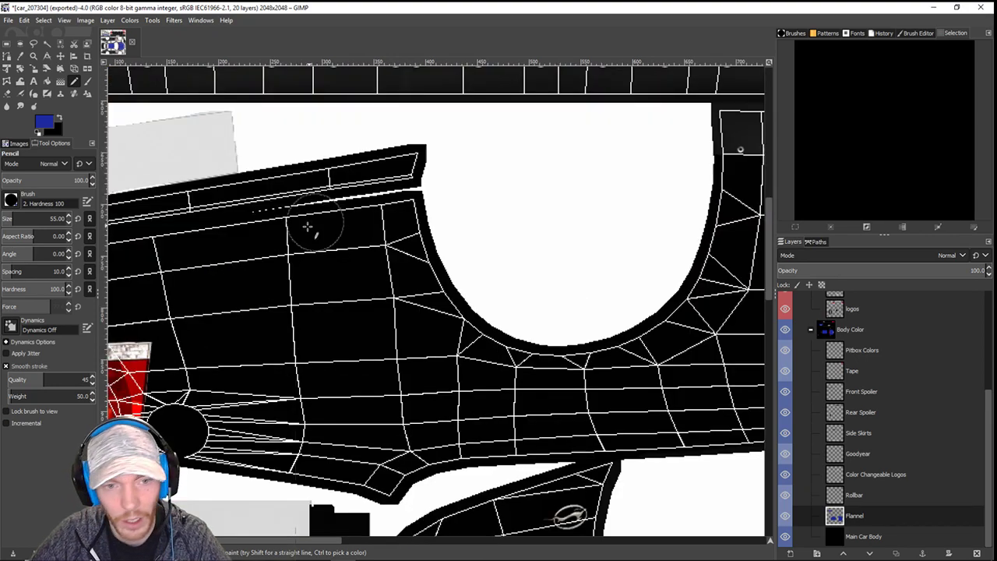
scroll(312, 229, "up", 6)
mouse_move(365, 256)
left_mouse_down()
mouse_move(273, 198)
mouse_move(207, 140)
left_mouse_up()
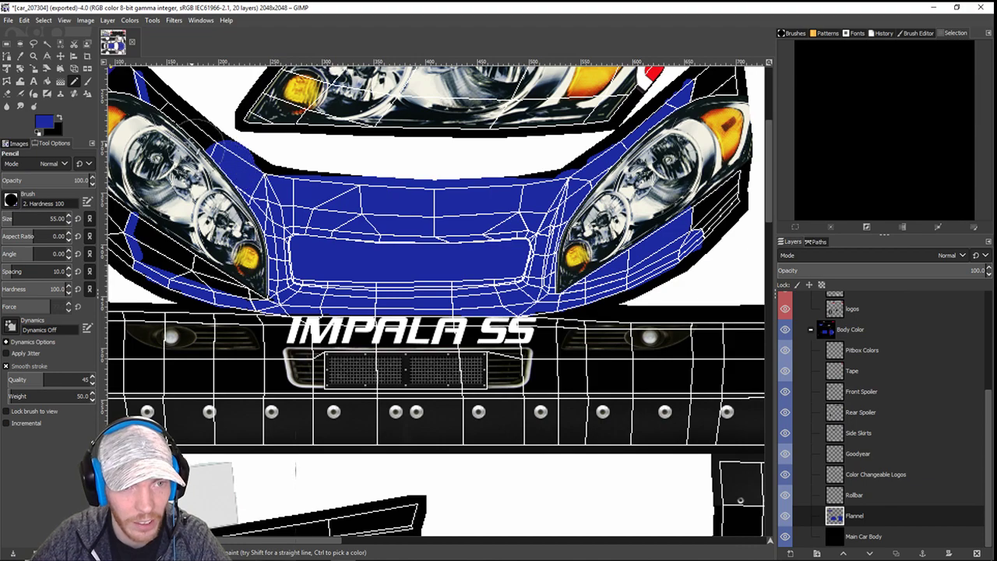
left_click(175, 94, "shift")
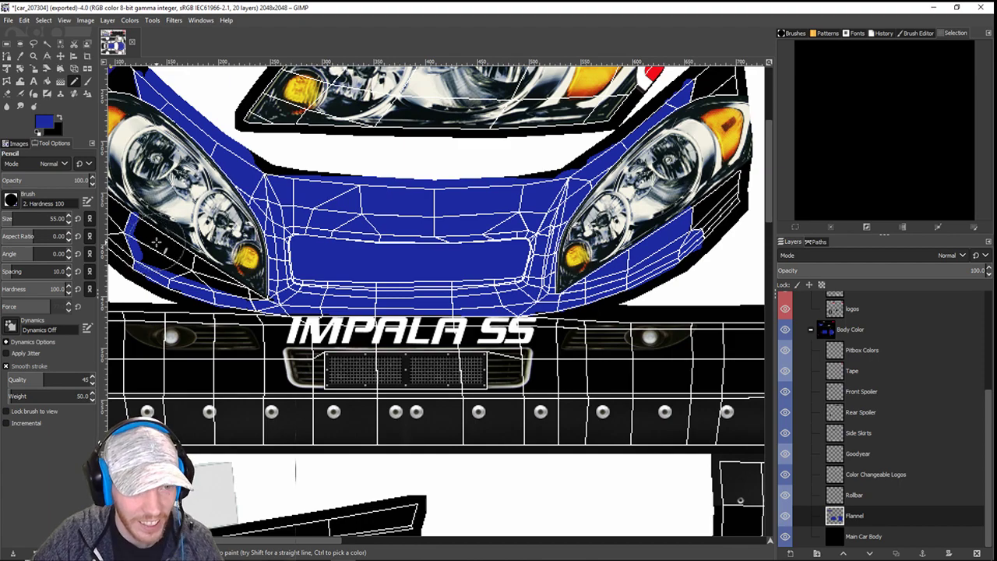
left_click_drag(159, 241, 277, 273)
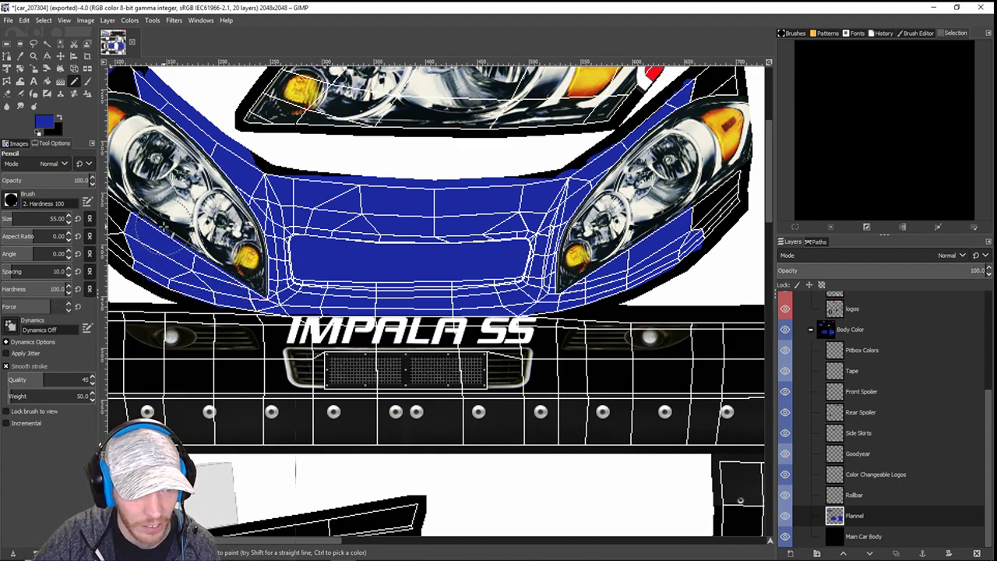
- Export the livery with the blue nose over its existing TGA file and reload the car's textures in the iRacing simulator
scroll(627, 269, "down", 3)
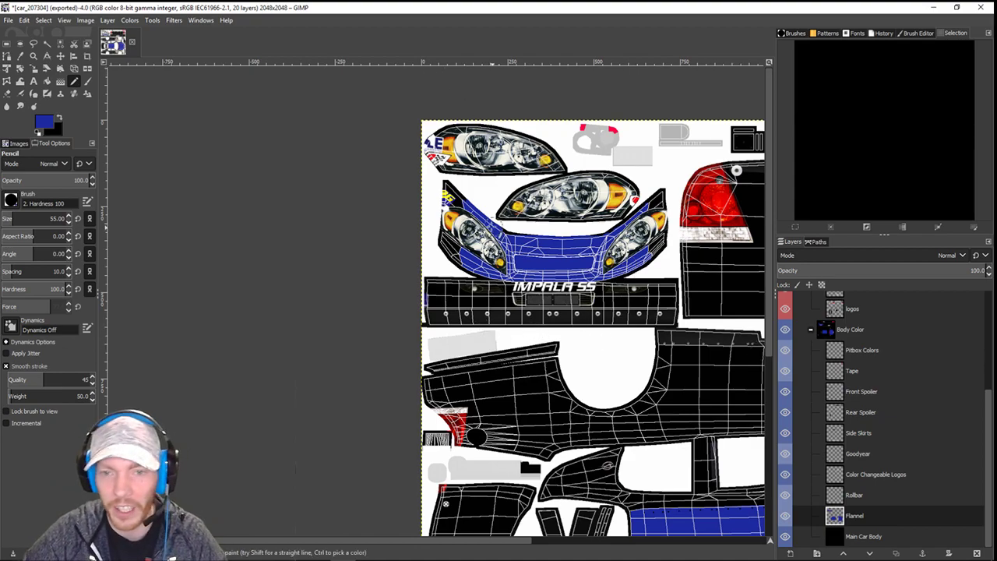
left_click_drag(479, 220, 217, 142)
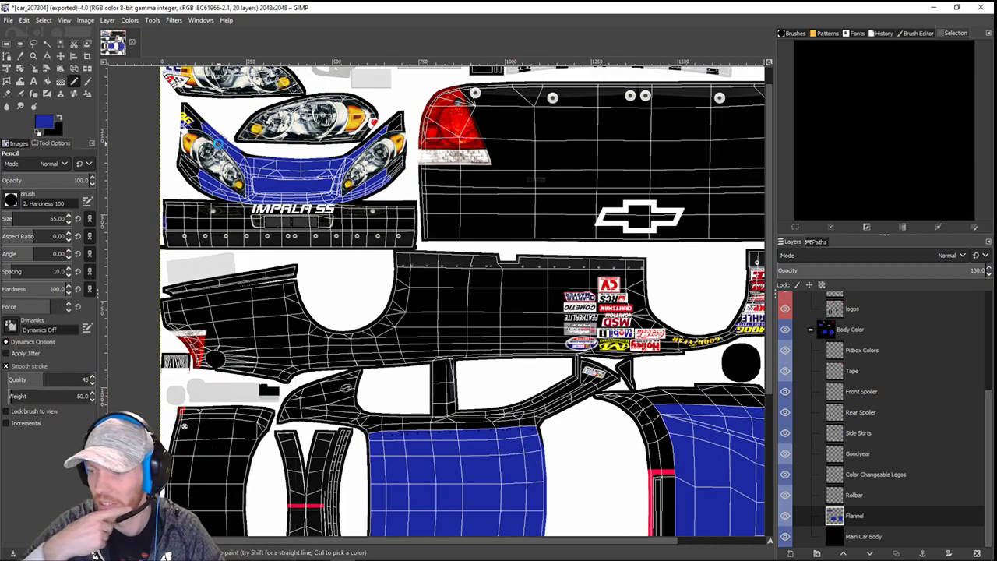
key("ctrl+e")
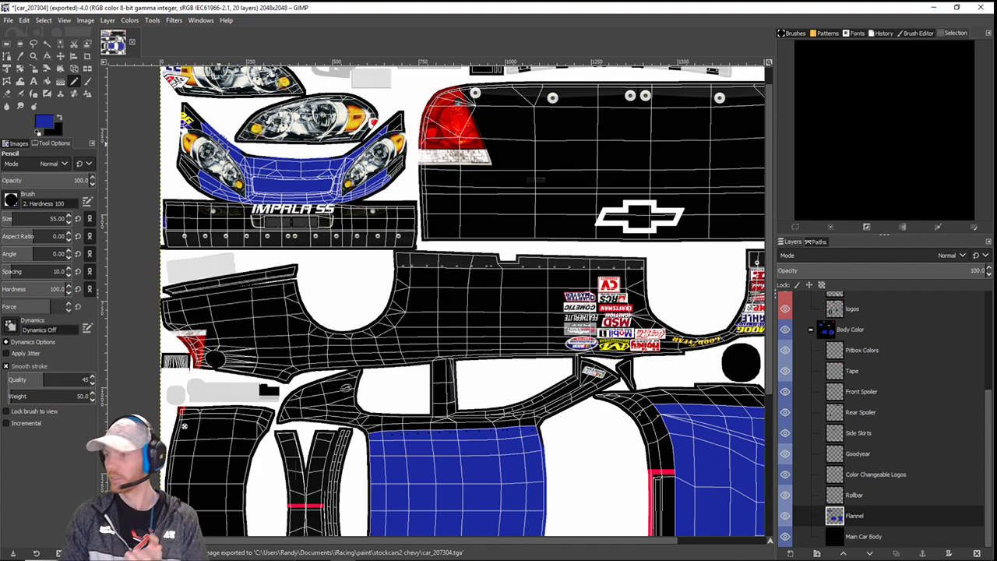
key("alt+Tab")
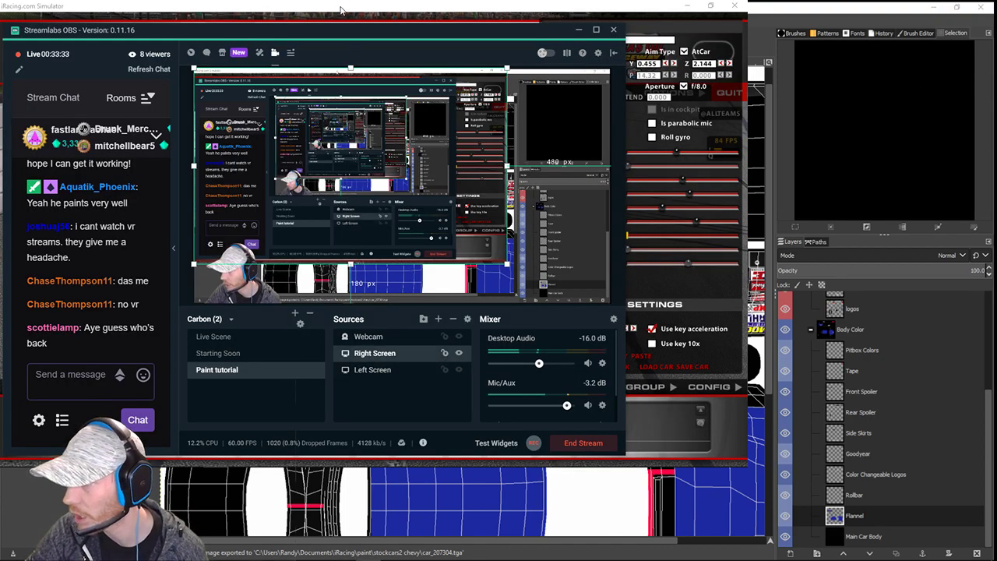
left_click_drag(343, 37, 0, 23)
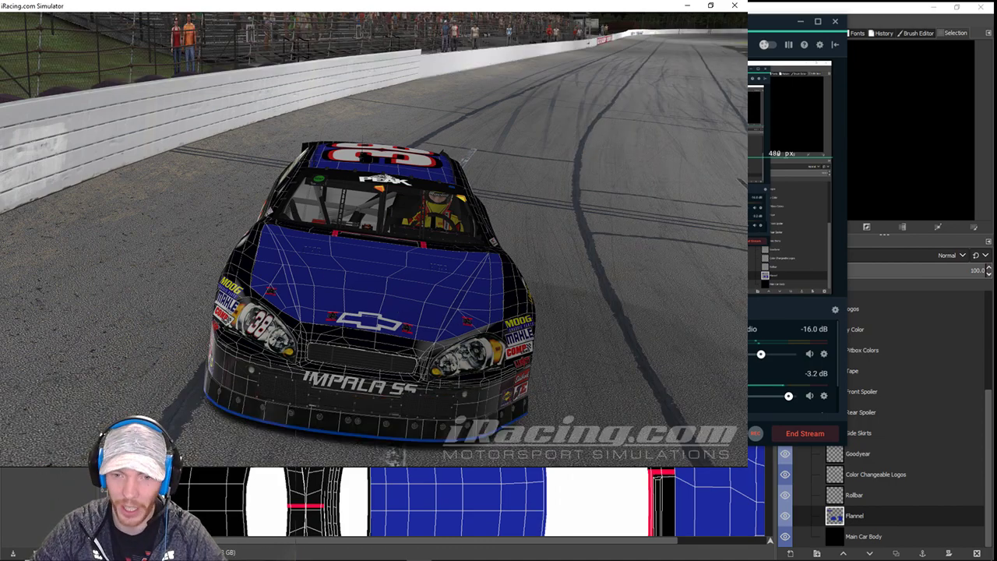
key("ctrl+r")
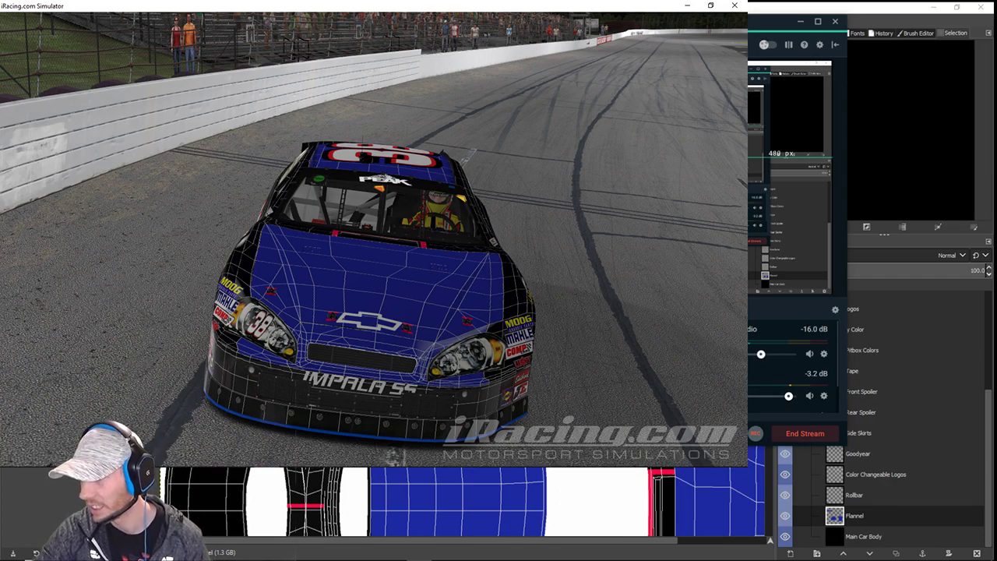
- Minimize the iRacing and Streamlabs OBS windows to return to GIMP, and swap the colors so black is the foreground color
key("space")
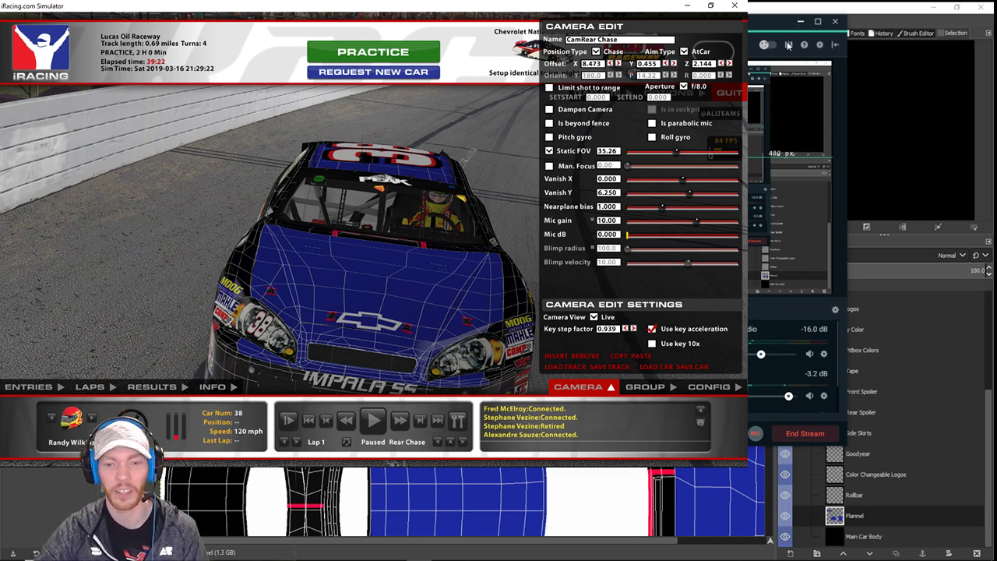
left_click(686, 6)
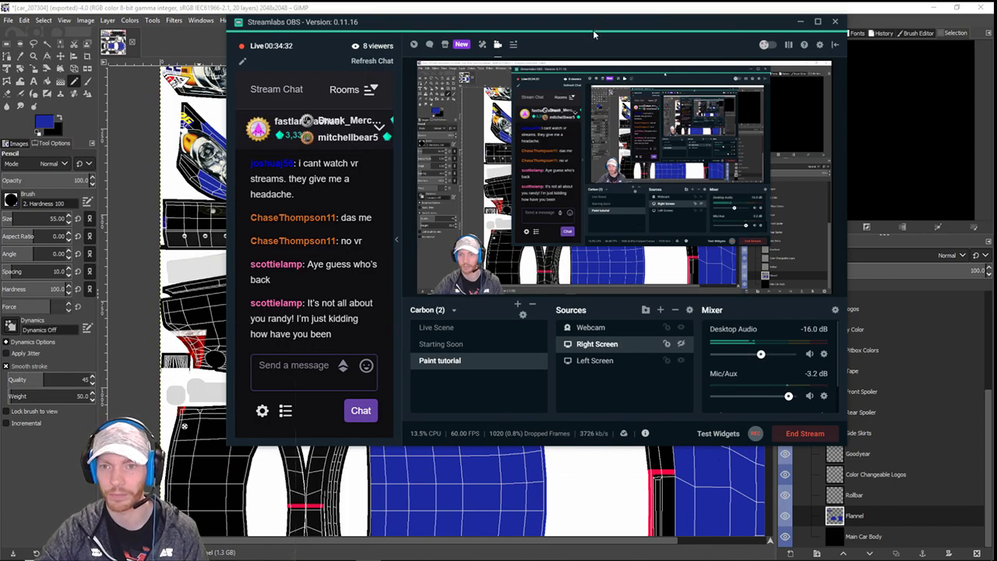
left_click(800, 21)
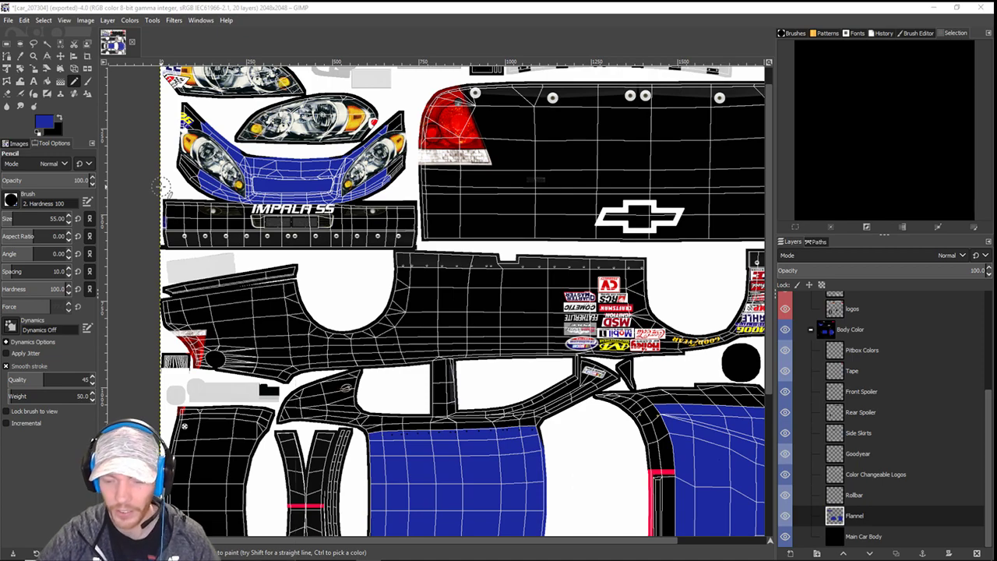
left_click(58, 117)
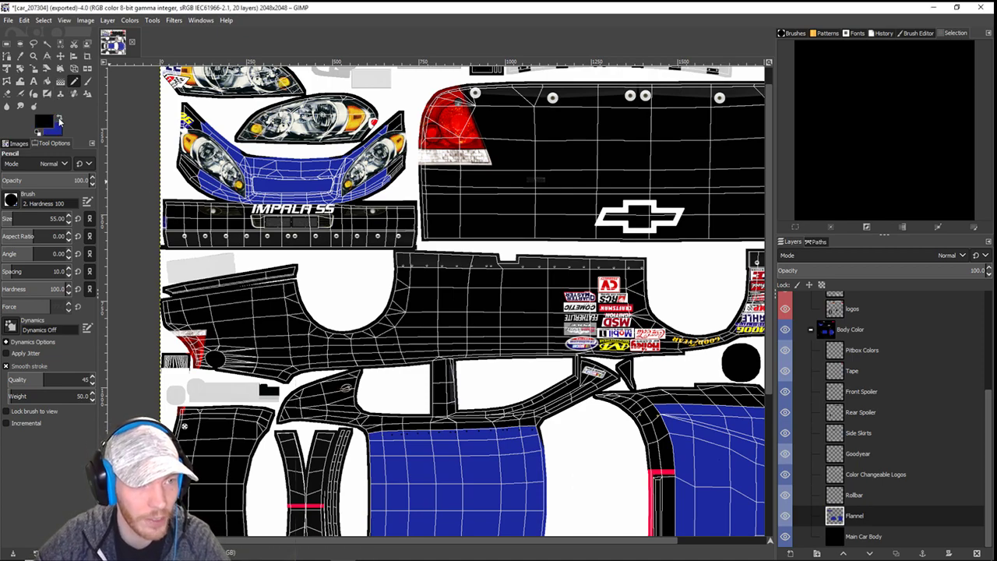
scroll(153, 148, "up", 3, "ctrl")
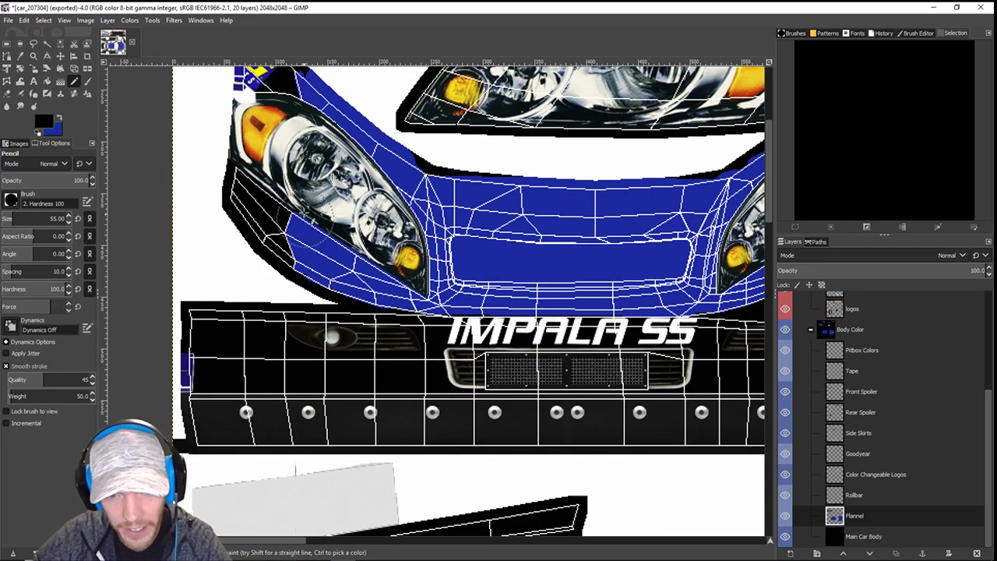
mouse_move(302, 257)
left_mouse_down()
mouse_move(290, 269)
mouse_move(280, 226)
mouse_move(366, 297)
mouse_move(385, 290)
mouse_move(384, 308)
left_mouse_up()
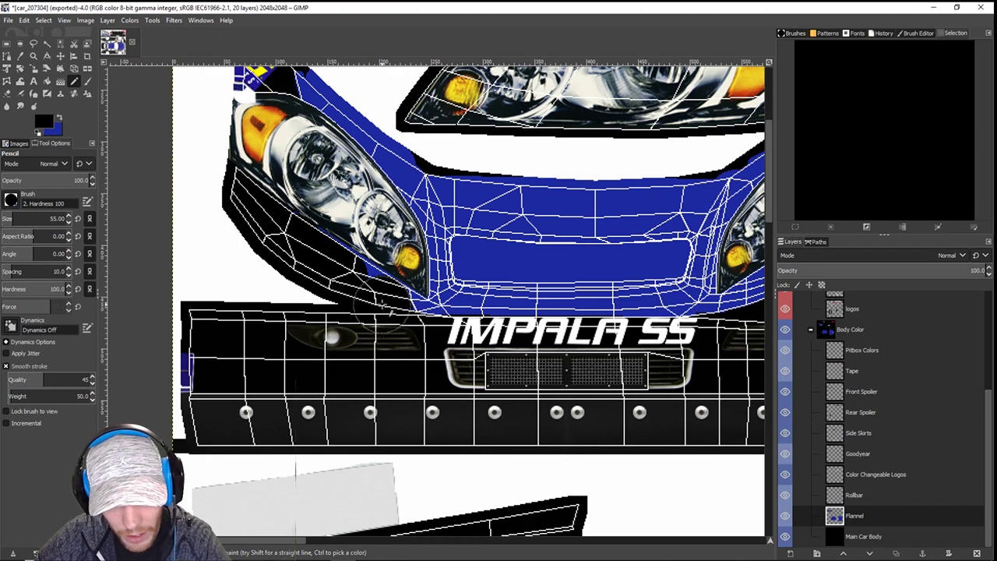
key("ctrl+z")
key("ctrl+z")
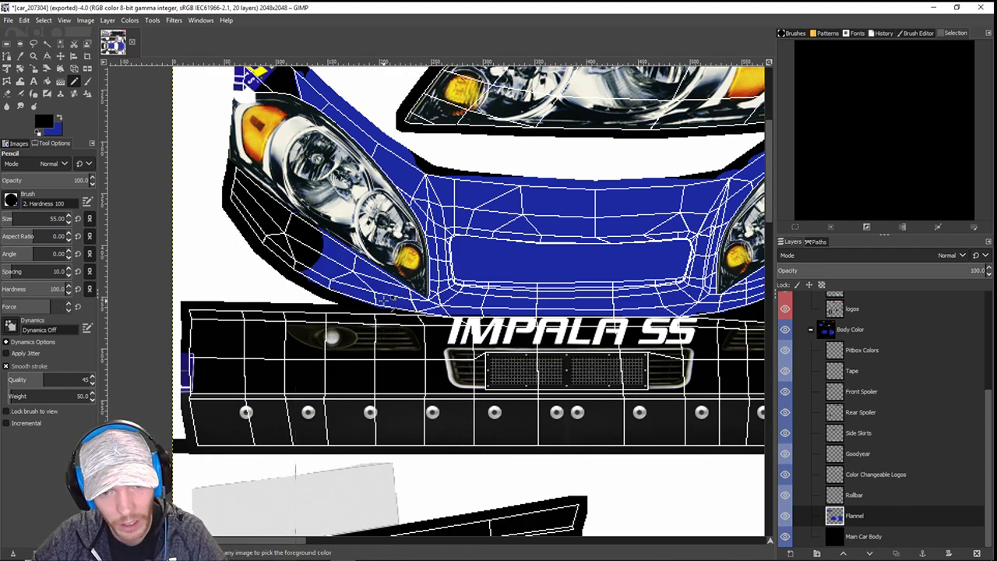
key("ctrl+z")
key("ctrl+z")
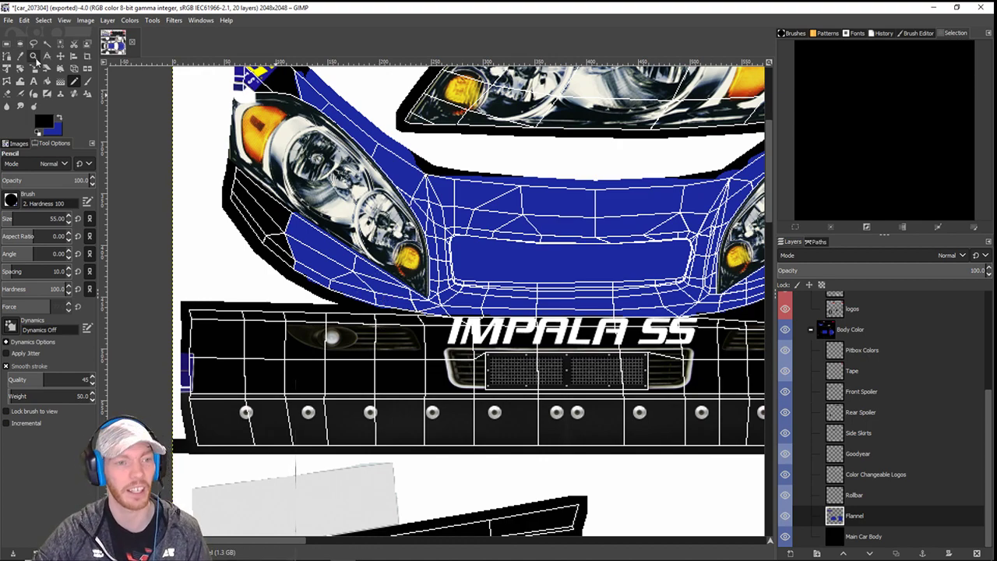
- Swap the colors so blue is the foreground, and erase the blue beneath both headlights on the Flannel layer
left_click(59, 120)
key("shift+e")
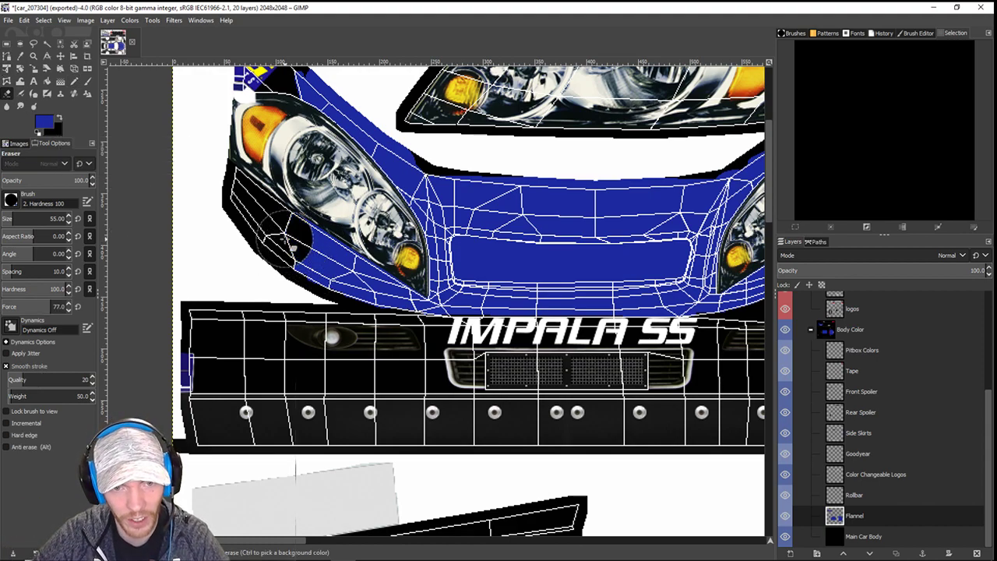
left_click_drag(289, 246, 384, 303)
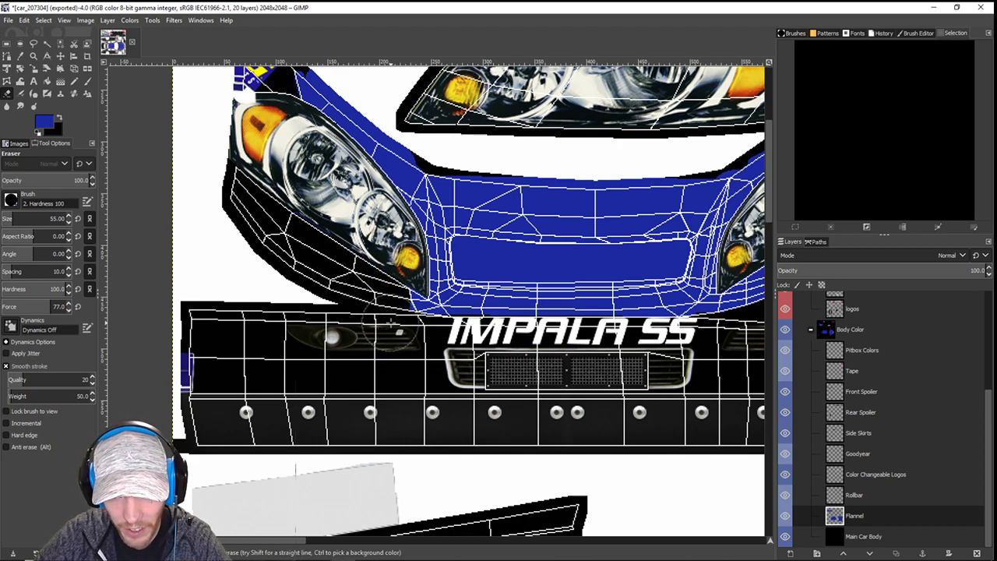
left_click(391, 324)
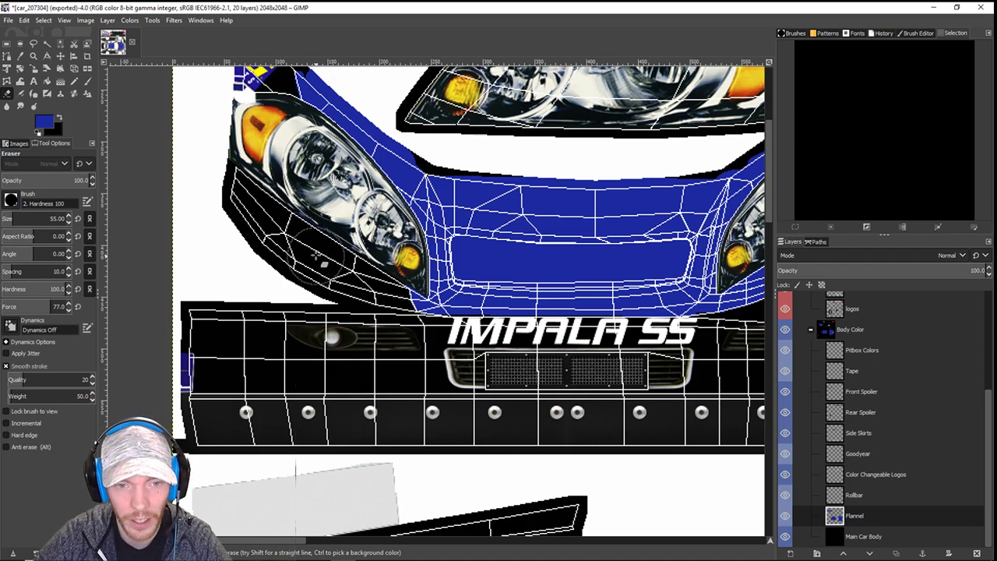
left_click_drag(580, 301, 441, 278)
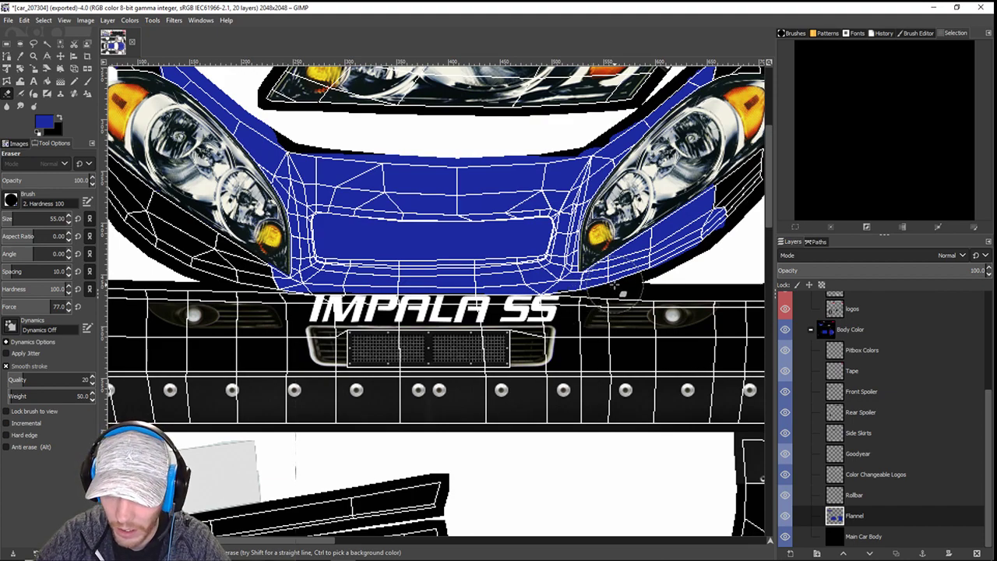
mouse_move(616, 294)
left_mouse_down()
mouse_move(627, 265)
mouse_move(712, 230)
mouse_move(726, 209)
mouse_move(712, 212)
left_mouse_up()
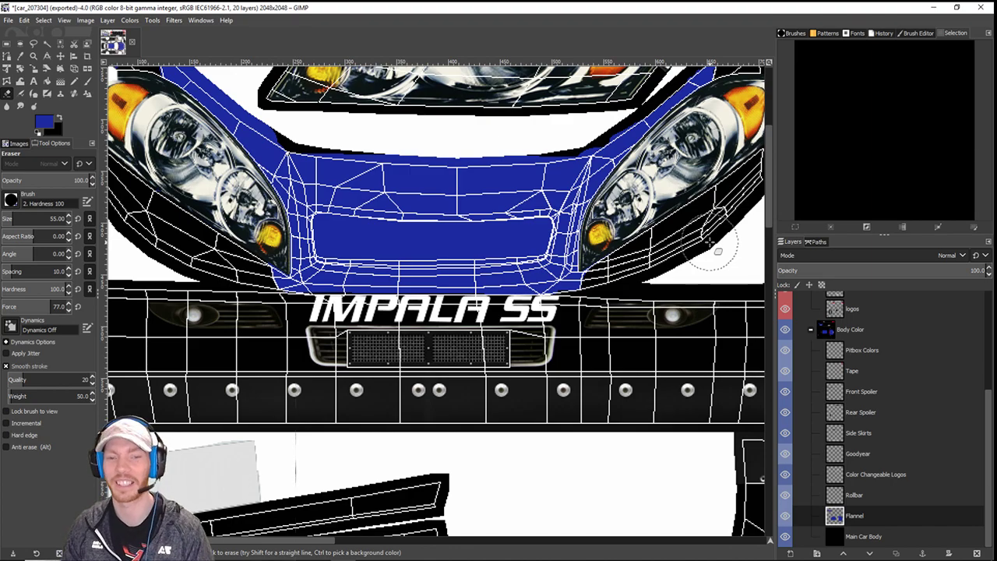
- Export the livery over its existing TGA file, and switch to the iRacing simulator to reload the car's textures
scroll(710, 248, "down", 3)
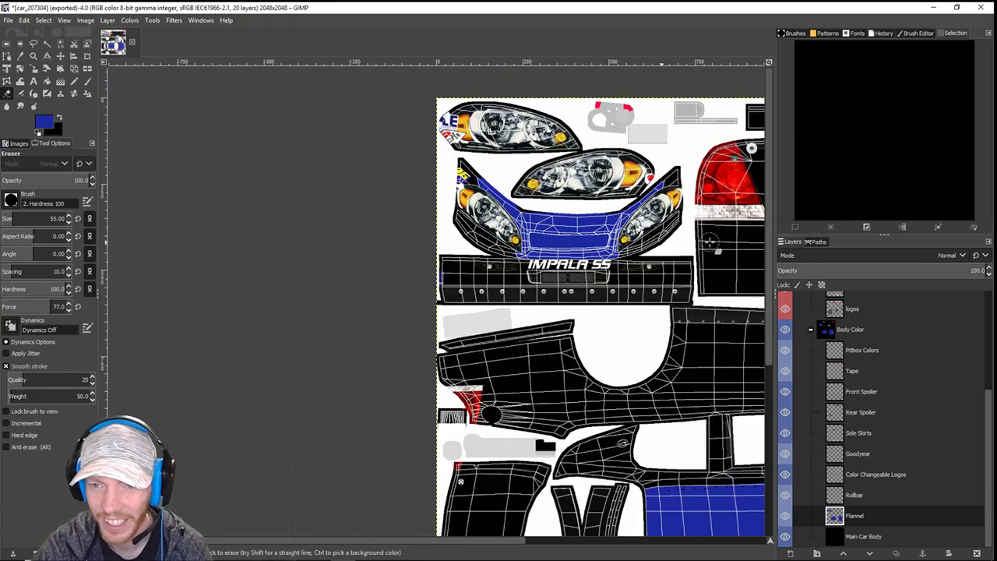
left_click_drag(637, 315, 406, 171)
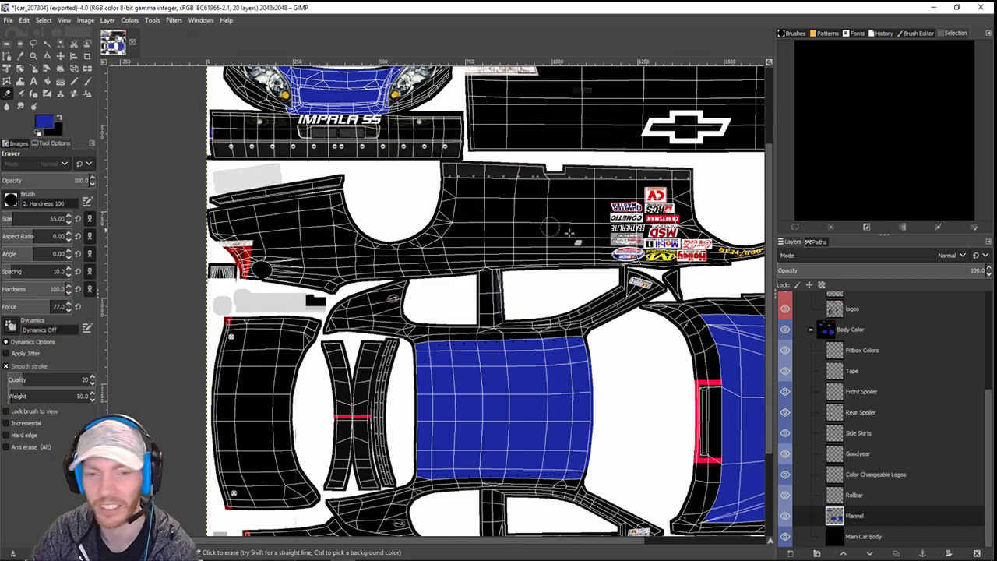
scroll(505, 348, "up", 3)
scroll(505, 349, "right", 3)
scroll(505, 349, "up", 3)
scroll(504, 348, "left", 2)
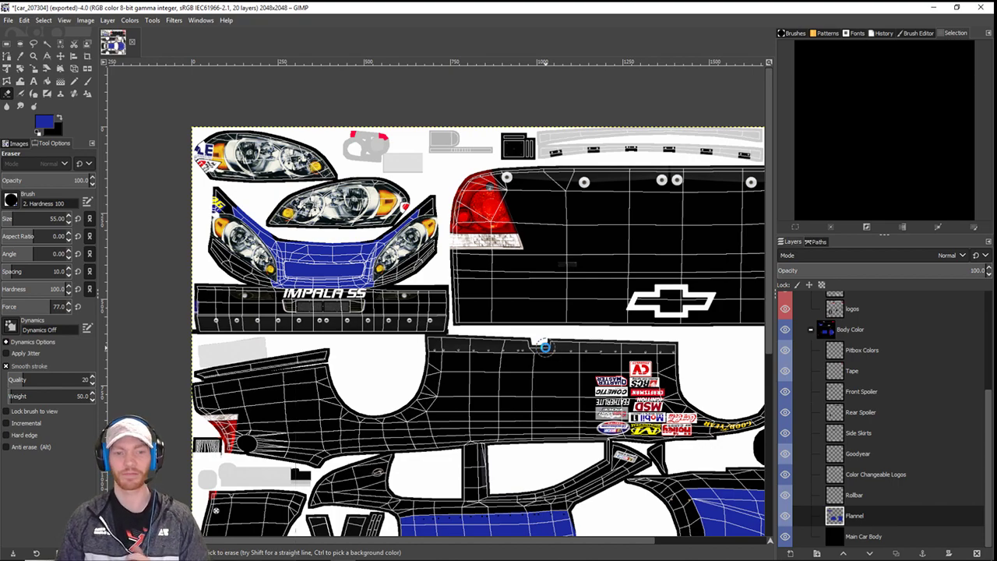
key("ctrl+e")
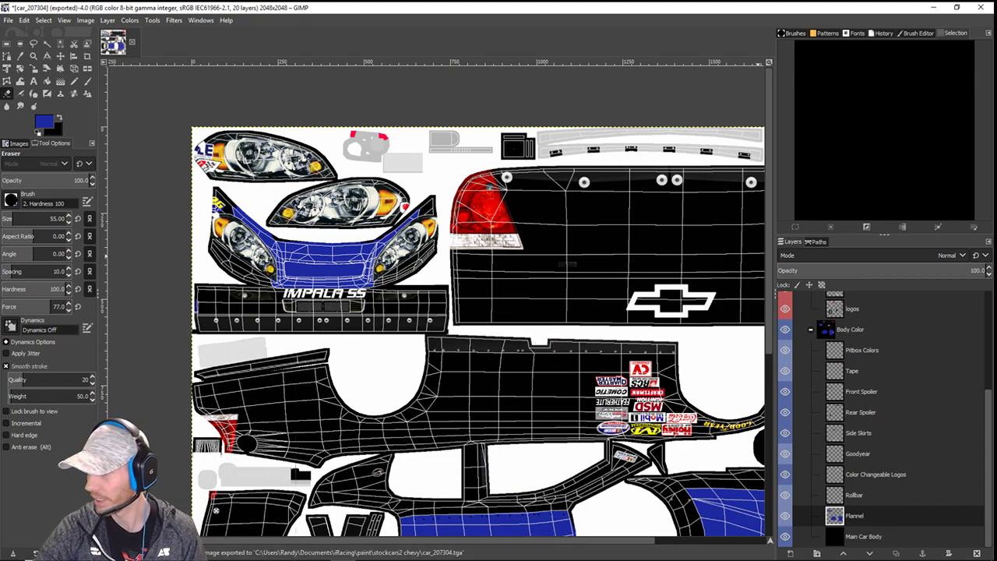
key("alt+Tab")
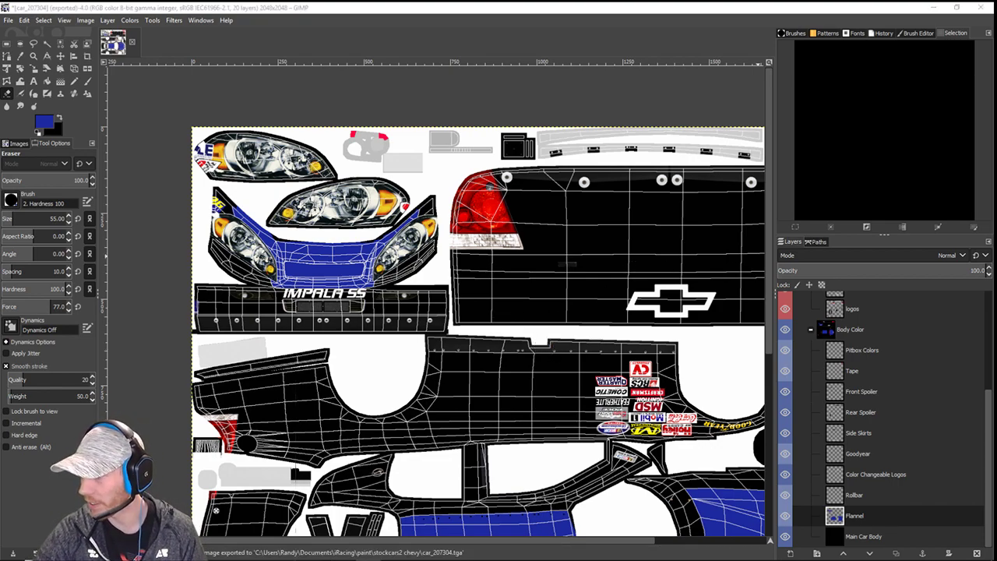
left_click(487, 359)
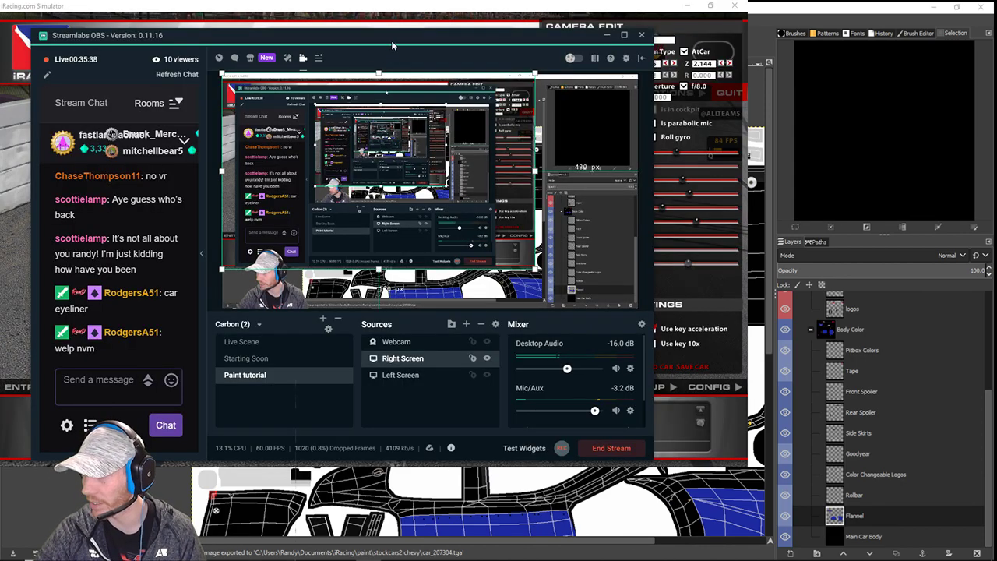
left_click_drag(348, 38, 539, 77)
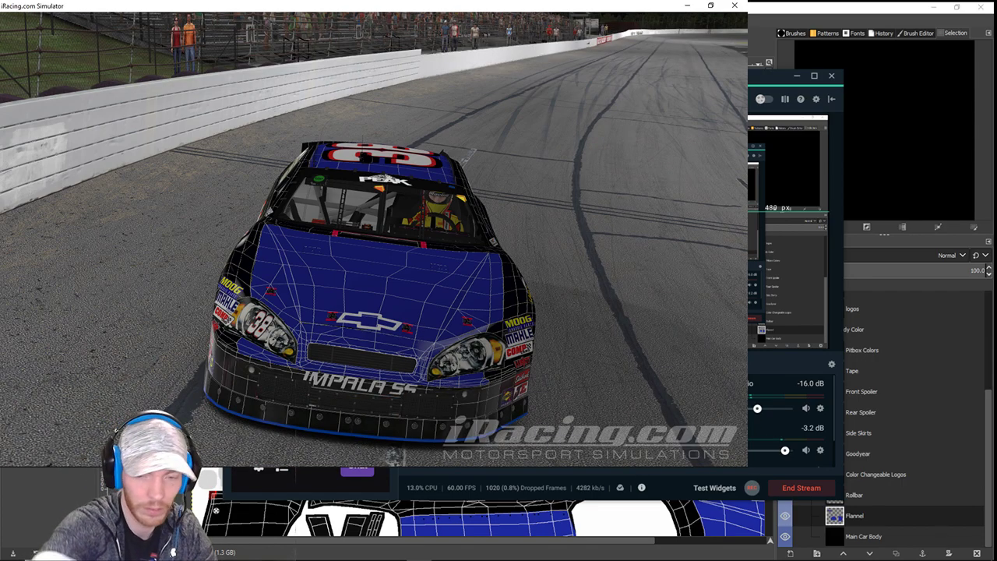
key("ctrl+r")
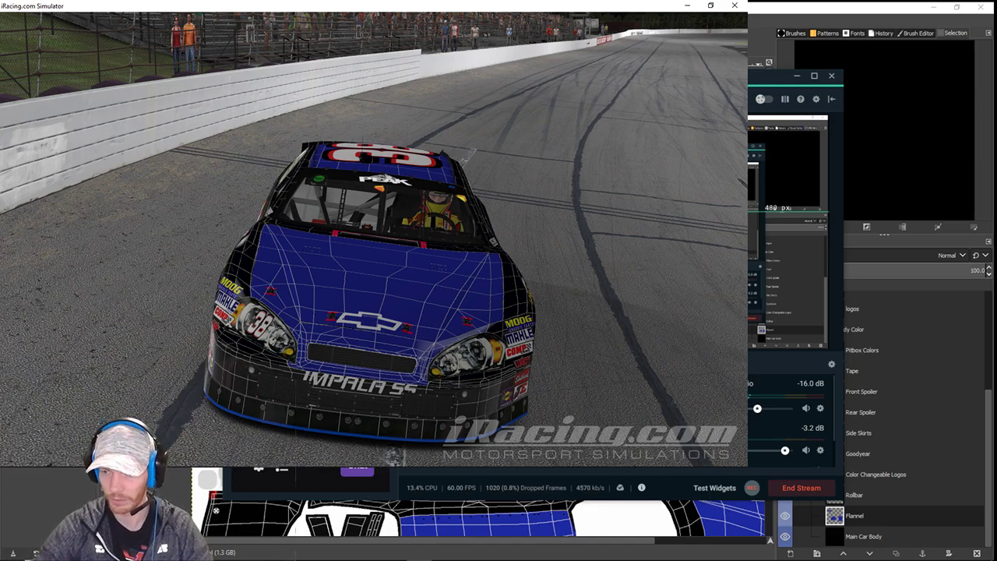
- Enlarge the iRacing window to inspect the nose and headlight areas on the car, and return to GIMP
mouse_move(374, 6)
left_mouse_down()
mouse_move(523, 101)
mouse_move(374, 17)
mouse_move(374, 5)
left_mouse_up()
left_click_drag(748, 467, 889, 556)
left_click_drag(374, 7, 422, 6)
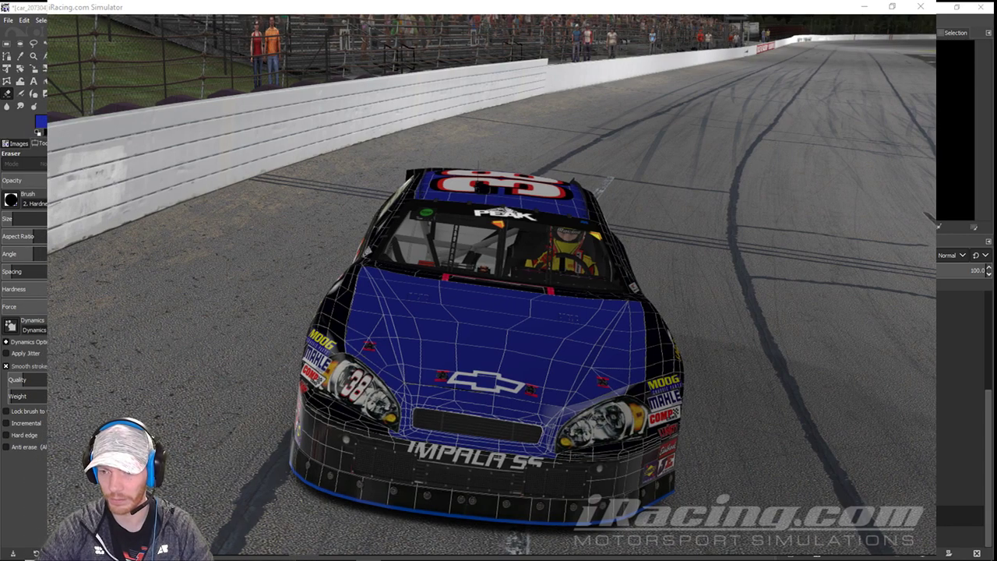
left_click_drag(936, 555, 948, 560)
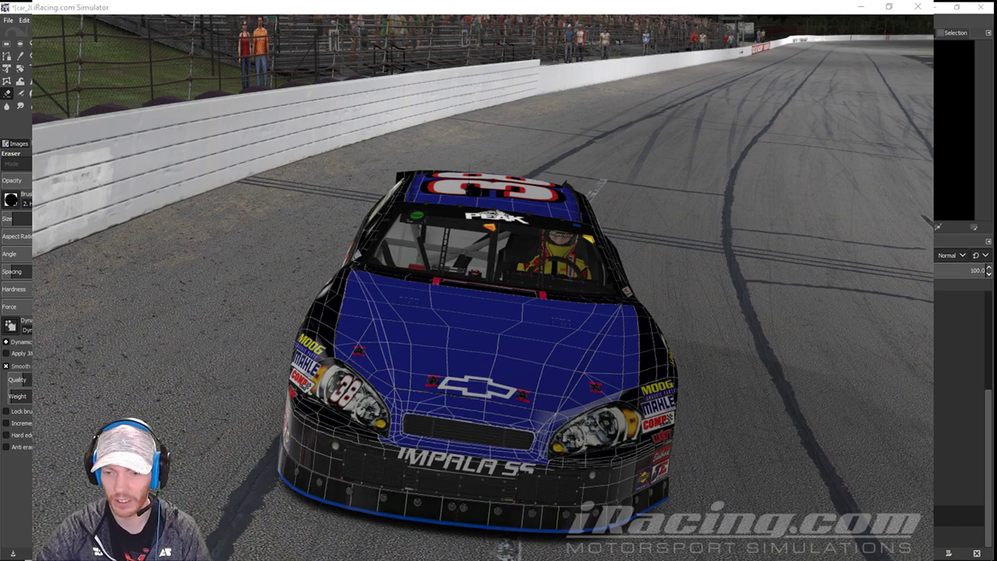
left_click(663, 399)
left_click_drag(597, 78, 996, 32)
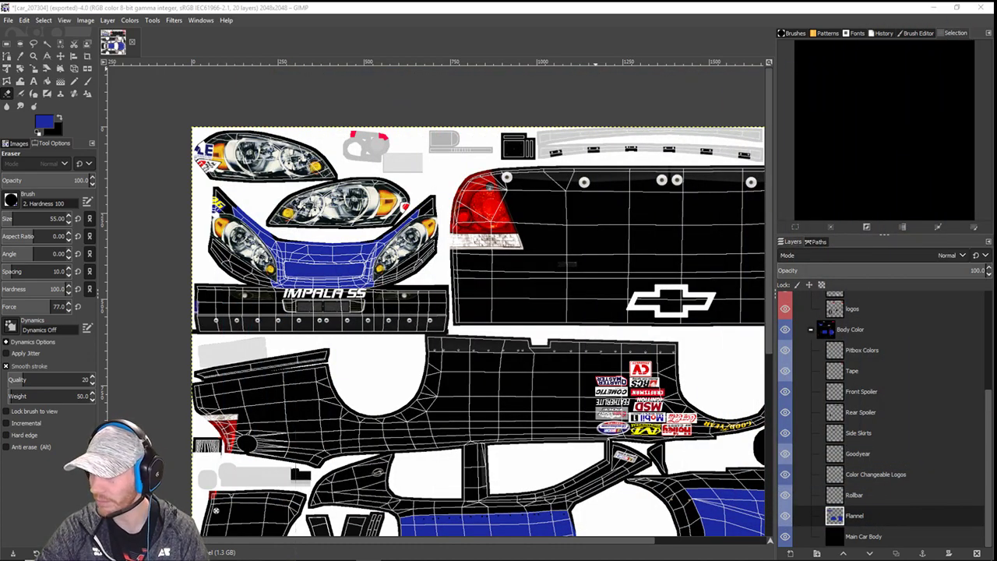
- Hide the Wireframe layer in the Turn Off Before Exporting TGA group
left_click_drag(647, 398, 564, 334)
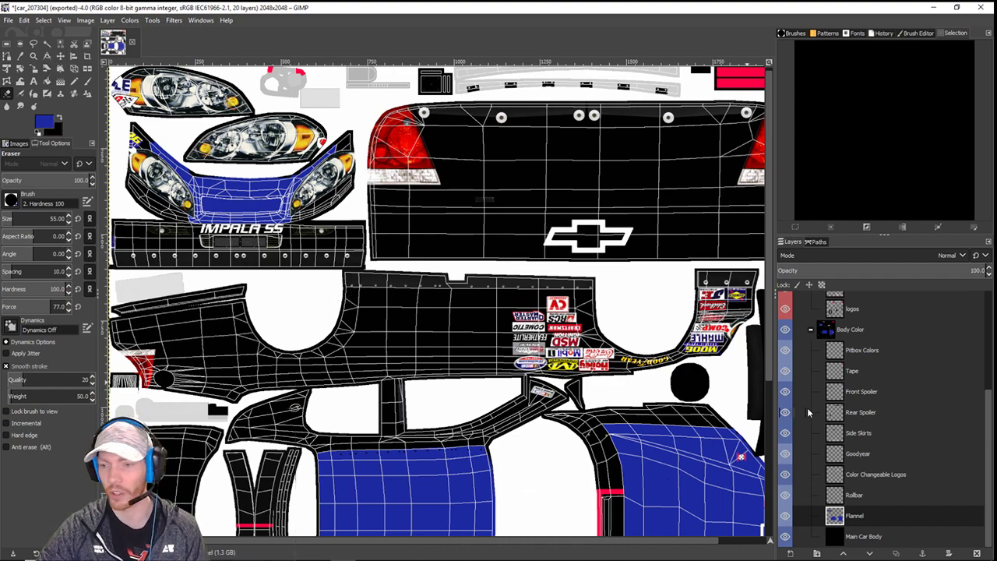
scroll(808, 379, "up", 5)
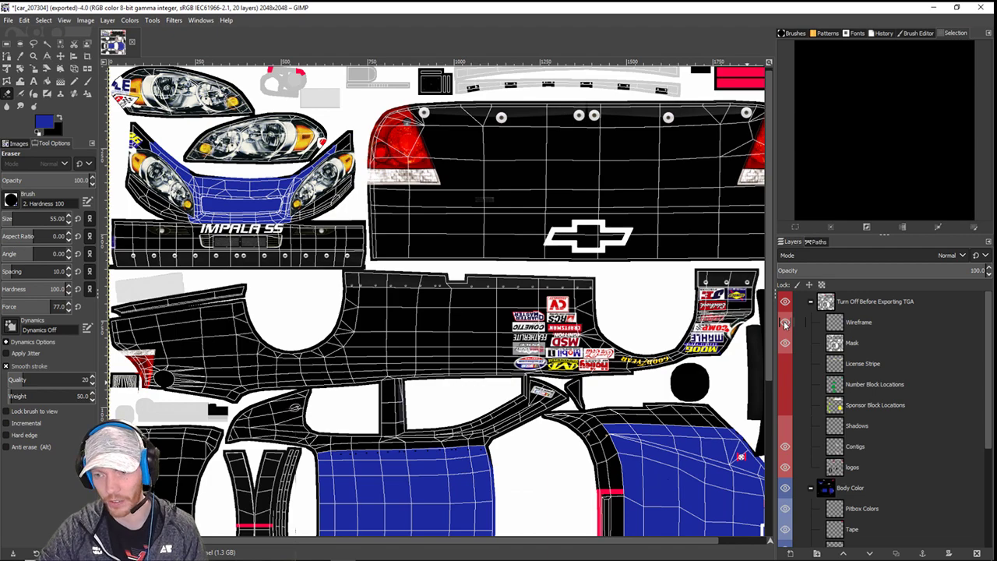
left_click(785, 321)
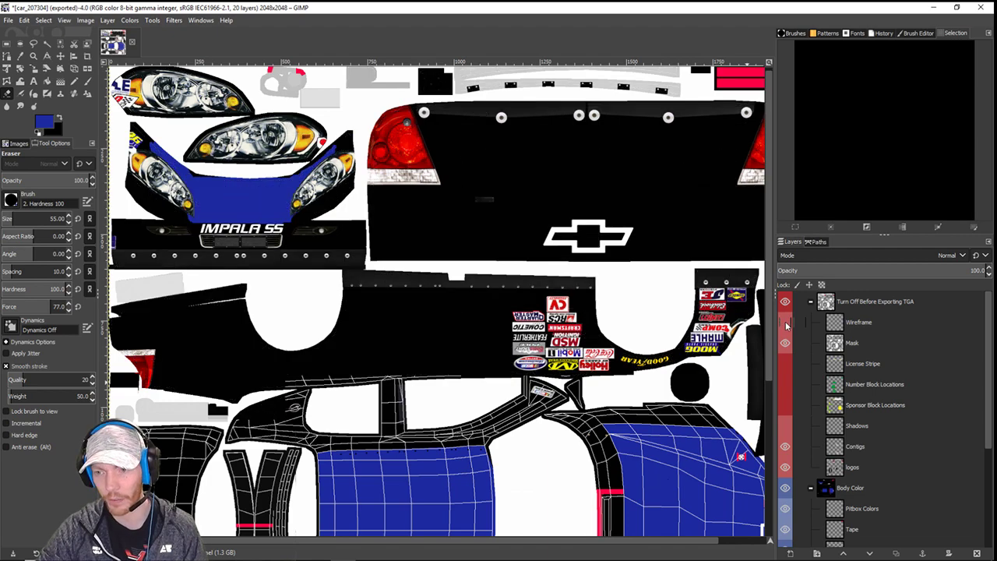
- Select the blue nose, roof and hood areas together with Fuzzy Select
left_click(47, 44)
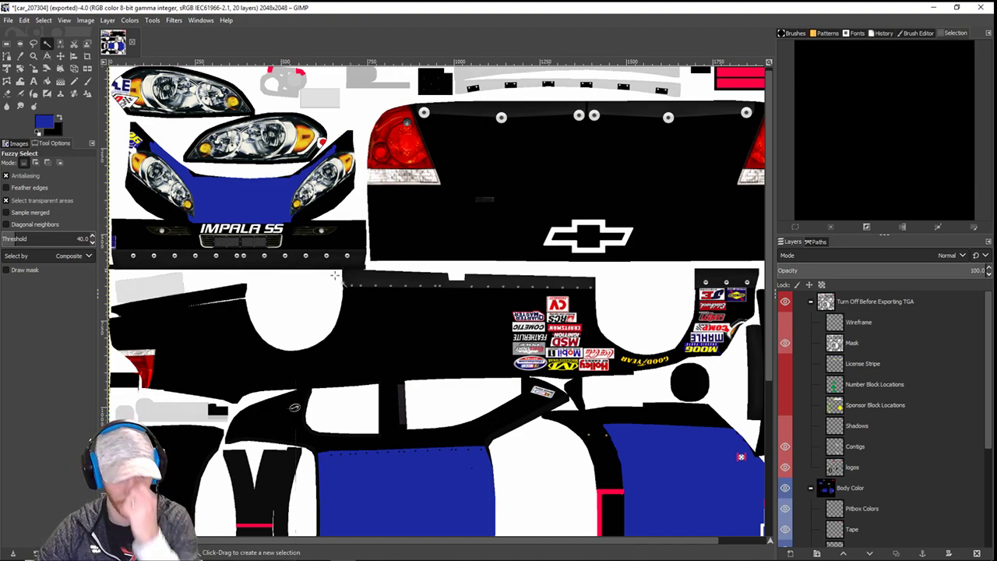
left_click_drag(312, 254, 351, 220)
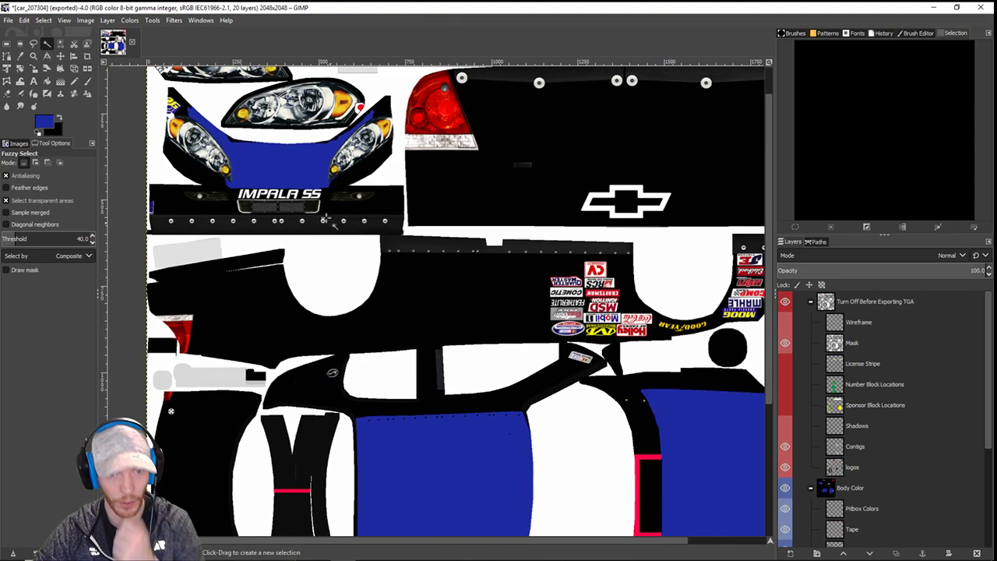
left_click(285, 162)
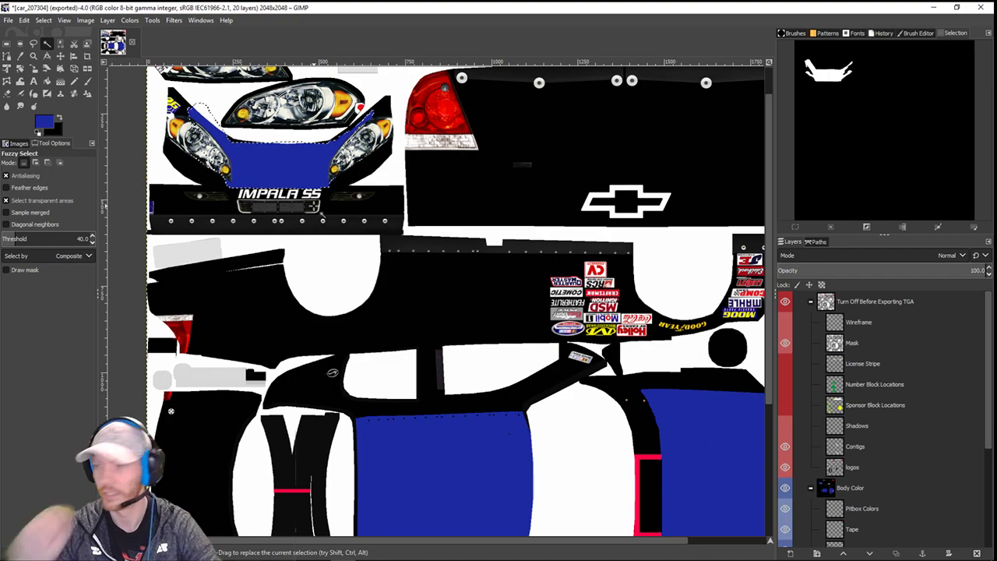
scroll(445, 374, "down", 3)
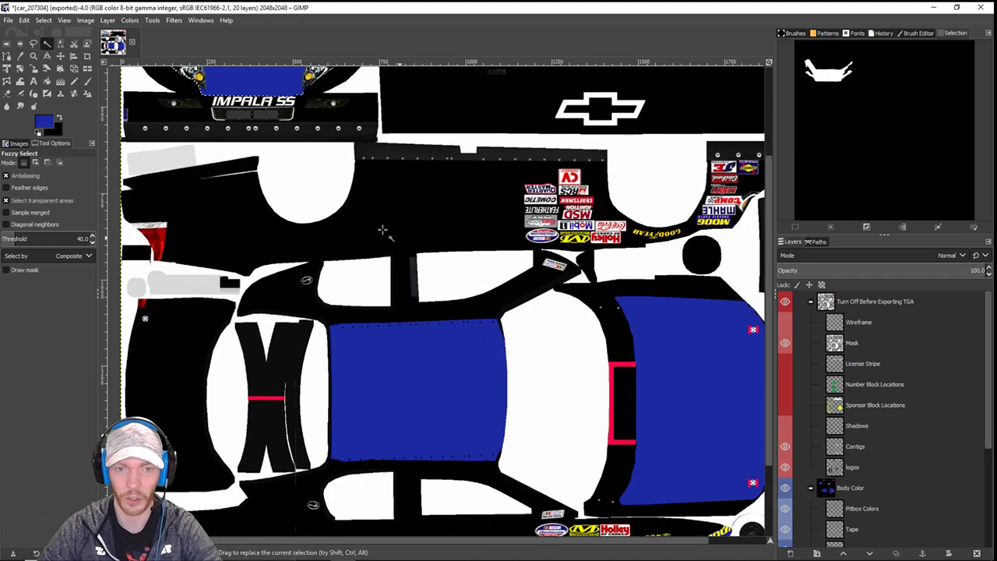
left_click(465, 444, "shift")
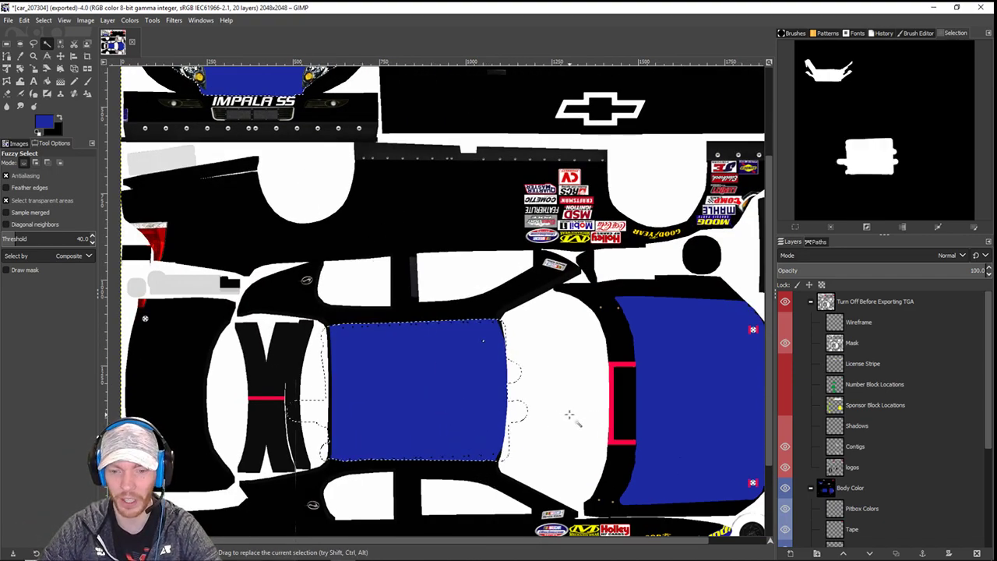
scroll(478, 421, "right", 3)
left_click(633, 425, "shift")
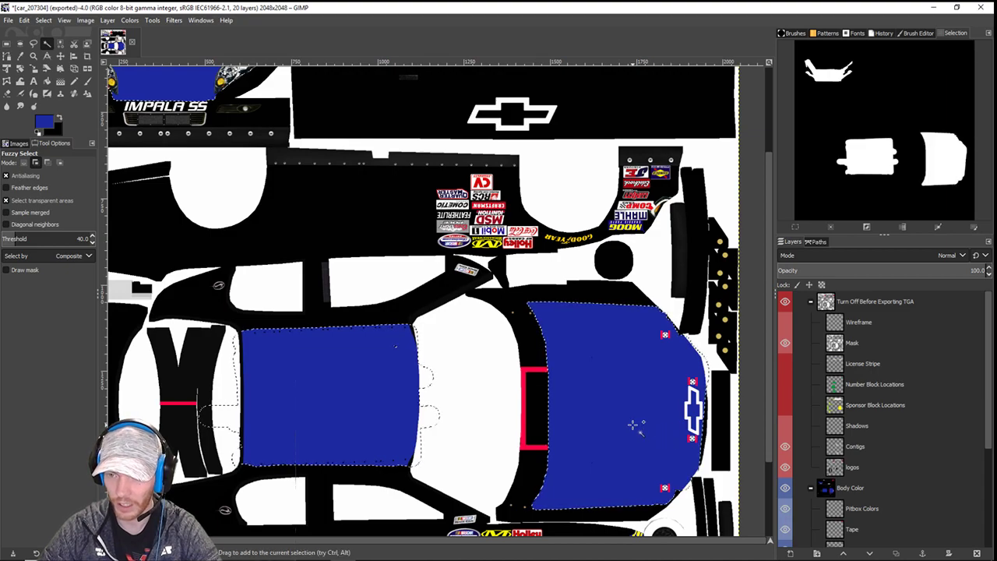
- Select all painted areas of the Flannel layer with Alpha to Selection
scroll(601, 423, "down", 3)
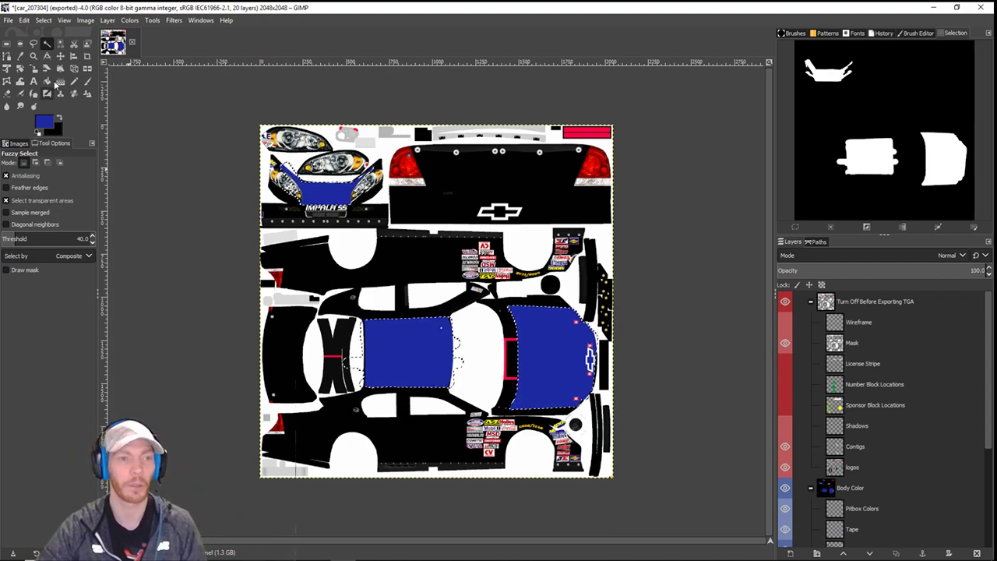
left_click(110, 21)
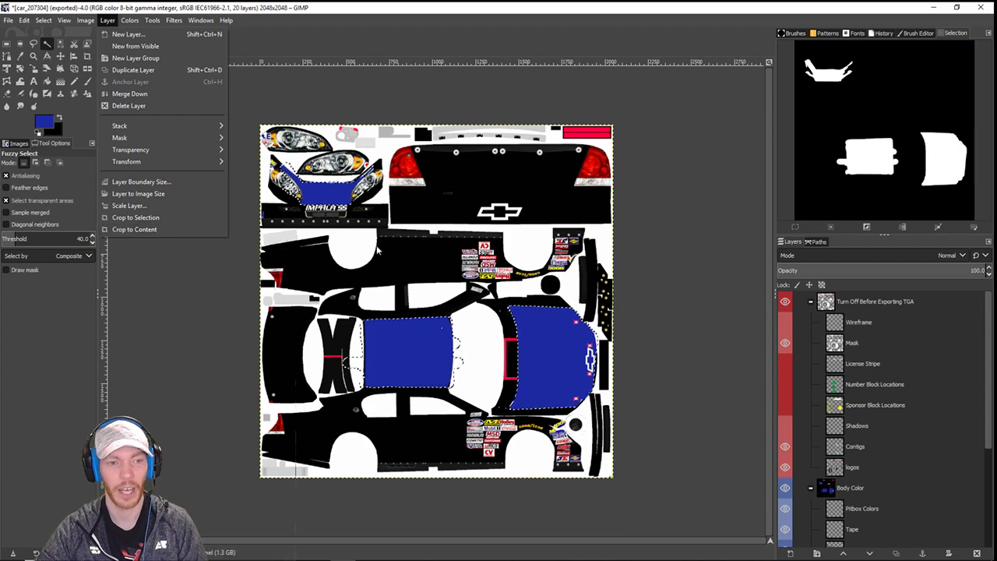
left_click(174, 7)
scroll(894, 467, "down", 4)
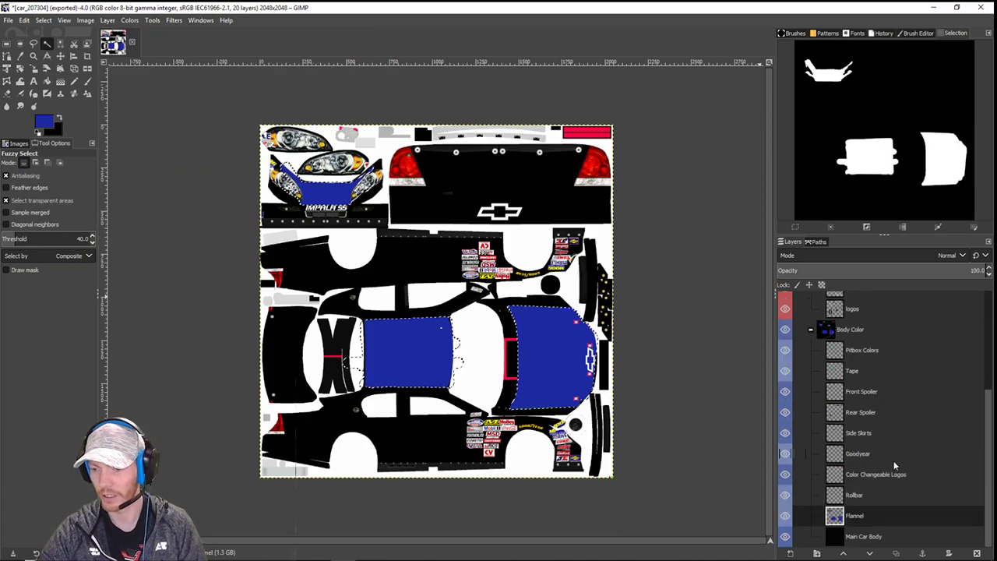
right_click(863, 524)
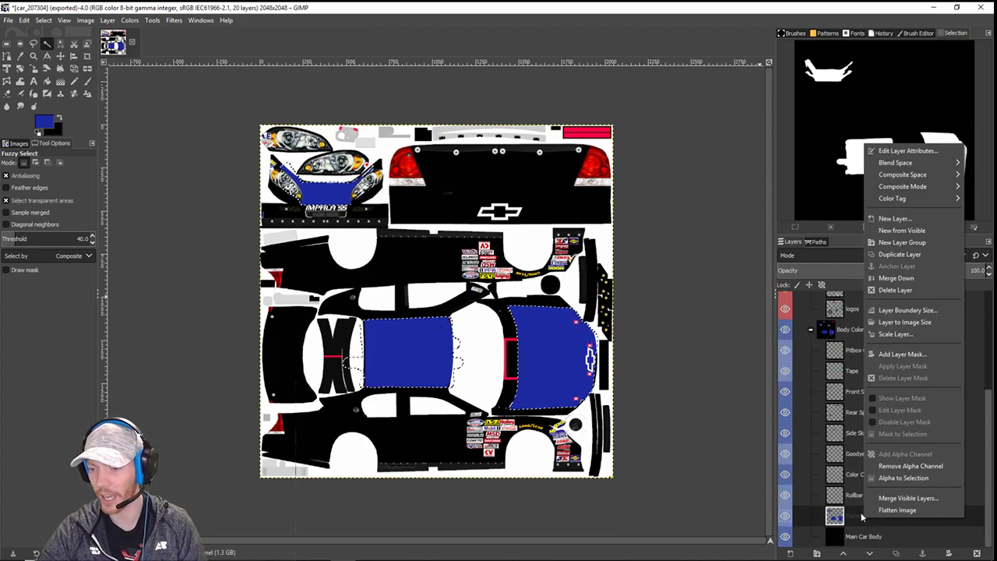
left_click(902, 475)
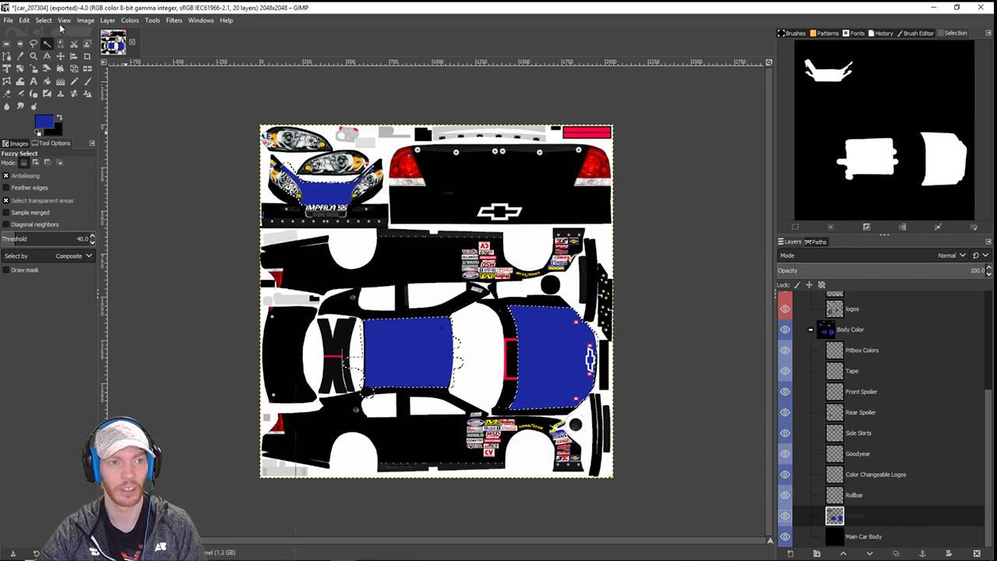
left_click(114, 22)
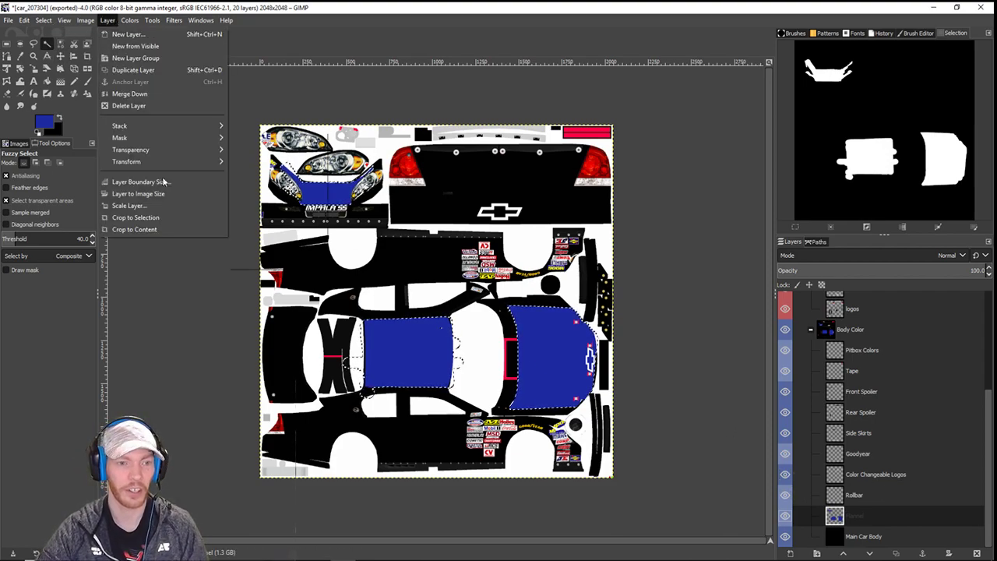
- Crop the Flannel layer to the current selection and switch to the Pencil with black as the foreground colour
left_click(180, 217)
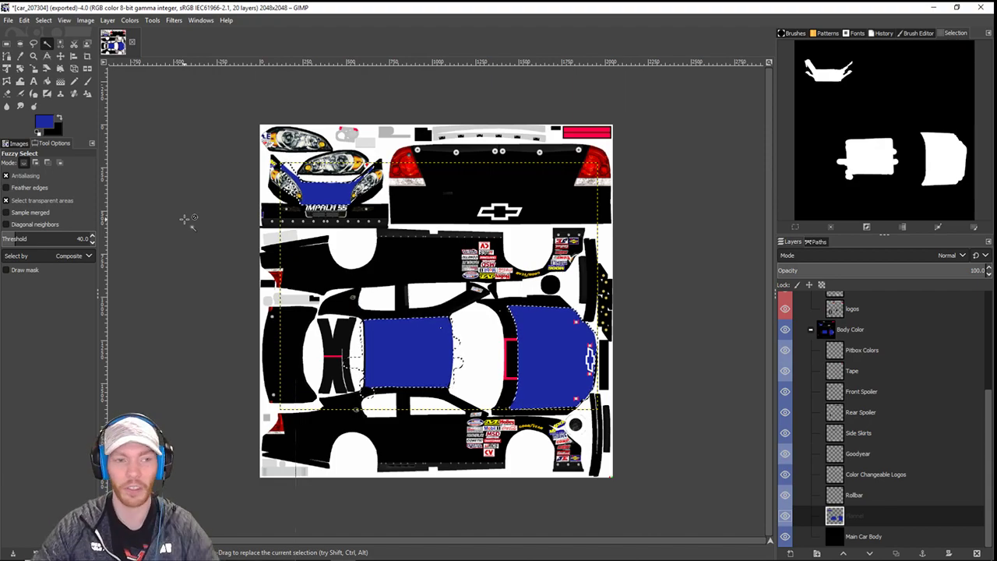
left_click(74, 81)
left_click(60, 119)
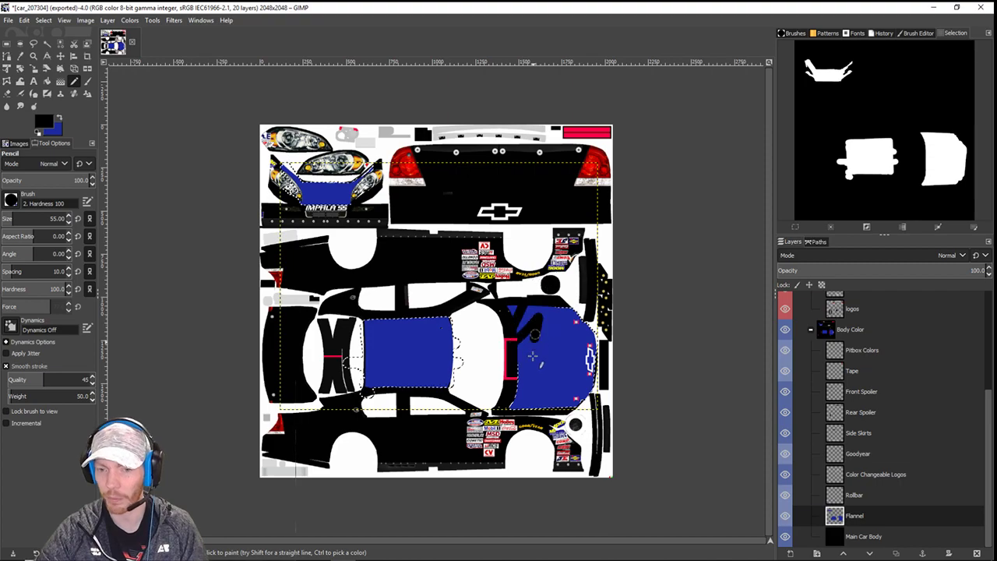
- Change the Pencil's foreground colour to white
scroll(510, 321, "up", 4)
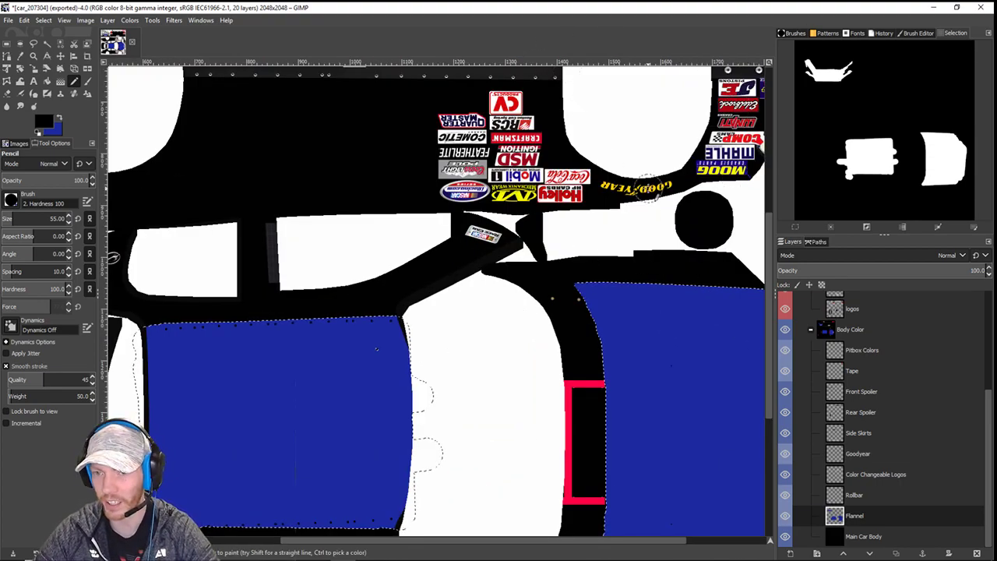
left_click_drag(657, 137, 574, 165)
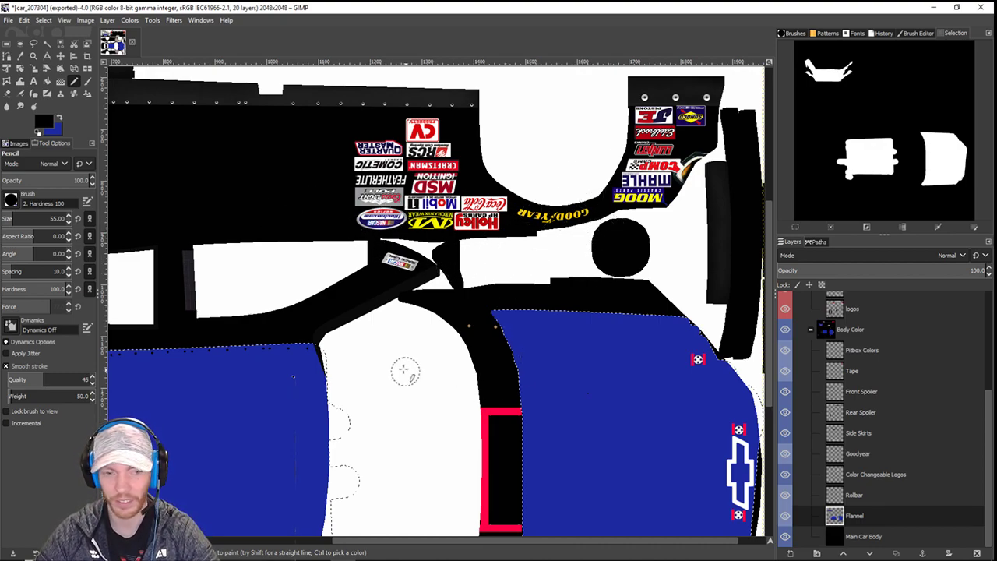
left_click(47, 124)
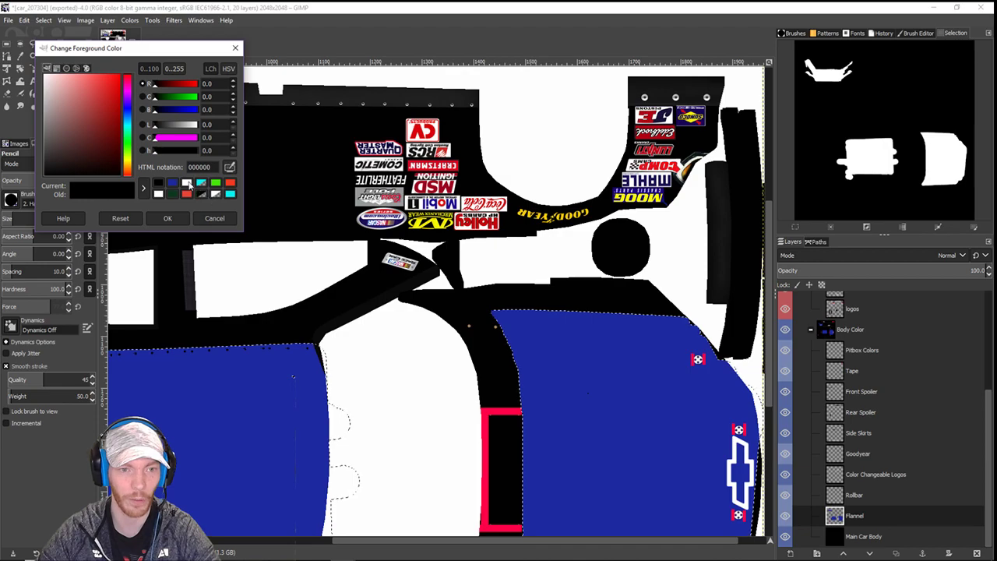
left_click(206, 199)
left_click(229, 226)
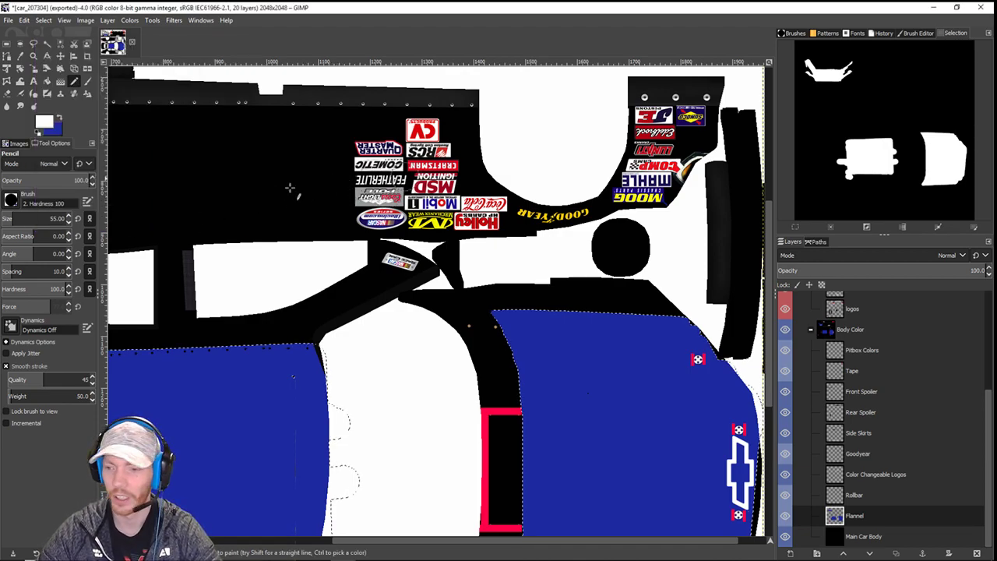
- Try a white Pencil stroke across the upper part of the selected blue hood and undo it
left_click_drag(407, 231, 357, 161)
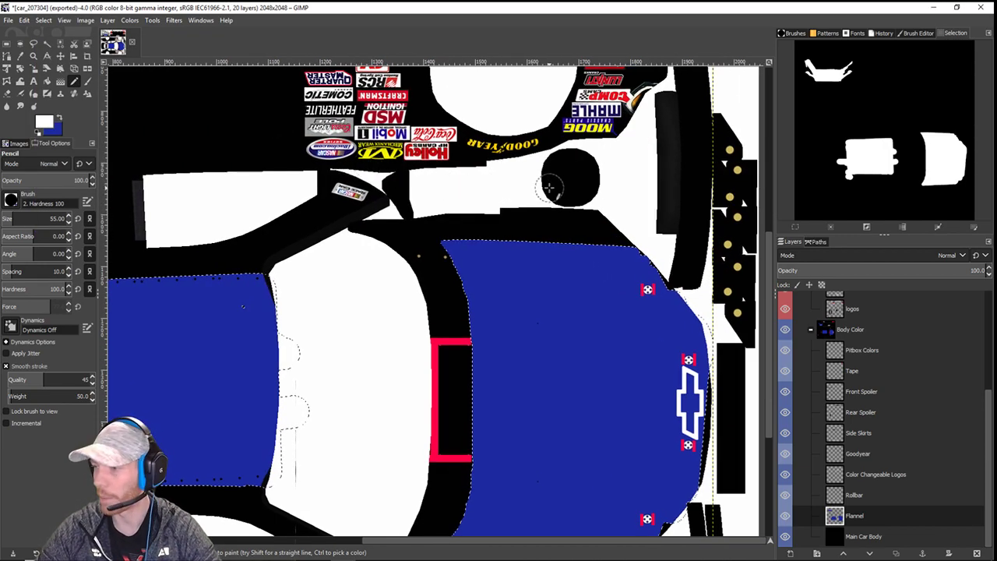
left_click_drag(549, 189, 490, 363)
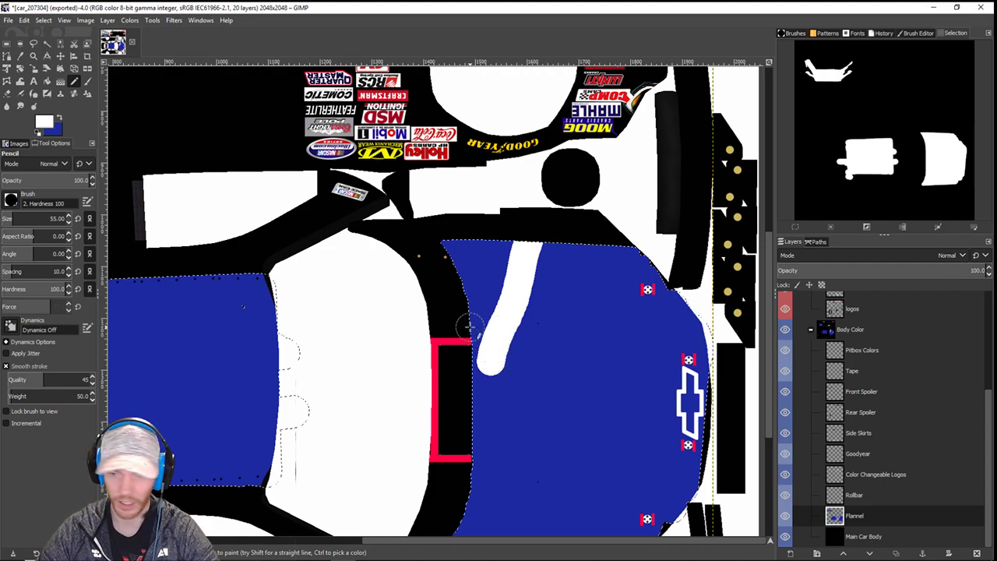
key("ctrl+z")
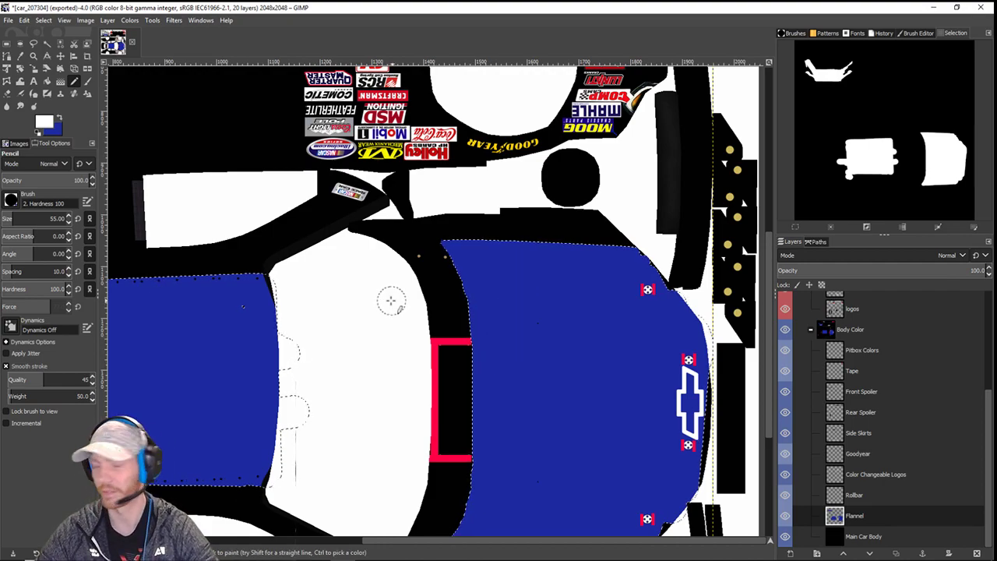
scroll(391, 302, "down", 2)
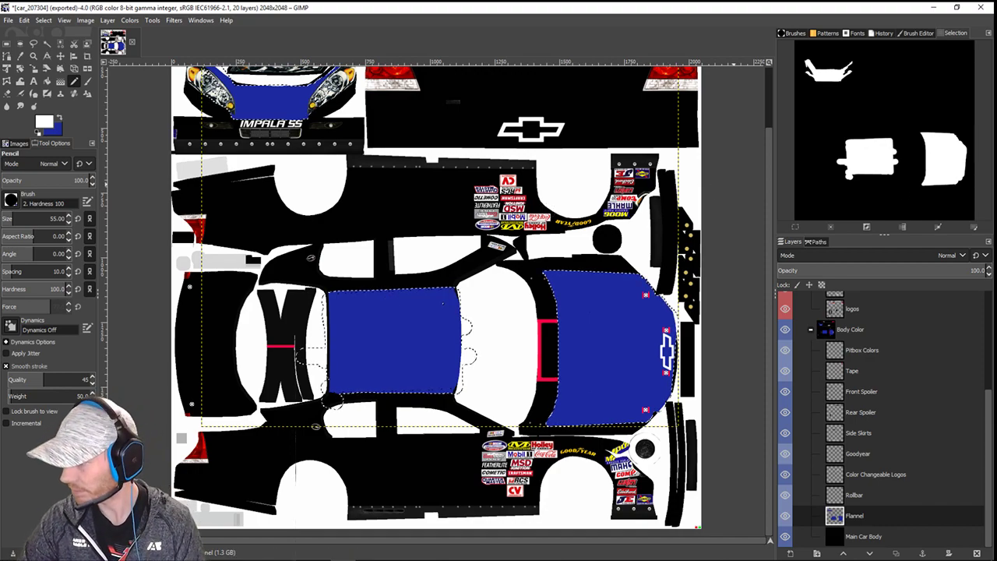
- Move the Streamlabs OBS window out of the way and close the iRacing window to reach the web browser
left_click(641, 412)
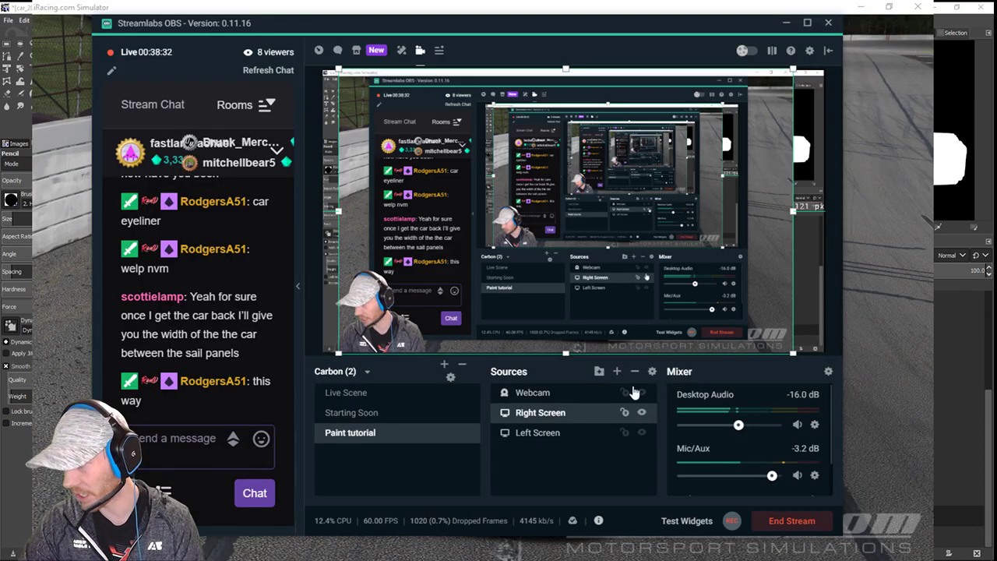
left_click_drag(530, 23, 0, 85)
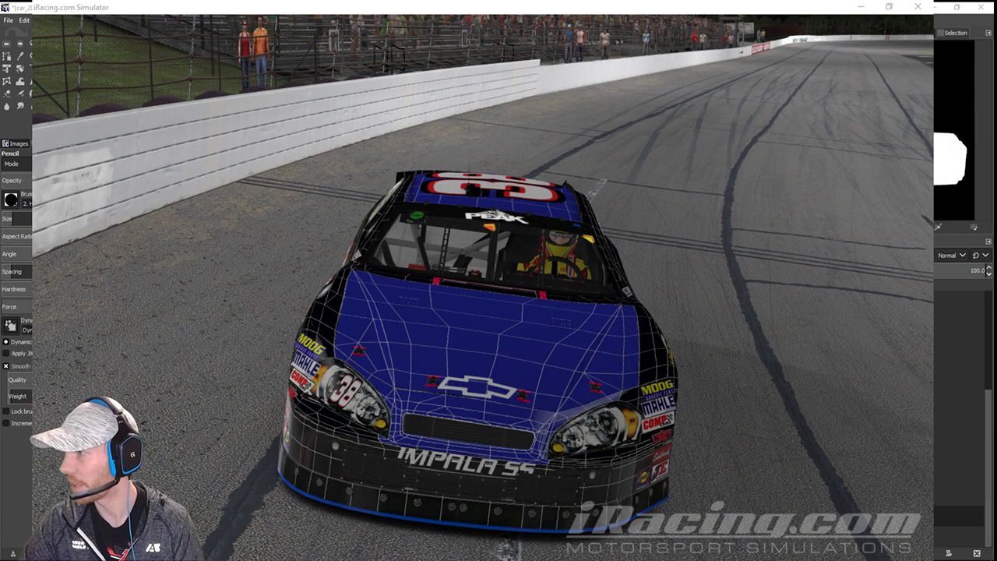
left_click(917, 7)
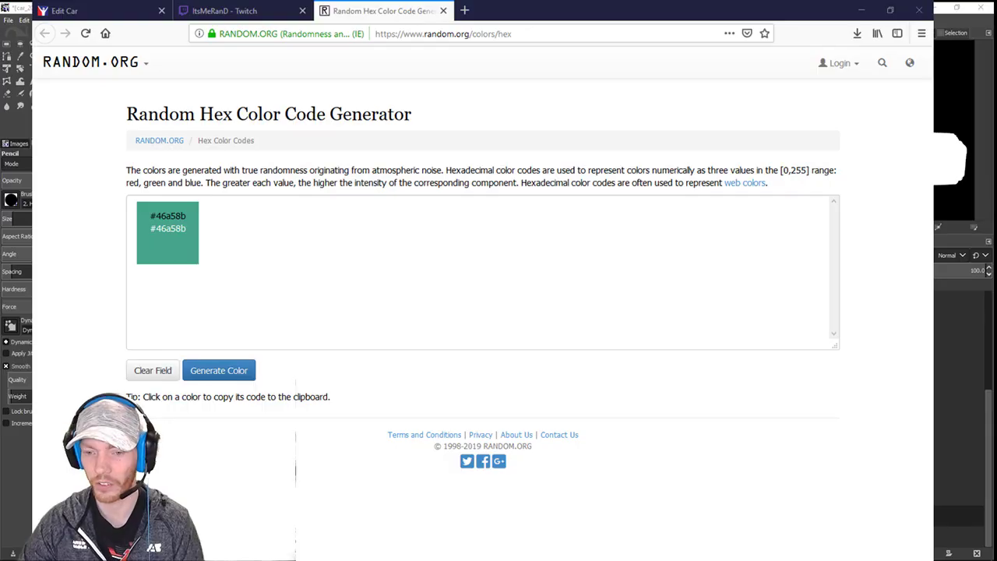
left_click(444, 33)
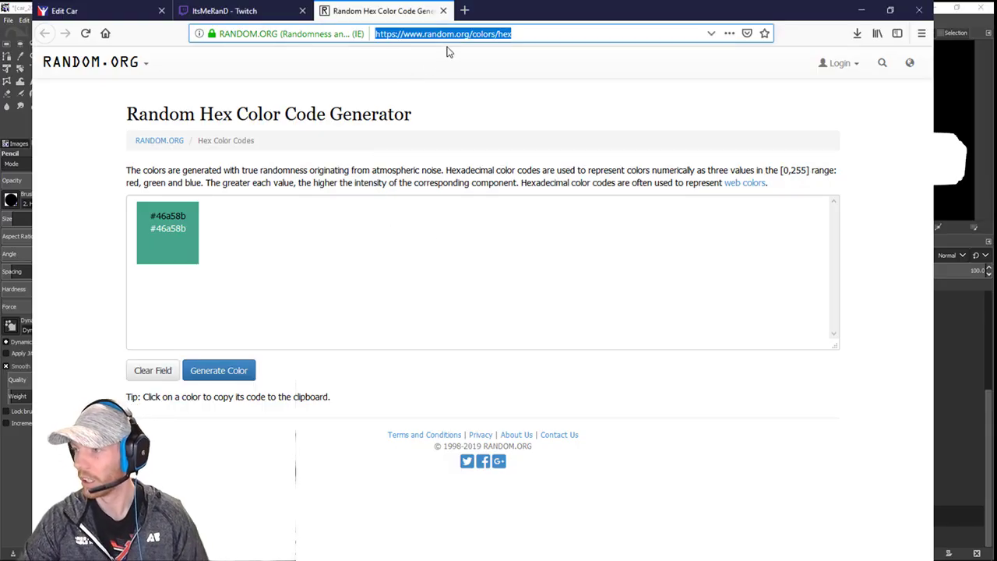
type("google.colm")
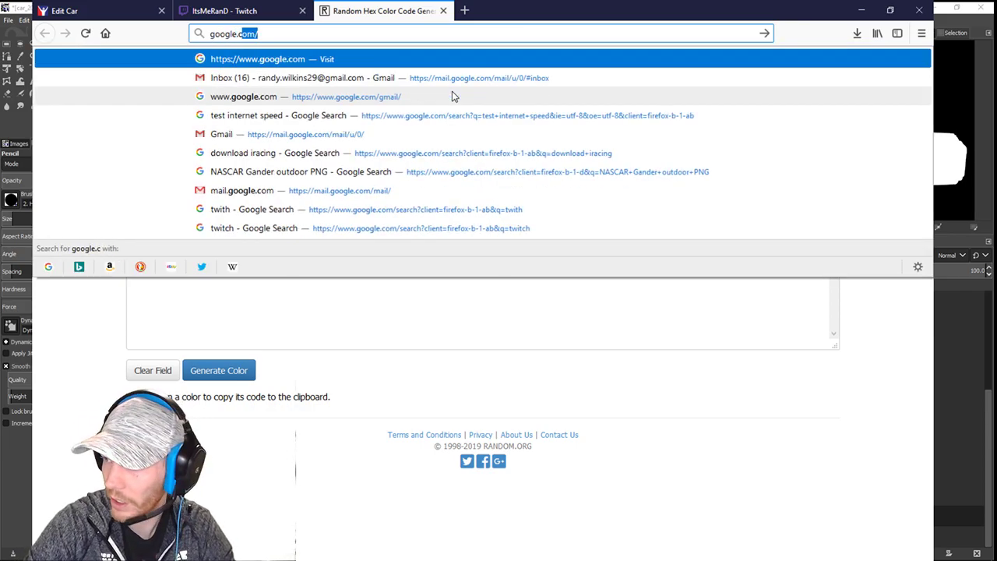
key("Return")
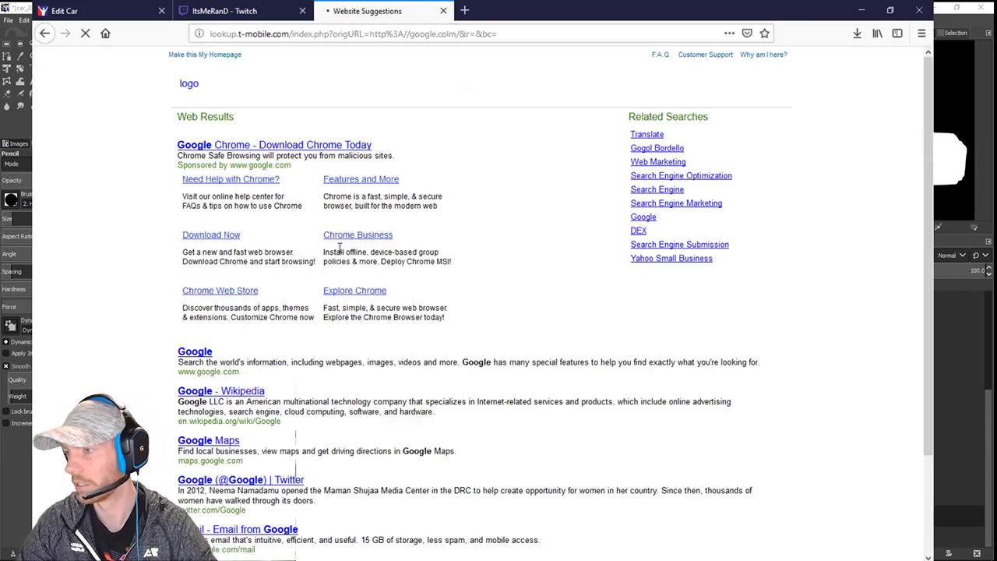
- Go to google.com and search for "Blue Flannel"
left_click(372, 37)
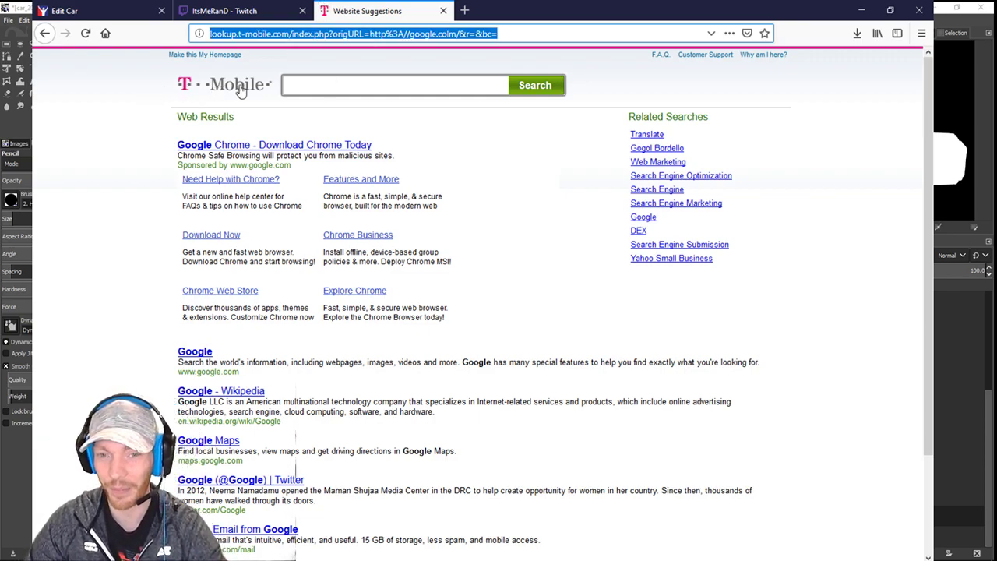
type("google.com/")
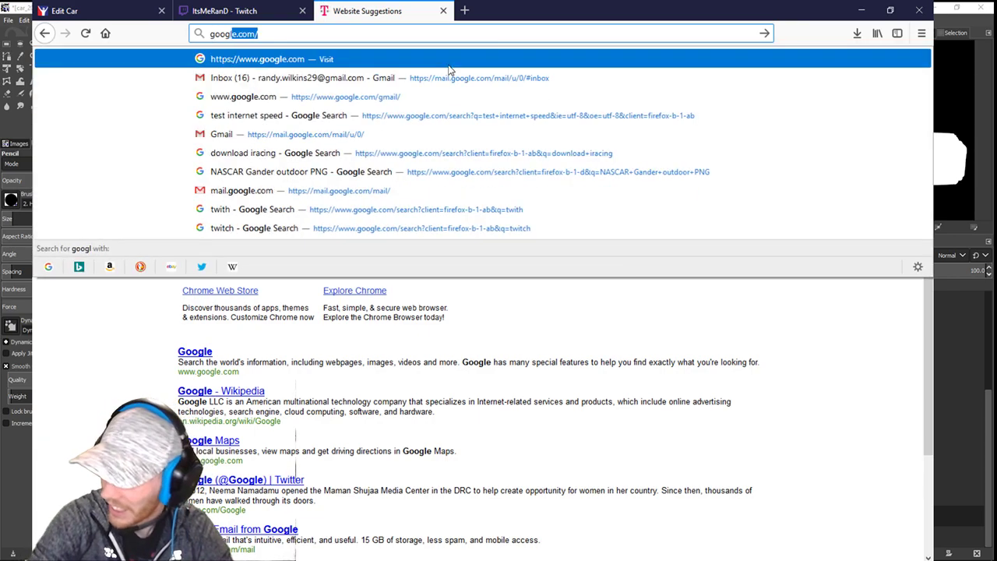
key("Return")
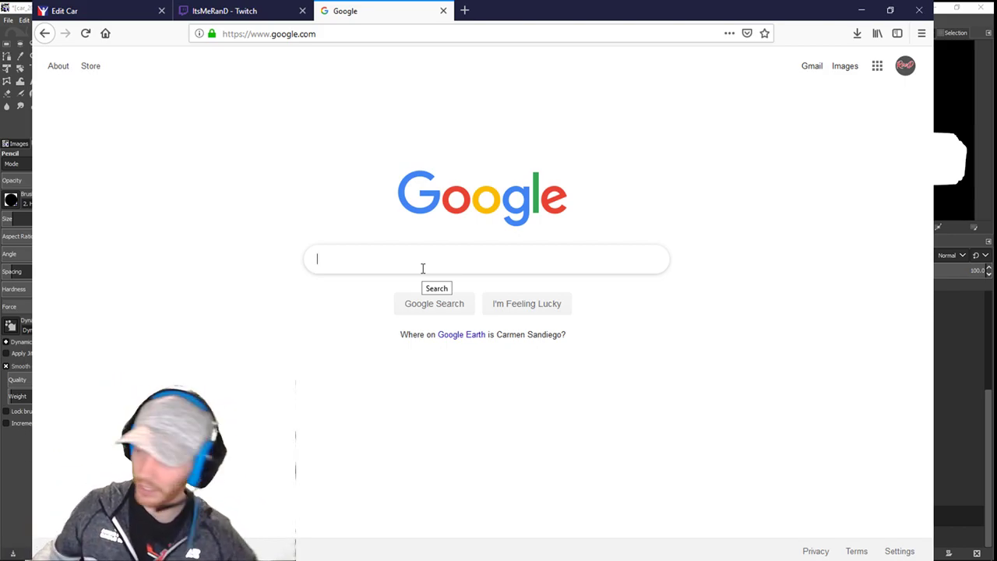
type("B")
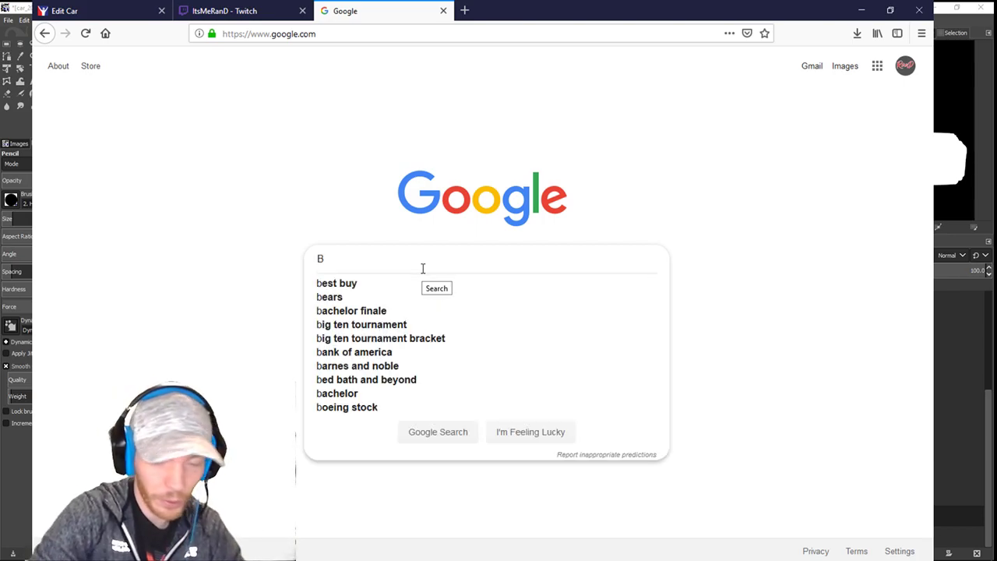
type("lue Flannel")
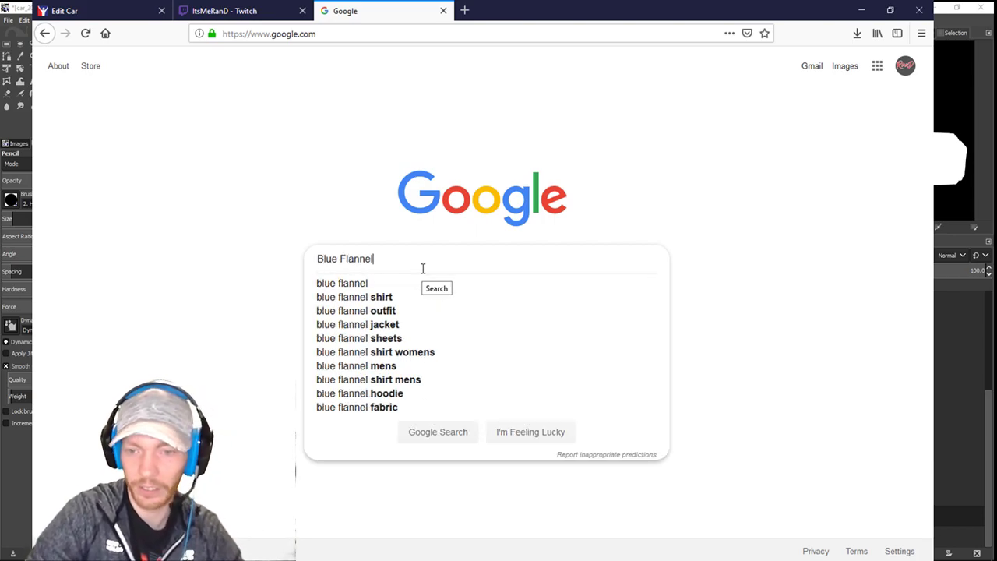
key("Return")
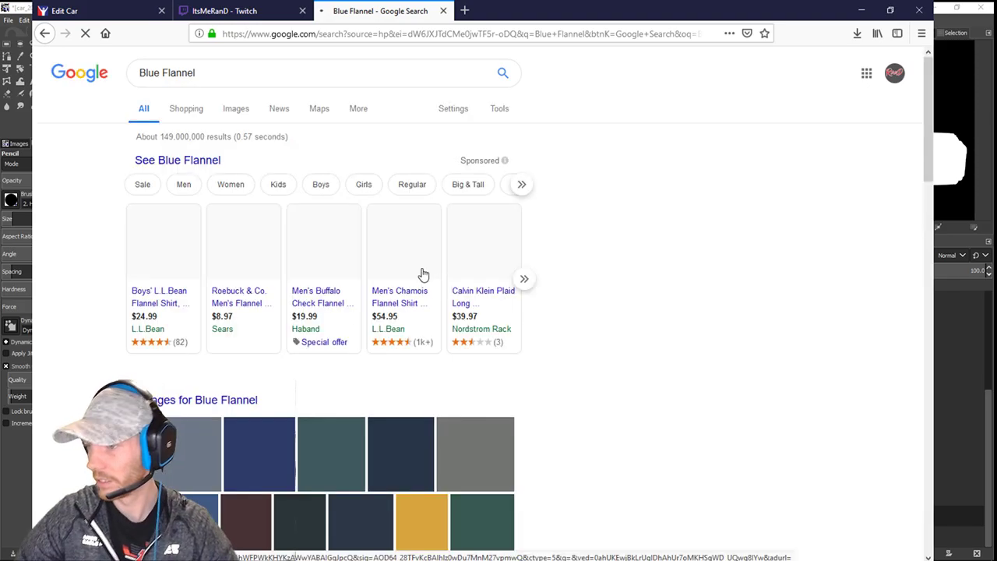
- Refine the web search to "Blue Flannel PNG"
left_click(220, 71)
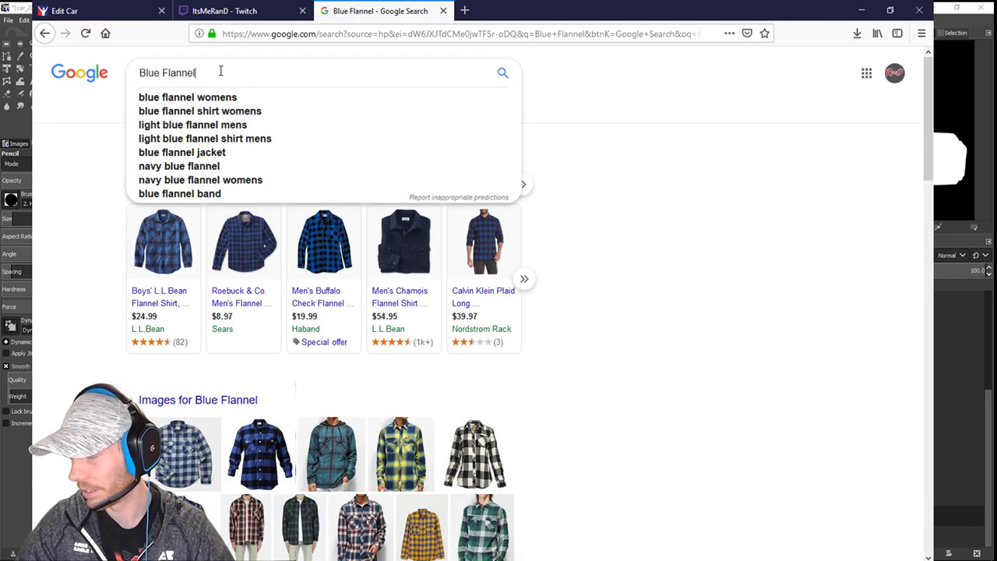
type("PNG")
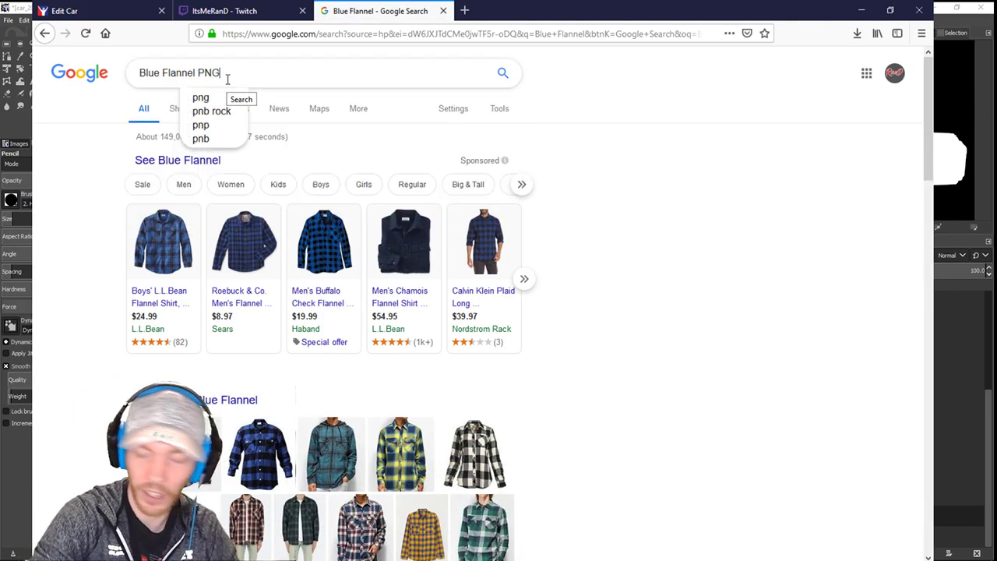
key("Return")
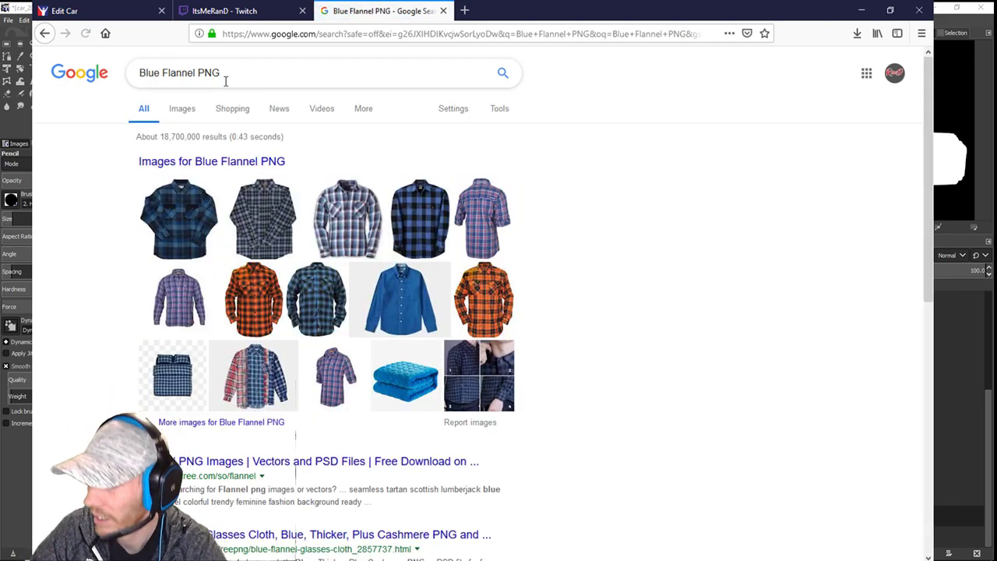
- Change the search to "Blue Flannel Pattern" and show the image results
left_click(247, 76)
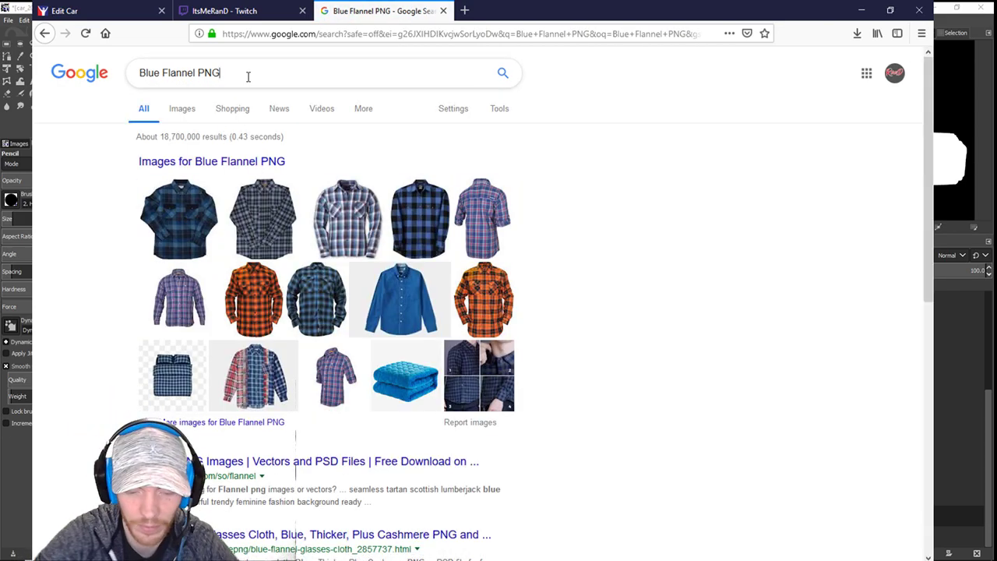
key("BackSpace")
key("BackSpace")
key("BackSpace")
type("Pattern")
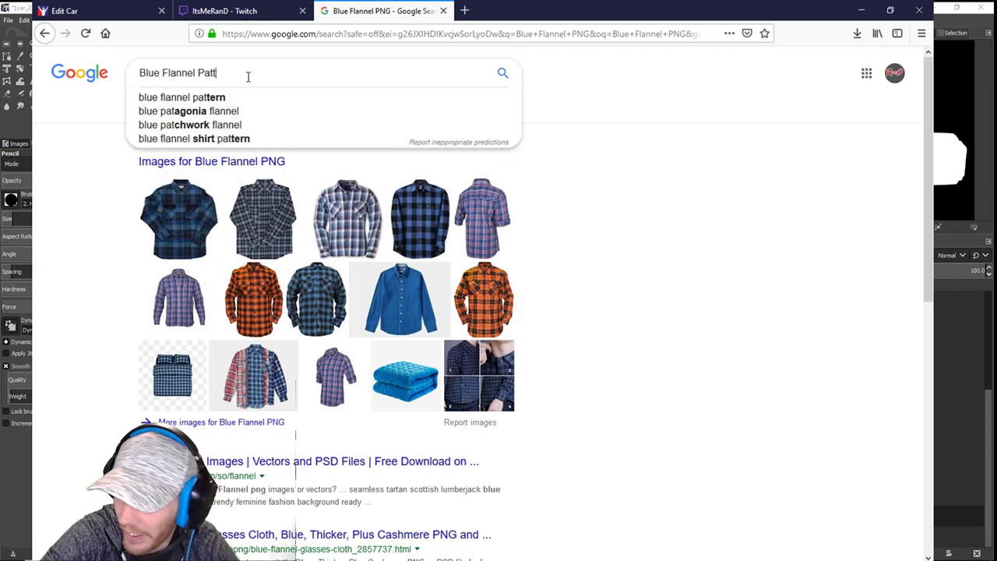
key("Return")
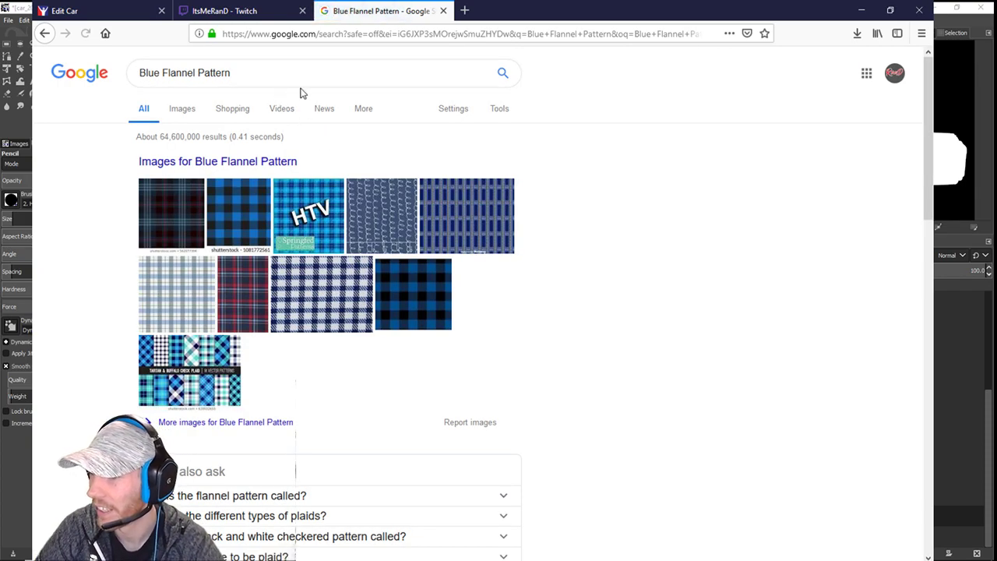
left_click(187, 109)
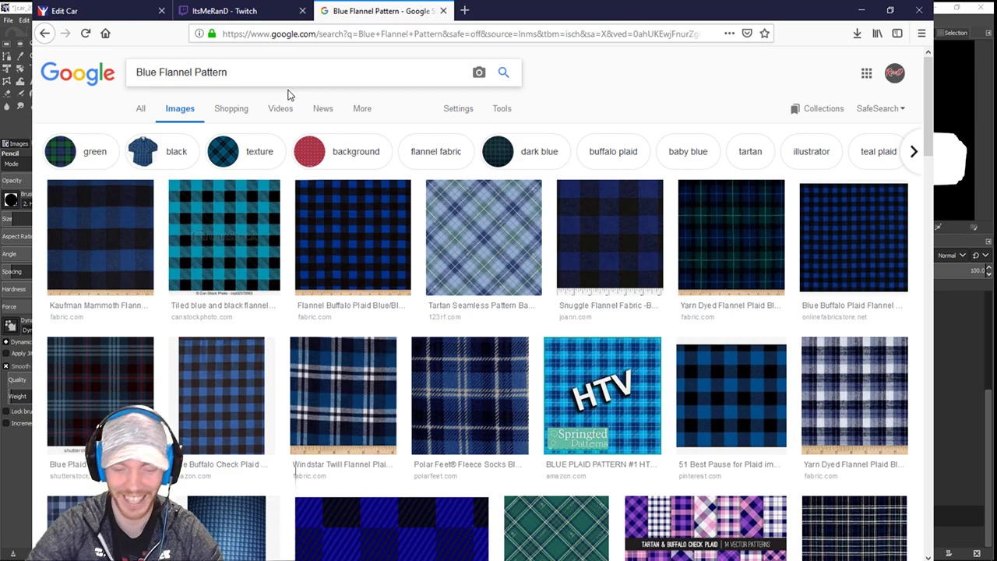
- Change the image search to "Blue Plaid Pattern"
key("BackSpace")
key("BackSpace")
key("BackSpace")
key("BackSpace")
key("BackSpace")
key("BackSpace")
key("BackSpace")
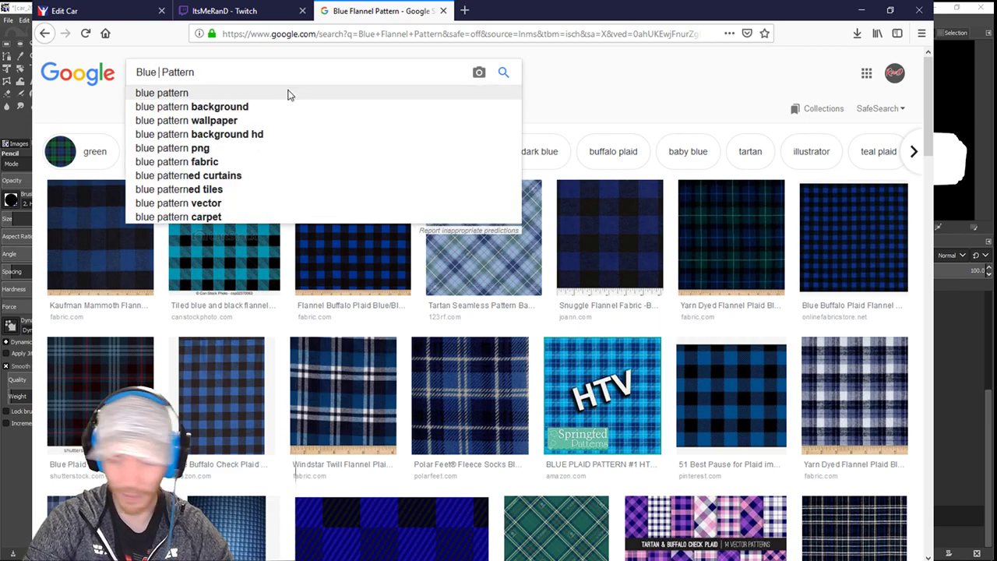
type("Plaid")
key("Return")
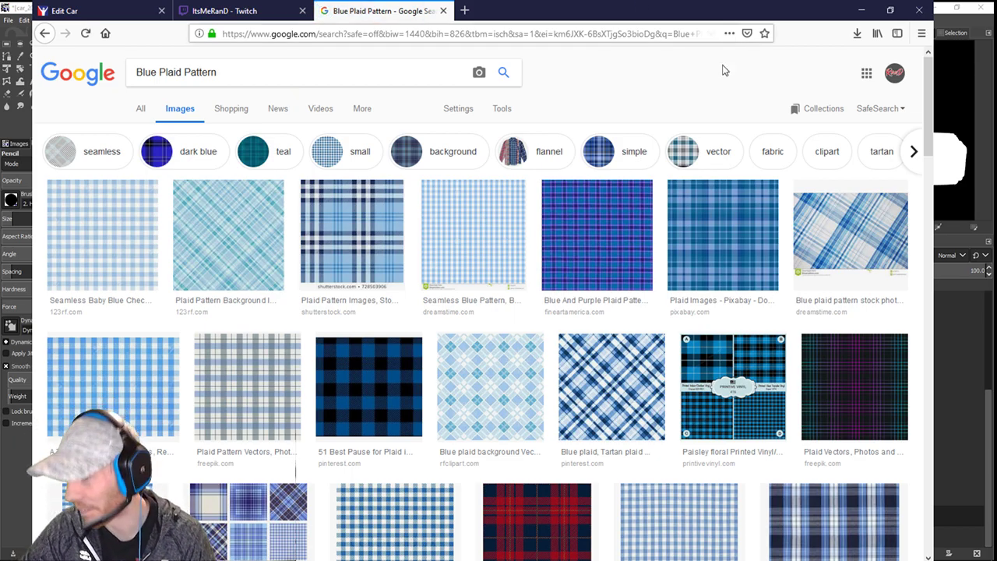
- Preview the black and blue buffalo plaid image from Pinterest, briefly open its source page, and return to the image results
left_click(356, 423)
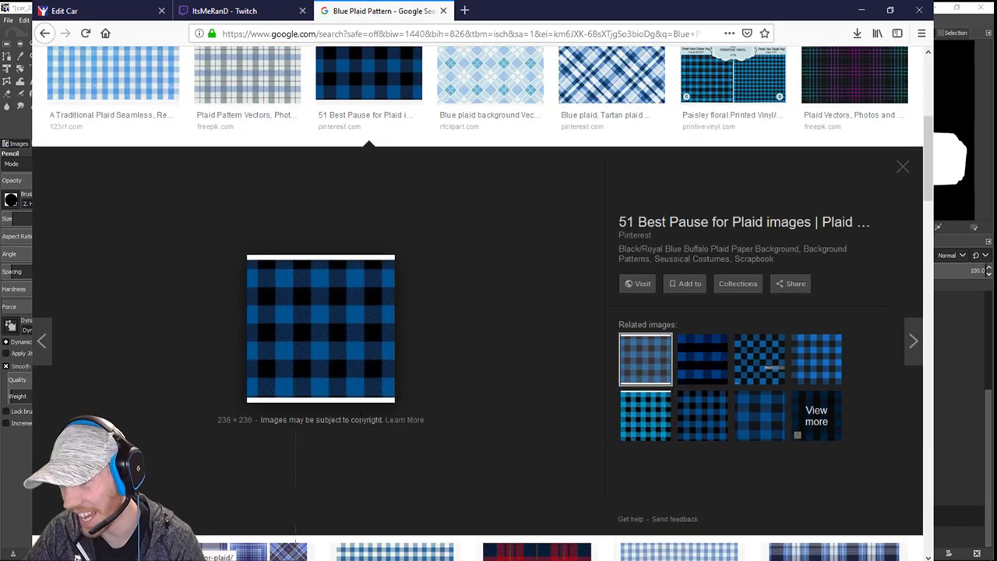
left_click(322, 351)
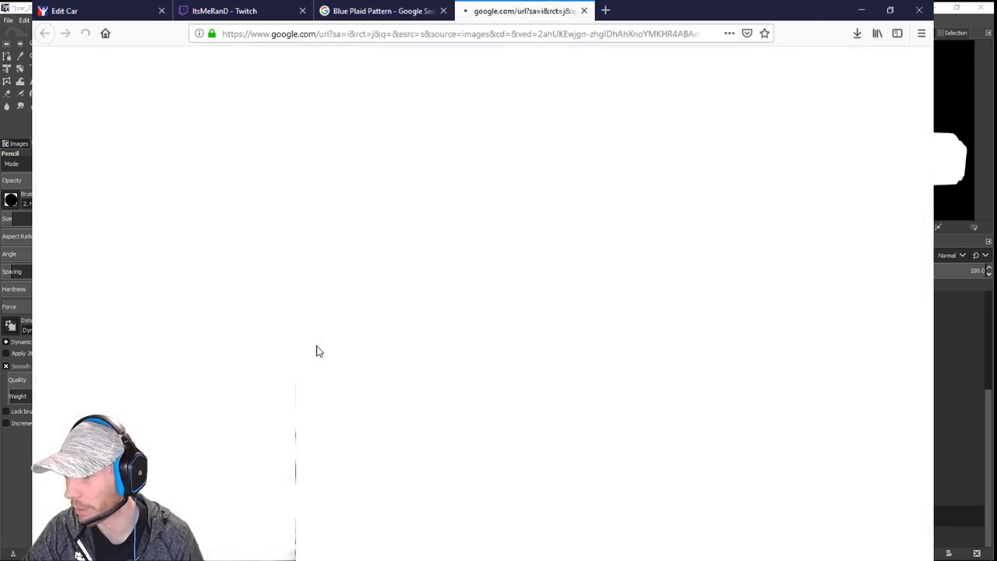
left_click(584, 11)
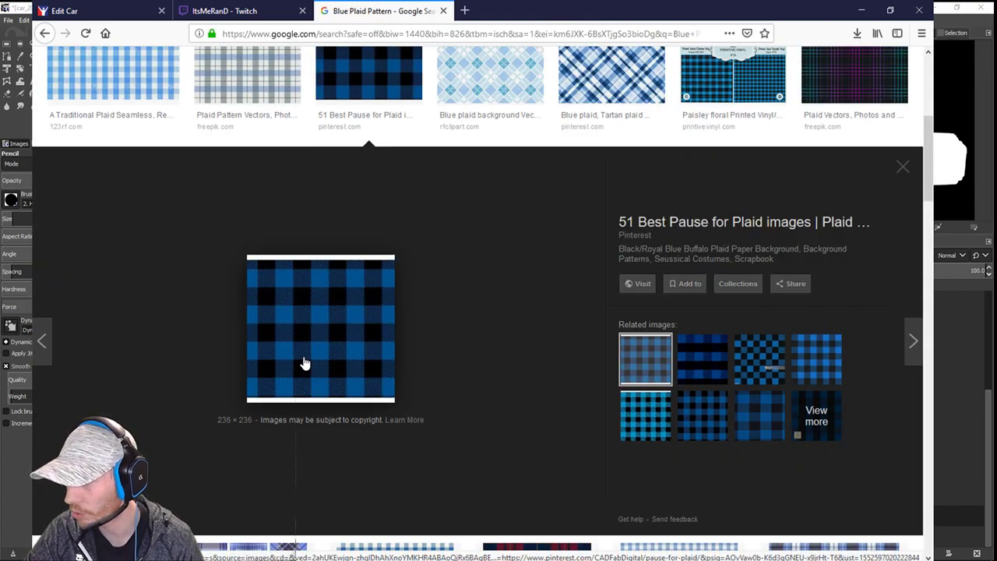
scroll(321, 391, "up", 3)
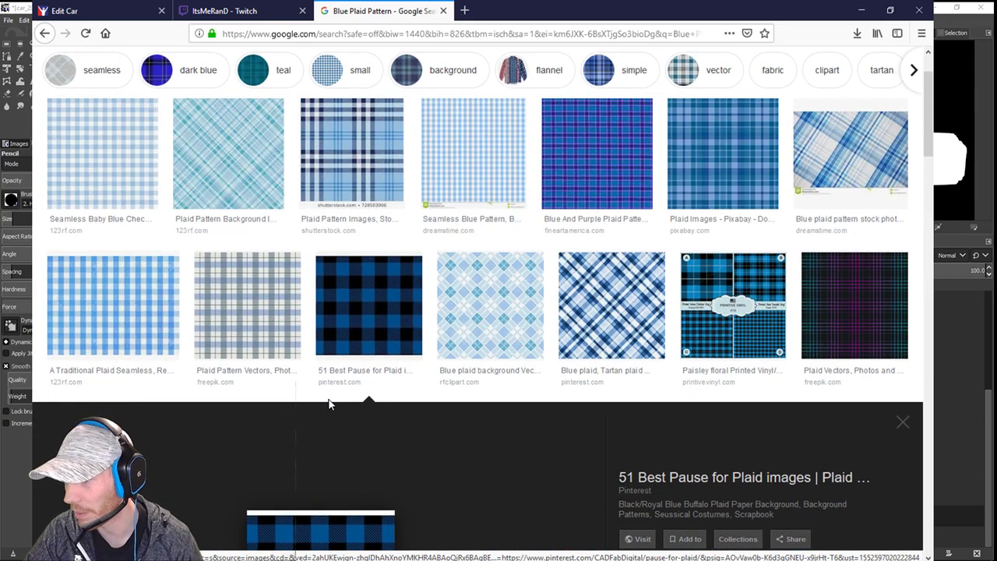
- Look through the blue plaid image results and check the Pinterest collection page behind the black and blue buffalo plaid image
scroll(335, 394, "down", 1)
scroll(335, 394, "down", 8)
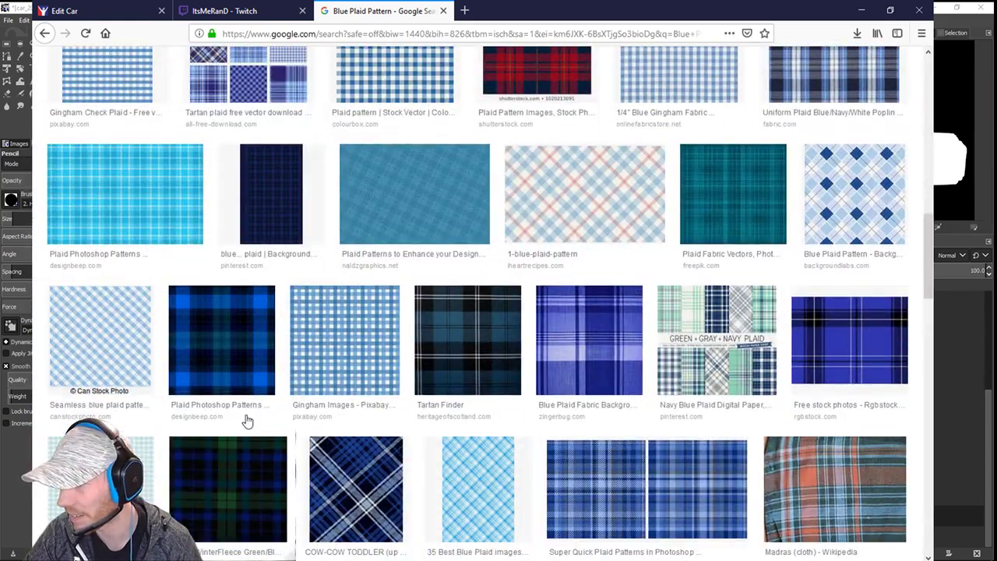
scroll(244, 418, "down", 3)
scroll(410, 421, "down", 5)
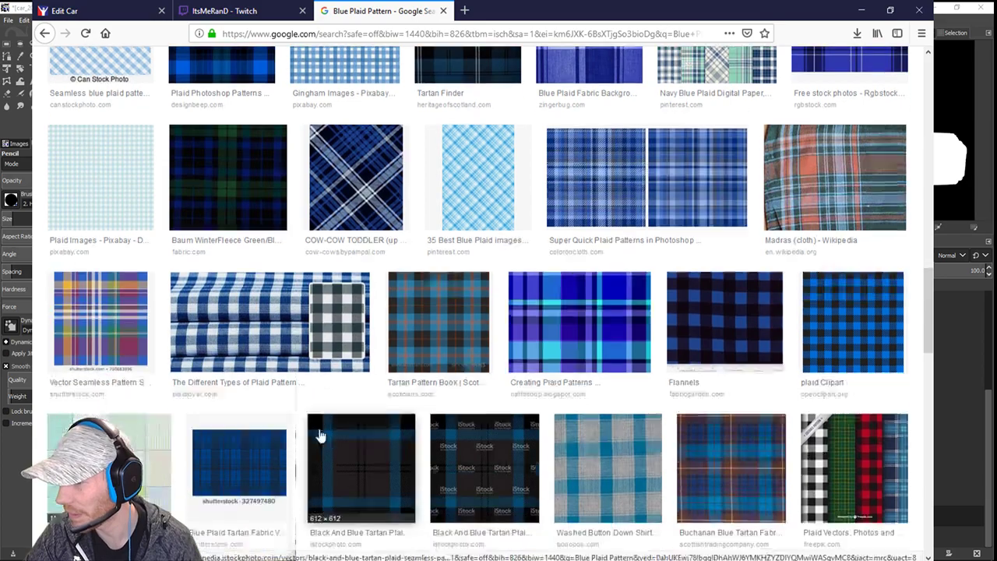
scroll(458, 438, "up", 3)
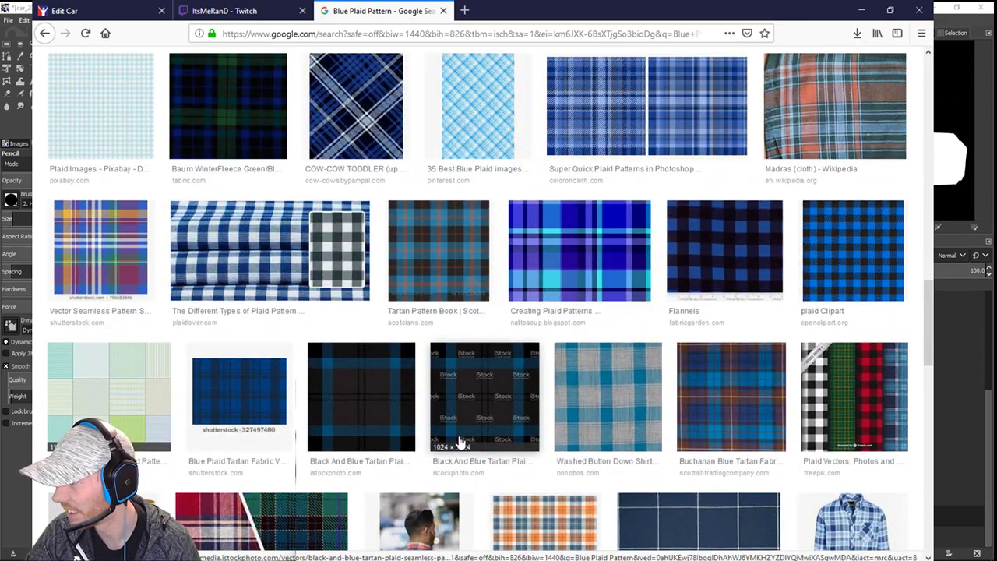
scroll(460, 443, "up", 5)
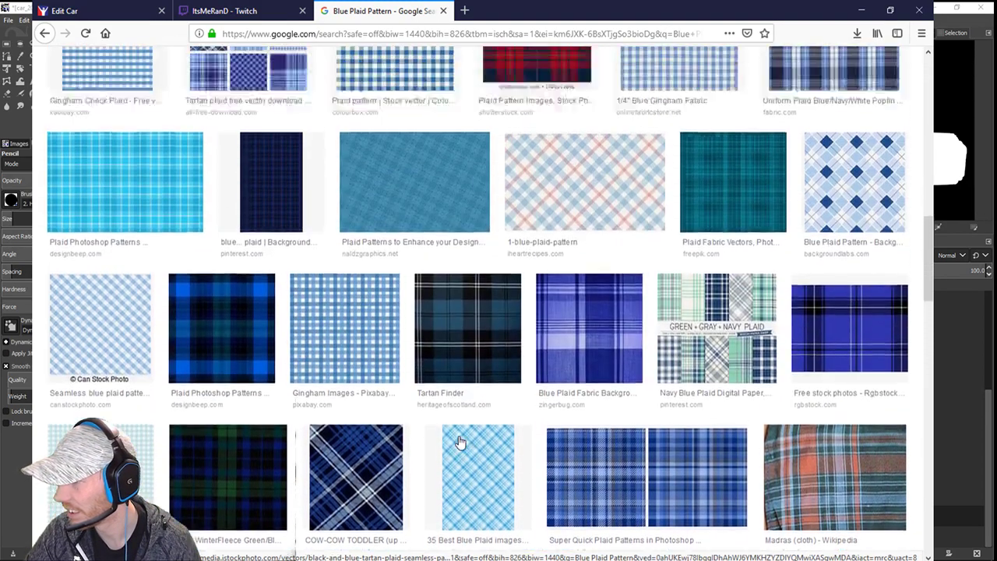
left_click(200, 190)
left_click(280, 215)
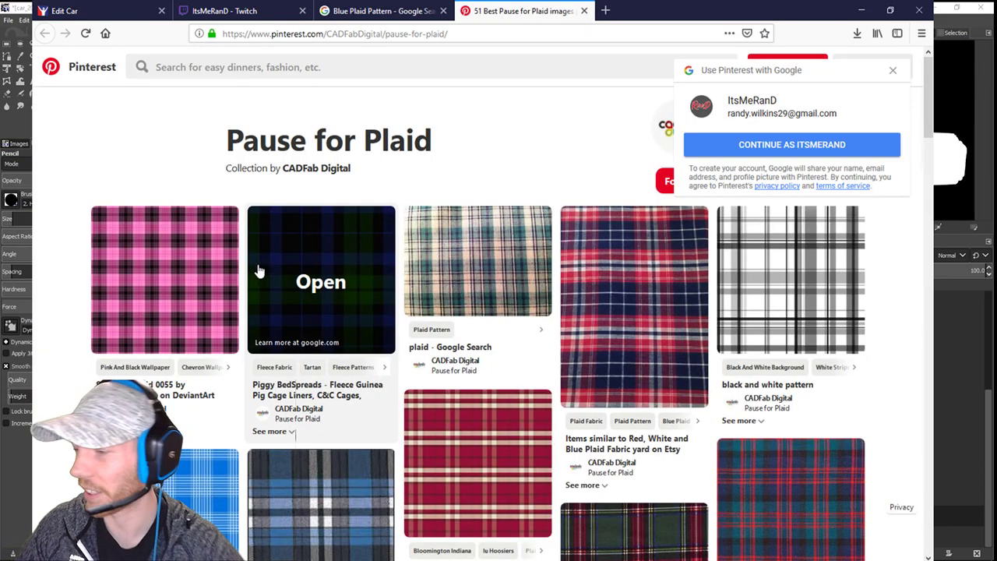
scroll(363, 268, "down", 5)
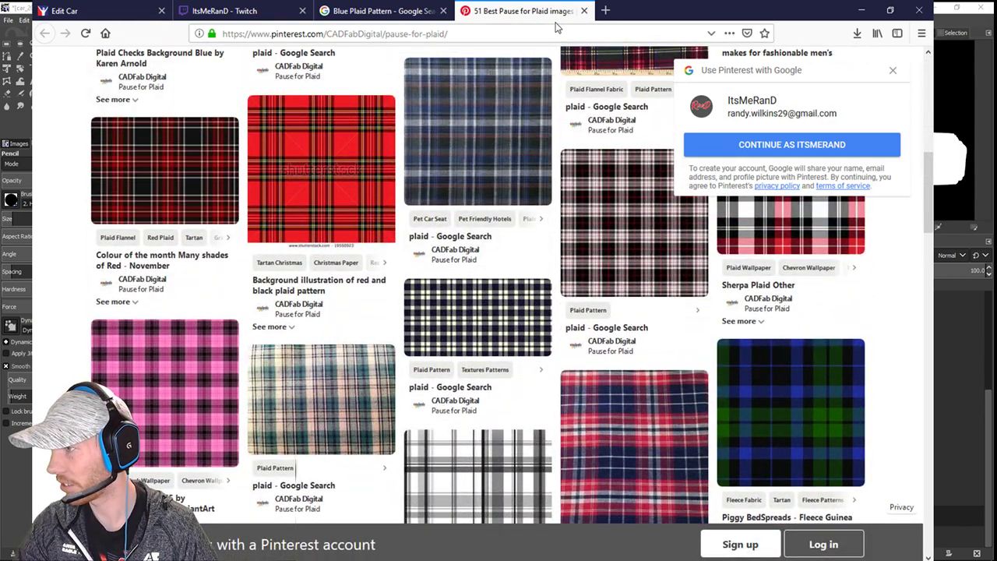
key("ctrl+w")
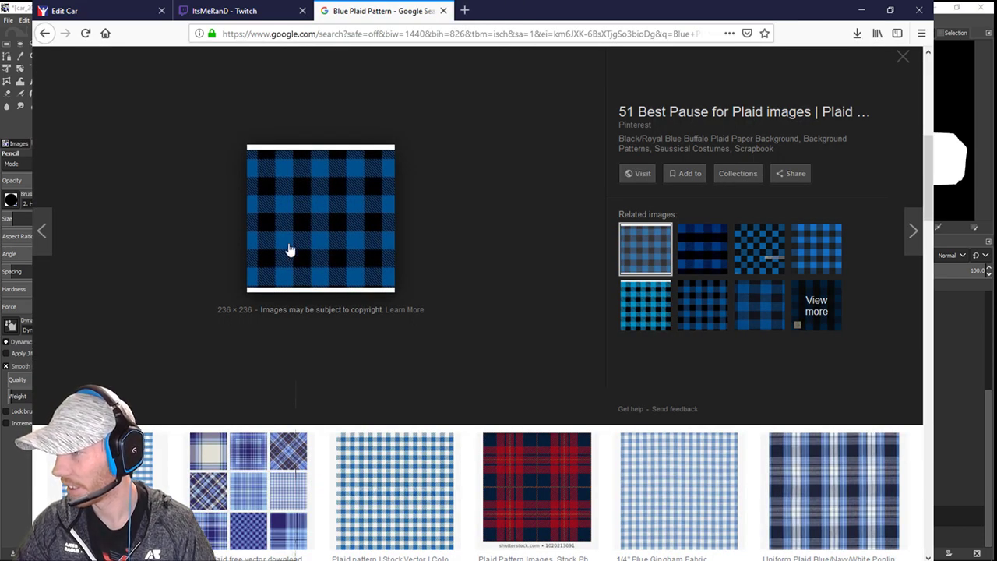
- View the Pinterest buffalo plaid image on its own at full size and return to the image results
right_click(299, 231)
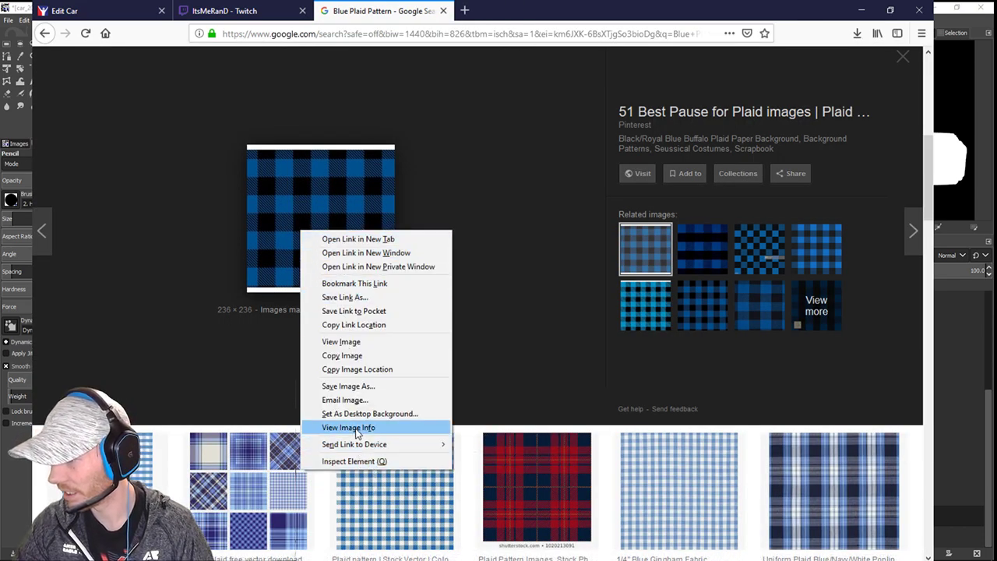
left_click(353, 341)
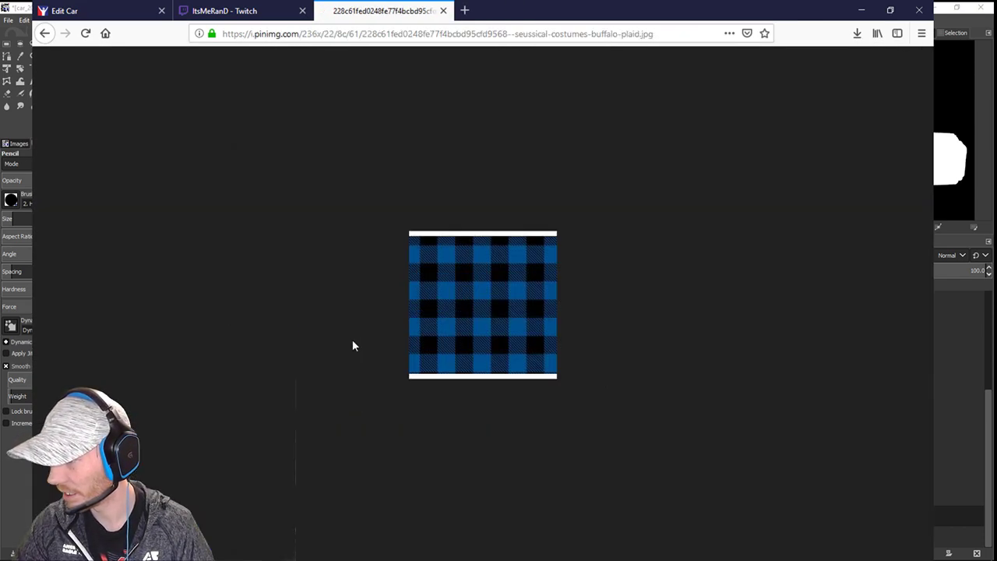
right_click(480, 325)
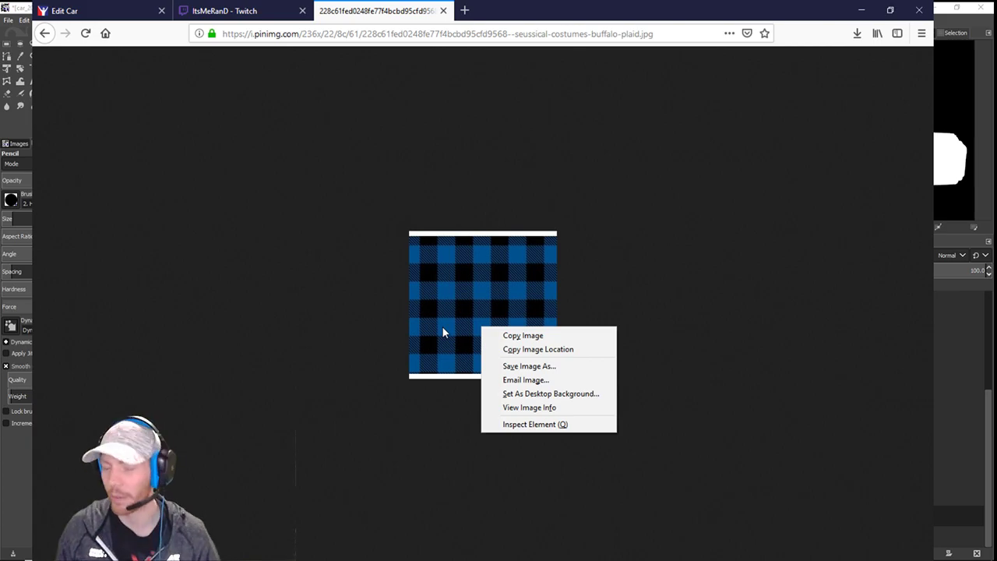
left_click(593, 264)
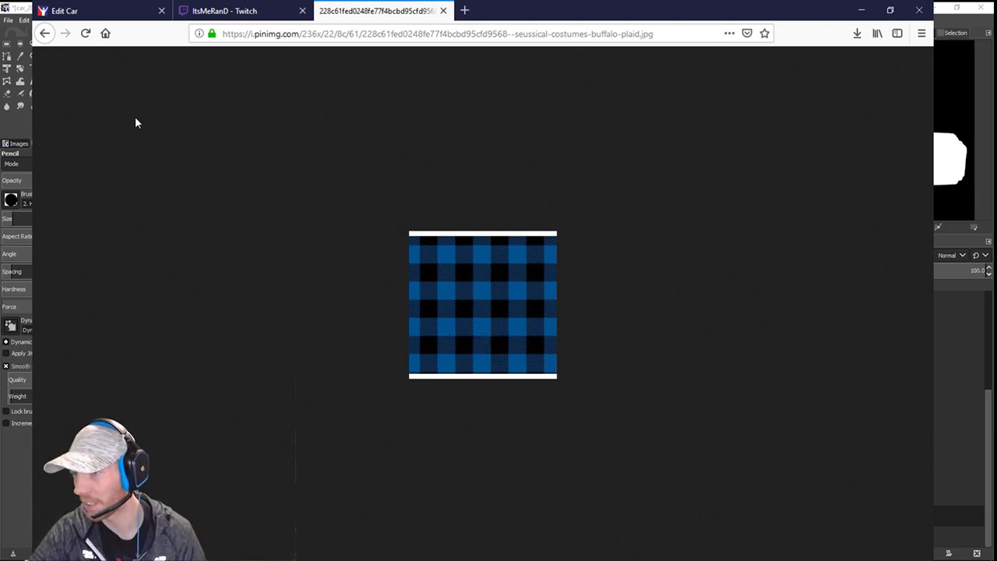
left_click(44, 33)
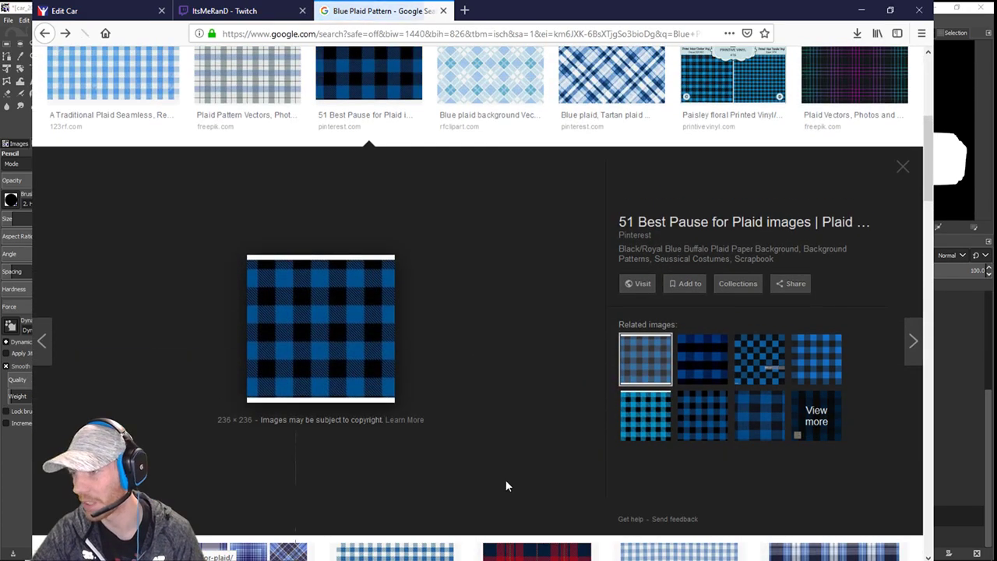
- Browse further down the blue plaid results, preview the blue and black Mood Fabrics image, and go back to the "Blue Flannel Pattern" results
scroll(502, 479, "down", 4)
scroll(503, 475, "down", 10)
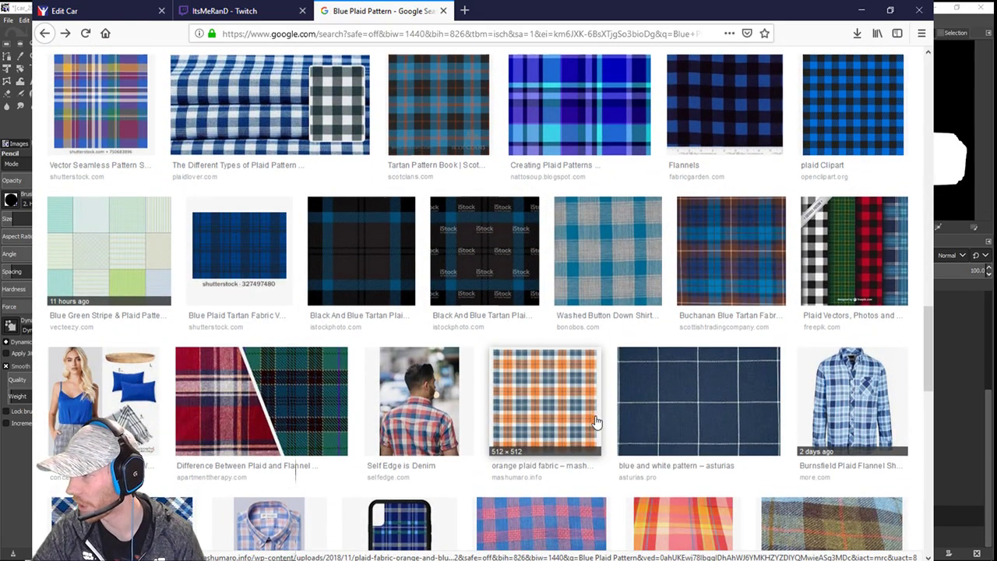
scroll(596, 422, "down", 5)
scroll(596, 421, "down", 12)
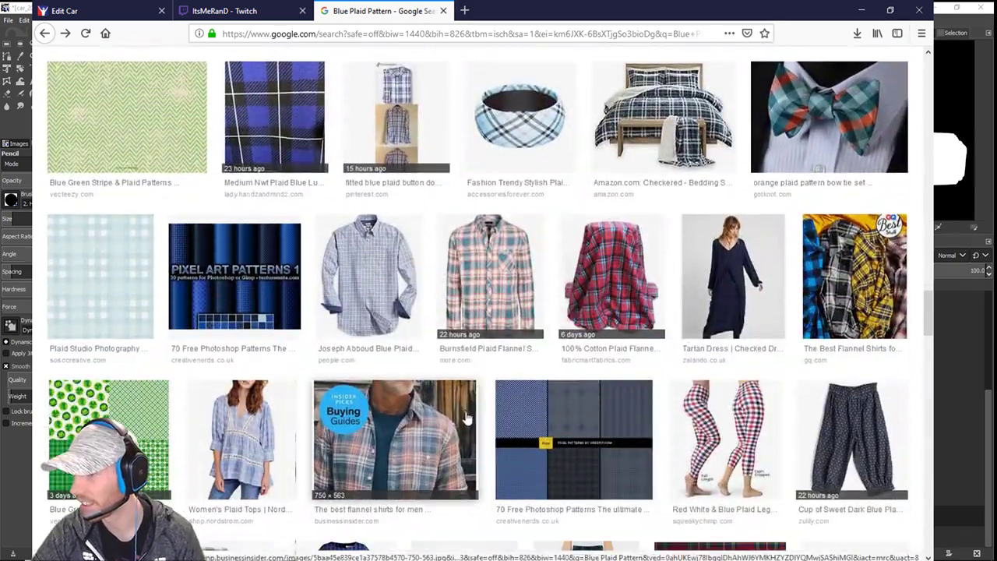
scroll(478, 405, "down", 3)
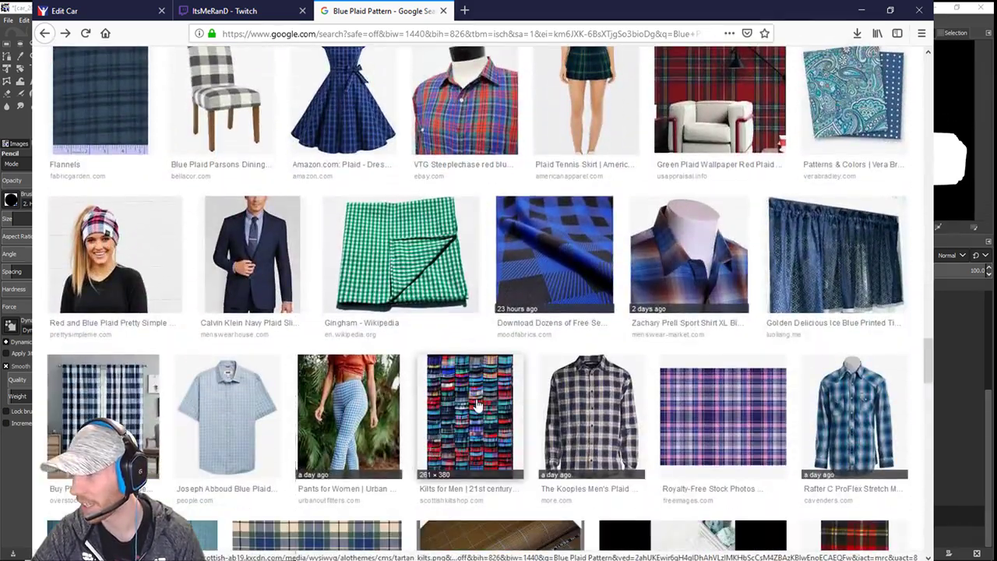
left_click(537, 299)
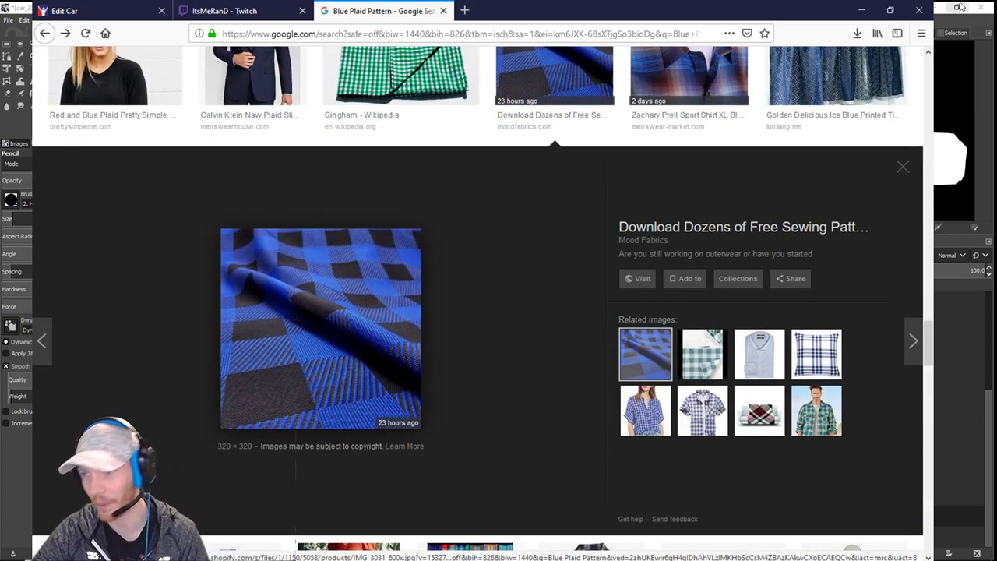
left_click(45, 34)
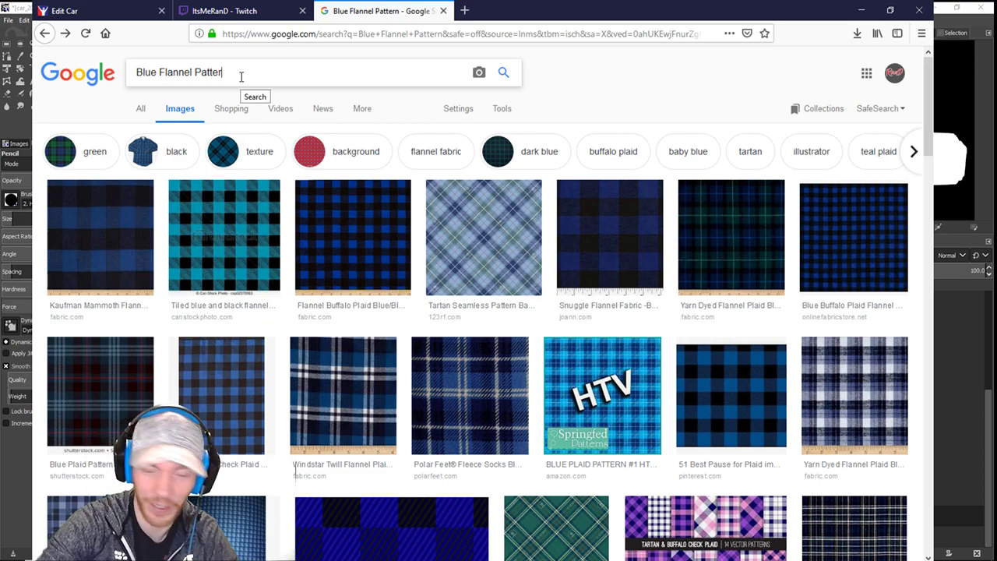
- Change the image search to "Blue Flannel wallpaper"
key("BackSpace")
key("BackSpace")
key("BackSpace")
key("BackSpace")
key("BackSpace")
key("BackSpace")
key("BackSpace")
type("wallpaper")
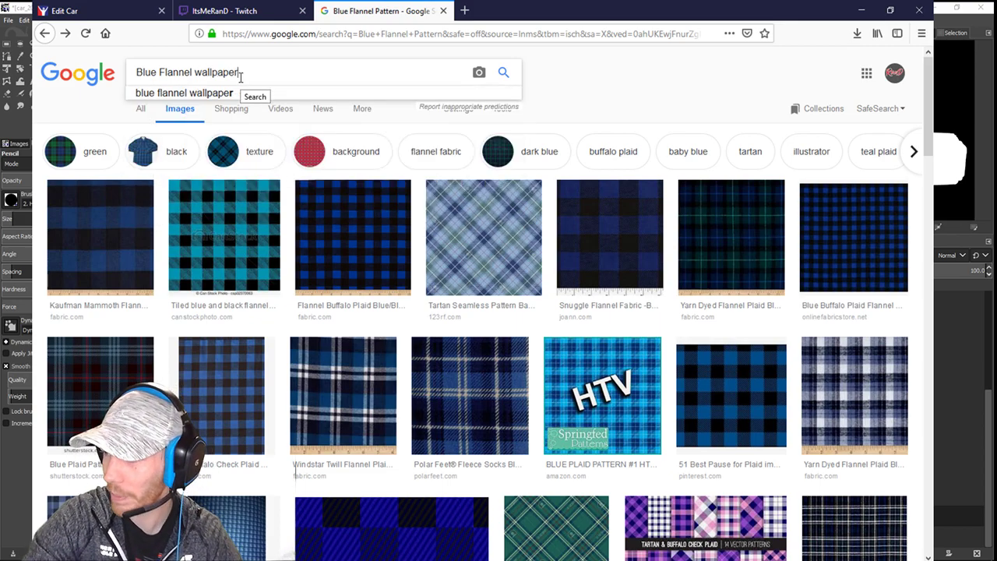
key("Return")
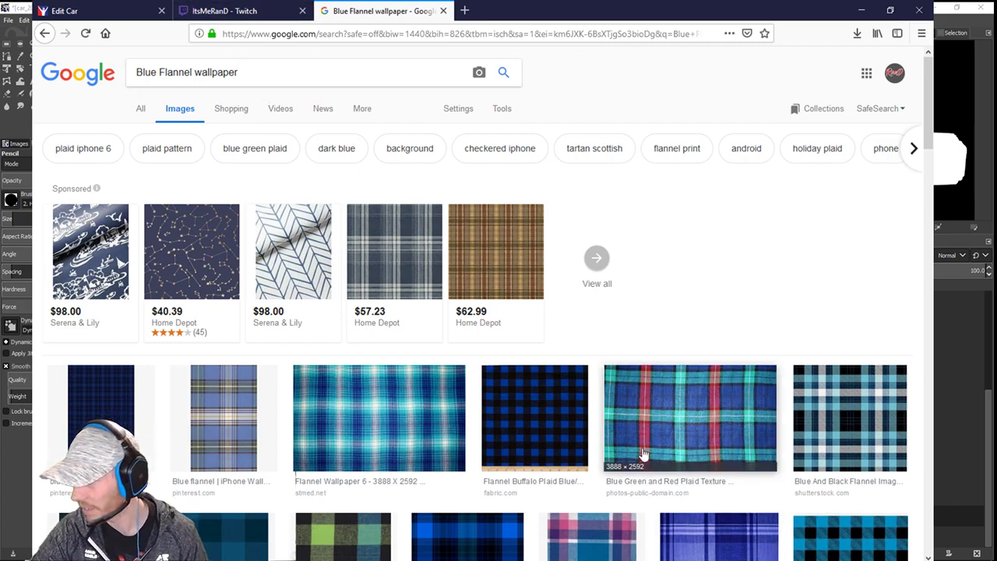
- Save the "Flannel Buffalo Plaid Blue/Black" image from Fabric.com in the Paint folder on drive D as "Blue Plaid"
left_click(536, 441)
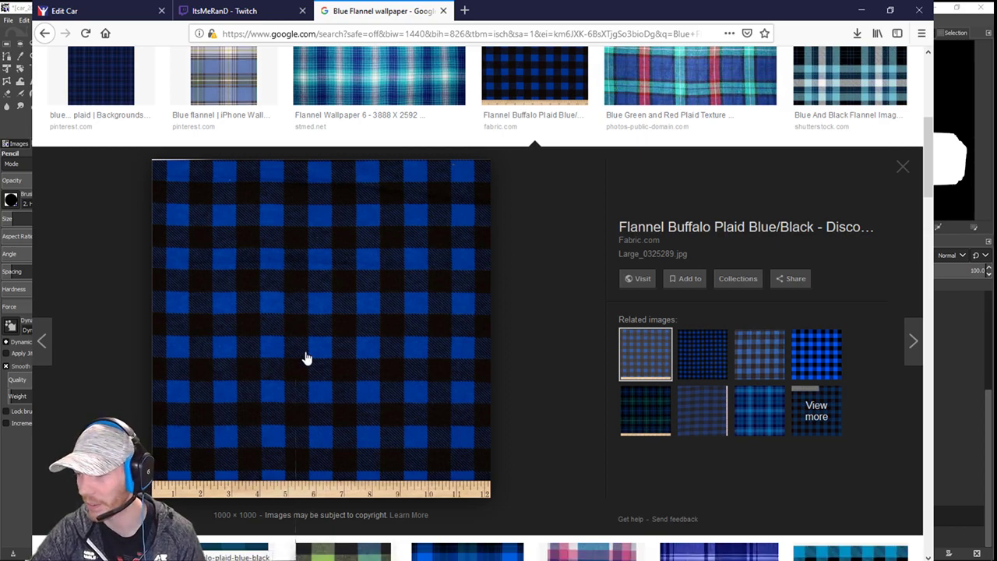
right_click(307, 332)
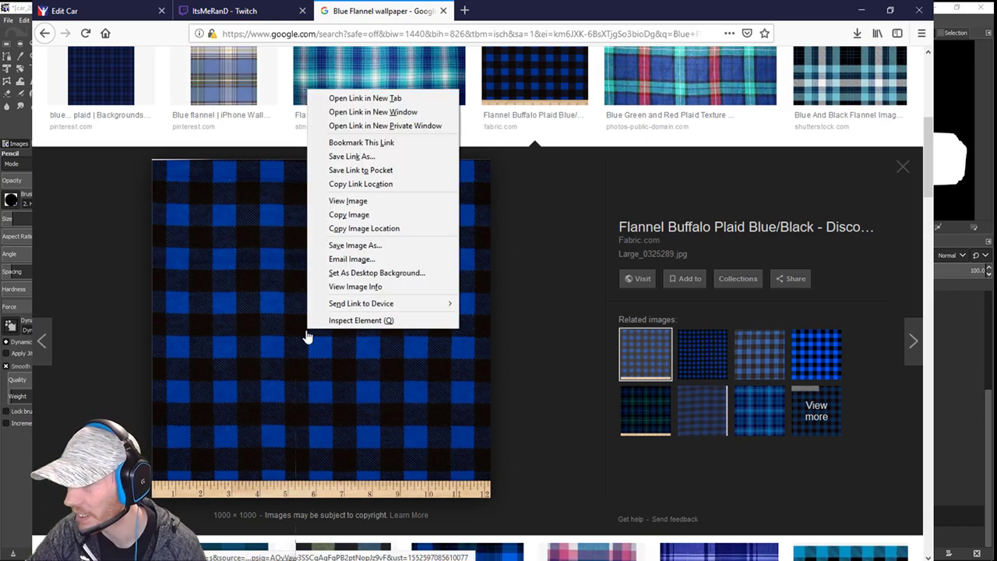
left_click(363, 245)
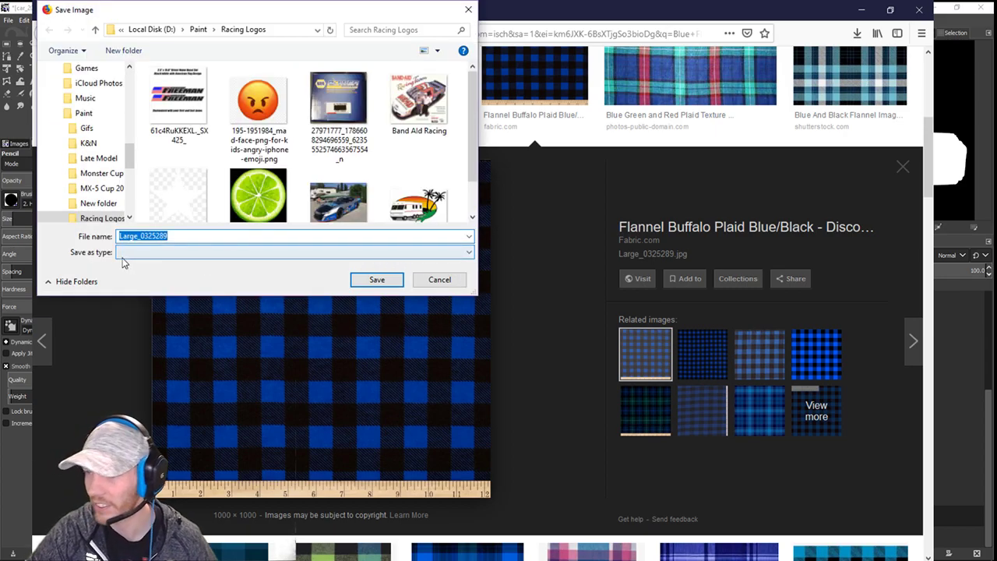
left_click(83, 113)
type("B")
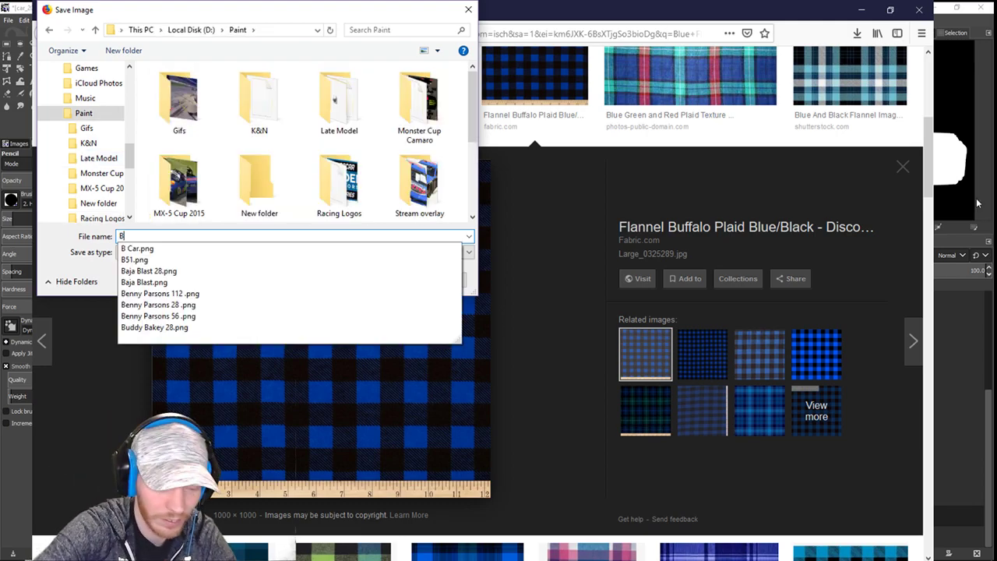
type("lue Plaid")
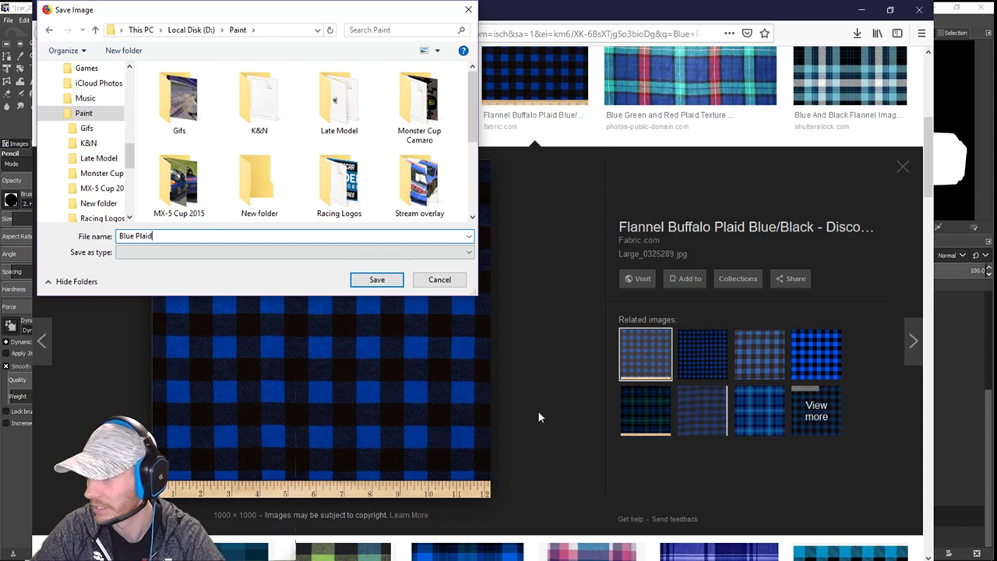
left_click(364, 281)
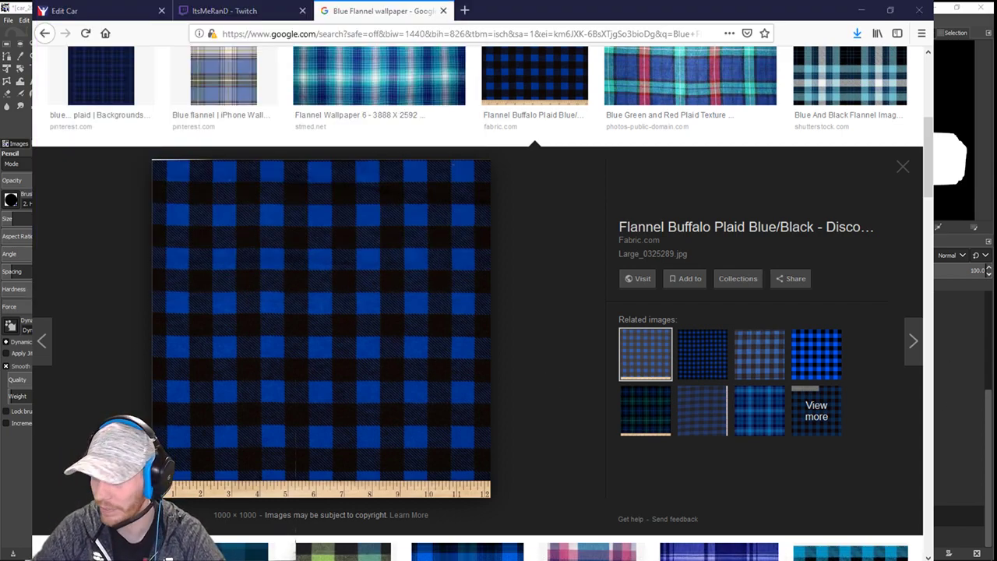
- Switch to File Explorer, open the Paint folder and select the Blue Plaid image file
mouse_move(167, 551)
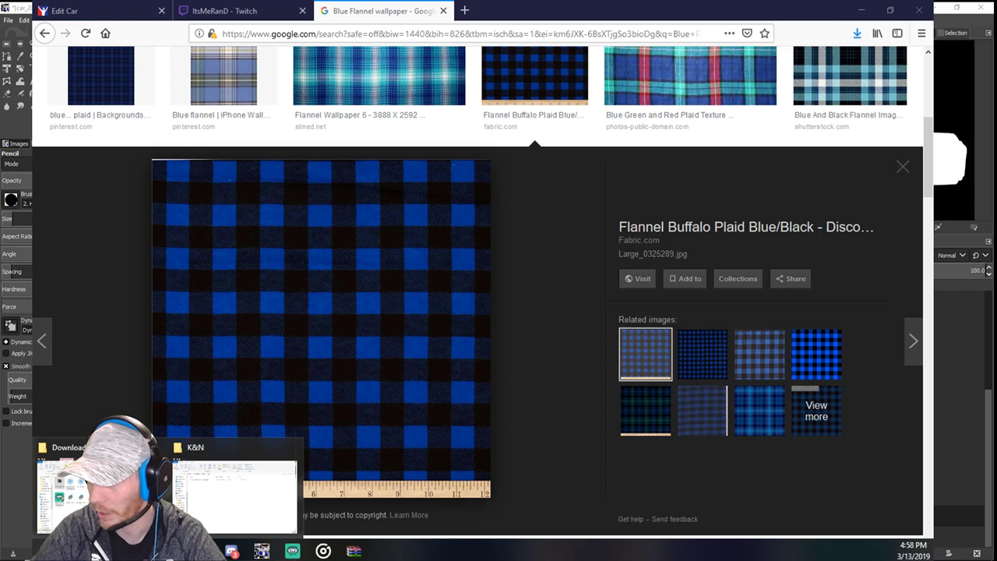
left_click(209, 524)
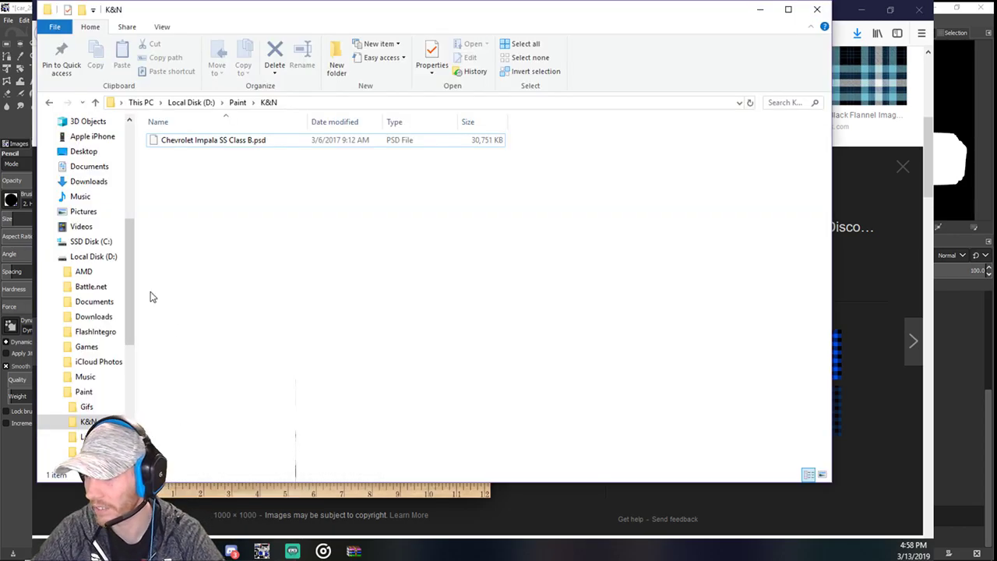
left_click(84, 391)
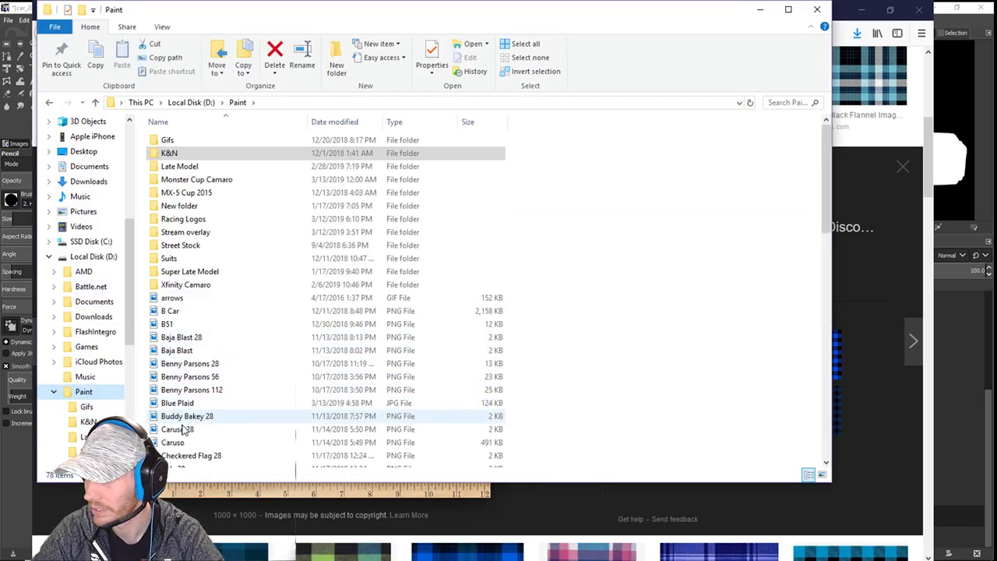
left_click(184, 404)
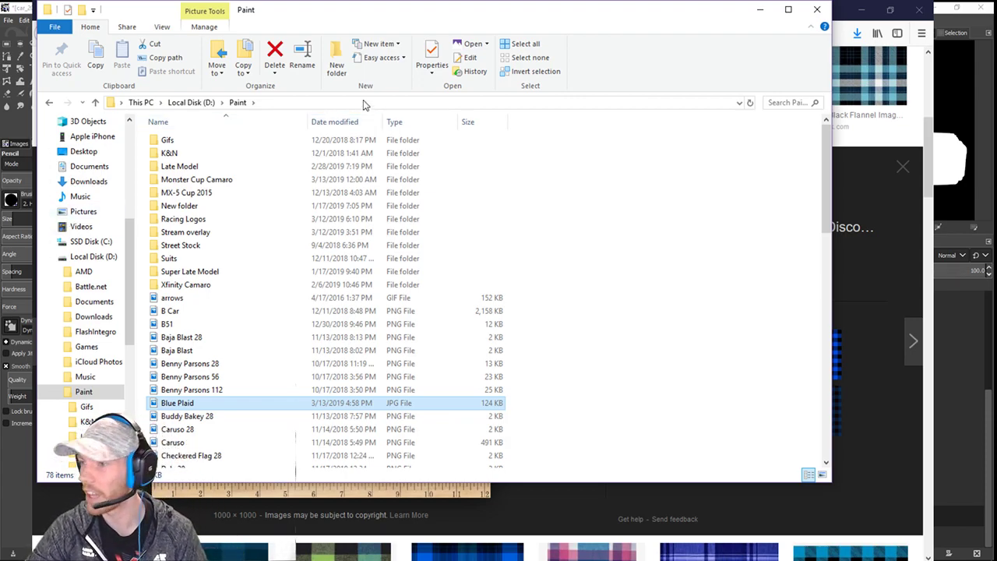
left_click_drag(334, 16, 516, 57)
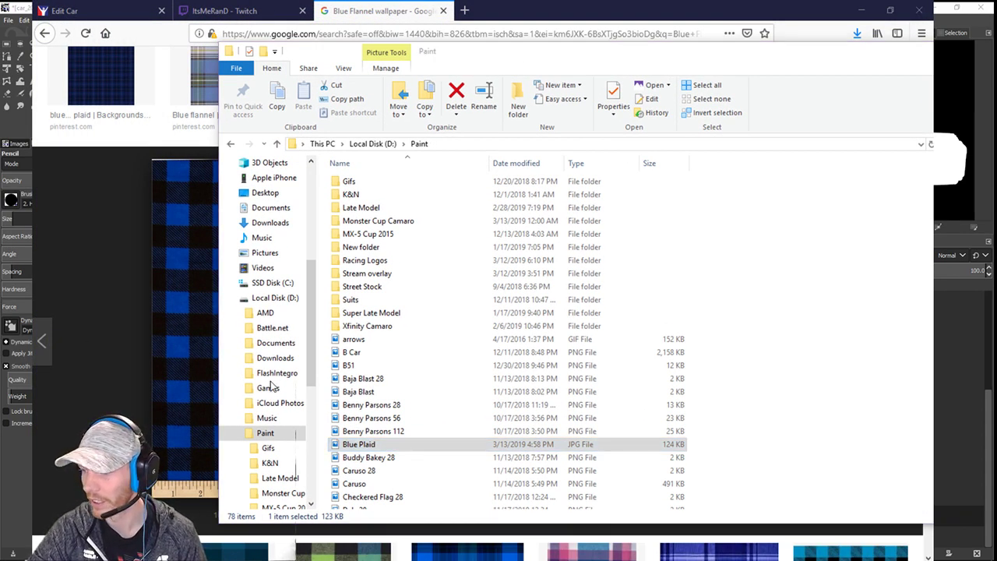
left_click(357, 446)
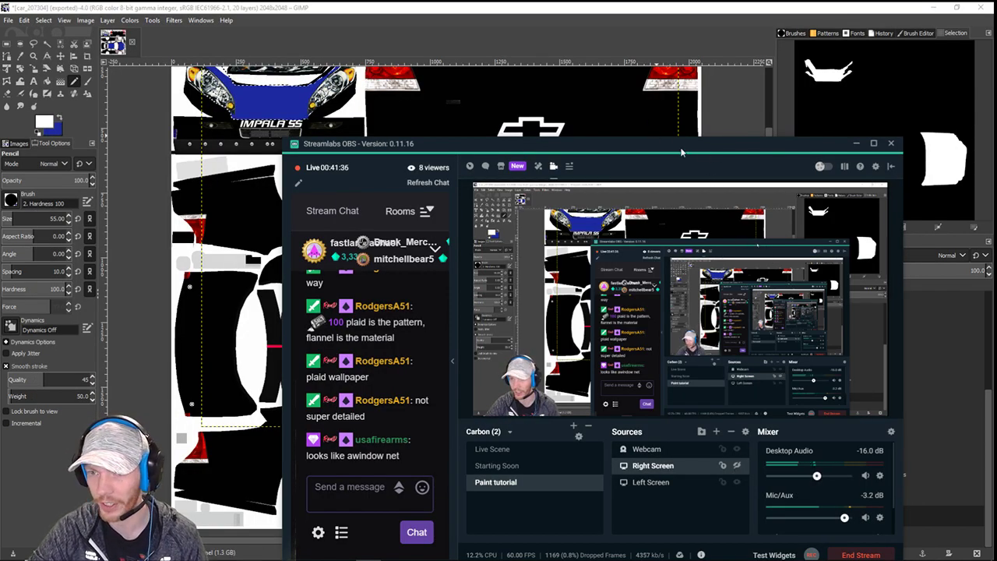
- Add the Blue Plaid file to the car image in GIMP as a layer above Flannel and shift it over the roof and hood
left_click_drag(682, 145, 996, 144)
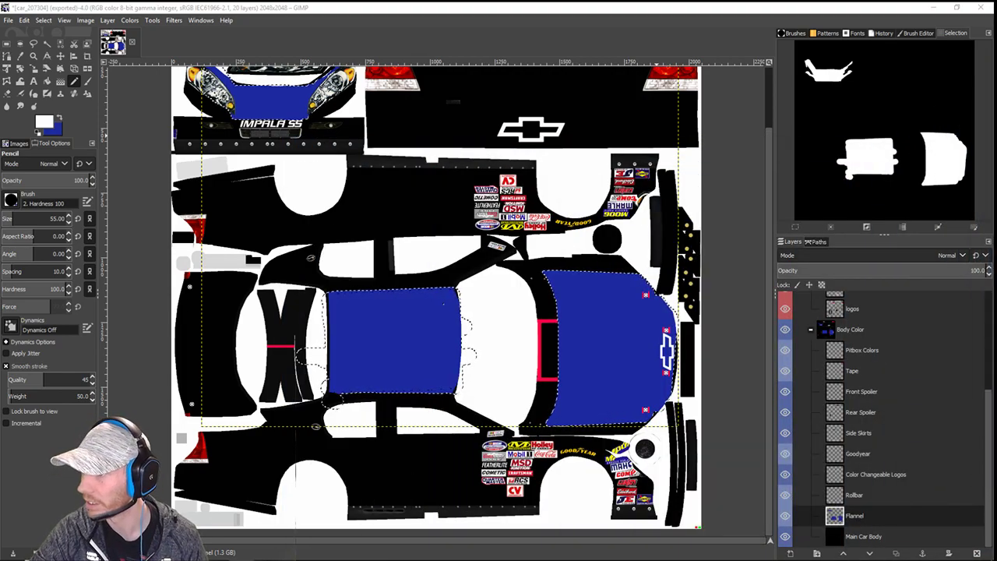
left_click_drag(996, 117, 141, 59)
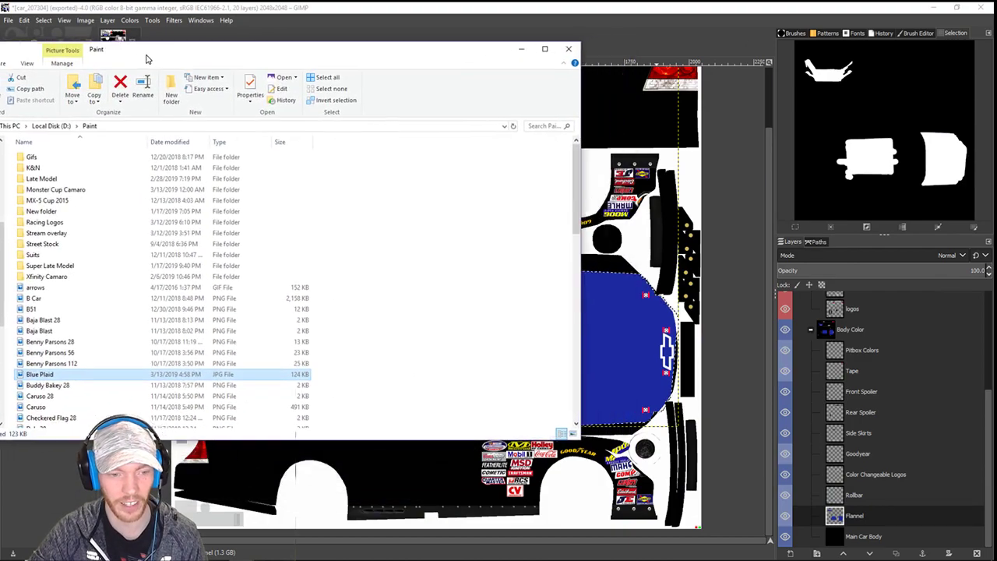
left_click_drag(35, 375, 588, 378)
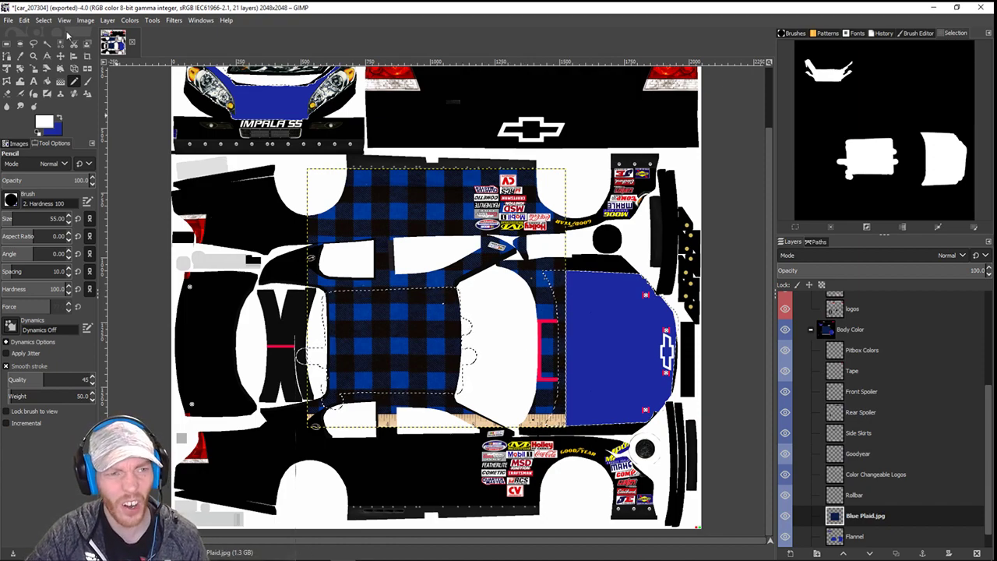
left_click(60, 56)
mouse_move(463, 350)
left_mouse_down()
mouse_move(503, 389)
mouse_move(456, 383)
left_mouse_up()
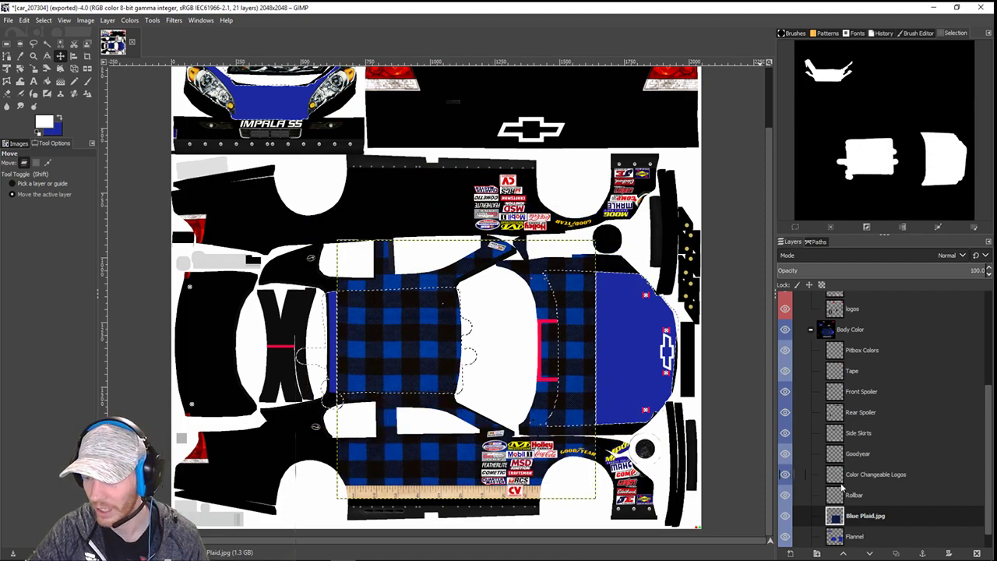
- Undo the Blue Plaid layer's shifts over the roof and hood and its addition to the car image
scroll(842, 487, "down", 1)
key("shift+Right")
key("shift+Right")
key("shift+Right")
key("shift+Right")
key("shift+Right")
key("shift+Right")
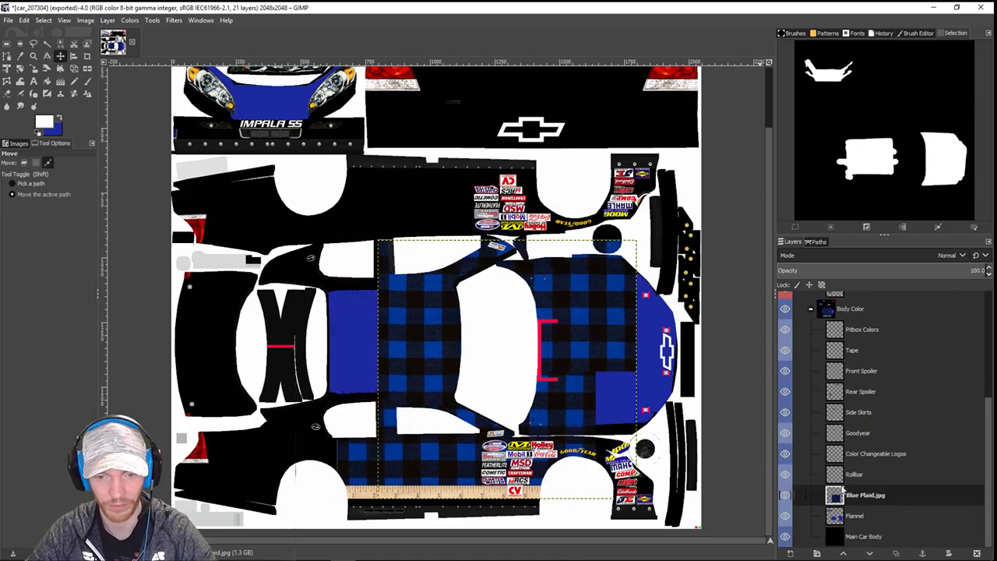
key("ctrl+z")
key("ctrl+z")
key("ctrl+z")
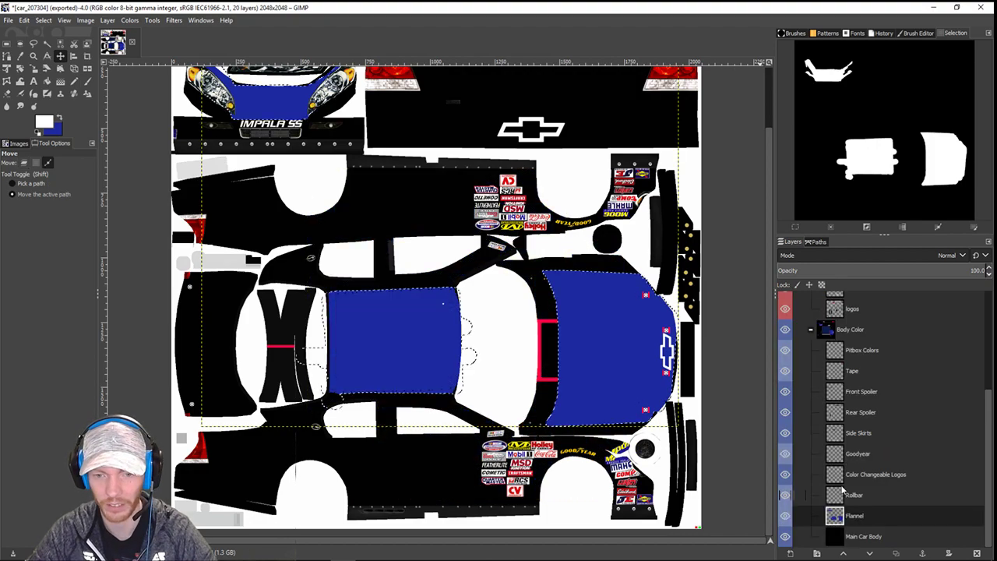
double_click(863, 517)
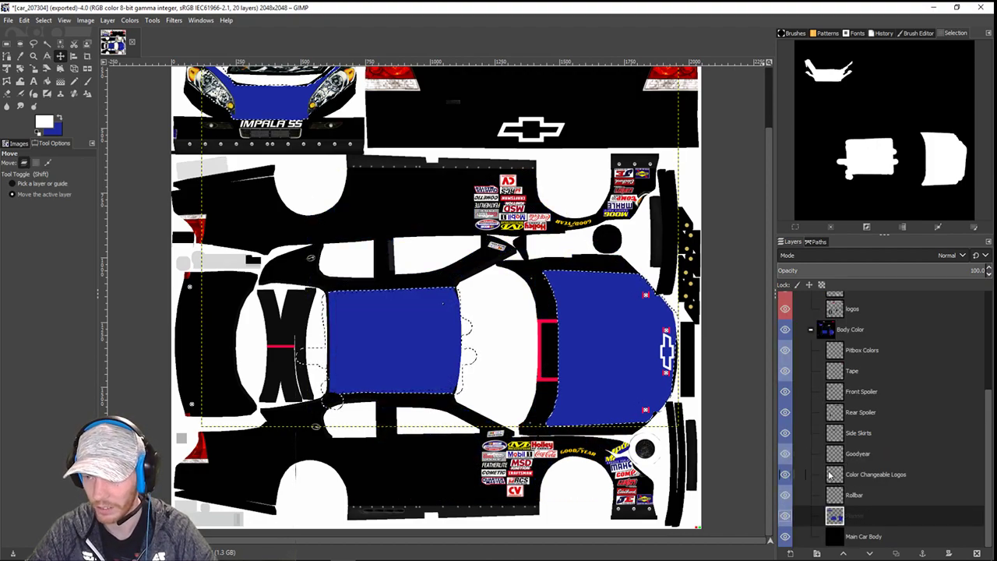
scroll(829, 474, "up", 2)
scroll(830, 474, "down", 2)
scroll(830, 475, "up", 3)
scroll(830, 475, "down", 2)
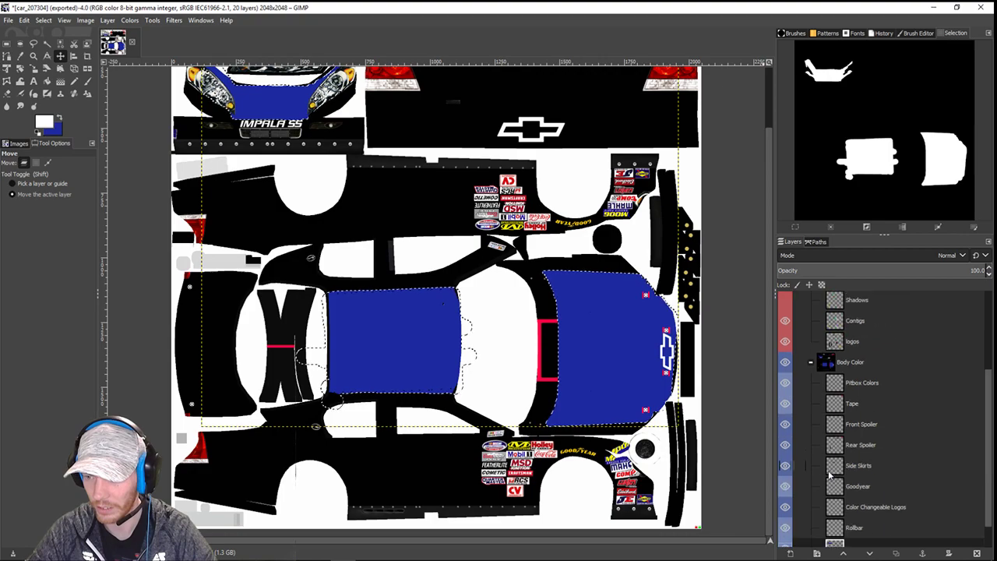
scroll(829, 474, "down", 1)
scroll(829, 475, "up", 3)
scroll(830, 475, "down", 3)
scroll(830, 475, "up", 2)
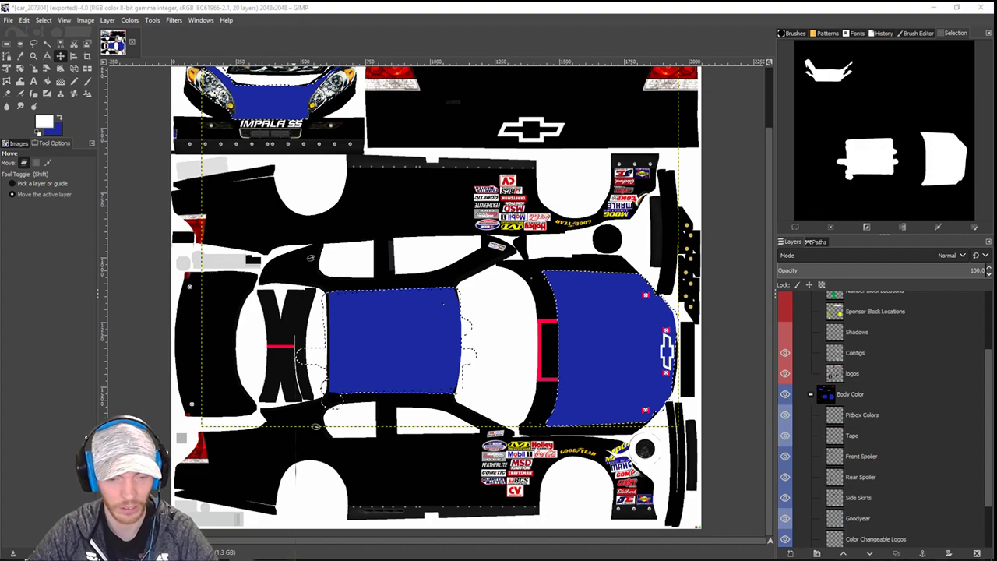
- Switch to File Explorer and add the Blue Plaid file from the Paint folder to the car image as a layer above Flannel
mouse_move(250, 546)
mouse_move(288, 530)
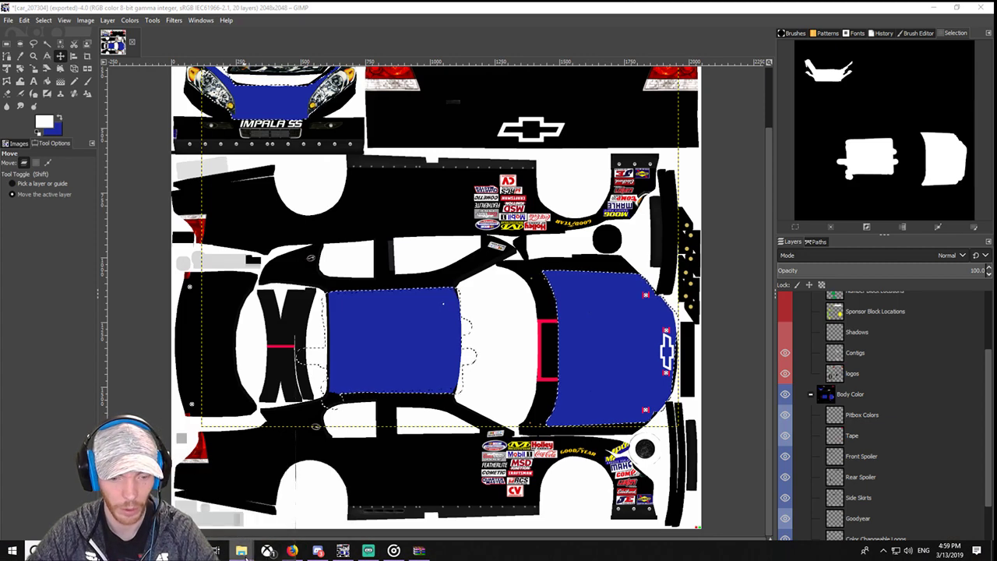
left_click(269, 505)
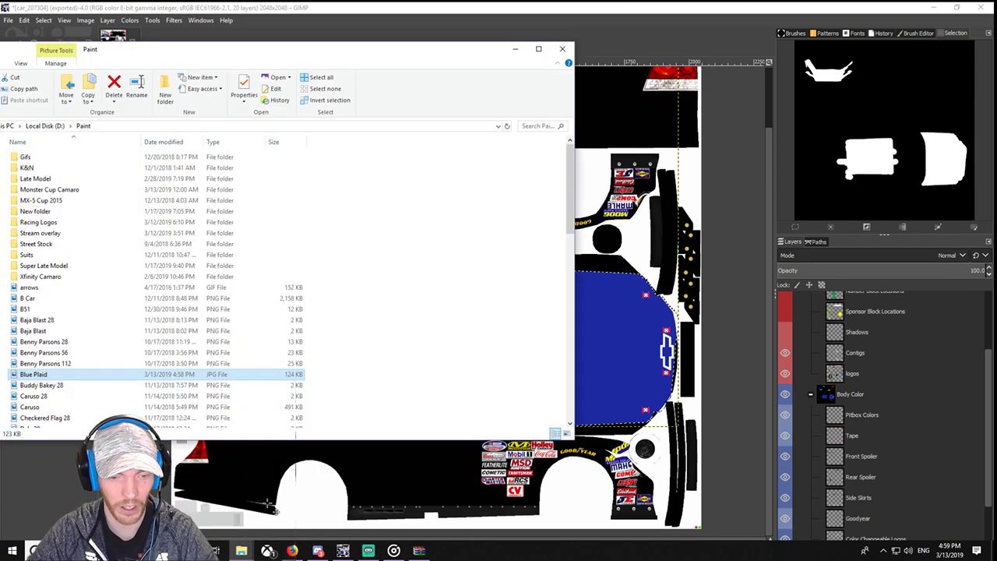
left_click_drag(312, 49, 931, 143)
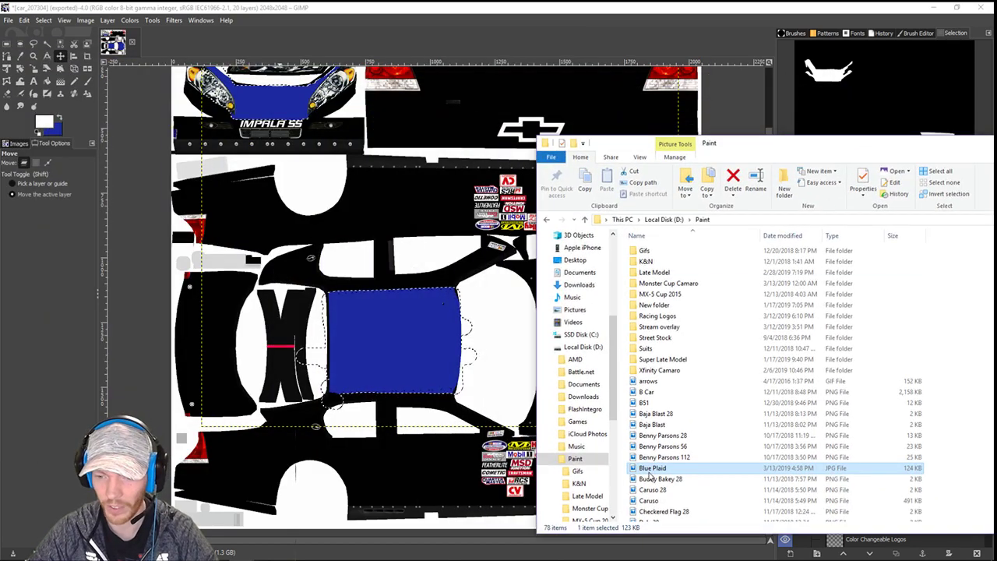
left_click_drag(396, 359, 397, 360)
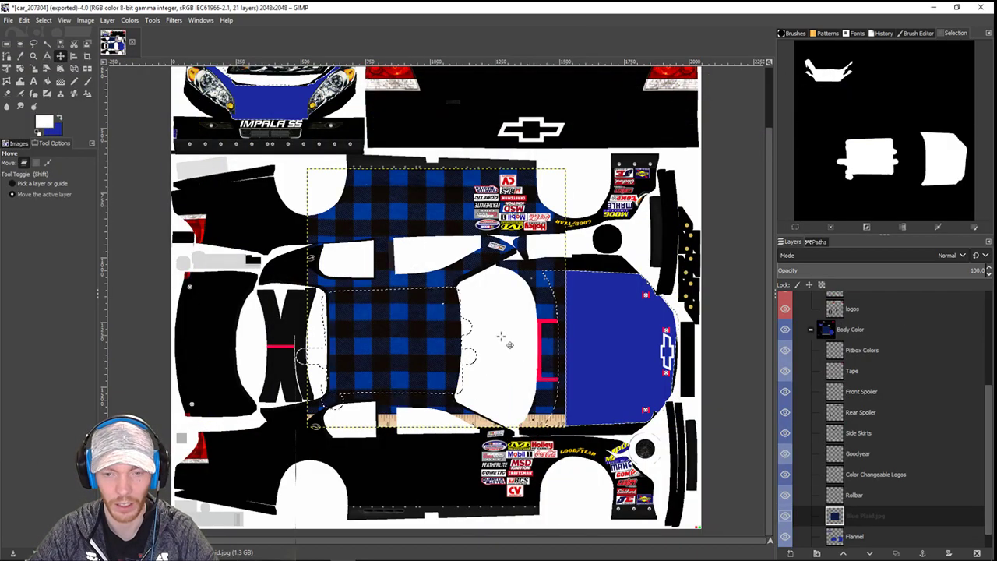
left_click(34, 68)
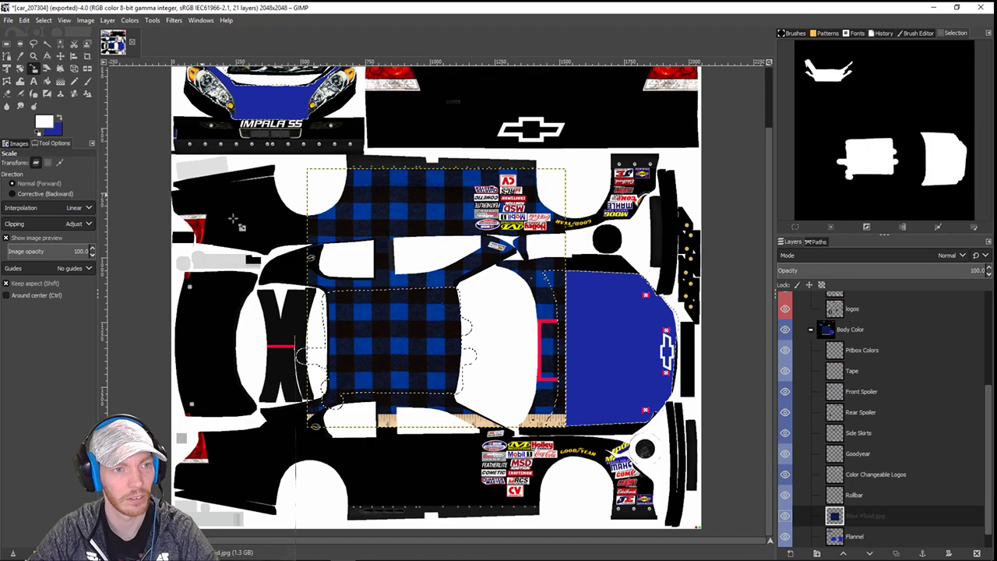
left_click(312, 171)
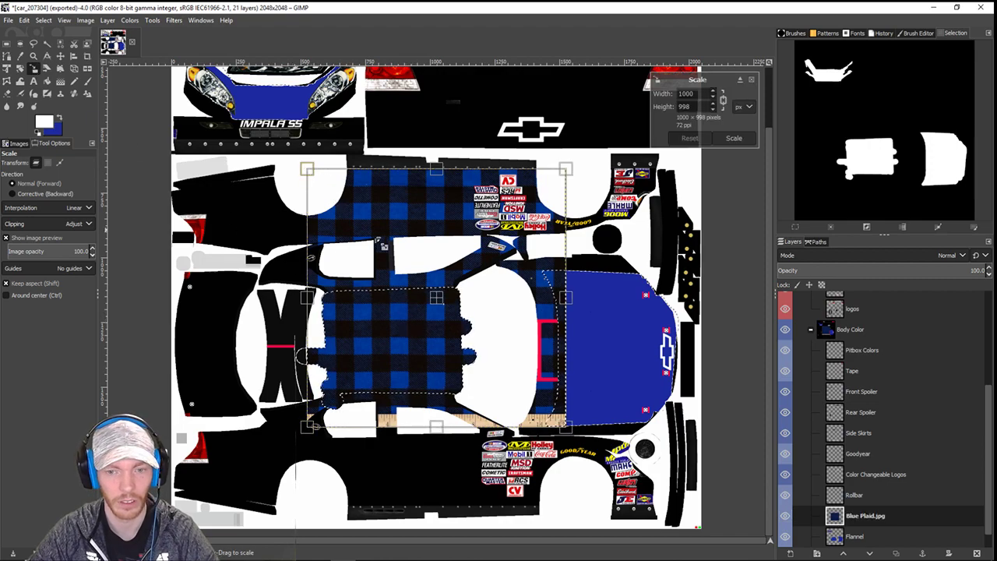
left_click_drag(308, 171, 327, 204)
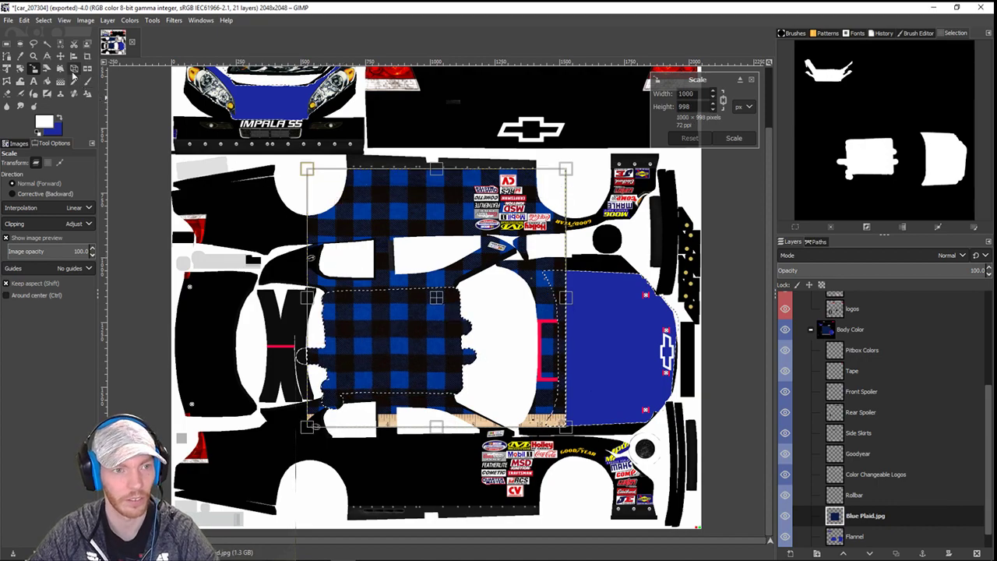
- Move the Blue Plaid layer so that it covers the whole hood and the front part of the roof
left_click(60, 55)
left_click_drag(390, 302, 503, 358)
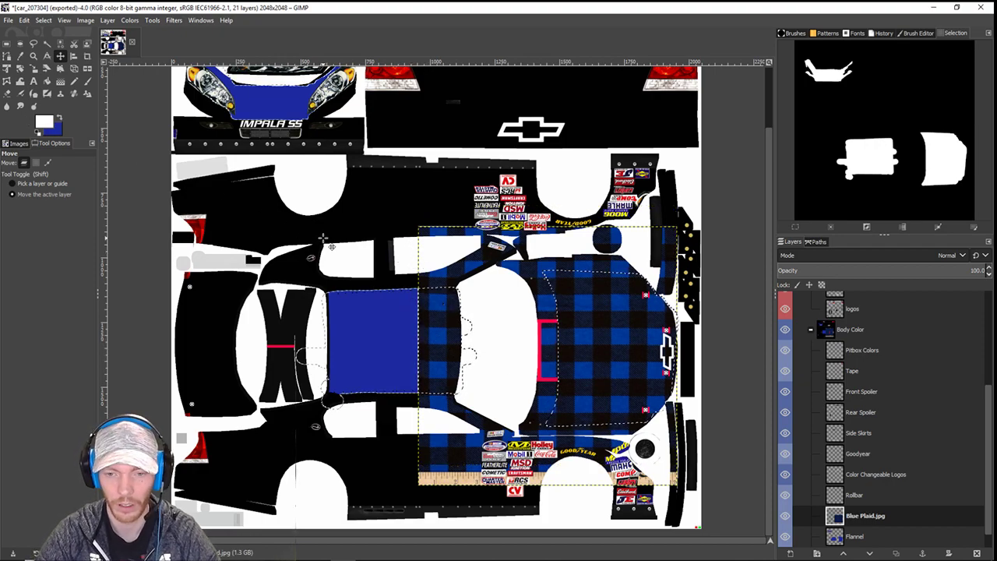
right_click(858, 524)
key("Escape")
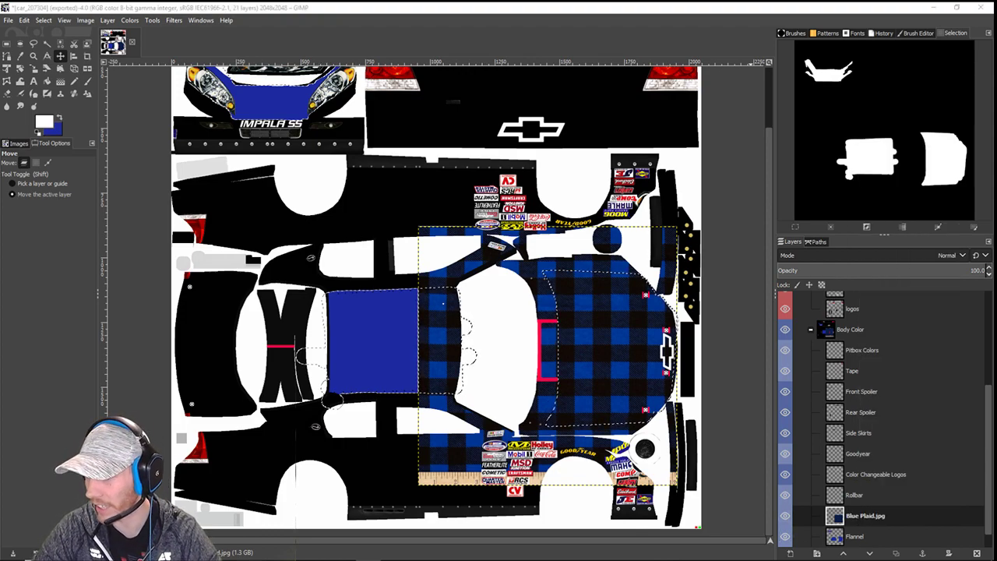
right_click(871, 520)
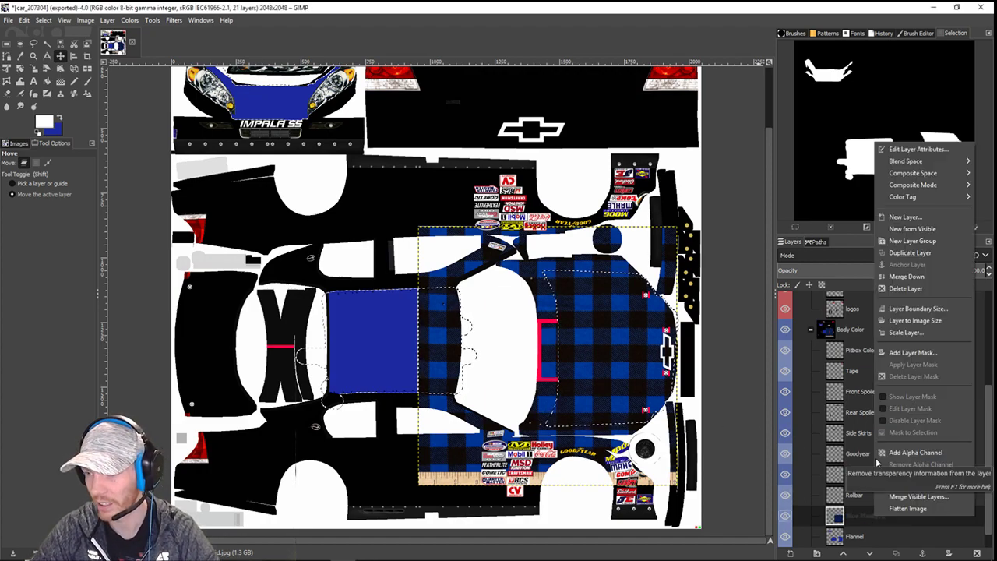
left_click(839, 519)
mouse_move(859, 517)
left_mouse_down()
mouse_move(860, 541)
mouse_move(855, 503)
left_mouse_up()
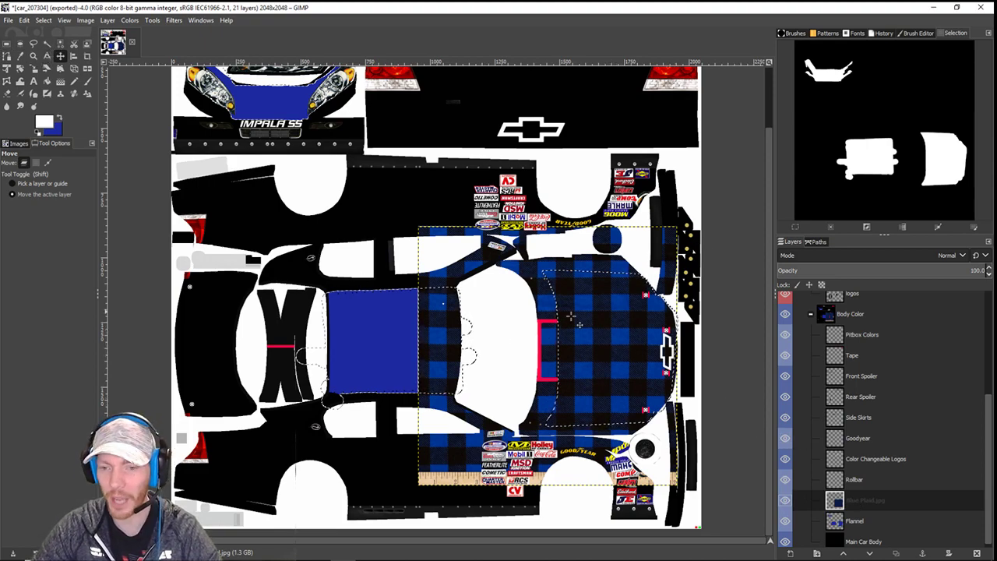
- Invert the selection and clear the Blue Plaid layer outside the hood and roof areas
left_click(43, 20)
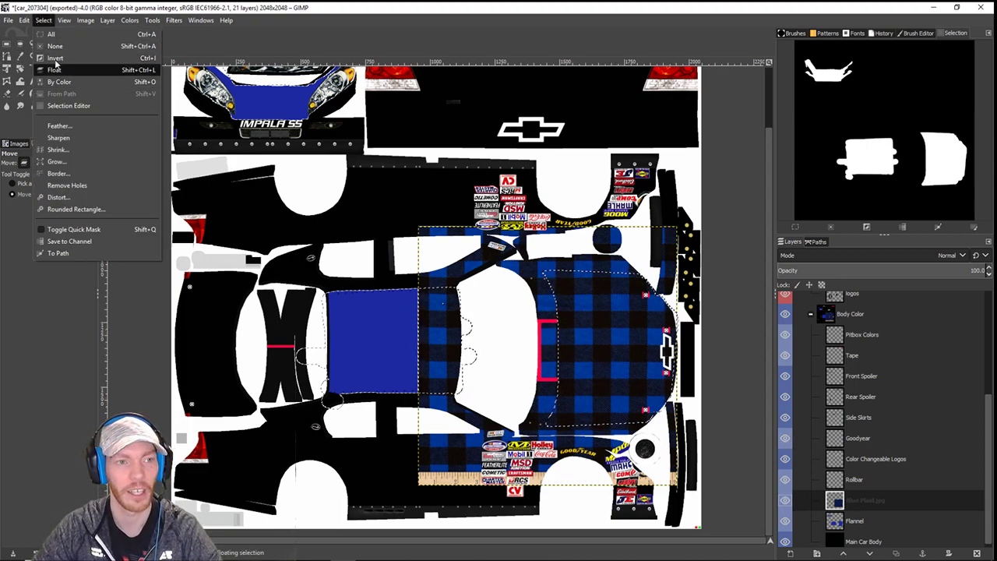
left_click(54, 58)
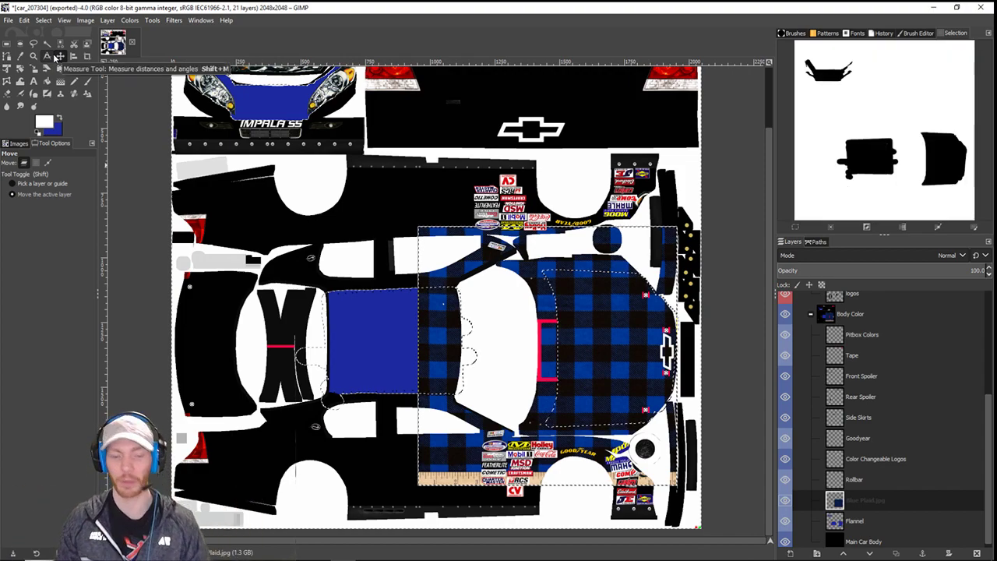
key("Delete")
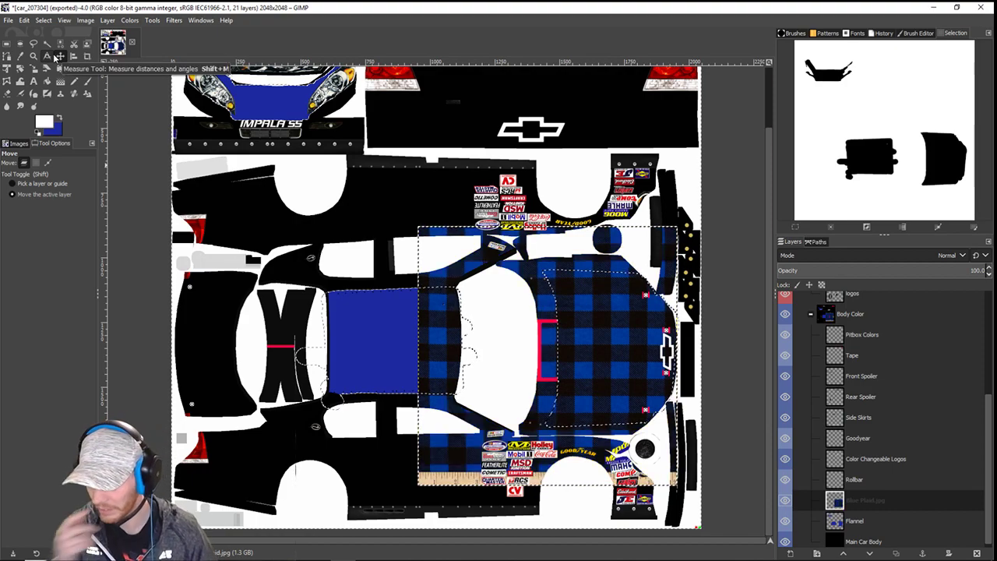
left_click(846, 526)
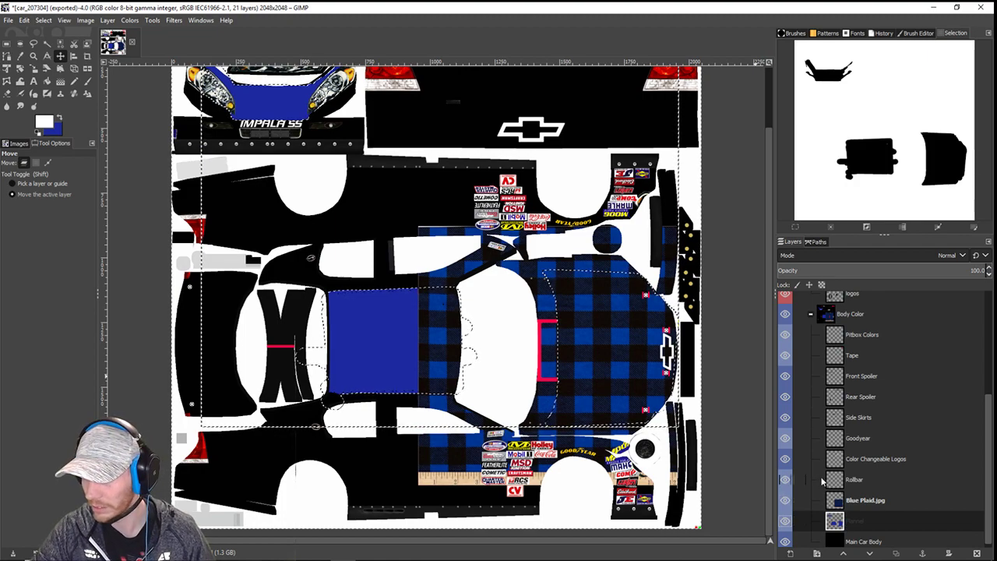
left_click(869, 505)
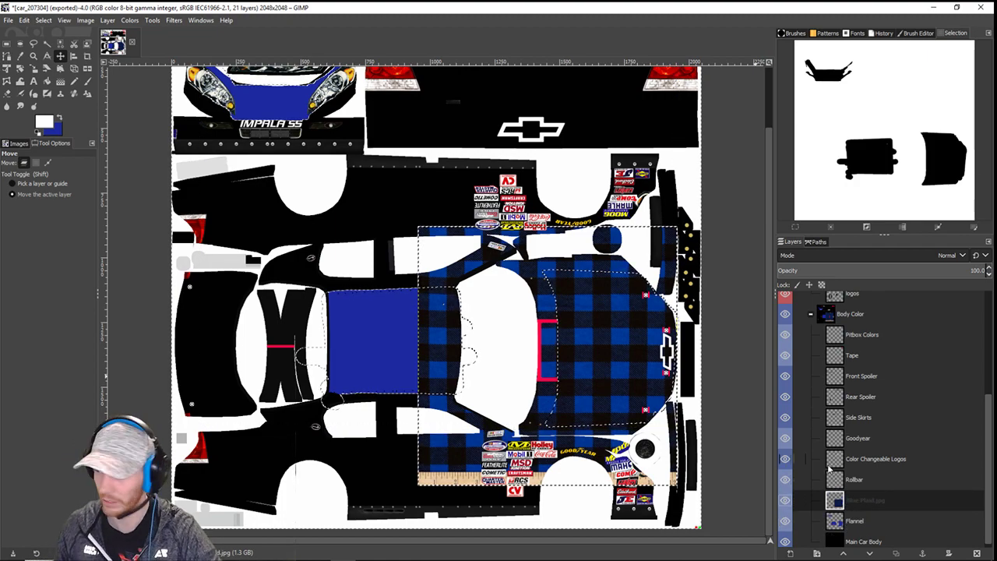
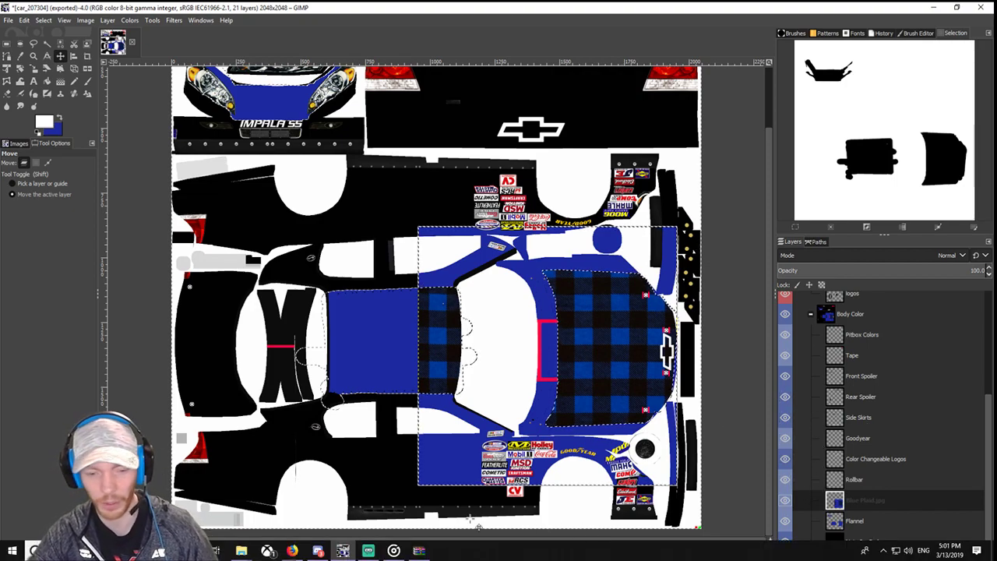
- Switch to File Explorer and add the Blue Plaid file to the car image again as a second plaid layer
mouse_move(242, 551)
left_click(260, 523)
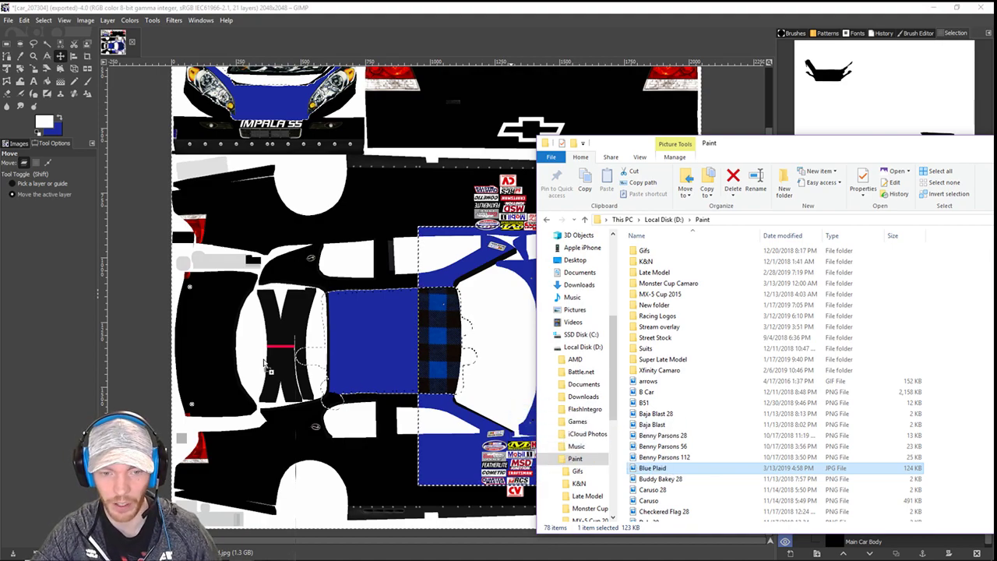
left_click_drag(265, 364, 265, 365)
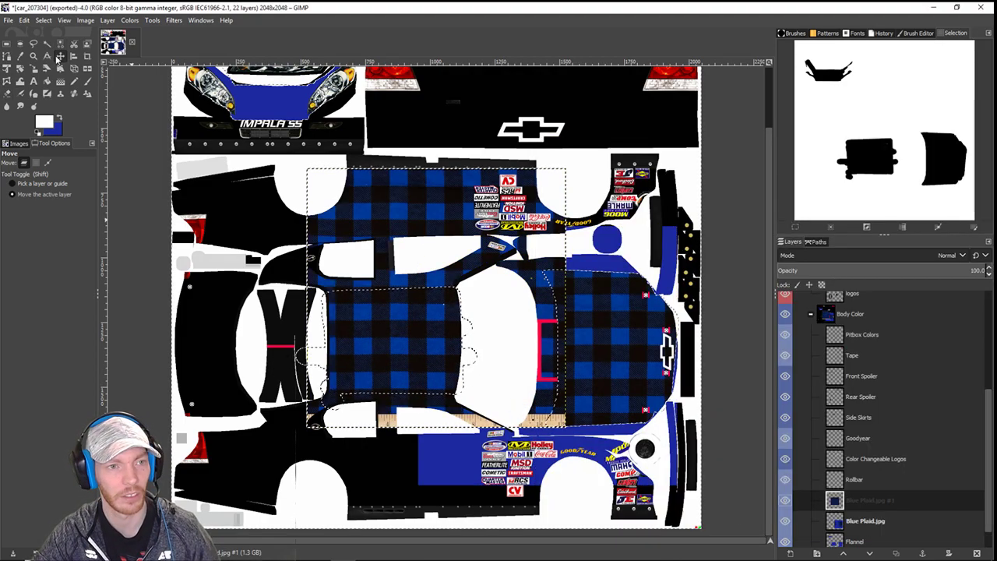
- Align the second plaid layer over the uncovered part of the roof, beneath the first one, and clear it outside the roof and hood areas
left_click(60, 56)
left_click_drag(467, 323, 330, 379)
left_click_drag(862, 507, 865, 530)
mouse_move(294, 377)
left_mouse_down()
mouse_move(274, 374)
mouse_move(302, 376)
left_mouse_up()
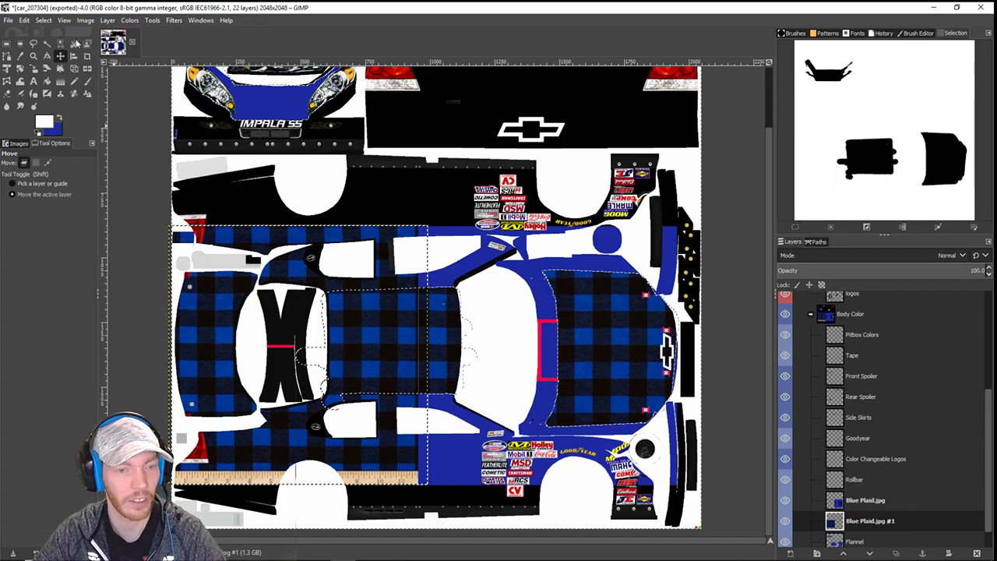
key("Delete")
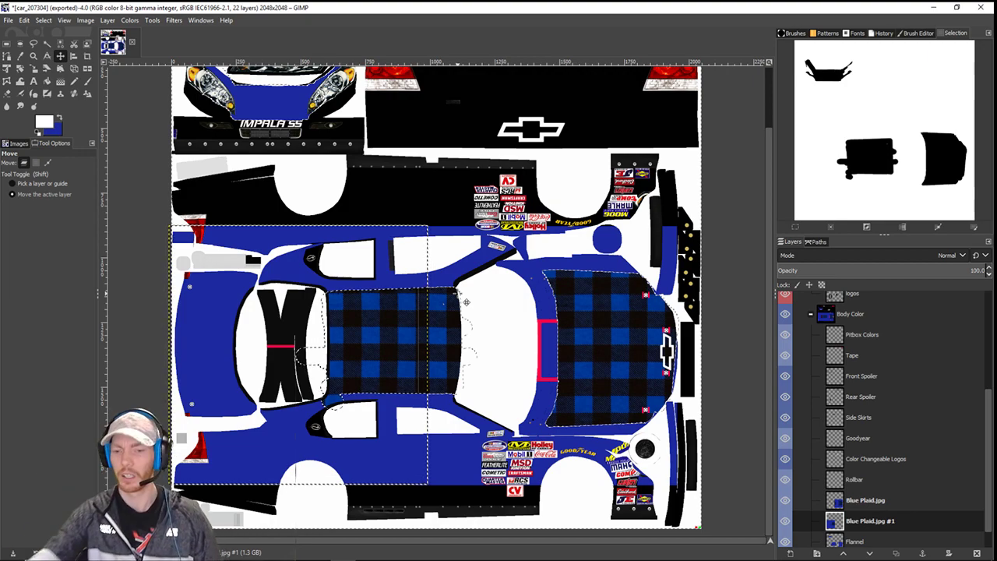
- Set the foreground color to black (000000) and try to bucket-fill the blue car side with it on the Main Car Body layer
scroll(803, 371, "down", 1)
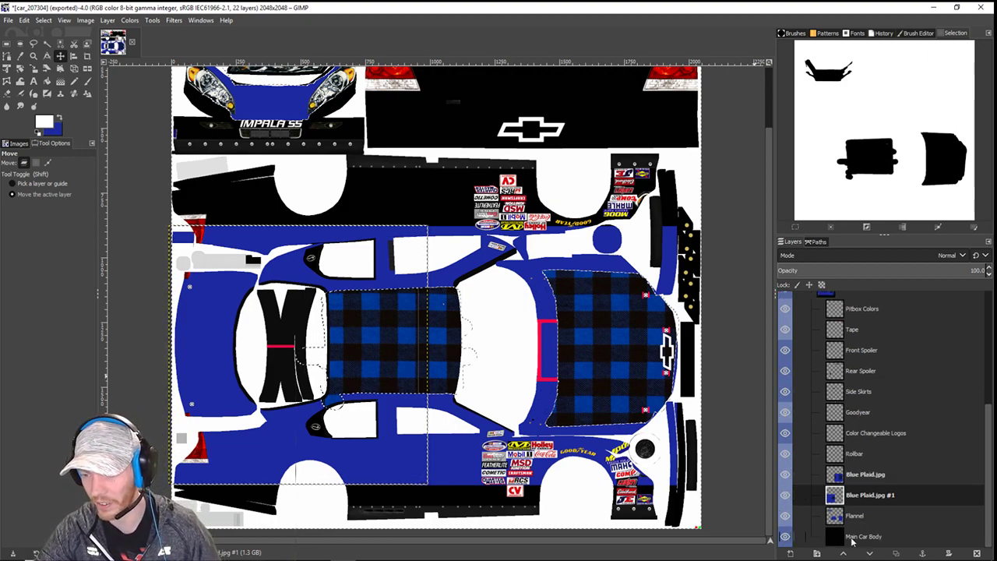
left_click(827, 539)
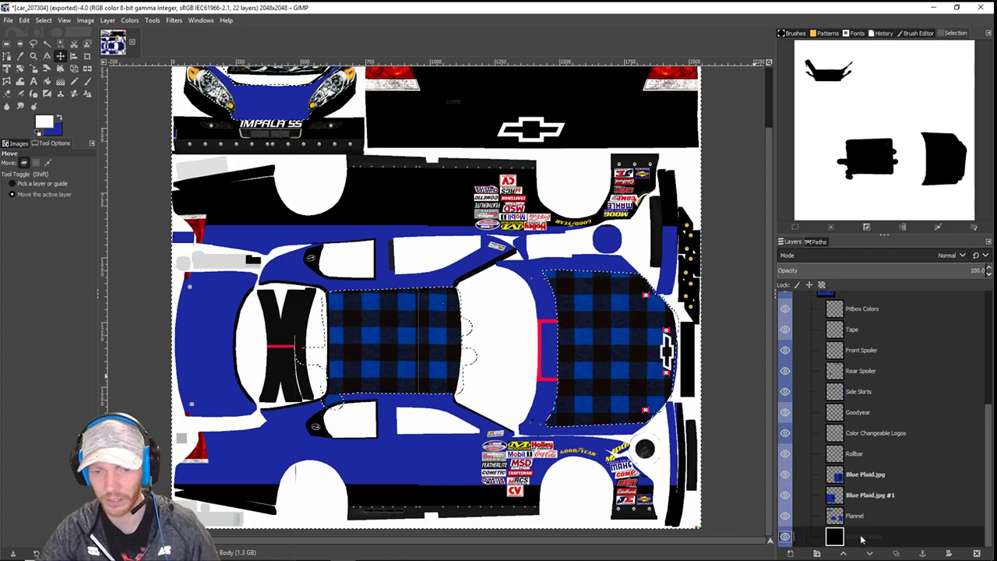
left_click(47, 80)
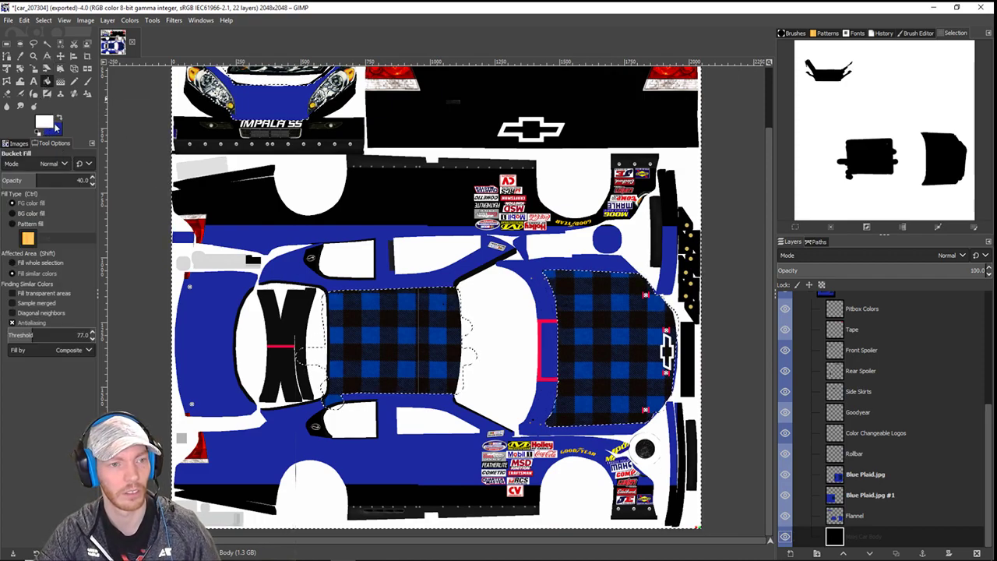
left_click(44, 121)
left_click(187, 185)
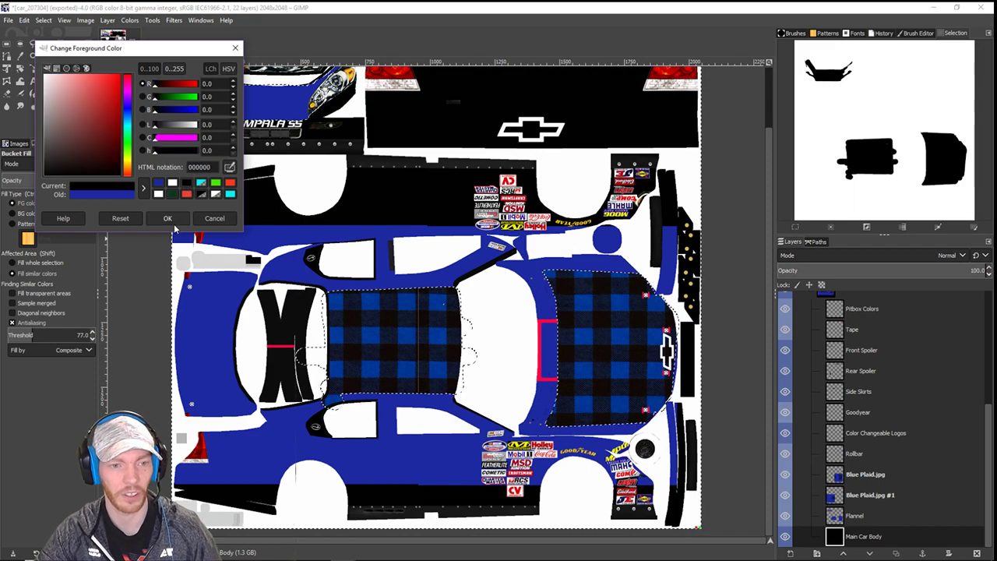
left_click(167, 218)
left_click(261, 463)
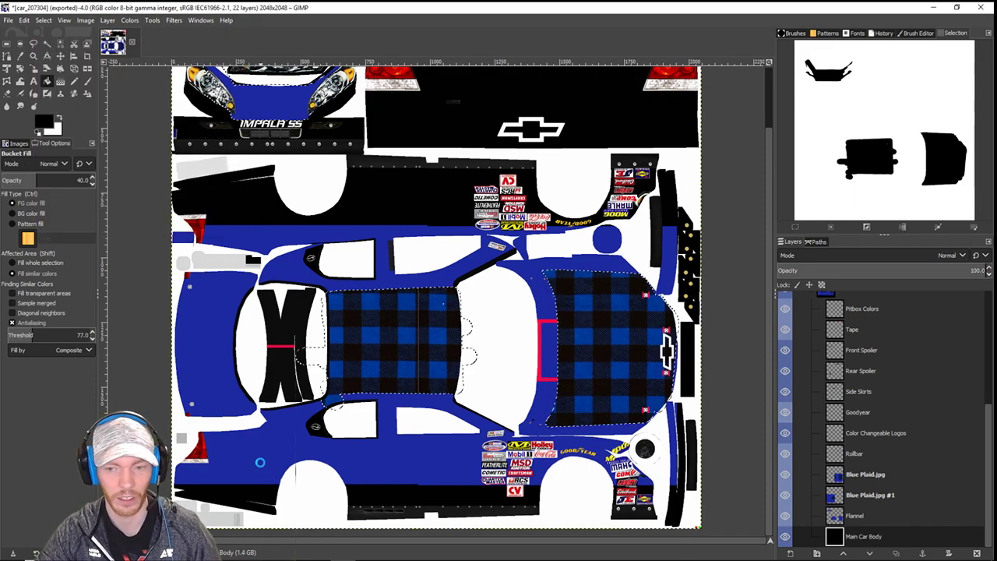
- Switch to File Explorer and add the Blue Plaid file as a third plaid layer directly above Main Car Body
left_click(43, 20)
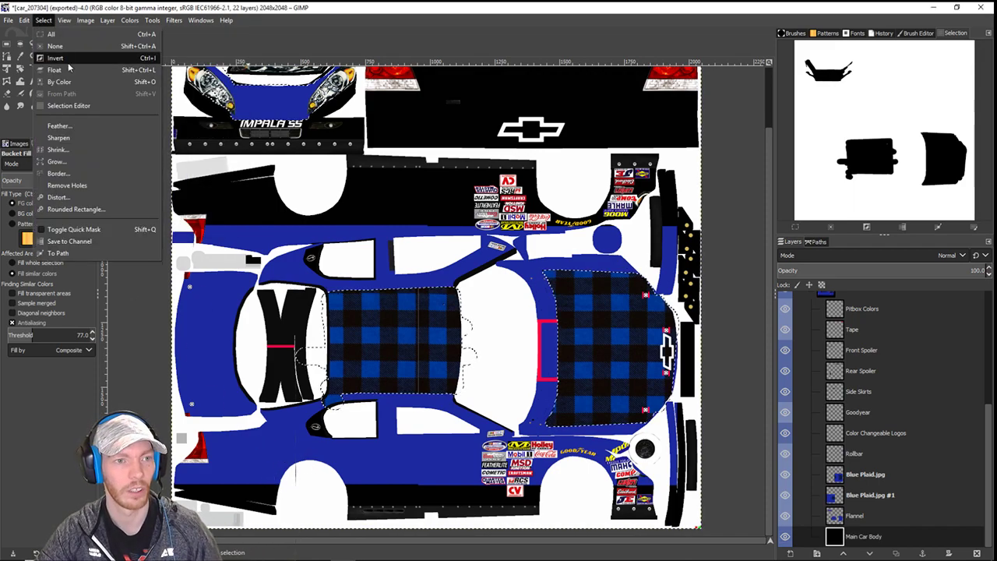
left_click(54, 68)
left_click_drag(548, 190, 528, 241)
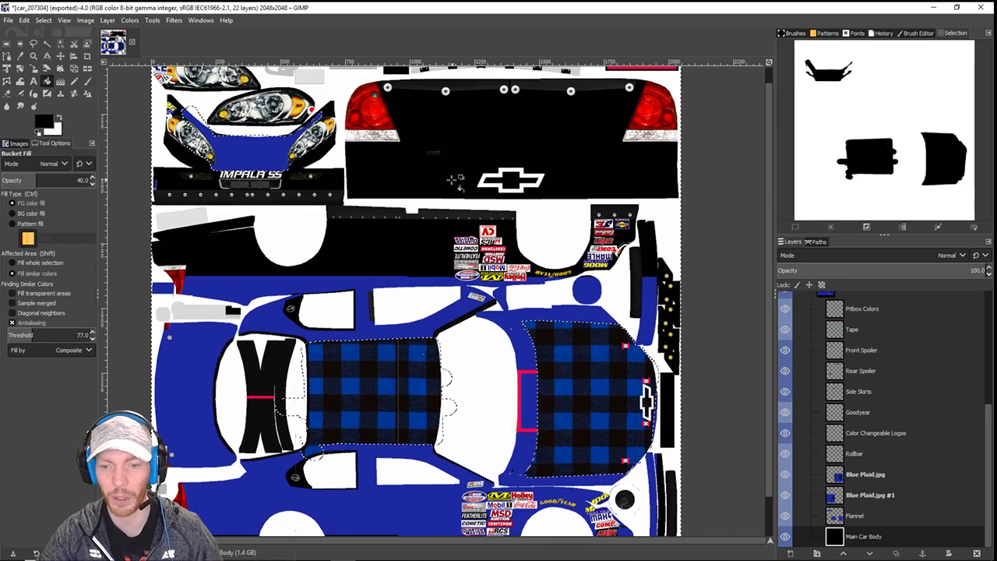
mouse_move(343, 555)
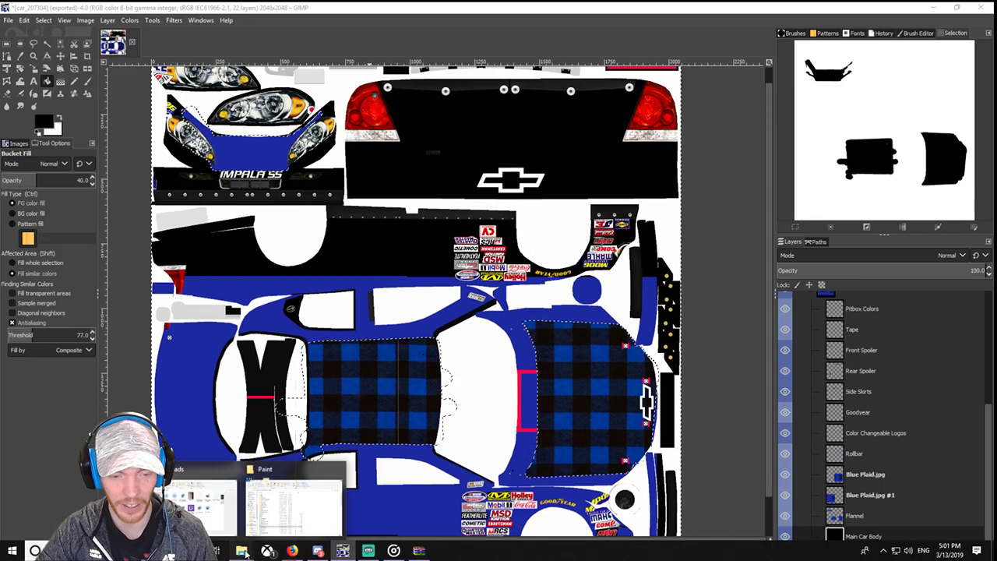
left_click(242, 551)
left_click_drag(651, 471, 246, 165)
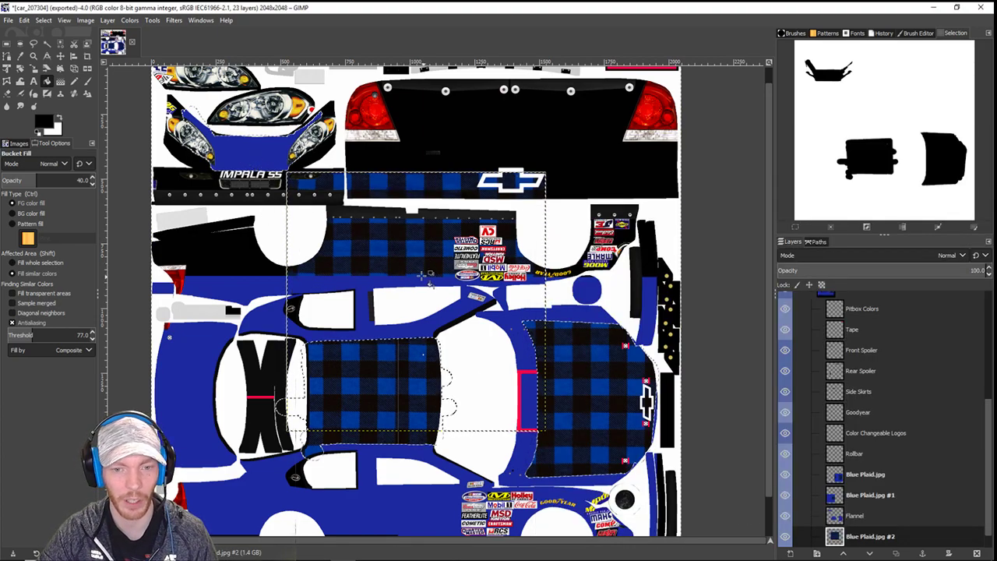
- Try to align the third plaid layer over the front bumper, above the Flannel layer, and clear it outside the selected areas
key("m")
left_click_drag(403, 298, 231, 178)
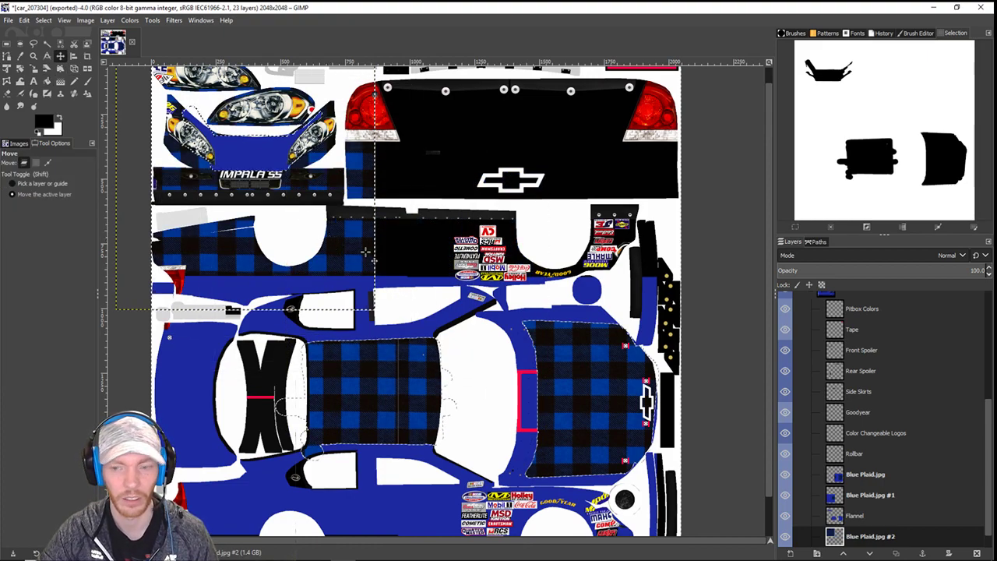
left_click_drag(881, 538, 873, 514)
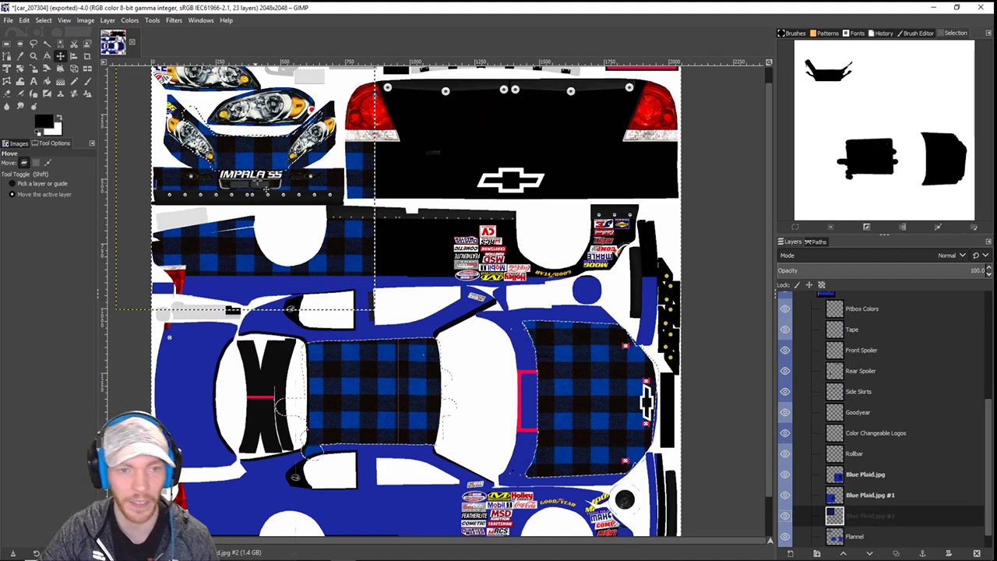
left_click_drag(267, 171, 280, 205)
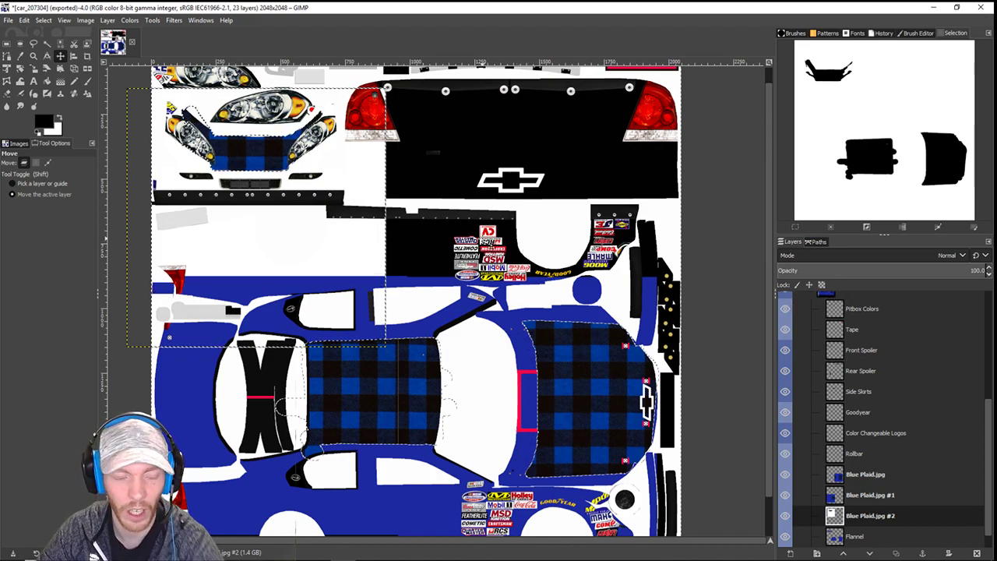
- Undo the recent edits back to the state before any plaid layer was added
key("ctrl+z")
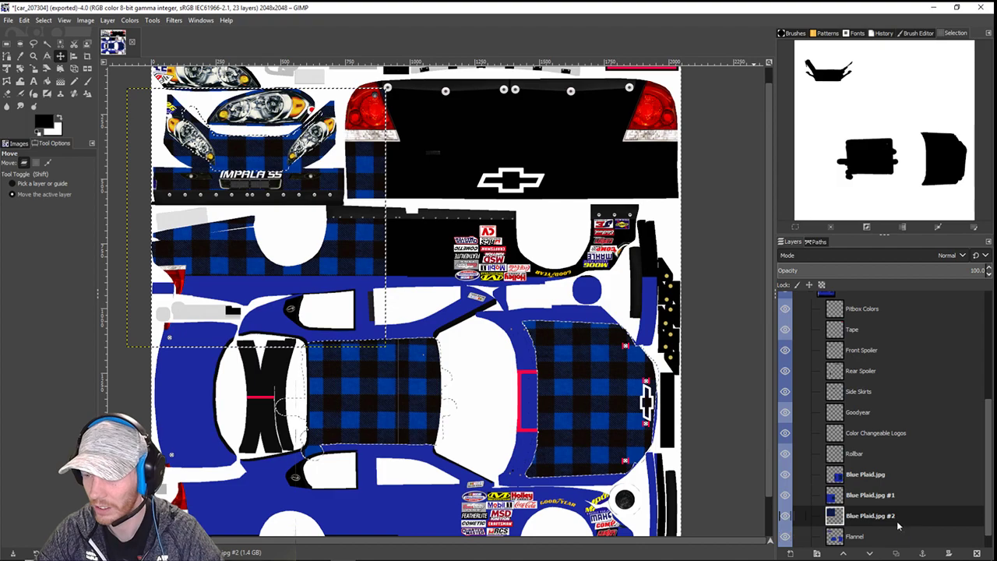
key("ctrl+z")
key("ctrl+z")
key("ctrl+z")
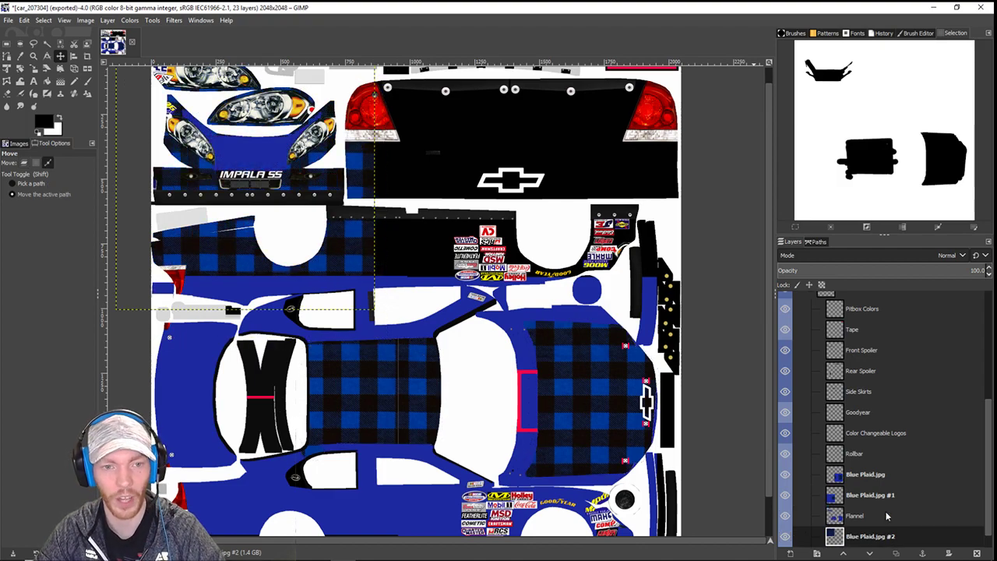
key("ctrl+z")
key("ctrl+z")
key("ctrl+z")
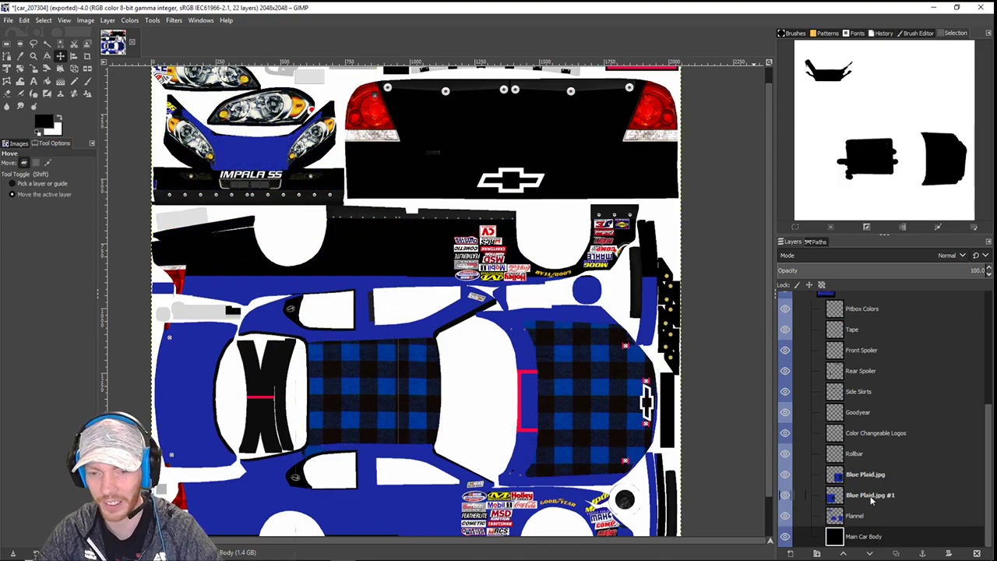
key("ctrl+z")
key("ctrl+z")
key("ctrl+z")
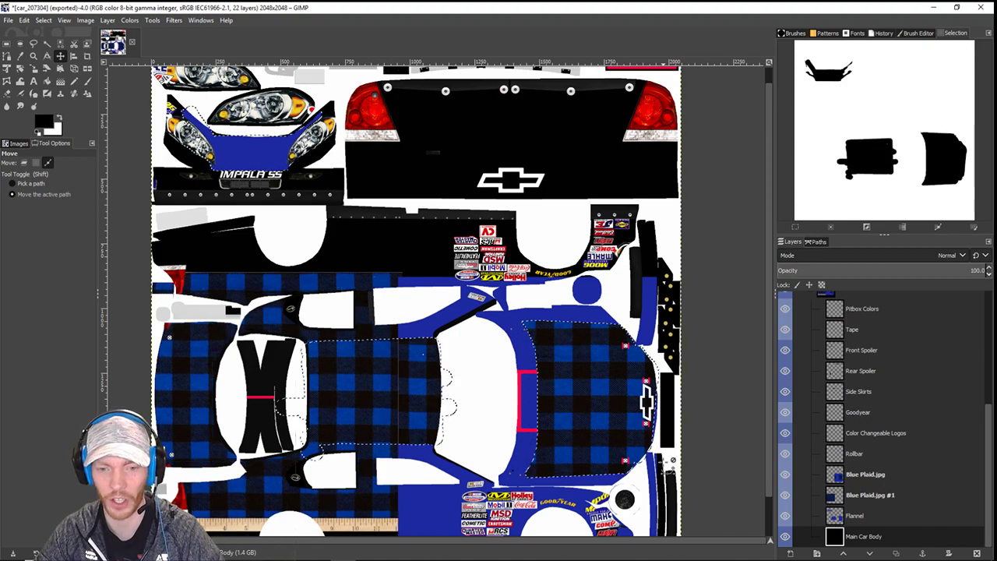
key("ctrl+z")
key("ctrl+z")
key("ctrl+z")
key("ctrl+z")
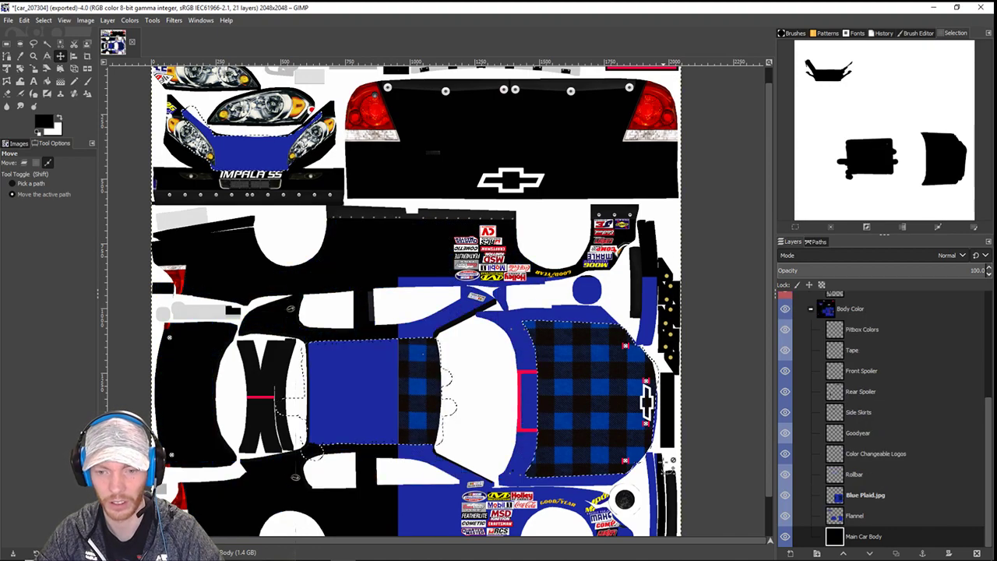
key("ctrl+z")
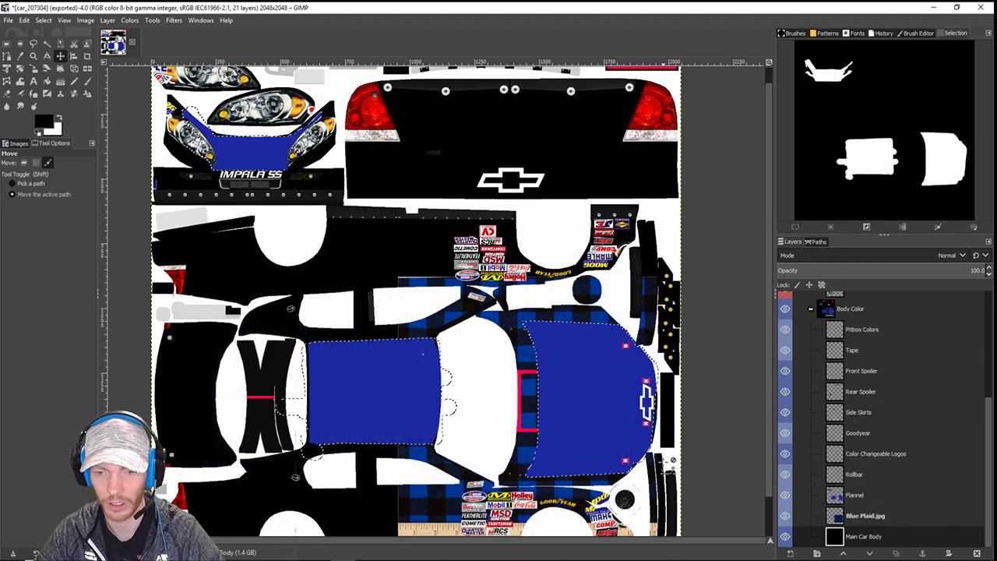
key("ctrl+y")
key("ctrl+z")
key("ctrl+z")
key("ctrl+z")
key("ctrl+z")
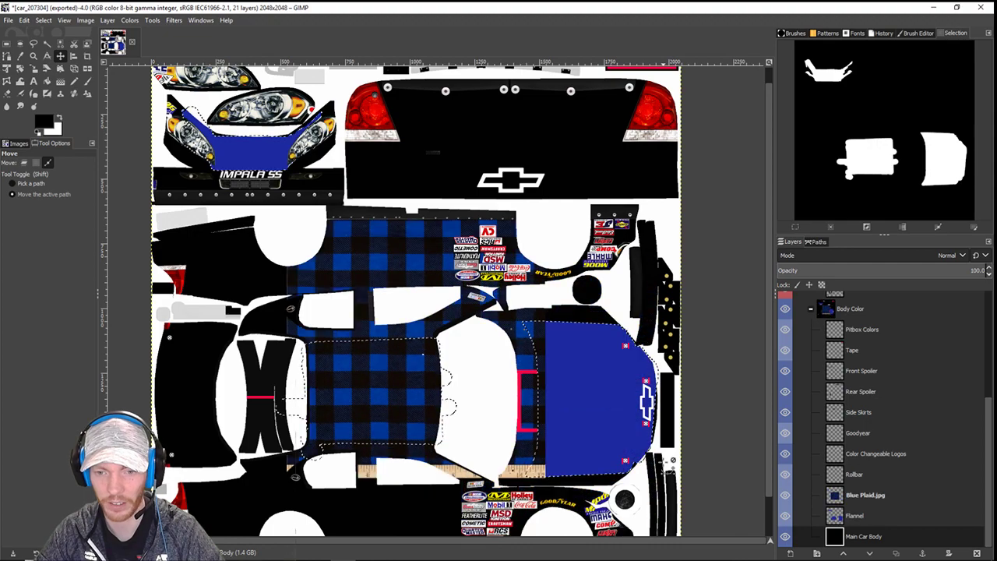
- Switch to File Explorer, add the Blue Plaid file as a layer above Flannel and give it an alpha channel
scroll(565, 350, "down", 3)
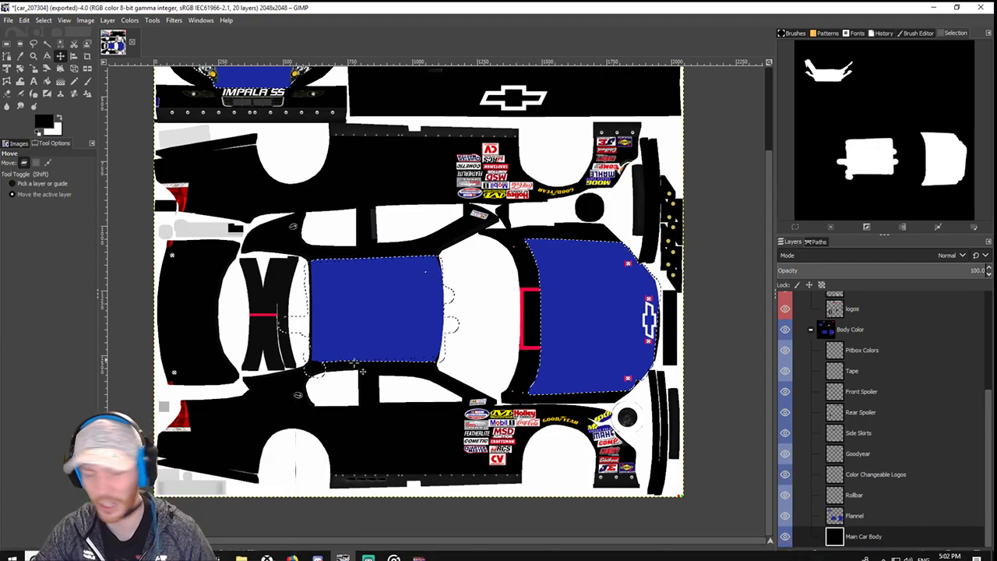
mouse_move(240, 551)
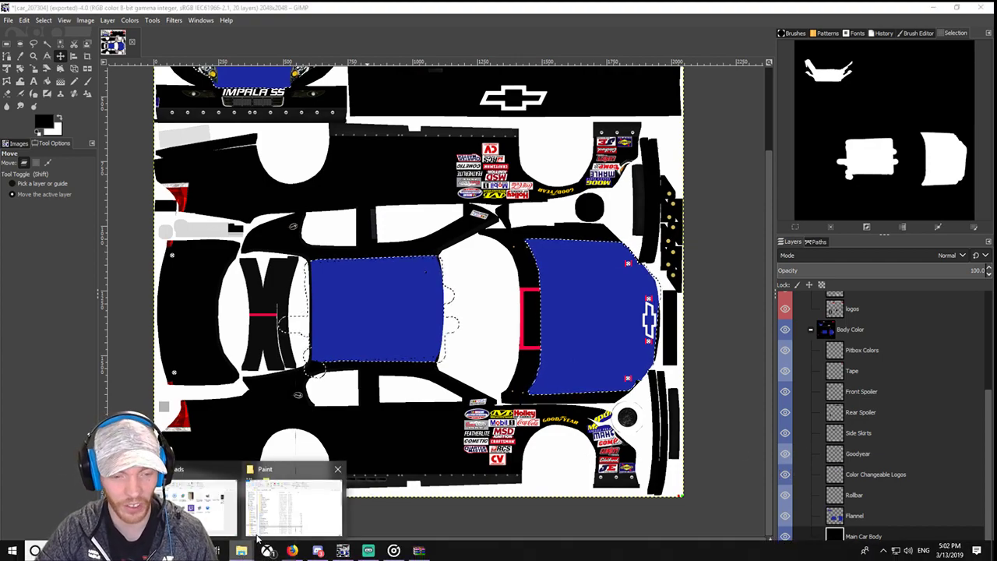
left_click(295, 499)
left_click_drag(651, 468, 640, 366)
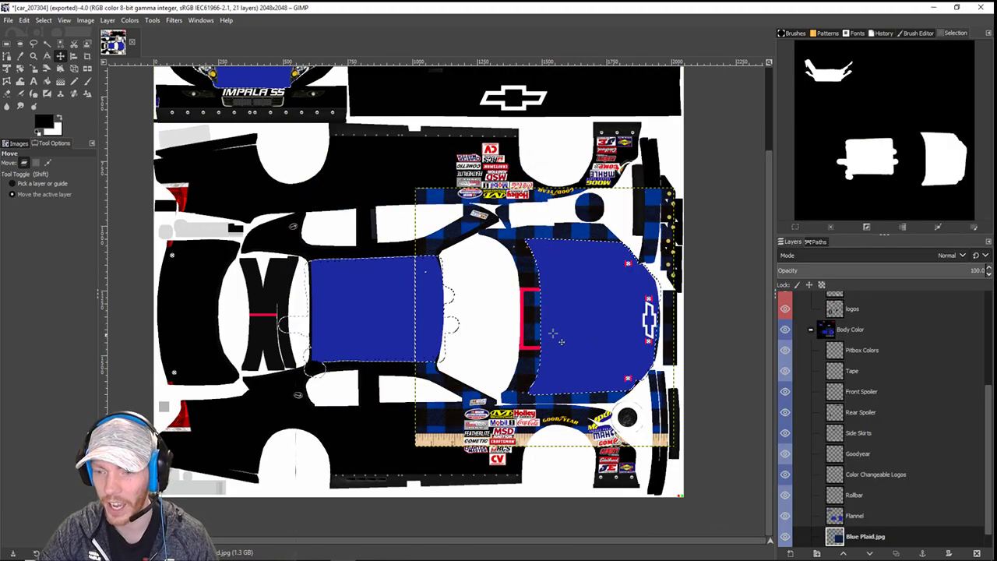
left_click_drag(865, 539, 859, 517)
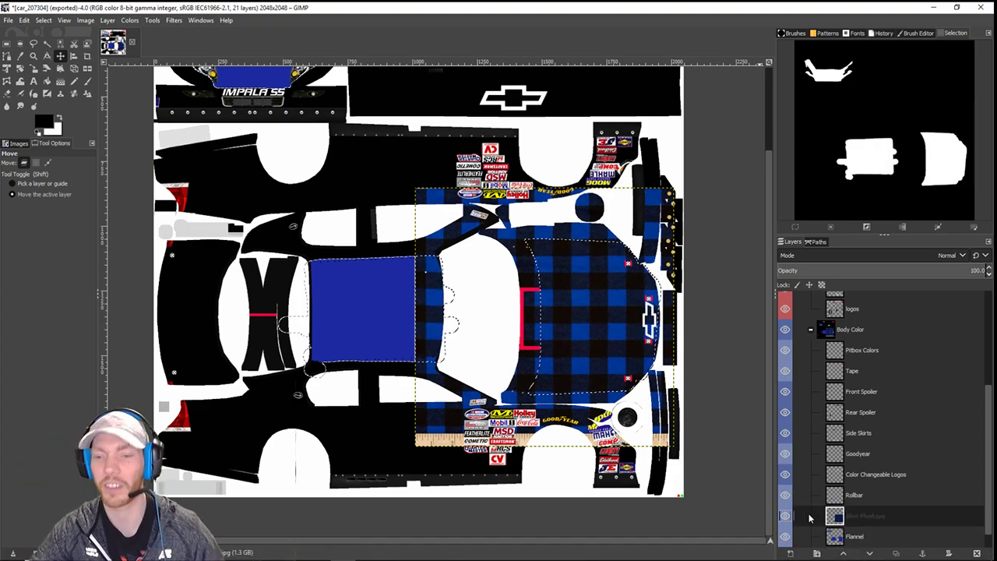
right_click(862, 529)
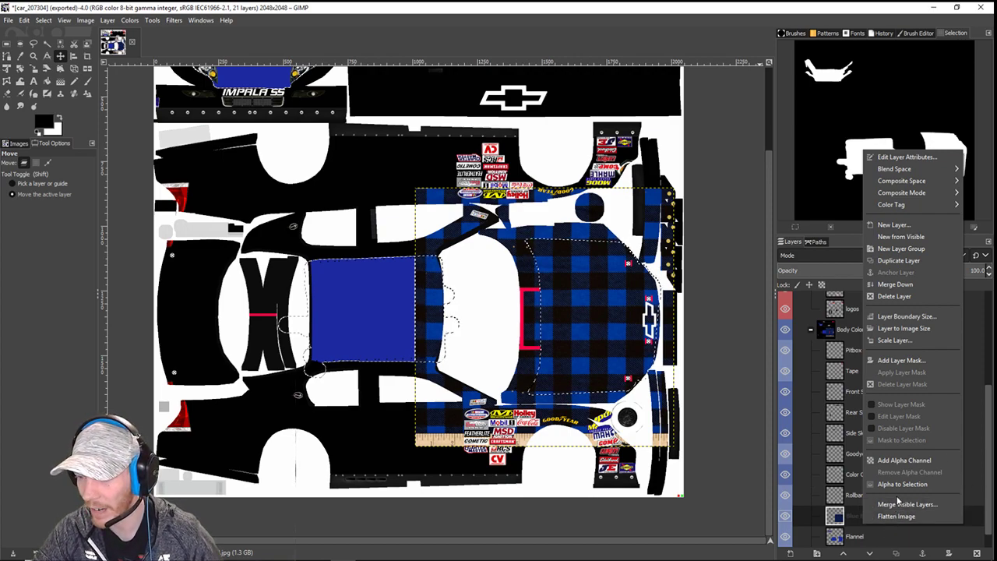
left_click(898, 460)
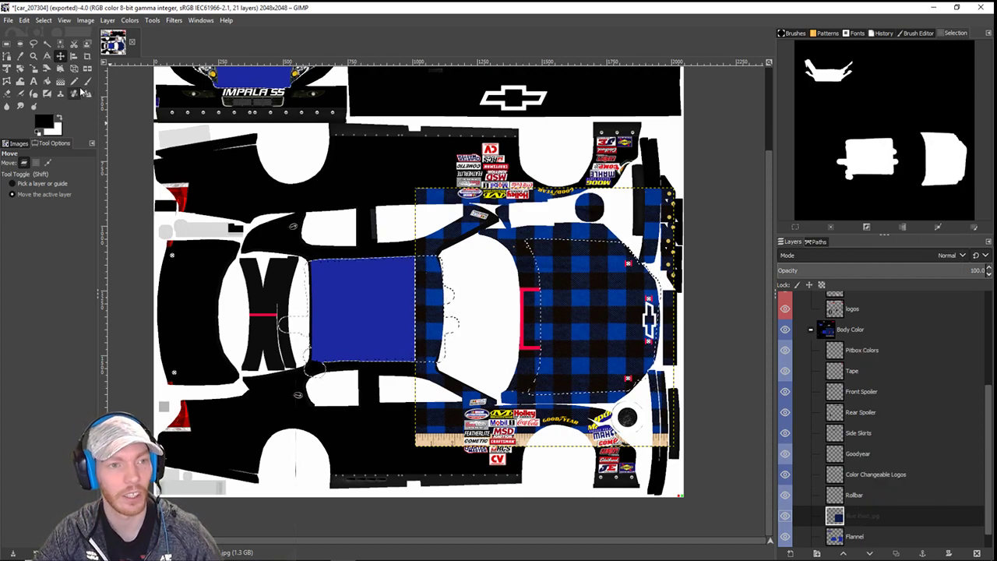
- Align the plaid layer over the hood and front part of the roof, then invert the selection and clear the surrounding plaid
mouse_move(557, 317)
left_mouse_down()
mouse_move(533, 314)
mouse_move(542, 314)
left_mouse_up()
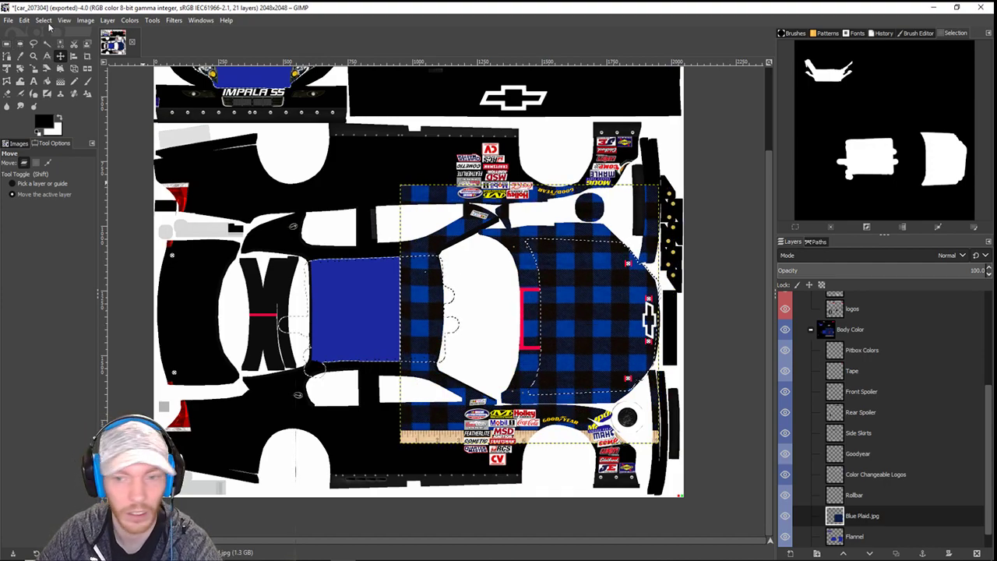
key("ctrl+z")
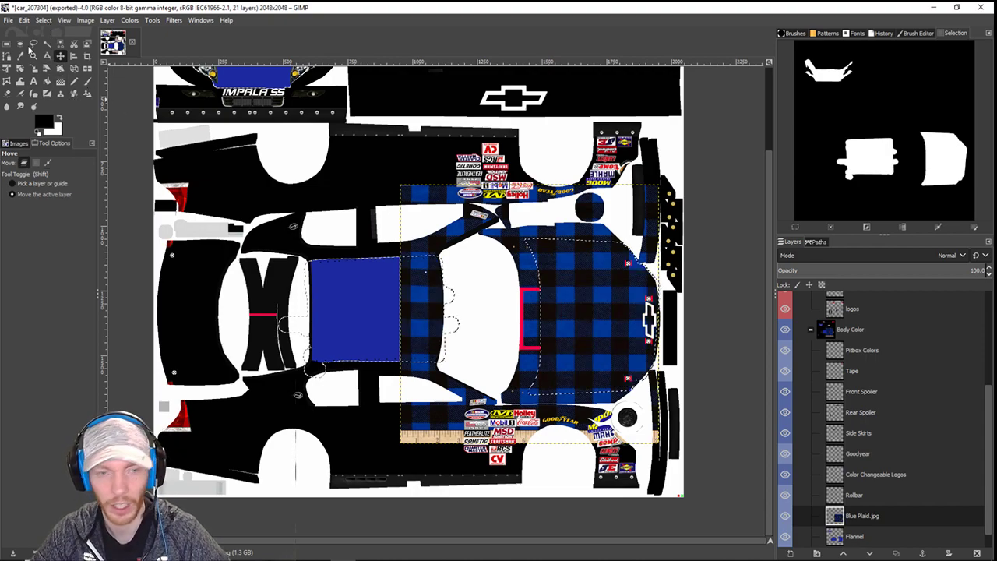
left_click(43, 21)
left_click(43, 57)
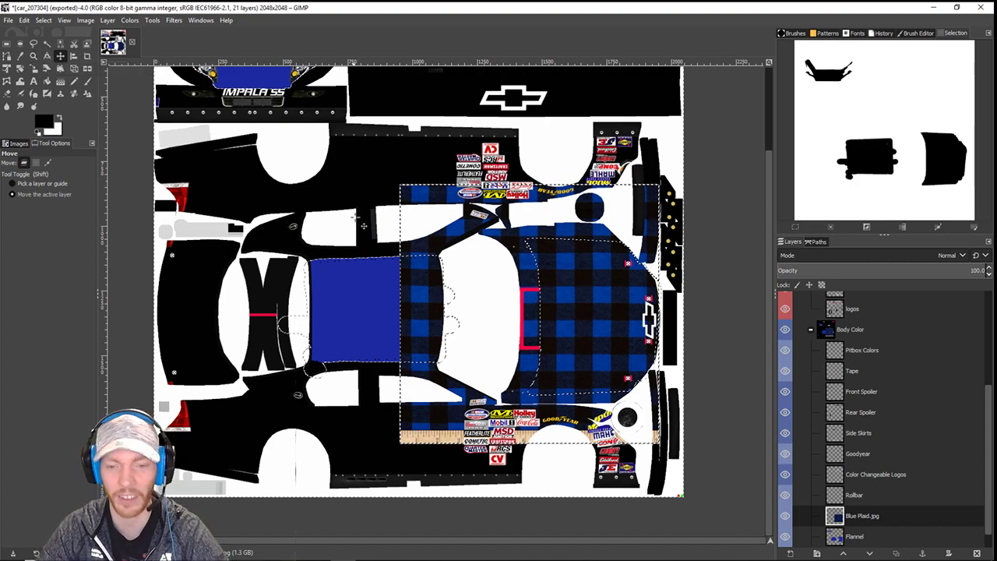
key("Delete")
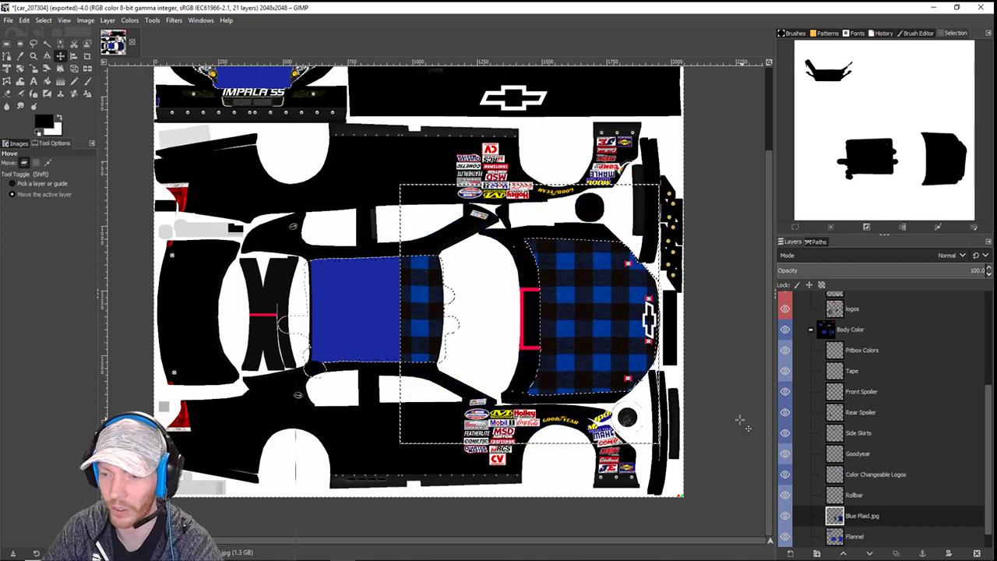
- Switch to File Explorer, add the Blue Plaid file again over the roof and give this second plaid layer an alpha channel
mouse_move(304, 555)
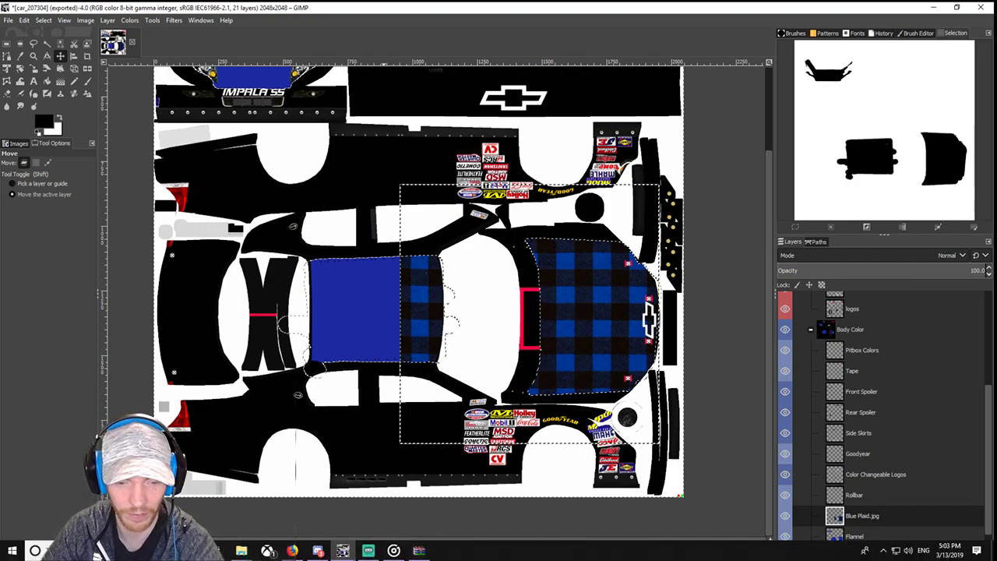
mouse_move(241, 551)
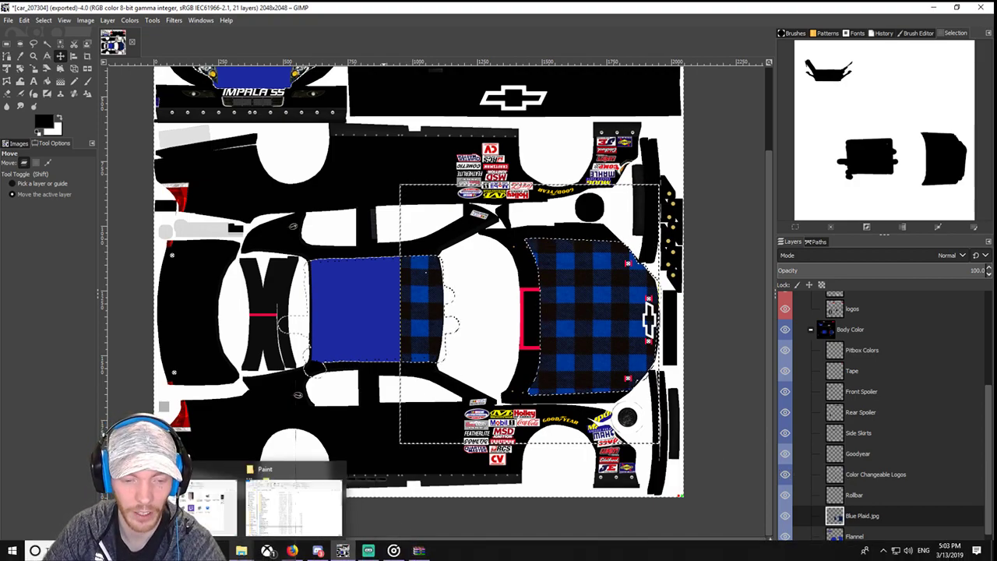
left_click(287, 522)
left_click_drag(653, 467, 340, 348)
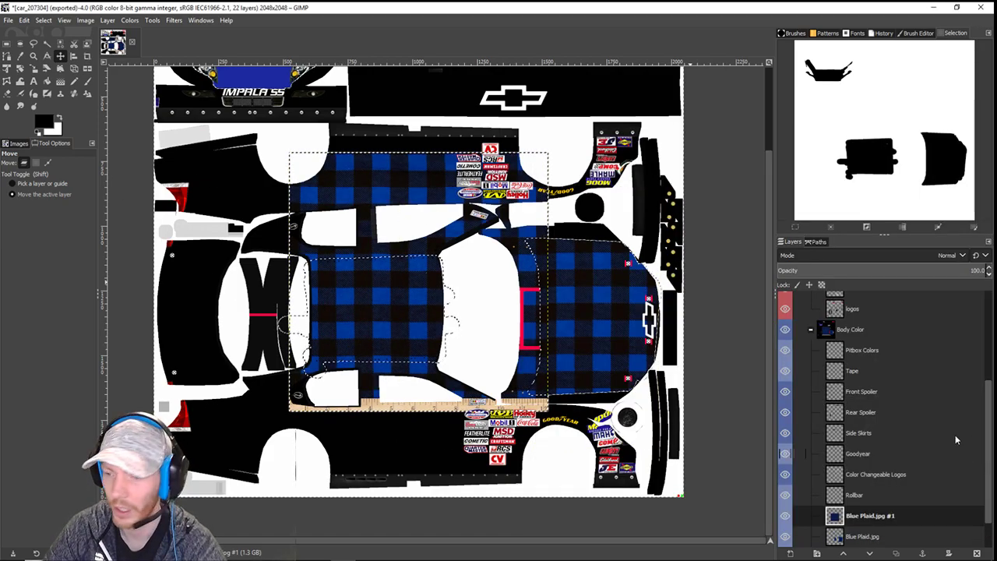
scroll(896, 460, "down", 2)
right_click(875, 475)
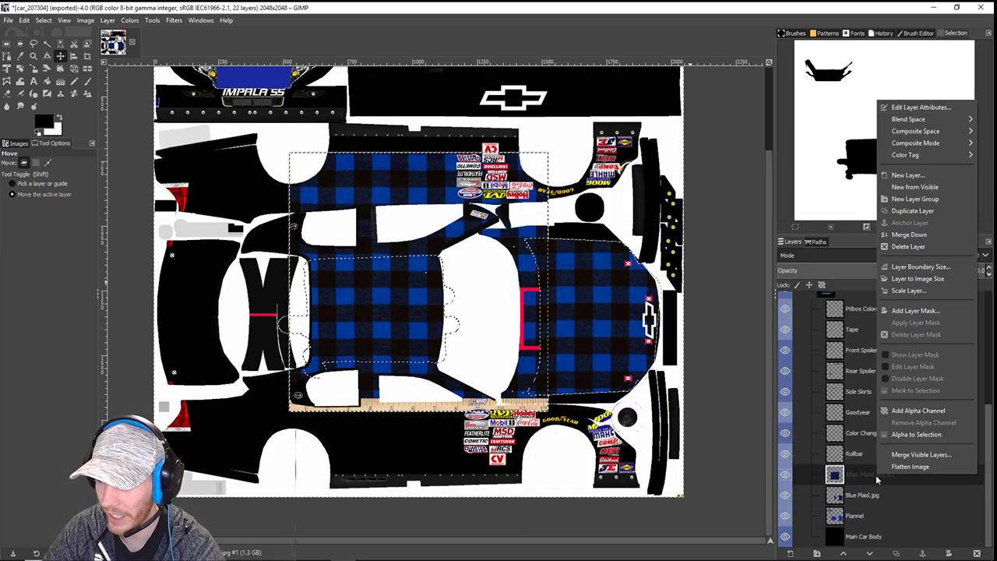
left_click(916, 434)
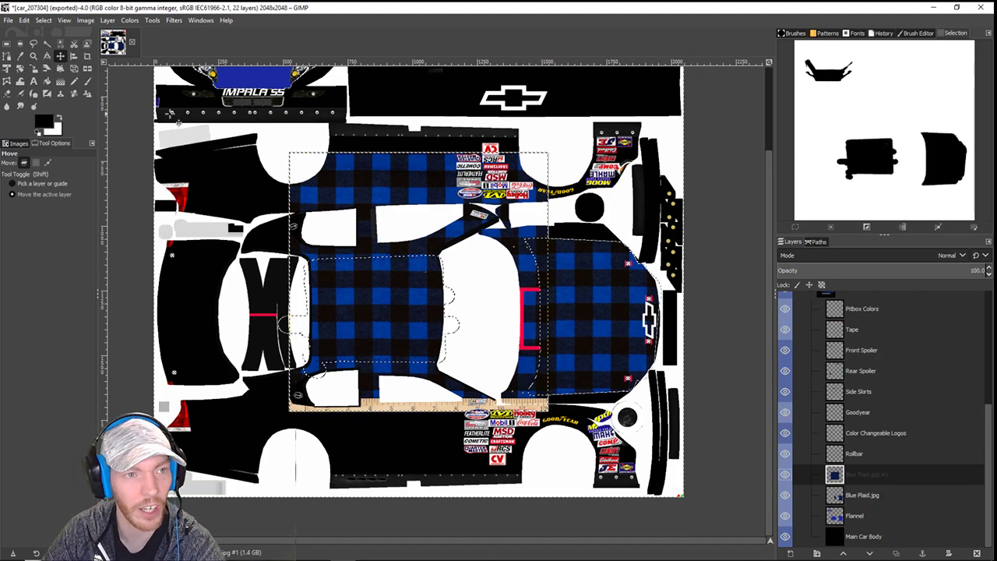
- Align the second plaid layer's pattern over the rest of the roof, clear it outside the roof and hood, and stack it above the first
left_click_drag(828, 473, 851, 506)
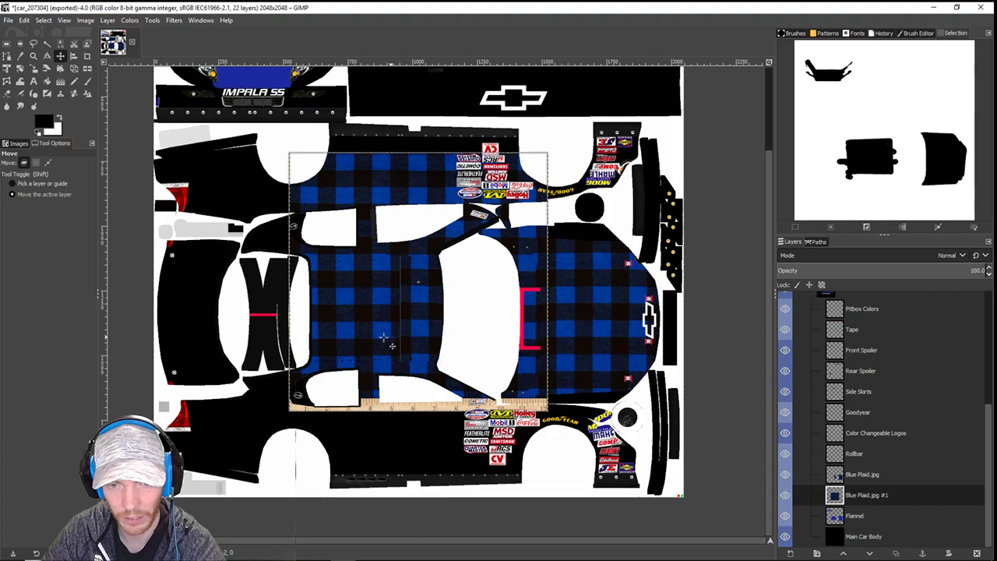
left_click_drag(385, 341, 355, 345)
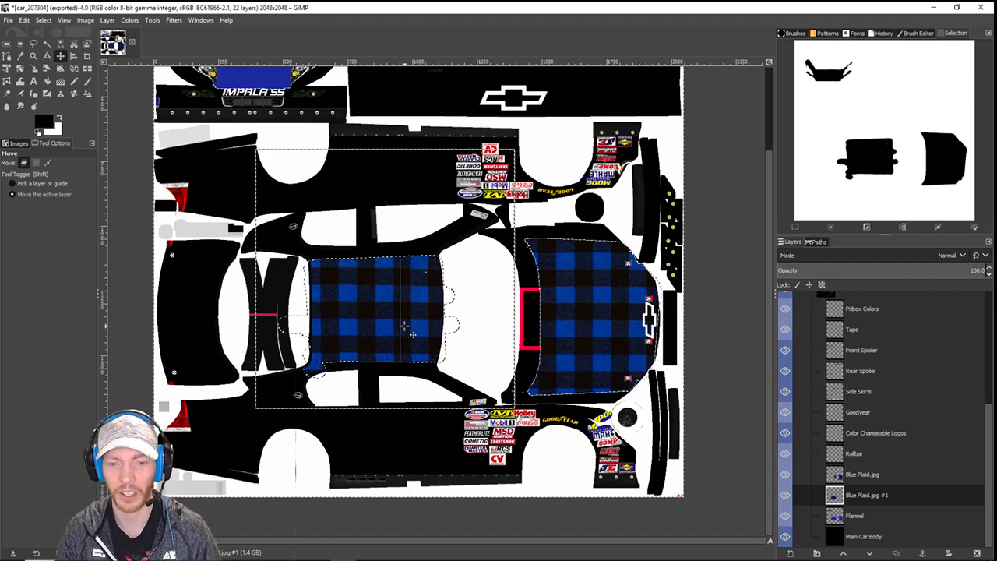
left_click_drag(847, 503, 858, 476)
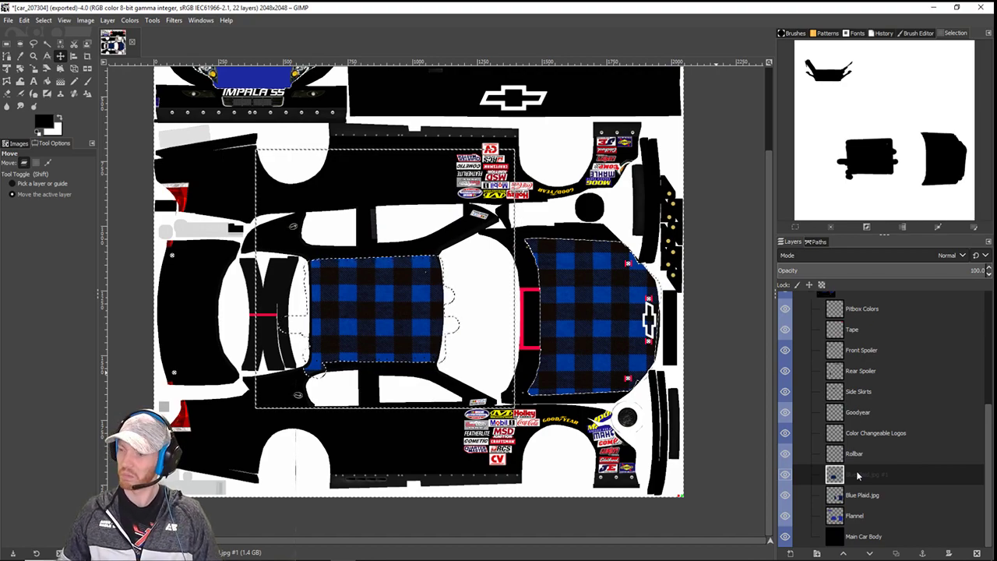
scroll(256, 268, "up", 3)
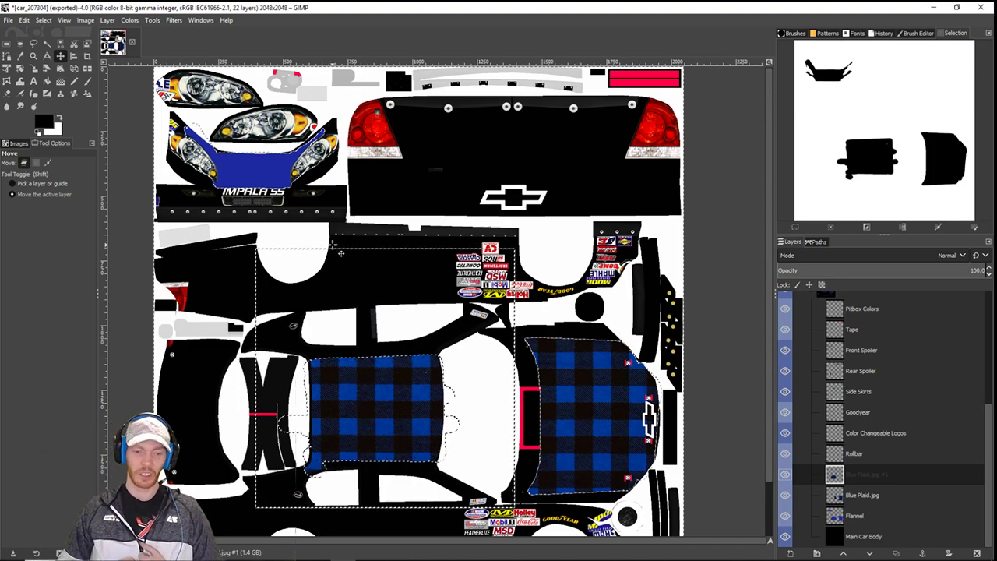
scroll(328, 425, "up", 2)
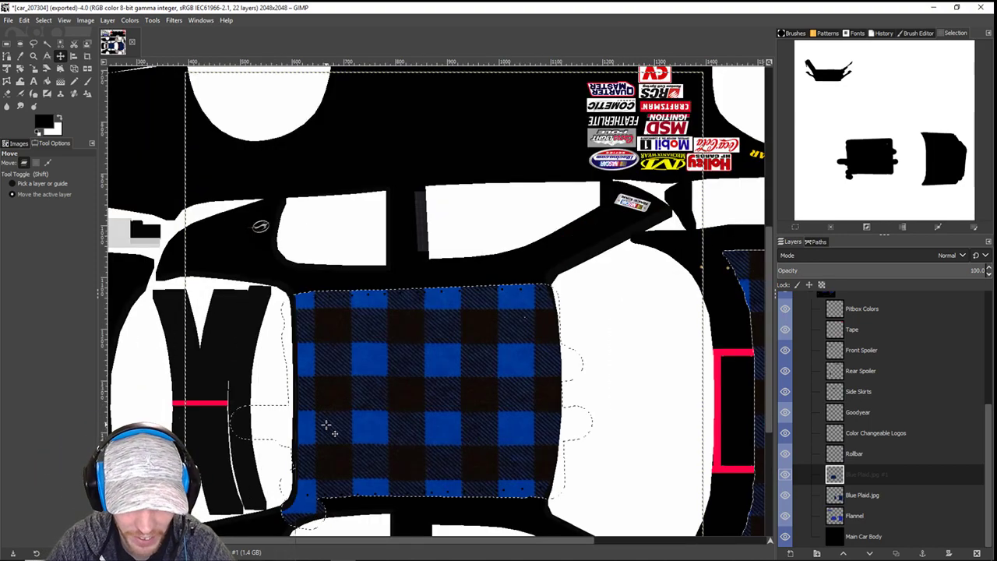
left_click_drag(392, 438, 412, 325)
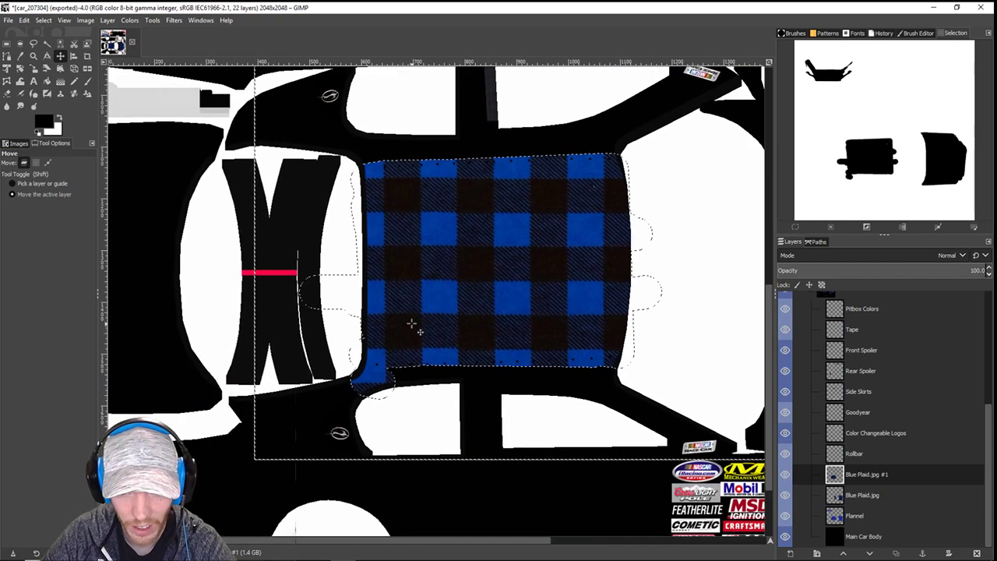
left_click(7, 93)
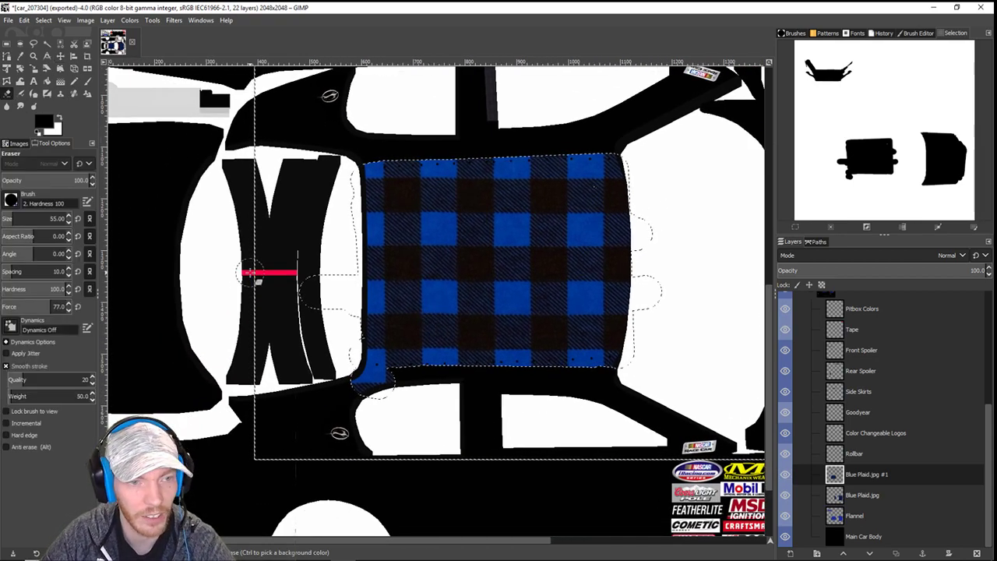
left_click(860, 515)
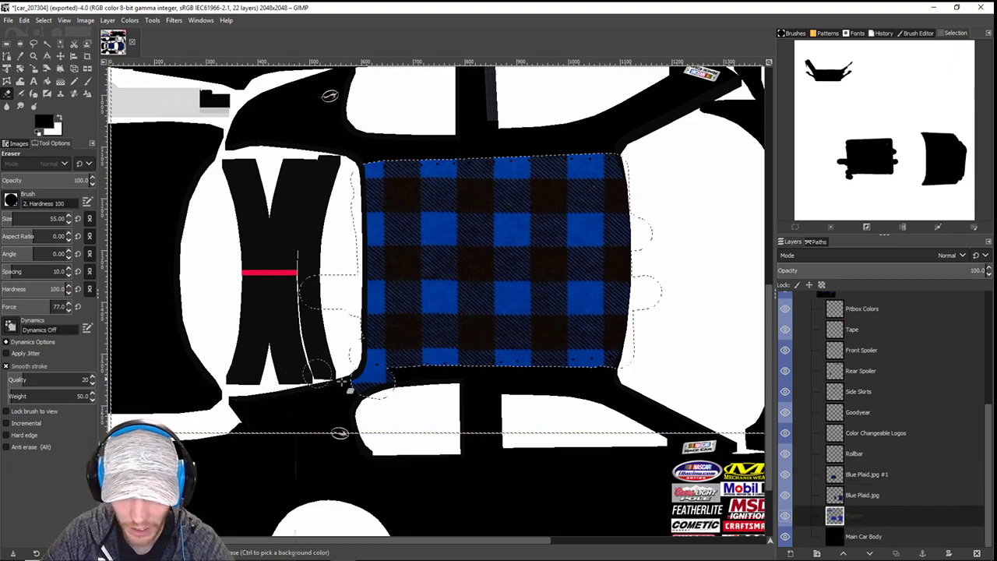
key("Page_Up")
key("Page_Up")
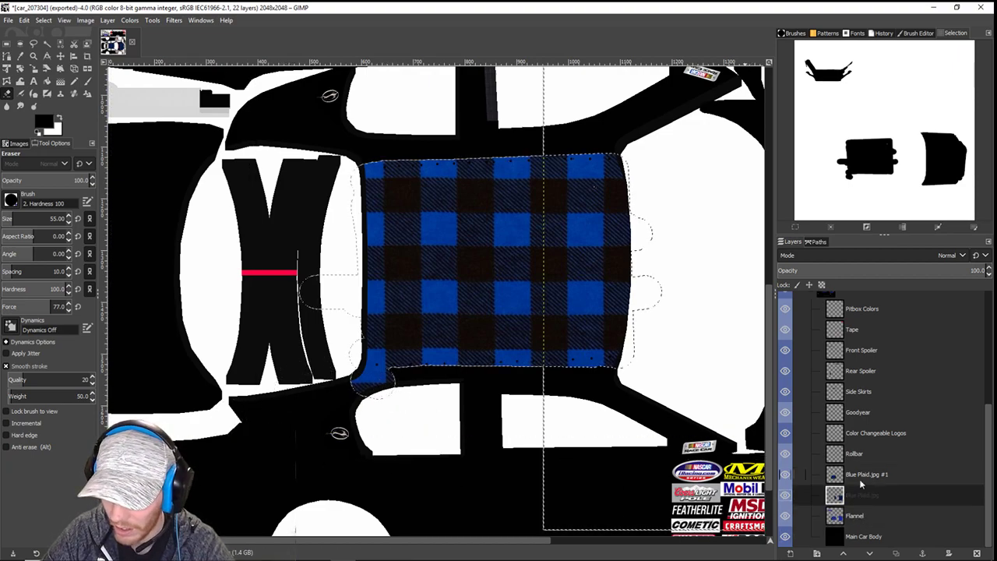
scroll(376, 378, "up", 3)
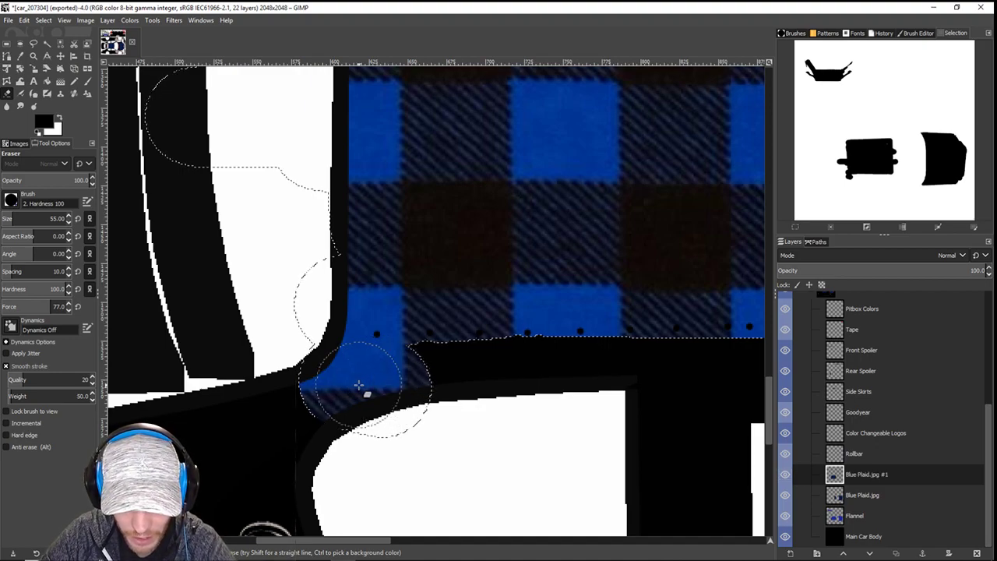
left_click(853, 495)
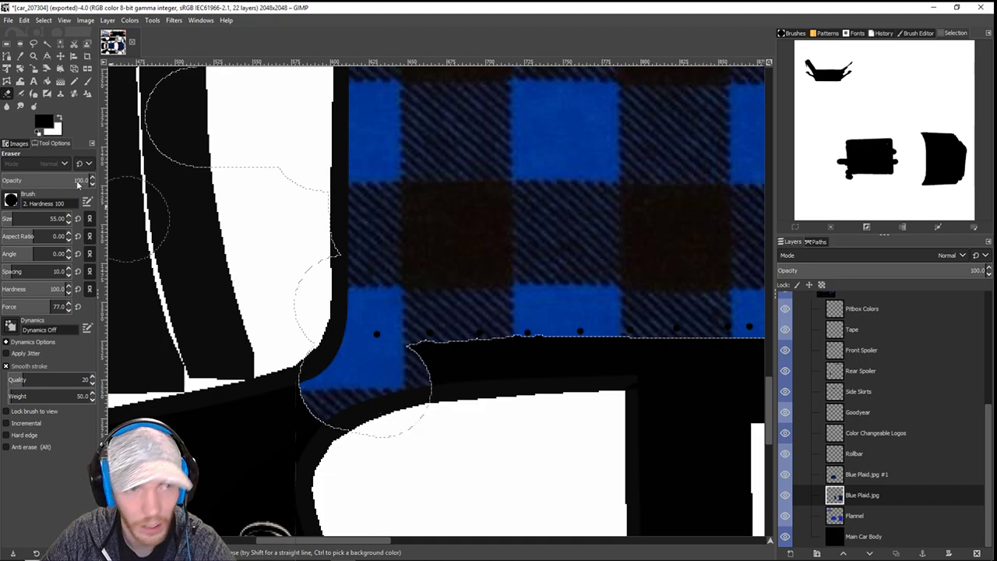
left_click(43, 21)
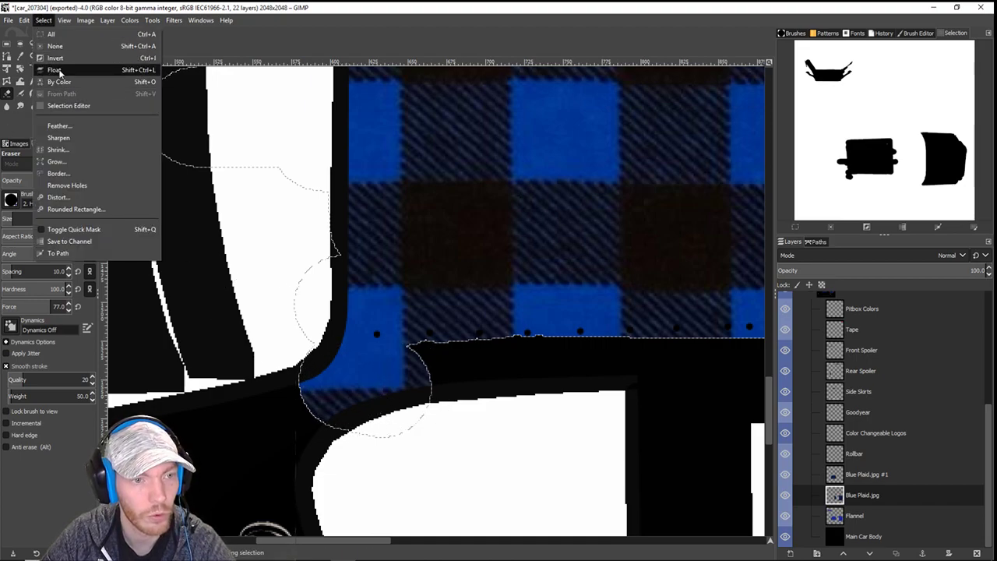
left_click(423, 56)
- Switch to File Explorer and add the Blue Plaid file to the livery a third time, as a layer above Blue Plaid.jpg
scroll(431, 179, "down", 5)
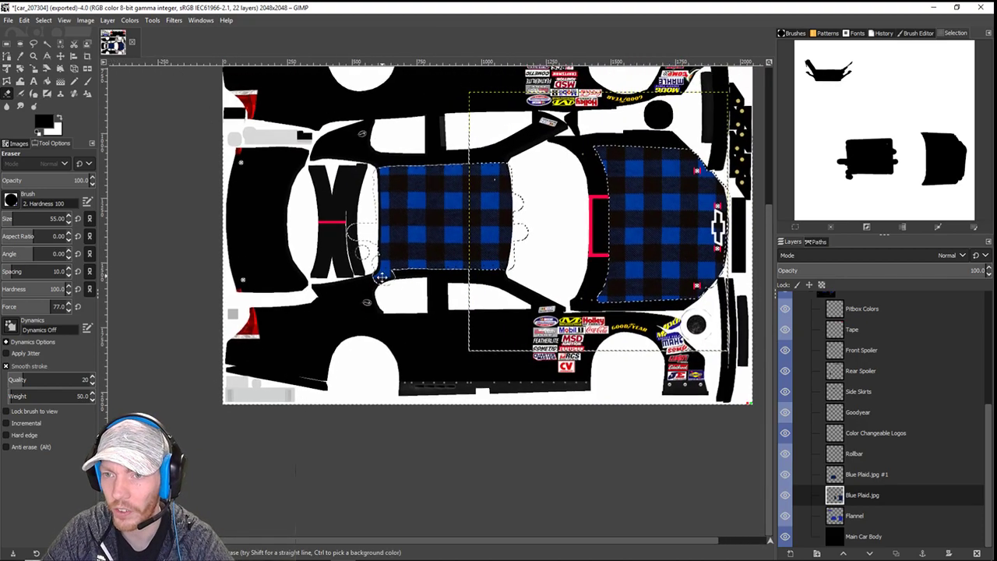
left_click_drag(382, 277, 393, 294)
left_click_drag(198, 137, 294, 359)
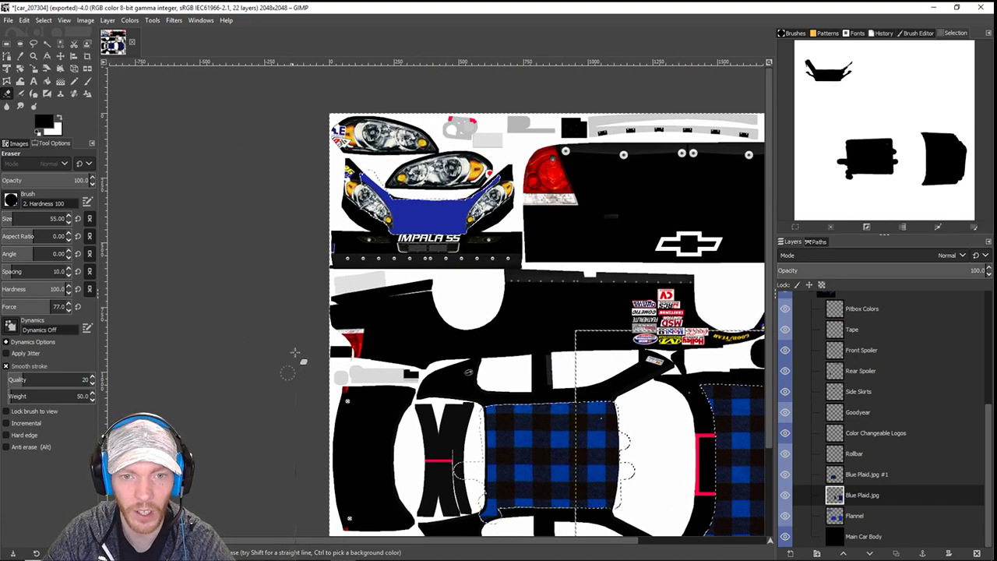
mouse_move(319, 559)
left_click(241, 550)
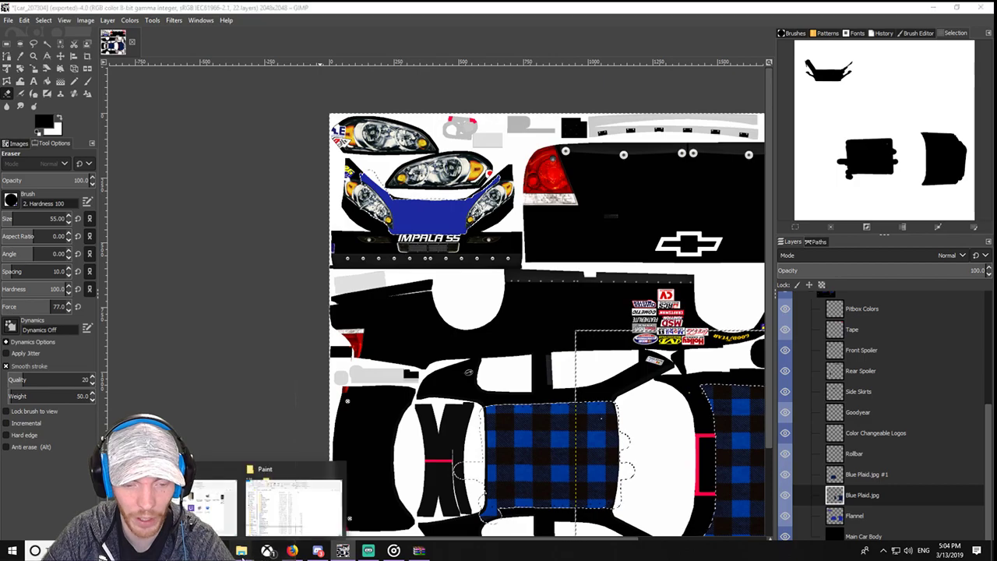
left_click(258, 521)
left_click(261, 523)
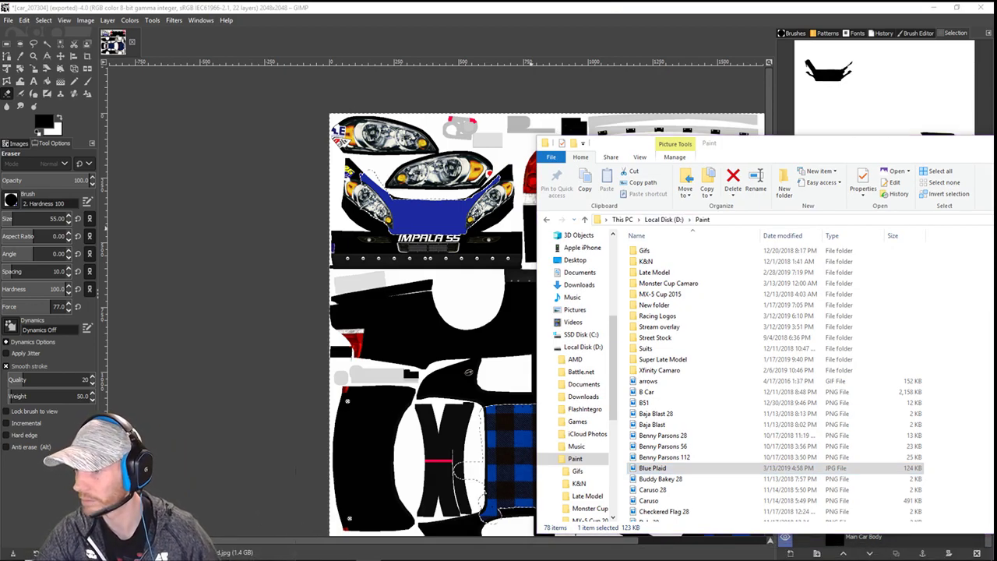
mouse_move(682, 469)
left_mouse_down()
mouse_move(656, 458)
mouse_move(431, 241)
mouse_move(438, 248)
left_mouse_up()
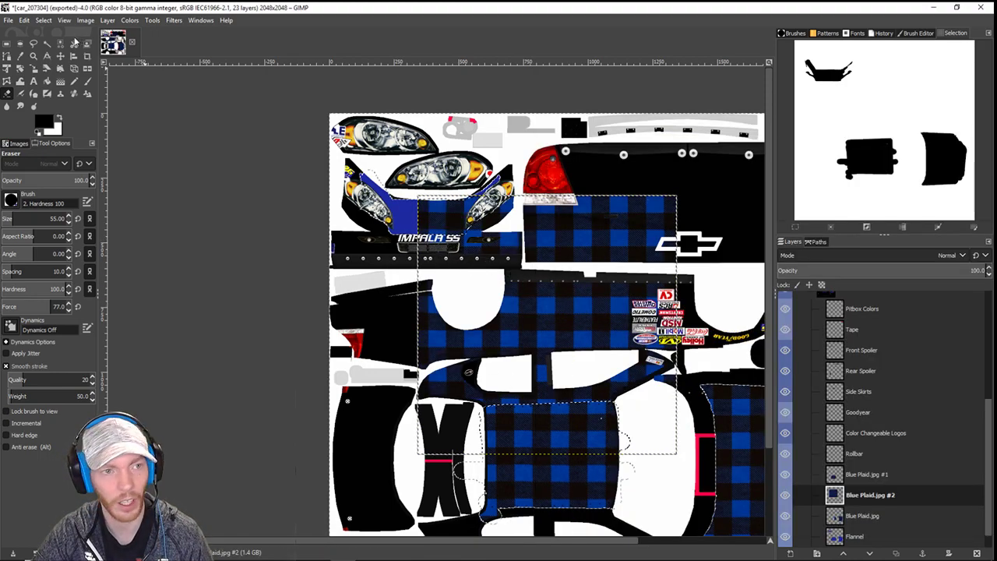
- Move the third plaid layer over the front bumper, add its alpha channel and clear the plaid outside the bumper area
left_click(61, 57)
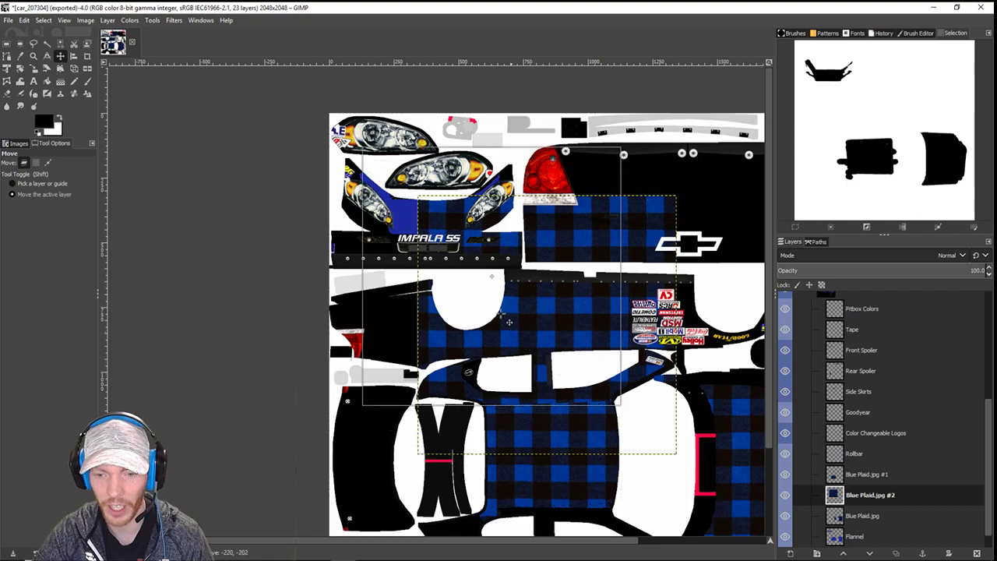
left_click_drag(569, 378, 436, 268)
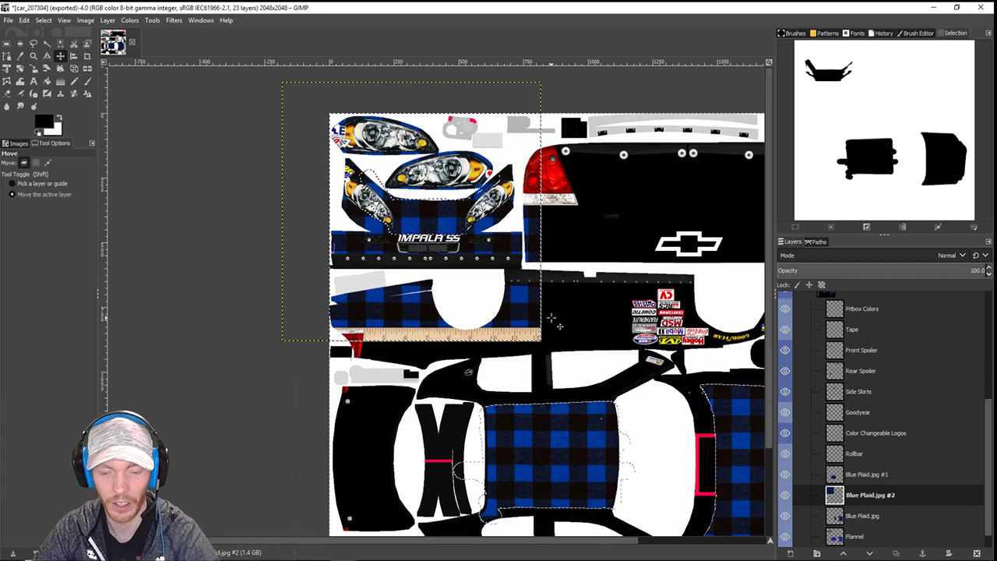
right_click(878, 497)
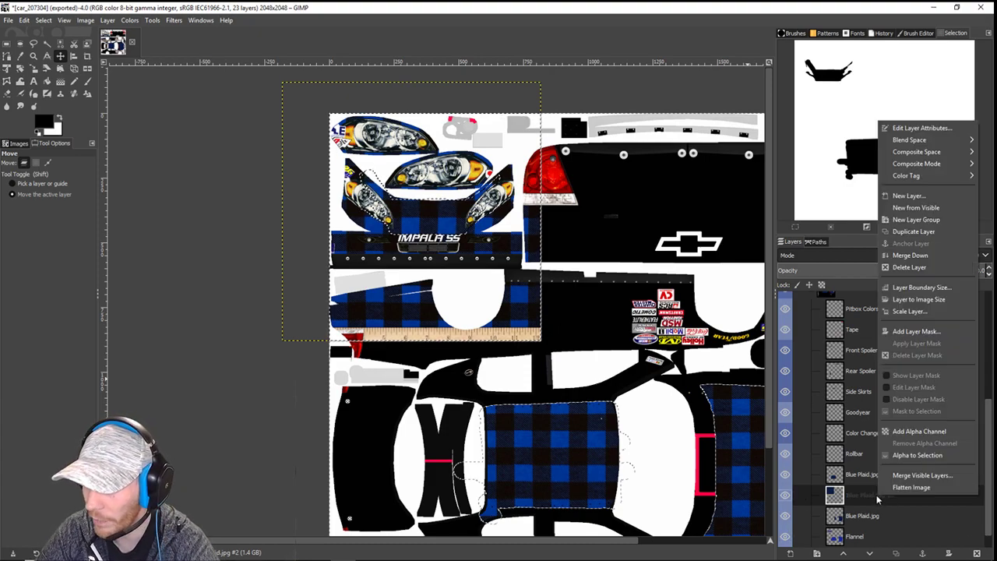
left_click(916, 433)
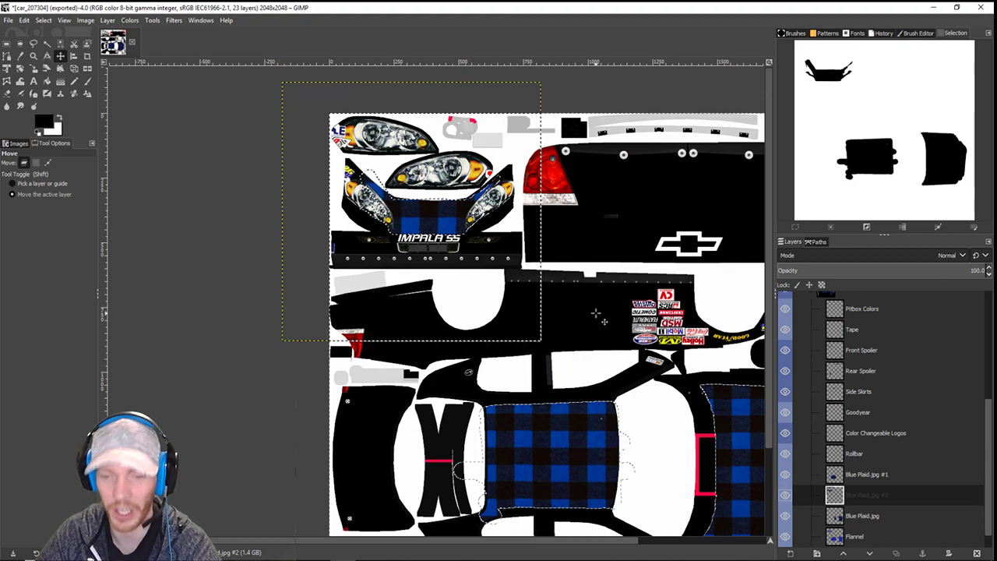
- Export the updated plaid livery over the previously exported image file
left_click_drag(669, 299, 541, 282)
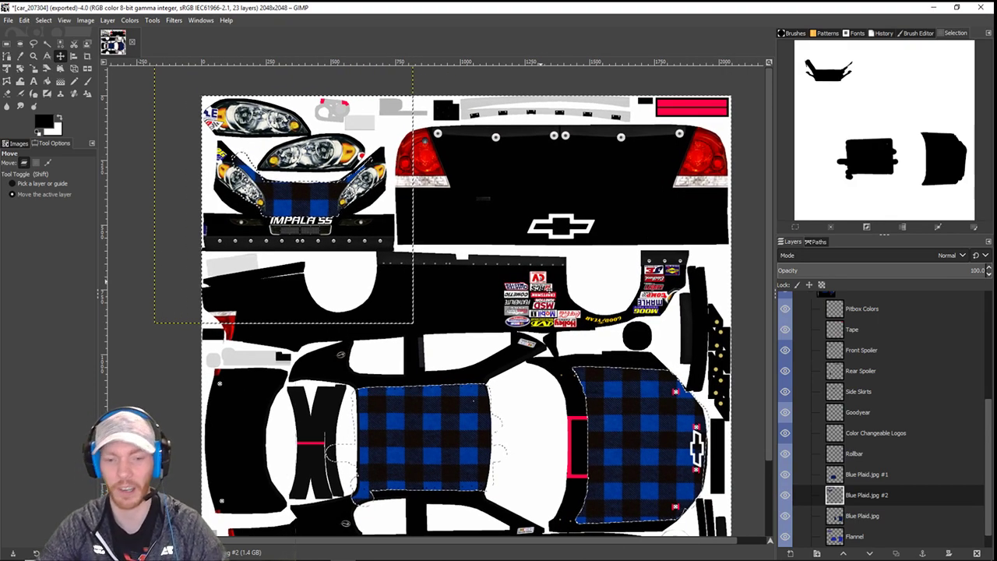
key("ctrl")
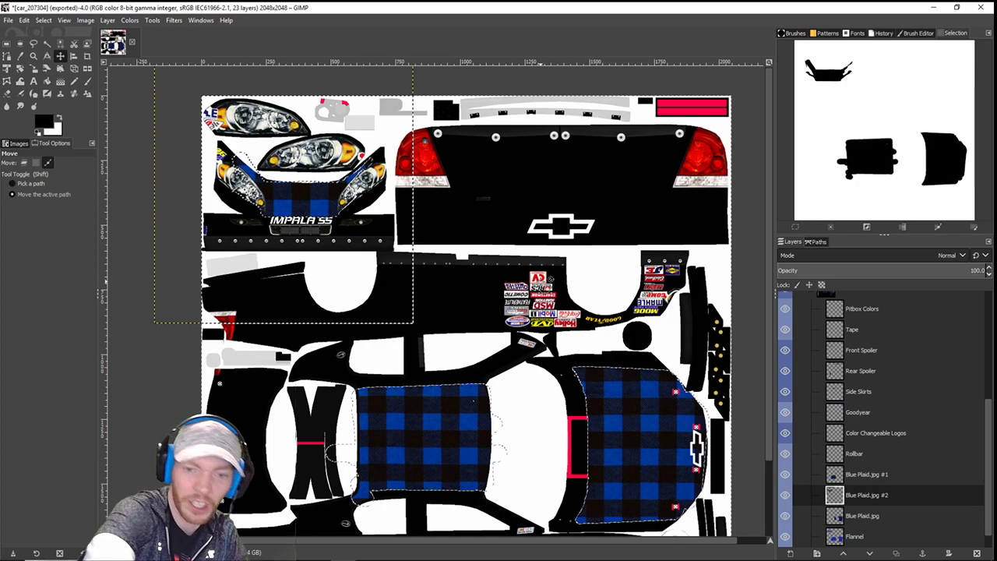
left_click(24, 162)
key("ctrl+e")
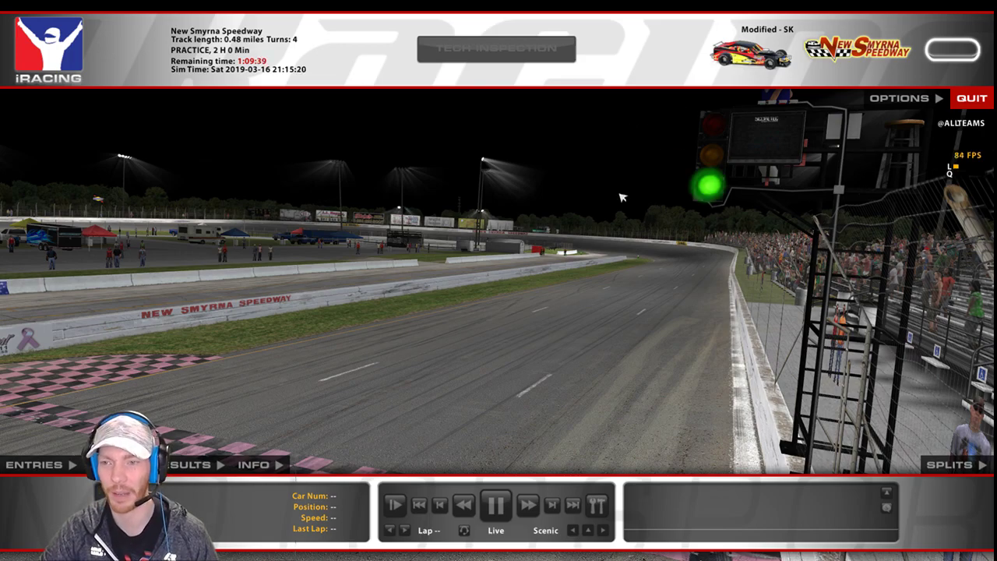
- Quit the New Smyrna Speedway practice session in iRacing and confirm leaving it
left_click(966, 101)
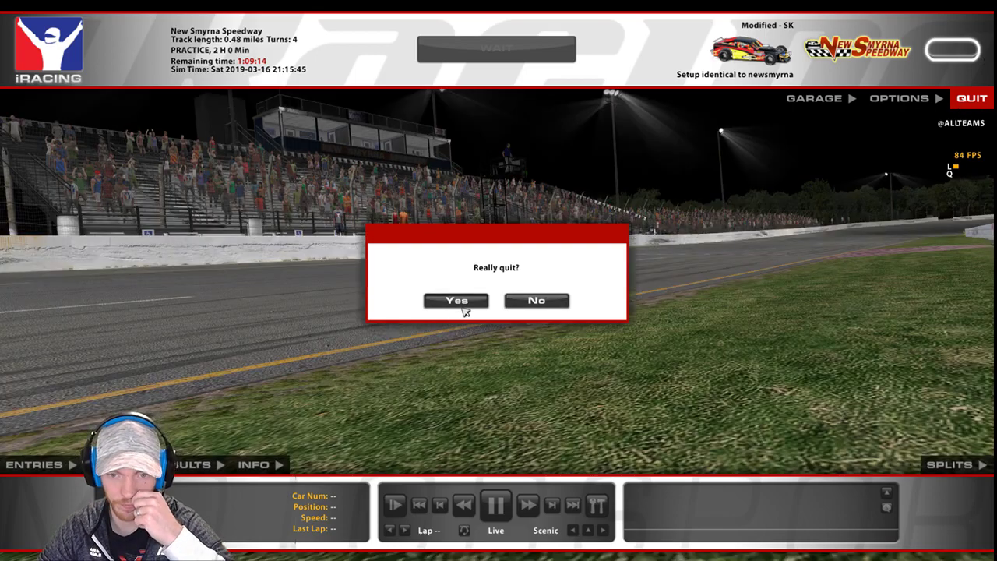
left_click(460, 304)
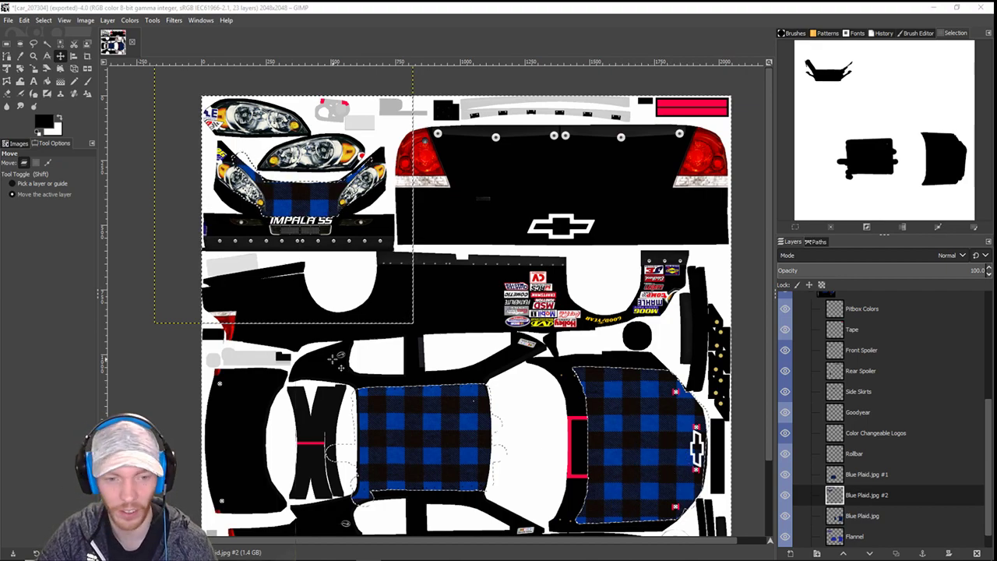
scroll(362, 498, "down", 2)
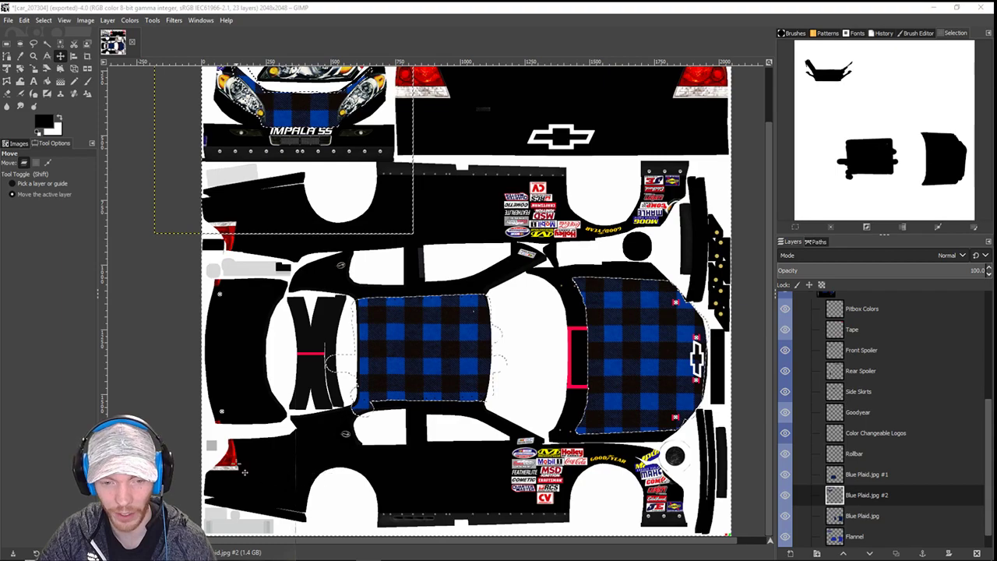
scroll(412, 474, "up", 1)
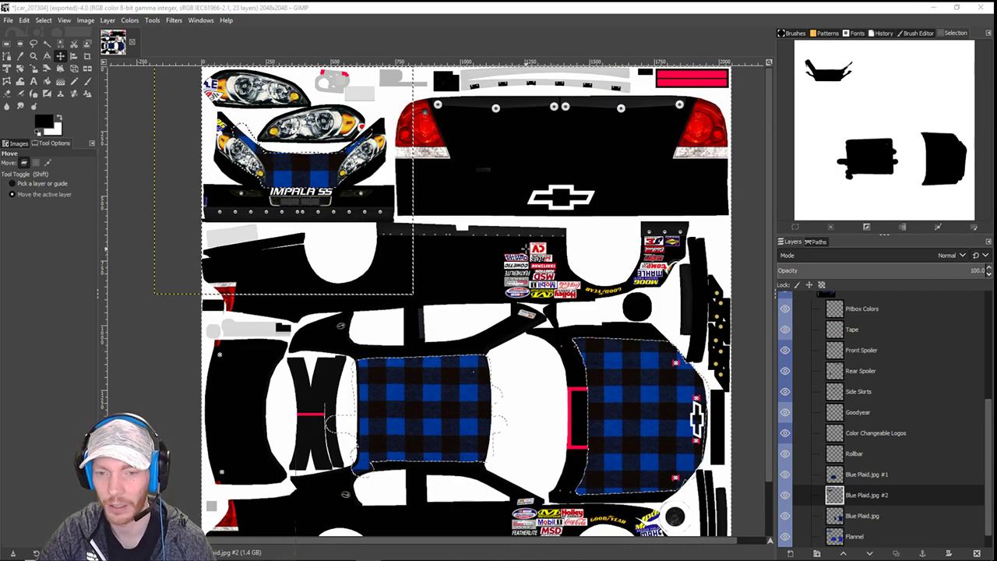
scroll(543, 274, "down", 1)
scroll(543, 274, "up", 1)
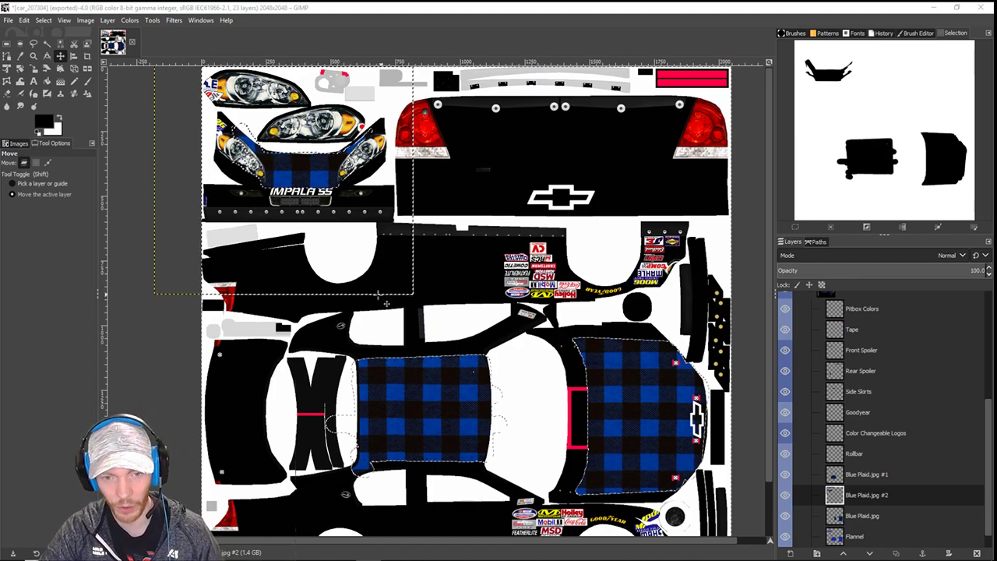
scroll(312, 297, "down", 1)
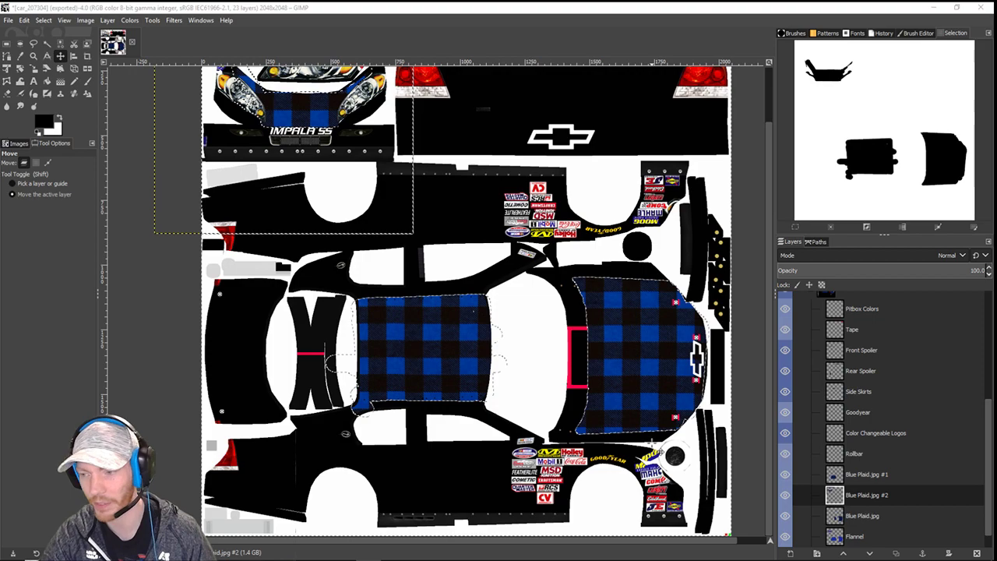
scroll(598, 486, "up", 1)
scroll(599, 486, "down", 1)
scroll(598, 486, "up", 1)
scroll(598, 450, "down", 1)
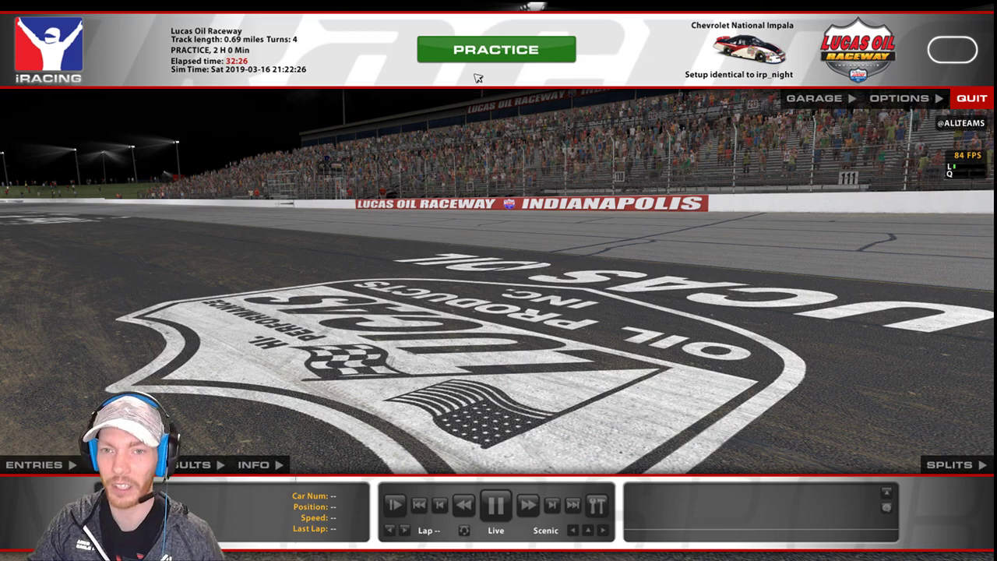
- Take the Chevrolet National Impala out in the Lucas Oil Raceway practice session and pause its replay on the track
left_click(484, 50)
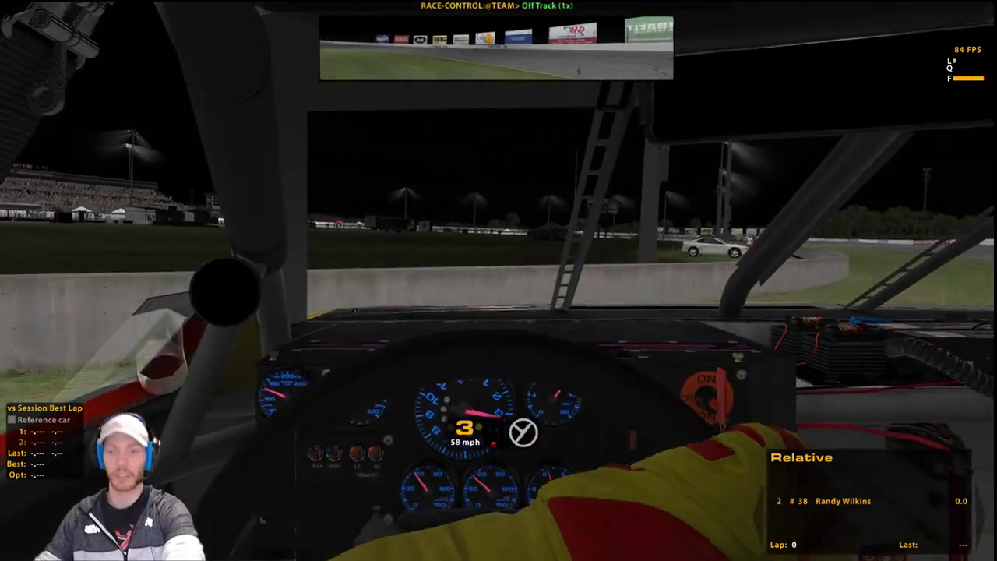
key("shift+r")
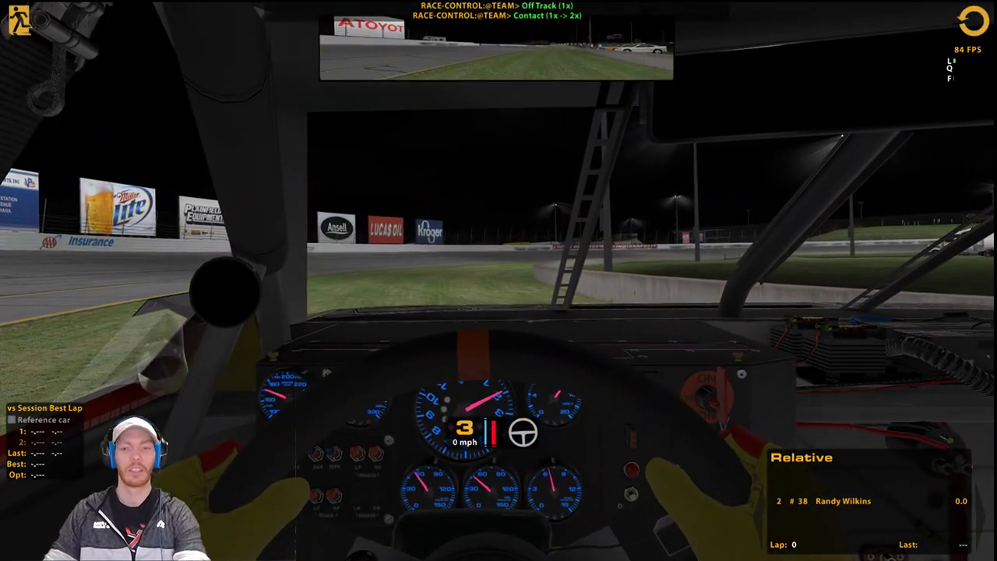
key("shift+r")
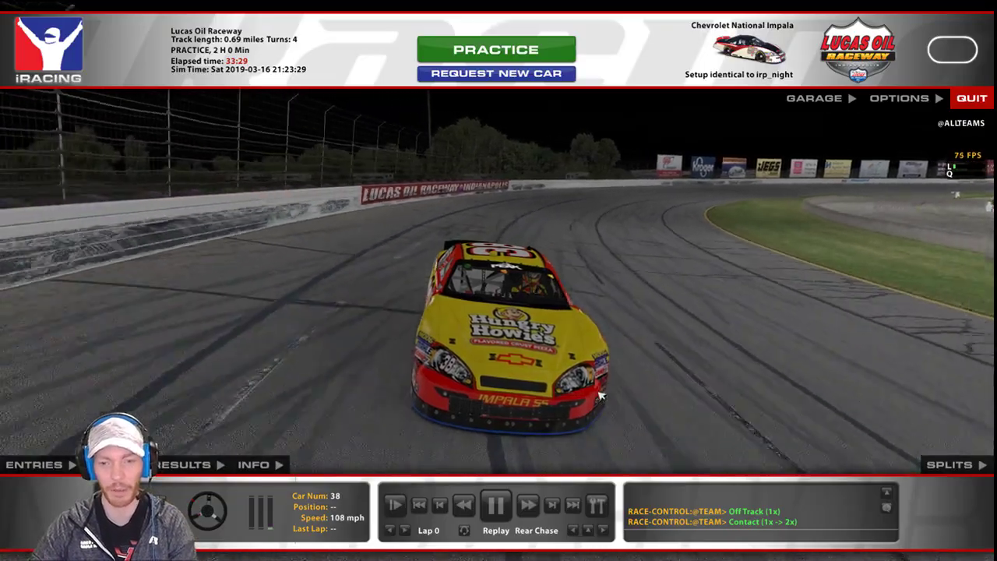
key("space")
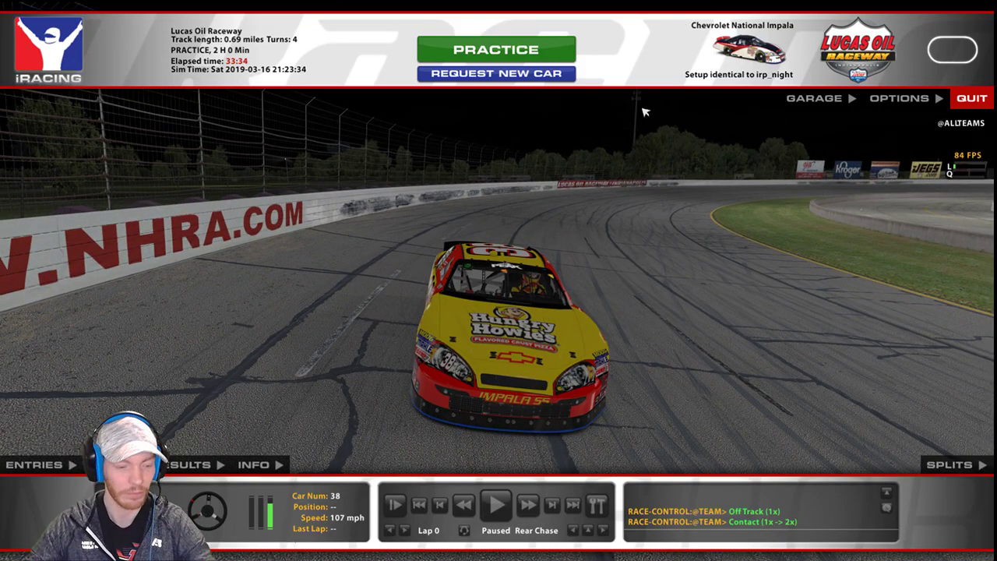
- Bring the iRacing simulator window forward and move the Streamlabs OBS window off this screen
key("alt+Tab")
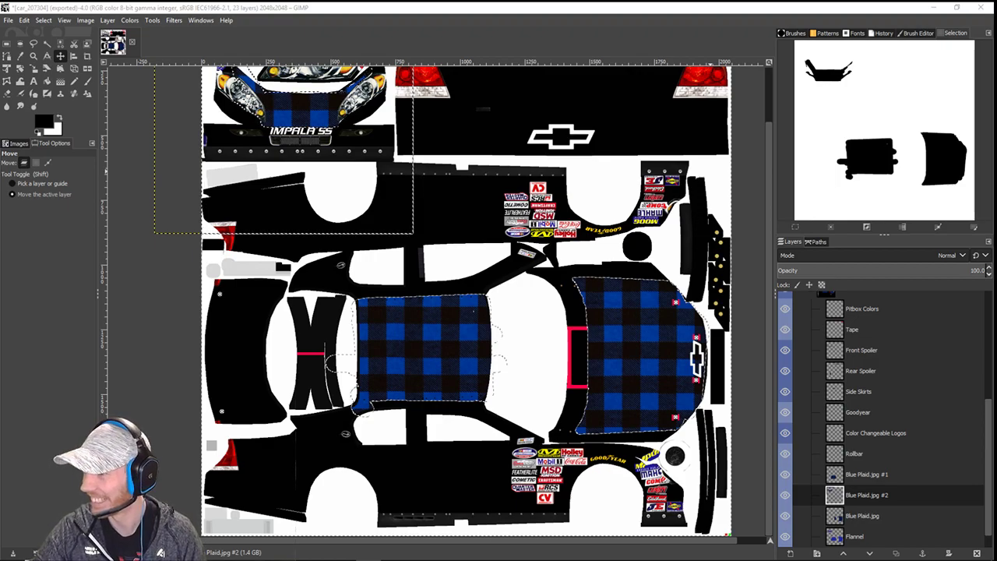
key("alt+Tab")
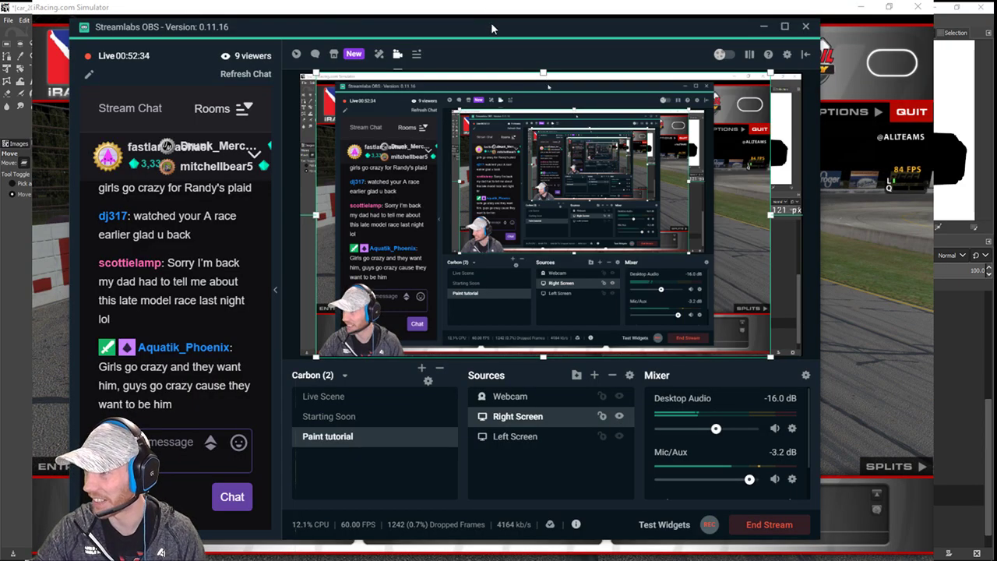
left_click_drag(492, 26, 996, 27)
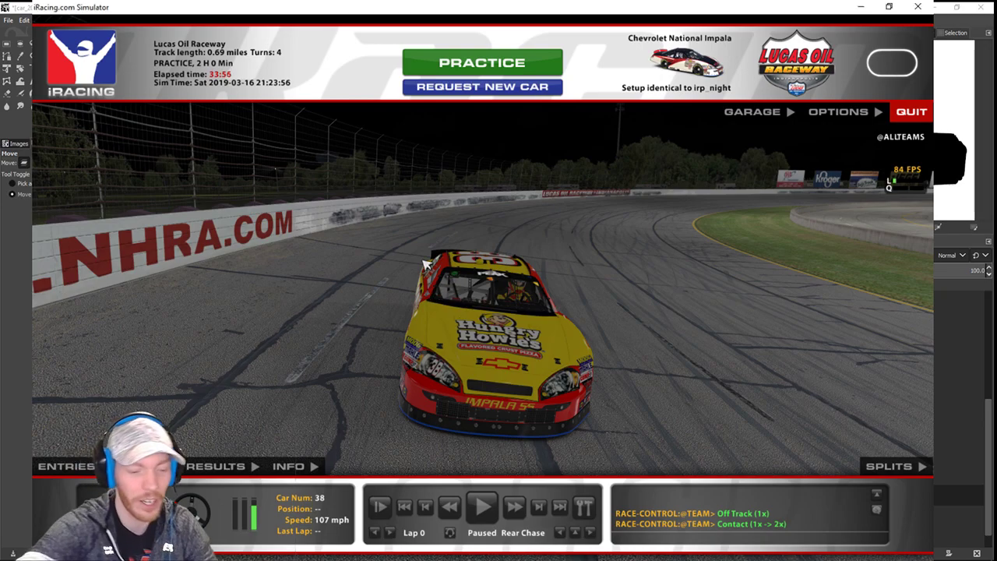
- Export the plaid livery again over its image file and reload the car textures in iRacing
key("ctrl+r")
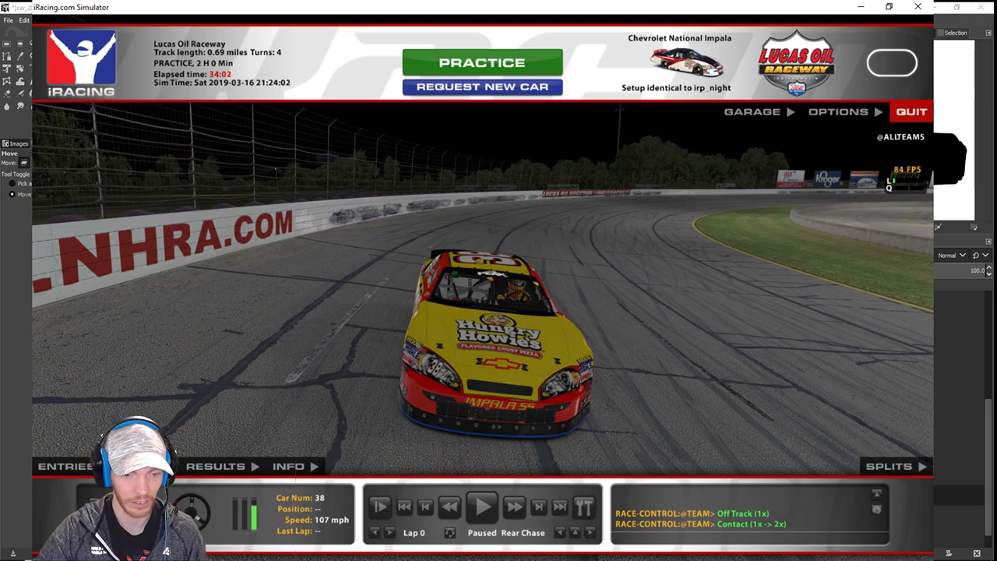
left_click(7, 19)
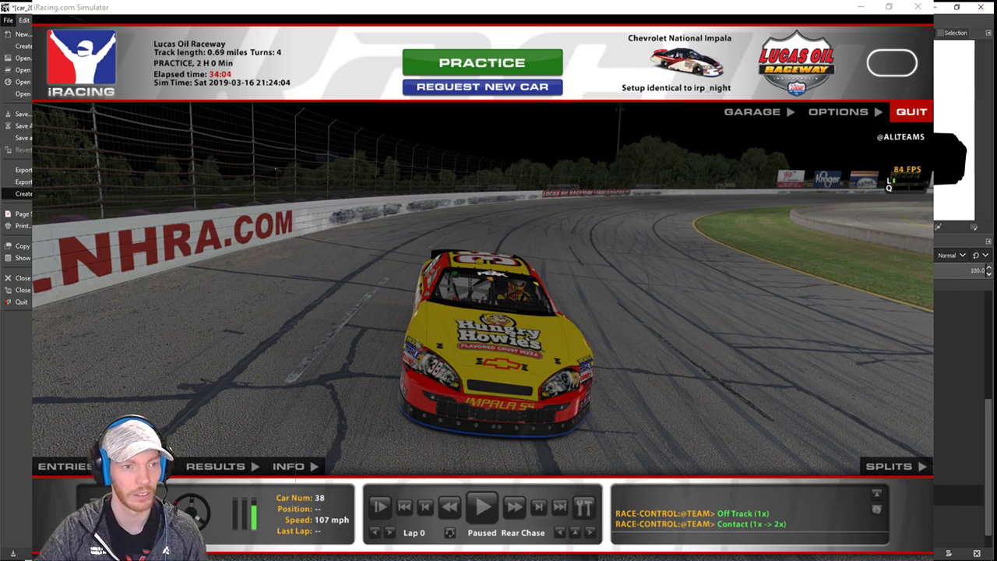
left_click(19, 170)
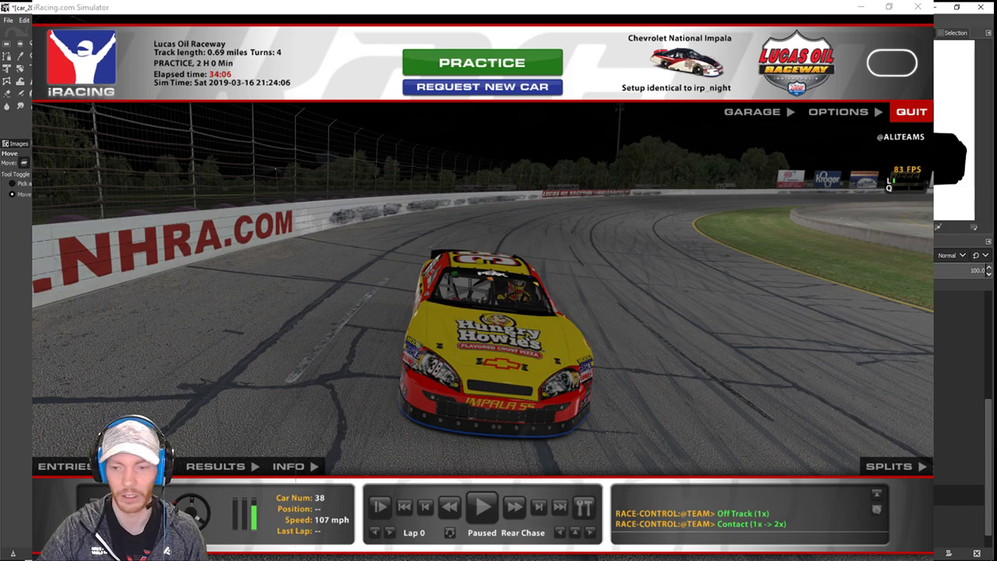
left_click(521, 363)
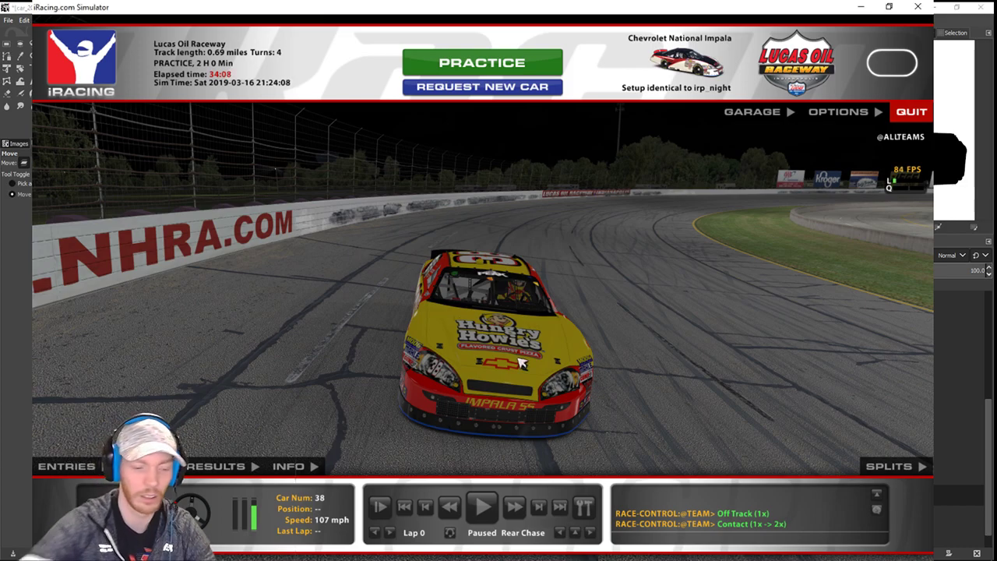
key("ctrl+r")
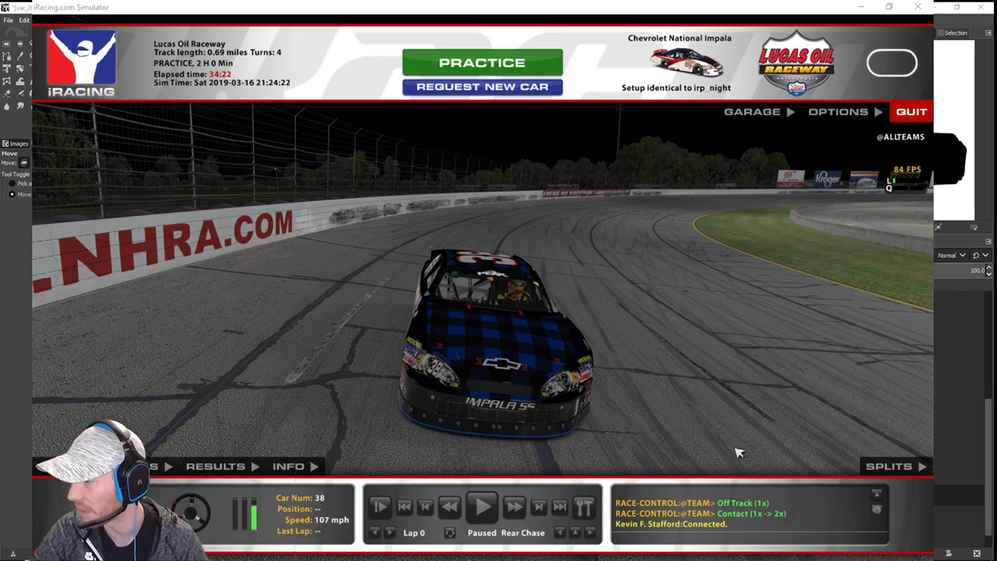
- Open the camera editor and set the Rear Chase camera's static FOV to 36.67
left_click(751, 211)
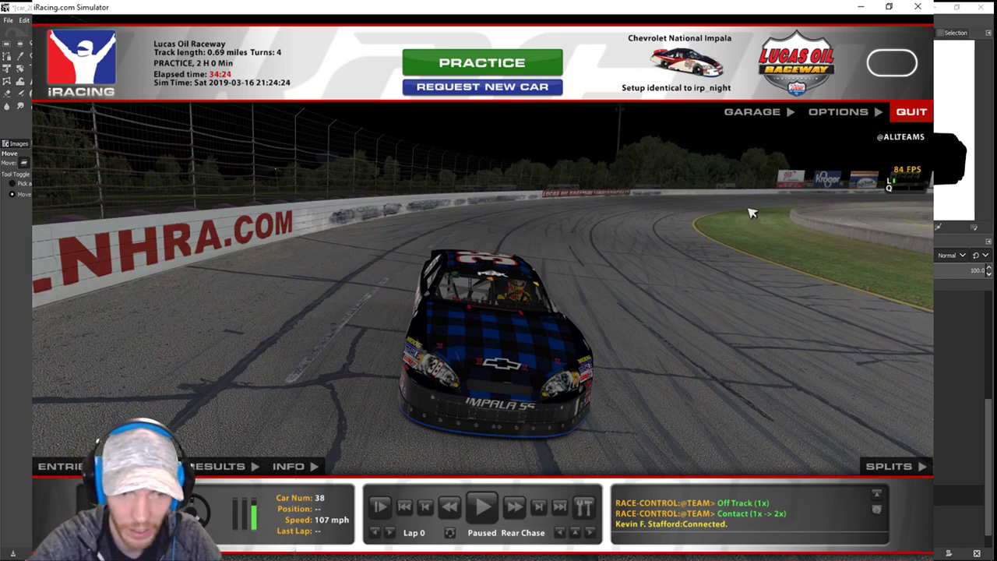
key("ctrl+F12")
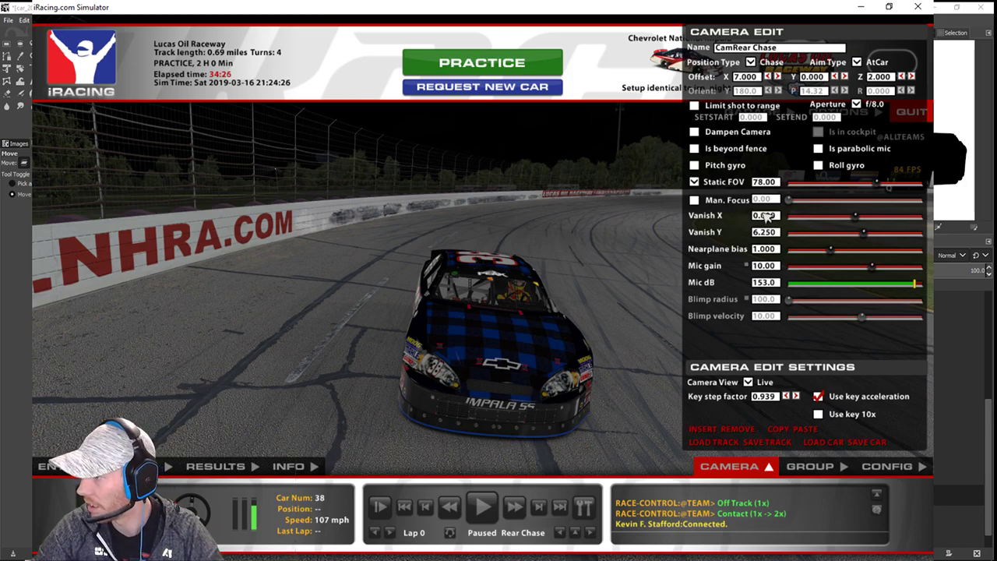
left_click_drag(878, 184, 849, 193)
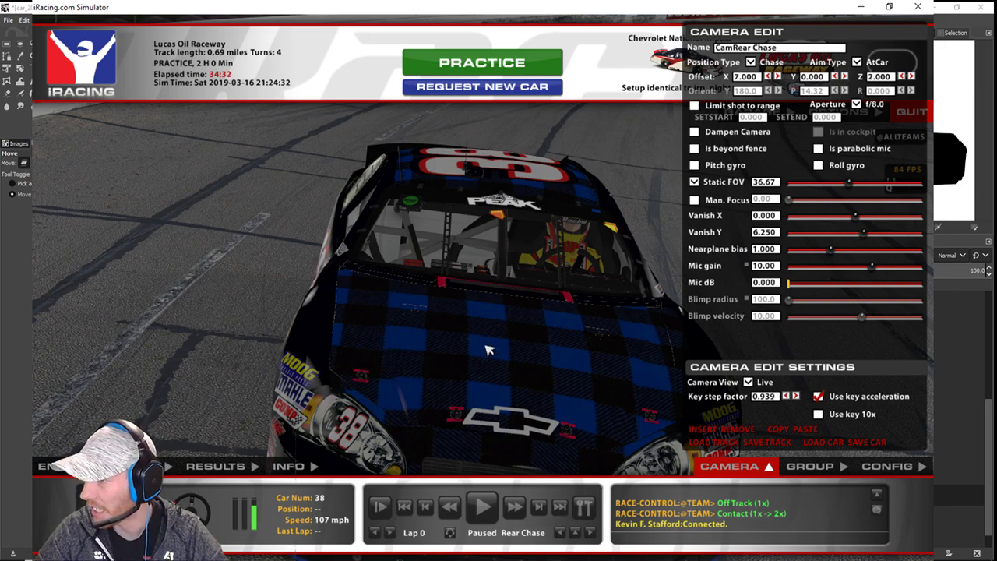
- Shift the chase camera sideways with the Y offset to inspect the car's side and hood, and hide the interface
left_click(834, 76)
left_click(835, 76)
left_click(835, 77)
left_click(834, 76)
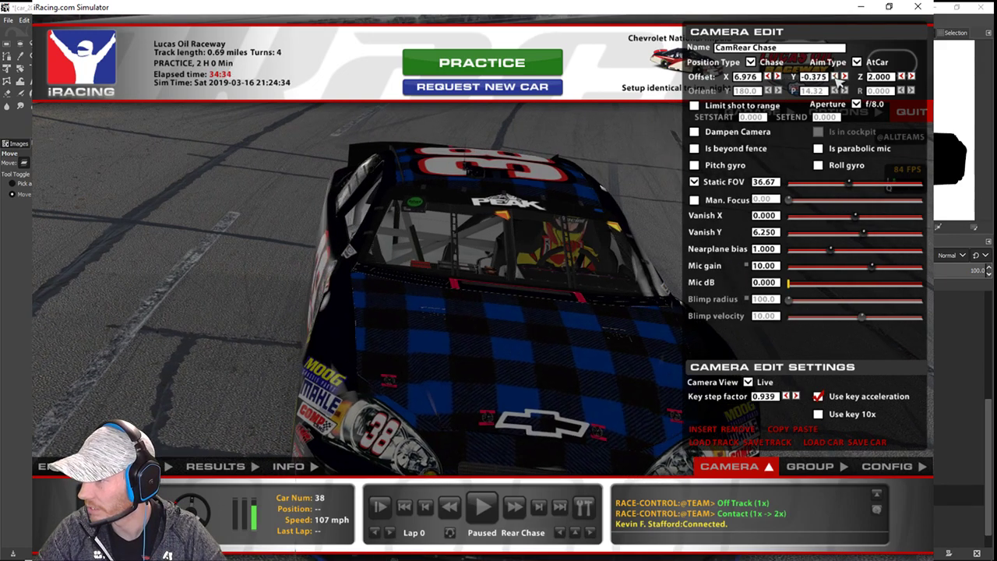
left_click(834, 76)
left_click(834, 77)
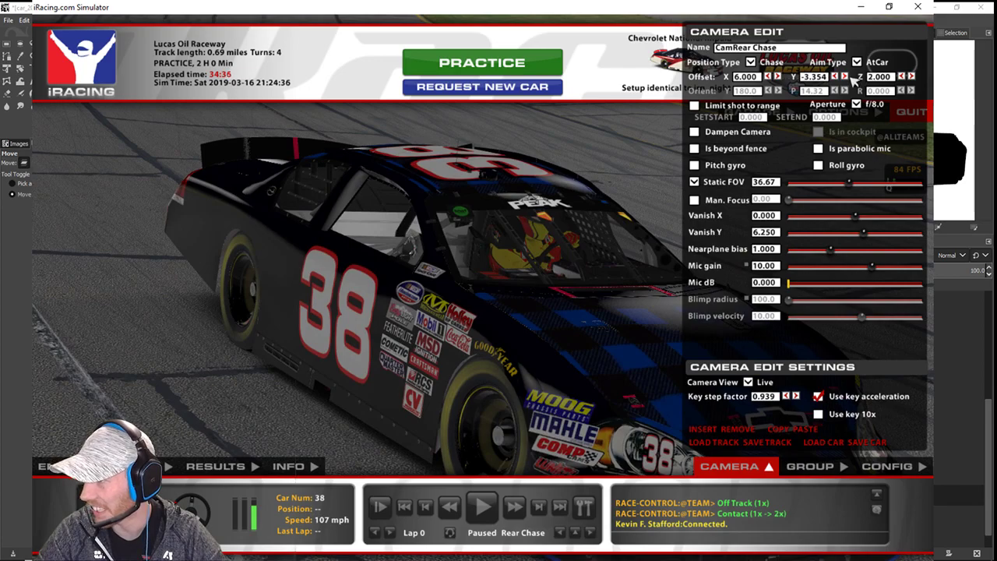
key("d")
key("space")
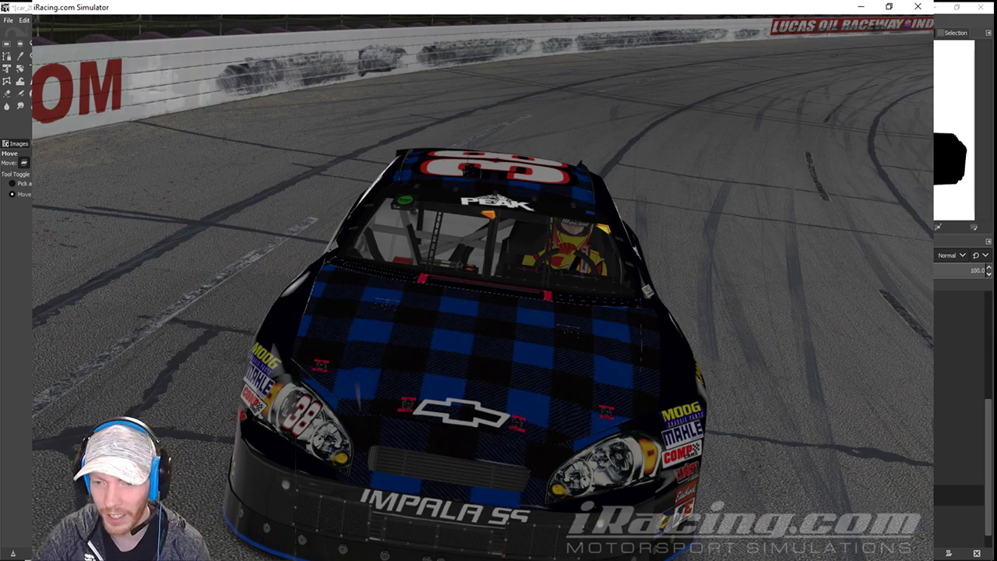
- Switch to GIMP and undo the last trimming of the Blue Plaid.jpg #2 layer around the front bumper
left_click(627, 373)
left_click_drag(566, 39, 996, 12)
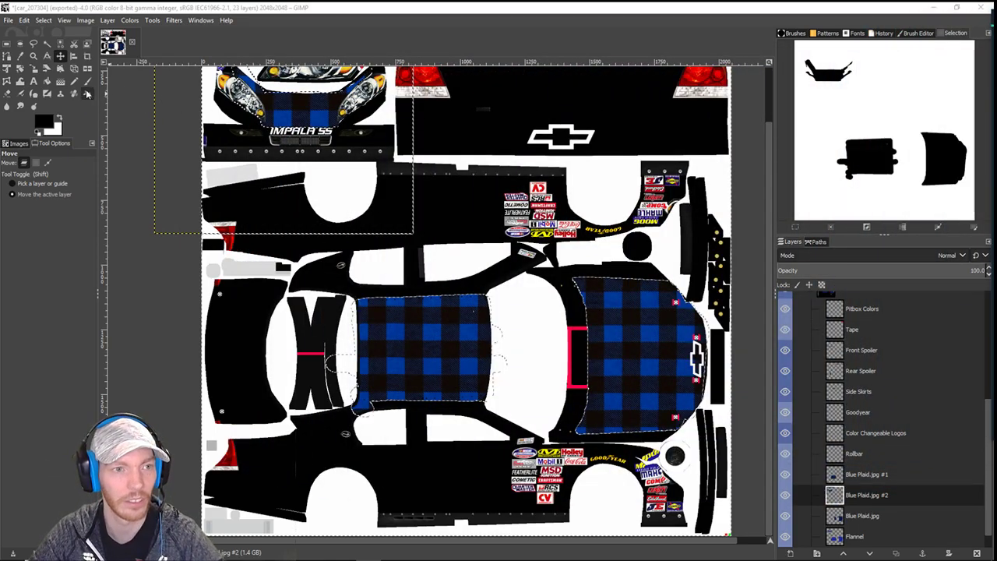
left_click(47, 162)
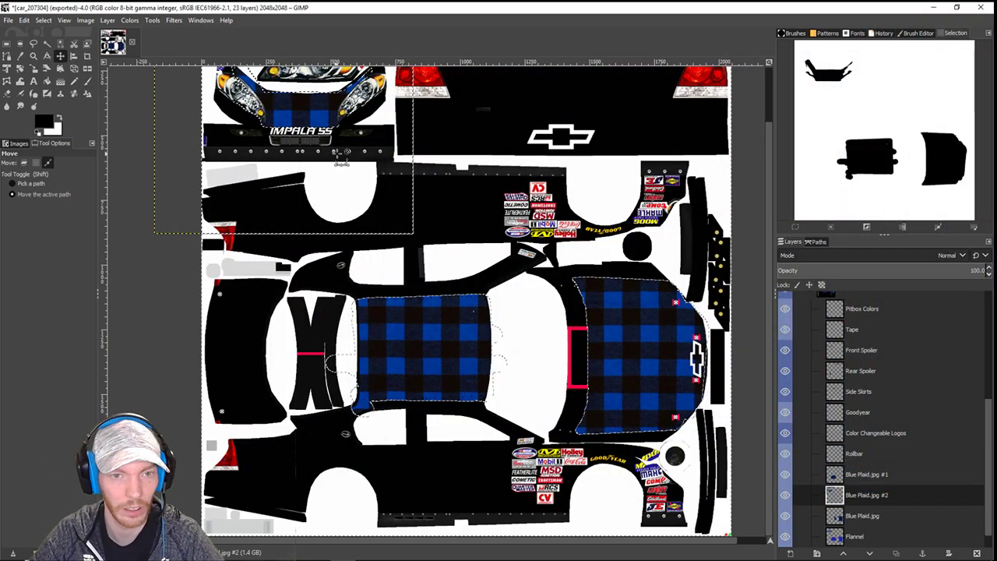
key("ctrl+z")
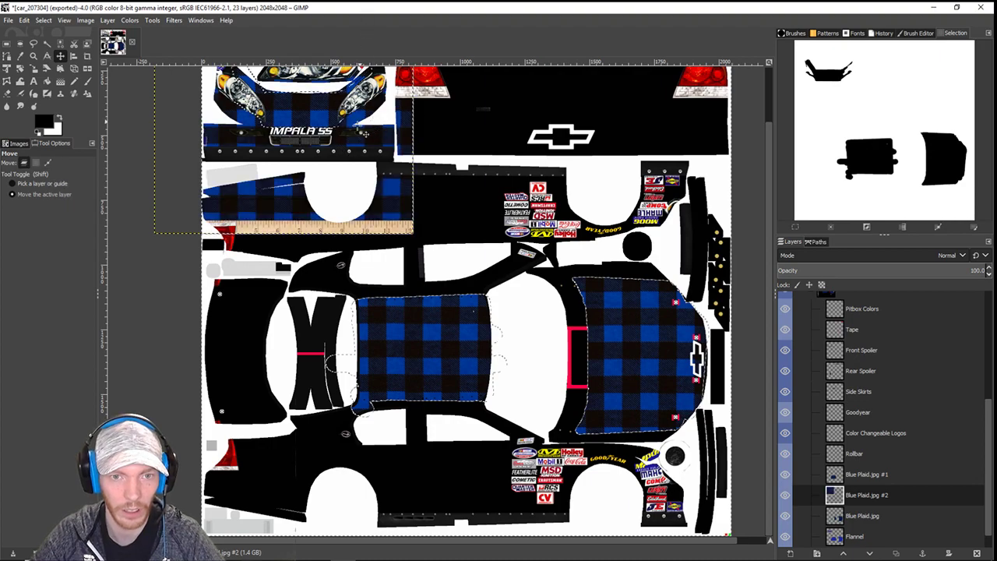
- Move the Blue Plaid.jpg #2 layer slightly down and delete its plaid outside the front bumper shape
key("ctrl+shift+a")
left_click_drag(330, 153, 334, 167)
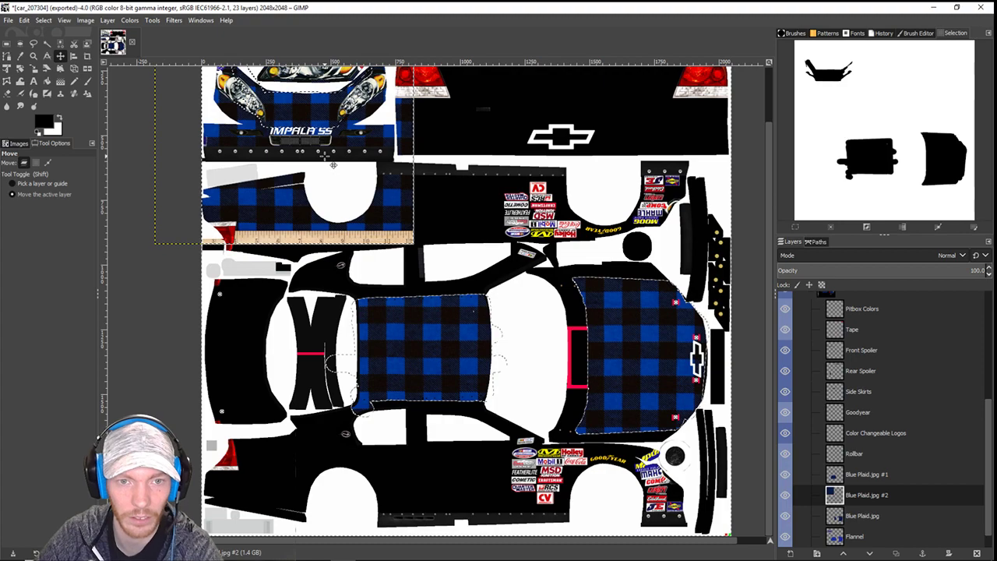
key("Delete")
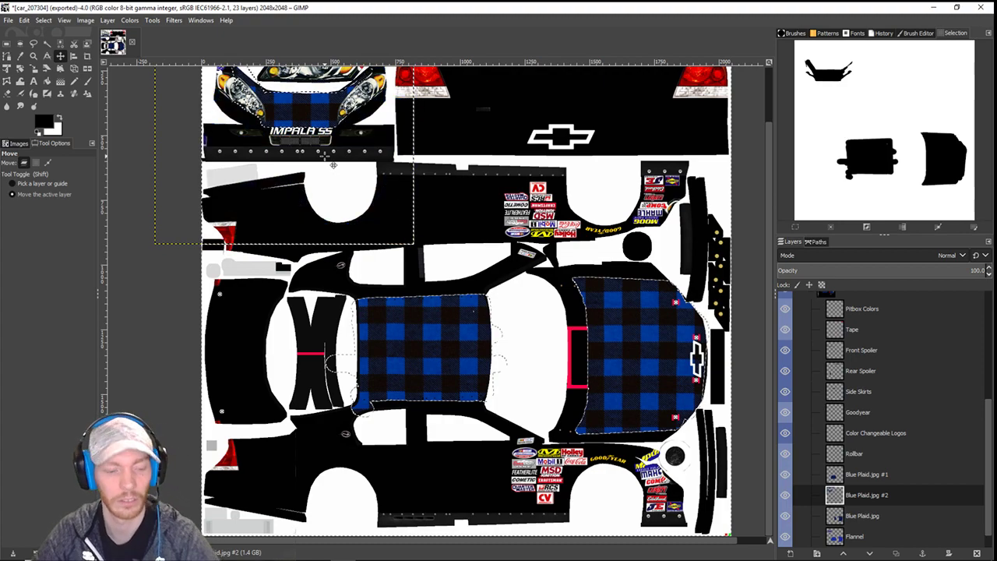
- Export the livery with the lowered bumper plaid over the existing image file
key("ctrl+shift+a")
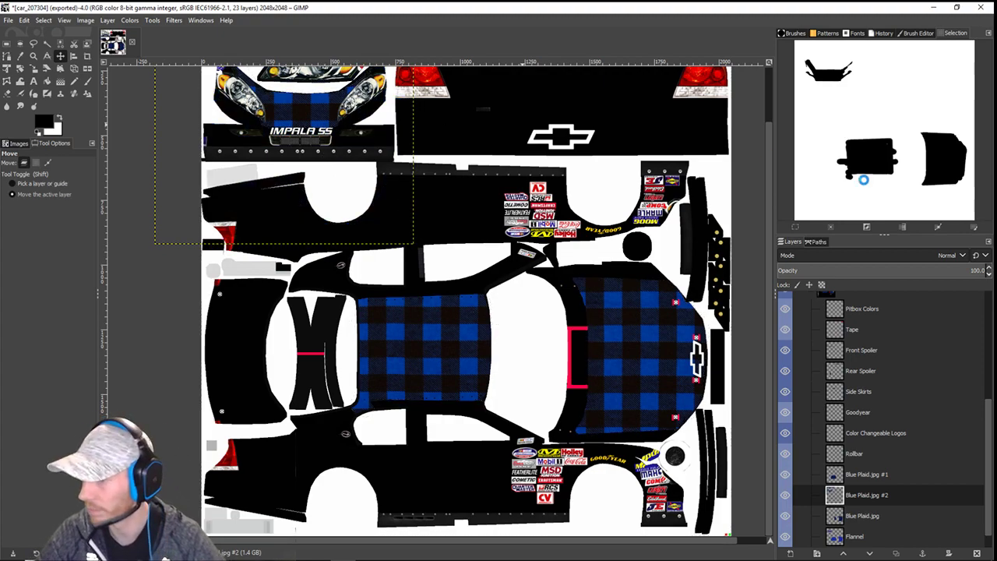
key("ctrl+e")
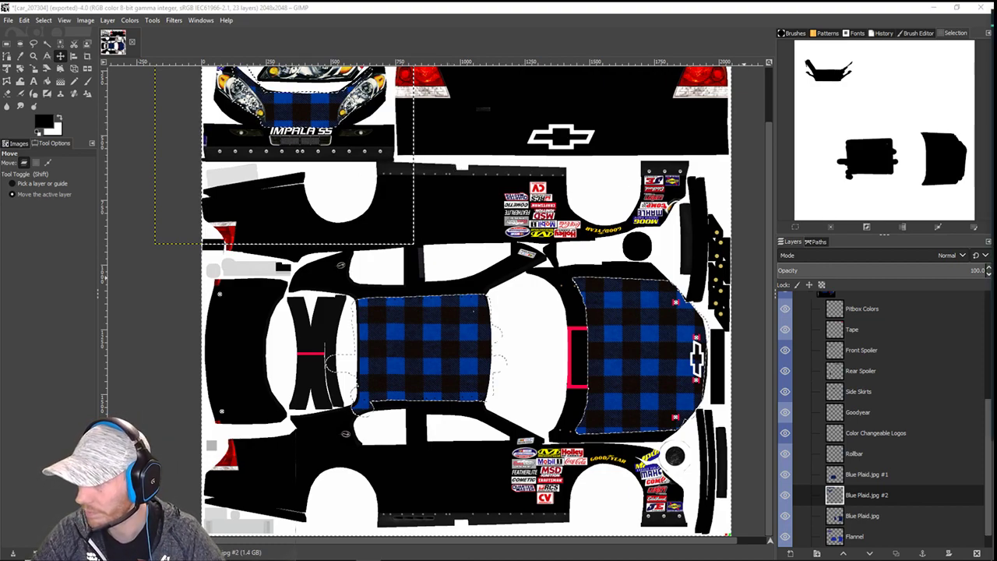
left_click_drag(996, 134, 996, 31)
left_click(302, 119)
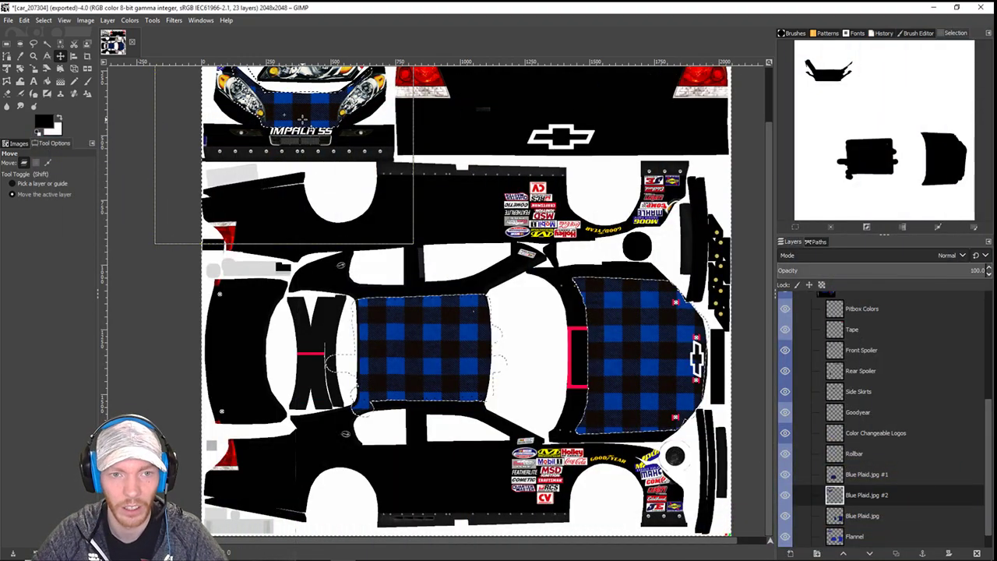
- Undo the deletion on the Blue Plaid.jpg #2 layer and nudge the layer slightly to the right
key("ctrl")
key("ctrl")
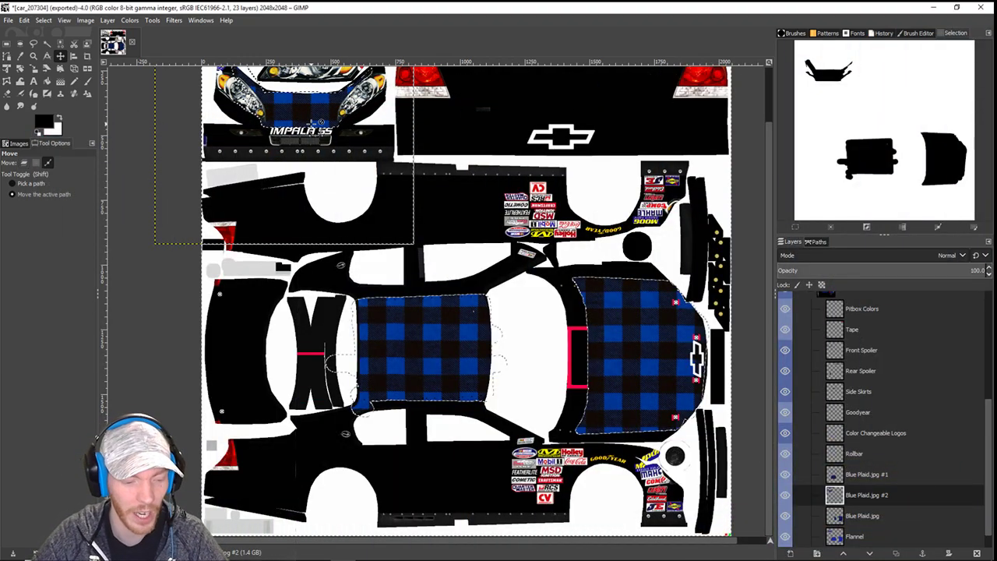
key("ctrl+z")
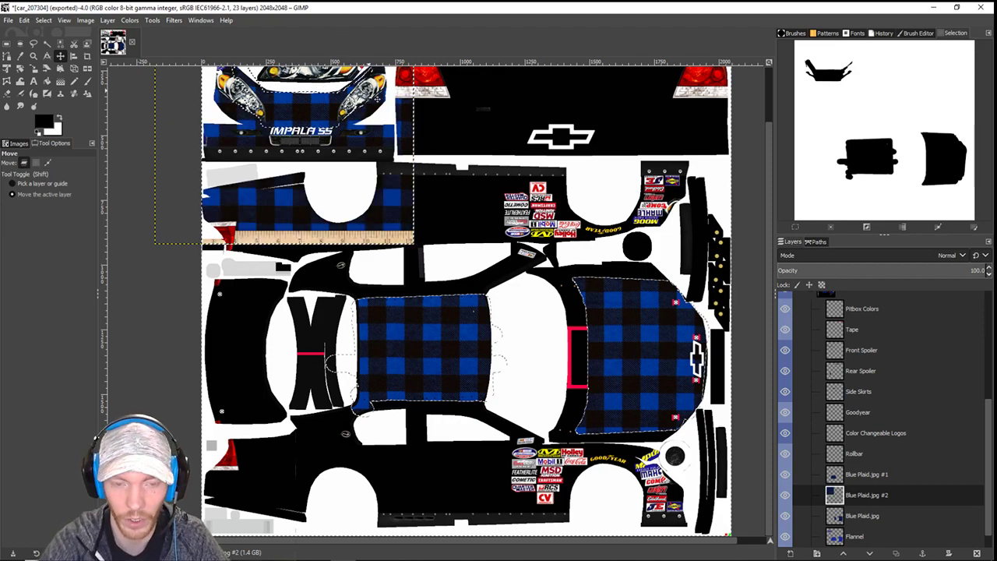
key("ctrl+t")
key("Right")
key("Right")
key("Right")
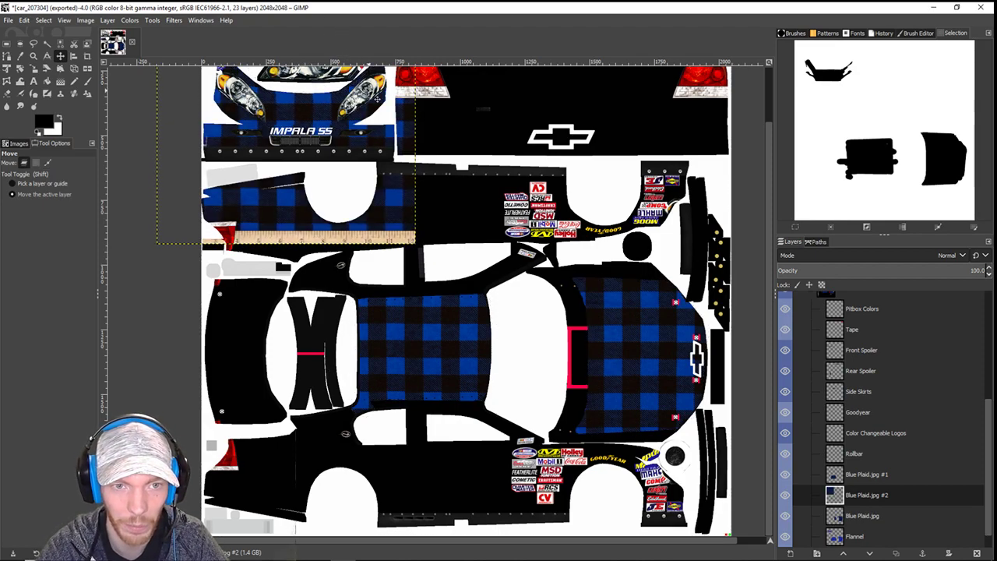
key("Right")
key("Right")
- Export the shifted plaid over the existing image file, switch to iRacing and reload the car textures
key("ctrl+e")
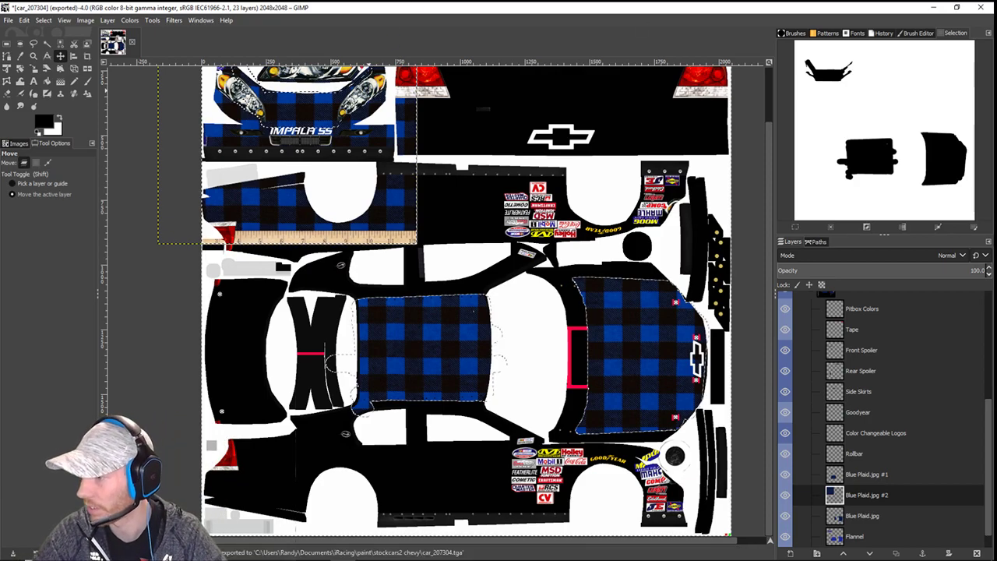
left_click(611, 398)
left_click_drag(466, 14, 1, 73)
left_click(397, 280)
key("ctrl+r")
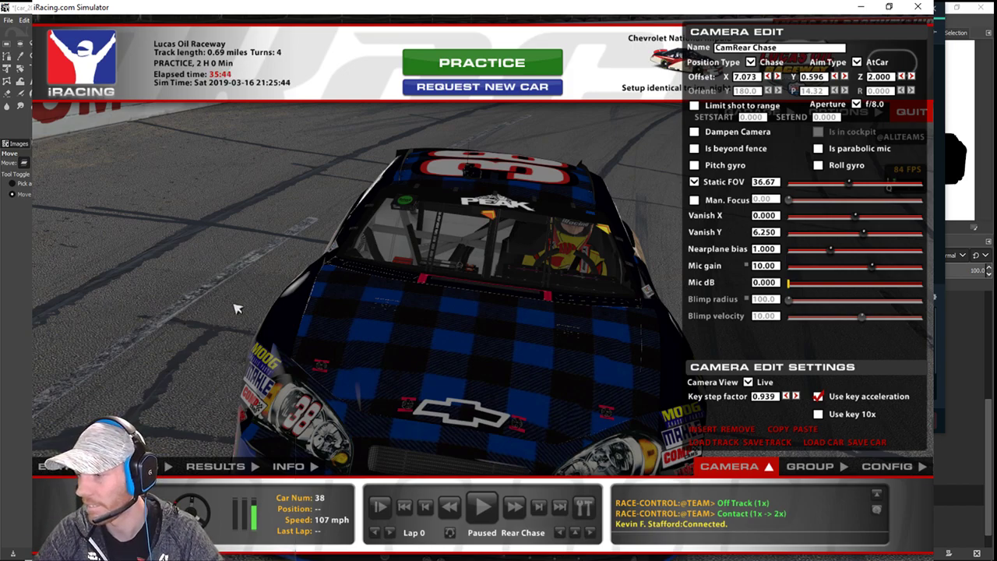
- Back in GIMP, nudge the Blue Plaid.jpg #2 layer slightly further right and down, and delete its plaid outside the front bumper shape
left_click(295, 552)
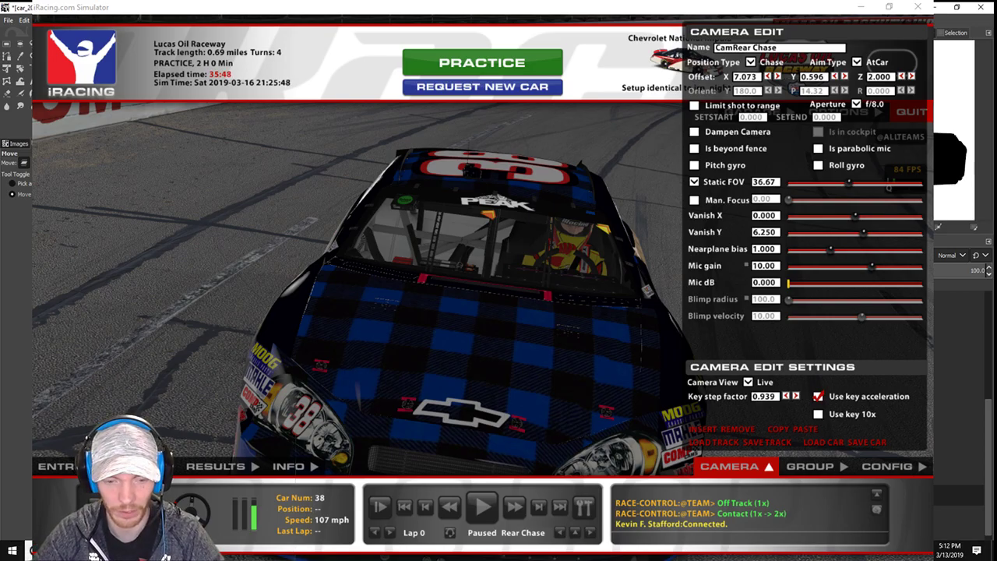
left_click_drag(0, 103, 474, 59)
left_click(704, 444)
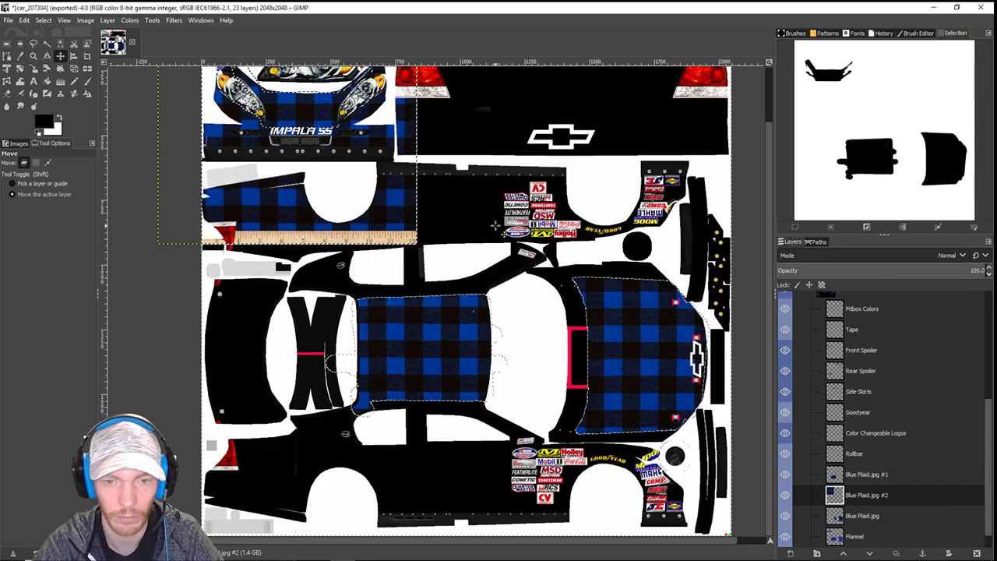
key("Right")
key("Right")
key("Right")
key("Right")
key("Right")
key("Right")
key("Right")
key("Right")
key("Right")
key("Right")
key("Right")
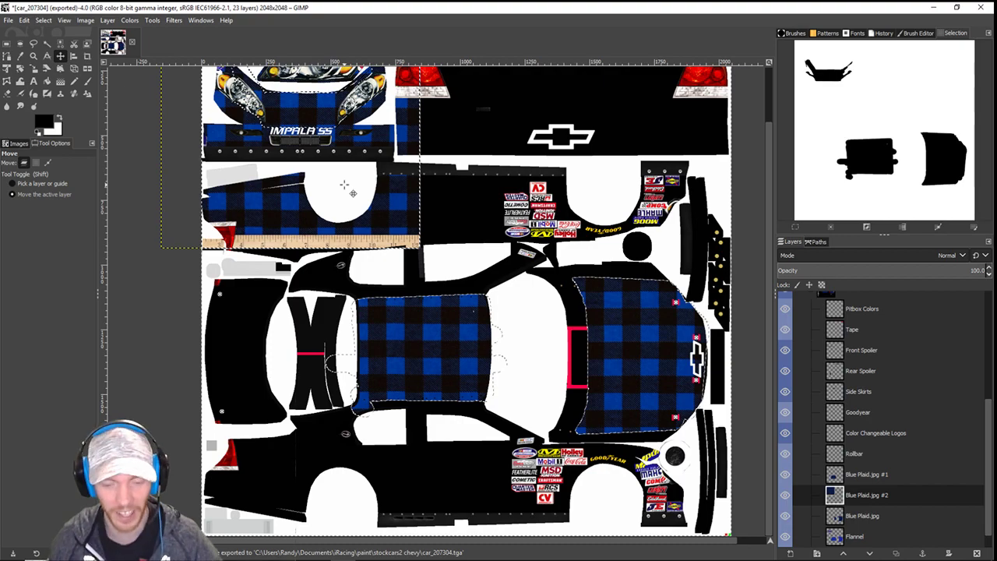
key("Delete")
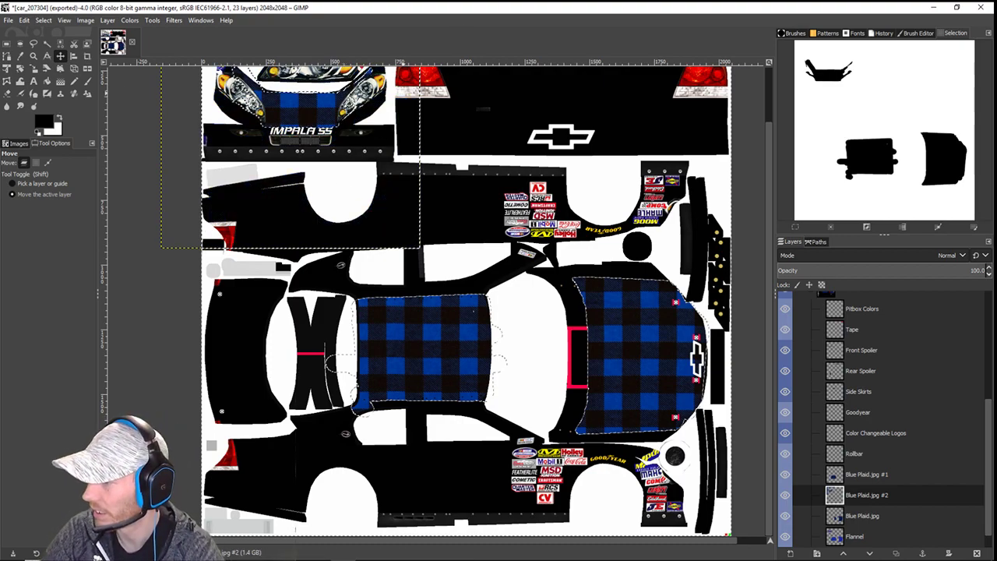
- Switch to iRacing, reload the car textures and inspect how the bumper plaid lines up with the hood
left_click(706, 443)
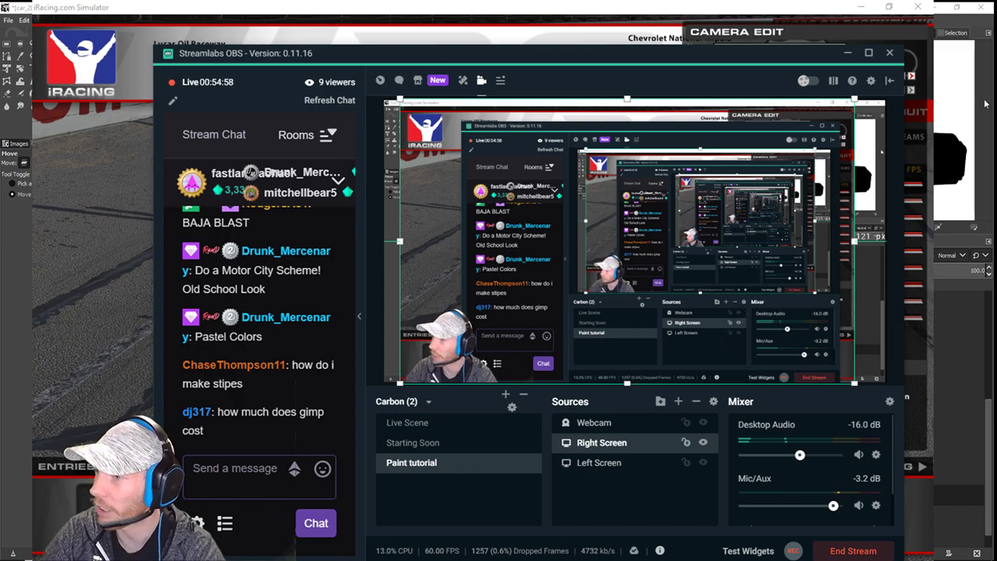
key("alt+Tab")
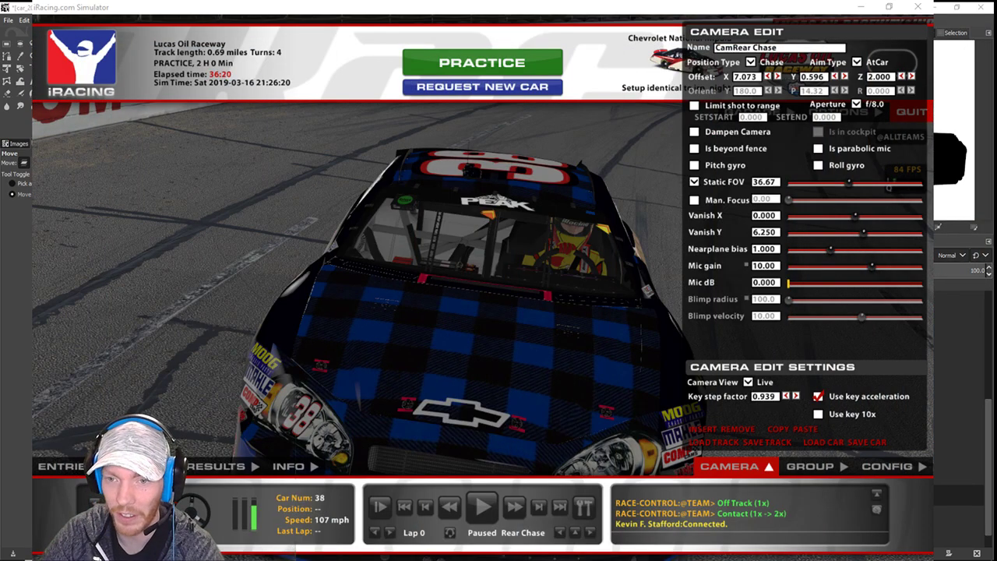
key("space")
key("ctrl+r")
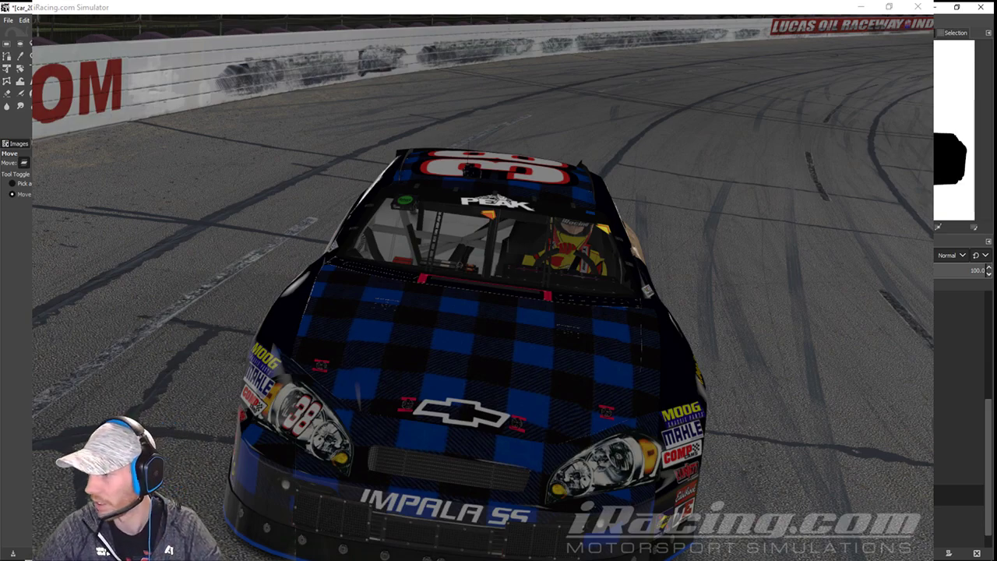
left_click(882, 376)
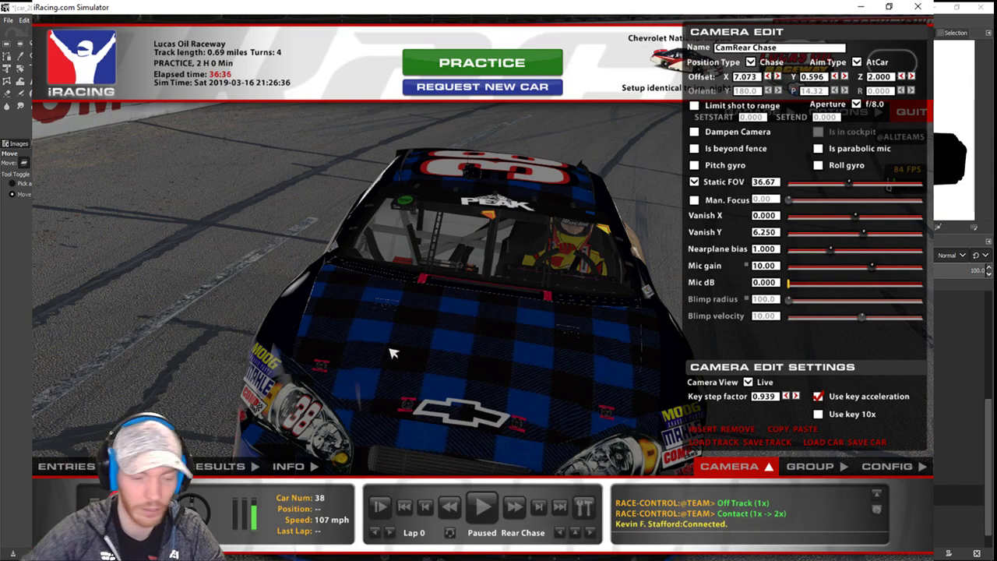
key("ctrl+r")
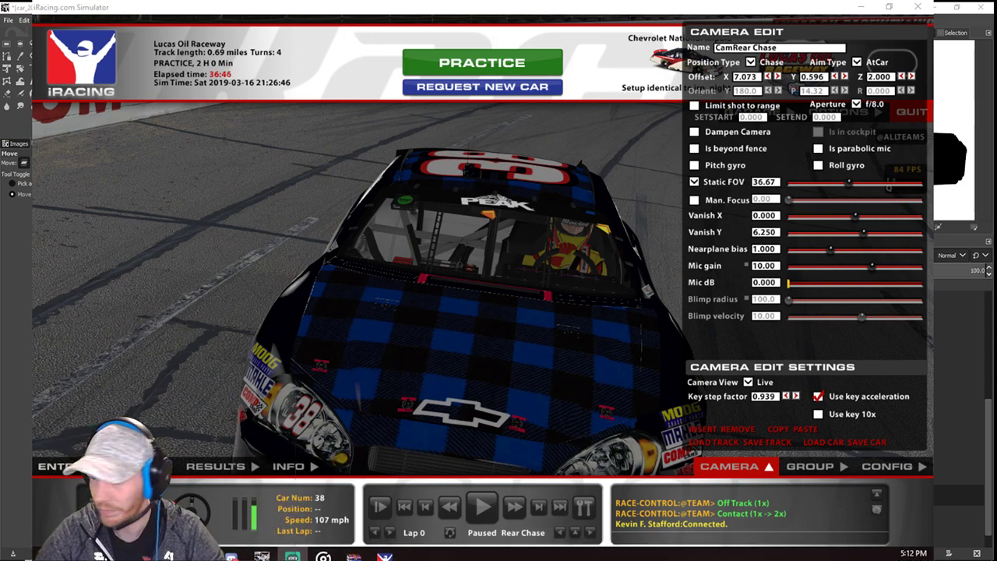
- Return to GIMP and undo the latest deletion on the Blue Plaid.jpg #2 layer
key("alt+Tab")
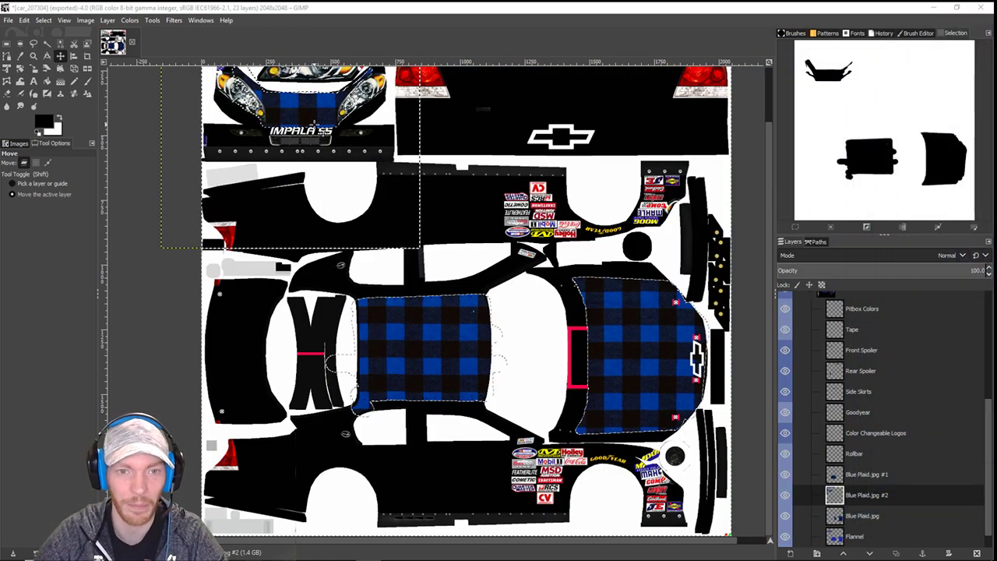
left_click(379, 12)
key("ctrl+z")
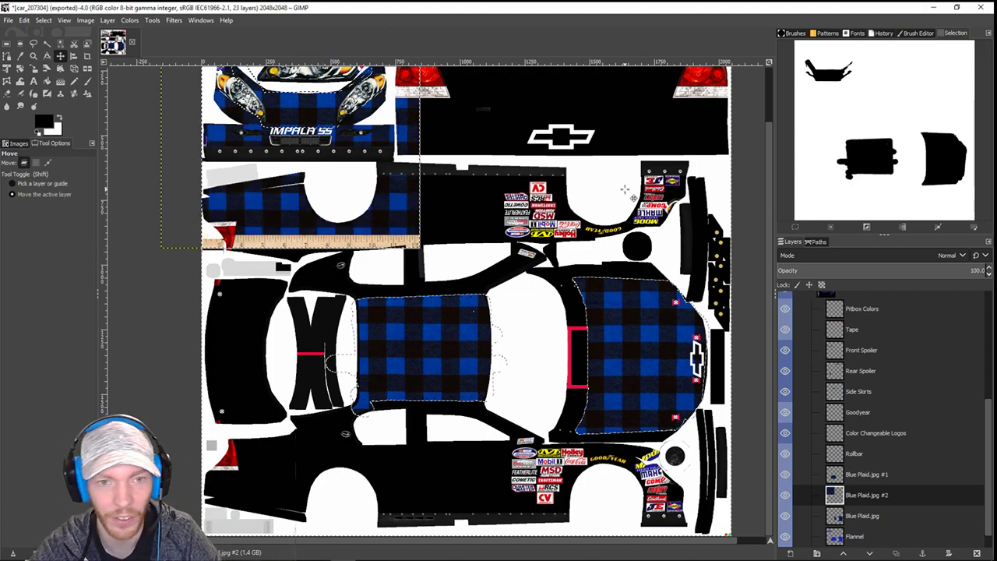
- Nudge the Blue Plaid.jpg #2 layer further down and slightly right, and delete its plaid outside the front bumper shape
key("shift+ctrl+a")
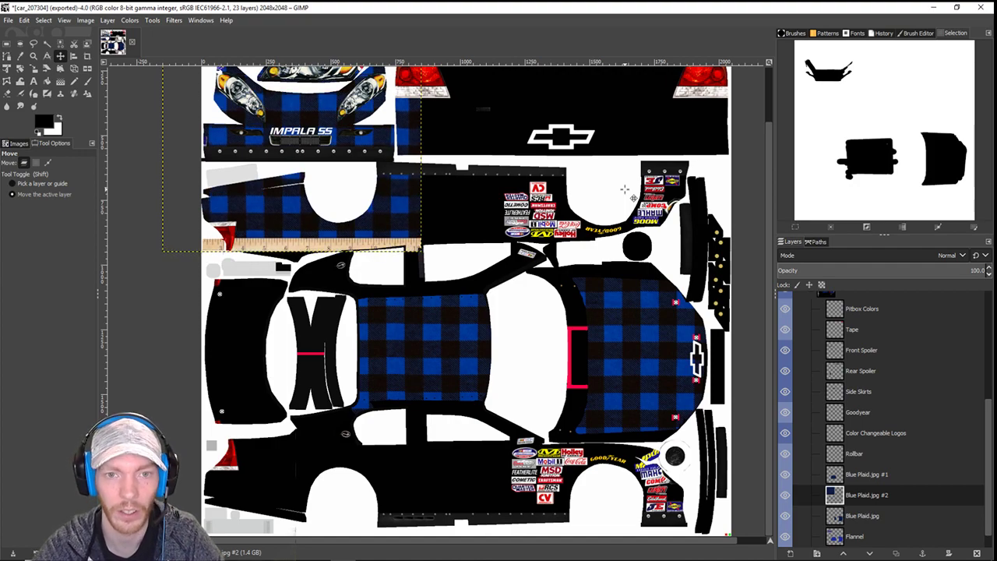
key("ctrl+z")
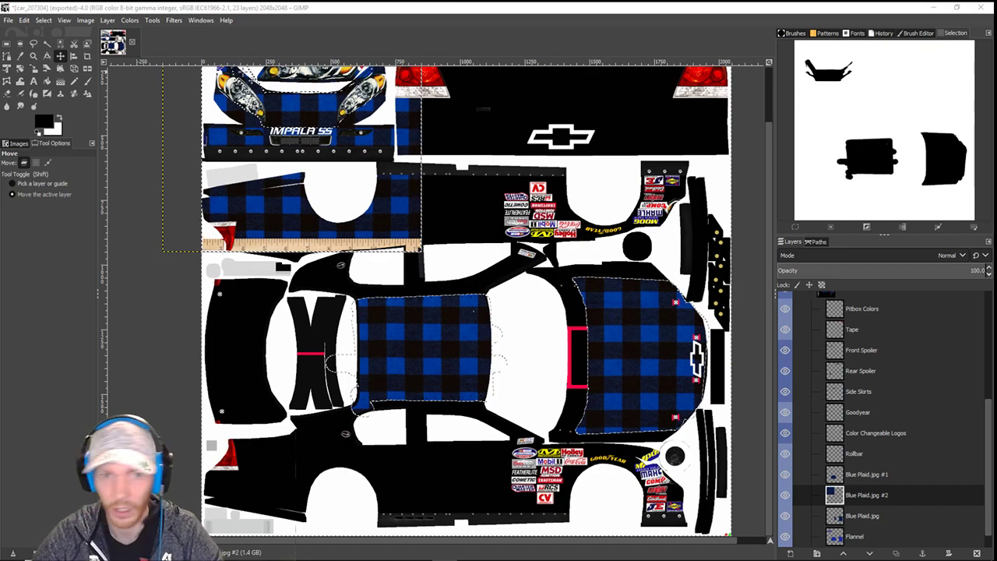
left_click(394, 134)
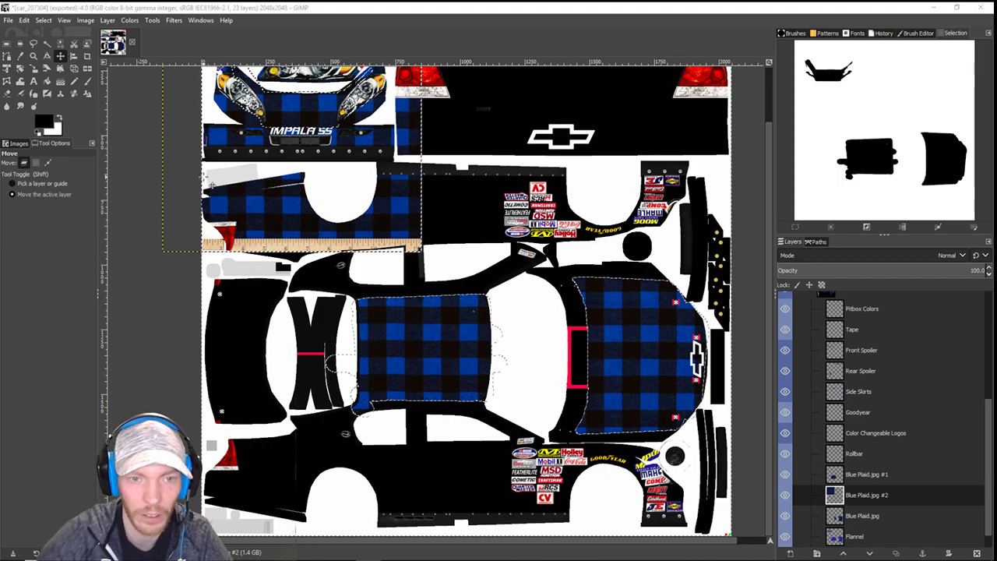
left_click(279, 106)
key("ctrl+shift+a")
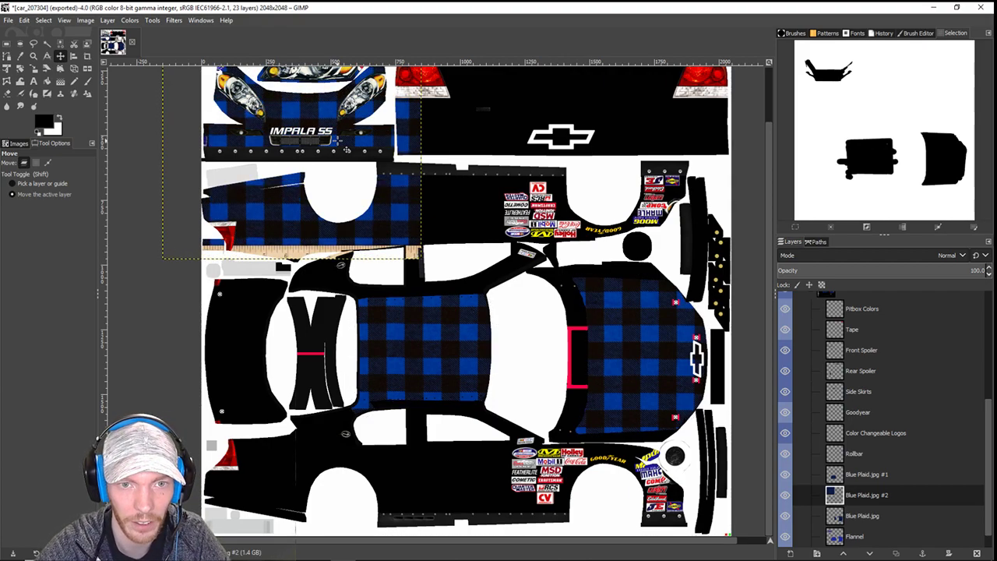
key("ctrl+z")
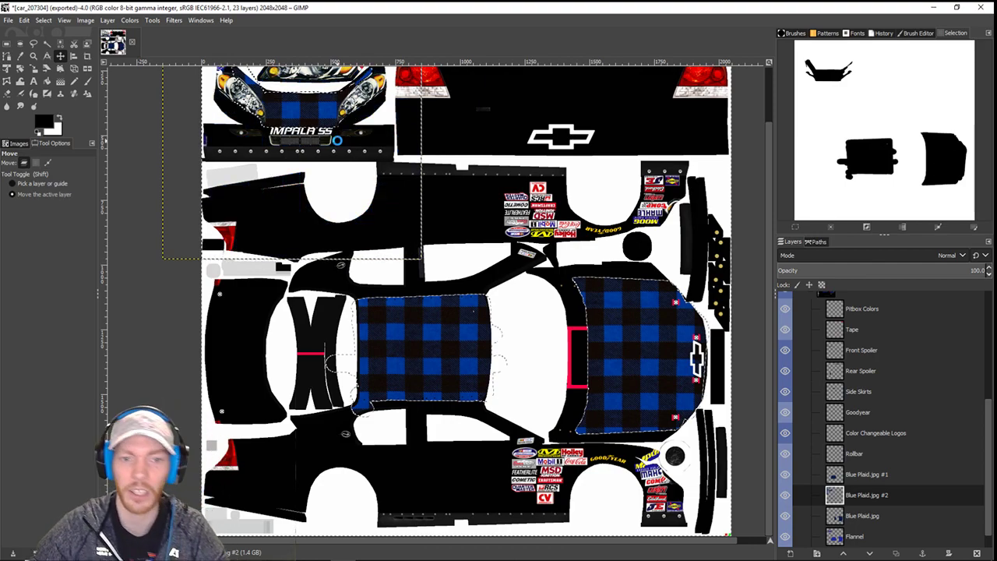
- Export the paint over car_207304.tga and reload the car textures in iRacing to inspect the bumper plaid against the hood
key("ctrl+y")
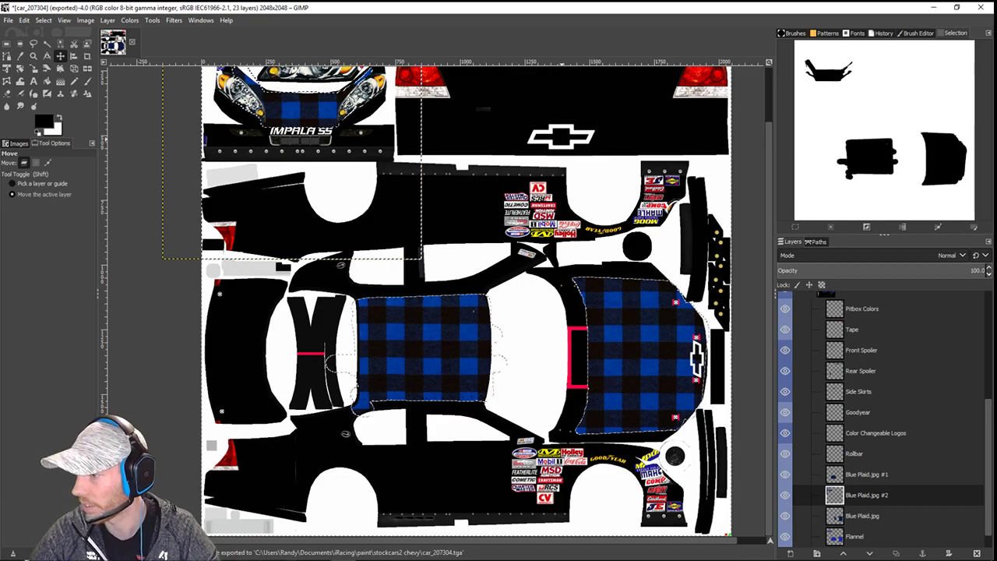
left_click(607, 426)
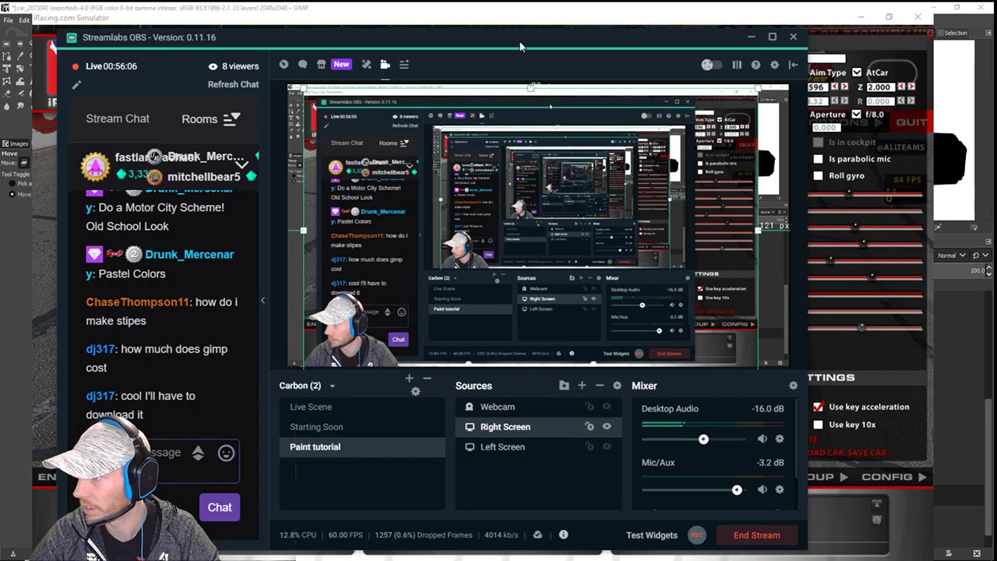
key("alt+Tab")
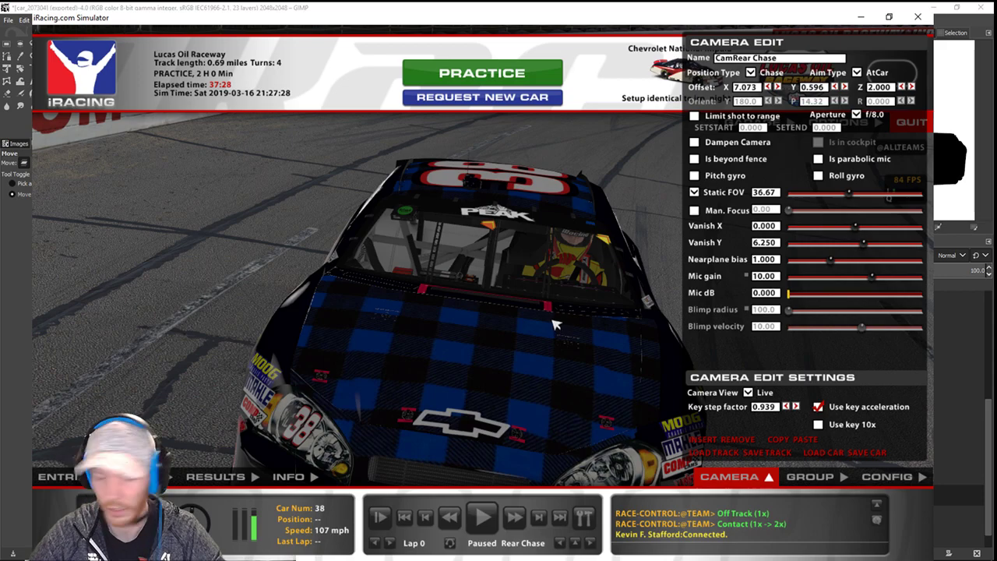
key("ctrl+r")
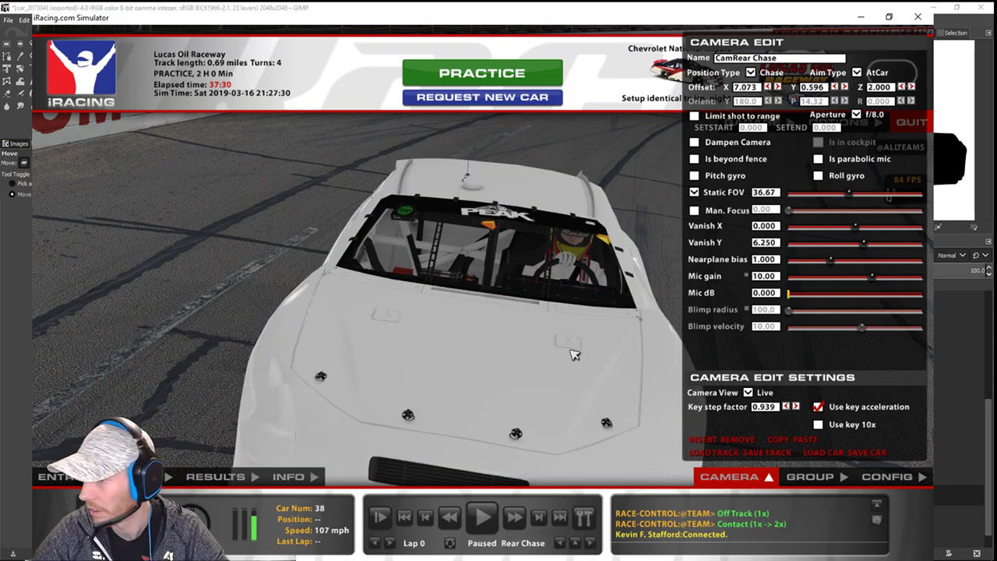
key("space")
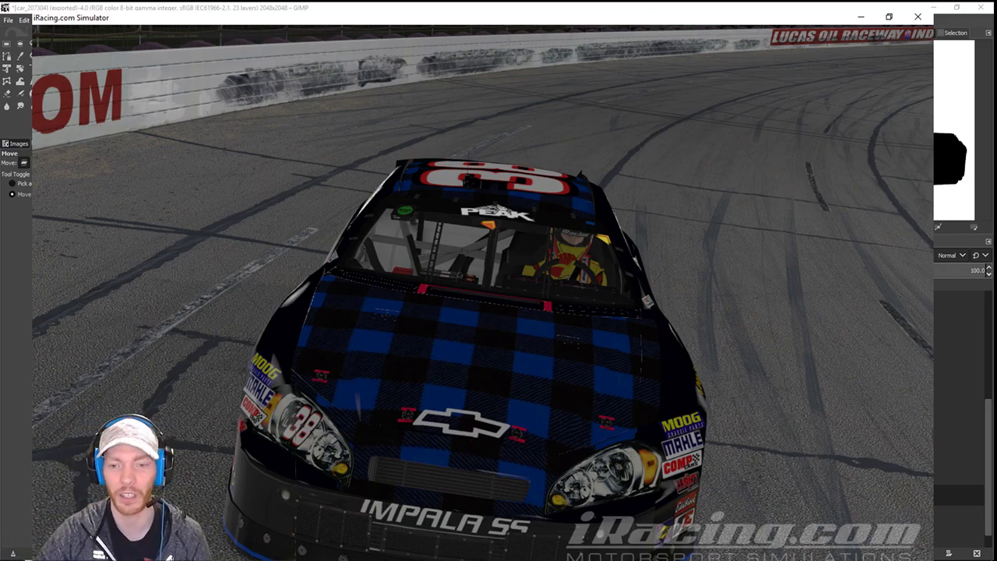
left_click(556, 349)
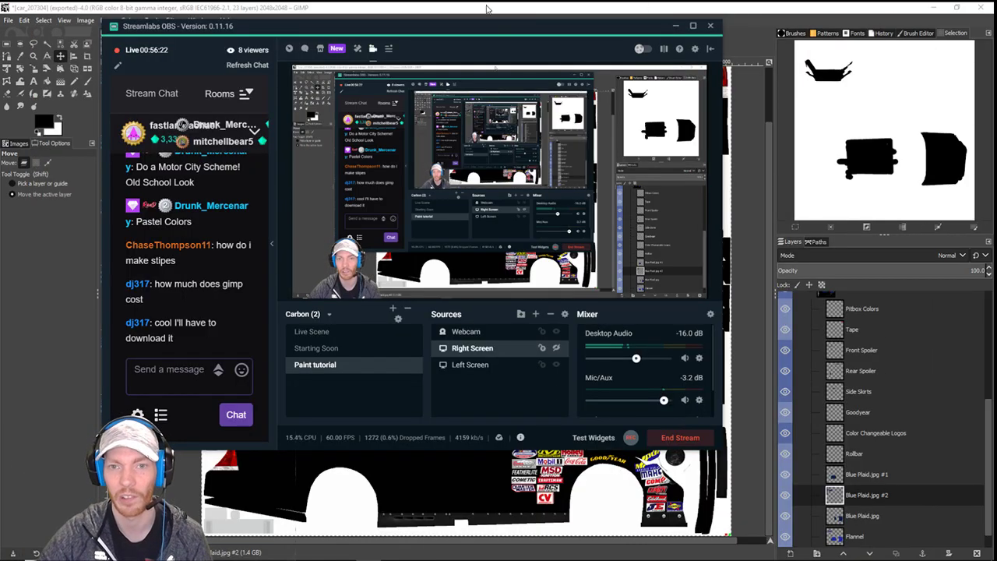
- Move the Streamlabs OBS window aside, return to GIMP and undo the latest deletion on the Blue Plaid.jpg #2 layer
left_click_drag(488, 27, 996, 52)
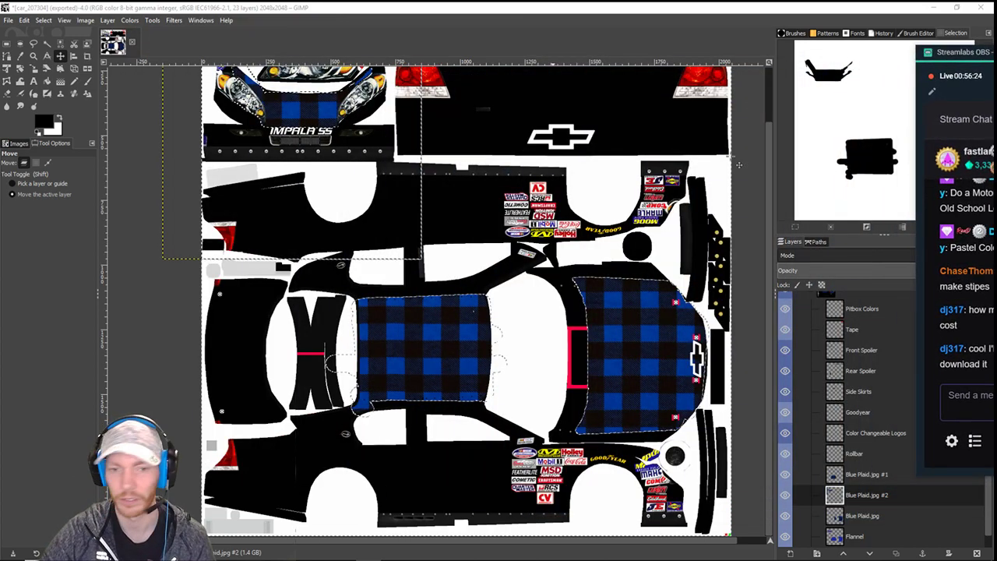
left_click(382, 7)
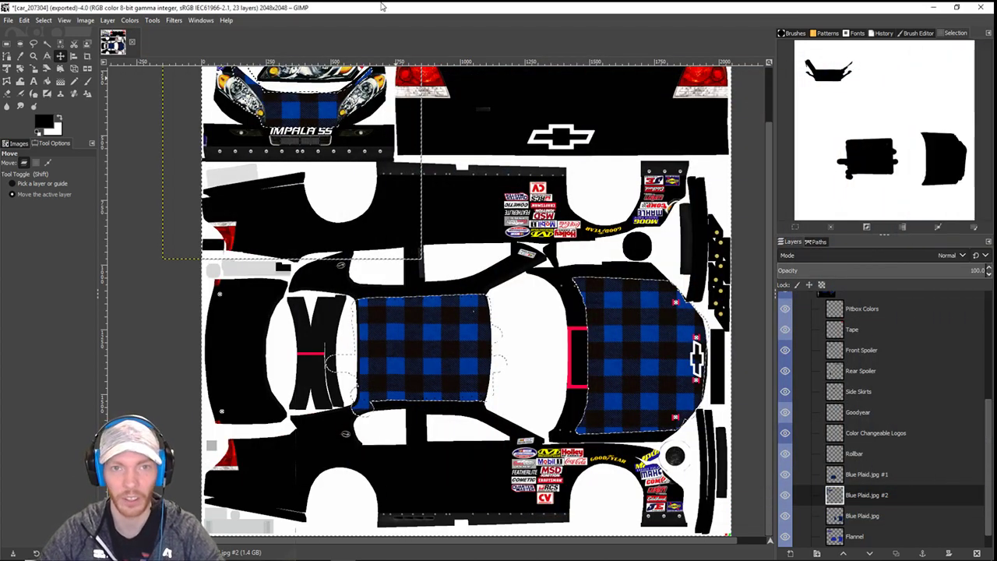
key("ctrl+z")
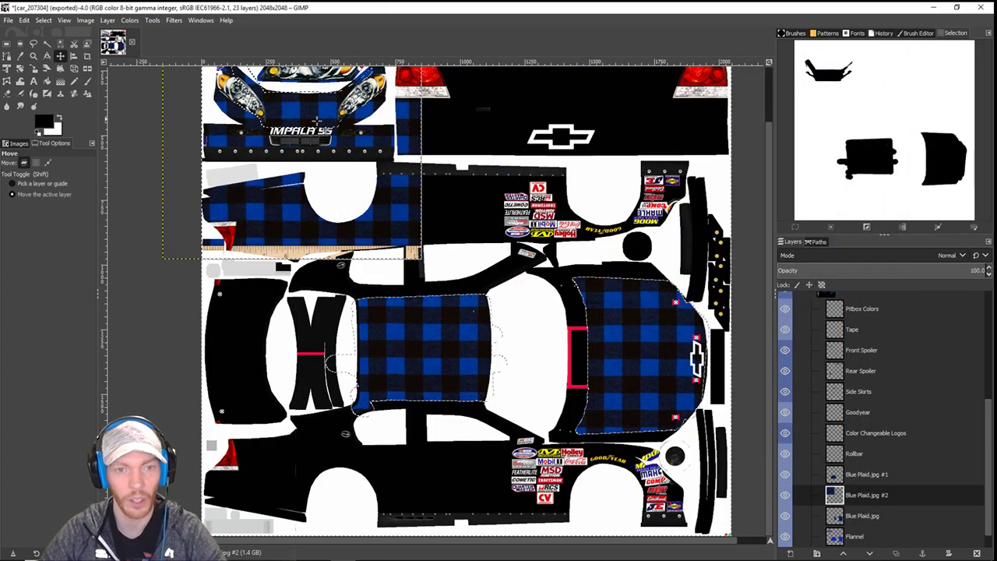
- Shift the Blue Plaid.jpg #2 layer slightly right and remove its plaid around the front bumper shape again
key("ctrl+shift+a")
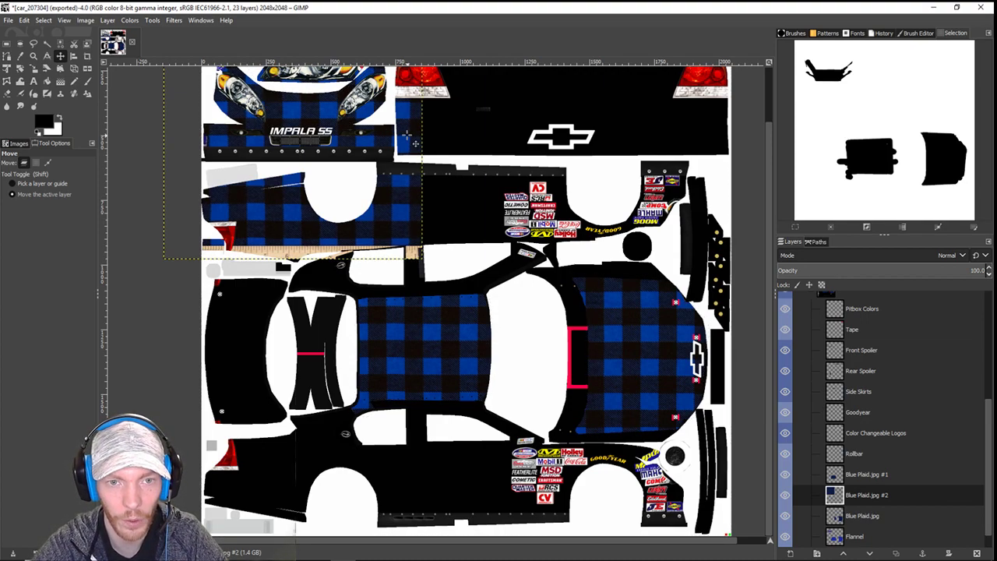
key("ctrl+z")
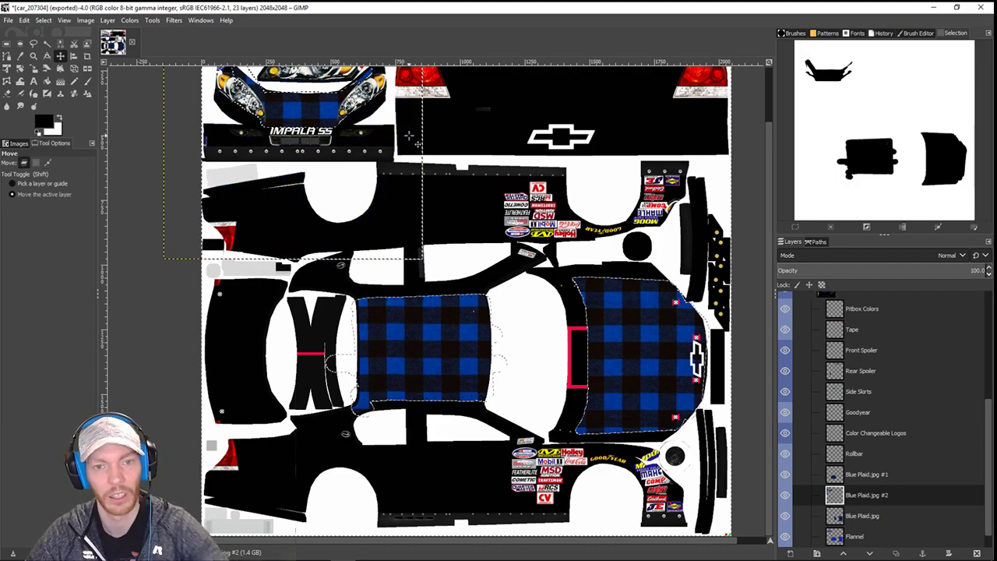
key("ctrl+shift+a")
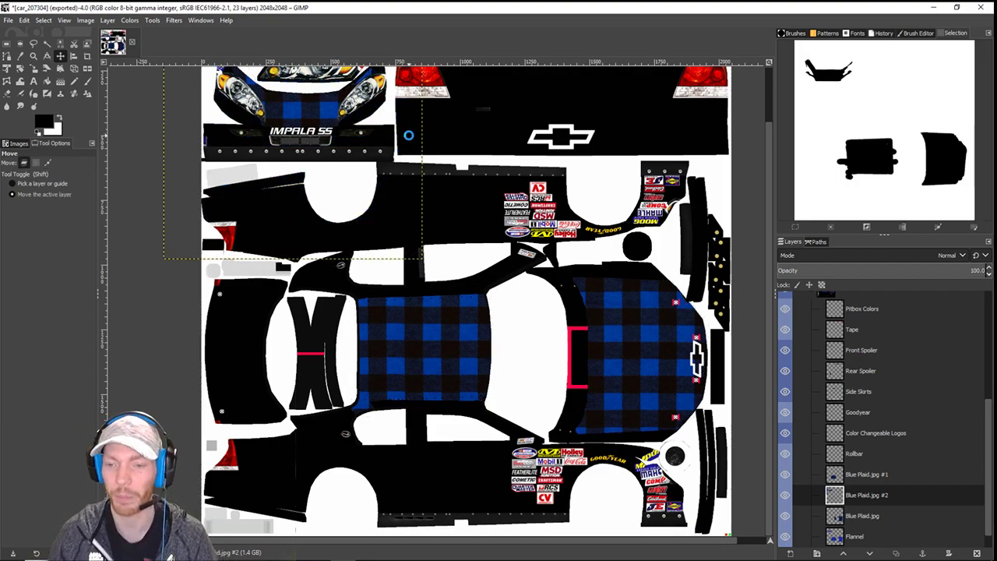
key("ctrl+z")
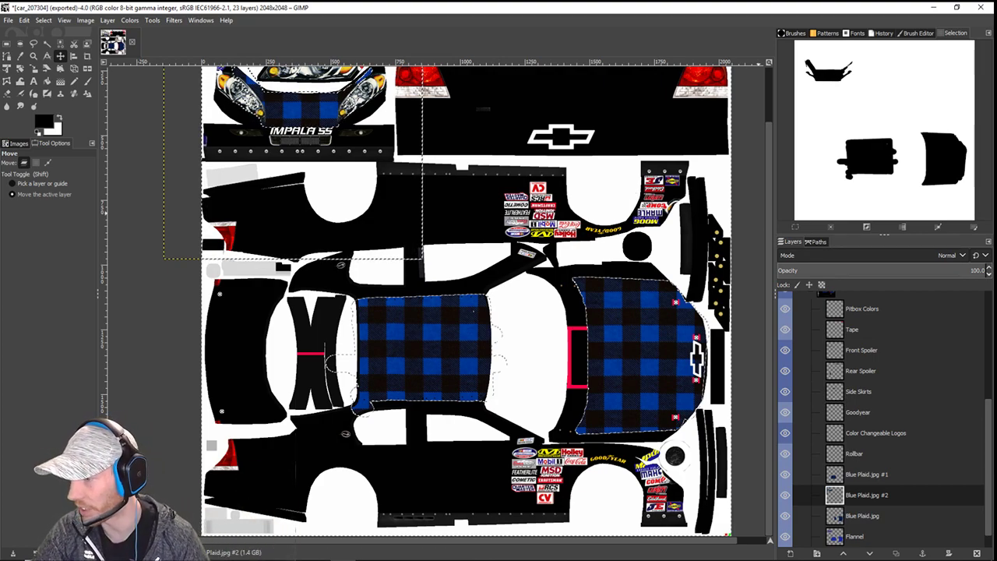
- Switch to iRacing, reload the car textures to check the bumper plaid's alignment with the hood, and return to GIMP
key("alt+Tab")
key("alt+Tab")
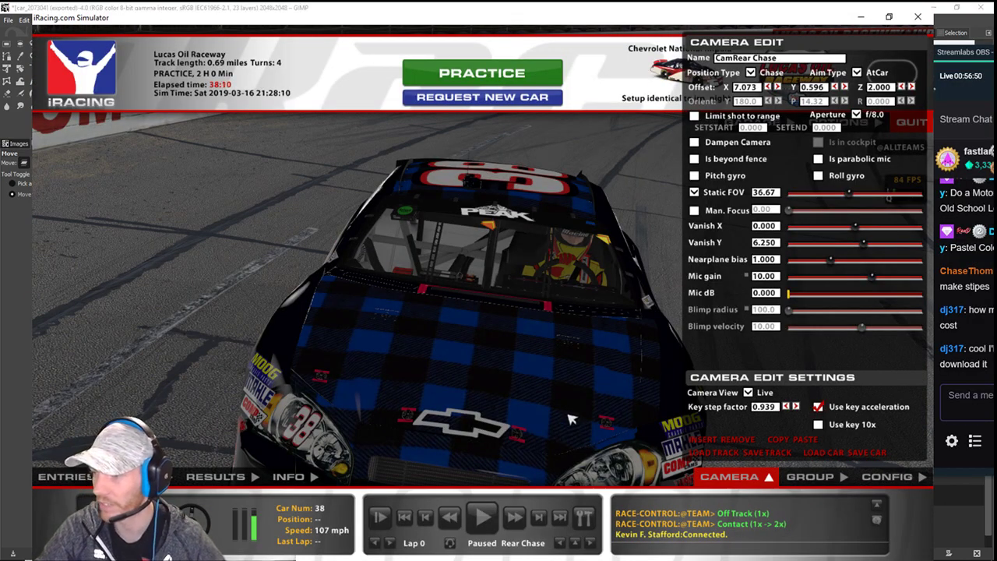
key("ctrl+r")
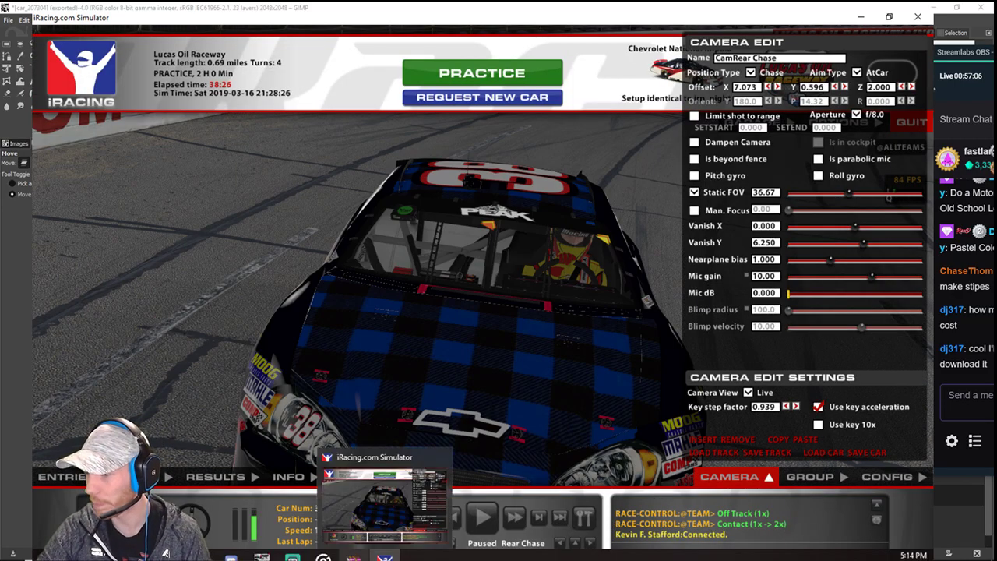
mouse_move(292, 557)
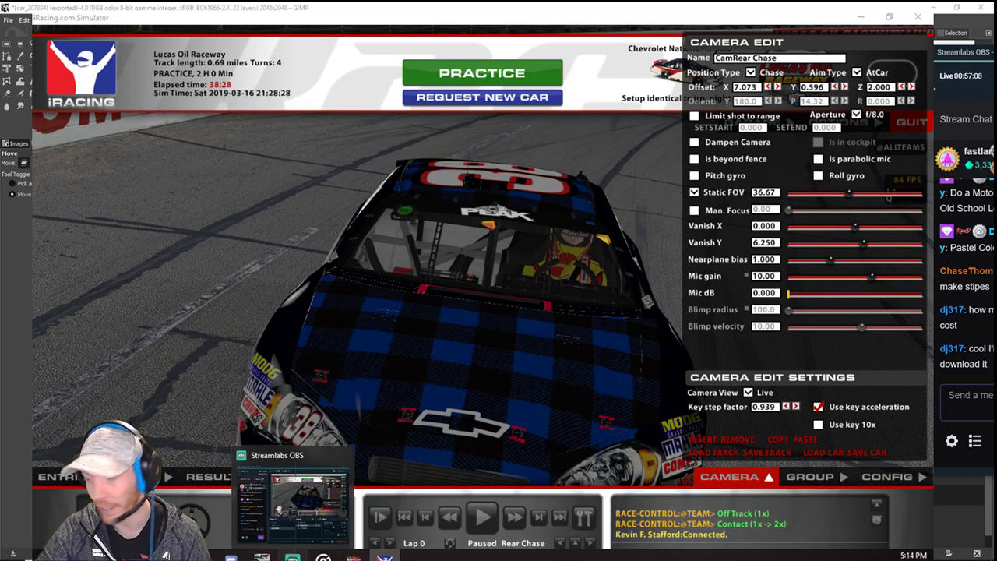
left_click(292, 554)
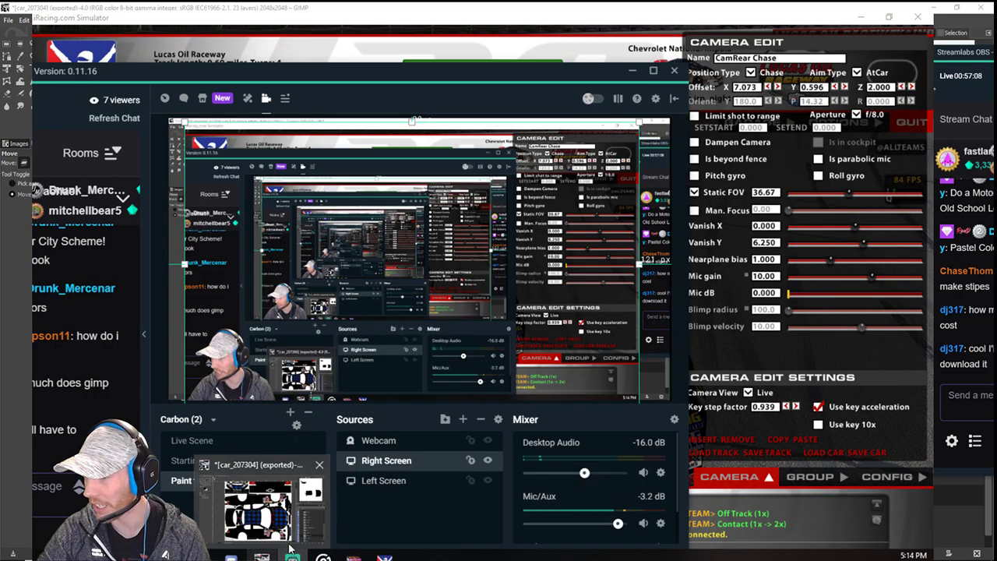
left_click(488, 460)
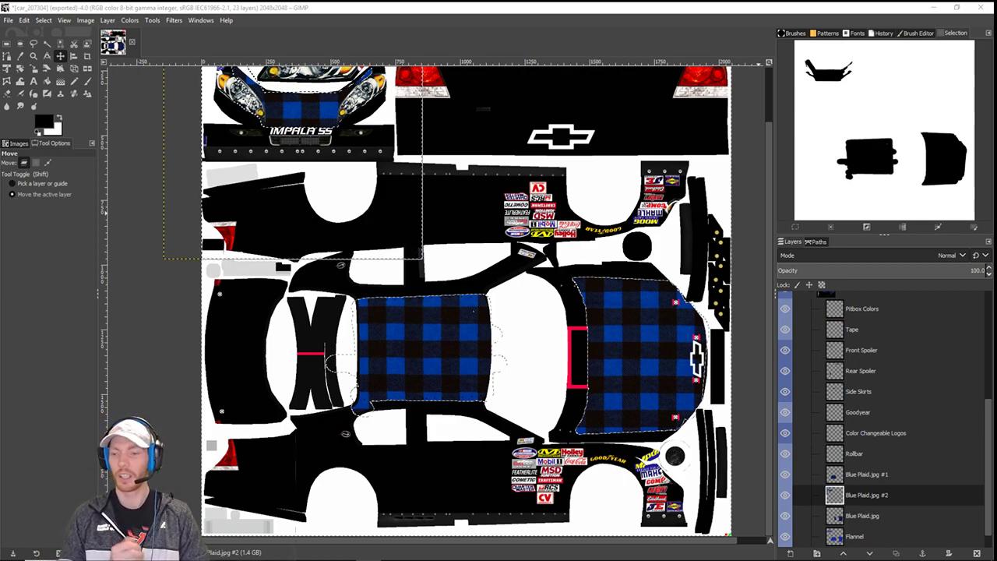
- Make Blue Plaid.jpg #2 the active layer and clear the current selection
scroll(844, 431, "down", 1)
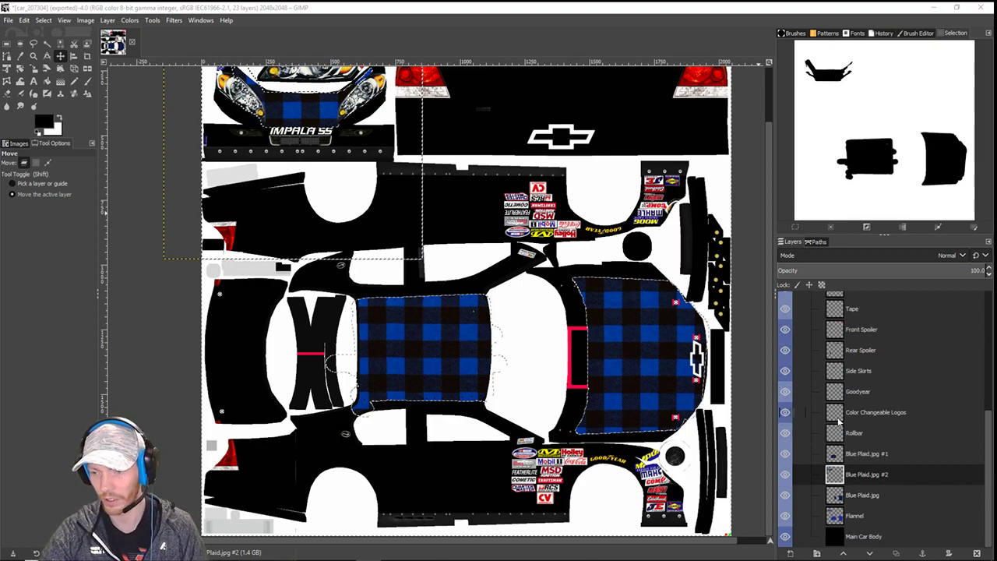
left_click(864, 453)
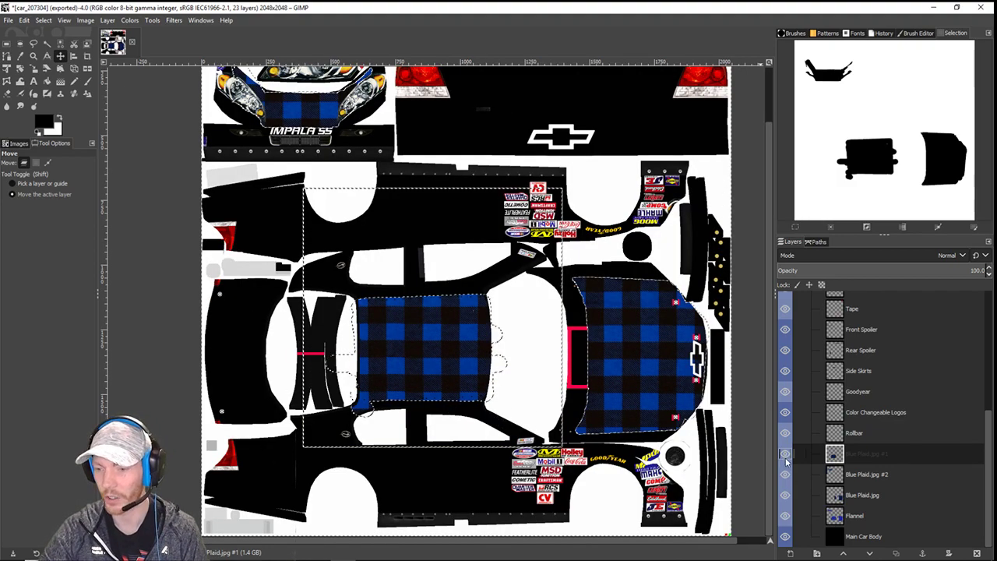
left_click(853, 482)
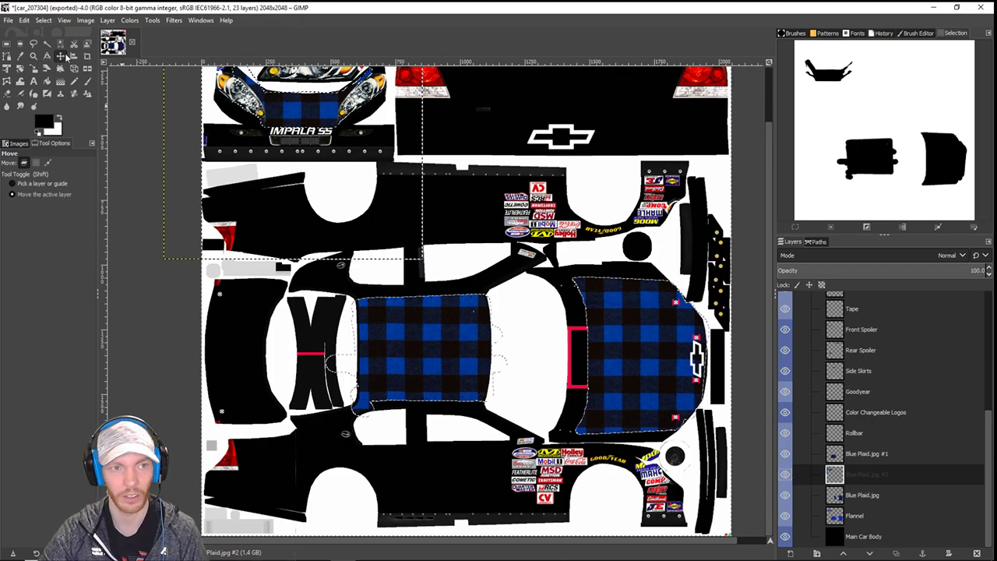
left_click(45, 20)
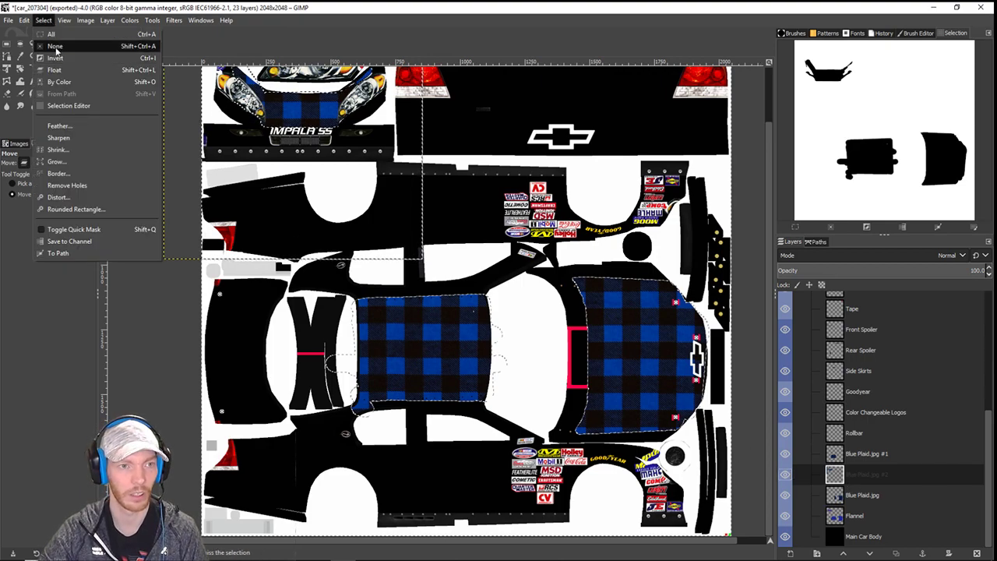
left_click(54, 47)
- Select the Blue Plaid.jpg #1 layer and examine the roof's edges for plaid spilling onto the pillars
scroll(301, 283, "up", 2)
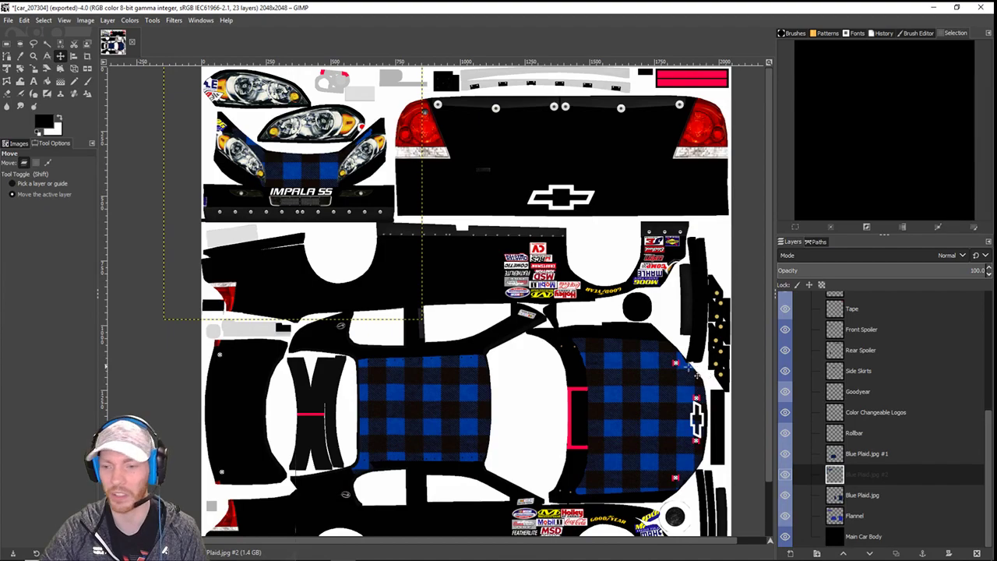
left_click(866, 497)
left_click(853, 516)
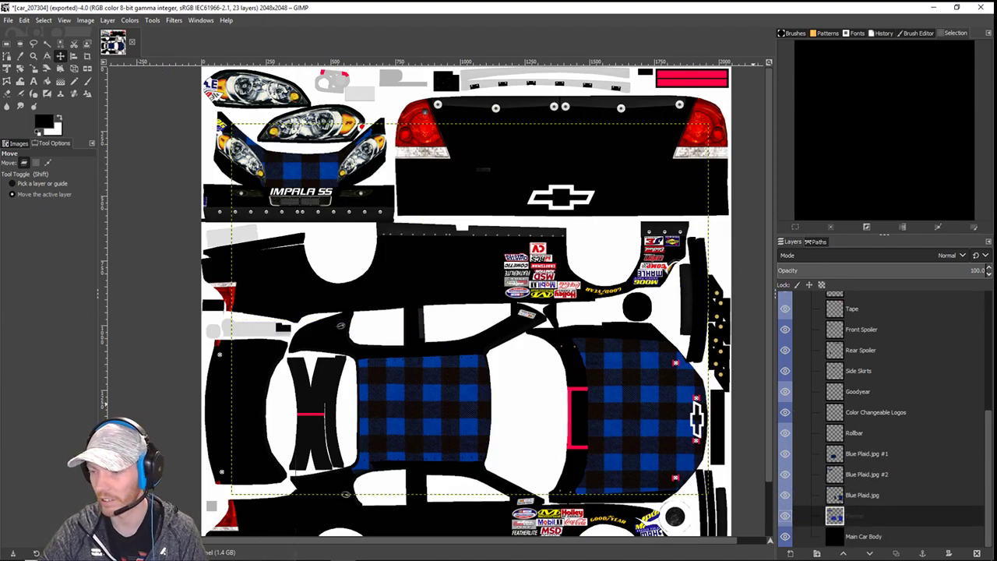
left_click(868, 496)
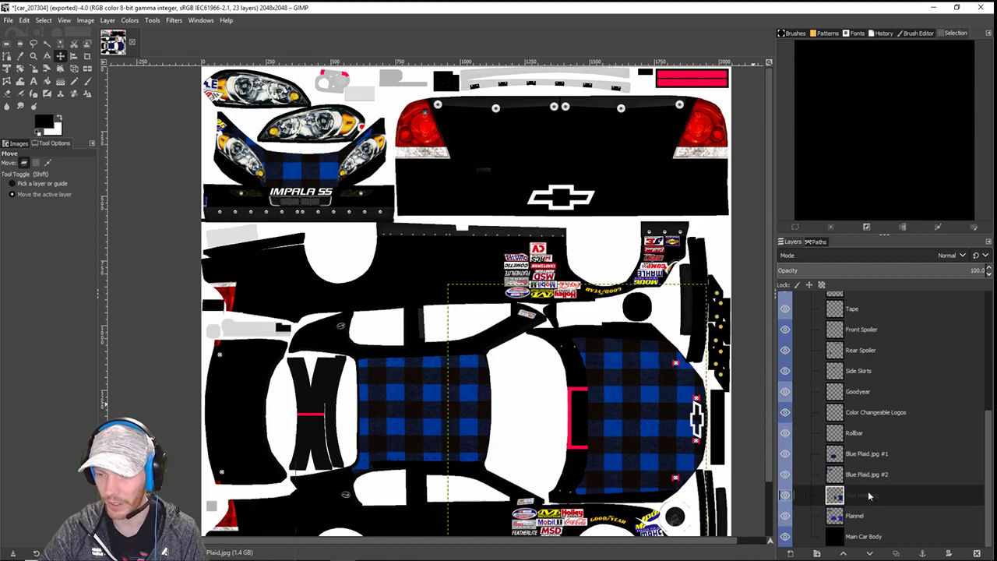
left_click(870, 476)
left_click(858, 455)
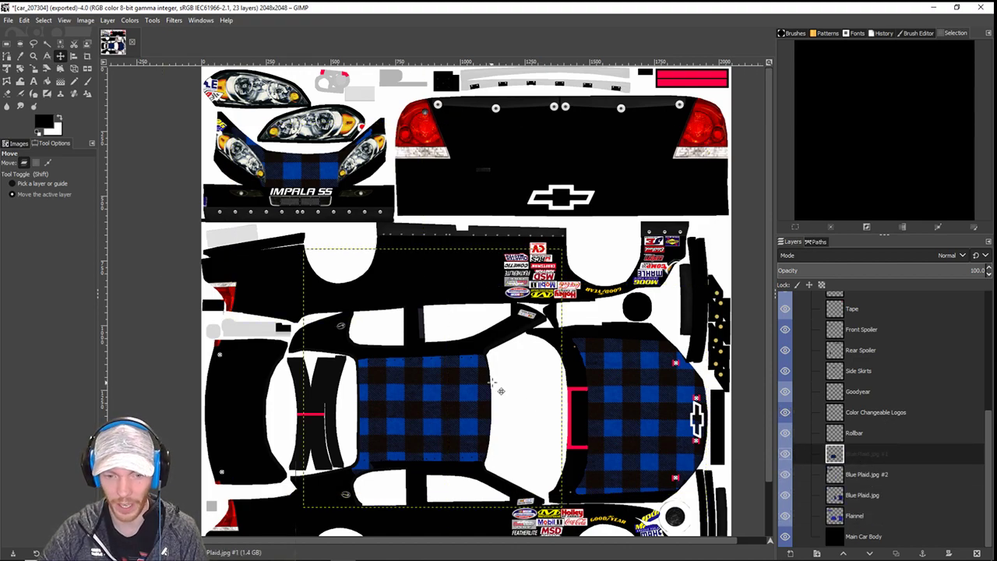
scroll(491, 381, "up", 4)
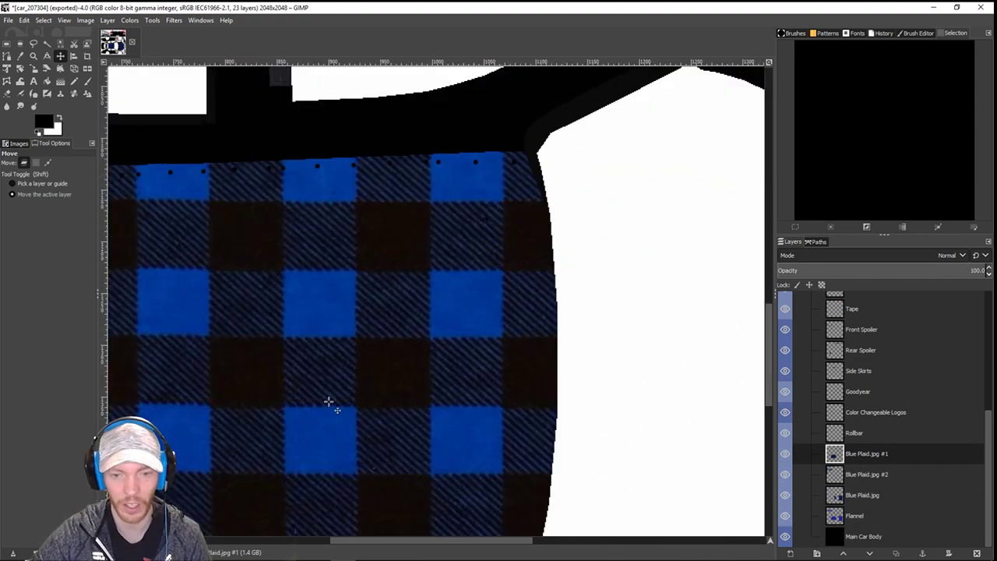
left_click_drag(505, 398, 689, 2)
left_click_drag(327, 172, 376, 188)
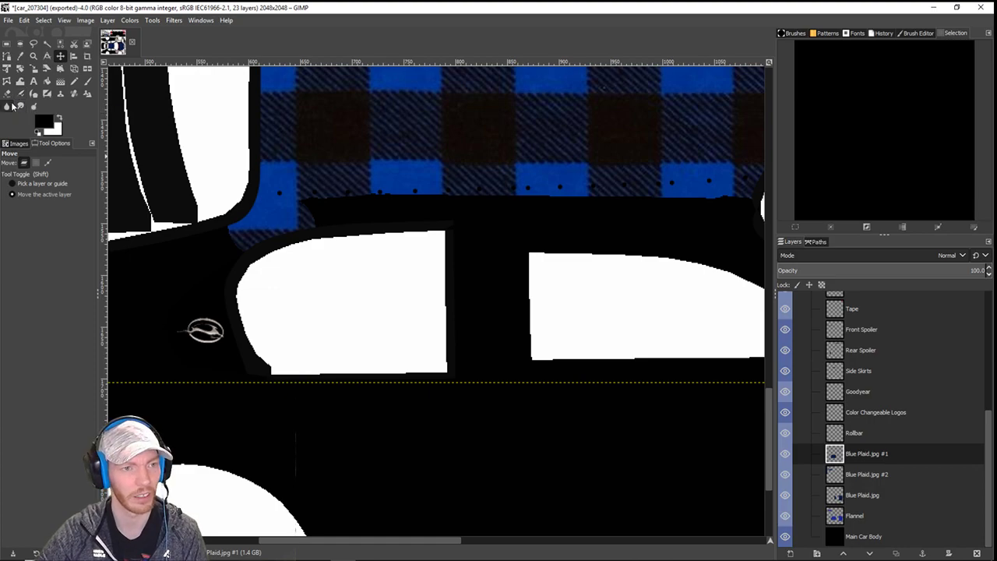
- Erase the plaid overhang below the roof edge around the side window on the Blue Plaid.jpg #1 layer with the Eraser
left_click(9, 96)
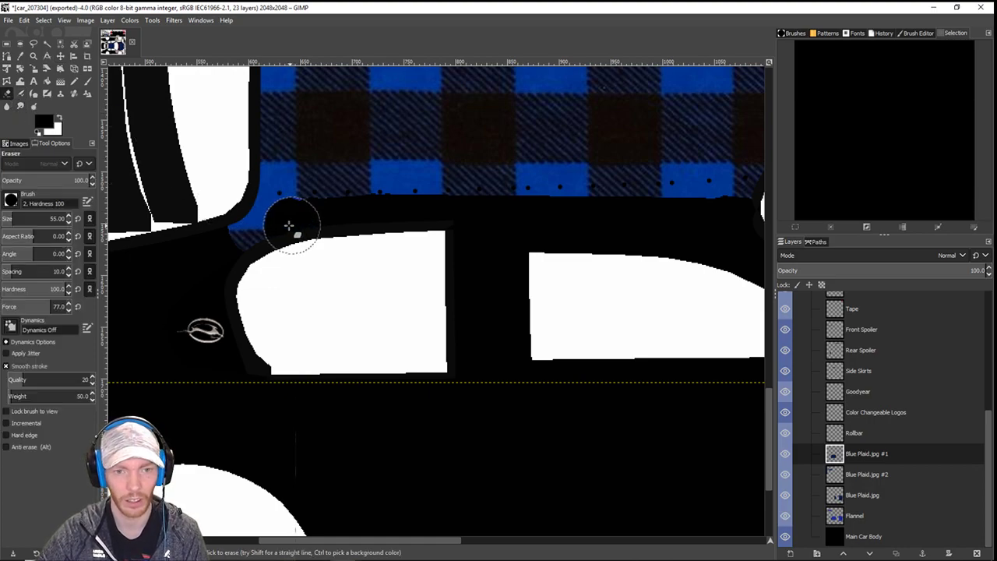
mouse_move(288, 226)
left_mouse_down()
mouse_move(236, 226)
mouse_move(287, 224)
left_mouse_up()
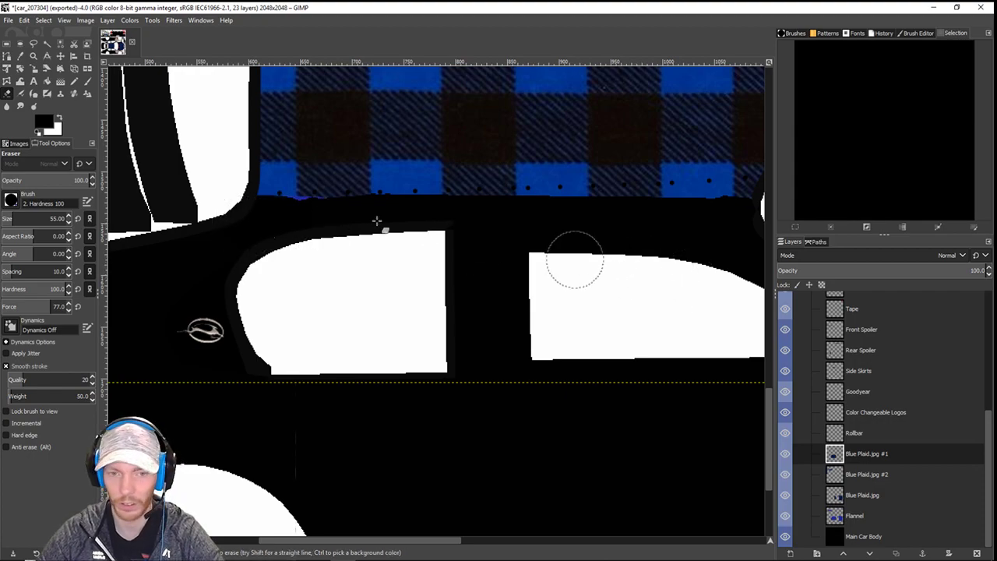
scroll(356, 214, "down", 3)
scroll(353, 213, "down", 1)
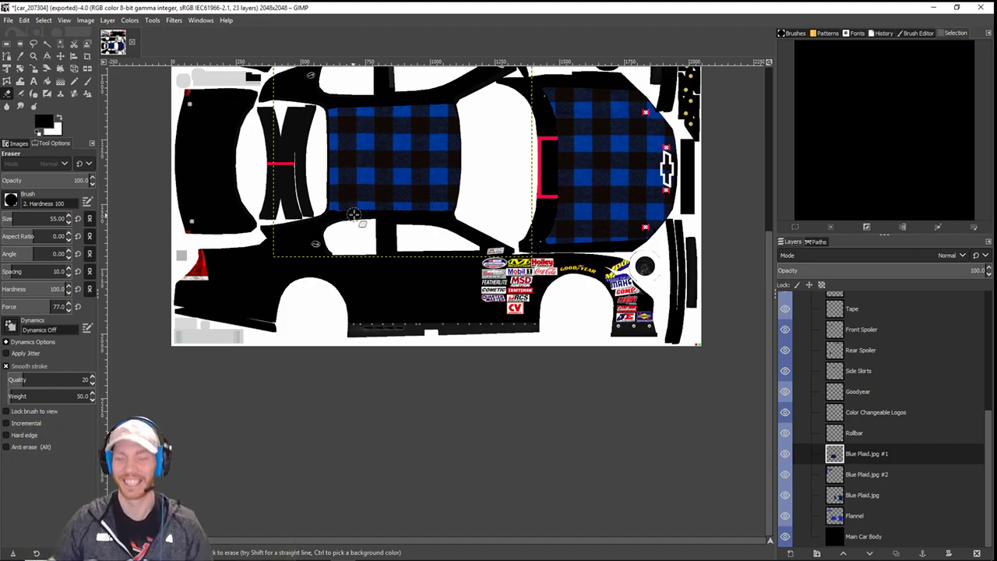
scroll(353, 213, "down", 3)
scroll(353, 213, "up", 3)
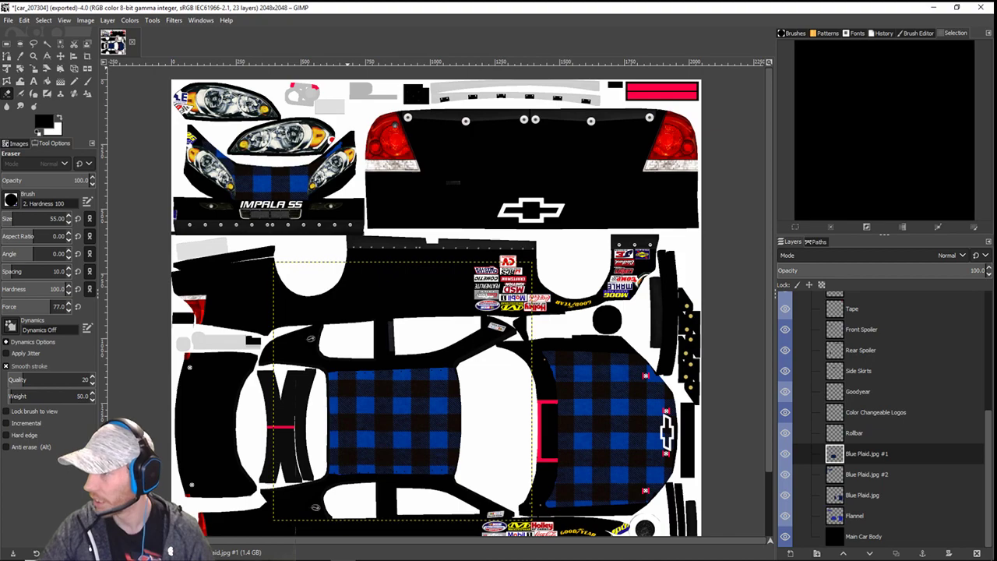
scroll(389, 292, "down", 3)
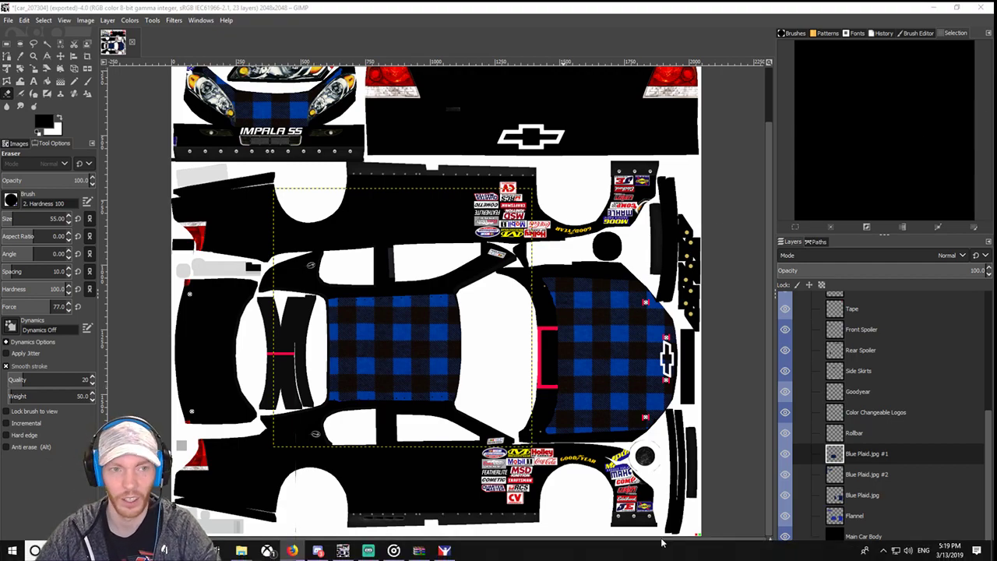
- Open RenderedImage.jpeg from the Downloads folder as a separate image, keeping its embedded Display P3 color profile
left_click(8, 20)
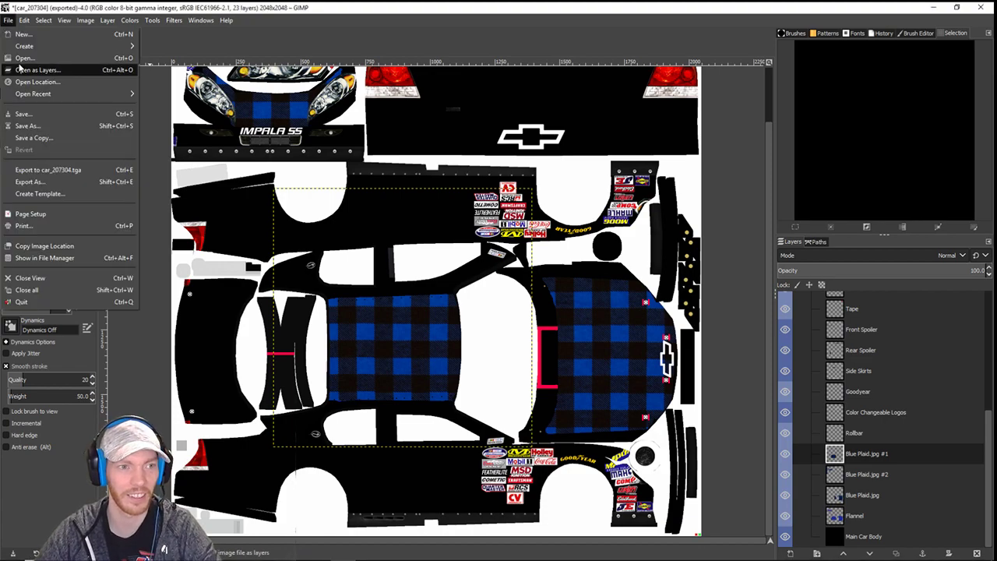
left_click(23, 57)
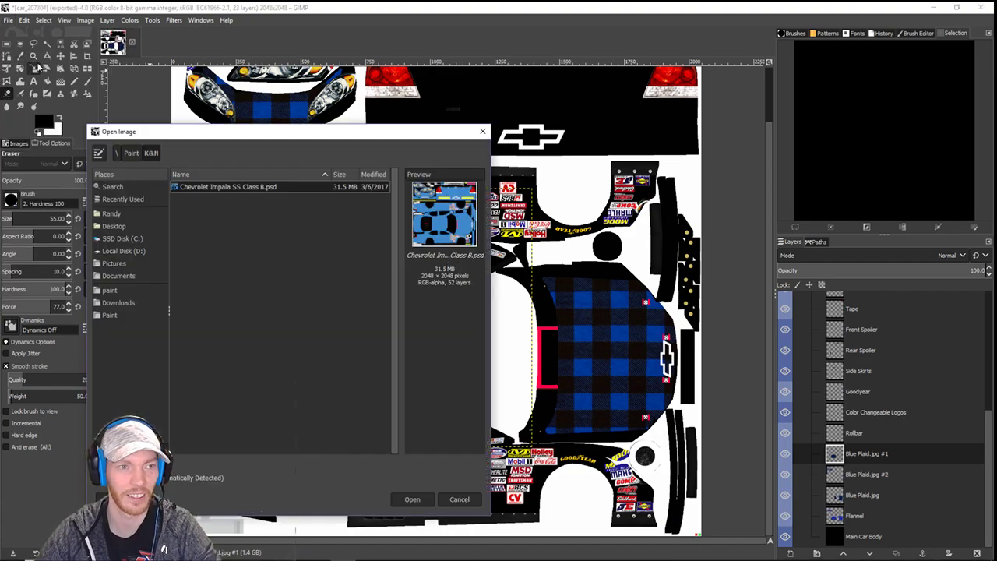
left_click(115, 304)
left_click(212, 224)
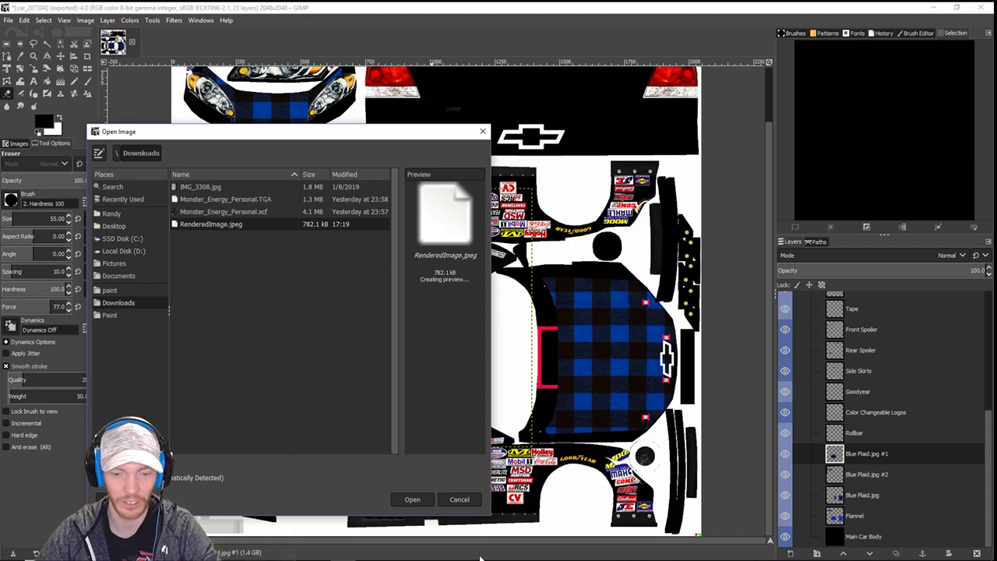
left_click(412, 500)
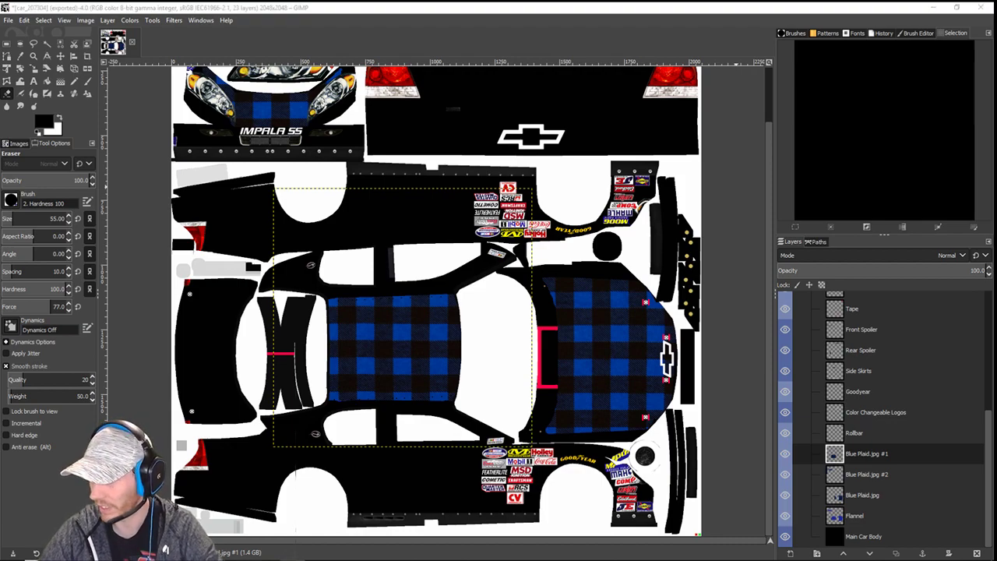
left_click(8, 20)
left_click(37, 69)
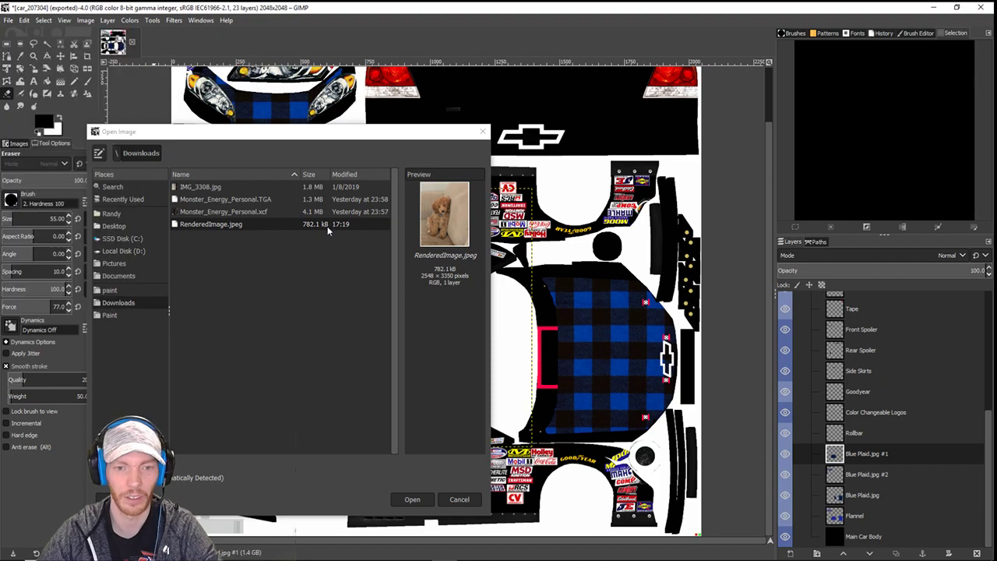
left_click(421, 499)
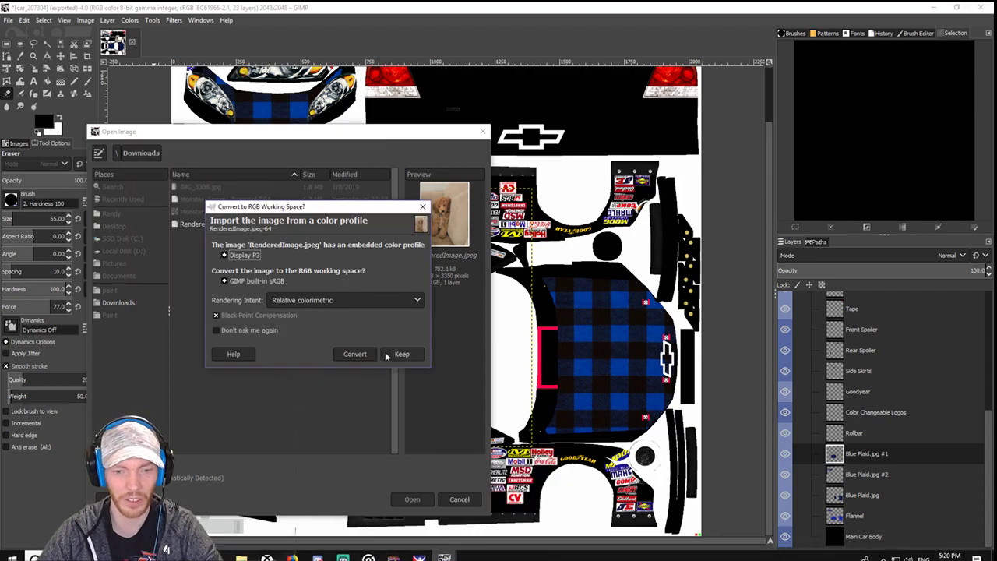
left_click(389, 354)
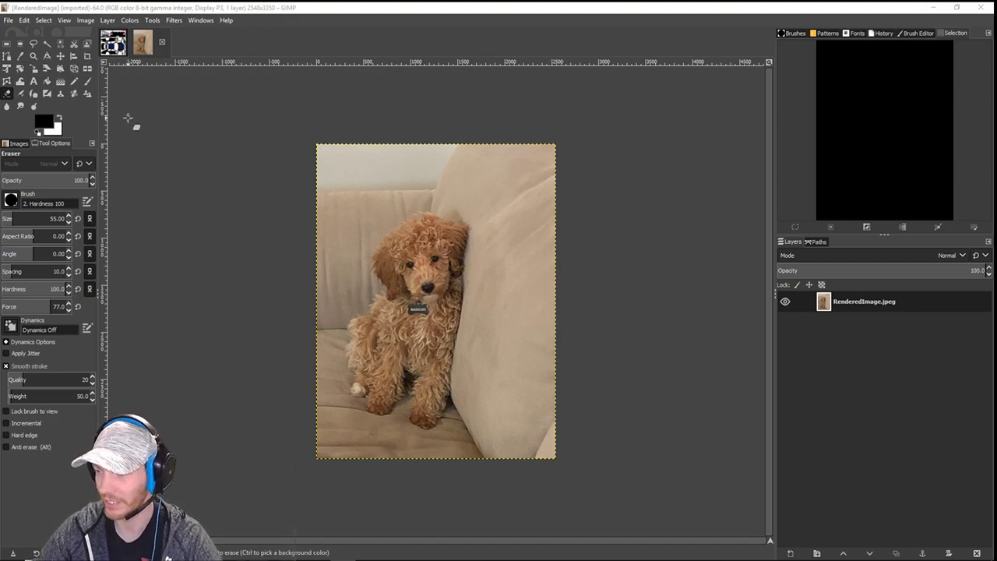
- Start a Scissors Select outline at the underside of the dog's left-hand ear and trace up its outer edge
left_click(74, 43)
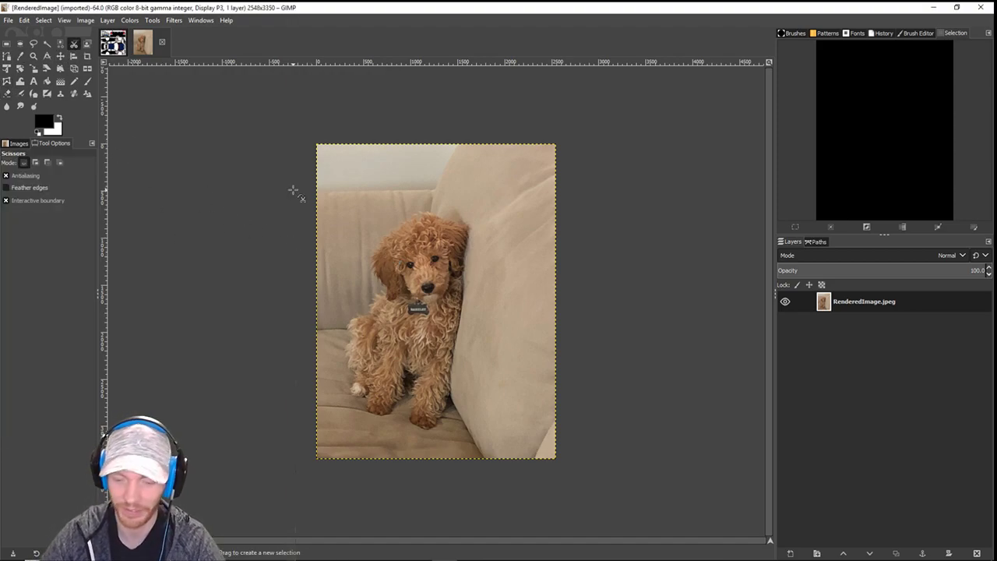
scroll(293, 190, "up", 4)
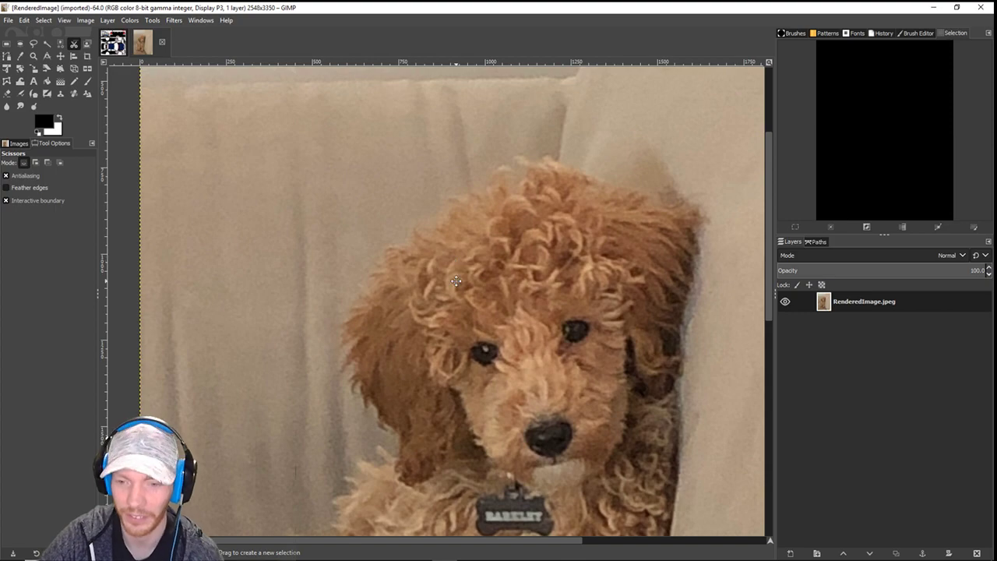
left_click_drag(456, 281, 378, 200)
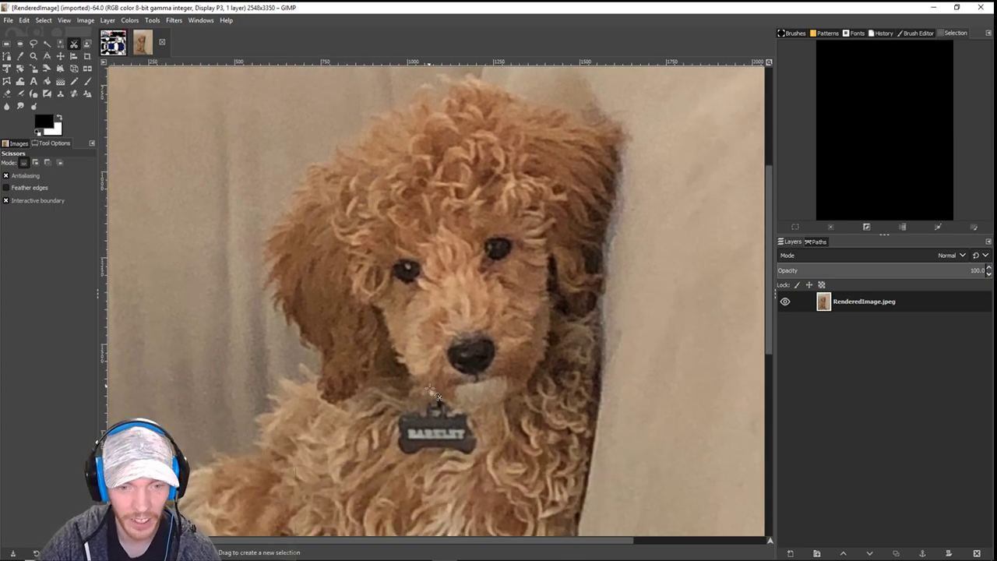
left_click(318, 352)
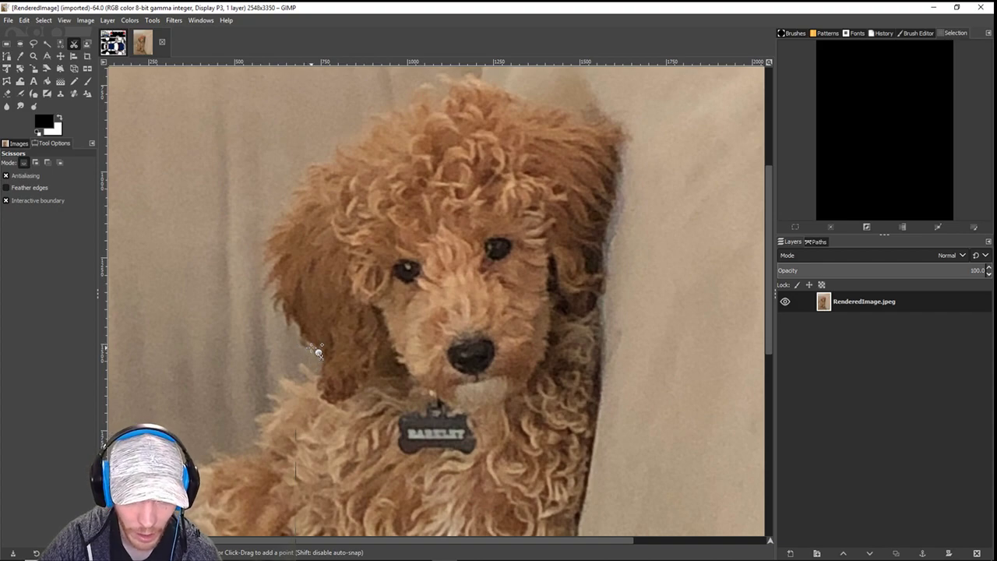
mouse_move(318, 352)
left_mouse_down()
mouse_move(286, 323)
mouse_move(281, 306)
mouse_move(302, 327)
mouse_move(268, 267)
left_mouse_up()
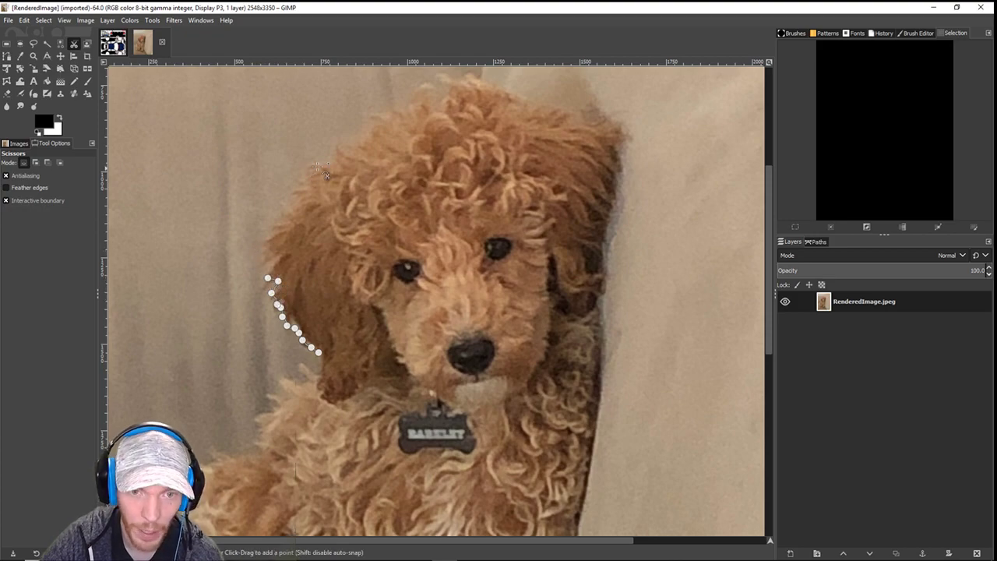
left_click(345, 137)
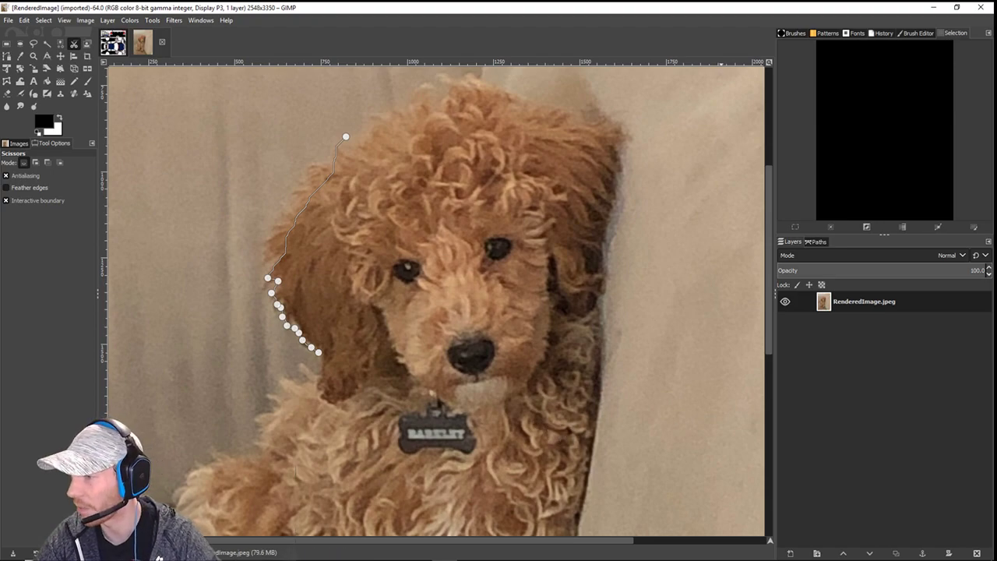
key("plus")
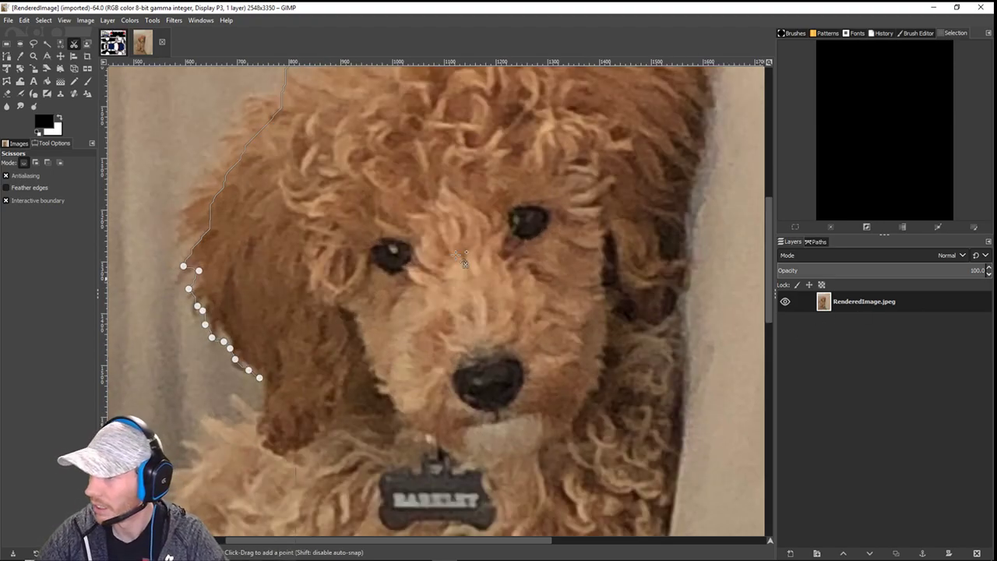
left_click_drag(305, 339, 401, 374)
key("ctrl+z")
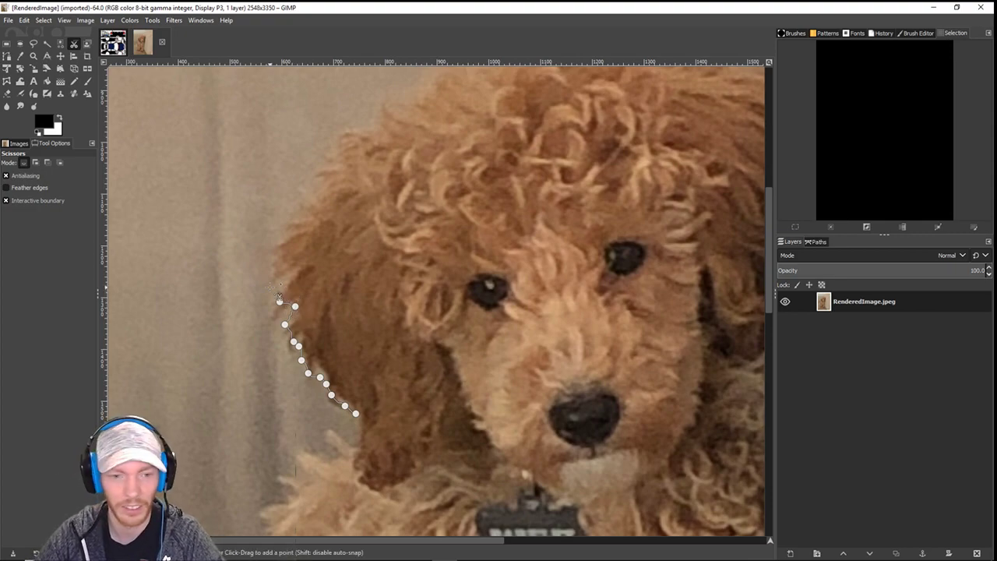
- Continue the scissors outline with closely spaced points up the left-hand ear and side of the head to the crown
left_click(272, 254)
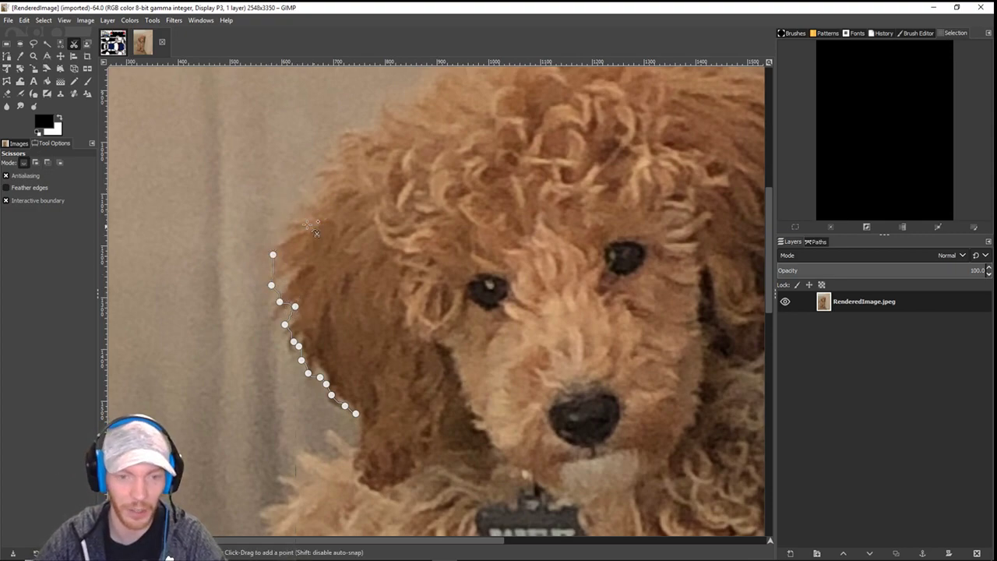
left_click(323, 188)
left_click(335, 155)
left_click_drag(340, 148, 219, 358)
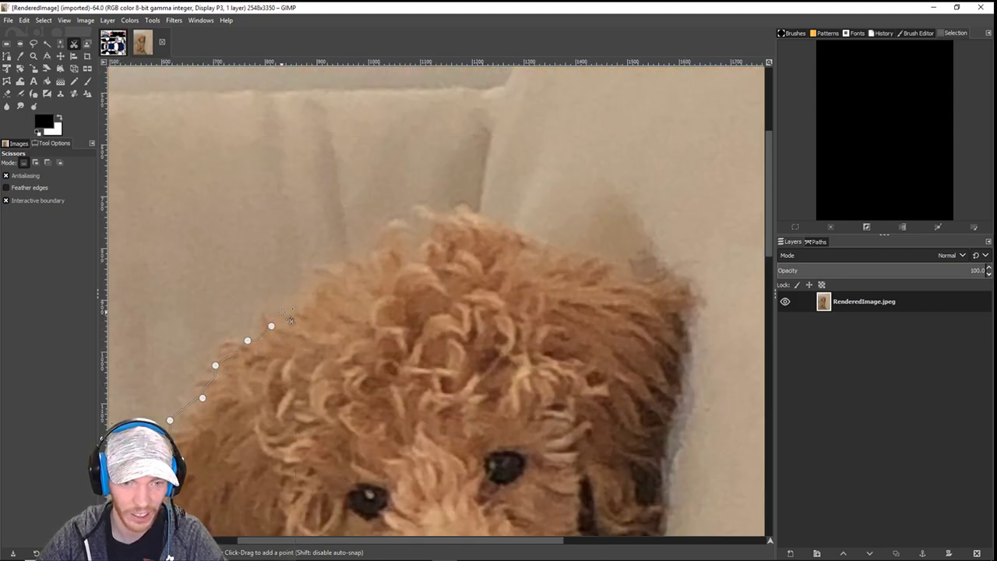
left_click(282, 312)
left_click(298, 294)
left_click(326, 263)
left_click(346, 268)
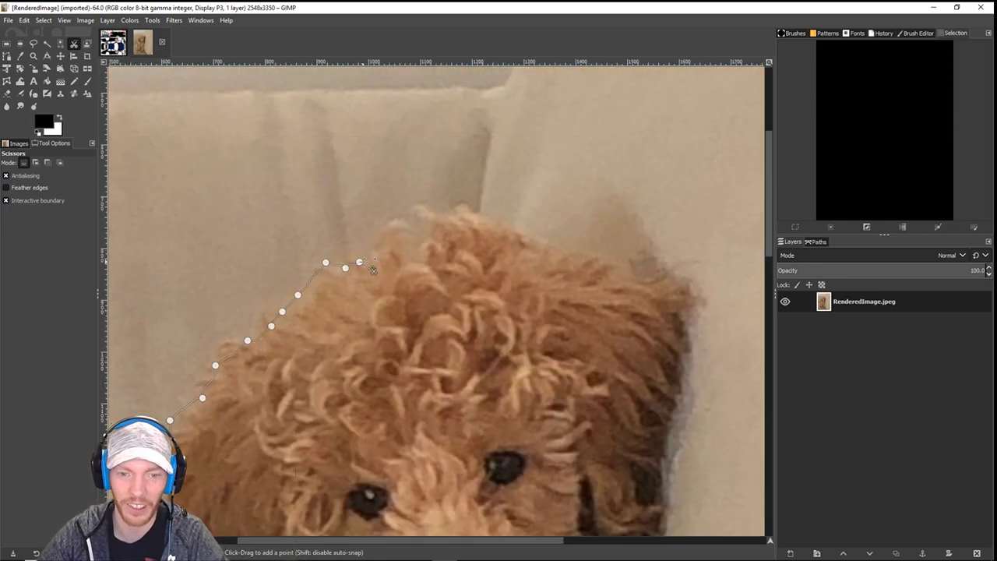
left_click(372, 258)
left_click(380, 238)
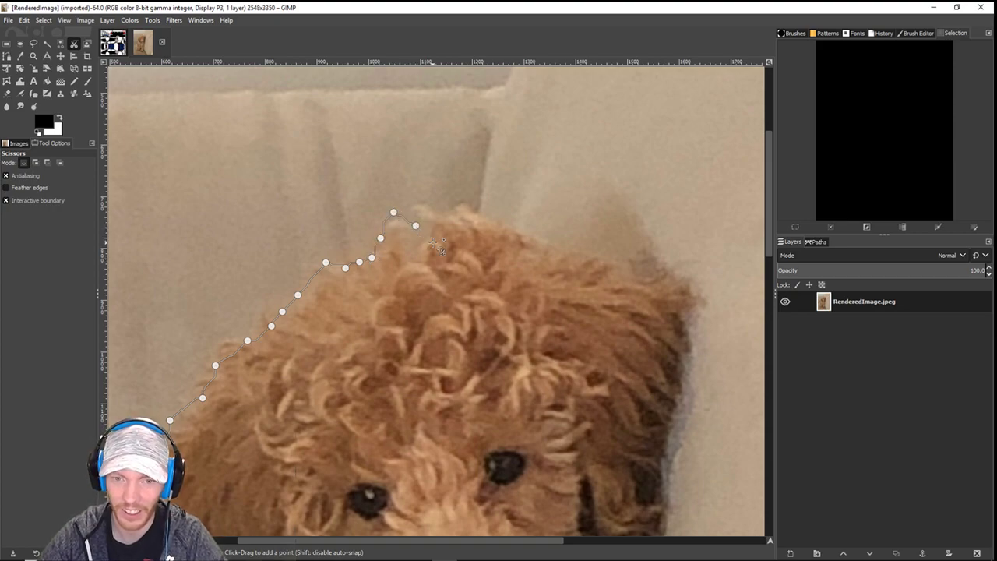
- Extend the scissors outline across the curls on top of the dog's head toward the right-hand ear
left_click(418, 212)
left_click(457, 207)
left_click(493, 217)
left_click(513, 230)
left_click(534, 243)
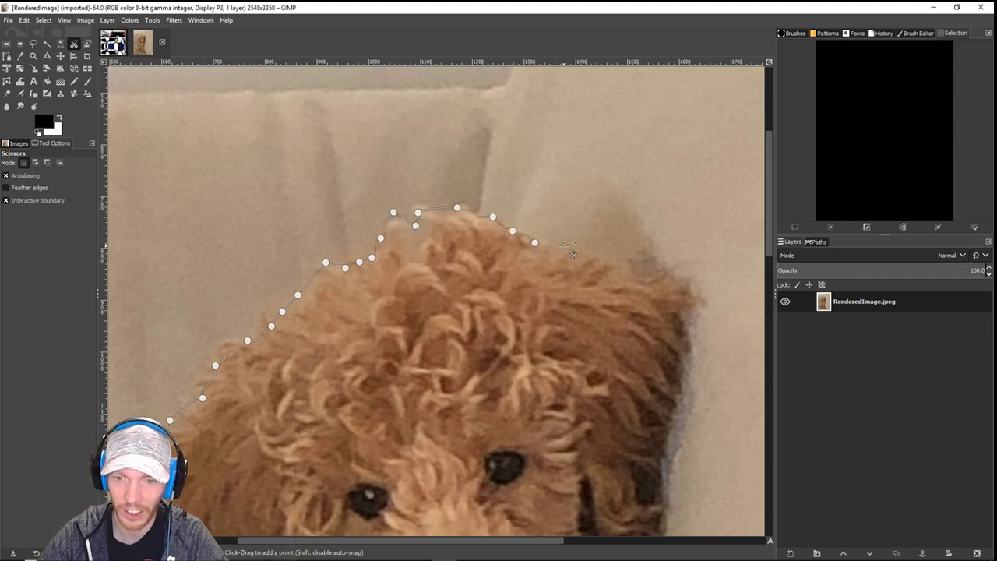
left_click(564, 246)
left_click(606, 259)
left_click(635, 282)
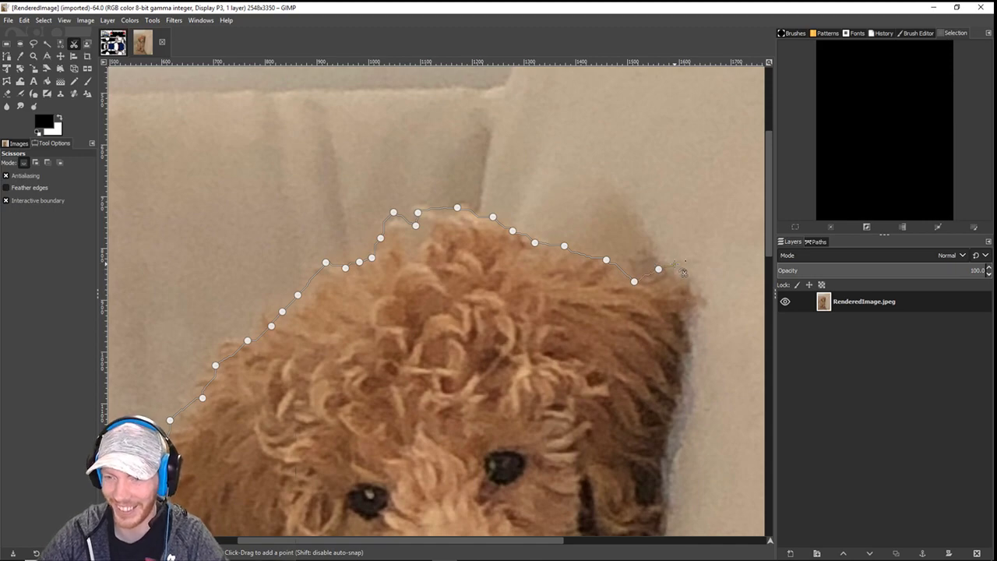
- Trace the scissors outline around the upper corner of the right-hand ear and start down its outer edge
left_click(675, 264)
left_click(700, 315)
left_click(692, 327)
left_click(684, 350)
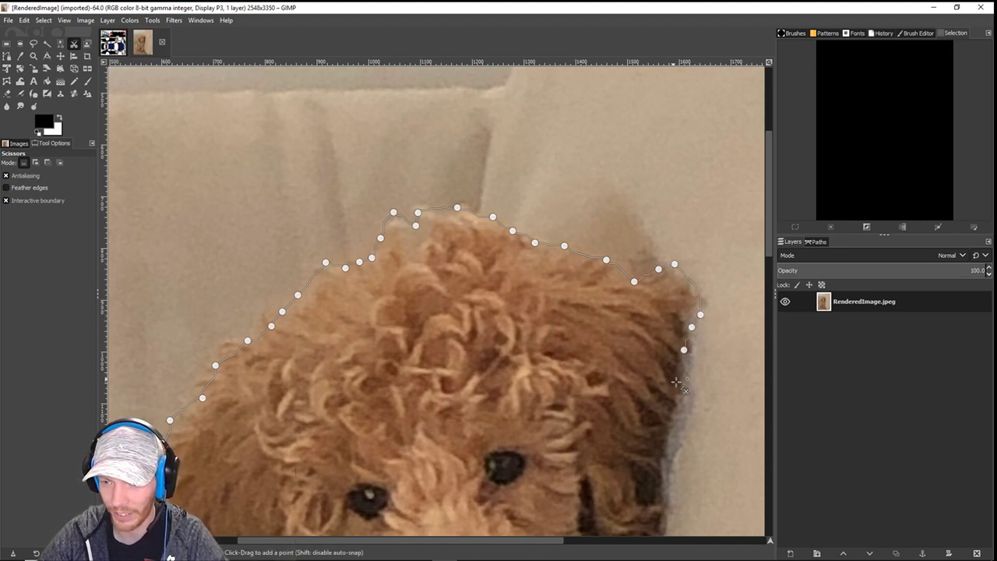
left_click(678, 383)
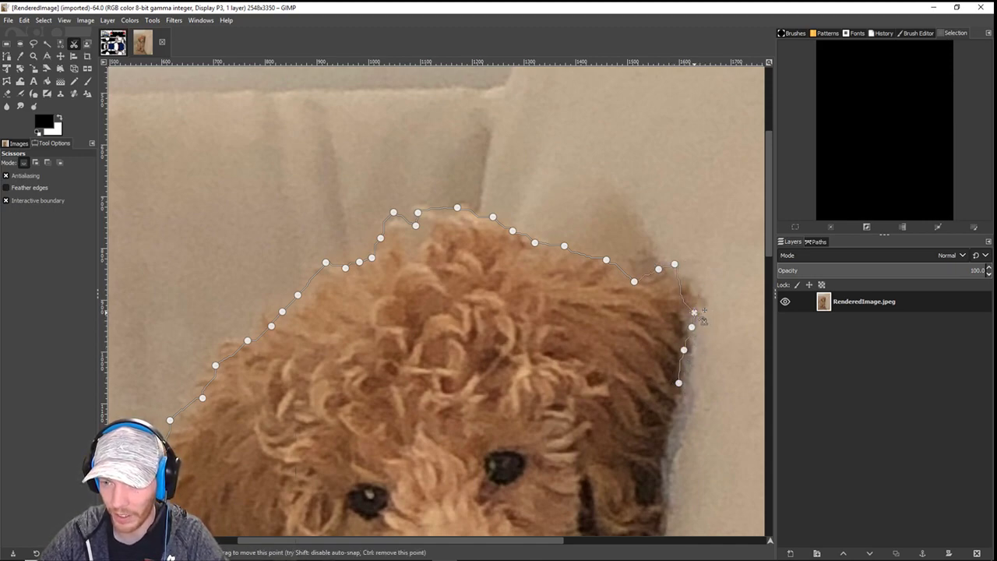
- Follow the outer edge of the right-hand ear downward along the couch with closely spaced outline points
scroll(690, 307, "down", 4)
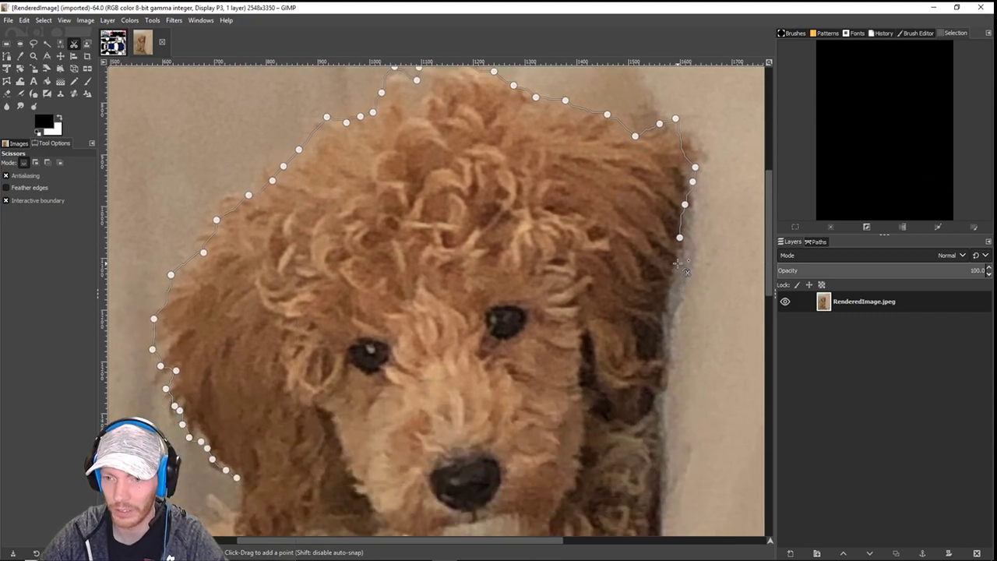
left_click(677, 263)
left_click(677, 276)
left_click(673, 289)
left_click(670, 302)
left_click(664, 316)
left_click(662, 332)
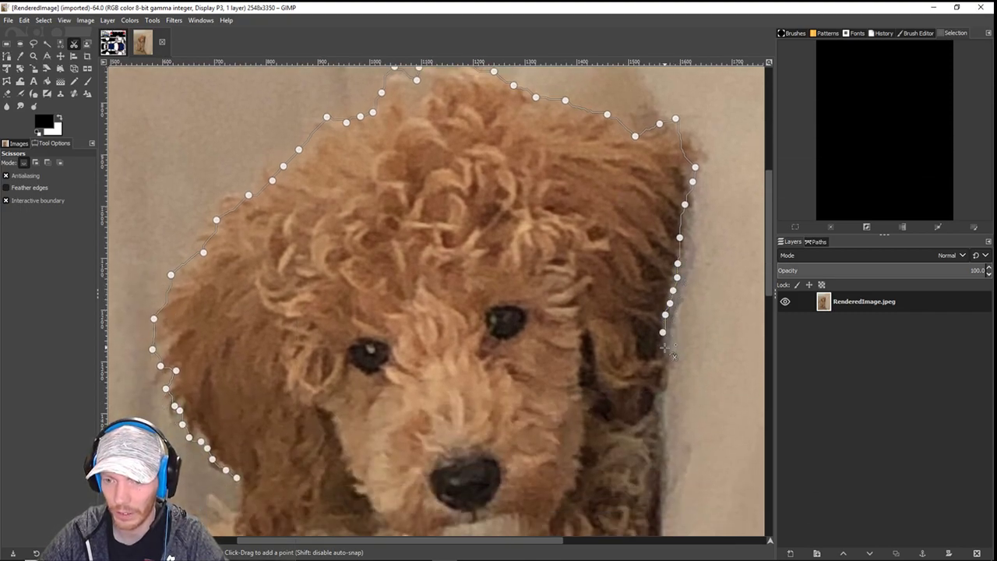
left_click(665, 348)
left_click(665, 380)
- Carry the scissors outline around the tip of the right-hand ear and down the neck fur to about chin level
scroll(670, 386, "down", 2)
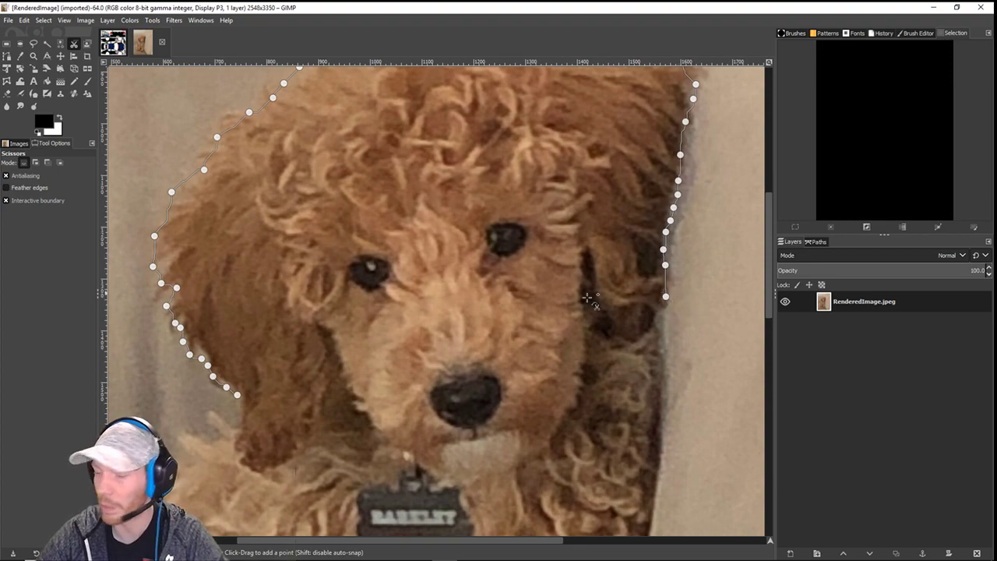
left_click(663, 308)
left_click(651, 313)
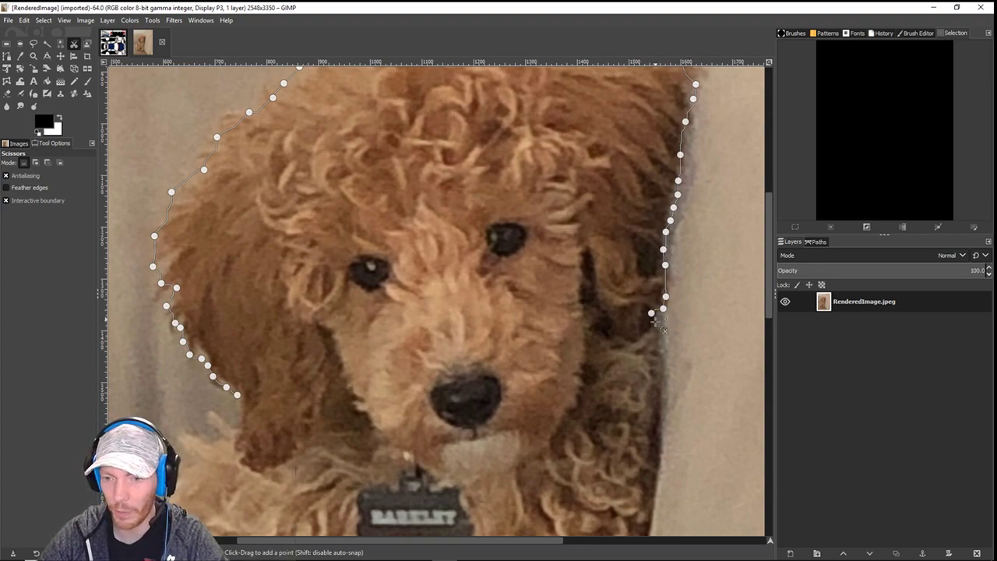
left_click(655, 327)
left_click(660, 359)
scroll(670, 374, "down", 2)
scroll(670, 374, "right", 1)
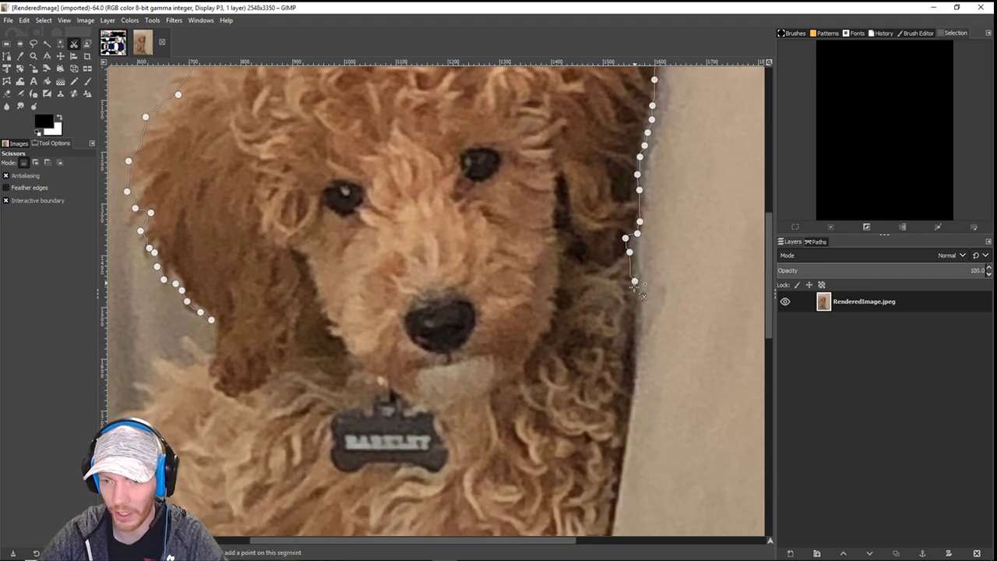
left_click(637, 304)
left_click(637, 327)
left_click(636, 350)
left_click(637, 366)
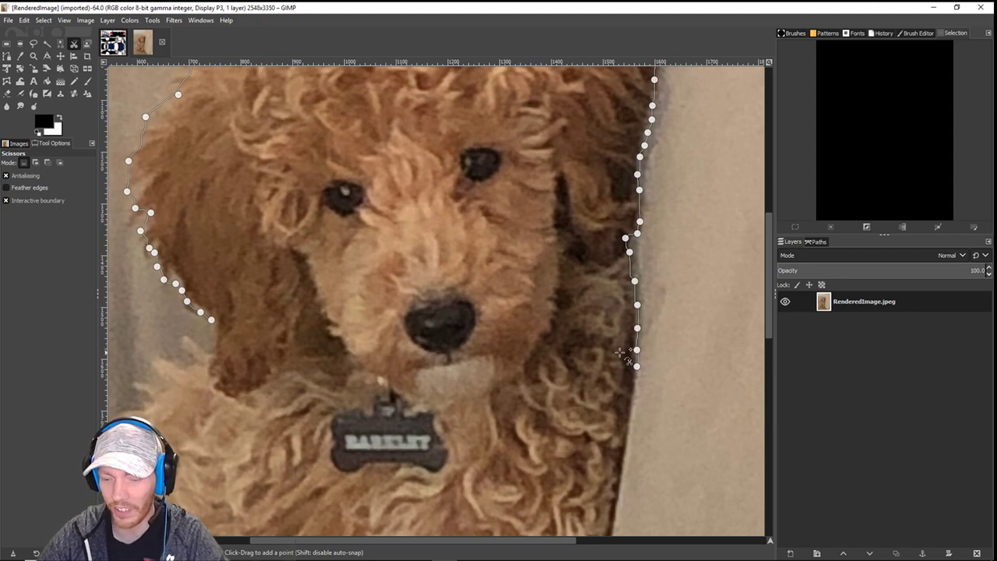
scroll(623, 354, "down", 4)
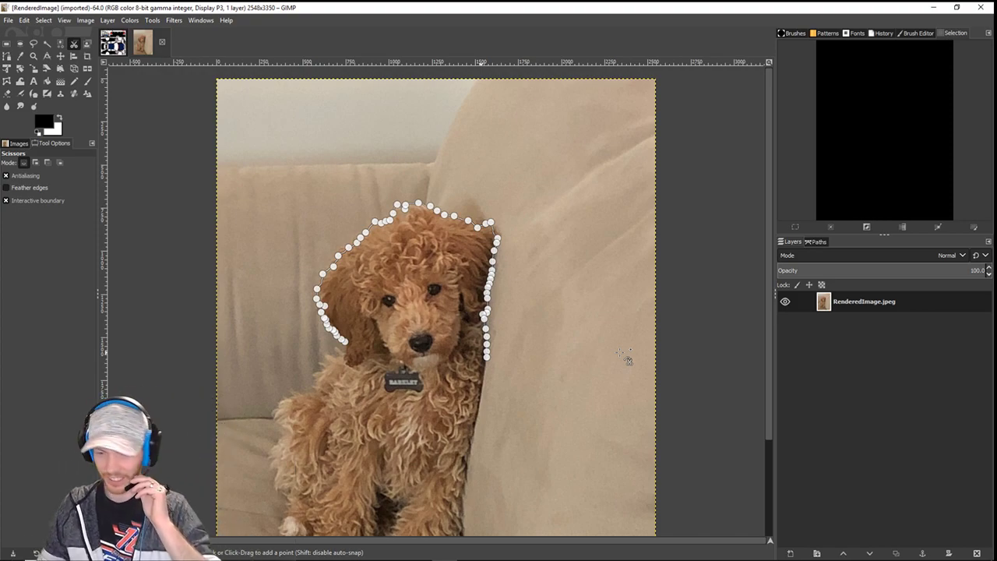
- Continue the scissors outline from chin level down the right-hand side of the dog's chest, along the couch edge
scroll(627, 358, "up", 3)
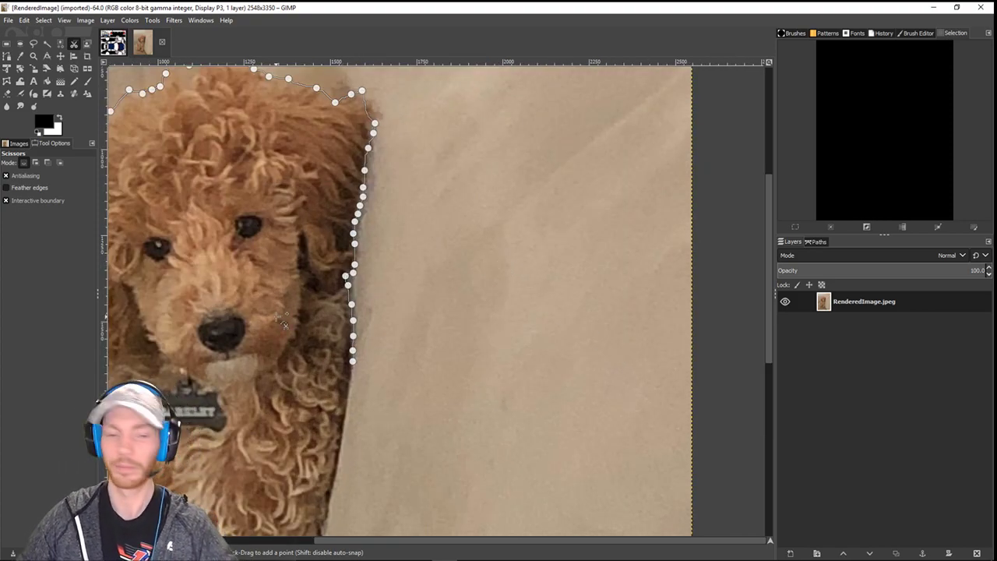
left_click_drag(318, 343, 433, 262)
left_click(460, 292)
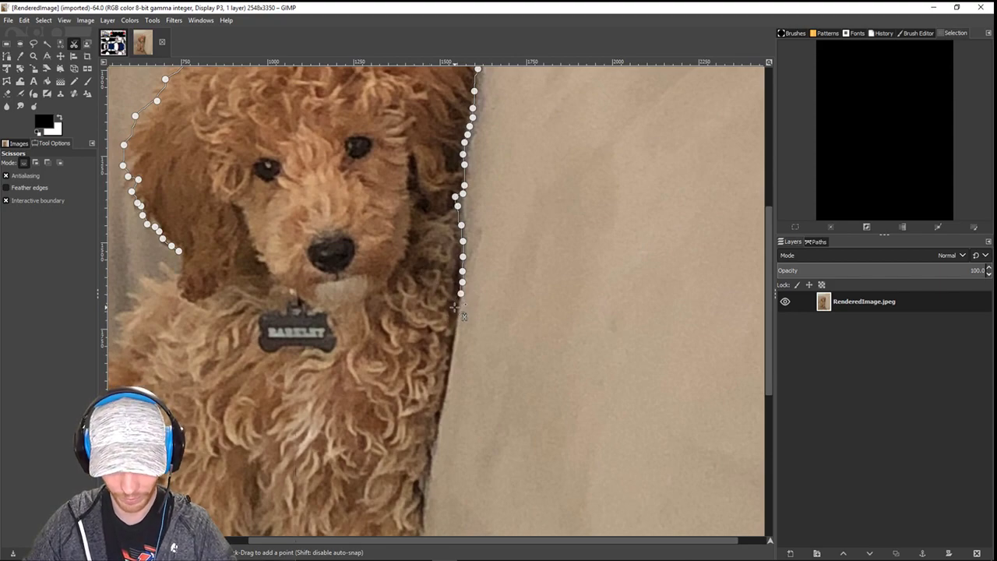
left_click(460, 310)
left_click(454, 328)
left_click(453, 347)
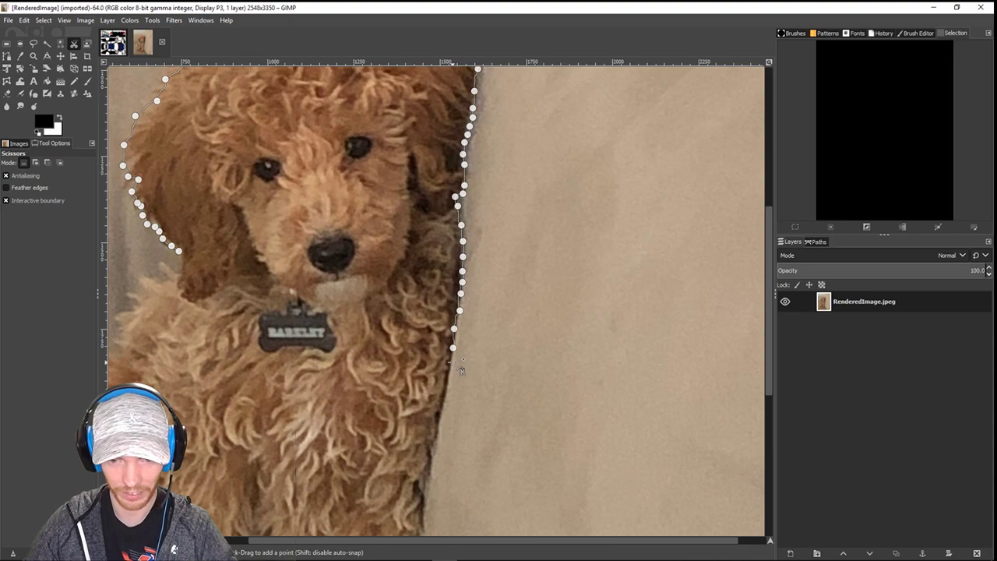
scroll(460, 366, "down", 2)
left_click(449, 360)
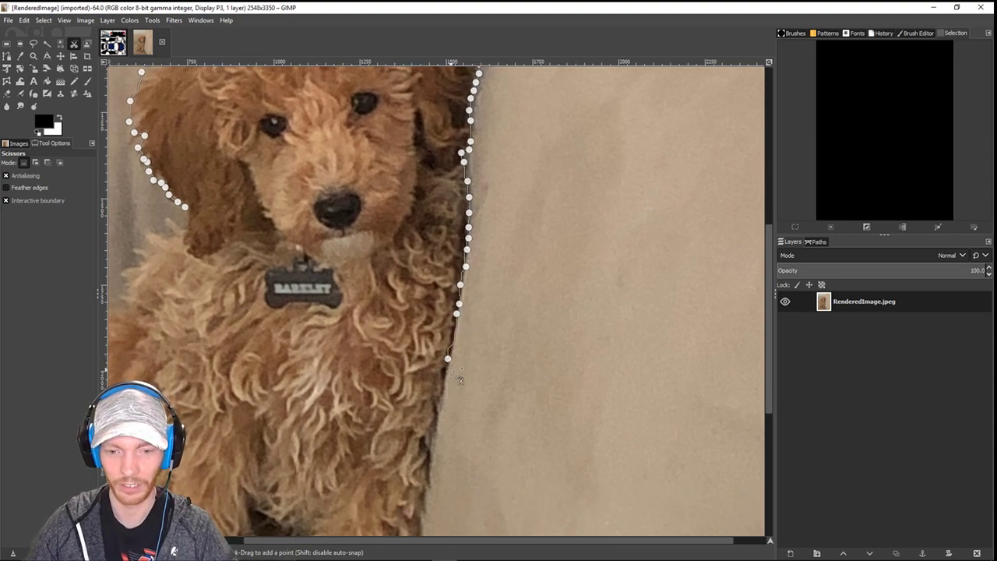
left_click(445, 381)
- Carry the scissors outline down the right-hand side of the body to the top of the right-hand front leg
scroll(455, 351, "down", 6)
scroll(456, 351, "left", 2)
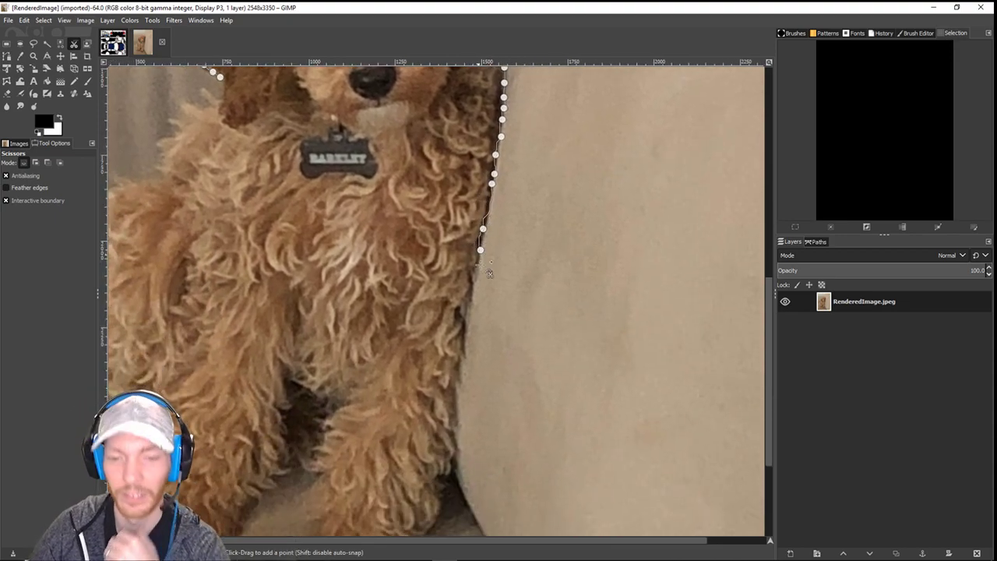
left_click(474, 287)
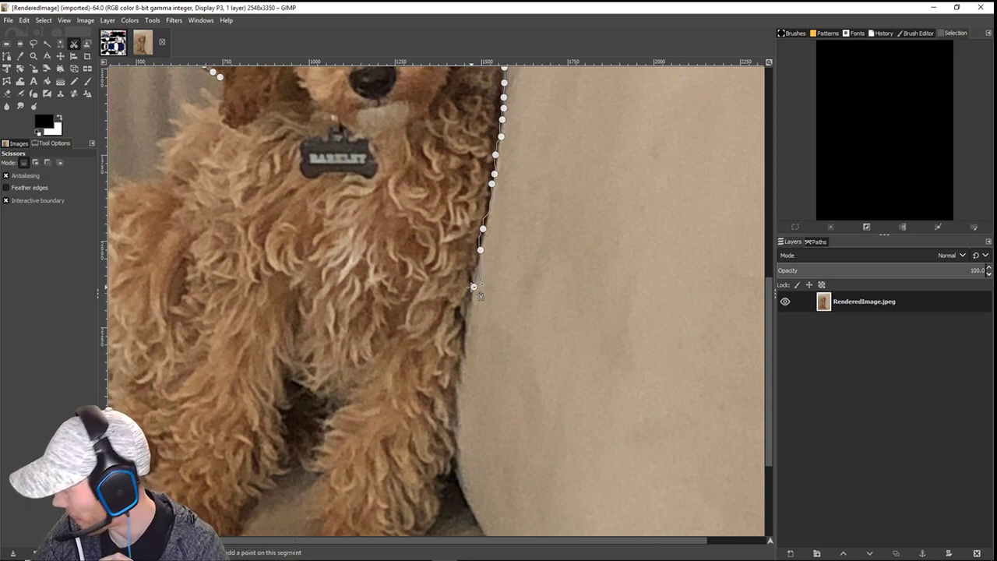
left_click(474, 273)
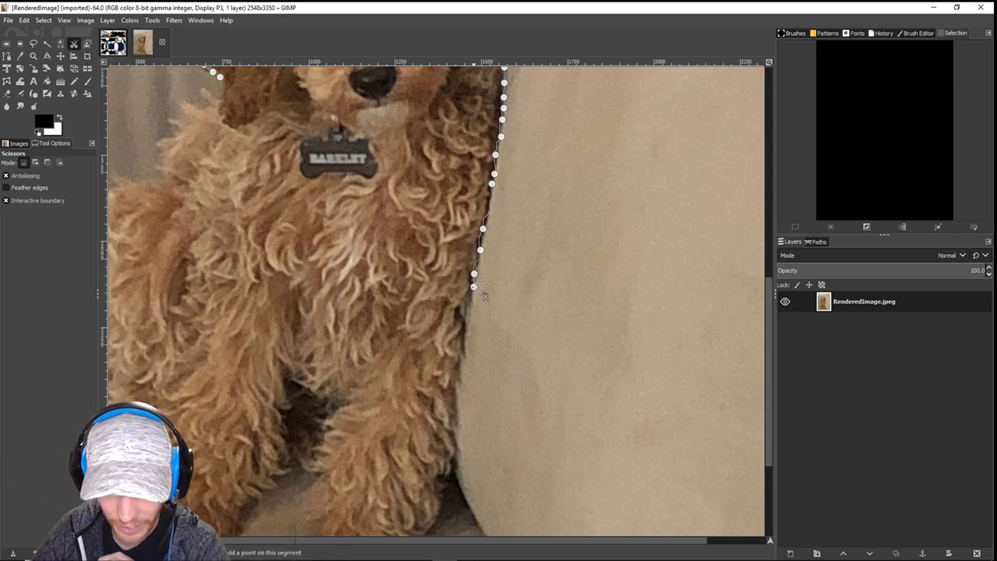
left_click(469, 301)
left_click(462, 319)
left_click(463, 335)
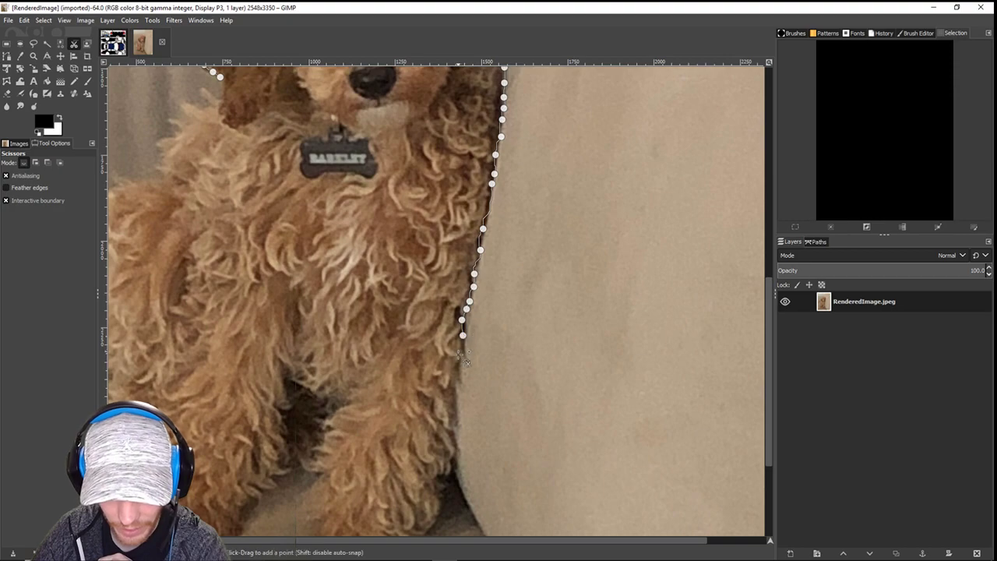
left_click(458, 356)
- Trace the outer edge of the right-hand front leg down to the dark gap where the couch cushions meet
scroll(468, 376, "down", 3)
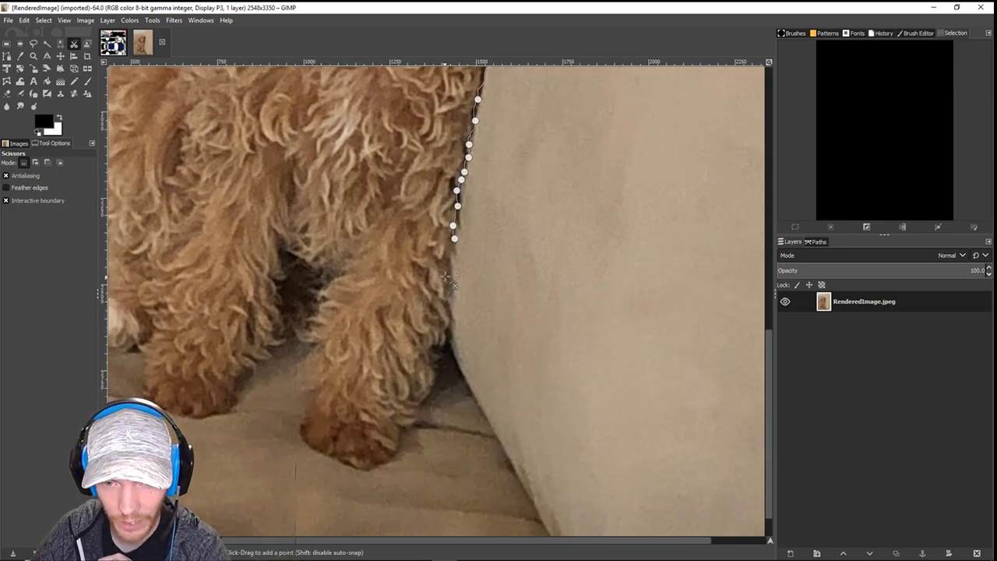
left_click(447, 273)
left_click(446, 297)
left_click(450, 309)
left_click(451, 320)
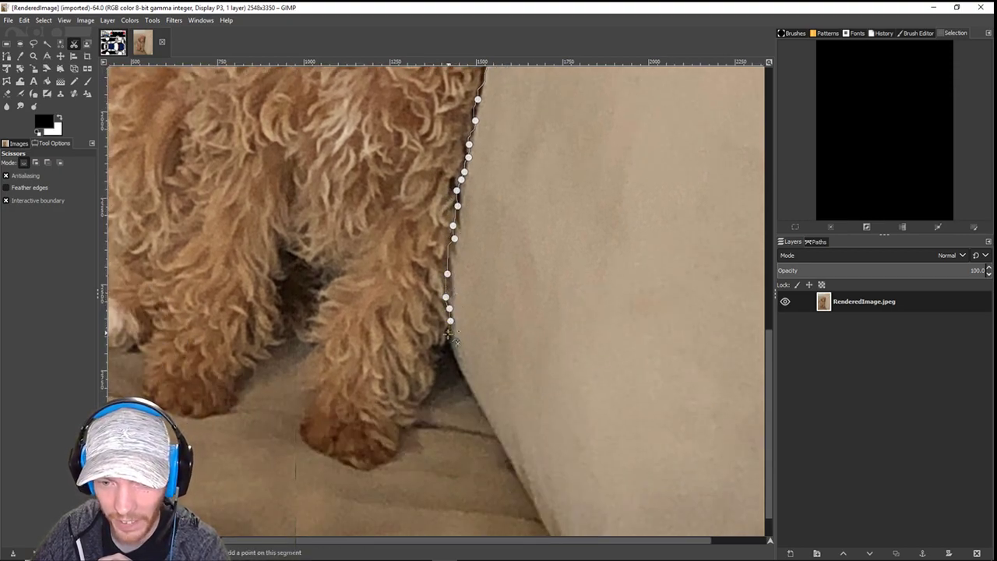
left_click(448, 332)
left_click(443, 349)
left_click(437, 351)
left_click(436, 359)
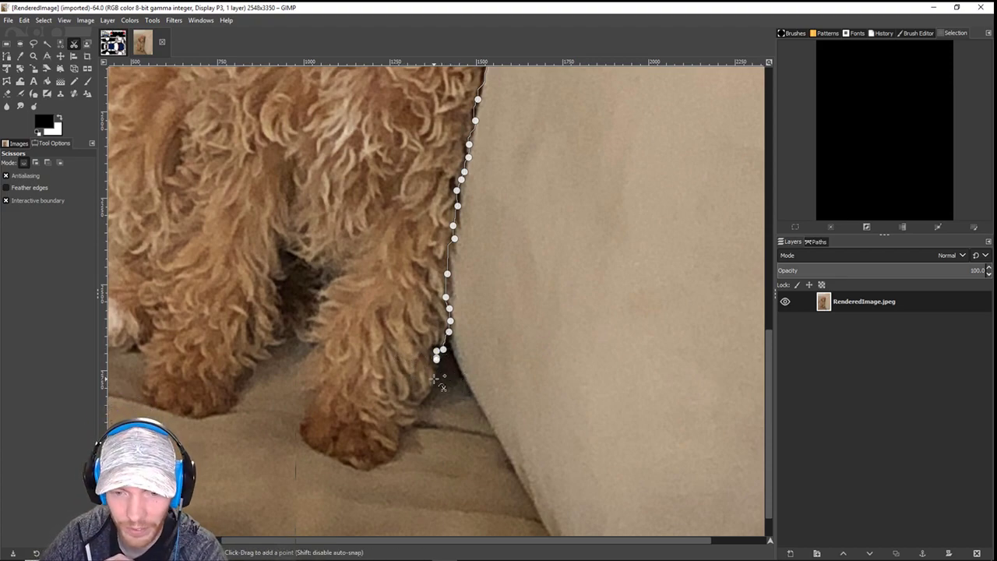
- Follow the lower outer edge of the right-hand front leg down to the side of its paw
left_click(433, 379)
left_click(427, 400)
left_click(416, 411)
left_click(413, 422)
left_click(401, 434)
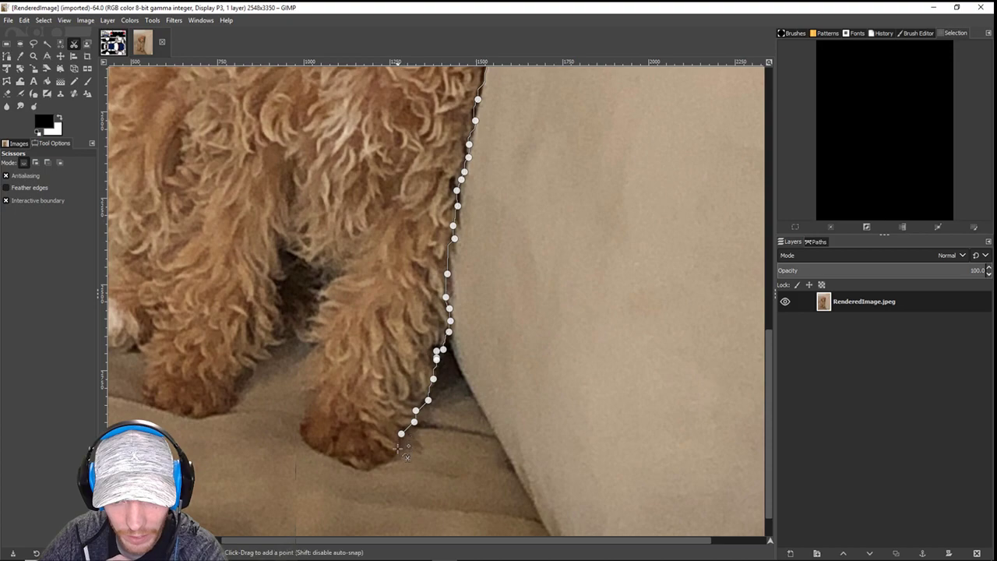
- Trace the scissors outline around the underside of the right-hand front paw to its inner side
left_click(397, 451)
left_click(381, 465)
left_click(374, 468)
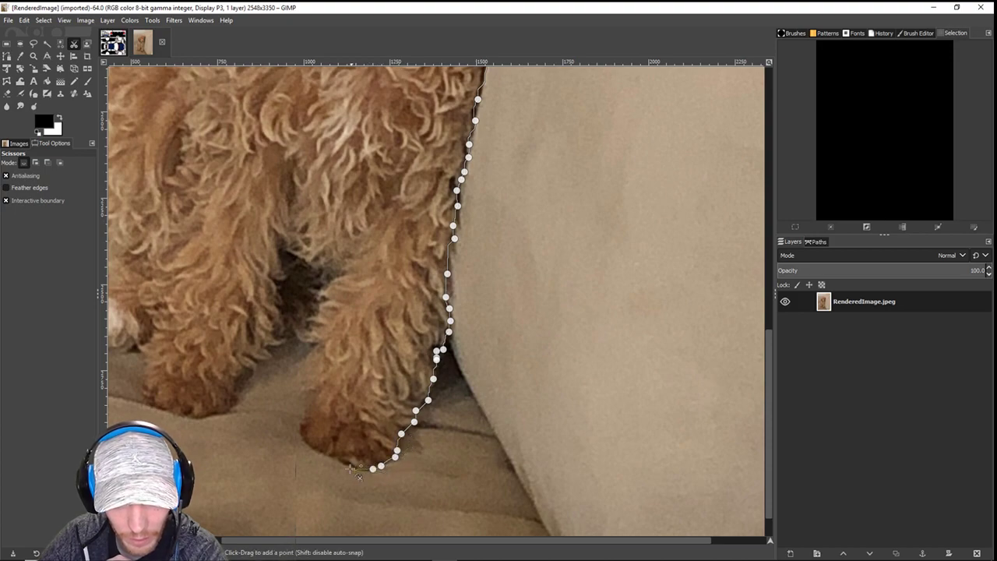
left_click(354, 470)
left_click(343, 462)
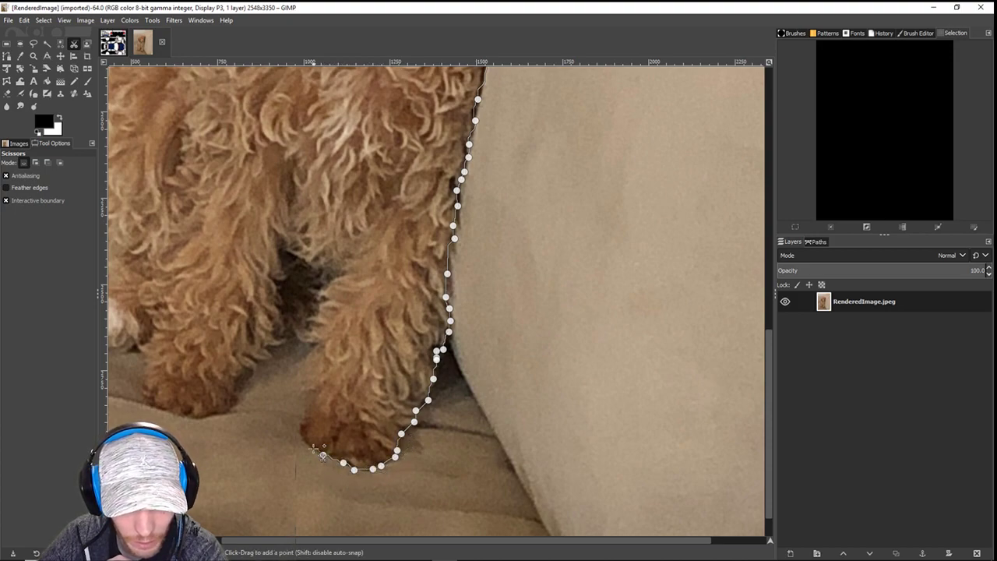
left_click(314, 449)
left_click(302, 440)
- Bring the scissors outline up the inner edge of the right-hand front leg to the gap between the legs
left_click(297, 424)
left_click(300, 407)
left_click(306, 394)
left_click(300, 378)
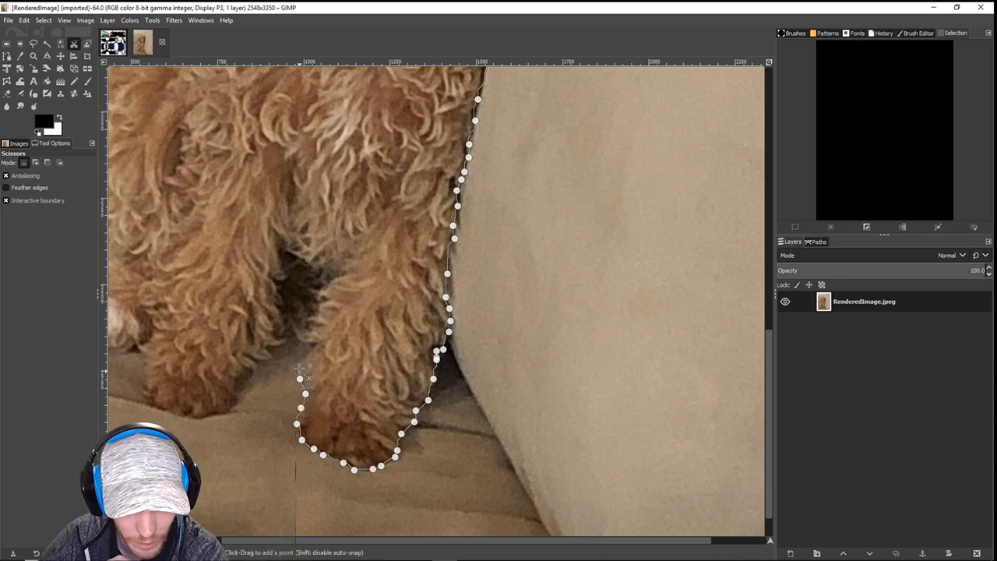
left_click(303, 350)
left_click(297, 334)
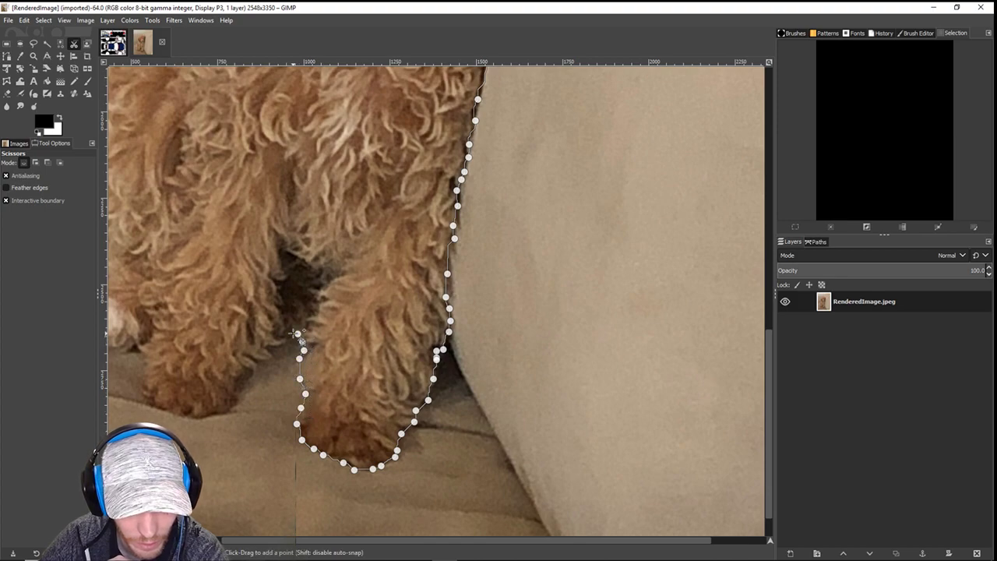
- Run the scissors outline across the gap between the legs and down the inner edge of the left-hand front leg
left_click(293, 333)
left_click(281, 333)
left_click(279, 343)
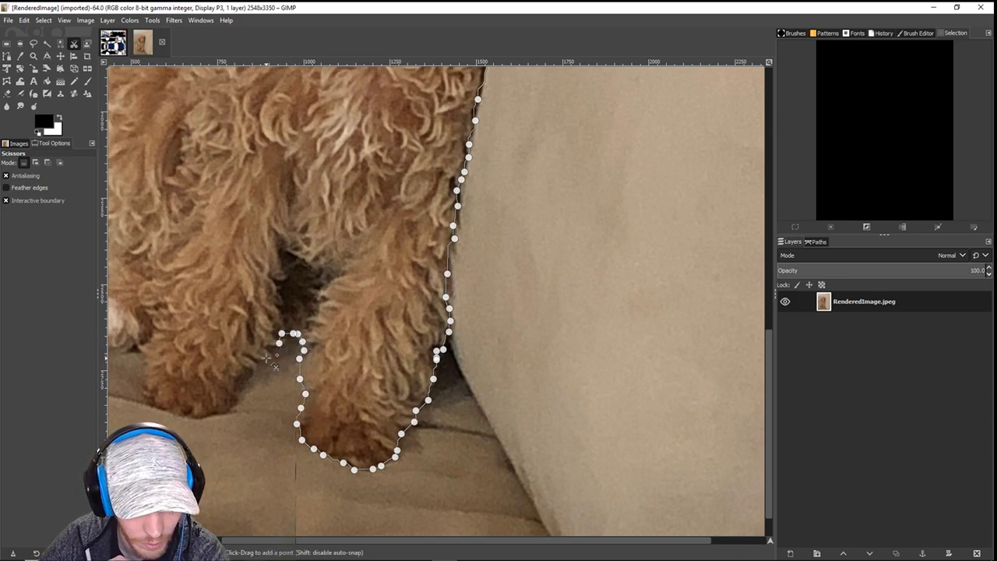
left_click(269, 348)
left_click(274, 356)
left_click(265, 362)
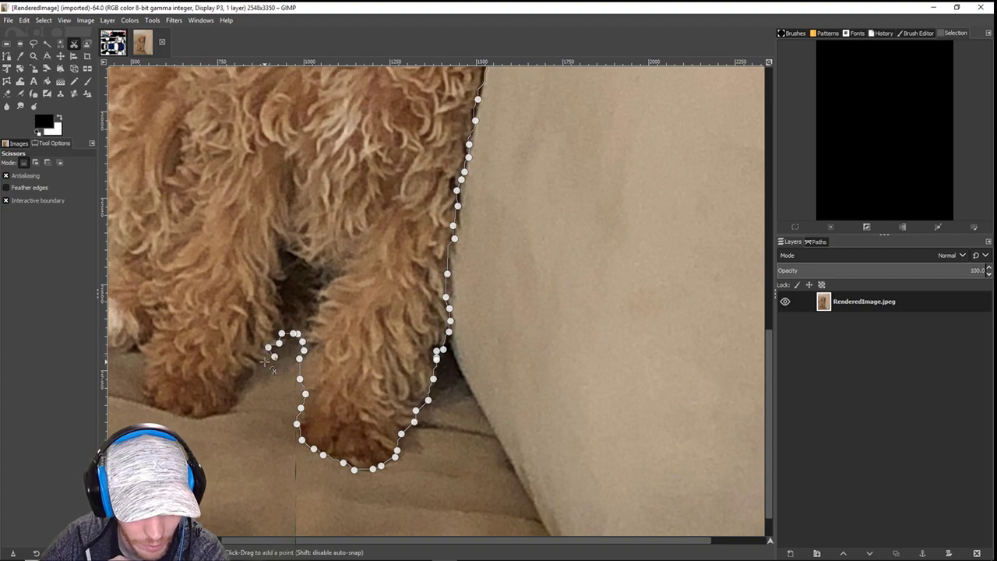
left_click(257, 368)
left_click(251, 375)
left_click(238, 390)
left_click(237, 405)
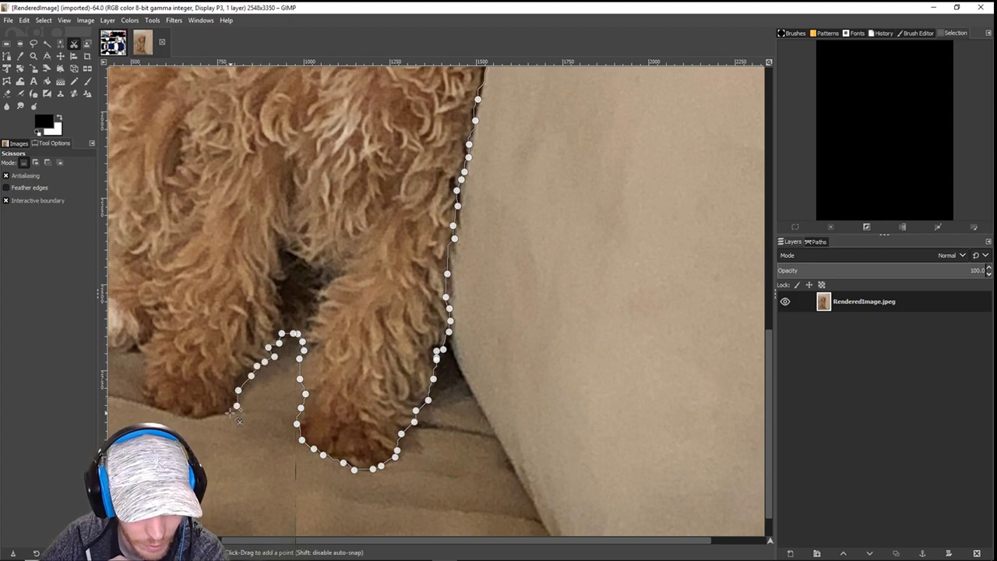
- Trace around the underside of the left-hand front paw and up its outer edge to the white-tipped paw
left_click(228, 412)
mouse_move(260, 419)
left_mouse_down()
mouse_move(517, 339)
mouse_move(445, 343)
mouse_move(412, 330)
left_mouse_up()
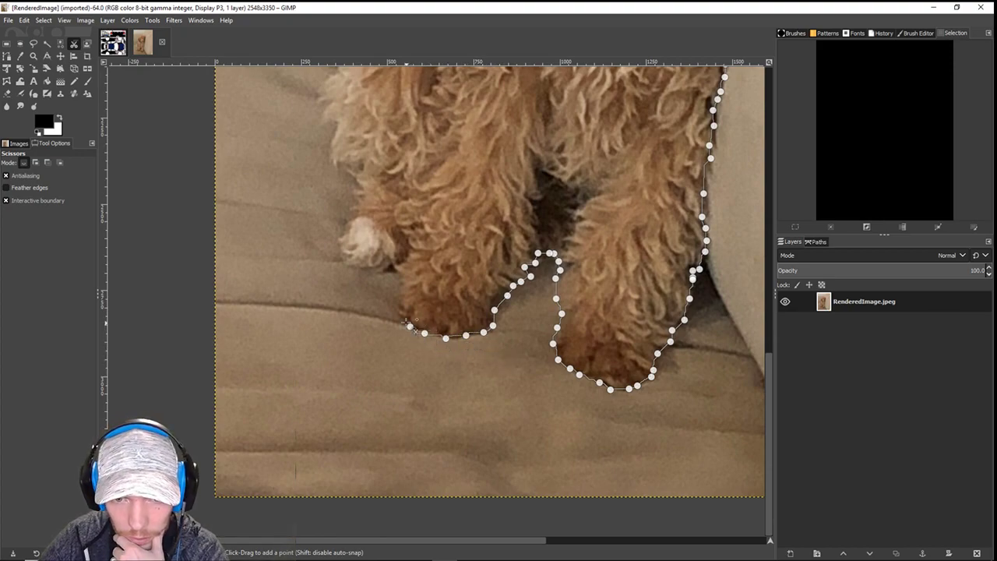
left_click(392, 307)
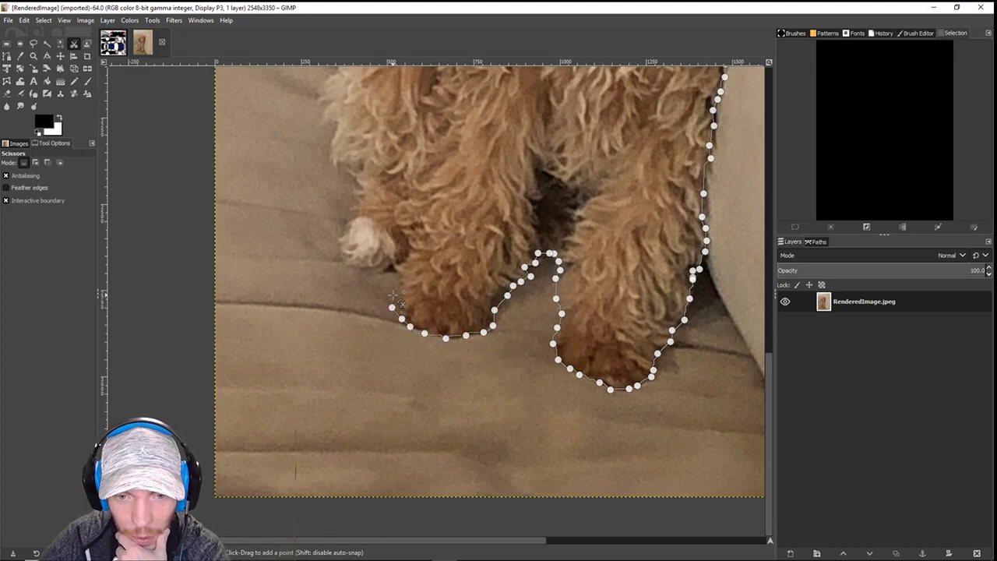
left_click(392, 296)
left_click(395, 278)
left_click(398, 271)
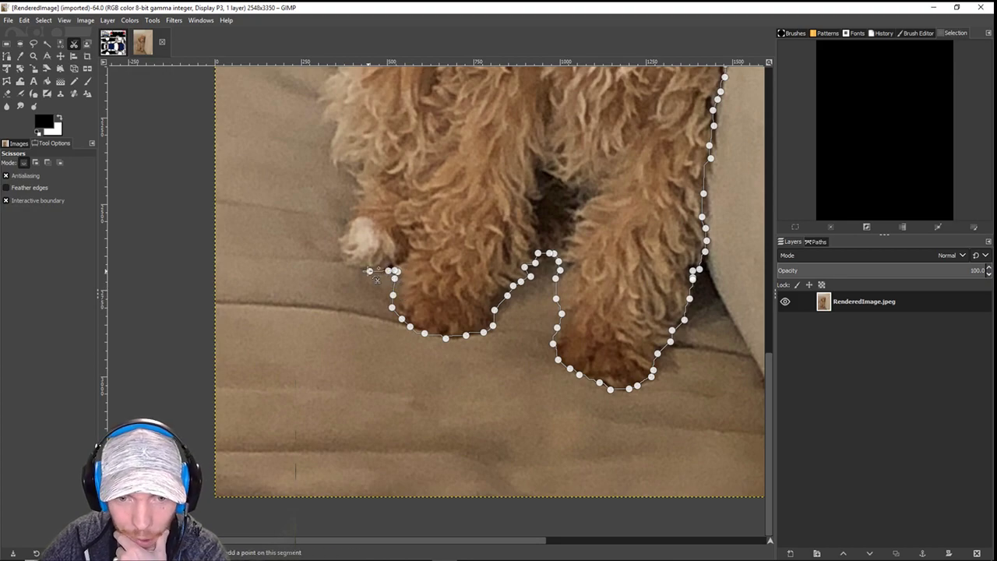
- Outline the underside and outer edge of the small white-tipped paw with closely spaced points
left_click(355, 269)
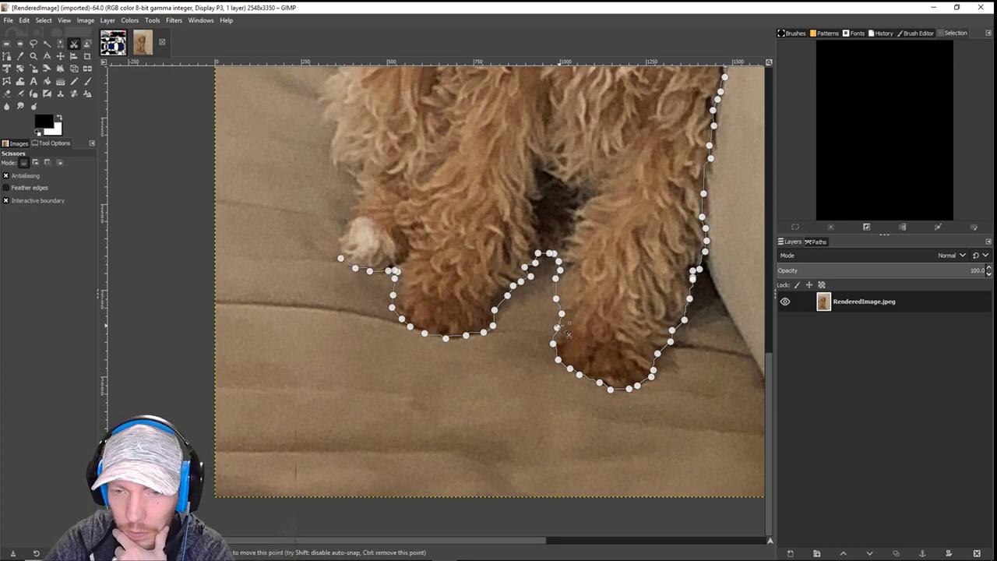
scroll(568, 334, "down", 3)
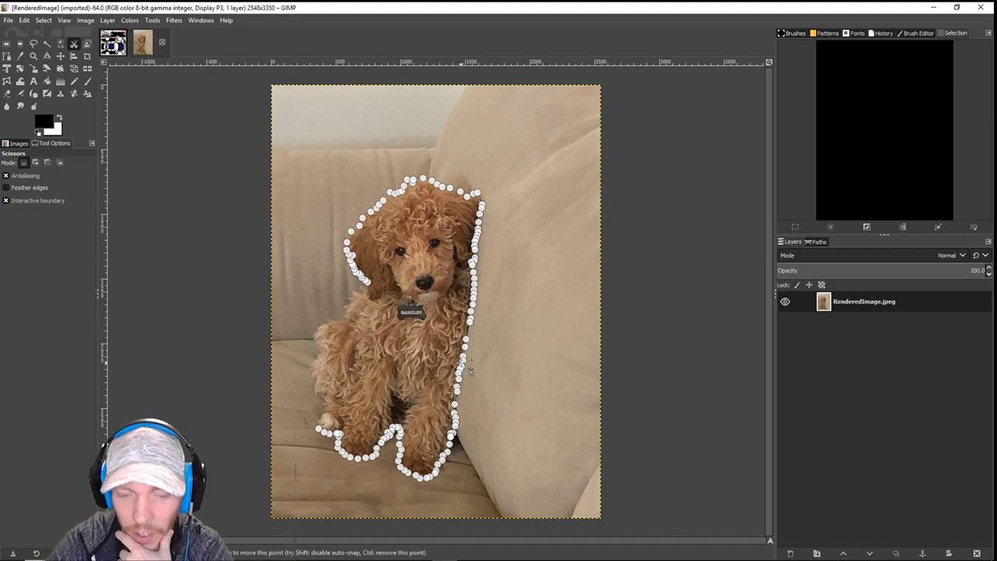
scroll(462, 363, "up", 2)
left_click_drag(394, 417, 619, 290)
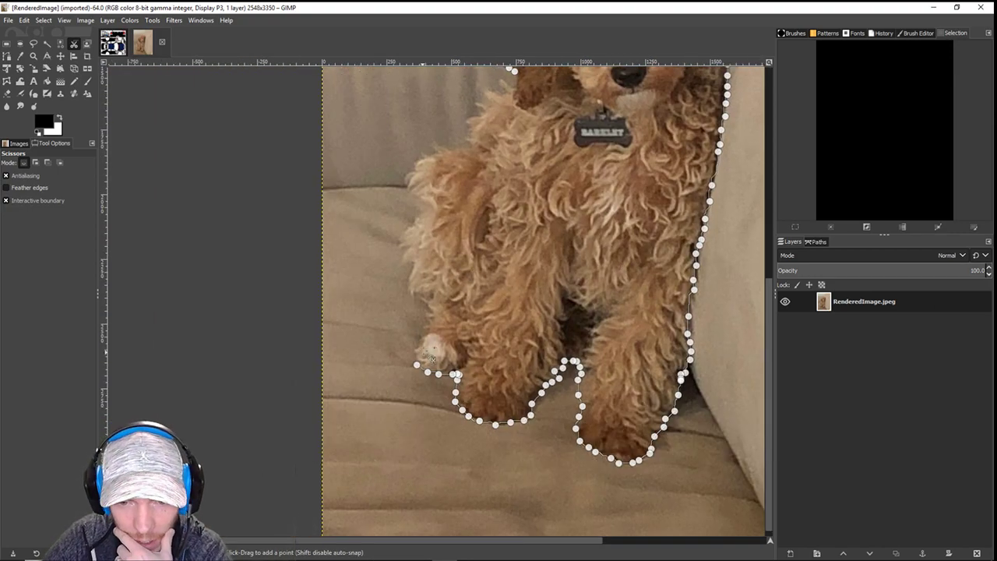
scroll(417, 349, "up", 2)
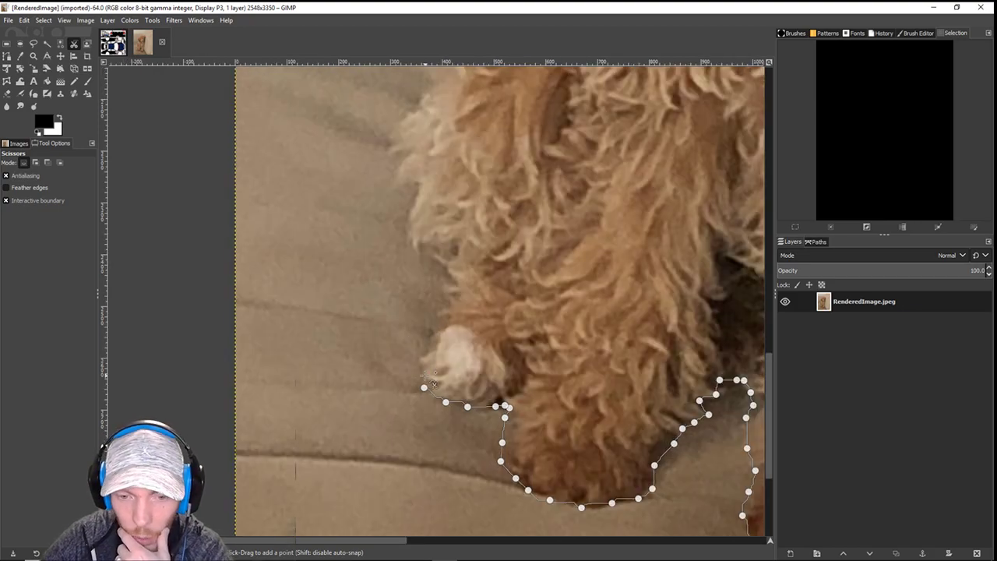
left_click(423, 376)
left_click(419, 356)
left_click(437, 332)
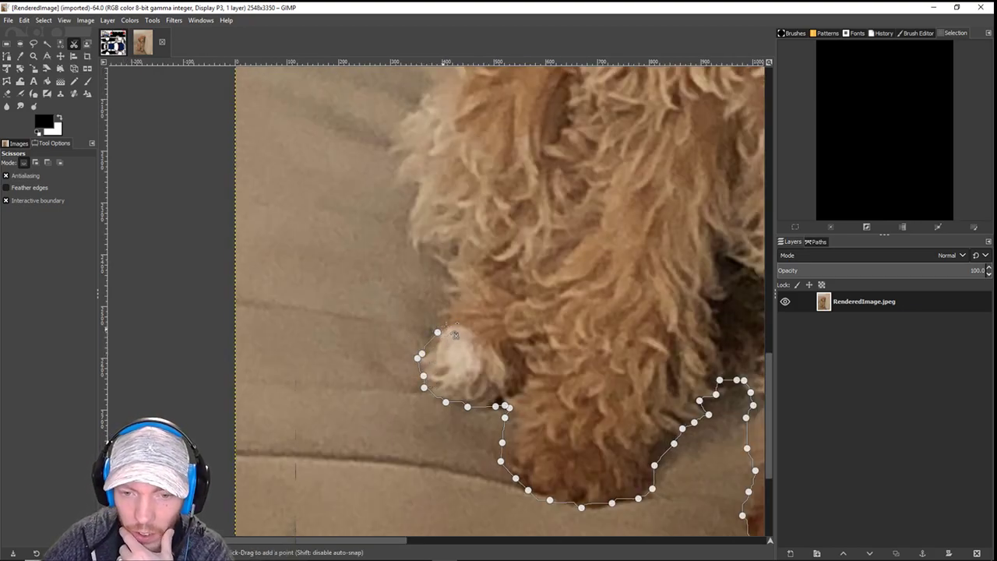
- Extend the scissors outline from the top of the white paw up the back leg to the overhanging fur
left_click(443, 309)
left_click(448, 294)
left_click(447, 282)
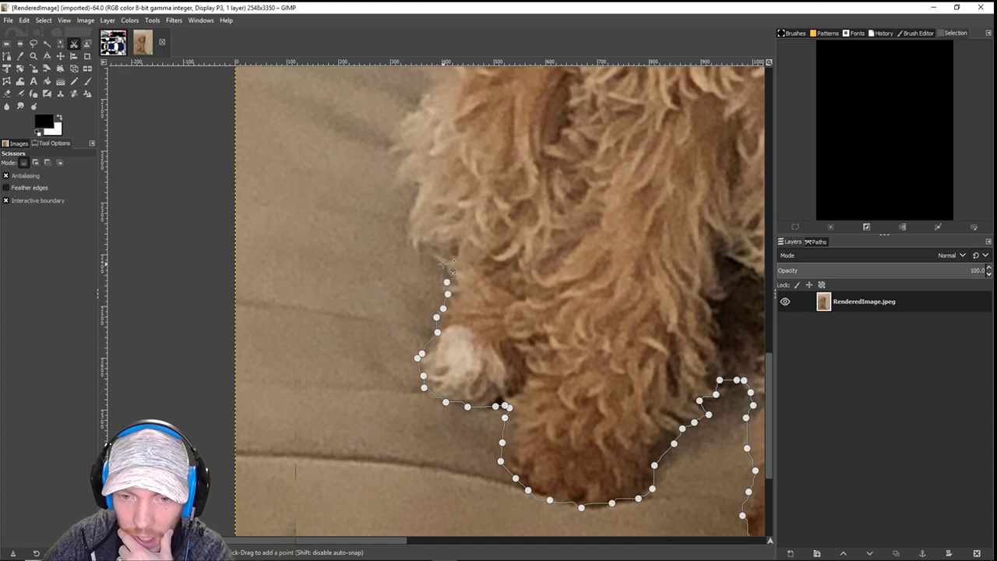
left_click(443, 263)
left_click(432, 251)
left_click(426, 249)
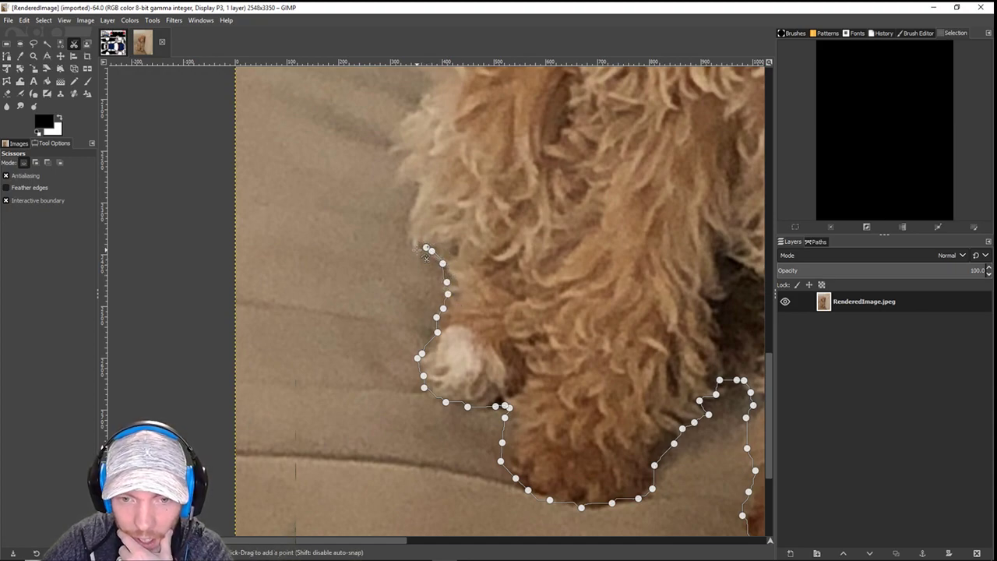
- Trace around the lower curls of fur on the outer side of the left-hand haunch
left_click(421, 251)
left_click(406, 243)
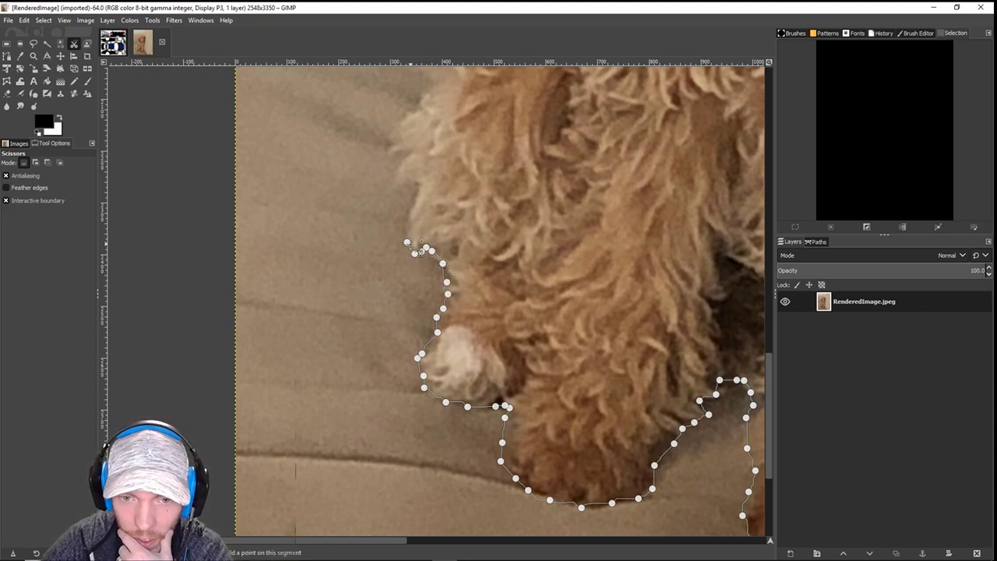
left_click(408, 208)
left_click(415, 189)
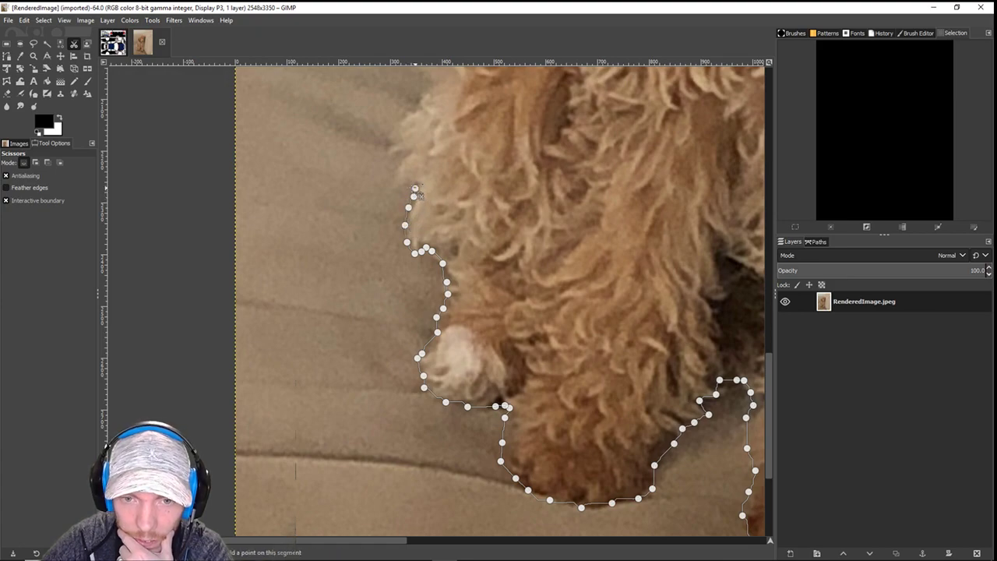
left_click(408, 185)
- Follow the protruding fur tufts up the left-hand haunch to the notch just below the couch seam
scroll(433, 219, "up", 2)
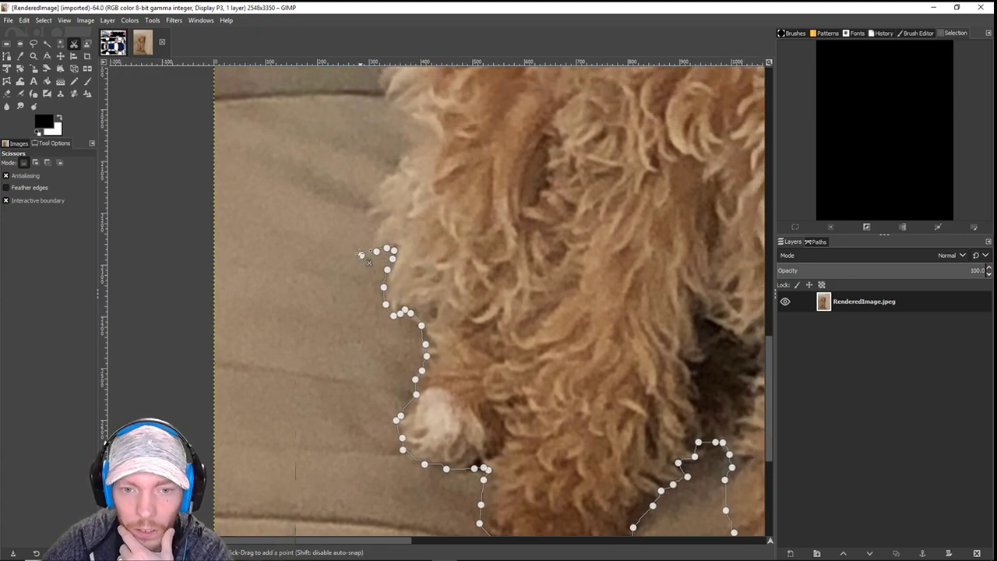
left_click(375, 215)
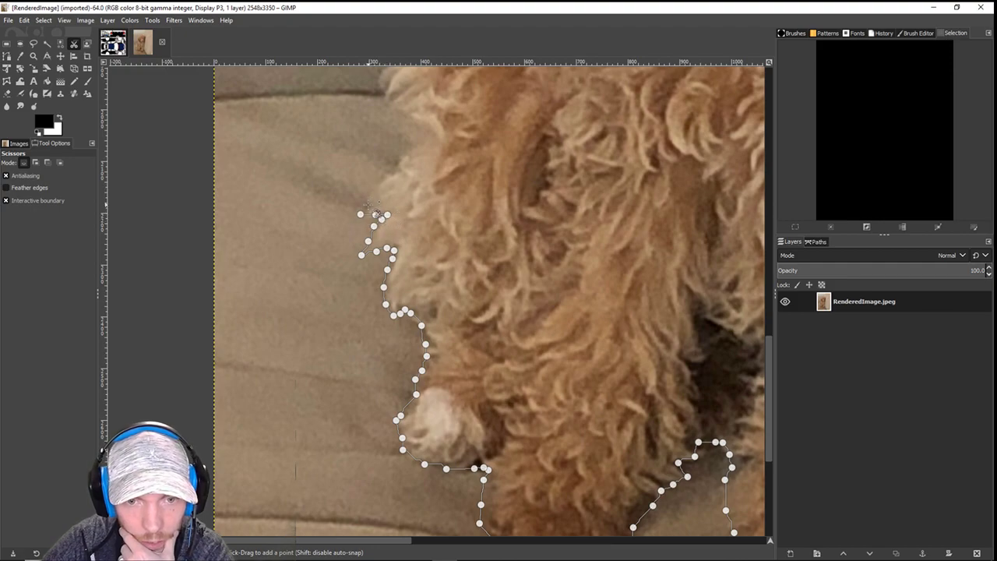
left_click(368, 205)
left_click(370, 194)
left_click(380, 183)
left_click_drag(398, 216, 338, 345)
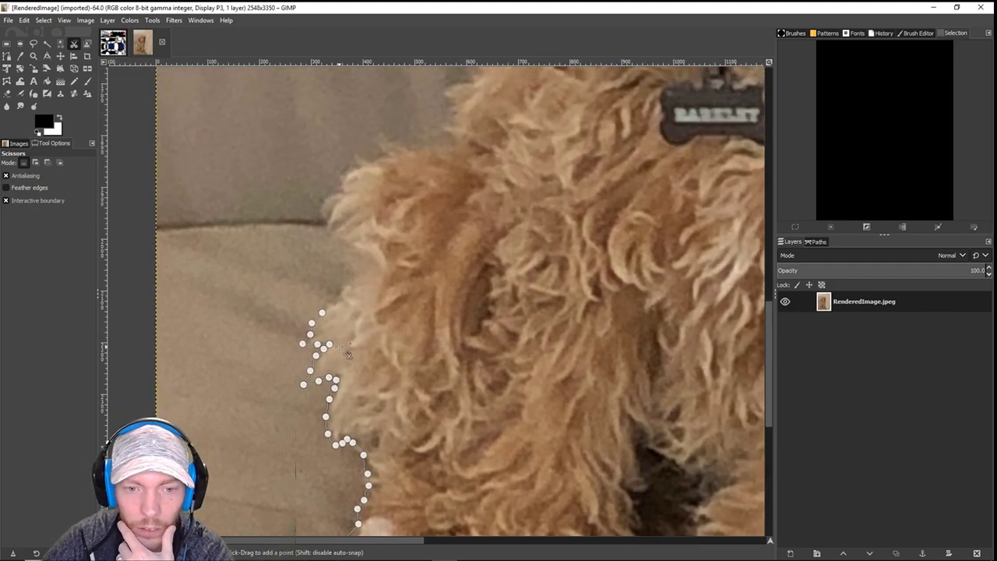
left_click(332, 302)
left_click(341, 296)
left_click(346, 278)
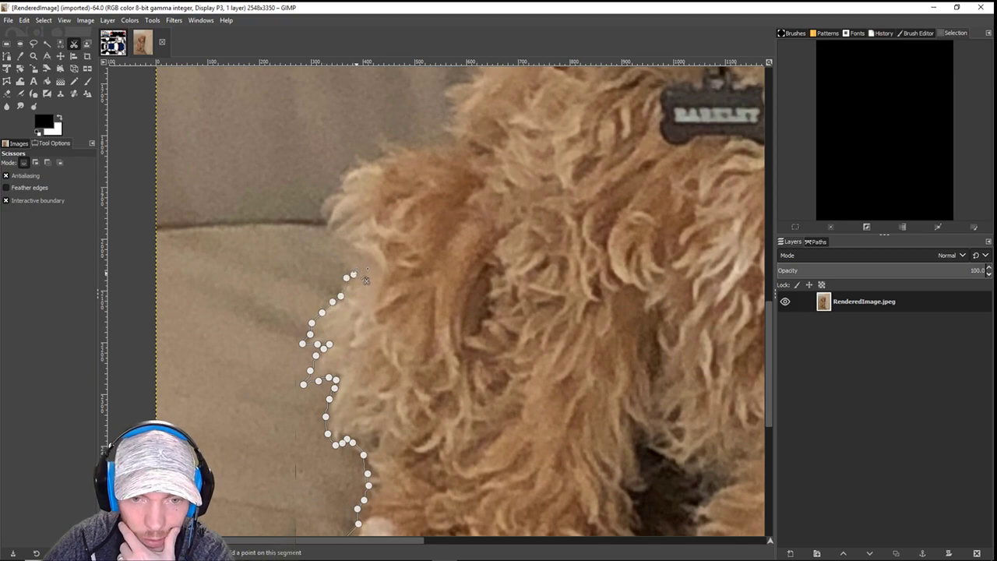
- Extend the scissors outline from the notch up the left-hand haunch's fur edge to just above the couch seam
left_click(347, 264)
left_click(334, 244)
left_click(329, 236)
left_click(326, 222)
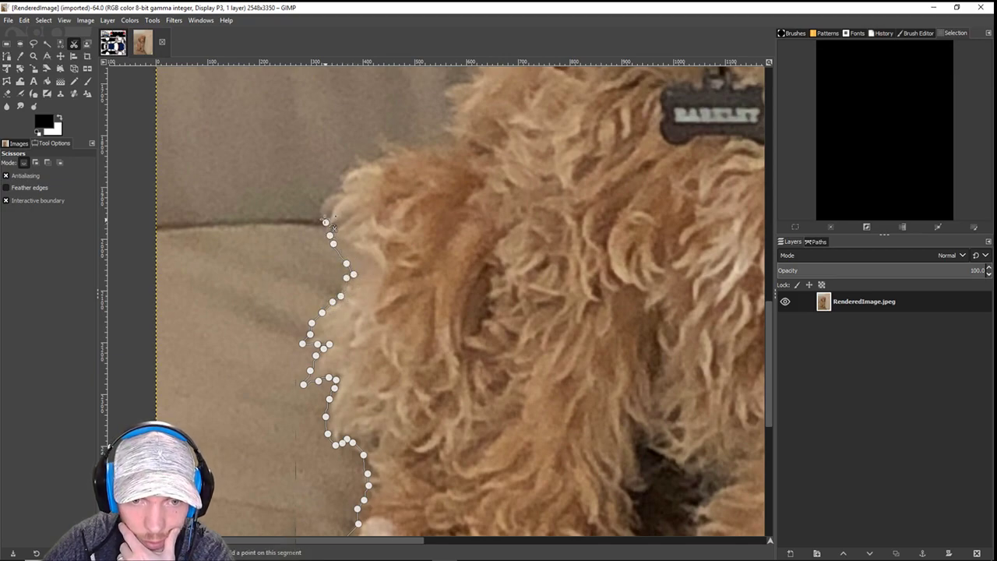
left_click(322, 214)
- Trace around the rounded outer corner of the left-hand haunch above the couch seam
scroll(378, 271, "up", 5)
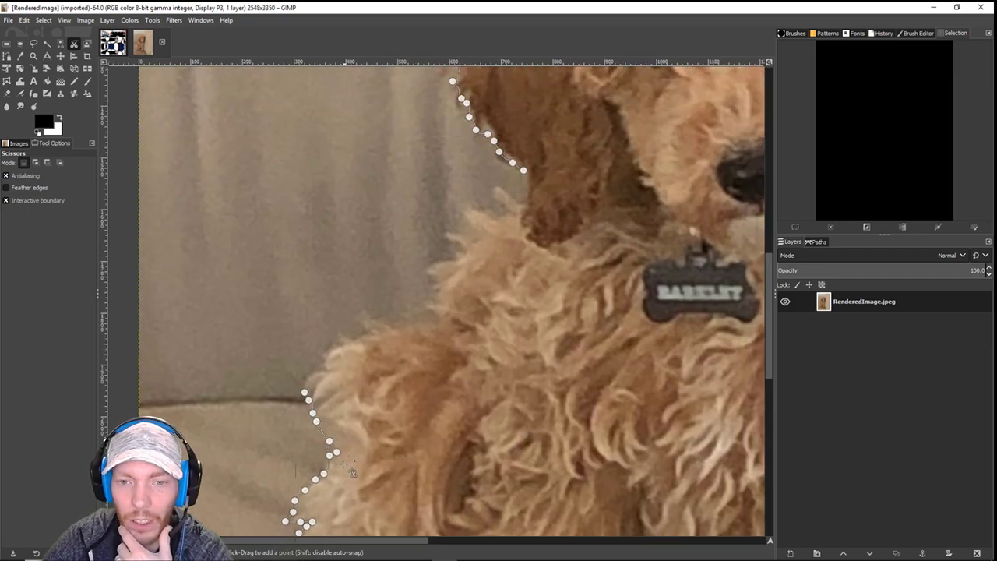
left_click(309, 375)
left_click(321, 370)
left_click(324, 363)
left_click(326, 348)
left_click(337, 344)
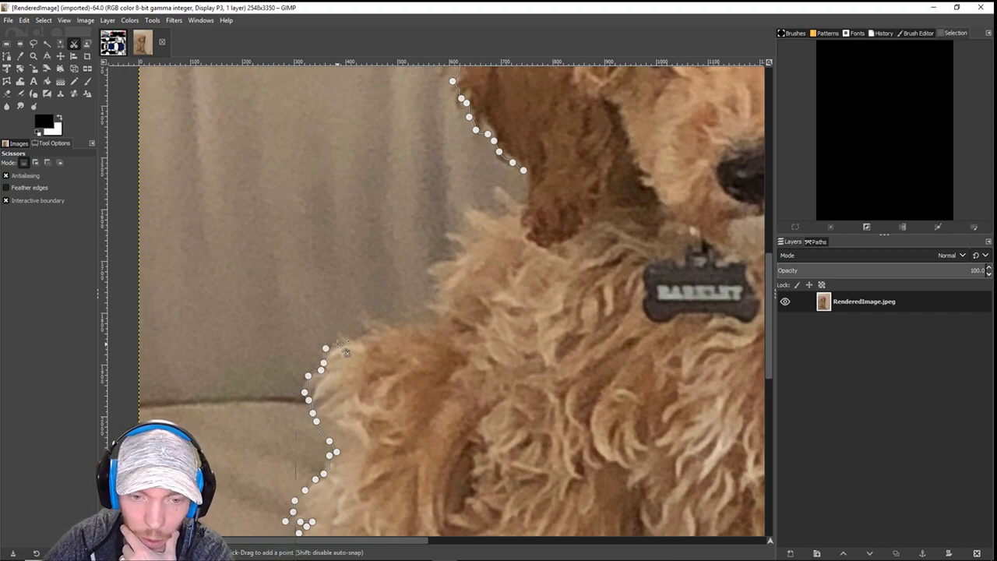
- Outline the small fur tufts sticking up along the top of the left-hand haunch
left_click(341, 329)
left_click(346, 336)
left_click(358, 337)
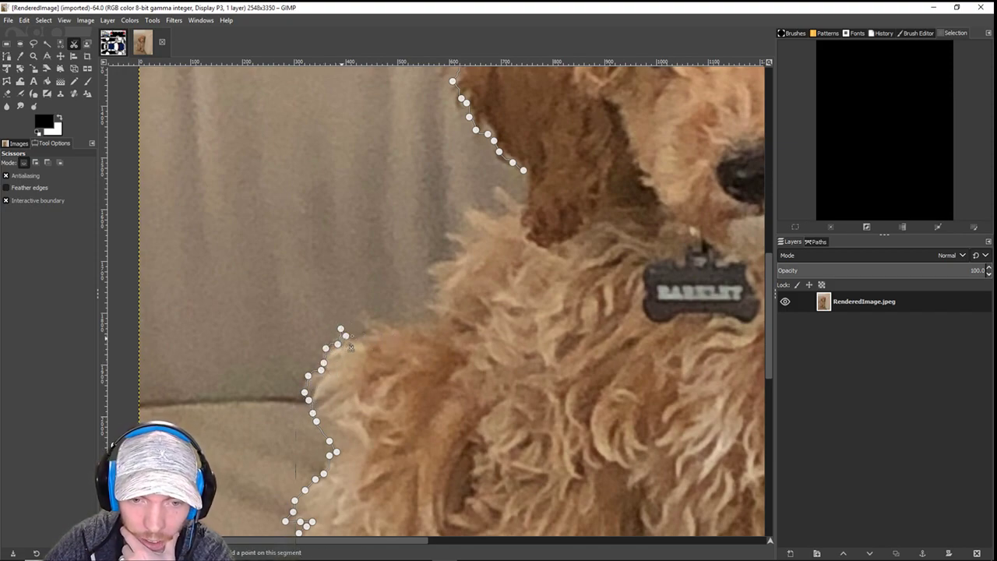
left_click(364, 334)
left_click(364, 325)
left_click(358, 316)
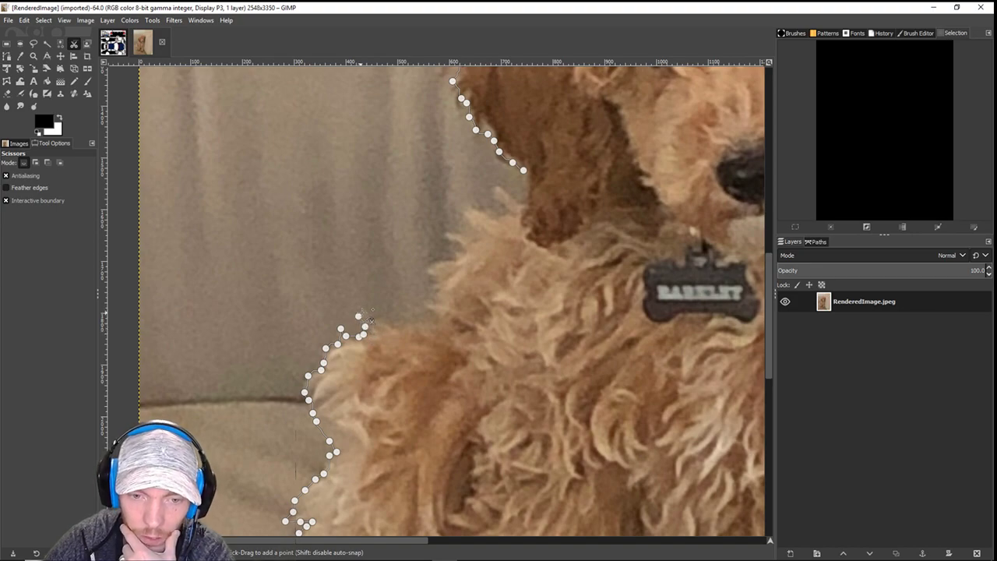
- Carry the outline across the rest of the haunch top and up the protruding fur at the side of the chest
left_click(416, 317)
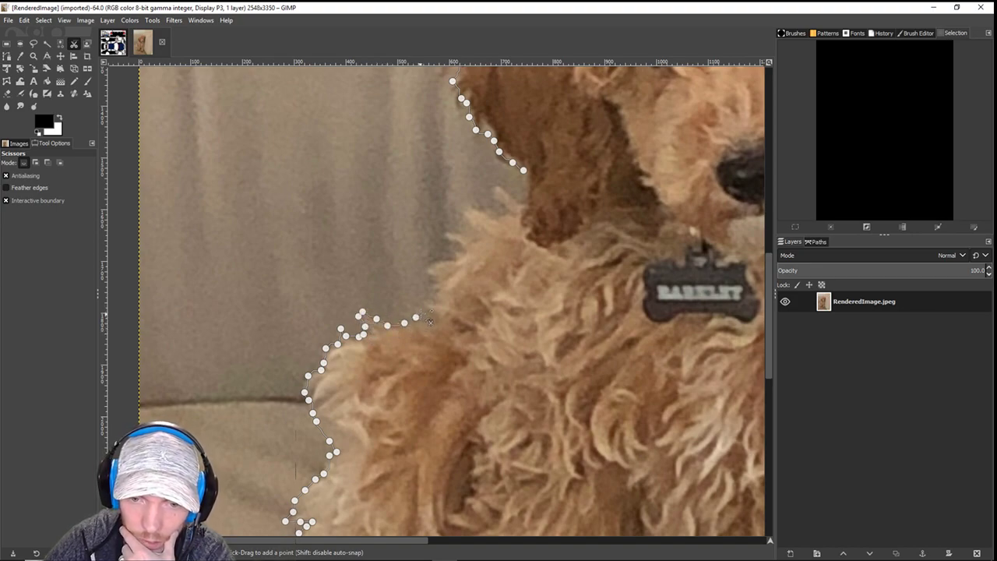
left_click(420, 310)
left_click(430, 300)
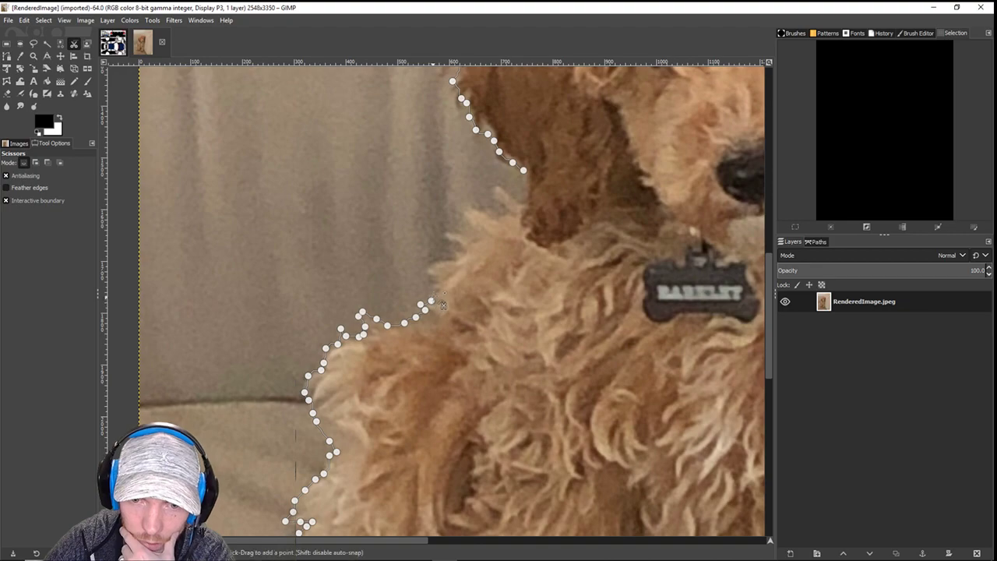
left_click(435, 290)
left_click(429, 279)
left_click(425, 268)
left_click(436, 262)
left_click(452, 258)
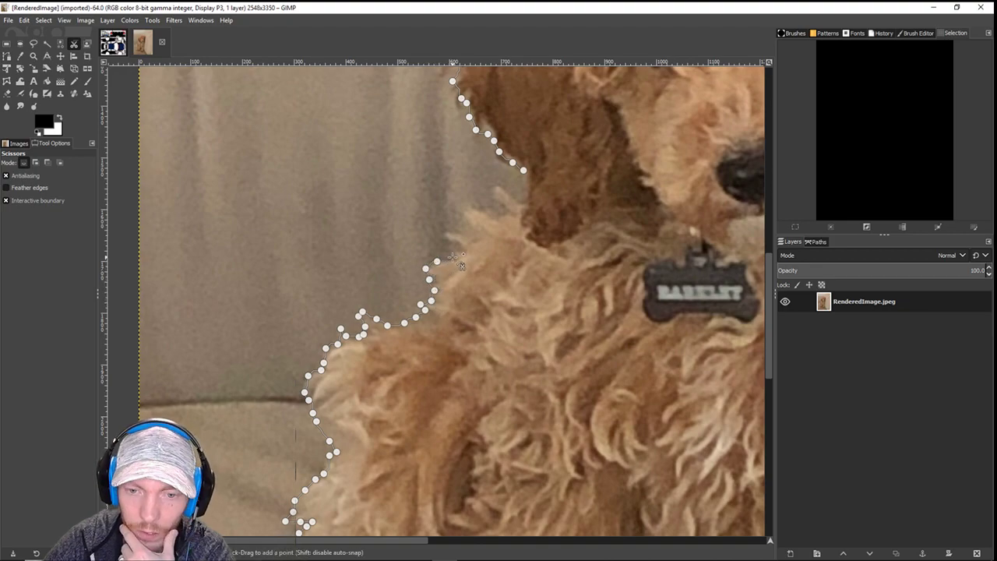
left_click(455, 251)
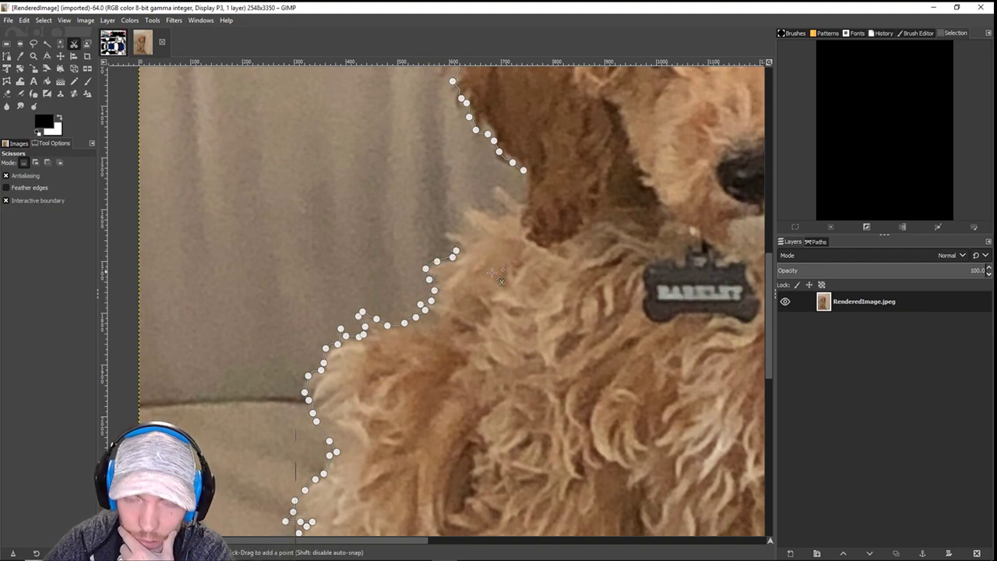
- Trace the jagged shoulder fur from the chest edge up to the tuft below the left-hand ear
left_click_drag(512, 326, 415, 443)
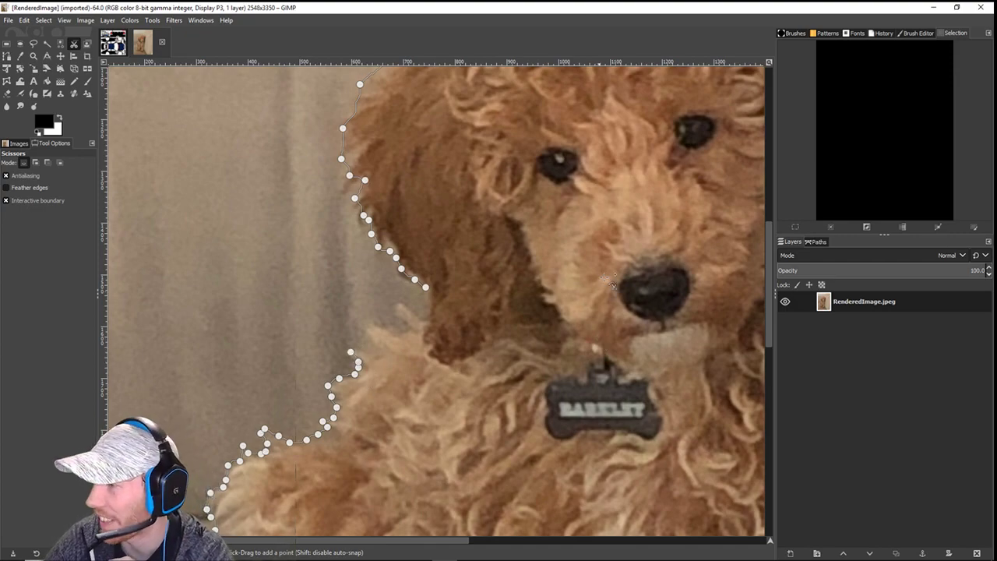
left_click_drag(635, 230, 389, 337)
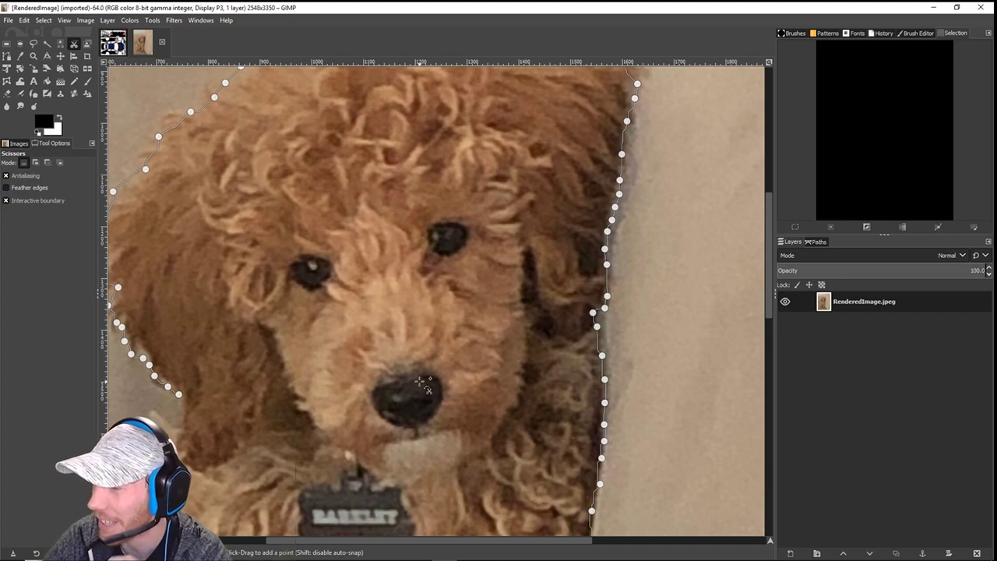
scroll(425, 389, "down", 3)
scroll(425, 390, "left", 4)
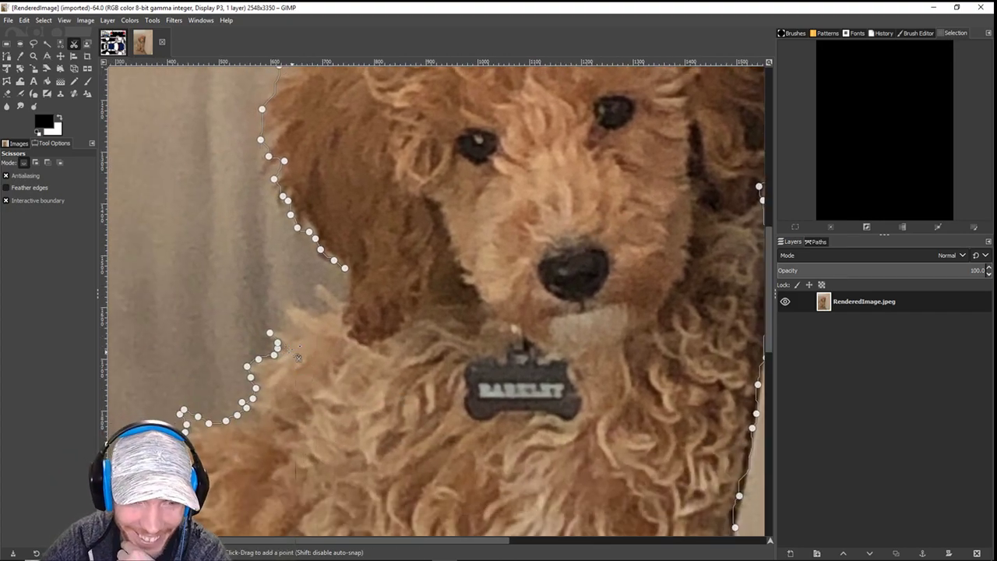
left_click(281, 332)
left_click(282, 306)
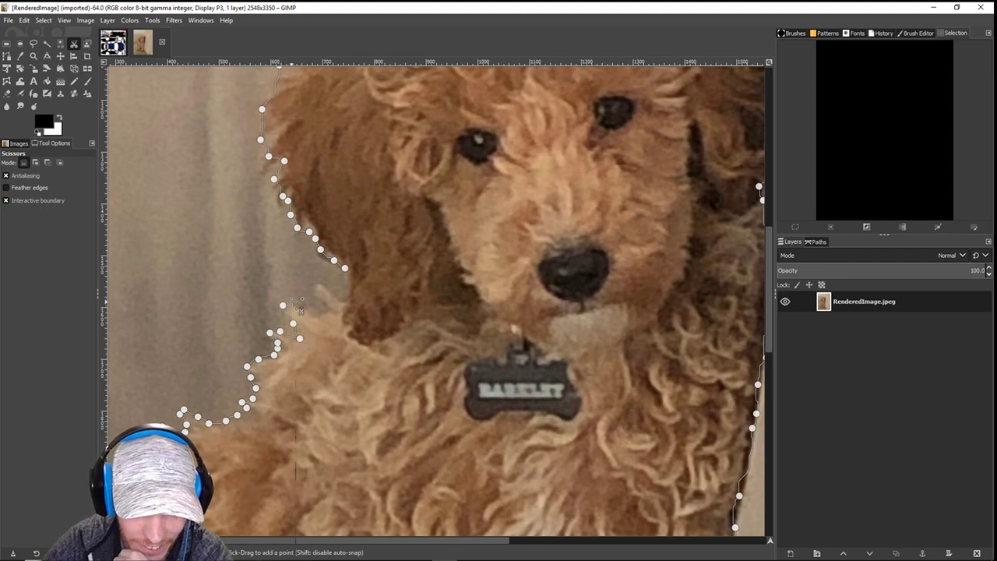
left_click(303, 303)
left_click(317, 312)
left_click(327, 313)
- Outline the last fur tuft beside the left-hand ear and close the scissors curve at its starting point
left_click(326, 305)
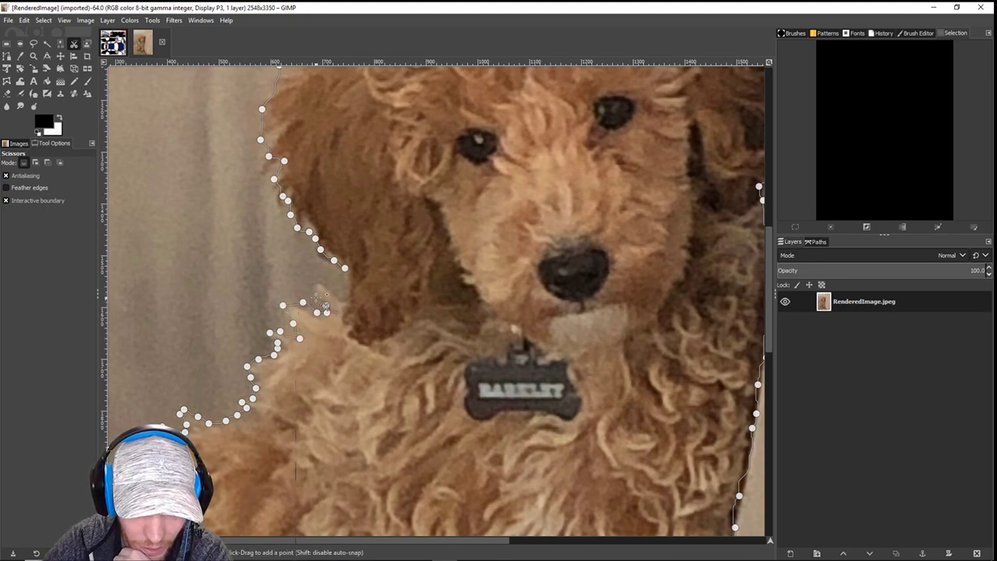
left_click(315, 295)
left_click(315, 284)
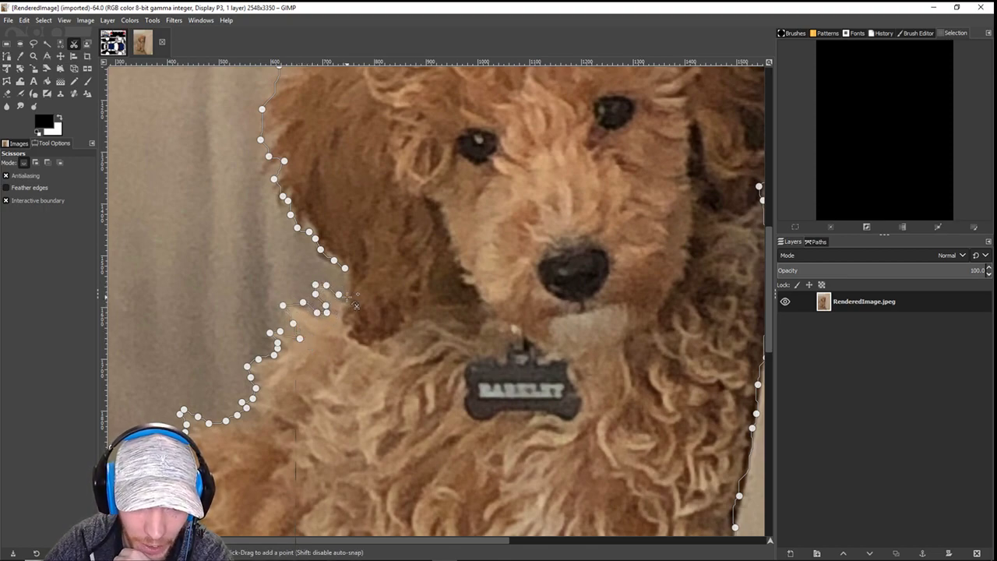
left_click(352, 290)
left_click(346, 269)
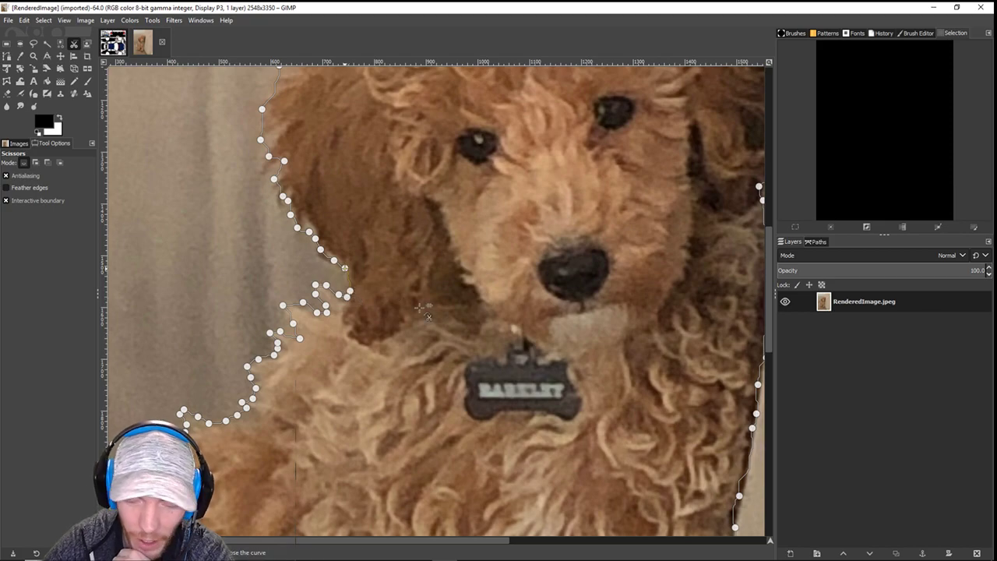
- Turn the closed outline into a selection, then invert it and clear the couch background around the dog
scroll(427, 315, "down", 5)
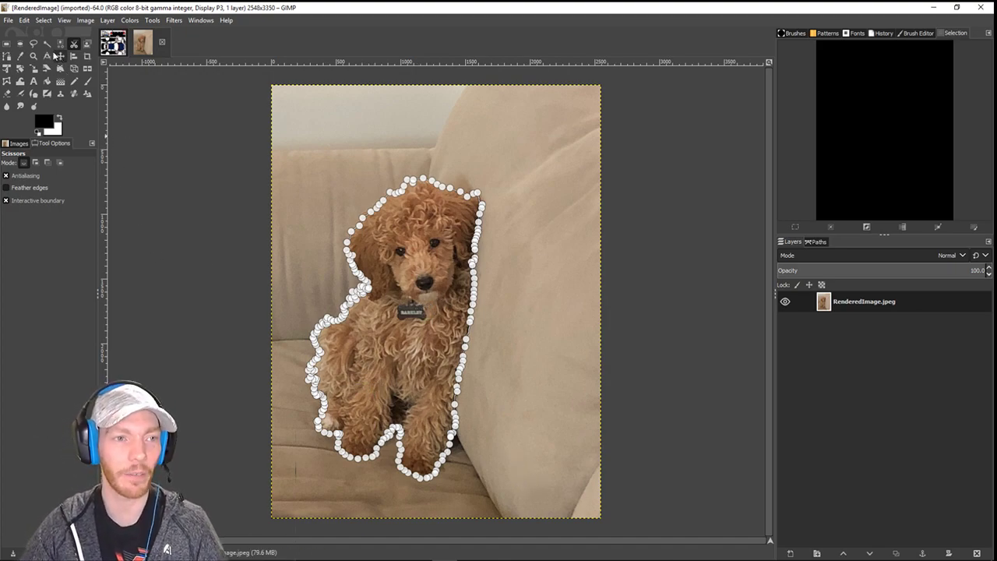
left_click(47, 44)
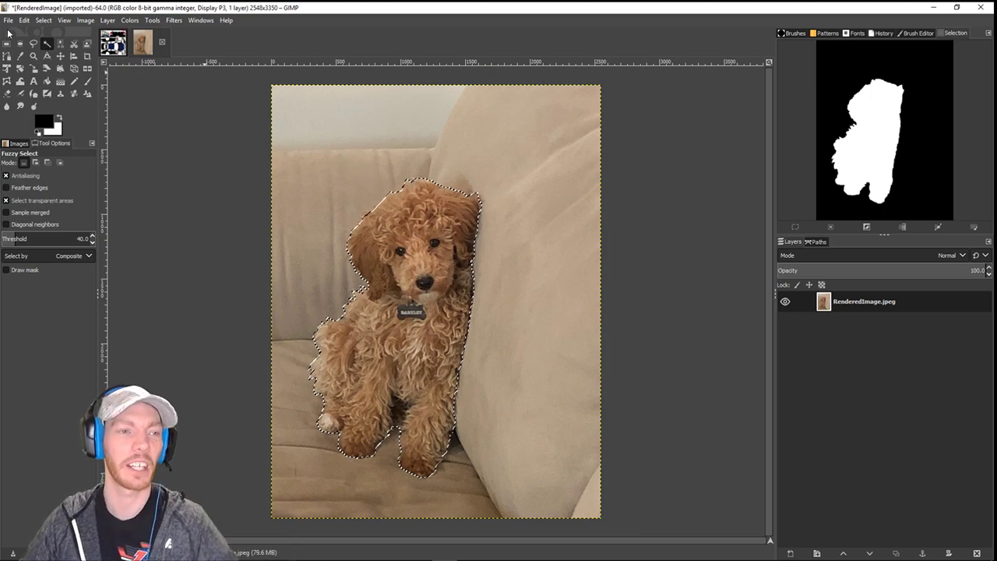
left_click(42, 21)
left_click(48, 57)
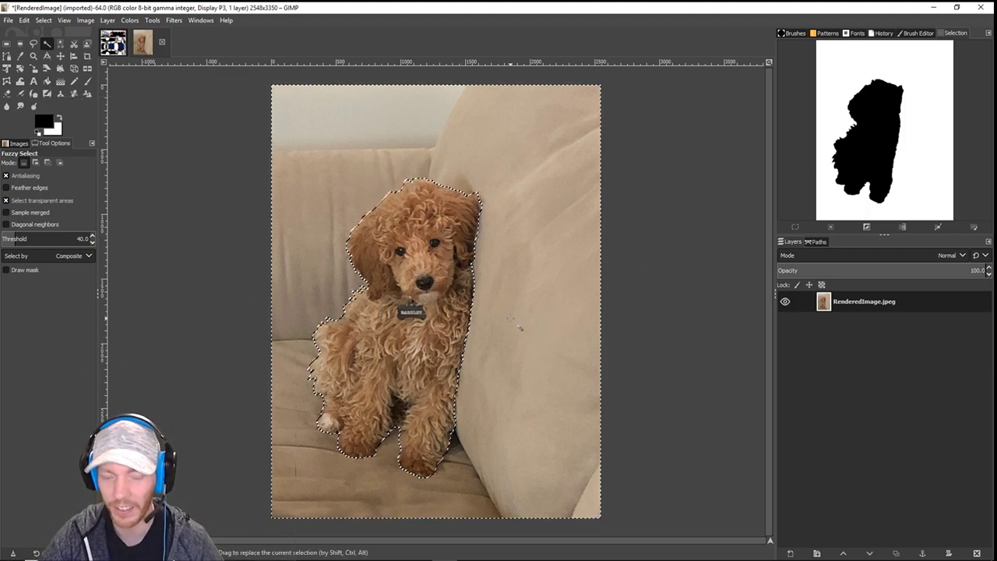
key("Delete")
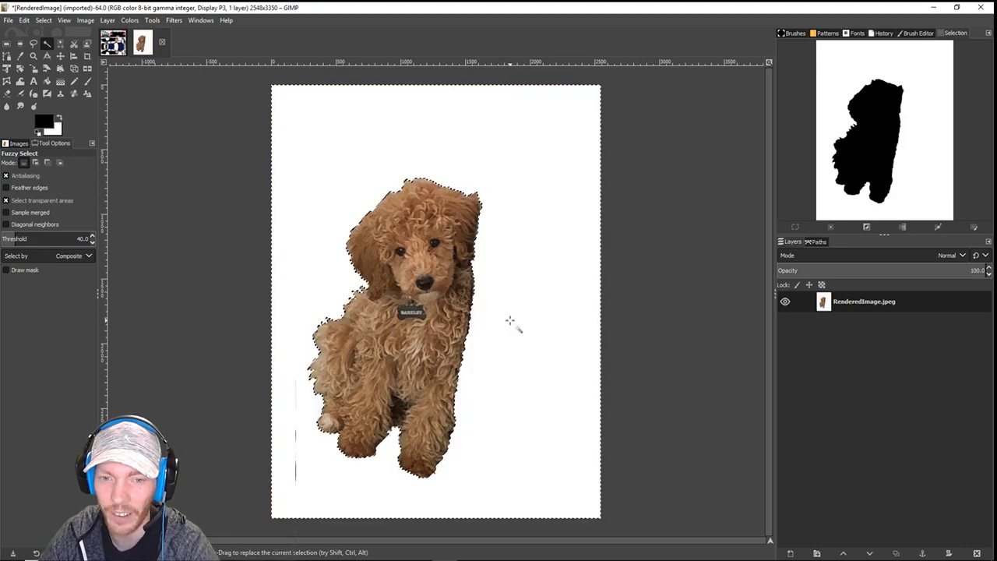
- Add an alpha channel to the photo layer and delete the selected background to transparency
right_click(894, 309)
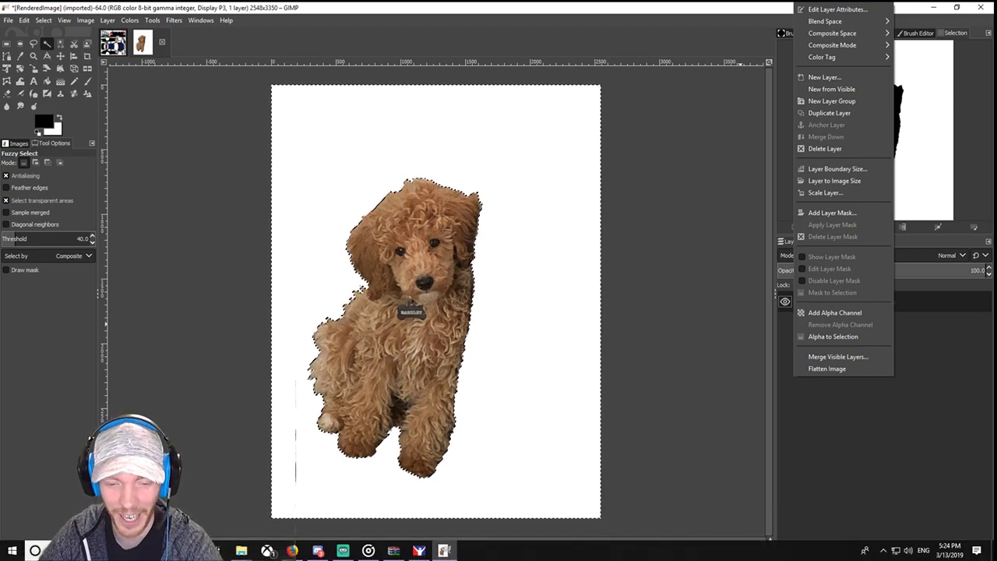
left_click(423, 553)
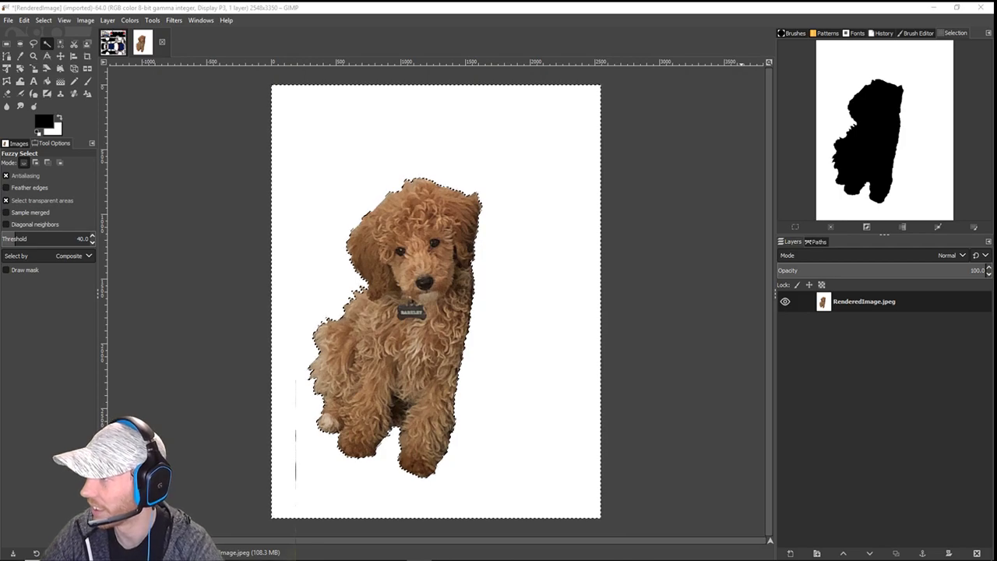
key("alt+Tab")
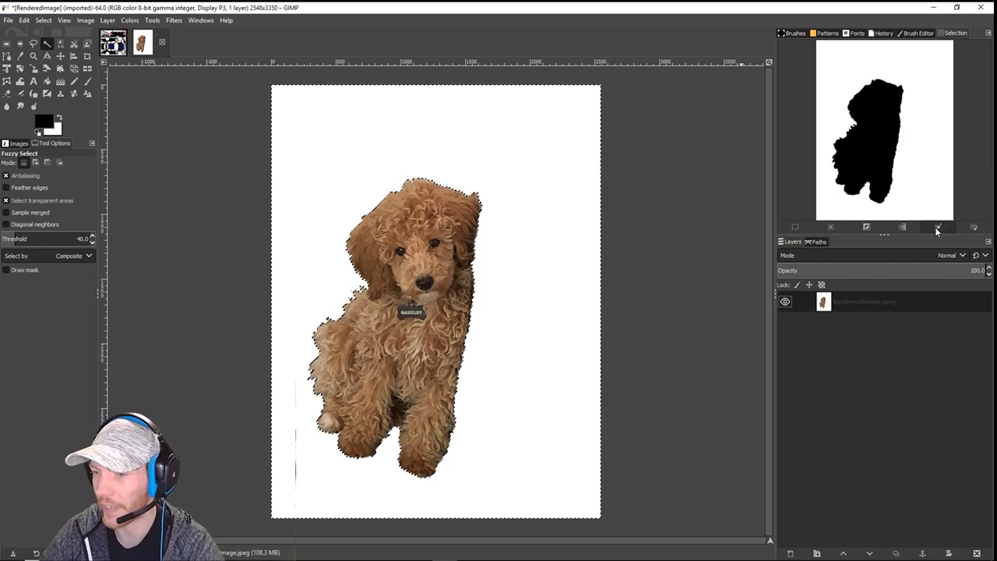
right_click(860, 301)
left_click(896, 314)
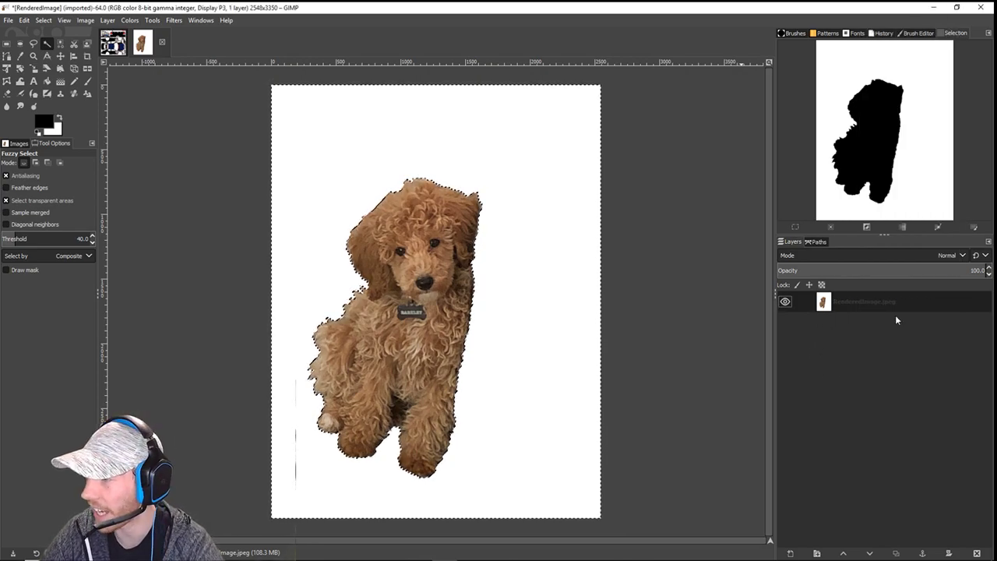
key("Delete")
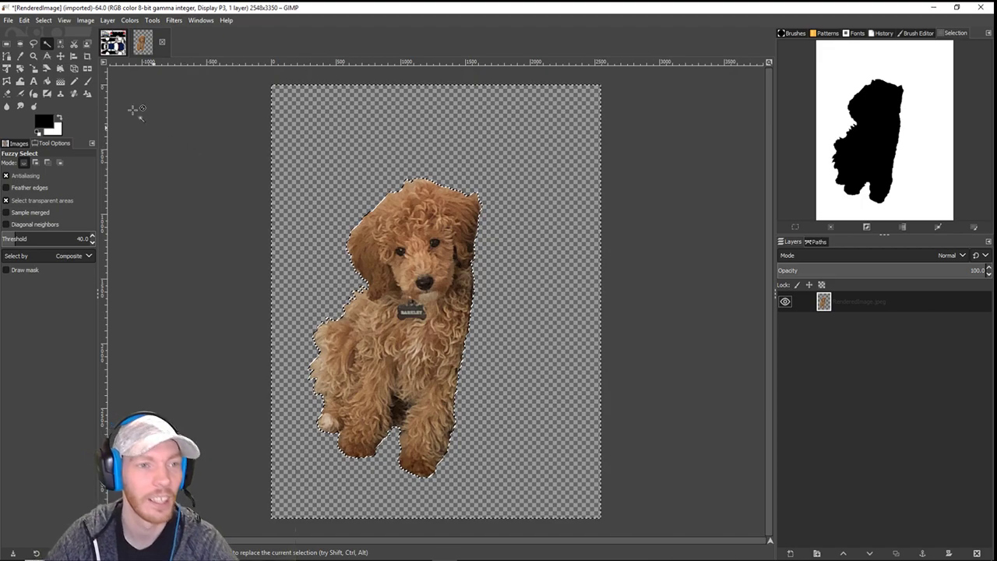
- Crop the image to its content so the canvas fits tightly around the dog cutout
left_click(92, 21)
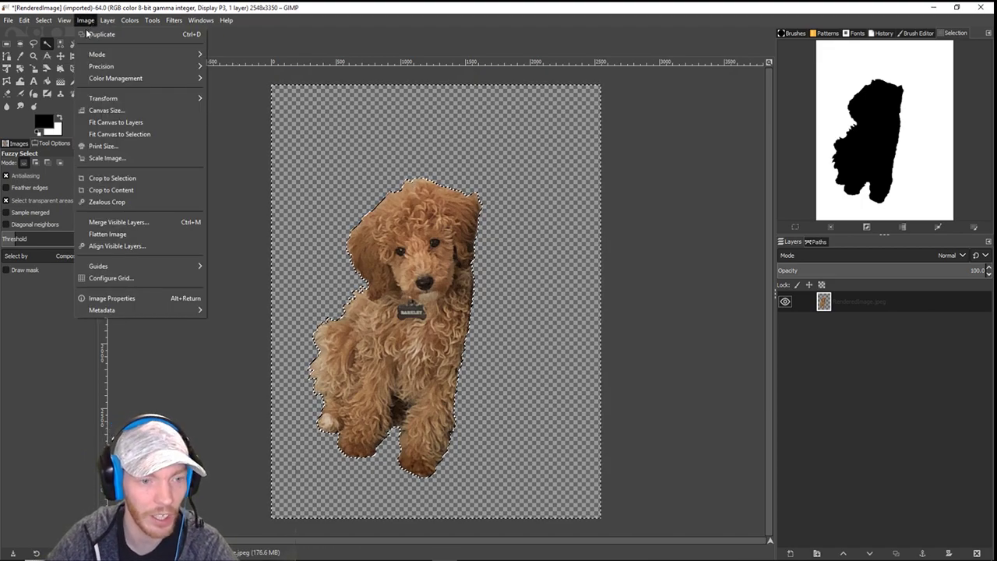
left_click(123, 178)
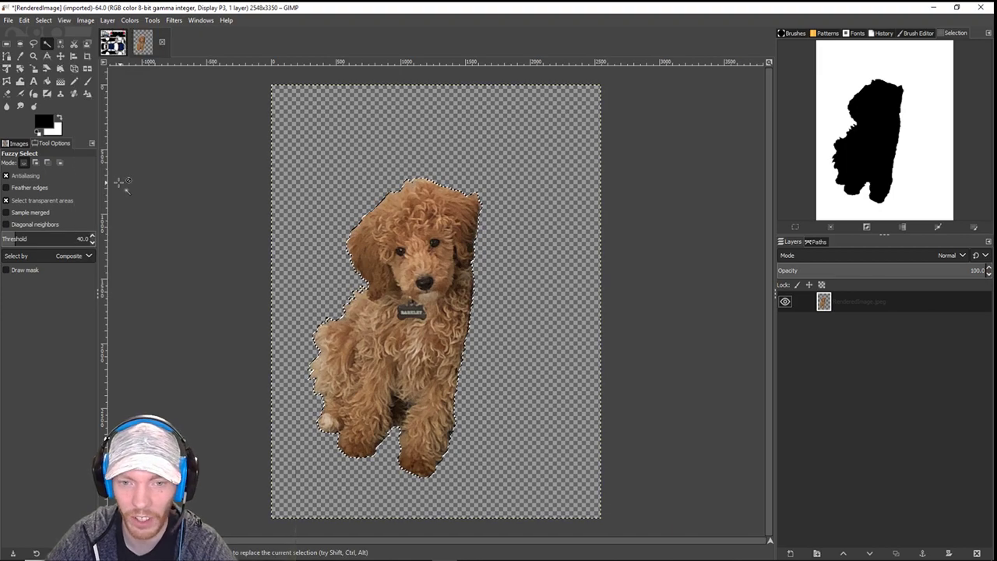
left_click(86, 20)
left_click(111, 188)
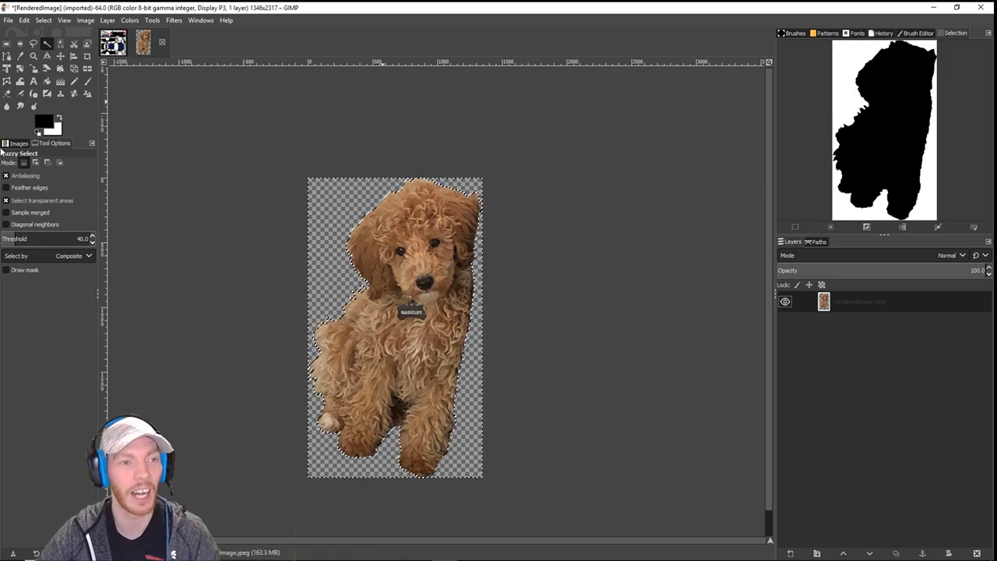
- Start exporting the cropped dog image, choosing the Racing Logos folder inside Paint as the destination
left_click(9, 19)
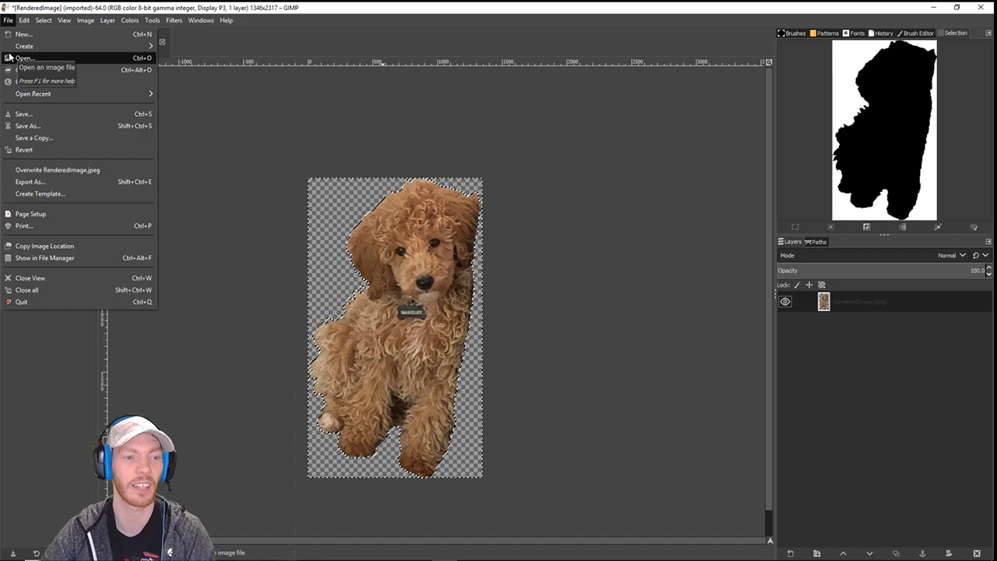
left_click(35, 182)
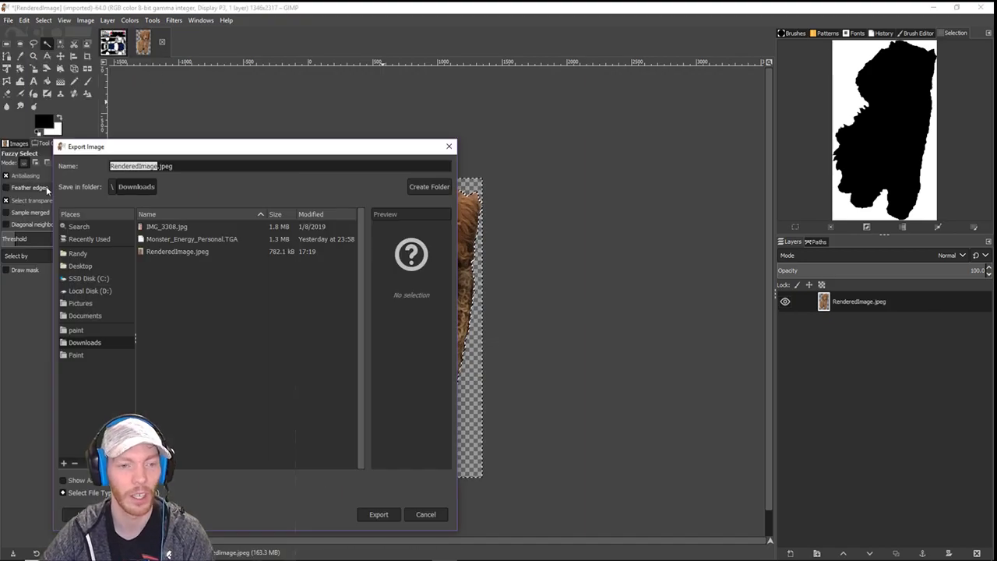
left_click(92, 353)
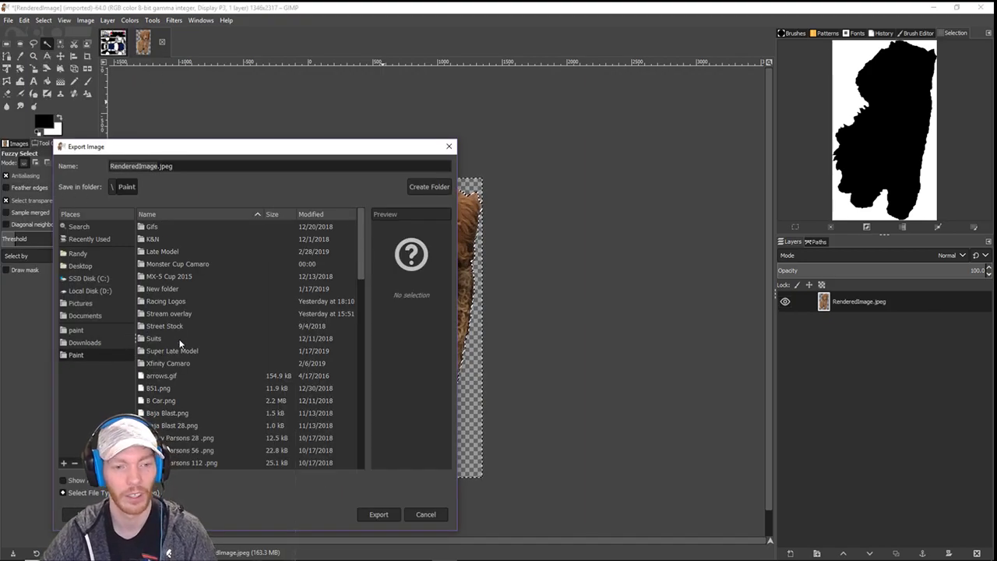
double_click(166, 301)
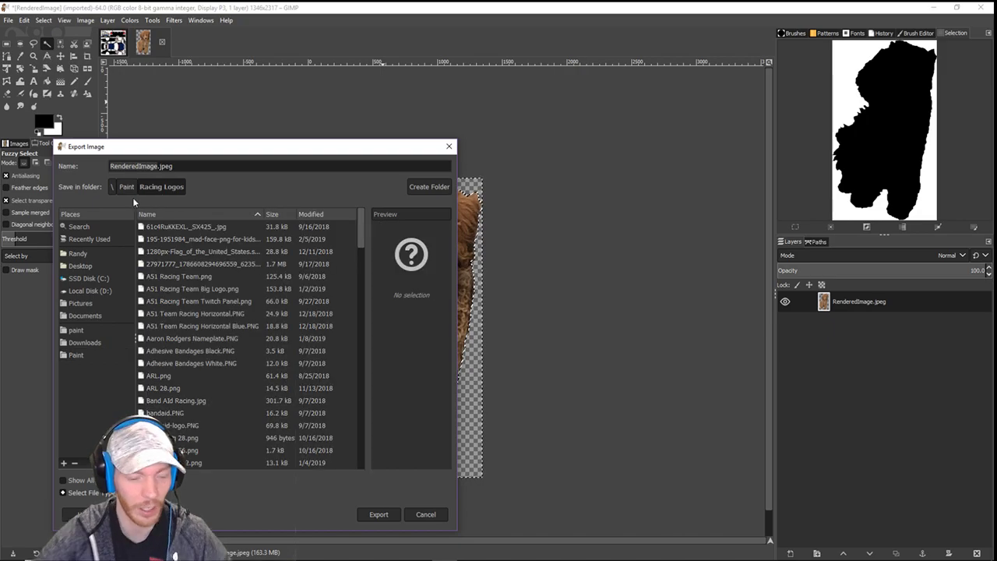
type("Barkm")
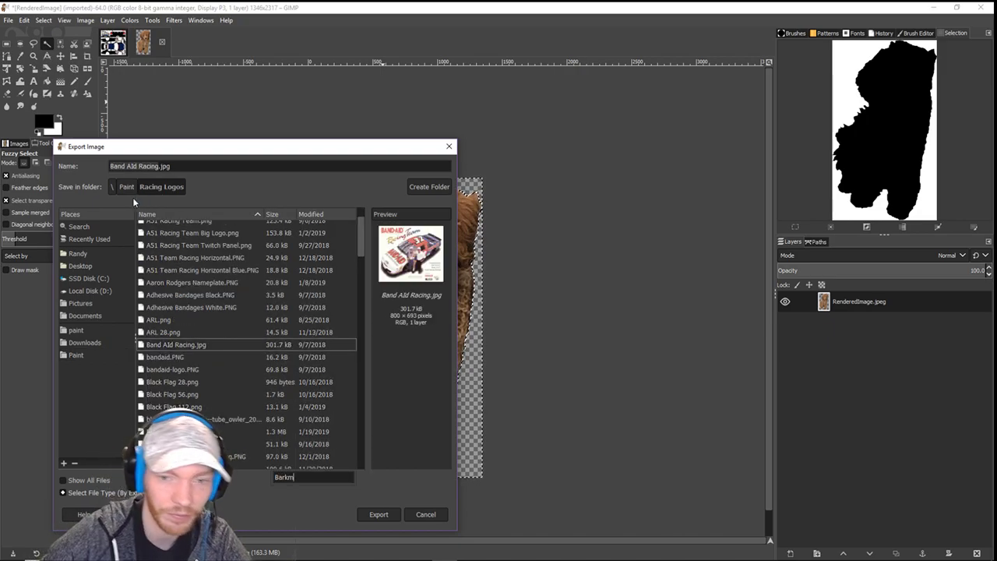
left_click(153, 167)
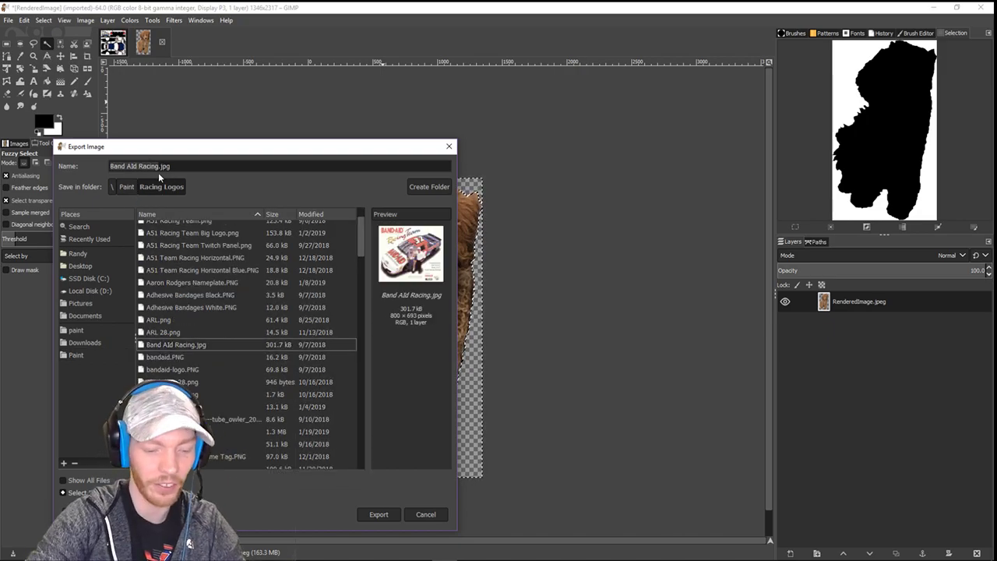
type("Bark")
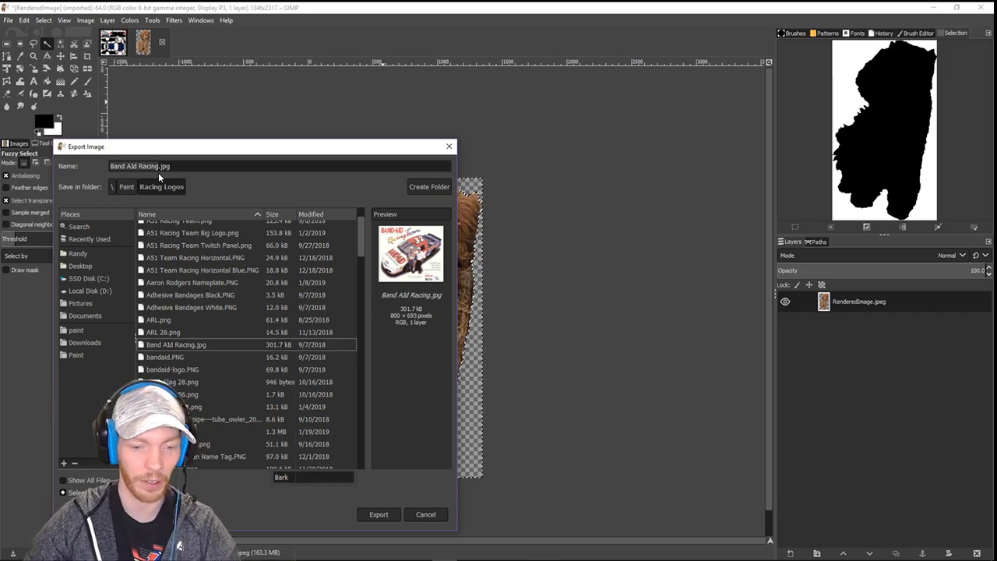
- Name the export file Barkley.PNG and export the dog cutout as a PNG with the offered export options
left_click(158, 169)
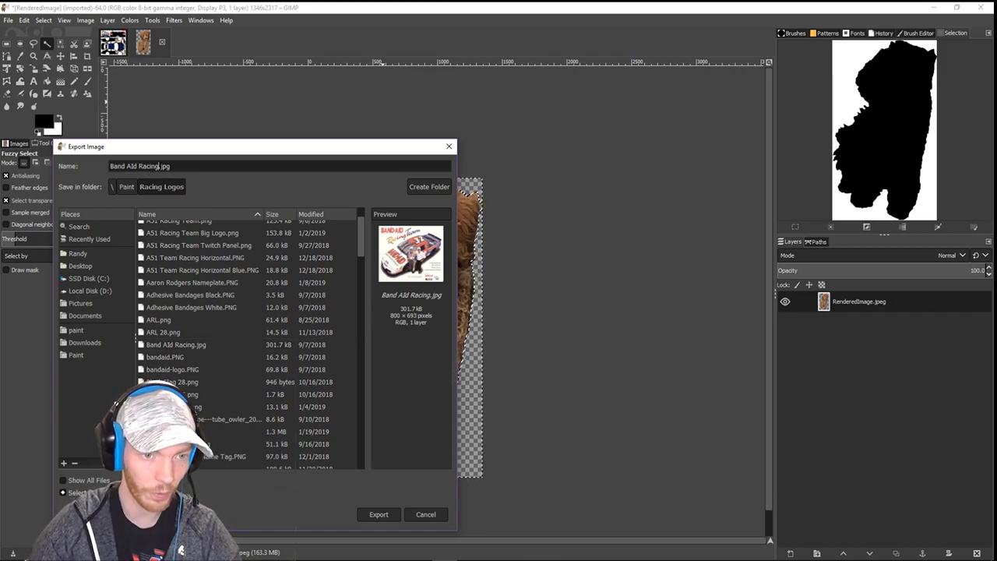
key("BackSpace")
key("BackSpace")
key("BackSpace")
key("BackSpace")
key("BackSpace")
key("BackSpace")
key("BackSpace")
key("BackSpace")
key("BackSpace")
key("BackSpace")
key("BackSpace")
key("BackSpace")
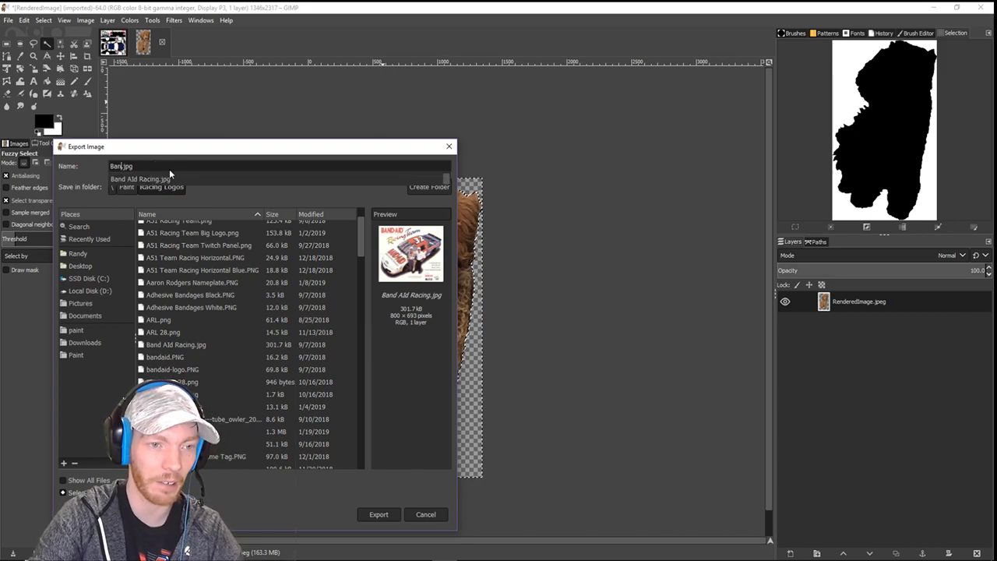
key("BackSpace")
type("rkley")
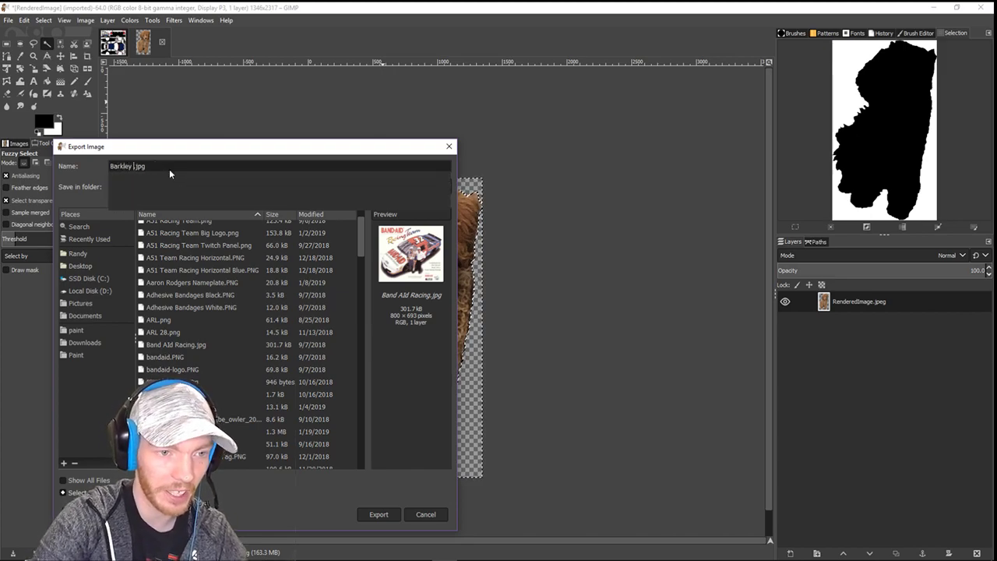
key("BackSpace")
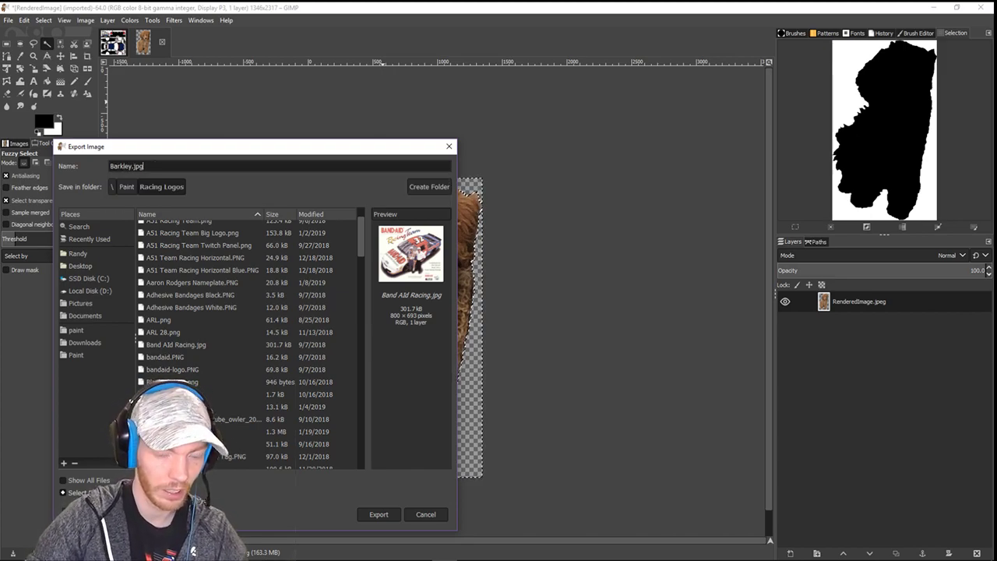
key("BackSpace")
key("BackSpace")
type("PNG")
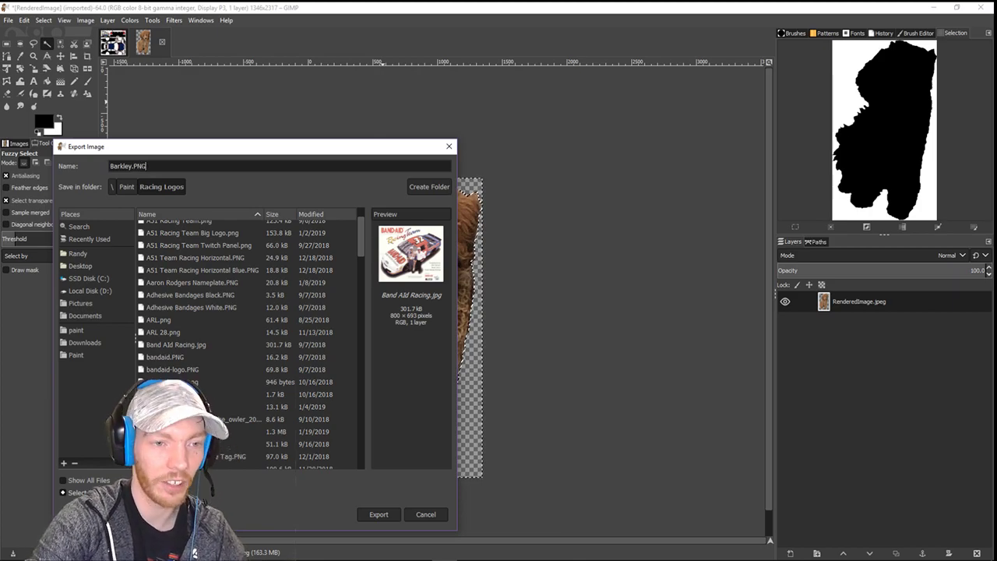
left_click(379, 514)
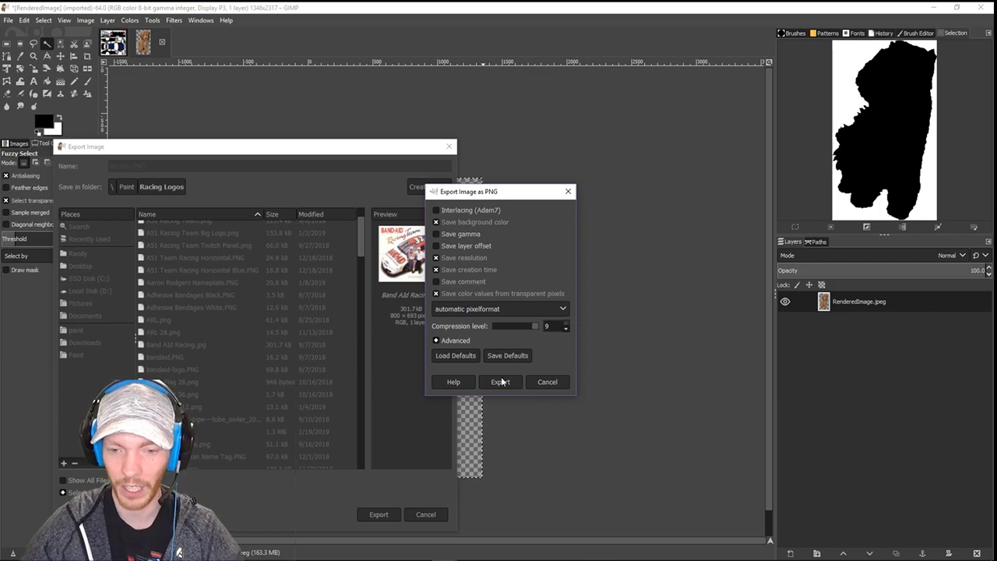
left_click(500, 382)
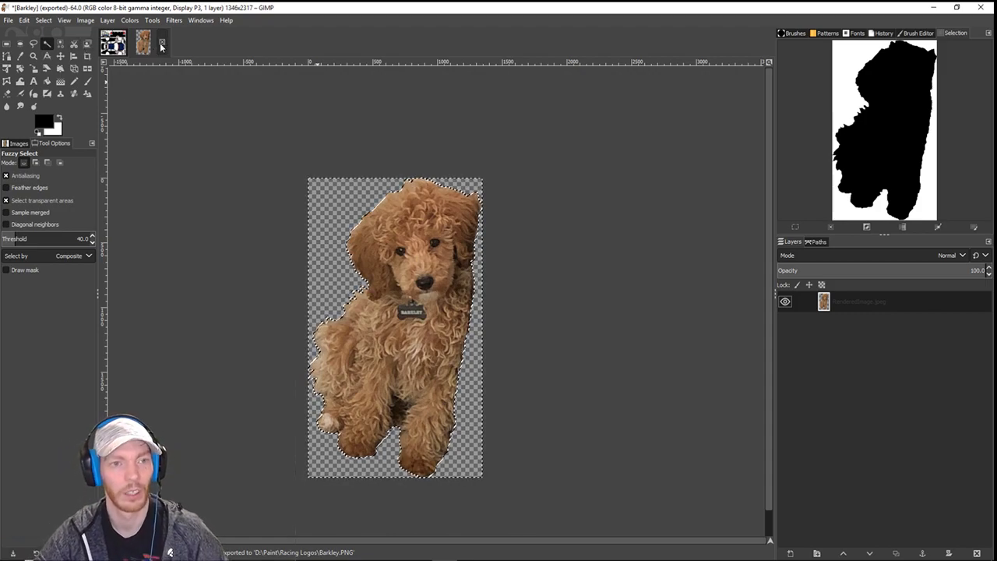
- Close the dog image without saving it, then switch to File Explorer and open the Racing Logos folder inside Paint
key("ctrl+w")
left_click(498, 358)
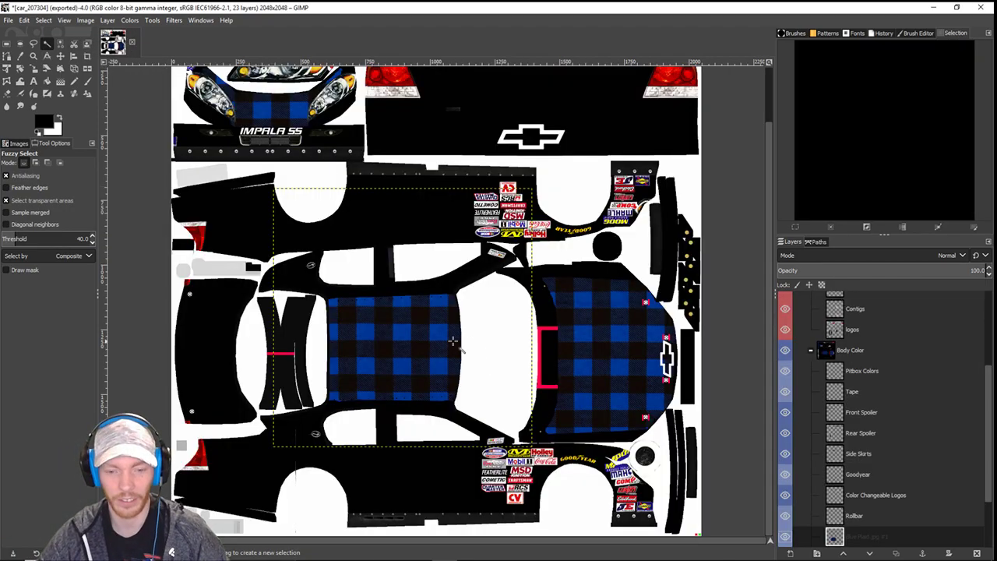
left_click(242, 551)
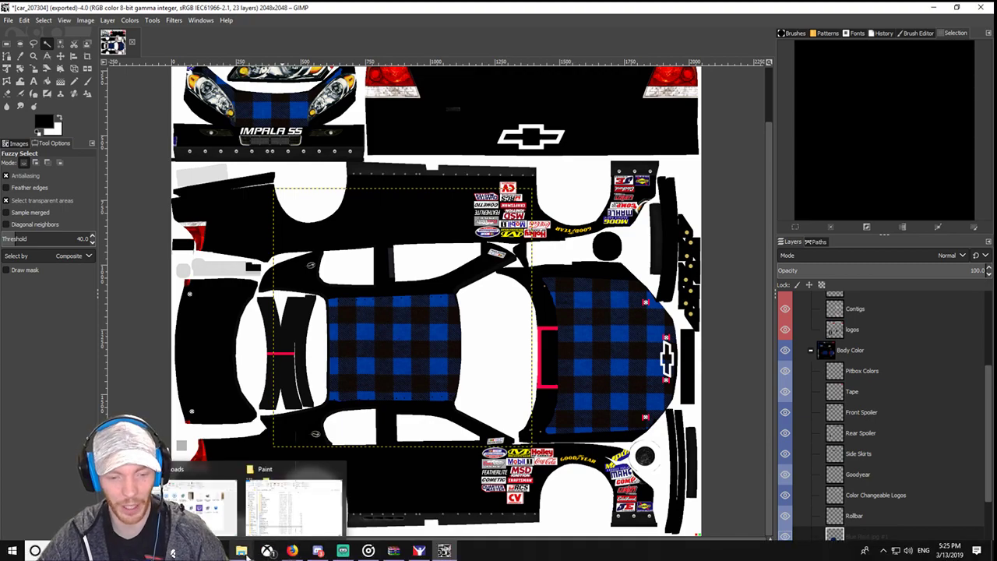
left_click(304, 517)
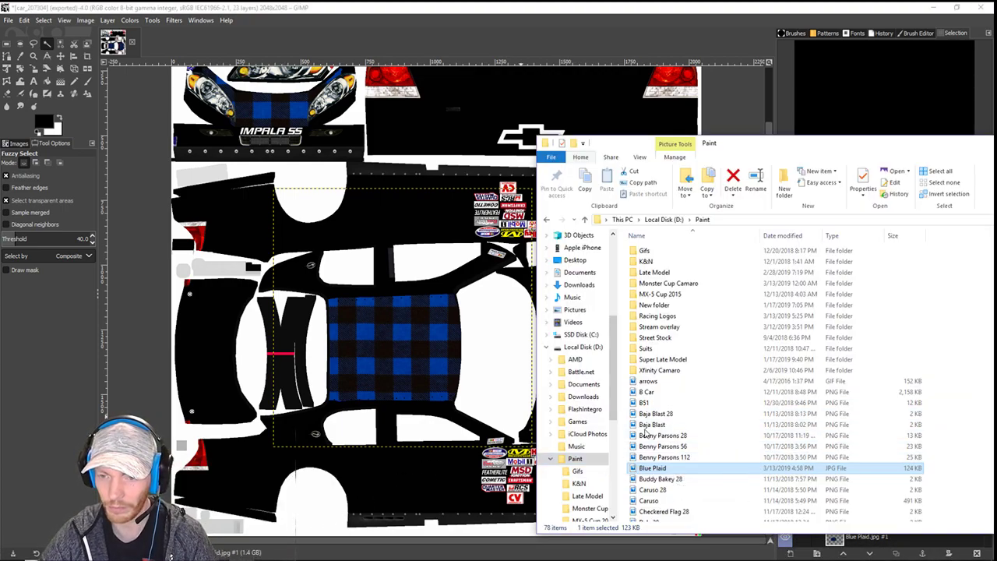
double_click(660, 317)
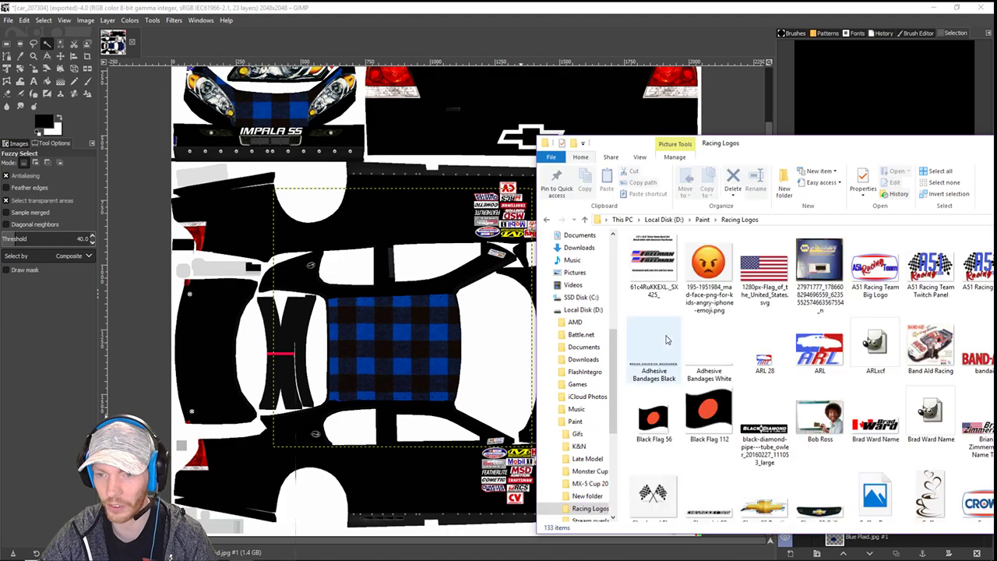
left_click_drag(825, 153, 642, 114)
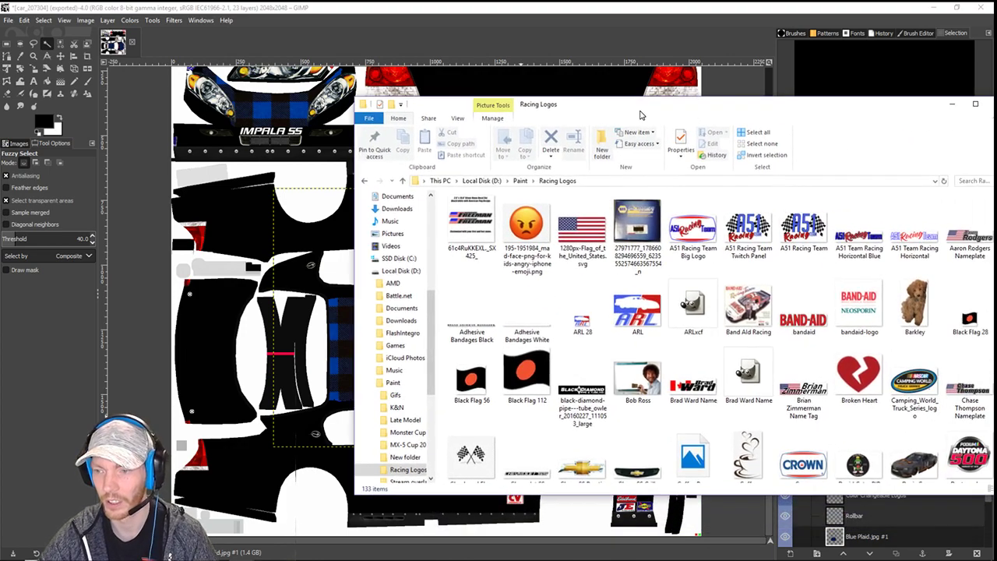
- Bring Barkley.PNG from the Racing Logos folder into the GIMP car template as a layer, keeping its embedded color profile
left_click(914, 308)
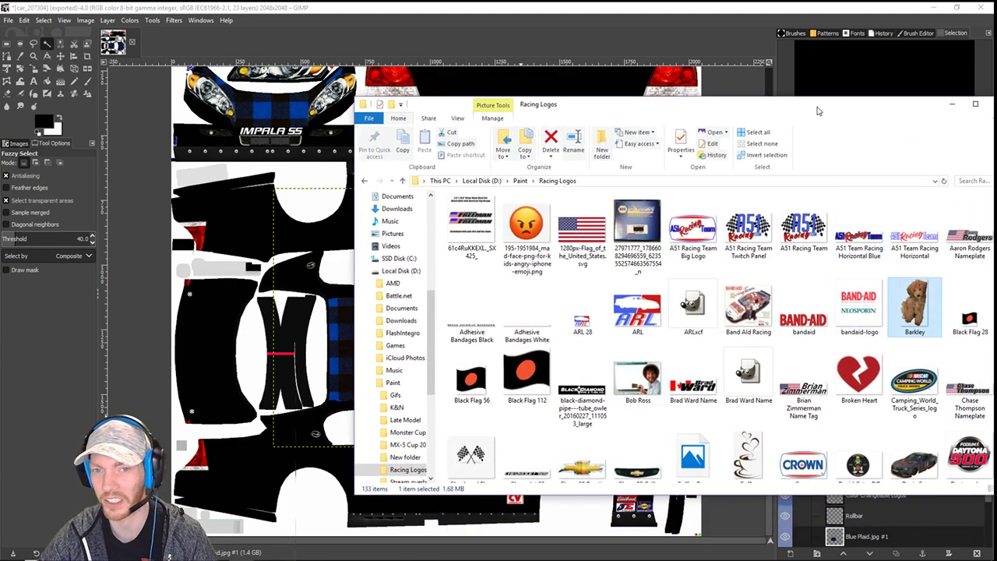
left_click_drag(927, 312, 448, 507)
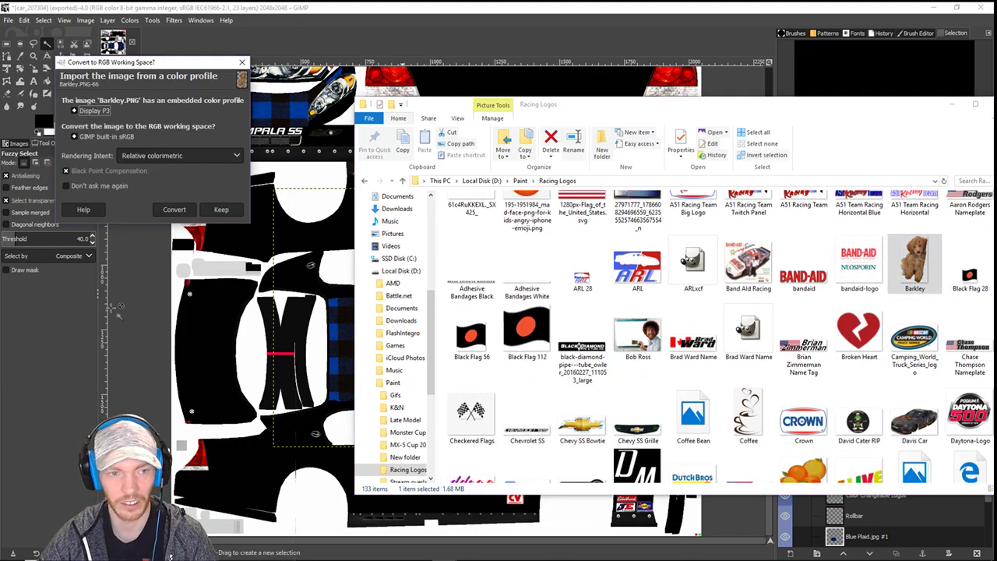
left_click(217, 211)
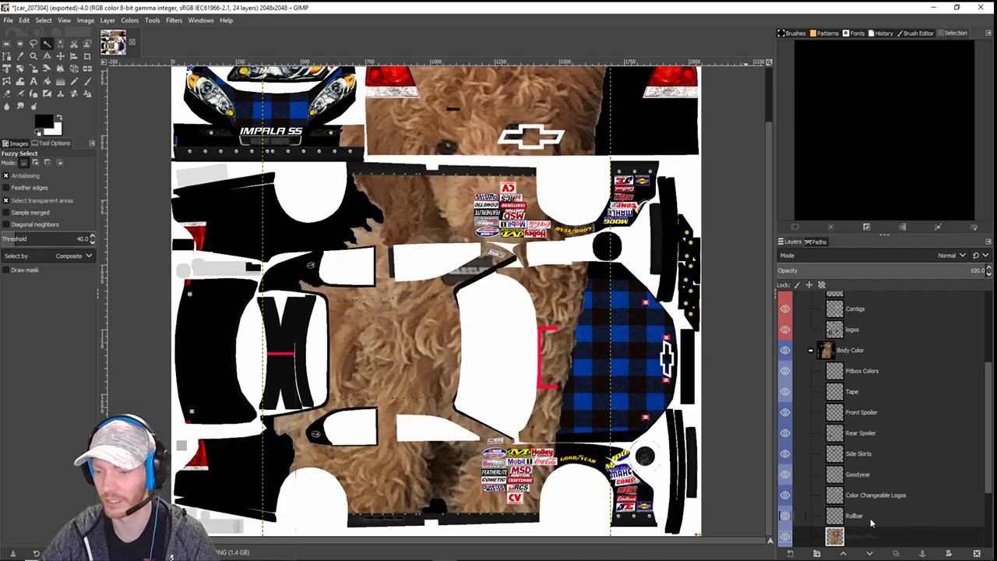
scroll(871, 523, "down", 3)
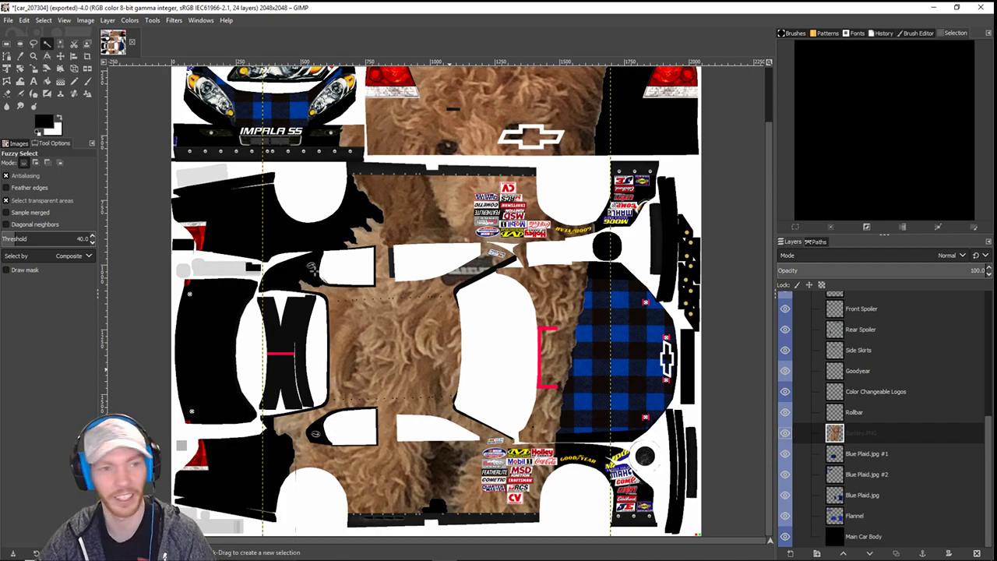
- Scale the dog layer down proportionally to about 159 × 273 px and place it on the lower car side, beside the rear wheel arch
left_click(34, 70)
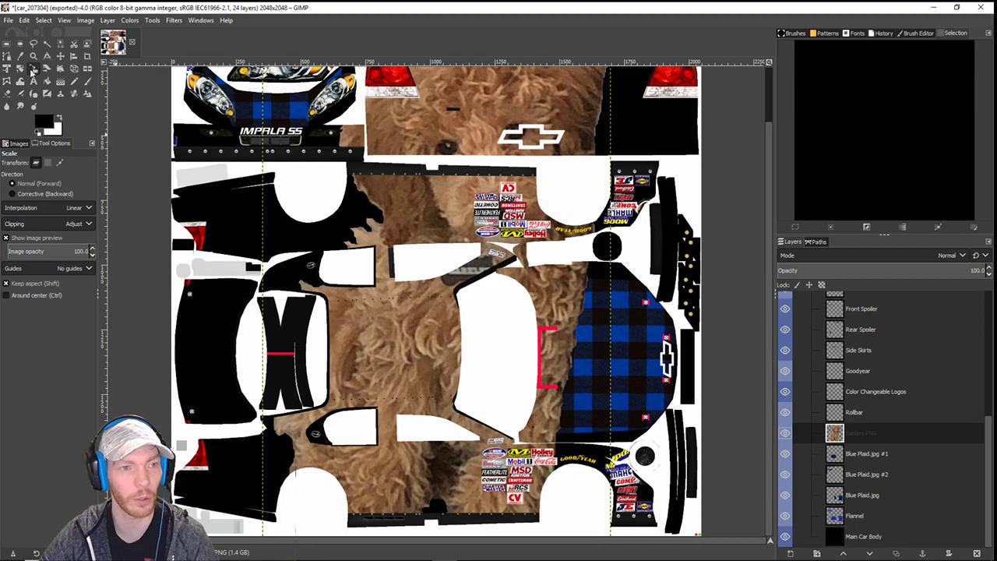
left_click(457, 230)
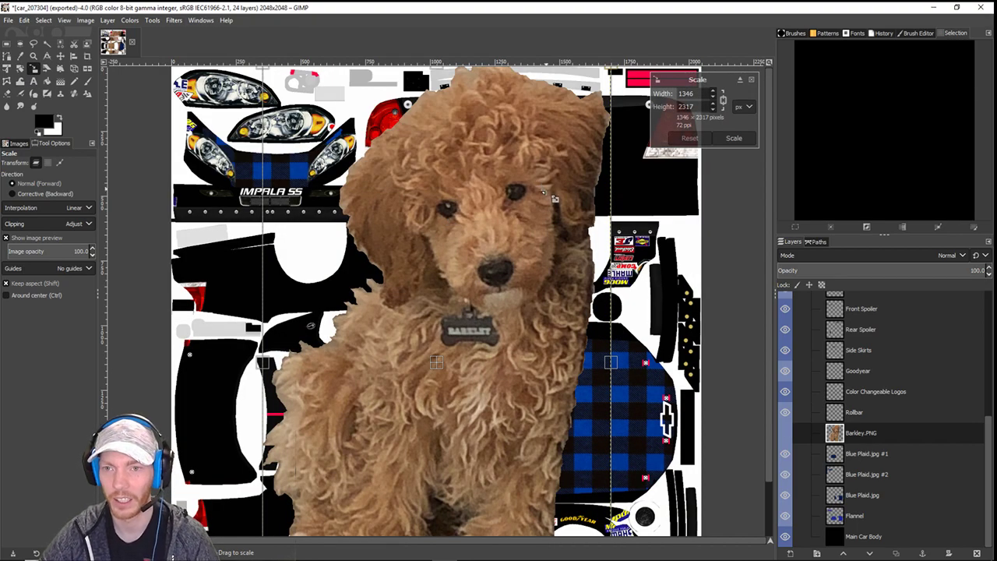
scroll(561, 392, "down", 5)
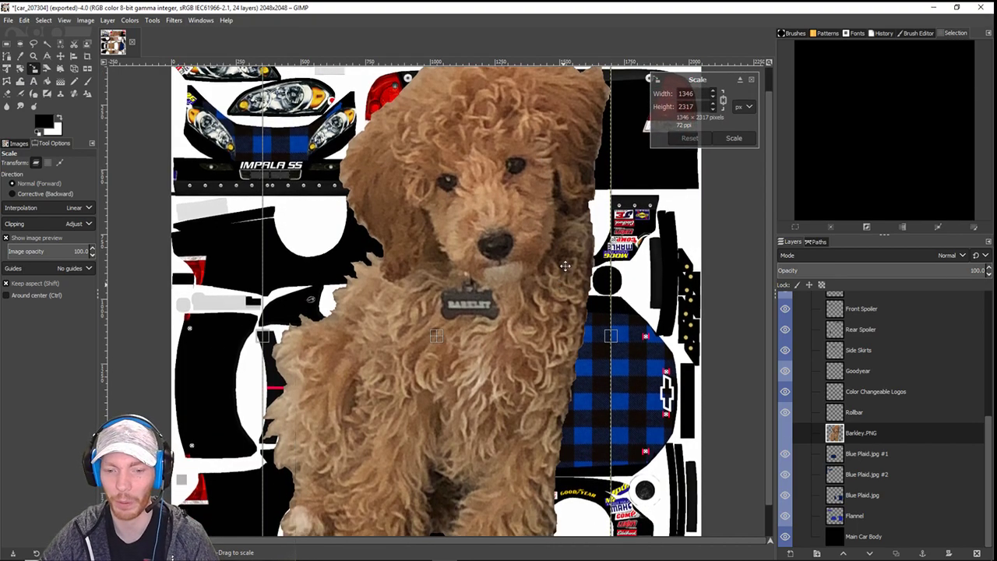
left_click_drag(460, 218, 403, 422)
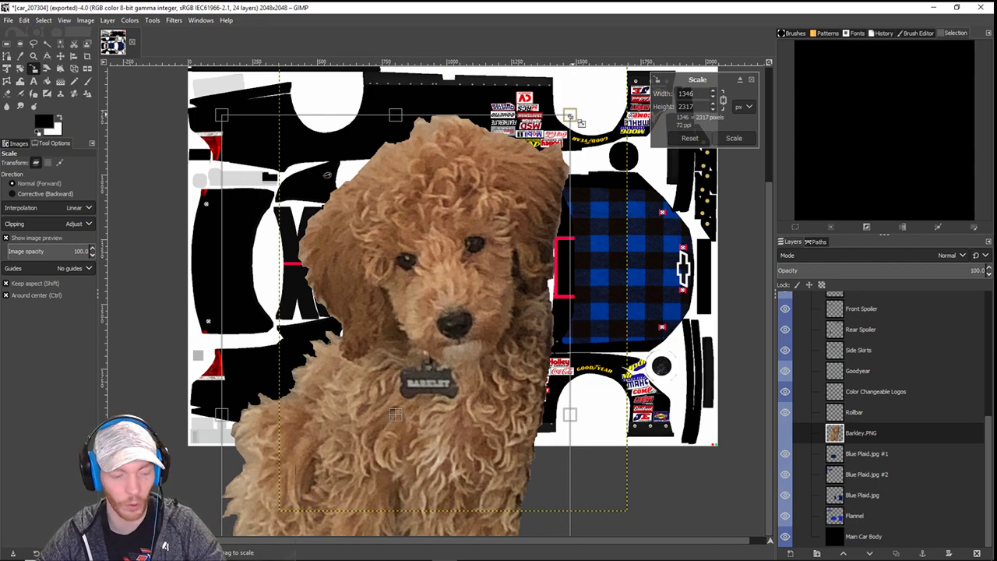
left_click_drag(580, 122, 337, 413)
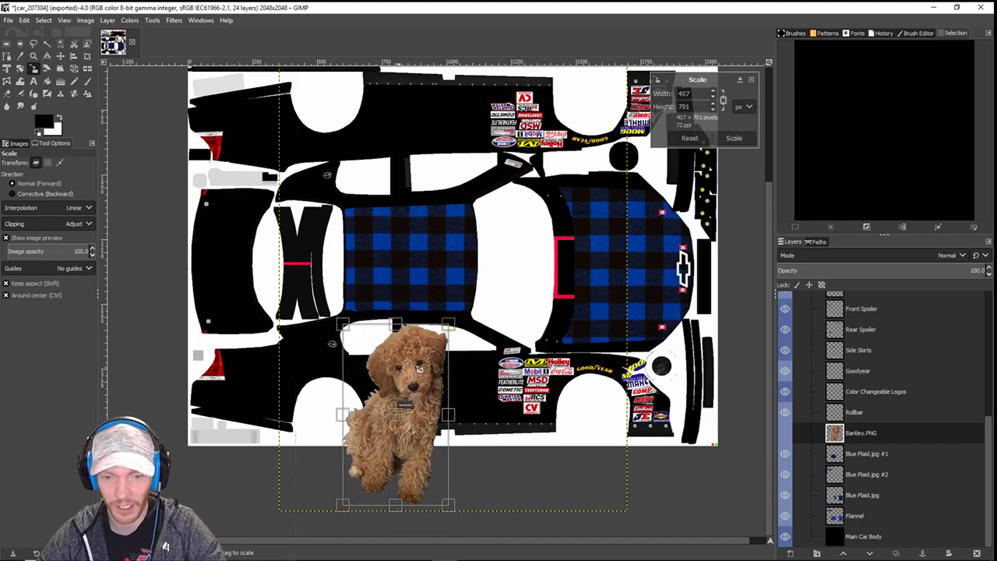
left_click_drag(446, 328, 344, 416)
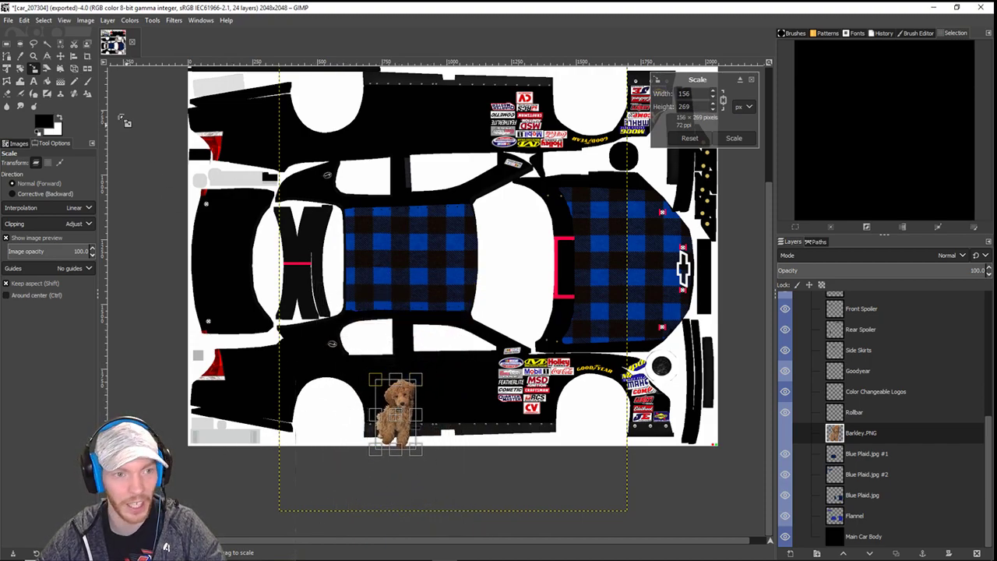
left_click(60, 56)
left_click_drag(413, 401, 416, 387)
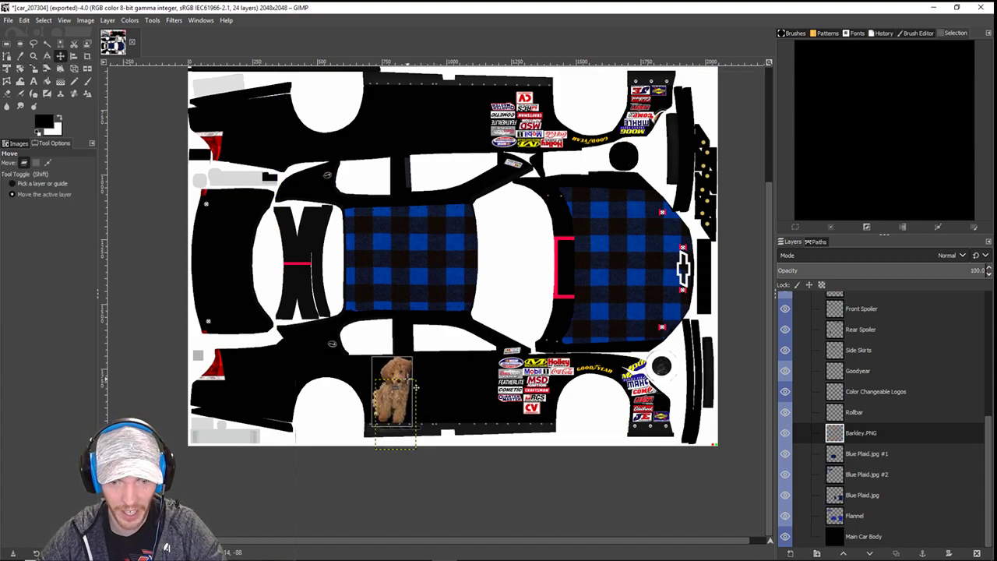
- Show the Number Block Locations layer and shrink the dog to fit between the rear wheel arch and the lower side's green number block
scroll(855, 423, "up", 10)
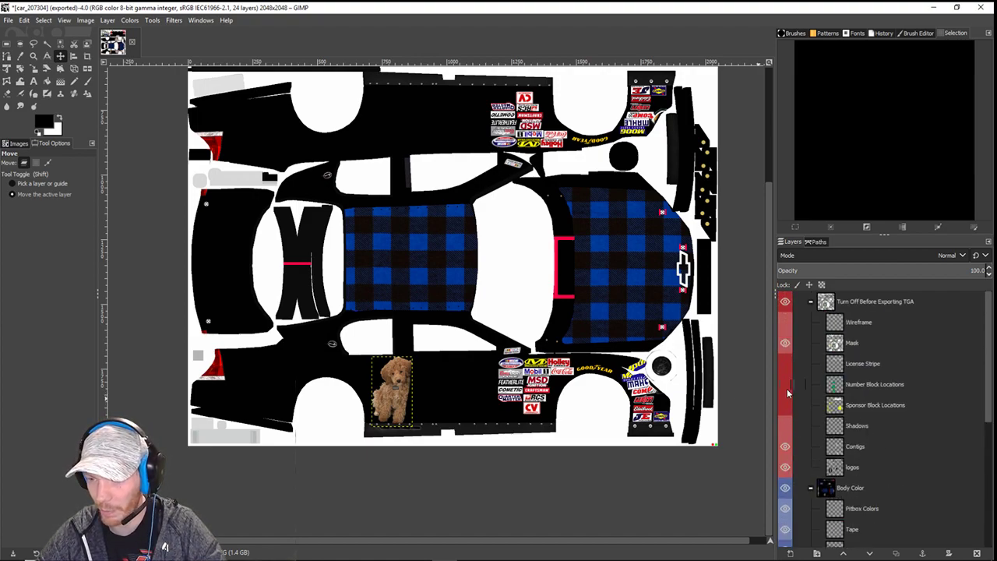
left_click(786, 385)
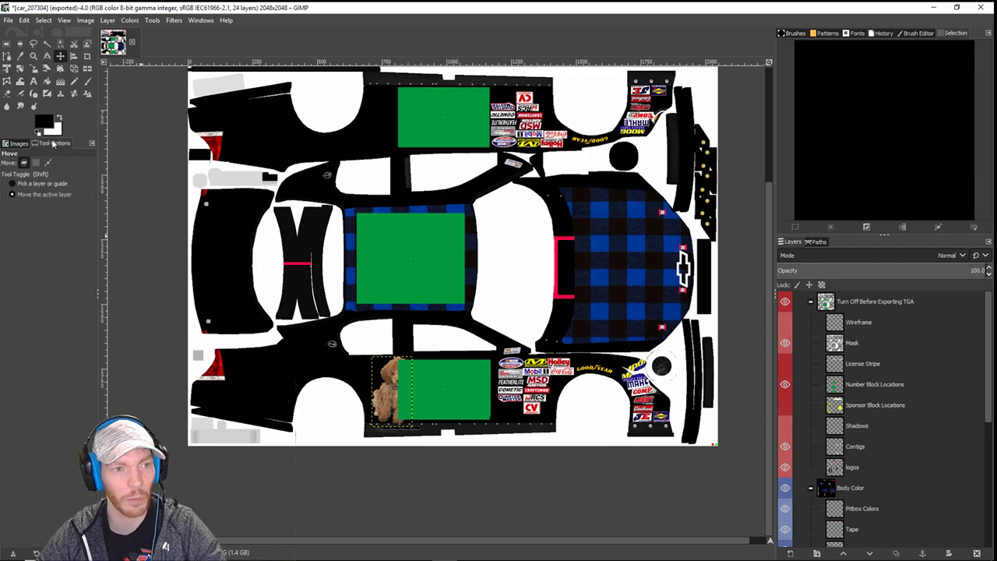
left_click(19, 69)
left_click(33, 69)
left_click(388, 387)
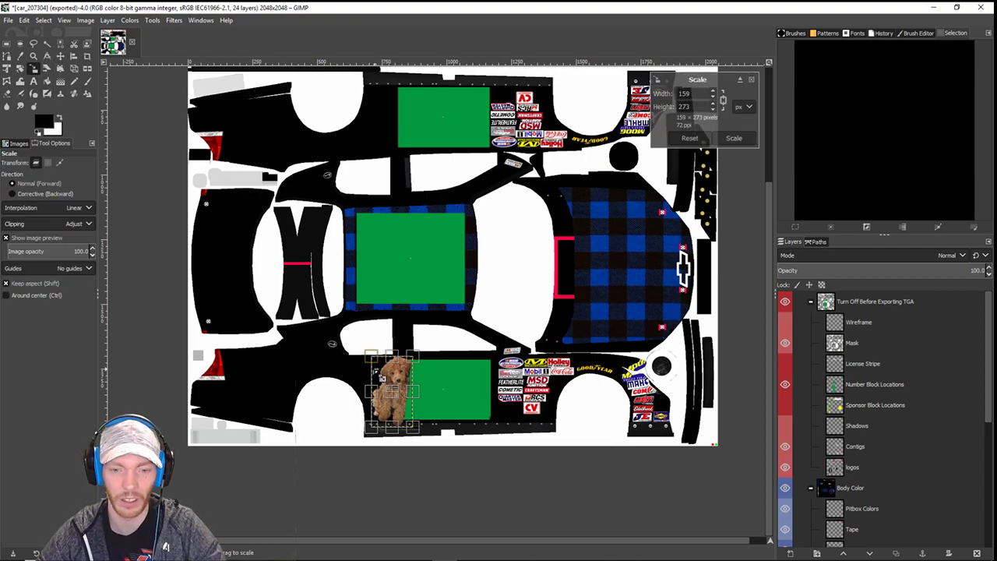
left_click_drag(420, 367, 409, 369)
left_click(60, 56)
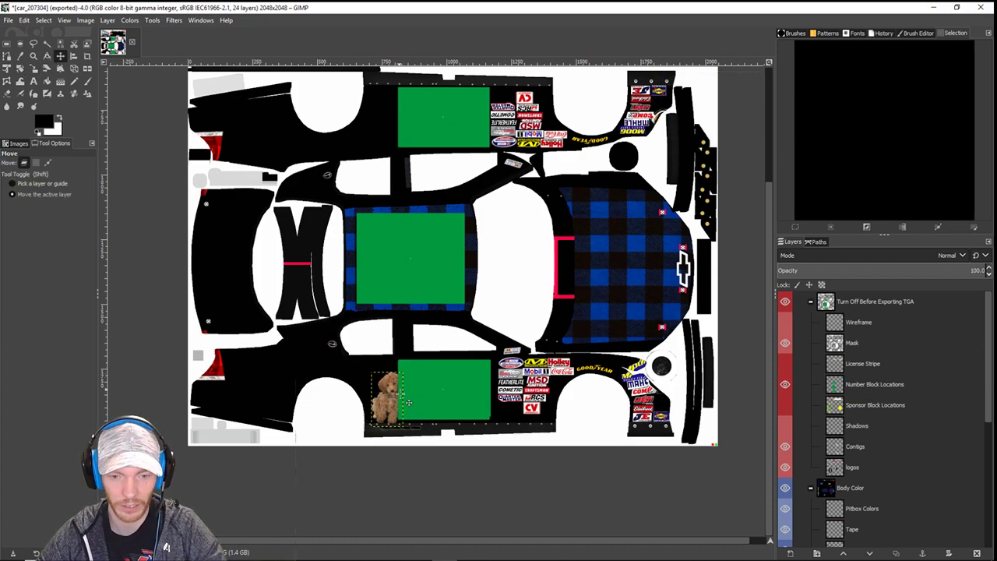
left_click_drag(401, 404, 396, 405)
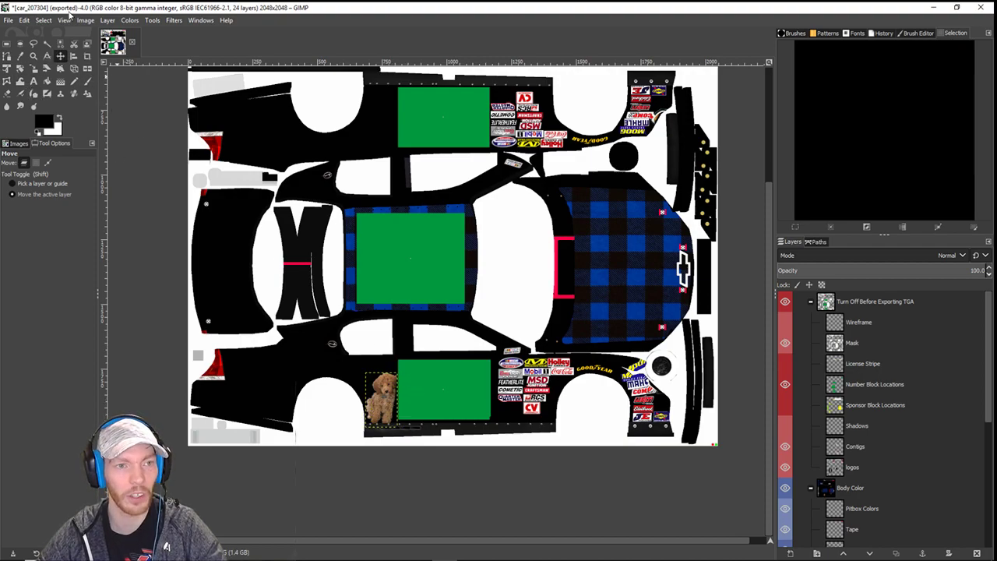
- Flip the dog layer horizontally so it faces the opposite way
left_click(108, 20)
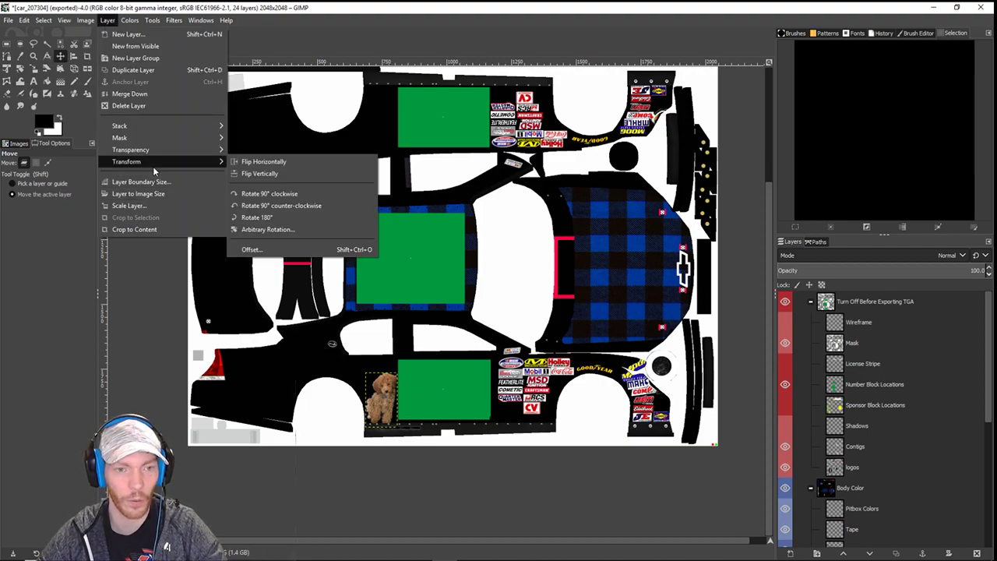
mouse_move(194, 161)
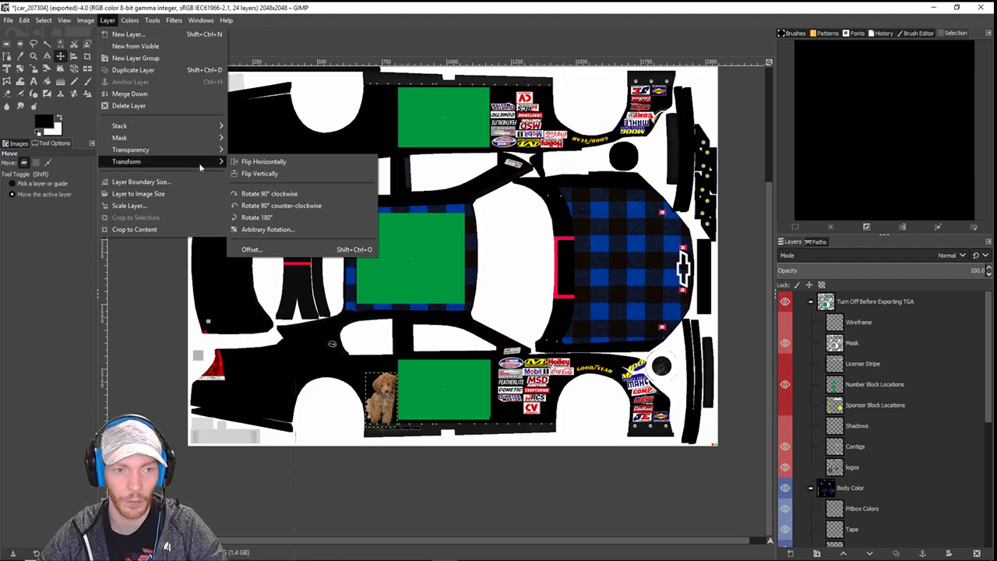
left_click(252, 173)
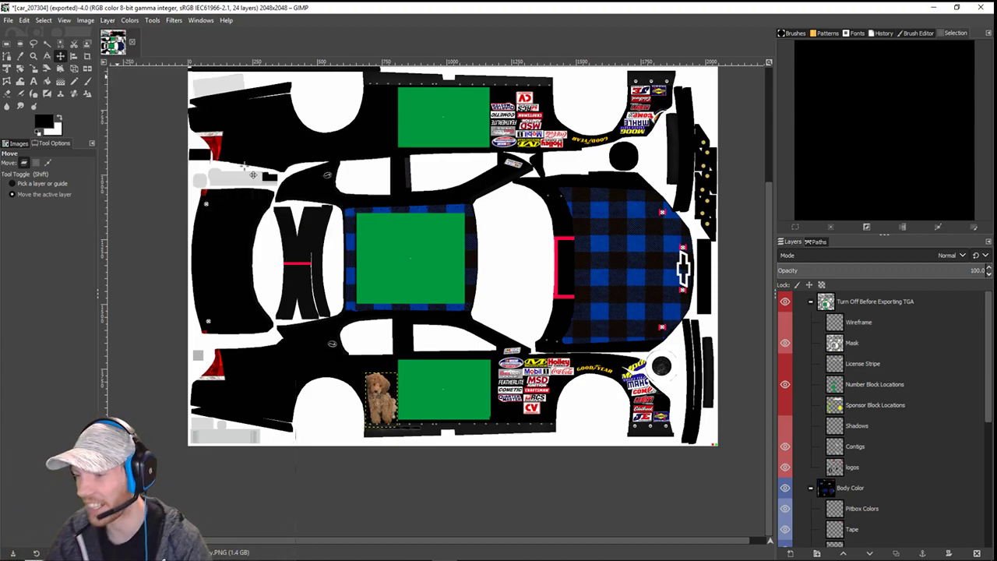
scroll(252, 175, "up", 3)
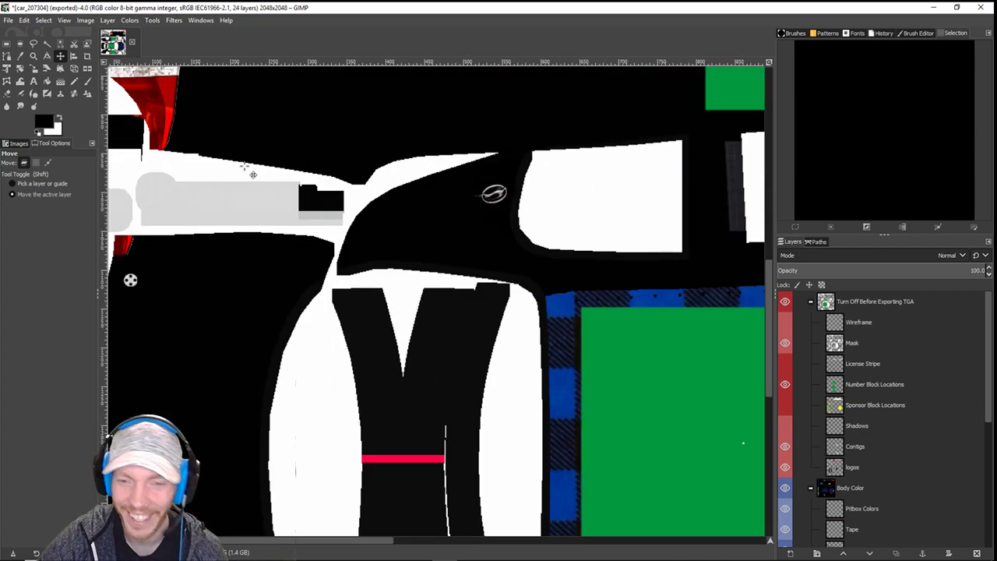
- Nudge the dog layer slightly toward the rear wheel arch, leaving a gap before the lower side's green number block
left_click_drag(497, 229, 351, 13)
left_click_drag(579, 445, 443, 249)
left_click_drag(358, 359, 355, 262)
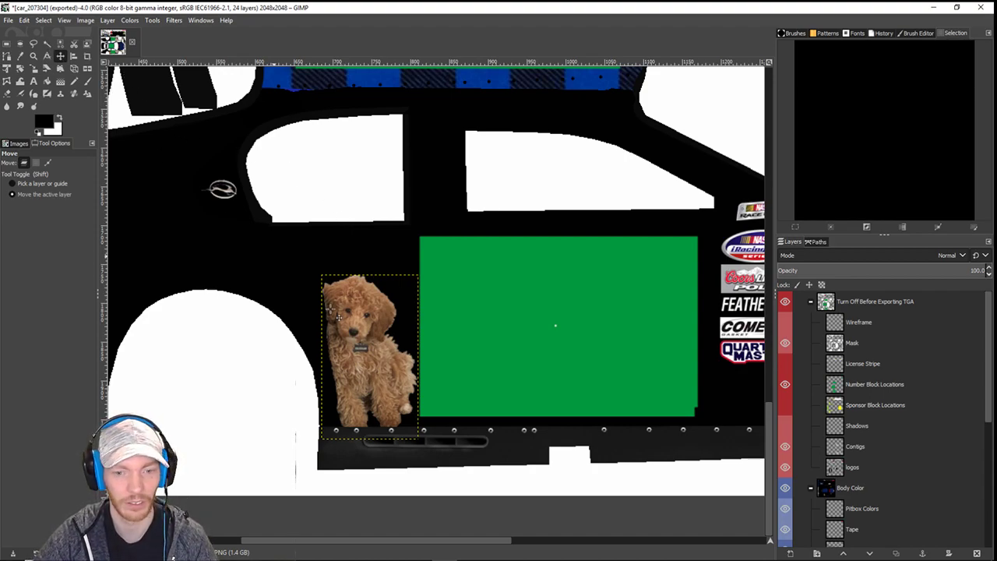
left_click_drag(388, 387, 377, 386)
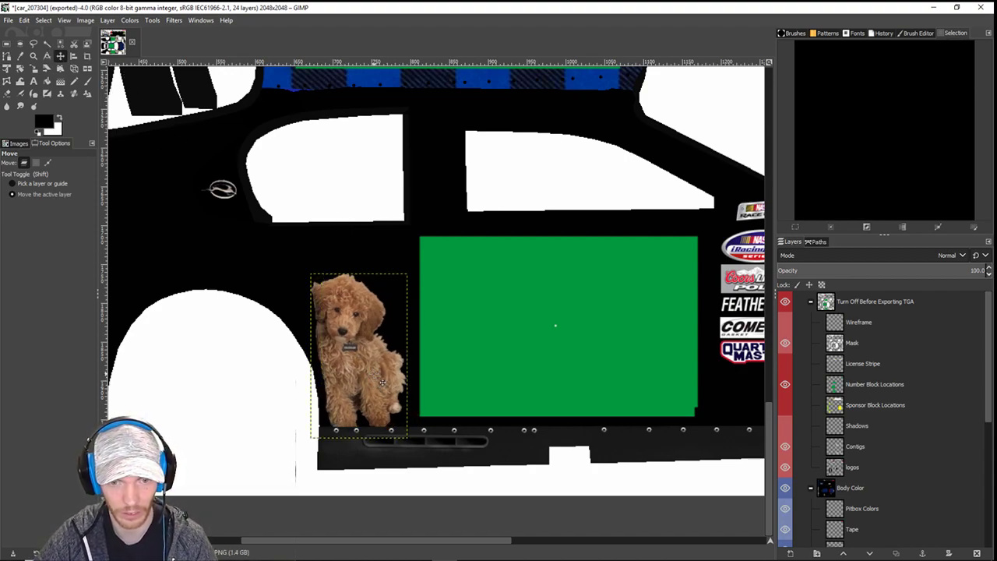
scroll(382, 381, "down", 2)
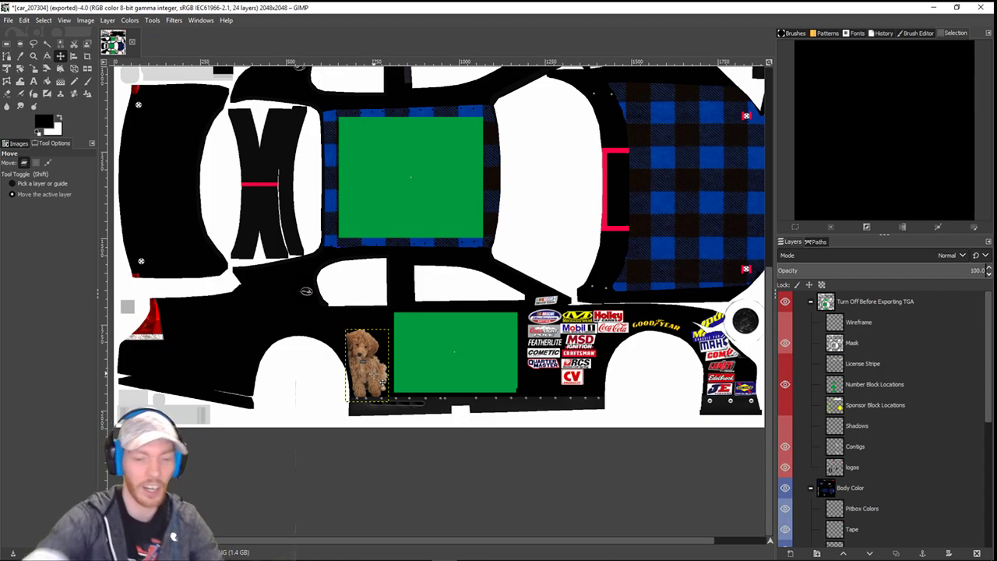
- Hide the Number Block Locations layer and re-export the paint to car_207304.tga
left_click(784, 385)
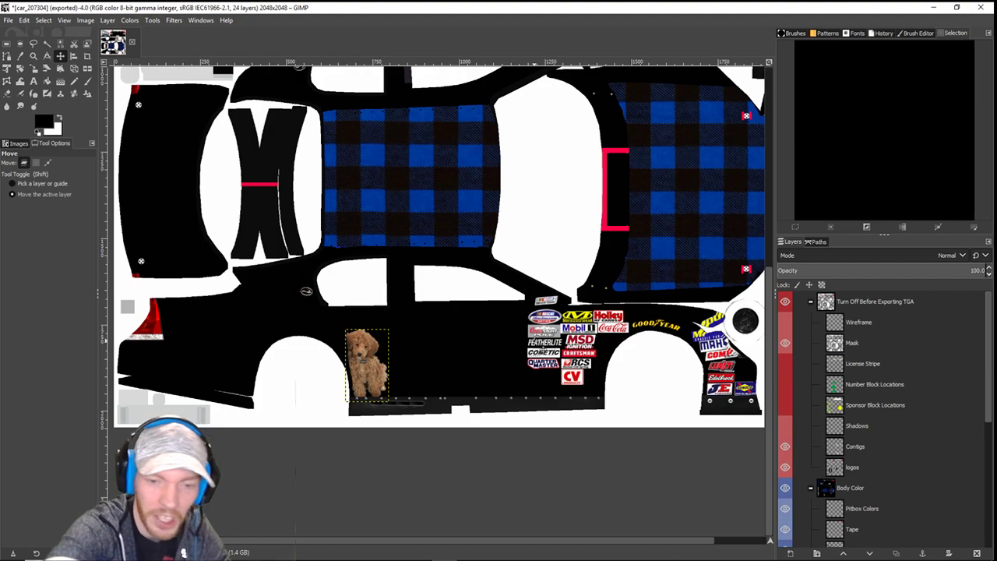
key("ctrl+e")
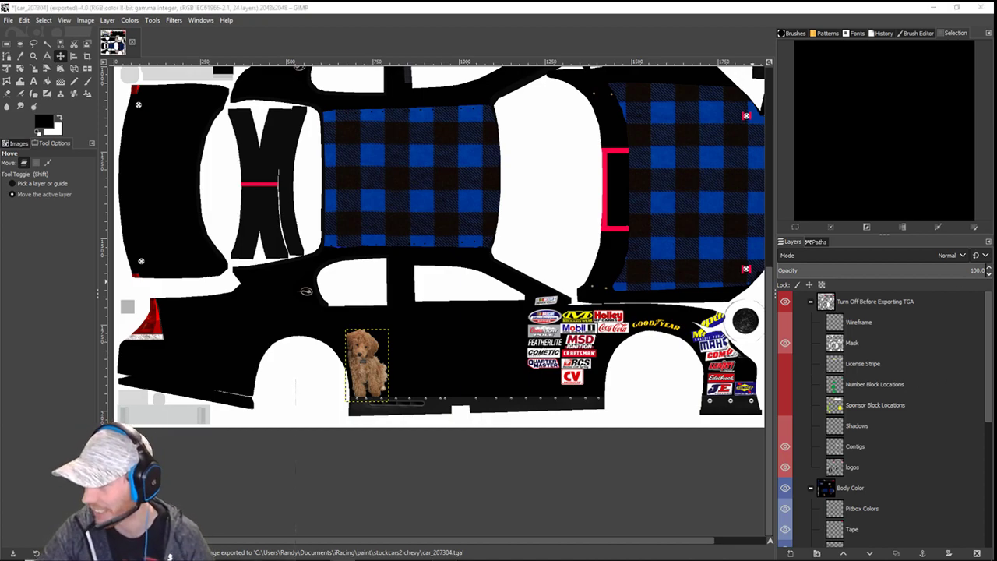
- Switch to the iRacing simulator, swing the Rear Chase camera around to the car's side, and reload the car's paint
left_click(597, 457)
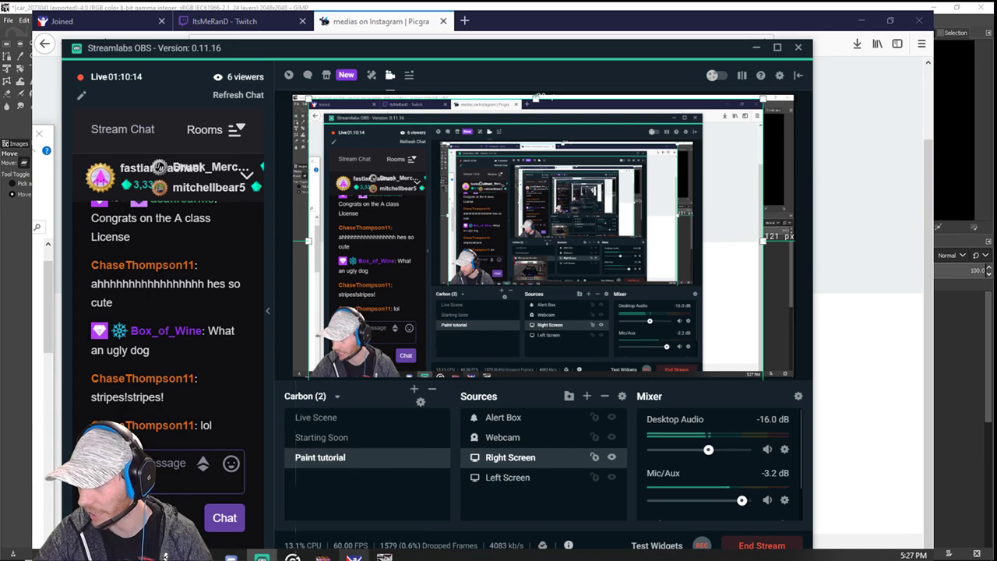
left_click(354, 557)
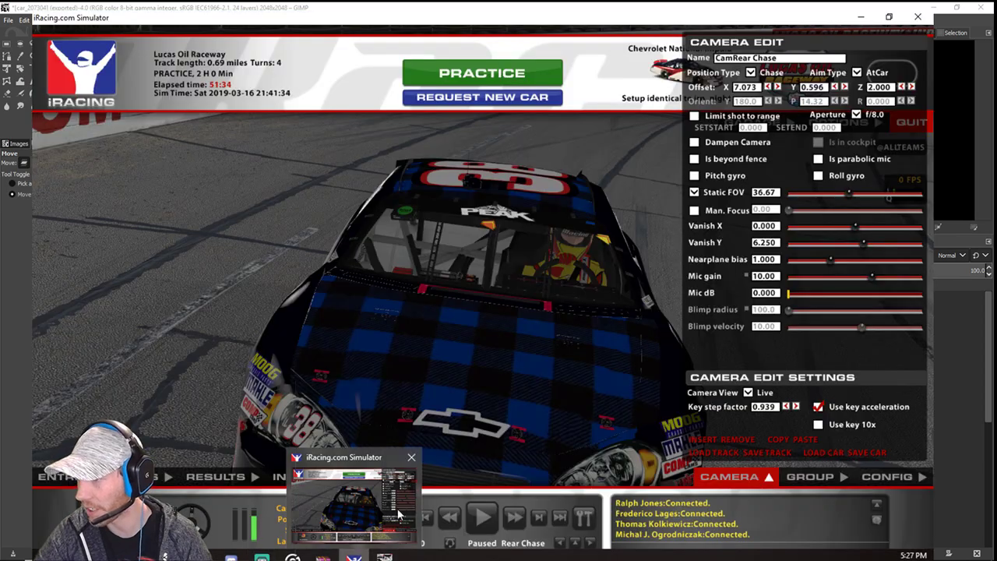
left_click(837, 86)
left_click(837, 86)
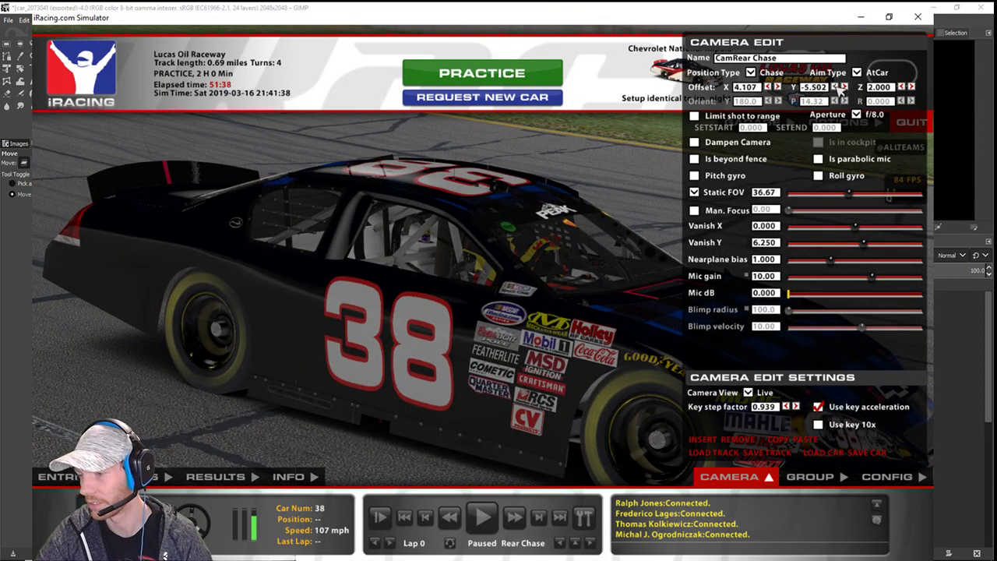
key("ctrl+r")
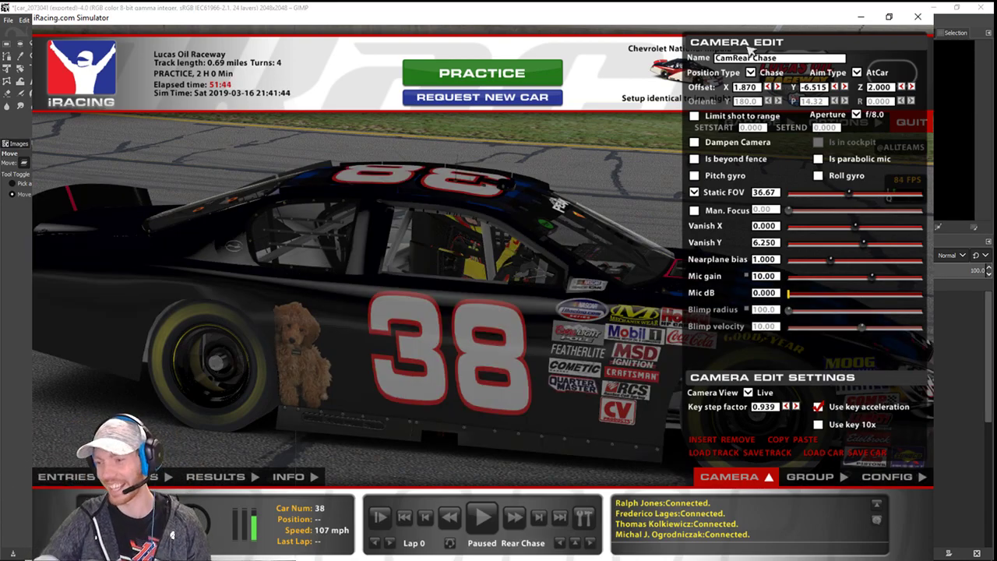
mouse_move(293, 558)
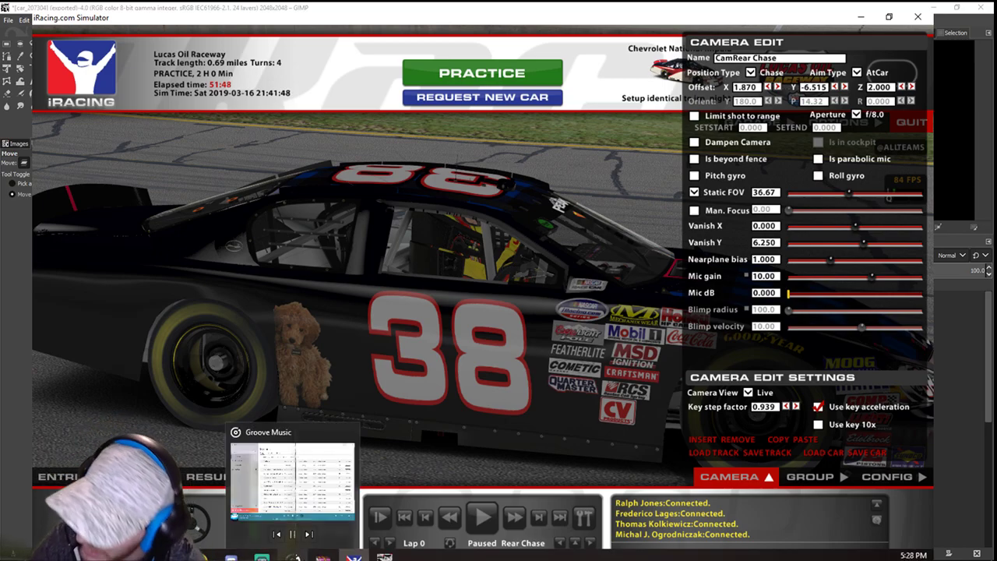
left_click(261, 557)
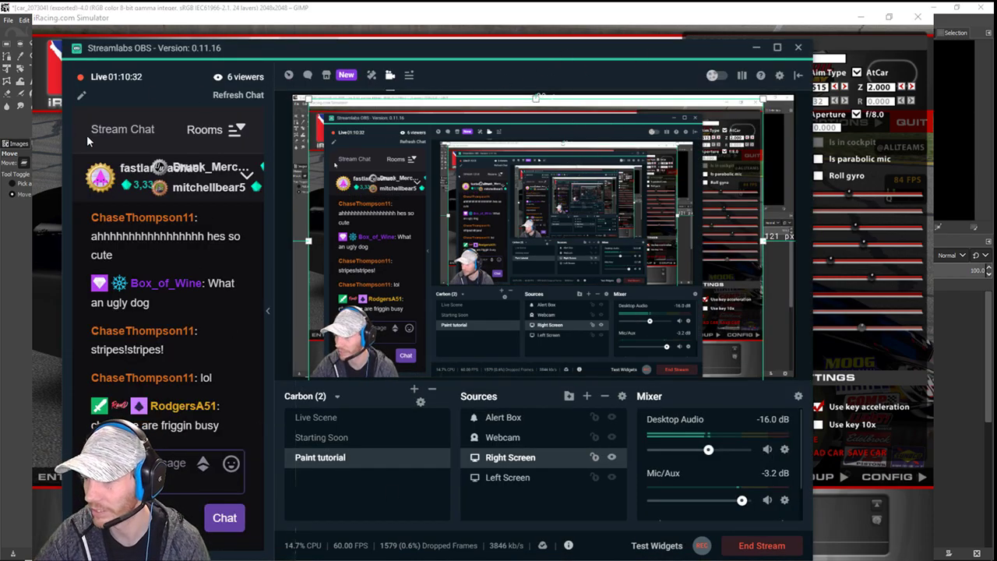
left_click_drag(280, 56, 0, 56)
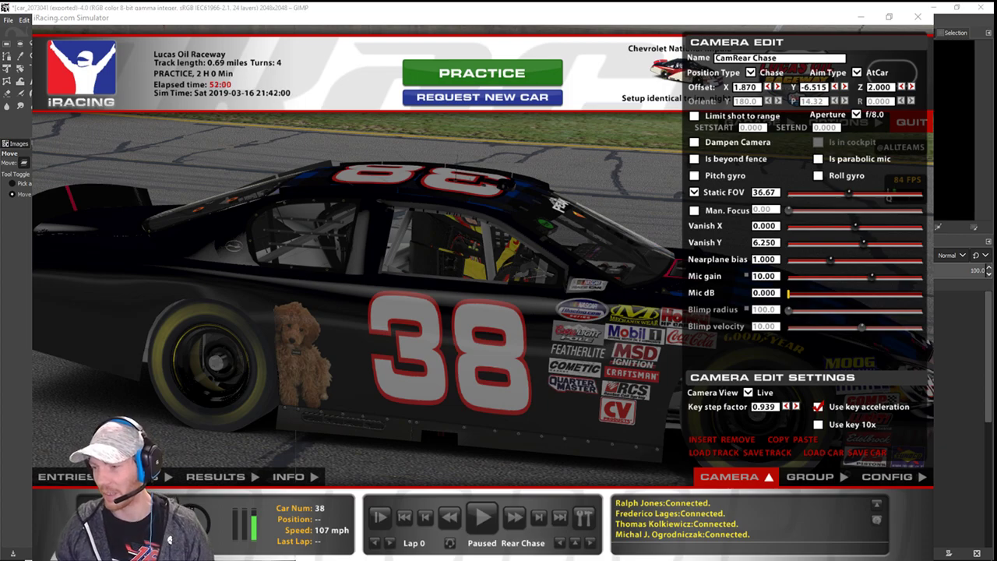
- Examine the dog on the car's side up close at a static FOV of 23.03, and widen the view to 43.99
left_click(847, 199)
left_click_drag(847, 200, 837, 201)
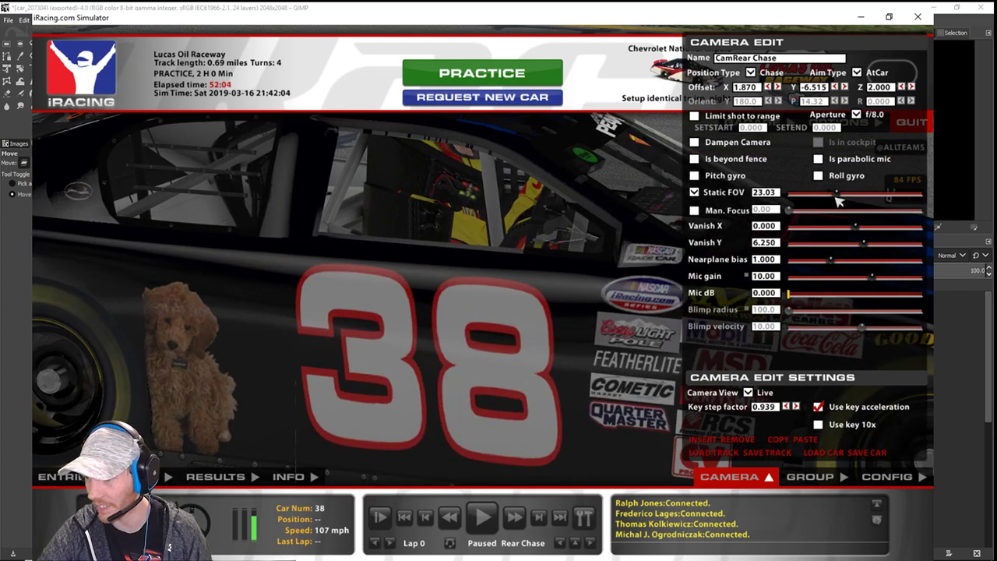
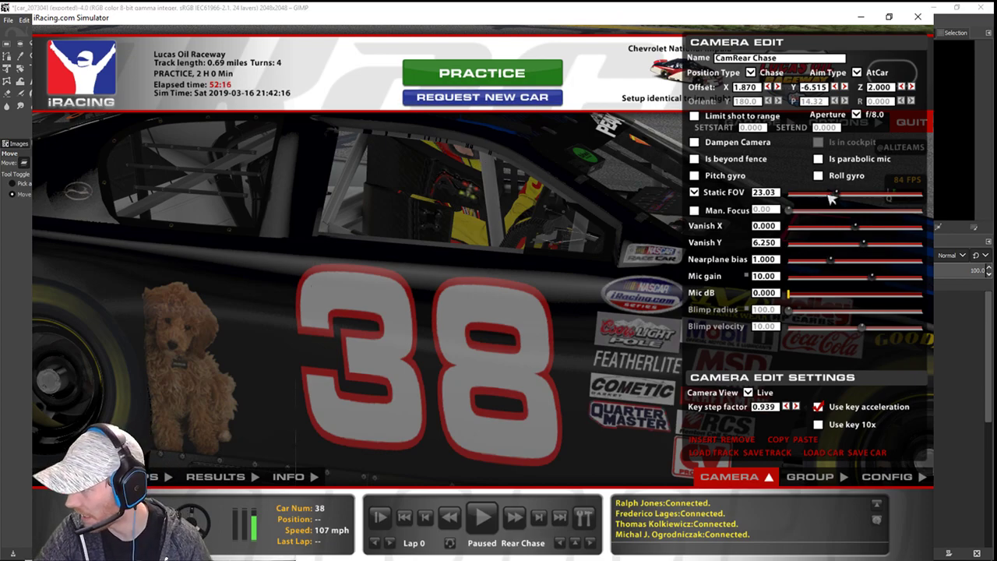
left_click_drag(838, 196, 855, 196)
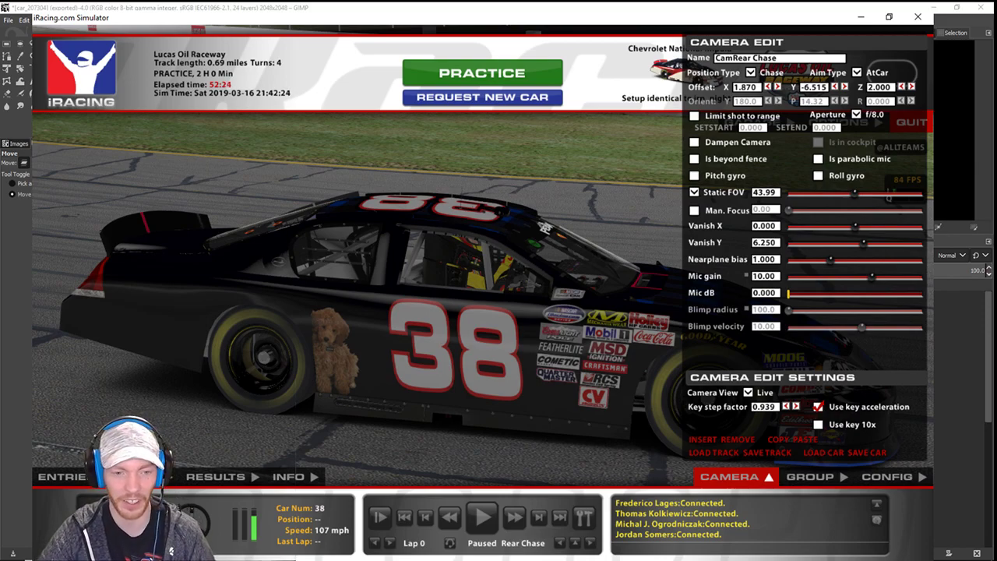
- Hide the Right Screen source in Streamlabs OBS and move its window away to return to the GIMP car template
left_click(628, 394)
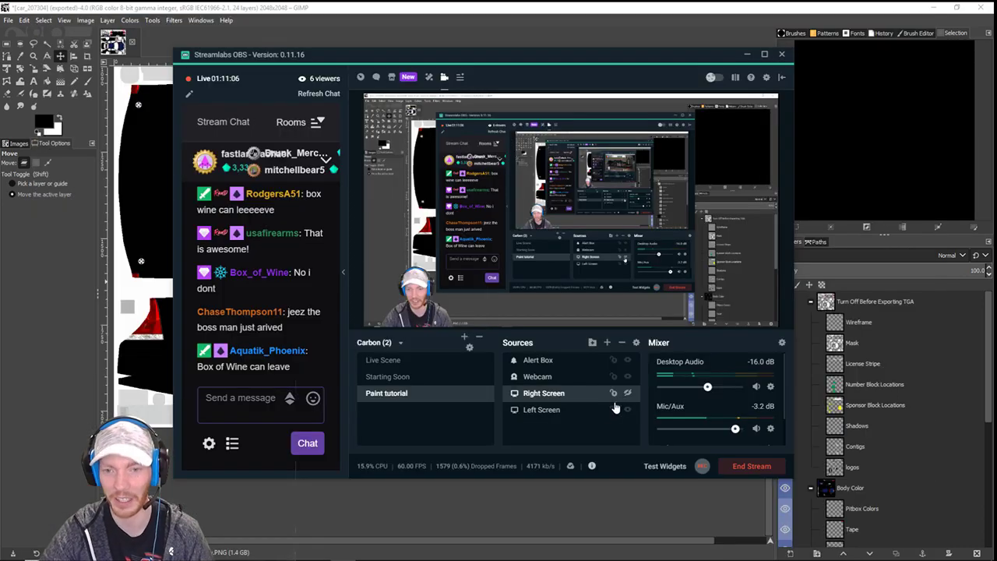
left_click_drag(496, 58, 996, 196)
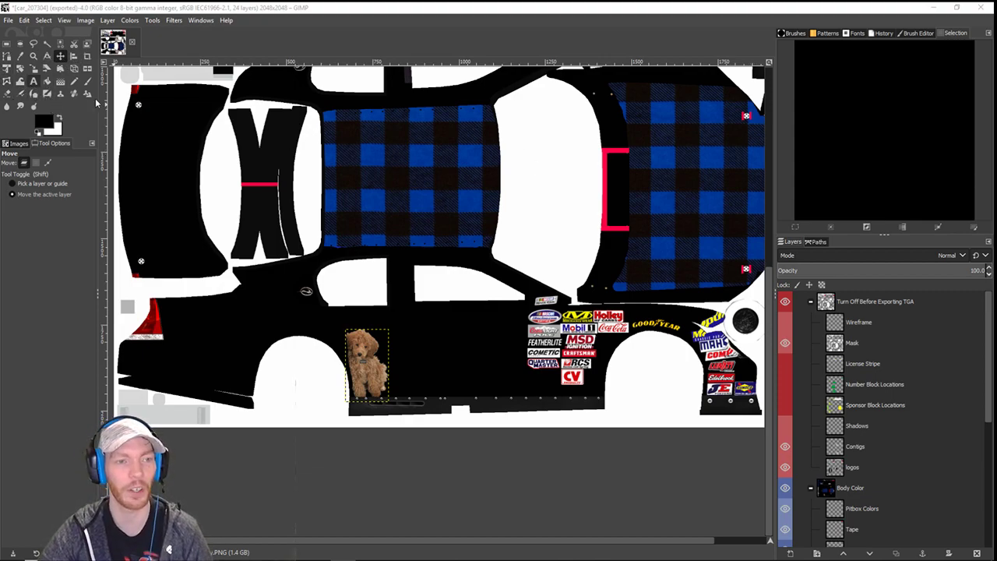
scroll(863, 460, "down", 10)
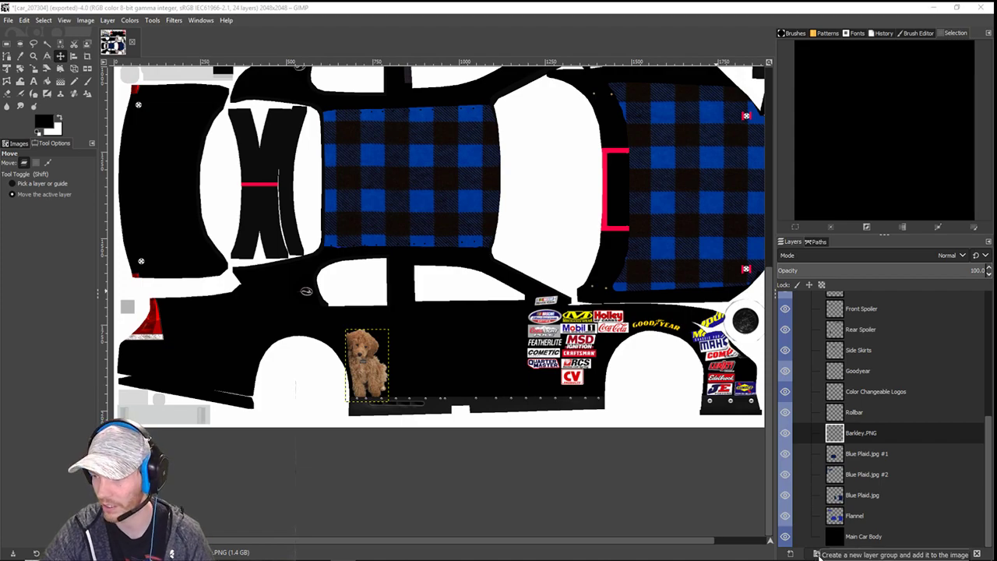
left_click(817, 553)
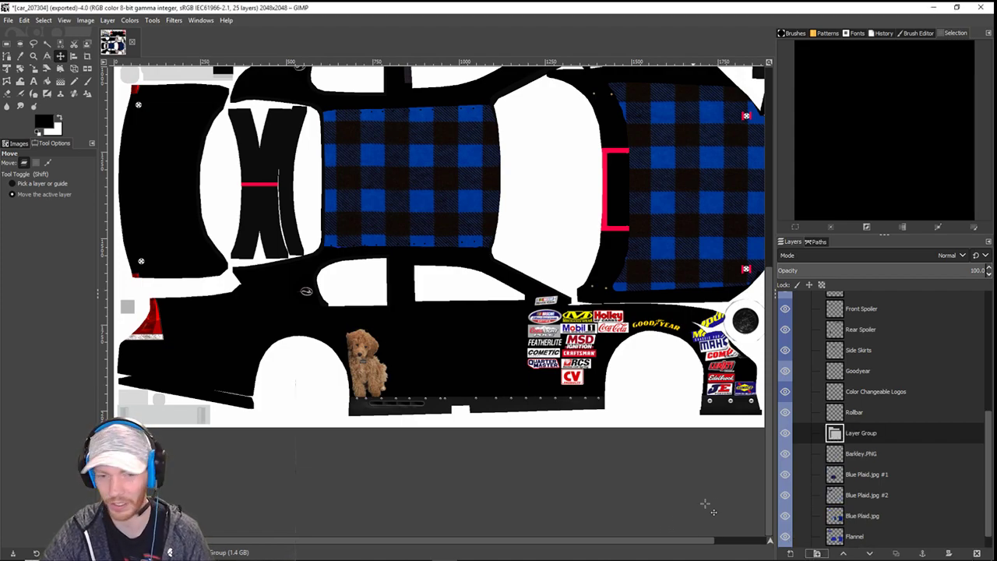
right_click(835, 441)
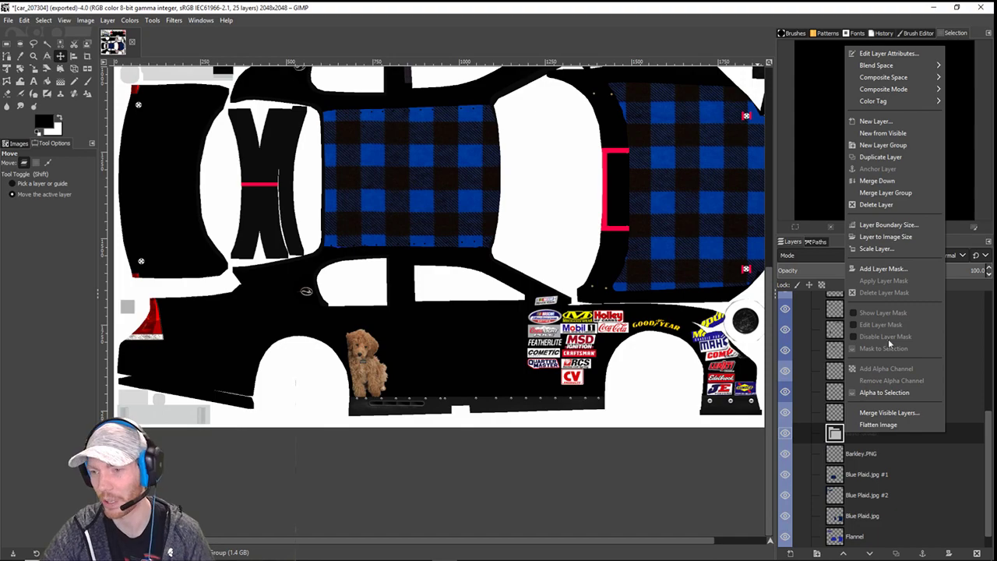
left_click(876, 204)
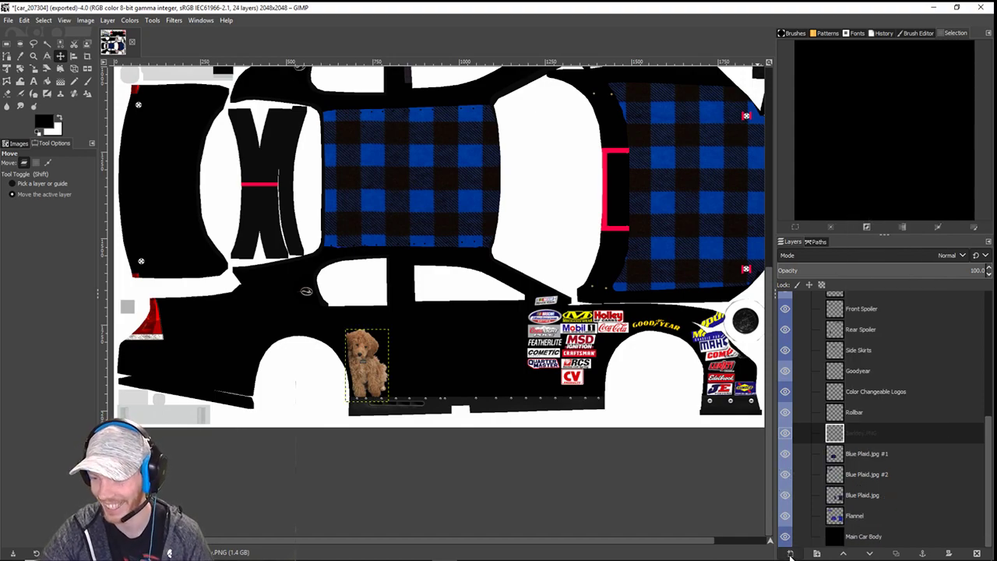
- Create a transparent 2048 × 2048 px layer named Stripe directly above the Barkley.PNG layer
left_click(795, 553)
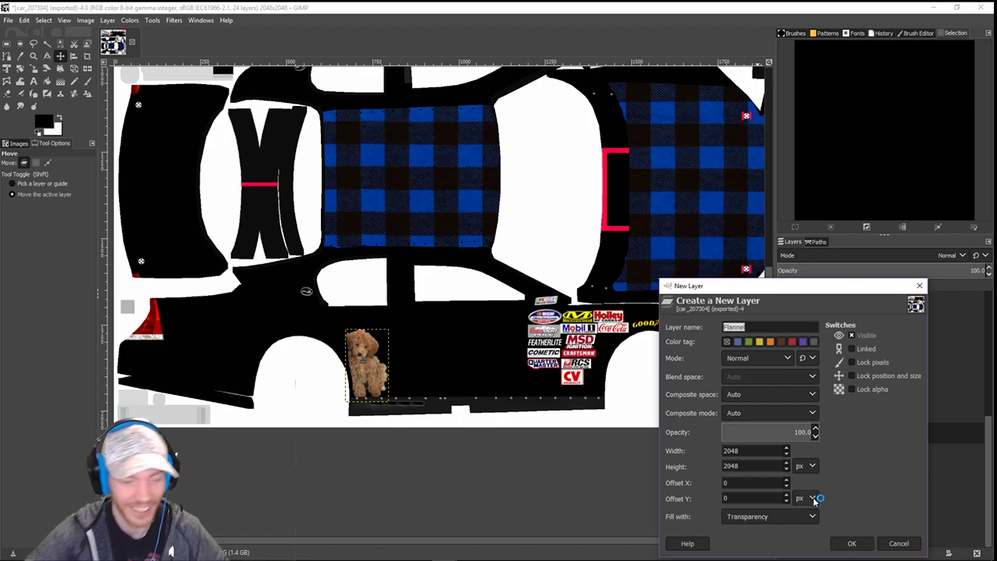
type("Stripe")
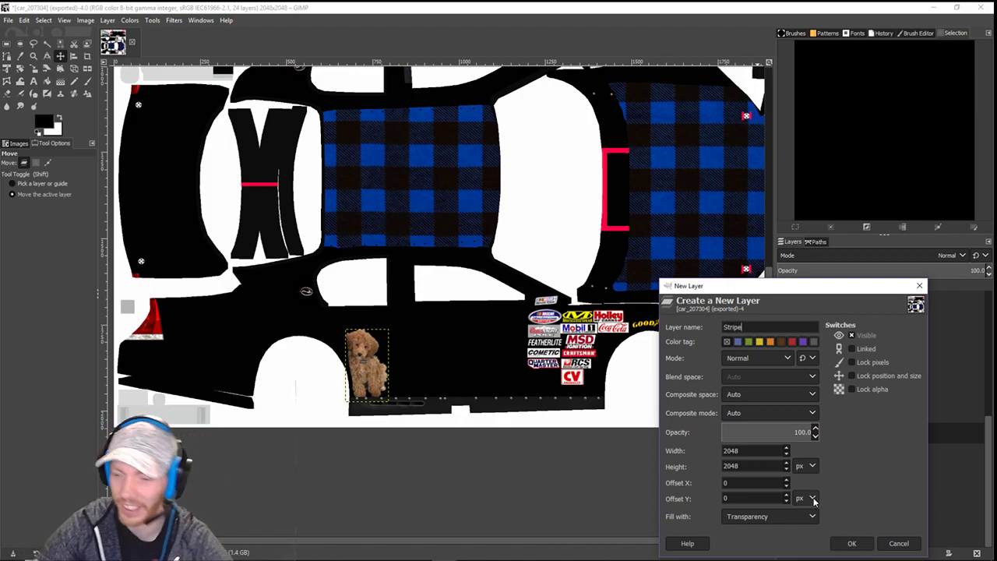
left_click(852, 543)
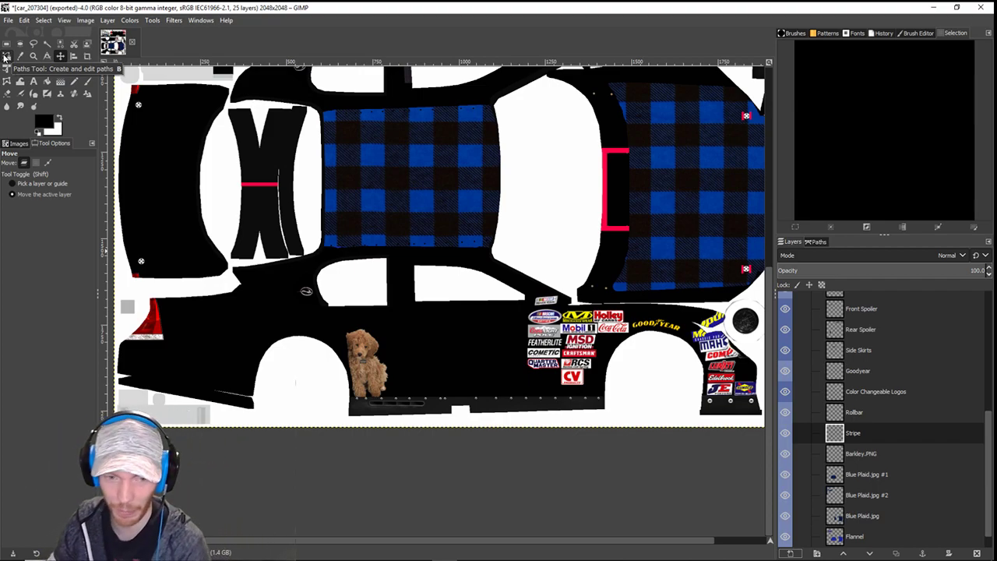
- Draw a straight horizontal path along the lower car side, from the rear bumper below the taillight to the front end past the Mahle logo
left_click(6, 58)
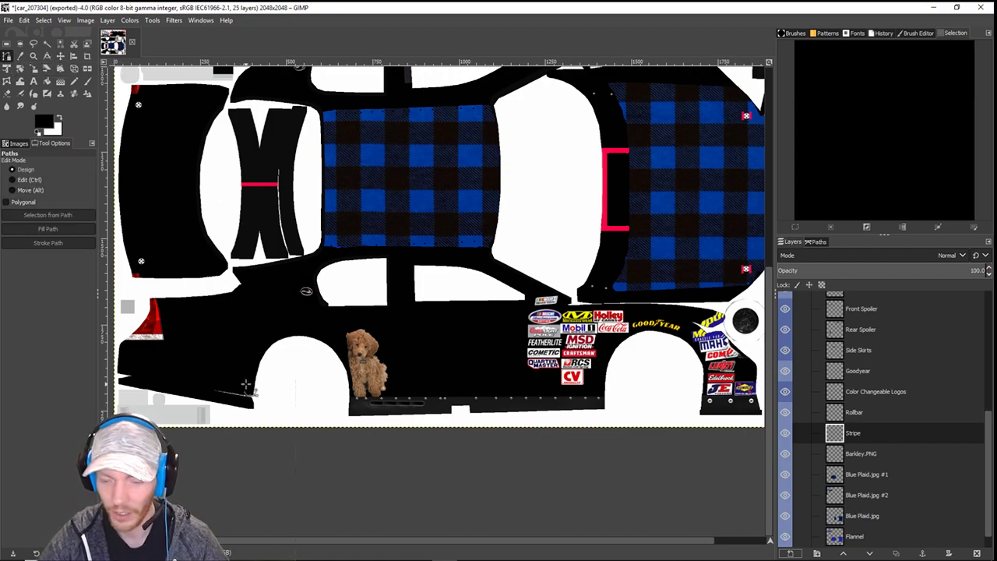
scroll(248, 385, "up", 2)
left_click_drag(470, 340, 632, 250)
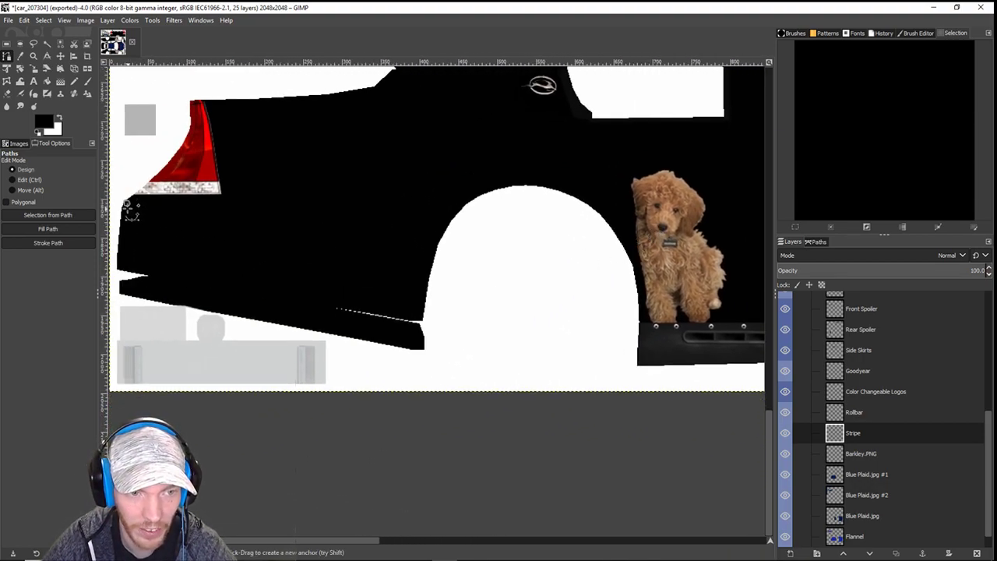
left_click(119, 204)
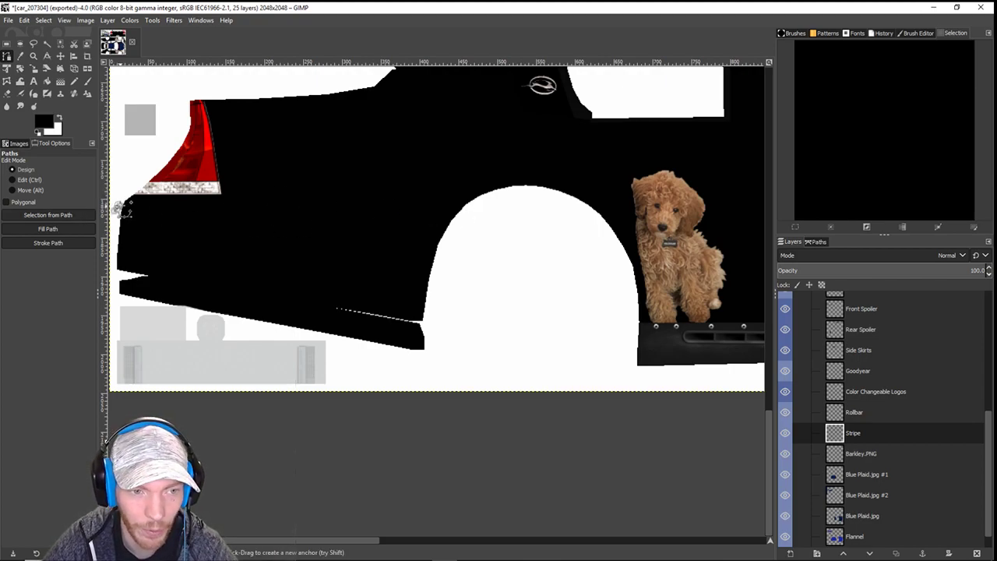
key("ctrl")
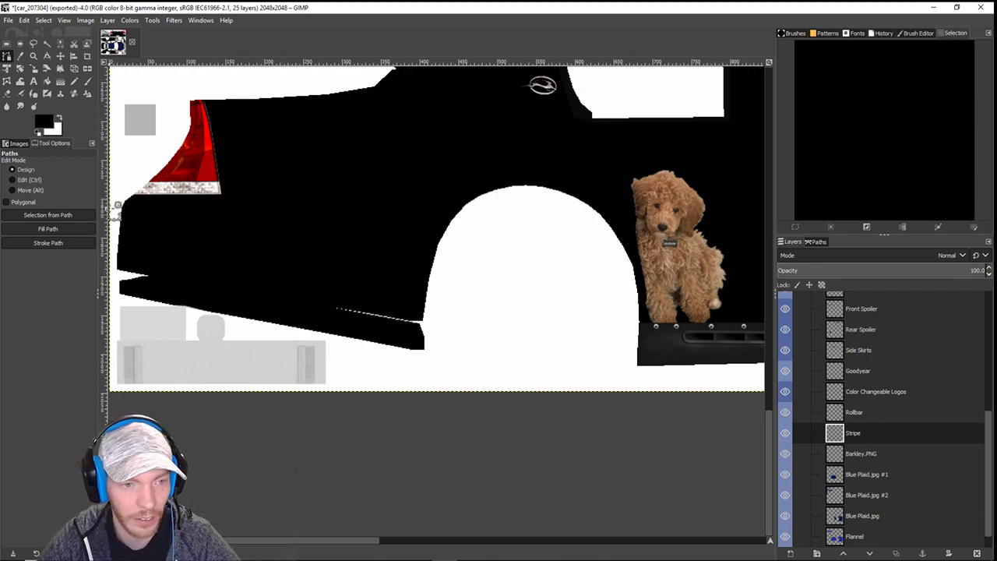
left_click_drag(118, 204, 127, 195)
scroll(652, 247, "right", 5)
scroll(300, 231, "down", 3)
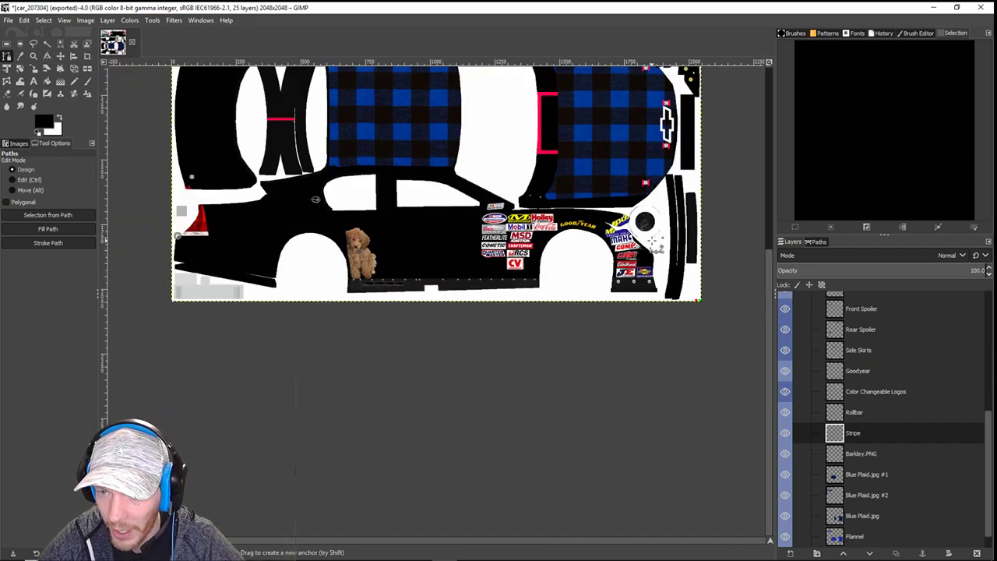
left_click(654, 241)
left_click_drag(654, 241, 653, 235)
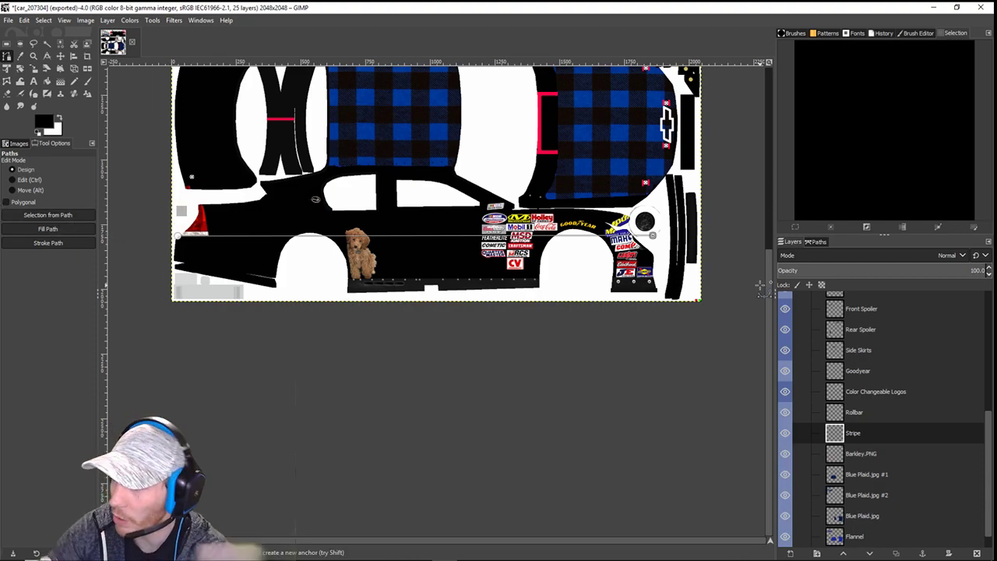
- Stroke the path on the Stripe layer with a 5 px solid white line
left_click(75, 247)
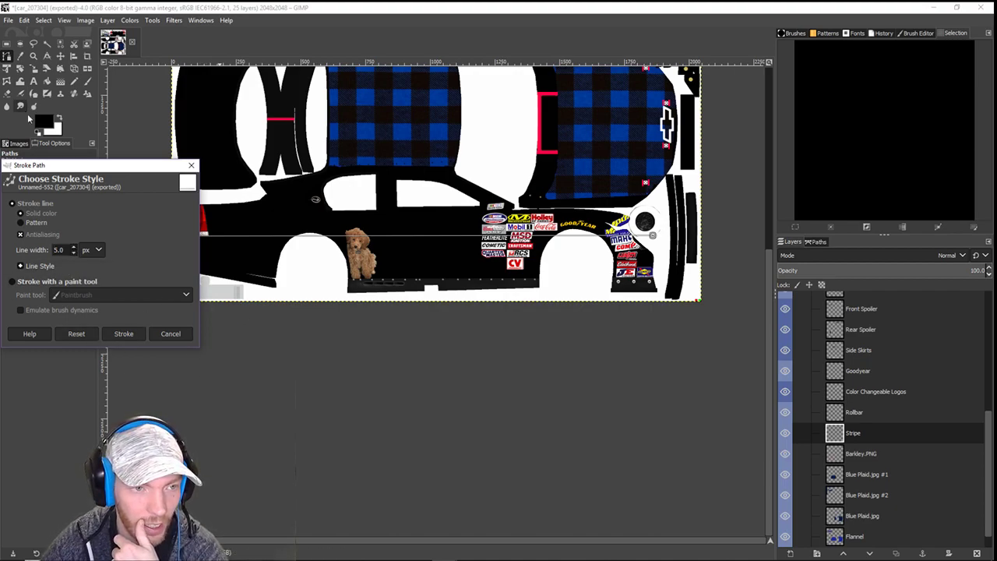
left_click(59, 118)
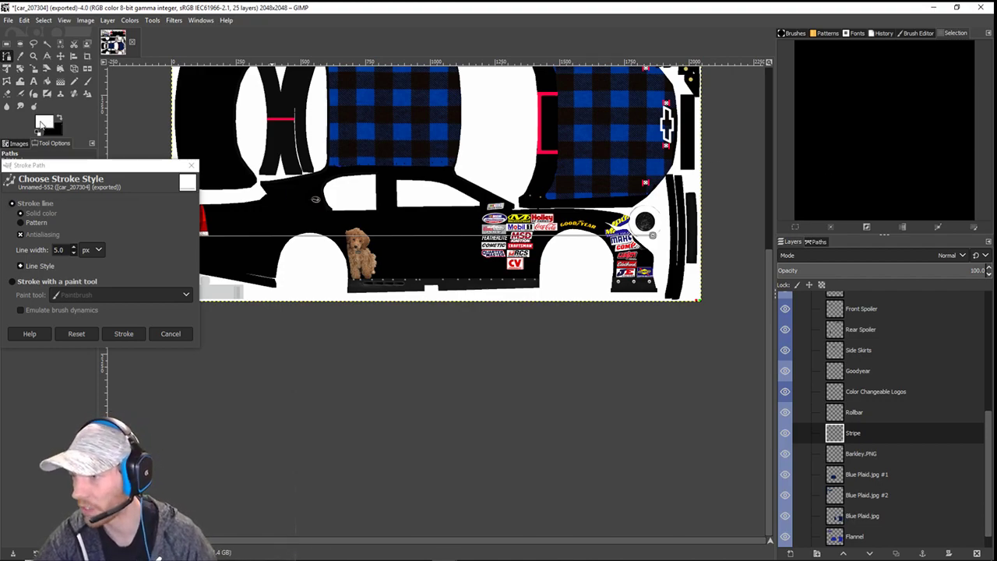
left_click(121, 338)
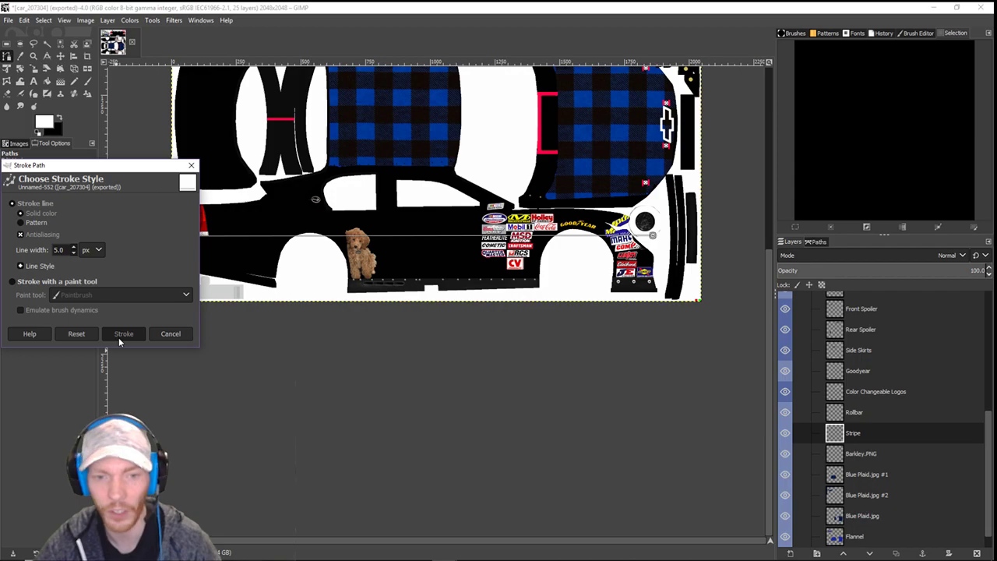
- Stroke the path along the lower car side on the Stripe layer again with a 10 px solid white line
scroll(320, 313, "up", 5)
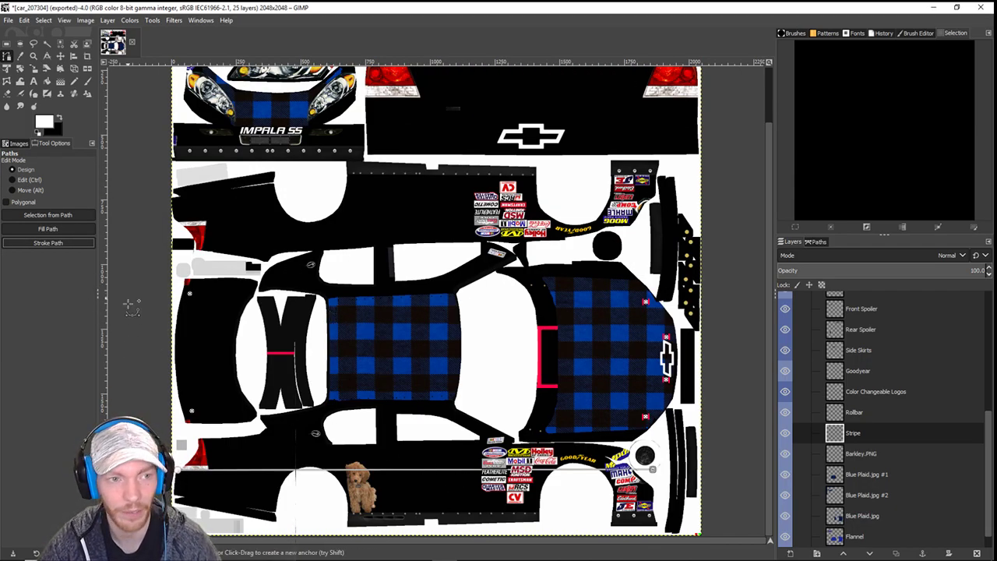
left_click(49, 243)
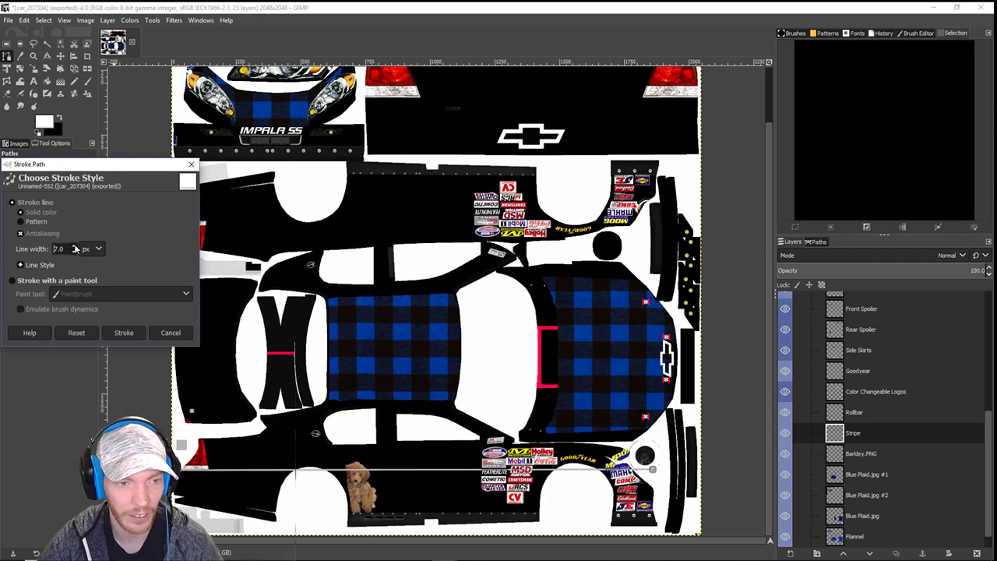
type("10")
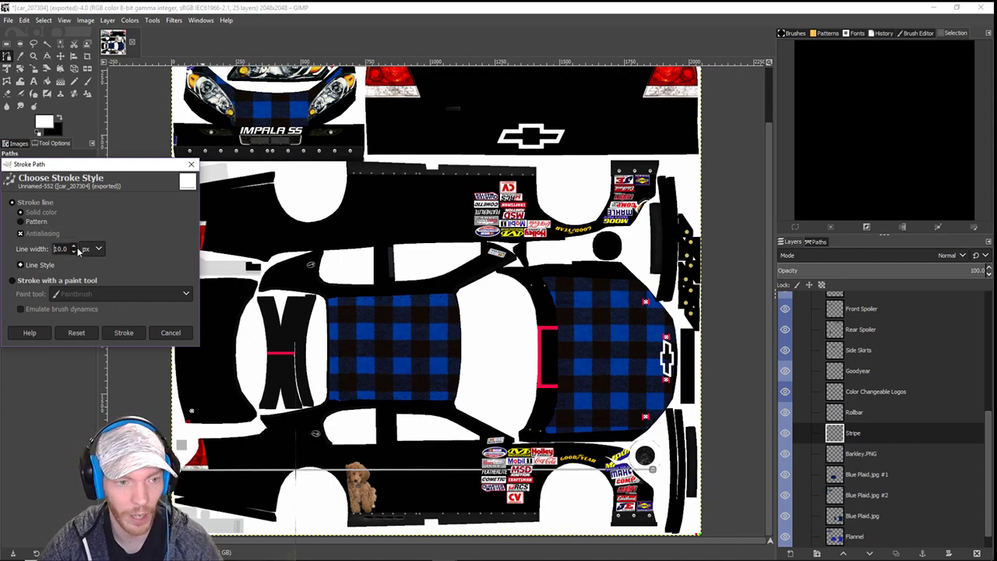
left_click(126, 331)
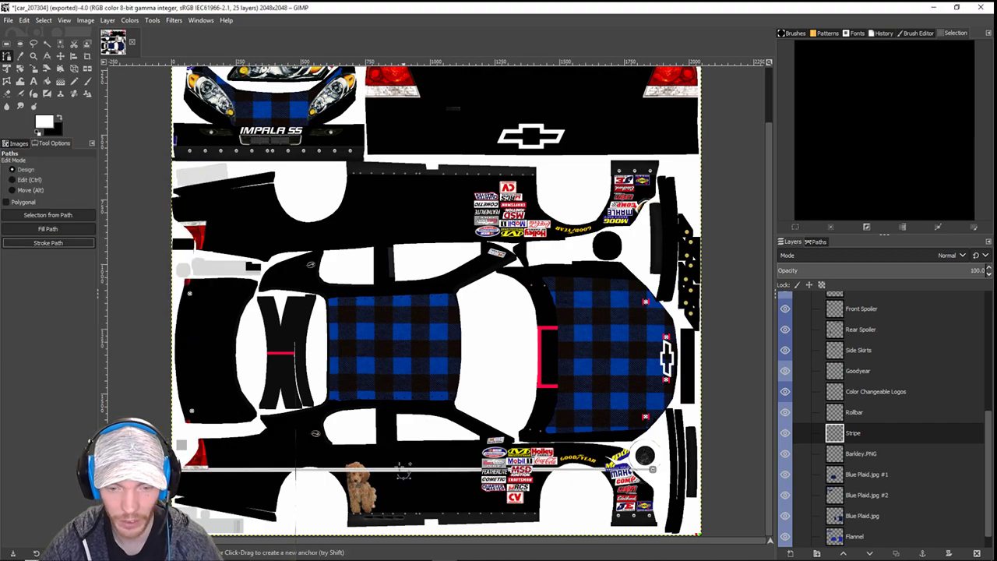
scroll(398, 468, "up", 3)
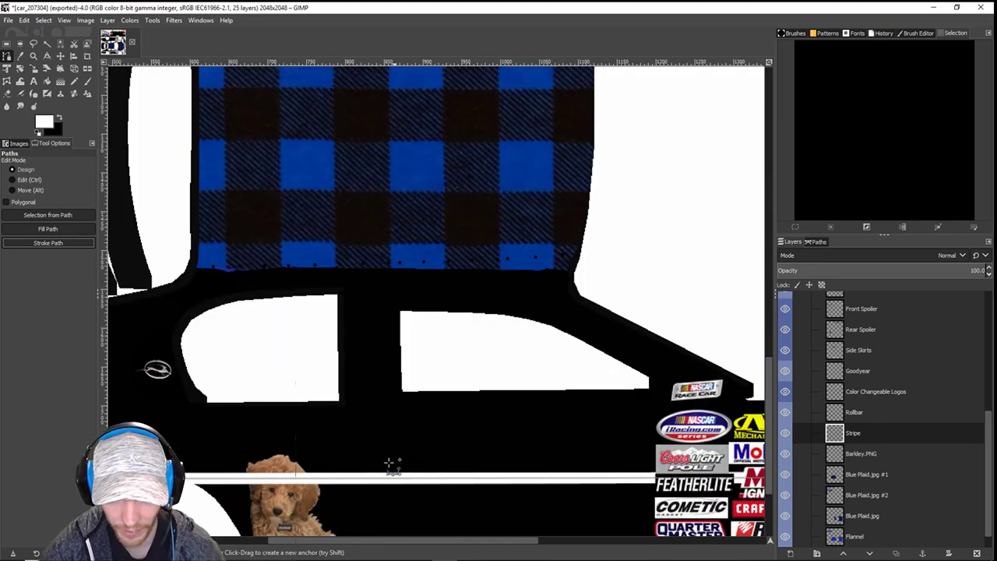
scroll(389, 463, "down", 2)
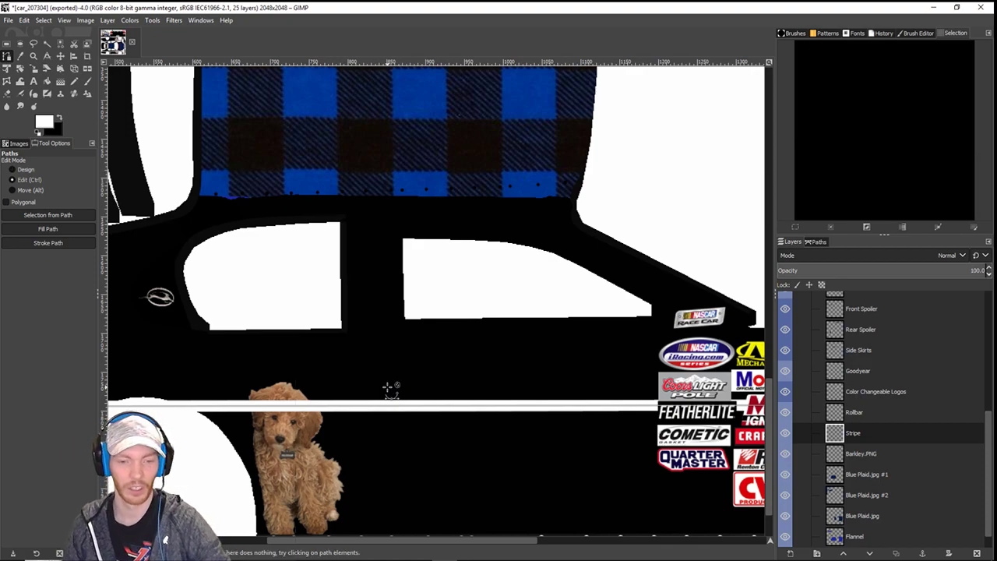
- Undo the white stripe strokes and the path along the lower car side
key("ctrl+z")
key("ctrl+z")
key("ctrl+z")
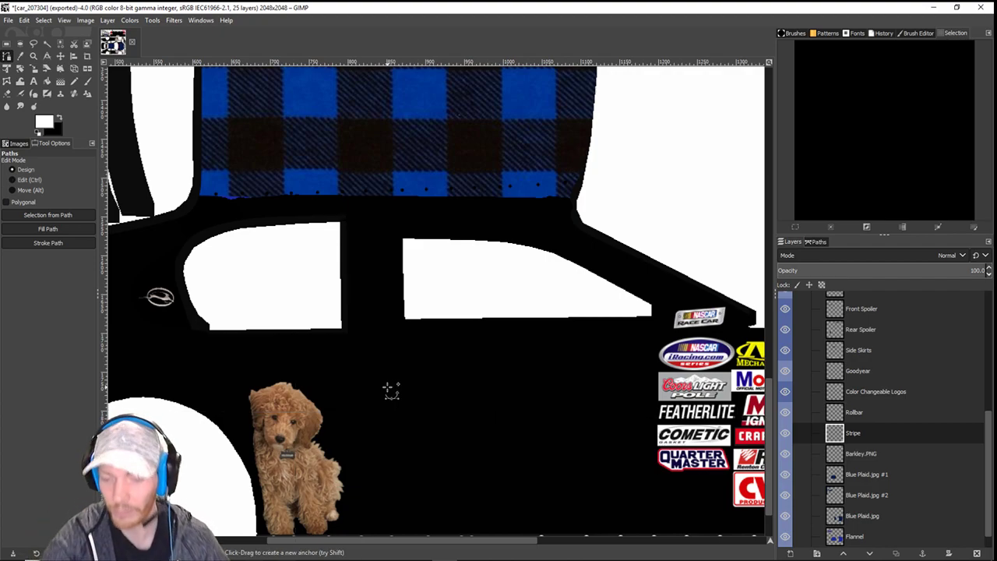
- Duplicate the Barkley.PNG dog layer and rotate the copy by 180°
scroll(391, 389, "down", 2)
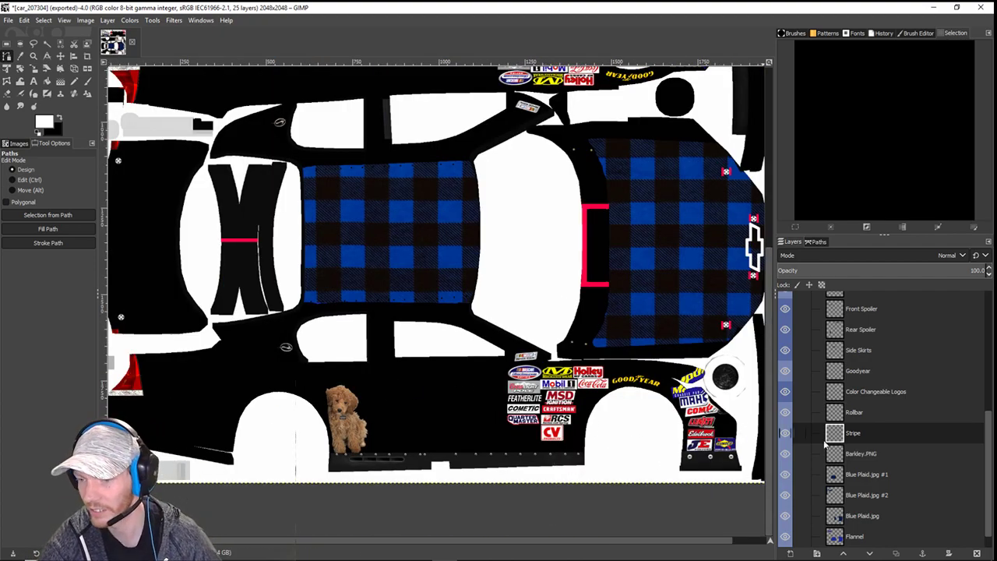
left_click(853, 454)
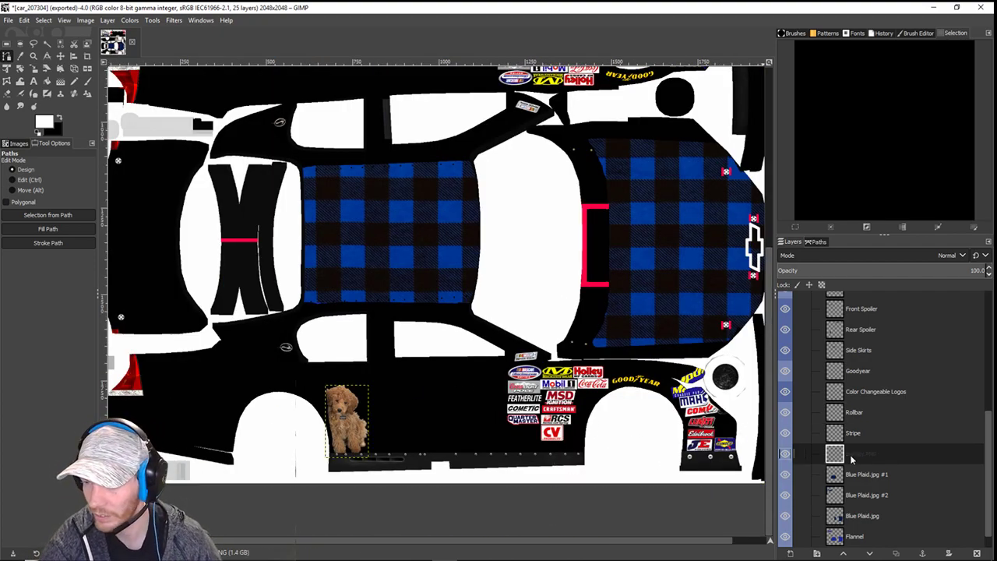
left_click(107, 21)
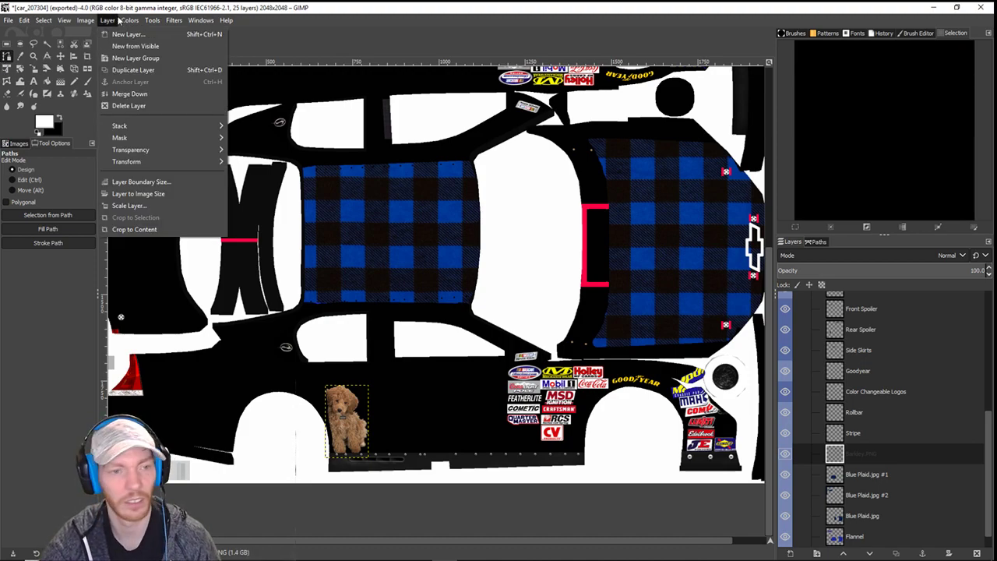
left_click(133, 69)
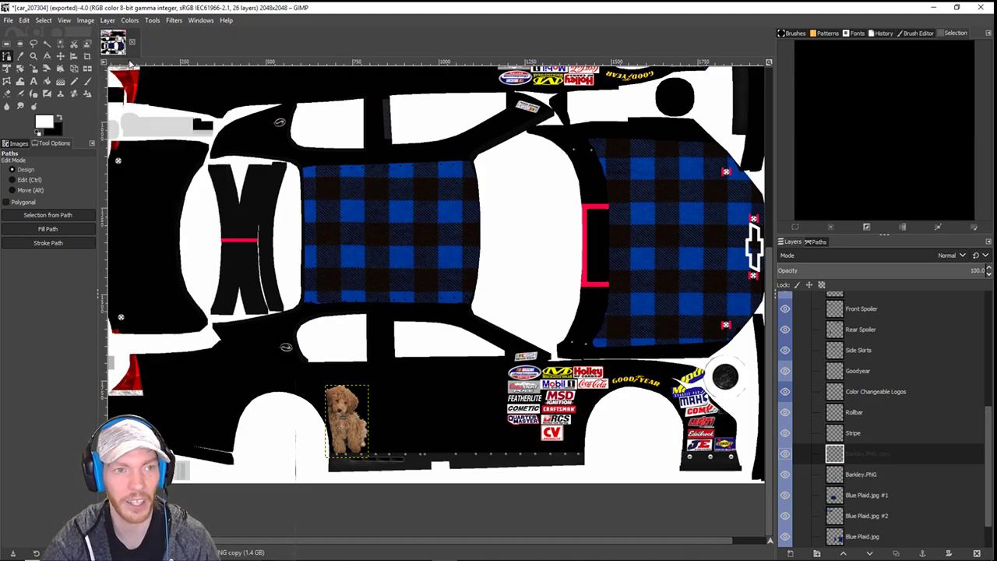
left_click(107, 20)
mouse_move(154, 162)
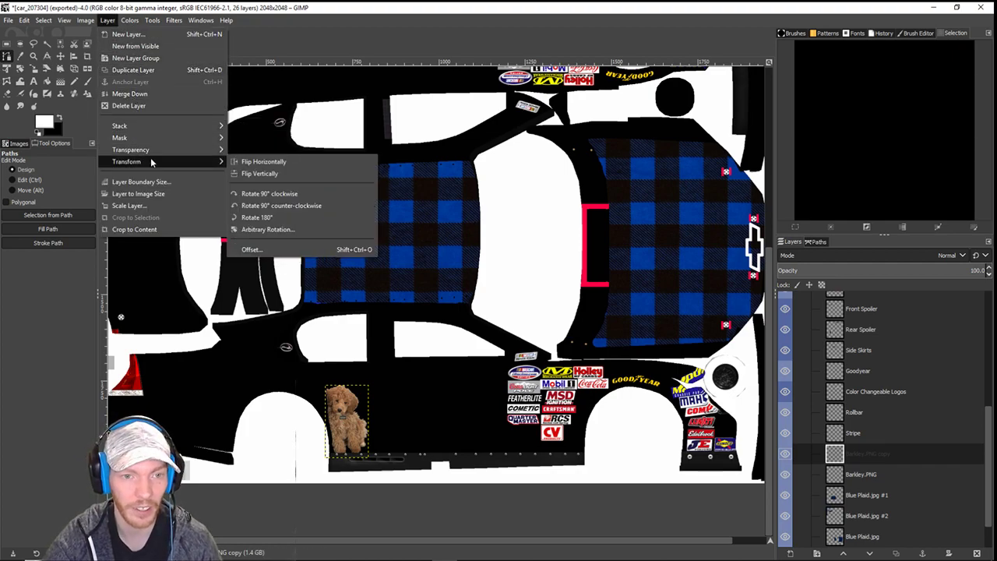
left_click(261, 216)
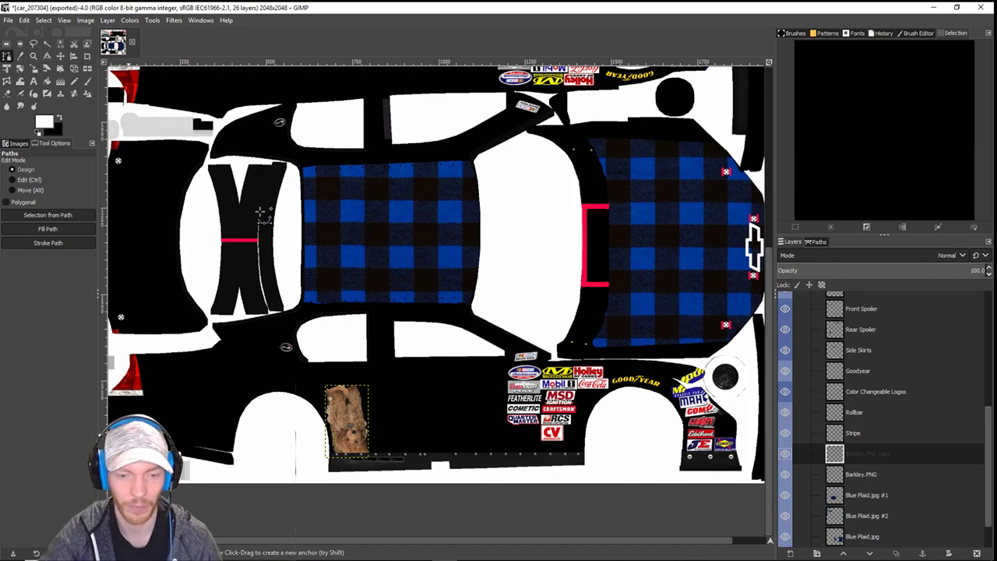
- Move the rotated Barkley.PNG copy layer straight up from the lower car side, across the plaid roof, toward the opposite car side
scroll(292, 206, "up", 1)
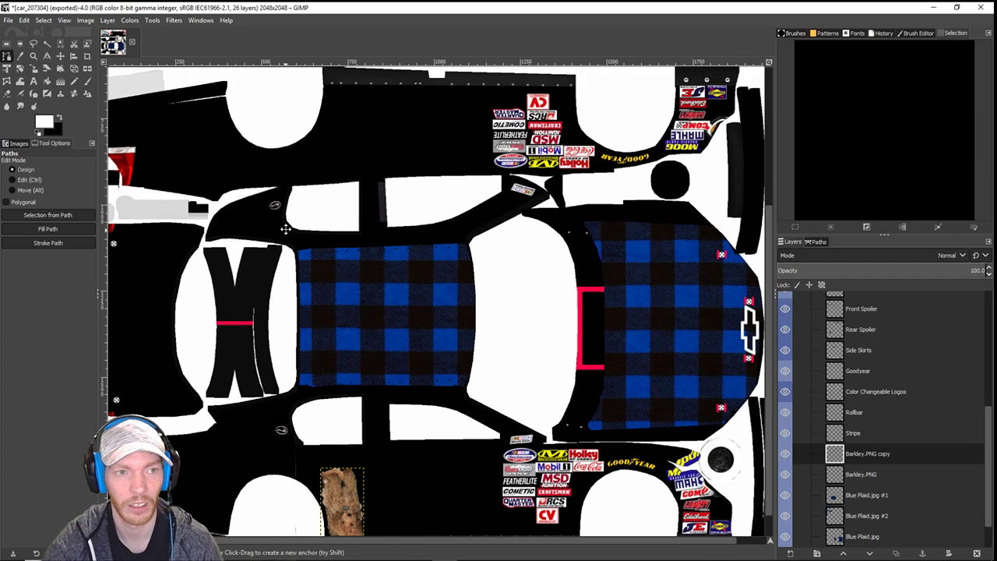
left_click(129, 20)
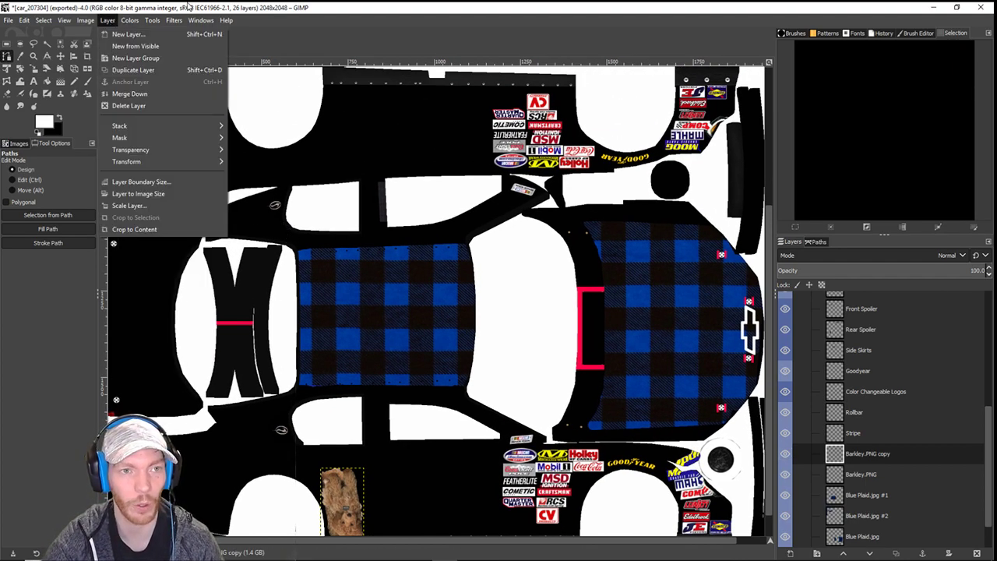
left_click(63, 56)
left_click(61, 59)
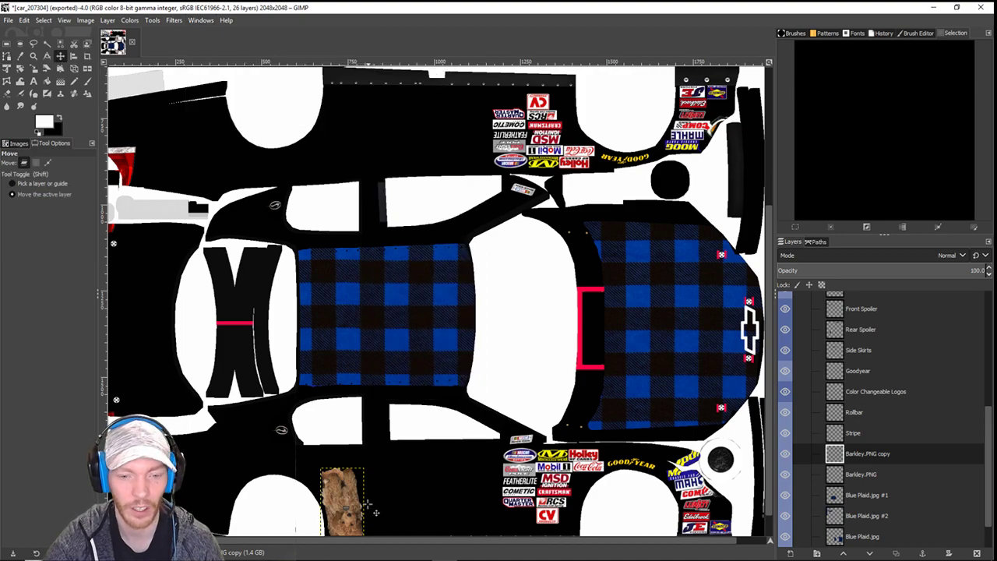
key("Up")
key("Up")
key("Up")
key("Up")
key("Up")
key("Up")
key("Up")
key("Up")
key("Up")
key("Up")
key("Up")
key("Up")
key("Up")
key("Up")
key("Up")
key("Up")
key("Up")
key("Up")
key("Up")
key("Up")
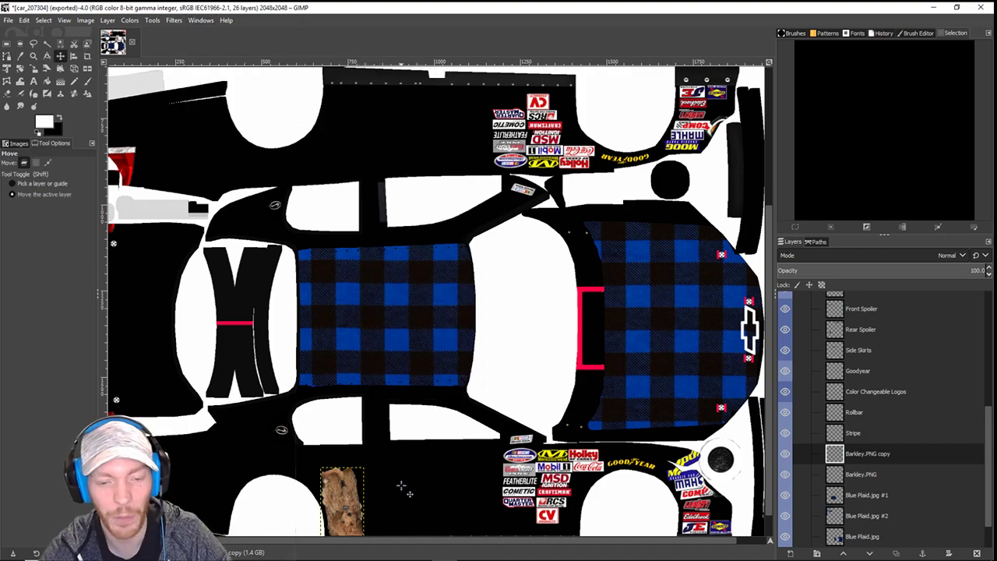
key("Up")
key("Up")
key("Up")
key("Up")
key("Up")
key("Up")
key("Up")
key("Up")
key("Up")
key("Up")
key("Up")
key("Up")
key("Up")
key("Up")
key("Up")
key("Up")
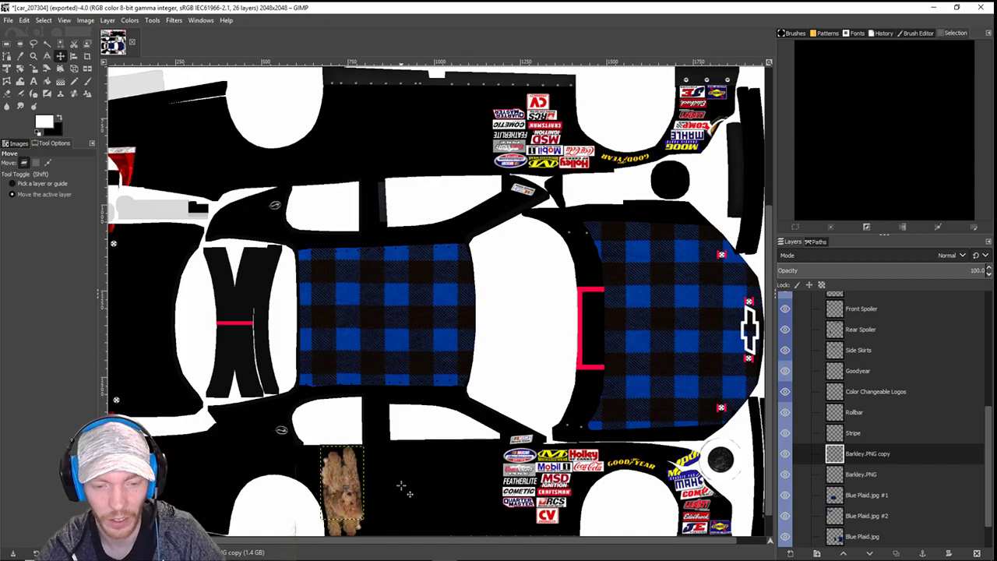
key("Up")
key("Up")
key("Up")
key("Up")
key("Up")
key("Up")
key("Up")
key("Up")
key("Up")
key("Up")
key("Up")
key("Up")
key("Up")
key("Up")
key("Up")
key("Up")
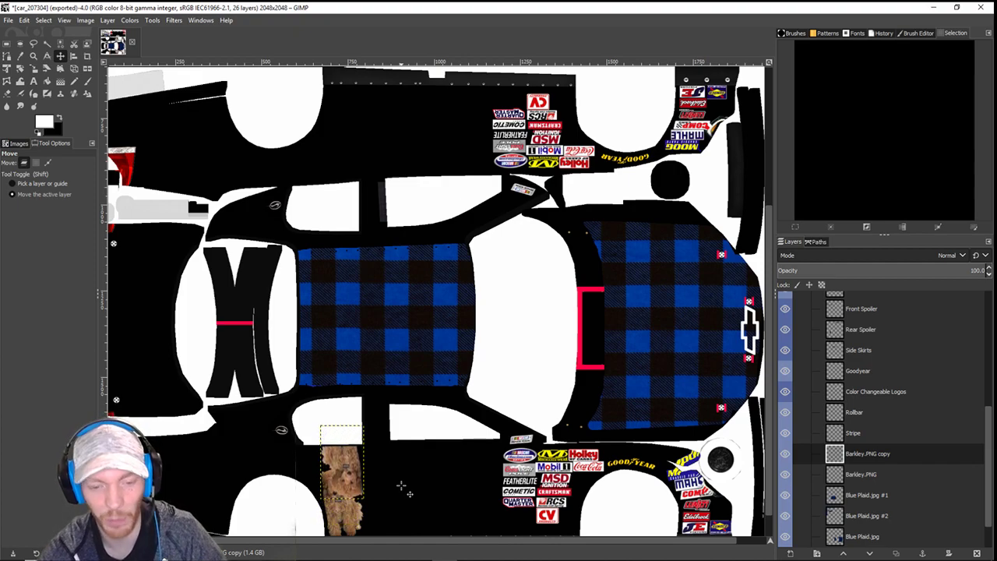
key("Up")
key("Up")
key("Up")
key("Up")
key("Up")
key("Up")
key("Up")
key("Up")
key("Up")
key("Up")
key("Up")
key("Up")
key("Up")
key("Up")
key("Up")
key("Up")
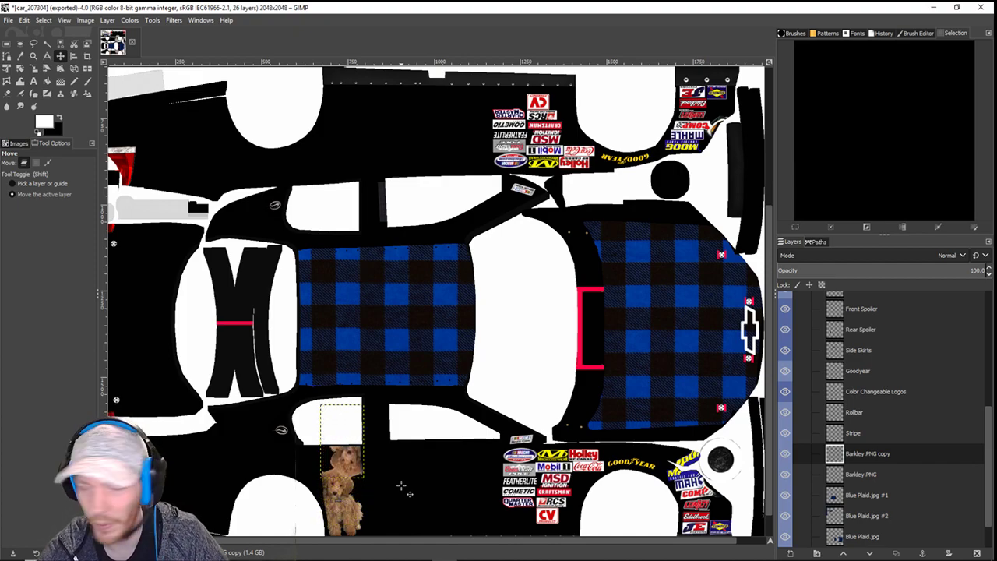
key("Up")
key("Up")
key("Up")
key("Up")
key("Up")
key("Up")
key("Up")
key("Up")
key("Up")
key("Up")
key("Up")
key("Up")
key("Up")
key("Up")
key("Up")
key("Up")
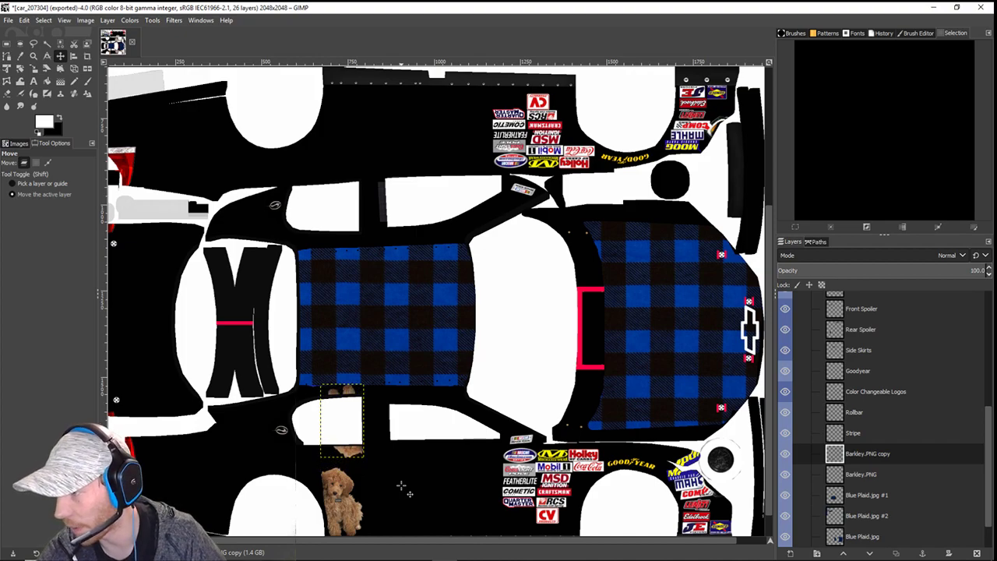
key("Up")
key("Up")
key("Up")
key("Up")
key("Up")
key("Up")
key("Up")
key("Up")
key("Up")
key("Up")
key("Up")
key("Up")
key("Up")
key("Up")
key("Up")
key("Up")
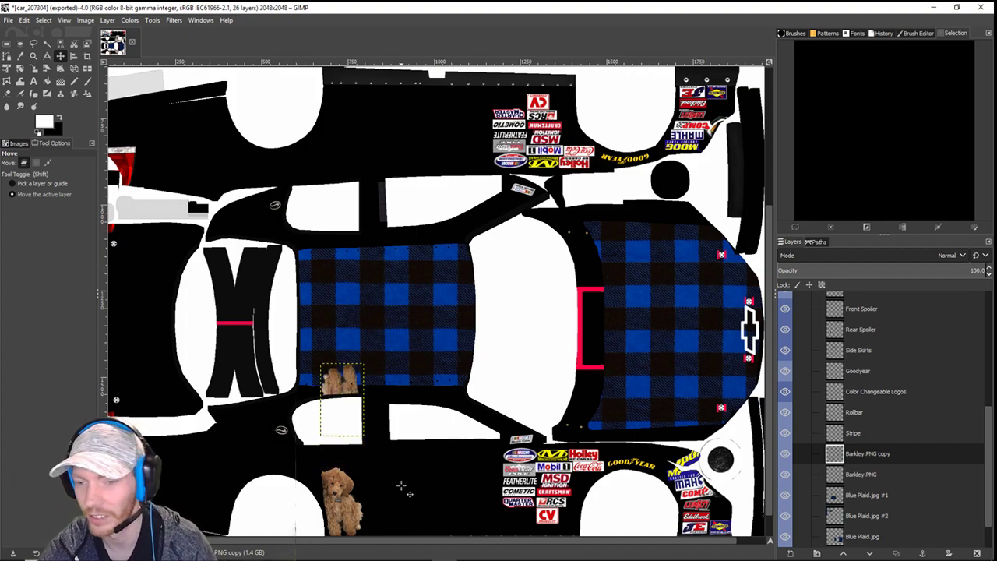
key("Up")
key("Up")
key("Up")
key("Up")
key("Up")
key("Up")
key("Up")
key("Up")
key("Up")
key("Up")
key("Up")
key("Up")
key("Up")
key("Up")
key("Up")
key("Up")
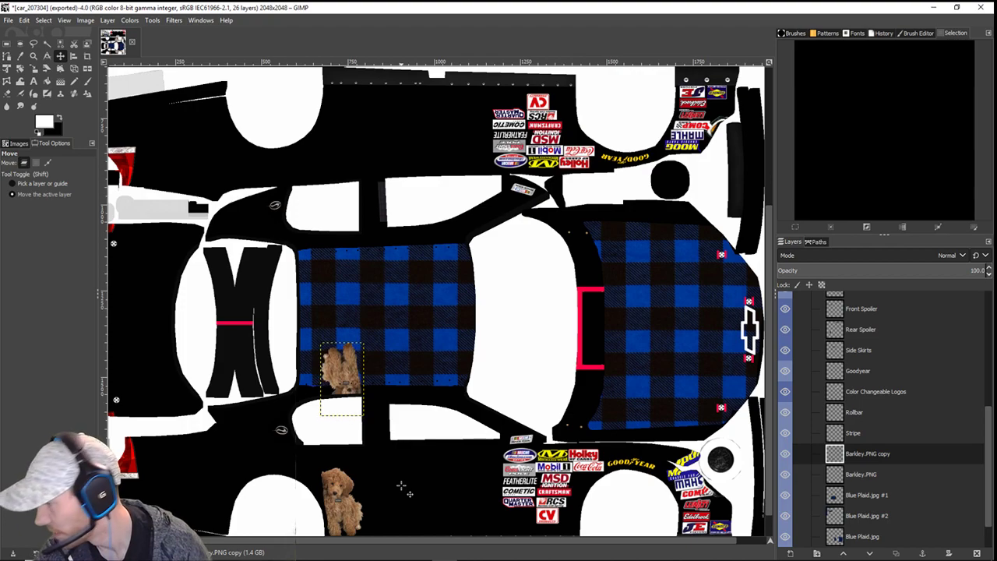
key("Up")
key("Up")
key("Up")
key("Up")
key("Up")
key("Up")
key("Up")
key("Up")
key("Up")
key("Up")
key("Up")
key("Up")
key("Up")
key("Up")
key("Up")
key("Up")
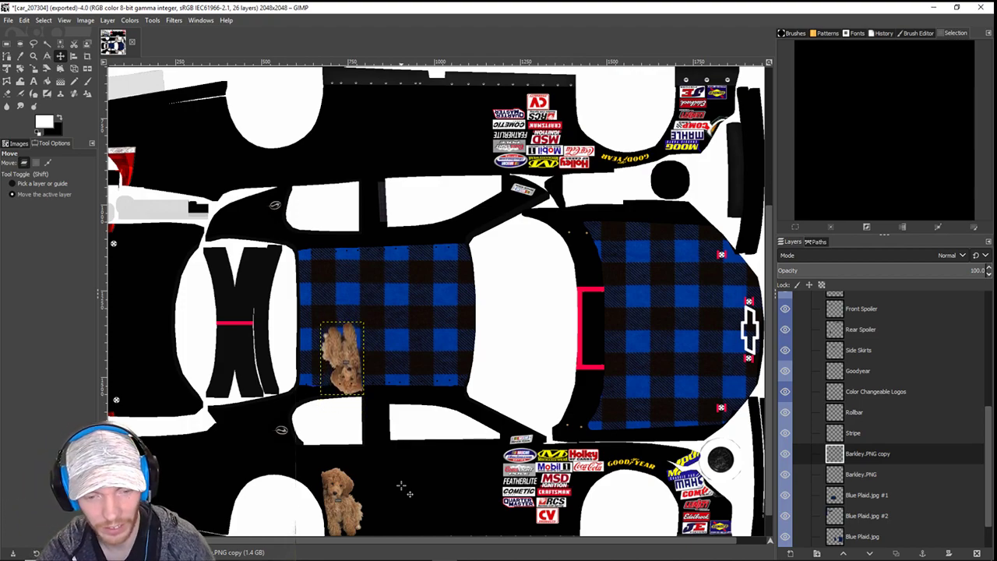
key("Up")
key("Up")
key("Up")
key("Up")
key("Up")
key("Up")
key("Up")
key("Up")
key("Up")
key("Up")
key("Up")
key("Up")
key("Up")
key("Up")
key("Up")
key("Up")
key("Up")
key("Up")
key("Up")
key("Up")
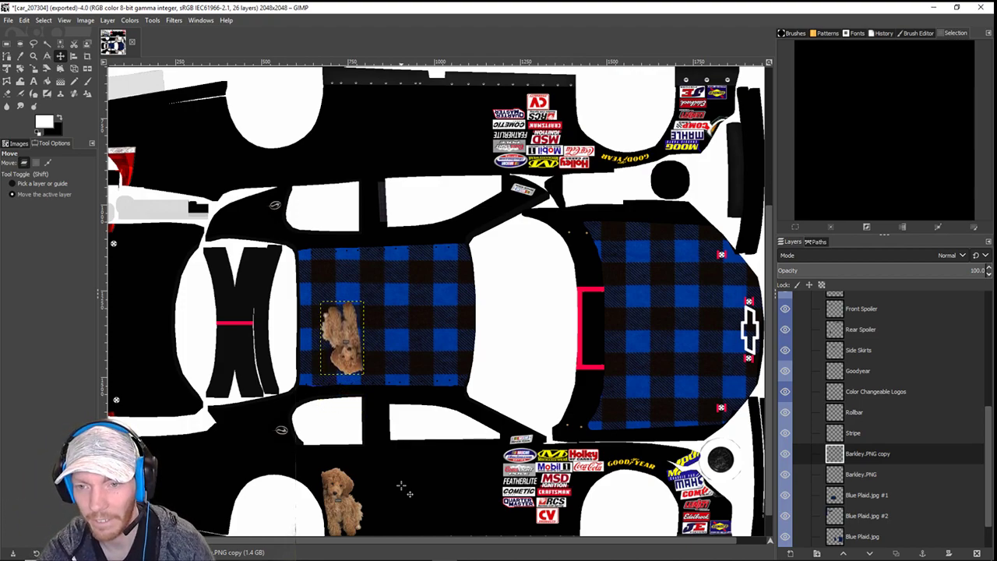
- Nudge the rotated Barkley.PNG copy straight up off the plaid roof and over the rear side window onto the upper car side
key("Up")
key("Up")
key("Up")
key("Up")
key("Up")
key("Up")
key("Up")
key("Up")
key("Up")
key("Up")
key("Up")
key("Up")
key("Up")
key("Up")
key("Up")
key("Up")
key("Up")
key("Up")
key("Up")
key("Up")
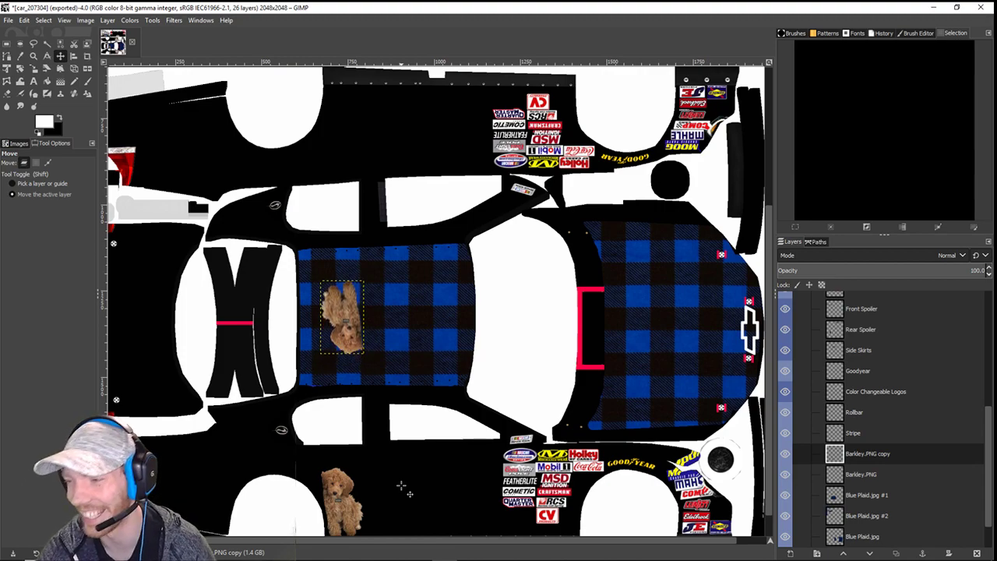
key("Up")
key("Up")
key("Up")
key("Up")
key("Up")
key("Up")
key("Up")
key("Up")
key("Up")
key("Up")
key("Up")
key("Up")
key("Up")
key("Up")
key("Up")
key("Up")
key("Up")
key("Up")
key("Up")
key("Up")
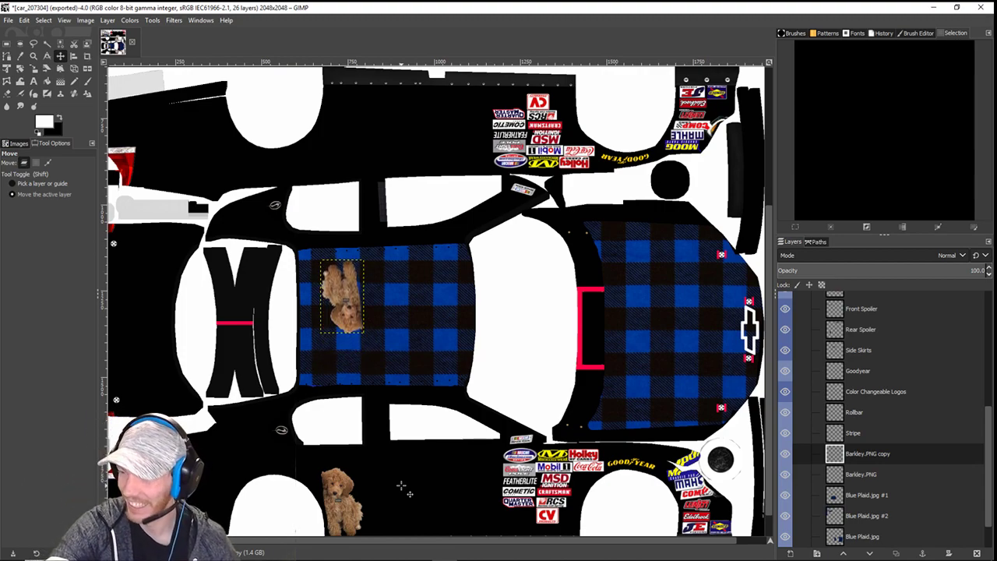
key("Up")
key("Up")
key("Up")
key("Up")
key("Up")
key("Up")
key("Up")
key("Up")
key("Up")
key("Up")
key("Up")
key("Up")
key("Up")
key("Up")
key("Up")
key("Up")
key("Up")
key("Up")
key("Up")
key("Up")
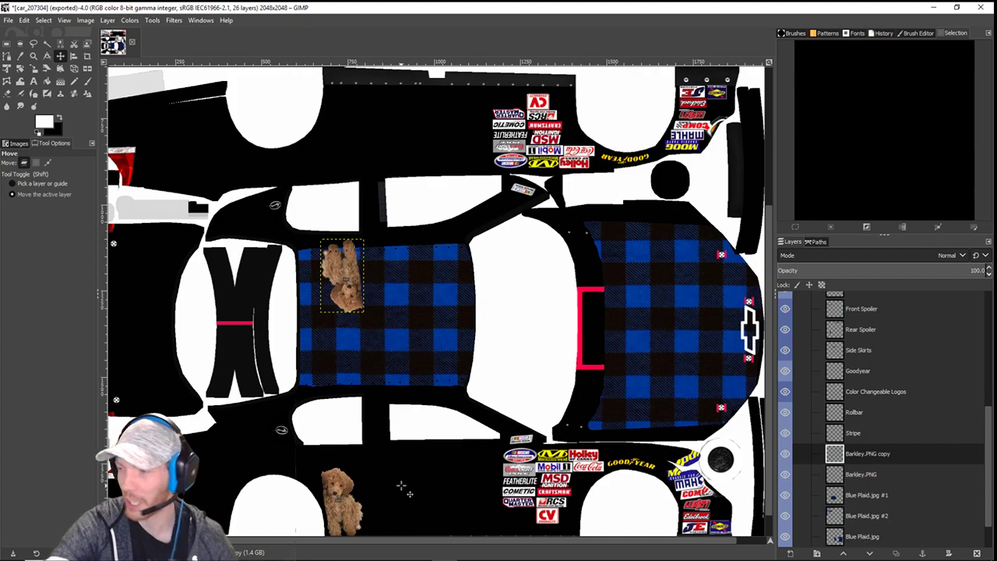
key("Up")
key("Up")
key("Up")
key("Up")
key("Up")
key("Up")
key("Up")
key("Up")
key("Up")
key("Up")
key("Up")
key("Up")
key("Up")
key("Up")
key("Up")
key("Up")
key("Up")
key("Up")
key("Up")
key("Up")
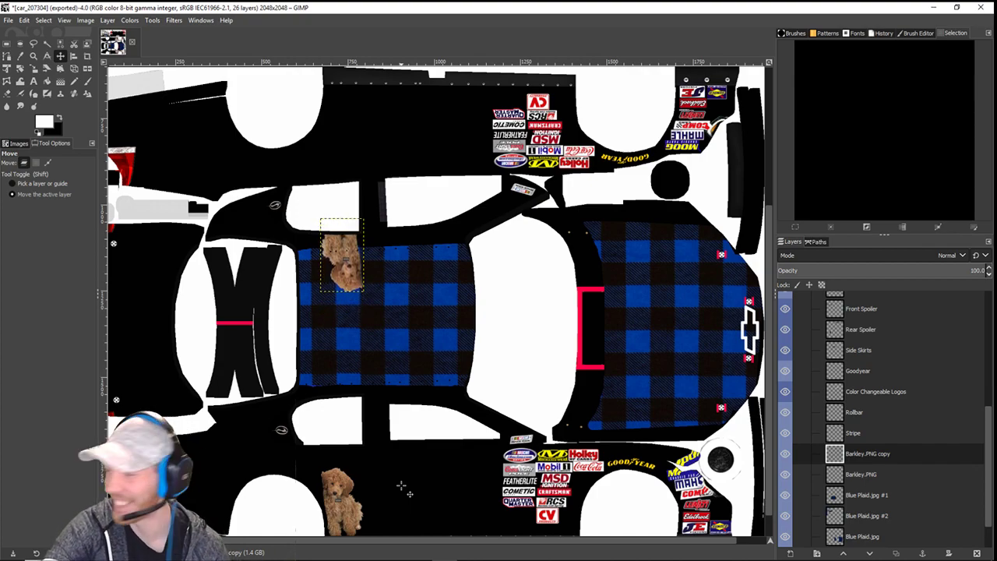
key("Up")
key("Up")
key("Up")
key("Up")
key("Up")
key("Up")
key("Up")
key("Up")
key("Up")
key("Up")
key("Up")
key("Up")
key("Up")
key("Up")
key("Up")
key("Up")
key("Up")
key("Up")
key("Up")
key("Up")
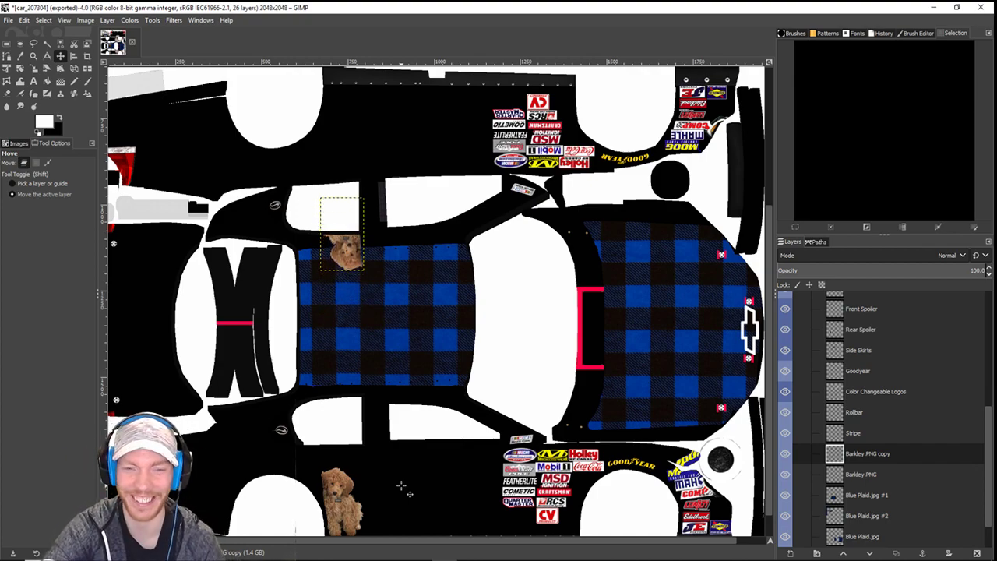
key("Up")
key("Up")
key("Up")
key("Up")
key("Up")
key("Up")
key("Up")
key("Up")
key("Up")
key("Up")
key("Up")
key("Up")
key("Up")
key("Up")
key("Up")
key("Up")
key("Up")
key("Up")
key("Up")
key("Up")
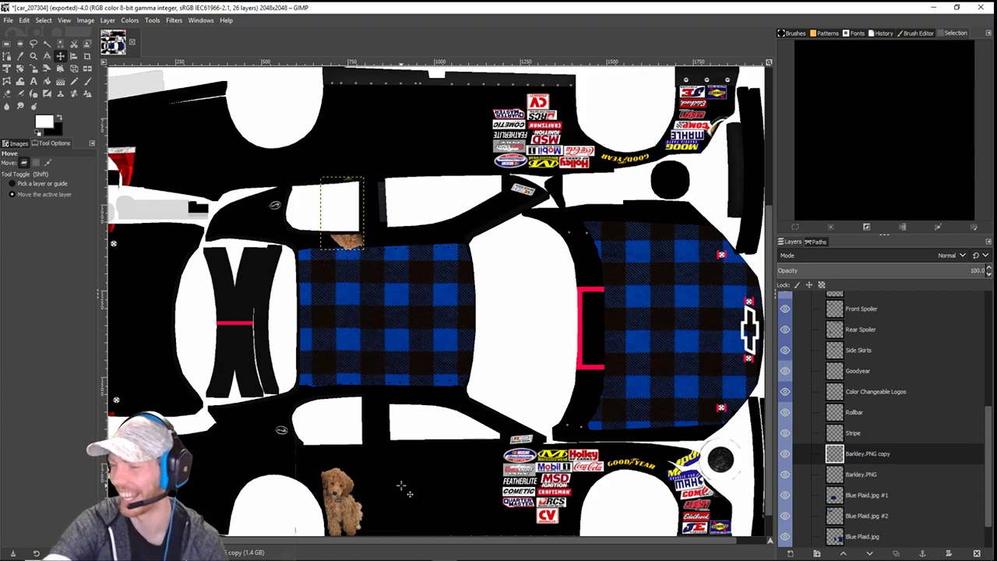
key("Up")
key("Up")
key("Up")
key("Up")
key("Up")
key("Up")
key("Up")
key("Up")
key("Up")
key("Up")
key("Up")
key("Up")
key("Up")
key("Up")
key("Up")
key("Up")
key("Up")
key("Up")
key("Up")
key("Up")
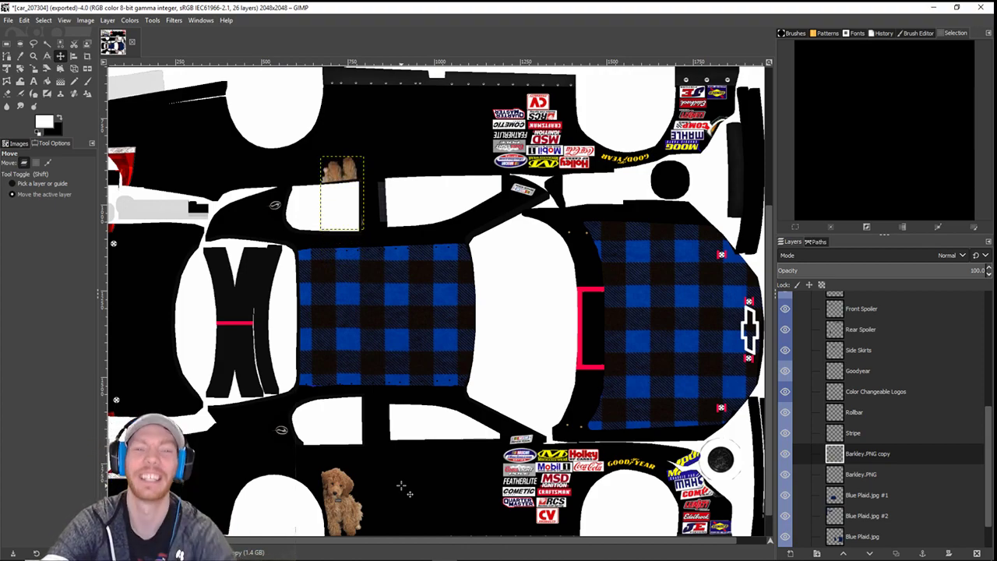
key("Up")
key("Up")
key("Up")
key("Up")
key("Up")
key("Up")
key("Up")
key("Up")
key("Up")
key("Up")
key("Up")
key("Up")
key("Up")
key("Up")
key("Up")
key("Up")
key("Up")
key("Up")
key("Up")
key("Up")
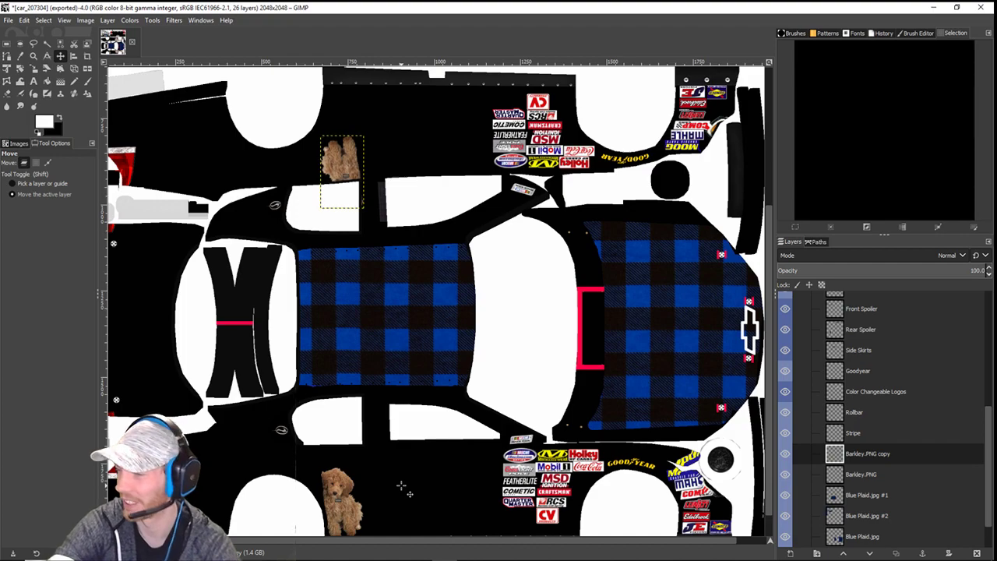
- Nudge the rotated Barkley.PNG copy straight up from the window onto the black upper car side, just behind the wheel arch
key("Up")
key("Up")
key("Up")
key("Up")
key("Up")
key("Up")
key("Up")
key("Up")
key("Up")
key("Up")
key("Up")
key("Up")
key("Up")
key("Up")
key("Up")
key("Up")
key("Up")
key("Up")
key("Up")
key("Up")
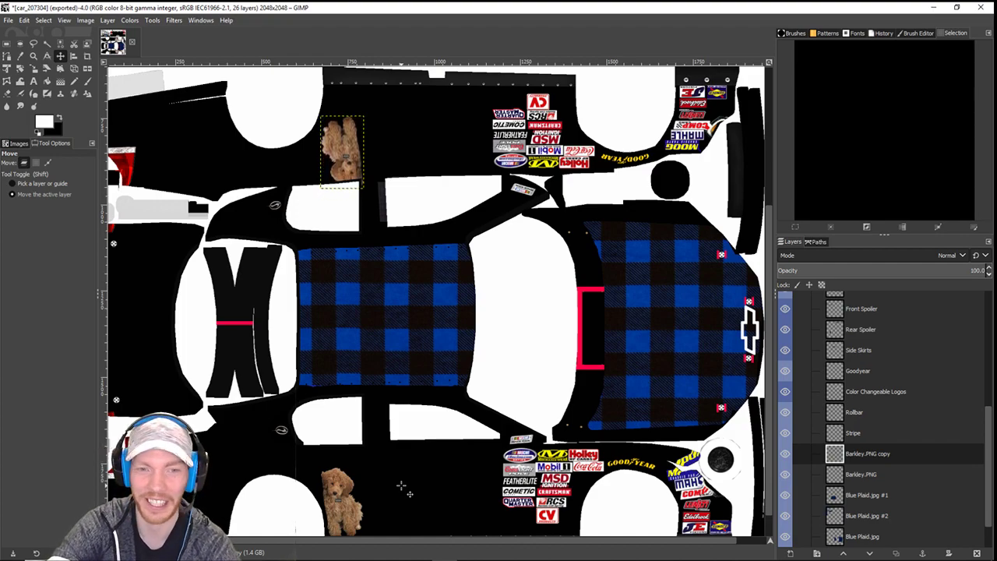
key("Up")
key("Up")
key("Up")
key("Up")
key("Up")
key("Up")
key("Up")
key("Up")
key("Up")
key("Up")
key("Up")
key("Up")
key("Up")
key("Up")
key("Up")
key("Up")
key("Up")
key("Up")
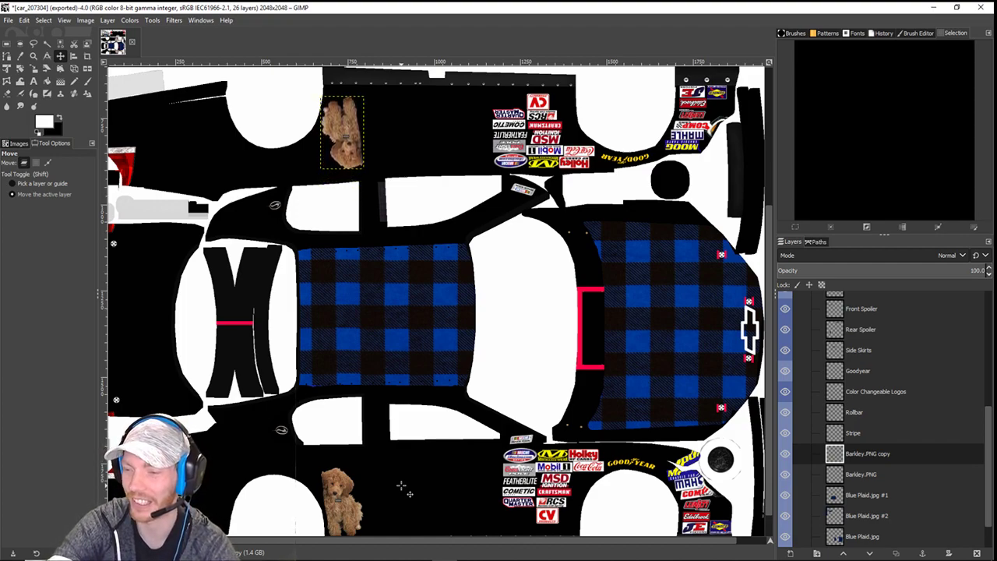
key("Up")
key("Up")
key("Up")
key("Up")
key("Up")
key("Up")
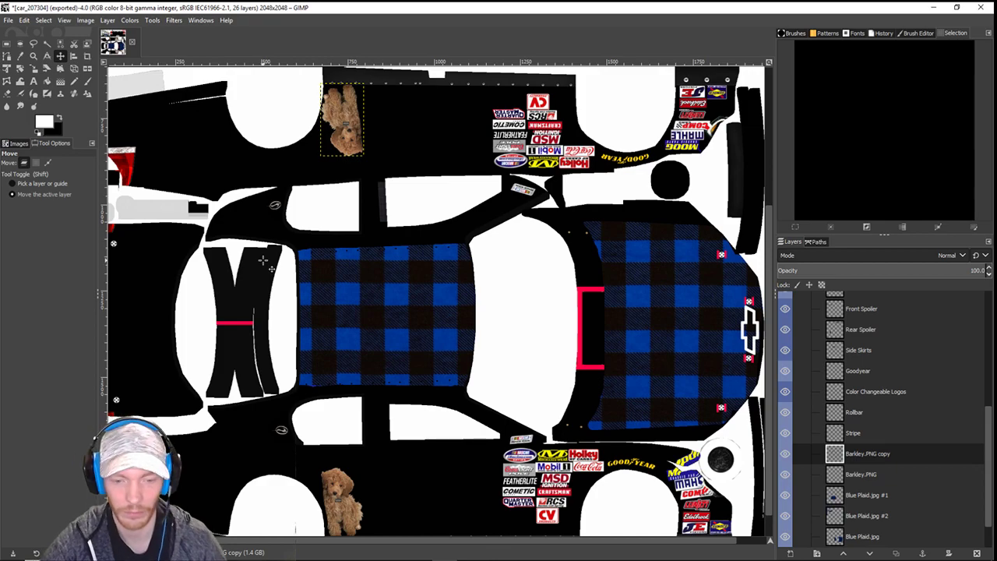
- Flip the Barkley.PNG copy layer horizontally so the dog is mirrored on the upper car side
scroll(263, 261, "up", 3)
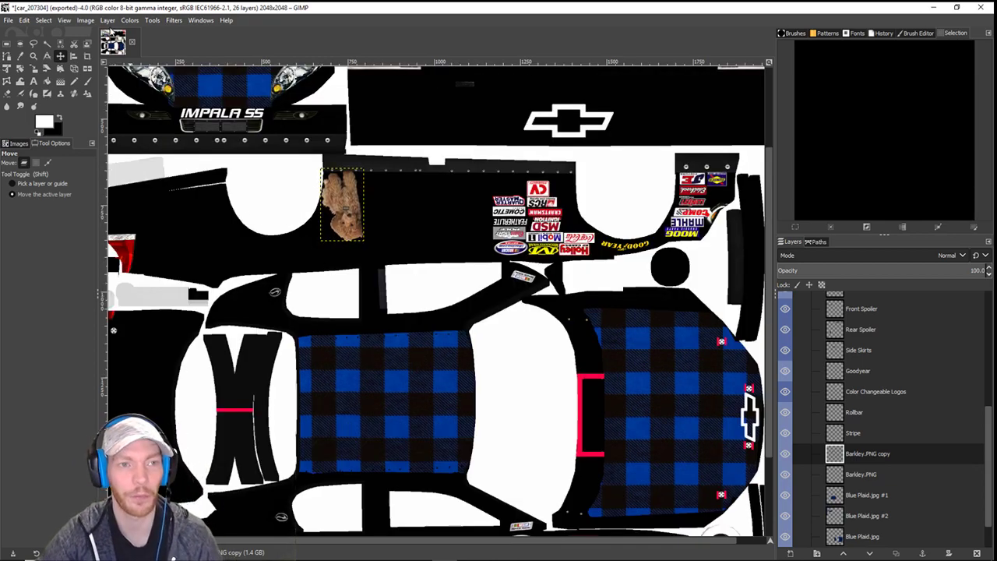
left_click(108, 20)
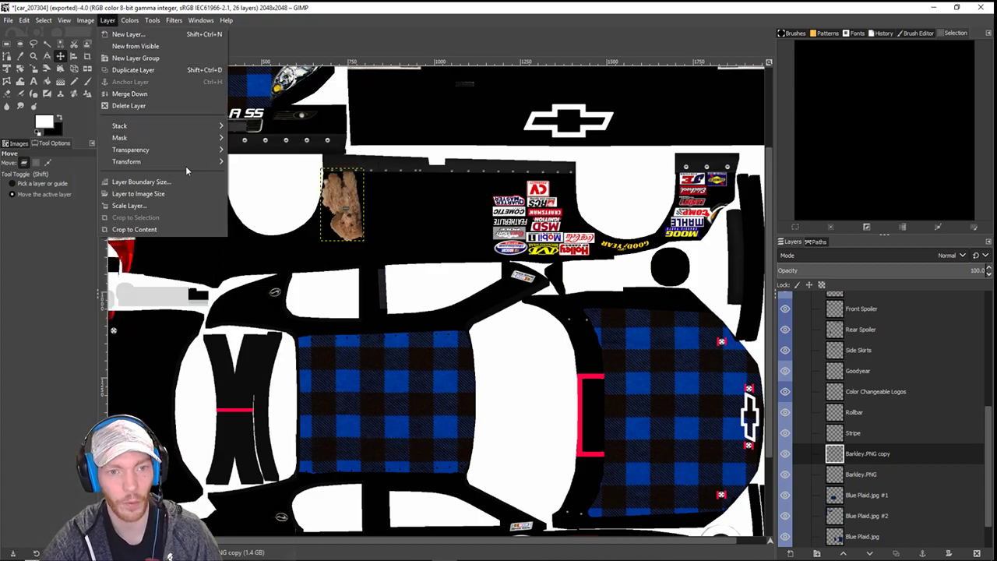
mouse_move(187, 161)
left_click(257, 162)
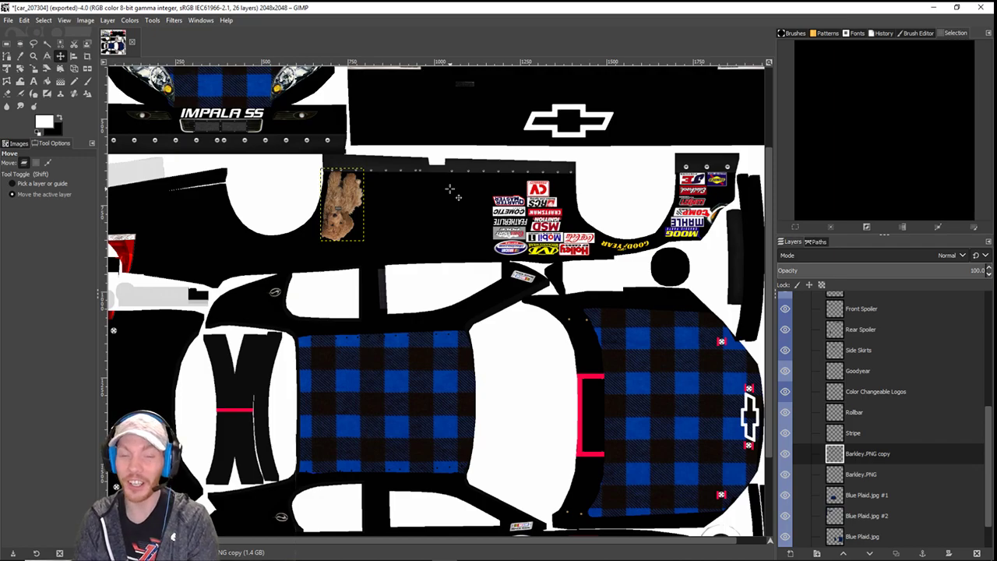
scroll(450, 188, "down", 3)
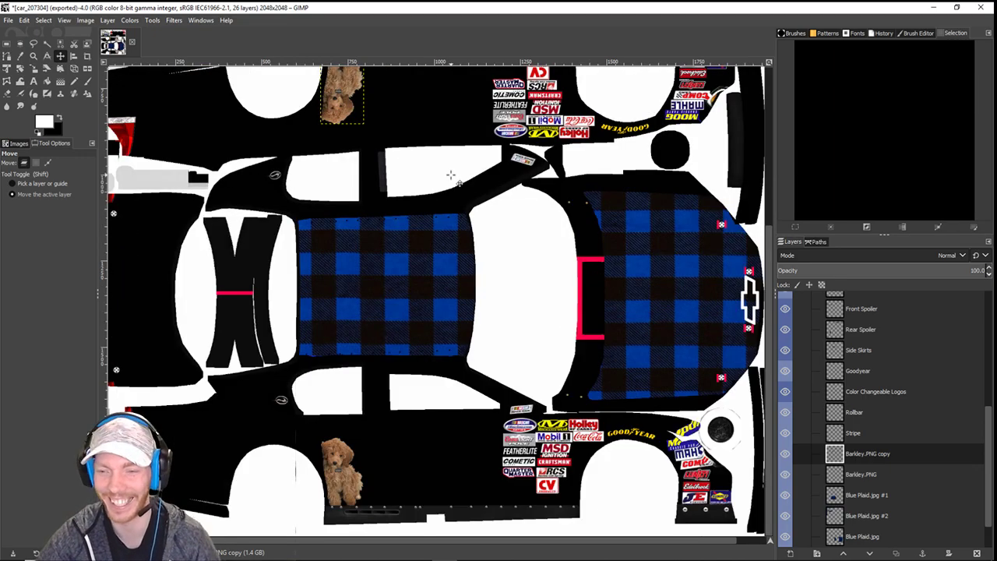
scroll(465, 217, "down", 1)
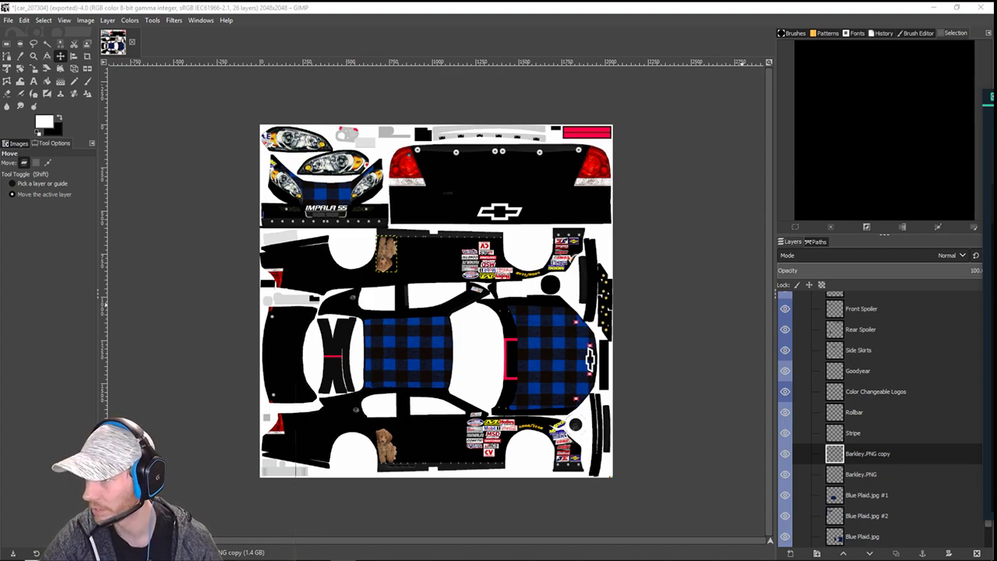
- Switch to the iRacing simulator and shift the chase camera's X and Y offsets to examine the car's side, roof and plaid hood
left_click_drag(996, 96, 688, 89)
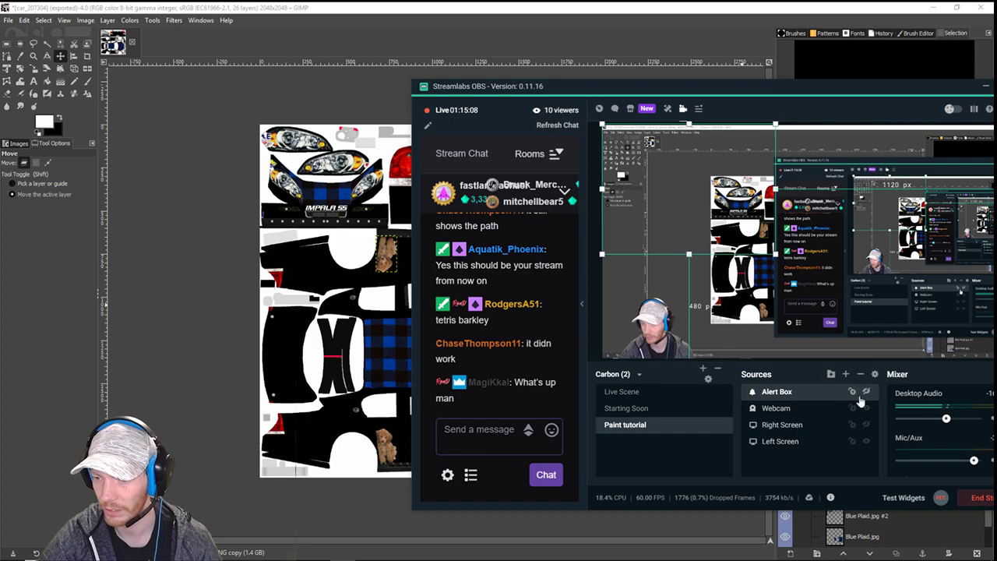
key("alt+Tab")
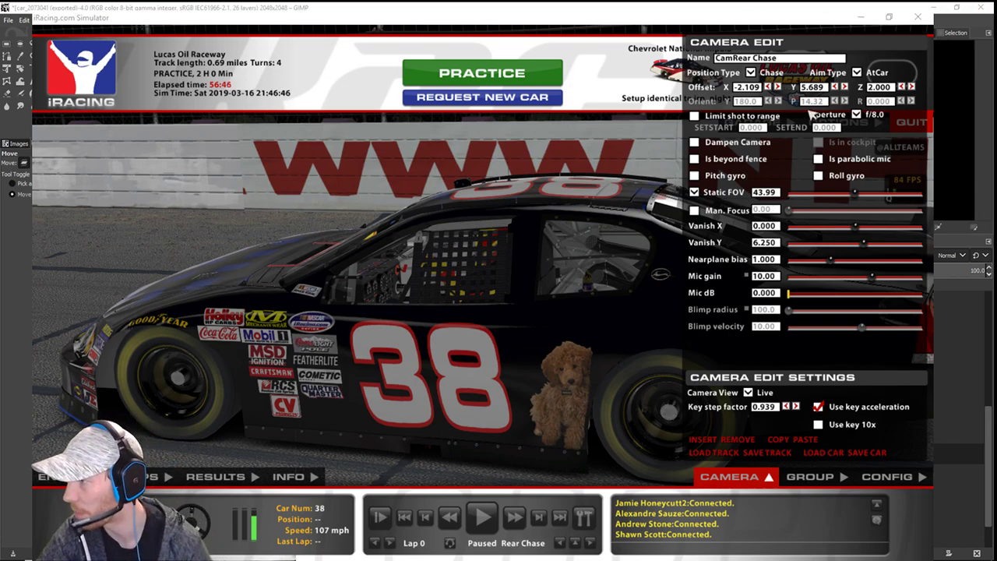
left_click(835, 86)
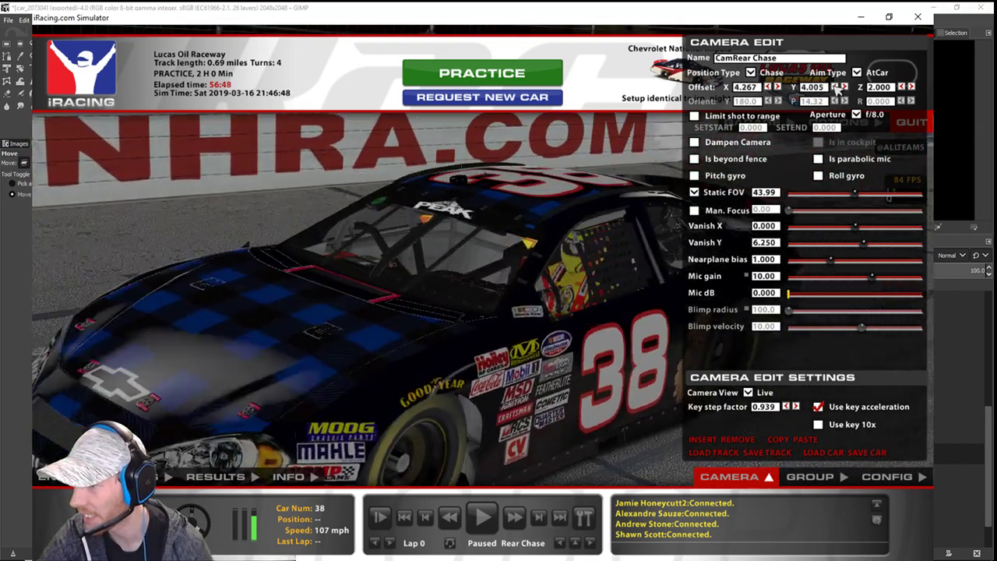
left_click(836, 87)
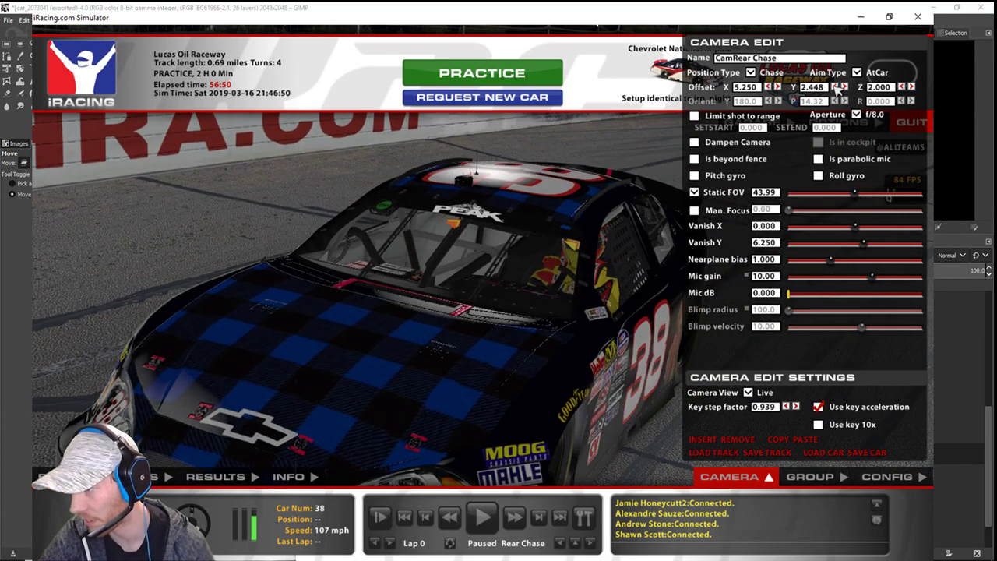
left_click_drag(837, 89, 837, 89)
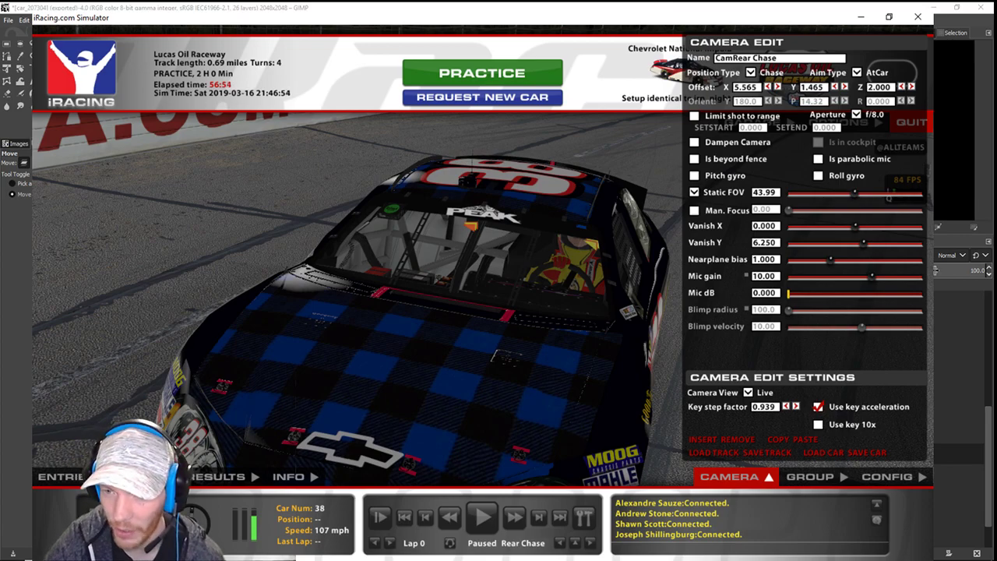
left_click(777, 87)
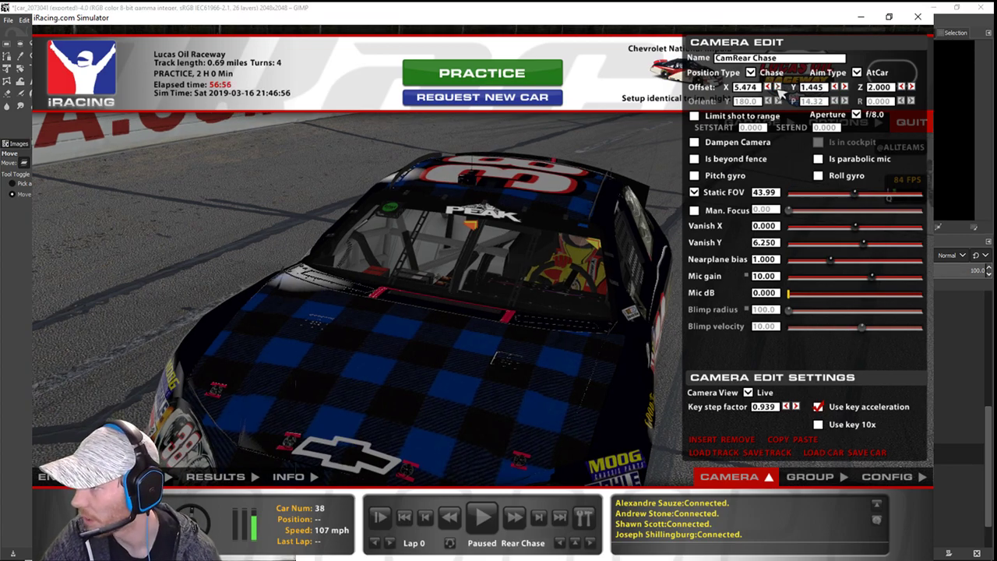
left_click_drag(844, 88, 838, 86)
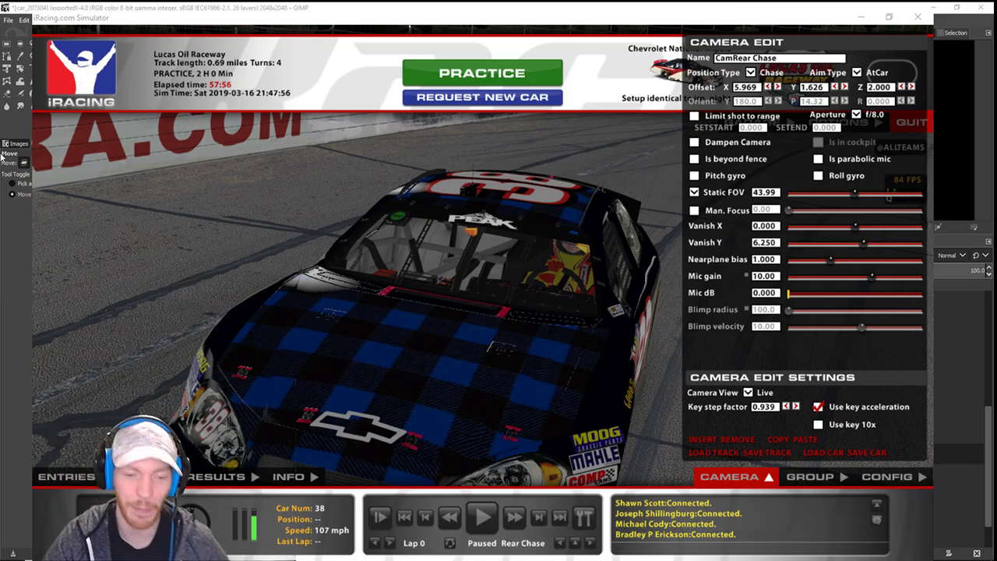
- Switch to Streamlabs OBS and hide the Right Screen source in the Paint tutorial scene
left_click_drag(32, 156, 259, 66)
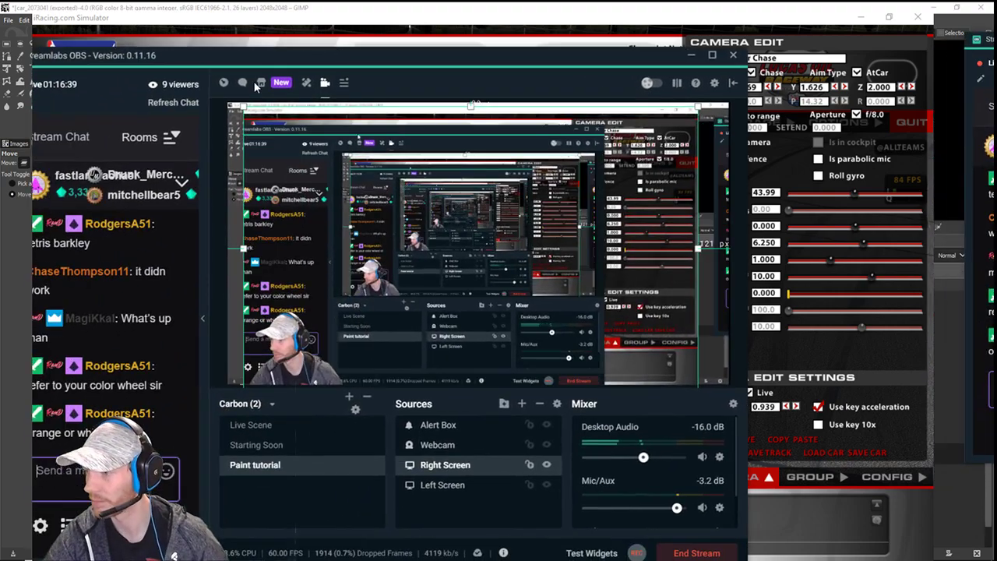
left_click(547, 465)
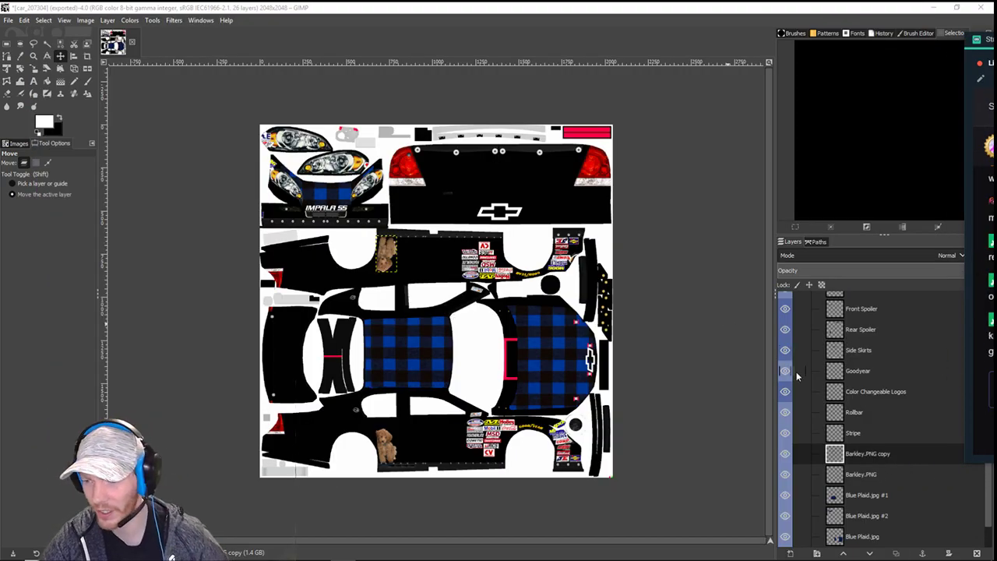
- Move the Stripe layer below Blue Plaid.jpg so it sits directly above the Flannel layer
scroll(866, 437, "up", 3)
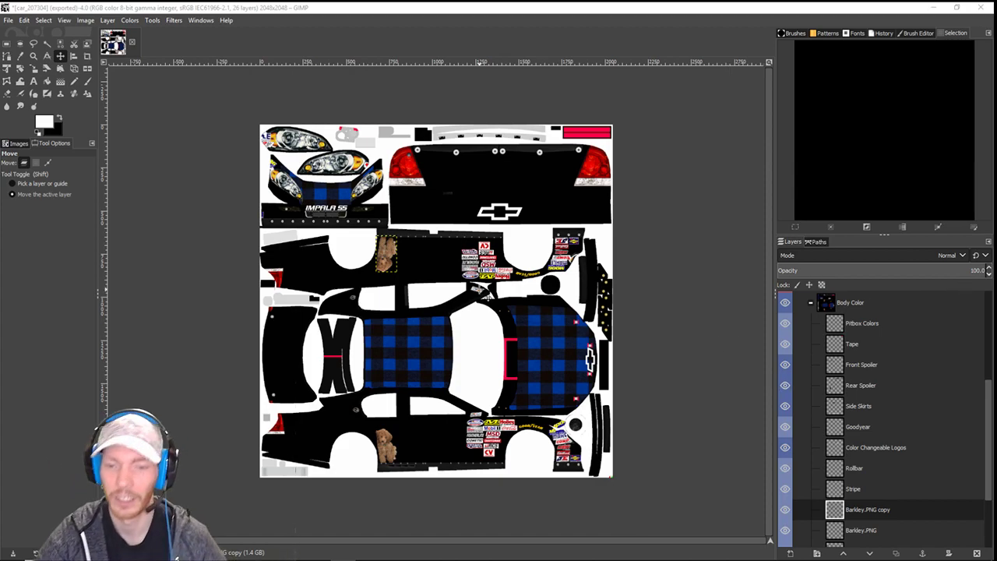
scroll(667, 286, "up", 3)
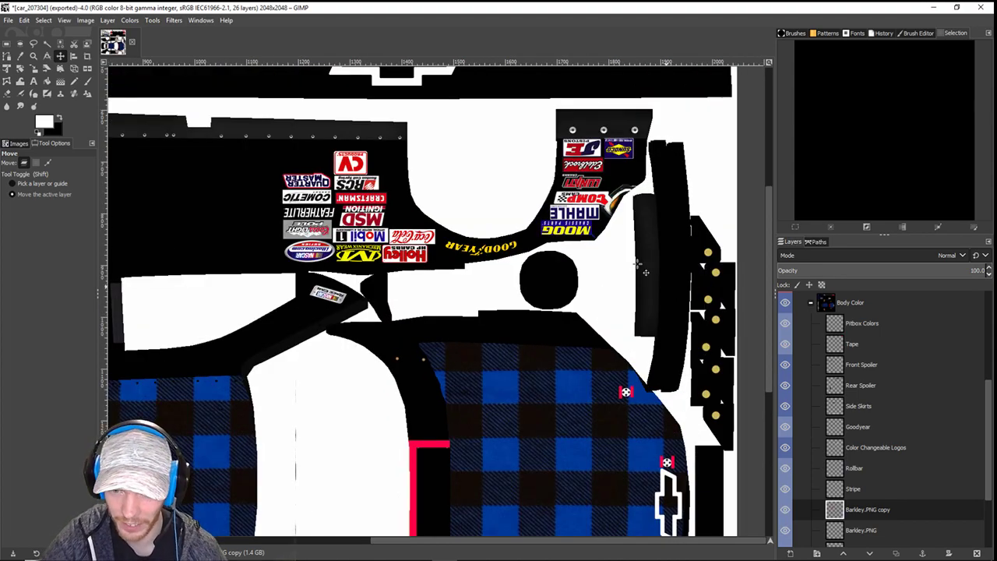
left_click_drag(487, 487, 531, 381)
scroll(531, 380, "up", 1)
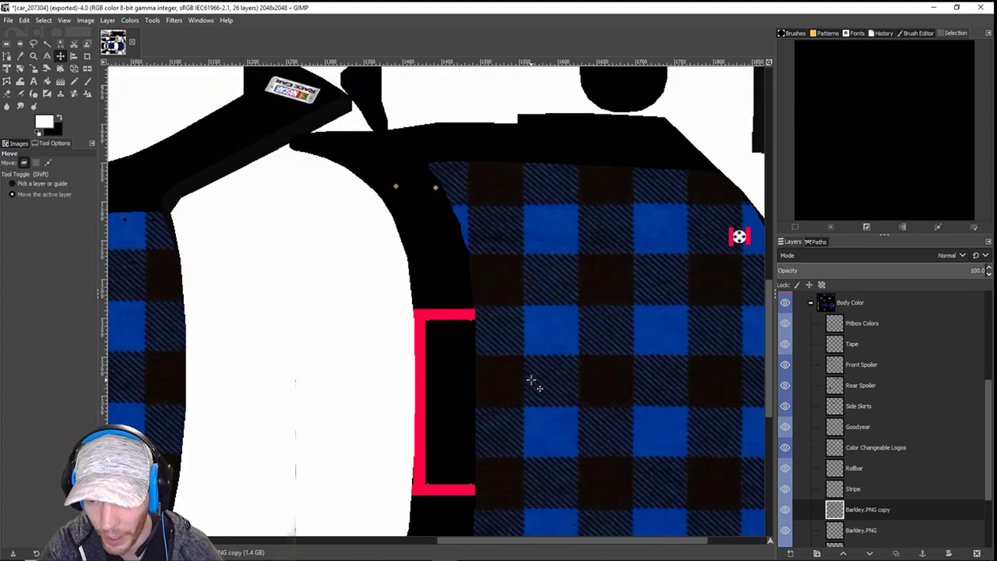
left_click_drag(583, 296, 438, 310)
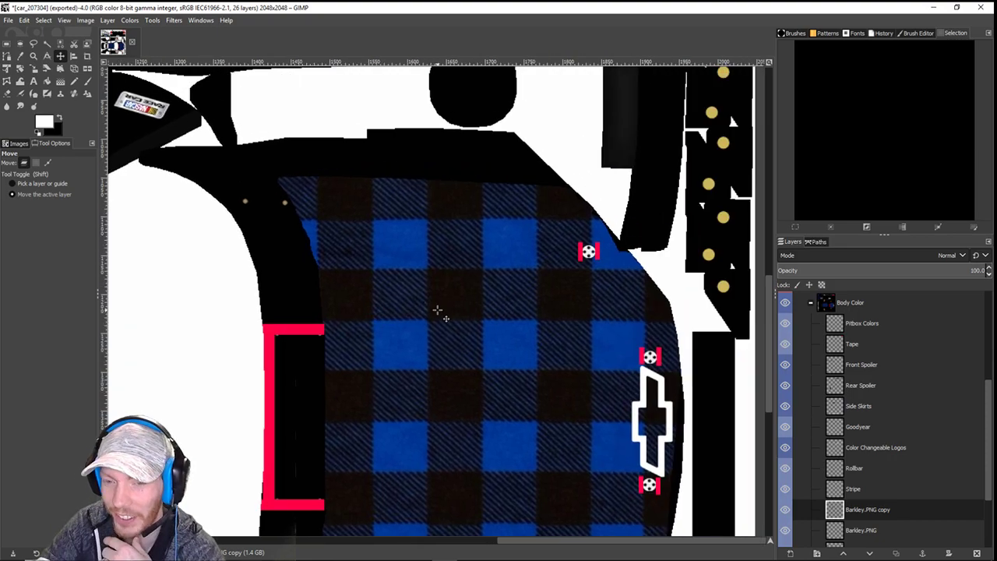
left_click_drag(499, 214, 635, 294)
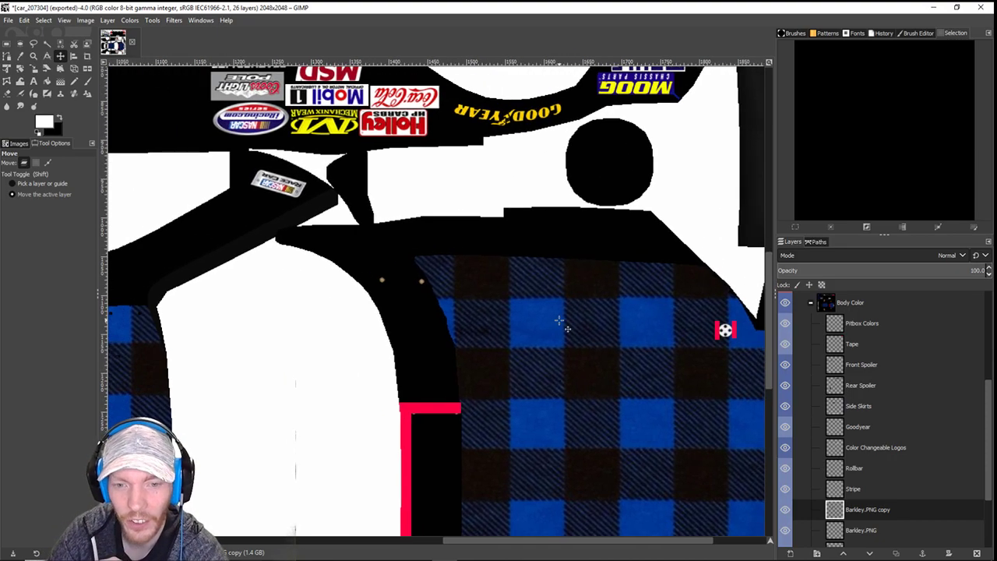
left_click(790, 554)
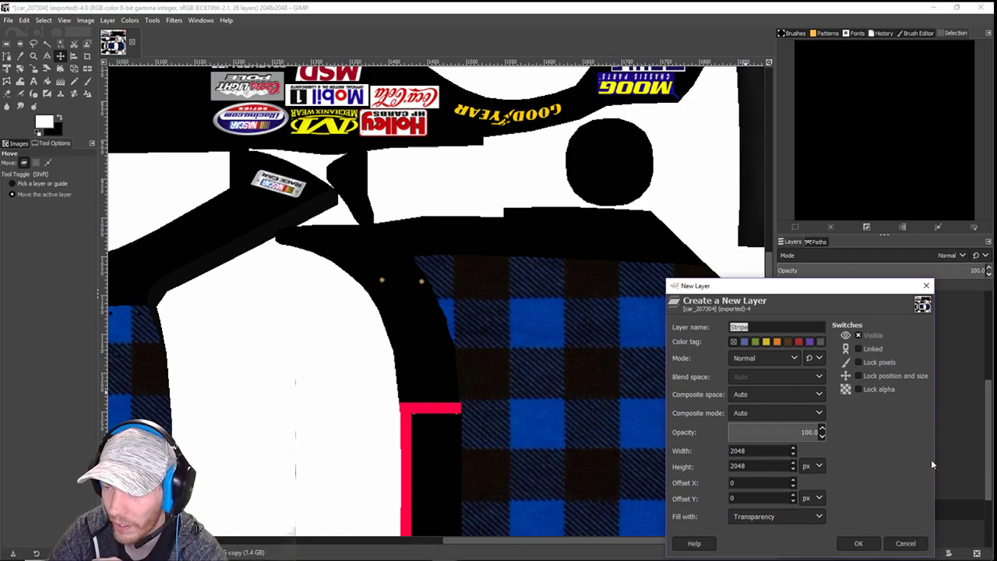
left_click(907, 542)
double_click(848, 393)
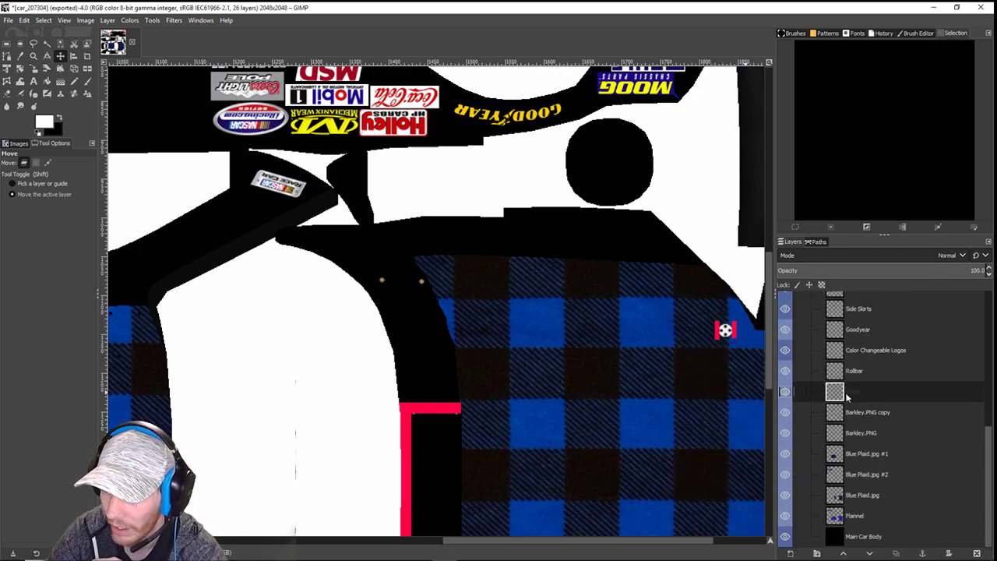
left_click_drag(848, 397, 869, 511)
scroll(479, 361, "down", 3)
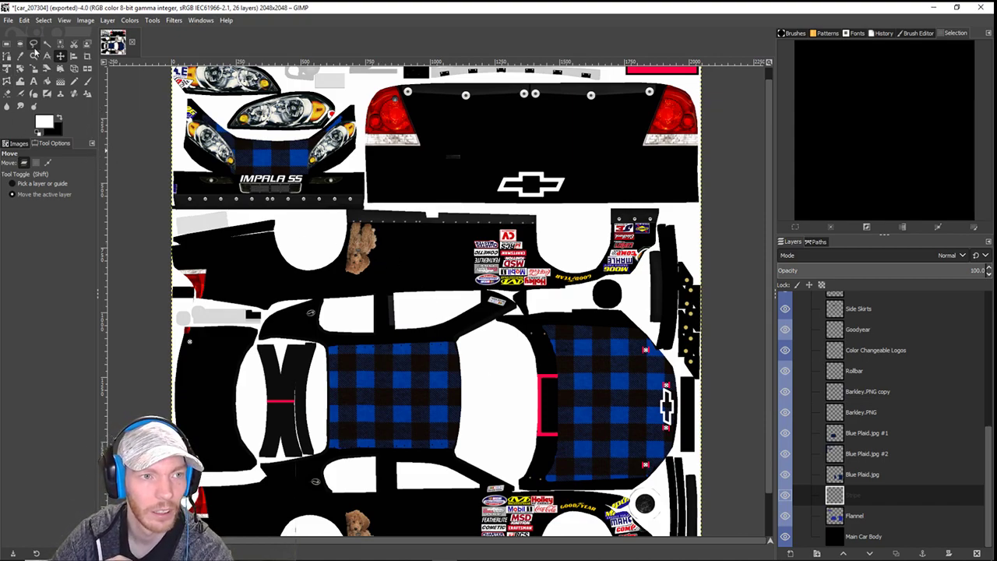
- Start a path on the Stripe layer with an anchor at the plaid hood's upper corner nearest the windshield
left_click(7, 56)
scroll(532, 331, "up", 1)
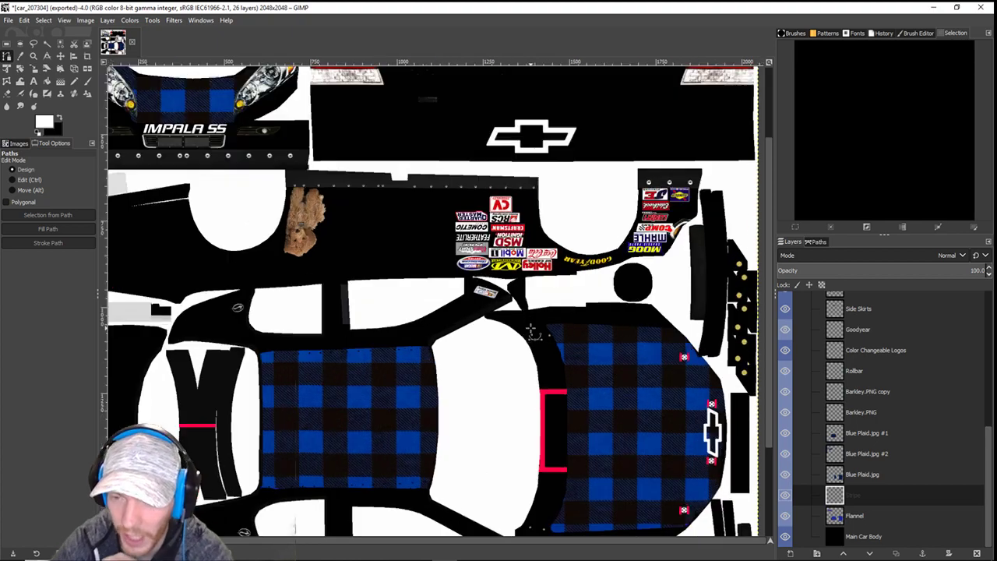
scroll(532, 331, "up", 5)
scroll(467, 288, "right", 5)
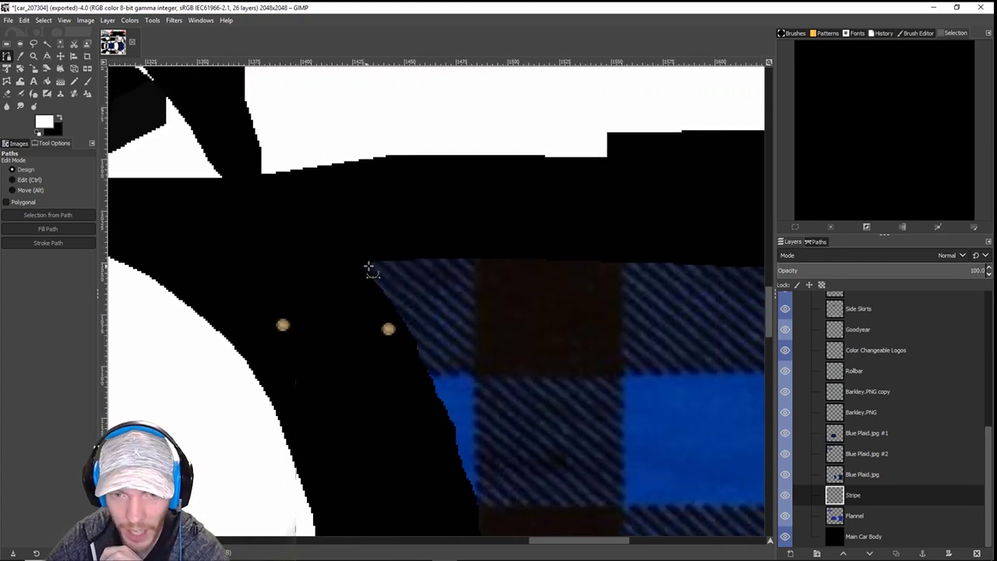
left_click(365, 260)
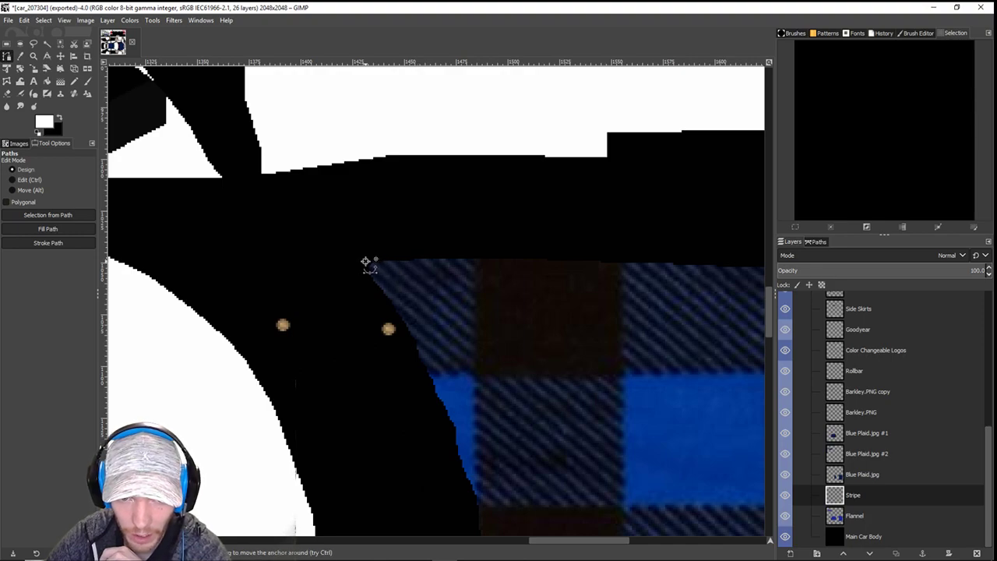
left_click(411, 261)
scroll(486, 321, "down", 5)
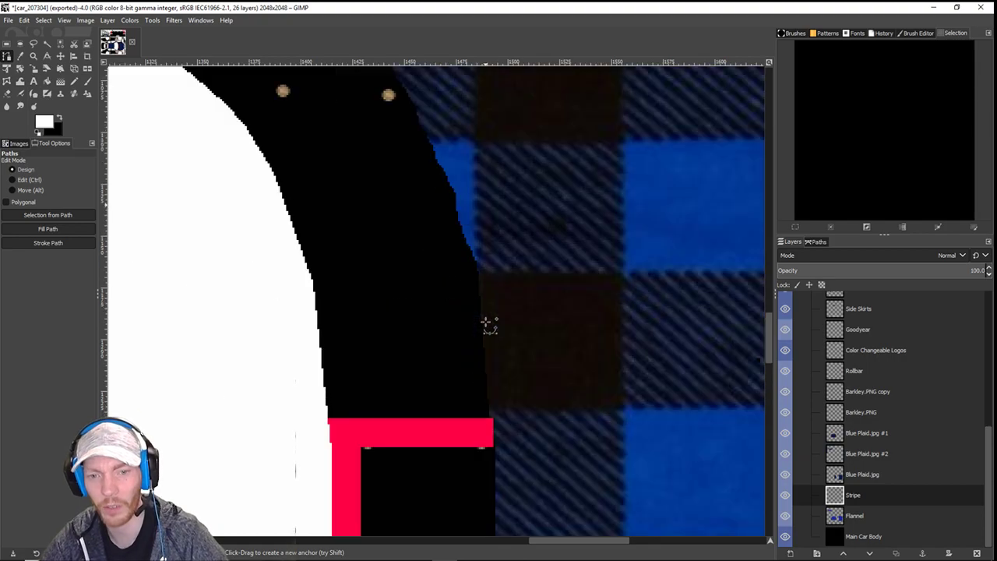
scroll(486, 321, "up", 5)
scroll(486, 321, "down", 1)
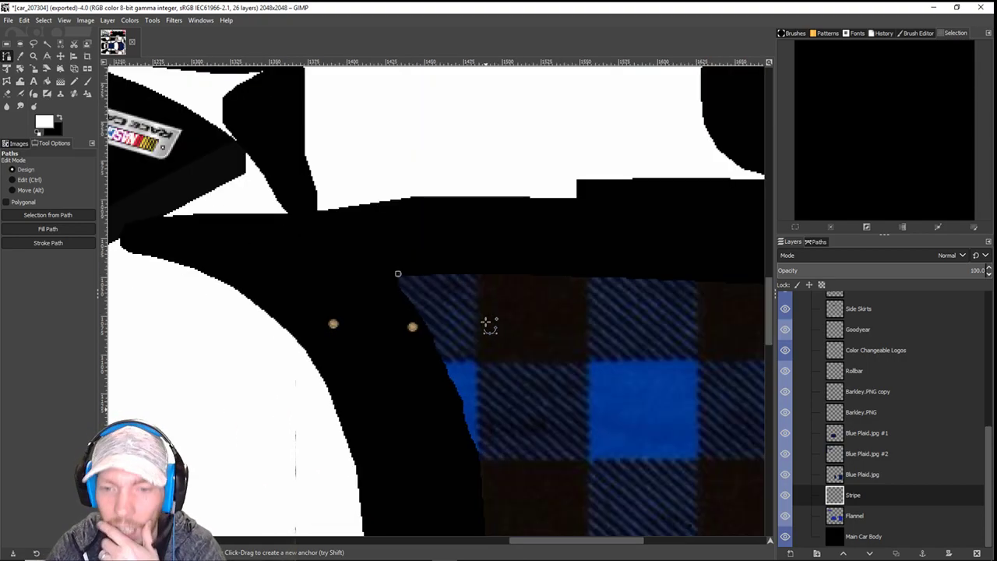
- Extend the path in a straight line along the plaid's upper edge to the angled front corner of the hood
scroll(488, 326, "down", 3)
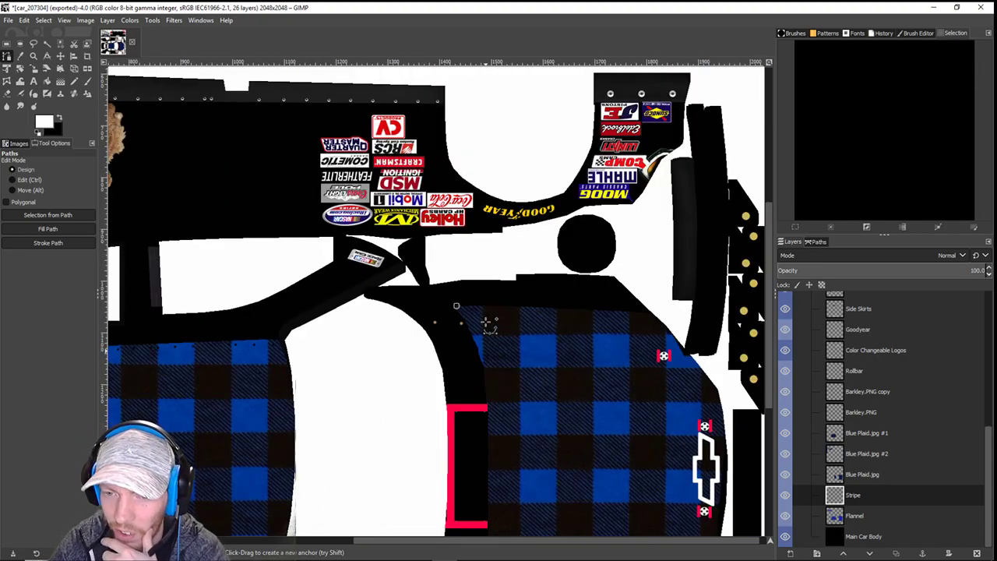
scroll(488, 326, "up", 4)
scroll(499, 296, "right", 3)
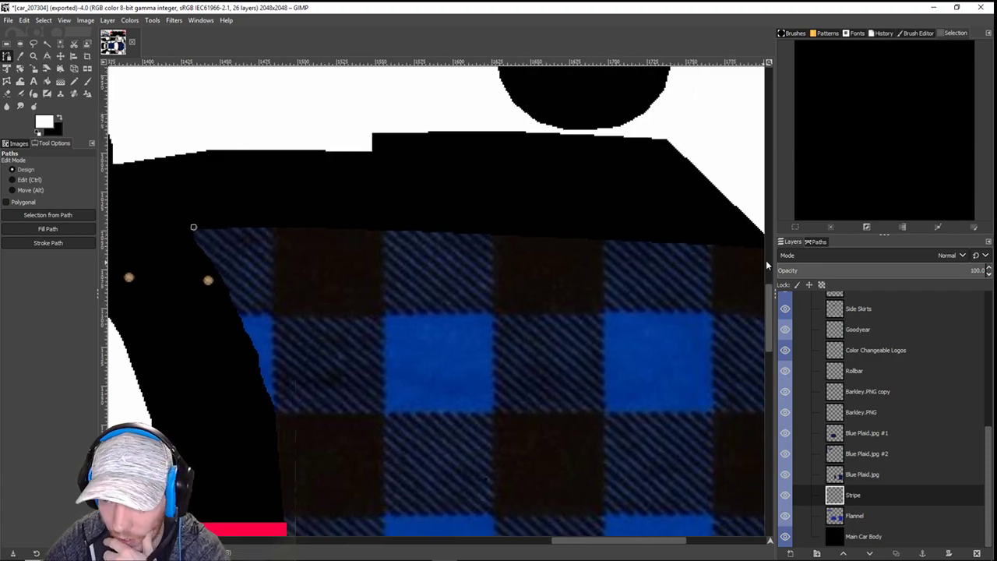
scroll(676, 241, "right", 2)
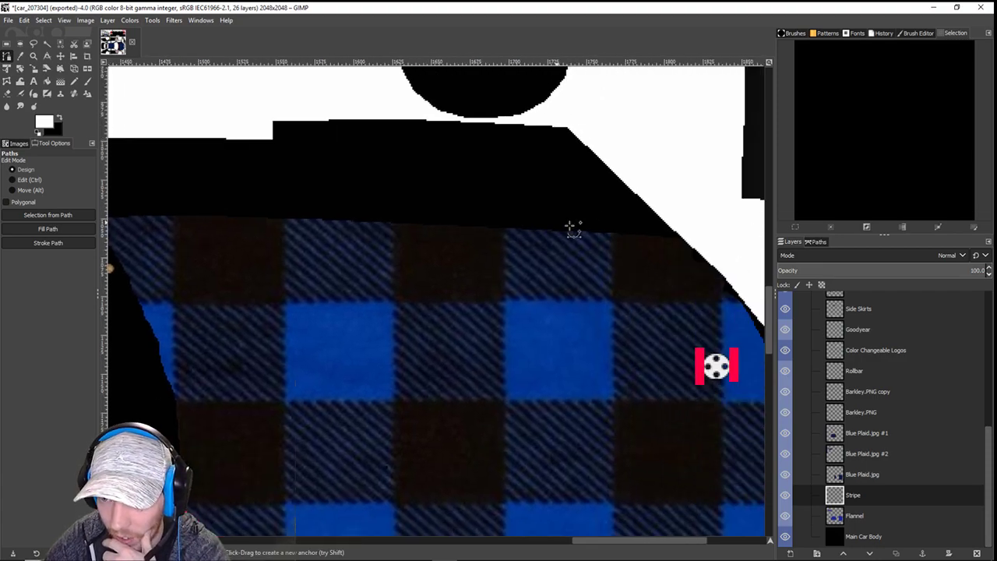
left_click(683, 232)
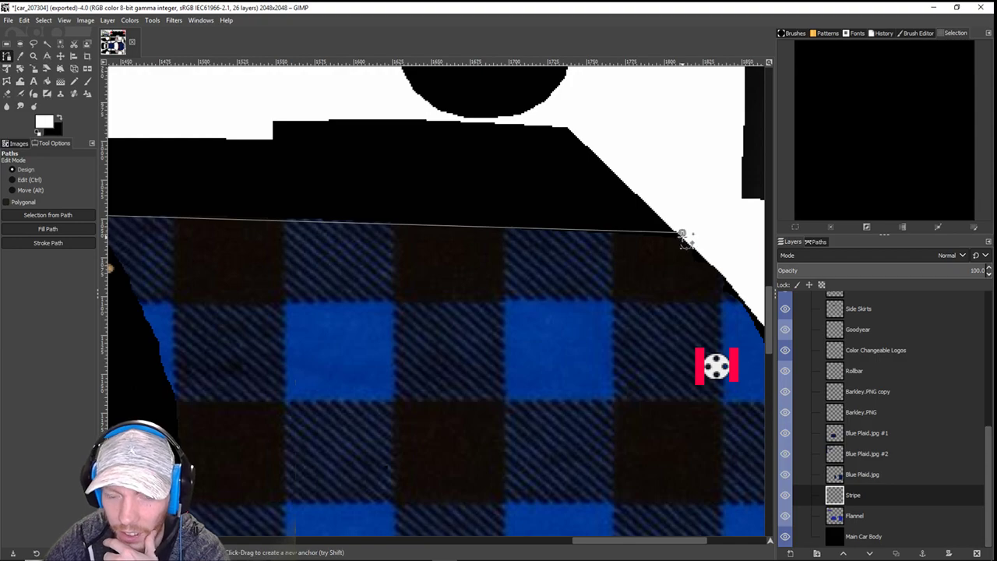
scroll(682, 235, "down", 4)
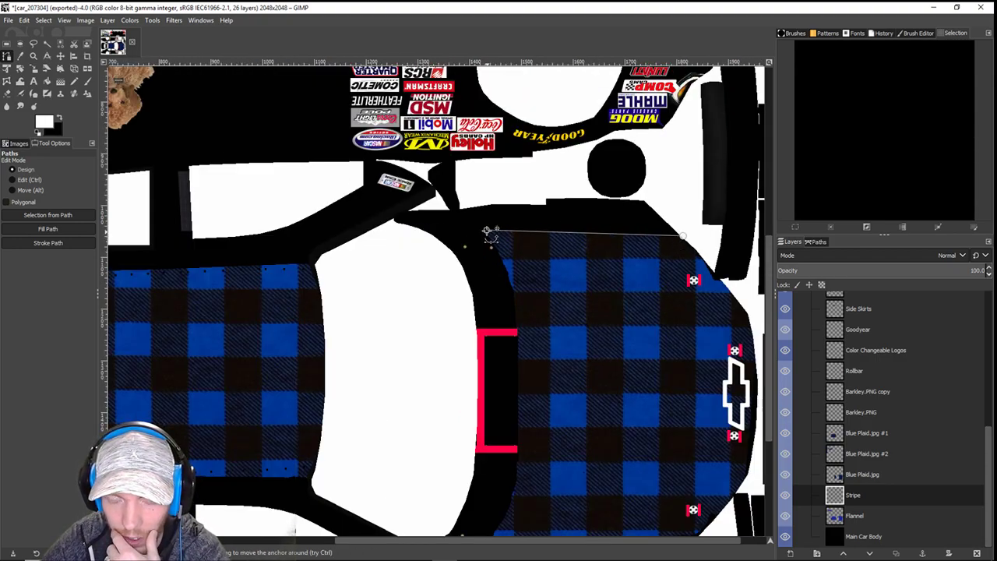
- Show the Wireframe layer as a guide around the hood's upper corner near the windshield
scroll(486, 232, "up", 2)
scroll(925, 387, "up", 3)
scroll(897, 352, "up", 3)
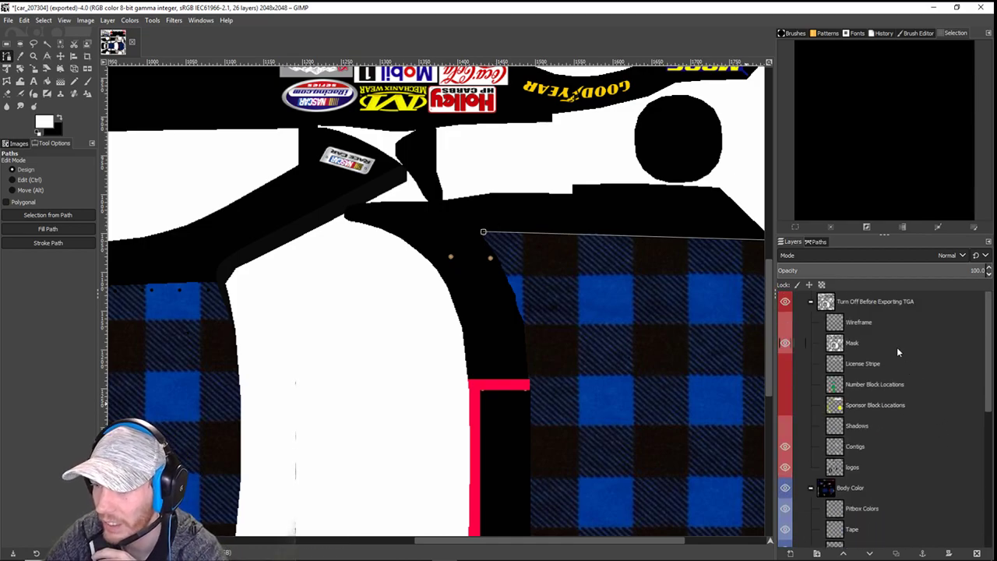
left_click(790, 322)
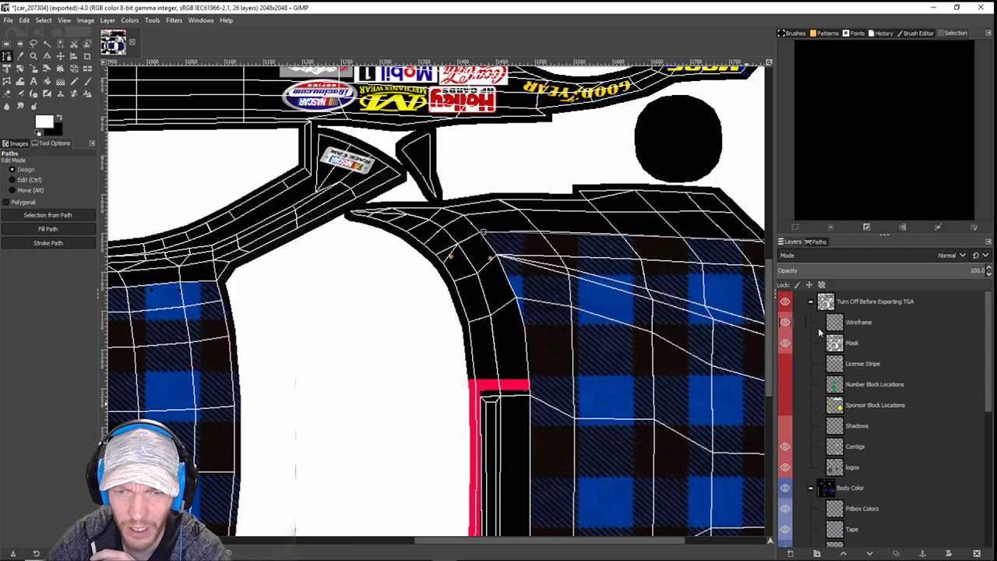
- Fit the stripe path to the wireframe line along the hood's upper edge by adjusting its end anchors and curving the segment
scroll(518, 310, "down", 5)
scroll(518, 309, "up", 5)
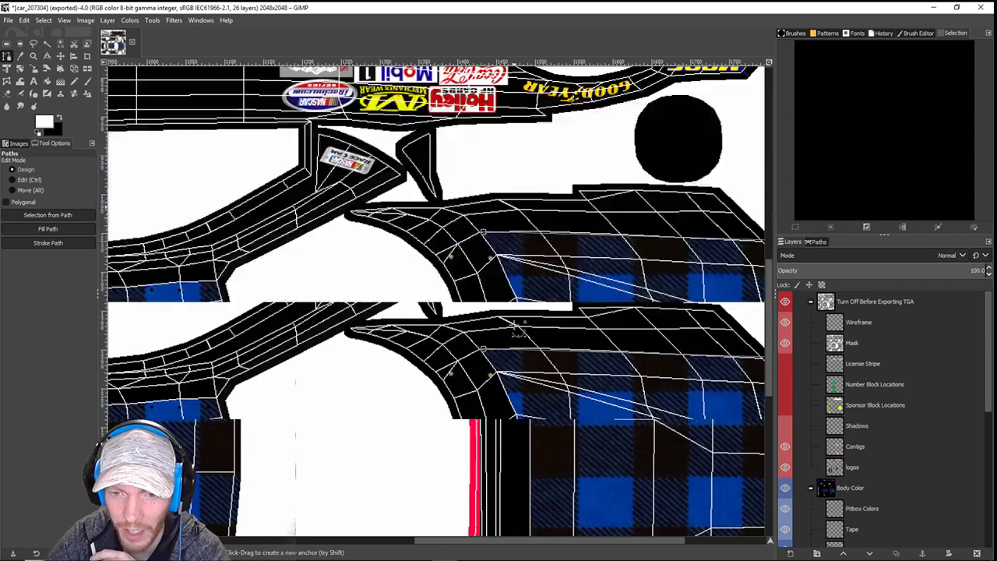
scroll(518, 330, "up", 3)
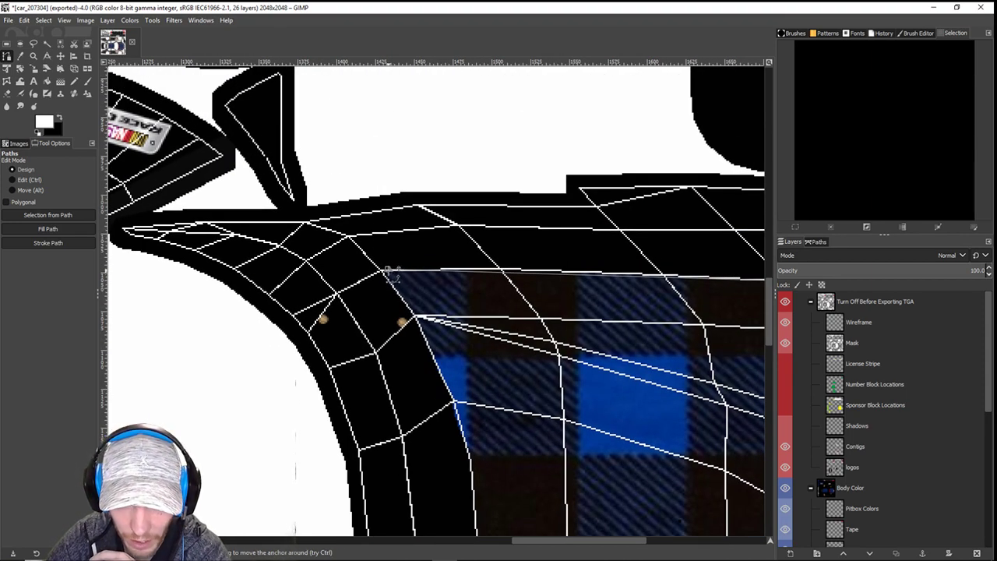
scroll(668, 285, "right", 5)
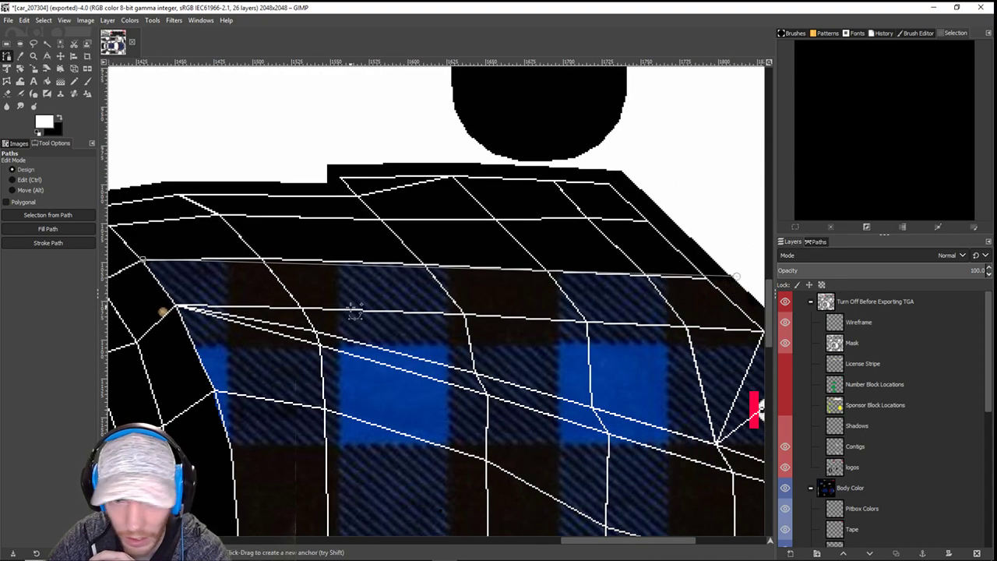
left_click_drag(376, 267, 376, 262)
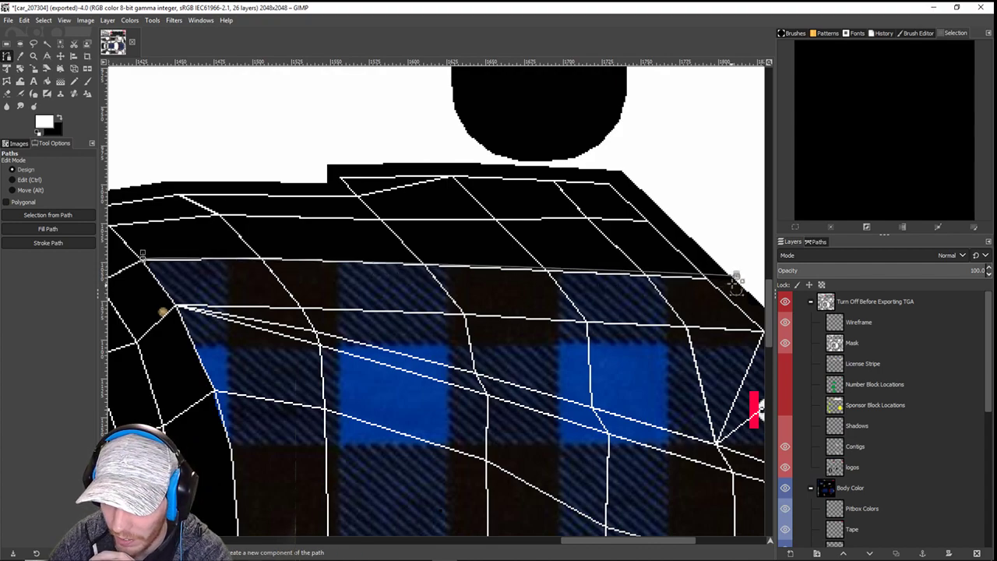
left_click_drag(736, 276, 734, 279)
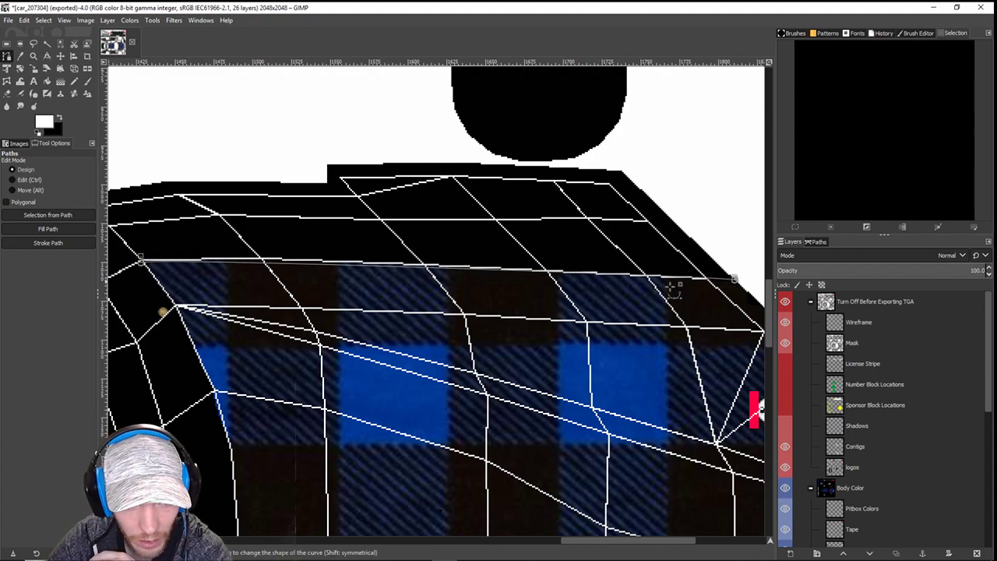
left_click_drag(248, 266, 250, 265)
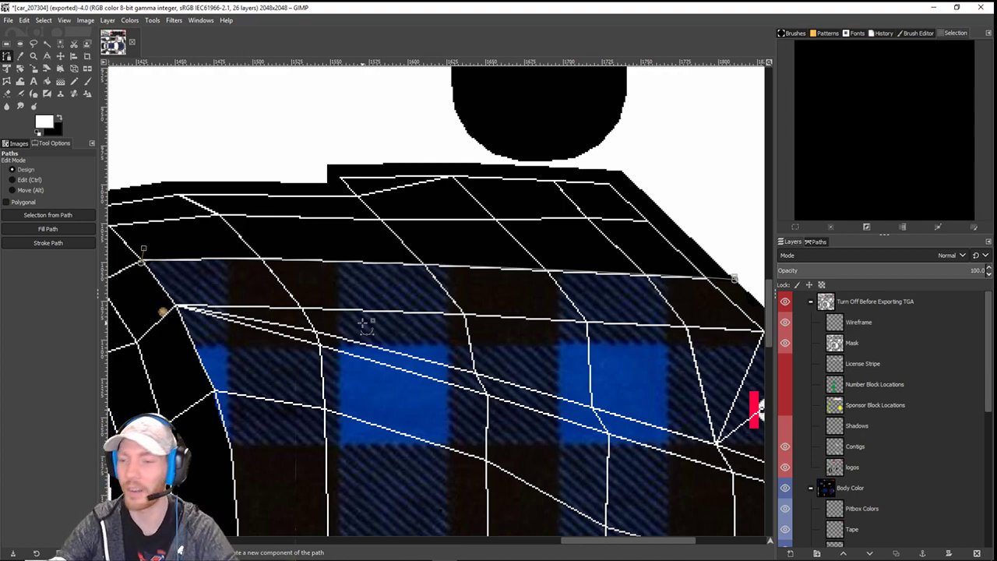
- Hide the Wireframe layer and stroke the hood-edge path with a widened solid white line
left_click(786, 322)
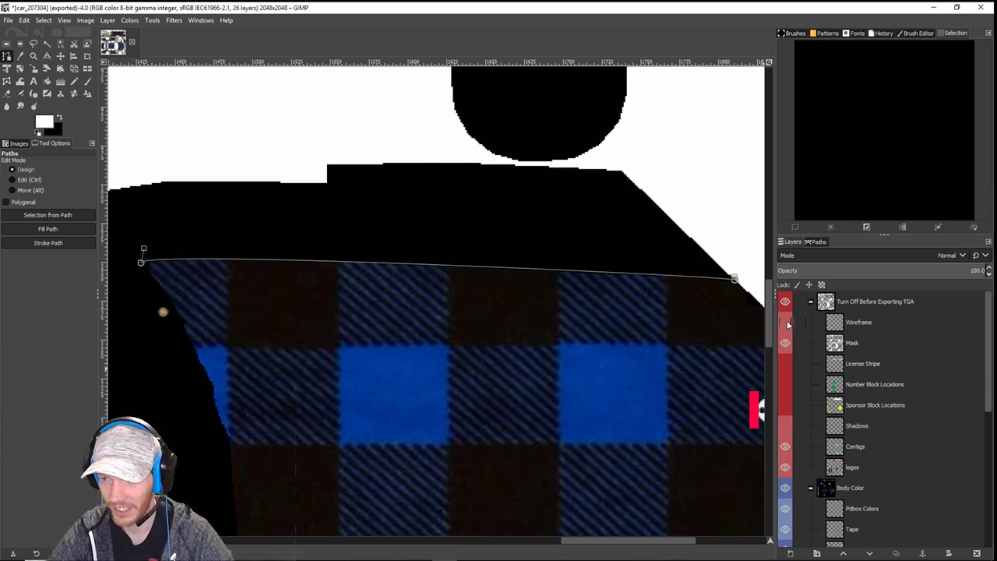
left_click(48, 243)
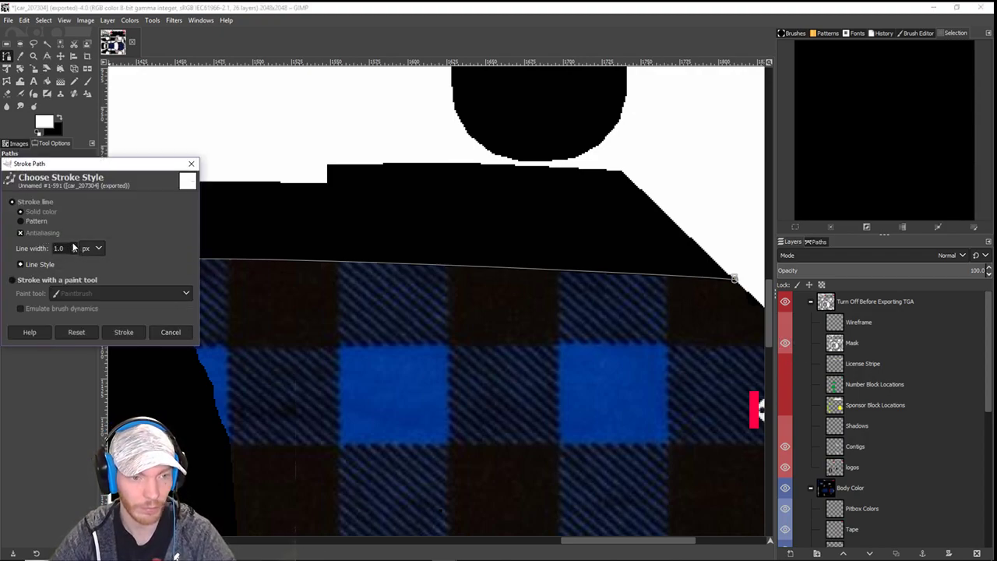
left_click(74, 246)
left_click(75, 247)
left_click(75, 246)
left_click(75, 246)
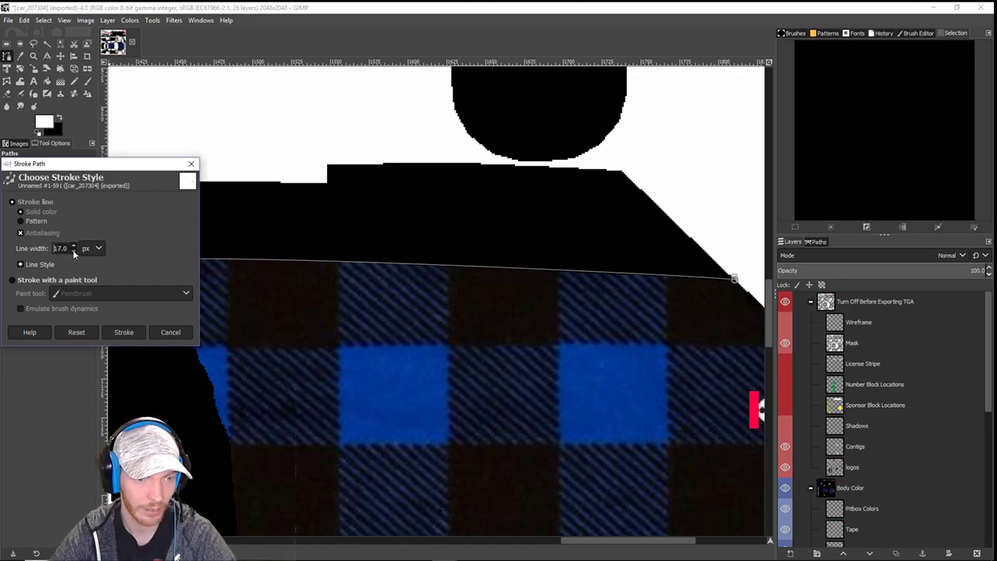
left_click(73, 250)
left_click(123, 332)
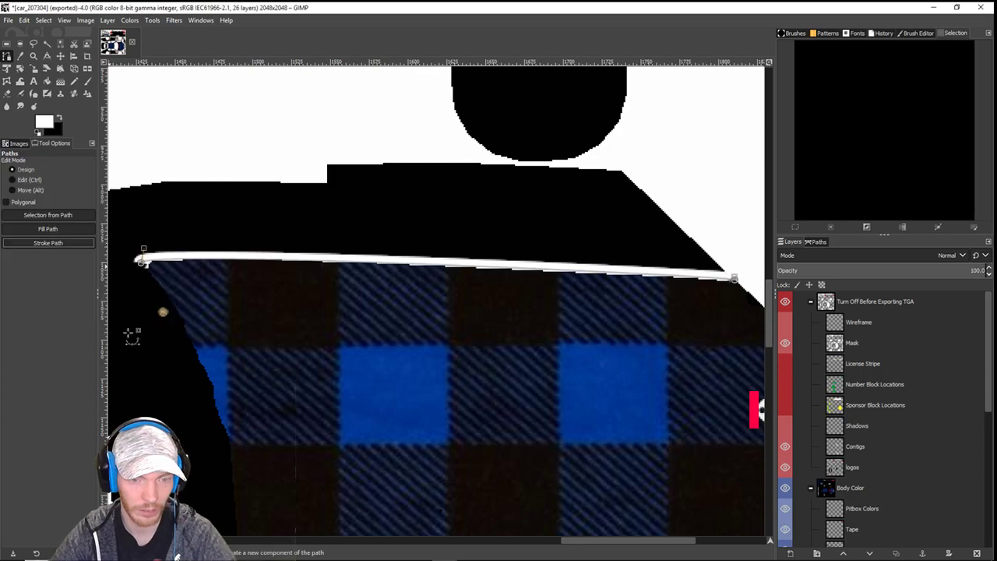
- Undo the white stroke along the hood's upper edge
scroll(454, 347, "down", 2, "ctrl")
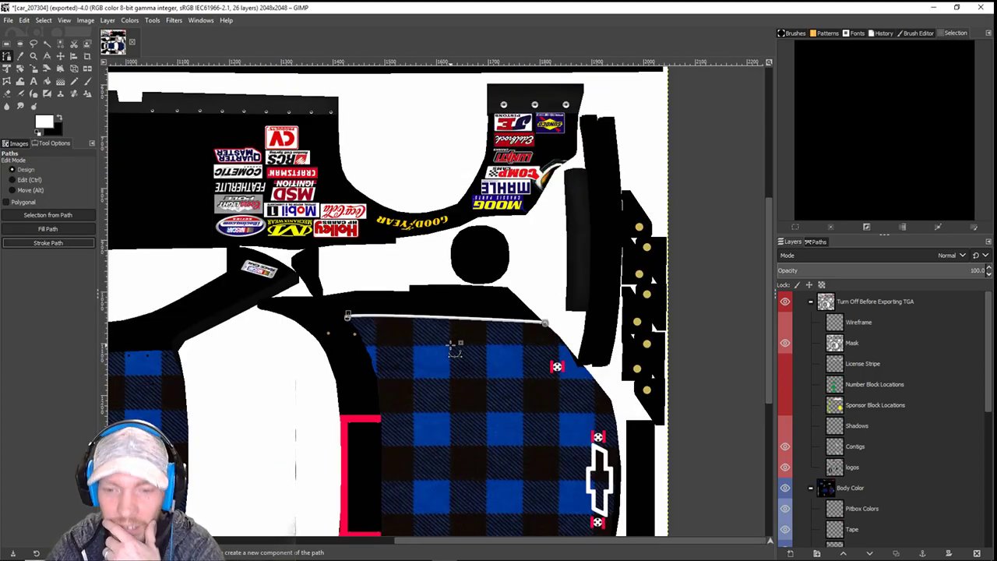
scroll(454, 346, "up", 2, "ctrl")
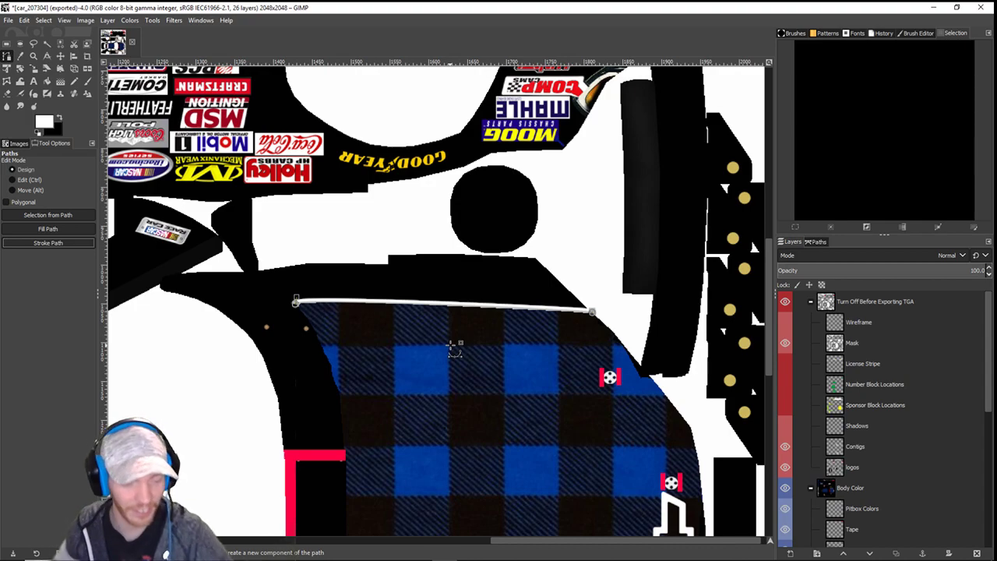
key("ctrl+z")
key("ctrl+z")
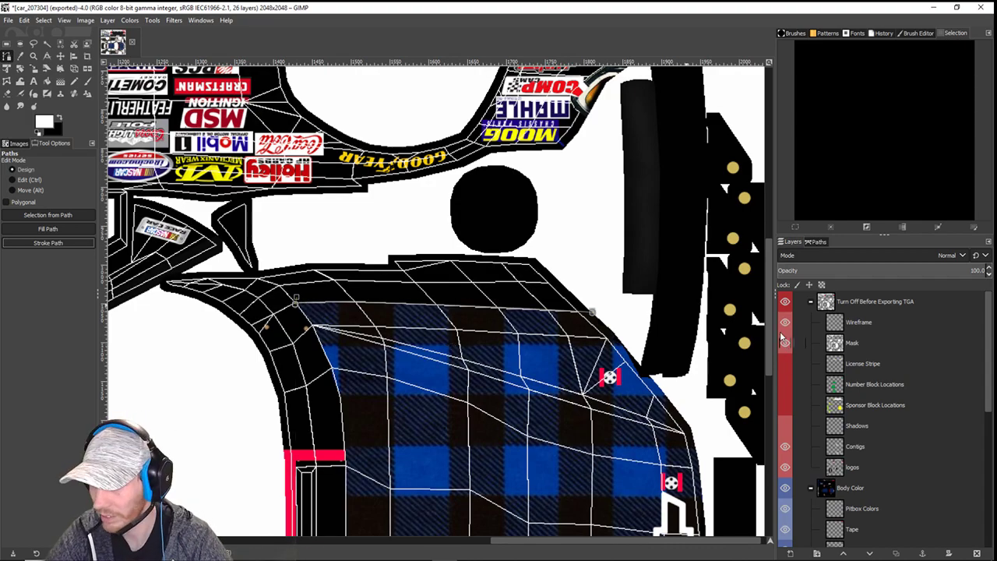
- Hide the Wireframe layer and switch from the Paths tool to the Move tool
left_click(784, 322)
scroll(423, 317, "down", 3)
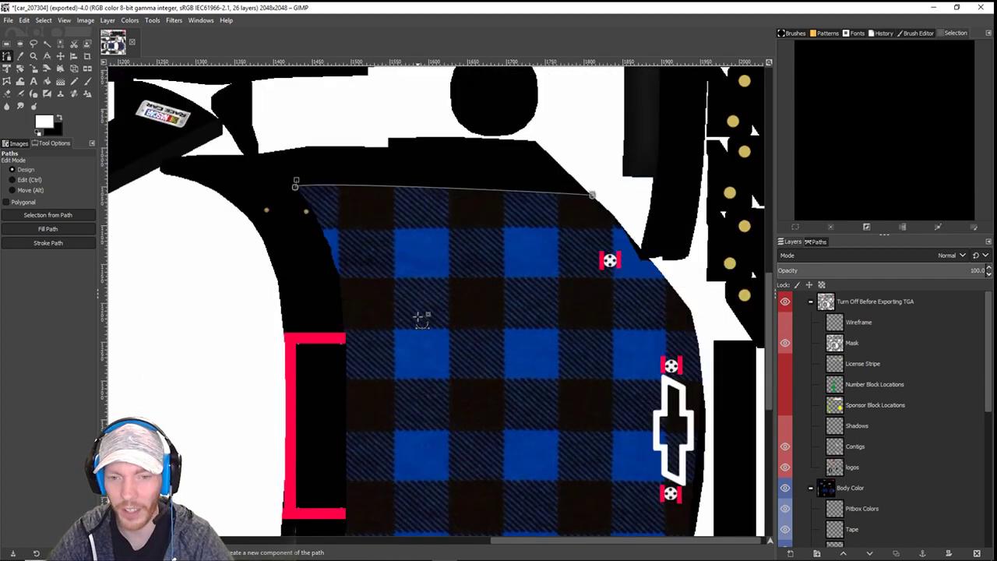
scroll(423, 318, "up", 3)
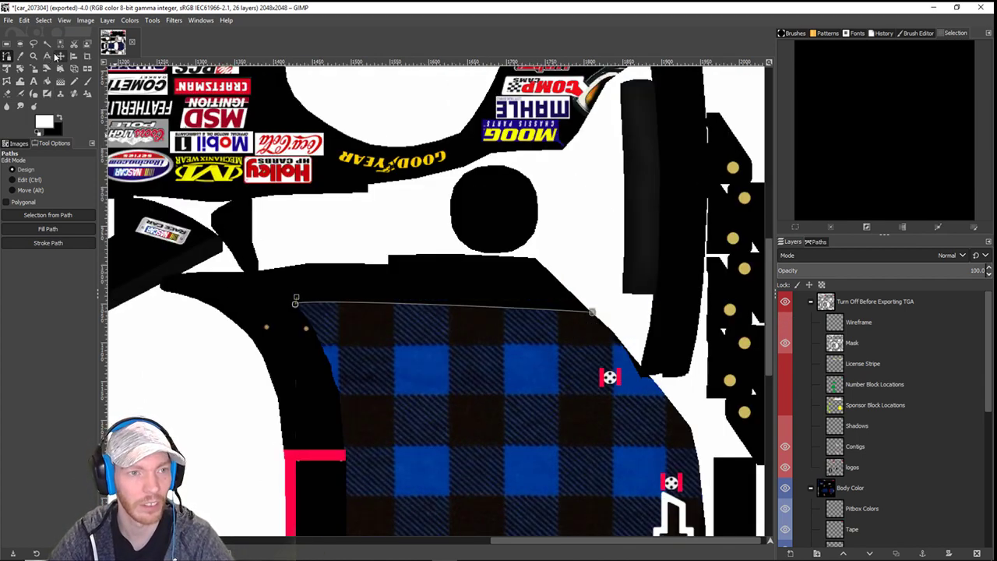
left_click(59, 58)
scroll(398, 254, "down", 3)
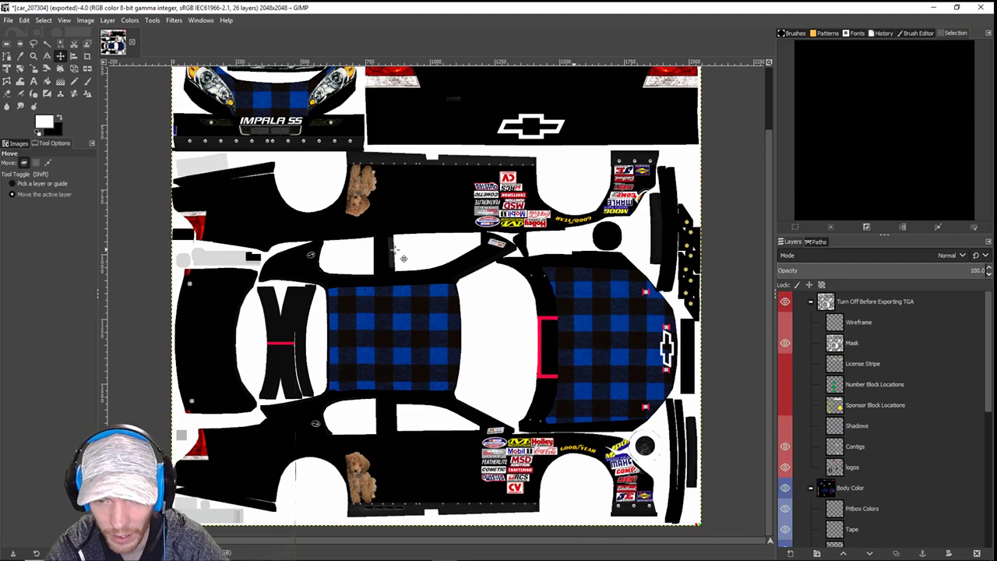
scroll(351, 374, "up", 3)
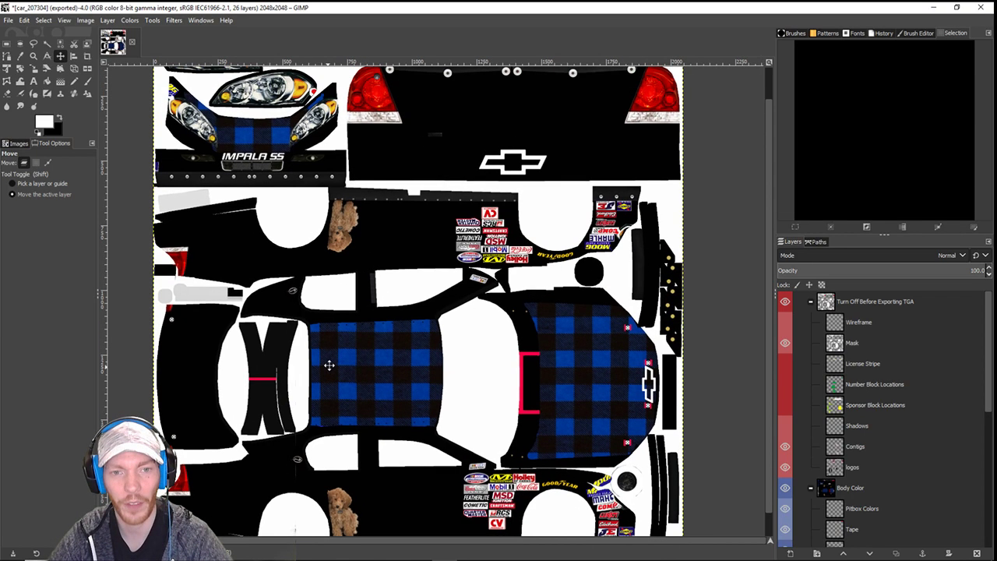
scroll(357, 383, "up", 1)
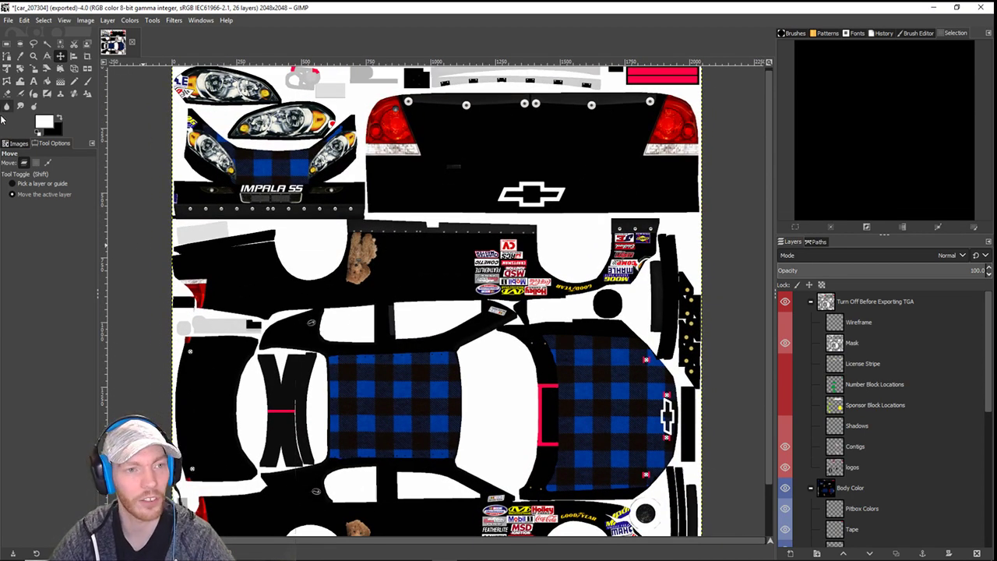
- Set the foreground color to the medium gray 5d5d5d
left_click(44, 121)
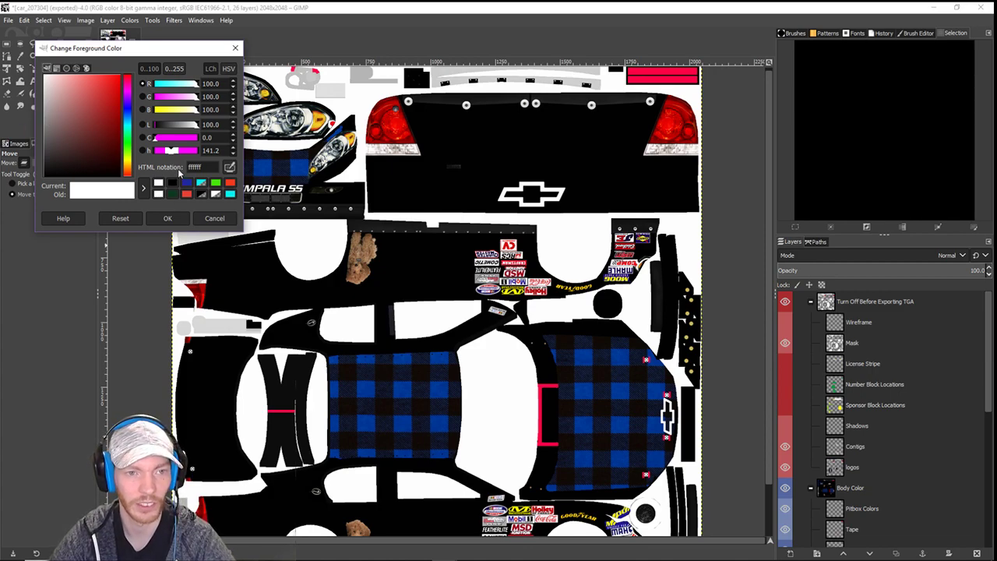
left_click(177, 126)
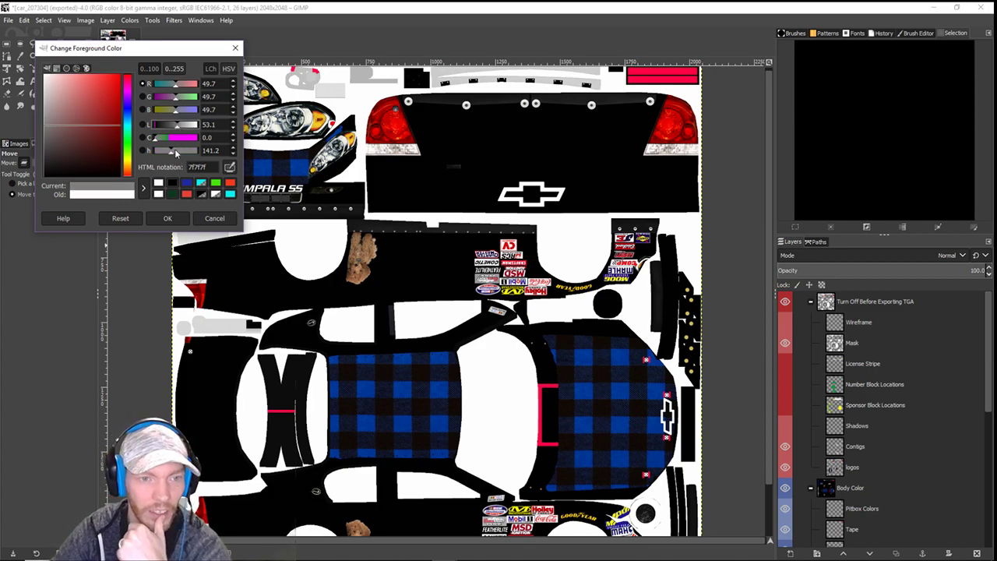
left_click(177, 152)
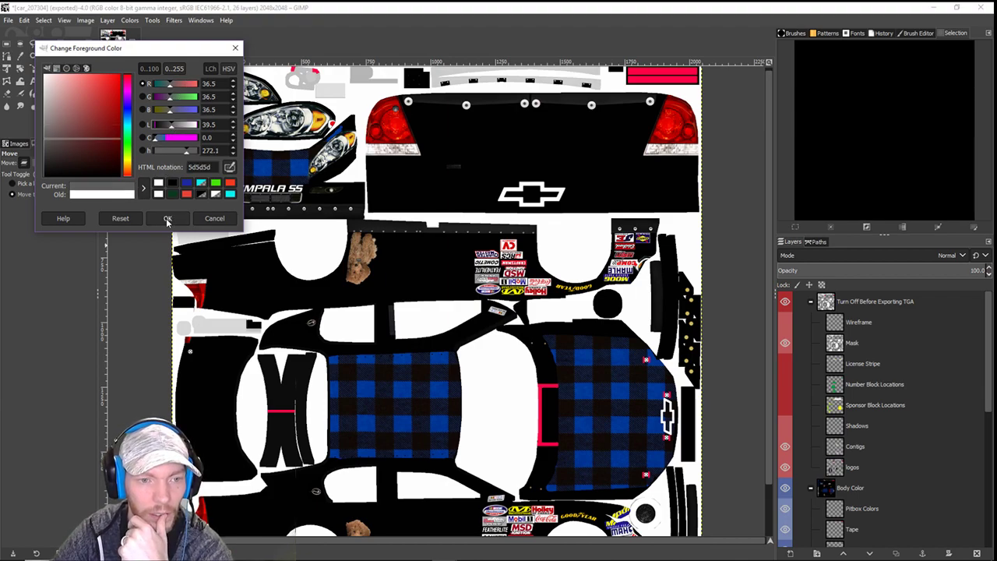
left_click(167, 218)
- Bucket-fill the black body areas on the Main Car Body layer with the gray foreground color
scroll(387, 254, "down", 1)
scroll(387, 254, "down", 3)
scroll(837, 492, "down", 10)
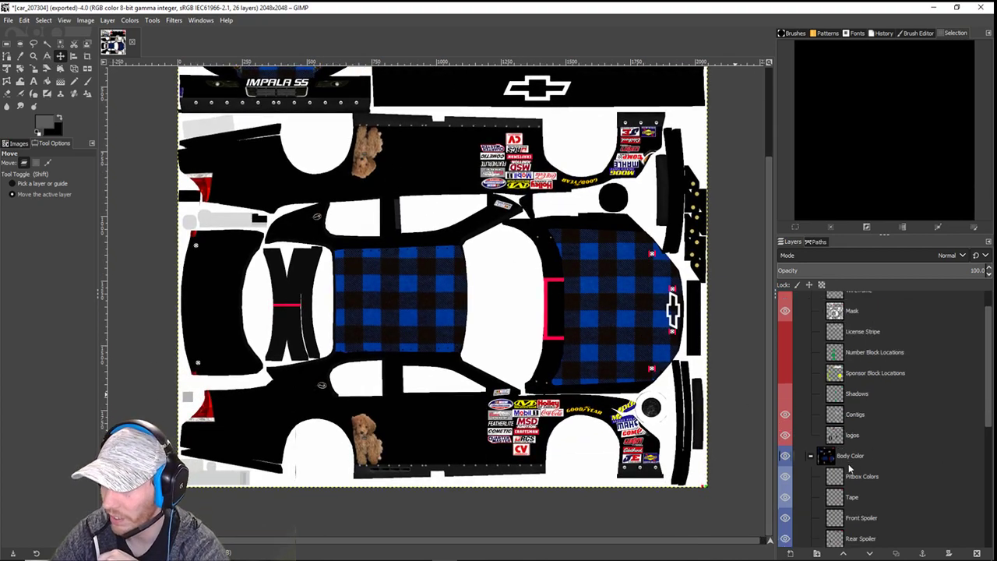
left_click(844, 544)
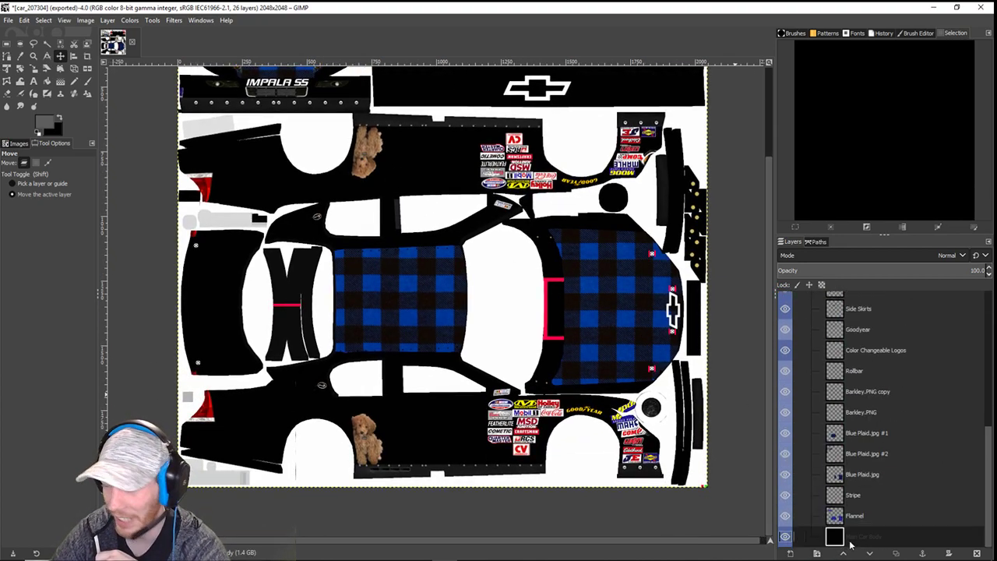
left_click(46, 82)
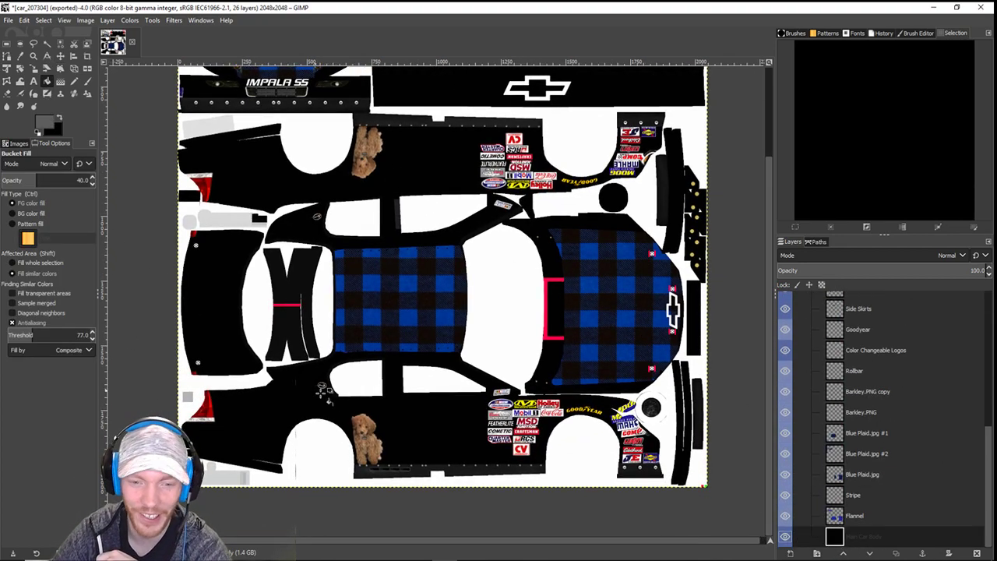
left_click(442, 421)
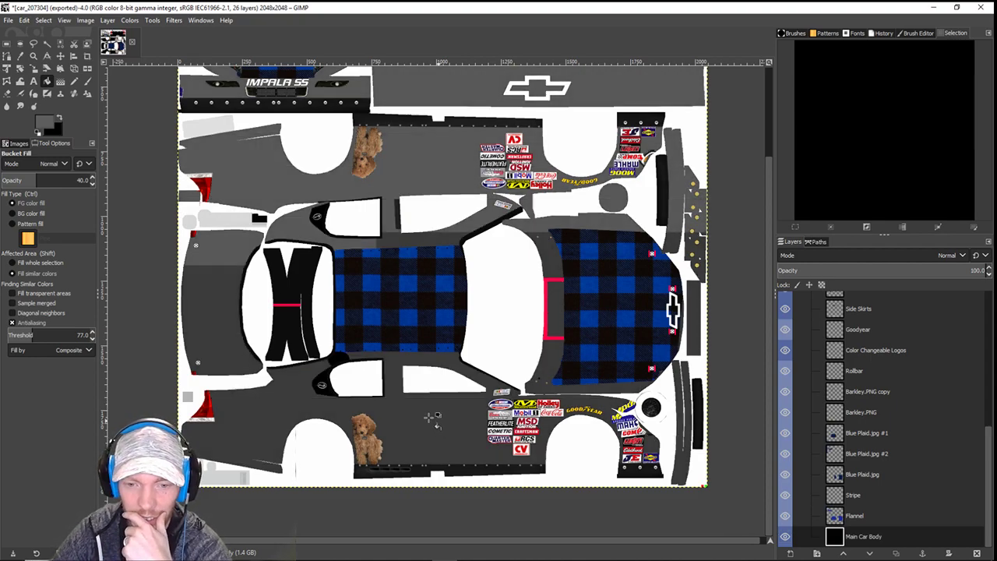
left_click(455, 444)
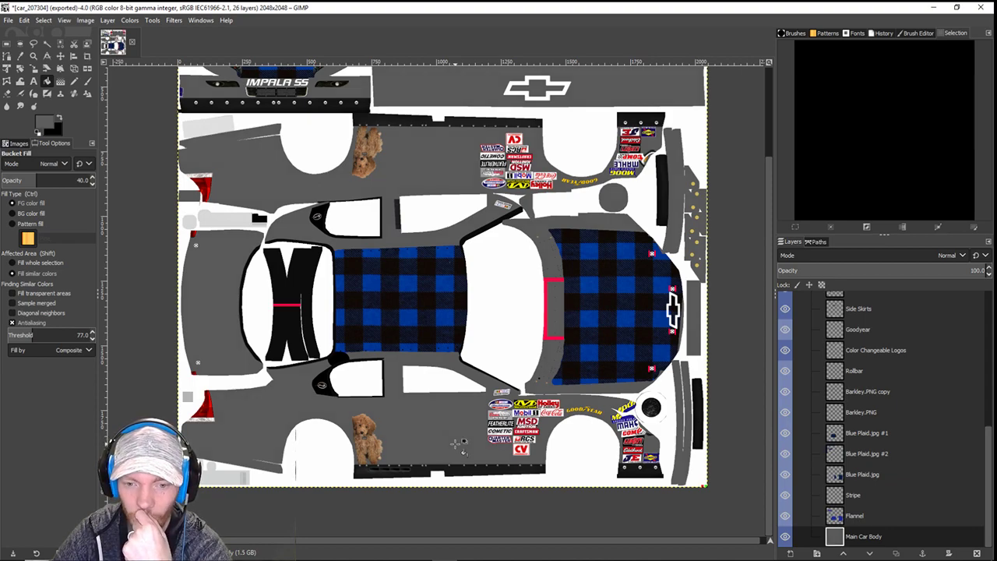
- Darken the foreground color to 383838 and bucket-fill the car body with it
scroll(427, 367, "up", 3)
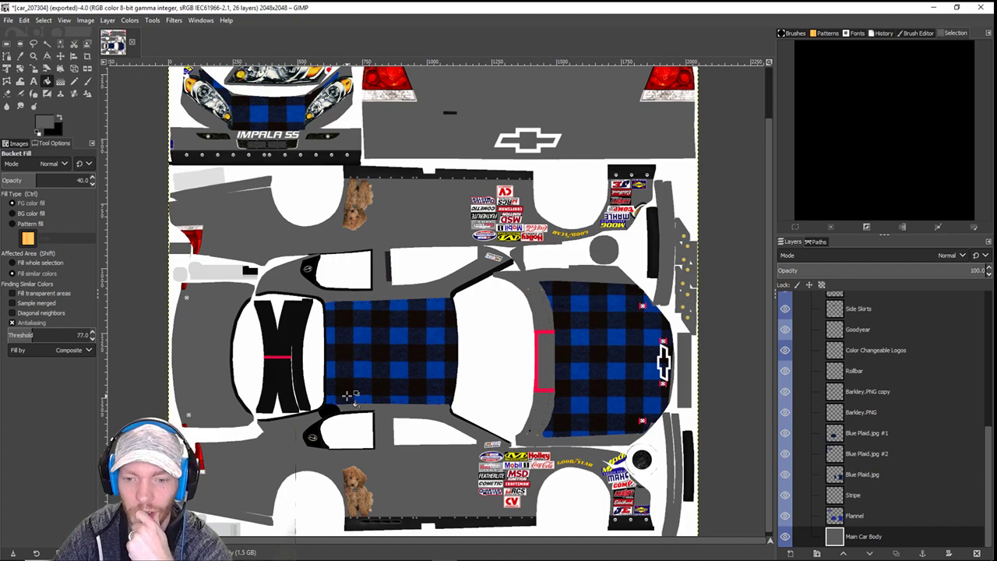
left_click(49, 127)
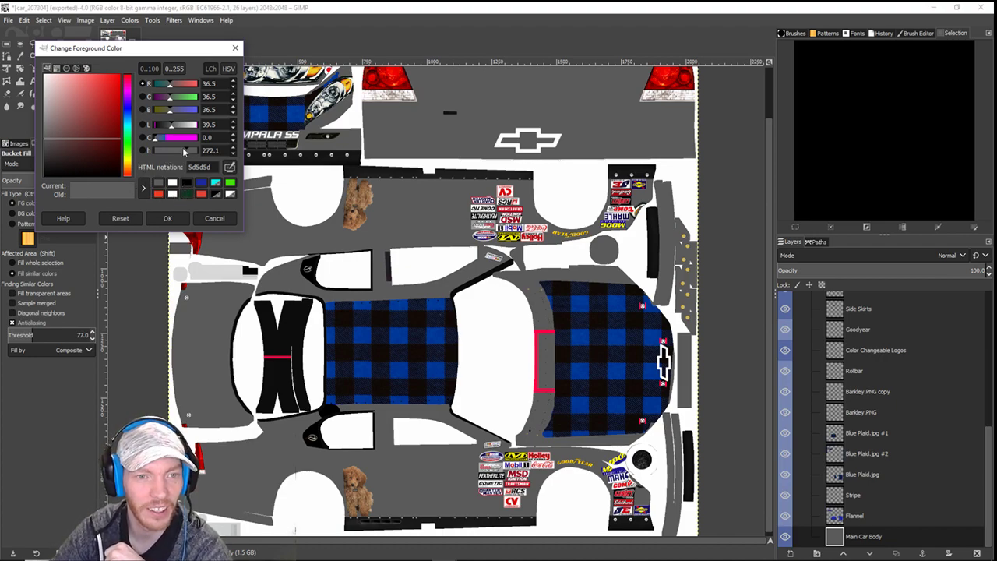
left_click_drag(173, 124, 164, 126)
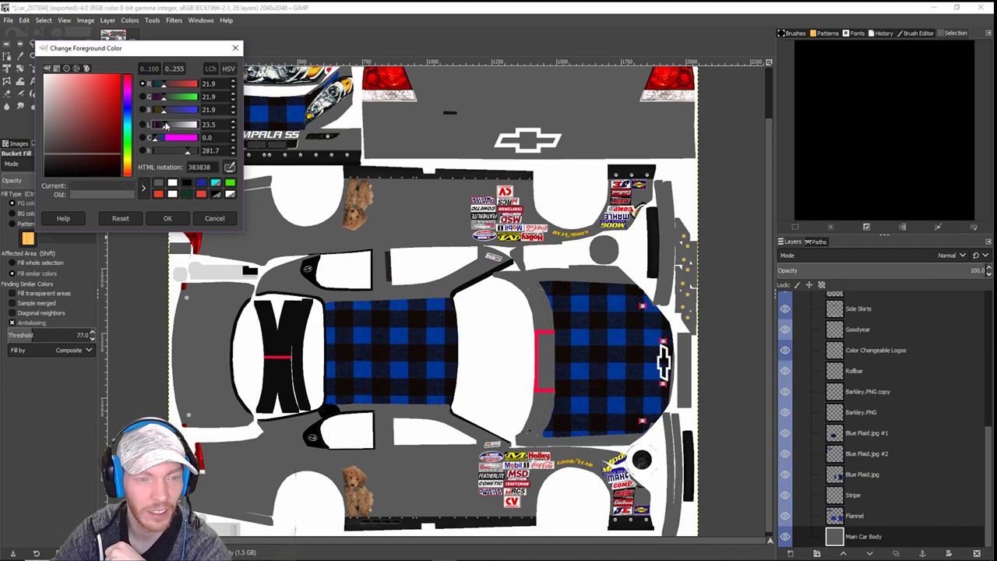
left_click(167, 220)
left_click(436, 467)
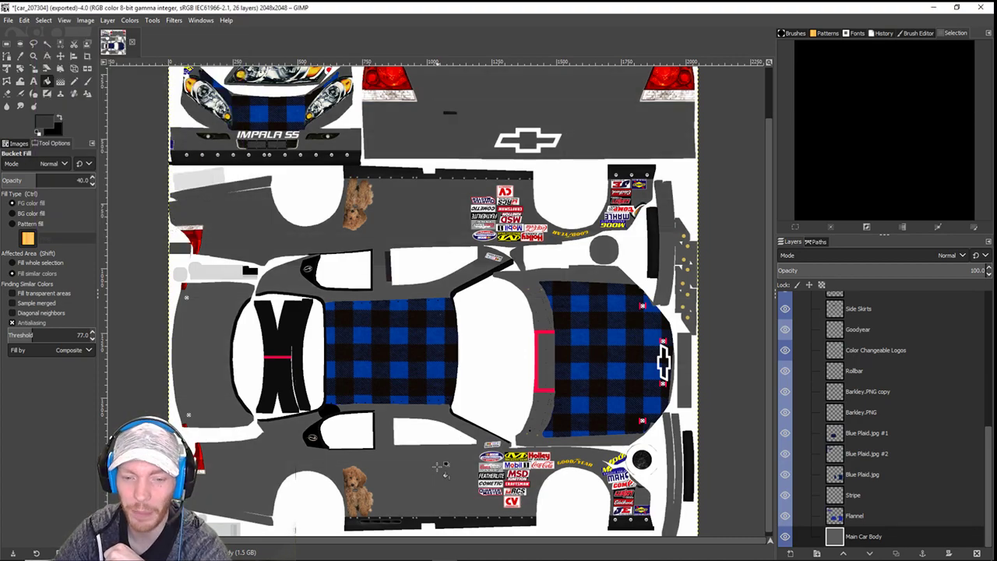
- Darken the foreground color further to 2d2d2d and refill the Main Car Body layer's body area
left_click(55, 124)
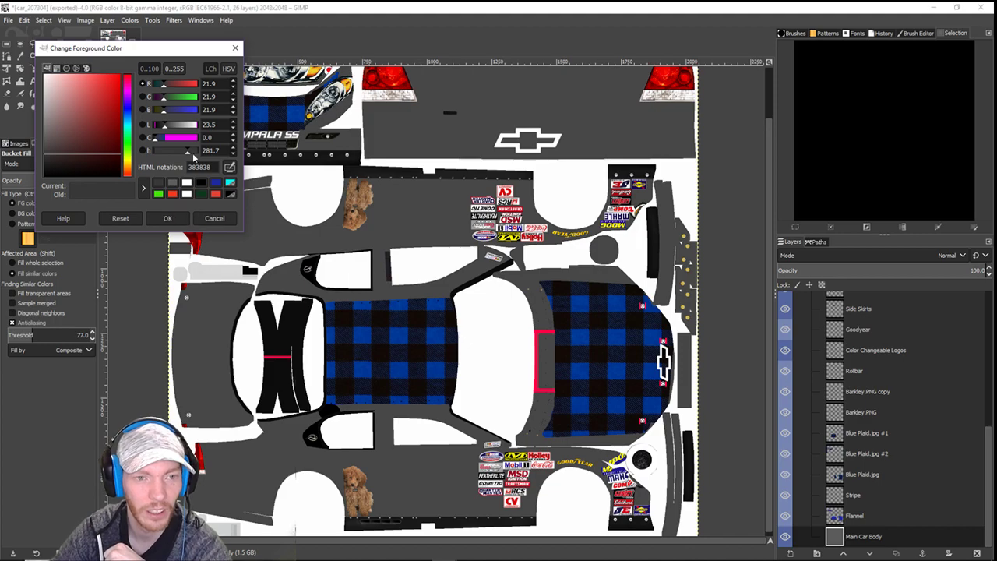
left_click_drag(165, 124, 163, 125)
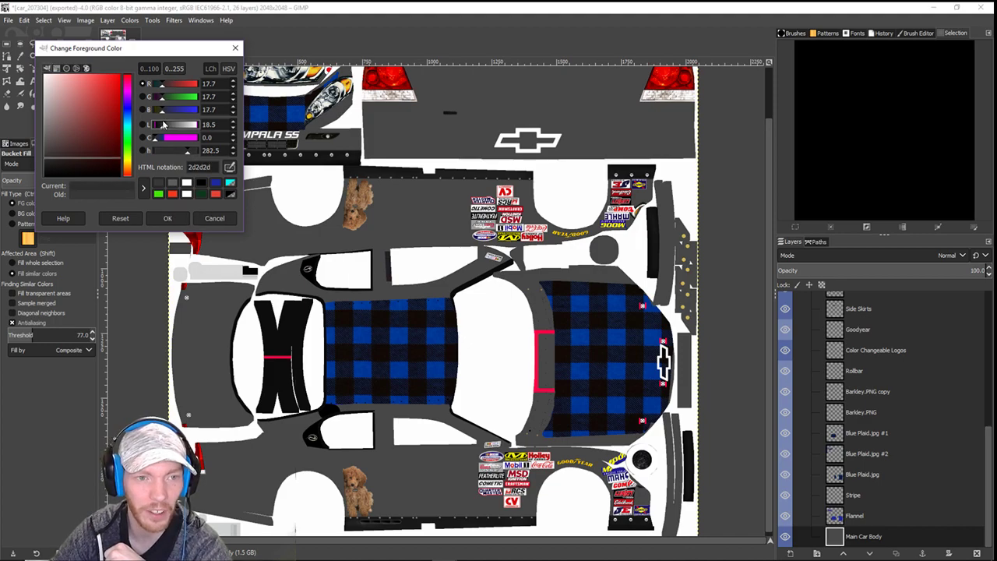
left_click(167, 218)
left_click(421, 473)
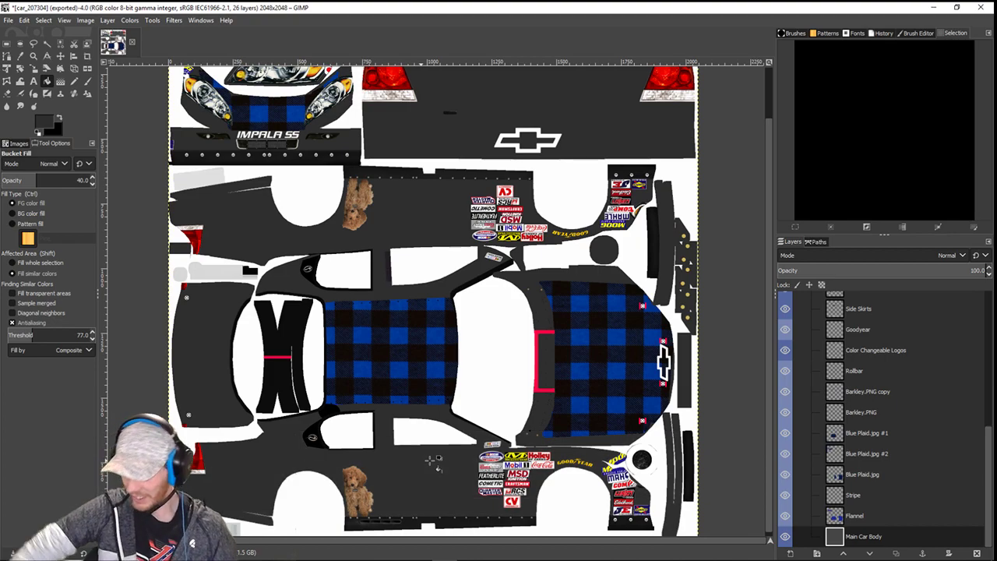
- Refill the Main Car Body with the dark gray foreground color and erase the black spot below the roof plaid on the Flannel layer
left_click(432, 461)
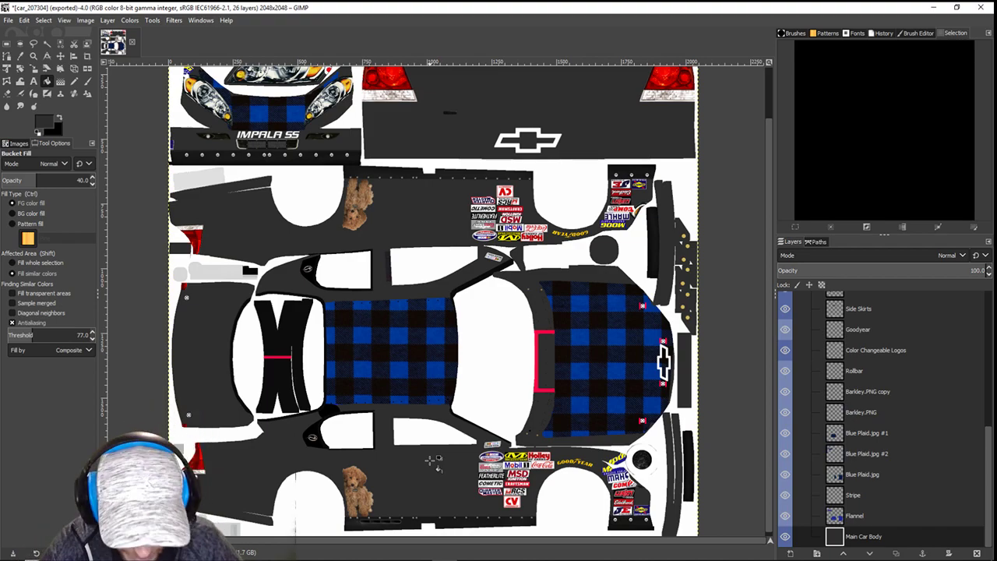
scroll(433, 460, "up", 3)
scroll(434, 389, "up", 1)
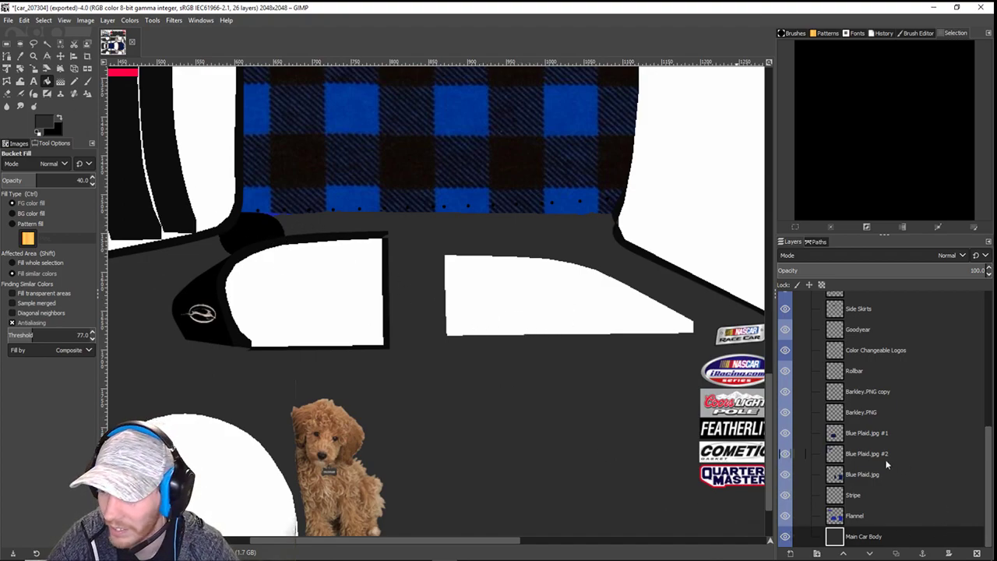
left_click(838, 521)
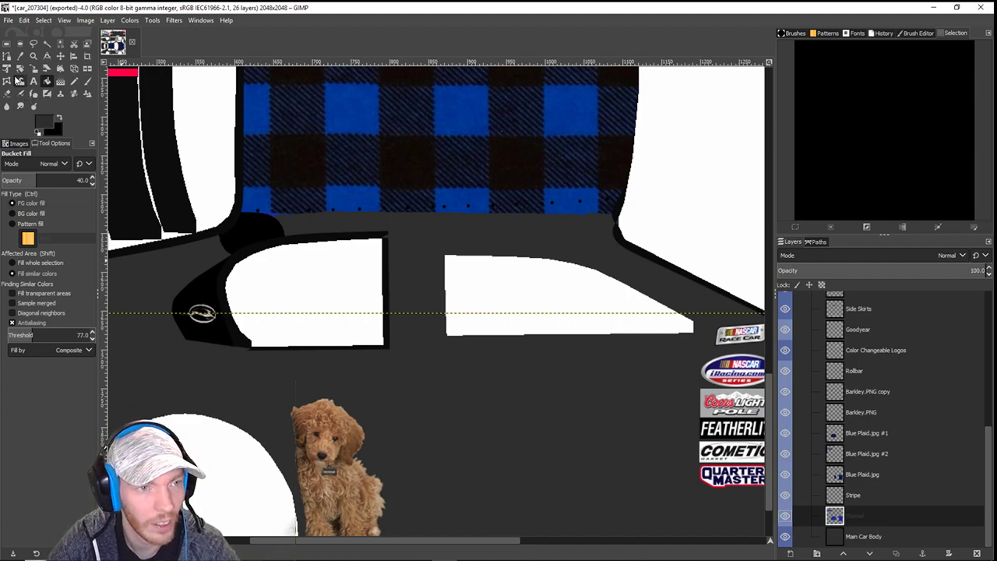
left_click(7, 93)
left_click_drag(217, 242, 258, 238)
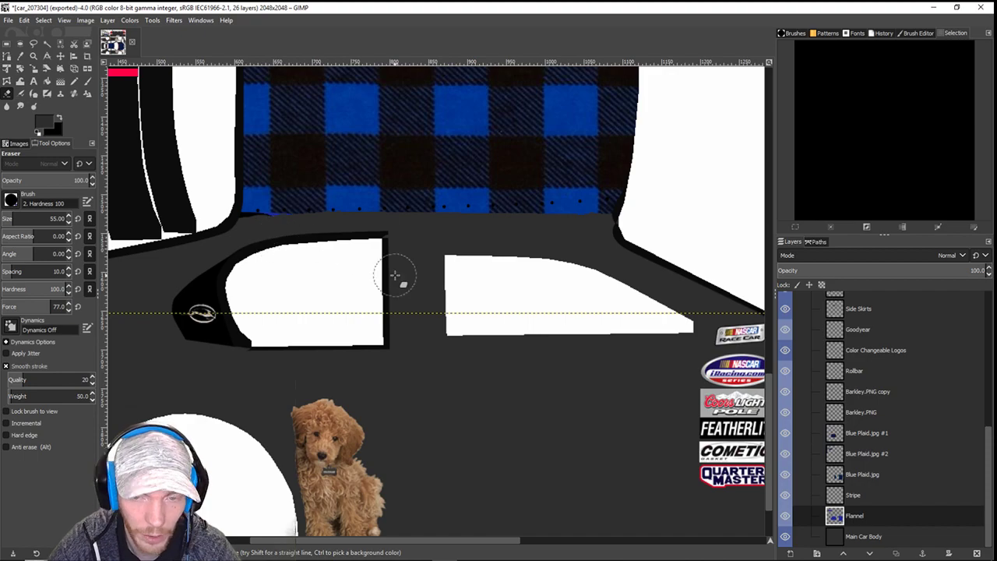
scroll(395, 275, "down", 4)
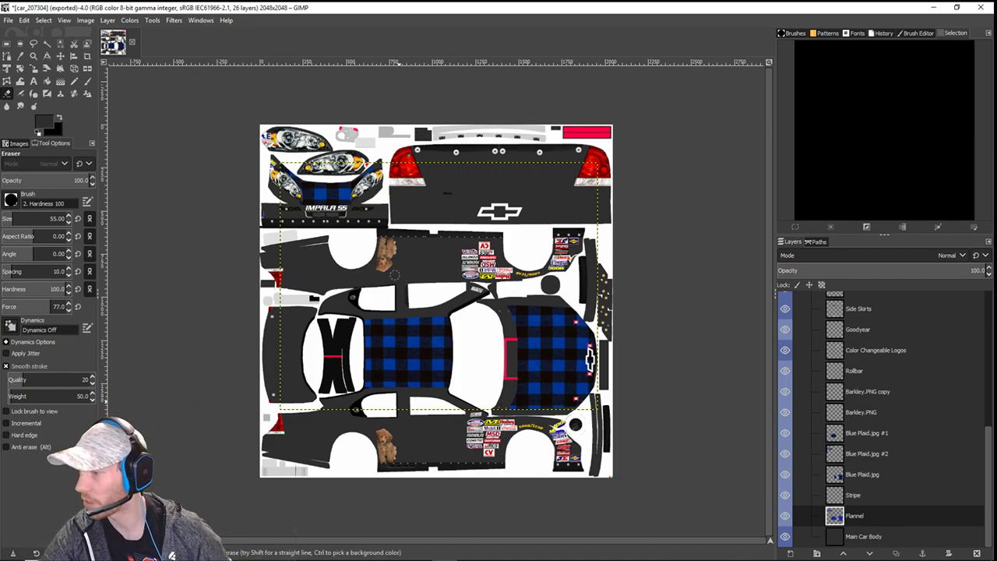
- Re-export the paint scheme to its existing TGA file, switch to iRacing and reload the car's textures
key("ctrl+e")
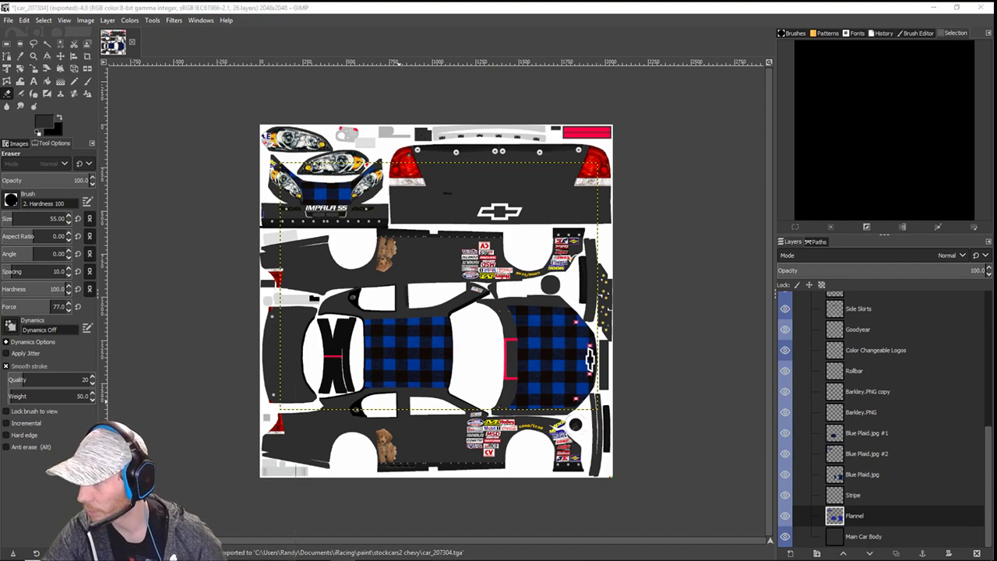
key("alt+Tab")
left_click_drag(473, 13, 0, 125)
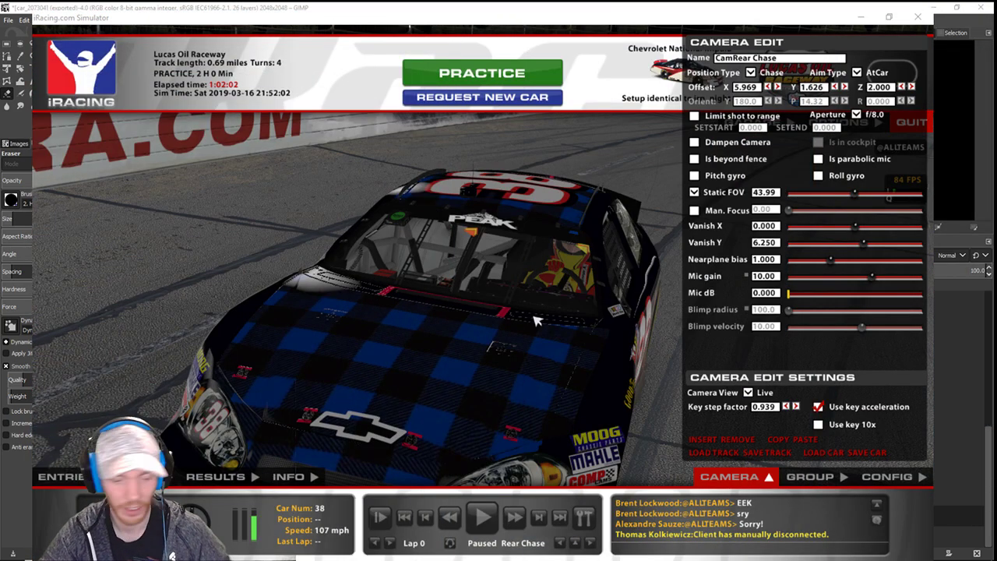
left_click(427, 283)
key("space")
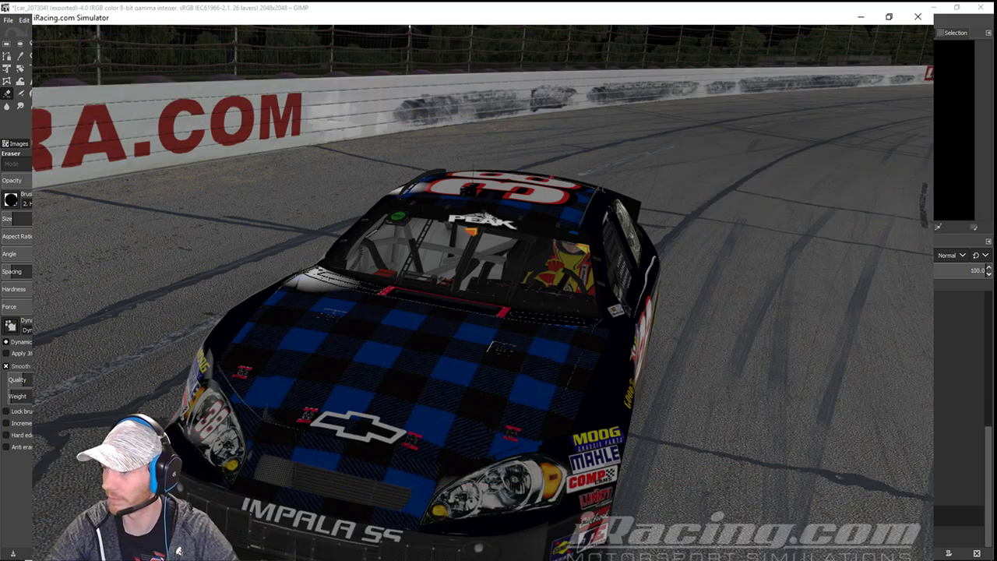
key("ctrl+r")
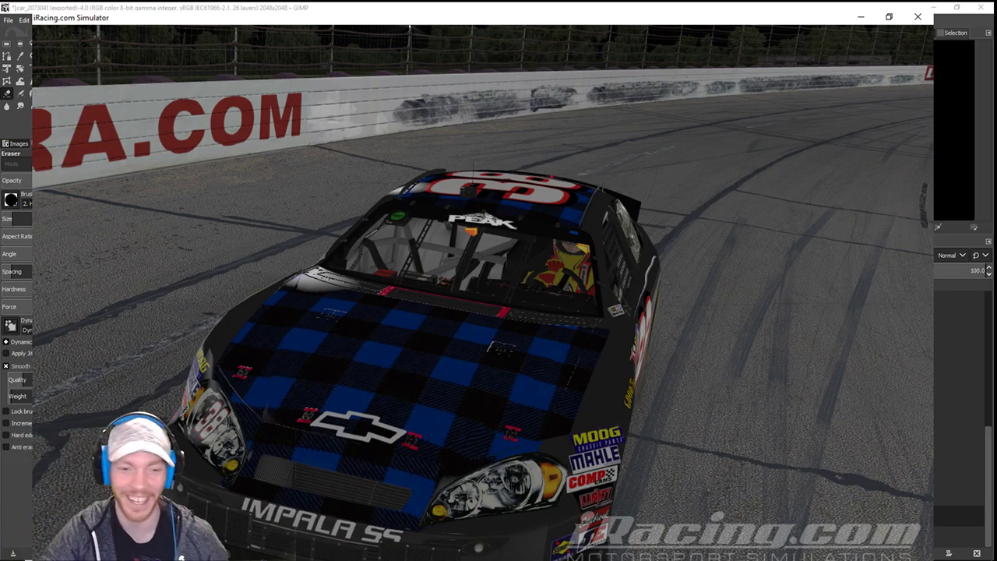
- Circle the chase camera around the car to inspect the dark gray body from the front, side and rear
key("space")
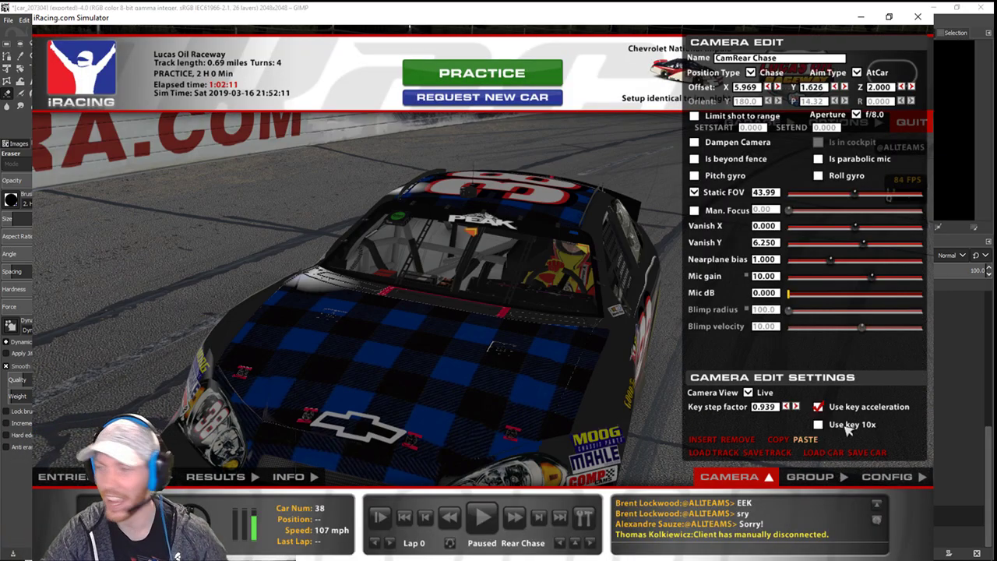
left_click(845, 89)
key("d")
key("d")
key("d")
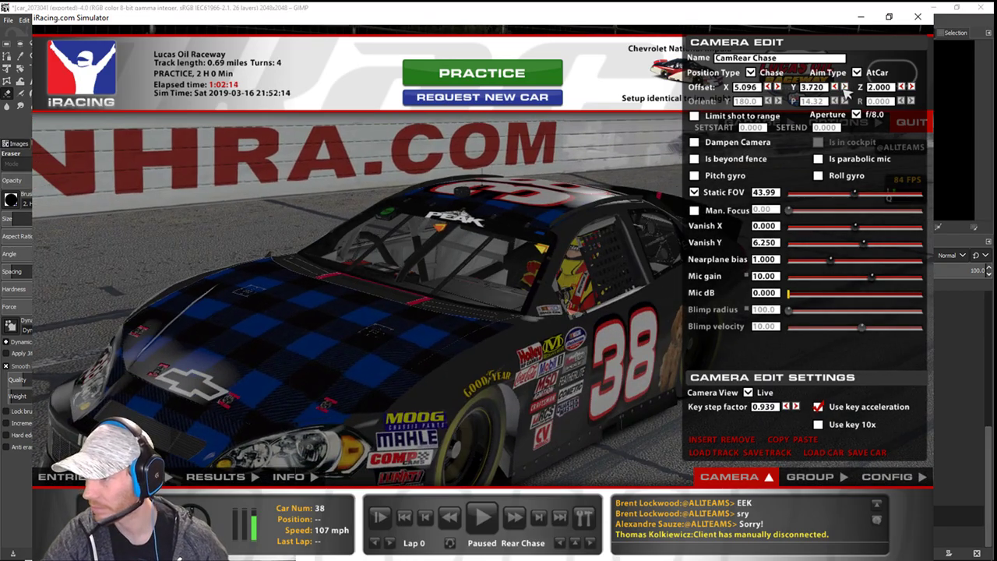
left_click(844, 87)
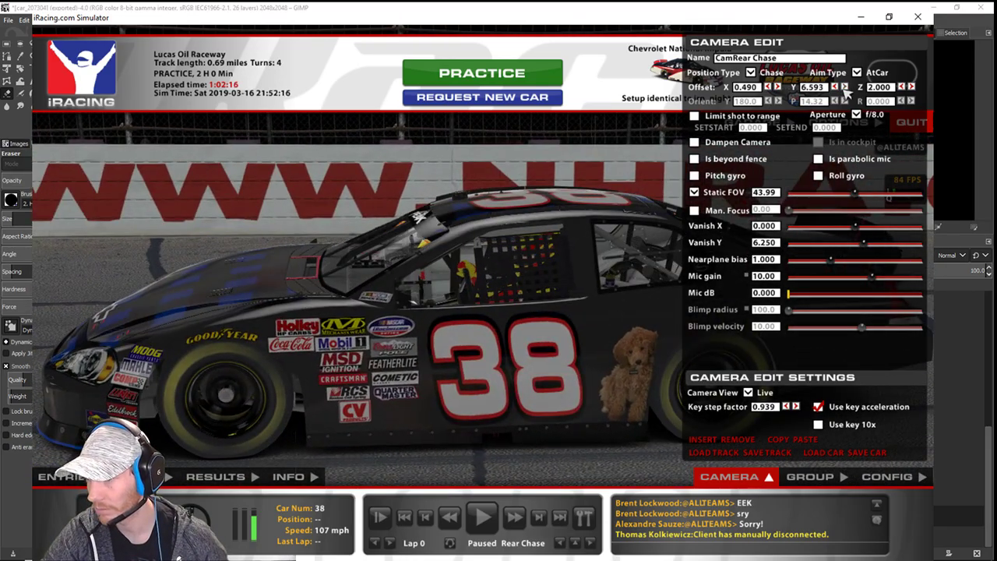
left_click(845, 87)
left_click(845, 88)
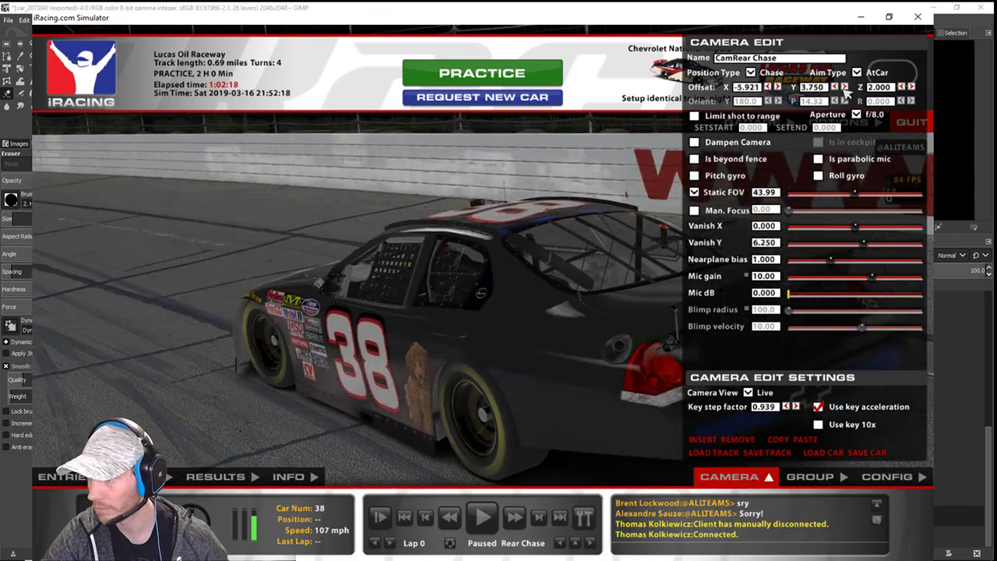
left_click(845, 88)
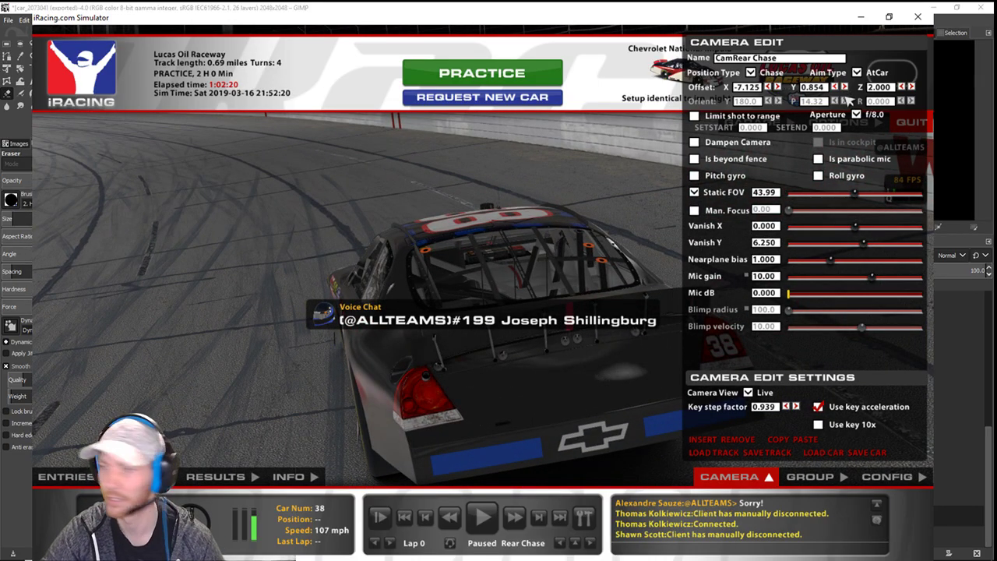
left_click(836, 87)
left_click(844, 88)
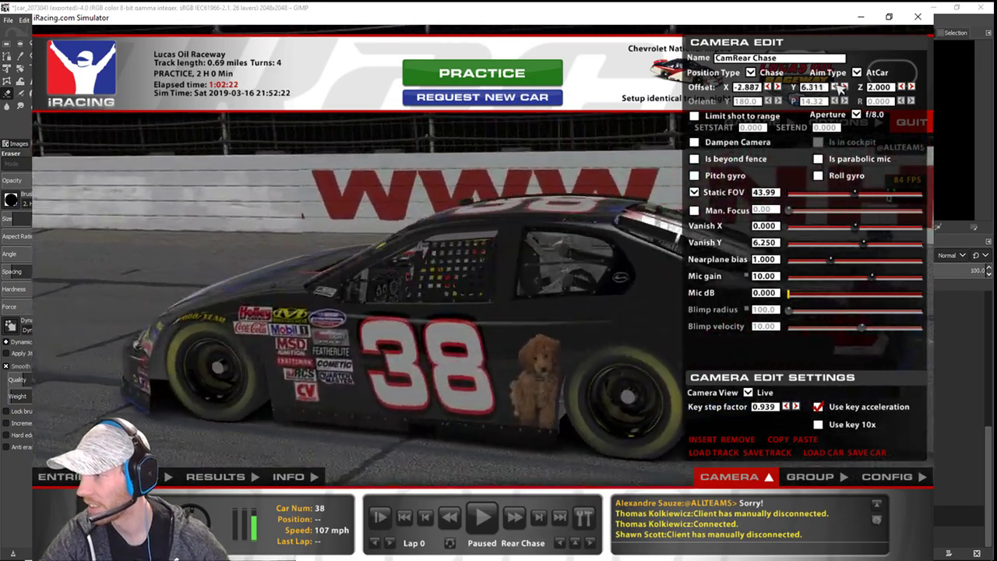
left_click(845, 87)
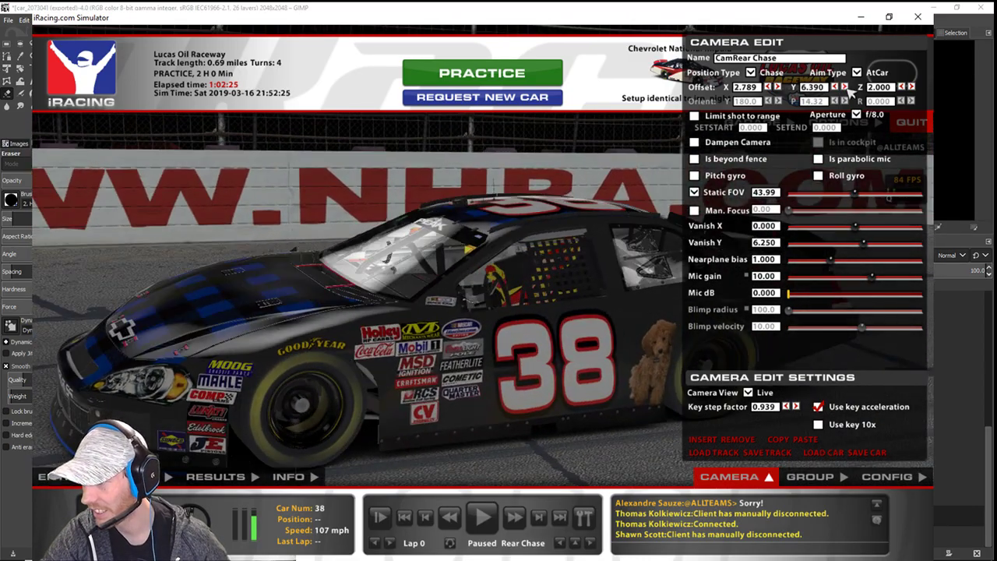
left_click(845, 88)
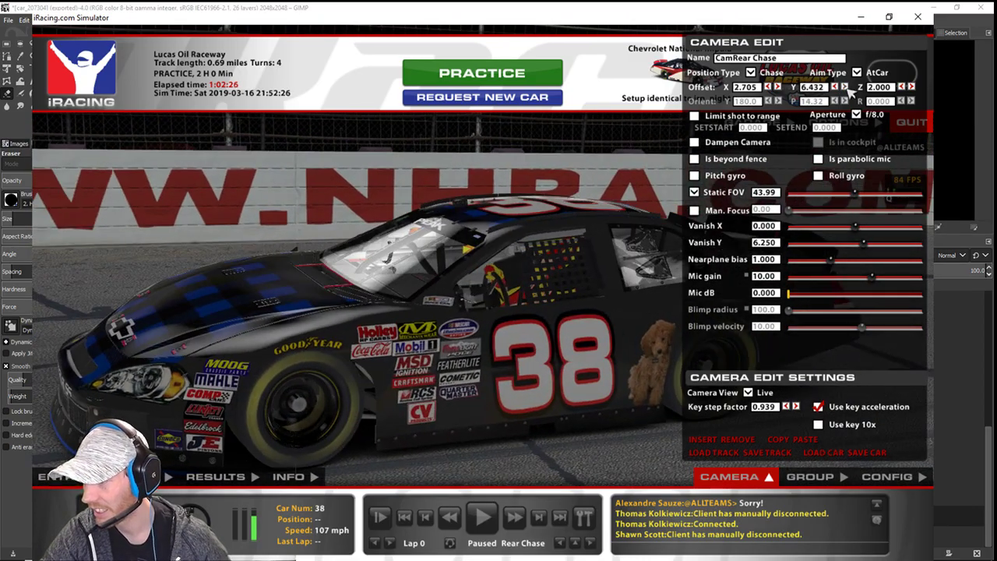
key("d")
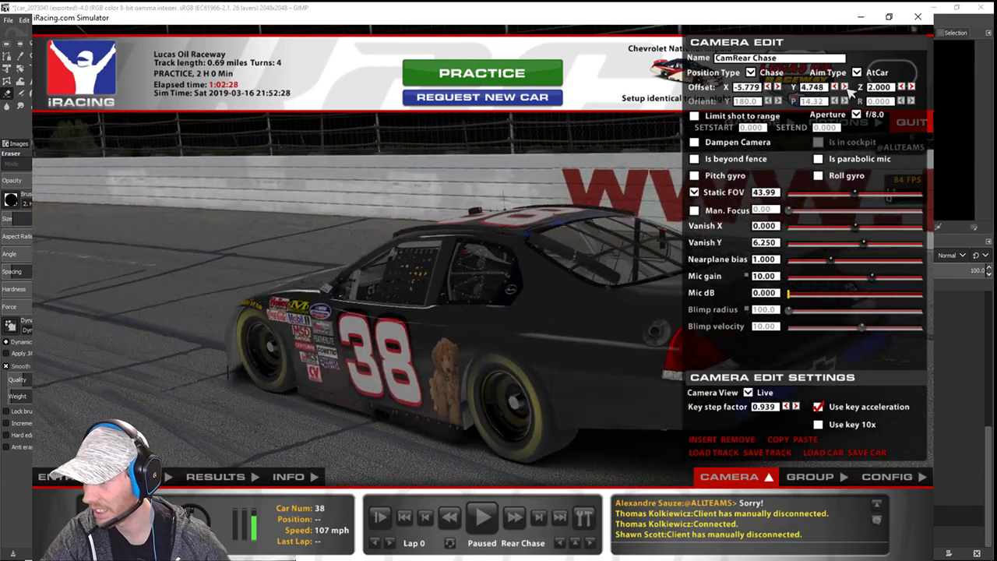
left_click(842, 89)
left_click(835, 87)
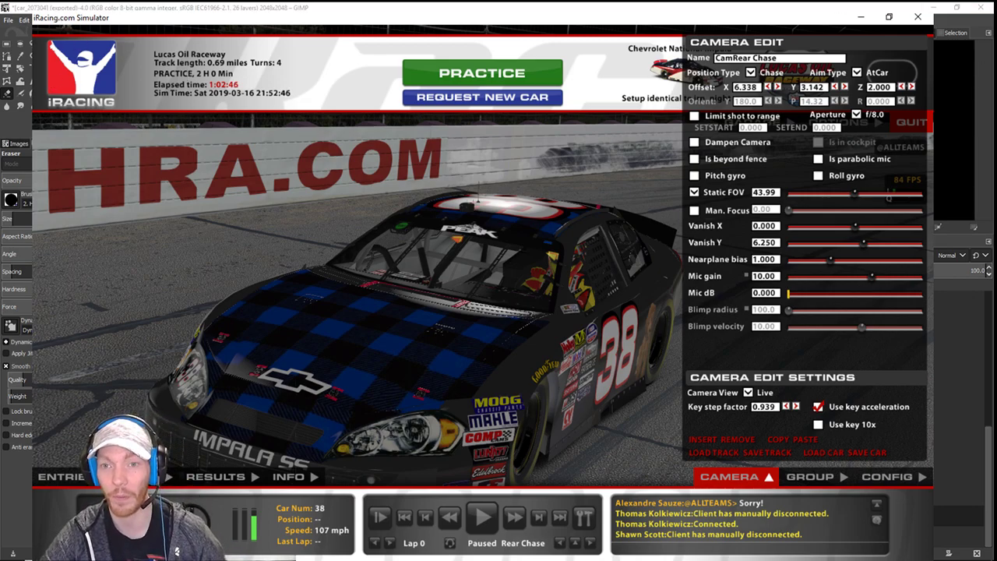
- Adjust the chase camera's Y offset to view the plaid hood from nearly head-on
key("alt+Tab")
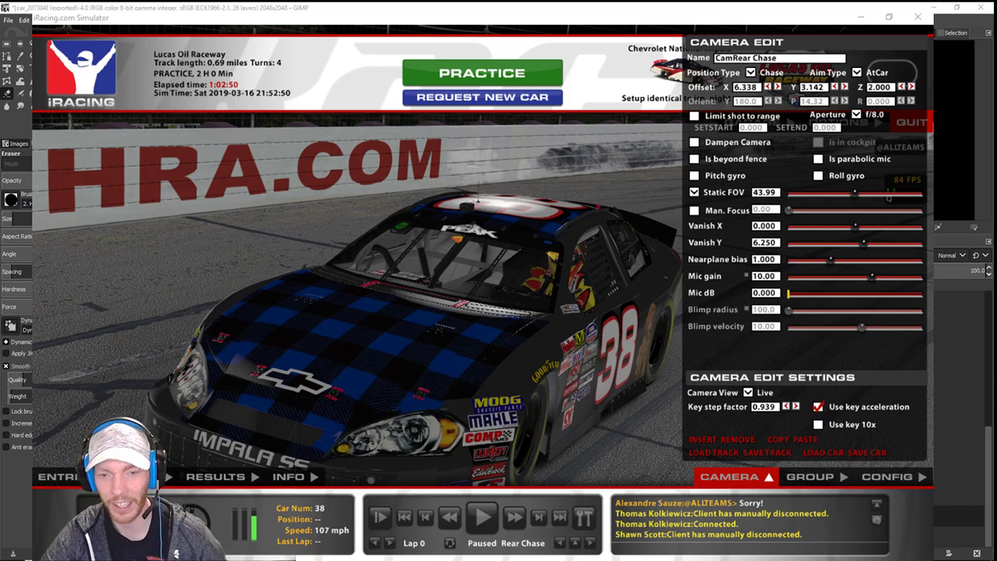
left_click(369, 321)
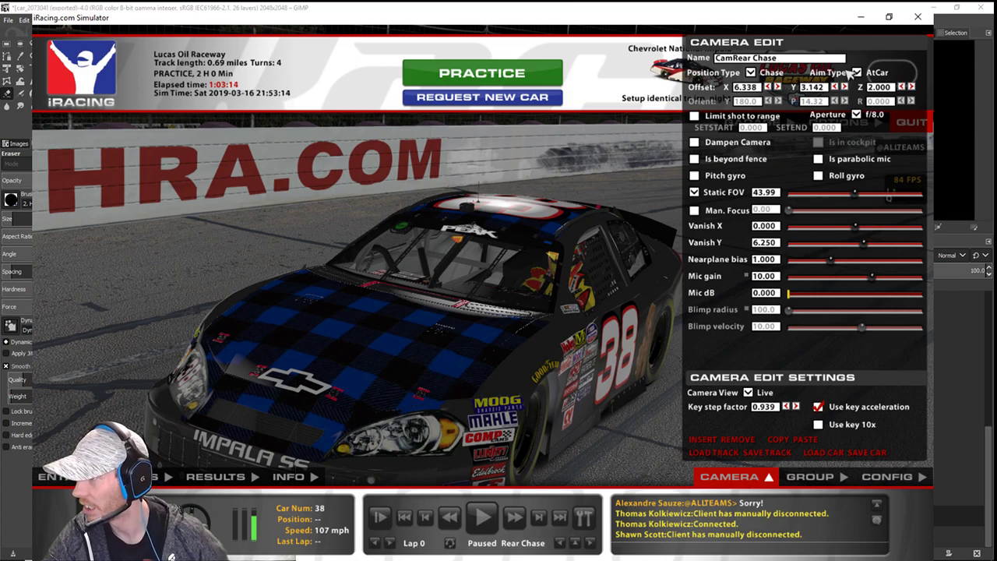
left_click(835, 87)
left_click(836, 89)
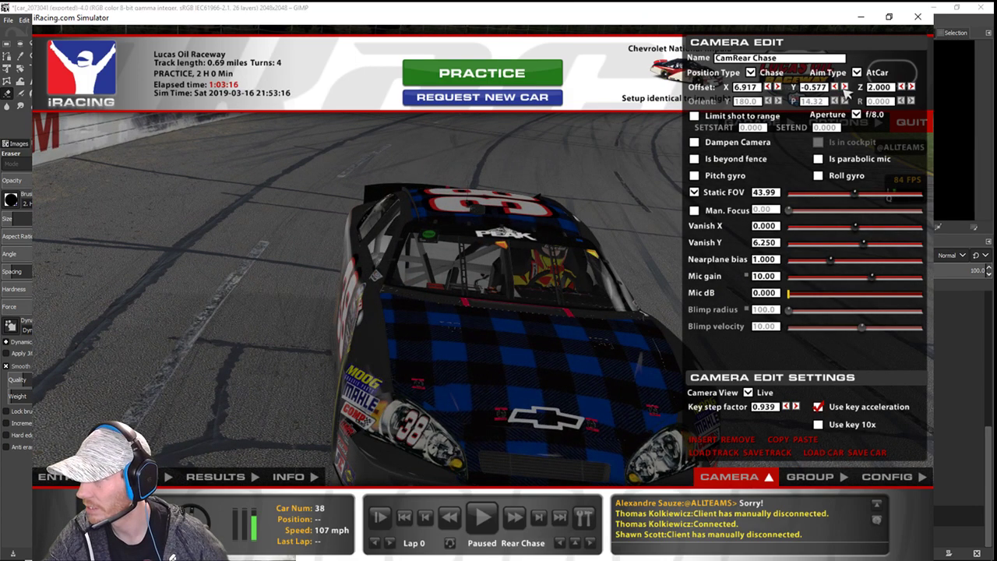
left_click(843, 88)
left_click(844, 87)
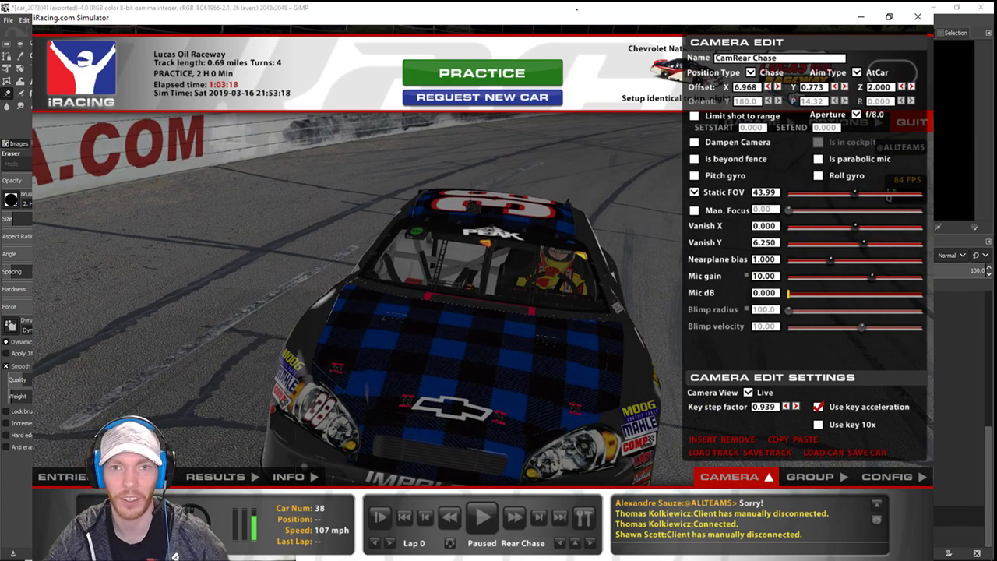
- Move the chase camera along the number side to the rear and back to a front three-quarter view
left_click(694, 6)
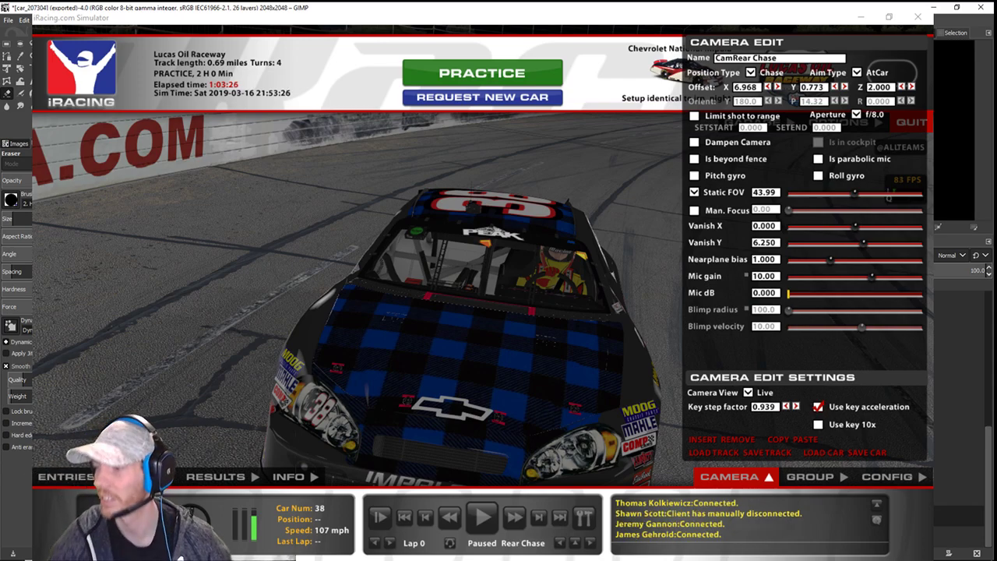
left_click(845, 91)
left_click(844, 88)
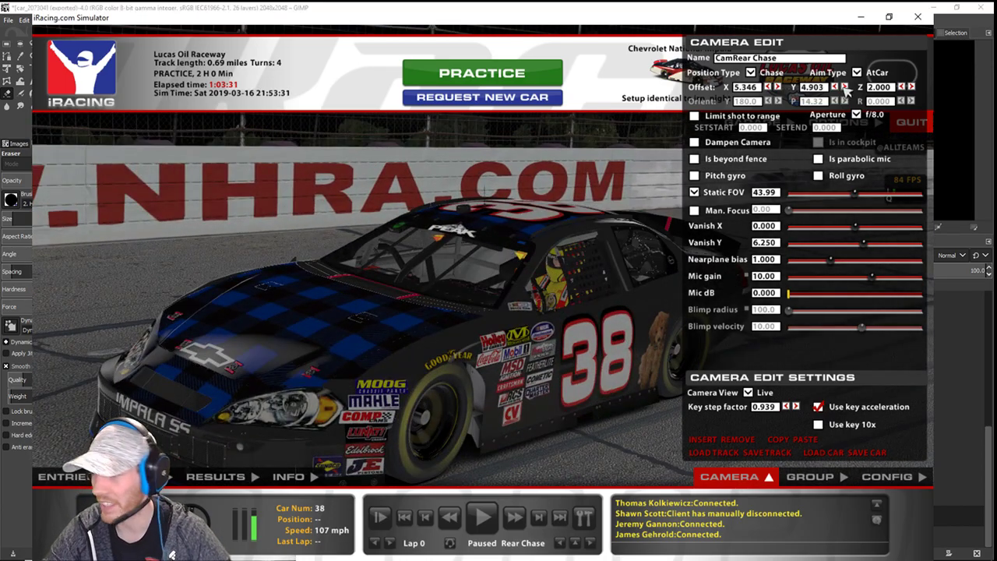
left_click(844, 88)
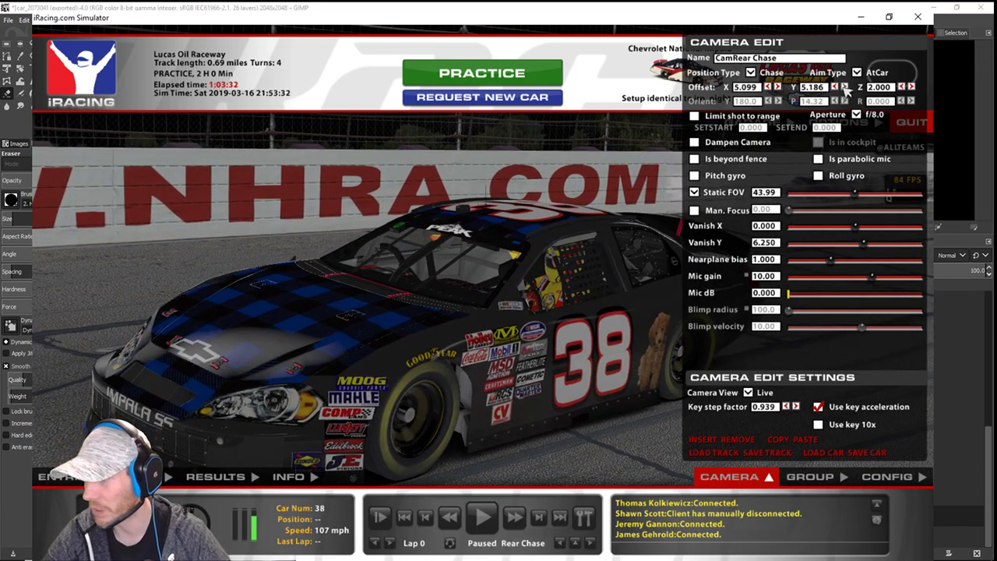
left_click(845, 88)
left_click(845, 88)
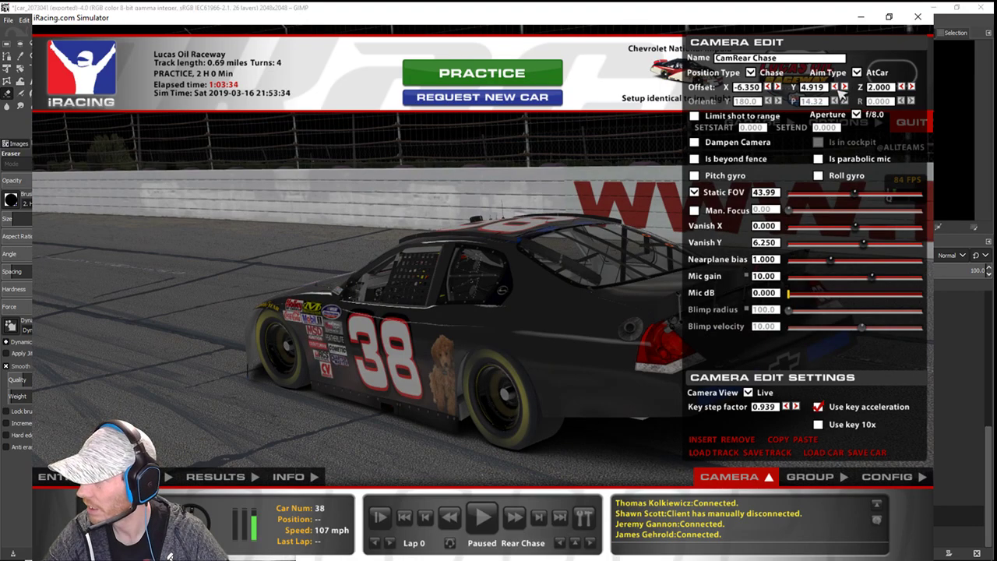
left_click(838, 89)
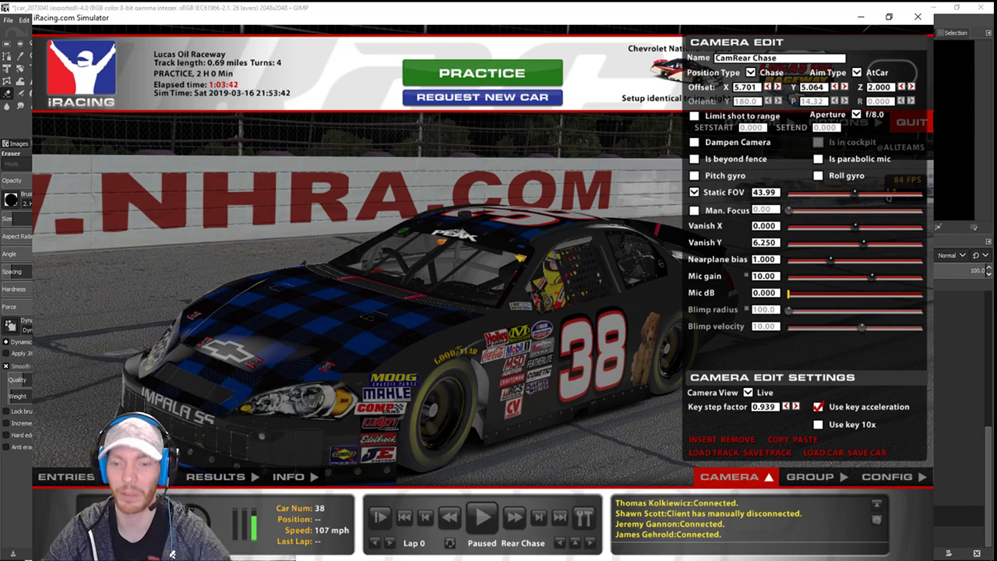
- Return to GIMP by minimizing iRacing and moving the Streamlabs OBS window off the image
mouse_move(172, 553)
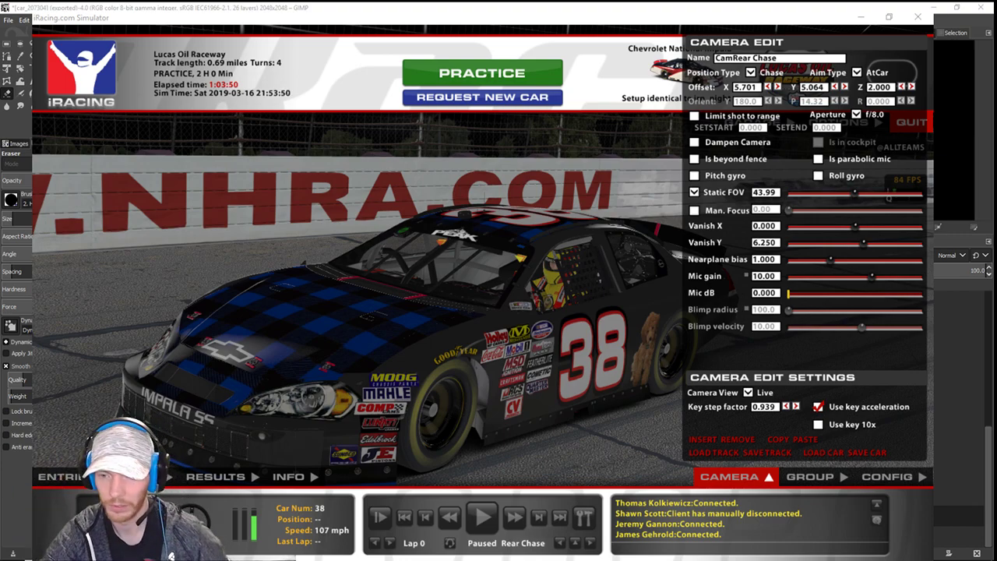
left_click(861, 17)
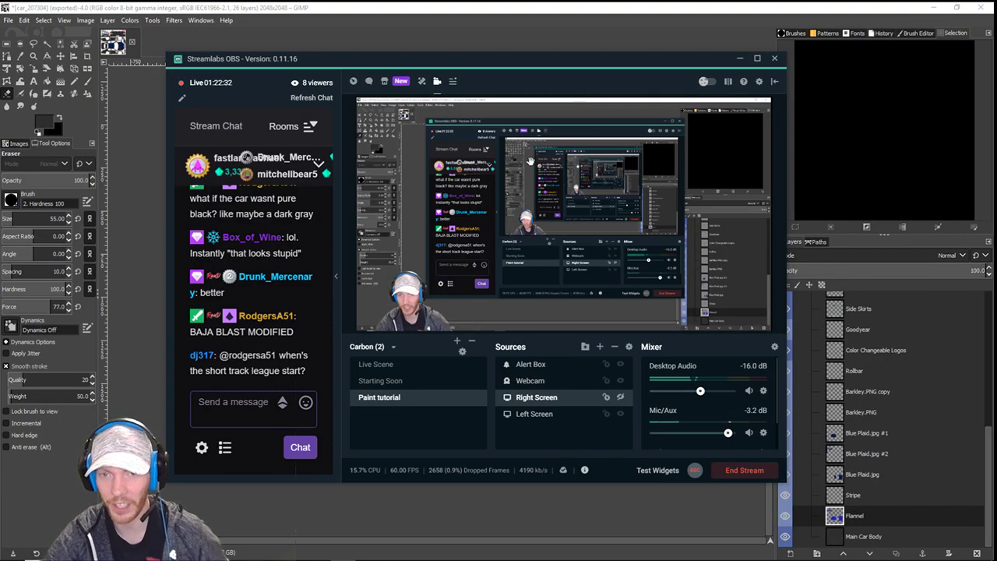
left_click_drag(530, 63, 996, 119)
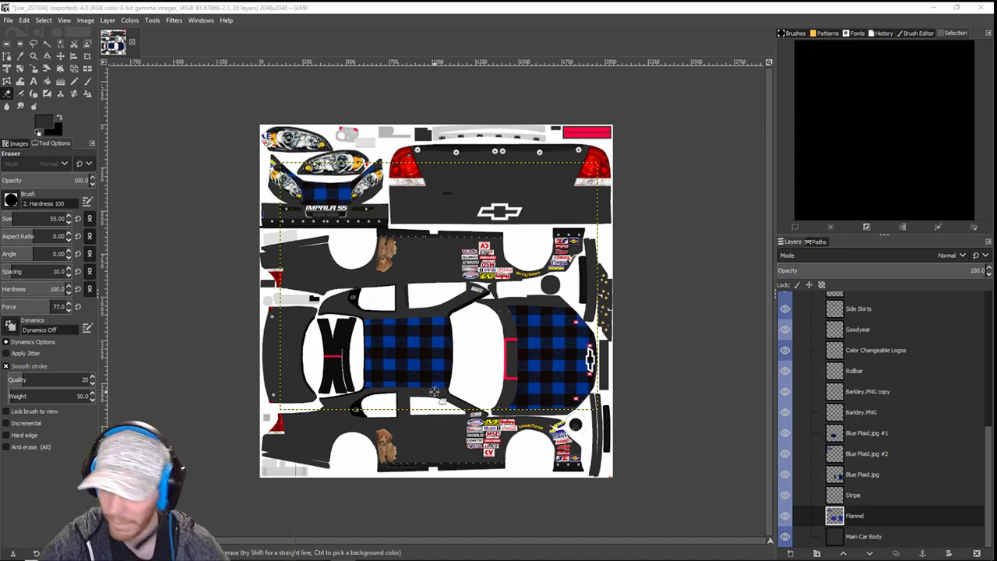
- Show the Wireframe layer over the template and add a new layer group directly above the Flannel layer
scroll(950, 435, "up", 5)
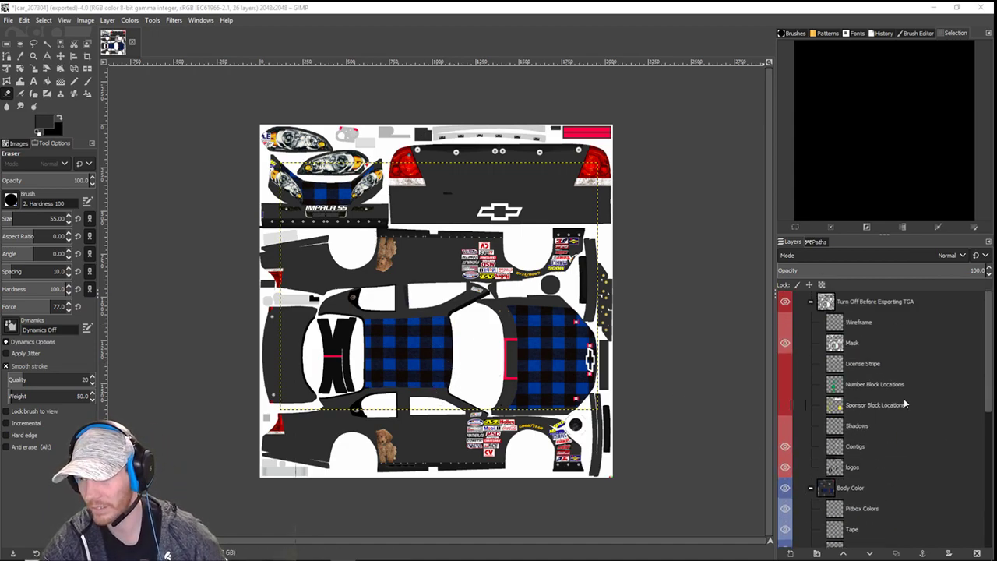
left_click(785, 322)
scroll(846, 421, "down", 10)
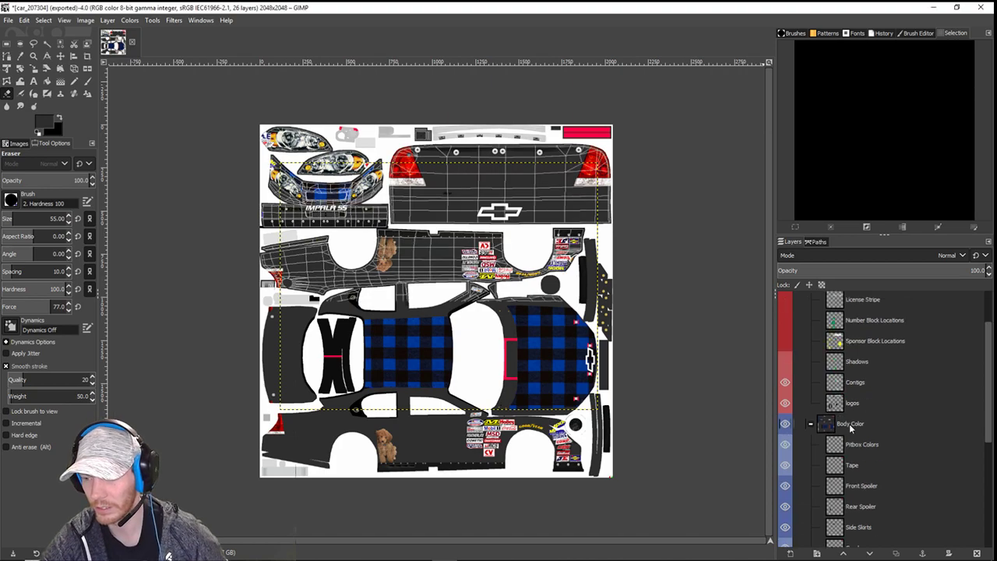
left_click(816, 553)
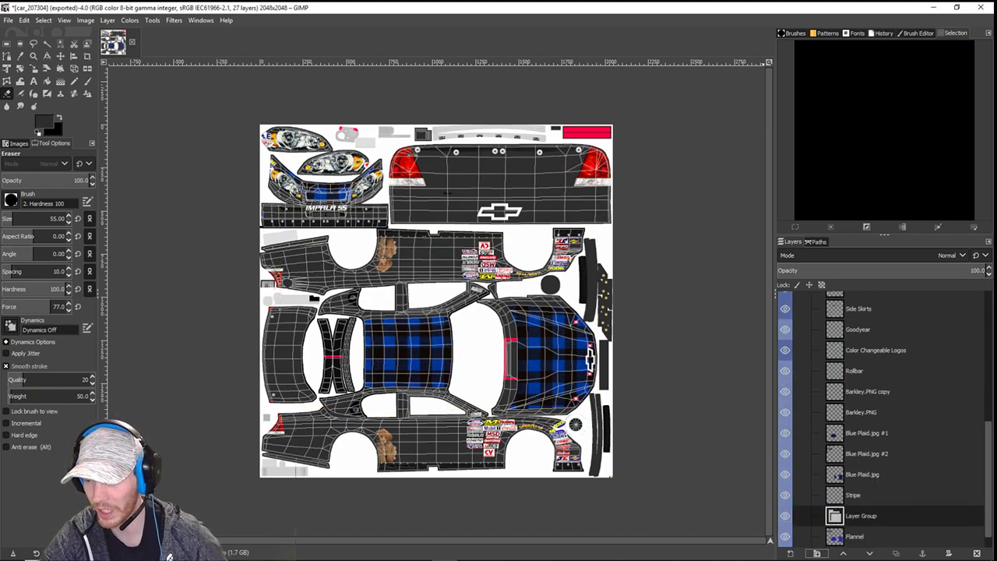
key("n")
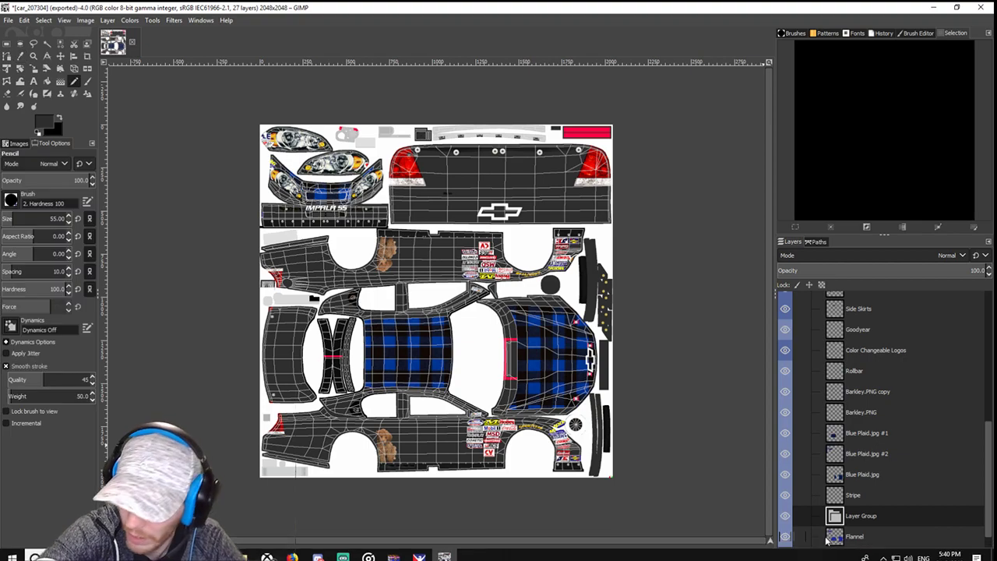
- Rename the new layer group to Sponsors and move it between the Color Changeable Logos and Rollbar layers
right_click(879, 515)
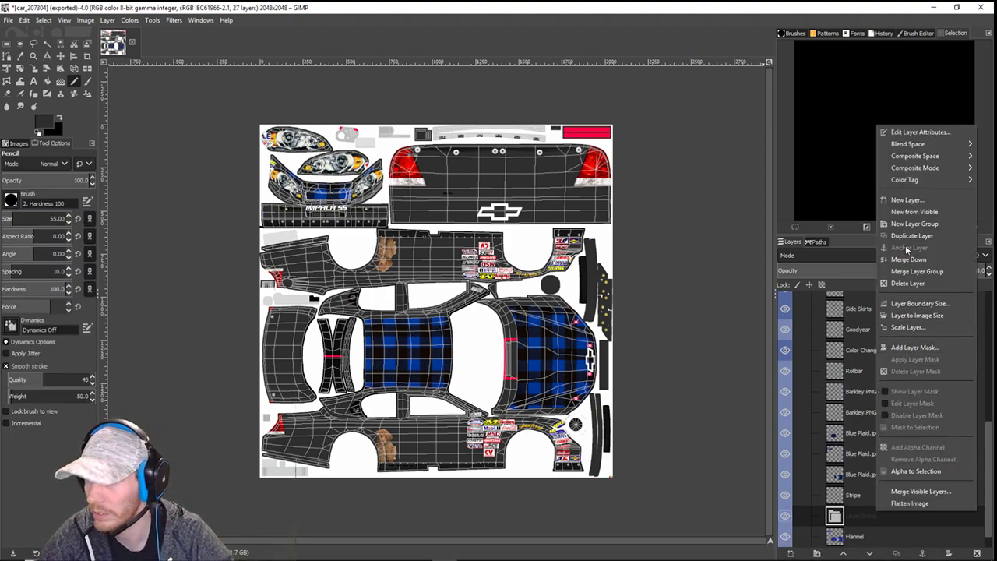
left_click(914, 133)
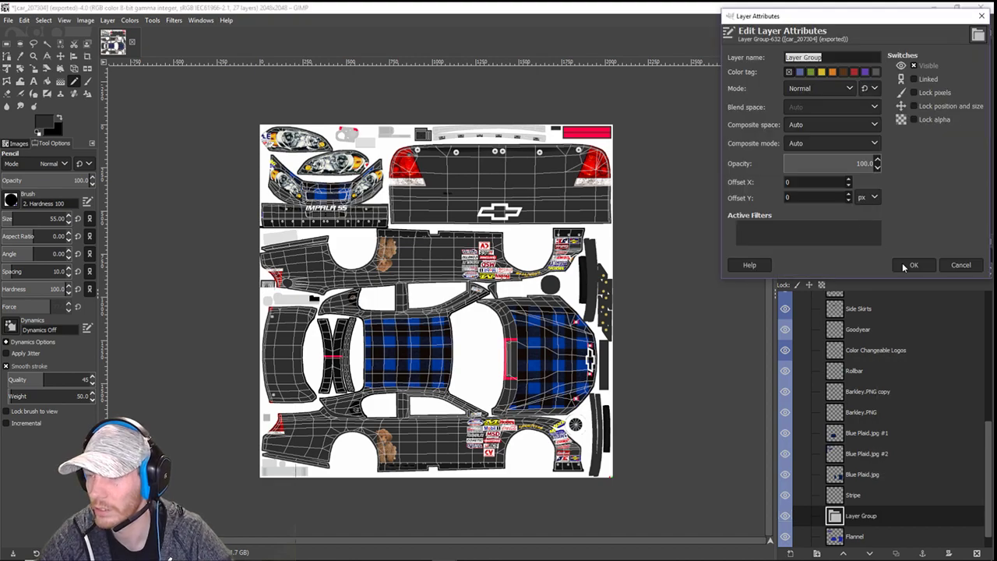
type("Sponsors")
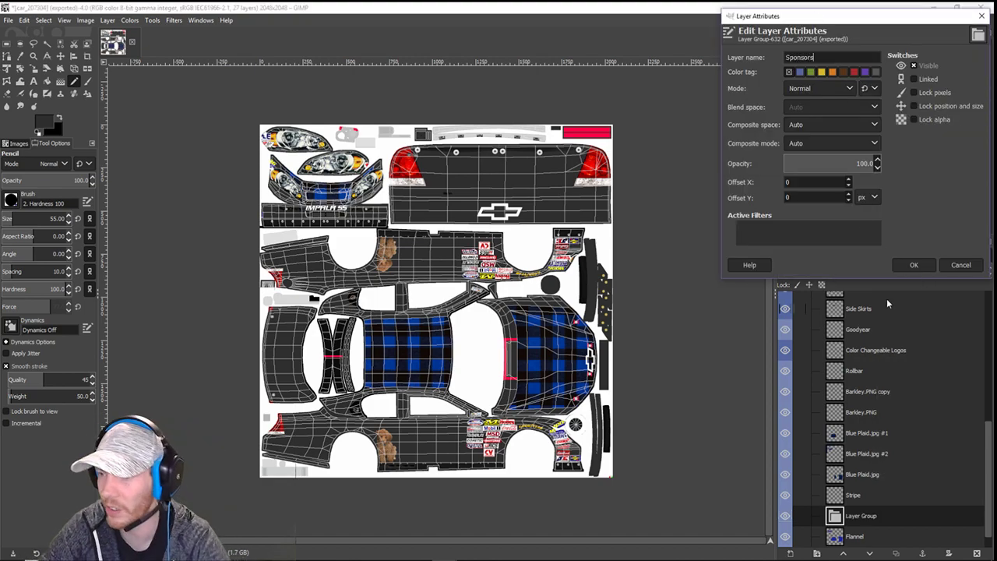
left_click(908, 267)
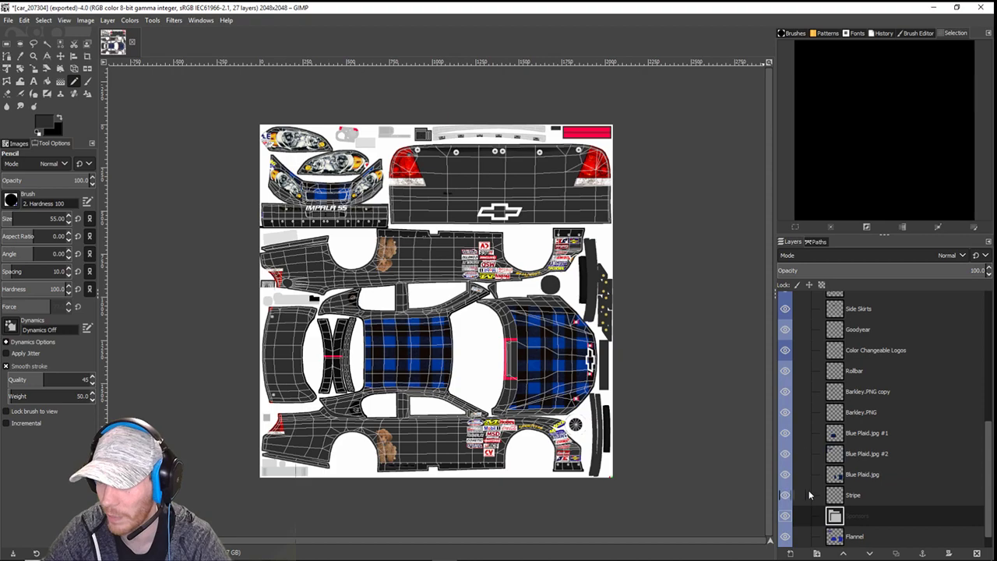
left_click_drag(838, 525, 866, 389)
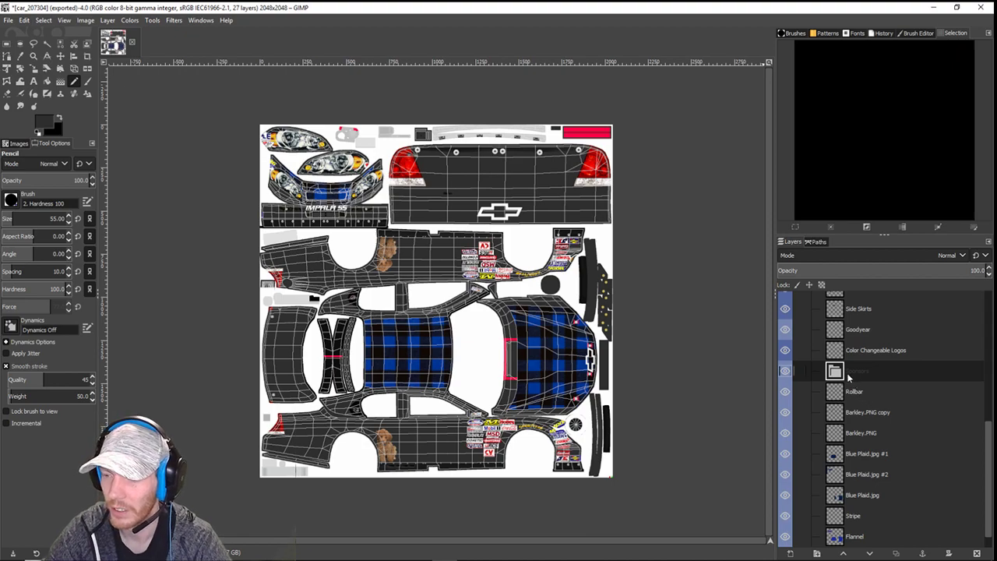
left_click(791, 554)
key("Escape")
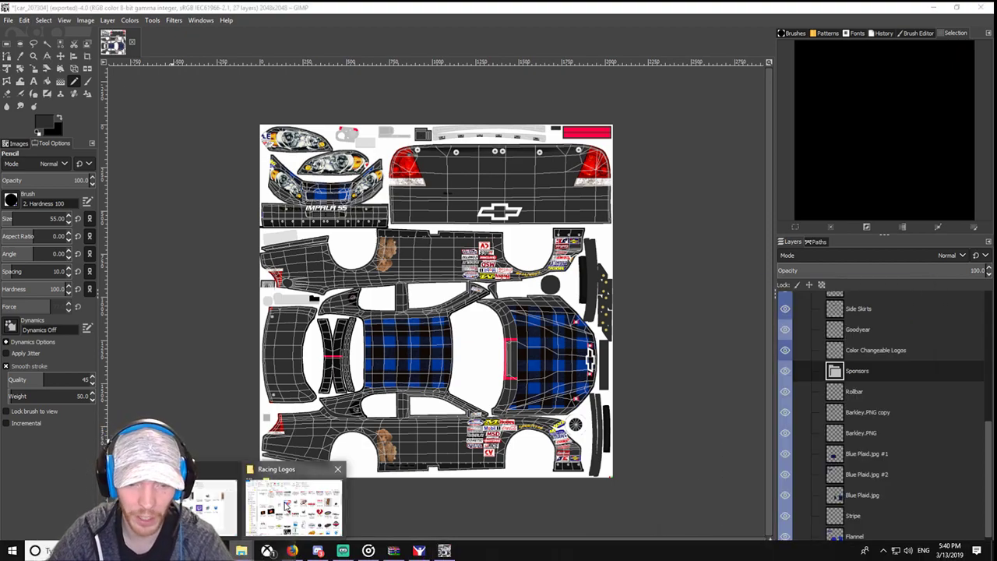
- Find the USAFirearms logo in the Racing Logos folder and add it as a layer inside the Sponsors group
left_click(288, 507)
scroll(569, 415, "down", 10)
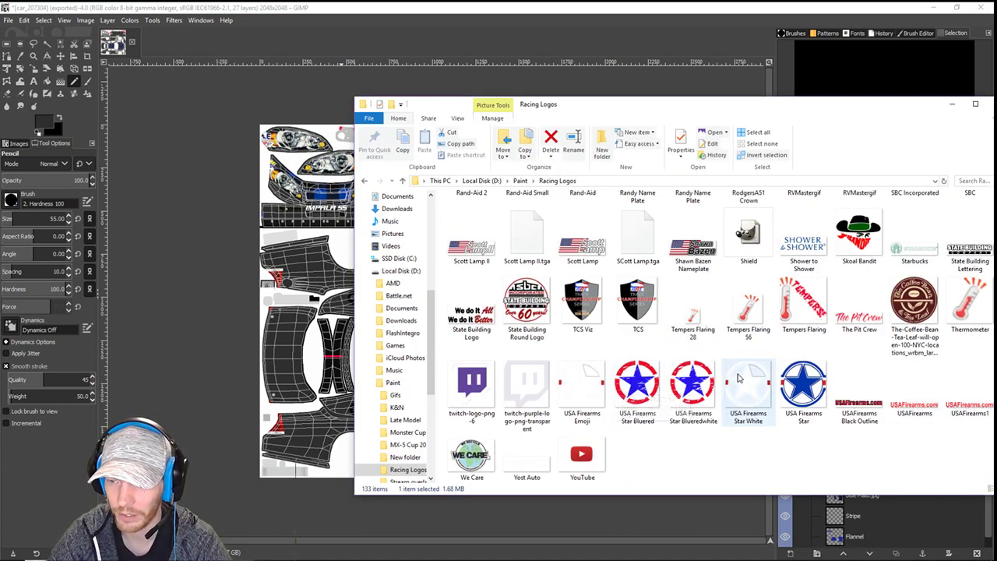
left_click_drag(788, 109, 184, 225)
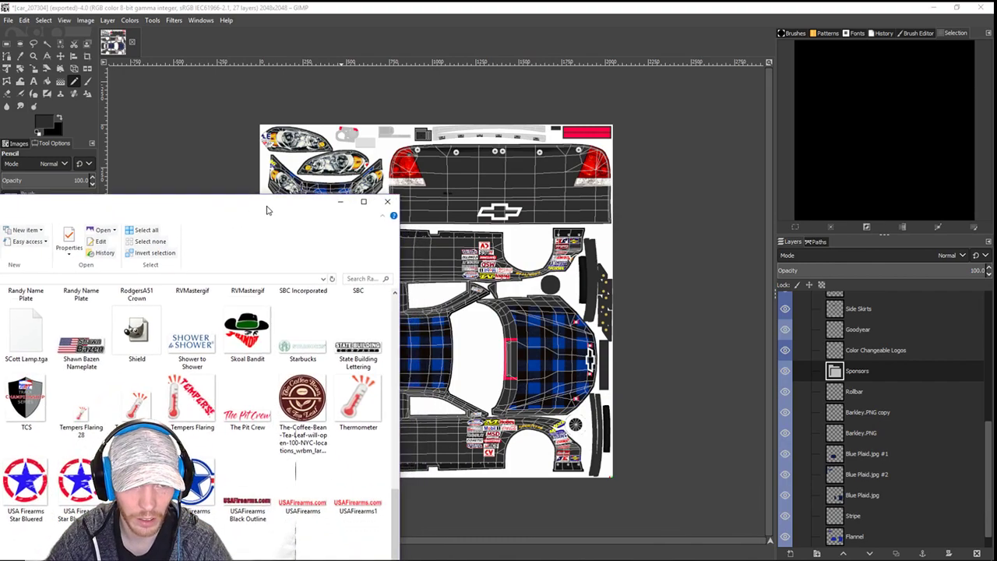
left_click_drag(268, 209, 131, 155)
left_click_drag(303, 457, 322, 441)
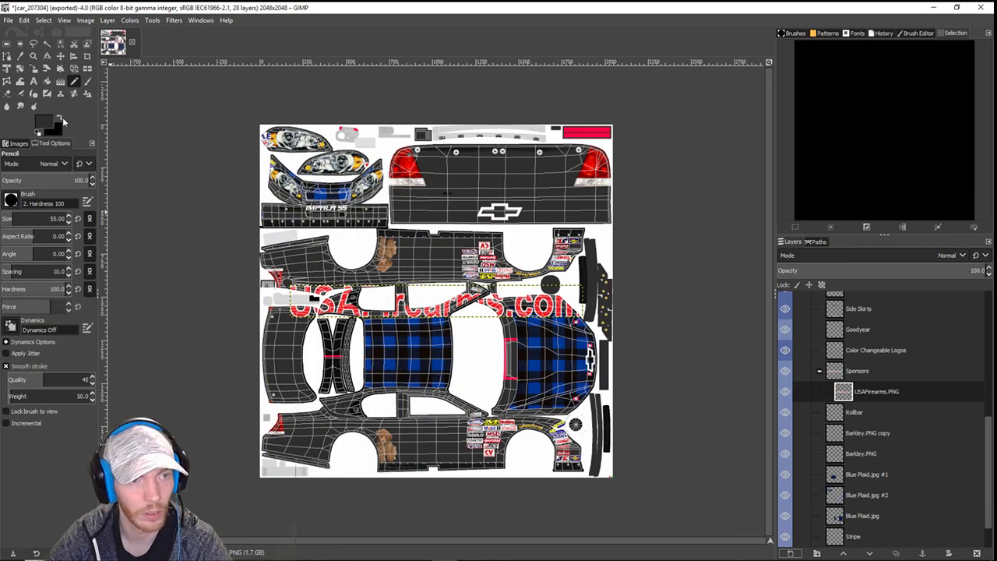
- Scale the USAFirearms logo down proportionally to about 887 × 98 px
left_click(33, 68)
left_click(432, 319)
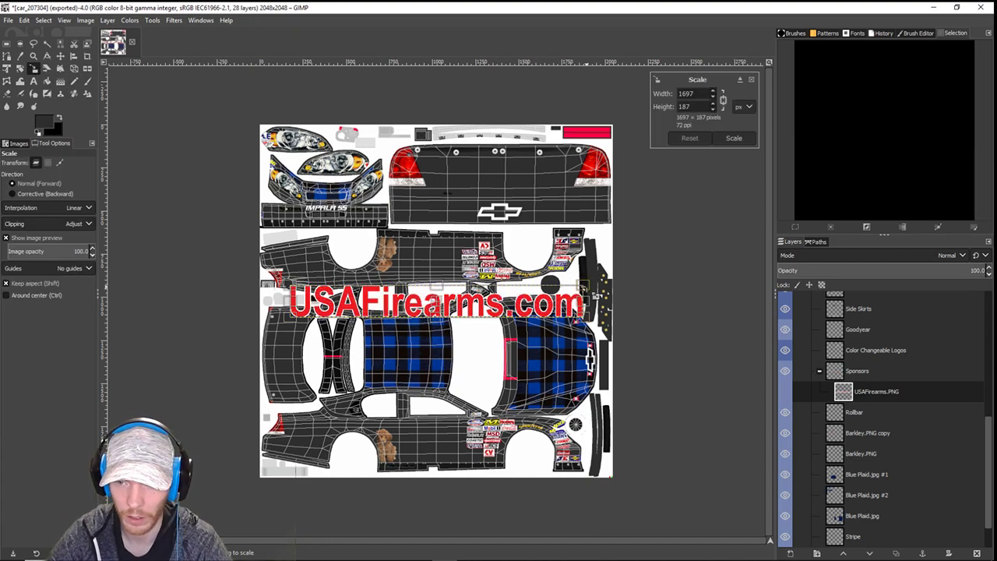
left_click_drag(581, 315, 456, 319)
scroll(444, 309, "up", 5)
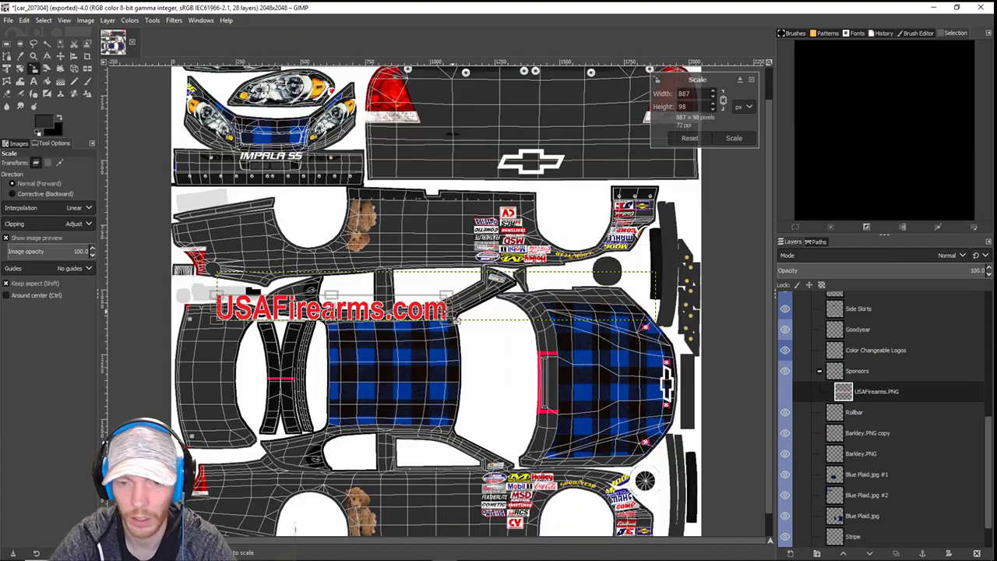
left_click_drag(197, 367, 589, 148)
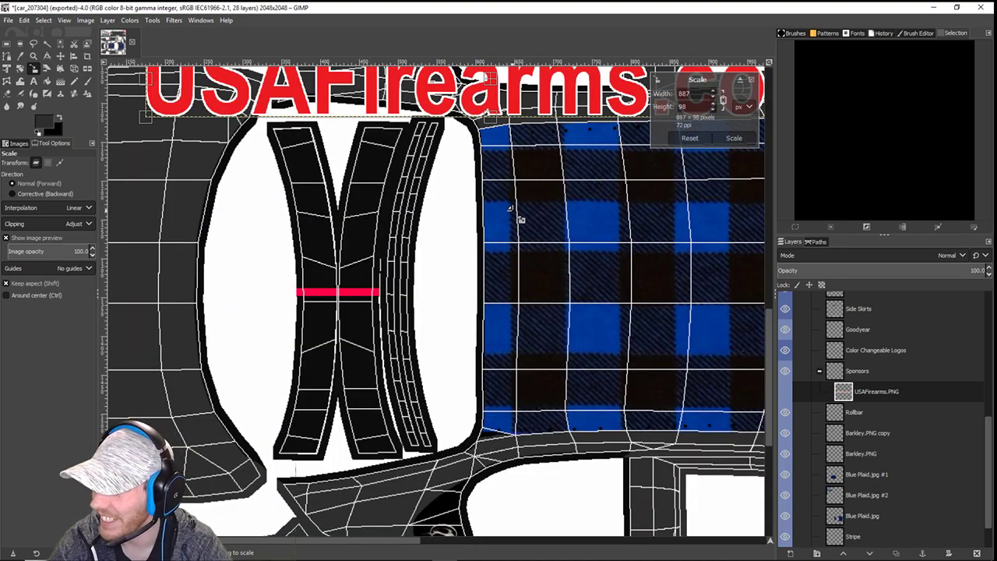
scroll(511, 209, "down", 2)
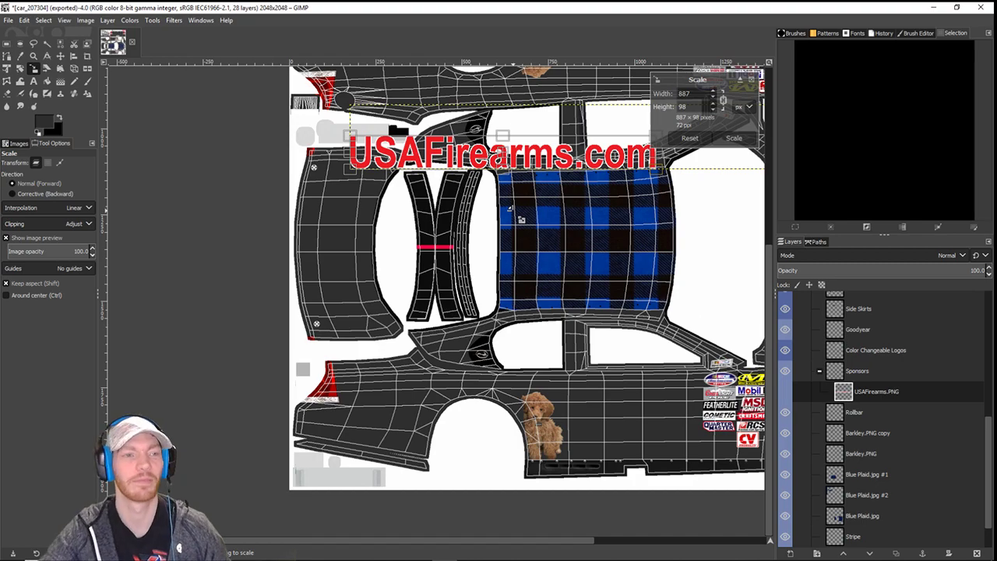
- Move the USAFirearms logo onto the lower side's rear quarter panel and scale it to about 686 × 76 px
left_click(60, 56)
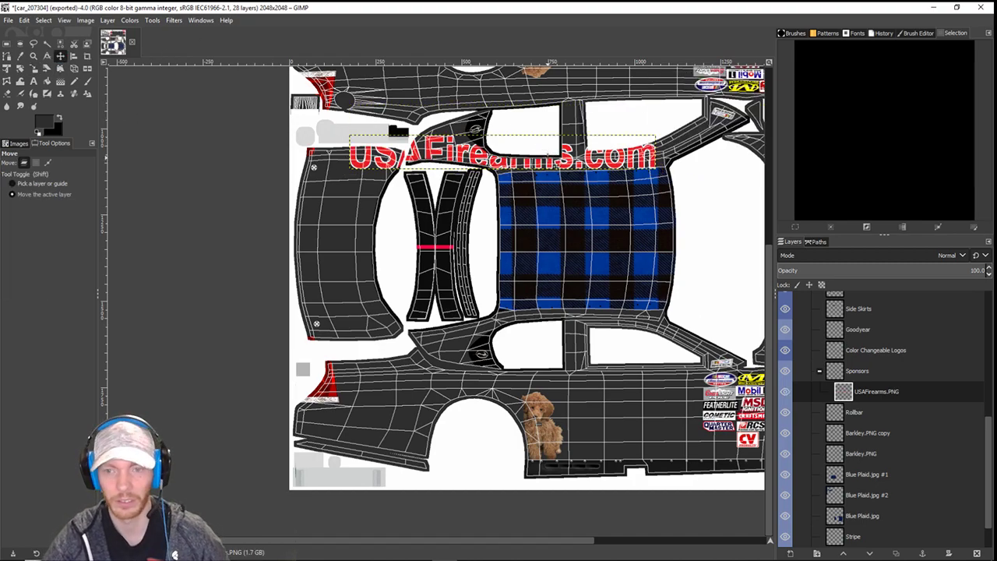
left_click_drag(548, 156, 472, 384)
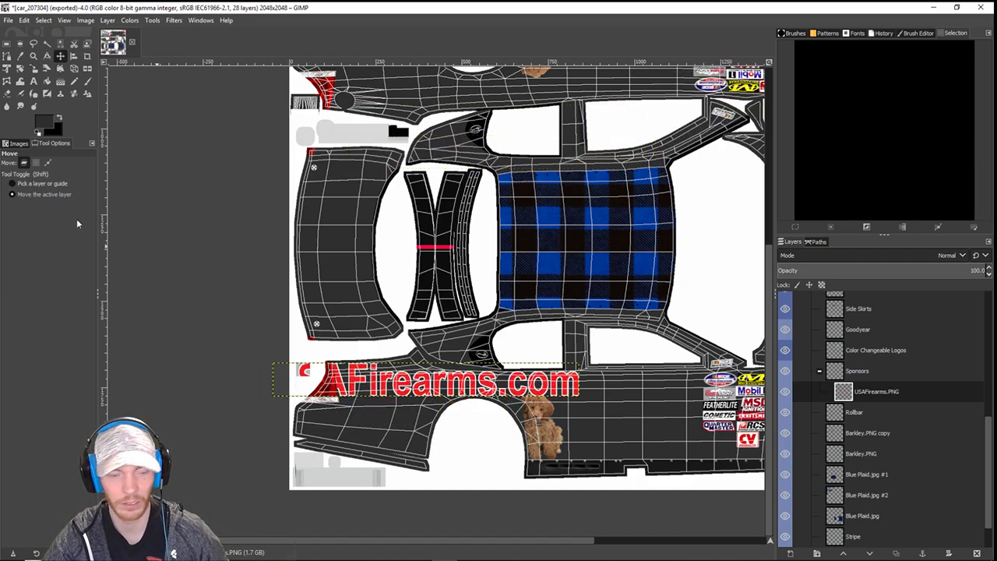
left_click(34, 68)
left_click(377, 388)
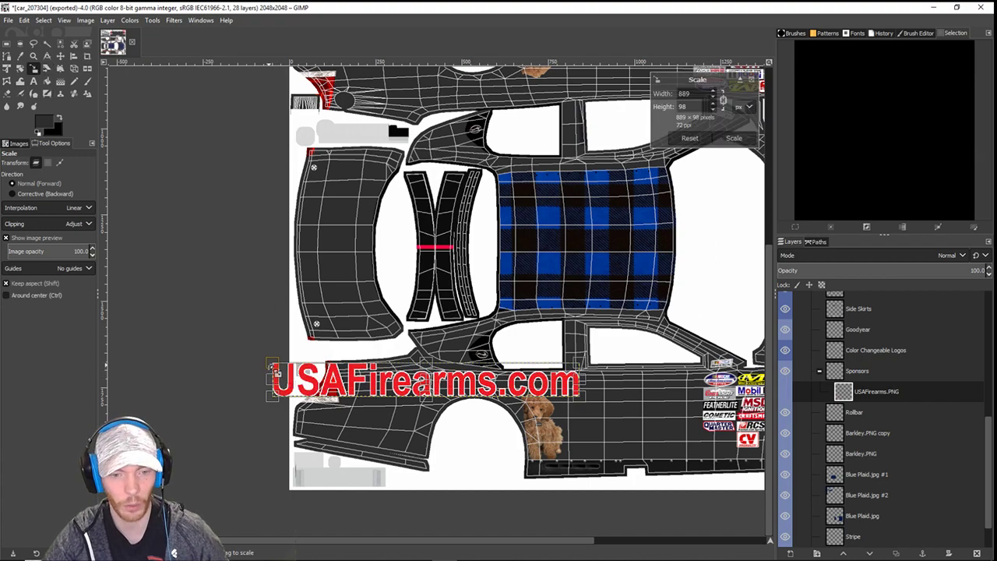
left_click_drag(274, 372, 342, 375)
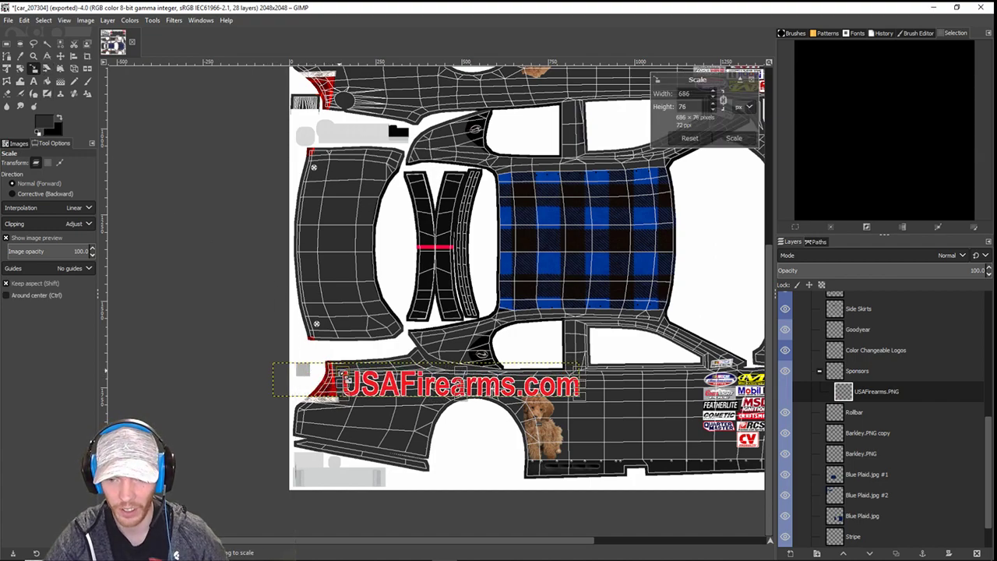
key("Return")
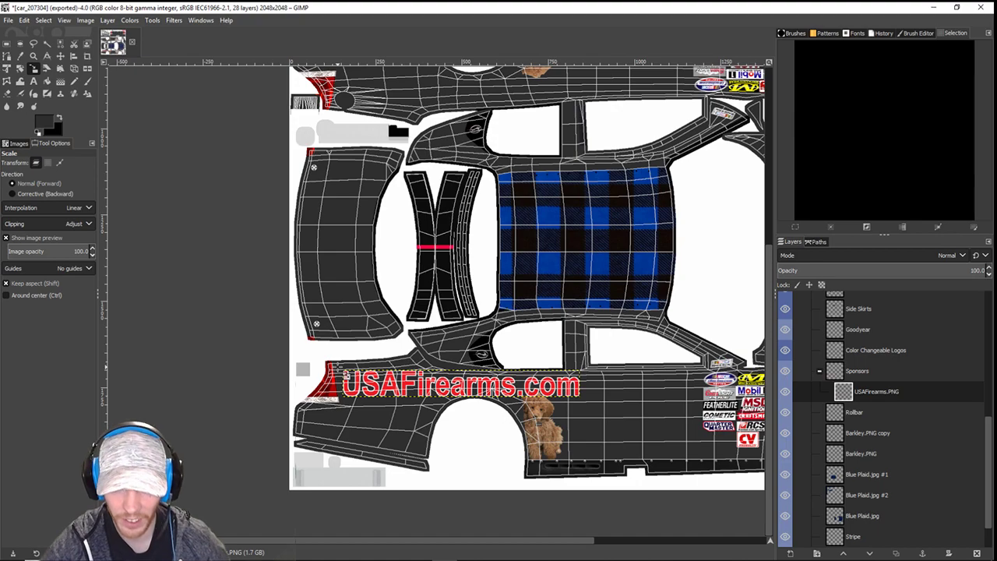
- Nudge the USAFirearms logo slightly up and toward the taillight, above the rear wheel arch
scroll(345, 374, "up", 3, "ctrl")
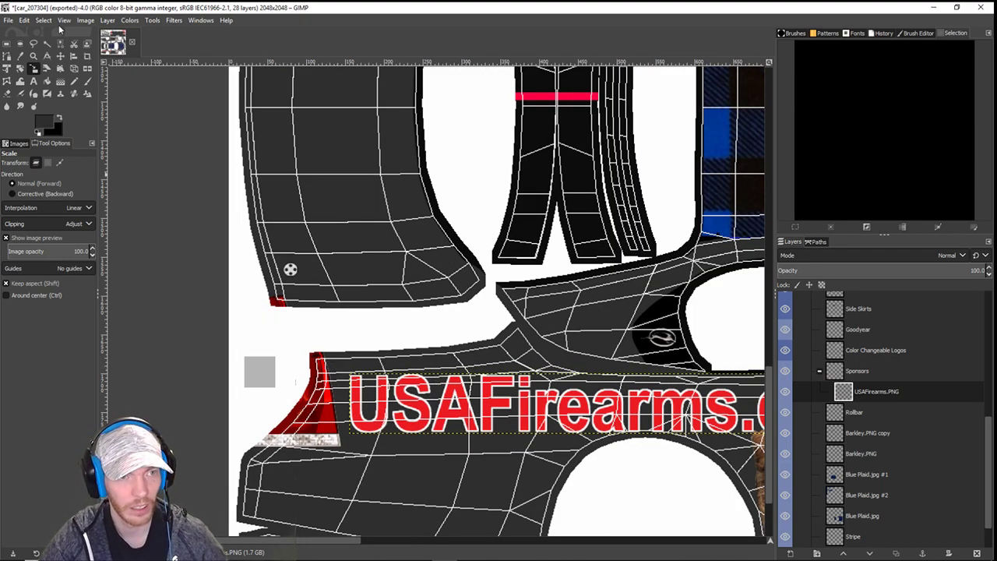
key("m")
scroll(389, 264, "down", 2, "ctrl")
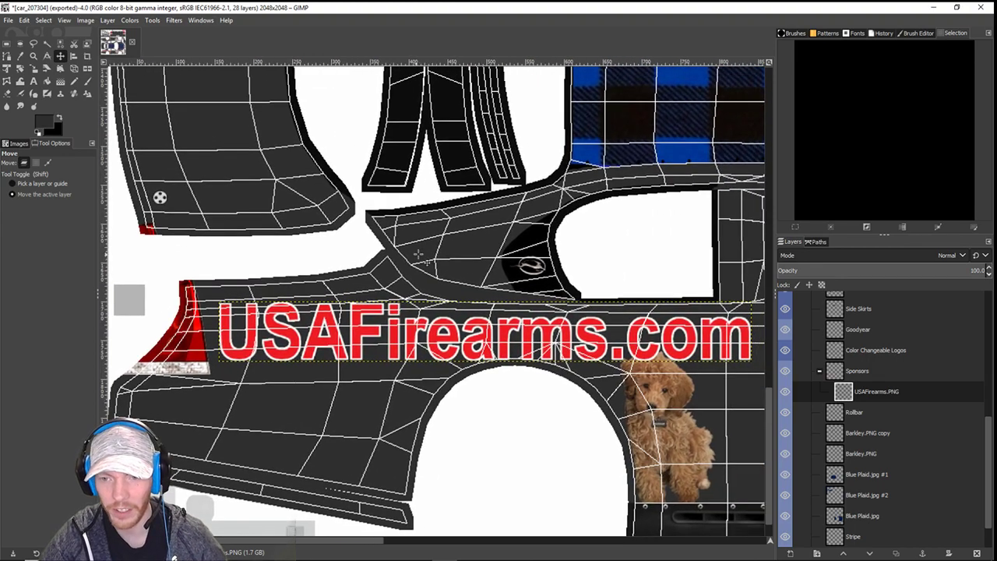
left_click_drag(462, 348, 460, 338)
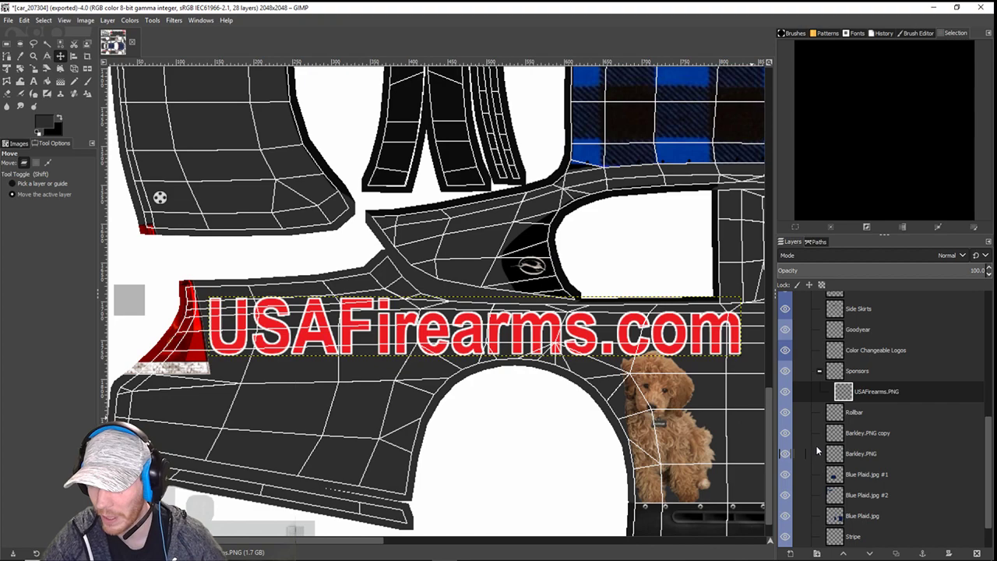
scroll(816, 447, "down", 2)
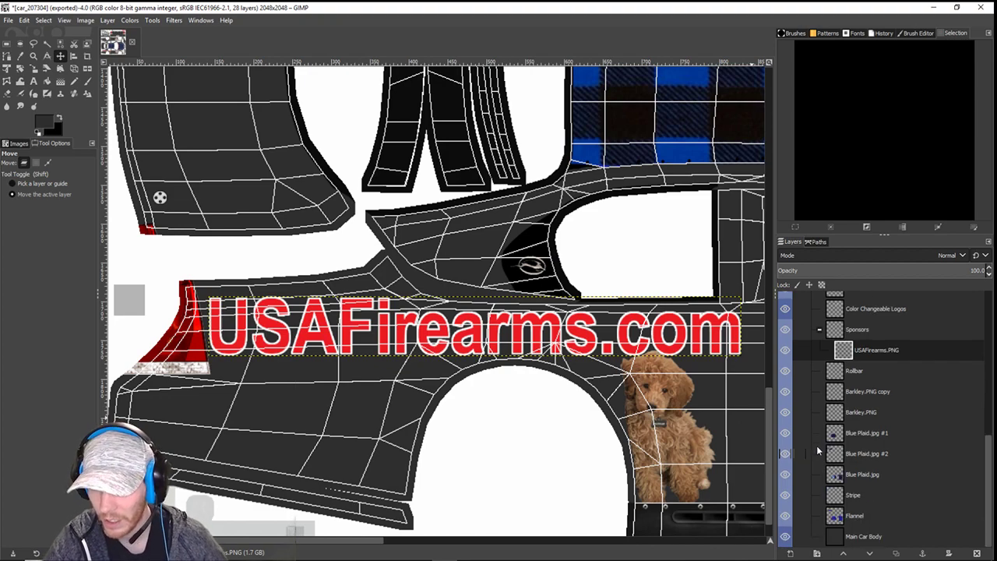
key("minus")
key("minus")
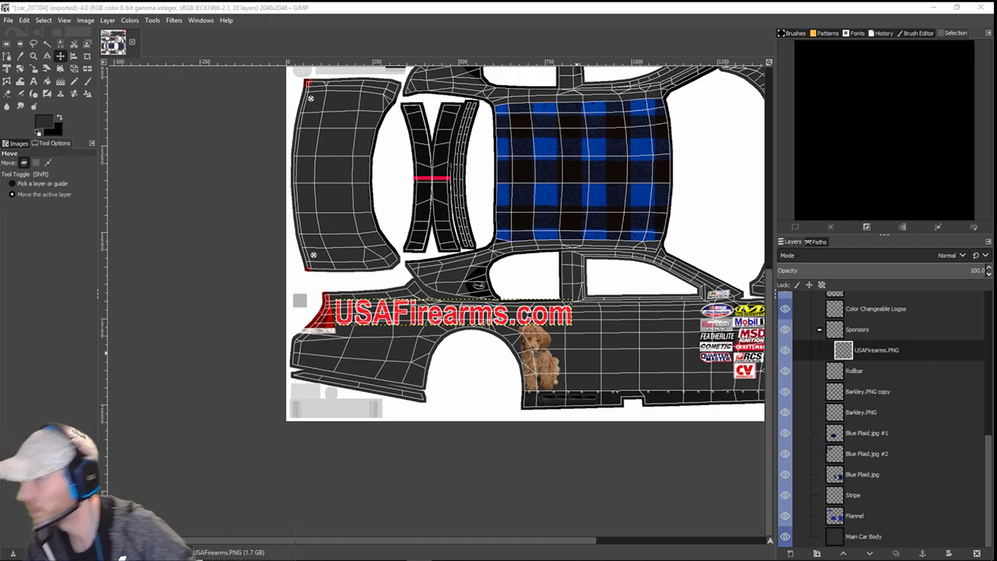
- Hide the Wireframe layer and export the updated paint scheme over the existing car texture file
scroll(838, 351, "up", 10)
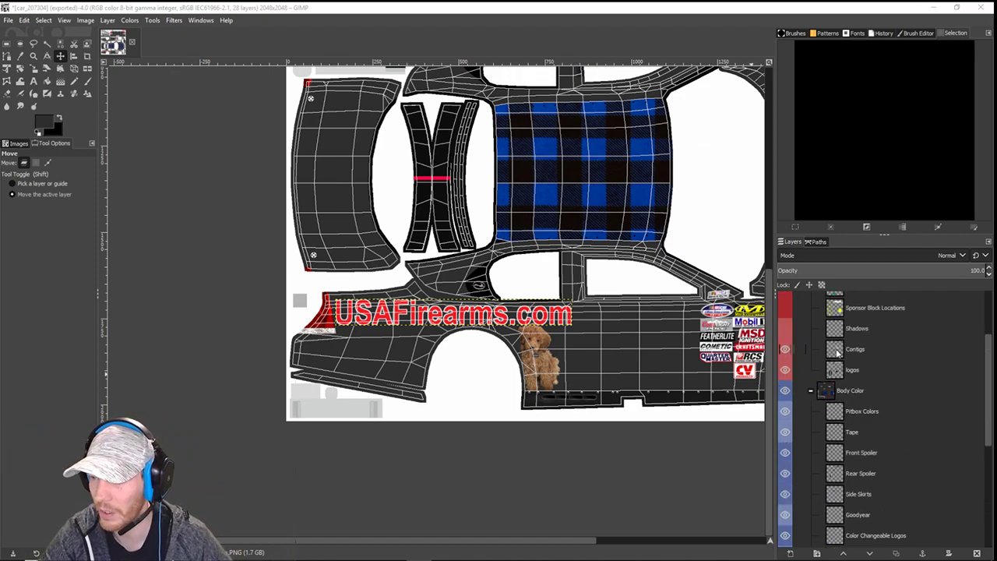
left_click(786, 323)
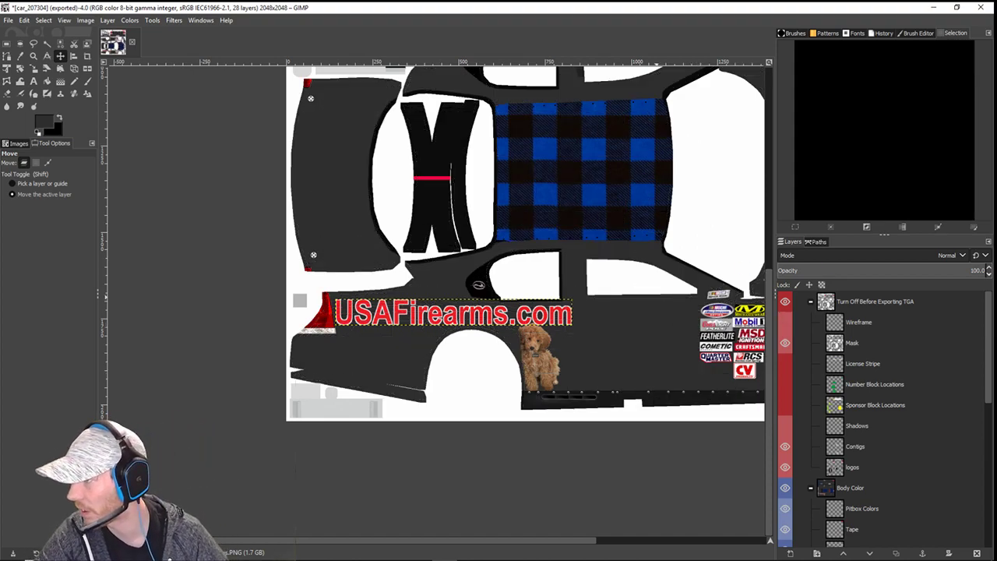
key("ctrl+e")
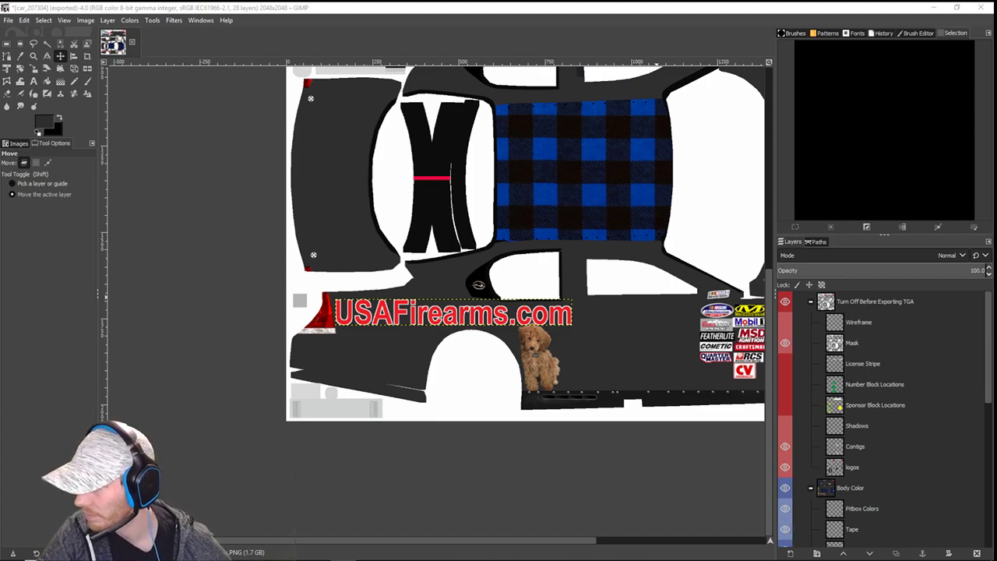
- Switch to iRacing with the Streamlabs OBS window out of the way and inspect the sponsor logo on the car's side
left_click(600, 456)
left_click(390, 156)
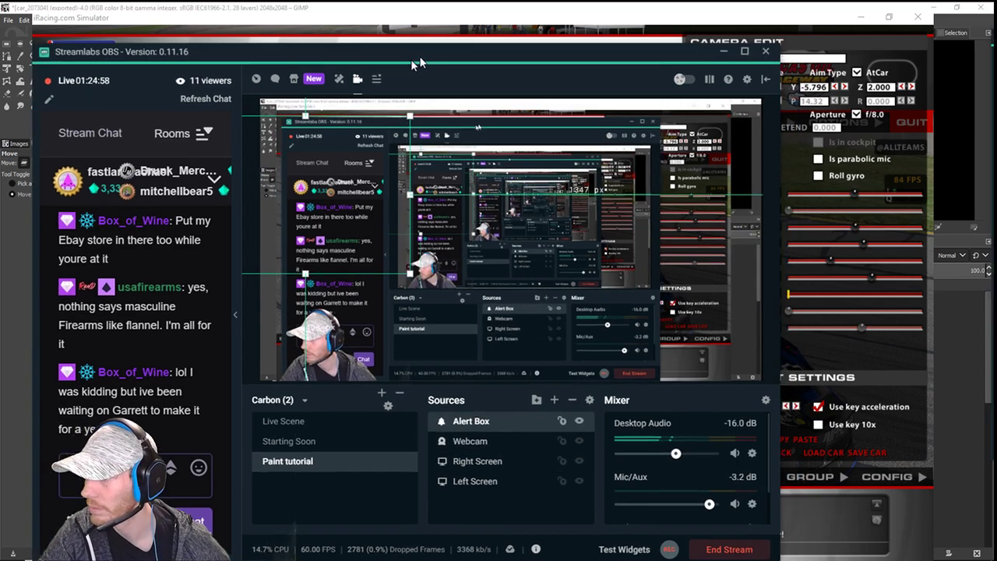
key("alt+Tab")
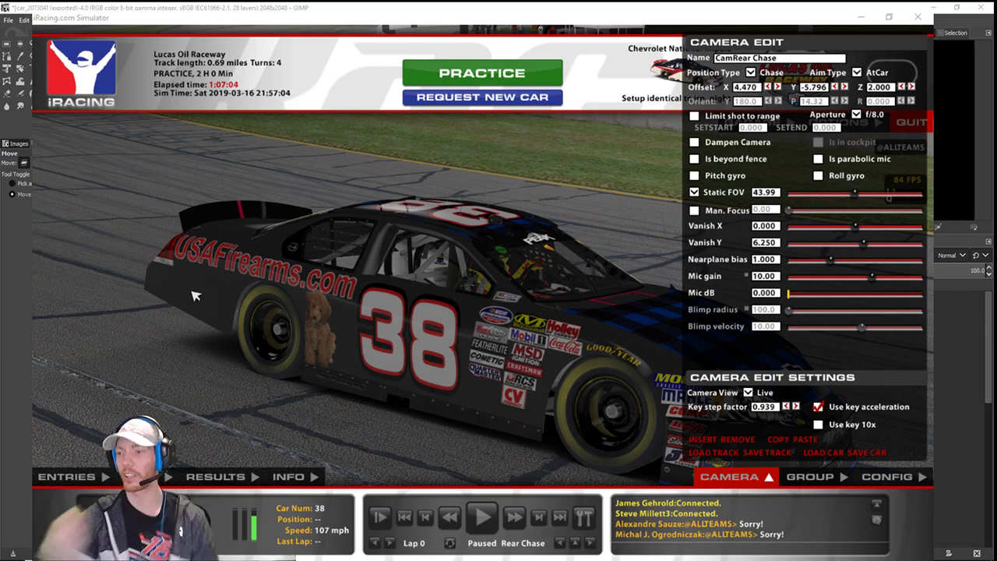
- Zoom the rear chase camera in on the car's side decals by setting the static FOV to 22.54
left_click_drag(863, 195, 843, 195)
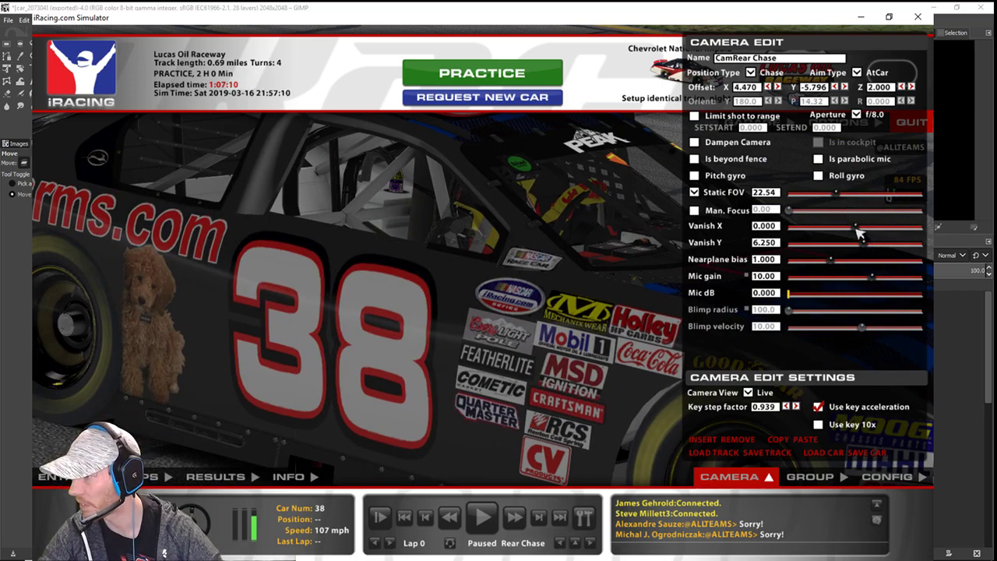
left_click_drag(858, 231, 891, 248)
key("space")
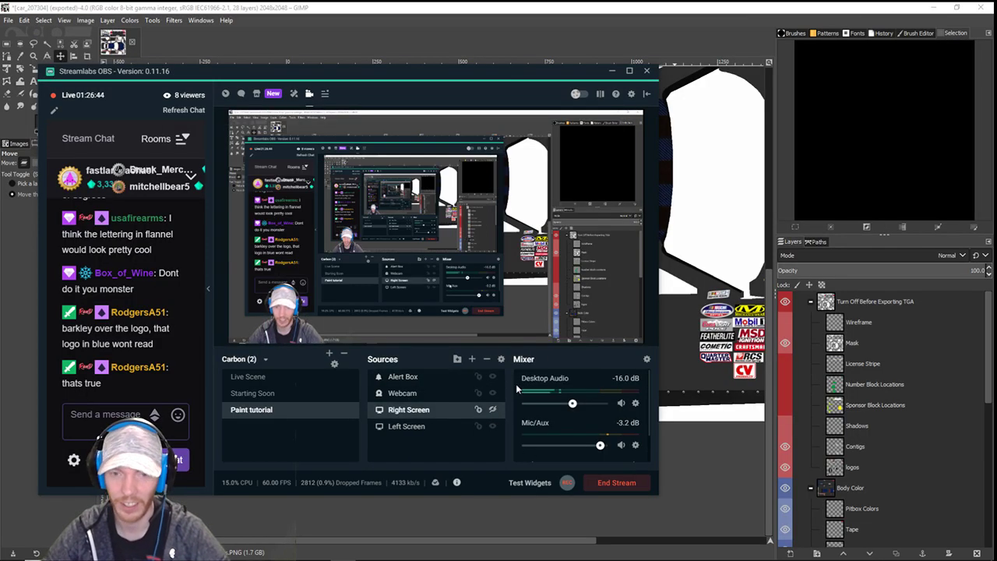
- Switch to GIMP and select every red letter of the USAFirearms.com logo above the lower wheel arch using Fuzzy Select
left_click_drag(410, 76, 996, 234)
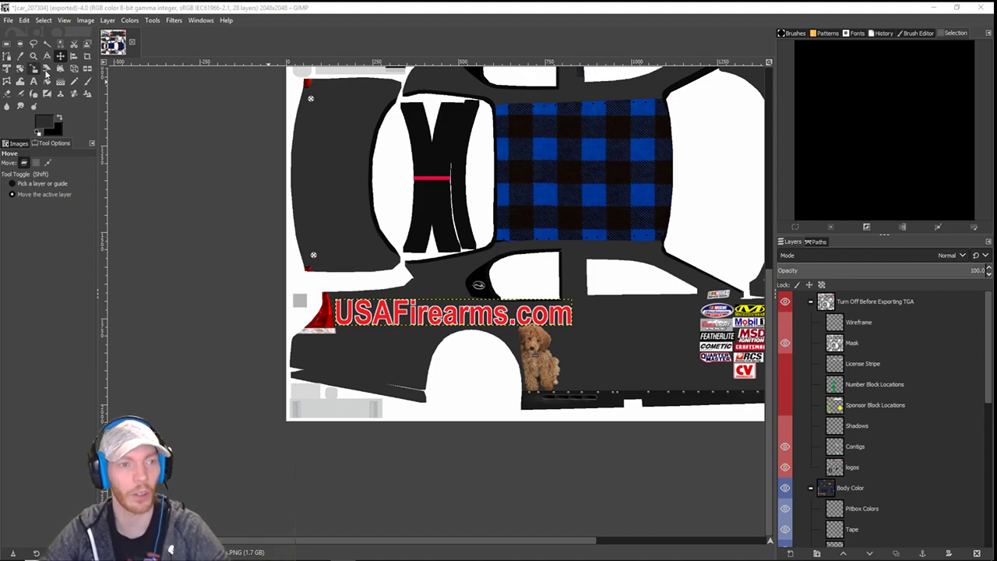
left_click(47, 43)
scroll(421, 204, "up", 2)
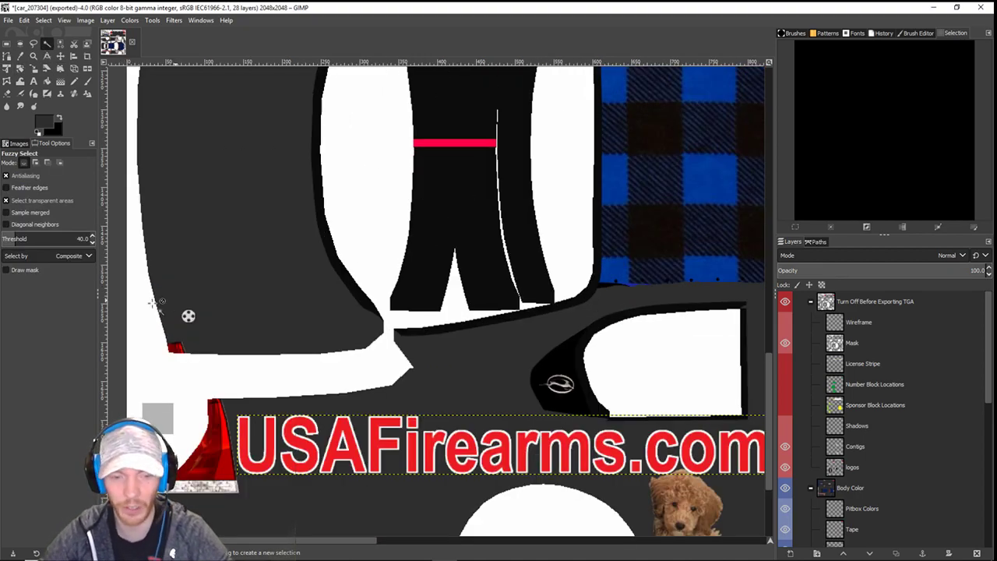
left_click_drag(434, 353, 411, 278)
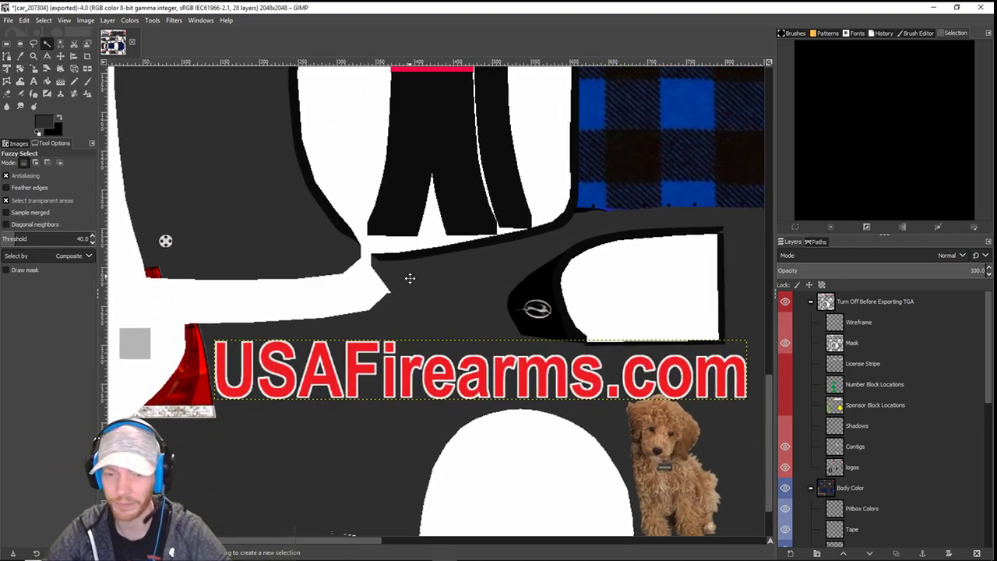
left_click(244, 388)
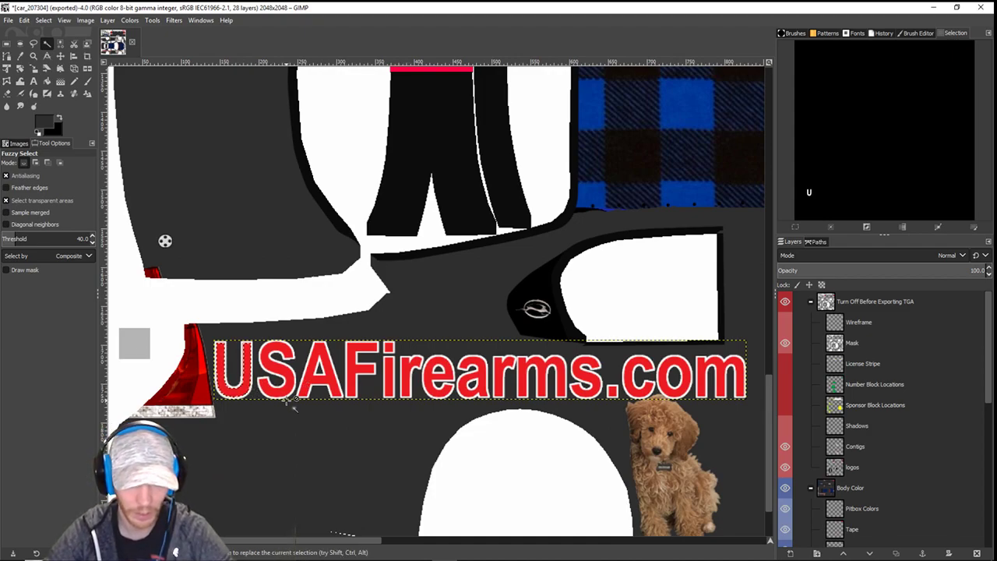
left_click(292, 386, "shift")
left_click(310, 387, "shift")
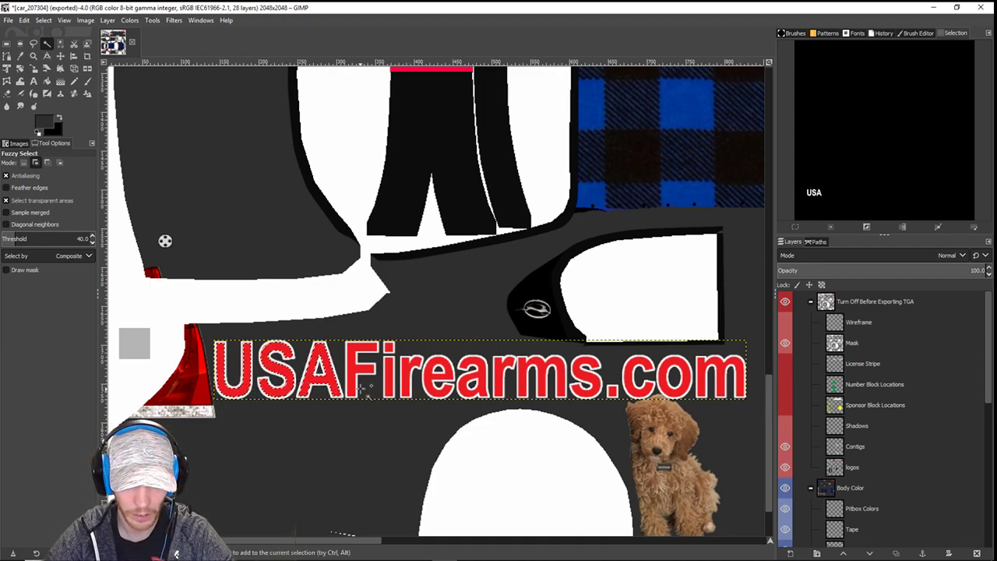
left_click(360, 386, "shift")
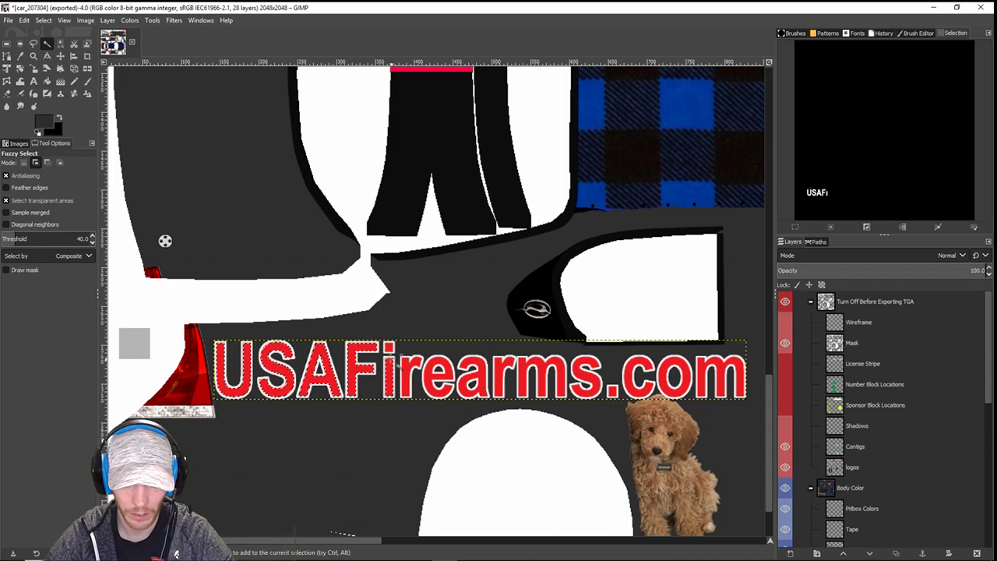
left_click(389, 375, "shift")
left_click(409, 378, "shift")
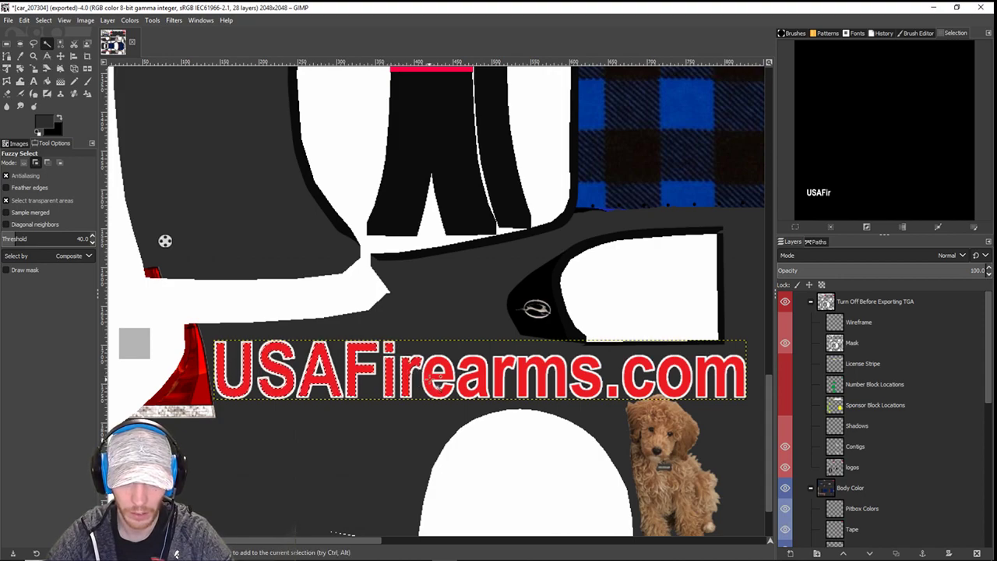
left_click(441, 381, "shift")
left_click(471, 383, "shift")
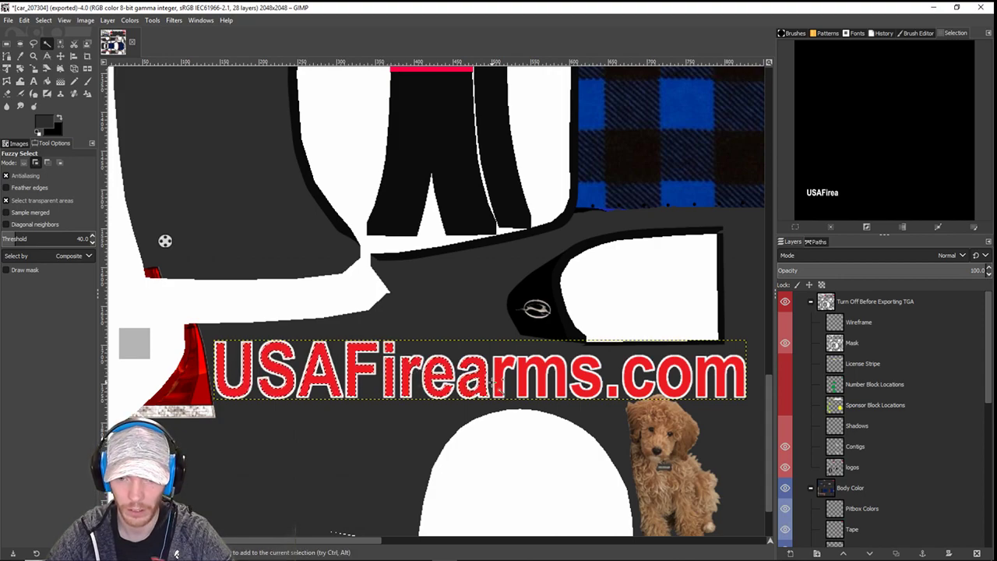
left_click(503, 381, "shift")
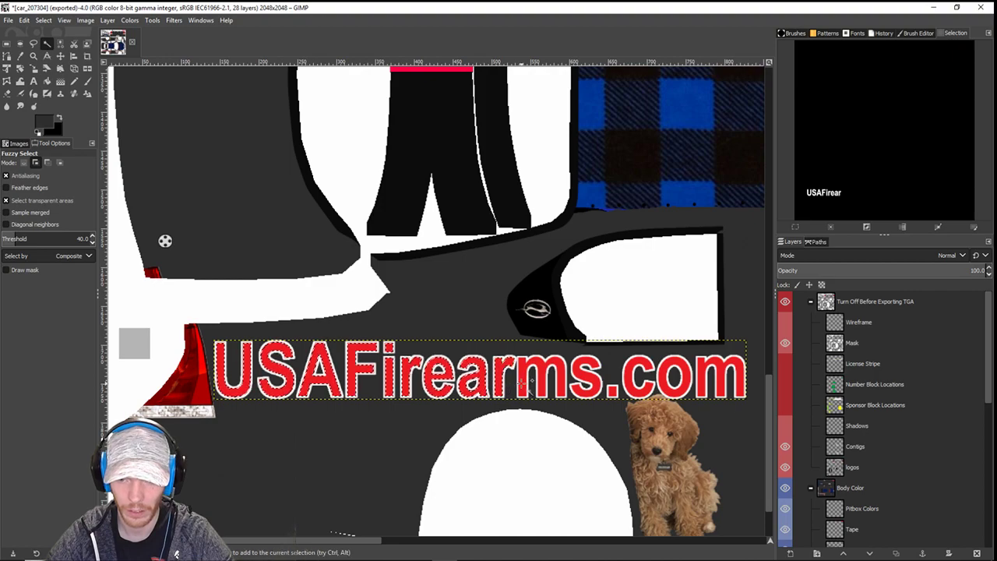
left_click(557, 382, "shift")
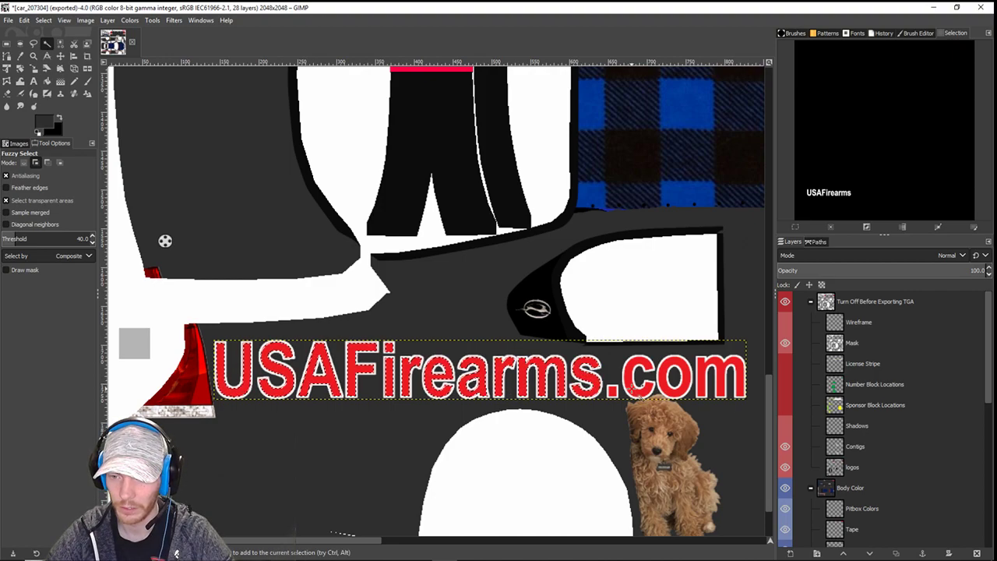
left_click(600, 382, "shift")
left_click(612, 390, "shift")
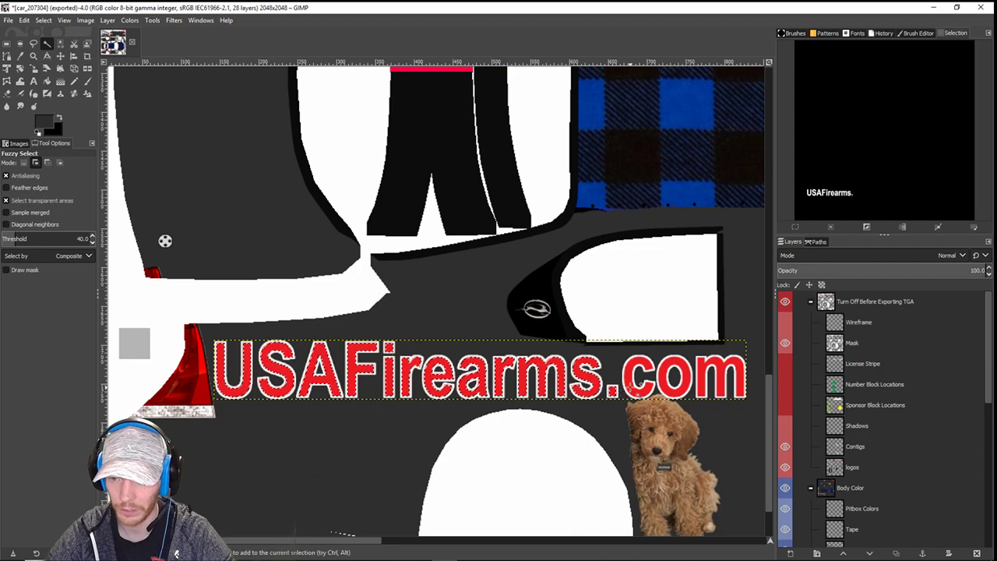
left_click(661, 380, "shift")
left_click(675, 378, "shift")
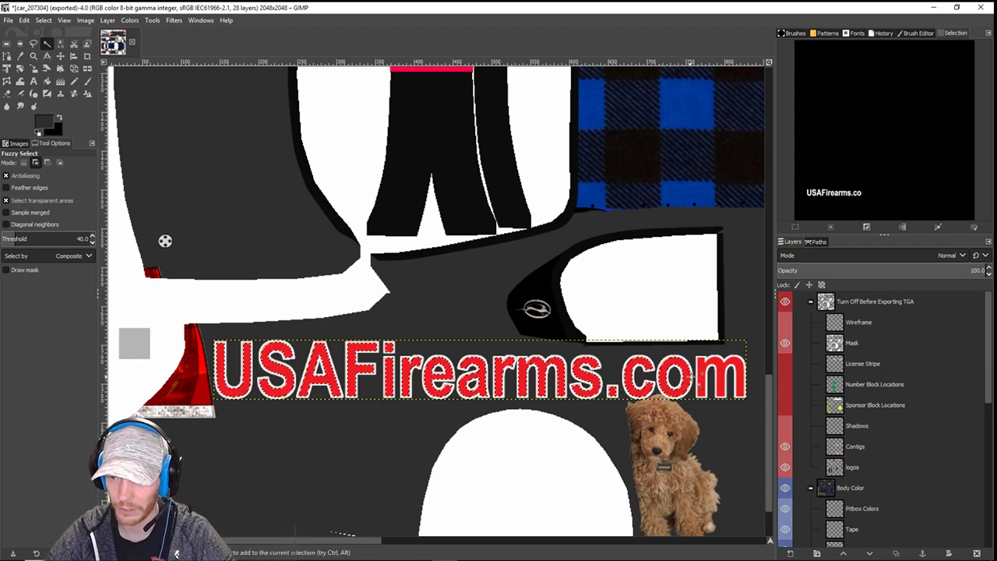
left_click(709, 380, "shift")
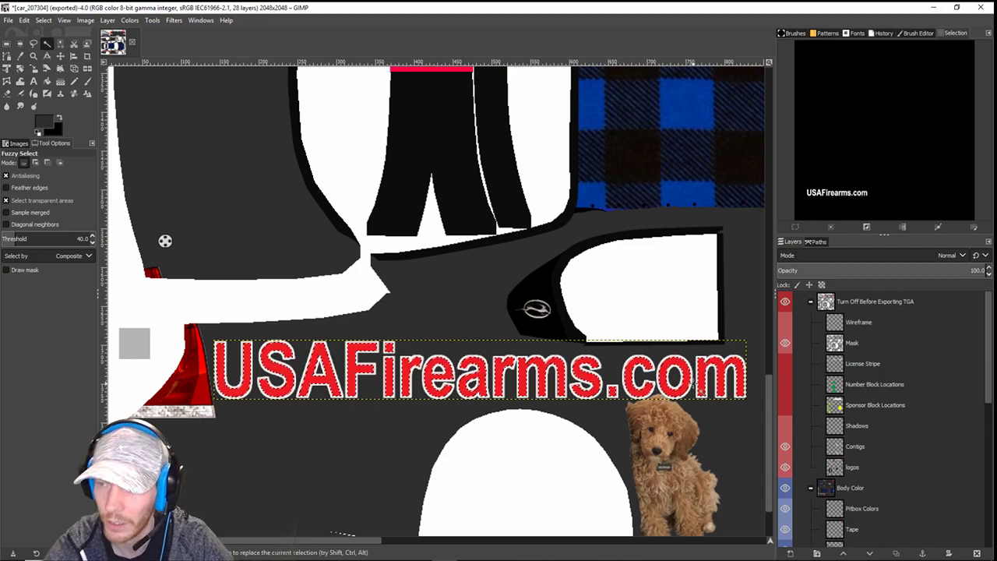
- Import the Blue Plaid JPG from the Paint folder on the D: drive as a new layer in the car template
scroll(686, 383, "down", 3)
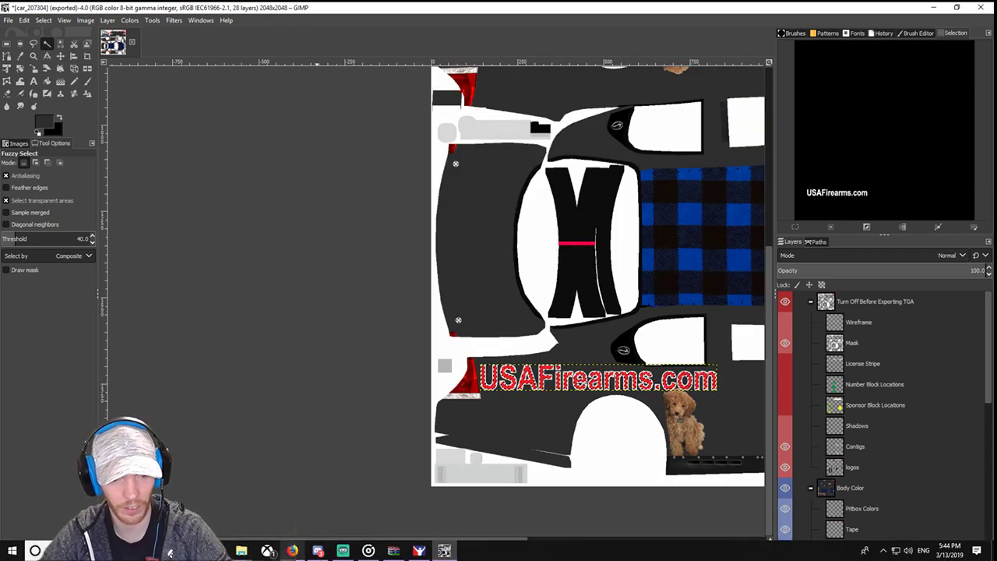
mouse_move(242, 551)
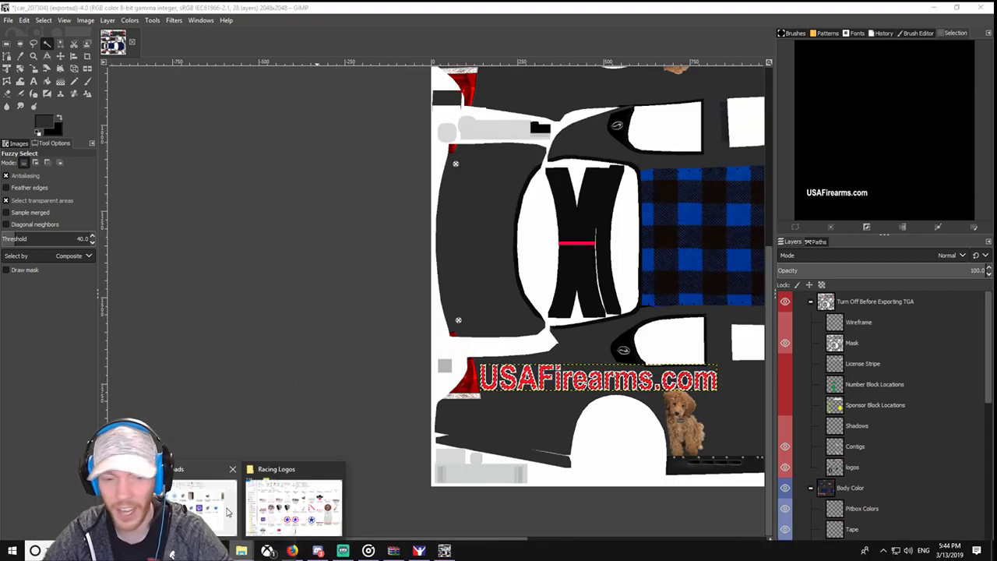
mouse_move(289, 516)
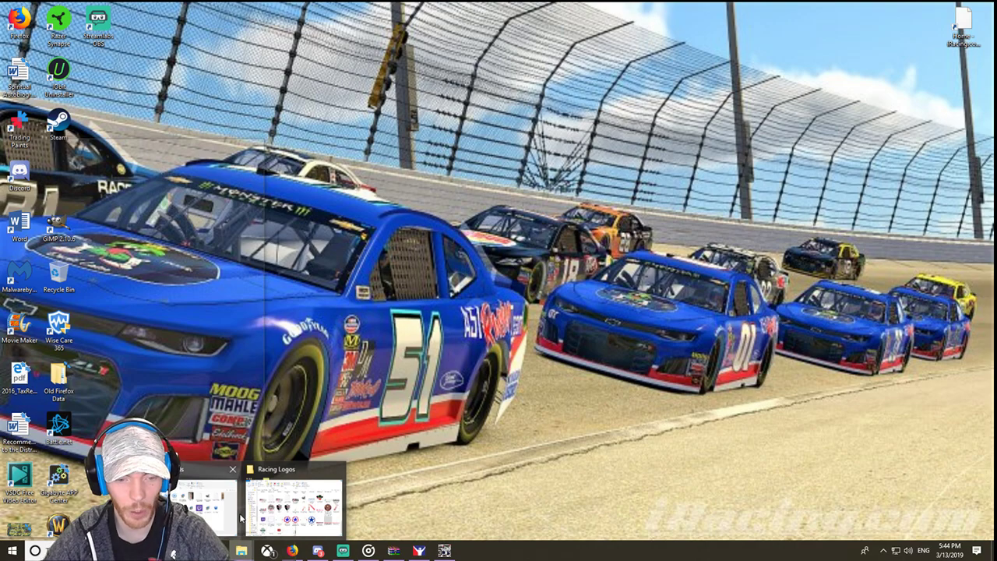
left_click(243, 517)
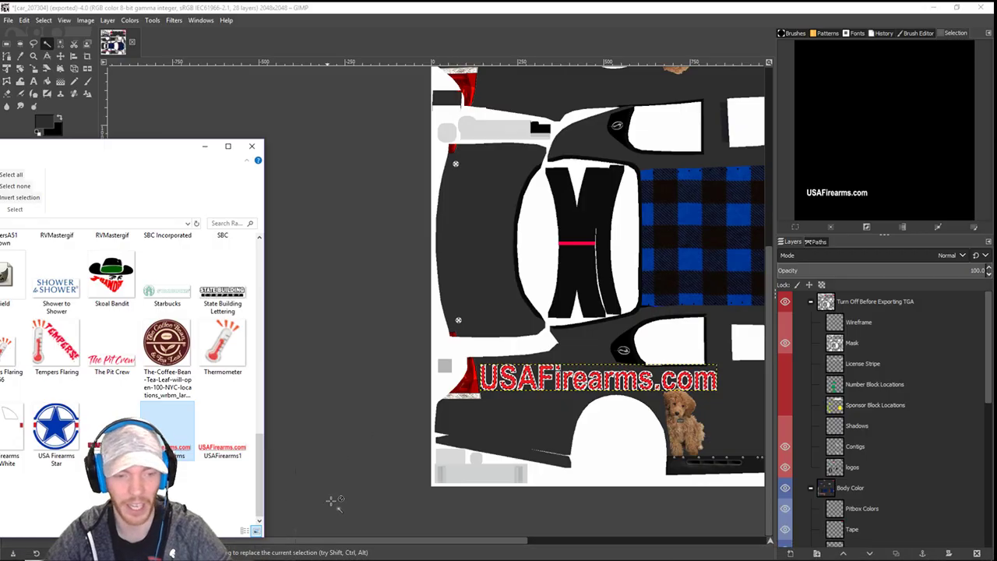
mouse_move(115, 146)
left_mouse_down()
mouse_move(380, 126)
mouse_move(672, 134)
mouse_move(655, 137)
left_mouse_up()
left_click(185, 416)
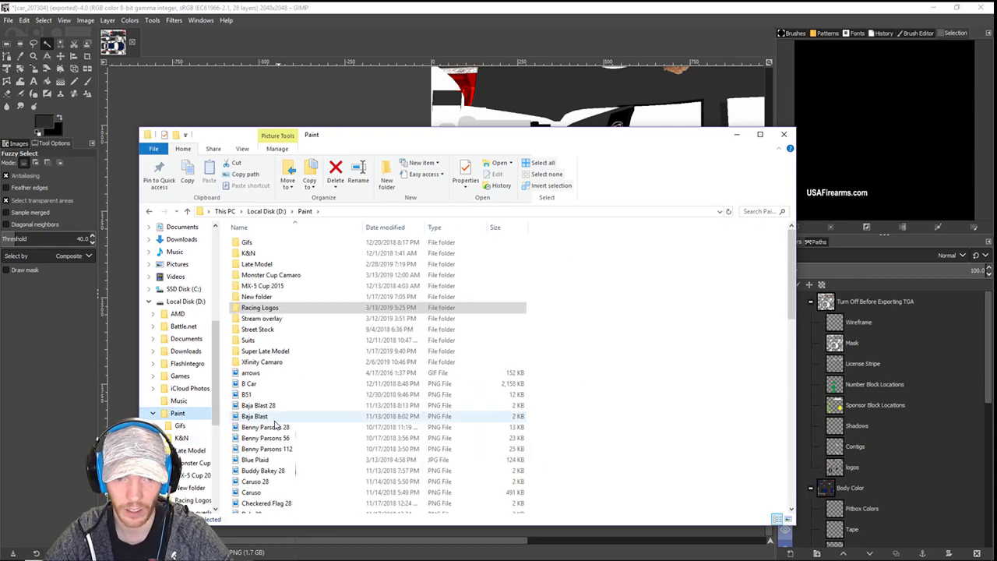
left_click(265, 460)
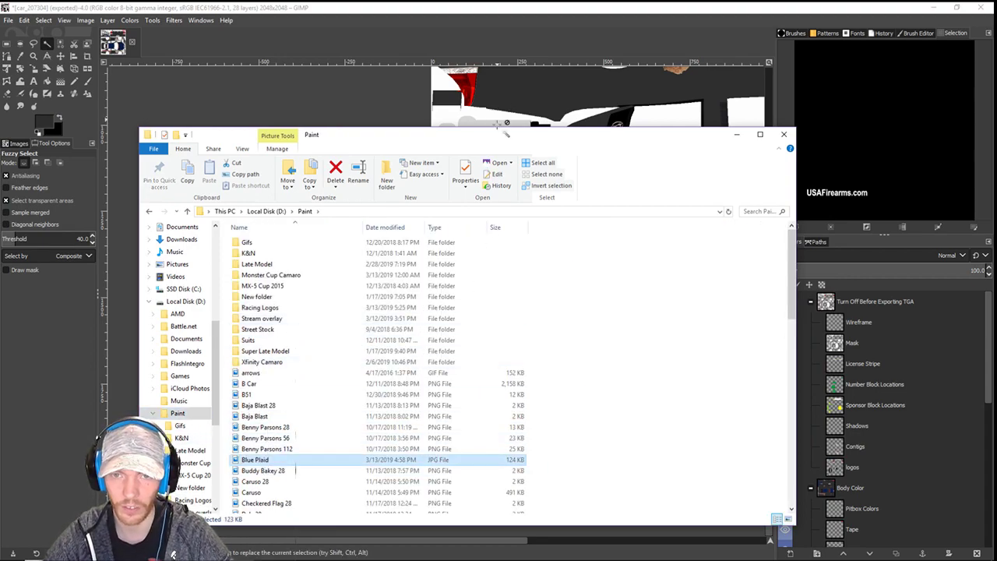
left_click_drag(491, 137, 290, 112)
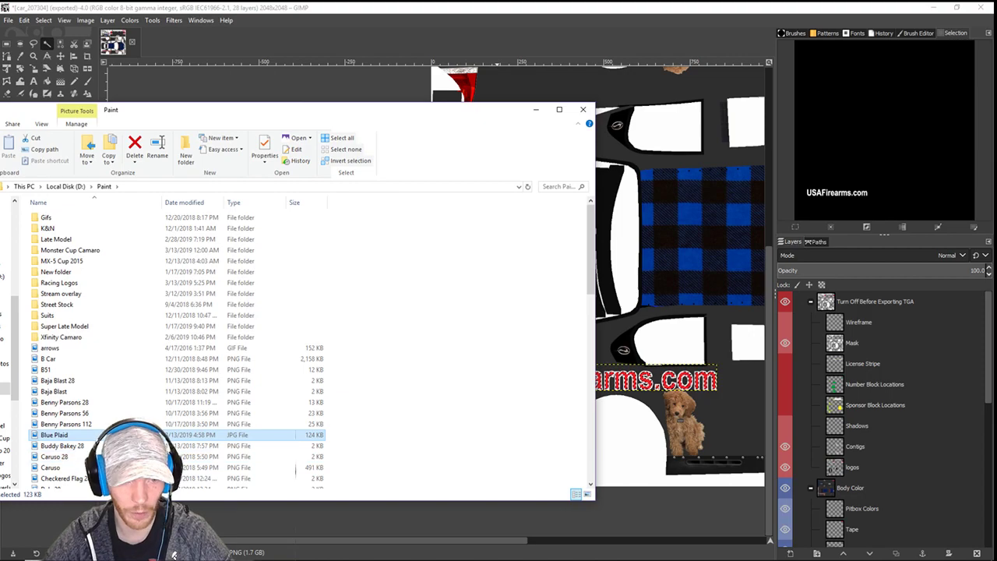
left_click_drag(101, 434, 638, 398)
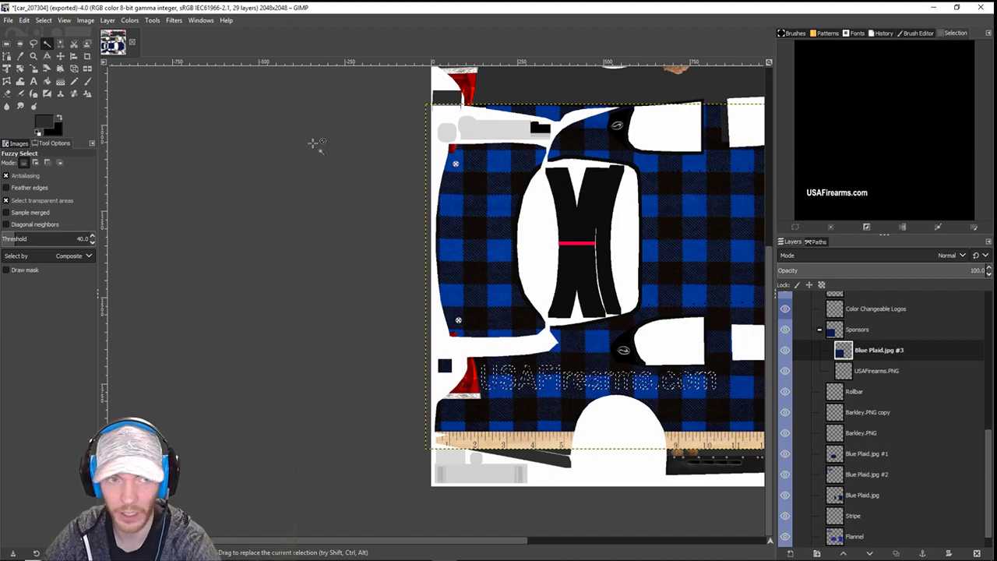
- Invert the lettering selection so everything outside the USAFirearms.com letters is selected
left_click(44, 20)
left_click(53, 59)
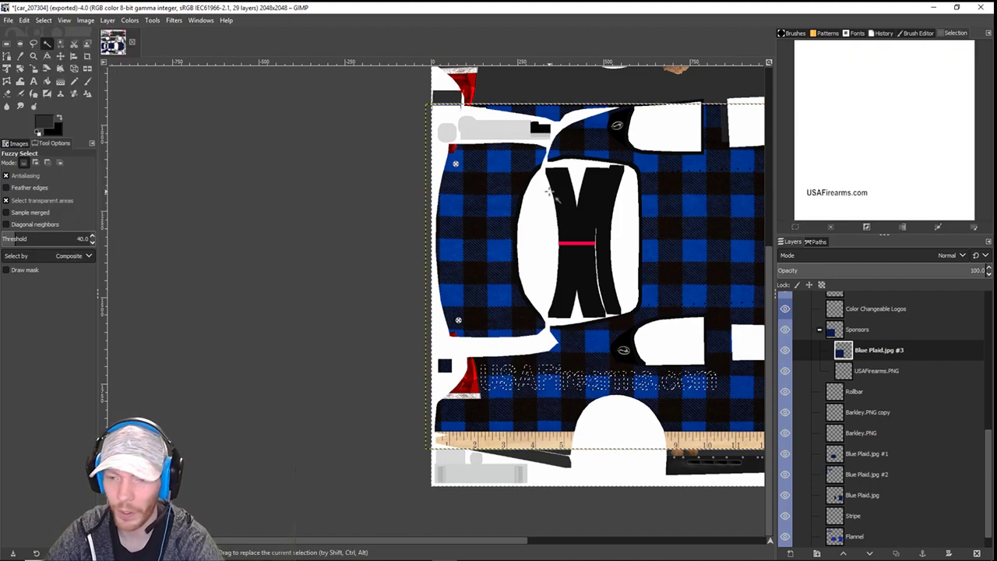
- Try deleting the plaid outside the letters on the Blue Plaid.jpg #3 layer, inspect the lettering, and undo the deletion
key("Delete")
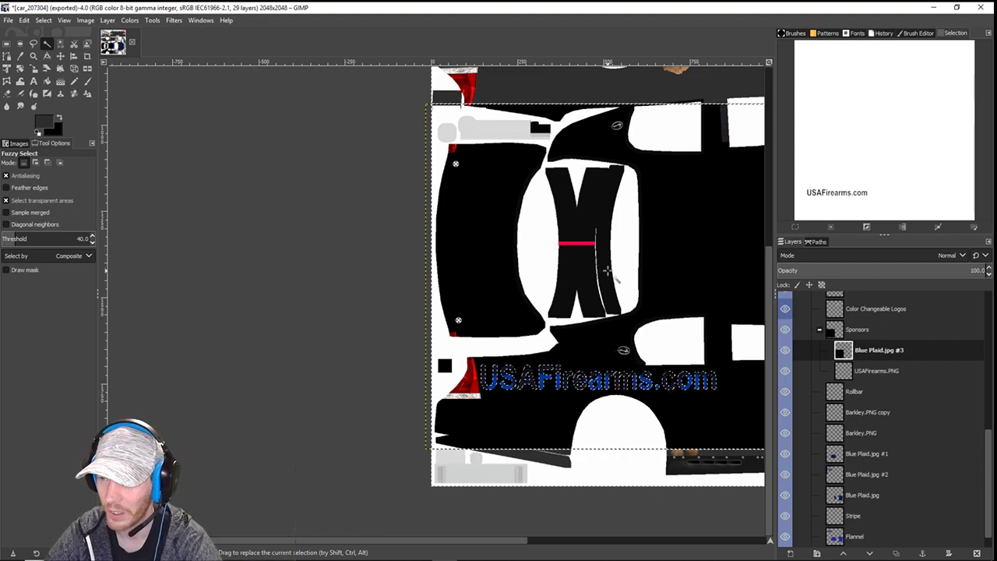
scroll(604, 273, "up", 6)
scroll(561, 362, "down", 5)
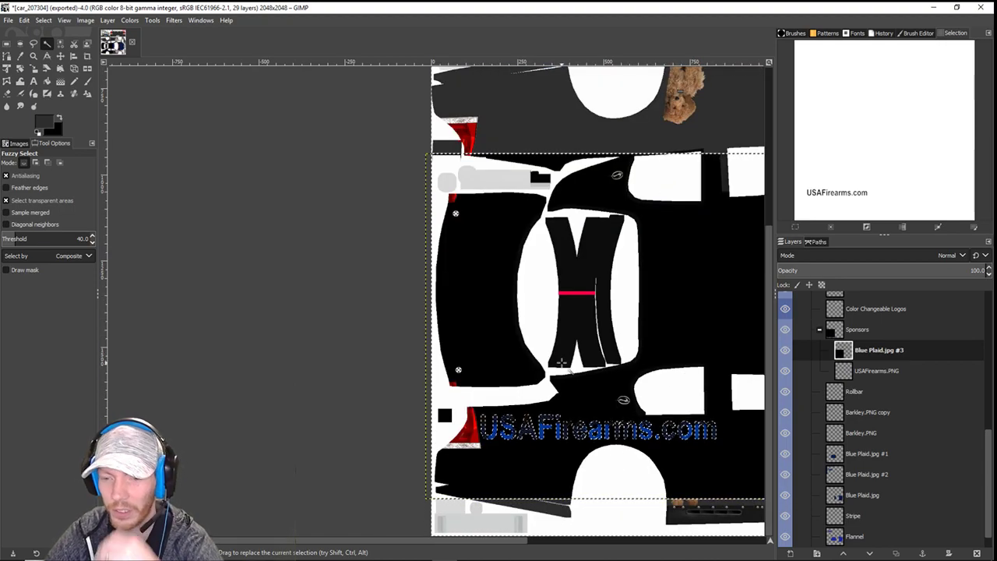
scroll(560, 363, "up", 3)
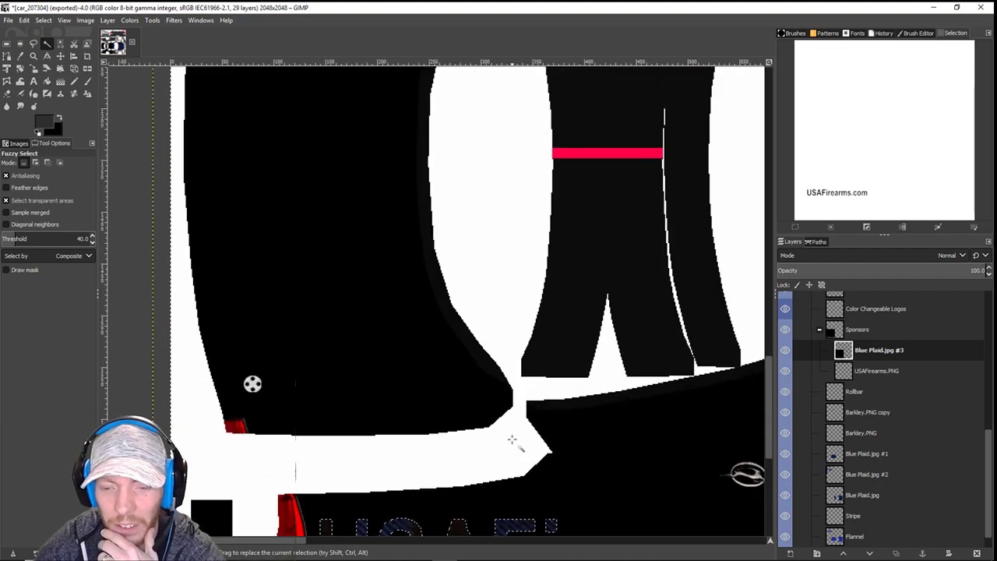
left_click_drag(512, 434, 352, 247)
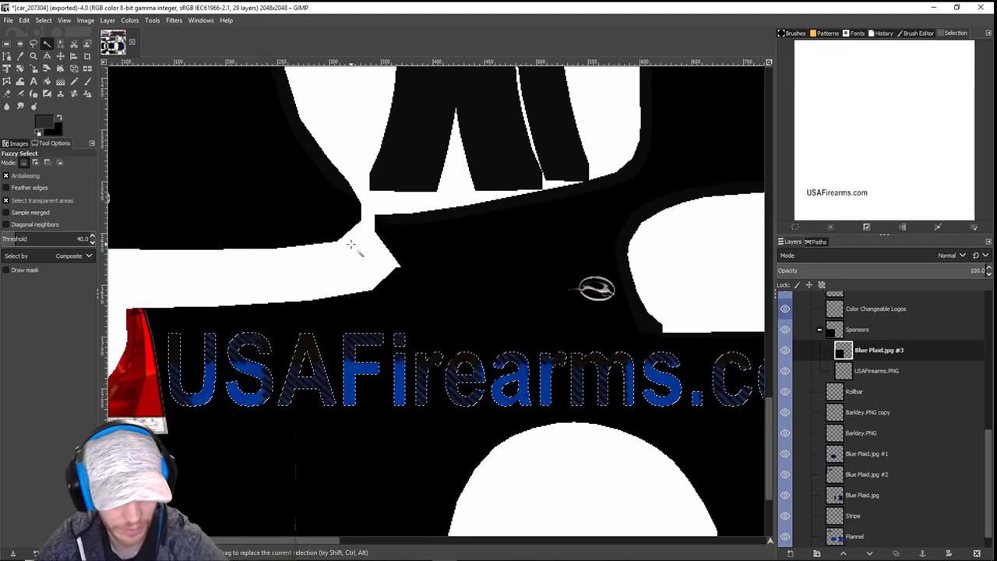
key("ctrl+z")
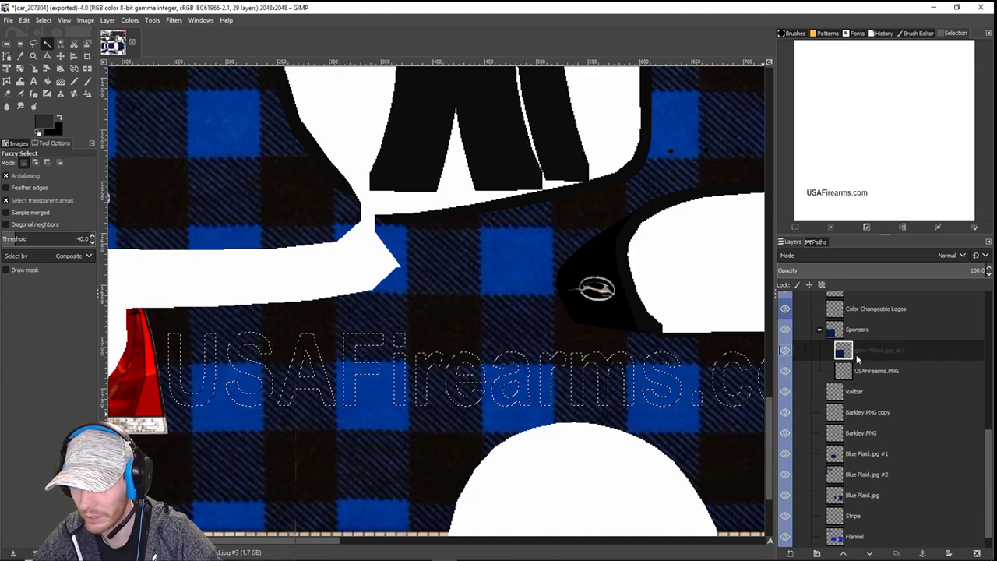
- Try moving the Blue Plaid.jpg #3 layer between Blue Plaid.jpg and Stripe and deleting its selected area, then undo the deletion
left_click_drag(857, 357, 842, 505)
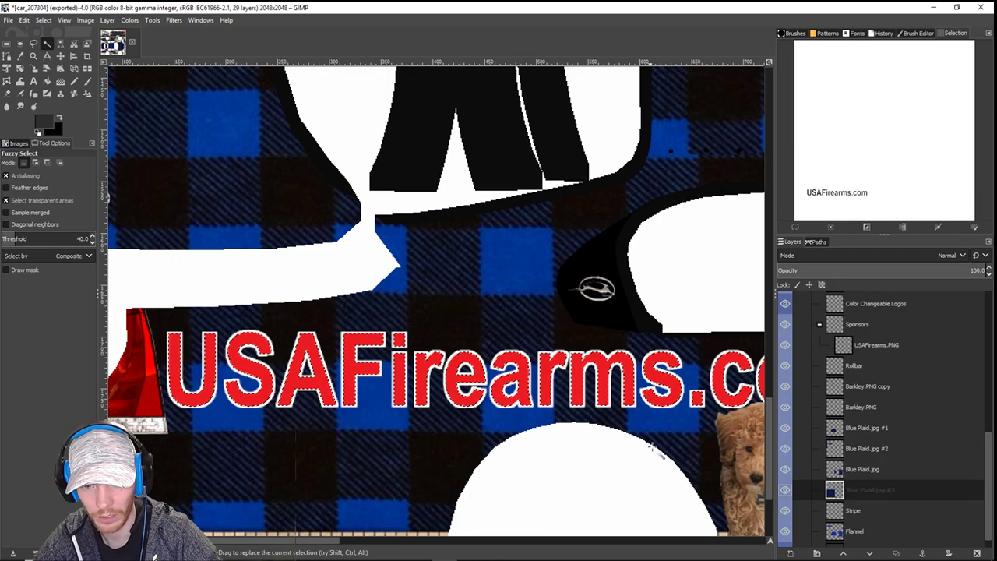
scroll(562, 410, "down", 3)
scroll(562, 410, "up", 4)
scroll(562, 410, "down", 2)
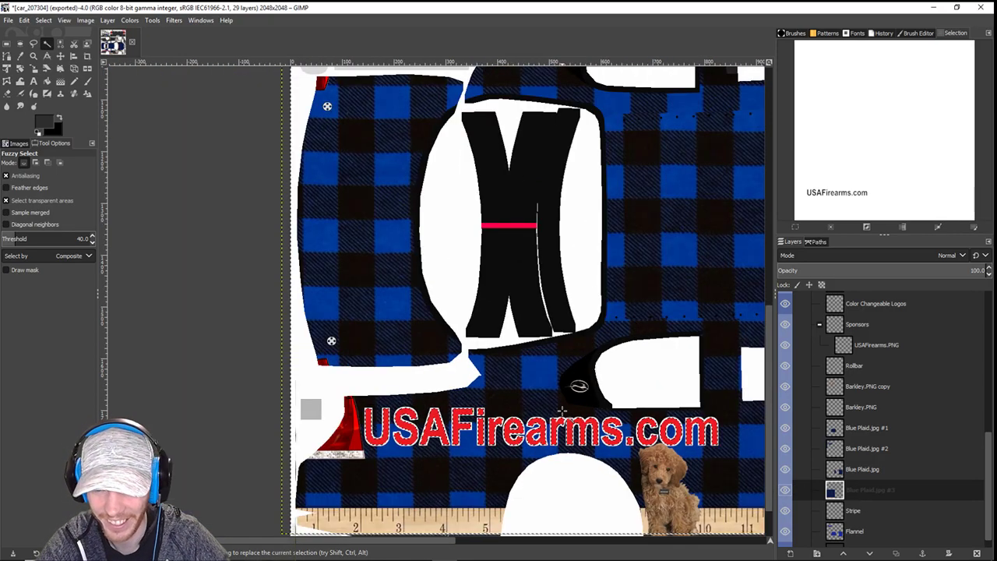
key("Delete")
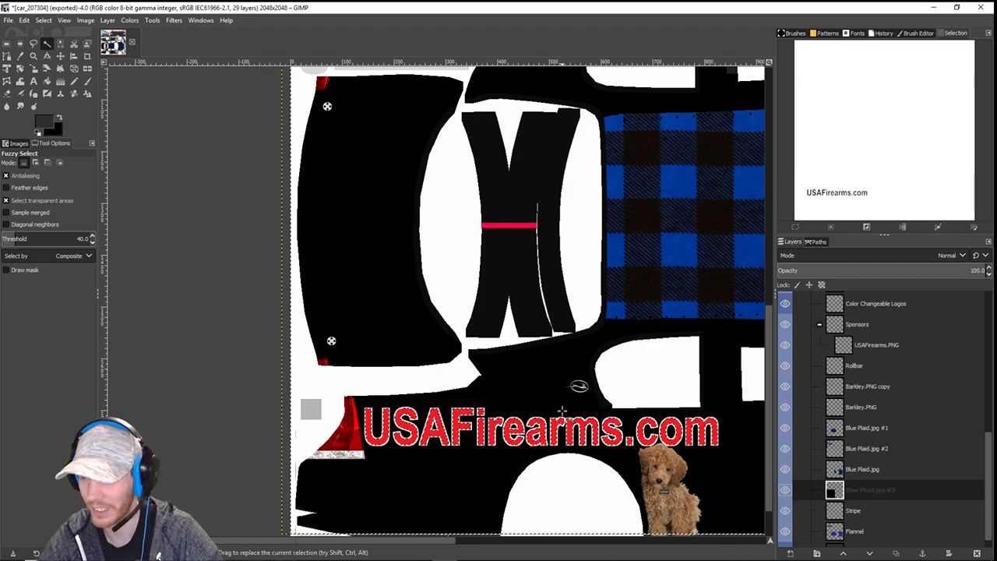
key("ctrl+z")
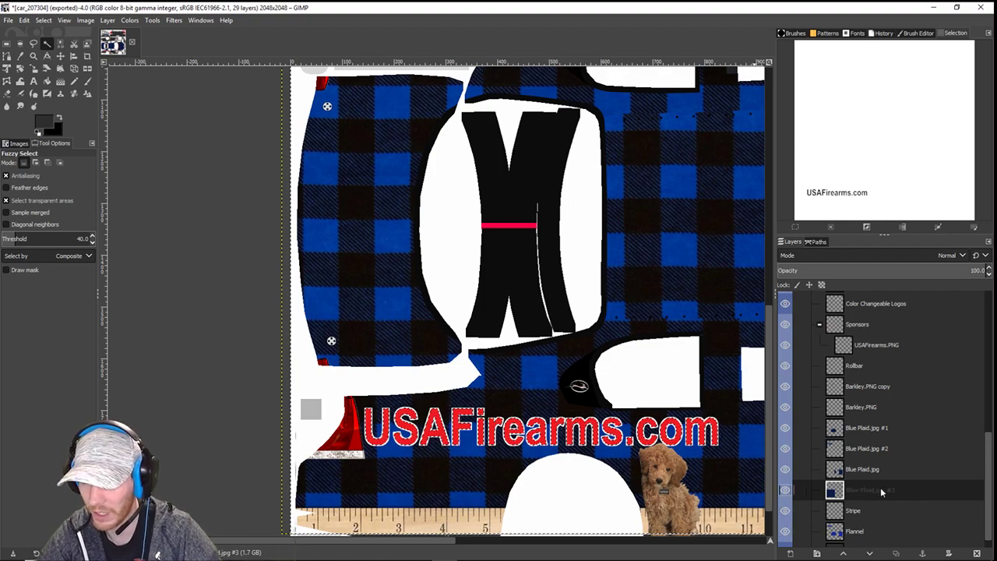
- Move the Blue Plaid.jpg #3 layer directly above the Sponsors group and delete its selected area outside the letters
left_click_drag(872, 490, 872, 321)
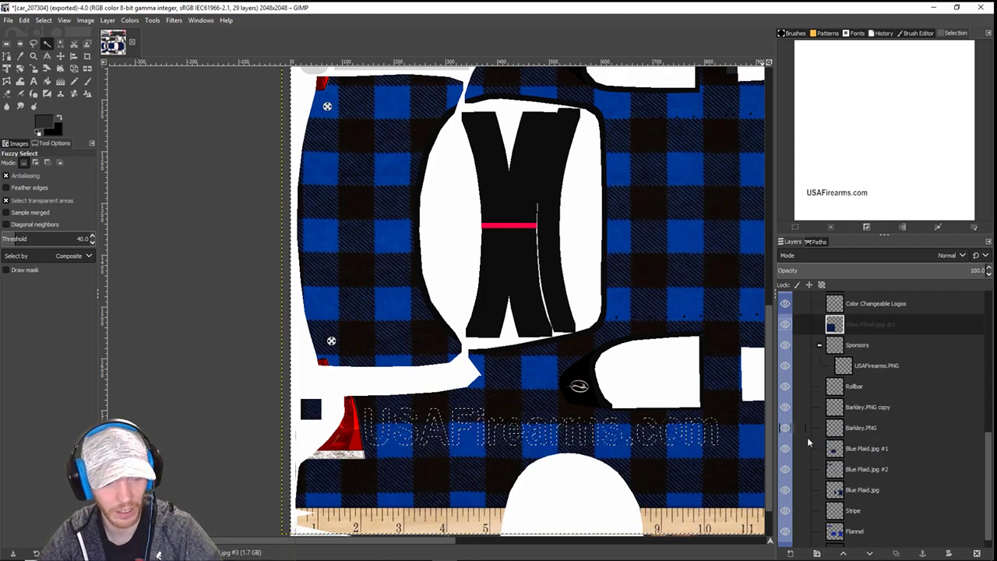
key("Delete")
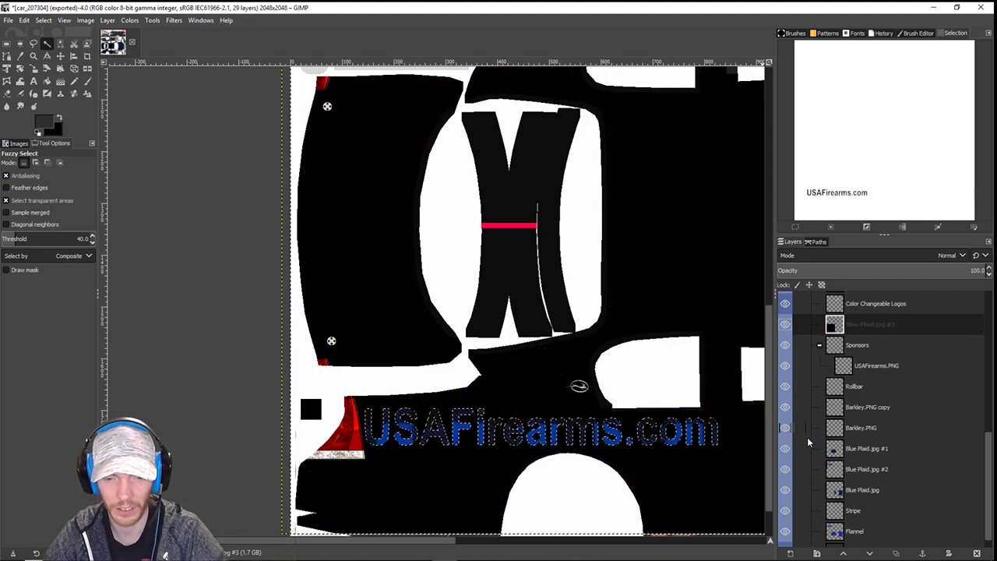
- Undo the last deletion and add an alpha channel to the Blue Plaid.jpg #3 layer
key("ctrl+z")
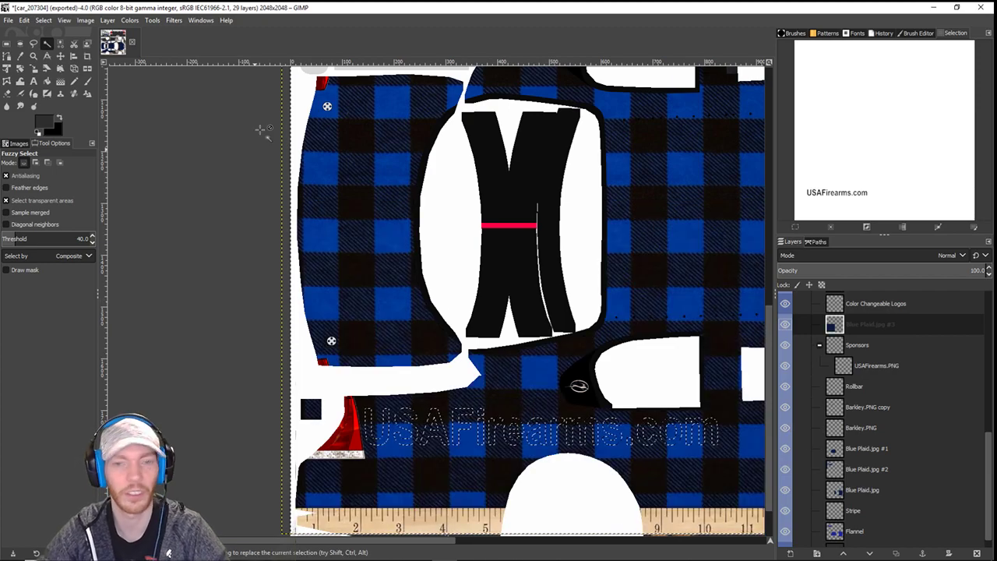
right_click(856, 324)
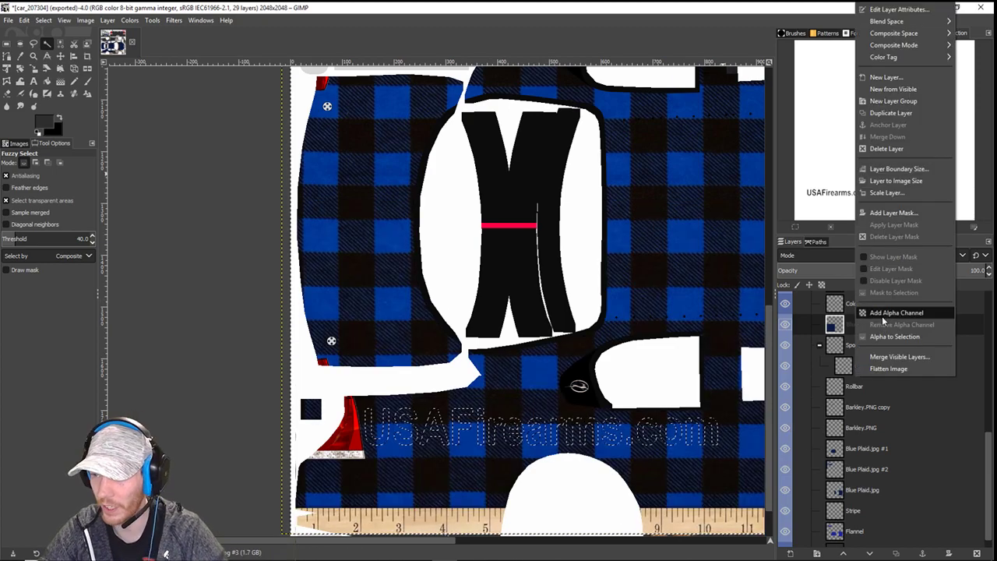
left_click(881, 316)
- Crop the Blue Plaid.jpg #3 layer to the selection and delete its plaid outside the USAFirearms.com letters
left_click(108, 20)
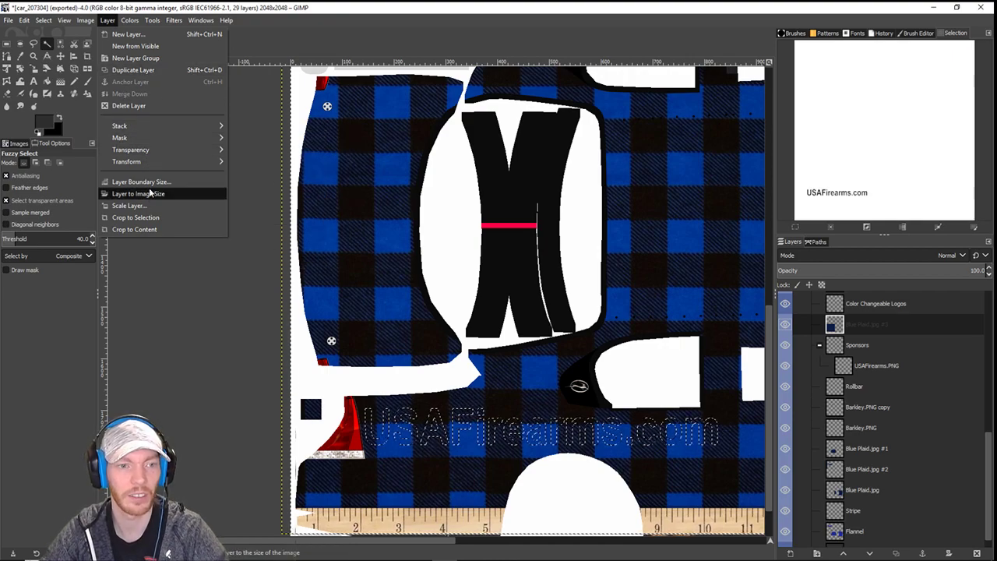
left_click(148, 223)
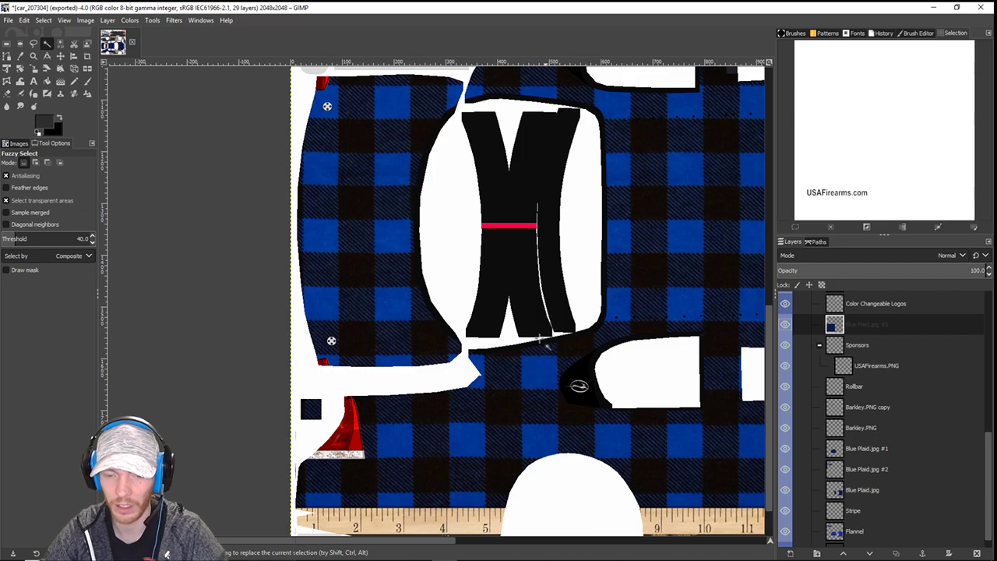
scroll(546, 343, "down", 2)
scroll(540, 342, "up", 4)
scroll(540, 343, "down", 4)
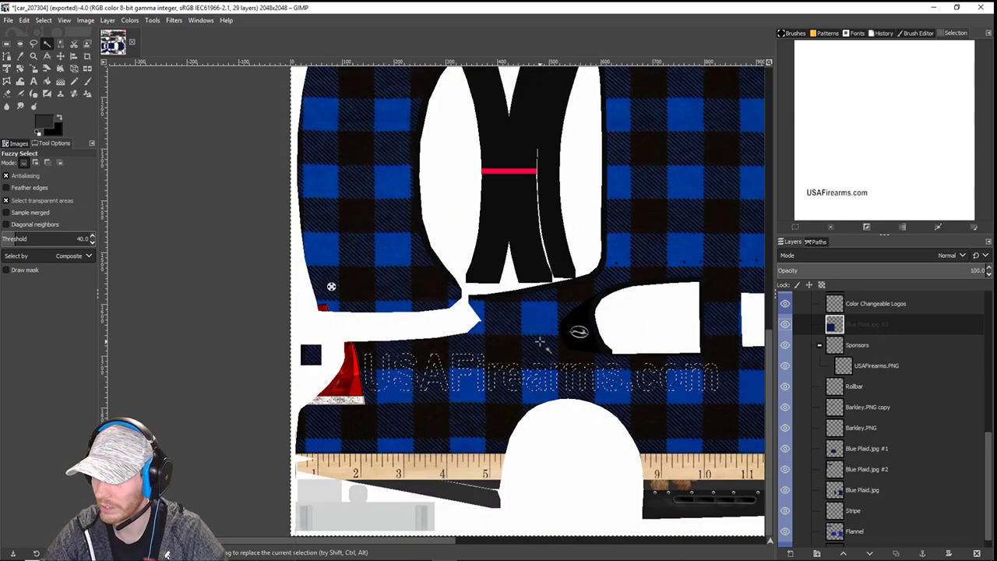
scroll(540, 343, "up", 4)
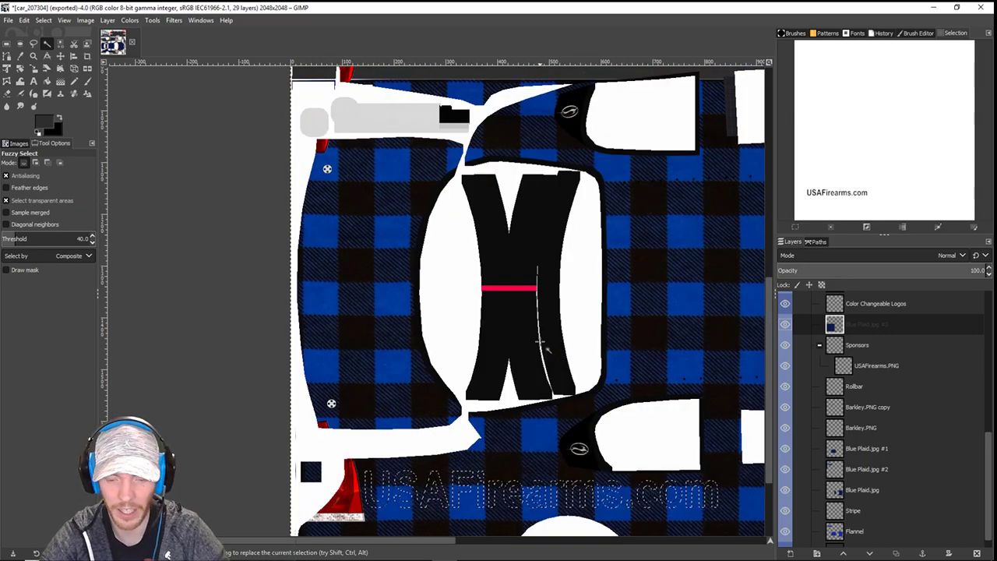
key("Delete")
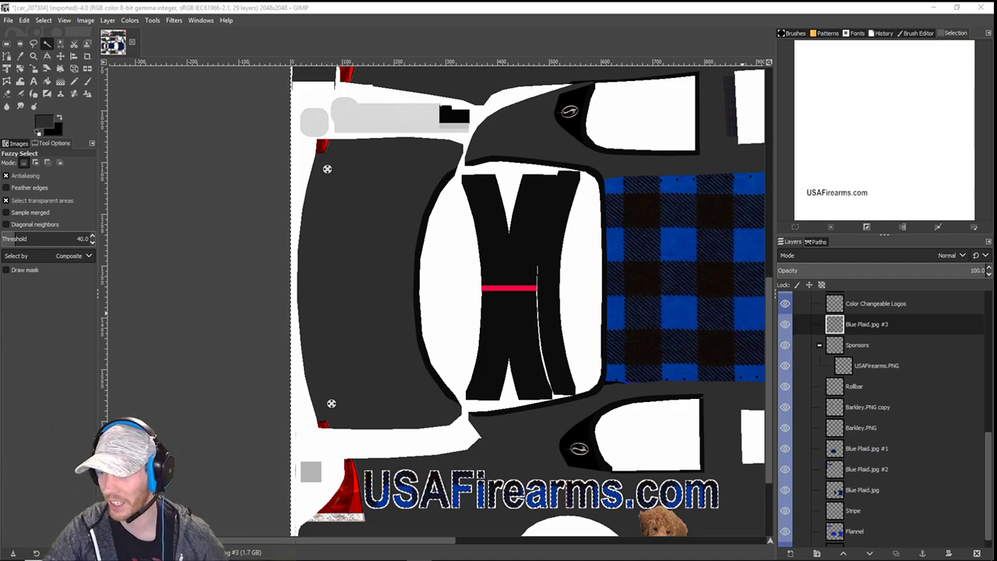
- Switch to Streamlabs OBS to read the viewers' comments on the design, and move its window out of the way
mouse_move(349, 552)
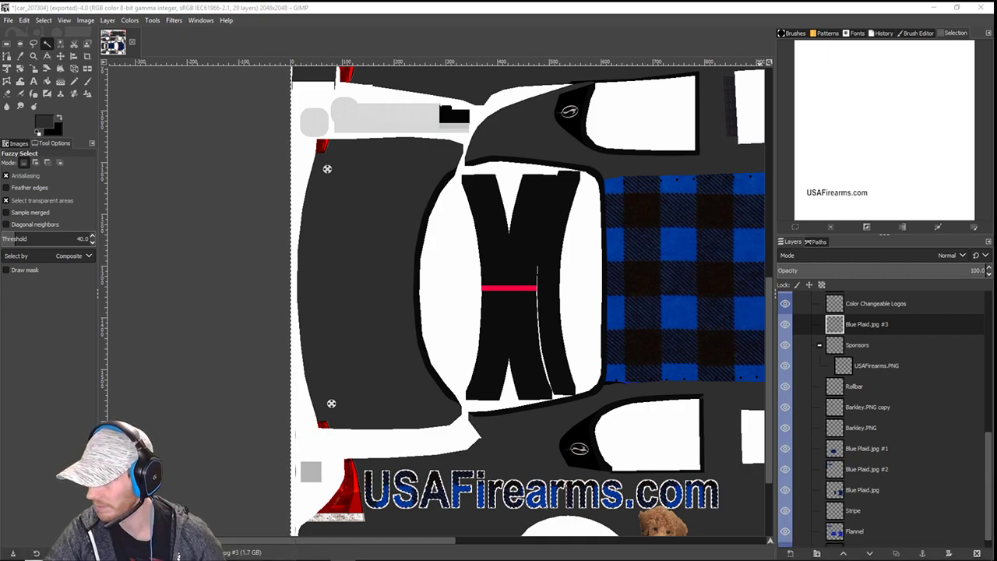
left_click(641, 481)
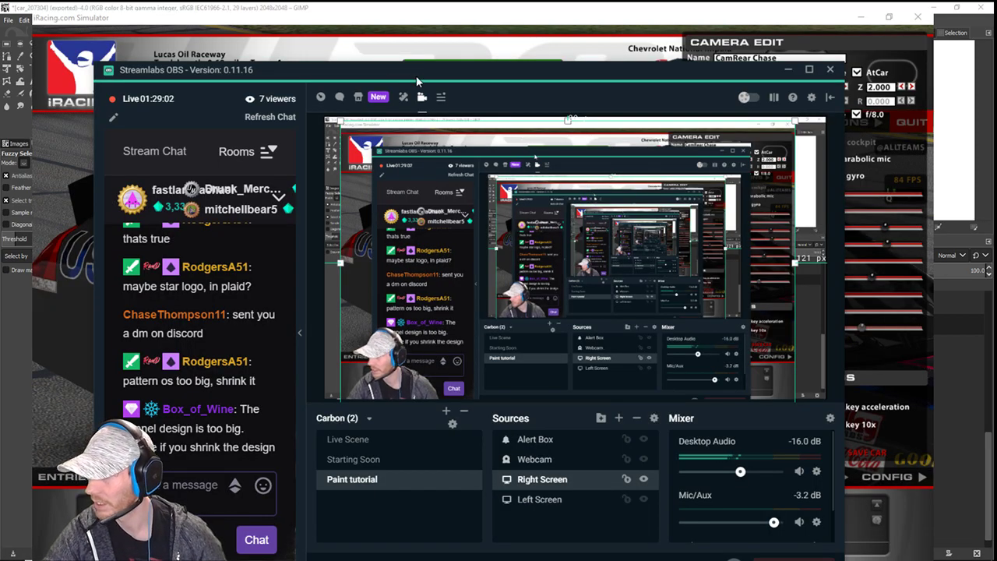
left_click_drag(418, 78, 31, 173)
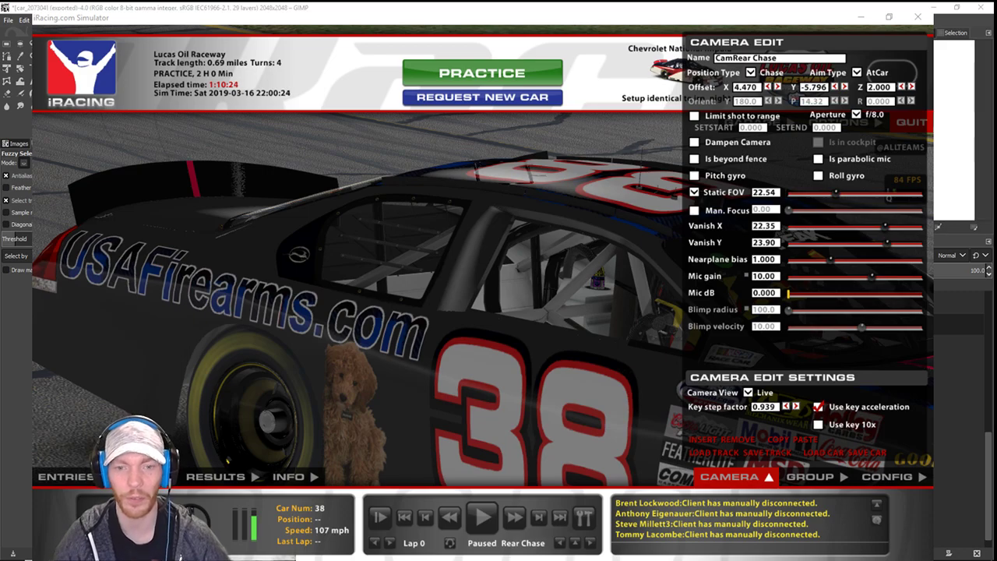
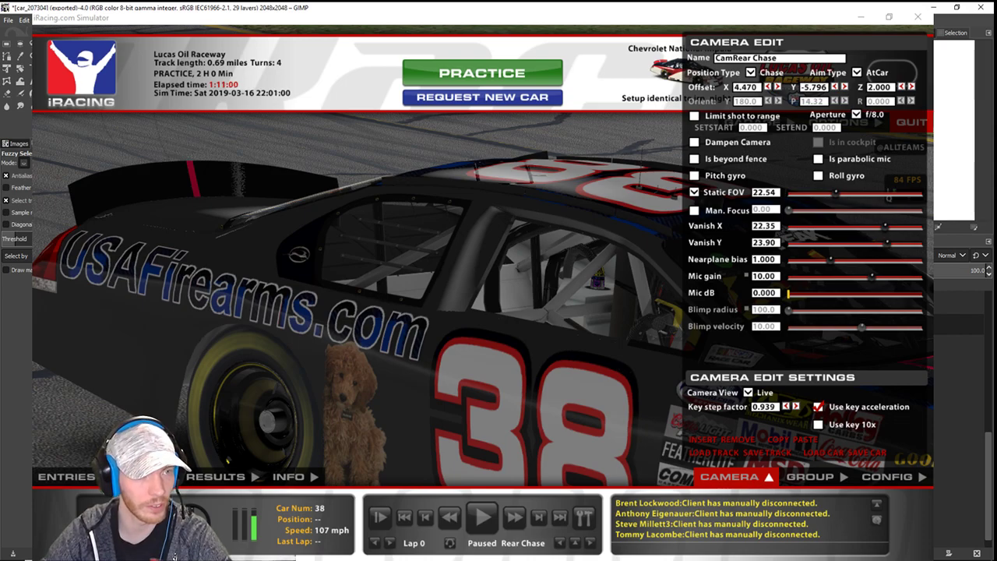
- Try pasting the copied content into the car image as an extra layer, and undo the paste
left_click(29, 68)
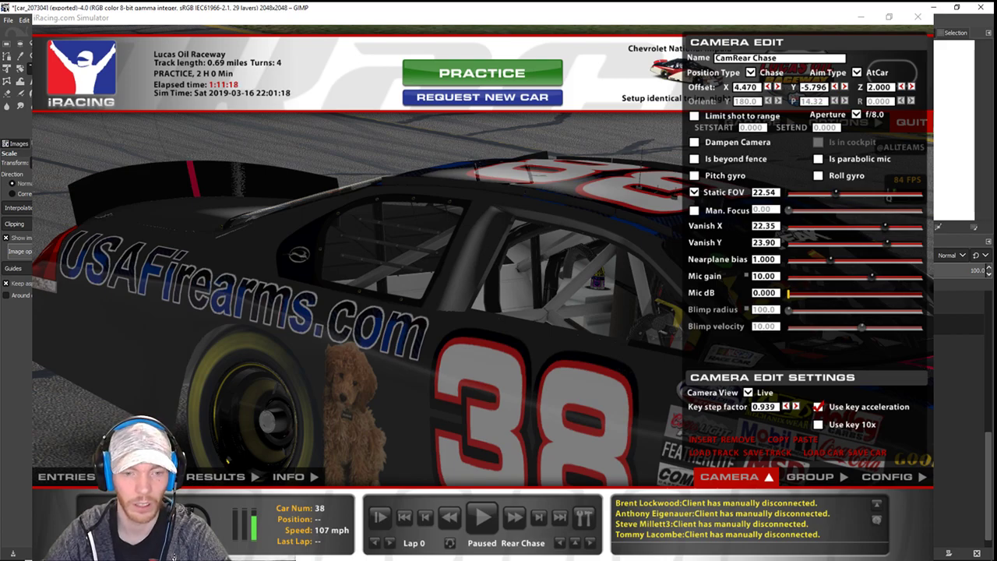
key("ctrl")
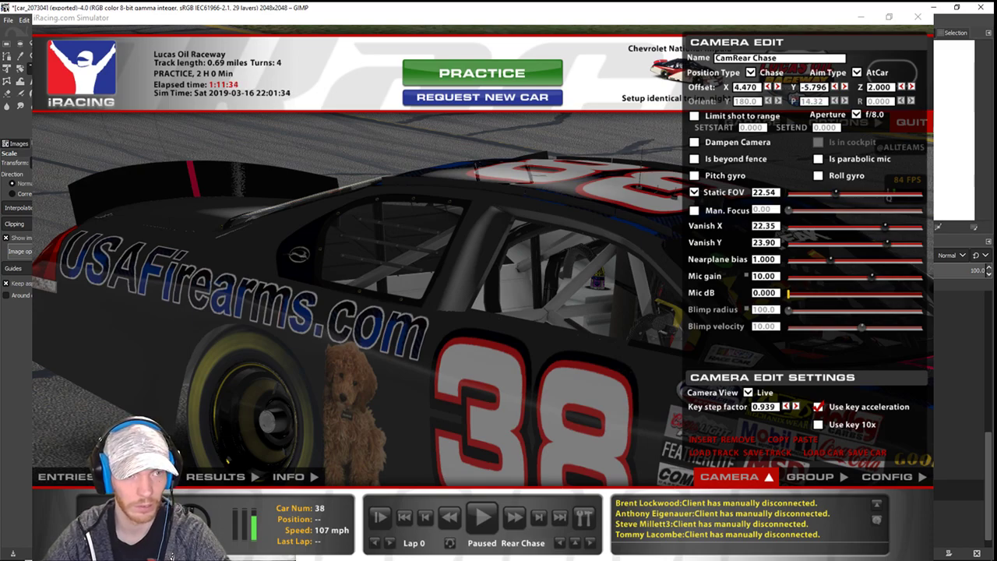
key("m")
key("ctrl+v")
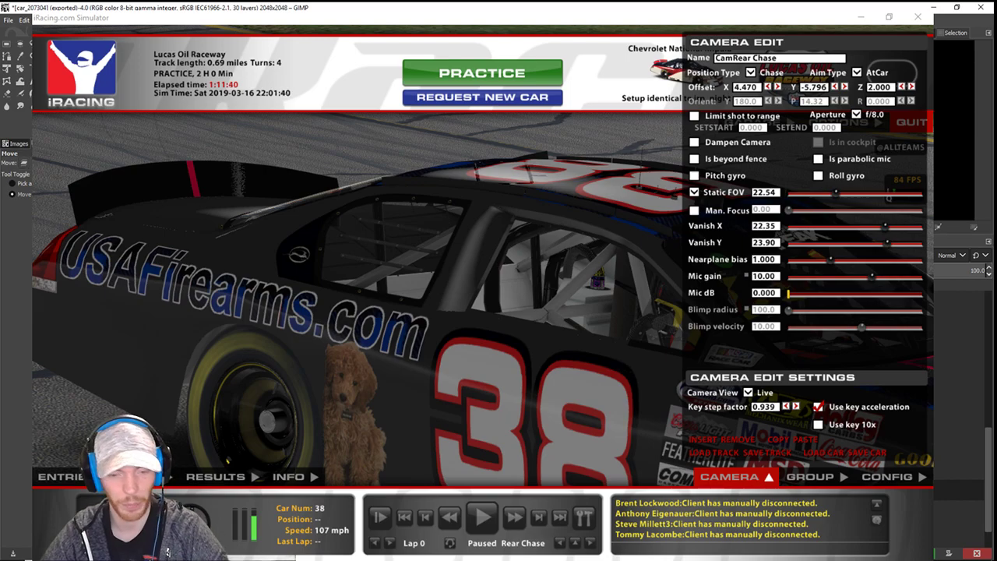
key("ctrl+z")
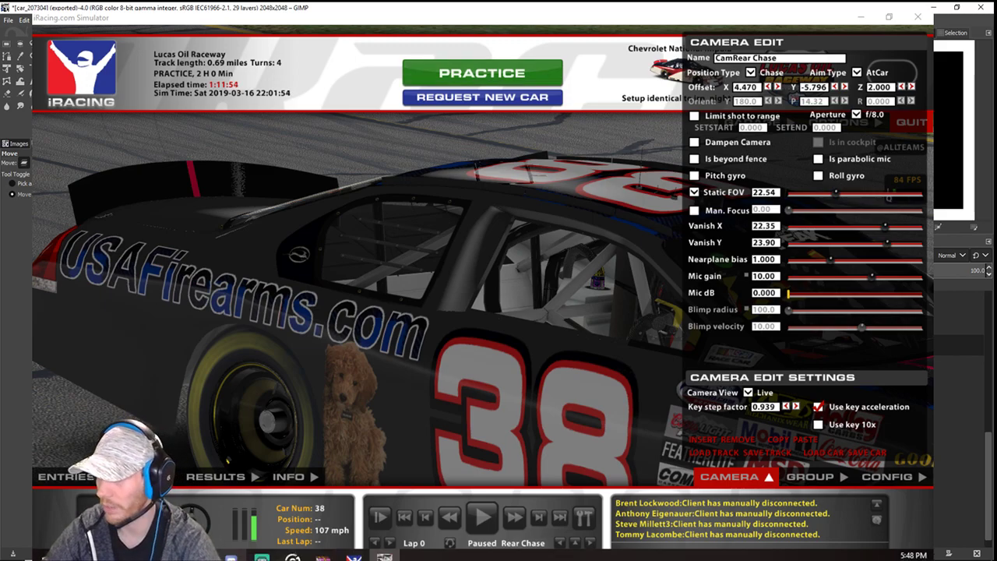
- Switch to Streamlabs OBS, toggle the Right Screen source's visibility, and move the window off the car image
left_click(262, 556)
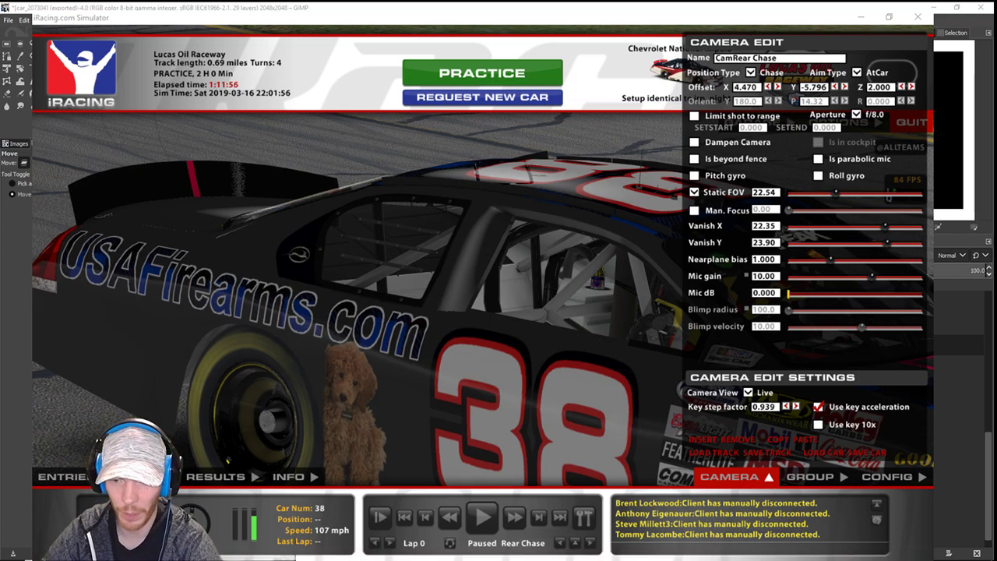
left_click(548, 409)
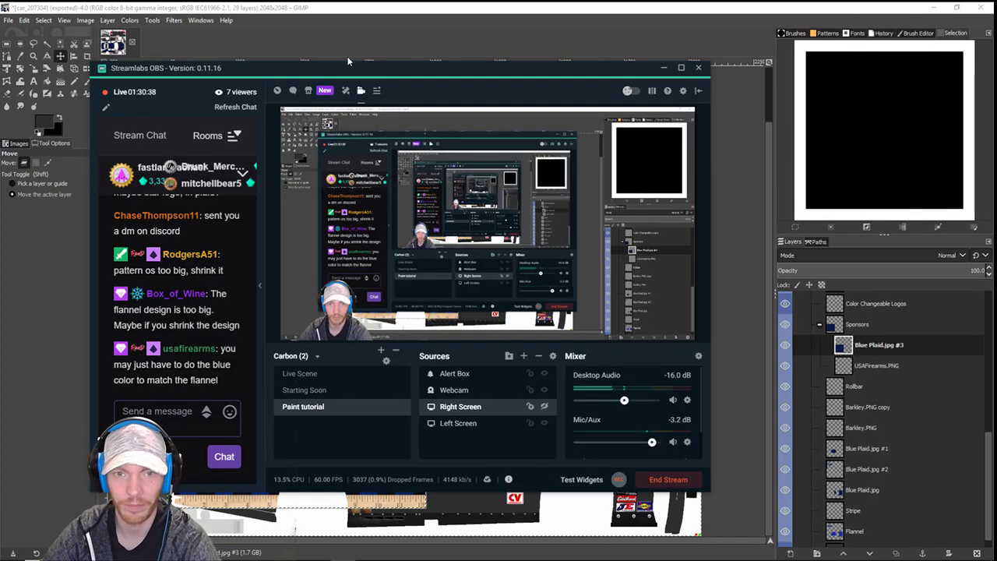
left_click_drag(370, 70, 996, 17)
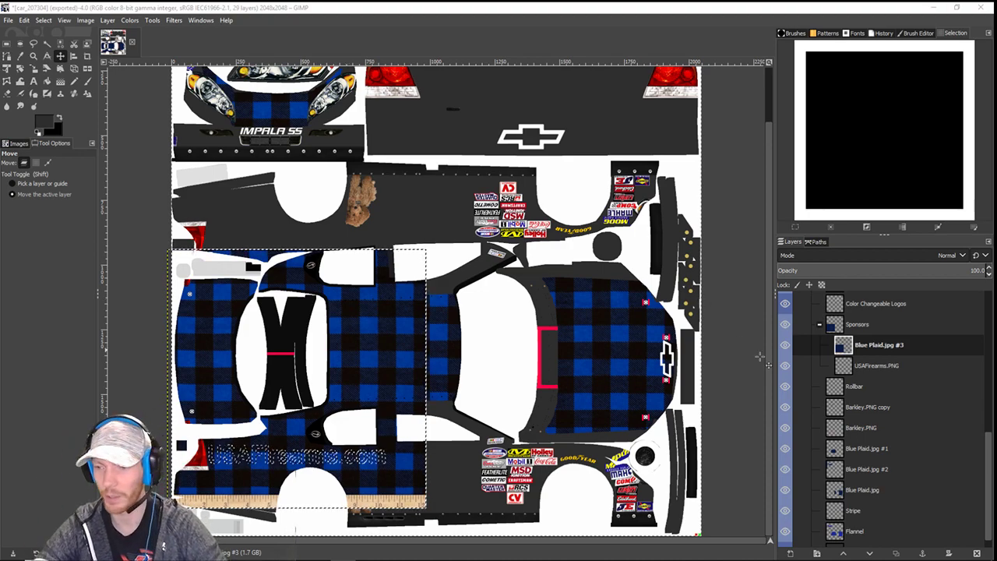
- Delete the Blue Plaid.jpg #3 layer from the Sponsors group and clear the lettering selection
right_click(875, 345)
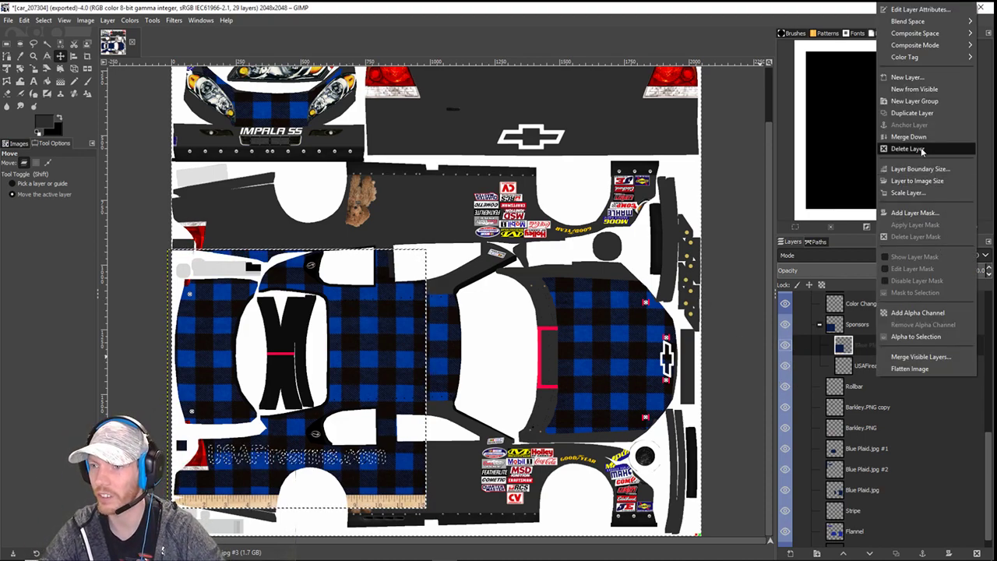
left_click(918, 148)
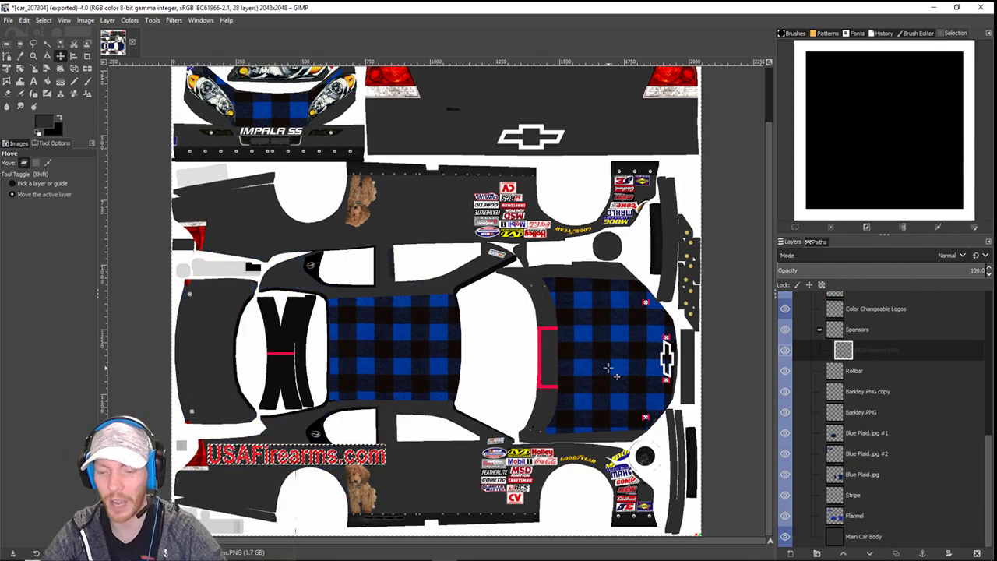
scroll(607, 368, "up", 1)
scroll(383, 356, "left", 2)
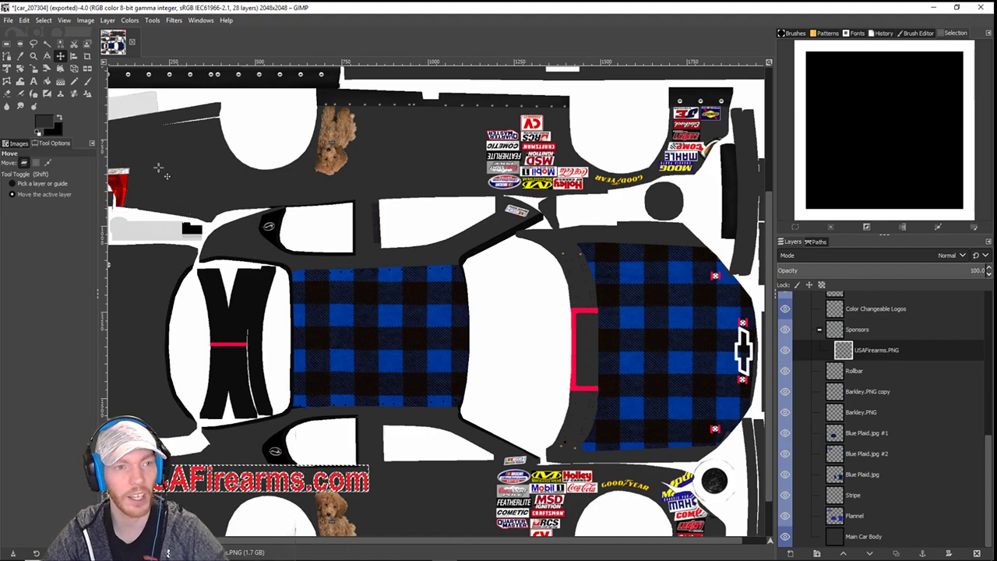
left_click(23, 59)
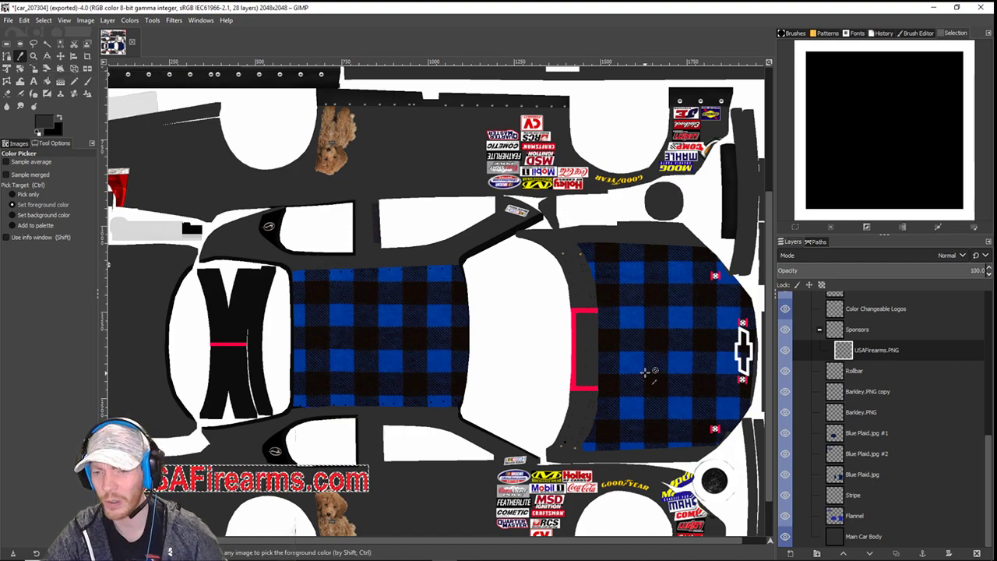
left_click(43, 20)
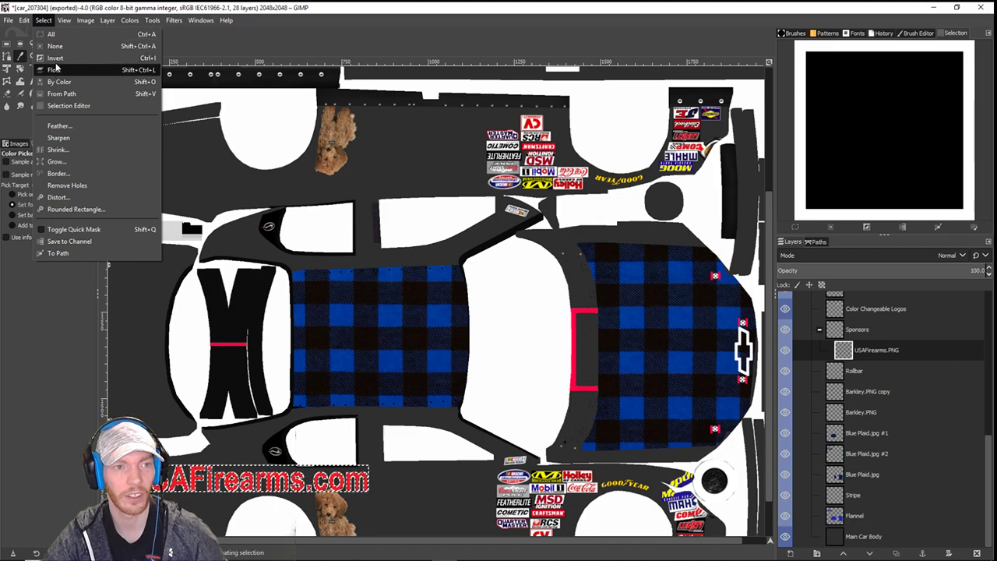
left_click(54, 46)
- Sample the bright blue of the hood plaid on the Blue Plaid.jpg layer as the foreground color
scroll(547, 246, "up", 3)
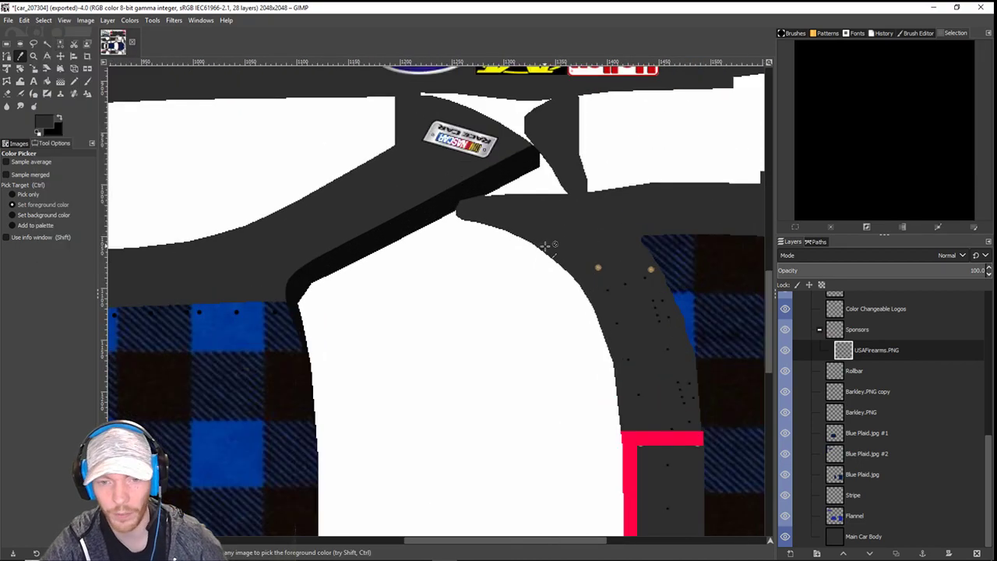
left_click_drag(260, 400, 402, 260)
scroll(400, 260, "down", 1)
scroll(401, 260, "left", 1)
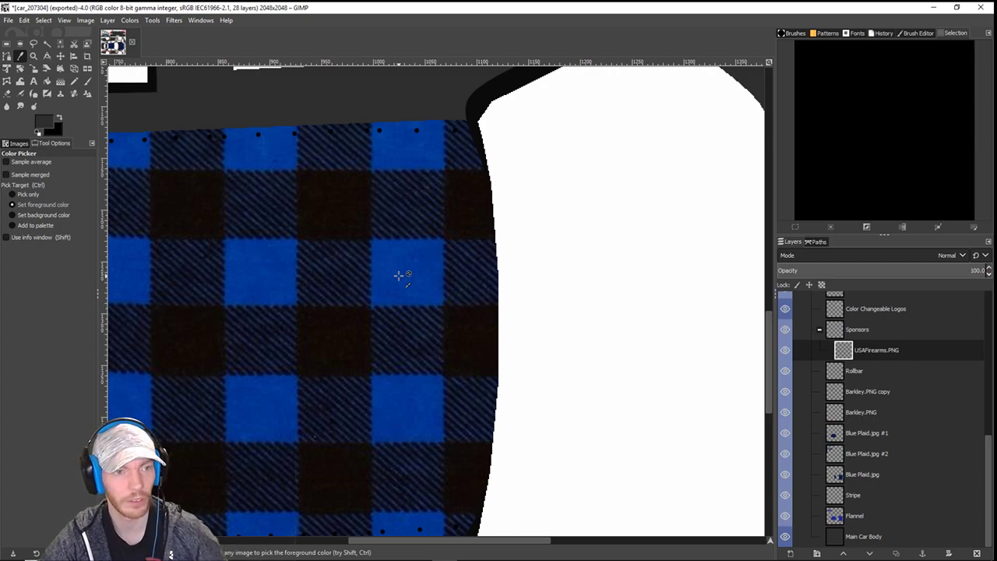
scroll(357, 282, "down", 4)
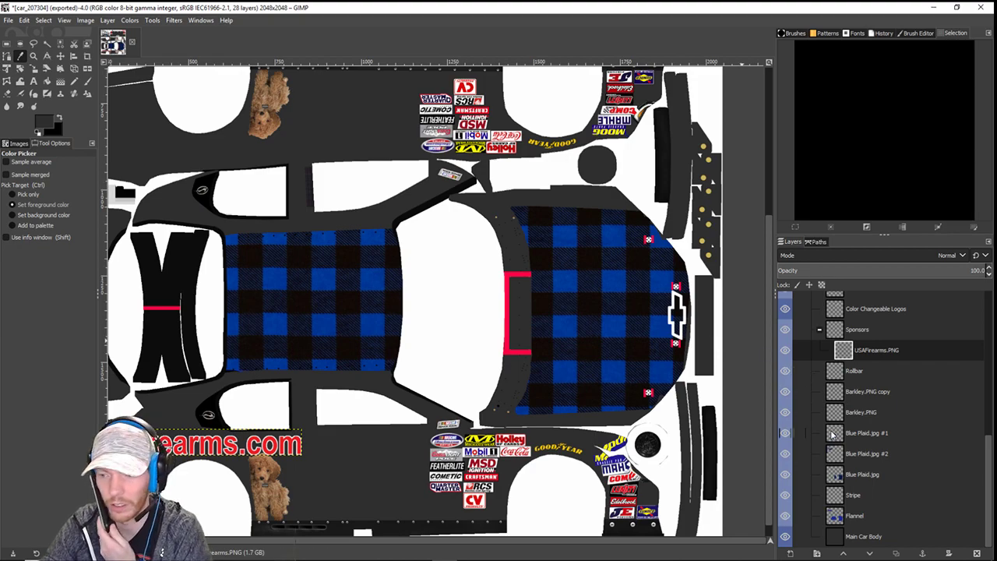
left_click(846, 473)
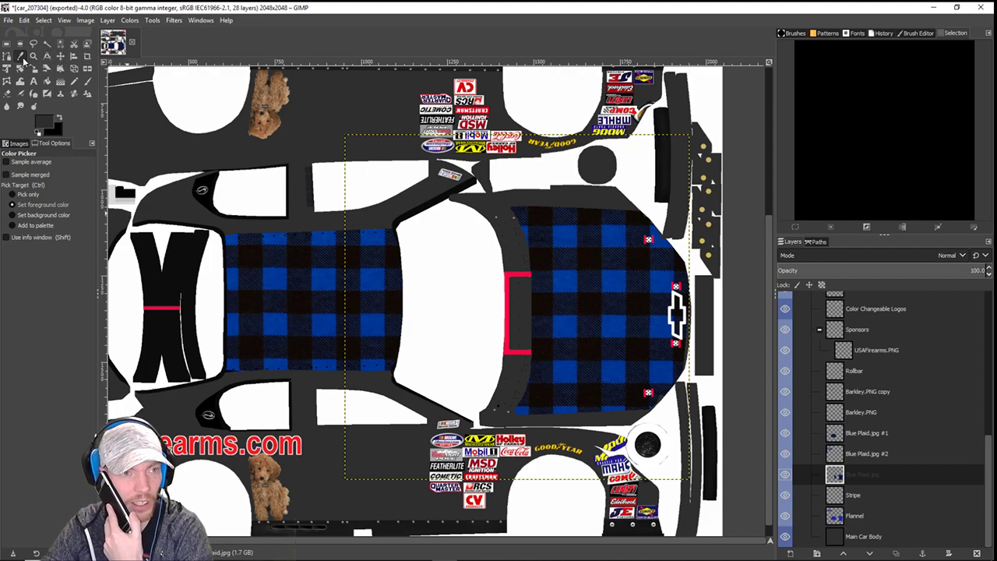
left_click(558, 327)
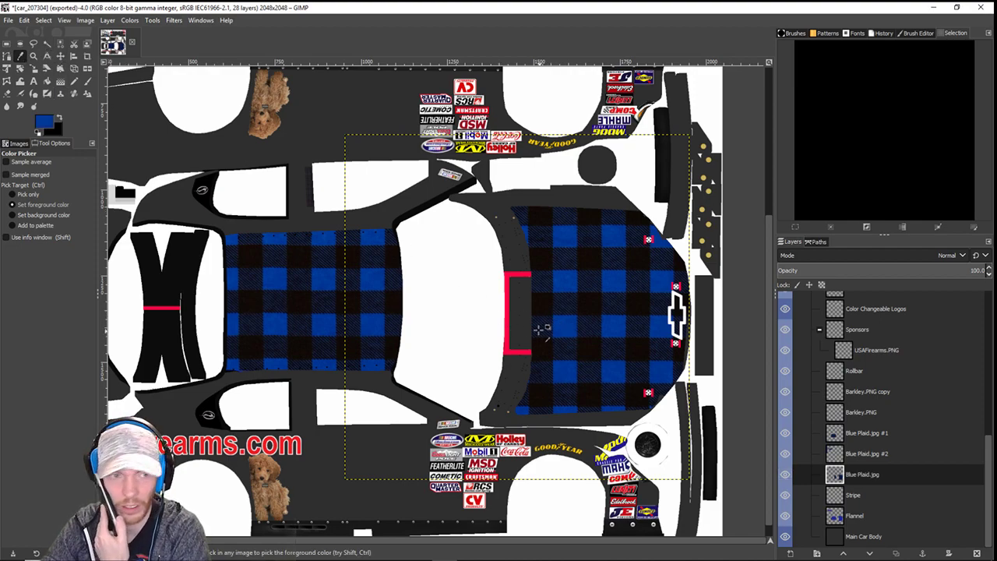
- Choose the Bucket Fill tool and make the USAFirearms.PNG layer in the Sponsors group active
left_click_drag(413, 316, 498, 289)
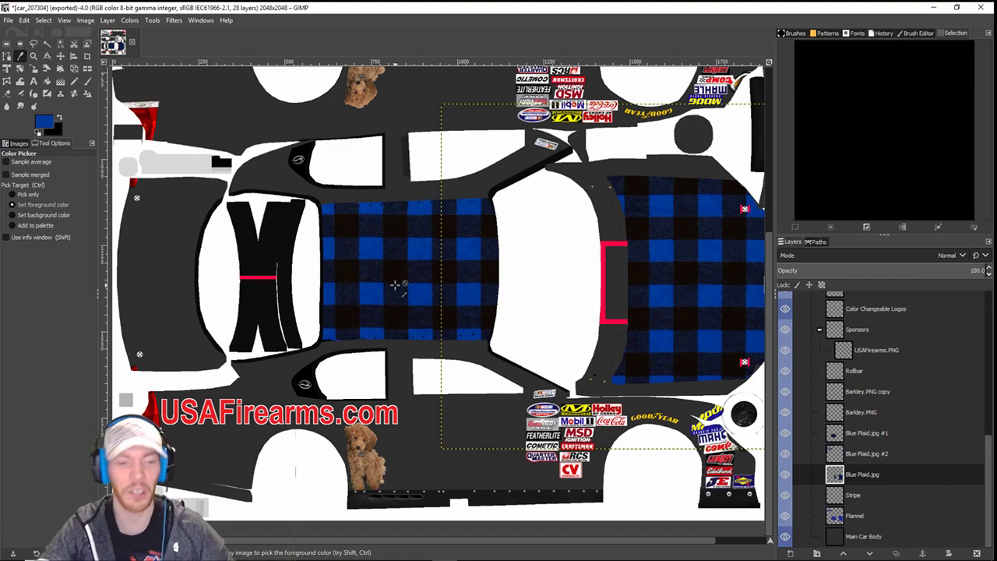
left_click_drag(376, 269, 511, 196)
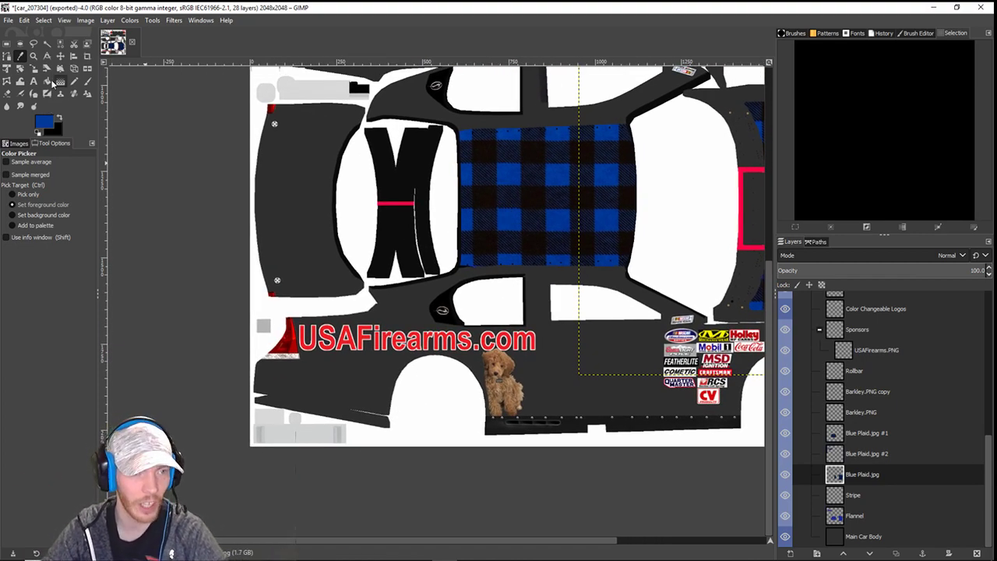
left_click(48, 81)
scroll(265, 222, "up", 3)
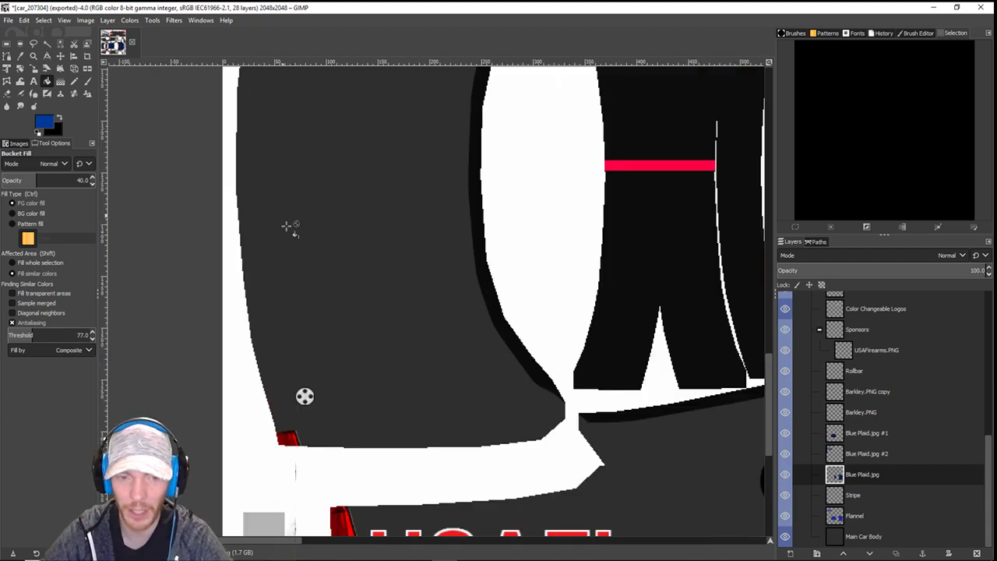
left_click_drag(332, 311, 192, 3)
left_click_drag(644, 223, 195, 366)
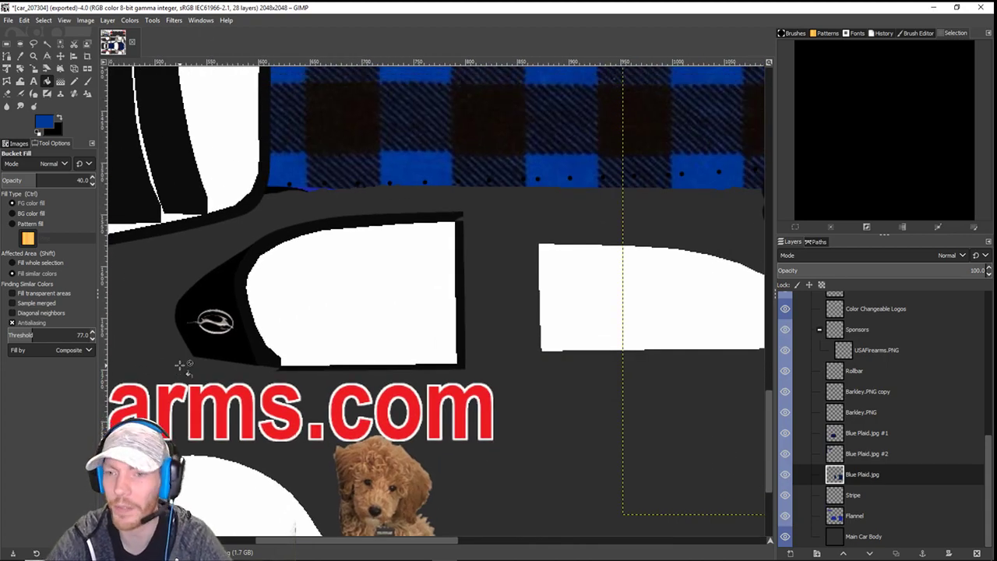
scroll(181, 365, "down", 2)
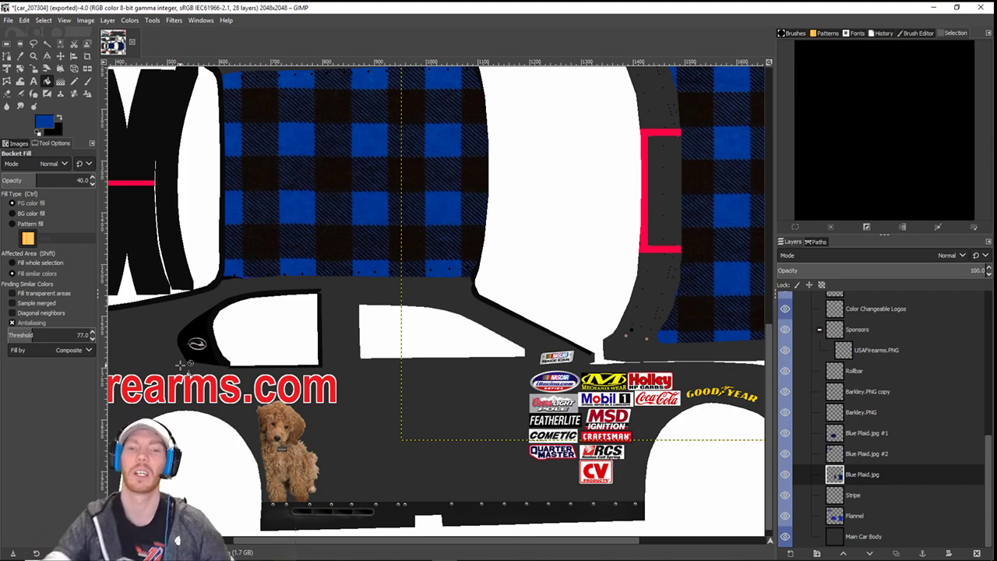
left_click_drag(299, 361, 432, 305)
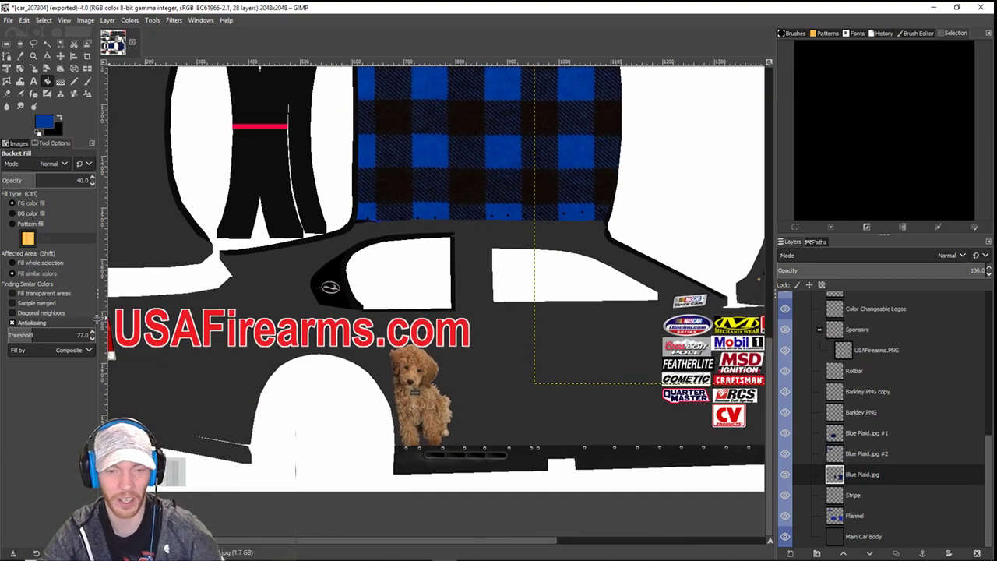
scroll(327, 350, "left", 3)
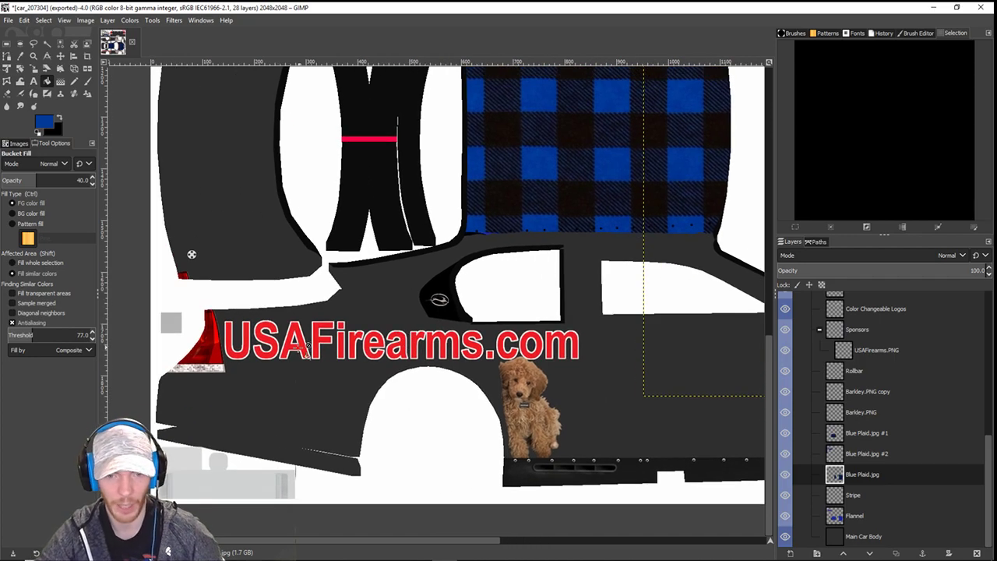
scroll(304, 350, "up", 2)
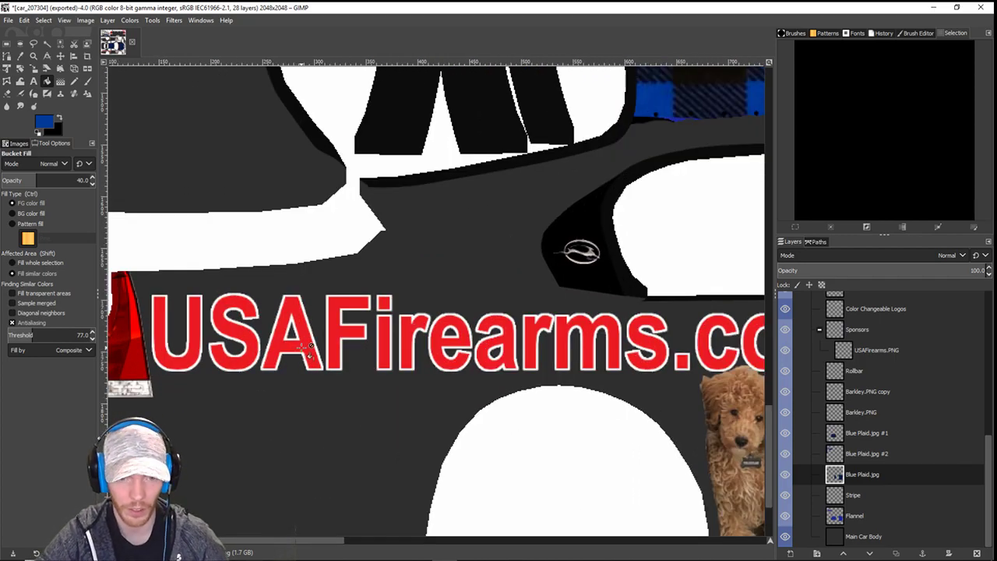
scroll(879, 416, "up", 3)
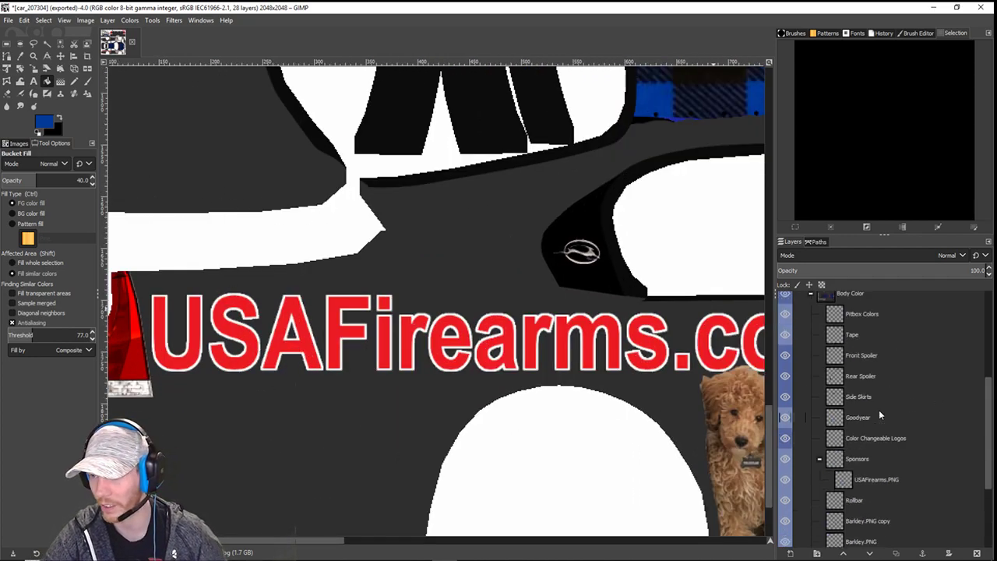
scroll(865, 388, "up", 2)
scroll(865, 389, "down", 1)
left_click(865, 512)
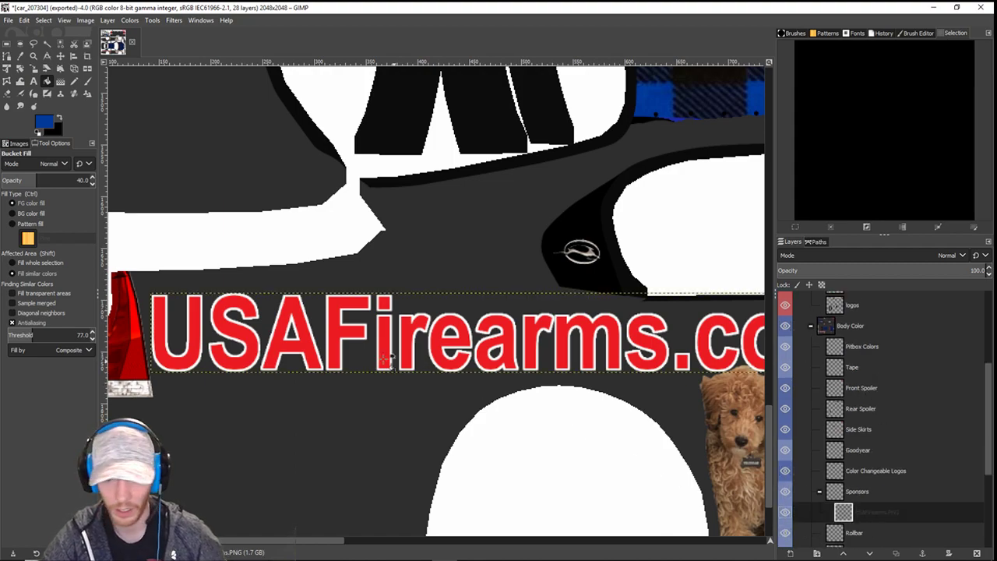
- Fill the letters U, S, A and F of the side lettering with the sampled blue, repeating each fill until the red is covered
left_click(344, 333)
left_click(344, 333)
left_click(345, 333)
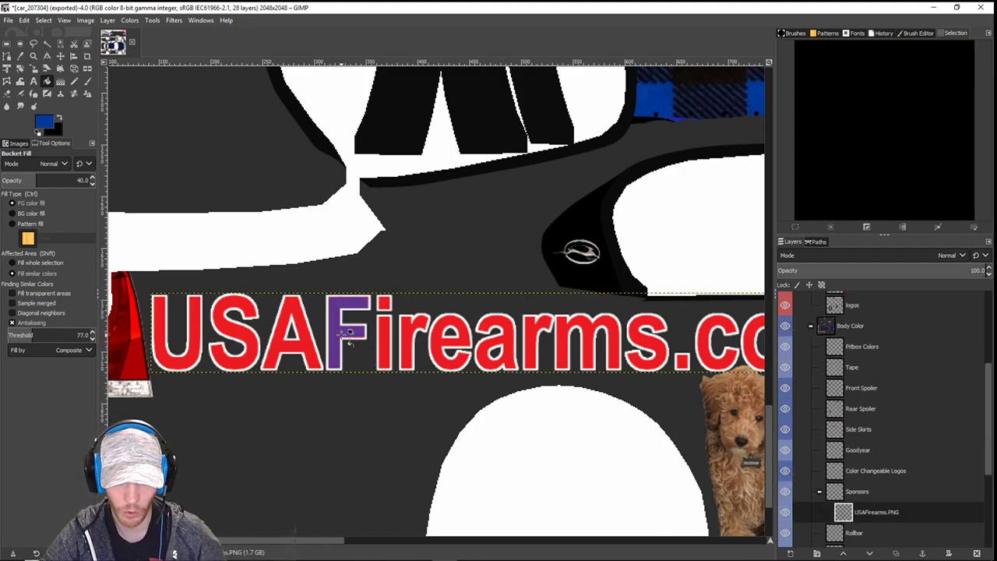
left_click(348, 333)
left_click(348, 333)
left_click(313, 343)
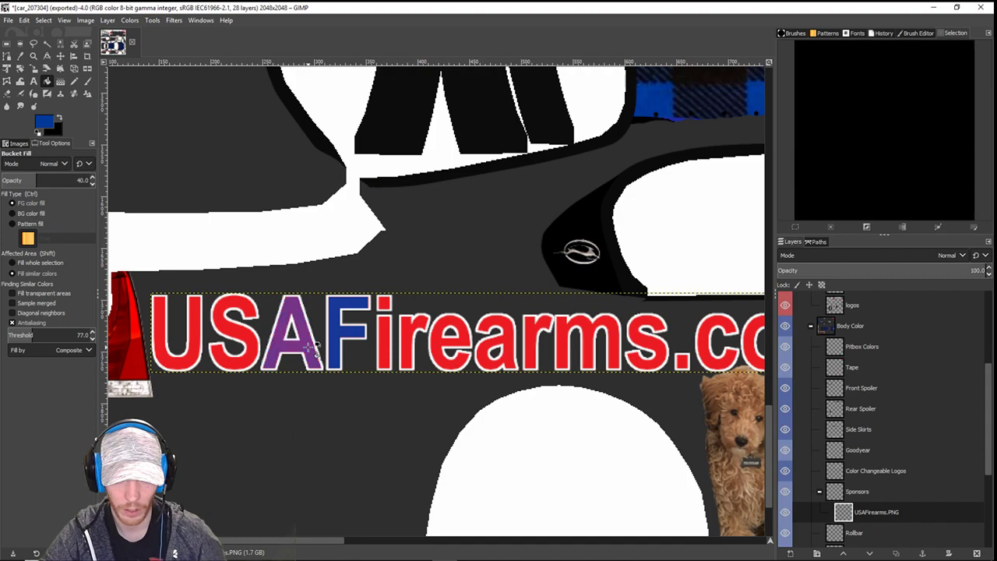
left_click(312, 347)
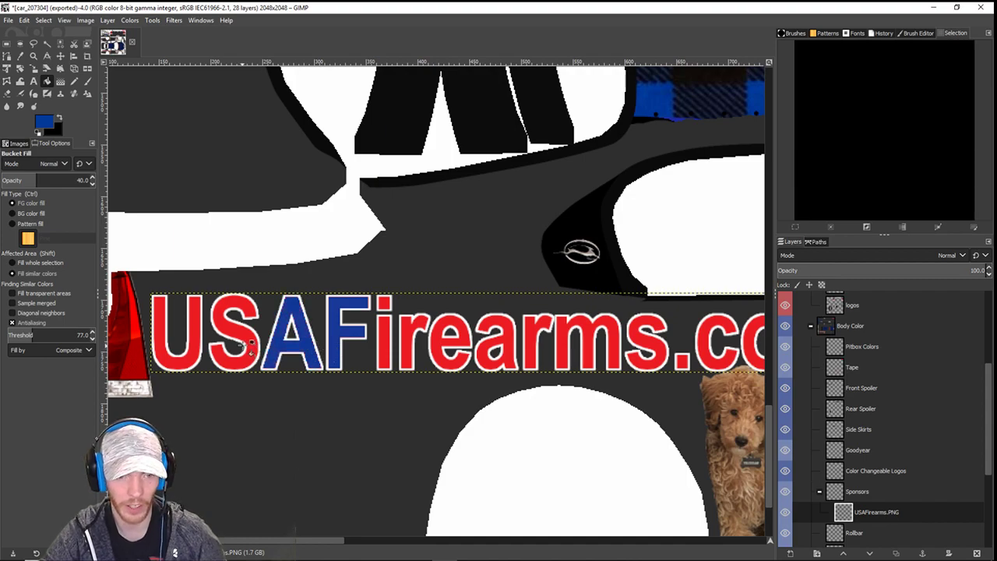
left_click(251, 343)
left_click(251, 343)
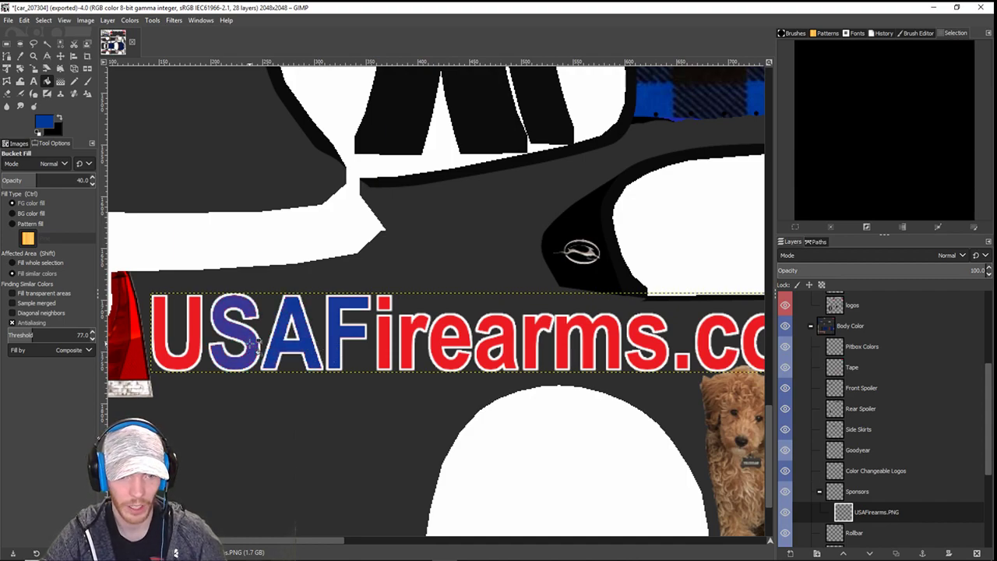
left_click(191, 352)
left_click(191, 352)
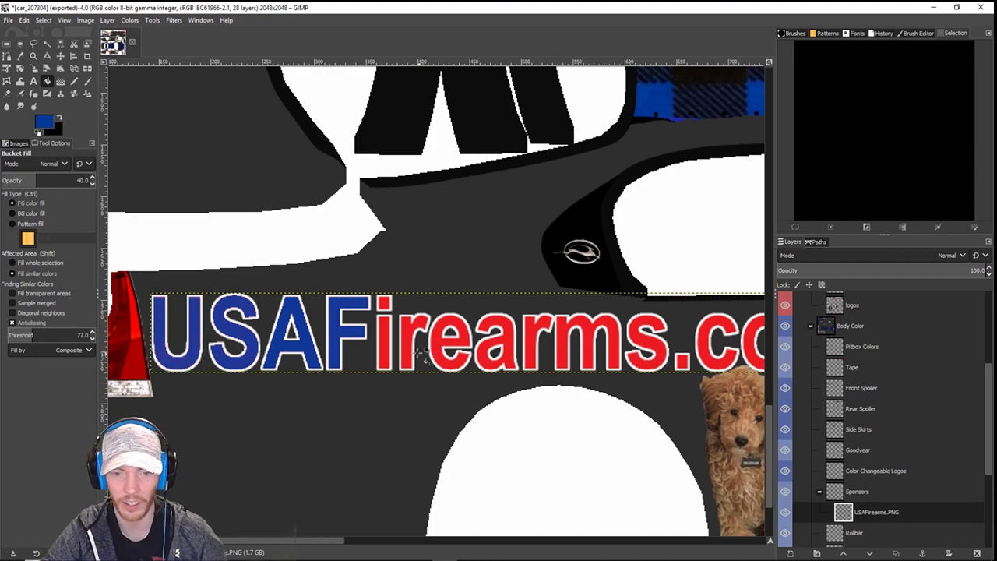
- Fill the letters i, r, e and a of Firearms with the blue, including the dot of the i
left_click(384, 335)
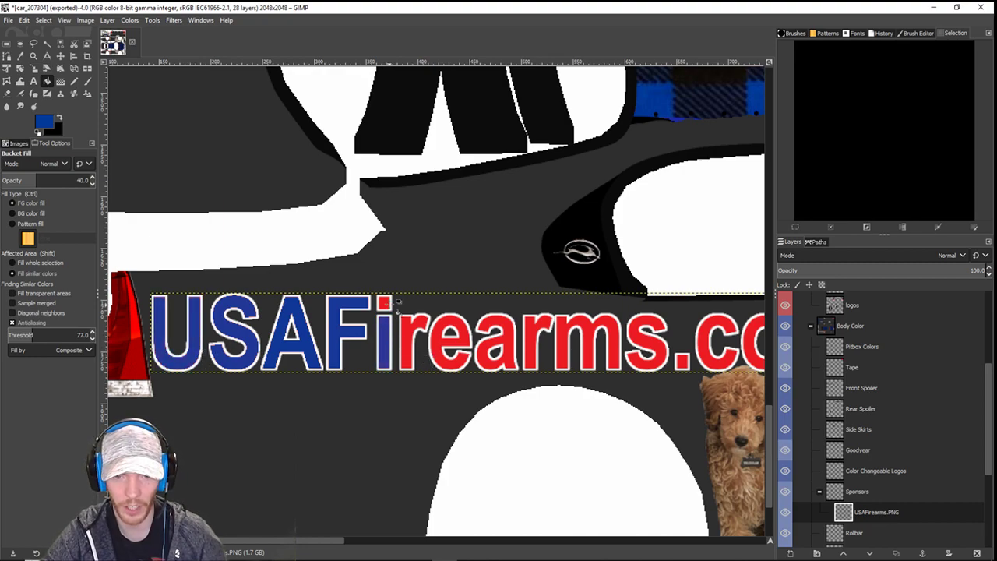
left_click(385, 304)
left_click(385, 303)
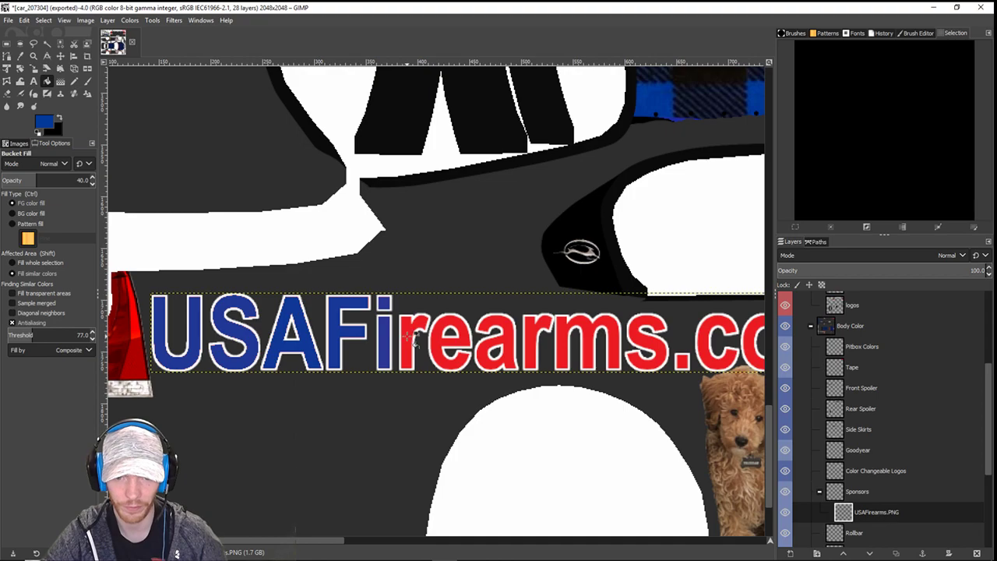
left_click(411, 341)
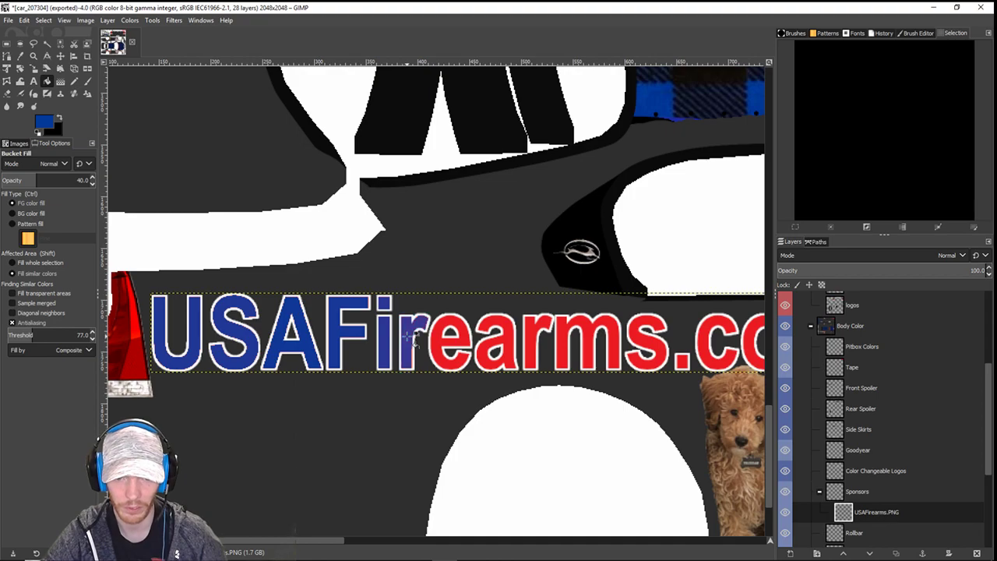
left_click(453, 346)
left_click(454, 345)
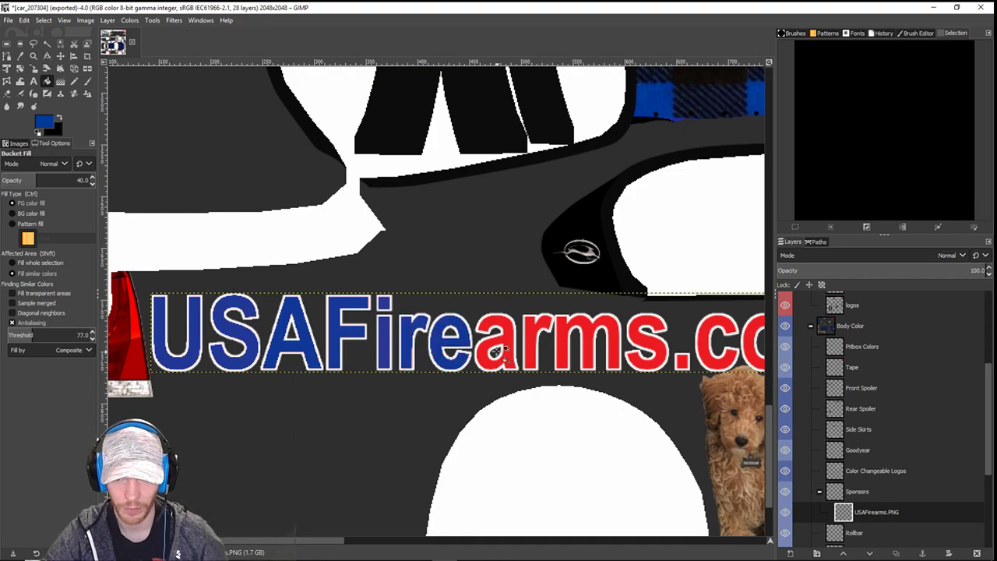
left_click(493, 350)
left_click(493, 351)
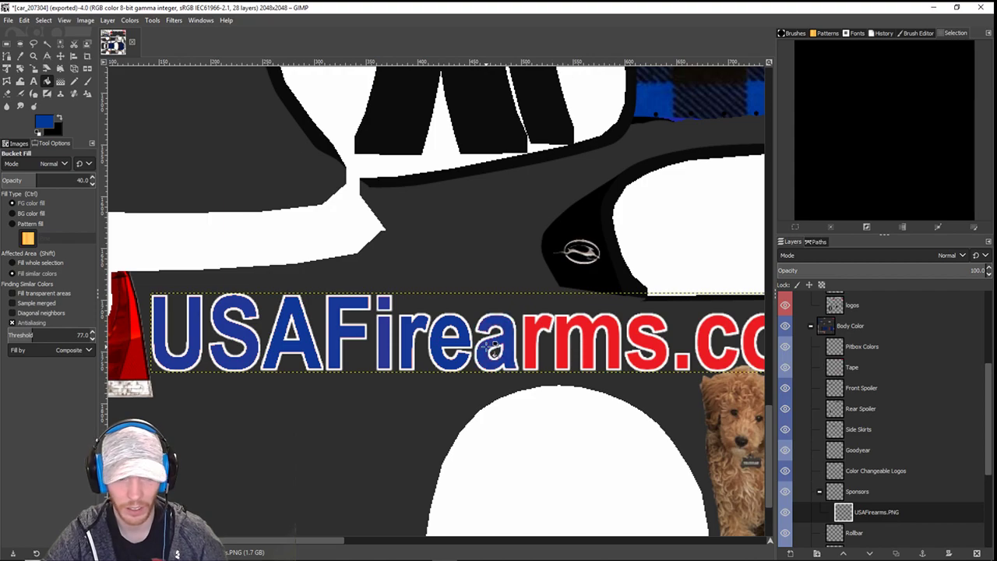
- Set the fill threshold to 109 and fill the second r and the m of Firearms with the blue
left_click_drag(92, 337, 92, 337)
left_click(541, 333)
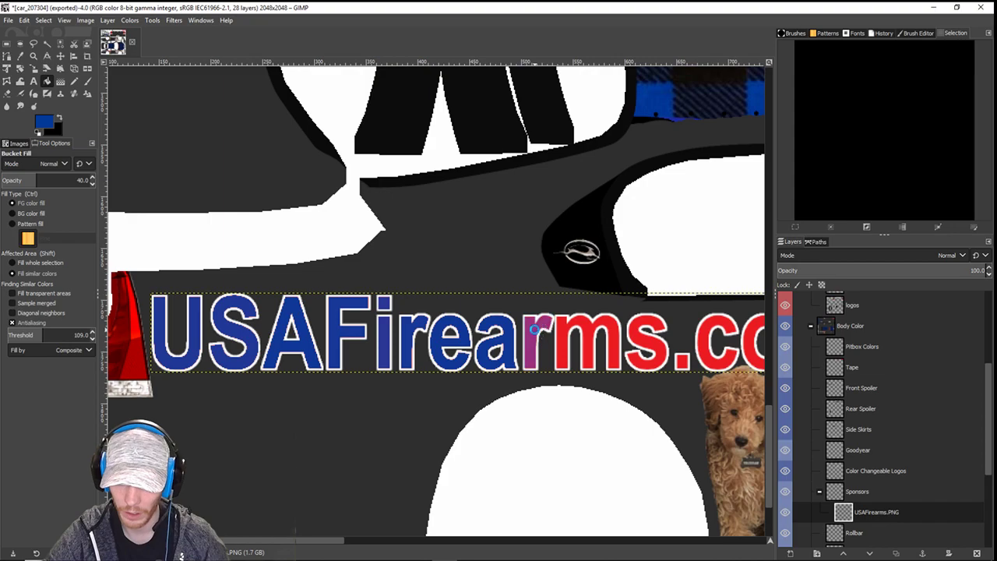
left_click(542, 333)
left_click(542, 333)
left_click(569, 335)
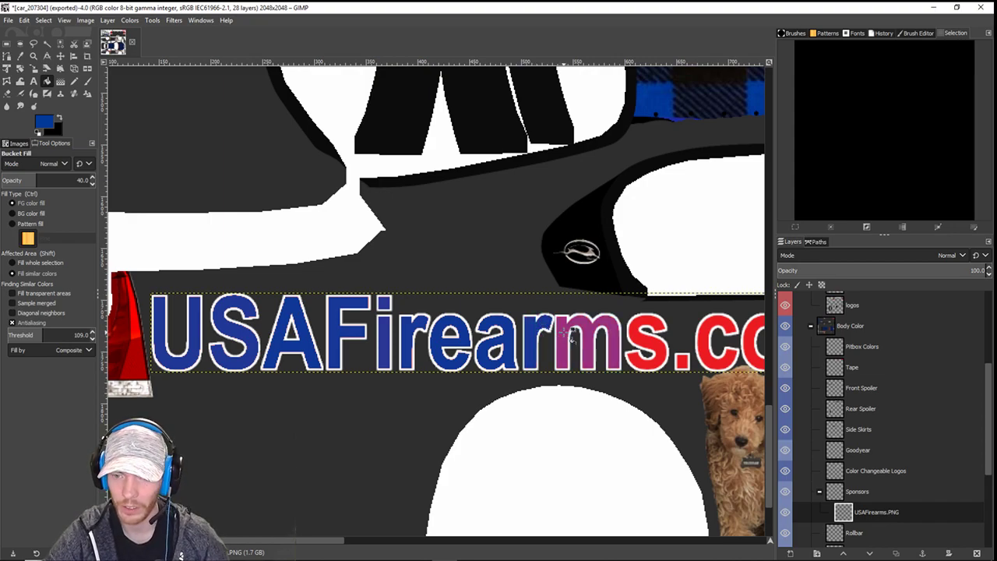
left_click(569, 335)
- Fill the final s of Firearms and the period before com with the blue
scroll(545, 328, "right", 3)
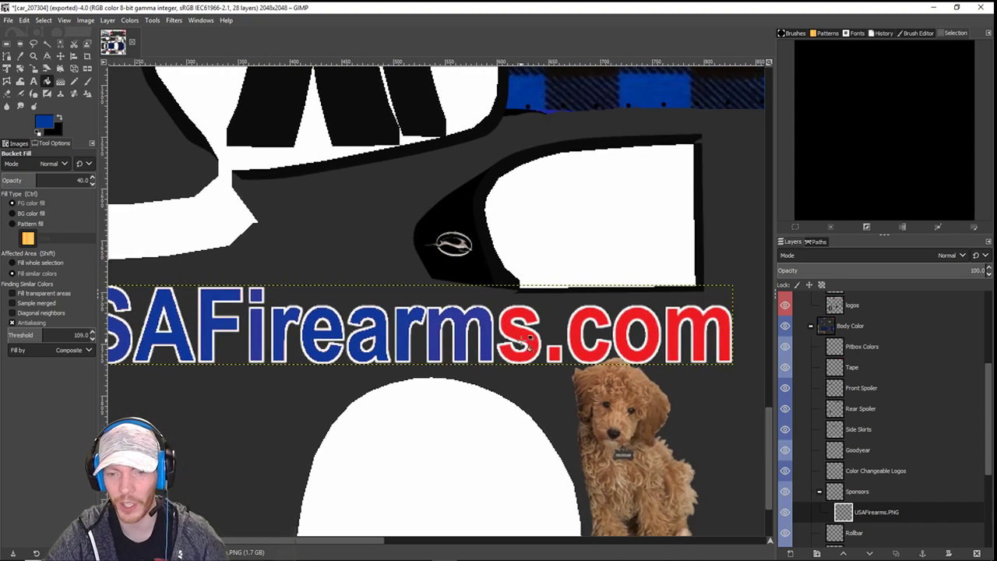
left_click(530, 339)
left_click(530, 339)
left_click(533, 336)
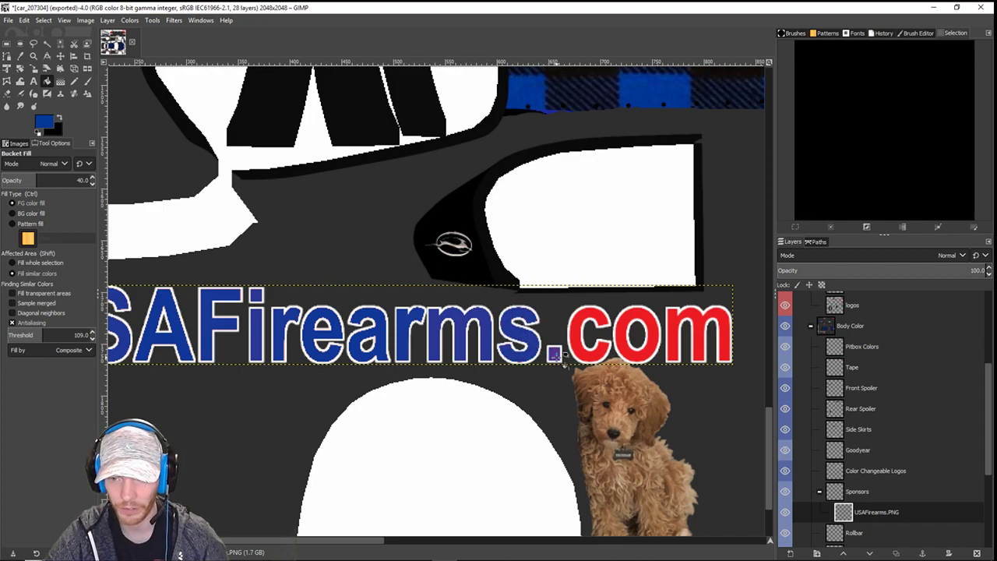
left_click(554, 355)
- Fill the letters c, o and m of the web address ending with the blue
left_click(601, 352)
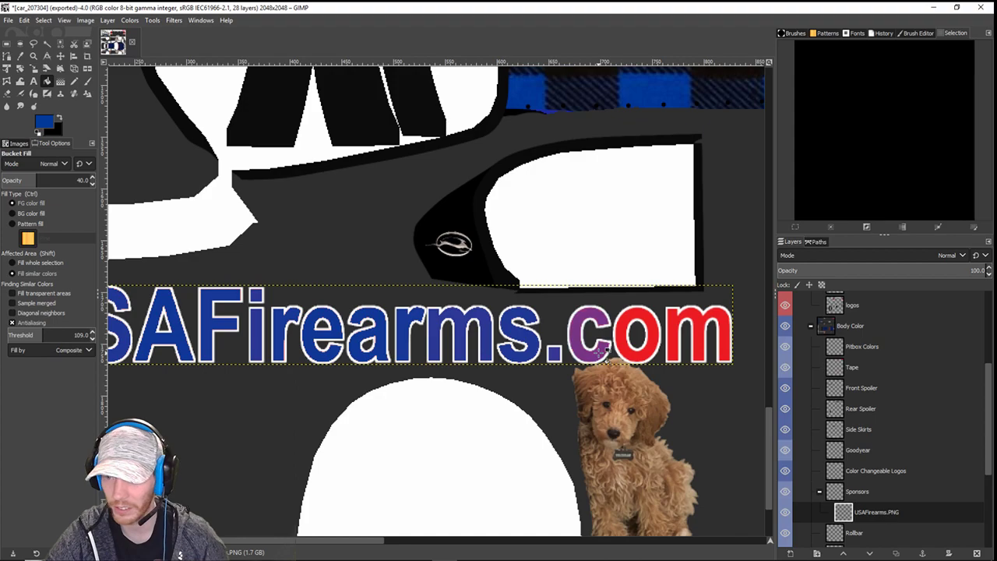
left_click(599, 347)
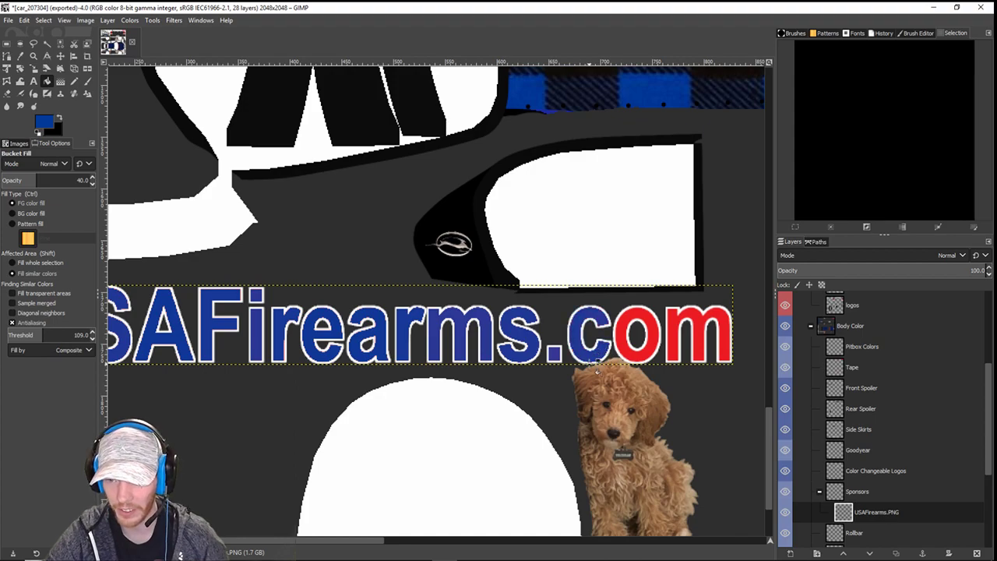
left_click(648, 352)
left_click(649, 352)
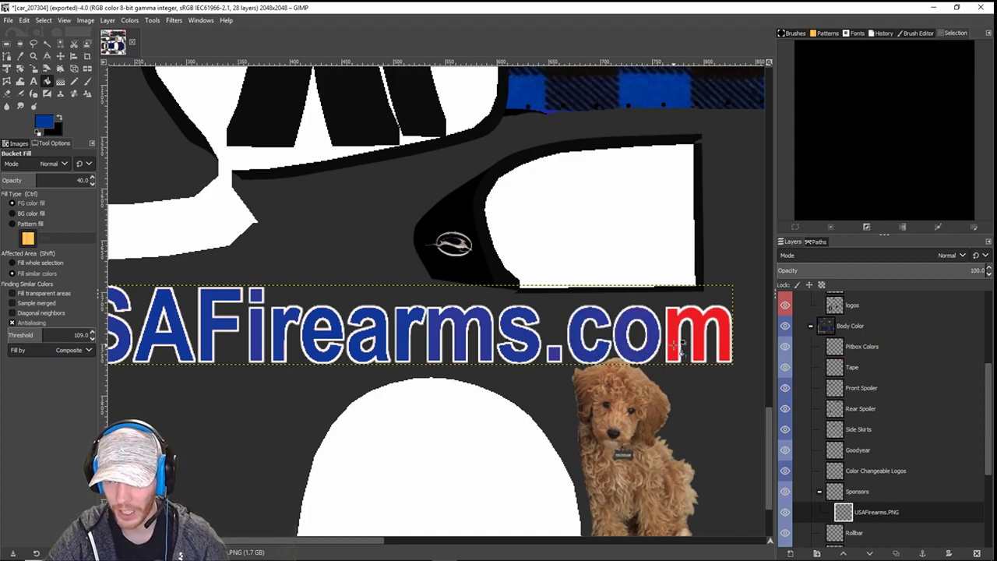
left_click(680, 347)
left_click(680, 347)
- Export the recolored paint scheme over the existing car TGA file in the stockcars2 chevy paint folder
scroll(679, 347, "down", 2)
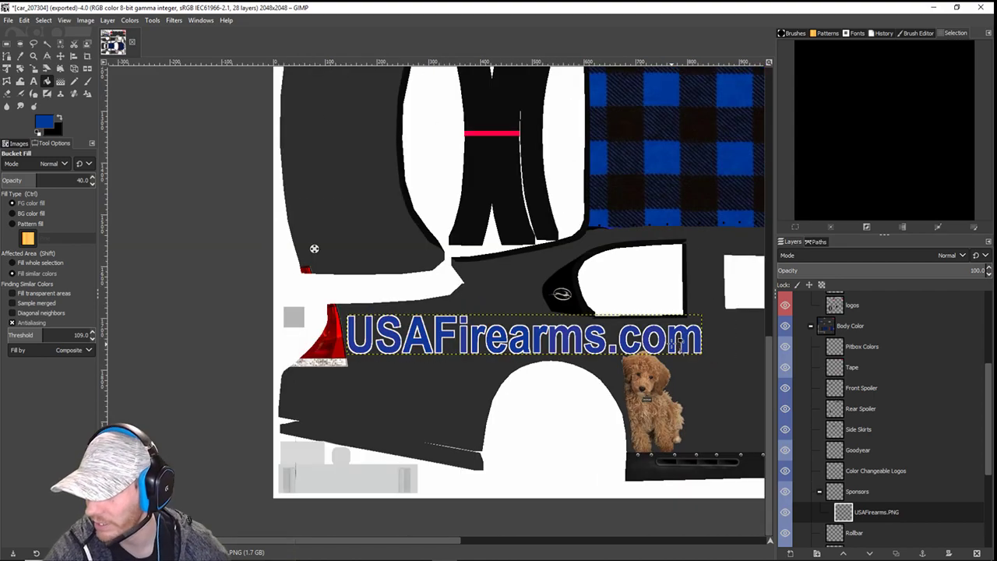
scroll(678, 345, "down", 1)
left_click_drag(685, 300, 421, 268)
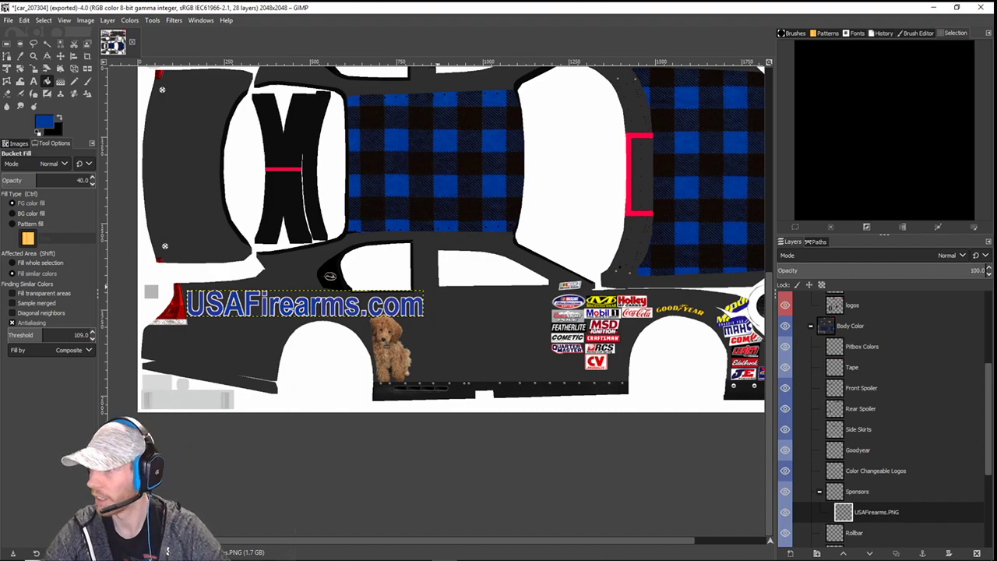
key("ctrl+e")
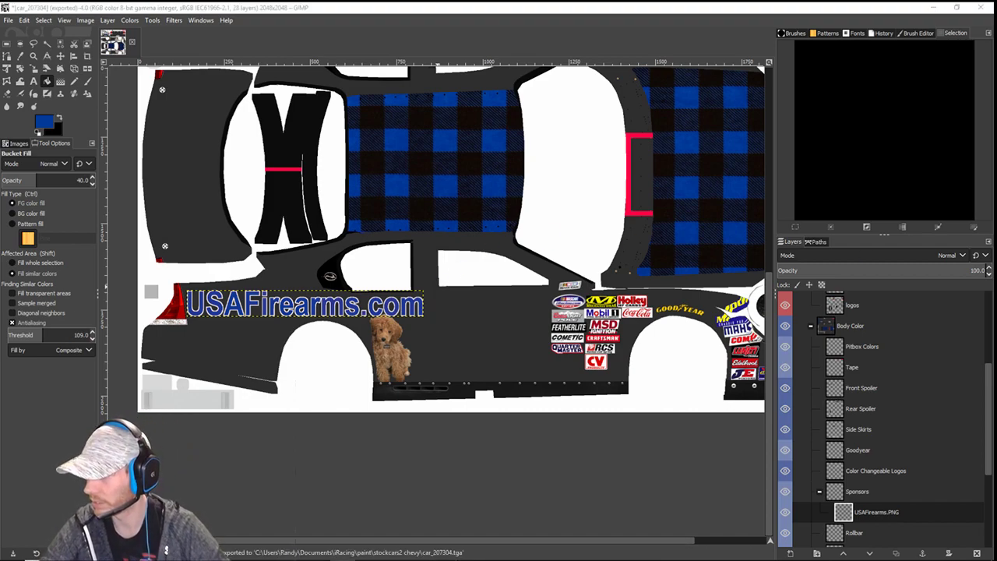
- Switch to the iRacing simulator, reload the car textures to check the blue lettering, and return to GIMP
left_click(601, 441)
left_click_drag(433, 31, 31, 95)
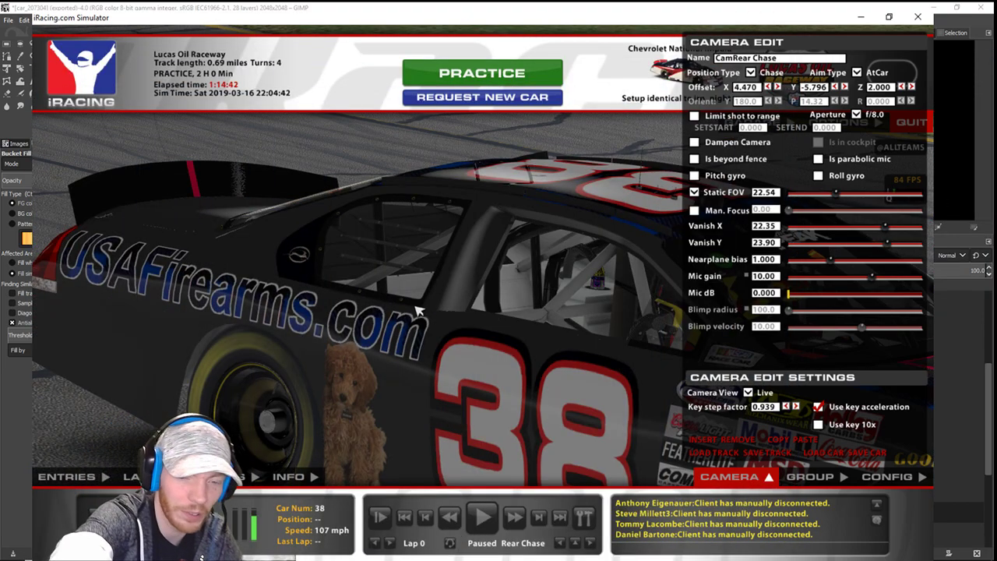
key("ctrl+r")
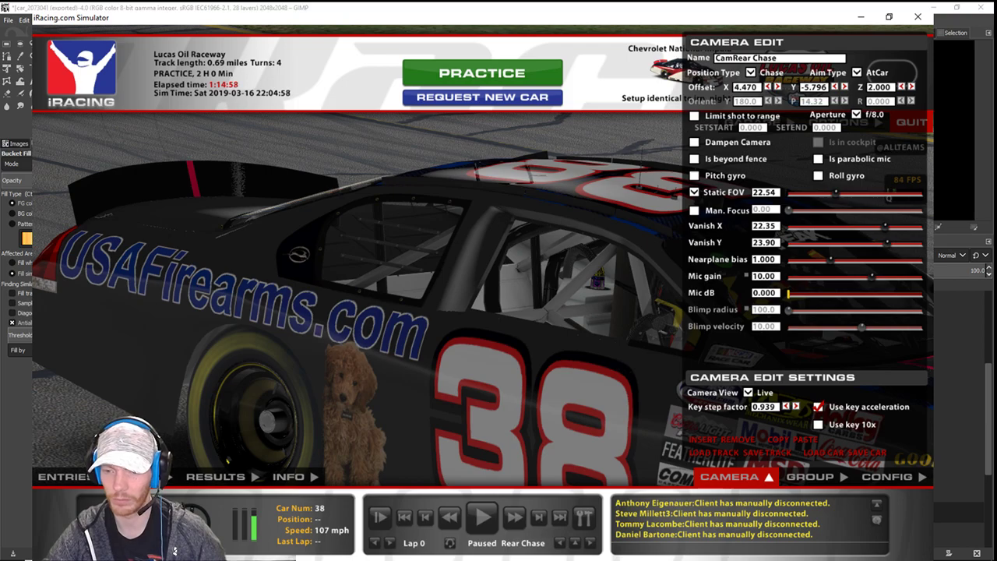
left_click(861, 17)
left_click_drag(466, 58, 996, 23)
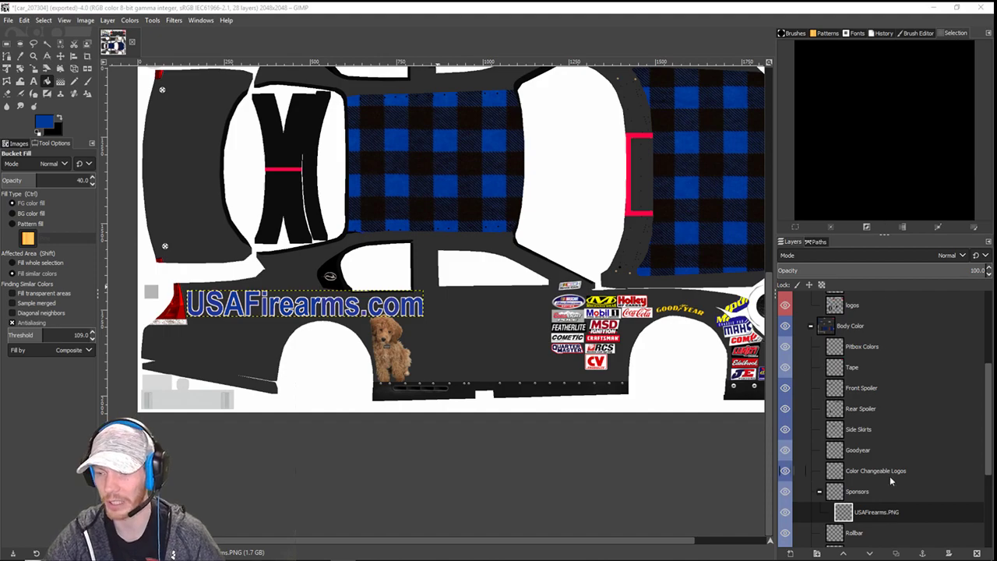
- Duplicate the USAFirearms.PNG layer and rotate the copy 180°
right_click(867, 514)
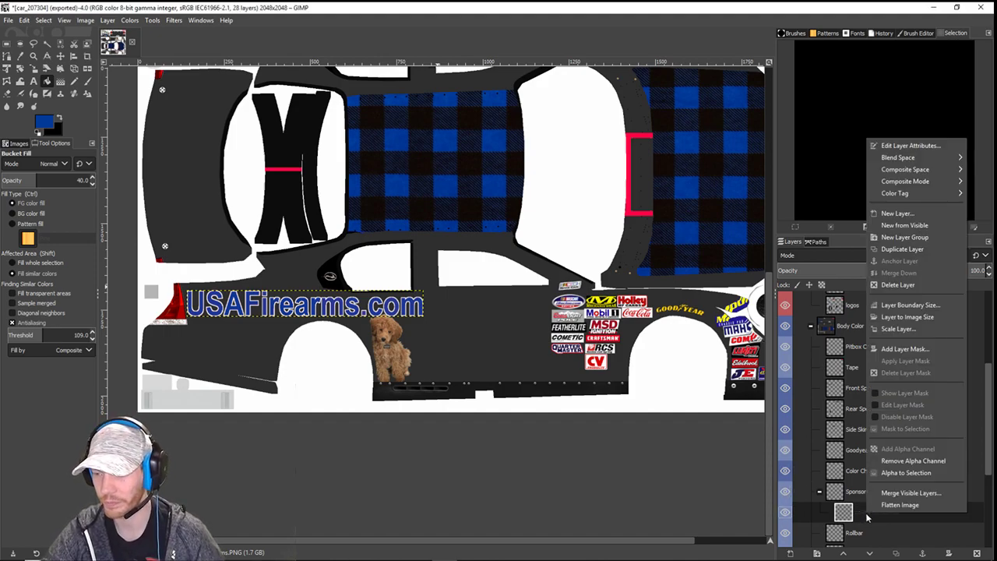
left_click(902, 249)
left_click(107, 20)
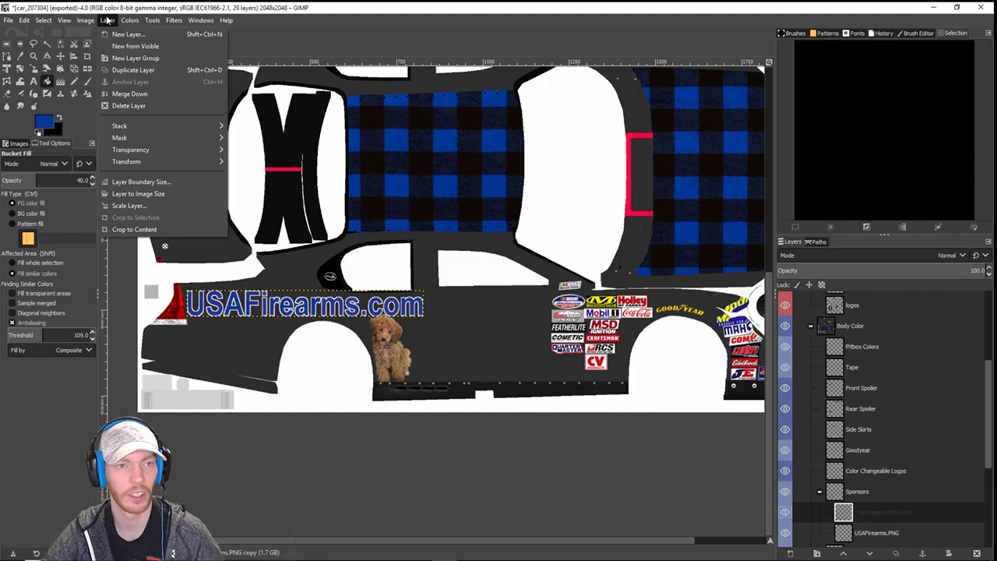
mouse_move(195, 162)
left_click(276, 217)
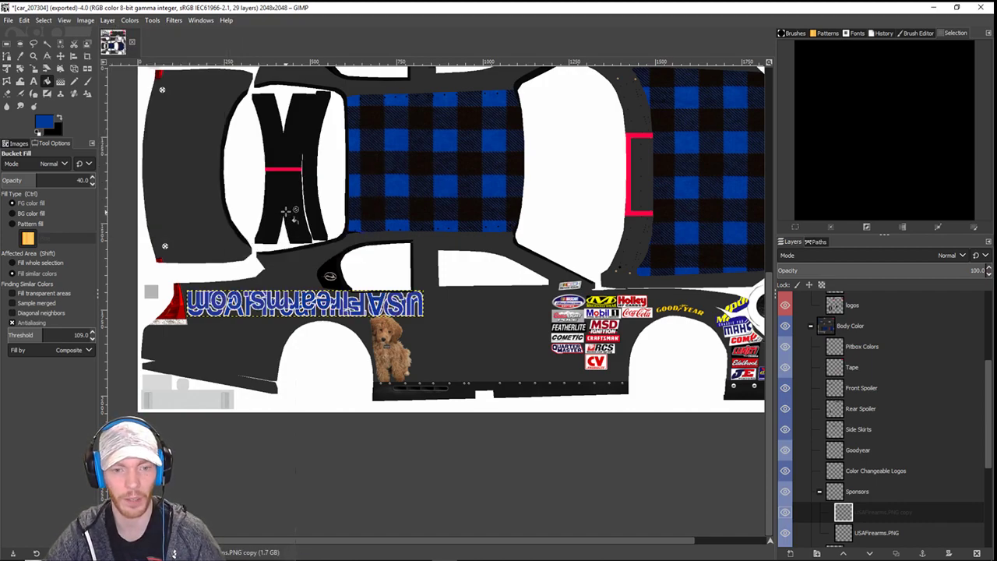
- Try to nudge the Sponsors group upward with the Move tool, and undo both the move and the lettering rotation
scroll(265, 188, "up", 5)
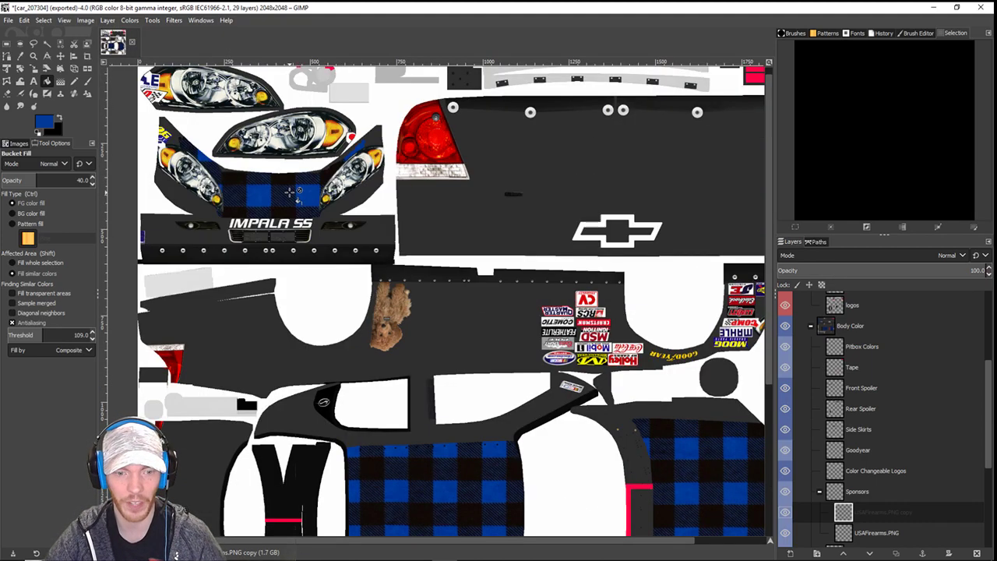
scroll(376, 212, "down", 3)
key("Page_Up")
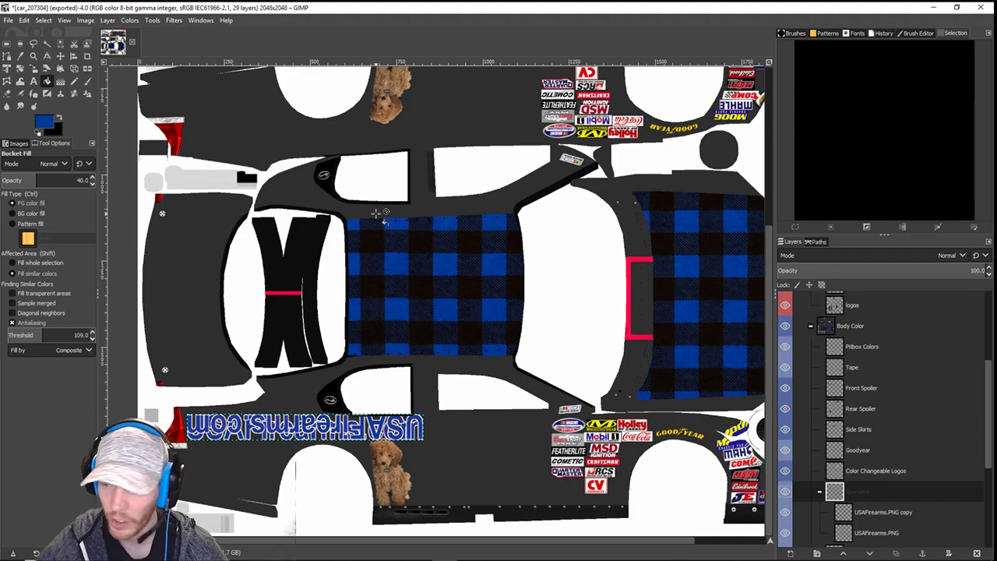
left_click(60, 56)
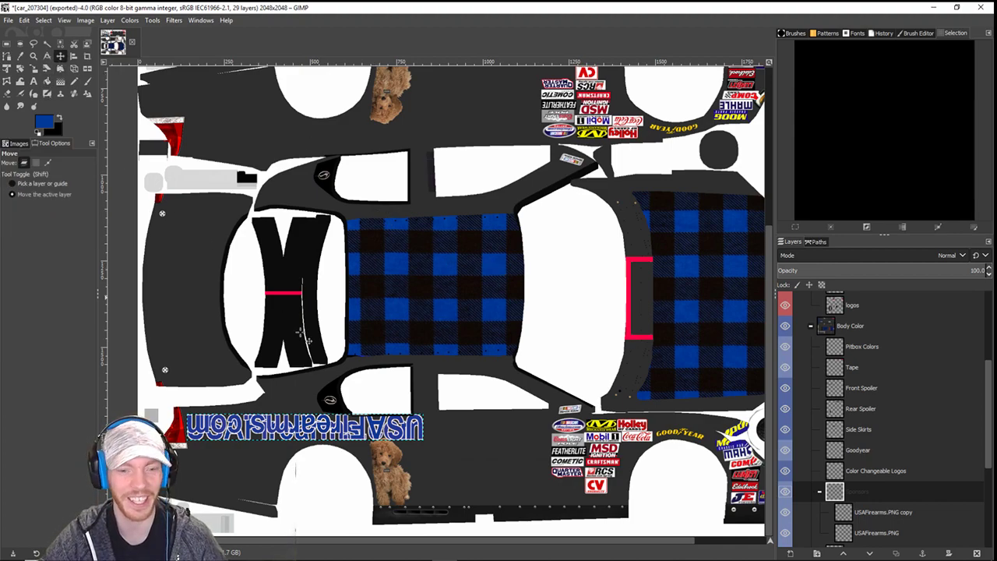
key("Up")
key("Up")
key("Up")
key("Up")
key("Up")
key("Up")
key("Up")
key("Up")
key("Up")
key("Up")
key("Up")
key("Up")
key("Up")
key("Up")
key("Up")
key("Up")
key("Up")
key("Up")
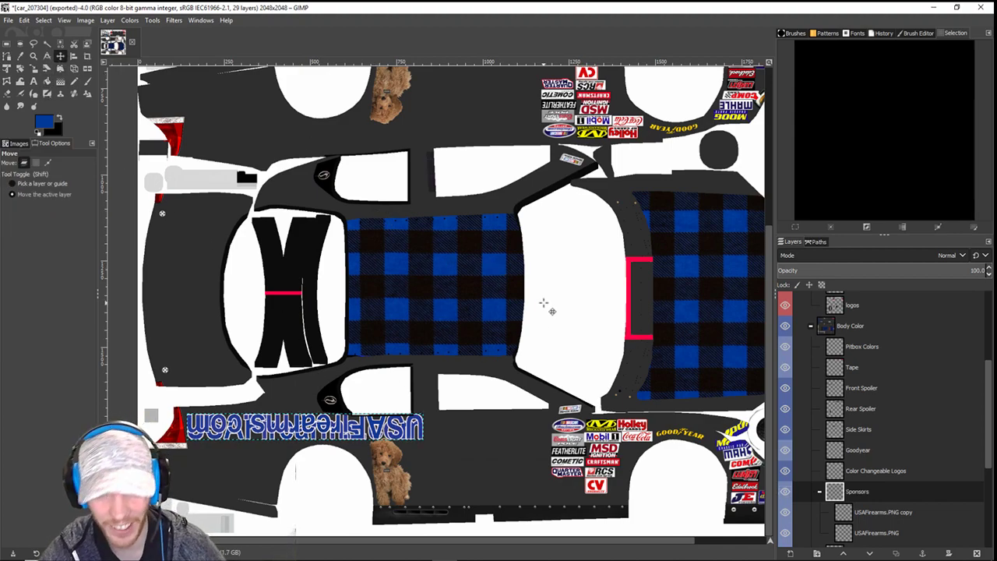
key("Up")
key("Up")
key("Up")
key("Up")
key("Up")
key("Up")
key("Up")
key("Up")
key("Up")
key("Up")
key("Up")
key("Up")
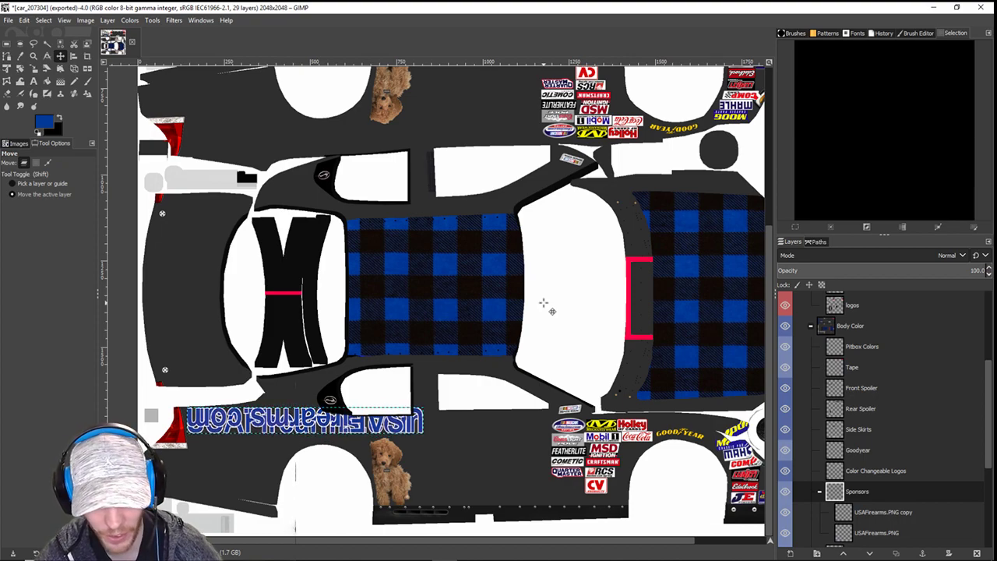
key("ctrl+z")
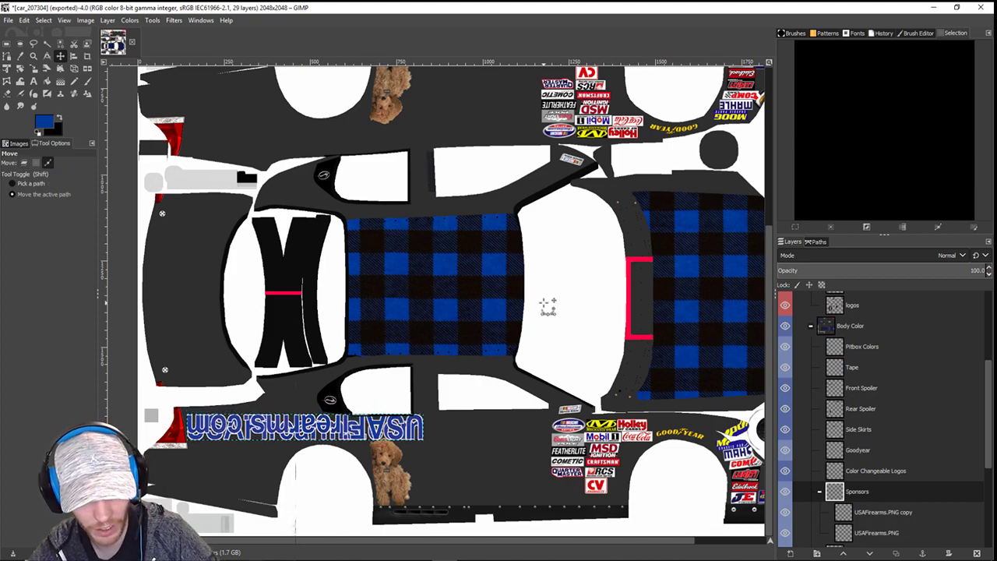
key("ctrl+z")
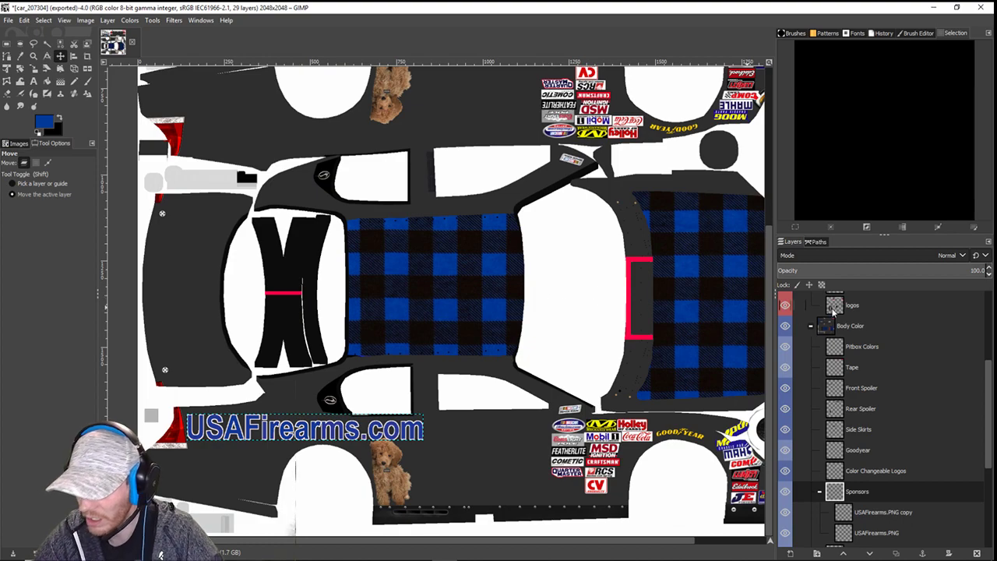
- Rotate the USAFirearms.PNG copy layer 180°
scroll(842, 433, "down", 3)
left_click(867, 449)
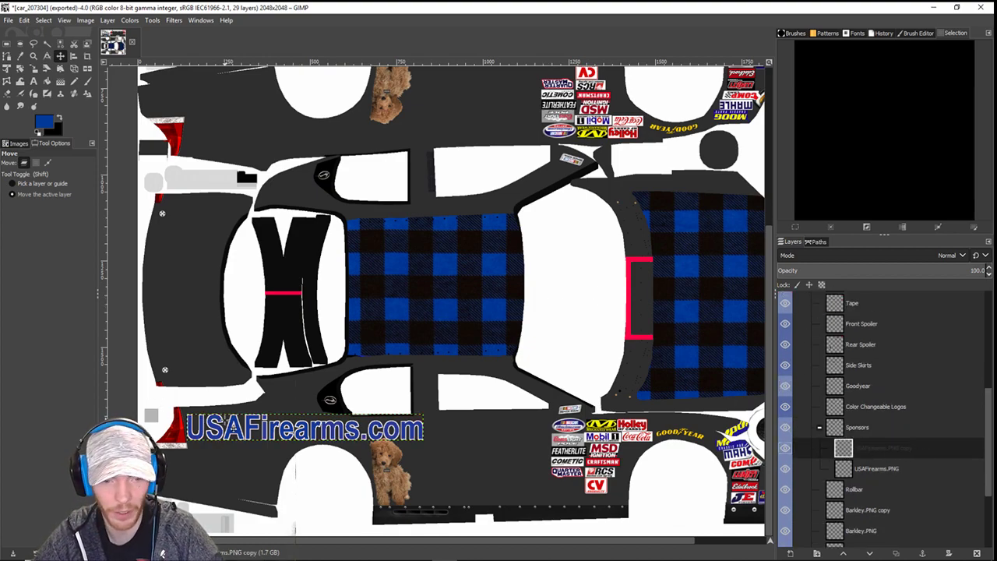
left_click(108, 21)
mouse_move(155, 162)
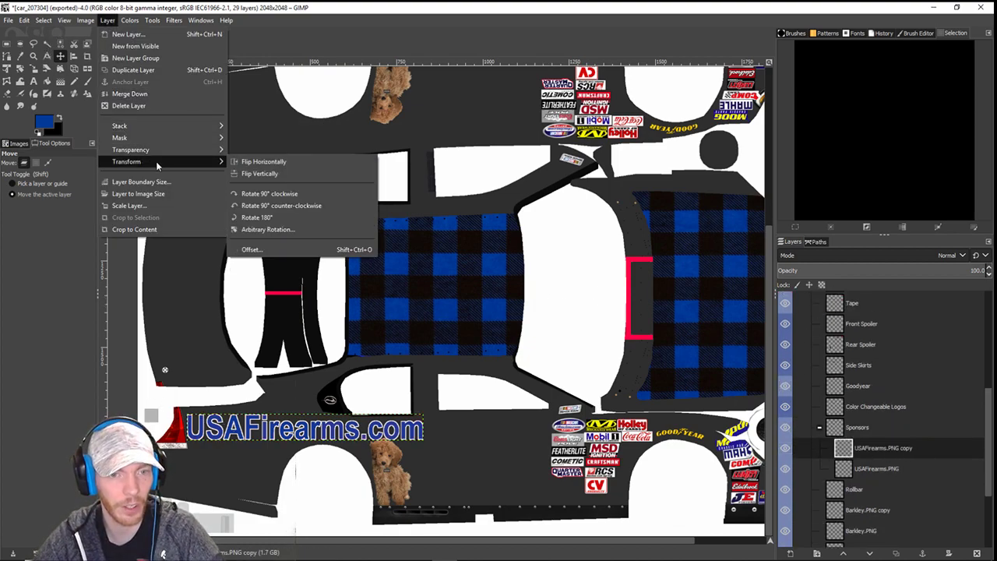
left_click(257, 217)
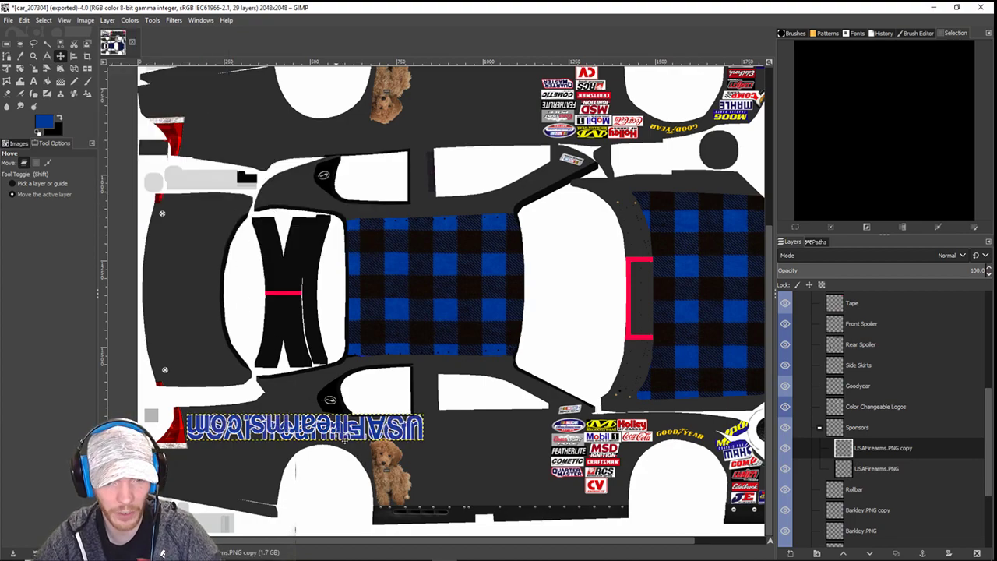
- Move the USAFirearms.PNG copy up onto the opposite rear quarter panel, between the taillight and the upside-down dog
key("Up")
key("Up")
key("Up")
key("Up")
key("Up")
key("Up")
key("Up")
key("Up")
key("Up")
key("Up")
key("Up")
key("Up")
key("Up")
key("Up")
key("Up")
key("Up")
key("Up")
key("Up")
key("Up")
key("Up")
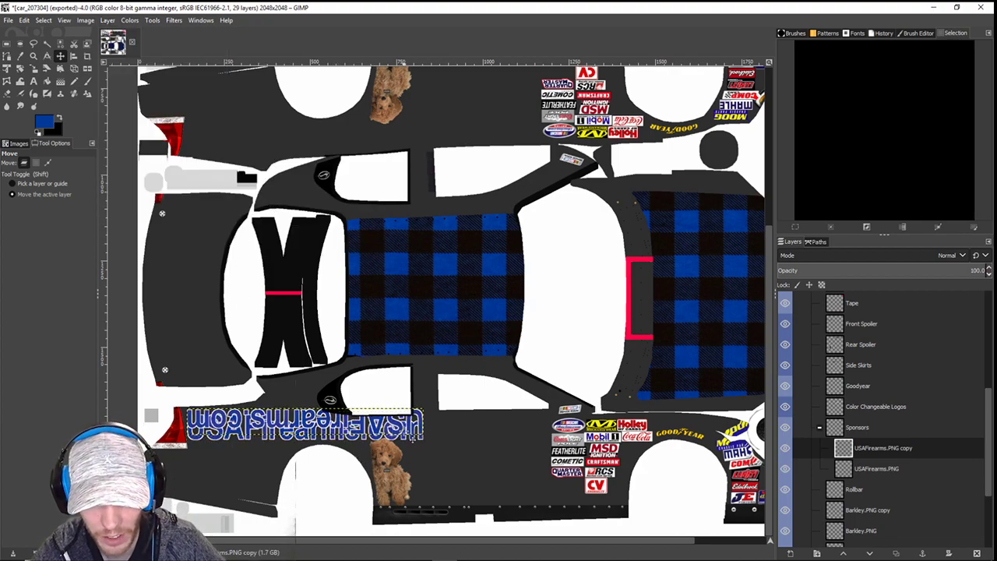
key("Up")
key("Up")
key("Up")
key("Up")
key("Up")
key("Up")
key("Up")
key("Up")
key("Up")
key("Up")
key("Up")
key("Up")
key("Up")
key("Up")
key("Up")
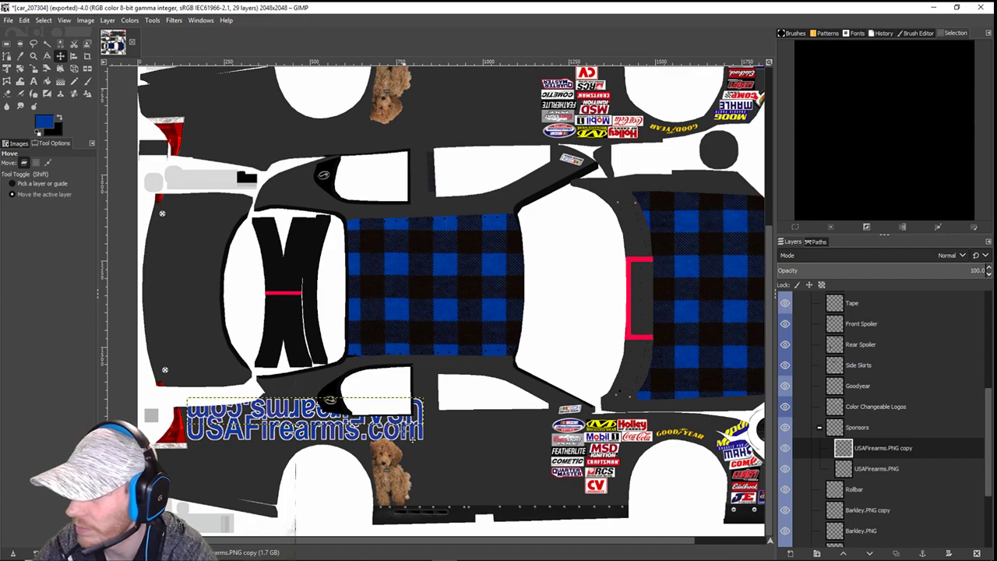
left_click_drag(397, 408, 397, 376)
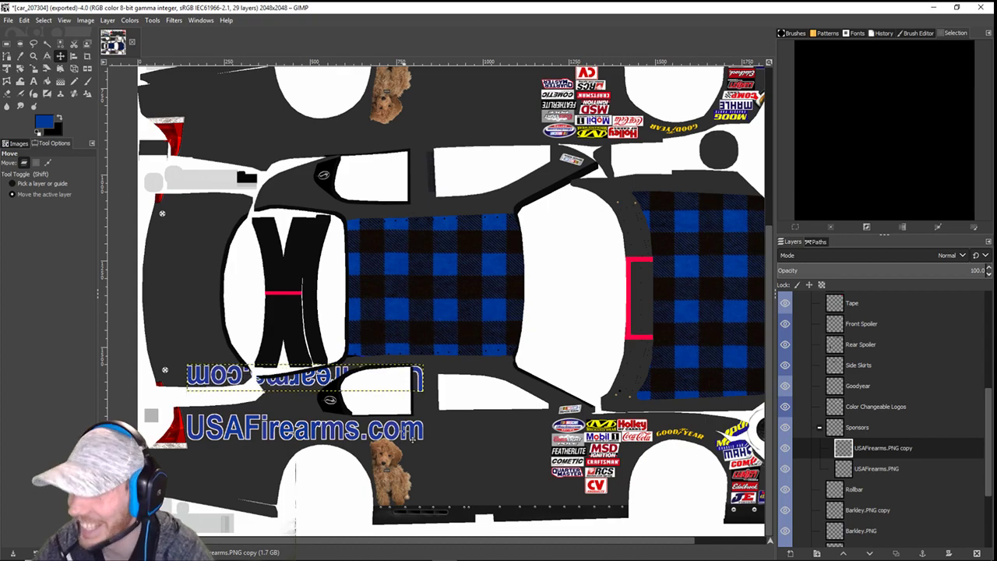
key("Up")
key("Up")
key("Up")
key("Up")
key("Up")
key("Up")
key("Up")
key("Up")
key("Up")
key("Up")
key("Up")
key("Up")
key("Up")
key("Up")
key("Up")
key("Up")
key("Up")
key("Up")
key("Up")
key("Up")
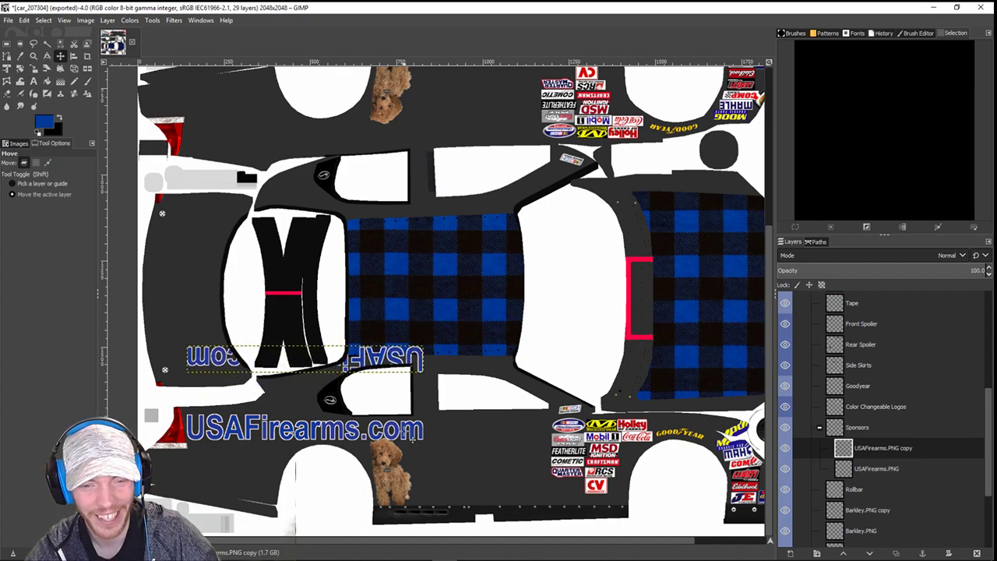
left_click_drag(342, 371, 340, 152)
- Show the Number Block Locations layer and temporarily overlay the Wireframe layer to check the lettering placement
scroll(931, 397, "up", 5)
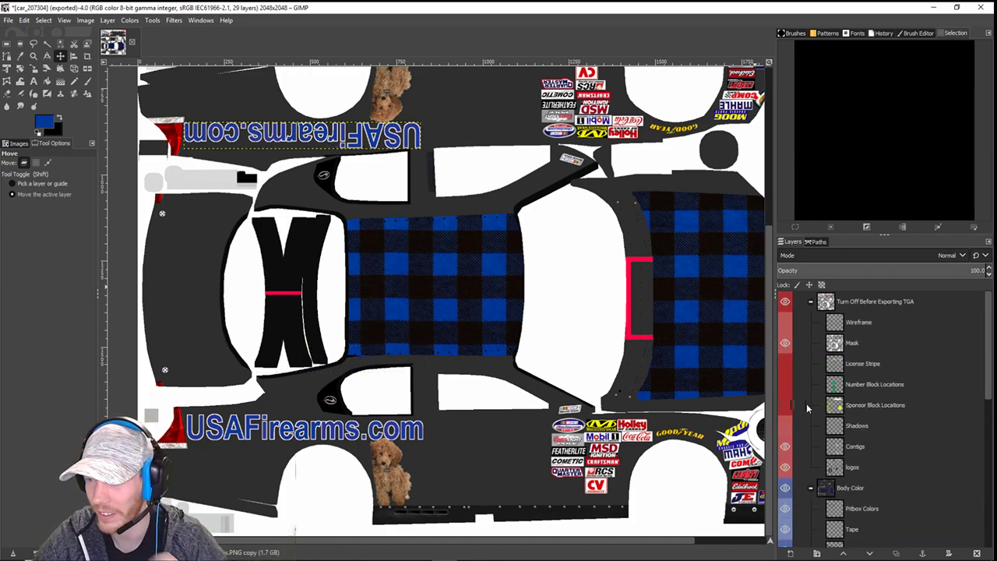
left_click(784, 384)
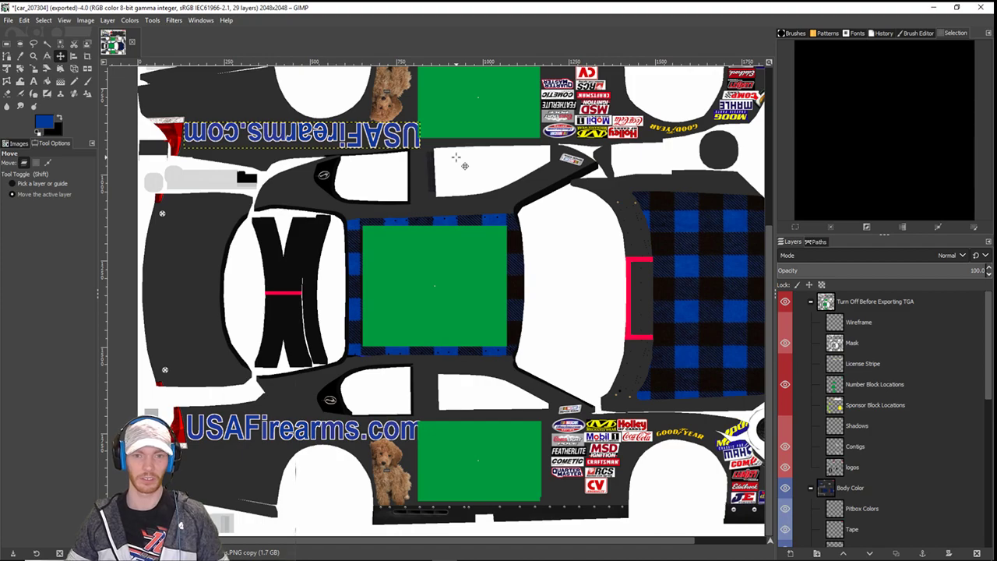
left_click(786, 322)
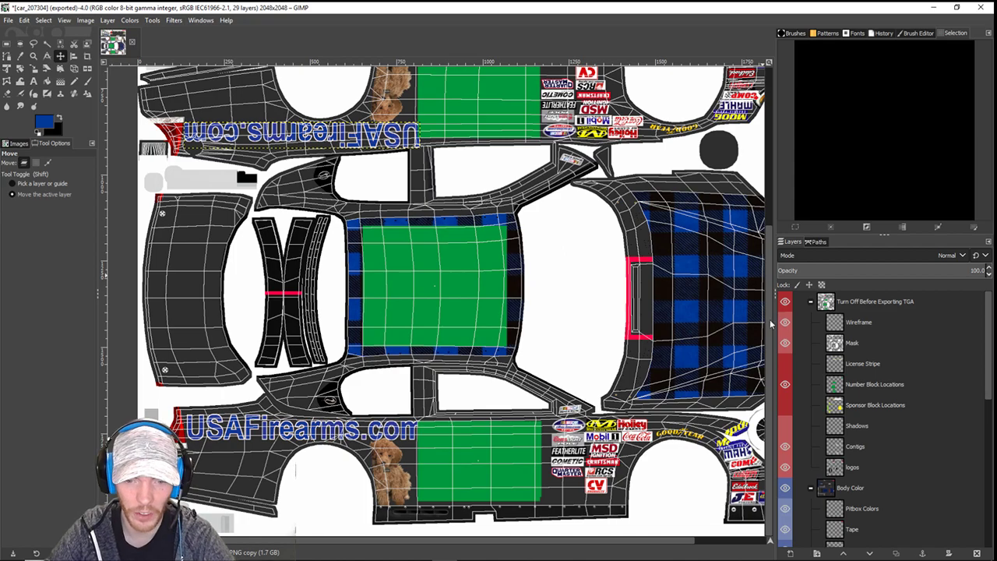
scroll(269, 196, "up", 2)
scroll(335, 233, "down", 1)
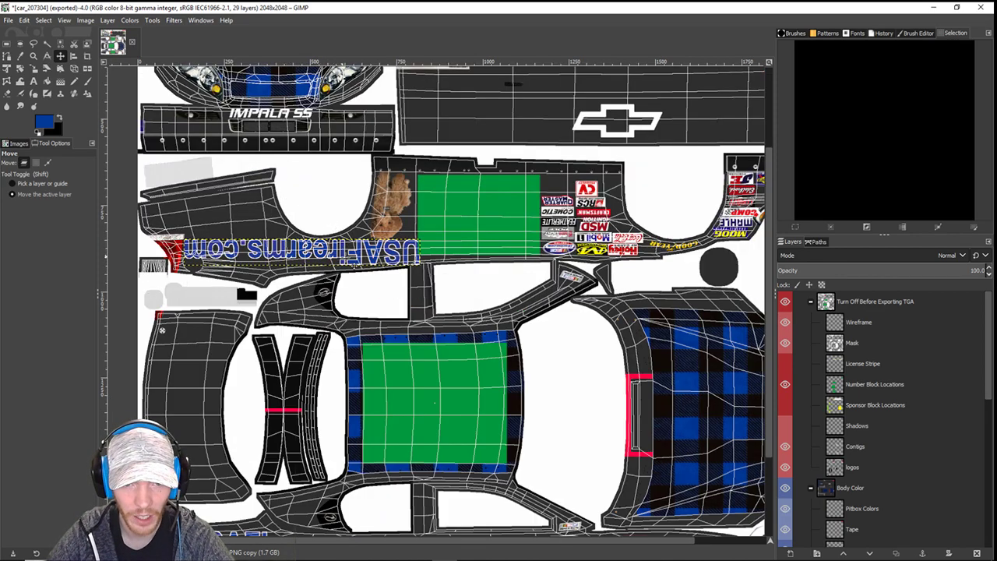
scroll(358, 261, "down", 1)
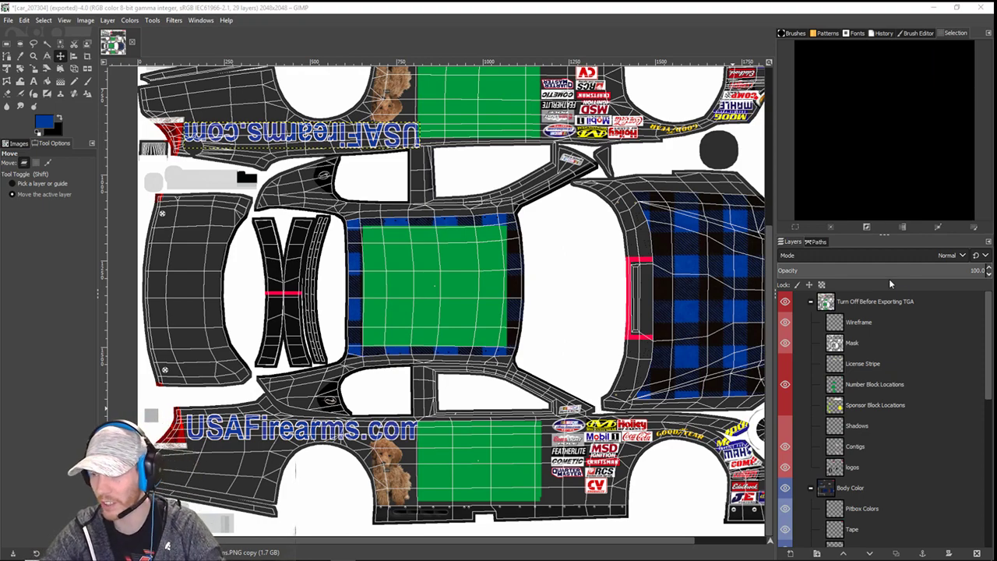
left_click(785, 322)
left_click(785, 323)
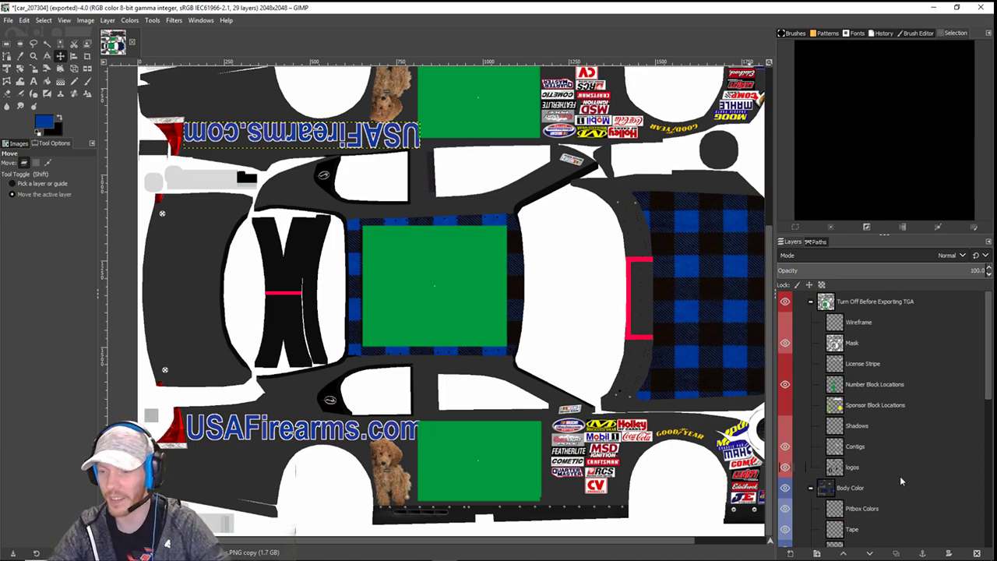
- Scale the Barkley.PNG dog layer up proportionally to about 144 × 244 pixels
scroll(888, 476, "down", 5)
scroll(853, 486, "down", 5)
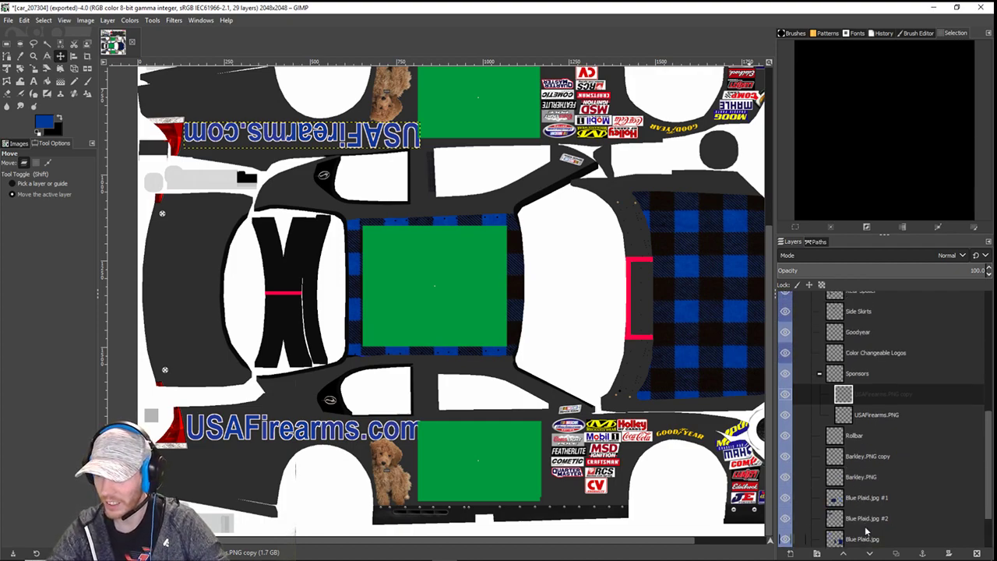
left_click(856, 476)
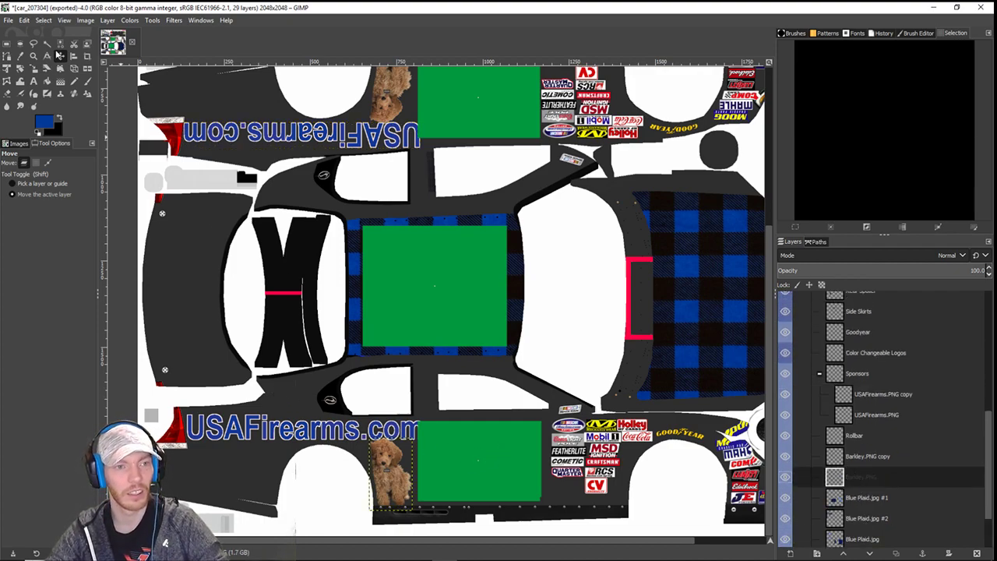
left_click(34, 68)
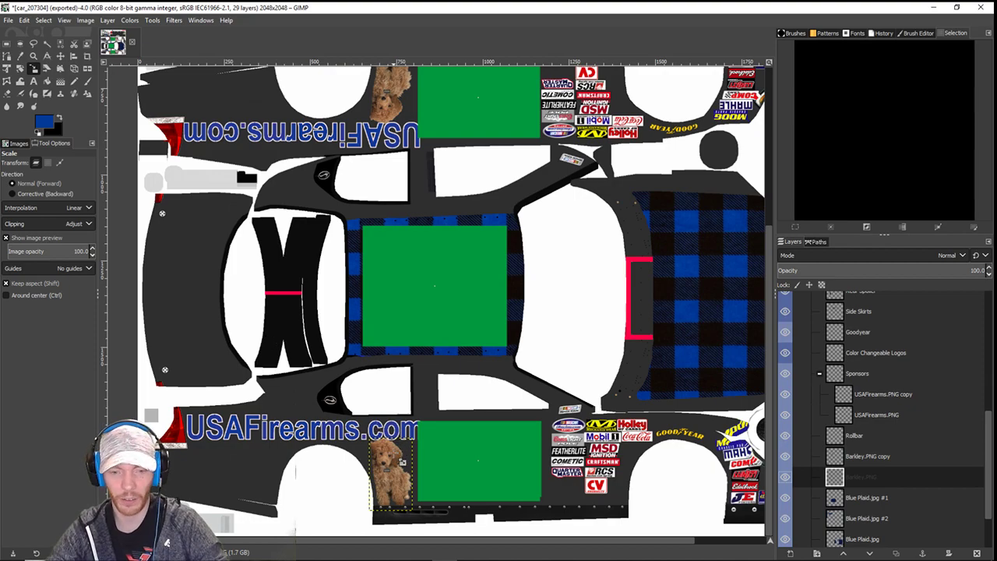
left_click(402, 461)
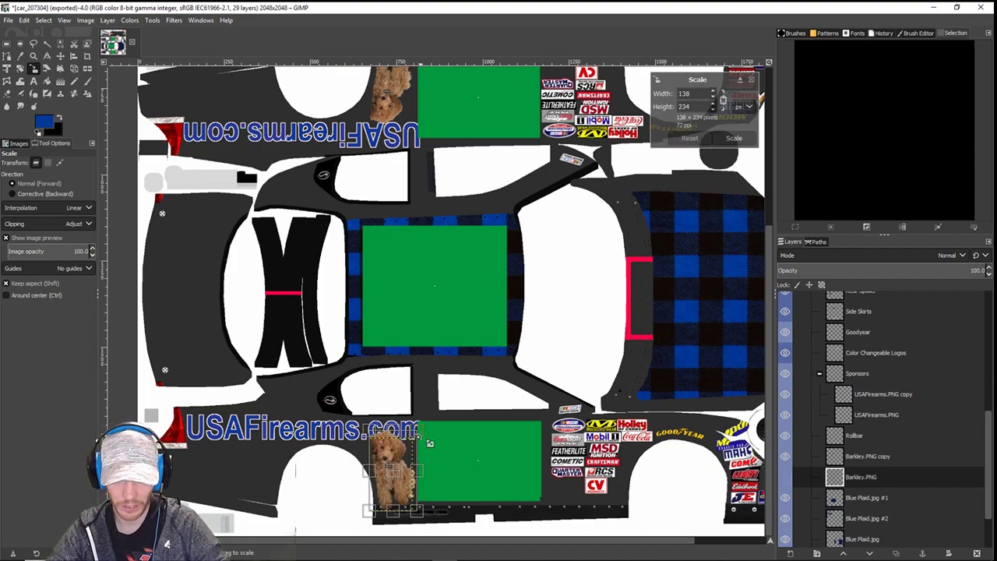
left_click_drag(430, 443, 435, 439)
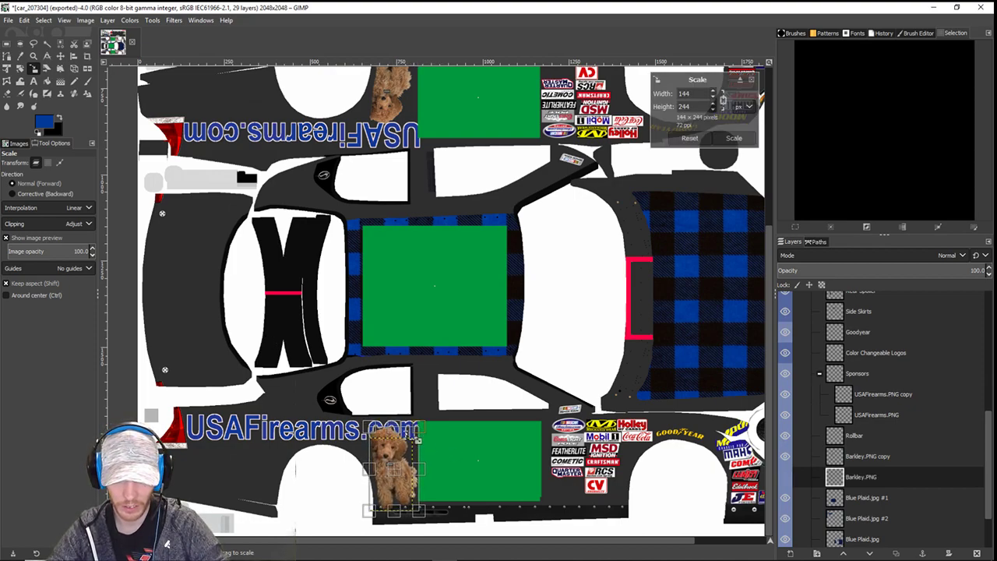
left_click(60, 57)
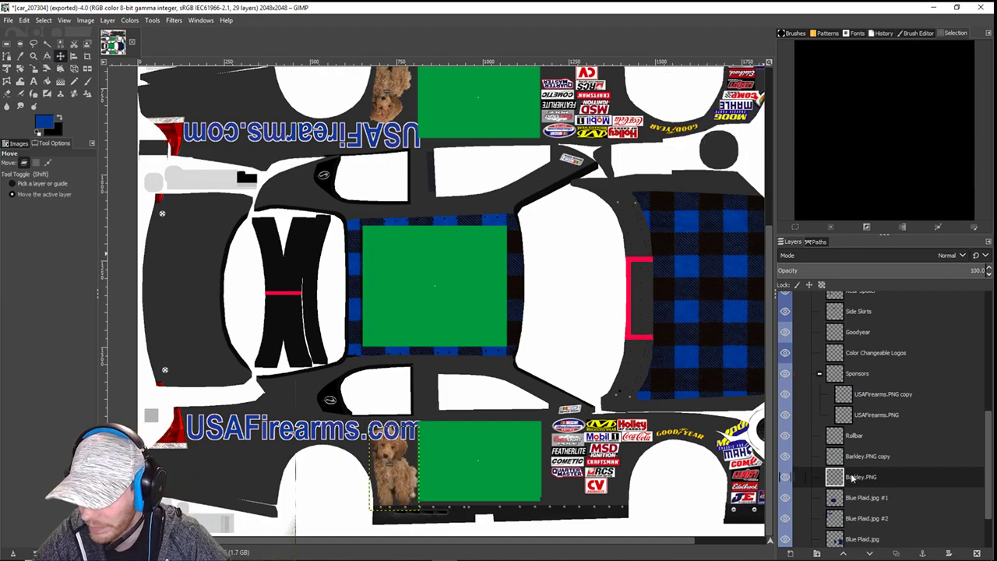
- Move the Barkley.PNG copy and Barkley.PNG layers above the Sponsors group in the layer stack
left_click_drag(865, 458, 873, 366)
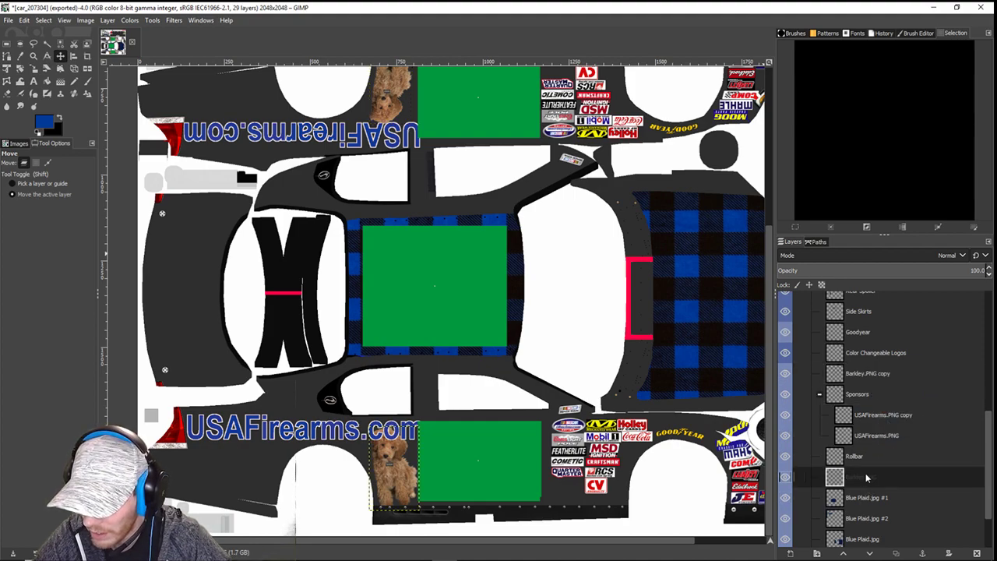
left_click_drag(867, 474, 877, 392)
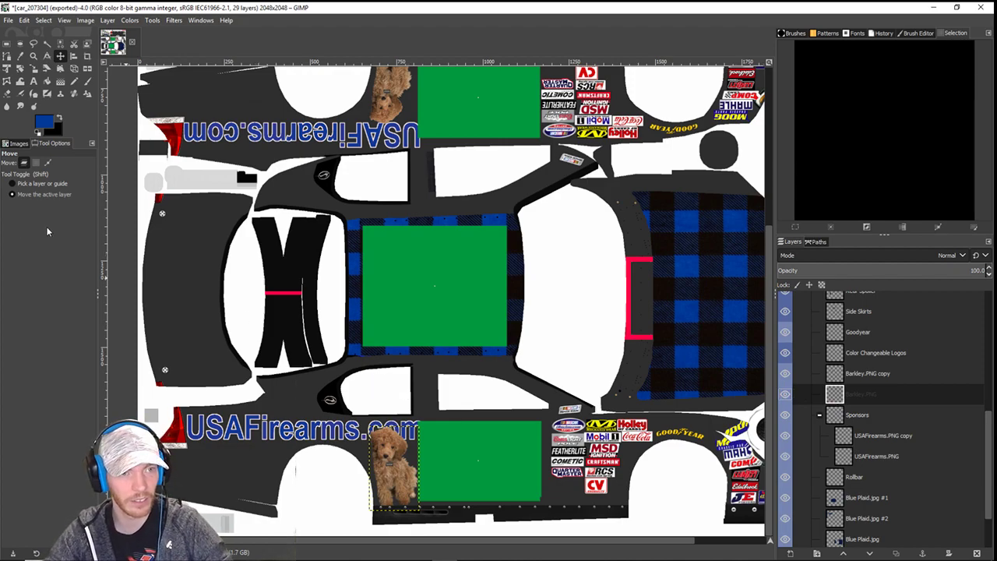
key("Down")
key("Down")
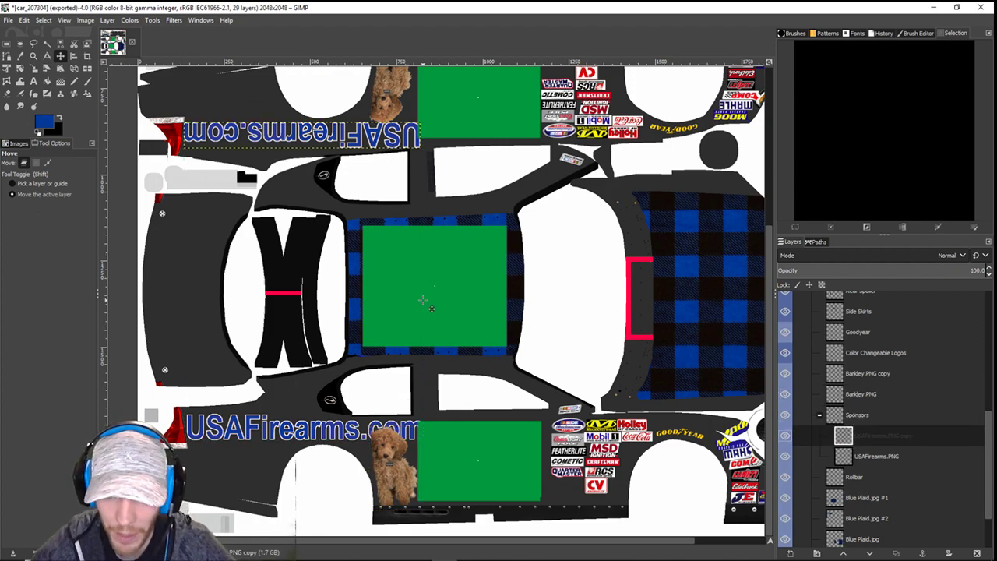
- Scale the Barkley.PNG dog layer down proportionally to about 132 × 223 pixels
left_click(870, 398)
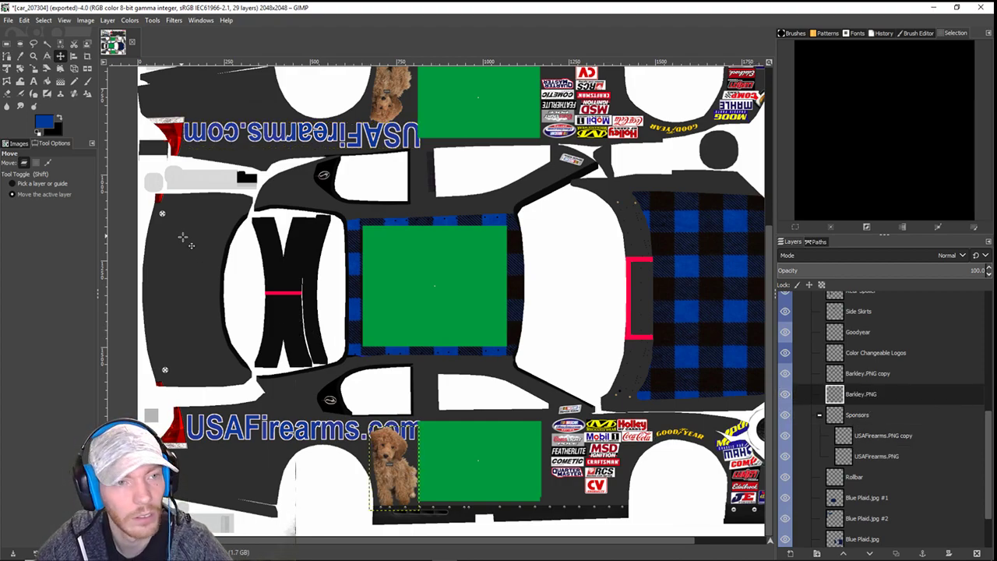
left_click(32, 69)
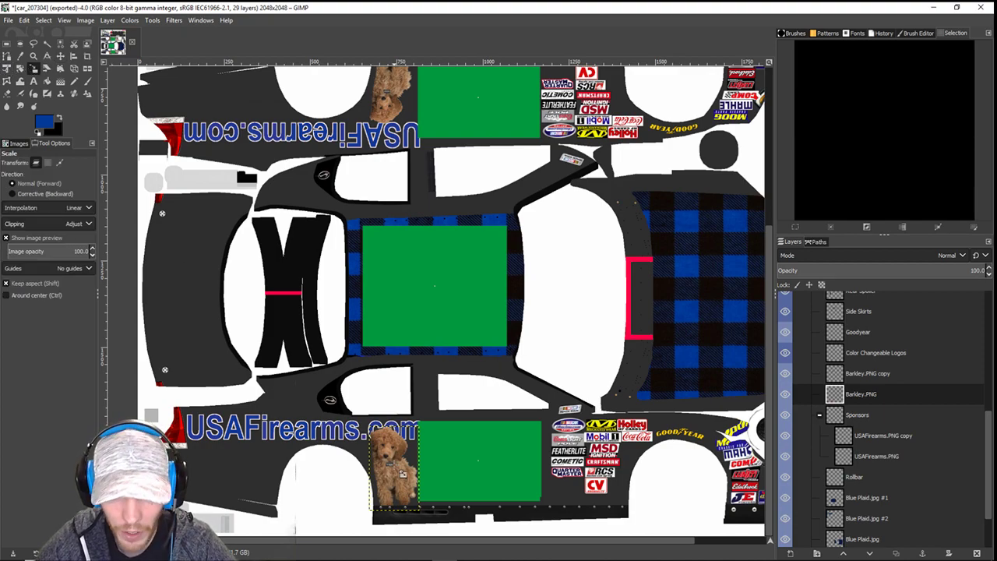
left_click(404, 473)
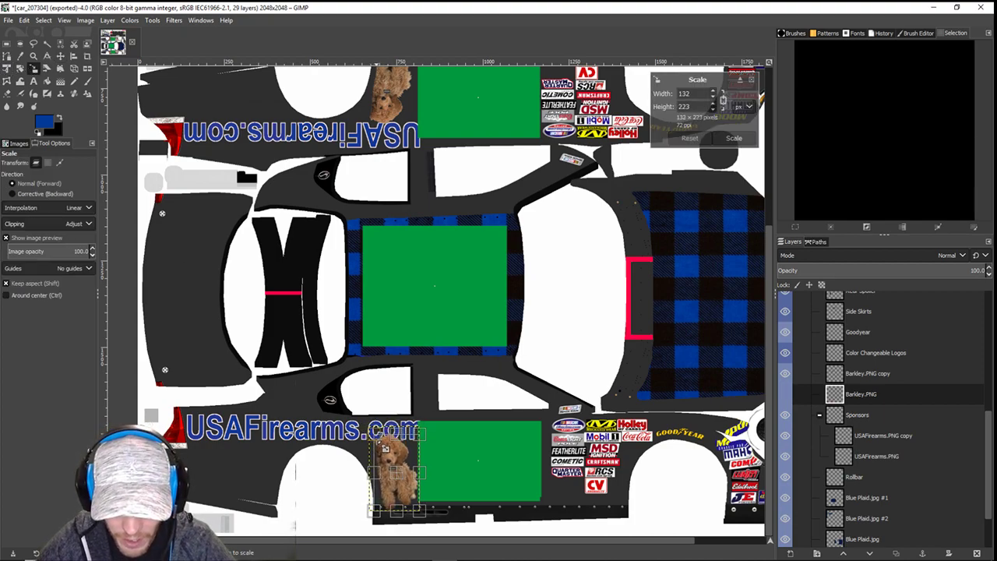
key("Return")
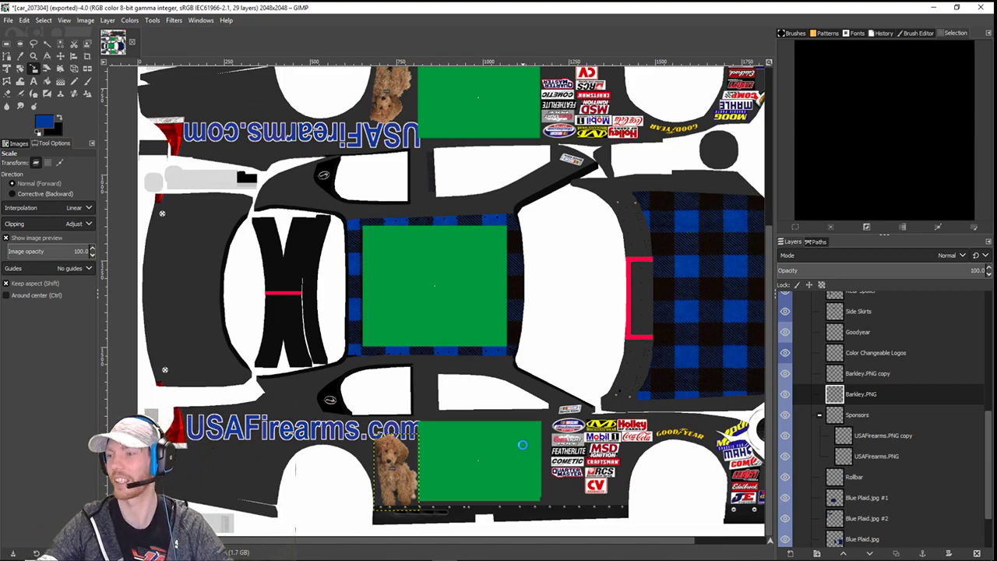
- Export the paint scheme over the existing car TGA, switch to the iRacing simulator and reload the car's textures
key("ctrl+e")
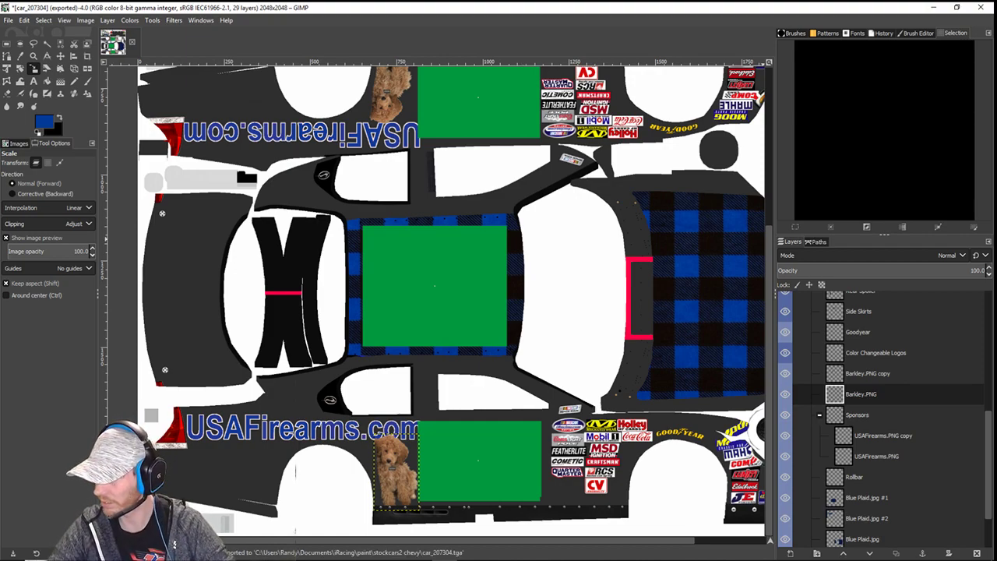
left_click(683, 471)
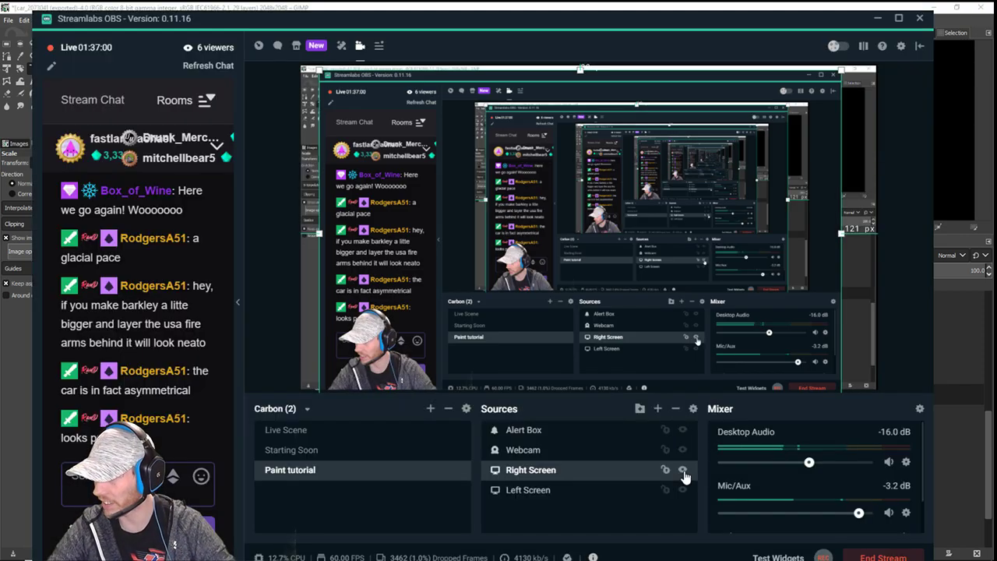
left_click(262, 556)
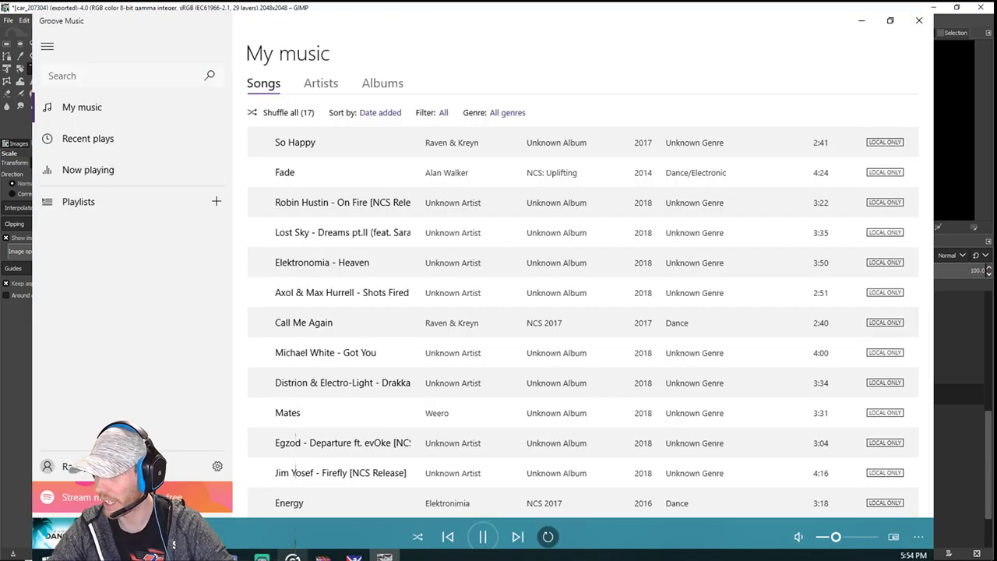
left_click(353, 557)
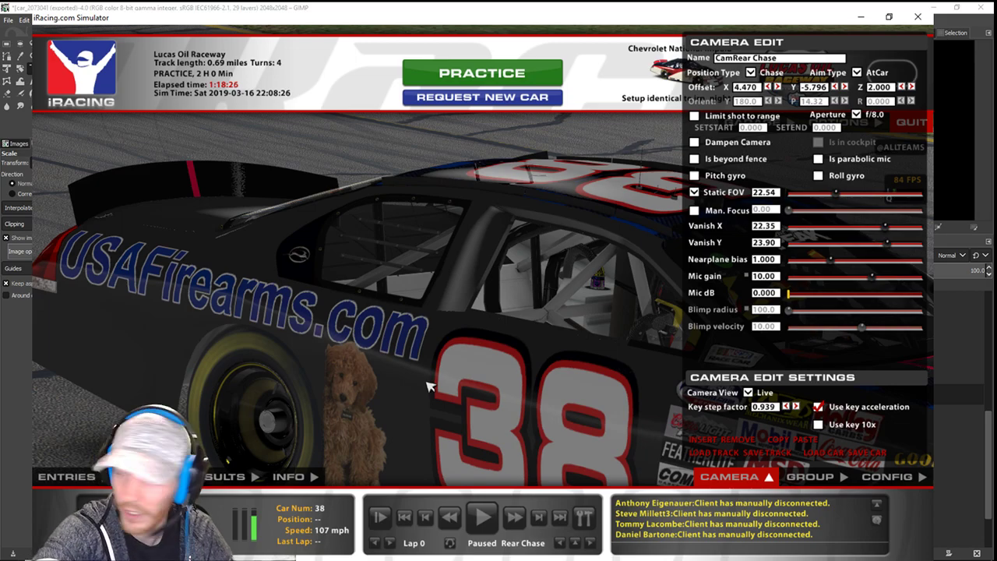
key("ctrl+r")
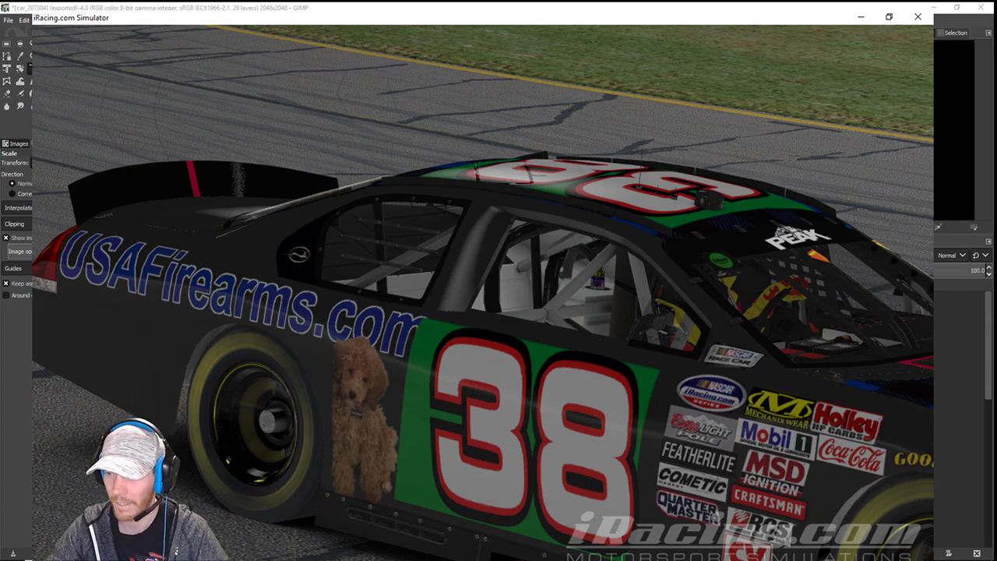
- Re-export the paint scheme without the green number blocks and reload the car's textures in the iRacing simulator
key("alt+Tab")
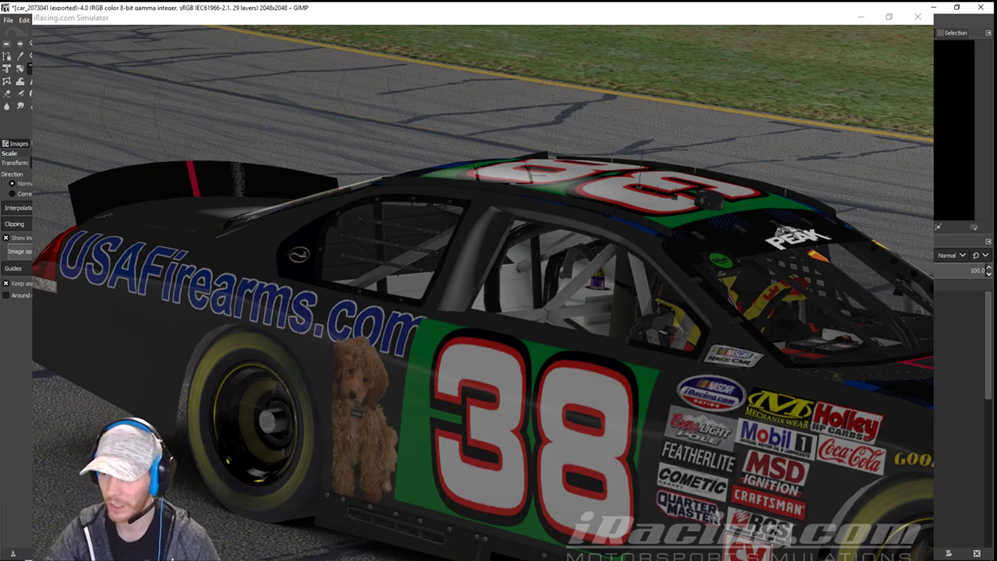
left_click(254, 480)
key("space")
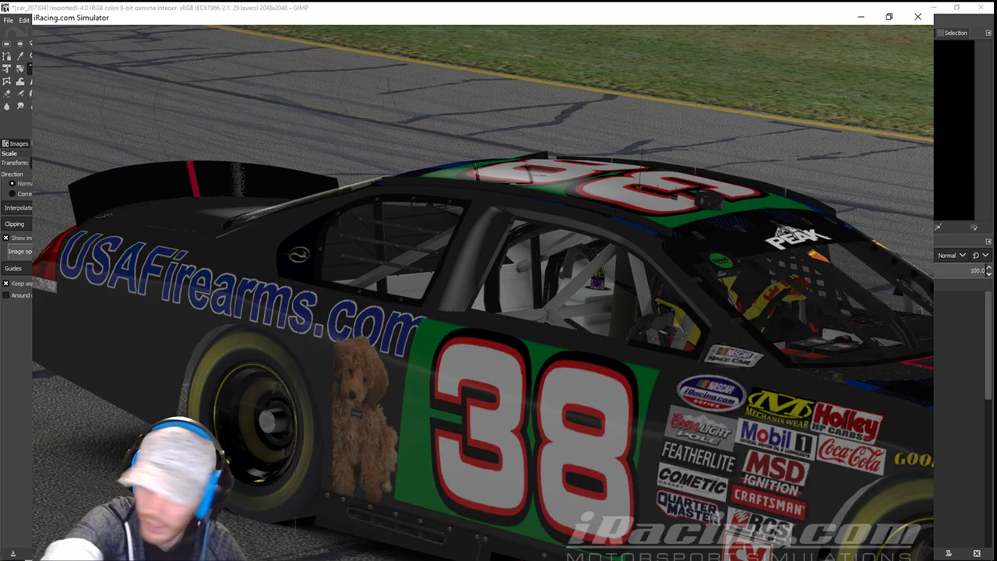
key("ctrl+r")
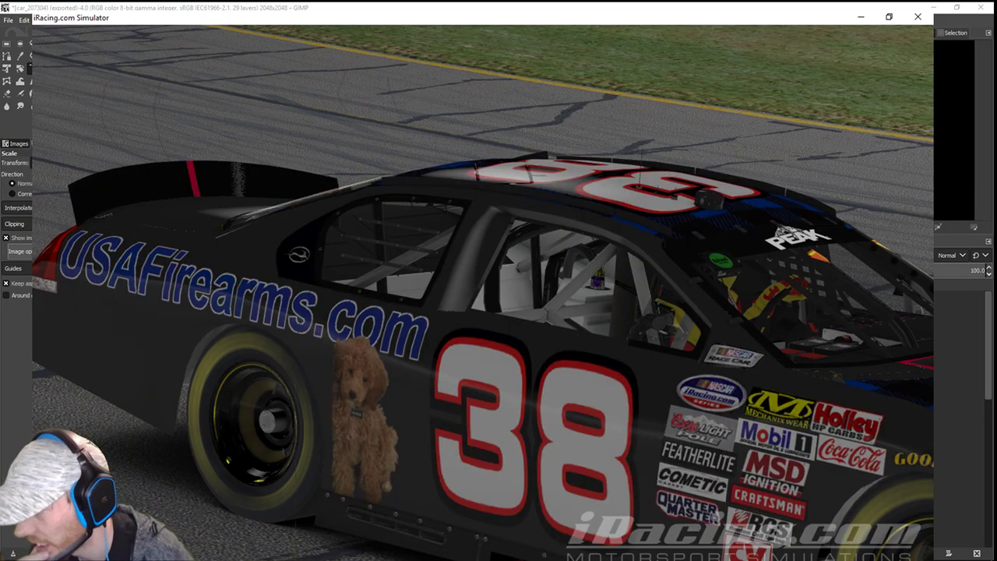
key("space")
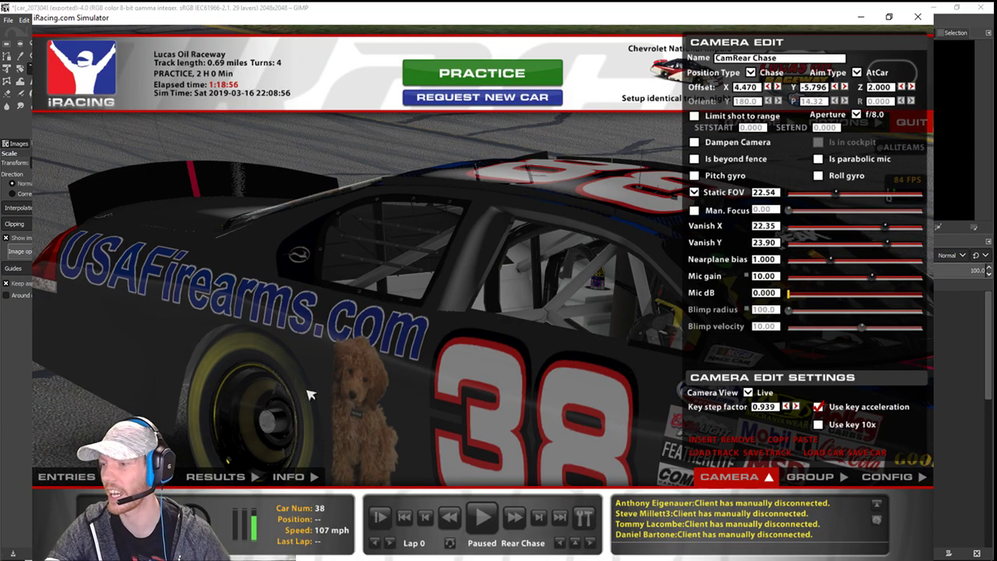
- Switch to Streamlabs OBS, hide the Right Screen source, move the window over the paint workspace and show the source again
mouse_move(289, 558)
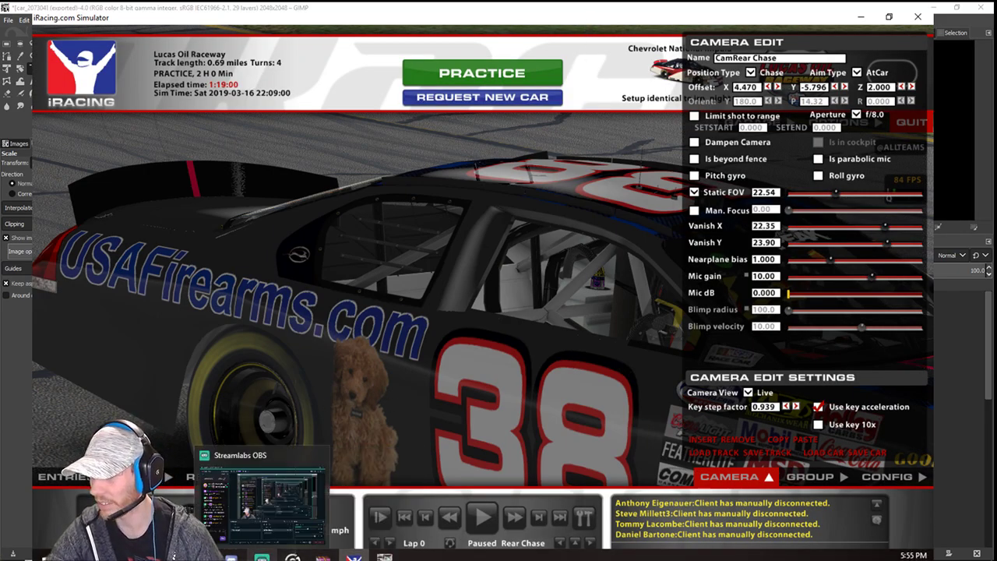
left_click(262, 558)
left_click(682, 472)
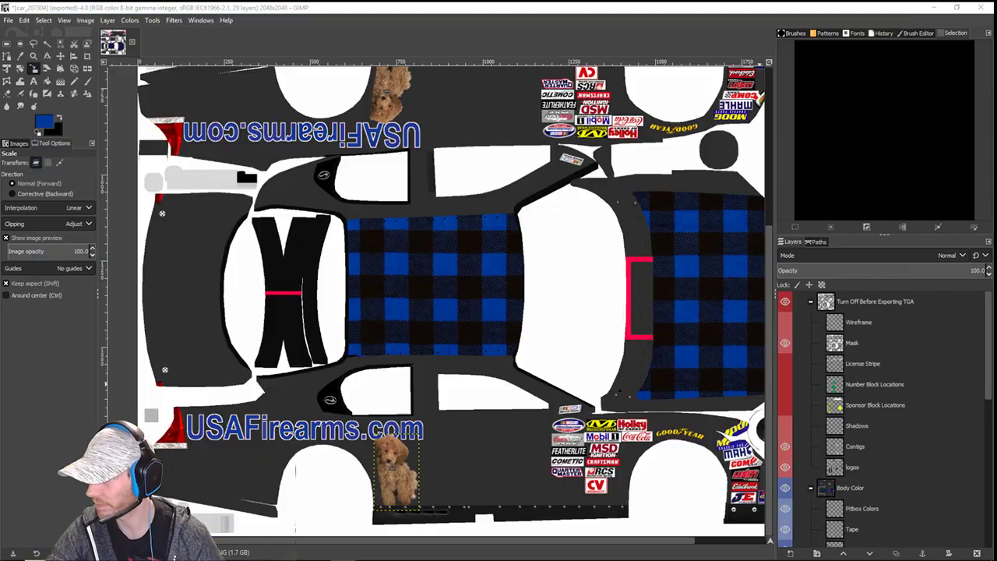
left_click_drag(996, 124, 548, 92)
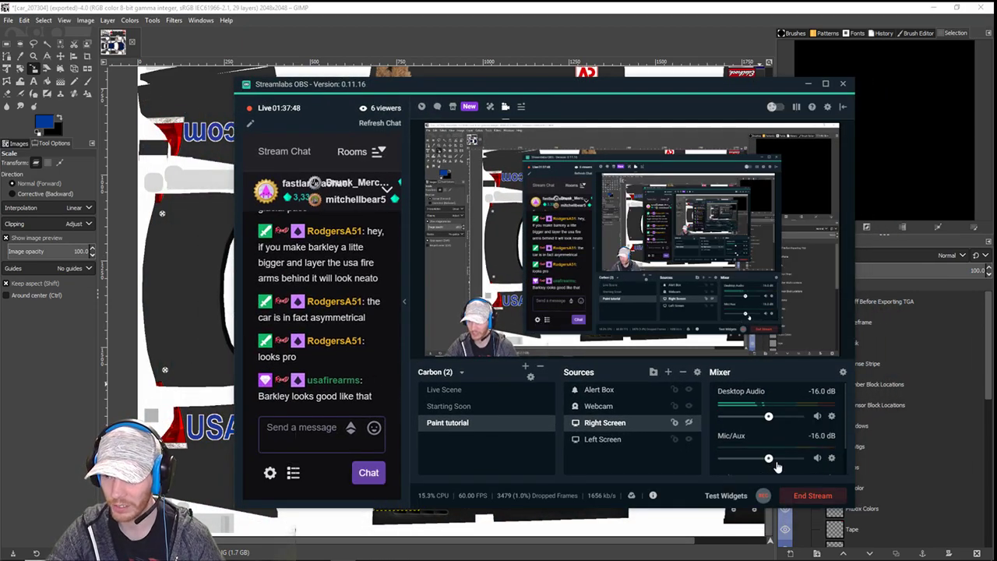
left_click(688, 423)
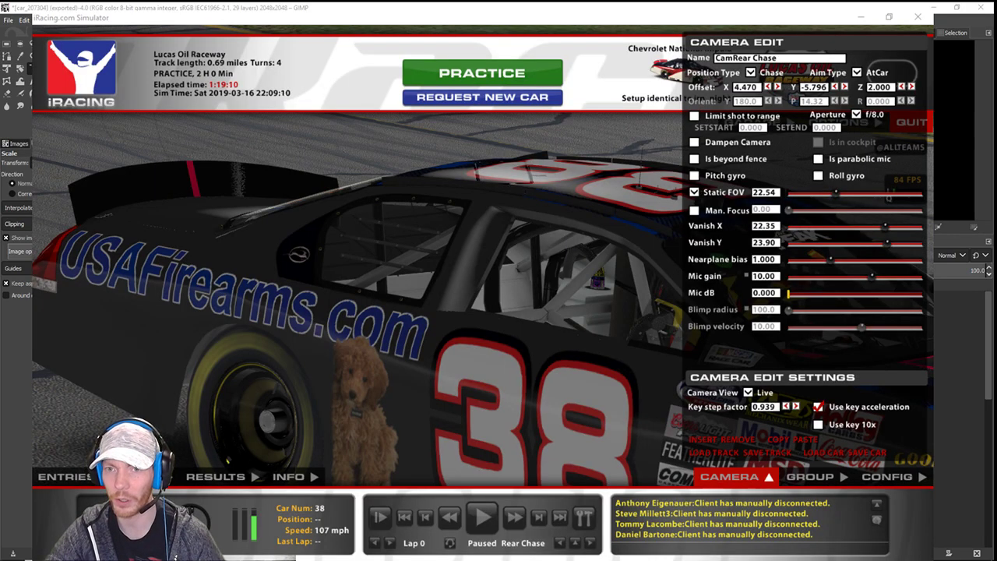
- In iRacing, set the camera's Static FOV to 15.71 and Vanish X to 37.25 to inspect the dog and lettering without the interface
left_click(369, 321)
key("space")
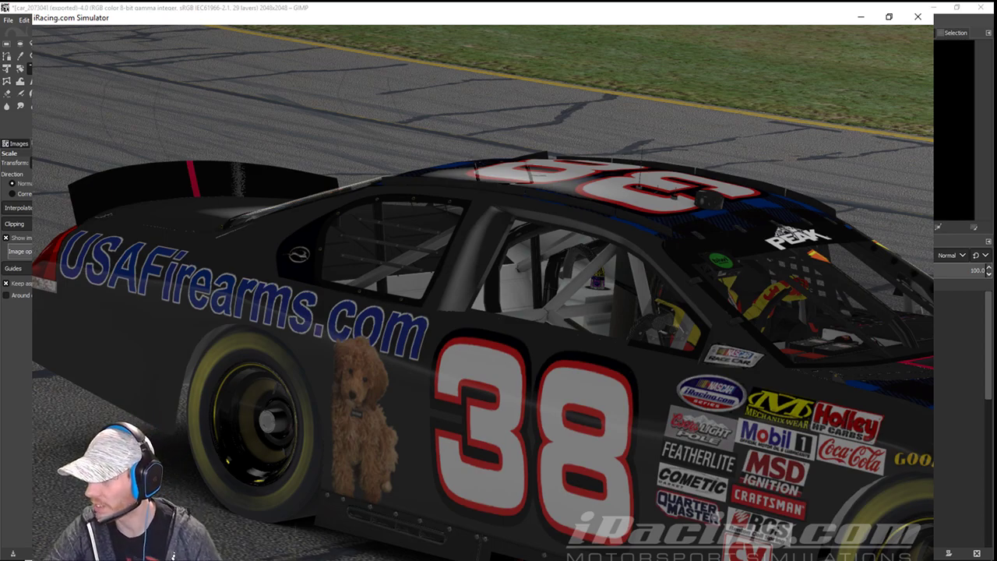
key("space")
left_click_drag(837, 194, 826, 199)
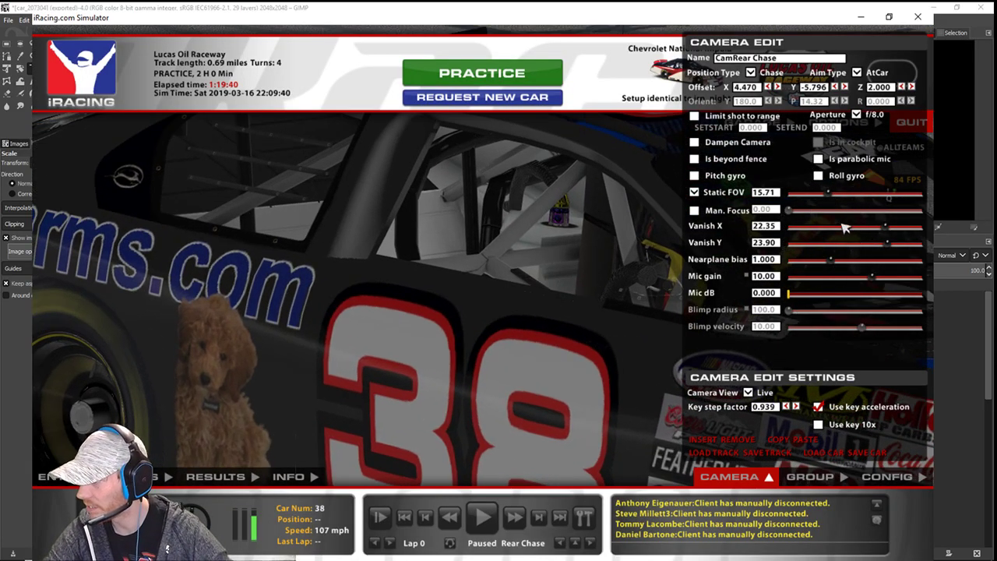
left_click_drag(884, 227, 906, 231)
key("space")
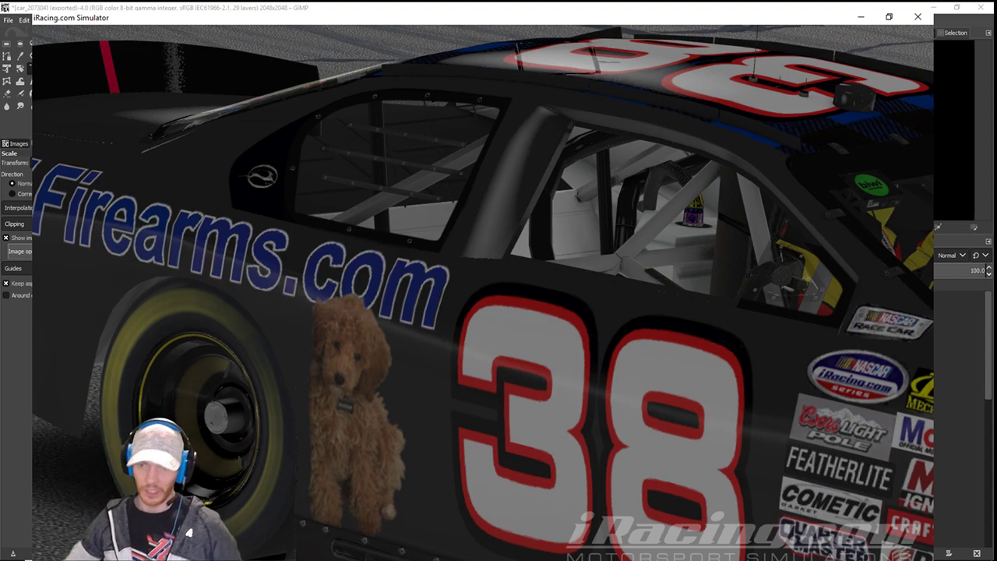
key("space")
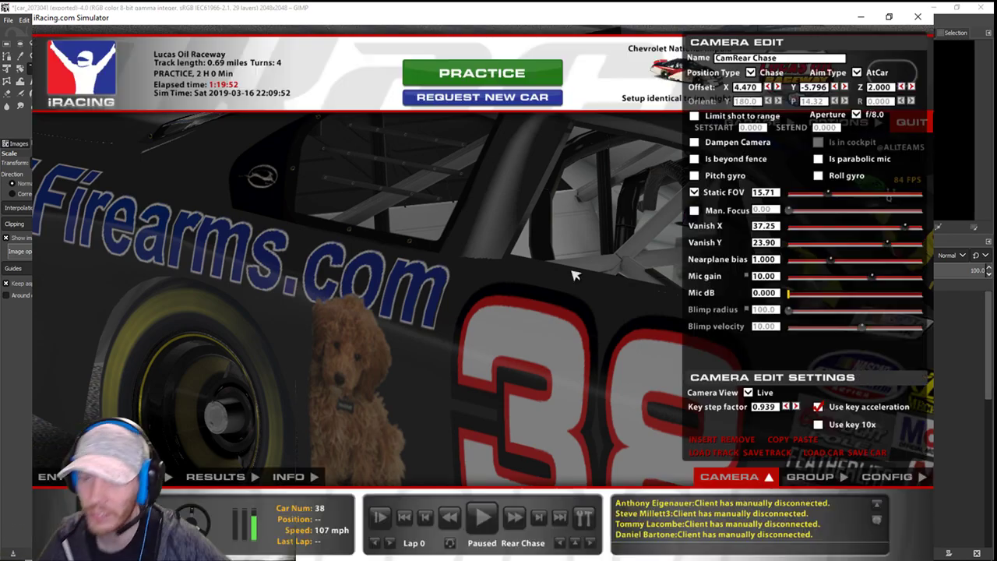
key("space")
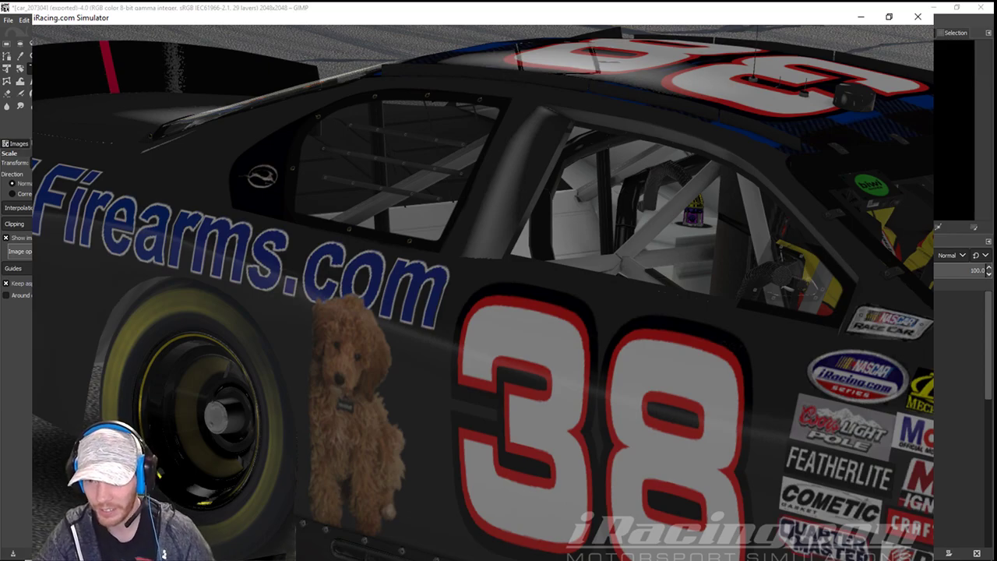
- Hide the Right Screen source in Streamlabs OBS and move its window off the GIMP workspace
left_click(674, 425)
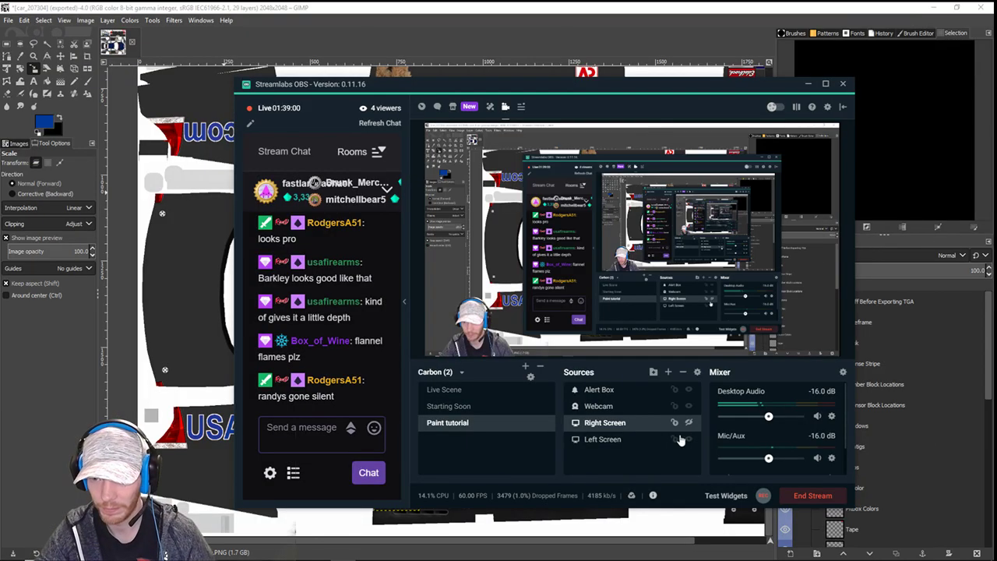
left_click_drag(608, 86, 996, 101)
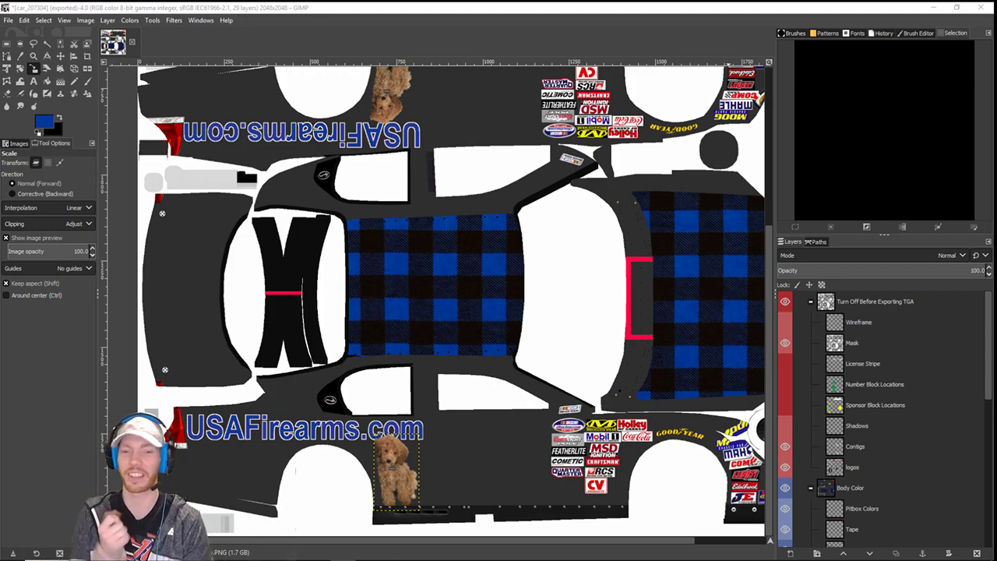
scroll(241, 340, "up", 4)
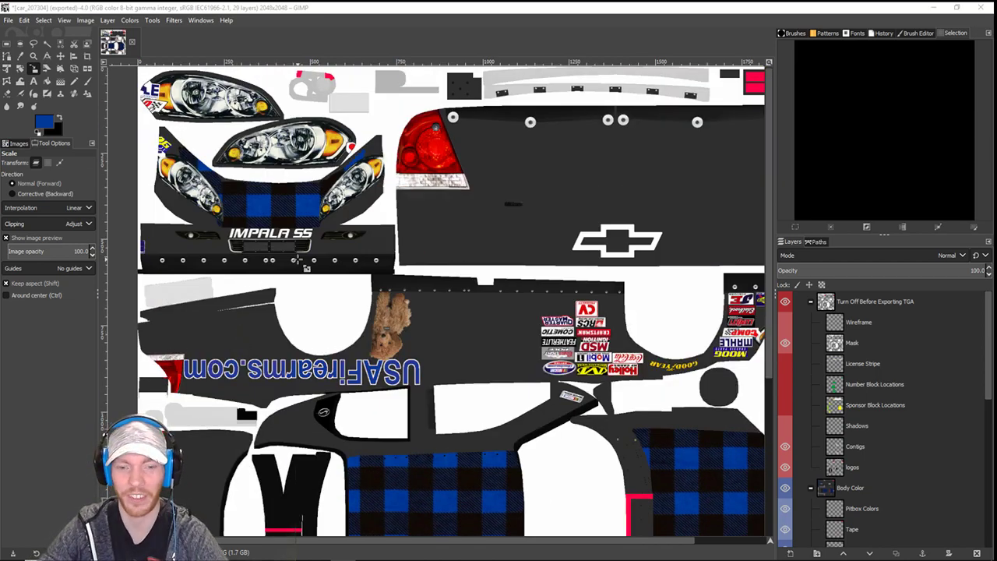
scroll(305, 267, "down", 4)
scroll(862, 466, "down", 3)
scroll(863, 465, "down", 2)
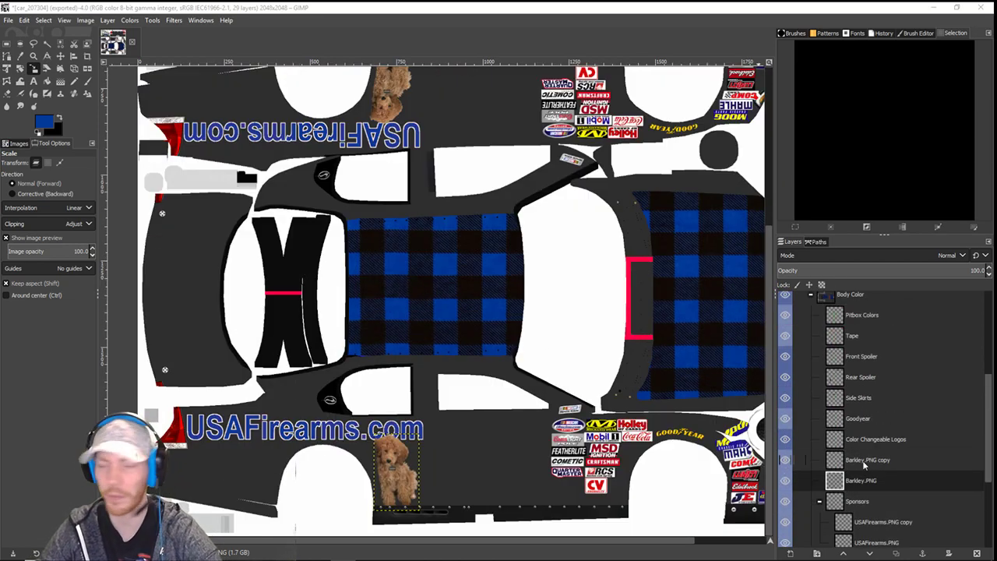
scroll(857, 460, "up", 4)
scroll(867, 447, "down", 3)
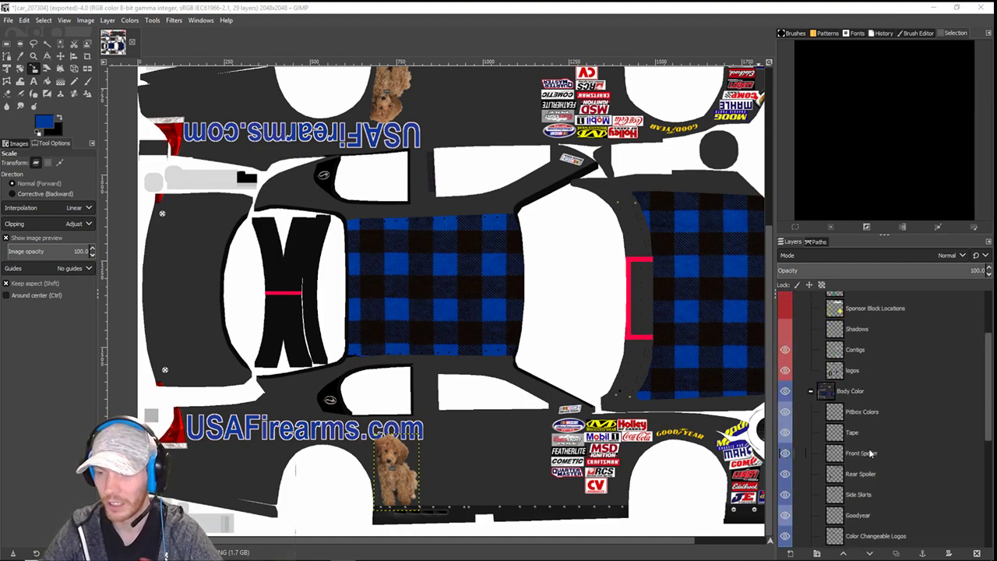
scroll(870, 453, "up", 2)
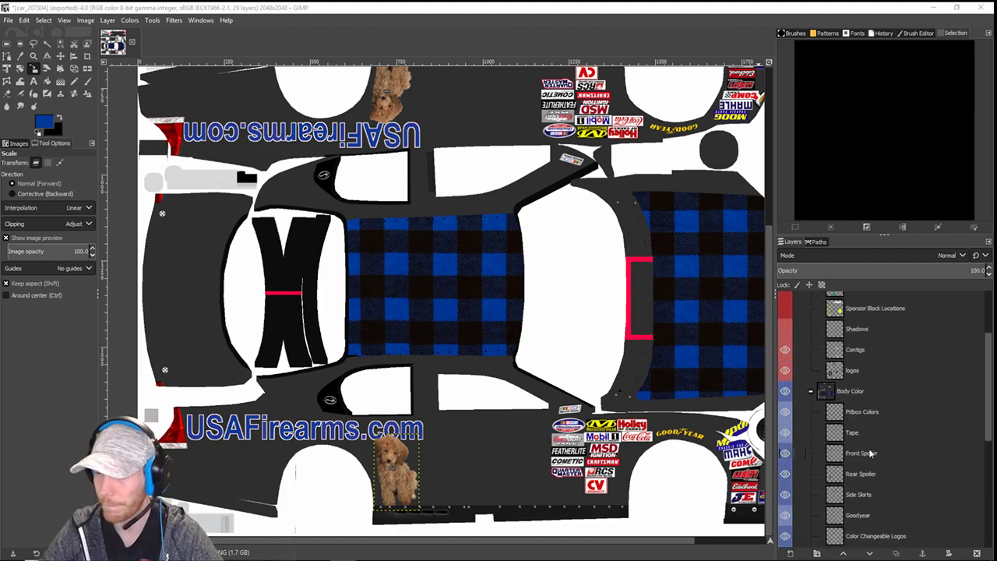
scroll(871, 453, "up", 2)
scroll(862, 431, "down", 2)
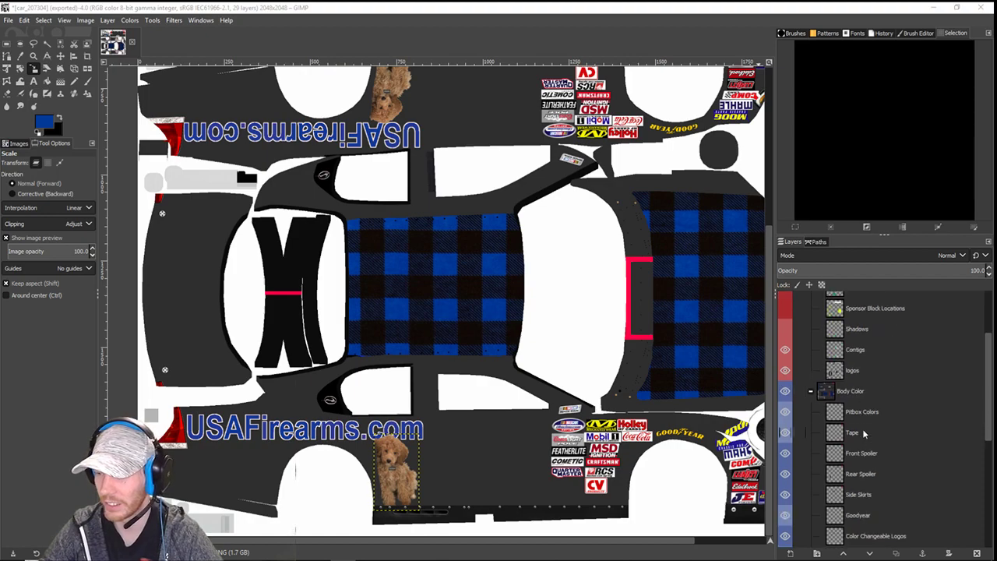
scroll(863, 433, "down", 7)
scroll(857, 441, "up", 6)
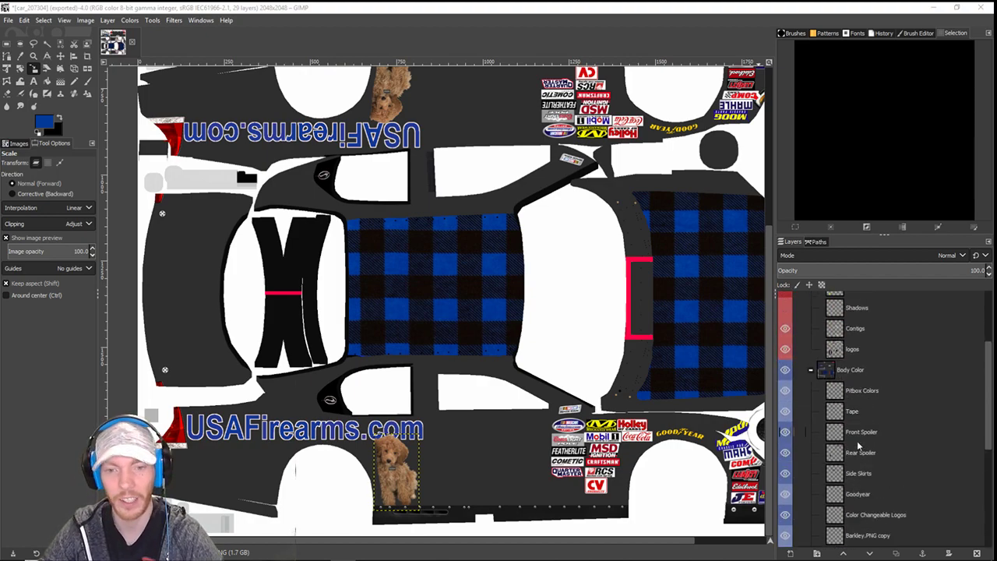
scroll(857, 442, "down", 1)
scroll(856, 441, "up", 4)
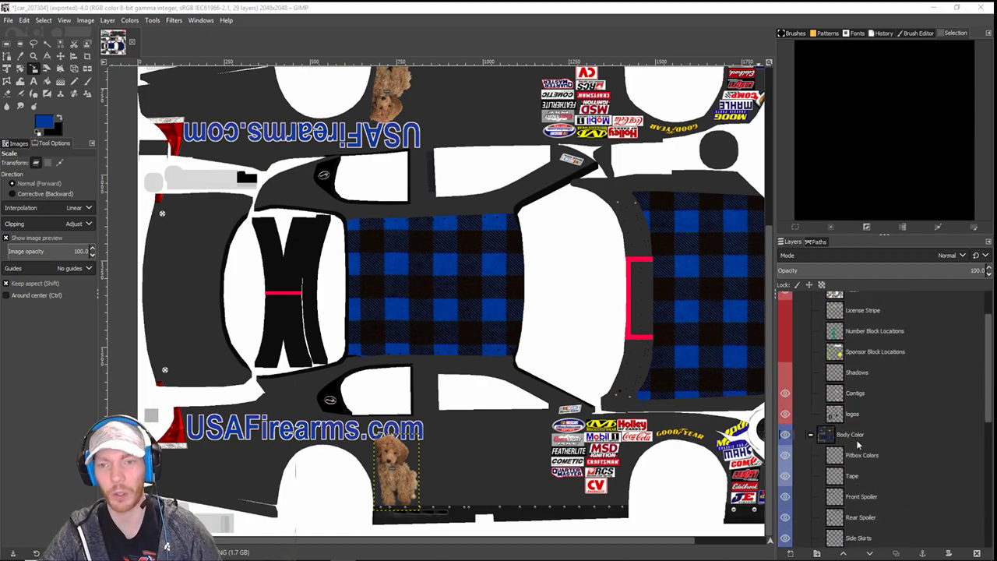
scroll(651, 384, "up", 5)
scroll(658, 393, "down", 5)
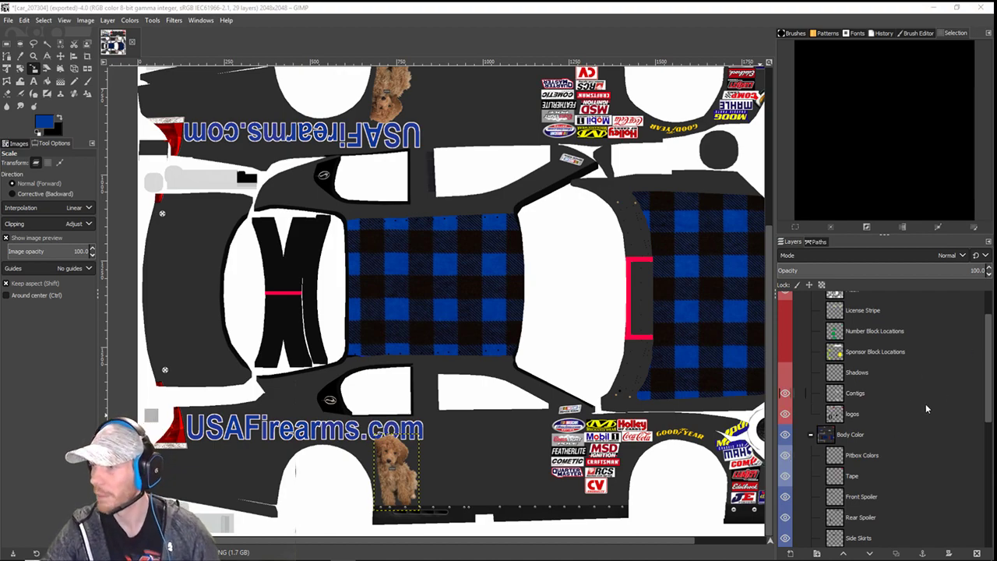
- Scale up the Barkley.PNG copy layer slightly on the upside-down side of the car and re-export the paint scheme
scroll(878, 407, "down", 3)
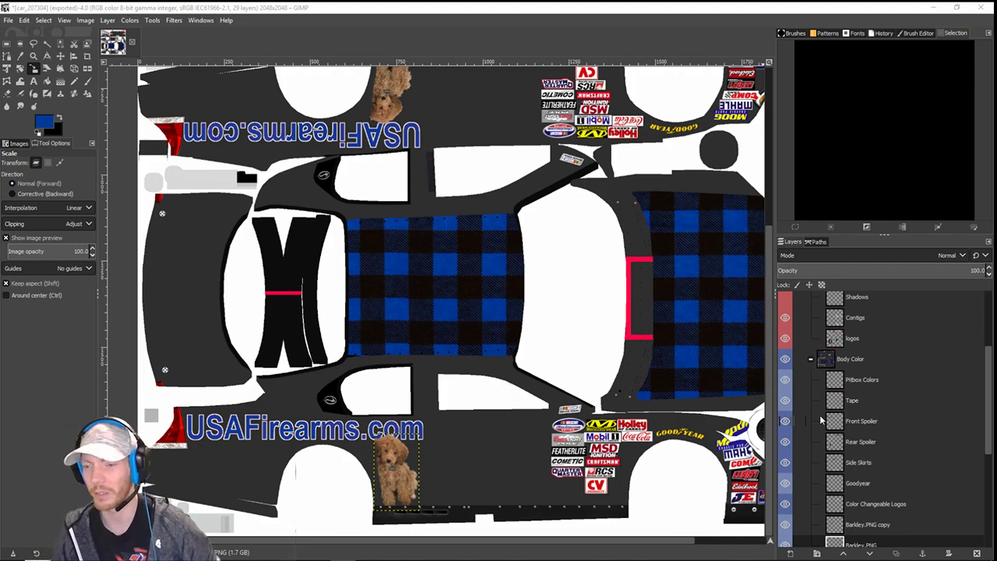
scroll(846, 456, "down", 4)
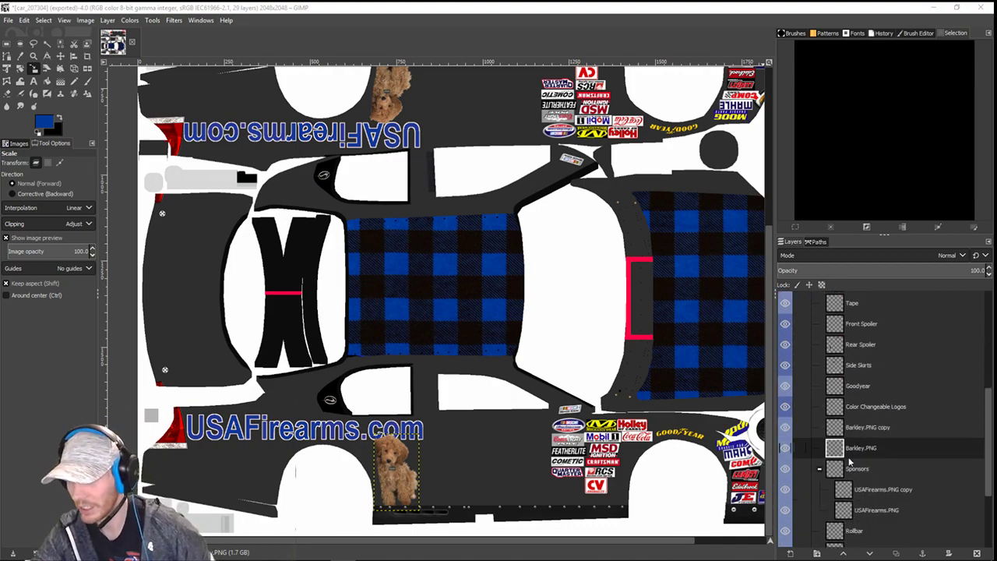
left_click(860, 434)
scroll(452, 285, "up", 5)
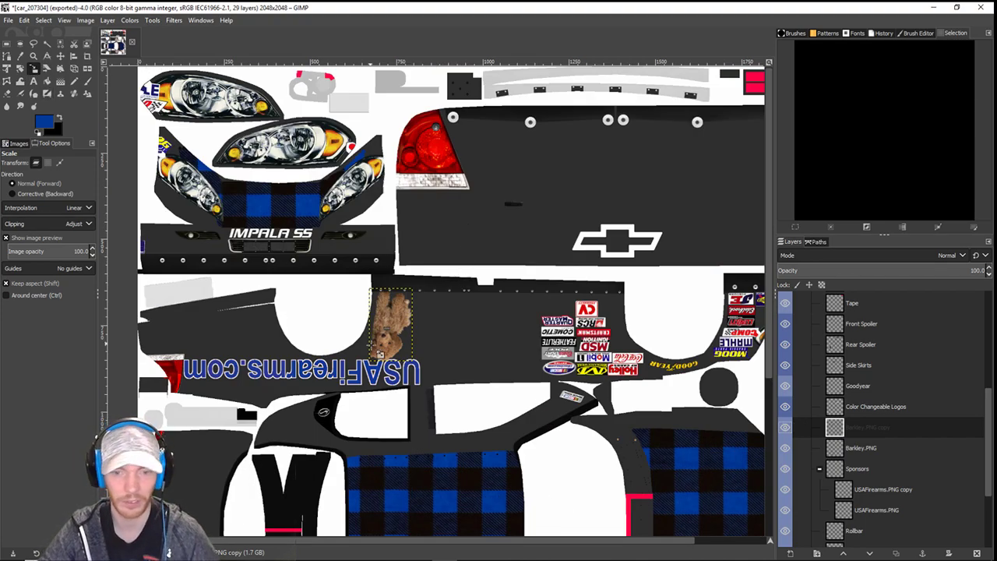
left_click(391, 335)
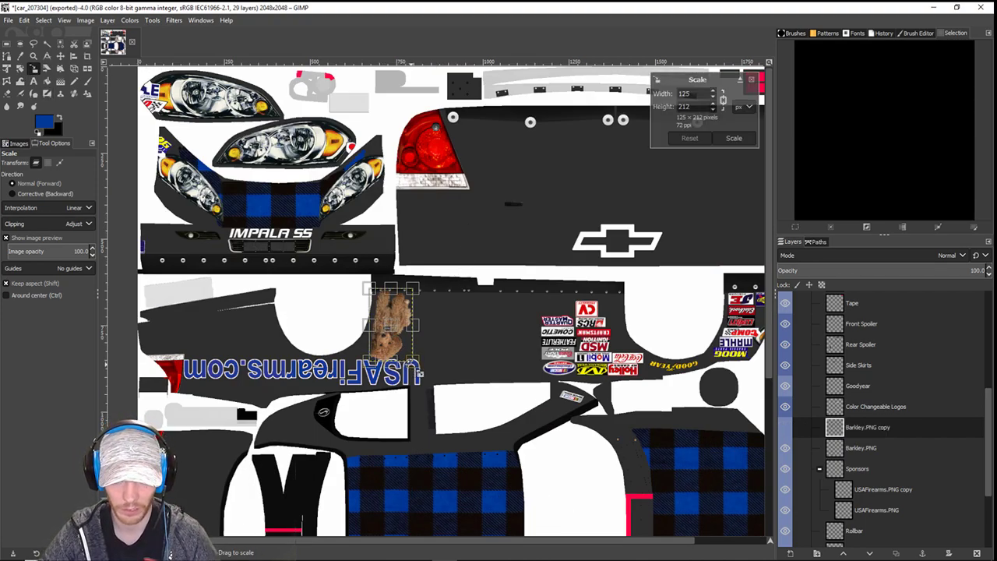
left_click_drag(420, 375, 425, 380)
left_click_drag(422, 377, 421, 373)
key("Return")
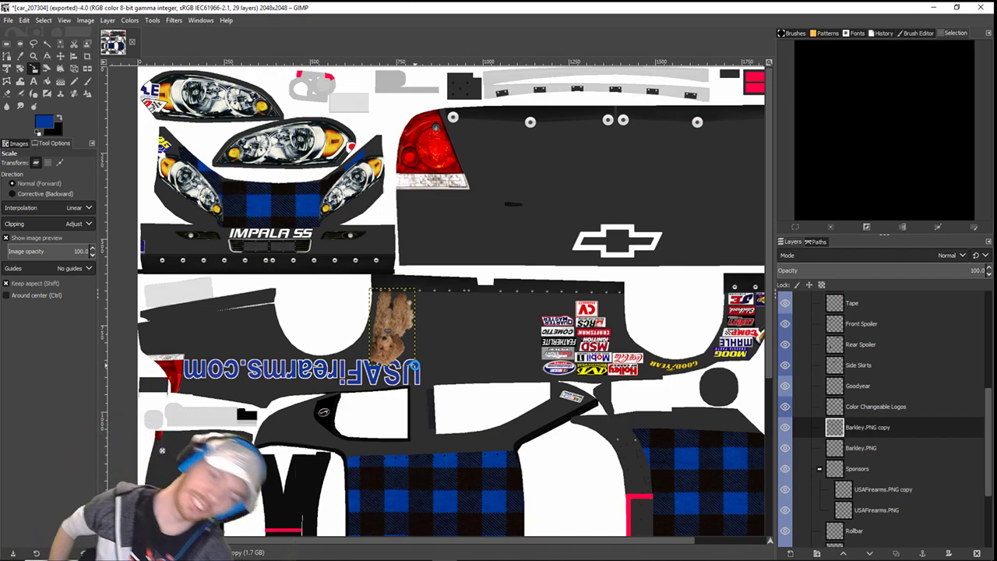
key("ctrl+e")
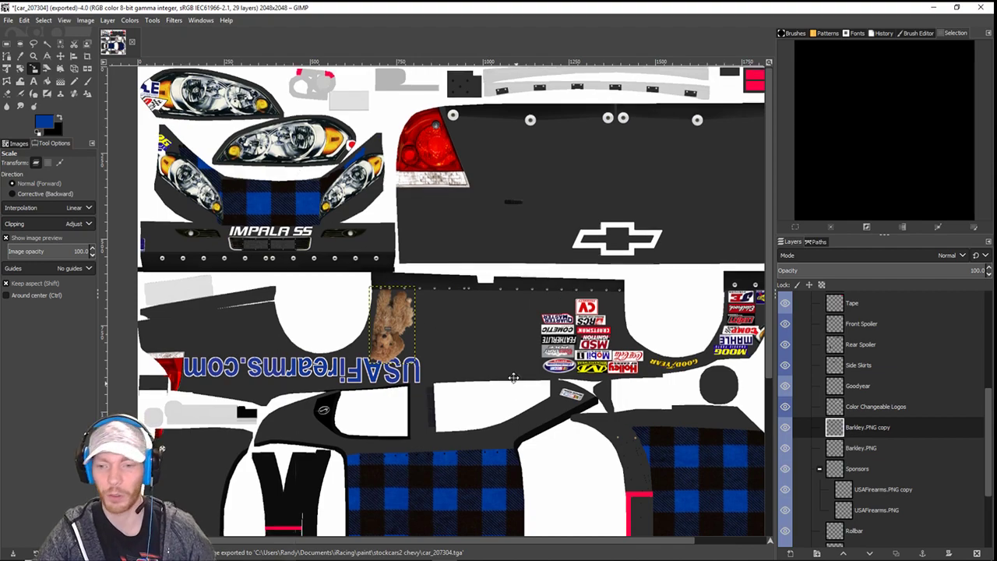
- Switch to File Explorer and open the Racing Logos folder inside the Paint folder
scroll(468, 349, "down", 5)
scroll(468, 349, "right", 3)
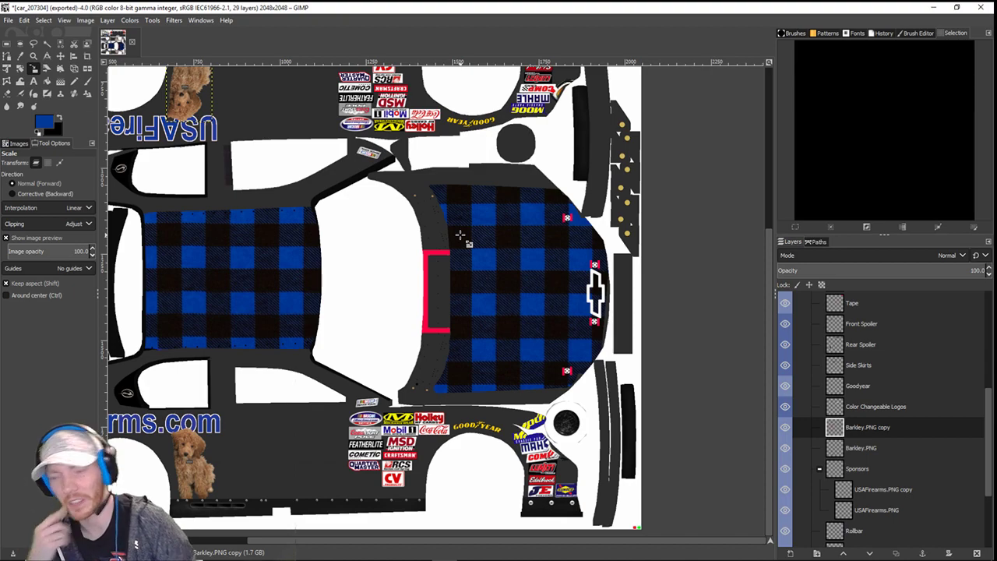
mouse_move(420, 551)
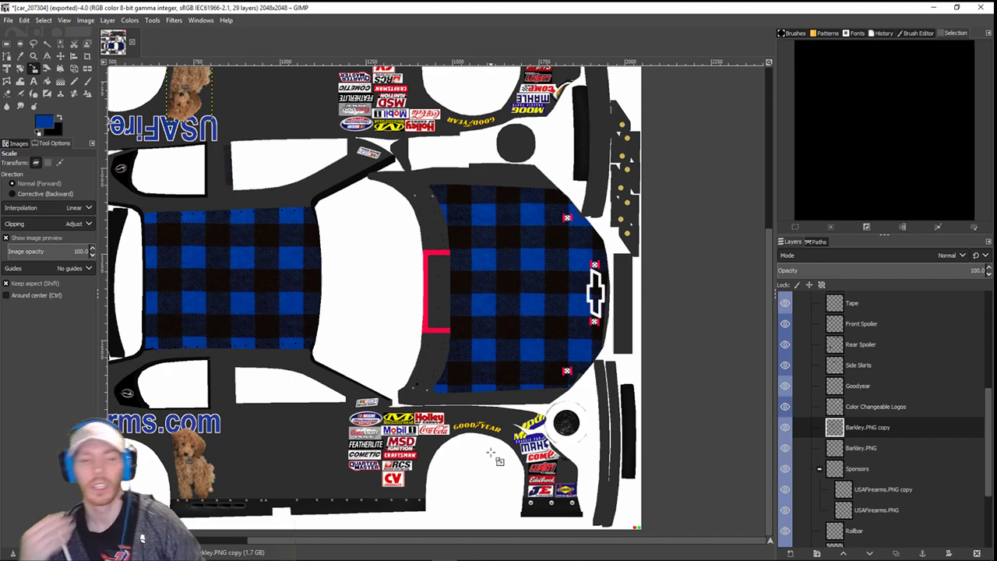
mouse_move(241, 551)
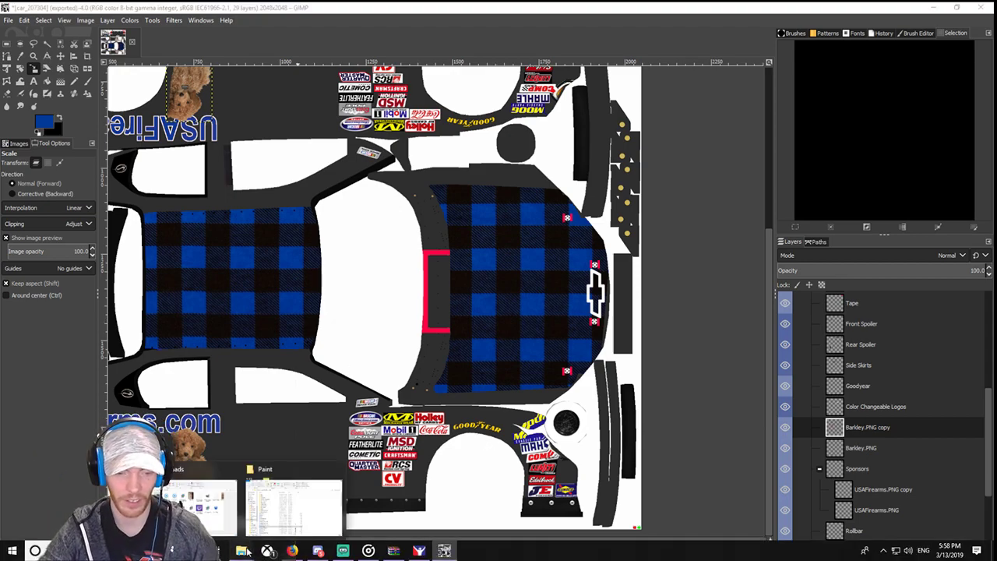
left_click(305, 514)
left_click_drag(298, 118, 458, 123)
scroll(245, 354, "down", 4)
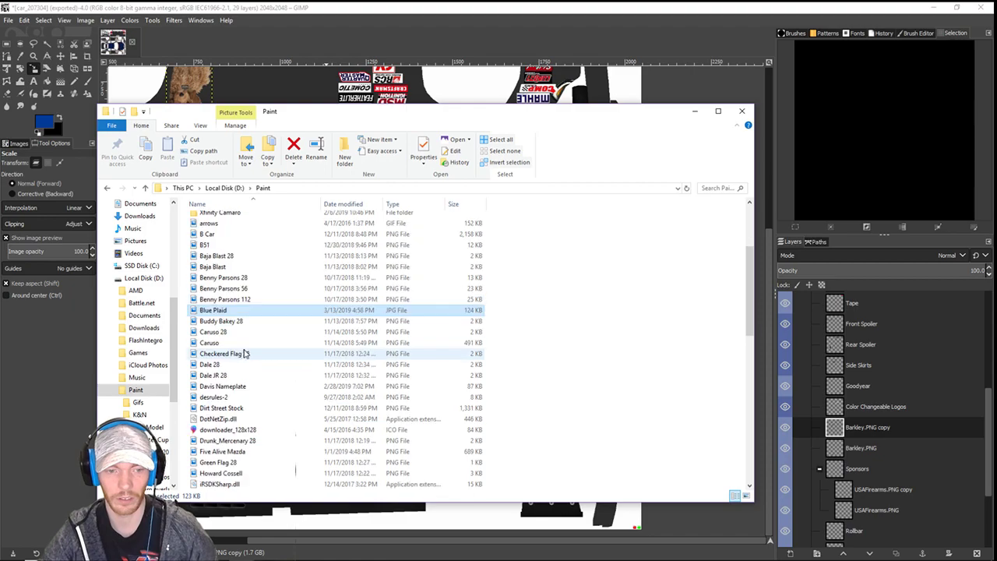
scroll(246, 355, "down", 2)
scroll(246, 355, "up", 5)
scroll(147, 387, "down", 1)
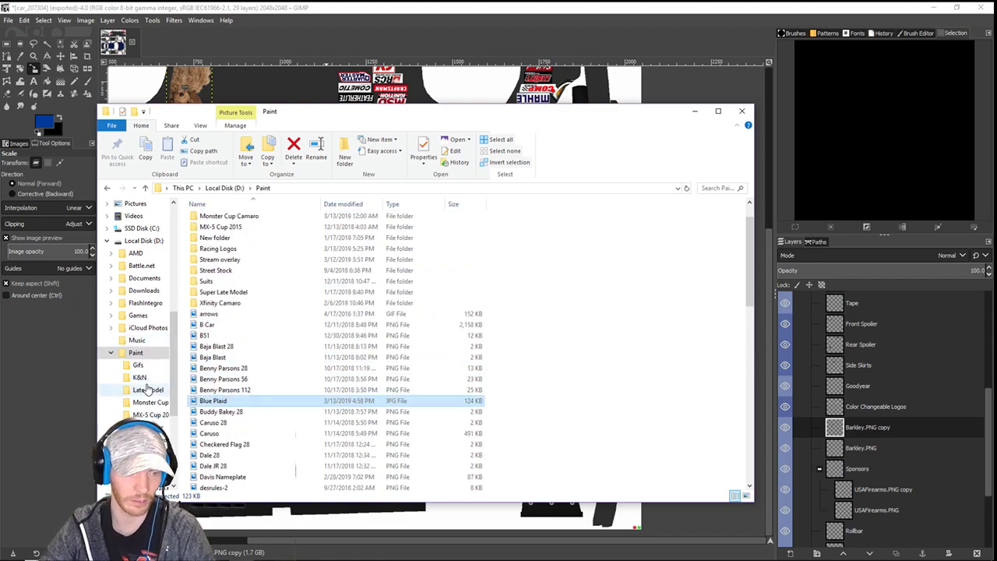
scroll(147, 387, "down", 1)
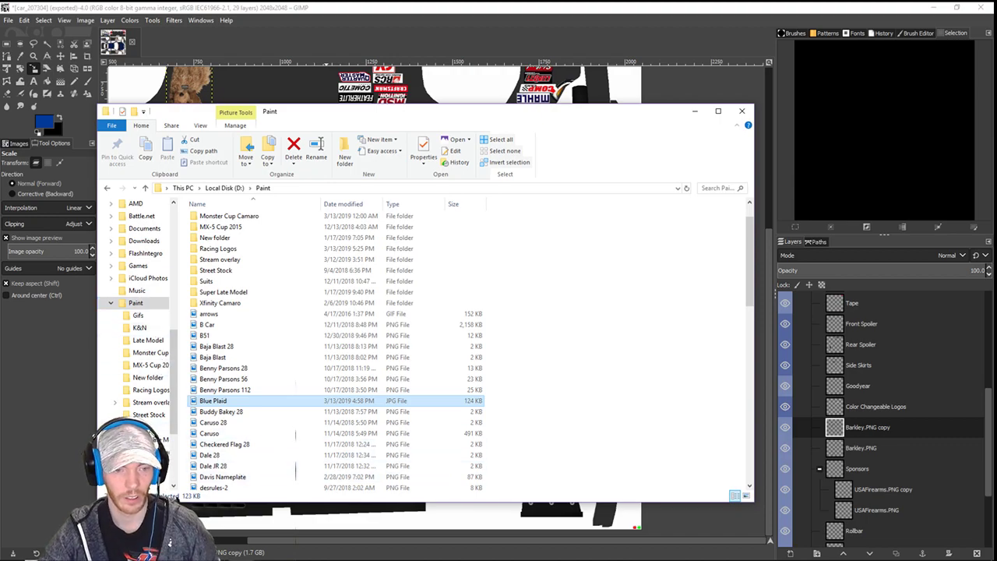
scroll(140, 342, "up", 1)
left_click(226, 238)
double_click(228, 247)
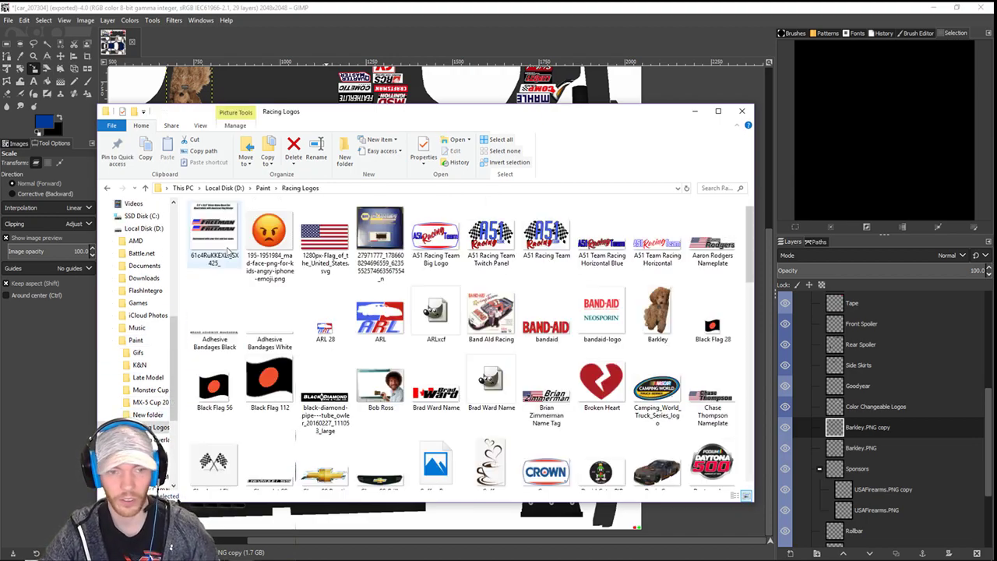
- Find the ItsMeRanD logo file in the folder and add it to the GIMP paint scheme as a new layer
scroll(501, 354, "down", 5)
scroll(501, 354, "down", 10)
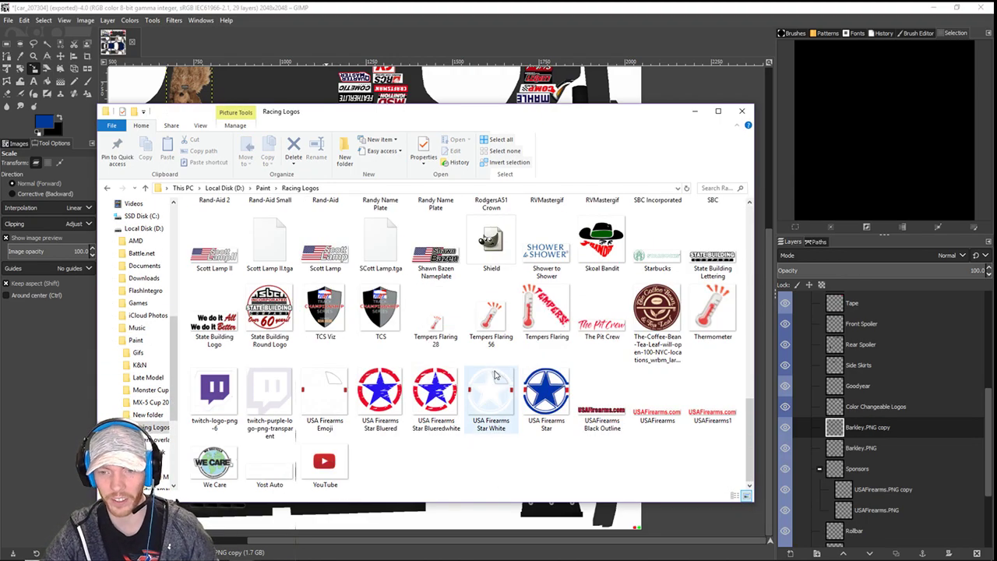
scroll(467, 327, "up", 11)
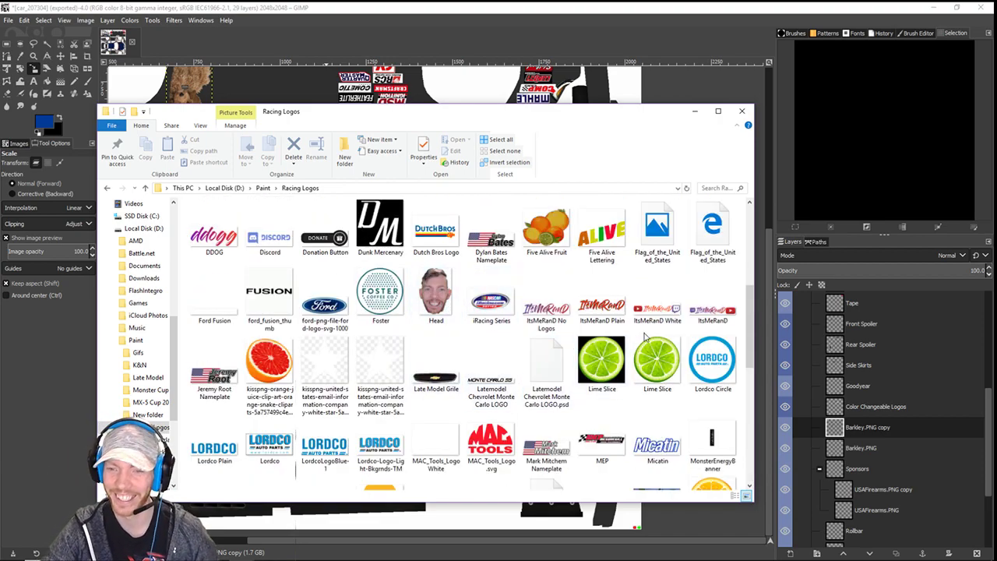
left_click(692, 326)
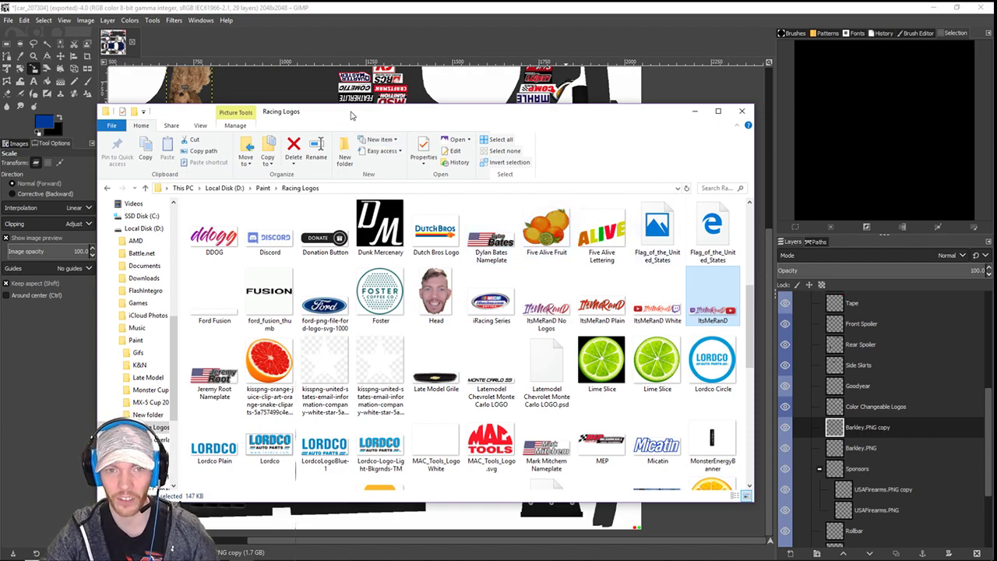
left_click_drag(355, 113, 91, 217)
left_click_drag(520, 325, 530, 295)
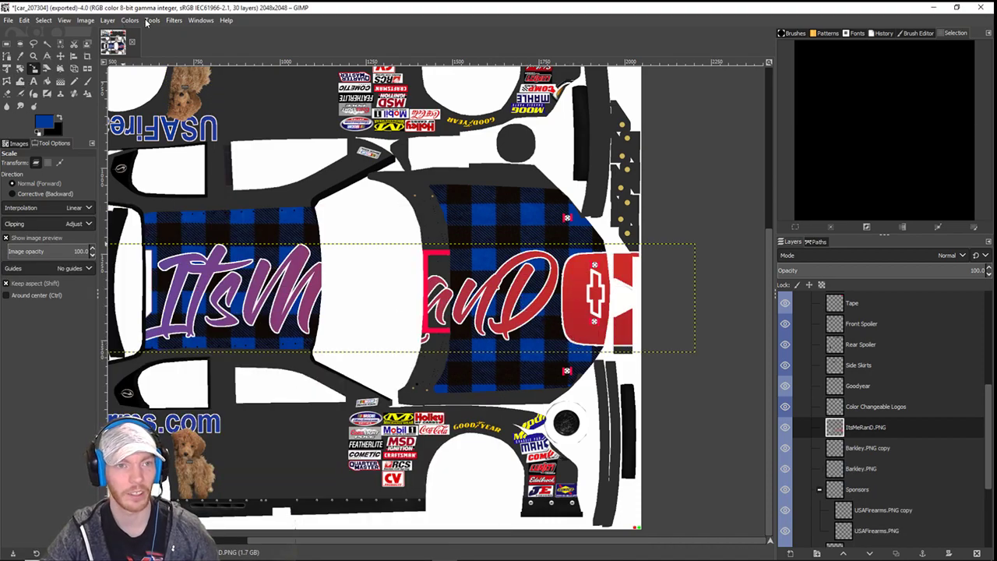
- Move the ItsMeRanD.PNG layer to the top of the Sponsors group
left_click(107, 20)
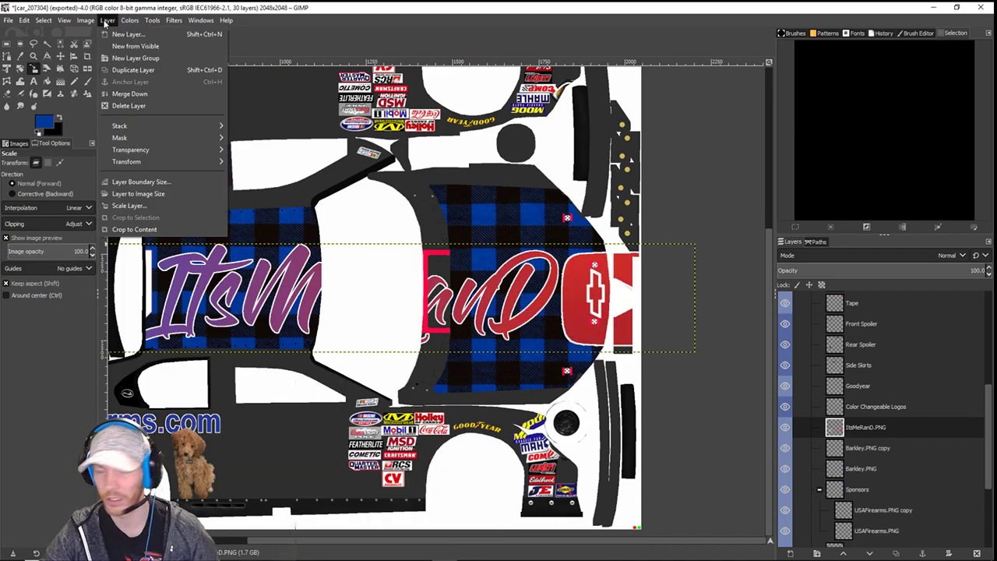
left_click(860, 446)
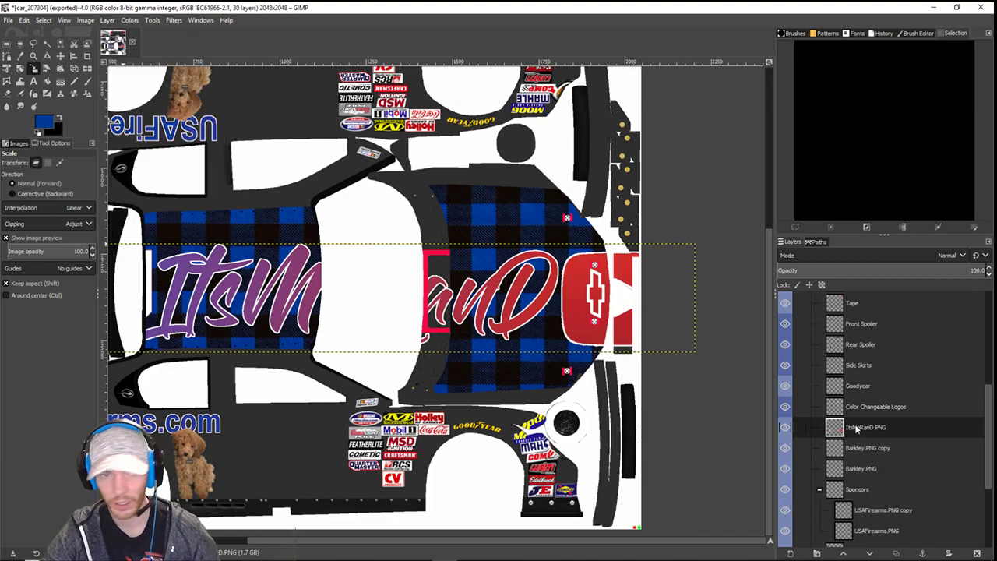
left_click_drag(865, 433, 861, 506)
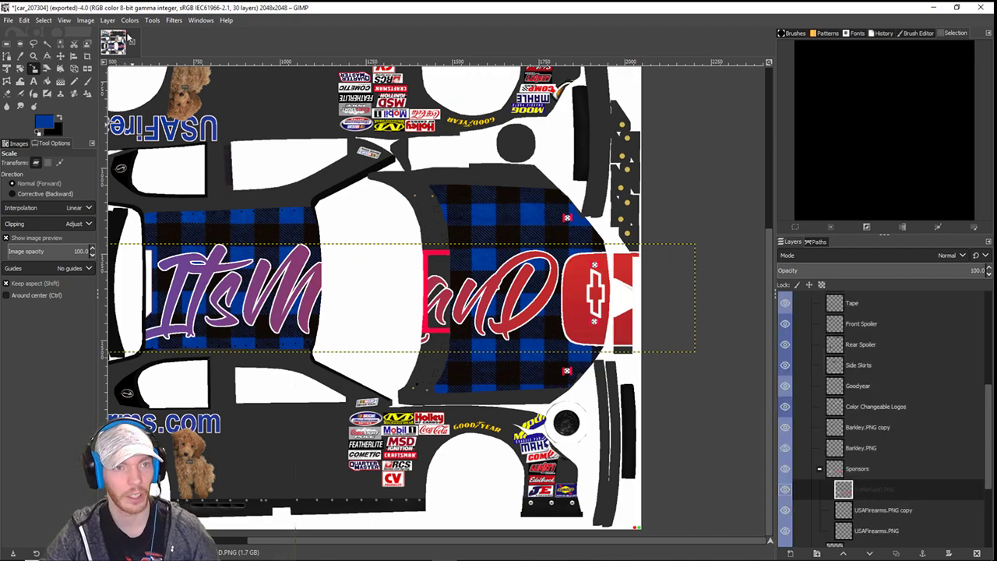
- Rotate the ItsMeRanD logo 90° counter-clockwise and move it onto the plaid hood
left_click(106, 20)
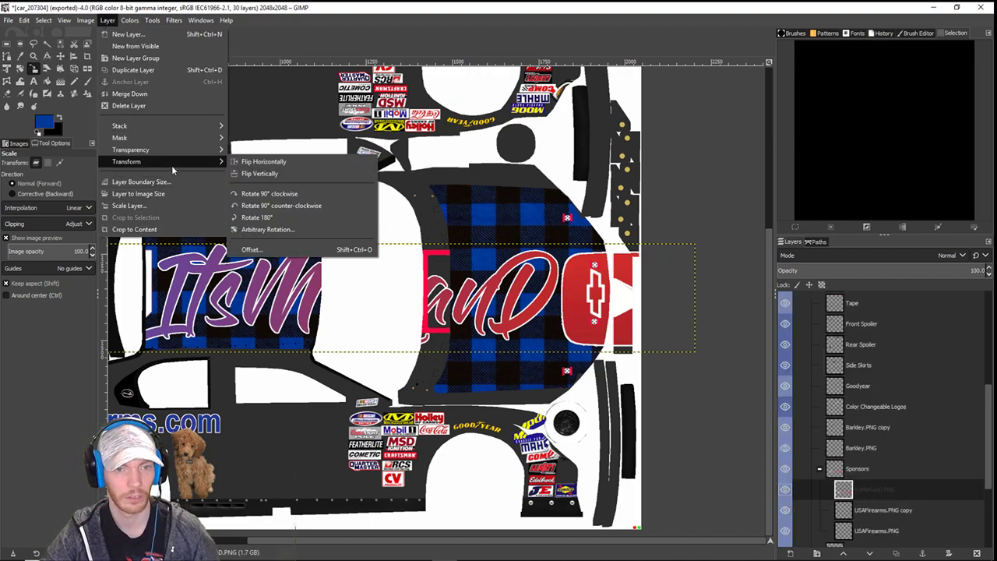
mouse_move(221, 166)
left_click(259, 206)
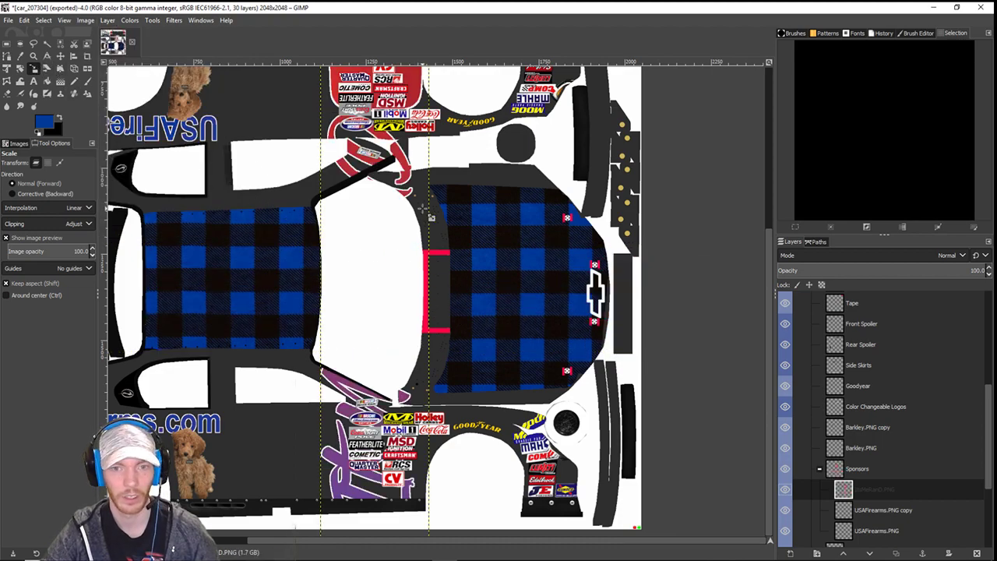
left_click(60, 56)
left_click_drag(388, 304, 505, 316)
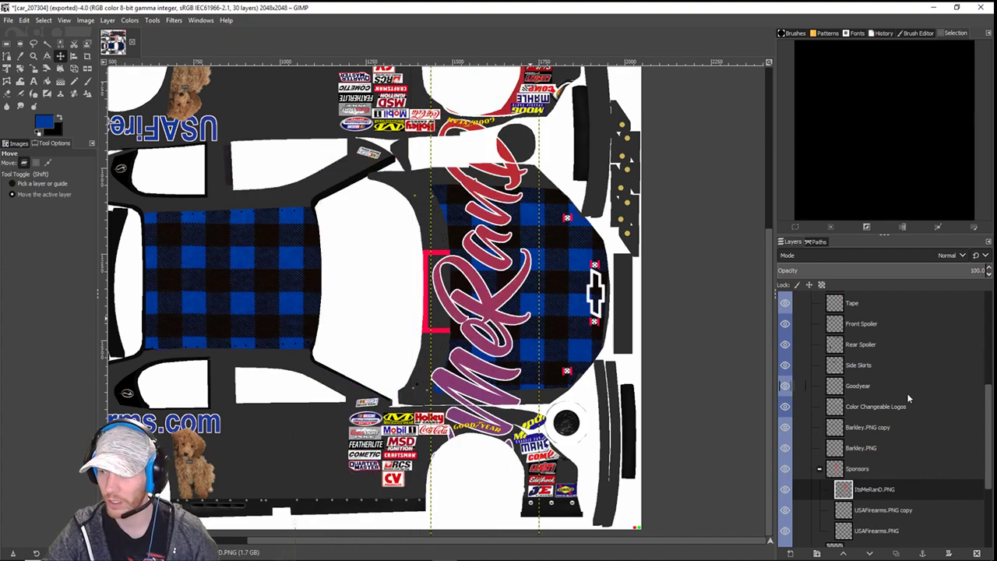
- Show the Wireframe layer and reposition the ItsMeRanD logo over the hood using its lines
scroll(912, 402, "up", 5)
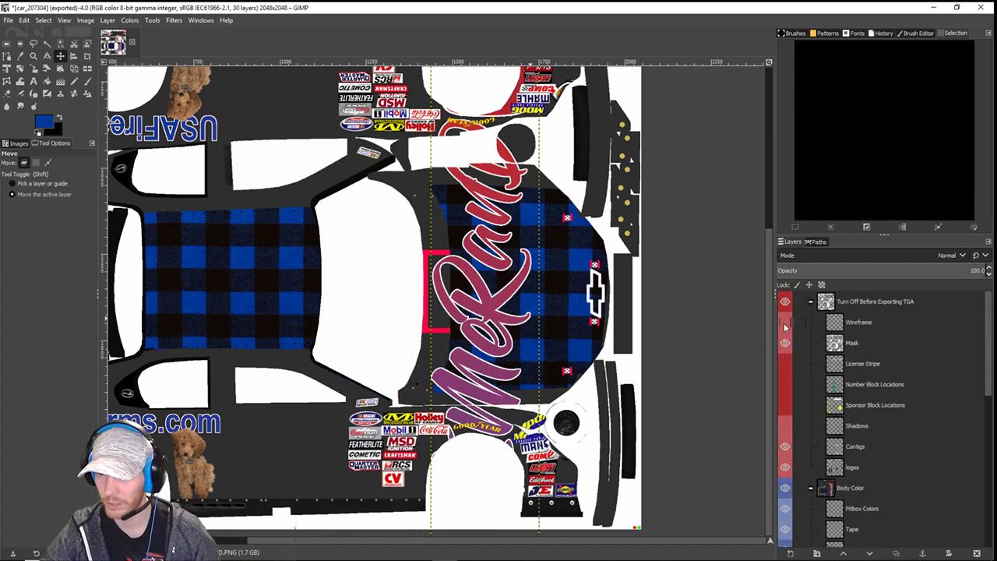
left_click(786, 321)
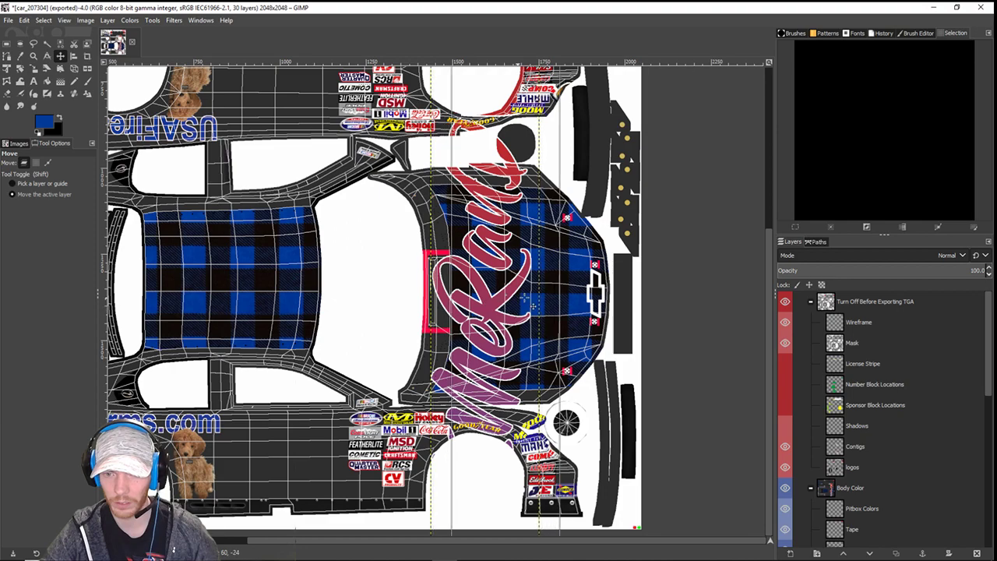
left_click_drag(529, 301, 553, 365)
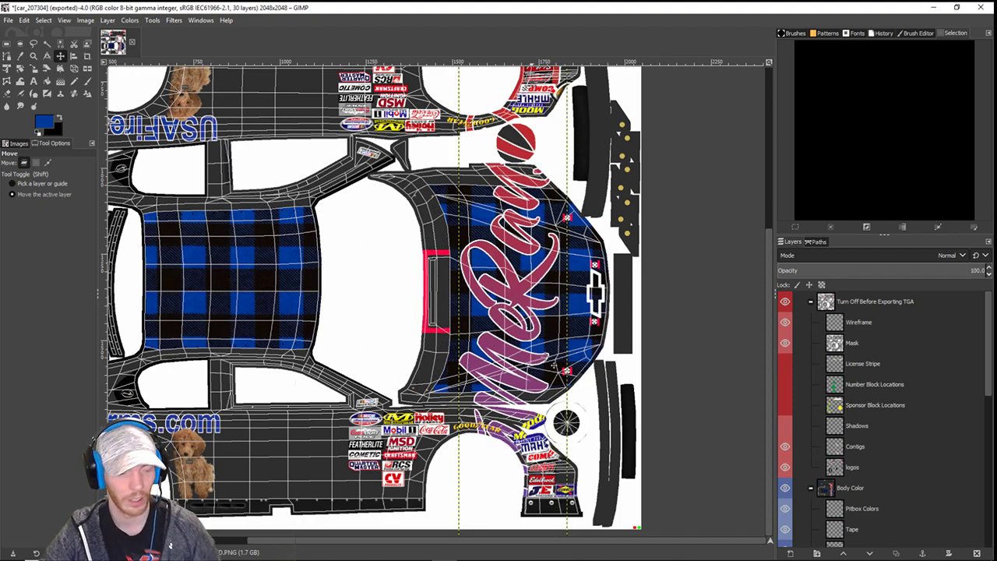
- Scale the ItsMeRanD logo down proportionally until it fits across the plaid hood, centered between its side edges
left_click(34, 68)
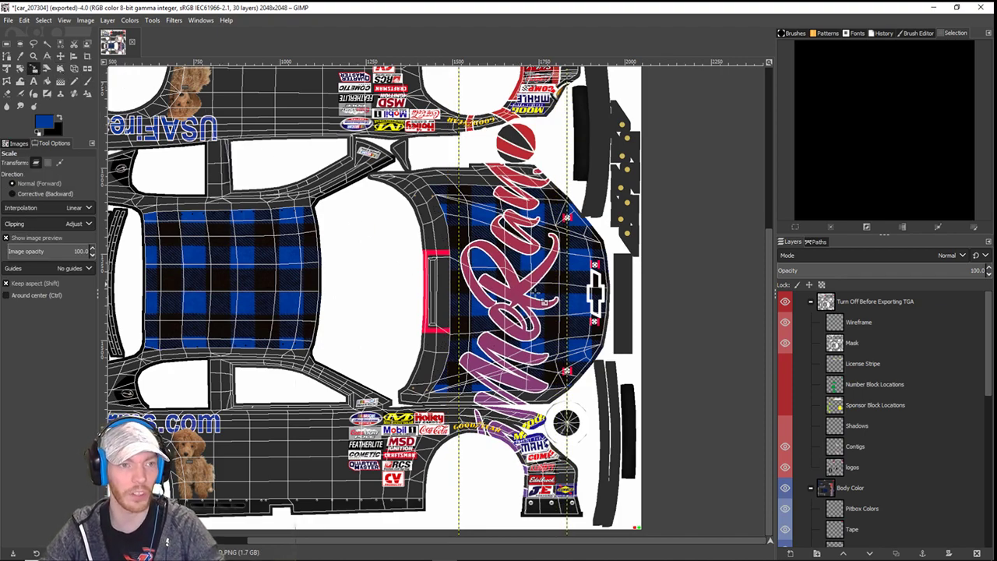
left_click(544, 302)
scroll(555, 273, "up", 5)
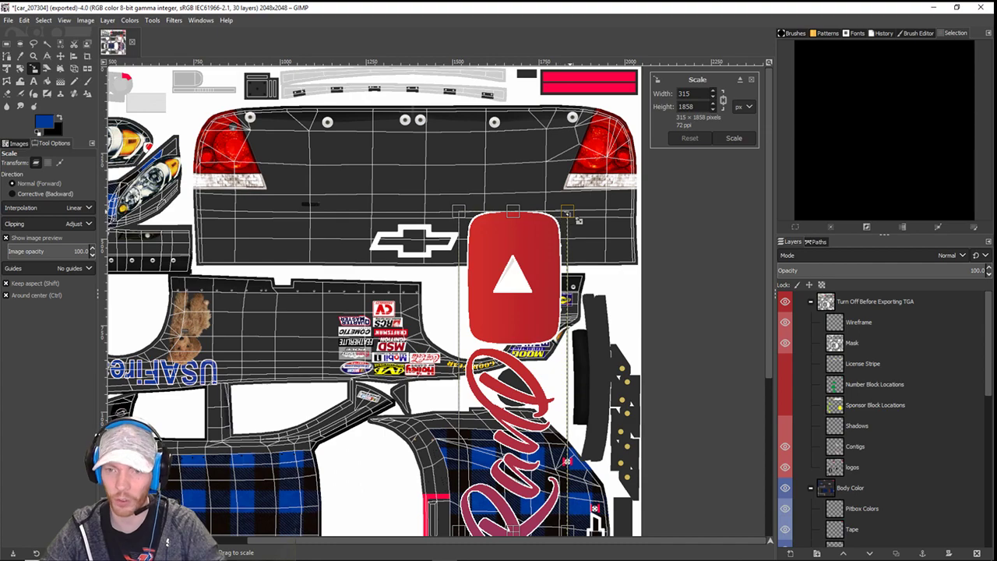
left_click_drag(578, 221, 450, 344)
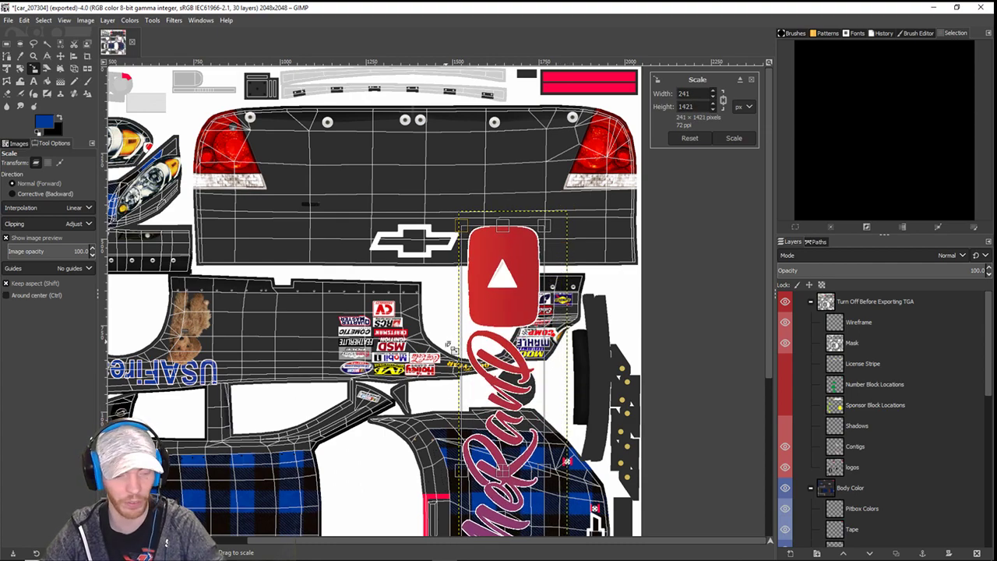
key("ctrl+z")
scroll(449, 348, "down", 3)
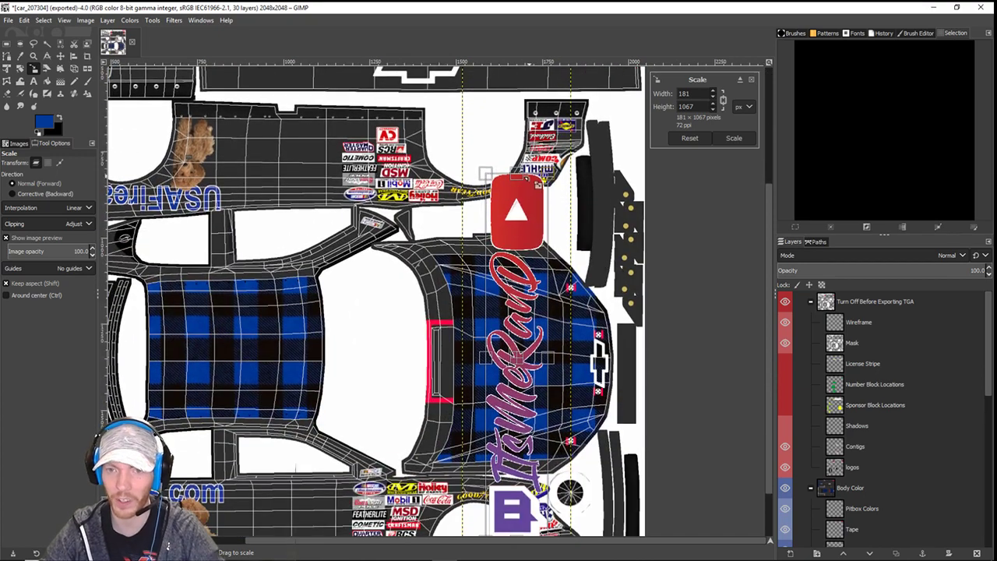
left_click_drag(555, 183, 481, 361)
left_click(60, 57)
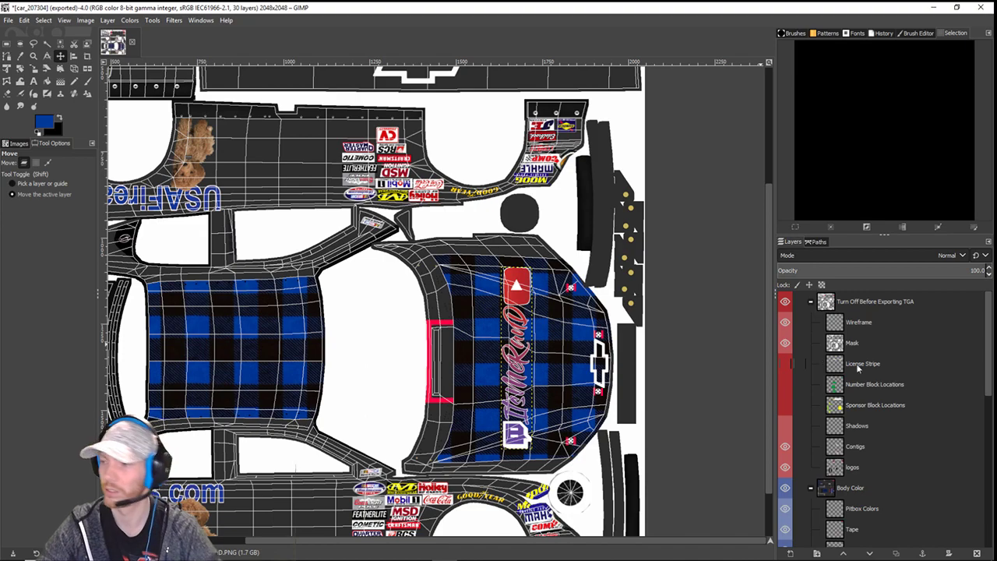
- Hide the Wireframe layer and re-export the paint scheme with the hood logo
left_click(786, 322)
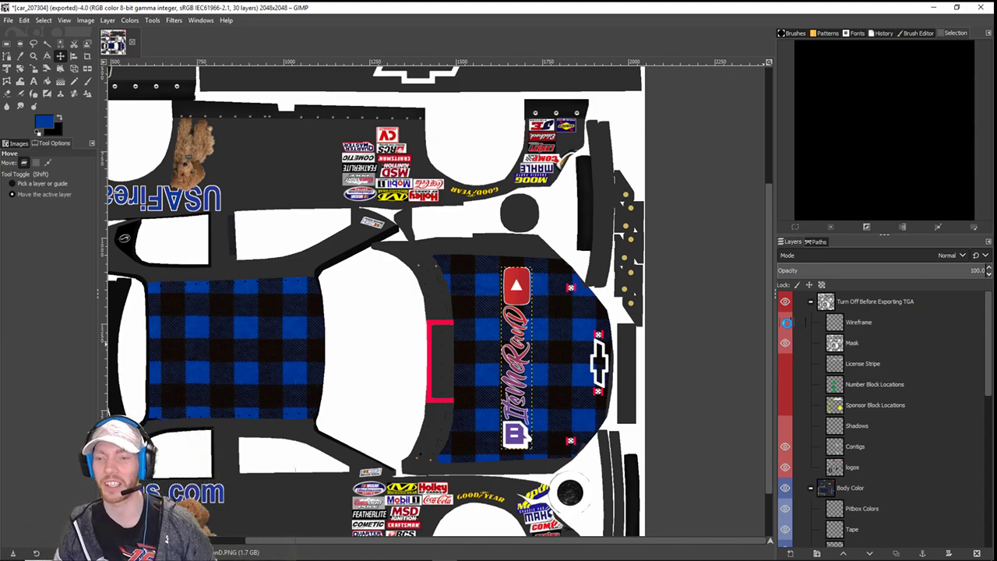
key("ctrl+e")
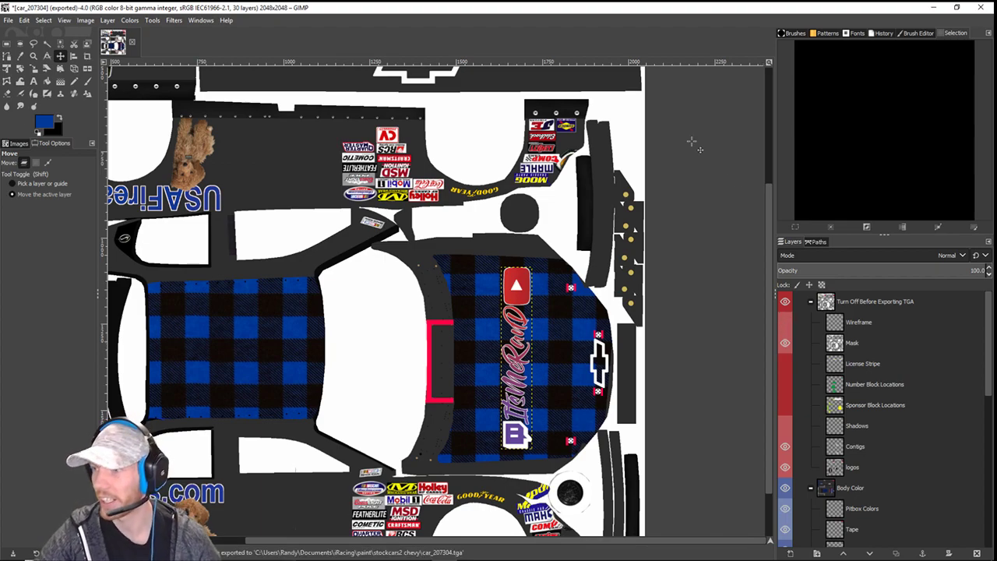
- Switch to the iRacing simulator and move its window over the paint workspace
key("alt+Tab")
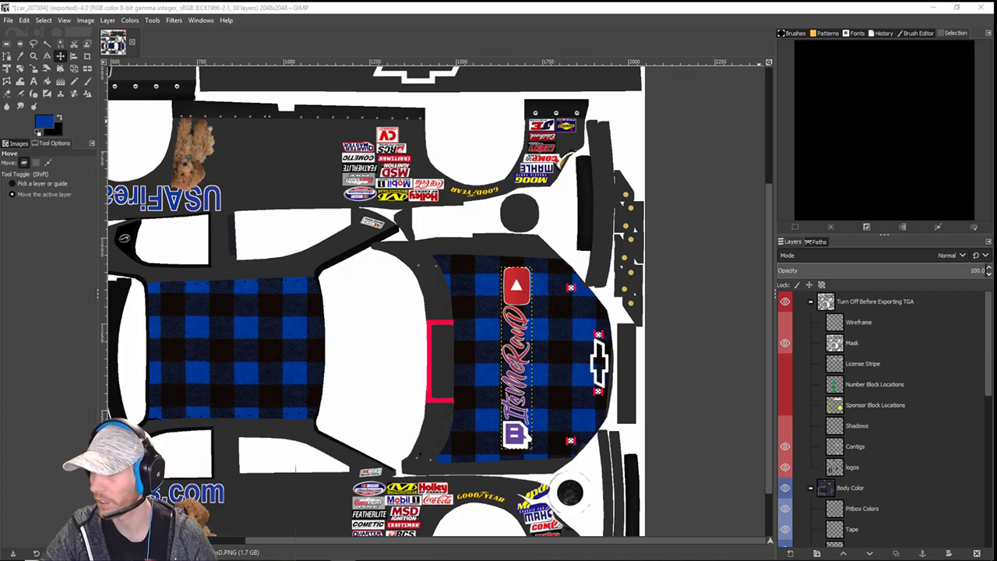
key("alt+Tab")
left_click_drag(464, 61, 0, 78)
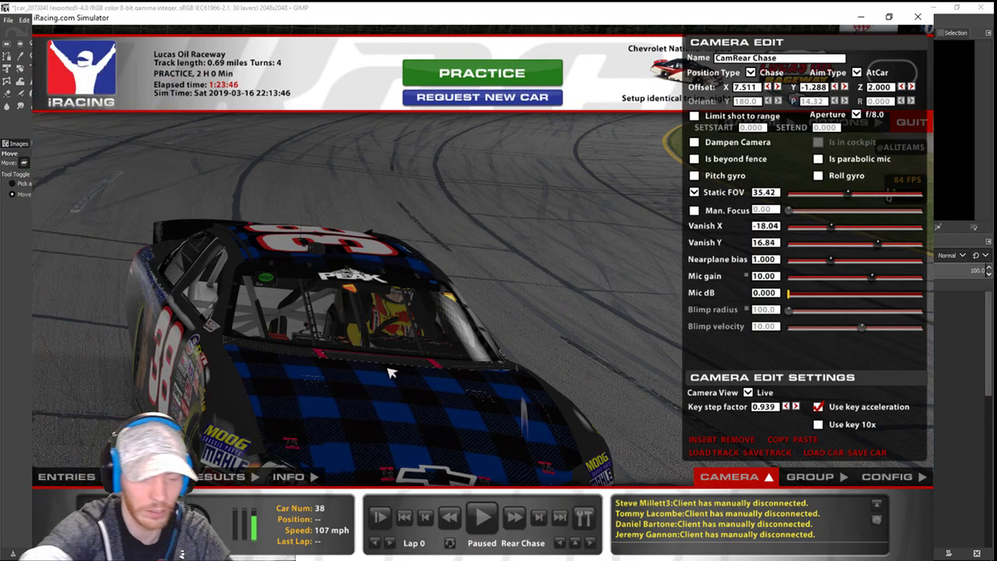
- Reload the car textures in the simulator and inspect the ItsMeRanD logo on the plaid hood
key("ctrl+r")
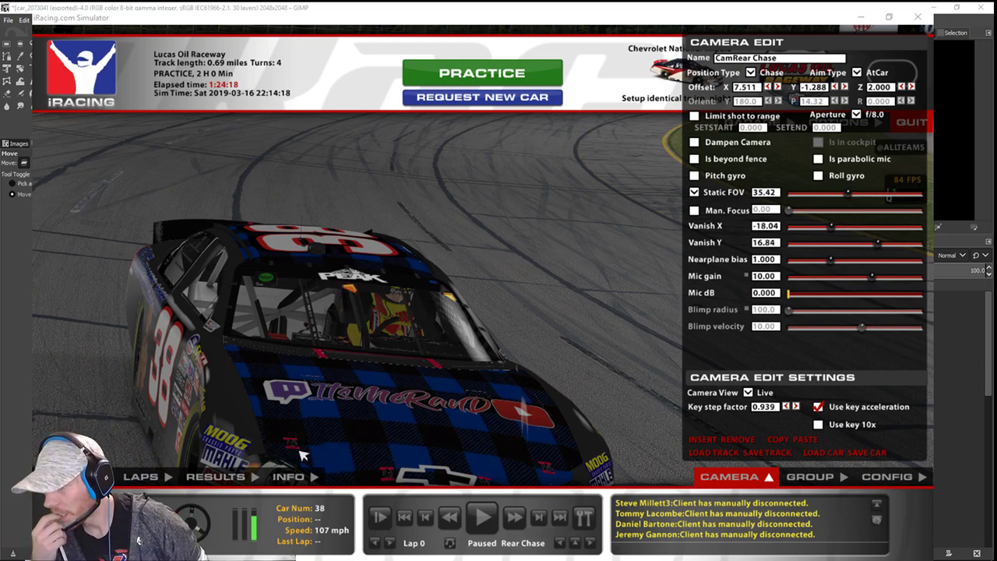
left_click(530, 360)
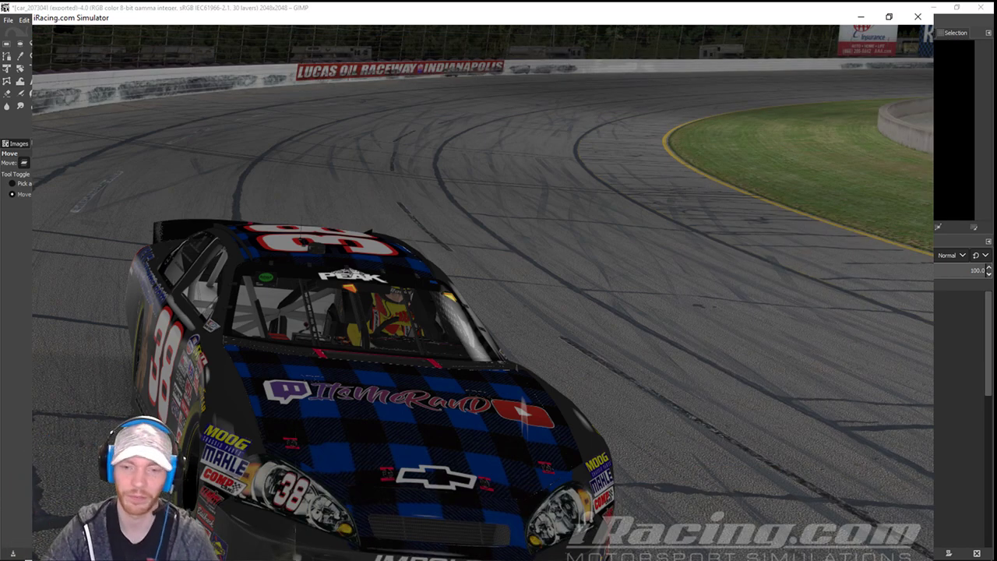
- Return to GIMP, nudge the ItsMeRanD logo toward the front of the plaid hood, and re-export the paint scheme
left_click_drag(646, 388, 646, 369)
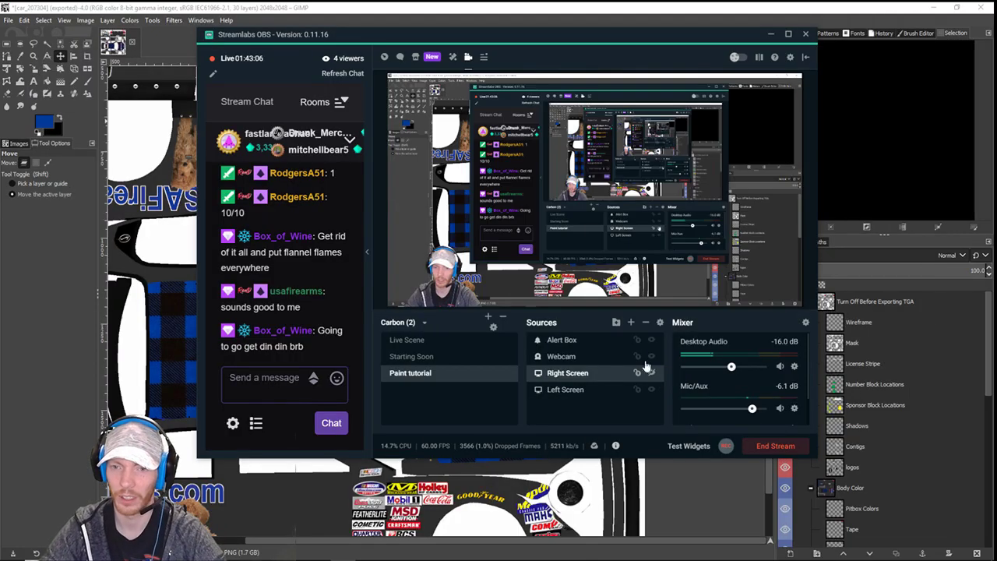
left_click_drag(556, 35, 996, 110)
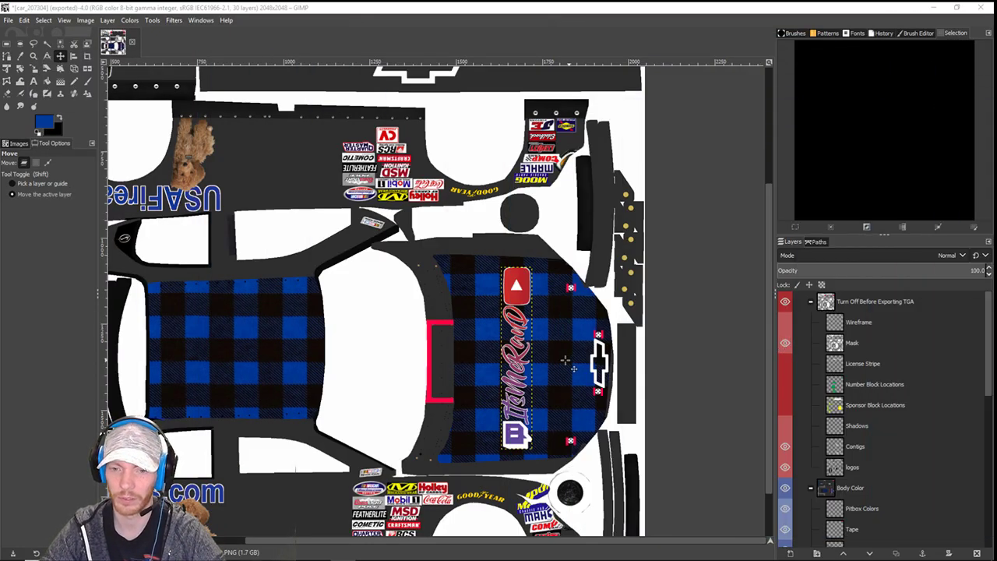
key("Right")
key("Right")
key("Right")
key("Right")
key("Right")
key("Right")
key("Right")
key("Right")
key("Right")
key("Right")
key("Right")
key("Right")
key("Right")
key("Right")
key("Right")
key("Right")
key("Right")
key("Right")
key("Right")
key("Right")
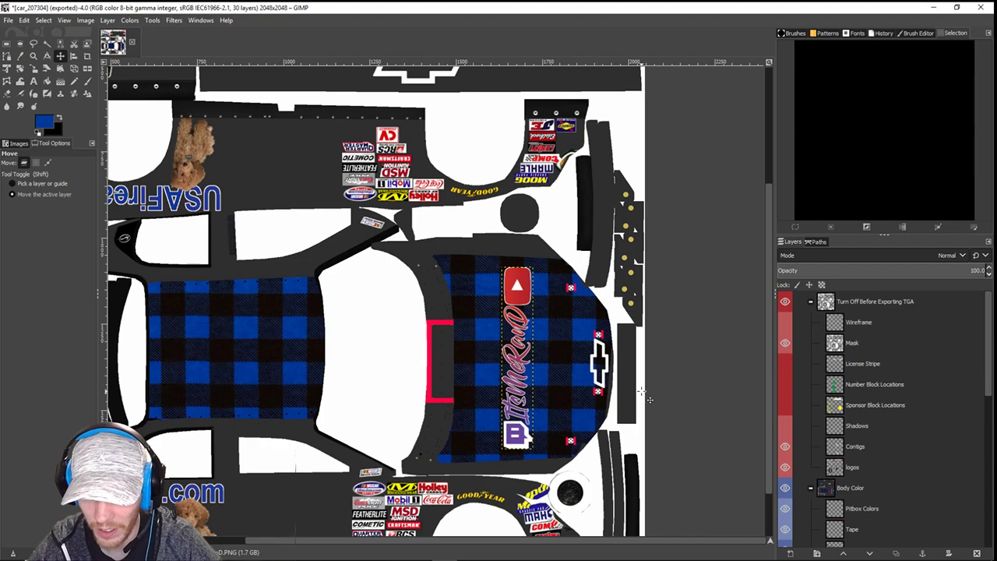
key("Right")
key("Right")
key("Right")
key("Right")
key("Right")
key("Right")
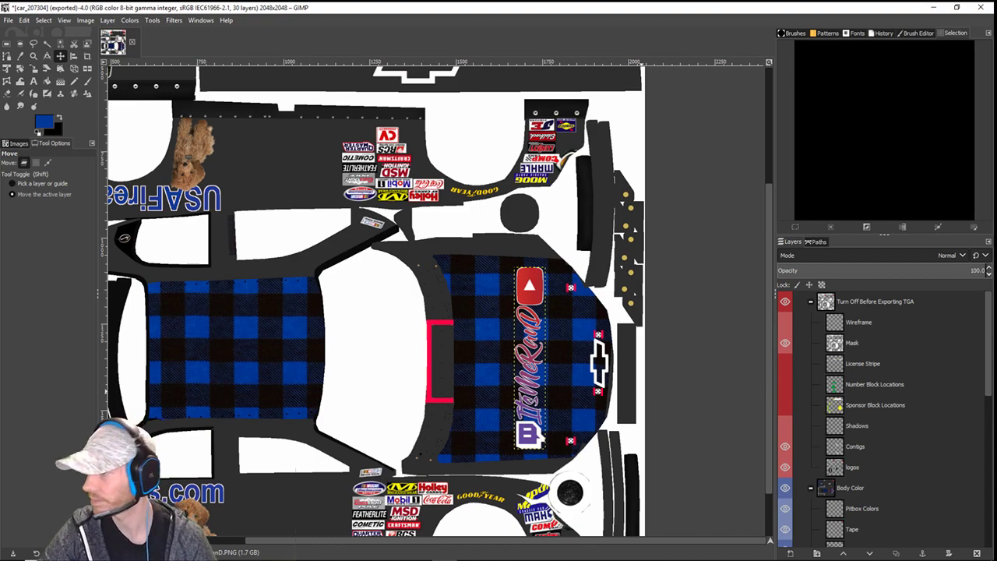
key("ctrl+e")
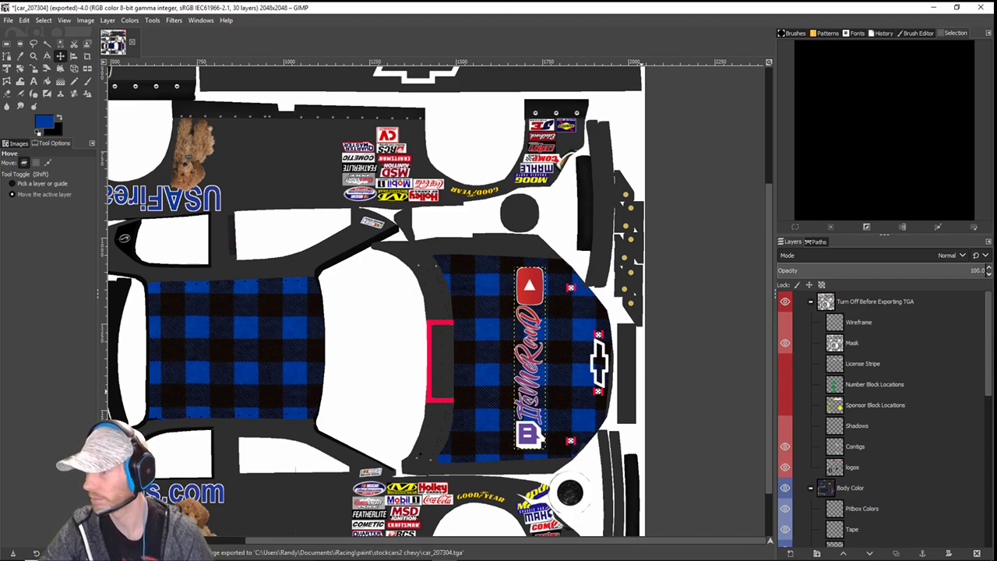
- Switch to the iRacing simulator, moving the Streamlabs window aside, and reload the car textures to check the shifted hood logo
left_click_drag(996, 140, 996, 35)
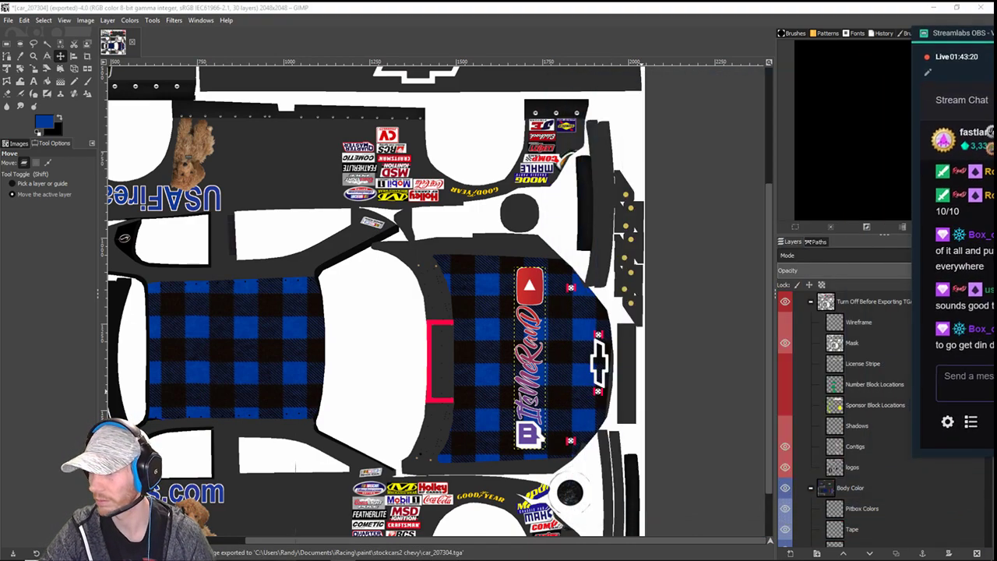
key("alt+Tab")
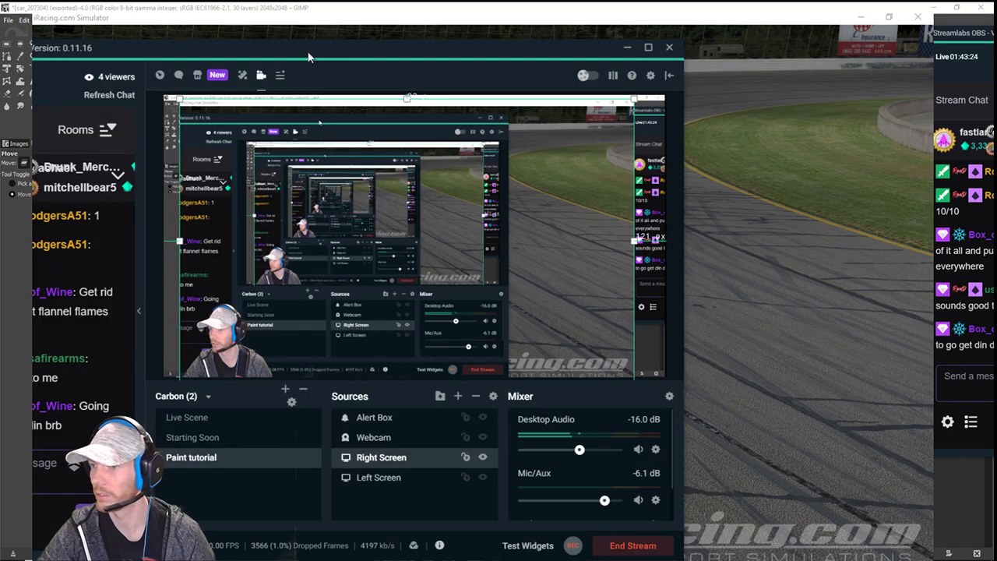
left_click_drag(302, 54, 462, 75)
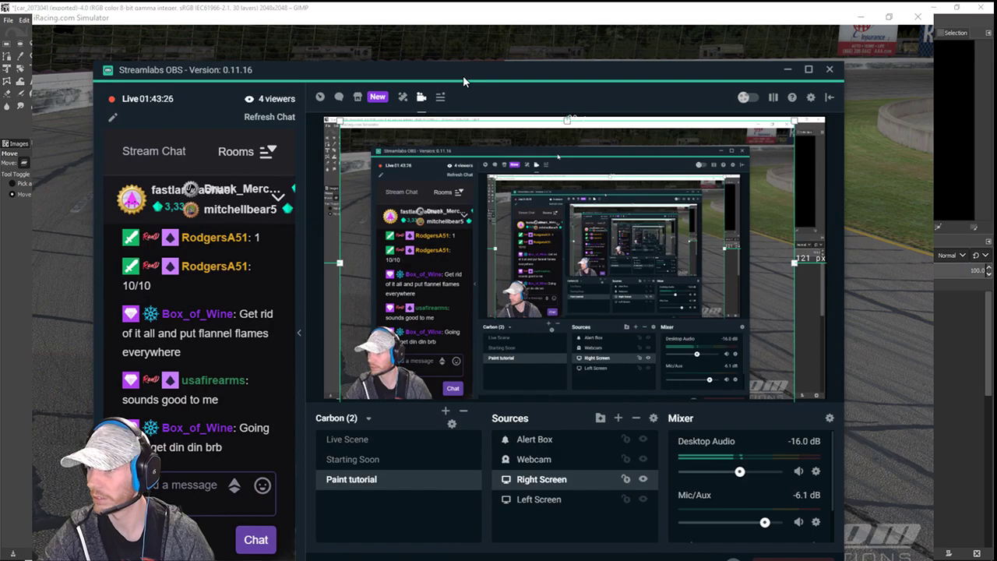
key("alt+Tab")
mouse_move(370, 477)
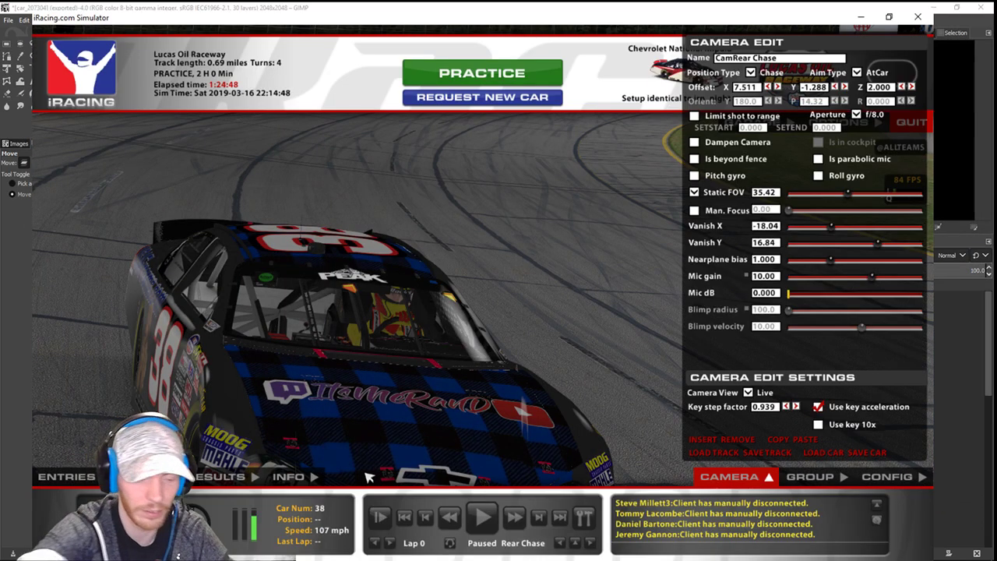
key("ctrl+r")
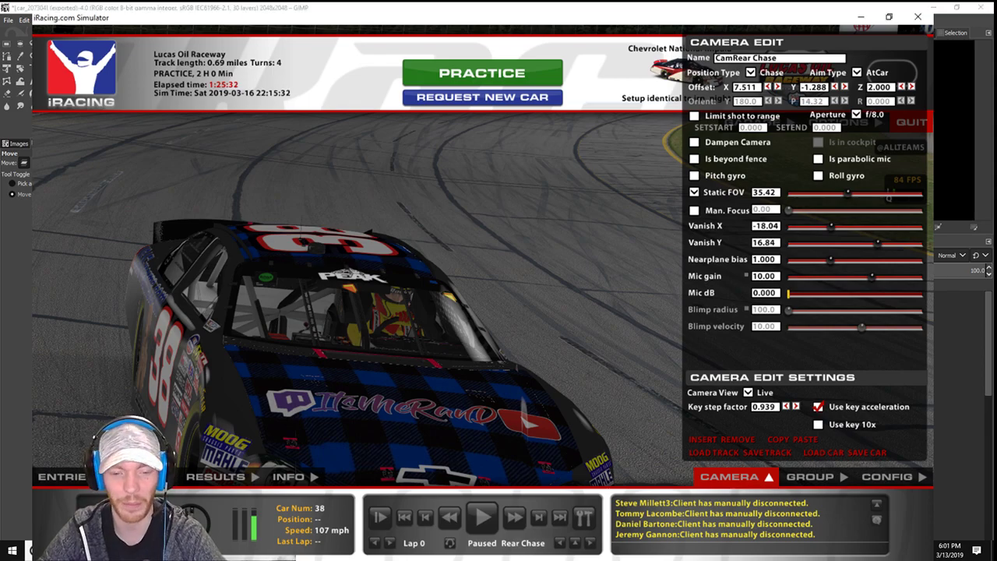
- Switch to the ItsMeRanD Twitch page in the browser and send the /unhost command in the stream chat
key("alt+Tab")
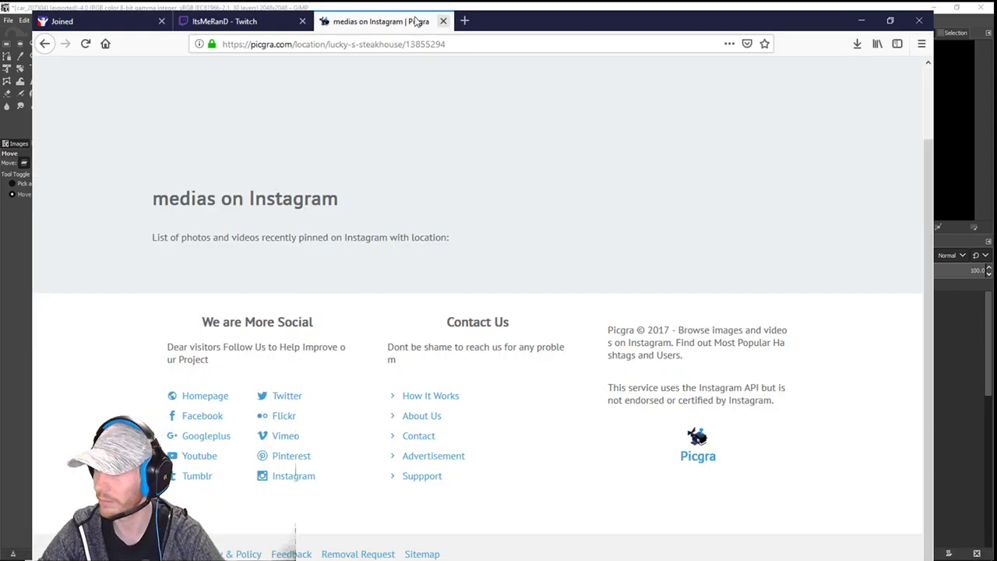
left_click(276, 22)
left_click(382, 19)
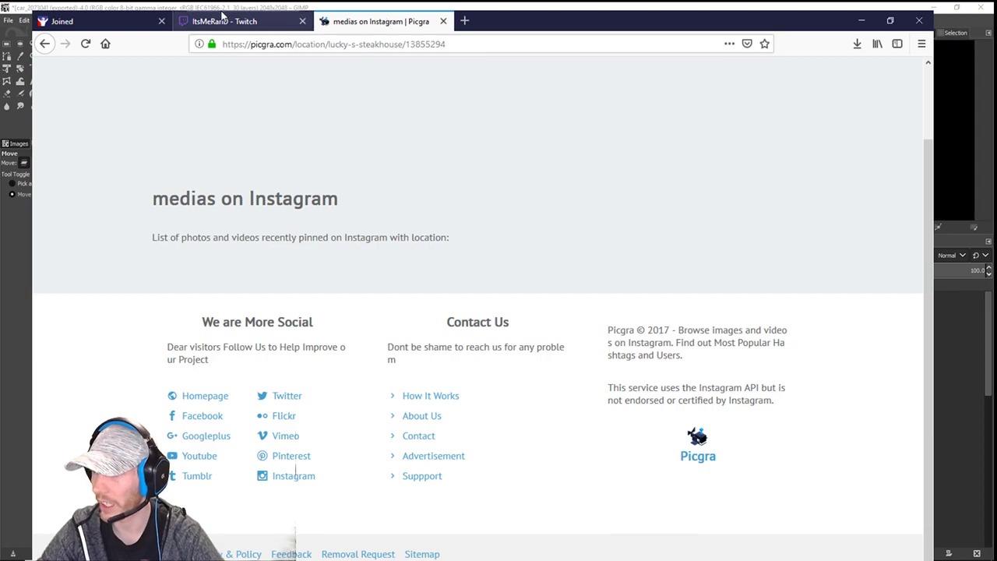
left_click(223, 18)
left_click(741, 505)
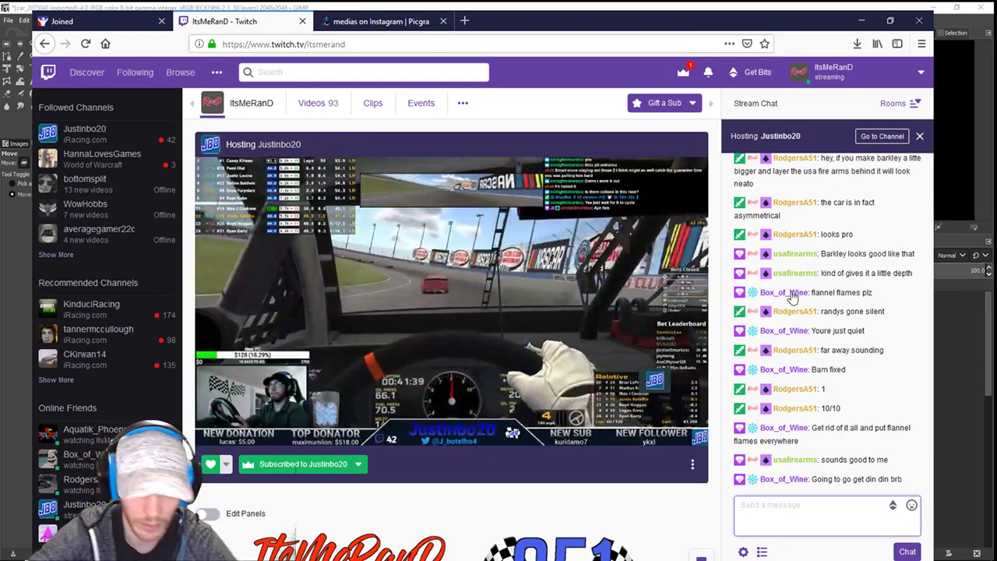
type("/unhost")
key("Return")
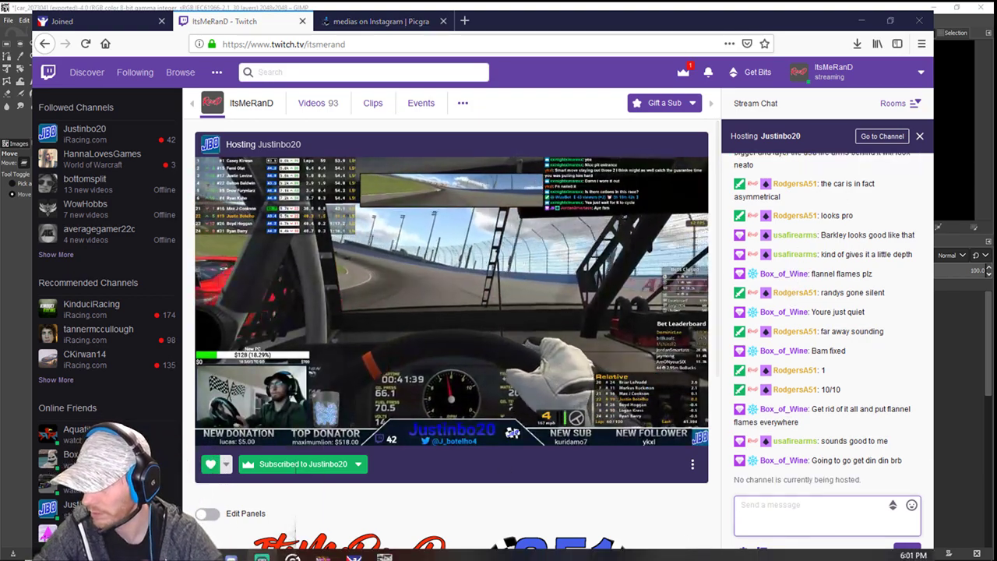
left_click(507, 504)
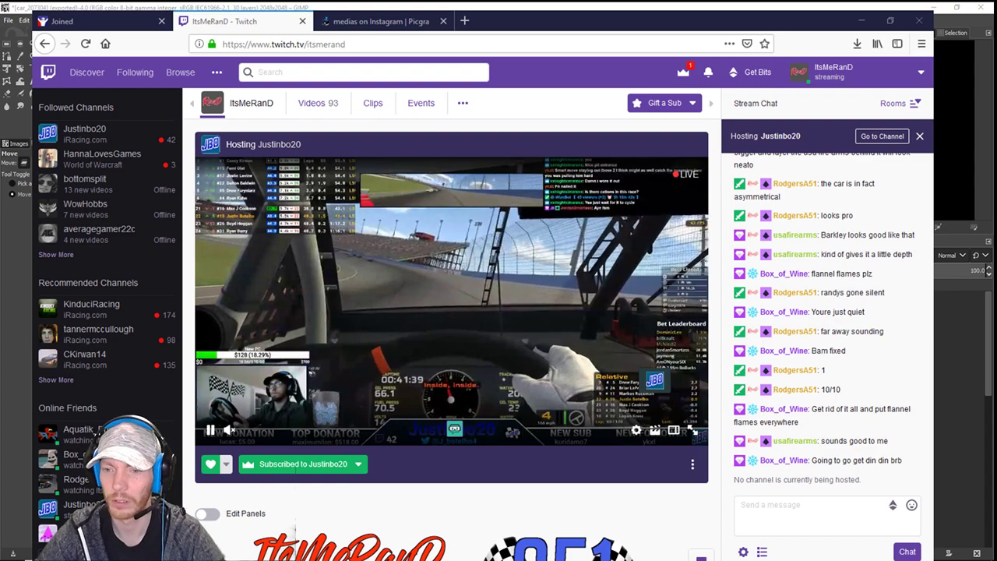
- Return to GIMP, moving the Streamlabs window out of the way, and show the Wireframe layer over the car template
left_click(743, 374)
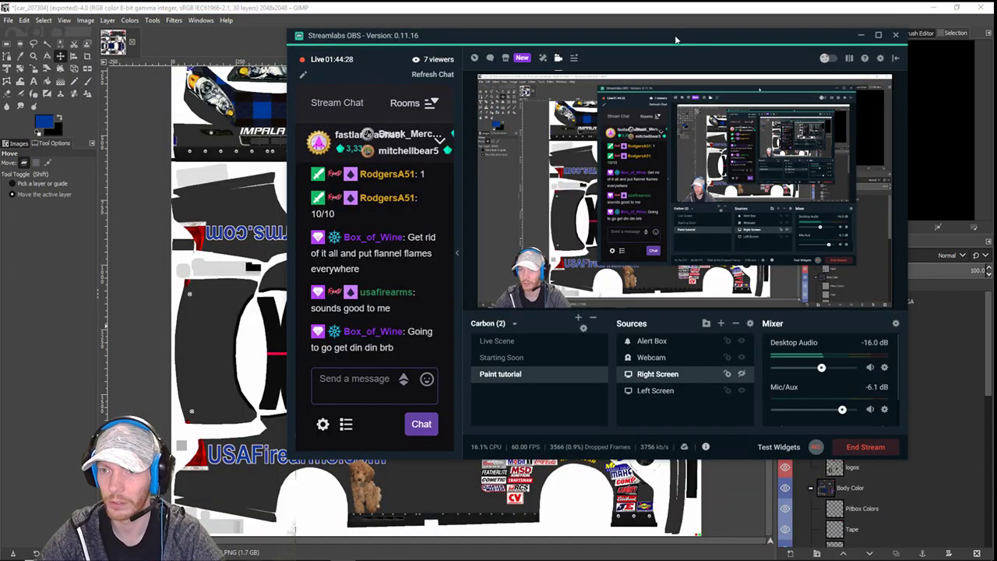
left_click_drag(677, 38, 996, 52)
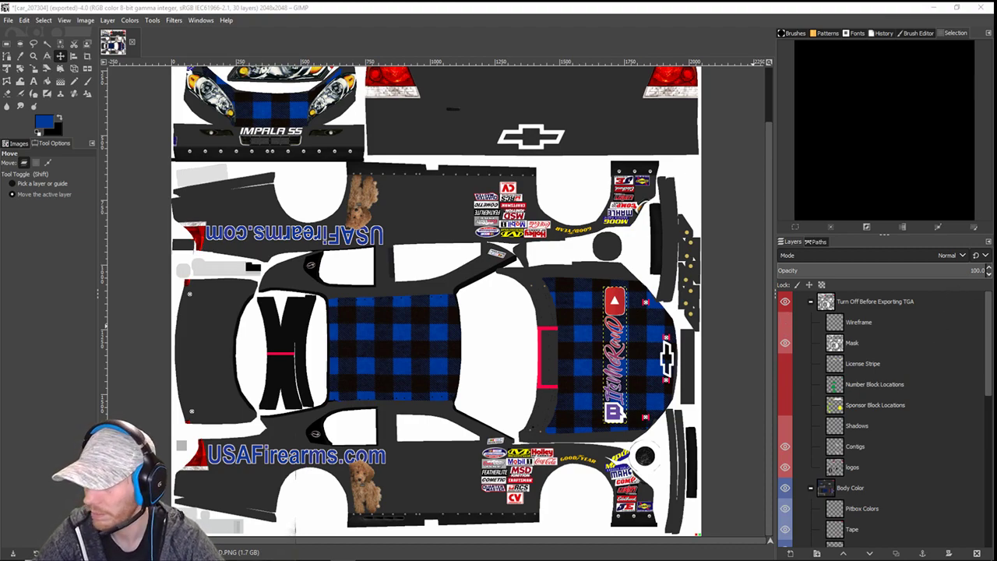
scroll(550, 277, "up", 2)
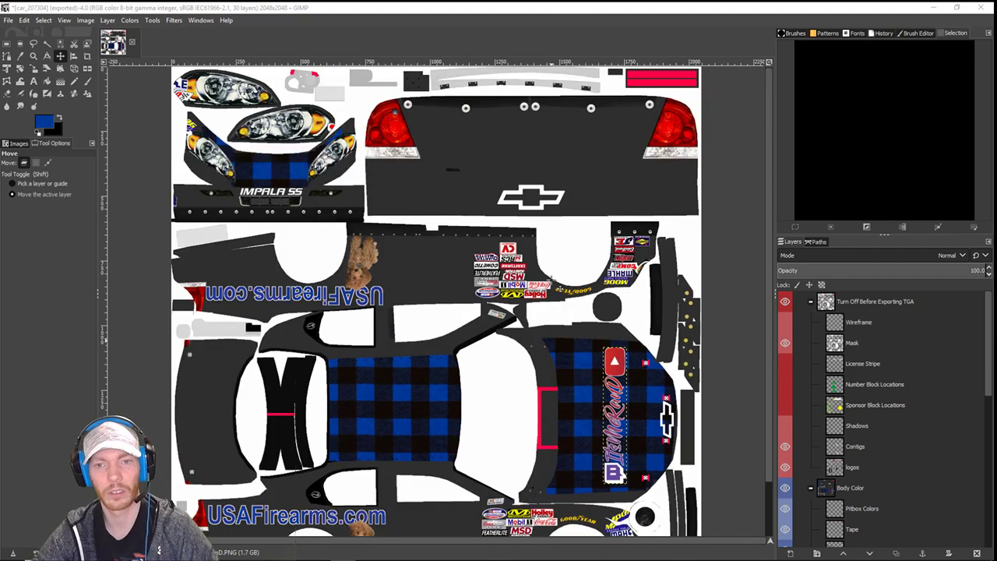
scroll(550, 278, "down", 2)
scroll(550, 277, "up", 2)
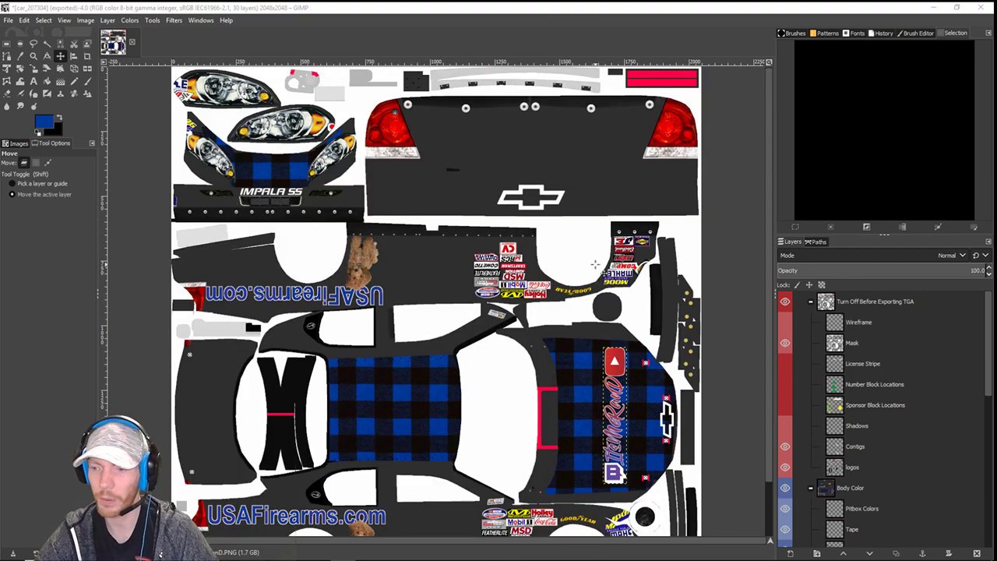
left_click(789, 322)
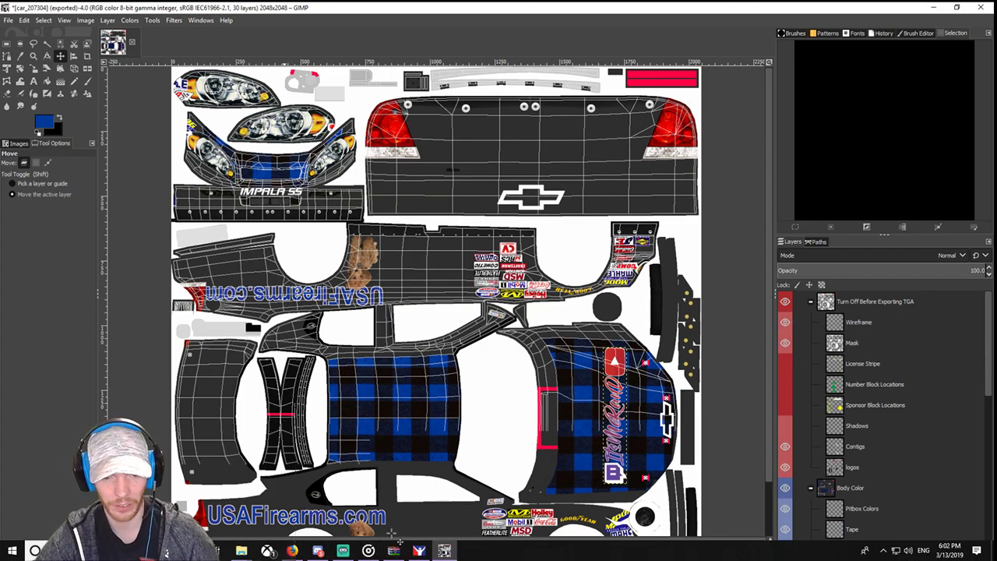
- Add the ItsMeRanD image from the Racing Logos folder as a new Sponsors layer and place it over the rear panel with the taillights
mouse_move(315, 551)
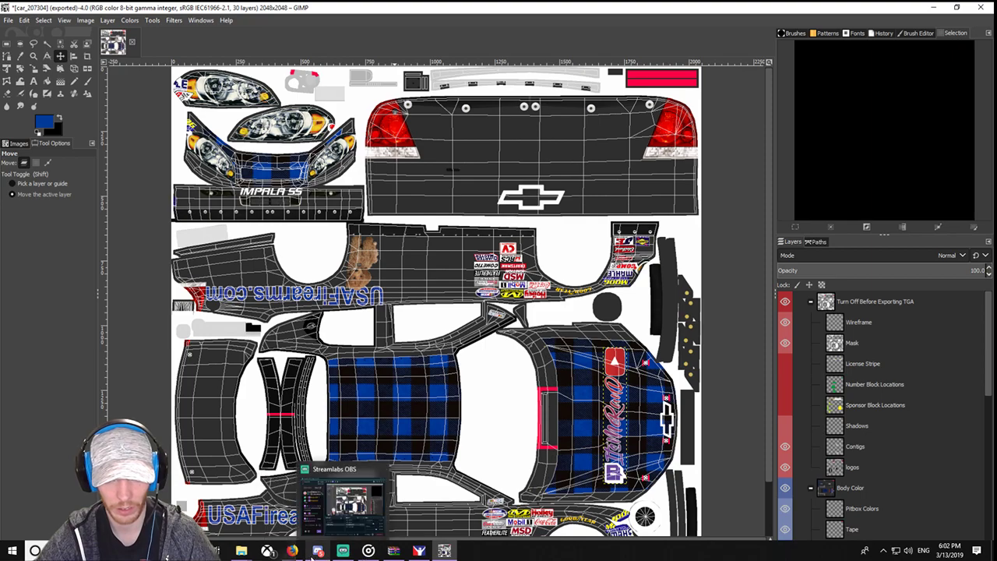
mouse_move(242, 551)
left_click(296, 530)
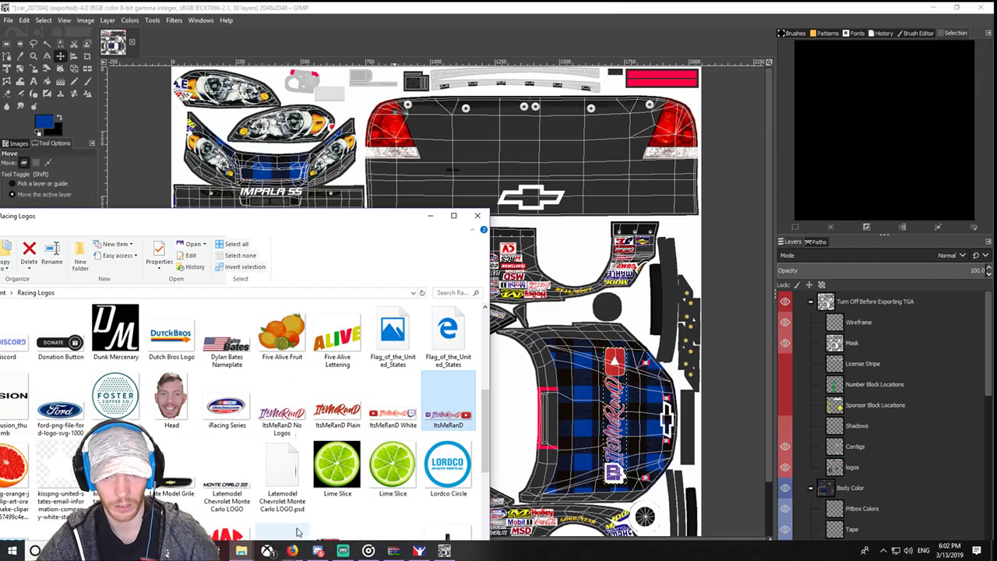
left_click_drag(264, 224, 262, 177)
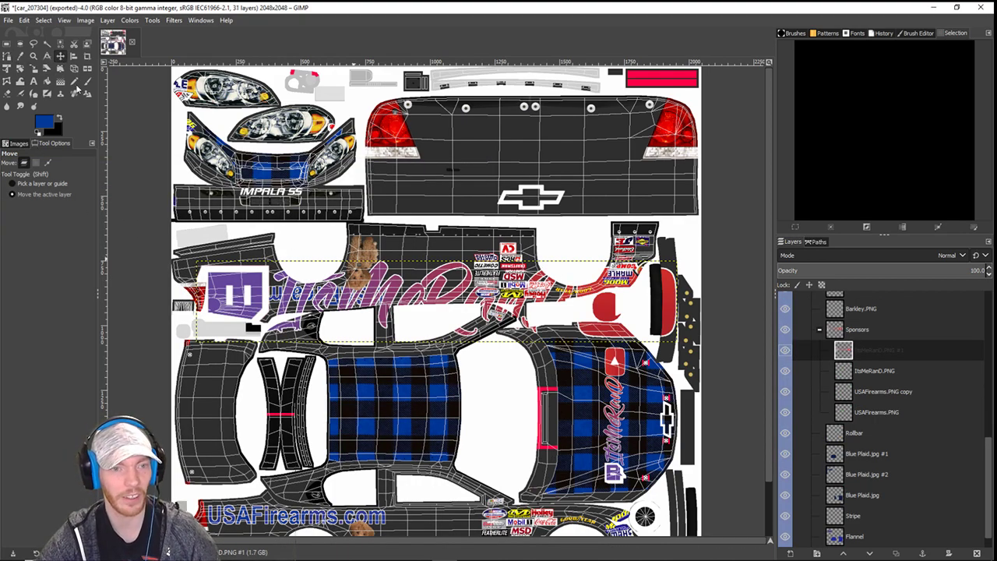
left_click_drag(357, 306, 450, 168)
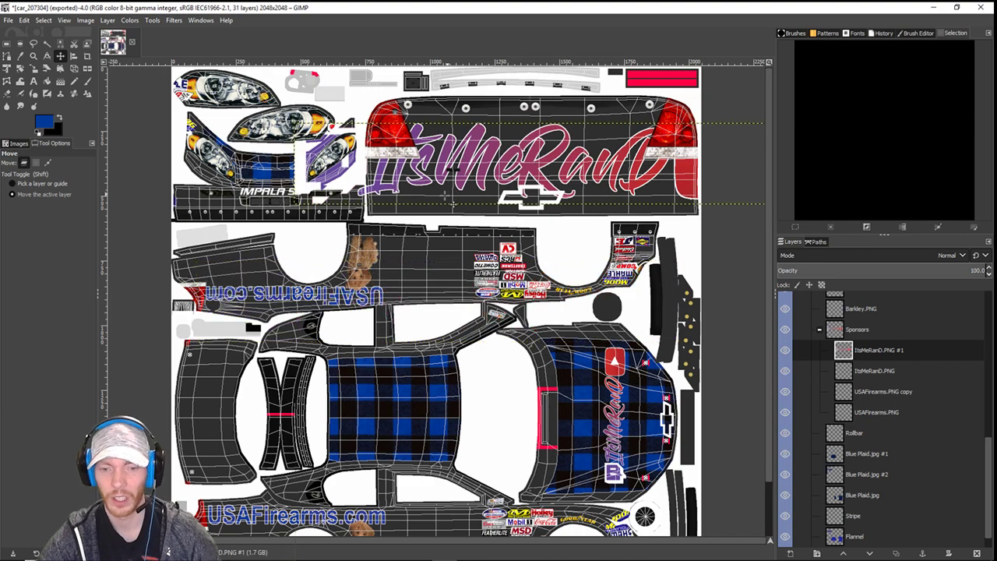
- Scale the new ItsMeRanD logo proportionally to 1133 × 192 px and position it across the rear panel between the taillights
left_click(35, 69)
left_click(347, 169)
left_click_drag(308, 141, 482, 154)
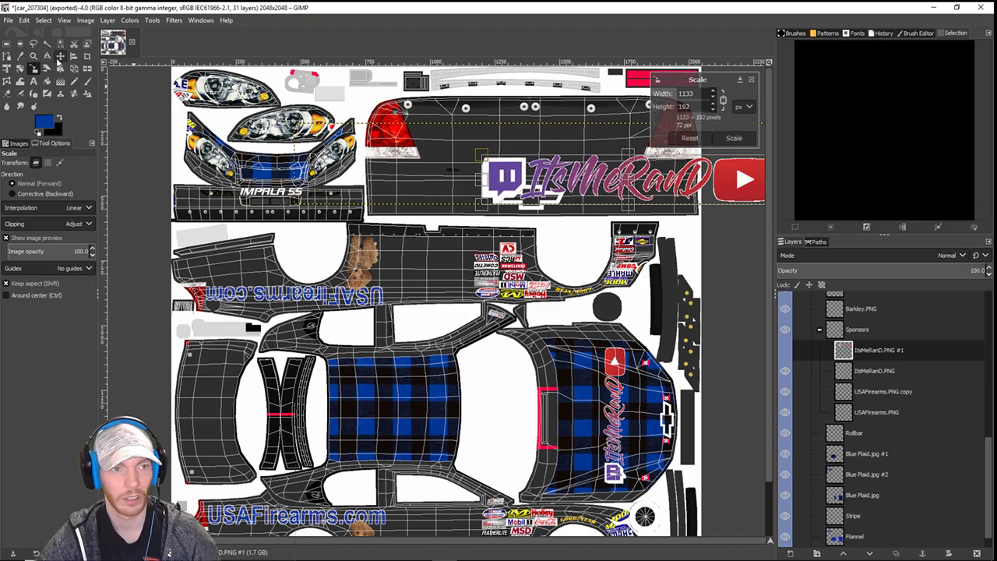
left_click(60, 57)
left_click_drag(599, 179, 514, 143)
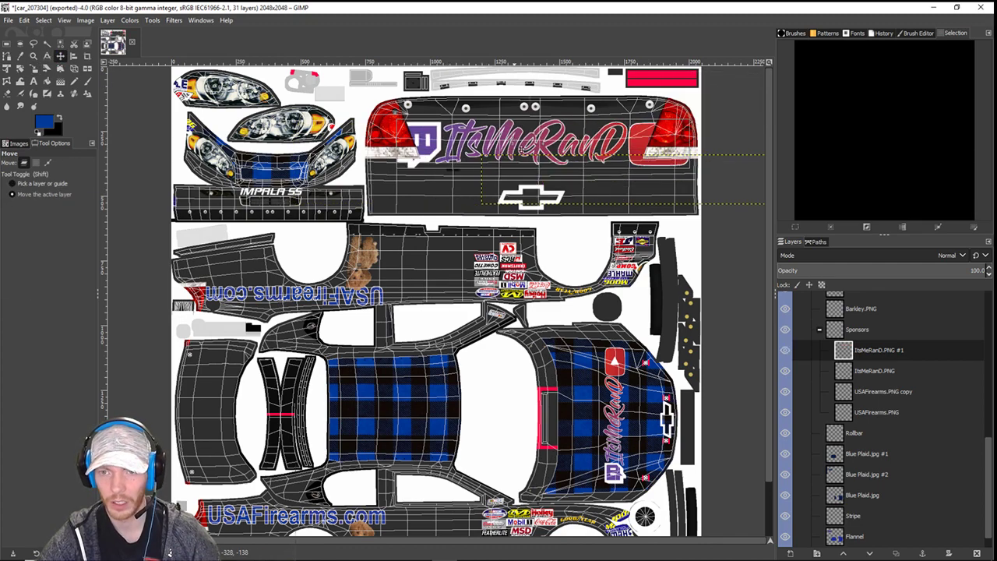
- Scale the rear ItsMeRanD logo down proportionally to 932 × 159 px and move it above the Chevrolet emblem between the taillights
left_click(35, 69)
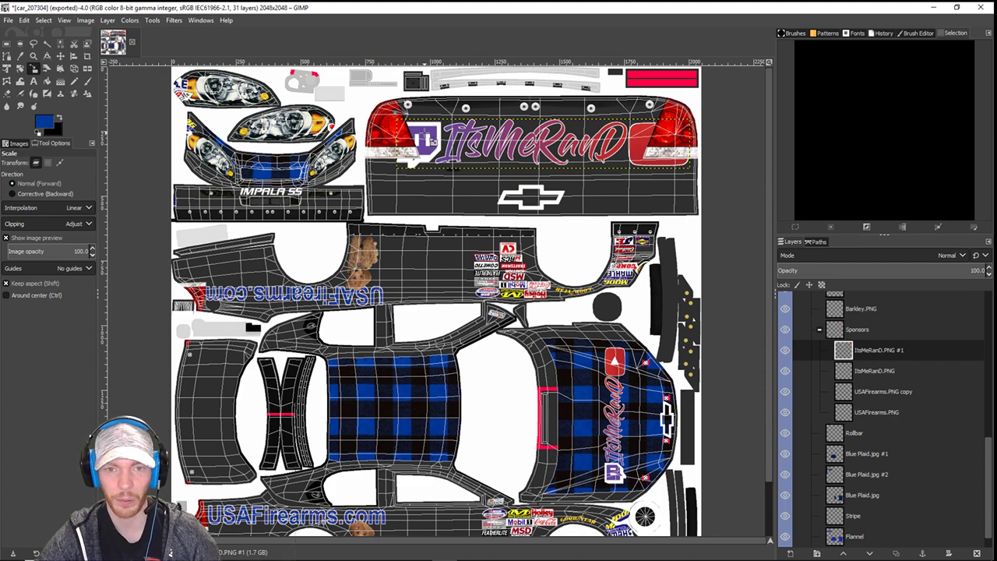
left_click(399, 118)
left_click_drag(399, 118, 449, 125)
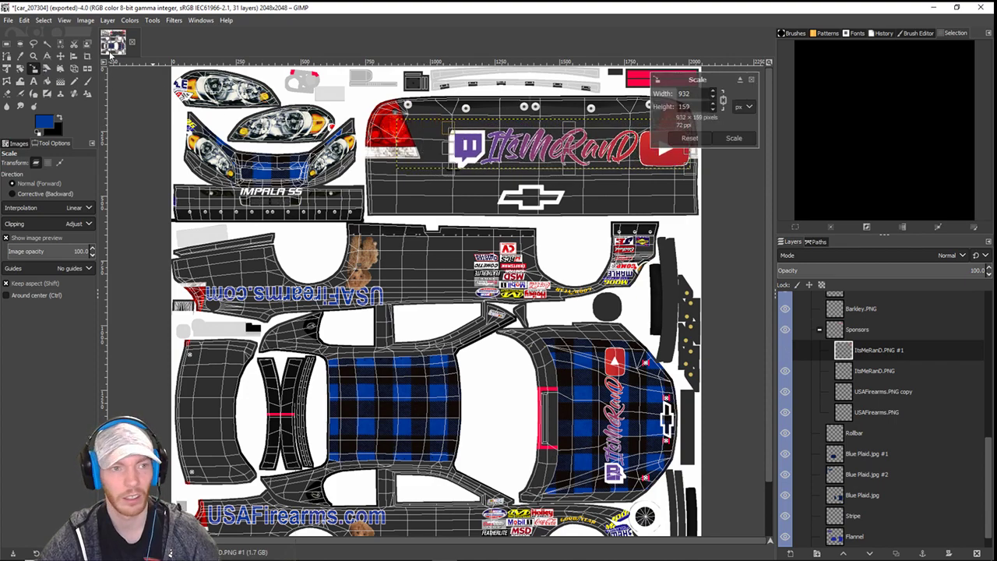
left_click(60, 55)
left_click_drag(564, 163, 531, 152)
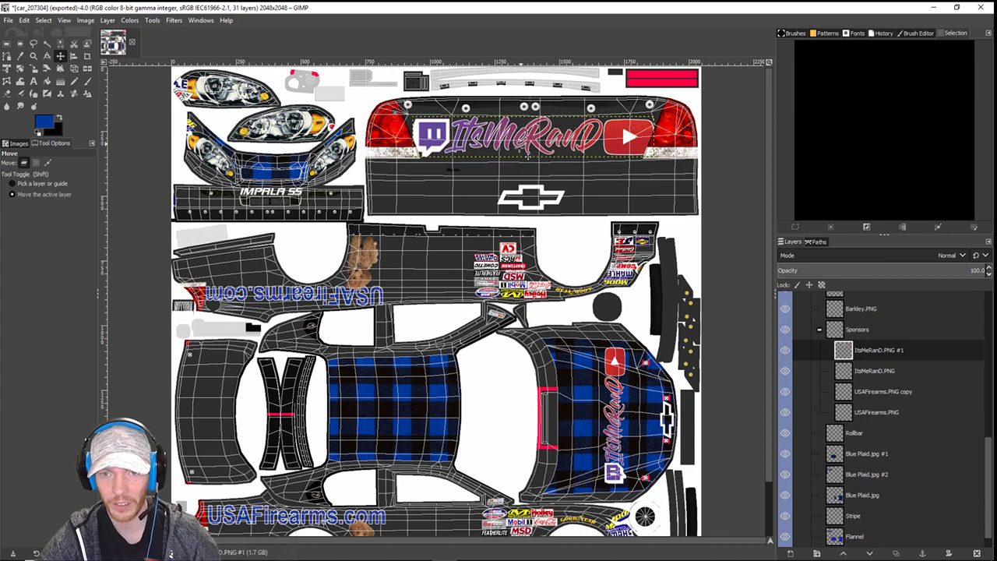
- Shrink the rear ItsMeRanD logo slightly, keeping its proportions, and center it between the taillights using the wireframe lines
left_click(34, 68)
left_click(435, 138)
left_click_drag(416, 118, 427, 122)
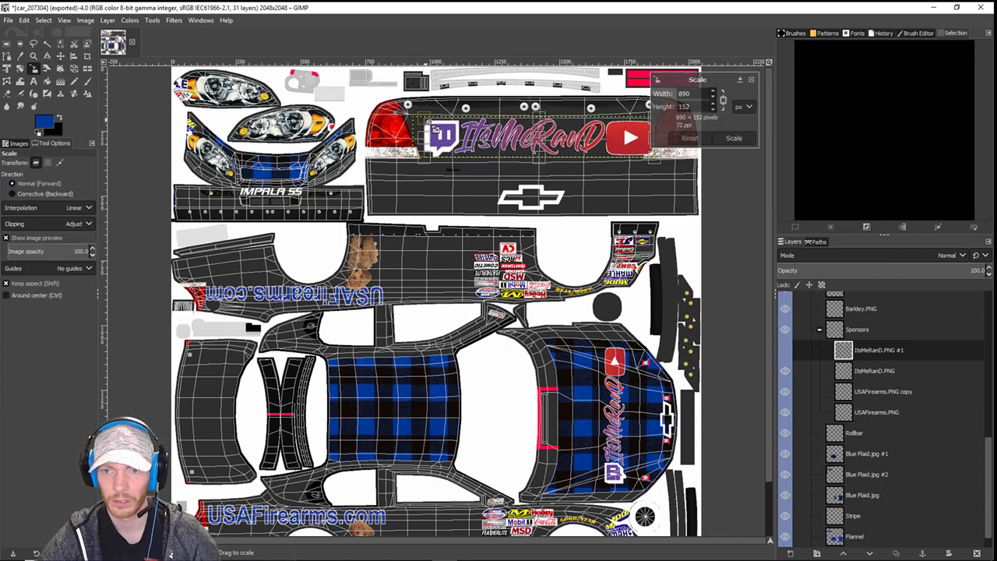
left_click(60, 56)
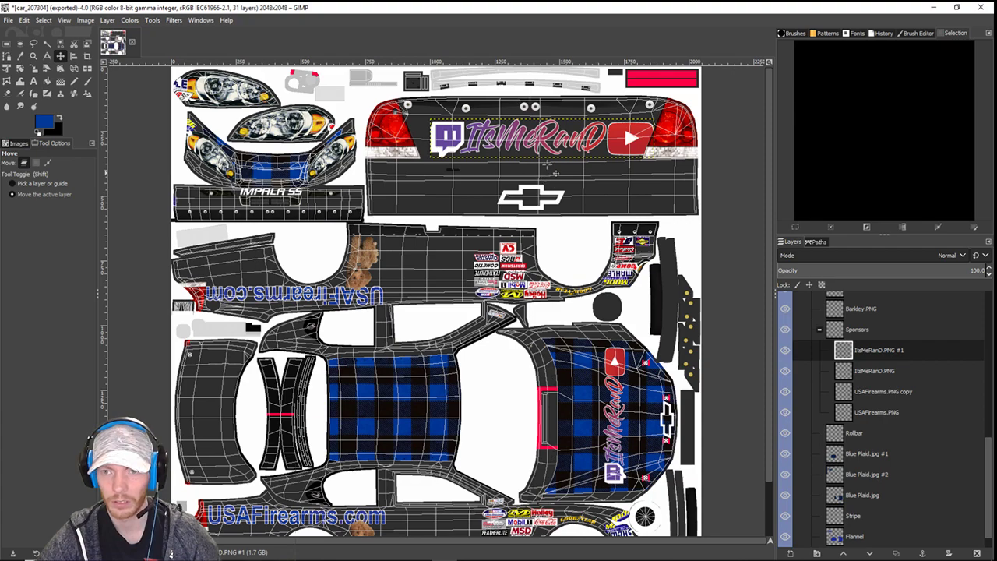
left_click_drag(557, 165, 537, 156)
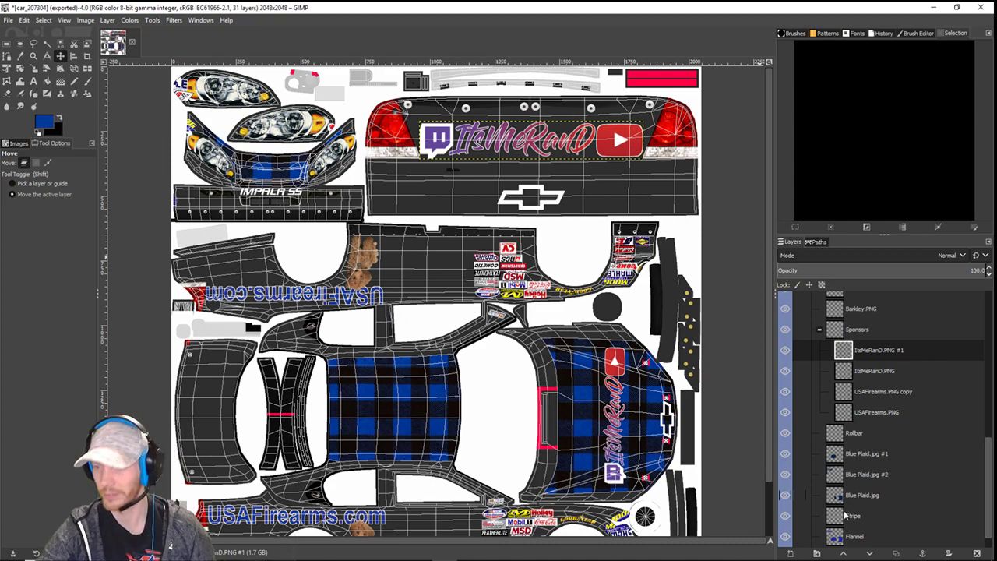
scroll(801, 371, "up", 5)
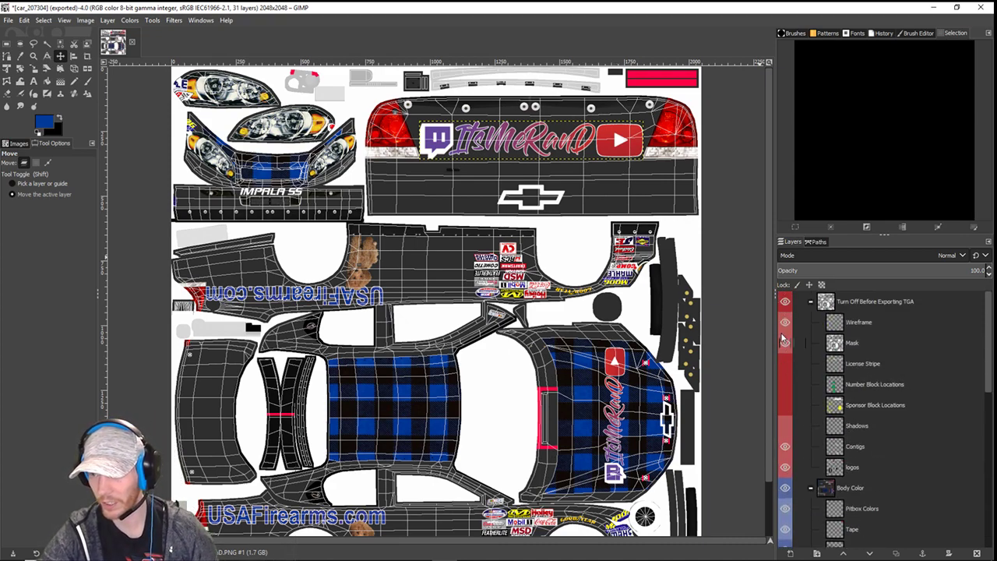
- Hide the Wireframe layer and re-export the paint scheme as a TGA to the stockcars2 chevy paint folder
left_click(785, 323)
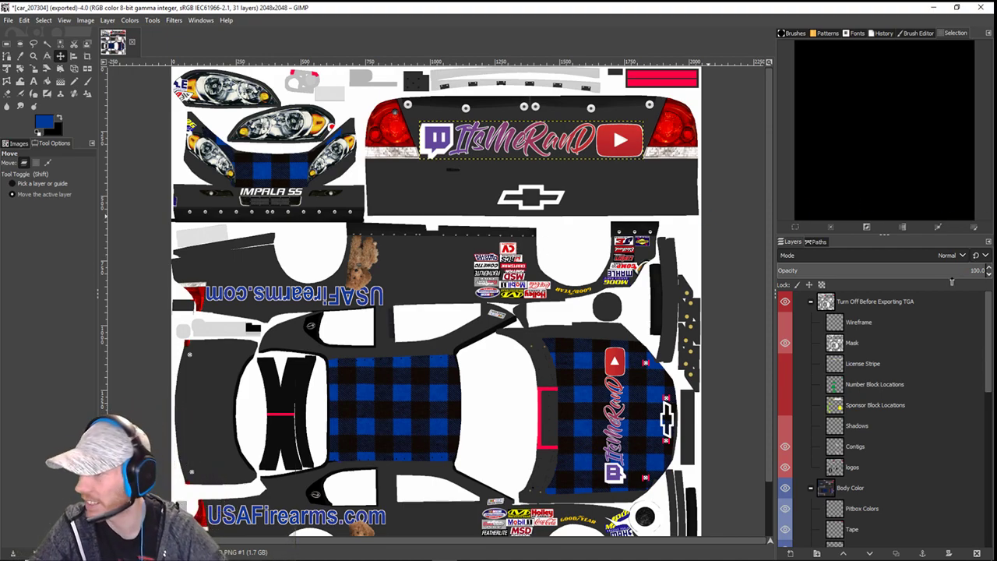
key("ctrl+e")
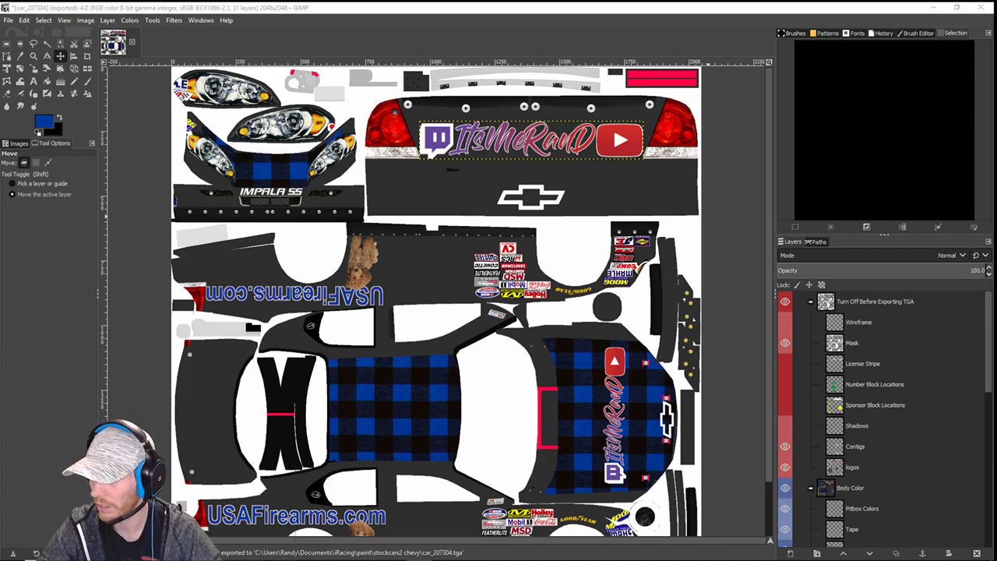
- Switch to the iRacing simulator, swing the Rear Chase camera behind the car and reload the paint textures with the interface hidden
key("alt+Tab")
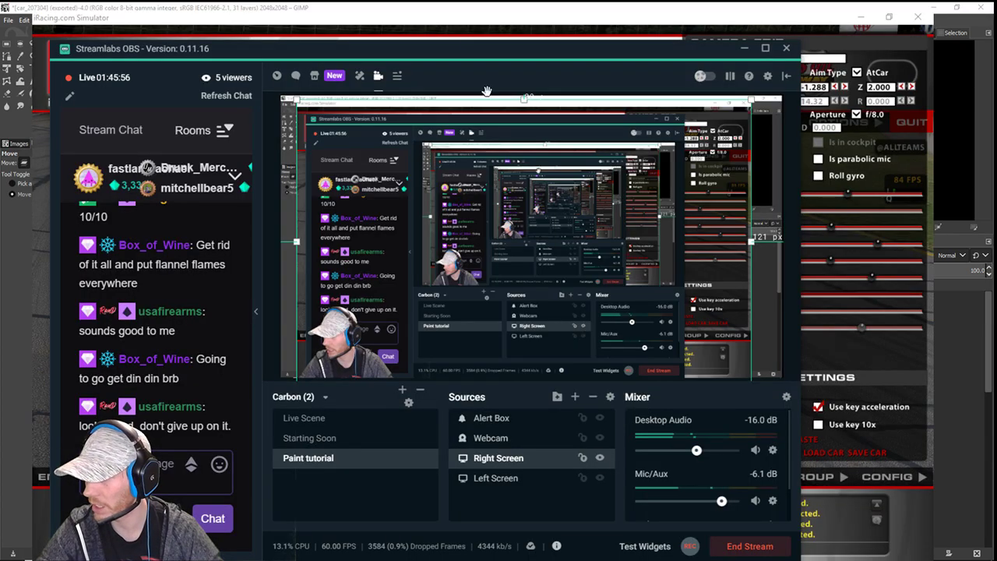
left_click_drag(463, 54, 0, 54)
left_click(439, 358)
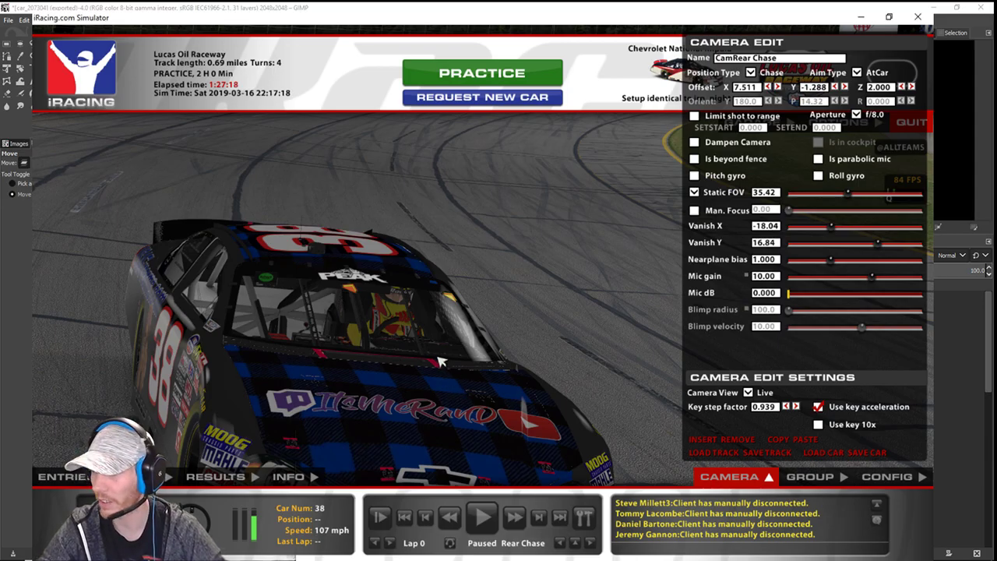
left_click(834, 88)
key("d")
key("s")
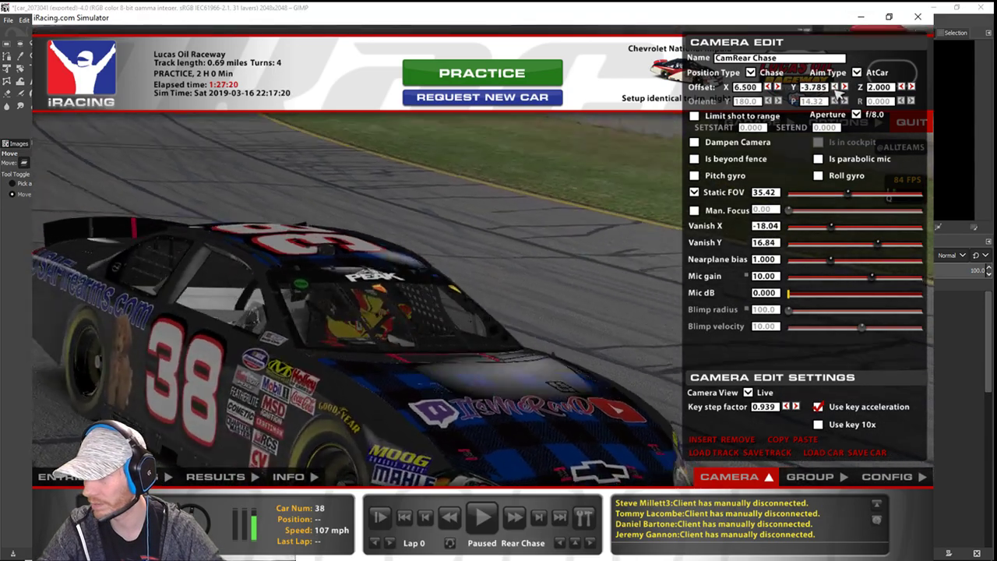
key("a")
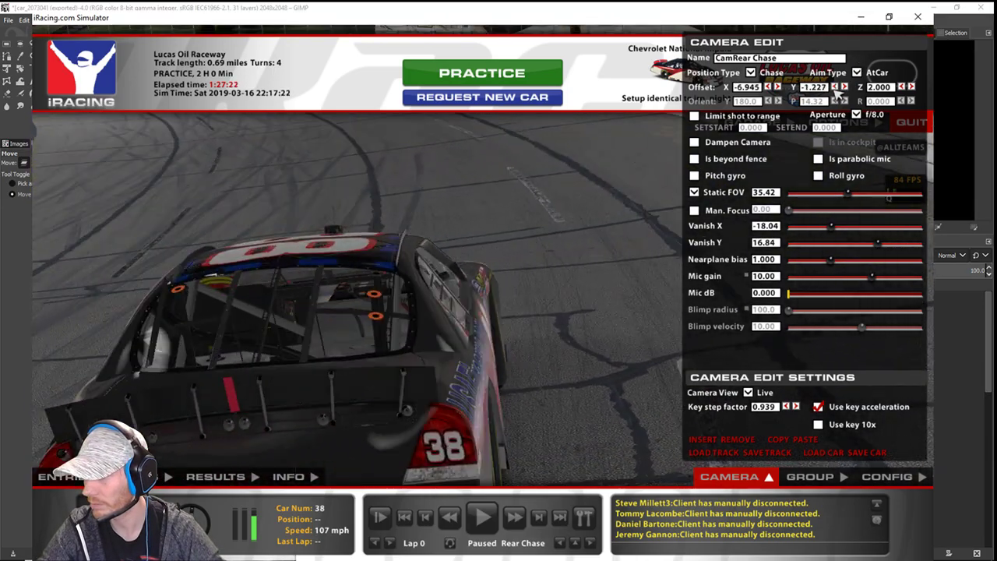
key("space")
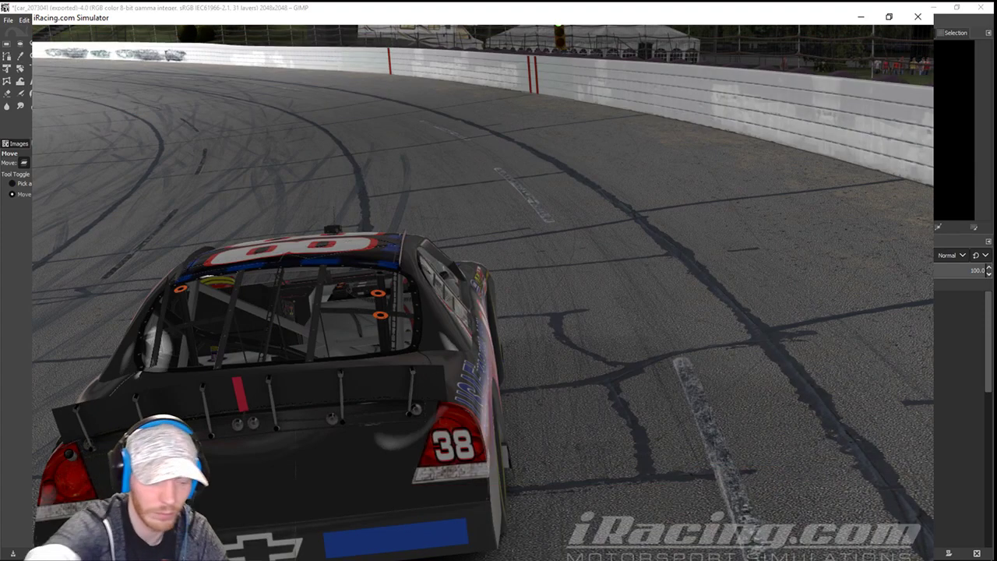
key("ctrl+r")
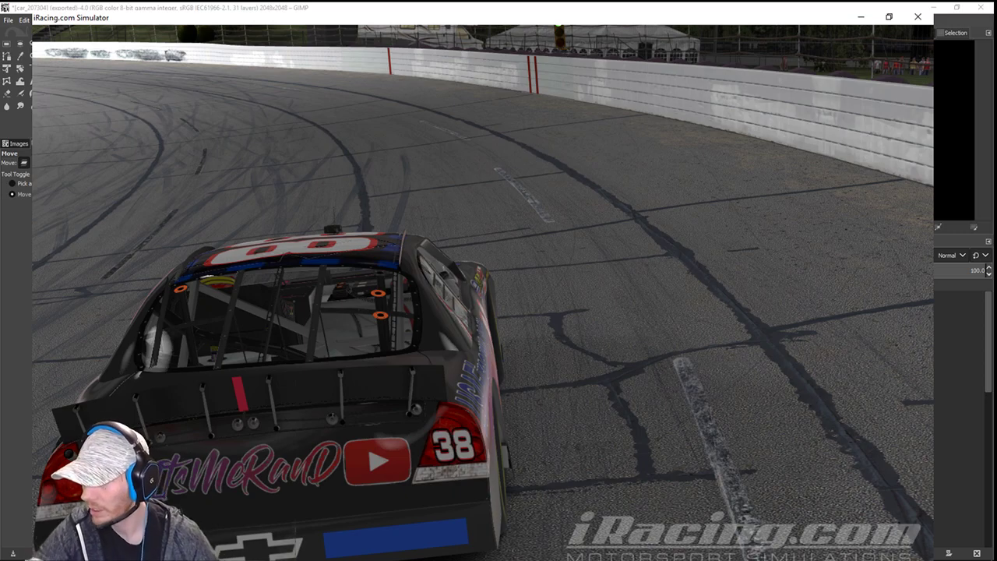
- Set the camera's Vanish X to 5.880 and Vanish Y to -8.260 to frame the rear logo, and hide the interface
key("space")
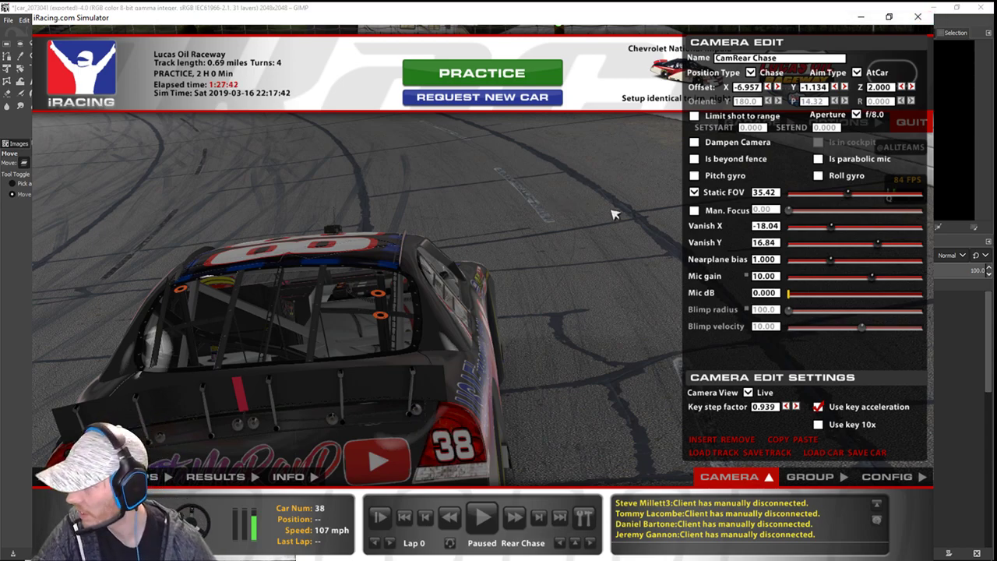
left_click_drag(832, 227, 843, 261)
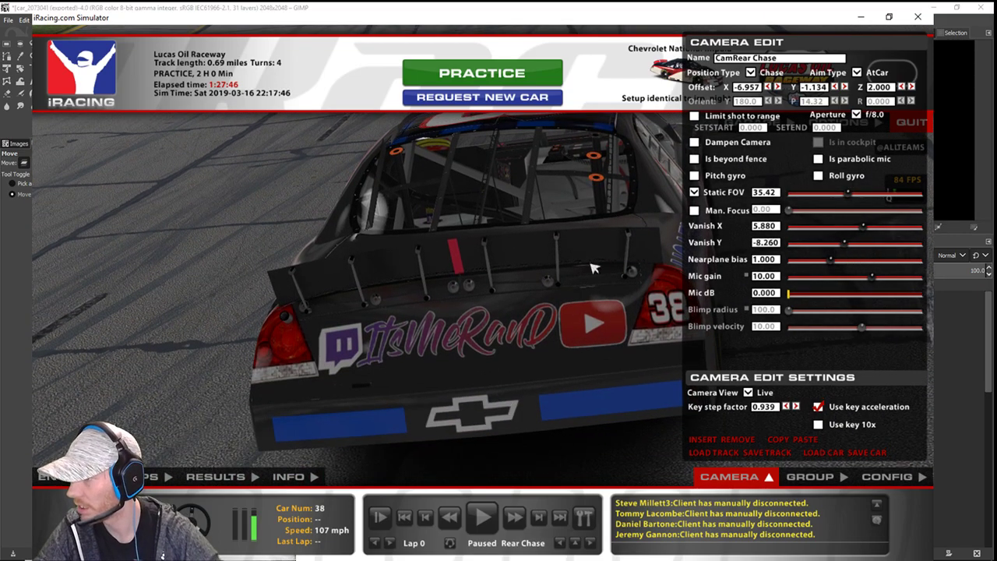
key("space")
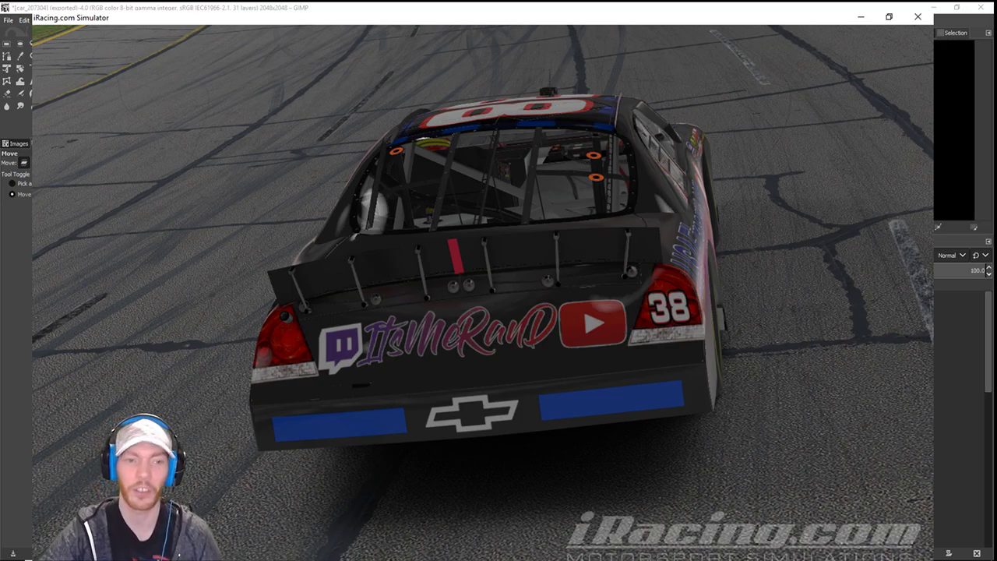
- Switch back to GIMP and create a transparent 2048 × 2048 px layer named Bumper Flannel in the Sponsors group
left_click(484, 6)
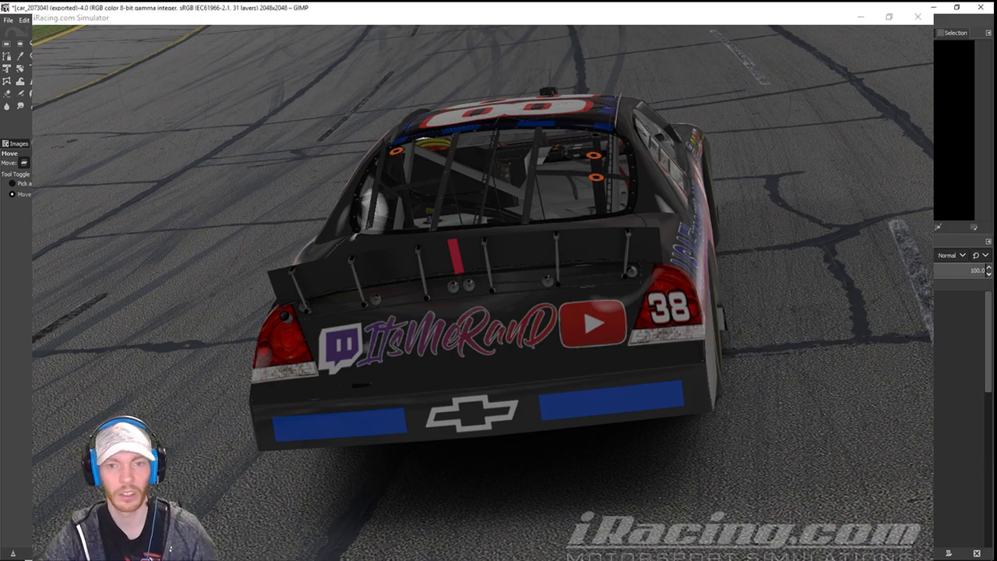
key("n")
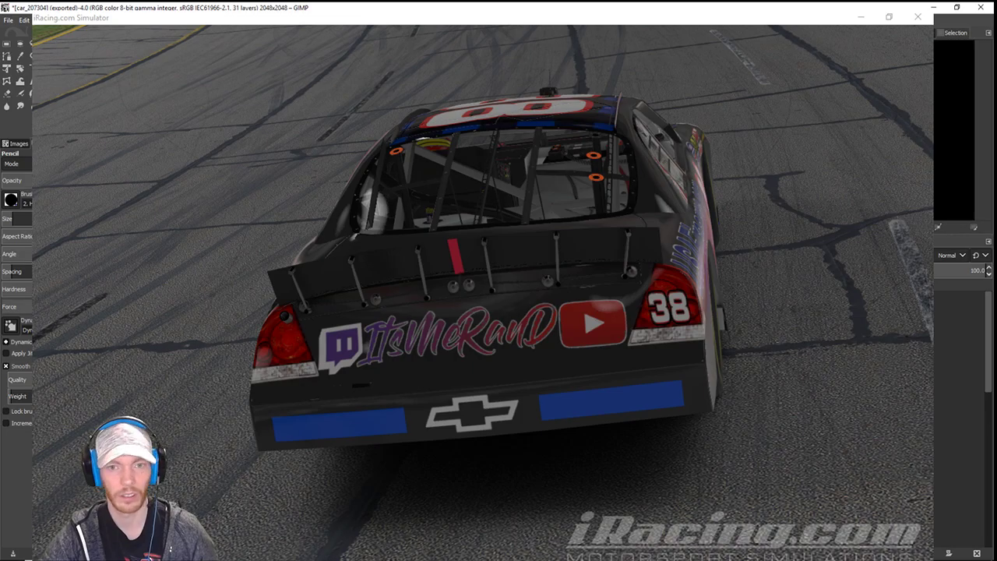
key("alt+Tab")
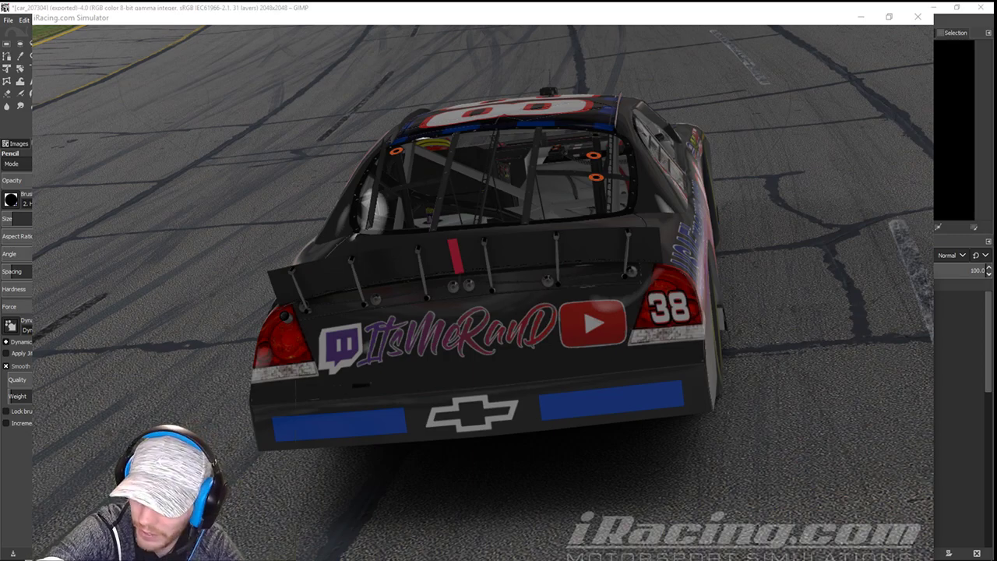
key("space")
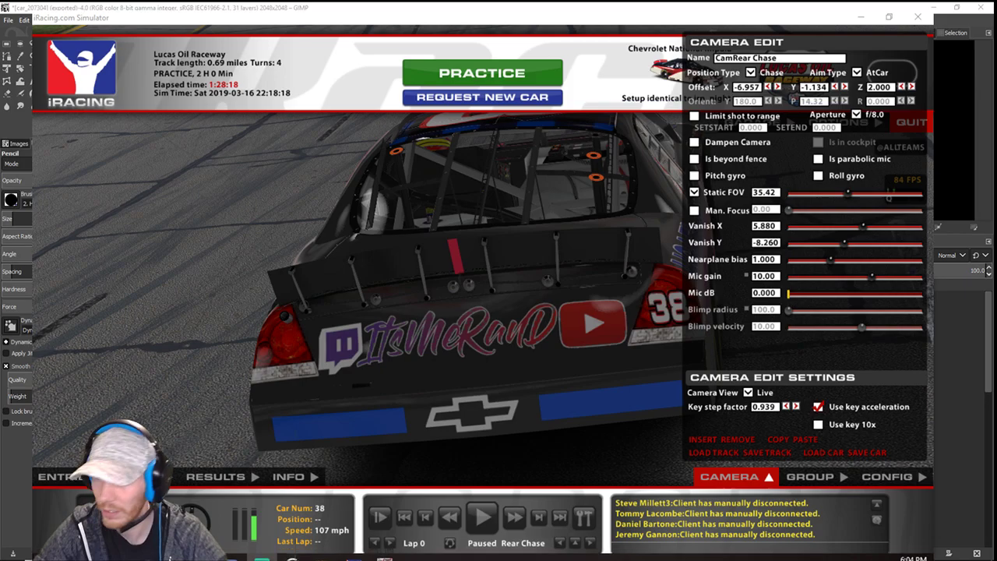
left_click(861, 16)
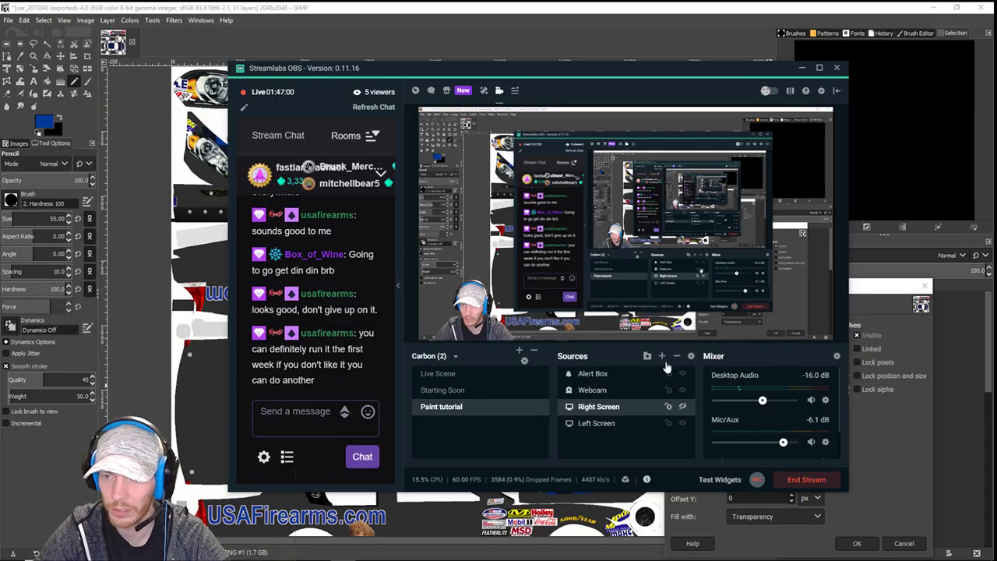
left_click_drag(575, 70, 996, 35)
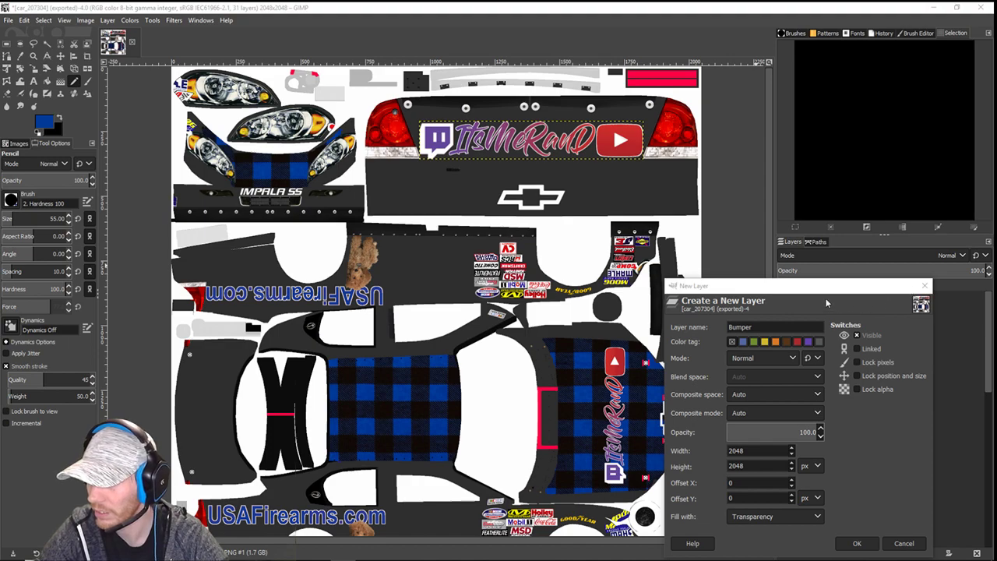
type("Flannel")
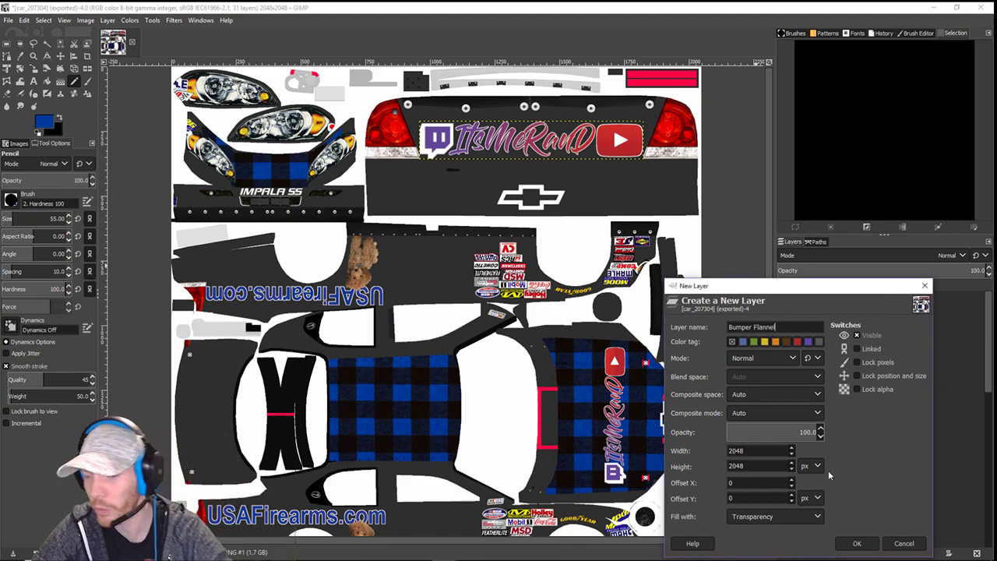
left_click(856, 544)
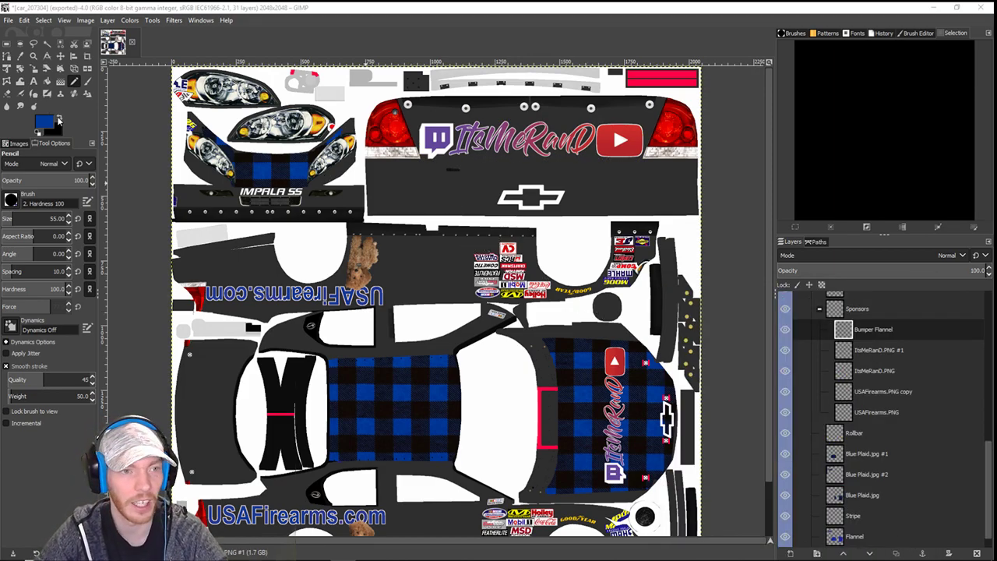
- Outline the rear panel area between the taillights with straight blue Pencil lines at size 55 on the Bumper Flannel layer
scroll(438, 172, "up", 2)
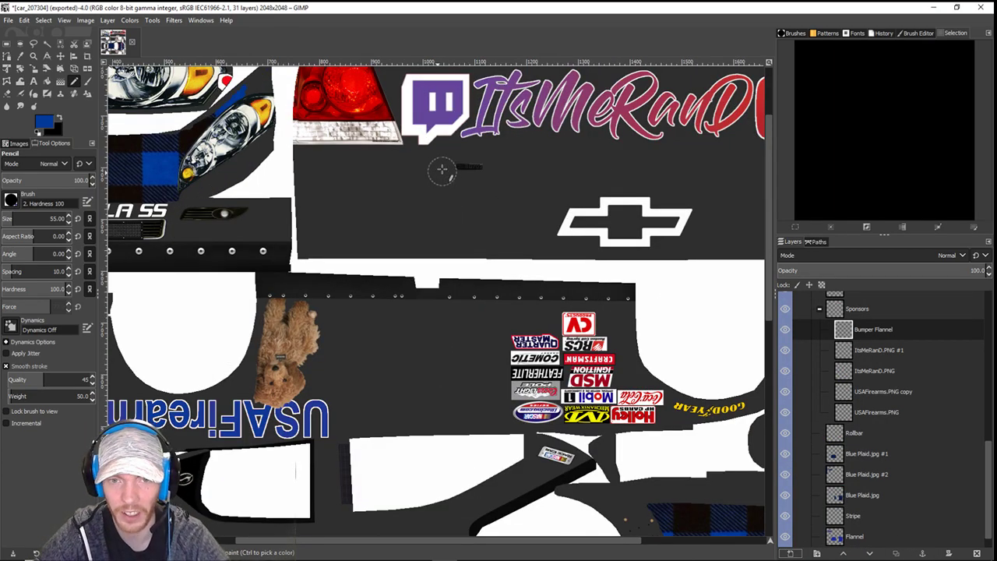
scroll(409, 181, "up", 2)
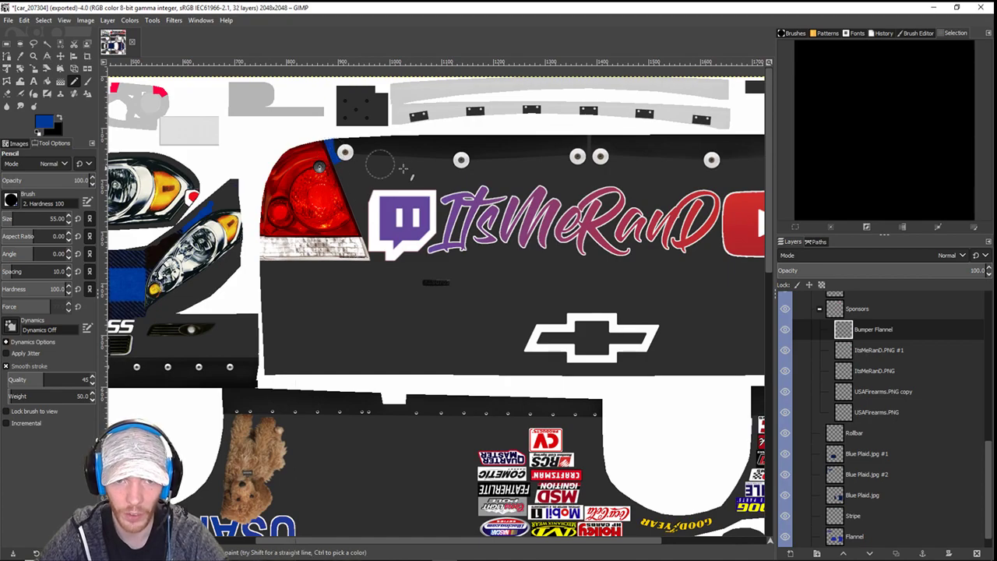
scroll(343, 170, "right", 4)
left_click_drag(343, 170, 287, 159)
left_click(647, 122, "shift")
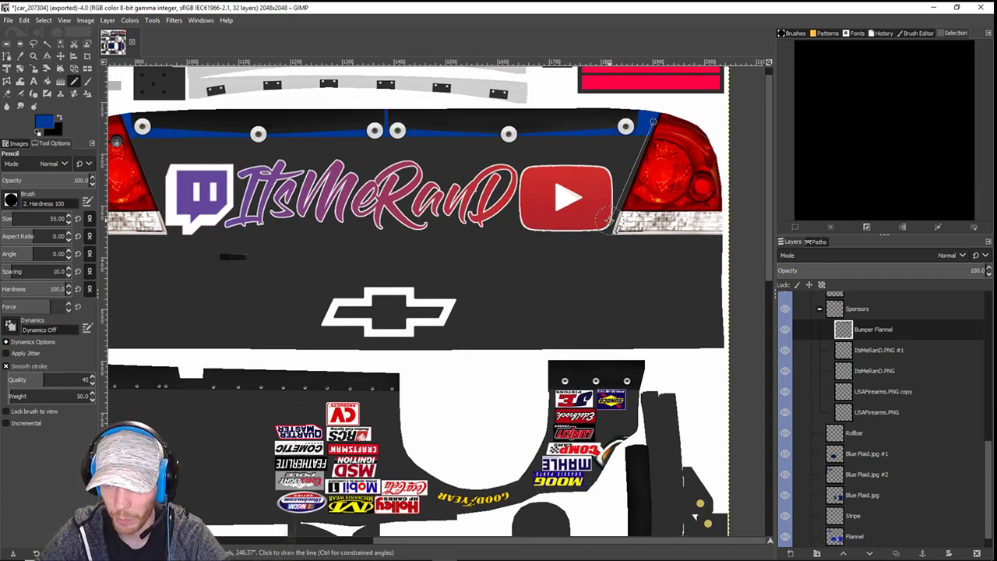
scroll(516, 218, "left", 5)
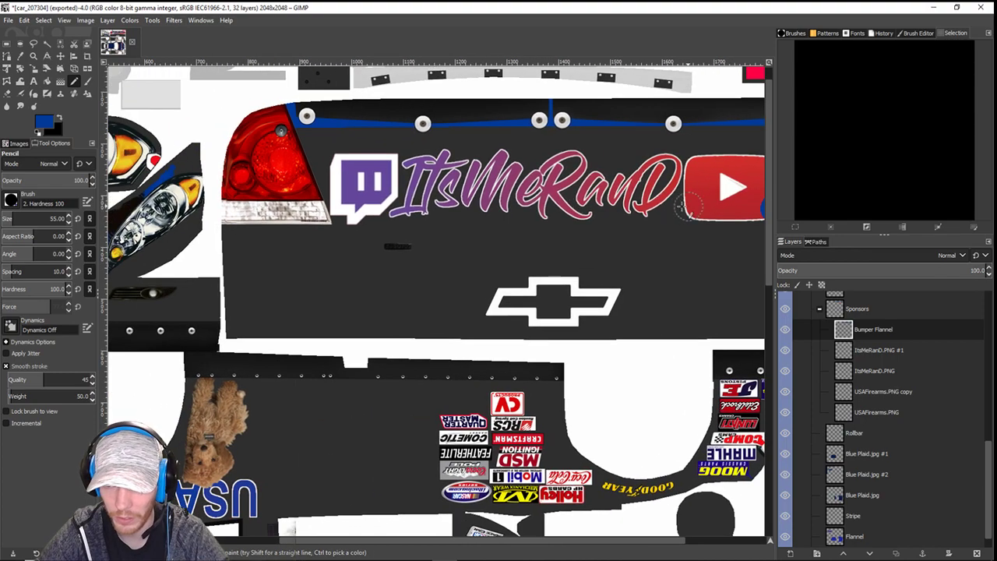
left_click(333, 208, "ctrl+shift")
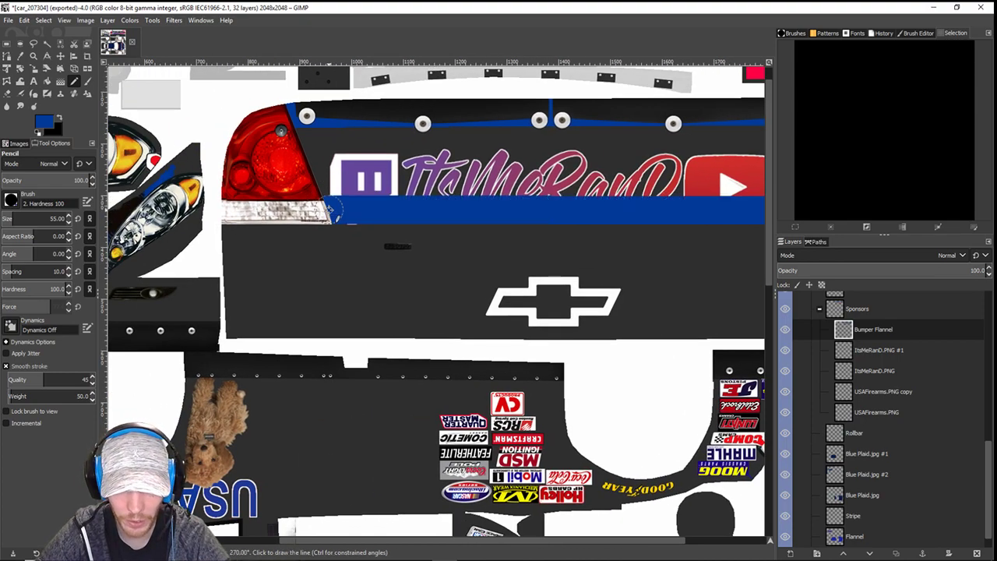
- Move the Bumper Flannel layer below the sponsor logos and fill the area between the taillights with blue Pencil strokes
left_click_drag(843, 331, 845, 415)
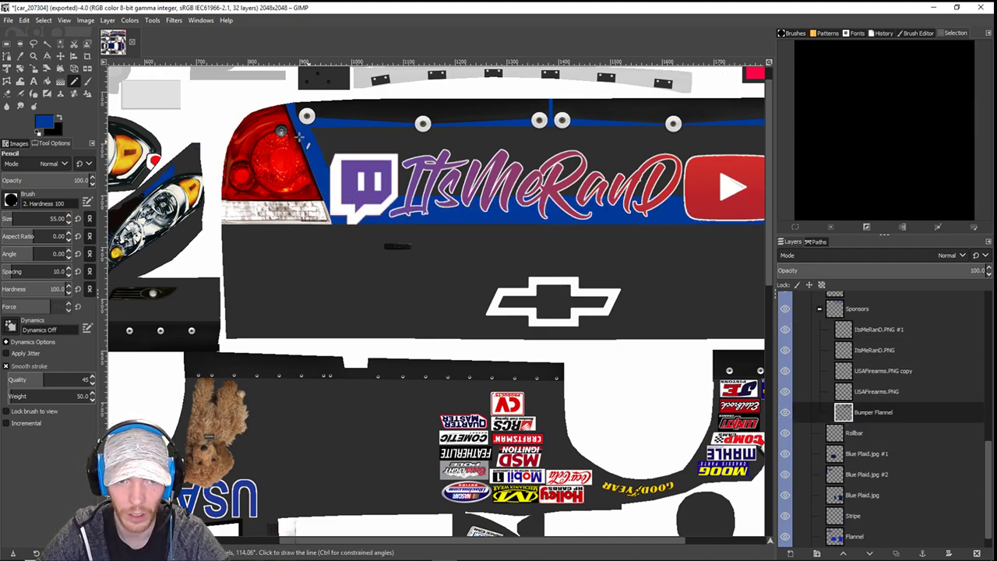
scroll(519, 139, "right", 5)
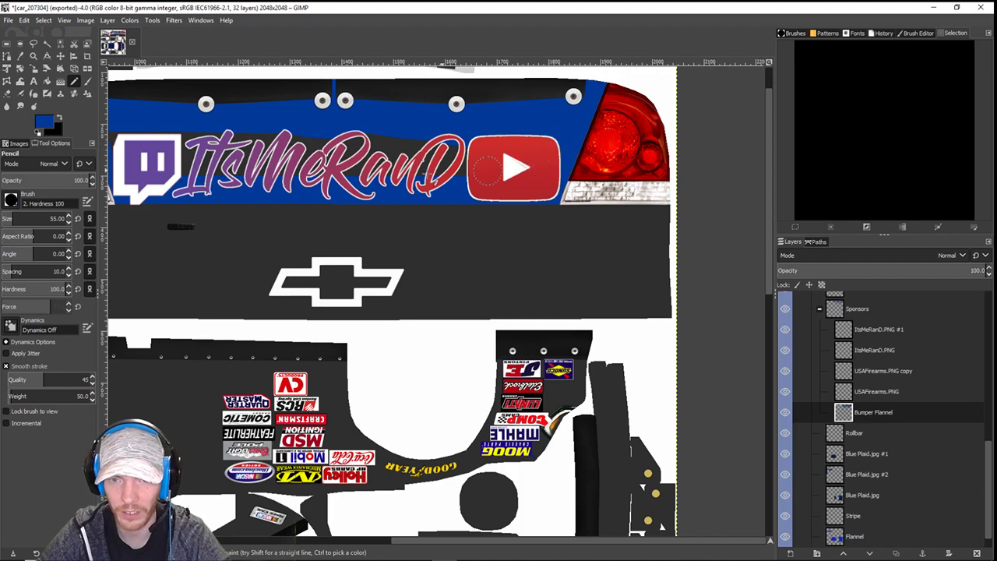
scroll(389, 173, "left", 3)
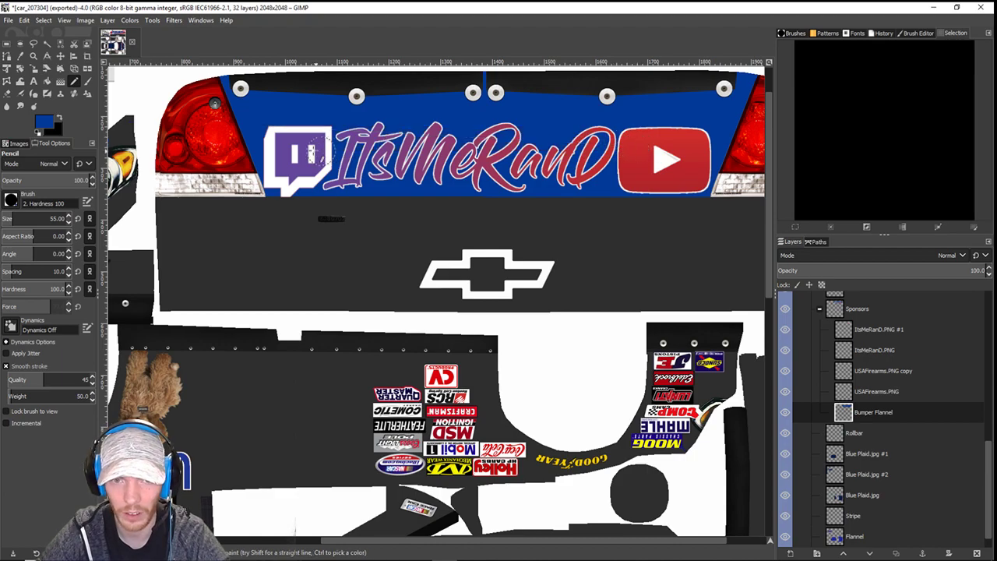
scroll(215, 103, "down", 2)
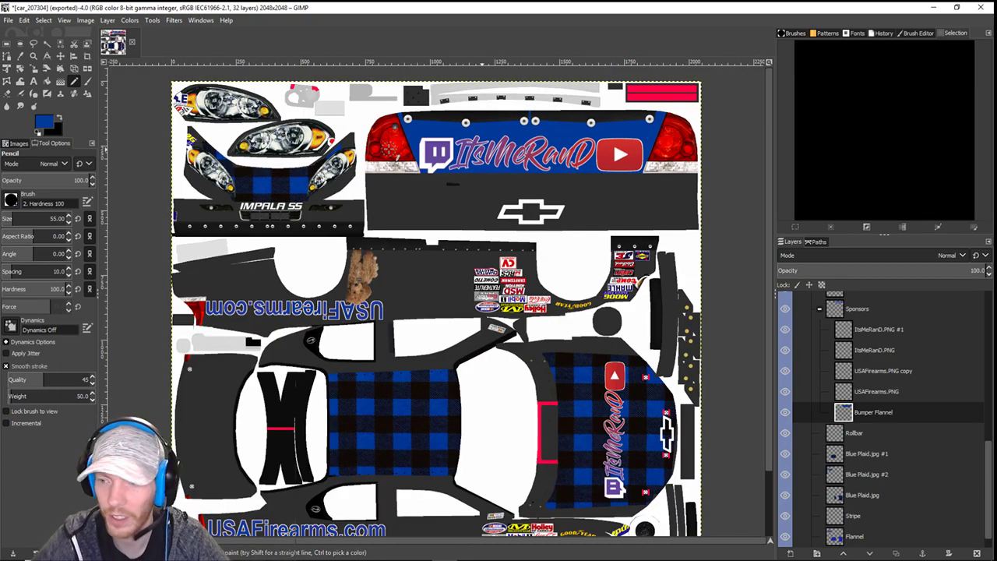
- Nudge the rear ItsMeRanD logo layer slightly upward with the Move tool, centering it vertically in the blue area between the taillights
left_click(869, 331)
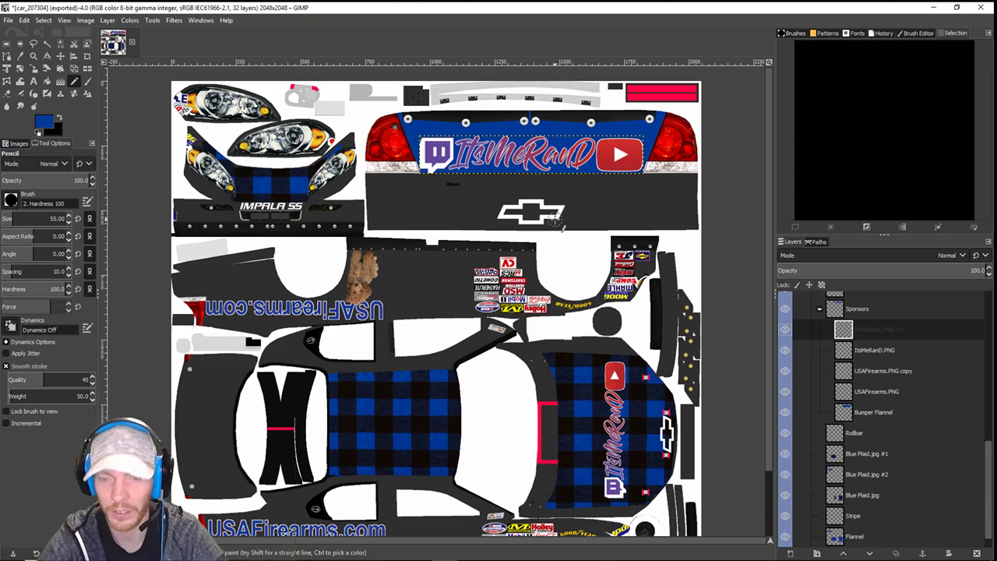
key("Page_Up")
key("Up")
key("Up")
key("Down")
key("Down")
key("Down")
key("Down")
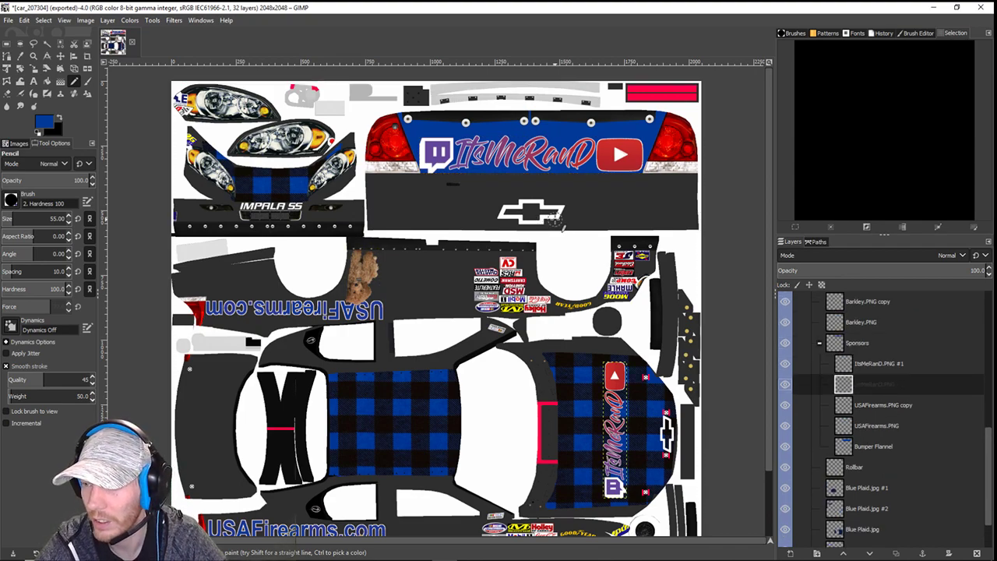
key("Up")
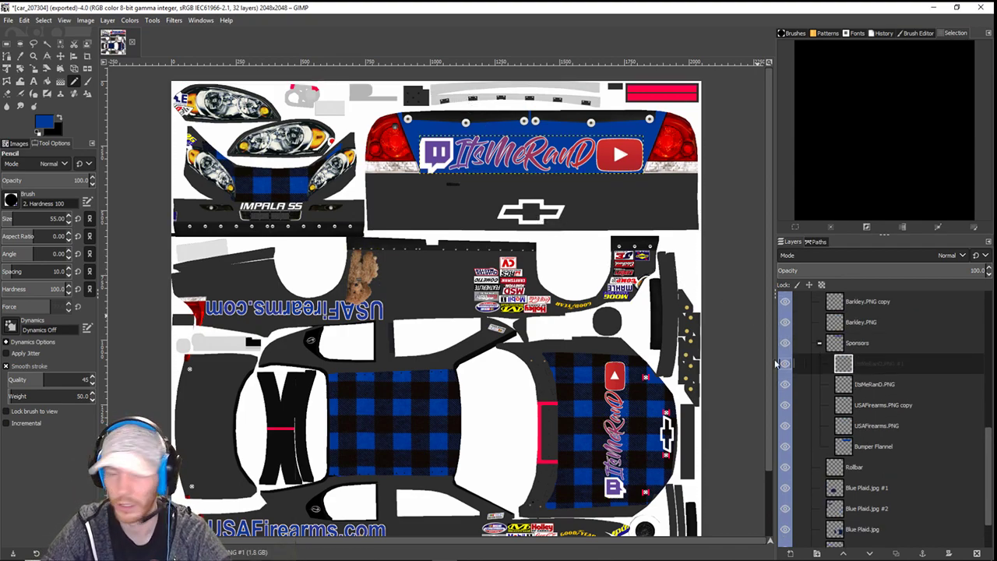
left_click(60, 56)
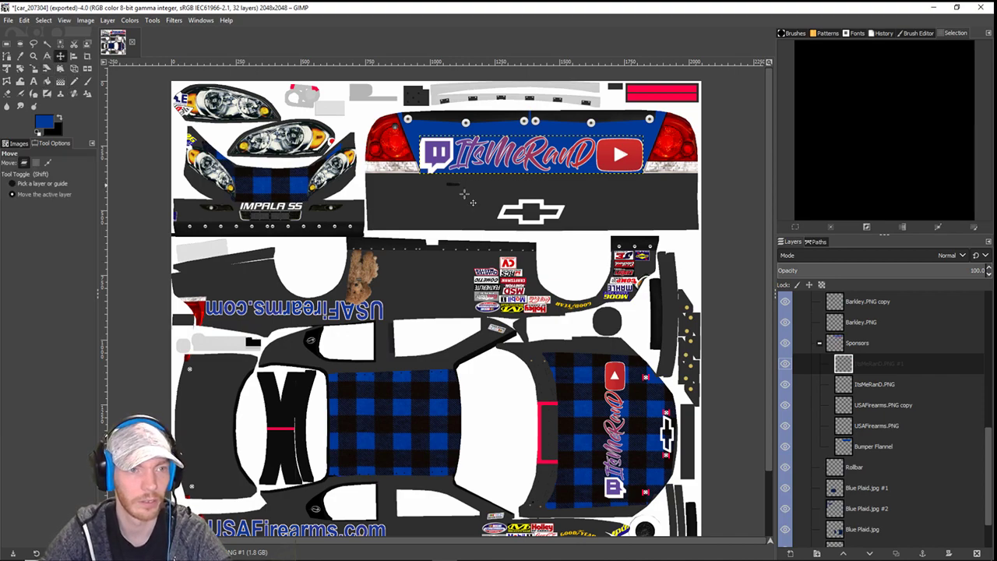
key("Up")
key("Up")
key("Up")
key("Up")
key("Up")
key("Up")
key("Up")
key("Up")
key("Up")
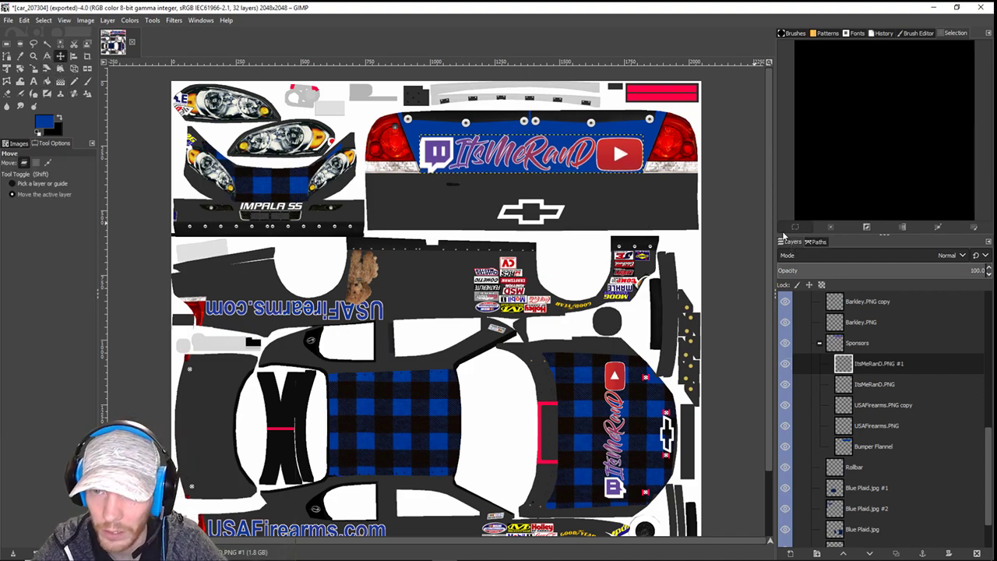
key("Up")
key("Up")
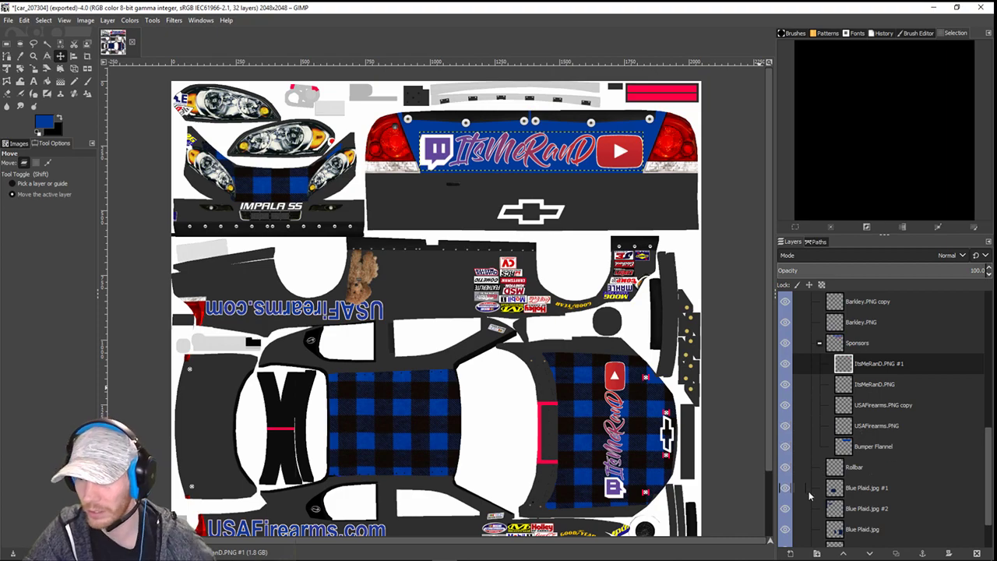
scroll(871, 464, "up", 2)
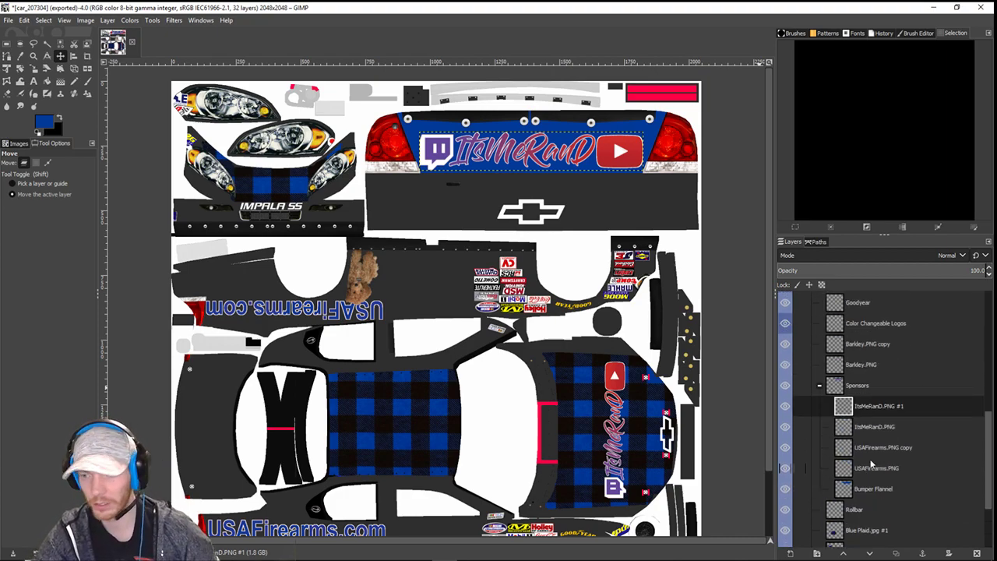
- Select the blue painted area between the taillights on the Bumper Flannel layer with Fuzzy Select
left_click(874, 490)
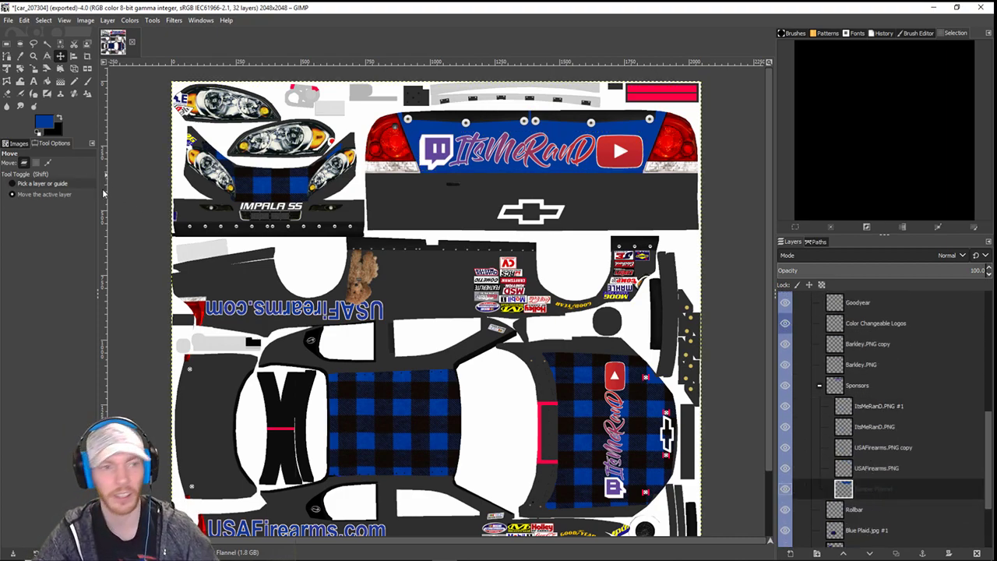
left_click(47, 43)
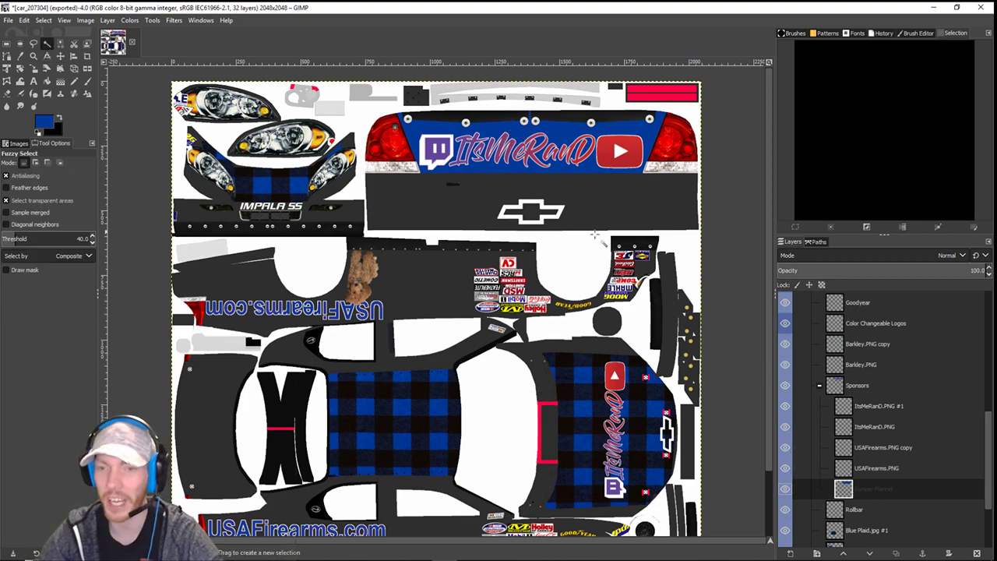
left_click(644, 133)
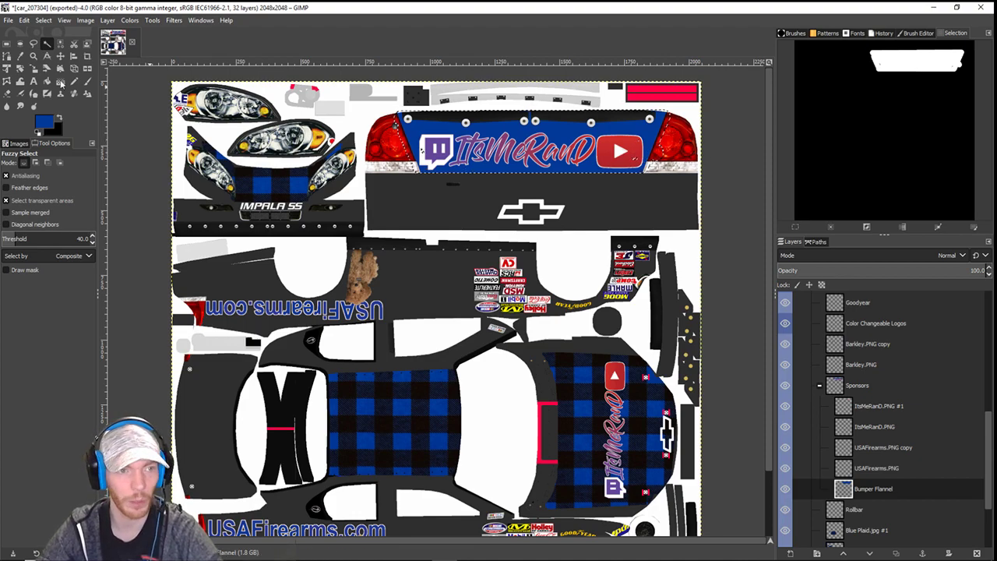
left_click(74, 81)
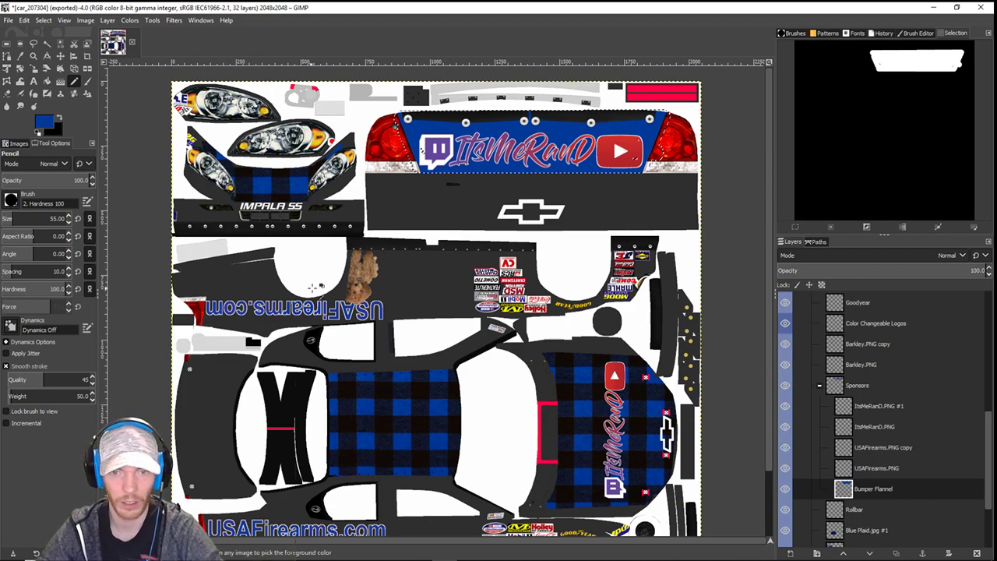
key("ctrl+shift+a")
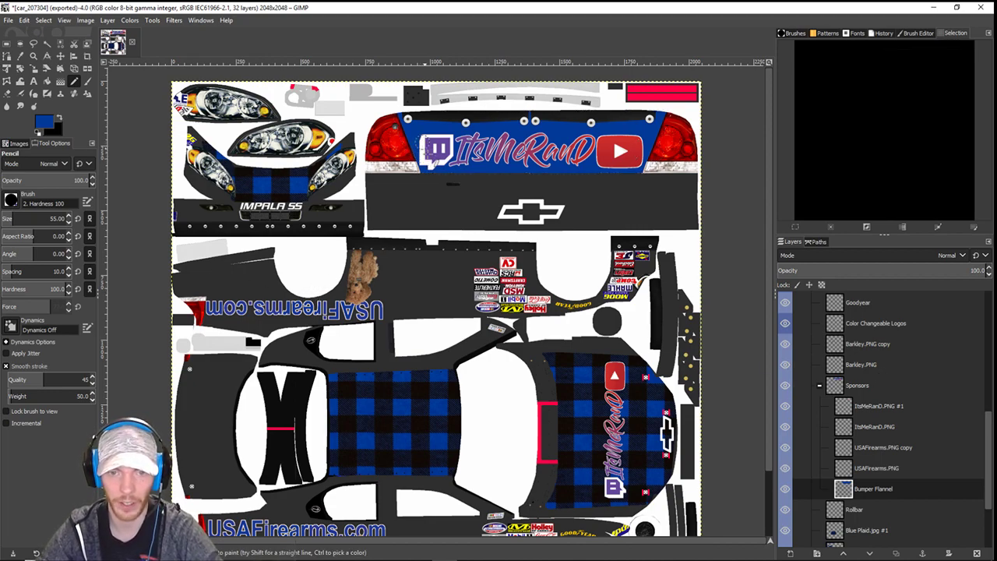
key("u")
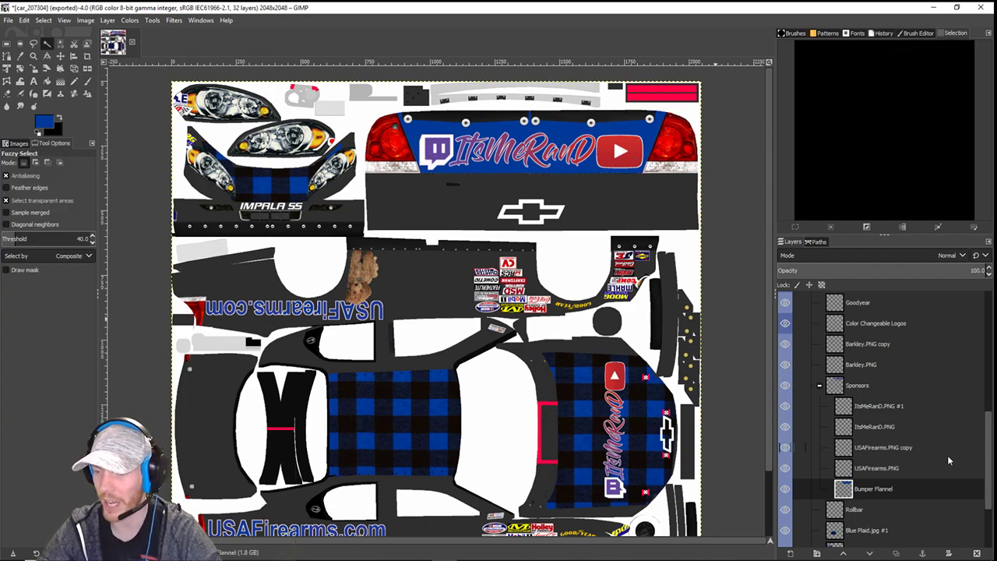
left_click(616, 132)
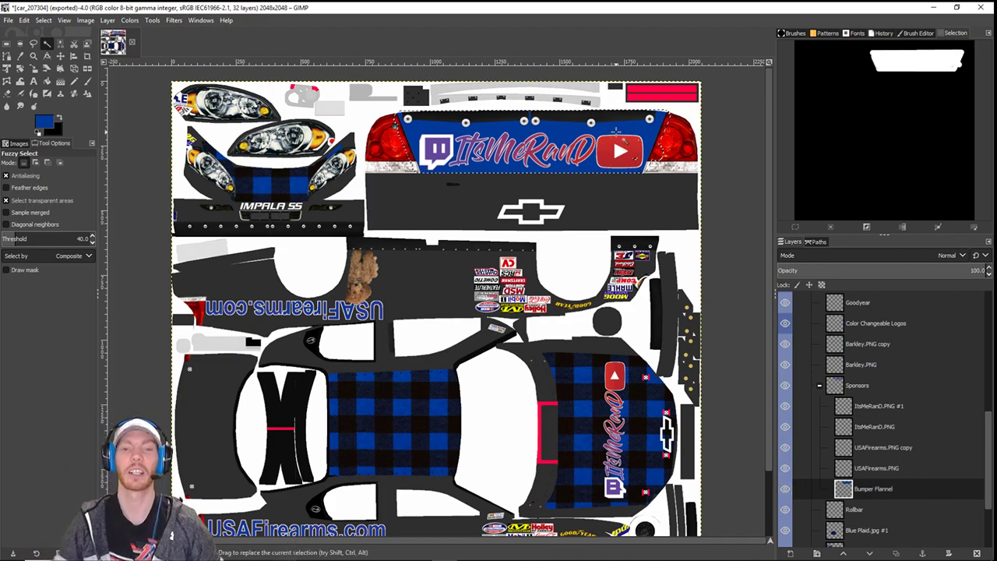
- Convert the Bumper Flannel layer's alpha to a selection
right_click(872, 478)
left_click(870, 489)
right_click(870, 489)
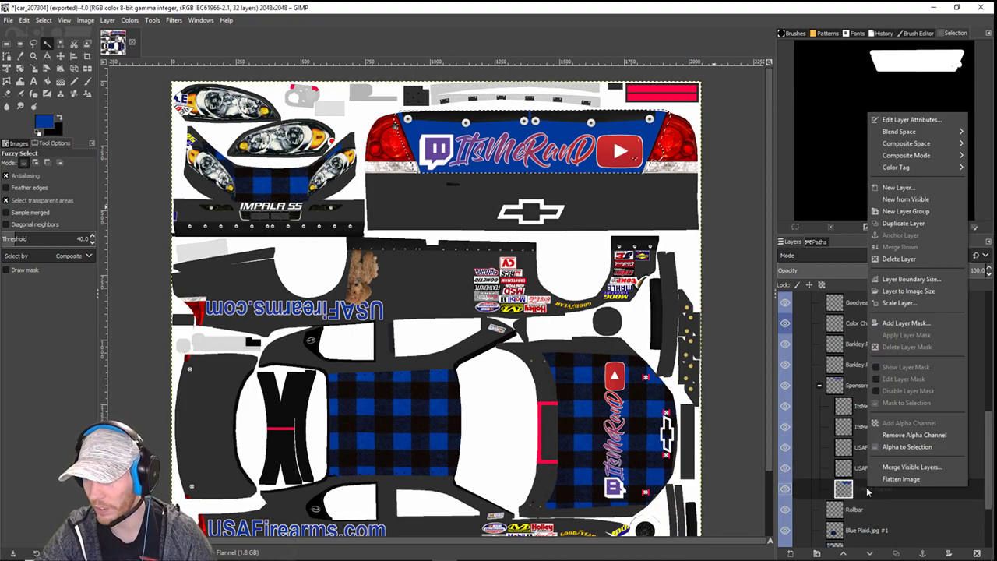
left_click(905, 450)
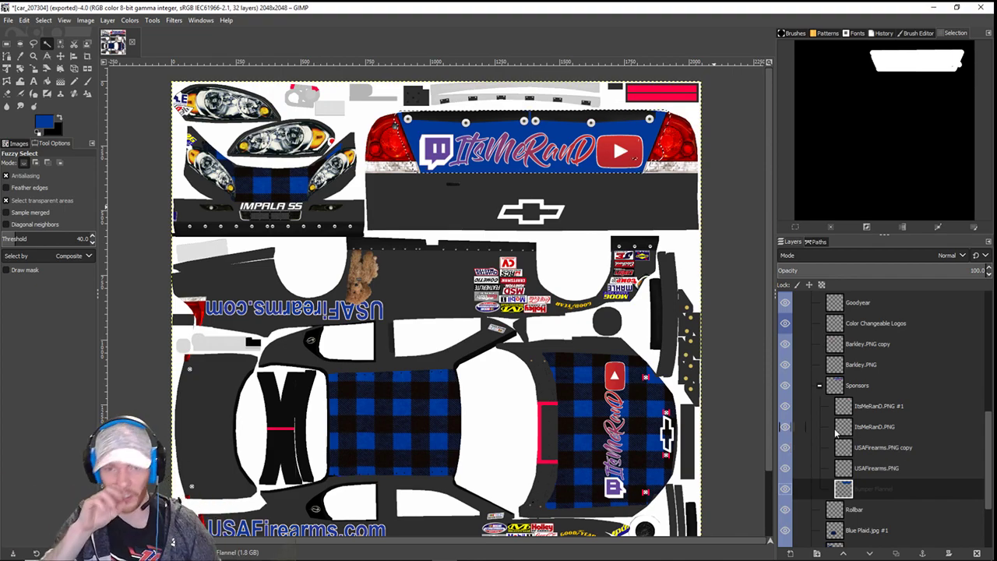
- Crop the Bumper Flannel layer to its content and to the selection
left_click(107, 21)
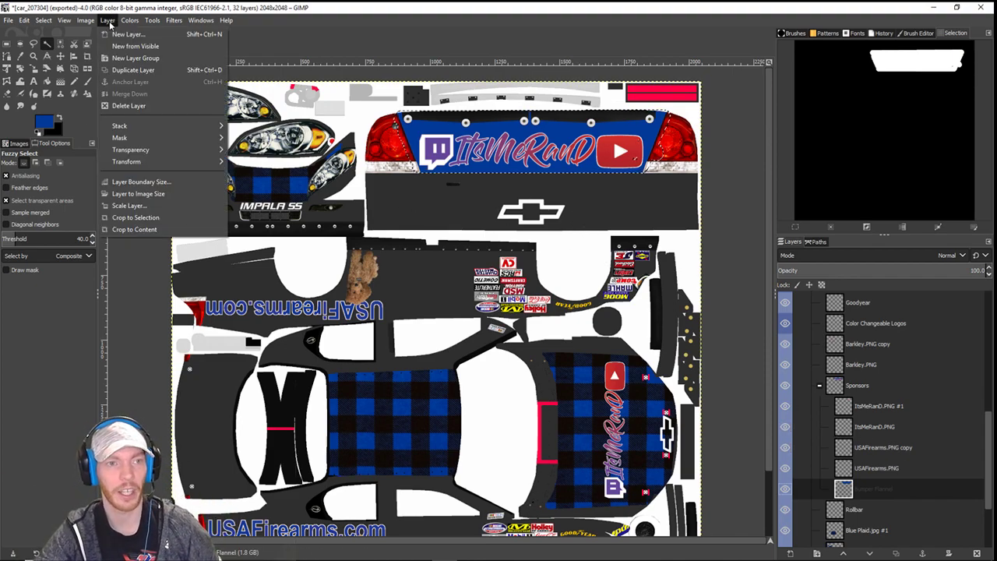
left_click(157, 229)
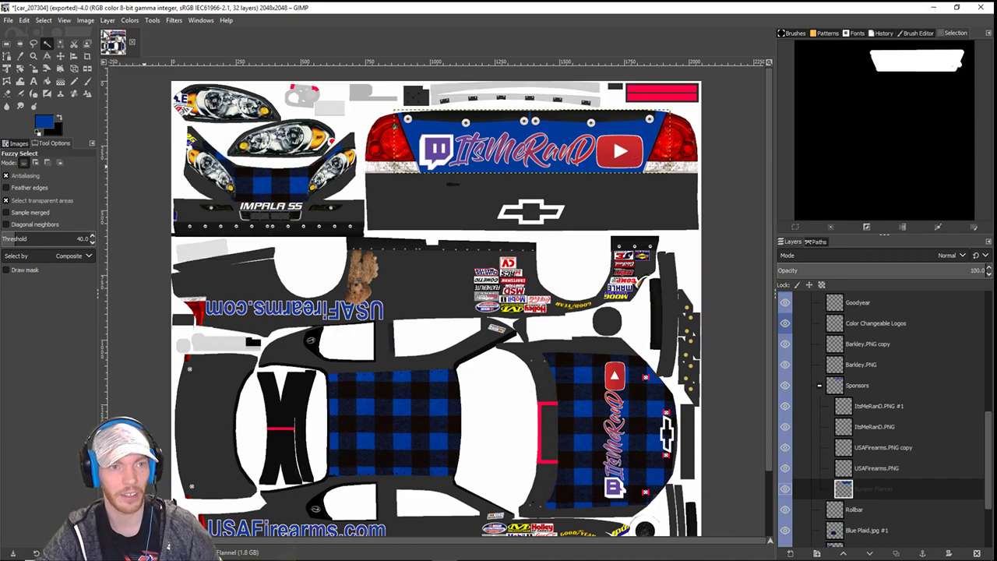
left_click(108, 20)
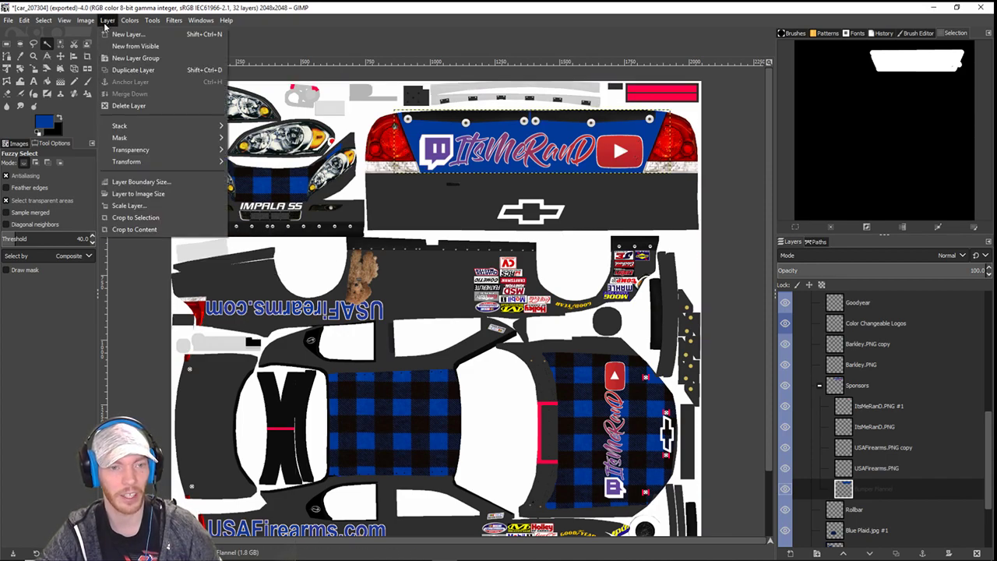
left_click(147, 218)
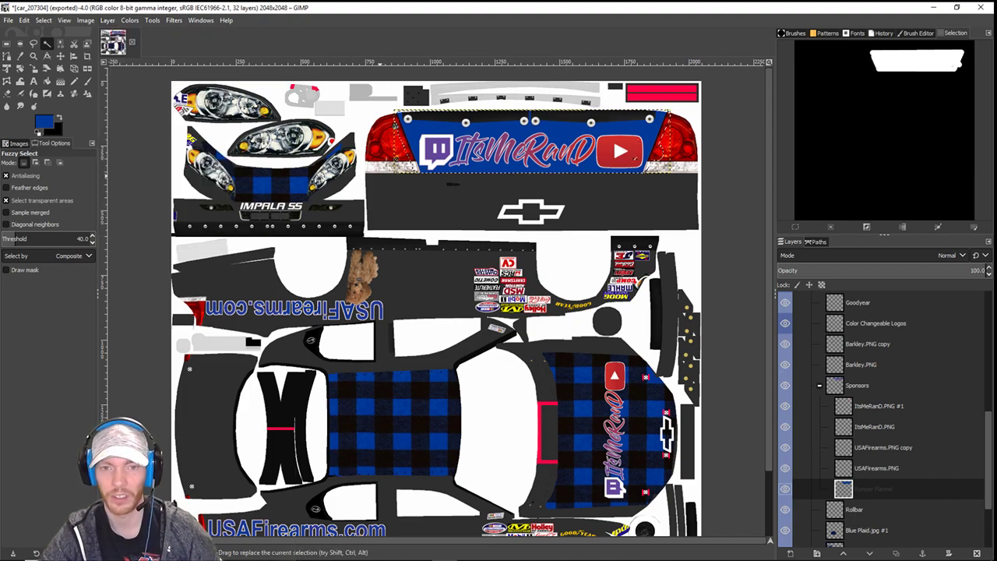
- Switch to the Racing Logos window in File Explorer and open the Paint folder on drive D
left_click(241, 551)
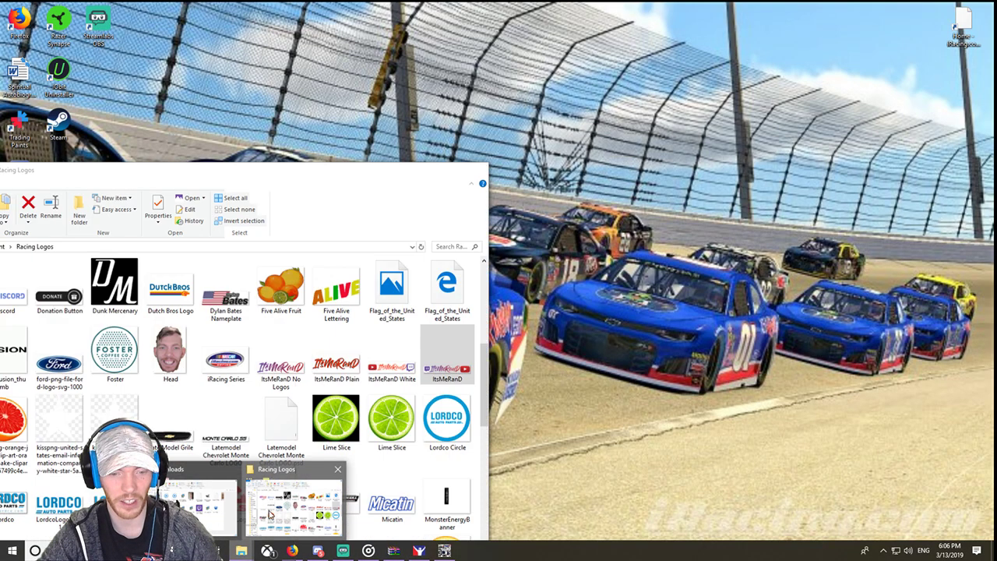
left_click(293, 498)
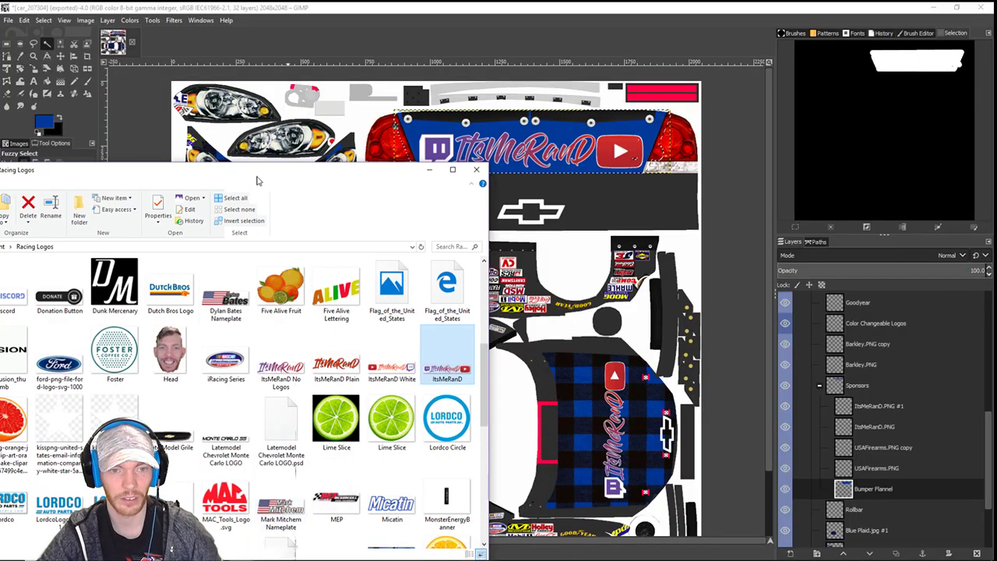
left_click_drag(257, 177, 561, 59)
left_click(175, 282)
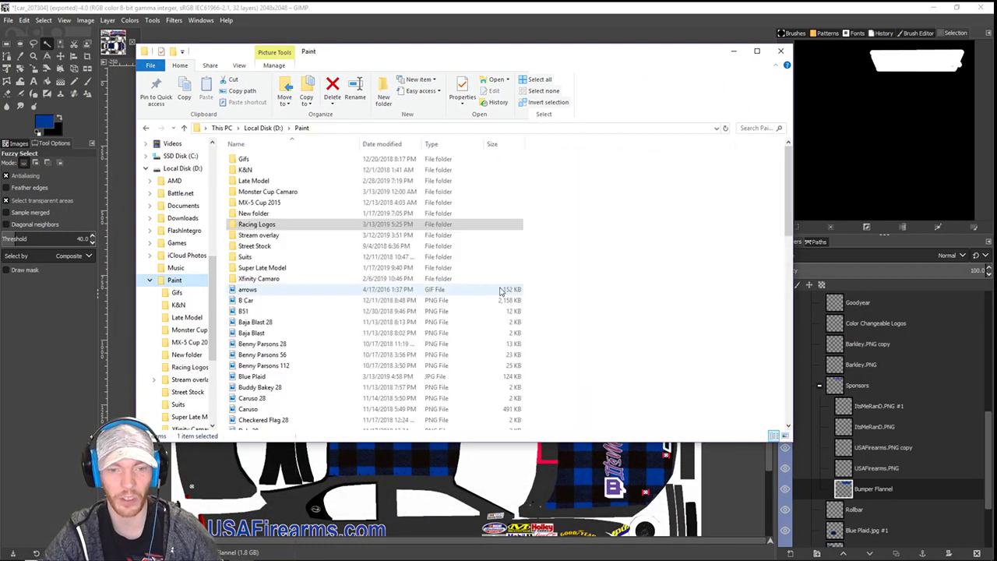
- Find the Blue Plaid JPG in the Paint folder and add it to the GIMP image as a new layer above Bumper Flannel
scroll(314, 356, "down", 2)
scroll(314, 356, "up", 2)
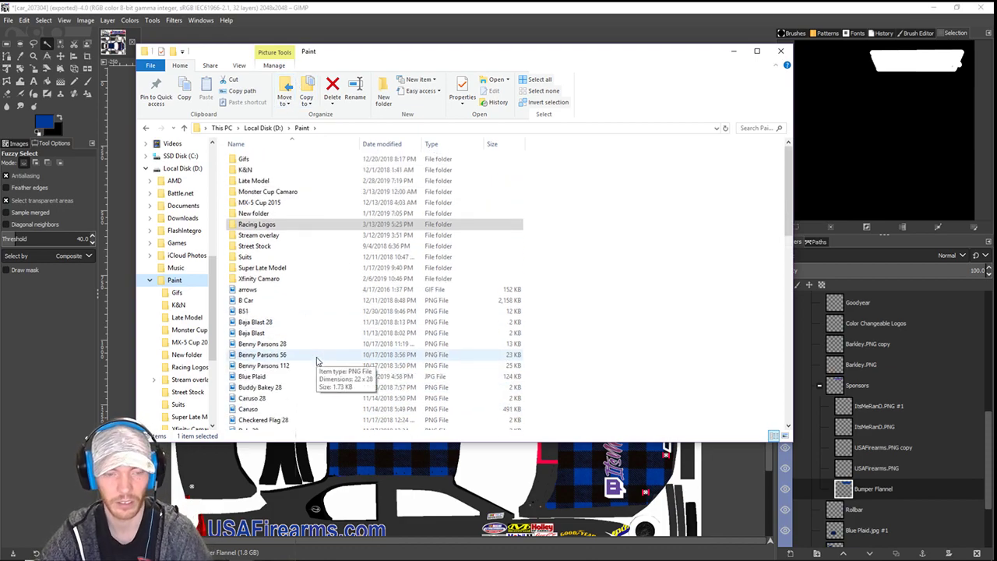
scroll(314, 356, "down", 2)
scroll(314, 356, "down", 1)
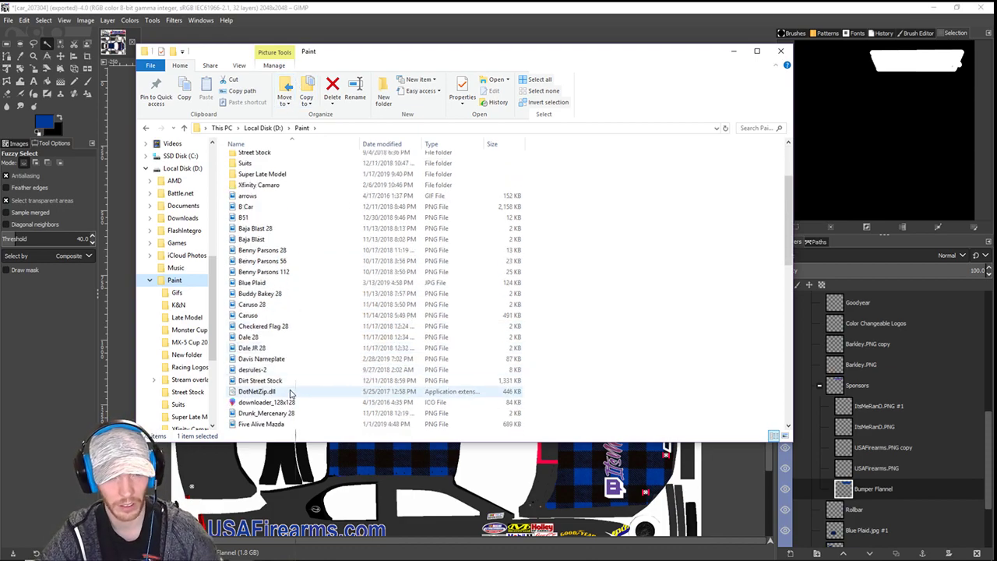
left_click(277, 283)
left_click_drag(438, 60, 318, 316)
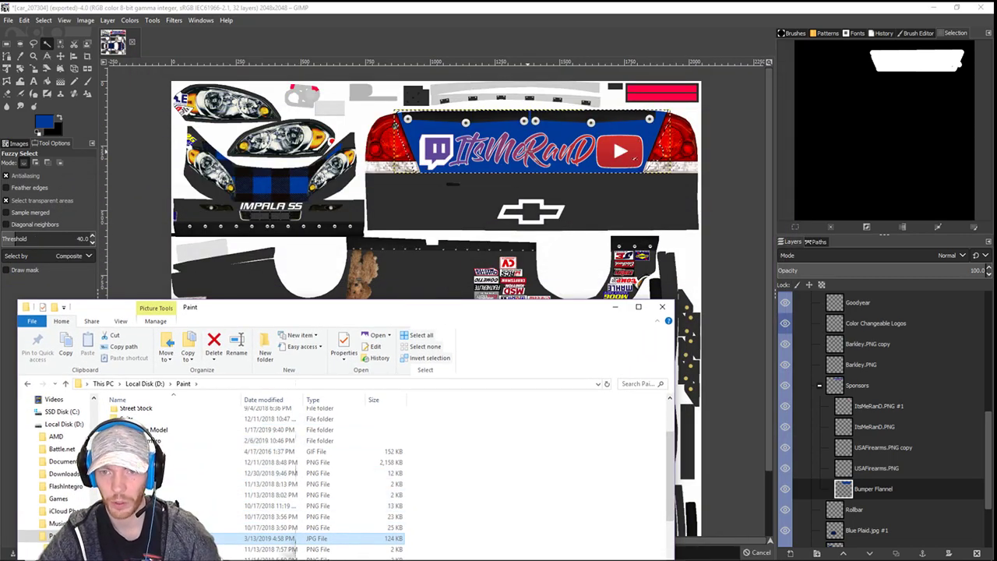
left_click_drag(290, 539, 471, 340)
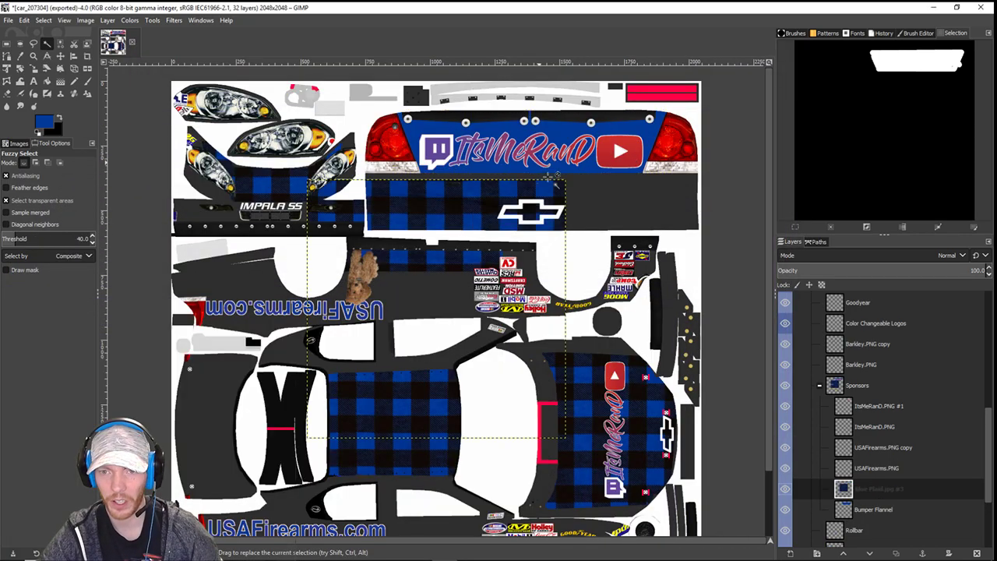
- Move the new Blue Plaid layer up over the rear panel, behind the ItsMeRanD logo
left_click(60, 56)
left_click_drag(391, 348, 528, 178)
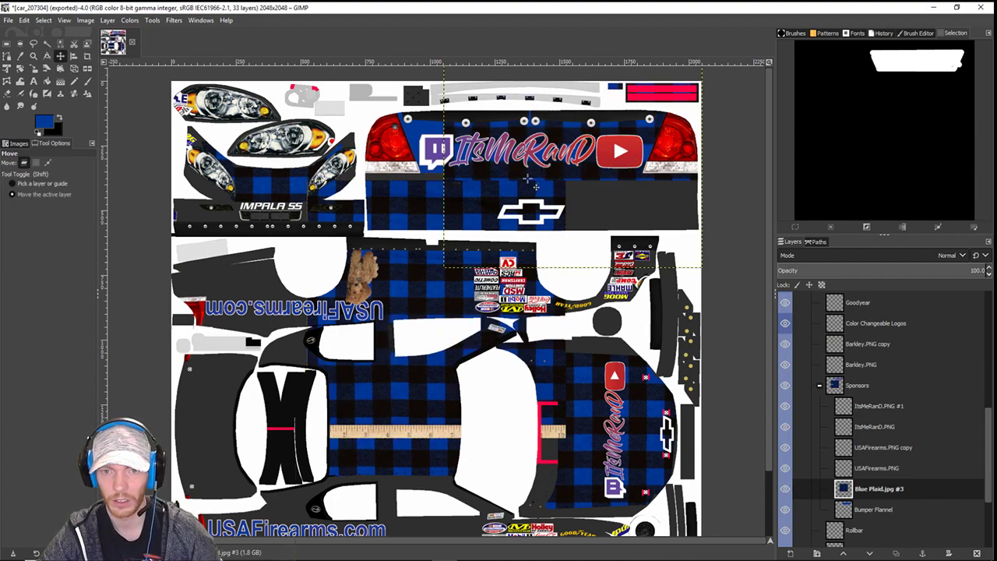
left_click_drag(472, 210, 393, 210)
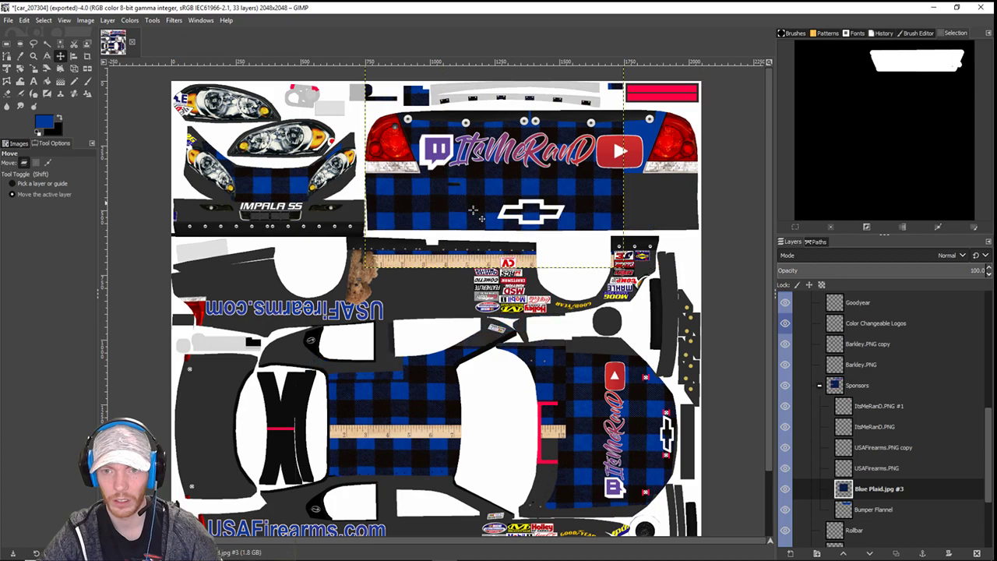
- Rotate the Blue Plaid layer 90° clockwise twice, centering it horizontally between the taillights after the first rotation
left_click(84, 21)
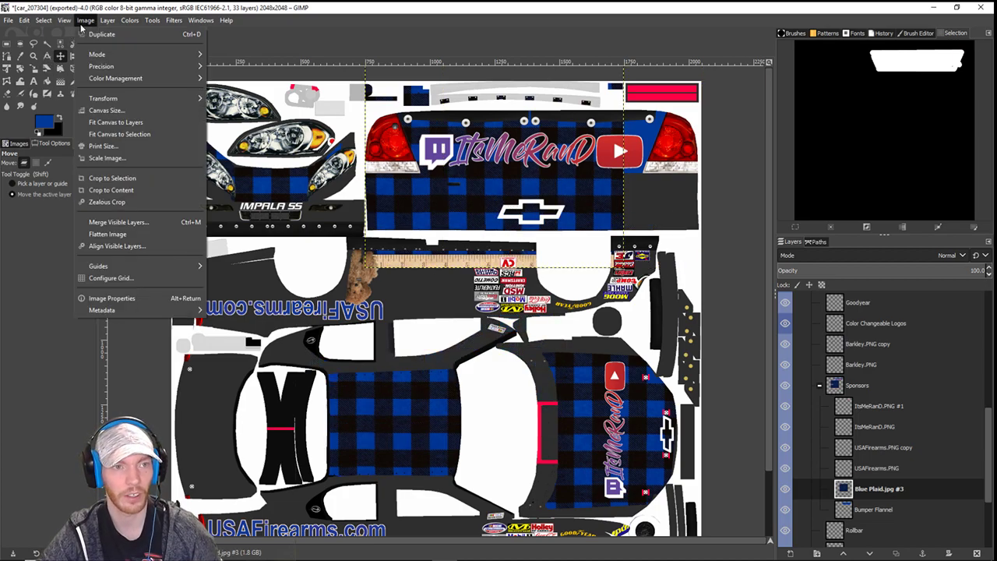
mouse_move(134, 162)
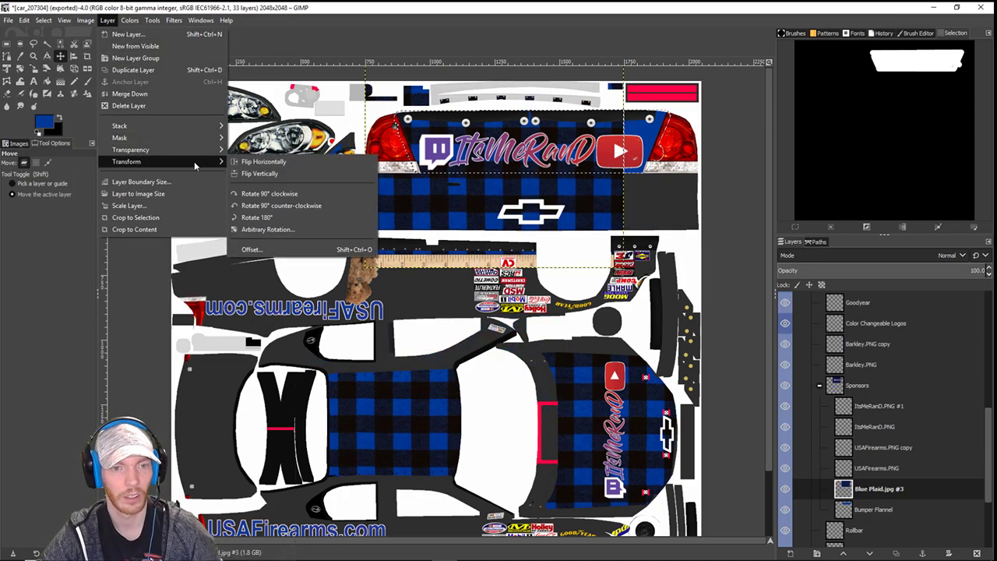
left_click(254, 205)
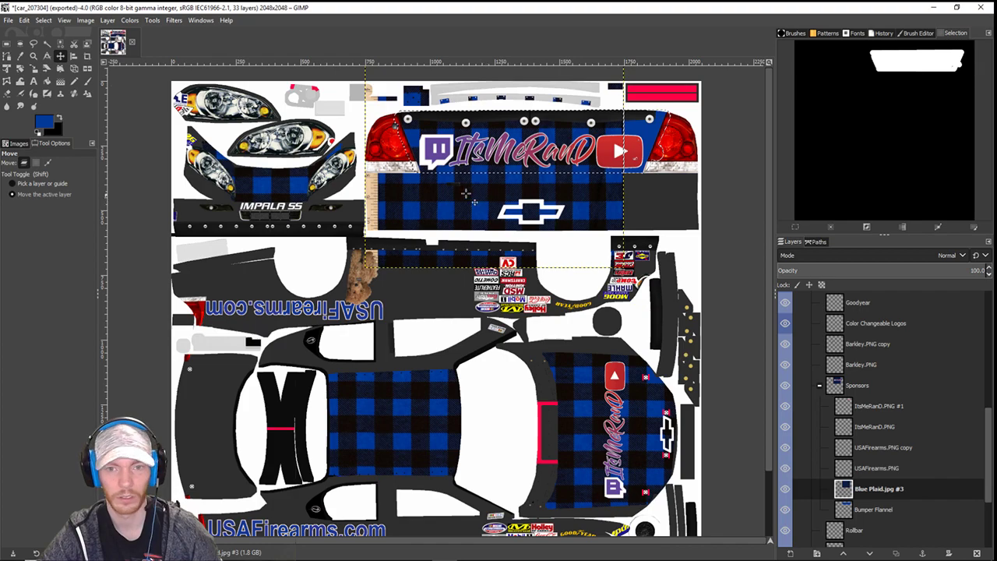
mouse_move(466, 193)
left_mouse_down()
mouse_move(507, 192)
mouse_move(452, 187)
mouse_move(461, 190)
mouse_move(451, 196)
left_mouse_up()
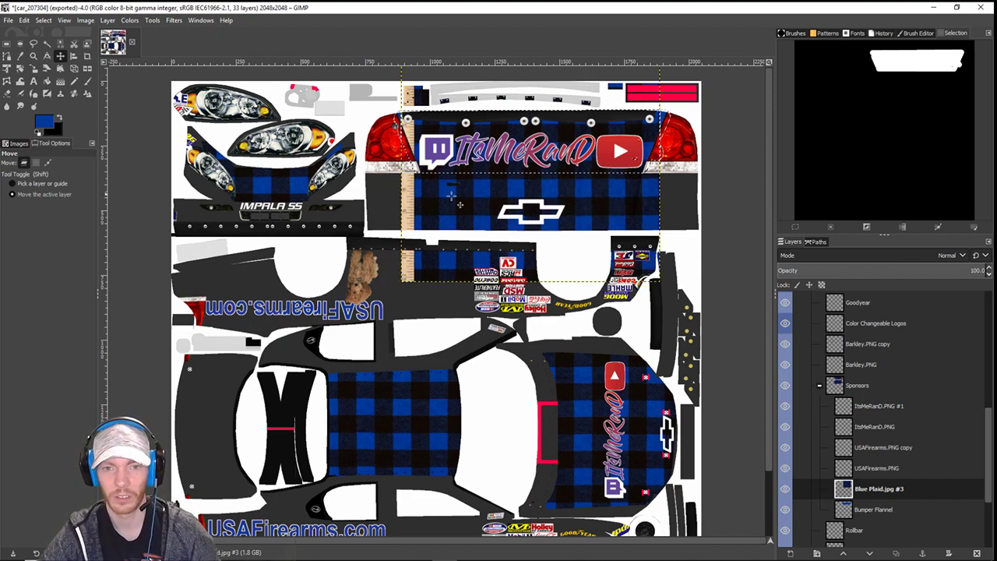
left_click(108, 20)
mouse_move(148, 165)
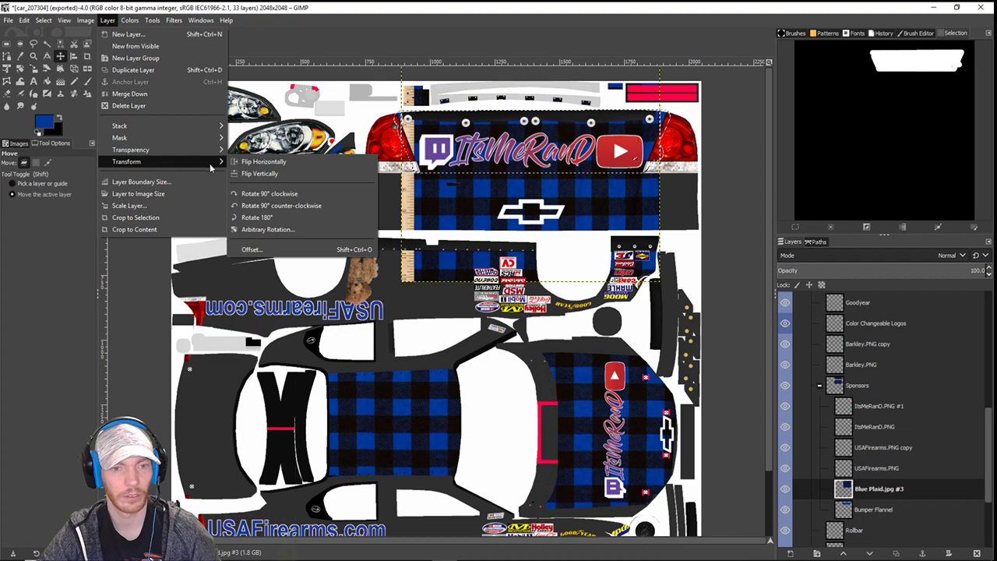
left_click(247, 194)
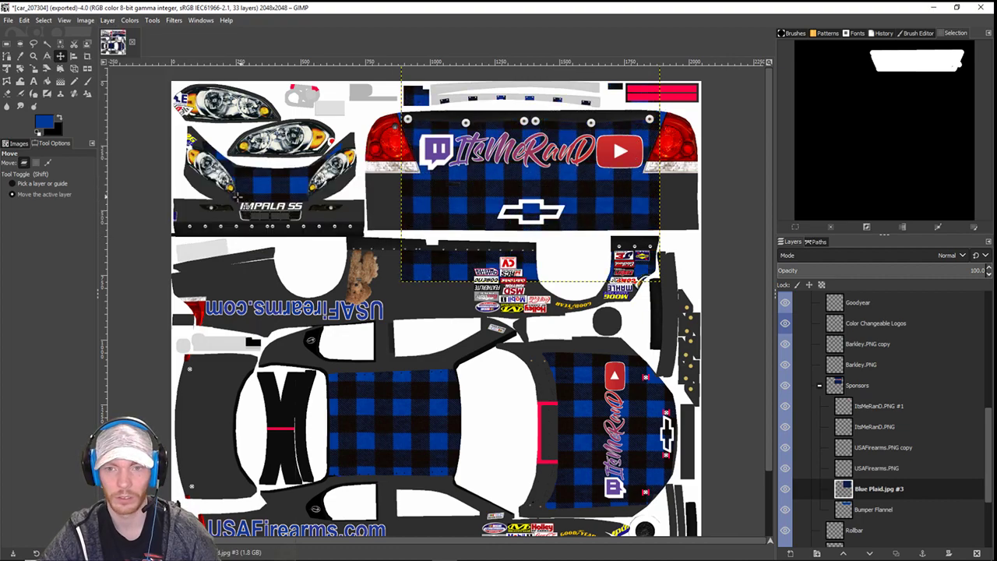
key("shift+s")
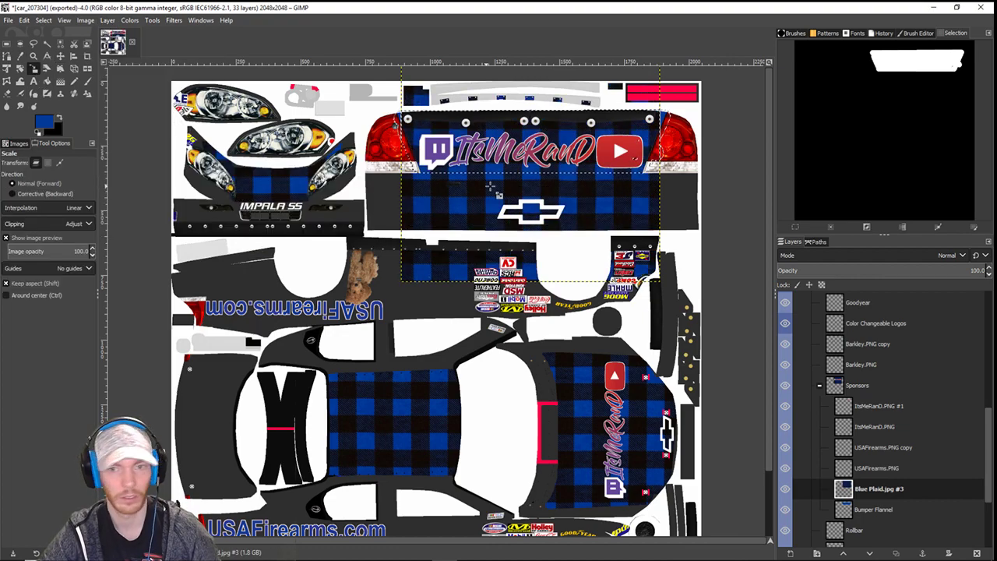
left_click(629, 211)
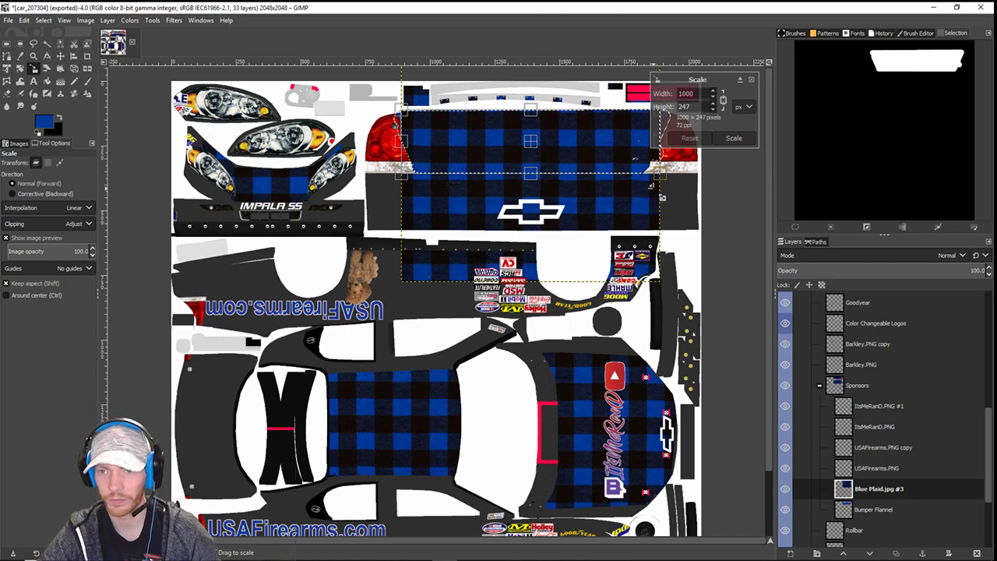
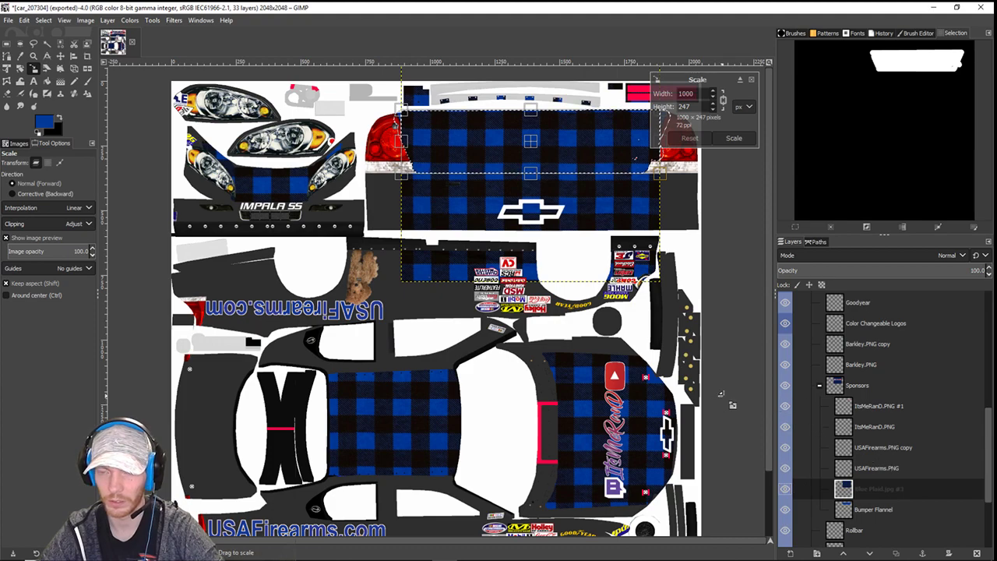
key("Return")
key("m")
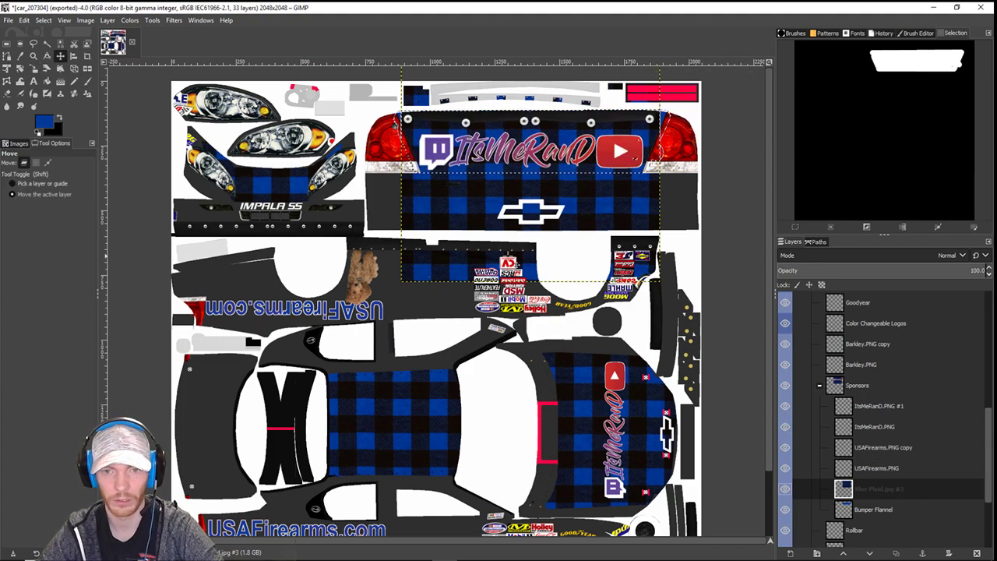
- Nudge the Blue Plaid layer, clear the selection and scale the layer up to 1029 × 1029 px over the rear panel
mouse_move(512, 251)
left_mouse_down()
mouse_move(526, 265)
mouse_move(505, 256)
mouse_move(524, 258)
left_mouse_up()
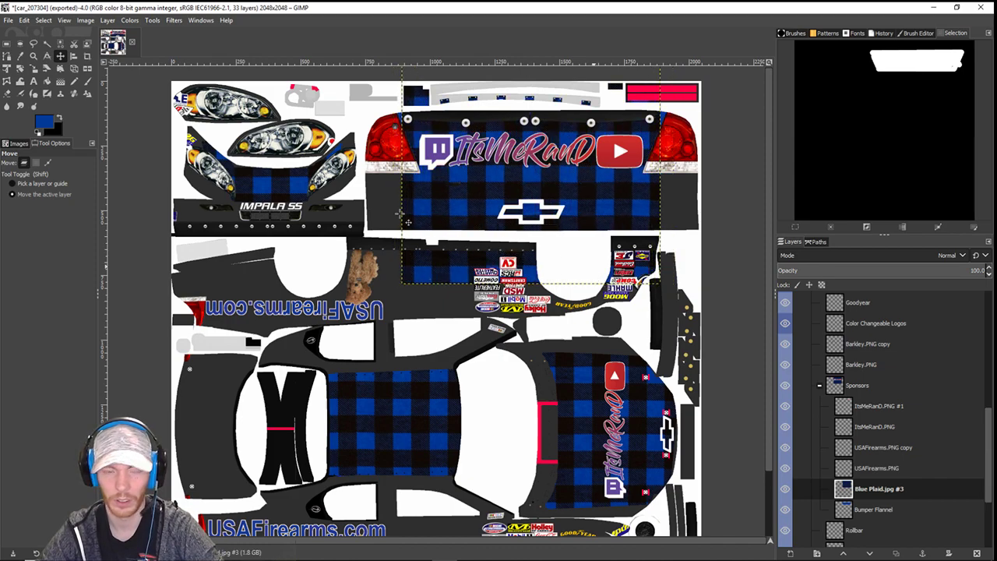
left_click(33, 69)
left_click(485, 211)
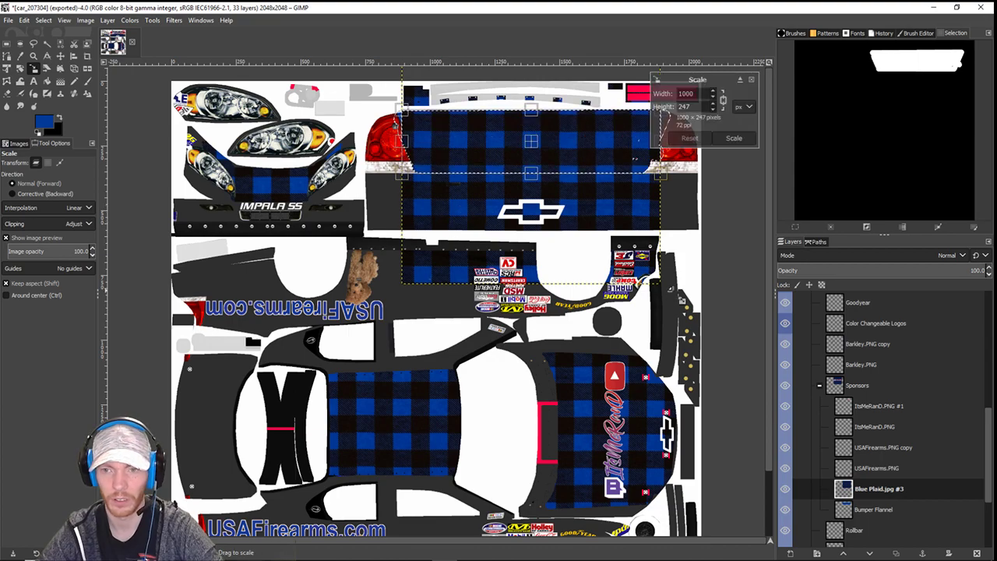
left_click(44, 20)
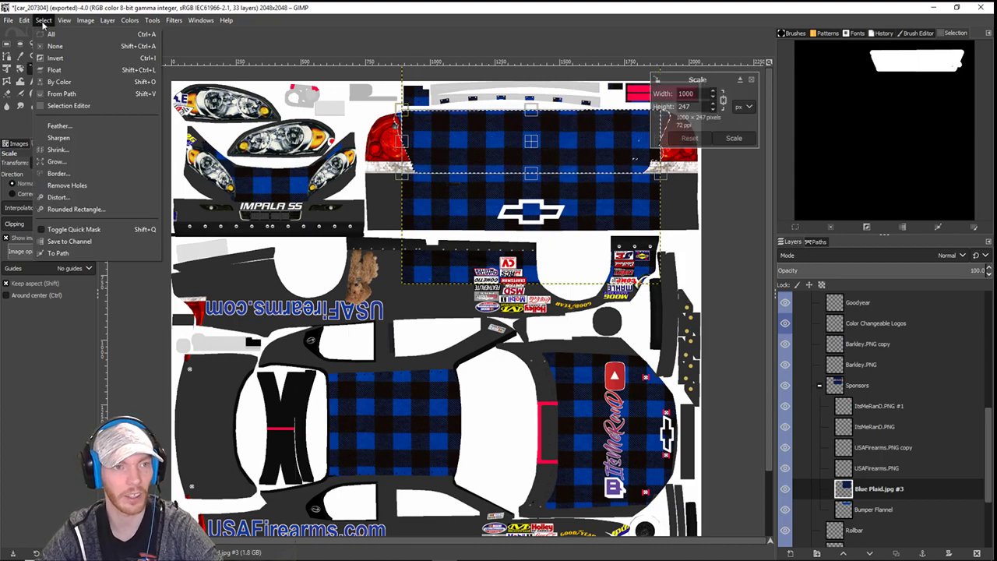
left_click(59, 45)
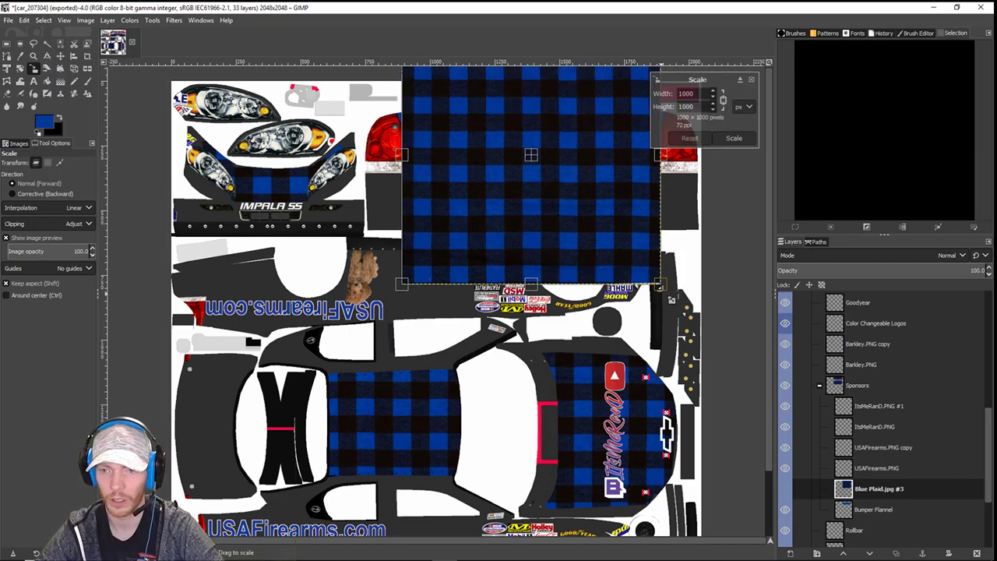
left_click_drag(659, 285, 668, 291)
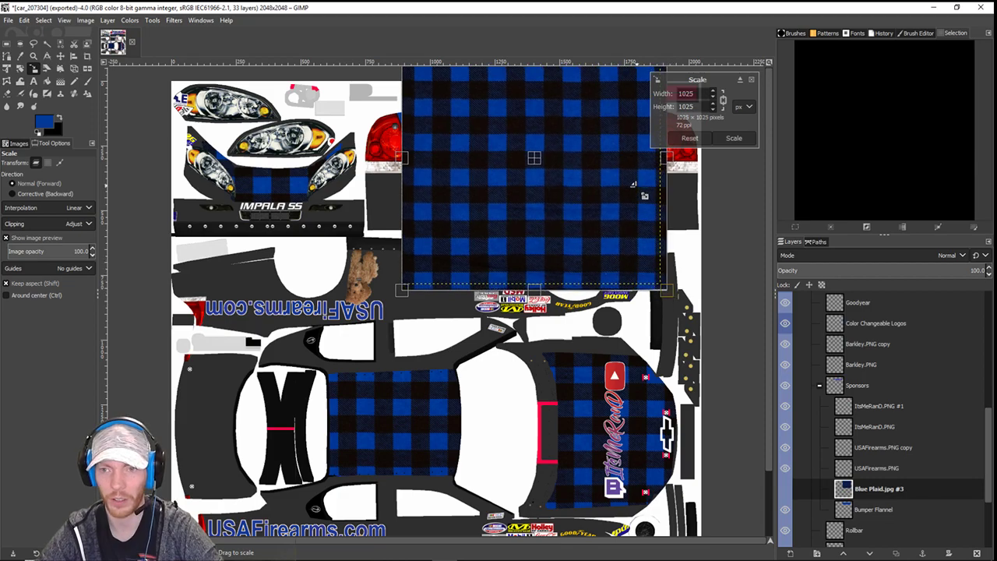
left_click_drag(404, 289, 401, 290)
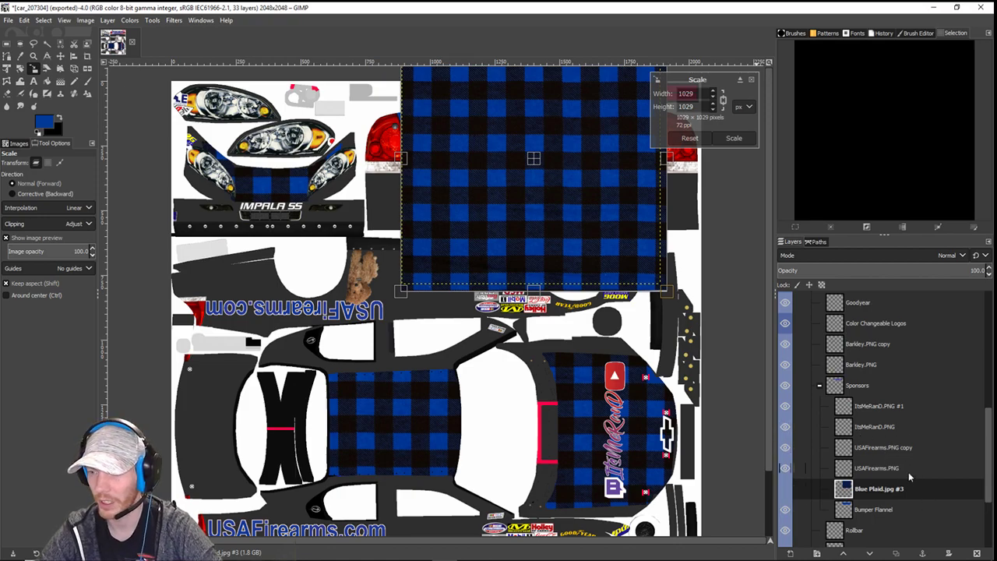
- Fuzzy-select the rear panel area on the Bumper Flannel layer and move that layer above Blue Plaid.jpg #3
left_click(881, 511)
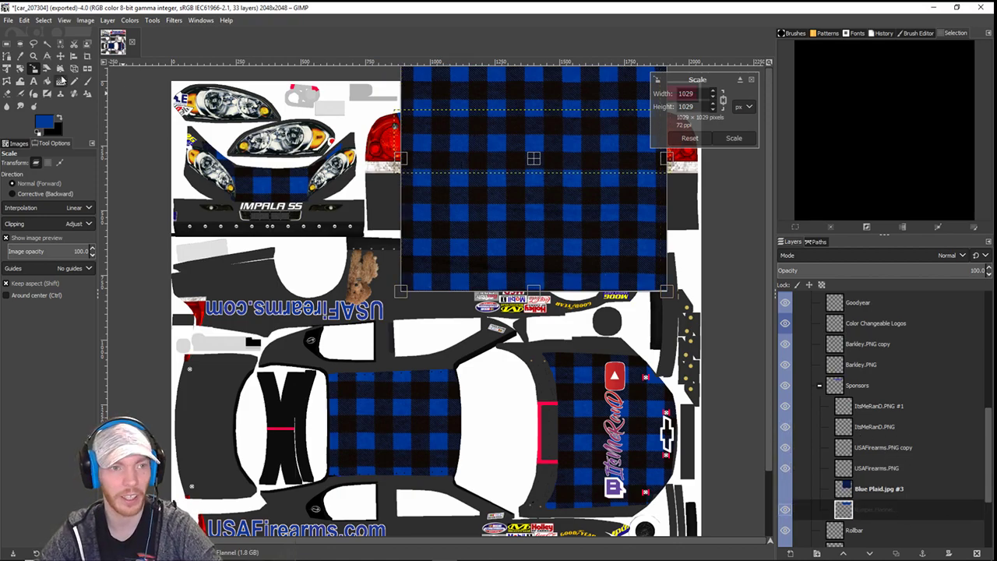
left_click(47, 44)
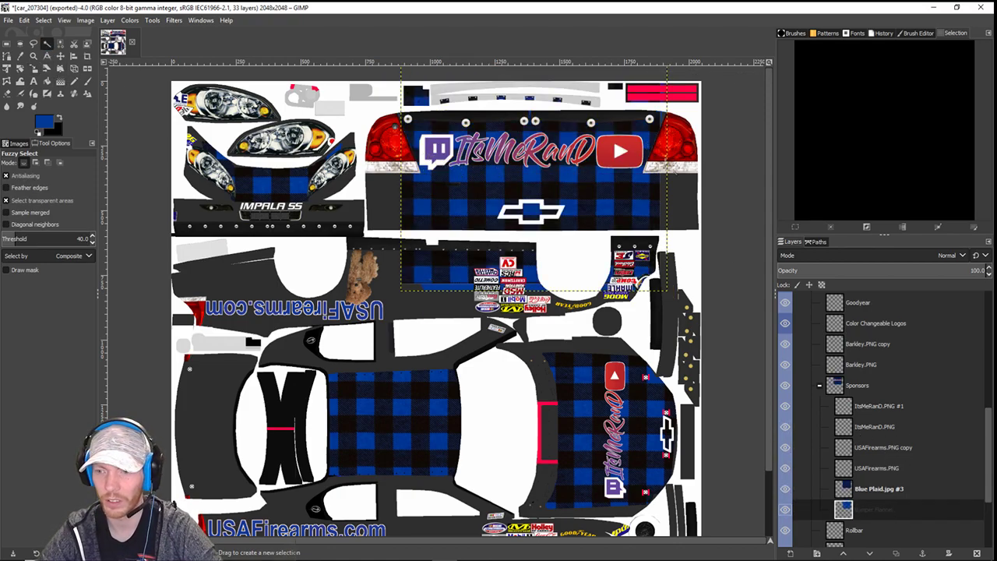
left_click(656, 138)
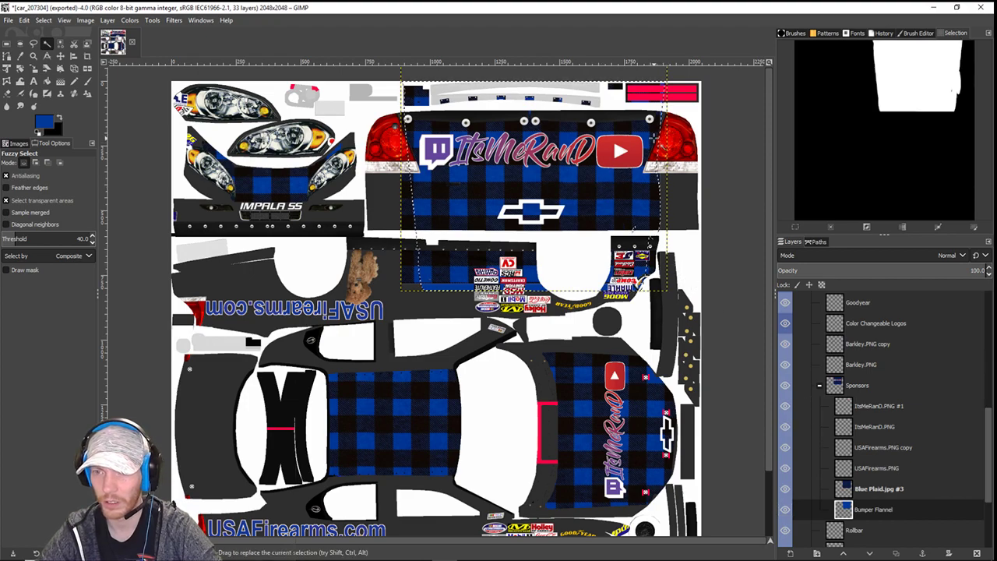
double_click(884, 514)
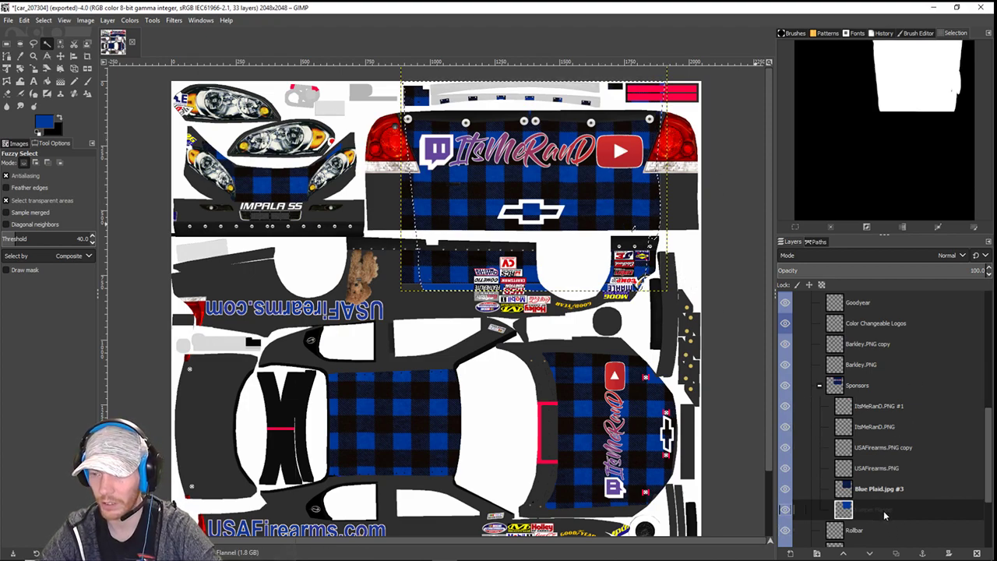
left_click_drag(883, 514, 884, 481)
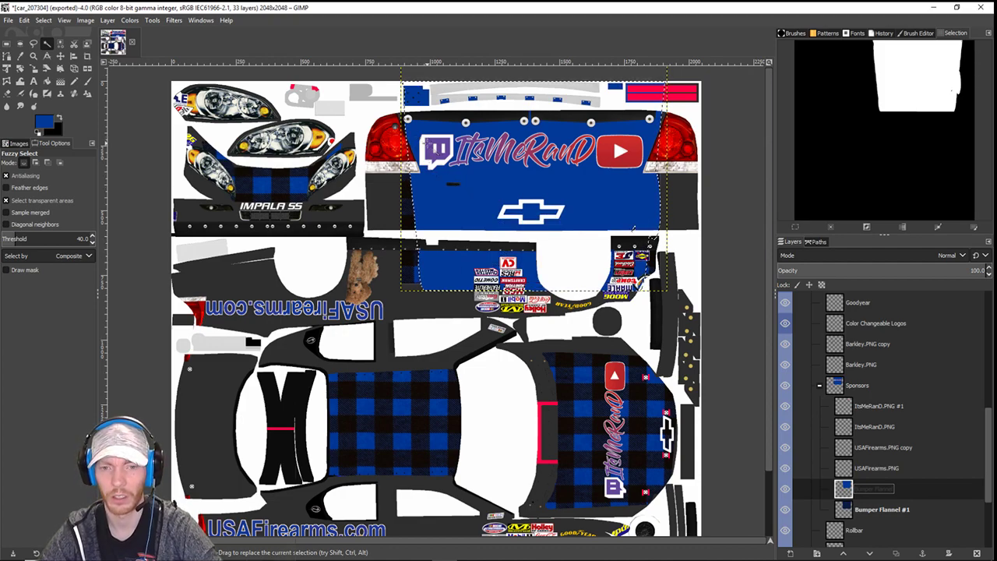
- Undo the layer reordering, new selection, scaling and nudging so the rear panel selection and plaid placement are restored
key("ctrl+z")
key("ctrl+z")
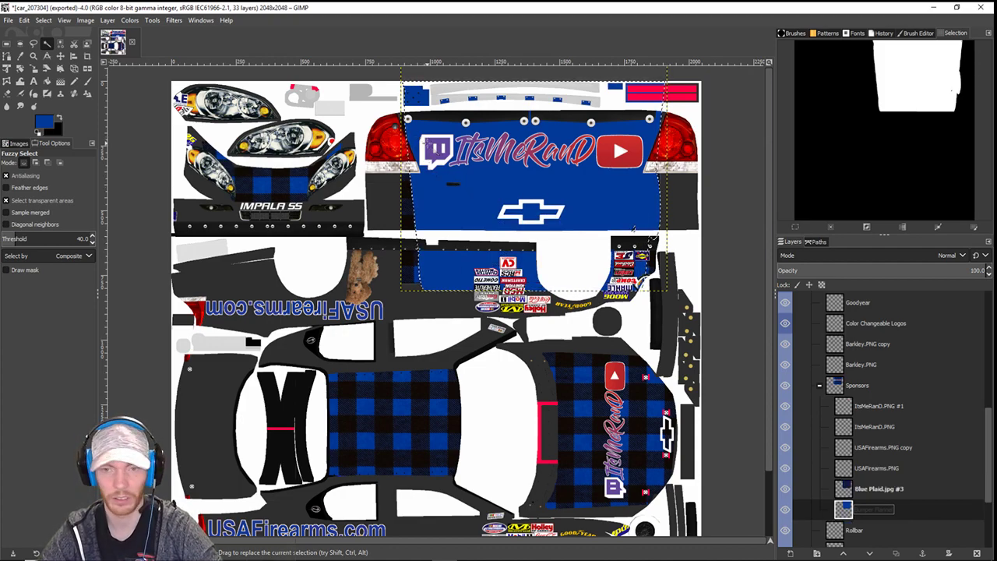
key("ctrl+z")
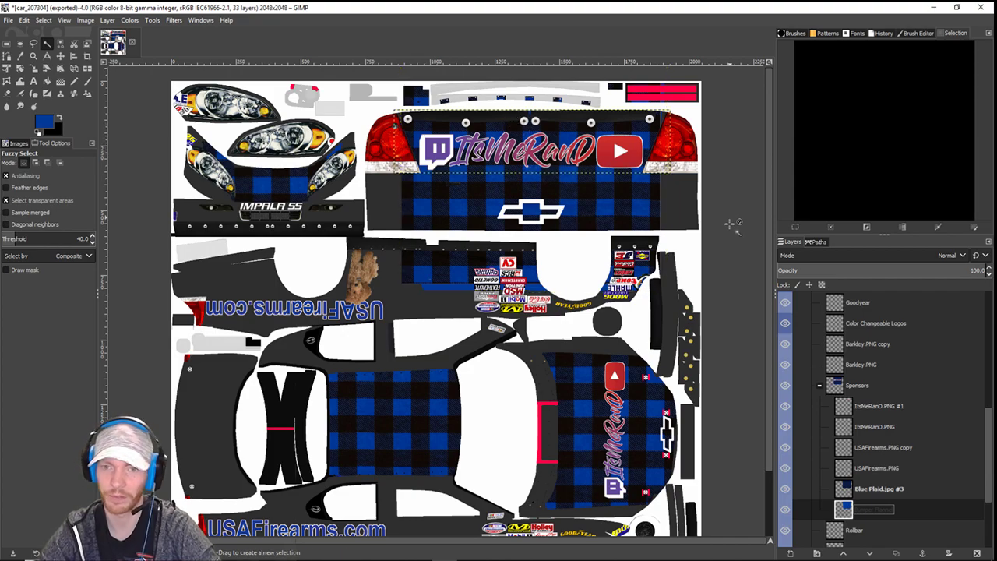
left_click(636, 218)
key("ctrl+z")
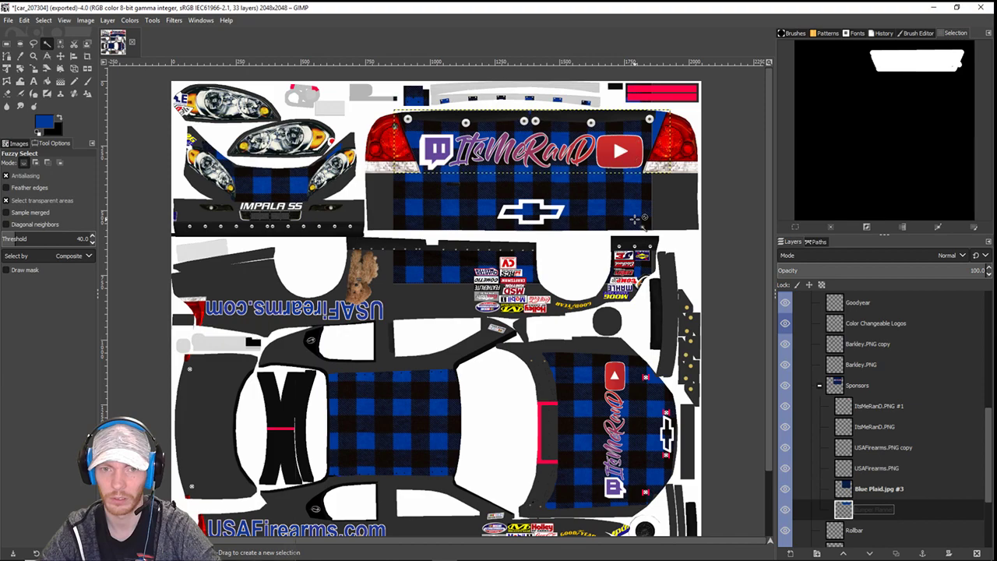
key("shift+Right")
key("shift+Right")
key("shift+Right")
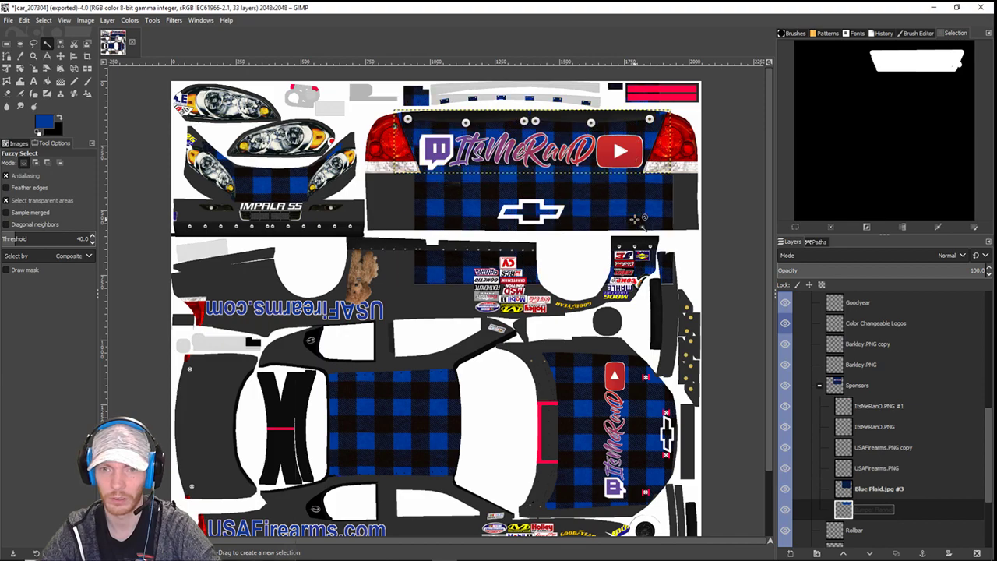
key("shift+Left")
key("shift+Left")
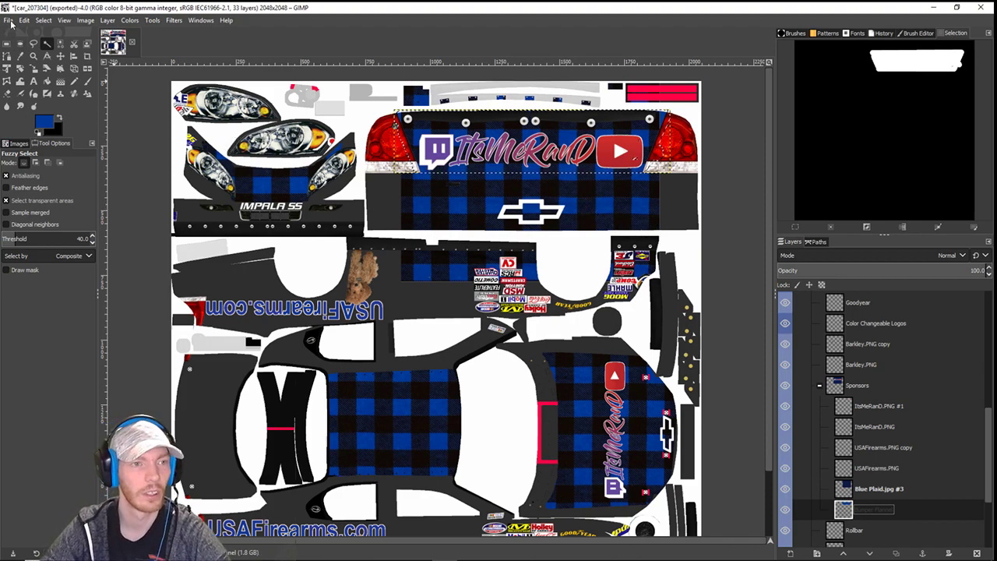
- Try to trim Blue Plaid.jpg #3 to the rear panel by inverting the selection and deleting the layer's contents outside the panel
left_click(43, 20)
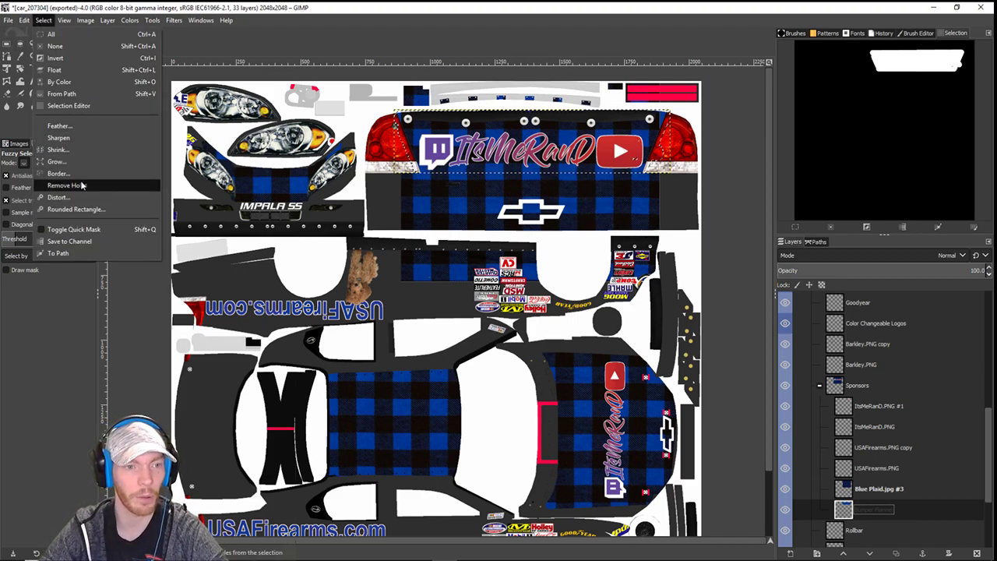
left_click(58, 58)
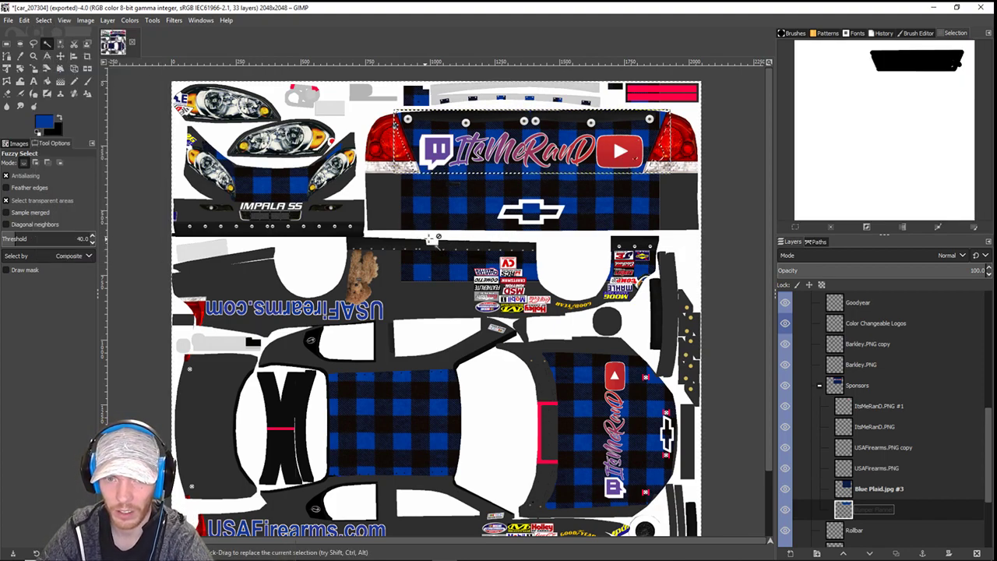
left_click(873, 492)
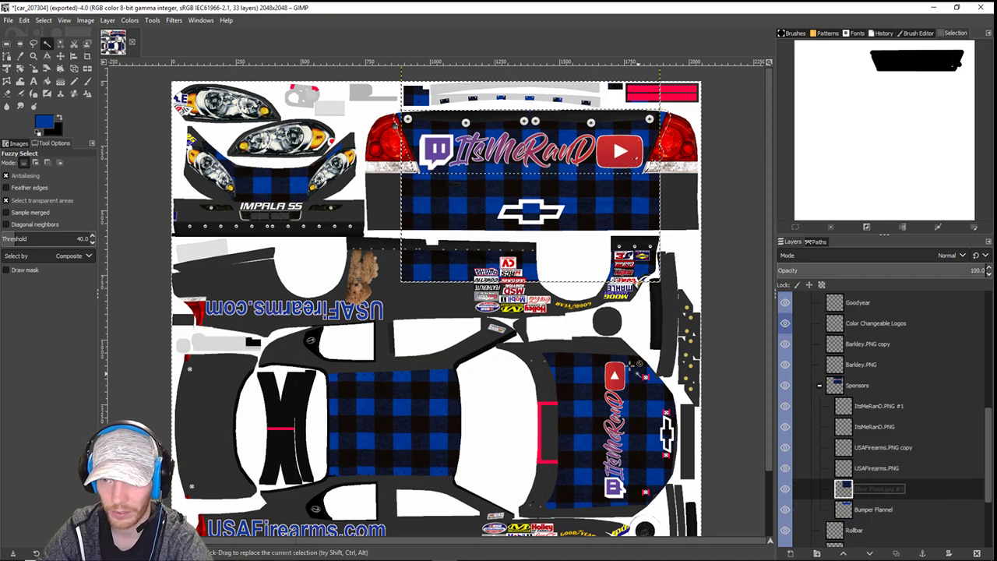
key("Delete")
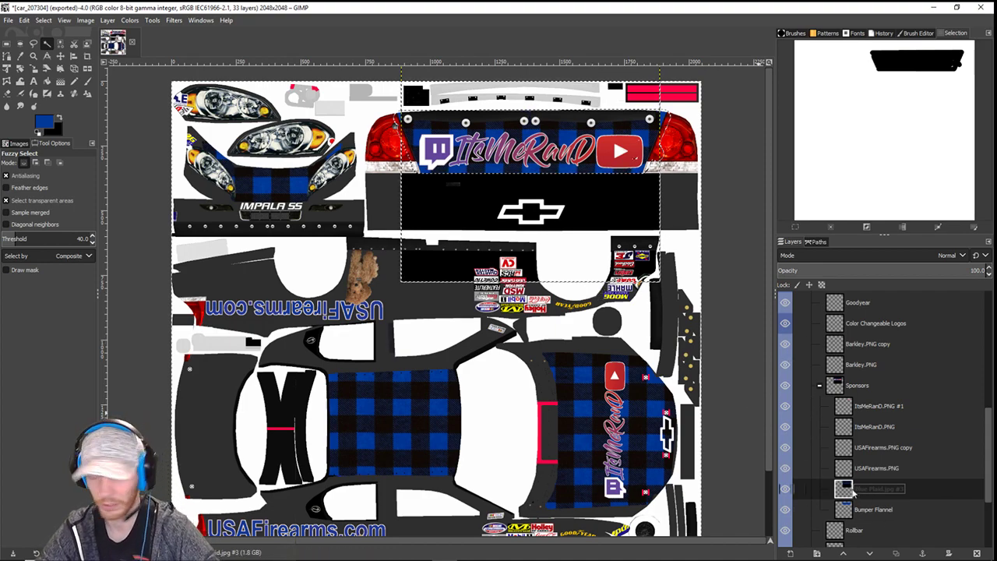
key("ctrl+z")
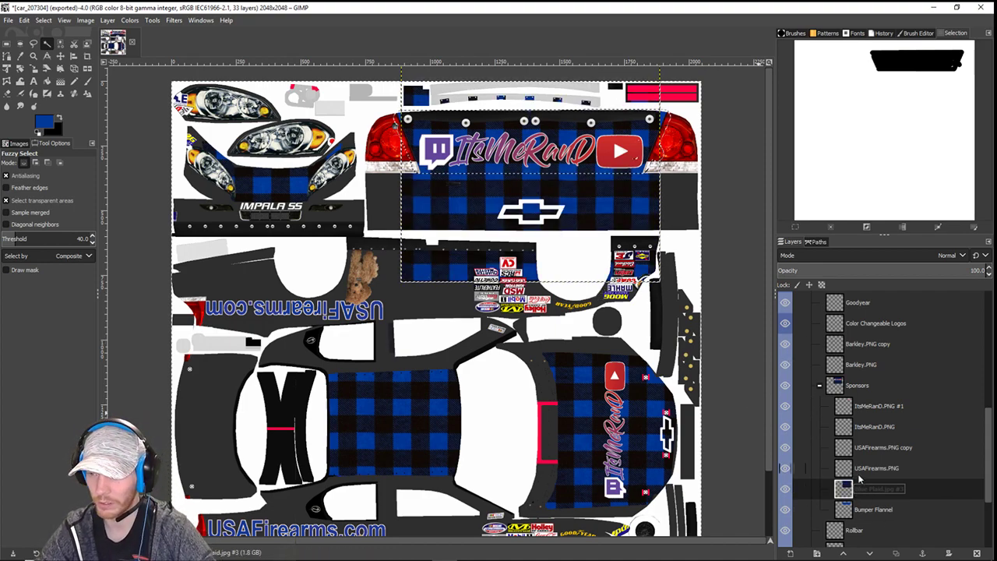
- Move Blue Plaid.jpg #3 out of the Sponsors group to below Flannel, and place Bumper Flannel directly beneath it
left_click_drag(861, 488, 862, 530)
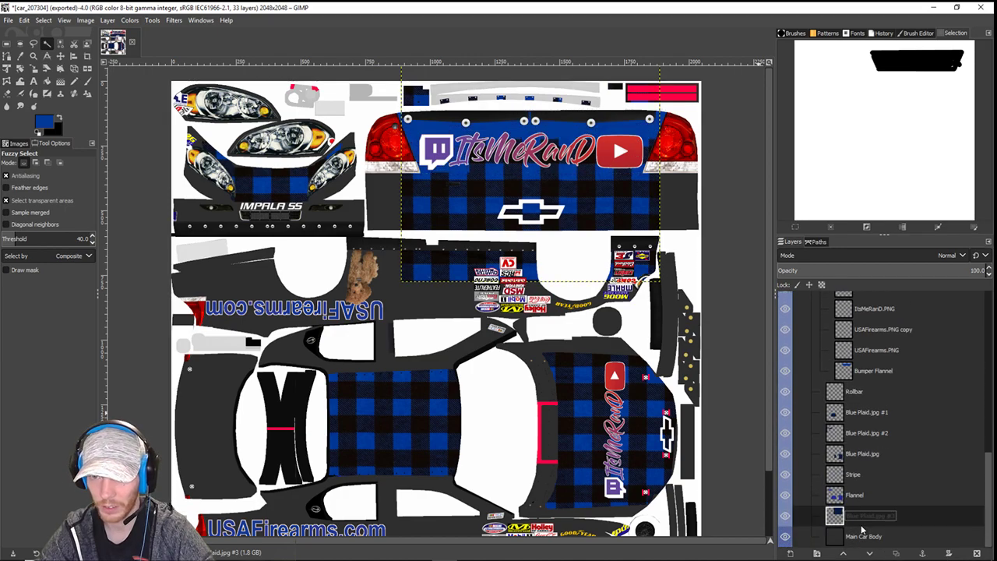
scroll(879, 475, "up", 3)
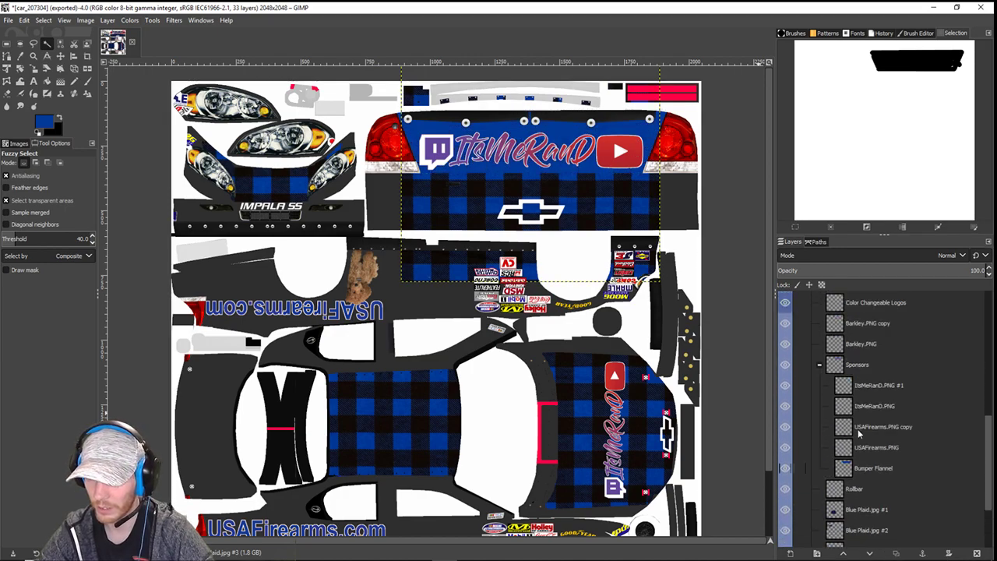
left_click(870, 471)
scroll(865, 471, "down", 2)
left_click_drag(874, 403, 873, 528)
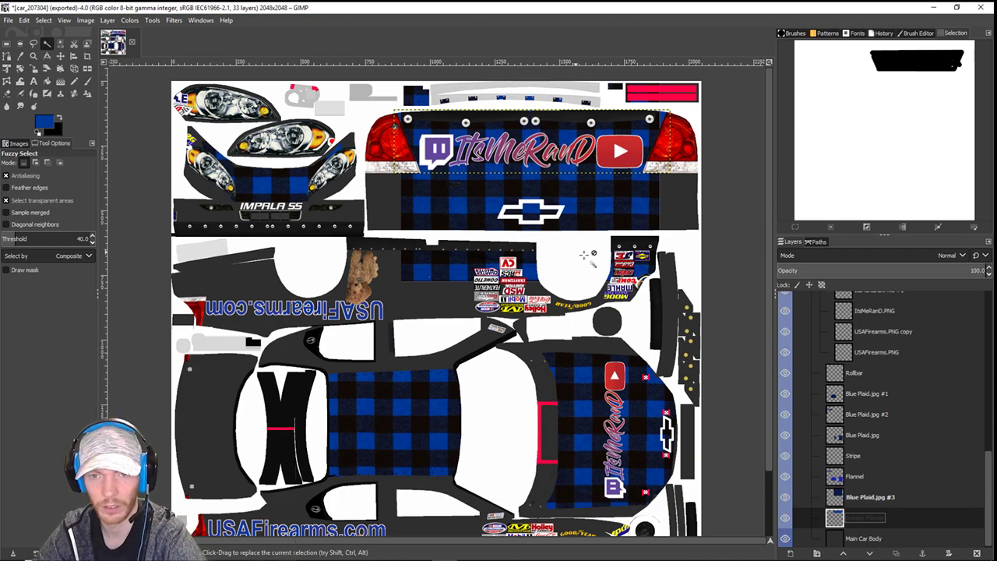
left_click(529, 176)
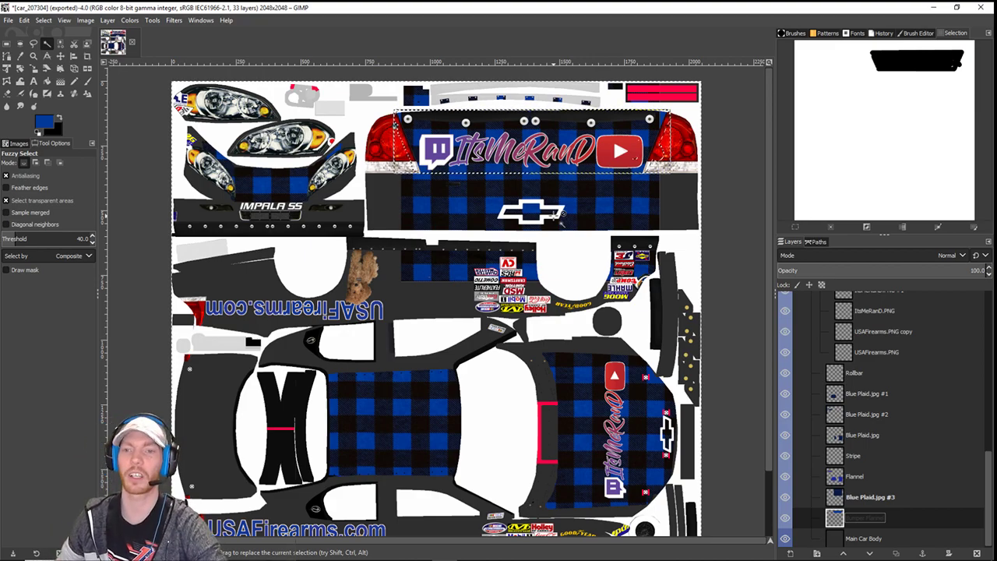
- Undo the layer moves, the selection inversion and the plaid's placement and rotation until the added Blue Plaid.jpg #3 layer is removed
key("ctrl+z")
key("ctrl+z")
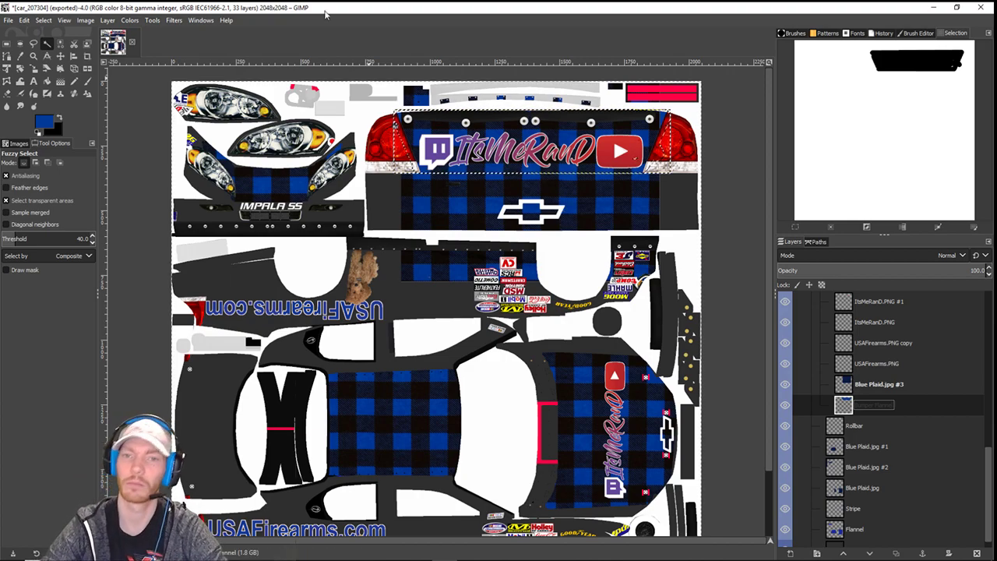
key("ctrl+i")
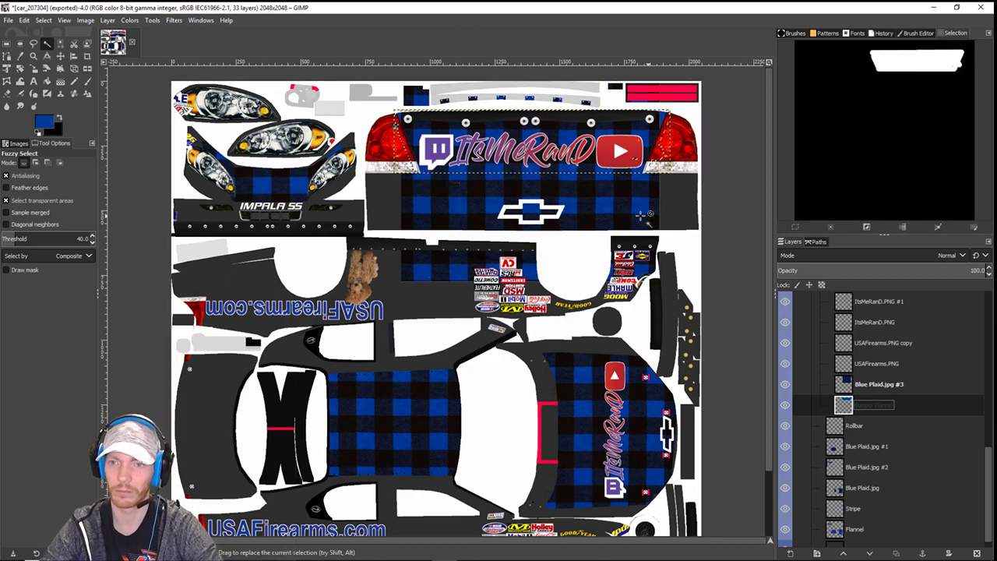
key("ctrl+z")
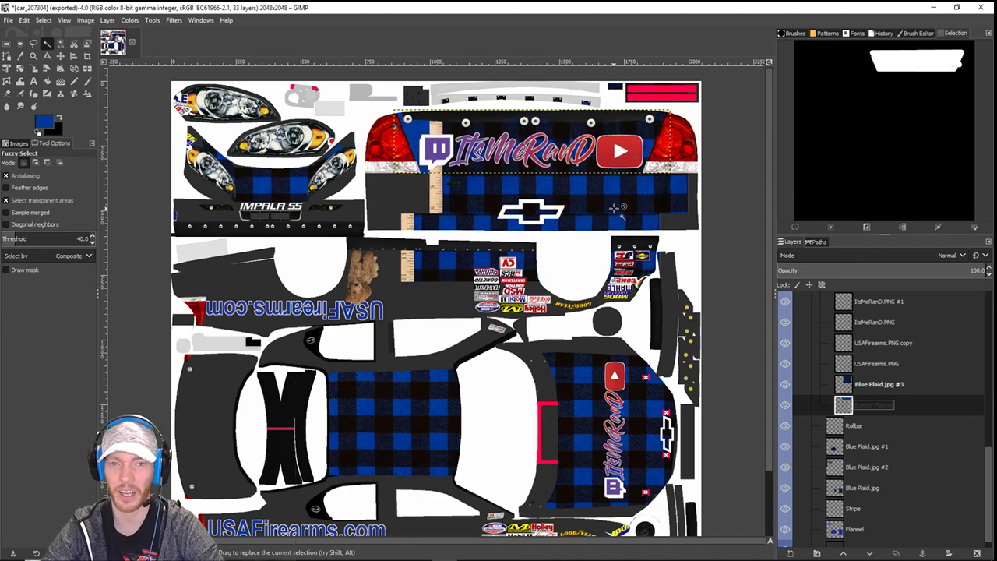
key("ctrl+z")
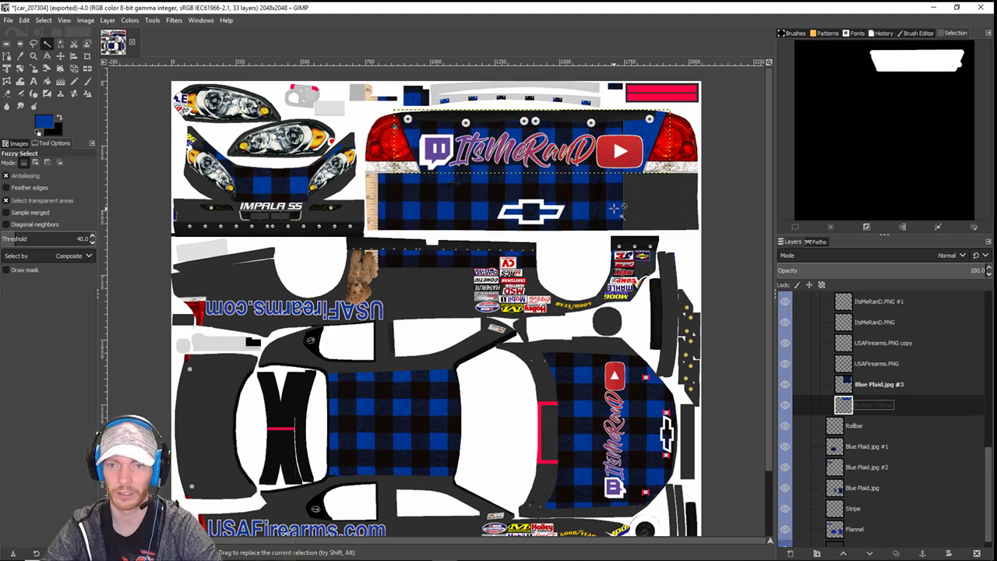
key("ctrl+z")
key("ctrl+z")
key("ctrl+z")
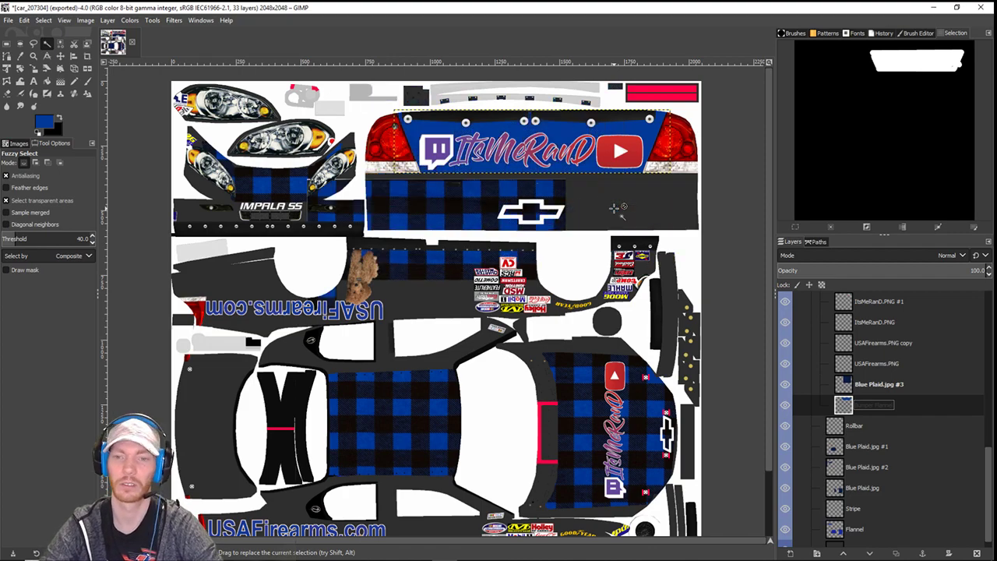
key("Return")
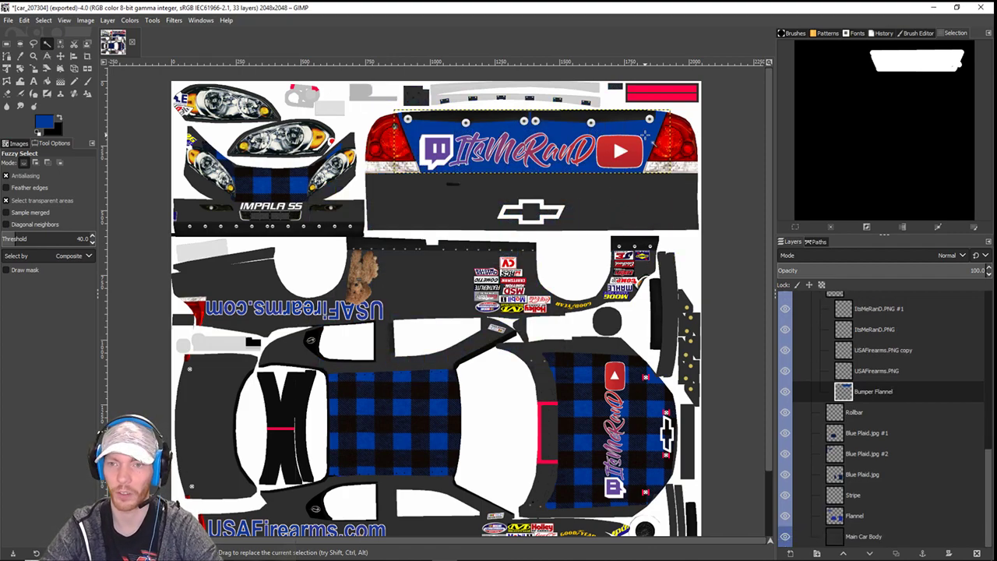
- Create a selection from the alpha of the Bumper Flannel layer
right_click(883, 399)
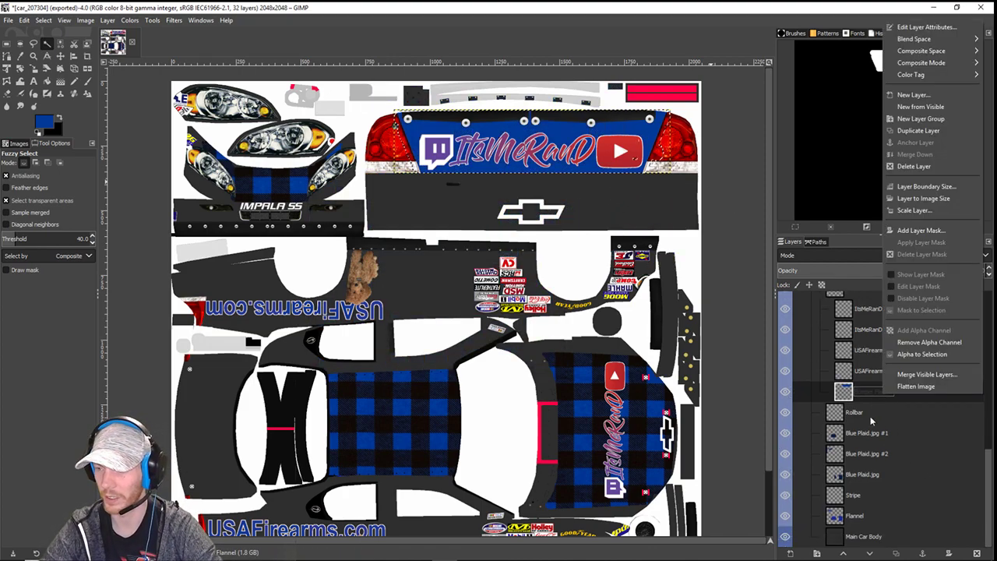
left_click(923, 355)
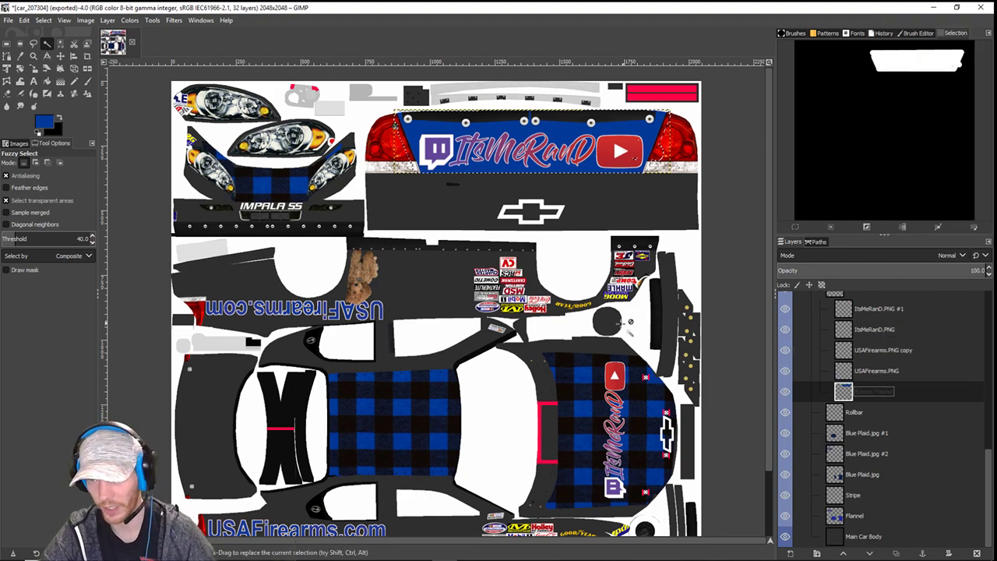
right_click(872, 390)
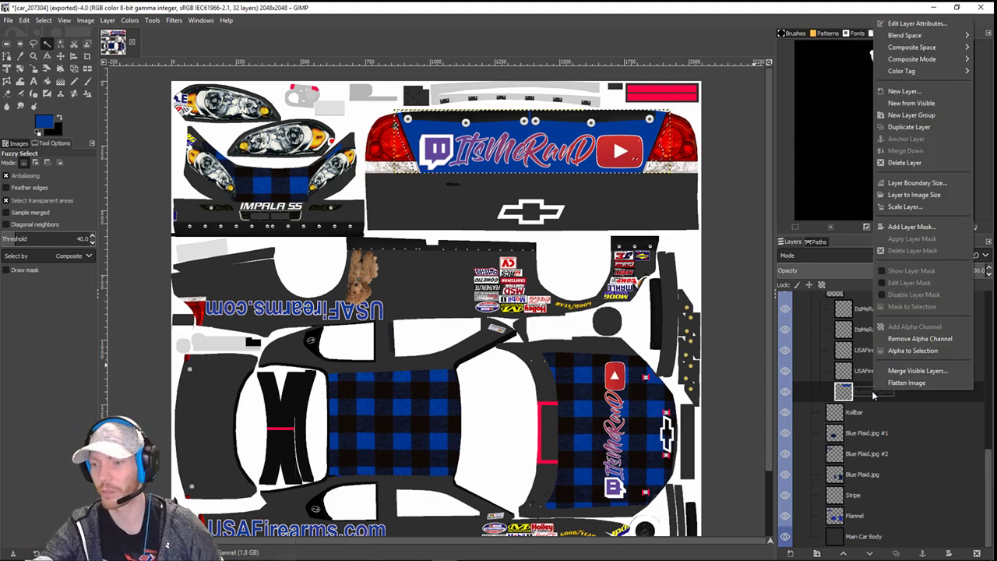
left_click(815, 334)
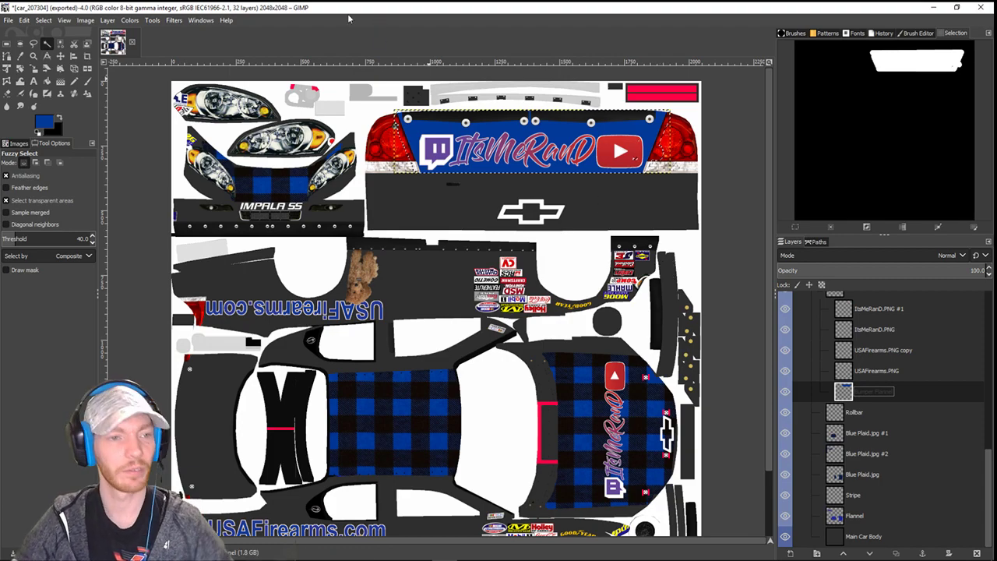
- Switch to the Paint folder window in File Explorer and try to bring the Blue Plaid JPG into the GIMP image
mouse_move(342, 556)
mouse_move(241, 551)
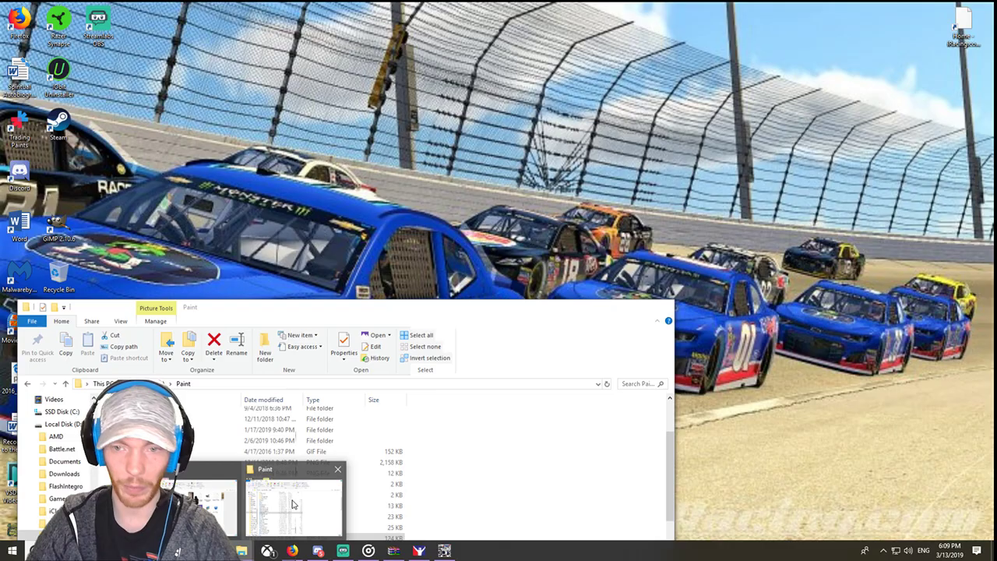
left_click(299, 501)
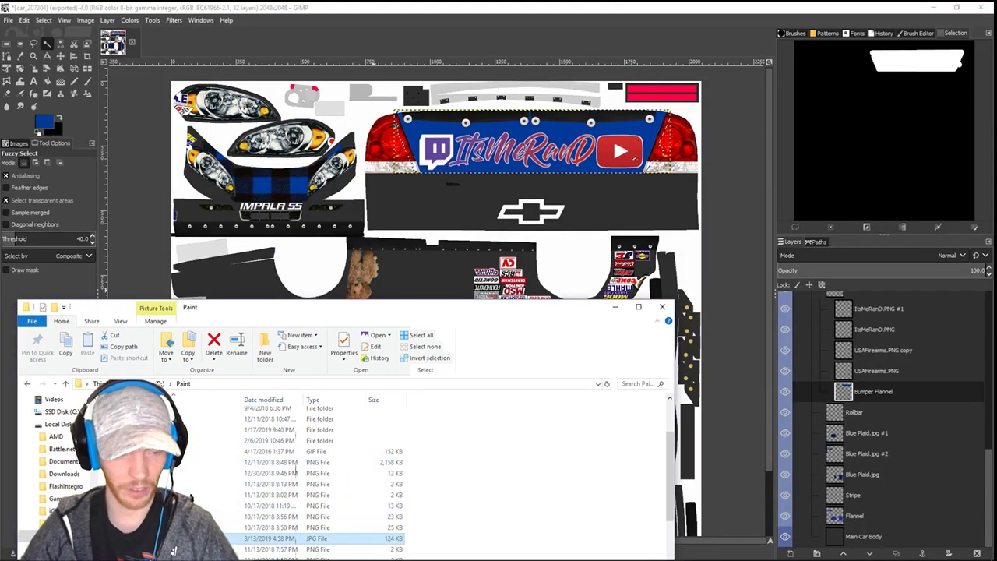
left_click_drag(202, 538, 295, 522)
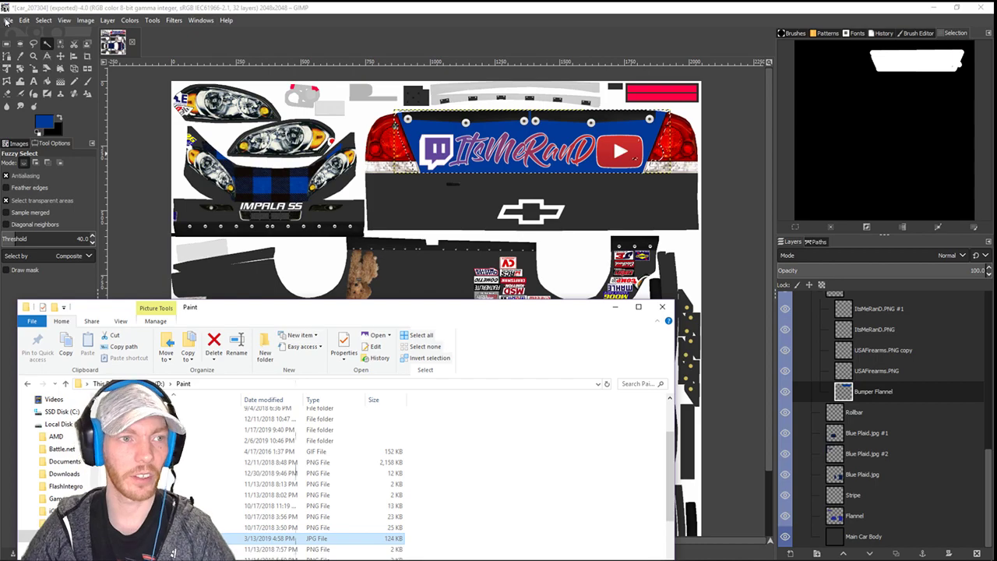
- Clear the selection and move the Bumper Flannel layer out of the sponsors group to directly above the Flannel layer
left_click(39, 21)
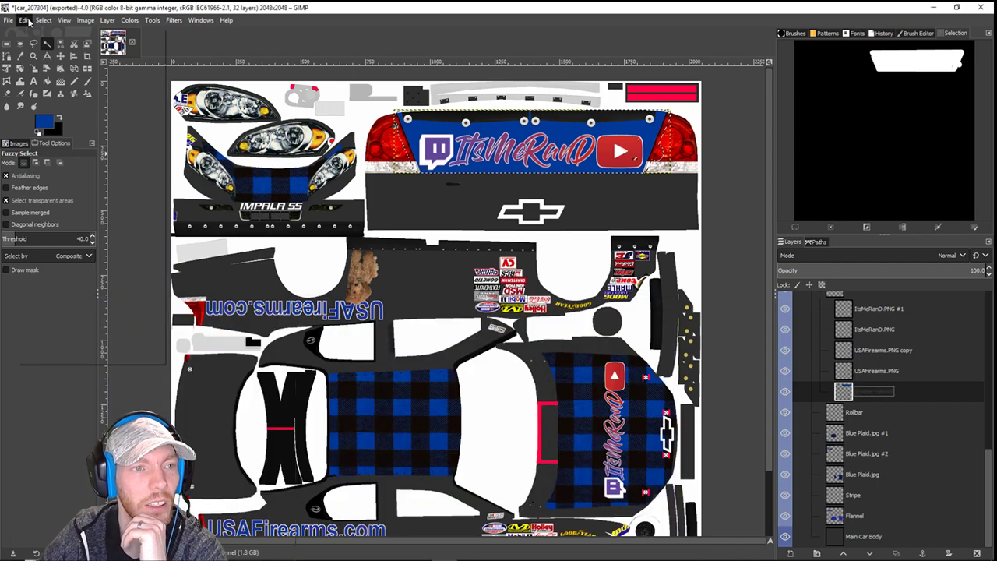
left_click(43, 20)
left_click(51, 48)
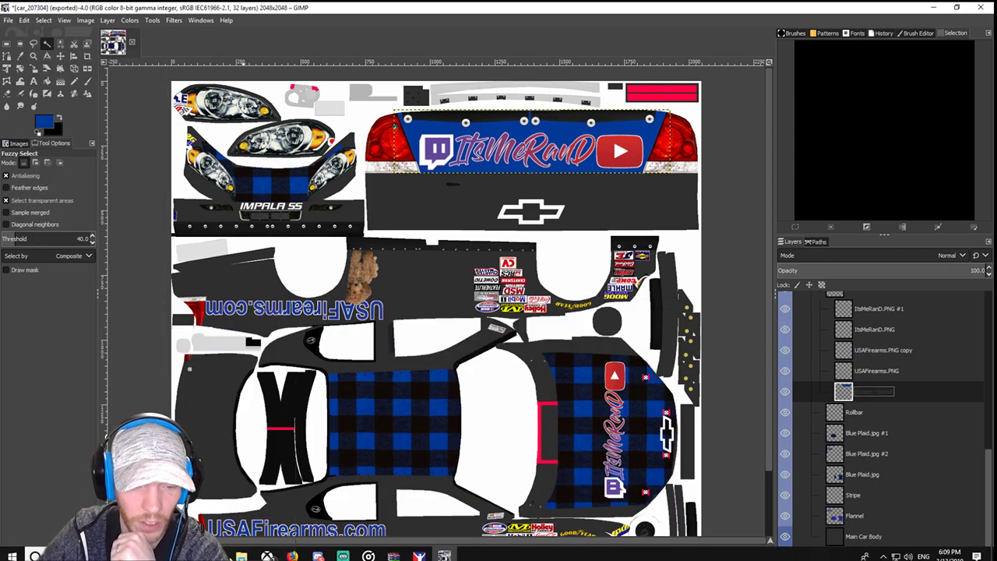
left_click_drag(884, 398, 888, 507)
- Add Blue Plaid.jpg from the Paint folder as a new layer and move it over the car's rear bumper
mouse_move(265, 550)
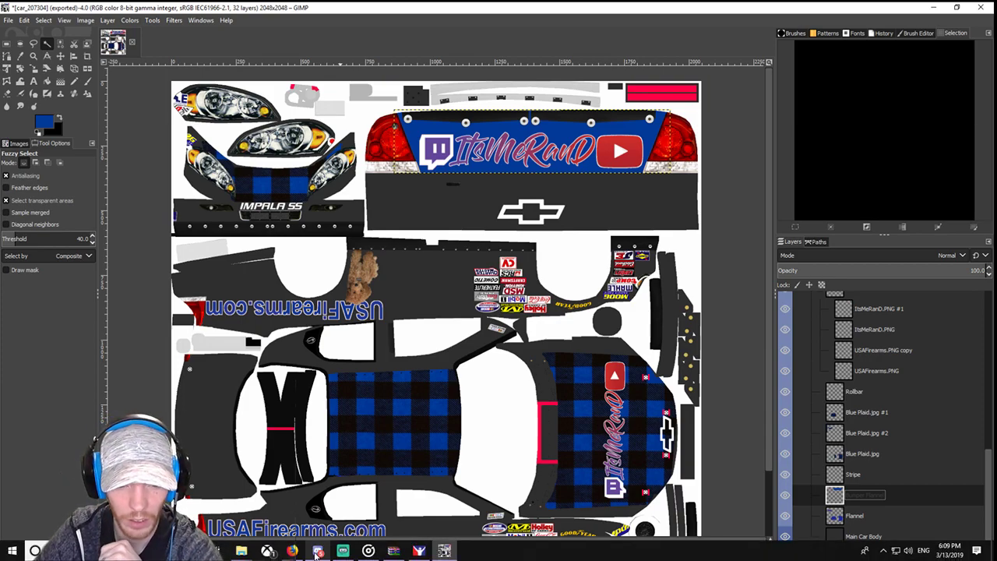
mouse_move(316, 552)
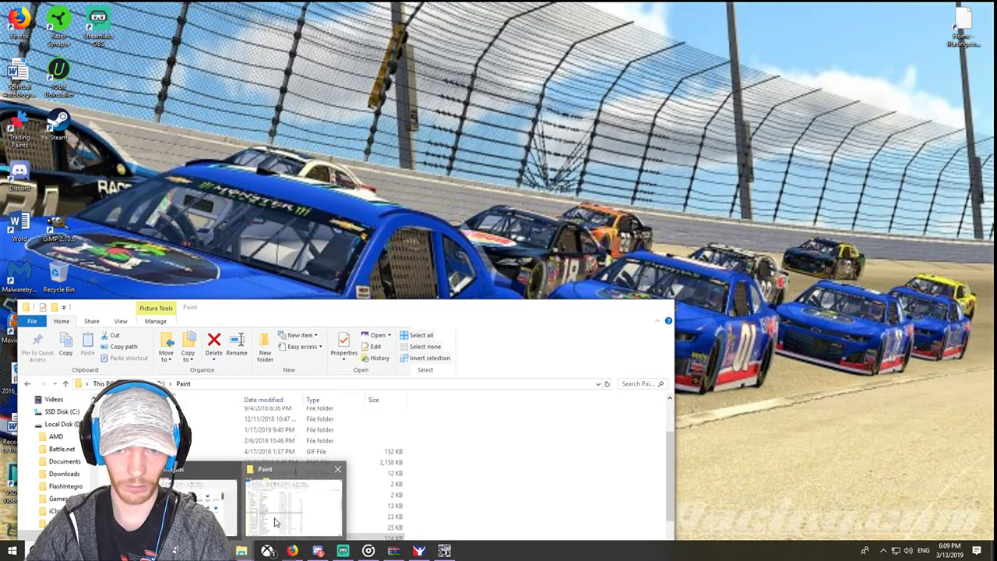
left_click(285, 507)
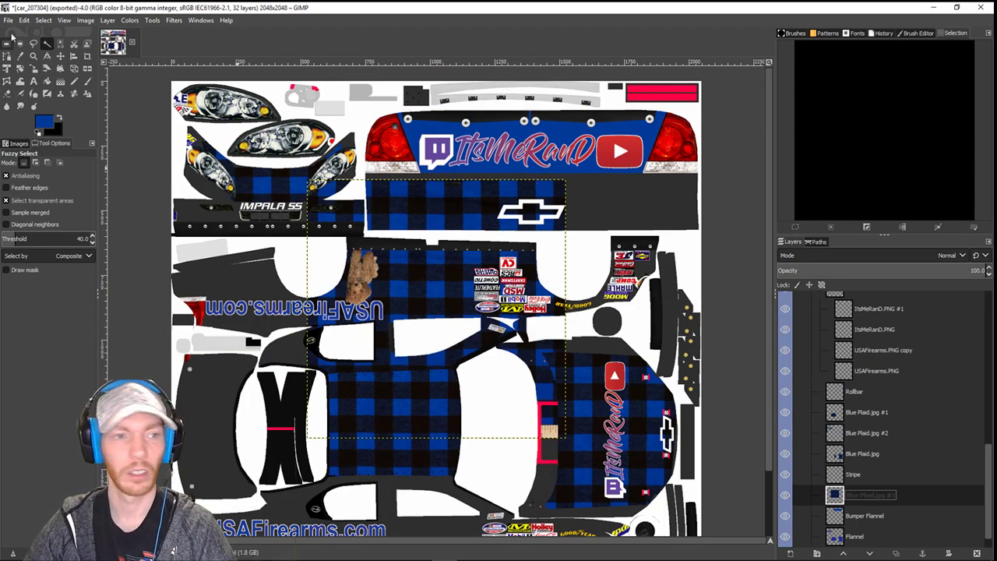
left_click(60, 56)
left_click_drag(403, 301, 467, 175)
- Try to crop the new blue plaid layer to its content
left_click(108, 20)
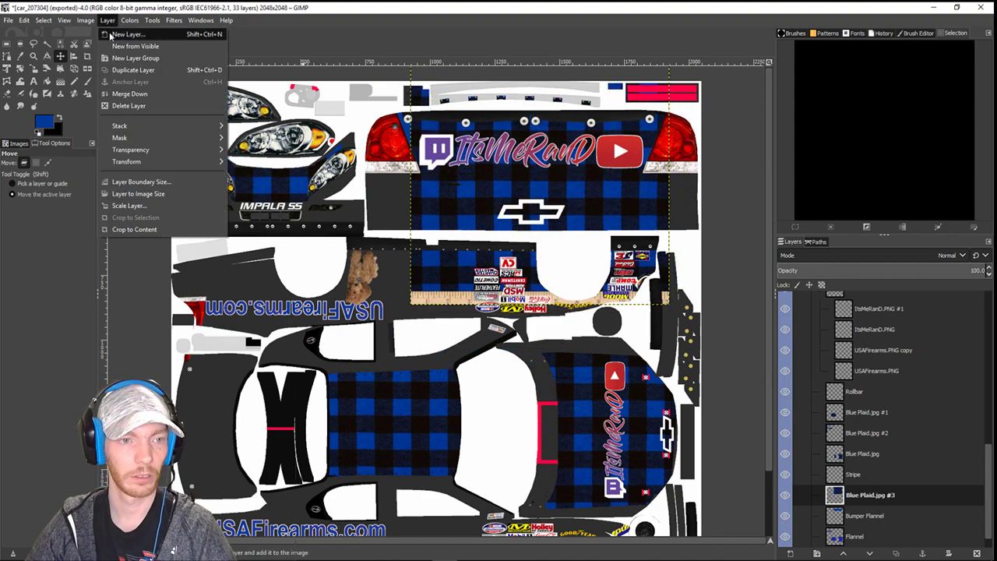
left_click(134, 229)
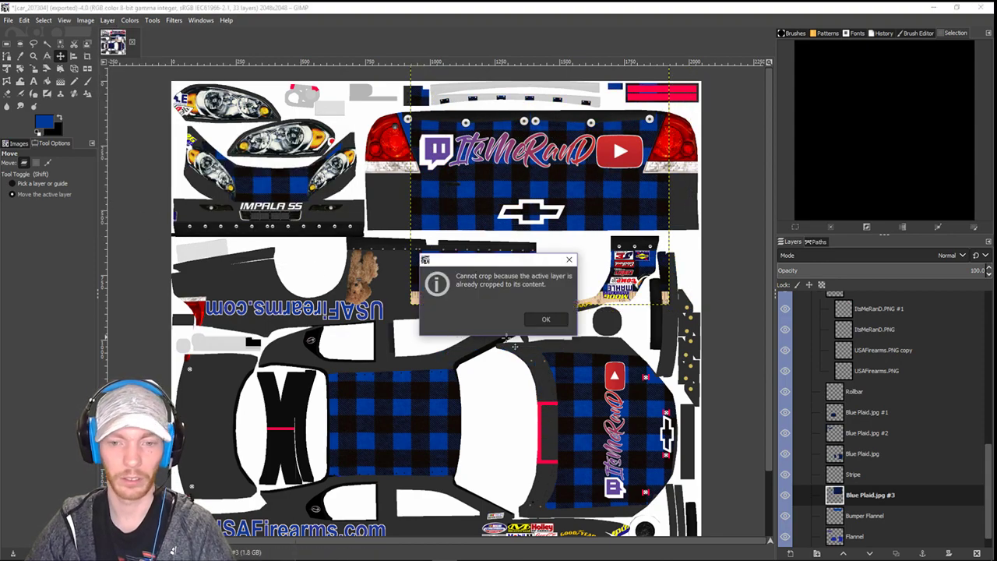
left_click(559, 322)
key("shift+s")
left_click(479, 233)
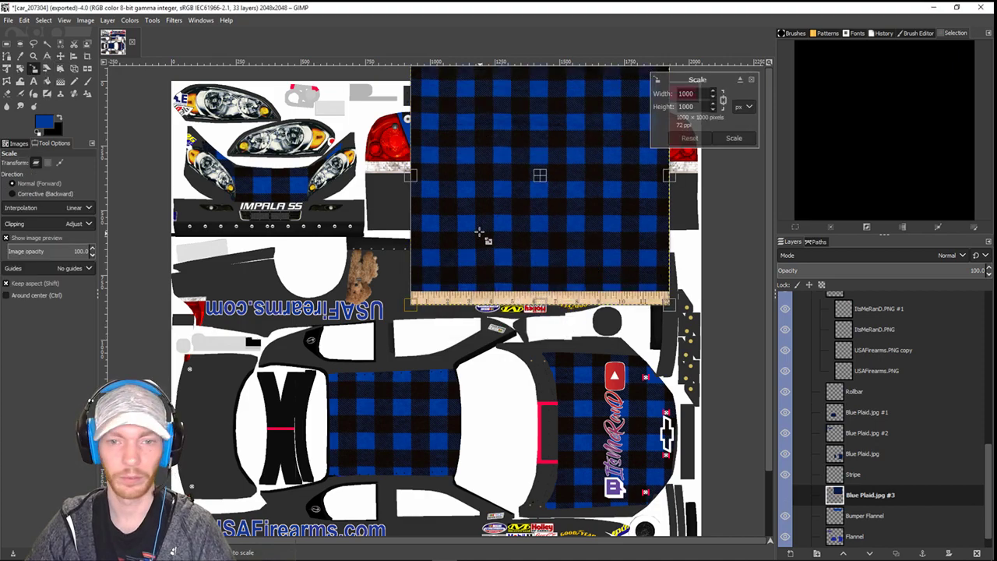
left_click_drag(414, 304, 398, 317)
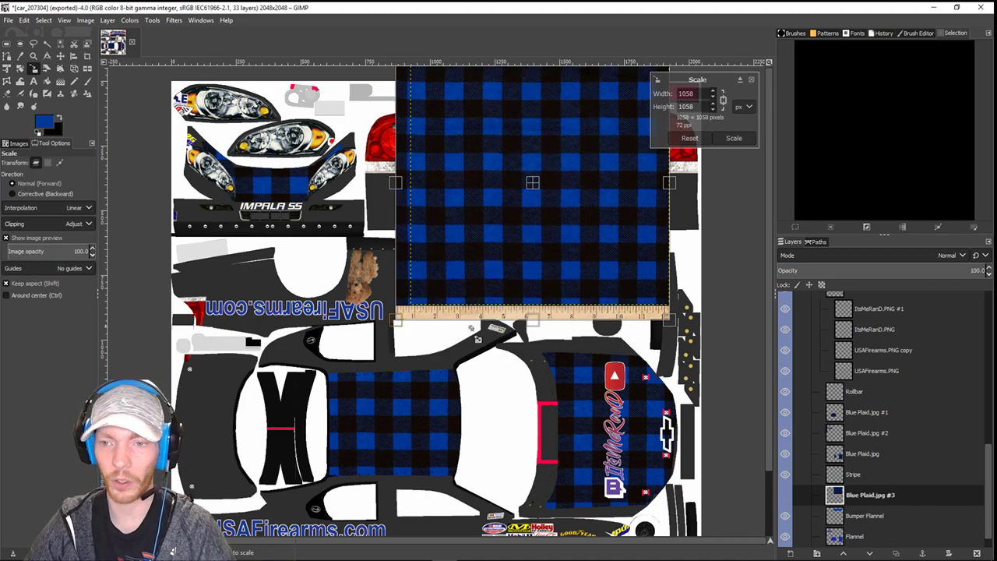
left_click_drag(683, 333, 690, 339)
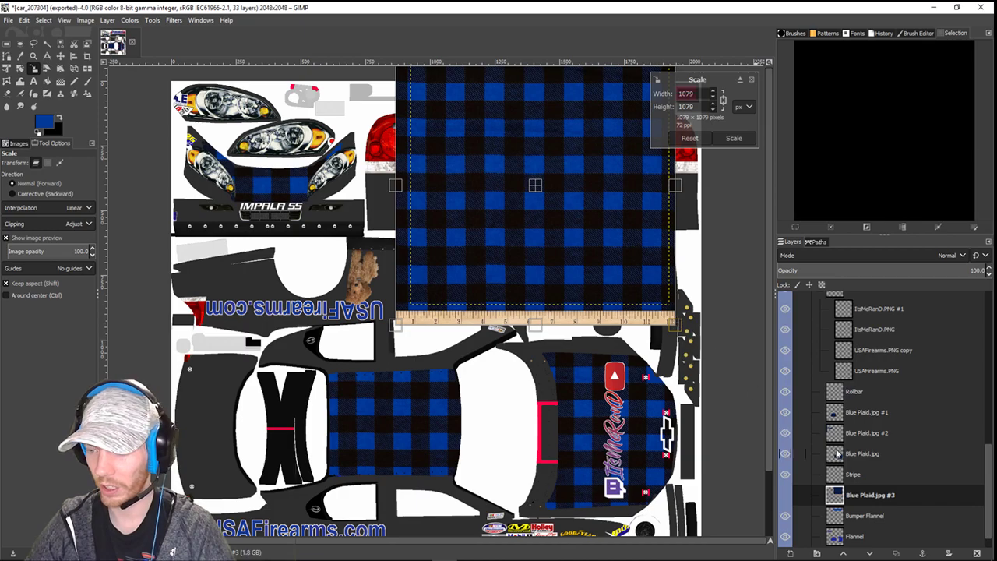
- Turn the Bumper Flannel layer's alpha into a selection and make the new blue plaid layer active
scroll(812, 479, "down", 1)
right_click(864, 496)
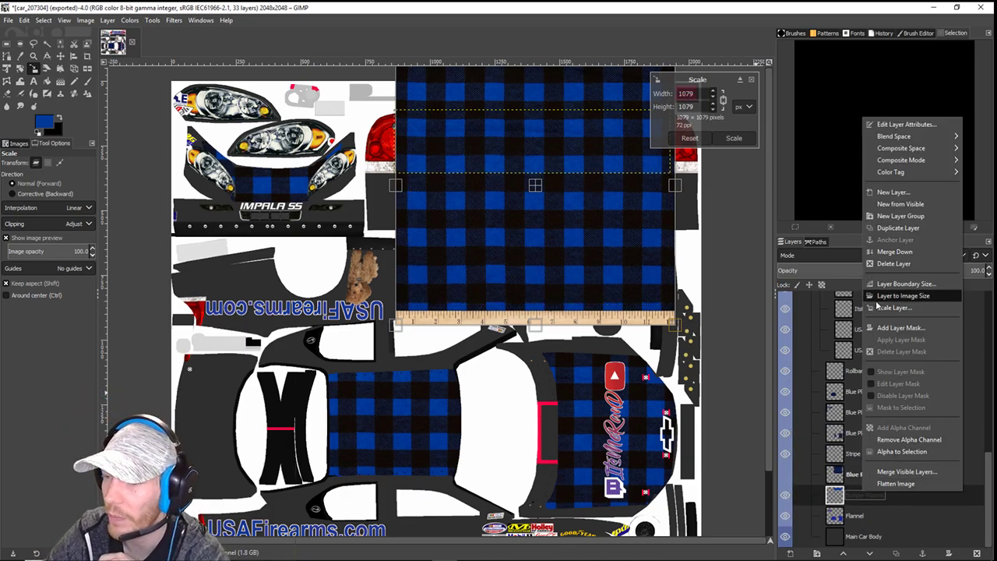
left_click(912, 452)
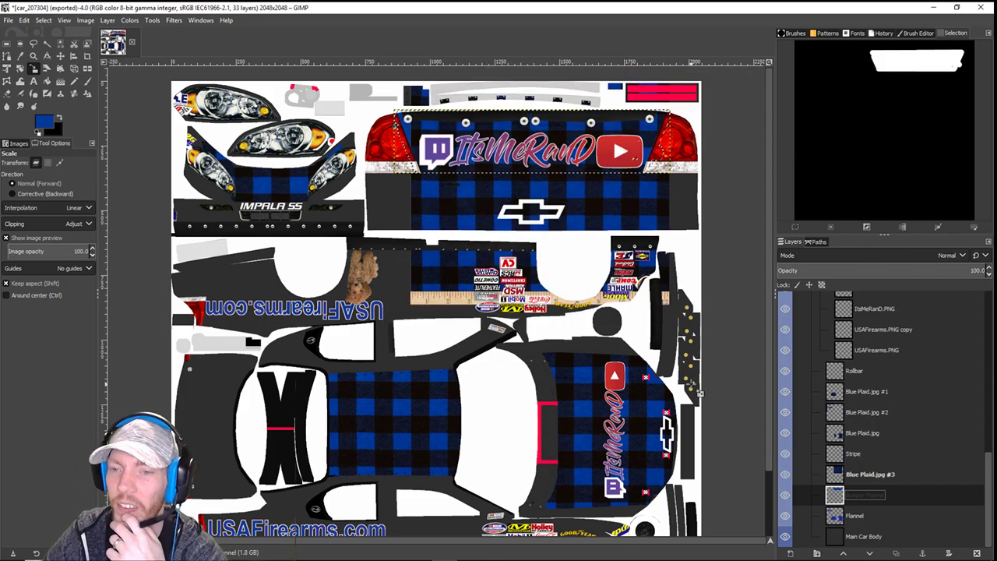
left_click(836, 514)
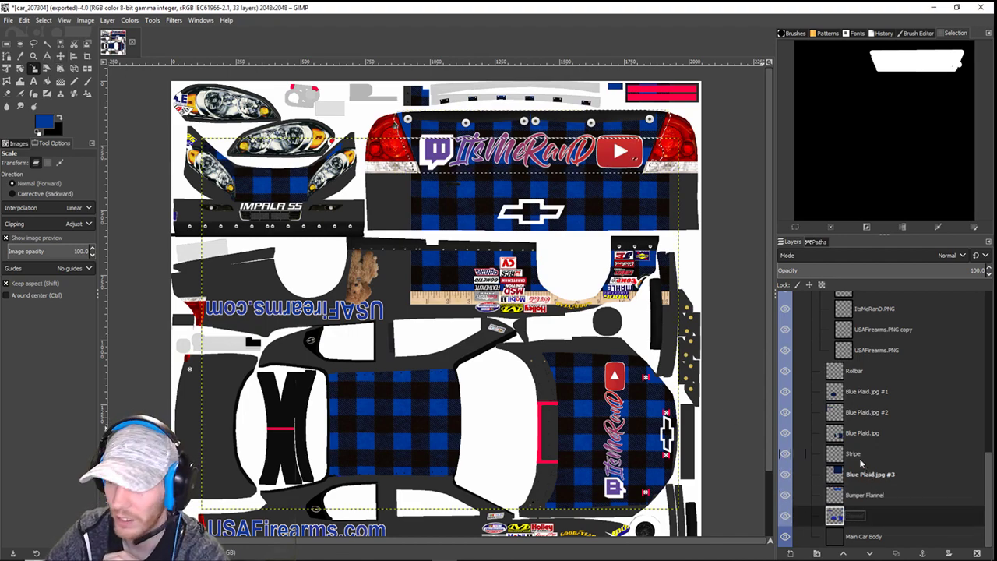
left_click(865, 473)
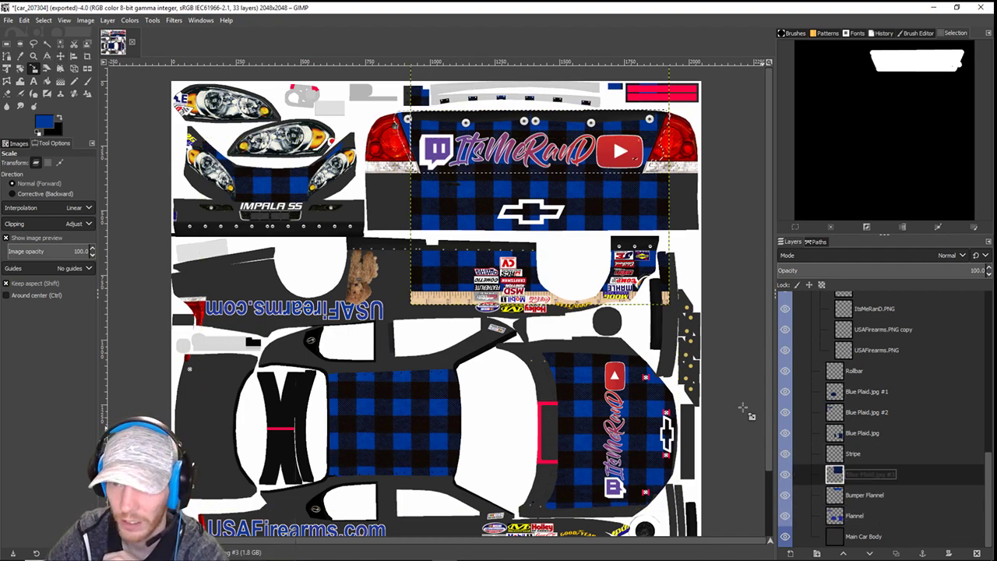
- Try to move the plaid with the bumper selection active, and undo back to before the selection was made
left_click(60, 56)
left_click_drag(524, 213, 550, 207)
key("ctrl+z")
key("ctrl+z")
key("ctrl+z")
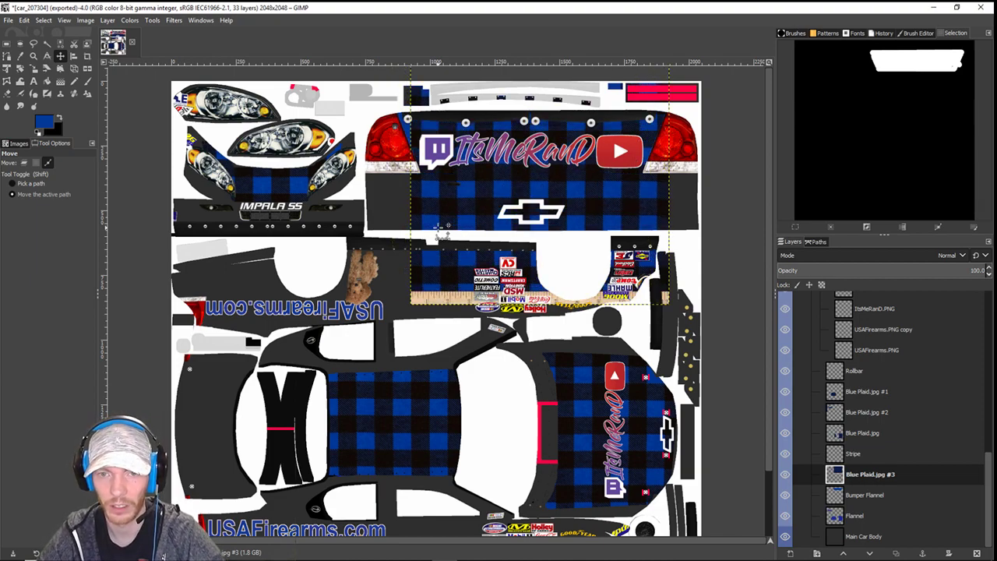
key("ctrl+z")
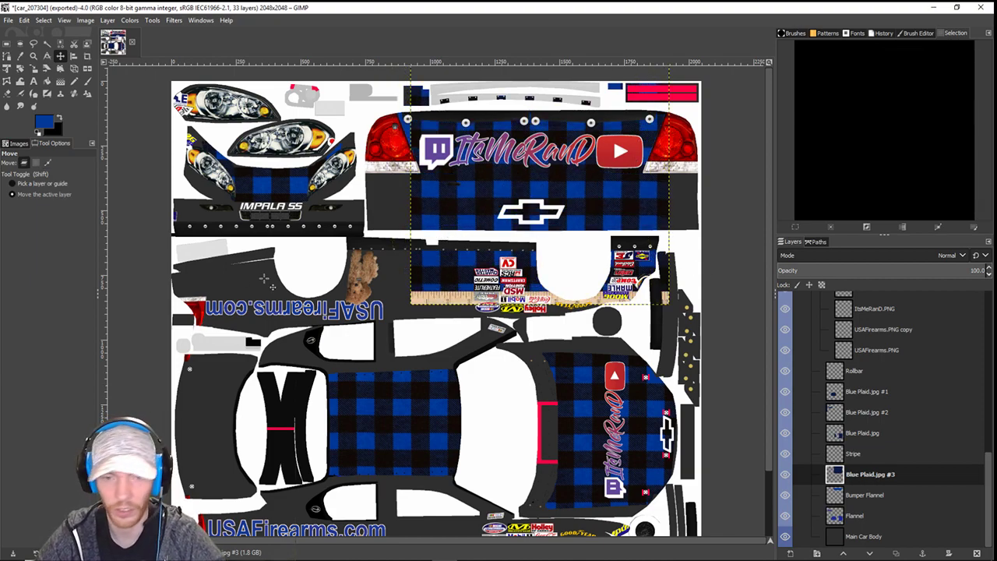
- Select the Bumper Flannel layer's alpha, invert the selection, and delete the new plaid layer's content outside the bumper shape
right_click(884, 495)
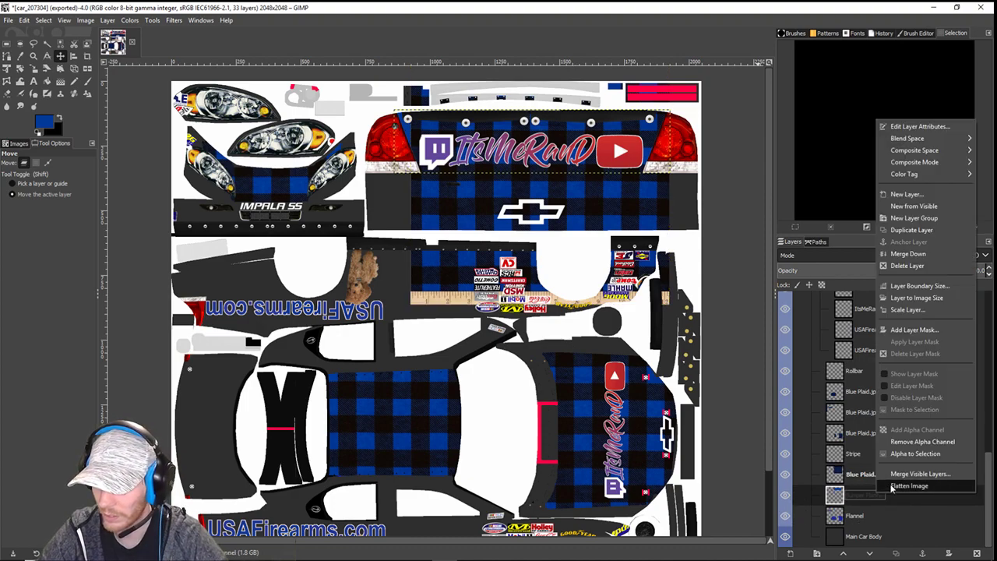
left_click(917, 454)
left_click(869, 477)
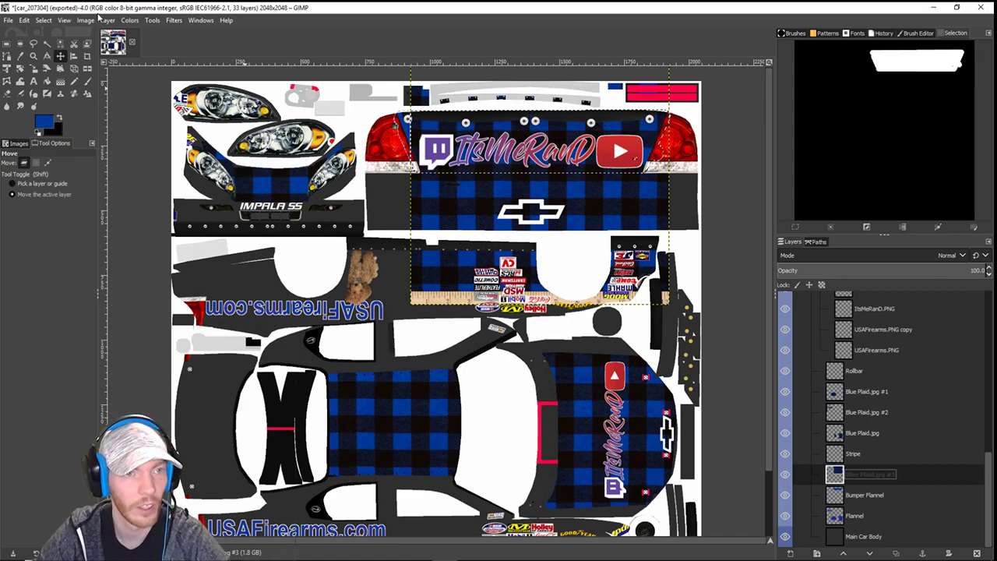
left_click(48, 21)
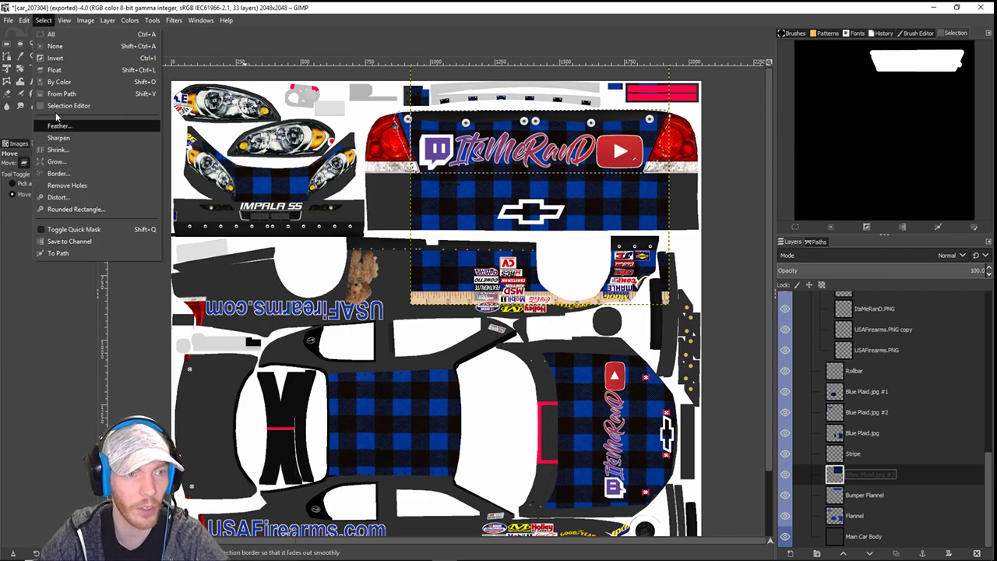
left_click(55, 58)
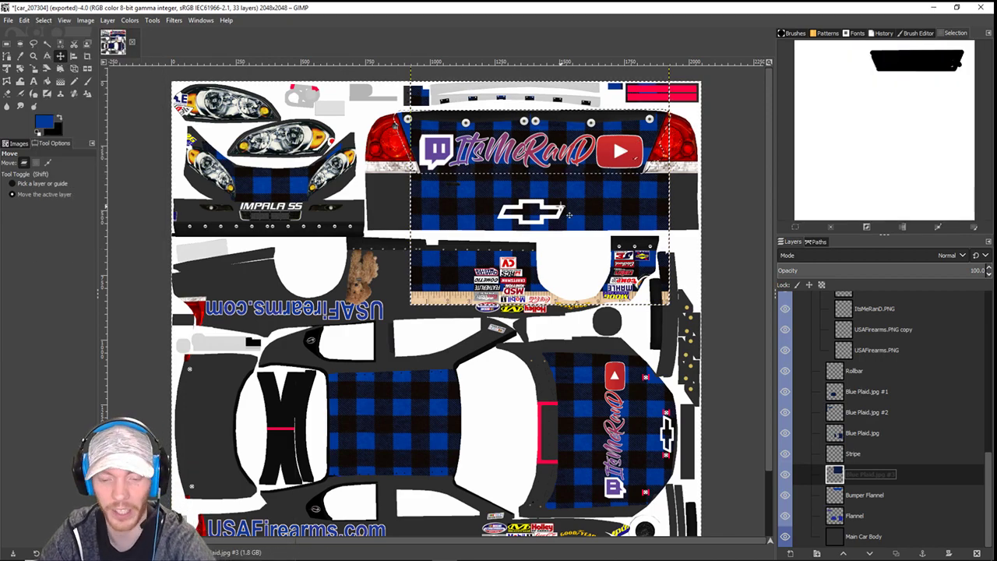
key("Delete")
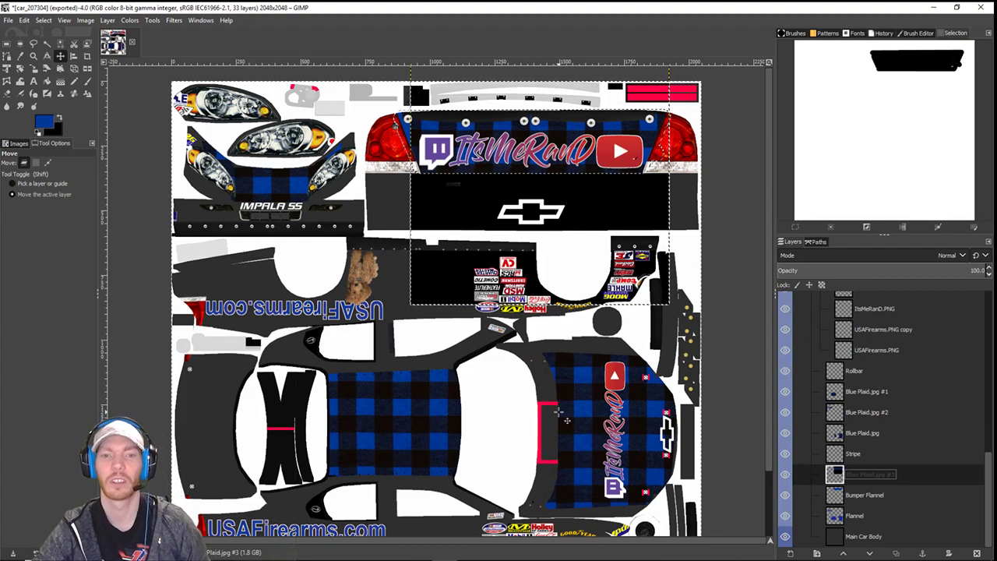
- Duplicate the trimmed plaid layer, and shift the copy slightly left over the rear bumper with the selection cleared
right_click(872, 475)
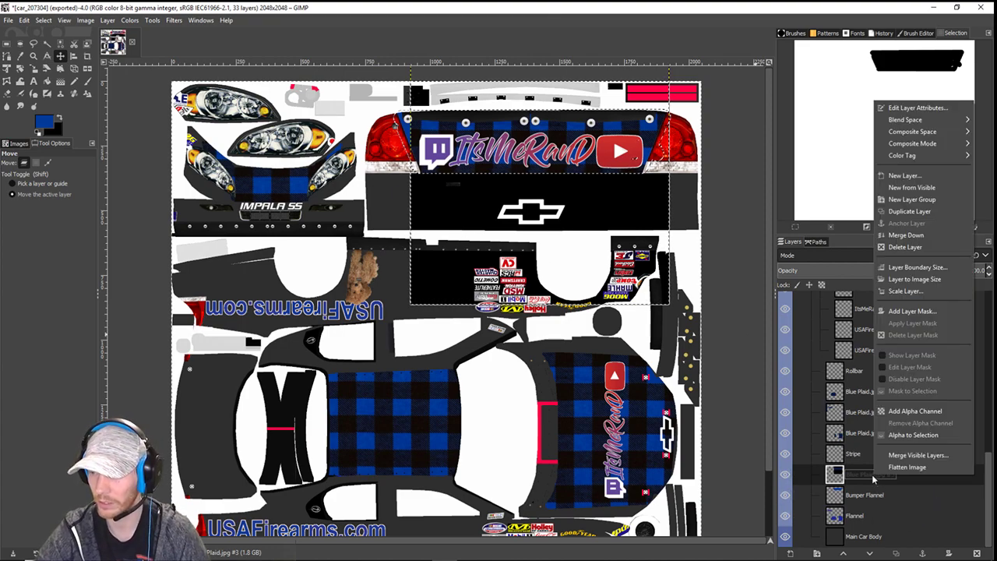
left_click(908, 216)
left_click(54, 21)
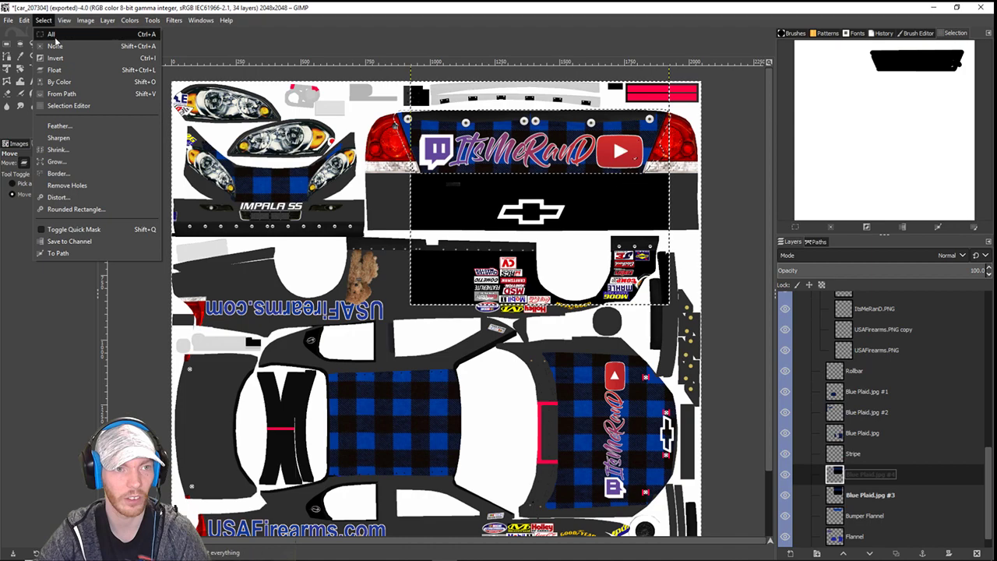
left_click(65, 54)
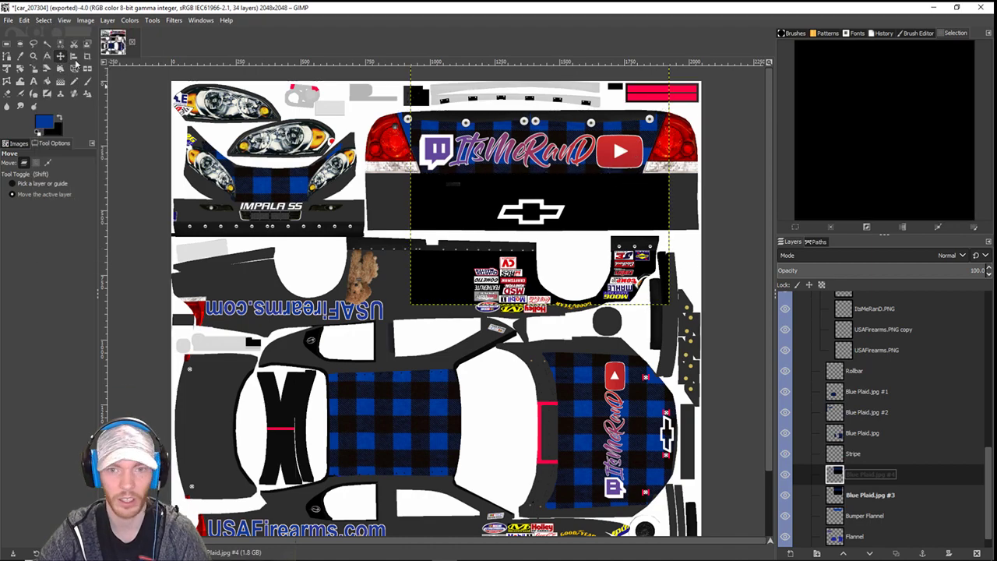
left_click_drag(500, 180, 499, 180)
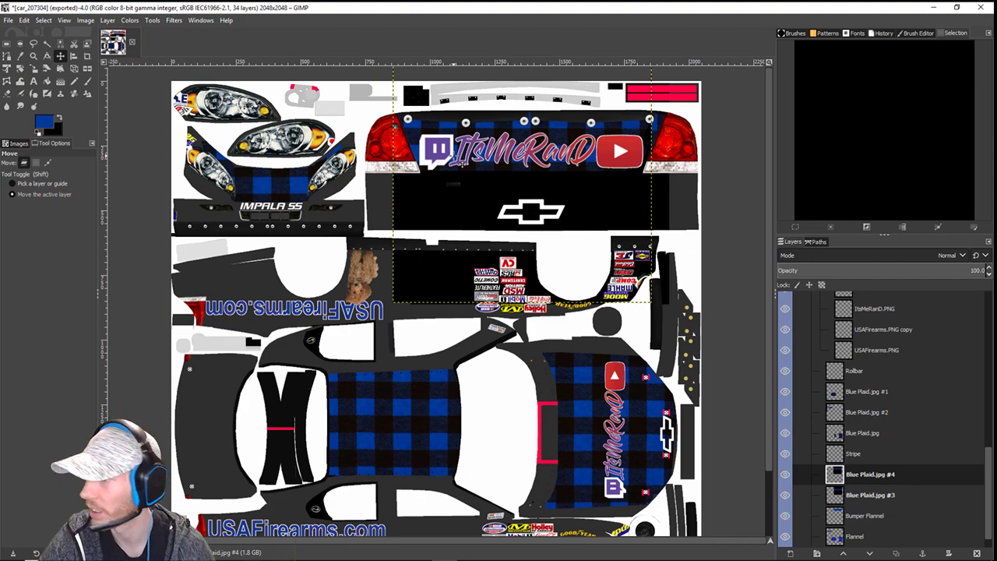
scroll(806, 472, "down", 1)
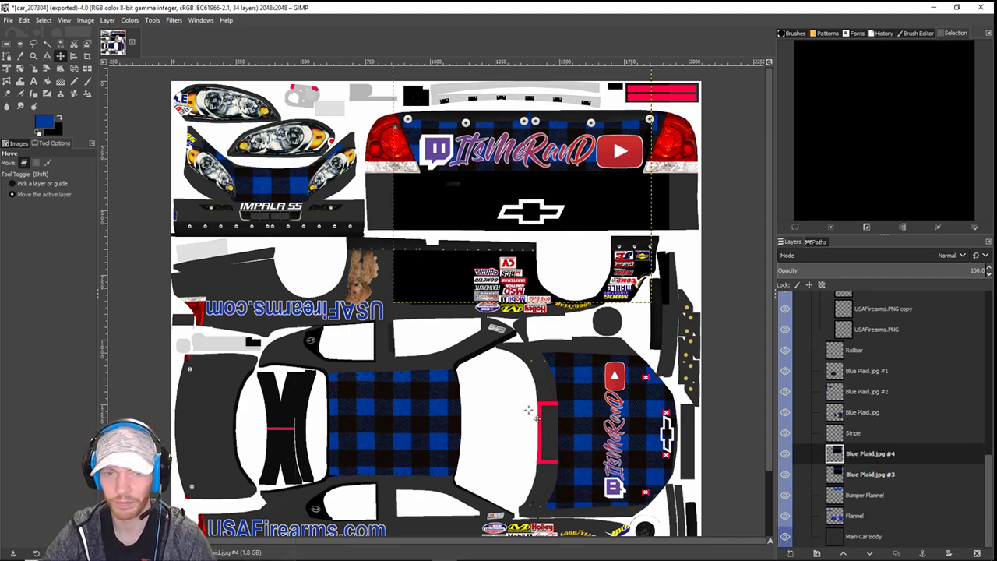
- Try to crop to an area of about 1158 × 572 px below the rear bumper logo, and undo the crop
left_click(75, 83)
left_click(48, 81)
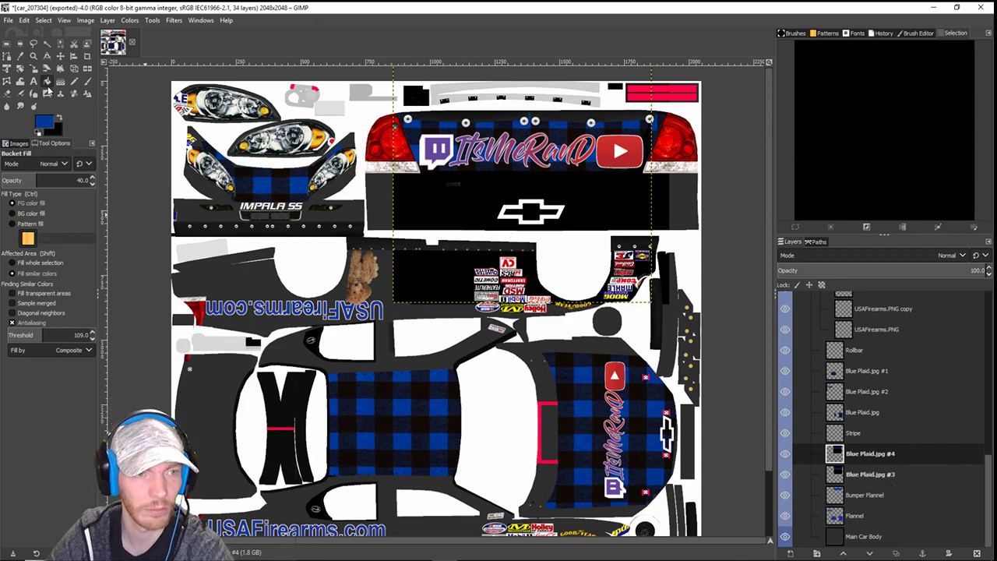
left_click(87, 56)
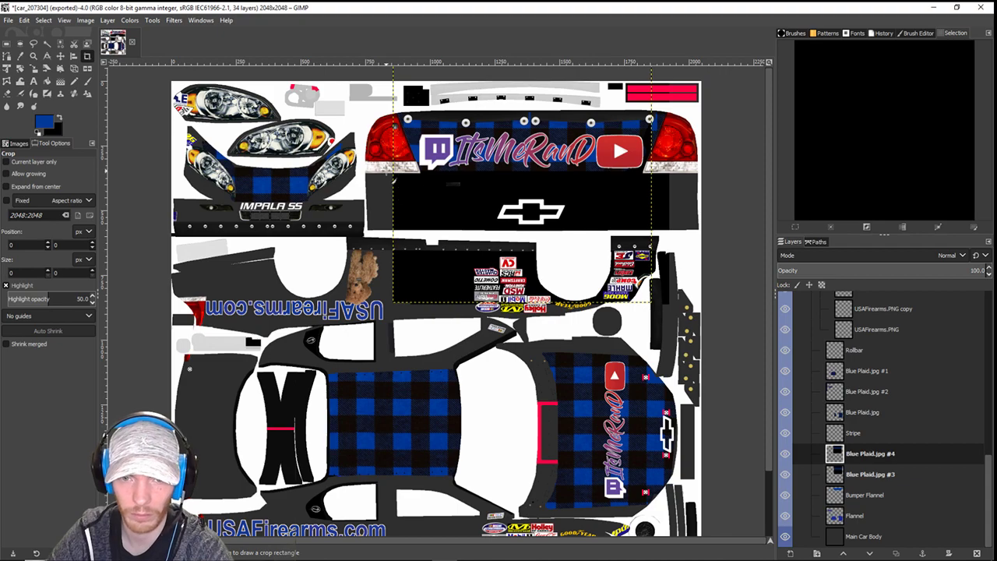
left_click_drag(387, 171, 686, 318)
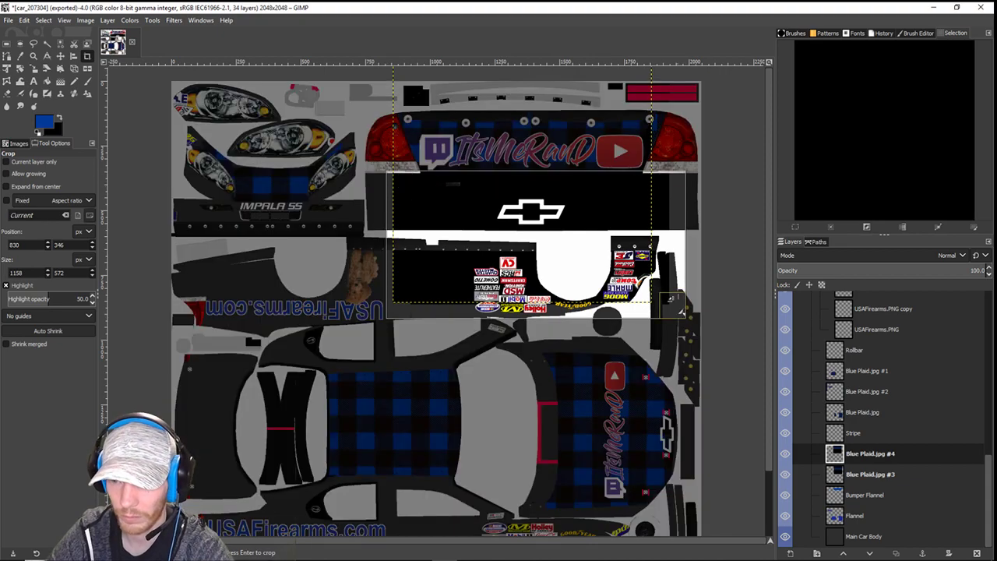
left_click(658, 275)
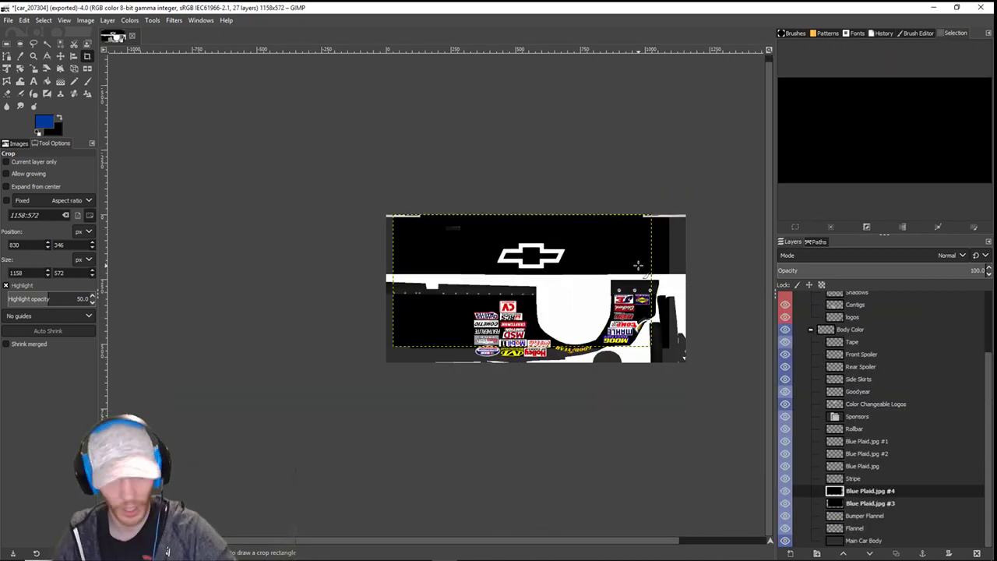
key("ctrl+z")
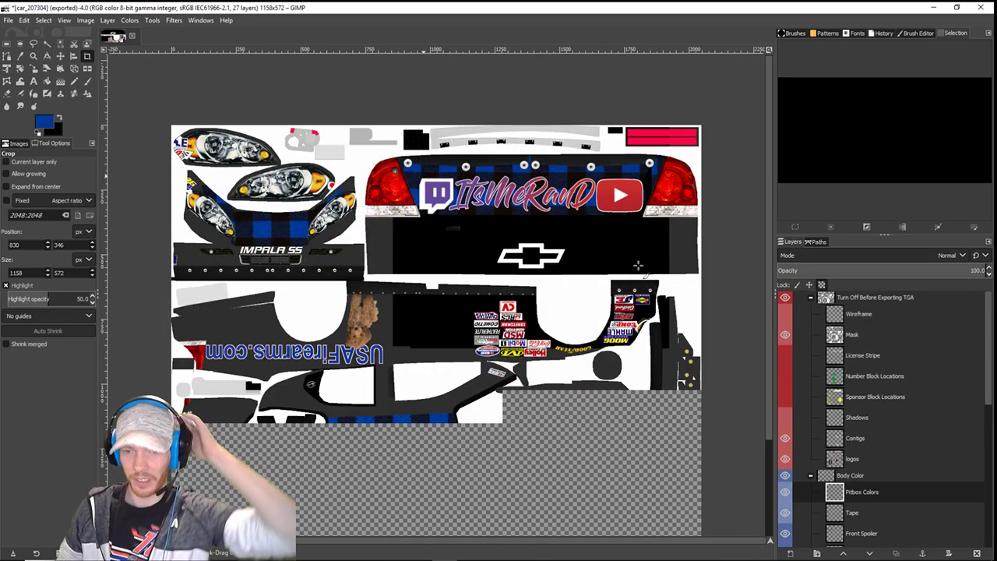
scroll(913, 450, "down", 2)
scroll(896, 444, "down", 5)
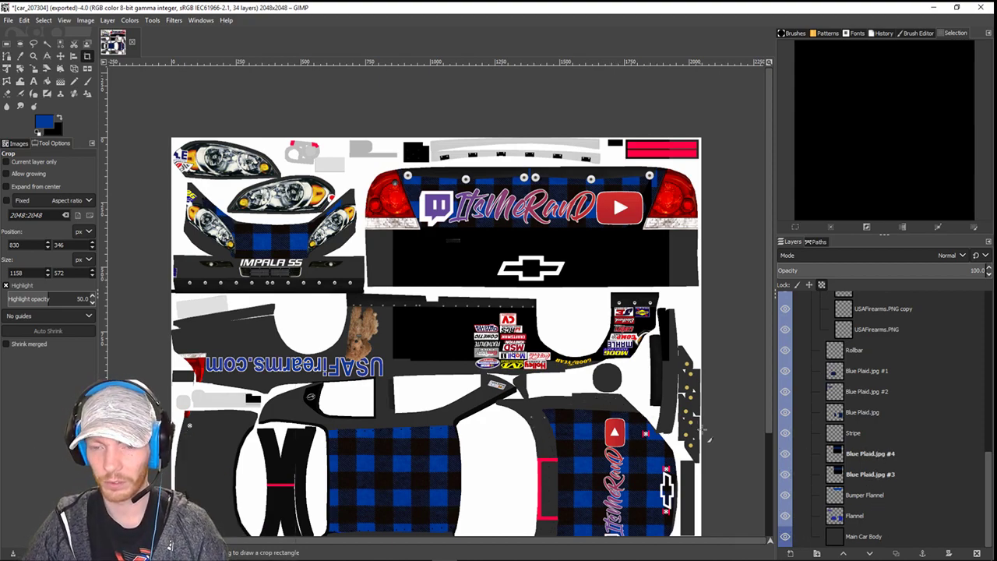
- Undo the duplication and repositioning of the trimmed plaid layer
left_click(74, 81)
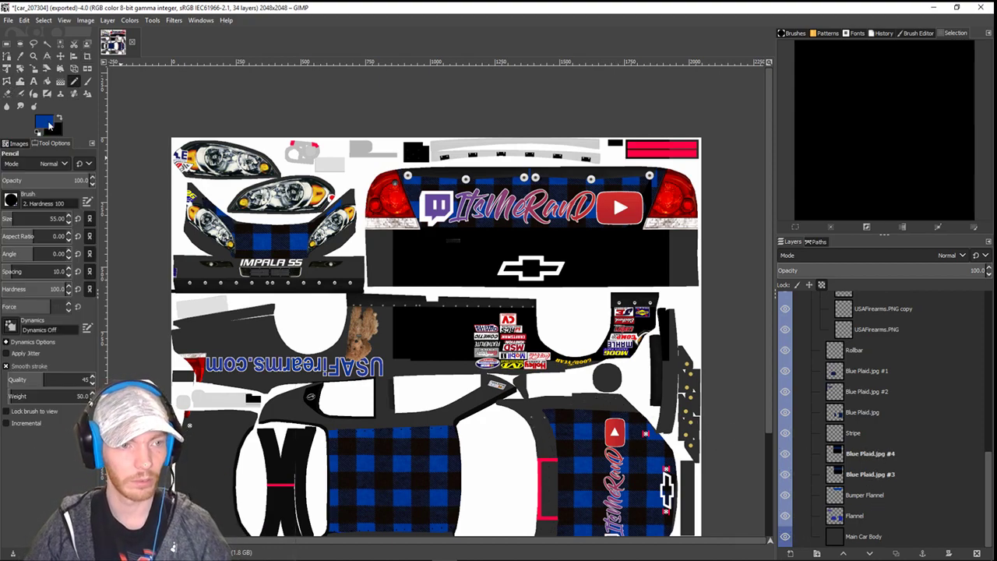
left_click(49, 125)
left_click(215, 223)
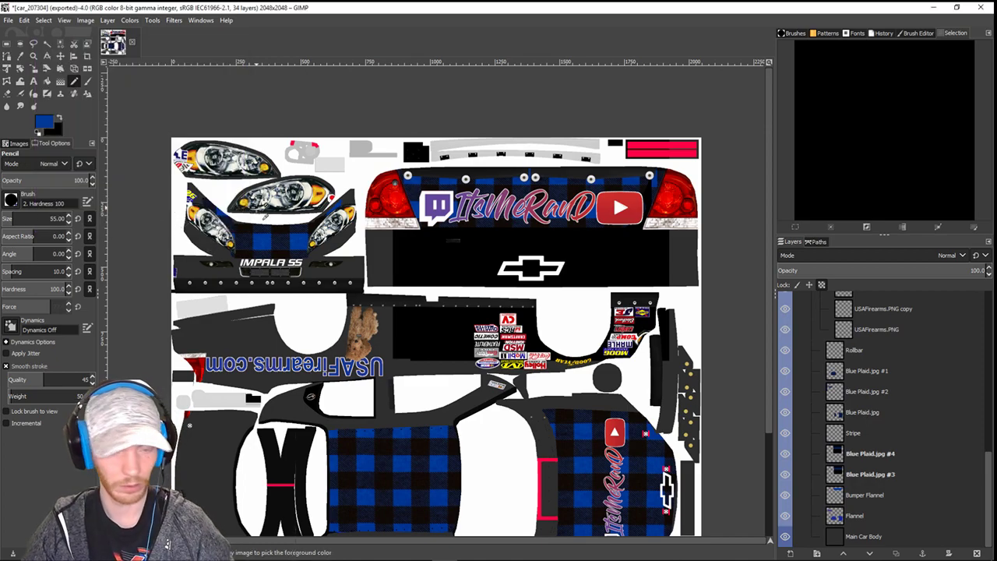
key("ctrl+z")
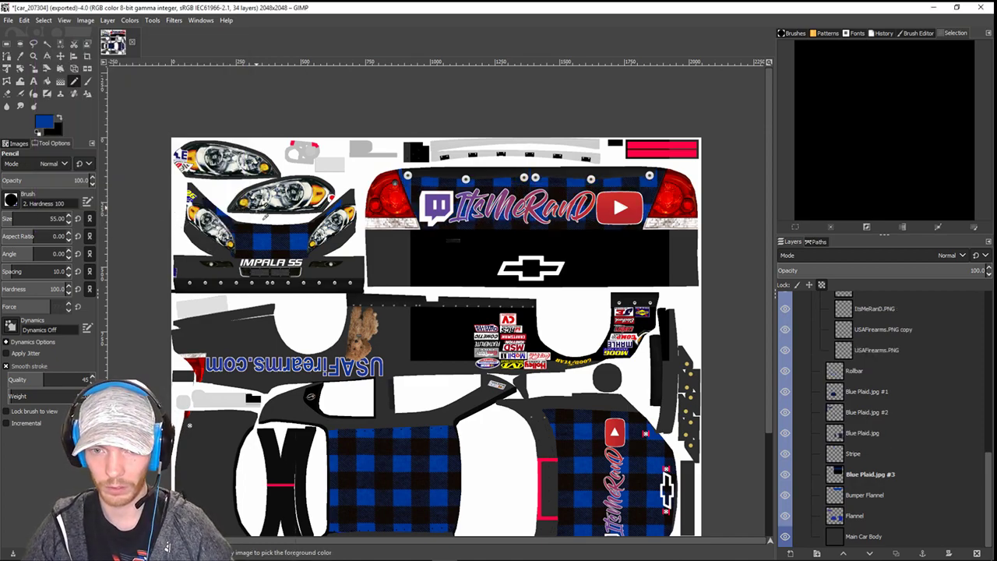
- Undo the latest edits to the Blue Plaid.jpg #3 layer, back to before it was moved and trimmed over the rear bumper
key("ctrl+z")
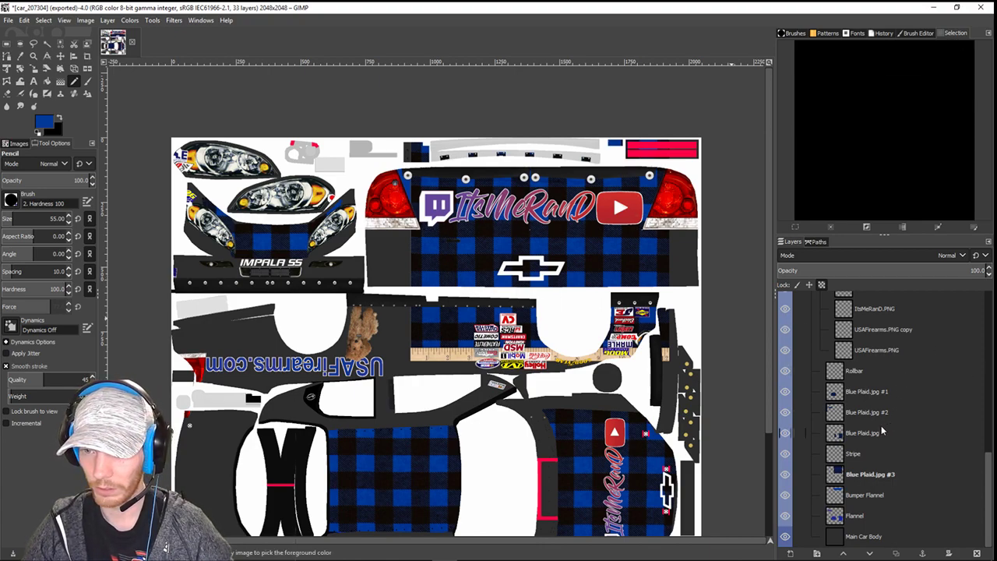
key("ctrl+z")
key("ctrl+z")
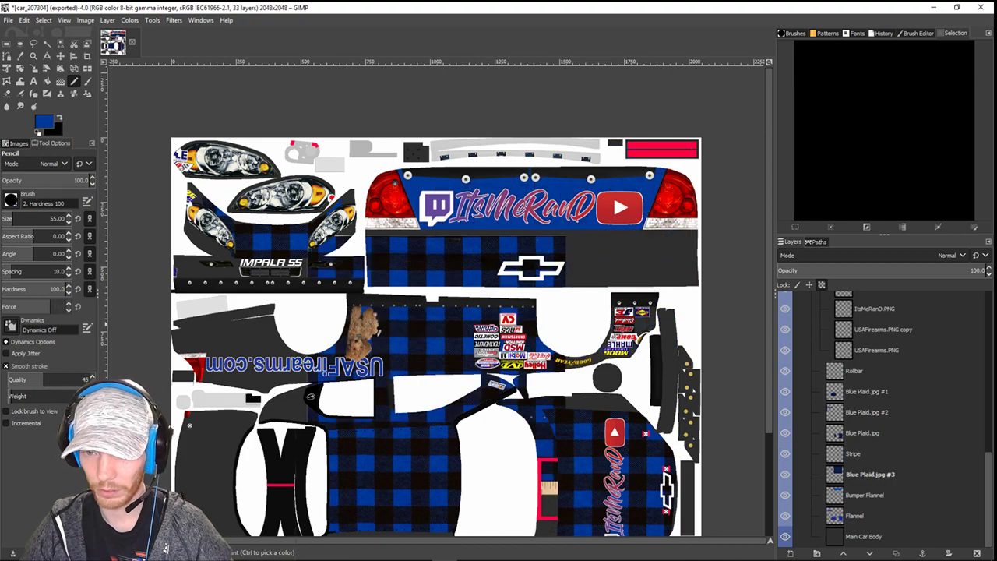
- Move the Blue Plaid.jpg #3 layer up over the blue rear panel behind the ItsMeRanD logo
left_click(60, 56)
scroll(770, 406, "down", 3)
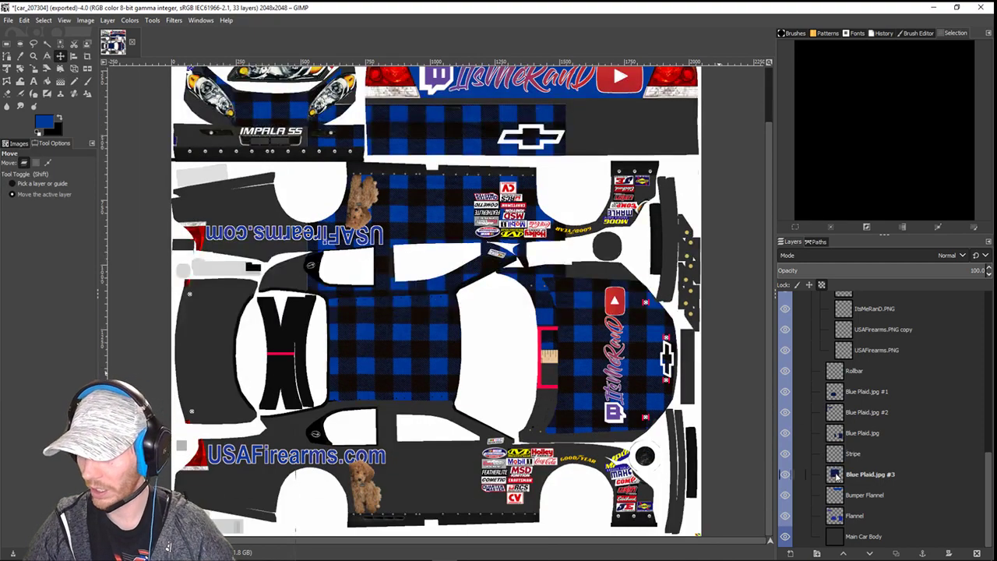
left_click(870, 474)
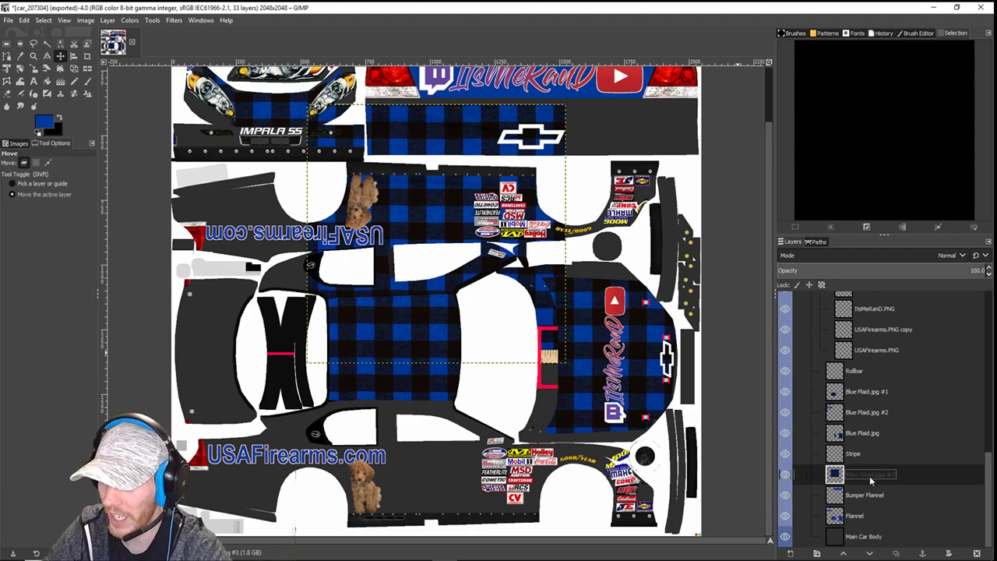
left_click_drag(528, 350, 466, 157)
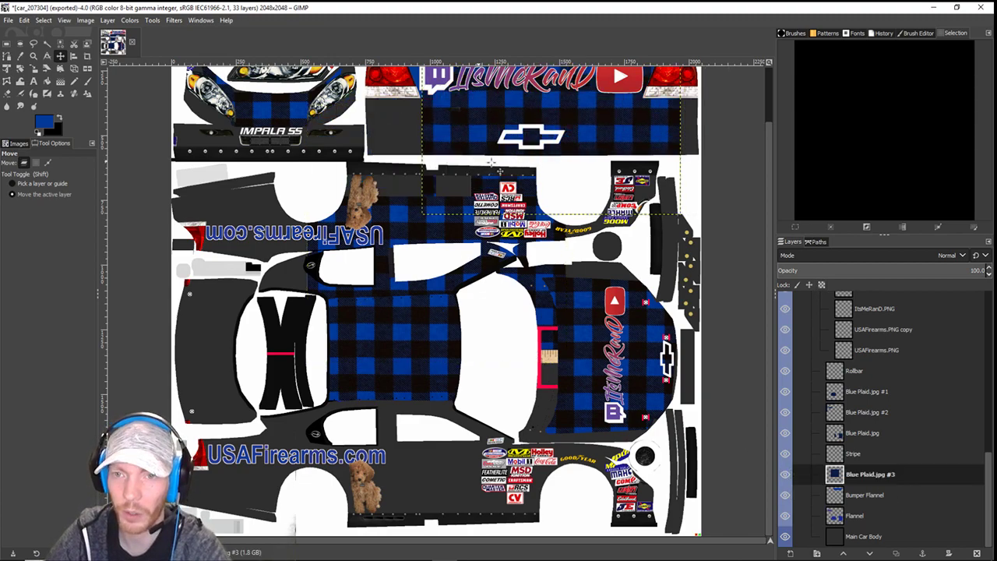
scroll(466, 156, "up", 3)
left_click_drag(484, 280, 495, 225)
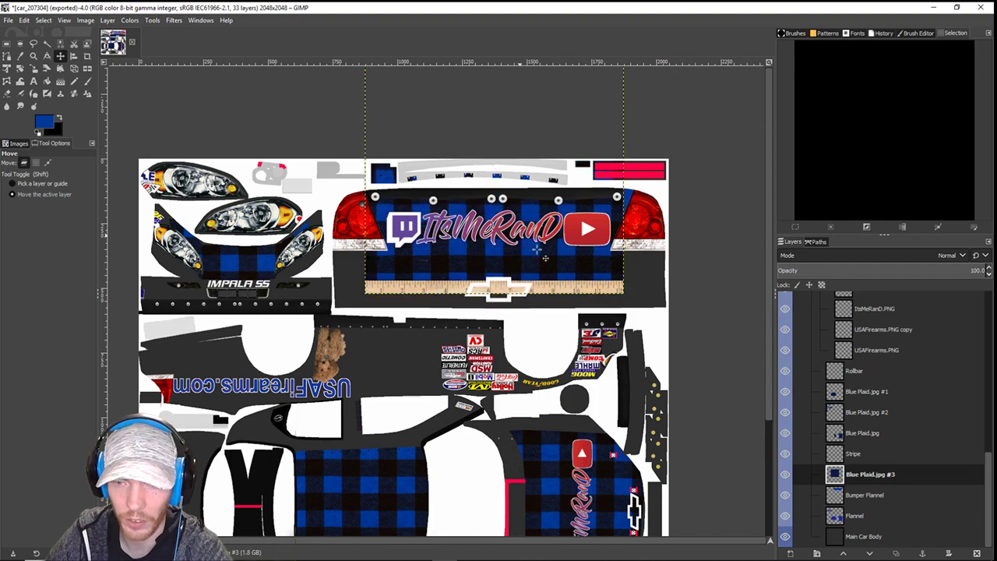
left_click_drag(438, 243, 438, 232)
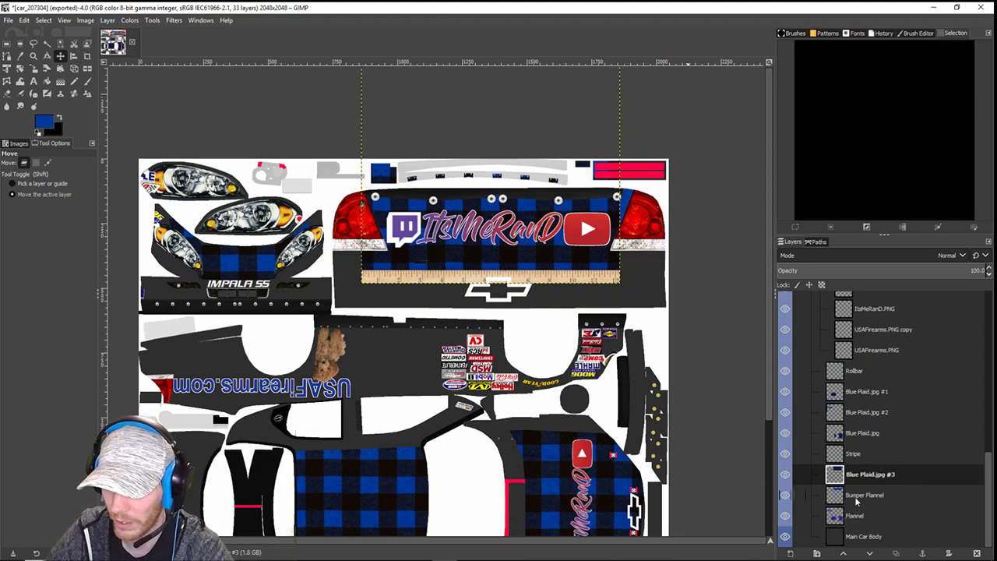
- Fuzzy-select the blue shape on the Bumper Flannel layer, and lower the Blue Plaid.jpg #3 layer beneath it in the stack
left_click(857, 501)
left_click(47, 43)
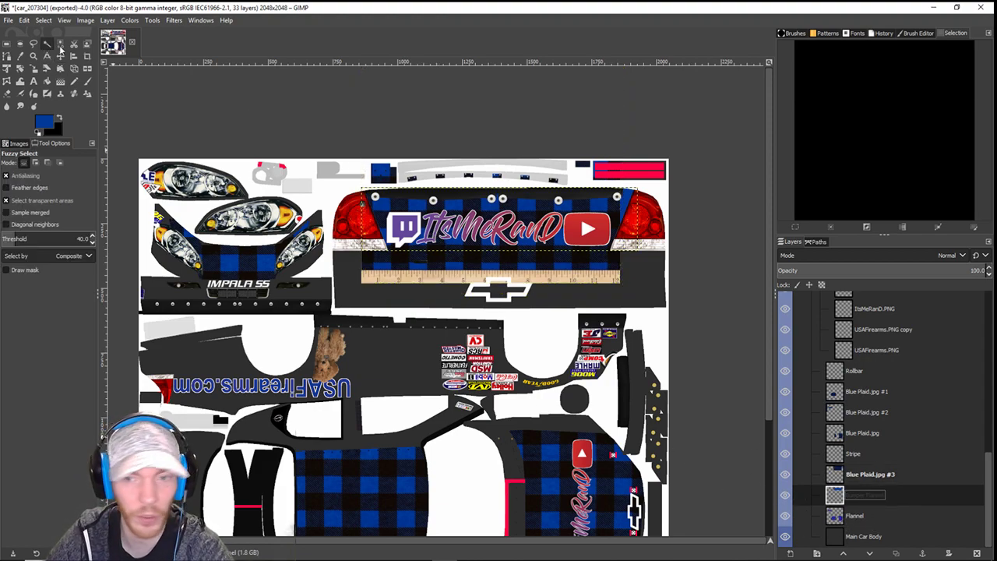
left_click(627, 220)
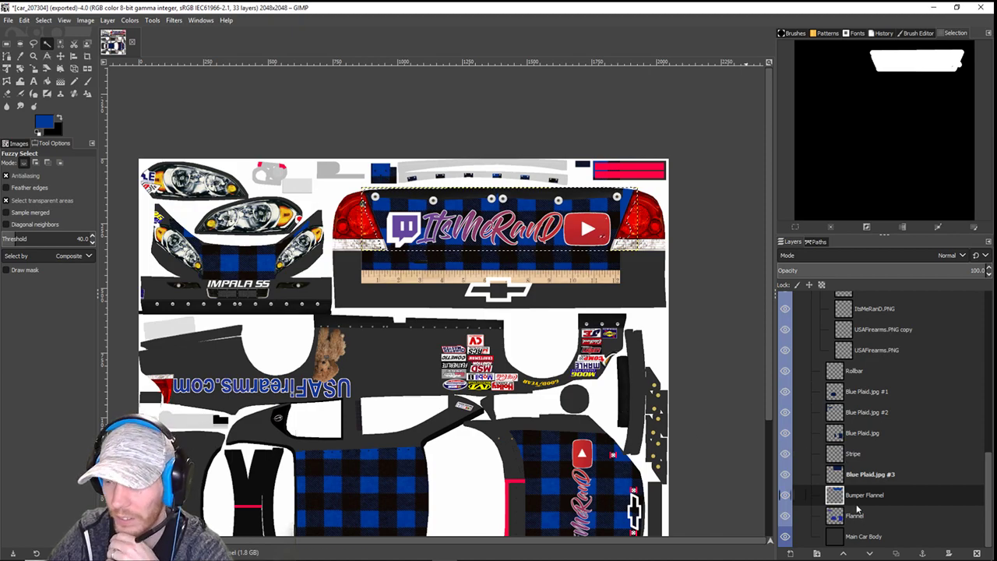
left_click_drag(865, 475, 866, 505)
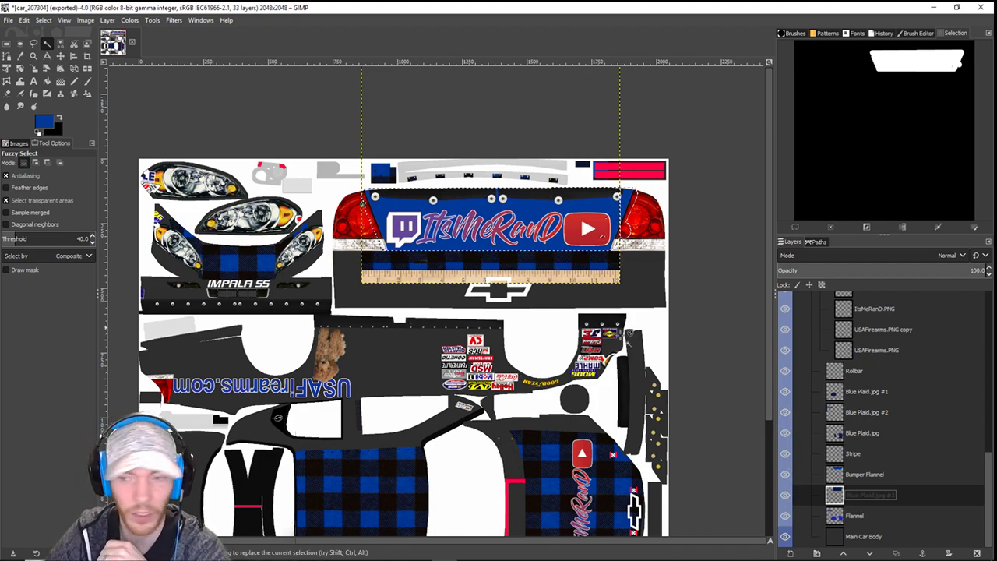
- Make Blue Plaid.jpg #3 the active layer and invert the selection of the blue bumper shape
left_click(846, 474)
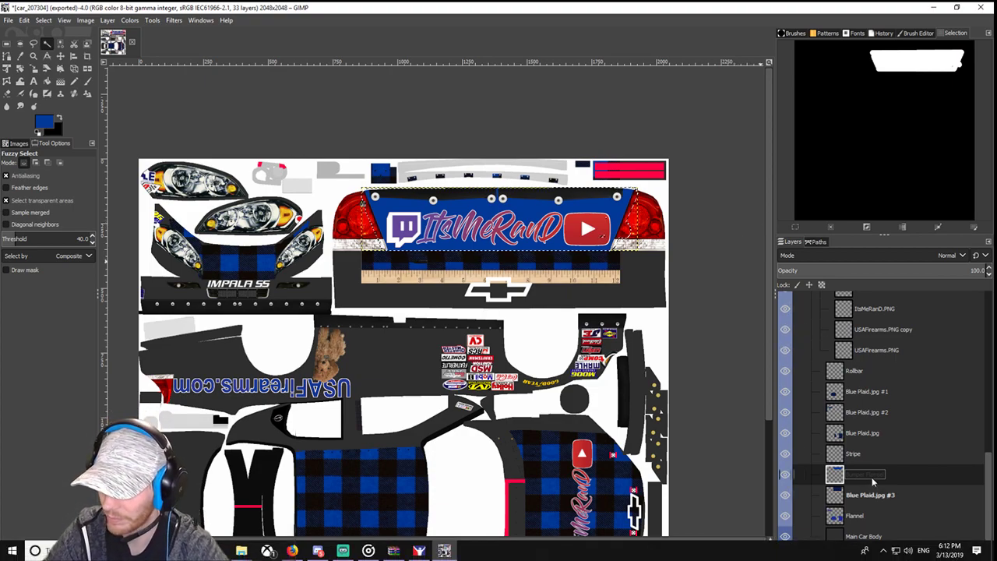
scroll(871, 478, "up", 2)
scroll(872, 478, "down", 2)
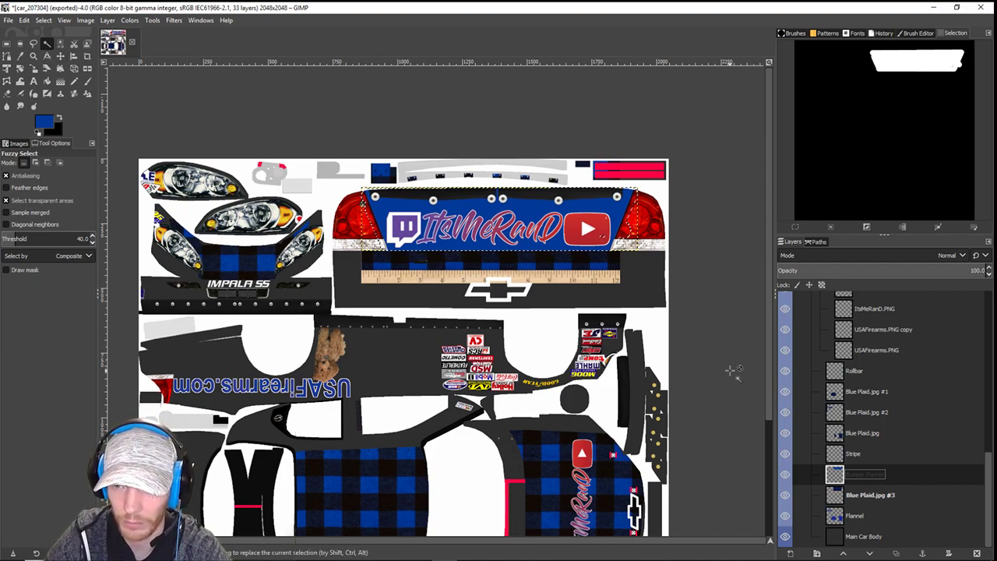
left_click(61, 56)
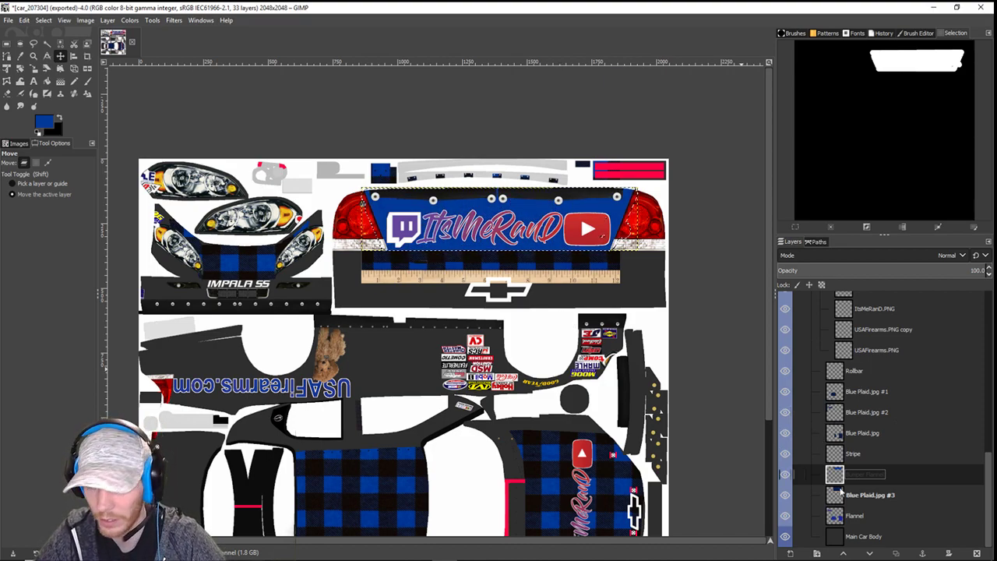
double_click(871, 496)
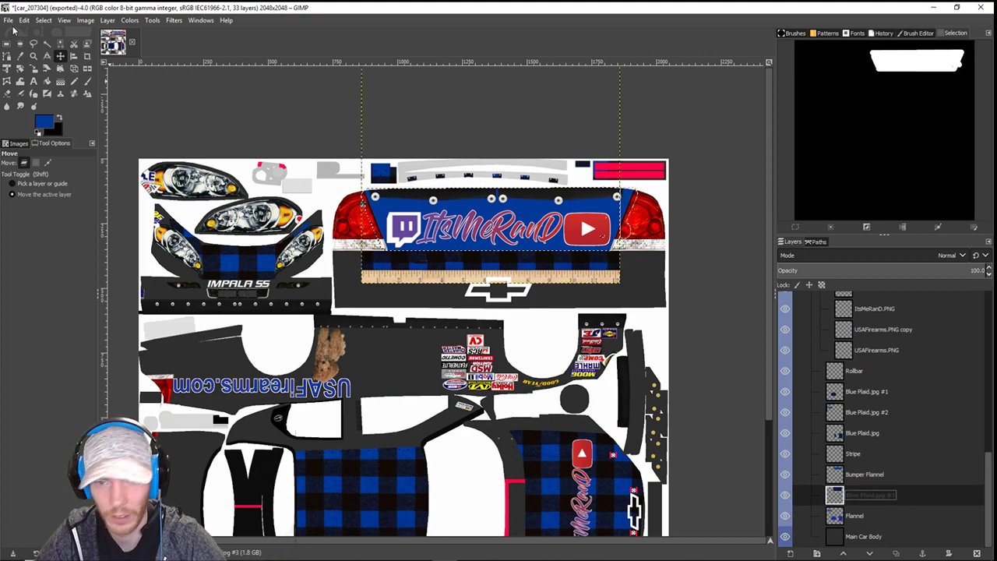
left_click(108, 21)
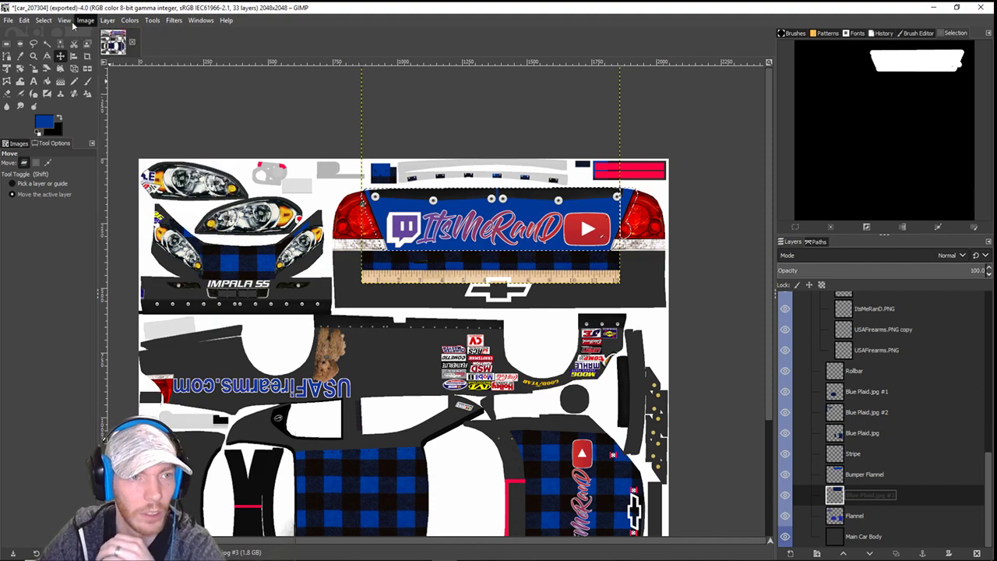
mouse_move(44, 21)
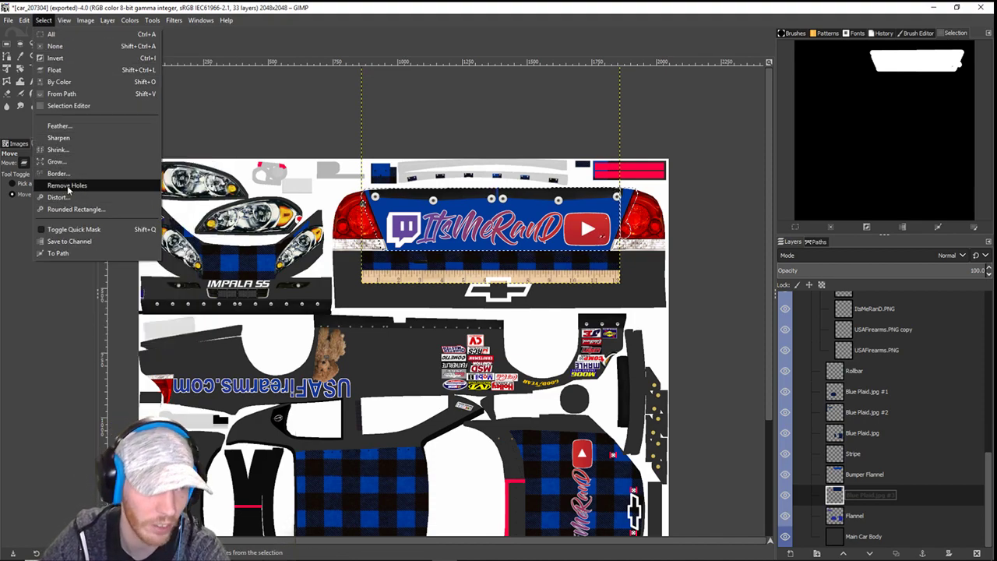
left_click(56, 58)
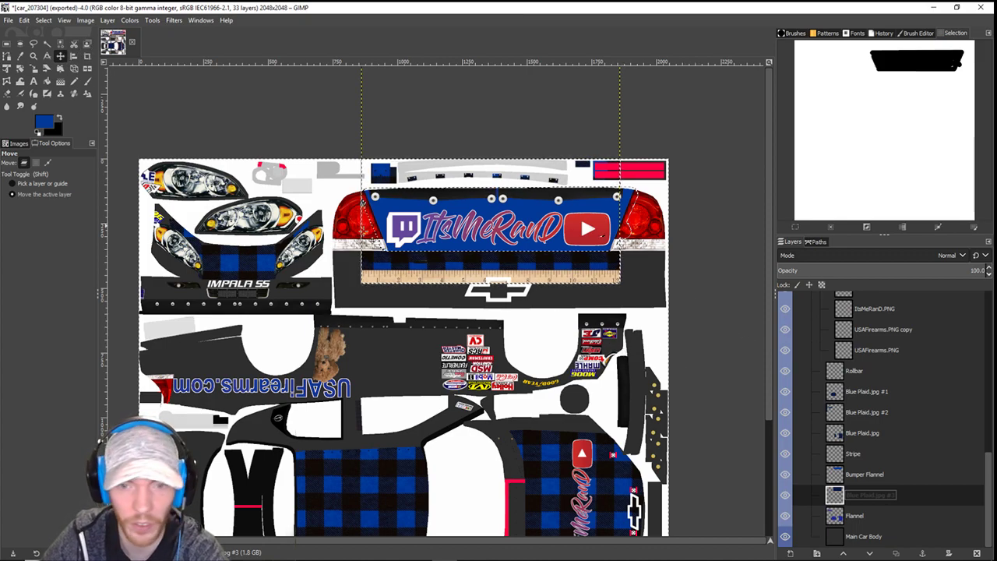
- Shift the Blue Plaid.jpg #3 layer up and slightly right, and rotate it 180°
mouse_move(468, 278)
left_mouse_down()
mouse_move(476, 256)
mouse_move(477, 265)
left_mouse_up()
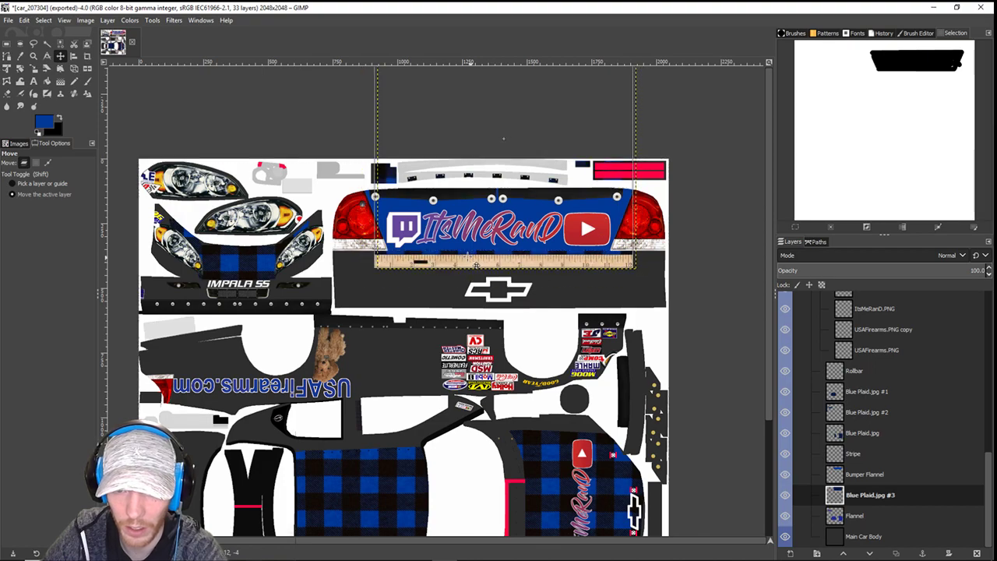
left_click(108, 20)
mouse_move(129, 162)
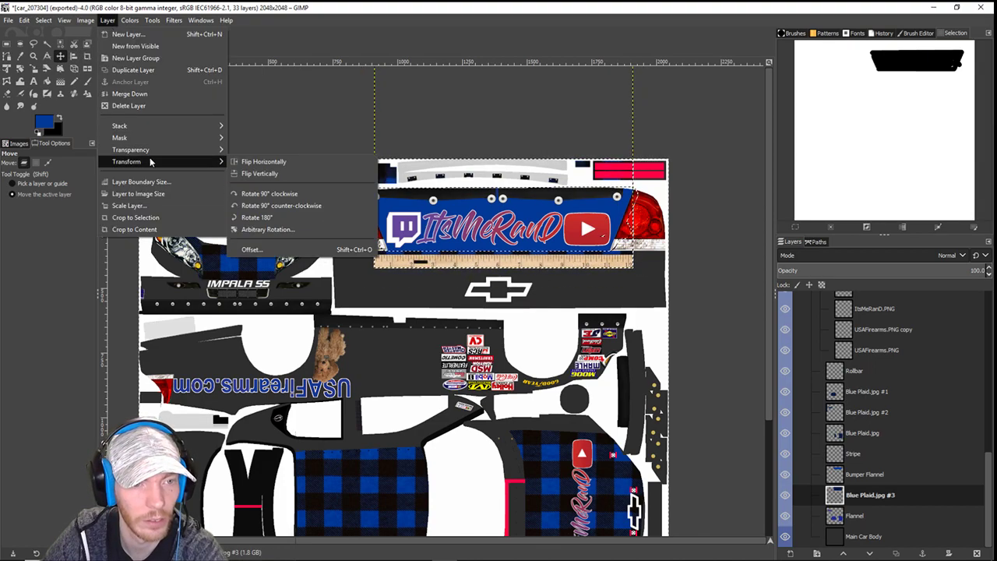
left_click(257, 217)
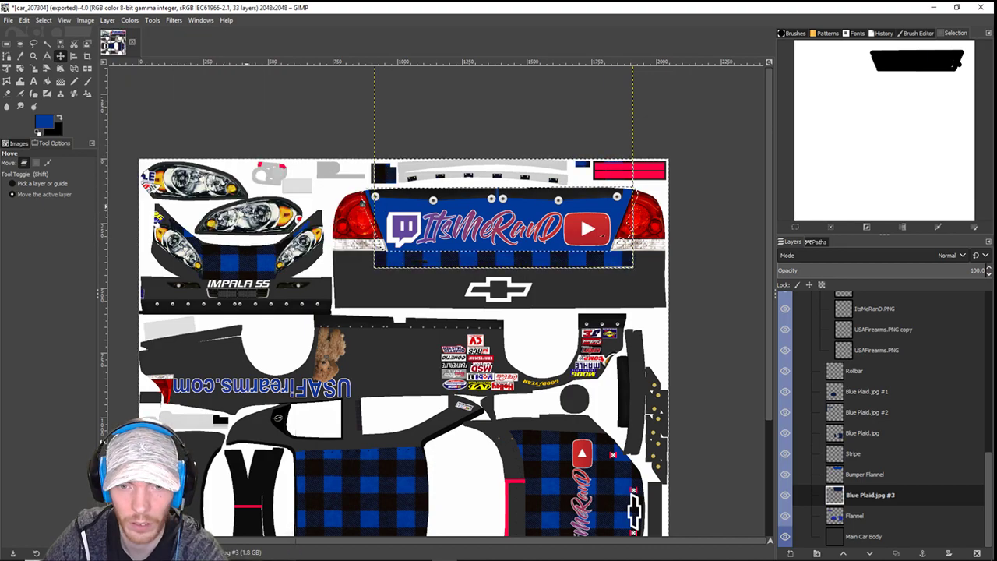
- Align the rotated plaid layer's lower edge with the bottom of the blue bumper shape, and nudge it left to centre it
left_click_drag(538, 269, 535, 256)
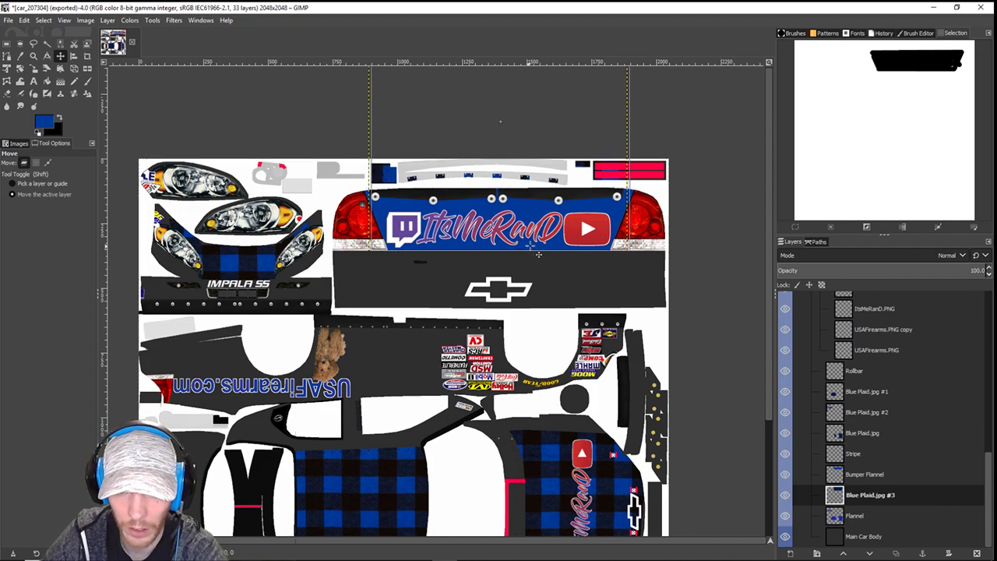
left_click_drag(539, 254, 548, 254)
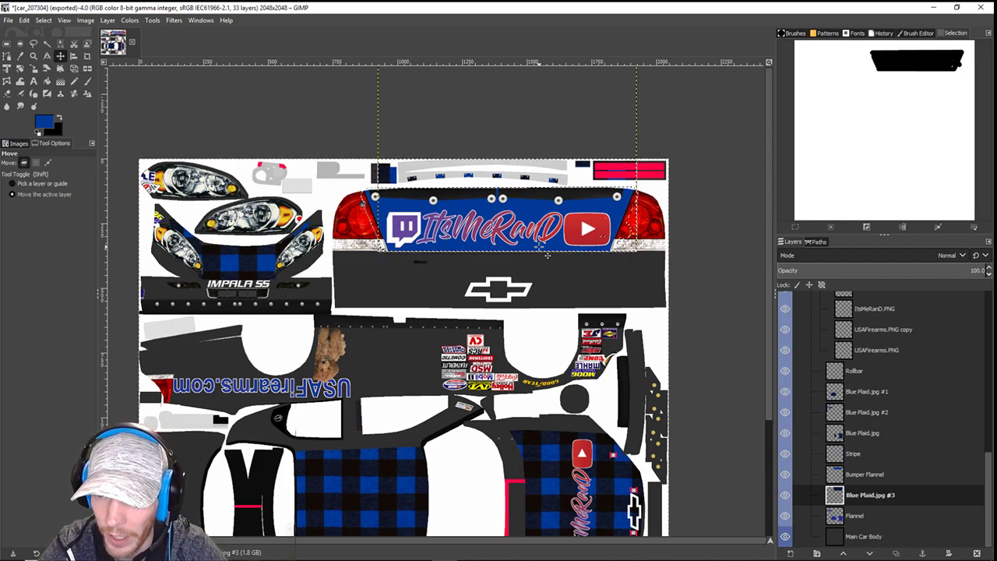
key("Left")
key("Left")
key("Left")
key("Left")
key("Left")
key("Left")
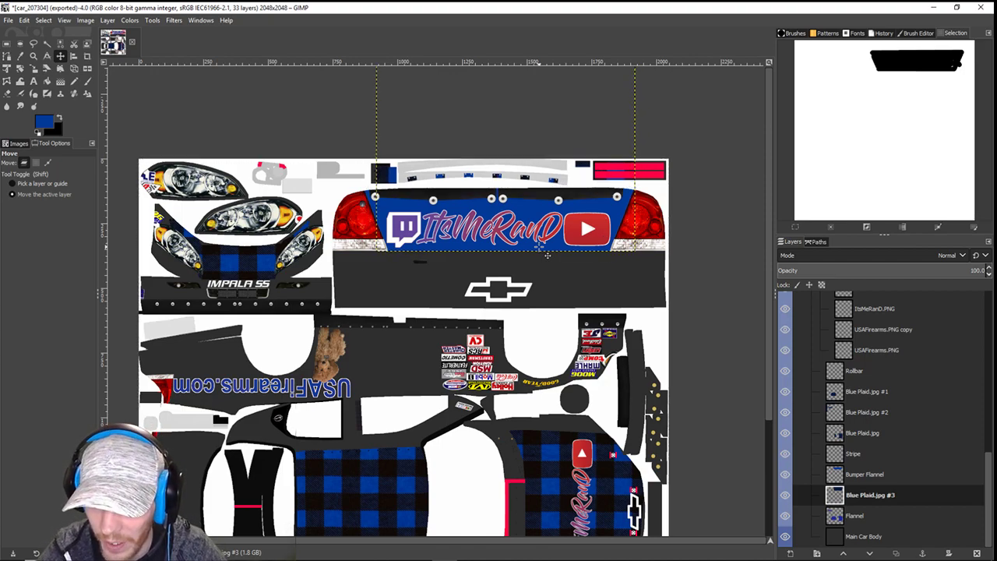
key("Left")
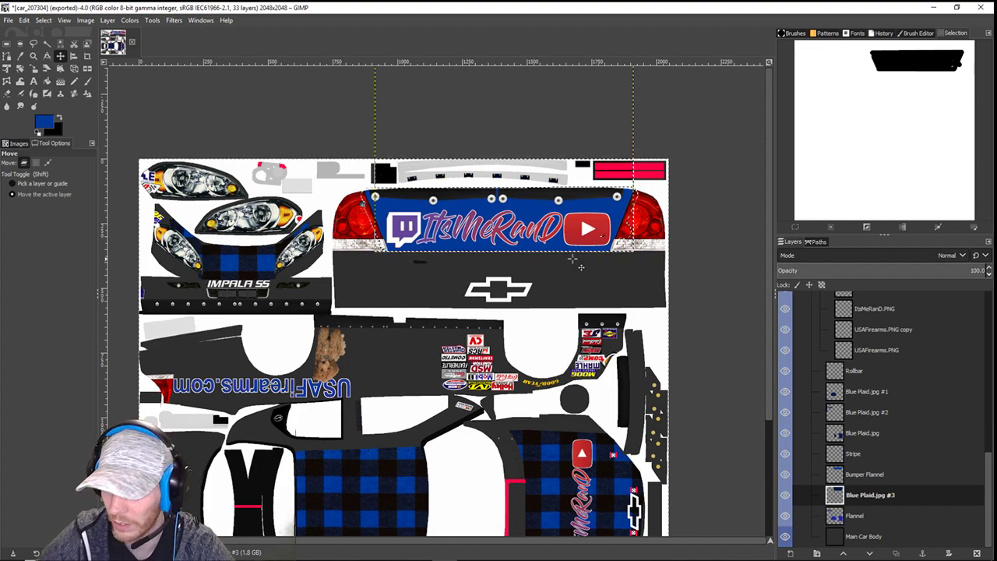
- Raise the Blue Plaid.jpg #3 layer above Bumper Flannel and export the updated paint image
left_click_drag(884, 497, 855, 449)
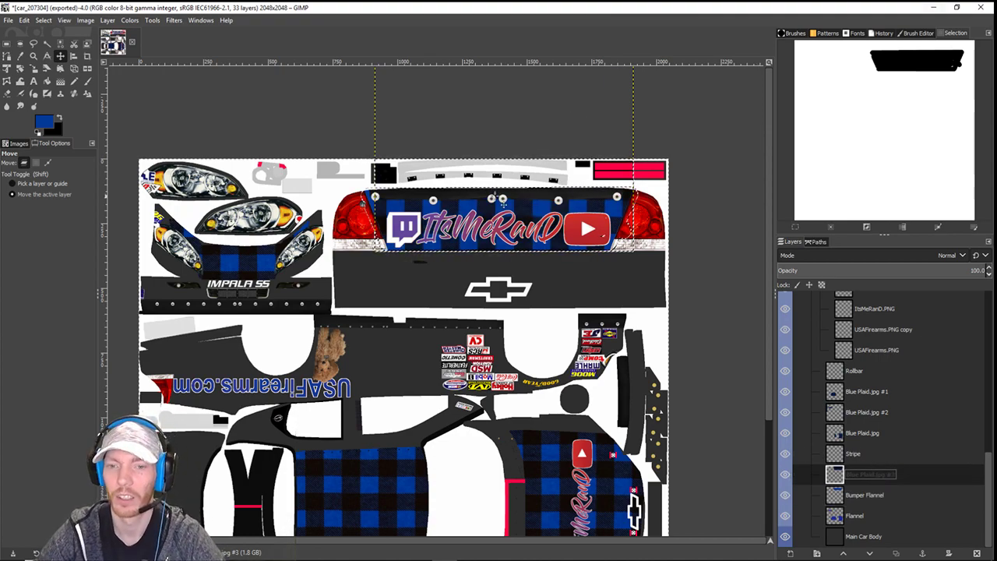
scroll(529, 303, "down", 3)
scroll(563, 246, "up", 1)
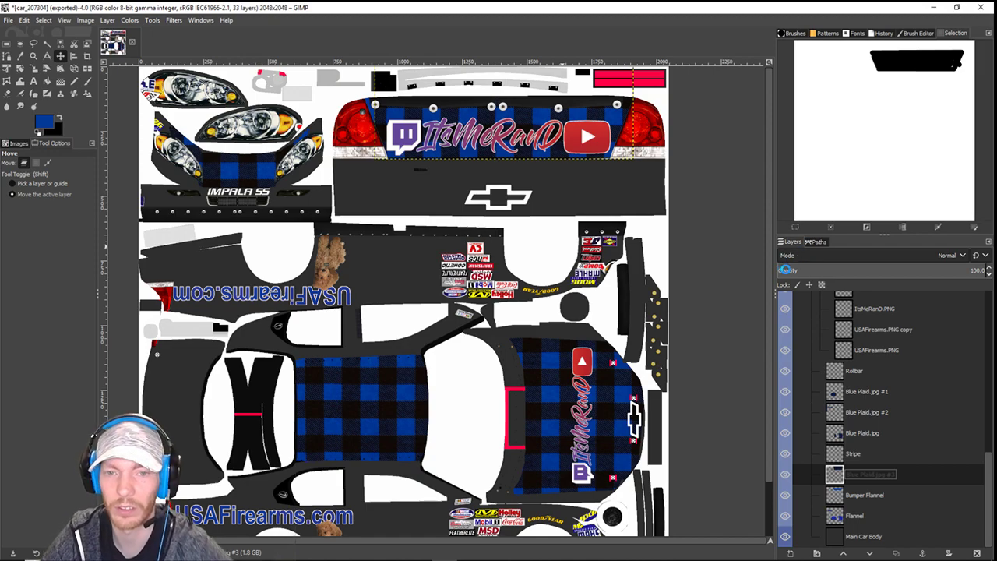
key("ctrl+e")
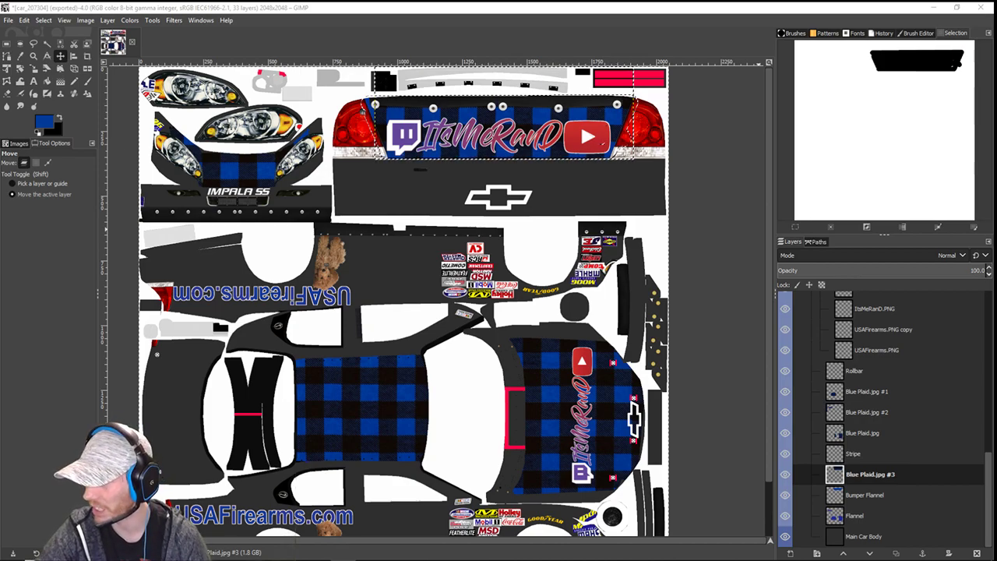
- Switch to the iRacing simulator, examine the plaid on the rear of the car, and return to GIMP
key("alt+Tab")
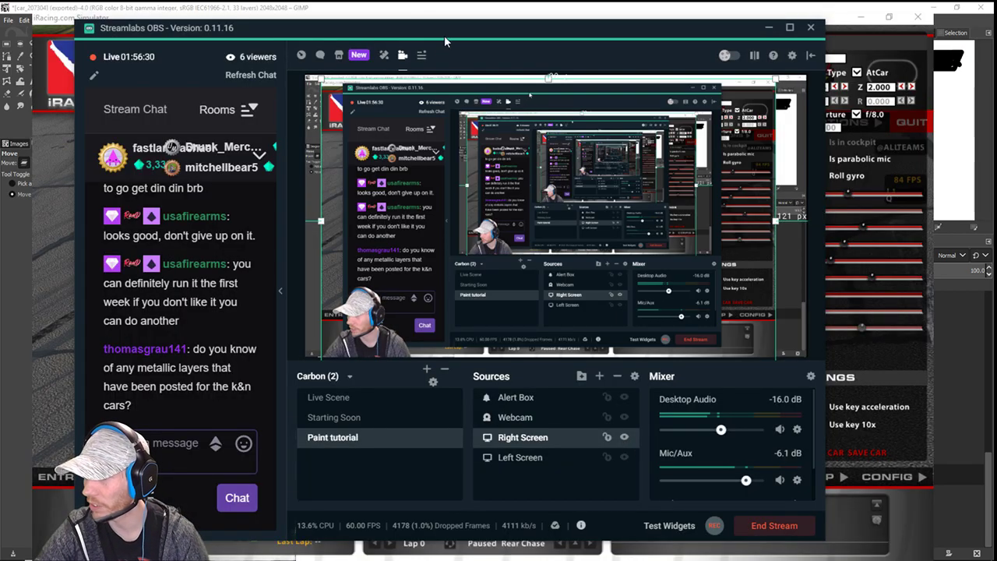
key("alt+Tab")
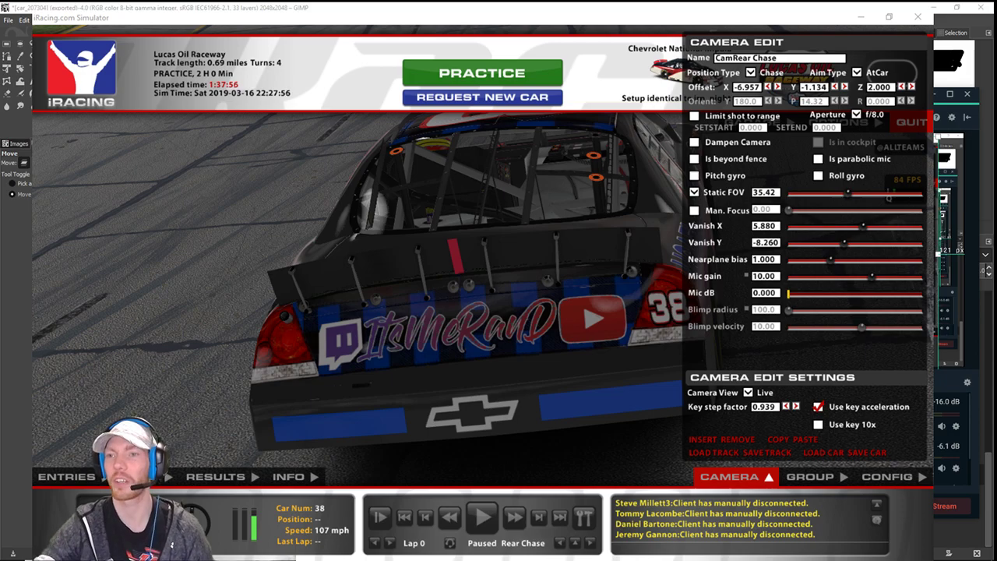
scroll(958, 454, "up", 14)
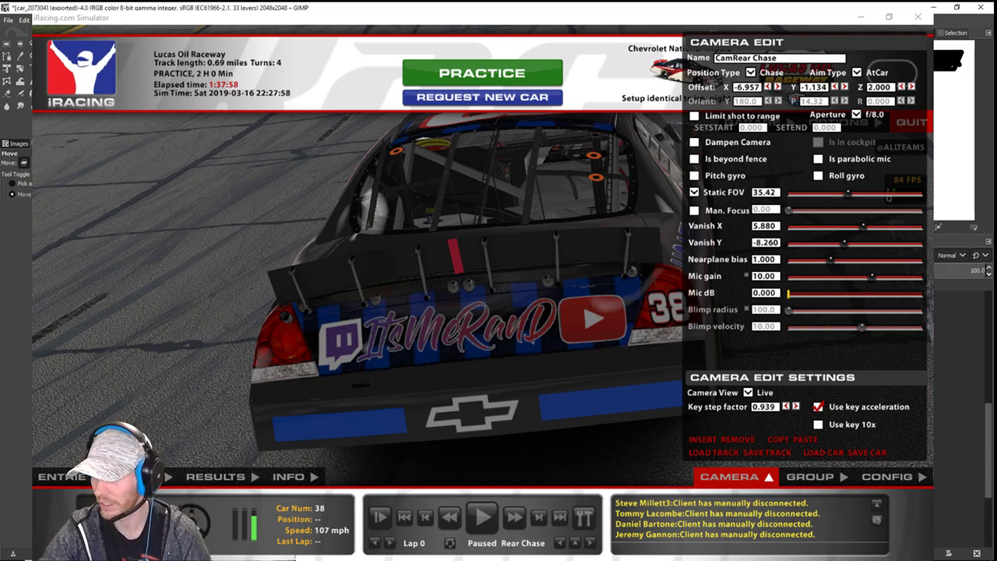
scroll(958, 454, "down", 4)
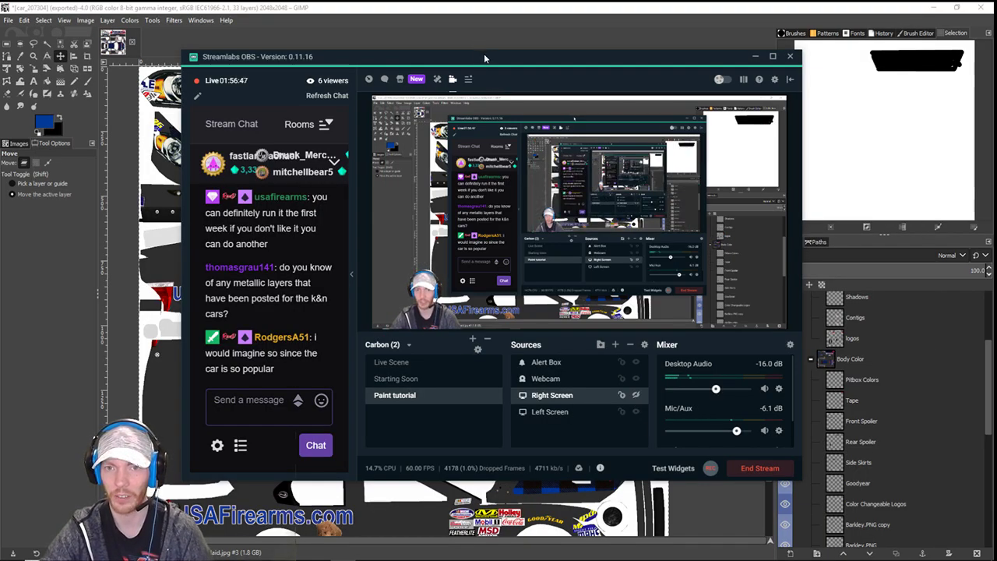
left_click_drag(484, 53, 996, 123)
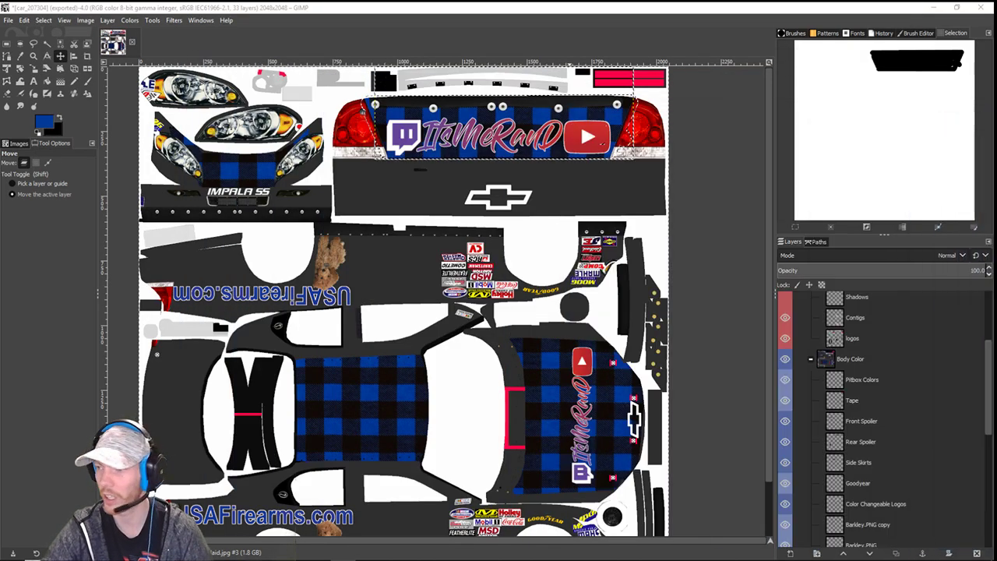
left_click(590, 202)
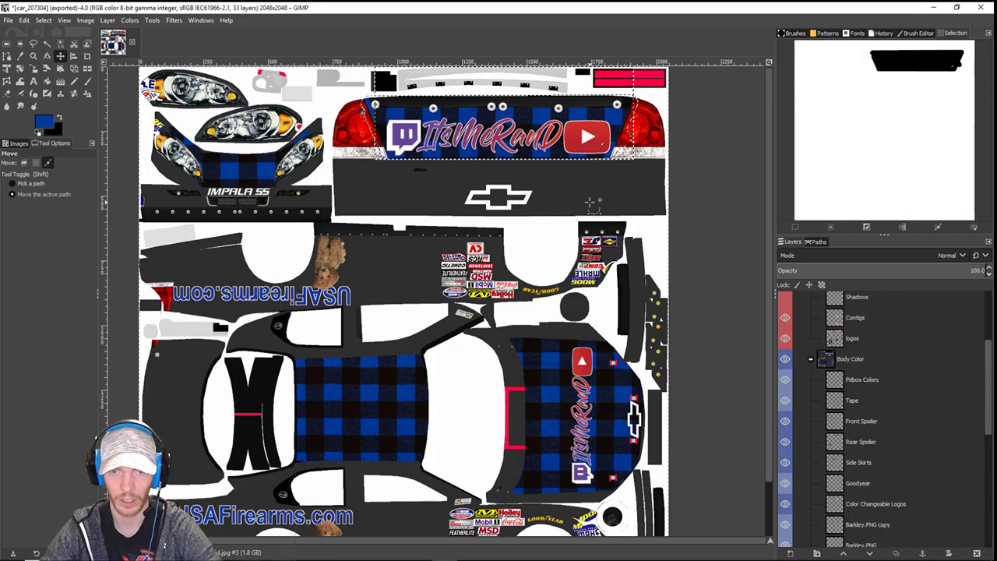
- Undo the raising of the plaid layer above Bumper Flannel and its latest repositioning
key("ctrl+z")
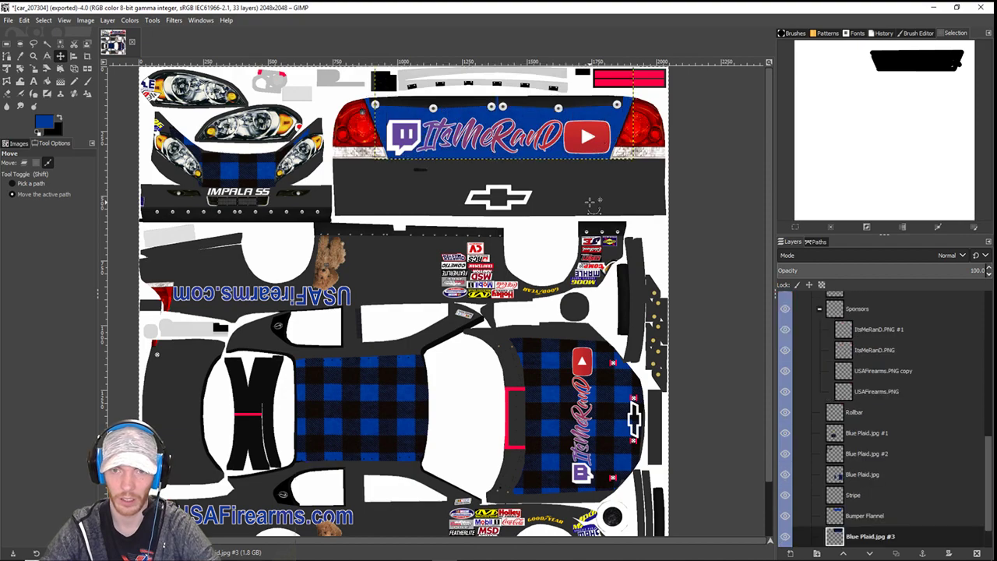
key("ctrl+z")
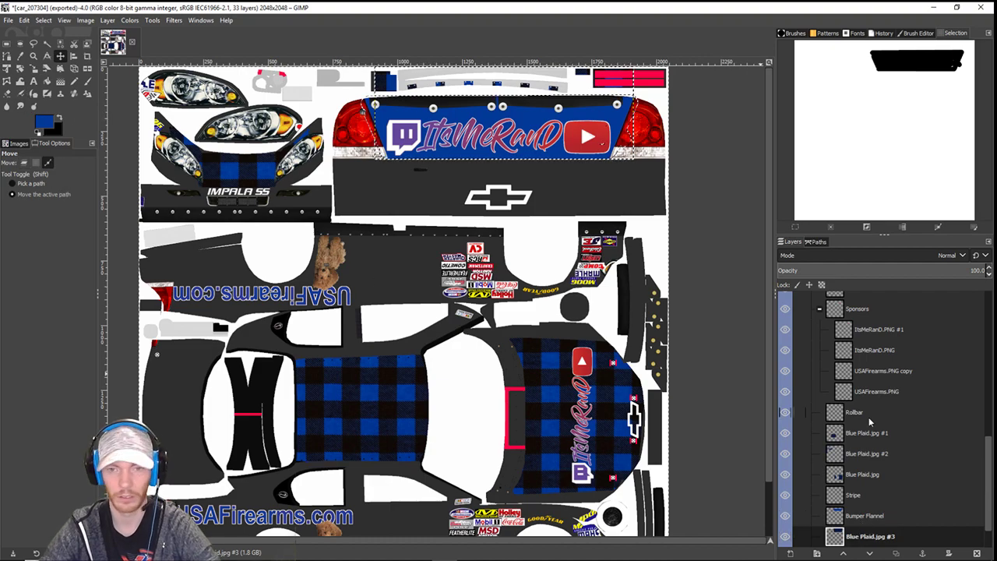
- Clear the current selection and move the Blue Plaid.jpg #3 layer down below the rear bumper
left_click(43, 20)
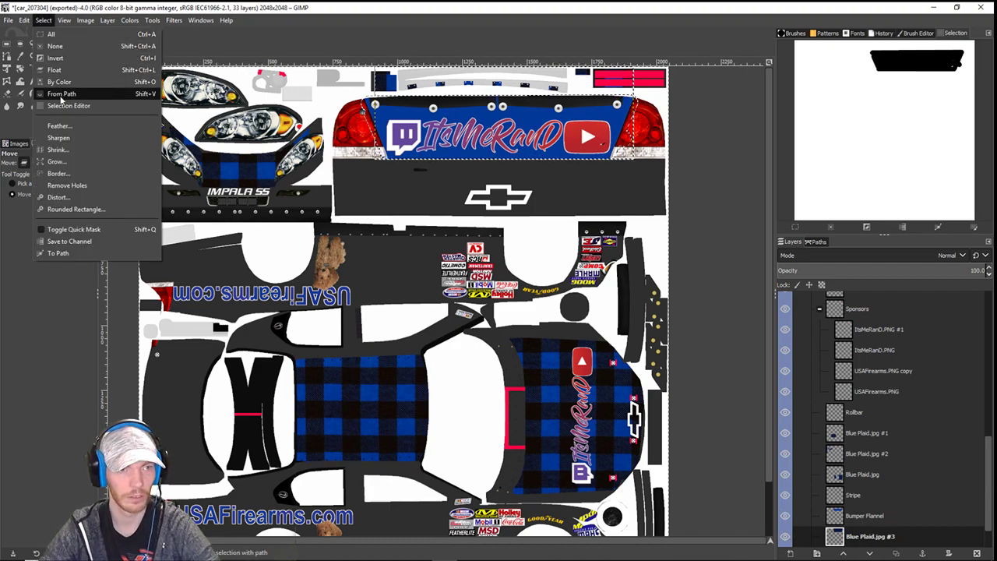
left_click(54, 48)
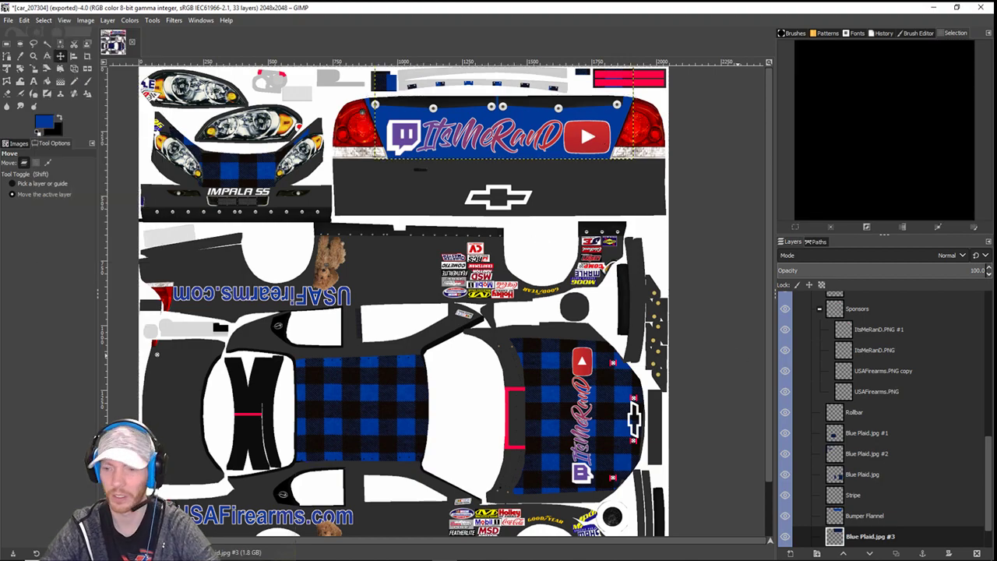
double_click(878, 536)
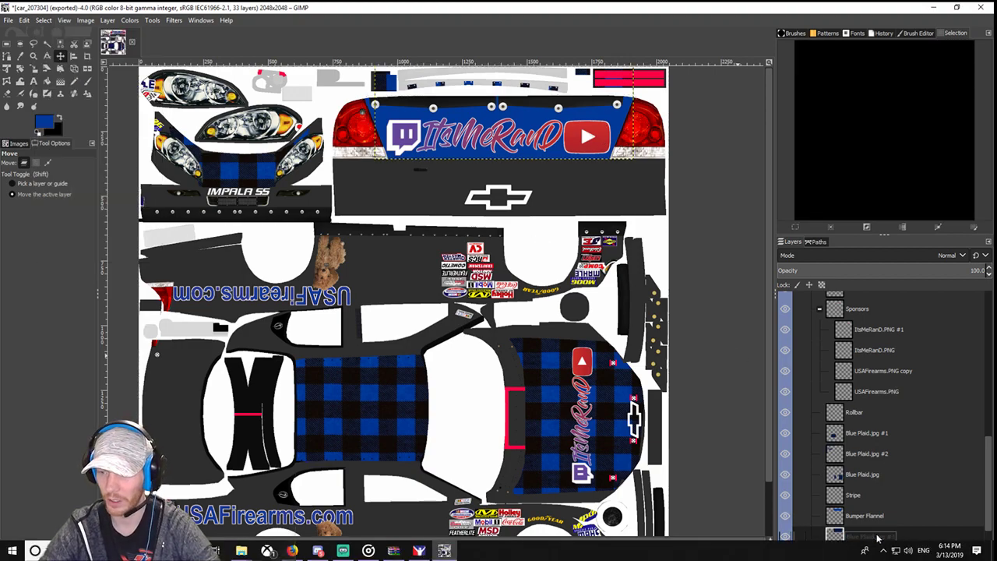
left_click(31, 69)
left_click(423, 130)
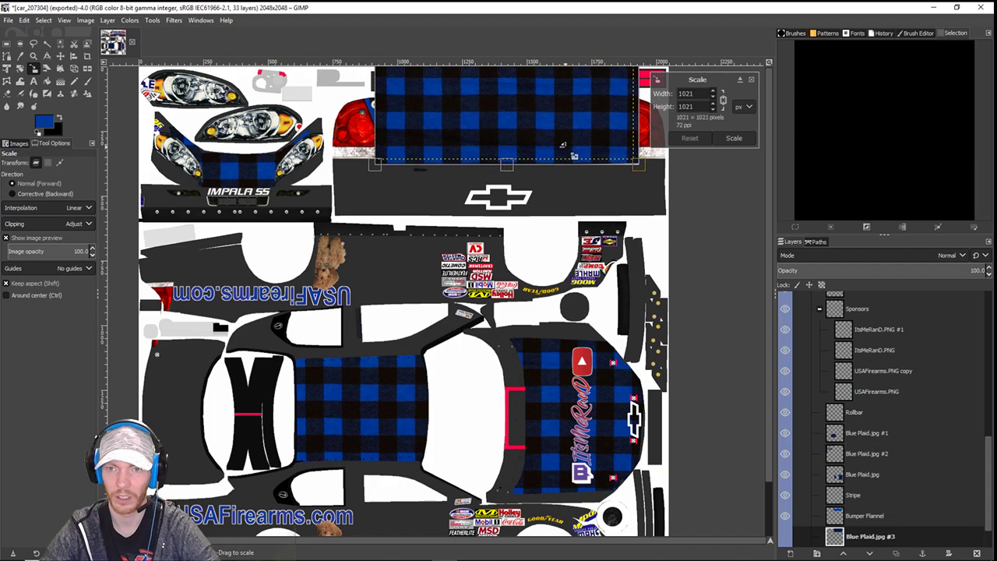
left_click(60, 56)
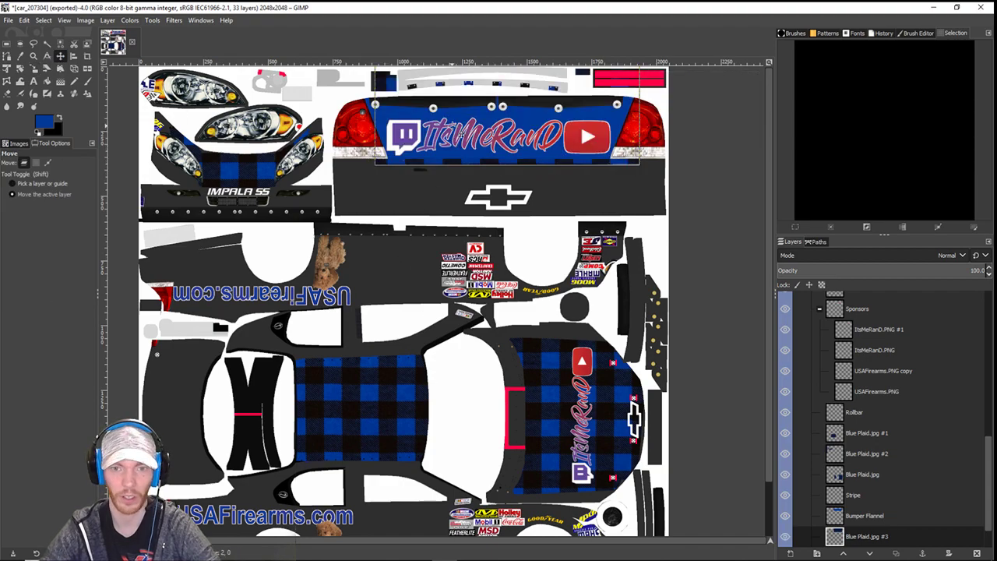
- Scale the Blue Plaid.jpg #3 layer to 617 × 617 pixels and align it with the lower-left end of the blue bumper shape
left_click(34, 69)
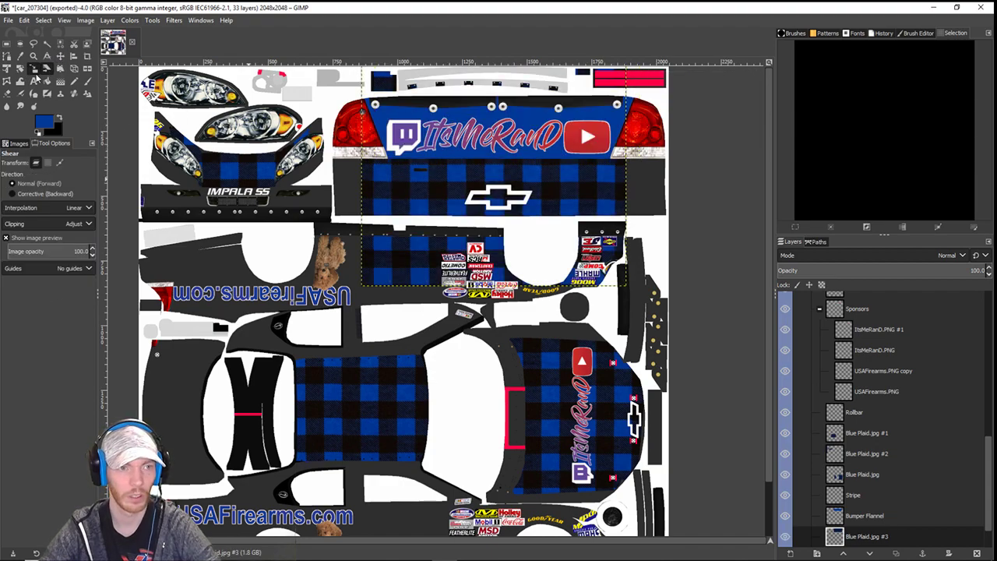
left_click(33, 70)
left_click(508, 187)
left_click_drag(615, 91, 533, 214)
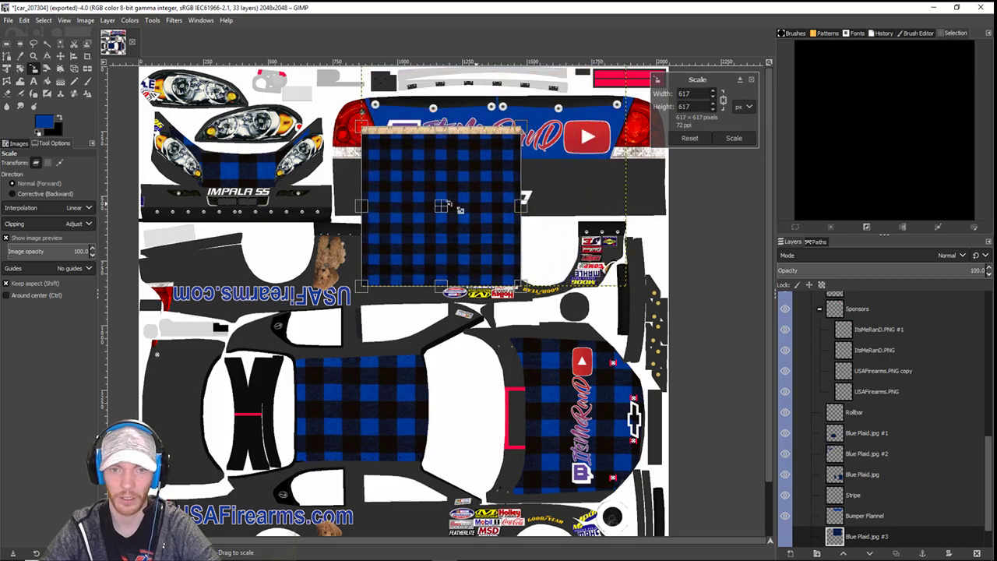
key("Return")
left_click(60, 56)
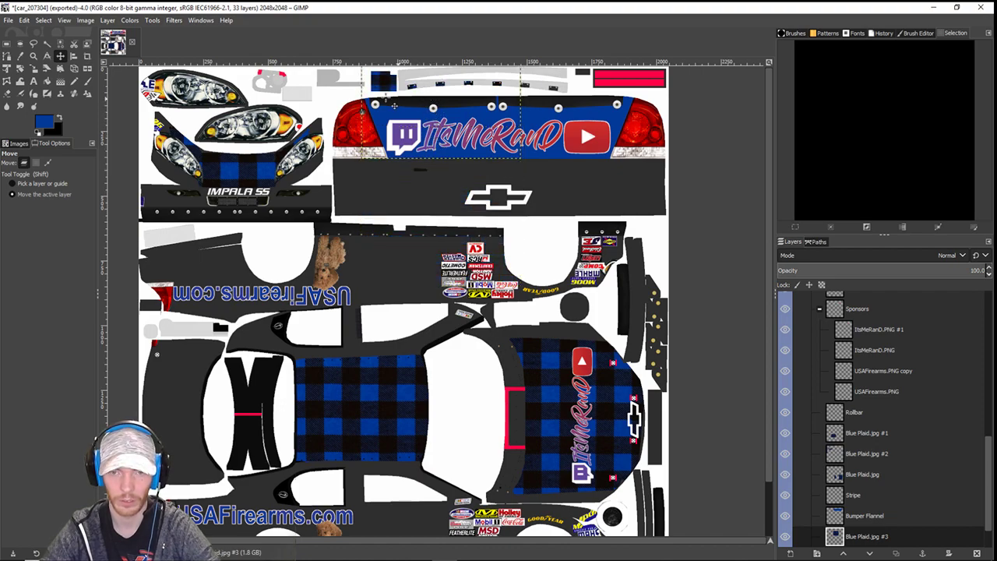
- Fuzzy-select the blue shape on the Bumper Flannel layer and invert the selection
double_click(877, 519)
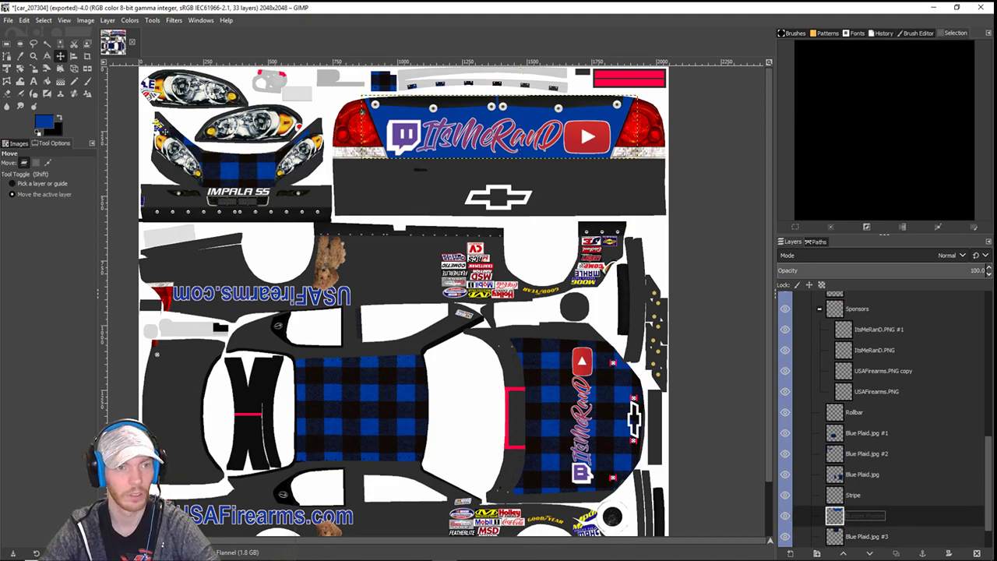
left_click(46, 44)
key("Return")
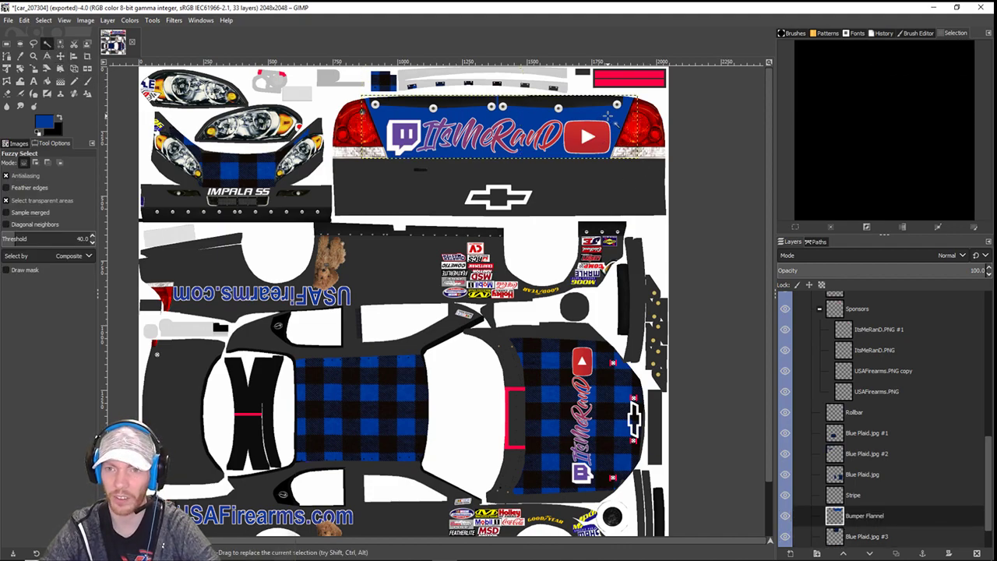
left_click(607, 115)
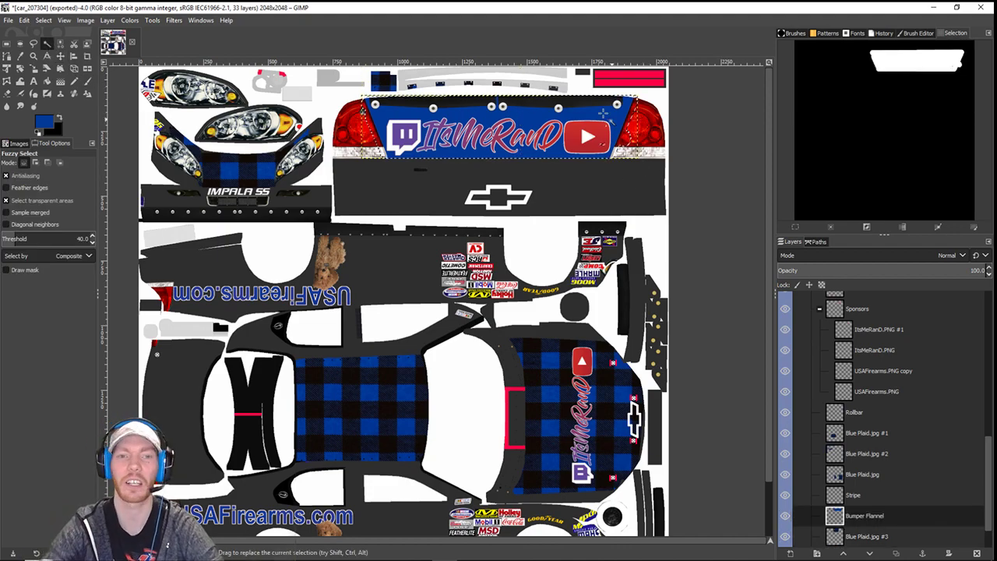
left_click(42, 20)
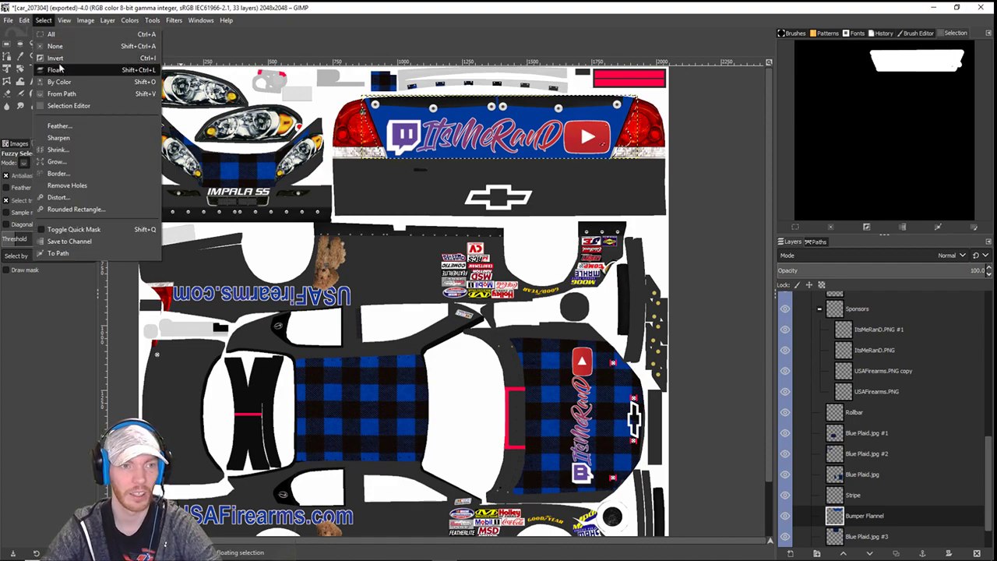
left_click(55, 58)
- Delete the plaid outside the bumper shape on the Blue Plaid.jpg #3 layer and raise the layer above Bumper Flannel
left_click(867, 537)
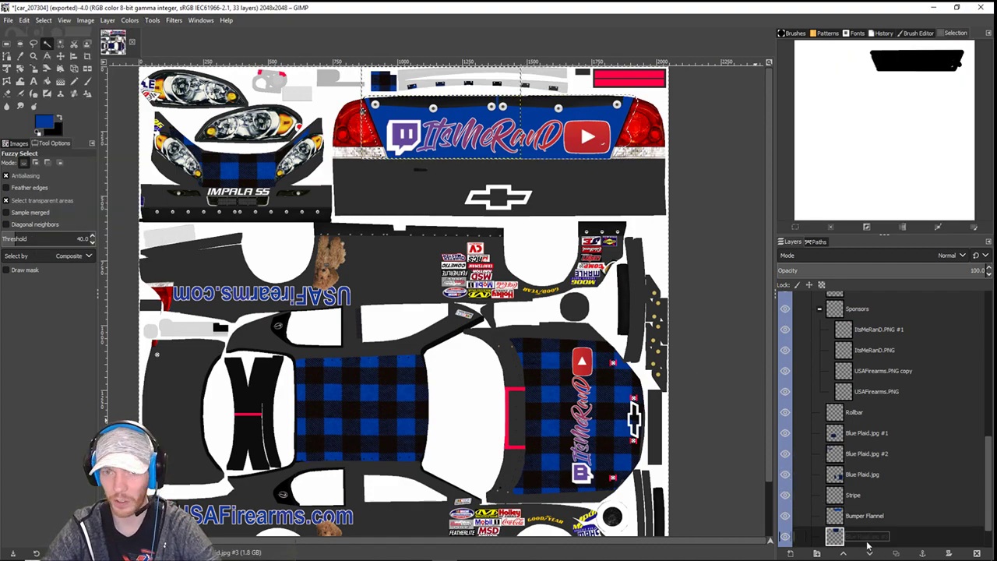
left_click_drag(867, 533, 867, 517)
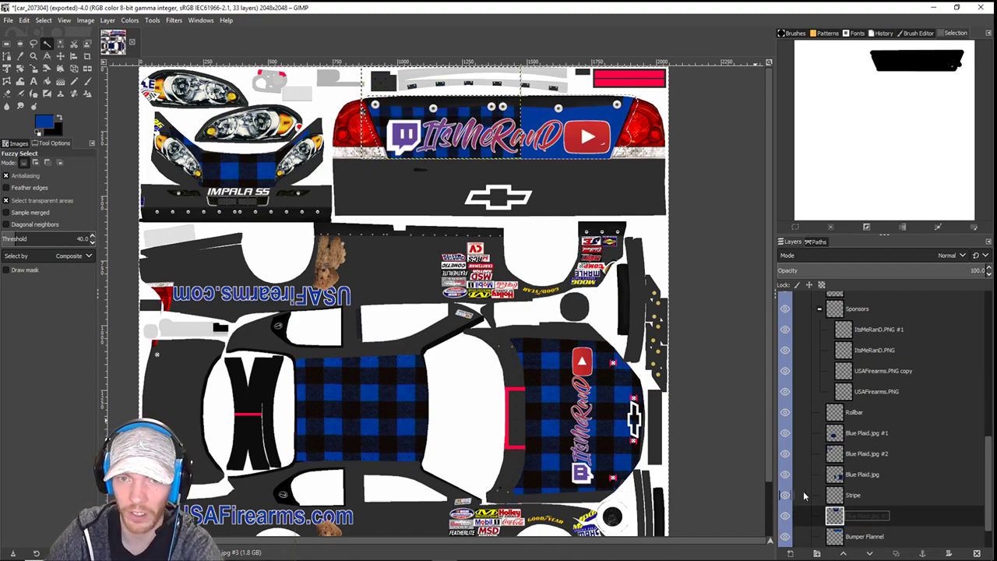
- Duplicate the trimmed Blue Plaid.jpg #3 layer and, with the selection cleared, move the copy toward the bumper's right half
right_click(881, 522)
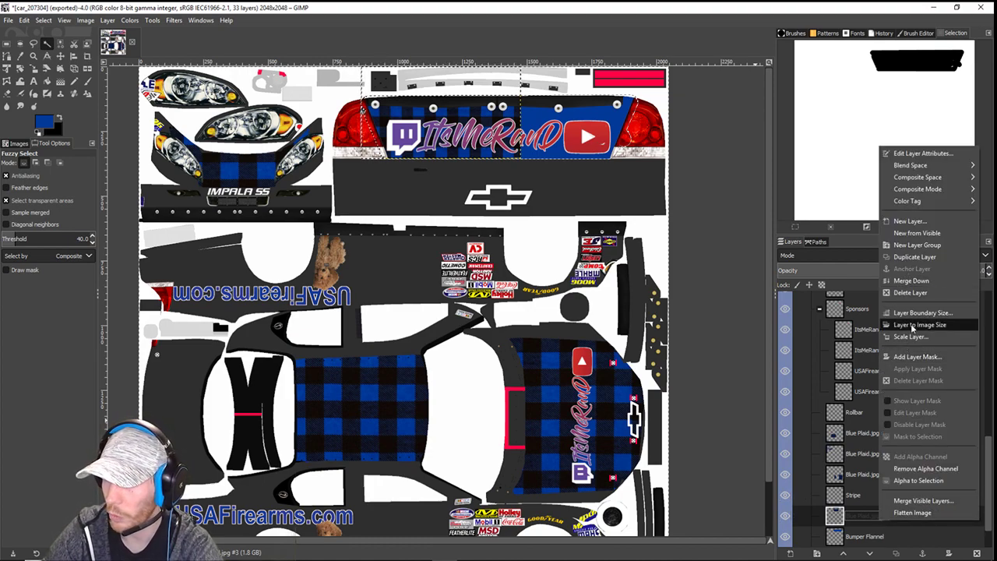
left_click(915, 257)
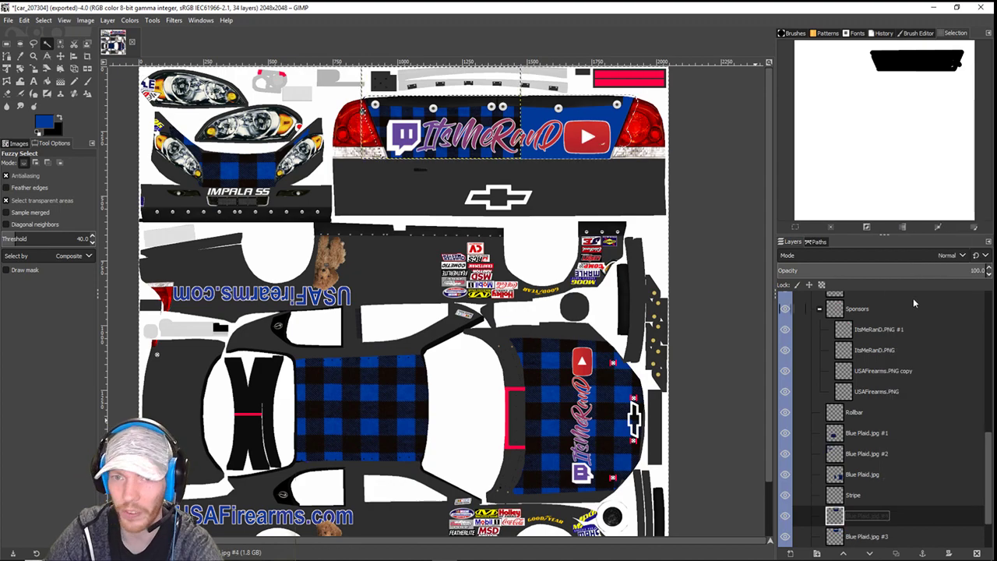
left_click(43, 20)
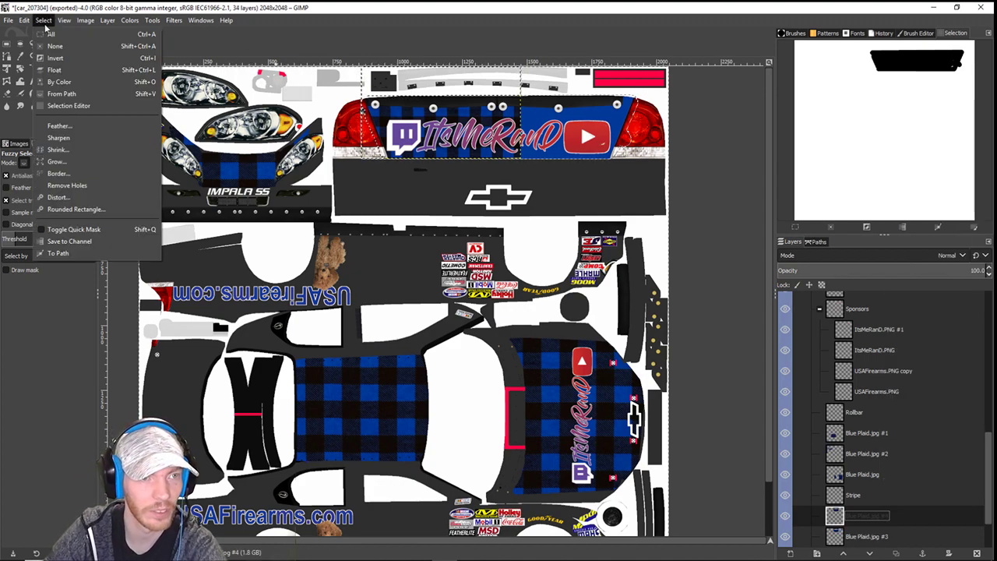
left_click(48, 45)
left_click(447, 106)
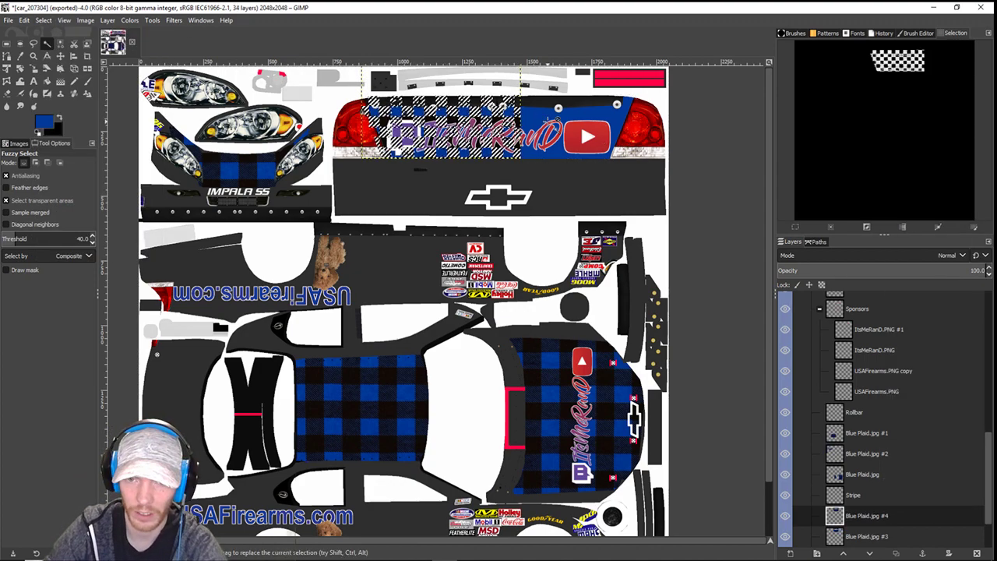
left_click(60, 56)
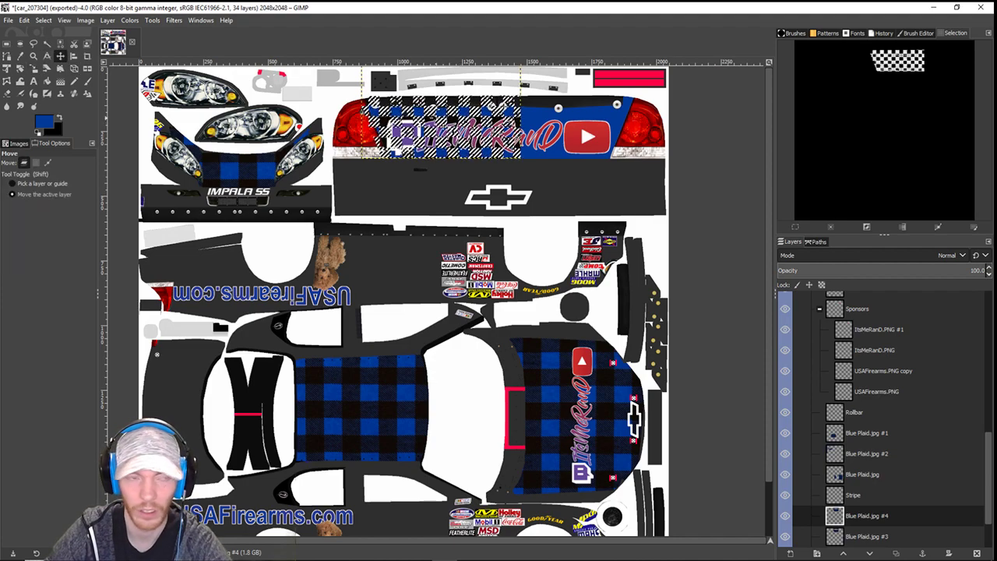
left_click(43, 20)
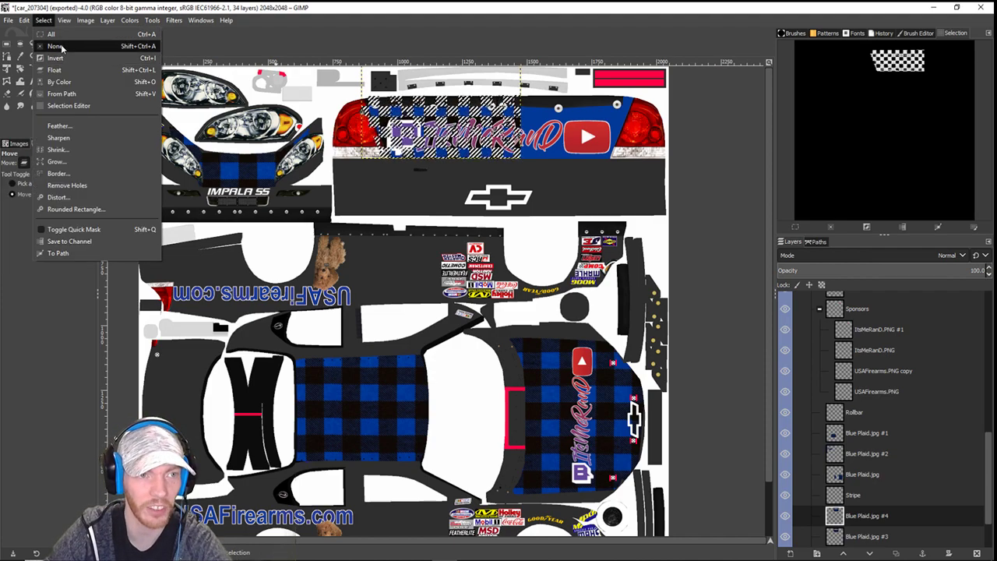
left_click(56, 46)
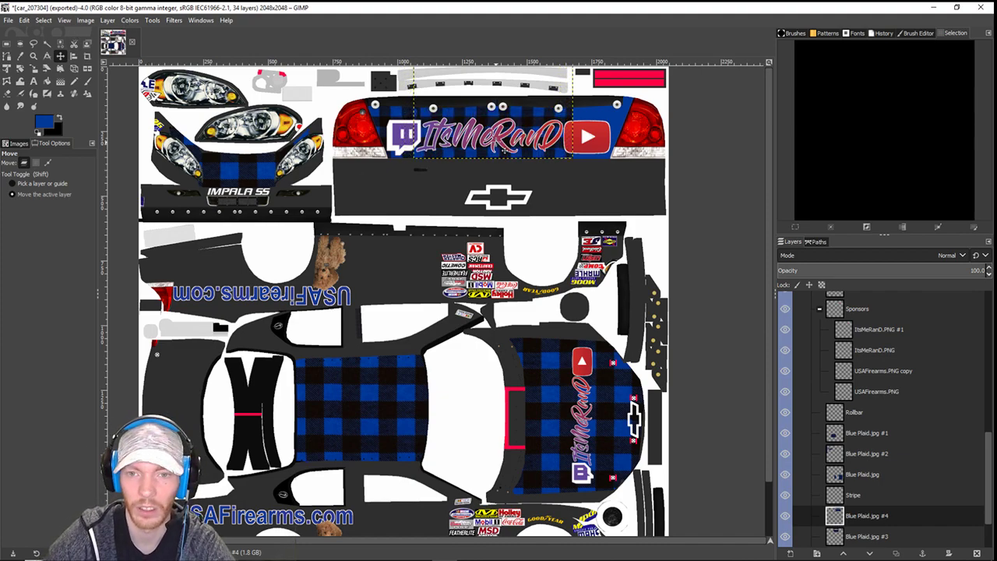
- Flip the duplicated plaid layer horizontally and nudge it right until it meets the right end of the bumper shape
left_click(107, 21)
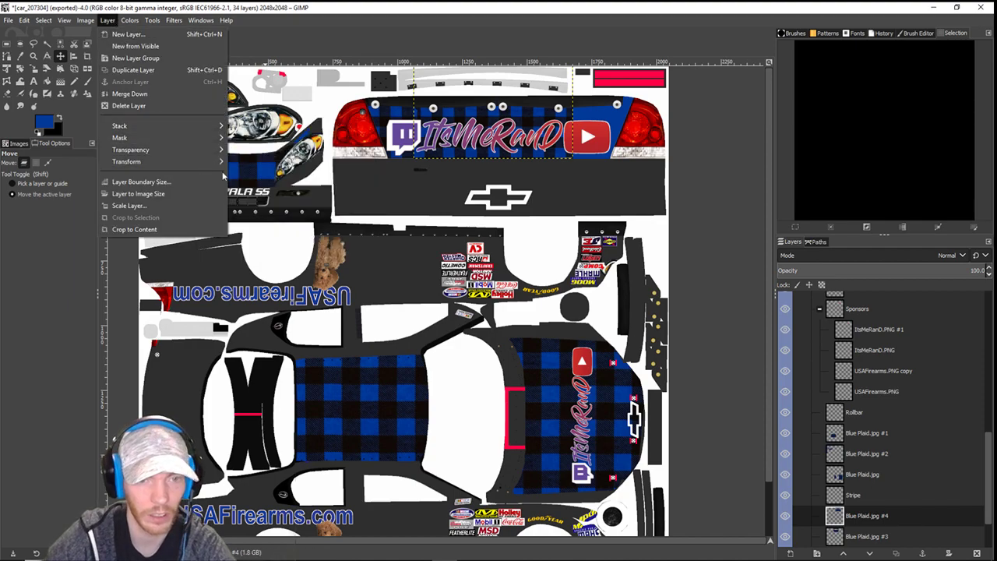
mouse_move(223, 165)
left_click(261, 162)
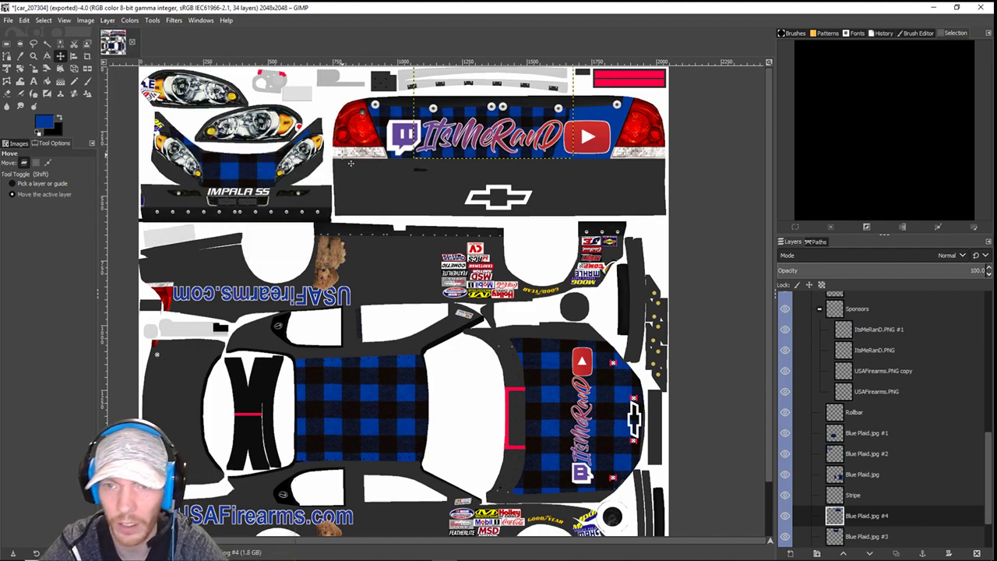
key("Right")
key("Right")
key("Right")
key("Right")
key("Right")
key("Right")
key("Right")
key("Right")
key("Right")
key("Right")
key("Right")
key("Right")
key("Right")
key("Right")
key("Right")
key("Right")
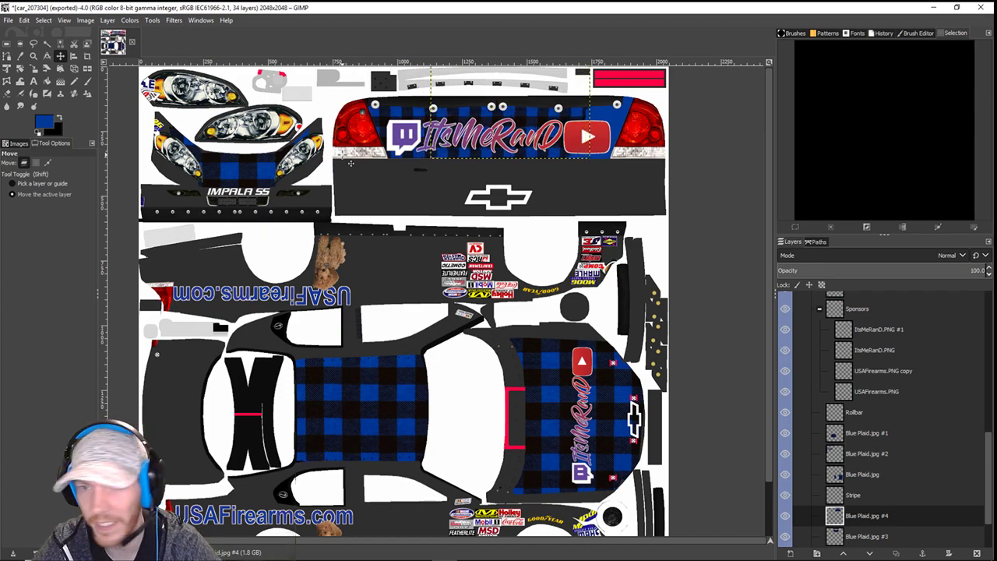
key("Right")
key("Right")
key("Right")
key("Right")
key("Right")
key("Right")
key("Right")
key("Right")
key("Right")
key("Right")
key("Right")
key("Right")
key("Right")
key("Right")
key("Right")
key("Right")
key("Right")
key("Right")
key("Right")
key("Right")
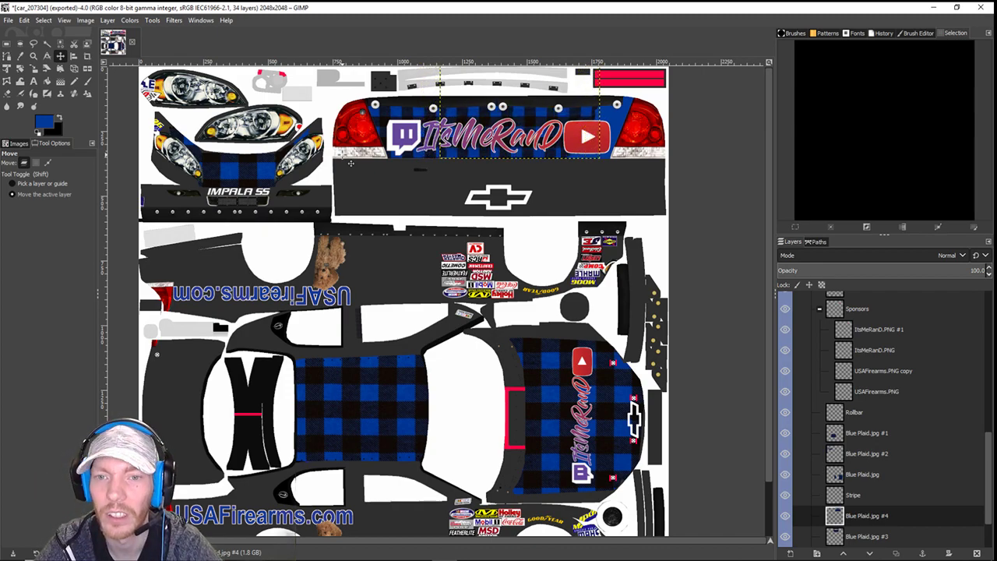
key("Right")
key("Right")
key("Right")
key("Right")
key("Right")
key("Right")
key("Right")
key("Right")
key("Right")
key("Right")
key("Right")
key("Right")
key("Right")
key("Right")
key("Right")
key("Right")
key("Right")
key("Right")
key("Right")
key("Right")
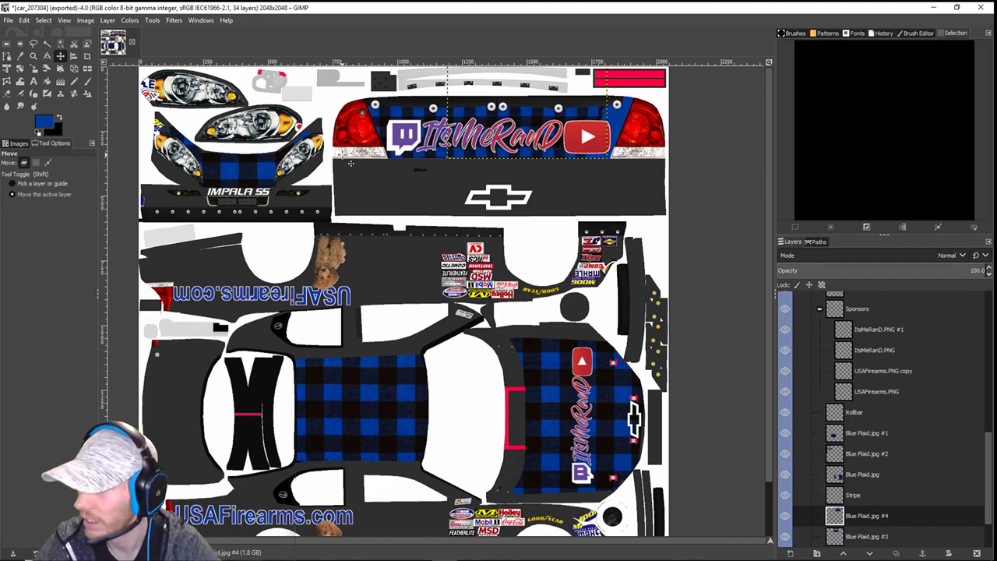
key("Right")
key("Right")
key("Right")
key("Right")
key("Right")
key("Right")
key("Right")
key("Right")
key("Right")
key("Right")
key("Right")
key("Right")
key("Right")
key("Right")
key("Right")
key("Right")
key("Right")
key("Right")
key("Right")
key("Right")
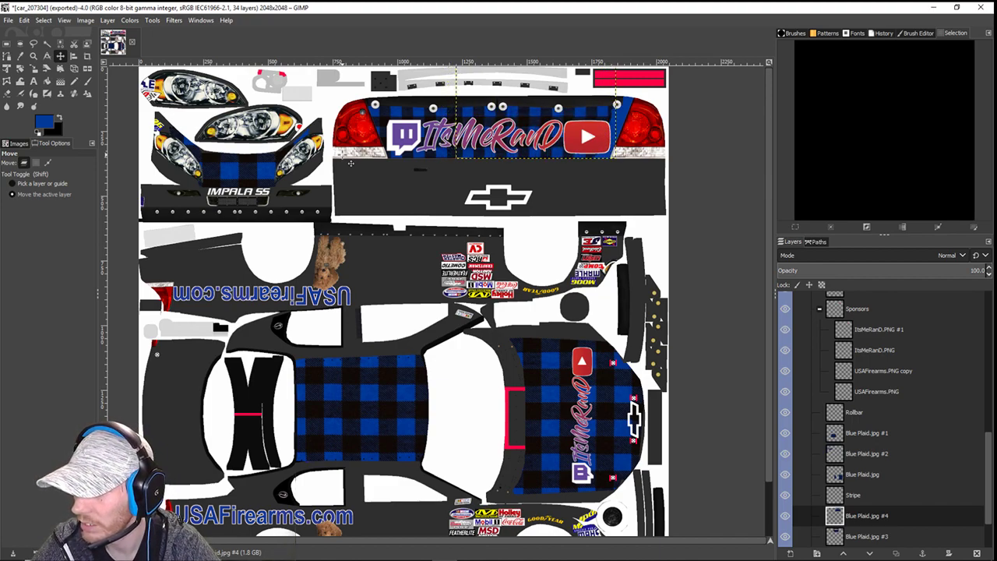
key("Right")
key("Right")
key("Right")
key("Right")
key("Right")
key("Right")
key("Right")
key("Right")
key("Right")
key("Right")
key("Right")
key("Right")
key("Right")
key("Right")
key("Right")
key("Right")
key("Right")
key("Right")
key("Right")
key("Right")
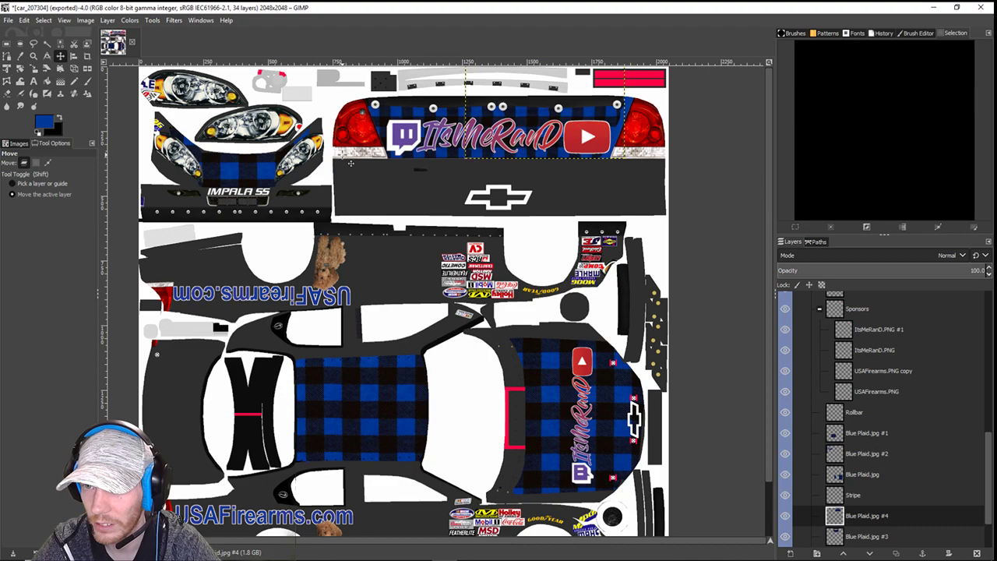
key("Right")
key("Right")
key("Right")
key("Right")
key("Right")
key("Right")
key("Right")
key("Right")
key("Right")
key("Right")
key("Right")
key("Right")
key("Right")
key("Right")
key("Right")
key("Right")
key("Right")
key("Right")
key("Right")
key("Right")
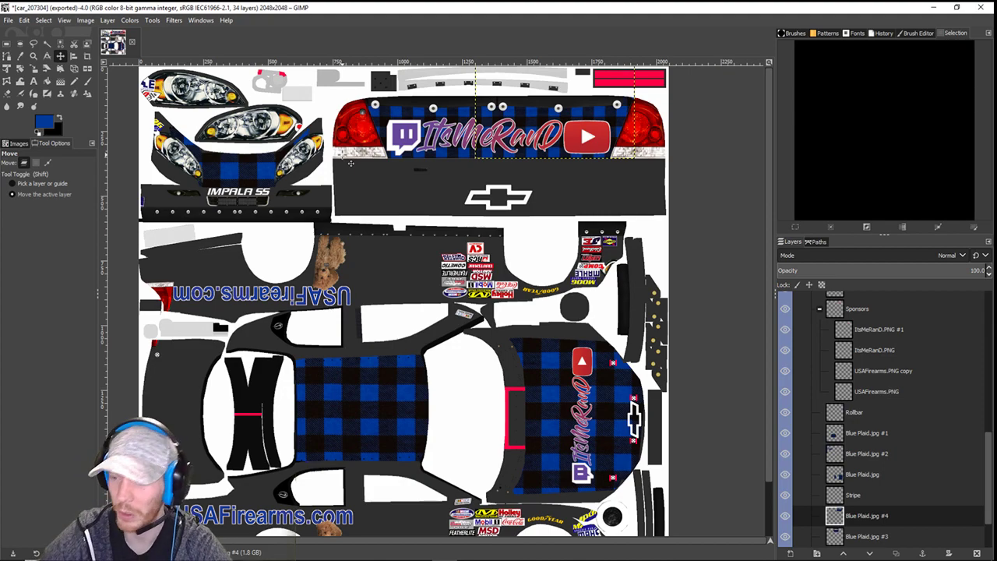
- Raise the Blue Plaid.jpg #3 layer directly above Blue Plaid.jpg #4
right_click(867, 516)
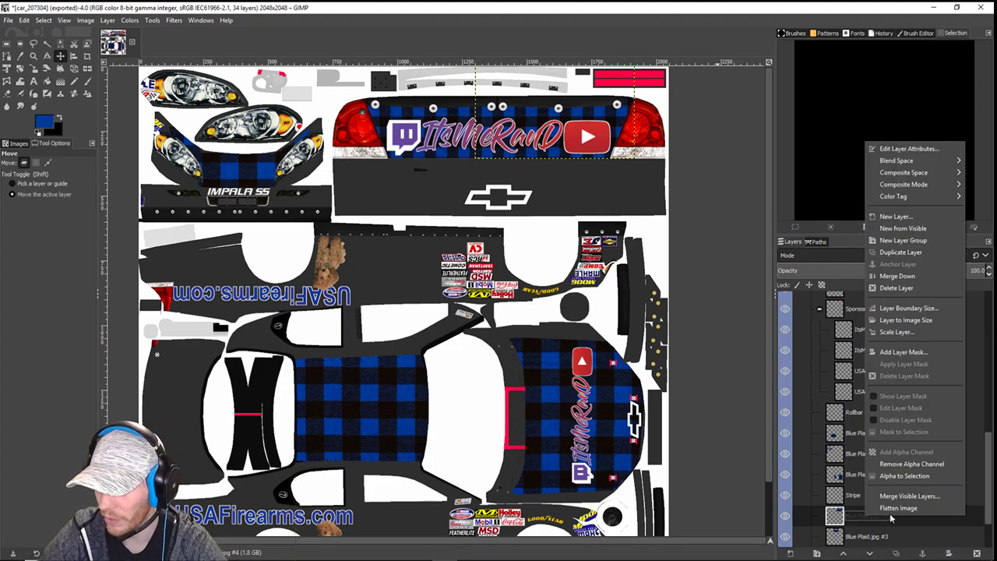
left_click(896, 287)
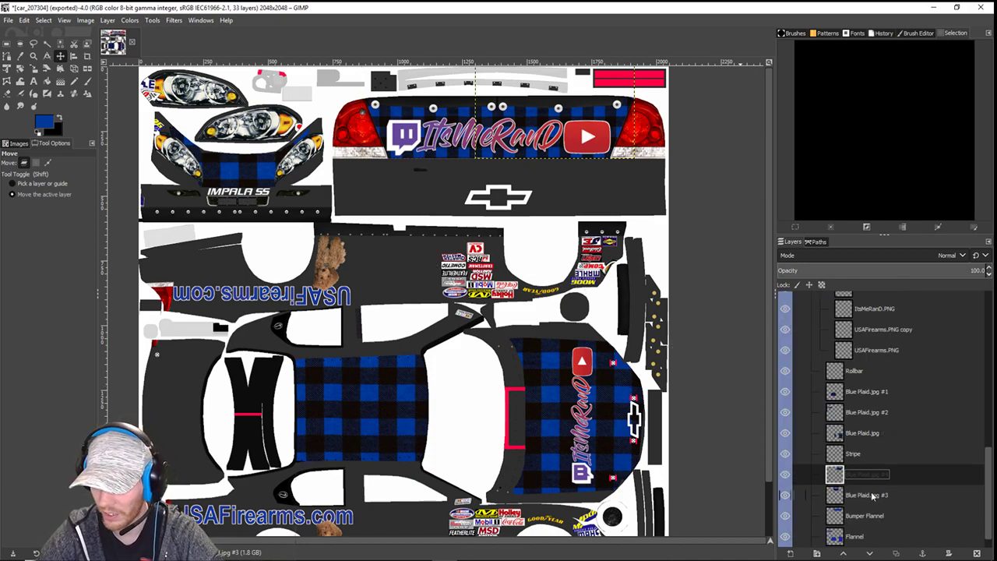
left_click_drag(872, 496, 855, 475)
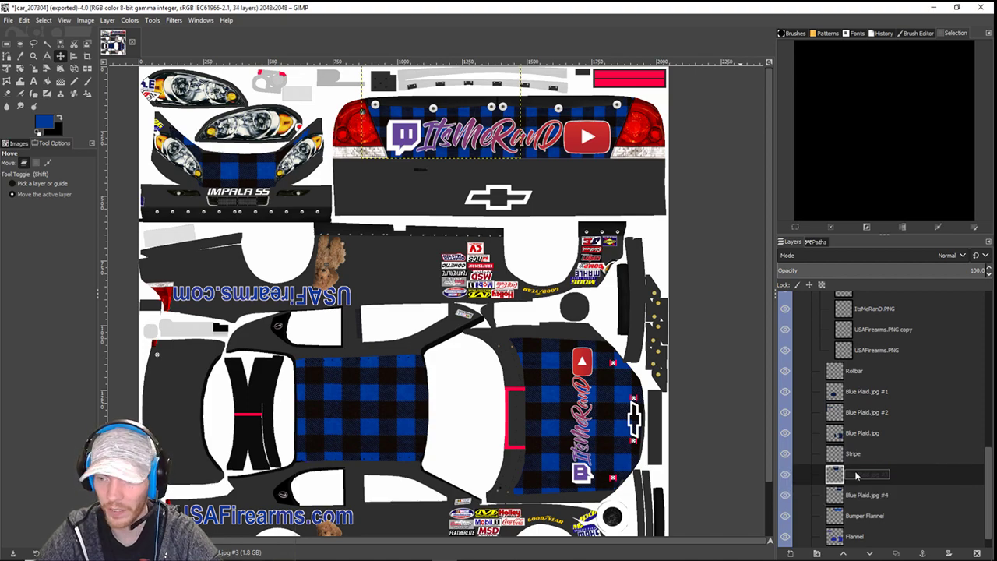
- Merge the Blue Plaid.jpg #3 layer down onto Blue Plaid.jpg #4, and undo the merge
right_click(855, 475)
left_click(893, 240)
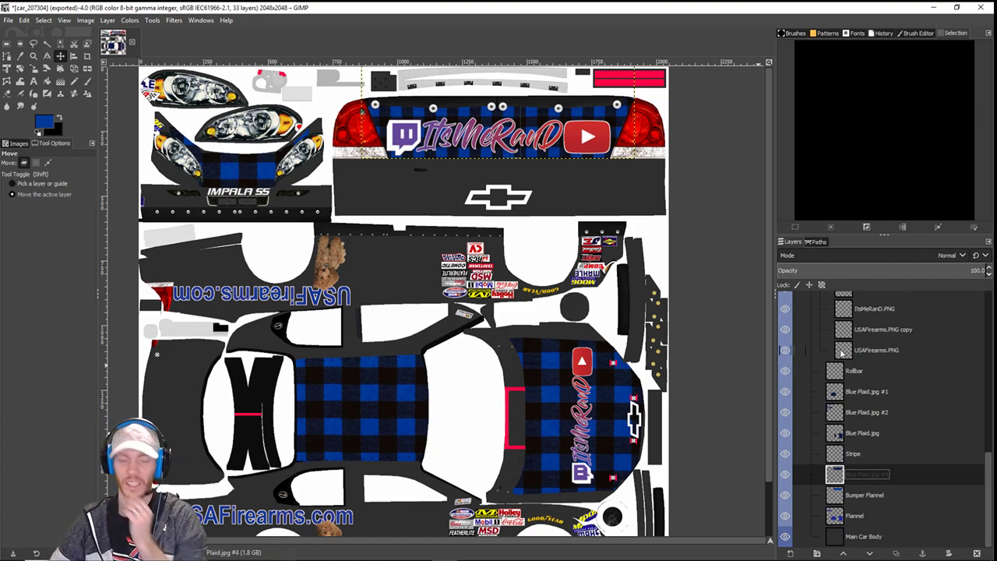
key("ctrl+z")
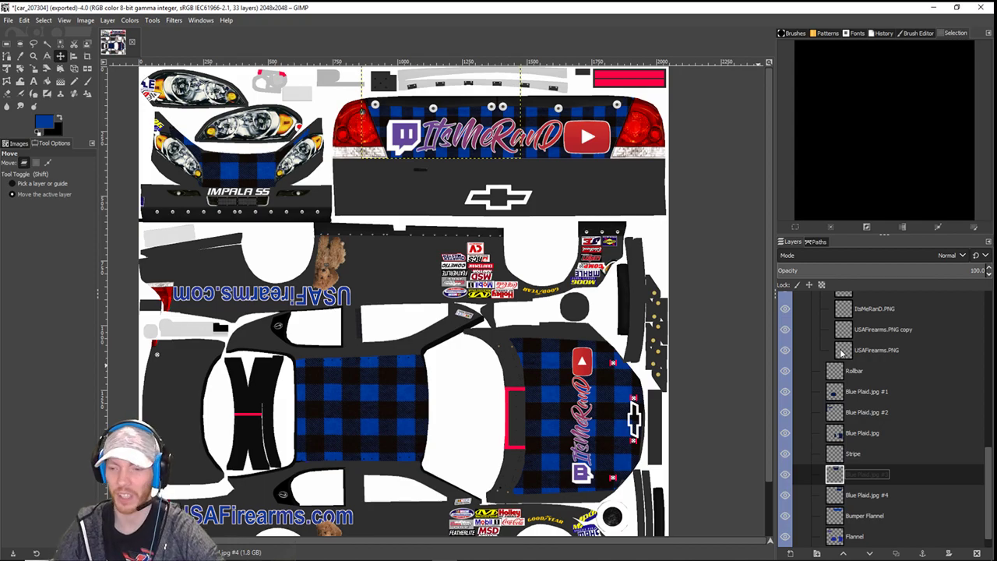
- Nudge the Blue Plaid.jpg #3 layer left across the rear panel until its right edge sits at about 1390 px
scroll(533, 185, "up", 4)
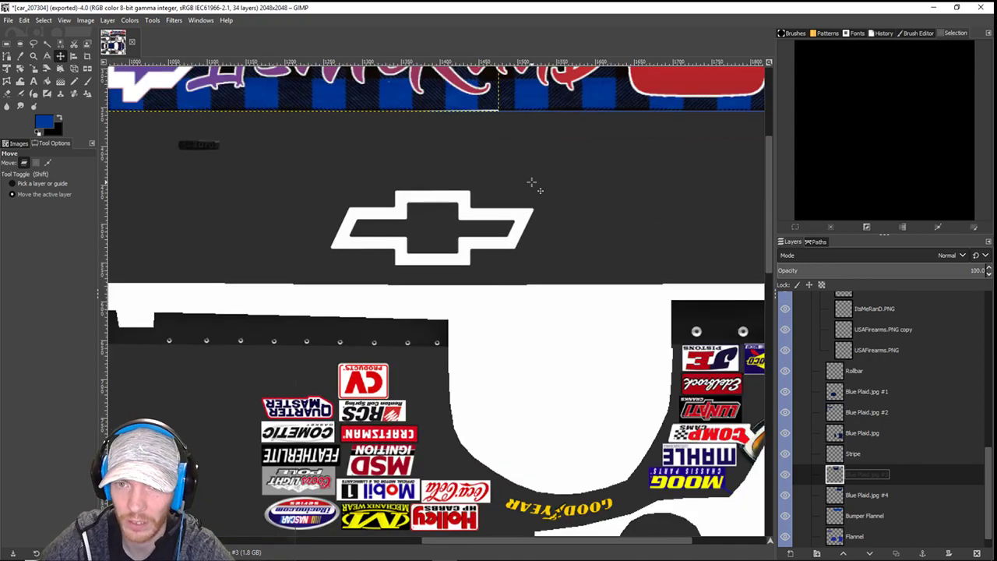
scroll(528, 278, "up", 3)
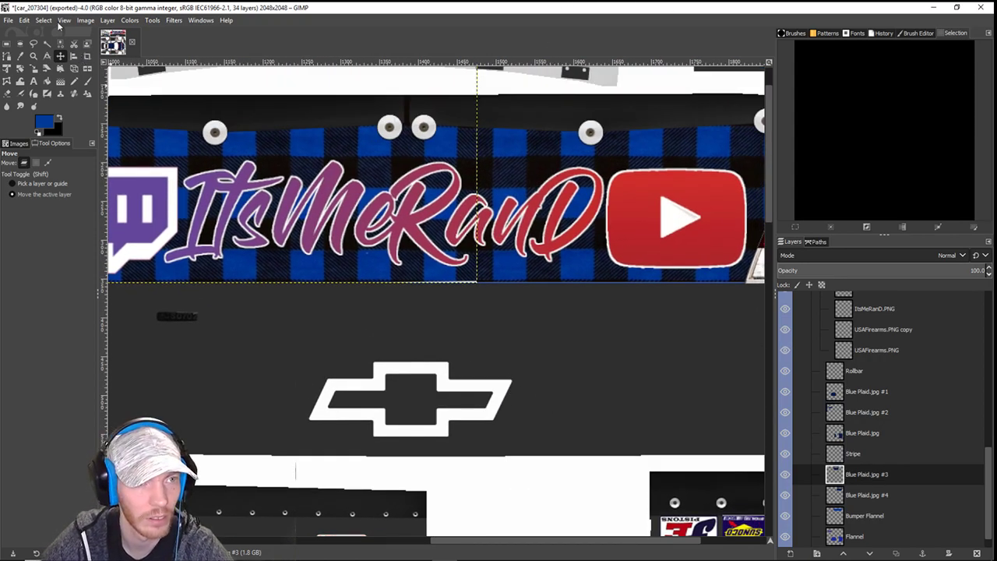
left_click(52, 23)
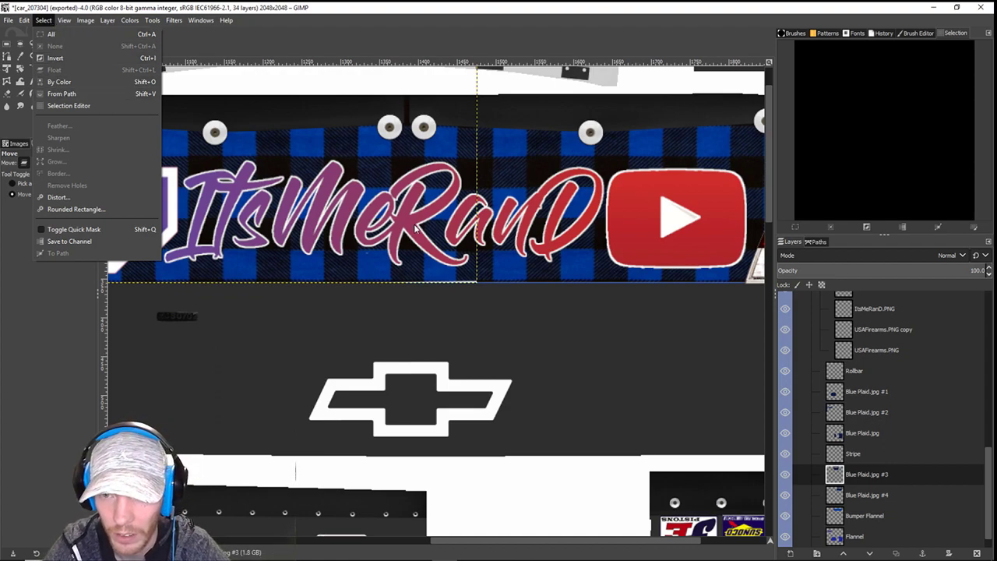
left_click(880, 498)
double_click(864, 502)
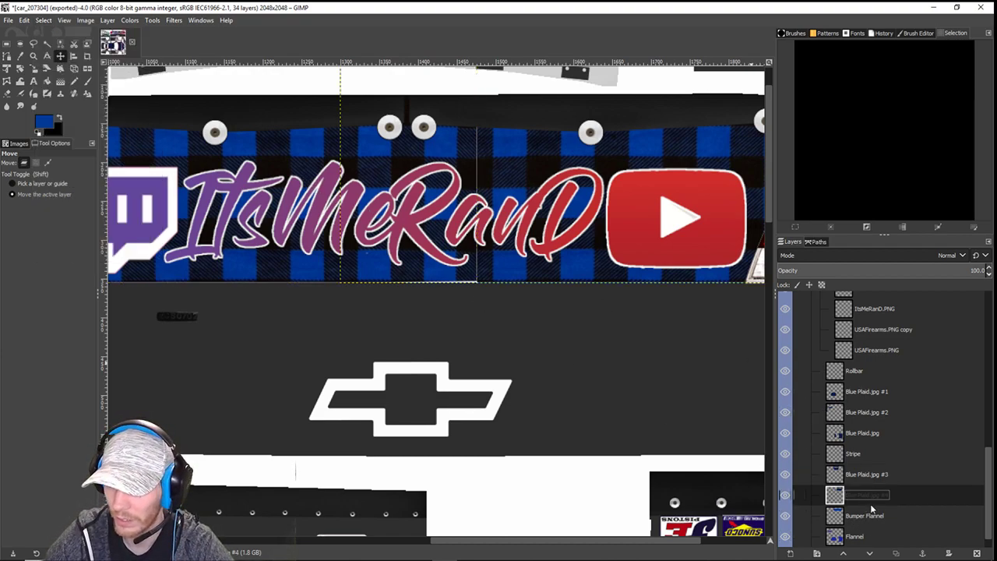
double_click(866, 474)
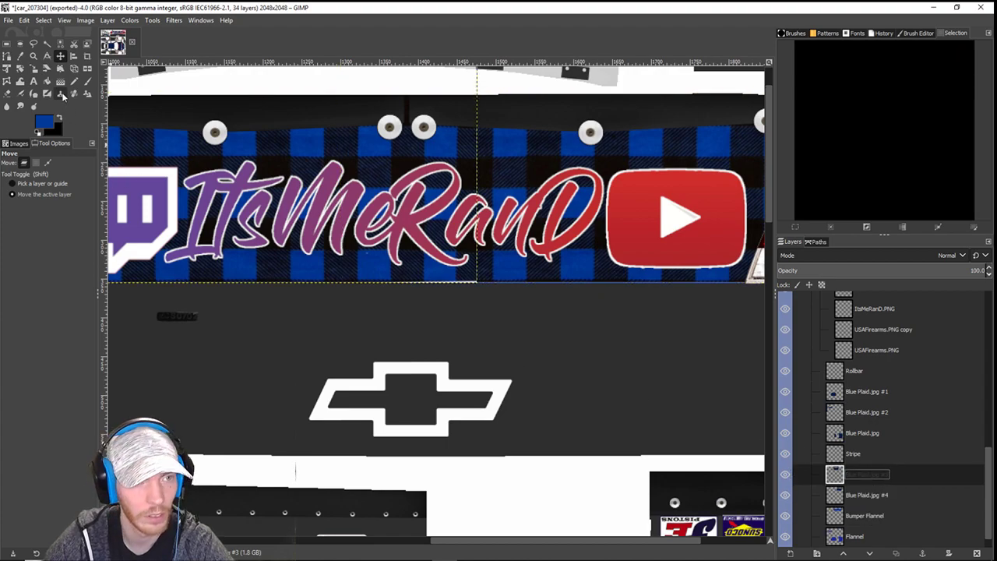
left_click(433, 182)
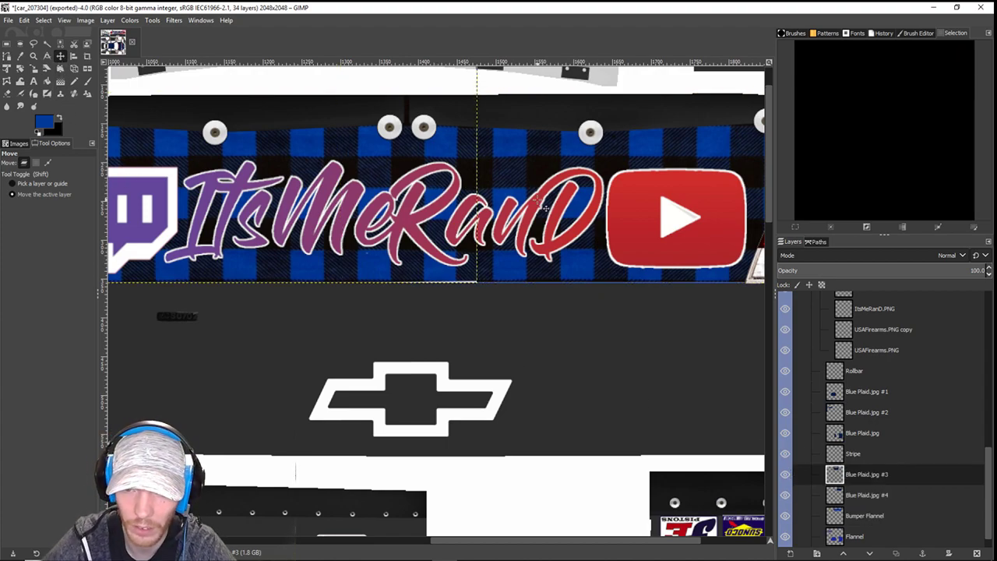
scroll(486, 189, "down", 8)
scroll(486, 189, "up", 6)
scroll(485, 189, "down", 4)
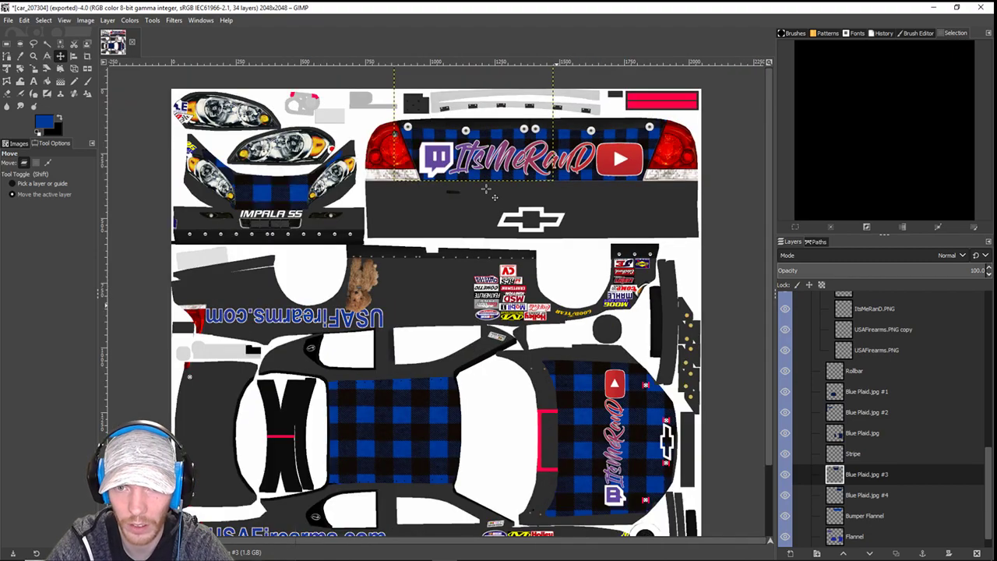
key("Left")
key("Left")
key("Left")
key("Left")
key("Left")
key("Left")
key("Left")
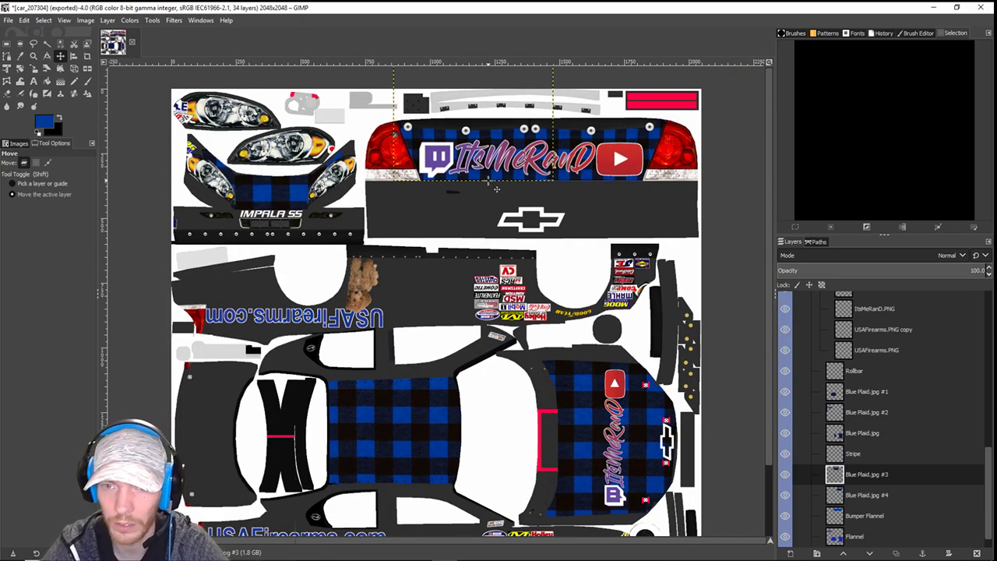
key("Left")
key("Left")
key("Left")
key("Left")
key("Left")
key("Left")
key("Left")
key("Left")
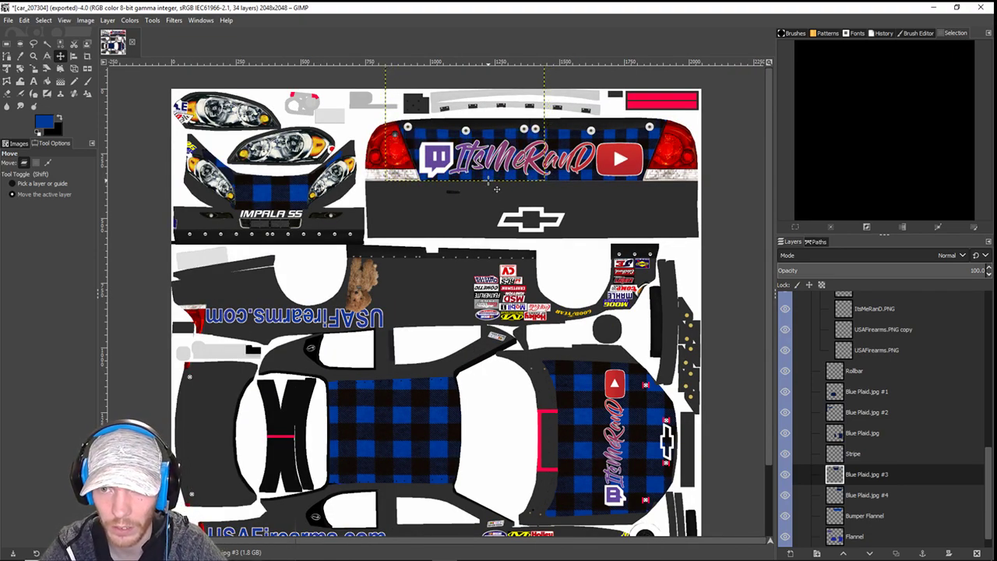
key("Left")
key("Left")
key("Left")
key("Left")
key("Left")
key("Left")
key("Left")
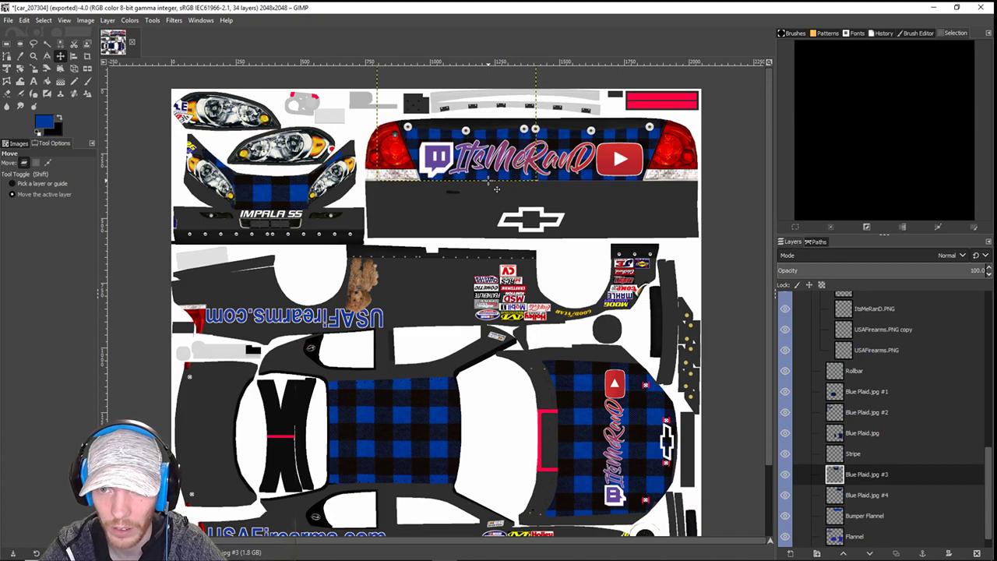
key("Left")
key("Left")
key("Left")
key("Left")
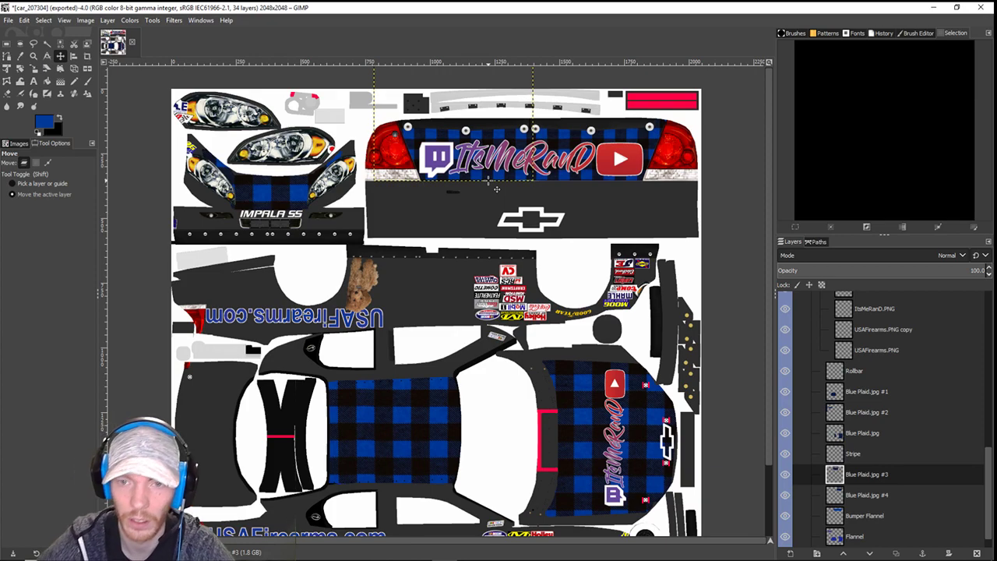
- Inspect the seam on the rear panel and move the Blue Plaid.jpg #4 layer above Blue Plaid.jpg #3
double_click(854, 370)
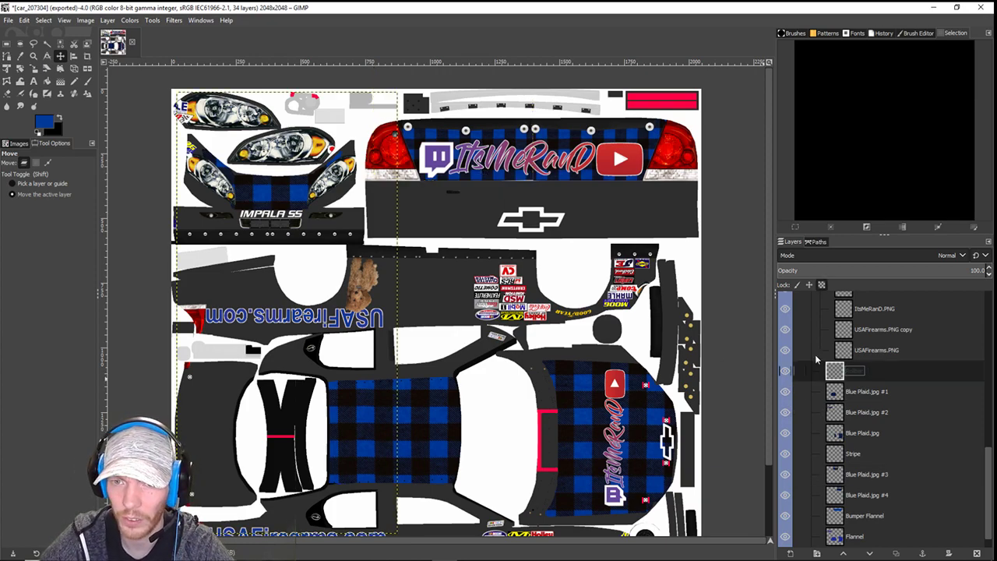
scroll(526, 203, "up", 3)
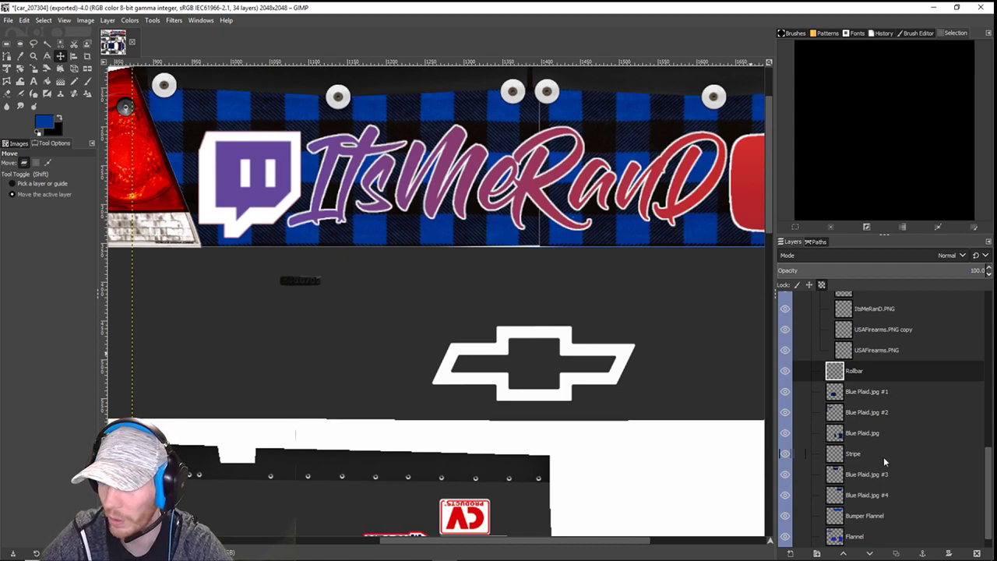
double_click(884, 392)
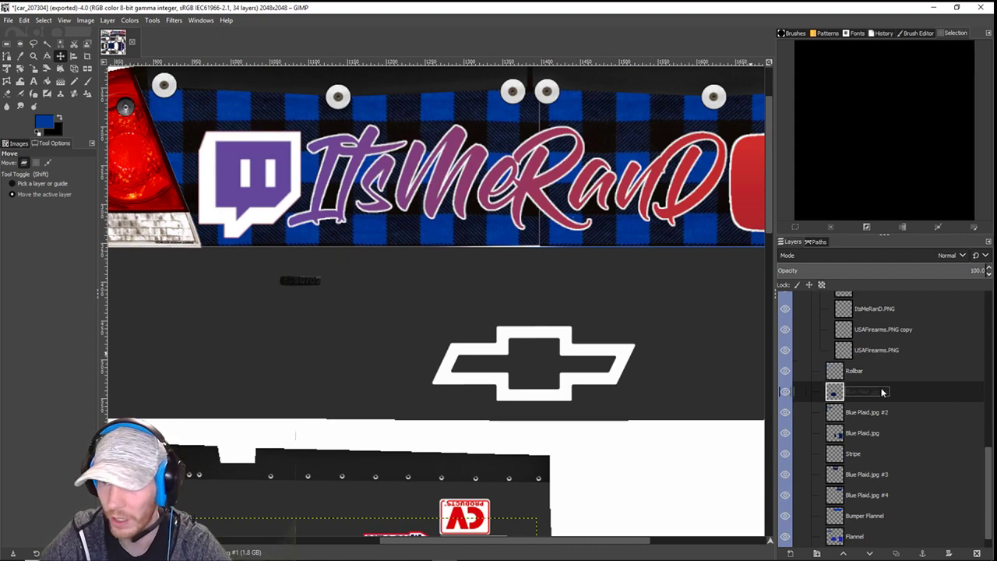
double_click(861, 474)
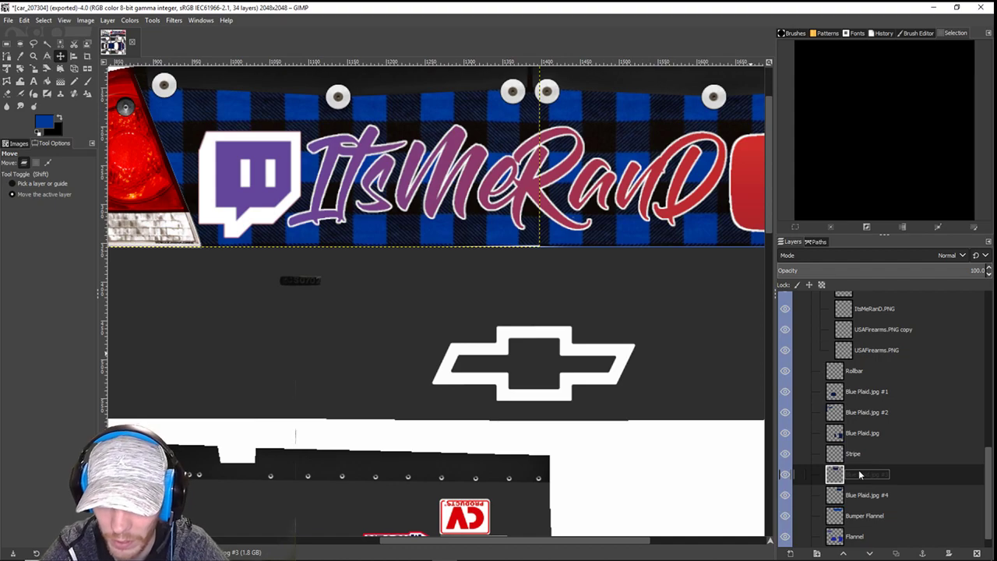
key("Tab")
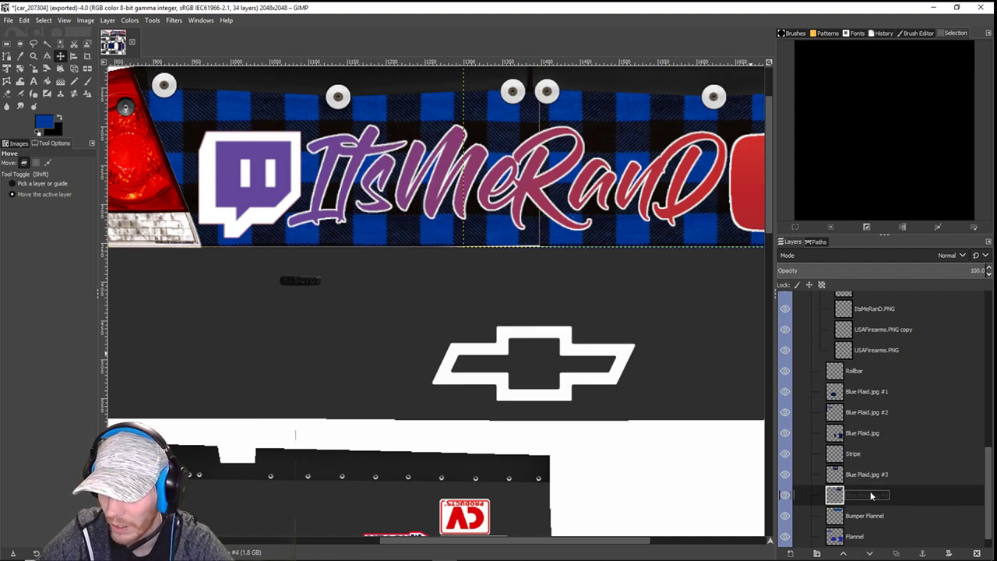
left_click_drag(871, 496, 871, 472)
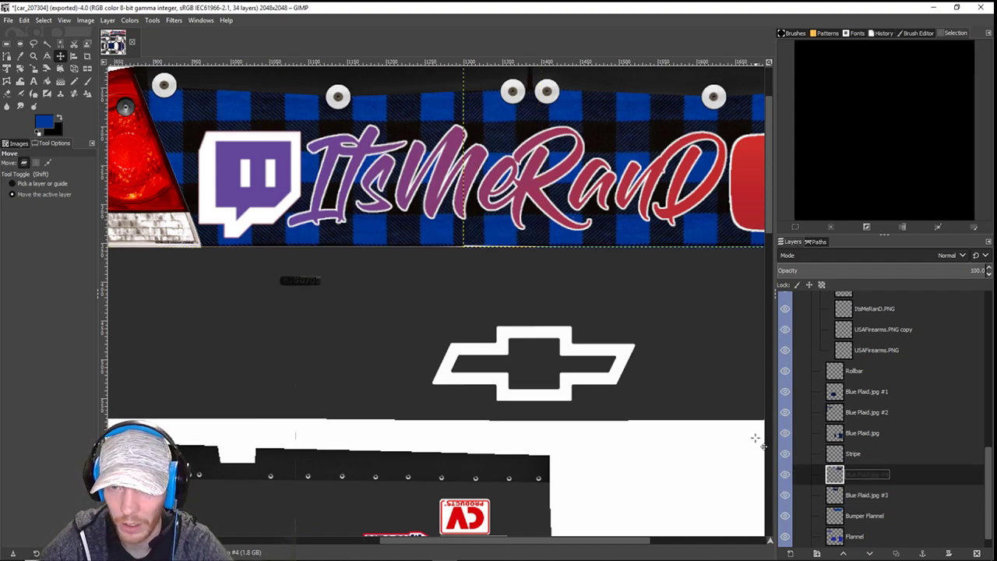
left_click(850, 455)
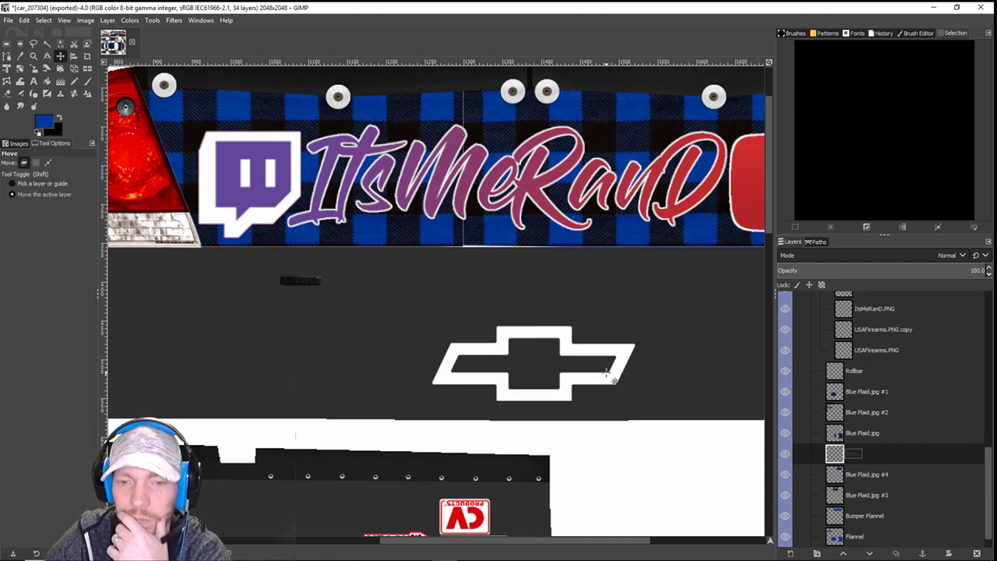
scroll(608, 374, "down", 5)
scroll(607, 372, "up", 7)
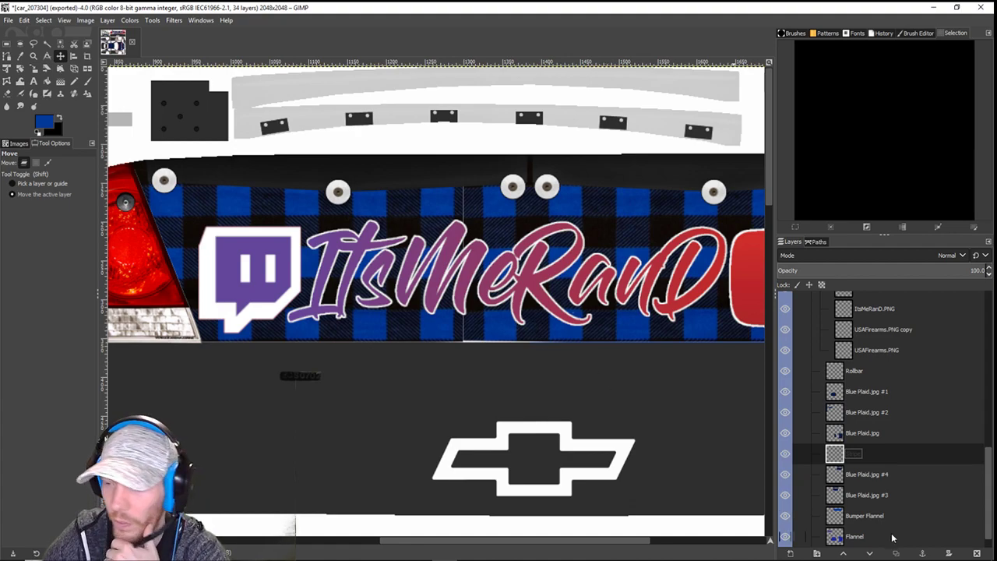
- Adjust the Blue Plaid.jpg #4 layer vertically by a small amount to line its squares up with Blue Plaid.jpg #3
double_click(871, 499)
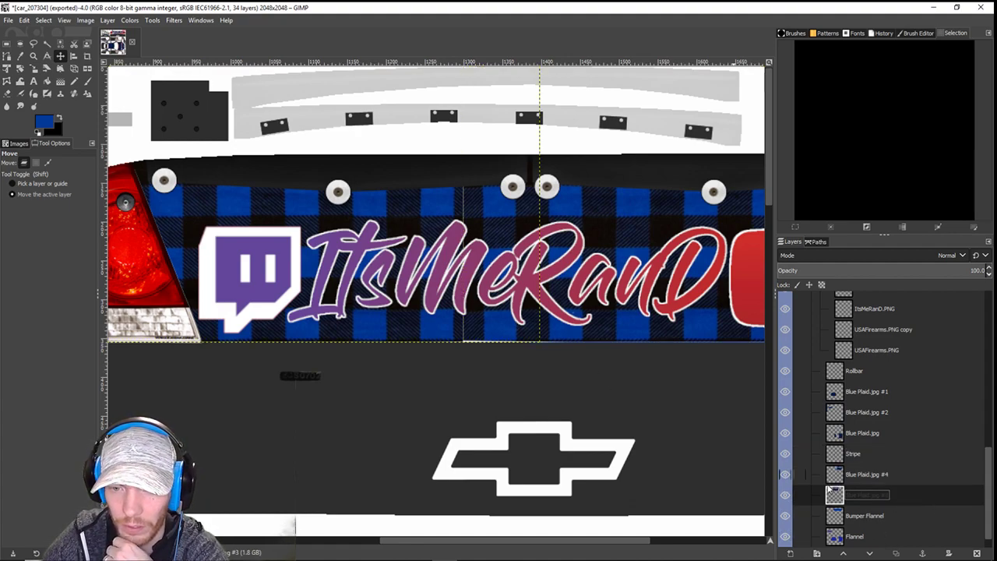
double_click(874, 478)
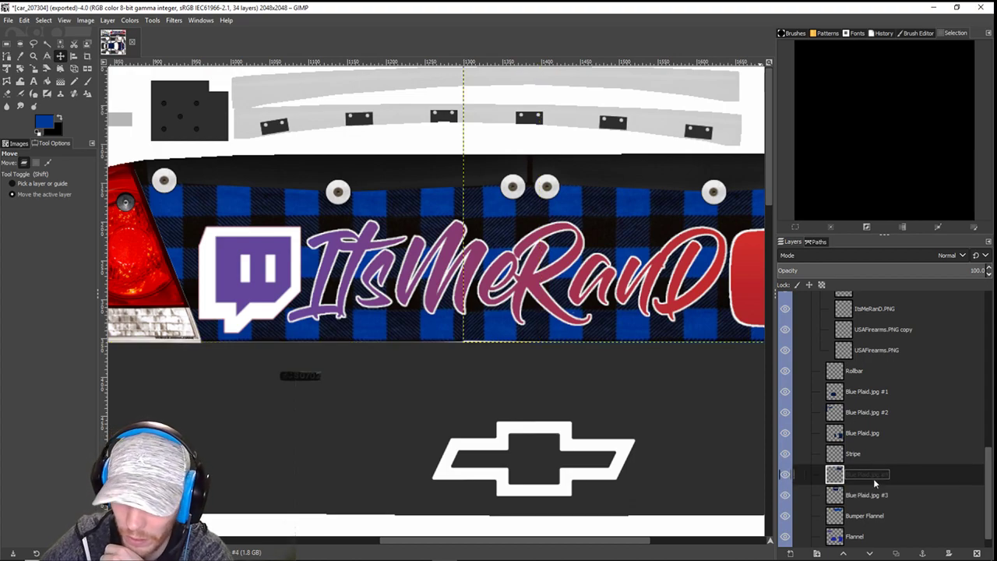
left_click(505, 326)
left_click_drag(509, 328, 509, 330)
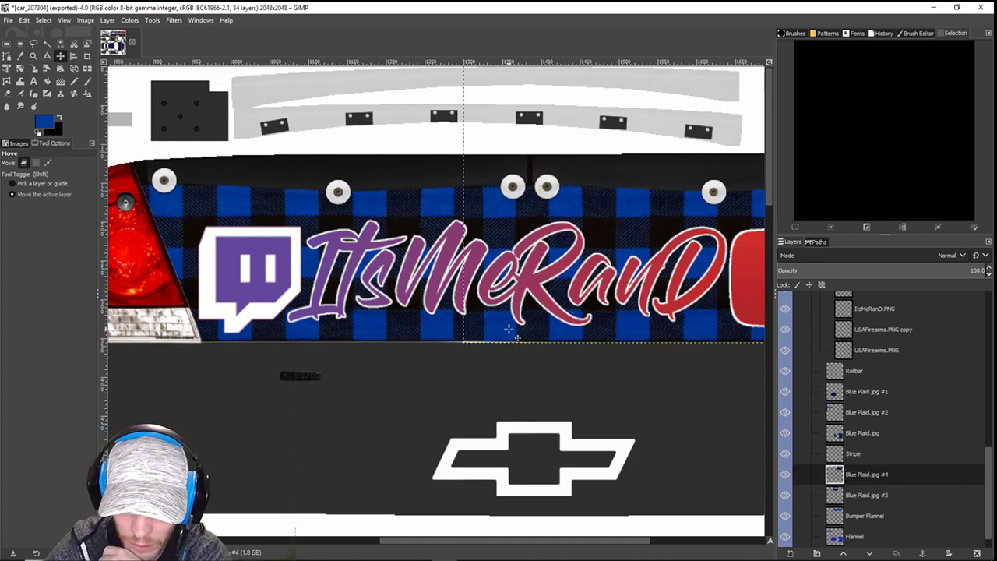
key("Up")
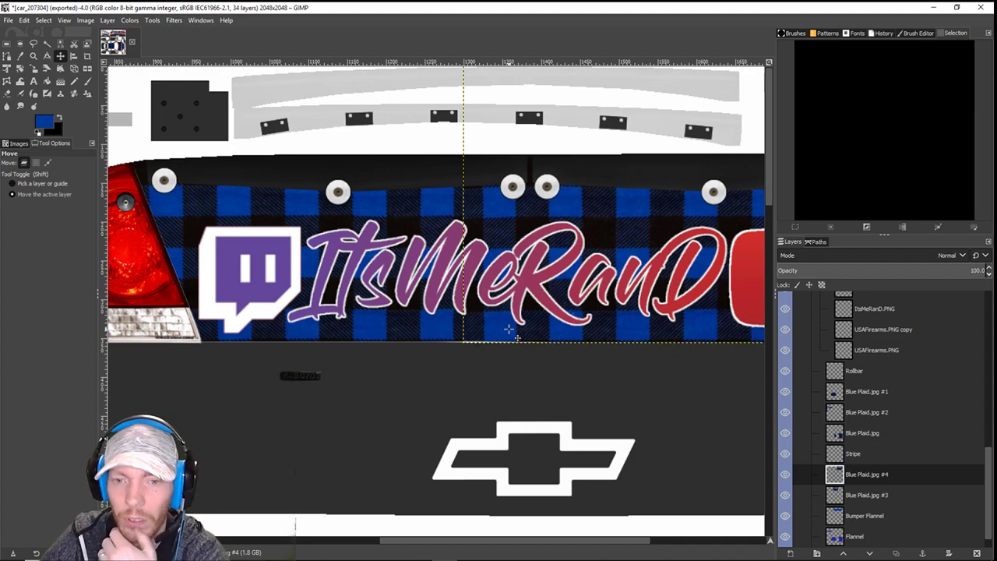
- Export the updated paint, switch to iRacing and reload the car textures to check the plaid on the rear
scroll(514, 335, "down", 3)
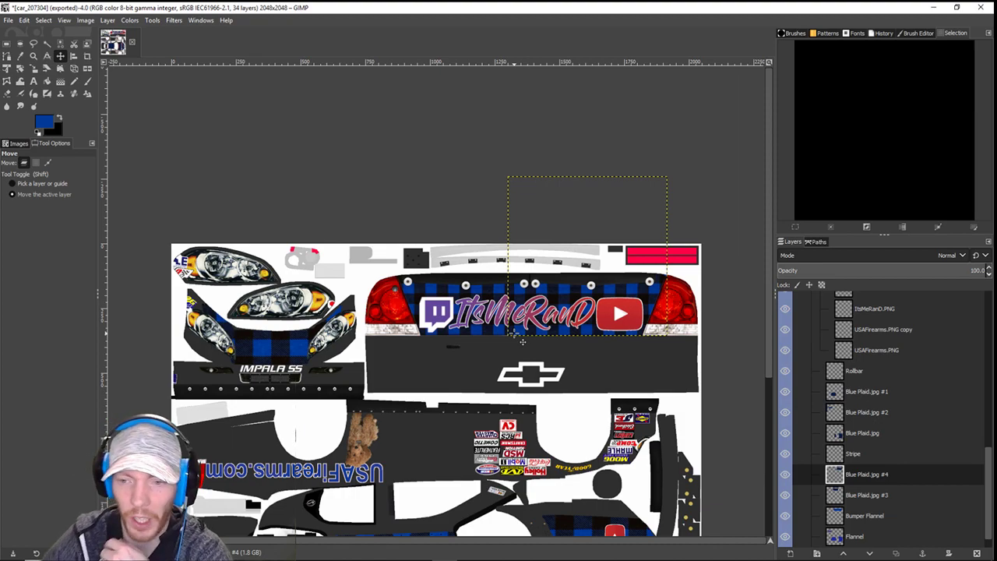
key("ctrl")
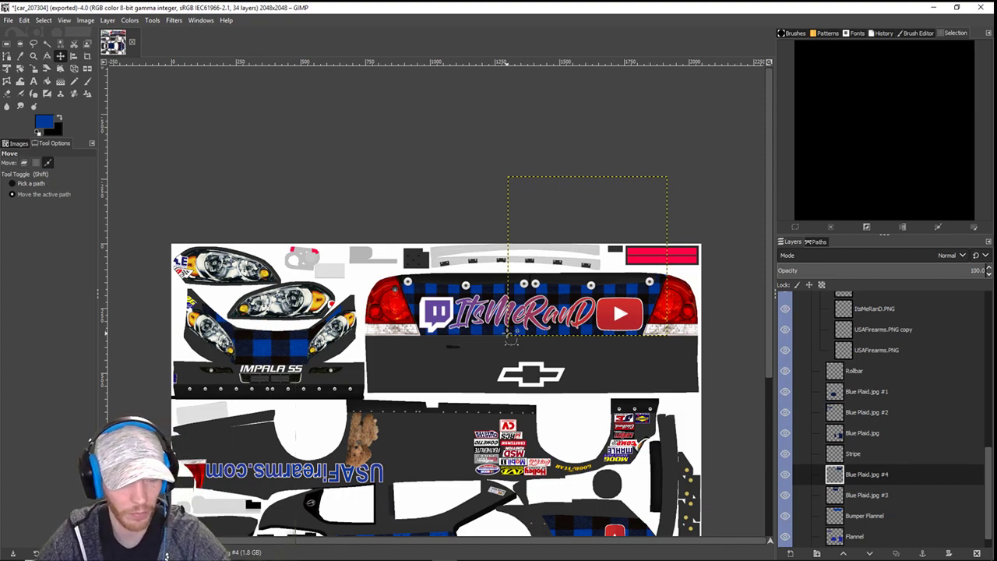
key("ctrl")
key("shift")
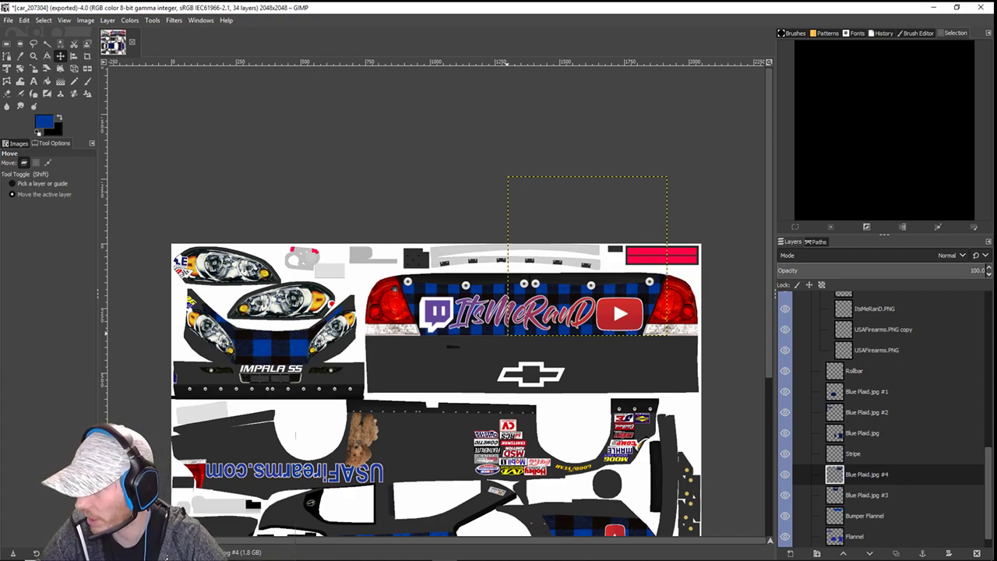
key("alt+Tab")
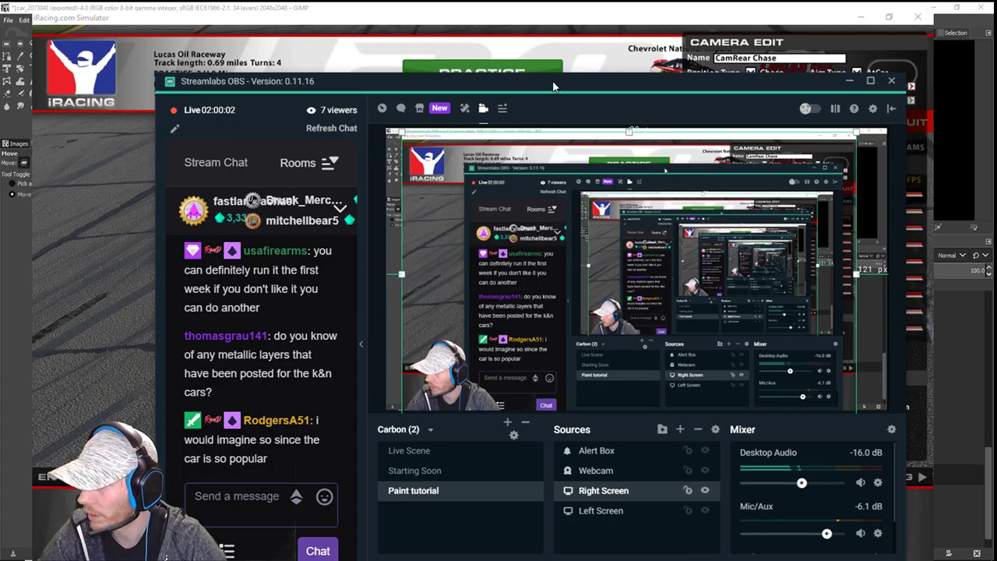
left_click_drag(553, 82, 961, 131)
left_click(445, 321)
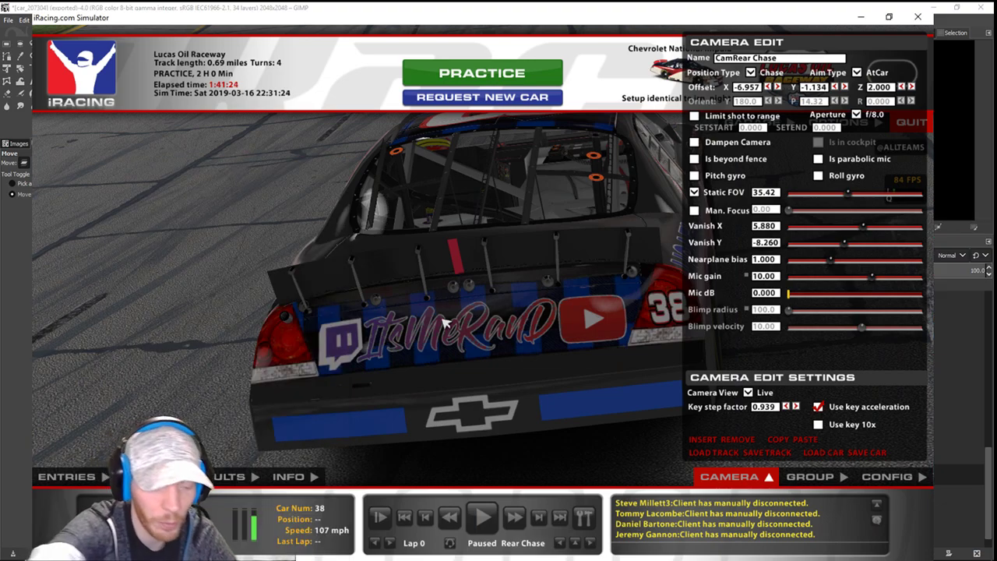
key("ctrl+r")
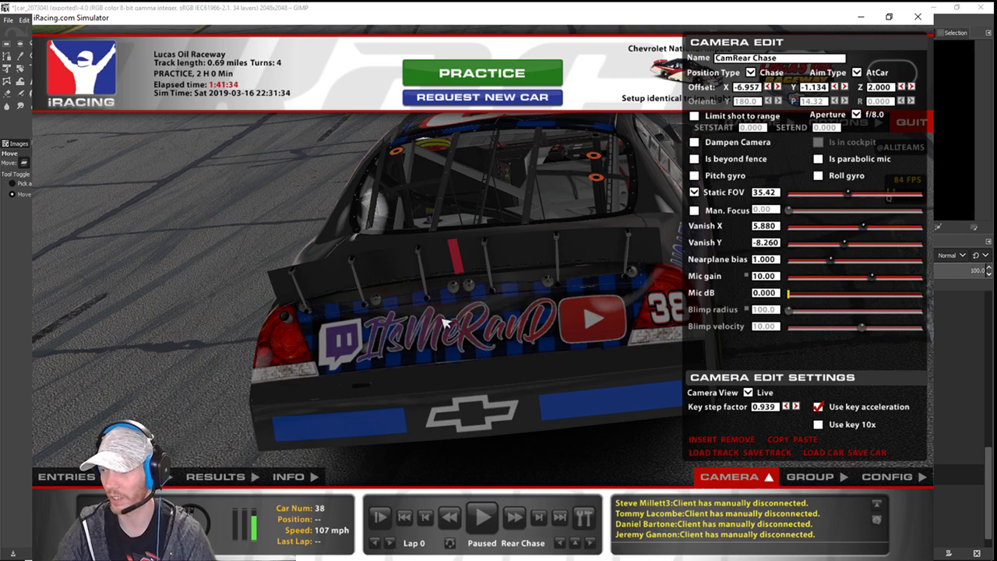
- Switch from iRacing back to the paint file in GIMP with the Pencil tool active, clearing the Streamlabs OBS window off the canvas
left_click(511, 5)
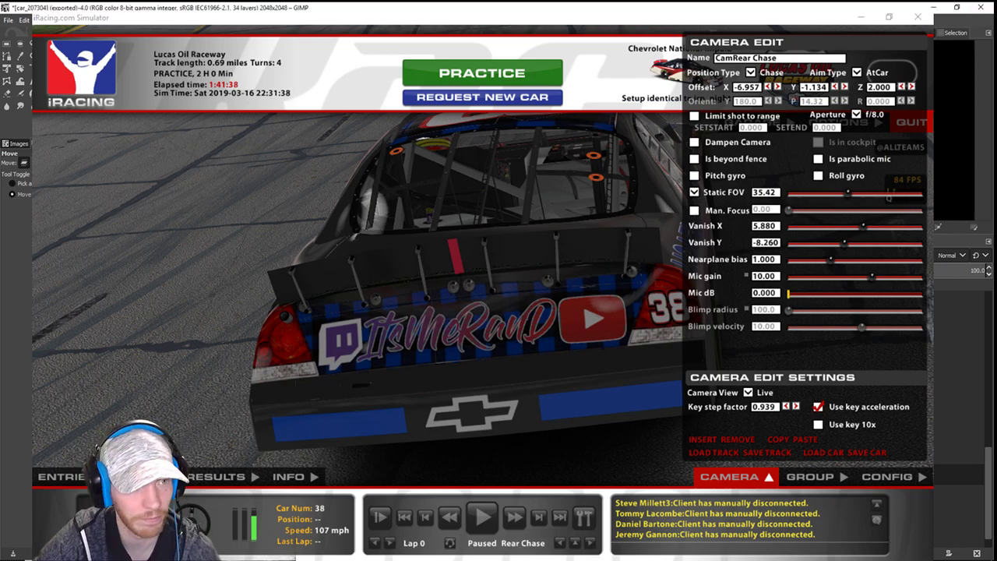
key("n")
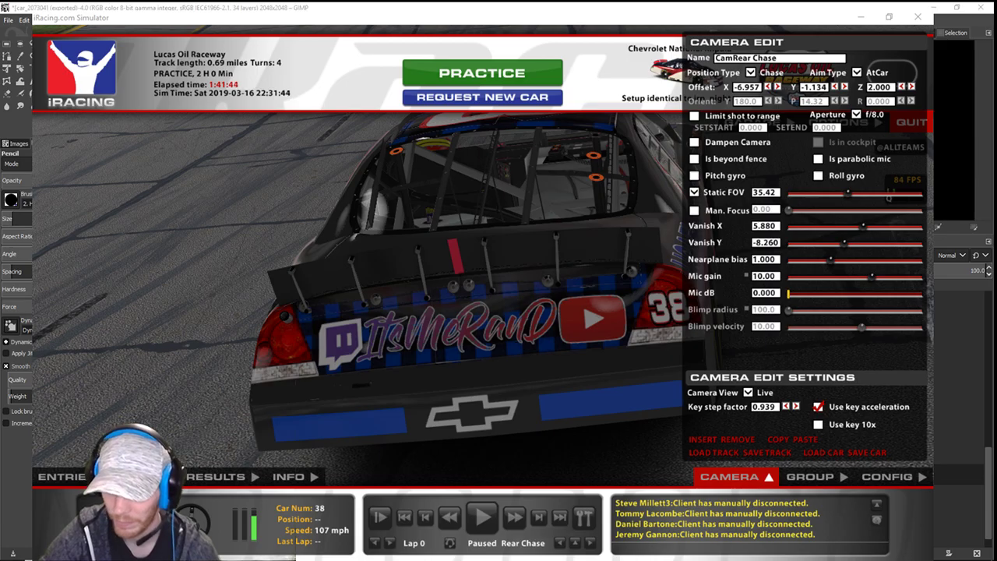
key("alt+Tab")
left_click_drag(629, 119, 710, 142)
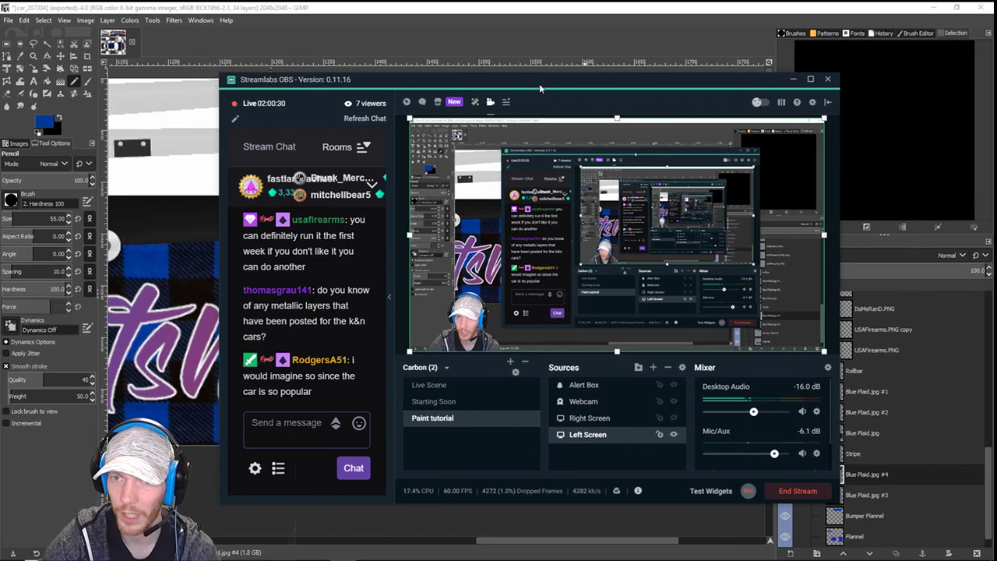
left_click_drag(539, 83, 996, 49)
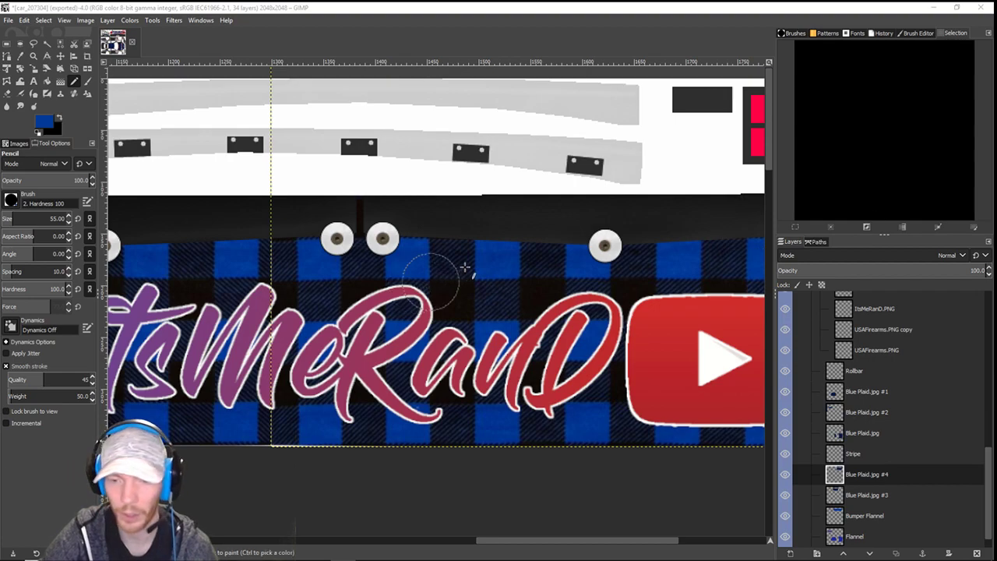
- Paint blue over the white line along the lower edge of the Blue Plaid.jpg #4 layer with the size 55 Pencil
double_click(876, 495)
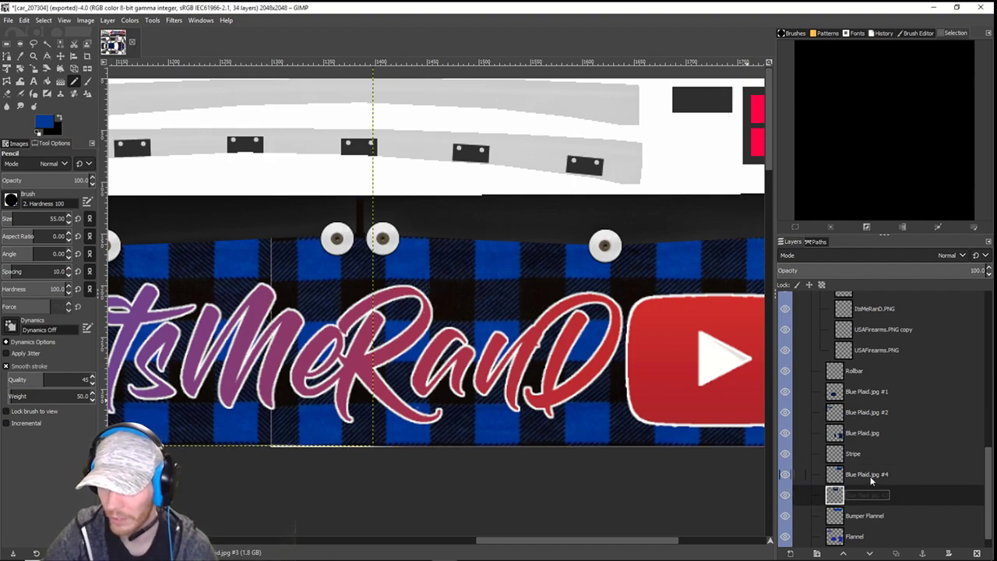
double_click(871, 477)
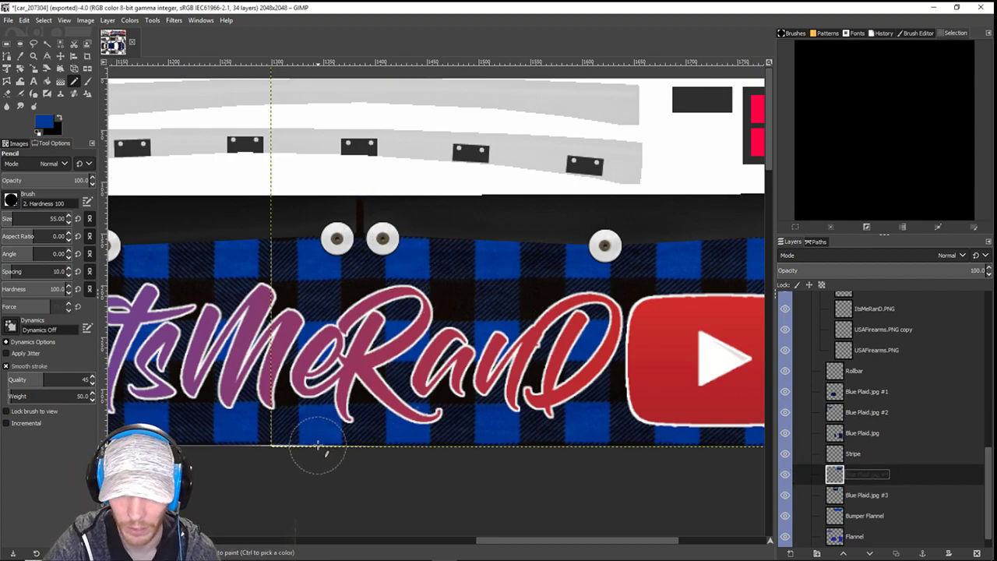
scroll(319, 448, "up", 3)
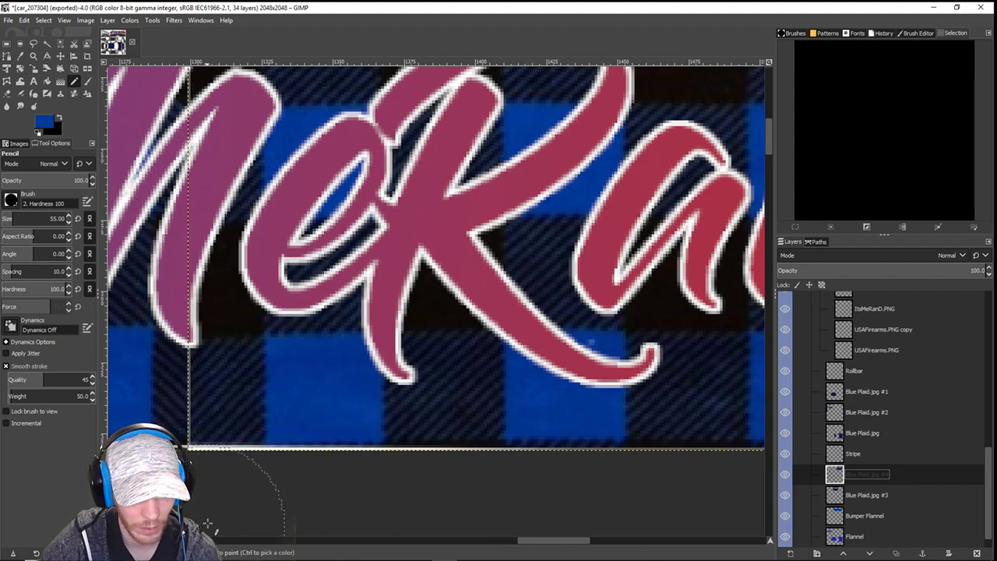
left_click(209, 523)
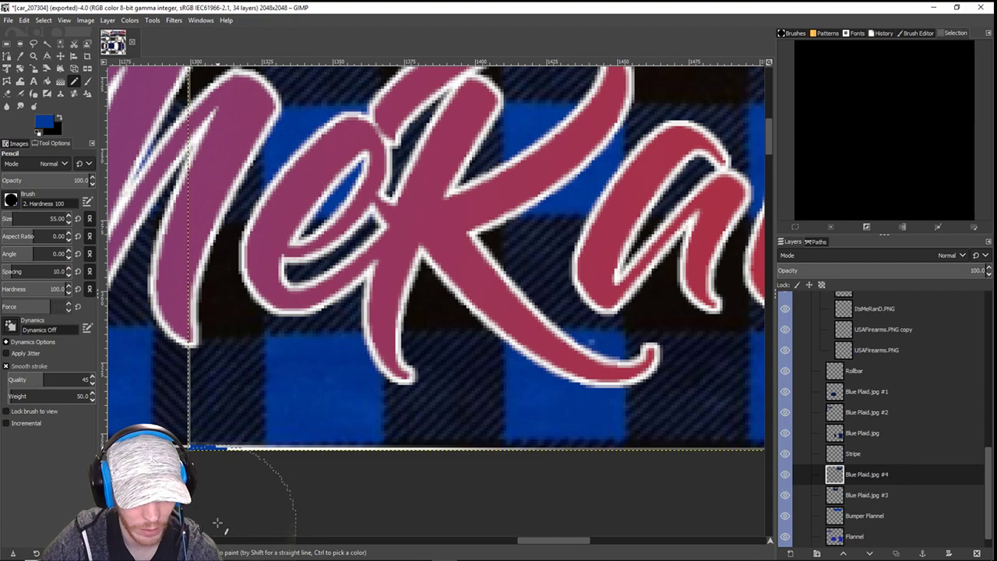
left_click_drag(224, 523, 243, 523)
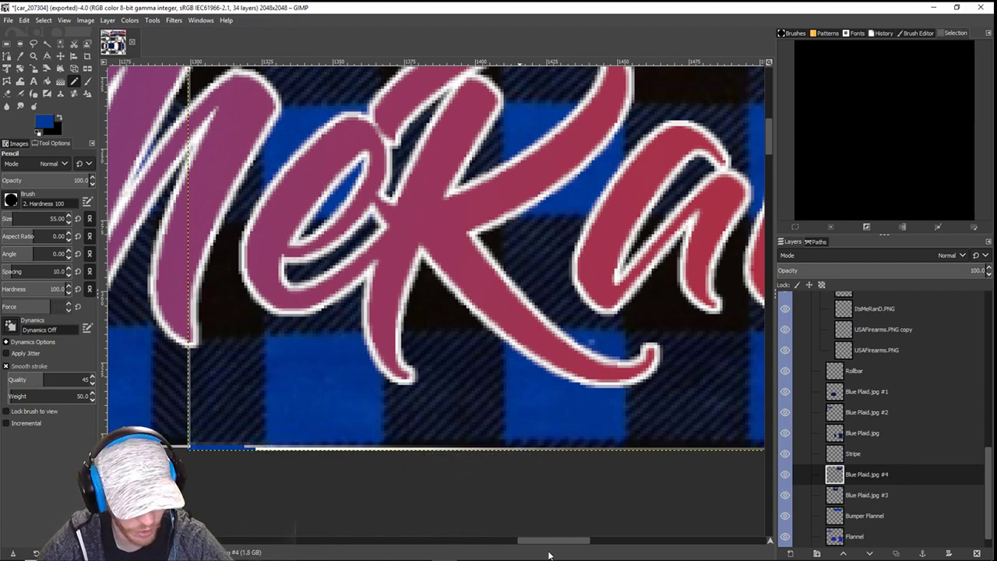
left_click(621, 527, "shift")
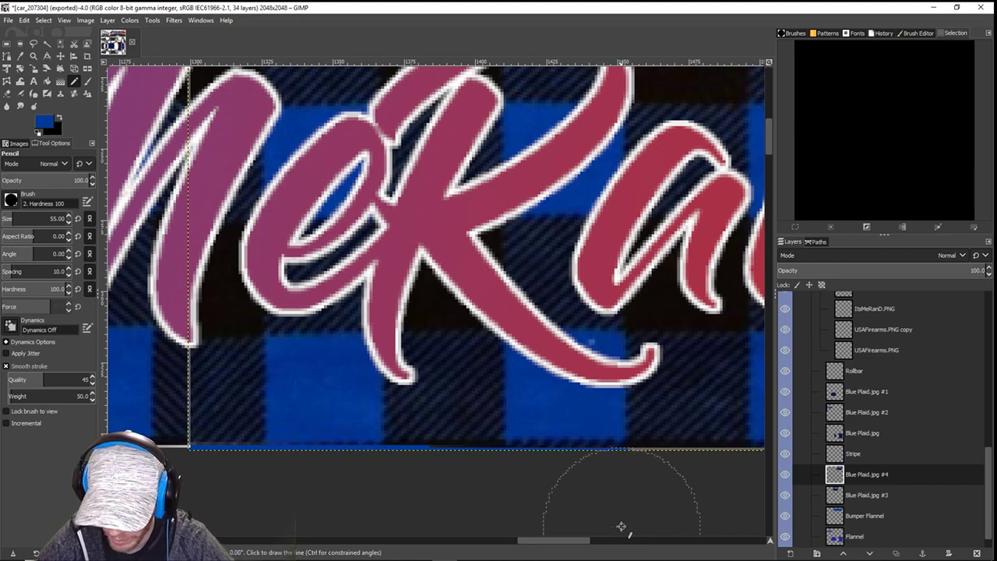
scroll(607, 525, "down", 2, "ctrl")
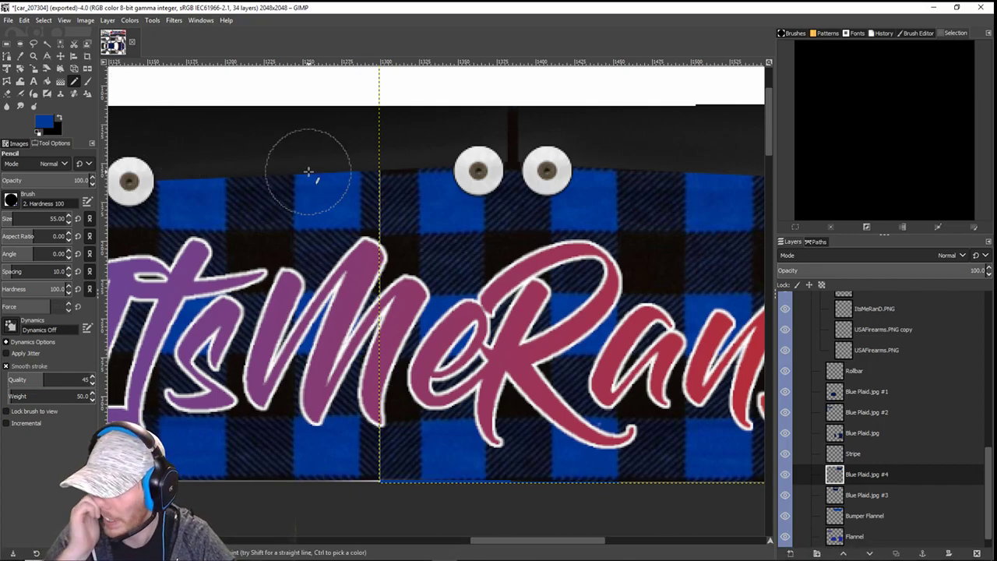
- Merge the Blue Plaid.jpg #4 layer down into Blue Plaid.jpg #3
scroll(309, 172, "down", 4, "ctrl")
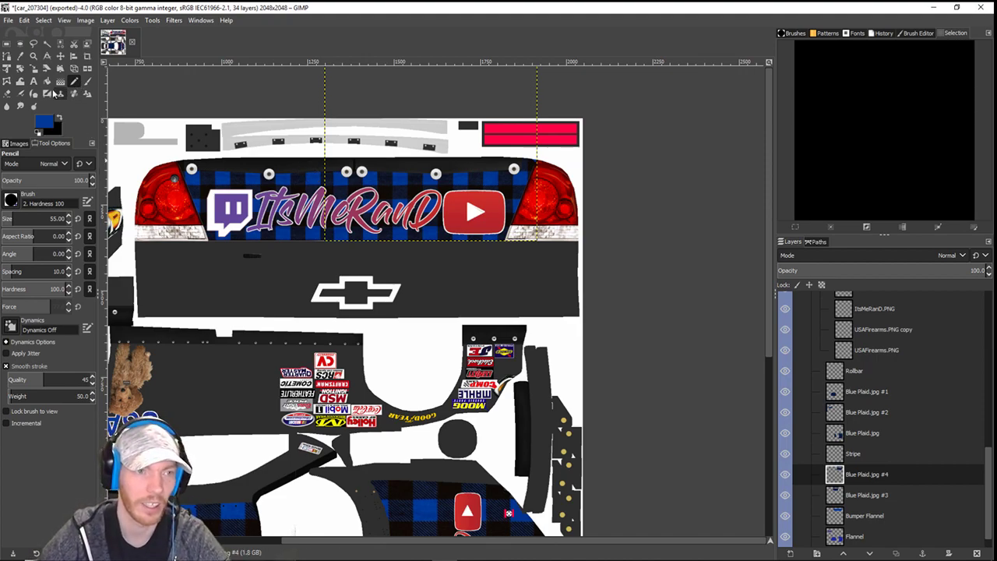
left_click(7, 56)
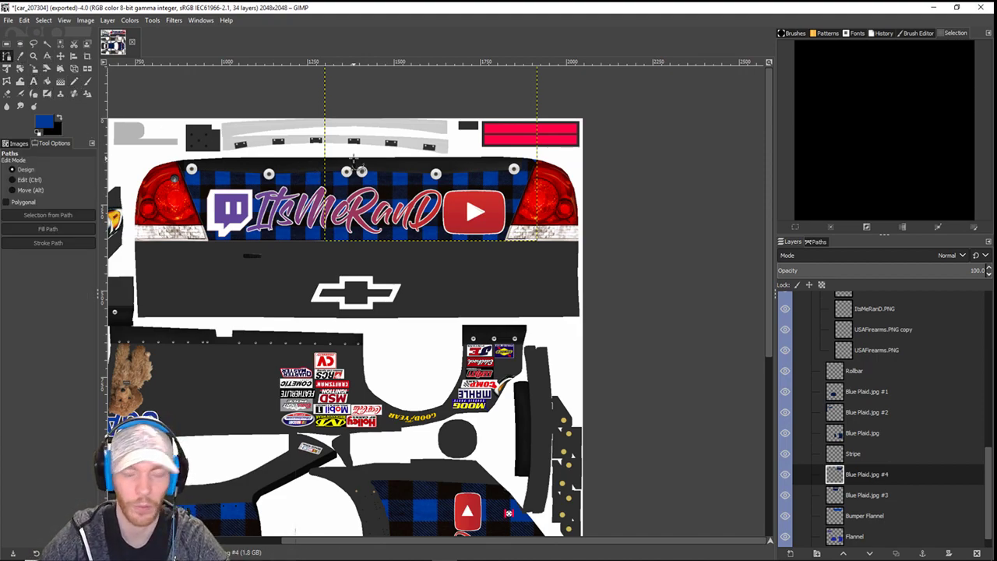
scroll(352, 167, "up", 4, "ctrl")
scroll(510, 304, "up", 1, "ctrl")
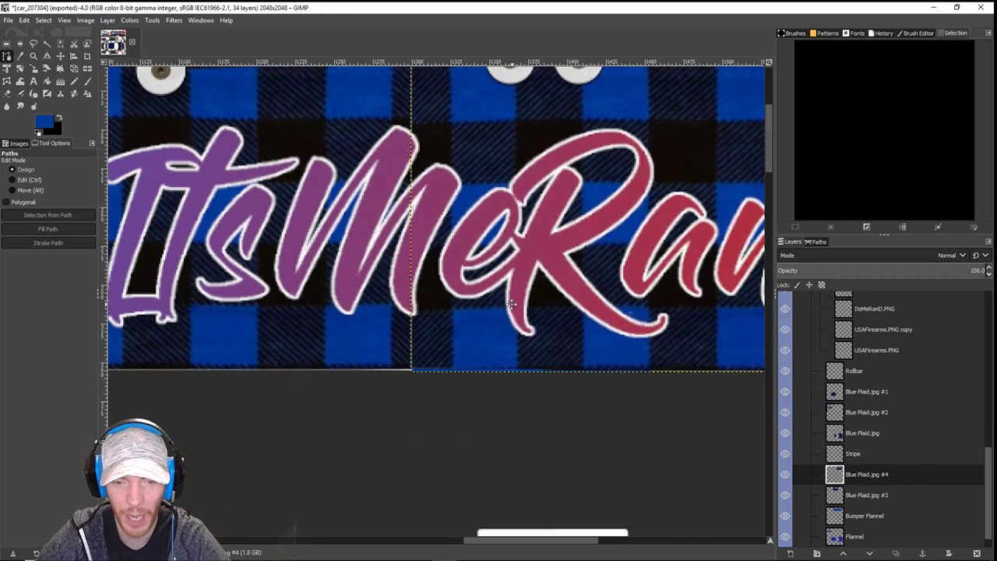
scroll(389, 331, "left", 6)
scroll(868, 473, "down", 1)
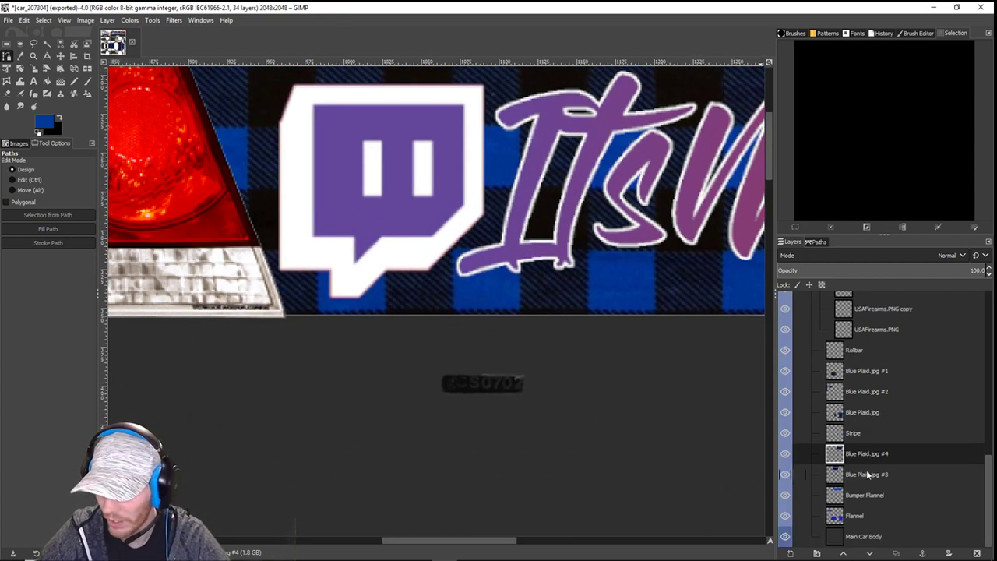
right_click(855, 460)
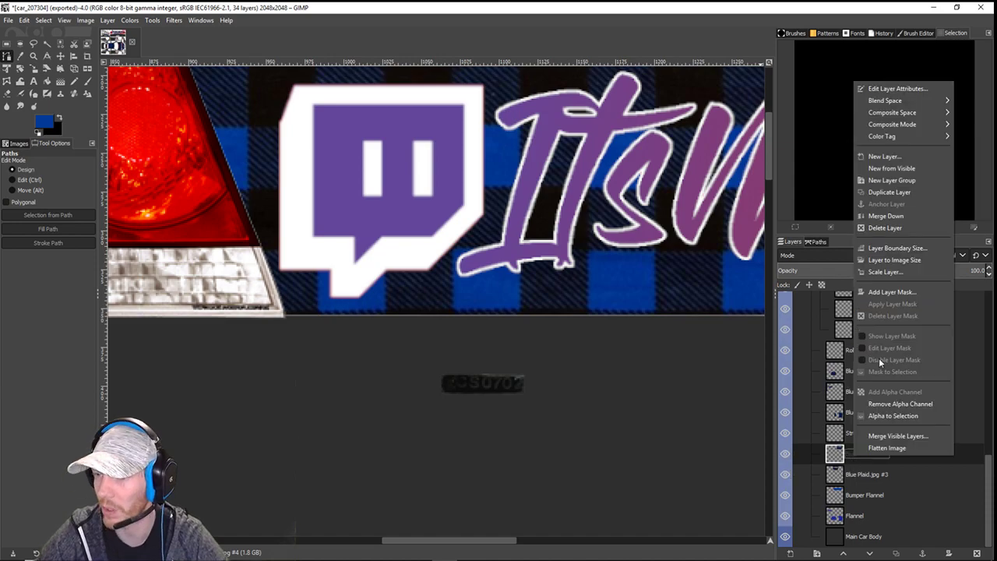
left_click(885, 228)
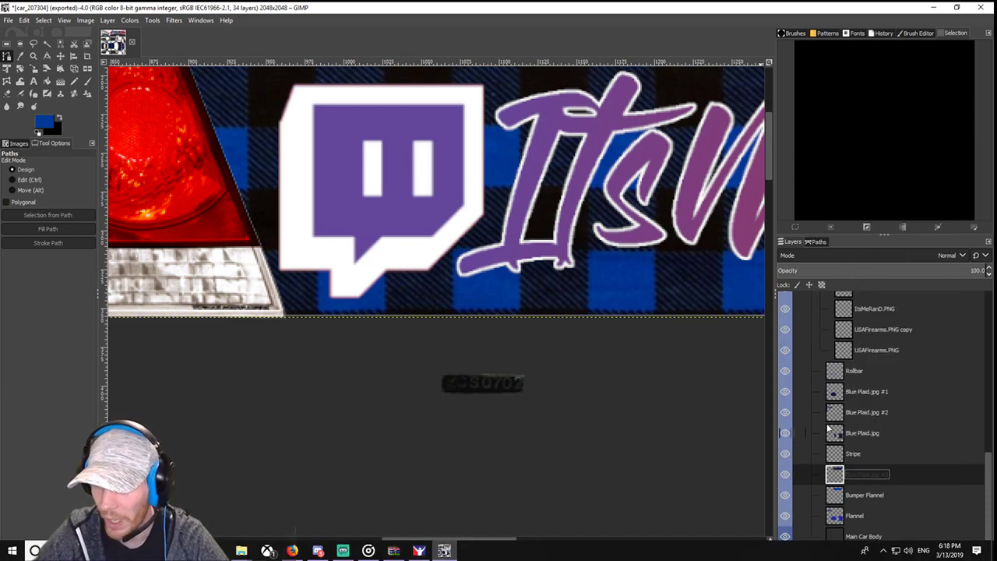
- Create a transparent 2048 x 2048 px layer named Bumper Stripe above Blue Plaid.jpg #3
left_click(793, 553)
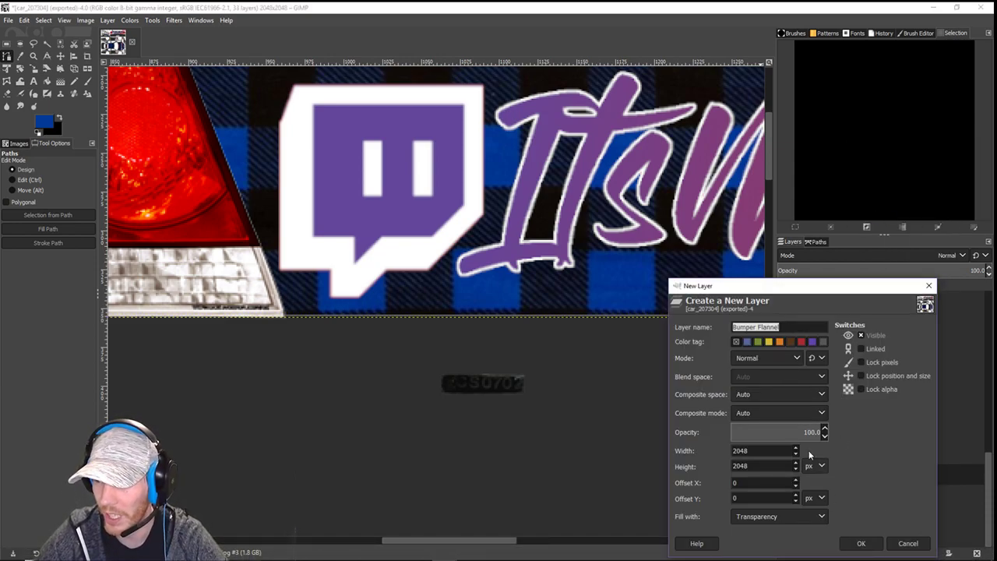
type("Bumpe")
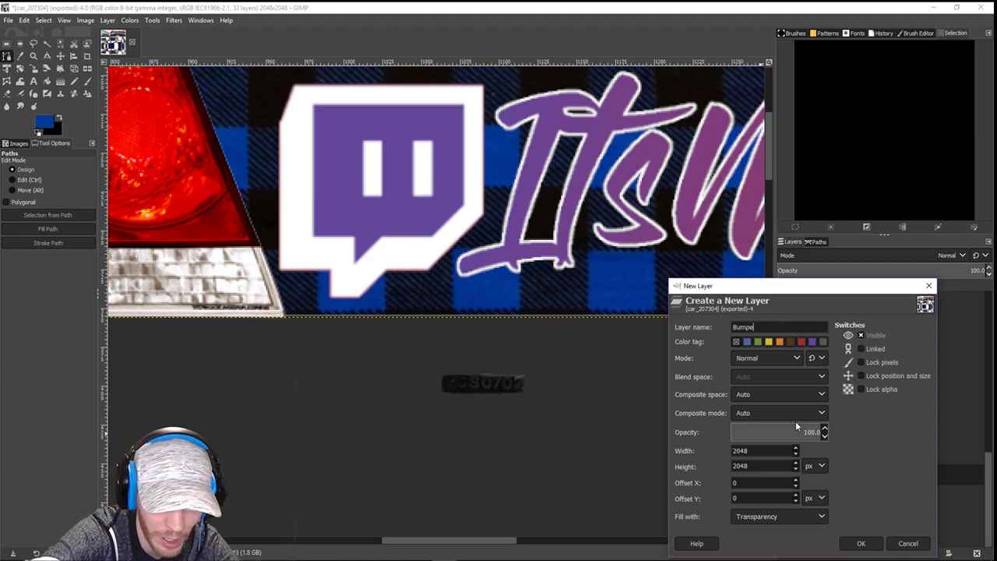
type("r Stripe")
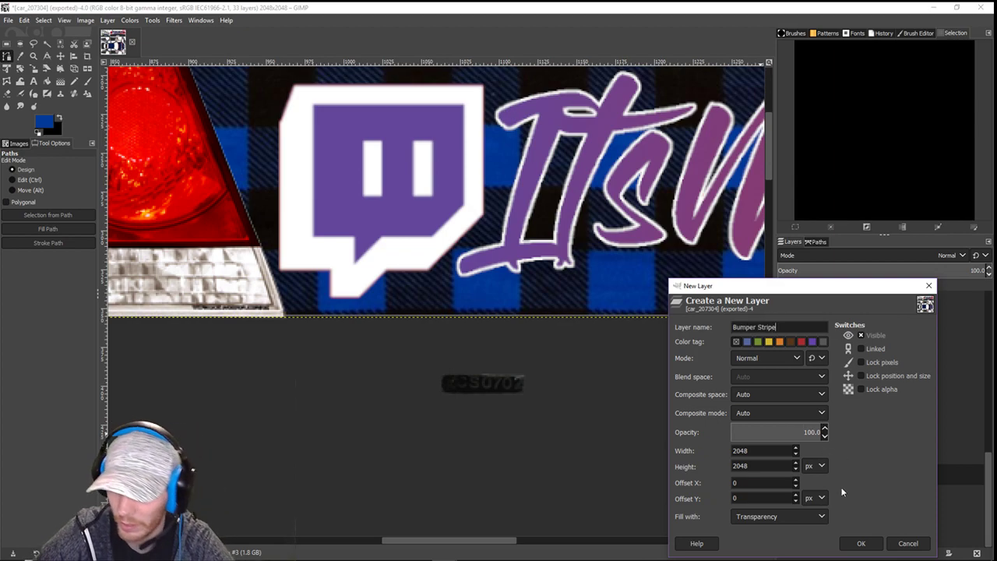
left_click(860, 543)
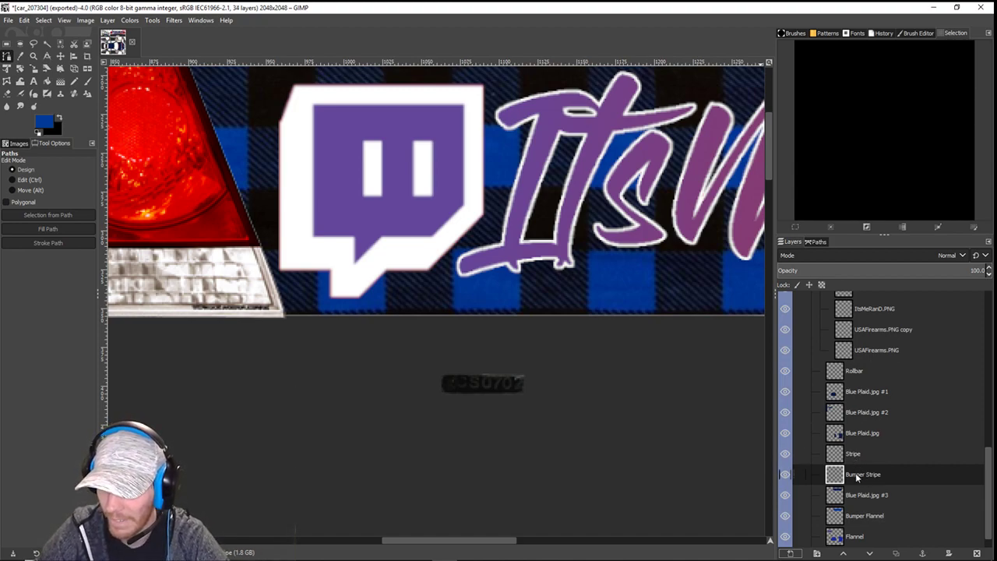
- Draw a straight path on the Bumper Stripe layer across the full width of the rear bumper, just below the plaid and tail lights
double_click(856, 476)
scroll(560, 379, "down", 2)
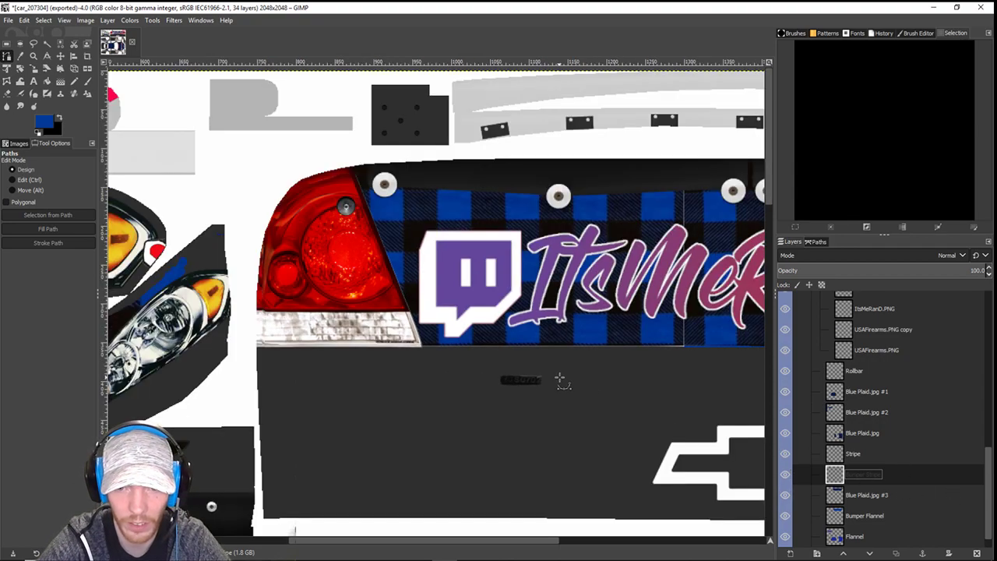
scroll(560, 380, "right", 3)
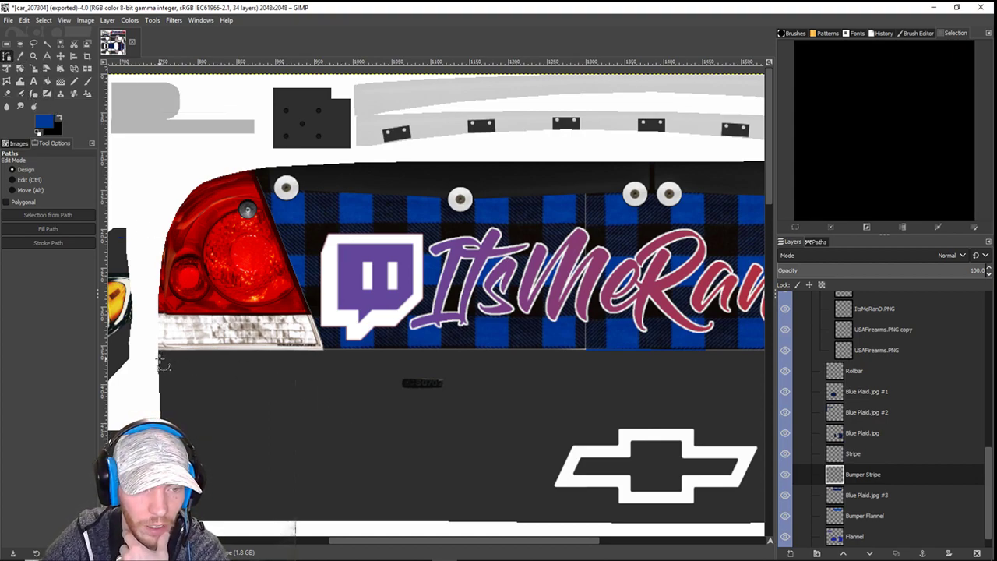
scroll(486, 385, "right", 10)
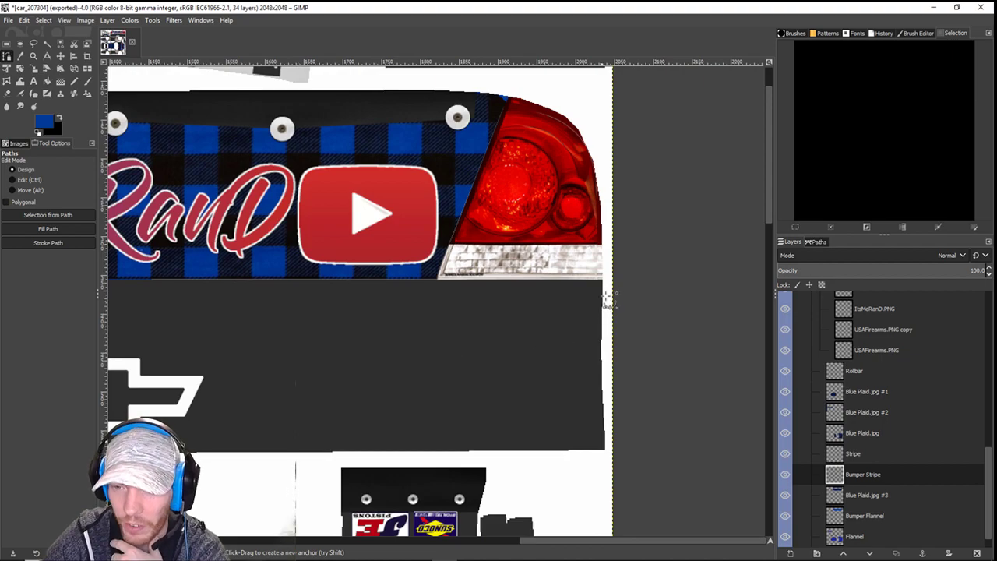
scroll(423, 351, "left", 3)
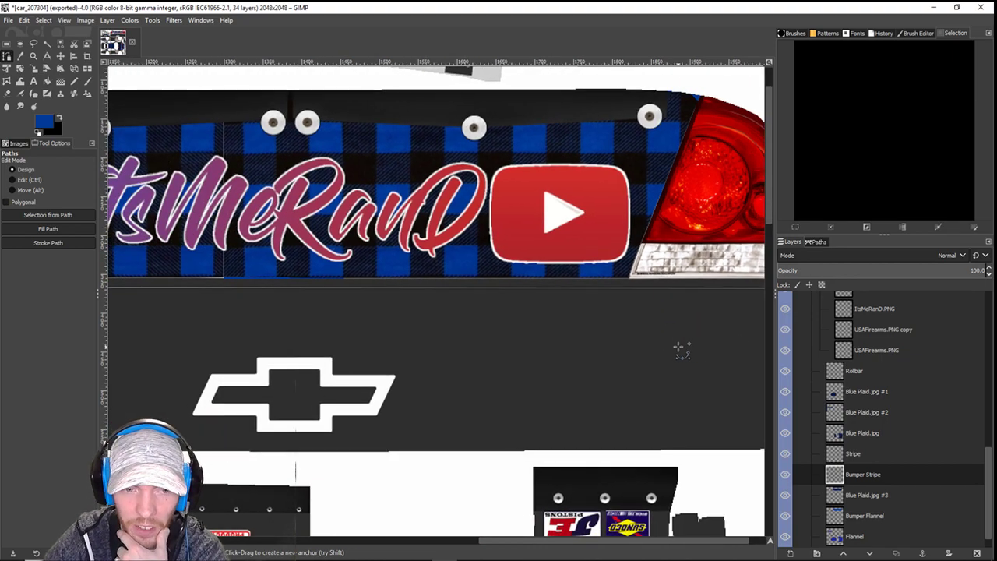
scroll(679, 350, "down", 3)
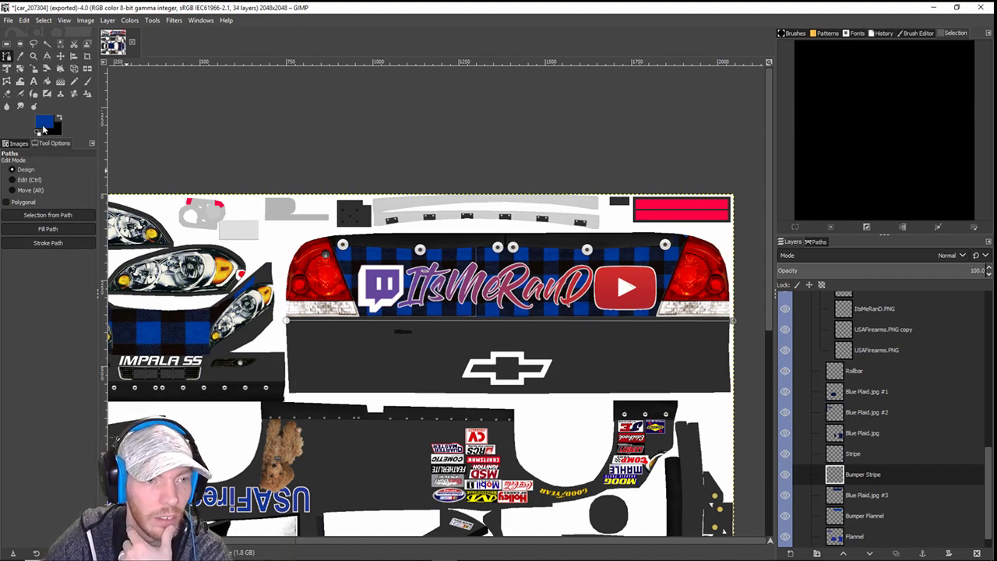
- Set the foreground color to white and stroke the bumper path with a 9 px solid line
left_click(43, 125)
left_click(227, 184)
left_click(168, 218)
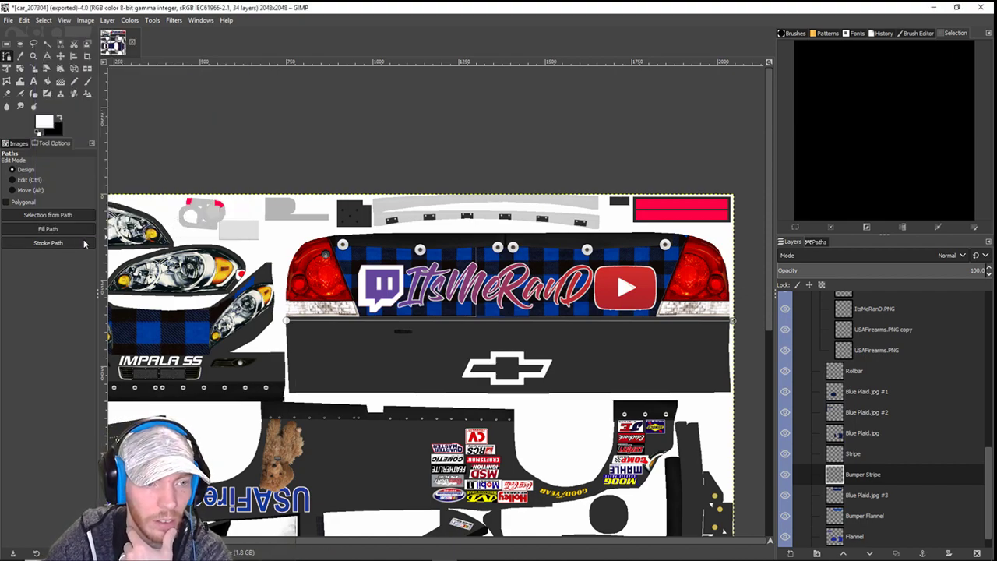
left_click(48, 242)
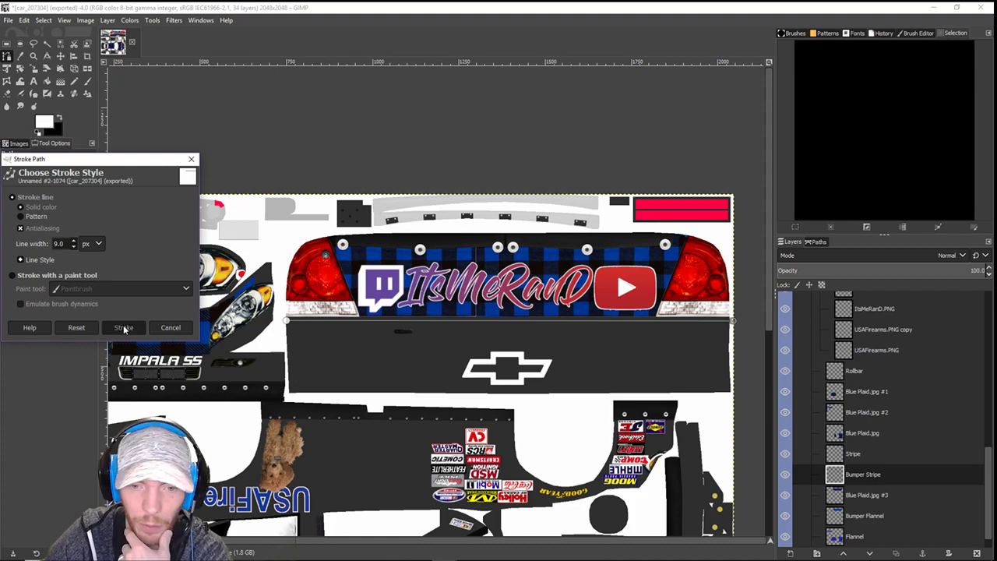
left_click(124, 327)
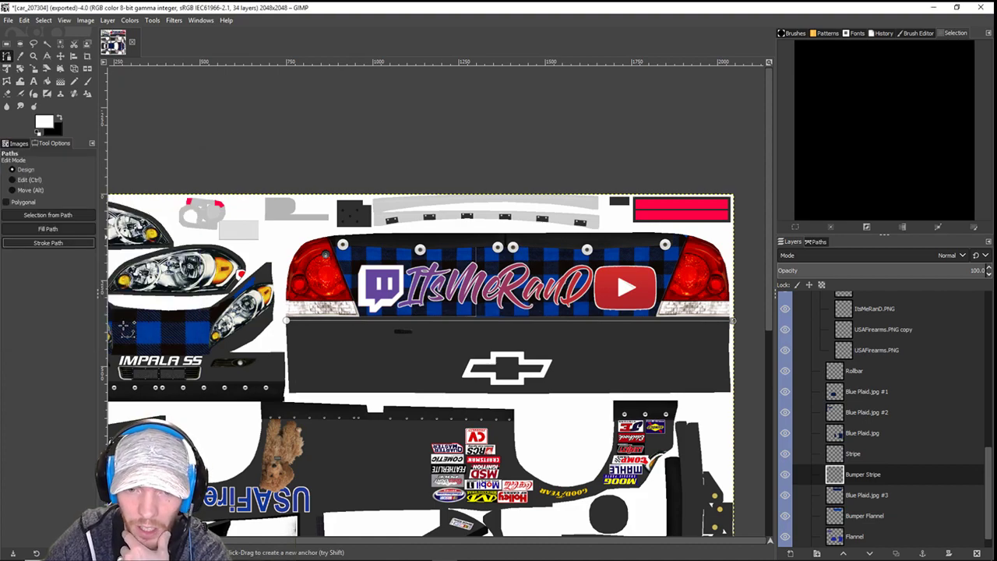
- Stroke the bumper path again with progressively wider solid white lines, raising the line width to 14 px
left_click(47, 242)
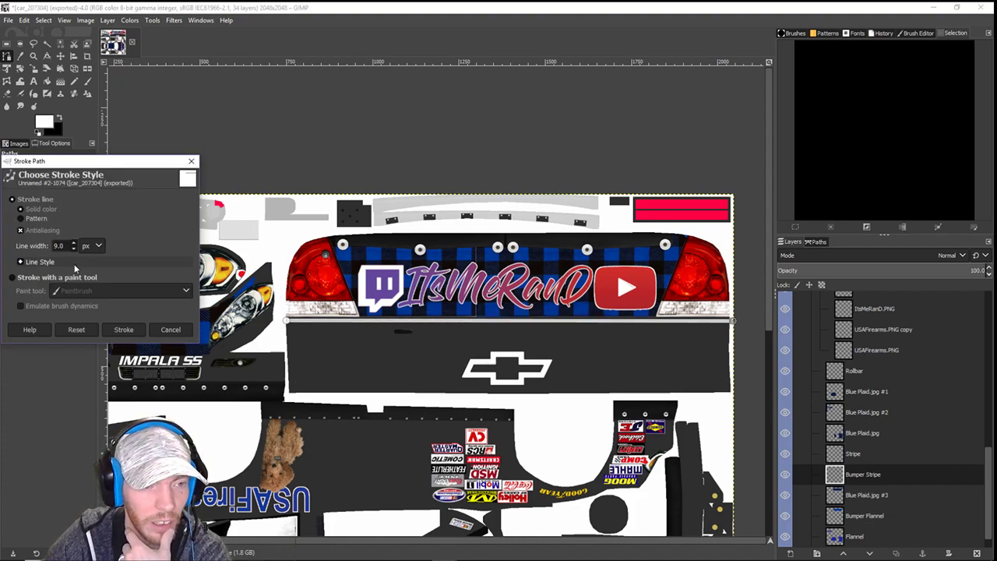
left_click(123, 329)
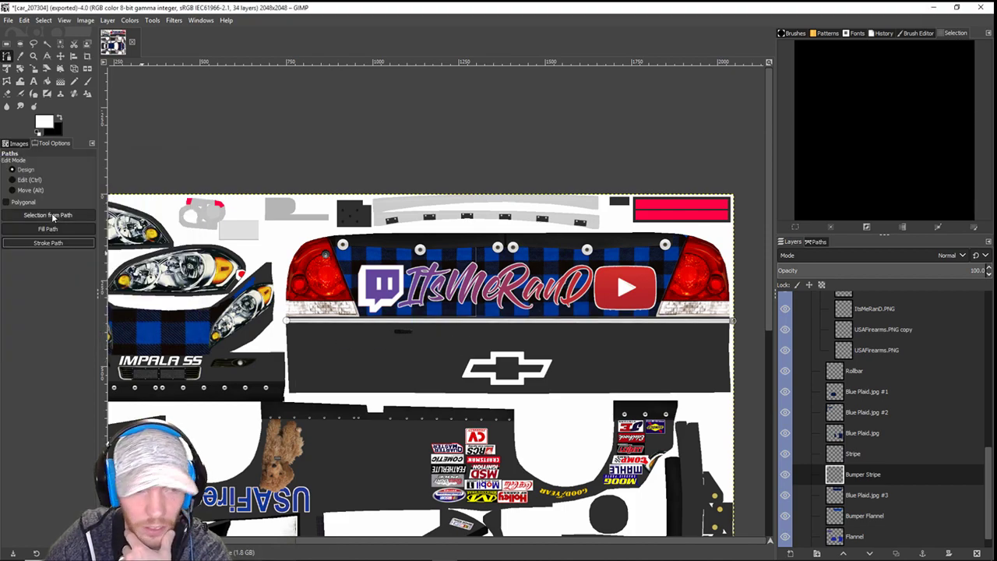
left_click(47, 242)
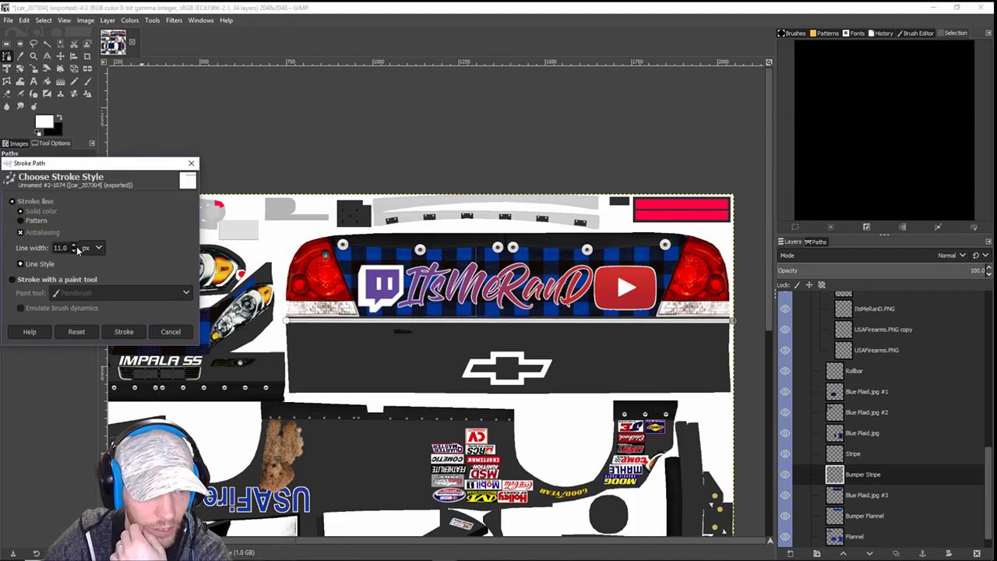
left_click(75, 246)
left_click(121, 331)
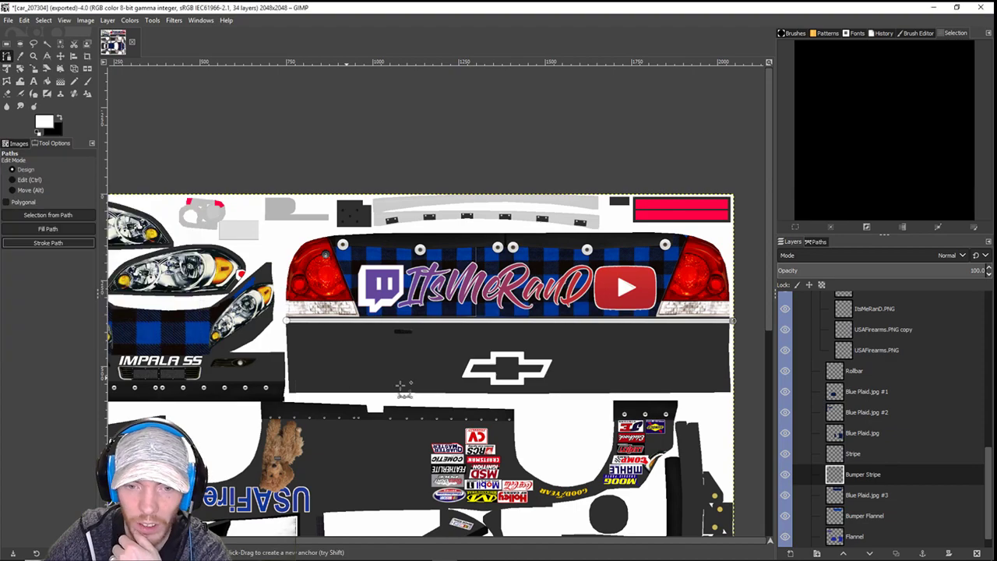
left_click(47, 243)
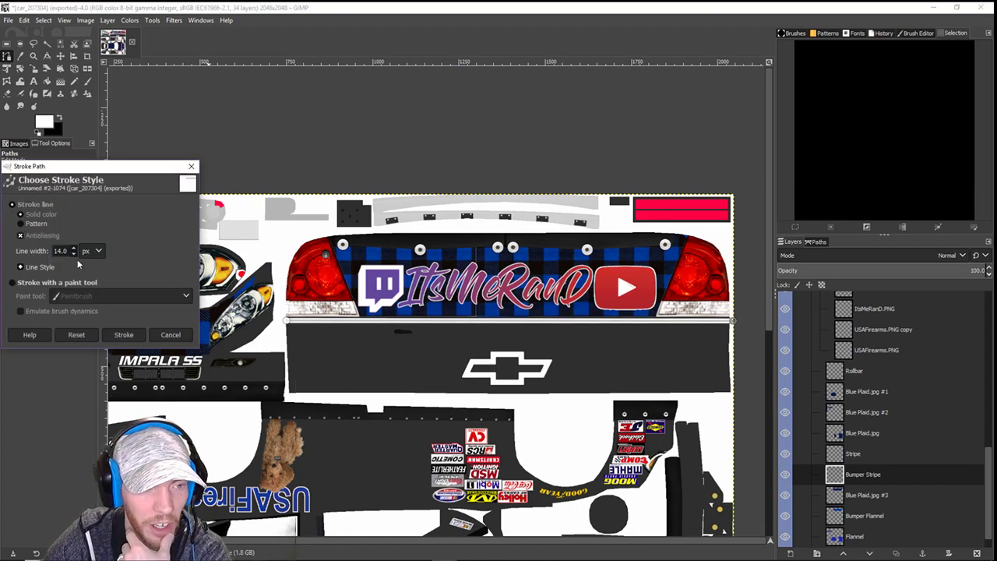
left_click(124, 335)
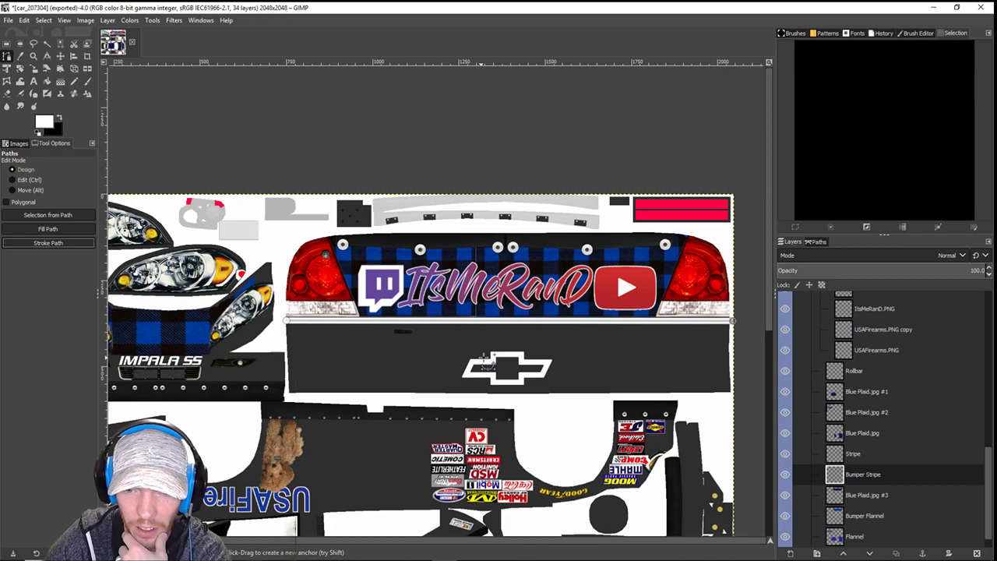
- Stroke the bumper path in white again, then overlay it with narrower solid black strokes, starting at 6 px wide
left_click(71, 245)
left_click(124, 332)
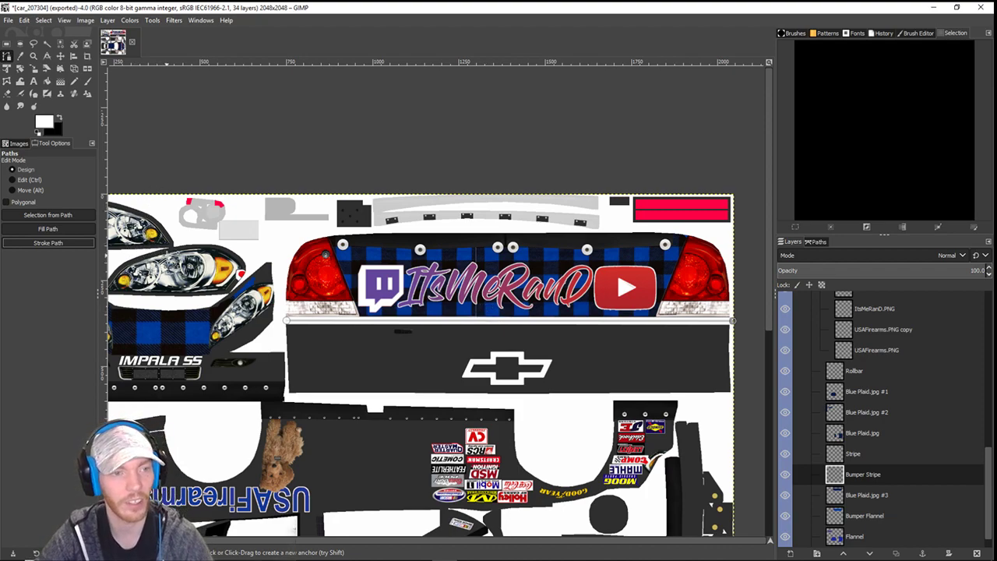
left_click(61, 120)
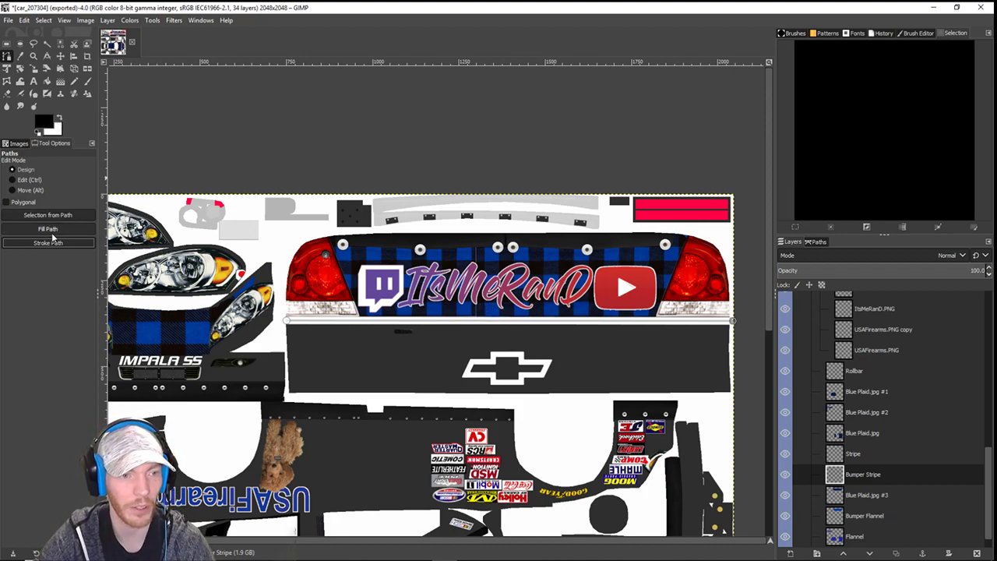
left_click(47, 242)
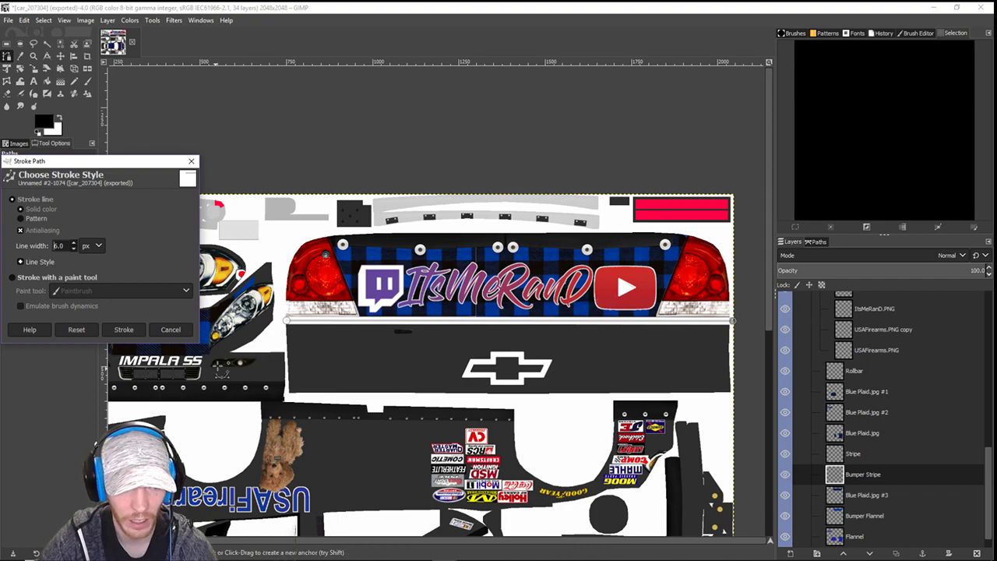
left_click(124, 329)
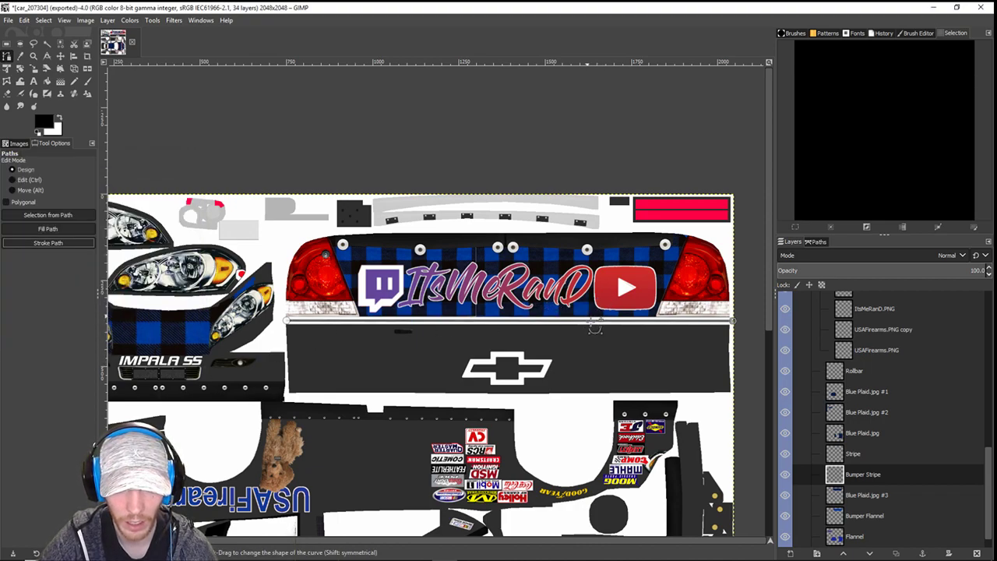
left_click(56, 243)
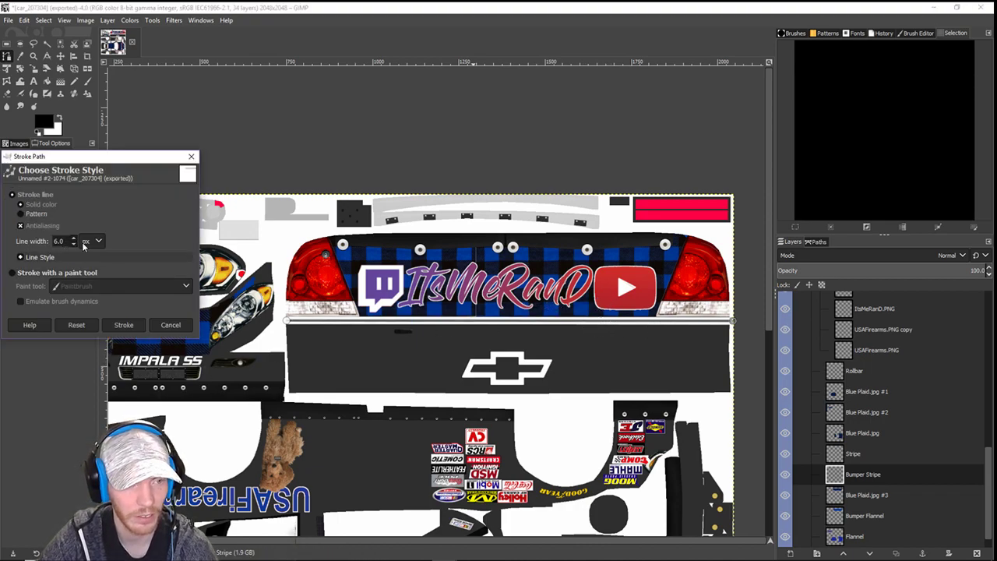
left_click(122, 327)
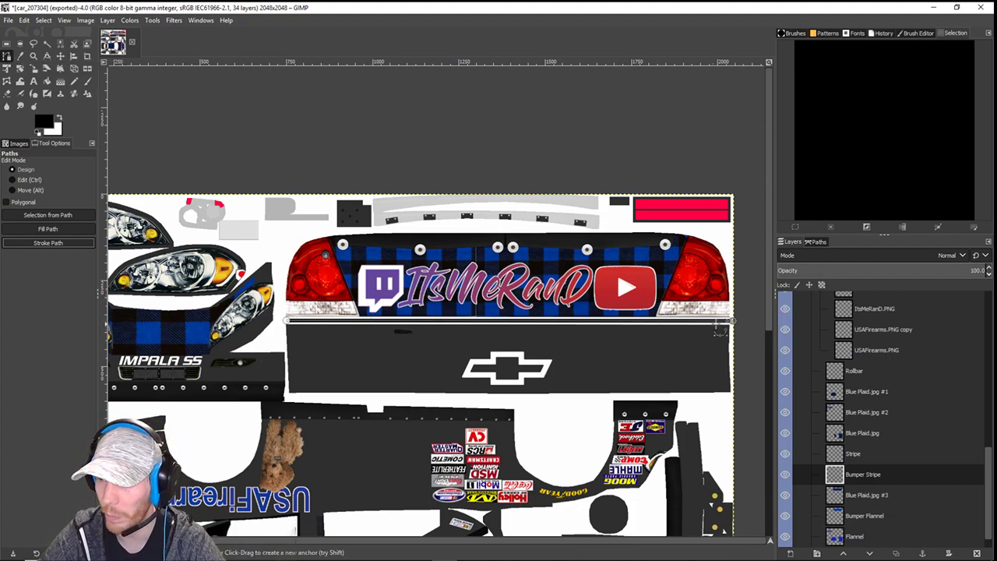
- Re-export the car texture as a TGA file with the striped rear bumper
scroll(465, 335, "up", 3)
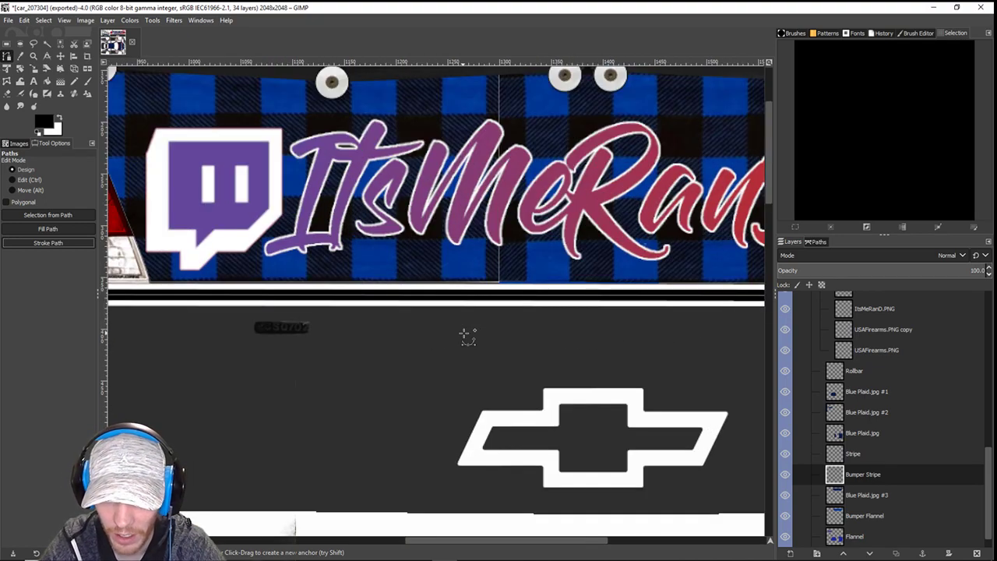
scroll(466, 335, "down", 2)
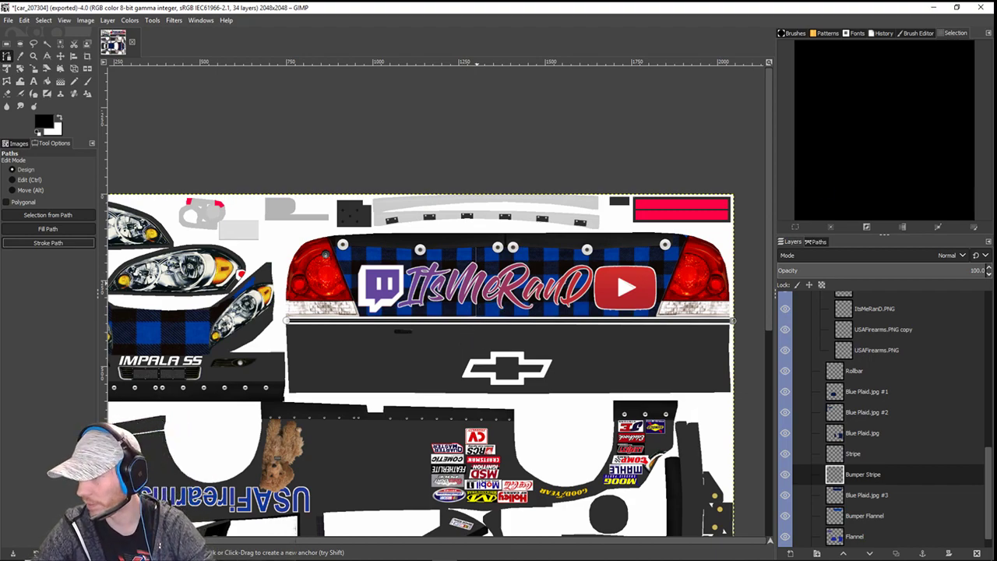
key("ctrl+e")
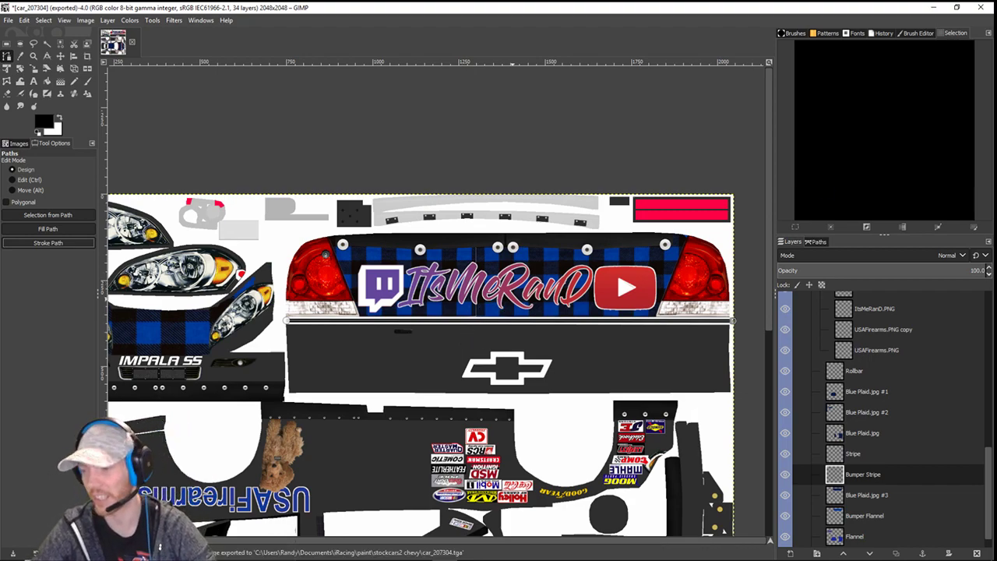
- Switch to the iRacing simulator and examine the striped bumper on the rear of the car
key("alt+Tab")
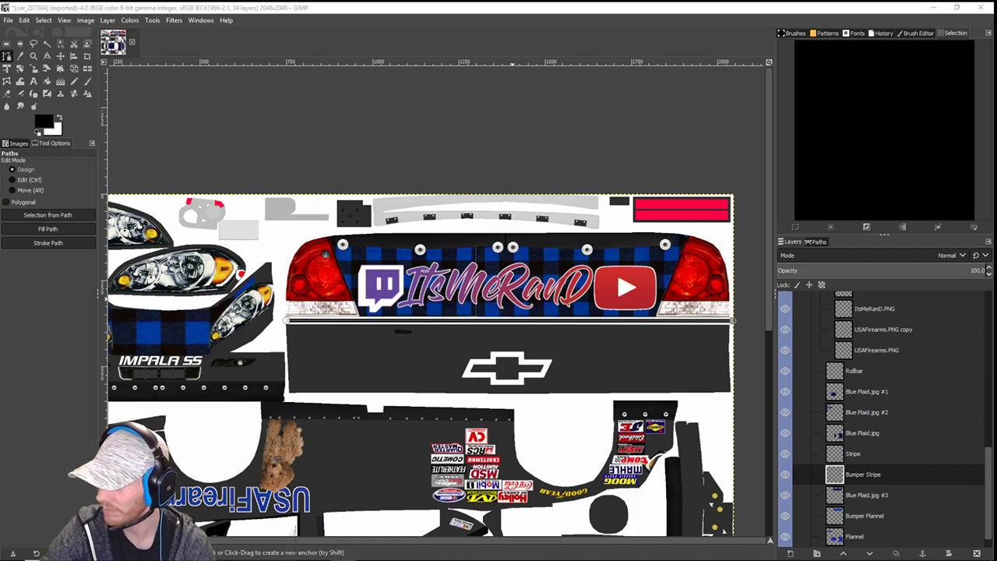
left_click(682, 469)
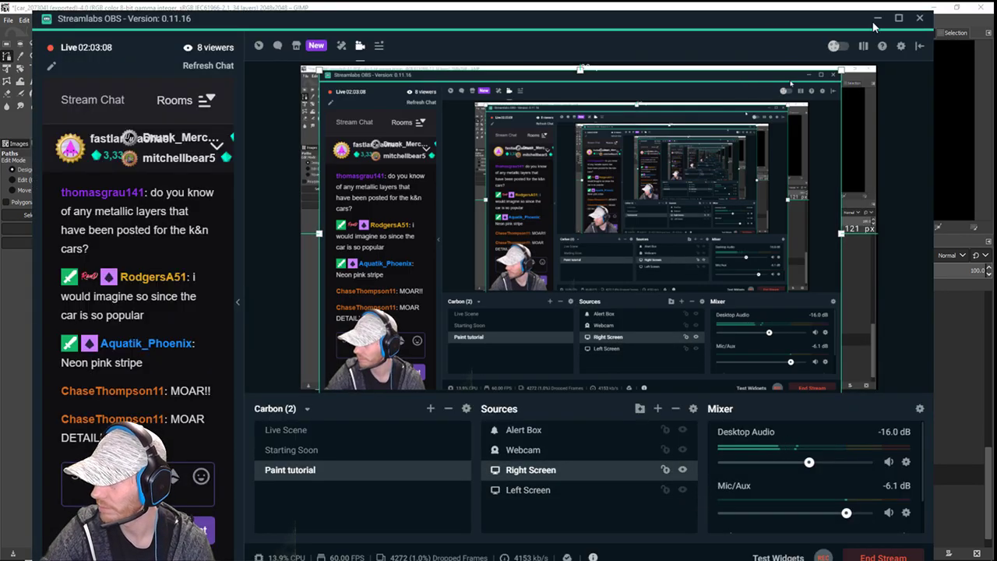
left_click_drag(811, 29, 0, 90)
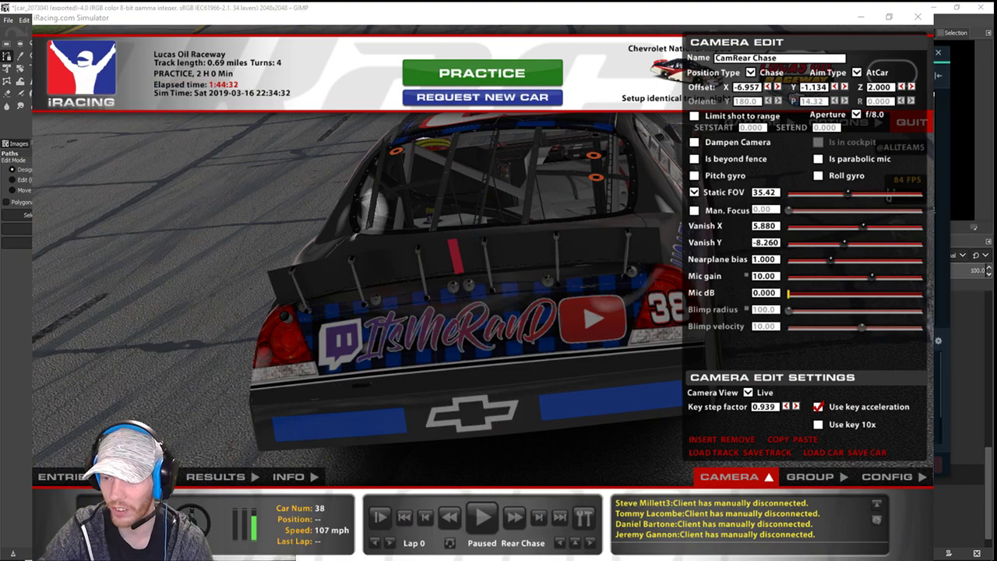
left_click(783, 409)
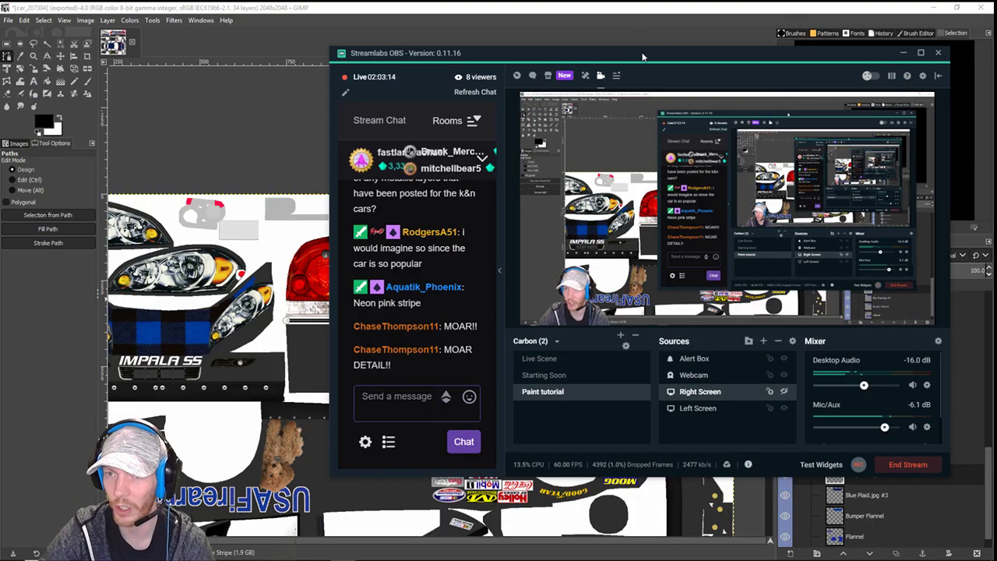
left_click_drag(641, 56, 996, 86)
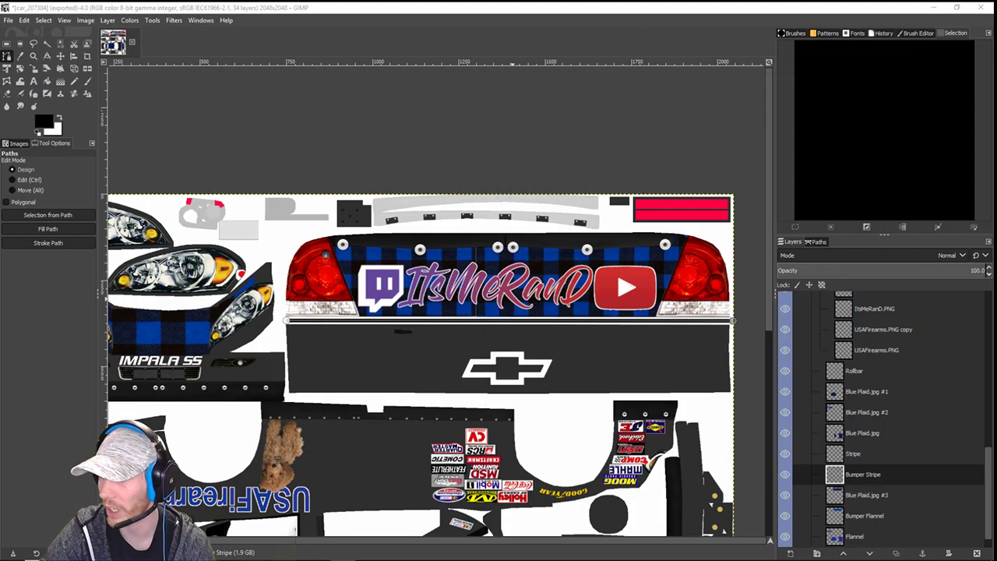
- Undo the bumper stripe strokes, path and layer, back to before the plaid layers were merged
left_click(481, 8)
key("ctrl+z")
key("ctrl+z")
key("ctrl+z")
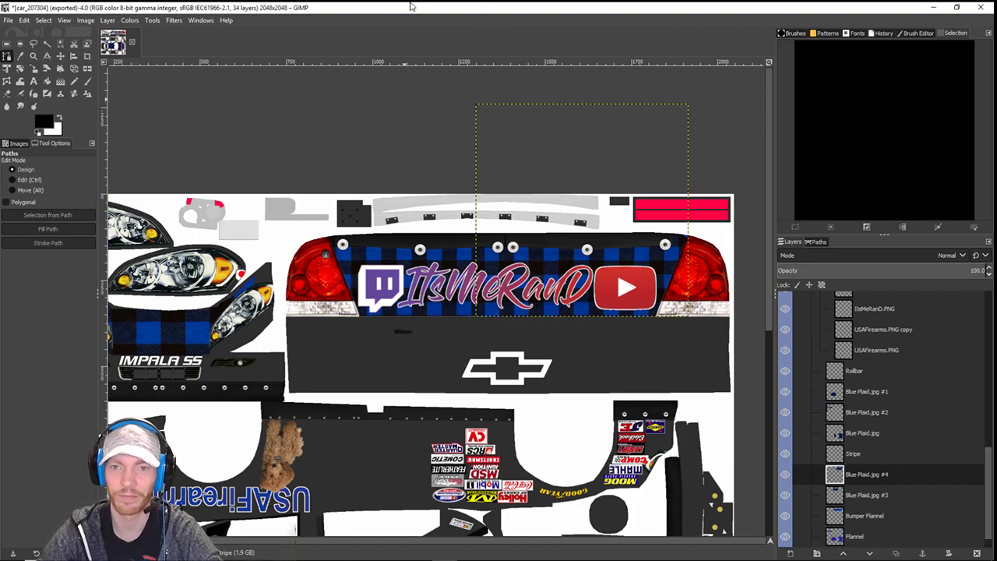
- Outline the side and lower edges of the rear bumper in black on the Main Car Body layer with the Pencil at size 55
scroll(626, 234, "down", 5)
scroll(623, 236, "up", 3)
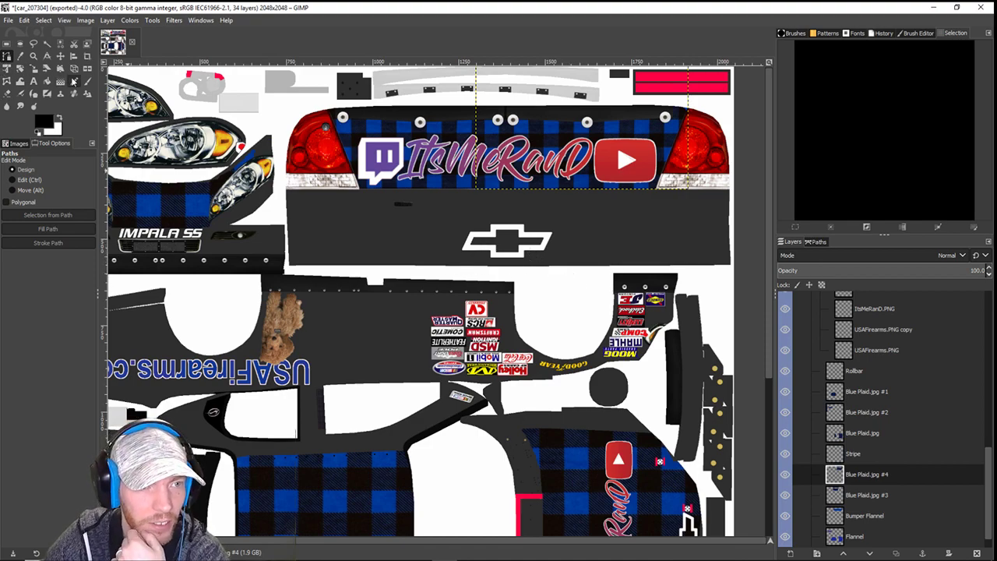
left_click(74, 81)
left_click(44, 121)
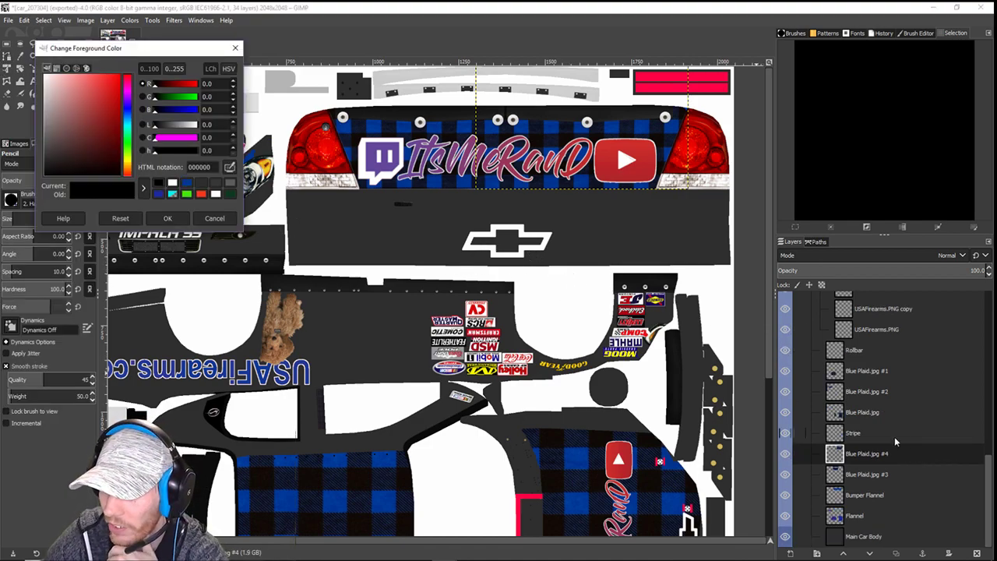
left_click(857, 543)
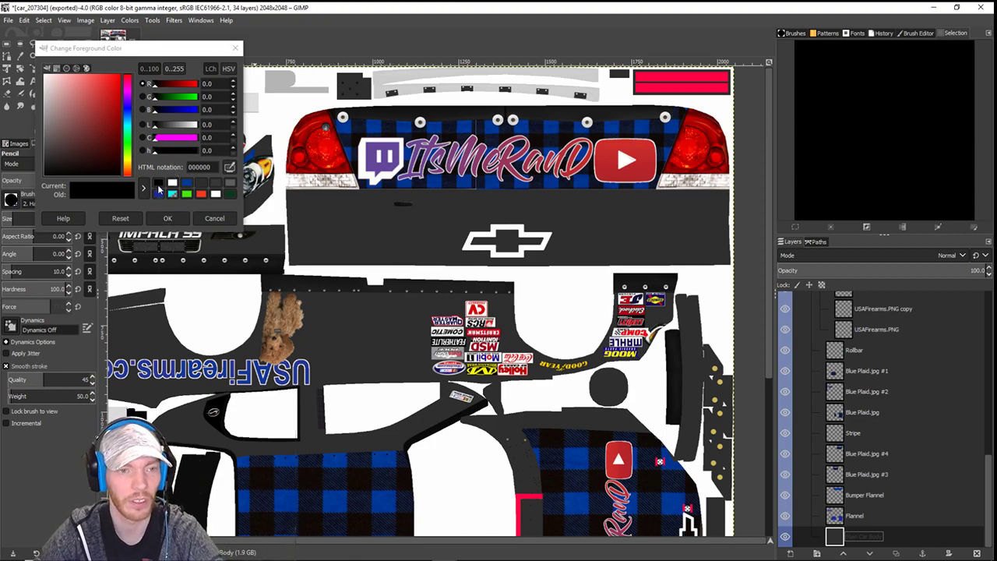
left_click(168, 219)
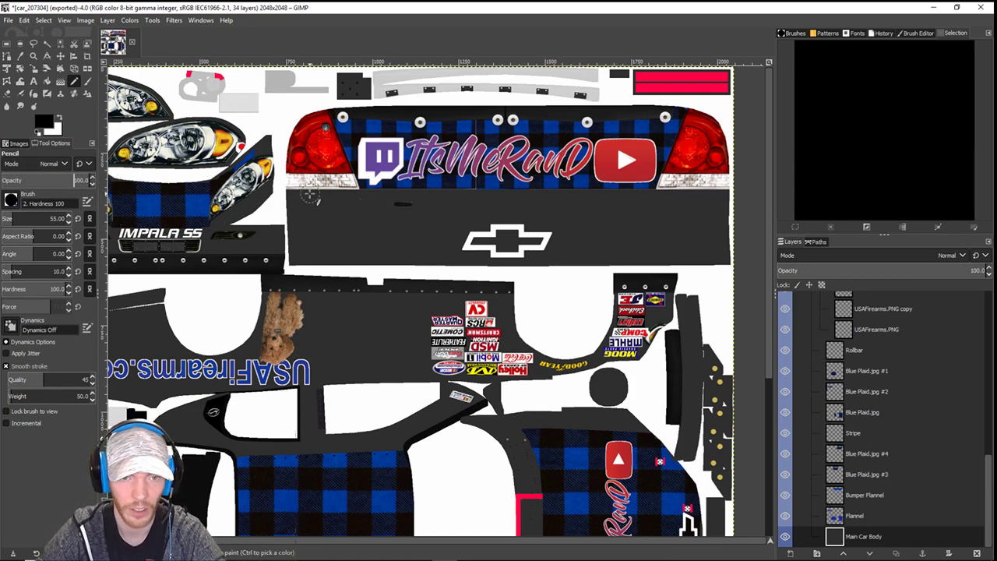
left_click(293, 262, "shift")
left_click_drag(747, 272, 616, 253)
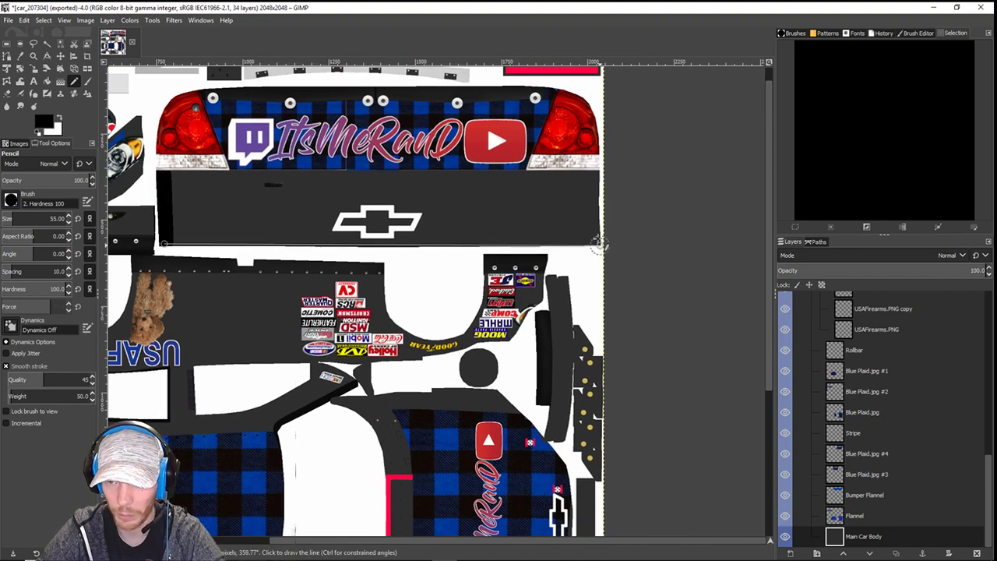
left_click(600, 245, "shift")
left_click(595, 179, "shift")
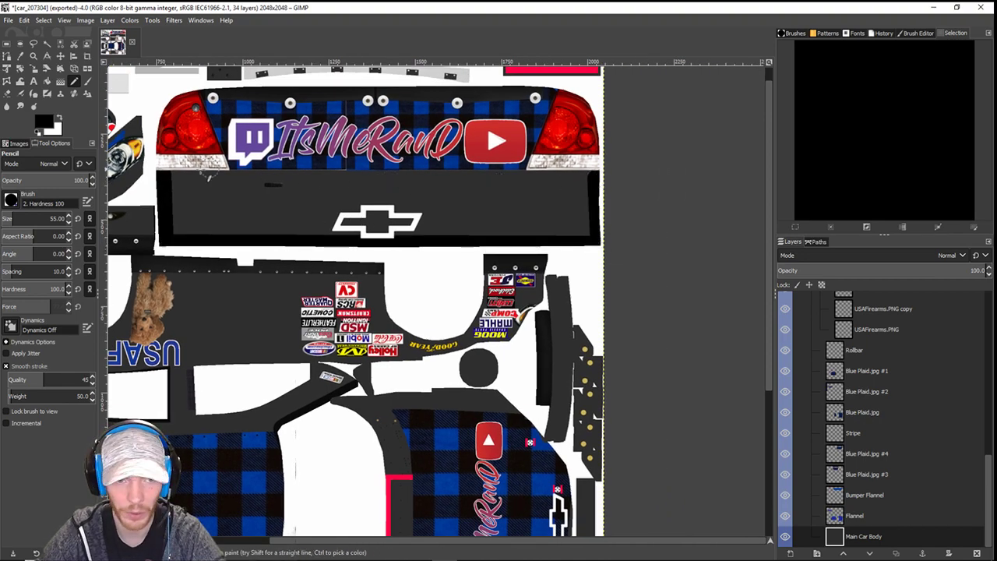
- Fill the rest of the rear bumper with black pencil strokes, including the area around the Chevrolet bowtie
left_click(174, 177, "shift")
mouse_move(178, 189)
left_mouse_down()
mouse_move(571, 191)
mouse_move(589, 242)
mouse_move(179, 231)
mouse_move(187, 198)
mouse_move(507, 201)
mouse_move(580, 220)
mouse_move(402, 226)
left_mouse_up()
mouse_move(195, 171)
left_mouse_down()
mouse_move(268, 198)
mouse_move(230, 211)
mouse_move(418, 218)
left_mouse_up()
left_click(569, 220, "shift")
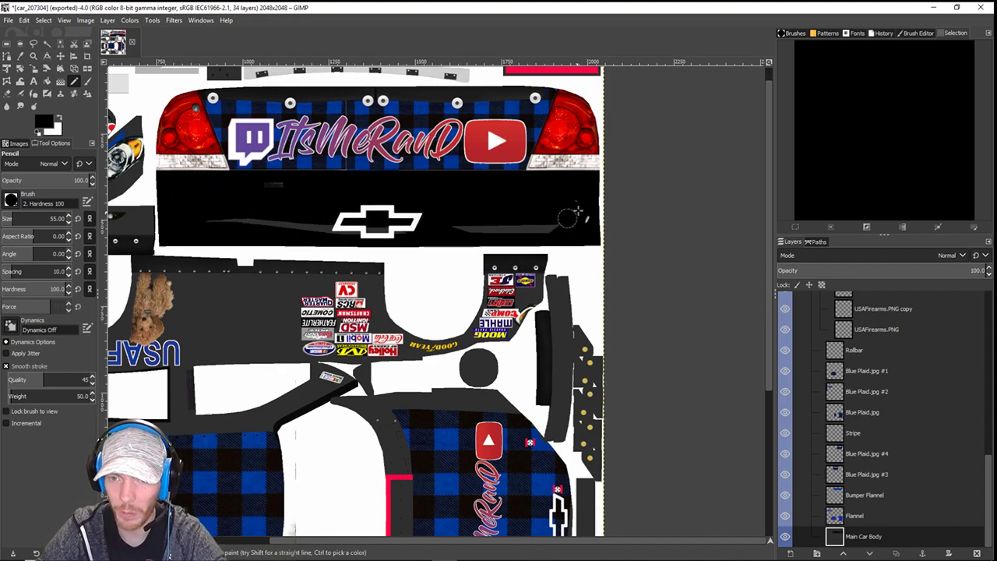
mouse_move(499, 217)
left_mouse_down()
mouse_move(581, 239)
mouse_move(459, 229)
mouse_move(569, 222)
mouse_move(601, 251)
mouse_move(484, 230)
mouse_move(214, 222)
mouse_move(313, 214)
mouse_move(370, 231)
left_mouse_up()
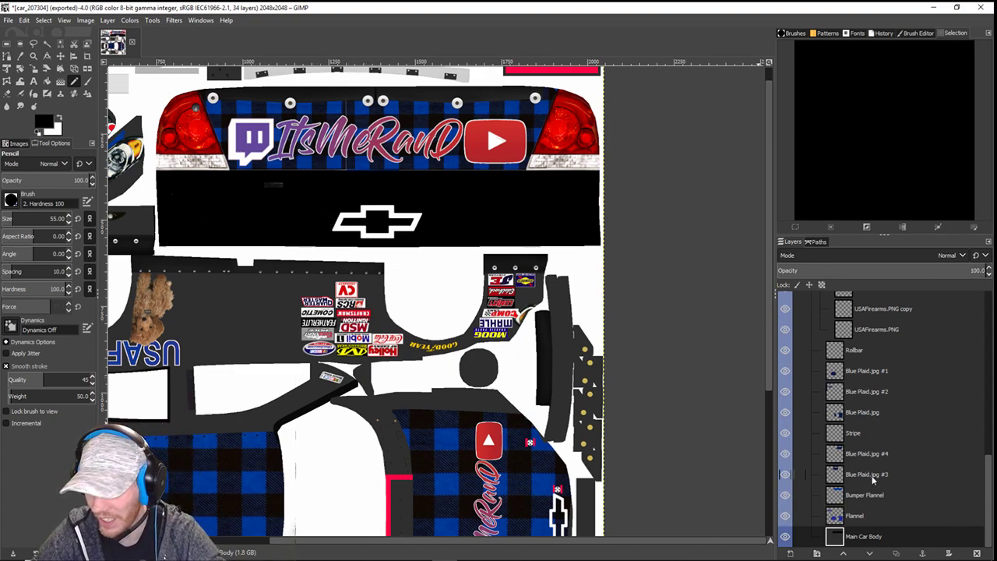
- Merge the Blue Plaid.jpg #4 layer down into Blue Plaid.jpg #3
right_click(861, 456)
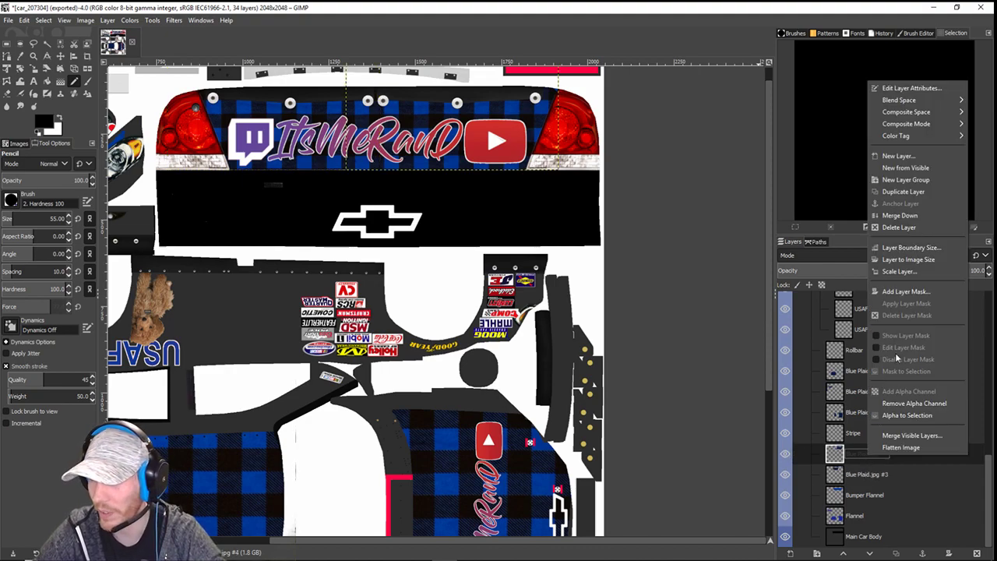
left_click(897, 215)
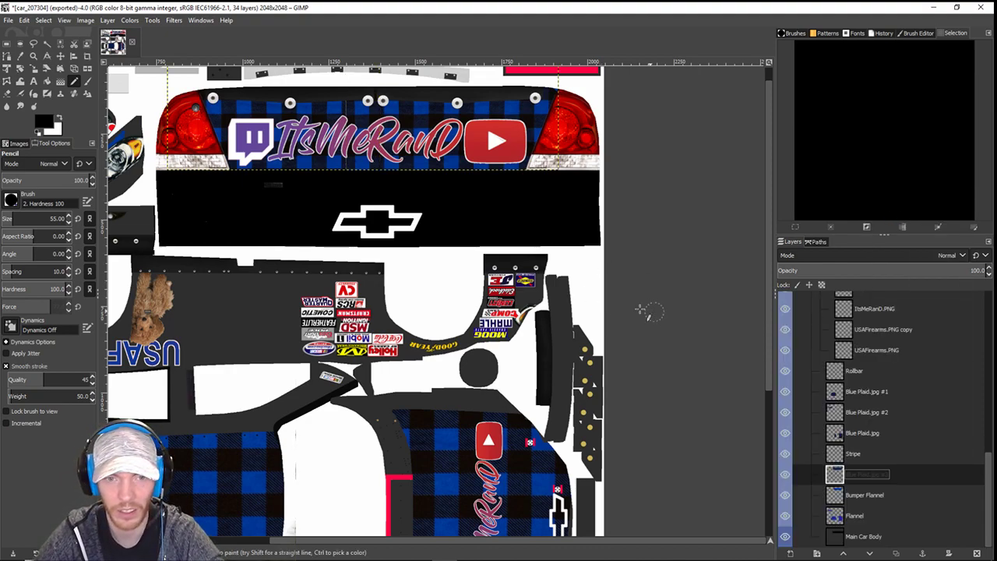
- Draw a straight path along the lower edge of the rear plaid, from one tail light's inner corner to the other's
scroll(268, 227, "up", 5)
scroll(249, 335, "up", 3)
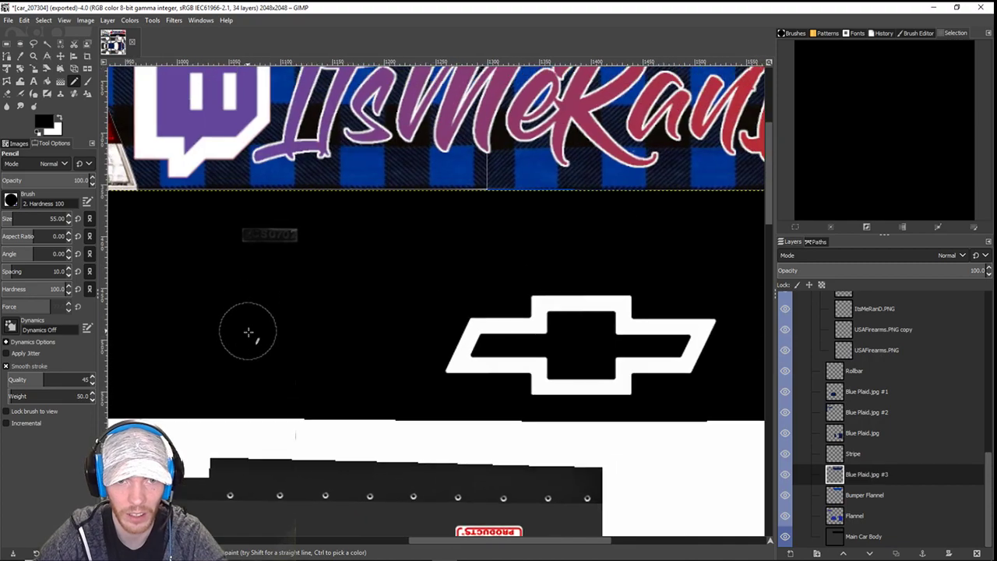
left_click_drag(218, 274, 234, 303)
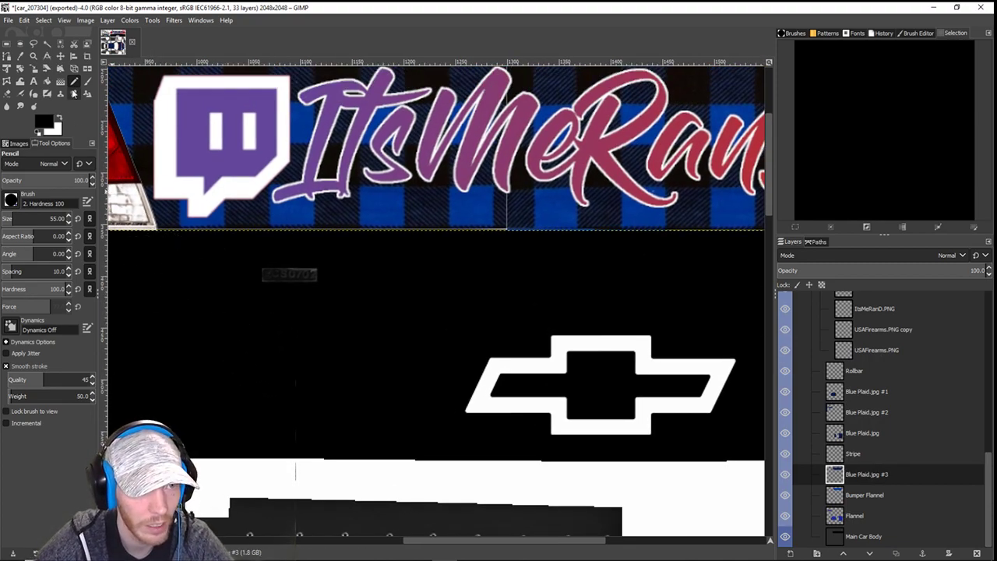
left_click(7, 56)
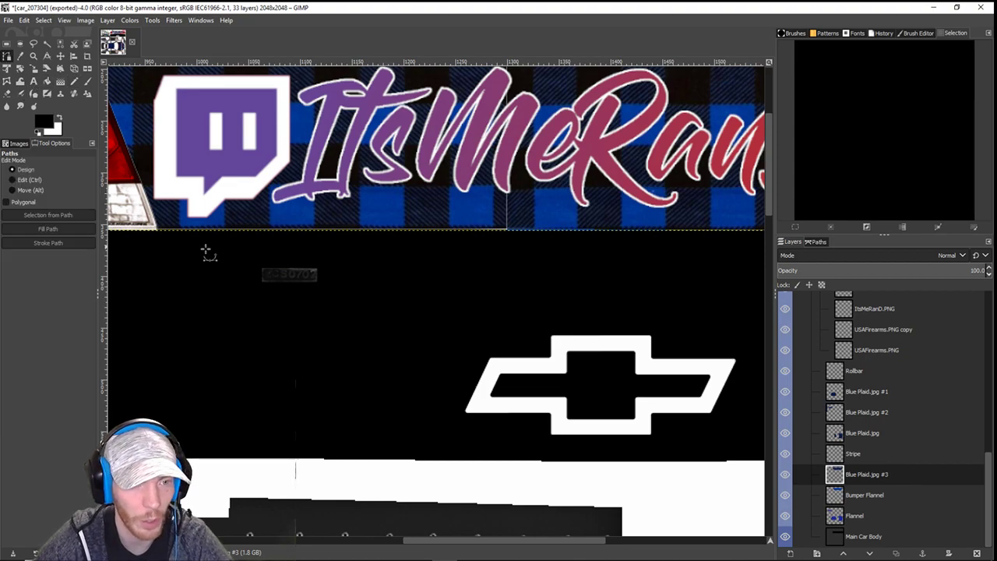
left_click(157, 229)
left_click_drag(722, 251, 187, 186)
scroll(187, 186, "left", 1)
left_click(528, 163)
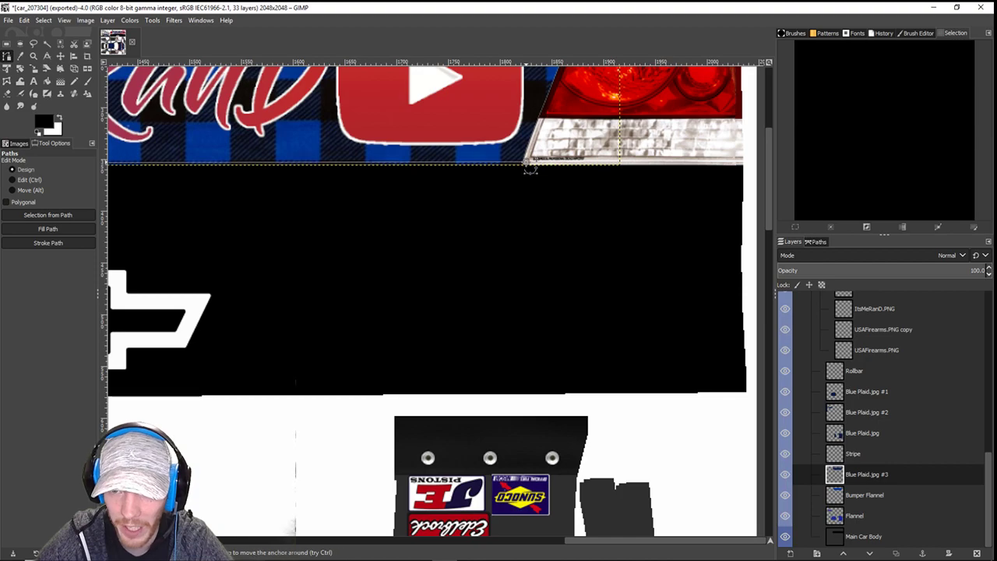
scroll(545, 236, "left", 13)
scroll(441, 244, "up", 1)
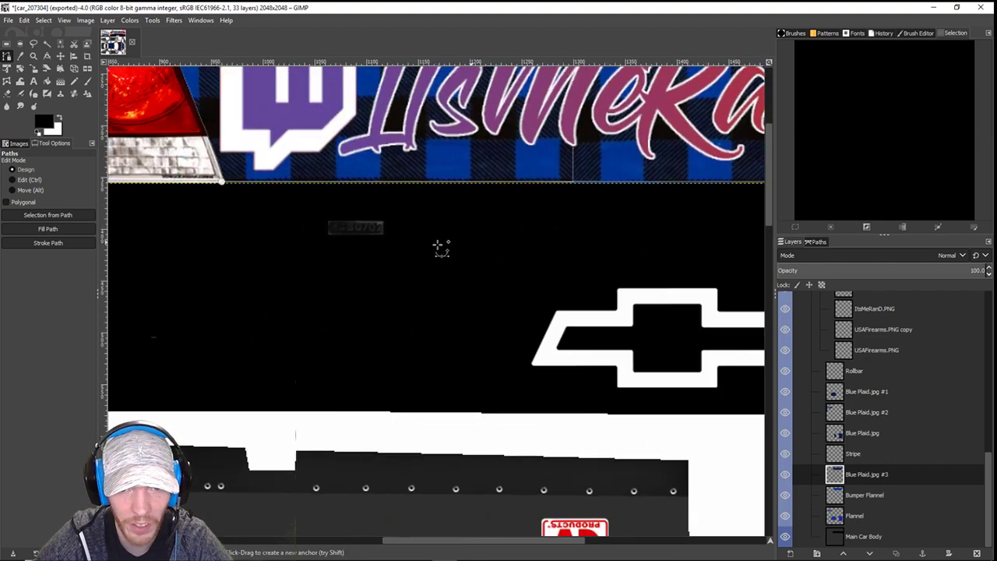
- Stroke the plaid's lower-edge path with a solid black line on the Blue Plaid.jpg #3 layer
left_click(67, 245)
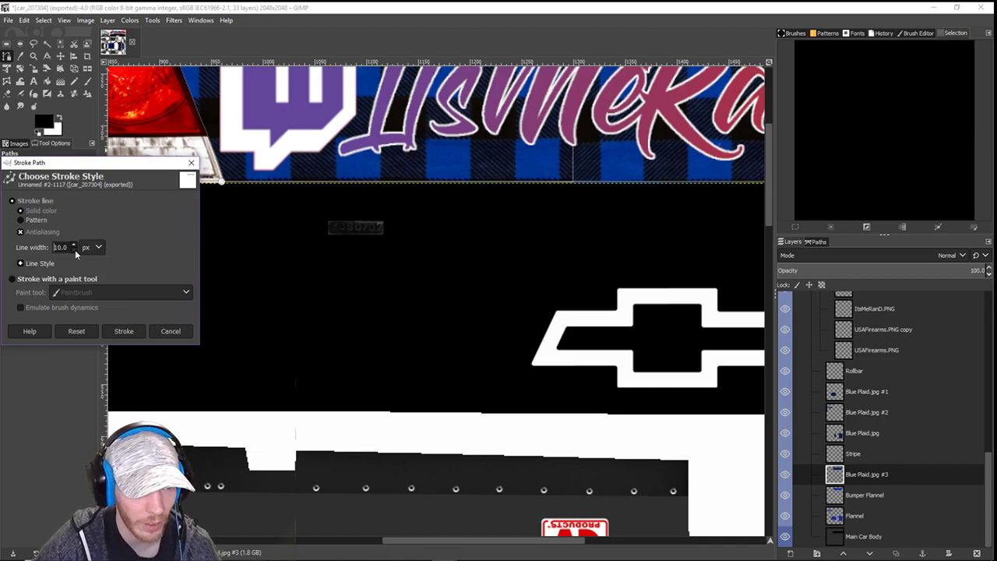
left_click(124, 331)
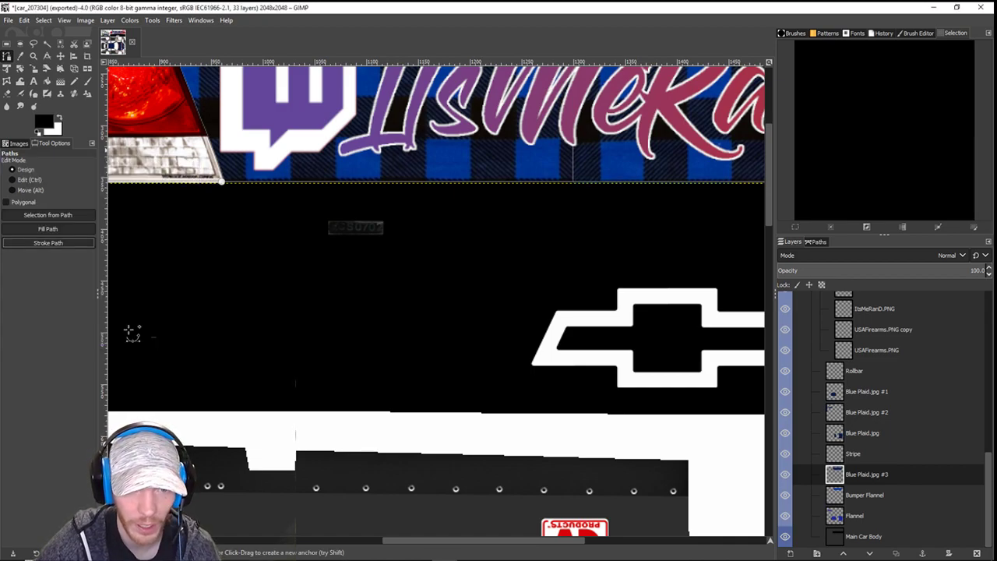
- Select the Rollbar layer and re-export the updated car texture as a TGA file
scroll(486, 232, "down", 3)
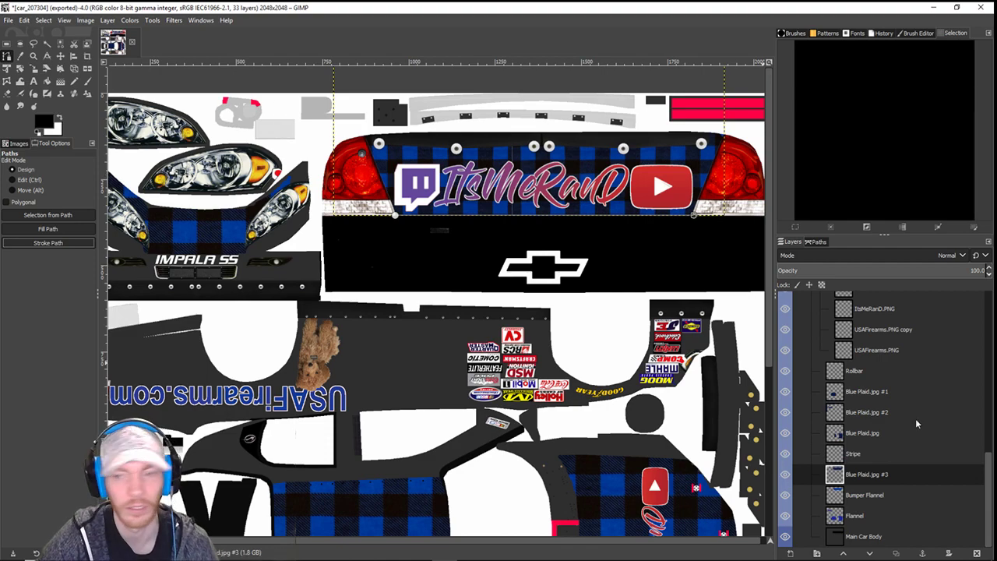
left_click(866, 374)
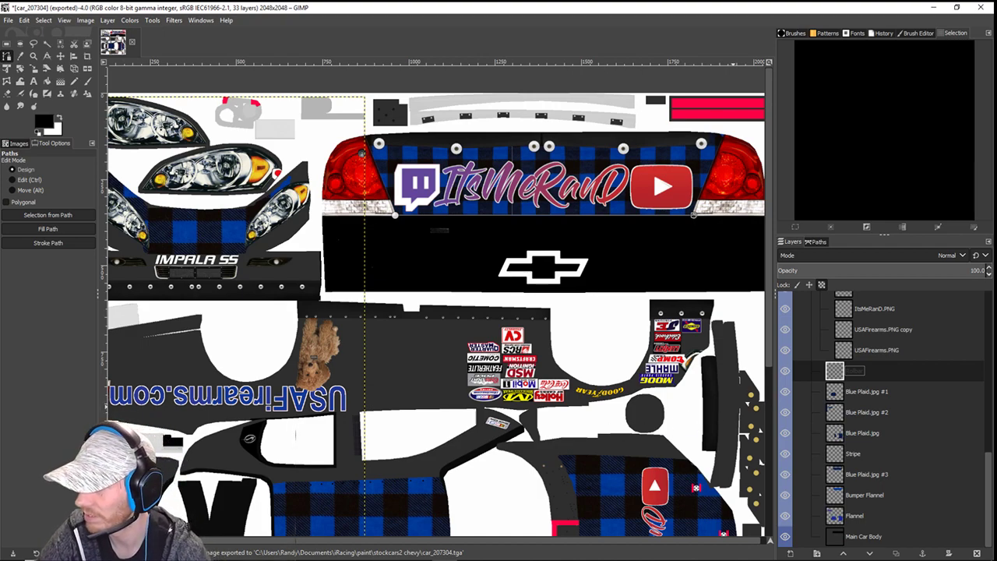
key("Return")
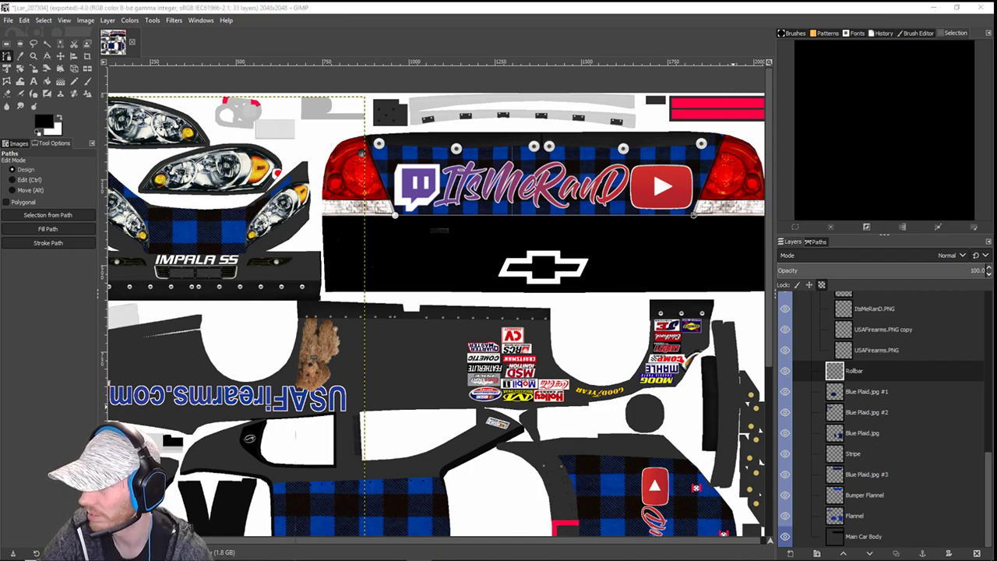
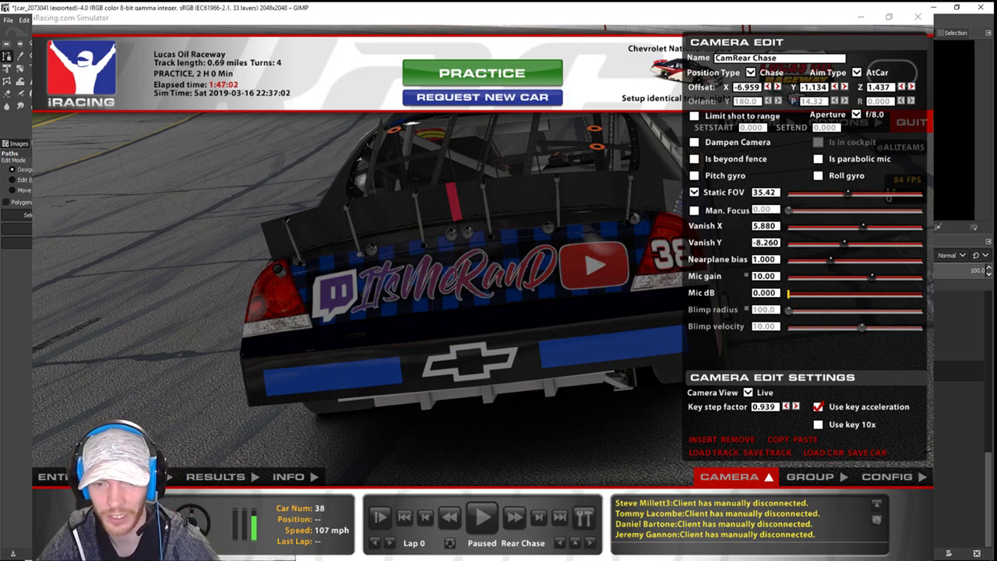
- Return to the car texture in GIMP and show the Wireframe layer over the template
scroll(960, 413, "up", 3)
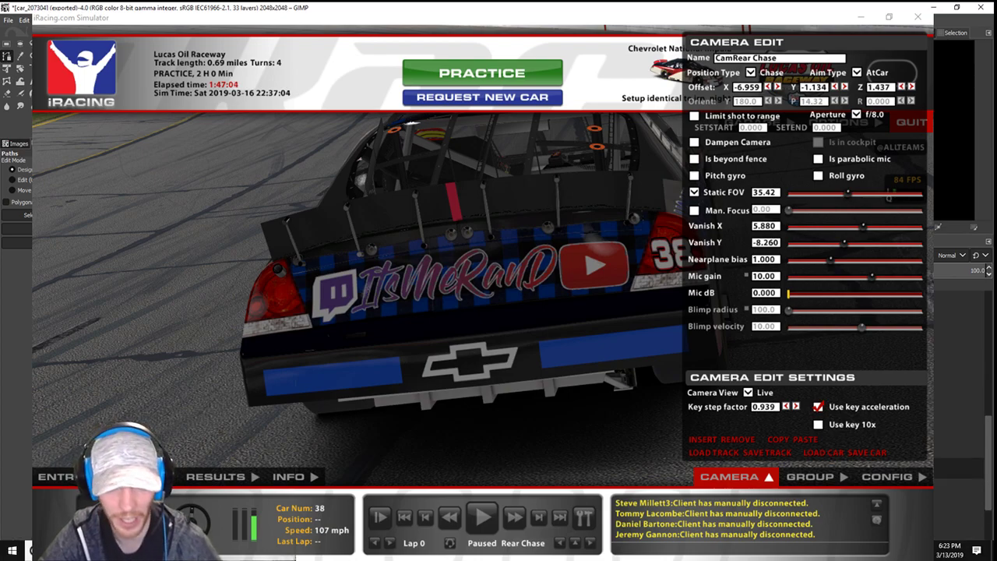
key("alt+Tab")
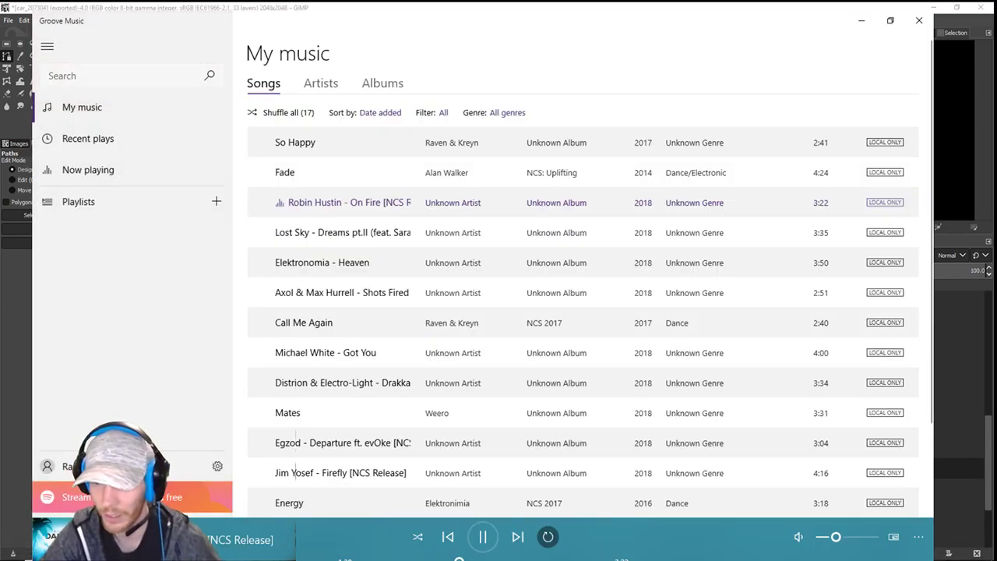
key("super+Down")
left_click_drag(556, 84, 996, 64)
scroll(855, 401, "up", 6)
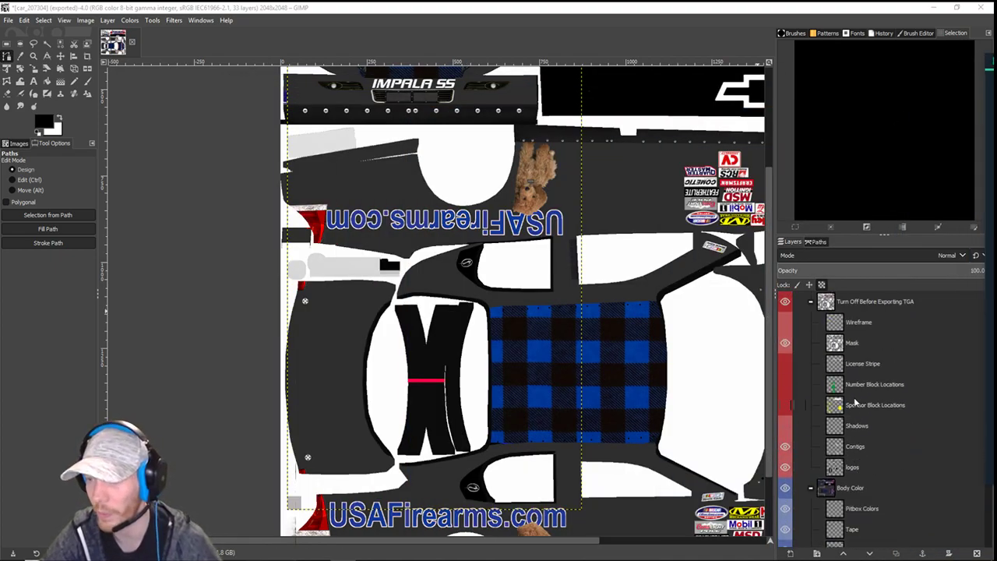
left_click(785, 324)
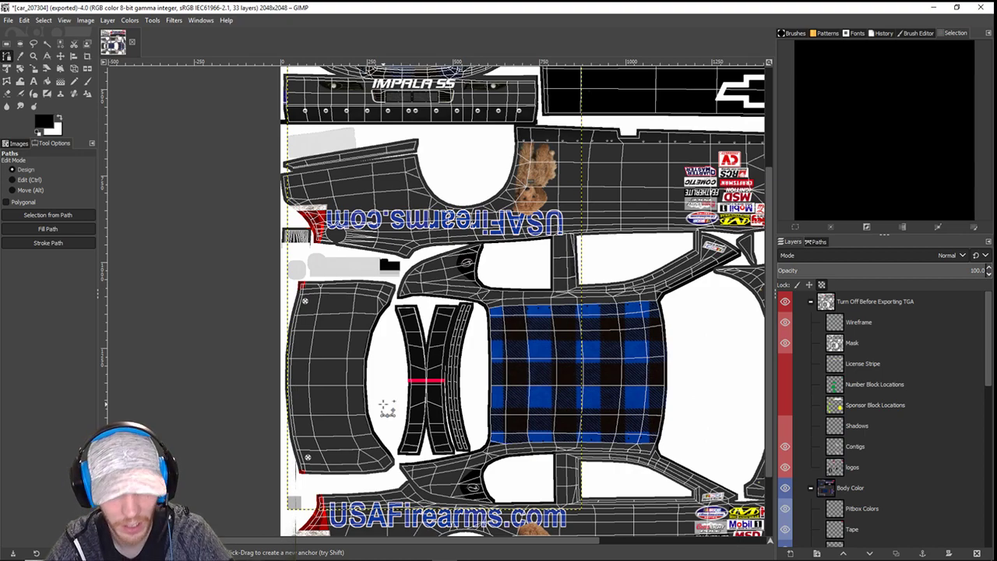
scroll(388, 408, "up", 1, "ctrl")
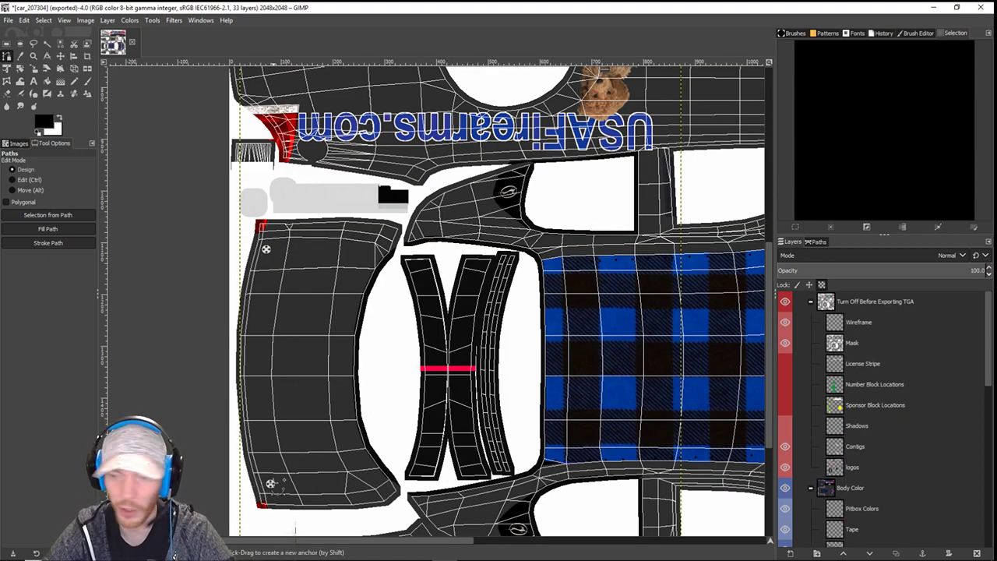
- Choose the Pencil tool and set the foreground colour to the dark blue from the colour history
left_click(74, 81)
left_click(47, 125)
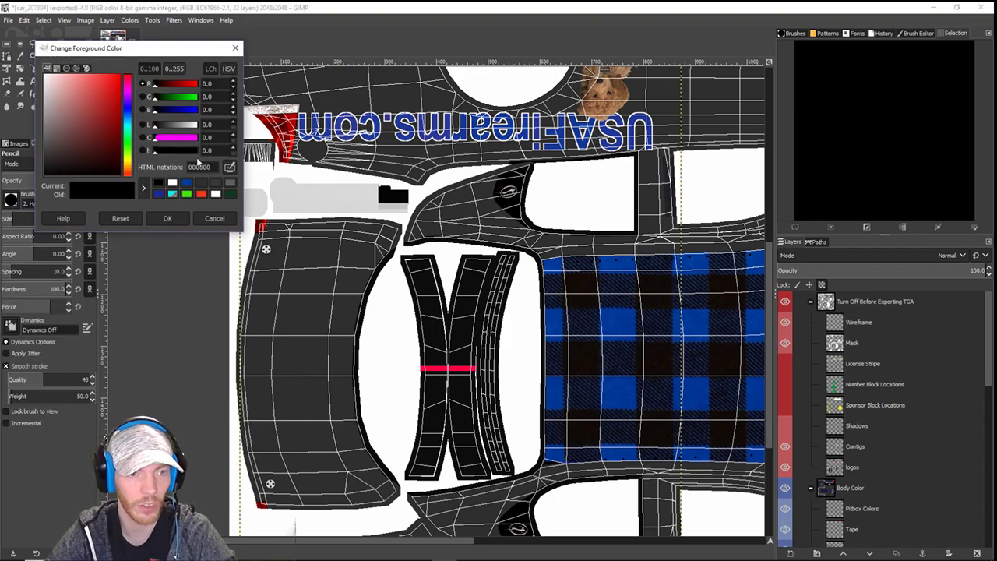
left_click(185, 183)
left_click(168, 218)
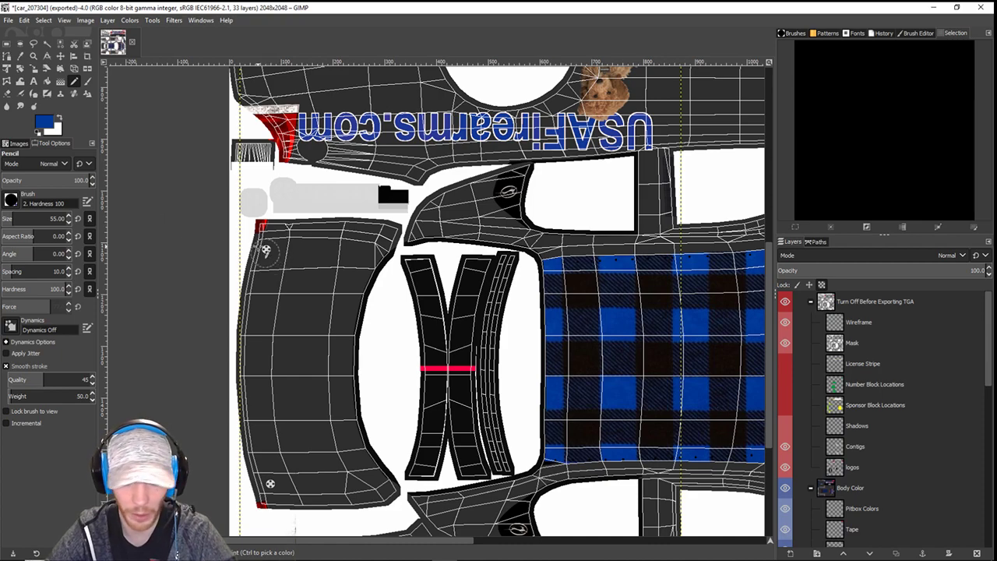
scroll(267, 248, "up", 1)
scroll(270, 249, "up", 1)
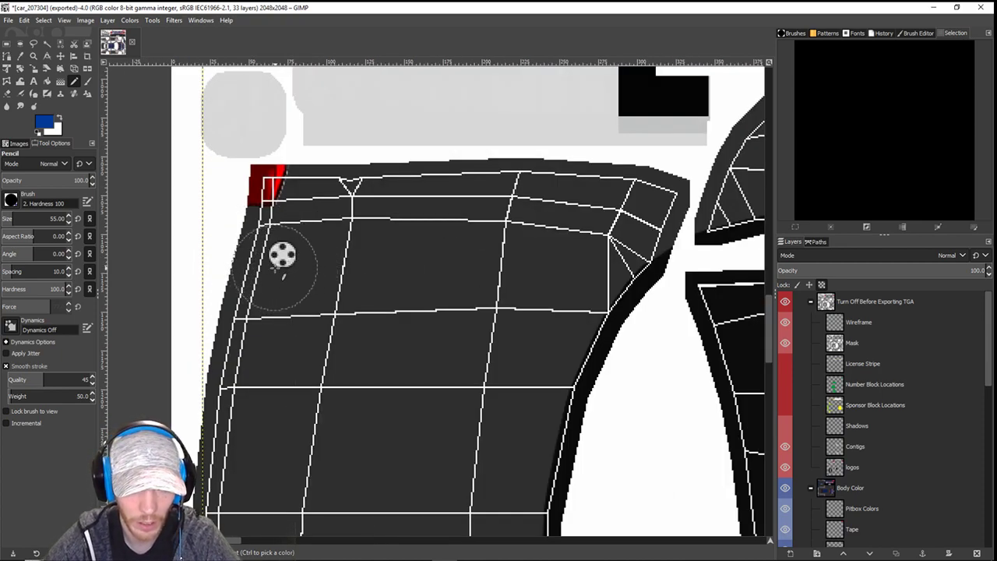
- Create a transparent 2048 x 2048 px layer named Deck Lid directly above the Rollbar layer
scroll(920, 421, "down", 10)
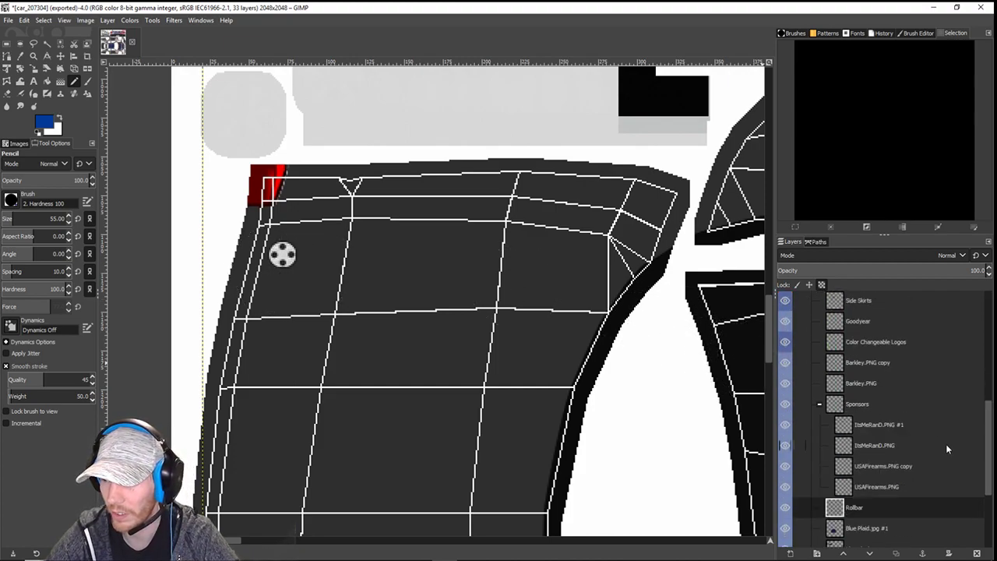
left_click(790, 553)
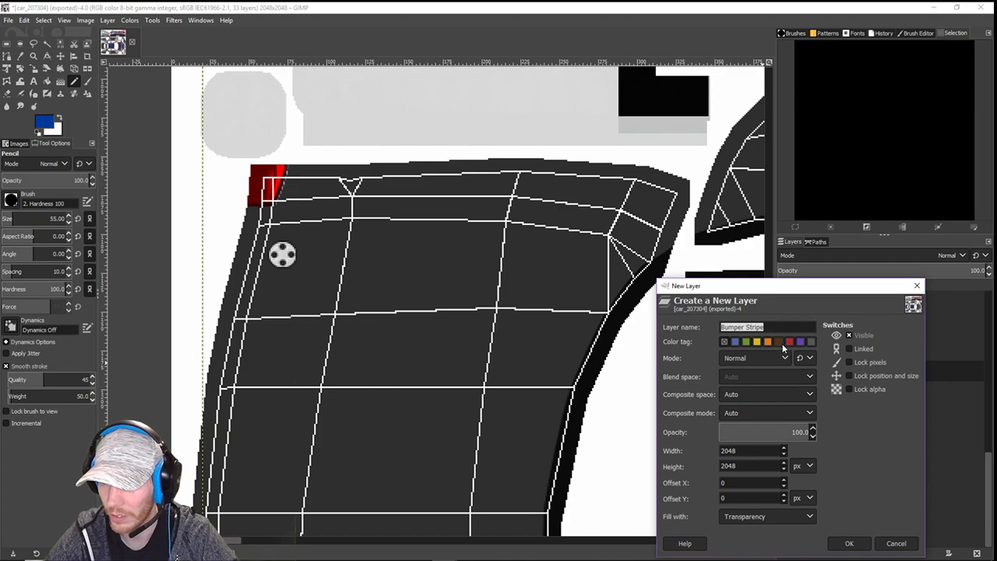
type("Dec")
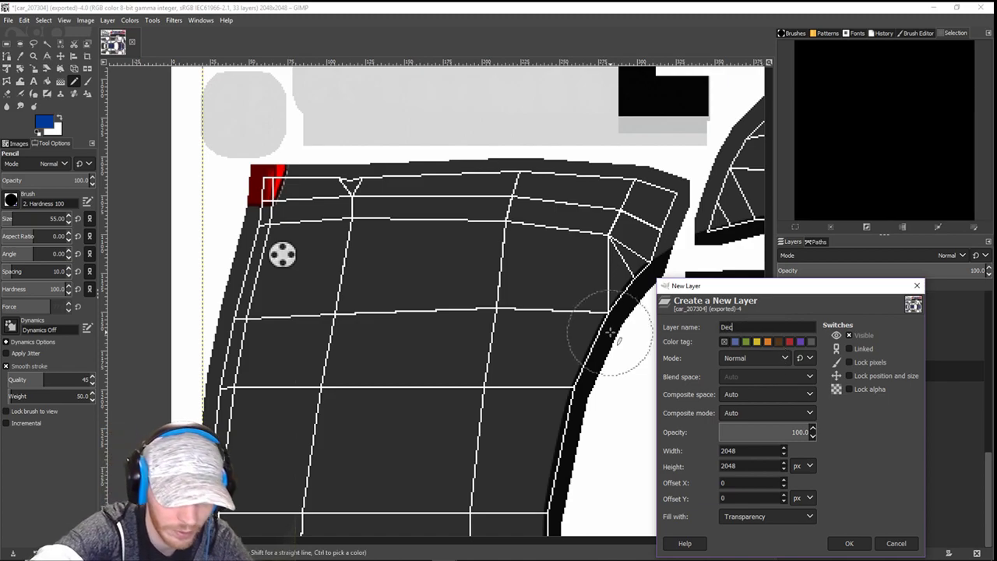
type("k Lid")
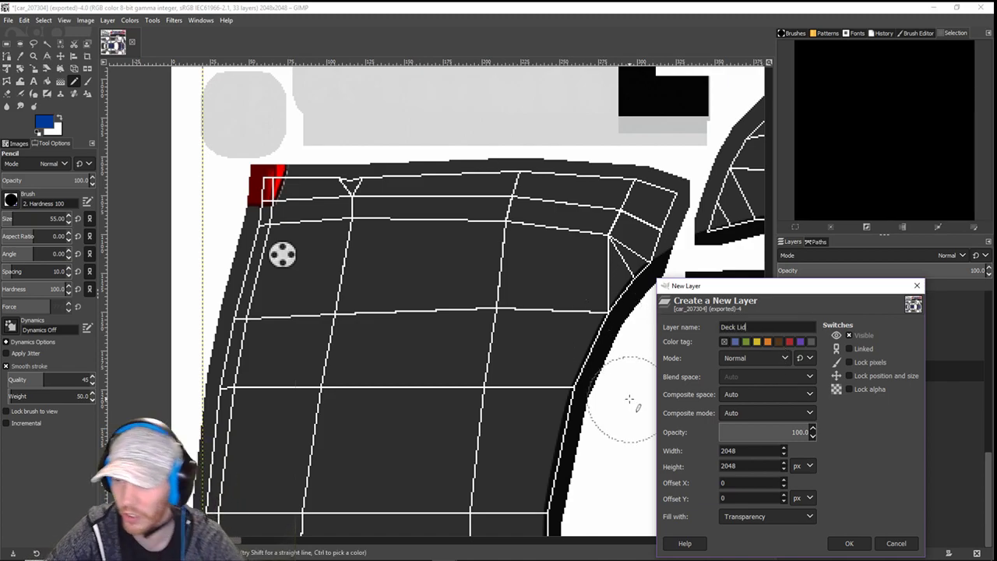
left_click(848, 543)
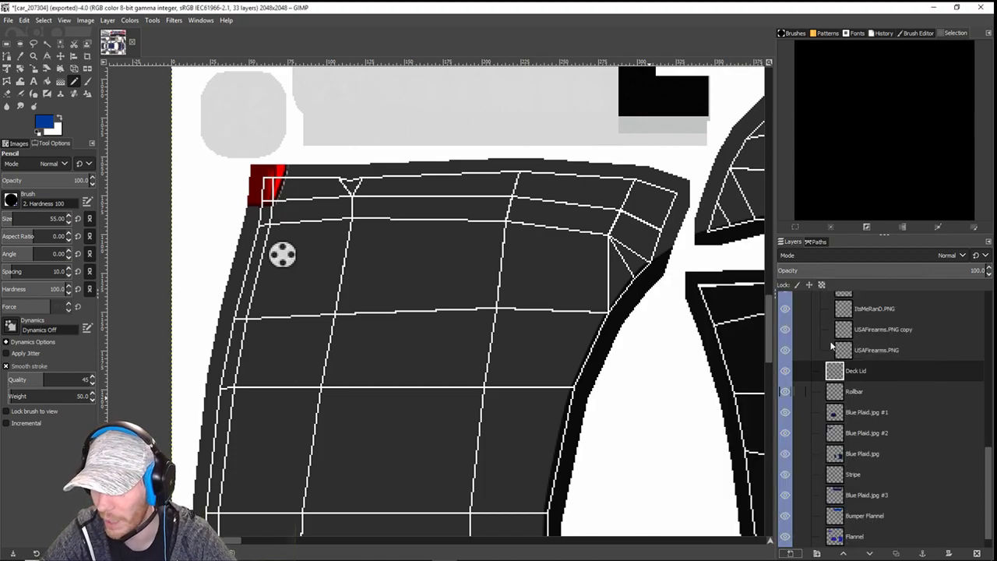
- Paint a straight blue band across the upper end of the deck lid with the size 55 Pencil brush
left_click(273, 265)
left_click(347, 263, "shift")
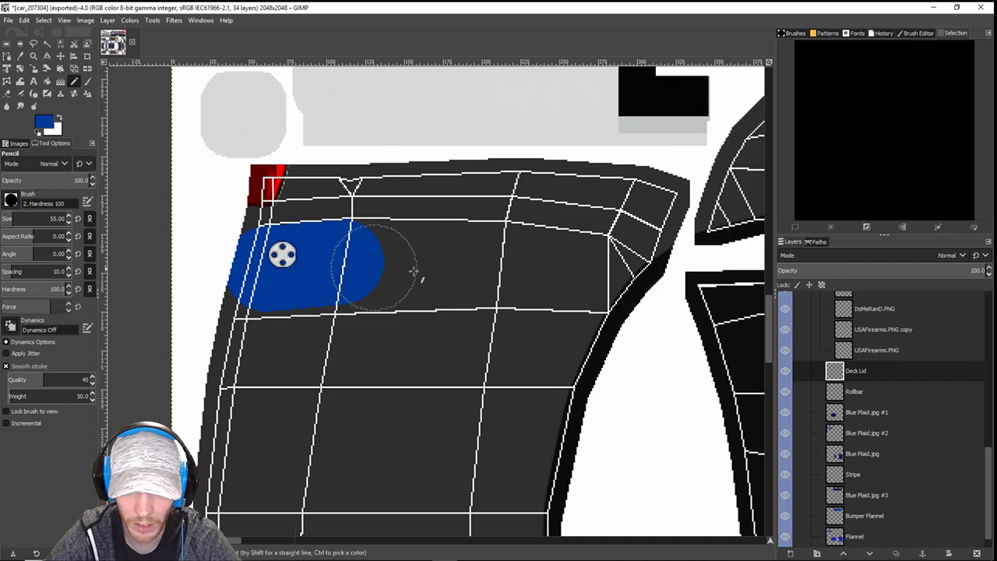
left_click(475, 265, "shift")
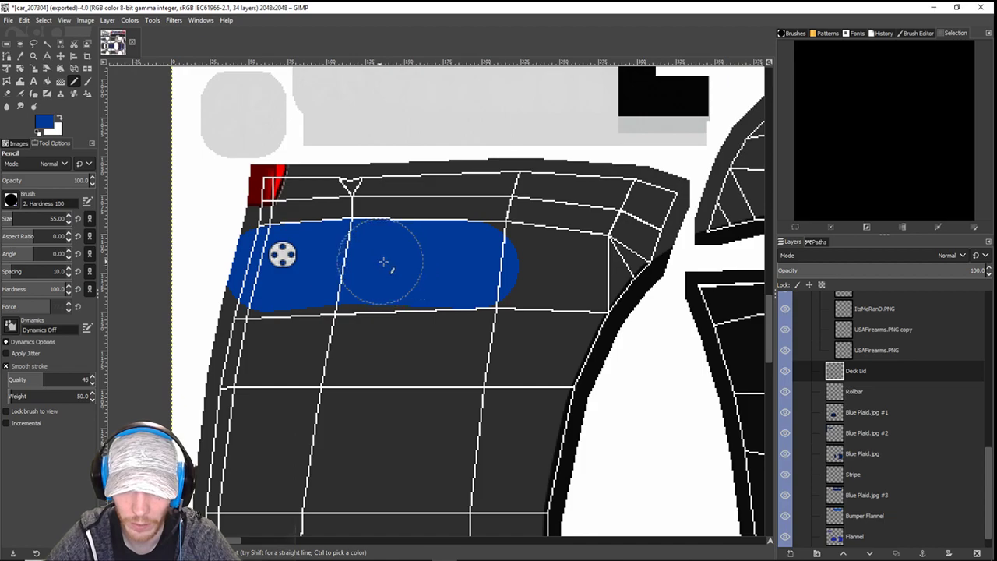
left_click(534, 270, "shift")
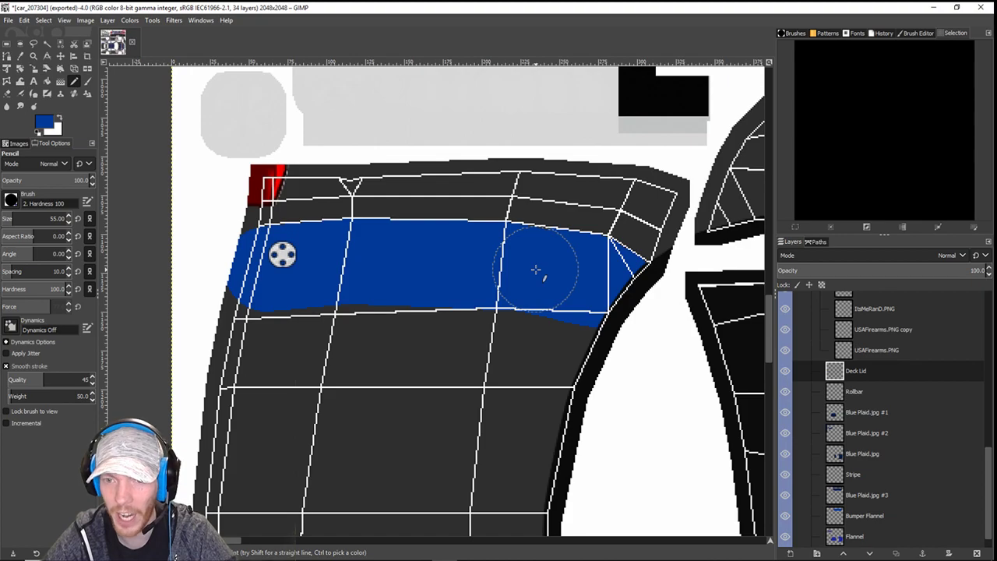
- Paint a straight blue band along the deck lid's tail-light edge, from the upper band to the lower corner
left_click_drag(289, 386, 455, 215)
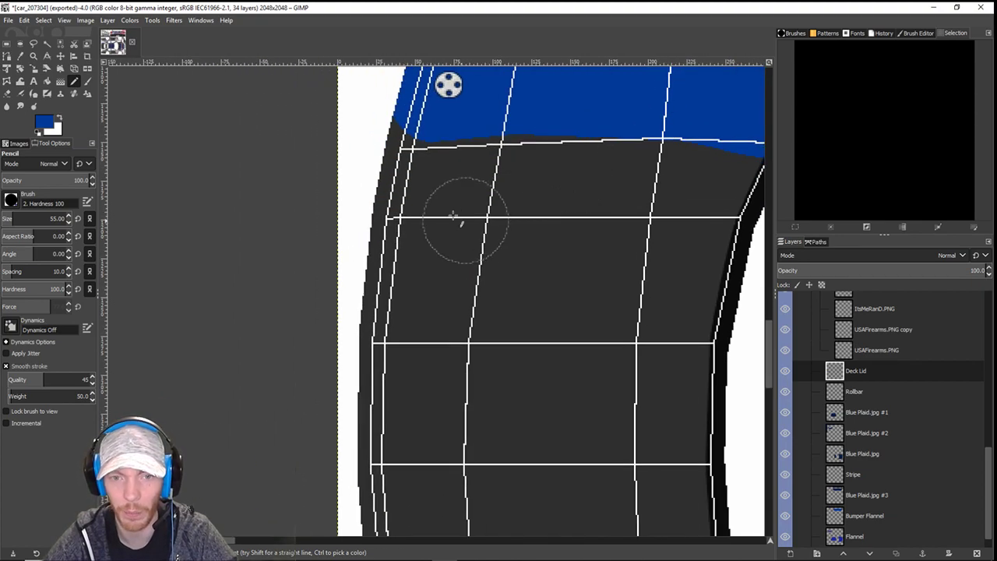
left_click(420, 163)
left_click_drag(423, 346, 450, 104)
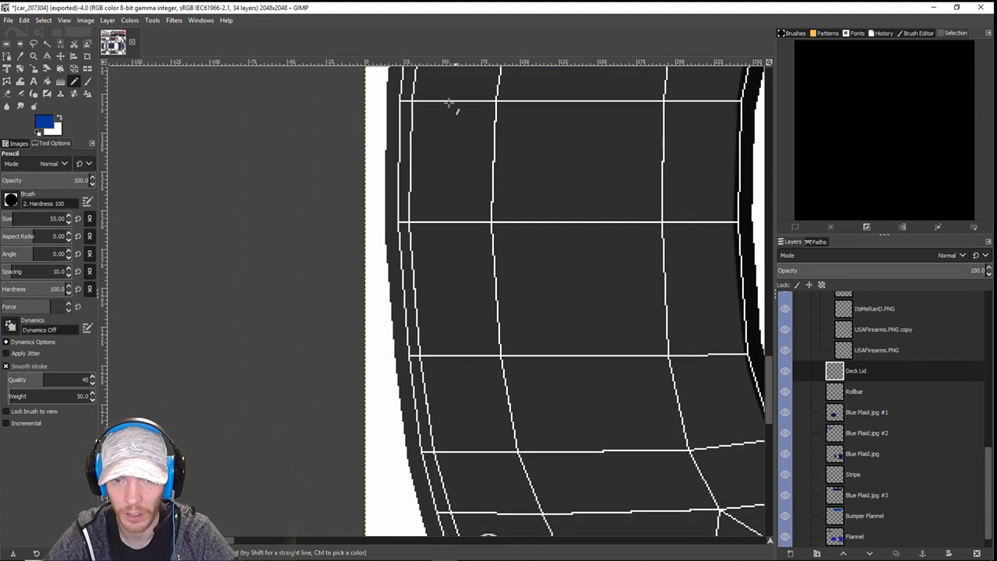
left_click_drag(461, 389, 451, 365)
scroll(451, 365, "down", 3)
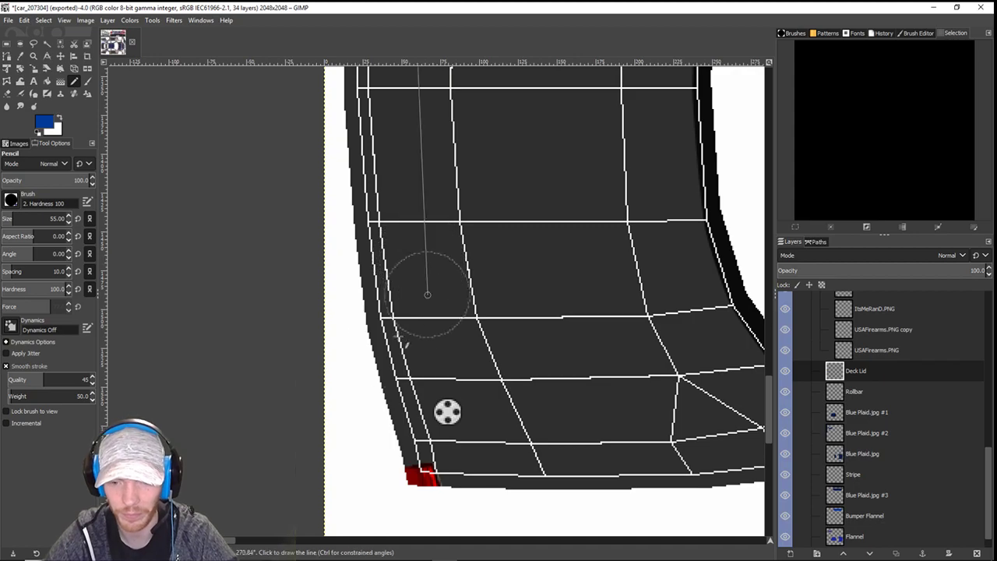
left_click(418, 397, "shift")
scroll(430, 413, "down", 3)
scroll(405, 252, "up", 3)
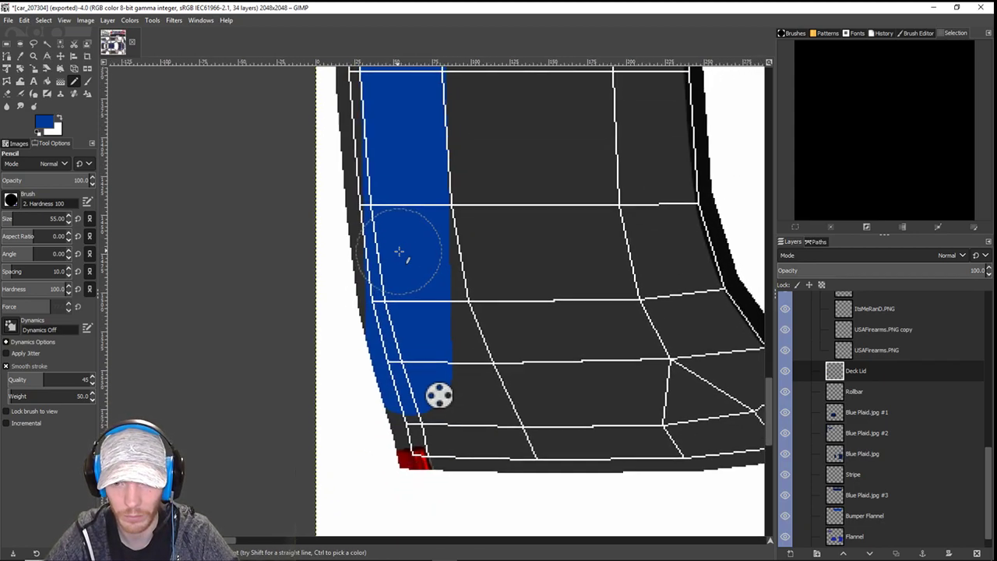
- Paint a blue band across the lower end of the deck lid, out to its window-side corner
scroll(405, 336, "right", 3)
scroll(405, 336, "right", 2)
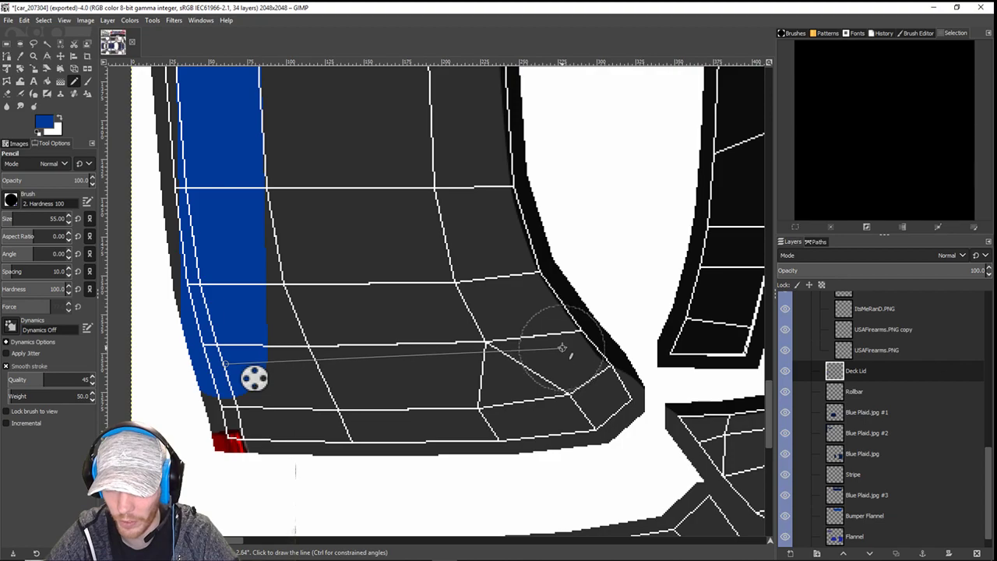
left_click(561, 348, "shift")
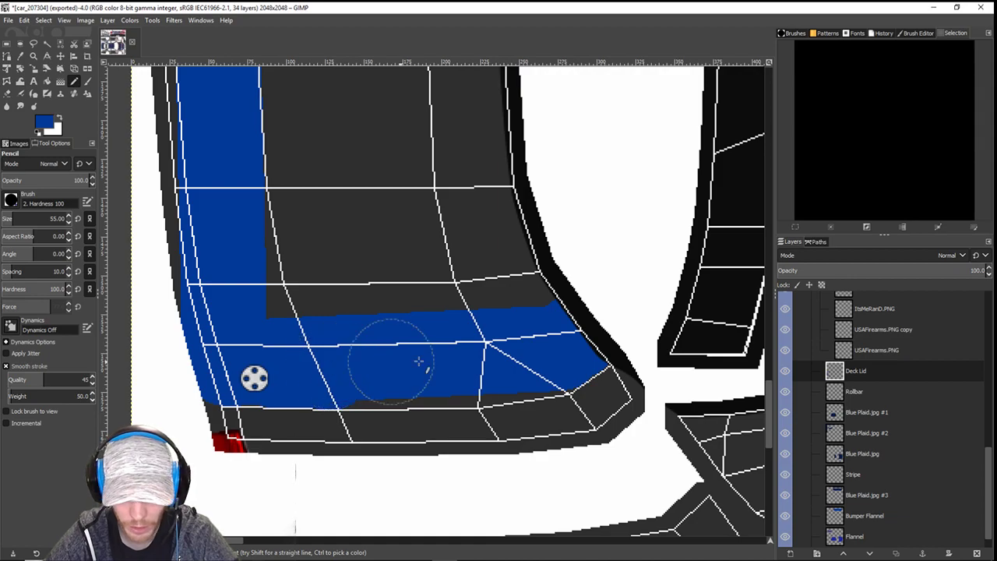
left_click(483, 366, "shift")
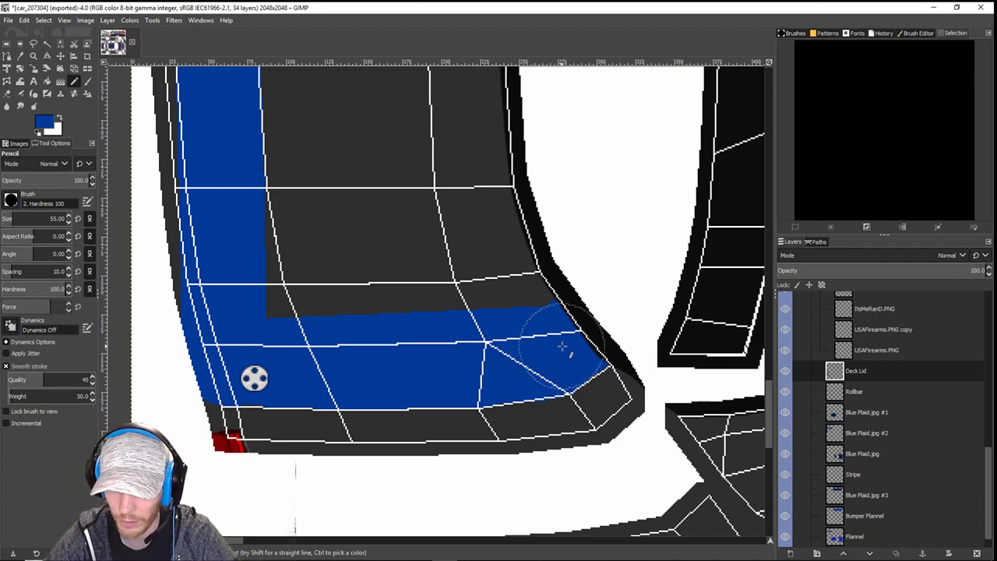
- Paint blue strokes along the deck lid's rear-window edge, joining the upper and lower bands
left_click_drag(500, 271, 581, 367)
left_click_drag(585, 188, 590, 323)
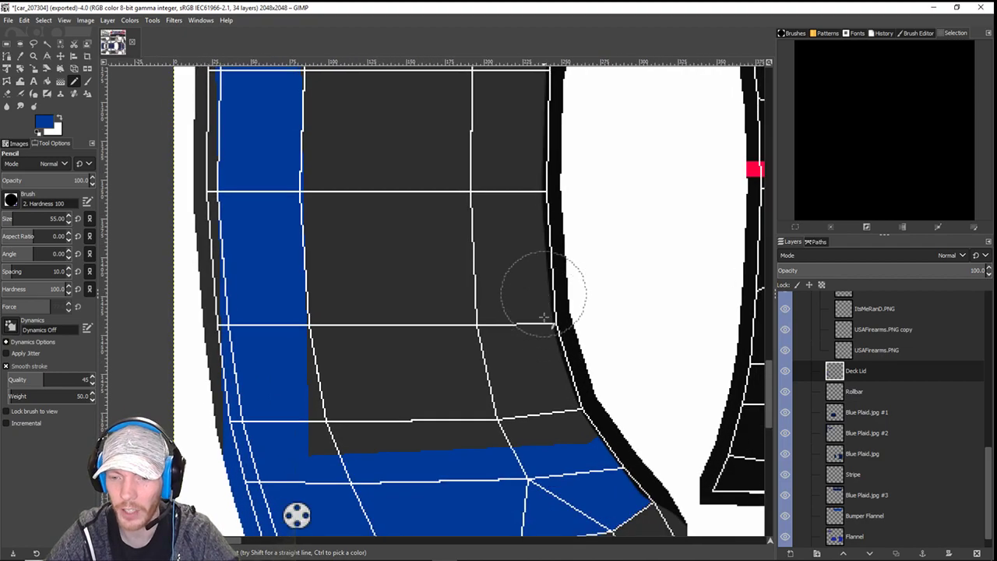
left_click_drag(525, 412, 527, 536)
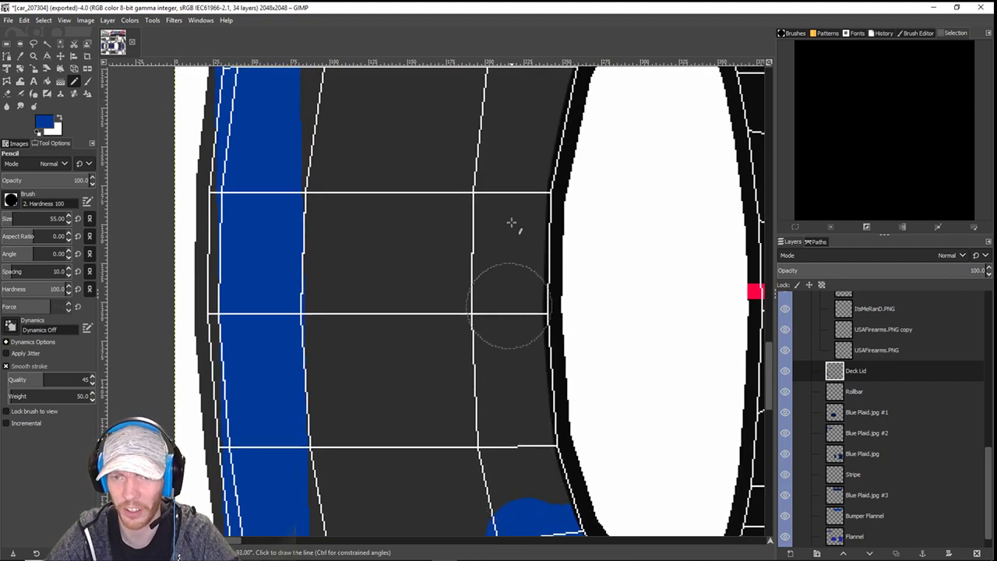
left_click_drag(514, 198, 481, 392)
left_click(533, 222, "shift")
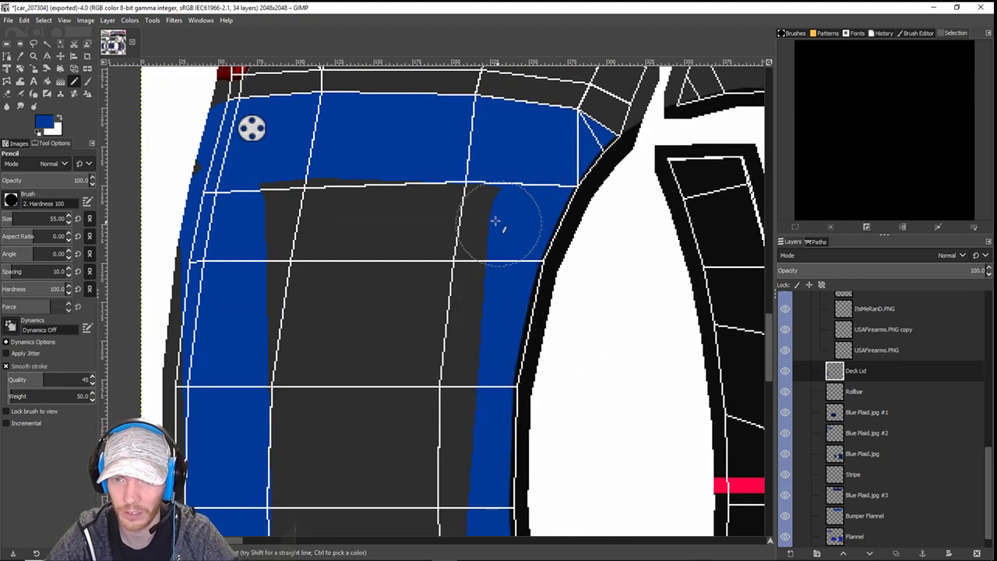
left_click(485, 215)
left_click_drag(444, 421, 480, 122)
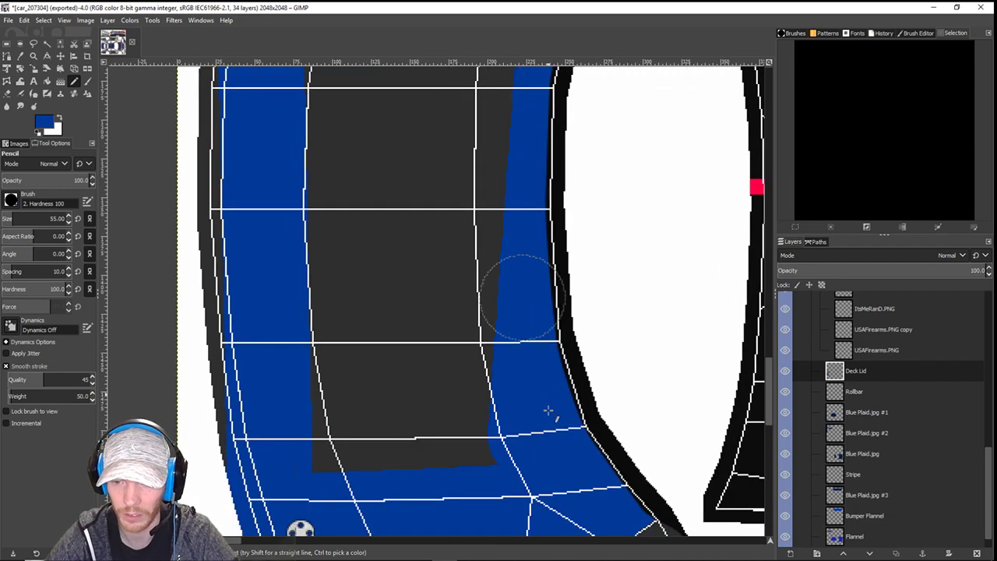
left_click(497, 444, "shift")
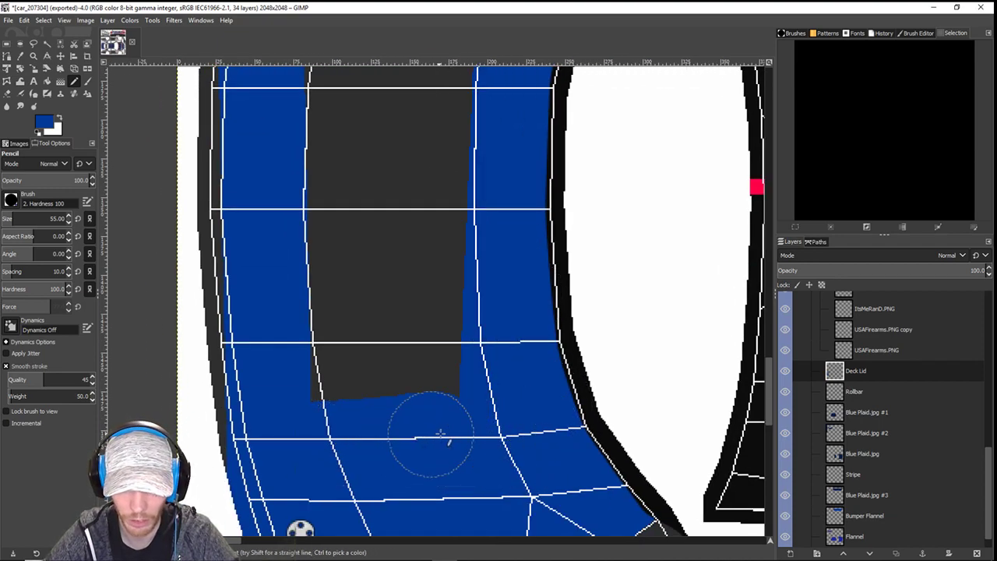
- Fill the remaining grey area in the middle of the deck lid with straight blue Pencil strokes
scroll(436, 296, "up", 10)
left_click(449, 113, "shift")
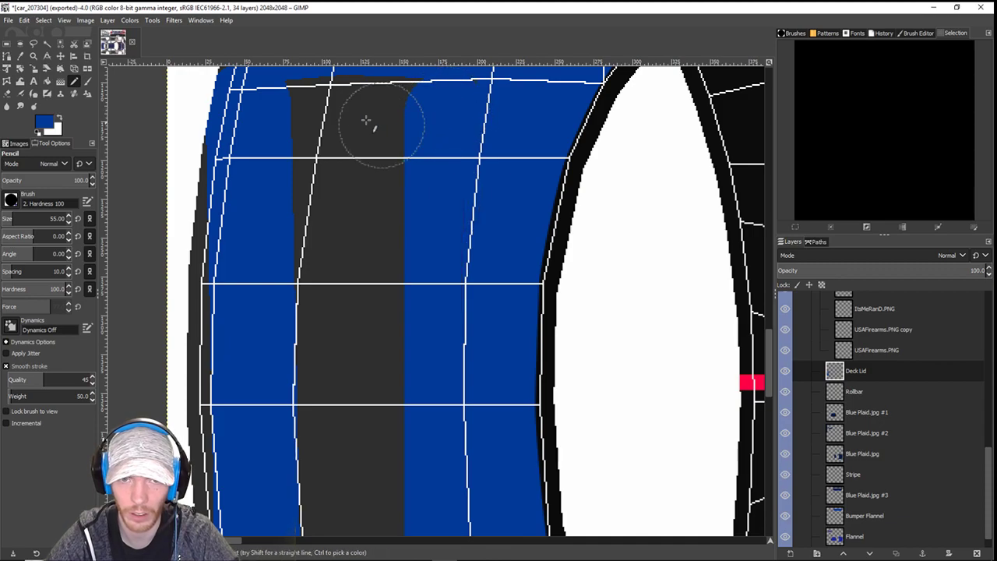
left_click_drag(348, 104, 421, 107)
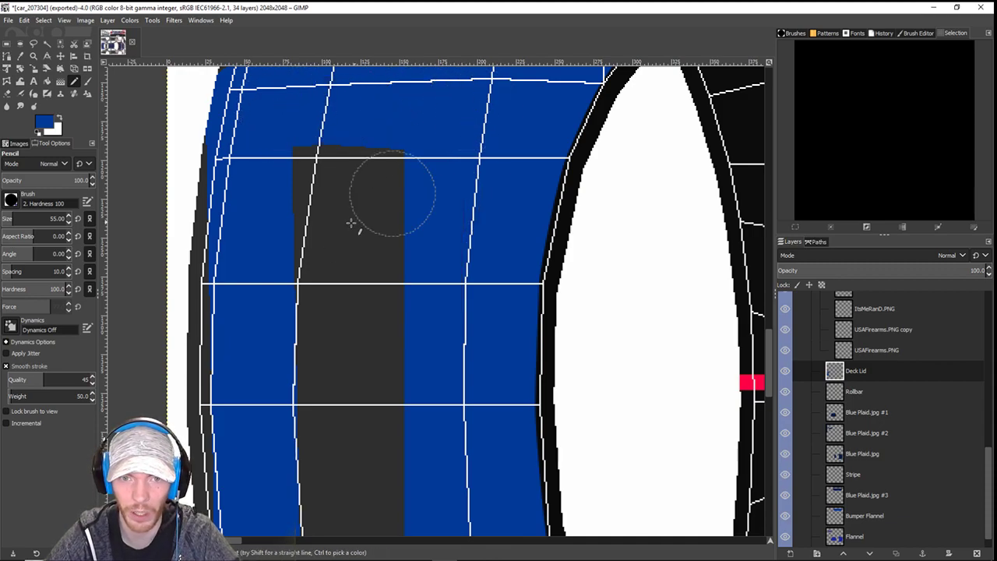
left_click(303, 169)
scroll(337, 250, "down", 2)
left_click(351, 399, "shift")
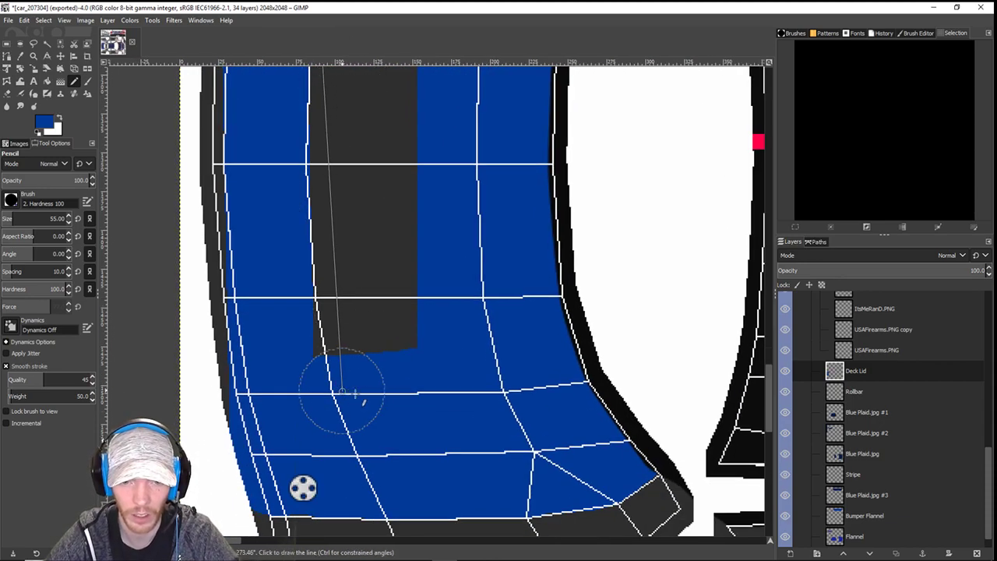
left_click(396, 363, "shift")
scroll(393, 421, "up", 10)
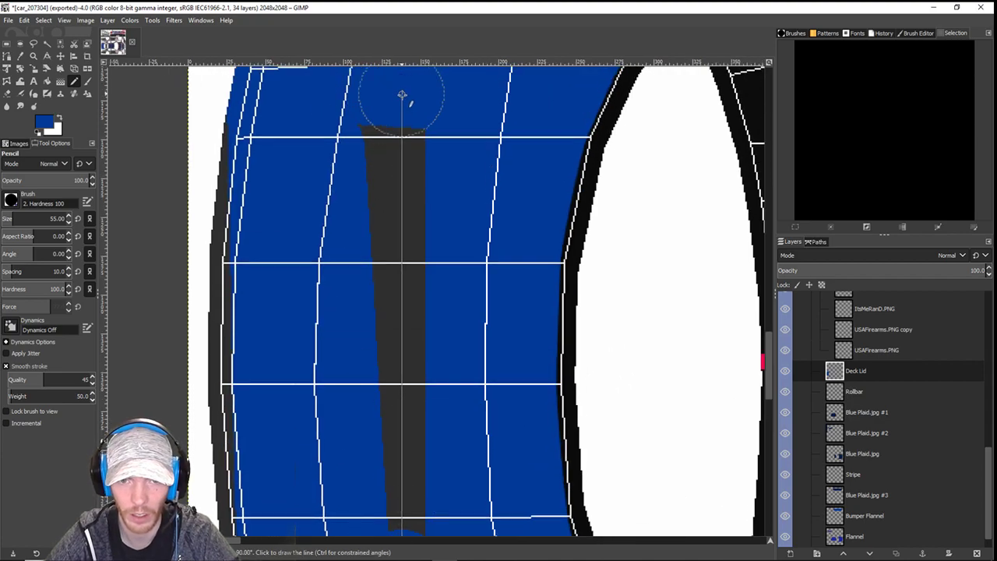
left_click(405, 125, "shift")
- Turn the Deck Lid layer's alpha into a selection and crop the layer to its content and to that selection
scroll(406, 127, "down", 6)
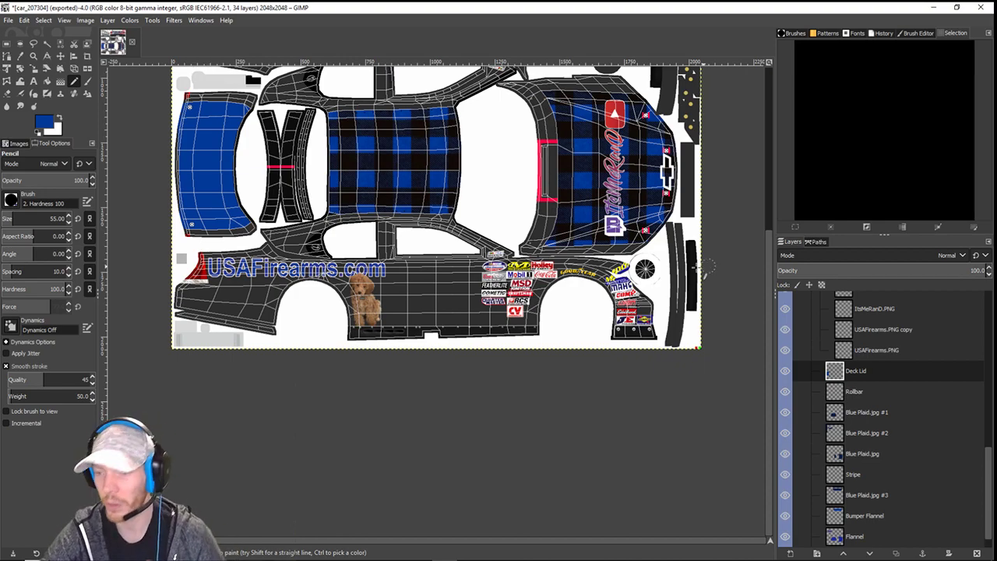
right_click(857, 371)
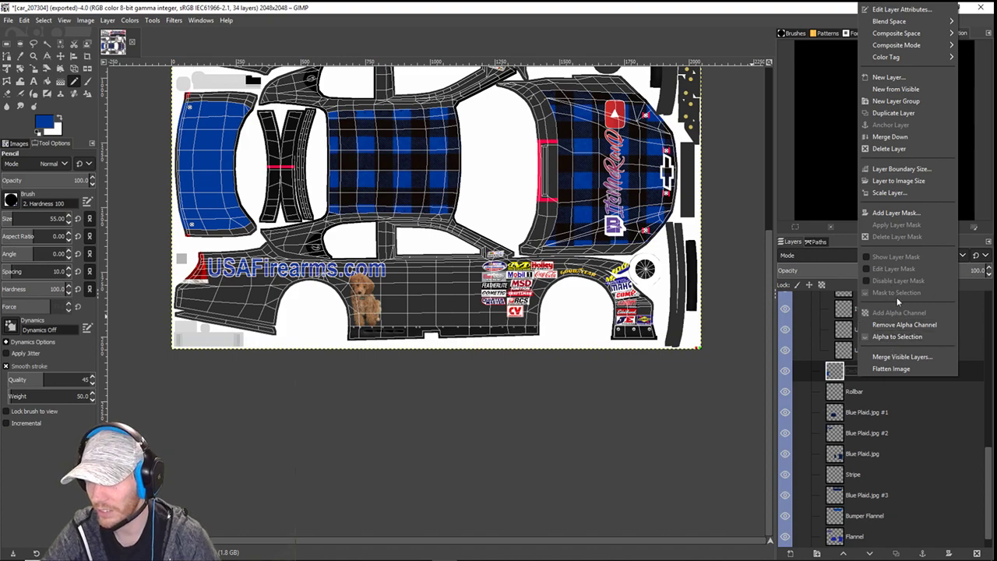
left_click(911, 336)
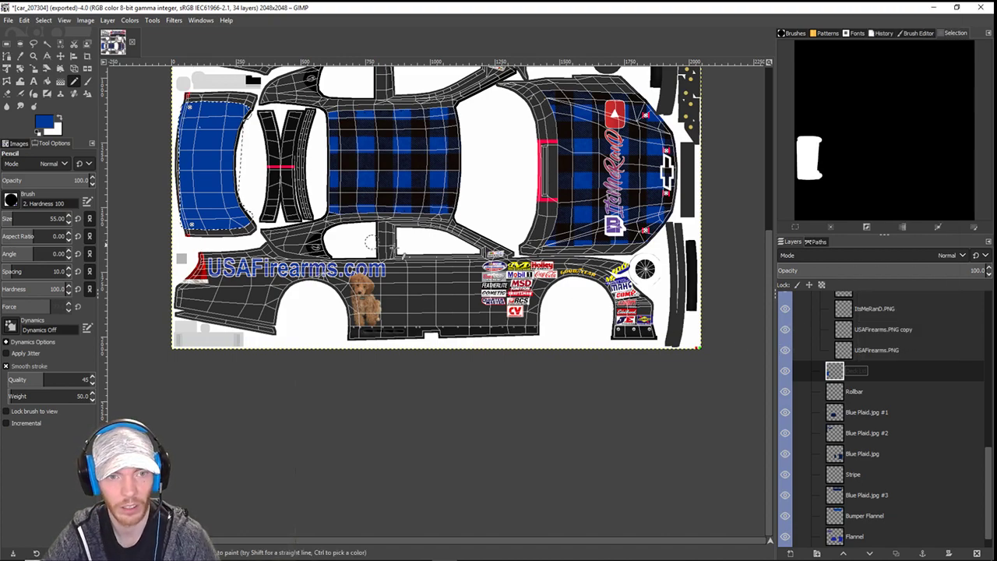
left_click(116, 20)
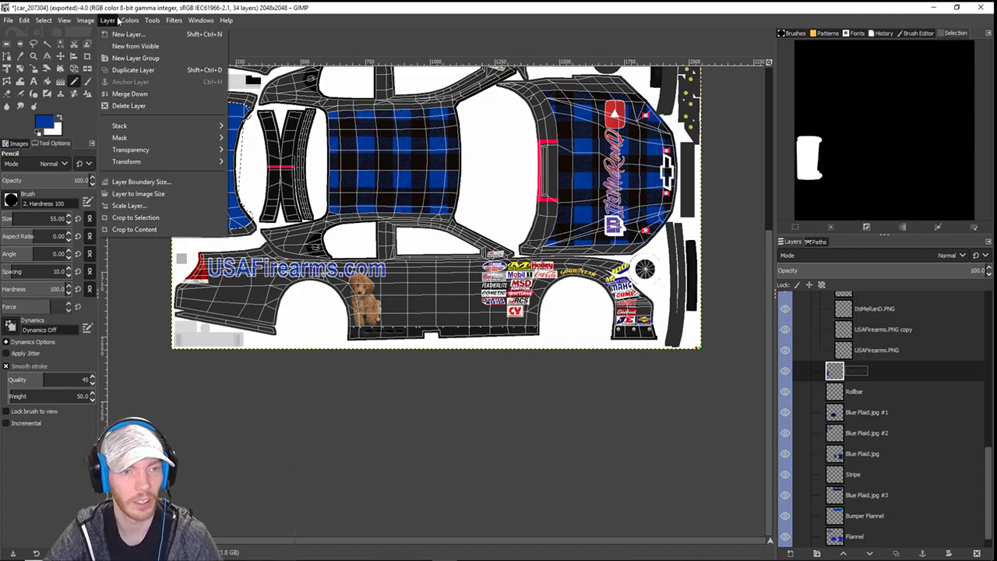
left_click(134, 228)
left_click(108, 21)
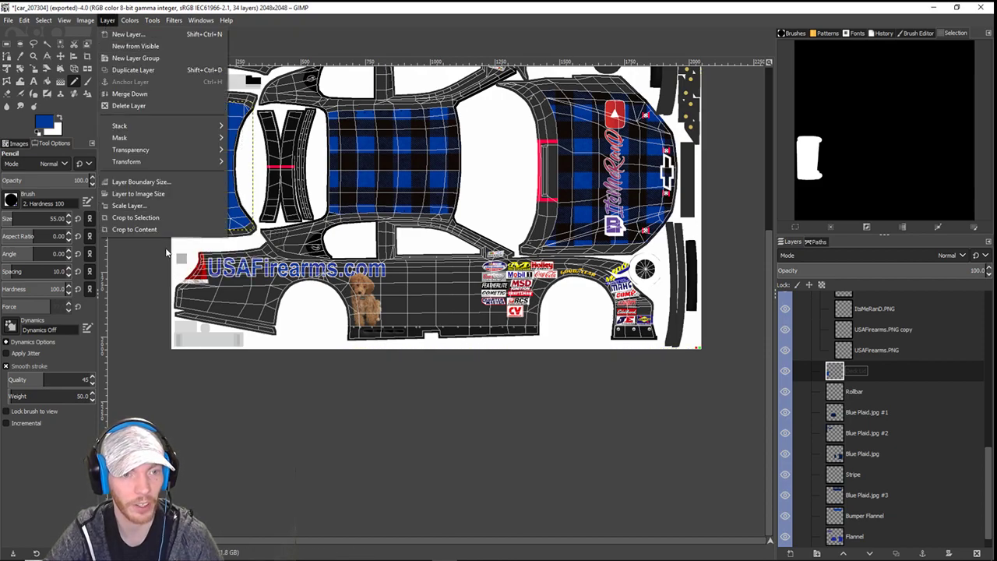
left_click(153, 219)
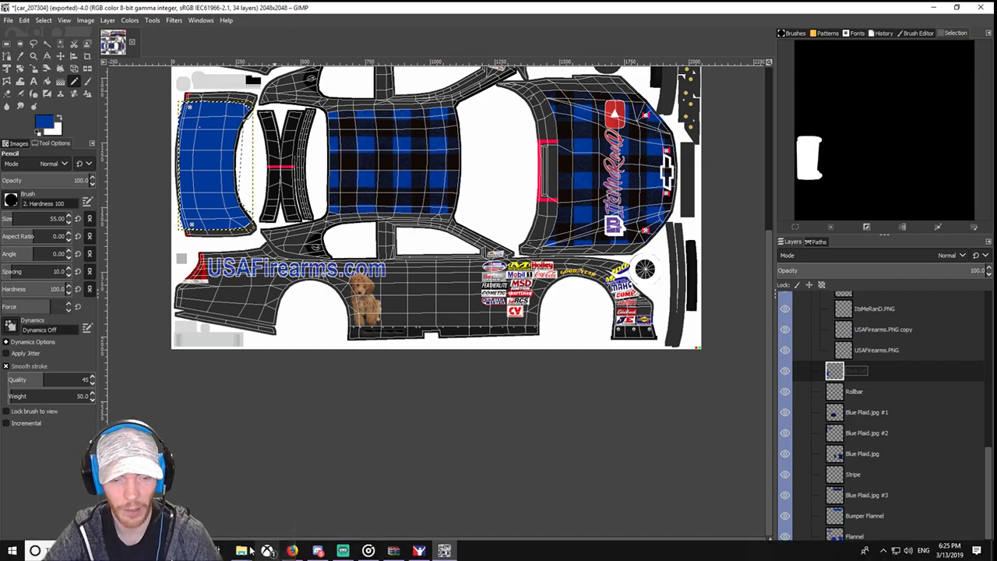
- Try covering the deck lid with Blue Plaid.jpg from the Paint folder as a layer above Deck Lid, and delete that layer
mouse_move(242, 551)
mouse_move(267, 516)
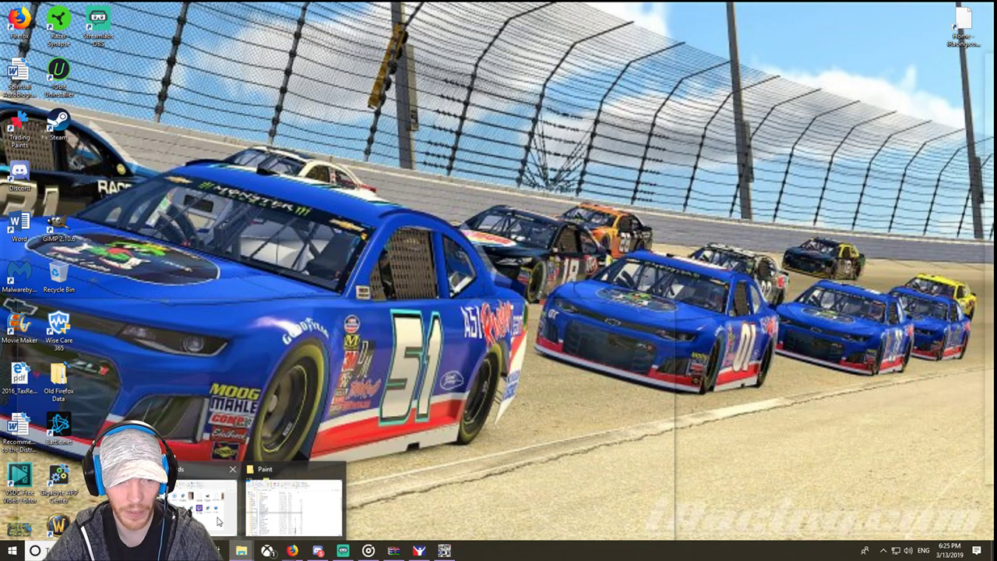
left_click(267, 551)
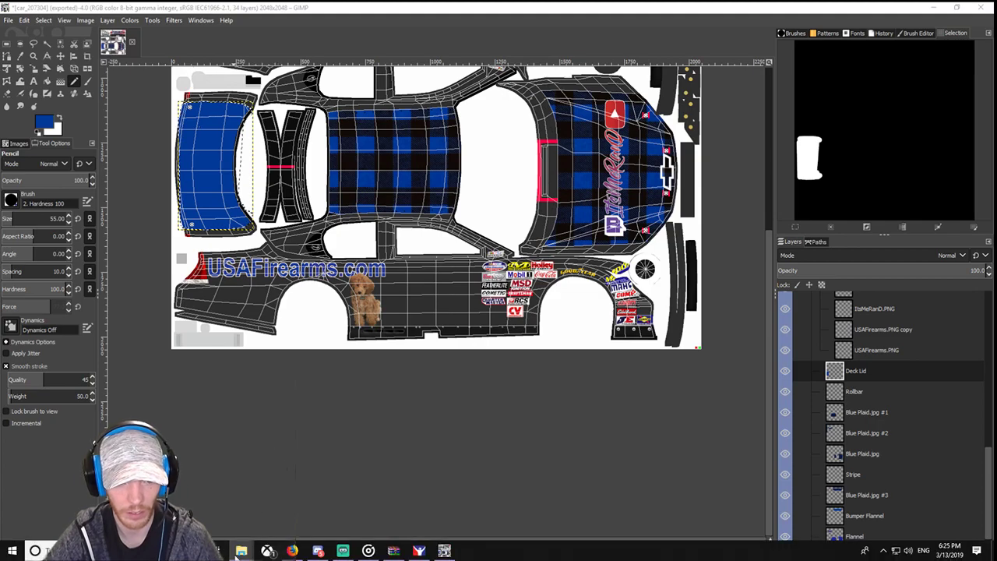
mouse_move(241, 551)
left_click(288, 507)
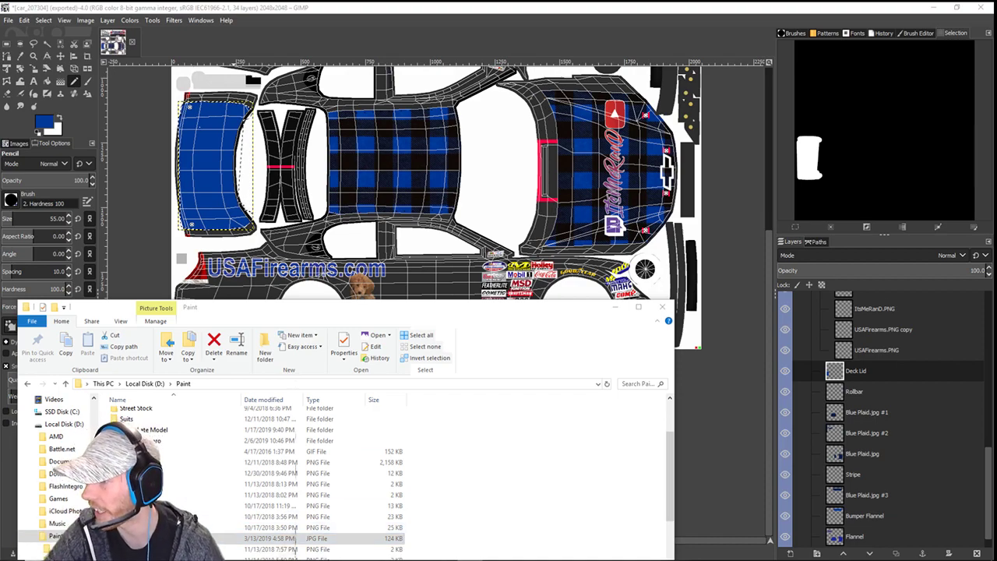
key("alt+Tab")
mouse_move(353, 559)
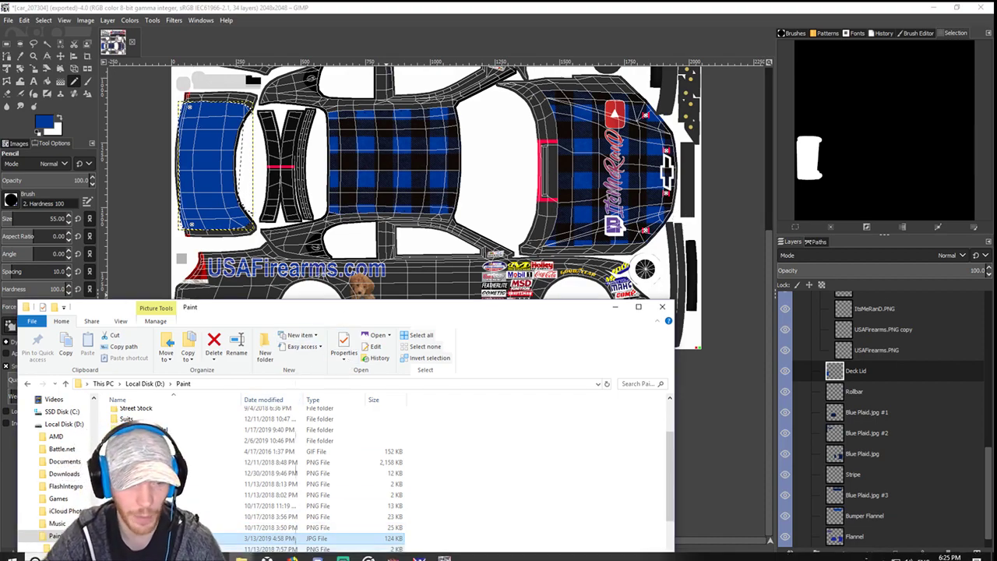
left_click_drag(189, 462, 220, 160)
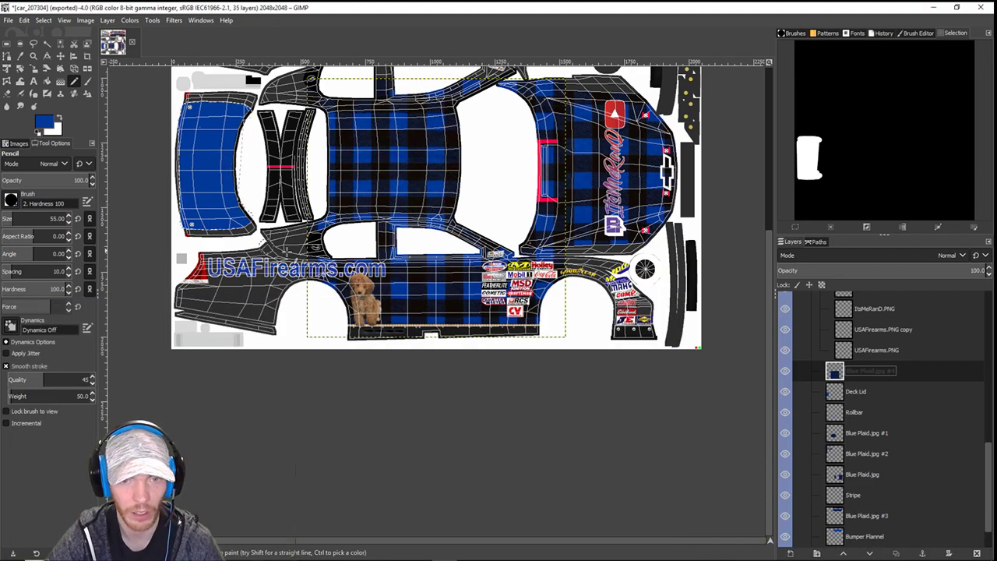
left_click(60, 56)
left_click_drag(221, 248, 214, 245)
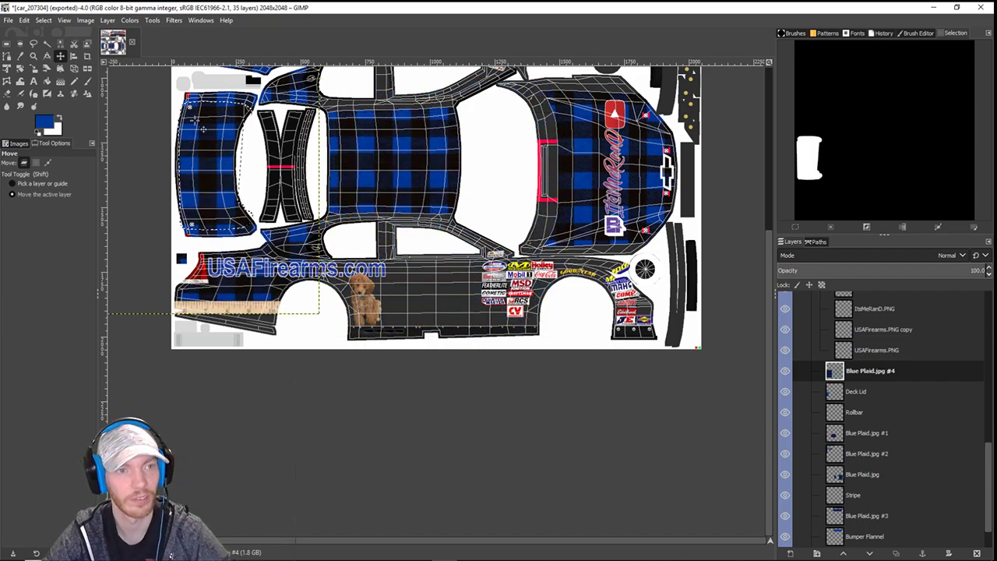
right_click(852, 382)
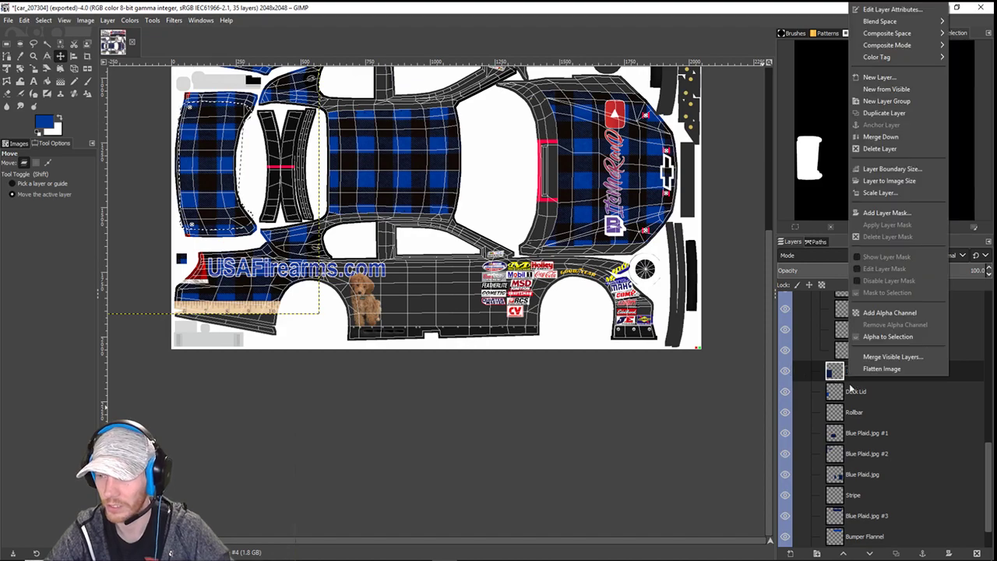
left_click(879, 148)
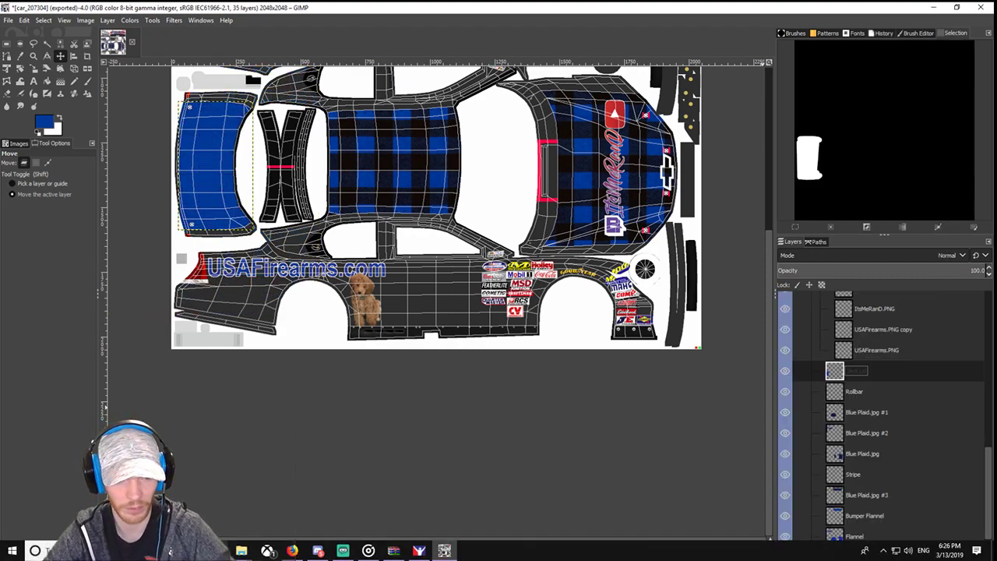
- Add Blue Plaid.jpg from the Paint folder as a layer directly beneath Deck Lid and position it over the deck lid area
mouse_move(242, 550)
left_click(293, 502)
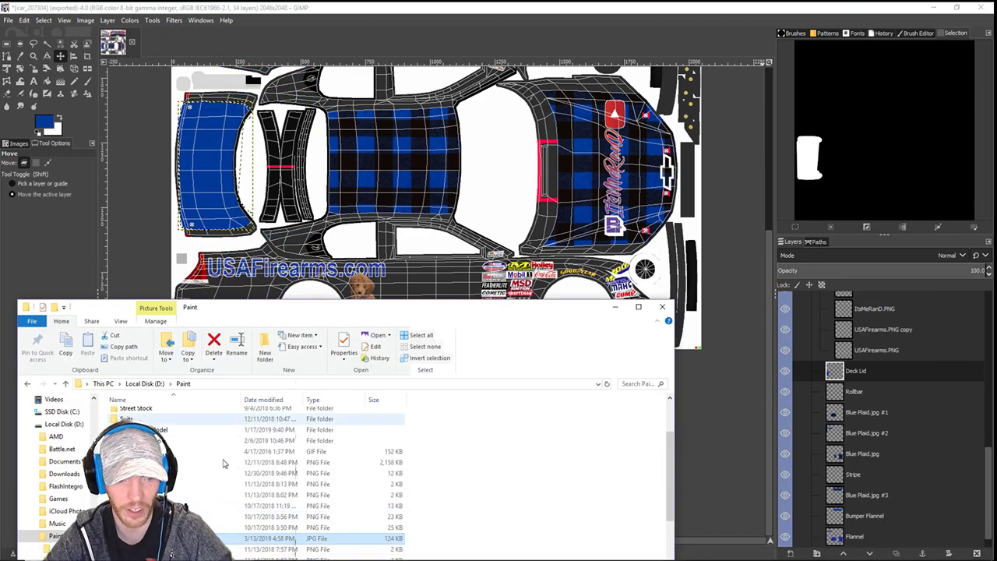
left_click_drag(265, 539, 847, 380)
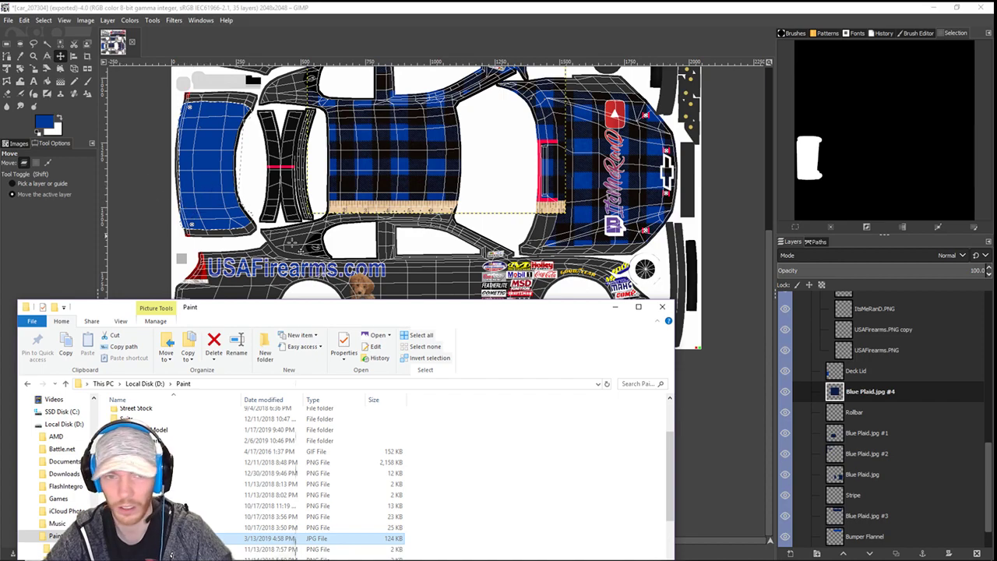
scroll(437, 179, "down", 5)
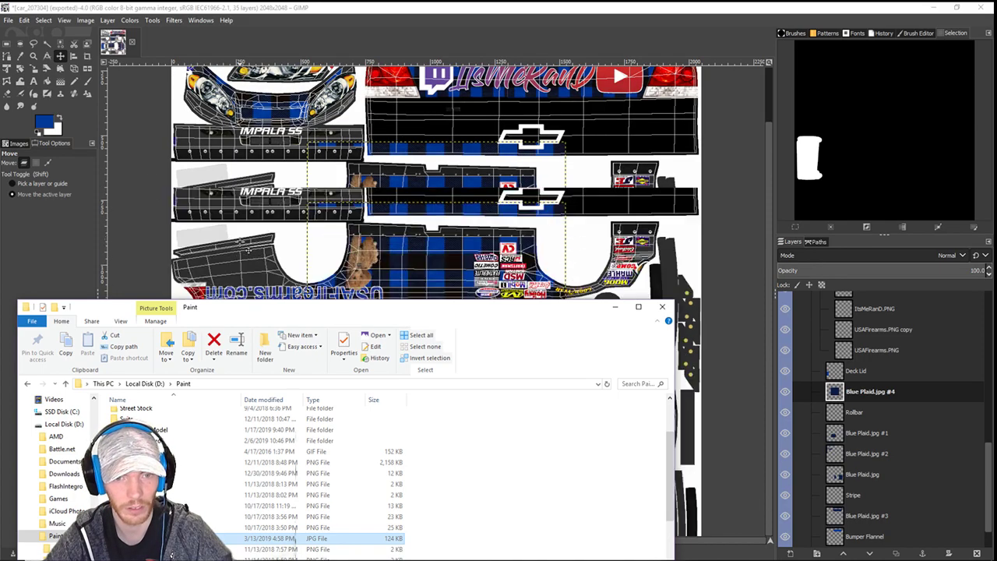
left_click(248, 249)
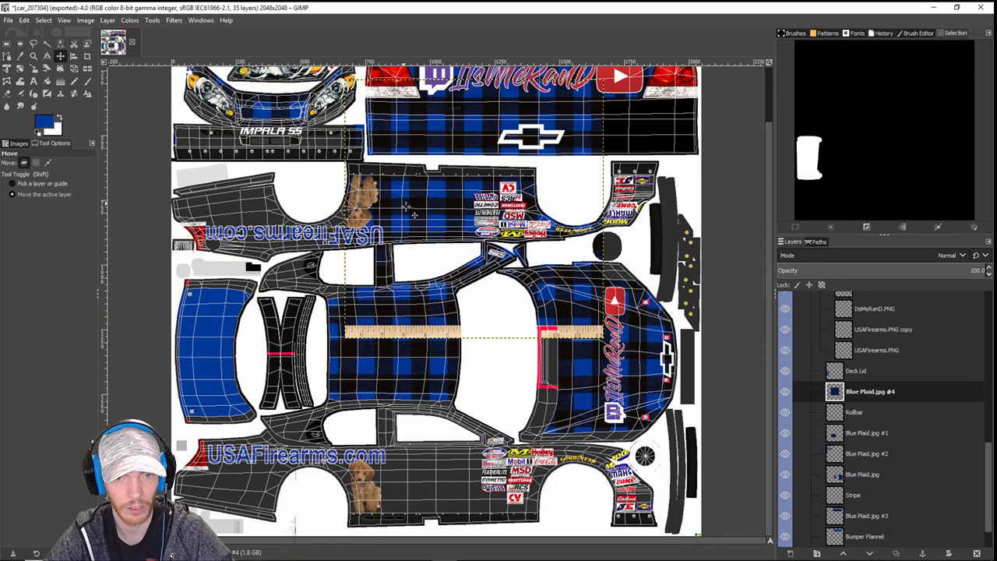
left_click_drag(402, 208, 156, 365)
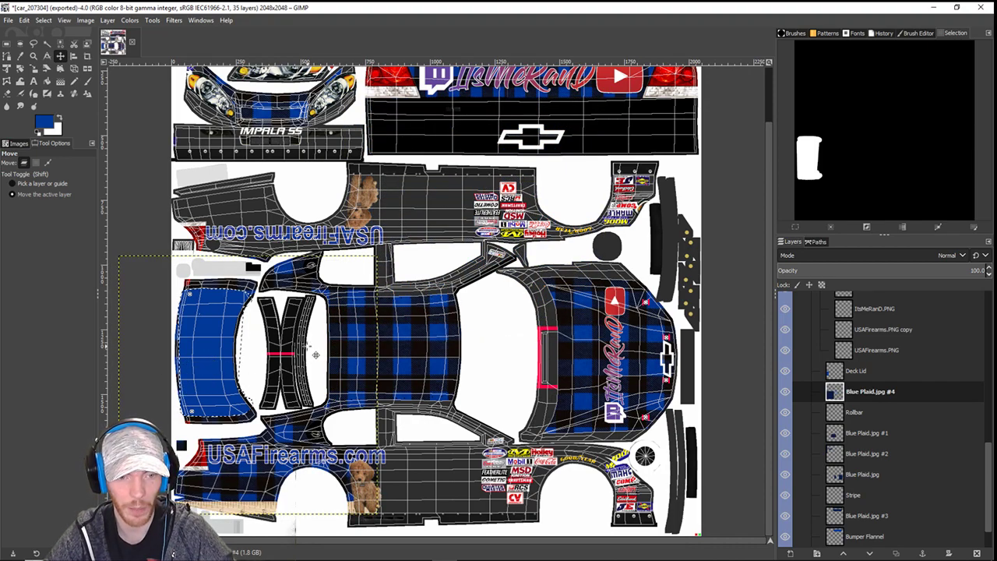
- Move the new plaid layer above Deck Lid and invert the deck lid selection, keeping the plaid layer active
left_click(43, 21)
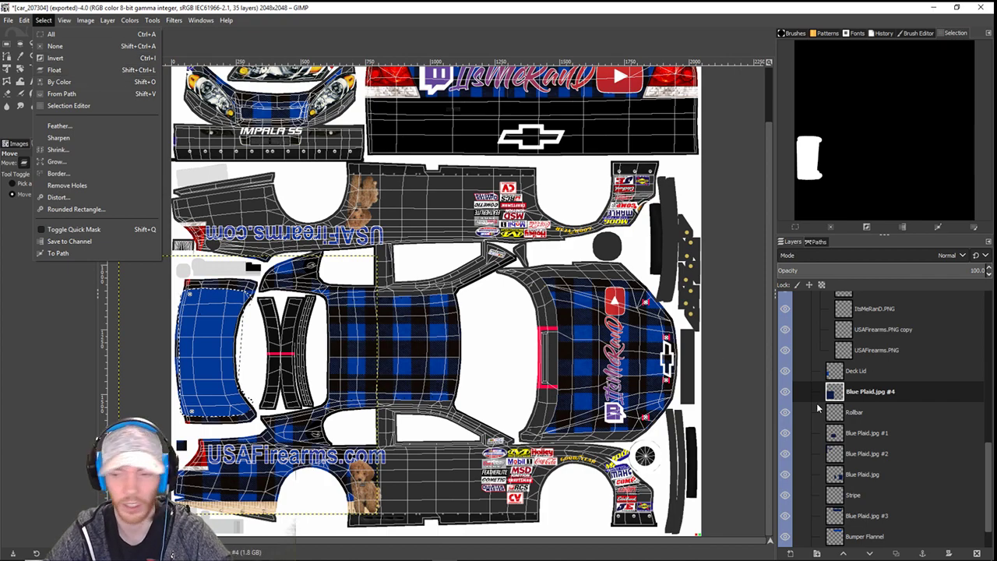
left_click(853, 376)
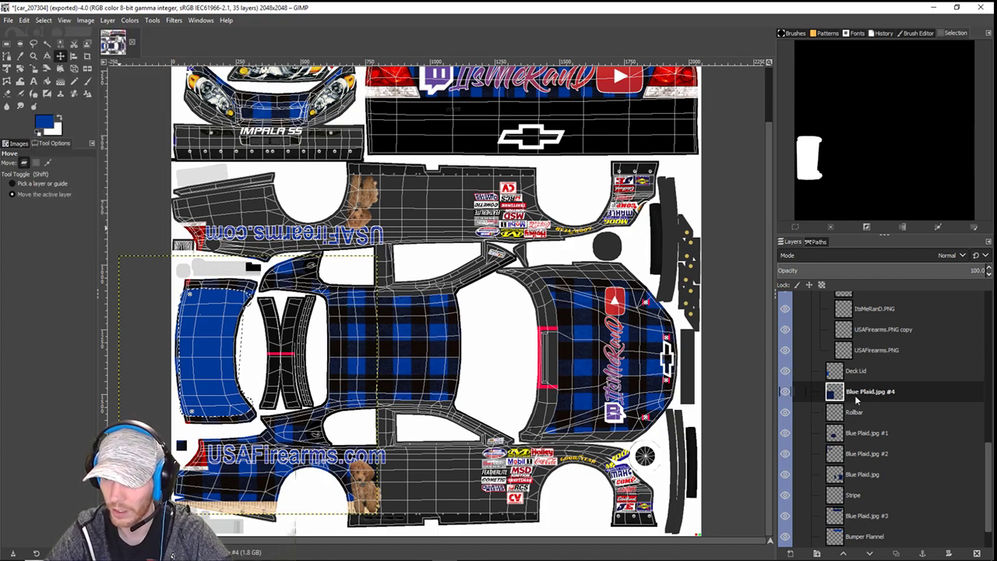
left_click_drag(857, 399, 855, 372)
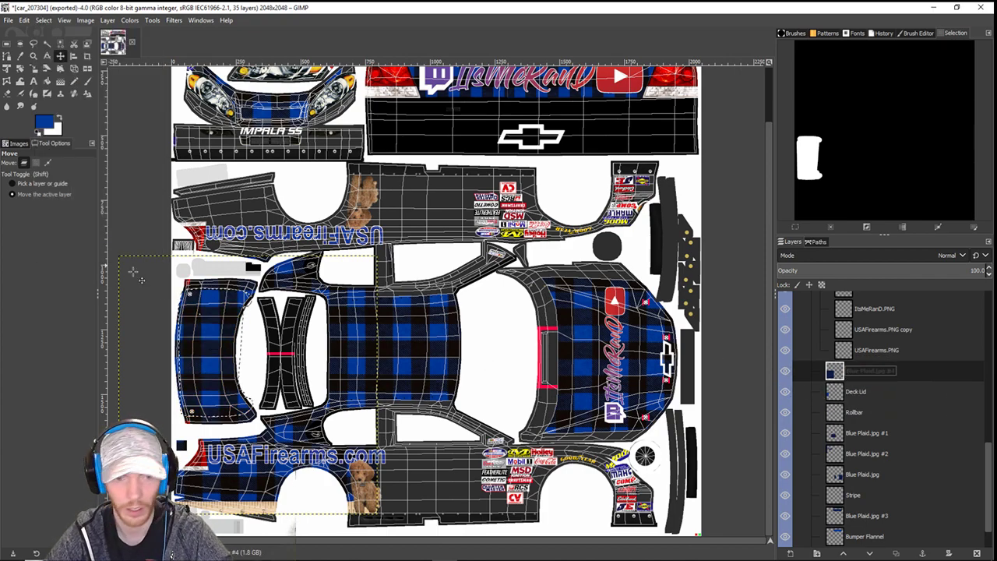
left_click(43, 21)
left_click(65, 55)
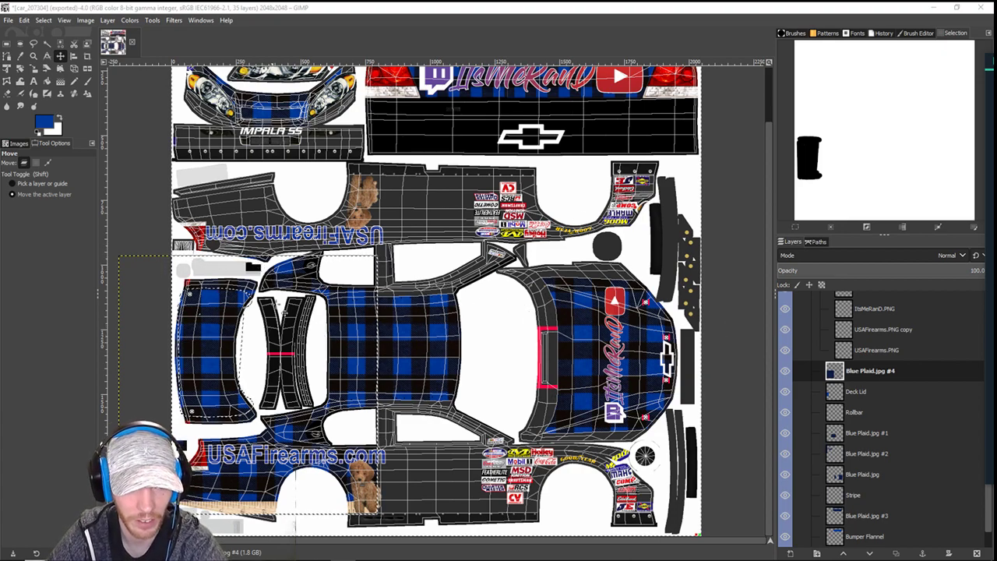
double_click(854, 375)
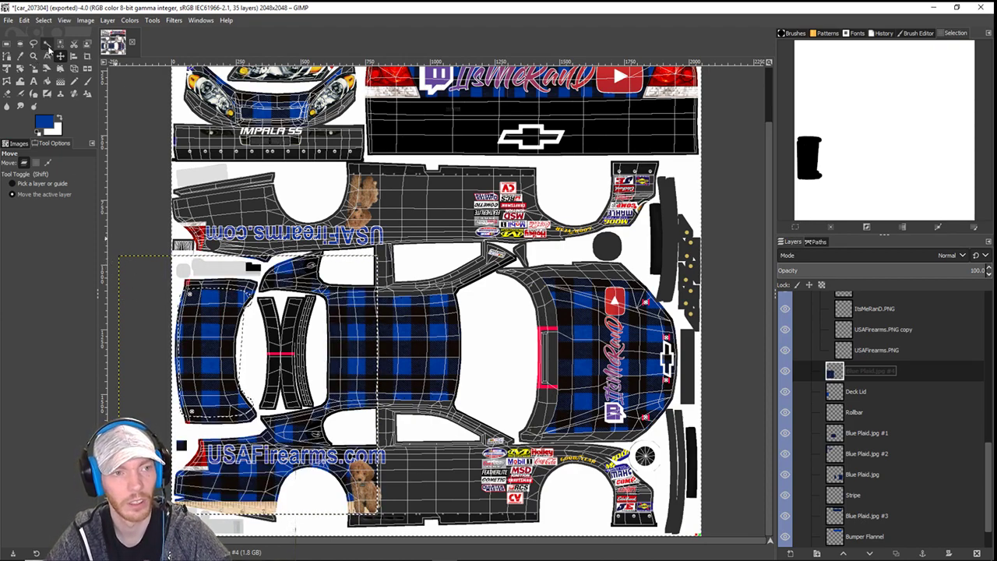
- Move the Deck Lid layer to the bottom of the layer stack and the new plaid layer between it and Main Car Body
scroll(810, 400, "down", 1)
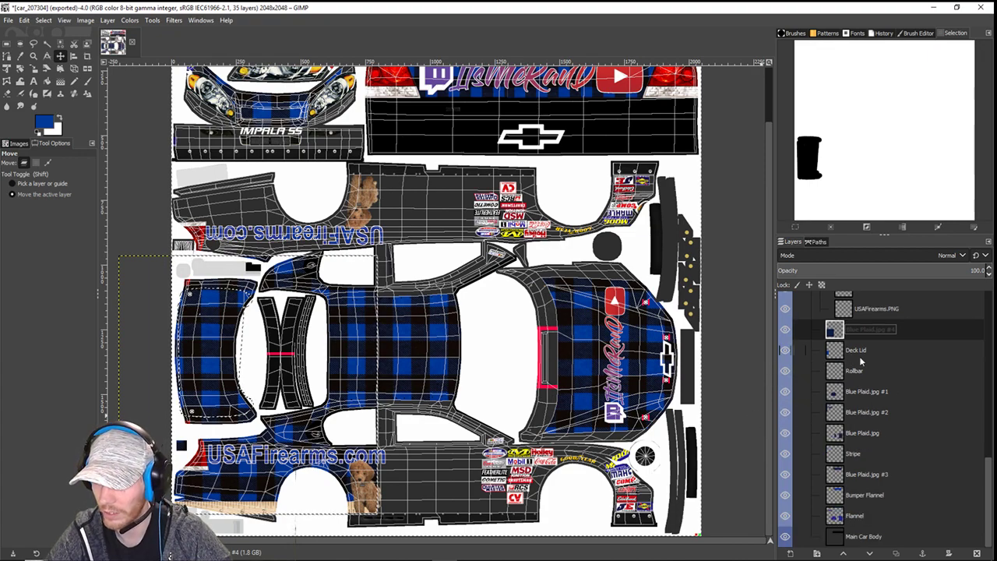
left_click_drag(861, 362, 867, 545)
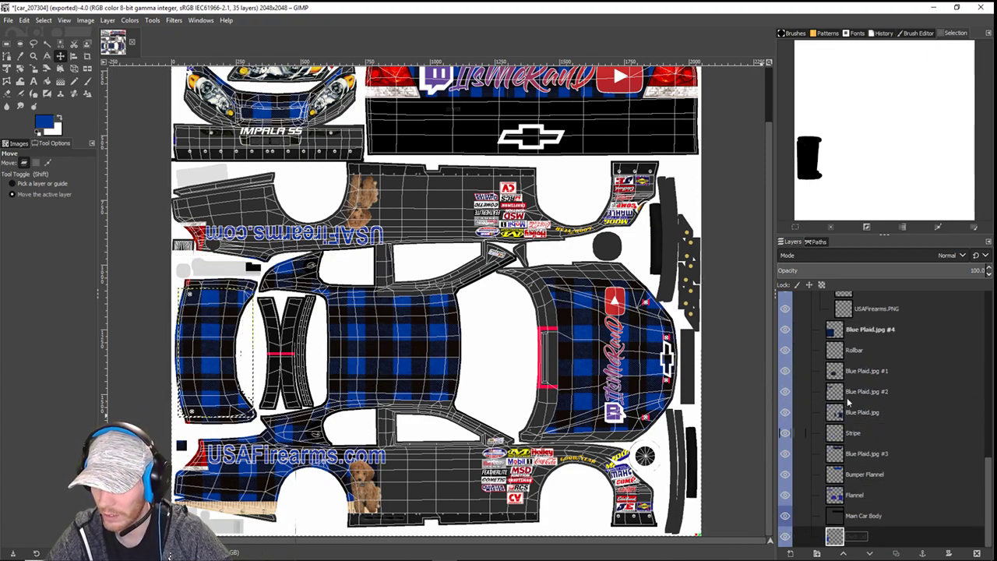
left_click_drag(856, 334, 866, 496)
left_click_drag(866, 536, 862, 533)
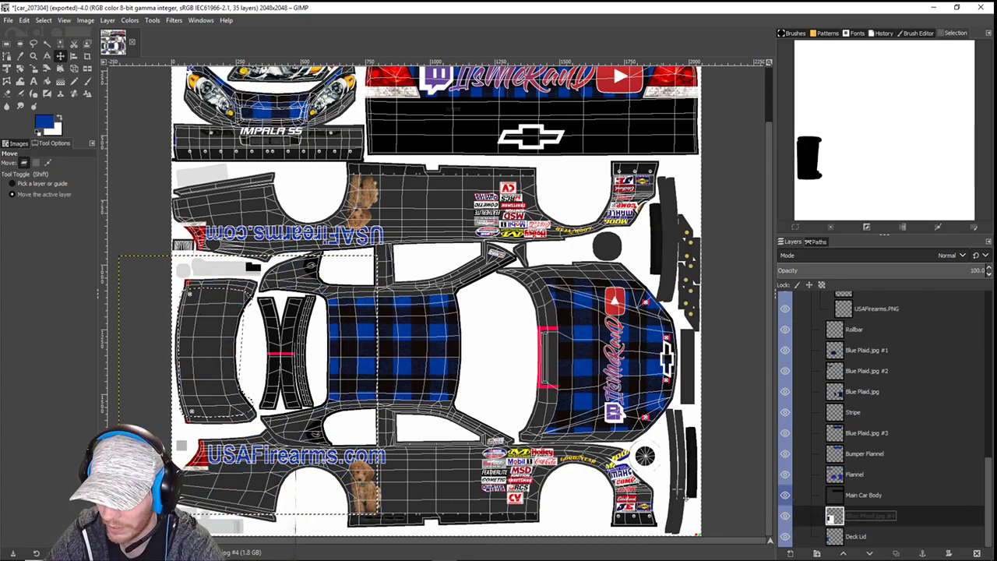
- Crop the new plaid layer to its content and place it directly above Main Car Body in the layer stack
left_click_drag(868, 522, 867, 495)
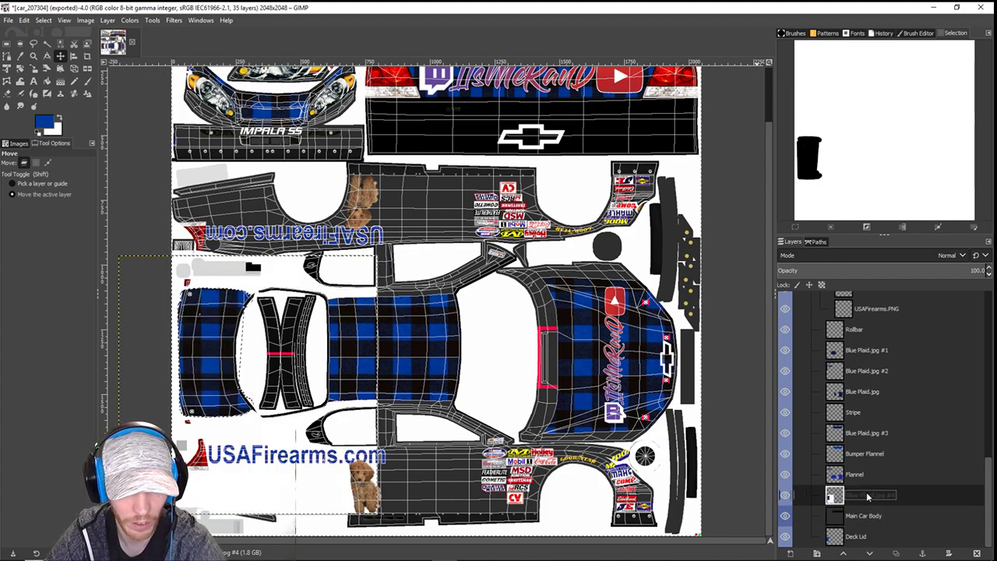
key("ctrl+z")
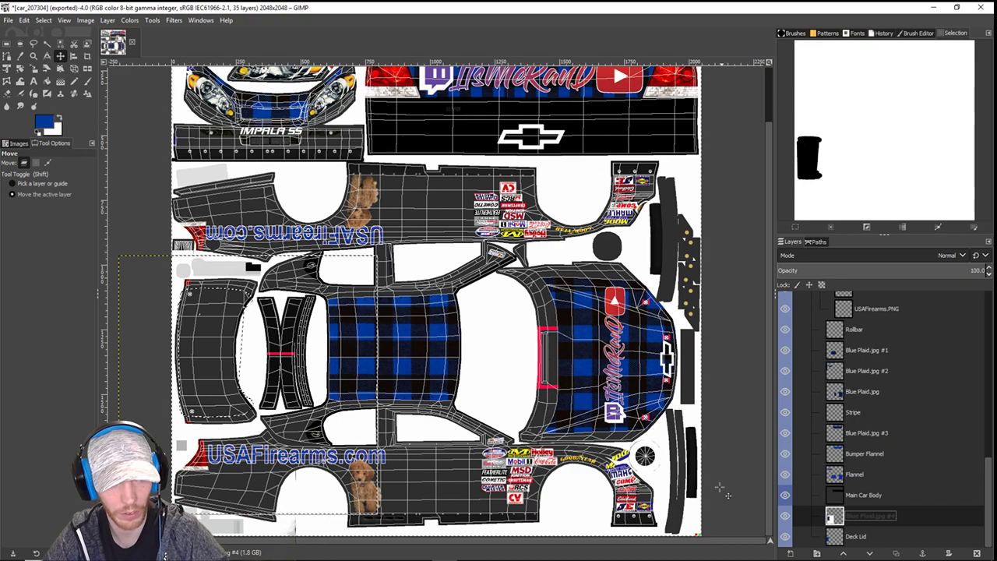
left_click(107, 20)
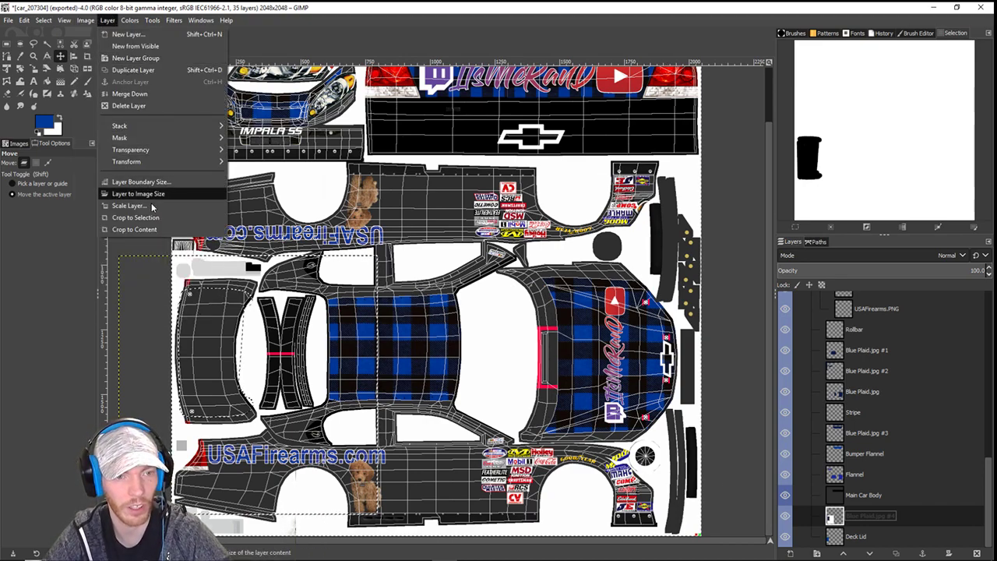
left_click(134, 229)
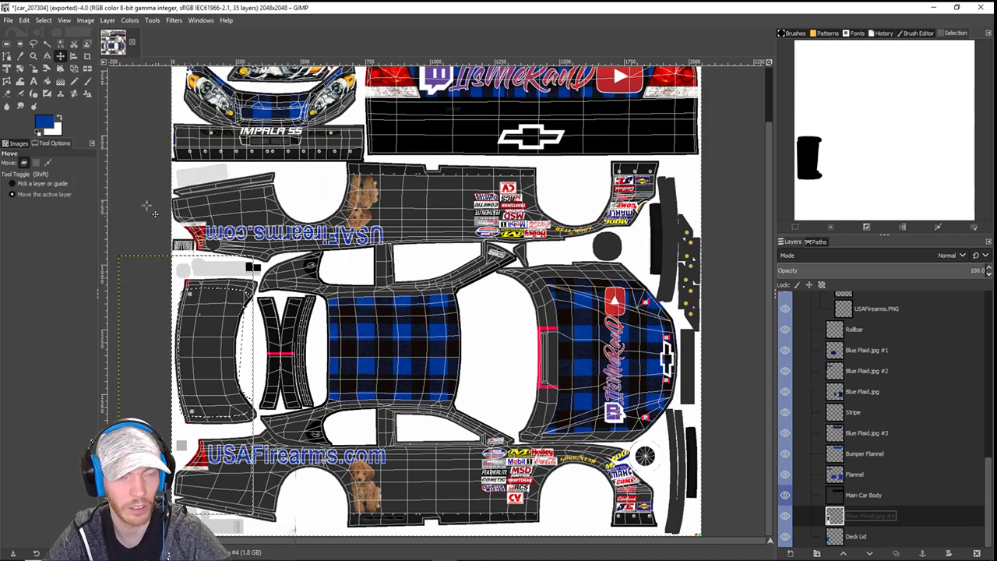
left_click(106, 20)
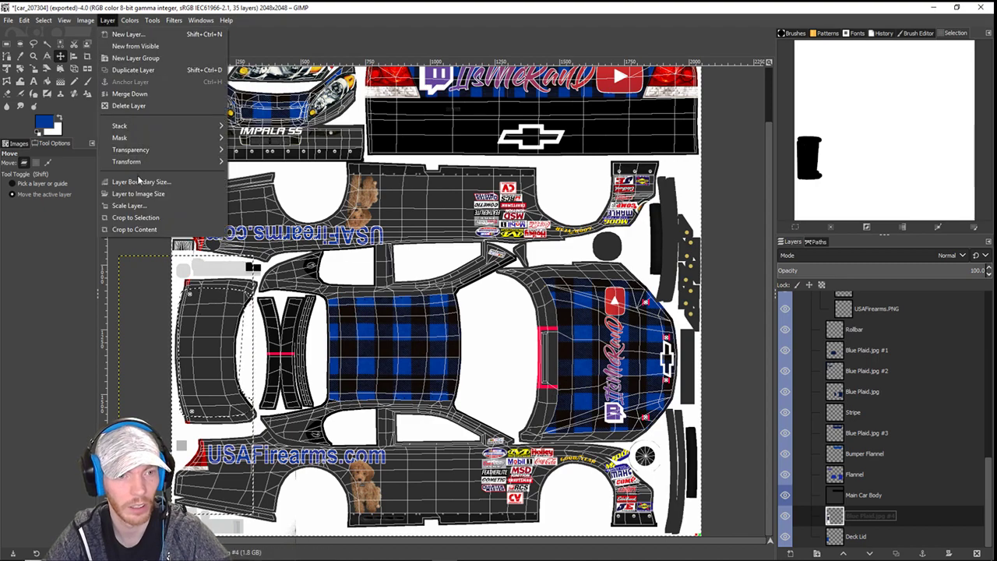
left_click(134, 229)
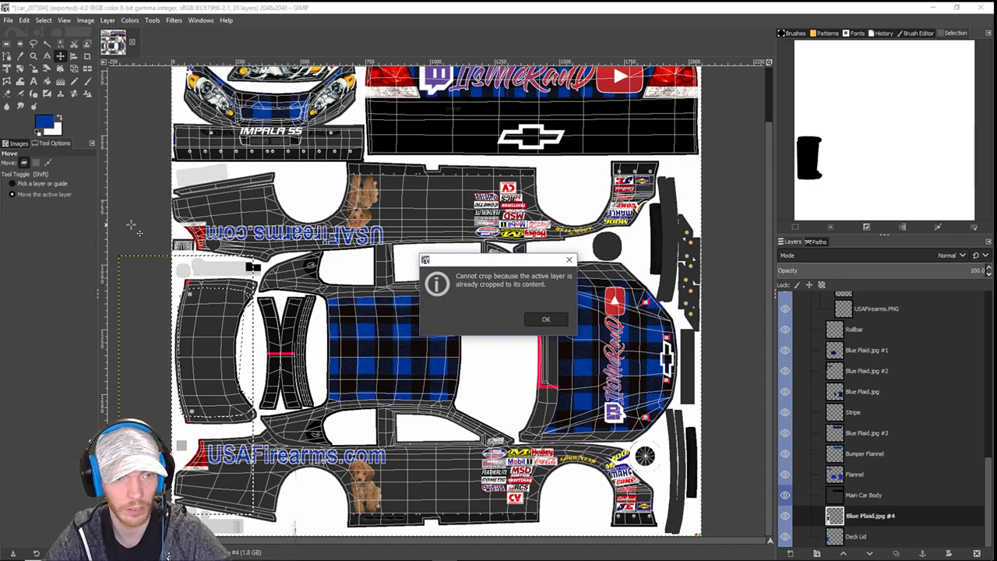
left_click(546, 319)
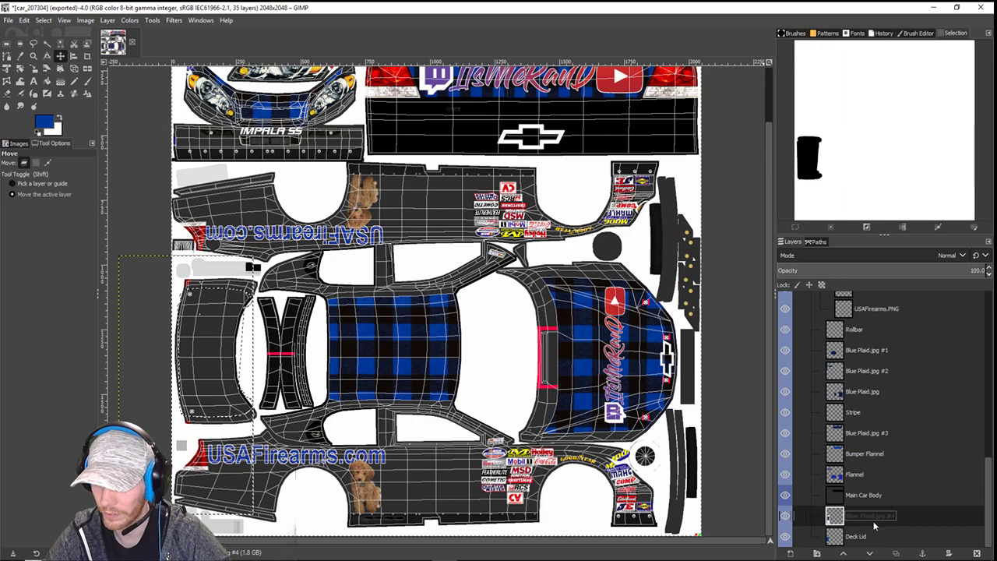
left_click_drag(874, 528, 904, 512)
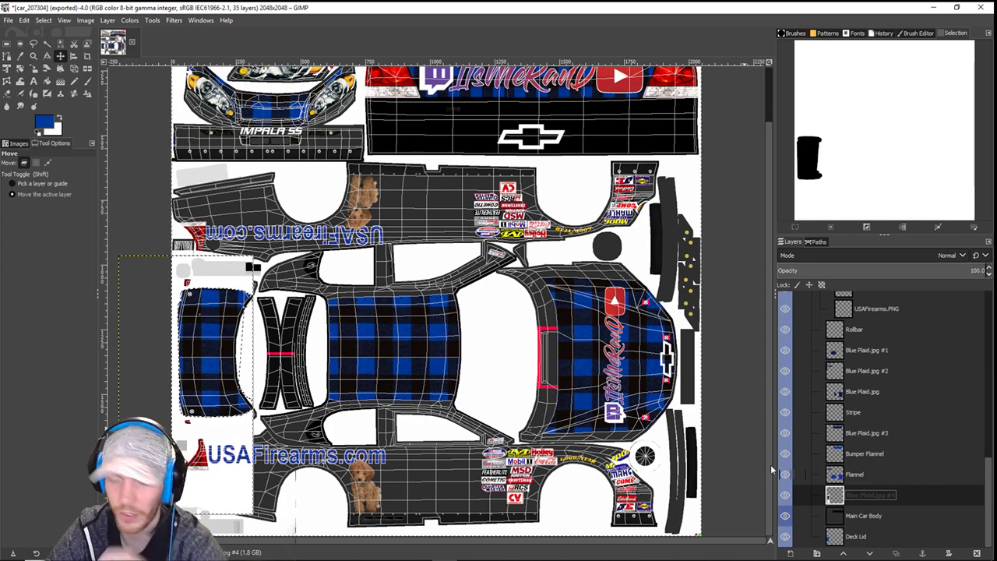
- Undo the crop and layer reordering, restoring the deck lid selection with the new plaid layer directly beneath Deck Lid
key("ctrl+z")
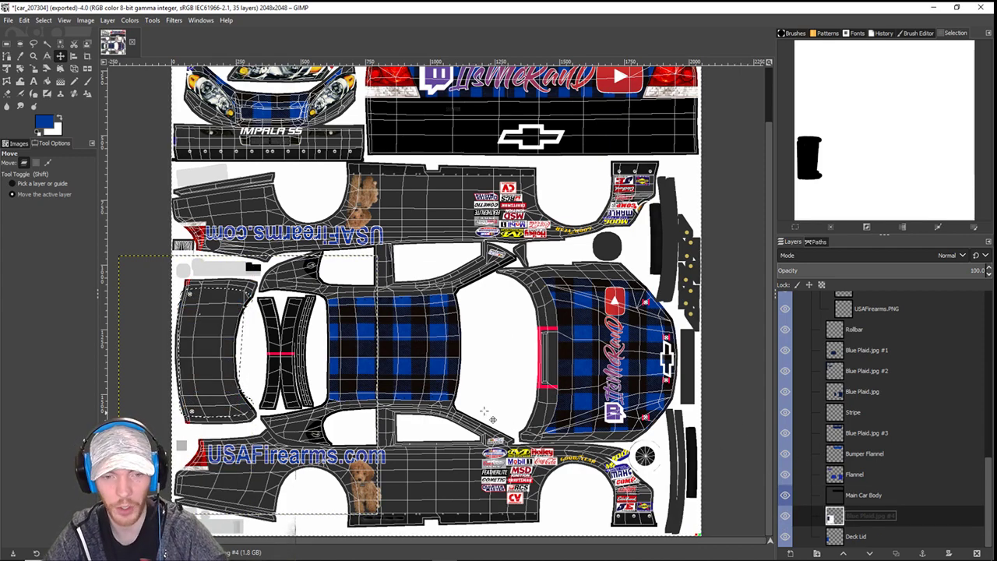
left_click(855, 537)
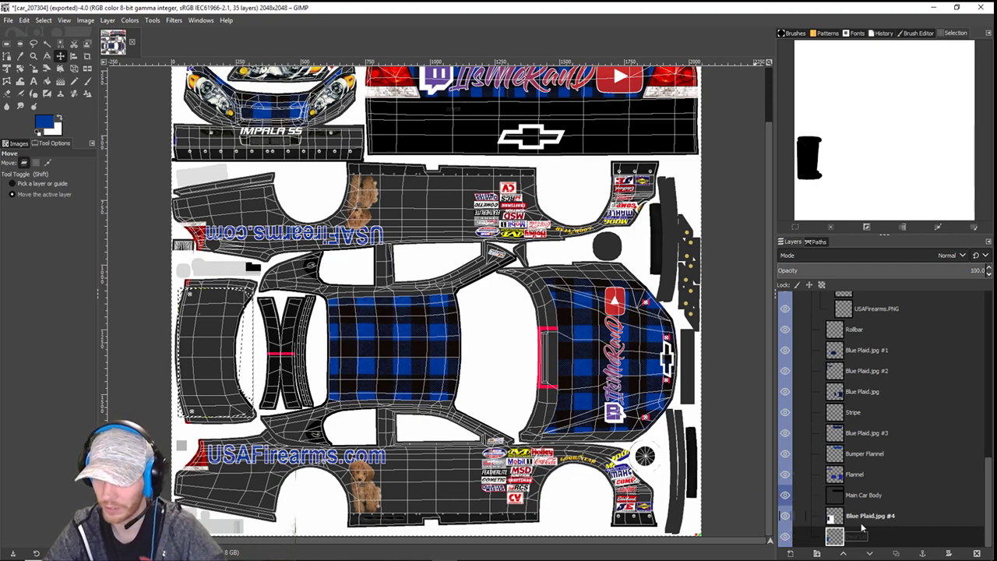
left_click_drag(863, 528, 862, 452)
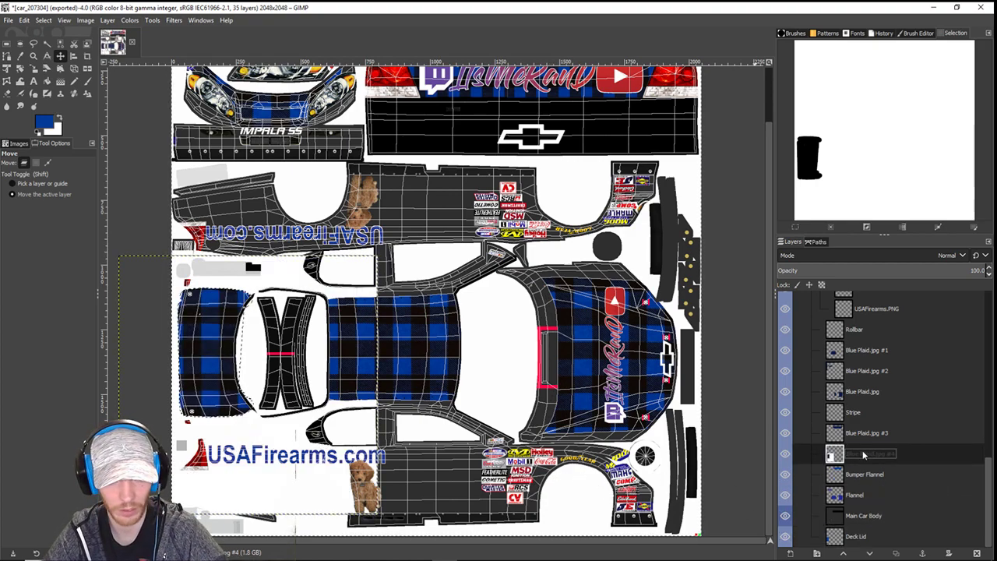
key("ctrl+z")
key("ctrl+z")
key("ctrl+z")
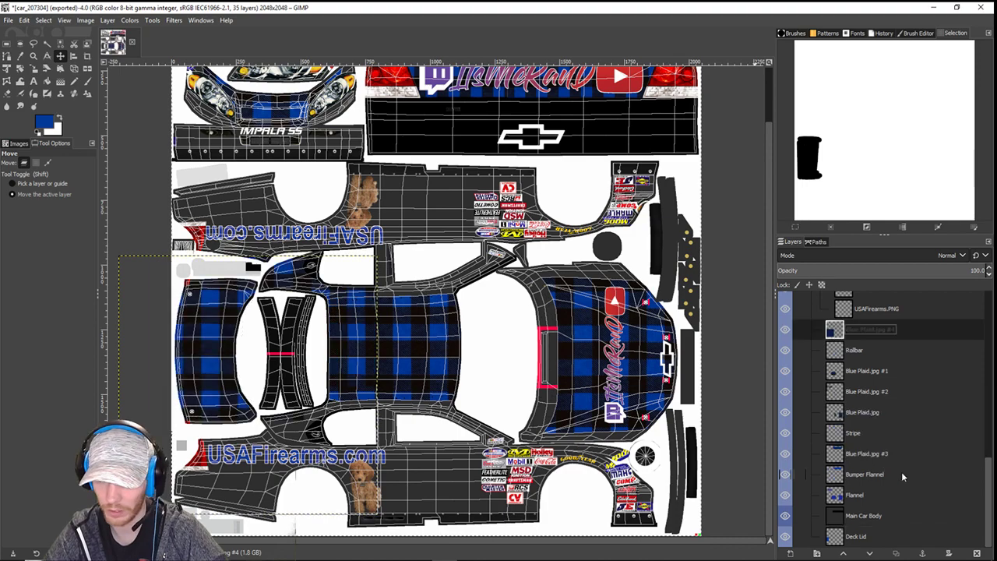
key("ctrl+z")
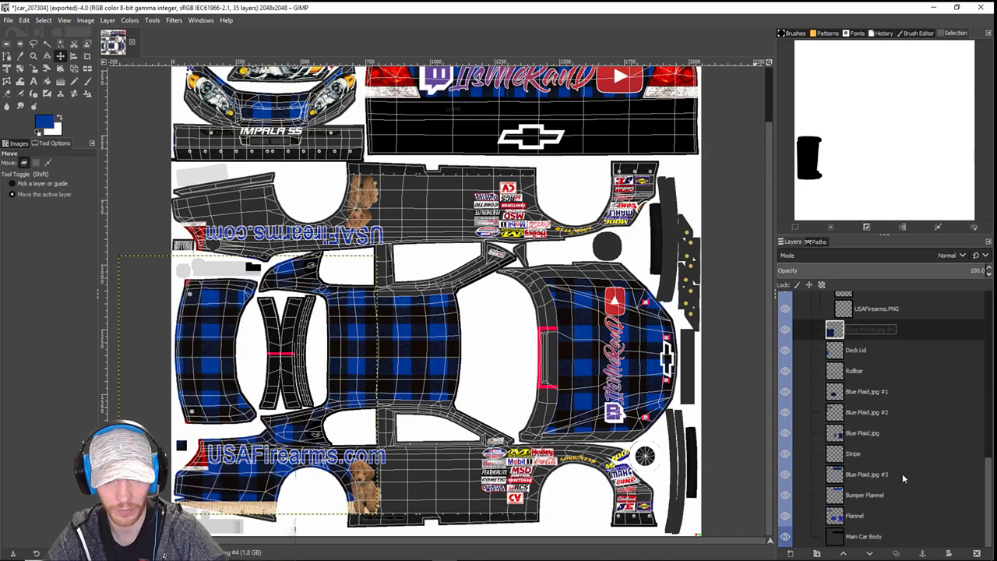
key("ctrl+i")
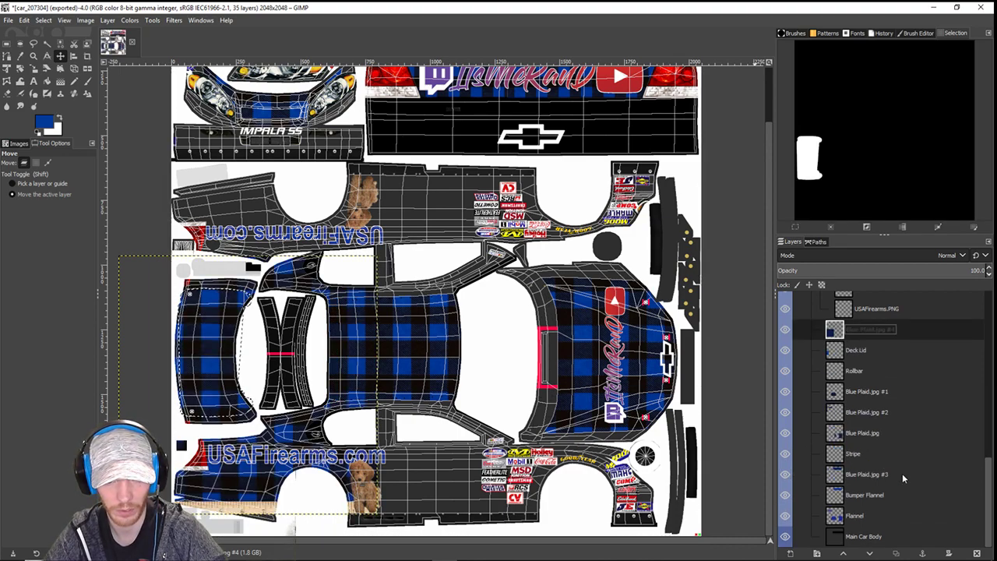
key("ctrl+z")
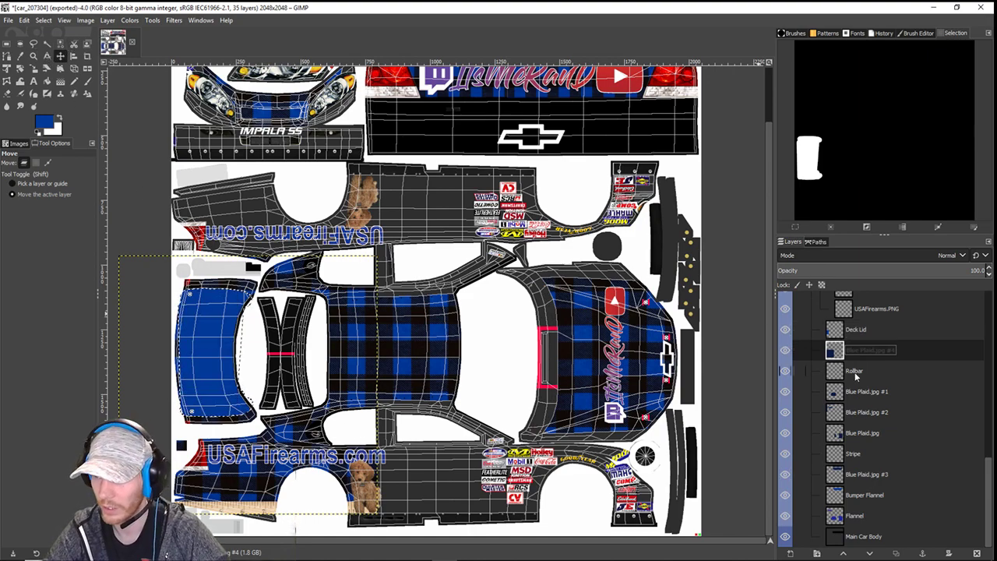
- Try to crop the Deck Lid layer to the selection and merge it down into the plaid layer
left_click(860, 334)
left_click(108, 20)
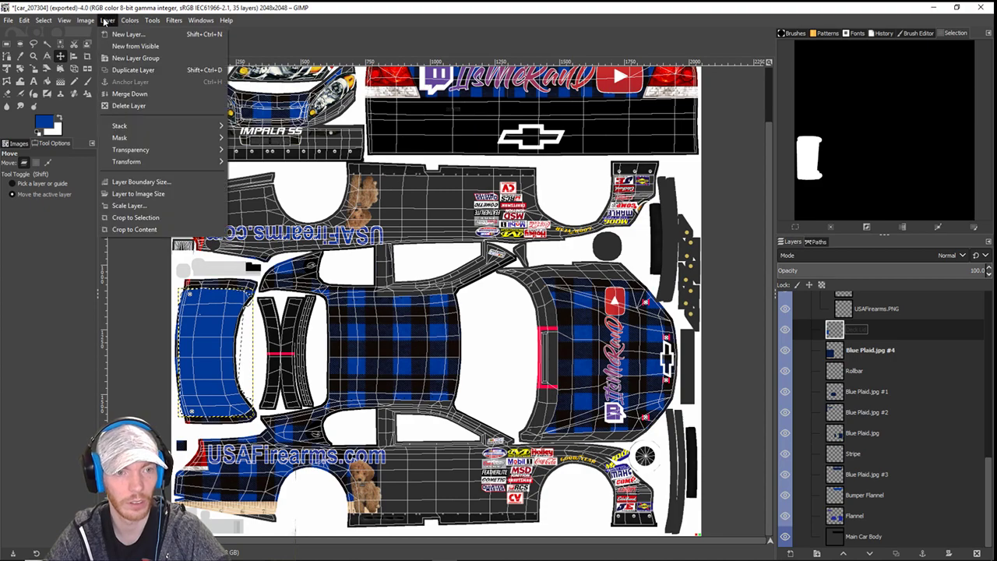
left_click(144, 219)
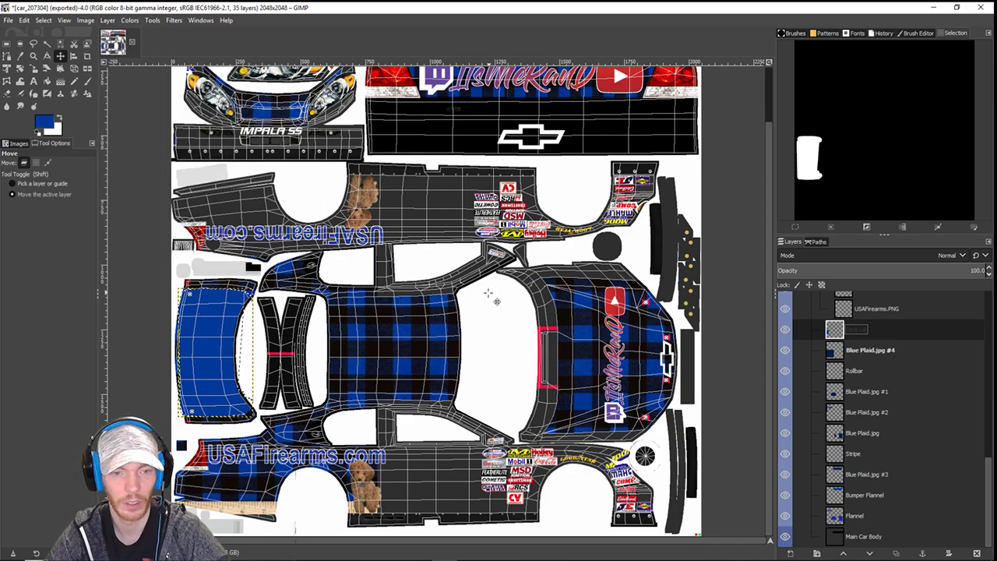
right_click(860, 333)
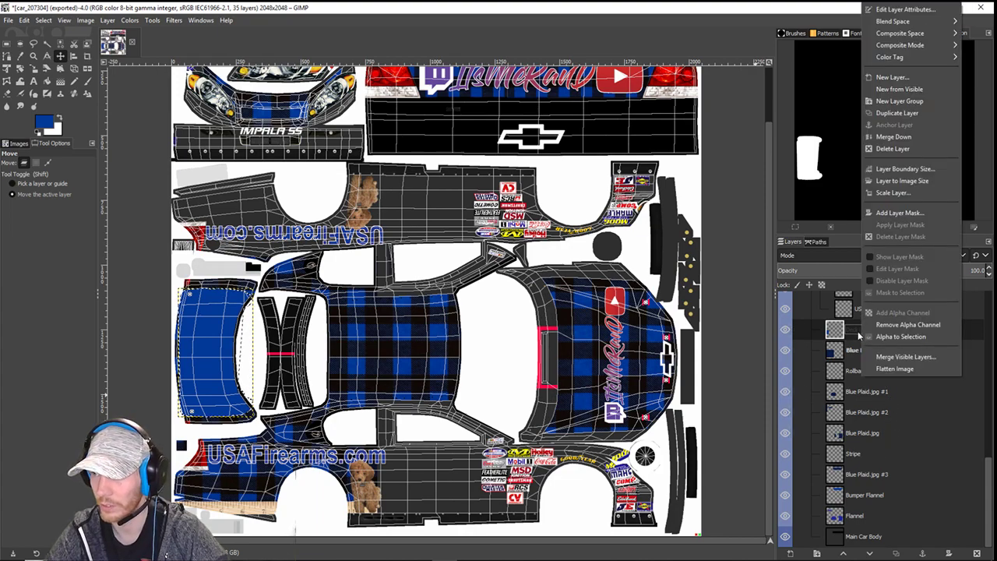
left_click(896, 138)
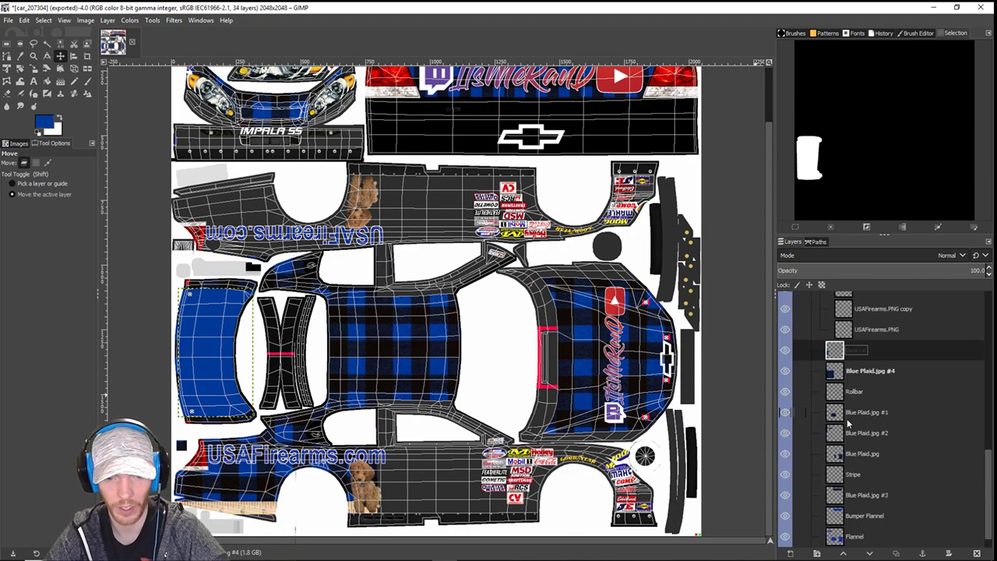
- Crop the Blue Plaid.jpg #4 layer to the deck lid selection and move it directly above Deck Lid
left_click(860, 373)
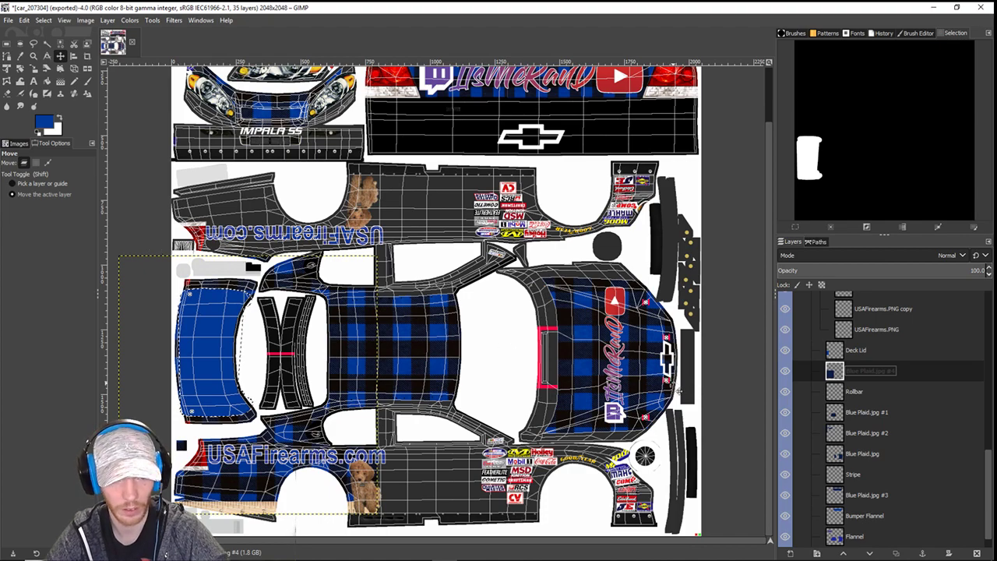
left_click(107, 21)
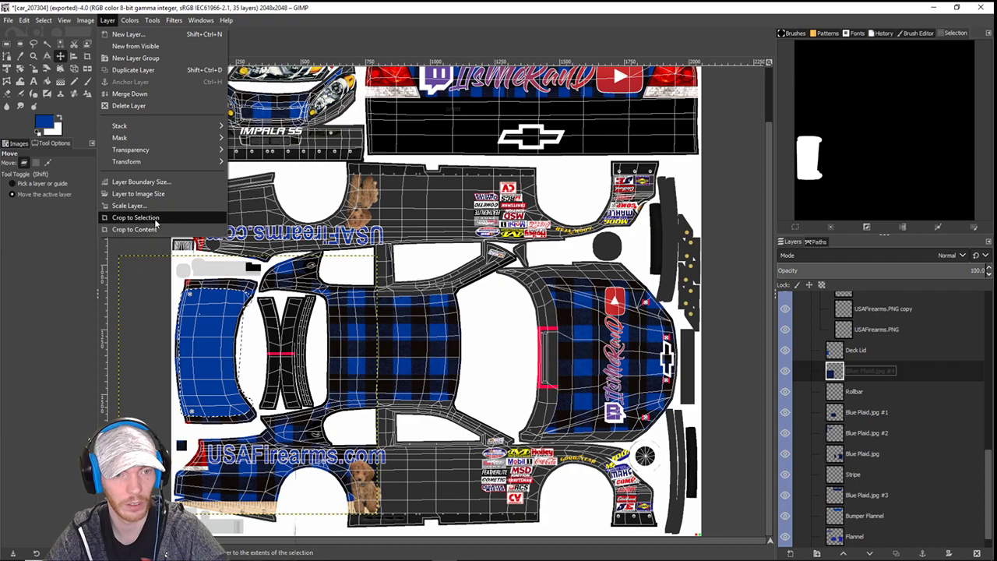
left_click(154, 218)
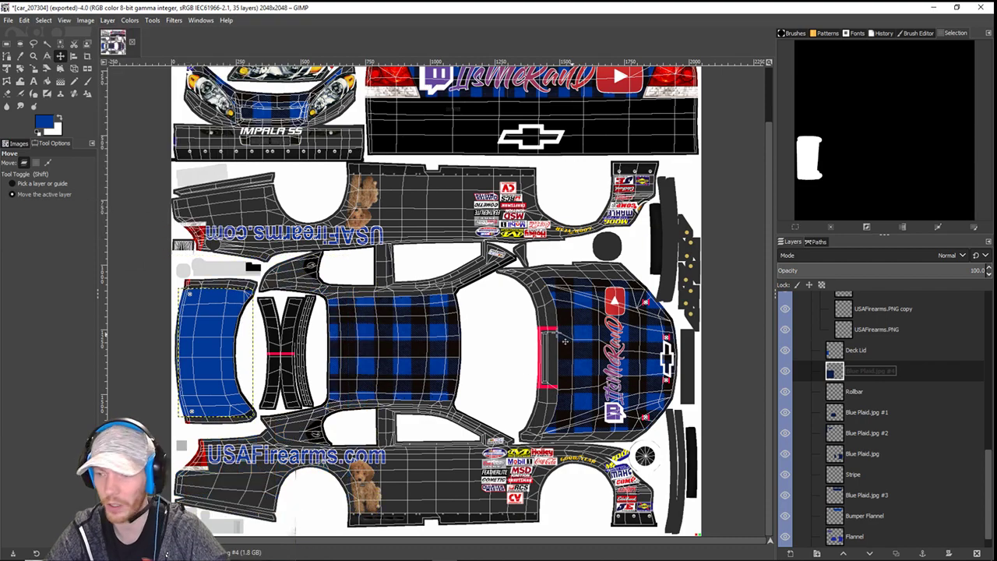
left_click_drag(873, 371, 857, 357)
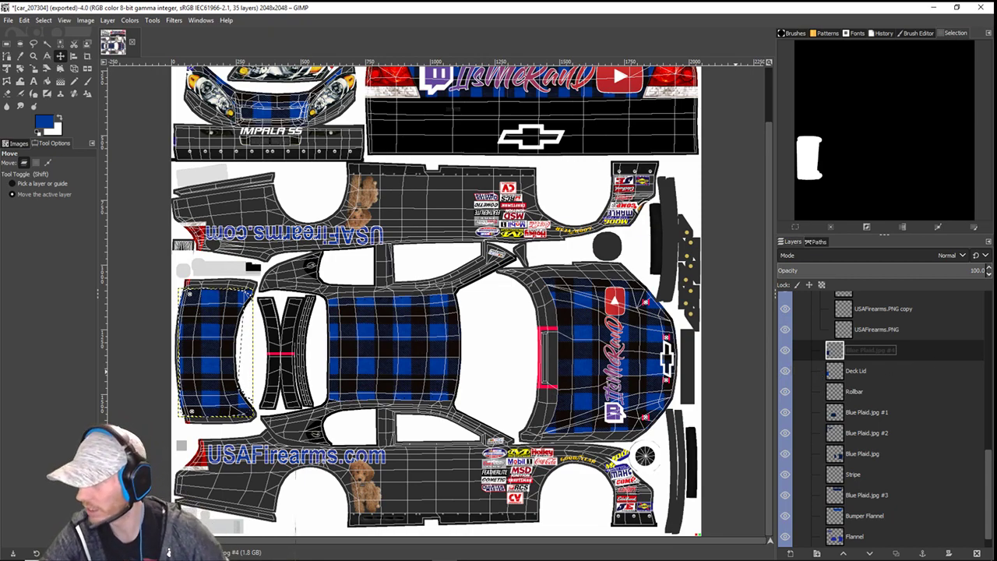
- Clear the deck lid selection and export the updated texture over the existing car TGA file
key("alt+Tab")
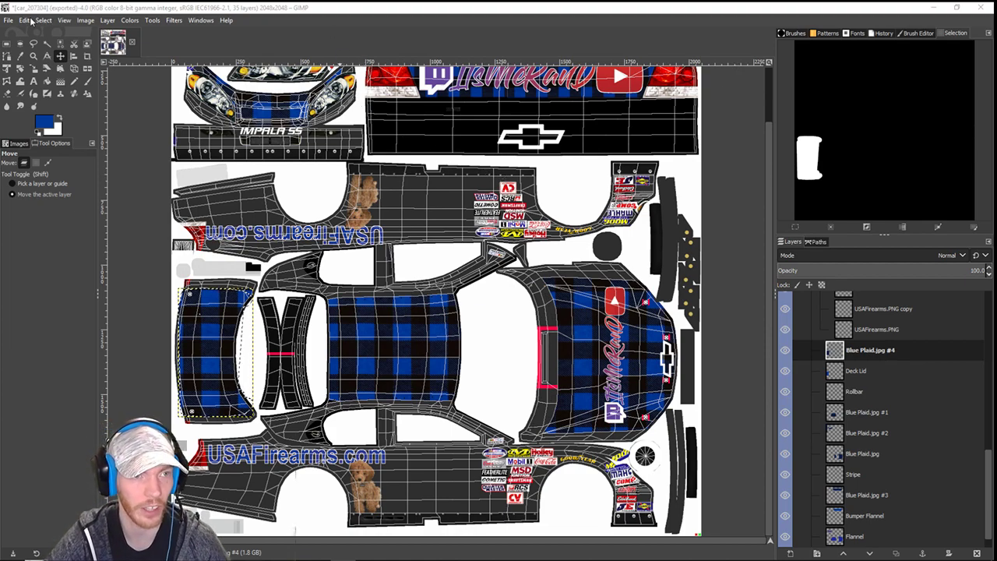
left_click(29, 21)
mouse_move(43, 21)
left_click(48, 46)
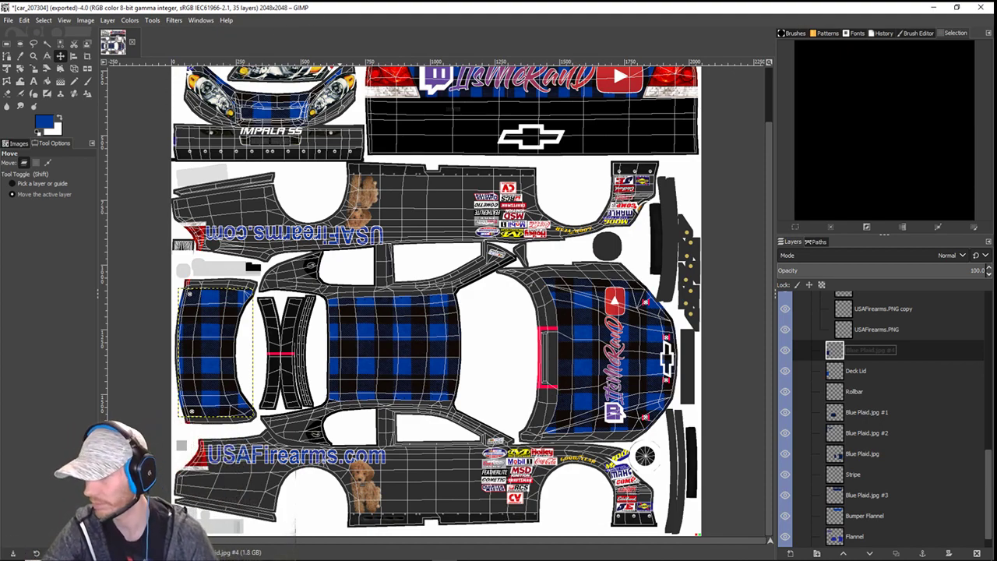
key("ctrl+e")
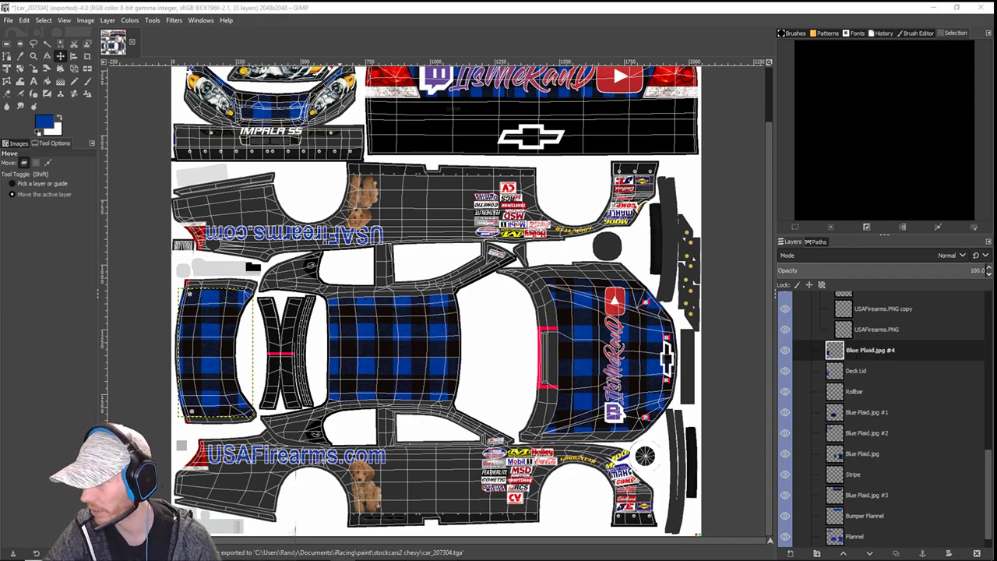
- Switch to the iRacing simulator and raise the rear chase camera to a Z offset of 5.079 to inspect the deck lid
left_click(681, 470)
left_click_drag(414, 22, 32, 132)
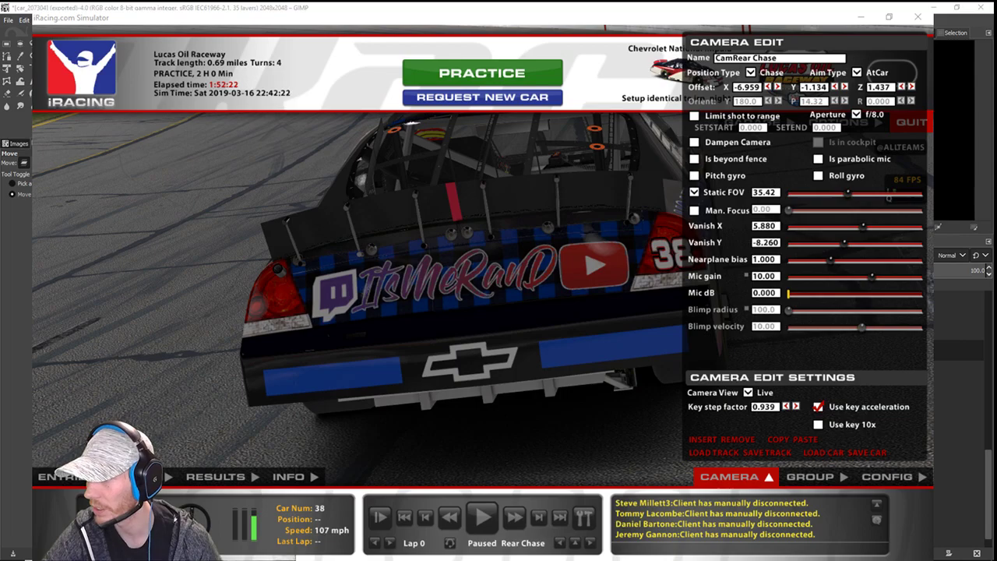
left_click(912, 87)
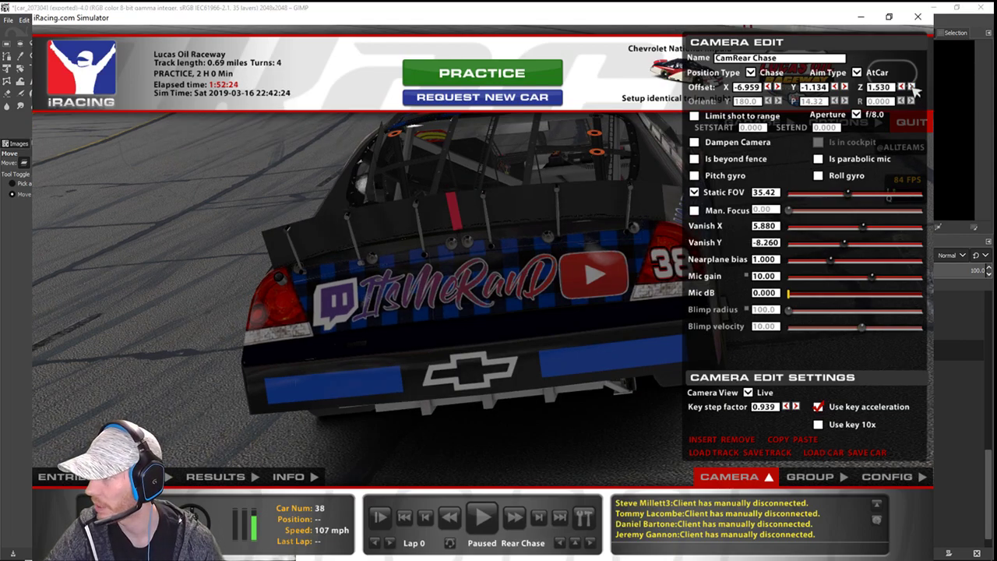
left_click(911, 87)
left_click(911, 87)
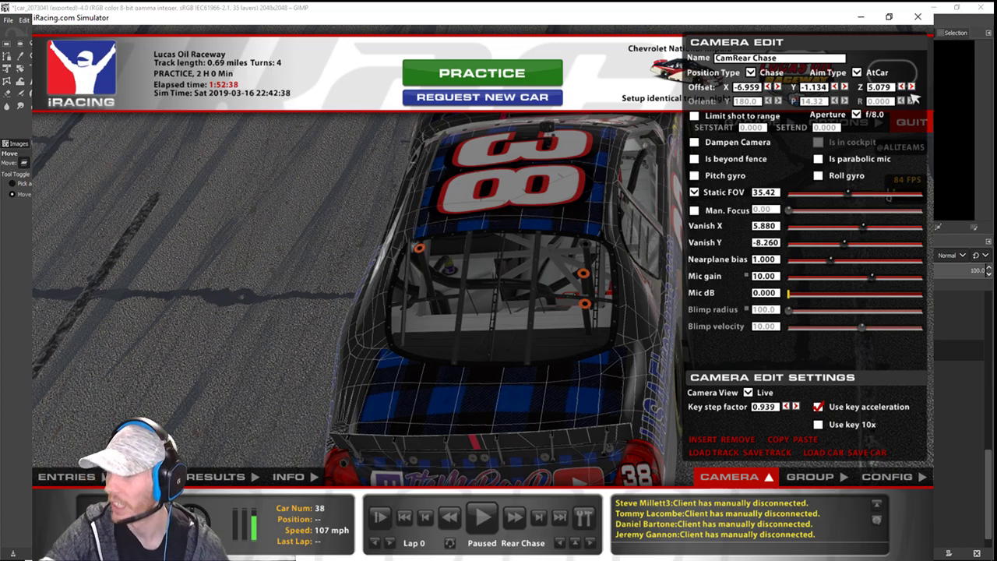
- Swing the camera around to the side of the car, to X offset -0.857 and Y offset 10.74, to inspect its paint
left_click(842, 89)
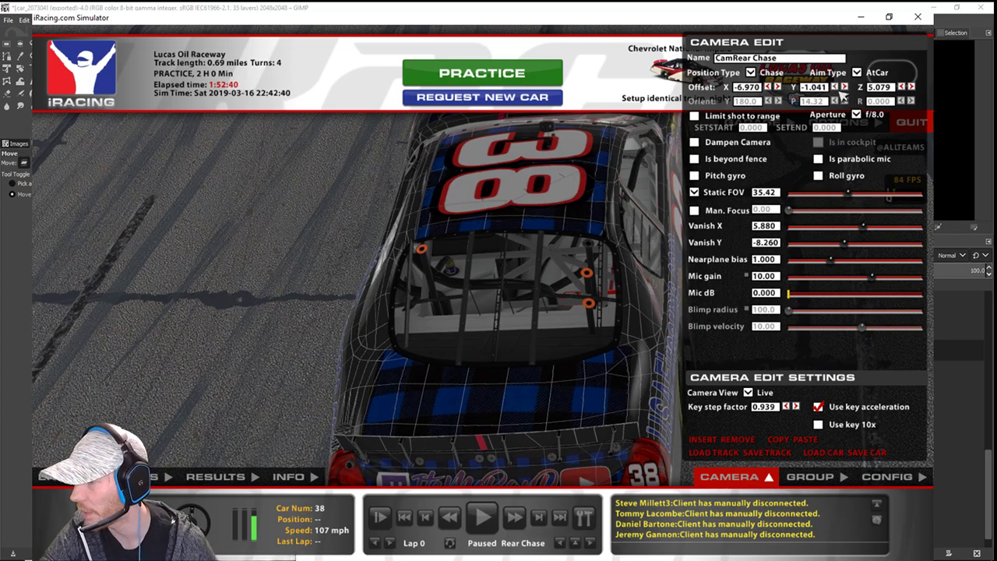
left_click(842, 89)
left_click(842, 89)
left_click_drag(842, 90, 855, 92)
left_click(837, 87)
key("a")
key("a")
key("a")
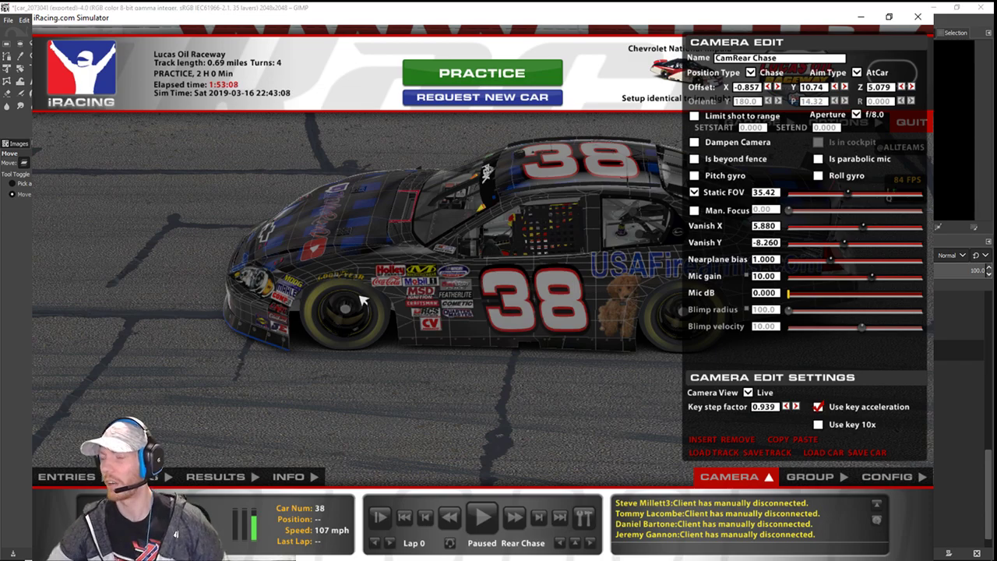
- Return to GIMP, re-export the texture with the Wireframe layer hidden, and reload the car's paint in iRacing
key("alt+Tab")
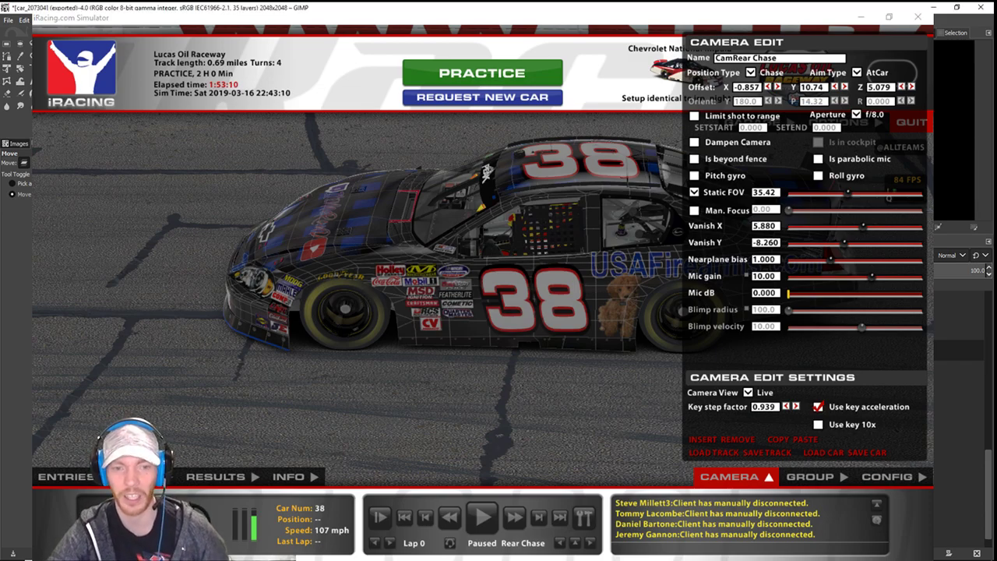
scroll(961, 374, "up", 7)
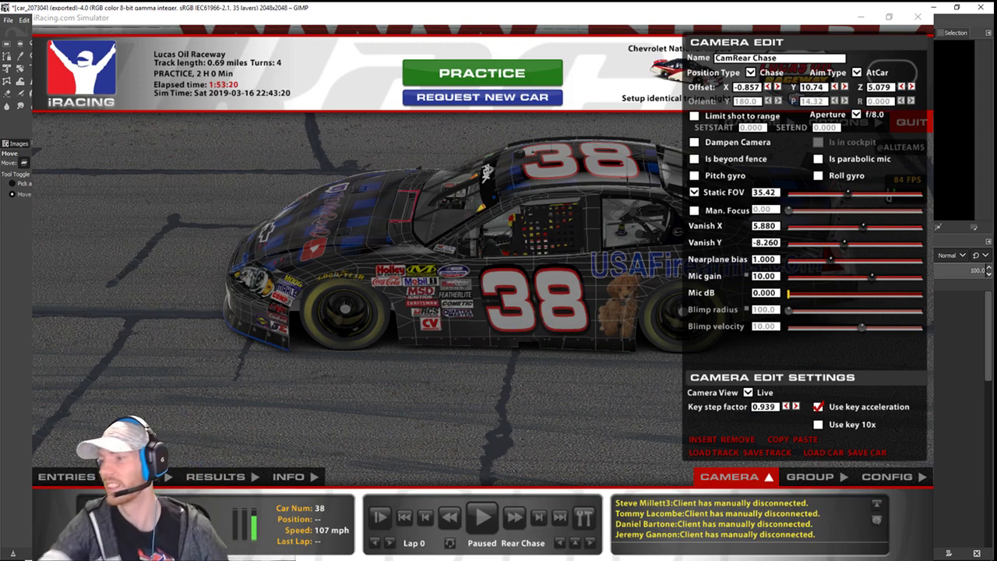
left_click(355, 233)
key("ctrl+r")
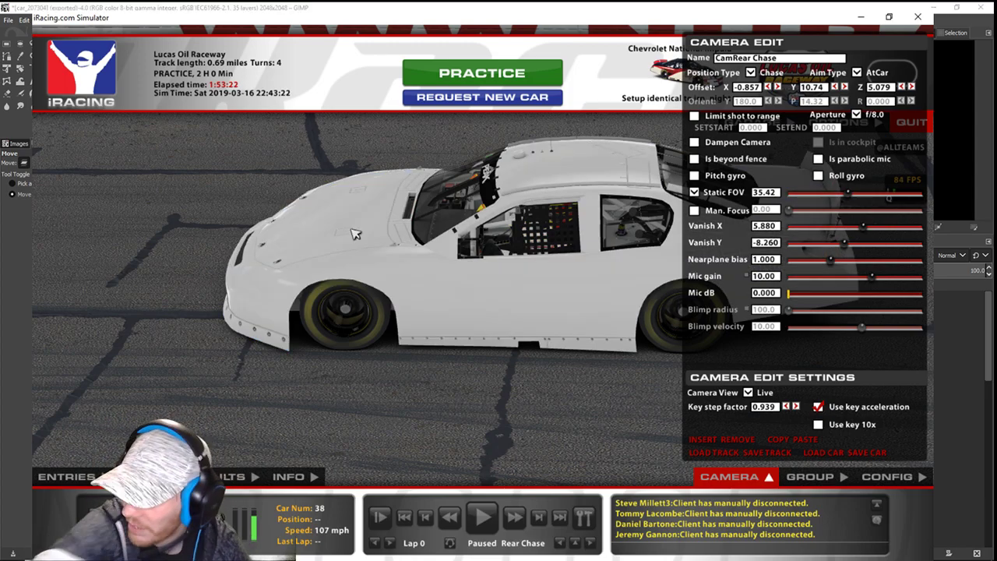
mouse_move(233, 557)
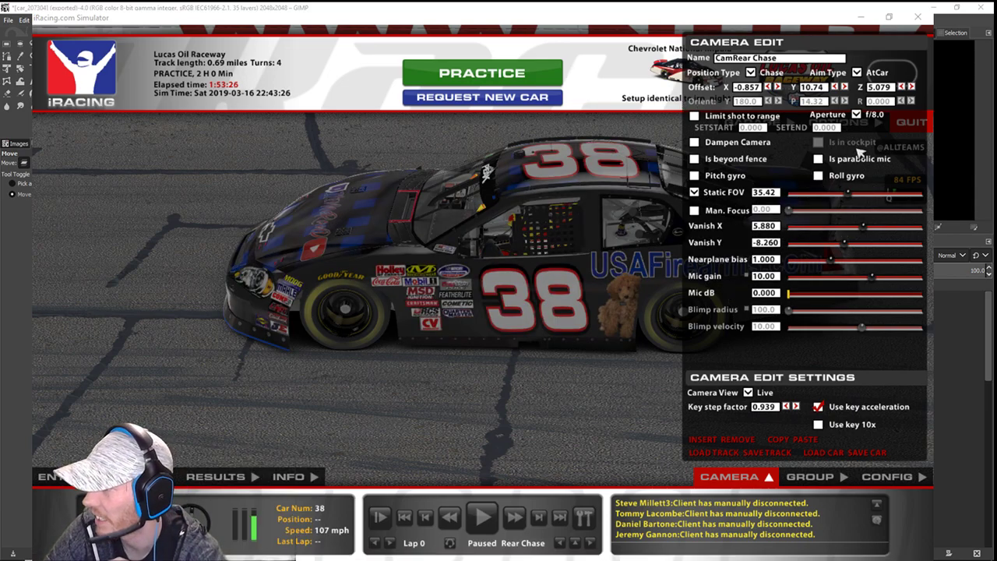
- Move the camera to X 6.872, Y 7.895 with a static FOV of 23.54 to inspect the car from the front corner
left_click(840, 93)
key("a")
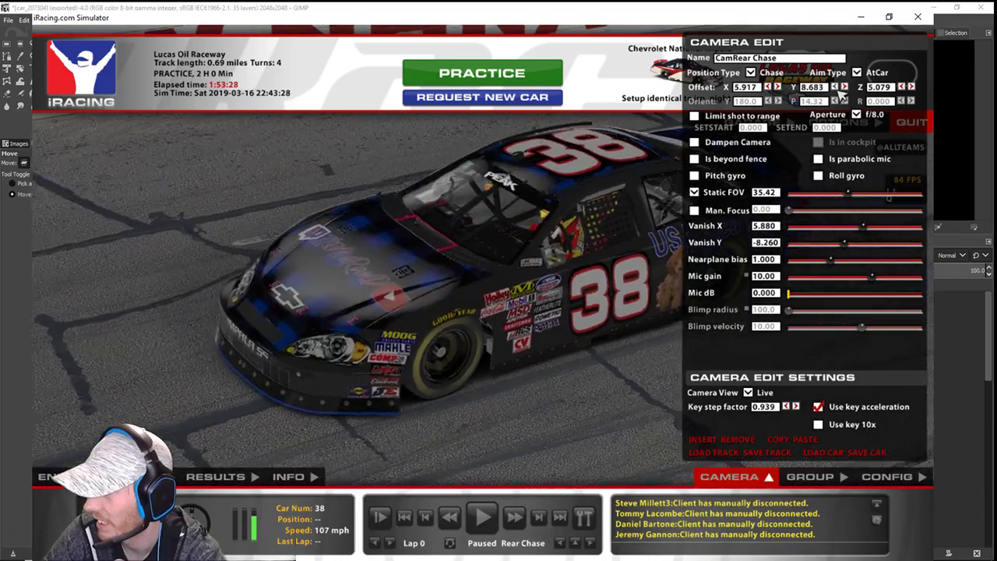
left_click_drag(861, 200, 845, 195)
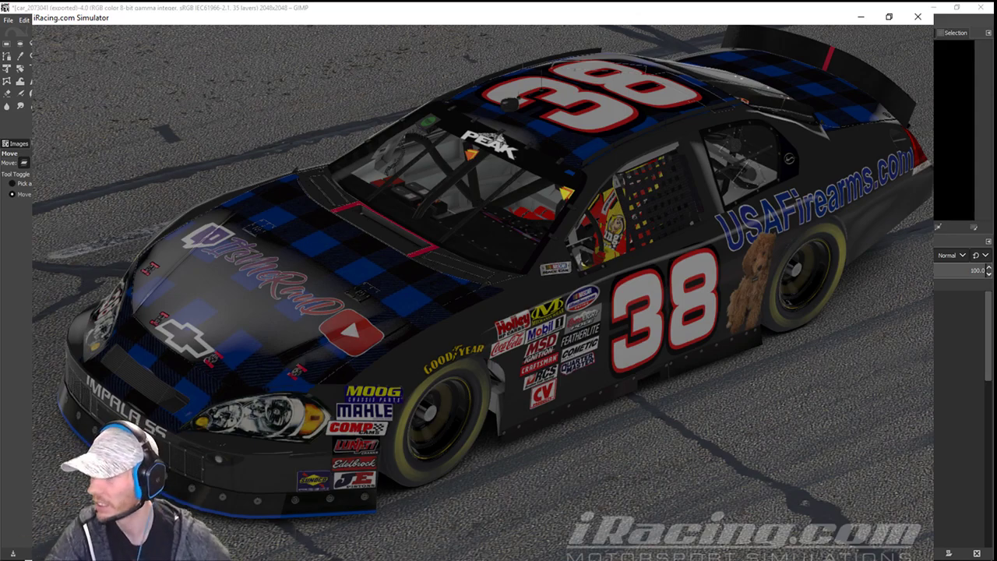
key("space")
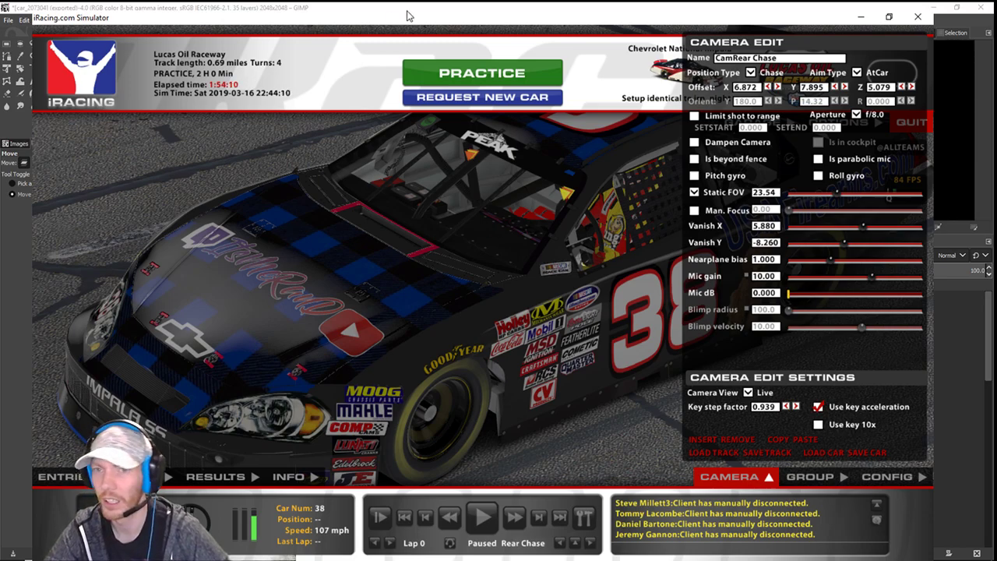
- Switch back to GIMP and show the Wireframe layer over the car template
left_click(613, 4)
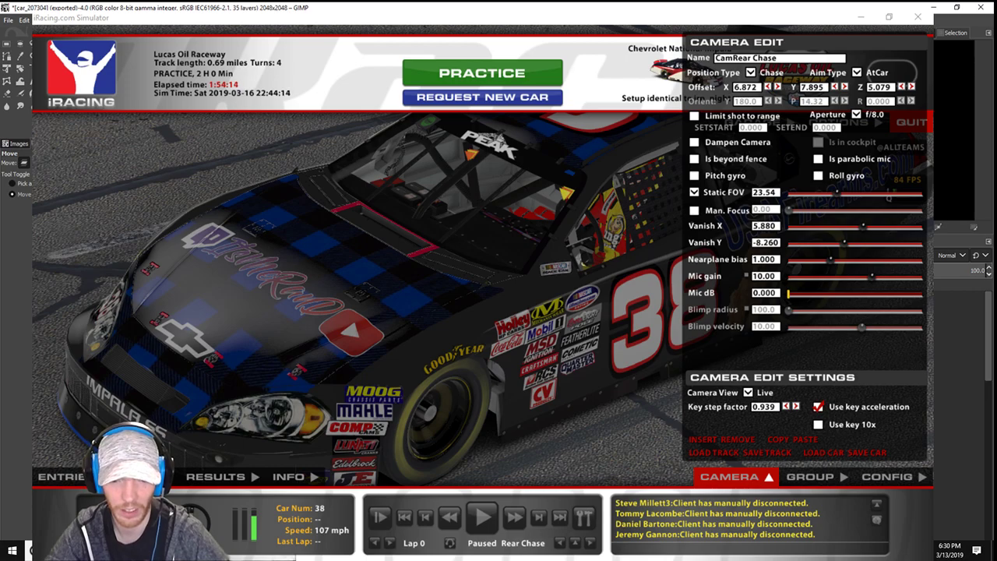
left_click(660, 398)
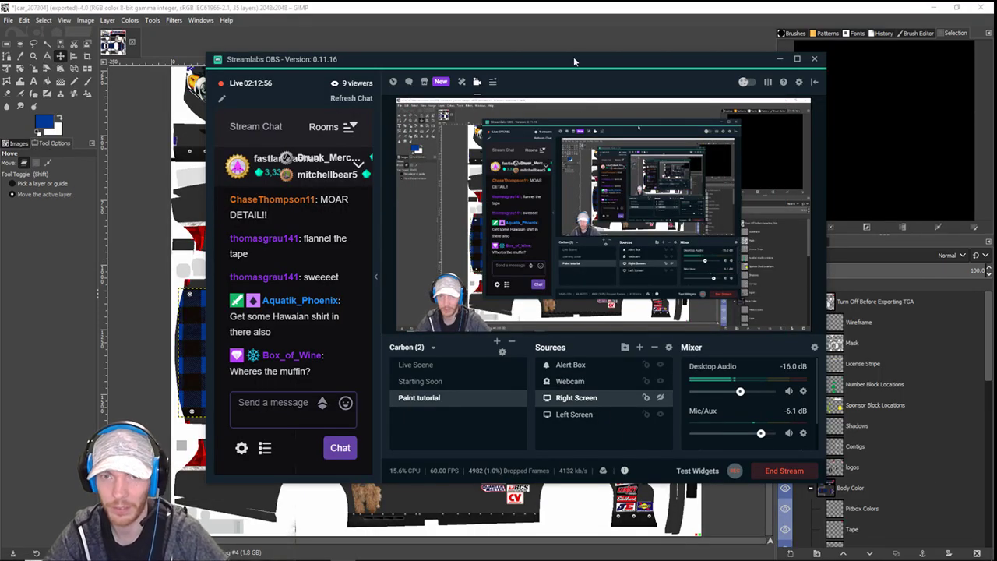
key("alt+Tab")
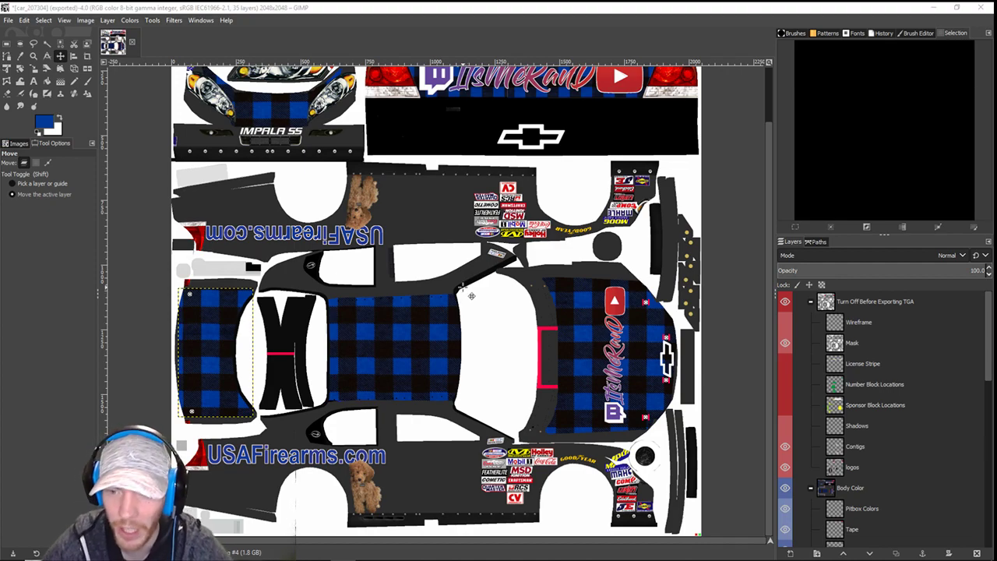
left_click(787, 322)
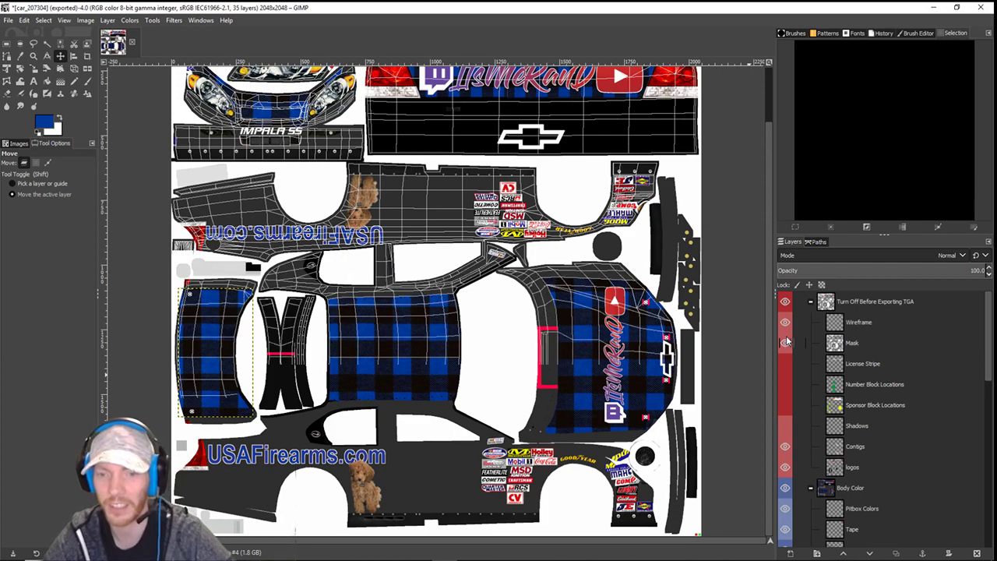
- Set up the Pencil tool with a black foreground colour and make Main Car Body the active layer
left_click(49, 121)
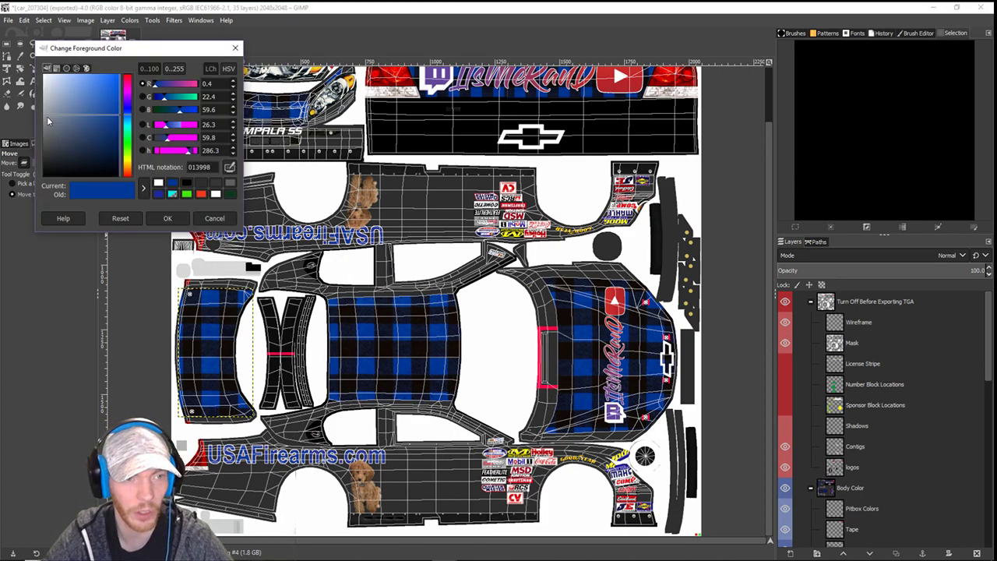
left_click(187, 183)
left_click(167, 218)
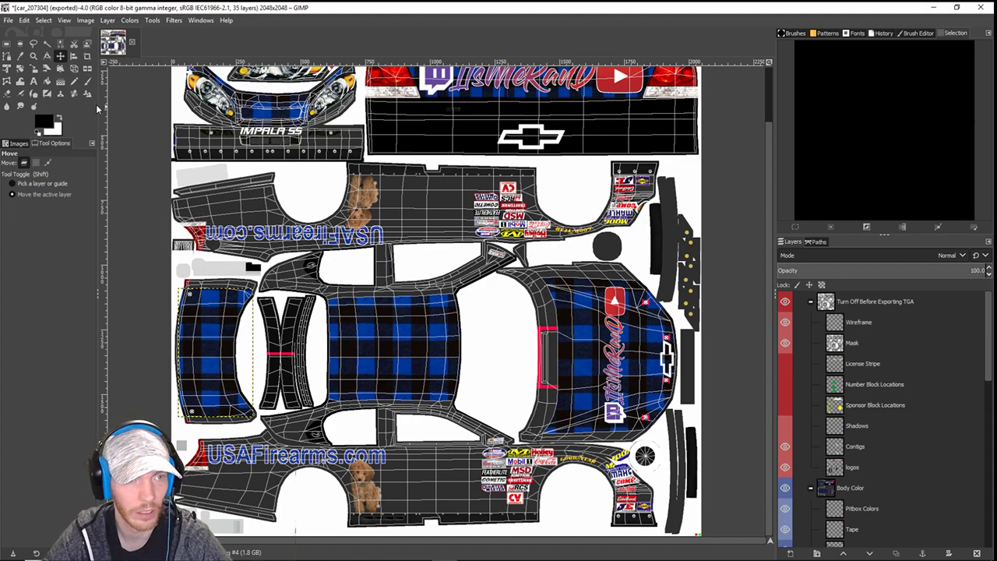
left_click(74, 81)
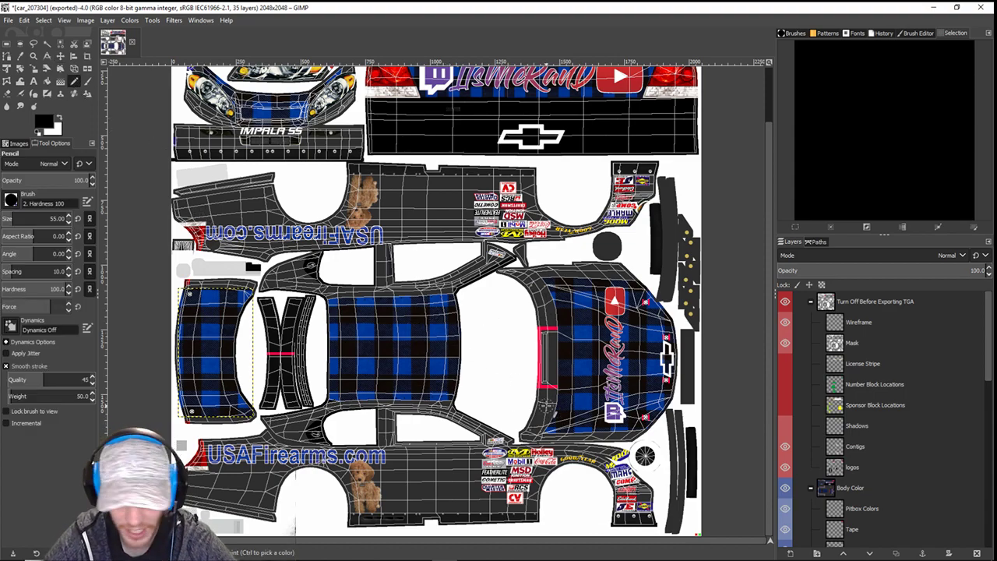
scroll(546, 406, "up", 3)
scroll(546, 405, "up", 2)
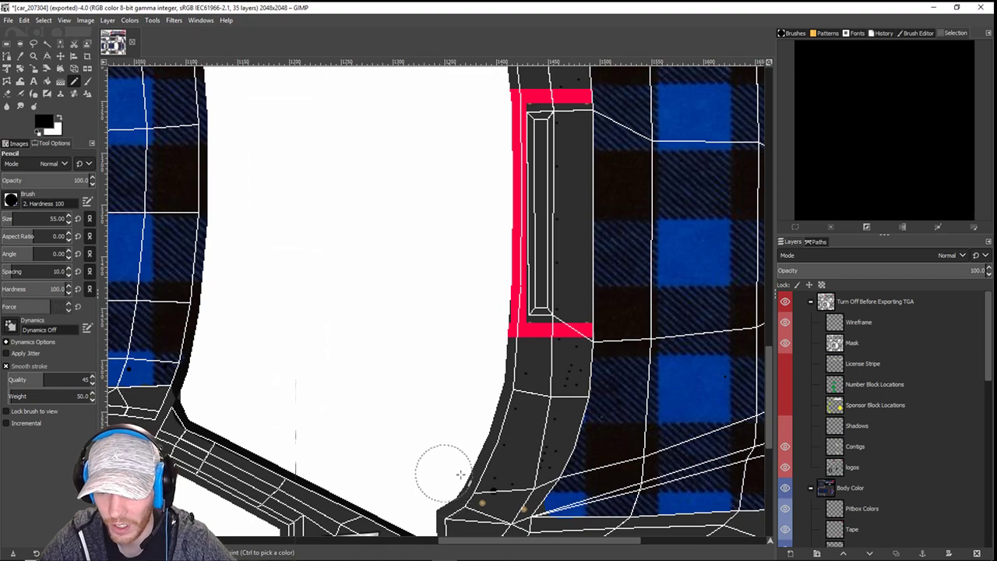
left_click_drag(475, 455, 534, 356)
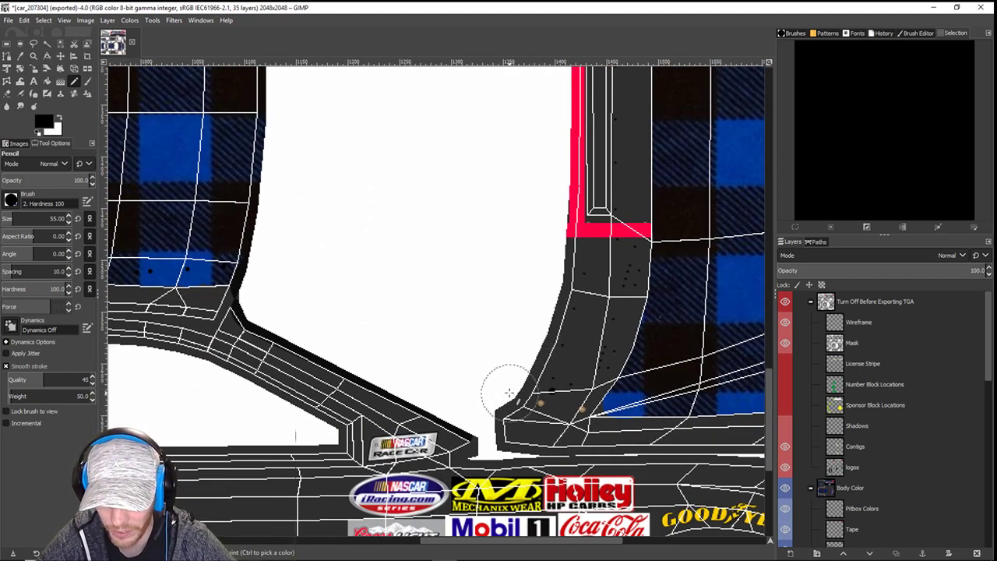
scroll(880, 467, "down", 10)
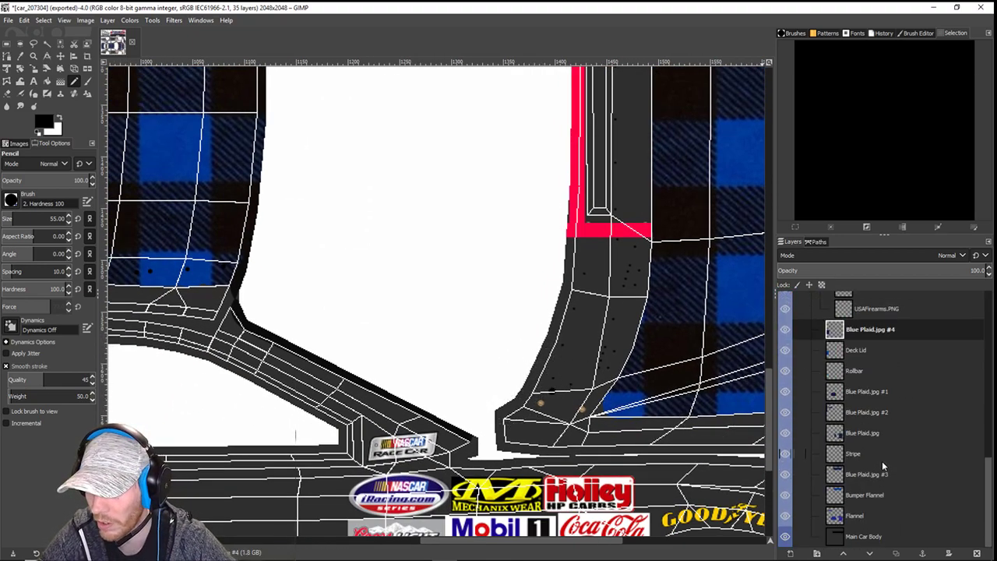
left_click(839, 534)
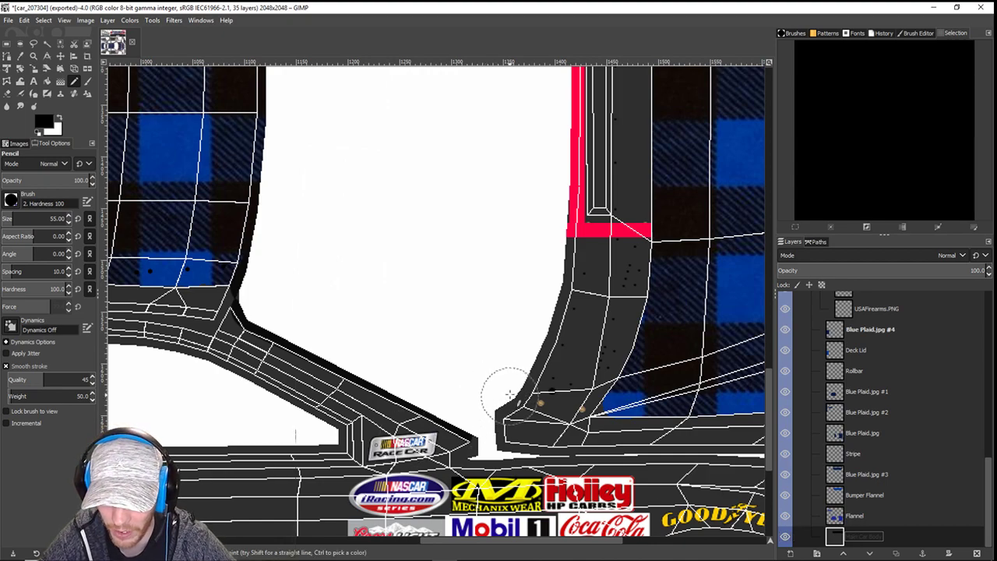
- Paint the lower end of the grey cowl strip between windshield and hood black, following its windshield-side edge
left_click(510, 391)
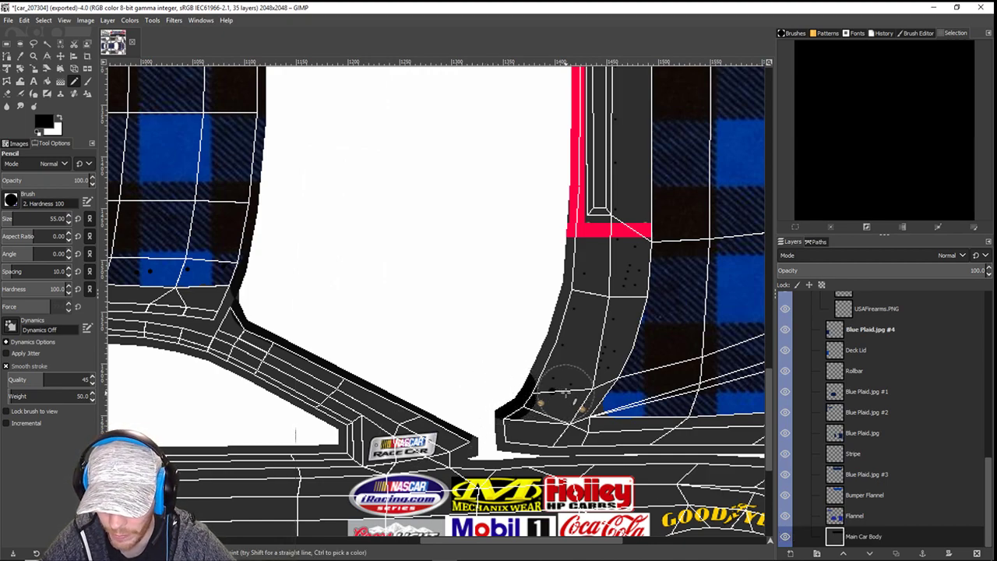
left_click_drag(548, 392, 575, 389)
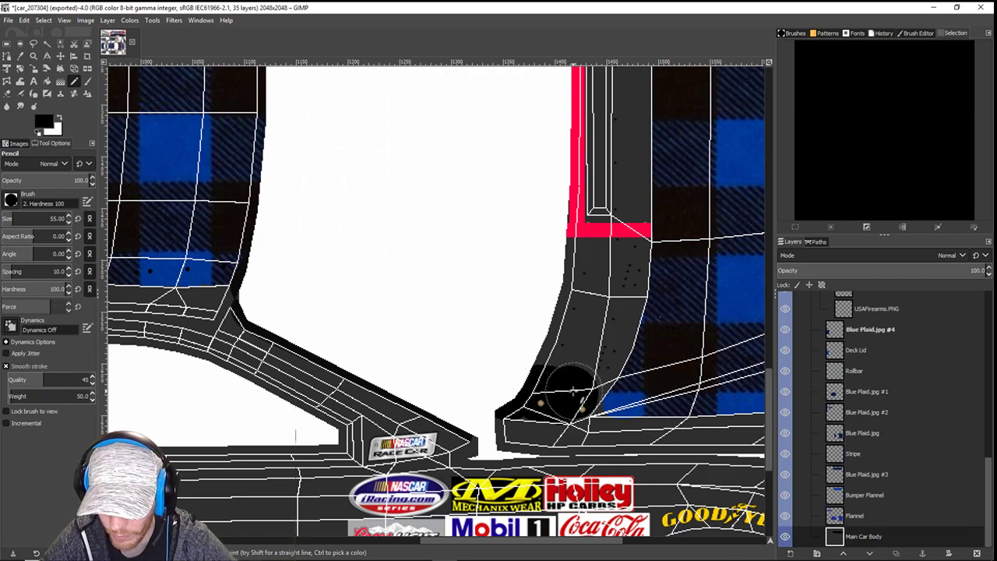
left_click(581, 381)
left_click_drag(614, 302, 594, 326)
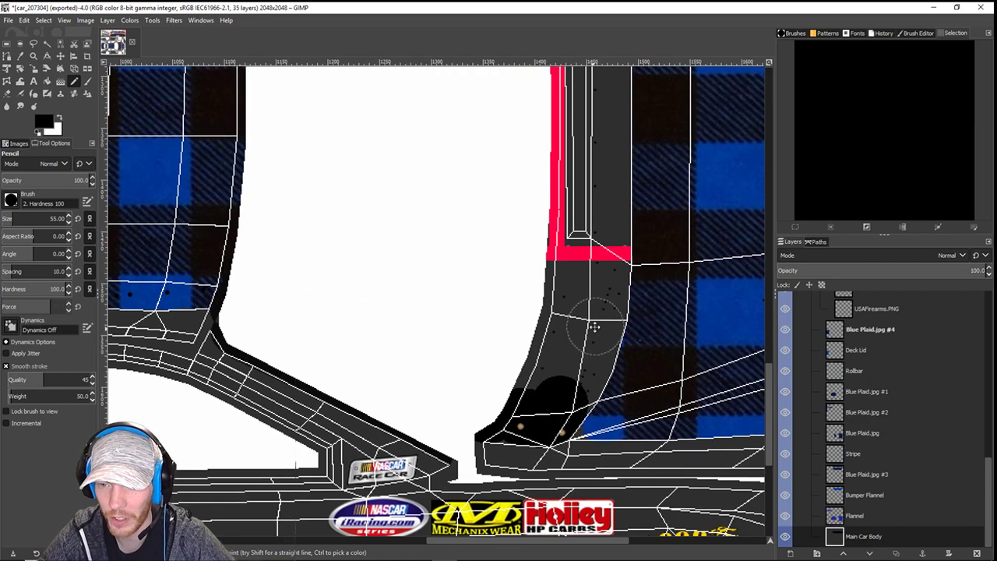
left_click_drag(550, 360, 523, 383)
scroll(524, 383, "up", 8)
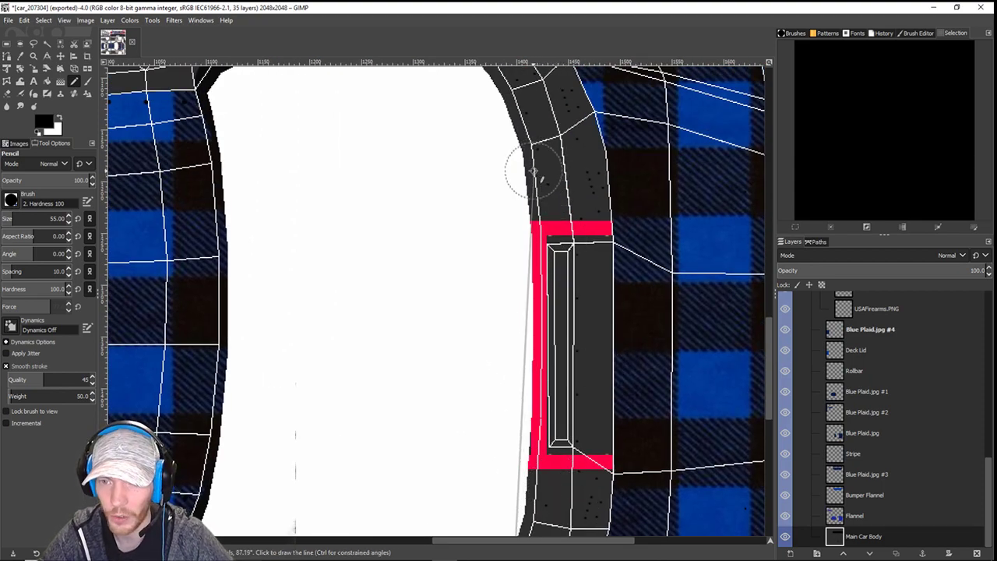
left_click_drag(531, 170, 544, 213)
scroll(547, 217, "down", 3)
mouse_move(494, 445)
left_mouse_down()
mouse_move(525, 487)
mouse_move(564, 491)
mouse_move(551, 506)
mouse_move(556, 475)
mouse_move(563, 489)
mouse_move(549, 456)
mouse_move(555, 403)
left_mouse_up()
- Paint the upper end of the cowl strip black, from its pointed tip down to the red stripe
scroll(491, 167, "up", 10)
mouse_move(528, 347)
left_mouse_down()
mouse_move(548, 379)
mouse_move(552, 365)
mouse_move(441, 241)
mouse_move(520, 245)
mouse_move(510, 248)
mouse_move(533, 255)
mouse_move(532, 278)
mouse_move(507, 269)
mouse_move(540, 302)
mouse_move(556, 362)
mouse_move(588, 372)
left_mouse_up()
left_click(593, 366)
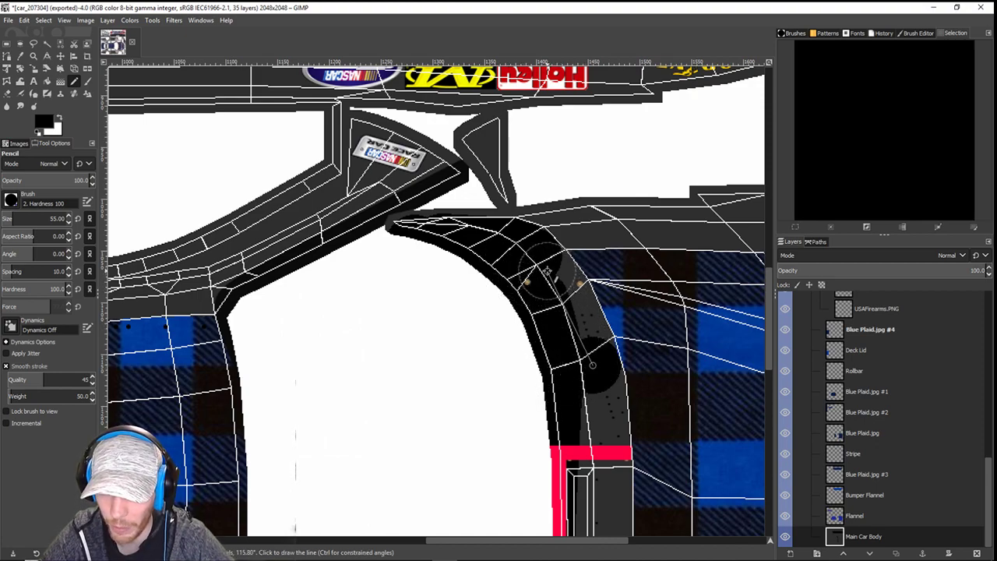
left_click(547, 272, "shift")
mouse_move(551, 294)
left_mouse_down()
mouse_move(572, 335)
mouse_move(569, 288)
mouse_move(584, 327)
mouse_move(596, 370)
mouse_move(590, 429)
left_mouse_up()
- Fill the remaining grey of the cowl strip with black, including the area inside the red stripe outline
scroll(596, 382, "down", 5)
mouse_move(534, 216)
left_mouse_down()
mouse_move(585, 390)
mouse_move(580, 294)
left_mouse_up()
scroll(574, 401, "down", 5)
mouse_move(568, 196)
left_mouse_down()
mouse_move(588, 304)
mouse_move(585, 184)
mouse_move(541, 345)
mouse_move(542, 426)
mouse_move(575, 407)
mouse_move(593, 336)
mouse_move(586, 391)
mouse_move(562, 449)
mouse_move(537, 473)
left_mouse_up()
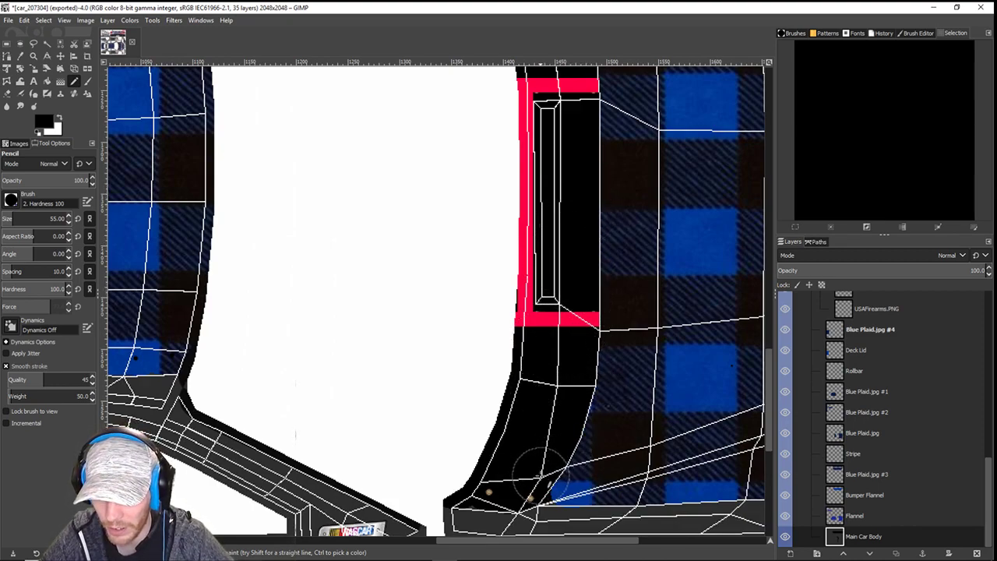
scroll(623, 418, "down", 5)
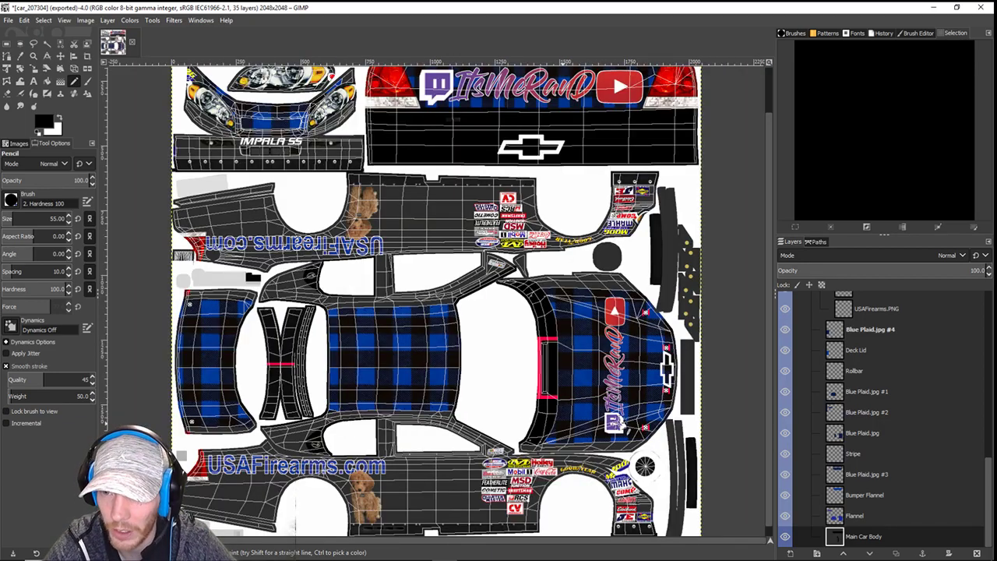
- Hide the Wireframe layer, re-export the texture, and reload the car's paint in iRacing
scroll(903, 435, "up", 10)
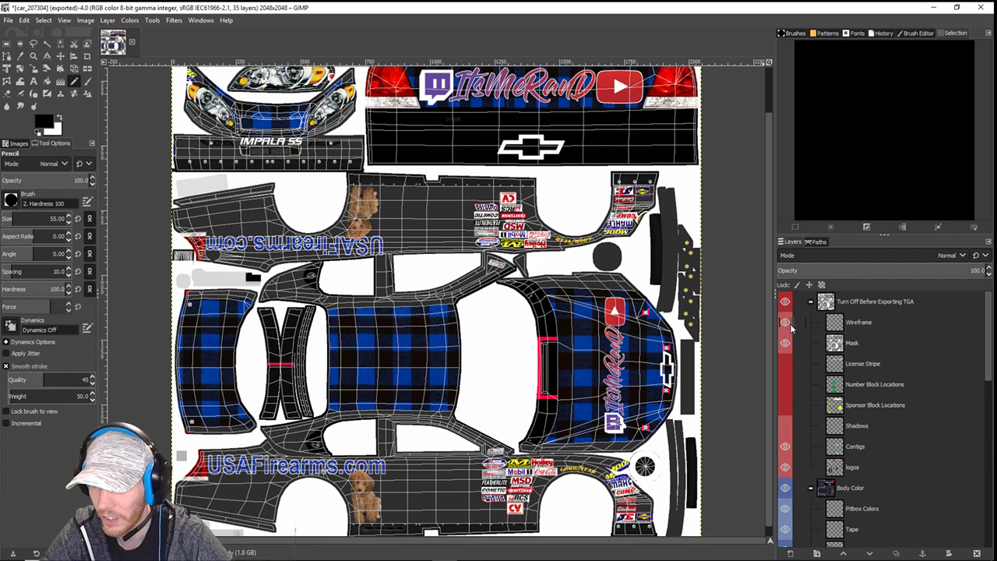
left_click(786, 322)
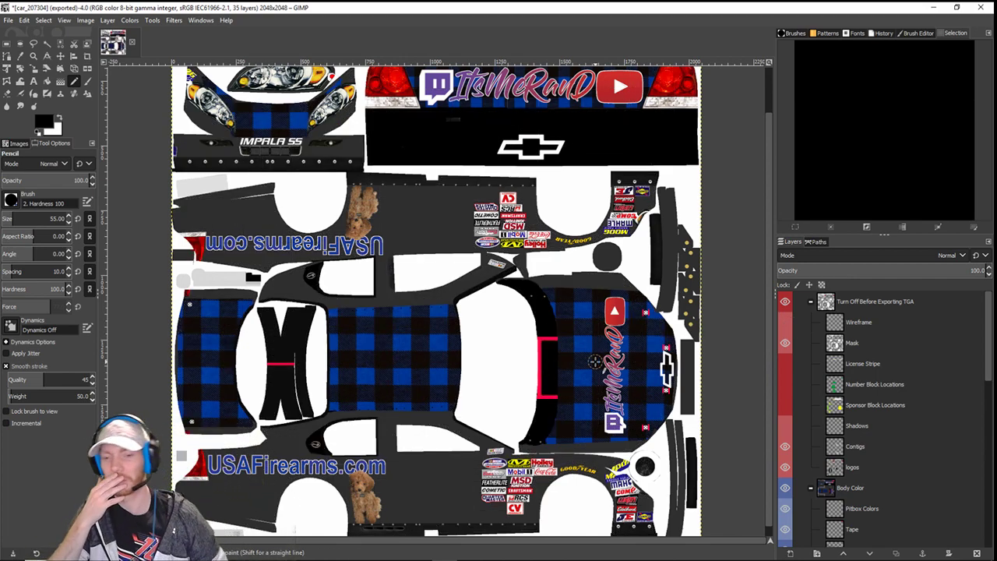
key("ctrl+e")
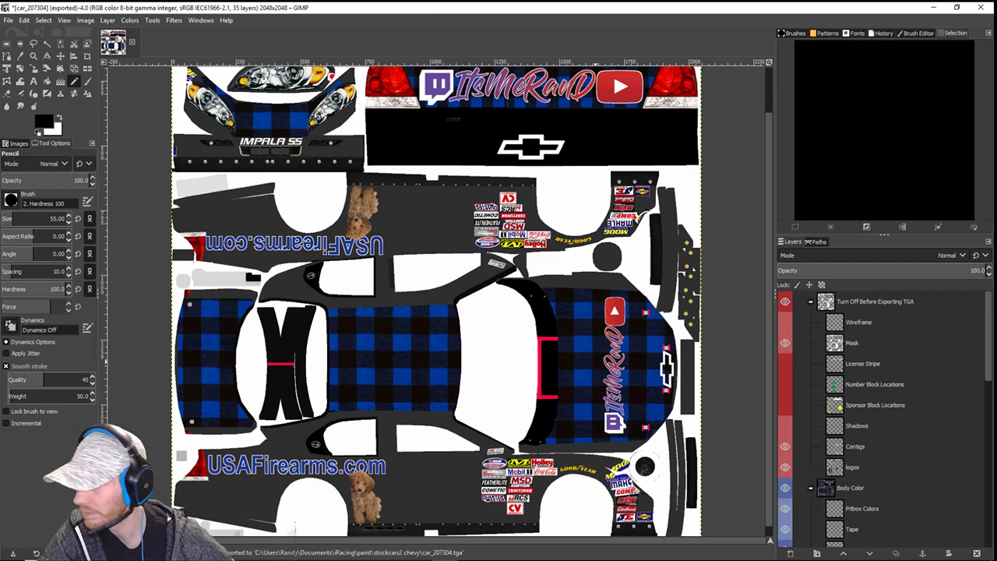
key("alt+Tab")
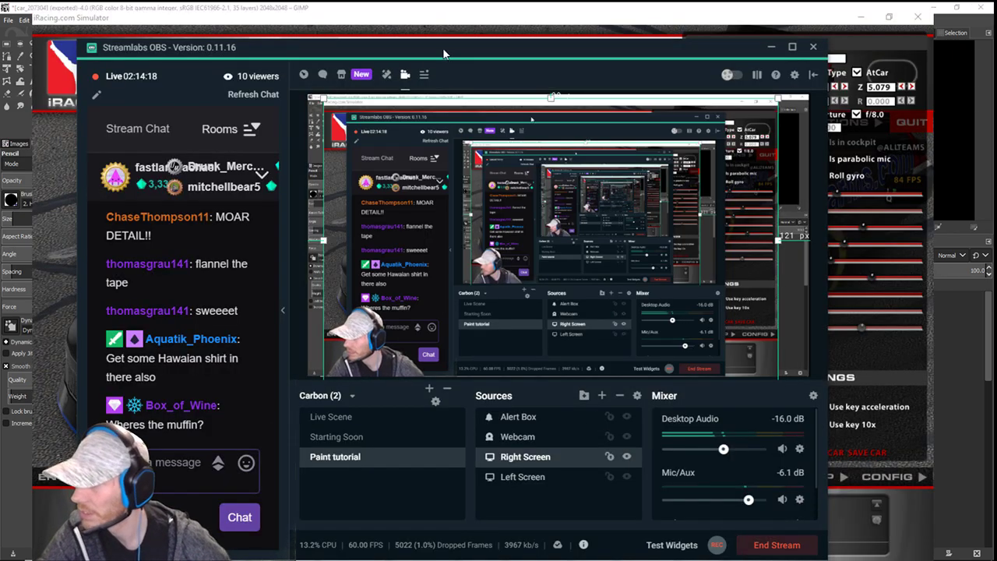
left_click_drag(442, 48, 0, 208)
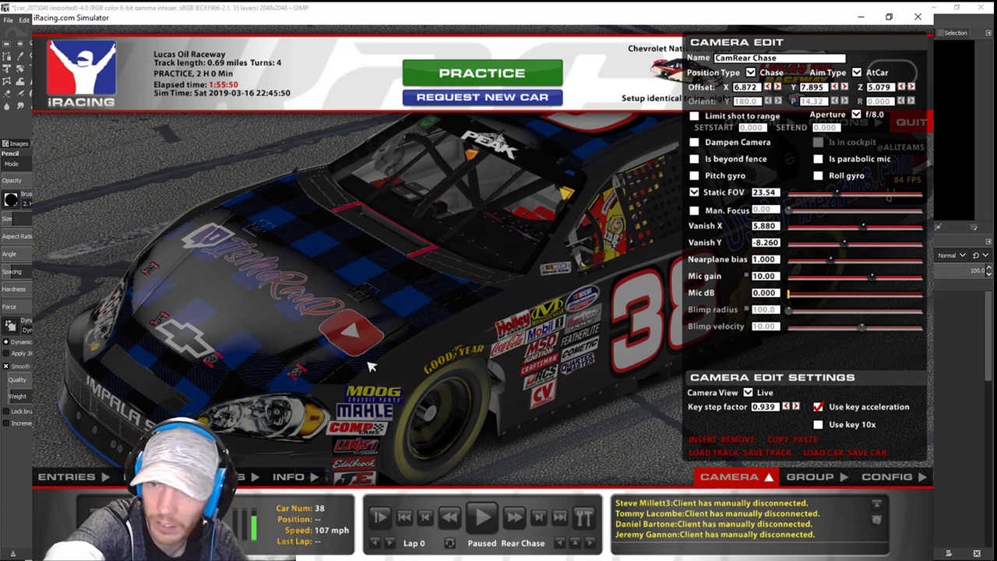
key("ctrl+r")
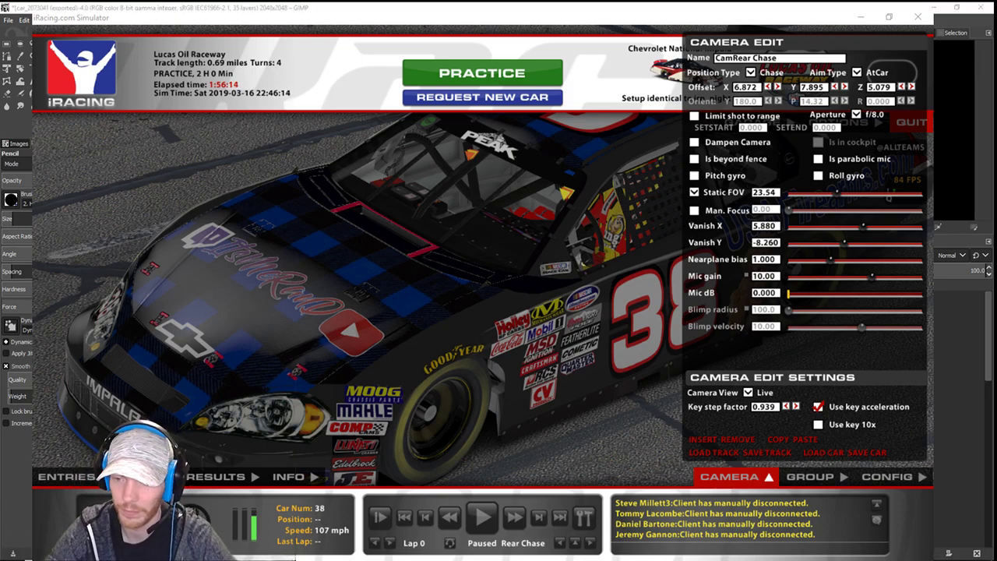
- Return to GIMP and paint the fender strip above the cowl's upper end dark grey over the black
left_click(861, 17)
left_click_drag(561, 53, 996, 49)
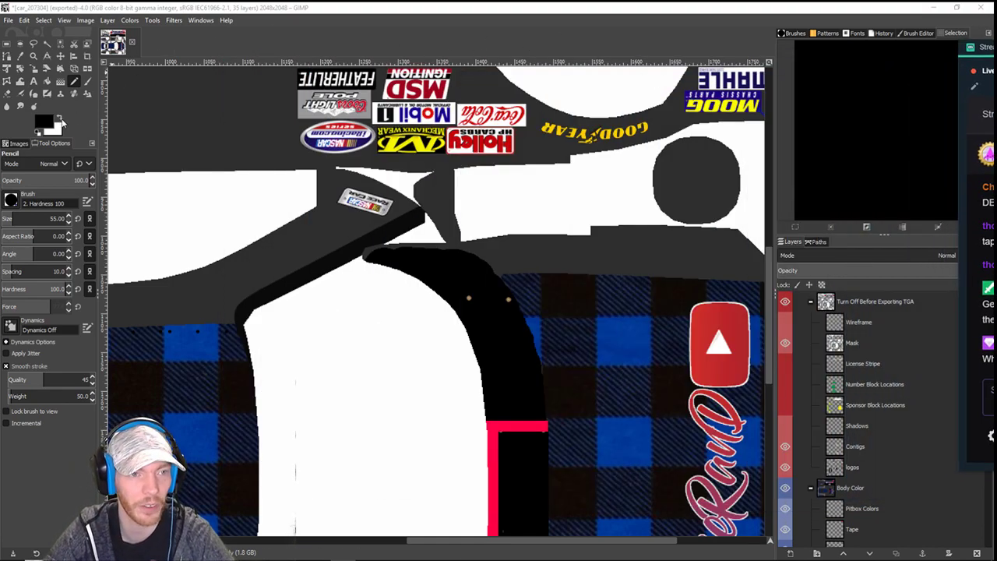
left_click(60, 122)
left_click(191, 189)
left_click(167, 218)
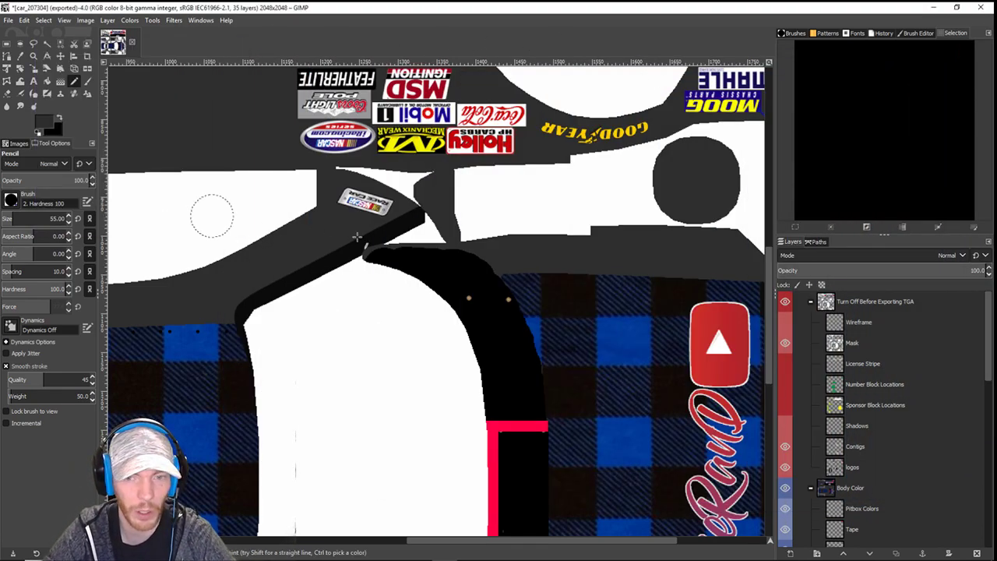
mouse_move(397, 263)
left_mouse_down()
mouse_move(489, 260)
mouse_move(468, 256)
left_mouse_up()
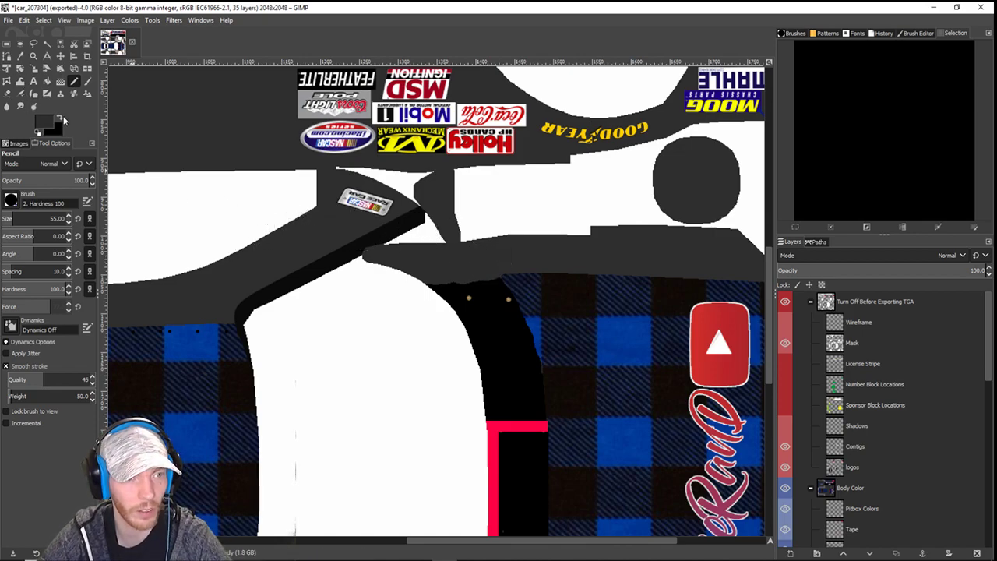
- Switch the foreground back to black and straighten the cowl's upper boundary beside the two fastener dots
left_click(51, 122)
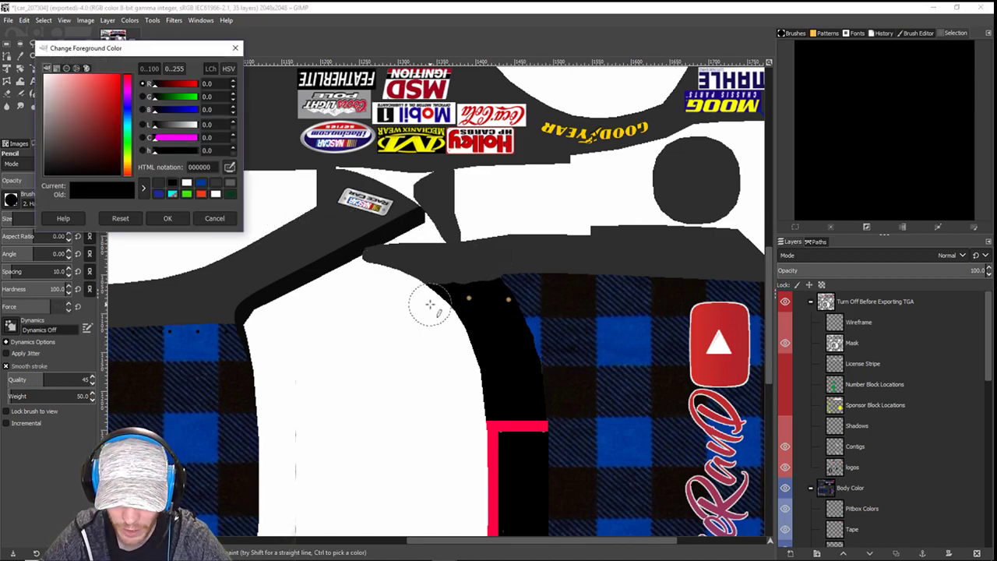
left_click(498, 297, "shift")
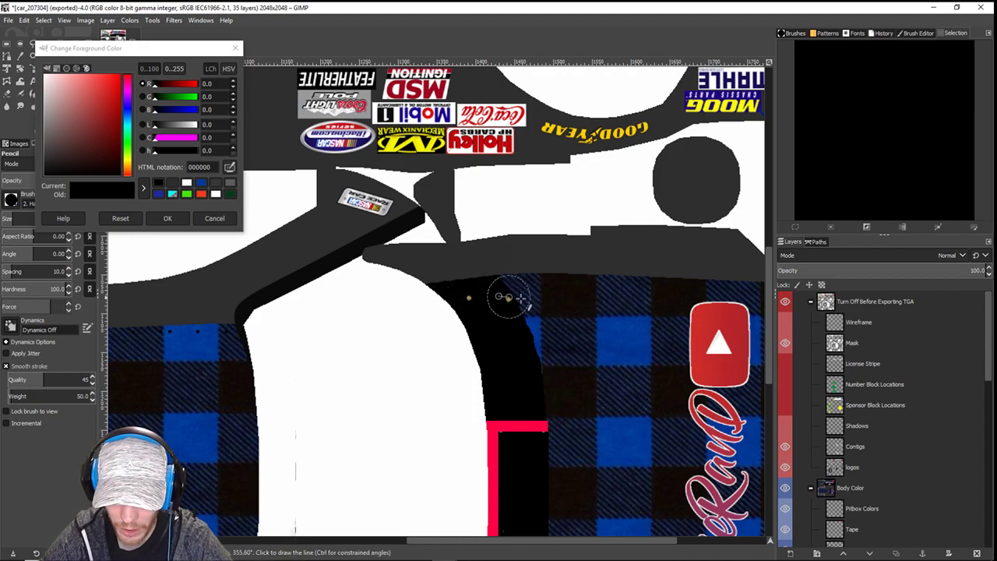
scroll(591, 314, "down", 3)
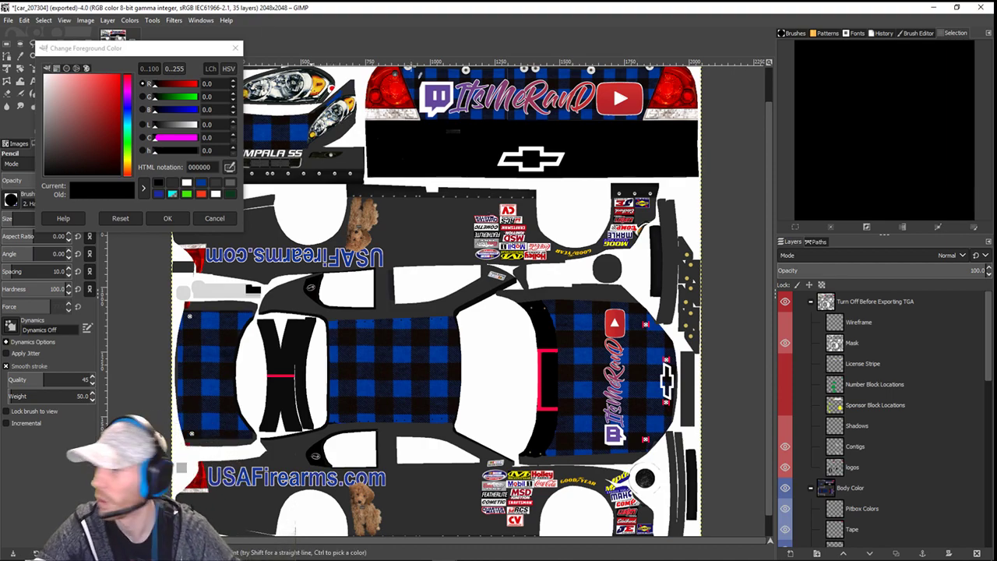
- Re-export the corrected cowl texture and reload the paint in iRacing to check it on the car
key("ctrl+e")
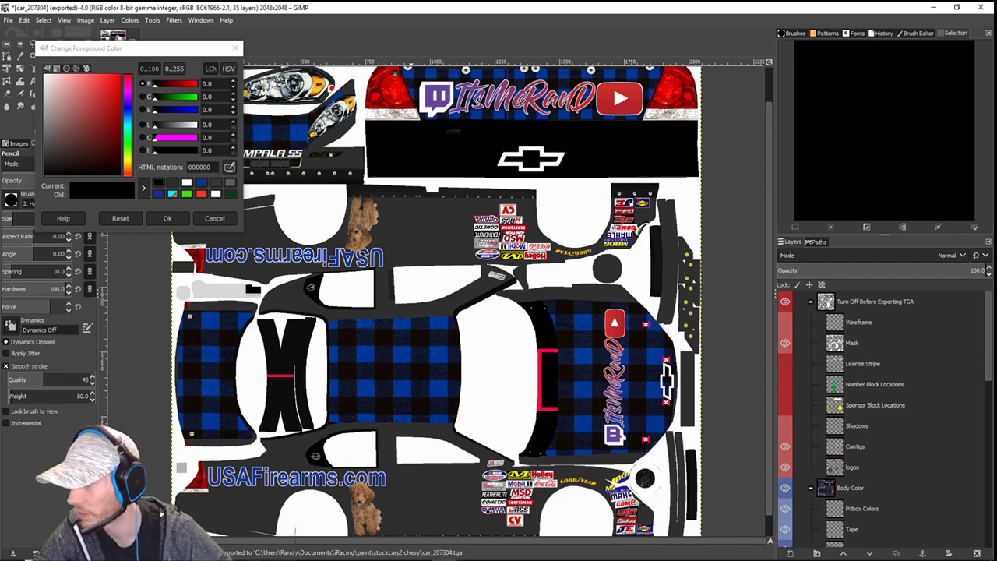
key("alt+Tab")
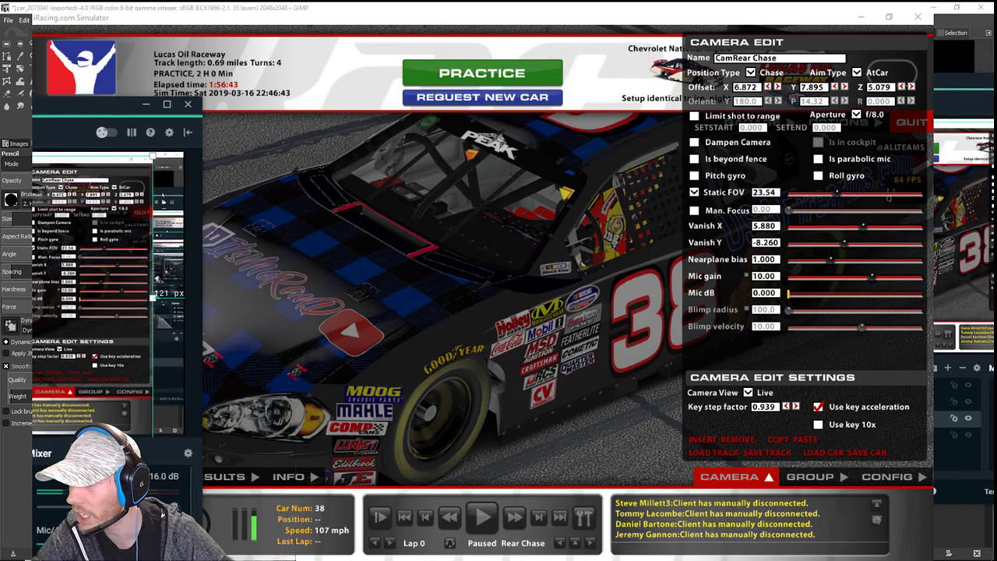
key("alt+Tab")
key("ctrl+r")
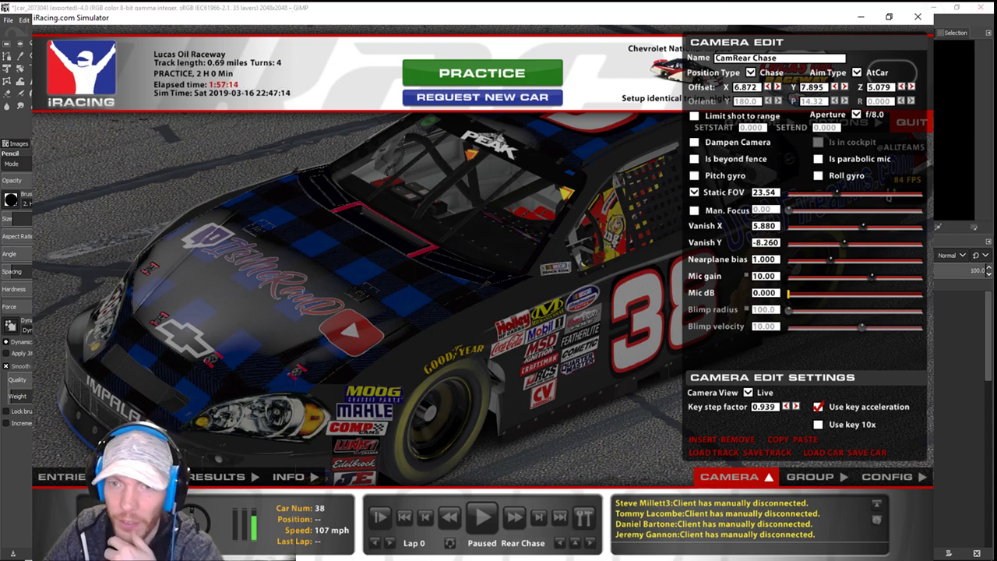
left_click(861, 16)
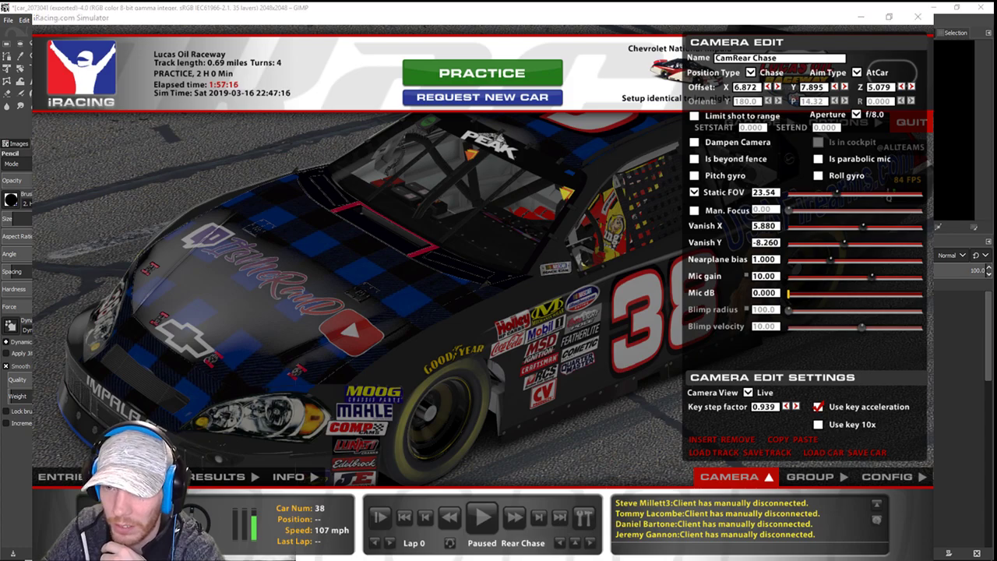
- Switch to GIMP and confirm black (000000) as the foreground color
left_click_drag(535, 47, 996, 44)
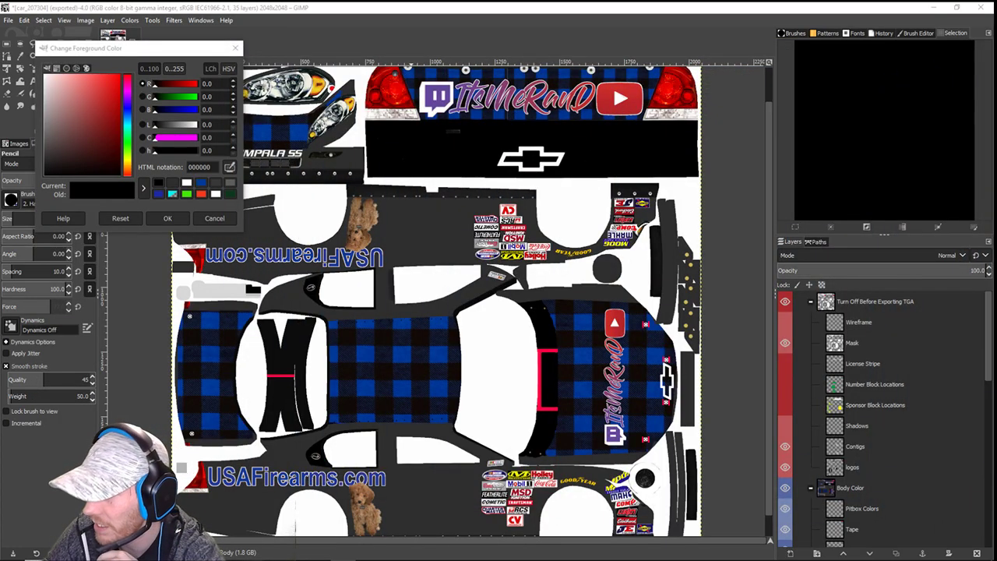
left_click_drag(519, 345, 596, 268)
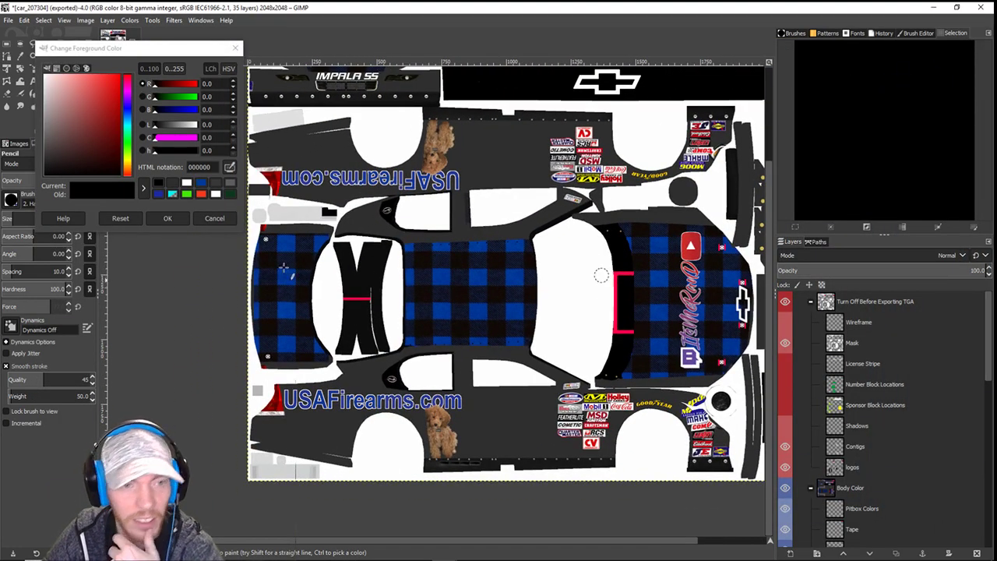
left_click(167, 220)
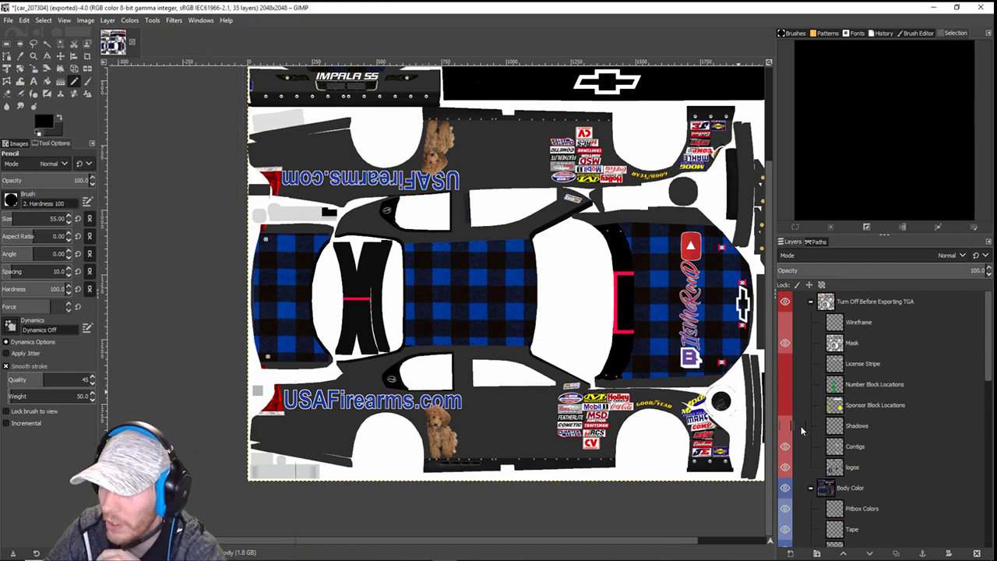
- Show the Wireframe layer and pencil the rear pillar and roof edge above the rear window black on the template's lower car side
left_click(785, 322)
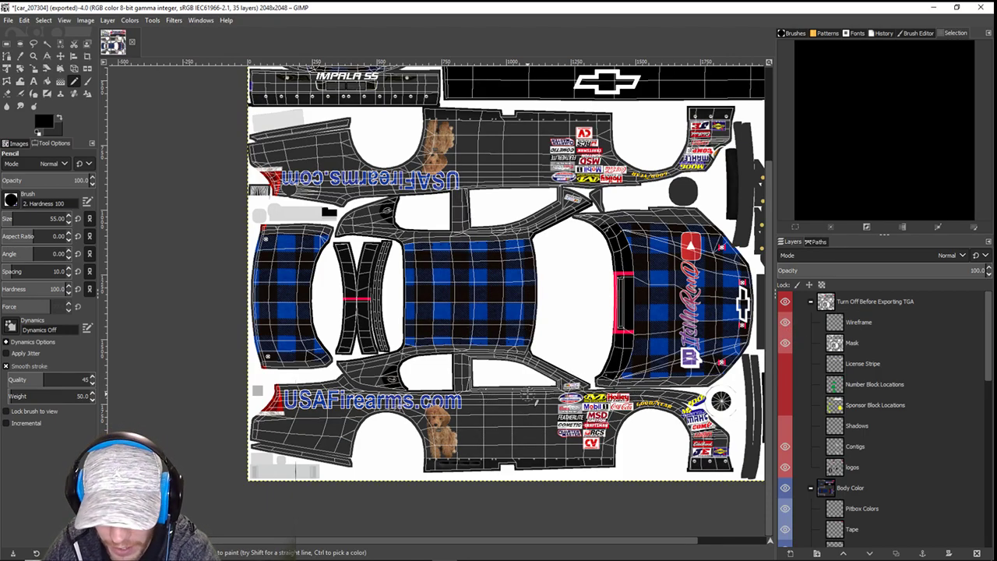
scroll(536, 401, "up", 3)
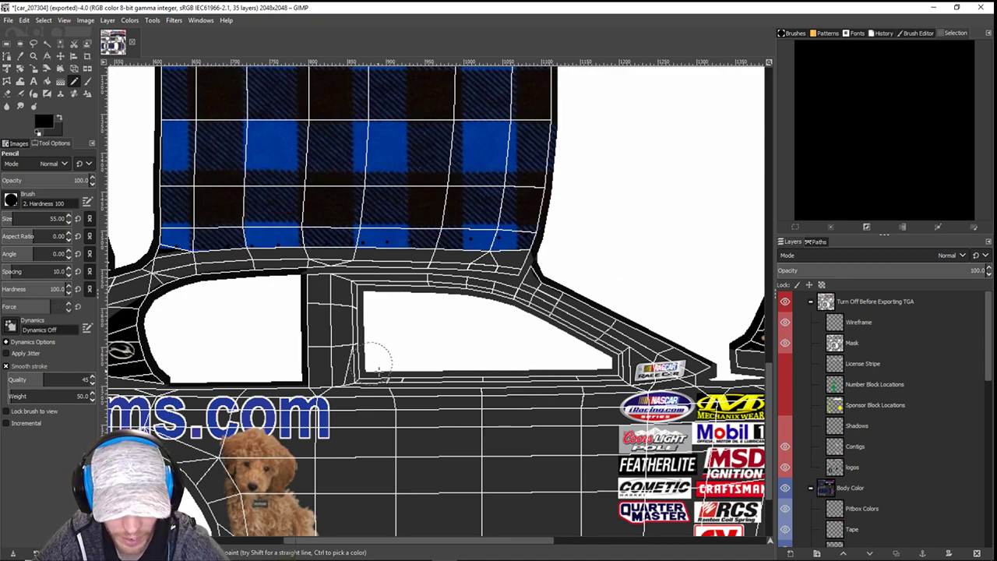
scroll(340, 353, "left", 3)
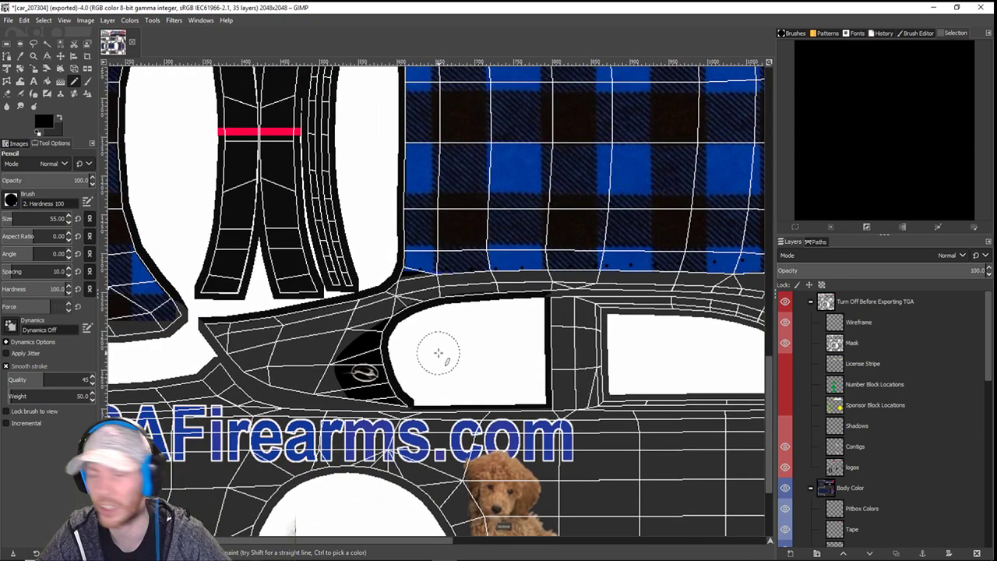
left_click(225, 333)
left_click(543, 288, "shift")
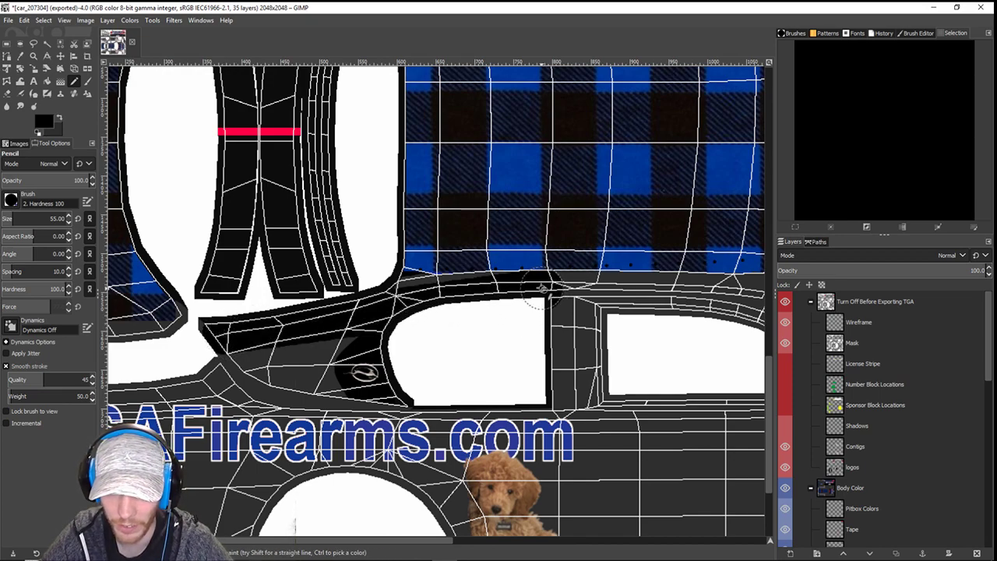
left_click(396, 284, "shift")
left_click(349, 381)
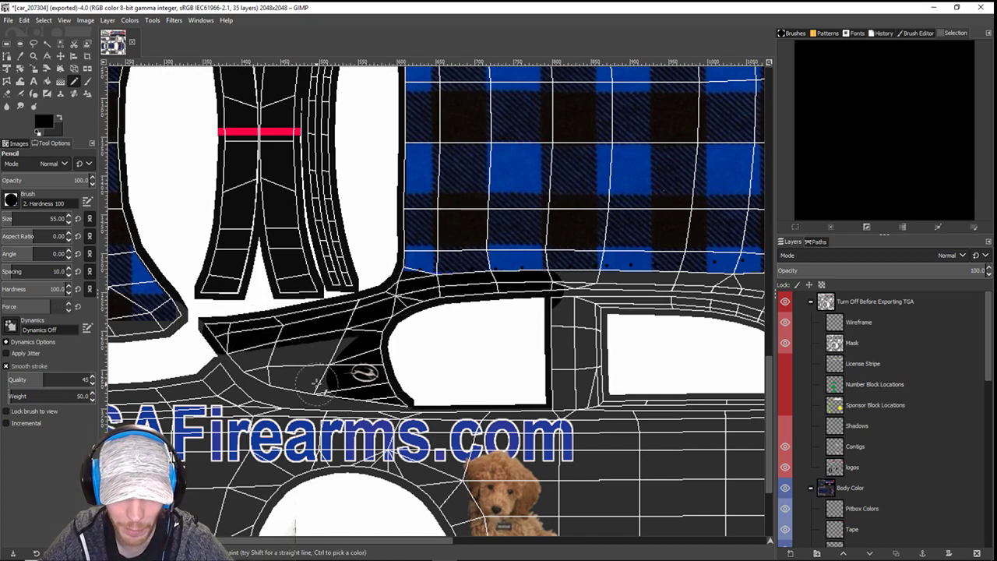
mouse_move(318, 380)
left_mouse_down()
mouse_move(269, 374)
mouse_move(241, 346)
mouse_move(288, 345)
mouse_move(307, 359)
left_mouse_up()
- Paint the center pillar, the front window frame and the windshield pillar black on the lower car side
left_click_drag(502, 342, 398, 319)
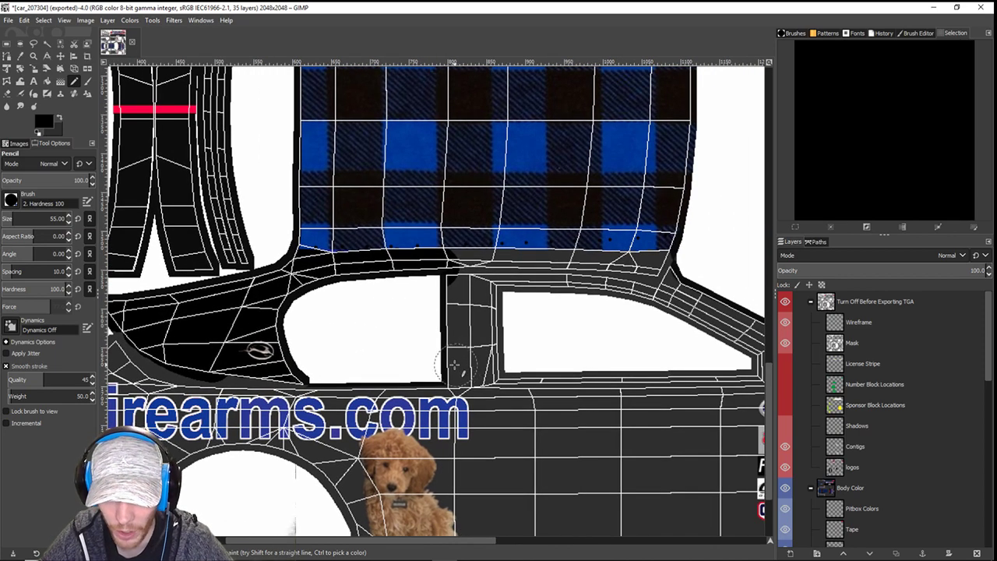
mouse_move(452, 365)
left_mouse_down()
mouse_move(490, 361)
mouse_move(483, 275)
mouse_move(456, 270)
mouse_move(567, 257)
mouse_move(666, 267)
mouse_move(510, 265)
mouse_move(462, 338)
left_mouse_up()
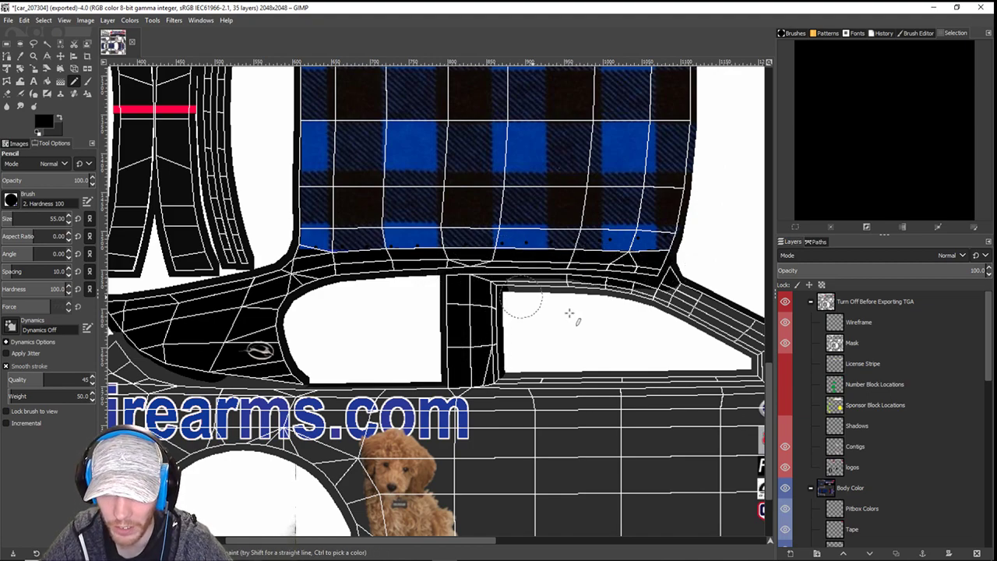
left_click_drag(762, 352, 595, 335)
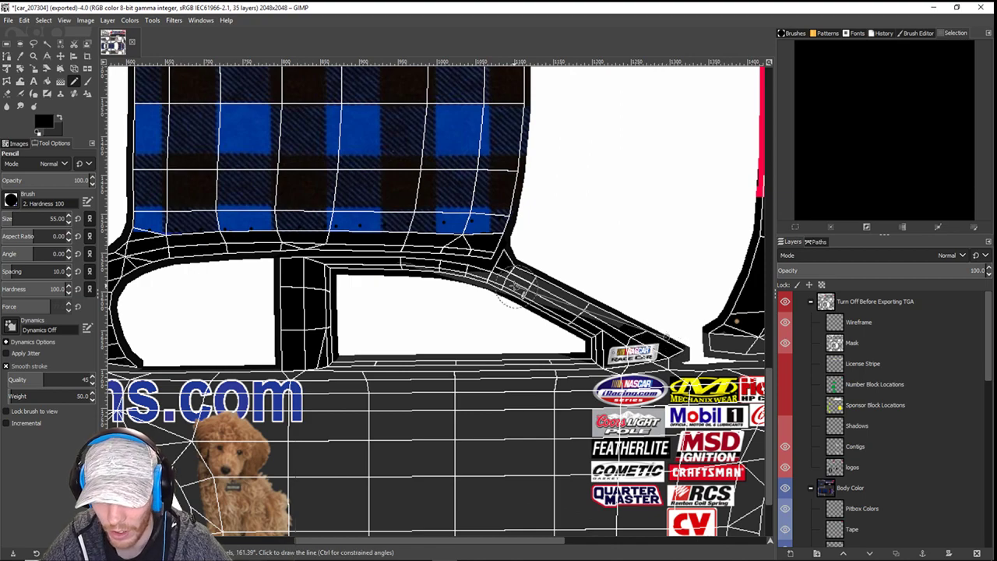
mouse_move(524, 281)
left_mouse_down()
mouse_move(368, 280)
mouse_move(550, 294)
left_mouse_up()
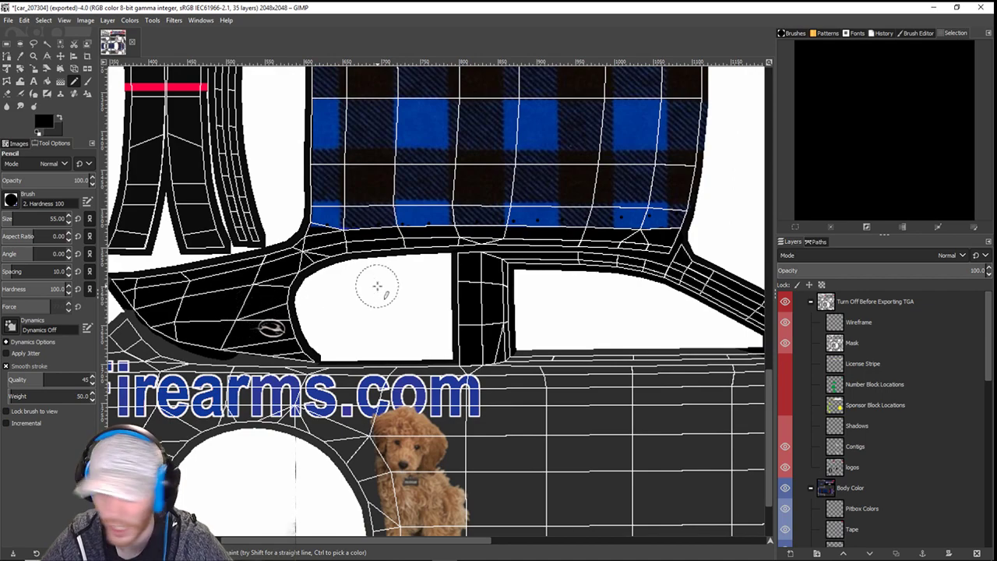
scroll(377, 286, "up", 1, "ctrl")
scroll(377, 287, "up", 1)
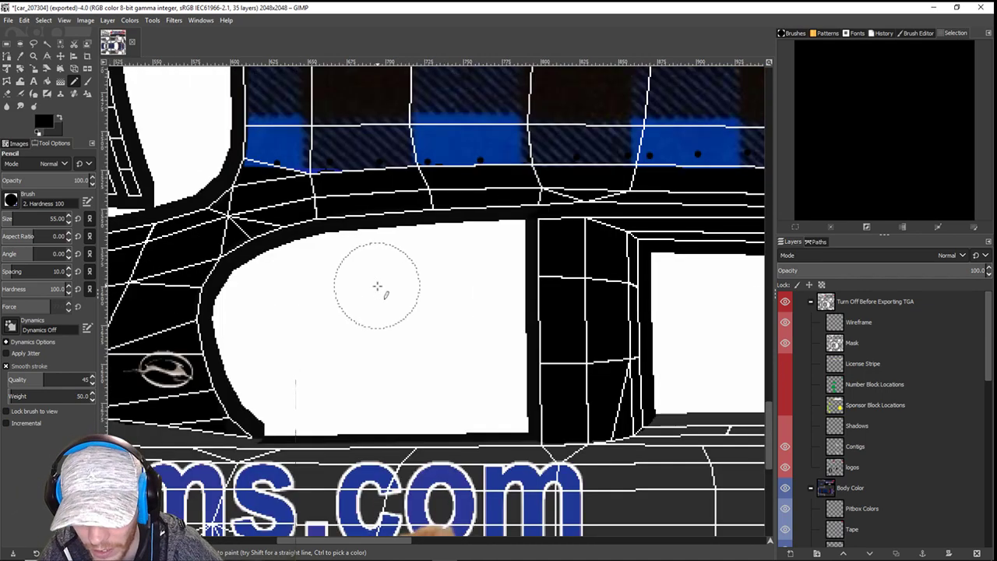
scroll(378, 287, "down", 1)
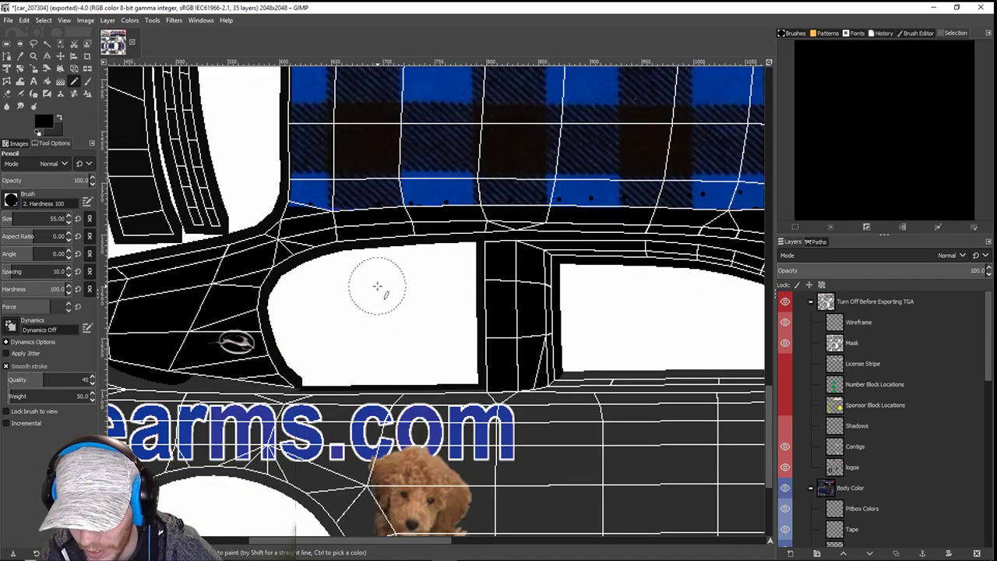
scroll(541, 312, "right", 4)
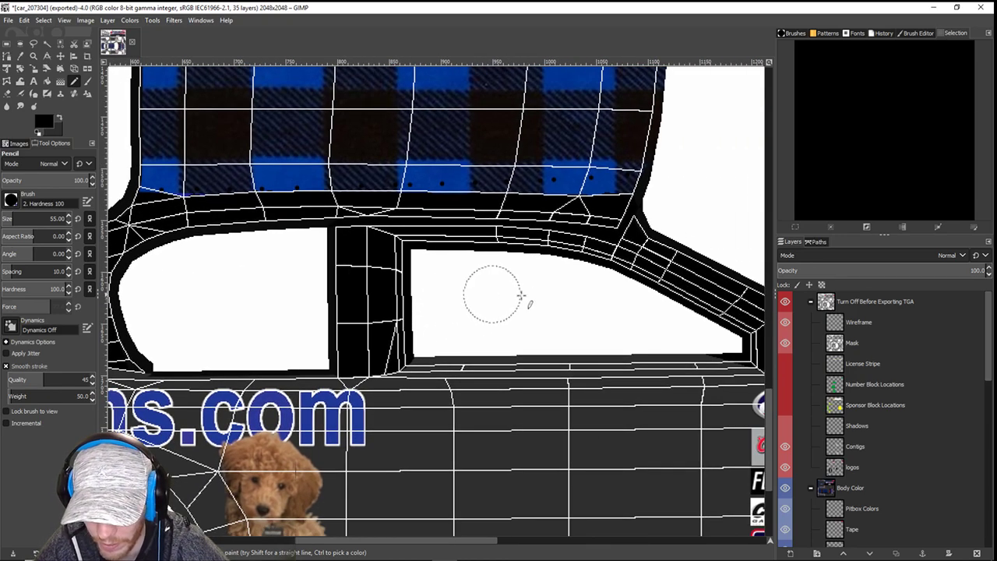
scroll(470, 304, "down", 3)
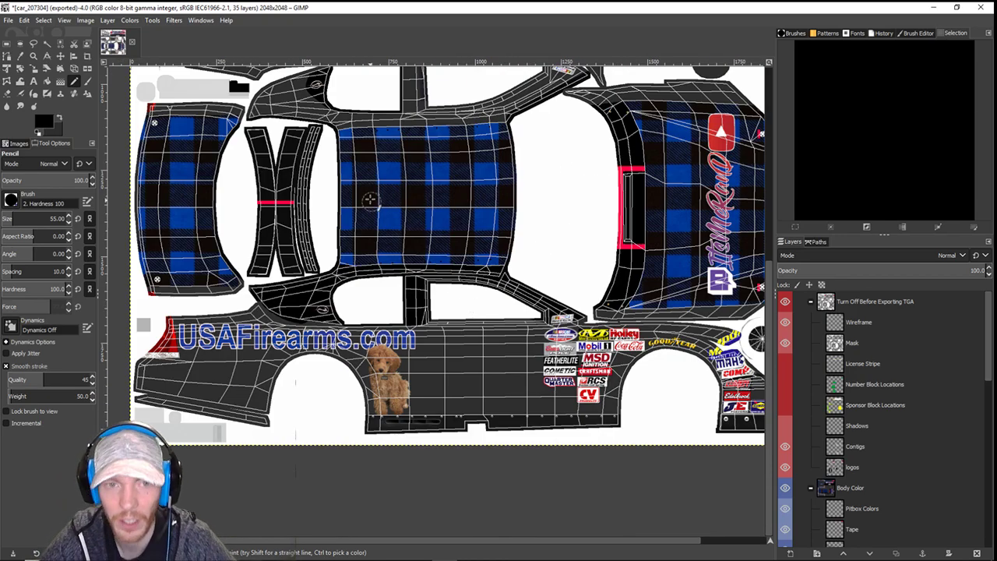
- Paint the rear pillar and roof edge black on the template's upper car side
scroll(393, 347, "up", 3)
scroll(405, 335, "up", 3)
scroll(406, 335, "left", 3)
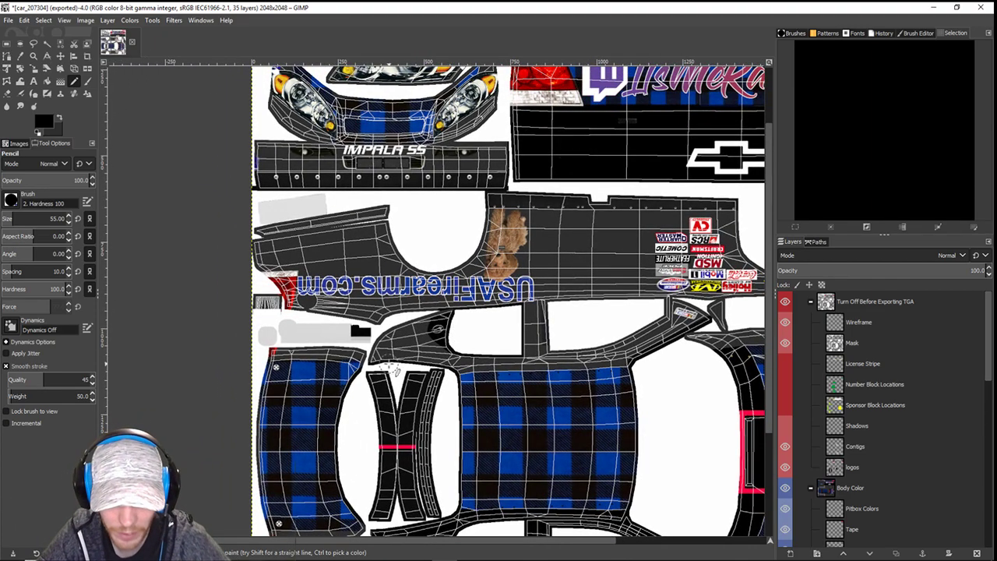
mouse_move(378, 358)
left_mouse_down()
mouse_move(425, 322)
mouse_move(443, 329)
mouse_move(453, 355)
mouse_move(401, 359)
mouse_move(415, 343)
mouse_move(466, 359)
mouse_move(647, 362)
left_mouse_up()
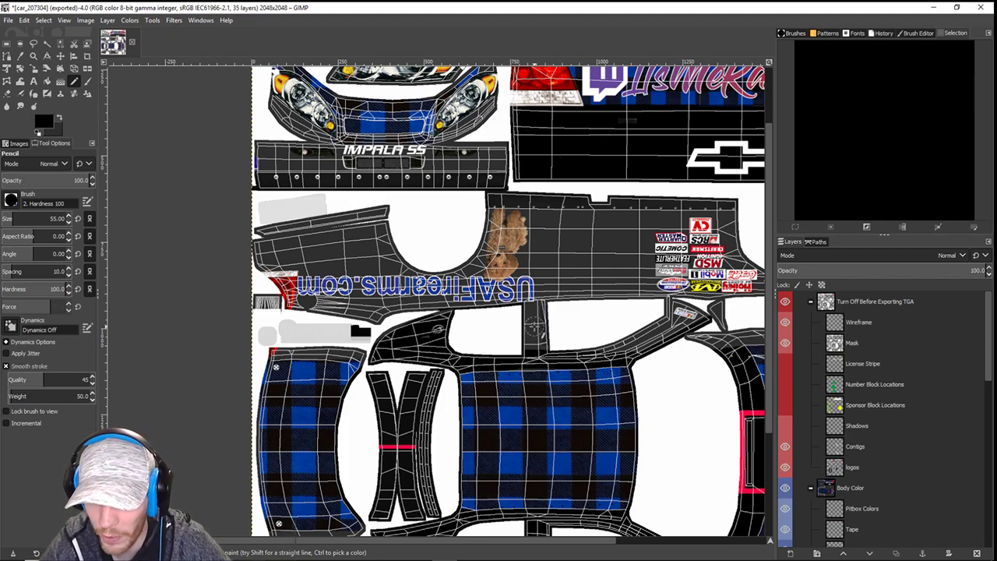
- Fill in the center pillar between the two side windows with black on the upper car side
scroll(535, 327, "up", 4)
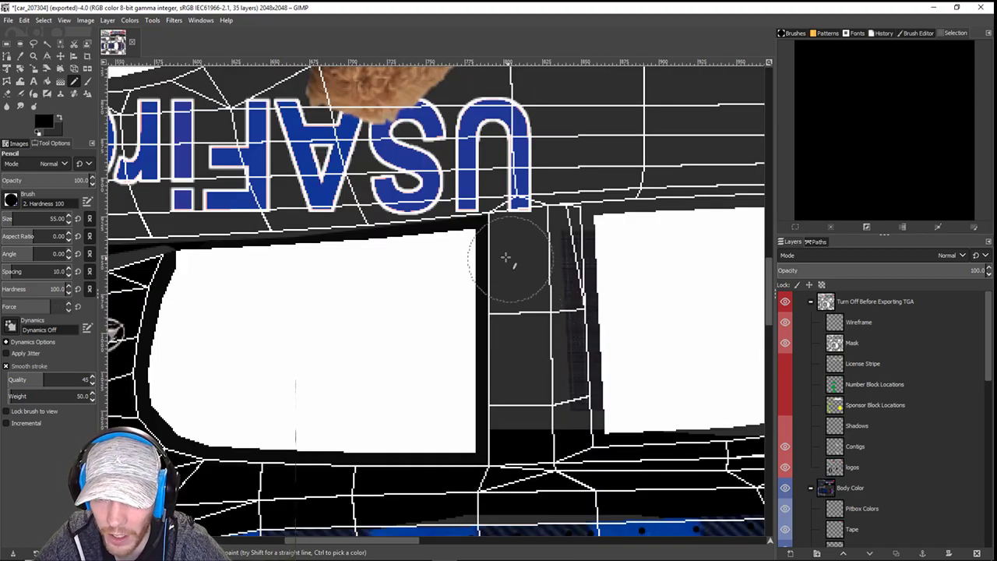
left_click(501, 254)
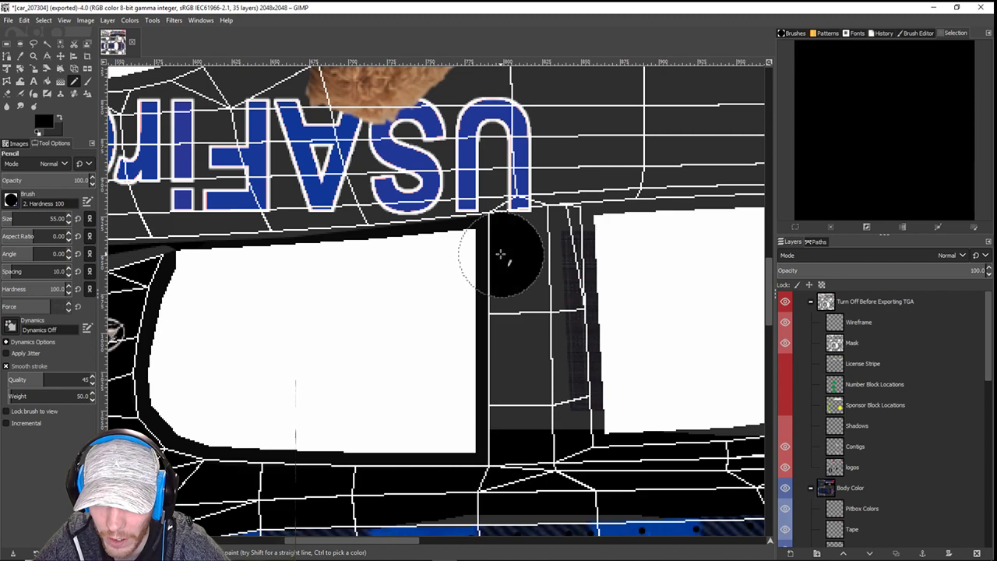
left_click(572, 247, "shift")
left_click(574, 425, "shift")
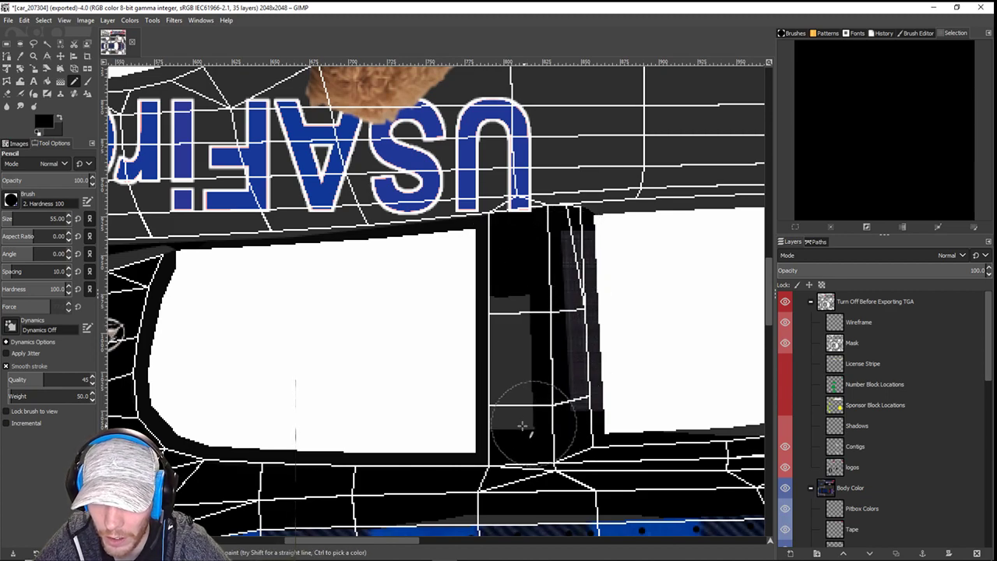
left_click_drag(522, 426, 517, 305)
- Paint the windshield pillar, front window frame and the area around the NASCAR Race Car decal black on the upper car side
left_click_drag(590, 340, 478, 323)
left_click_drag(693, 359, 407, 365)
left_click_drag(529, 382, 359, 344)
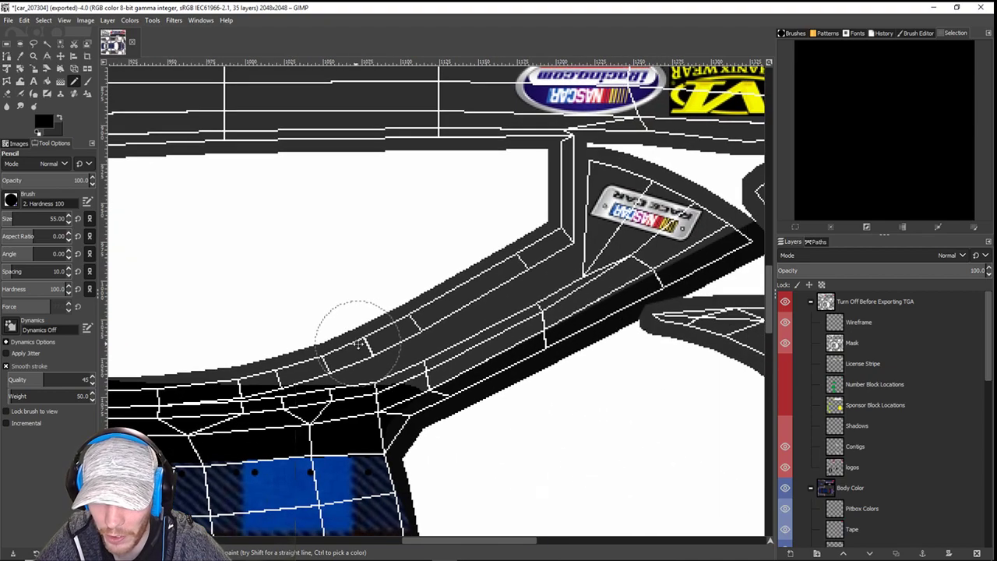
mouse_move(204, 380)
left_mouse_down()
mouse_move(289, 350)
mouse_move(521, 335)
mouse_move(620, 273)
left_mouse_up()
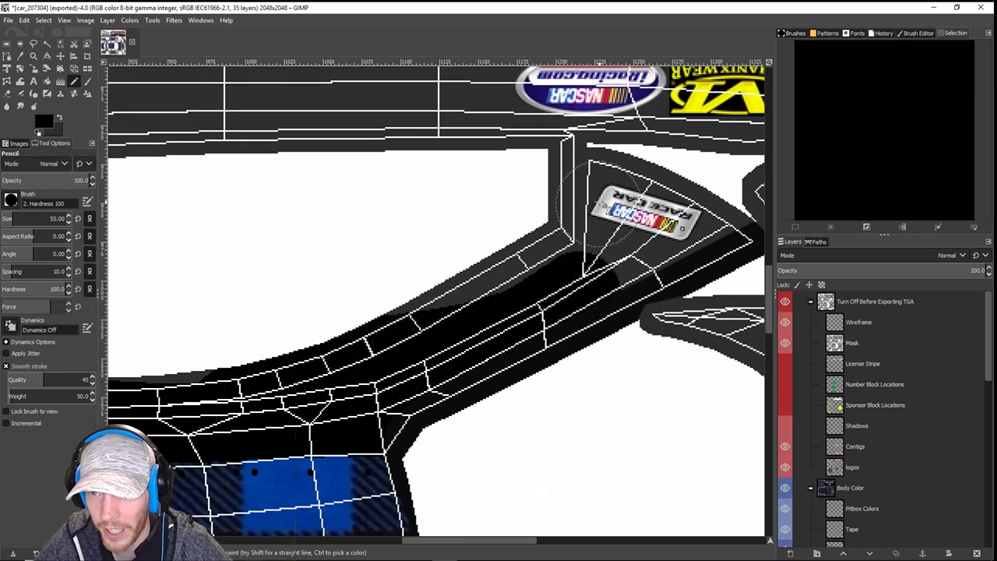
mouse_move(594, 198)
left_mouse_down()
mouse_move(616, 191)
mouse_move(681, 242)
mouse_move(721, 250)
mouse_move(699, 237)
mouse_move(608, 240)
mouse_move(540, 267)
mouse_move(394, 357)
mouse_move(557, 234)
mouse_move(576, 165)
mouse_move(578, 178)
left_mouse_up()
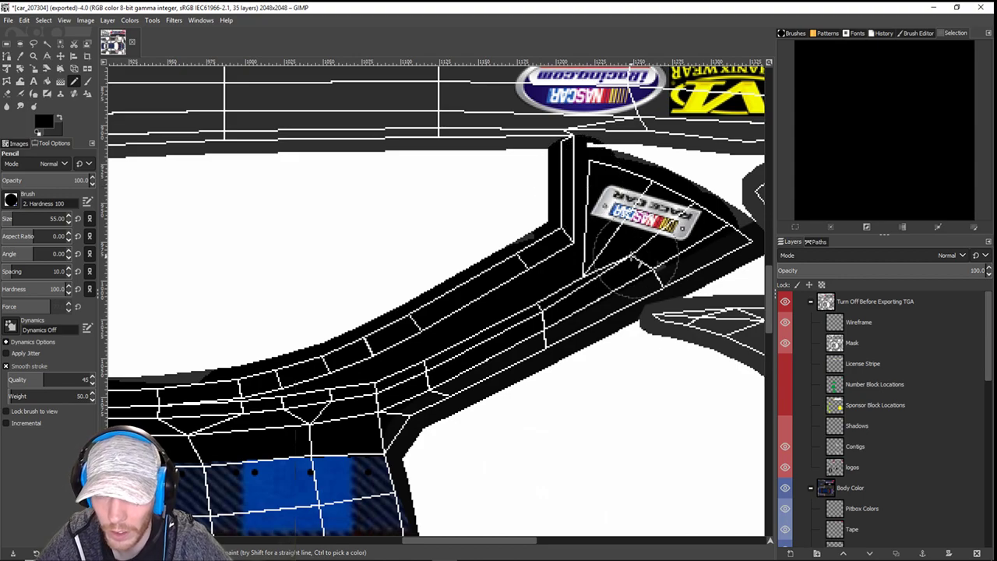
- Hide the Wireframe layer and re-export the paint scheme to the car's TGA file
scroll(631, 261, "down", 8)
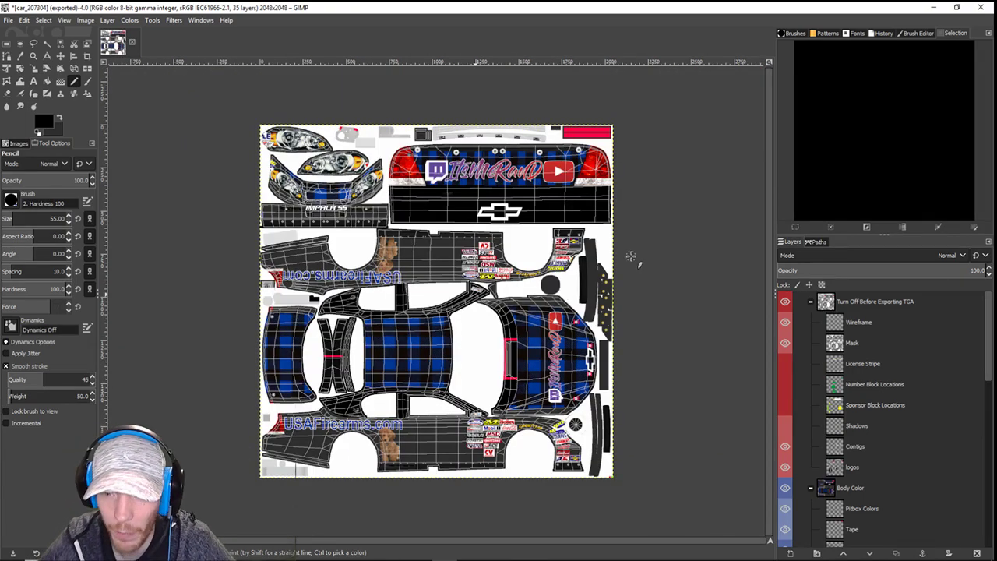
left_click(785, 322)
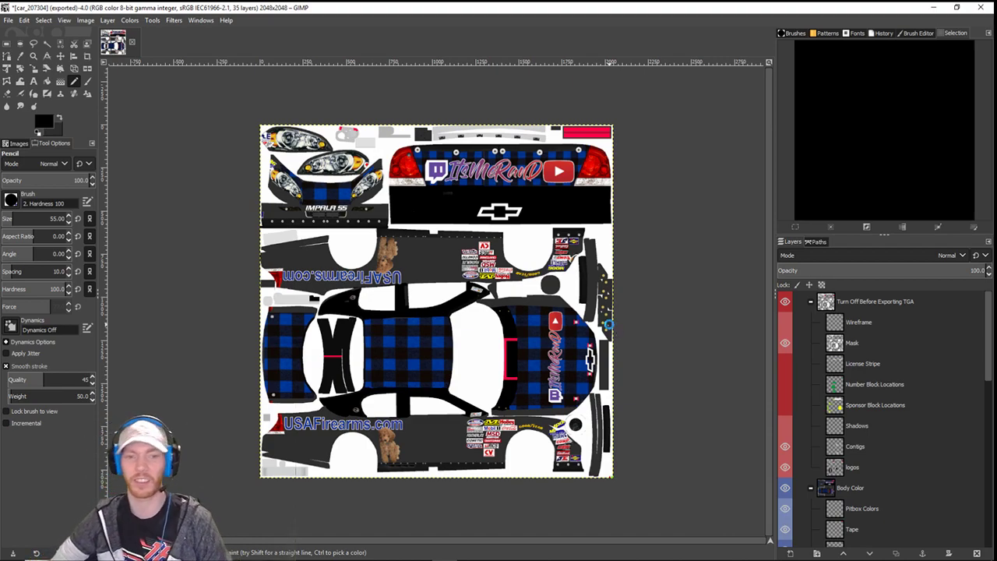
key("ctrl+e")
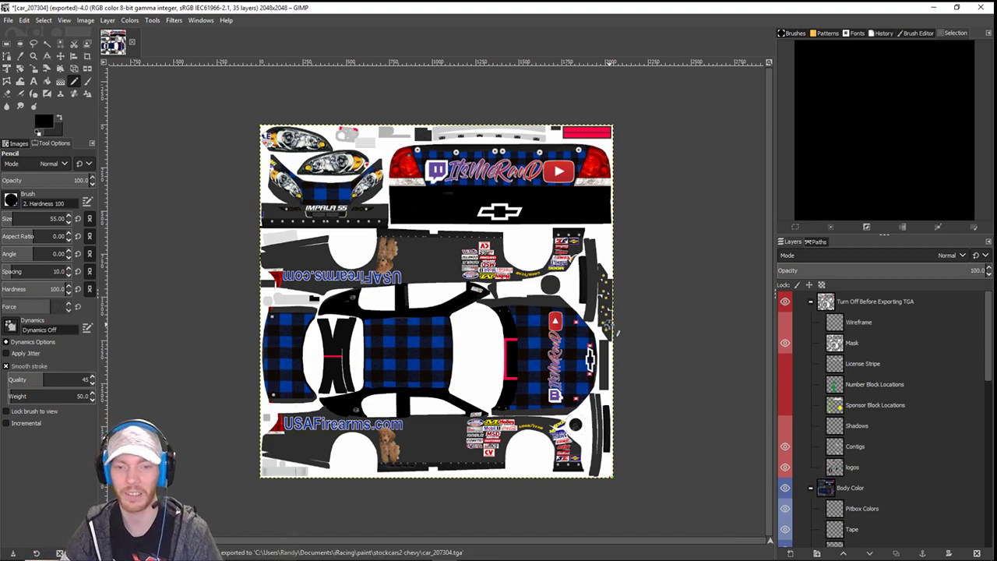
- Switch to the iRacing simulator, clear the Streamlabs OBS window out of the way and reload the car textures
key("alt+Tab")
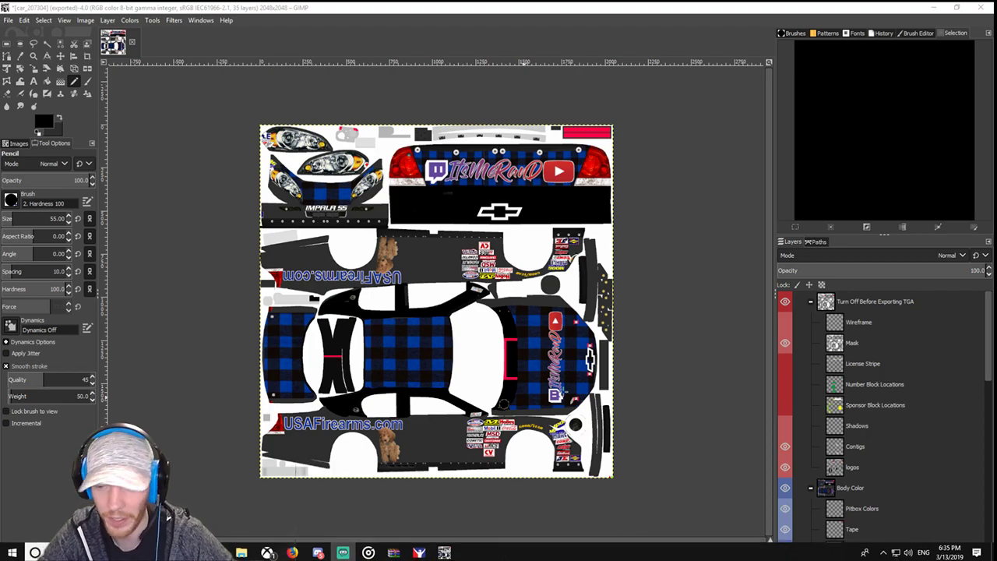
left_click(615, 464)
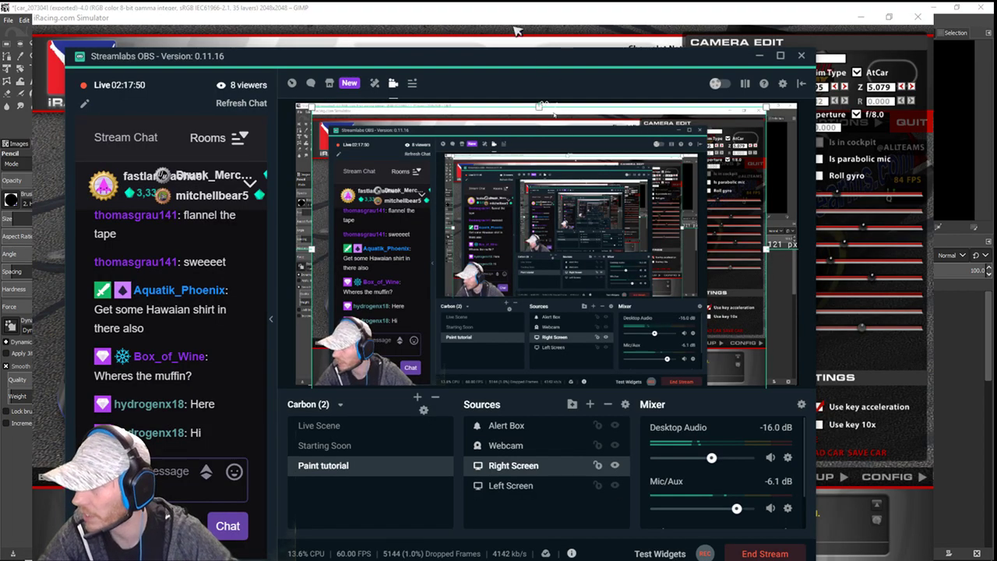
left_click_drag(526, 57, 32, 77)
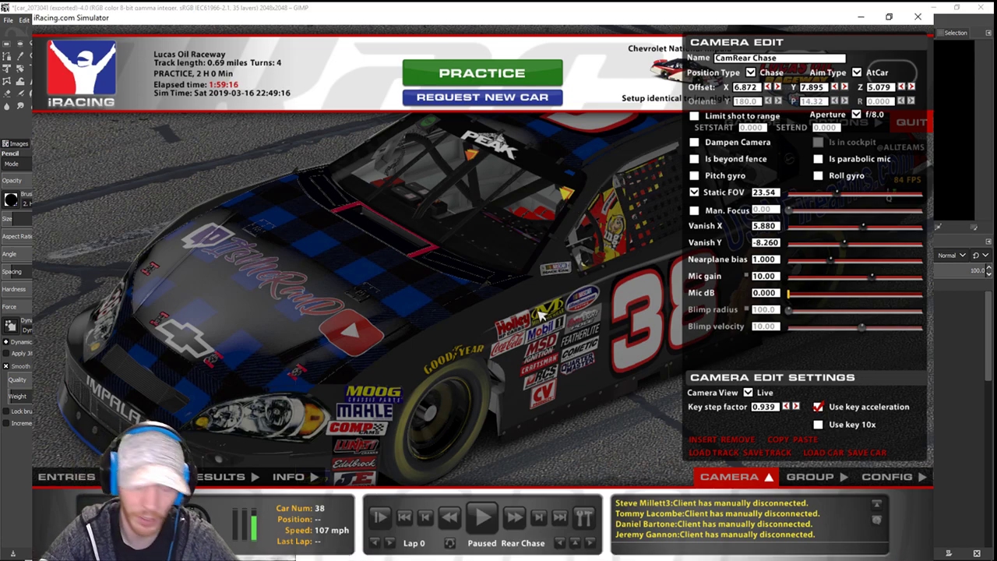
key("ctrl+r")
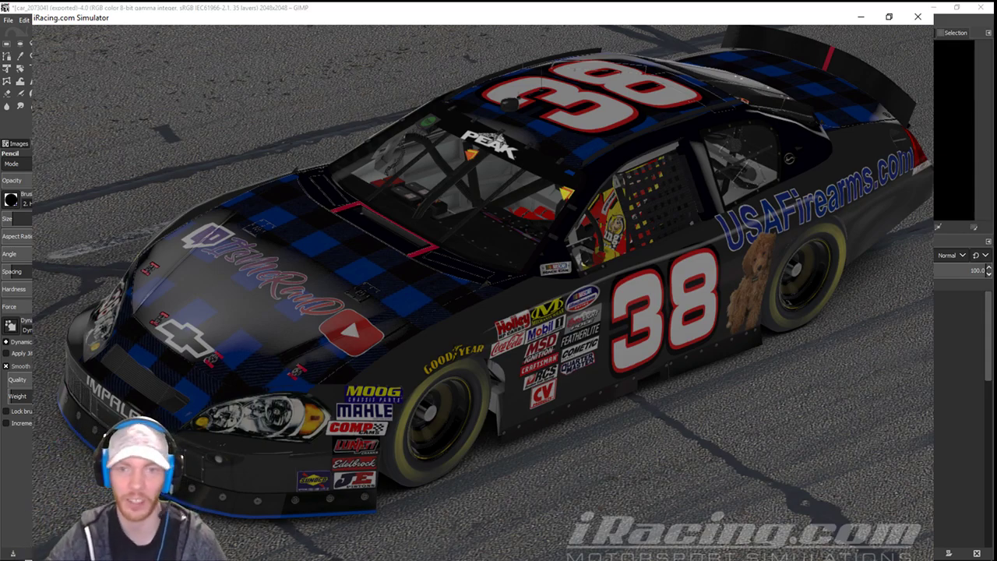
- Look over the car in the simulator, switch back to GIMP and move the Streamlabs OBS window off the canvas
left_click(470, 6)
scroll(960, 413, "down", 14)
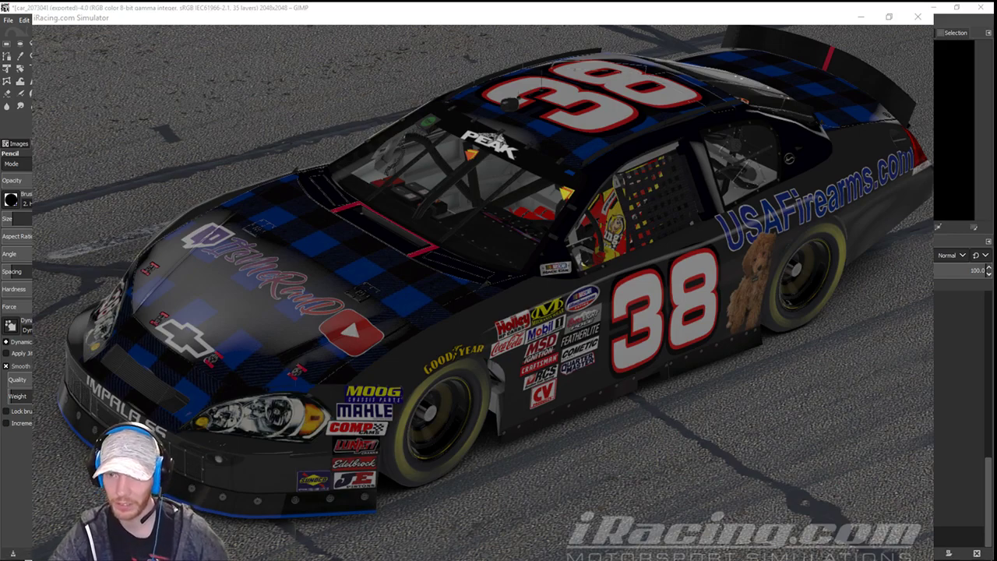
key("alt+Tab")
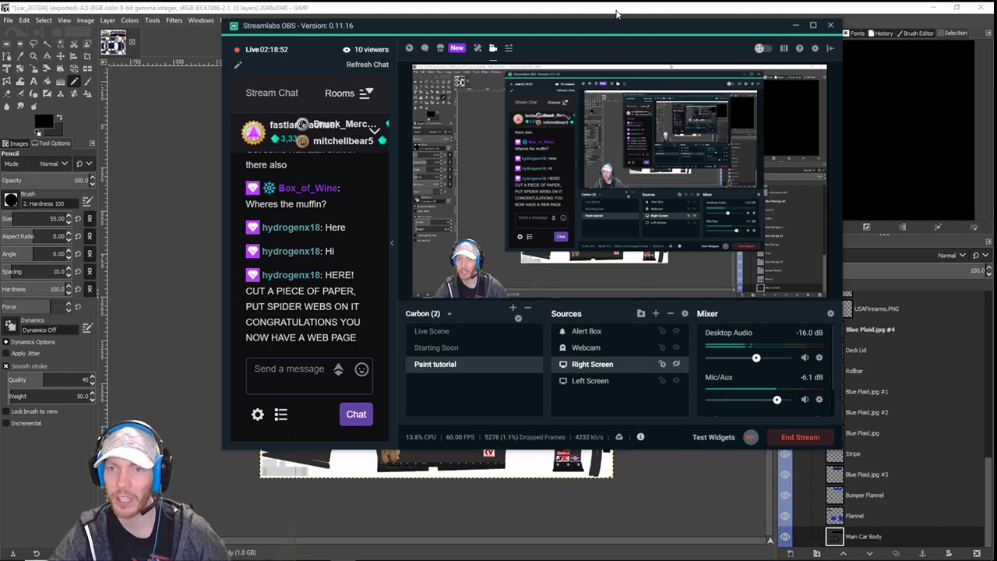
left_click_drag(599, 45, 996, 55)
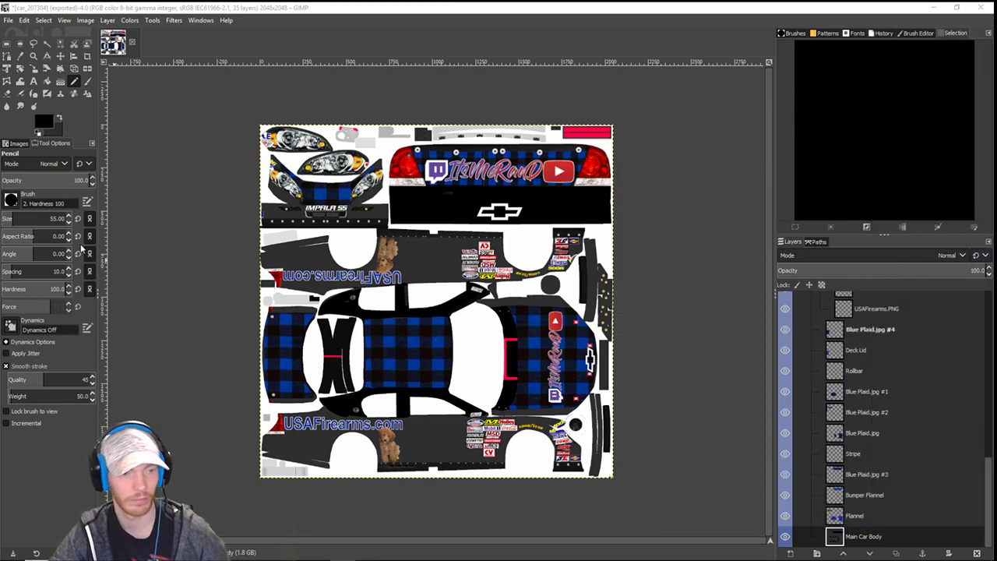
- Try to bucket-fill the Main Car Body layer with a lighter gray at opacity 40 and threshold 45, and undo the fill
left_click(47, 81)
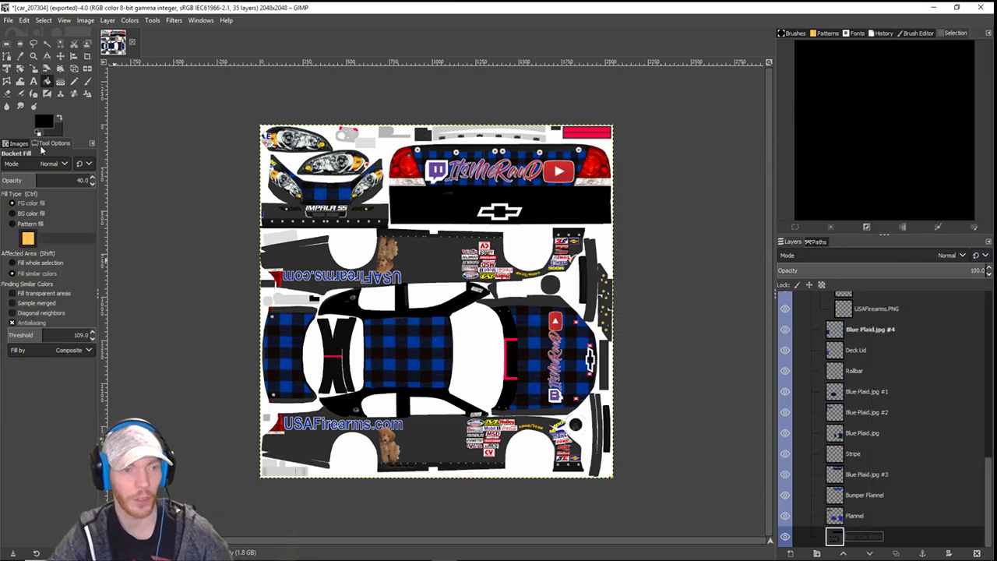
left_click(91, 339)
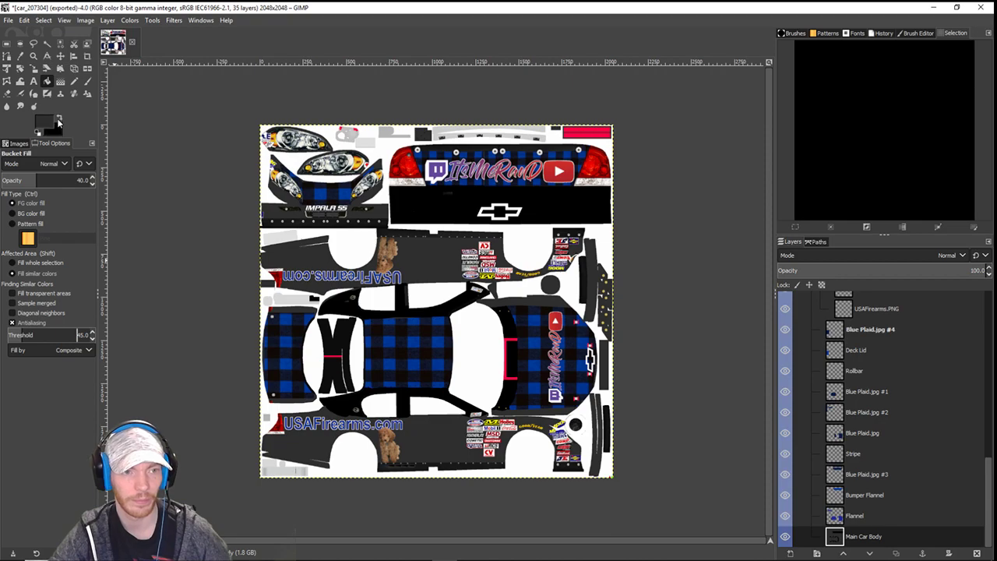
left_click(44, 121)
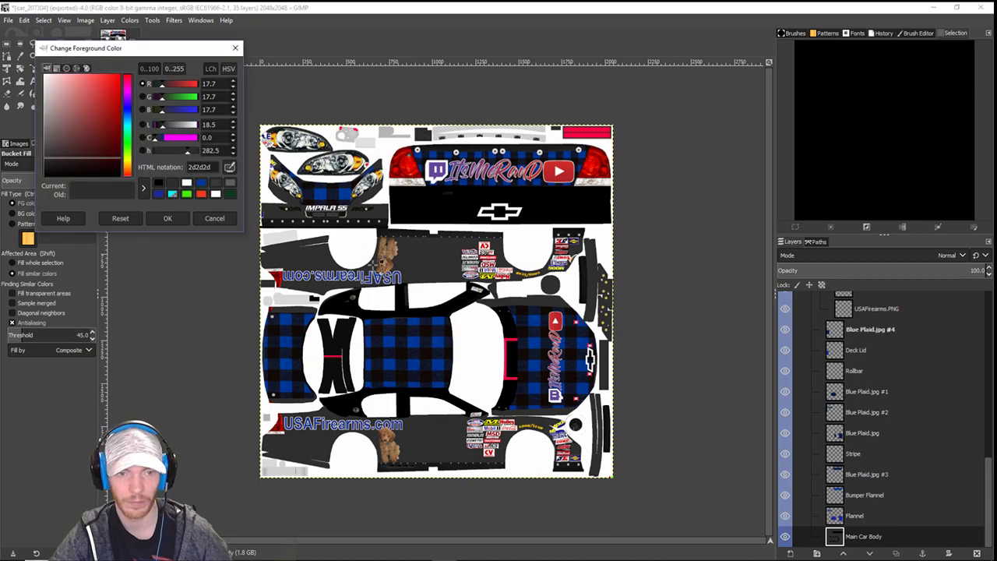
left_click(175, 223)
left_click(441, 443)
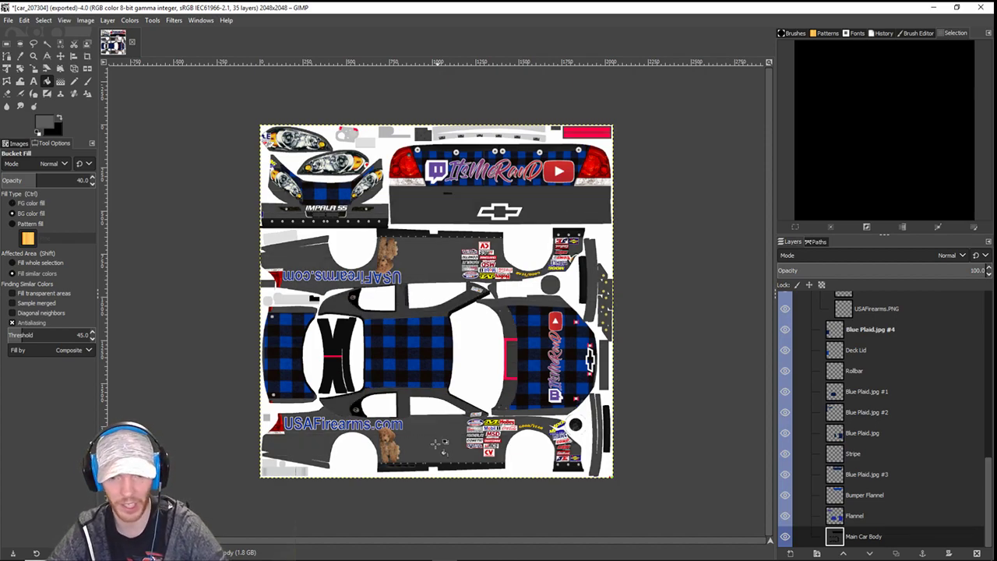
key("ctrl+z")
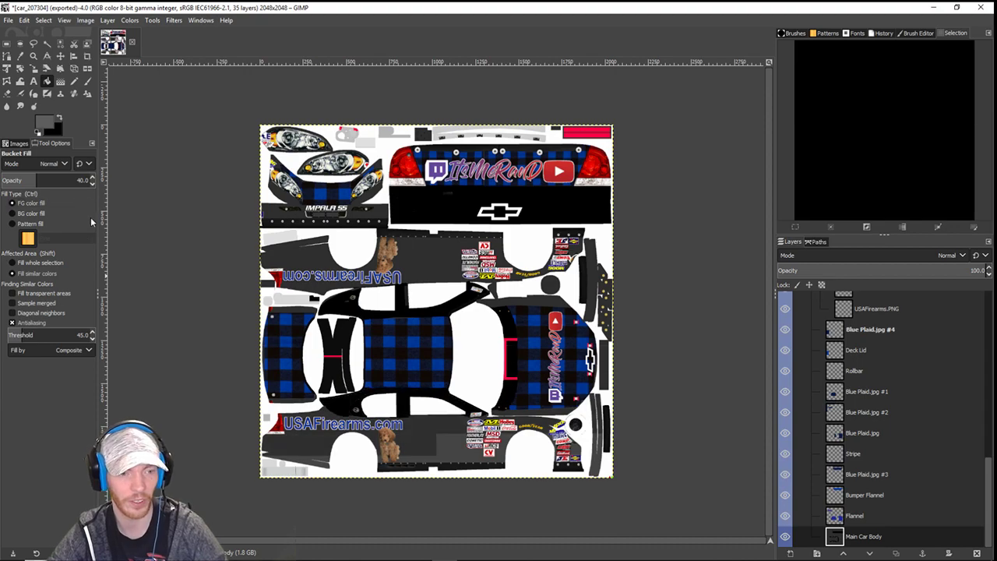
- Fill the dark gray body areas of Main Car Body with the lighter gray at opacity 100 and threshold 19
left_click(93, 183)
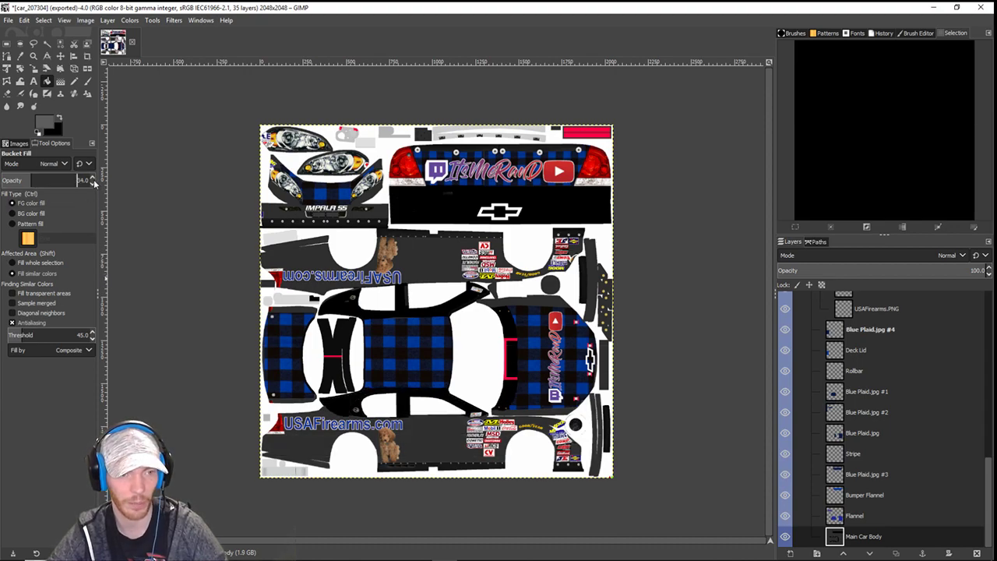
left_click(93, 177)
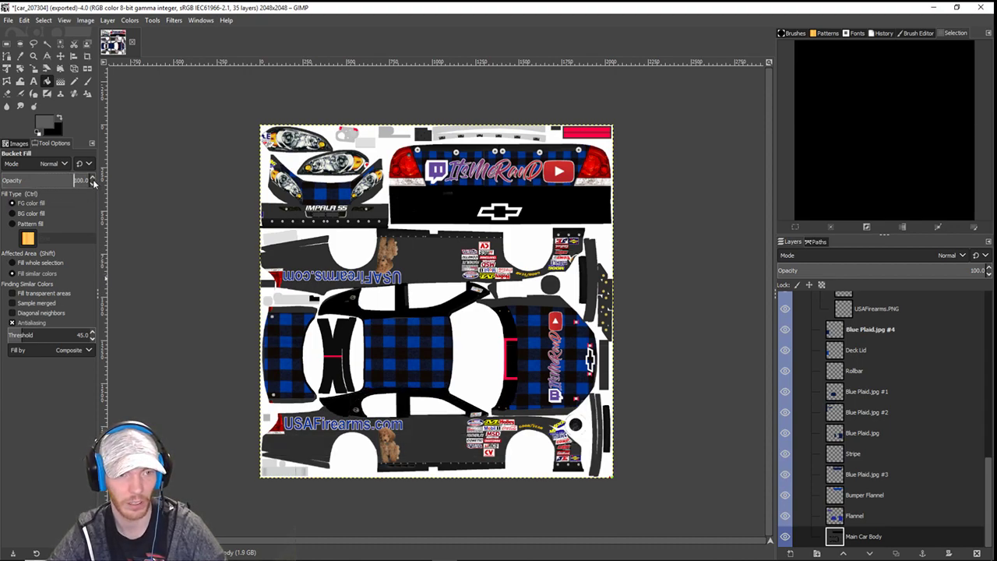
left_click(88, 350)
left_click(87, 353)
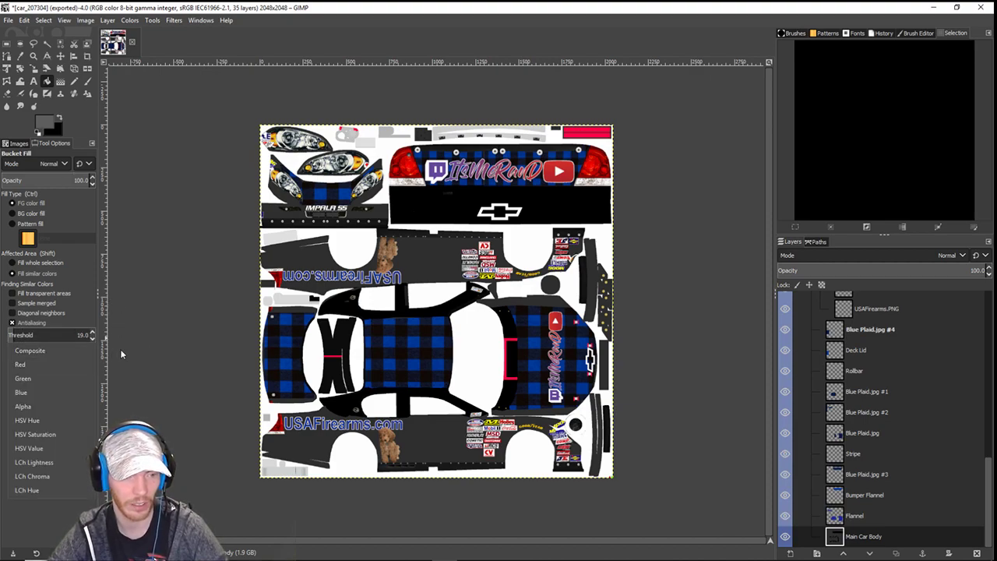
left_click(436, 441)
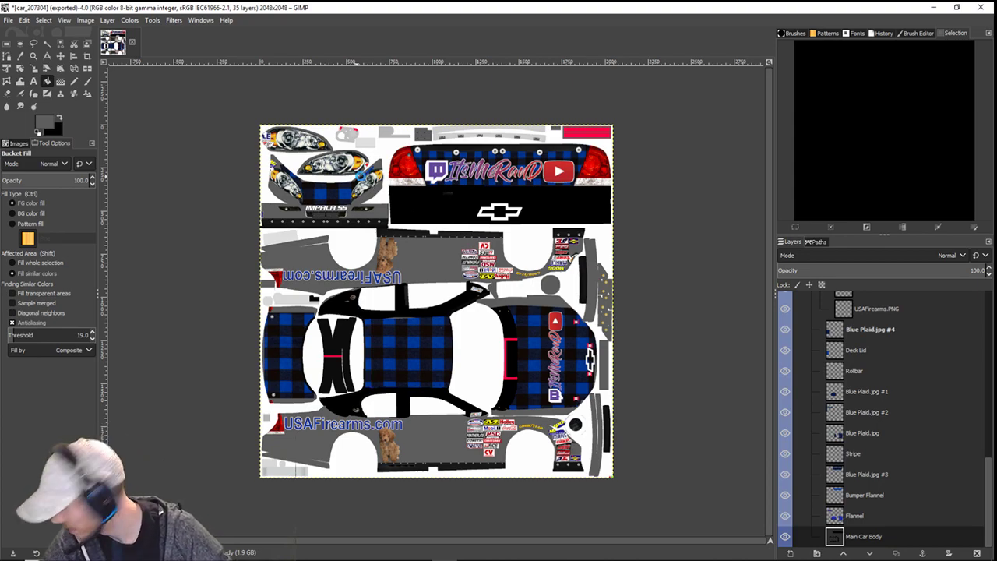
- Re-export the paint scheme to the car's TGA file and reload the car textures in the iRacing simulator
key("ctrl+e")
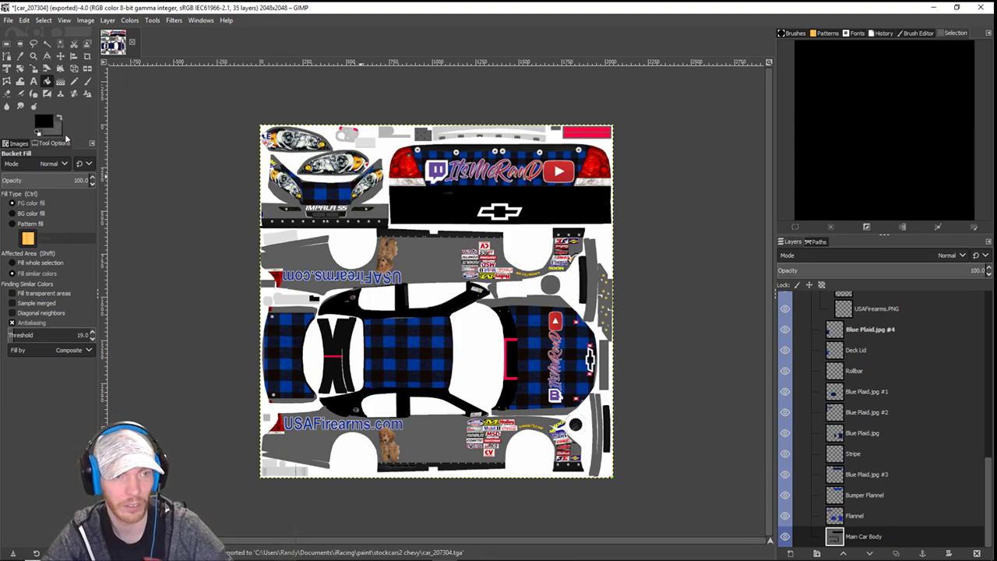
left_click(73, 81)
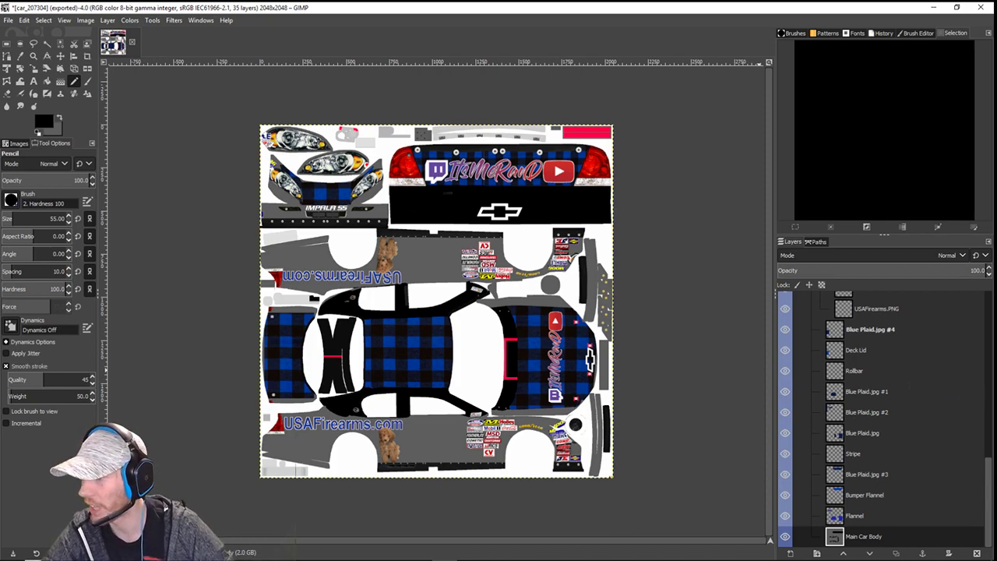
key("alt+Tab")
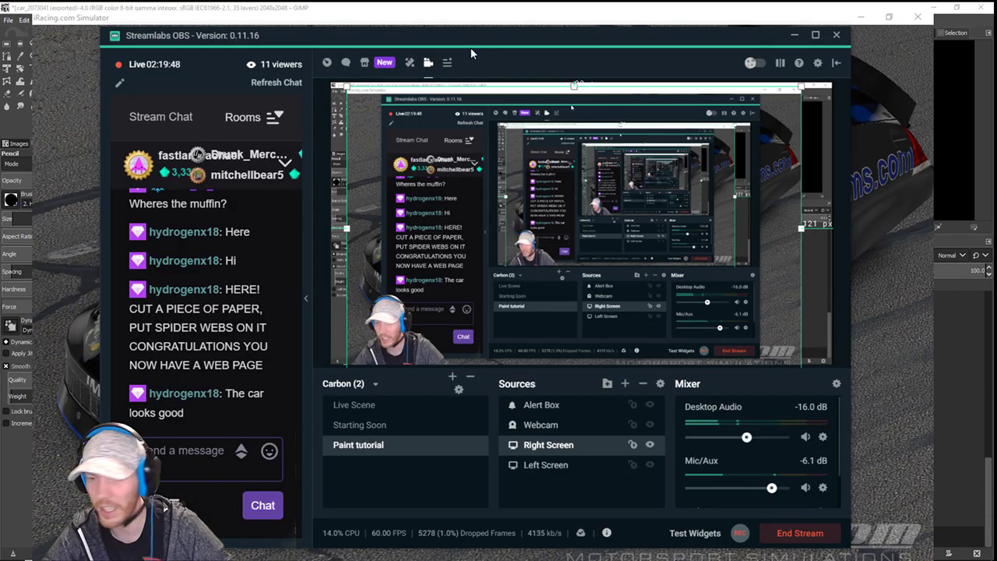
left_click(546, 464)
key("alt+Tab")
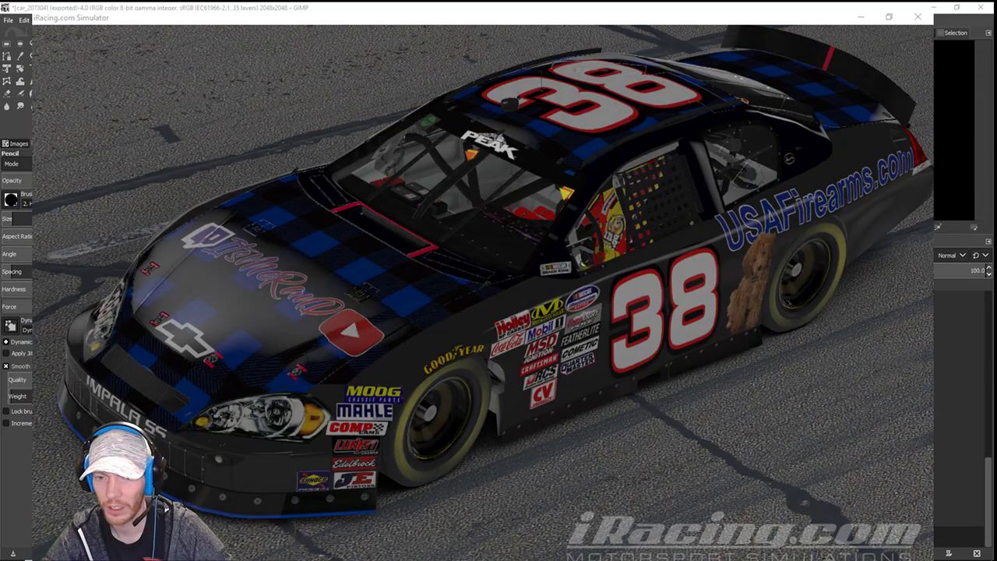
key("ctrl+r")
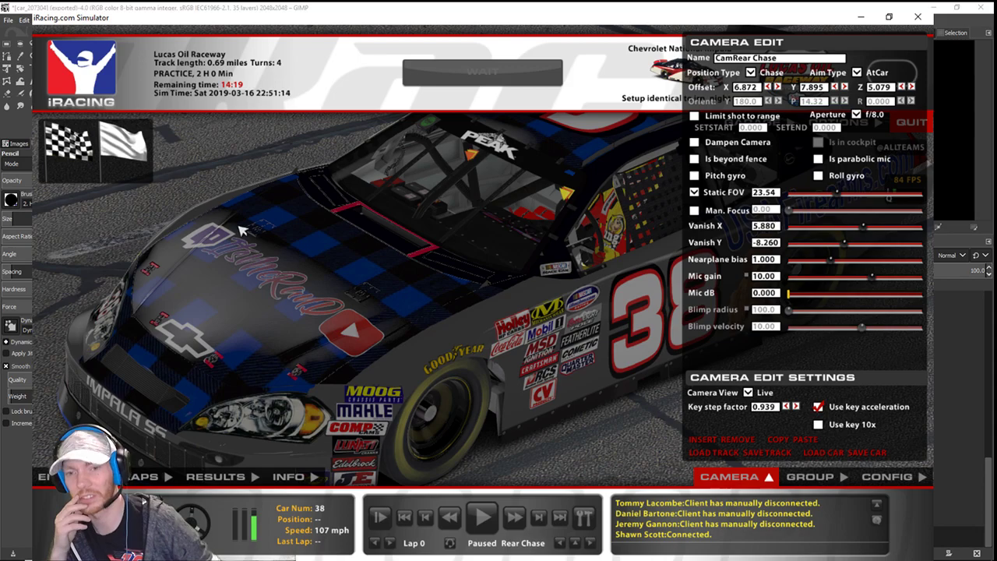
key("space")
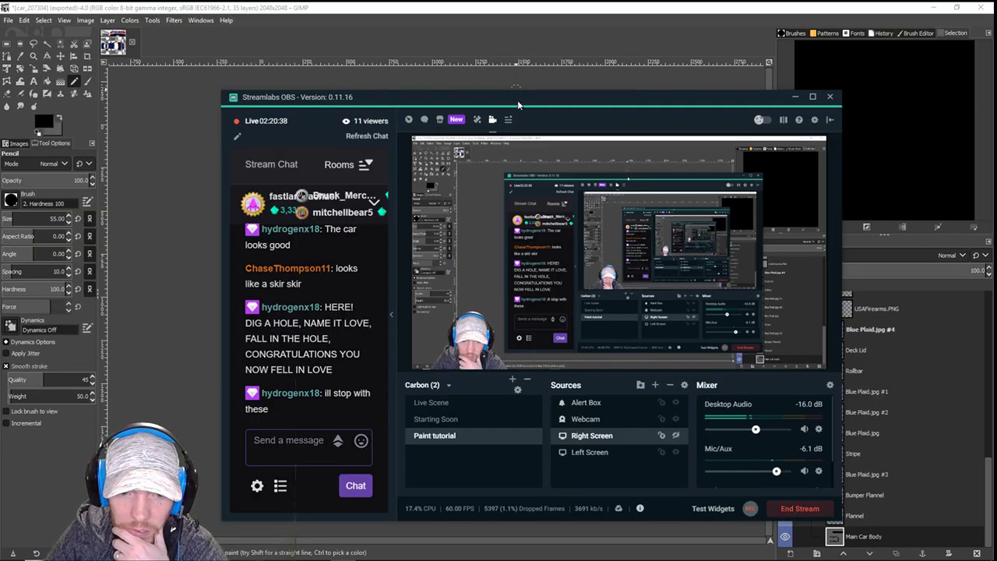
- Back in GIMP, move the Streamlabs OBS window off the canvas and select the Rear Spoiler layer
left_click_drag(519, 105, 996, 50)
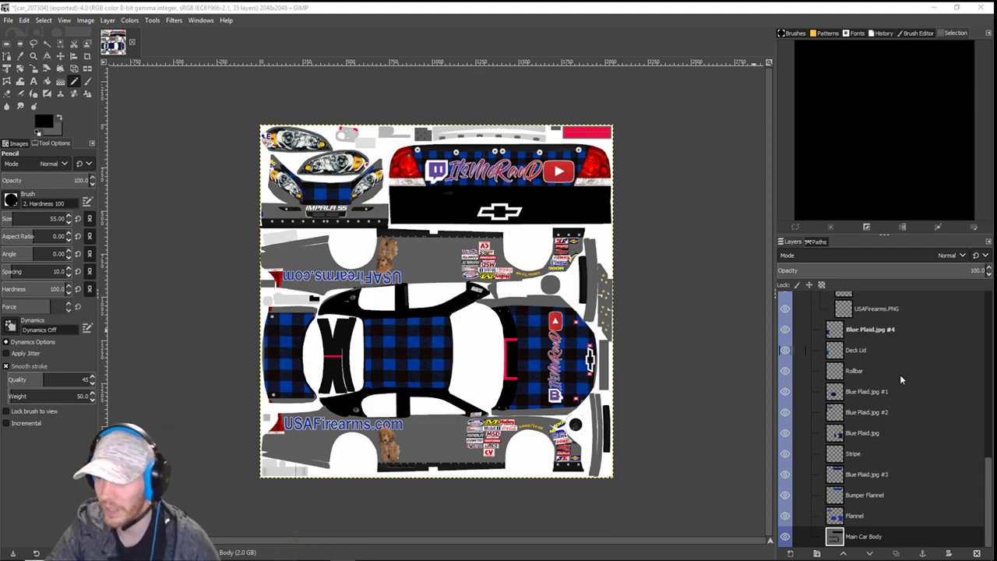
scroll(845, 437, "up", 10)
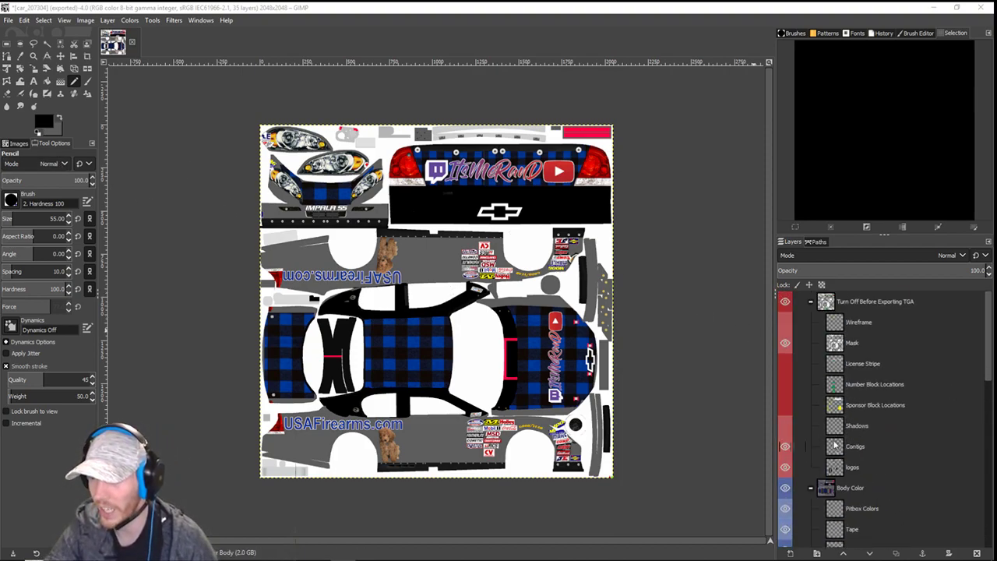
scroll(855, 406, "down", 5)
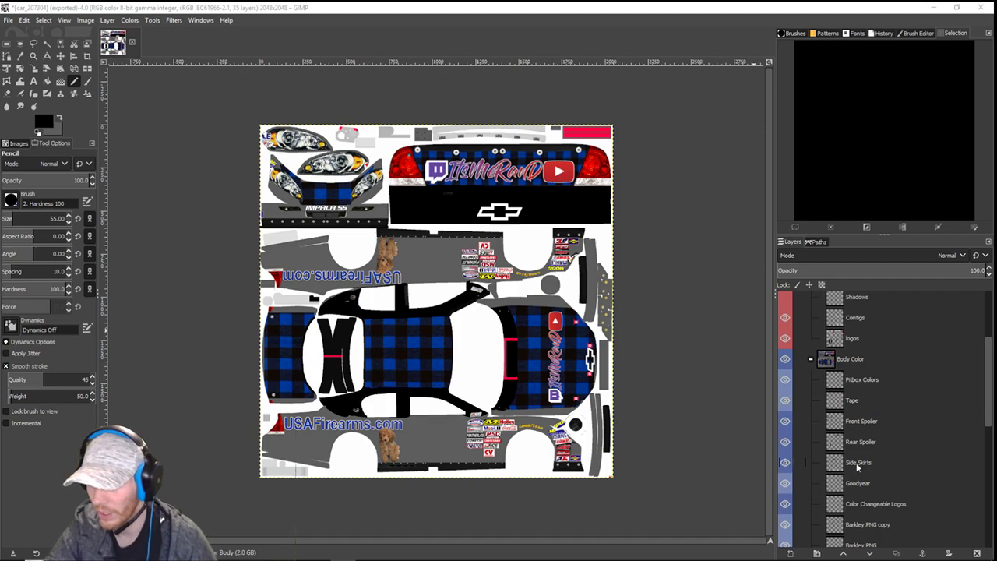
left_click(846, 442)
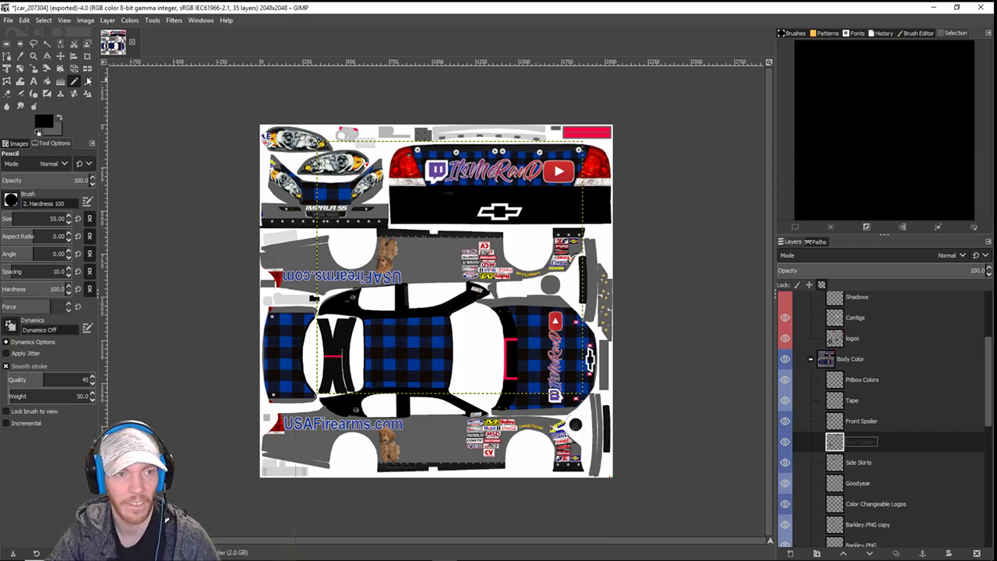
- Paint the rear spoiler with the lighter gray using the Pencil tool at size 55
left_click(49, 123)
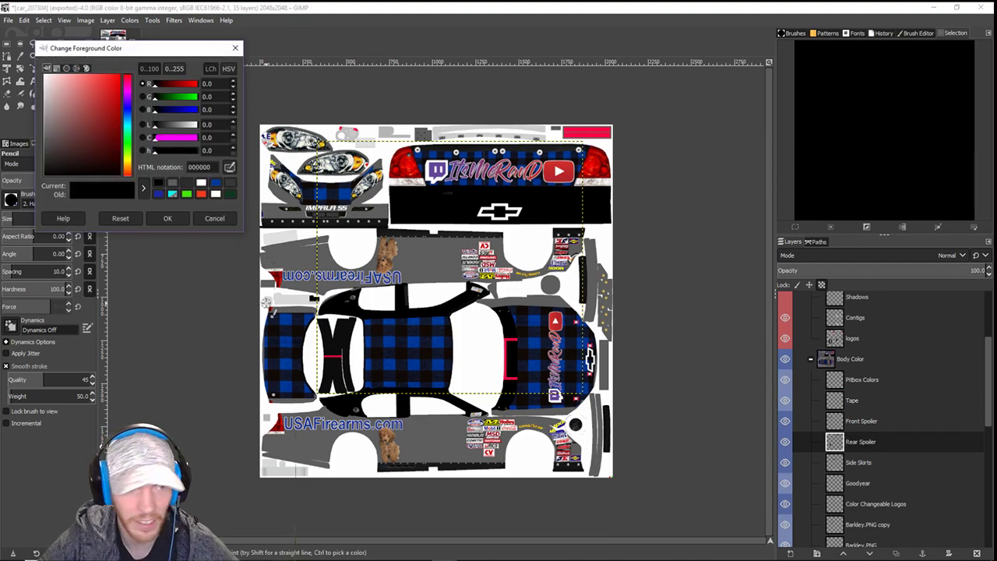
left_click(205, 221)
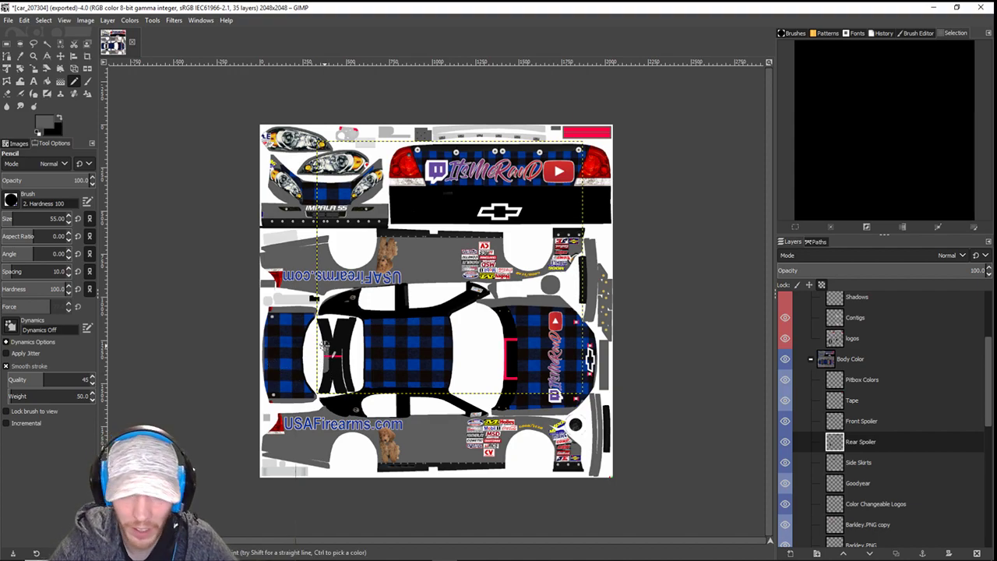
scroll(325, 347, "up", 3)
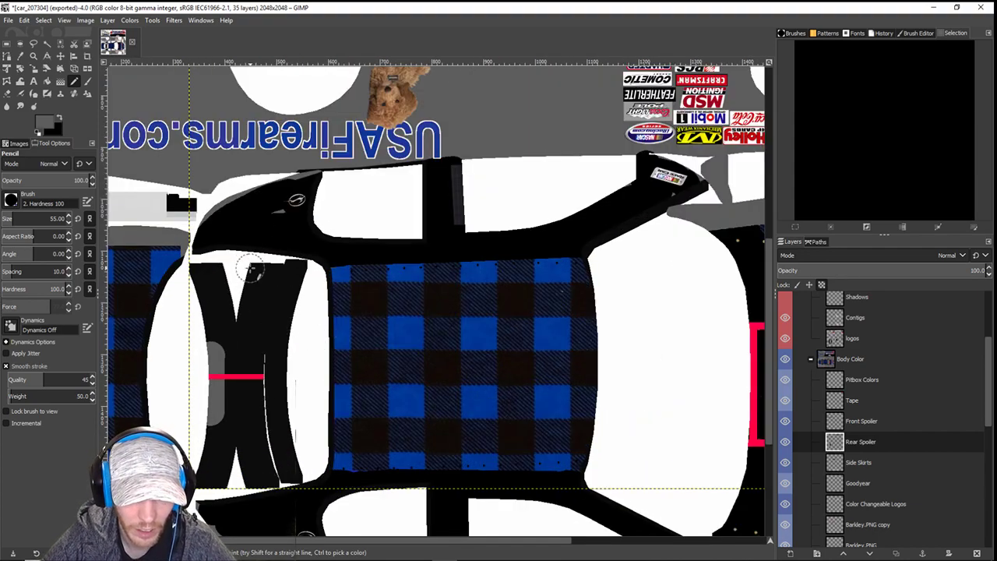
mouse_move(251, 268)
left_mouse_down()
mouse_move(293, 280)
mouse_move(299, 272)
mouse_move(283, 277)
mouse_move(280, 346)
mouse_move(295, 469)
mouse_move(204, 475)
mouse_move(263, 480)
mouse_move(274, 470)
mouse_move(265, 286)
mouse_move(240, 466)
mouse_move(212, 419)
mouse_move(220, 390)
mouse_move(212, 466)
mouse_move(232, 426)
mouse_move(246, 287)
left_mouse_up()
mouse_move(216, 363)
left_mouse_down()
mouse_move(199, 269)
mouse_move(214, 274)
mouse_move(234, 321)
mouse_move(289, 331)
mouse_move(302, 296)
mouse_move(279, 273)
left_mouse_up()
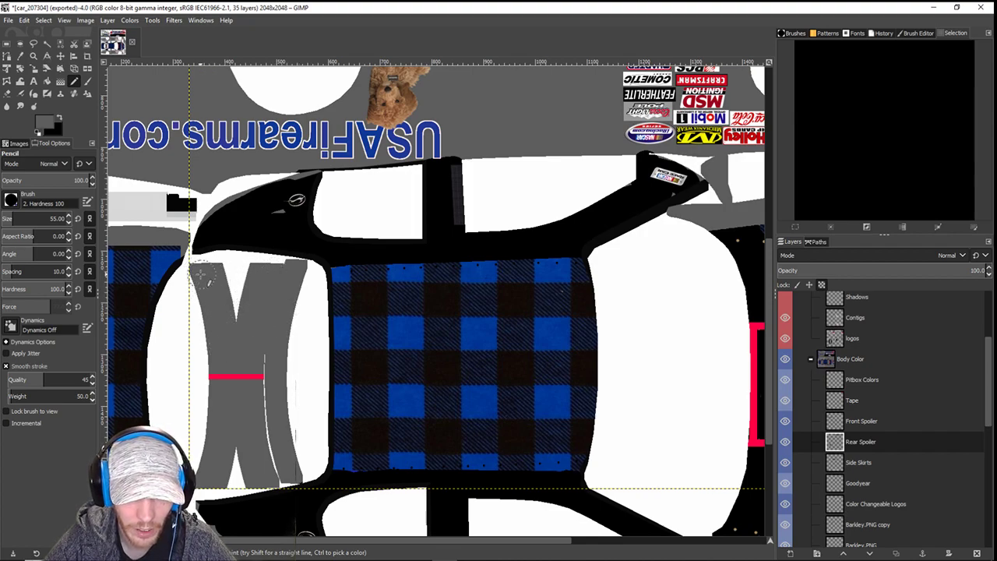
scroll(377, 328, "down", 1, "ctrl")
scroll(376, 328, "down", 2, "ctrl")
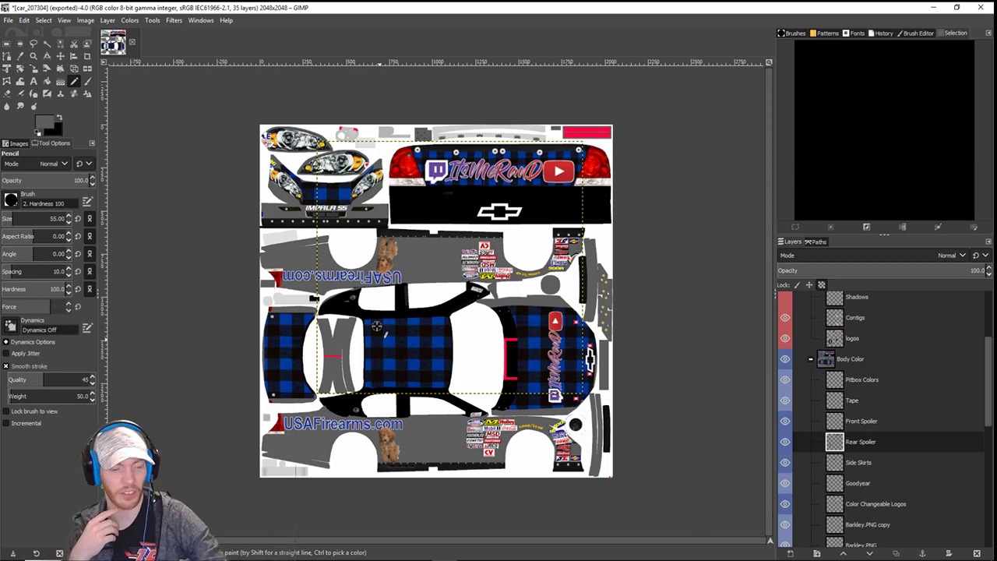
- Undo the gray pencil strokes on the rear spoiler
key("ctrl")
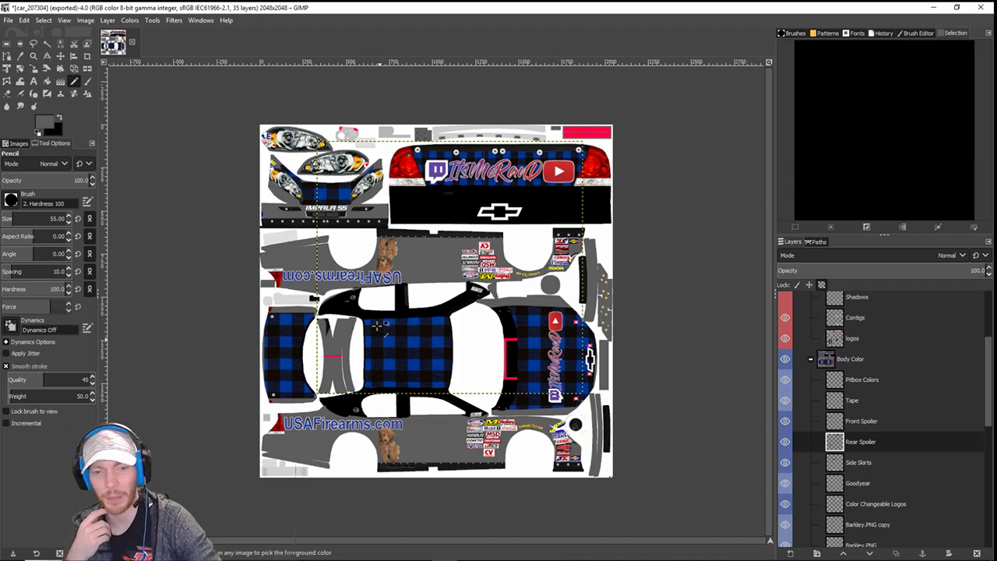
key("ctrl+z")
key("ctrl+z")
key("ctrl+z")
key("ctrl+z")
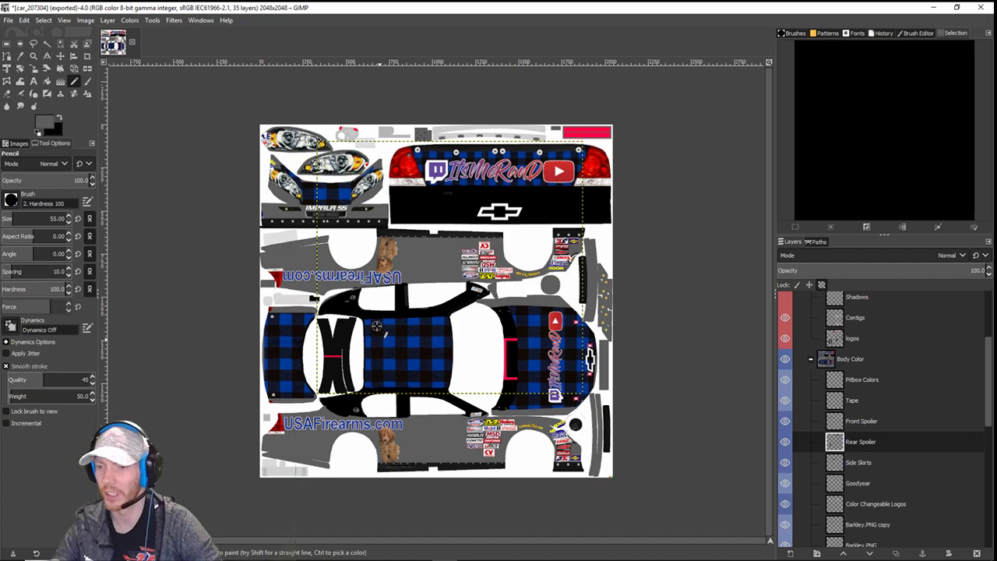
- Select the Tape layer and set the background color to the saved blue from the color history
double_click(853, 400)
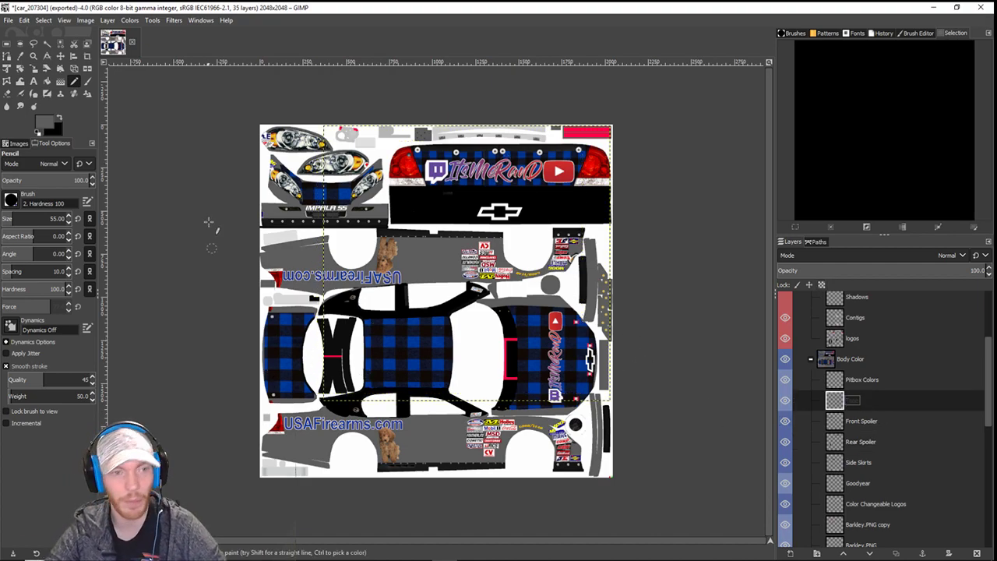
left_click(56, 128)
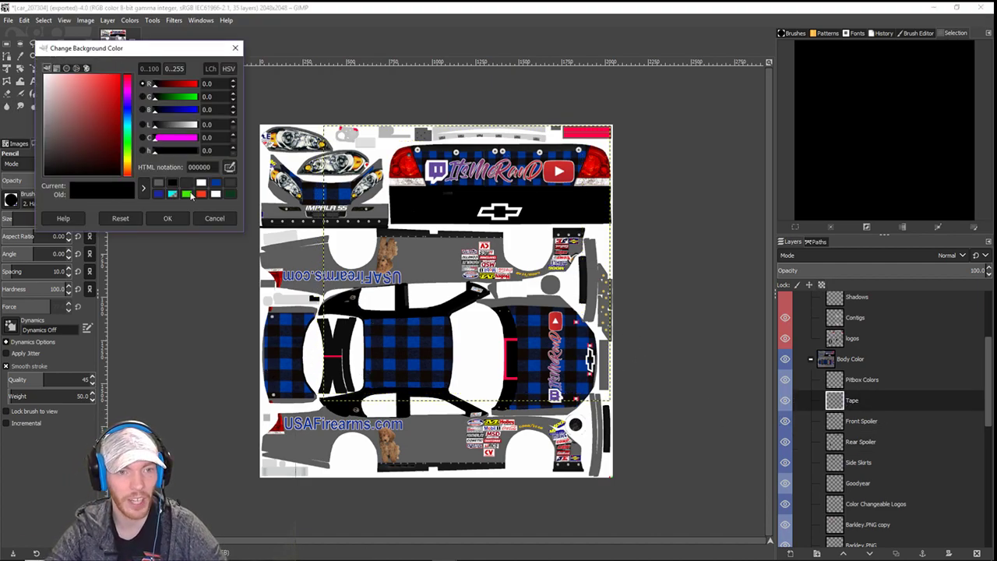
left_click(215, 183)
left_click(167, 218)
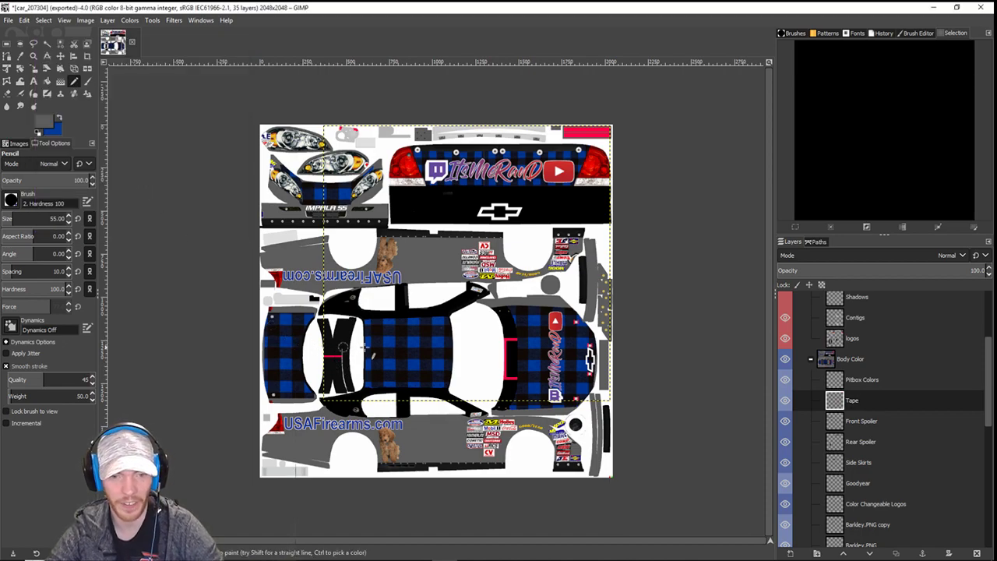
- Create a selection from the Tape layer's opaque areas using Alpha to Selection
double_click(850, 400)
right_click(892, 405)
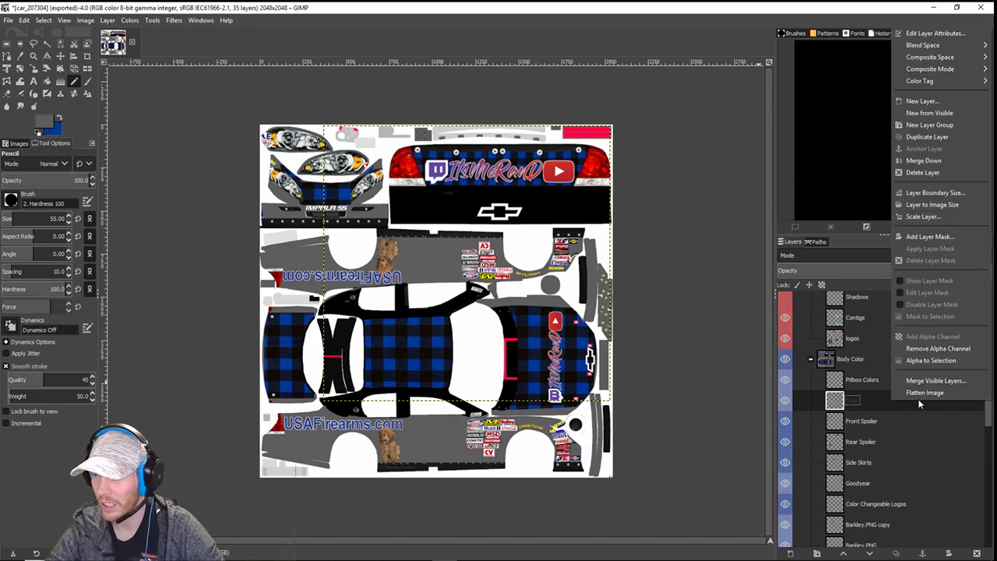
left_click(921, 362)
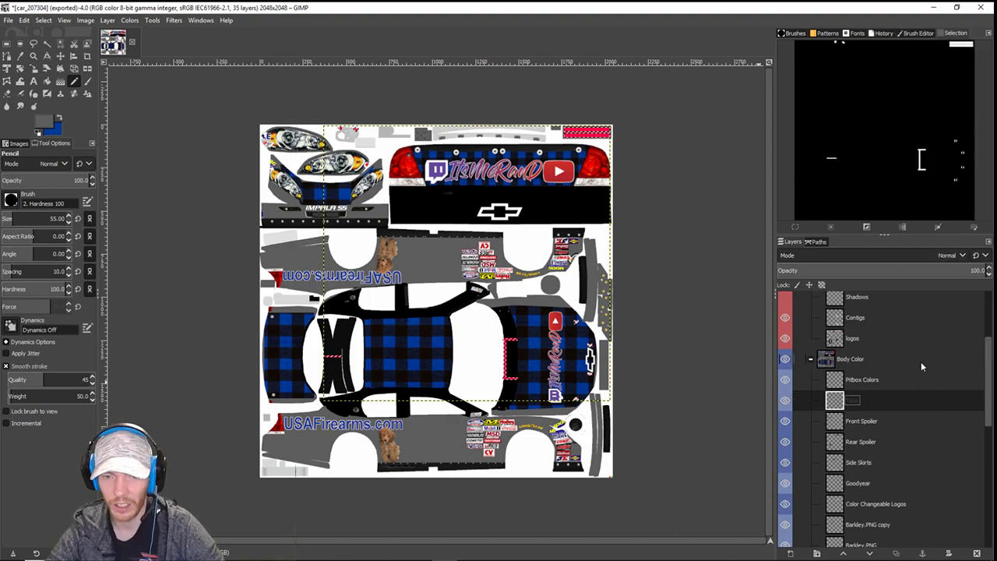
- Set the foreground color to black (000000) and paint the selected tape strips at the base of the hood
left_click(53, 125)
left_click(172, 182)
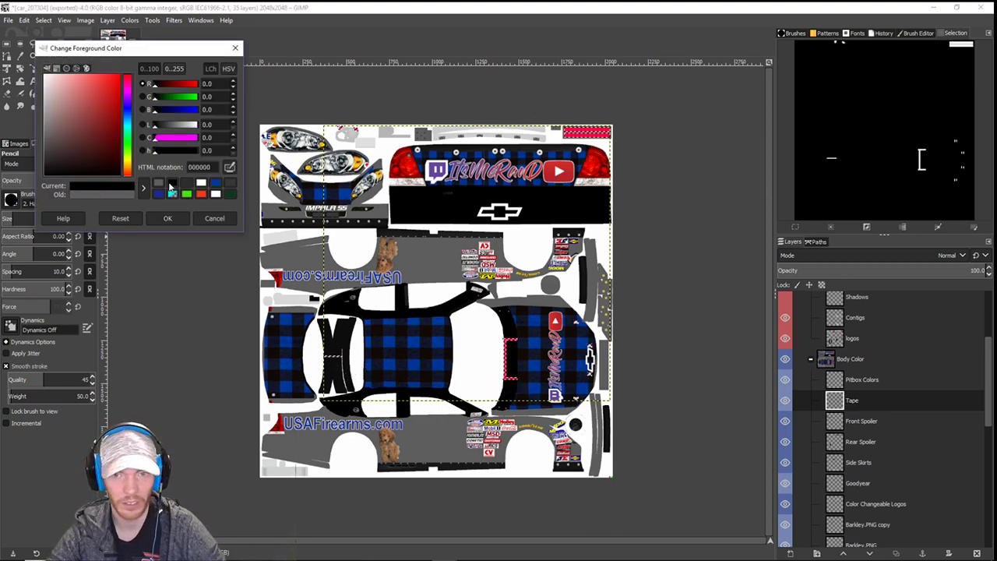
left_click(159, 221)
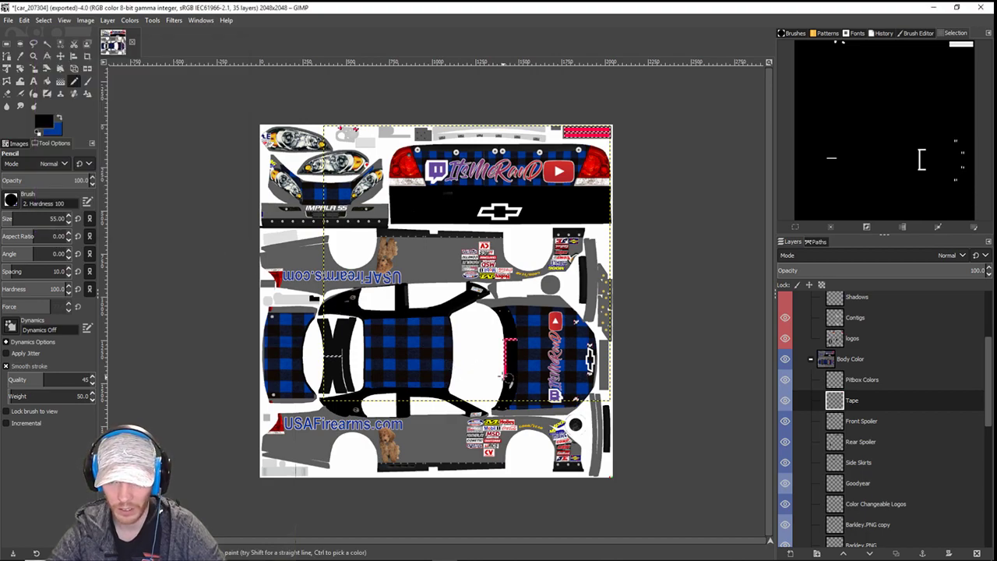
left_click_drag(503, 376, 514, 343)
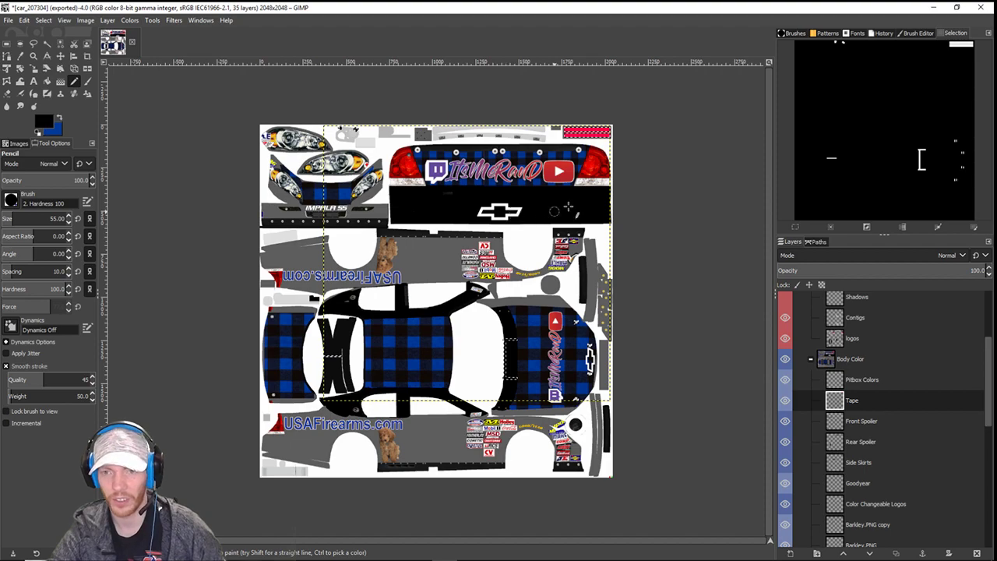
- Add Blue Plaid.jpg from the Paint folder on drive D to the template as a new layer above Tape
left_click(242, 552)
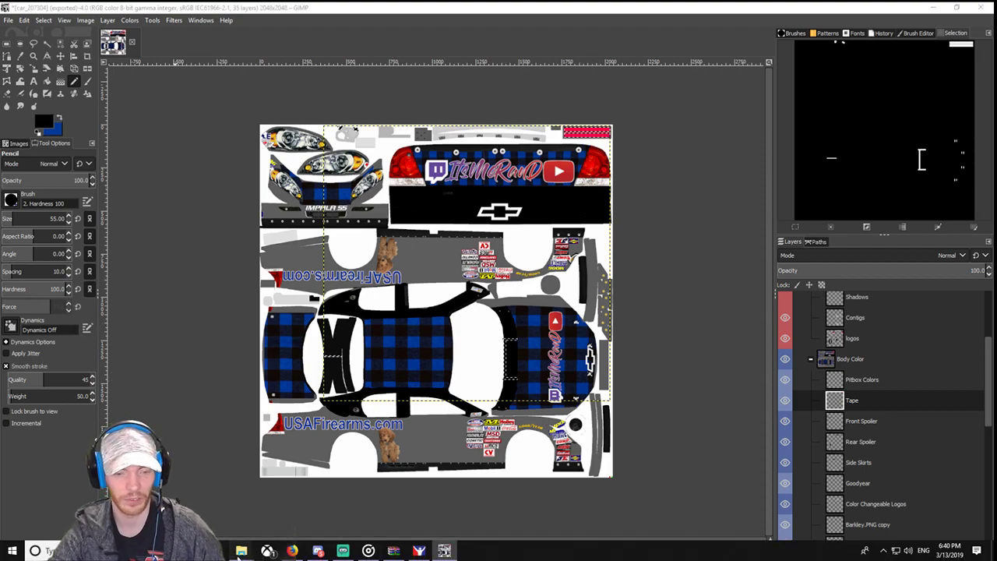
left_click(236, 505)
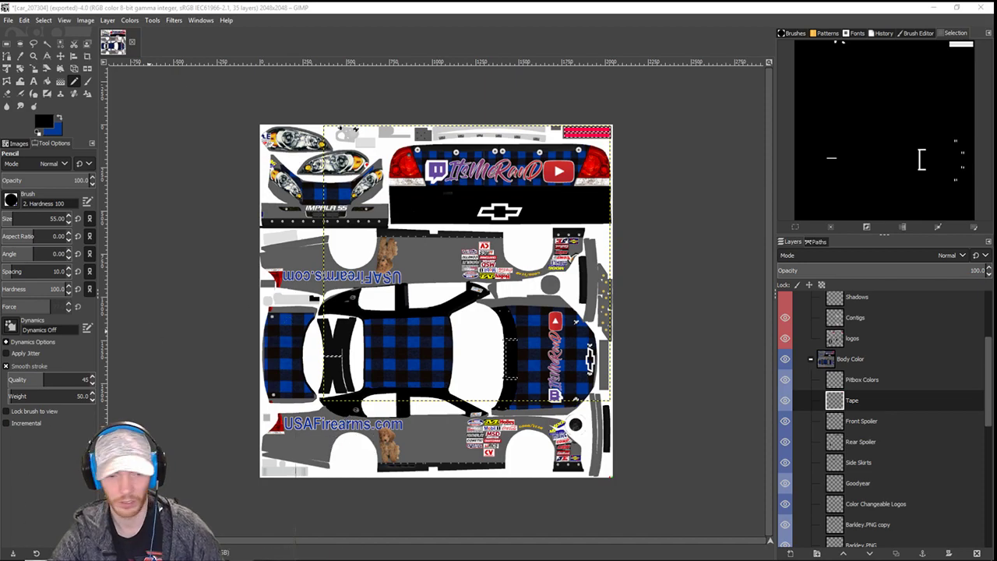
mouse_move(252, 555)
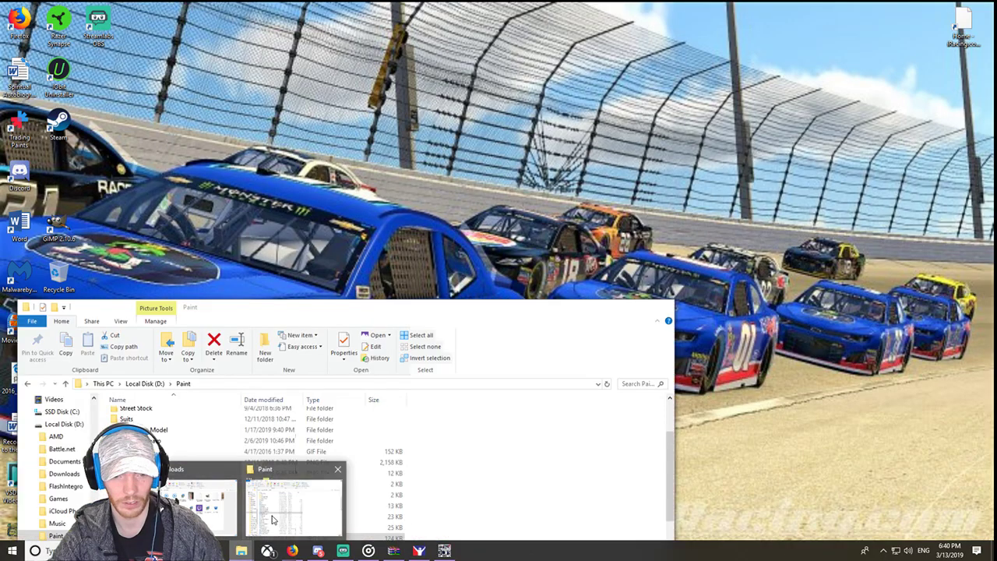
left_click(293, 507)
left_click_drag(286, 316, 233, 263)
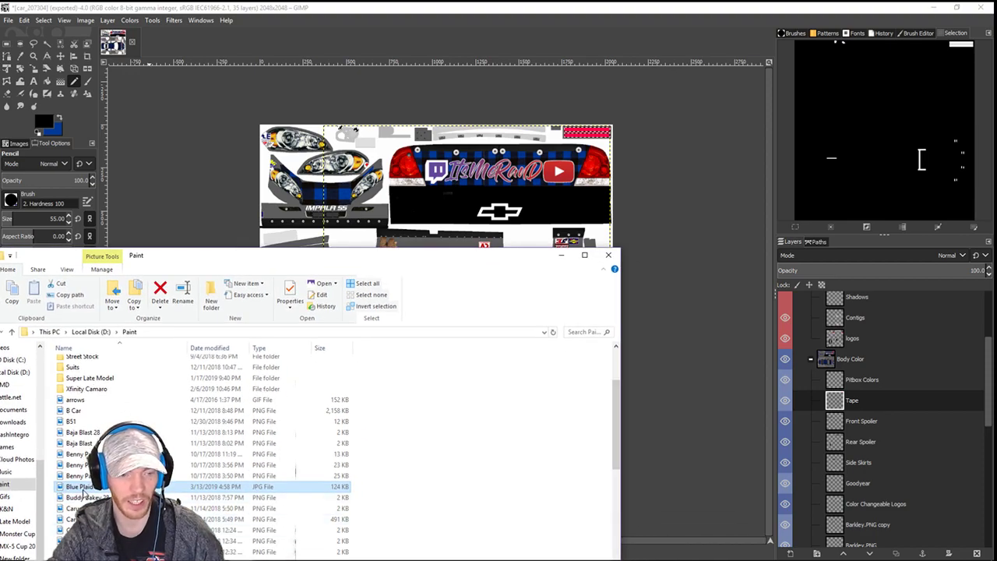
left_click_drag(589, 135, 590, 137)
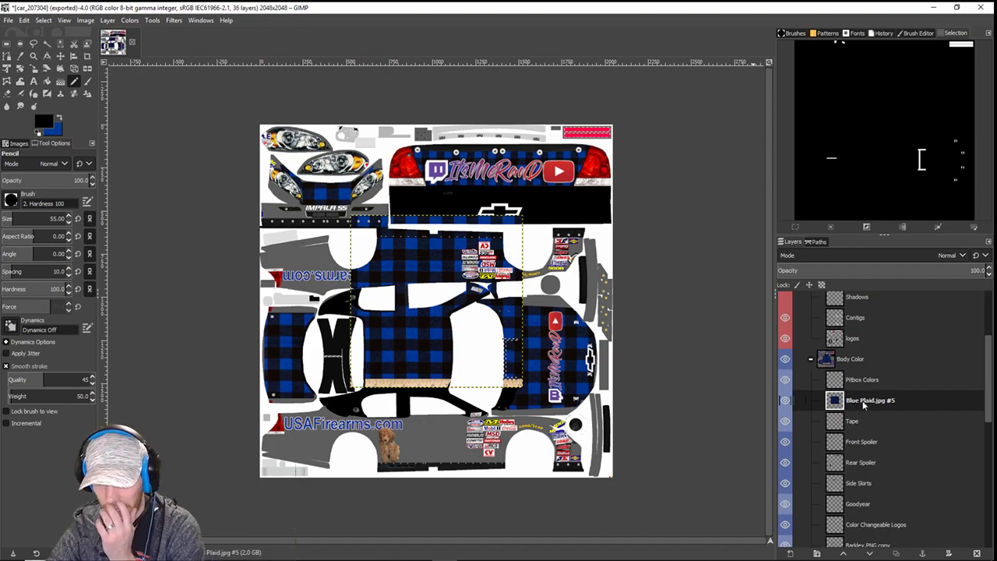
- Move the Blue Plaid.jpg layer directly above the logos layer, then undo adding it
right_click(862, 402)
left_click(859, 407)
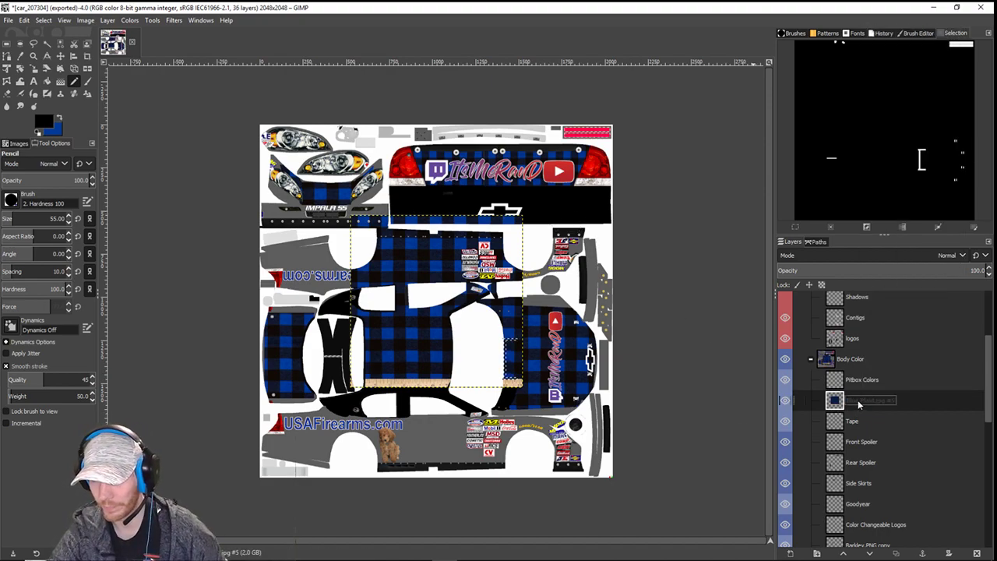
left_click_drag(858, 403, 861, 338)
scroll(866, 343, "down", 1)
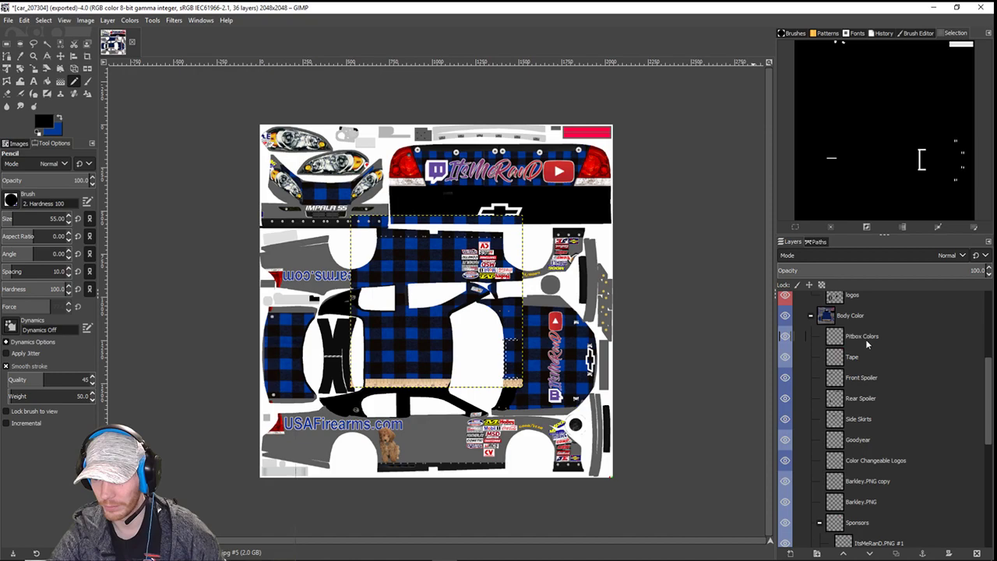
scroll(882, 363, "up", 5)
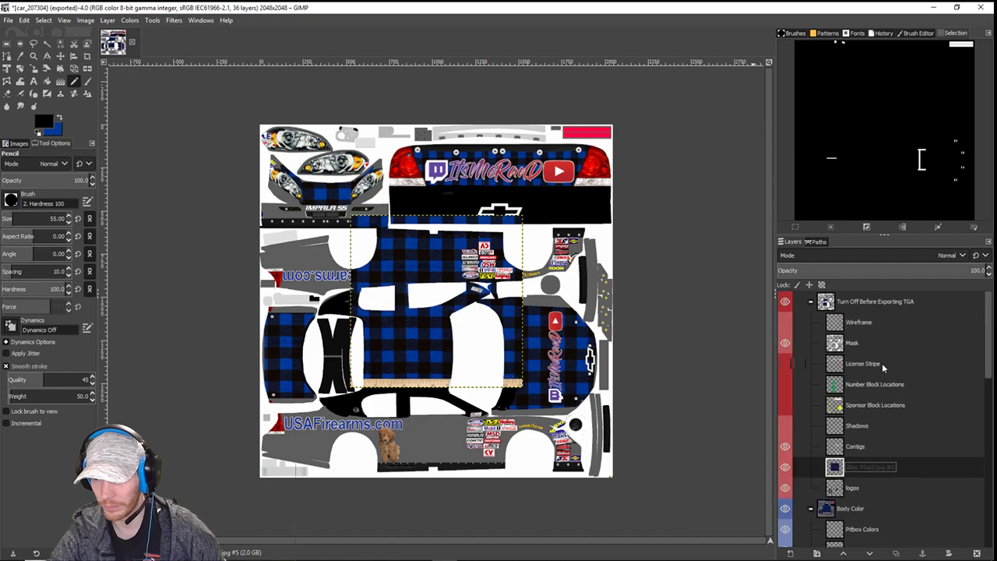
scroll(882, 363, "down", 2)
right_click(850, 434)
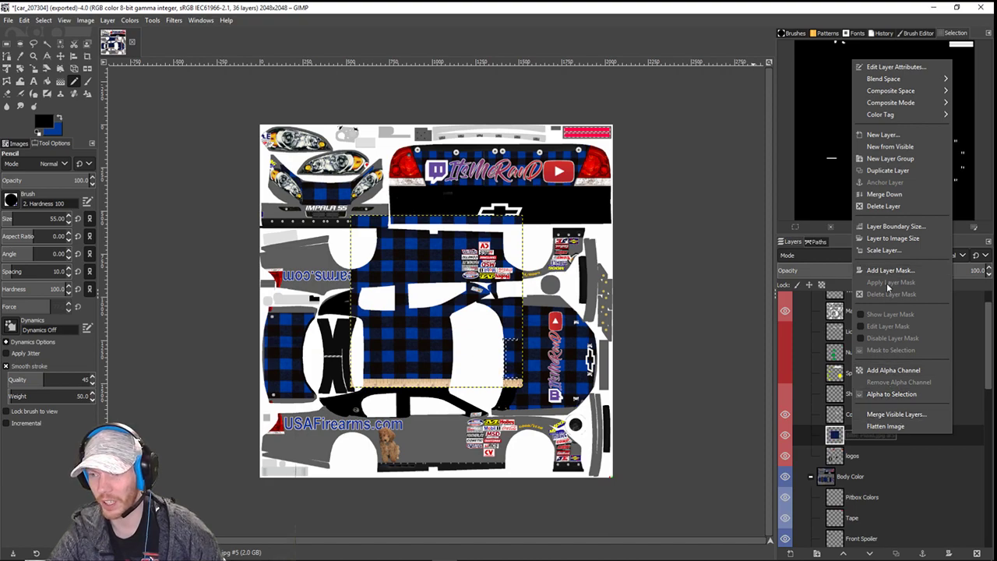
left_click(653, 426)
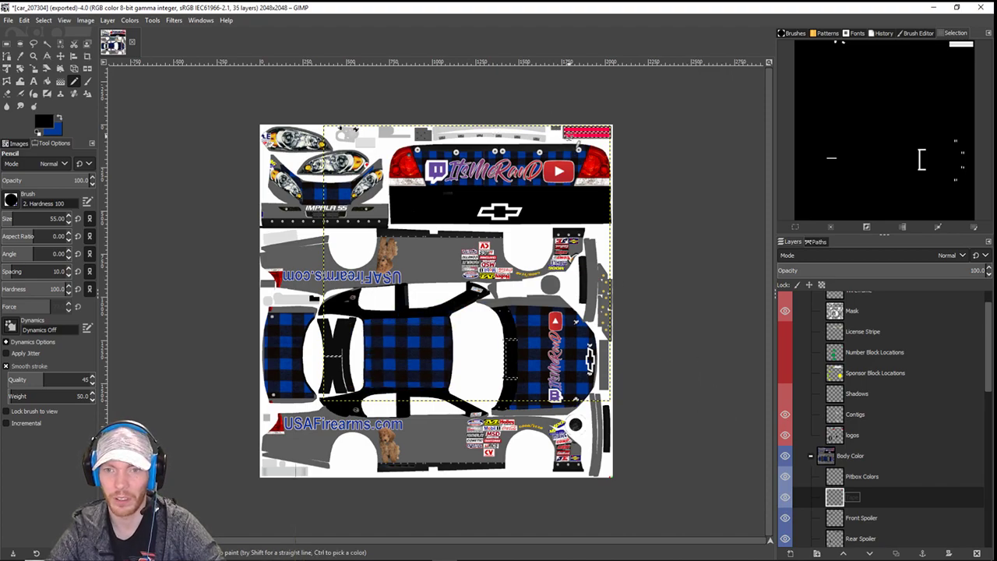
- Paint the selected tape block in the template's upper-right corner black with the Pencil tool
mouse_move(568, 133)
left_mouse_down()
mouse_move(618, 139)
mouse_move(619, 150)
mouse_move(563, 139)
left_mouse_up()
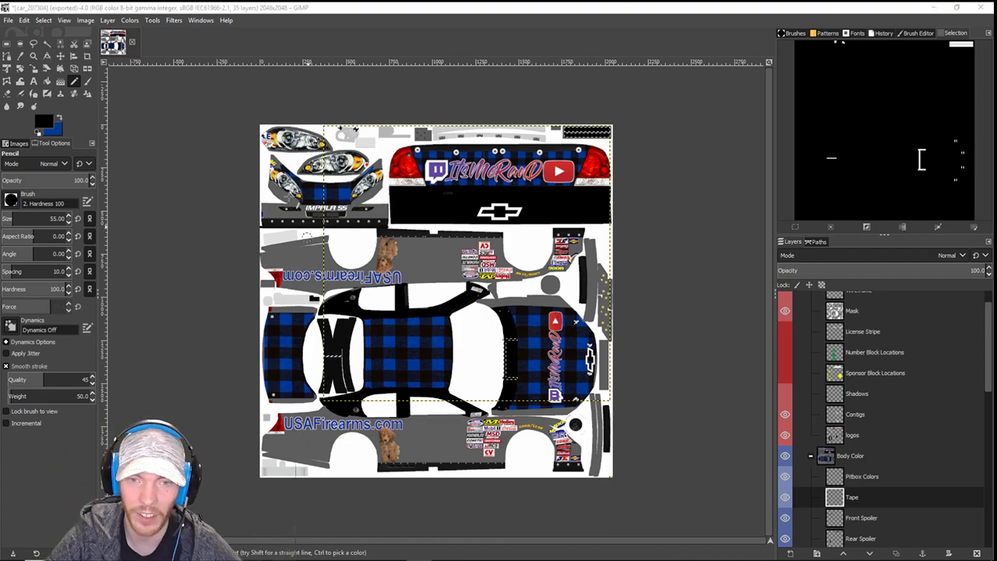
left_click(336, 23)
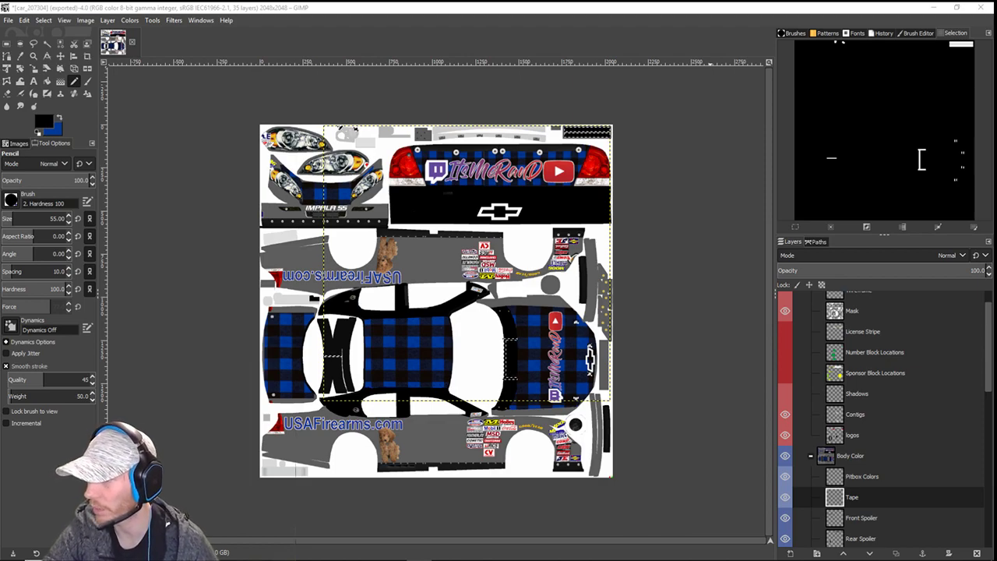
- Switch to iRacing, move Streamlabs OBS aside, and widen the camera's static FOV to 41.92 to view the whole car
mouse_move(343, 557)
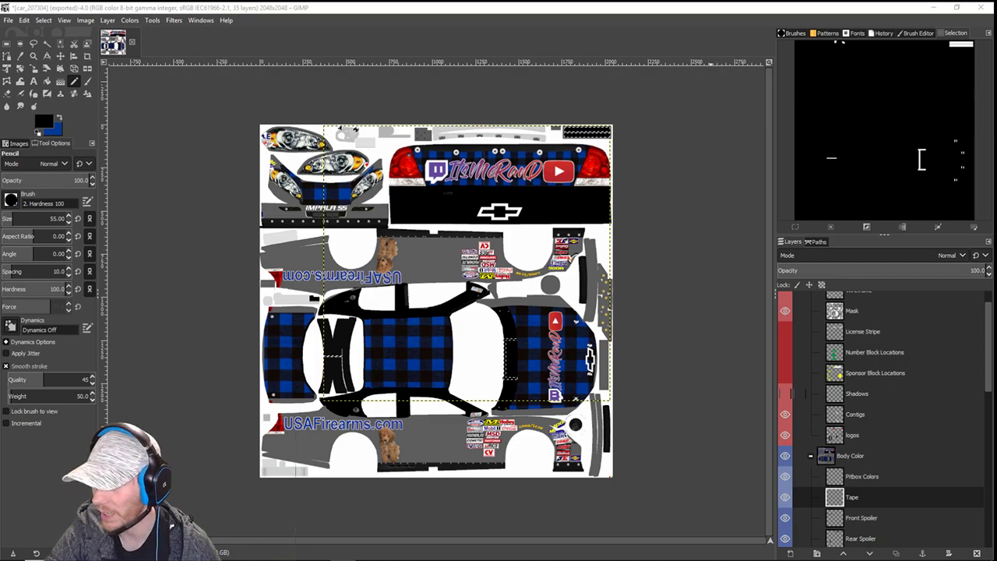
key("alt+Tab")
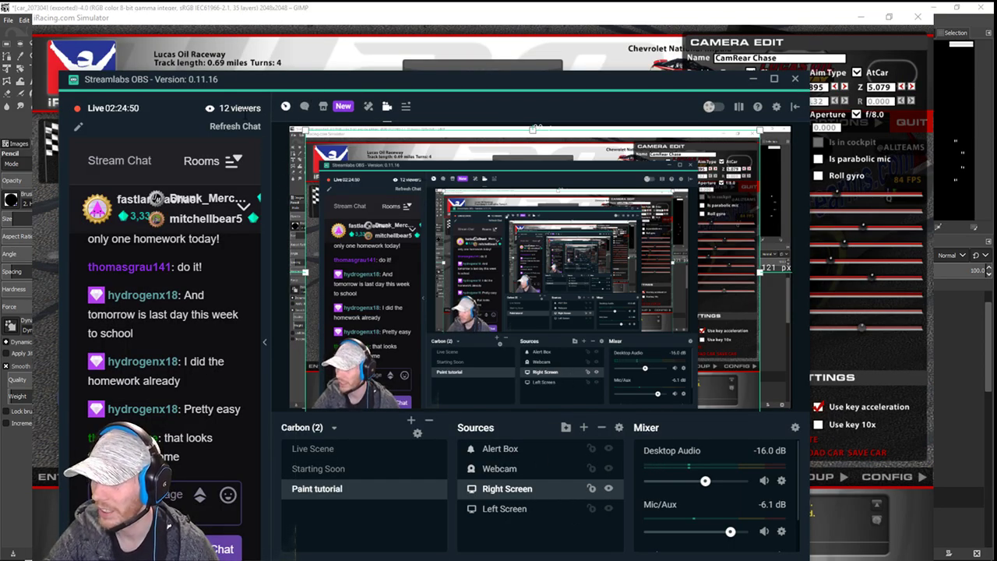
left_click_drag(297, 84, 0, 124)
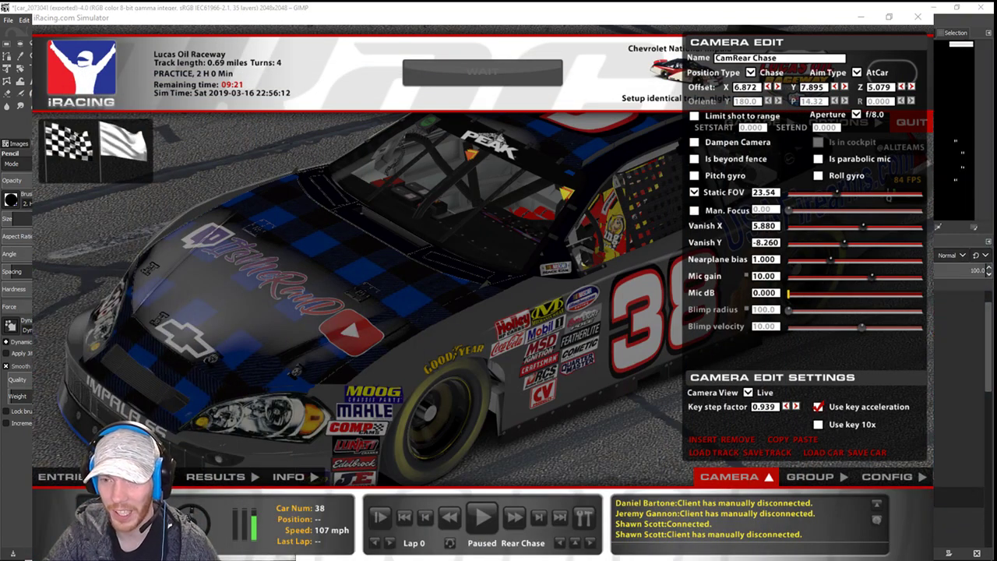
left_click(840, 196)
left_click_drag(840, 197, 853, 195)
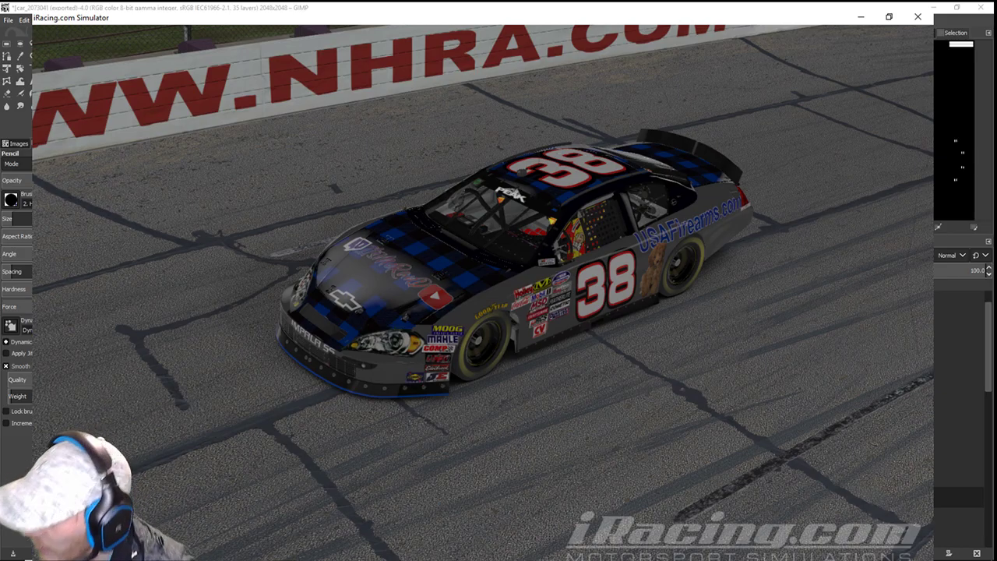
key("space")
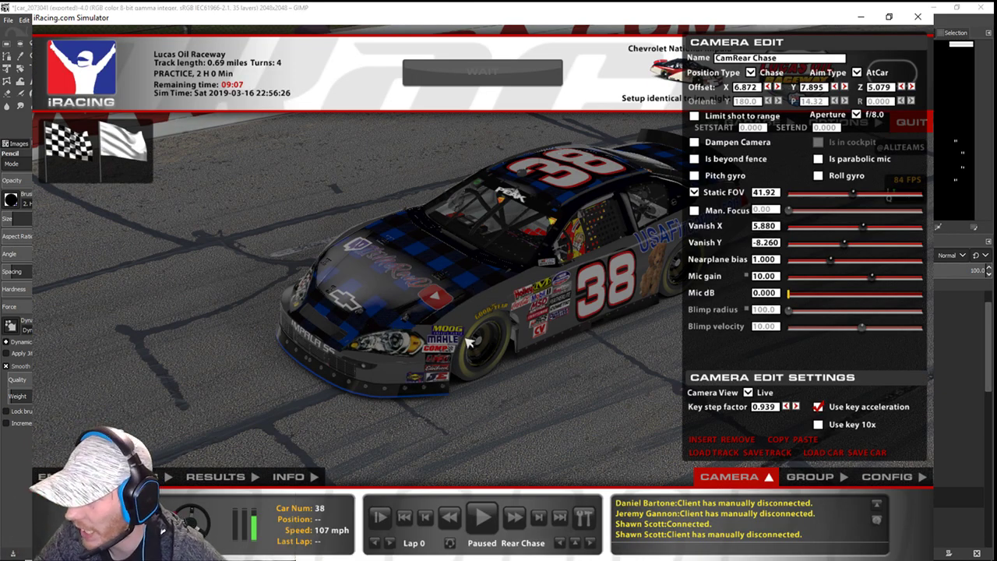
- Inspect the car's livery up close at static FOV 18.74, then in wider views, ending at 30.45
left_click_drag(854, 193, 836, 201)
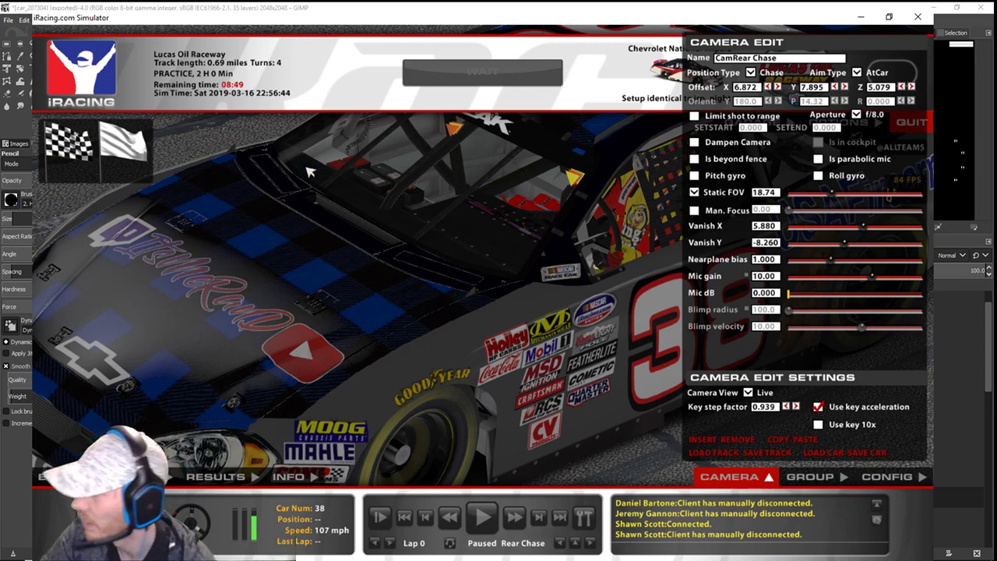
left_click_drag(830, 194, 855, 195)
key("space")
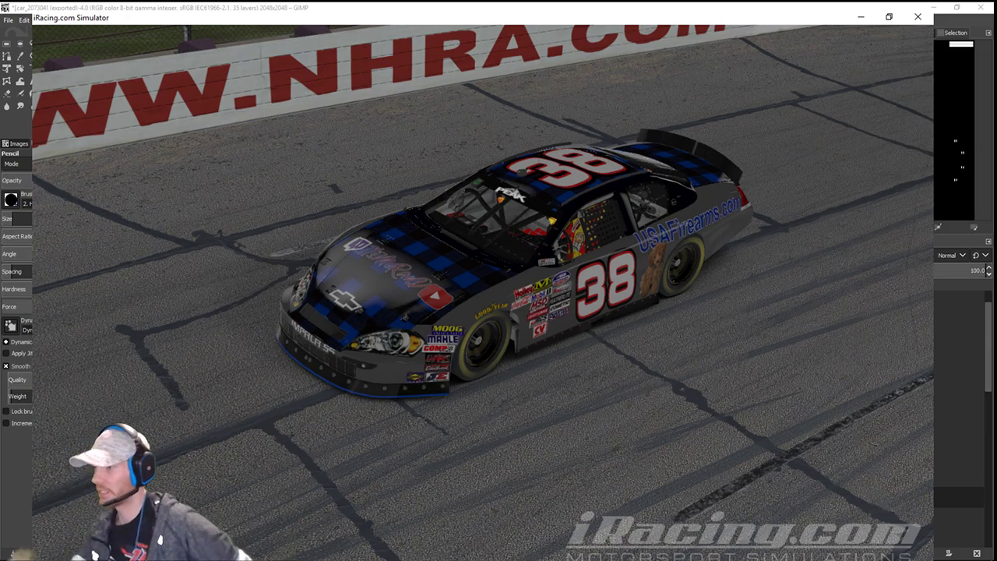
key("space")
mouse_move(859, 196)
left_mouse_down()
mouse_move(819, 193)
mouse_move(845, 194)
left_mouse_up()
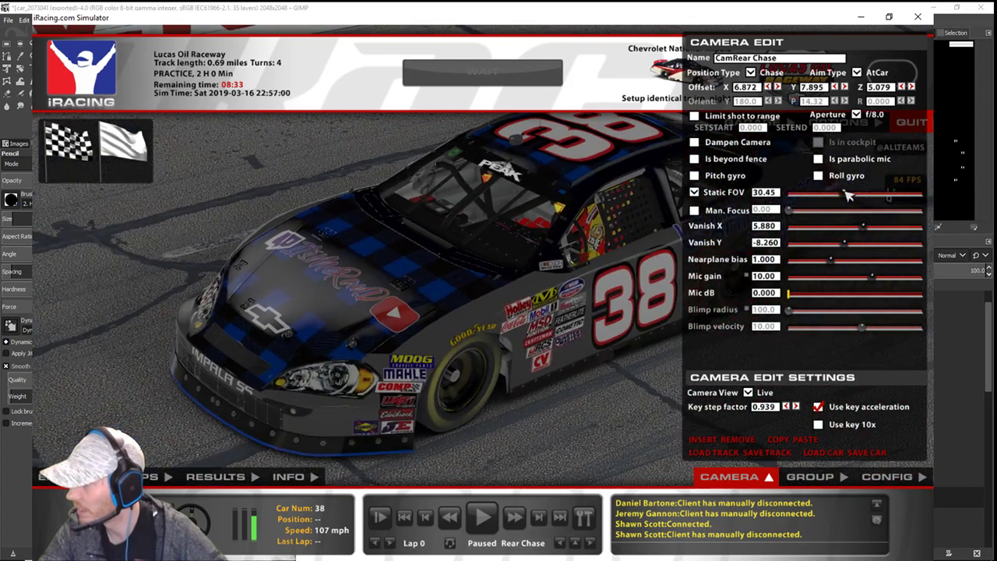
key("space")
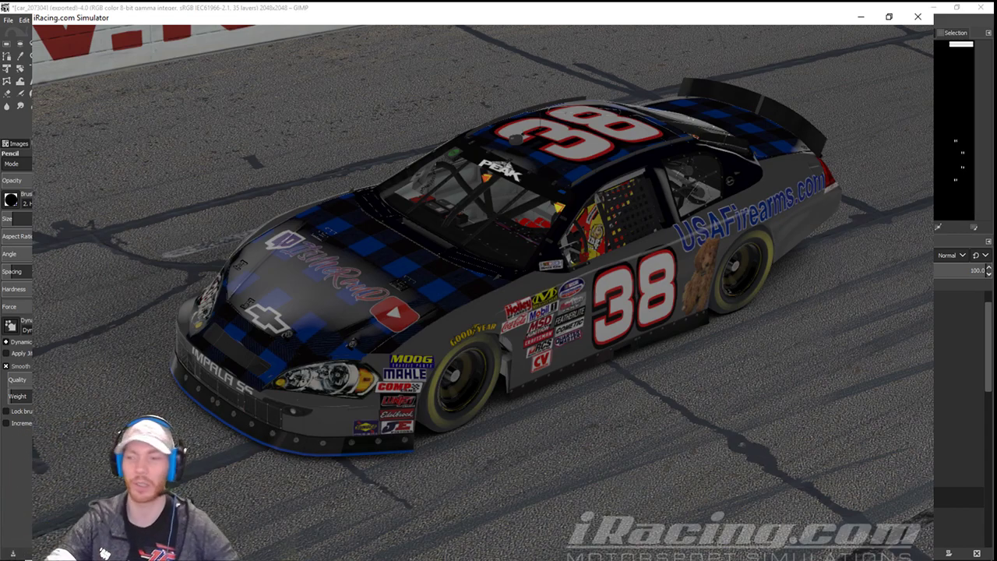
key("space")
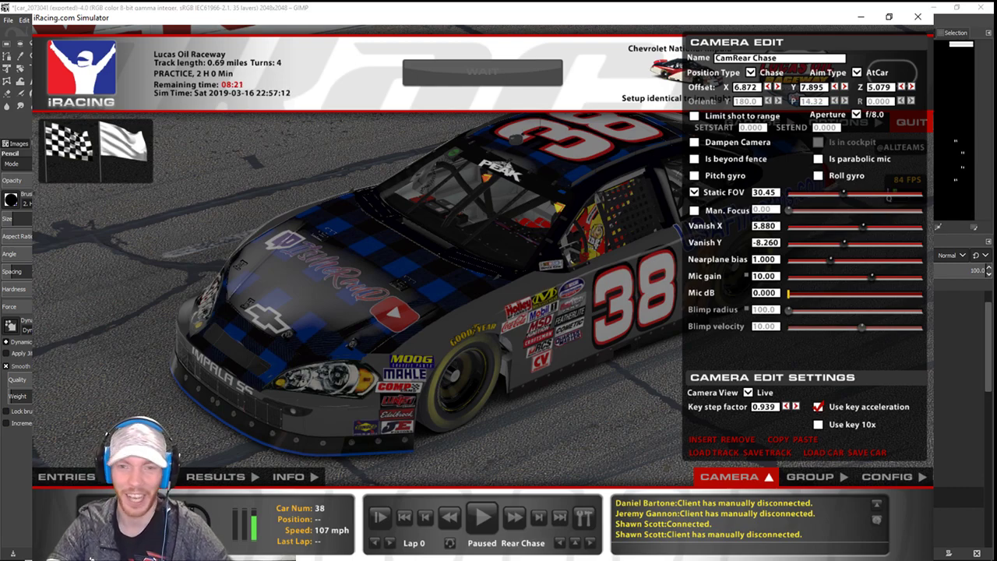
- Return to GIMP and move the Streamlabs OBS window off the canvas
key("alt+Tab")
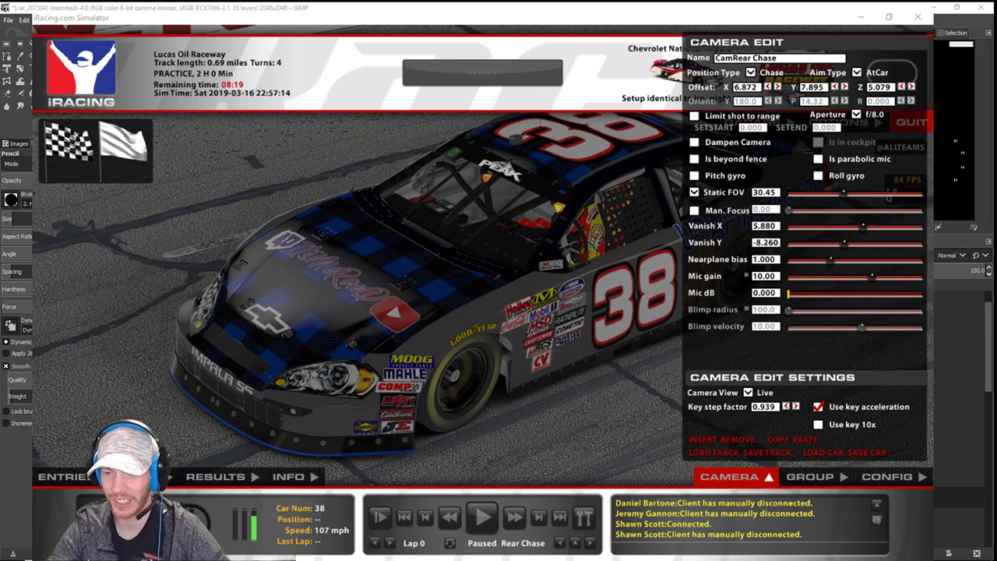
key("alt+Tab")
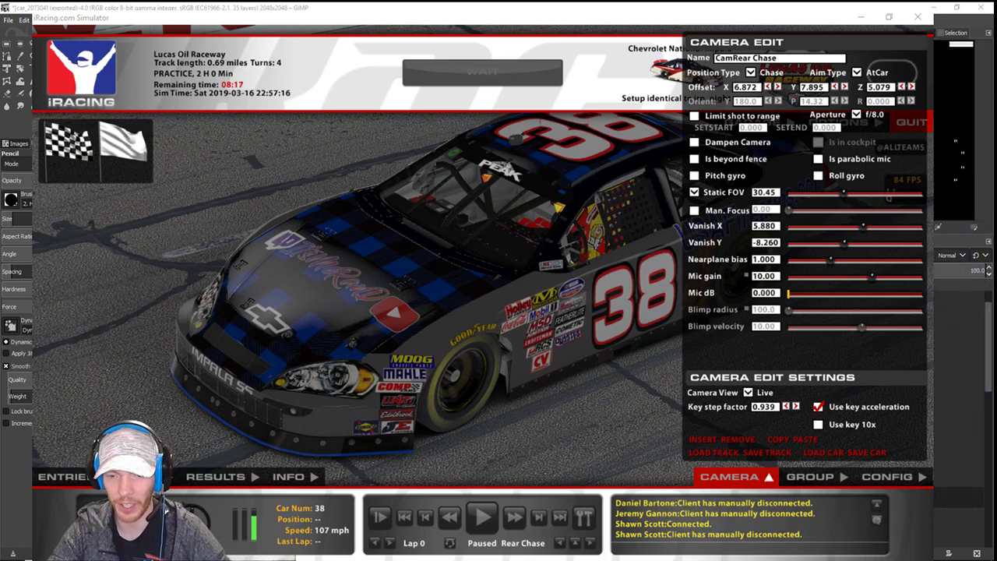
left_click_drag(559, 445, 558, 429)
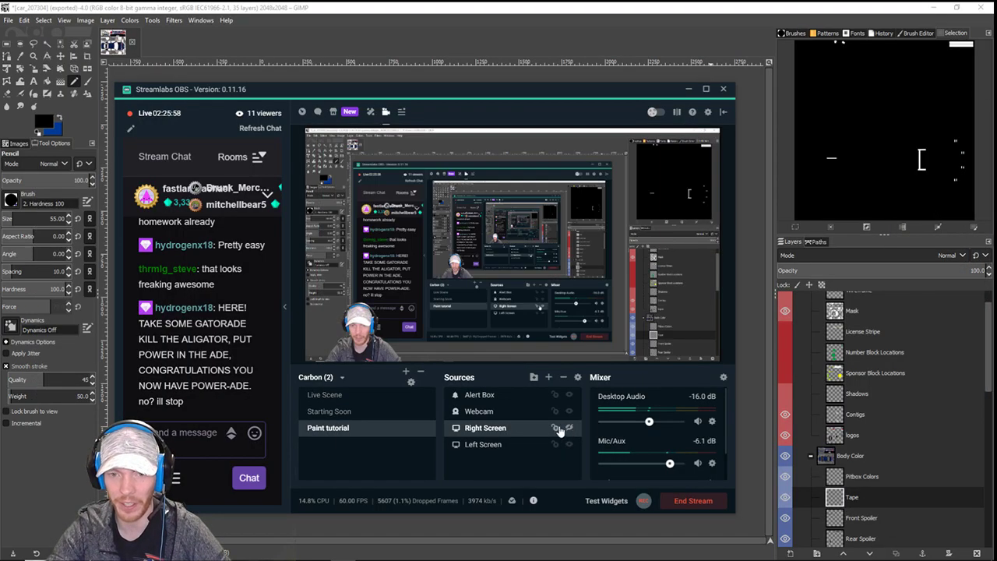
left_click_drag(458, 94, 996, 63)
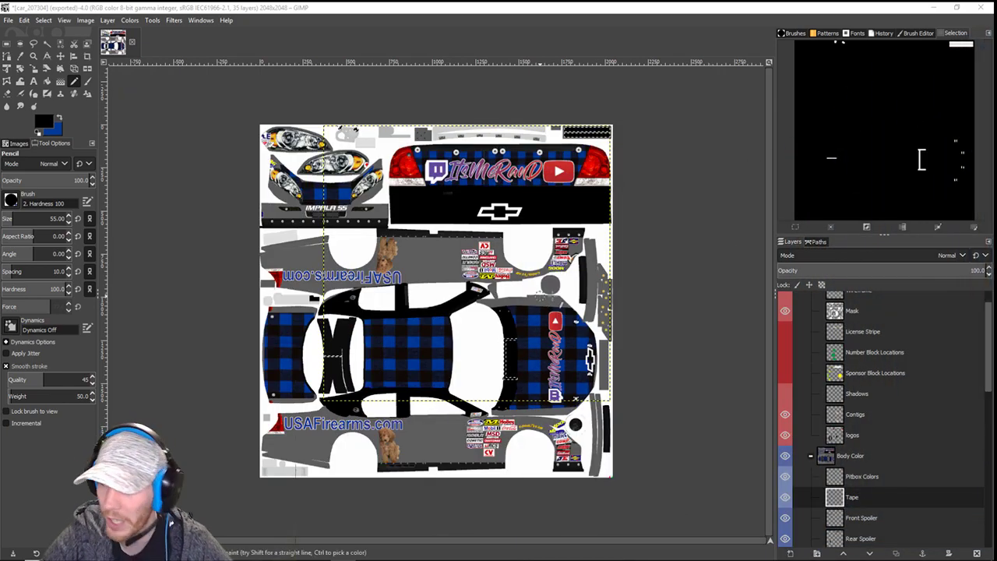
- Show the Wireframe layer over the template to examine the tape area at the base of the hood
scroll(883, 366, "up", 2)
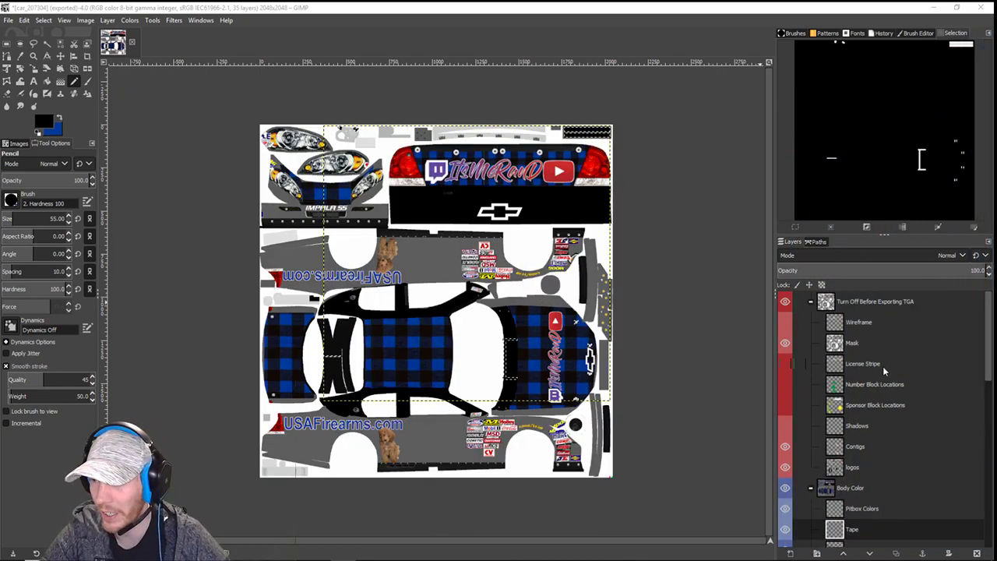
left_click(785, 322)
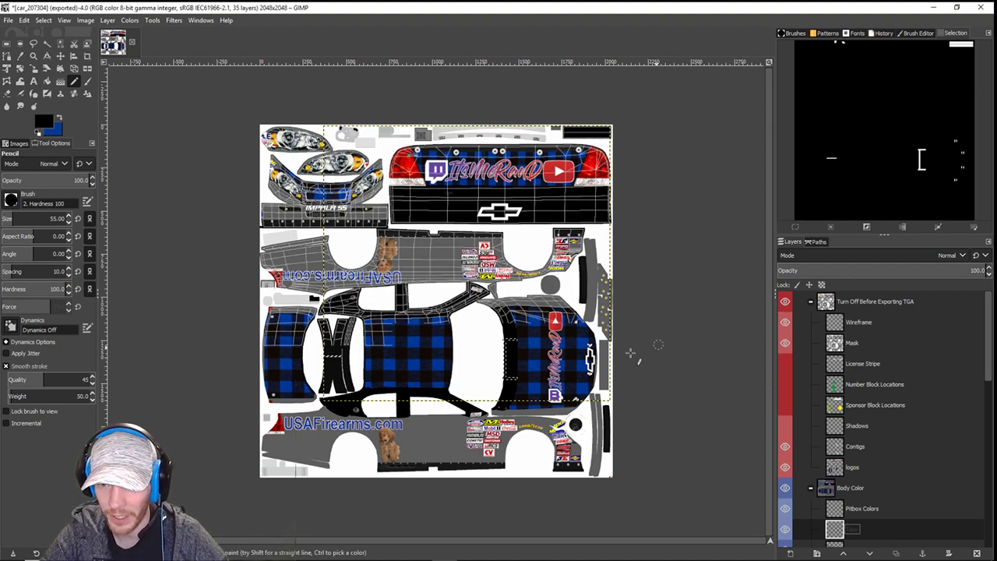
scroll(616, 352, "up", 3, "ctrl")
scroll(594, 352, "up", 1, "ctrl")
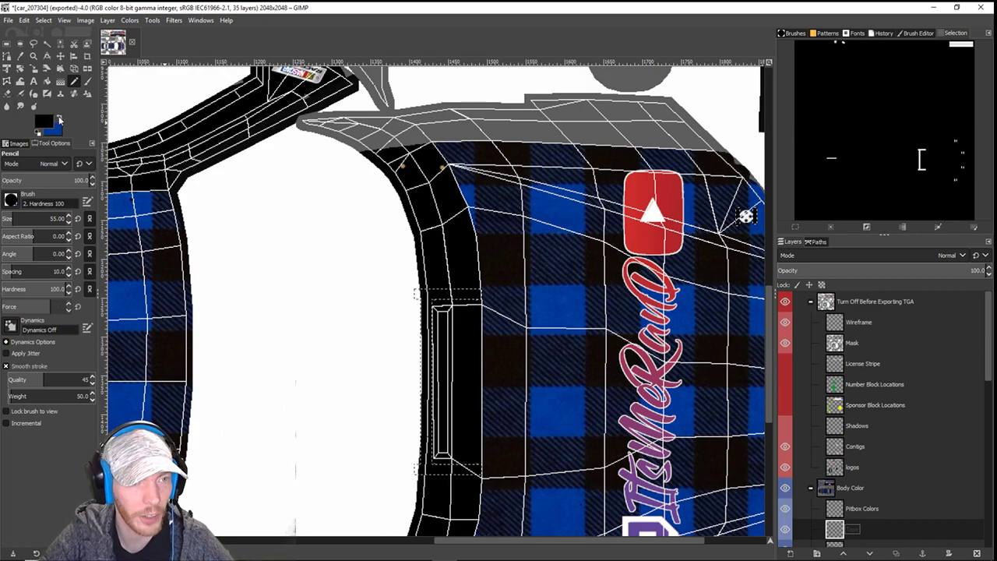
- Set the foreground color to gray 5d5d5d for retouching the area where the hood's base meets the fender
left_click(59, 117)
left_click(43, 122)
left_click(173, 183)
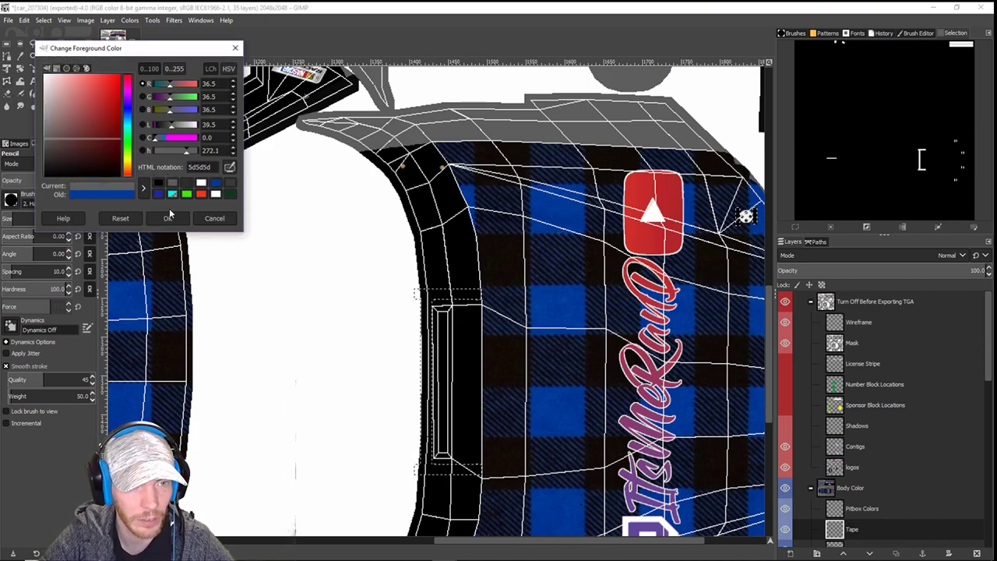
left_click(168, 218)
left_click_drag(370, 133, 261, 232)
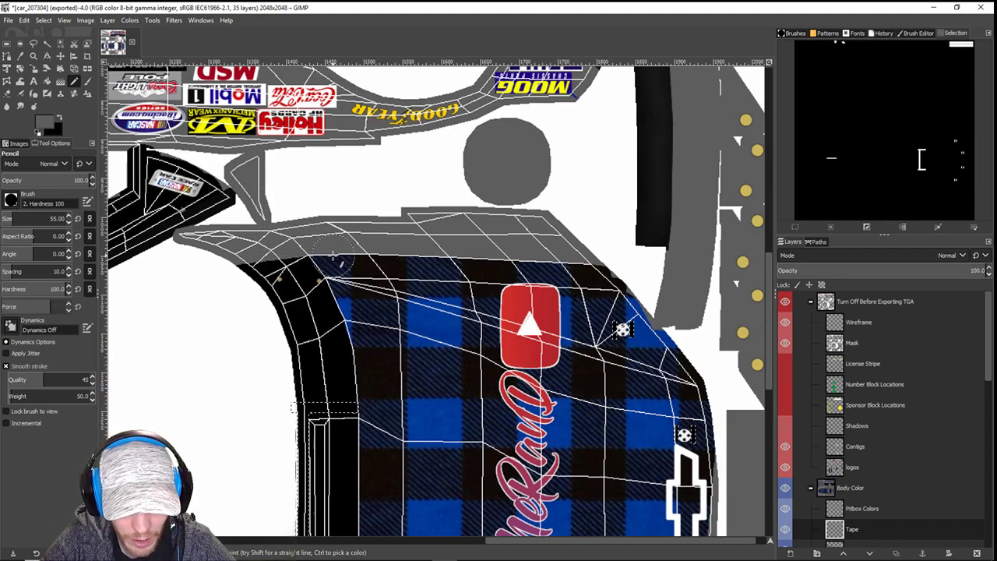
- Try to pencil over and erase the plaid at the hood's base corner on the Blue Plaid.jpg and Blue Plaid.jpg #3 layers
scroll(882, 434, "down", 5)
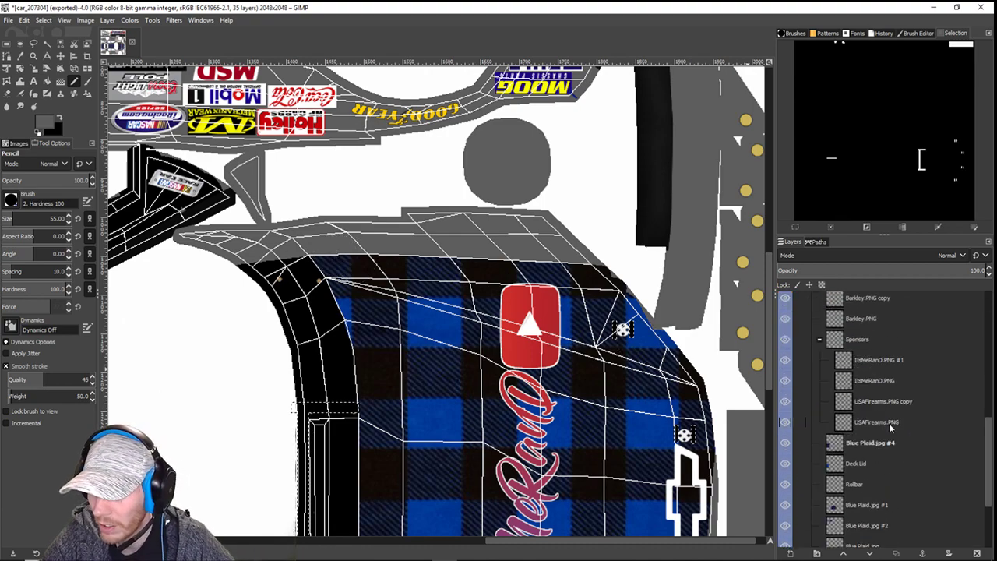
left_click(871, 435)
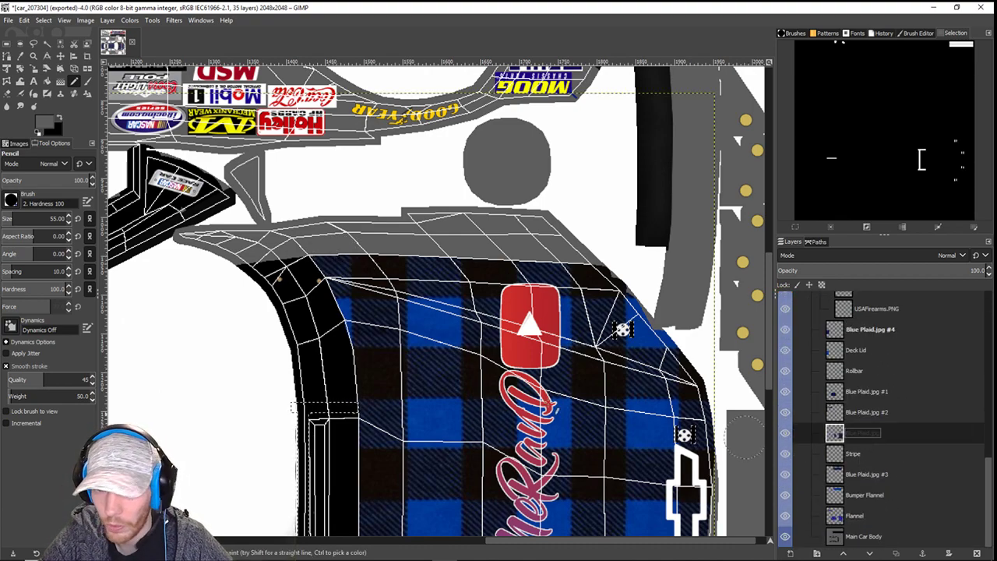
left_click(336, 262)
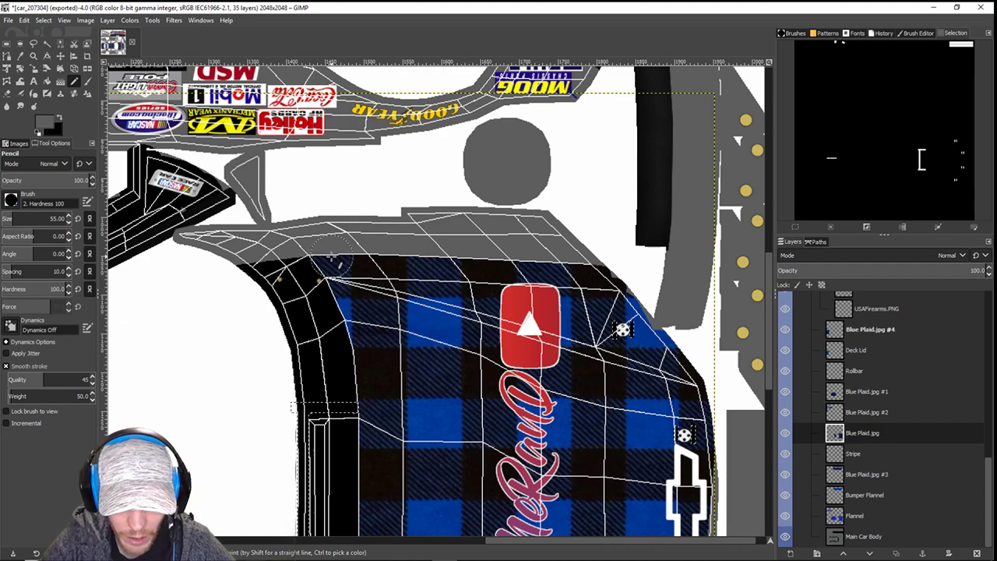
double_click(860, 475)
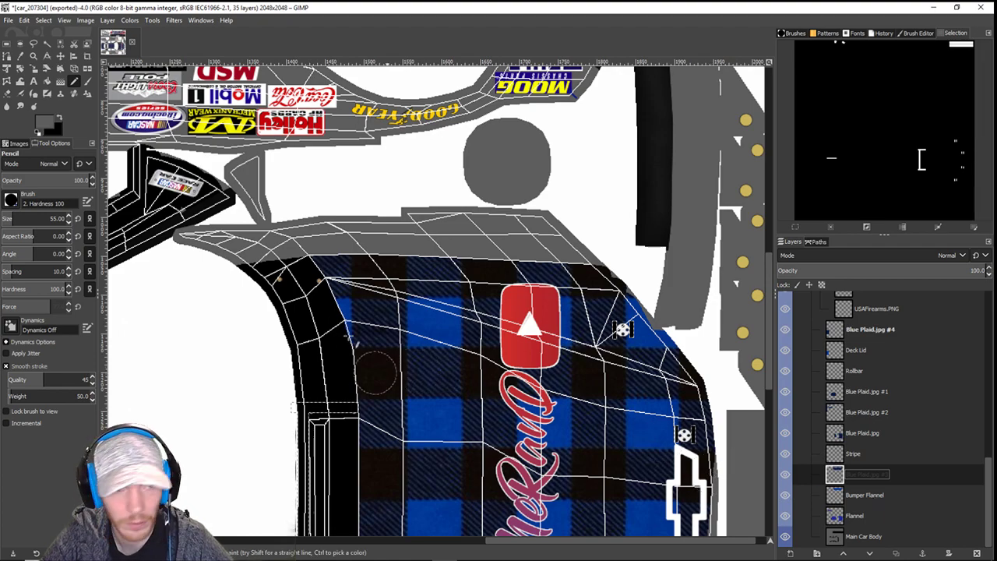
left_click(22, 93)
left_click(8, 94)
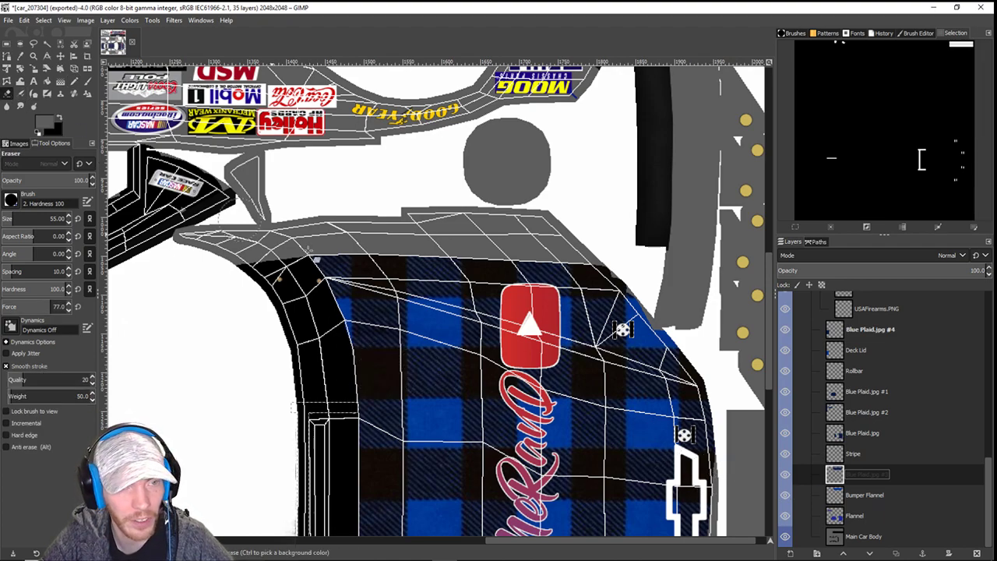
left_click(335, 254)
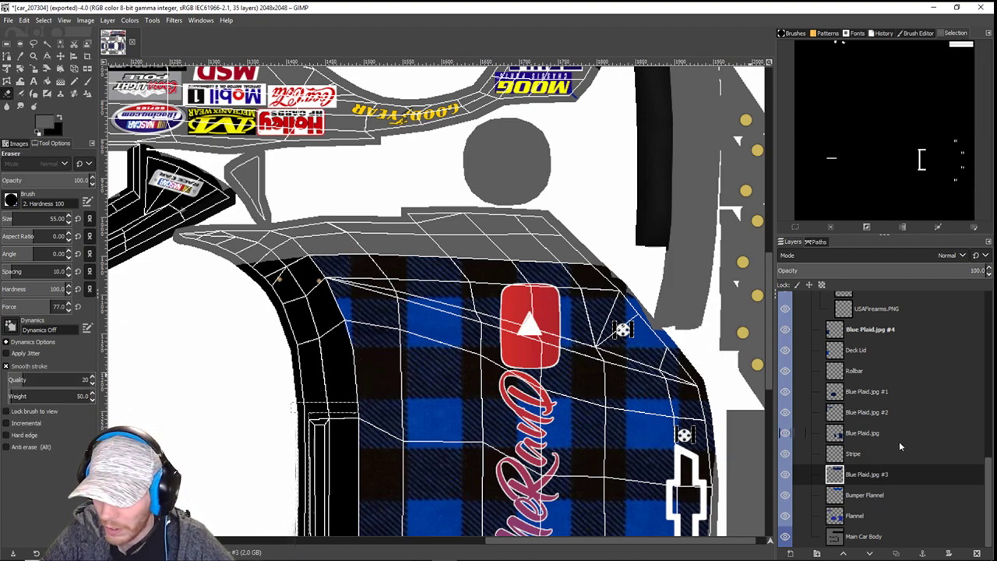
- Make Blue Plaid.jpg the active layer and clear the existing selection from the image
left_click(851, 435)
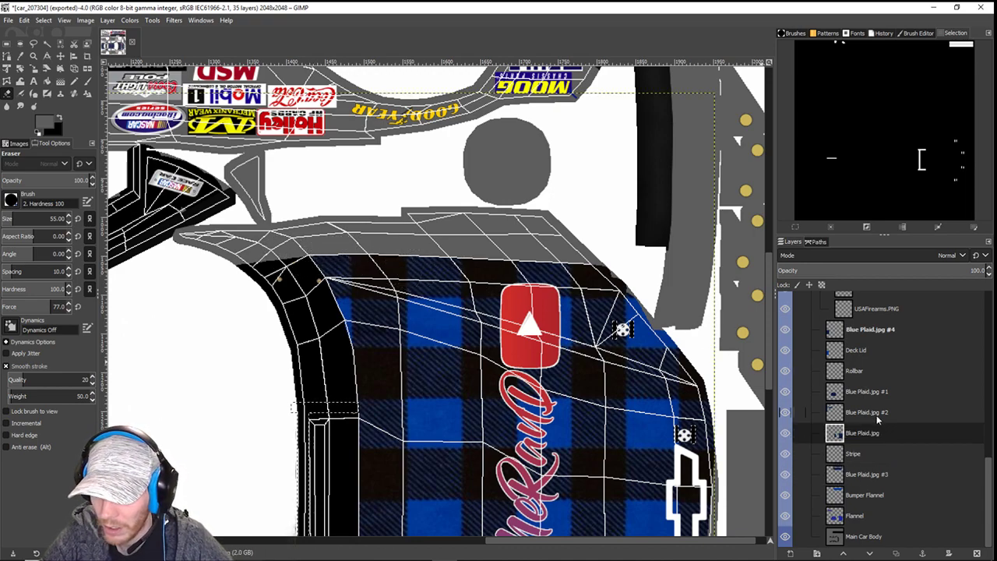
left_click(44, 20)
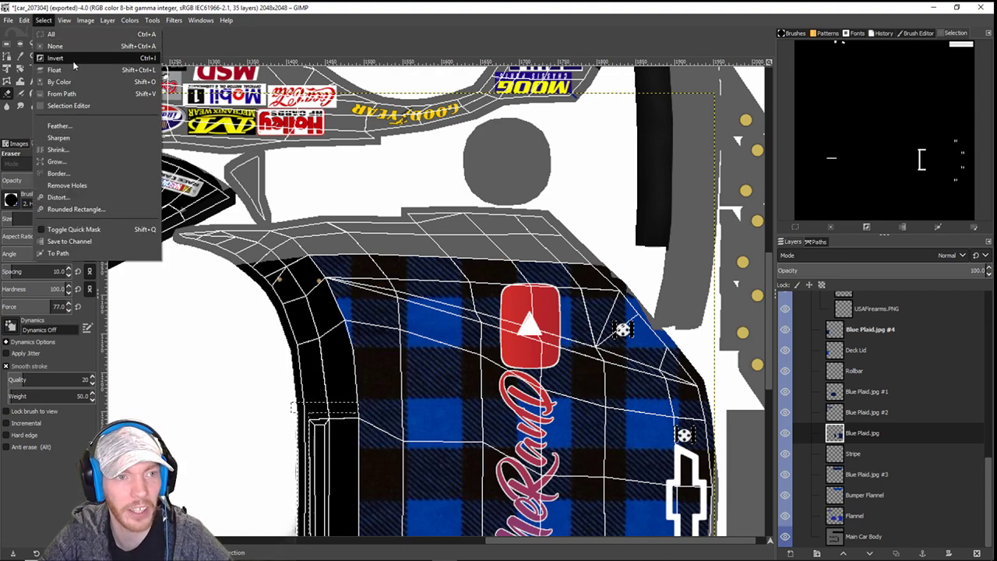
left_click(69, 48)
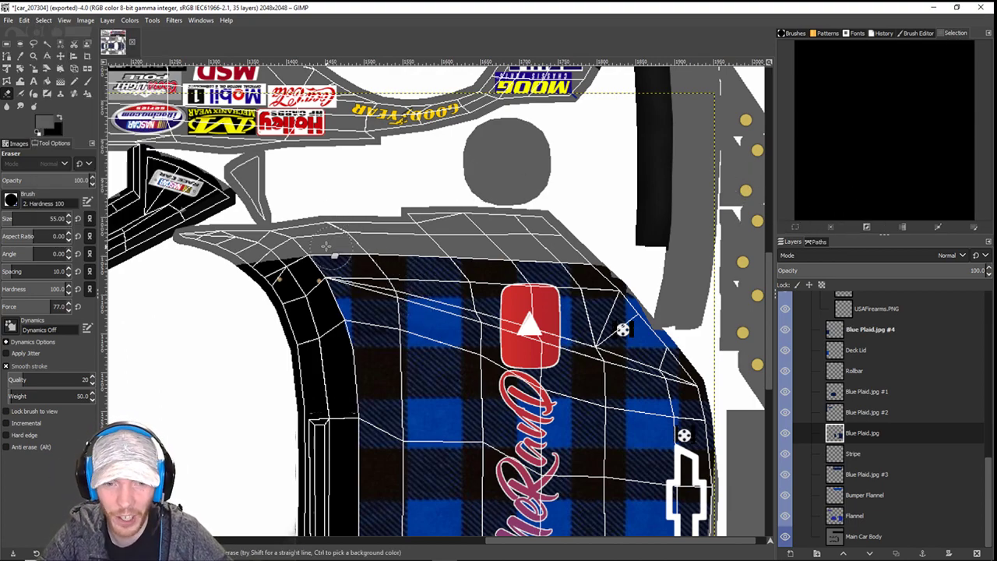
- Try erasing the plaid beside the fender at the hood's base corner, and undo the eraser strokes
left_click(341, 263)
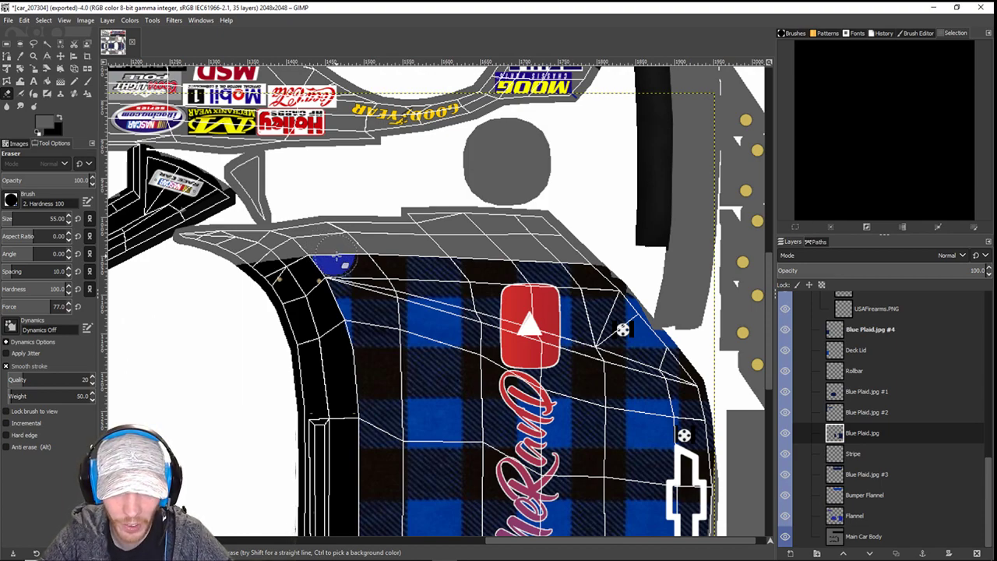
mouse_move(337, 257)
left_mouse_down()
mouse_move(360, 262)
mouse_move(340, 258)
left_mouse_up()
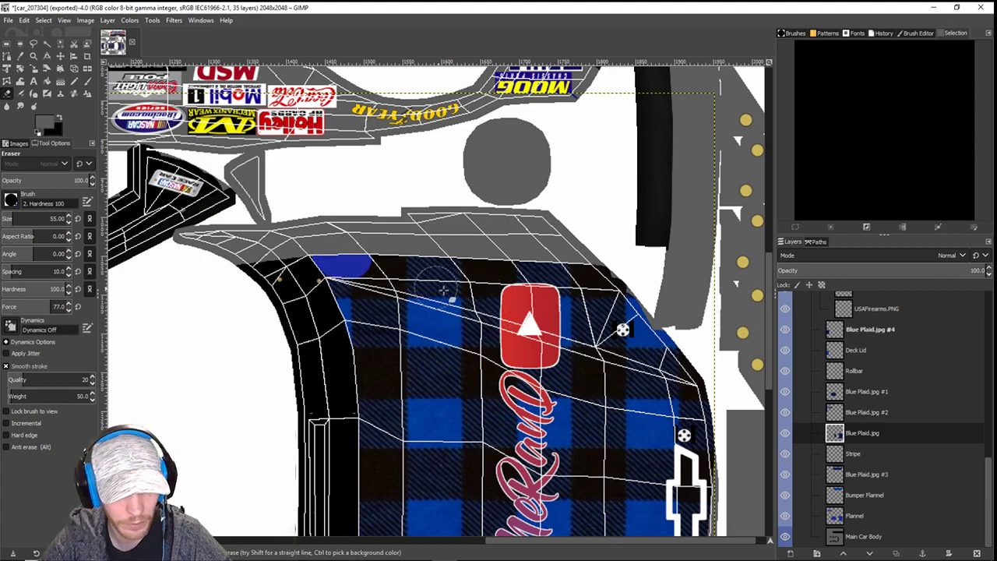
key("ctrl+z")
key("ctrl+z")
key("ctrl+z")
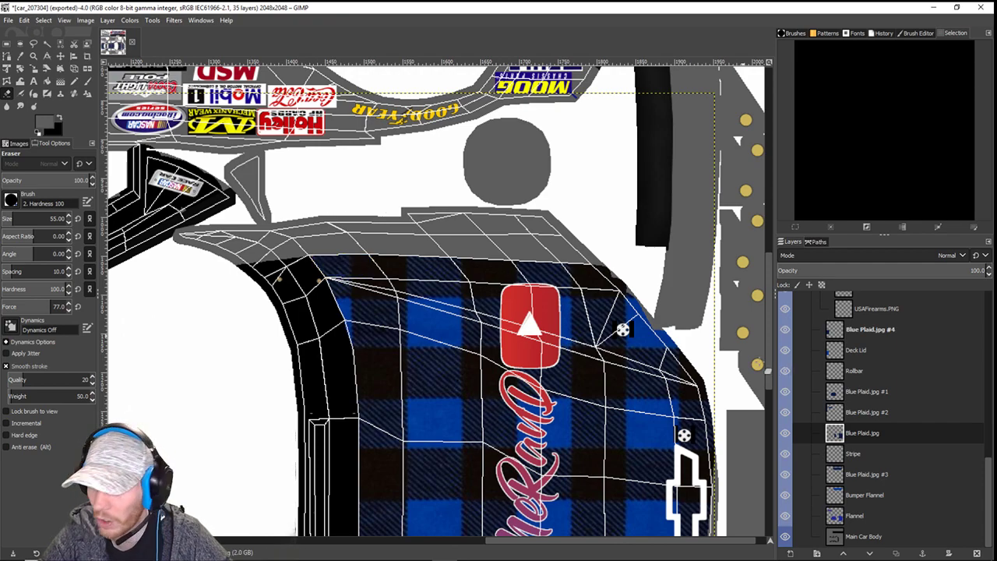
- Merge the Stripe layer and the Blue Plaid.jpg layer down into Blue Plaid.jpg #3
double_click(860, 475)
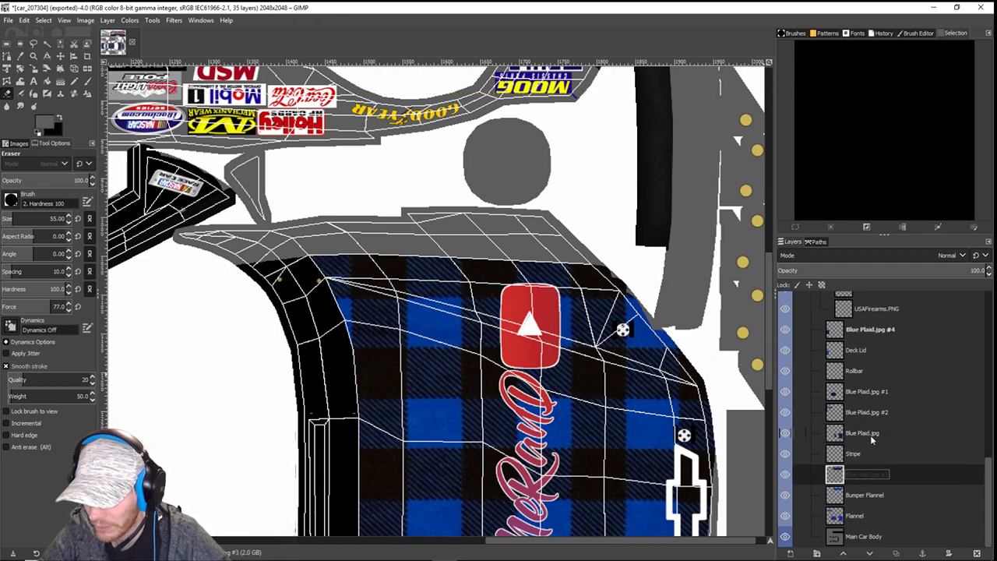
right_click(853, 457)
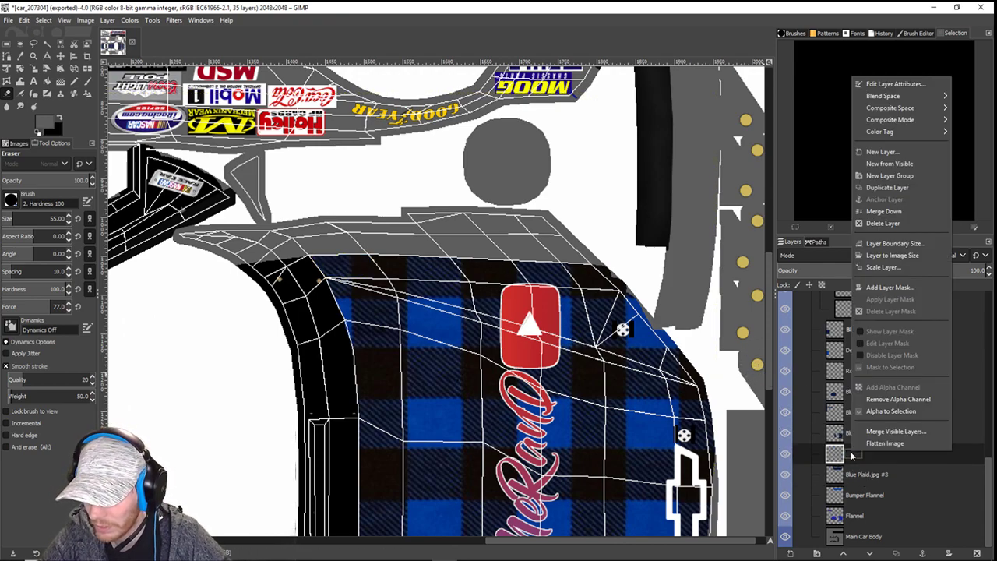
left_click(885, 224)
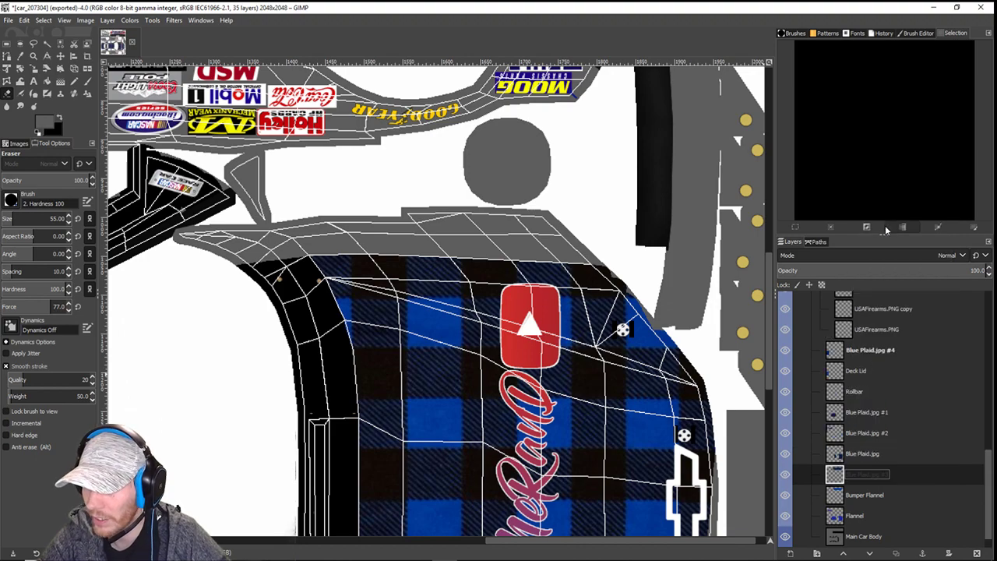
right_click(857, 457)
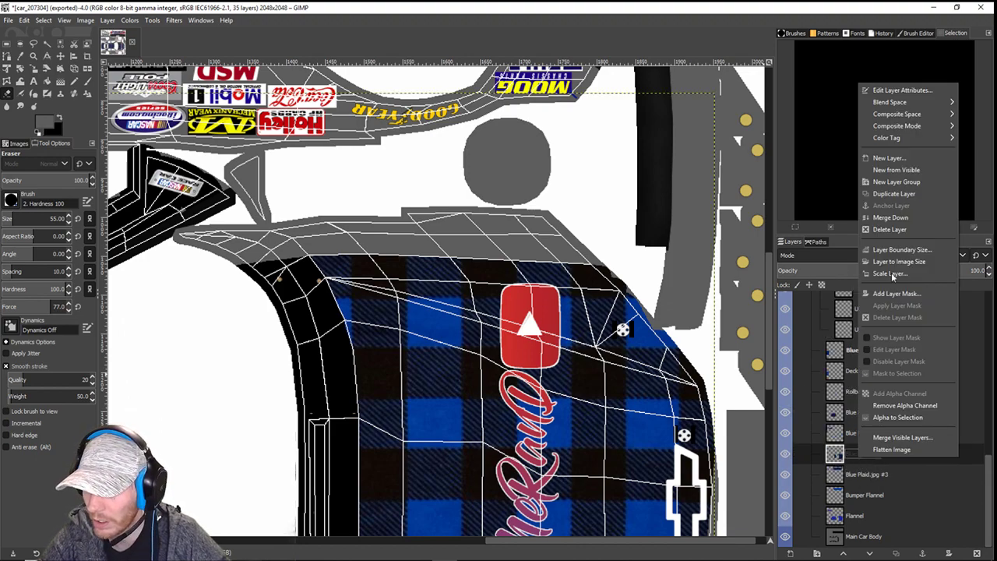
left_click(885, 229)
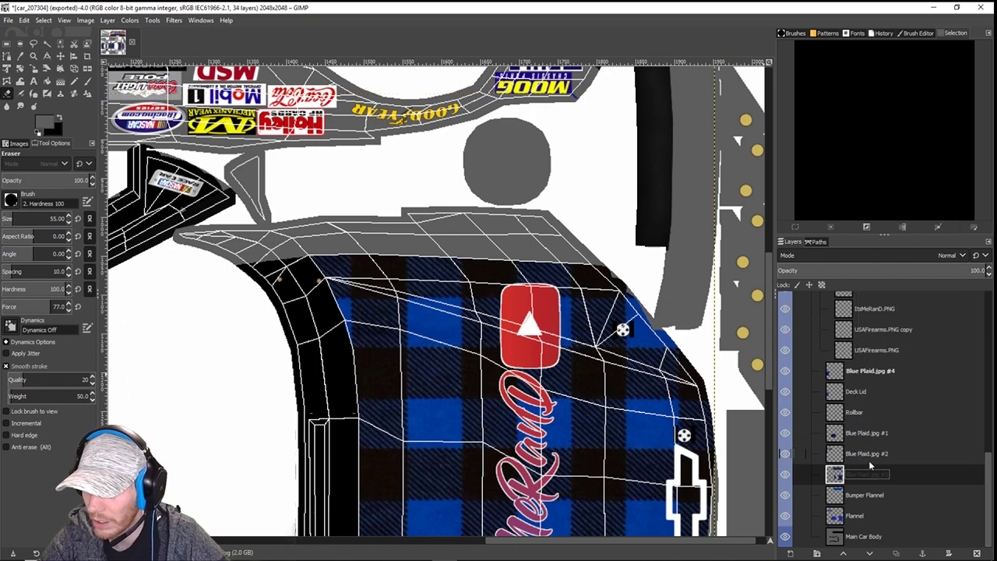
- Move the Flannel layer above Bumper Flannel so it sits directly beneath Blue Plaid.jpg #3
left_click(861, 453)
right_click(860, 456)
left_click(853, 454)
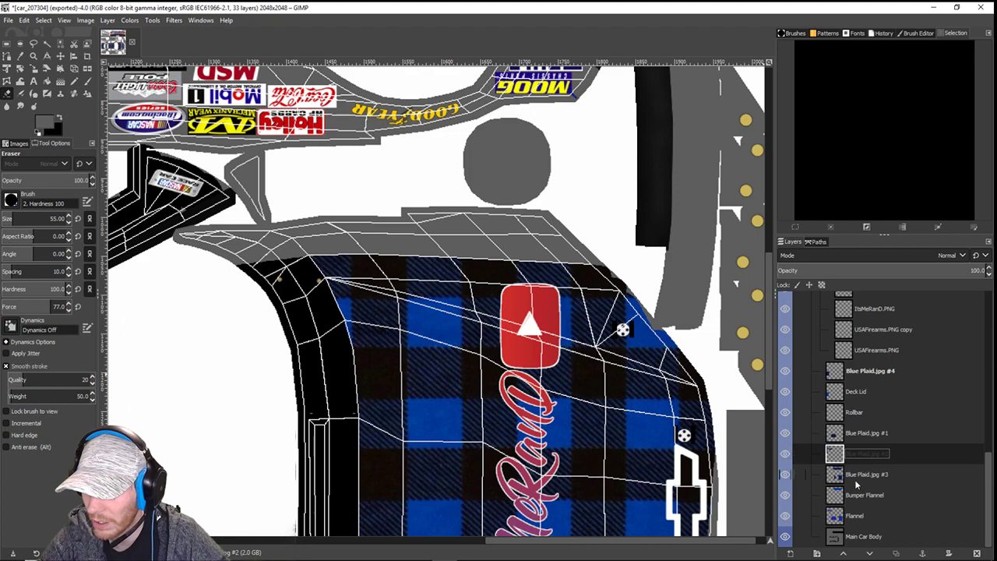
left_click(856, 481)
left_click_drag(853, 518, 856, 491)
- Merge Blue Plaid.jpg #3 down into Flannel and erase the excess plaid in a straight line along the hood's upper edge
right_click(858, 478)
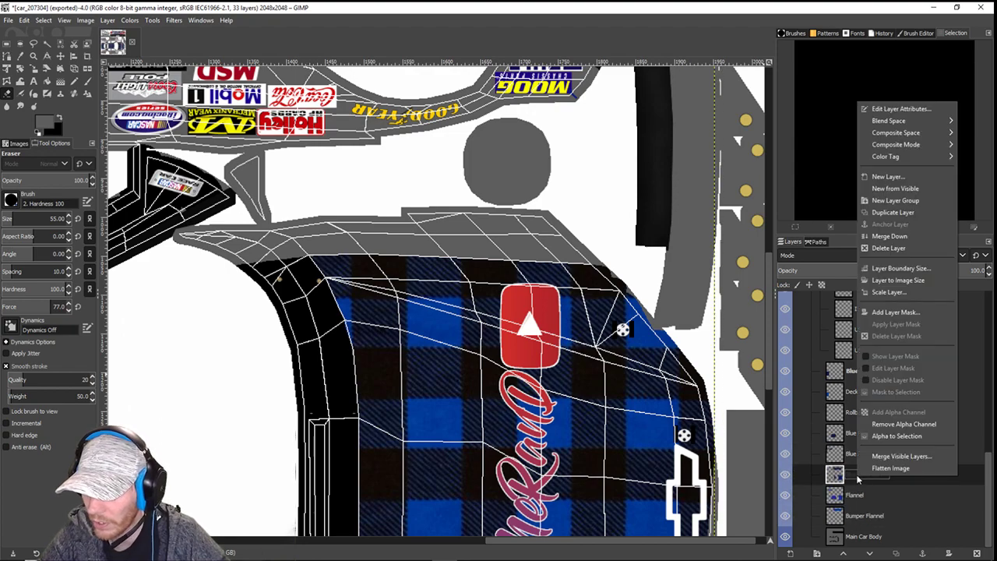
left_click(892, 249)
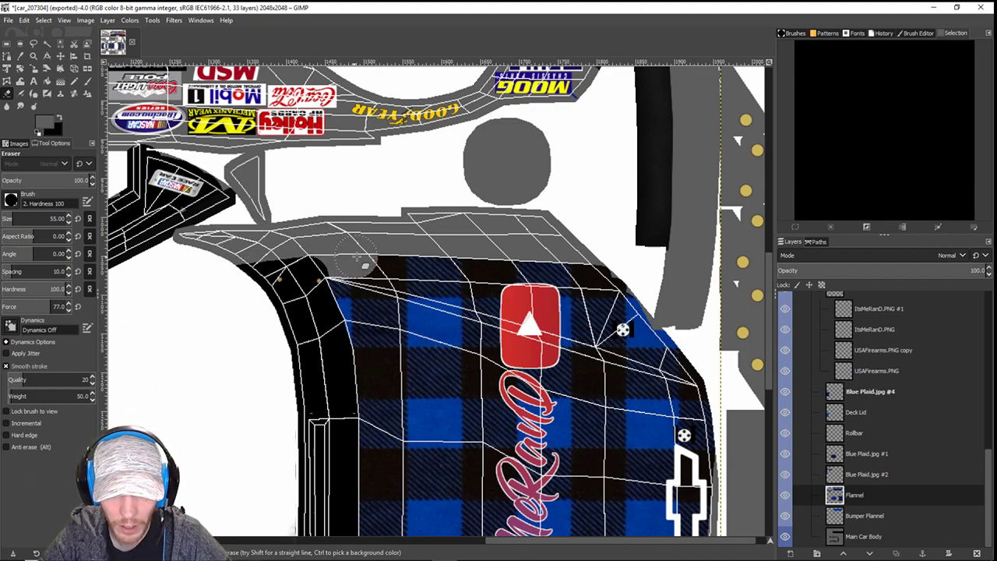
left_click(616, 269, "shift")
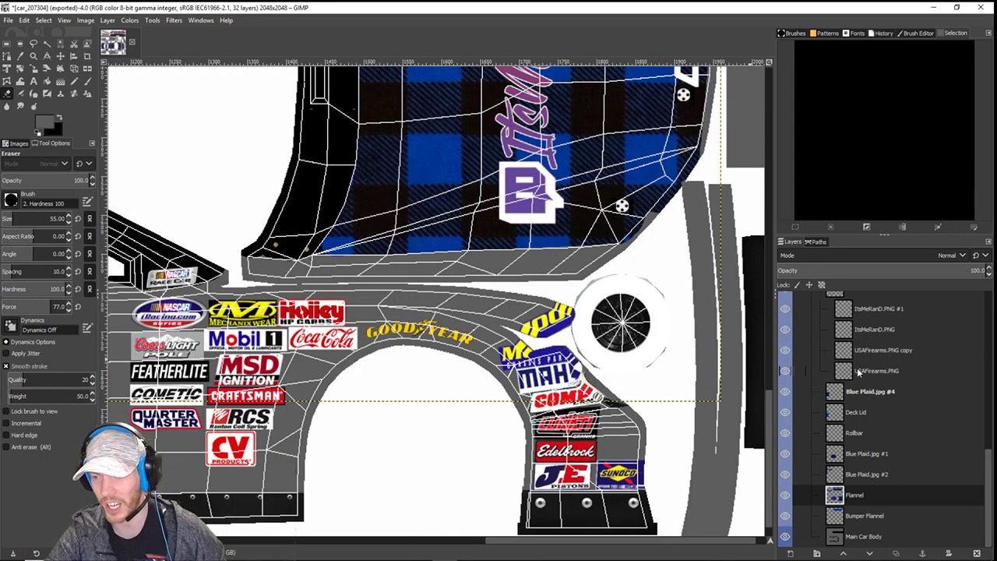
- Make the ItsMeRanD.PNG layer in the Sponsors group active and bring its hood logo into view
scroll(896, 389, "up", 3)
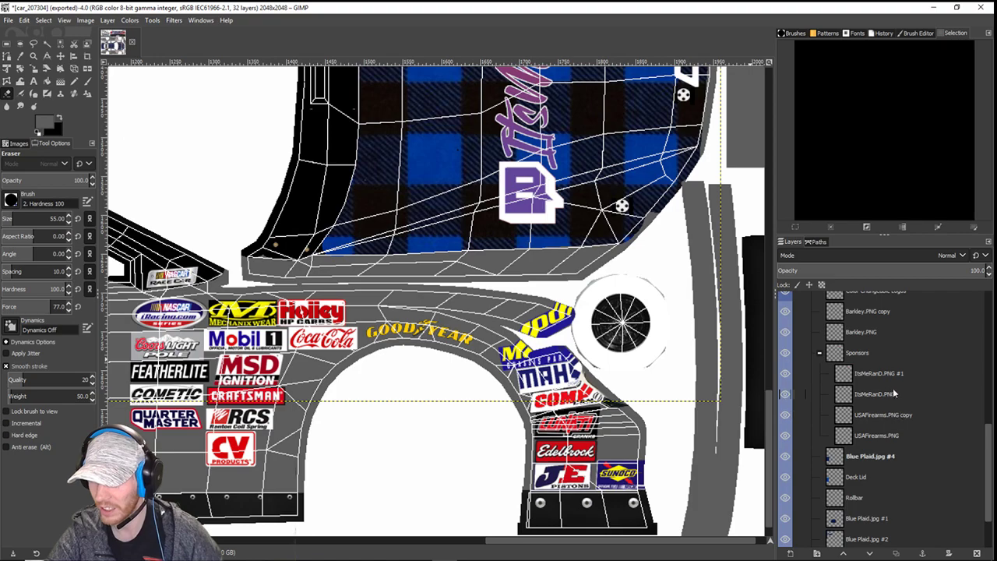
left_click(889, 399)
scroll(588, 263, "up", 3)
scroll(596, 269, "down", 3)
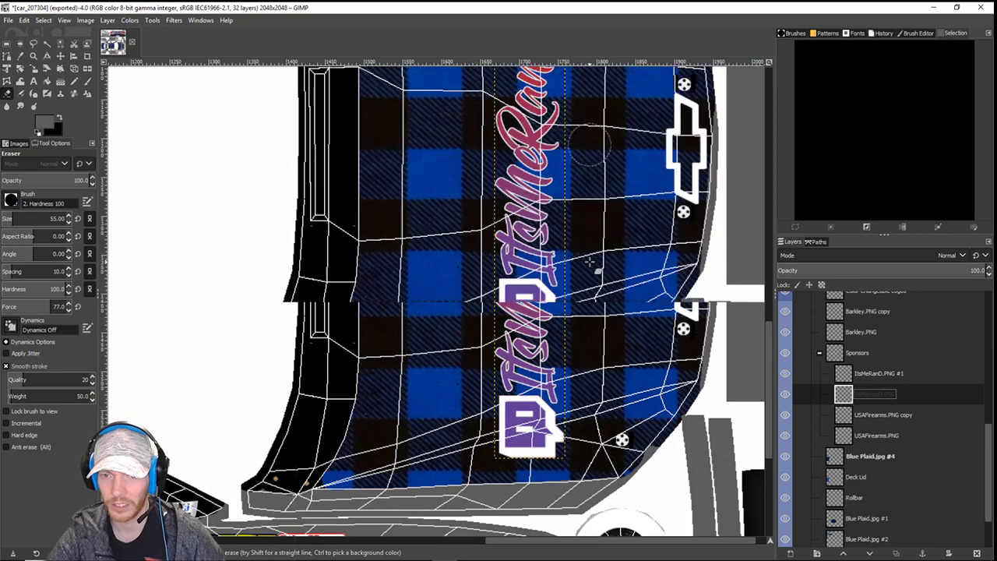
scroll(594, 261, "up", 3)
key("Down")
key("Down")
key("Down")
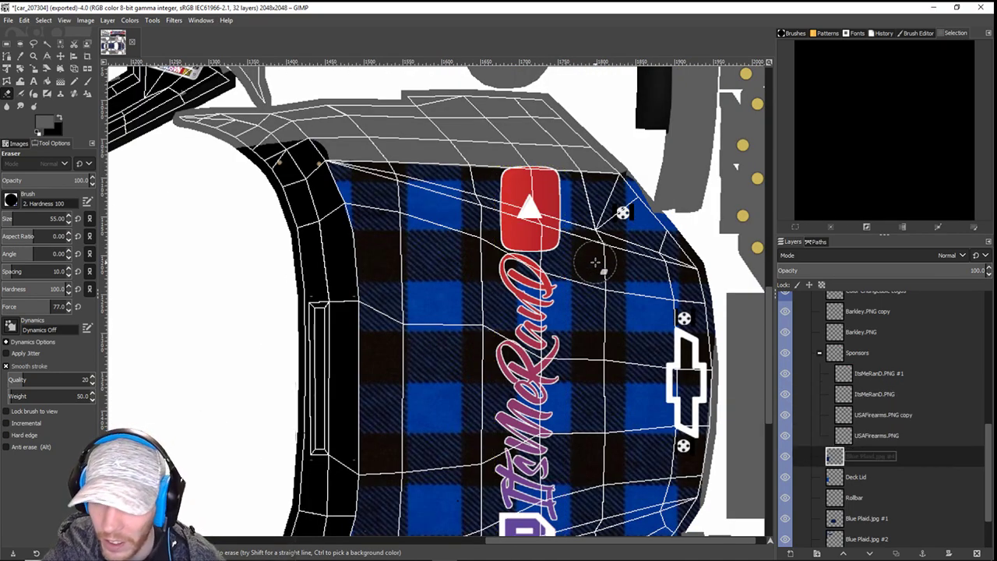
key("Up")
key("Up")
key("Page_Up")
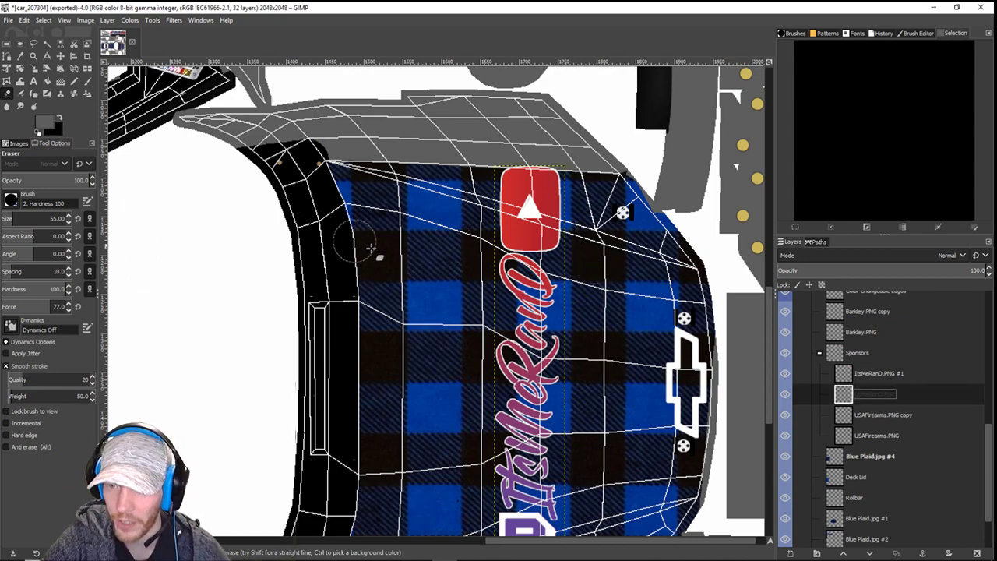
- Nudge the ItsMeRanD.PNG logo downward with the Move tool to even out its placement across the hood
left_click(60, 56)
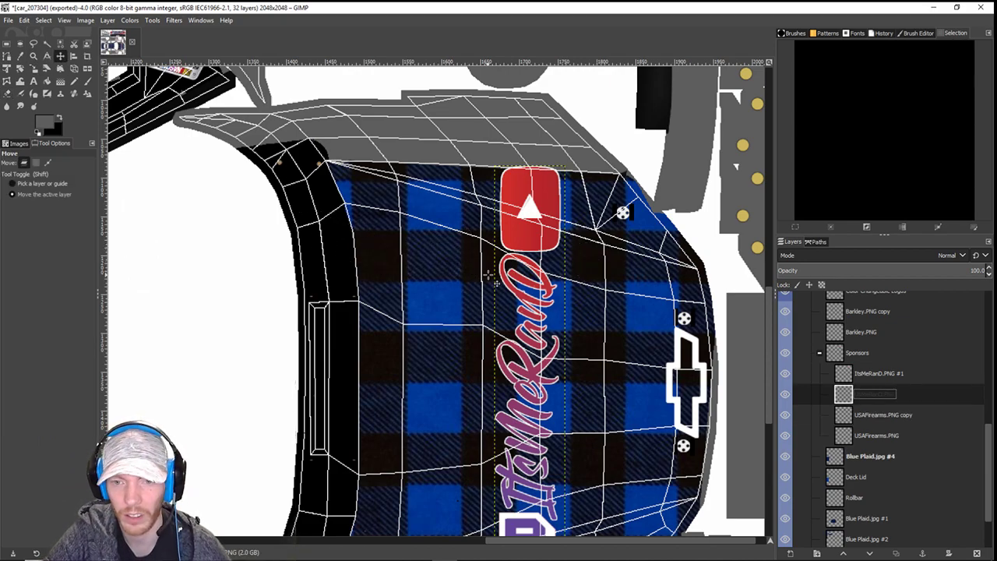
key("Down")
key("Down")
key("Down")
key("Down")
key("Down")
key("Down")
key("Down")
key("Down")
key("Down")
key("Down")
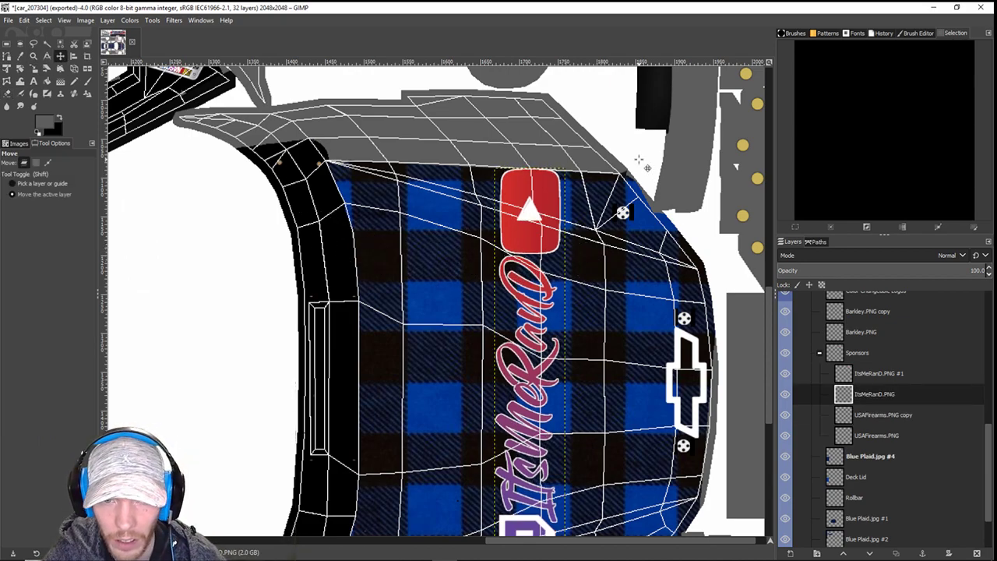
key("Down")
key("Down")
key("Down")
key("Down")
key("Down")
key("Down")
key("Down")
key("Down")
key("Down")
key("Down")
scroll(638, 160, "down", 3, "ctrl")
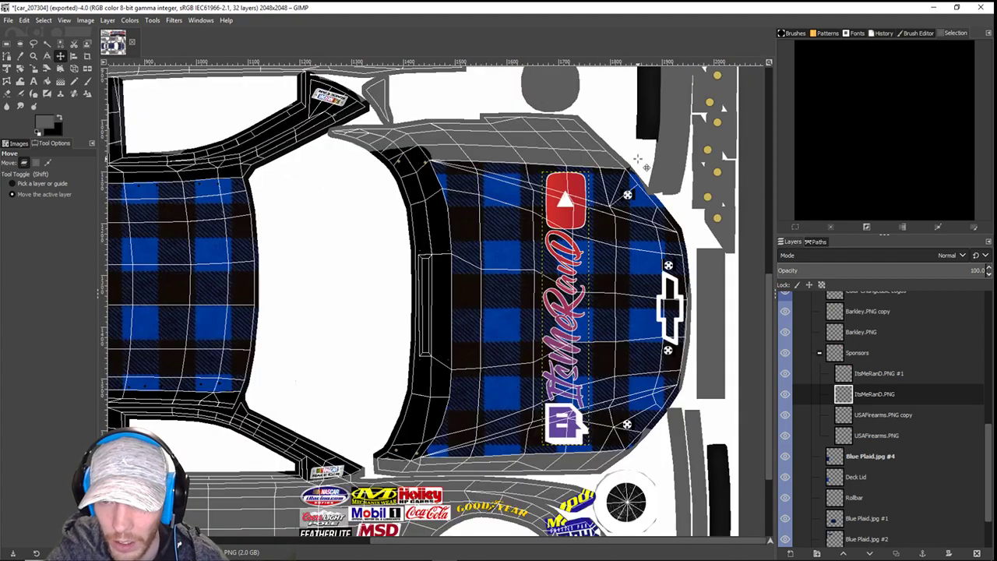
key("Down")
key("Down")
key("Down")
key("Down")
key("Down")
key("Down")
key("Down")
key("Down")
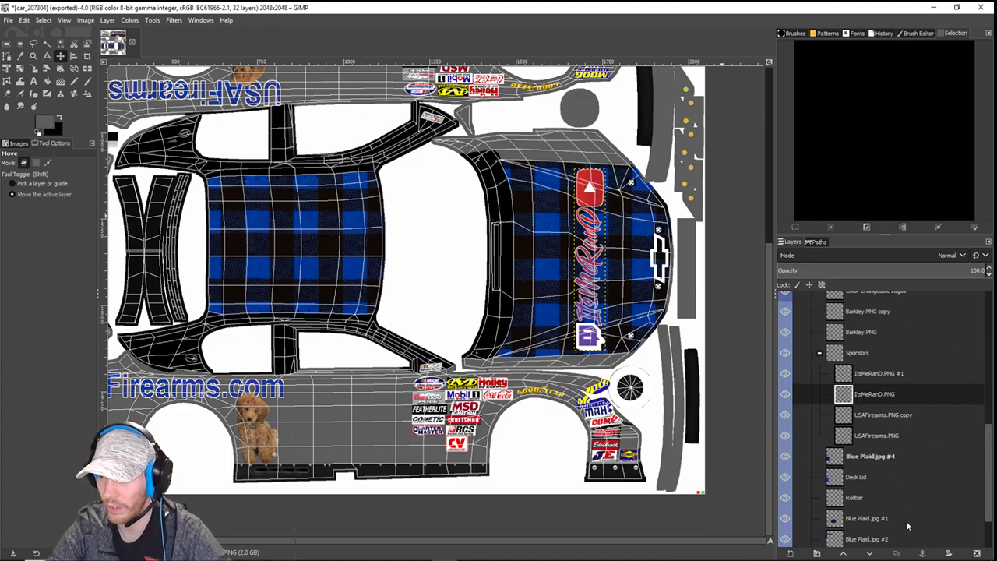
- Pencil gray over the black area on the fender next to the hood's base corner on the Main Car Body layer
scroll(874, 507, "down", 2)
left_click(874, 535)
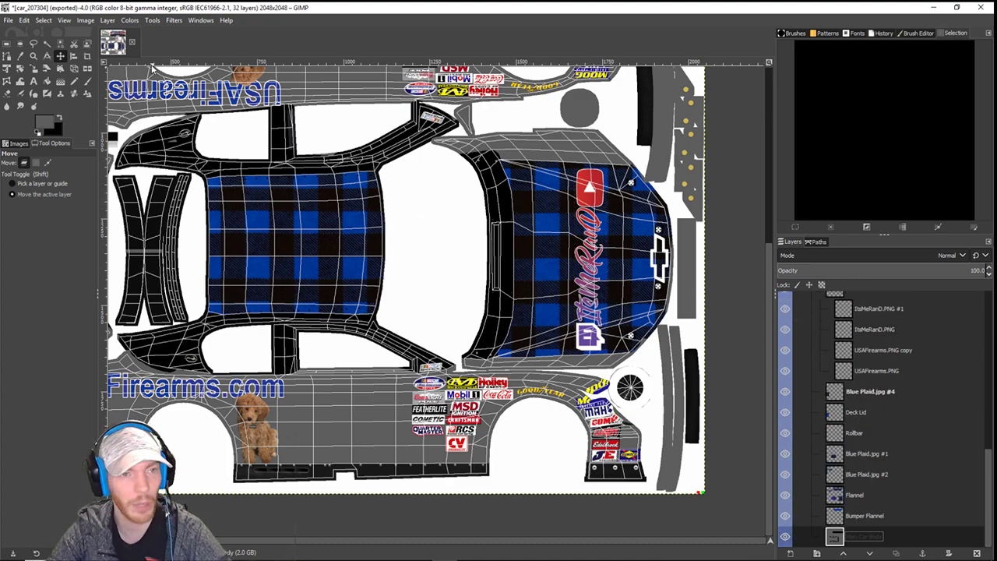
left_click(74, 80)
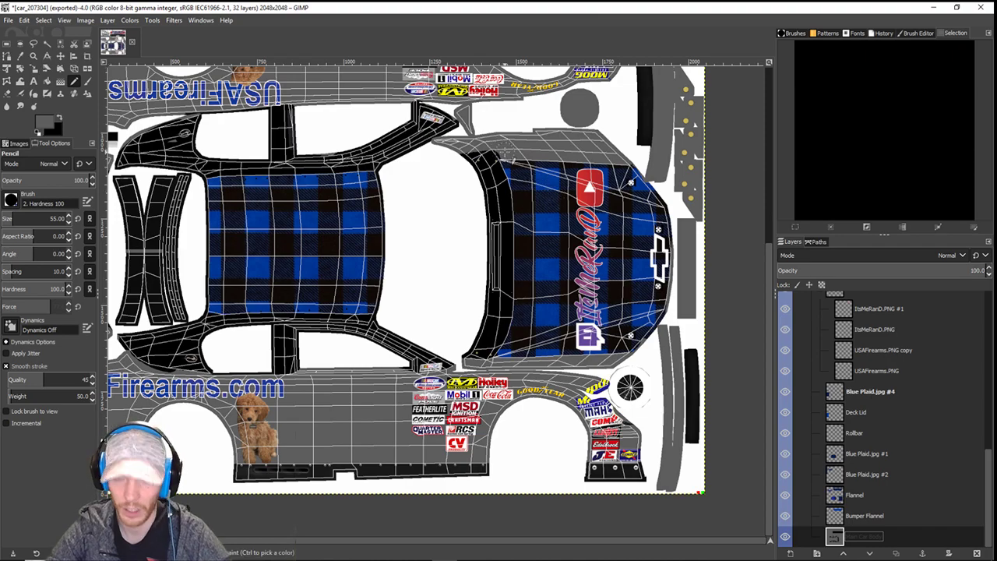
scroll(495, 141, "up", 4, "ctrl")
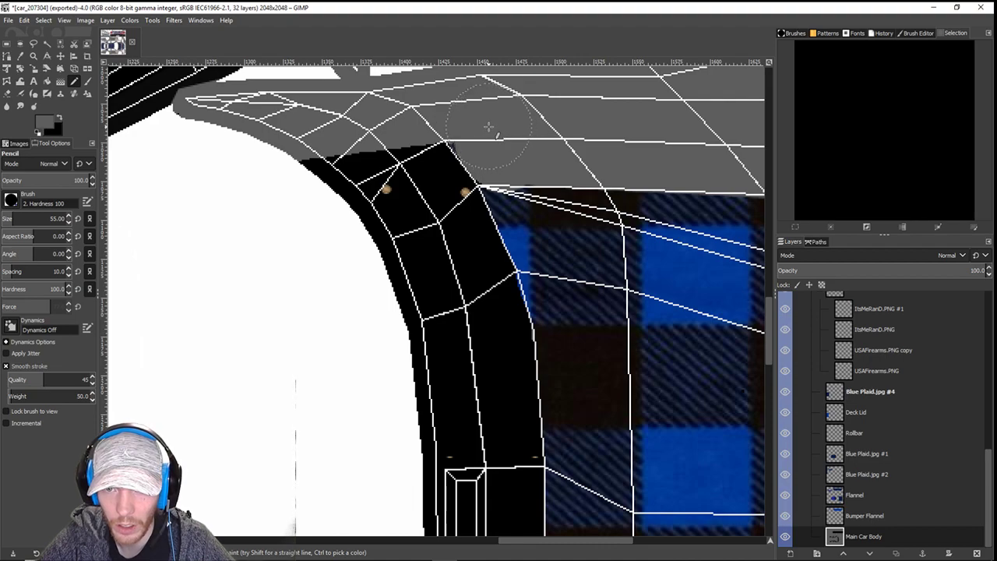
mouse_move(489, 126)
left_mouse_down()
mouse_move(441, 160)
mouse_move(335, 168)
mouse_move(341, 143)
mouse_move(381, 160)
mouse_move(390, 152)
mouse_move(367, 139)
mouse_move(378, 127)
mouse_move(389, 136)
mouse_move(389, 122)
mouse_move(404, 127)
mouse_move(398, 120)
mouse_move(408, 111)
left_mouse_up()
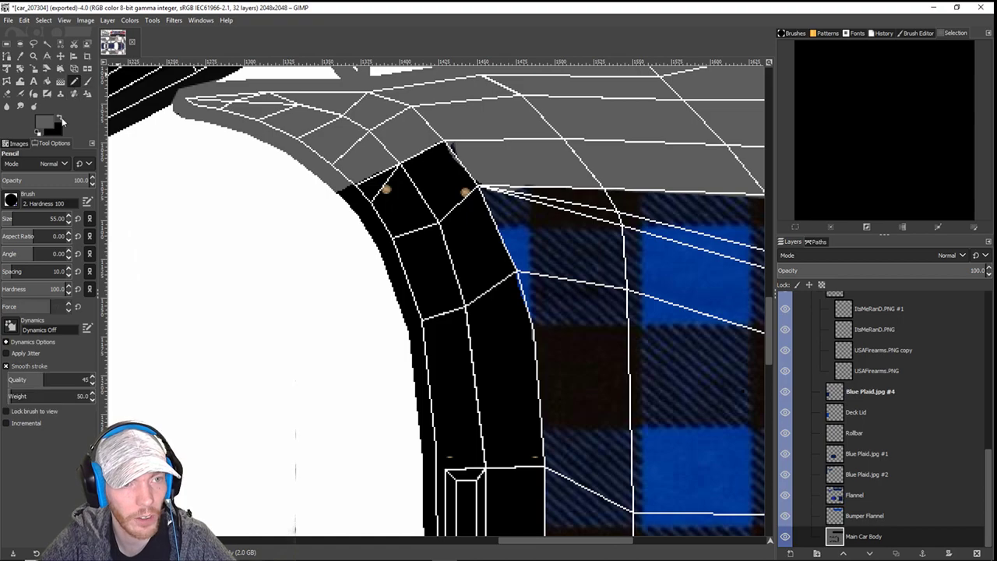
- Switch the Pencil's painting color from gray to black and set the brush size to 19
left_click(48, 123)
left_click(156, 214)
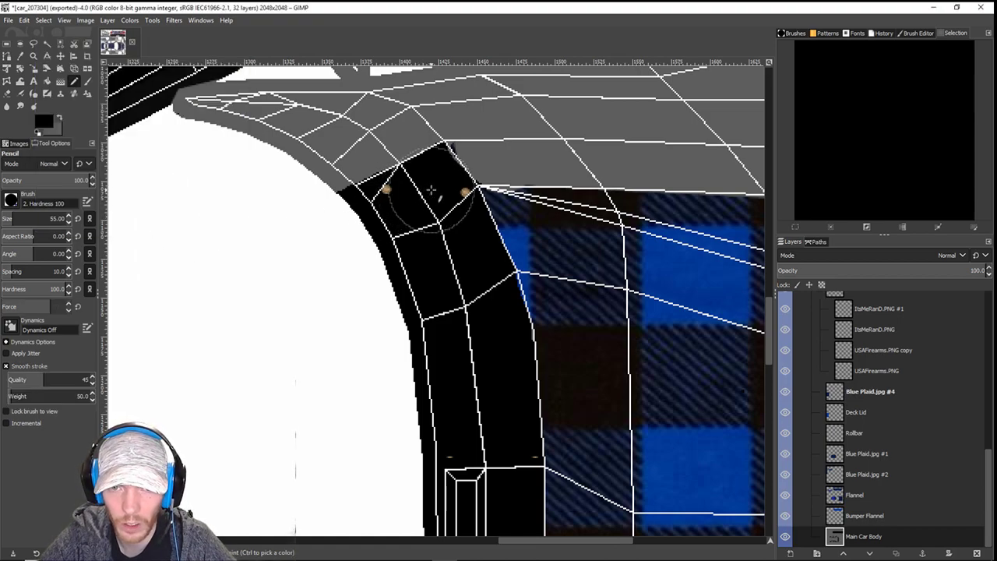
left_click(69, 222)
scroll(71, 224, "down", 20)
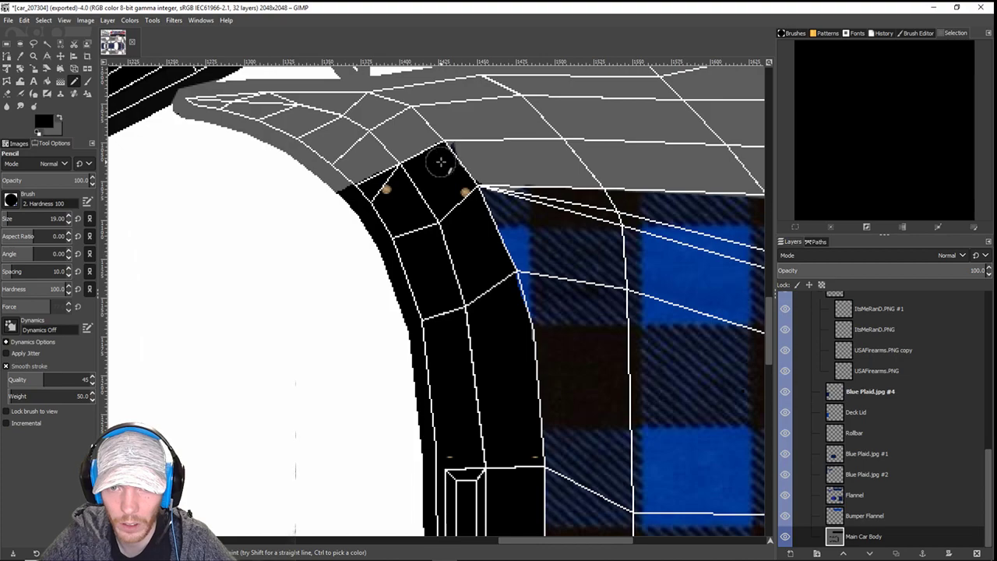
scroll(442, 170, "down", 5)
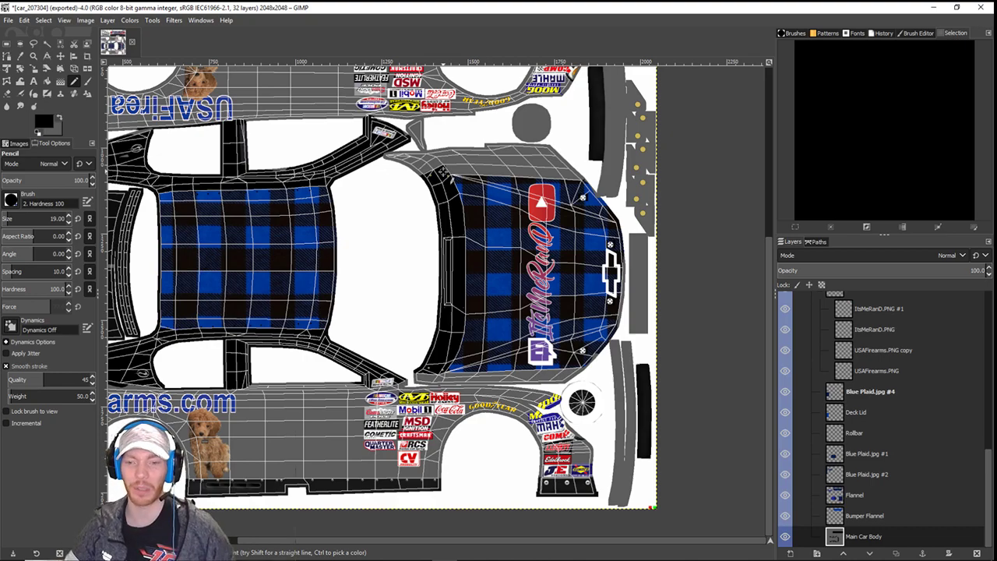
- Hide the Wireframe layer in the Turn Off Before Exporting TGA group and export the livery as a TGA
left_click_drag(301, 222, 483, 286)
scroll(950, 377, "up", 10)
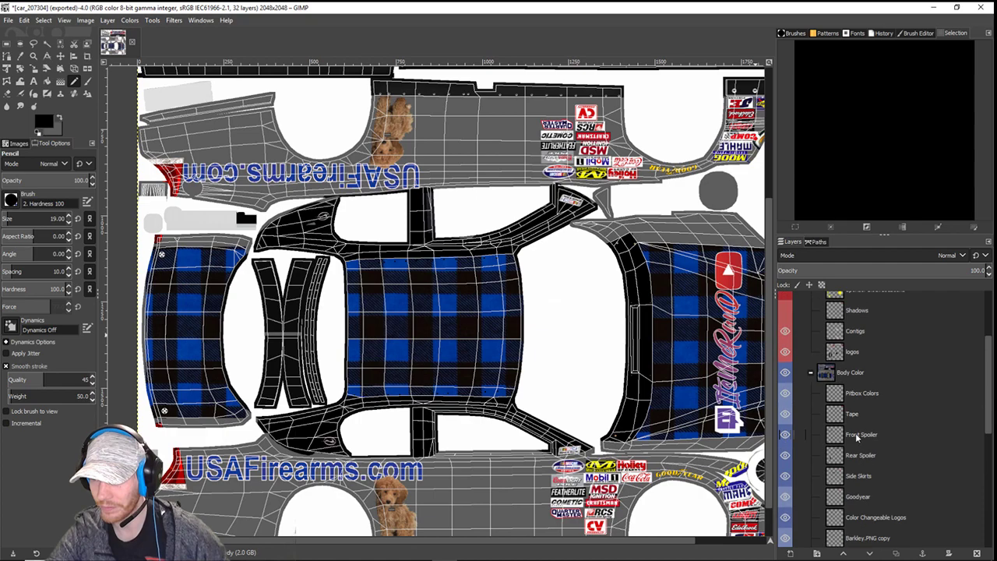
left_click(785, 323)
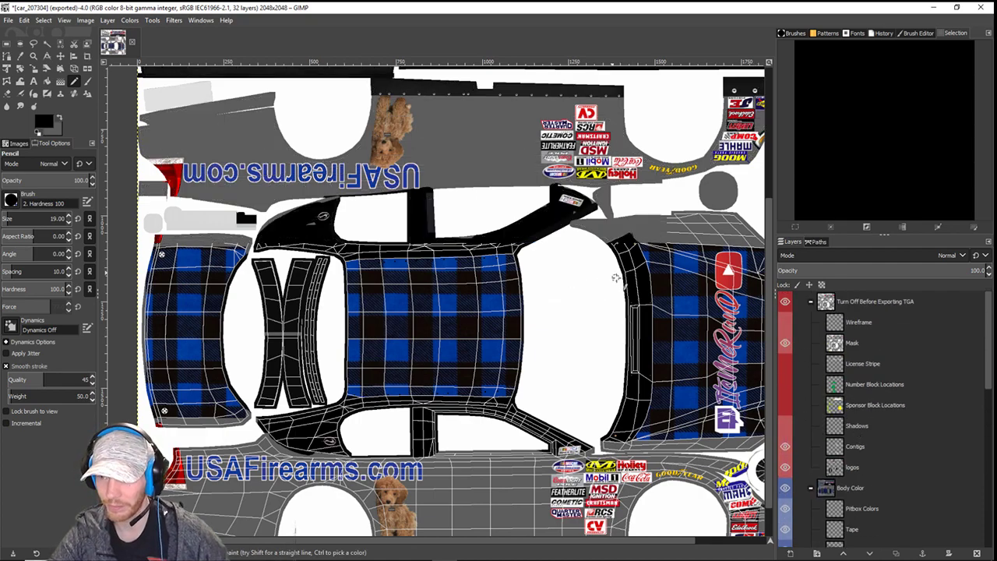
scroll(437, 296, "right", 3)
scroll(437, 297, "down", 1)
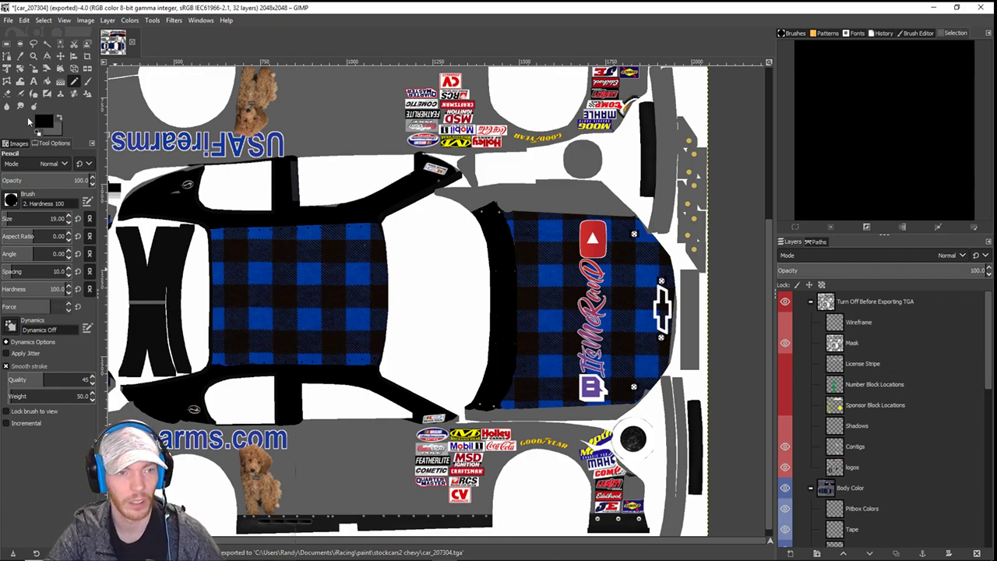
- Select the Tape layer's opaque areas with Alpha to Selection and pencil the tape strip across the rollbar piece in blue 1d29a1
left_click(45, 122)
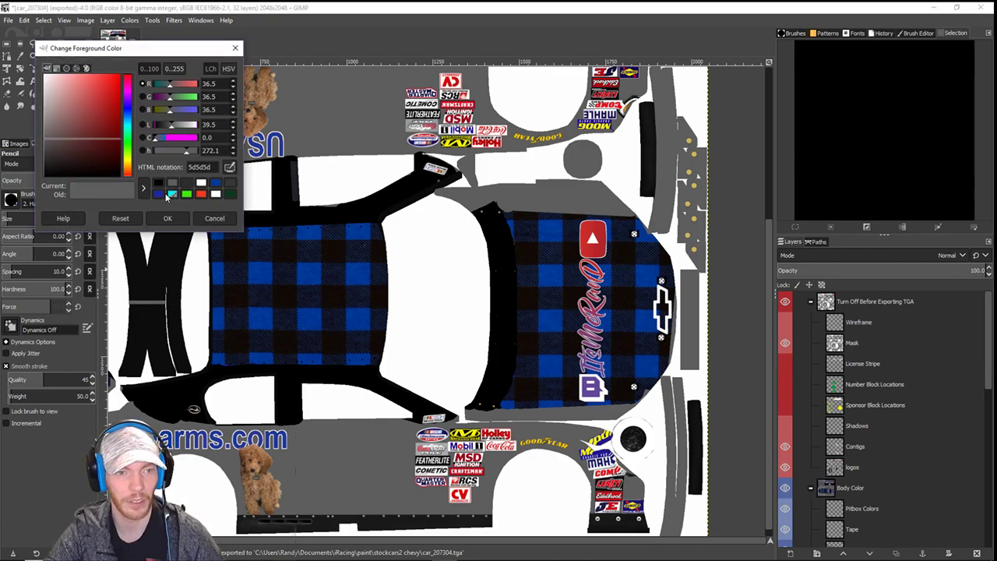
left_click(164, 194)
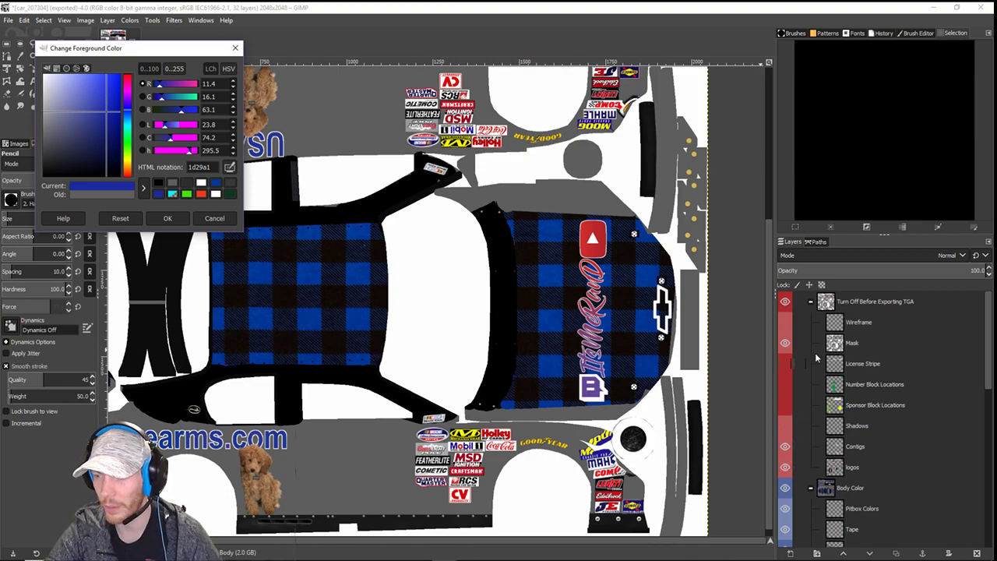
scroll(832, 489, "down", 3)
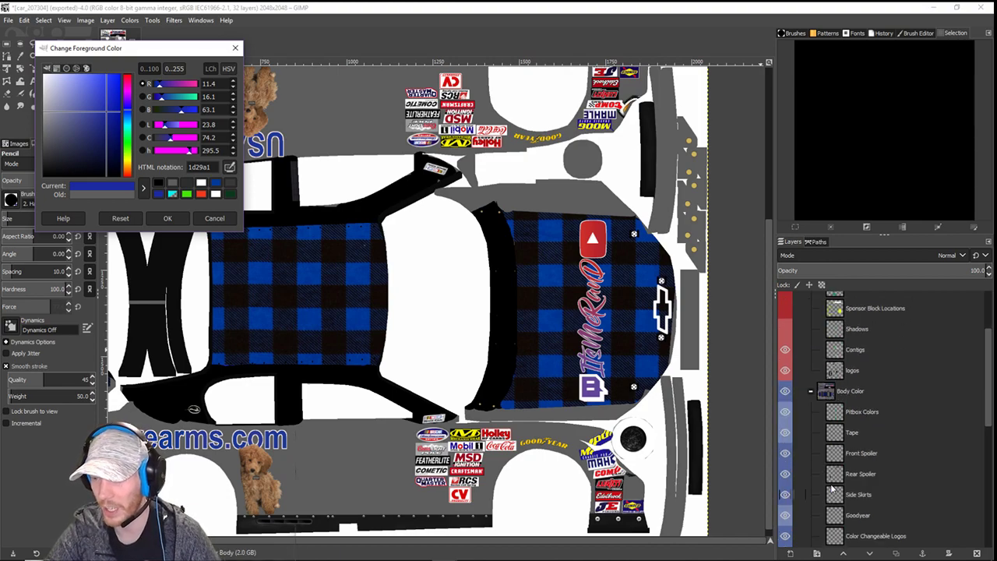
right_click(841, 437)
left_click(868, 387)
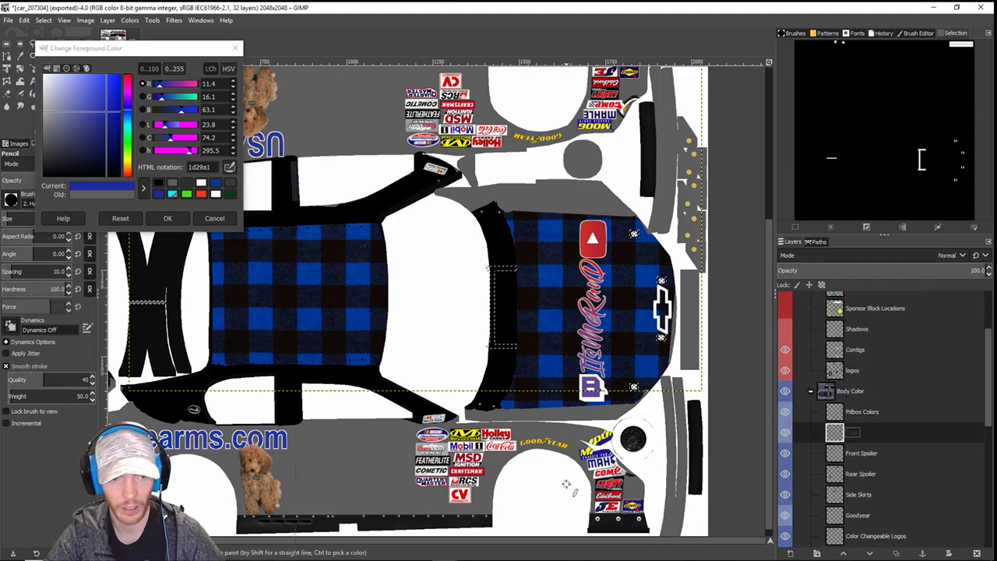
left_click_drag(130, 303, 165, 303)
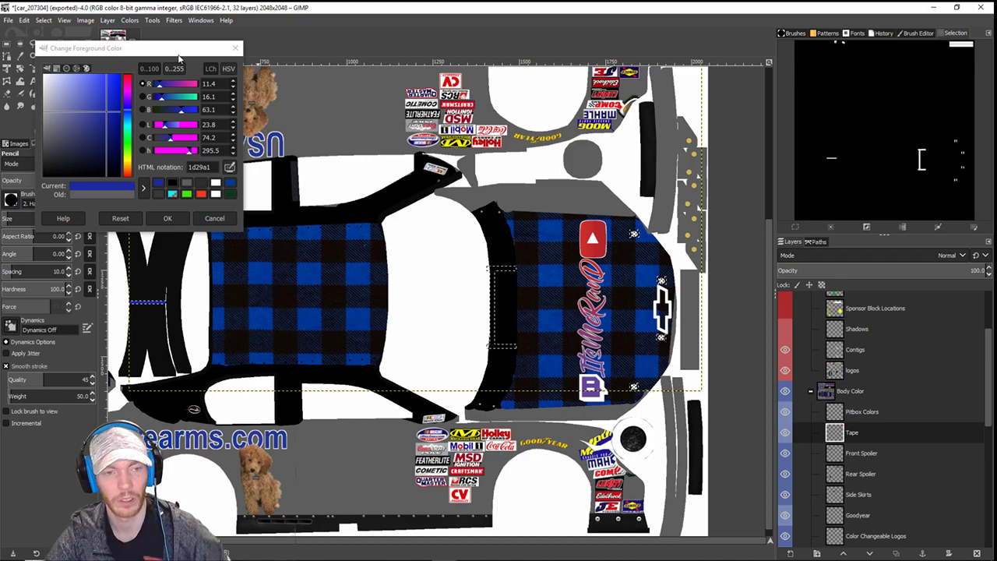
left_click(167, 219)
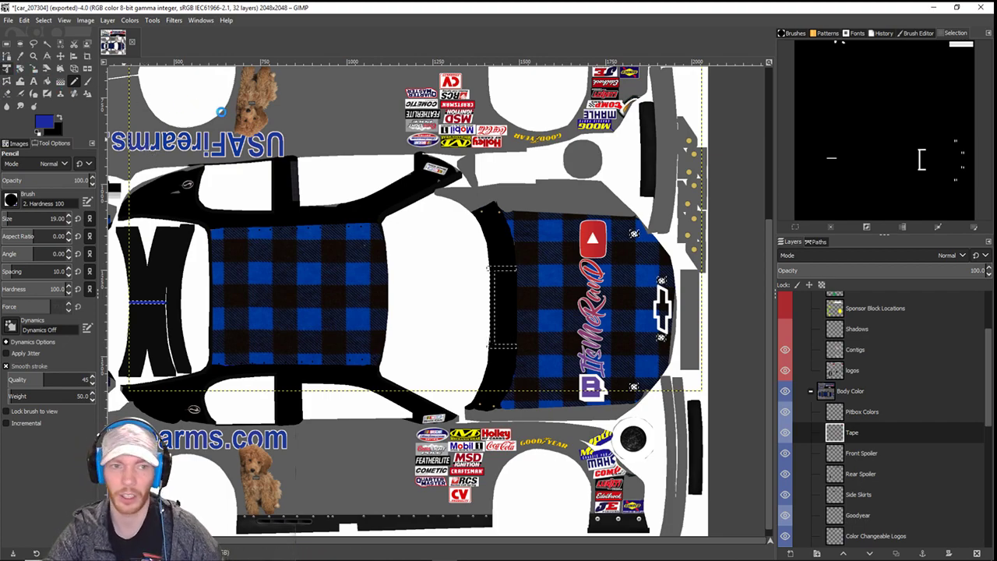
left_click(166, 302, "shift")
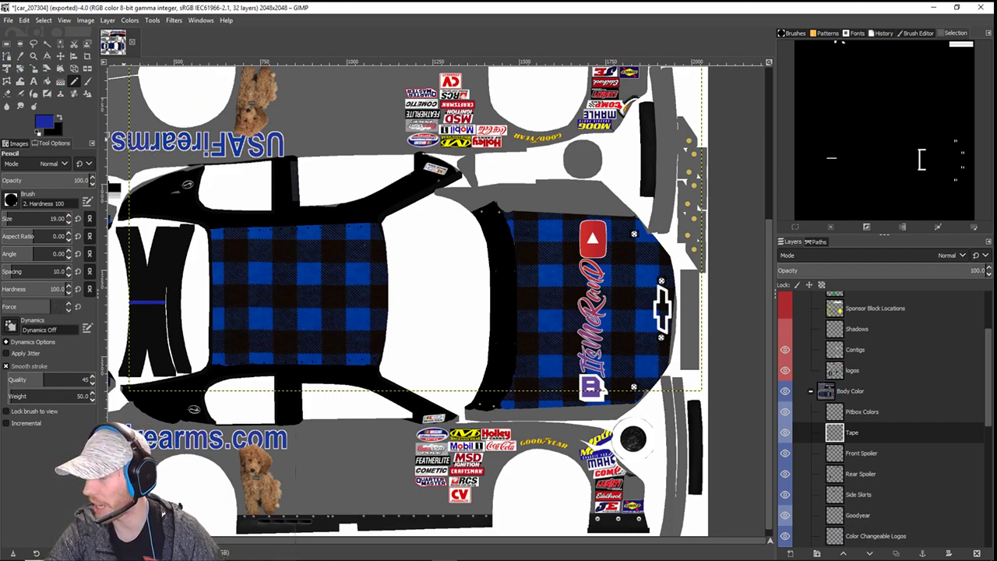
- Export the livery again, switch to the iRacing simulator and reload the car's paint
key("ctrl+e")
key("alt+Tab")
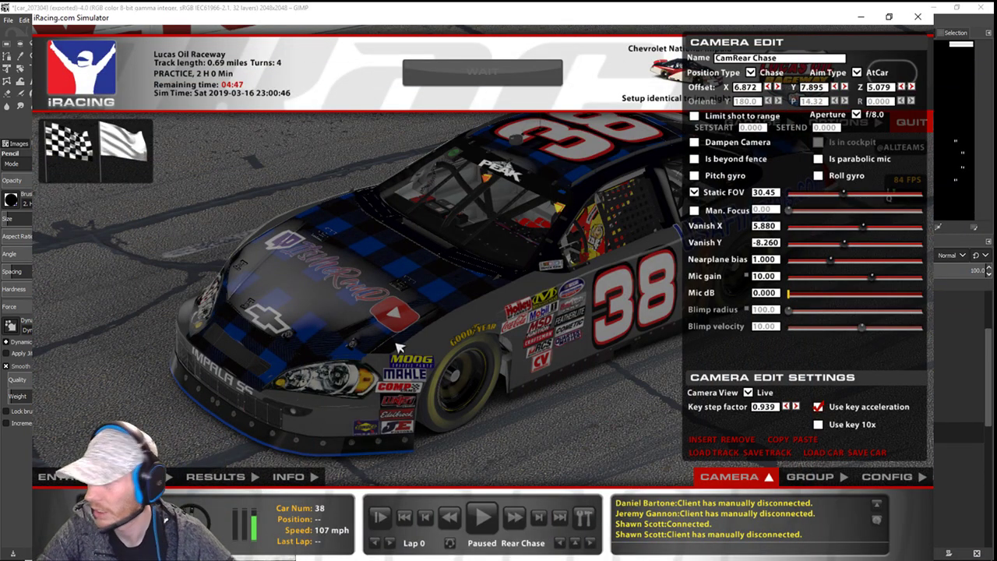
key("ctrl+r")
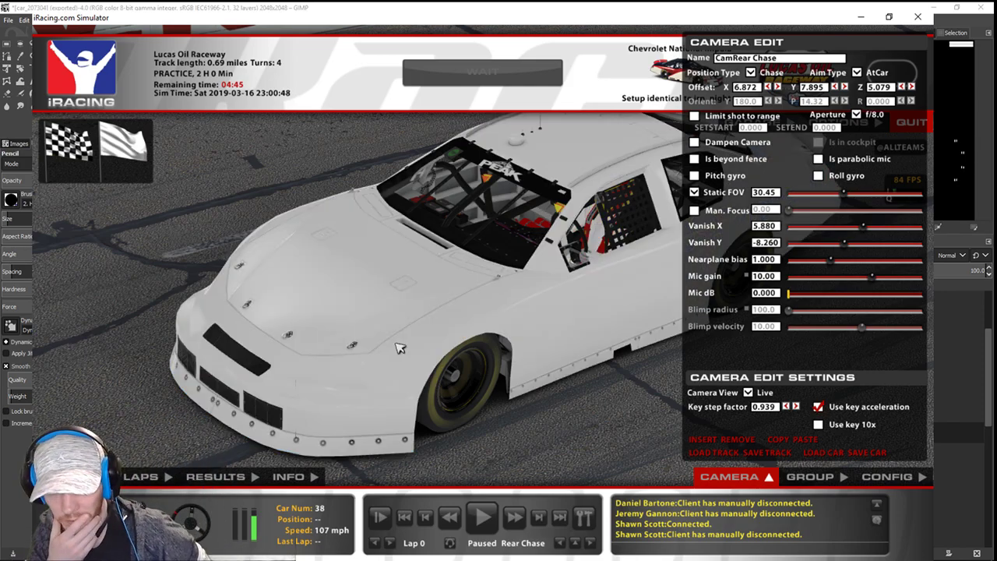
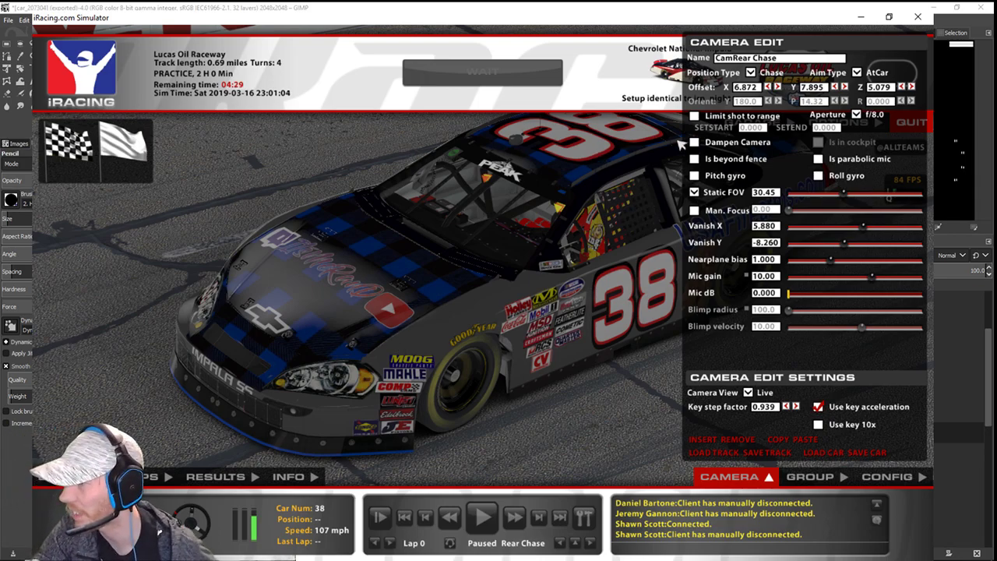
- Swing the iRacing chase camera from one side of the car to the other and narrow the static FOV to 18.17 to inspect the paint
left_click(835, 86)
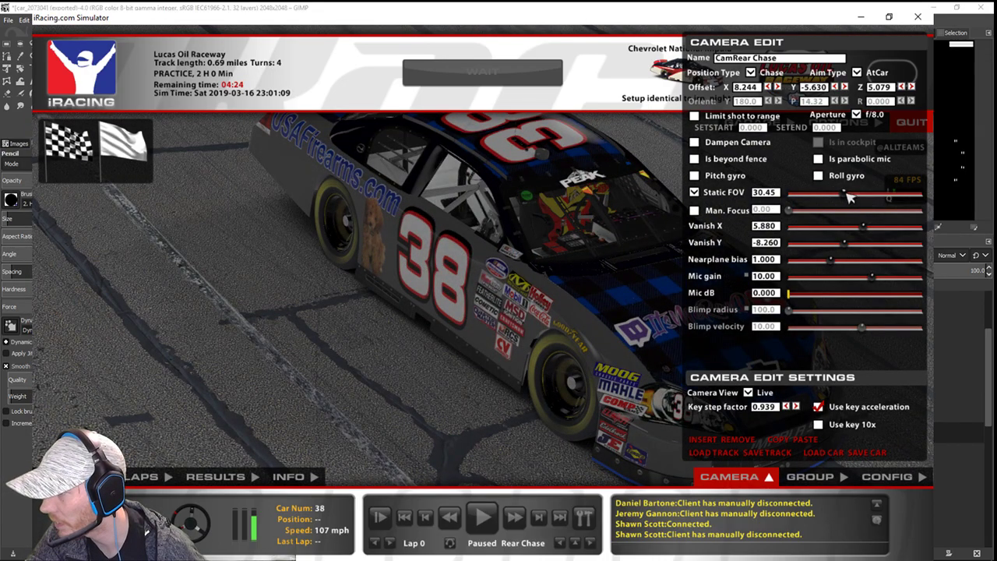
left_click_drag(849, 197, 832, 195)
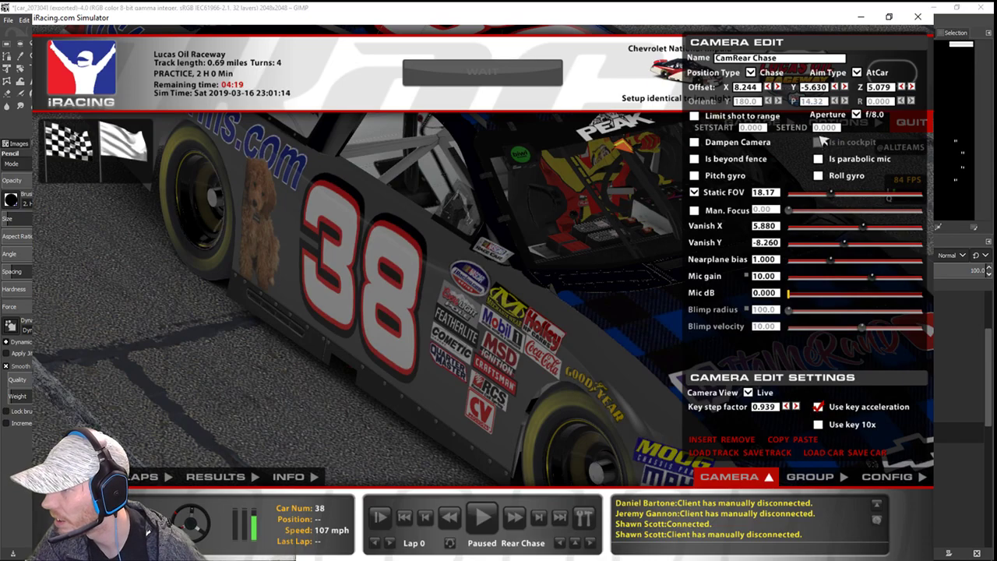
left_click(845, 87)
left_click(845, 87)
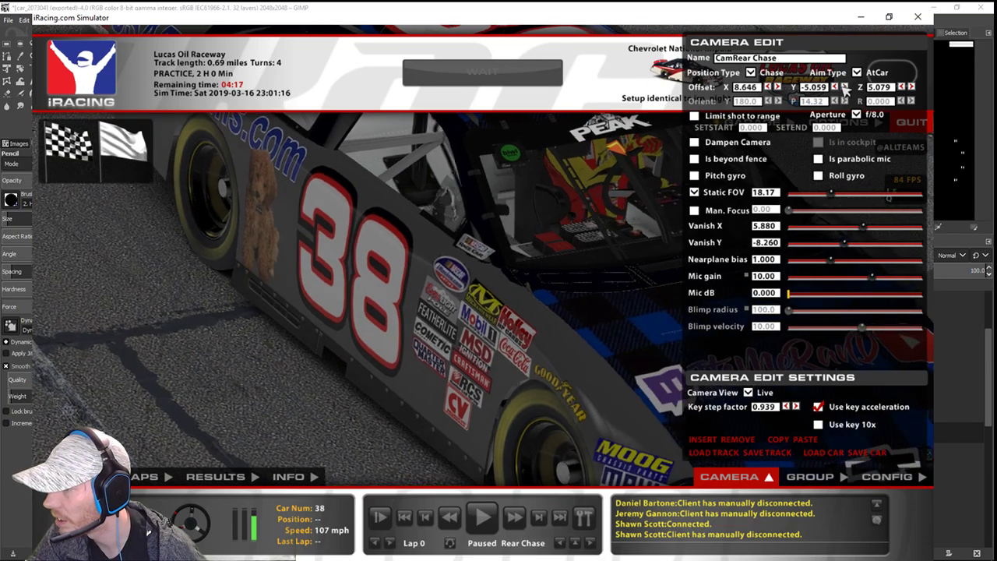
left_click(845, 86)
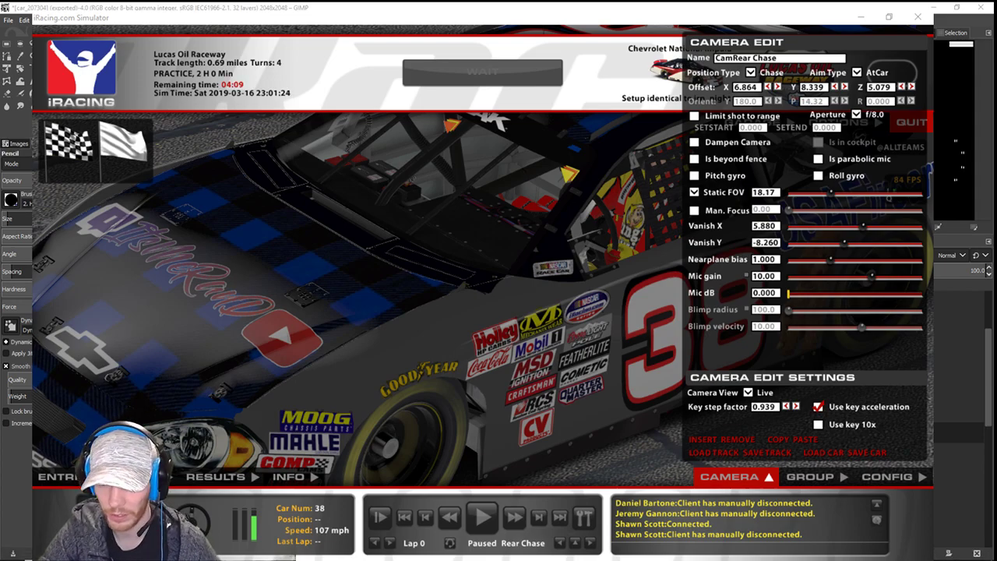
- Return to GIMP and move the Streamlabs OBS window off the canvas
left_click(605, 389)
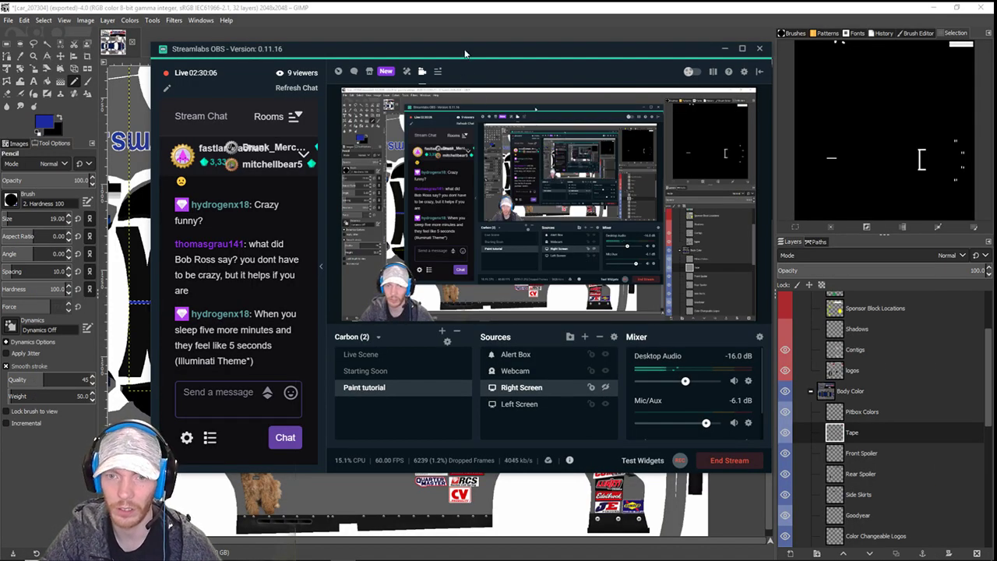
left_click_drag(467, 51, 996, 74)
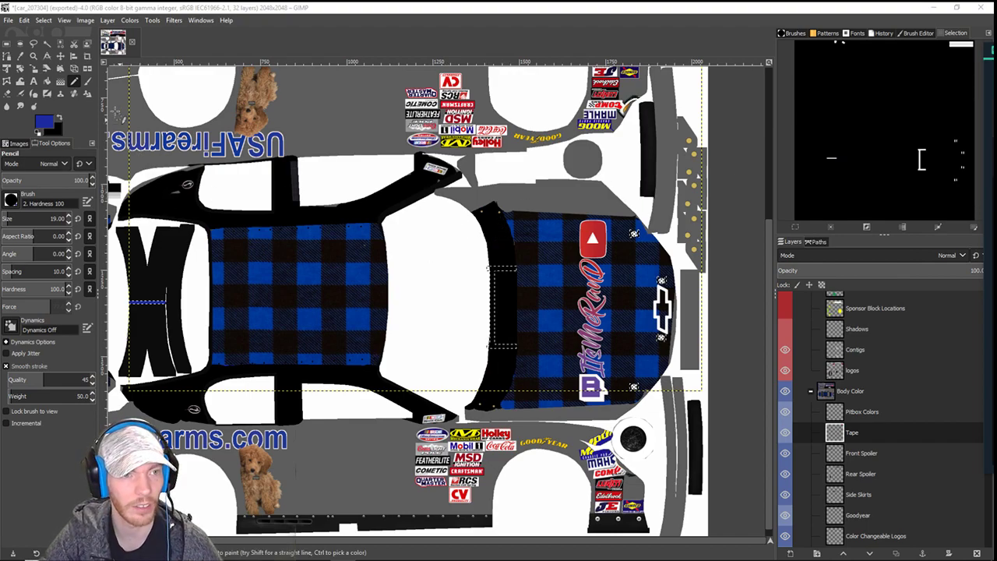
- Swap the foreground color to black and make the Main Car Body layer active
left_click(57, 119)
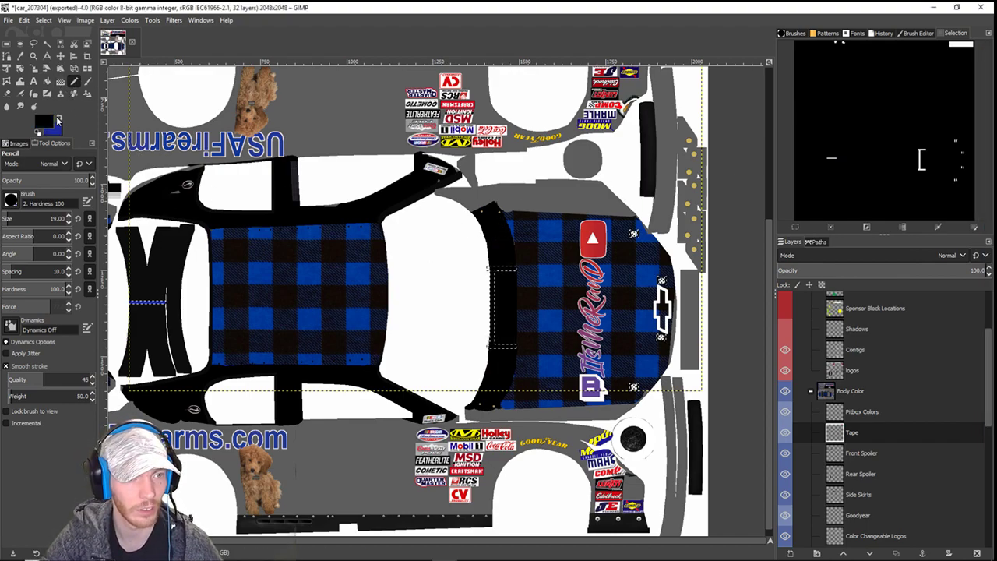
scroll(920, 506, "down", 7)
left_click(908, 536)
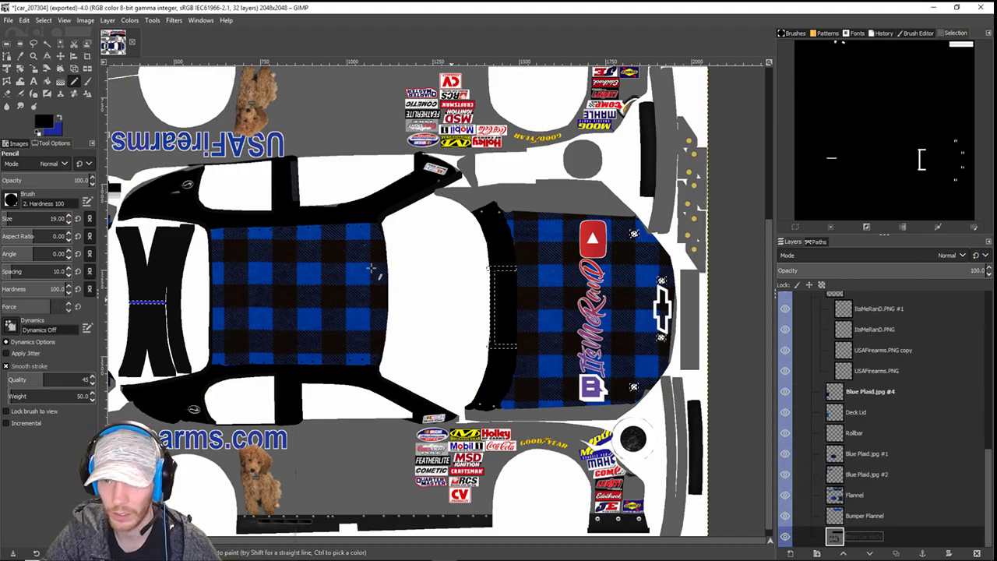
- Show the Wireframe layer over the template and clear the tape selection
scroll(865, 405, "up", 15)
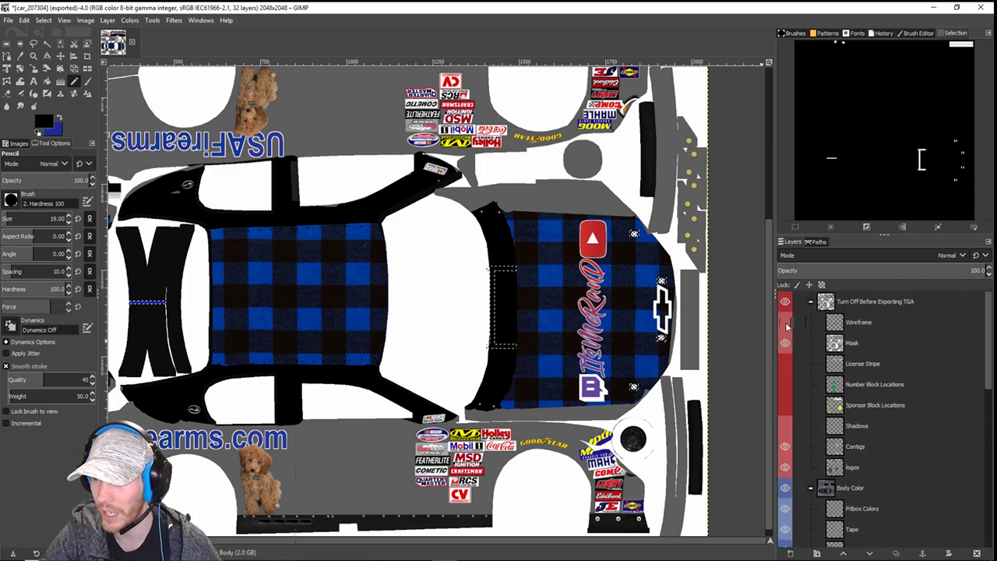
left_click(785, 322)
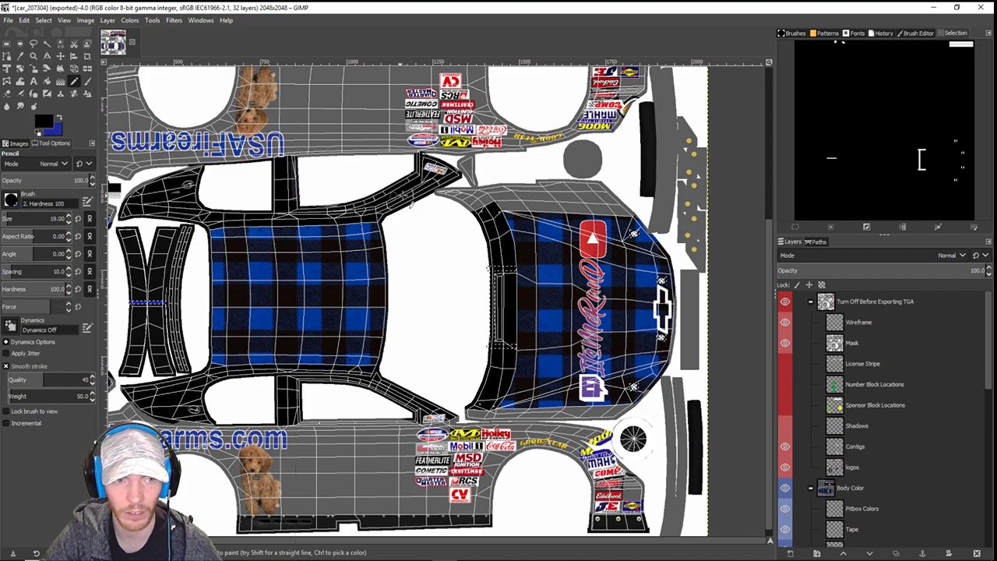
left_click(43, 20)
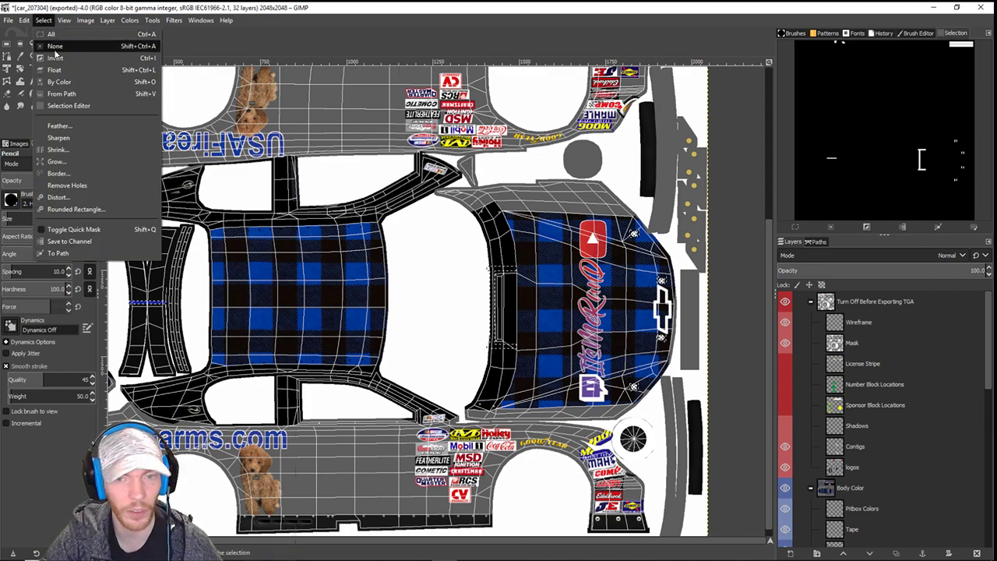
left_click(54, 48)
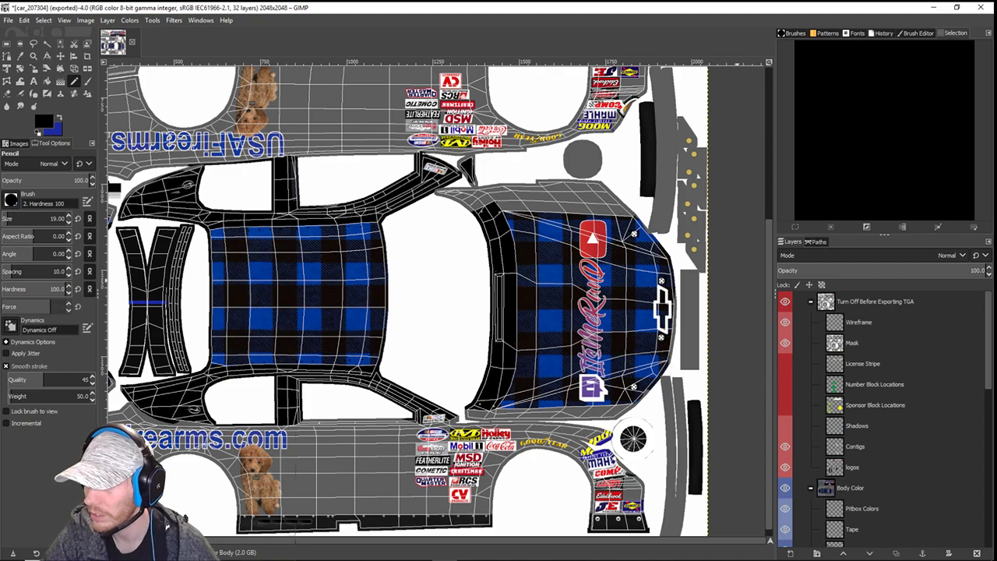
- Read the viewers' feedback in the stream chat and examine the front and rear bumper areas of the template
left_click_drag(996, 103, 996, 49)
scroll(336, 215, "up", 4)
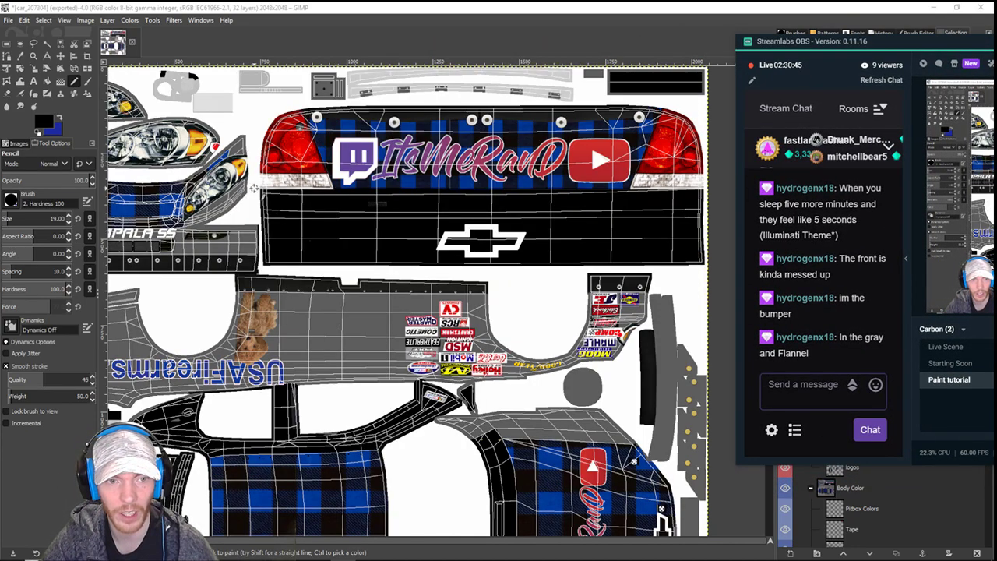
left_click_drag(282, 220, 365, 218)
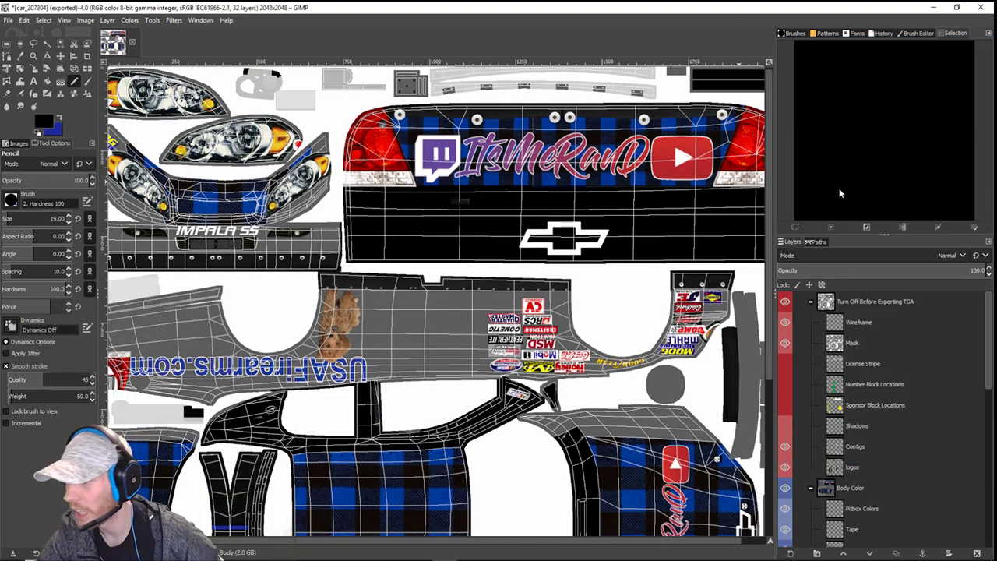
key("alt+Tab")
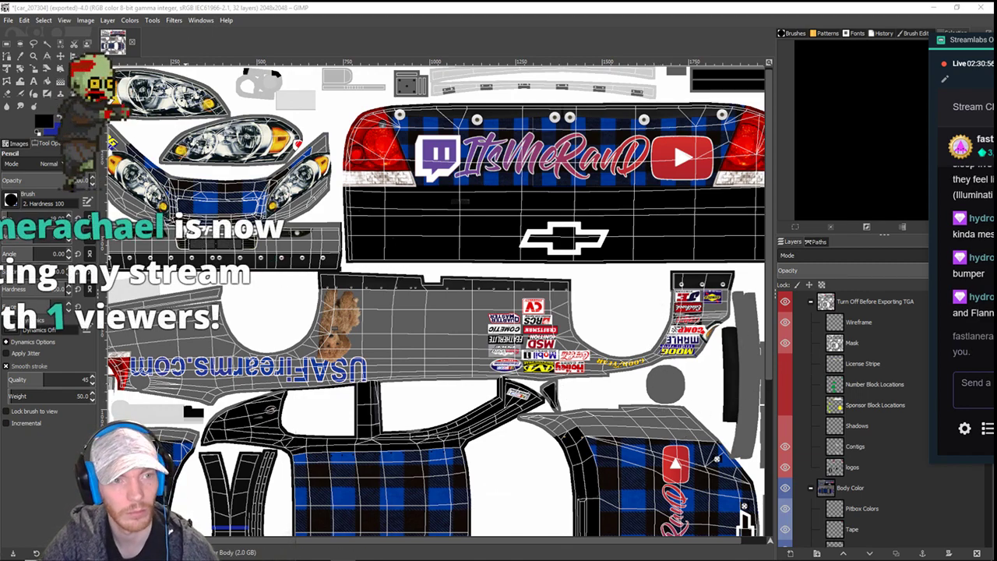
key("alt+Tab")
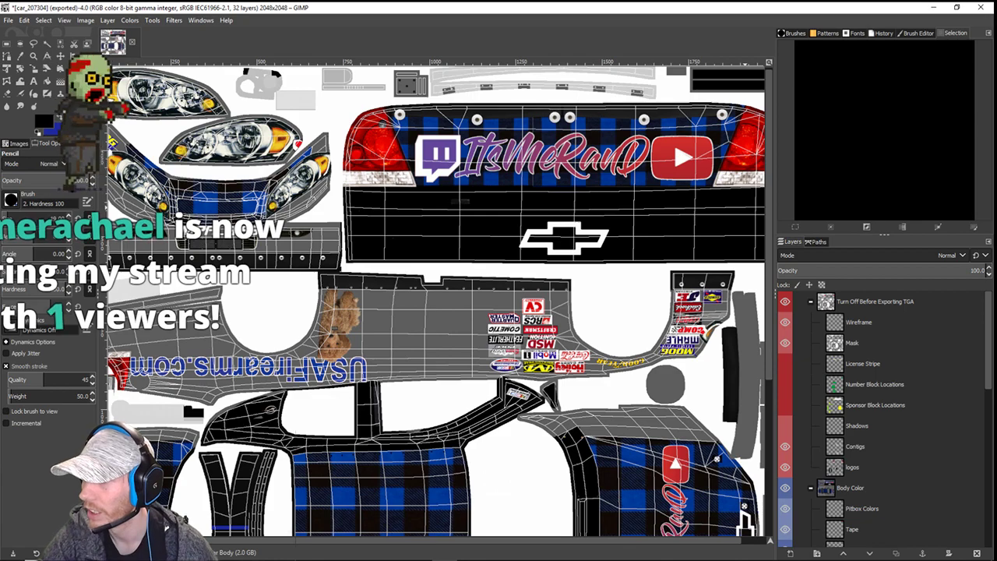
key("alt+Tab")
key("alt+Tab")
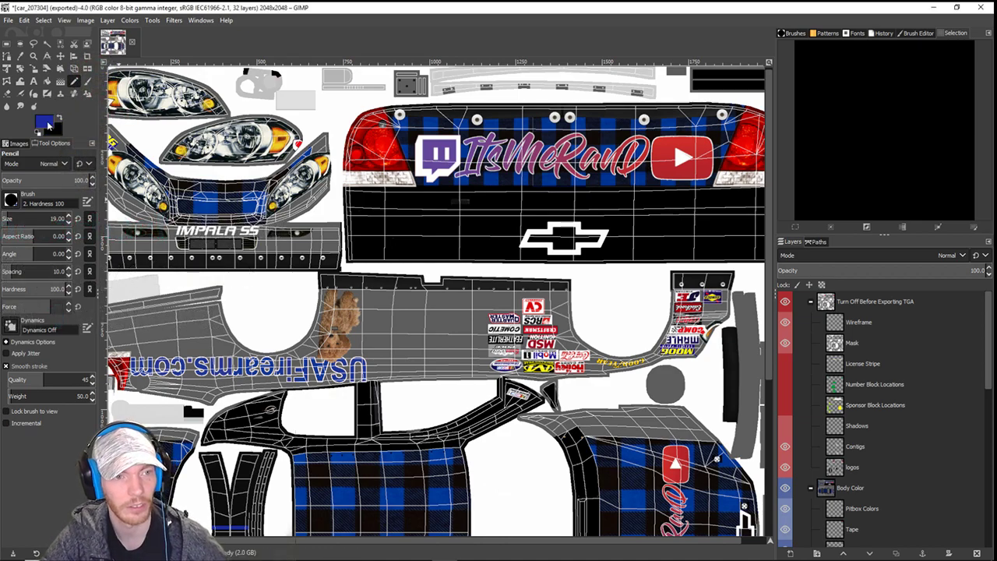
- Set the foreground color to gray and pencil over the black corner strip where the hood's rear edge meets the fender
left_click(48, 123)
left_click(185, 184)
left_click(168, 219)
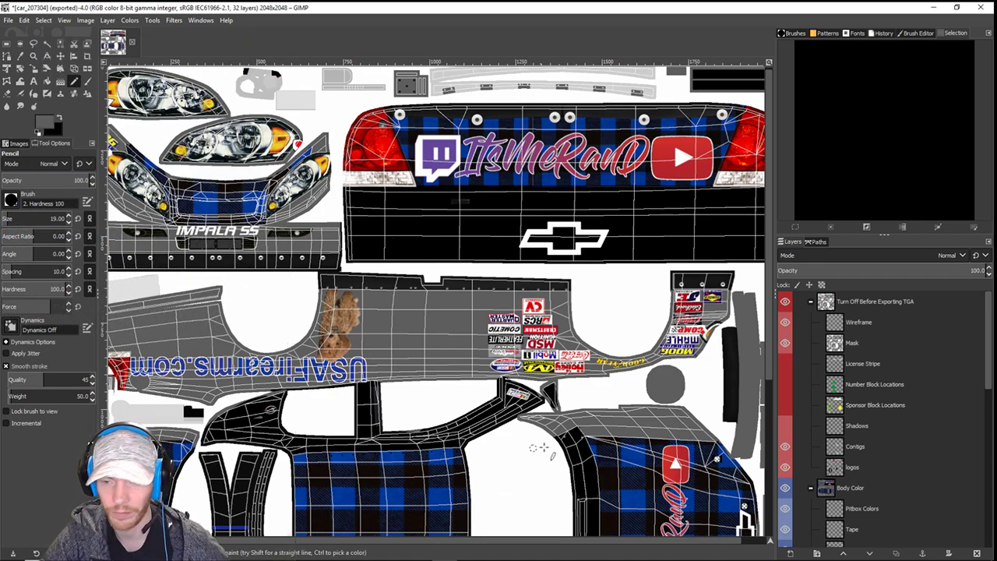
scroll(427, 377, "down", 5)
scroll(508, 413, "up", 5)
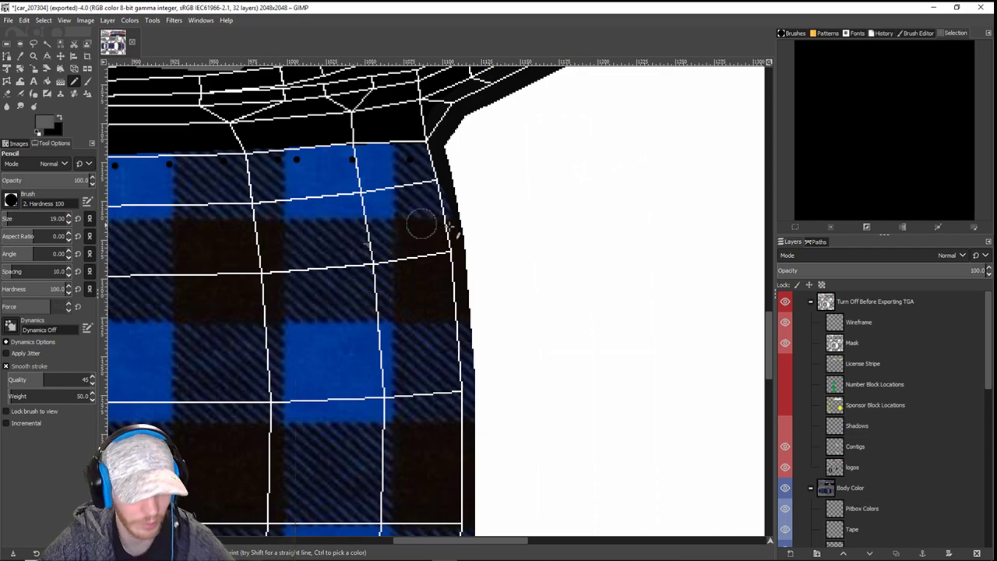
left_click_drag(542, 248, 239, 408)
scroll(573, 311, "right", 3)
scroll(572, 312, "up", 1)
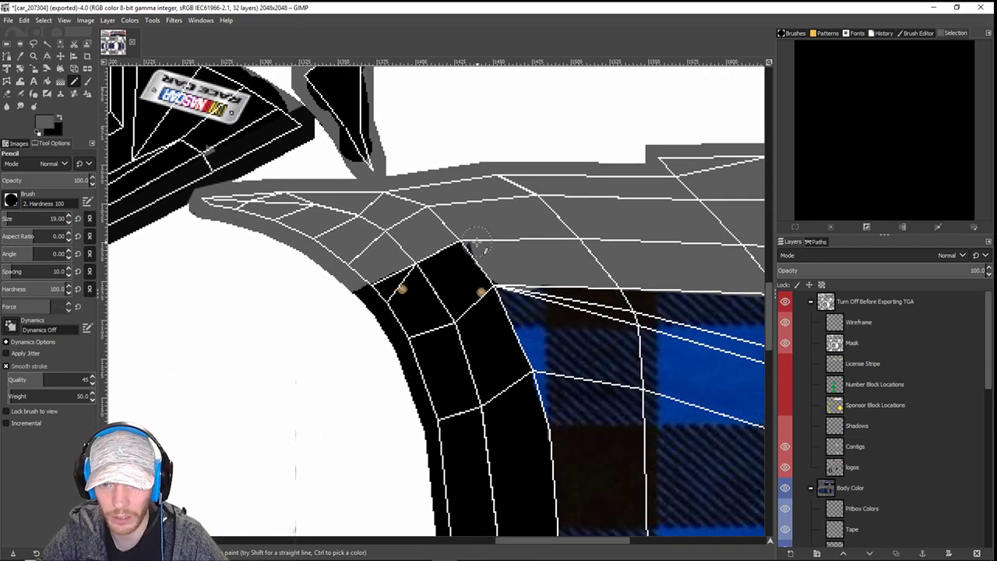
mouse_move(483, 273)
left_mouse_down()
mouse_move(412, 332)
mouse_move(378, 336)
mouse_move(367, 312)
mouse_move(431, 263)
mouse_move(478, 246)
mouse_move(451, 264)
left_mouse_up()
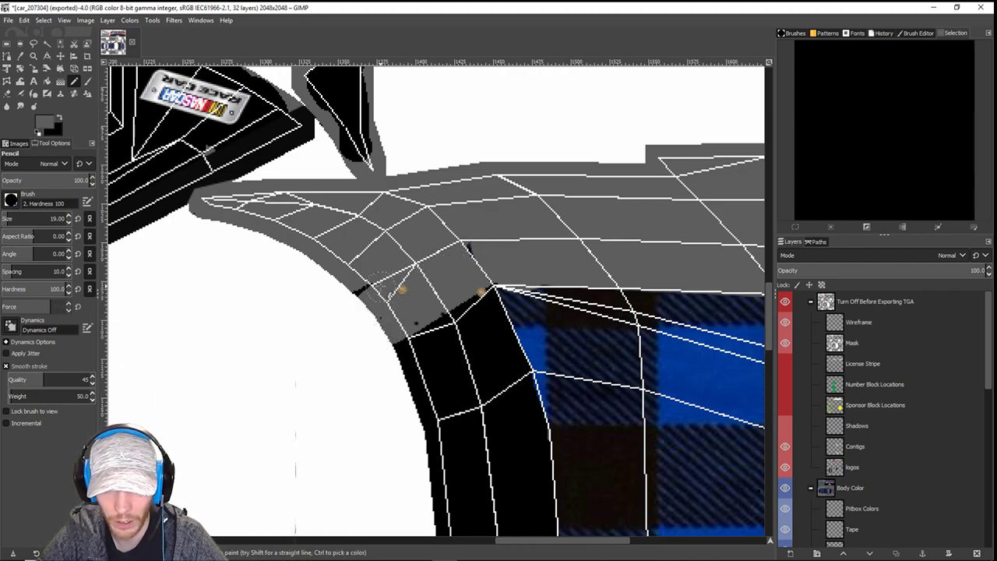
mouse_move(380, 285)
left_mouse_down()
mouse_move(347, 313)
mouse_move(395, 315)
left_mouse_up()
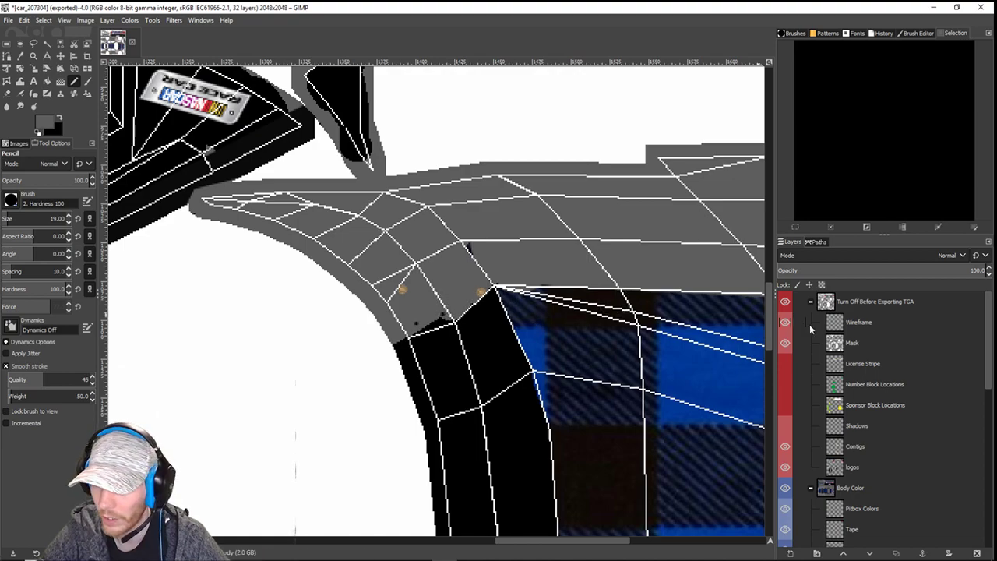
- Hide the Wireframe layer and erase the stray flannel speck above the hood corner on the Flannel layer
left_click(785, 322)
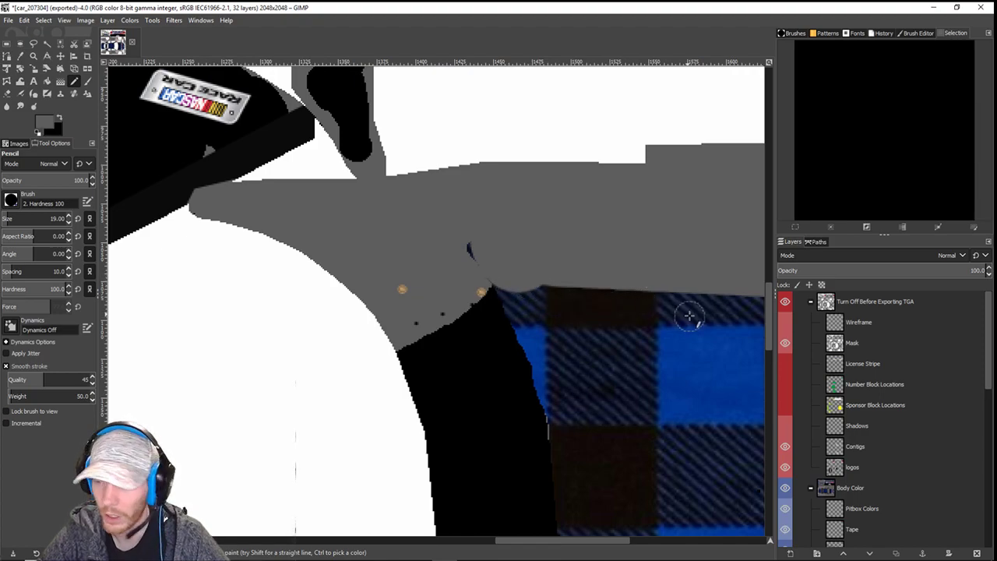
scroll(858, 442, "down", 10)
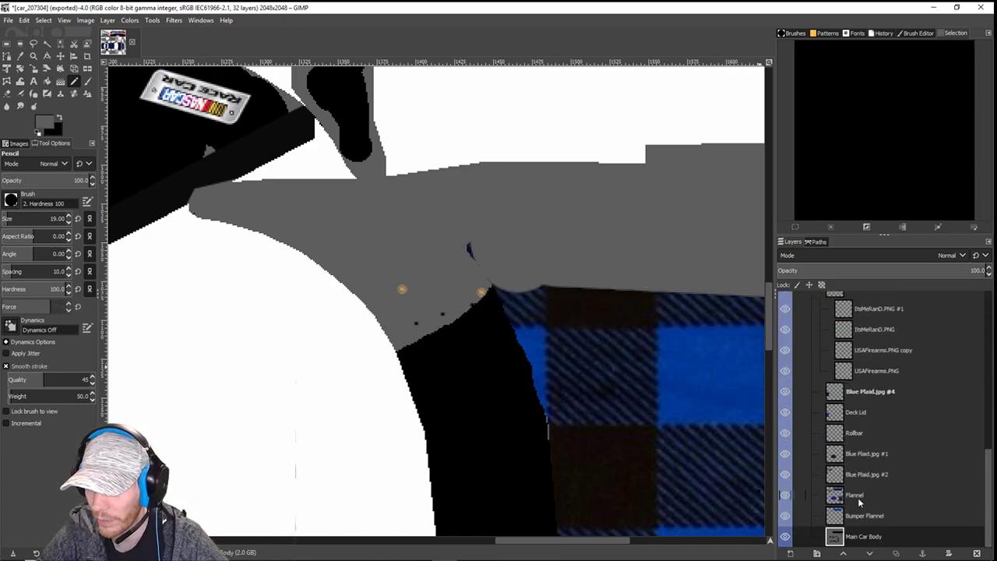
double_click(857, 497)
left_click(8, 94)
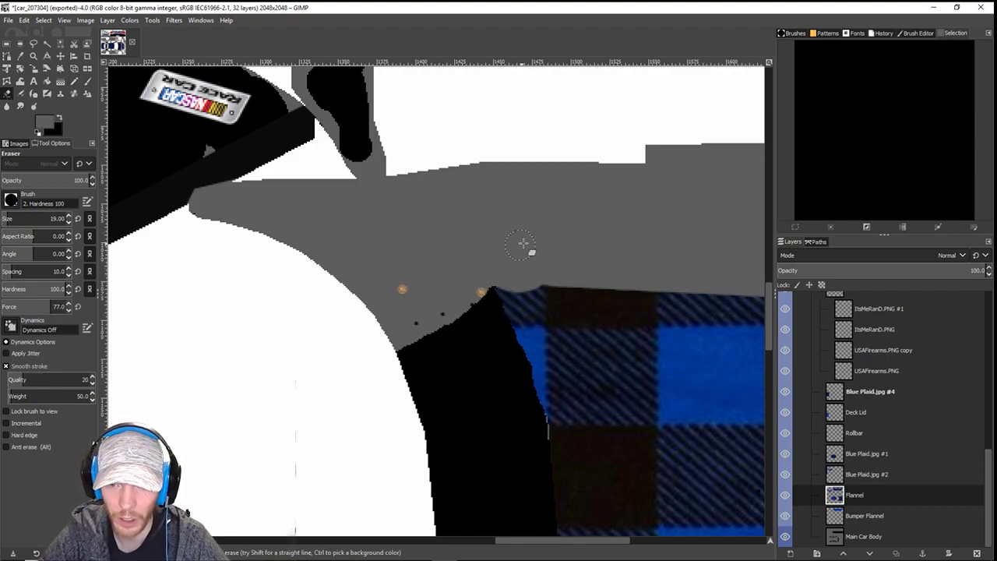
- Examine the car side, headlight and taillight areas of the template for leftover flannel marks
scroll(533, 244, "down", 1)
scroll(529, 242, "down", 4)
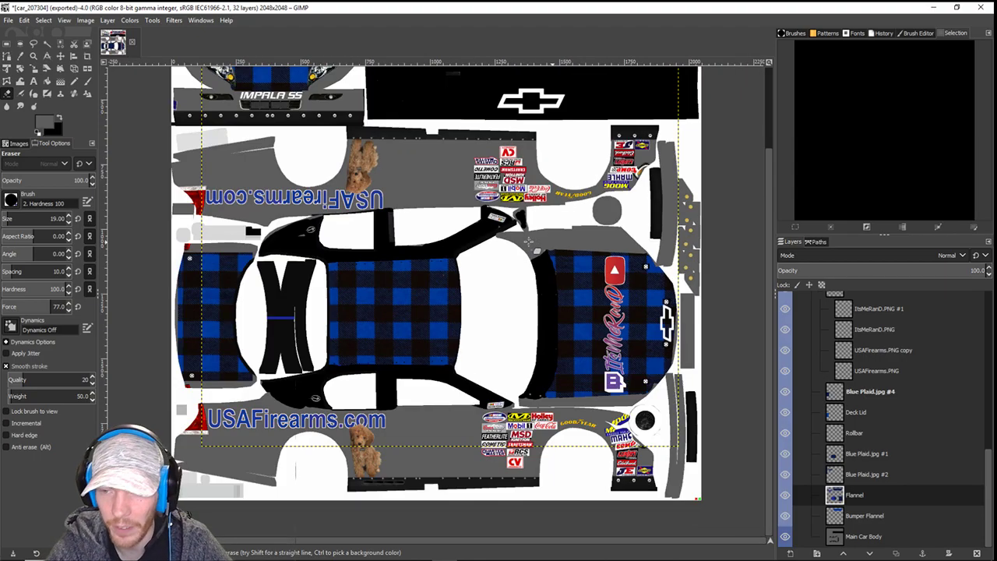
scroll(528, 243, "up", 1)
scroll(528, 243, "down", 1)
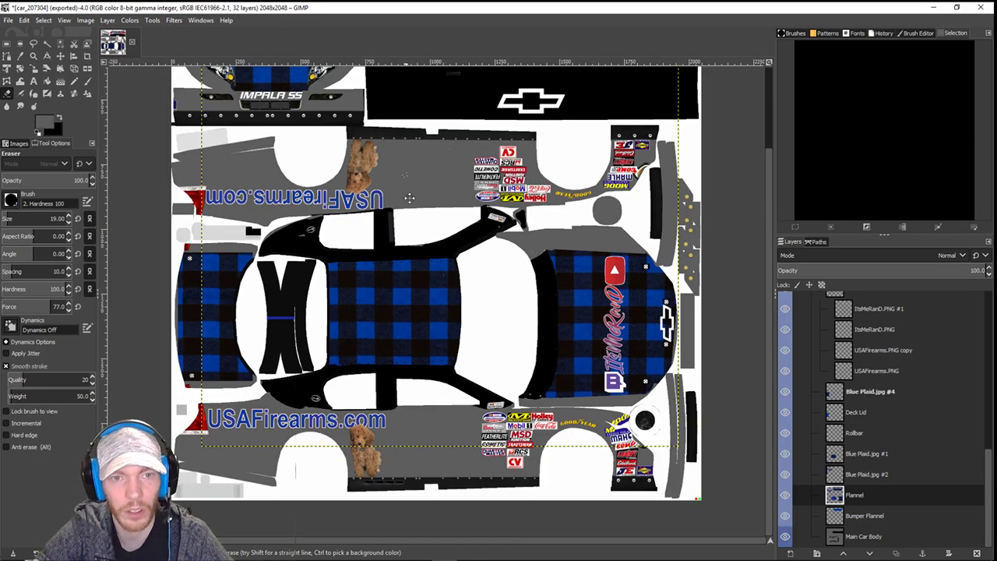
left_click_drag(409, 198, 438, 315)
scroll(439, 314, "up", 4)
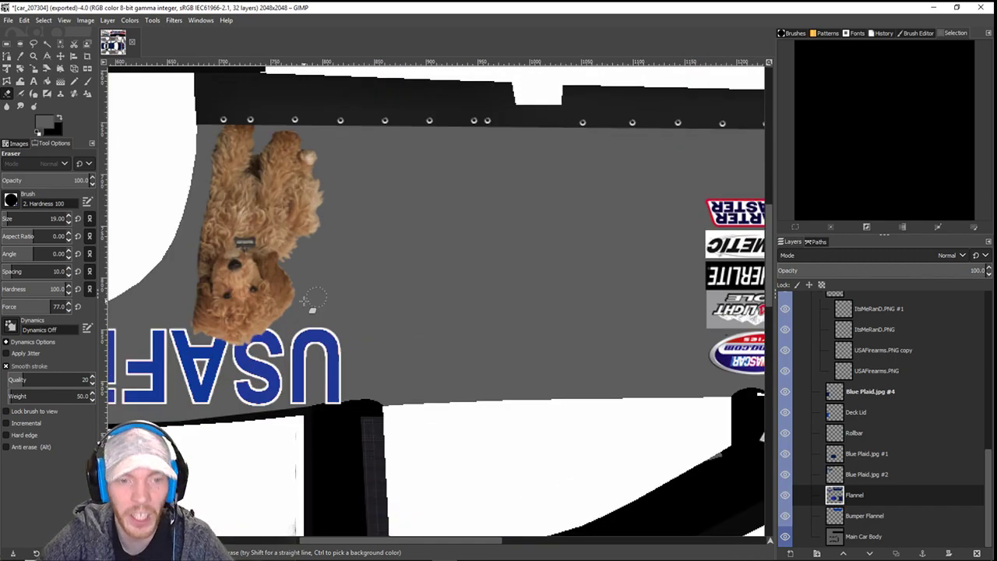
left_click_drag(303, 300, 381, 376)
left_click_drag(317, 376, 319, 478)
left_click_drag(253, 94, 288, 325)
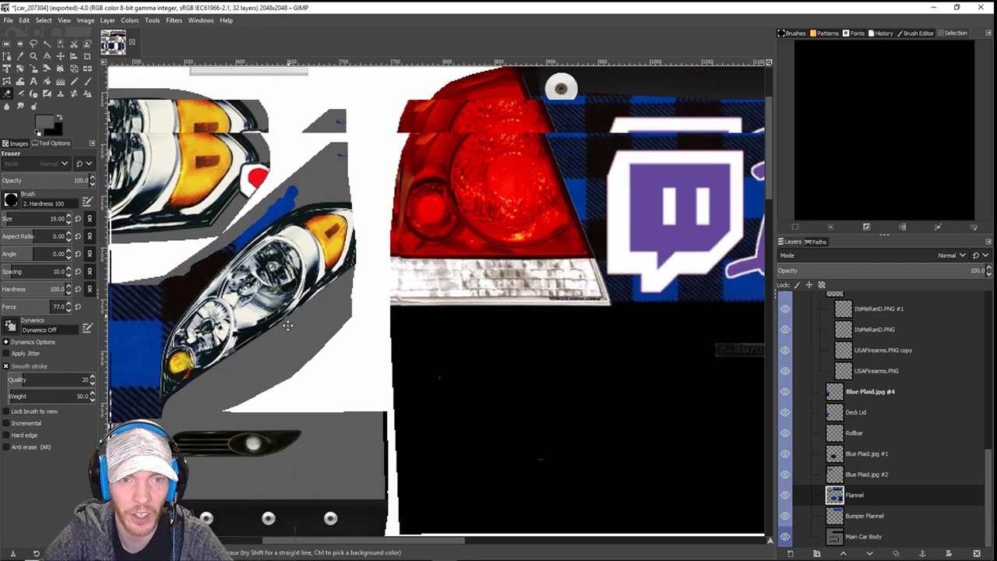
scroll(288, 324, "up", 3)
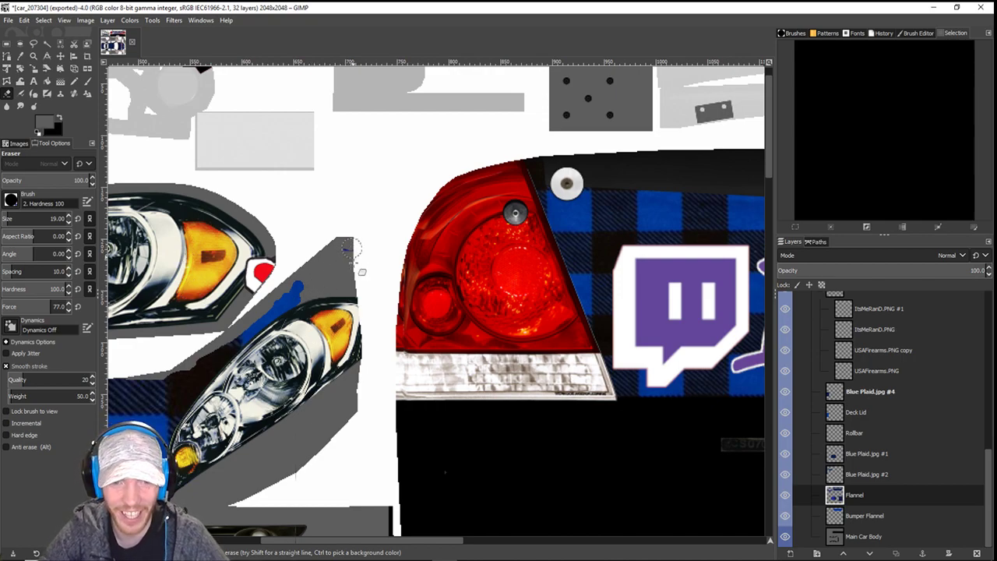
- Try to erase the stray blue mark at the front bumper's tip on the Bumper Flannel and Blue Plaid.jpg #4 layers
left_click(864, 458)
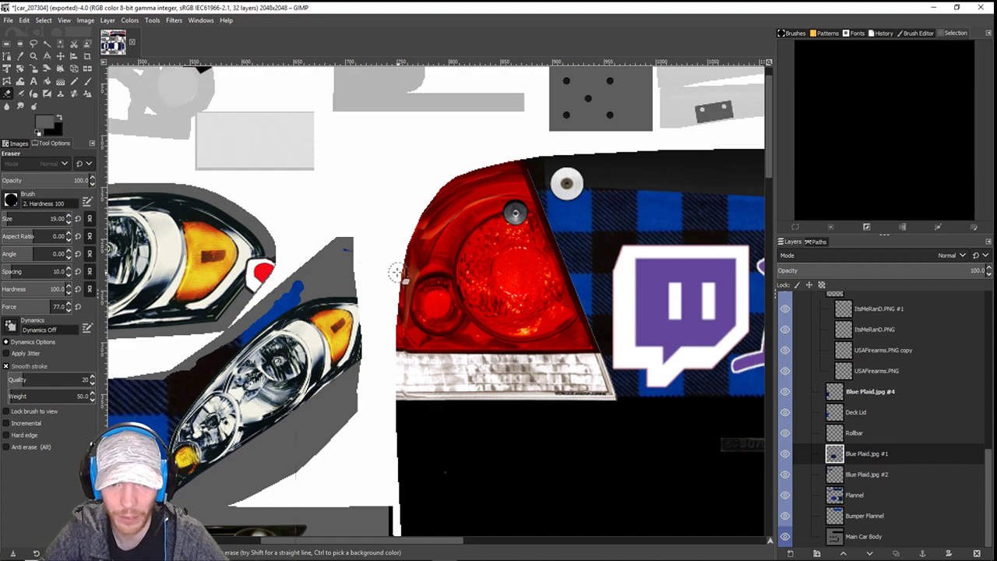
left_click(873, 478)
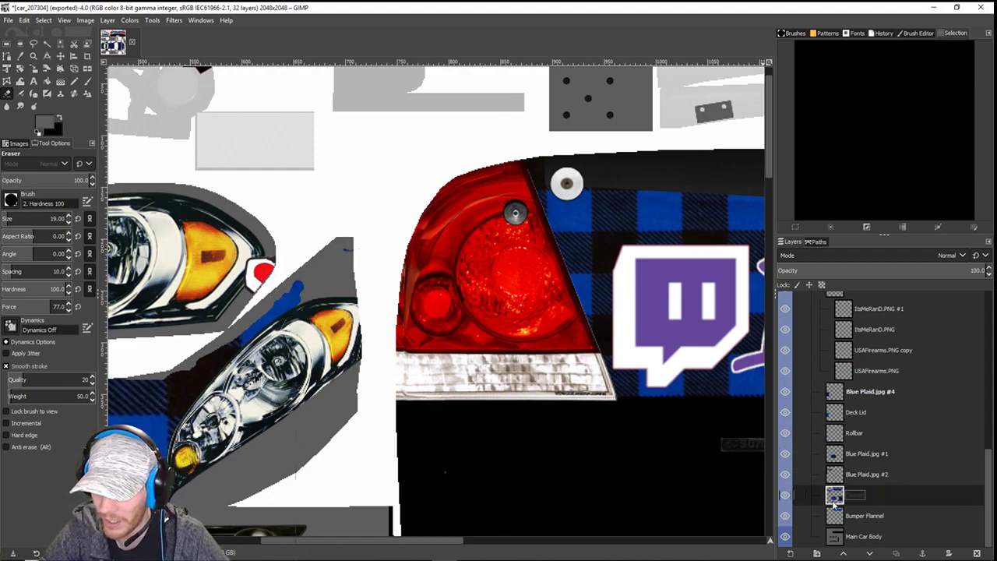
left_click(872, 516)
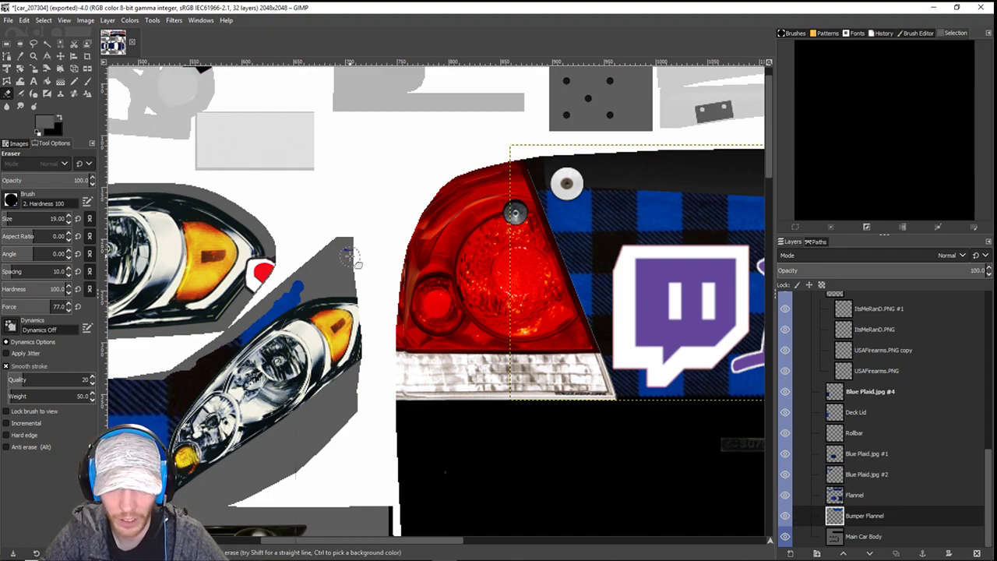
left_click(857, 398)
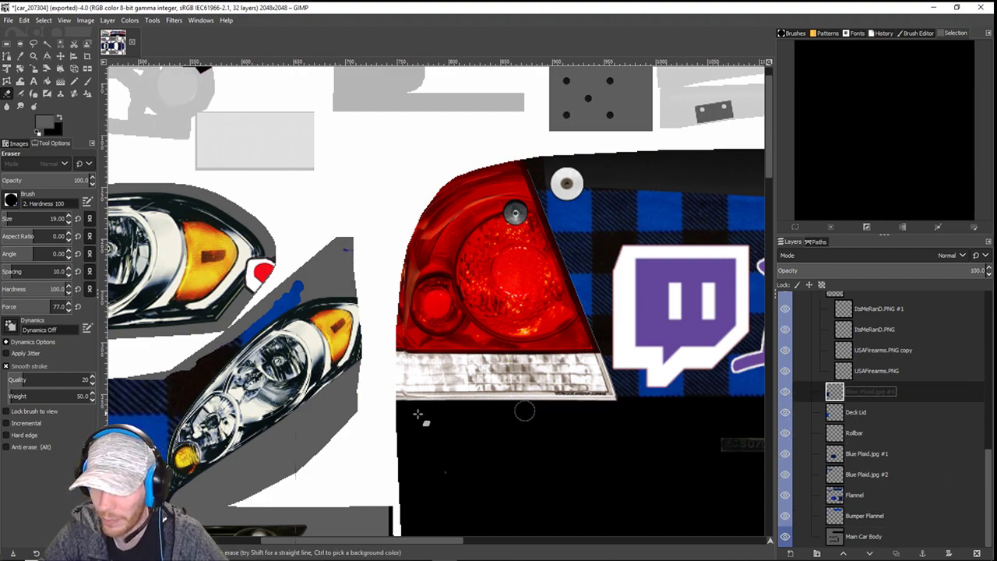
scroll(352, 270, "down", 4)
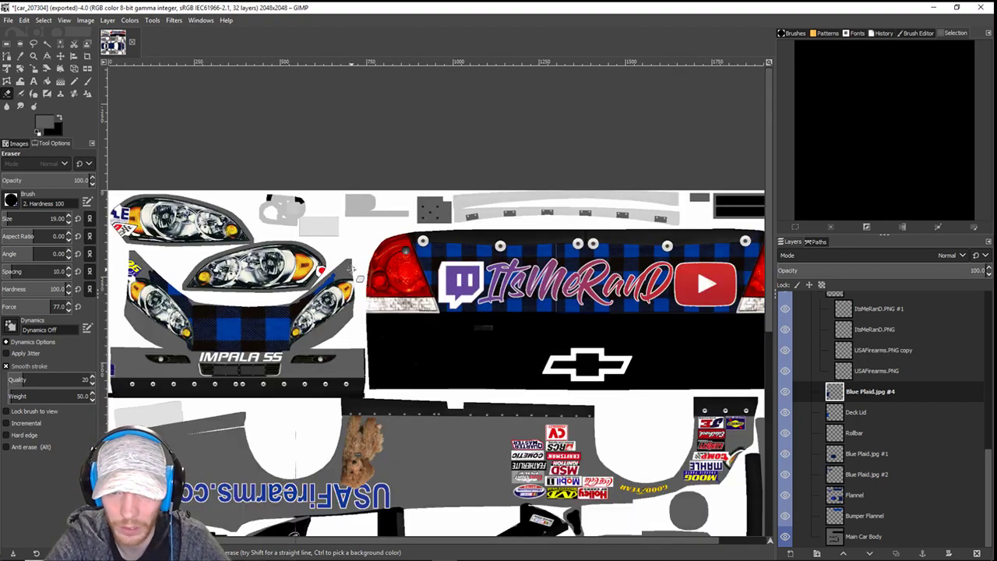
- Make the Blue Plaid.jpg #2 layer active and try to erase the stray blue mark at the bumper's tip there
left_click(856, 454)
double_click(858, 465)
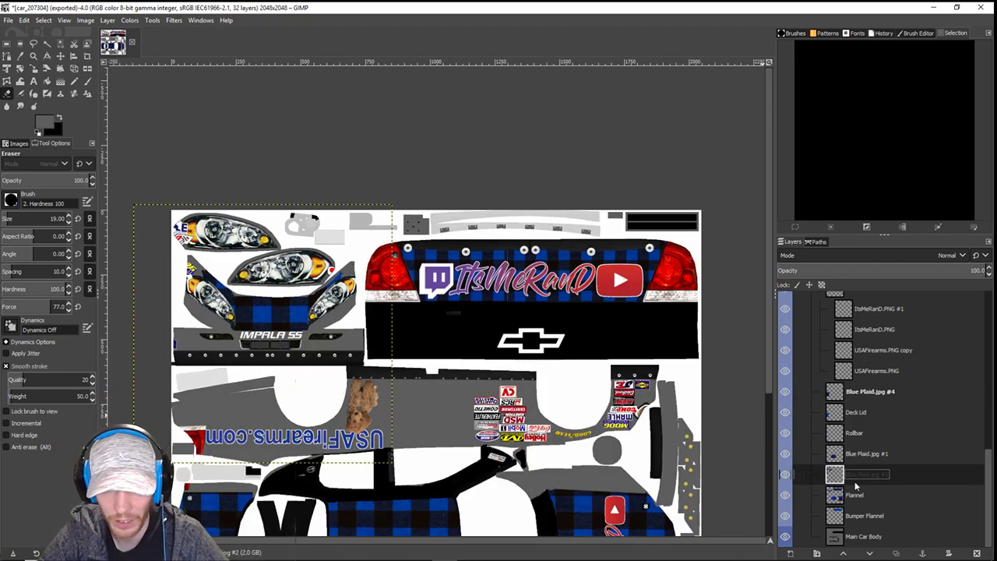
left_click(350, 263)
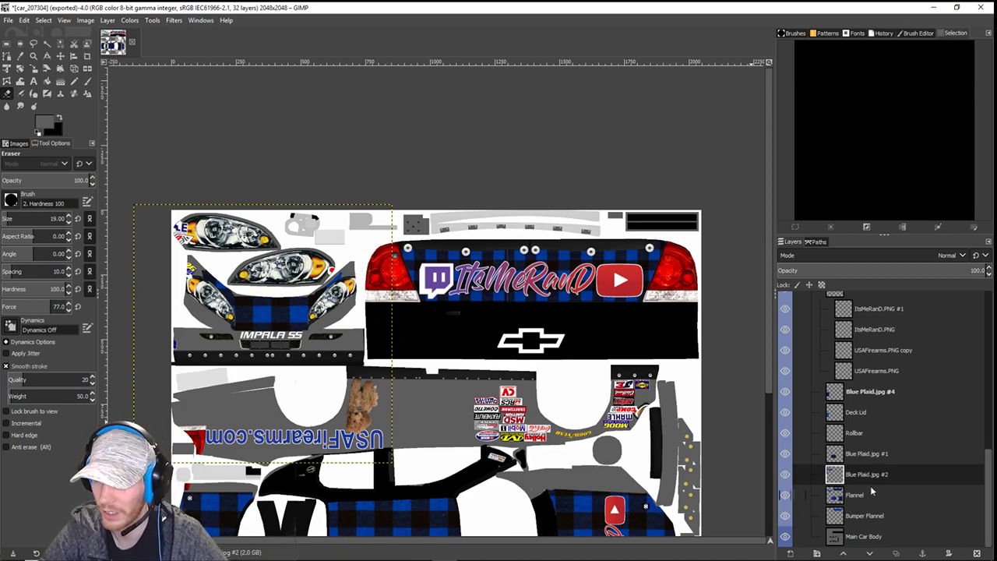
scroll(873, 486, "up", 5)
scroll(876, 482, "up", 3)
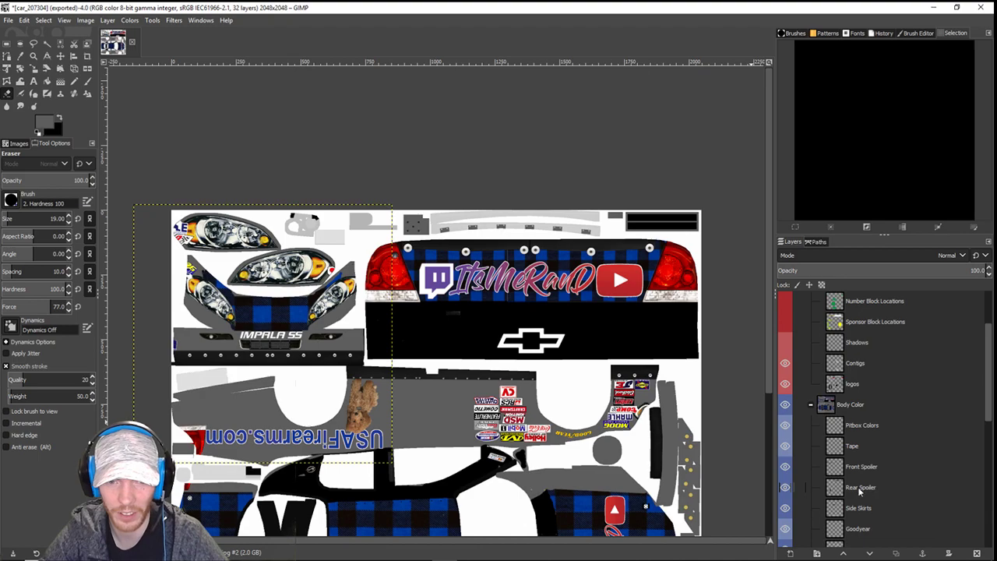
left_click_drag(350, 337, 354, 335)
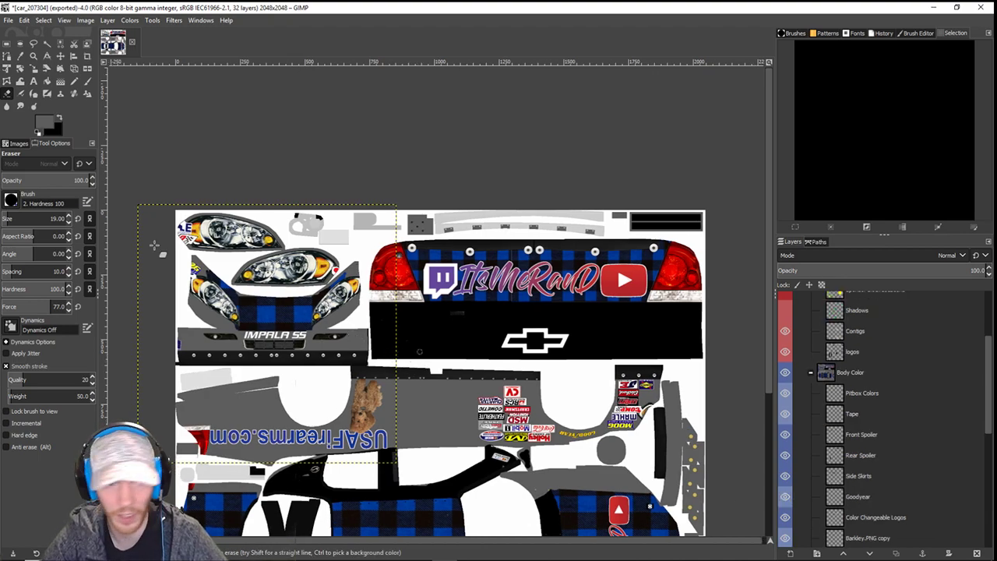
- Set the foreground color to blue and pencil over the upper end of the flannel strip above the front bumper's headlight at size 19
left_click(74, 81)
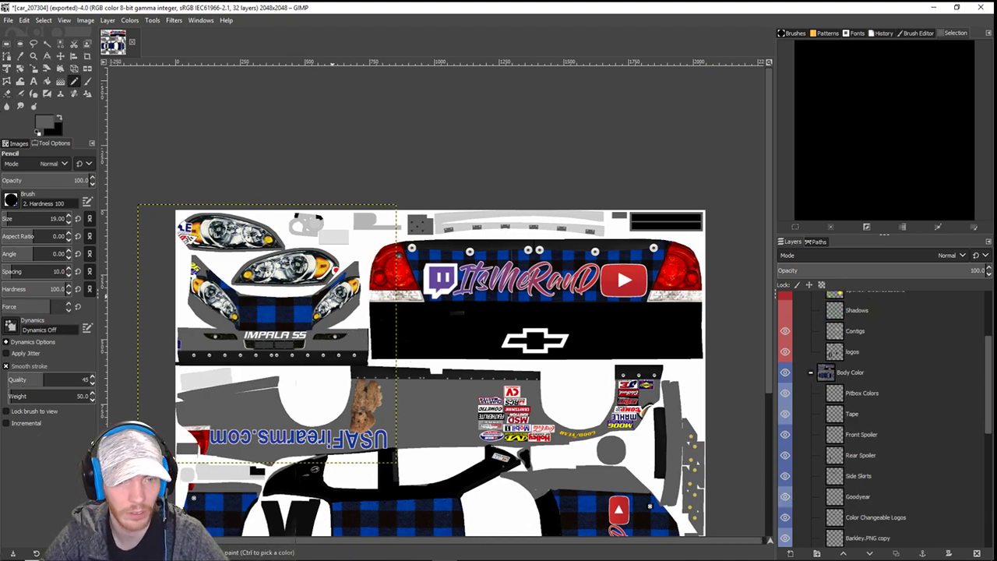
scroll(335, 297, "up", 4)
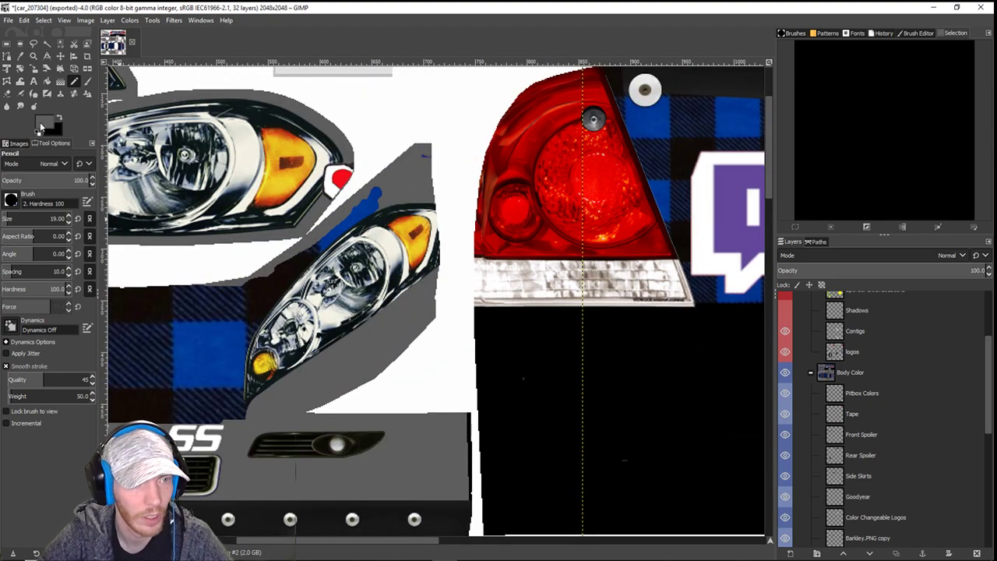
left_click(40, 122)
left_click(187, 183)
left_click(167, 218)
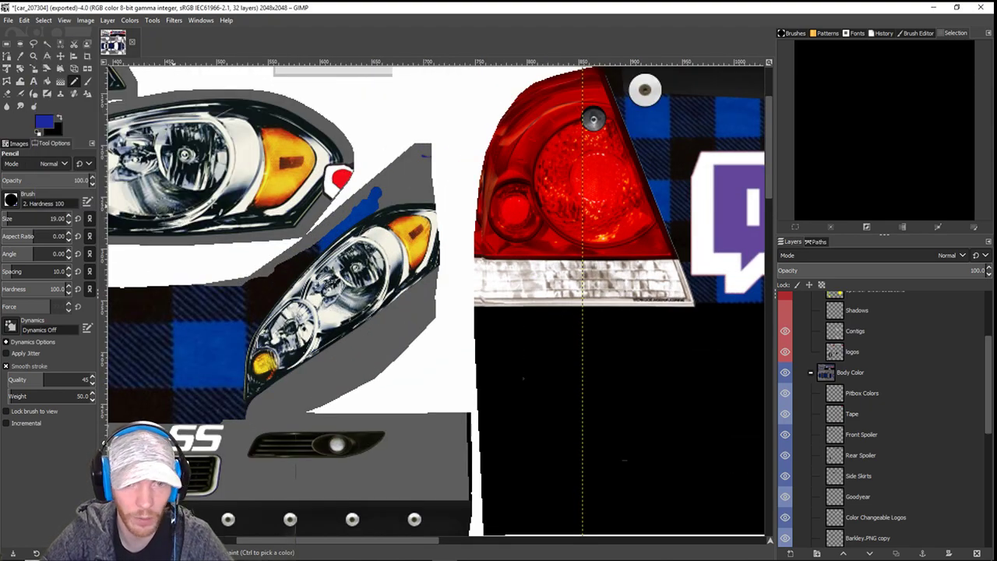
left_click(370, 209)
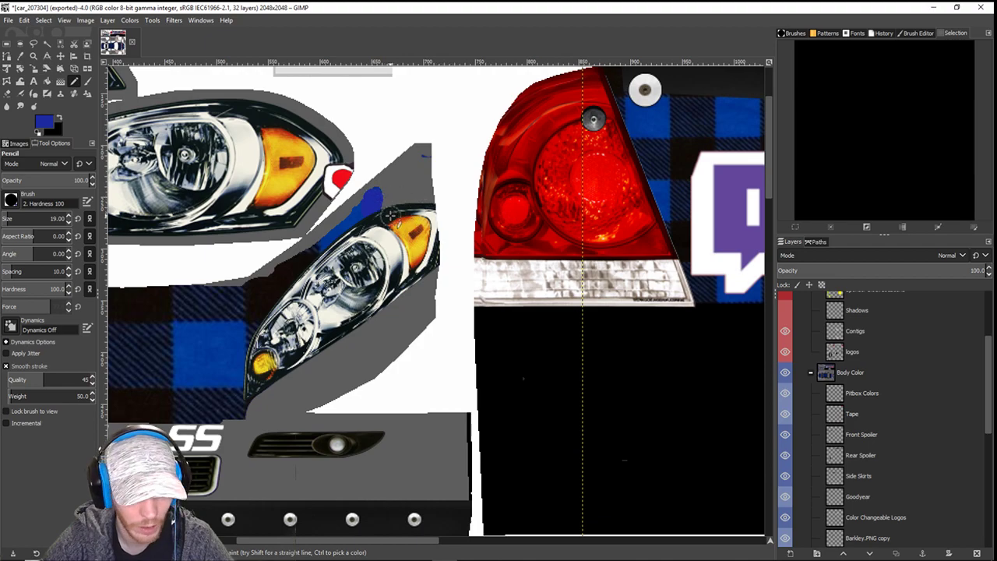
scroll(339, 251, "up", 3)
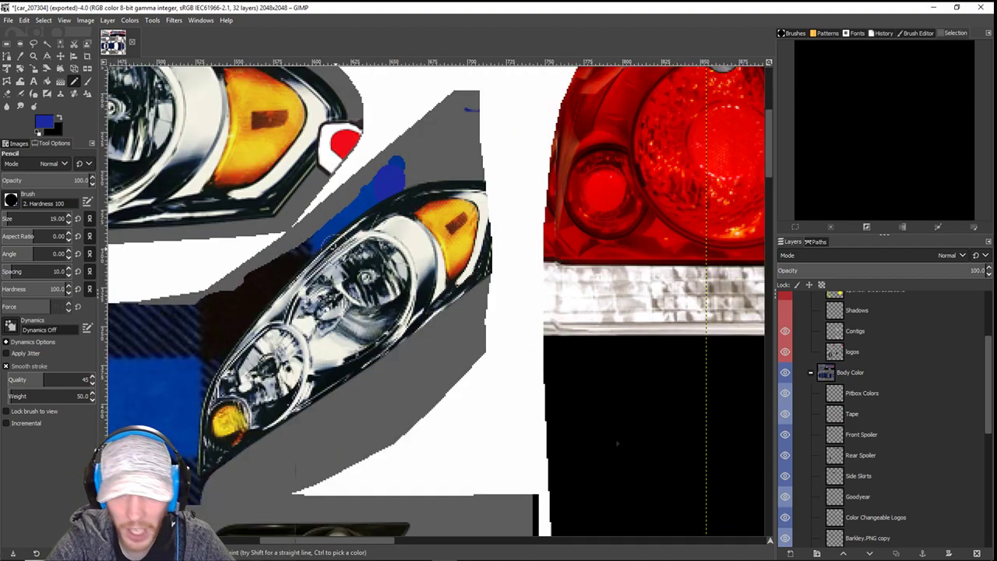
left_click_drag(369, 177, 318, 346)
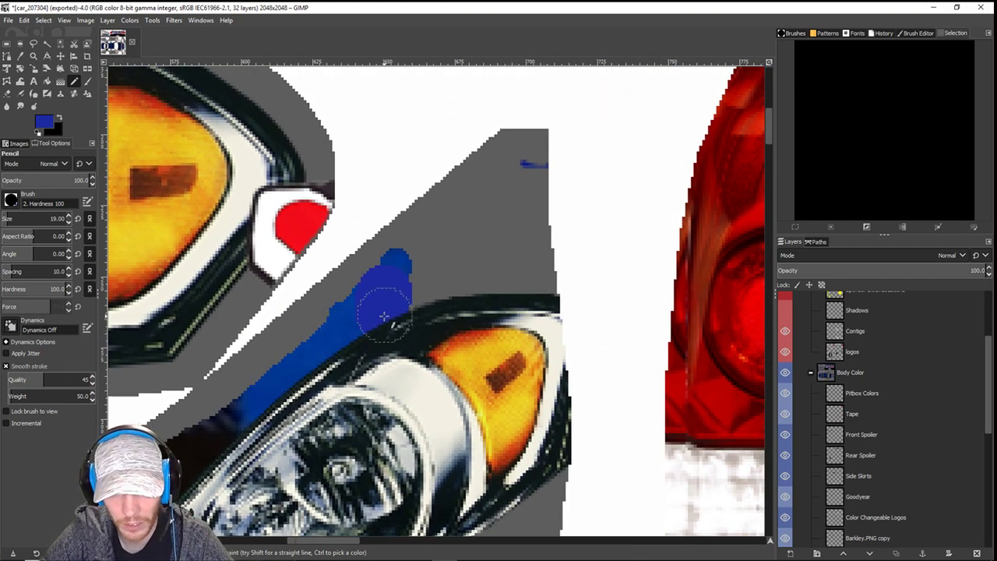
left_click(384, 315)
left_click(385, 278, "shift")
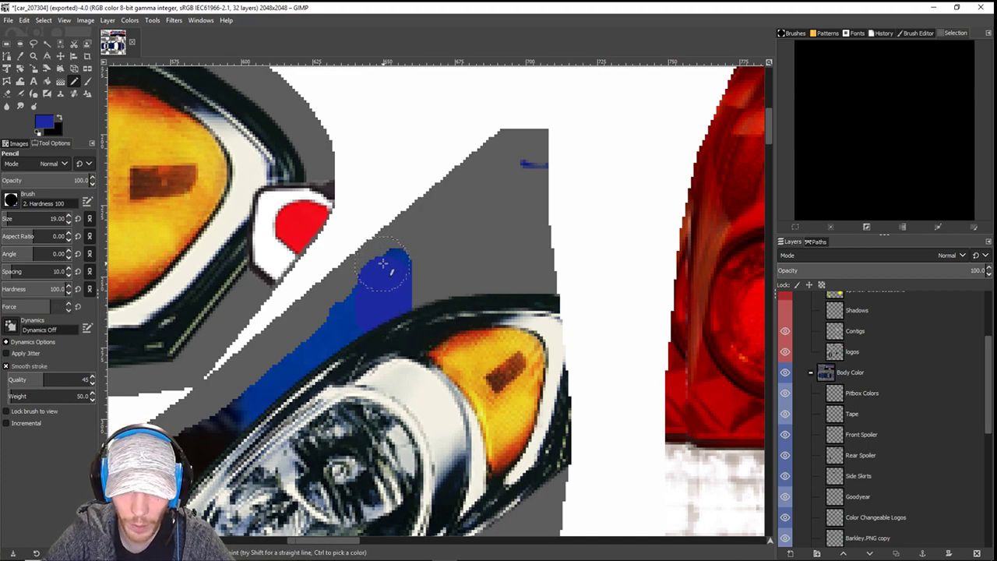
left_click(386, 261, "shift")
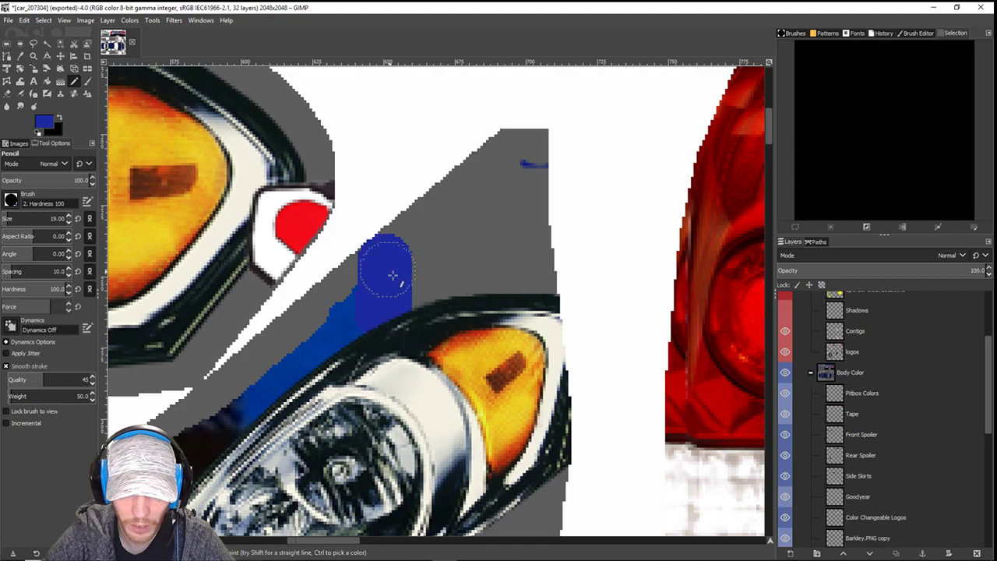
- Export the livery over its existing TGA file, switch to iRacing and reload the car's textures
scroll(405, 333, "down", 6)
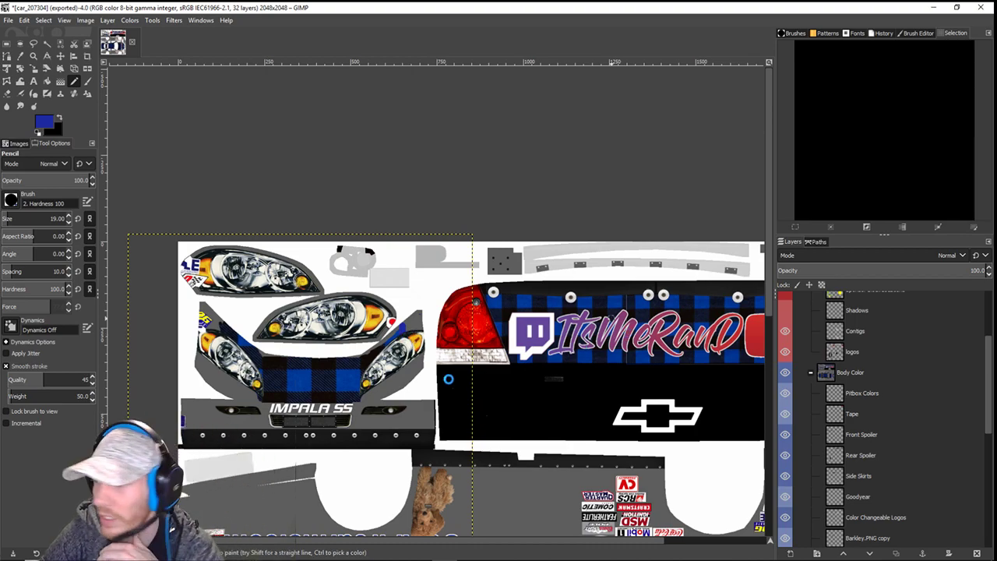
key("ctrl+e")
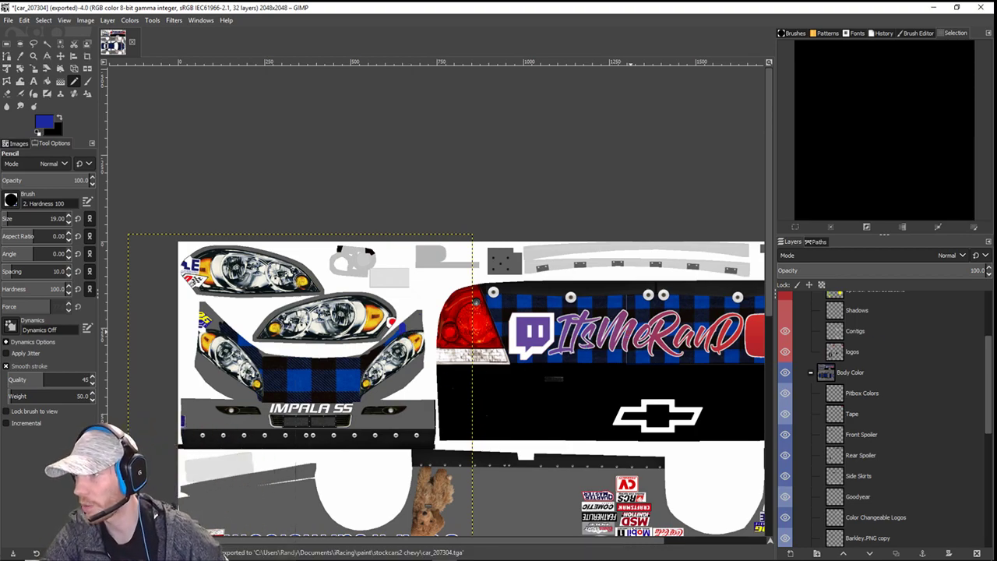
key("alt+Tab")
left_click_drag(831, 69, 499, 44)
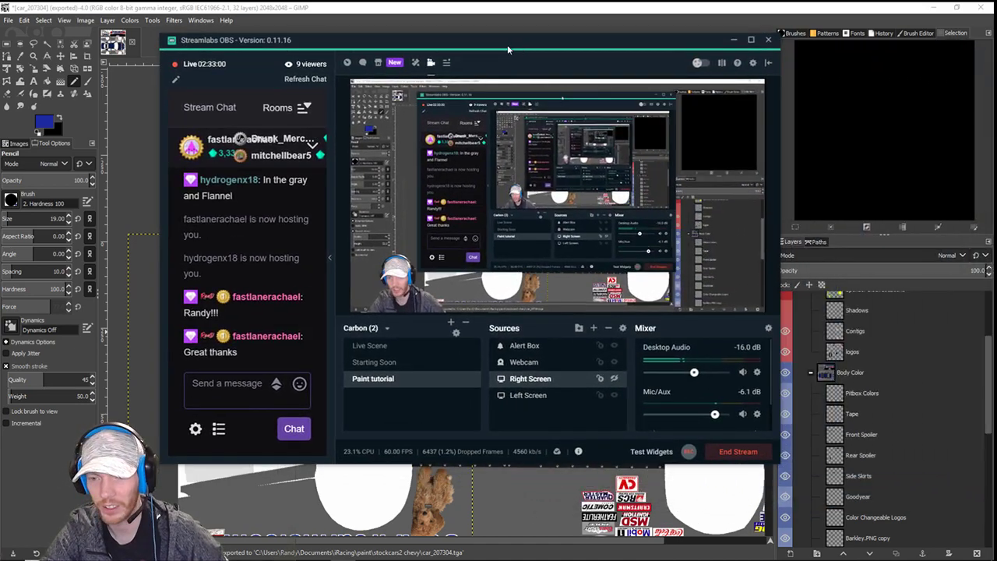
key("alt+Tab")
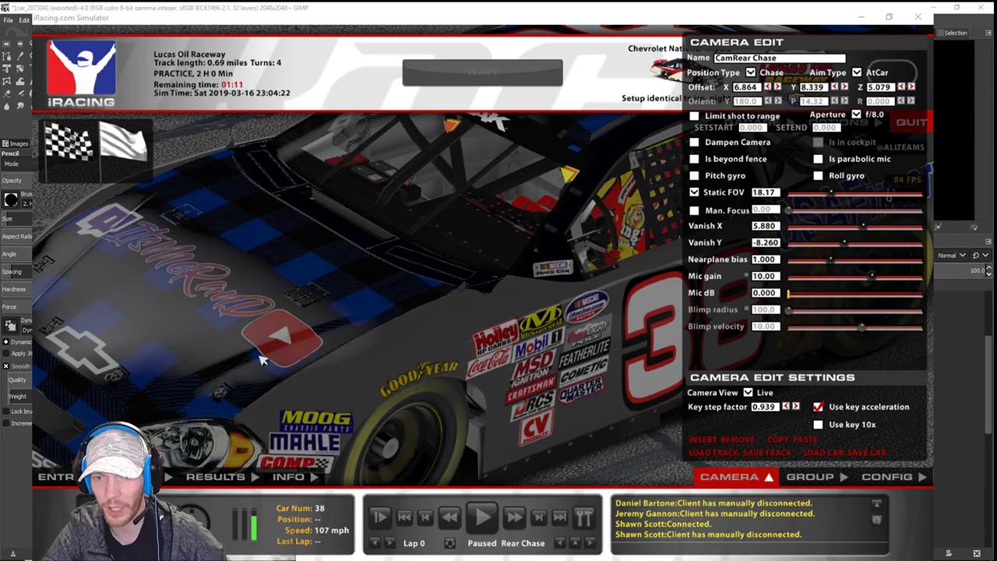
key("ctrl+r")
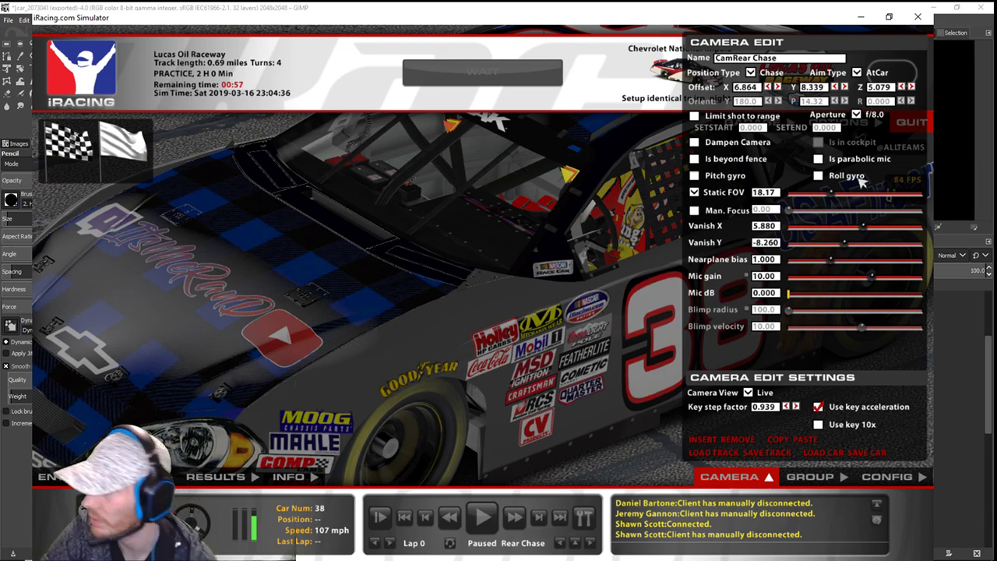
- Inspect the repainted hood and front fender from several angles by varying the chase camera's Y offset, ending at 7.416
left_click(836, 88)
left_click(837, 88)
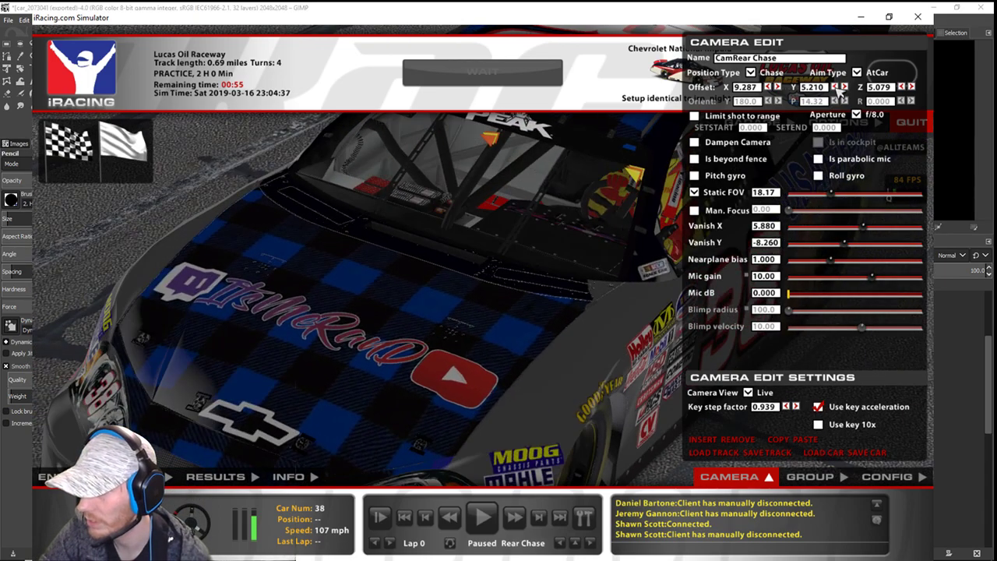
left_click(836, 88)
left_click(837, 88)
left_click(837, 88)
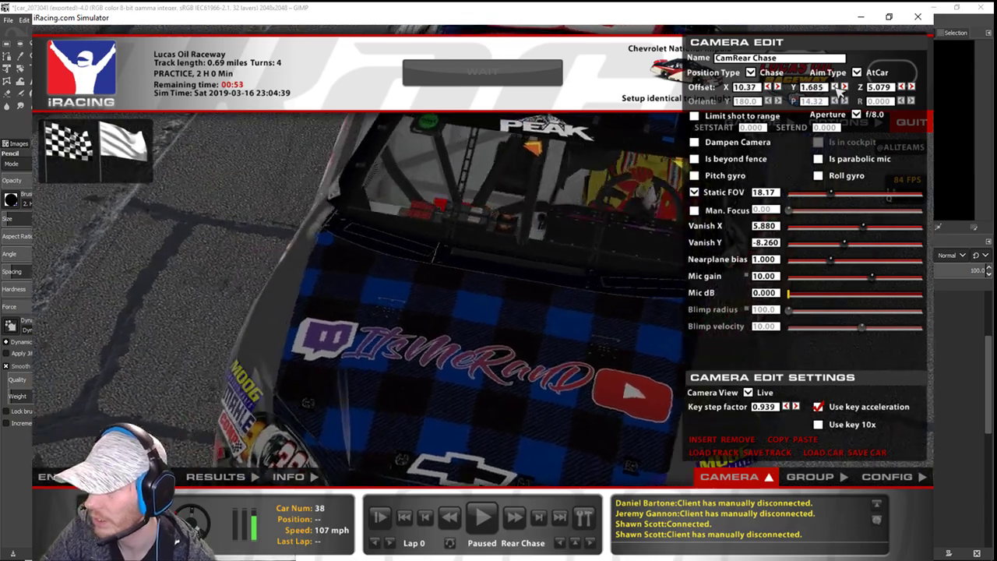
left_click(846, 87)
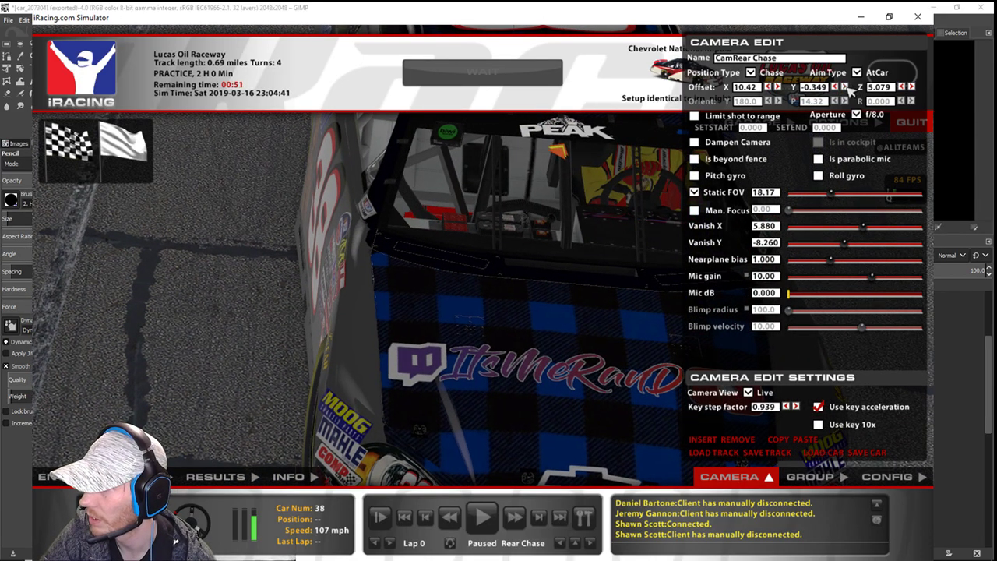
left_click(845, 88)
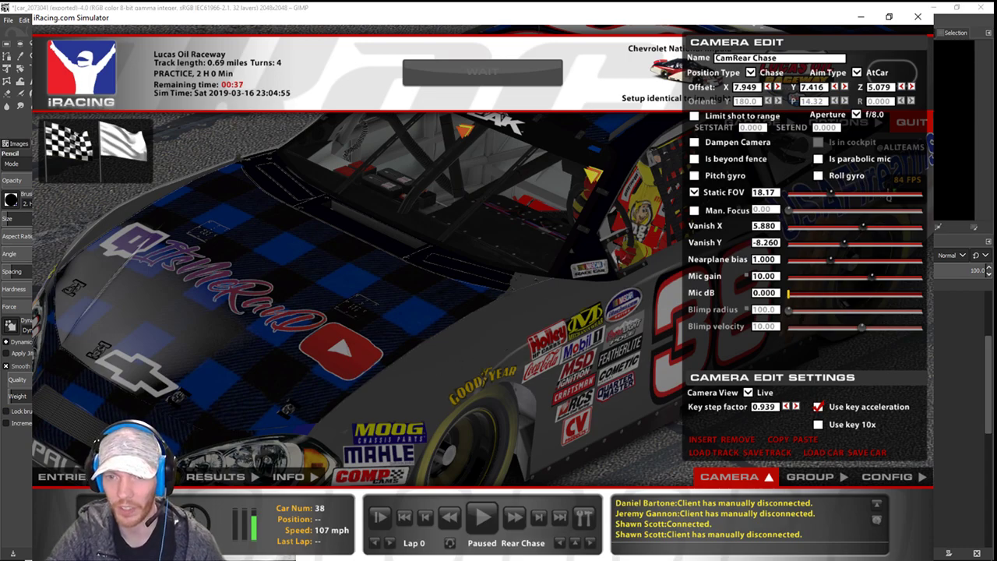
- Return to GIMP, move the Streamlabs OBS window off the canvas and show the Wireframe layer
left_click(861, 17)
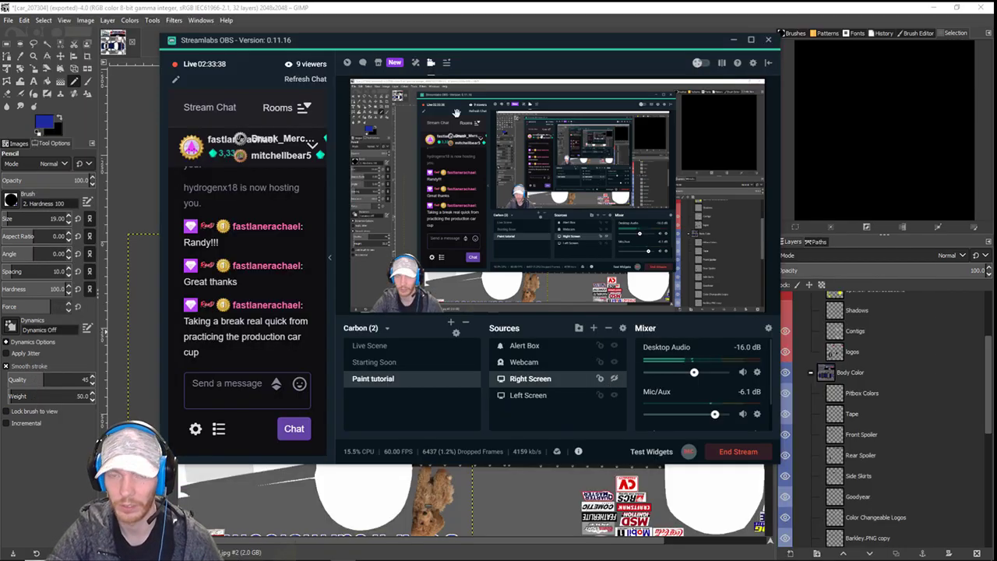
left_click_drag(455, 47, 996, 66)
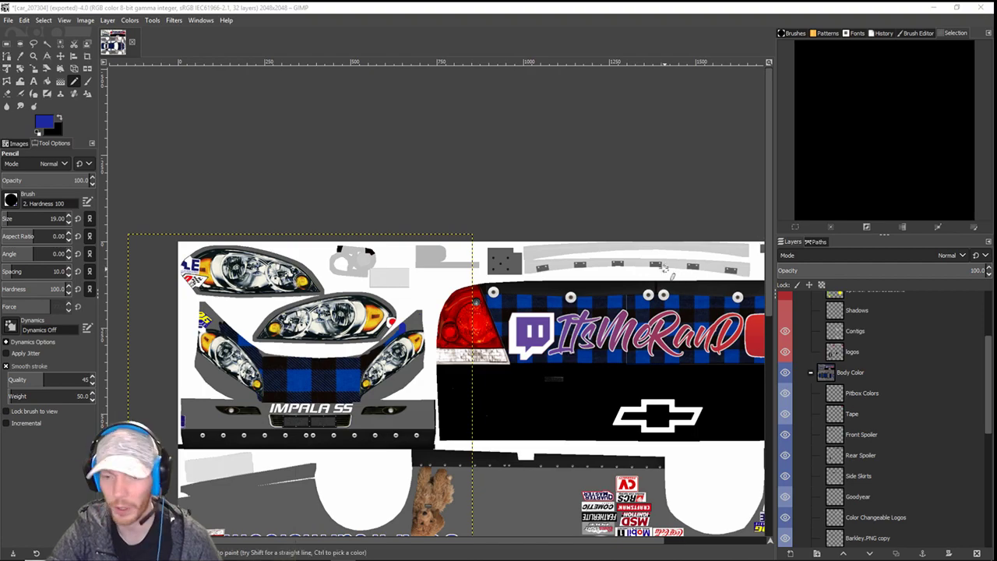
scroll(586, 413, "down", 5)
scroll(626, 304, "right", 2)
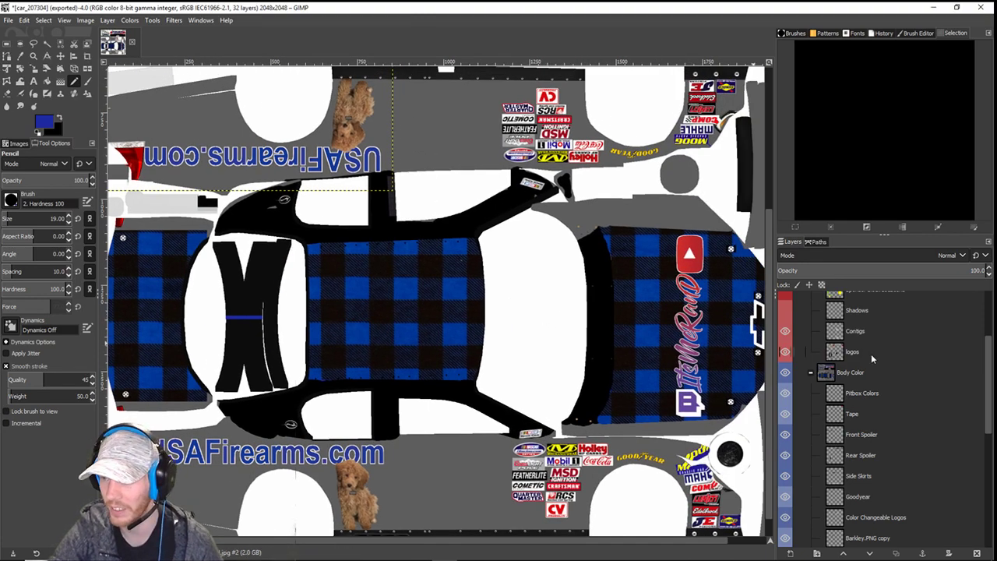
scroll(872, 354, "up", 3)
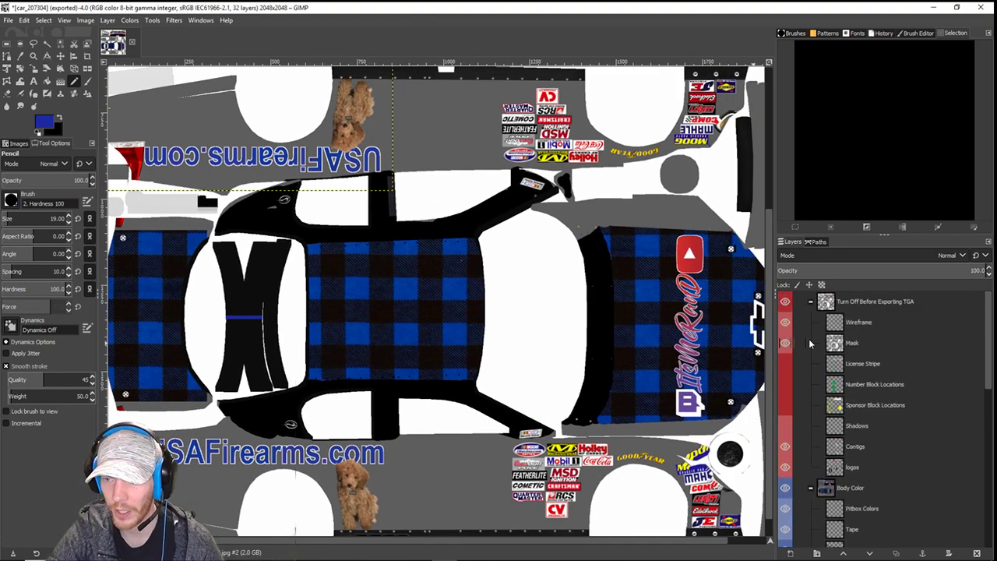
scroll(536, 304, "up", 3)
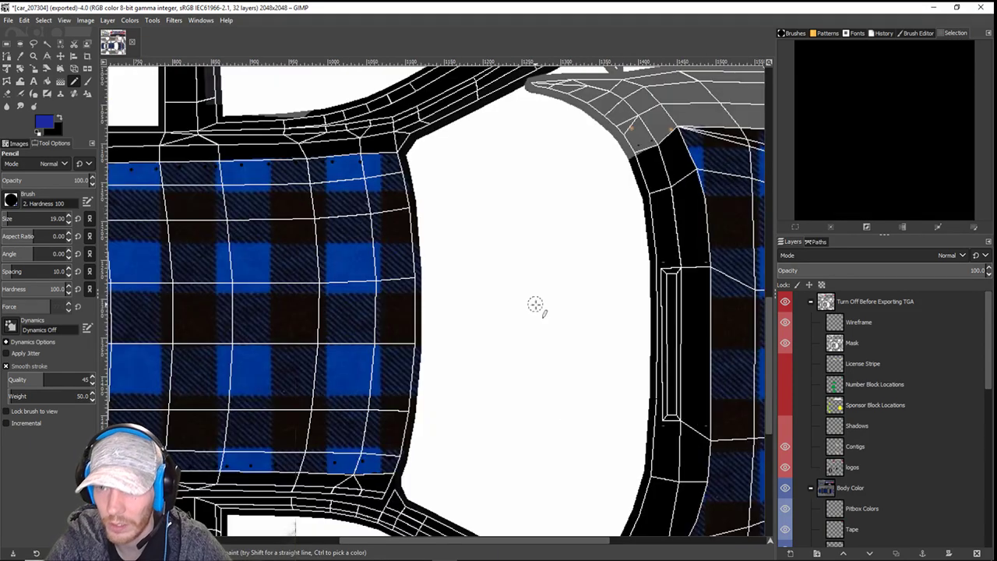
- On the Main Car Body layer, pencil the gray wireframe panels at the upper end of the black windshield cowl strip black at size 19
left_click_drag(694, 197, 578, 204)
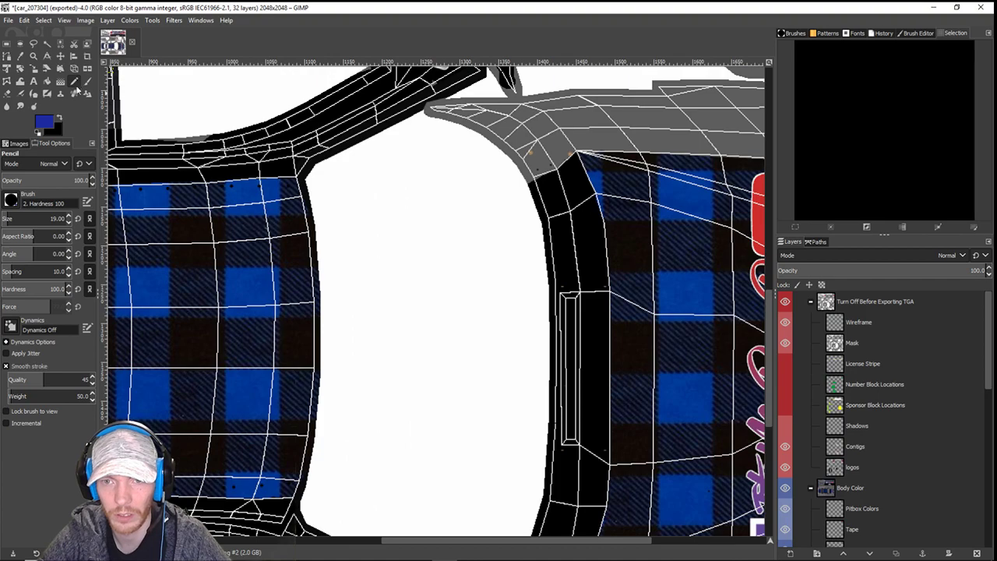
left_click(60, 116)
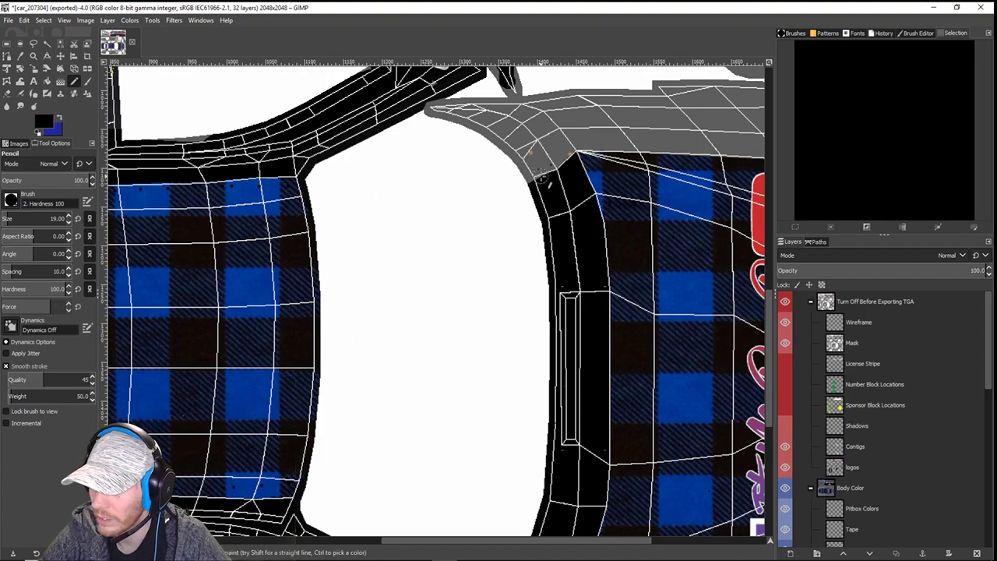
scroll(929, 385, "down", 10)
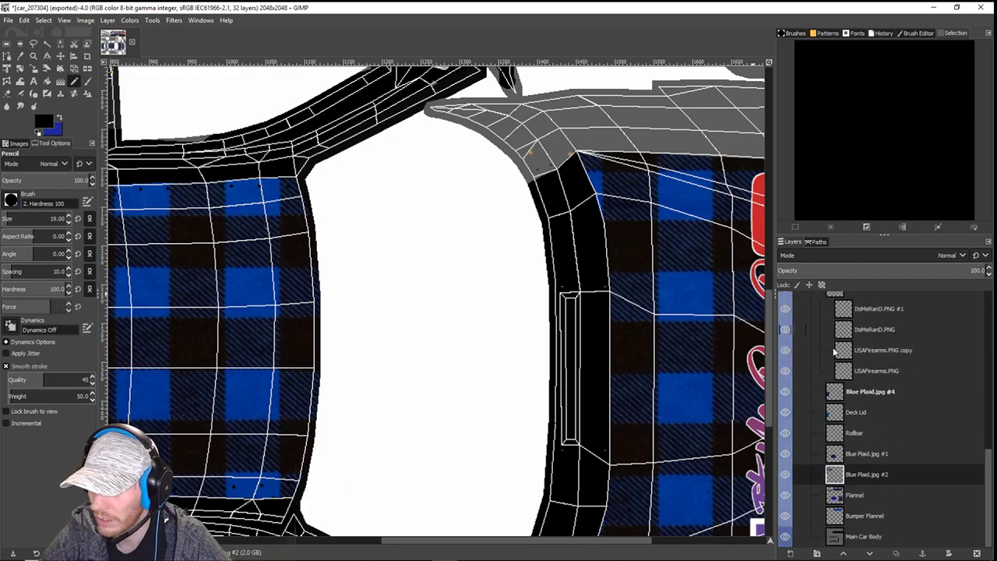
left_click(857, 536)
scroll(545, 312, "up", 4)
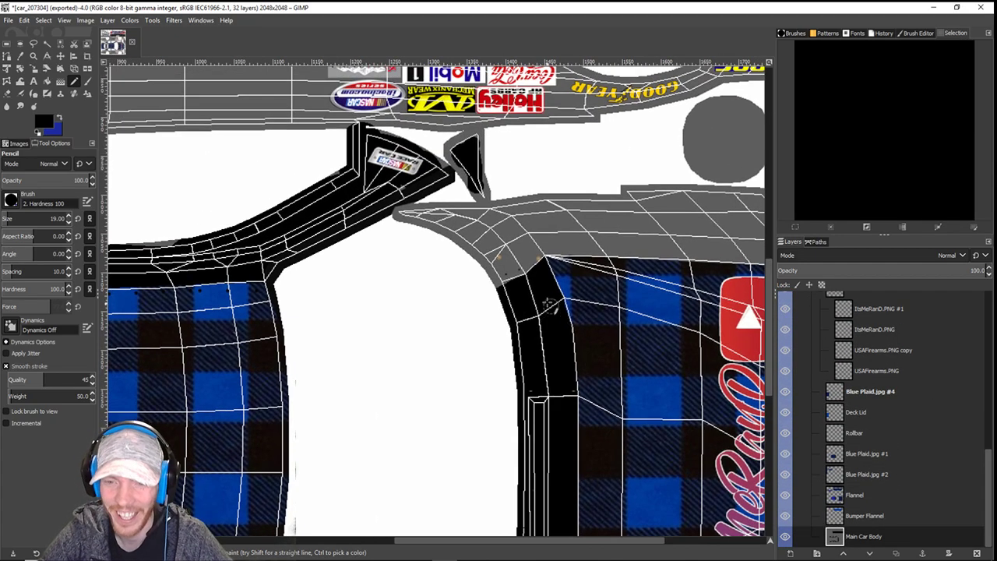
scroll(511, 288, "up", 2)
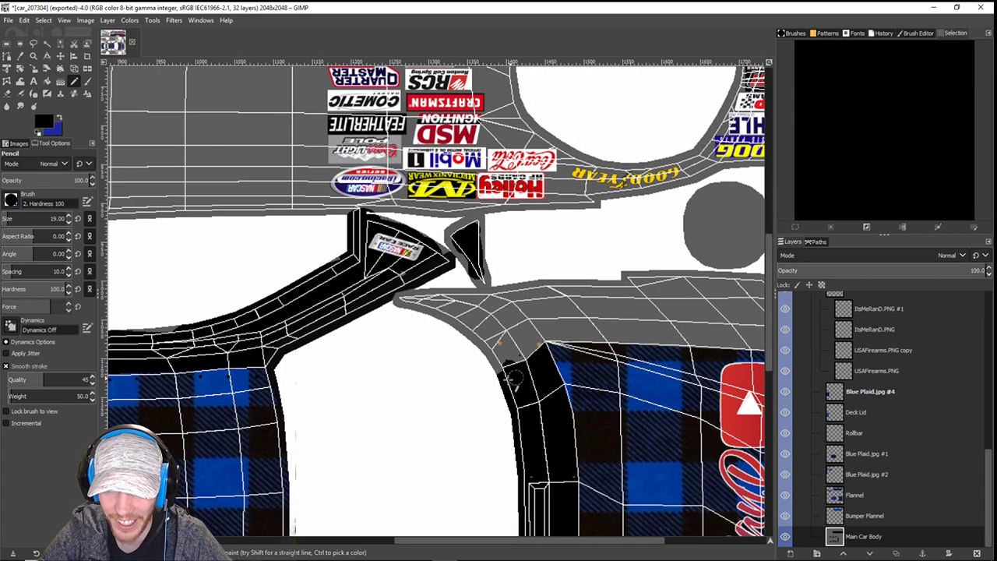
scroll(496, 382, "up", 3, "ctrl")
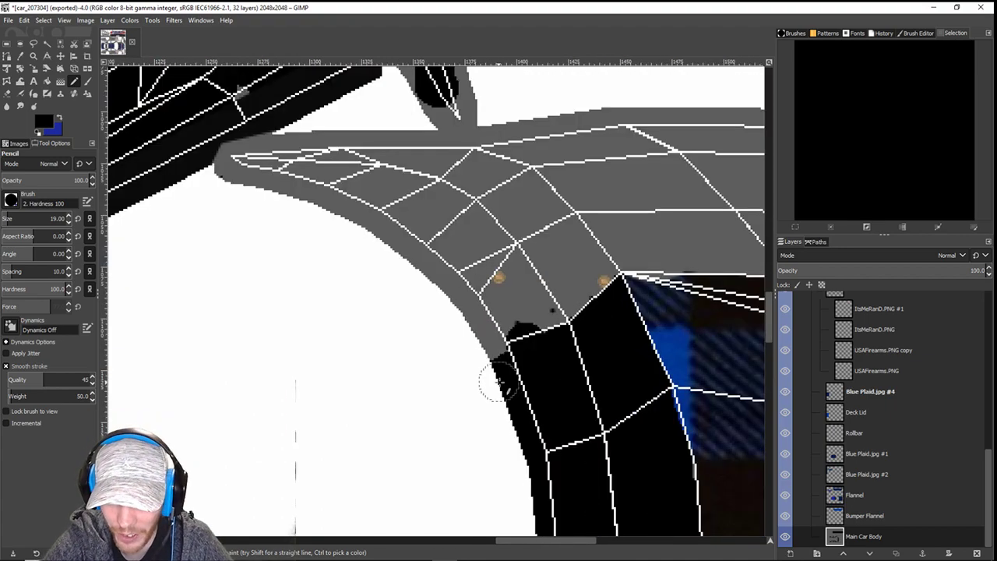
left_click(484, 315)
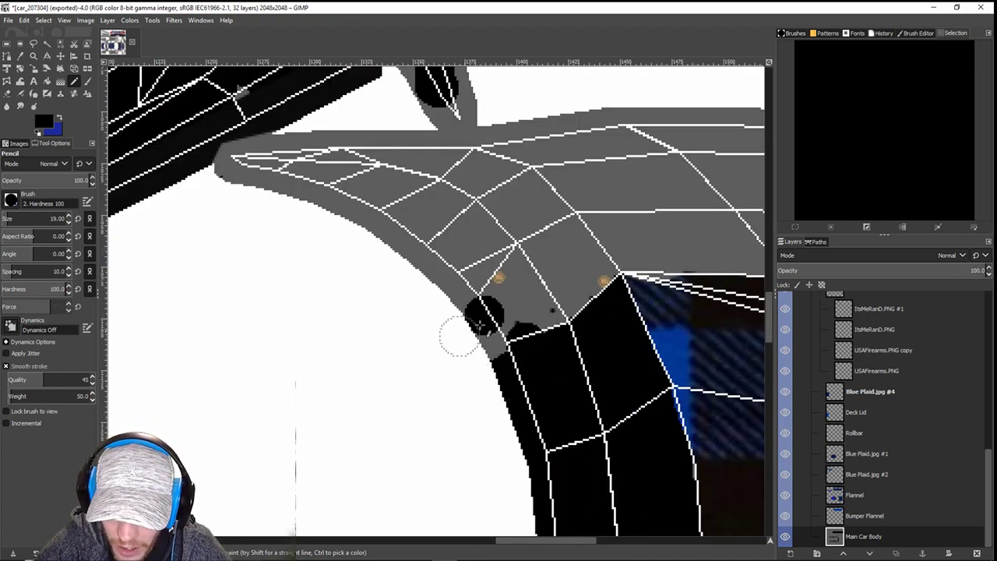
left_click(534, 258, "shift")
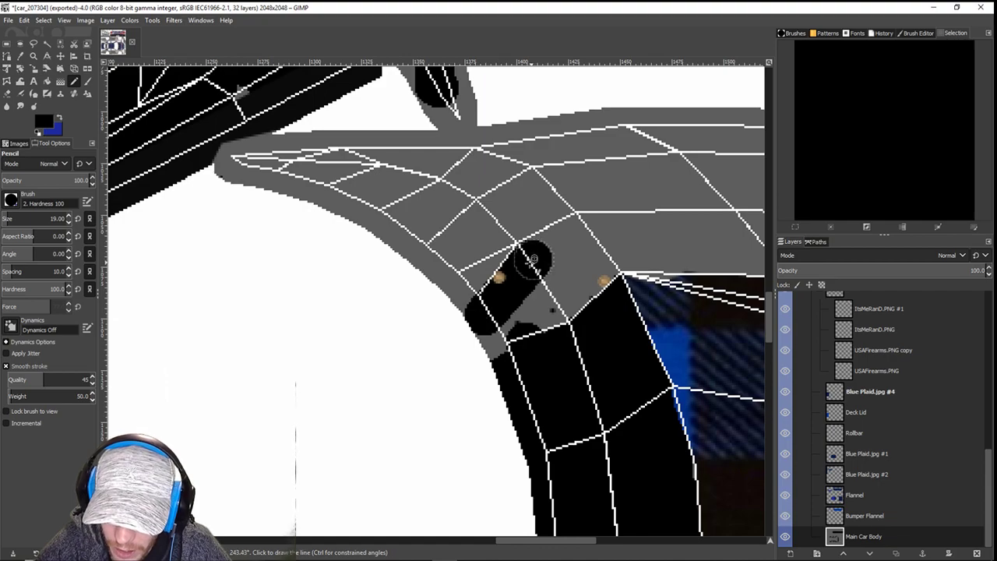
left_click(571, 236, "shift")
left_click(579, 248, "shift")
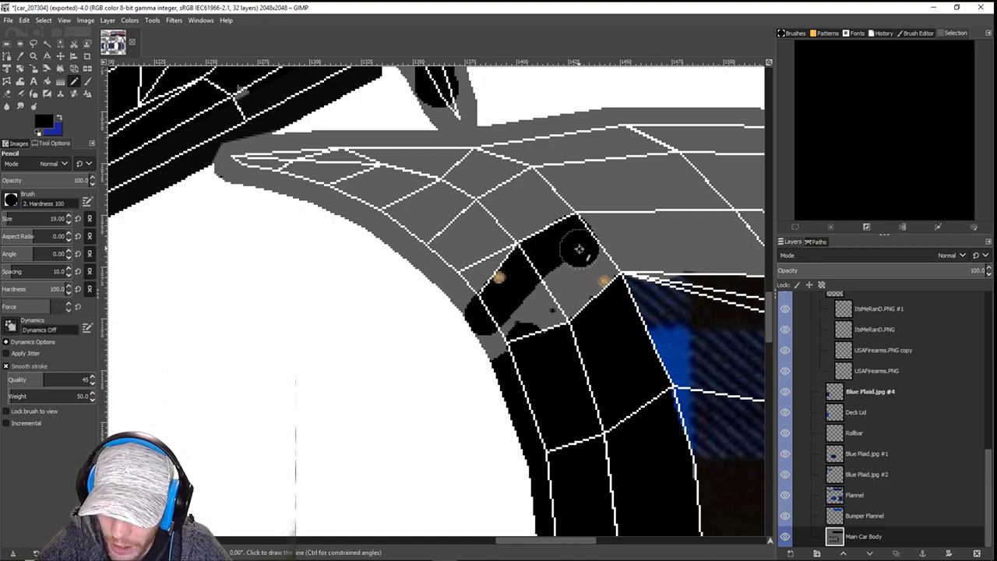
left_click(586, 263, "shift")
left_click(597, 275, "shift")
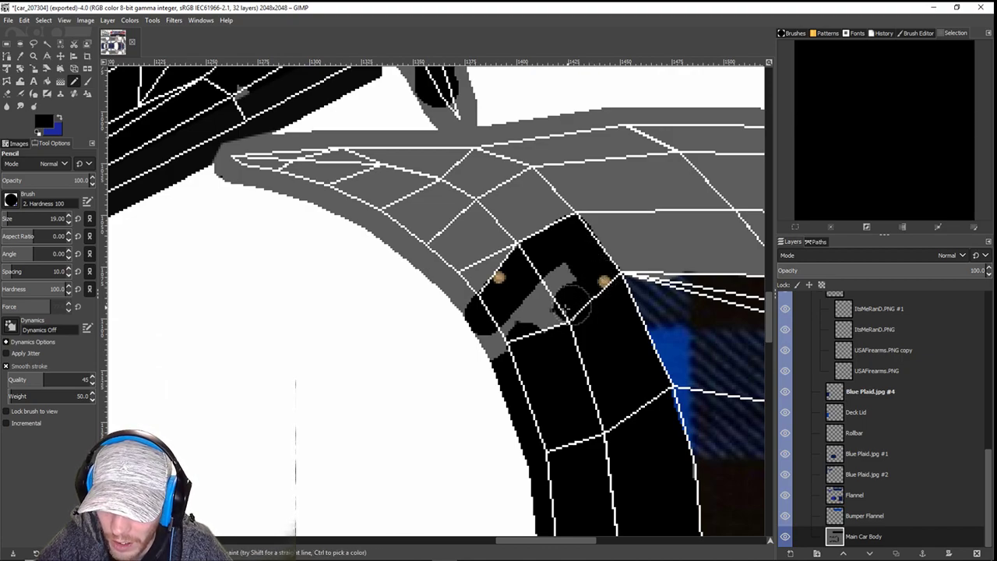
mouse_move(568, 307)
left_mouse_down()
mouse_move(502, 328)
mouse_move(570, 267)
mouse_move(565, 296)
left_mouse_up()
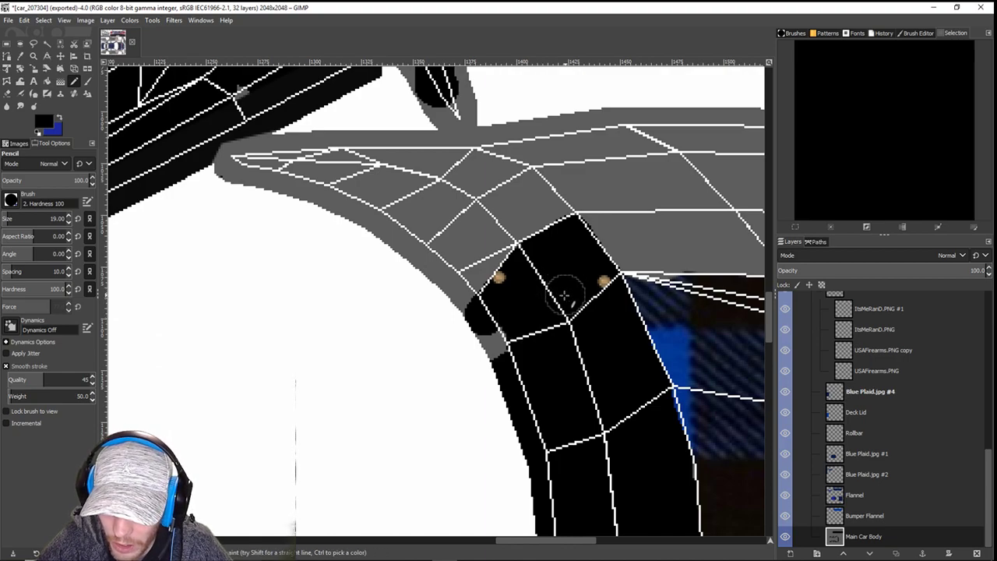
- Hide the Wireframe layer and export the livery over its existing TGA file
scroll(564, 298, "down", 8)
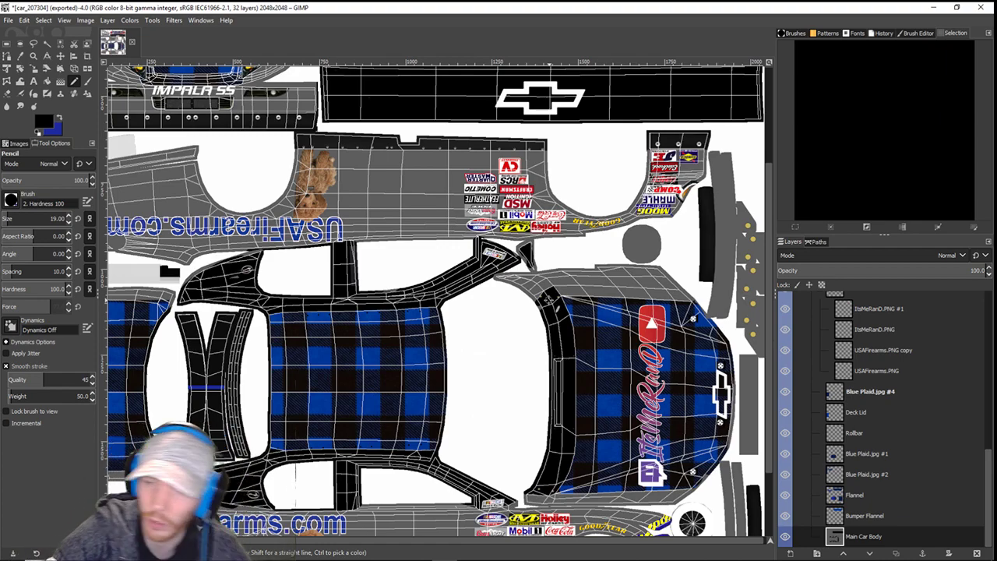
scroll(805, 347, "up", 12)
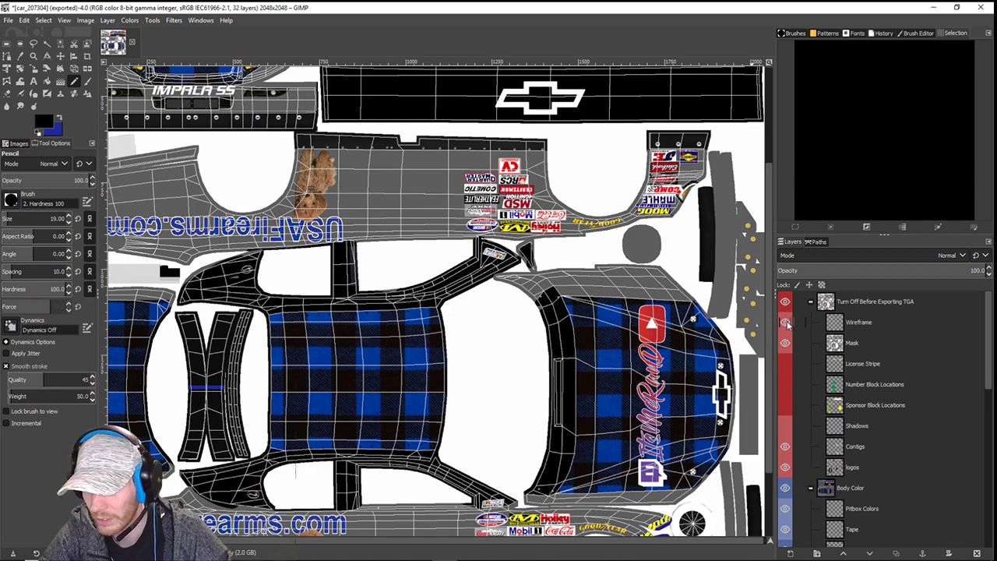
left_click(786, 322)
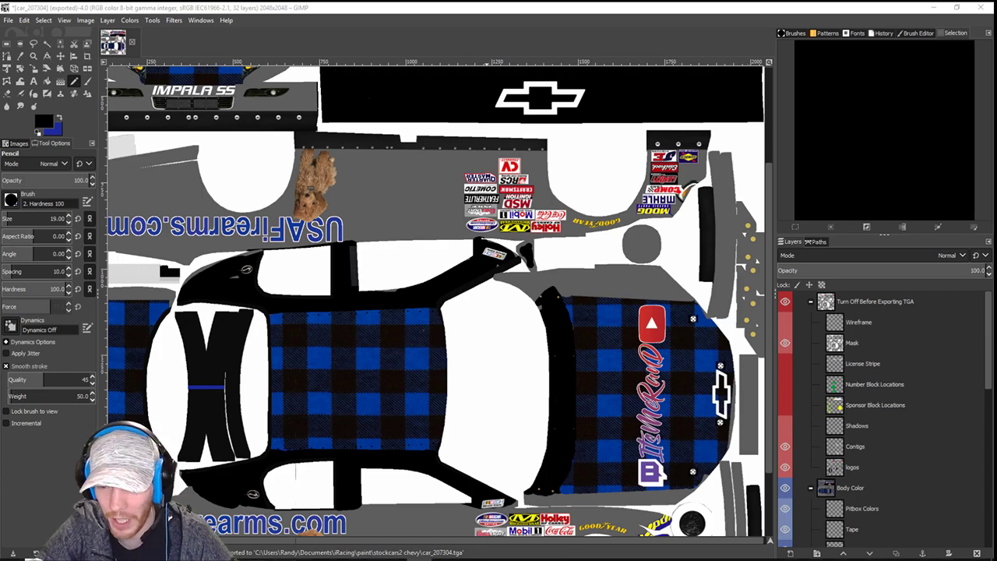
- Switch to iRacing, clearing the Streamlabs OBS window out of the way, and reload the car's textures
mouse_move(419, 555)
left_click(351, 551)
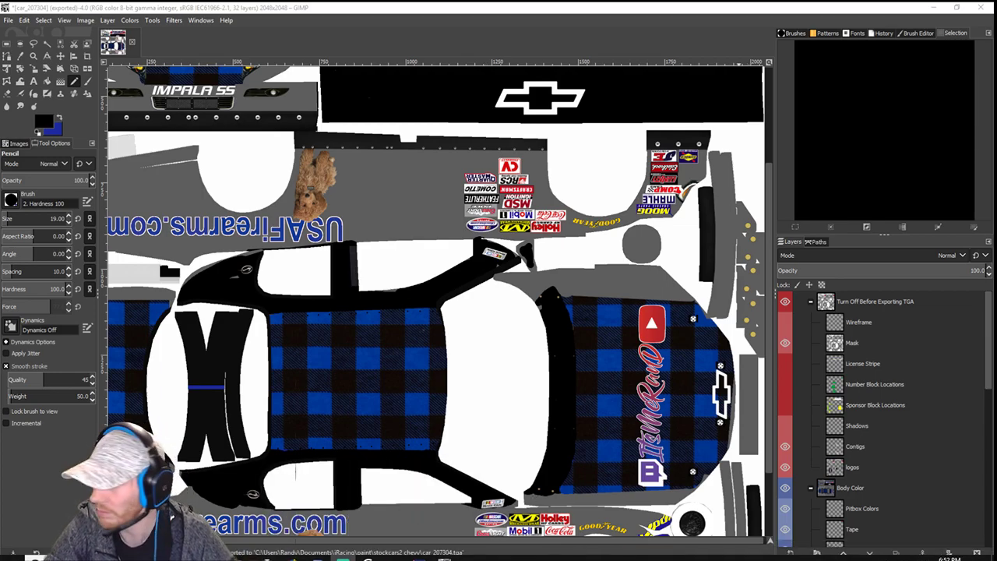
left_click(598, 472)
left_click_drag(376, 79, 0, 127)
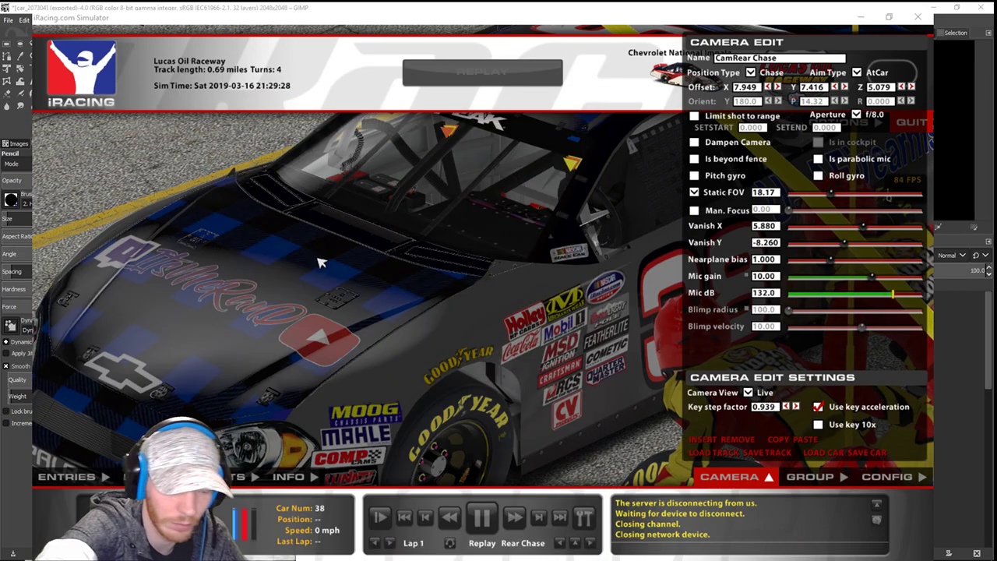
left_click(438, 348)
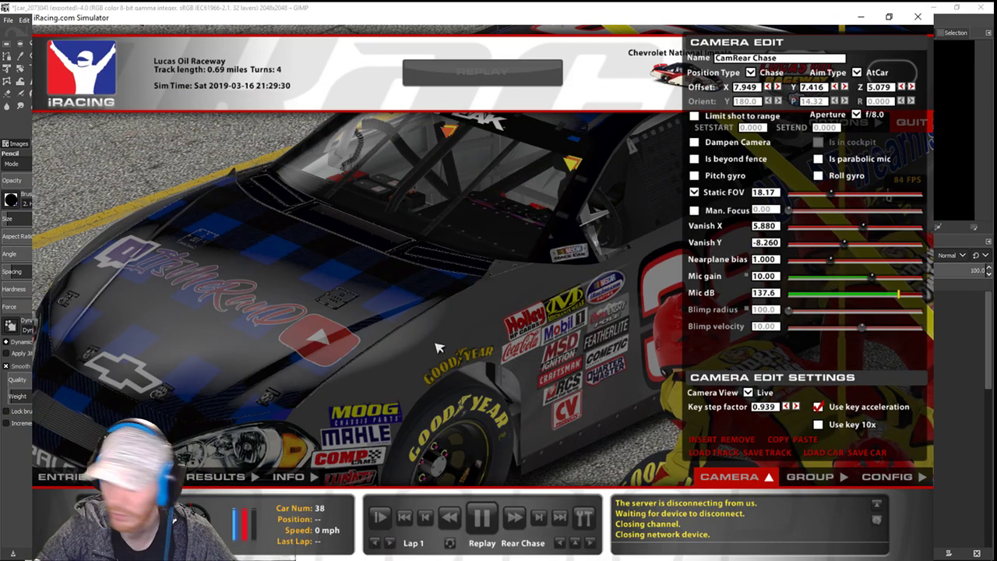
key("ctrl+r")
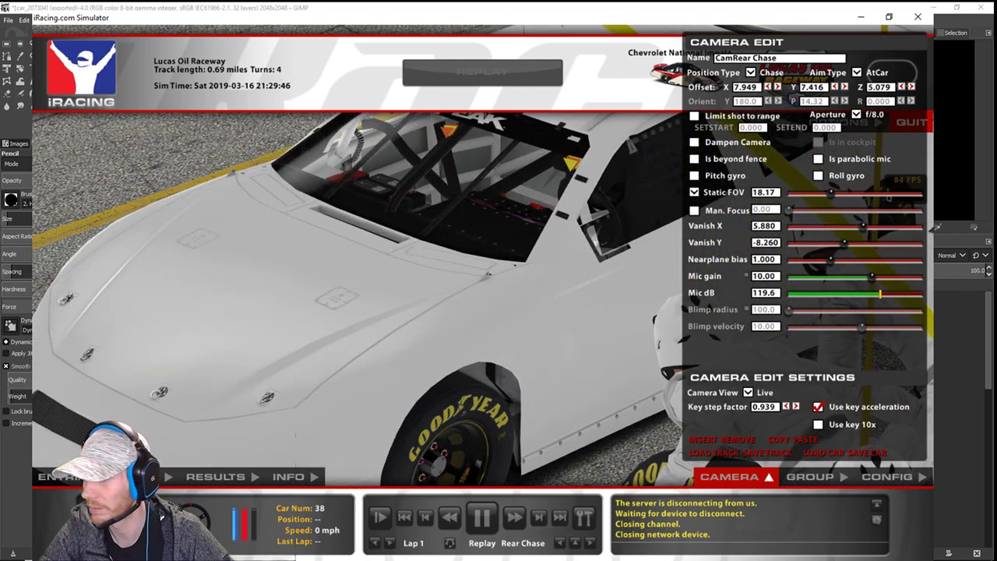
- Move the replay back to an on-track session and set the camera's Static FOV to 15.59 to inspect the cowl corner
mouse_move(833, 199)
left_mouse_down()
mouse_move(879, 194)
mouse_move(841, 196)
left_mouse_up()
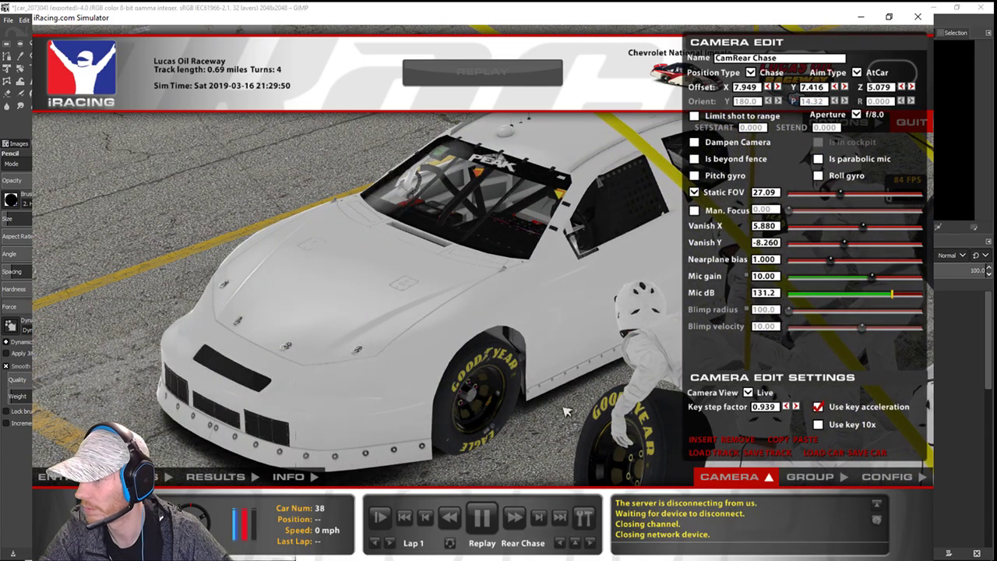
left_click(452, 518)
left_click(457, 517)
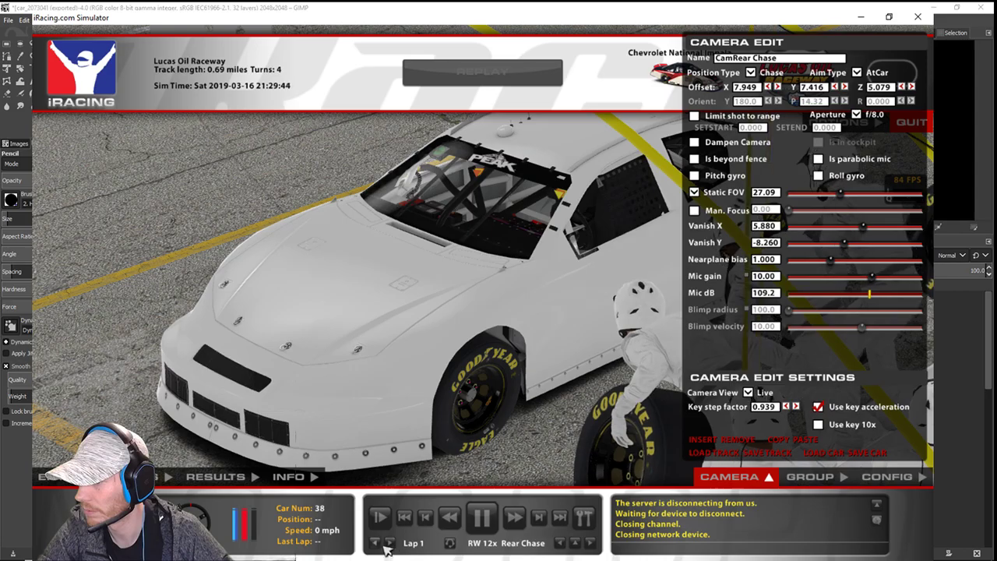
left_click(376, 543)
left_click(375, 543)
left_click(391, 543)
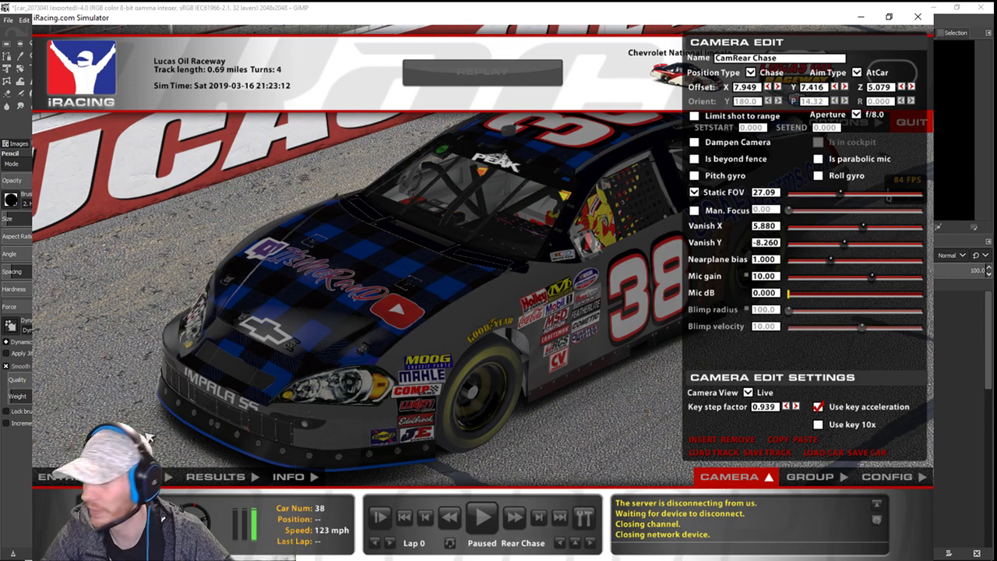
mouse_move(842, 194)
left_mouse_down()
mouse_move(821, 197)
mouse_move(834, 200)
left_mouse_up()
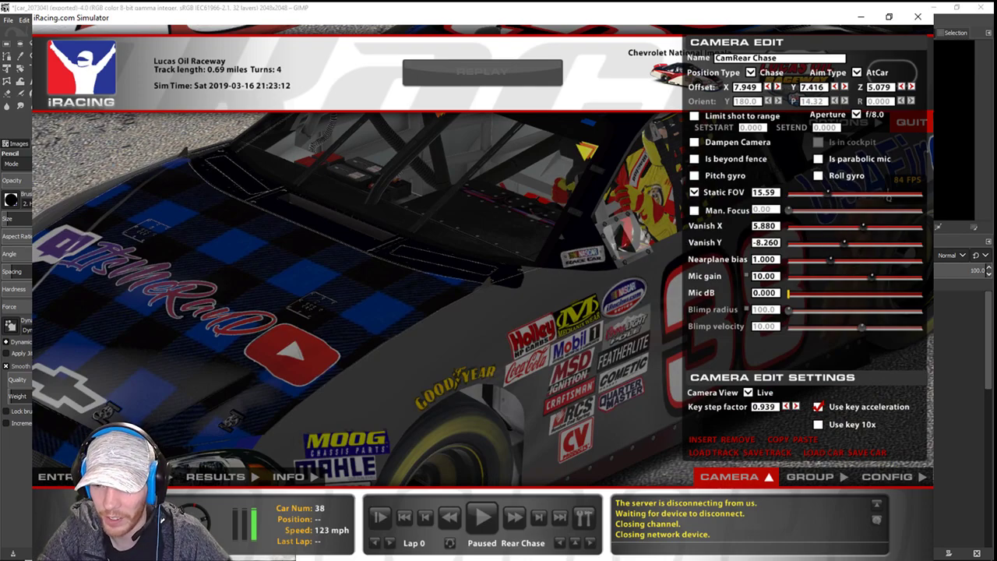
- Go back to GIMP, clear the Streamlabs OBS window off the canvas and turn the Wireframe layer back on
left_click(861, 17)
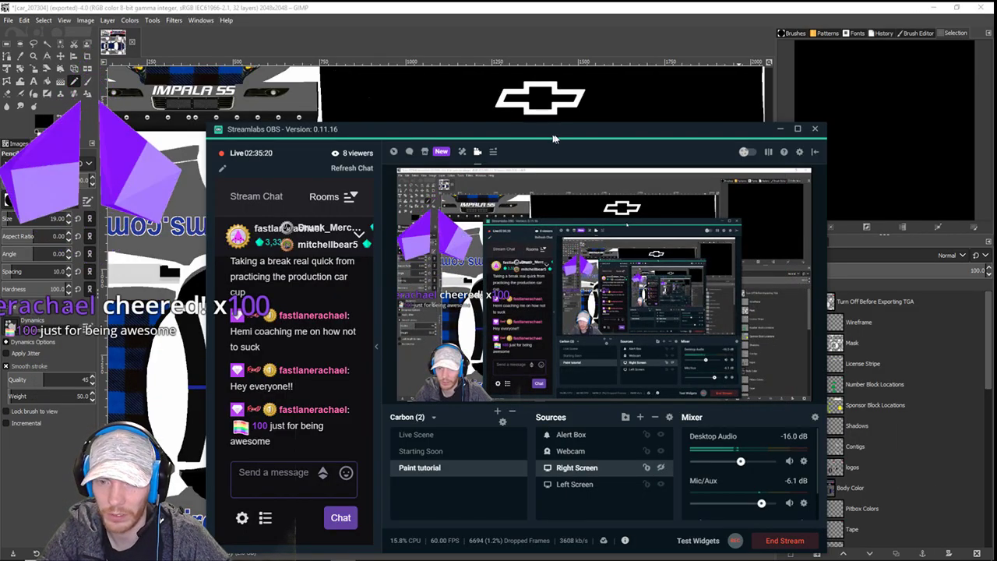
left_click_drag(554, 138, 996, 137)
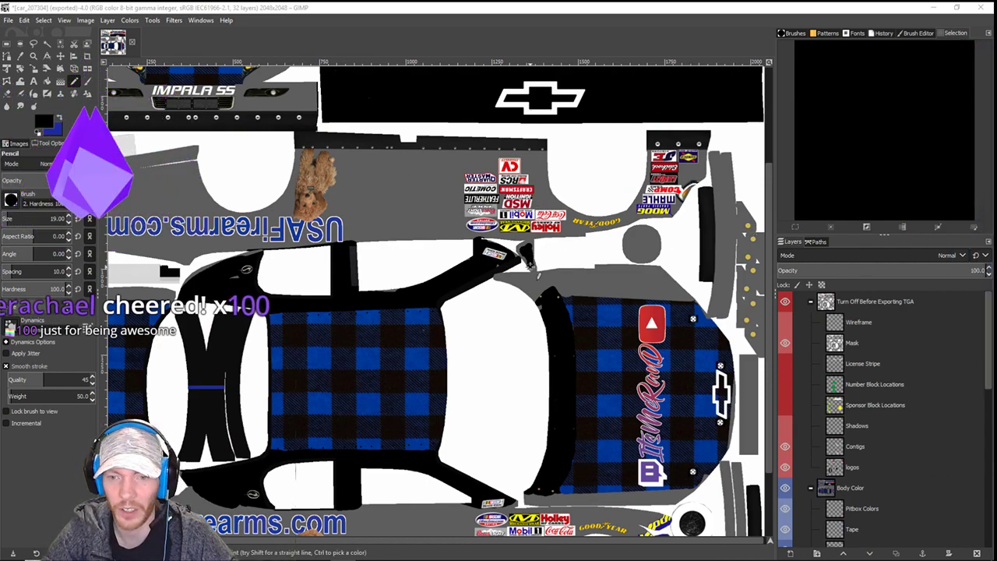
left_click(469, 45)
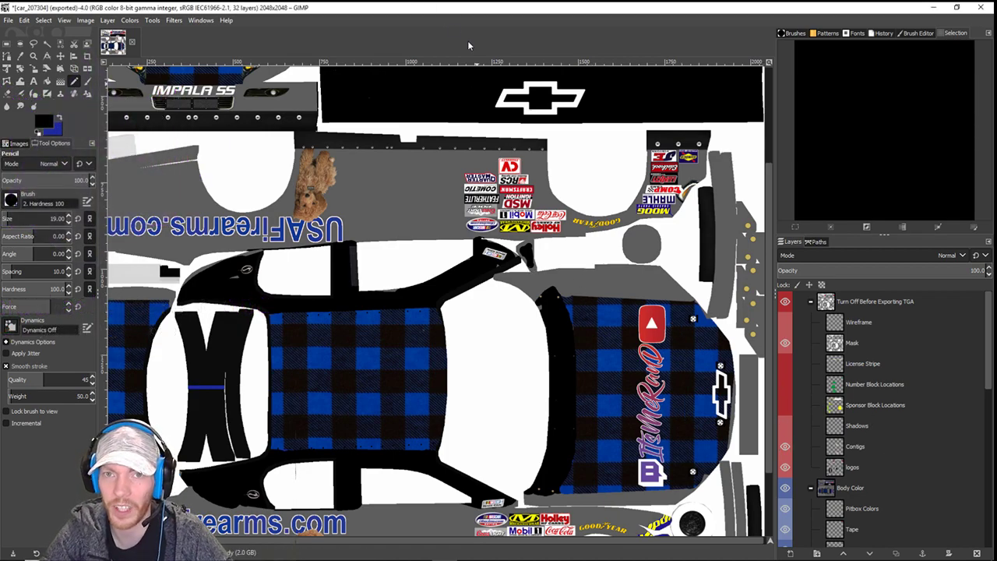
left_click(786, 321)
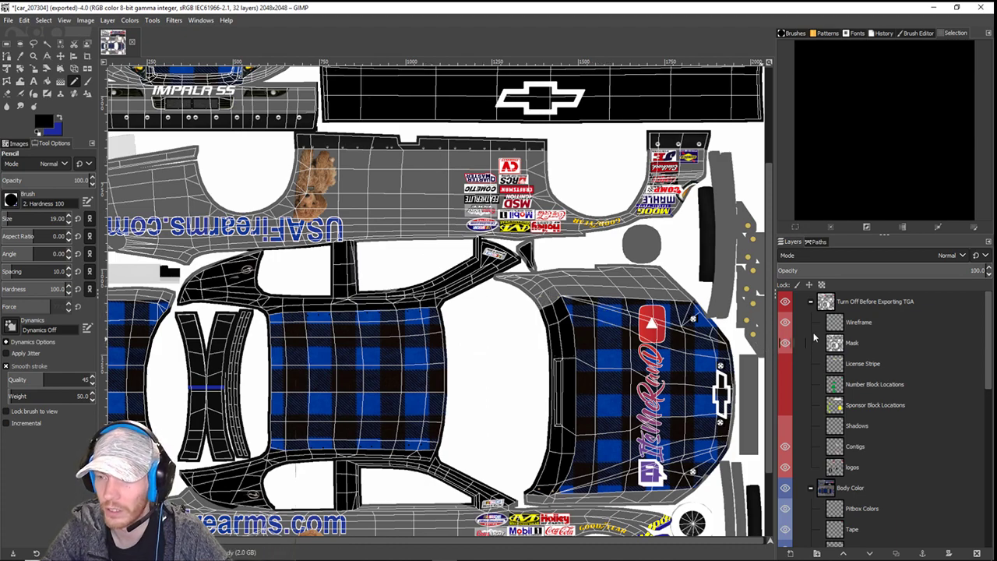
- Hide the Wireframe layer and paint the grey cowl corner beside the hood black with the Pencil at size 19
left_click(785, 322)
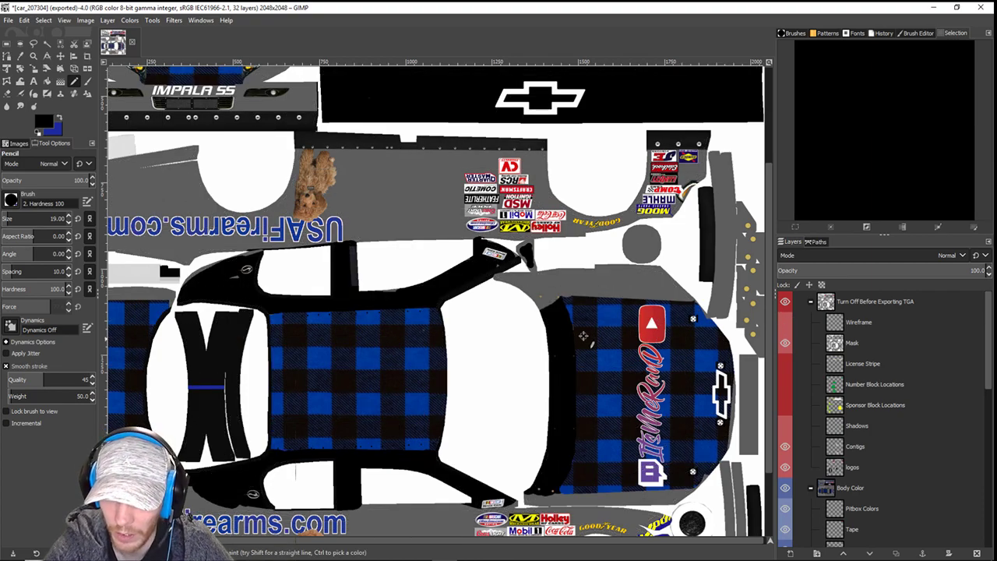
scroll(583, 336, "up", 5)
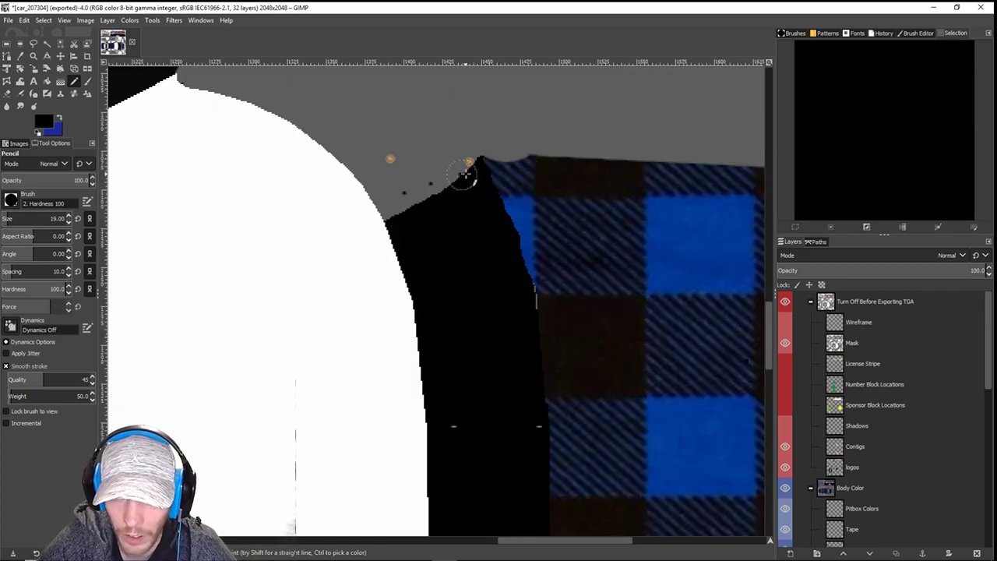
mouse_move(472, 167)
left_mouse_down()
mouse_move(523, 167)
mouse_move(488, 169)
left_mouse_up()
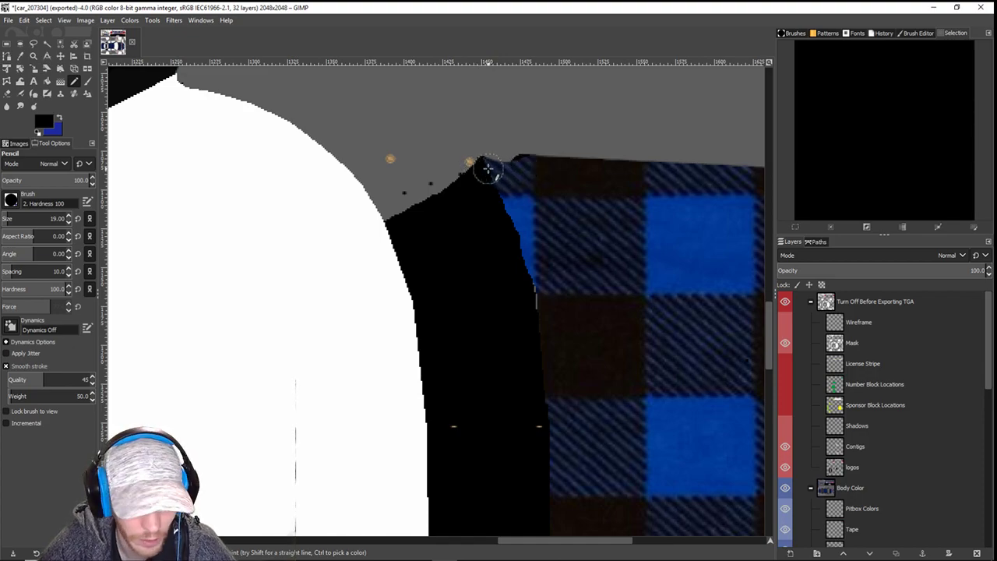
left_click(488, 170, "shift")
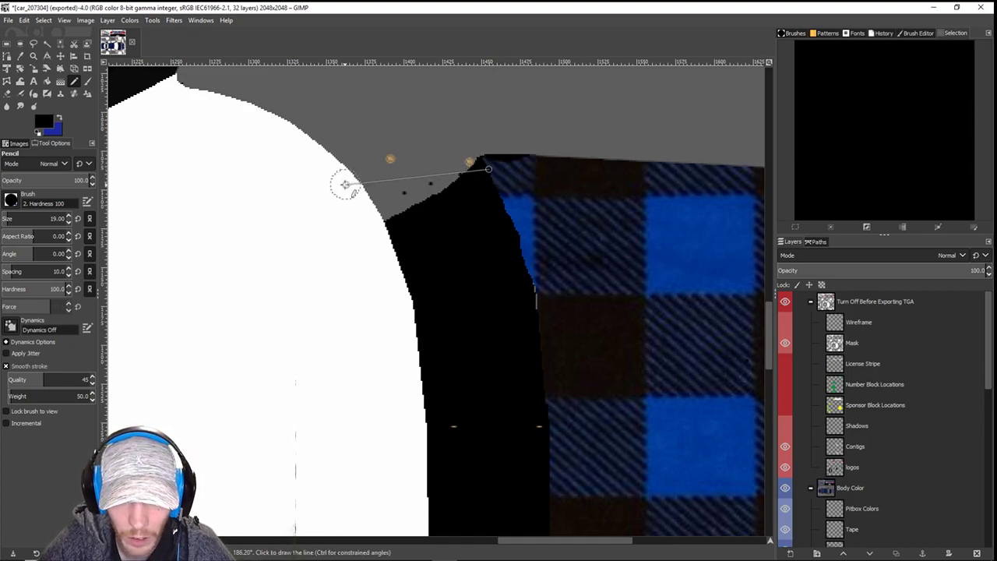
left_click(344, 181, "shift")
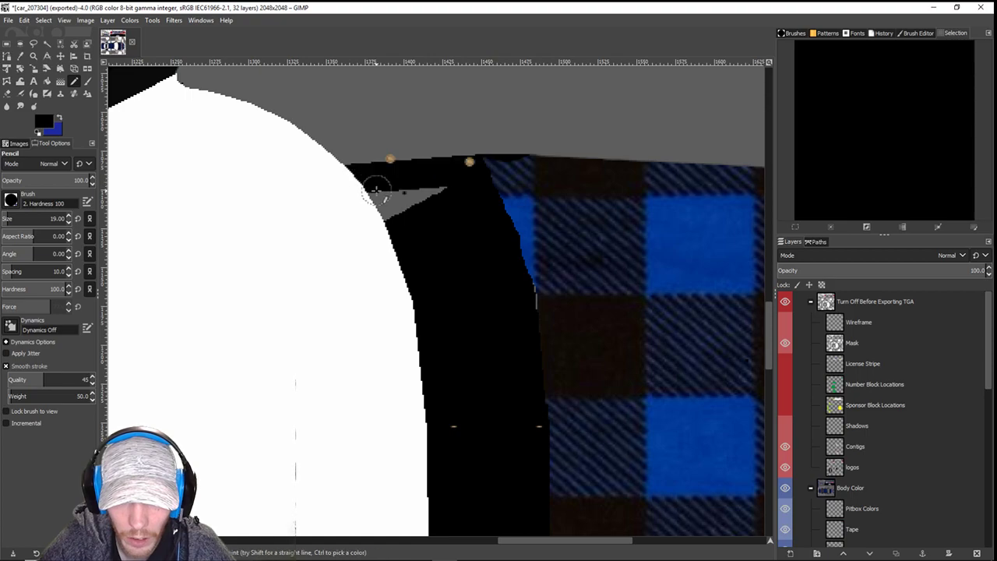
mouse_move(426, 199)
left_mouse_down()
mouse_move(382, 198)
mouse_move(420, 196)
mouse_move(419, 214)
left_mouse_up()
scroll(419, 214, "down", 4)
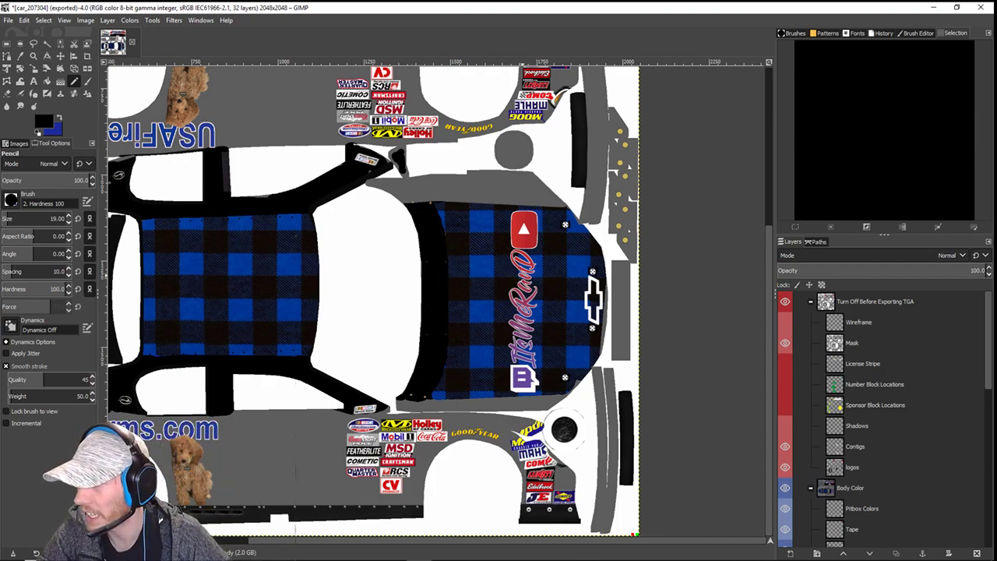
- Export the livery over its existing TGA file, then reload the car's textures in iRacing, moving the Streamlabs OBS window aside
key("ctrl+e")
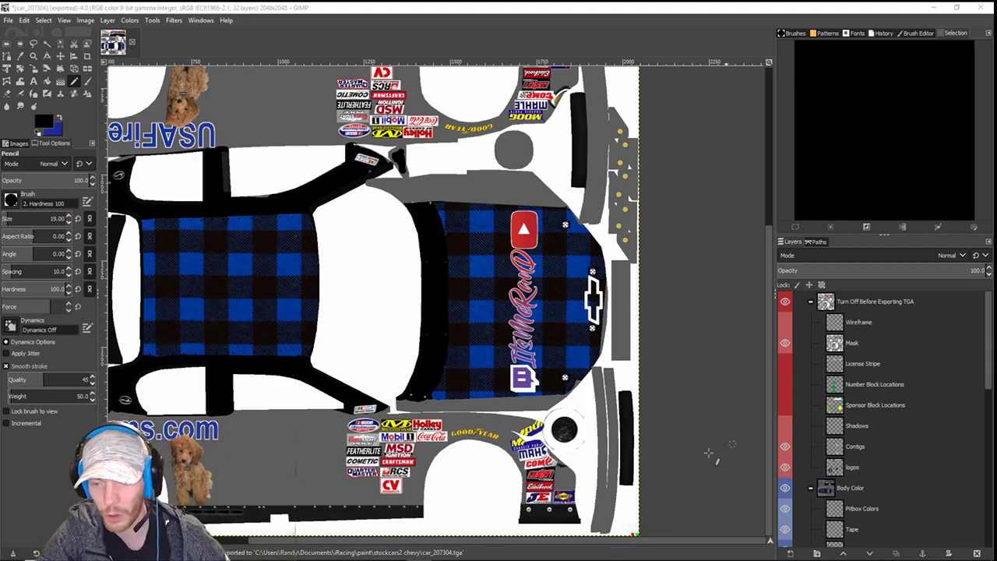
mouse_move(713, 559)
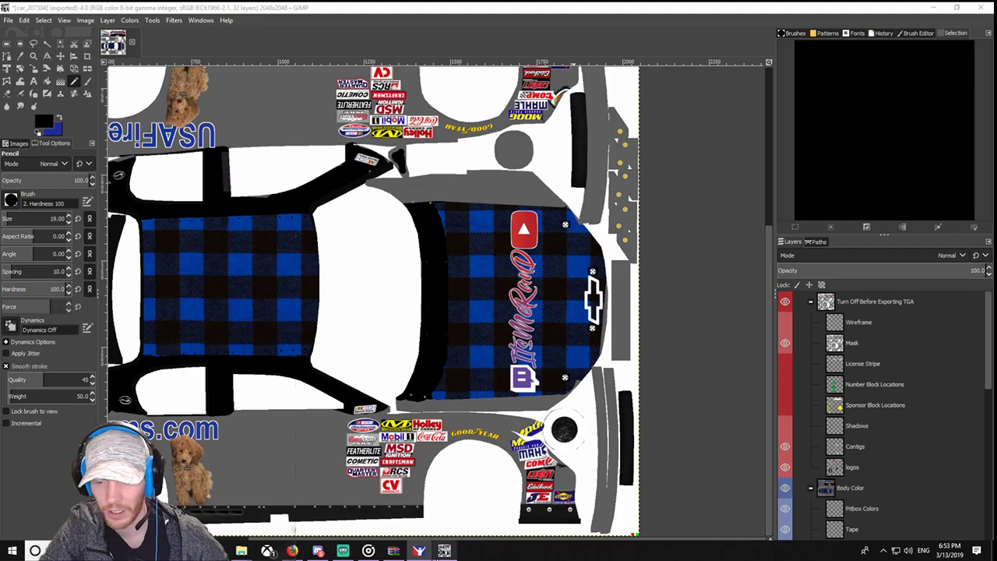
left_click(333, 23)
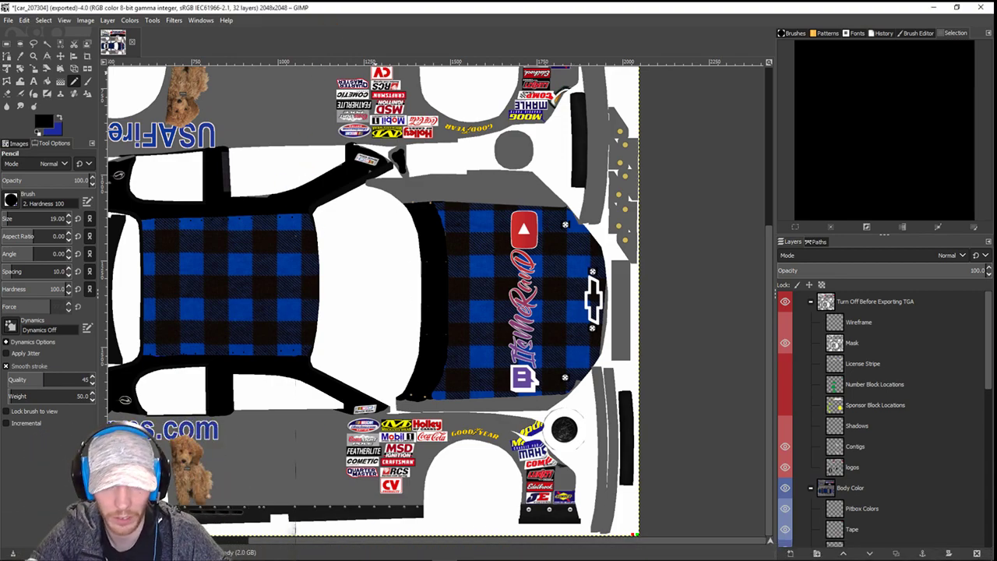
mouse_move(346, 548)
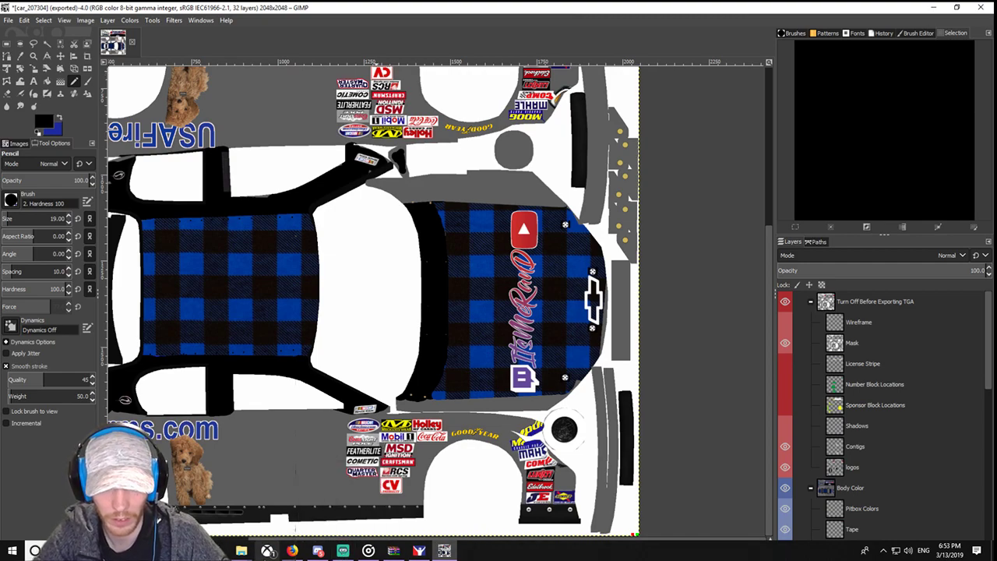
mouse_move(419, 551)
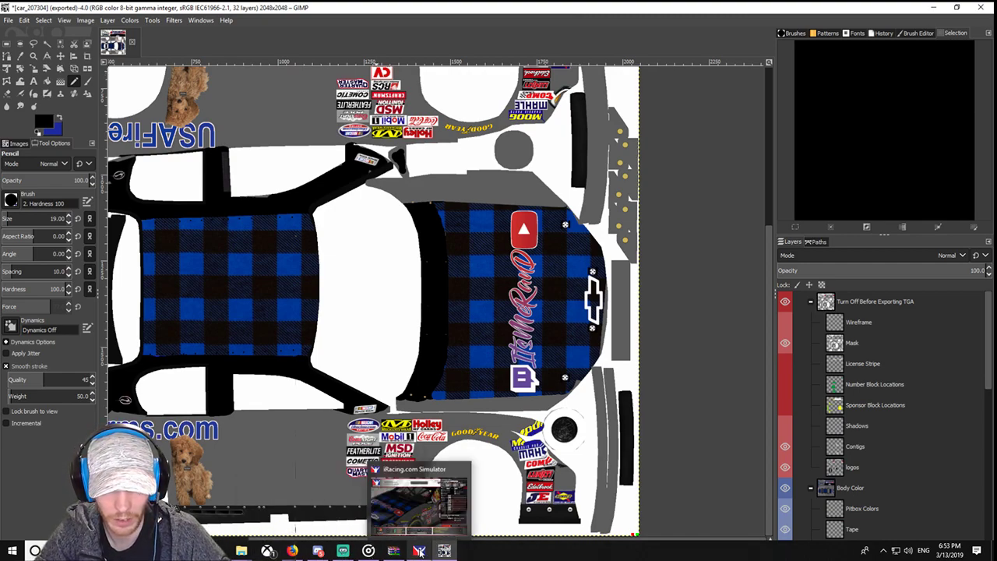
left_click(343, 551)
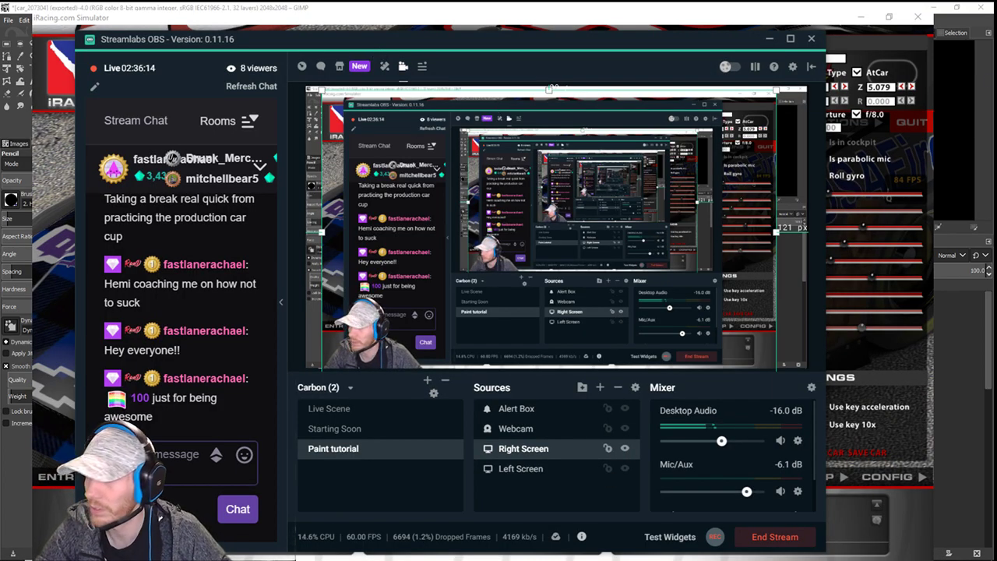
left_click_drag(242, 44, 0, 87)
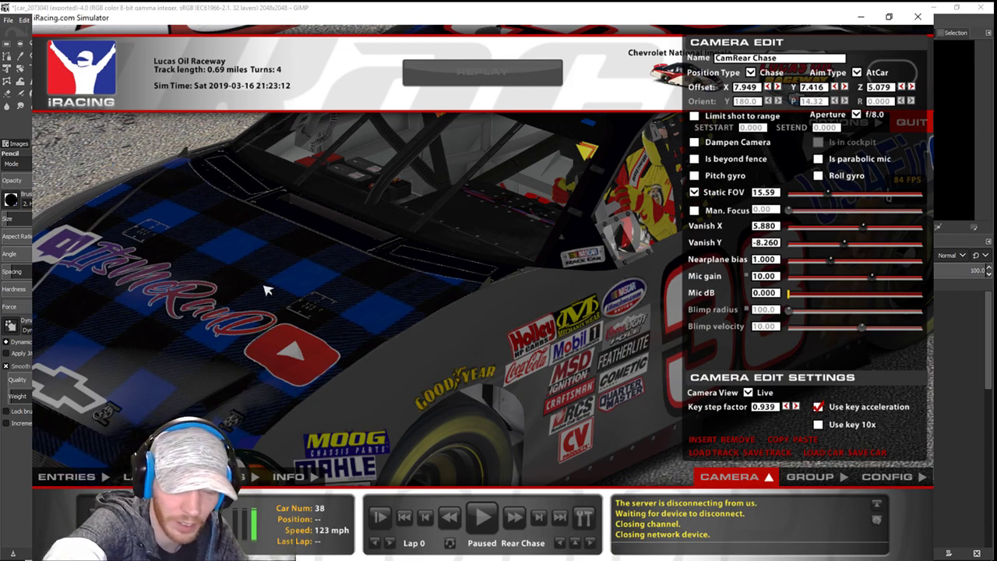
key("ctrl+r")
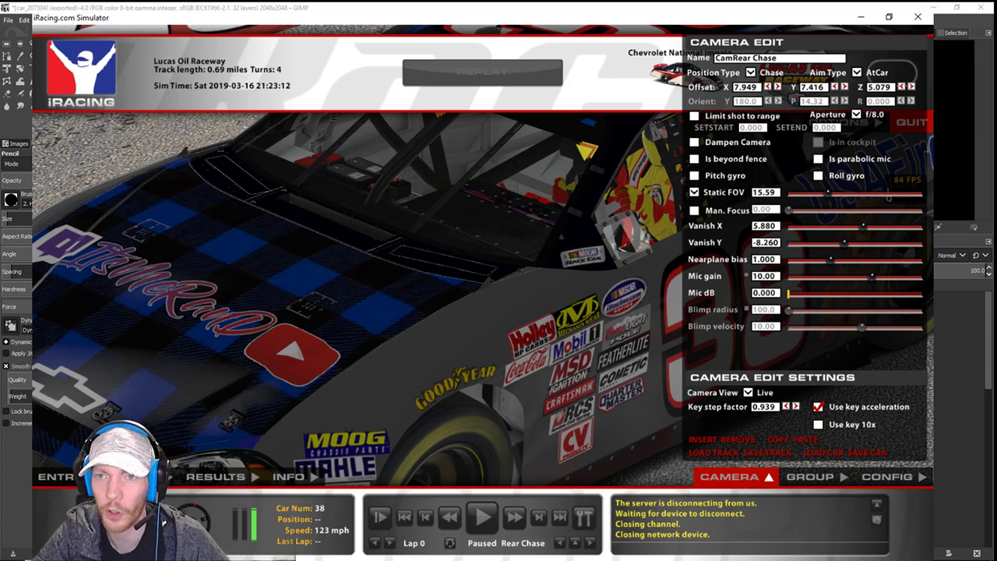
- Return to GIMP, clear the Streamlabs OBS window off the canvas and straighten the cowl corner's edge with a black Pencil line
key("alt+Tab")
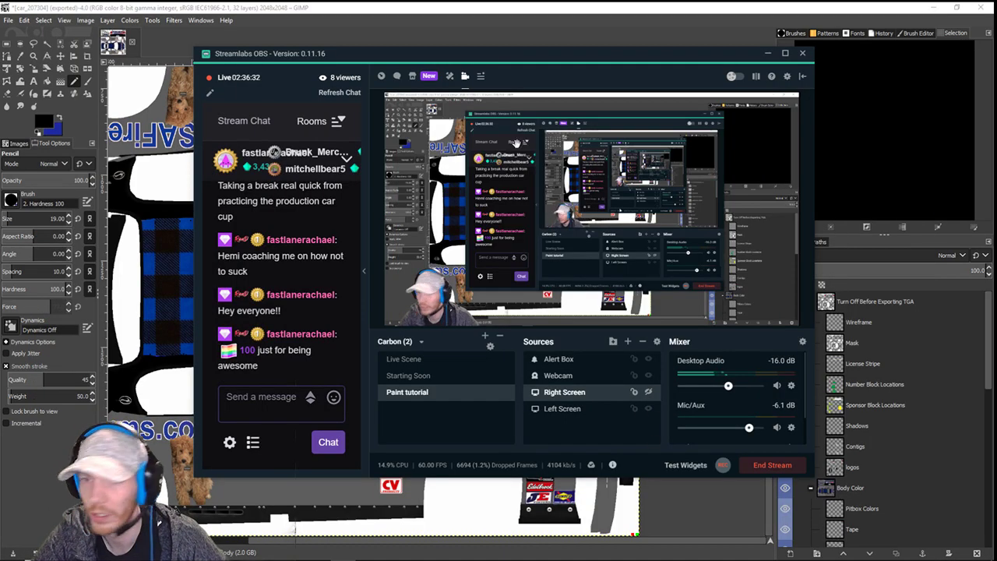
left_click_drag(504, 57, 996, 87)
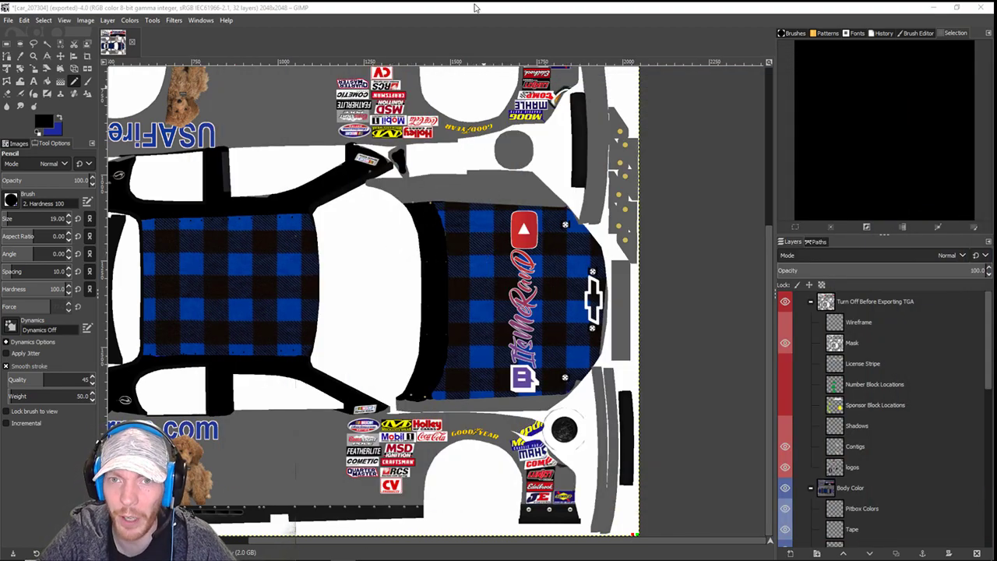
scroll(472, 295, "up", 2)
scroll(444, 132, "up", 3)
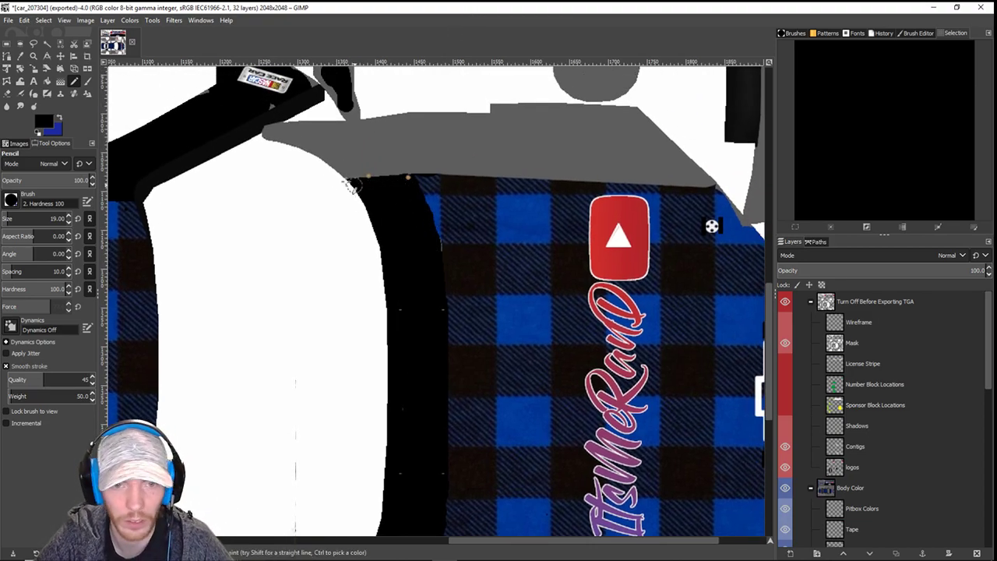
key("shift")
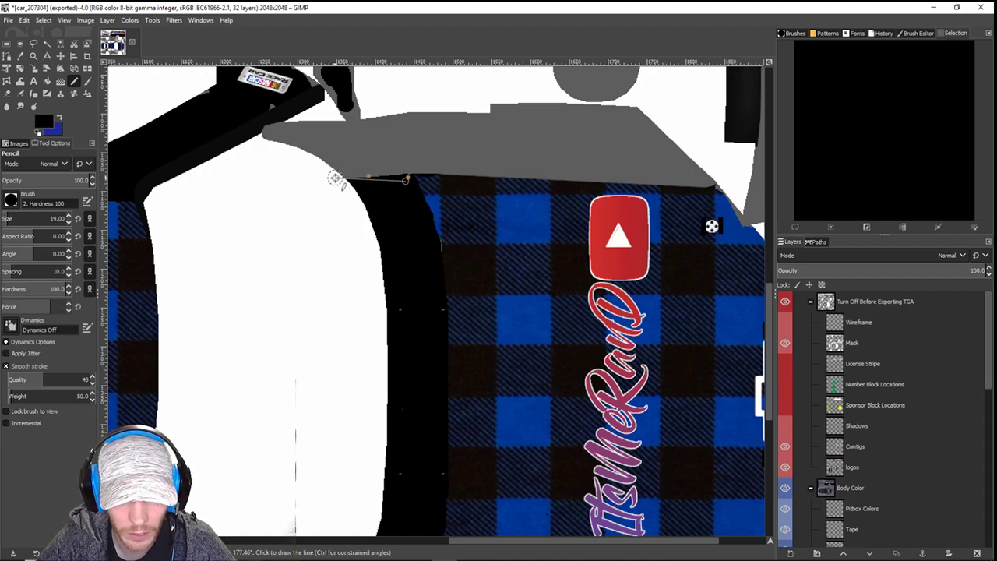
left_click(337, 178, "shift")
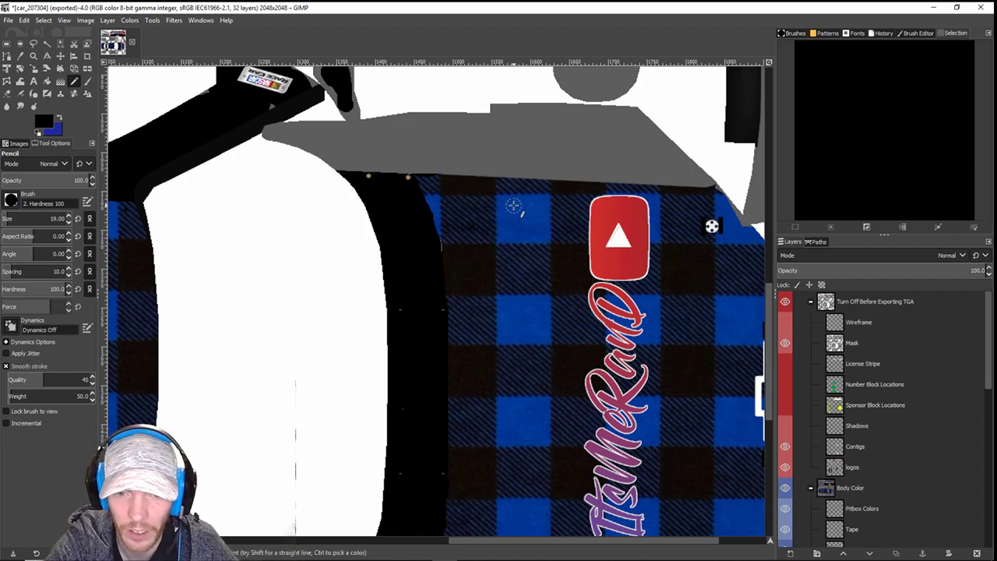
key("shift+ctrl+j")
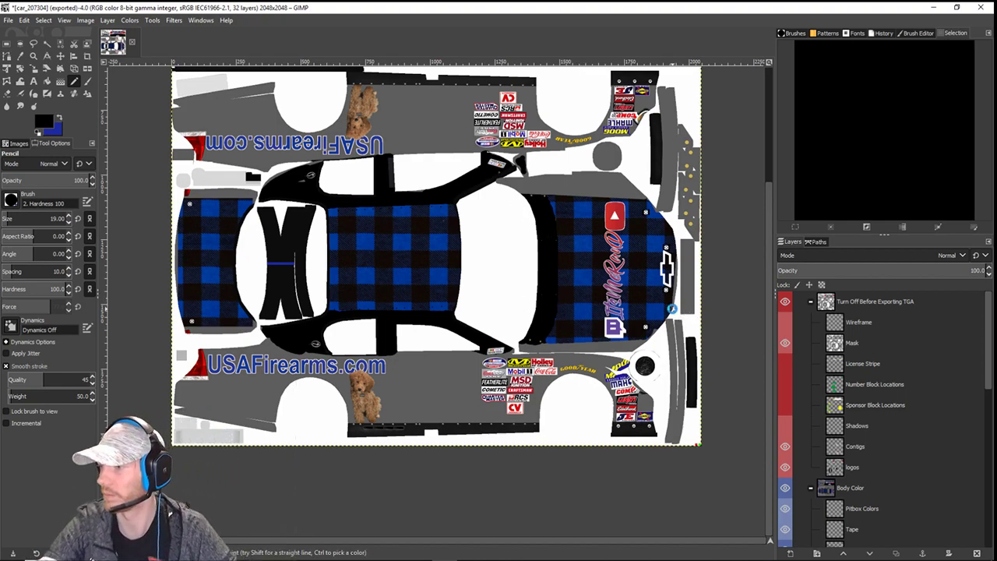
- Export the corrected livery over its TGA file and switch to iRacing, clearing the Streamlabs OBS window out of the way
key("ctrl+e")
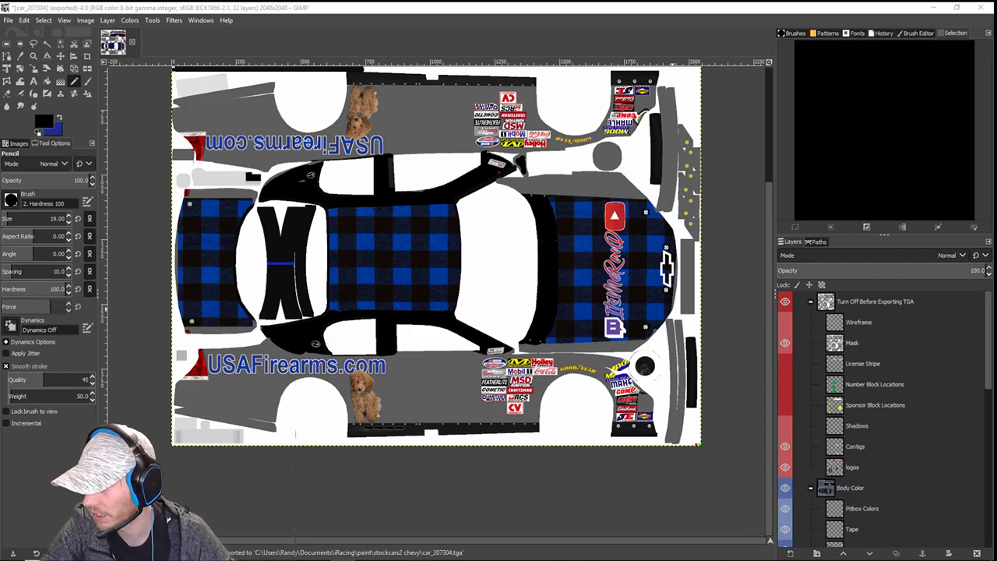
key("alt+Tab")
left_click_drag(395, 87, 31, 52)
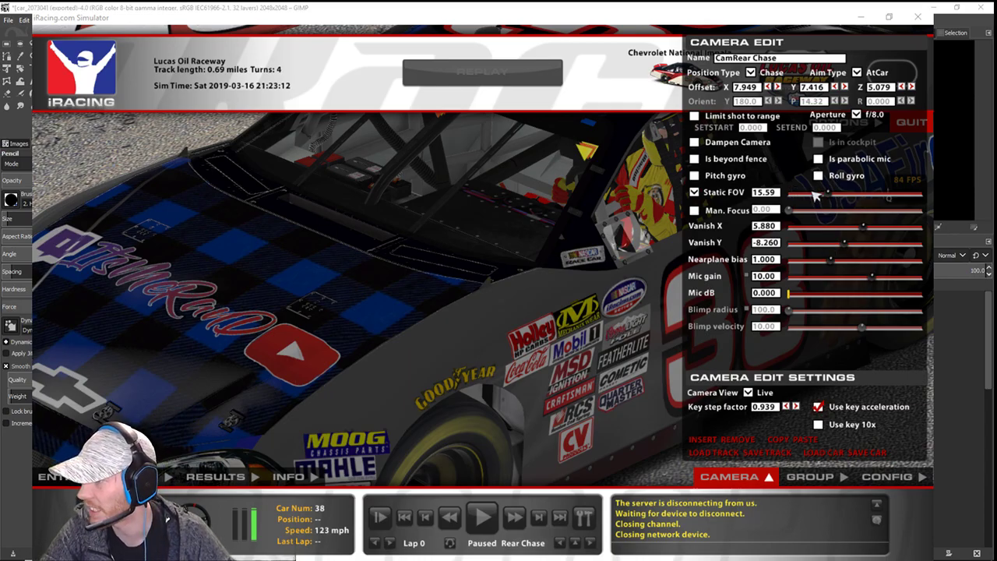
- Set the camera's Static FOV to 7.844 to inspect the cowl corner, then to 24.94 to view the whole car without the interface
left_click(823, 198)
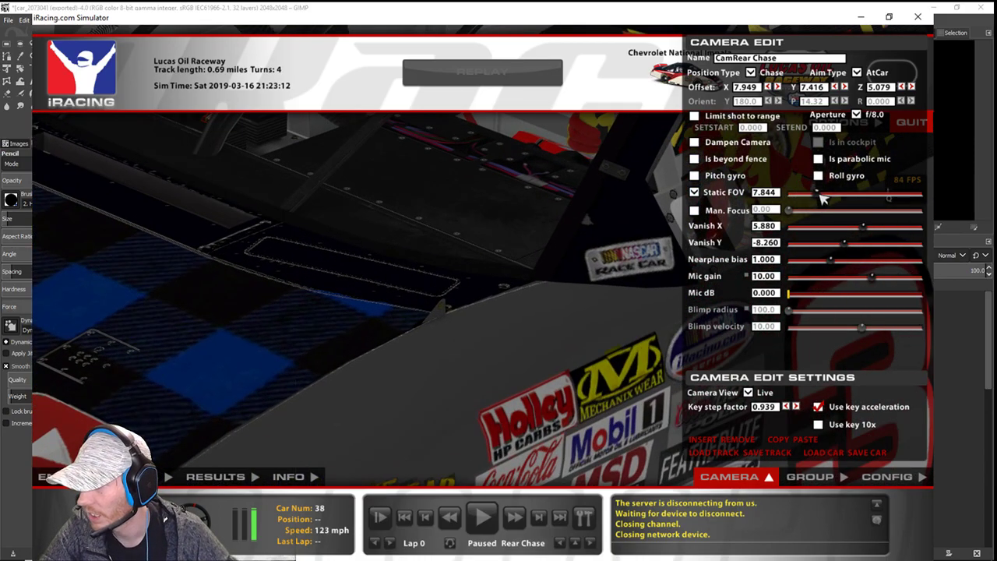
left_click(823, 199)
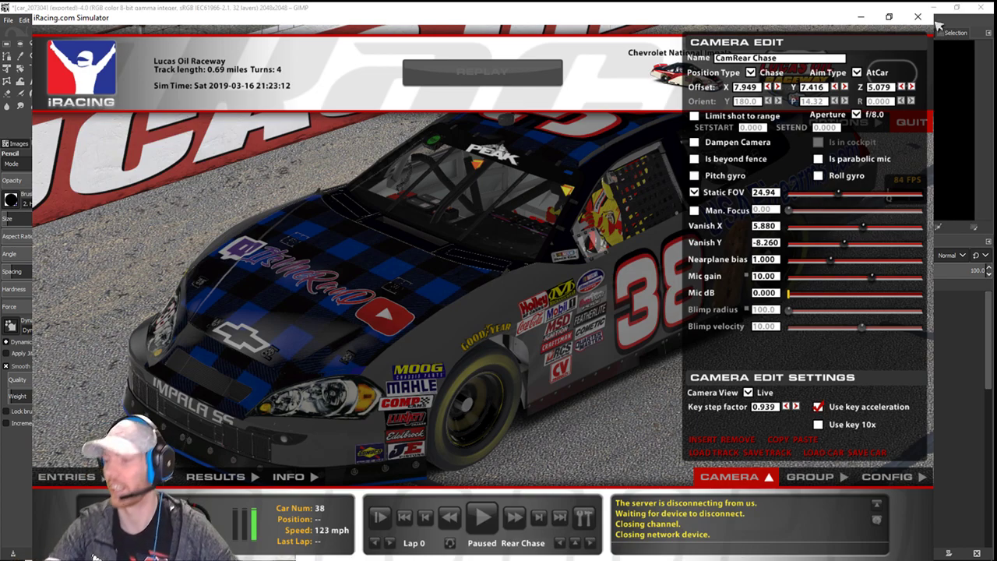
key("space")
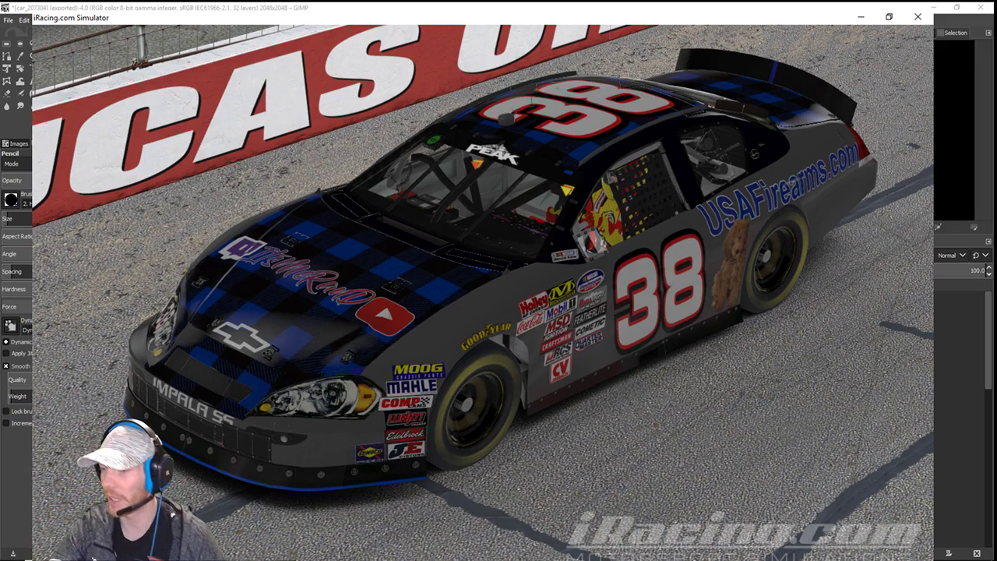
key("space")
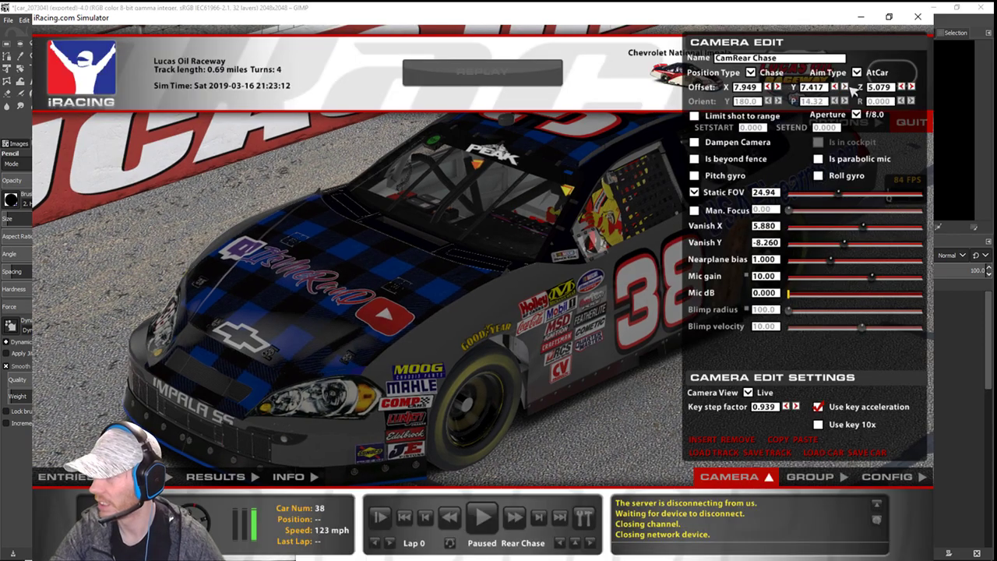
- Orbit the camera to the car's front at offset X 10.56, Y 2.731 and lower its Z offset to 2.881
key("d")
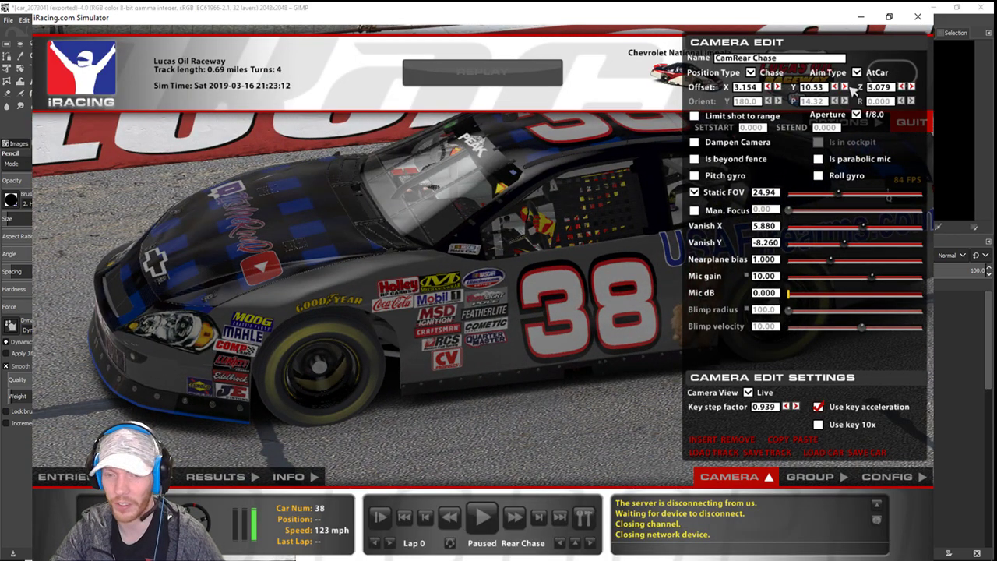
key("a")
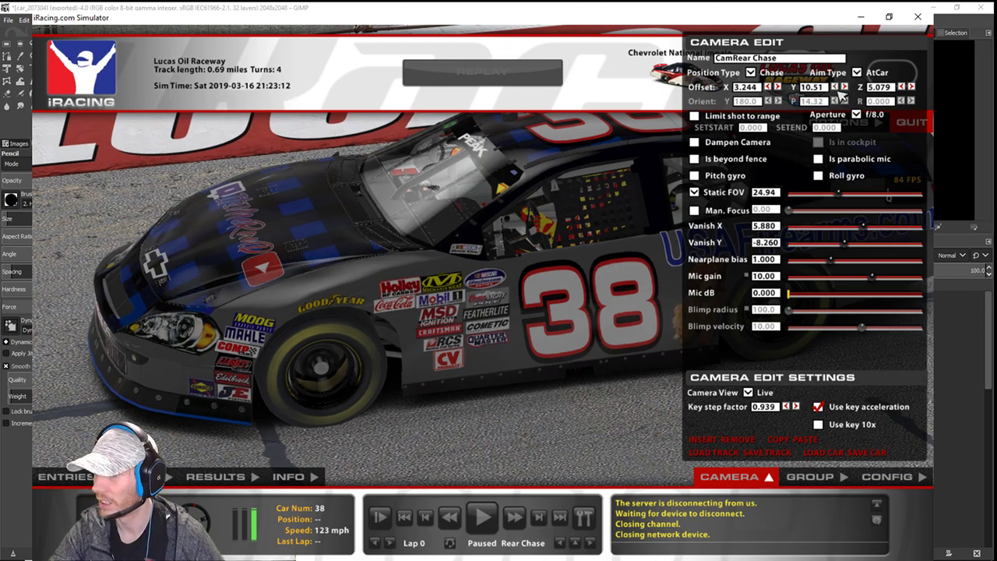
key("a")
key("a")
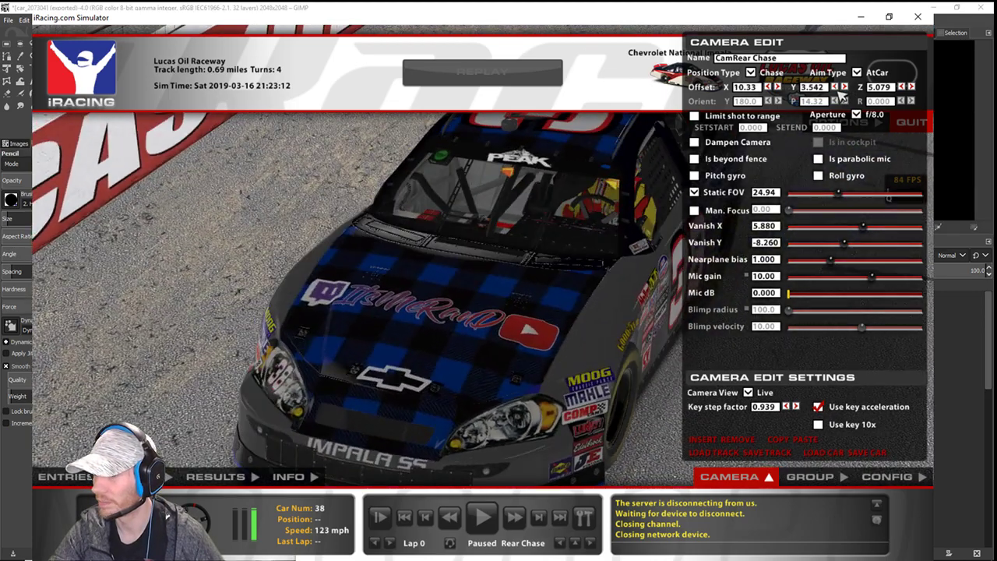
left_click_drag(838, 91, 839, 91)
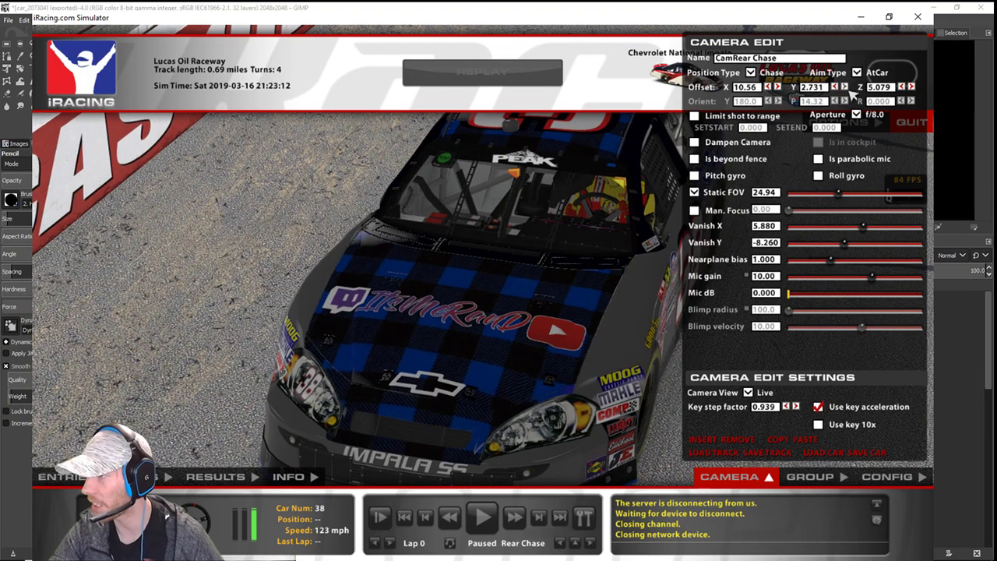
left_click(902, 87)
left_click_drag(903, 87, 902, 88)
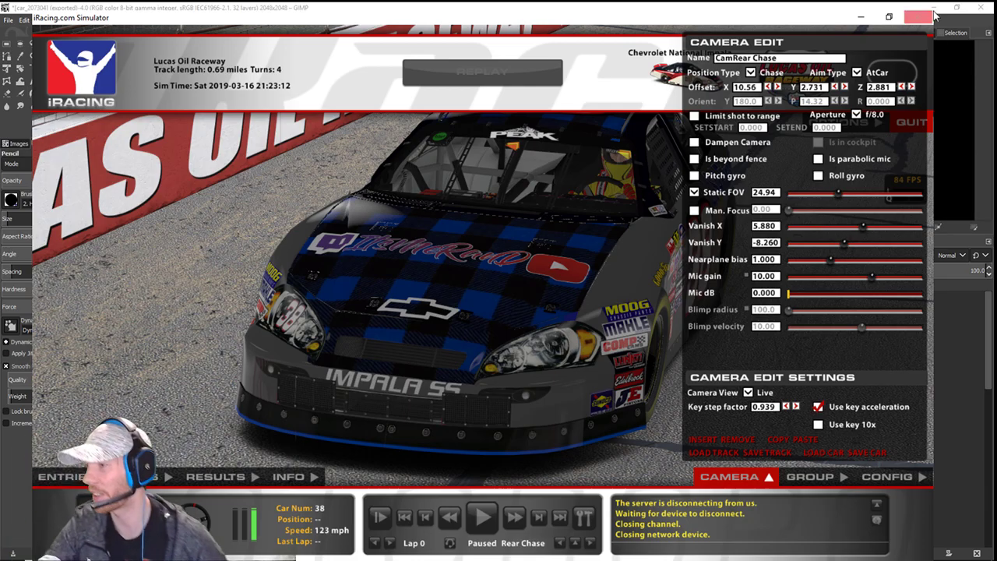
- Move the camera around to the car's side at offset X -0.628, Y 11.28 and inspect the livery with the interface hidden
left_click(846, 86)
left_click(847, 86)
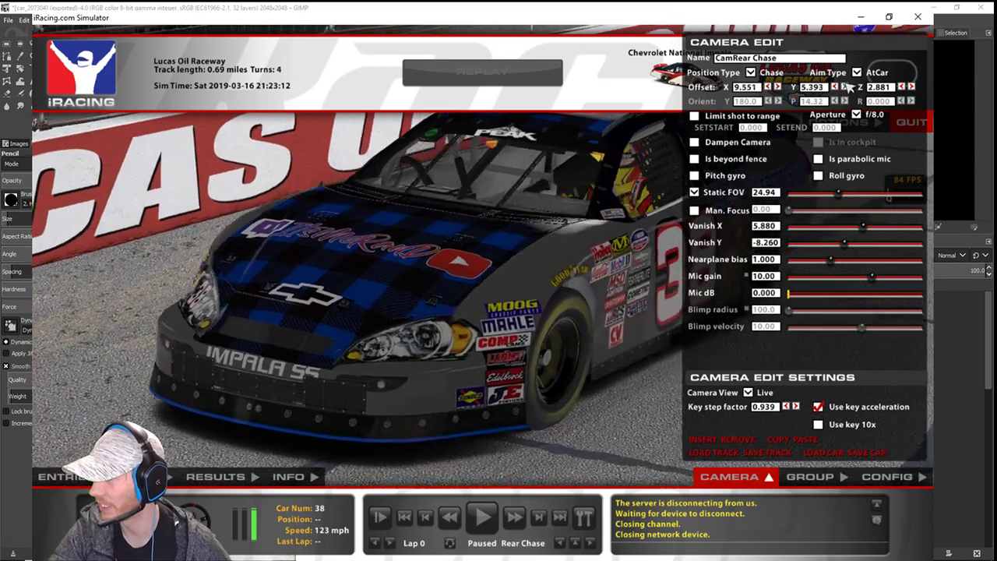
key("space")
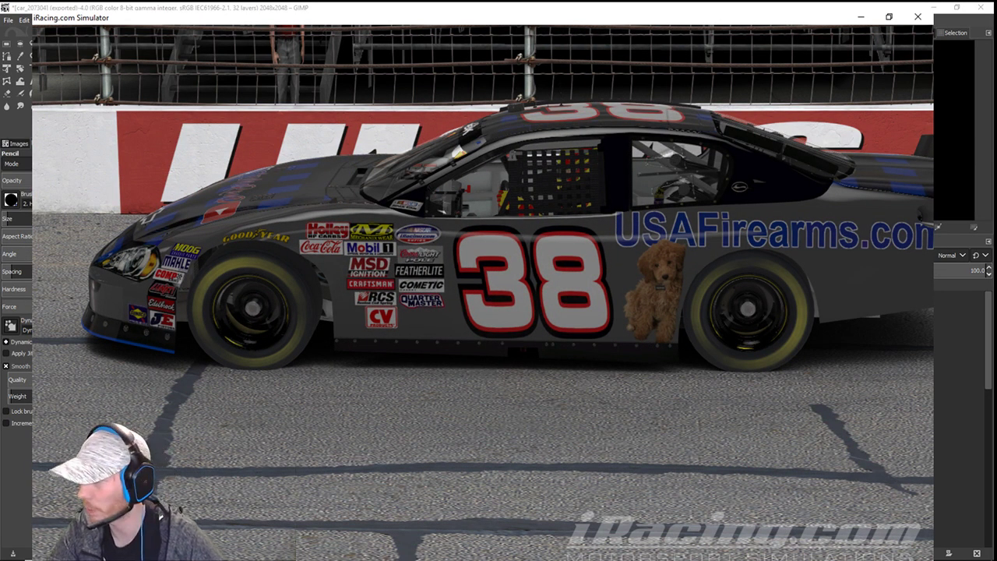
key("space")
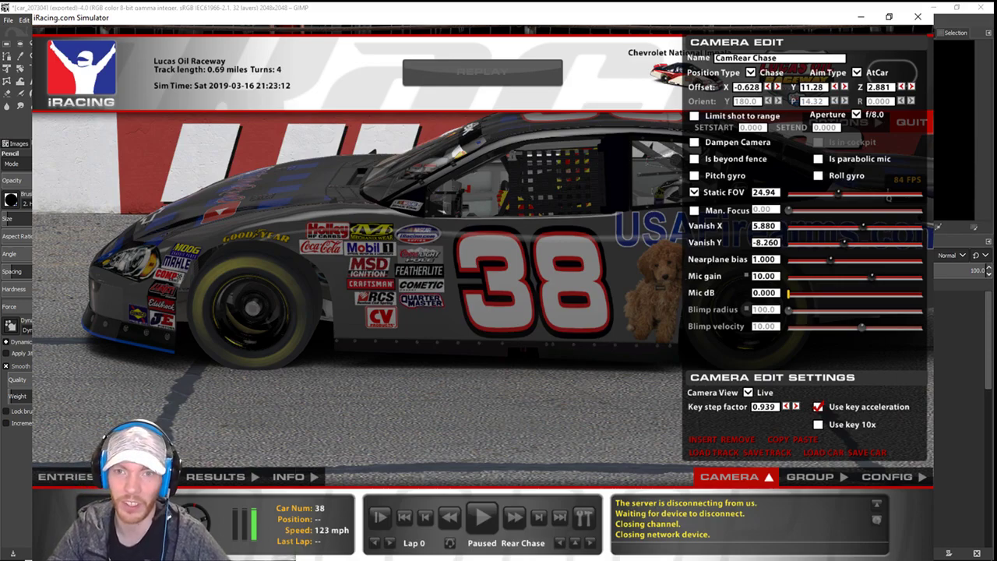
- Switch back to the livery in GIMP and clear the Streamlabs OBS window off the canvas
key("alt+Tab")
scroll(960, 409, "down", 11)
scroll(960, 409, "up", 2)
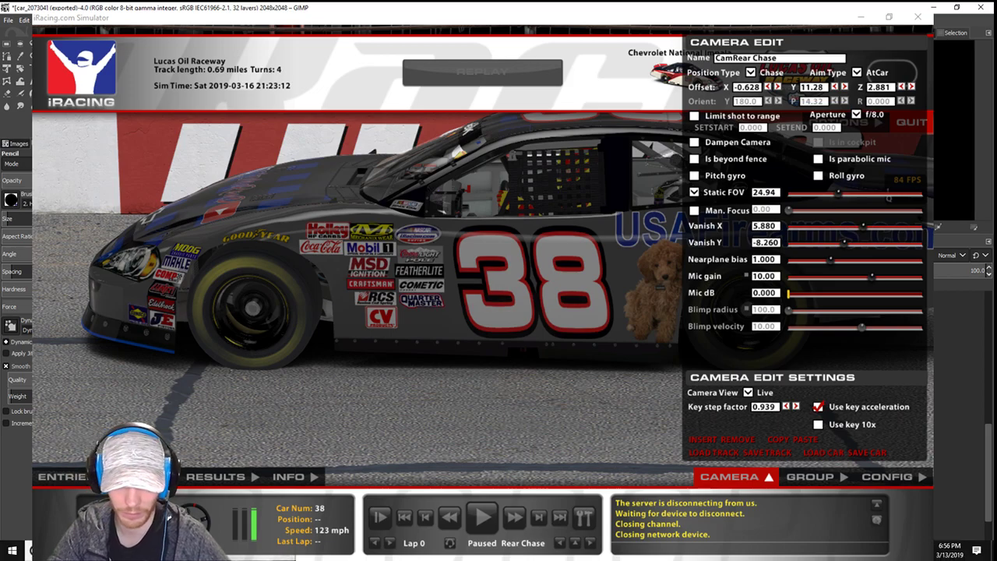
key("alt+Tab")
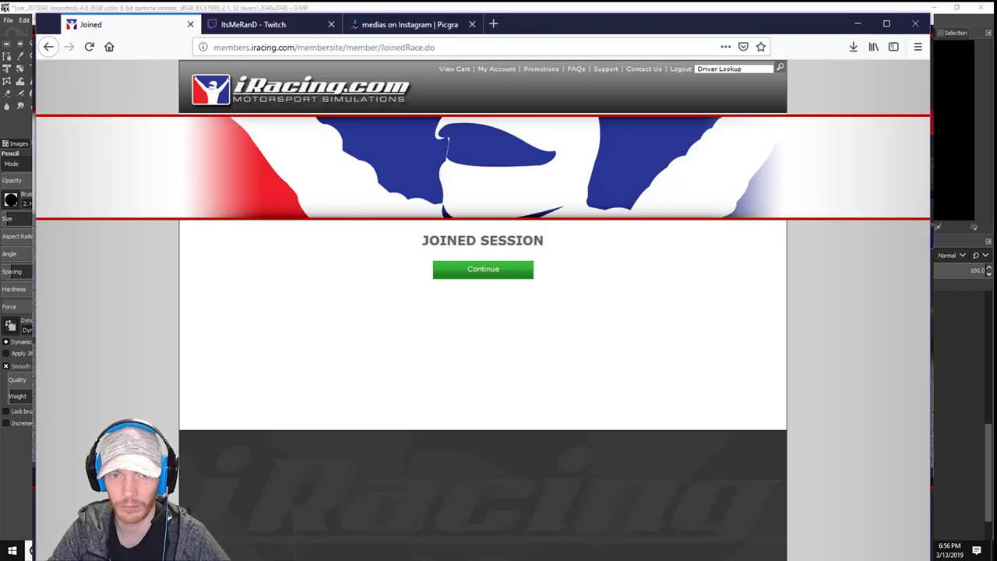
scroll(960, 413, "up", 8)
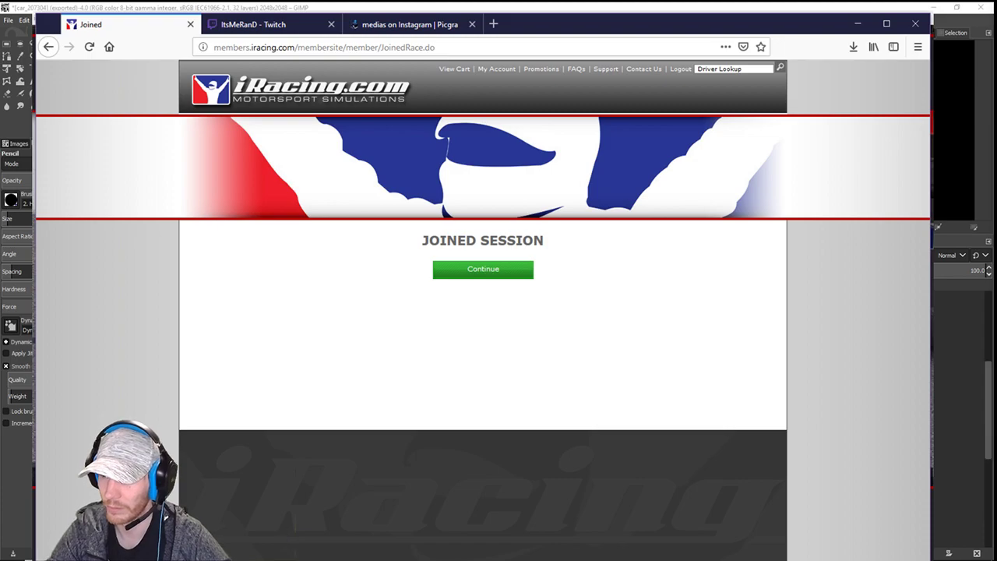
key("alt+Tab")
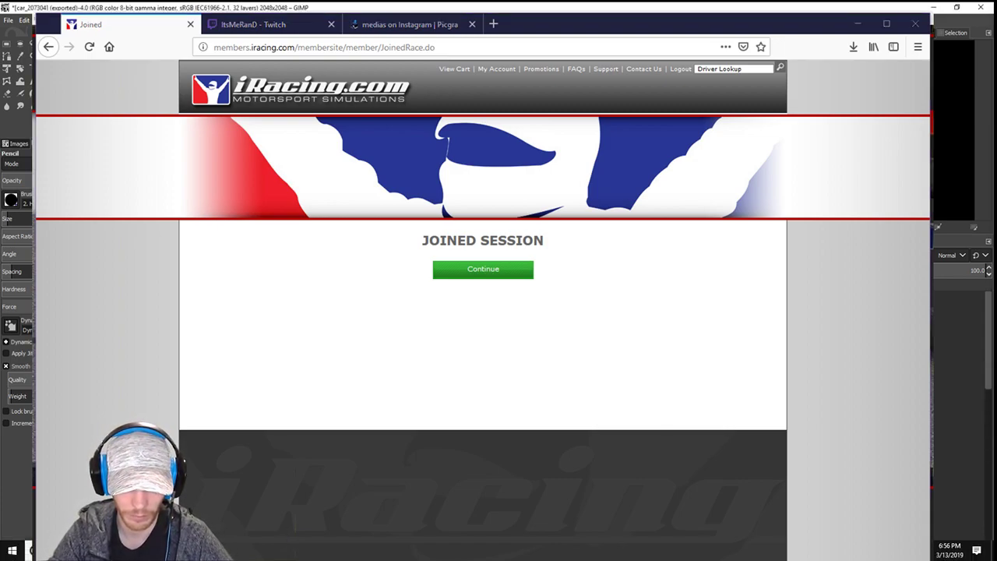
key("alt+Tab")
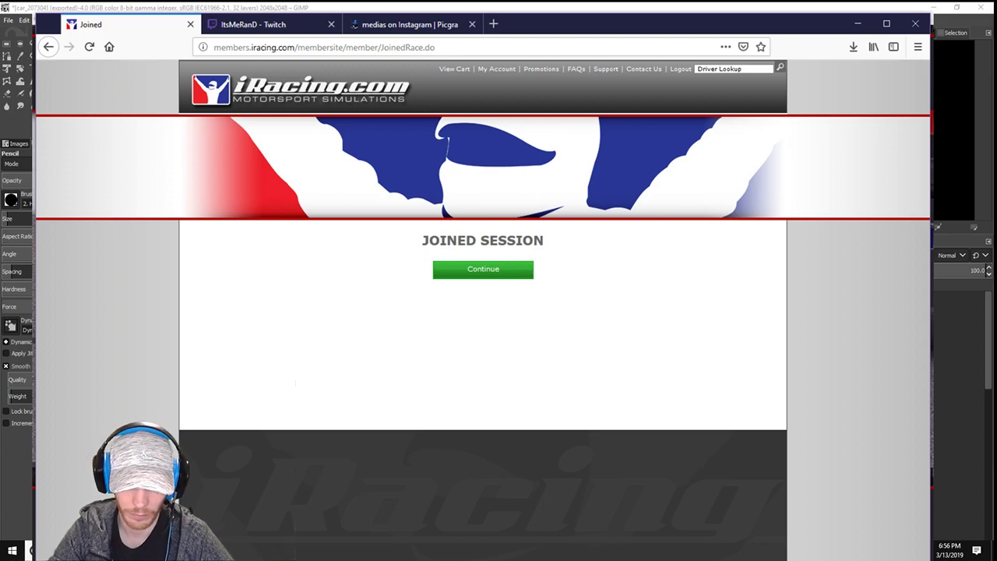
key("alt+Tab")
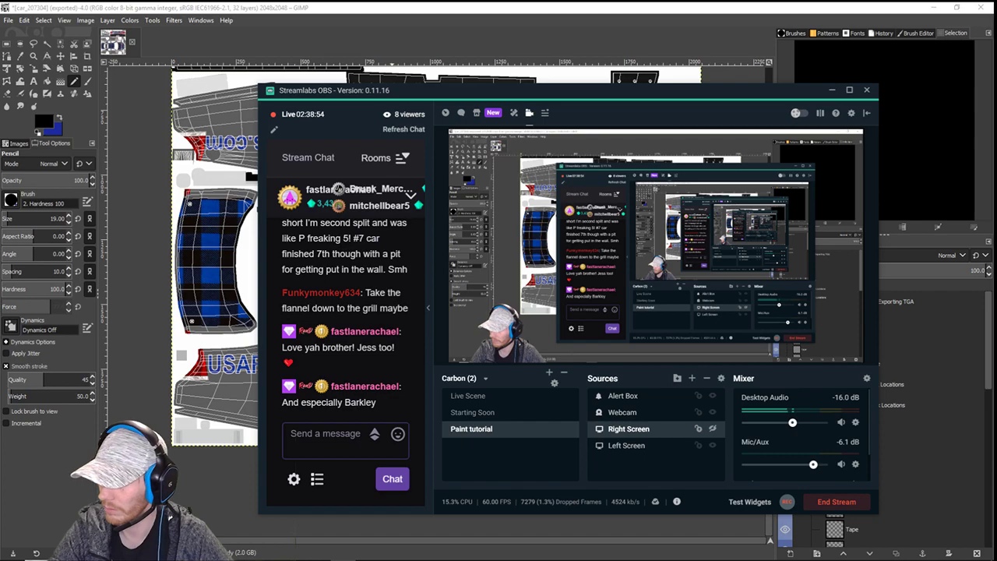
left_click_drag(550, 96, 996, 144)
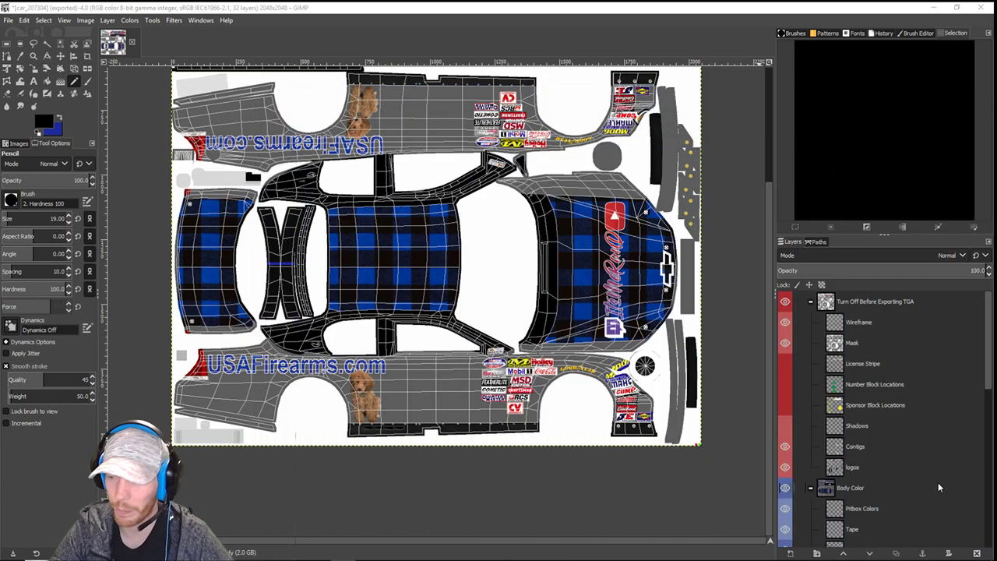
- Nudge the Barkley.PNG dog image and its copy slightly closer to the rear wheel openings with the Move tool
scroll(915, 496, "down", 8)
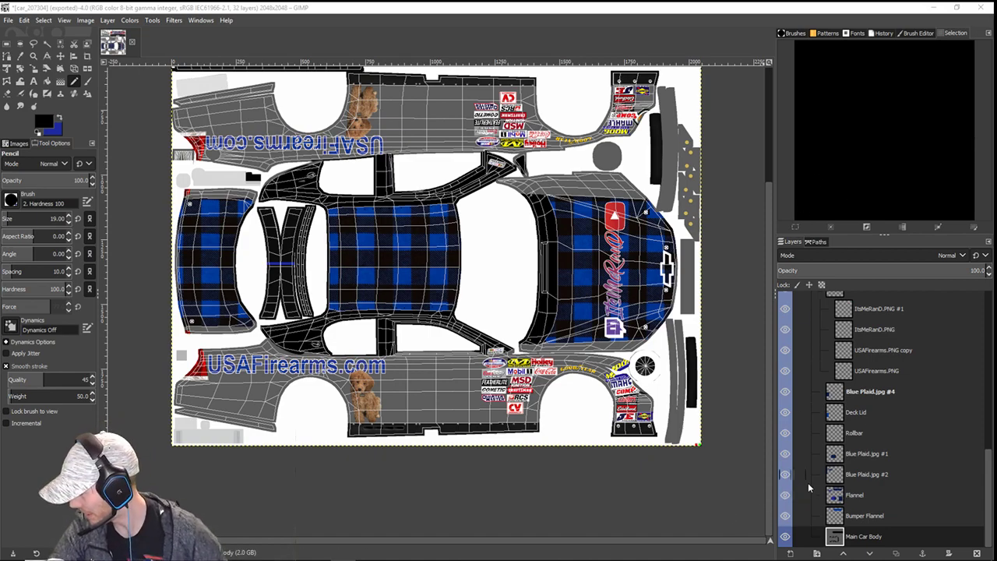
scroll(813, 482, "up", 4)
double_click(856, 431)
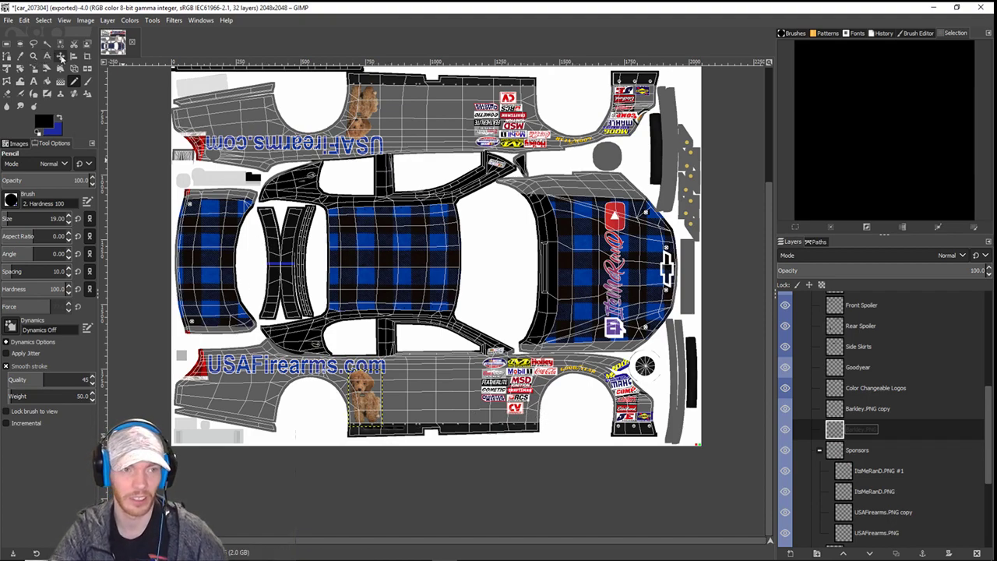
left_click(61, 57)
key("Left")
key("Left")
key("Left")
key("Left")
key("Left")
key("Left")
key("Left")
key("Left")
key("Left")
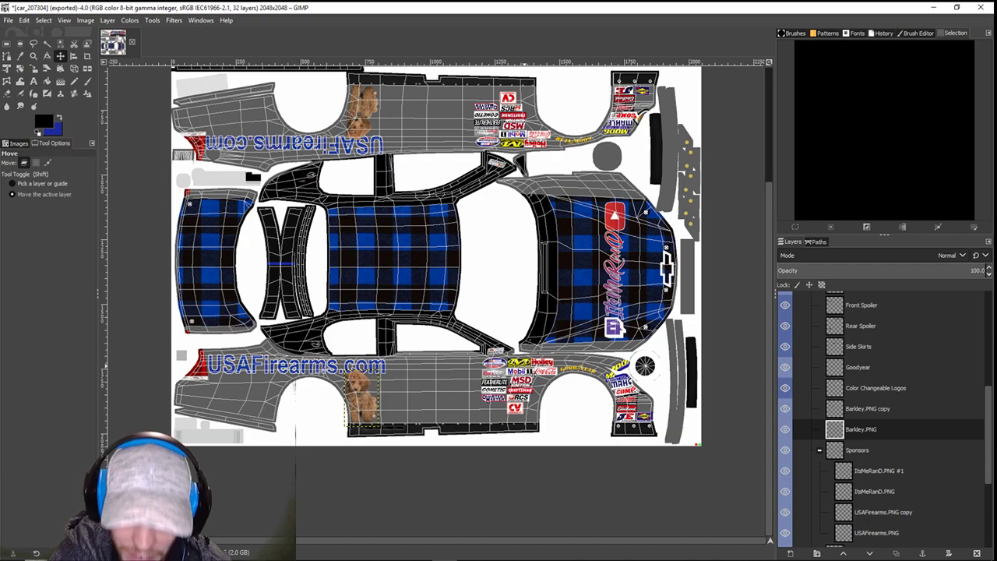
left_click(851, 409)
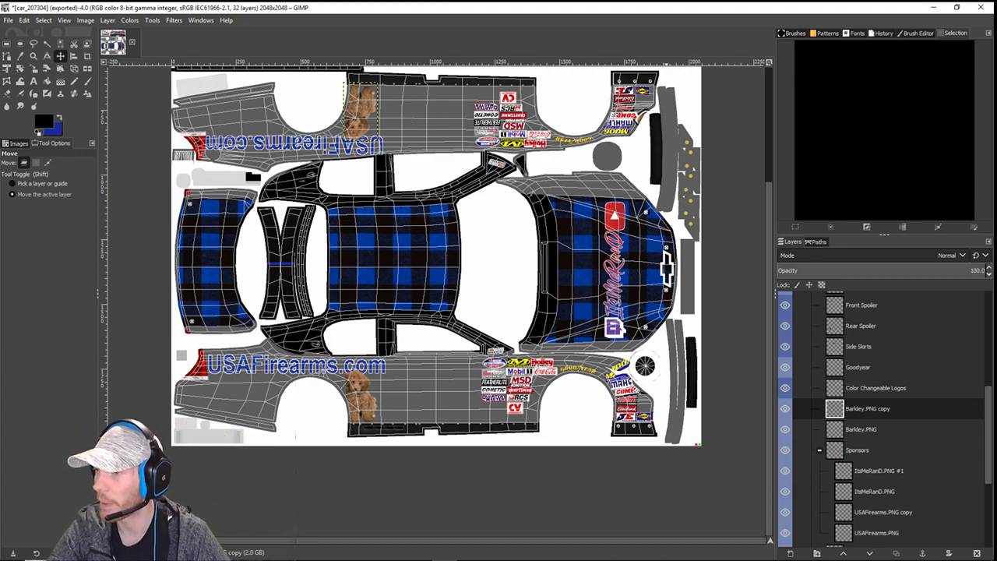
- Hide the Wireframe layer and export the livery over car_207304.tga
scroll(460, 251, "up", 3)
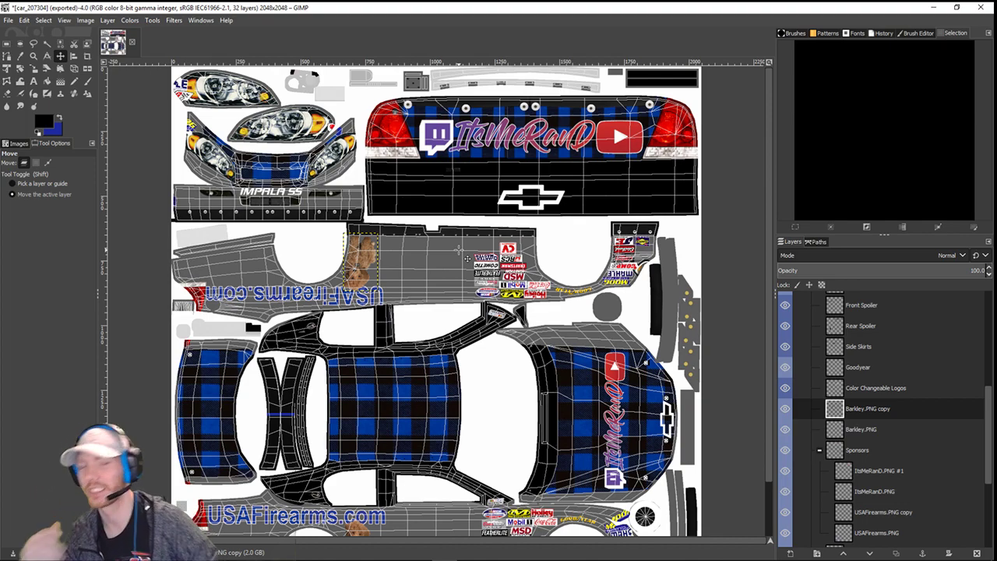
scroll(874, 399, "up", 3)
scroll(874, 398, "up", 3)
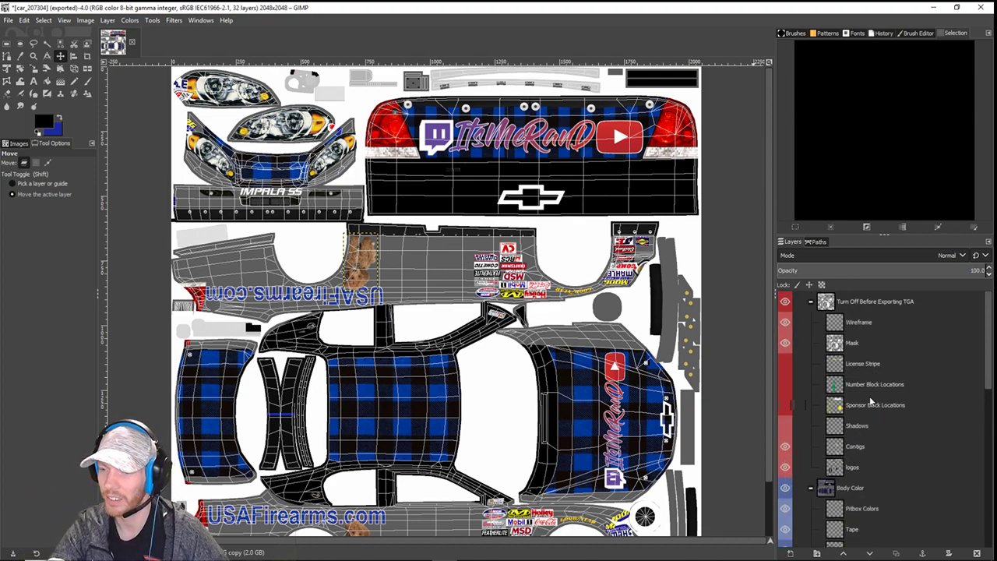
left_click(785, 322)
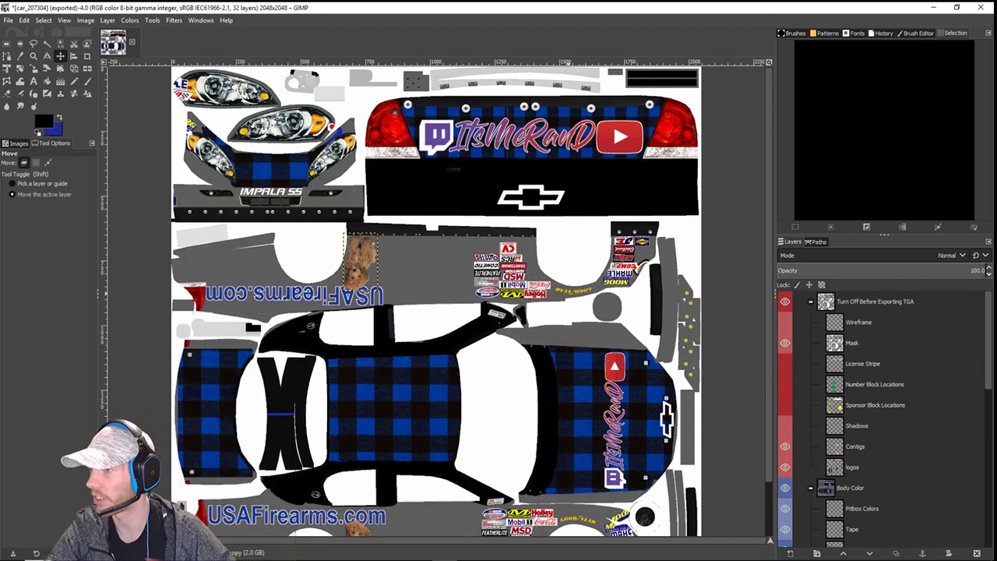
key("ctrl+e")
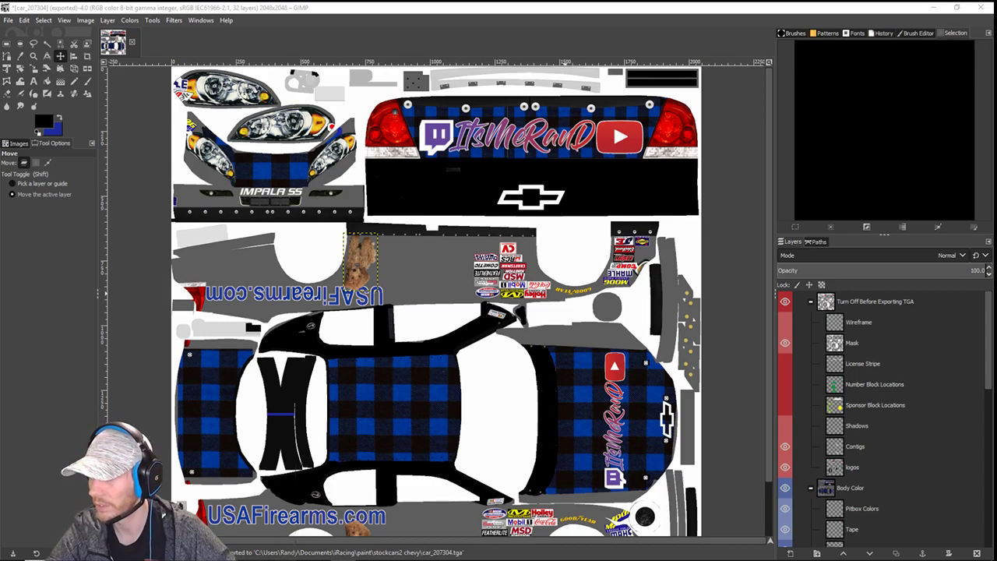
- Switch to iRacing, reload the car textures and view the side of the car with the interface hidden
left_click_drag(996, 56, 226, 49)
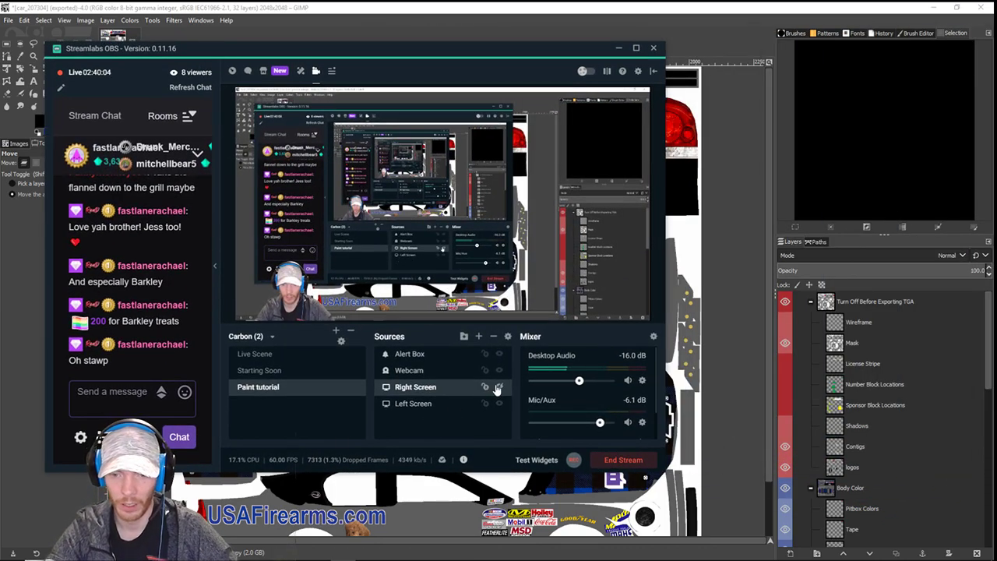
key("alt+Tab")
key("ctrl+r")
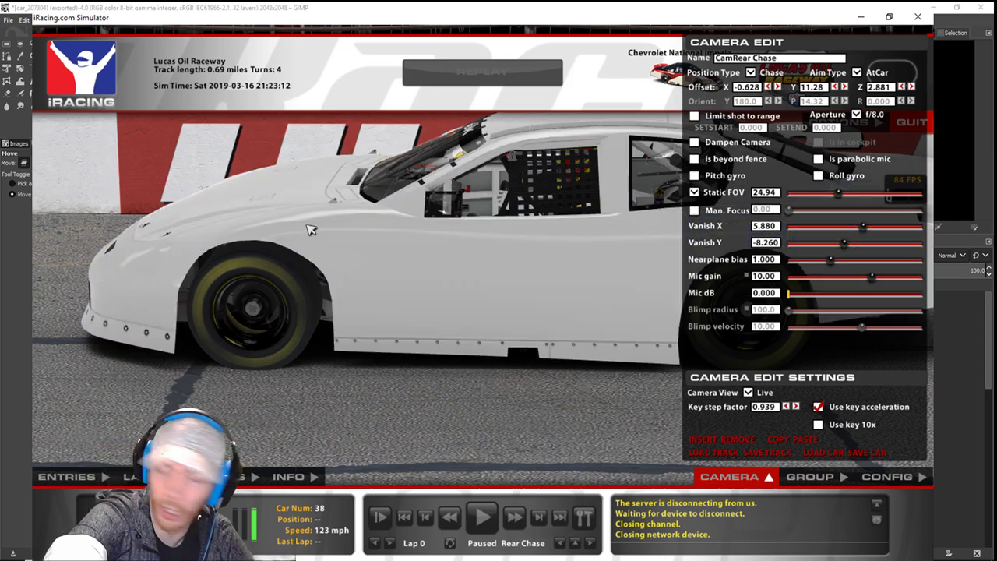
key("space")
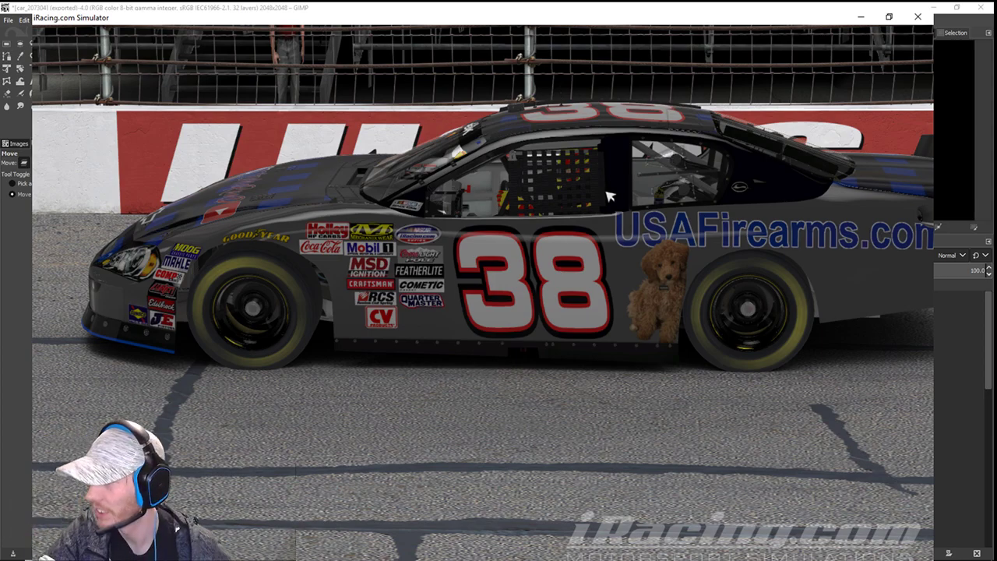
- Set the camera's Static FOV to 13.98 and Vanish X to -16.47 to inspect the dog image, then widen Static FOV to 31.61
key("space")
left_click_drag(840, 194, 824, 194)
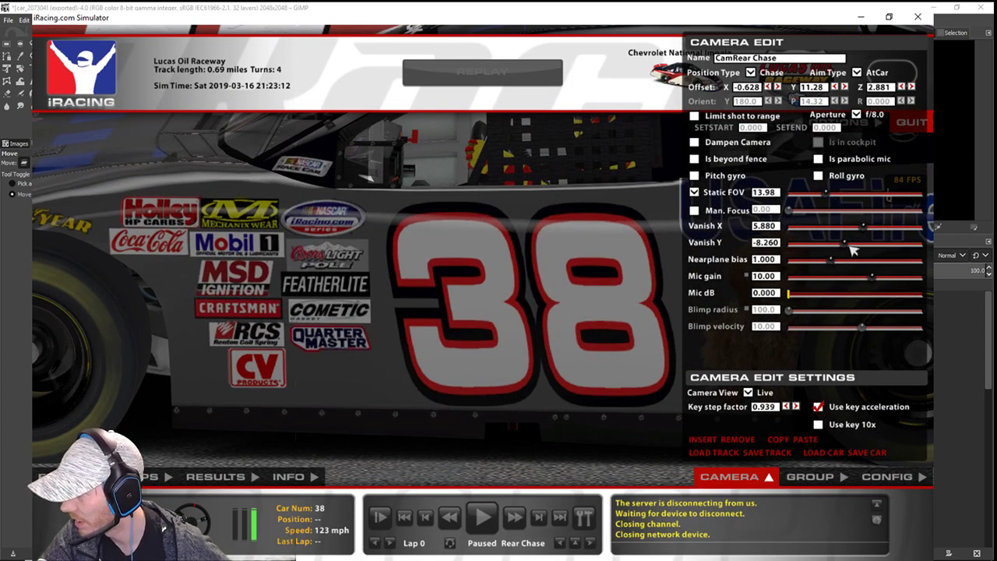
left_click_drag(865, 227, 832, 226)
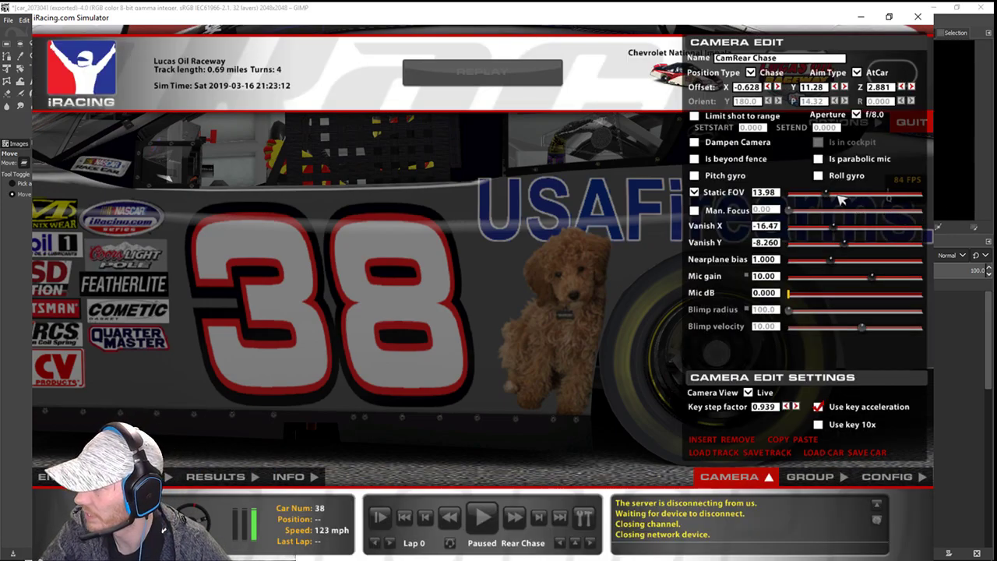
left_click(846, 199)
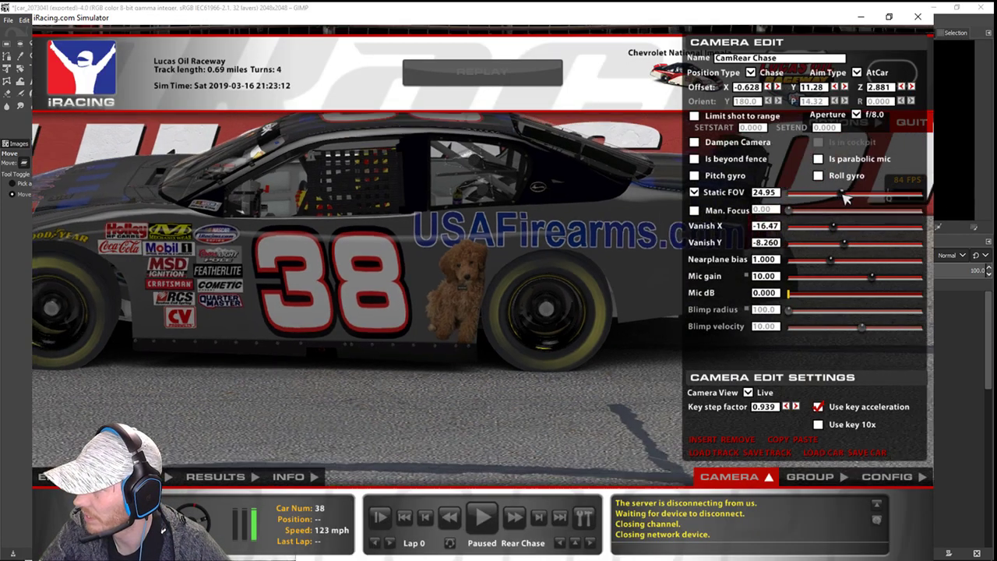
left_click_drag(842, 194, 846, 195)
- Orbit the camera to the car's front corner at about offset X 9.060, Y 6.641 to inspect the hood and side together
left_click(837, 87)
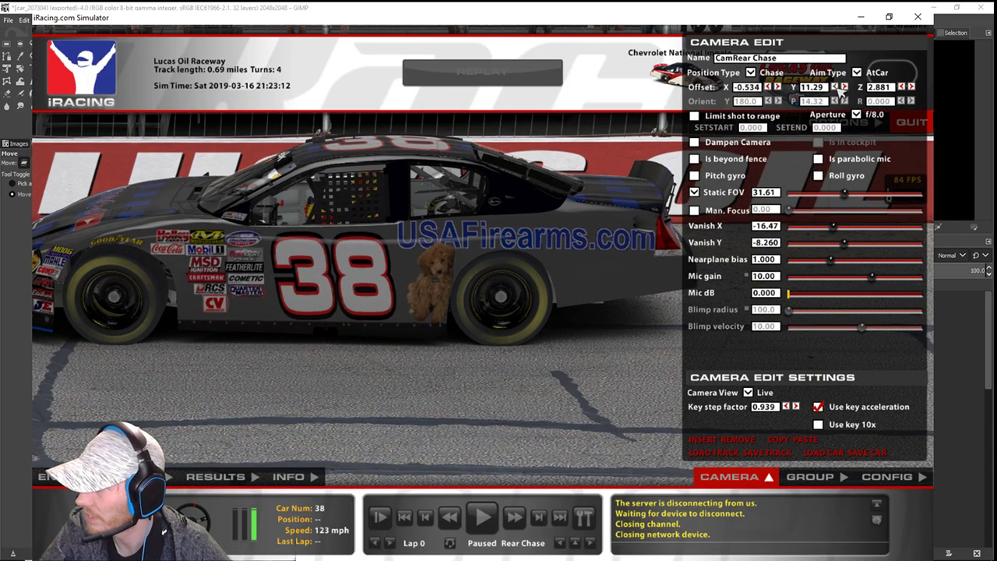
left_click(837, 87)
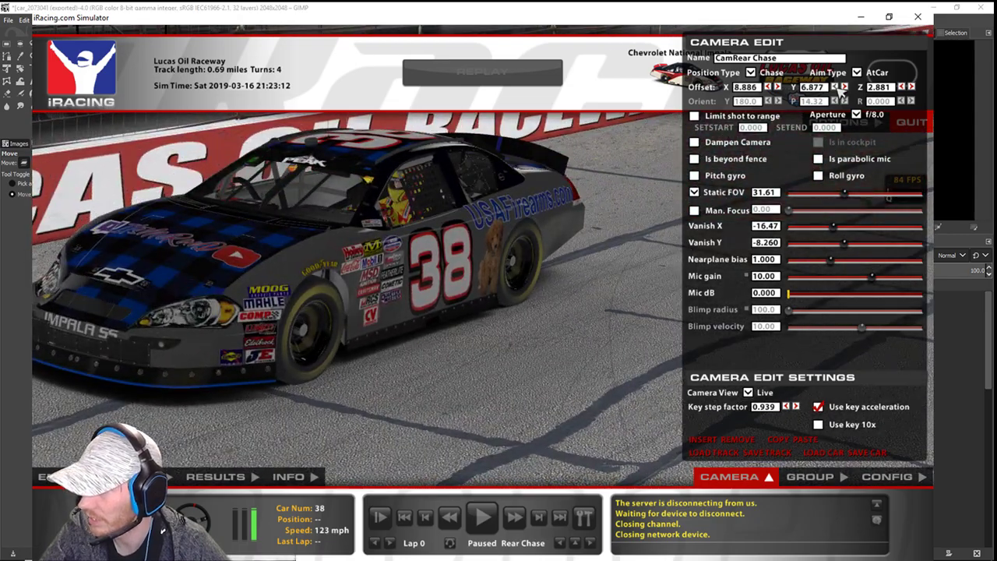
left_click(837, 87)
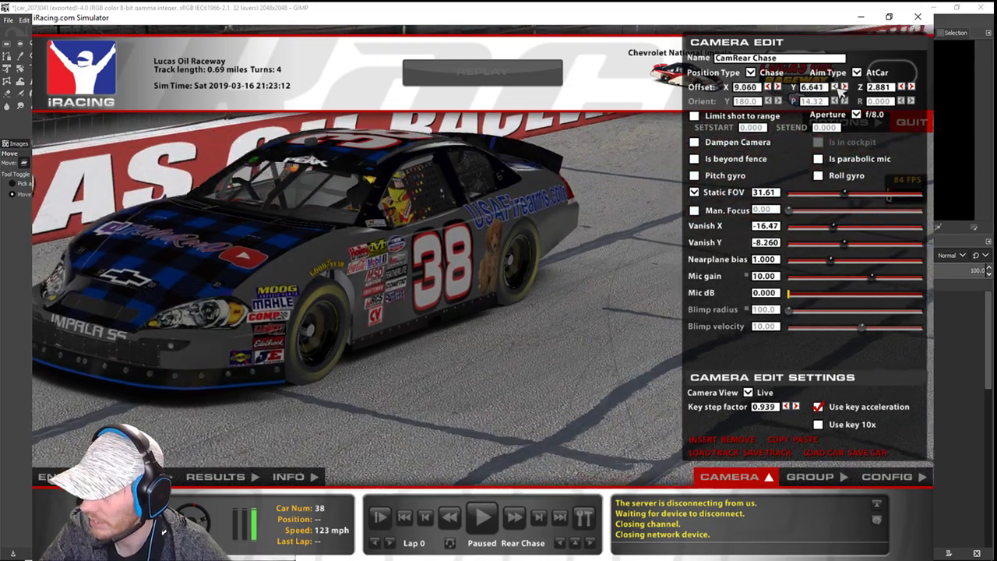
key("Left")
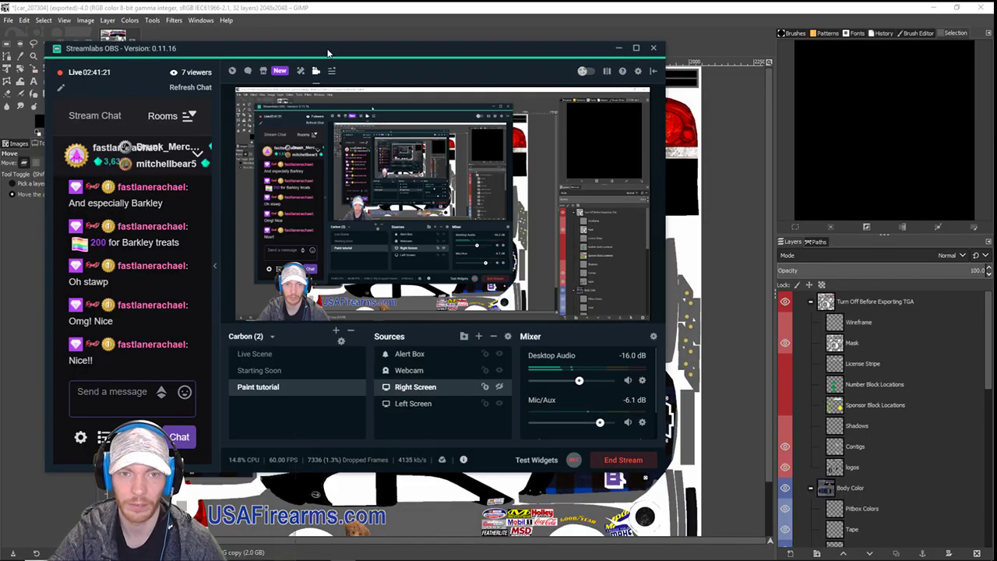
- Clear the Streamlabs OBS window off GIMP and check which areas the Bumper Flannel and Blue Plaid.jpg #4 layers cover
left_click_drag(327, 49, 996, 133)
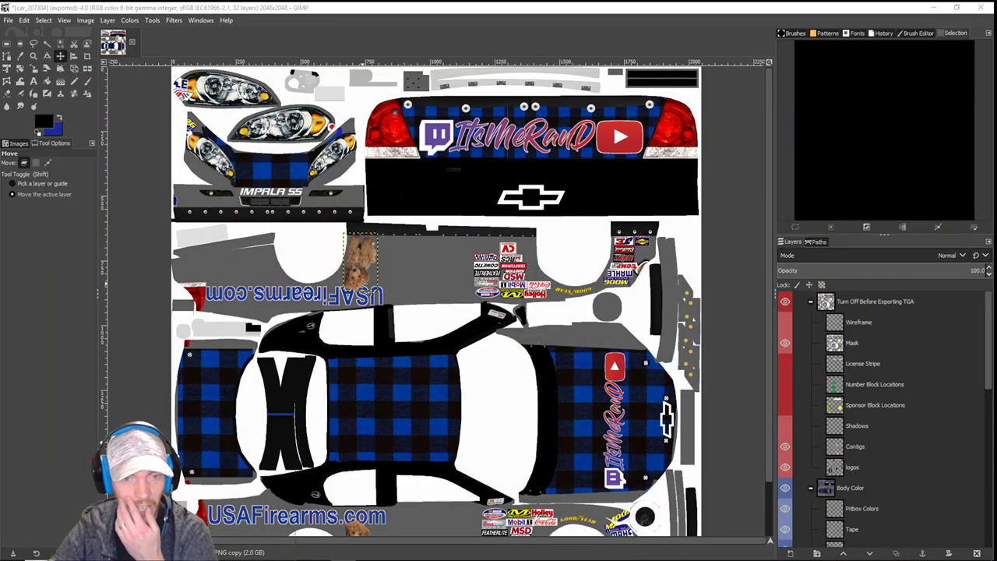
scroll(882, 516, "down", 10)
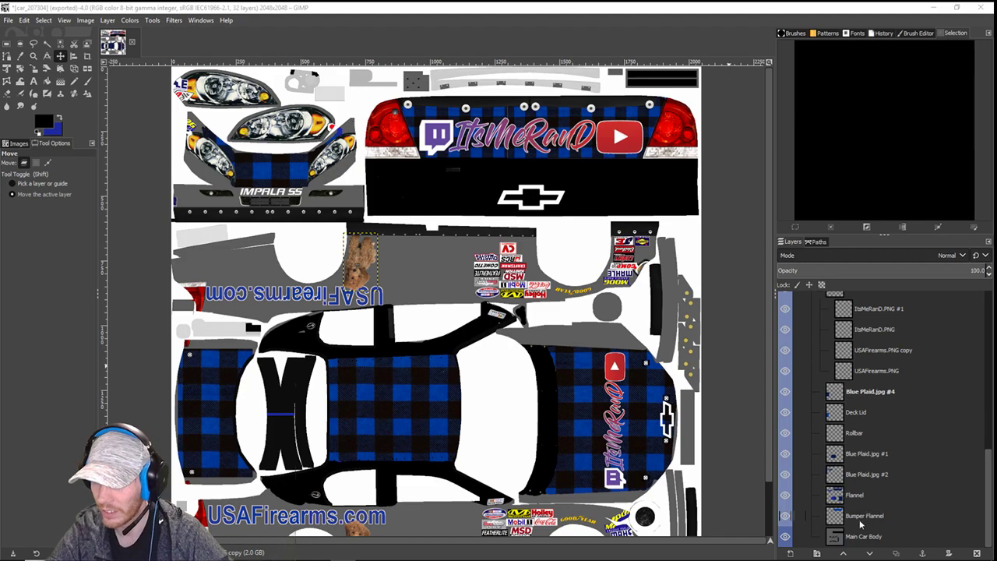
left_click(863, 524)
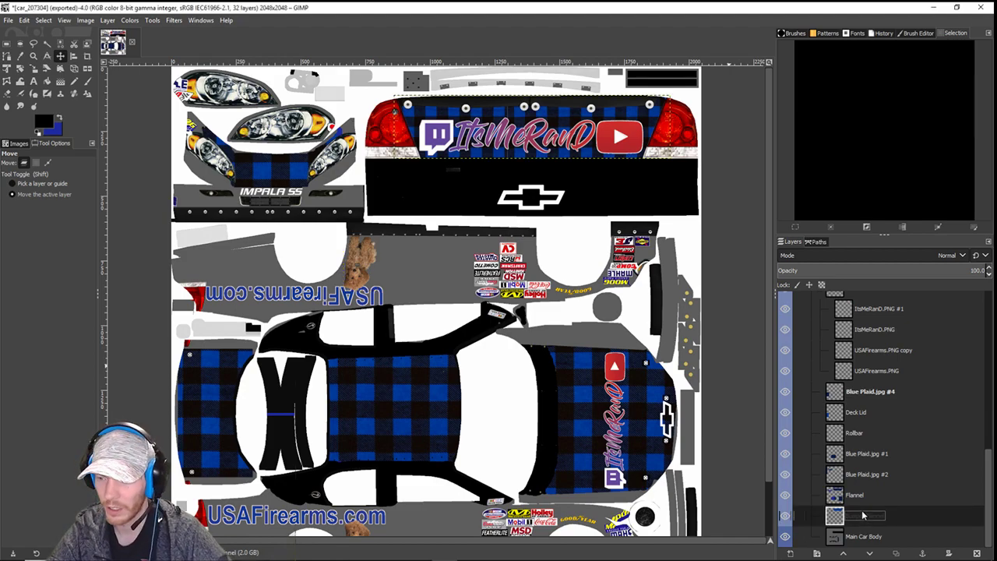
left_click(857, 415)
left_click(857, 396)
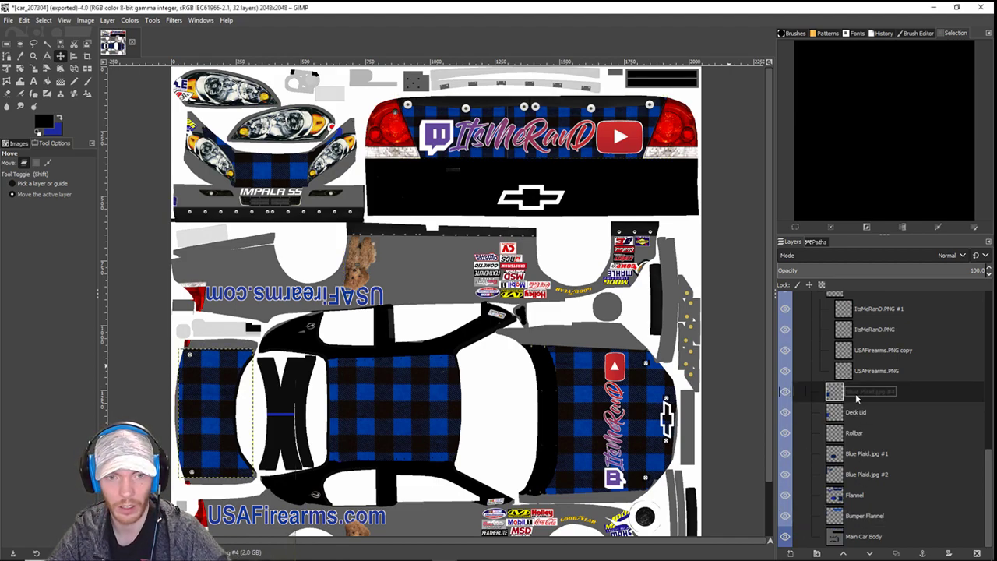
scroll(872, 500, "up", 6)
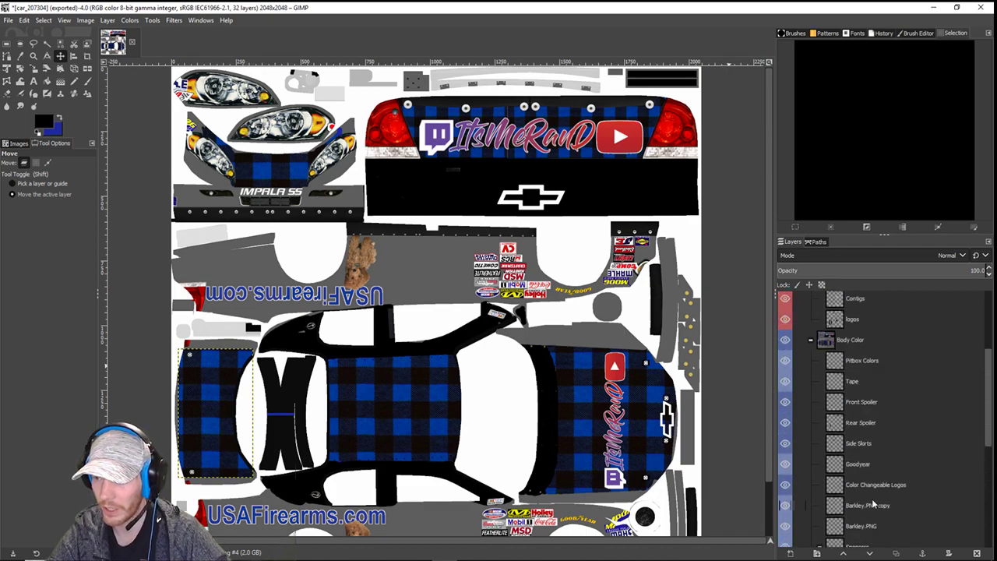
scroll(873, 502, "down", 6)
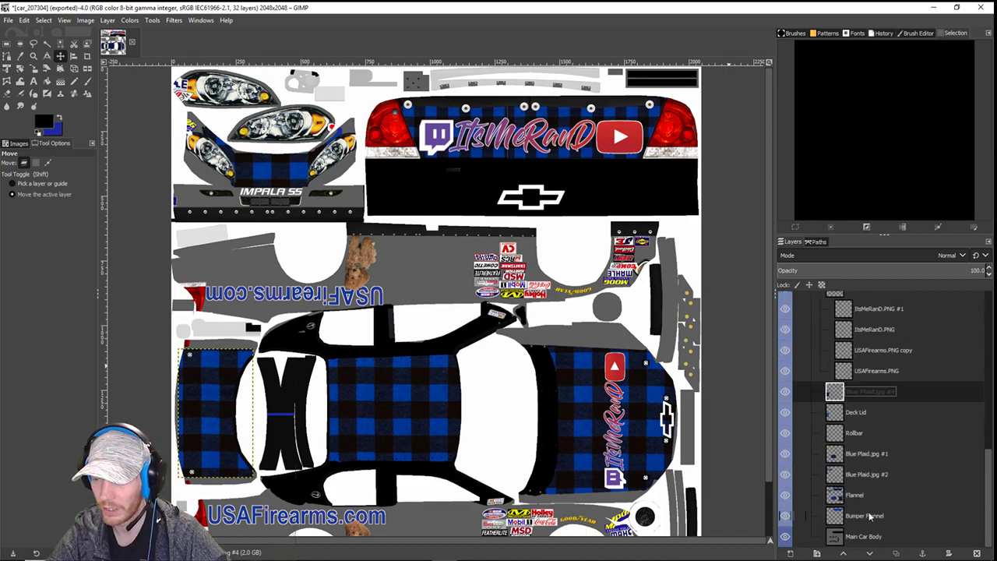
- Erase the plaid edge just above the IMPALA SS lettering on the Blue Plaid.jpg #2 layer with a straight size 19 Eraser stroke between the headlights
left_click(860, 503)
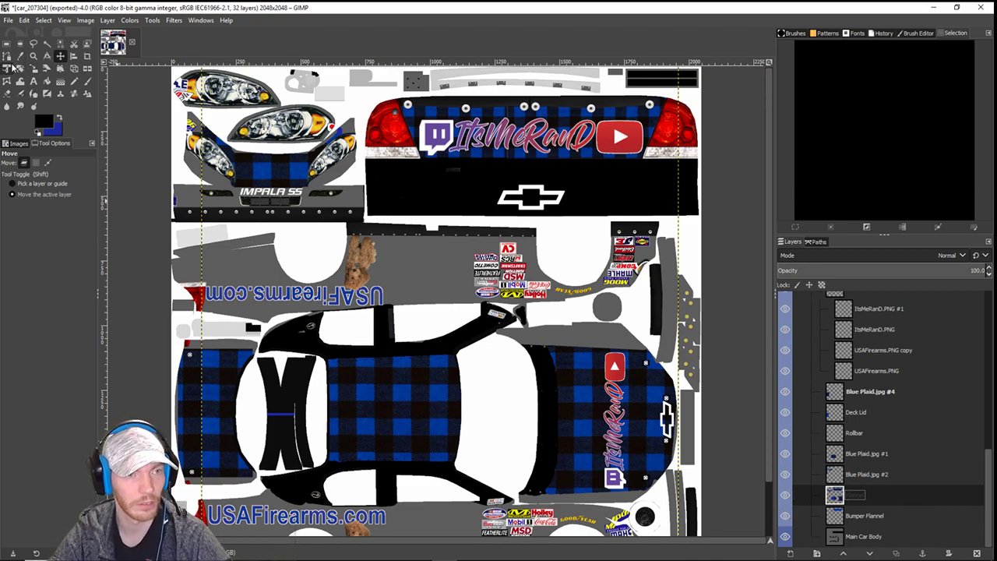
left_click(9, 95)
scroll(308, 215, "up", 5)
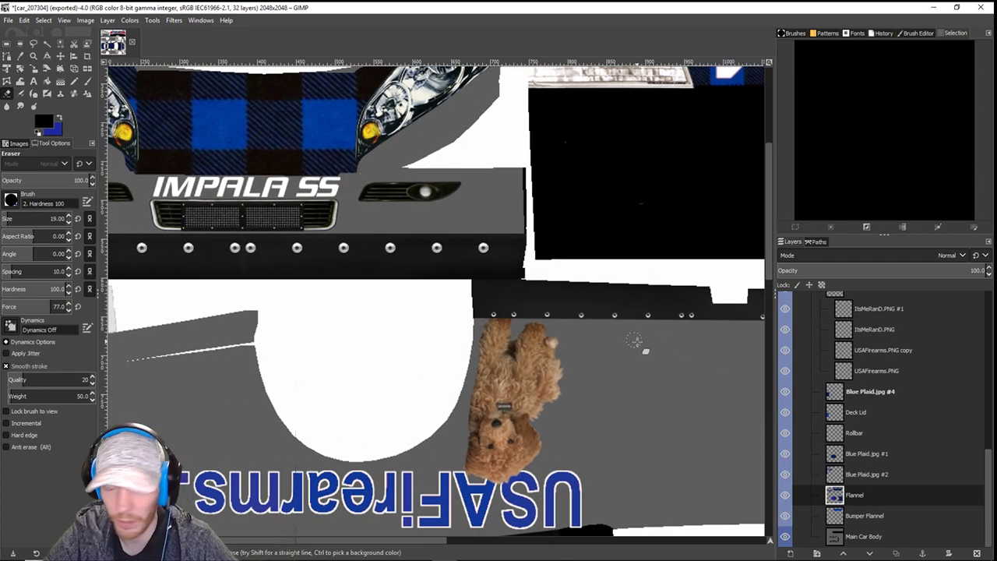
scroll(655, 363, "down", 5)
scroll(701, 363, "up", 3)
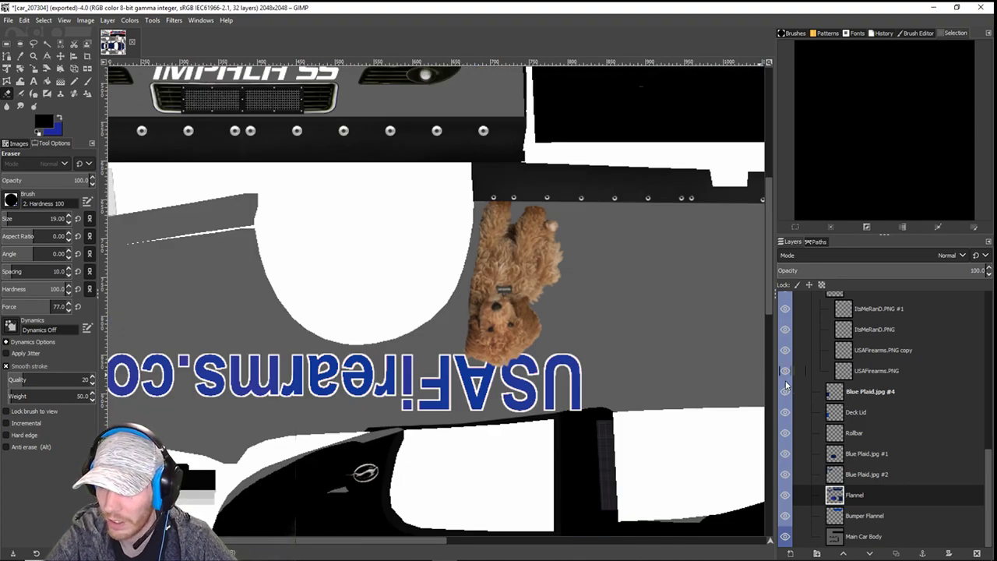
scroll(709, 360, "down", 3)
left_click(856, 455)
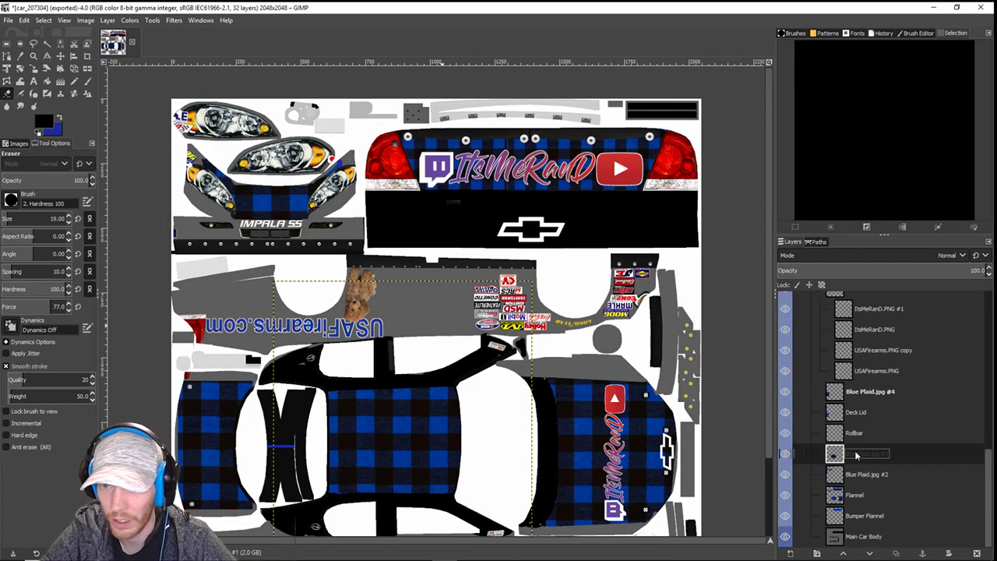
left_click(857, 474)
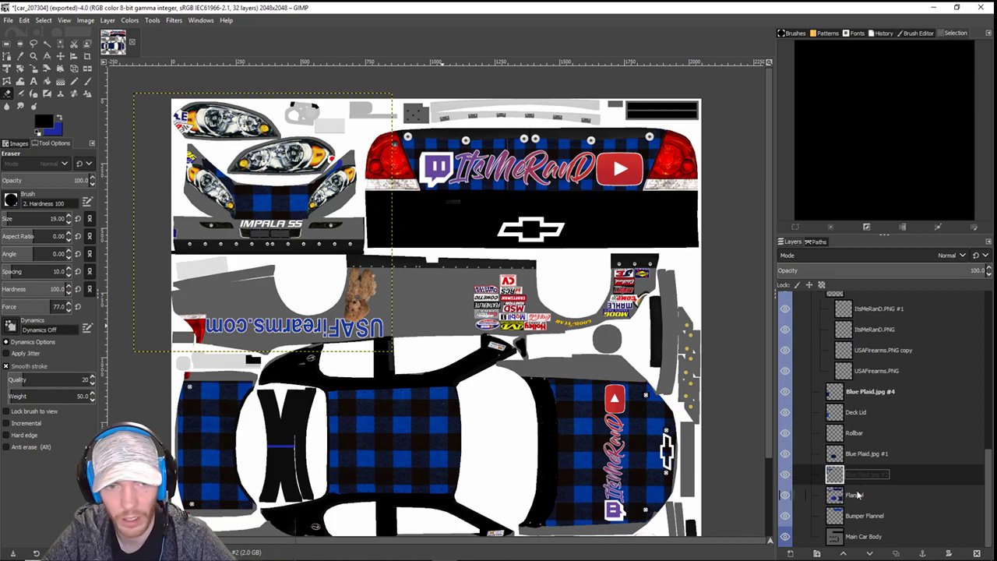
scroll(264, 249, "up", 3)
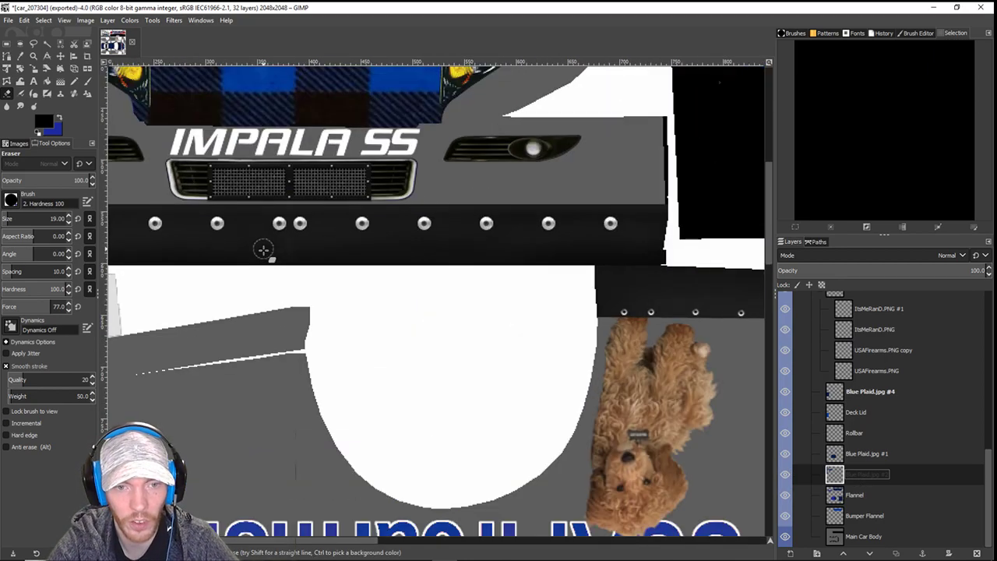
scroll(264, 249, "up", 3)
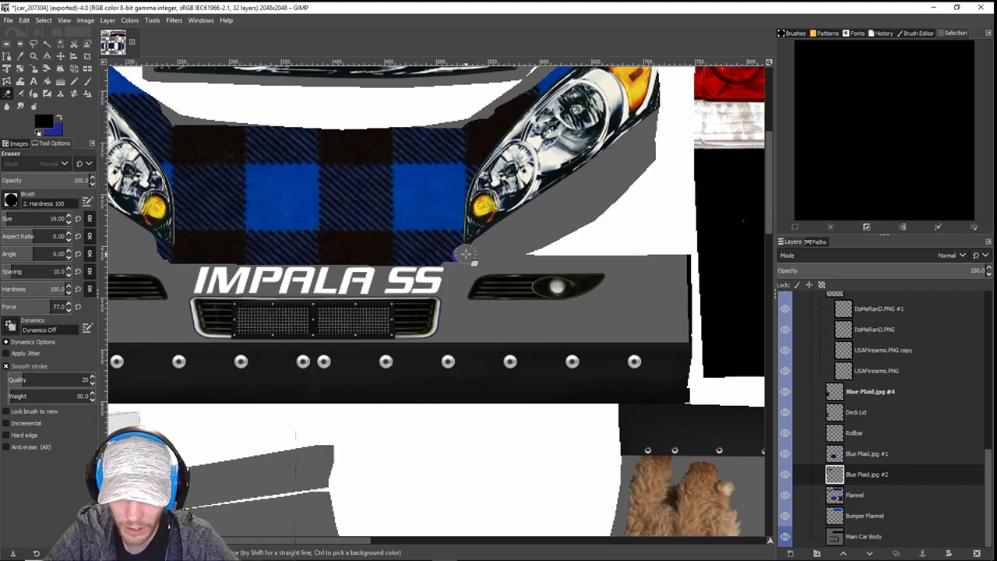
left_click(163, 254, "shift")
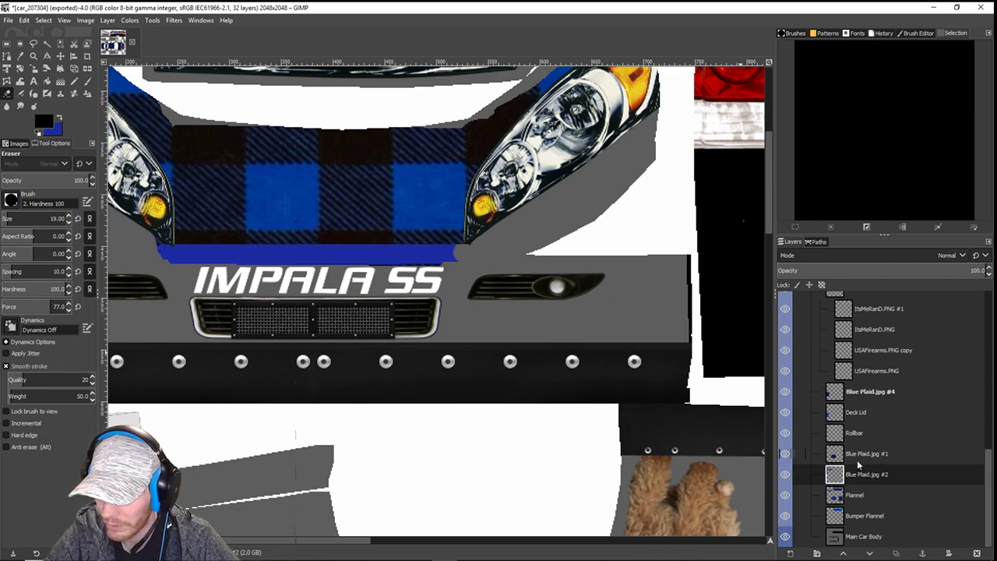
- Find the layer holding the solid blue strip above the IMPALA SS lettering and erase the strip from the Flannel layer
left_click(863, 516)
scroll(653, 416, "down", 5)
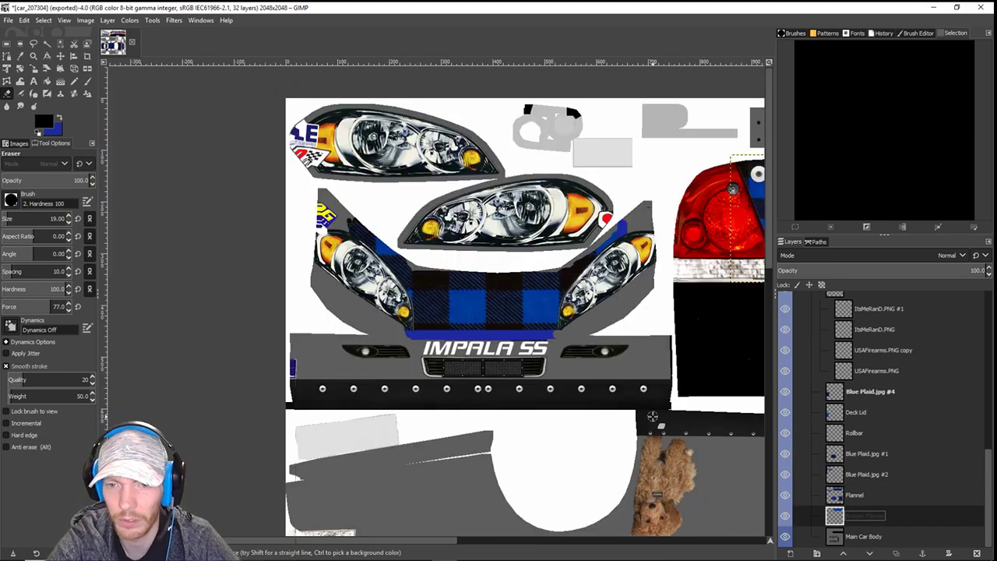
double_click(857, 412)
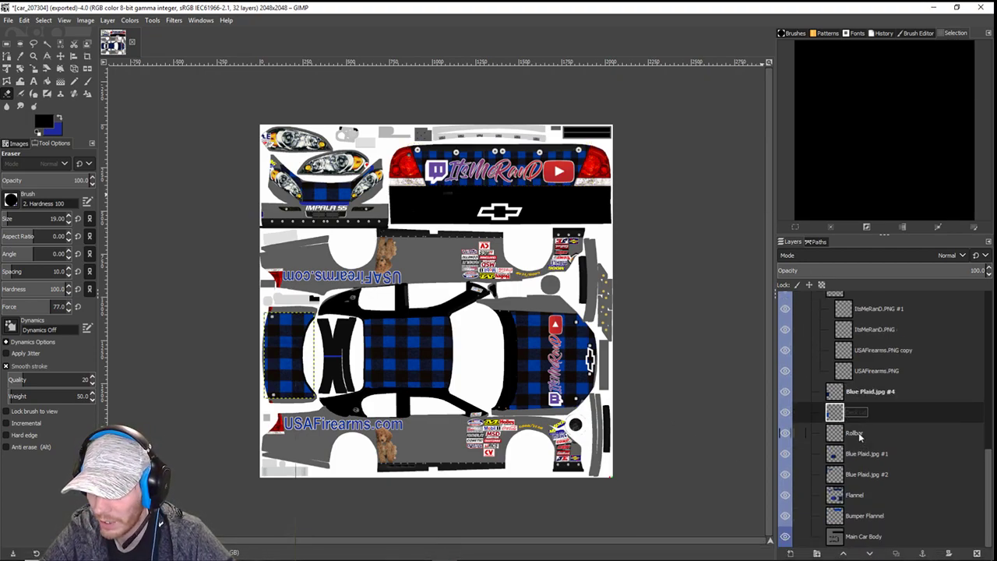
scroll(871, 450, "up", 5)
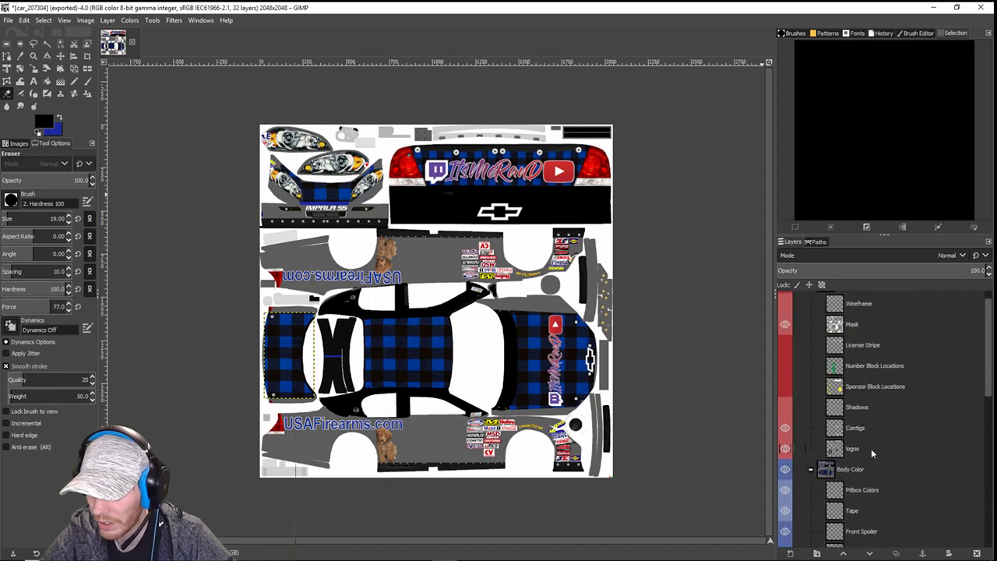
scroll(871, 450, "down", 5)
key("plus")
key("plus")
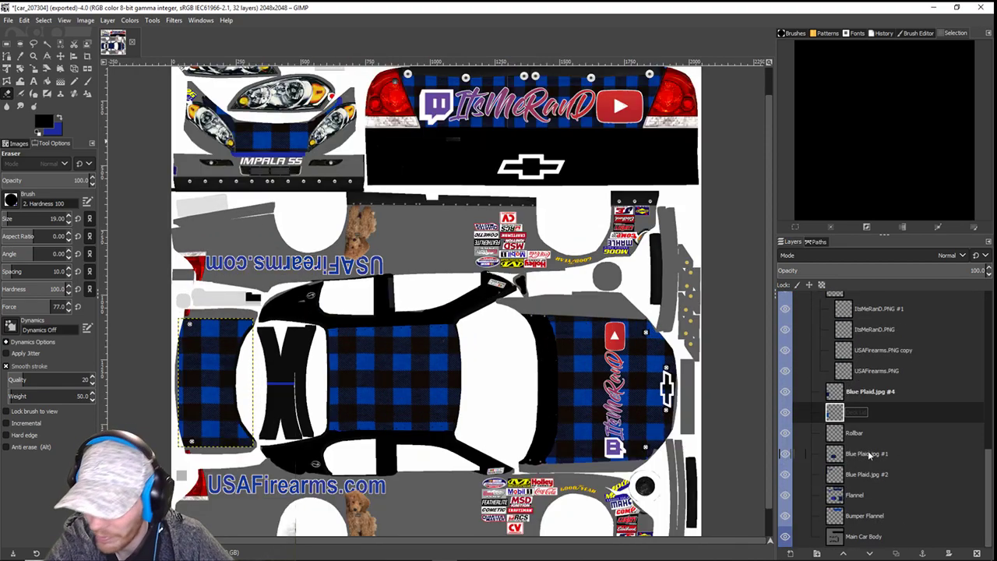
double_click(864, 474)
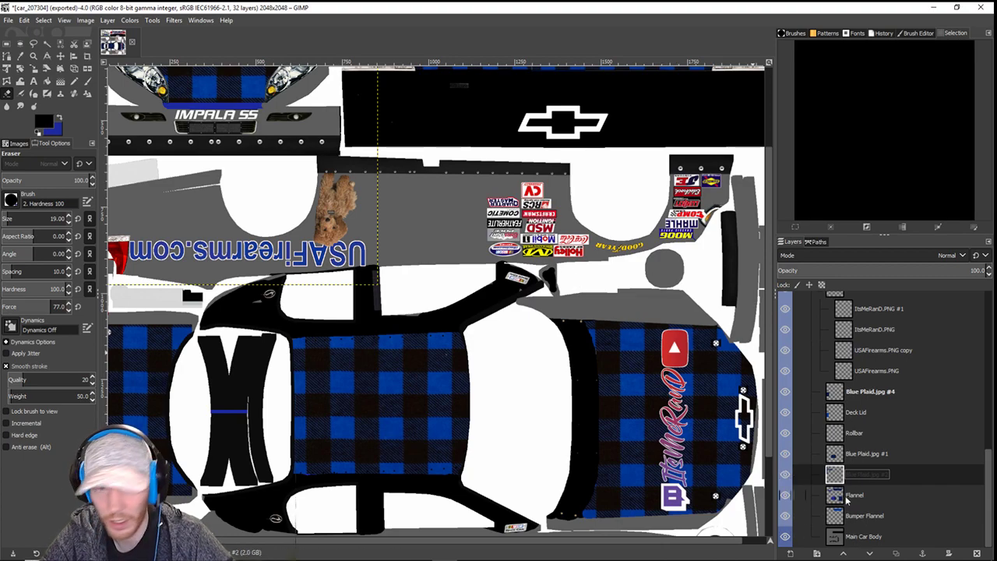
key("Tab")
left_click_drag(285, 214, 392, 339)
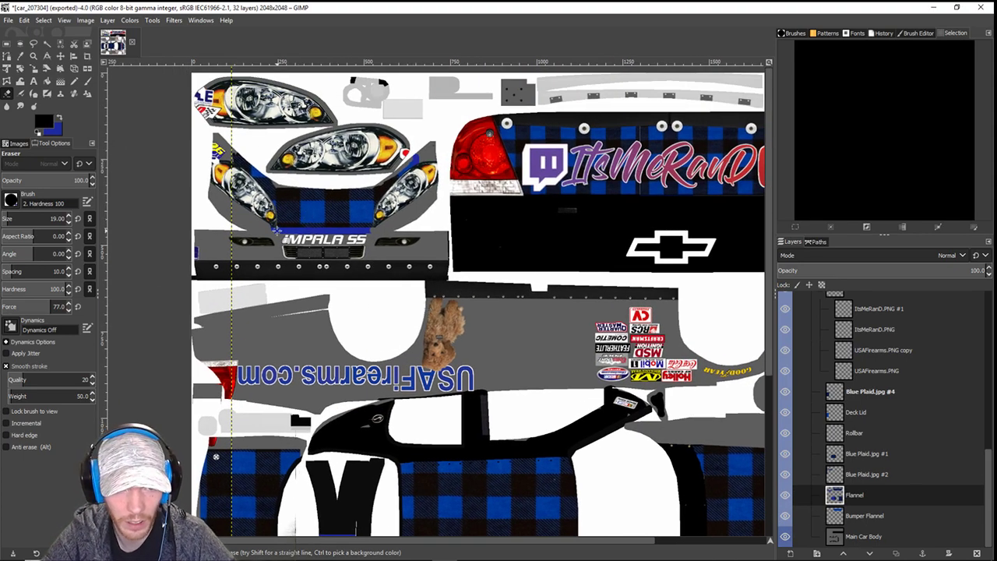
mouse_move(273, 231)
left_mouse_down()
mouse_move(359, 229)
mouse_move(393, 233)
left_mouse_up()
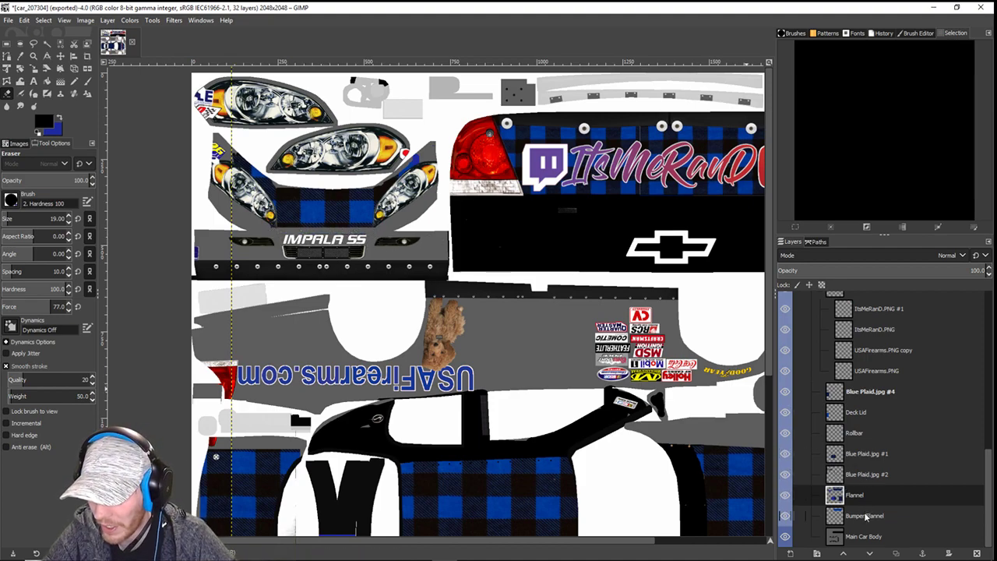
- Erase the leftover streak above the IMPALA SS lettering on Blue Plaid.jpg #2 and the blue remnant below the headlight on Flannel
left_click(866, 455)
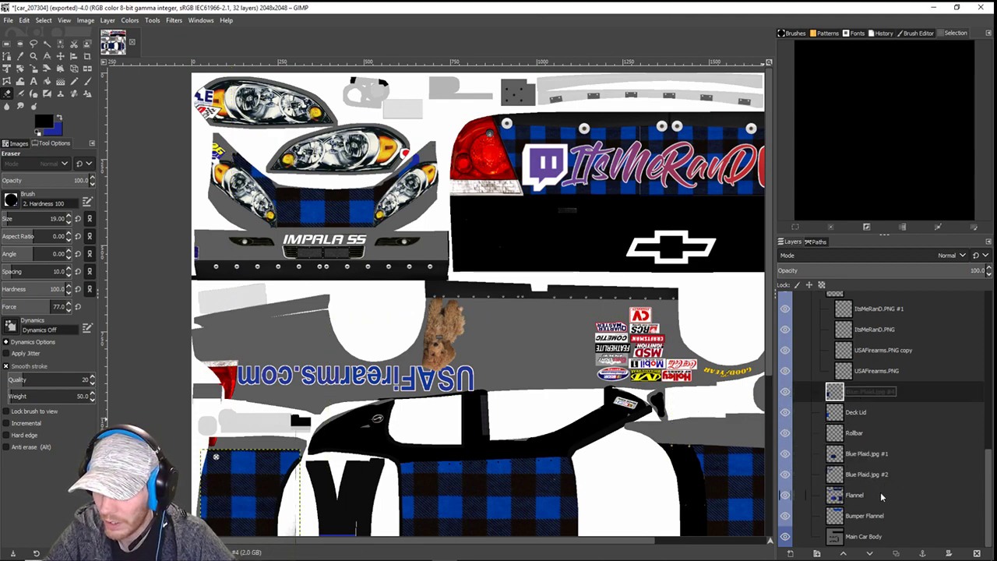
left_click(860, 495)
left_click(862, 478)
left_click(863, 453)
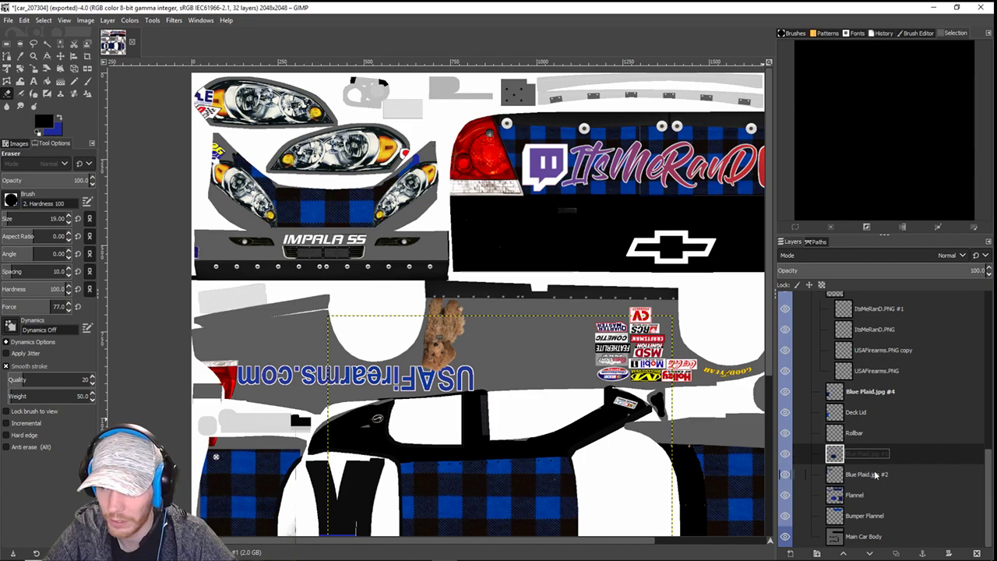
left_click(878, 475)
scroll(278, 247, "up", 4)
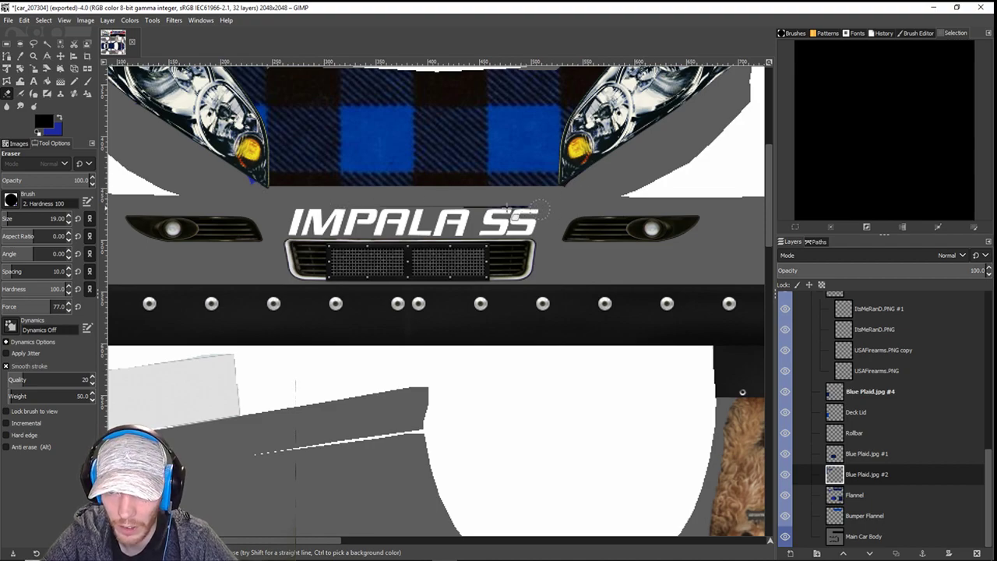
double_click(856, 495)
key("Return")
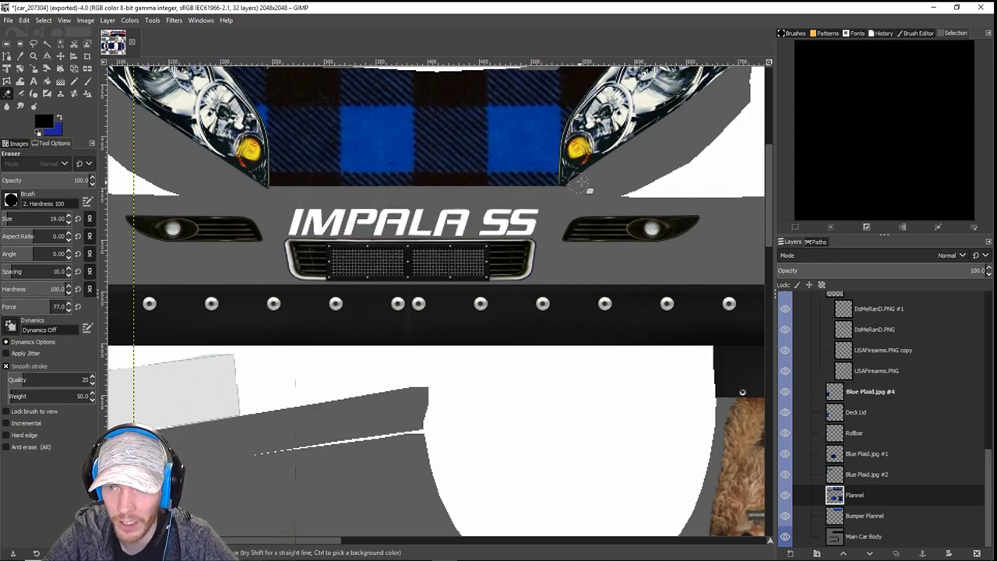
- Check the Blue Plaid.jpg #2, Flannel and Blue Plaid.jpg #1 layers against the cleaned bumper and the whole livery
double_click(859, 475)
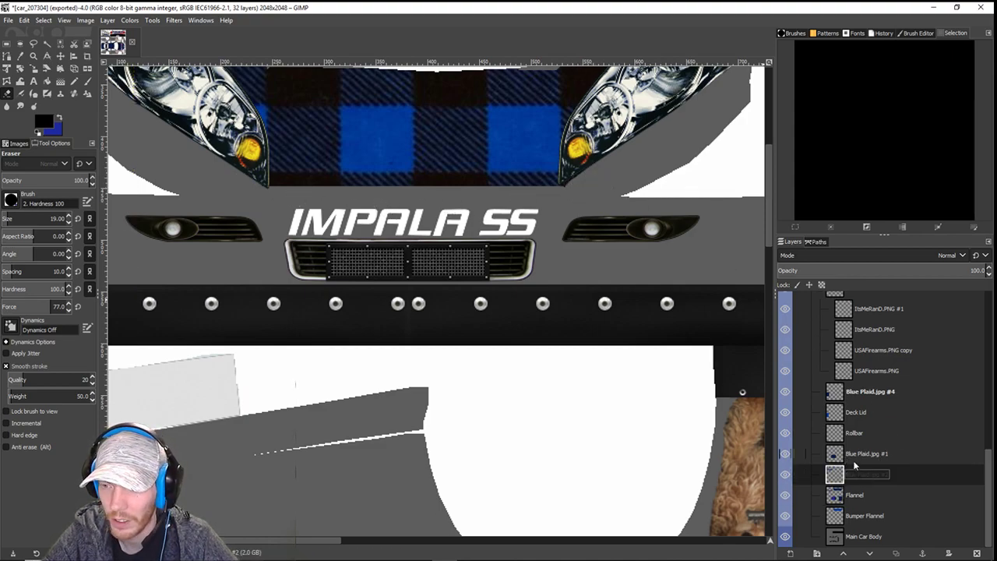
double_click(856, 496)
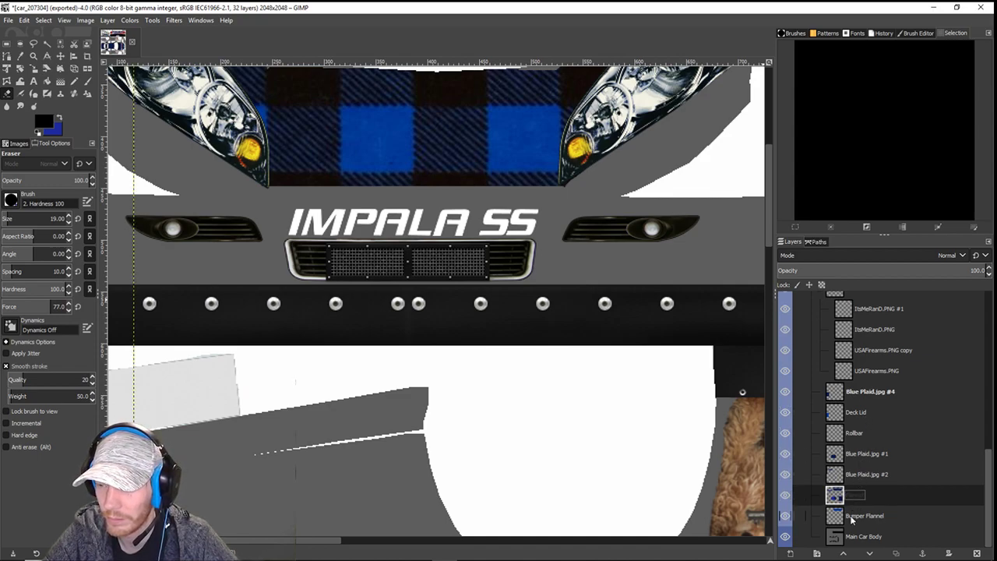
double_click(861, 461)
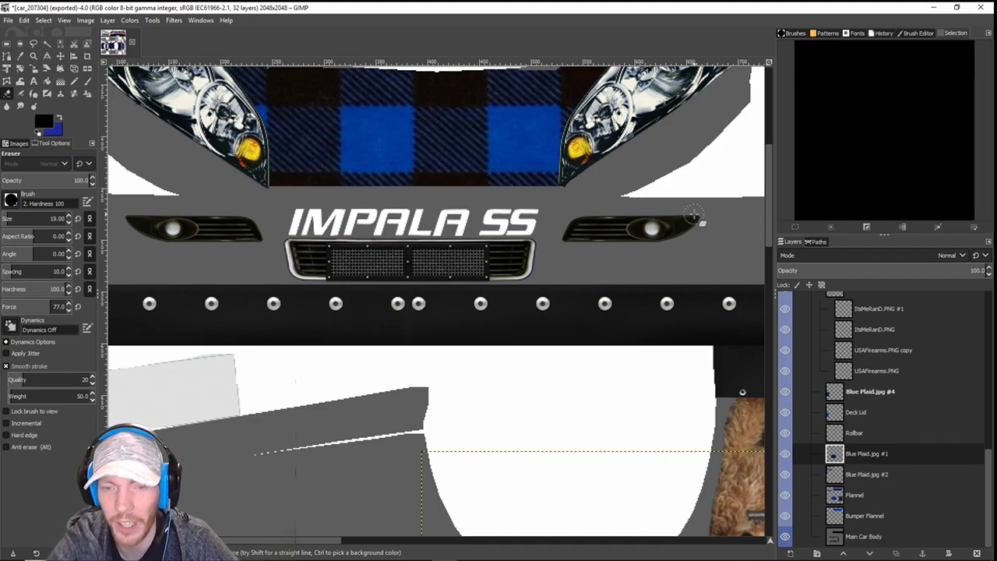
scroll(693, 216, "down", 3)
scroll(694, 215, "down", 2)
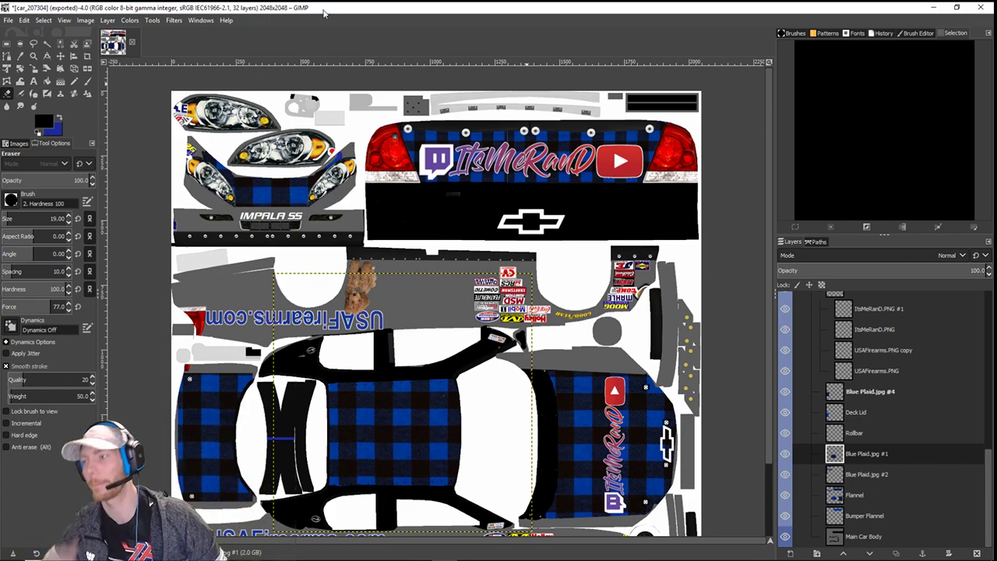
- Export the livery, switch to iRacing with the Streamlabs OBS window moved aside, and reload the car textures
key("ctrl+e")
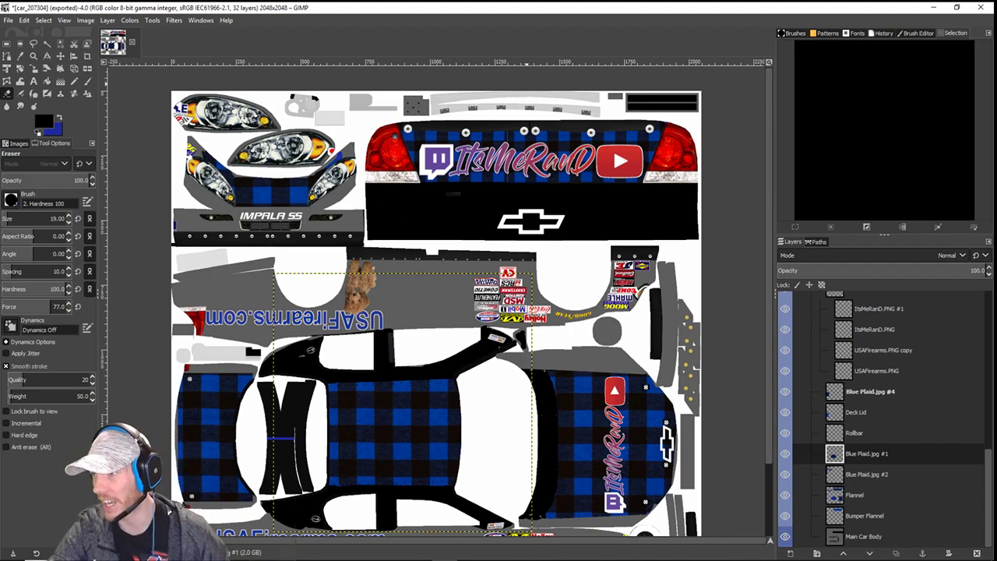
key("alt+Tab")
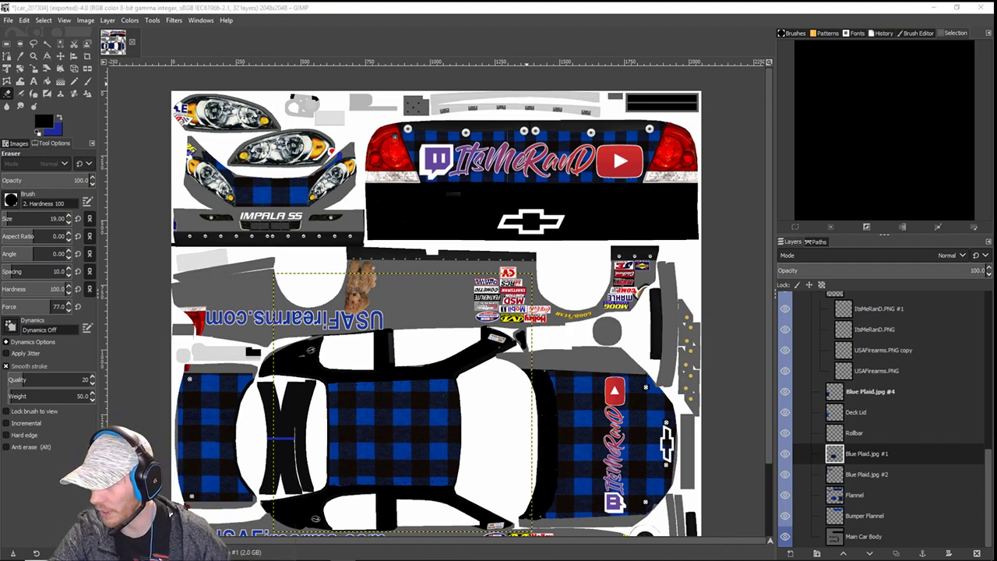
left_click_drag(356, 65, 0, 169)
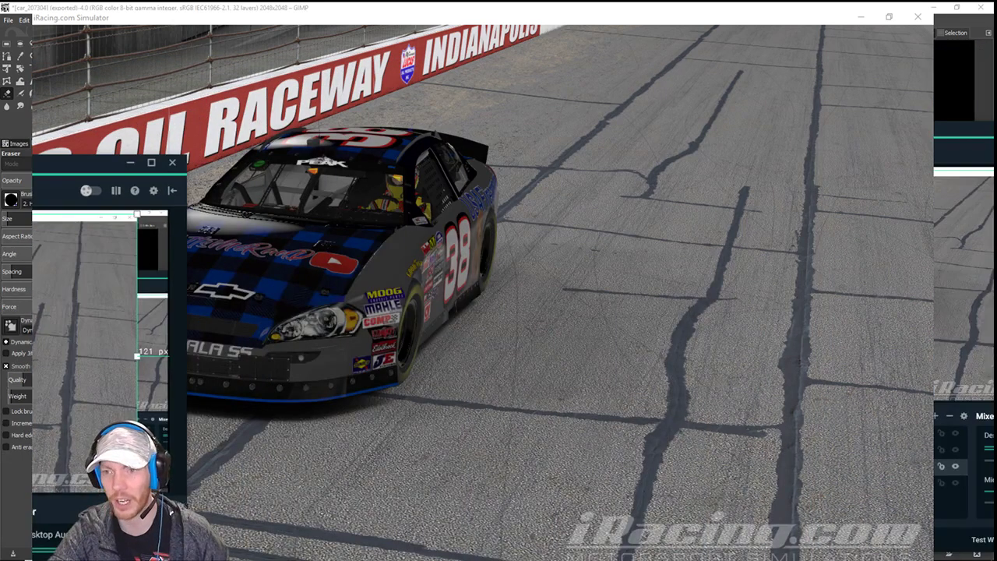
left_click(319, 321)
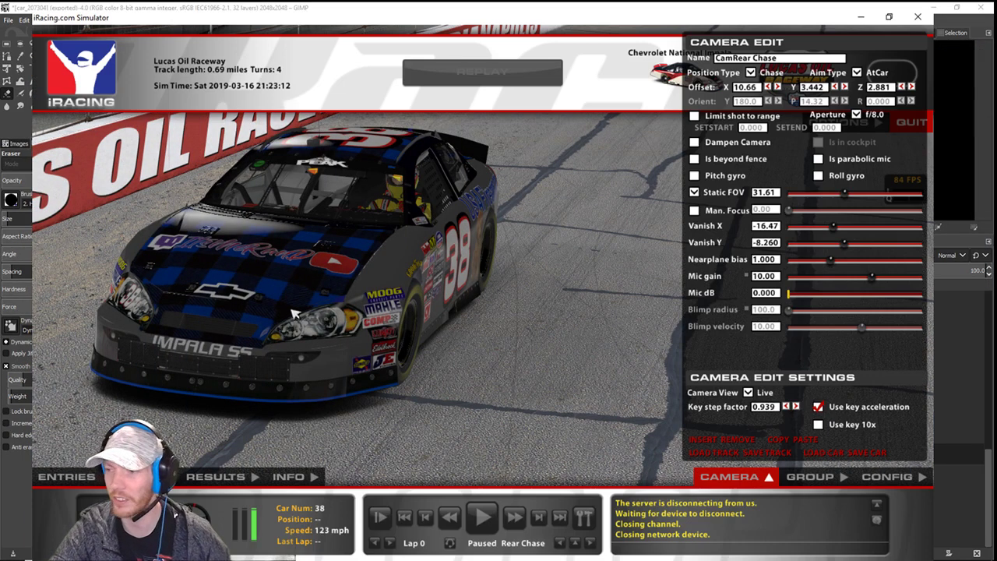
key("ctrl+r")
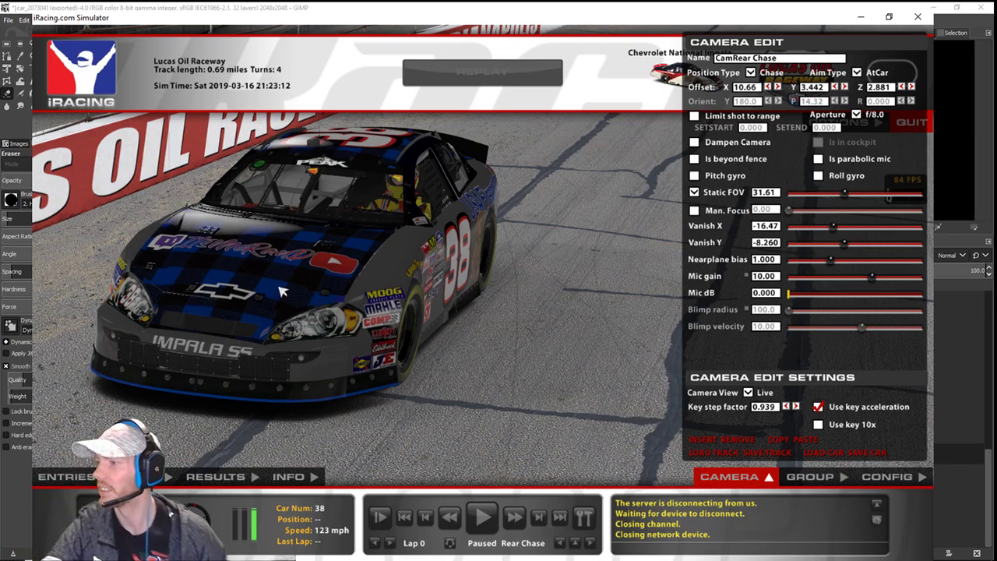
- Orbit the camera to the side of the car at offset X 0.613, Y 11.51 to inspect the dog image and sponsor lettering
left_click(844, 87)
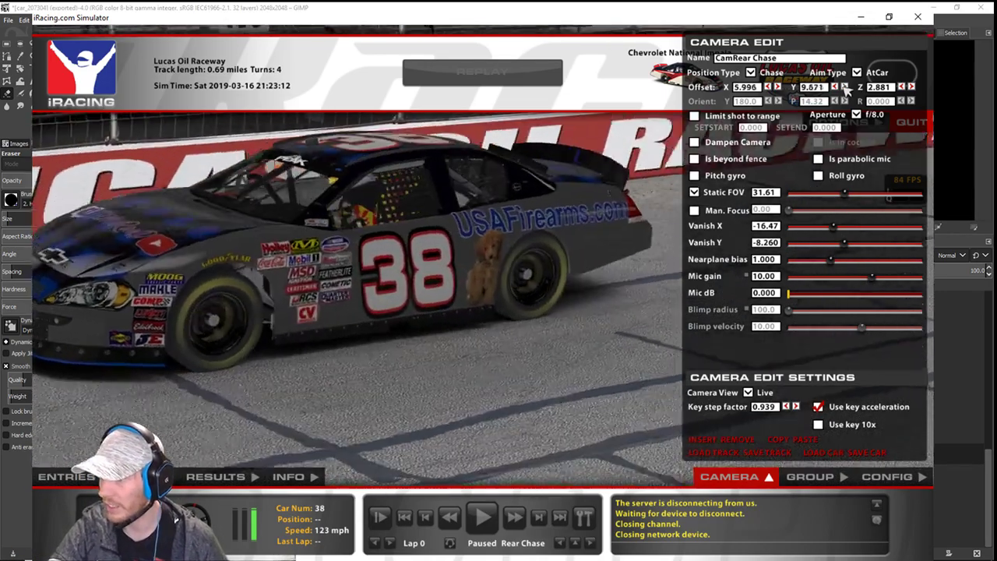
left_click(844, 87)
left_click(845, 86)
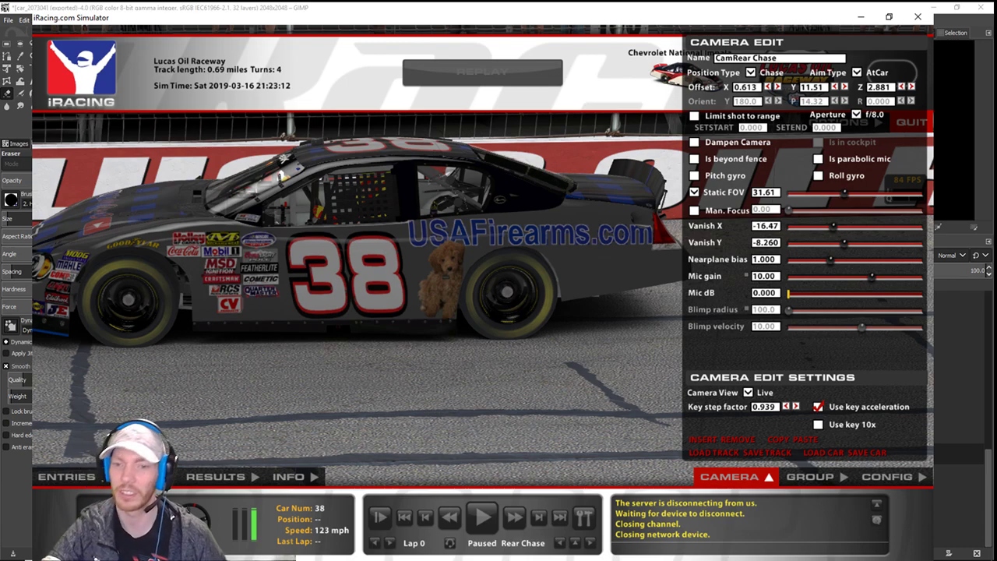
- Hide the Right Screen source in Streamlabs OBS, clear its window off GIMP, and briefly show the Wireframe layer to examine the panel layout
left_click(530, 429)
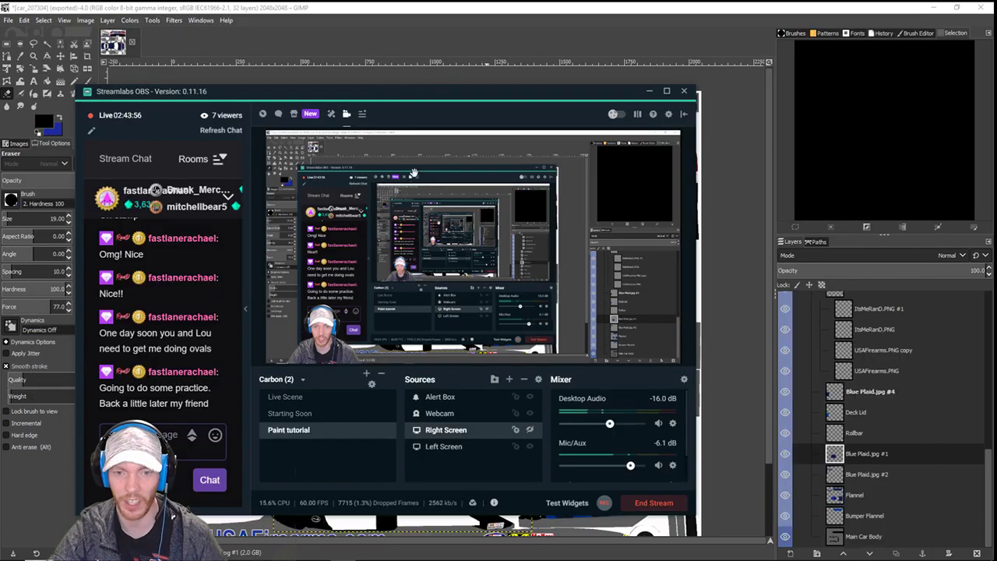
left_click_drag(434, 99, 996, 99)
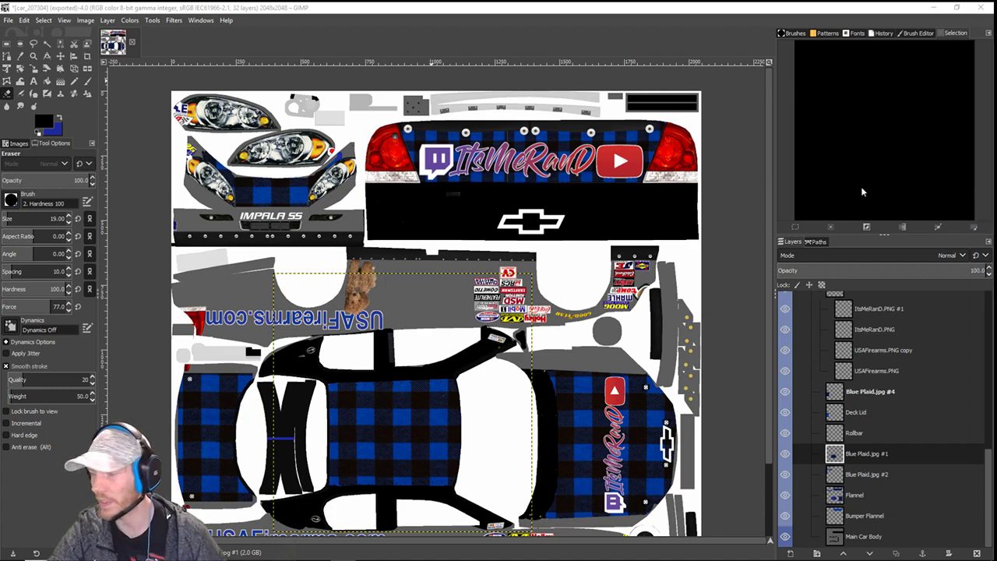
scroll(787, 343, "up", 10)
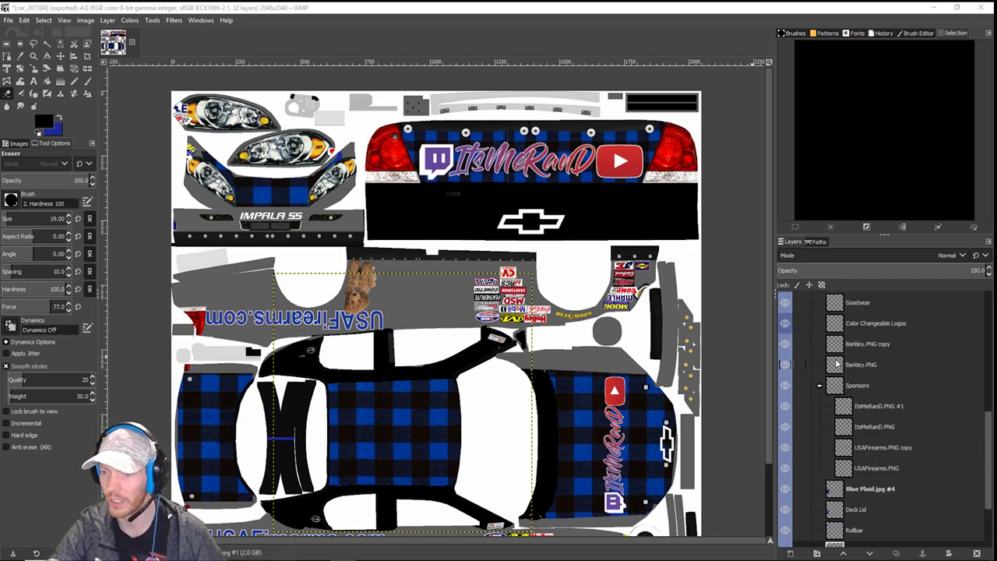
left_click(785, 324)
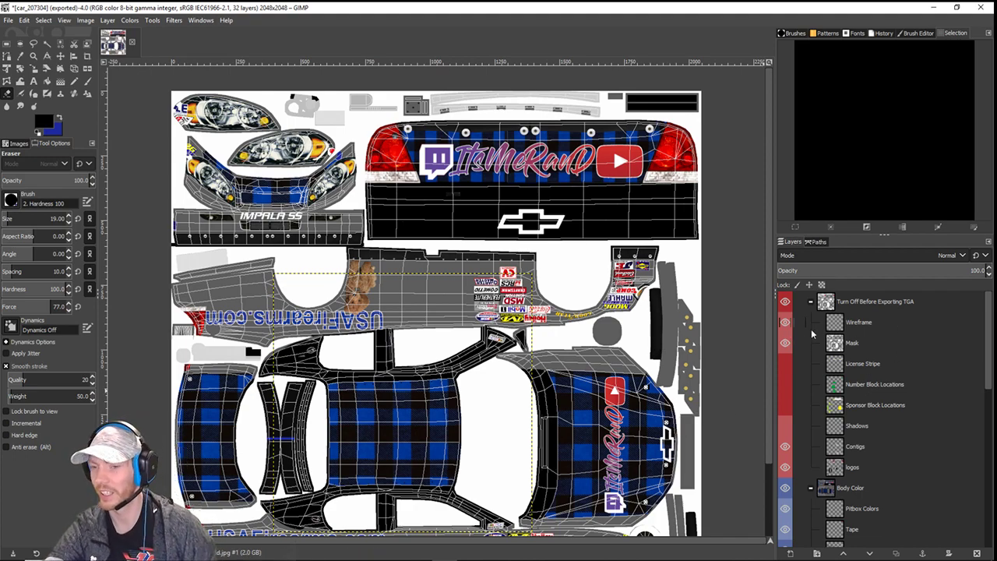
left_click(785, 322)
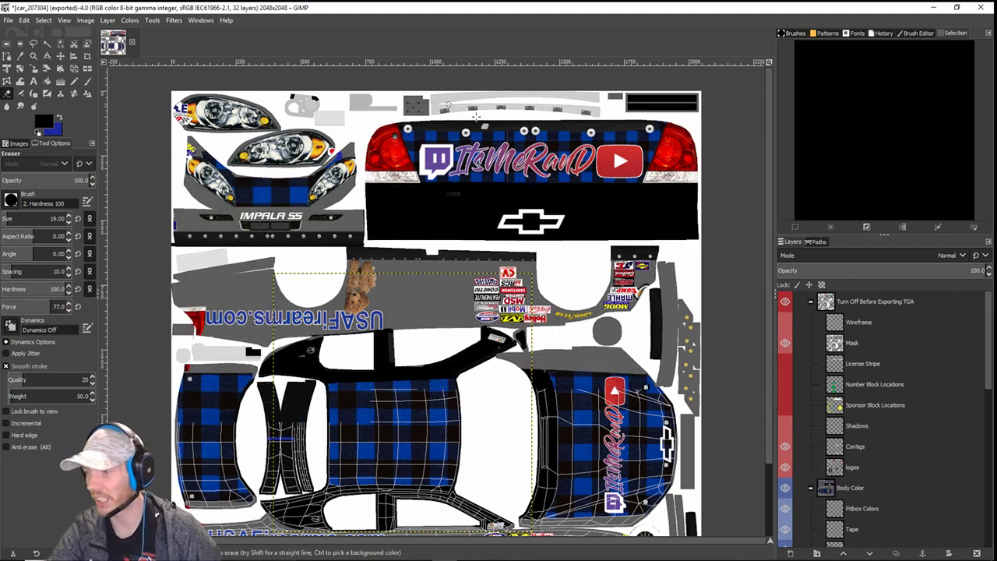